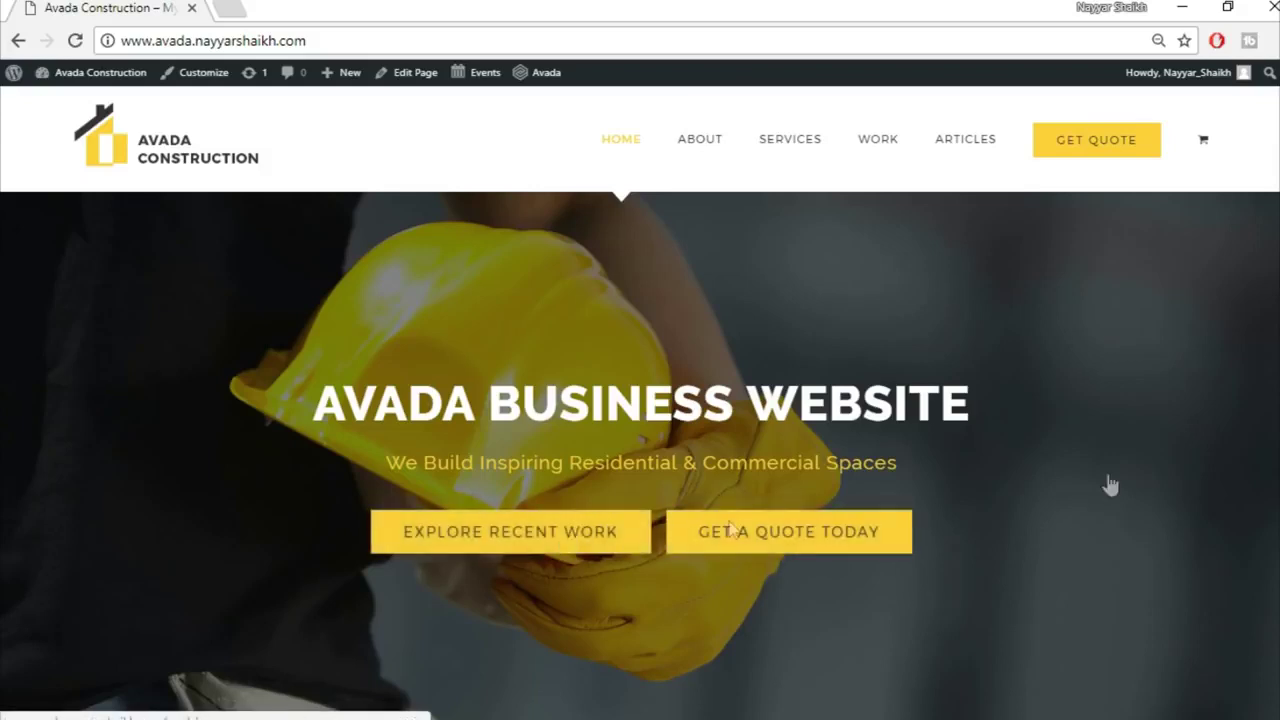
Step: Scroll down the home page through the testimonials, Latest News, Trusted Partners and footer
scroll(780, 480, "down", 5)
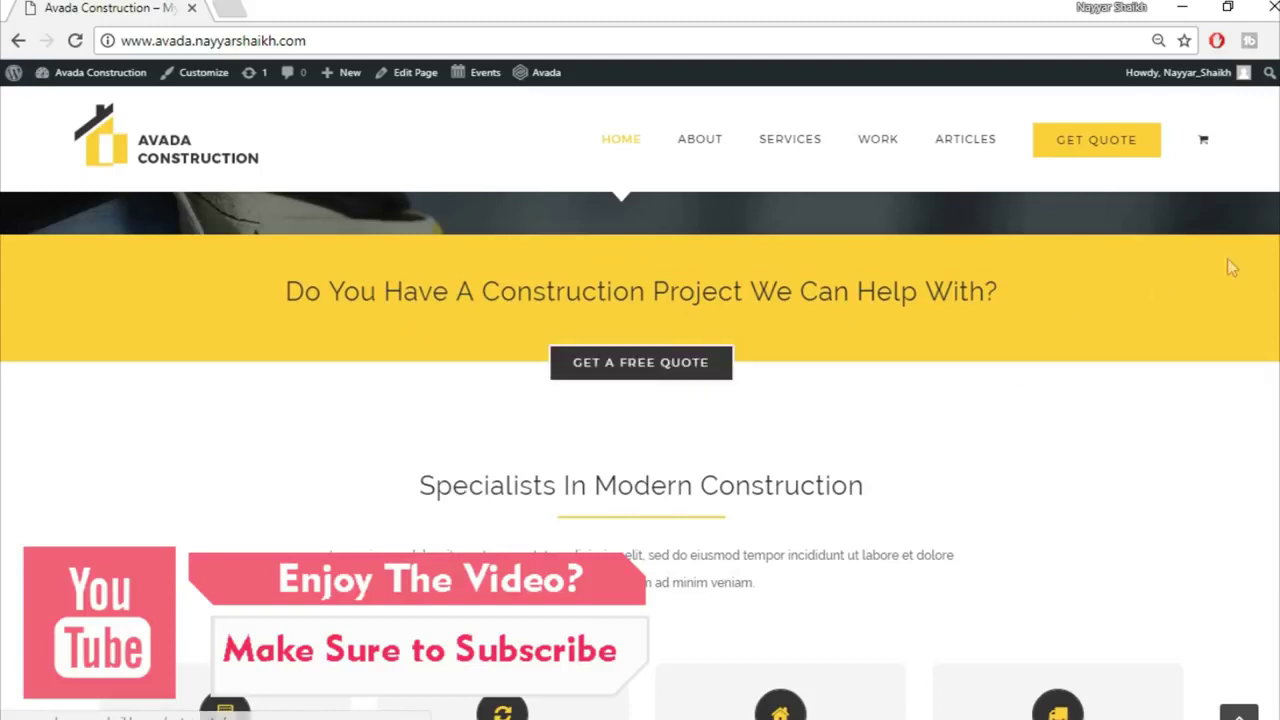
scroll(1227, 258, "down", 2)
scroll(1227, 258, "down", 2)
scroll(1227, 258, "up", 1)
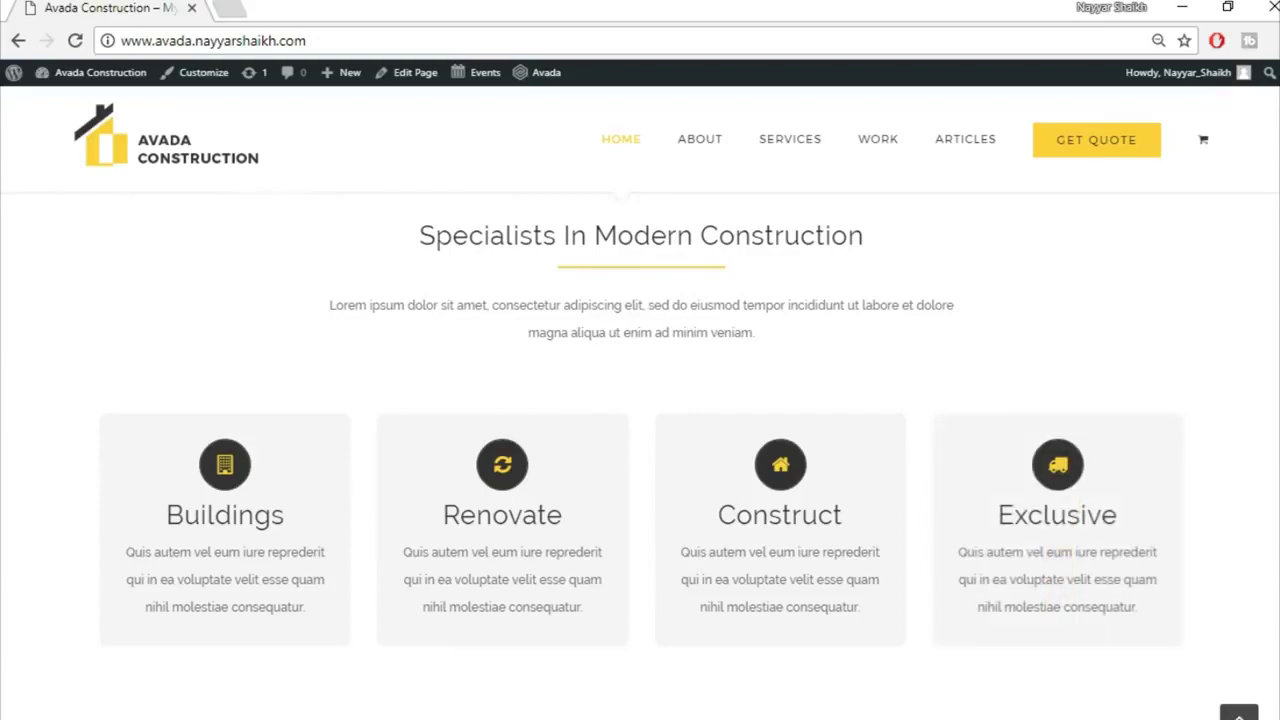
scroll(640, 455, "down", 5)
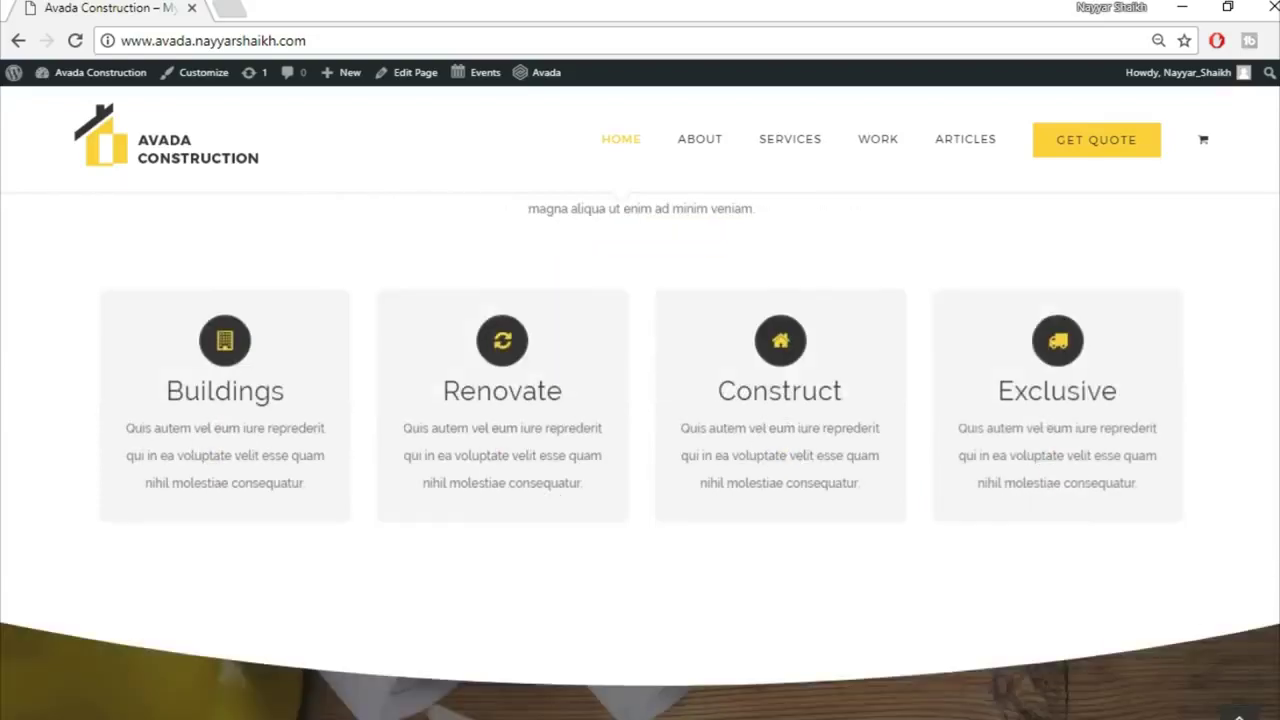
scroll(640, 455, "up", 1)
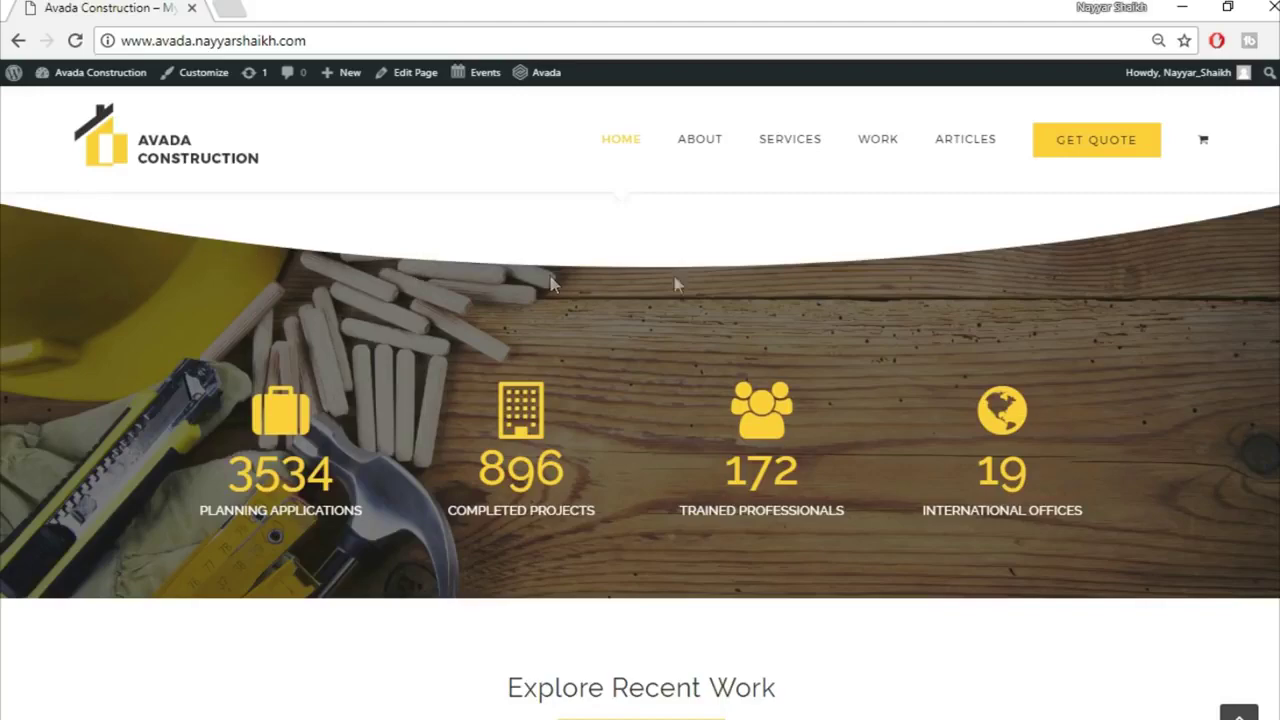
scroll(329, 320, "down", 3)
scroll(329, 320, "up", 4)
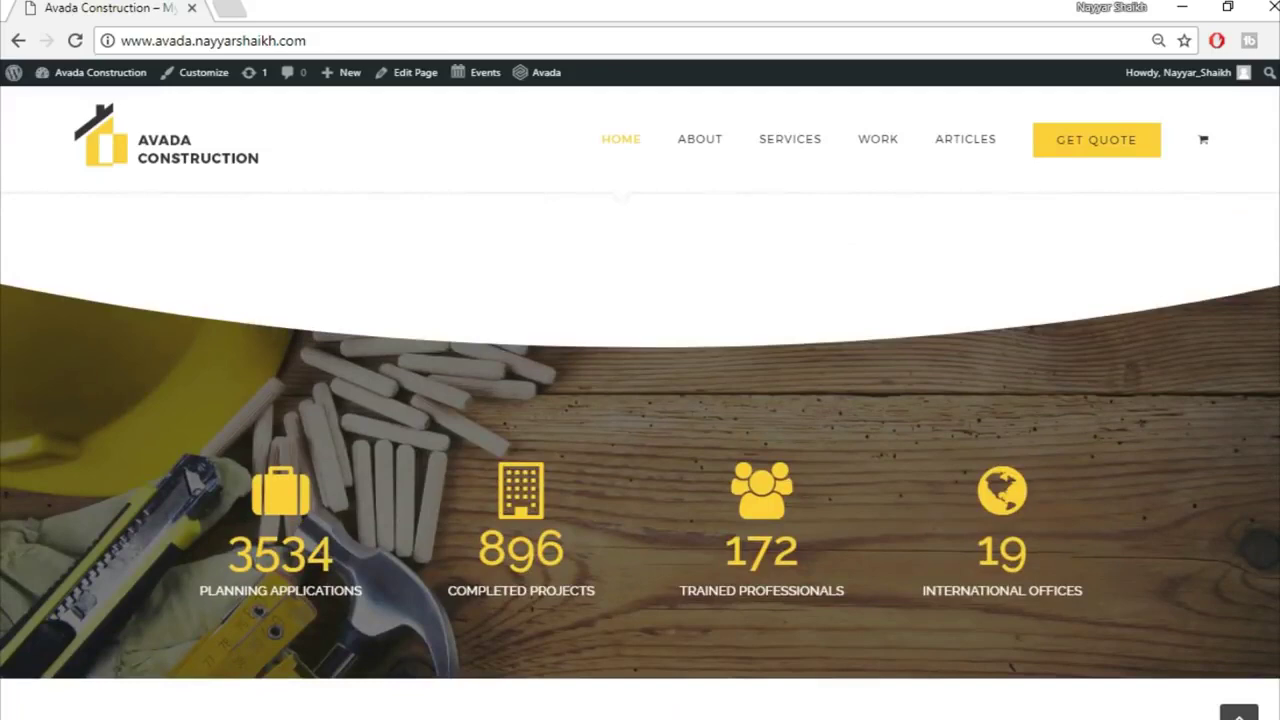
scroll(640, 450, "down", 5)
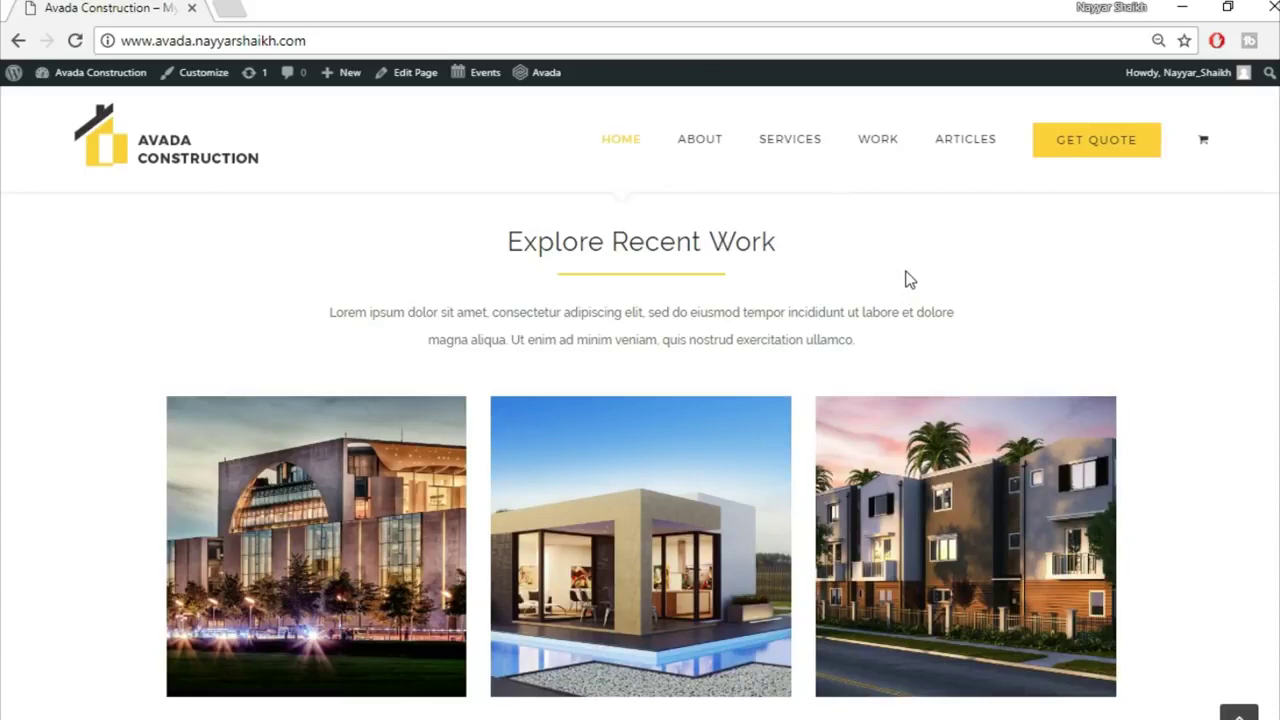
scroll(640, 450, "down", 2)
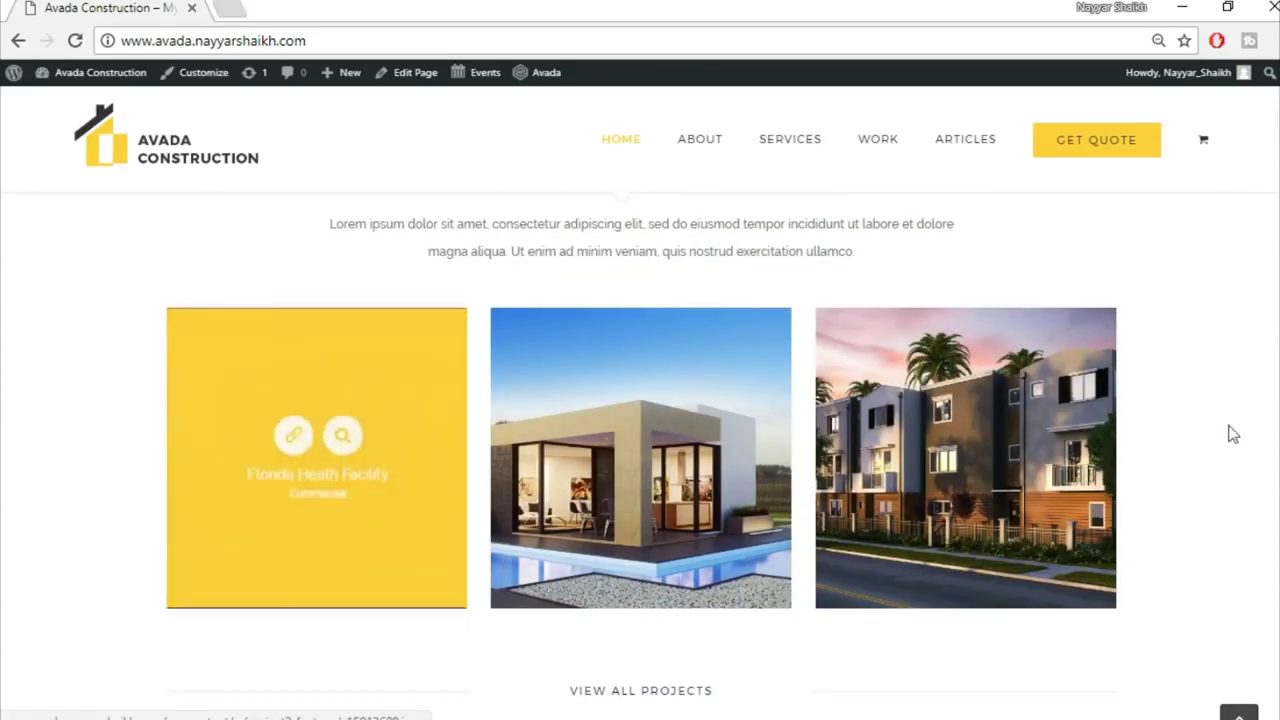
scroll(667, 243, "down", 5)
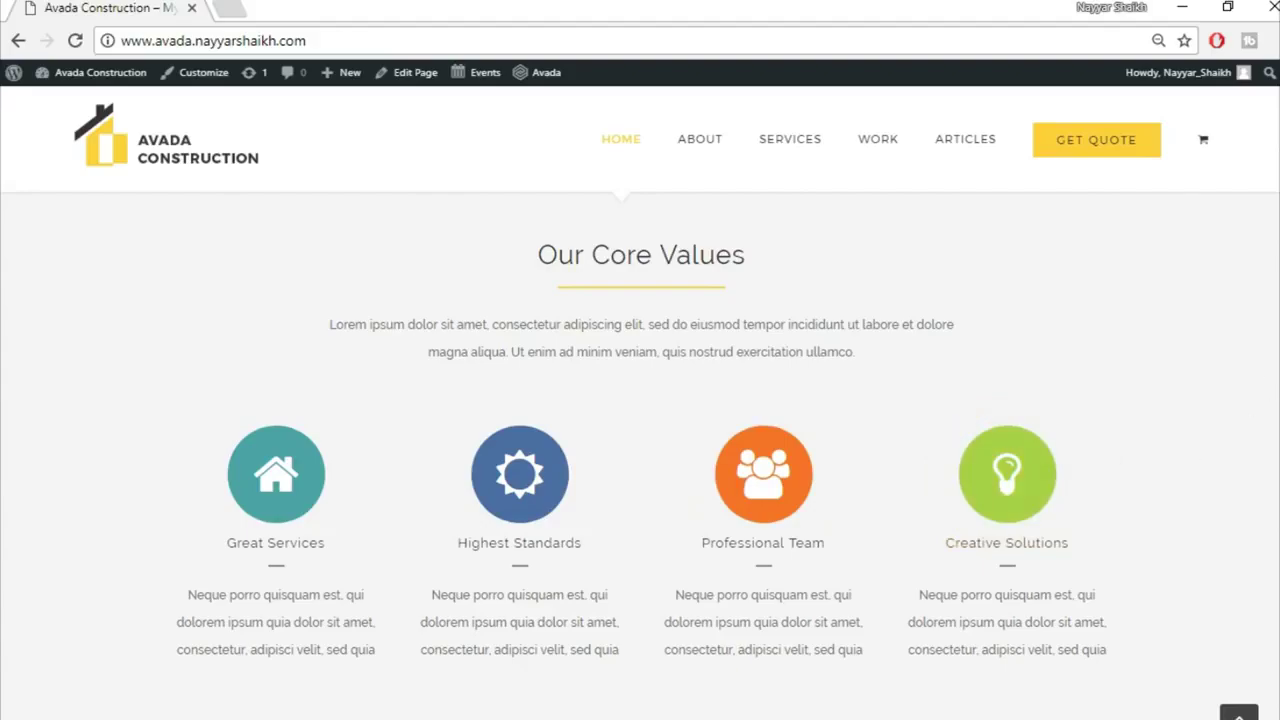
scroll(1248, 414, "down", 5)
scroll(640, 455, "up", 2)
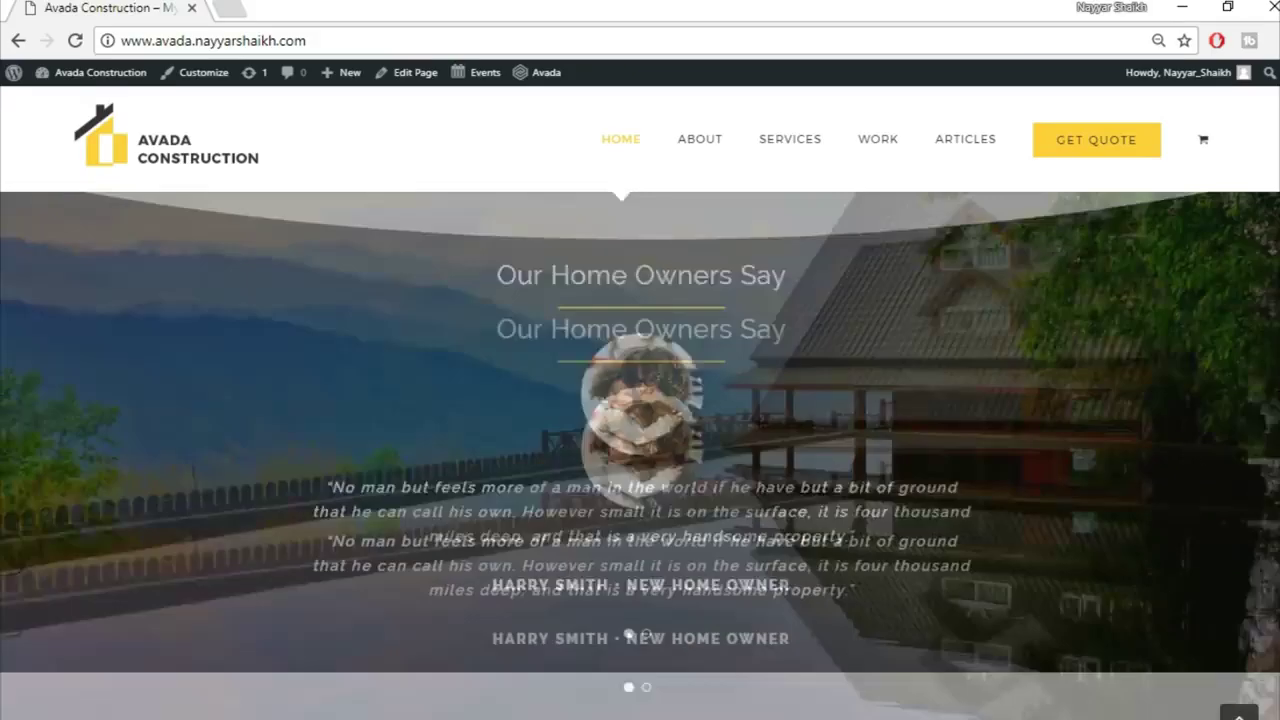
scroll(640, 455, "down", 1)
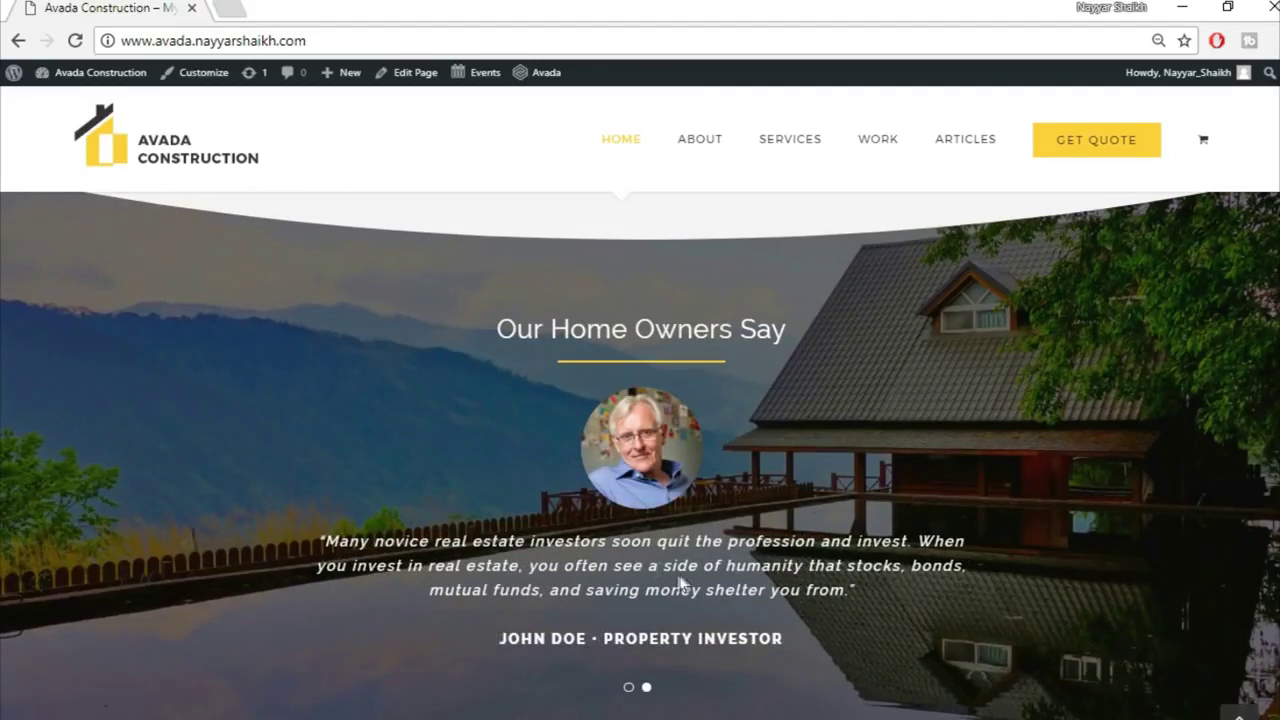
scroll(941, 525, "down", 3)
scroll(943, 534, "down", 4)
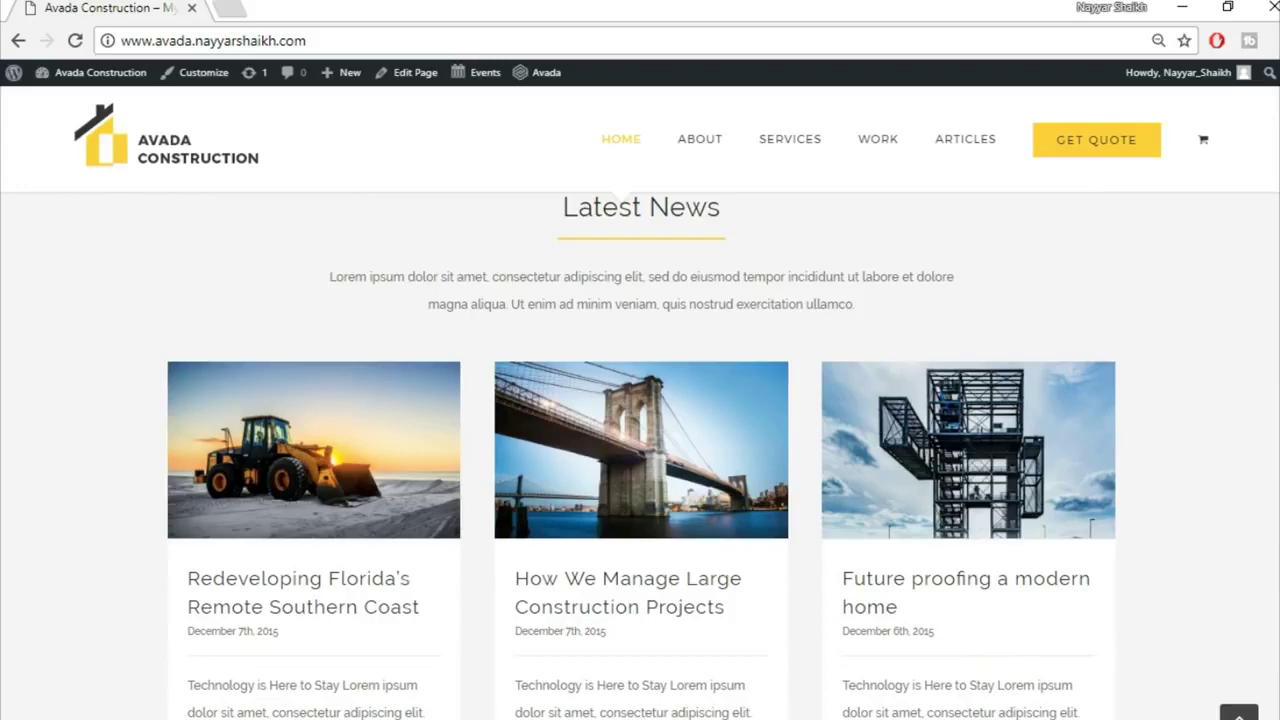
scroll(640, 450, "down", 7)
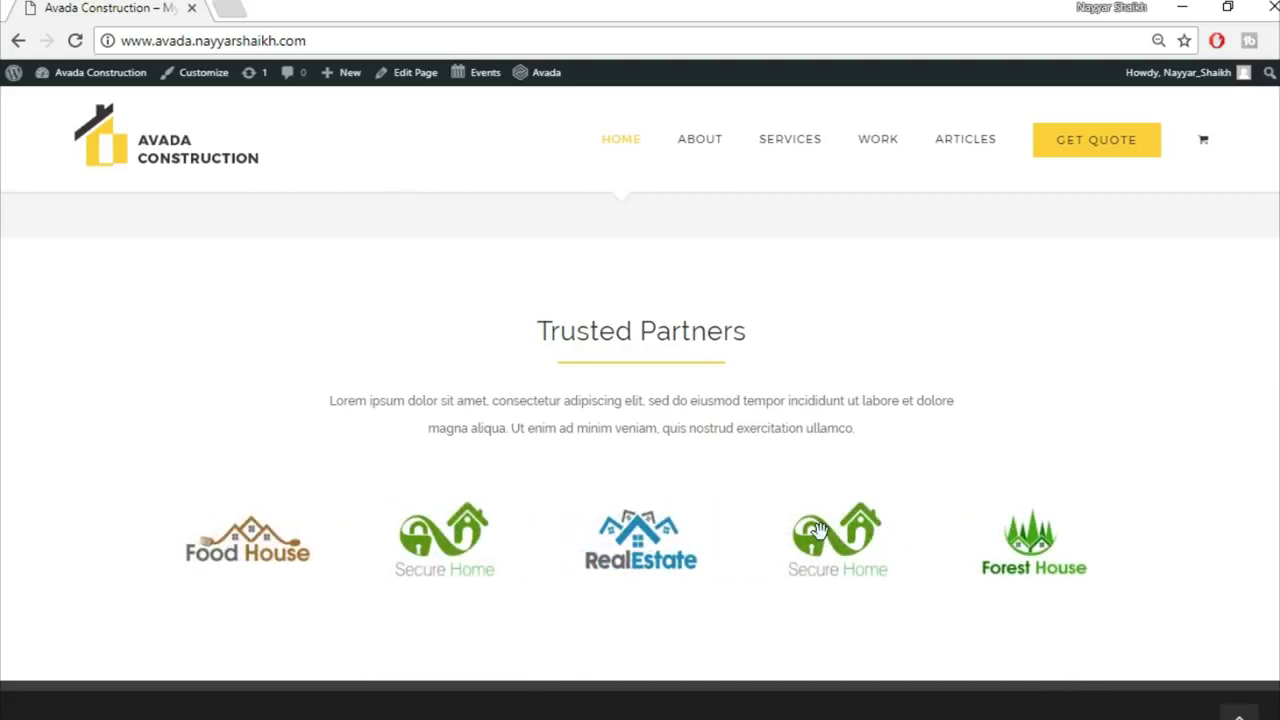
scroll(818, 531, "down", 4)
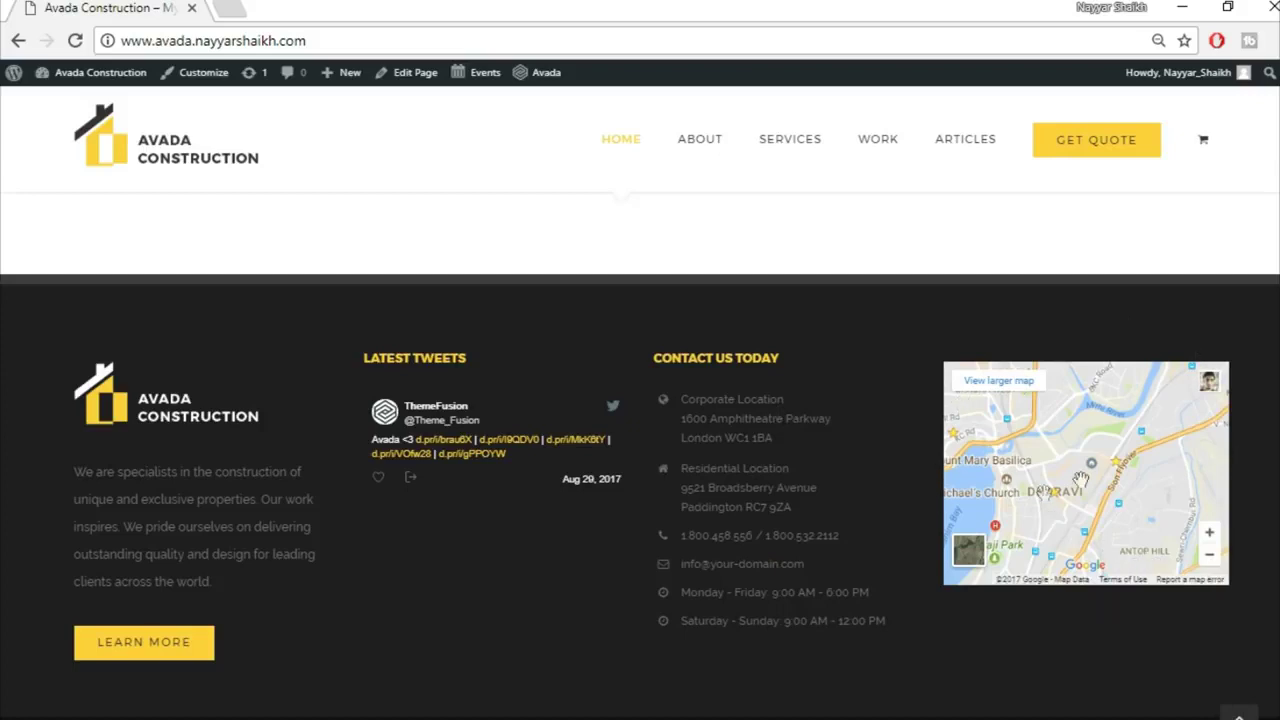
scroll(1158, 674, "down", 1)
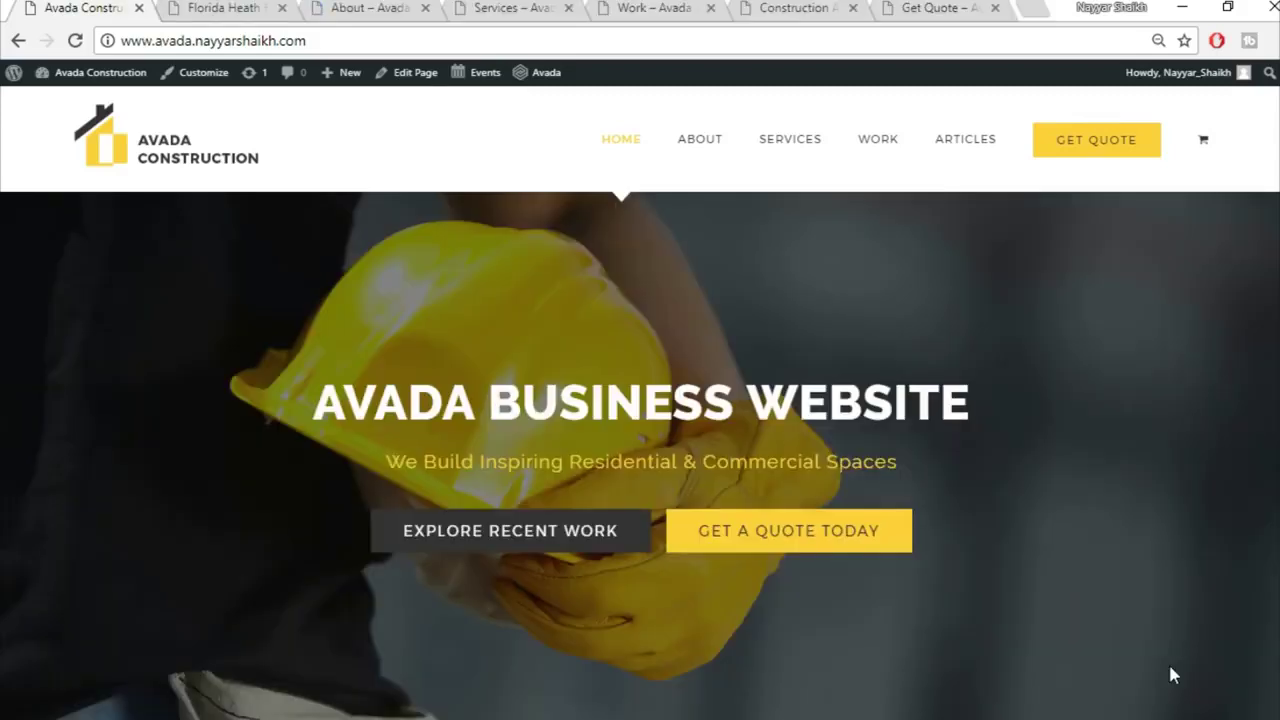
Step: Switch to the Florida Heath Facility project and scroll through its project details
left_click(215, 10)
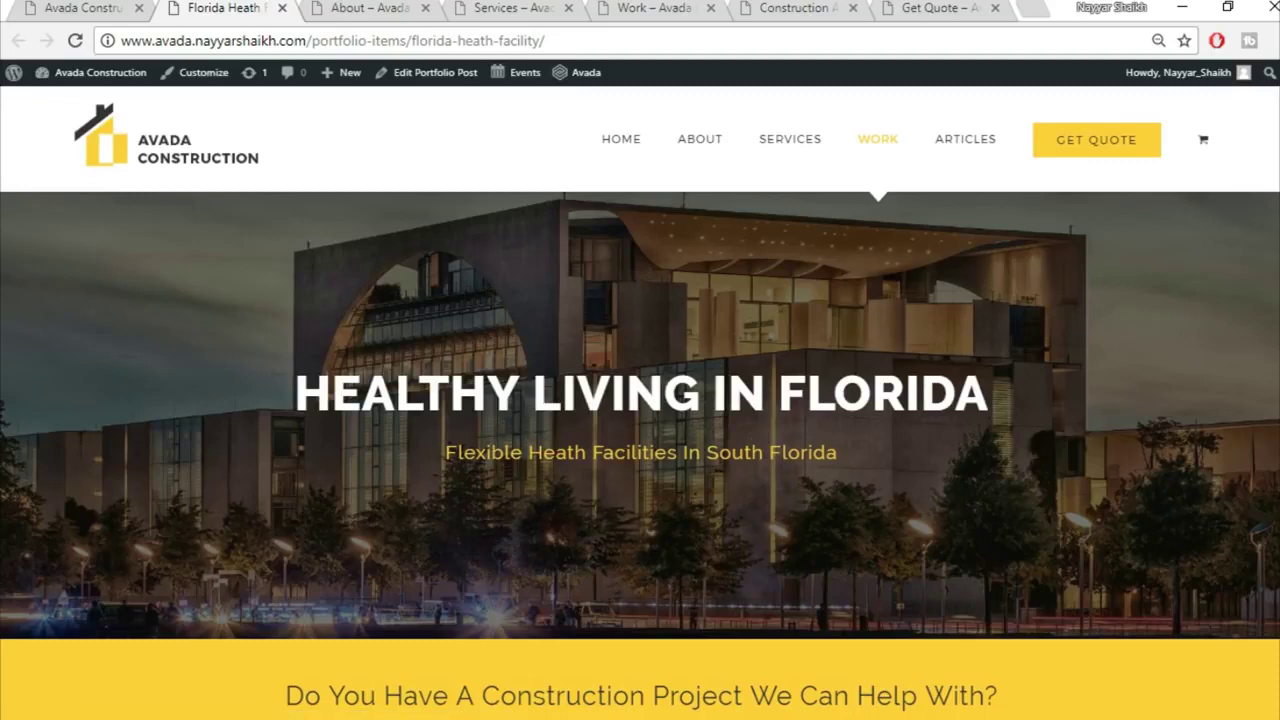
scroll(640, 416, "down", 2)
scroll(1168, 385, "down", 6)
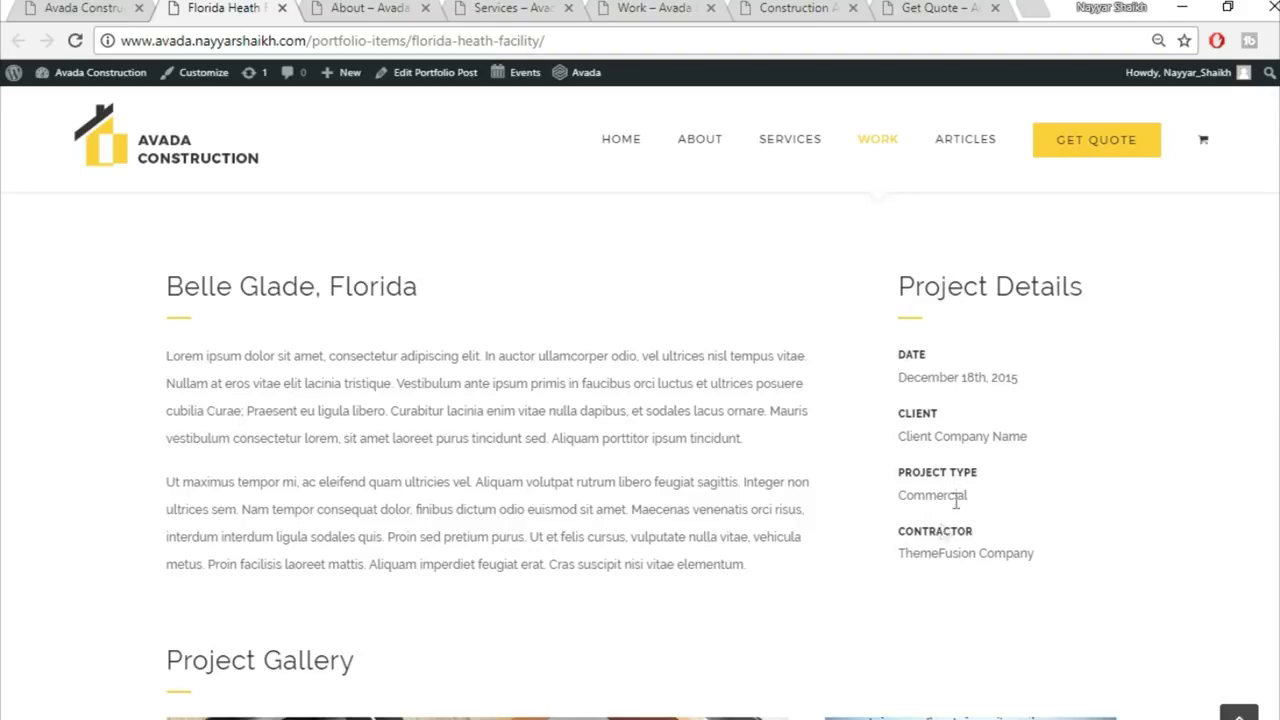
scroll(1171, 526, "down", 5)
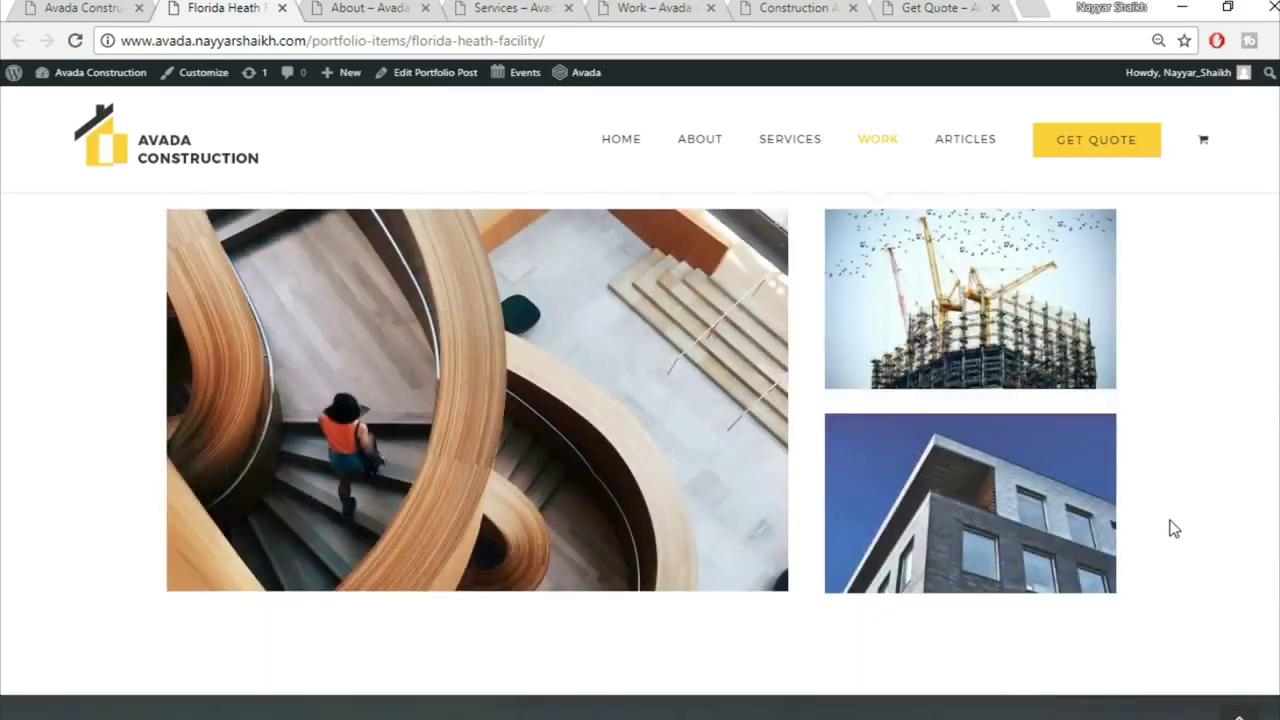
scroll(1171, 526, "up", 1)
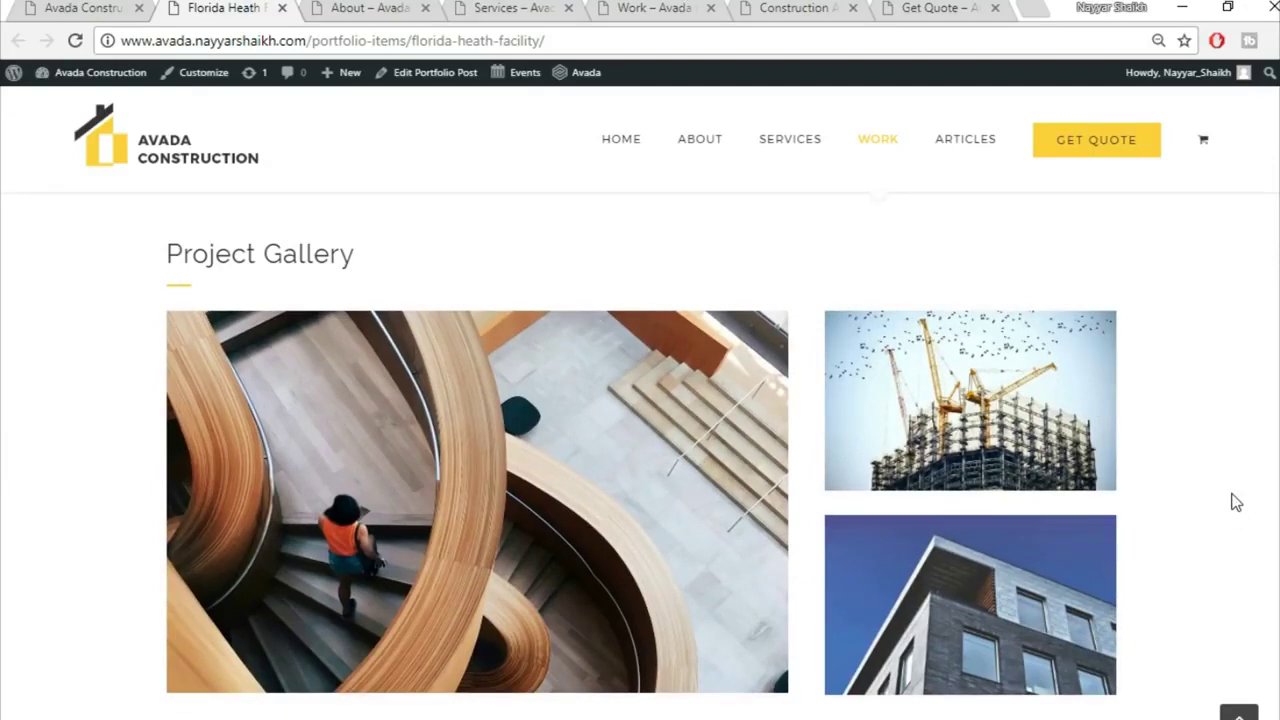
scroll(1236, 502, "down", 5)
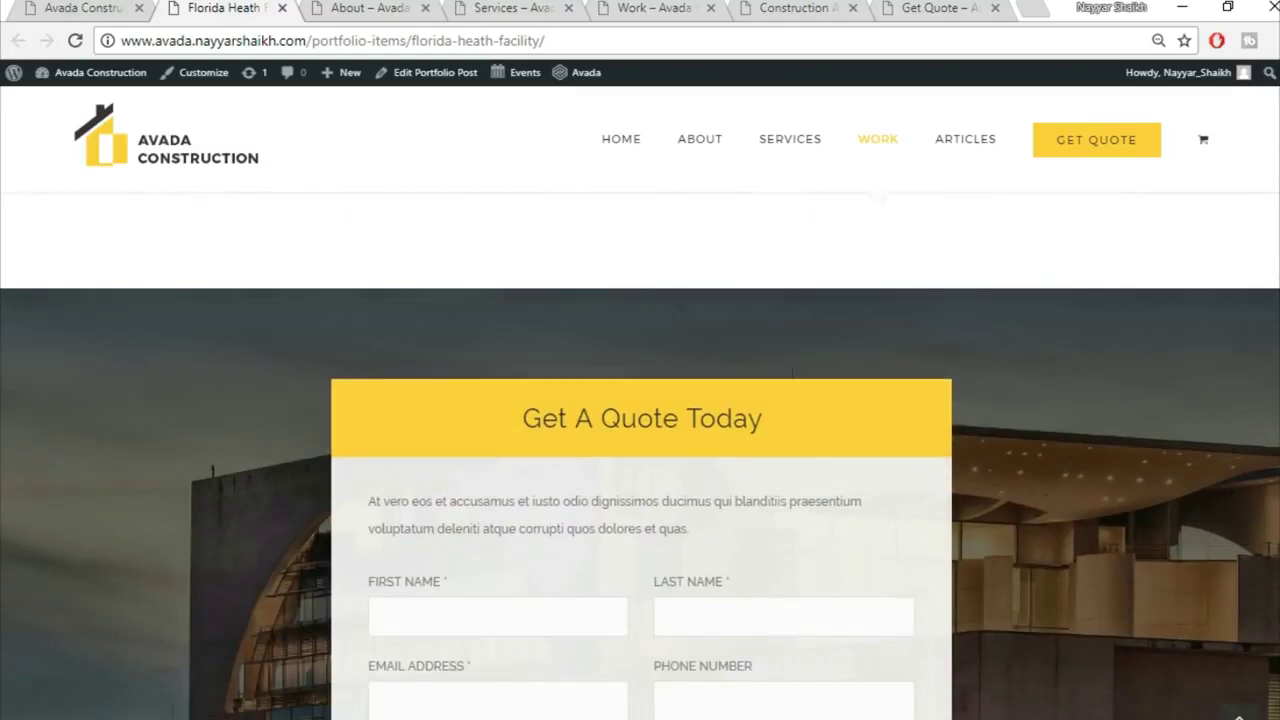
scroll(640, 500, "down", 1)
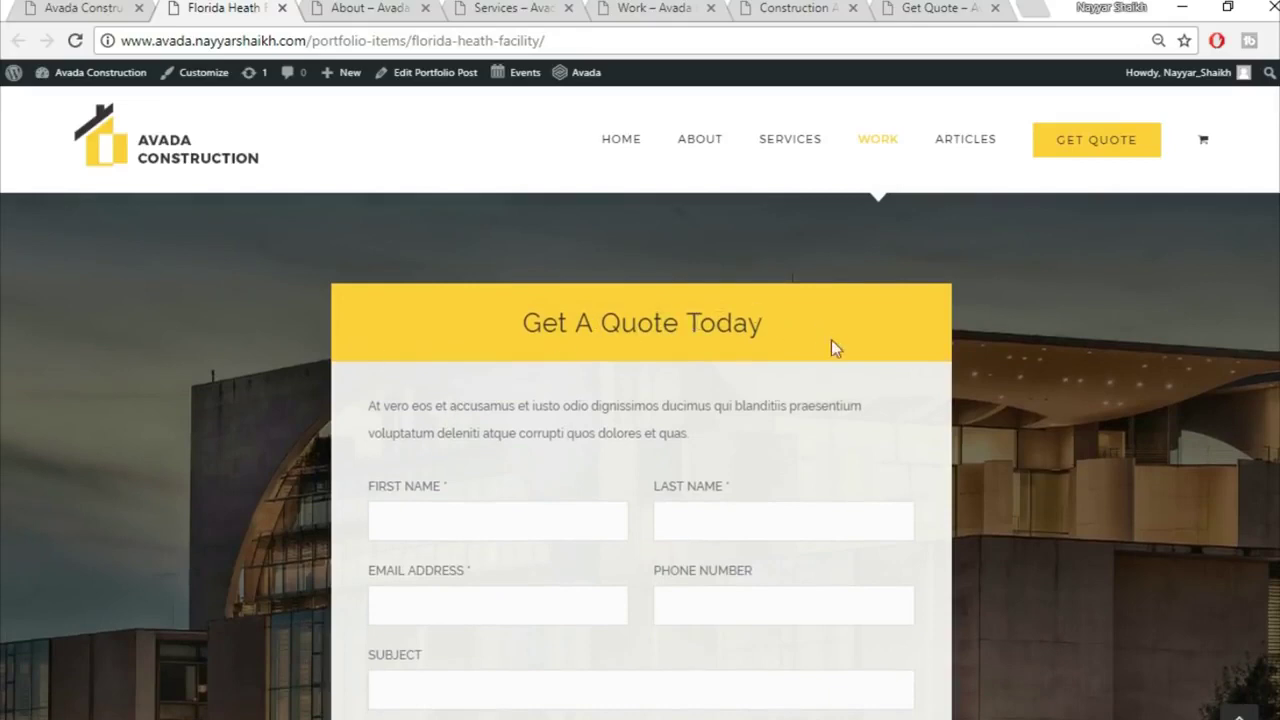
Step: Scroll through the project's gallery and quote form, then return to the top of the page
scroll(672, 450, "down", 2)
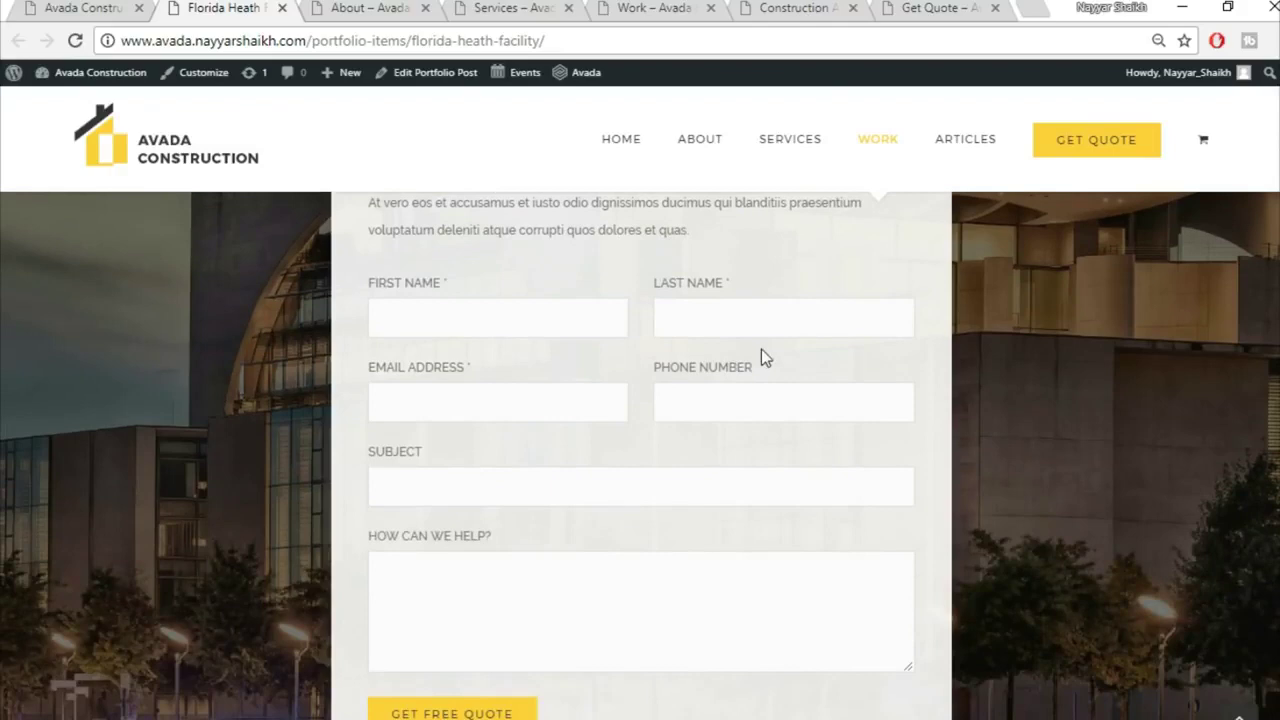
scroll(800, 486, "down", 3)
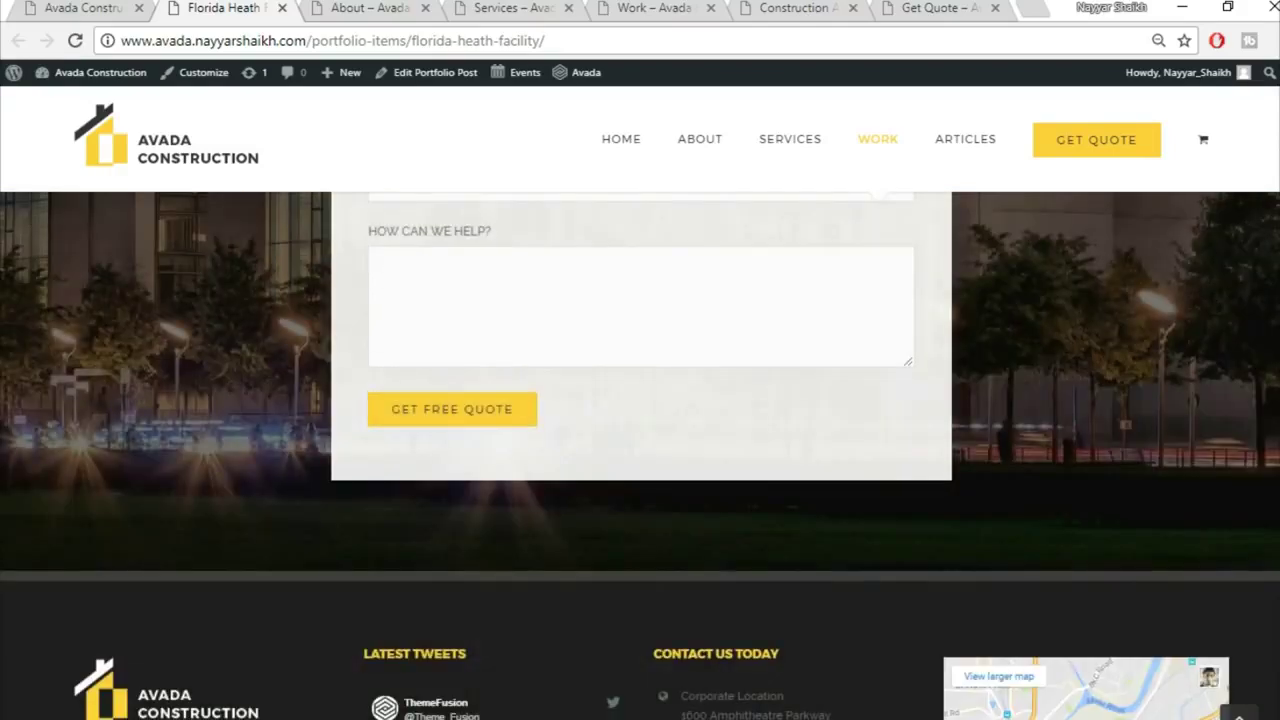
scroll(640, 456, "up", 5)
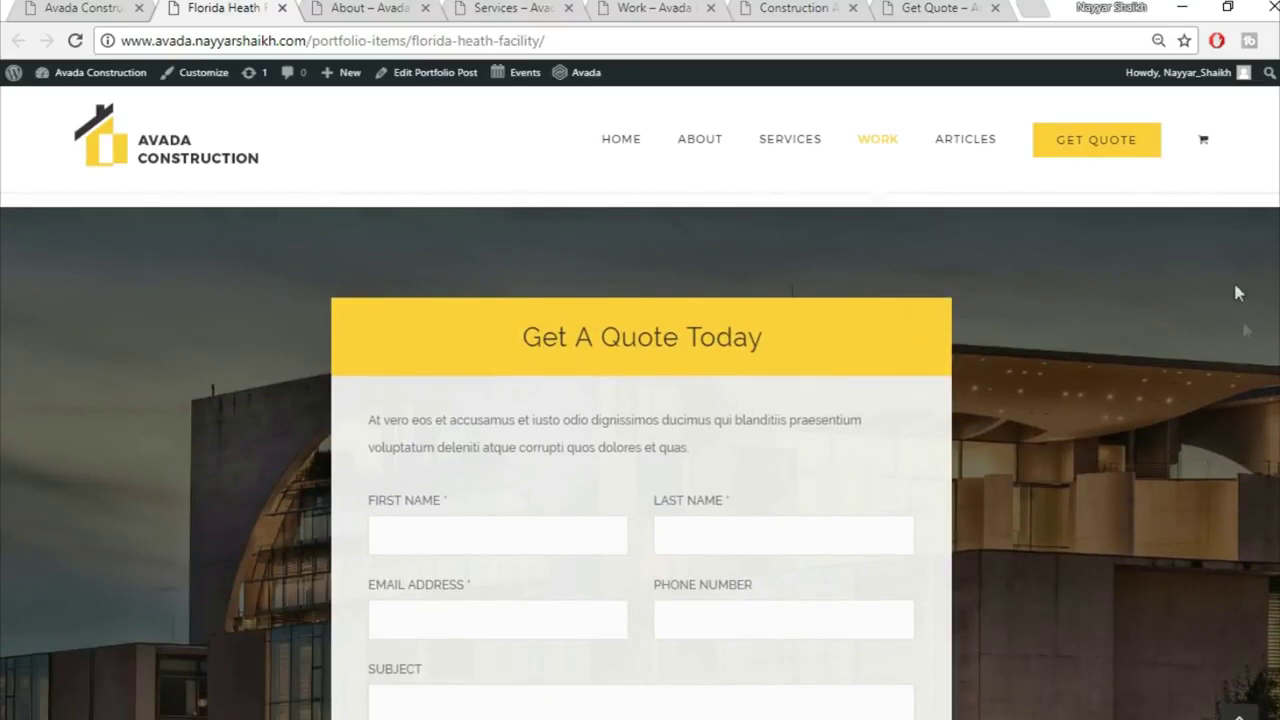
scroll(337, 460, "down", 1)
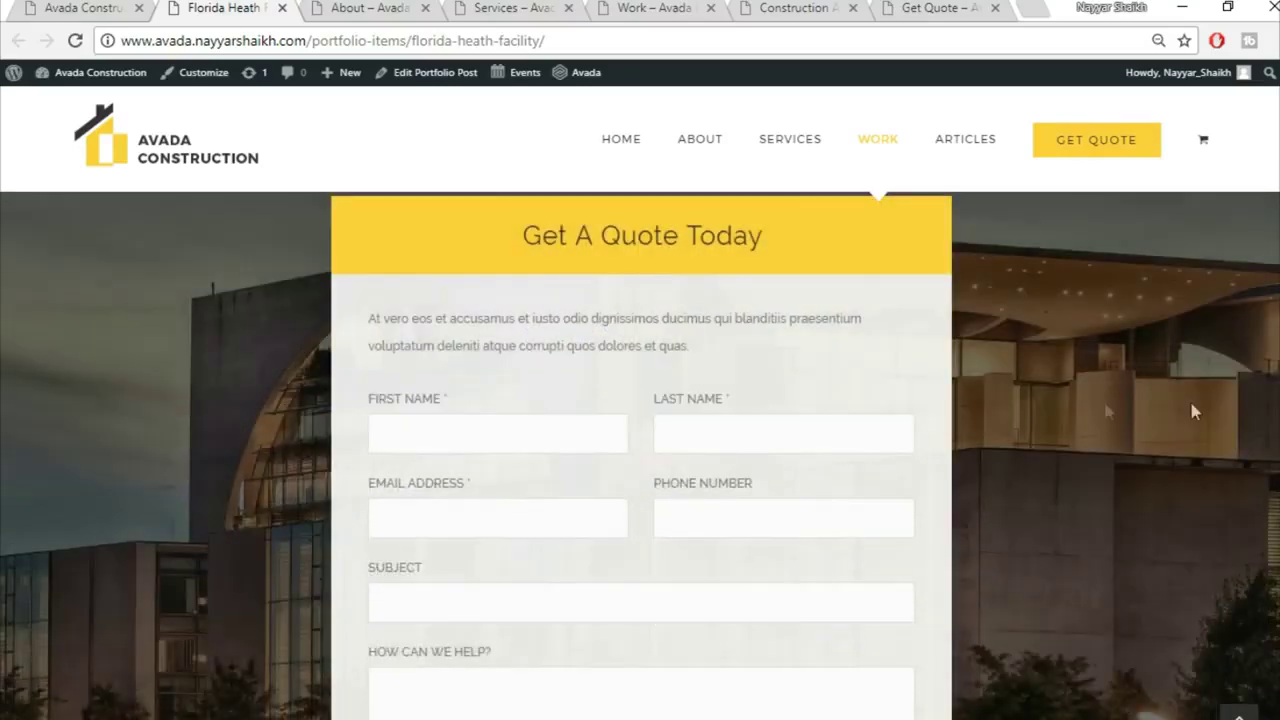
scroll(1200, 396, "up", 1)
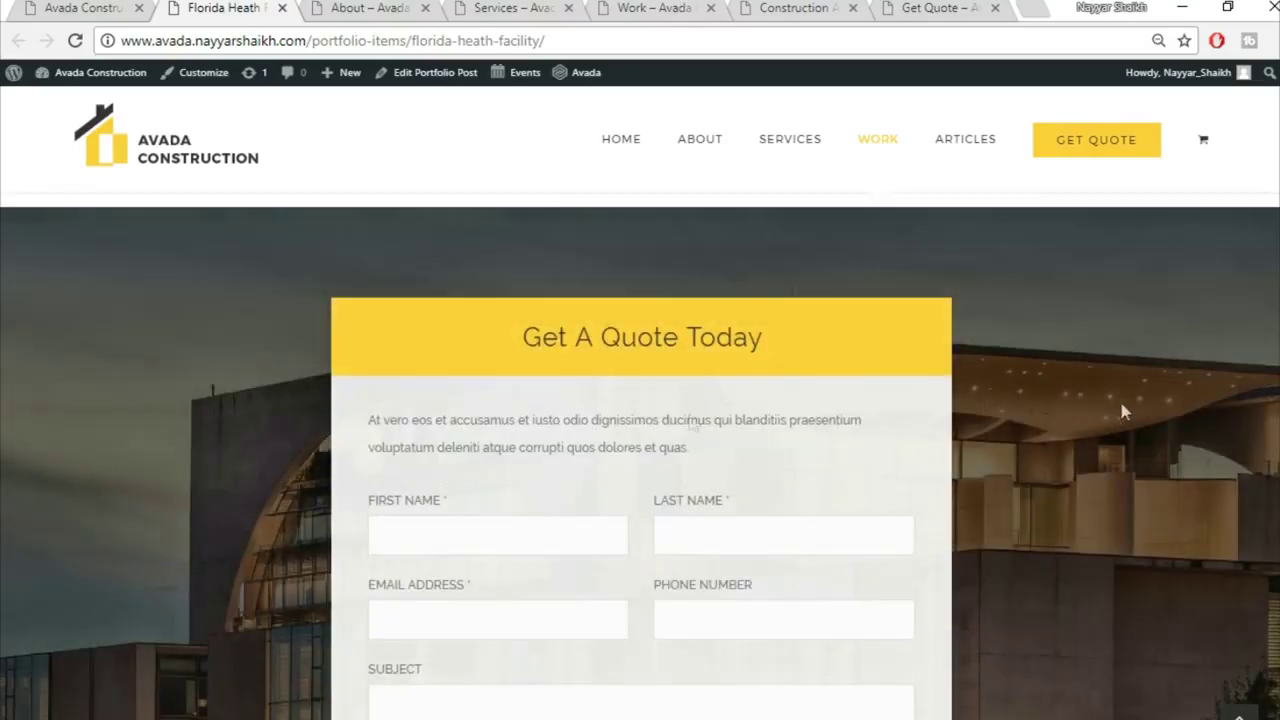
scroll(840, 330, "down", 2)
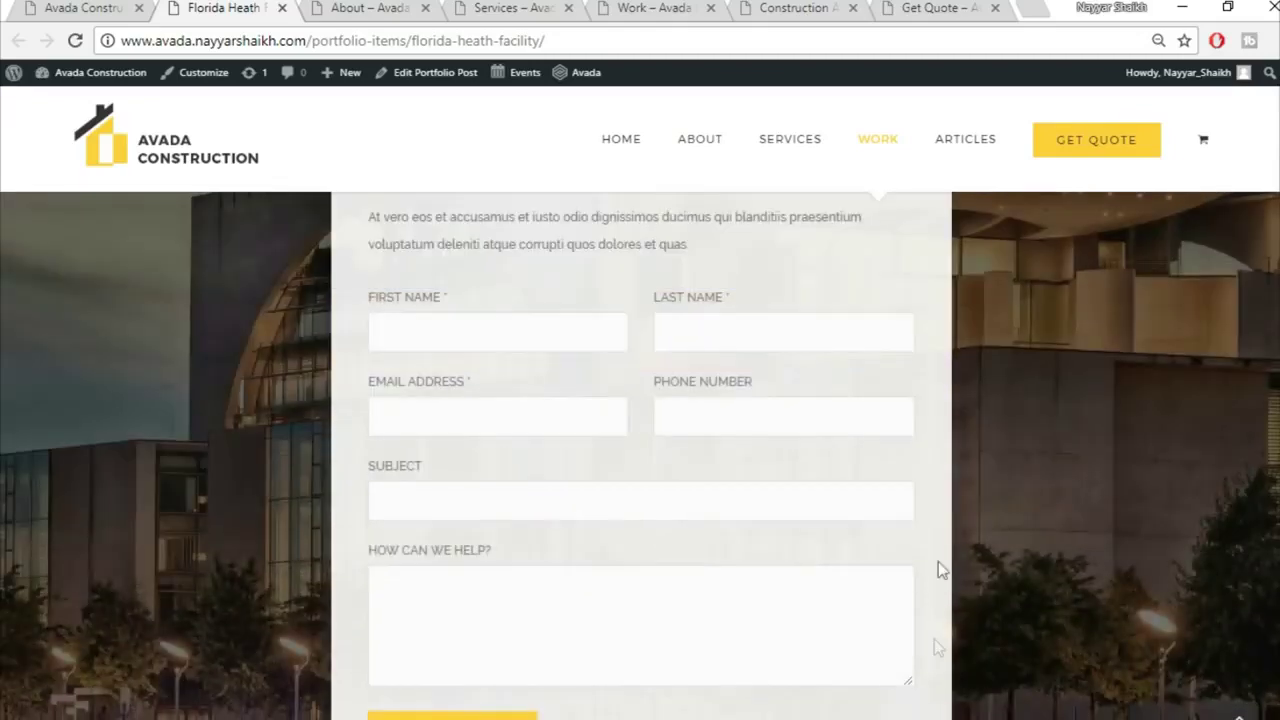
scroll(618, 455, "down", 3)
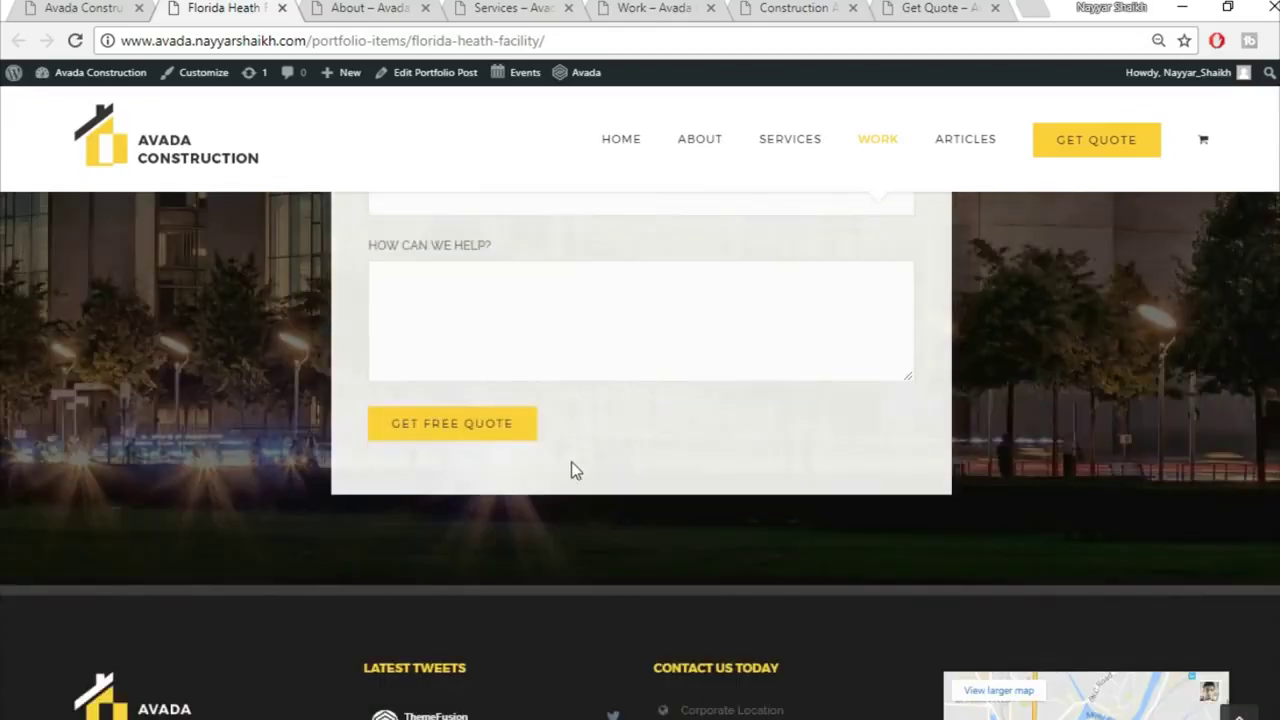
left_click(1239, 714)
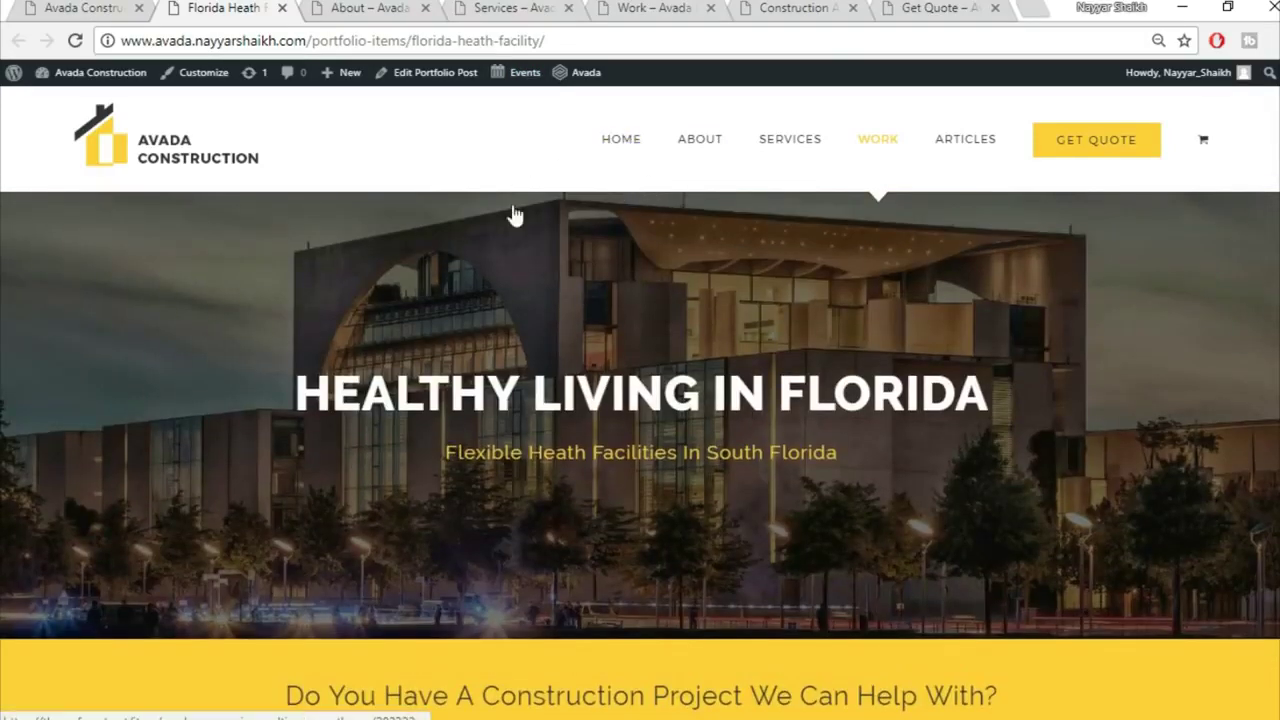
left_click(358, 8)
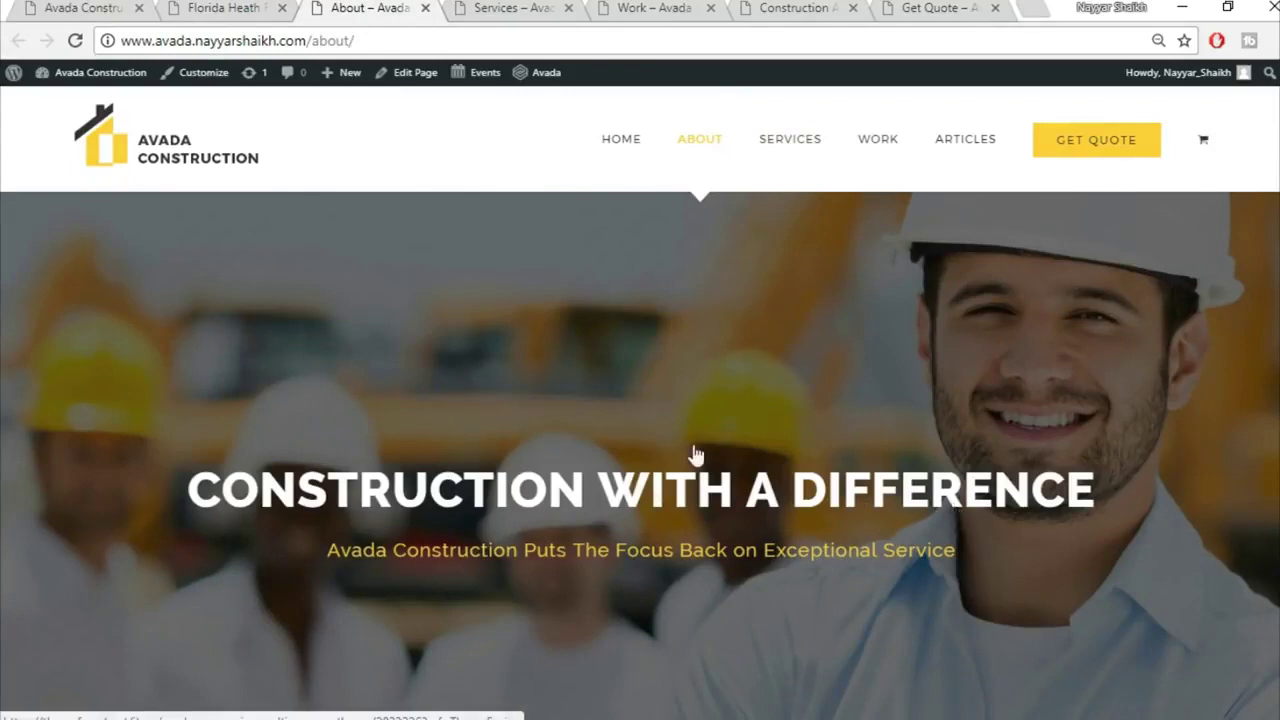
scroll(737, 586, "down", 3)
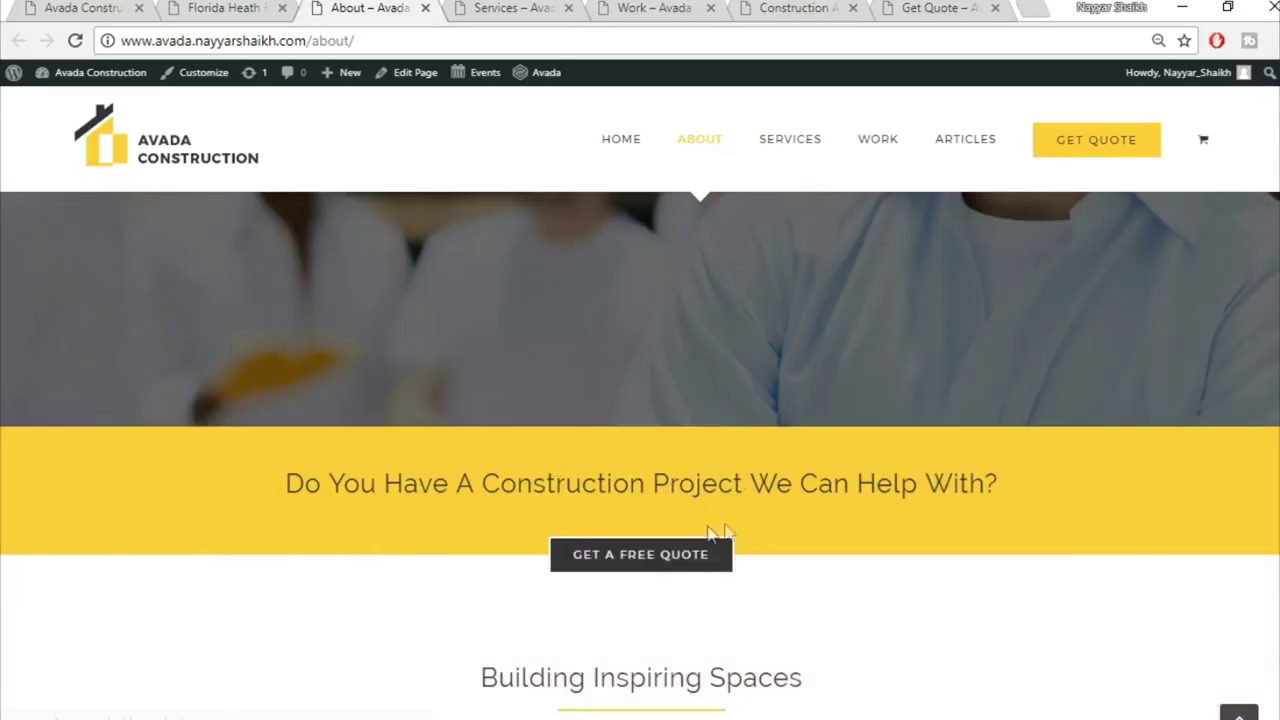
scroll(872, 556, "down", 4)
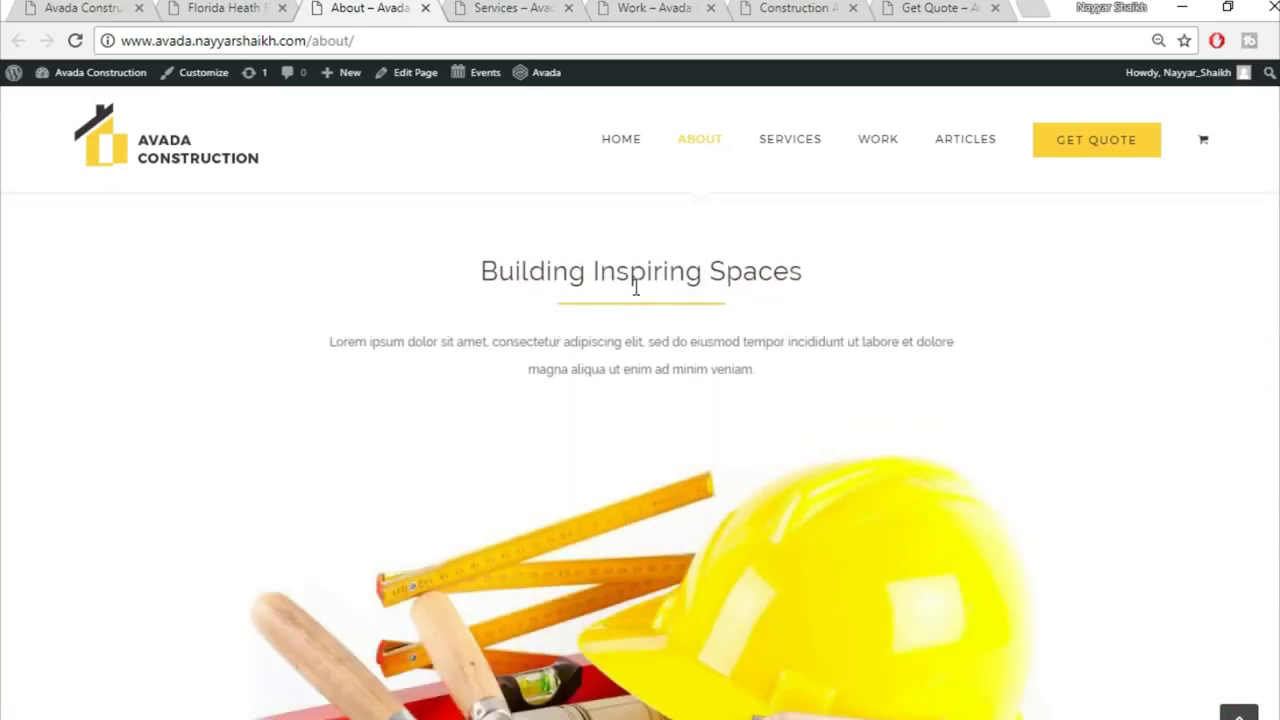
scroll(889, 385, "down", 3)
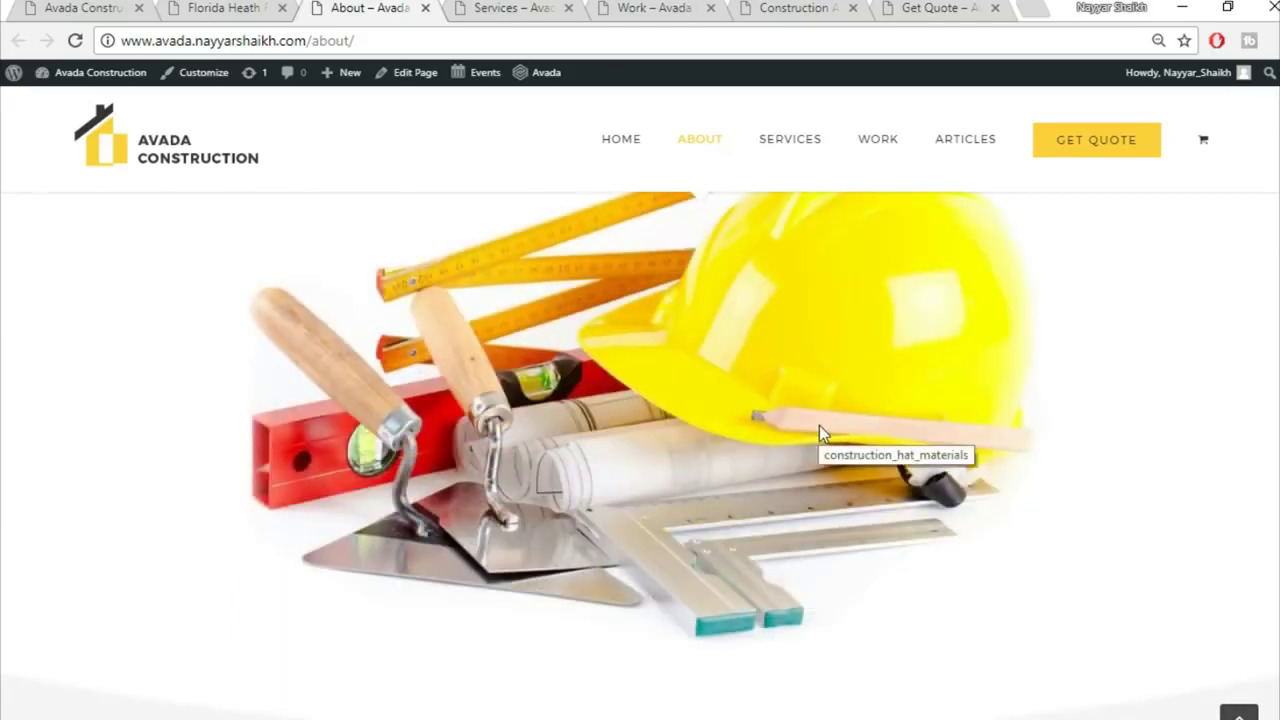
scroll(822, 430, "down", 5)
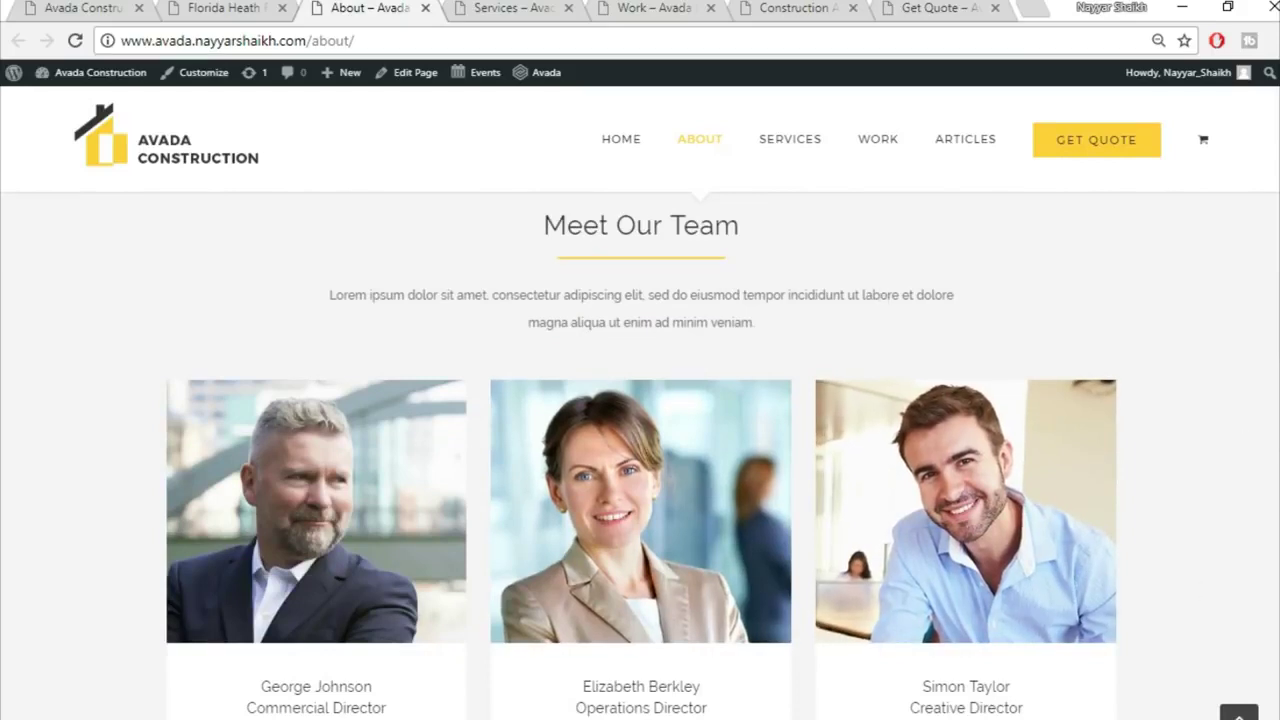
scroll(643, 543, "down", 2)
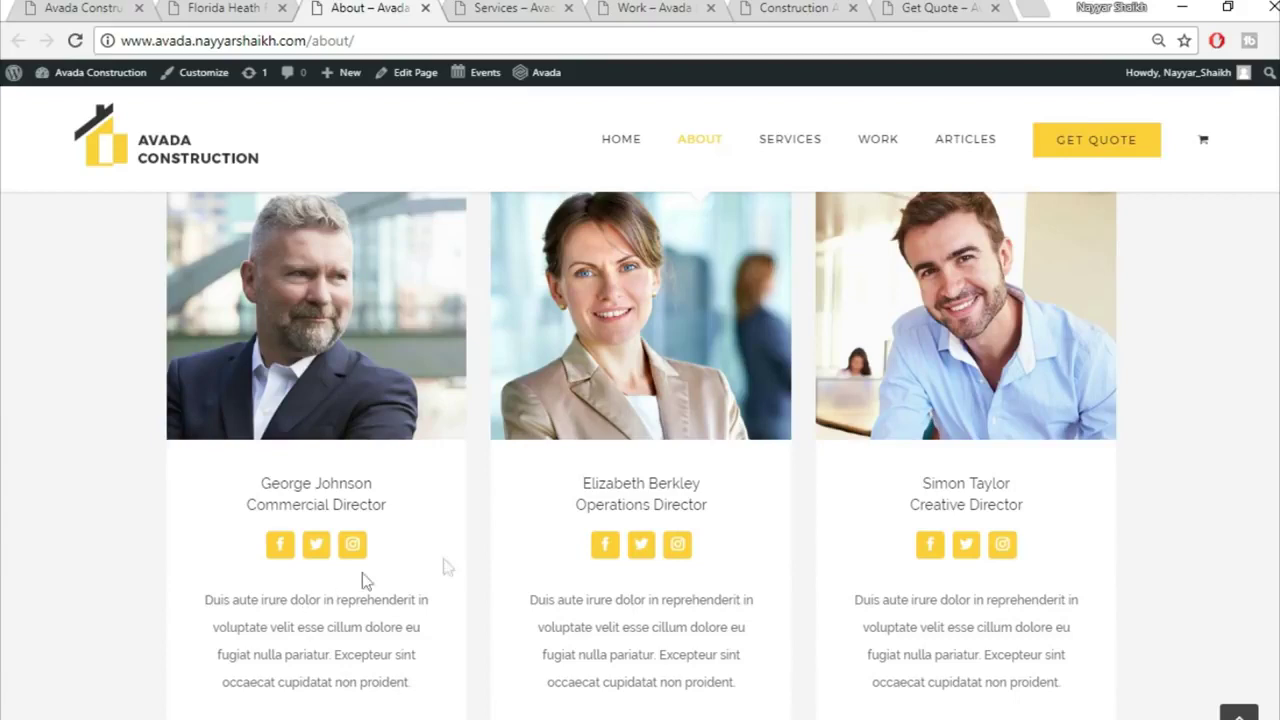
scroll(1228, 492, "down", 5)
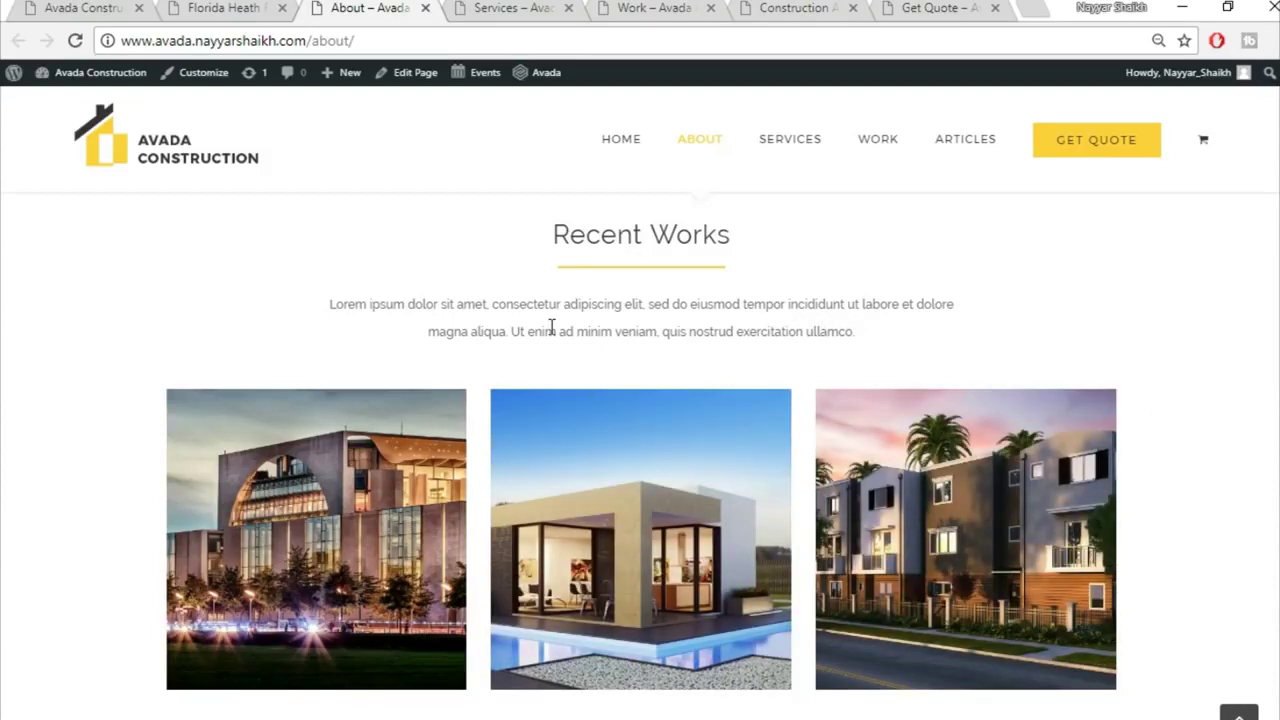
scroll(640, 455, "down", 8)
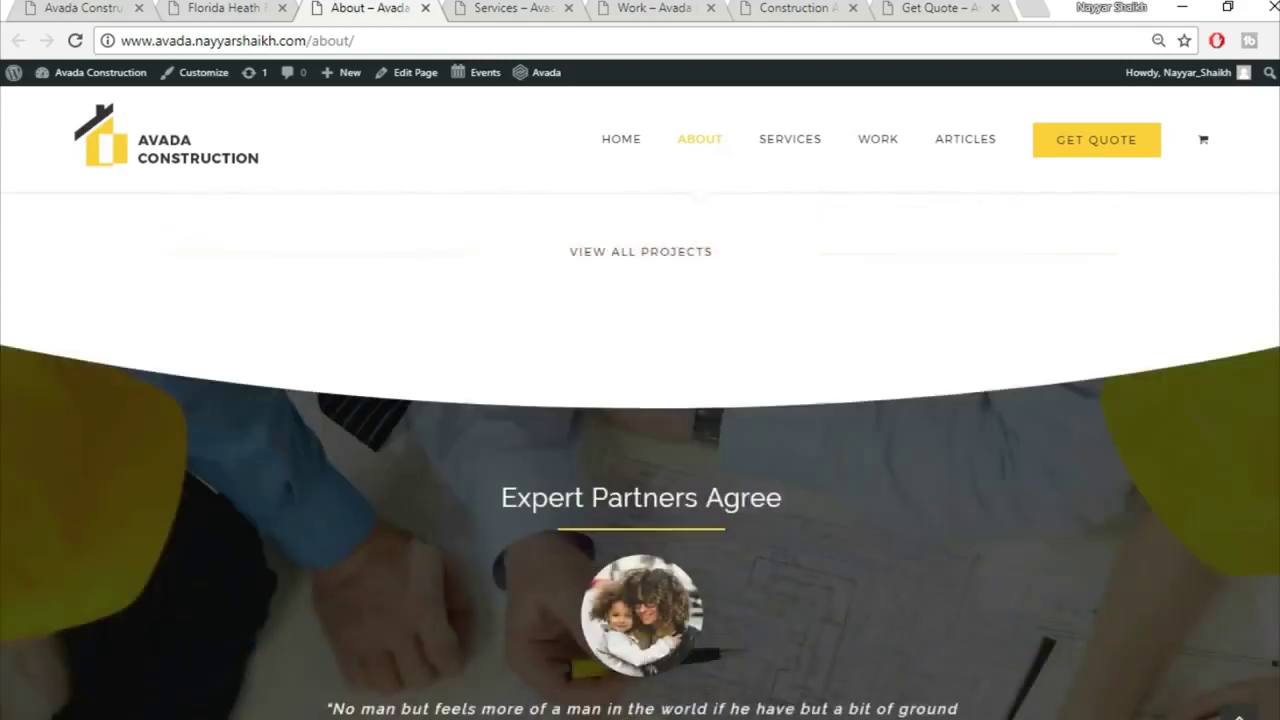
scroll(640, 455, "down", 10)
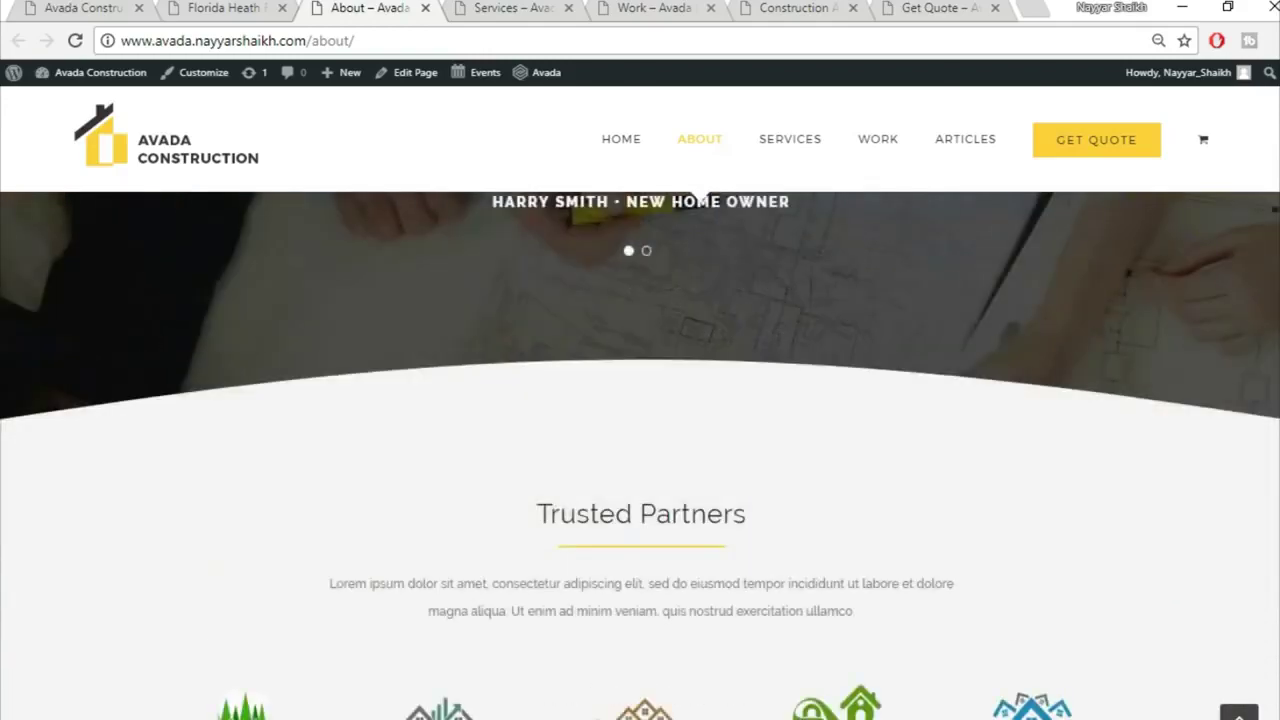
scroll(640, 455, "down", 8)
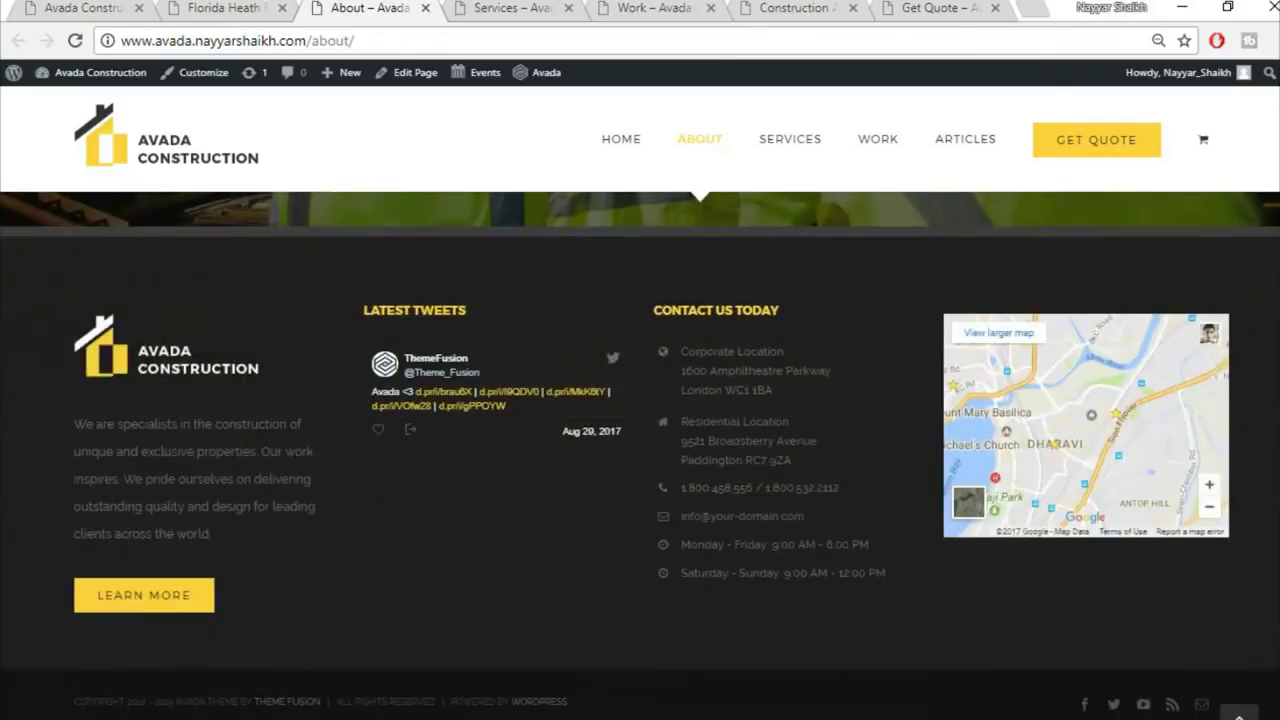
scroll(640, 455, "up", 20)
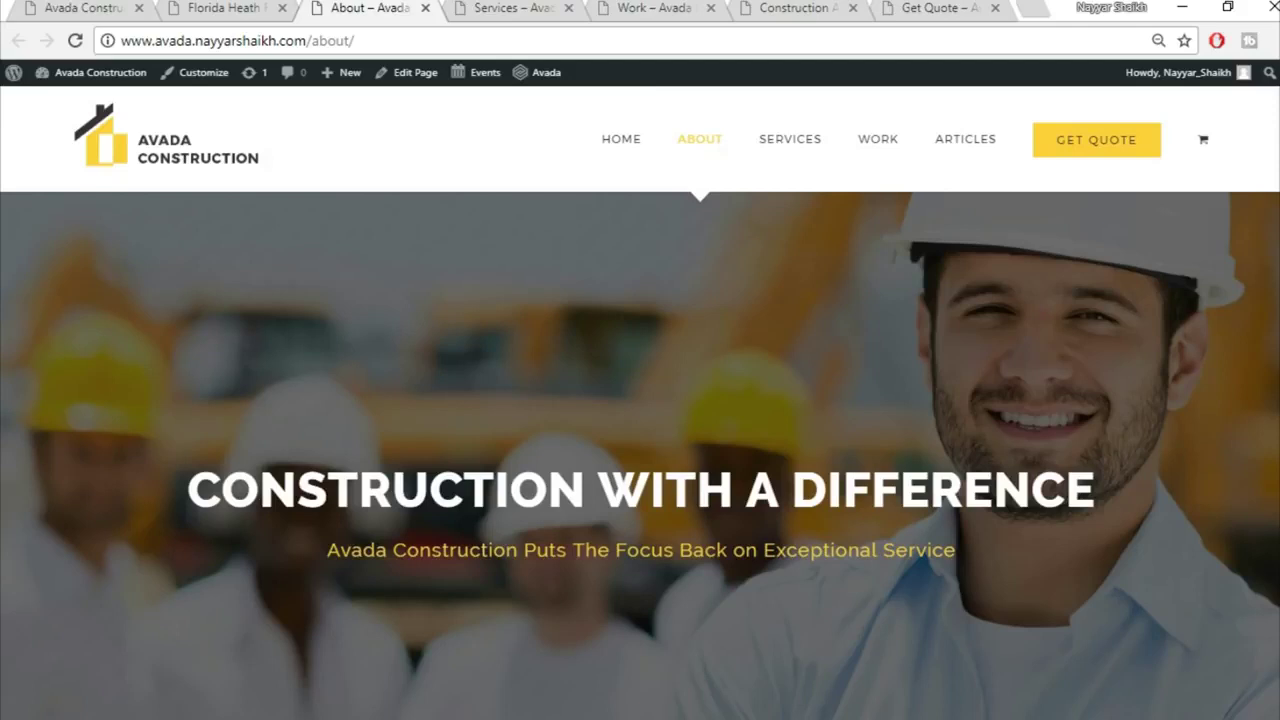
Step: On the Services page, view the New Homes, Complete Renovations and Commercial Projects content
left_click(492, 6)
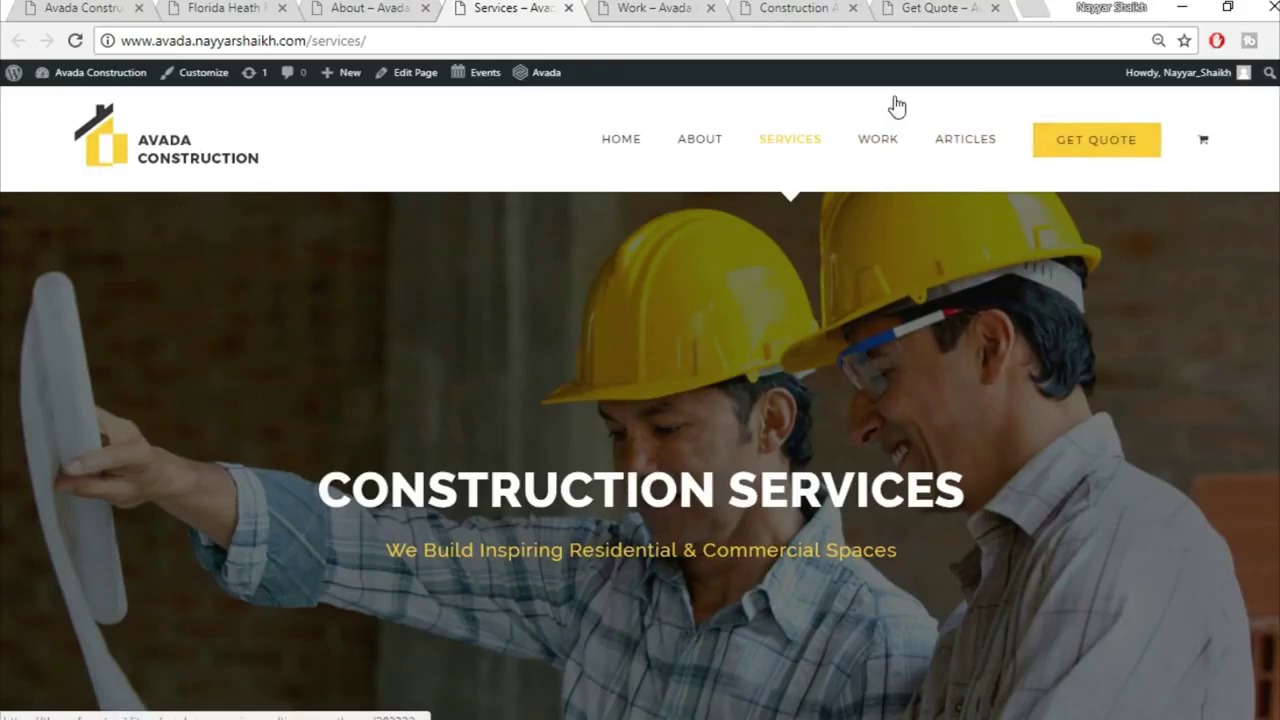
scroll(640, 456, "down", 3)
scroll(640, 456, "down", 4)
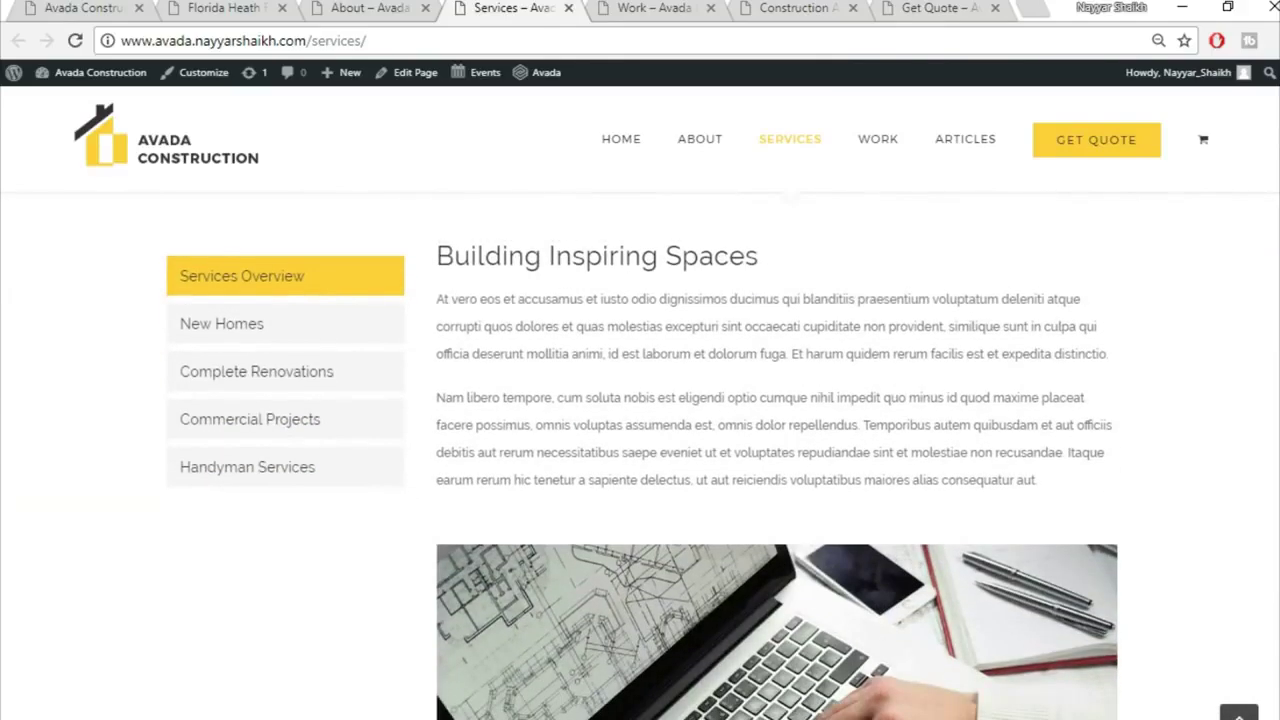
left_click(318, 333)
left_click(298, 380)
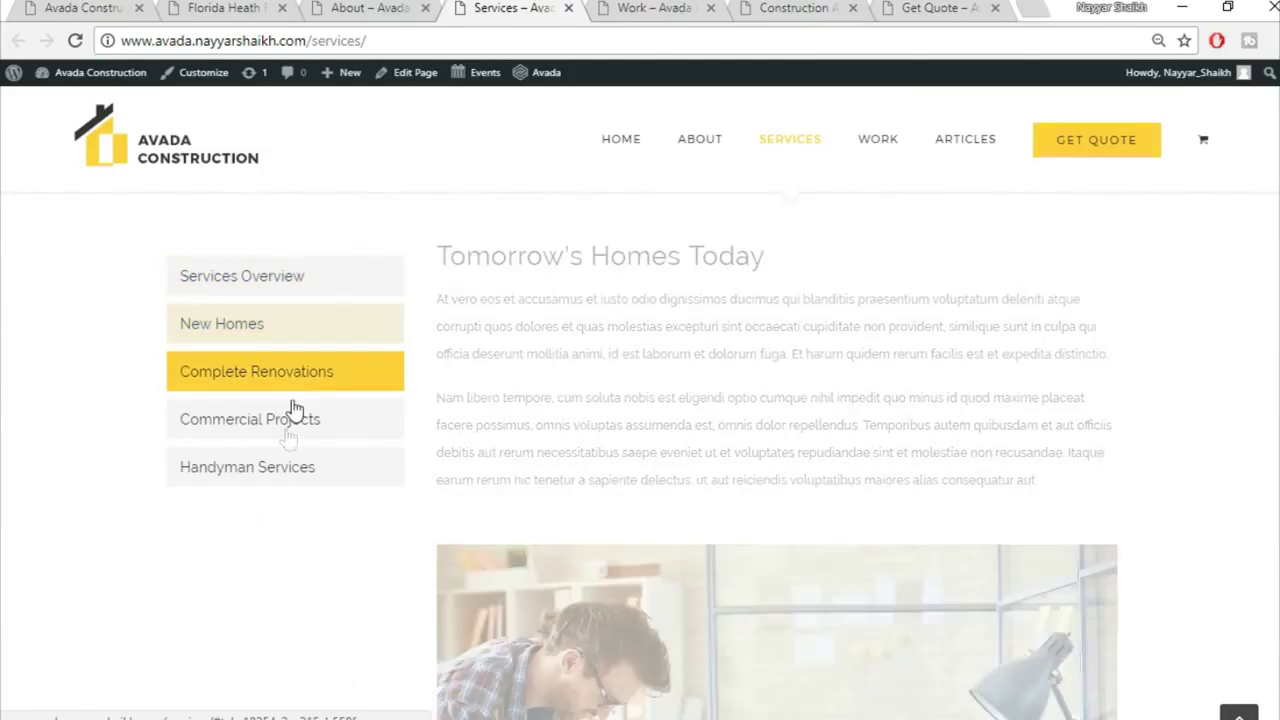
left_click(288, 437)
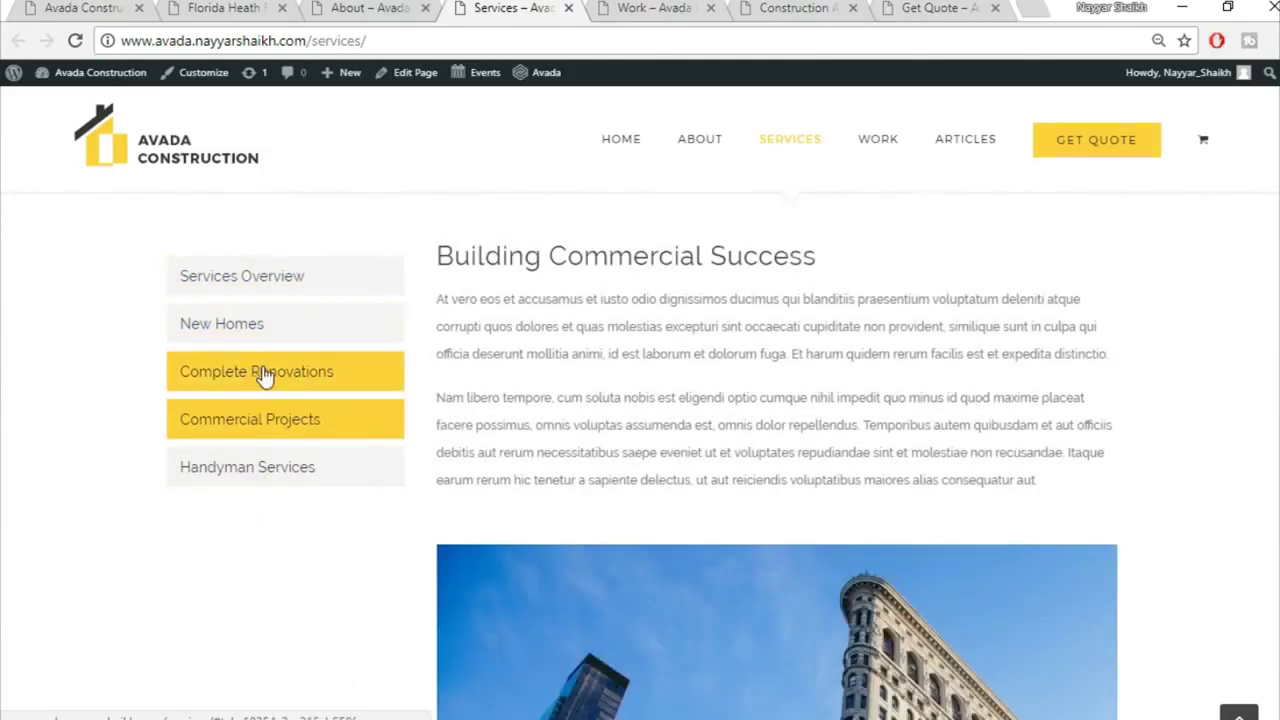
Step: Go back to Complete Renovations and New Homes, then switch to the Work page
left_click(265, 375)
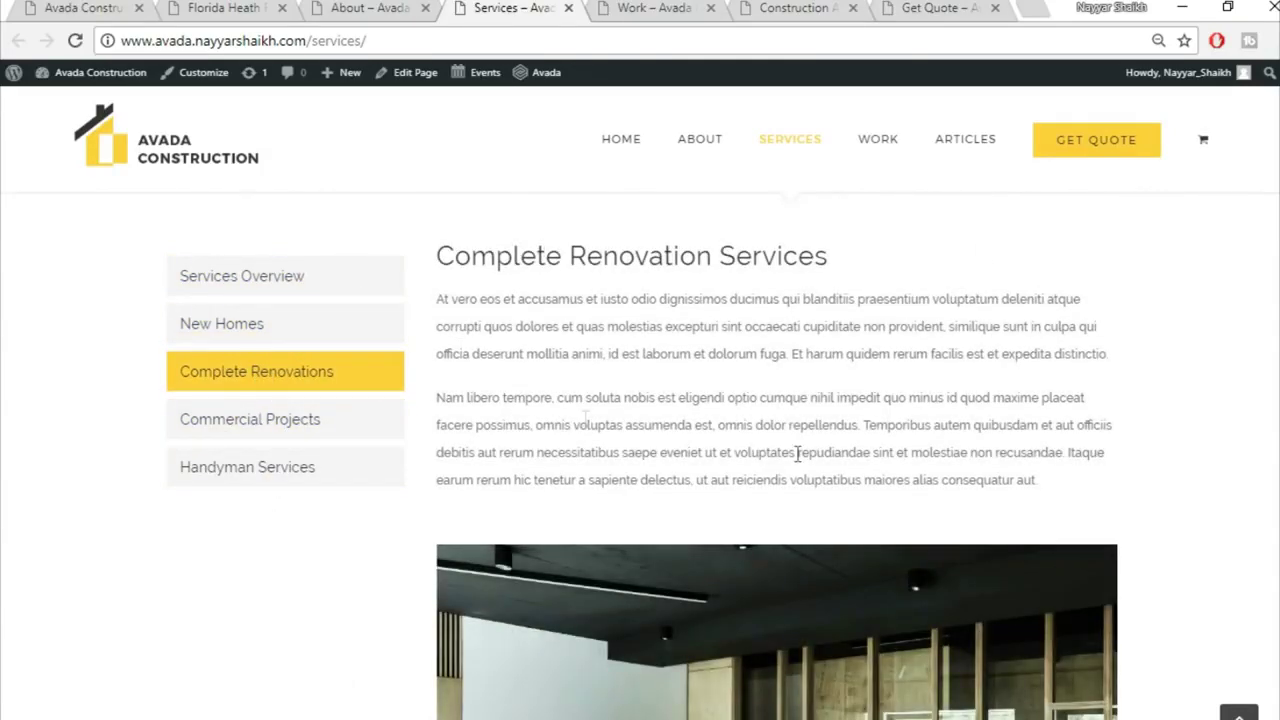
left_click(219, 340)
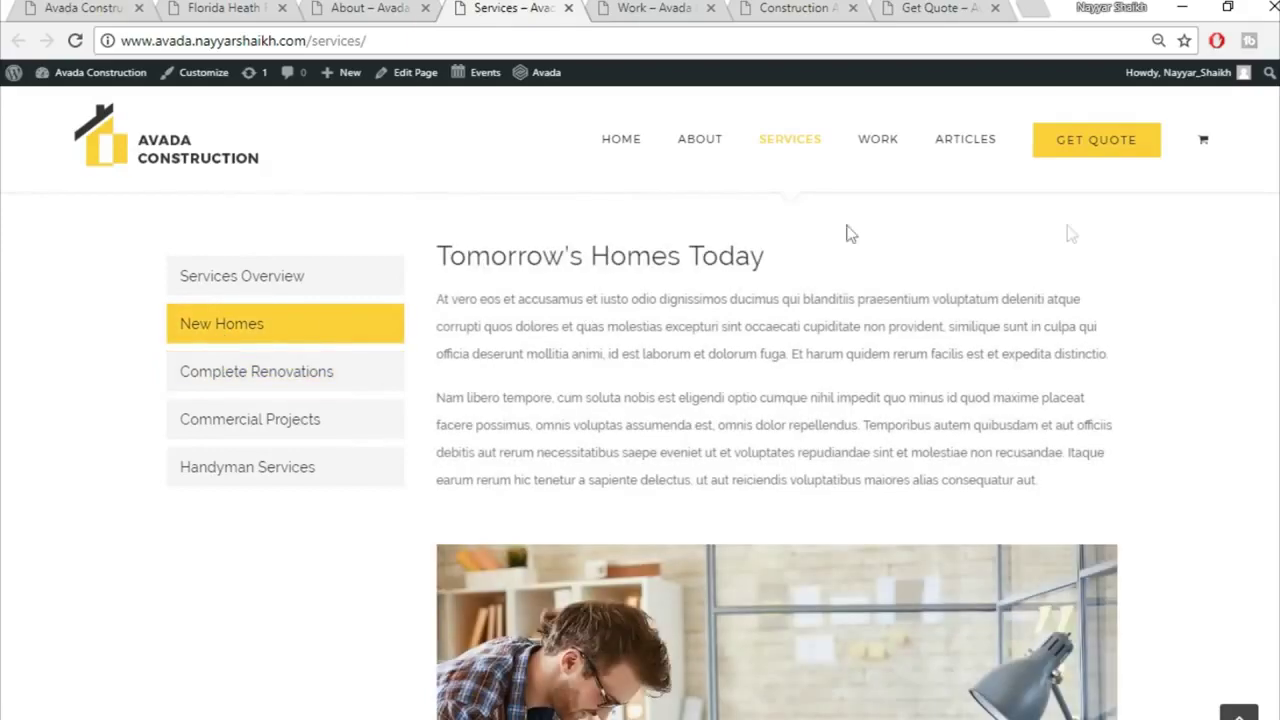
scroll(873, 462, "down", 10)
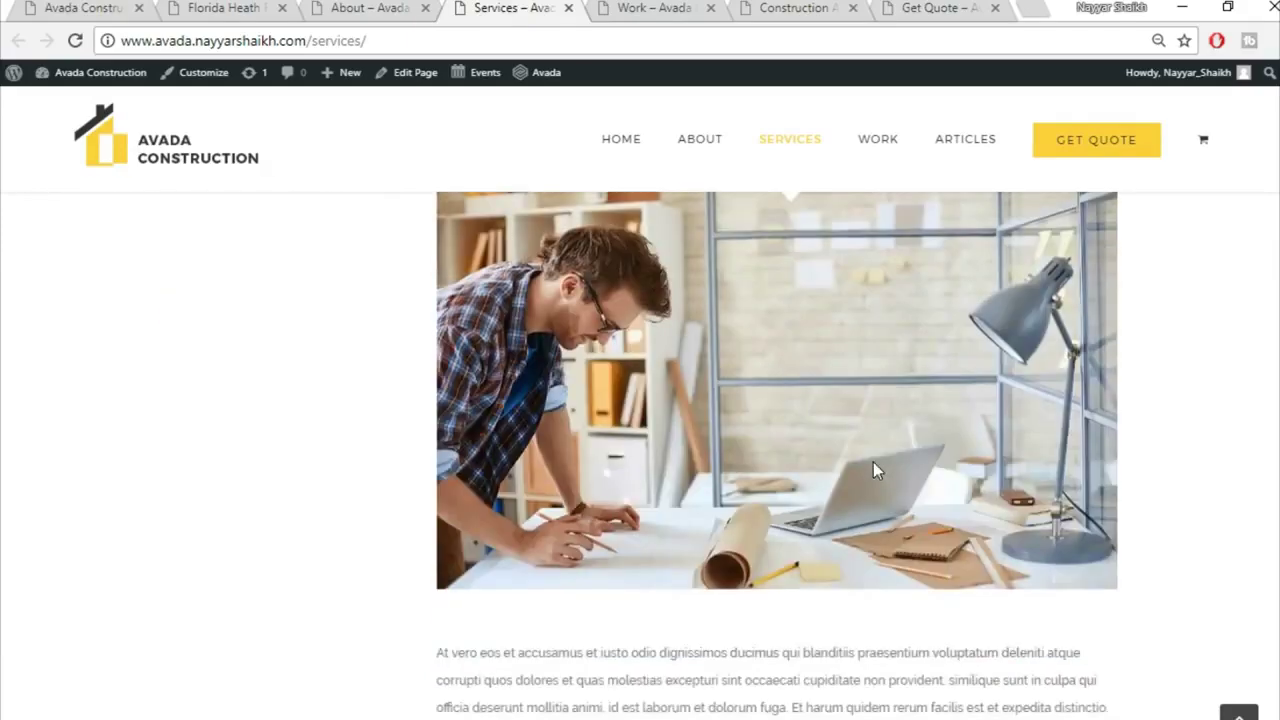
scroll(873, 462, "up", 10)
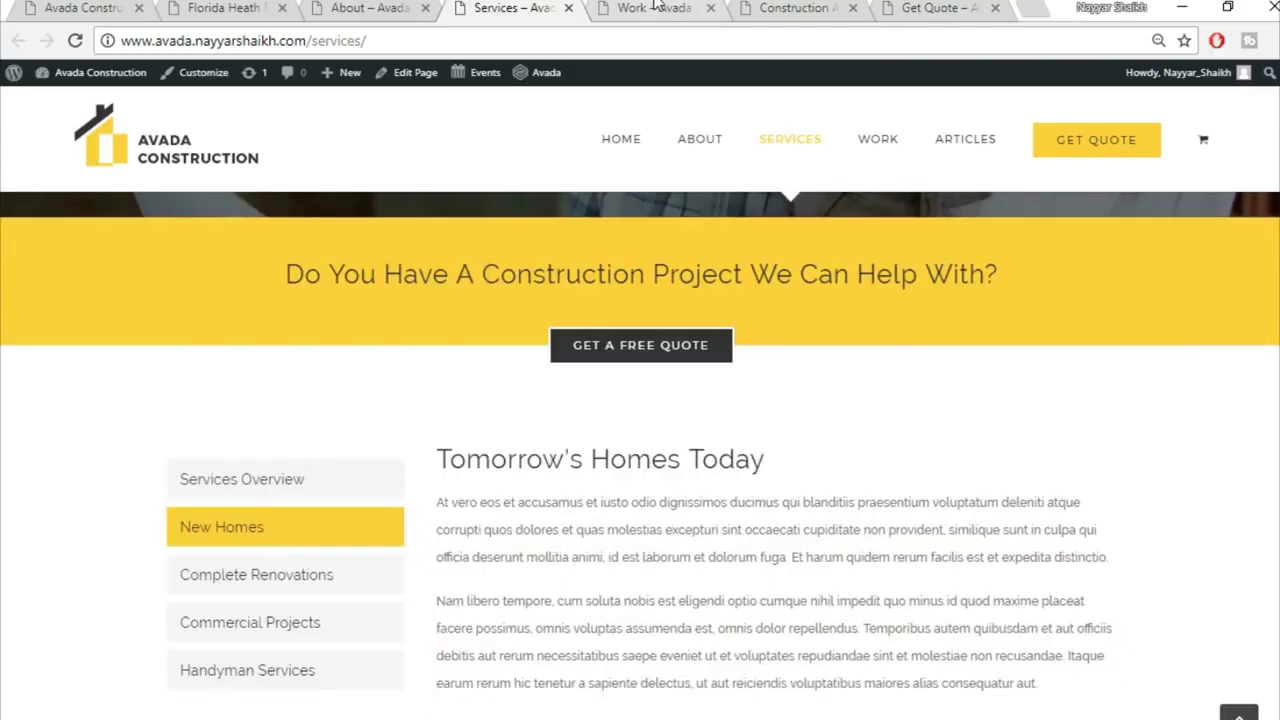
left_click(657, 7)
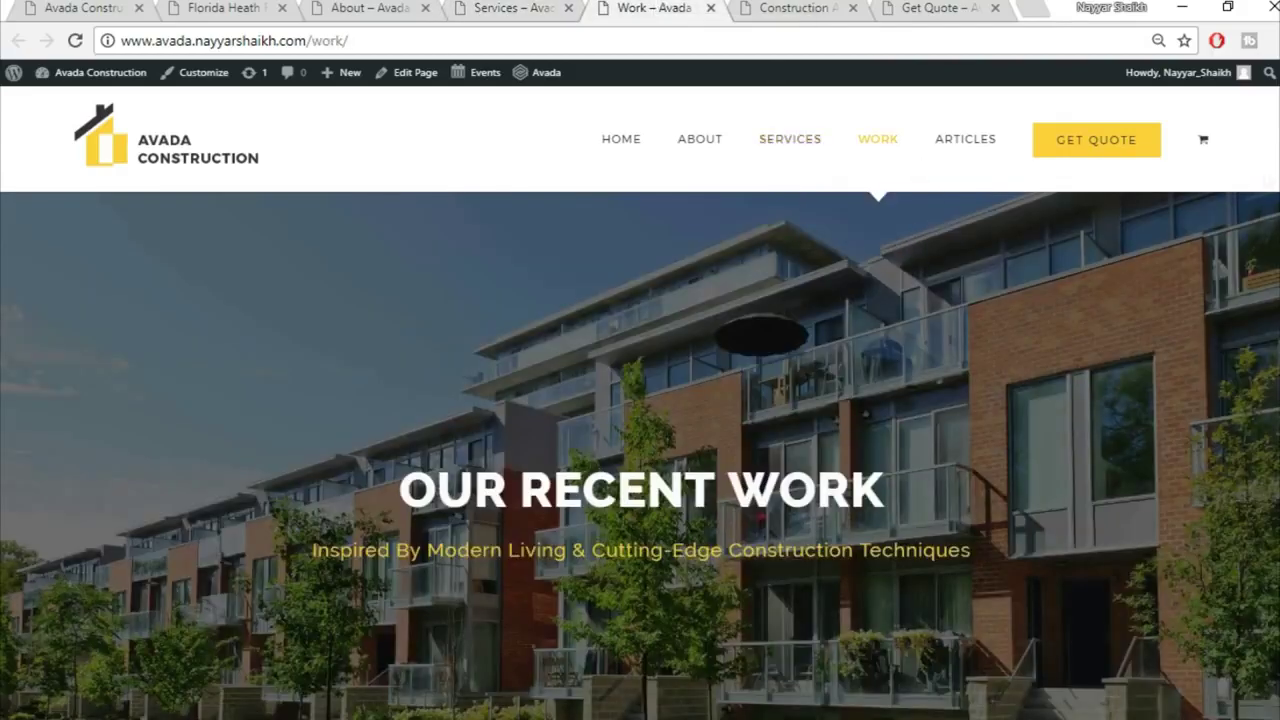
Step: Scroll through the Work page's portfolio of recent projects
scroll(640, 456, "down", 9)
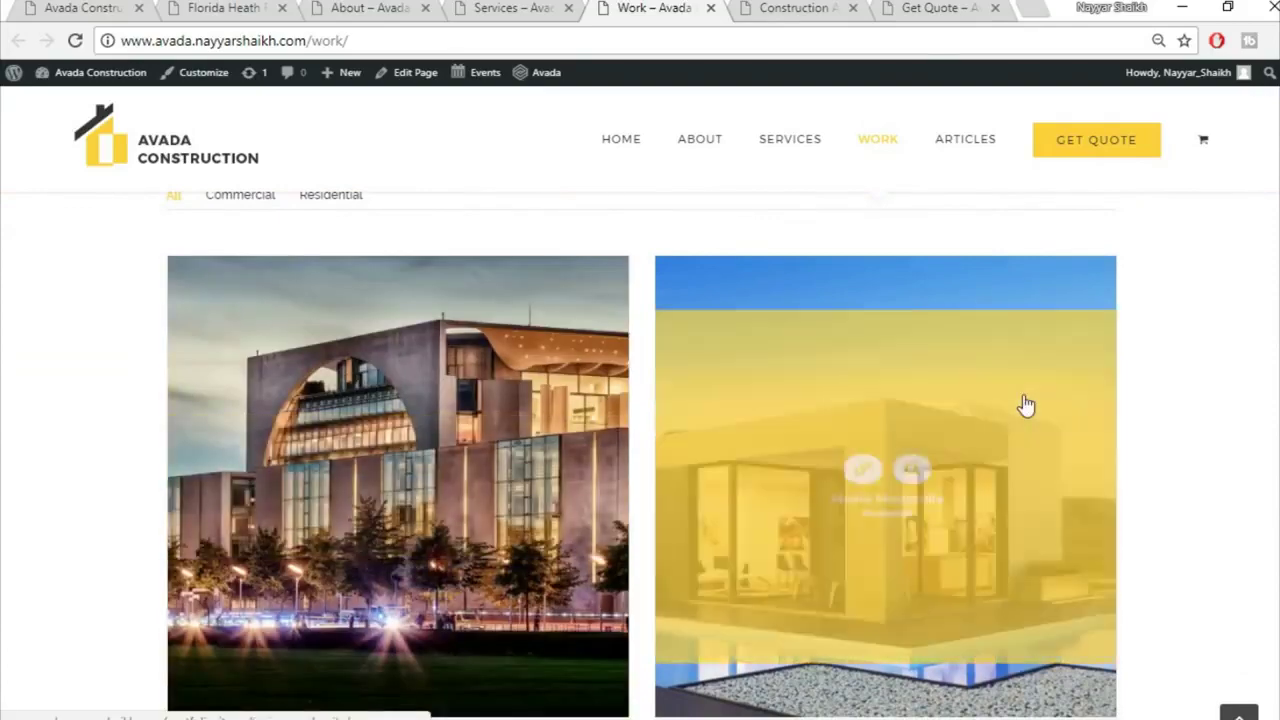
scroll(1025, 405, "down", 1)
scroll(717, 420, "down", 3)
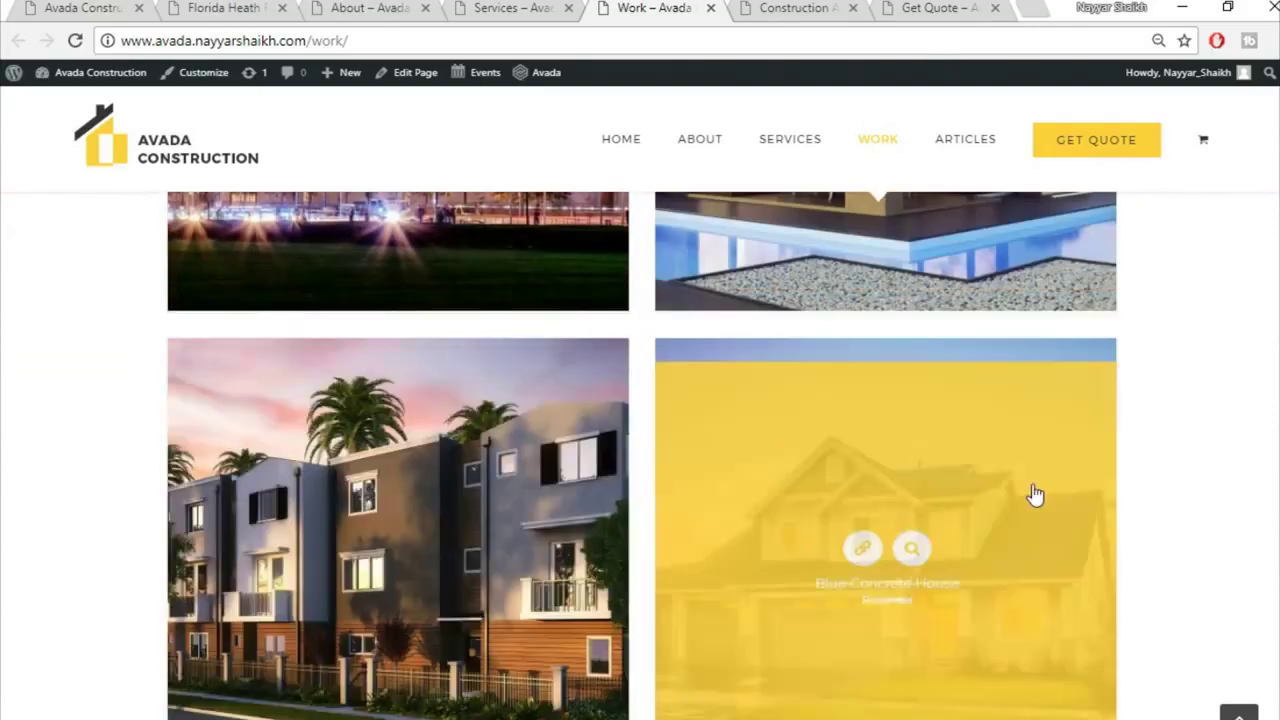
scroll(1034, 494, "down", 1)
scroll(843, 494, "down", 2)
scroll(551, 471, "up", 5)
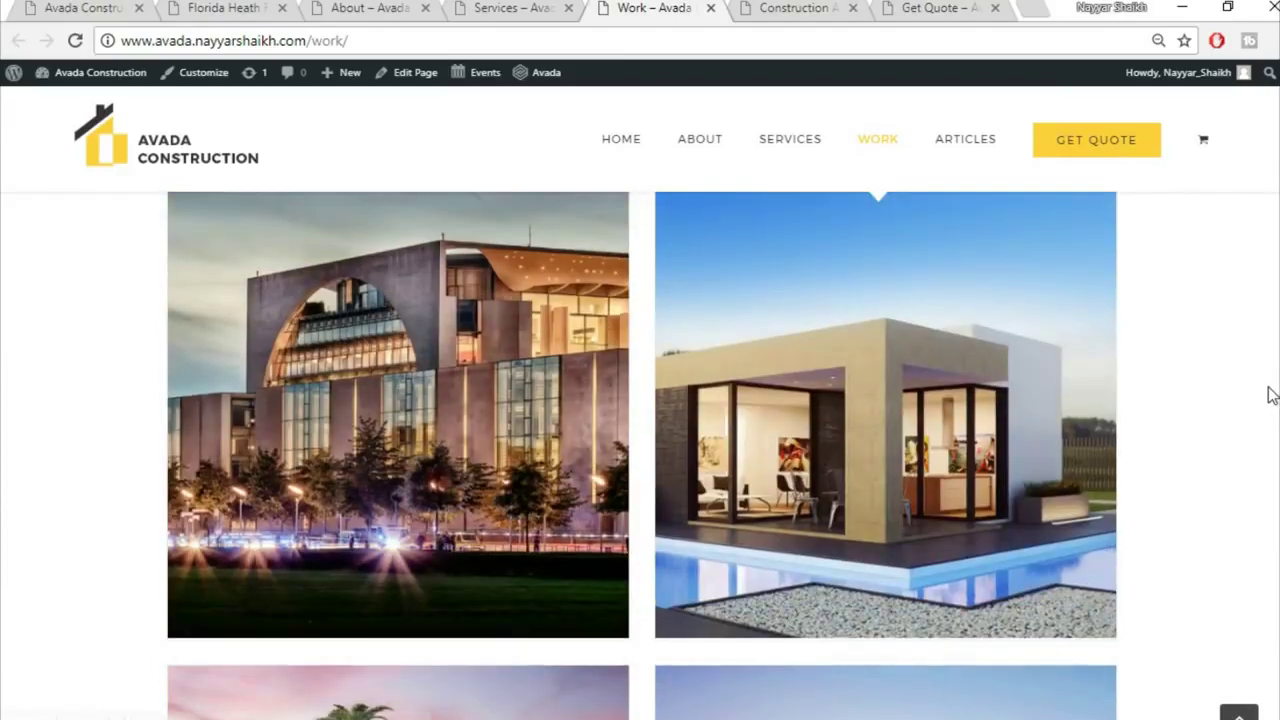
scroll(1266, 394, "up", 4)
Step: Open Construction Articles from the menu, review the articles, then switch to the Get Quote page
left_click(965, 139)
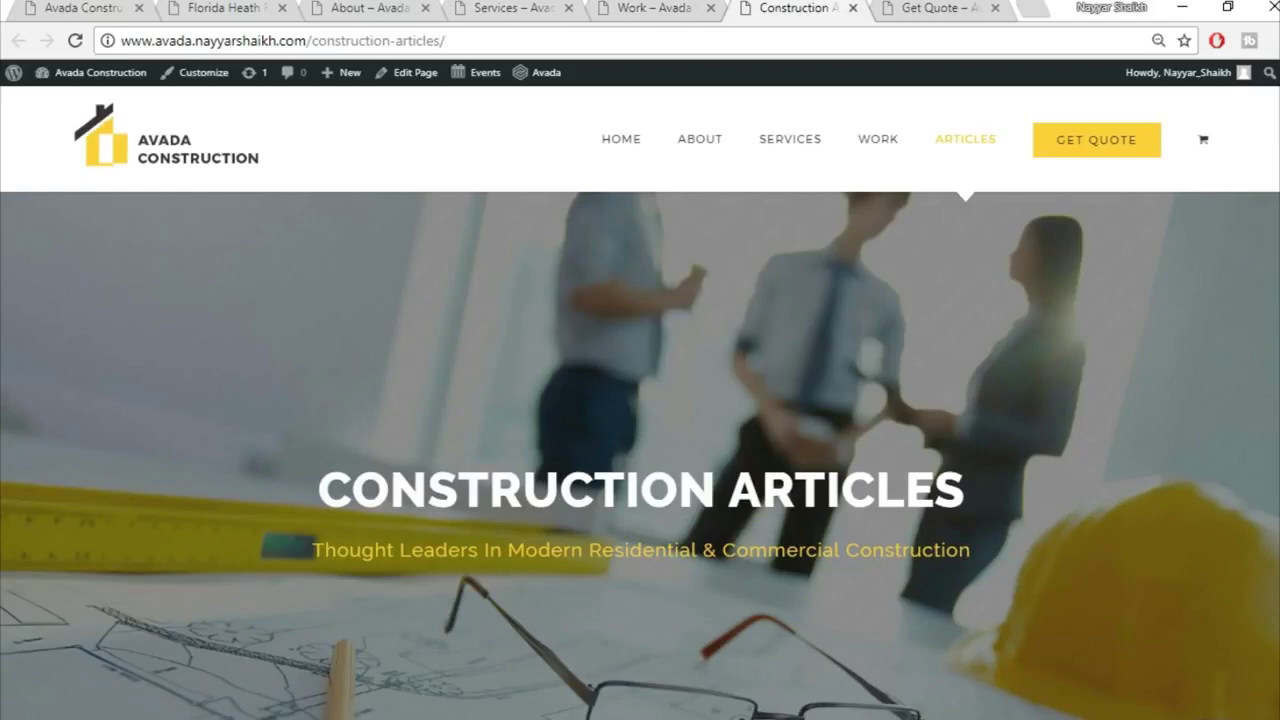
scroll(640, 455, "down", 7)
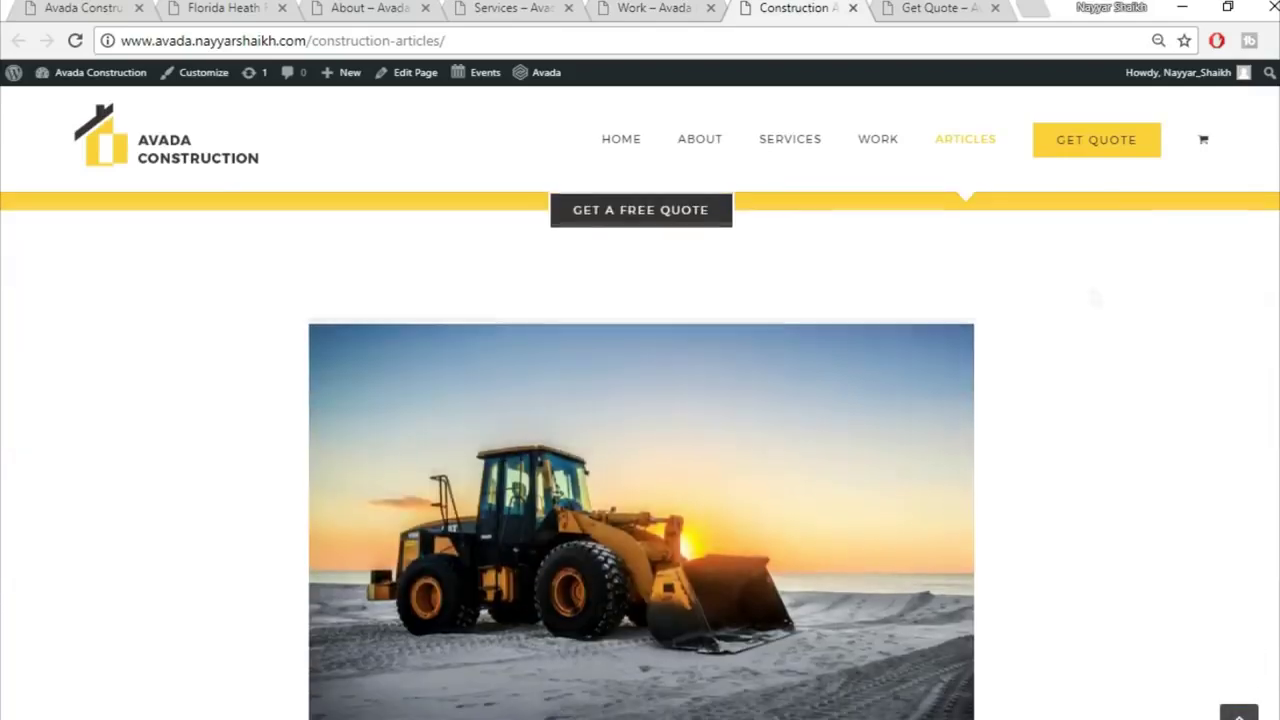
scroll(586, 397, "down", 2)
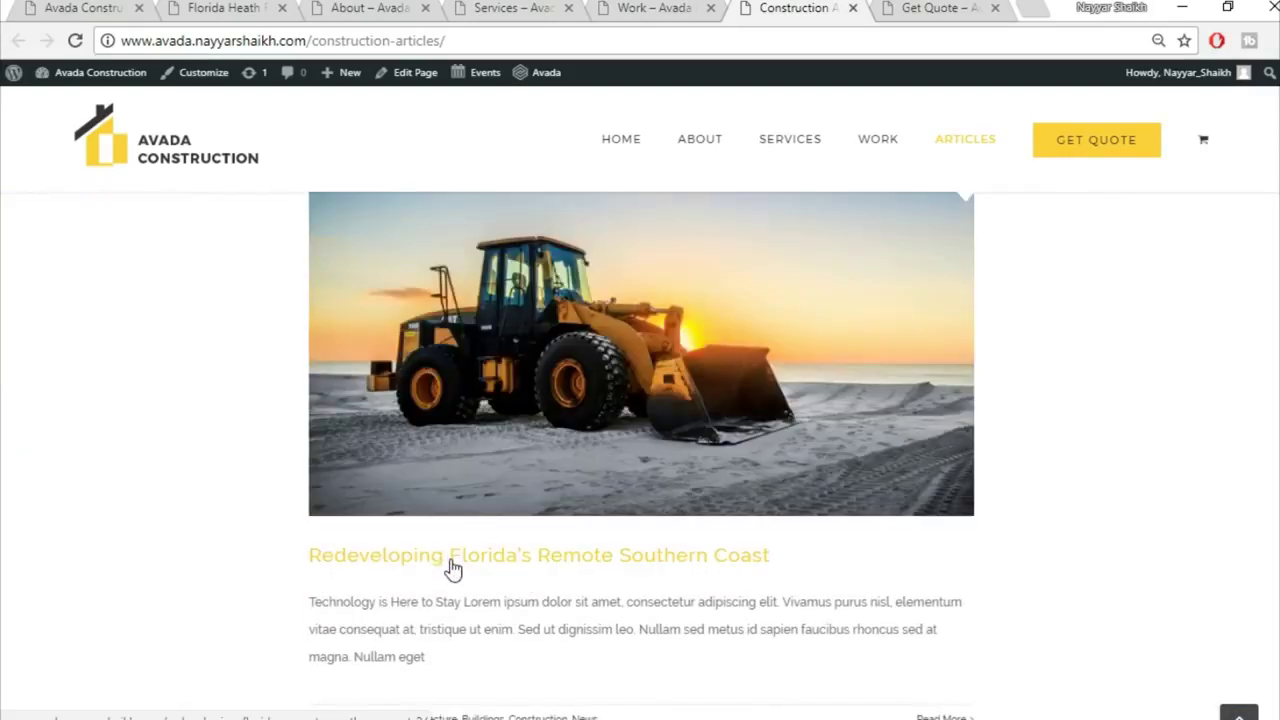
scroll(452, 567, "down", 2)
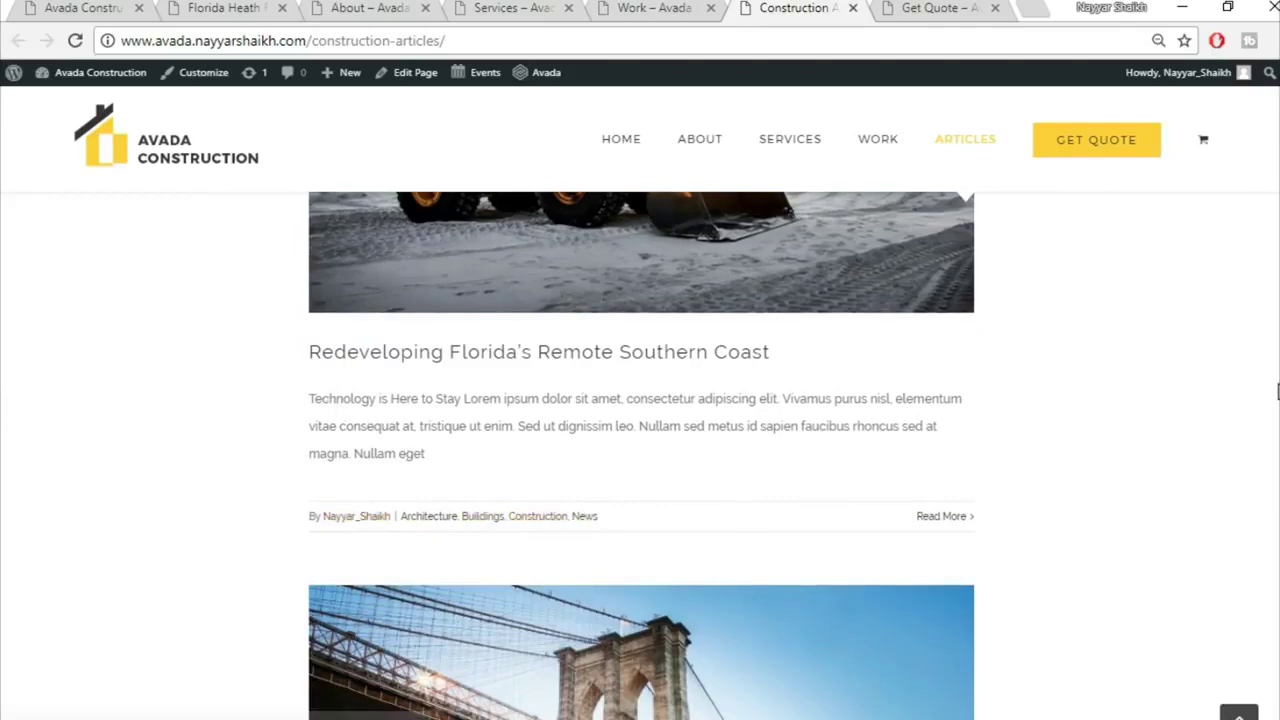
scroll(1277, 393, "down", 10)
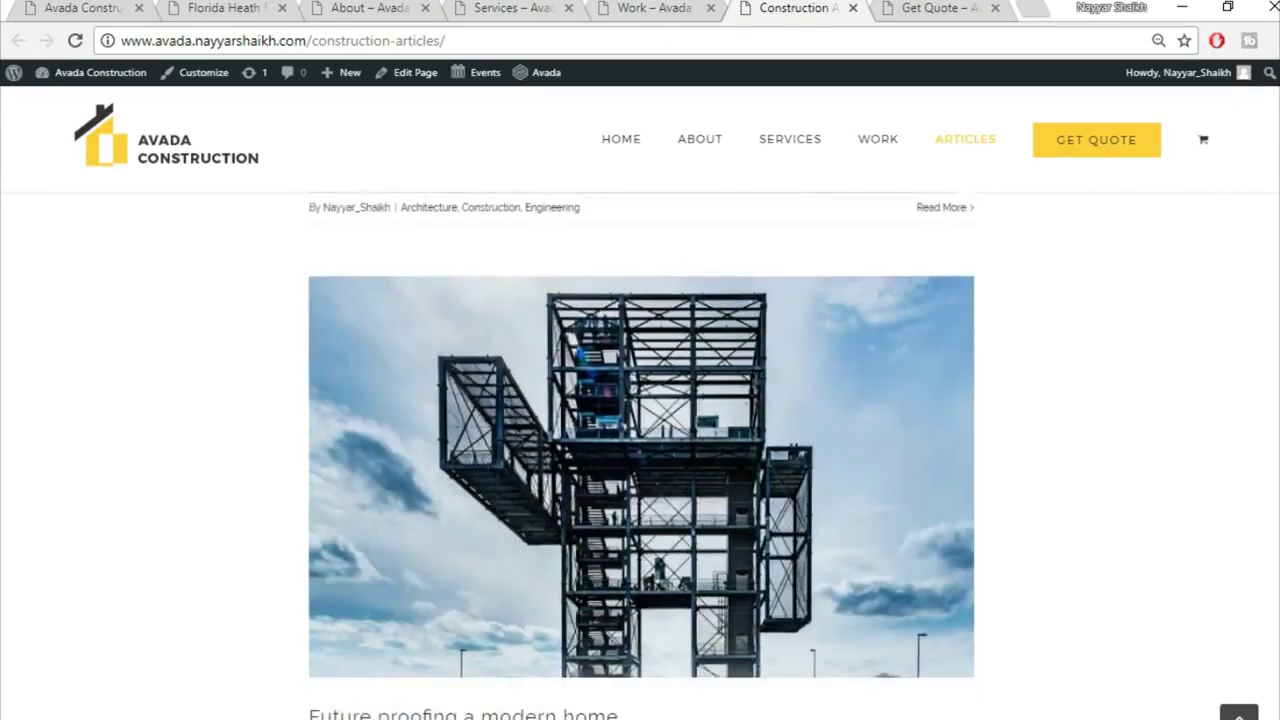
scroll(640, 455, "down", 10)
scroll(640, 455, "up", 20)
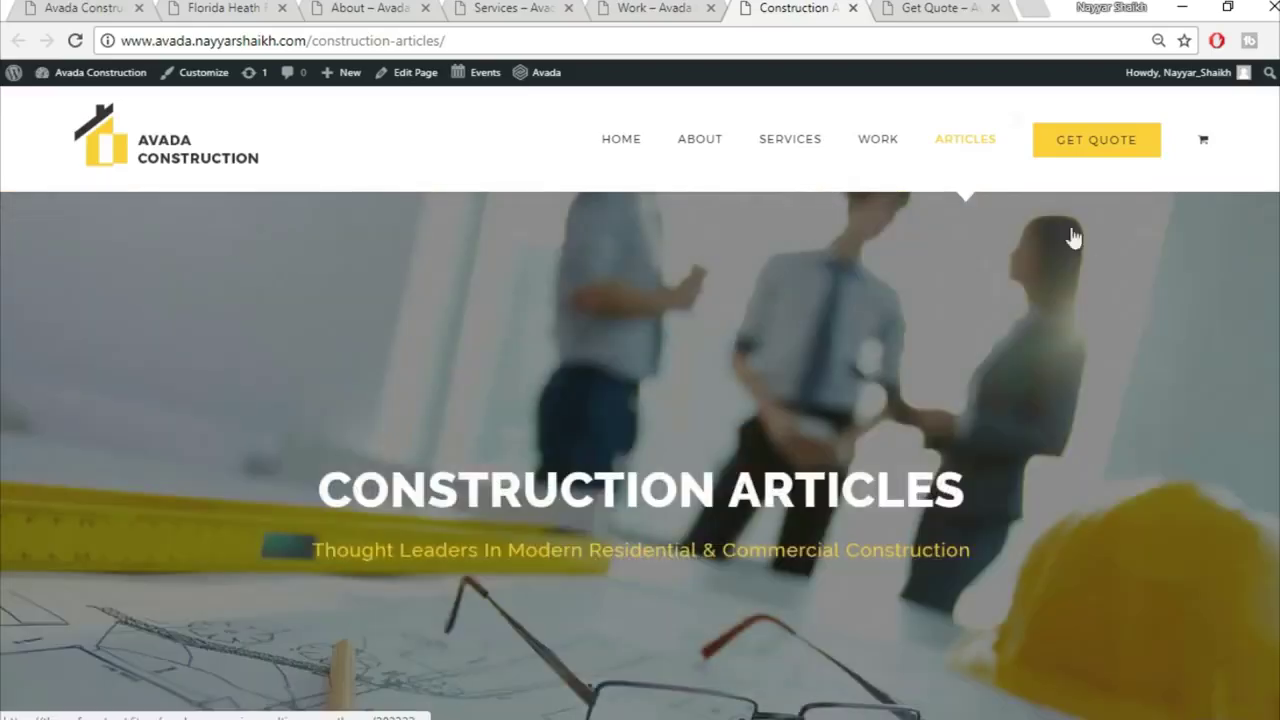
left_click(963, 12)
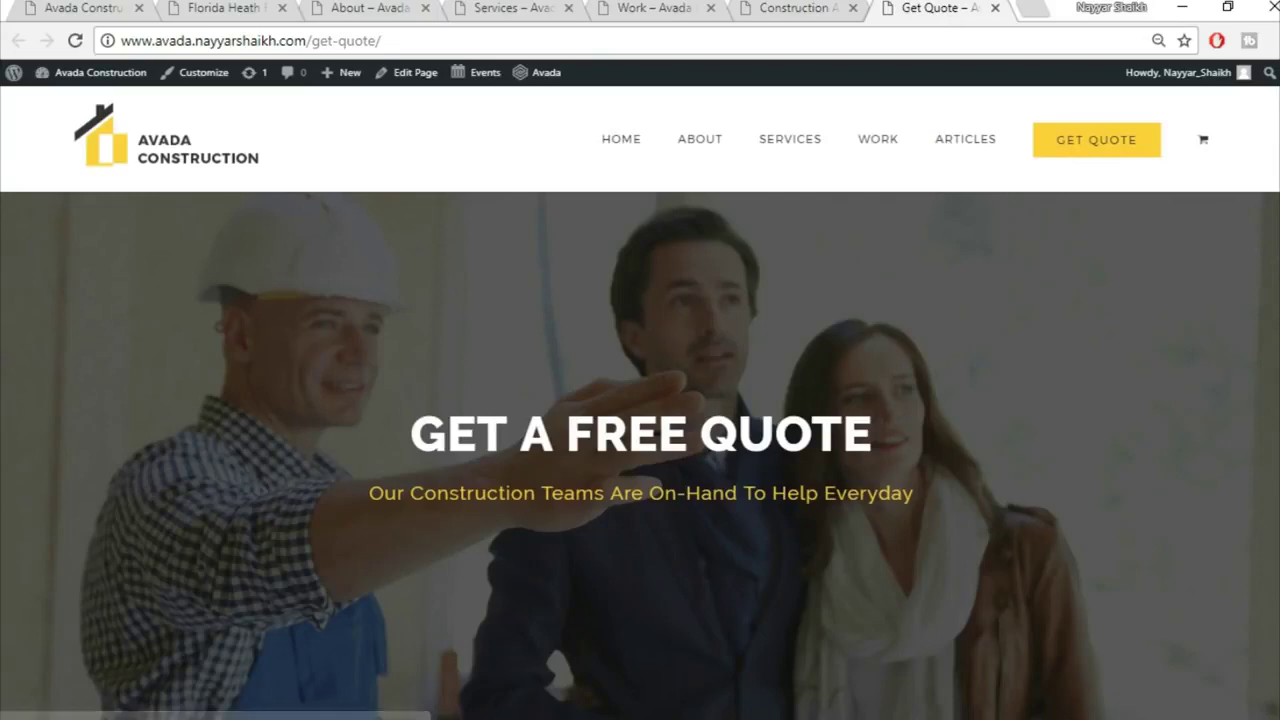
Step: Scroll down through the Get Quote page's free quote form
scroll(640, 455, "down", 5)
scroll(1033, 358, "down", 1)
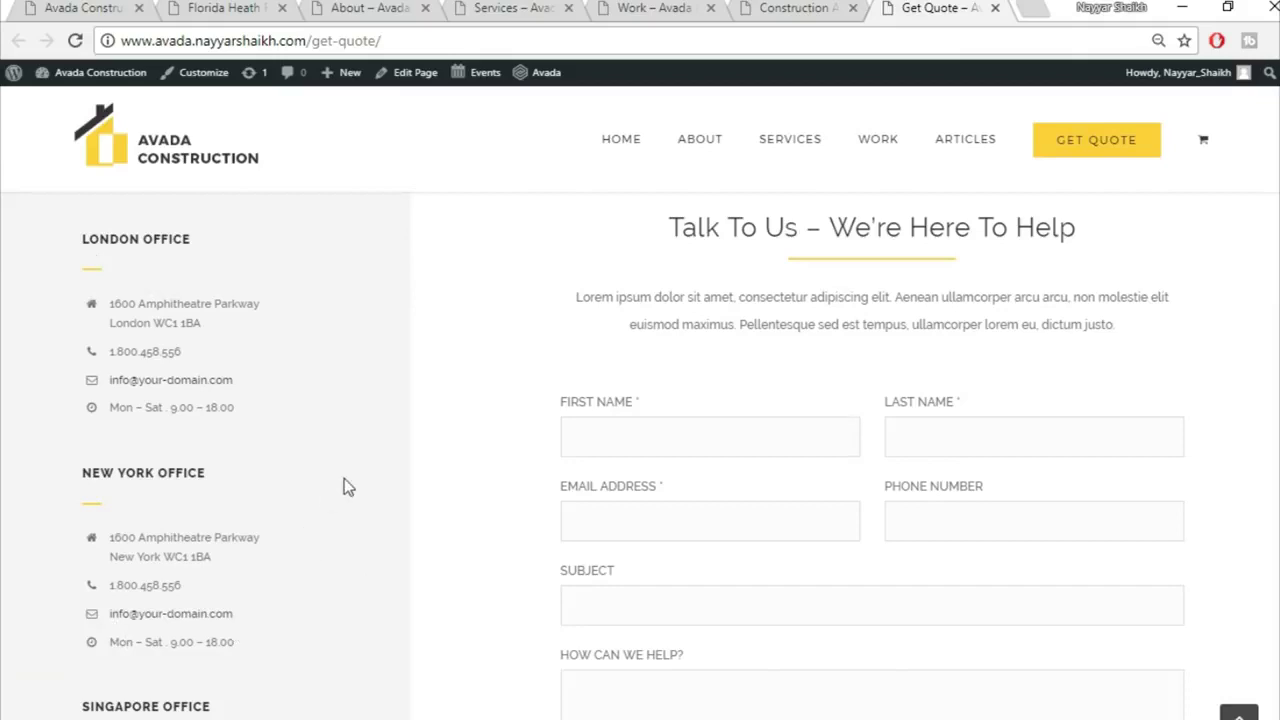
scroll(640, 450, "down", 2)
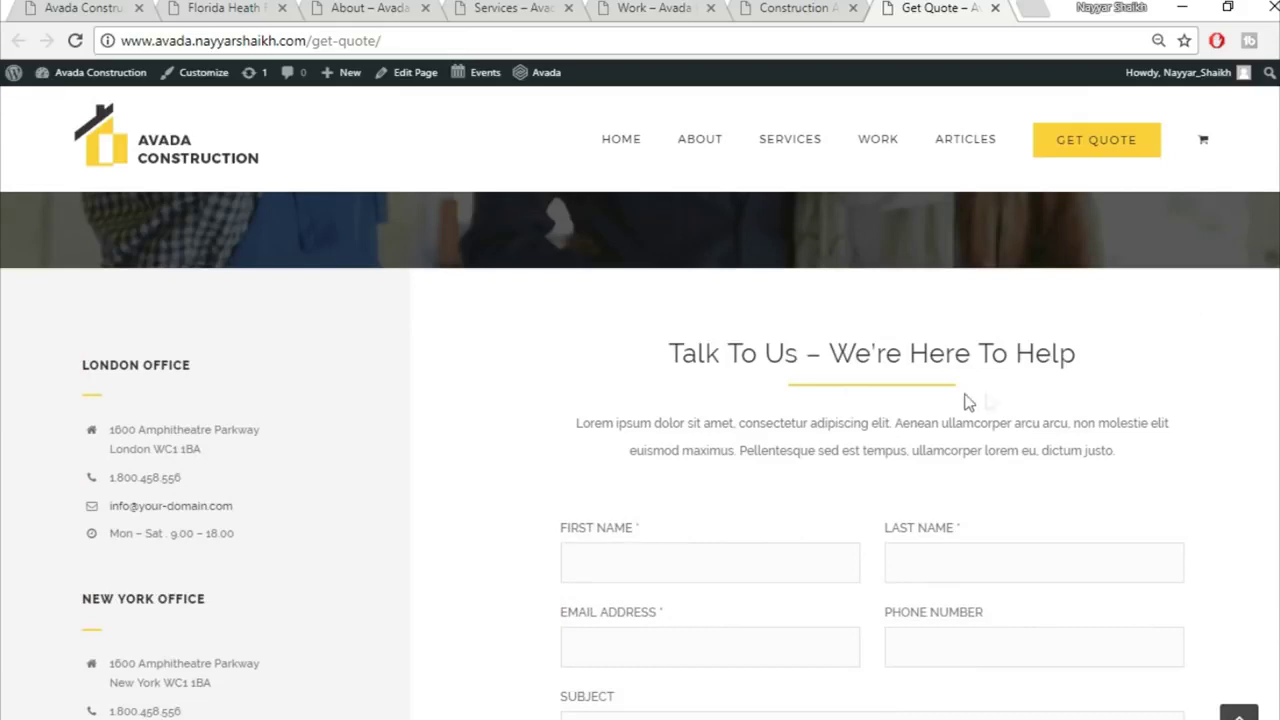
scroll(789, 371, "down", 2)
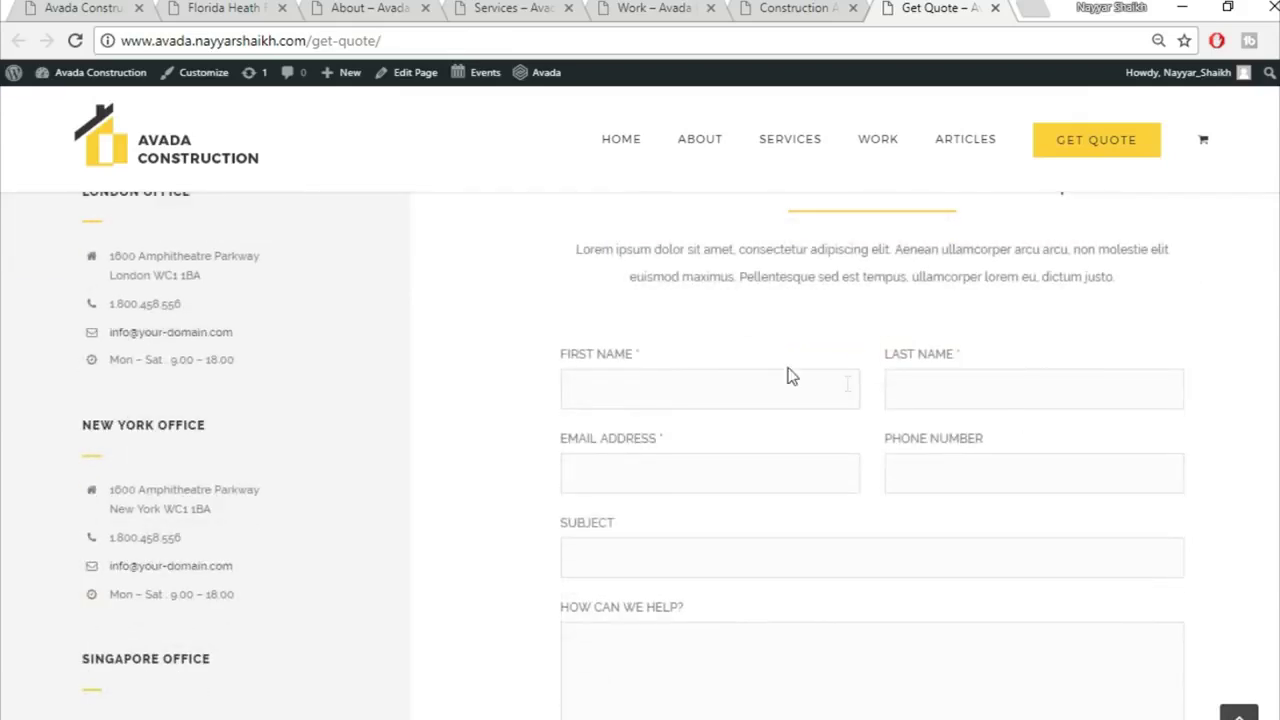
scroll(849, 406, "down", 1)
scroll(790, 631, "down", 5)
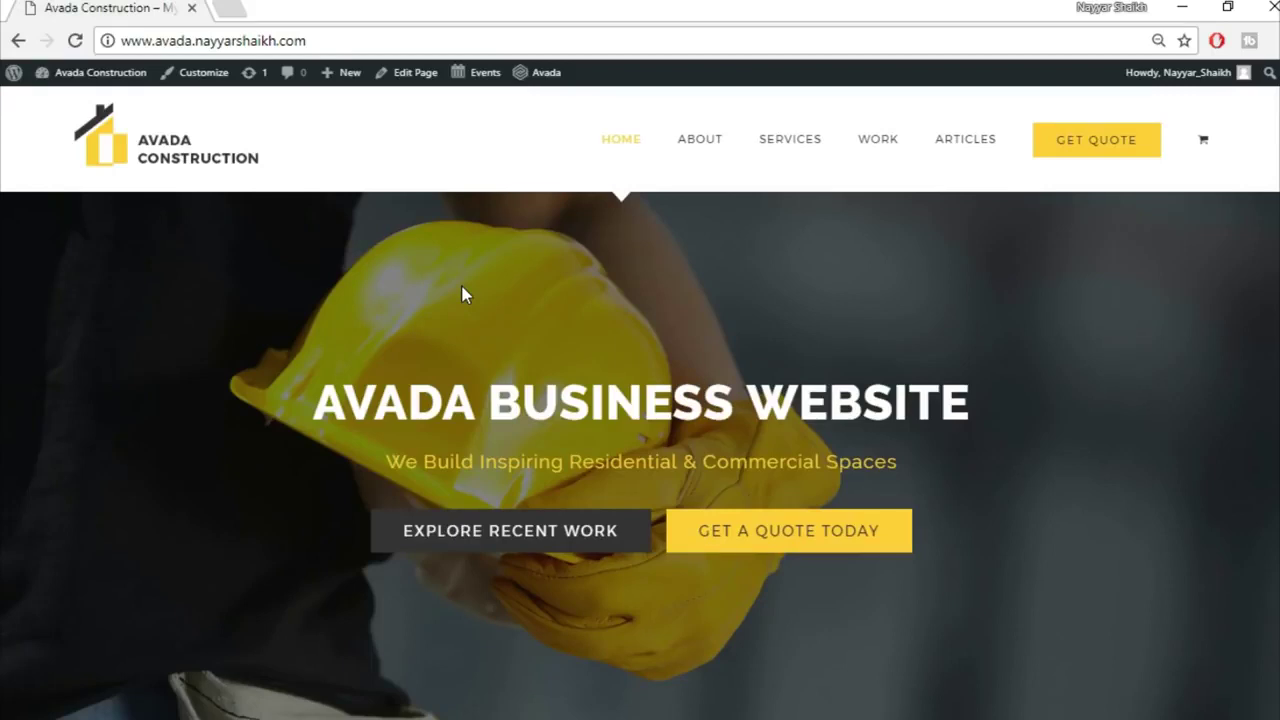
Step: Load bloggdude.com/tmd in a new tab, scroll to the cloud plans and highlight Storm Cloud's SSD
left_click(230, 9)
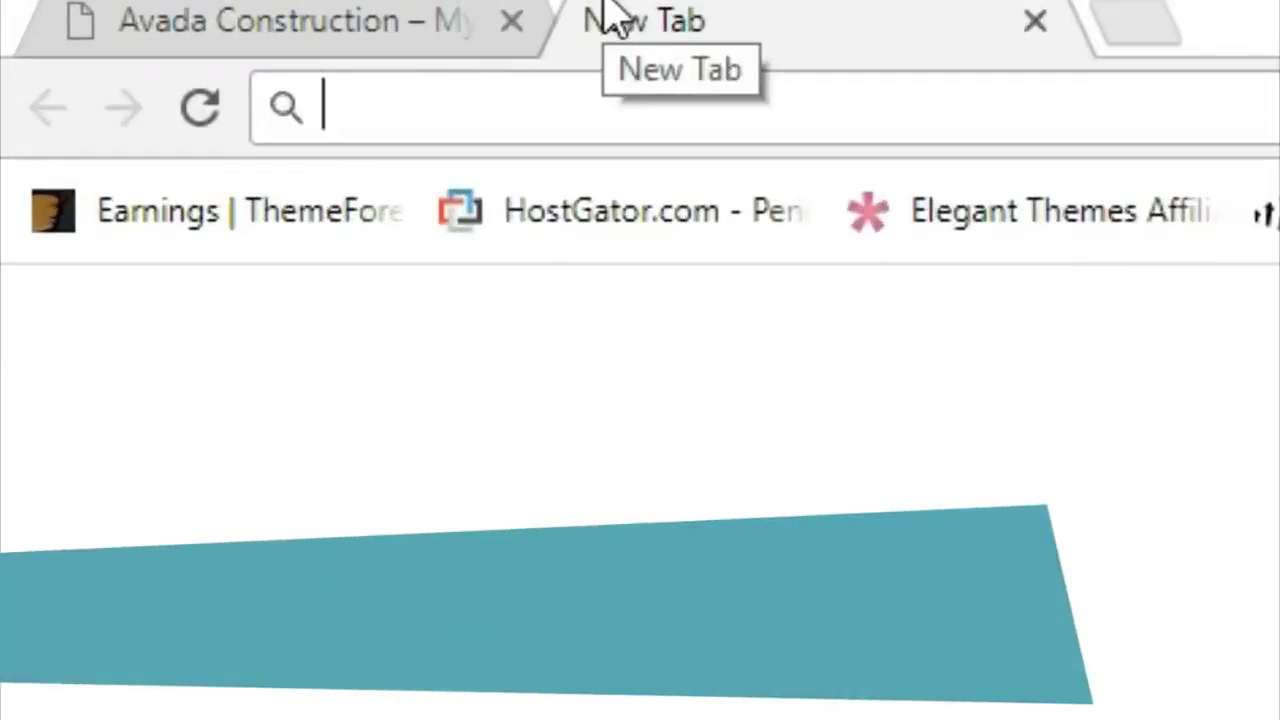
type("bloggdude.com/")
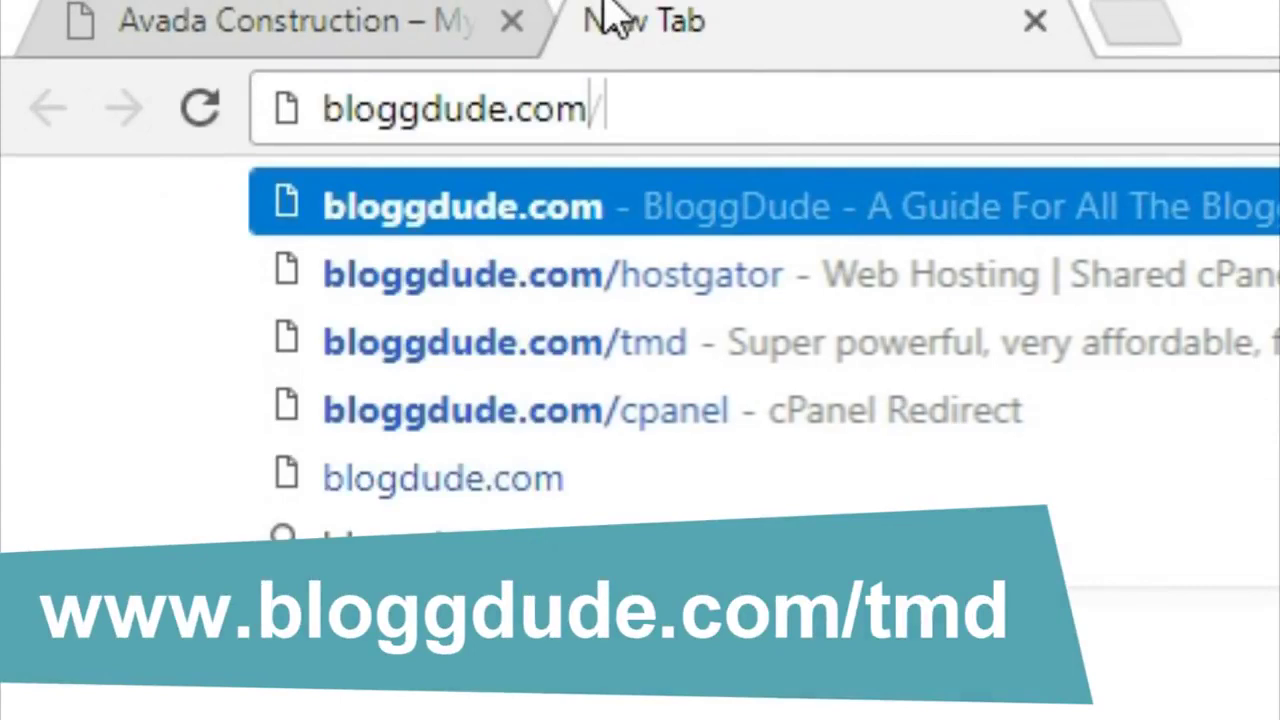
type("tmd")
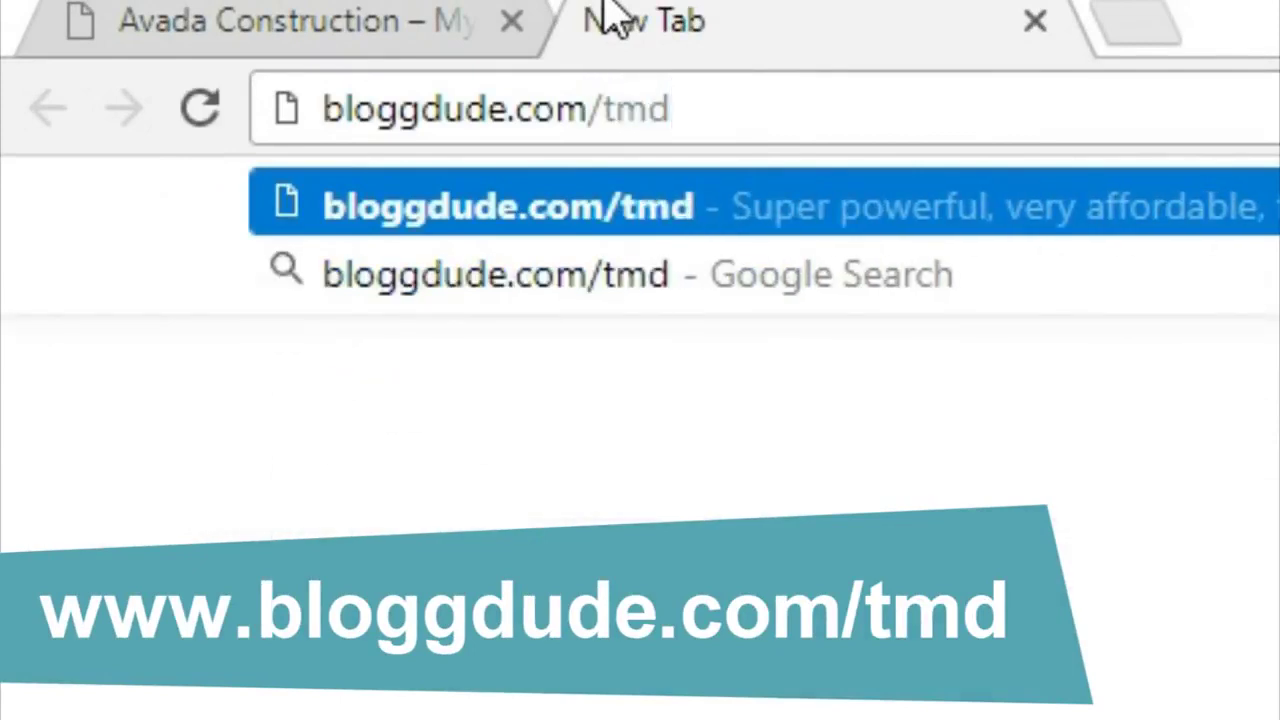
key("Return")
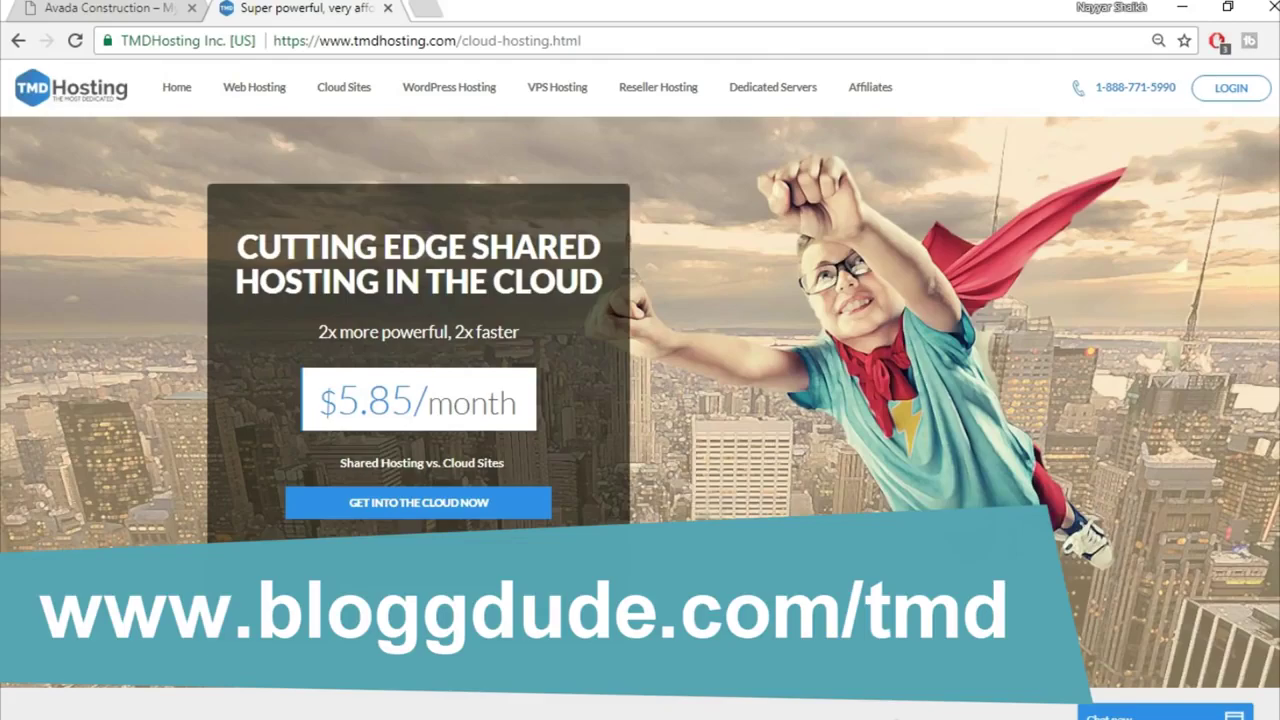
scroll(640, 400, "down", 15)
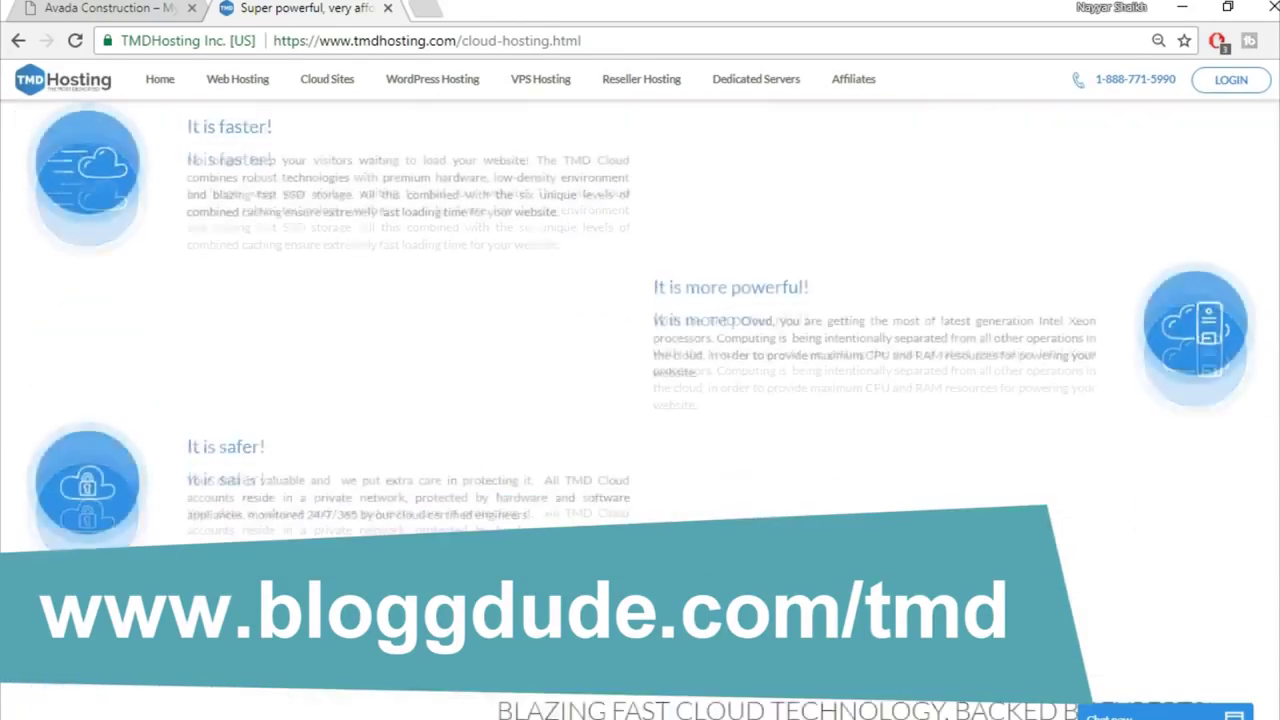
scroll(640, 400, "down", 4)
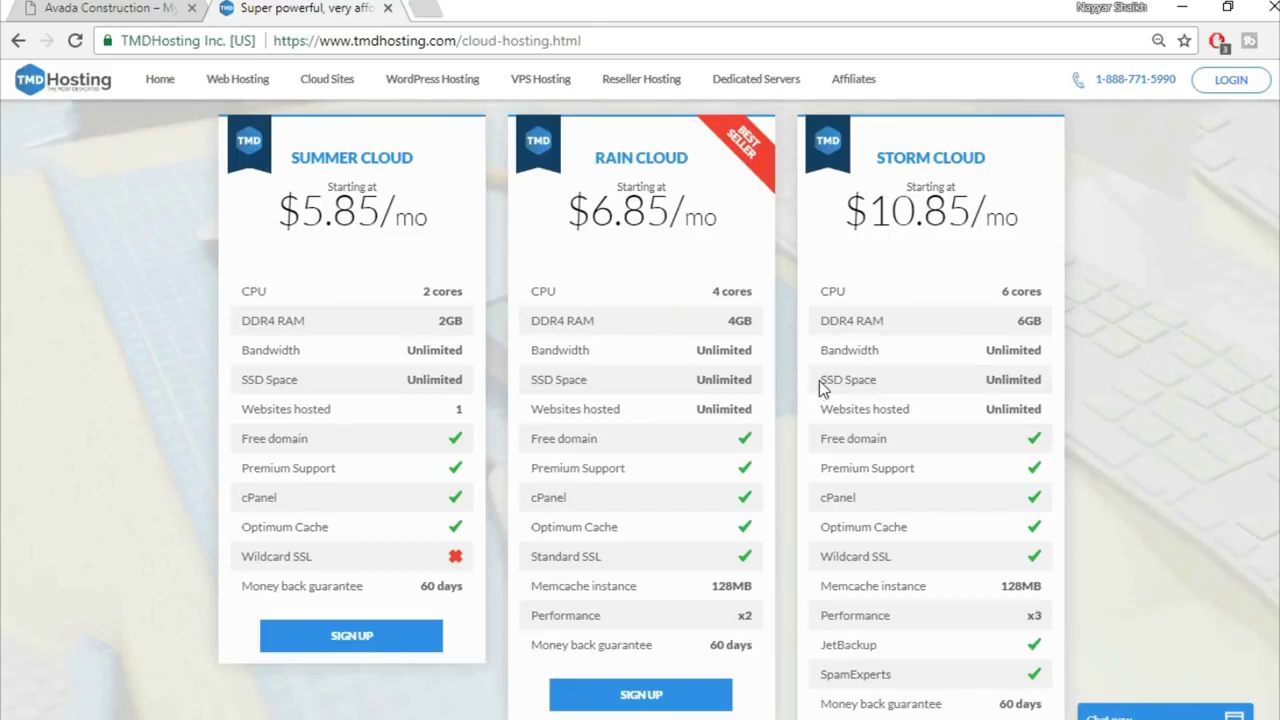
left_click_drag(820, 380, 843, 378)
left_click(425, 8)
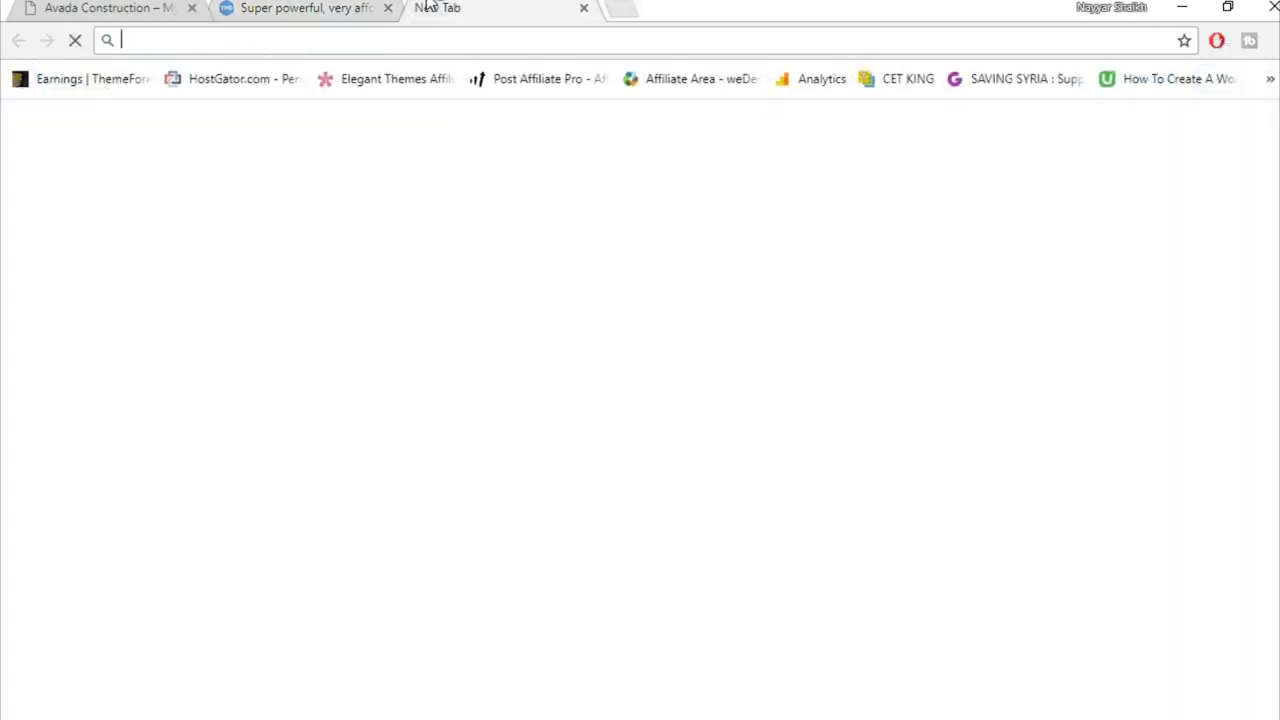
Step: Search Google for 'ssd vs hdd web hosting' and open the SSD versus HDD chart in image results
type("ssd")
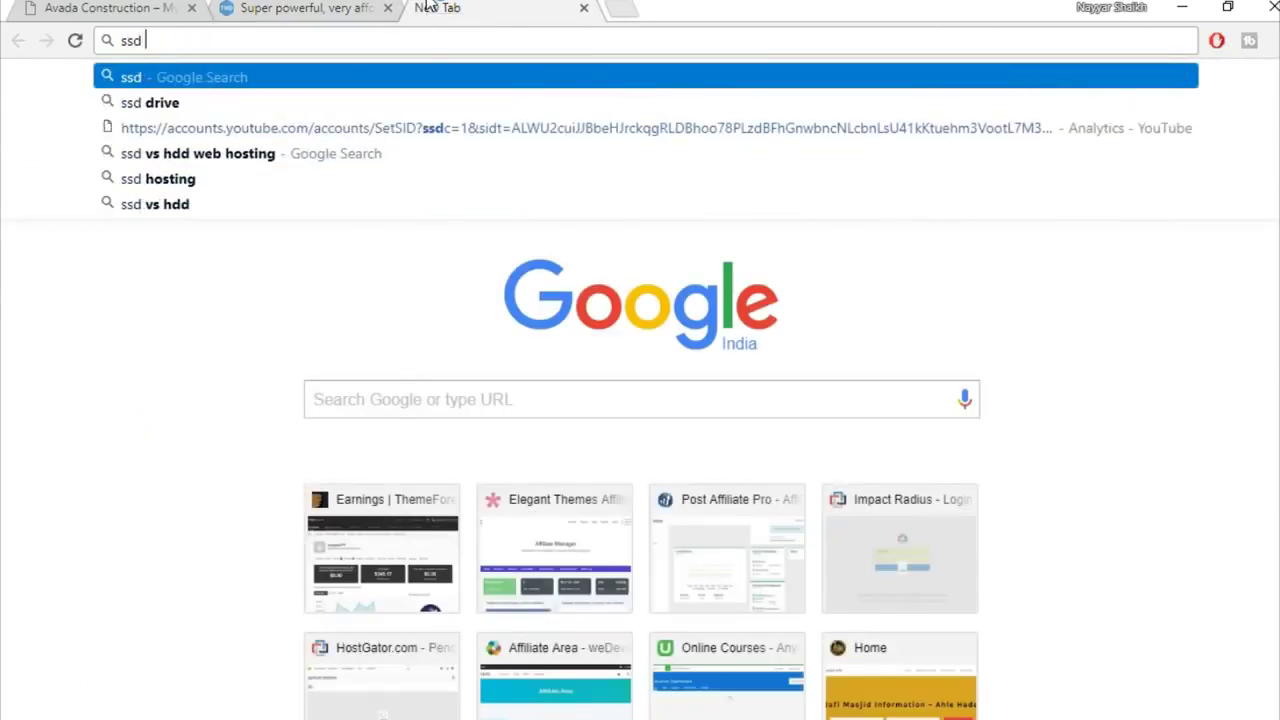
key("Down")
key("Down")
key("Down")
key("Return")
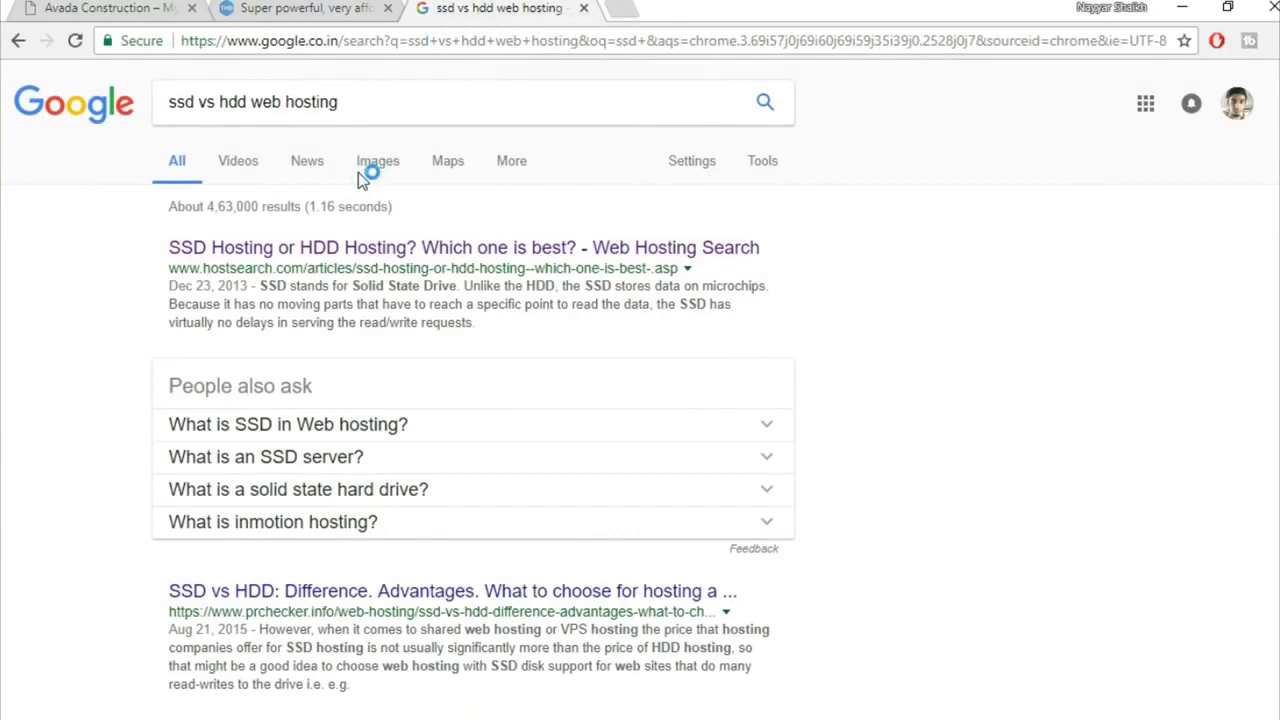
left_click(371, 162)
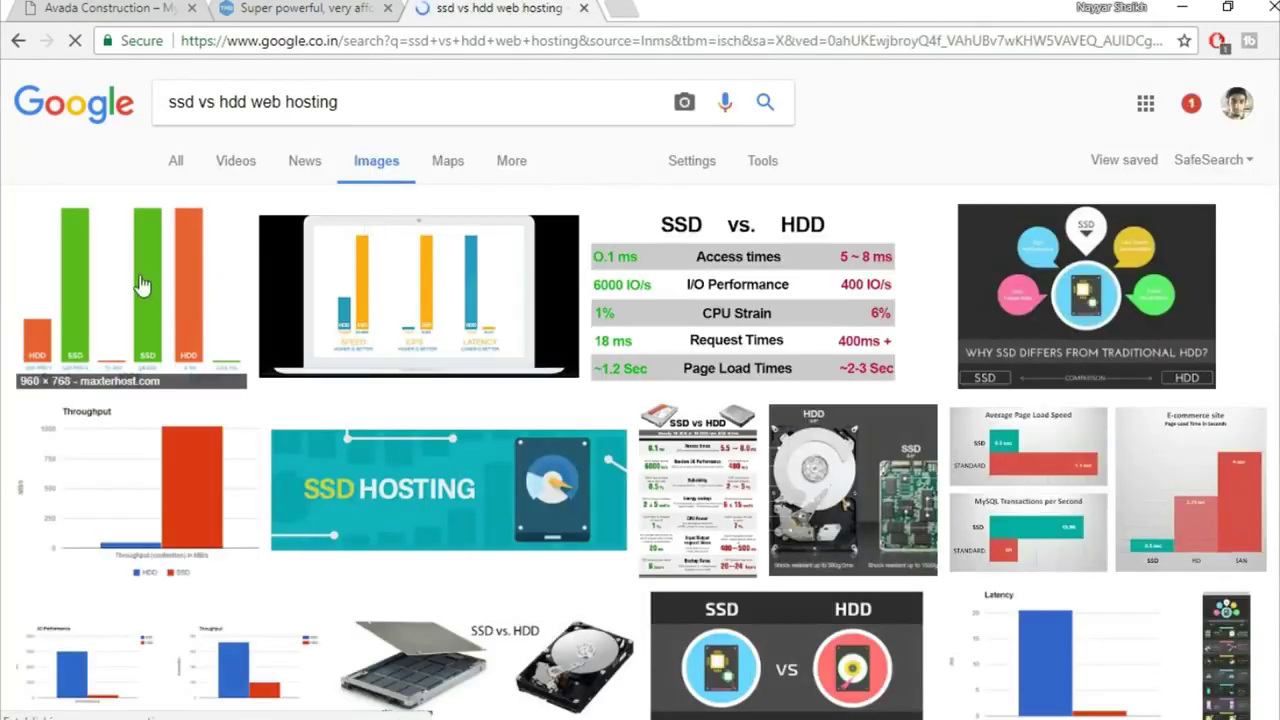
left_click(141, 285)
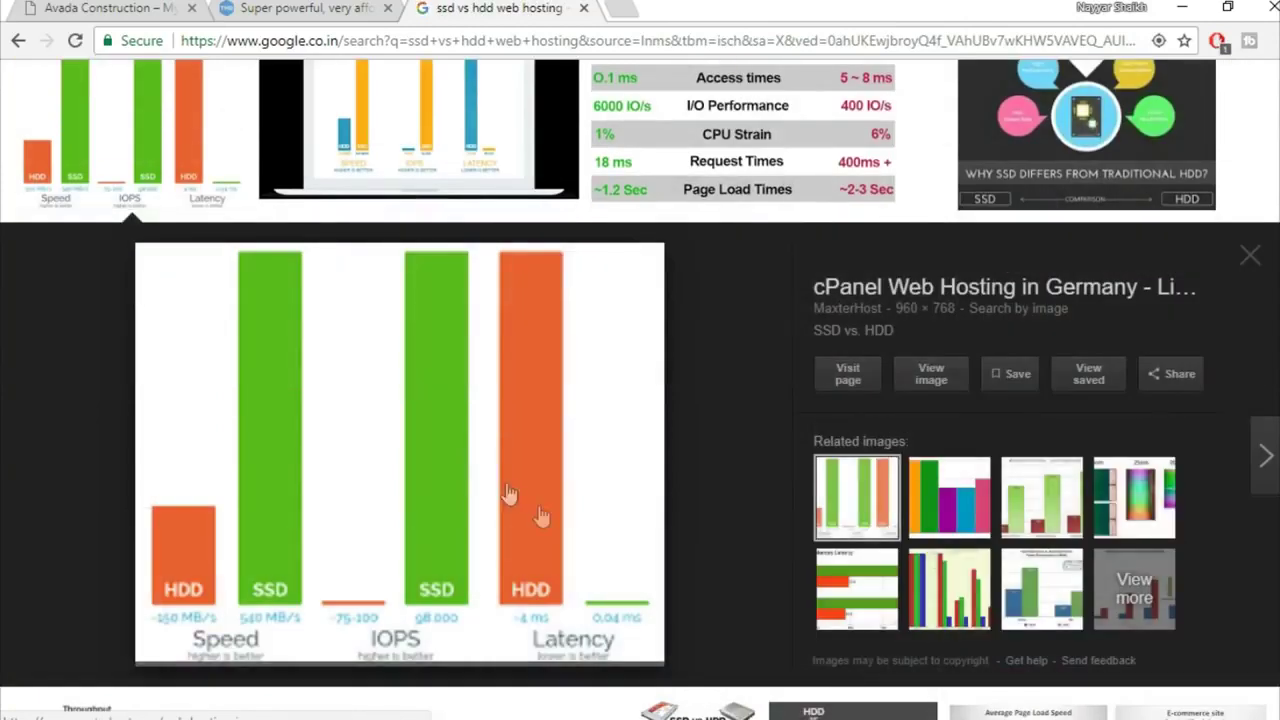
scroll(541, 517, "down", 1)
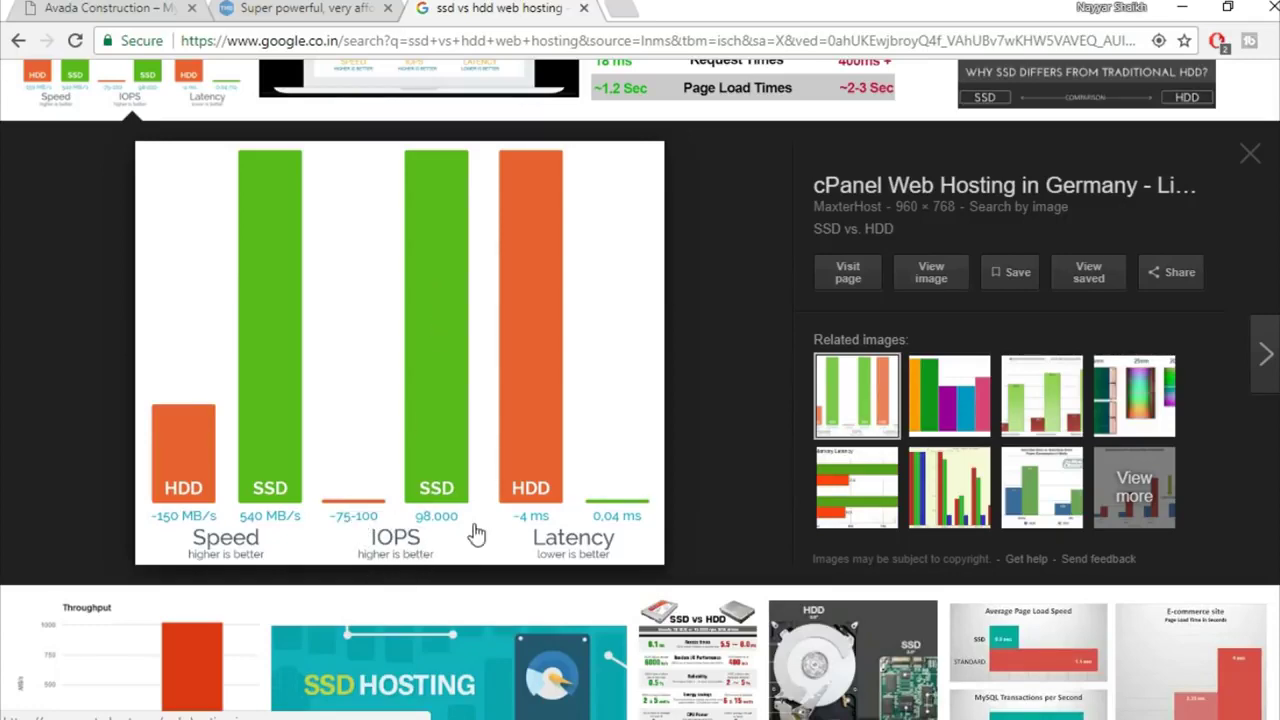
scroll(664, 425, "up", 3)
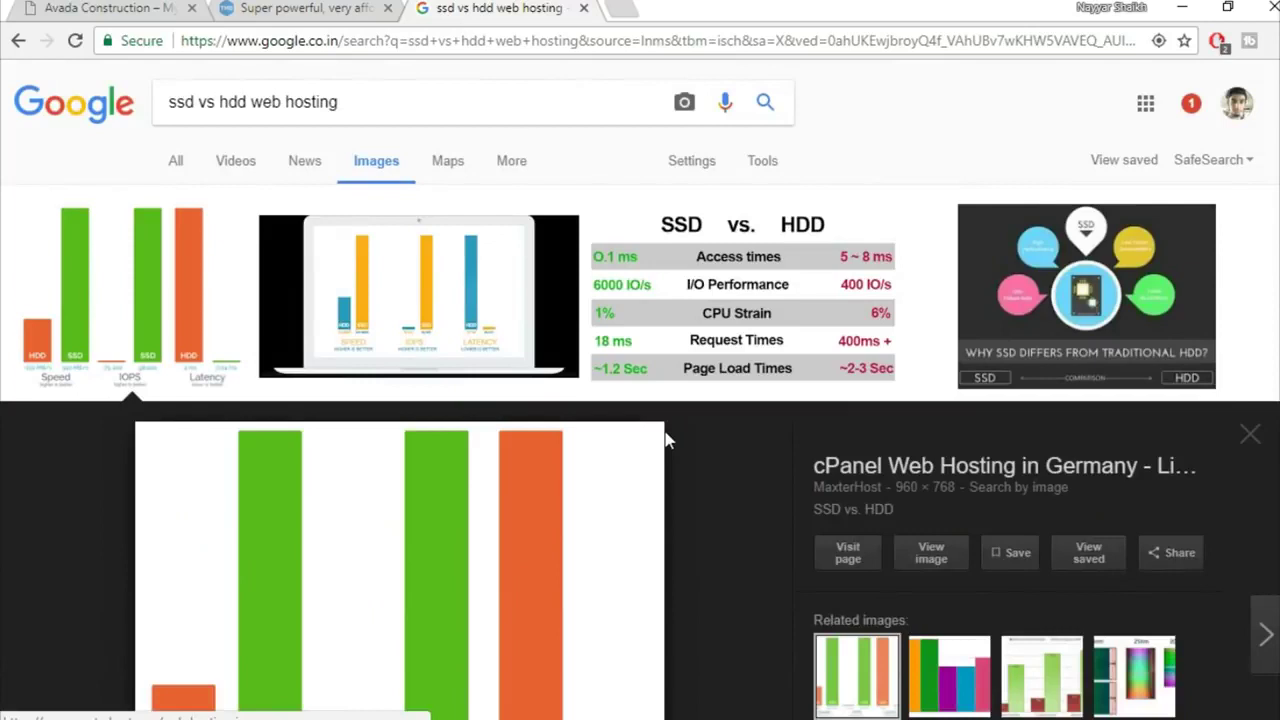
Step: Close the Google tab and compare Storm Cloud's Unlimited SSD space against the $5.85, $6.85 and $10.85 plans
left_click(584, 8)
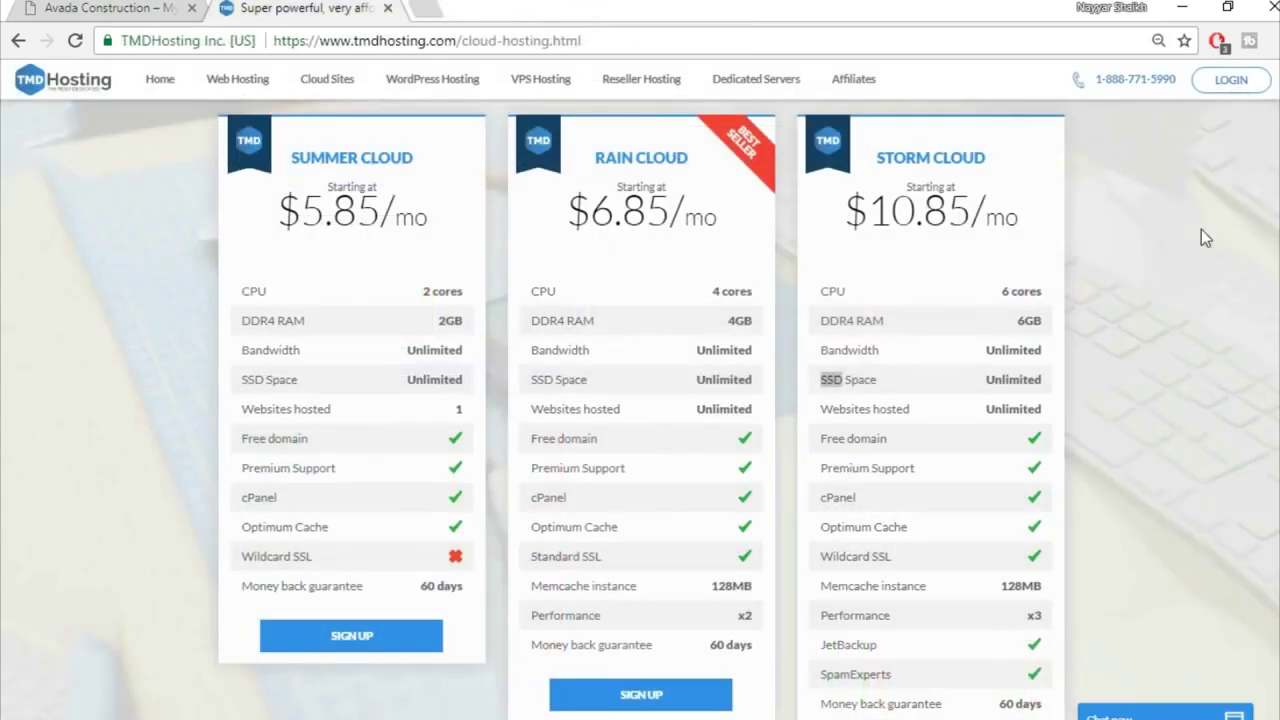
left_click(1206, 255)
left_click_drag(985, 380, 1010, 374)
left_click(1010, 374)
scroll(1103, 443, "down", 1)
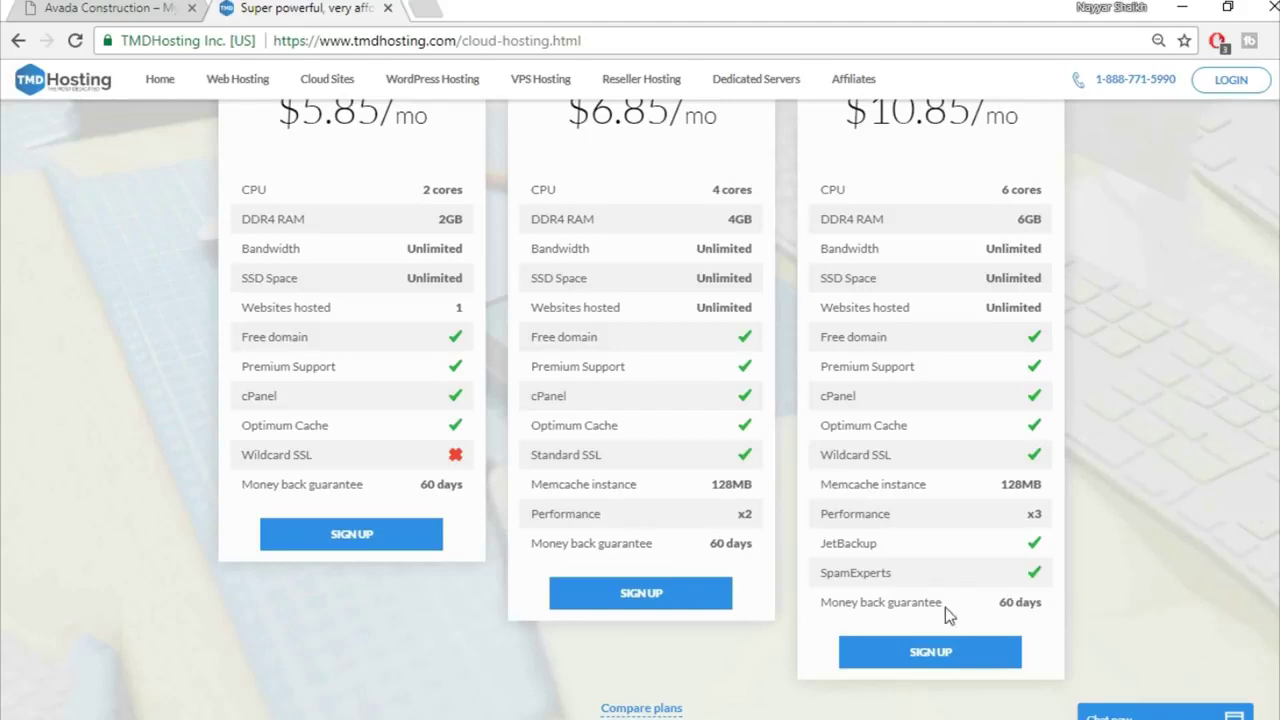
scroll(1141, 599, "up", 1)
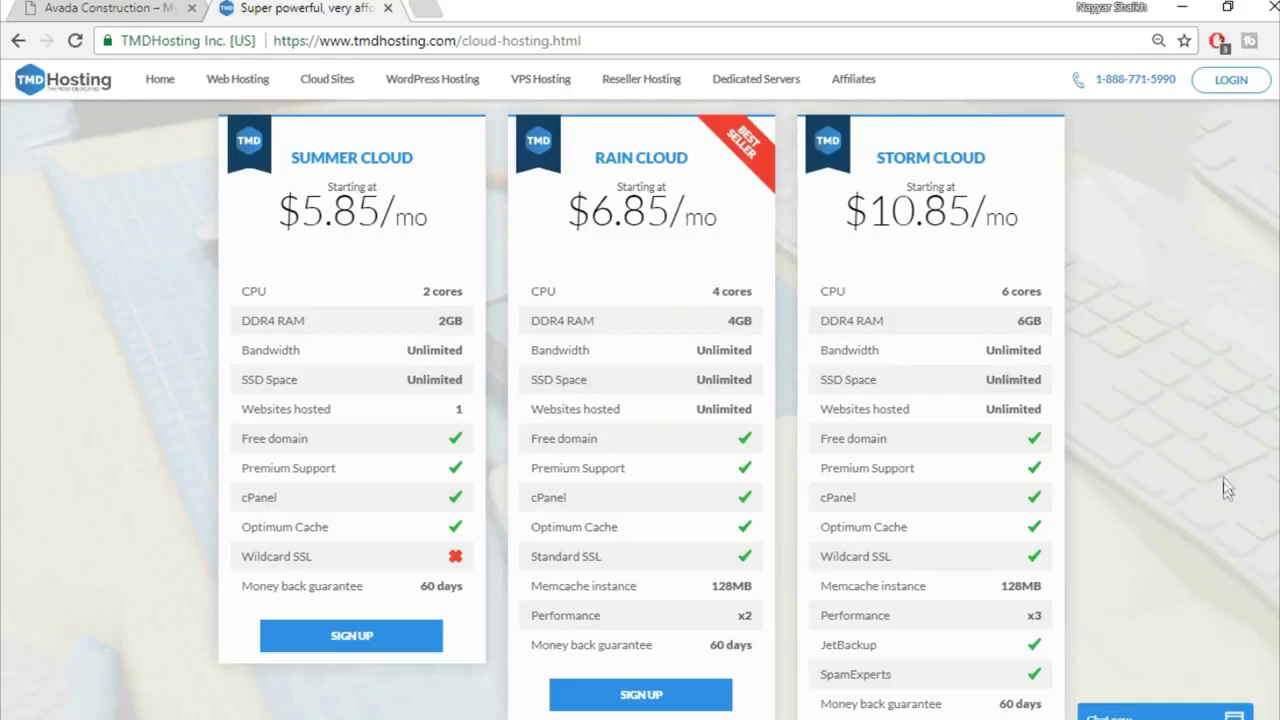
scroll(1229, 481, "down", 1)
scroll(1229, 481, "up", 2)
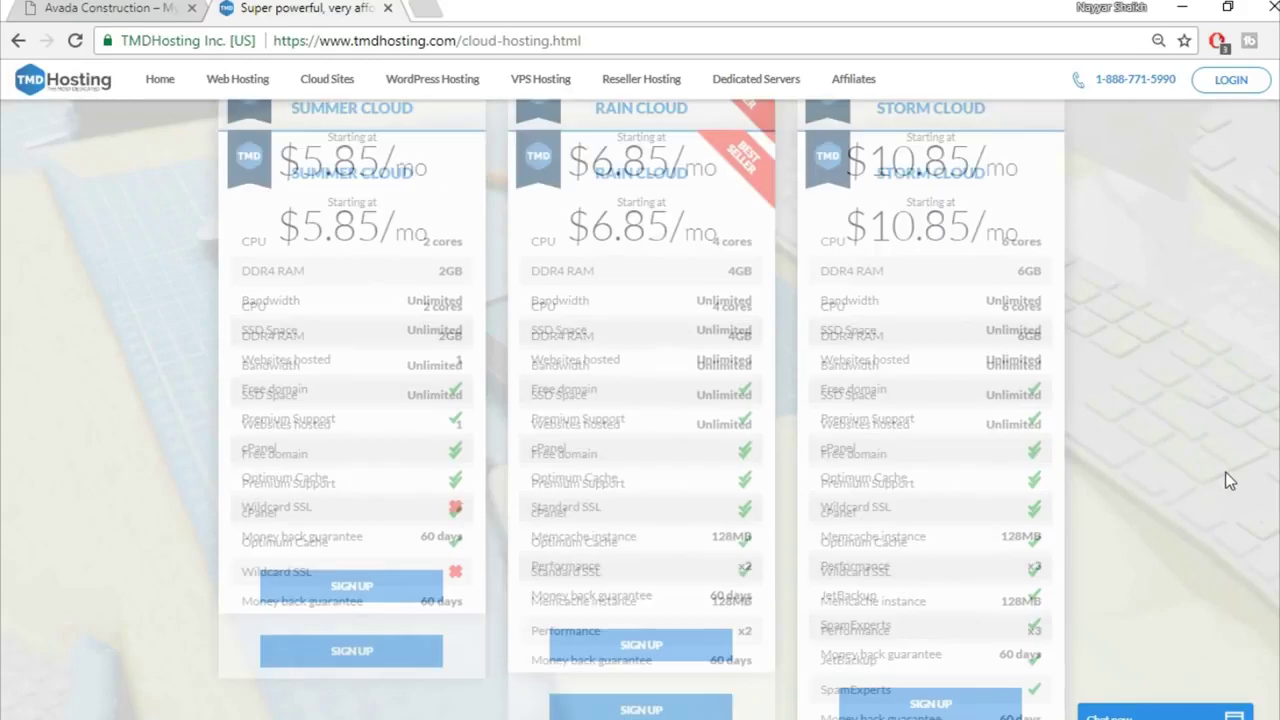
scroll(1190, 420, "down", 1)
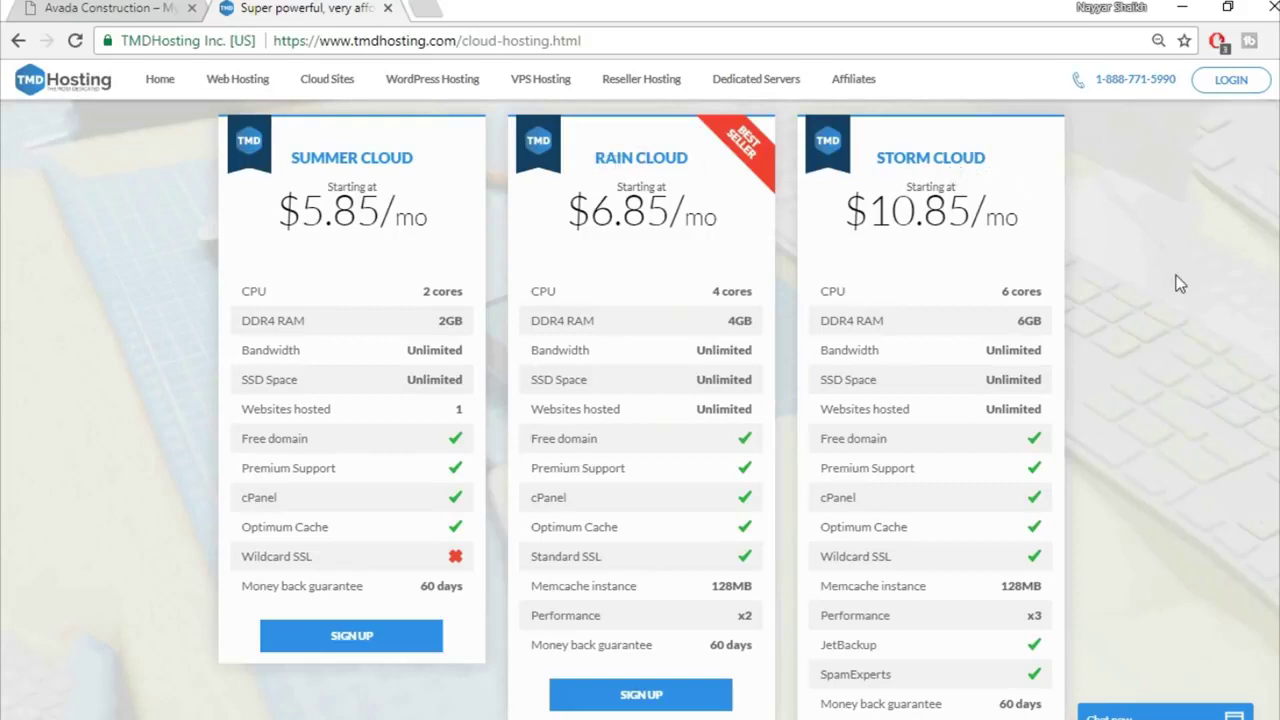
scroll(1177, 280, "down", 2)
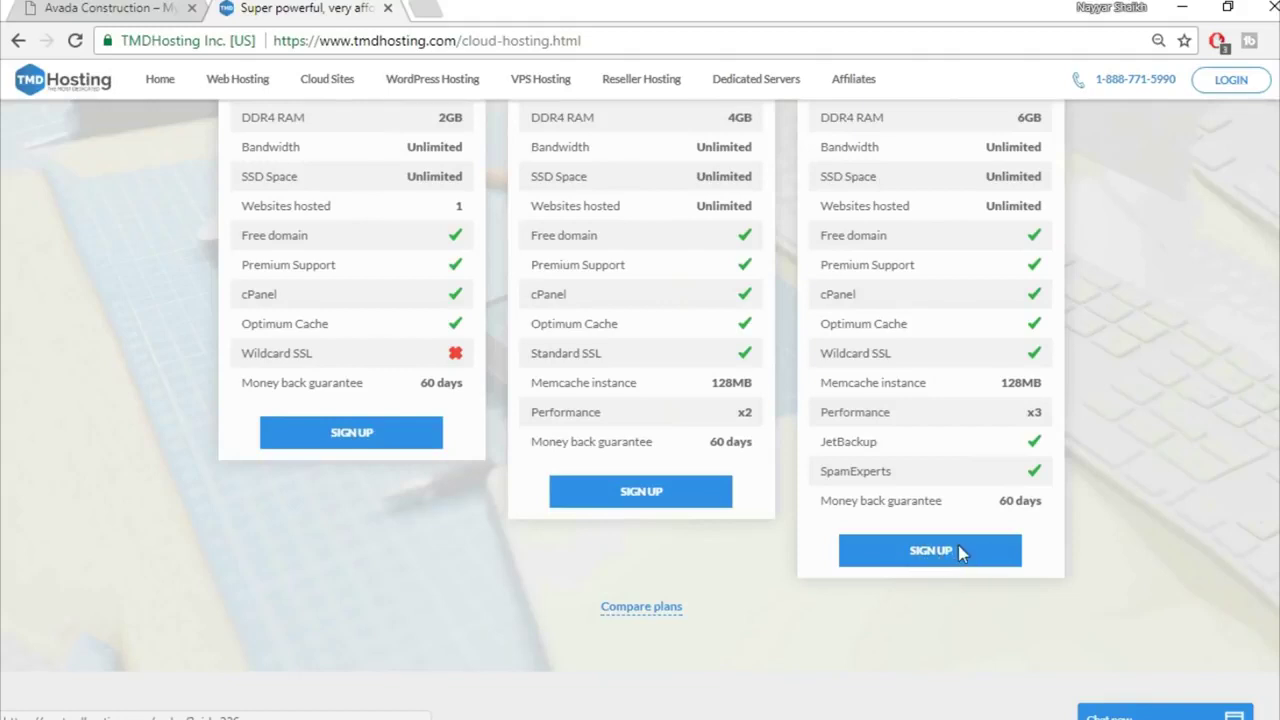
Step: Sign up for Storm Cloud and claim the free .com domain by entering the desired domain name
left_click(960, 552)
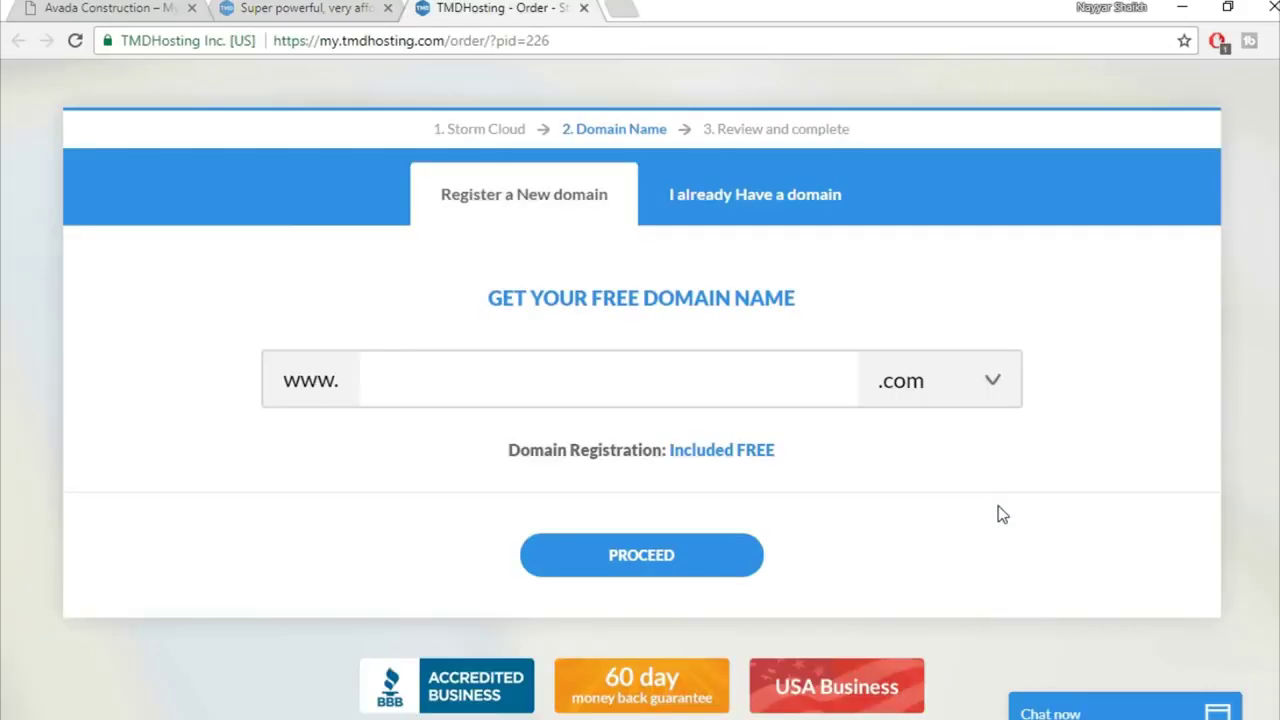
left_click(767, 374)
type("nayyarshaikh1")
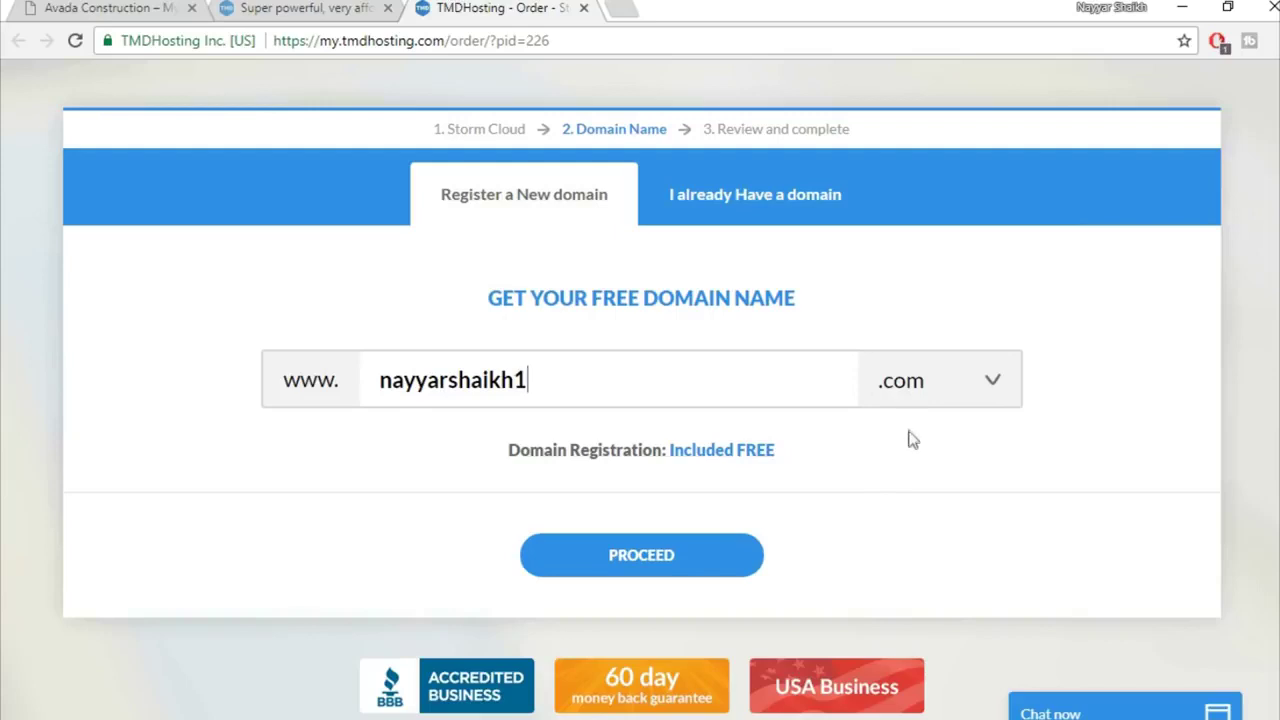
left_click(660, 565)
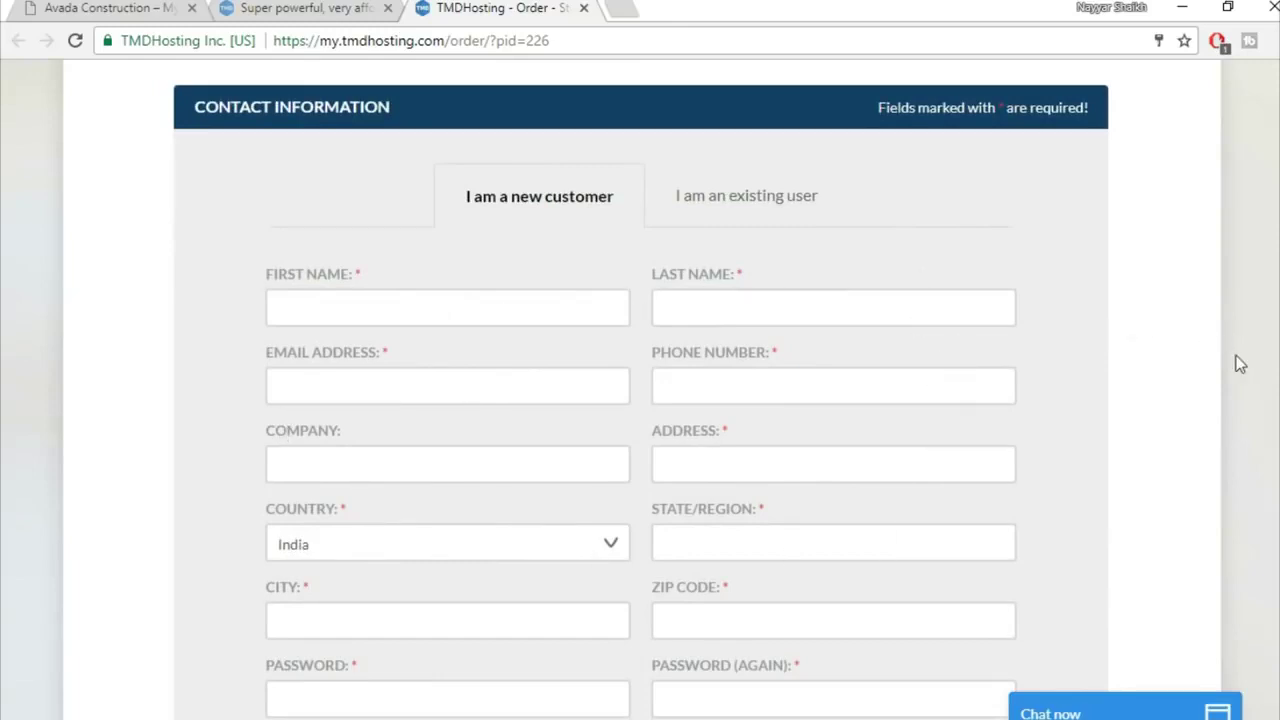
Step: Keep Credit Card as the payment method after briefly selecting PayPal
scroll(1240, 364, "down", 6)
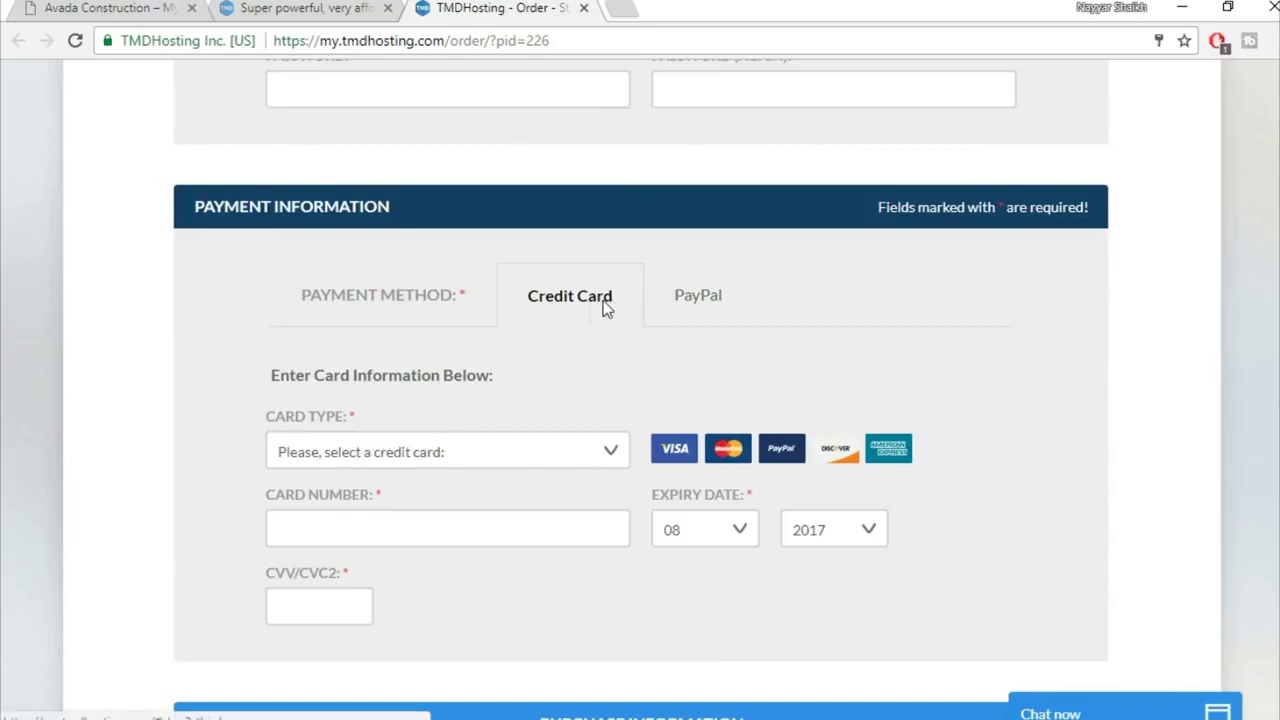
left_click(696, 304)
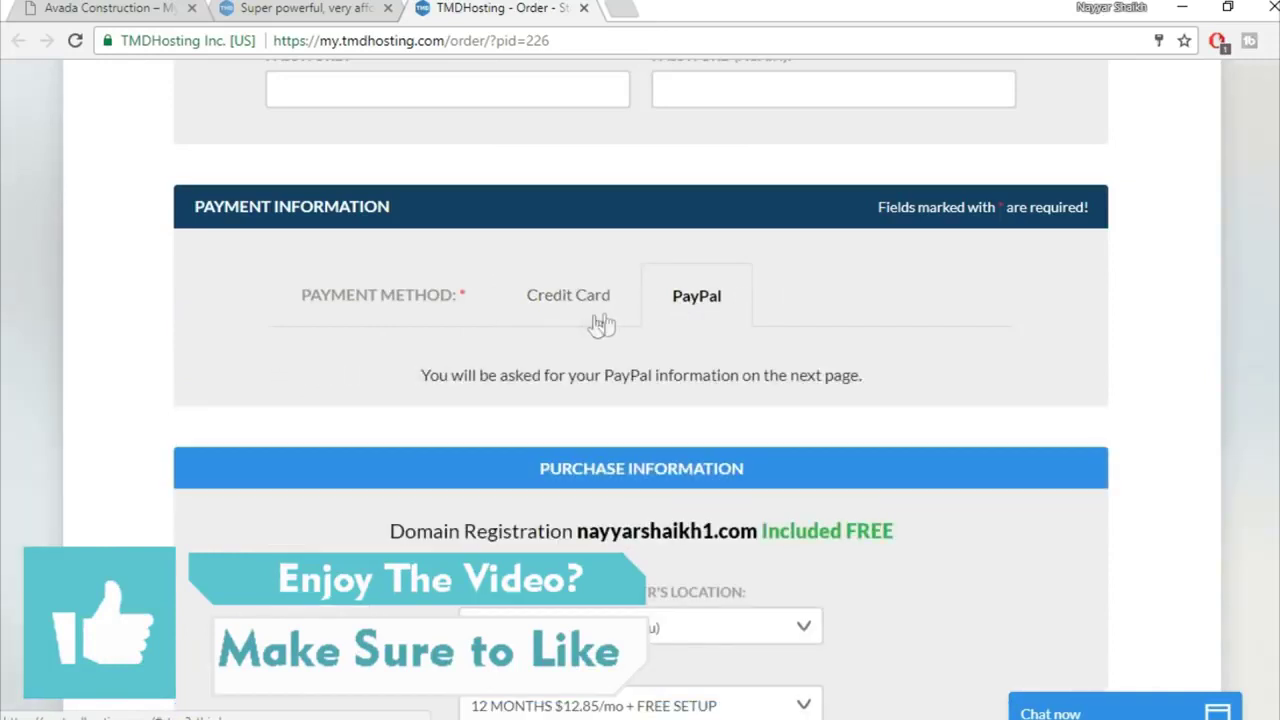
left_click(560, 310)
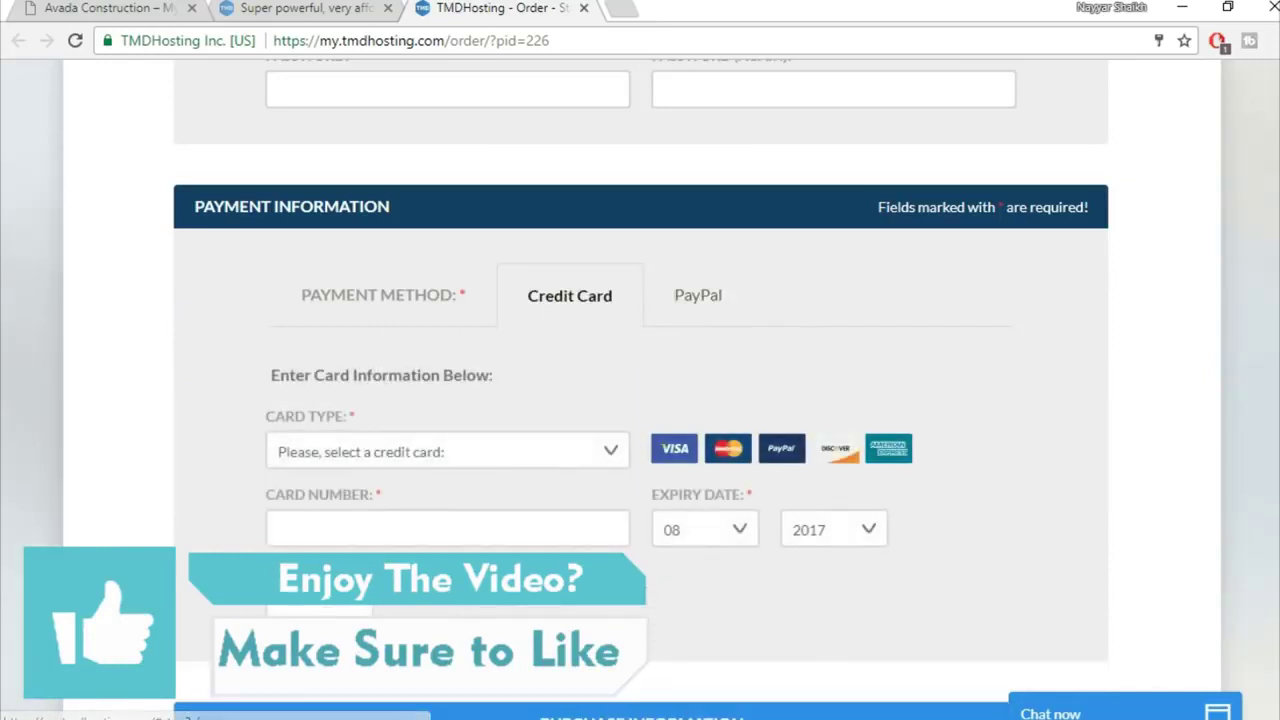
scroll(850, 250, "down", 5)
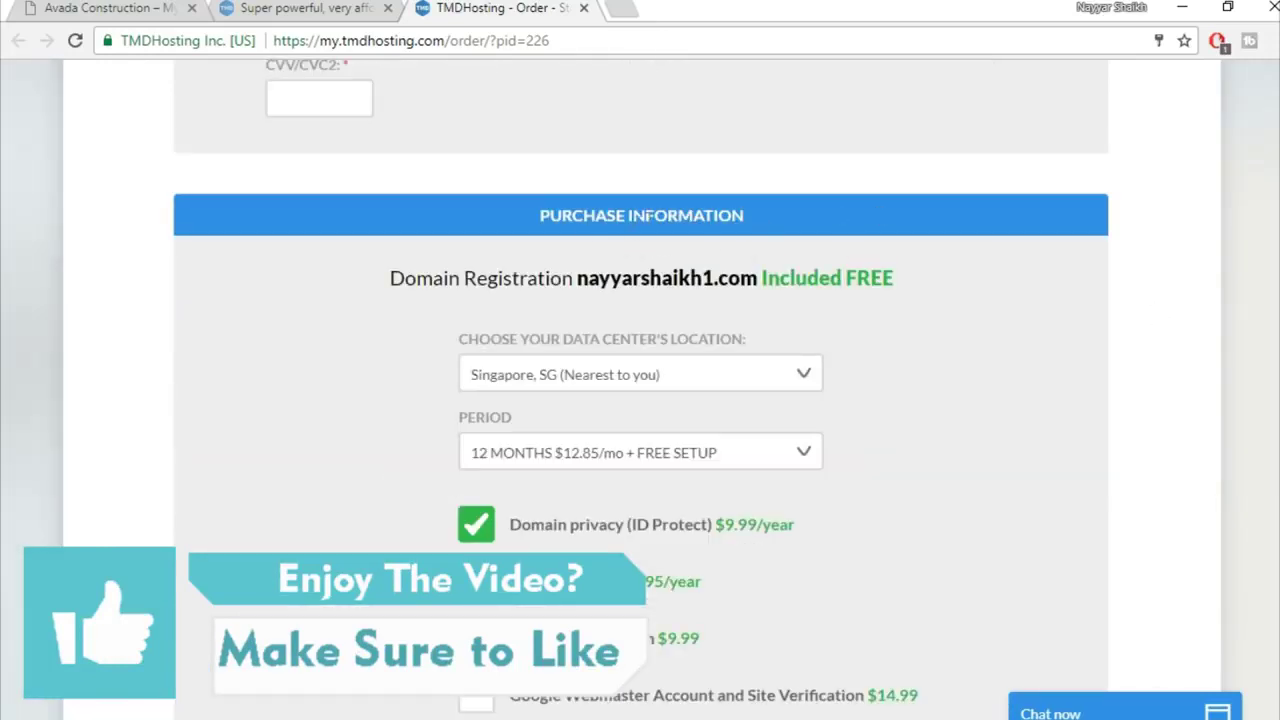
Step: Turn off the Domain privacy (ID Protect) add-on so the 12-month total reads $154.20
scroll(1062, 304, "down", 1)
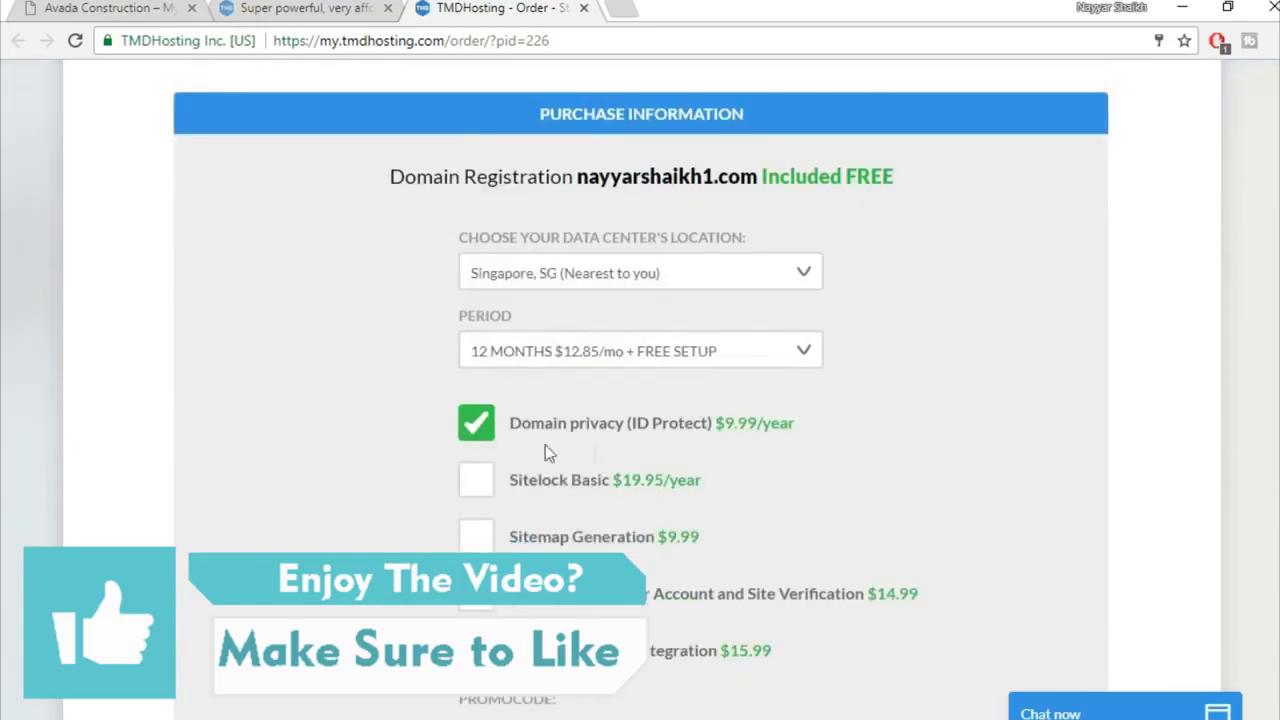
left_click(477, 428)
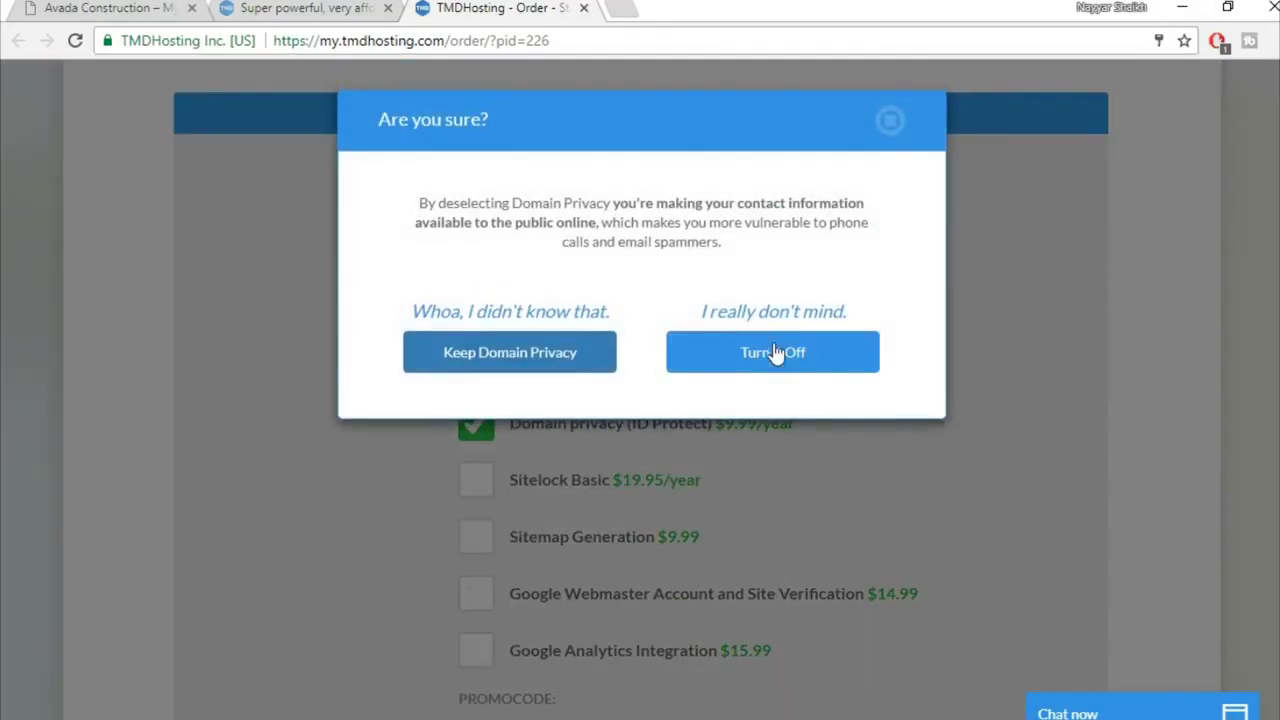
left_click(774, 362)
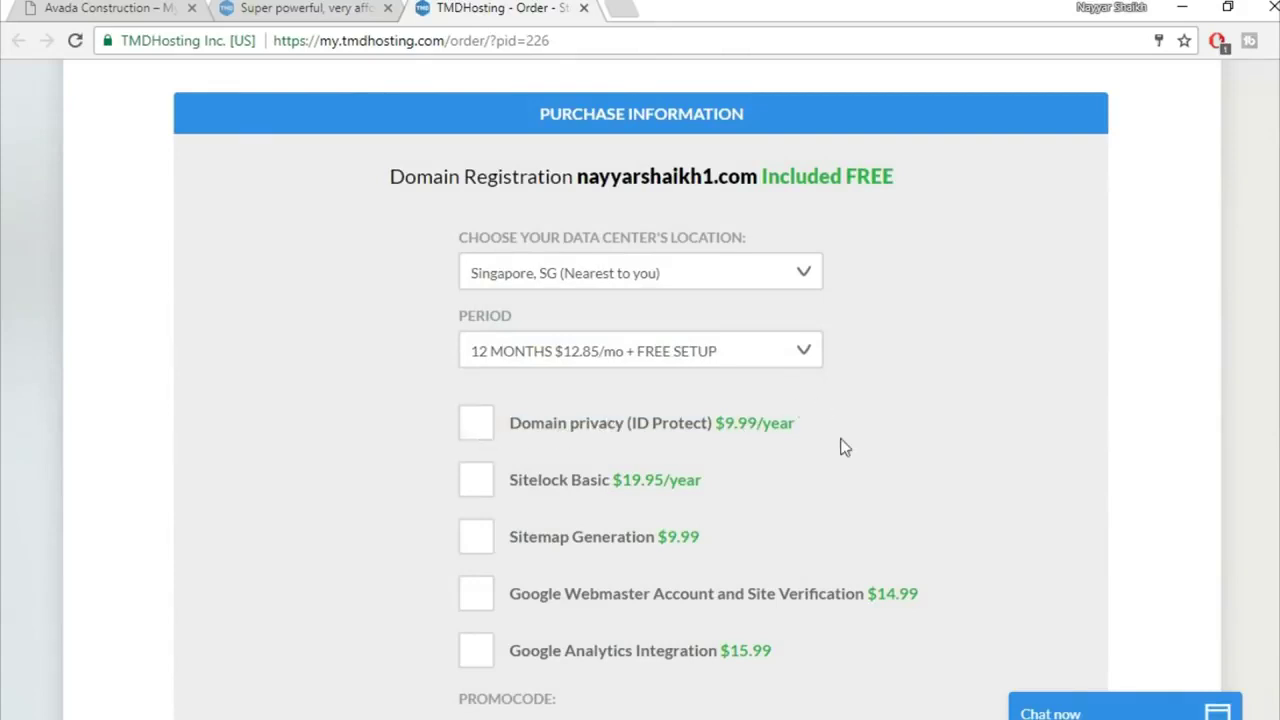
scroll(820, 450, "down", 1)
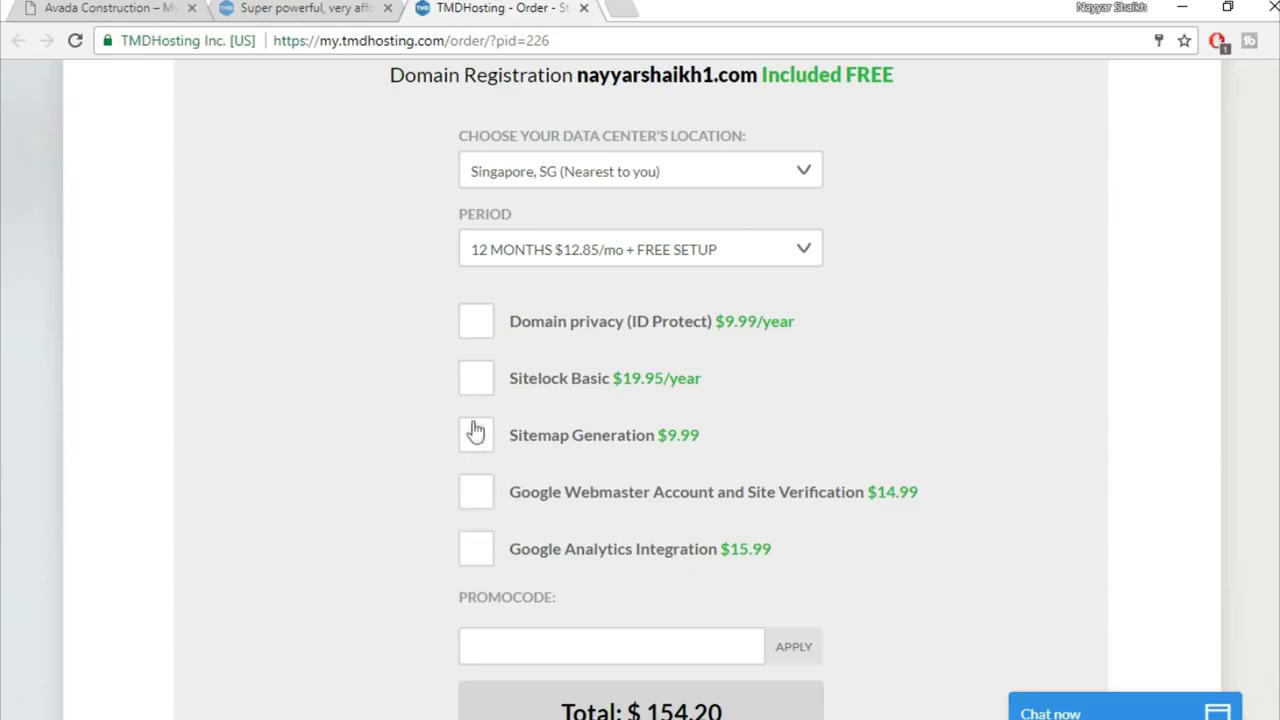
scroll(1066, 400, "down", 2)
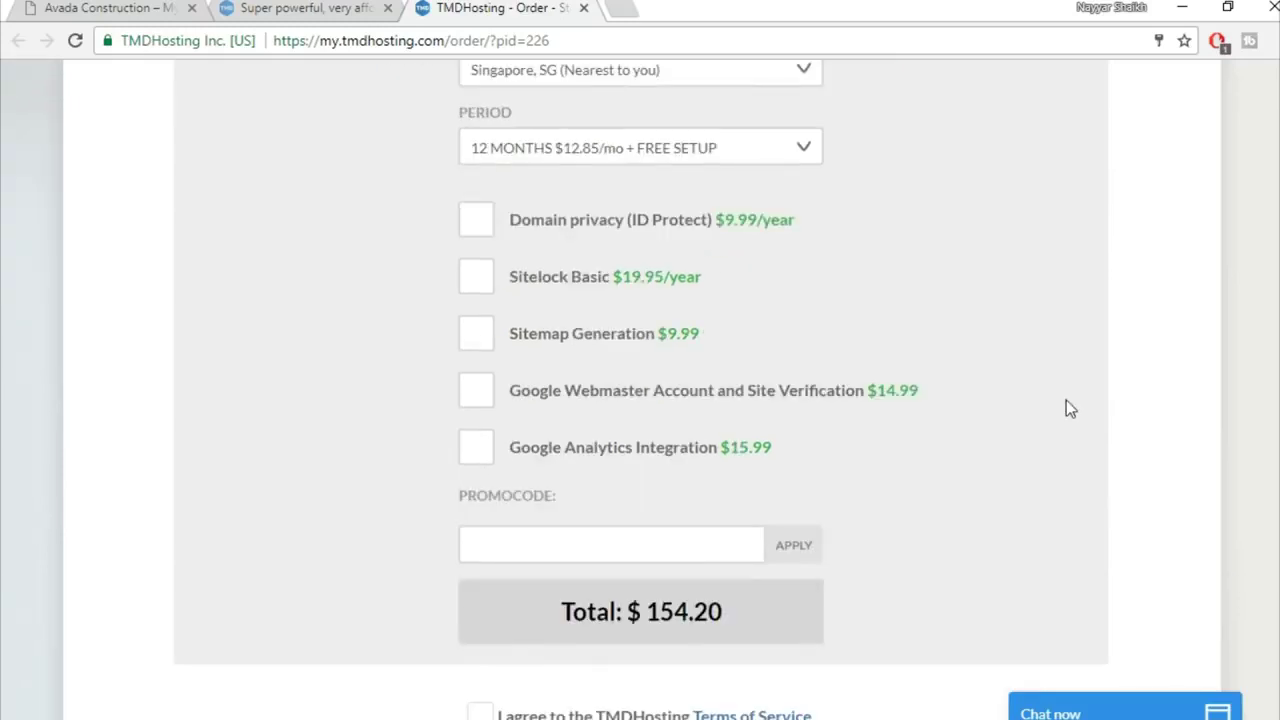
Step: Apply the 7.00% promo code to bring the total to $143.41, then accept the Terms of Service
left_click(643, 456)
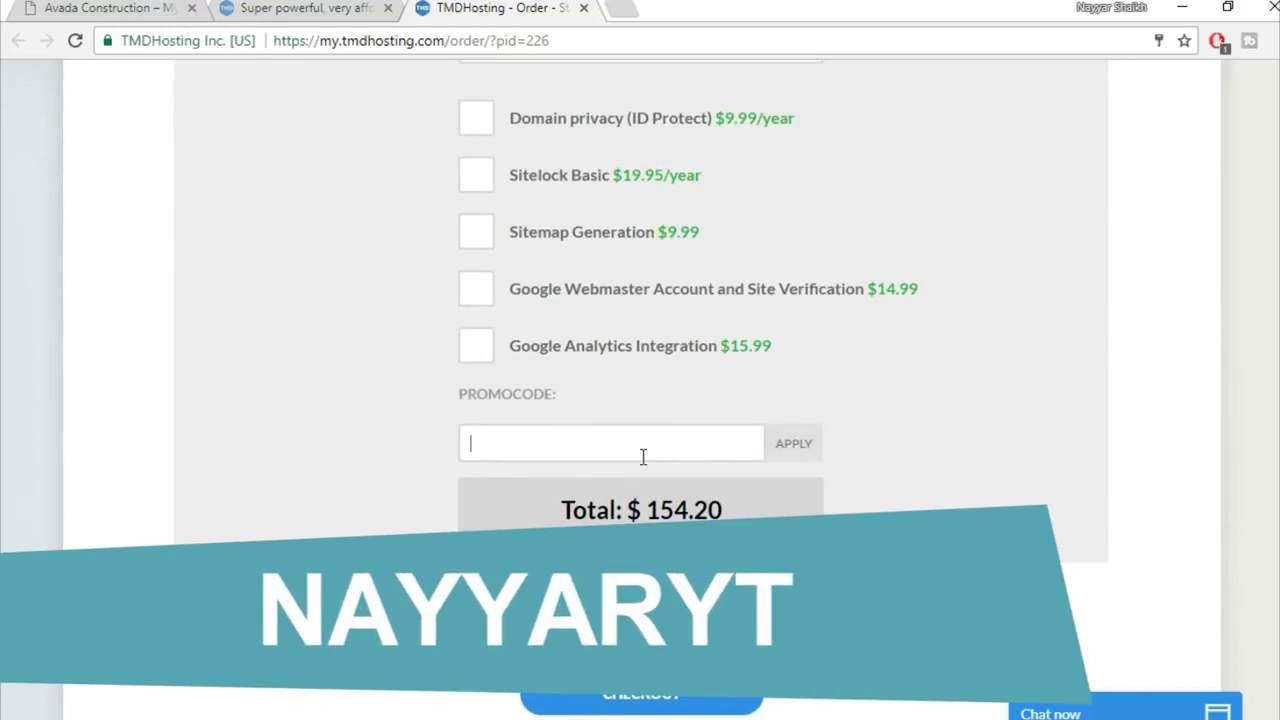
type("nayyaryt")
left_click(804, 449)
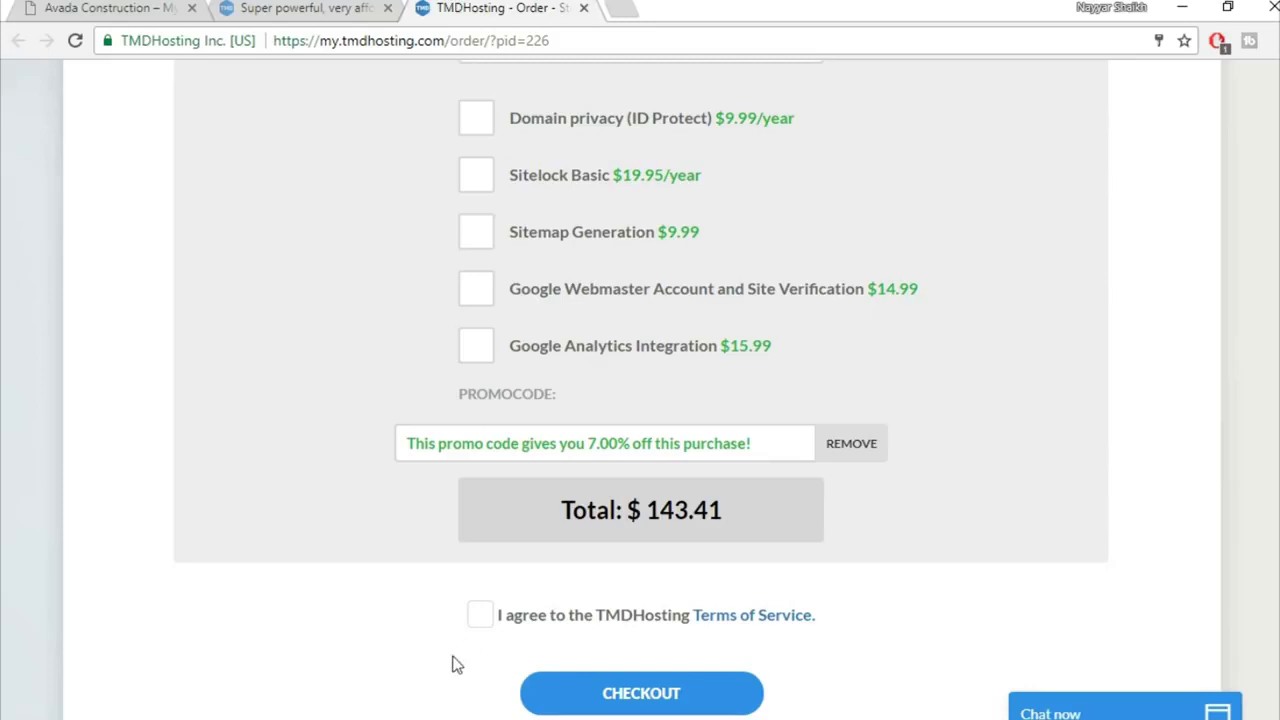
left_click(479, 620)
scroll(1050, 598, "down", 2)
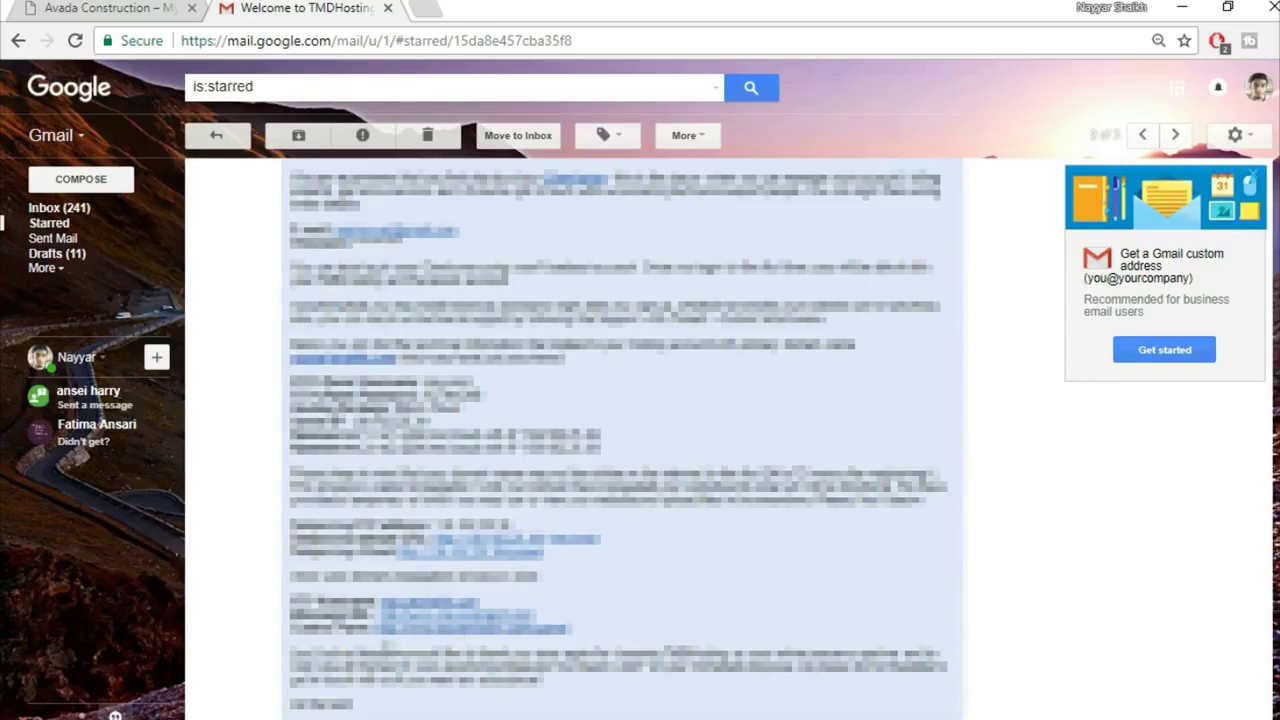
Step: Open the welcome email's cPanel link in a new tab
right_click(470, 640)
left_click(583, 437)
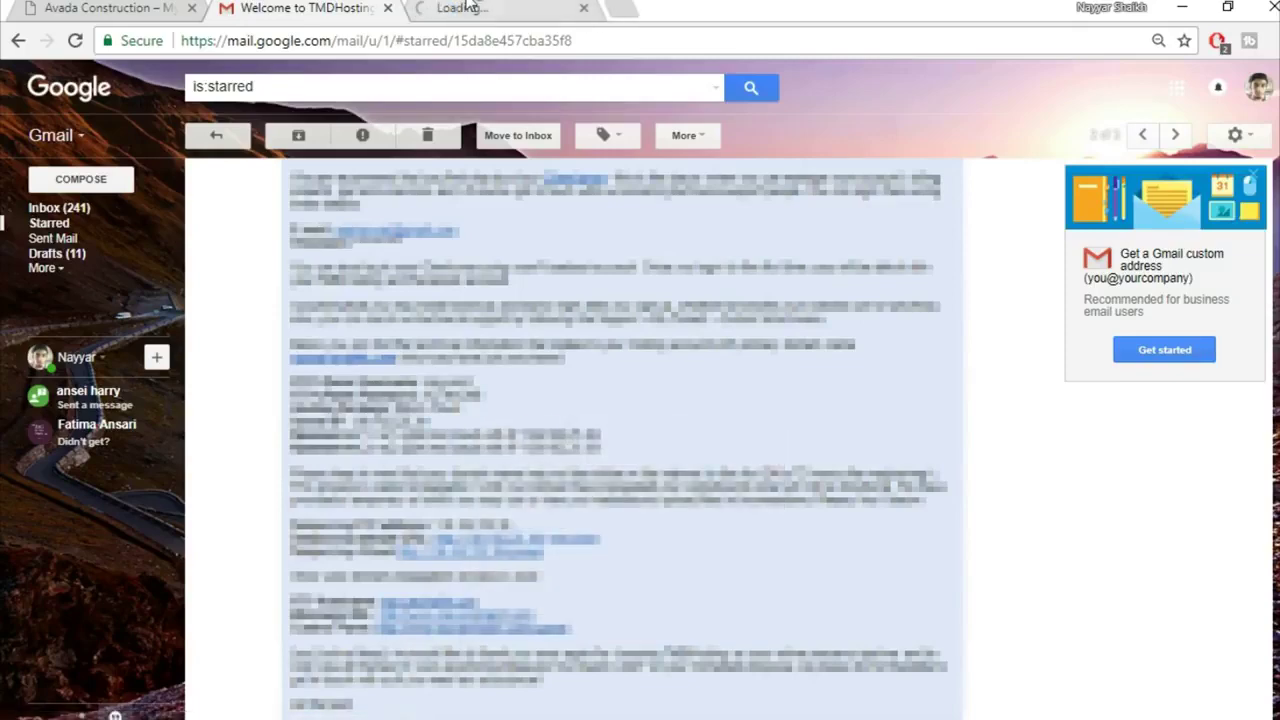
left_click(468, 8)
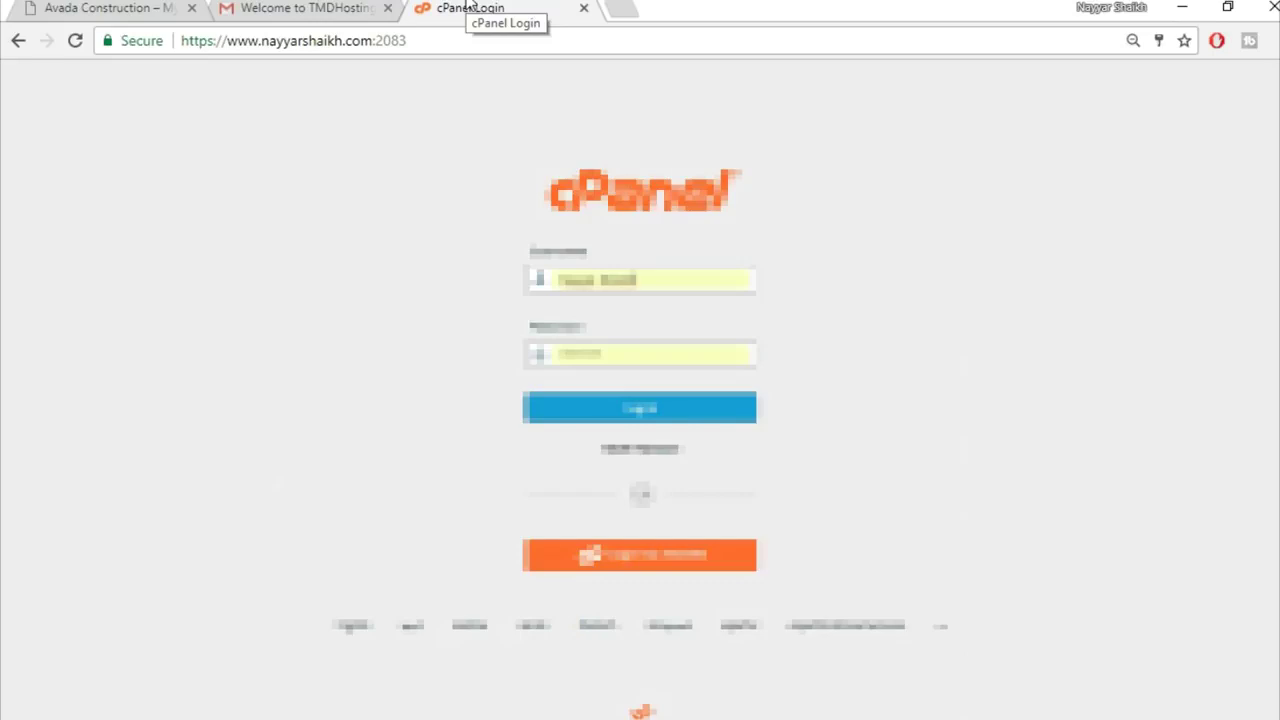
Step: Copy the account username from the email into the cPanel login and sign in
left_click(309, 7)
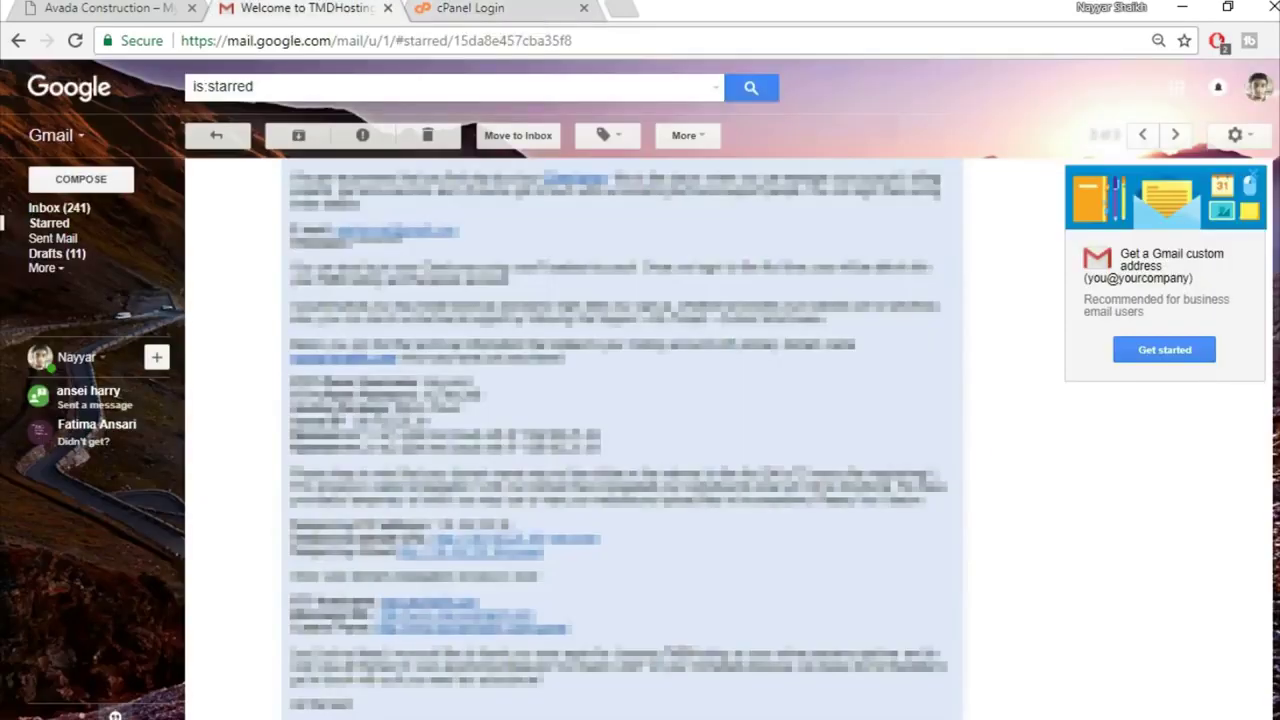
left_click_drag(474, 383, 424, 383)
left_click(476, 8)
left_click_drag(694, 277, 462, 276)
left_click(560, 317)
left_click_drag(708, 277, 493, 283)
key("ctrl+v")
left_click(600, 305)
left_click(643, 410)
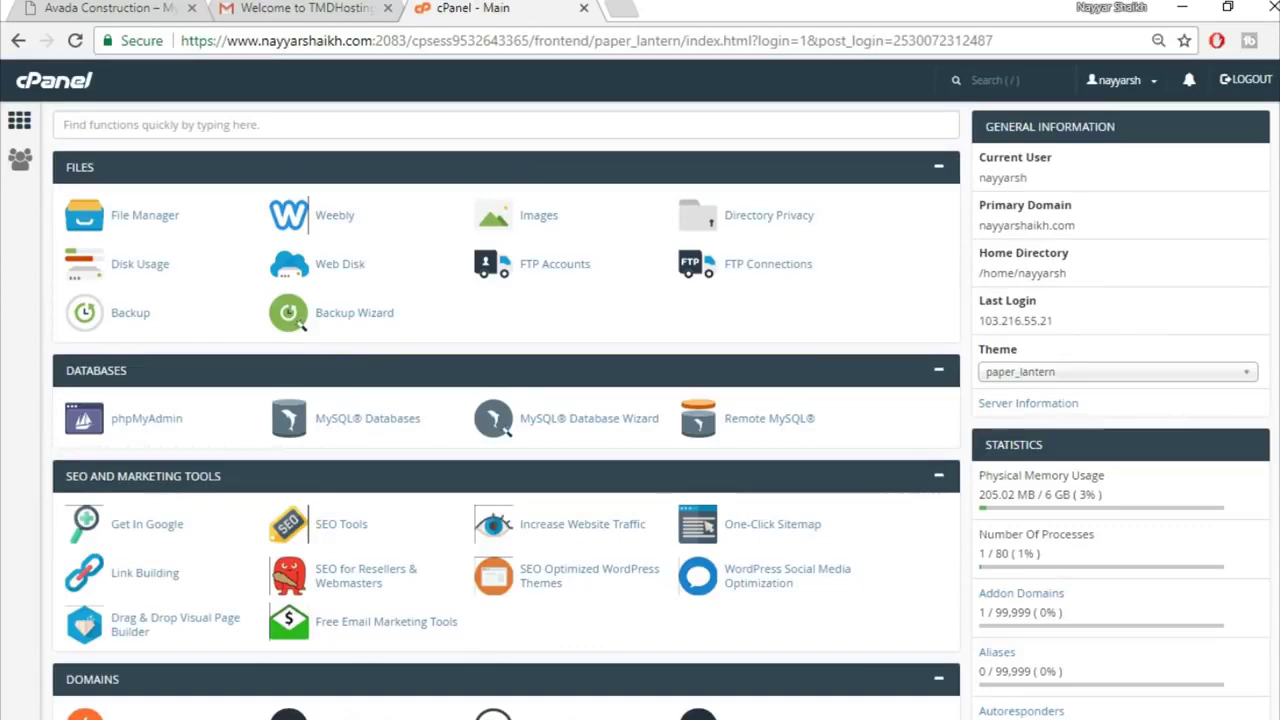
Step: Scroll to the Softaculous Apps Installer section and open the WordPress script
scroll(506, 400, "down", 14)
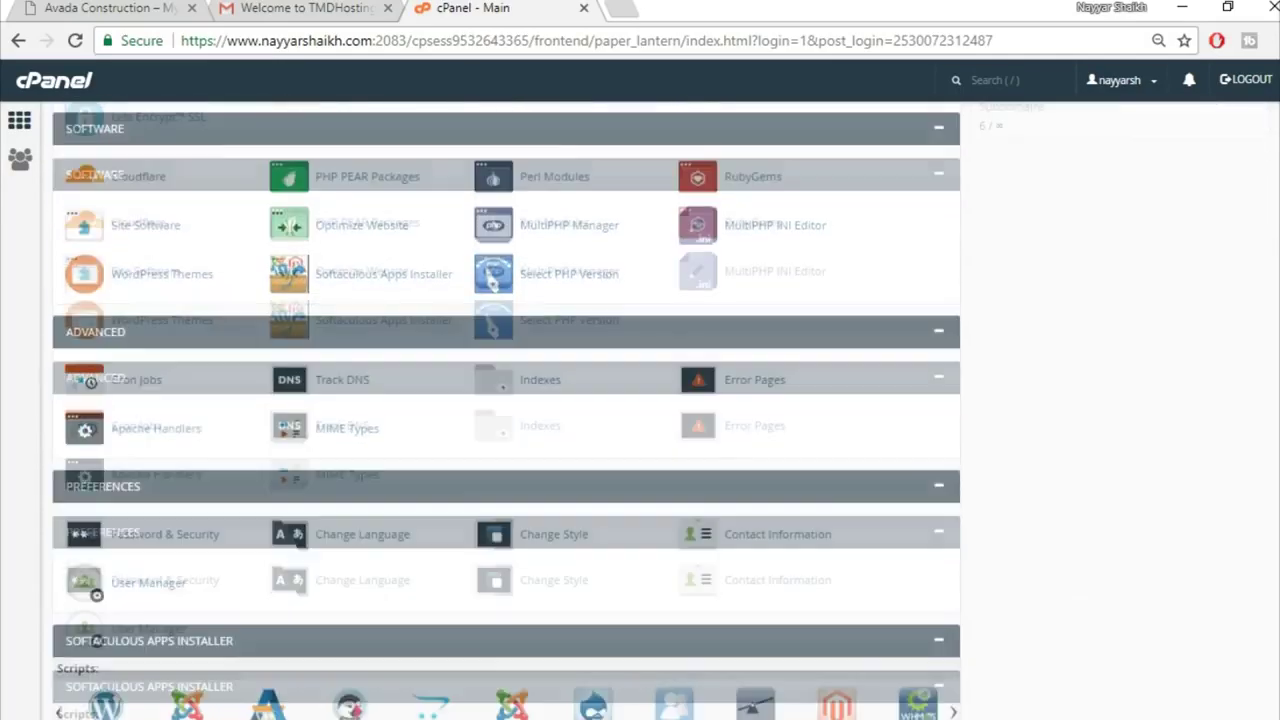
scroll(506, 400, "down", 3)
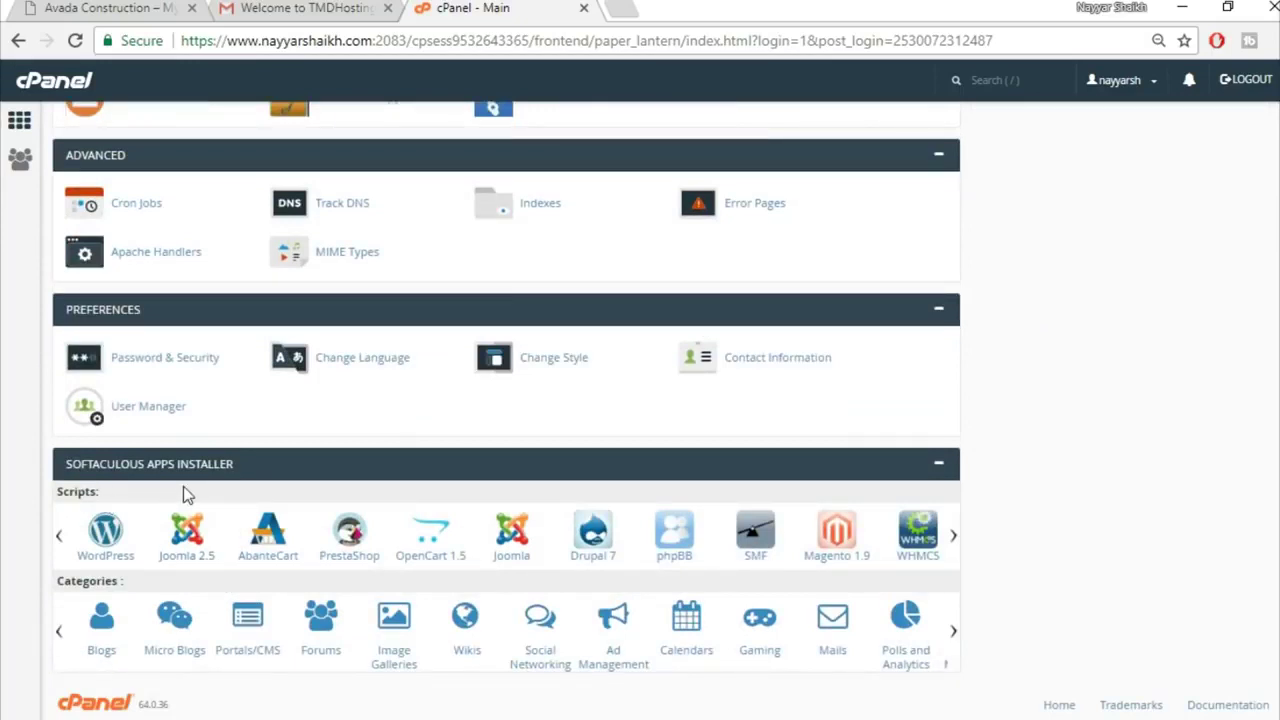
left_click(103, 560)
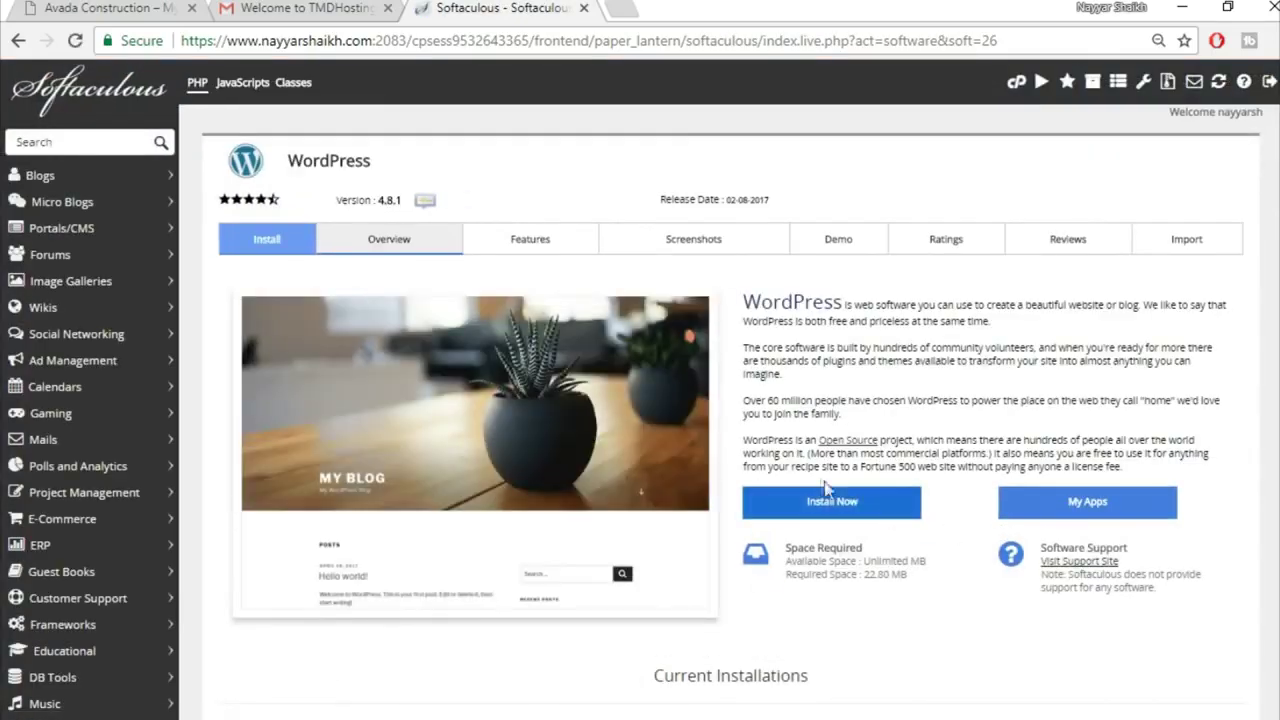
Step: Start a WordPress install on the avada2 subdomain, clearing the 'wp' directory to install at root
left_click(857, 502)
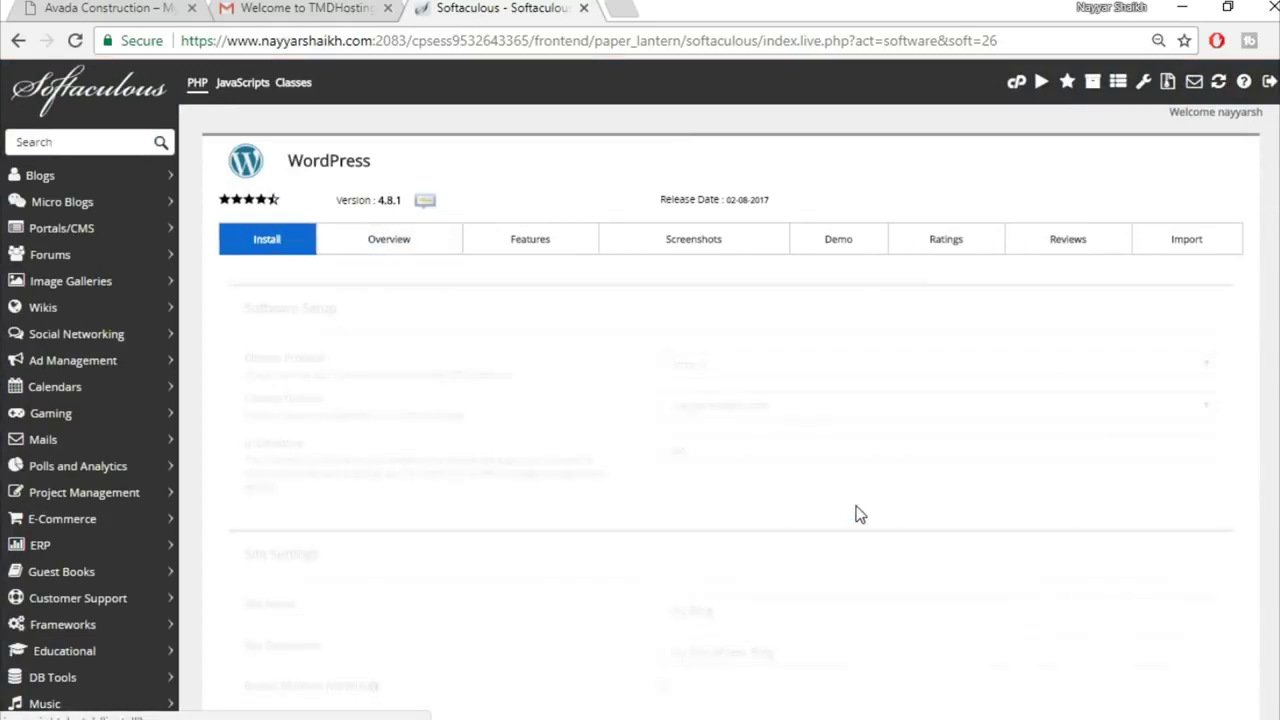
left_click(795, 412)
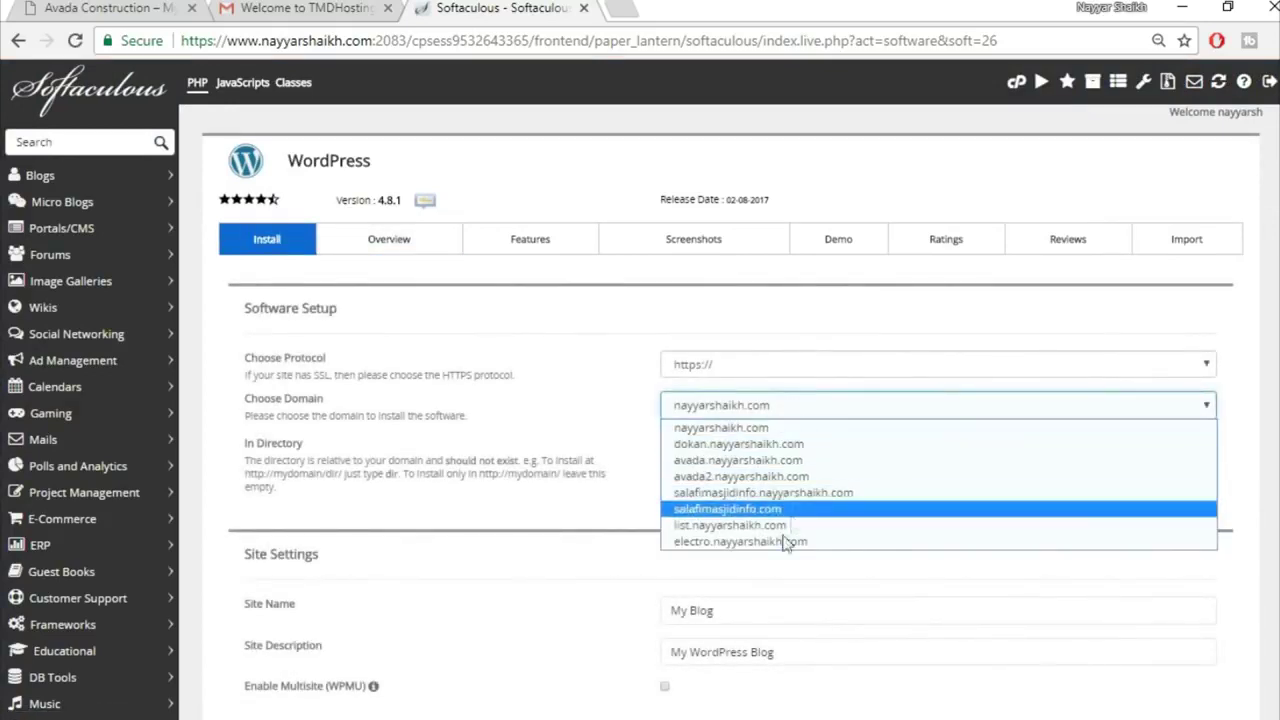
left_click(779, 481)
left_click(726, 450)
double_click(720, 452)
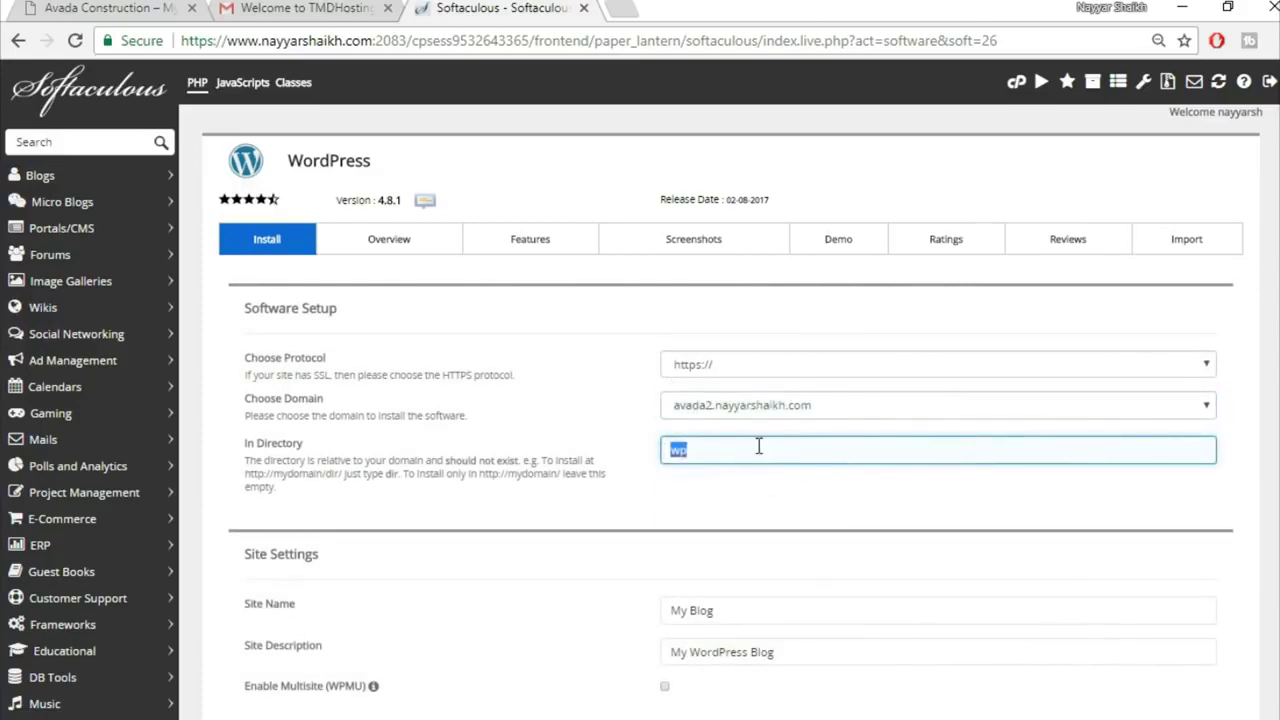
key("BackSpace")
scroll(877, 502, "down", 1)
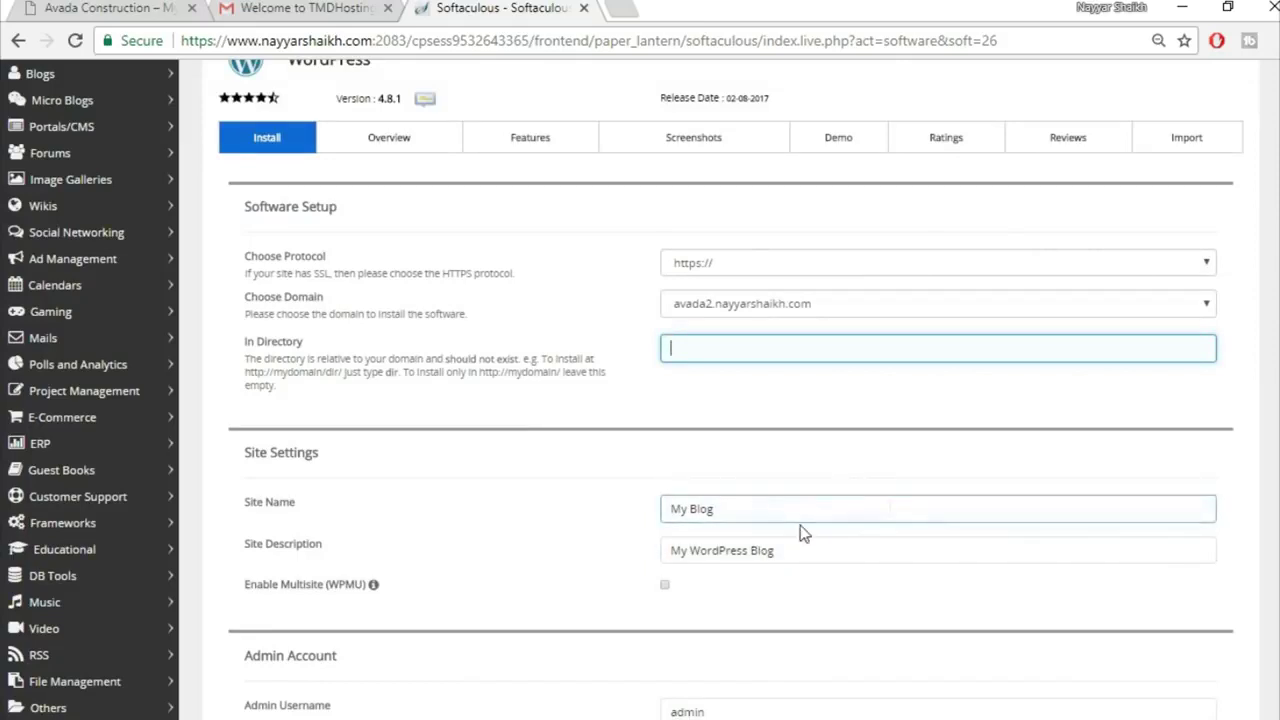
scroll(917, 546, "down", 3)
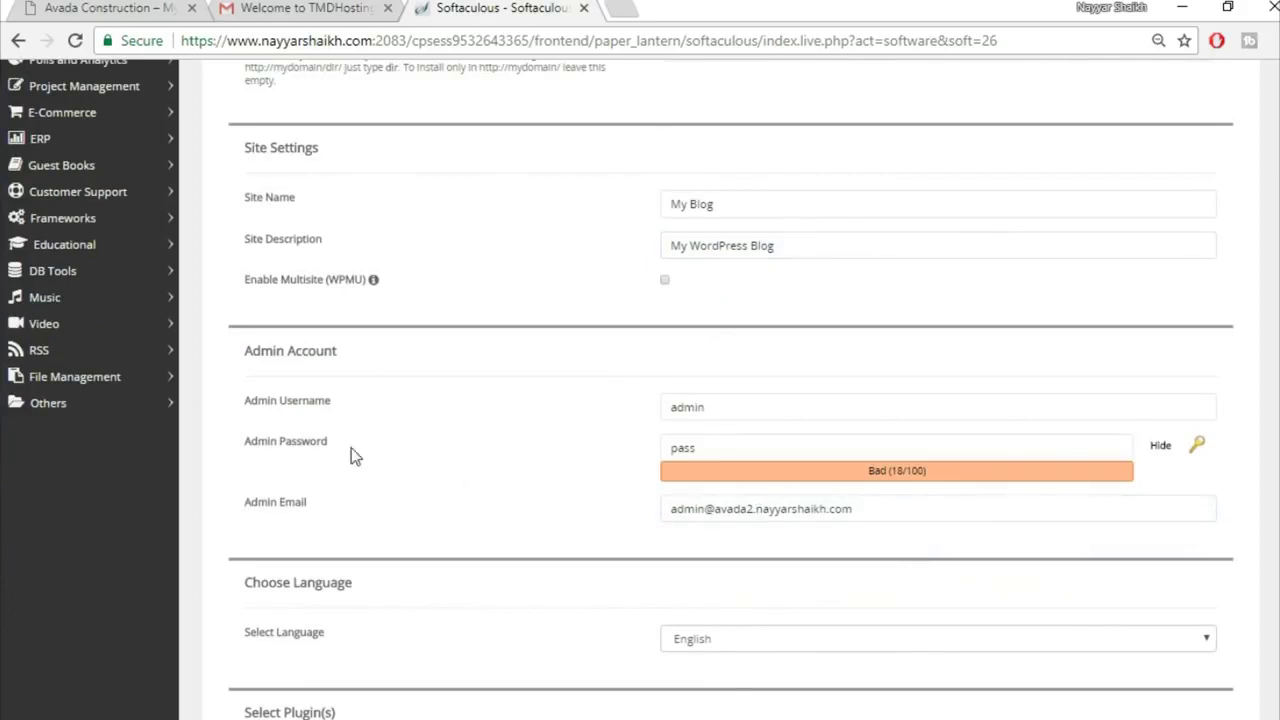
Step: Fill the admin username, password and admin e-mail from the browser's saved autofill suggestions
double_click(710, 407)
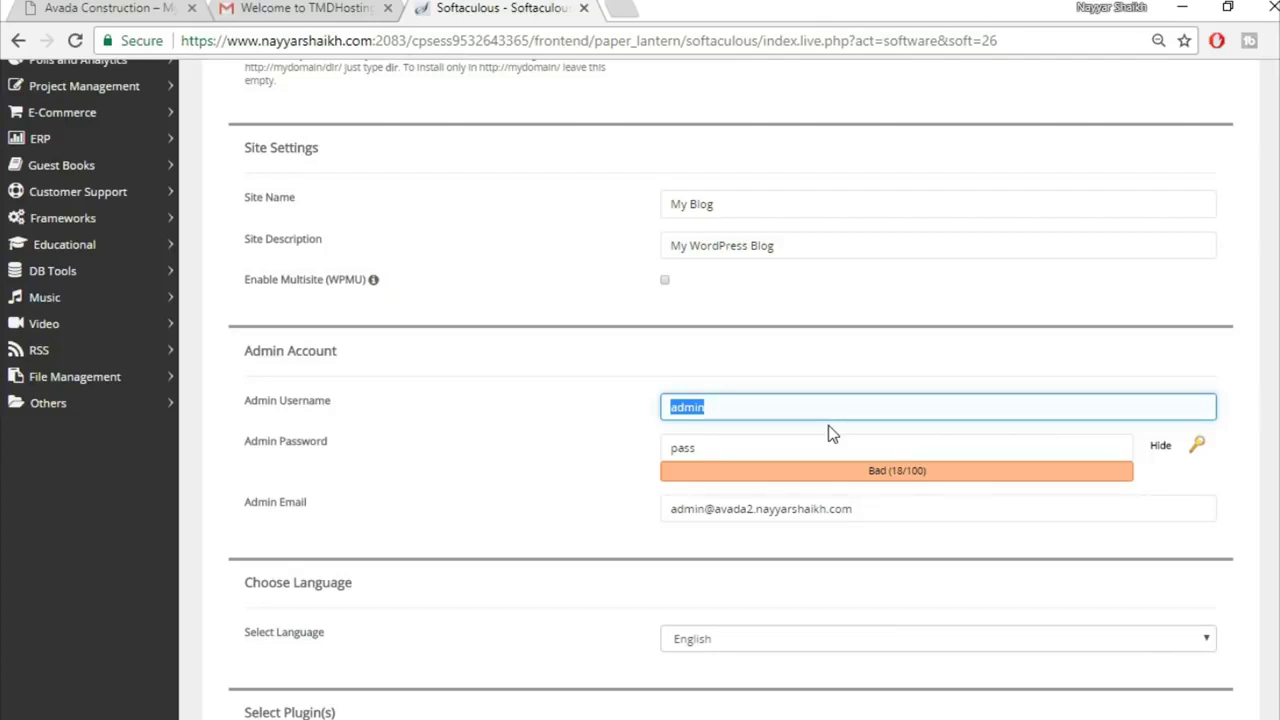
type("Na")
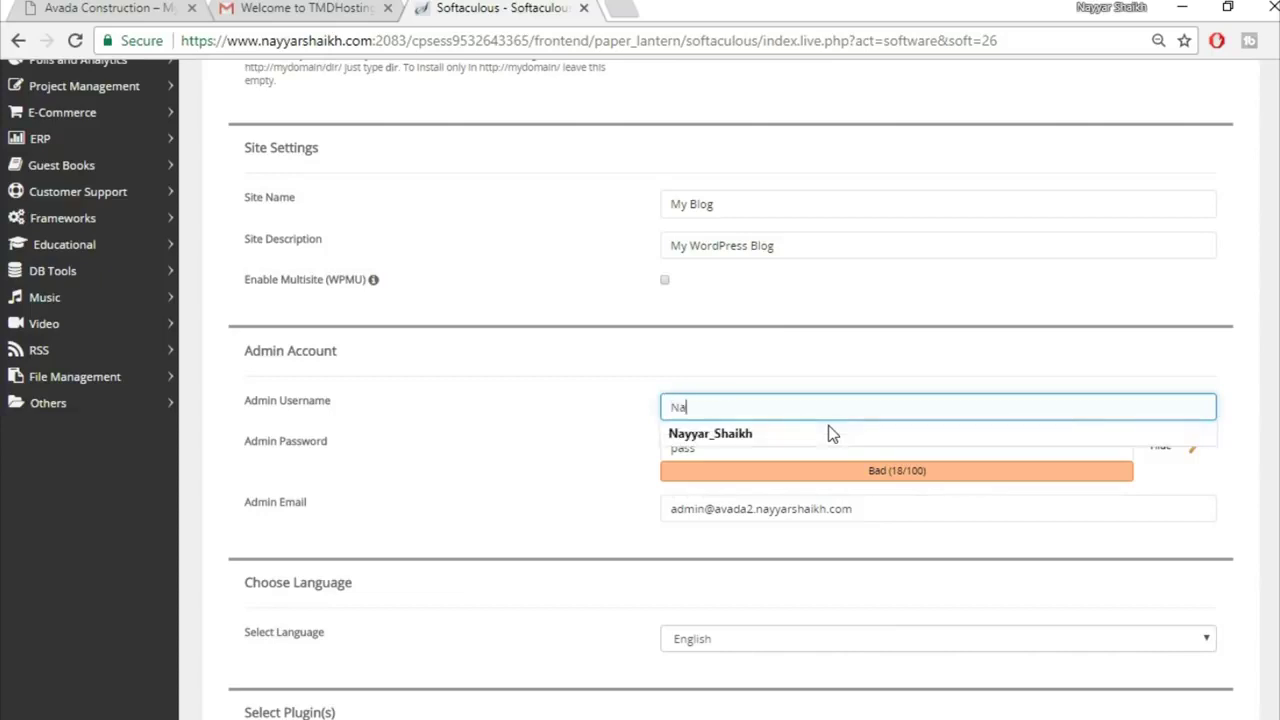
left_click(828, 433)
left_click_drag(920, 508, 497, 509)
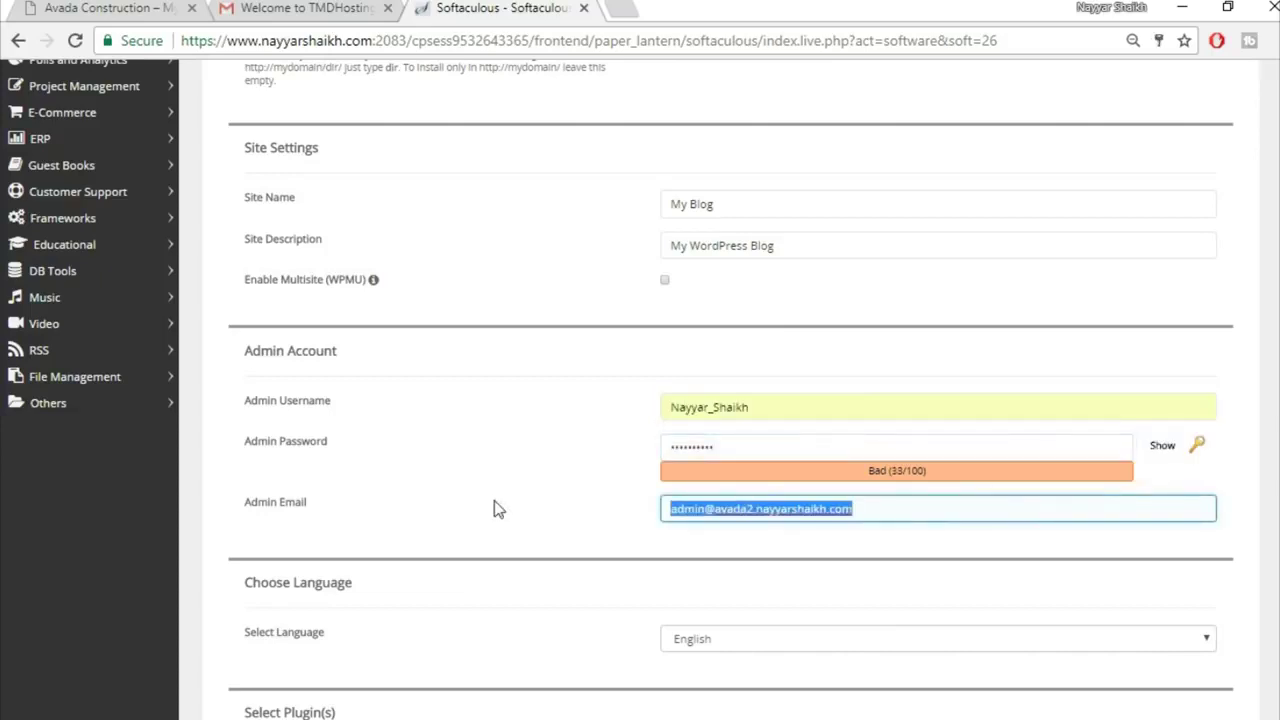
type("re")
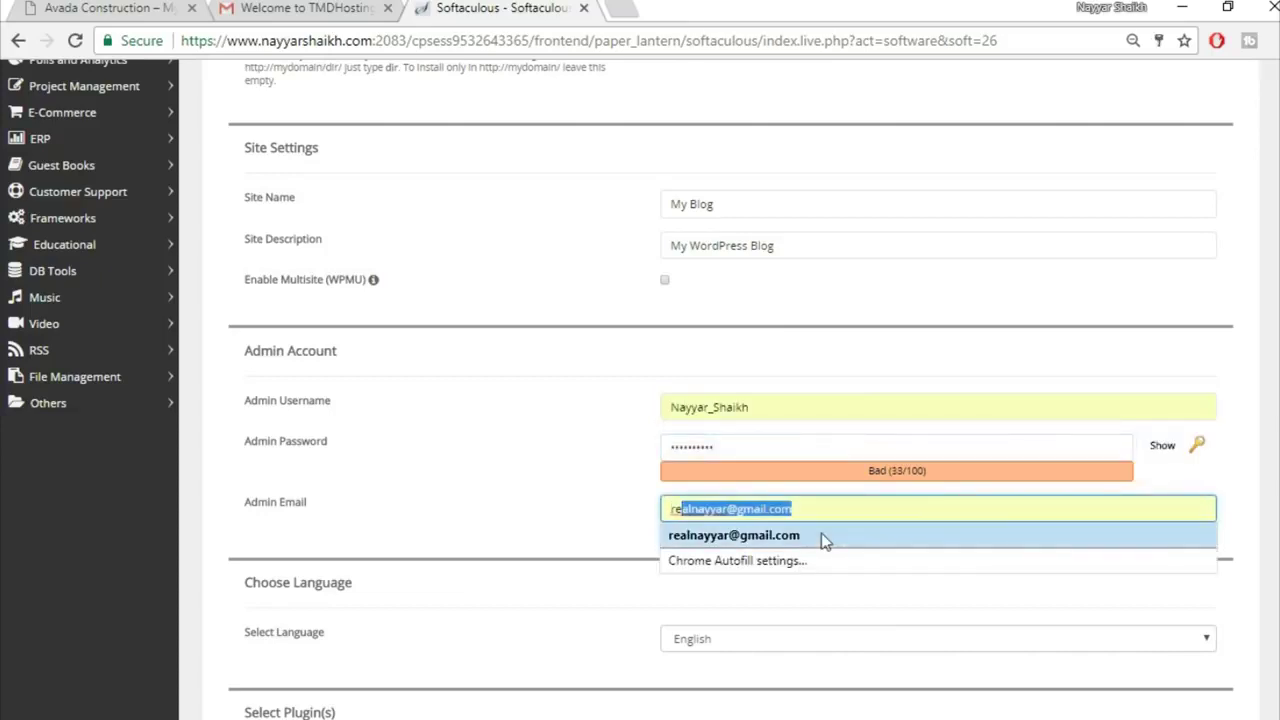
left_click(823, 536)
left_click(620, 518)
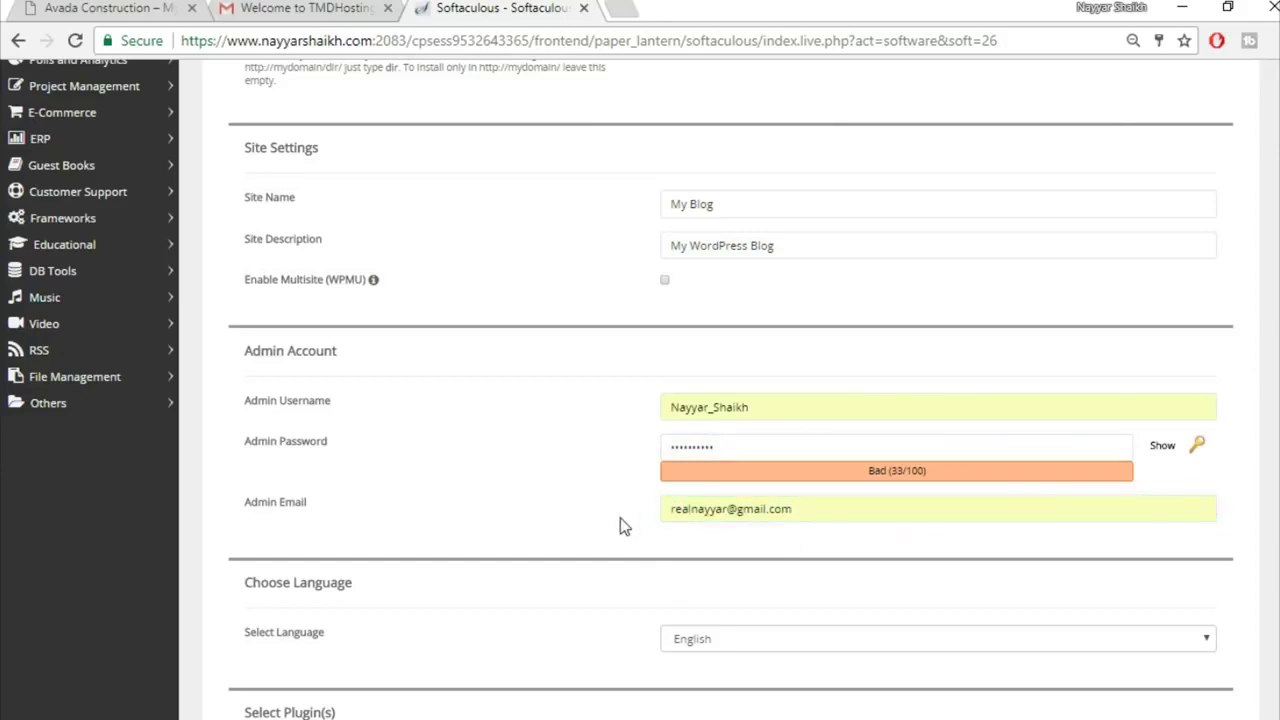
left_click(770, 510)
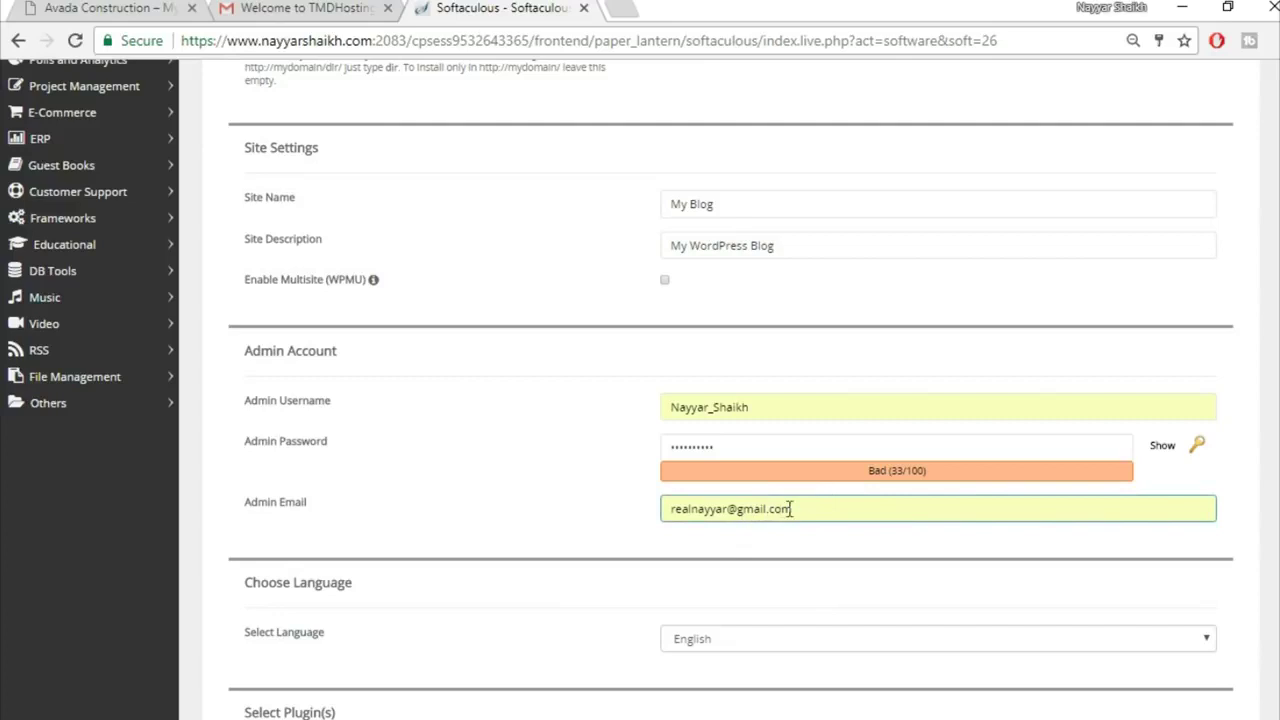
left_click(628, 533)
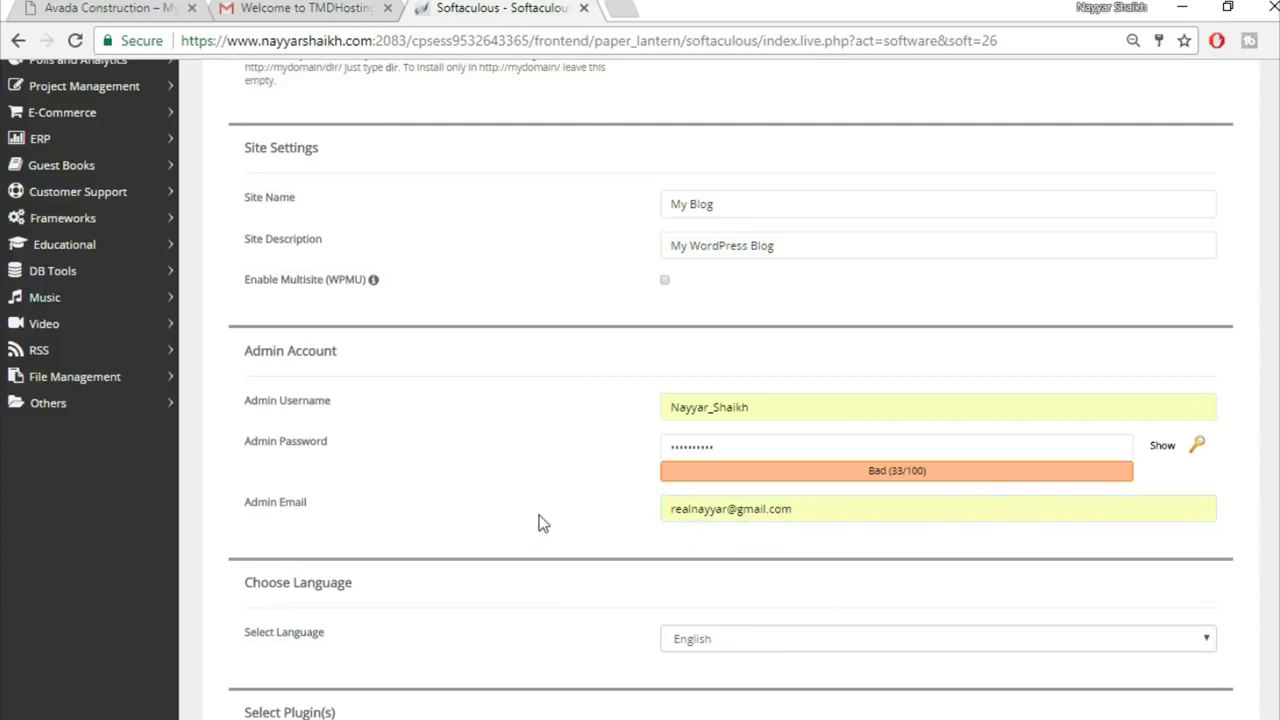
scroll(531, 533, "down", 8)
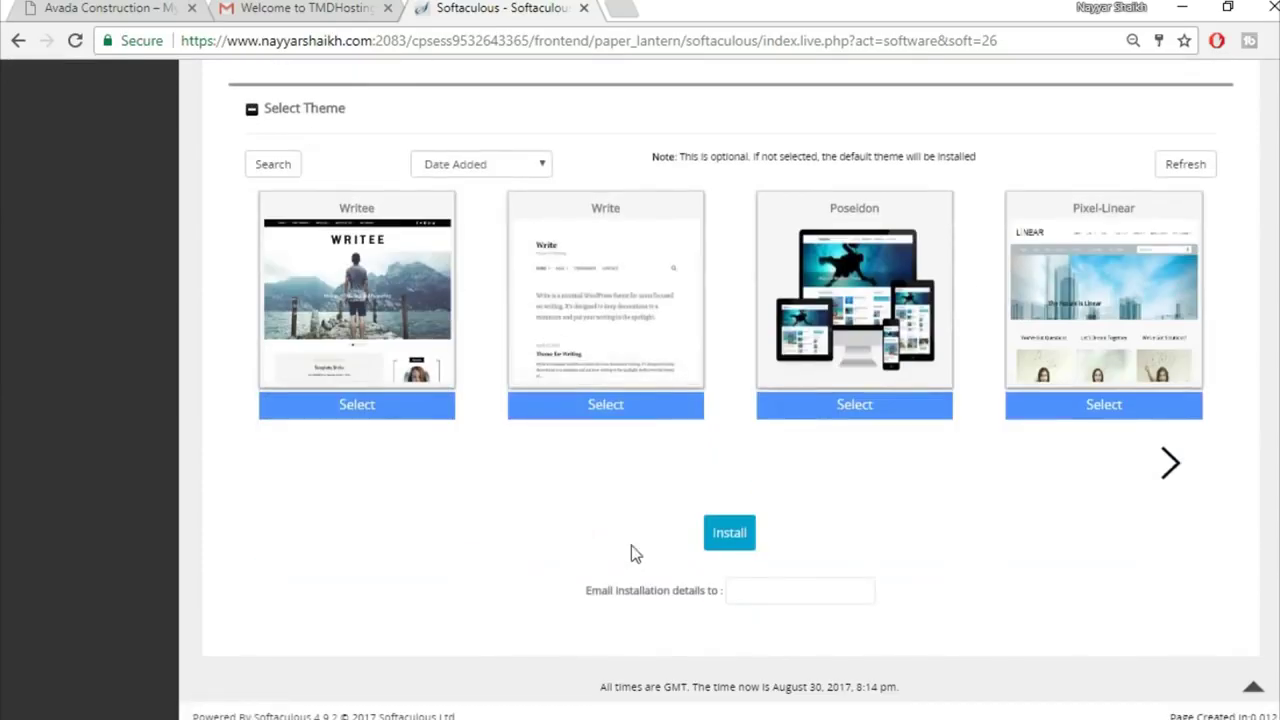
Step: Install WordPress on avada2, then open the Administrative URL in a new tab
left_click(735, 538)
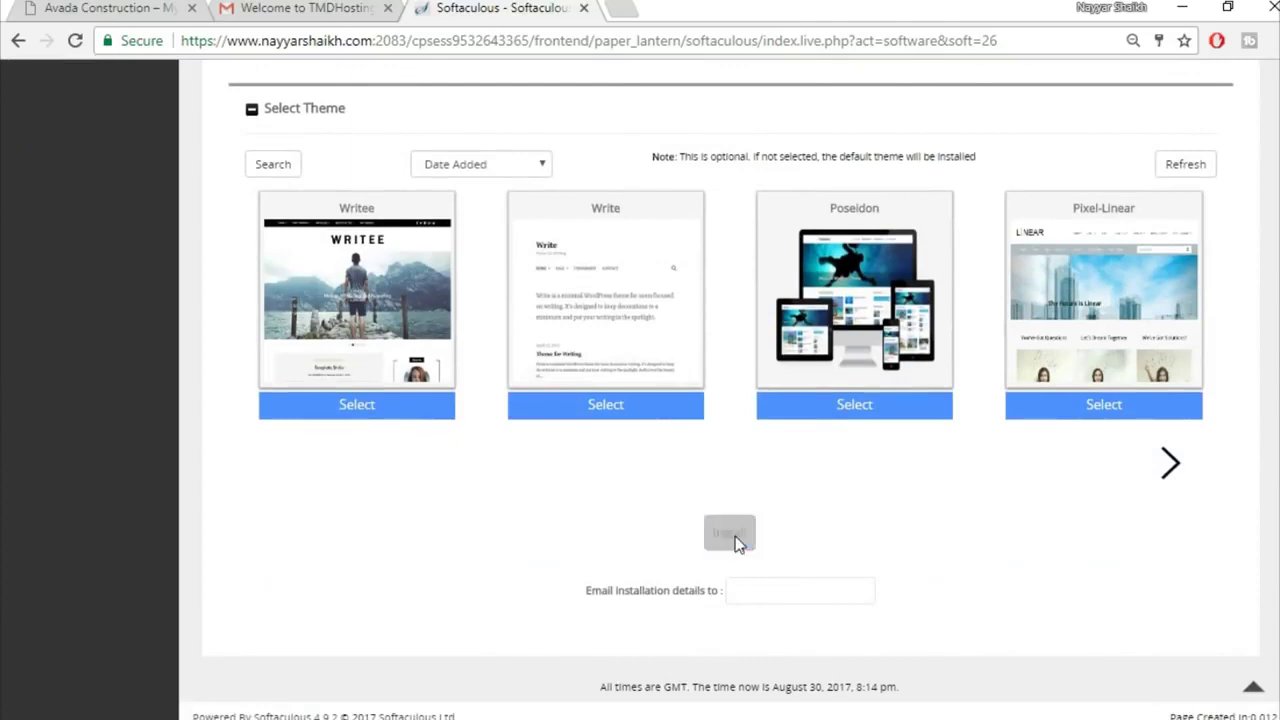
scroll(766, 523, "up", 2)
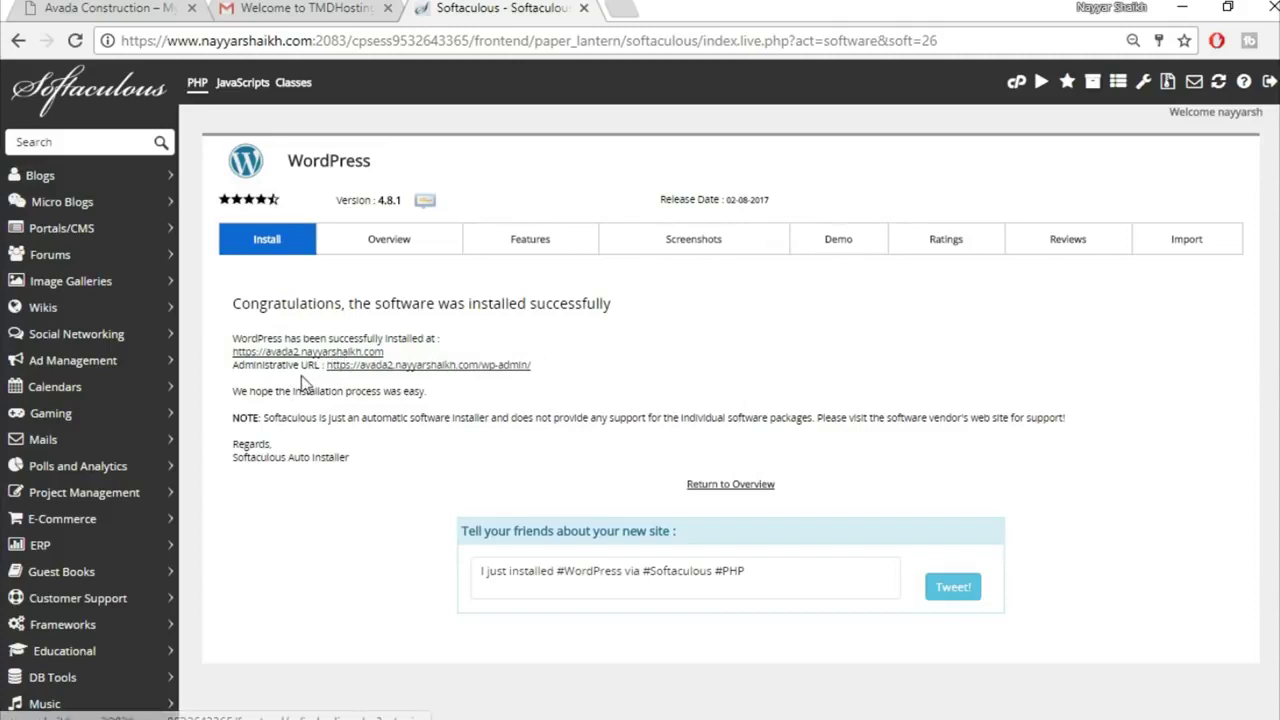
right_click(461, 370)
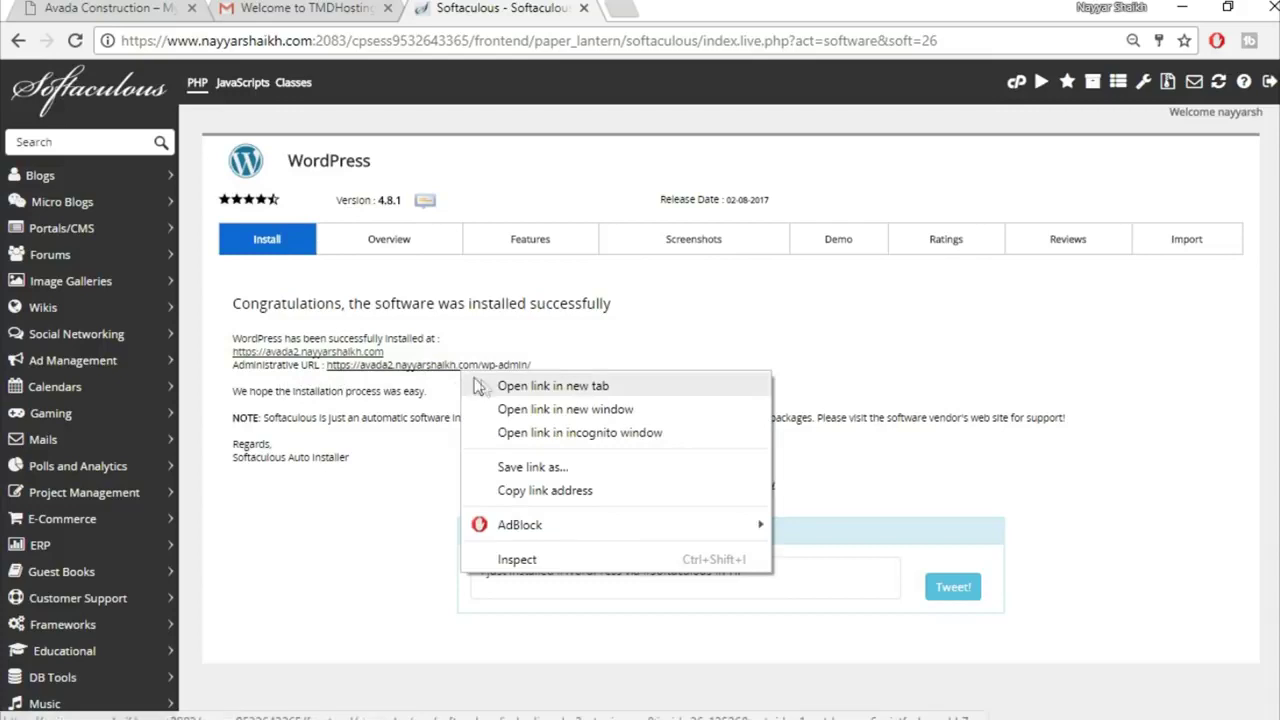
left_click(537, 387)
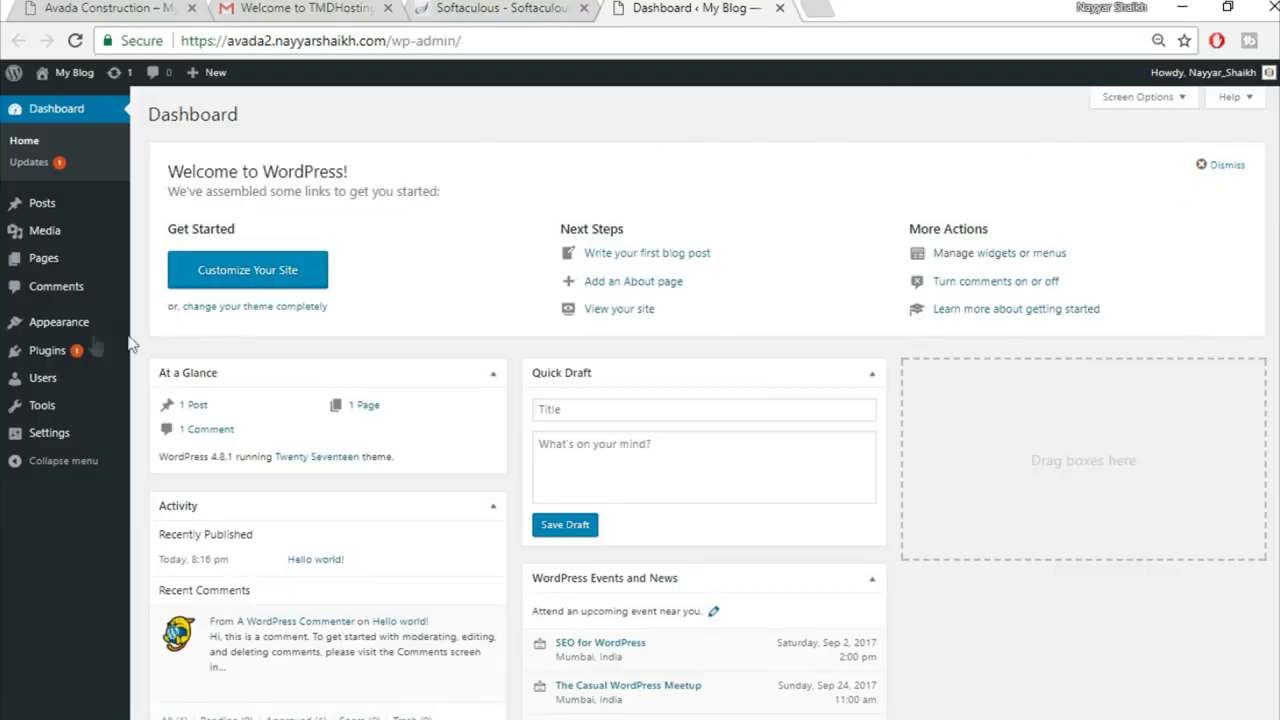
Step: Bulk-delete the Akismet Anti-Spam and Hello Dolly plugins, then go to Appearance > Themes
mouse_move(62, 352)
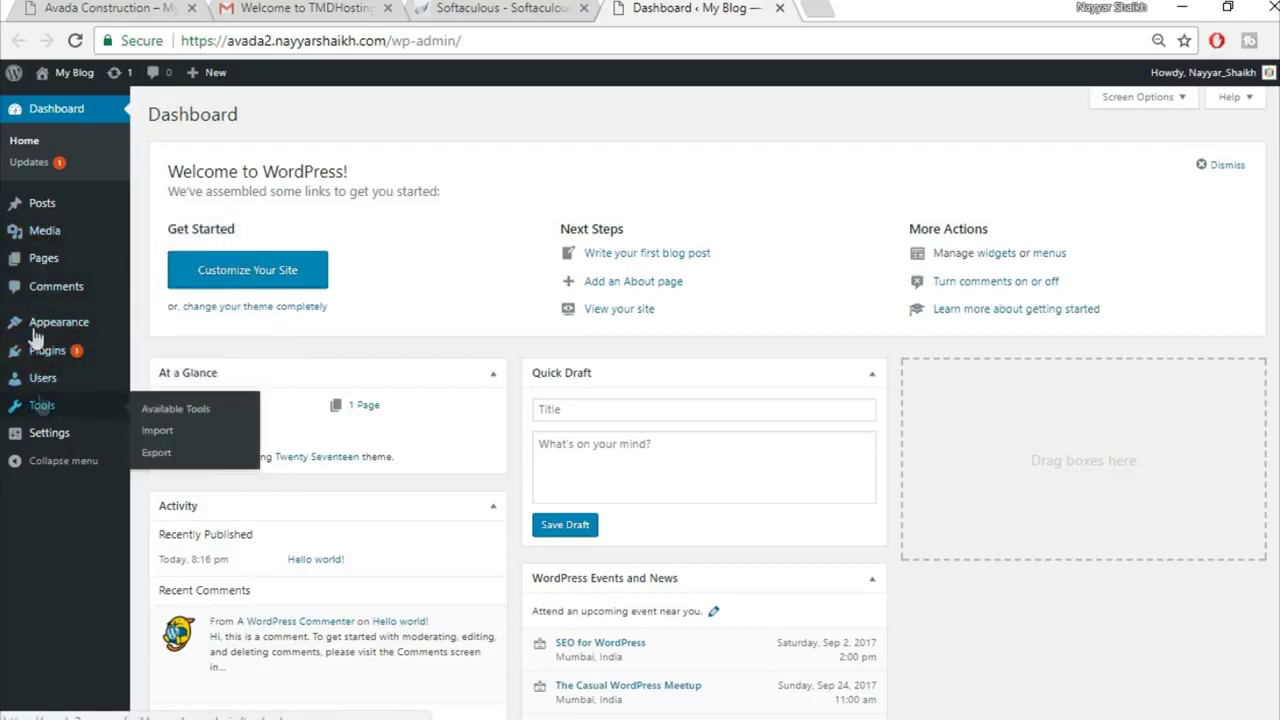
left_click(70, 354)
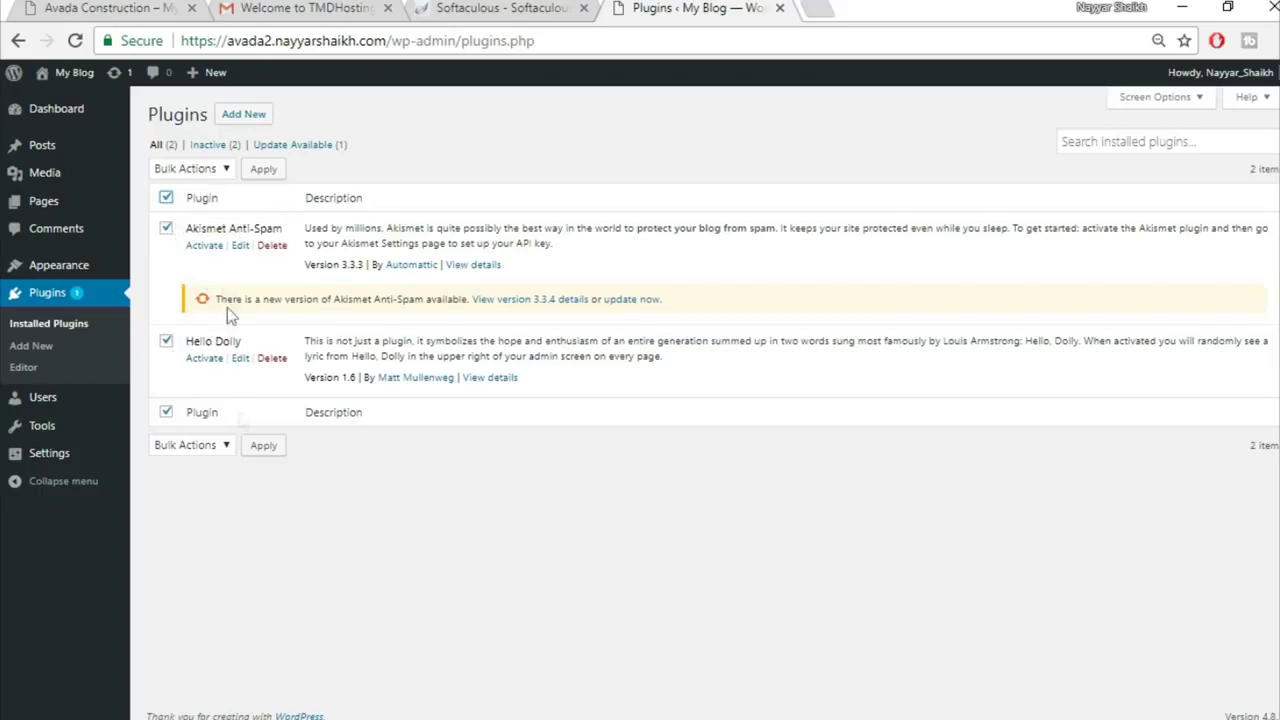
left_click(190, 169)
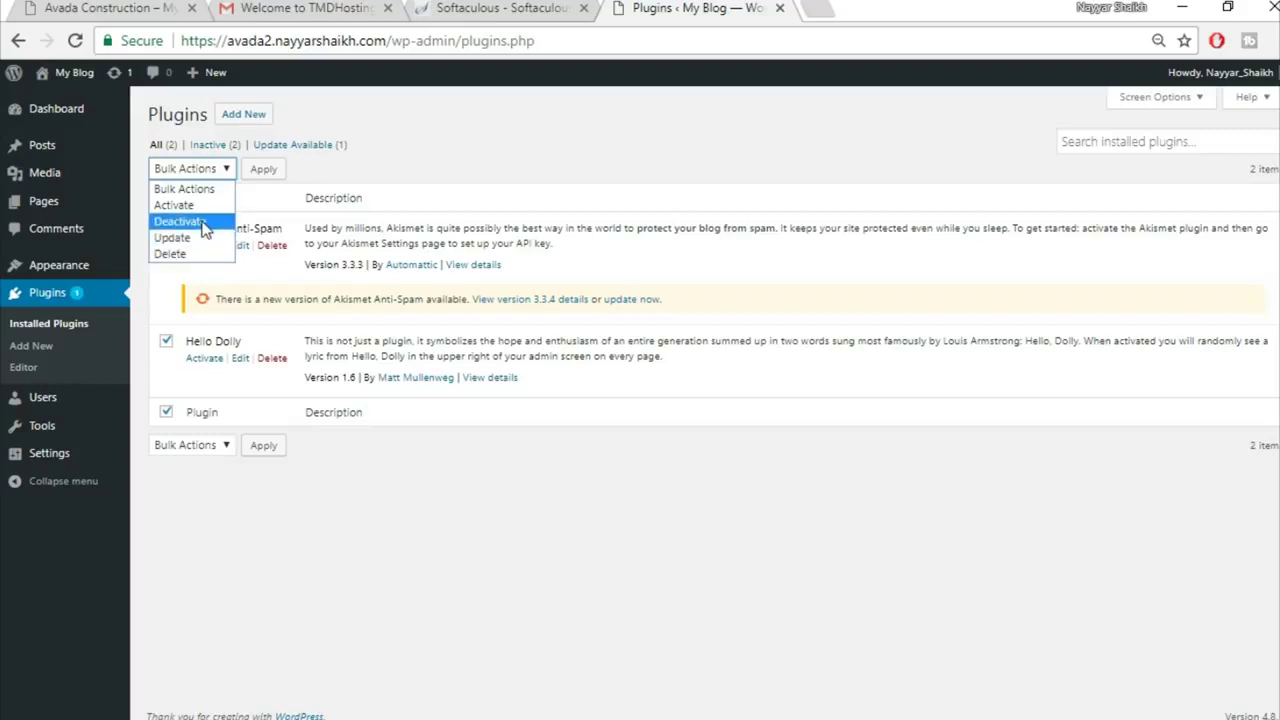
left_click(204, 222)
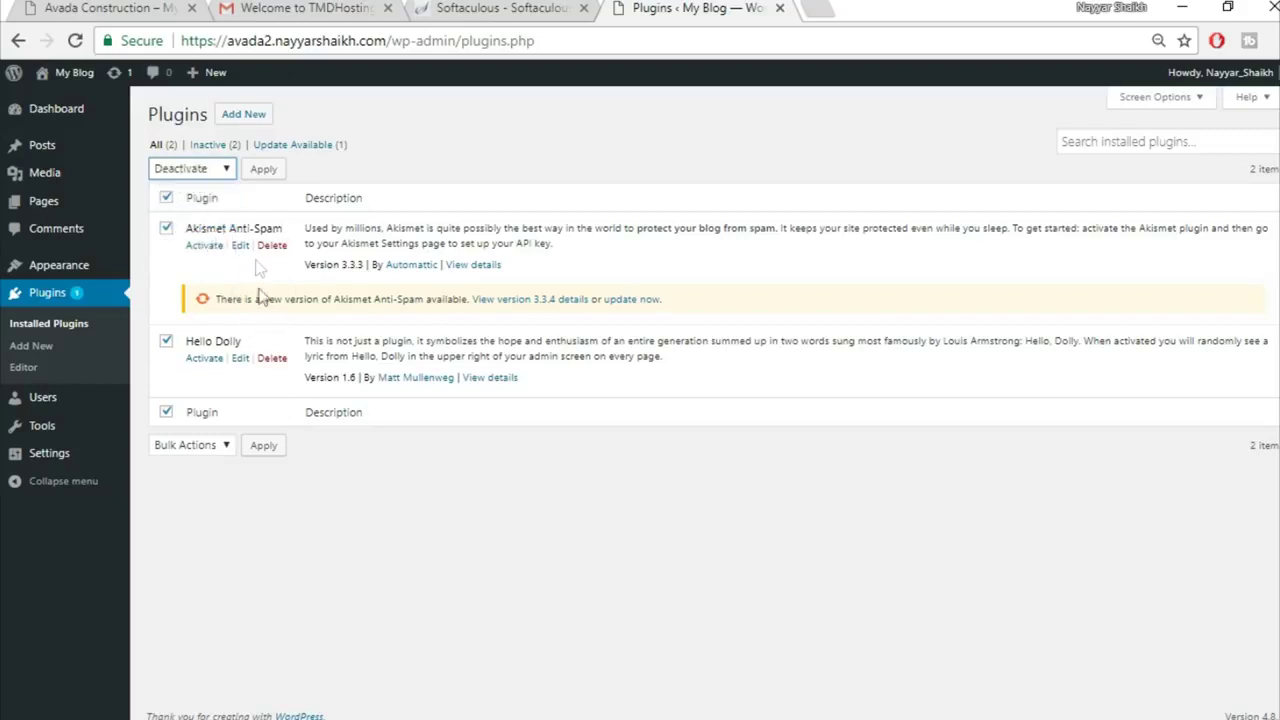
left_click(195, 168)
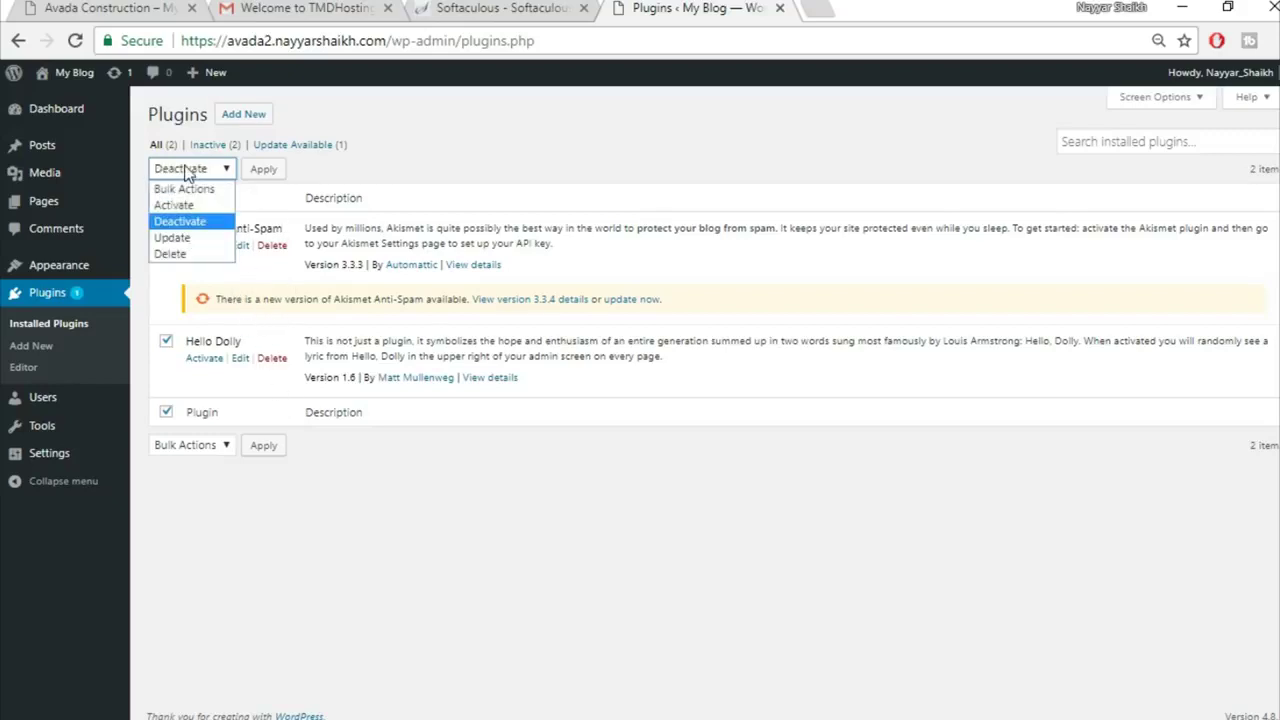
left_click(180, 254)
left_click(263, 171)
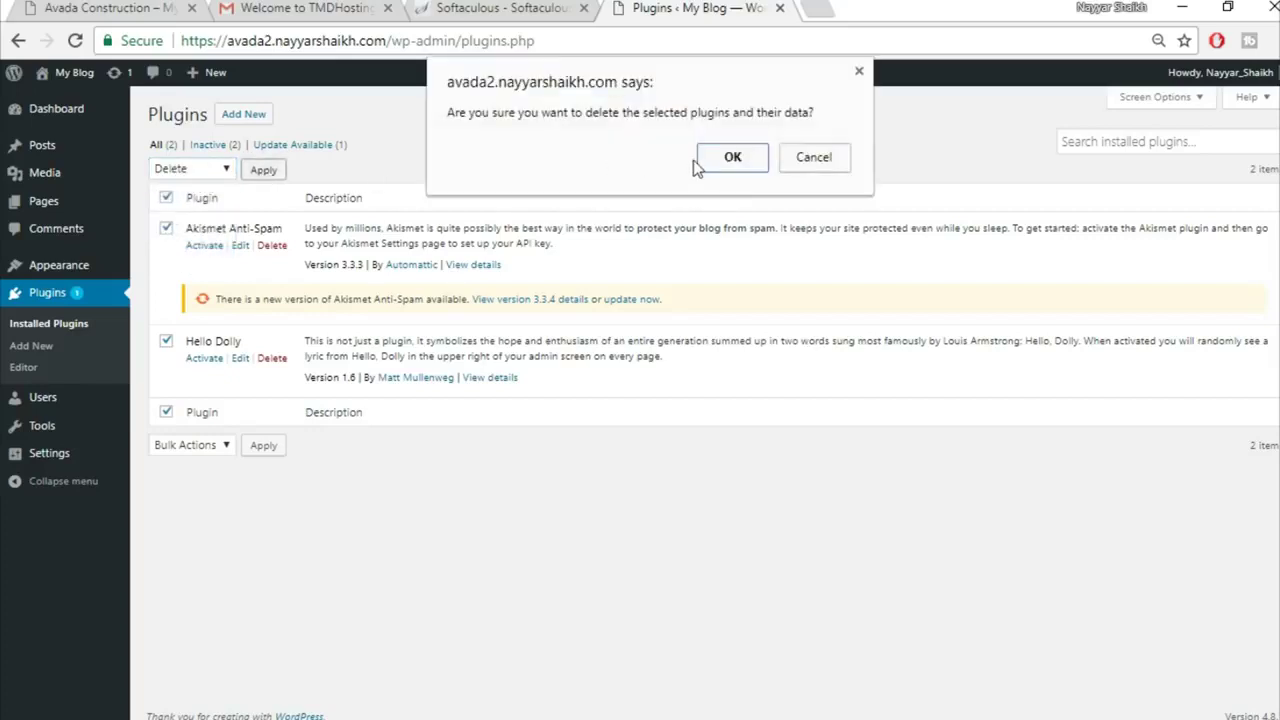
left_click(731, 157)
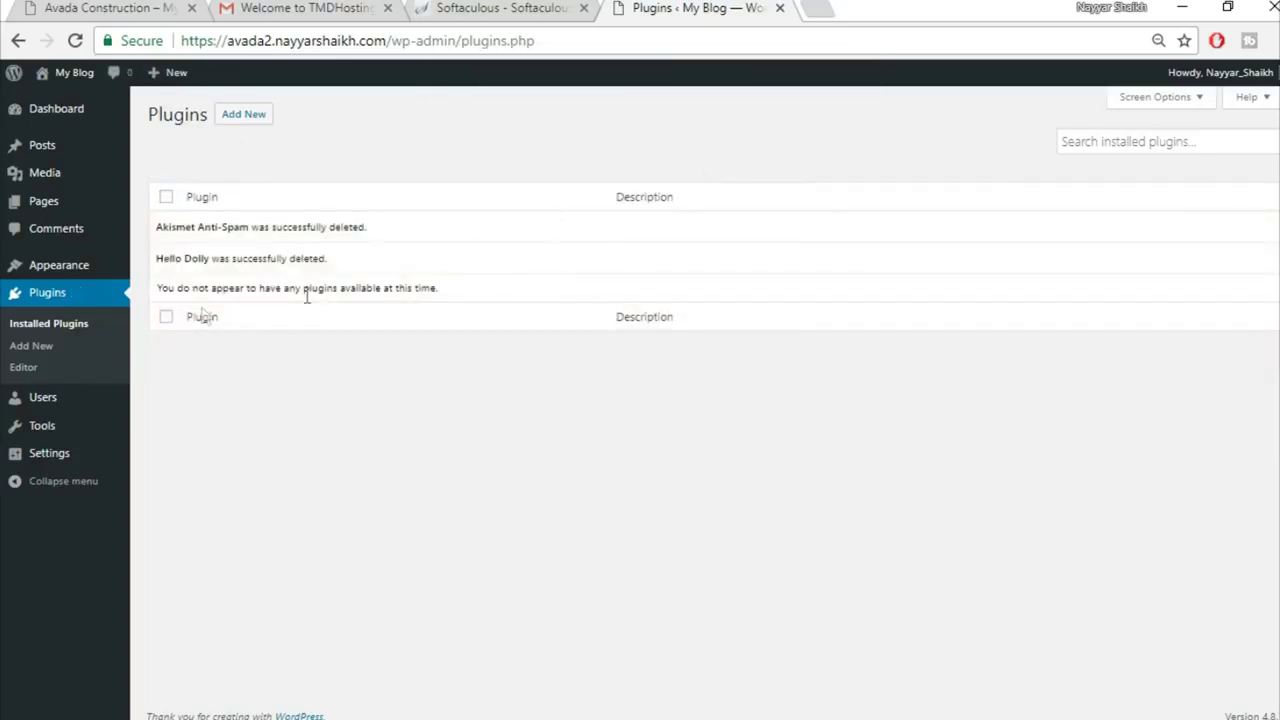
left_click(16, 270)
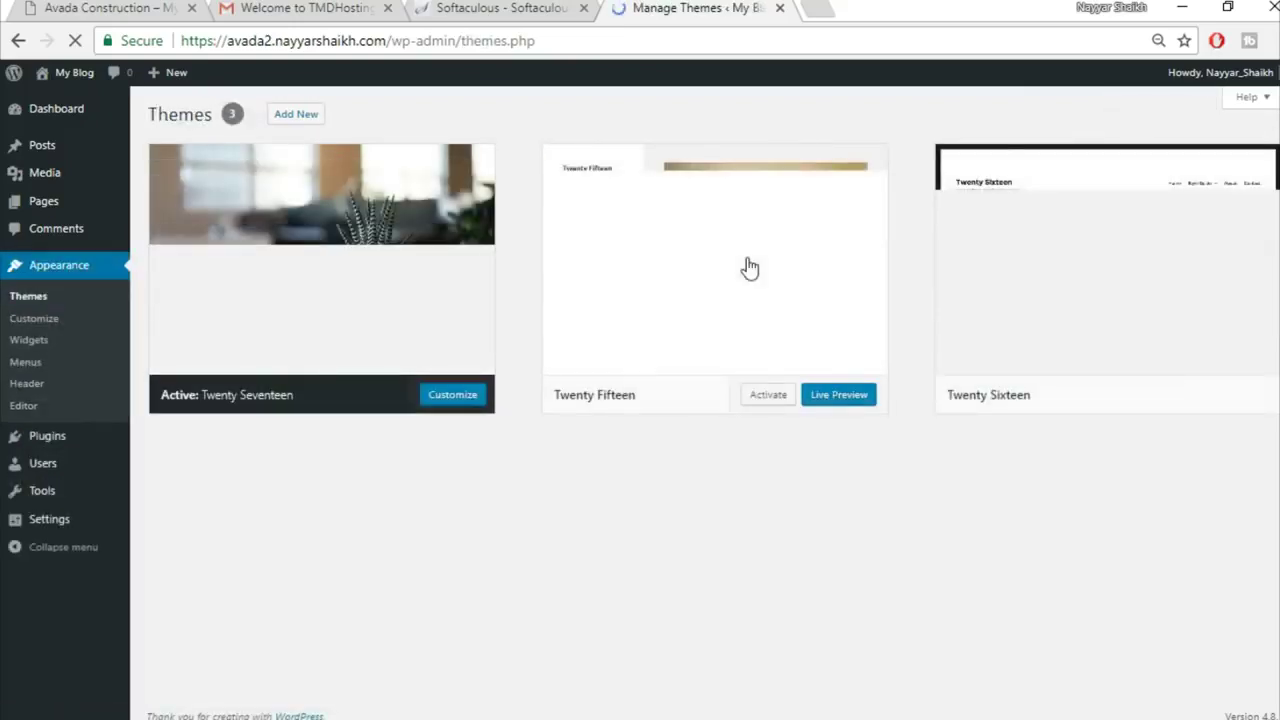
Step: Delete the Twenty Fifteen and Twenty Sixteen themes from their Theme Details, confirming each
left_click(745, 256)
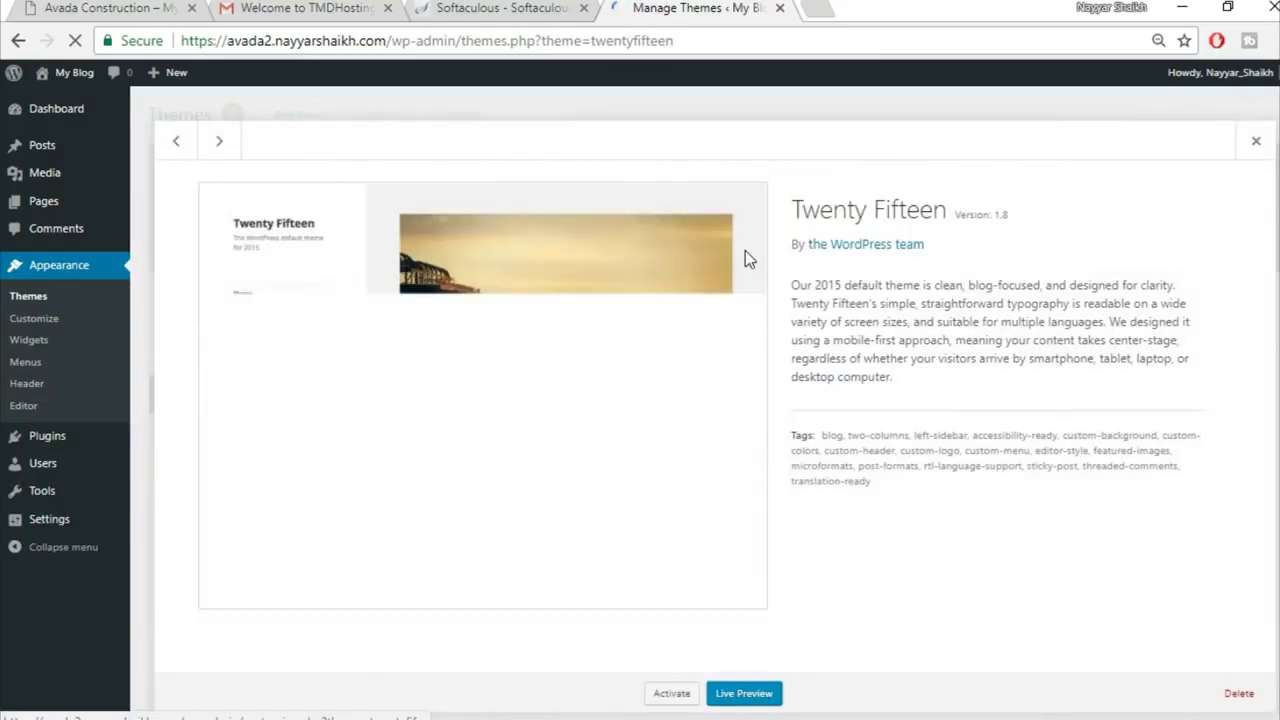
left_click(1238, 693)
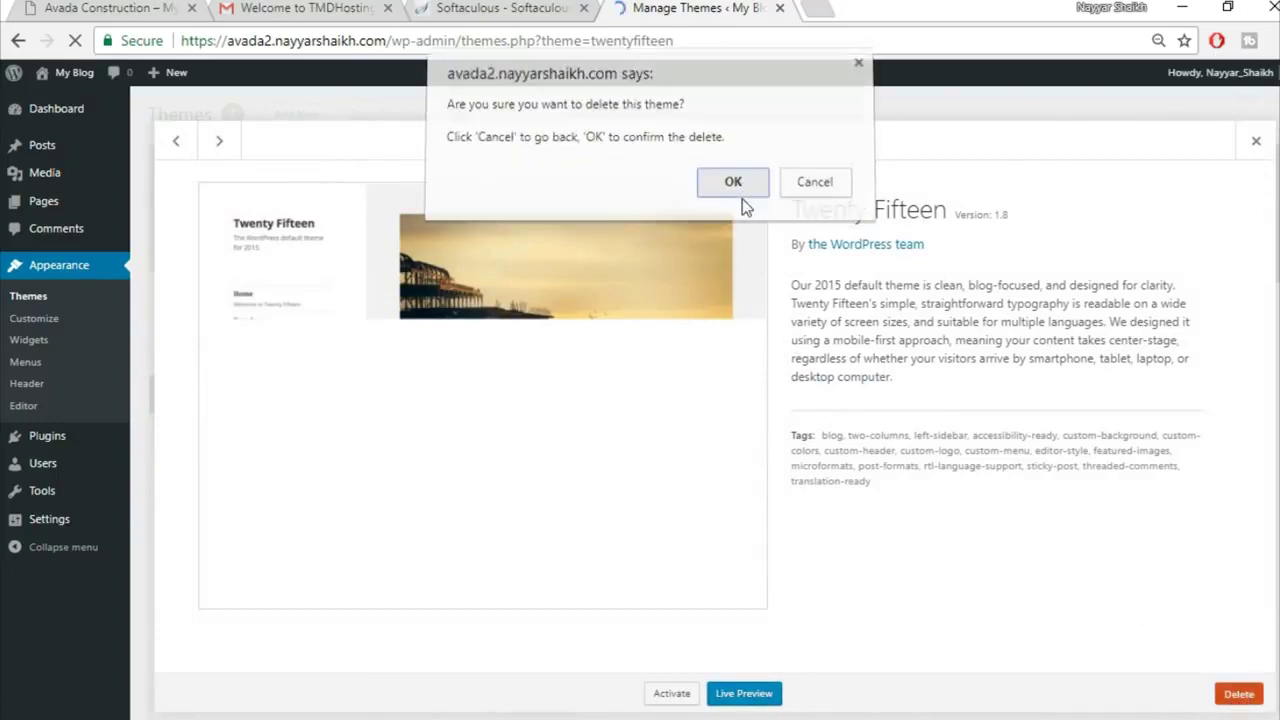
left_click(742, 200)
left_click(750, 313)
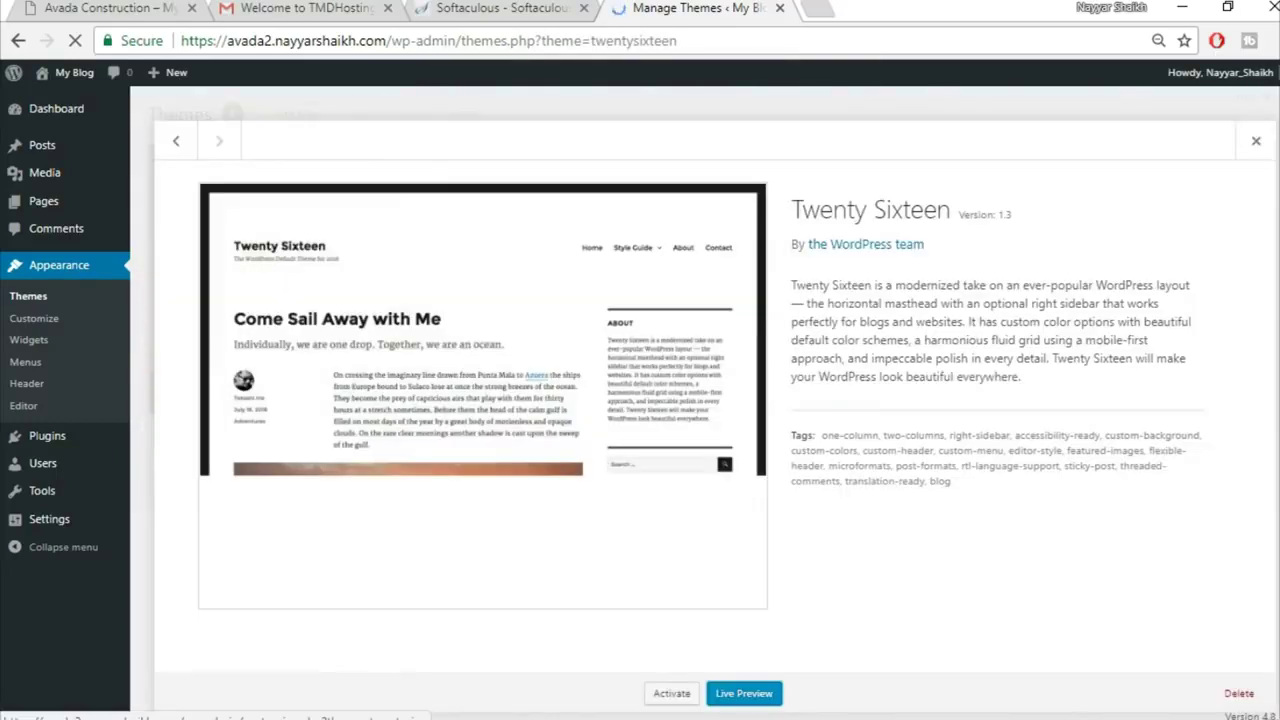
left_click(1238, 693)
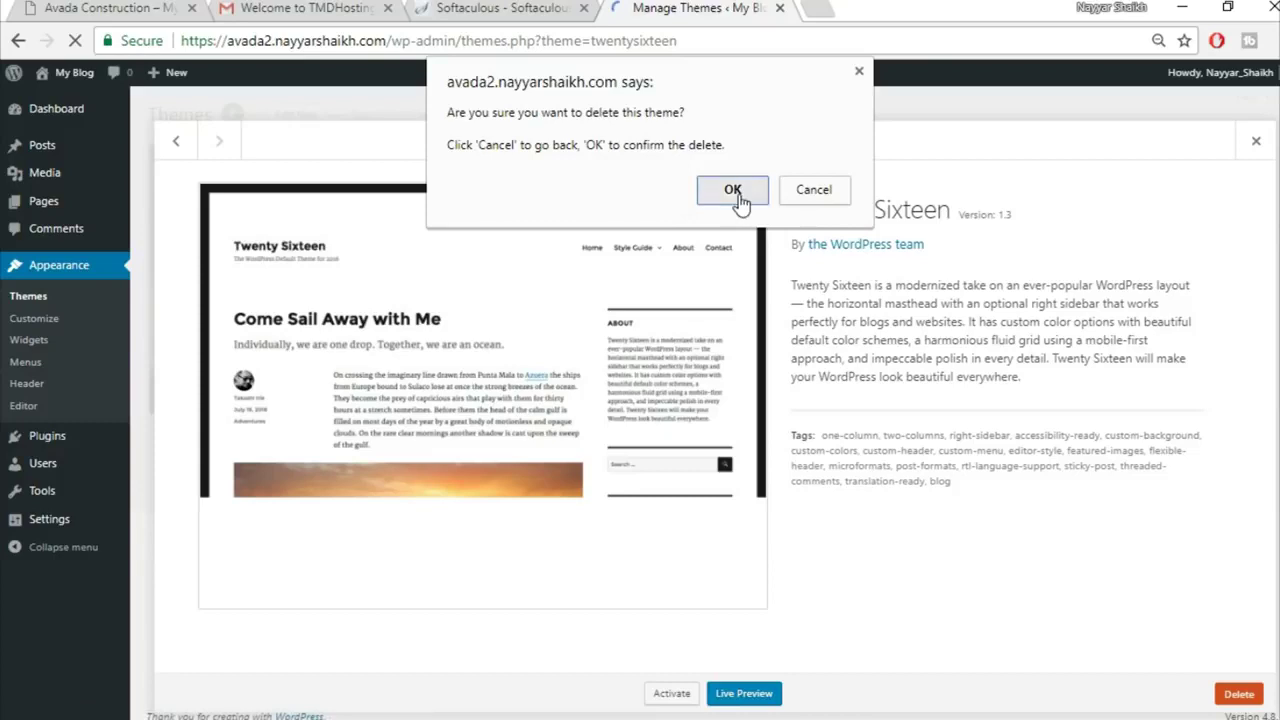
left_click(733, 190)
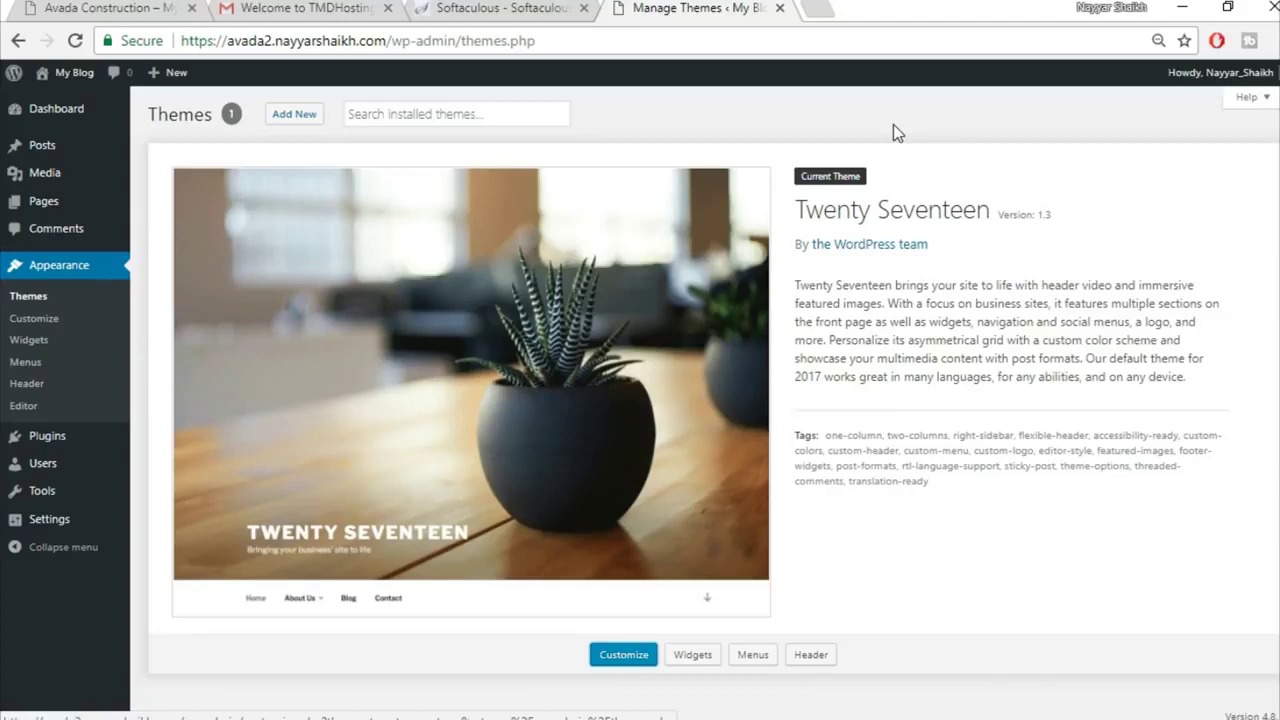
left_click(832, 11)
Step: Load bloggdude.com/avada, review the ThemeForest Avada page and its 4.77 rating, then close it
type("bloggdude.com/")
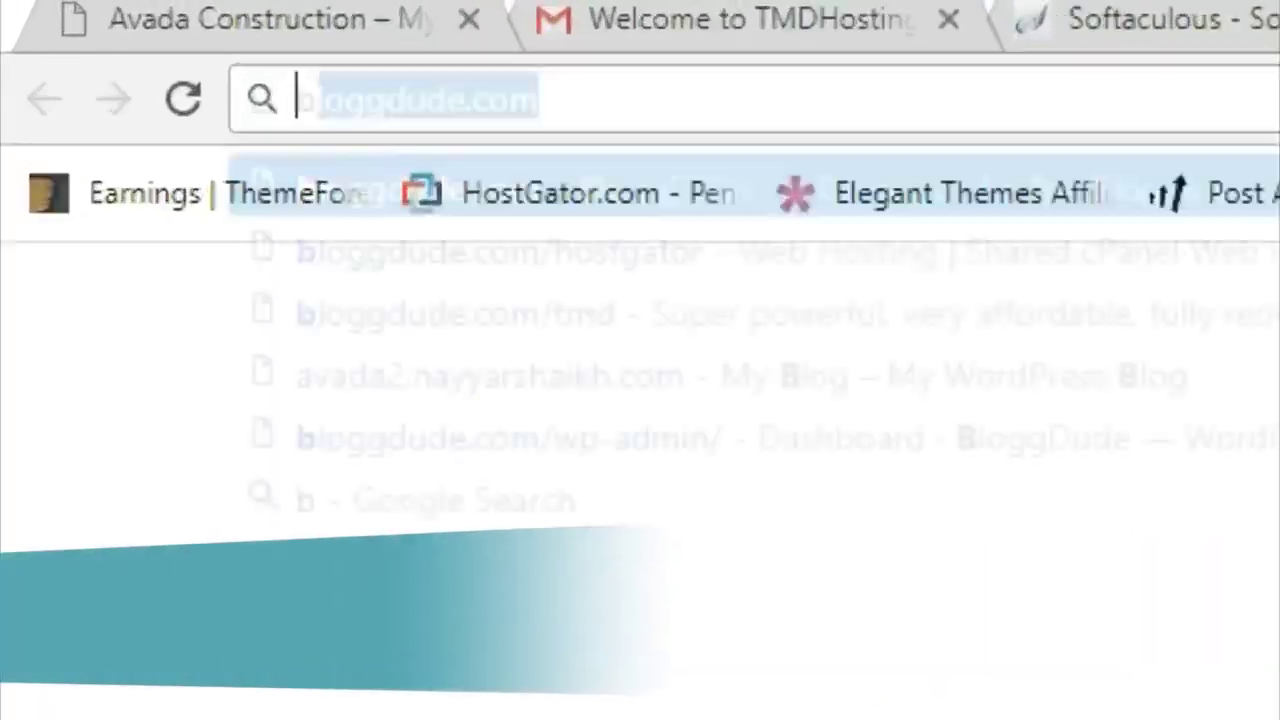
type("avada")
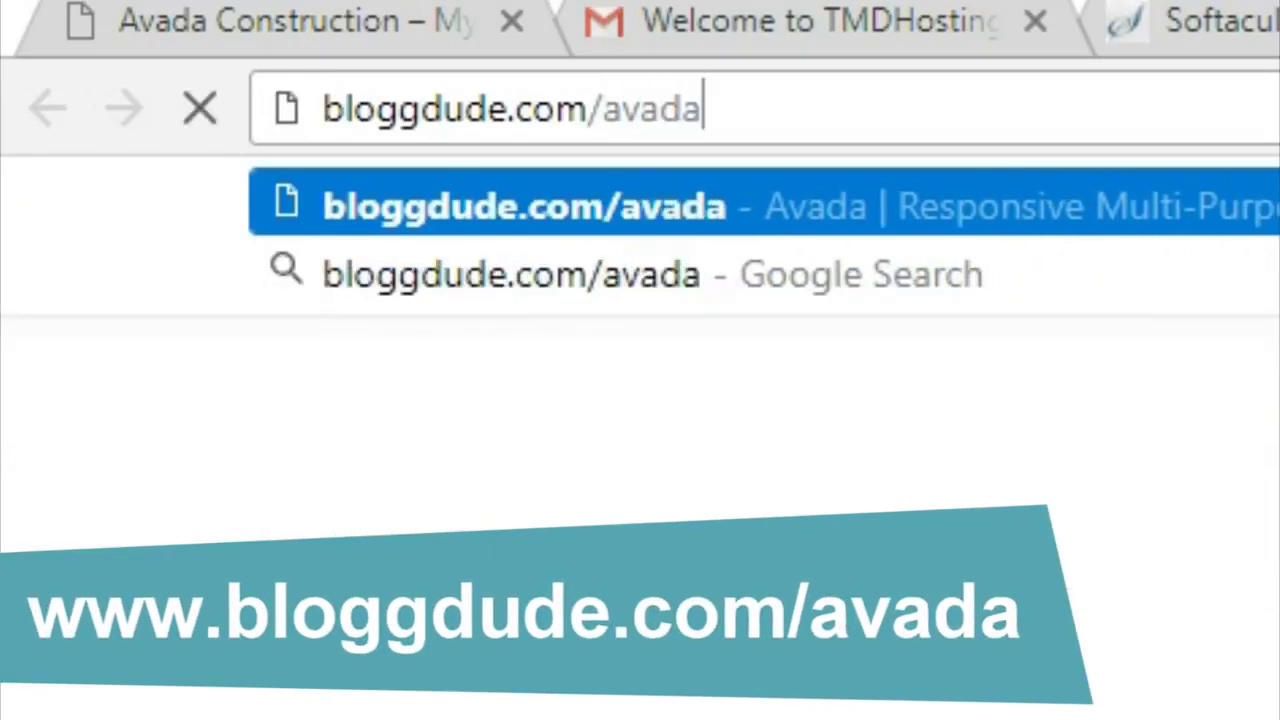
key("Return")
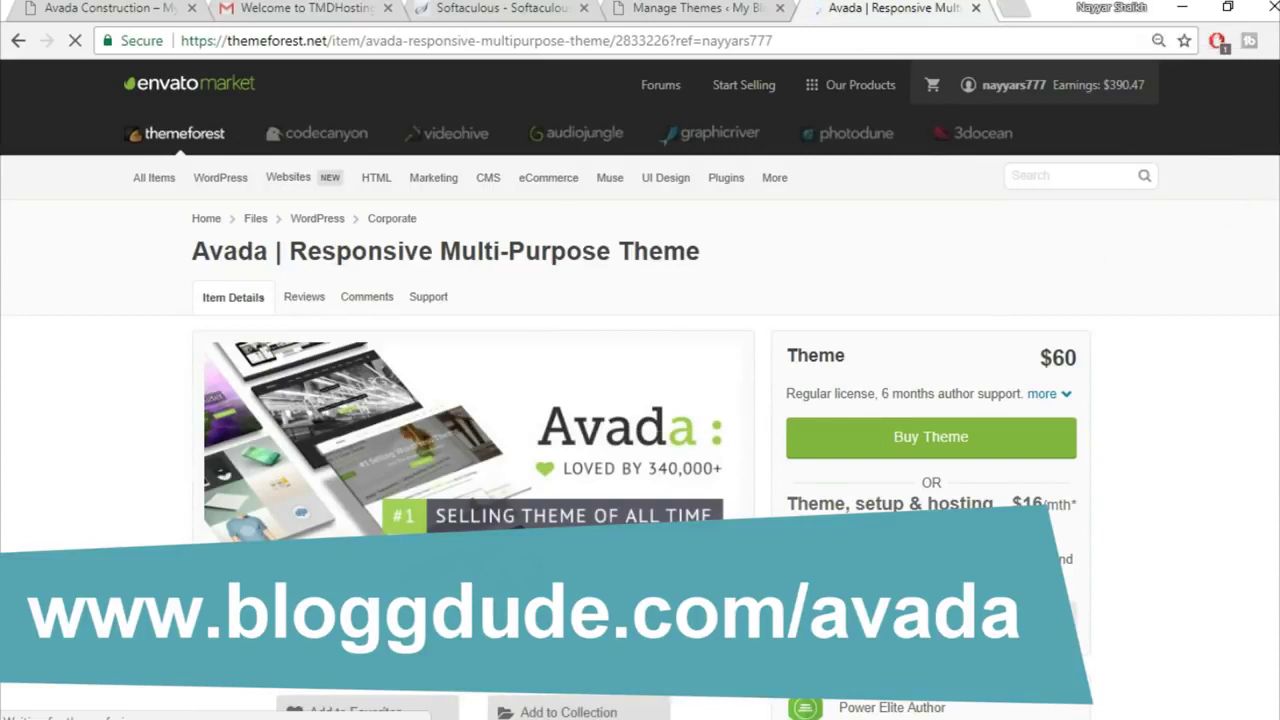
scroll(1244, 410, "down", 1)
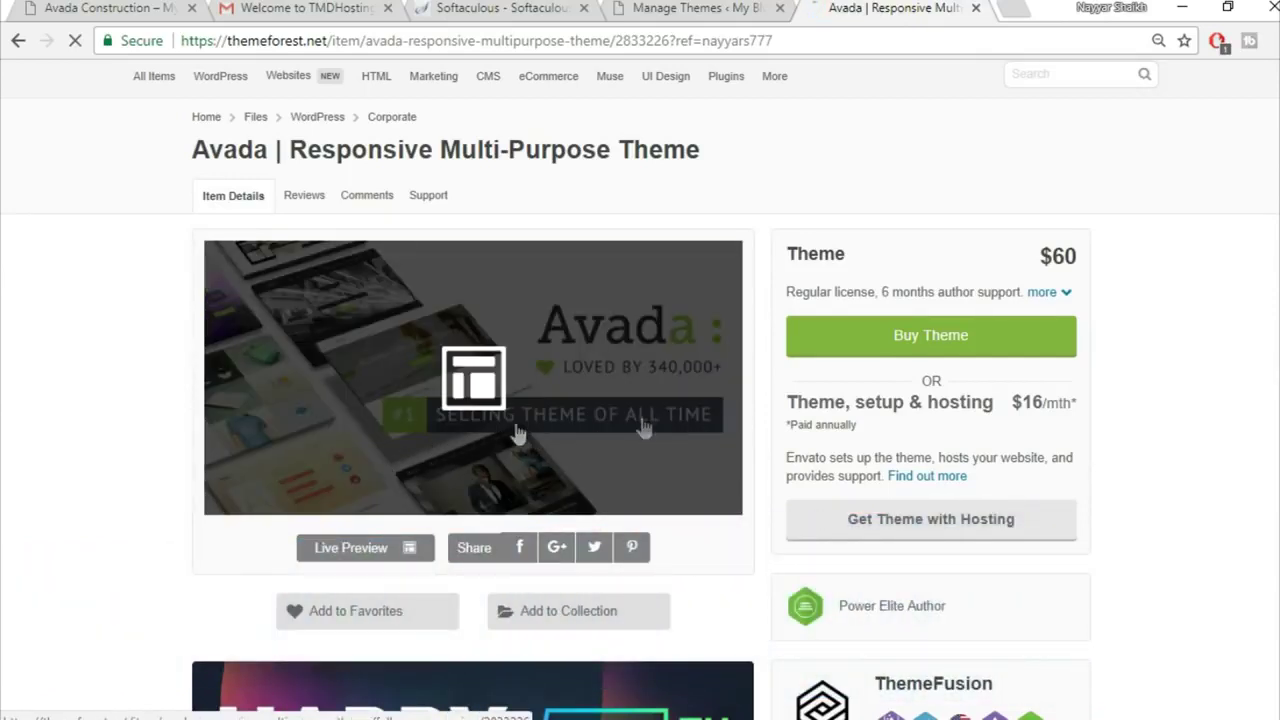
scroll(1254, 346, "down", 4)
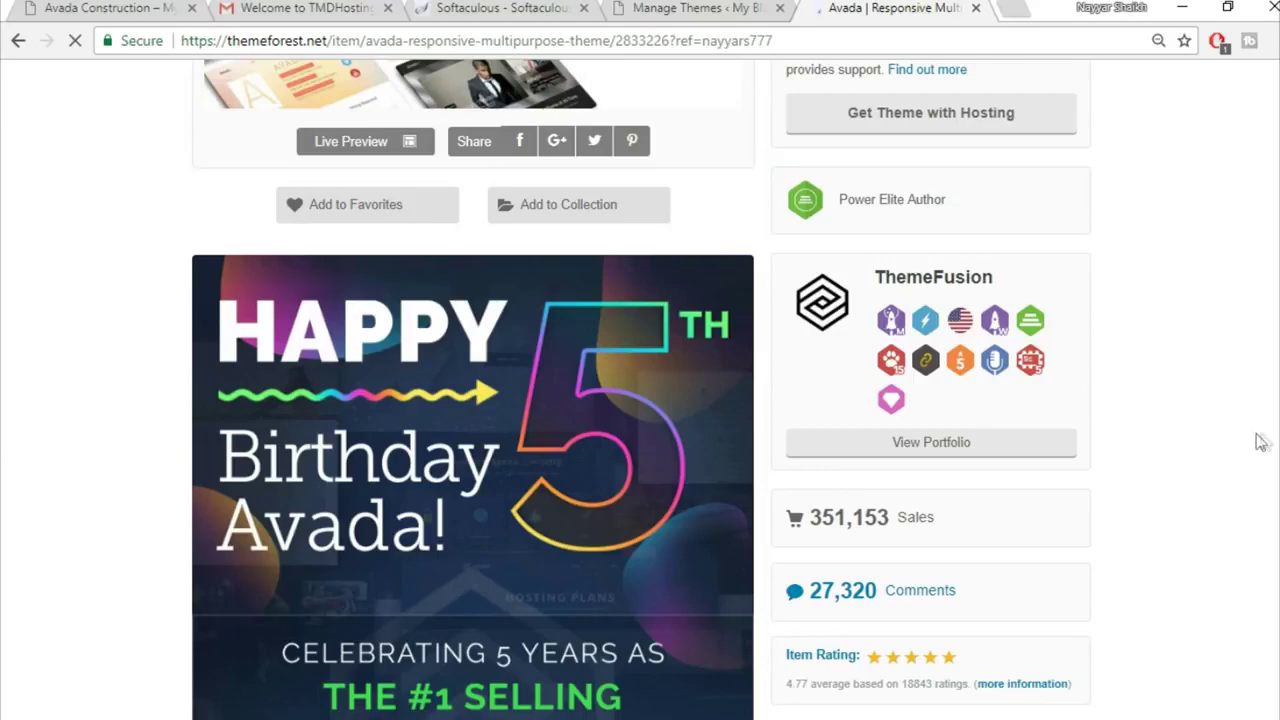
scroll(1262, 440, "down", 2)
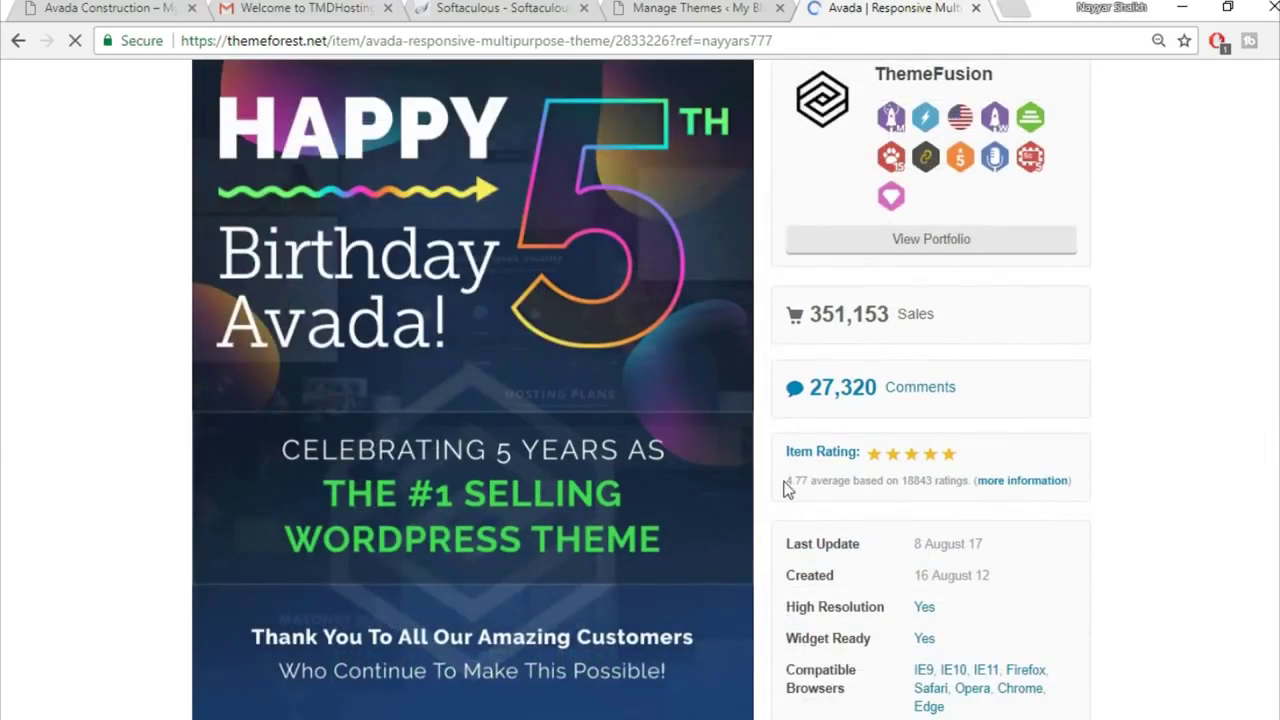
mouse_move(786, 488)
left_mouse_down()
mouse_move(826, 490)
mouse_move(809, 495)
left_mouse_up()
left_click(798, 490)
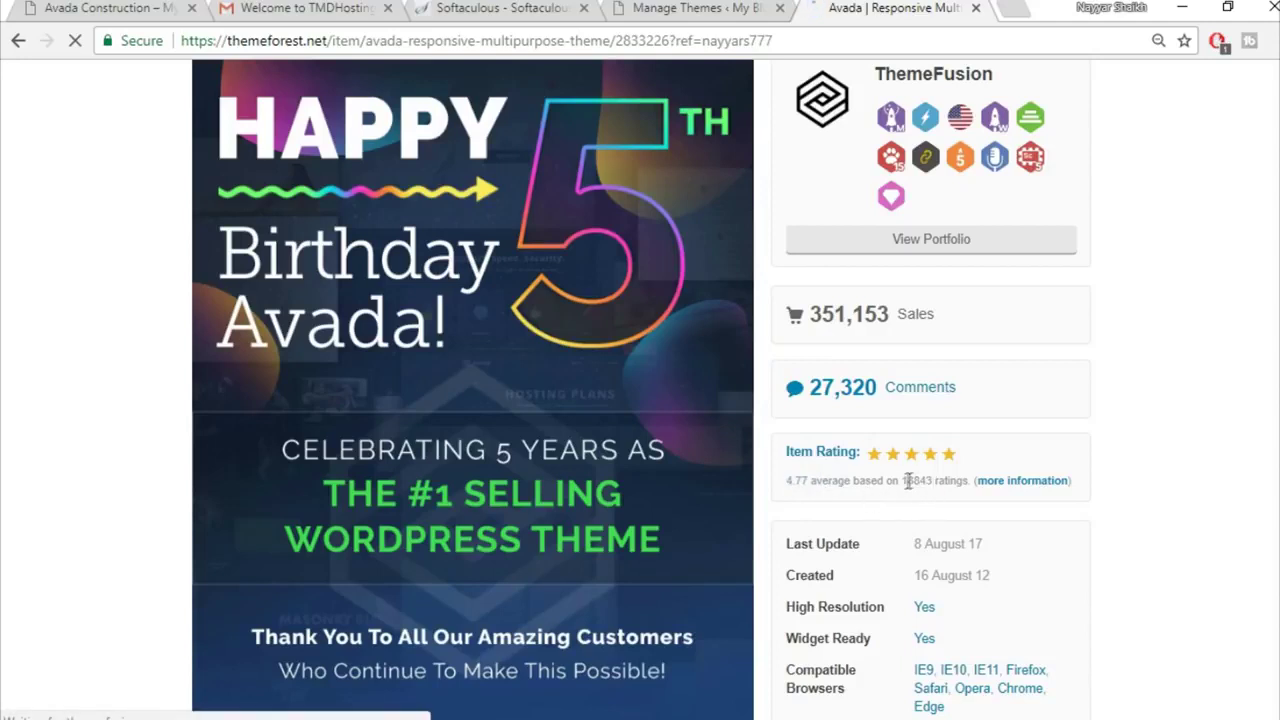
scroll(1239, 442, "up", 2)
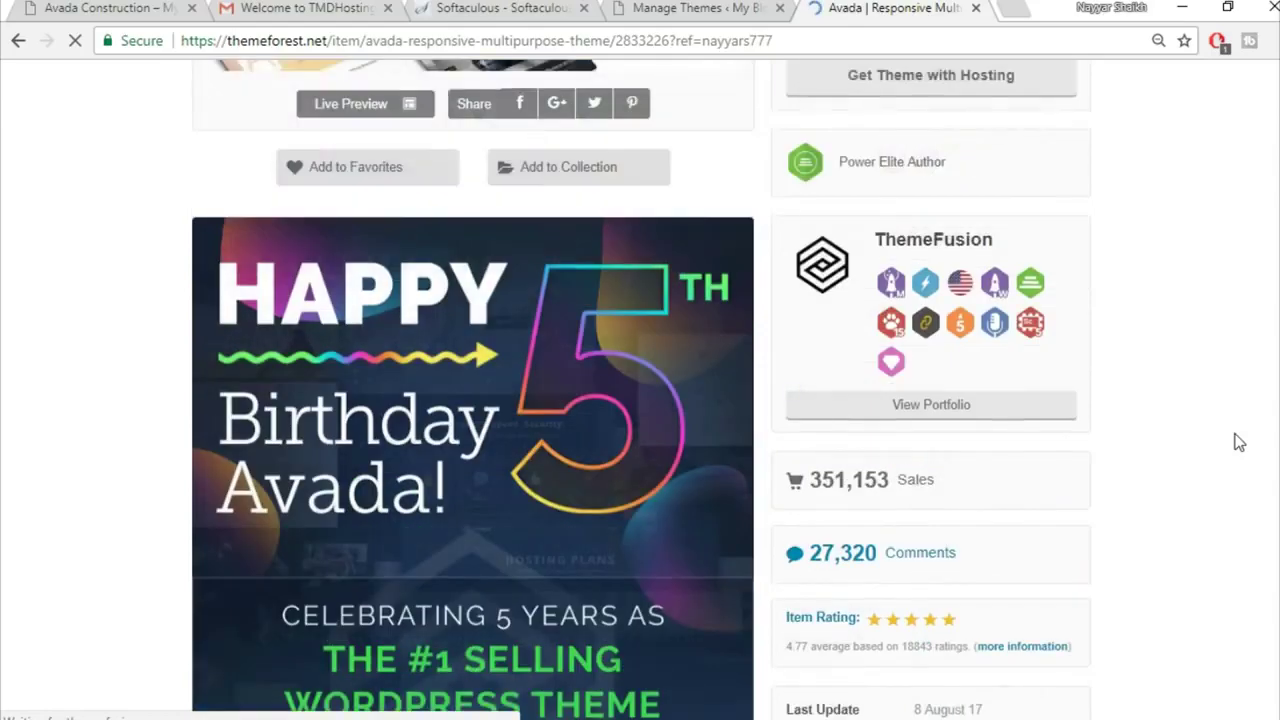
scroll(1239, 442, "up", 3)
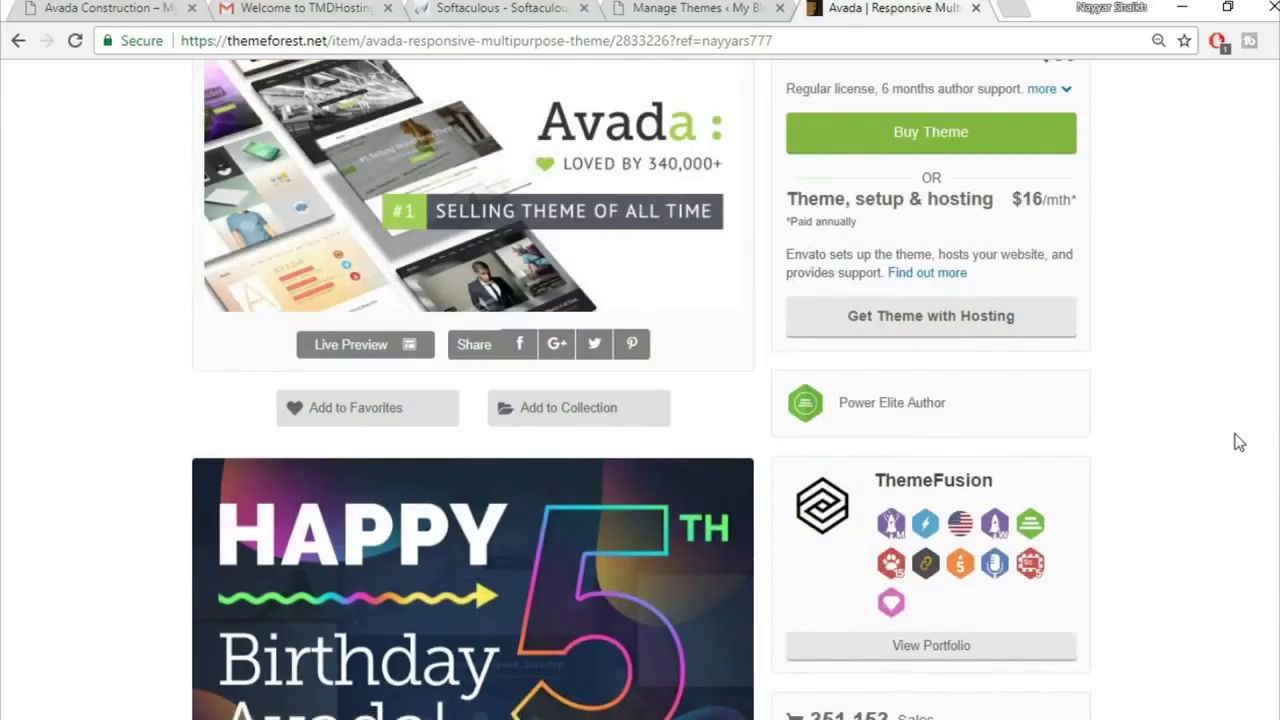
scroll(1239, 442, "up", 3)
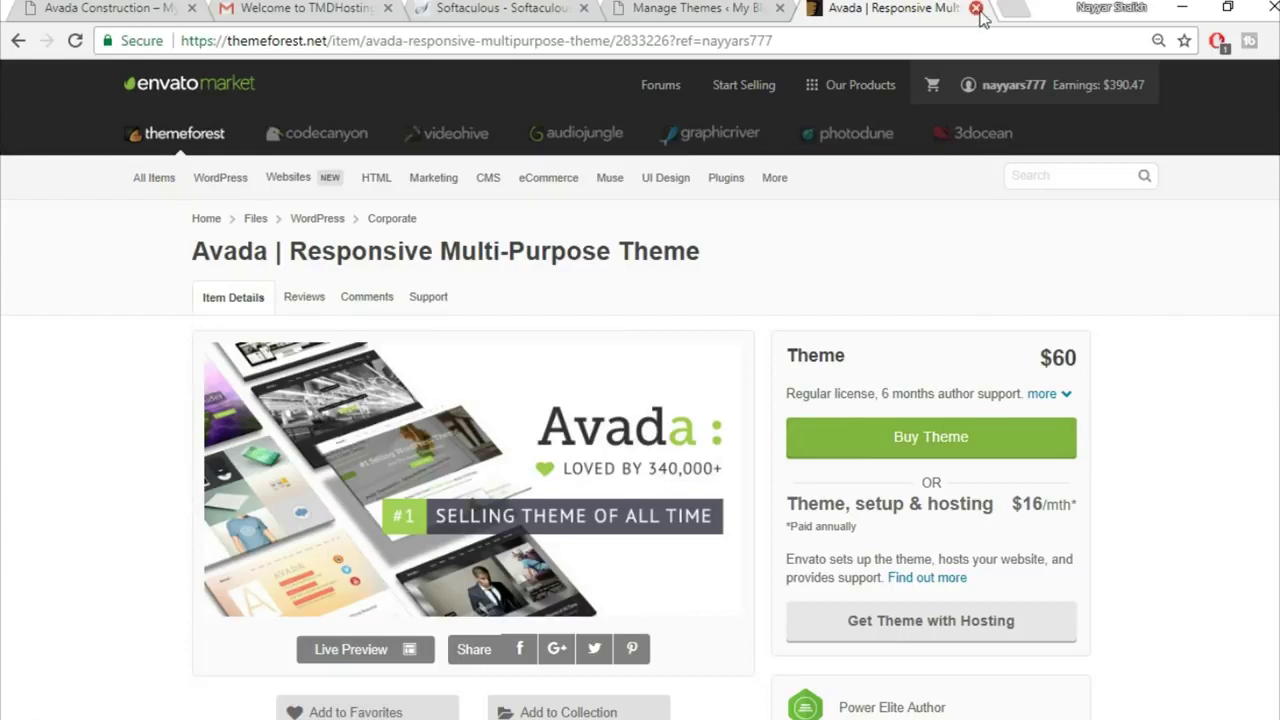
left_click(976, 8)
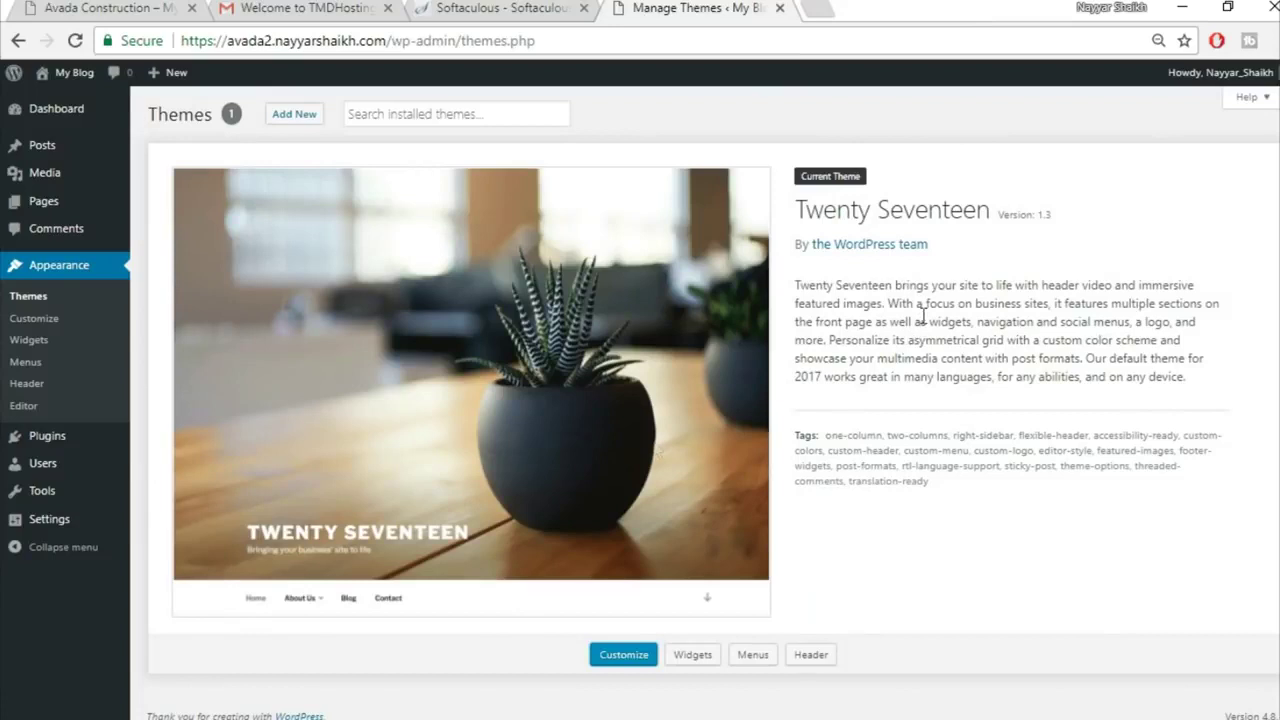
Step: Extract the Avada v5.1.6 zip with WinRAR into its same-named folder and open that folder
key("alt+Tab")
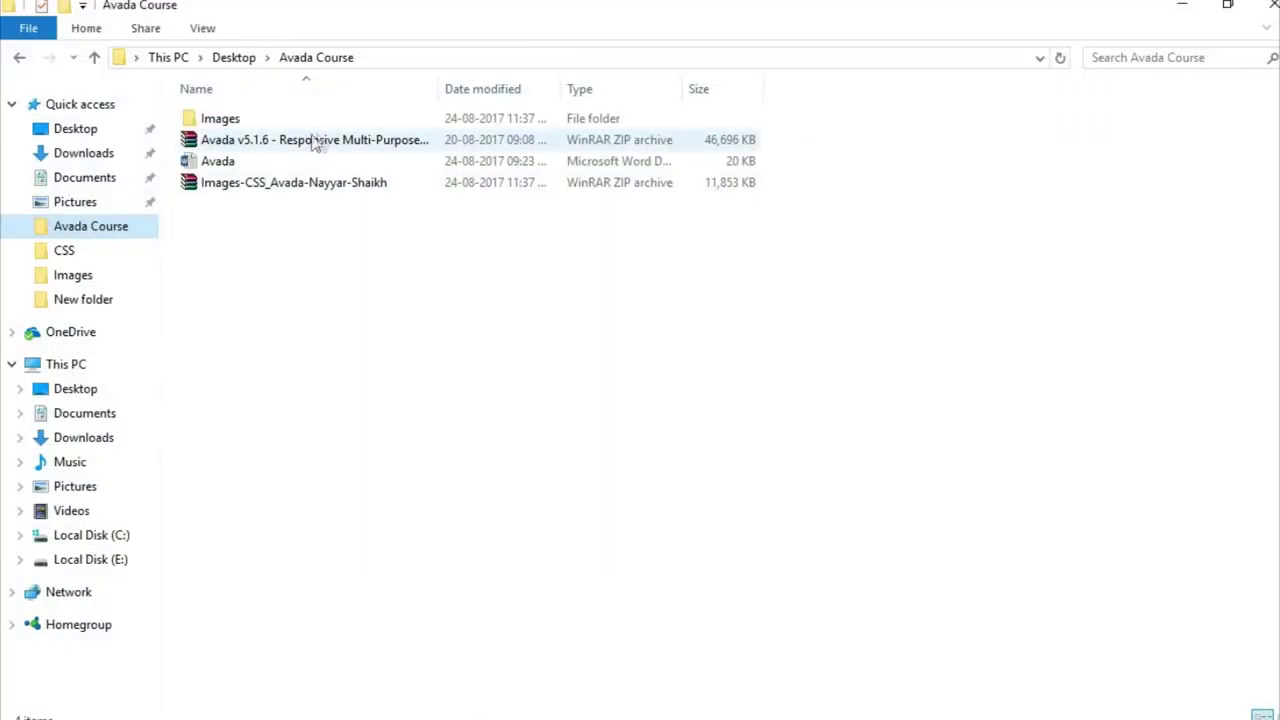
left_click(318, 141)
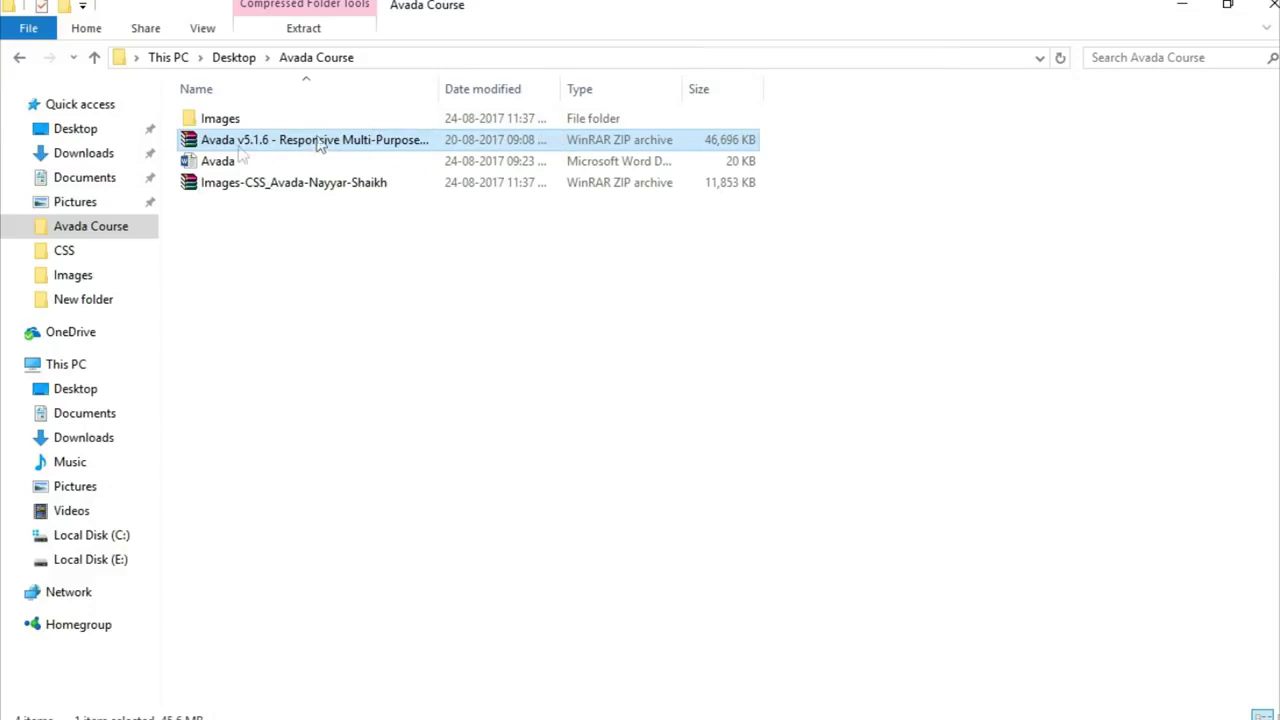
double_click(278, 140)
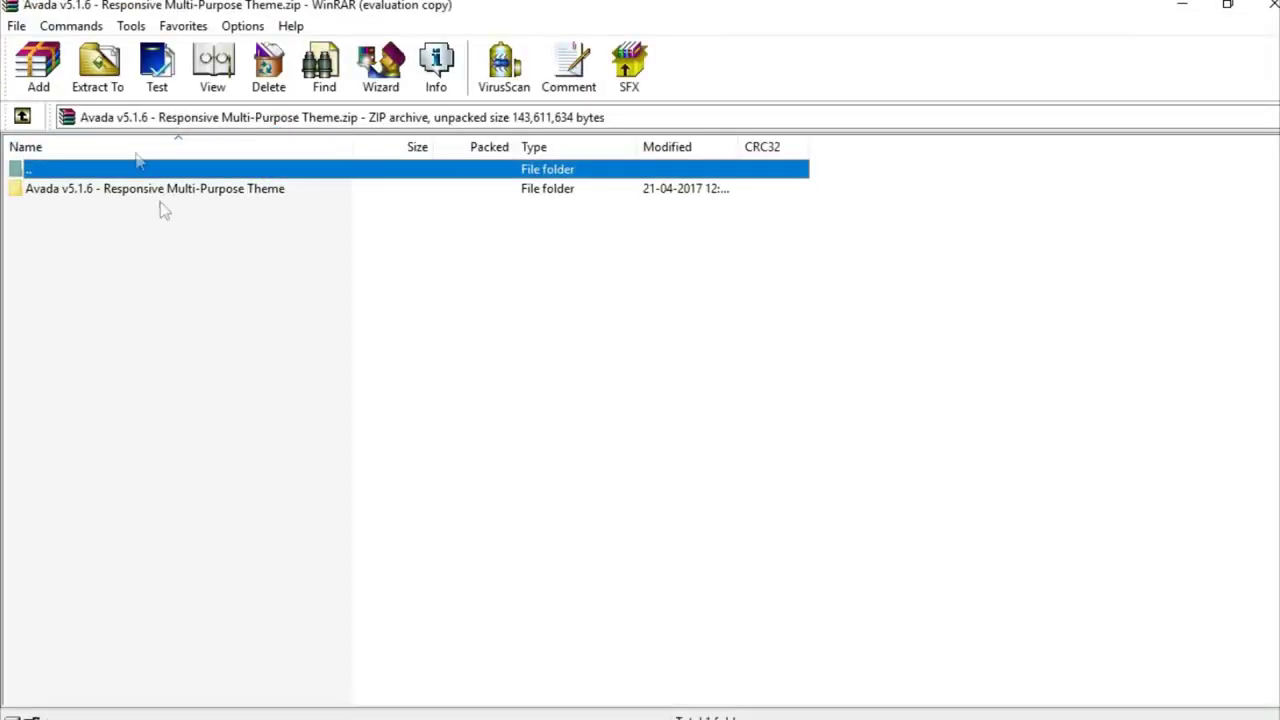
left_click(100, 72)
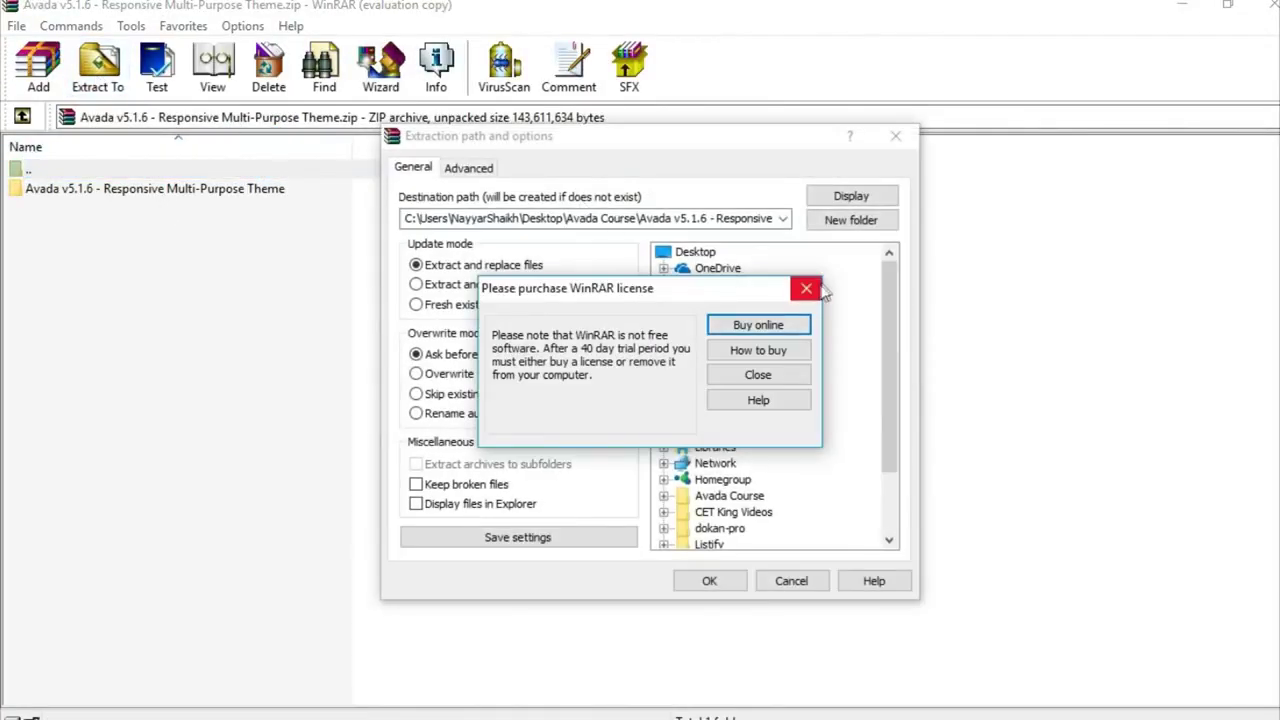
left_click(806, 288)
left_click(729, 584)
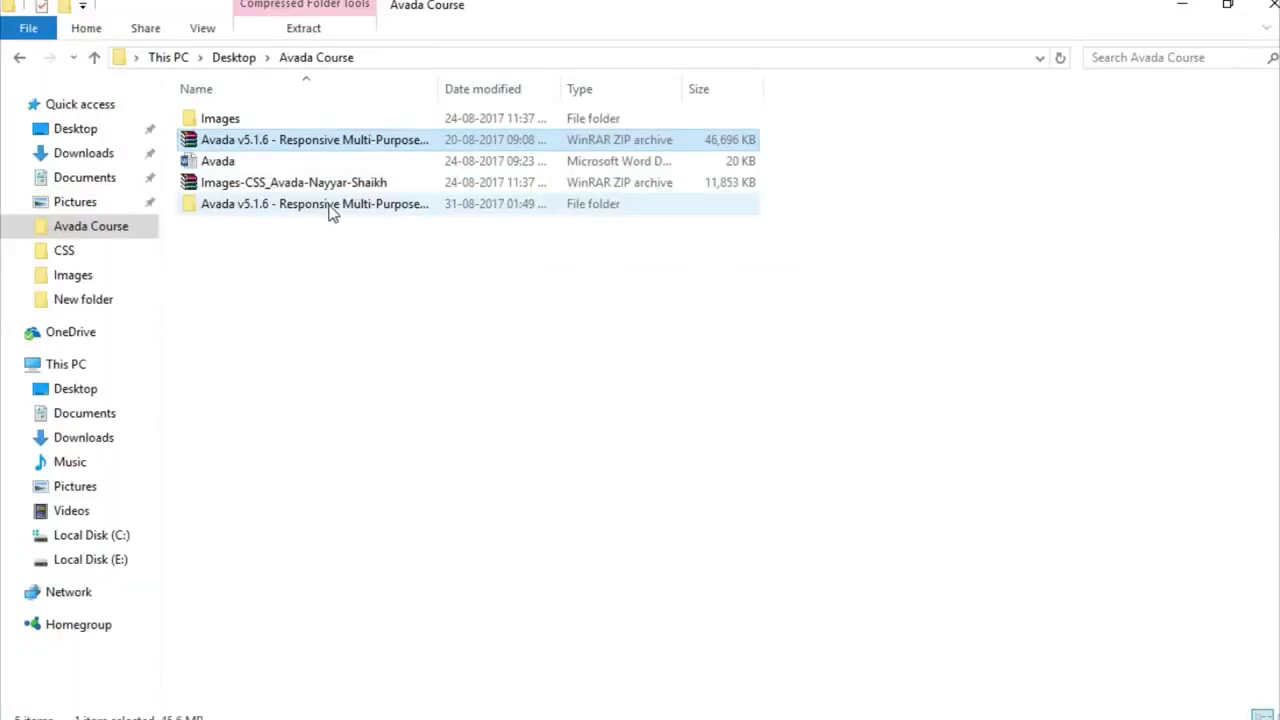
double_click(330, 205)
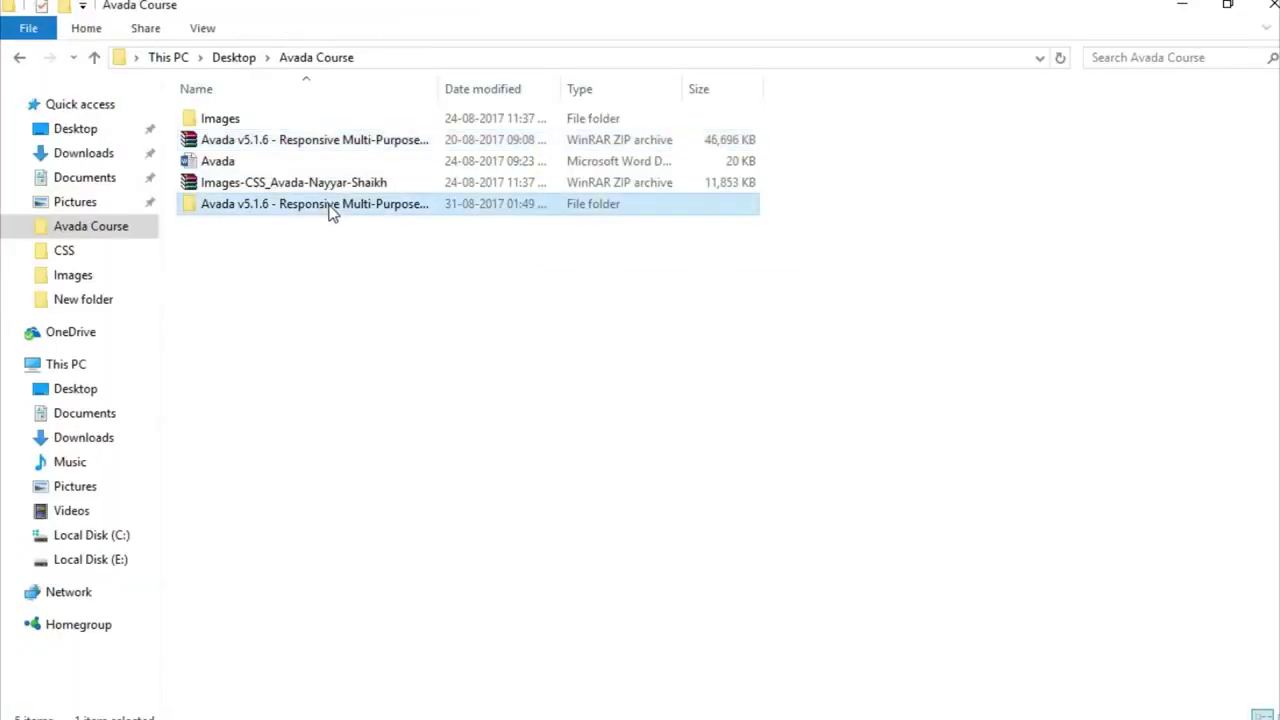
Step: Compress the Avada folder into a ZIP archive, Avada.zip, inside the Avada Theme folder
double_click(294, 120)
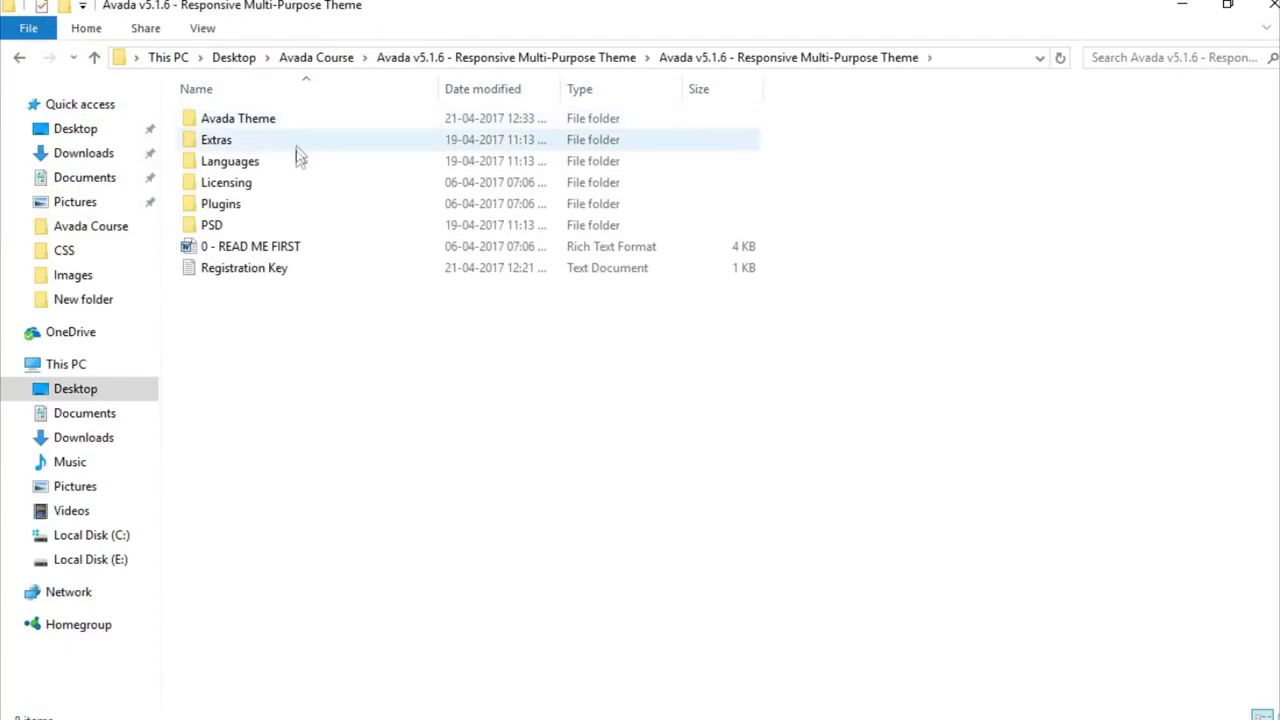
double_click(272, 122)
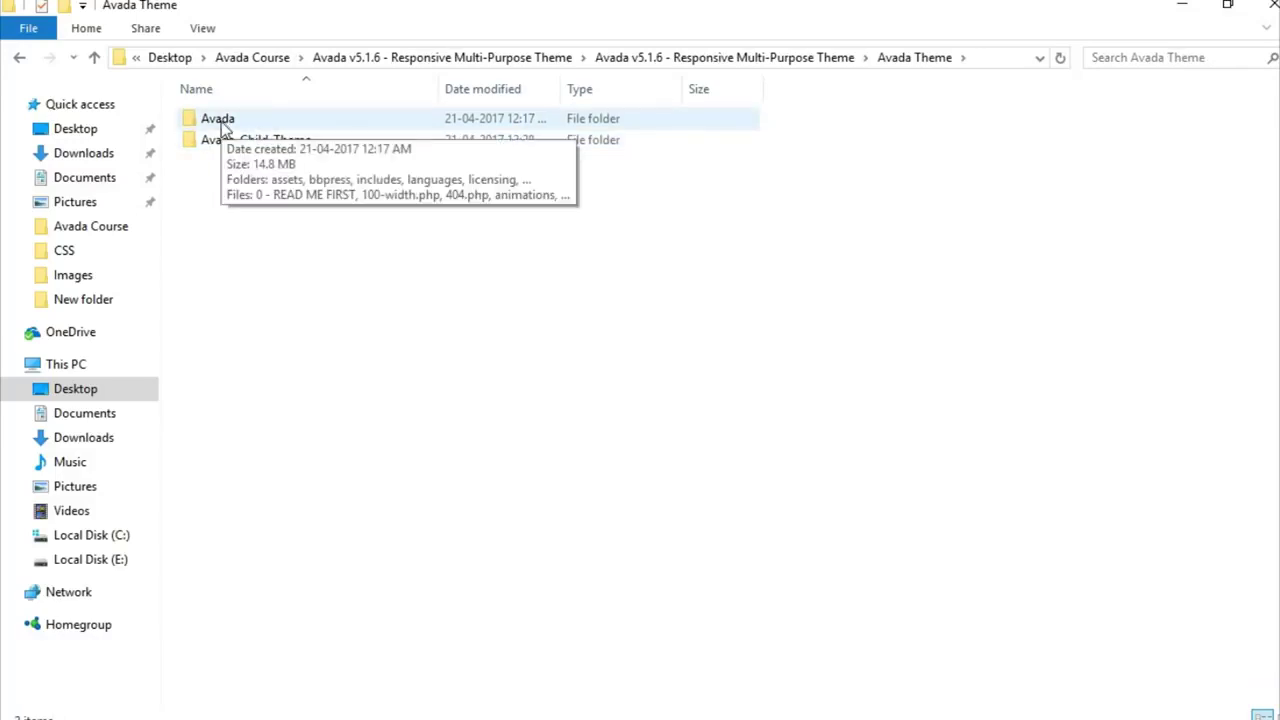
left_click(224, 126)
right_click(225, 126)
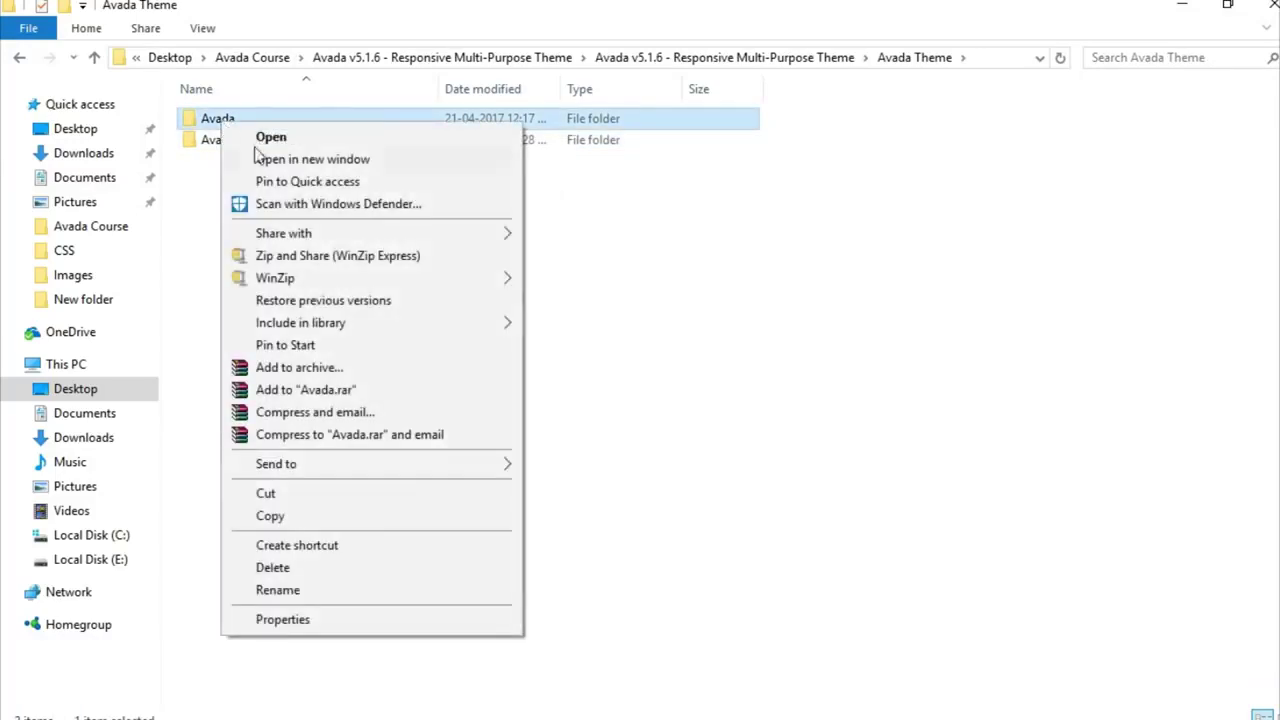
left_click(400, 367)
left_click(571, 347)
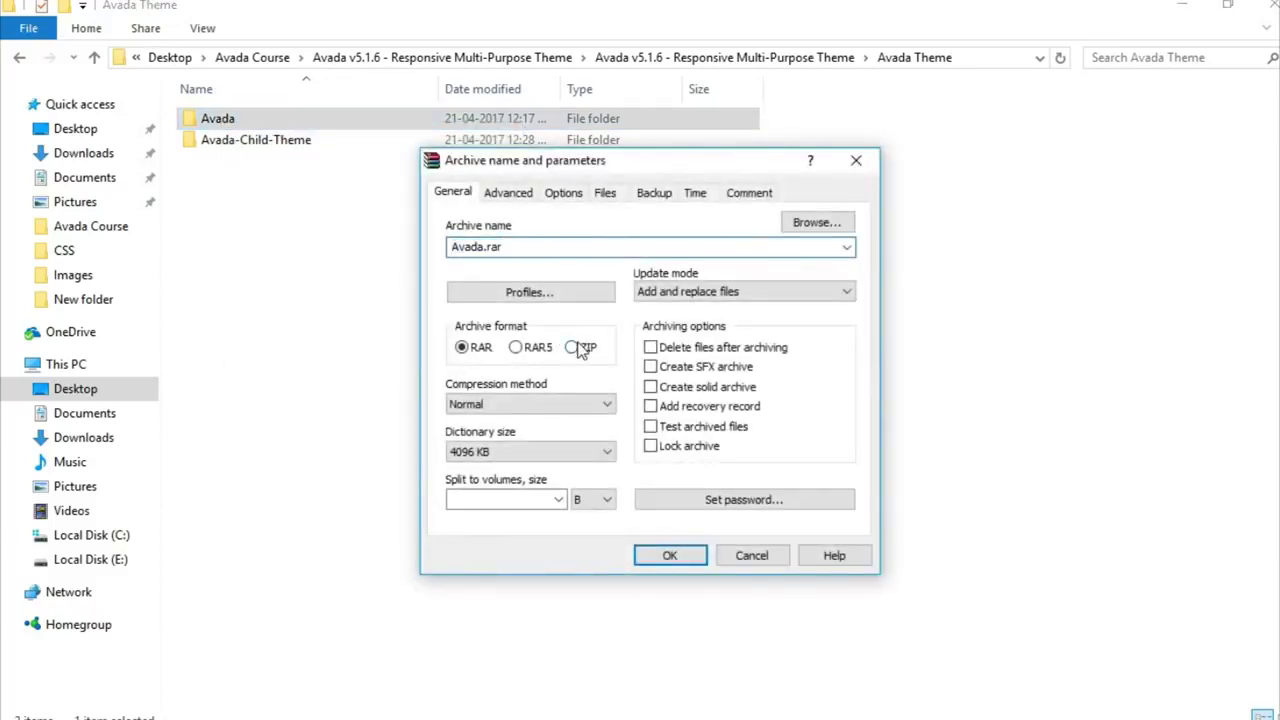
left_click(672, 555)
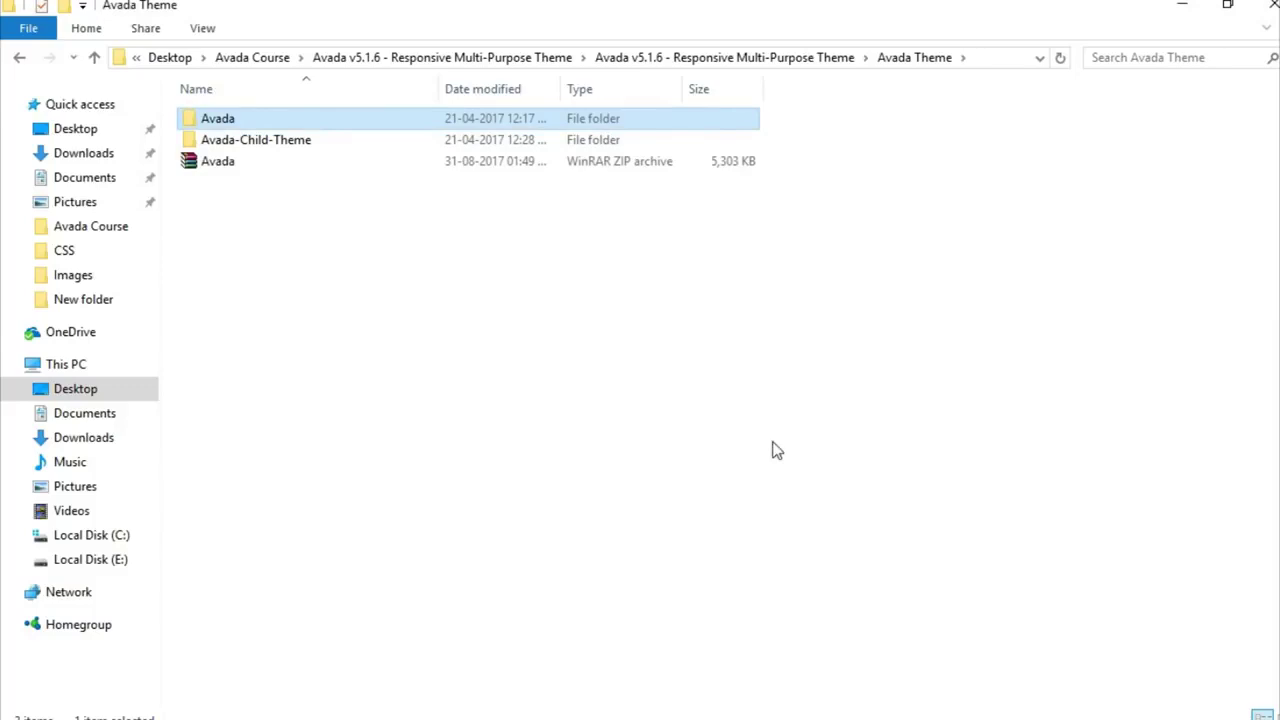
left_click(237, 162)
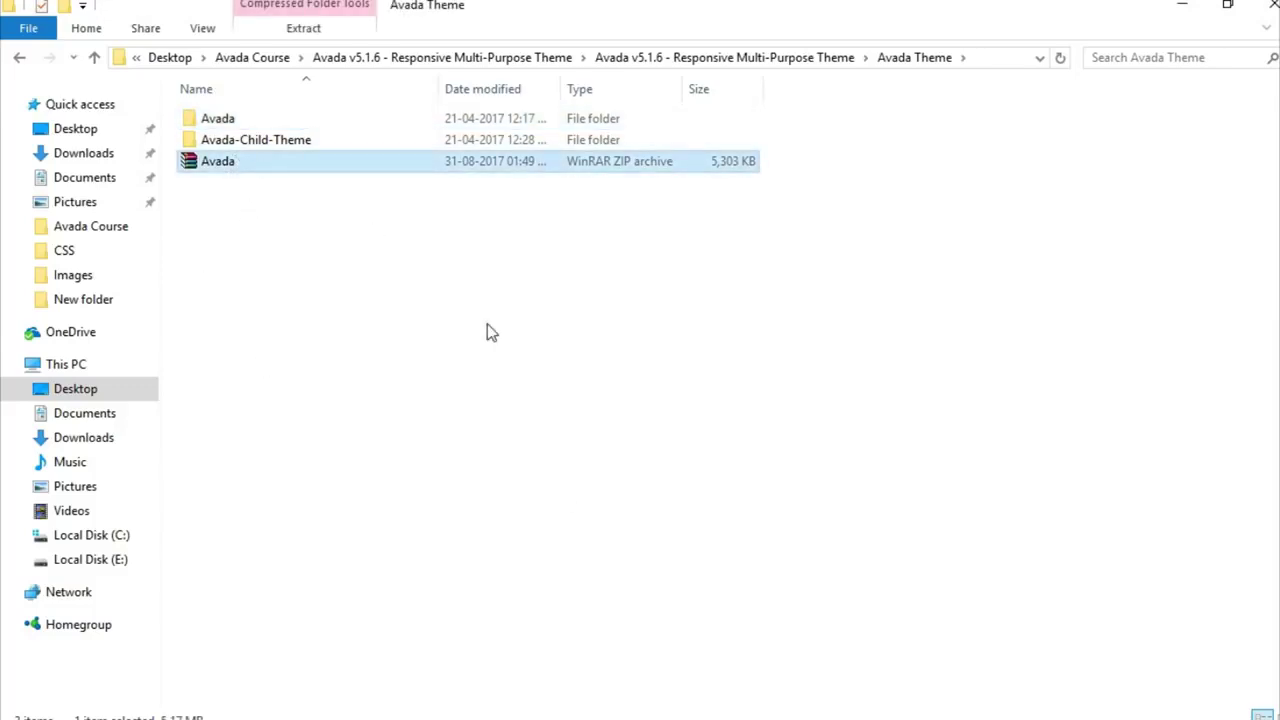
Step: In Appearance > Themes, open the Add New > Upload Theme form and browse for a file
left_click(592, 718)
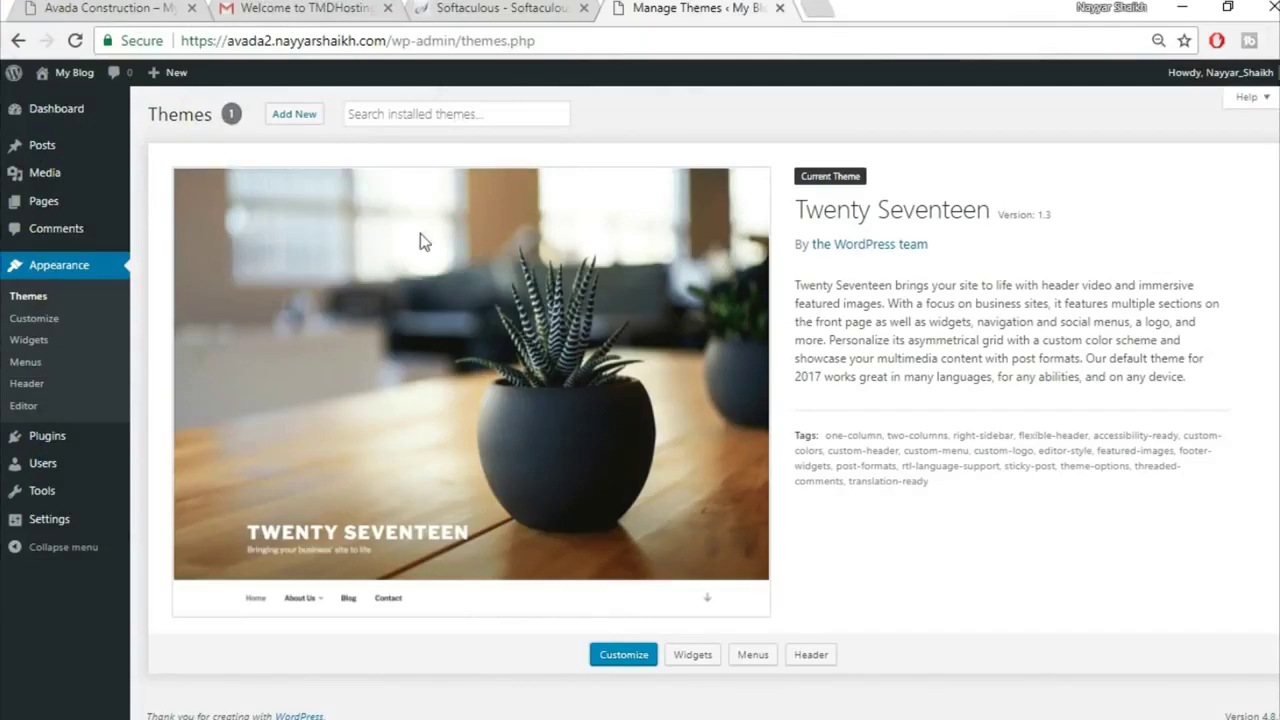
left_click(305, 122)
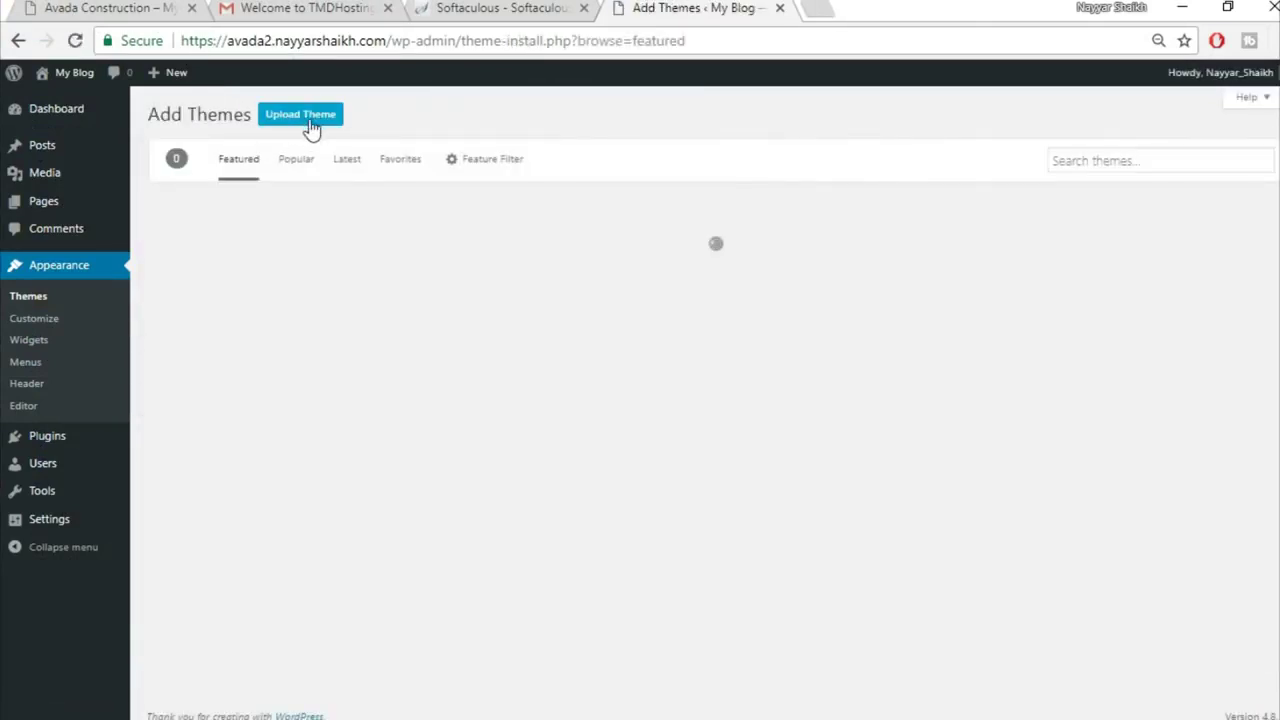
left_click(302, 126)
left_click(604, 262)
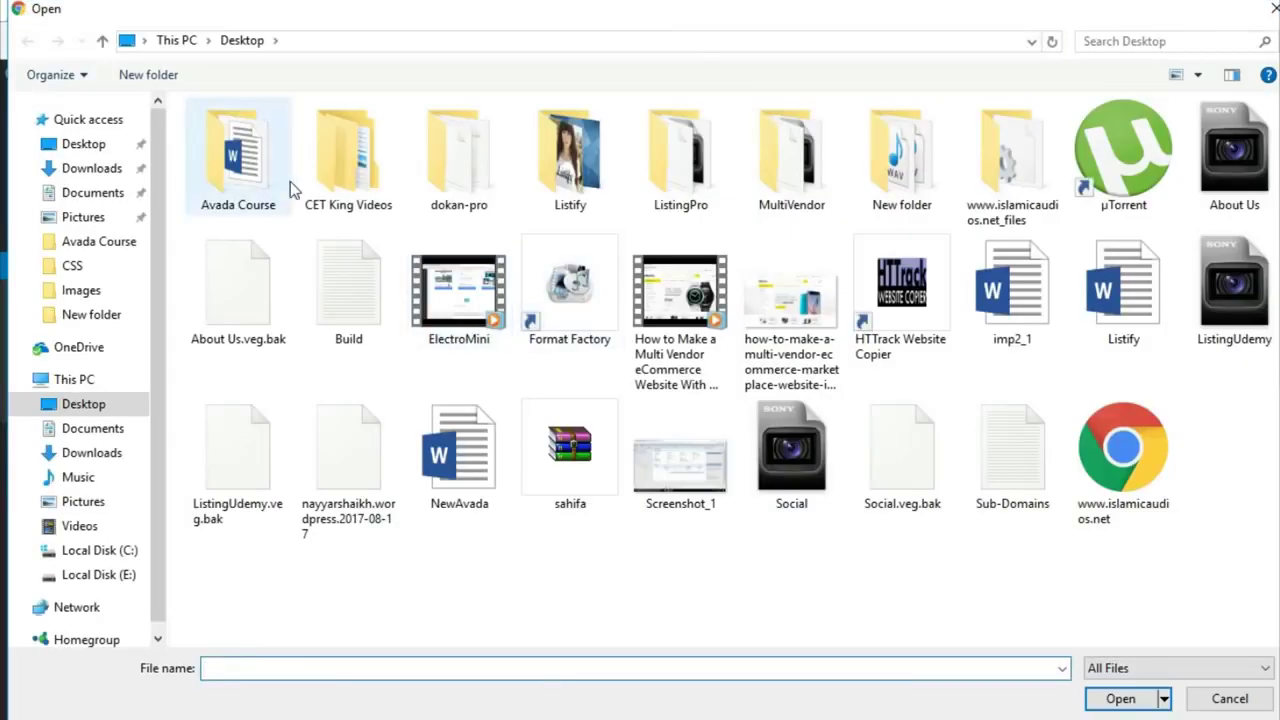
Step: Choose Avada.zip from the Avada Theme folder, install it and activate the theme
double_click(286, 180)
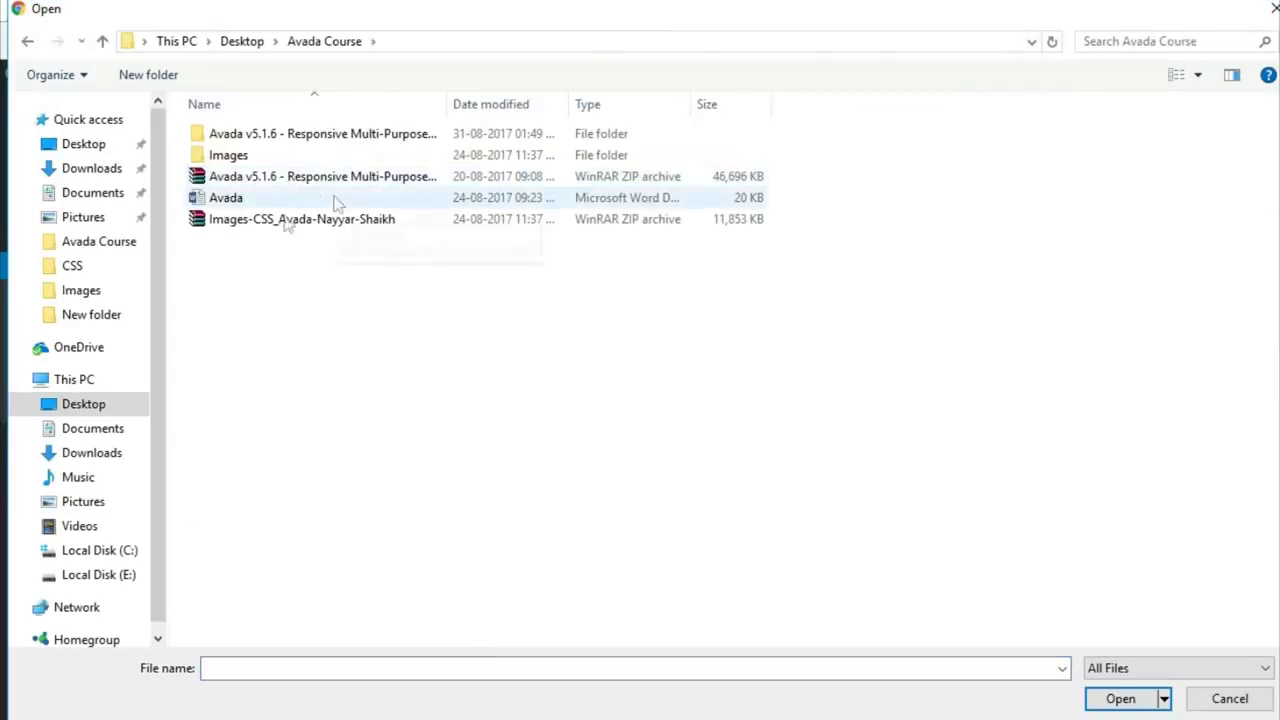
left_click(286, 138)
double_click(286, 138)
double_click(278, 138)
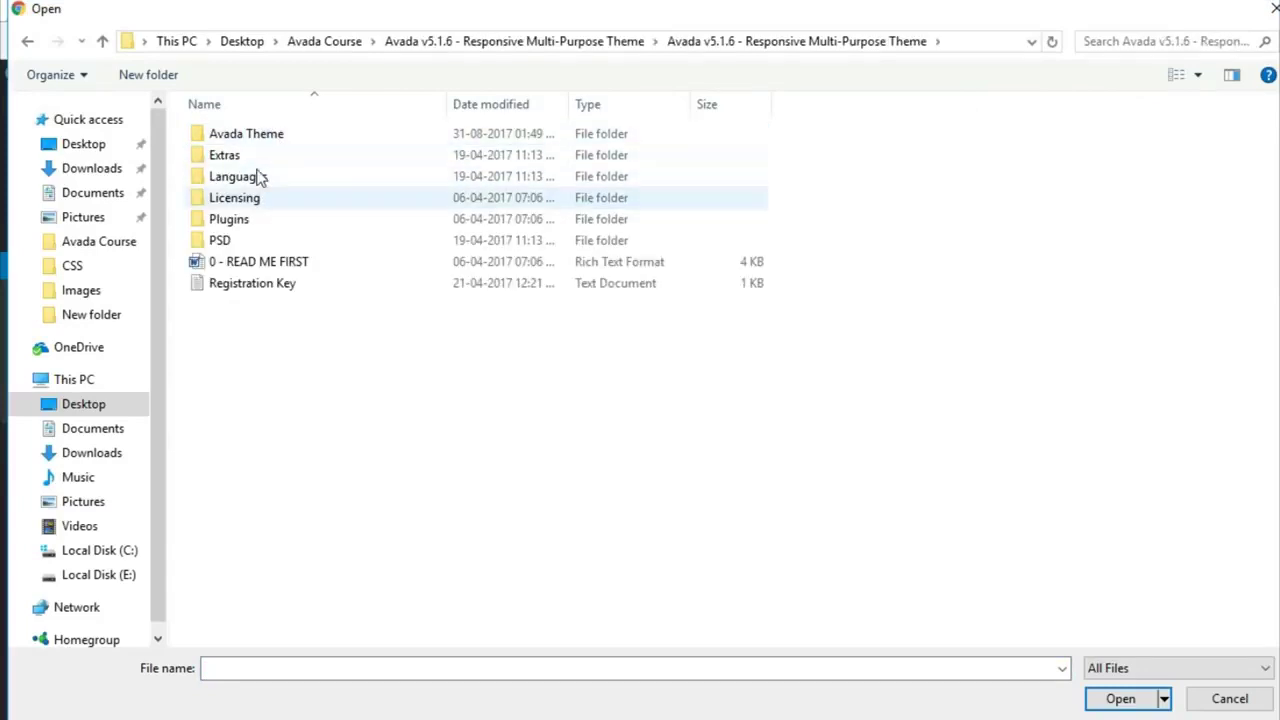
double_click(264, 138)
left_click(262, 178)
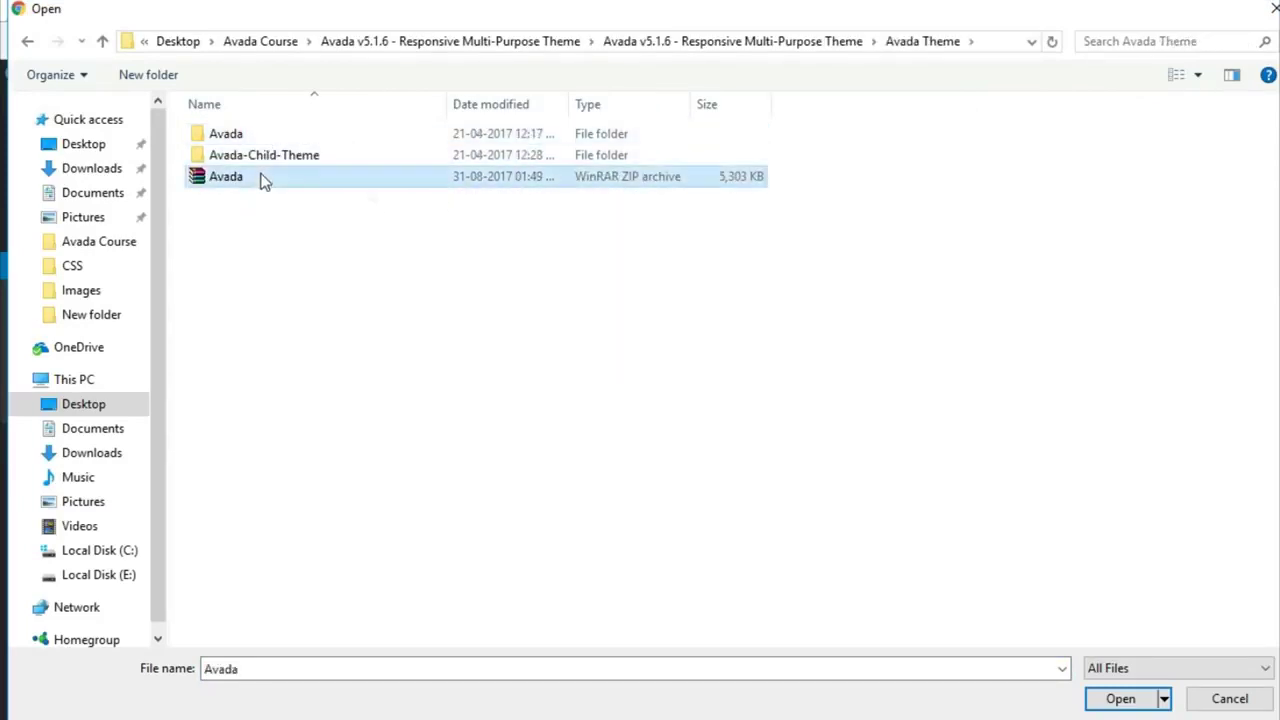
left_click(1121, 701)
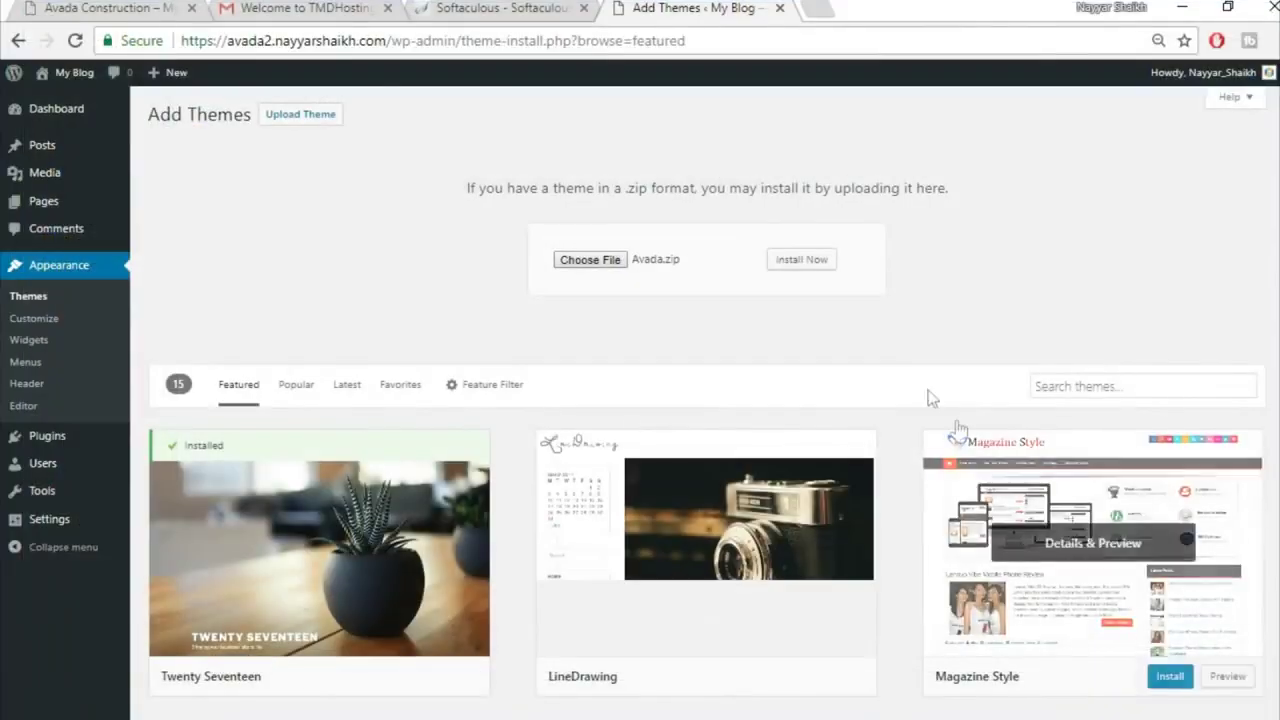
left_click(810, 262)
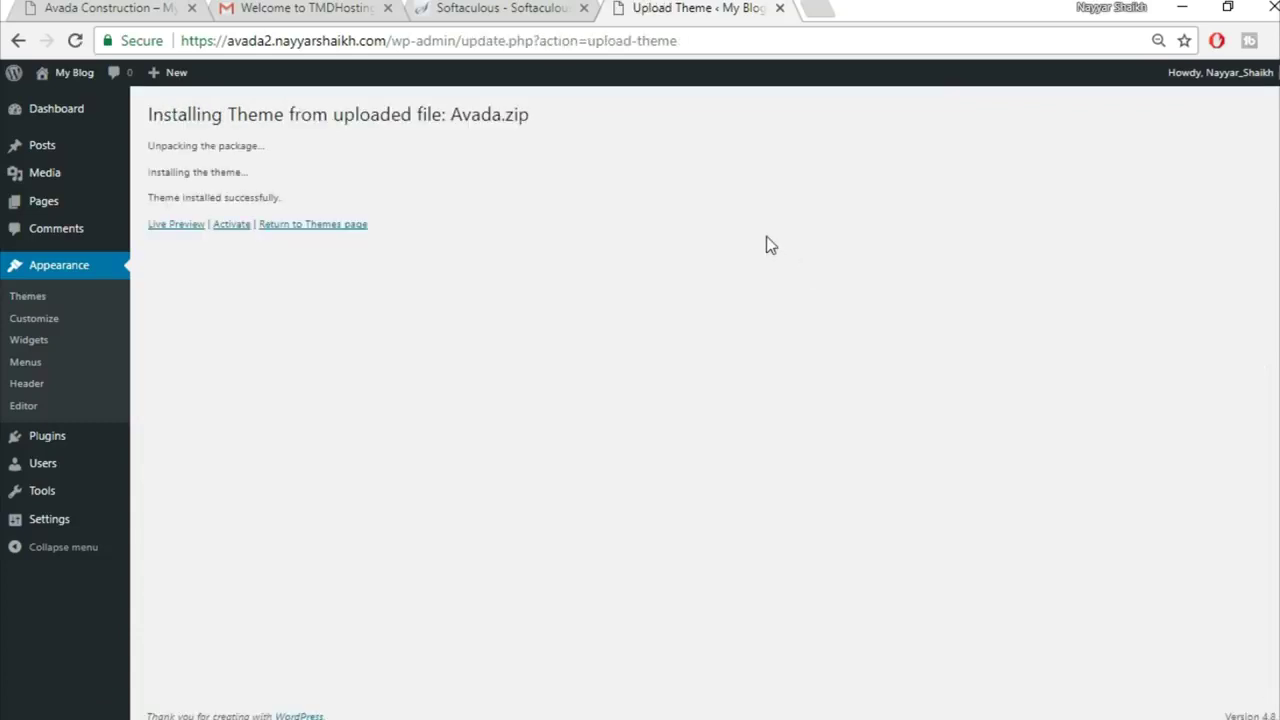
left_click(229, 232)
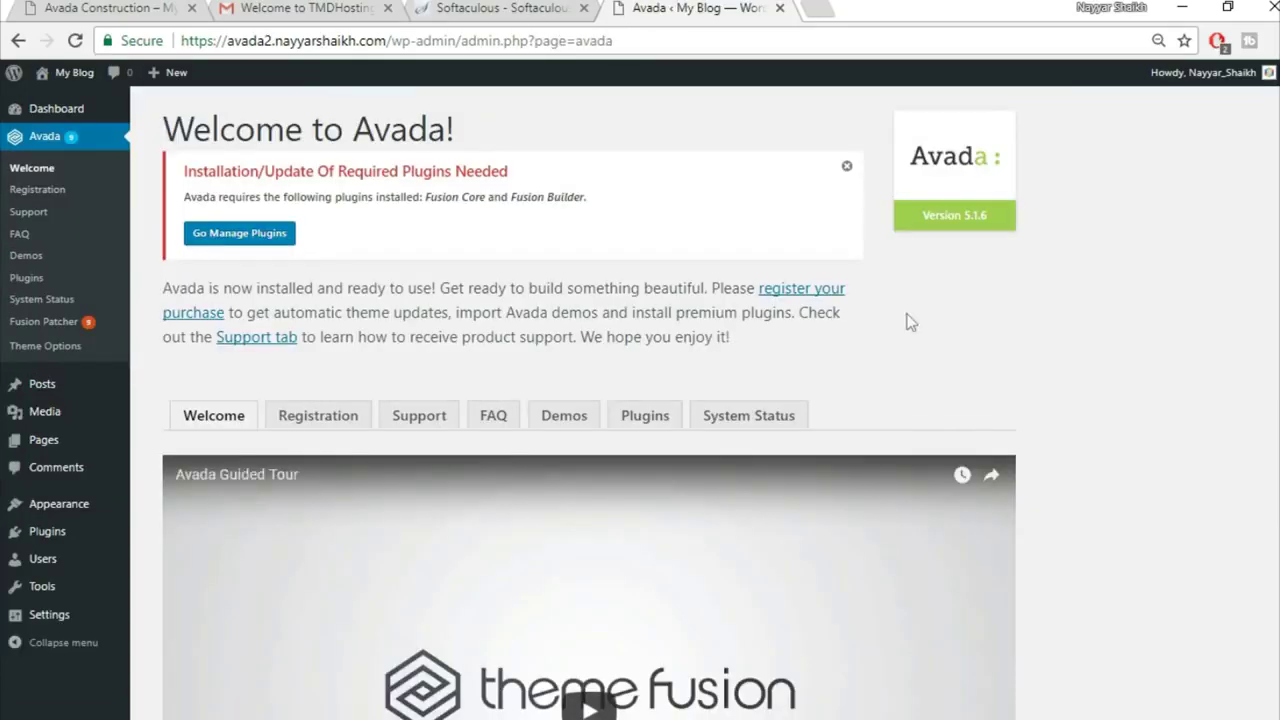
Step: Check on Avada's Registration tab that the product is registered
left_click(320, 428)
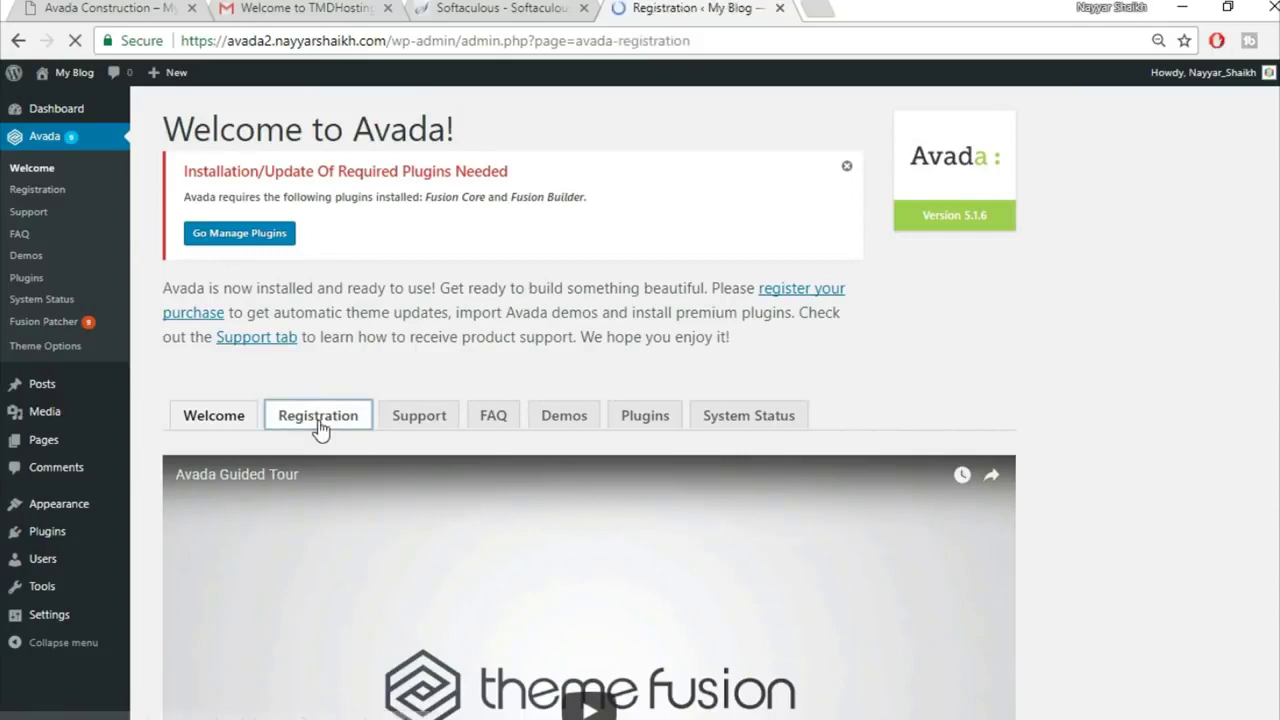
scroll(1032, 404, "down", 1)
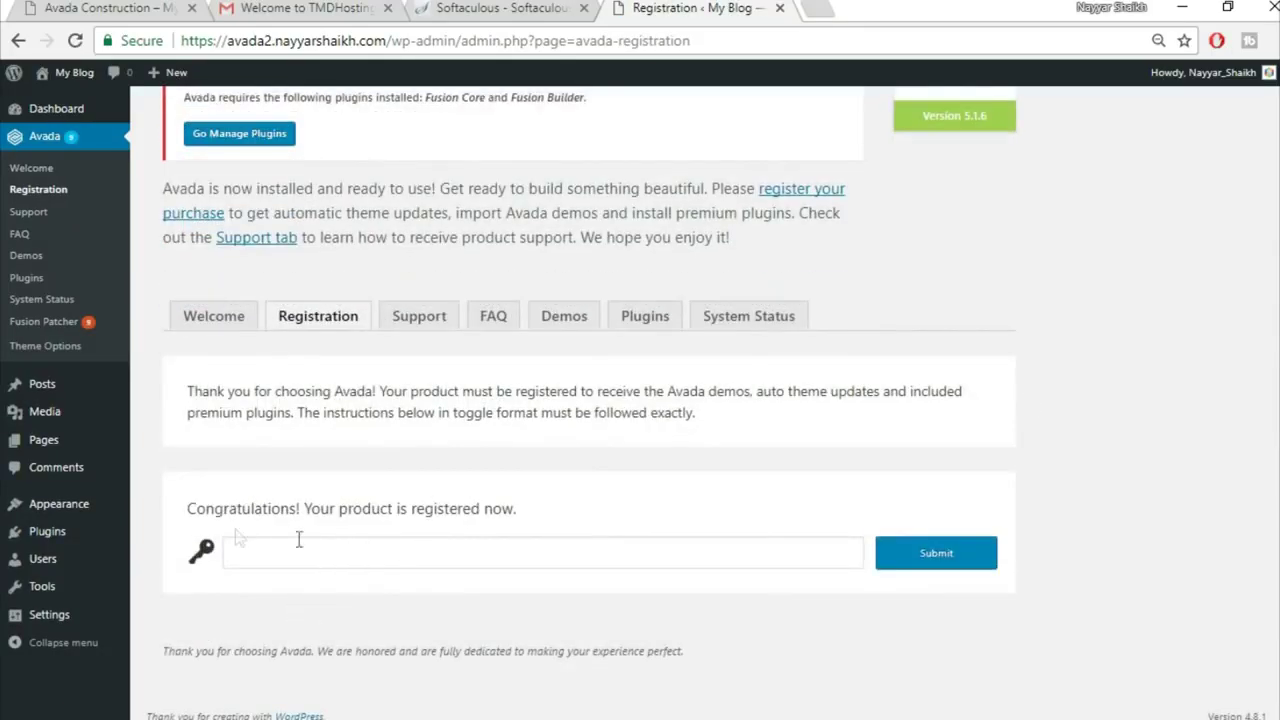
left_click_drag(174, 503, 557, 517)
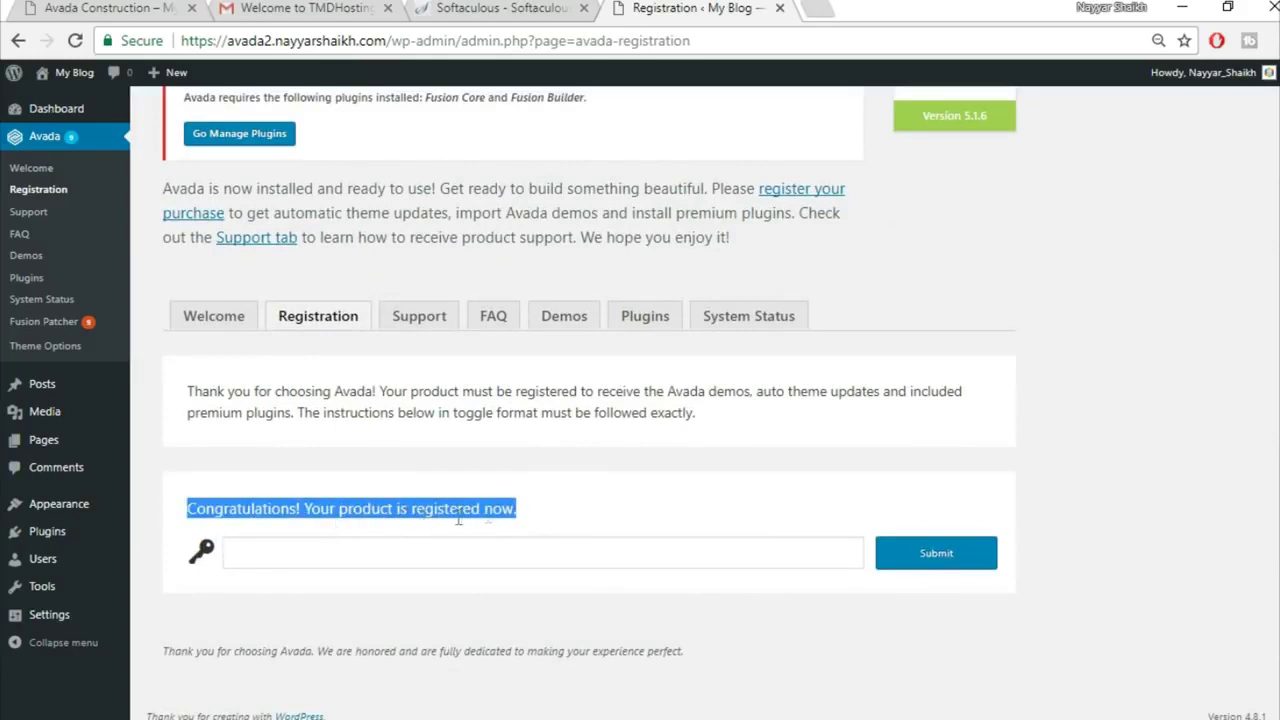
left_click(590, 520)
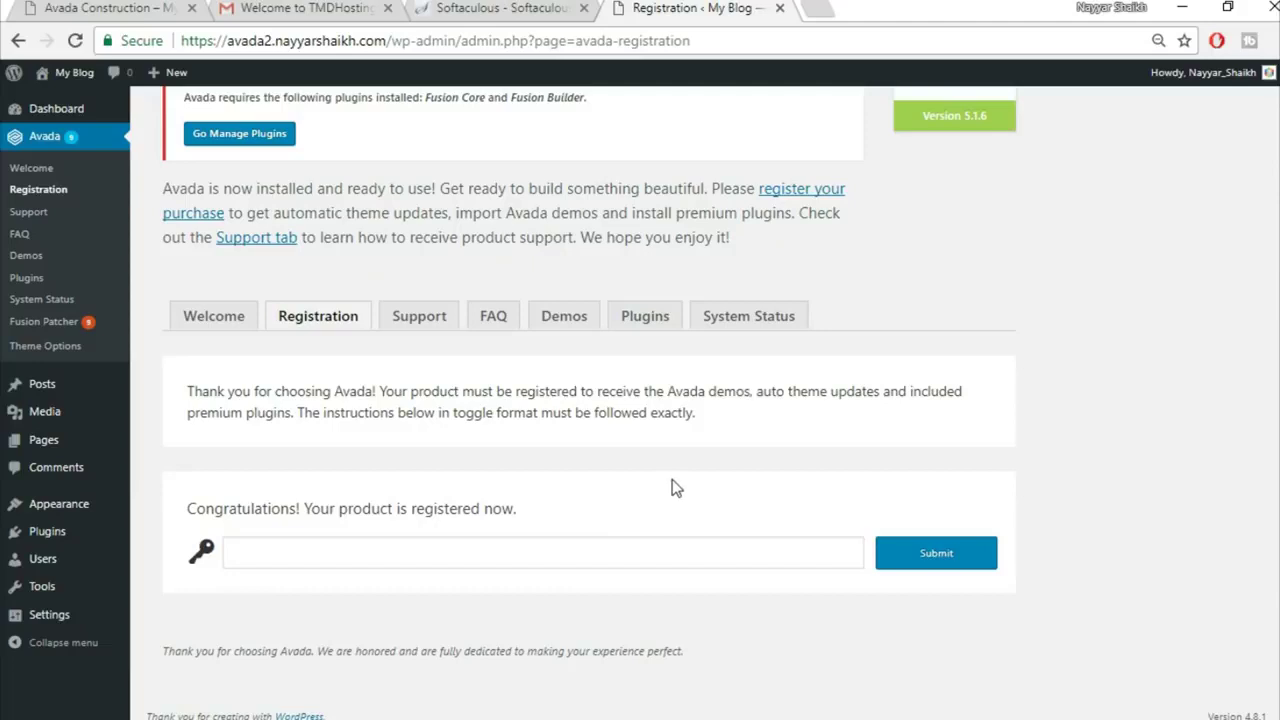
Step: Open Avada's Plugins tab and scroll down to Fusion Core
scroll(660, 445, "up", 1)
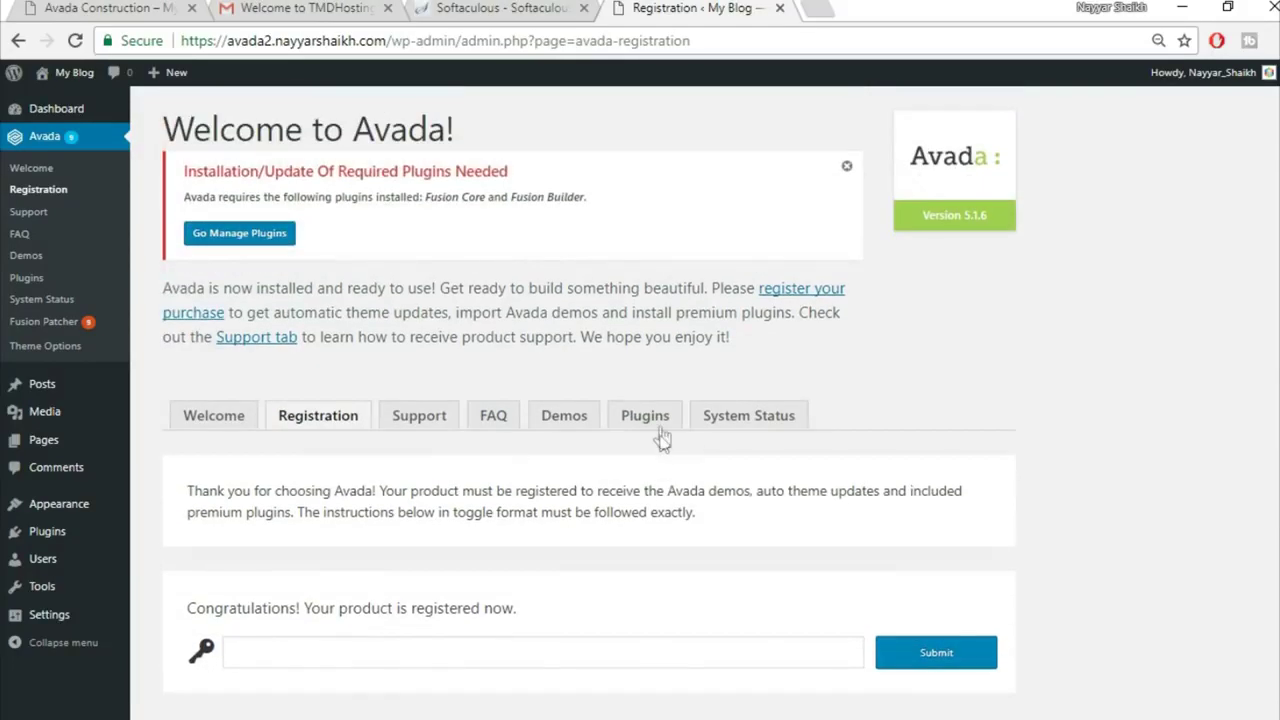
left_click(657, 425)
scroll(1018, 432, "down", 3)
Step: Install the Fusion Core plugin and return to the required plugins installer
left_click(394, 508)
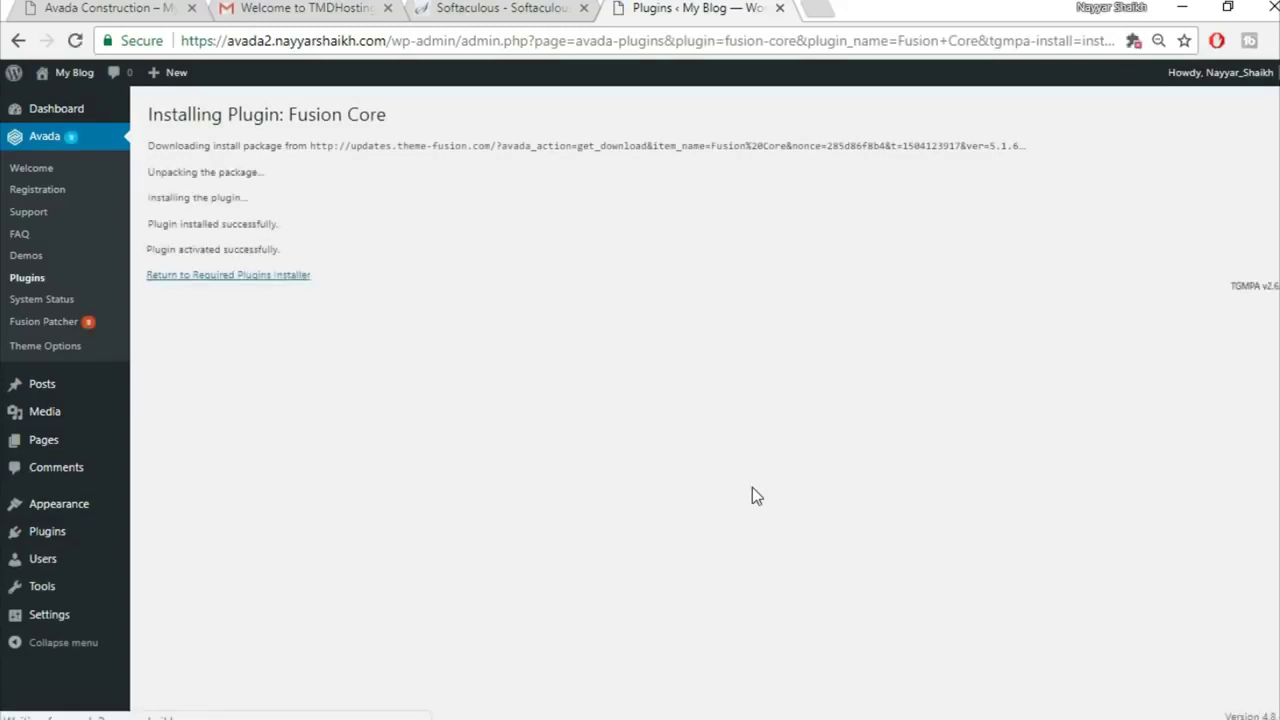
left_click(214, 282)
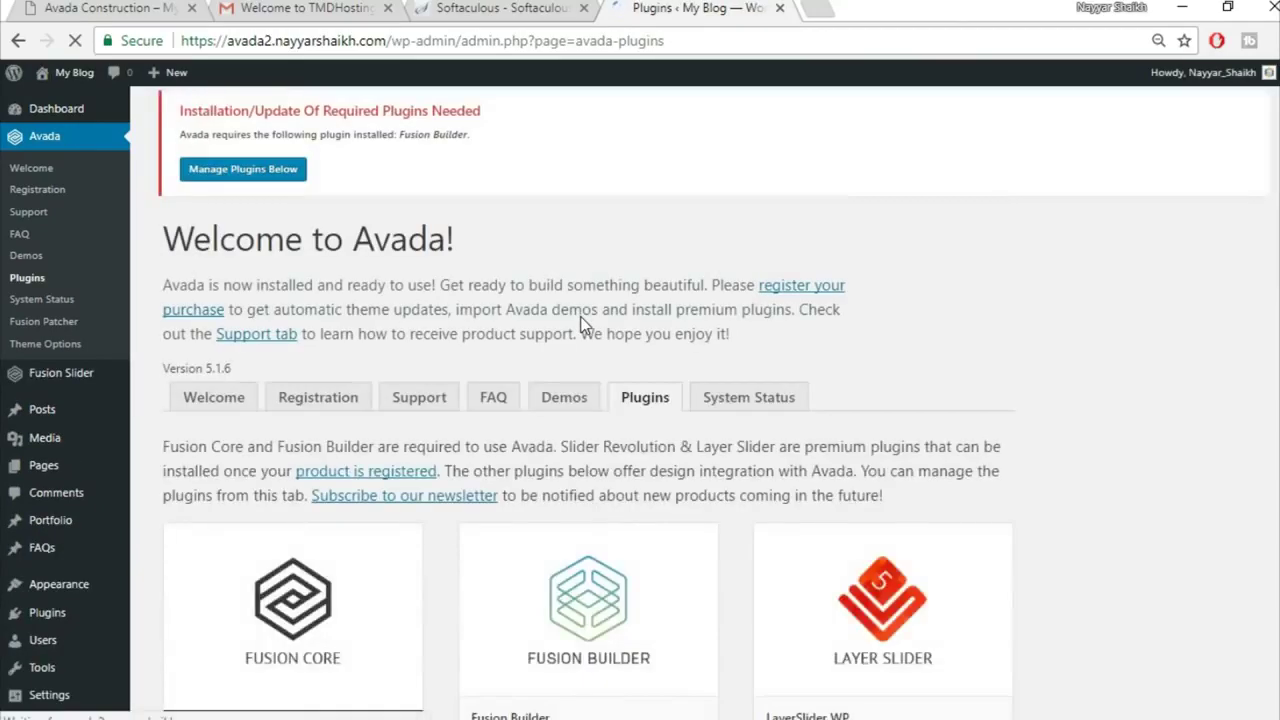
scroll(986, 340, "down", 4)
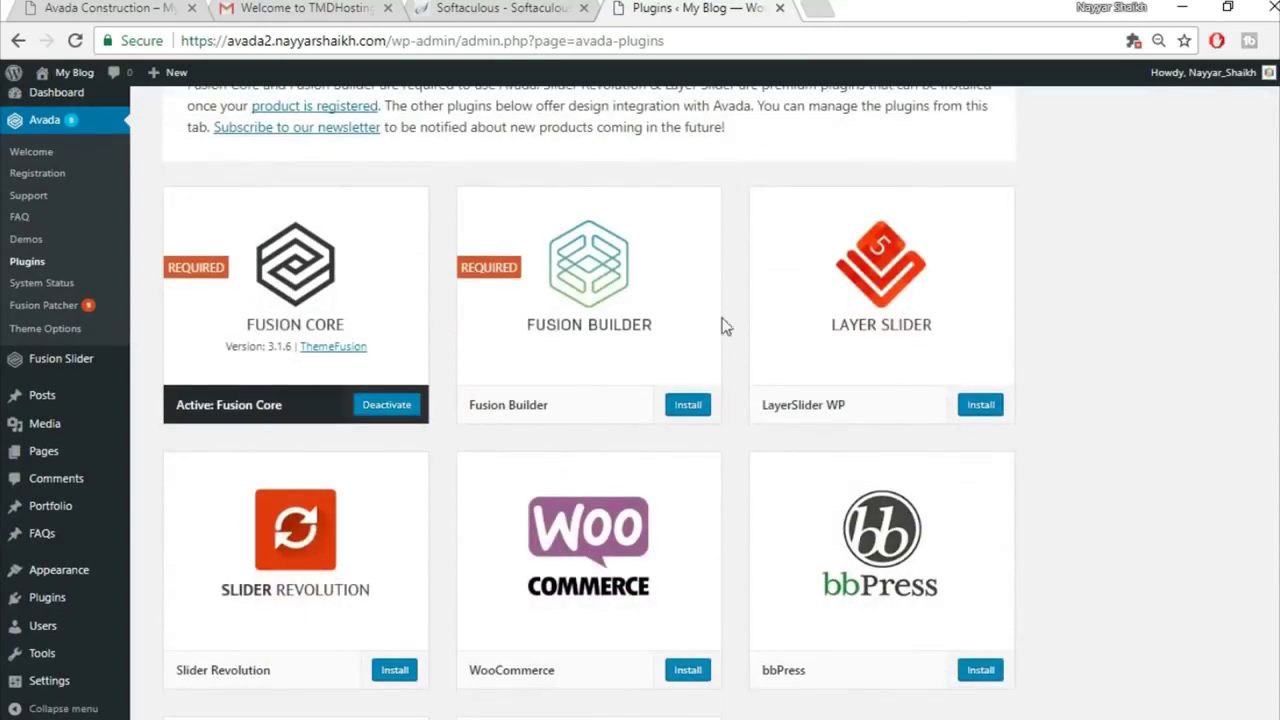
scroll(1020, 540, "down", 1)
scroll(1017, 540, "down", 3)
scroll(1017, 540, "up", 3)
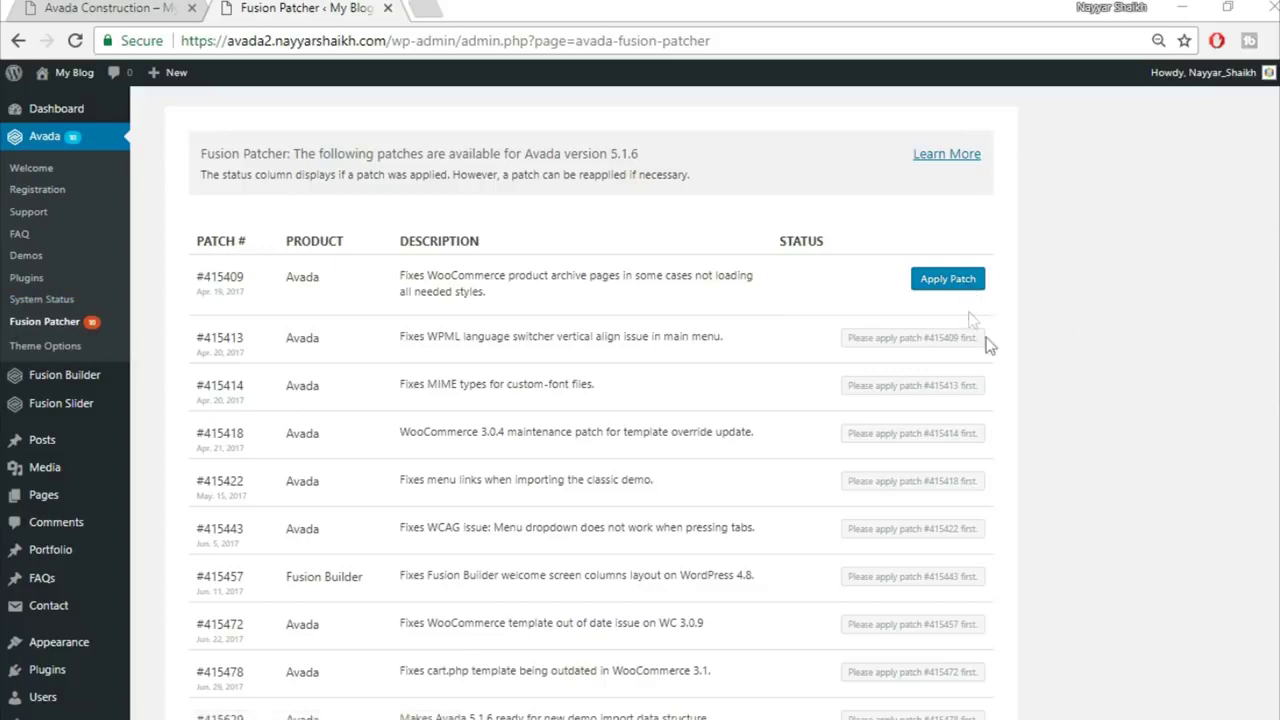
Step: Apply Fusion Patcher patches #415409, #415413 and #415422 in turn
scroll(994, 457, "down", 2)
scroll(880, 549, "up", 2)
left_click(945, 285)
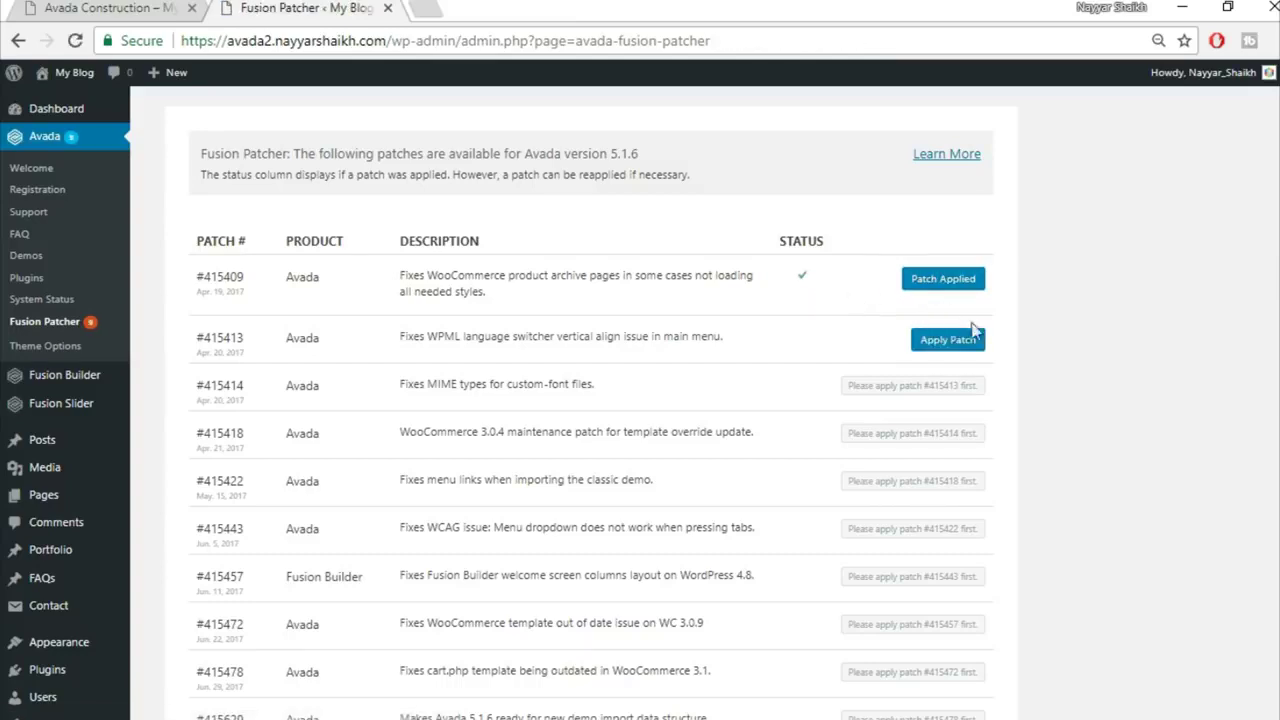
left_click(948, 340)
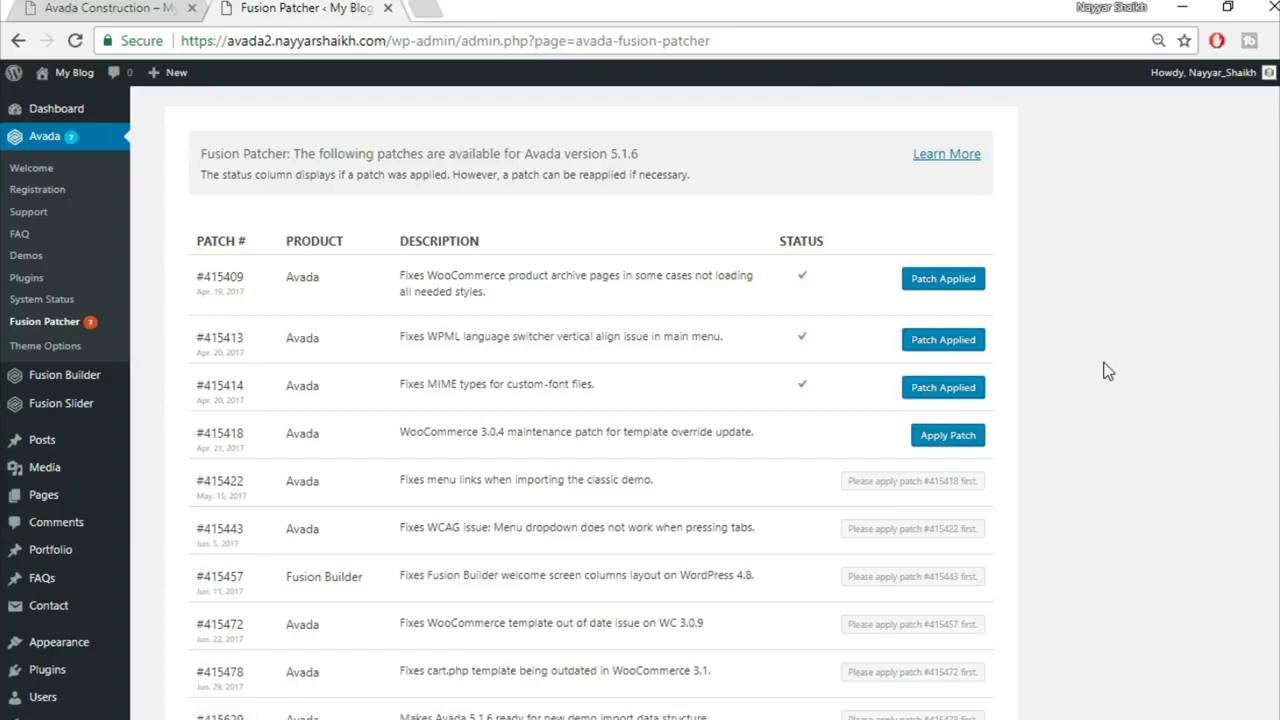
scroll(1023, 423, "down", 1)
left_click(950, 383)
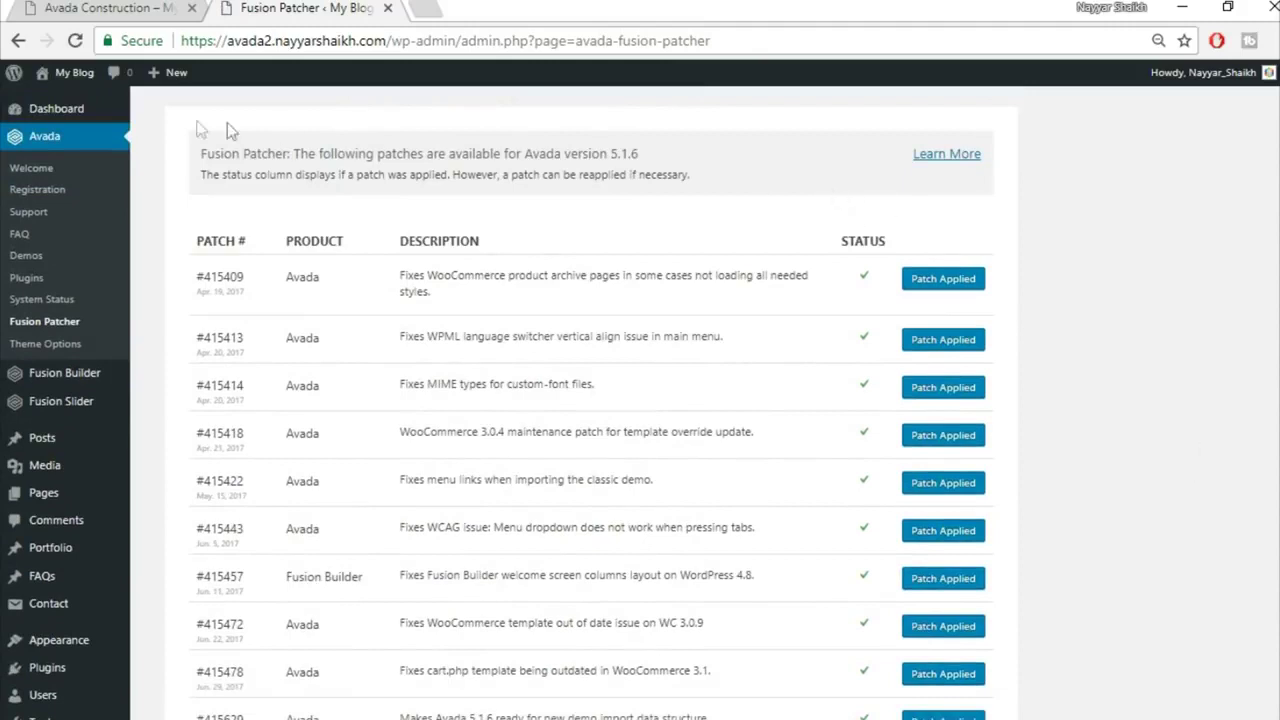
Step: Open the site's front end in a new browser tab
mouse_move(72, 74)
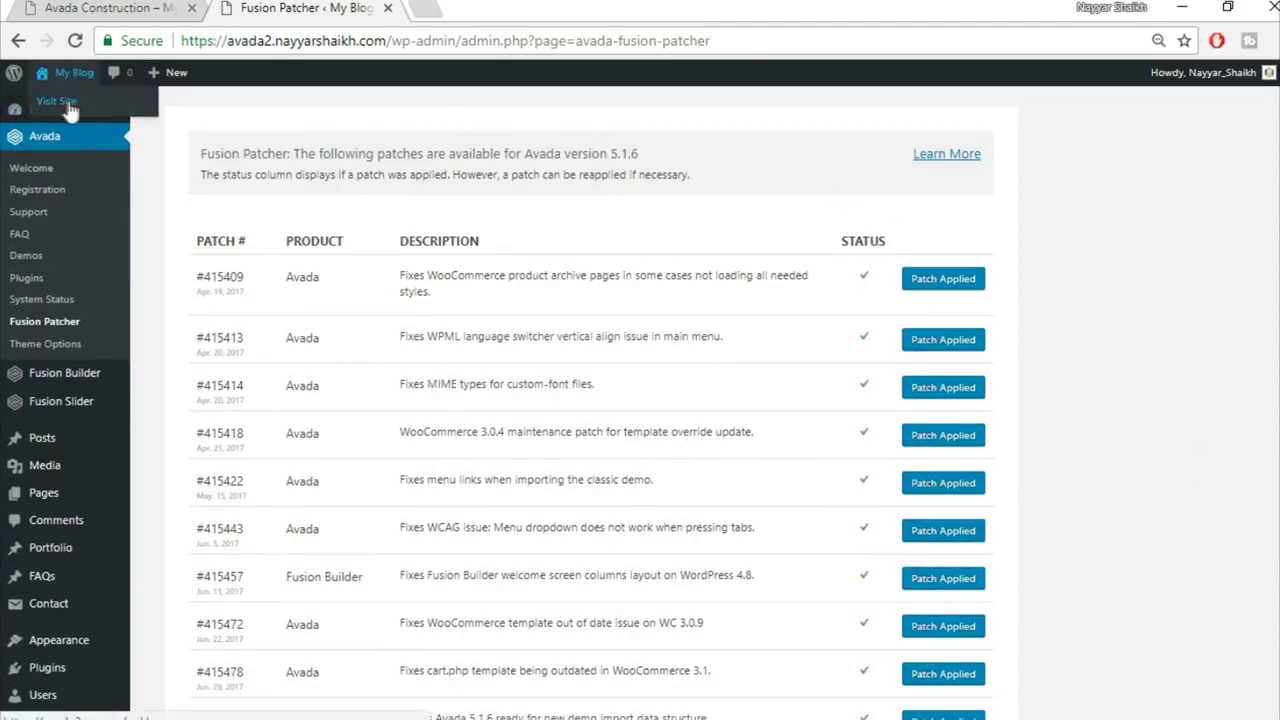
right_click(62, 105)
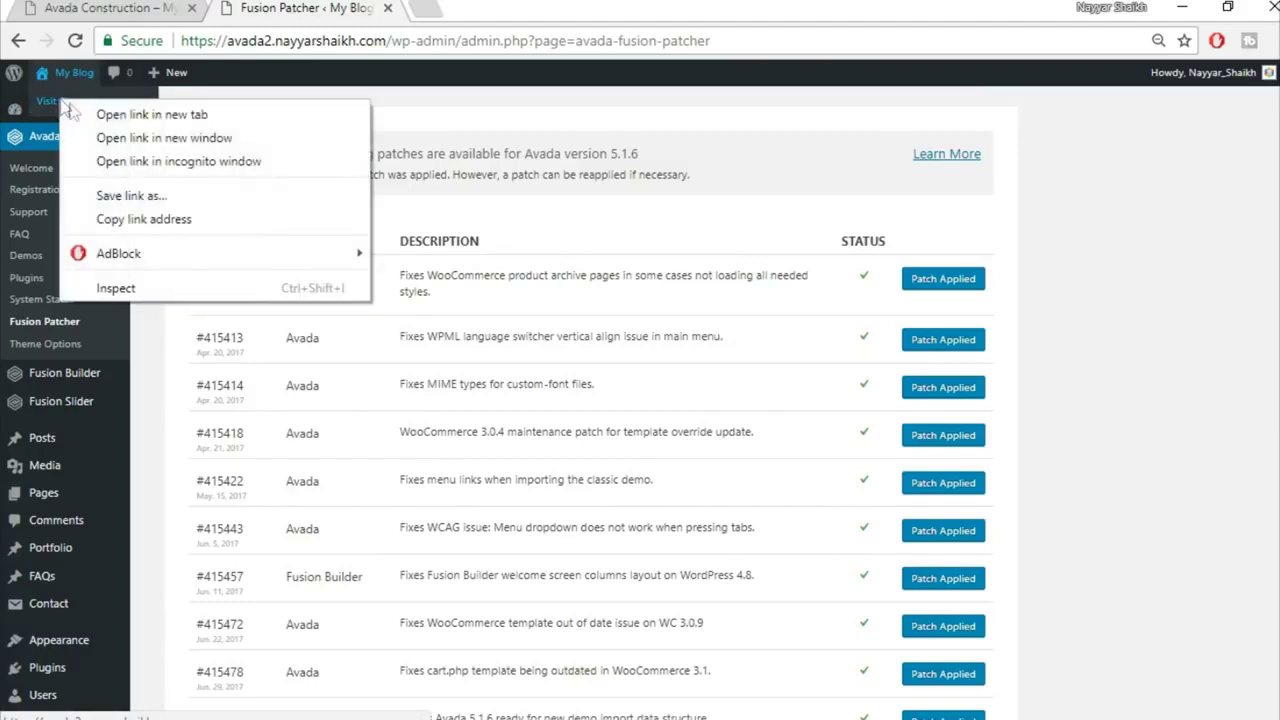
left_click(80, 114)
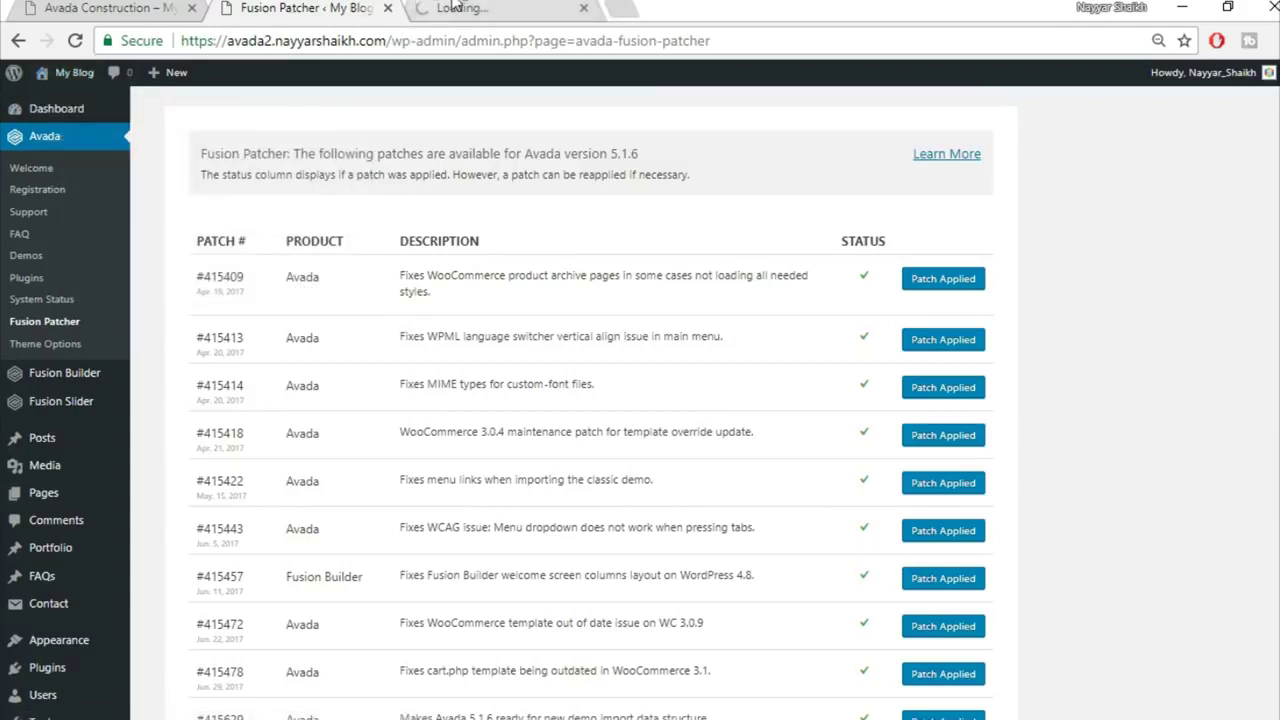
key("ctrl+Tab")
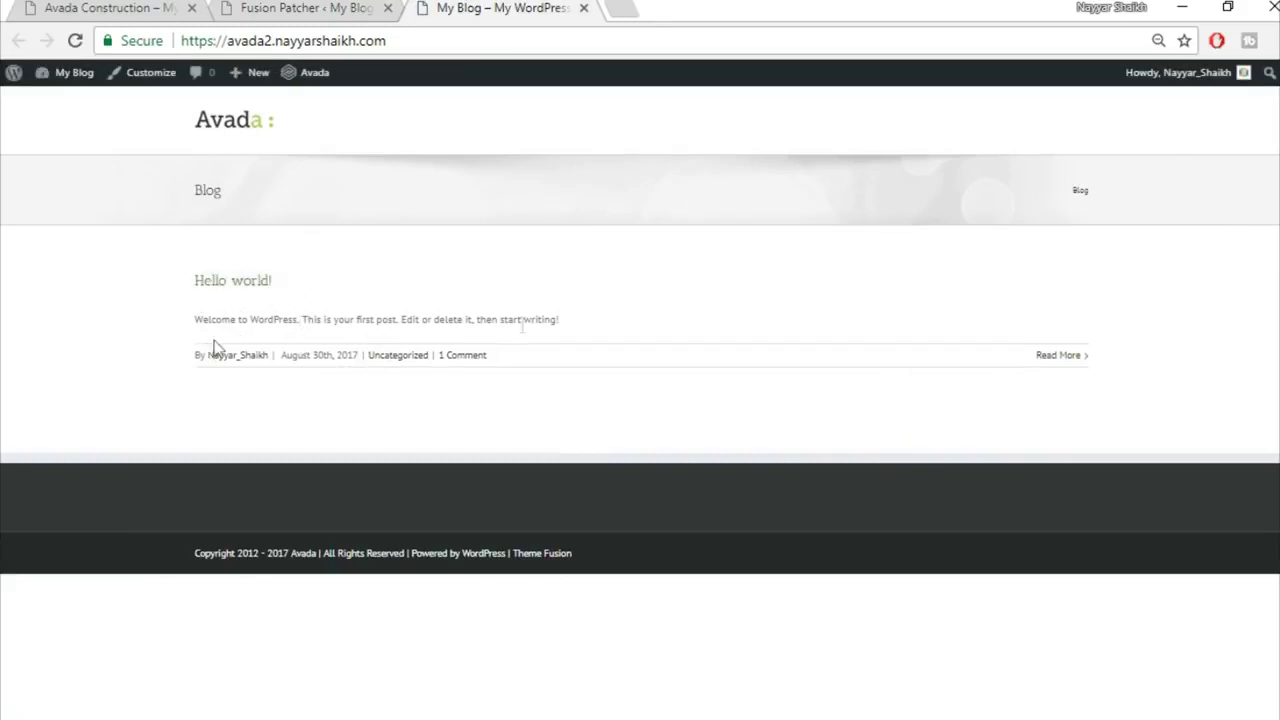
Step: Compare the new blog with the Avada Construction demo, then return to Fusion Patcher
left_click(105, 8)
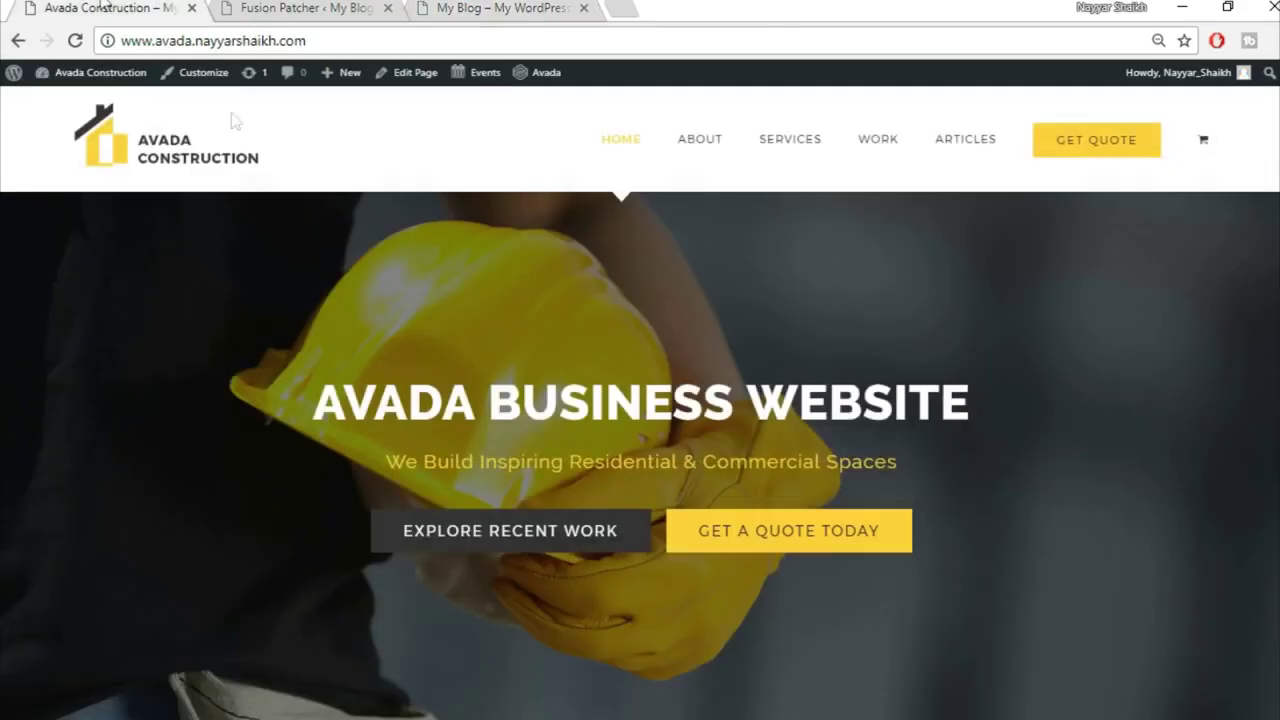
scroll(700, 600, "down", 3)
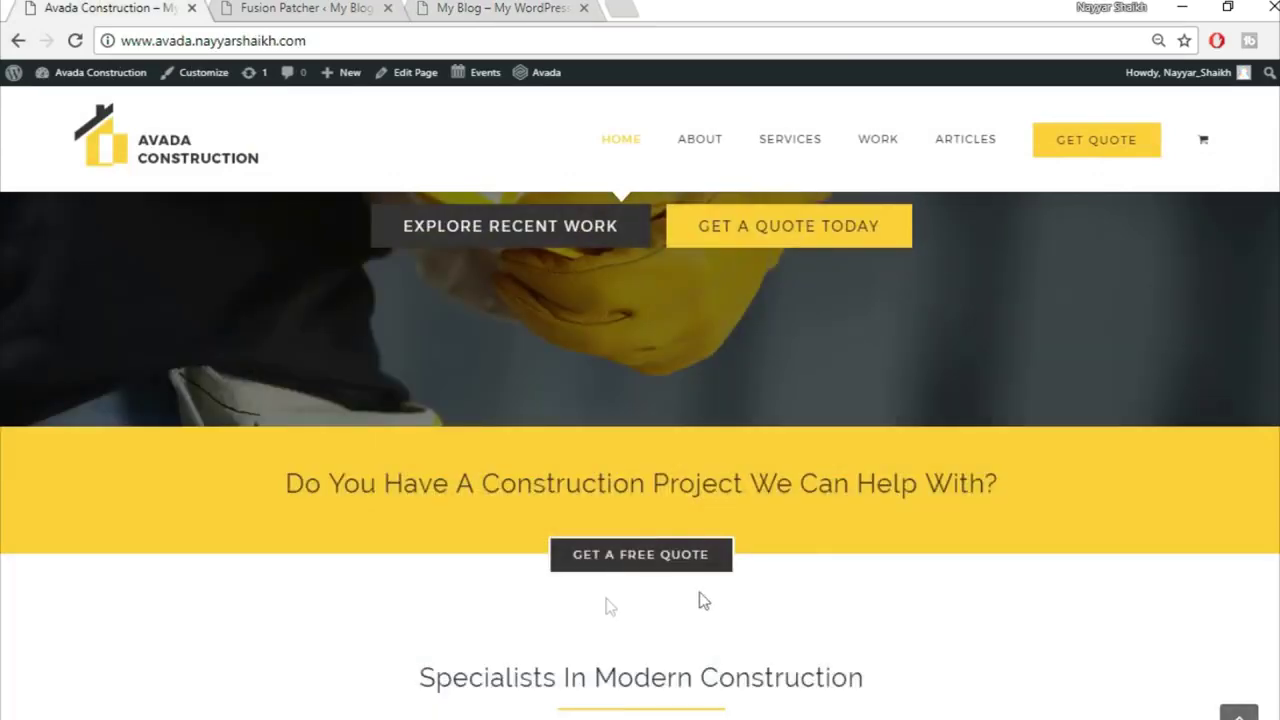
scroll(685, 648, "up", 3)
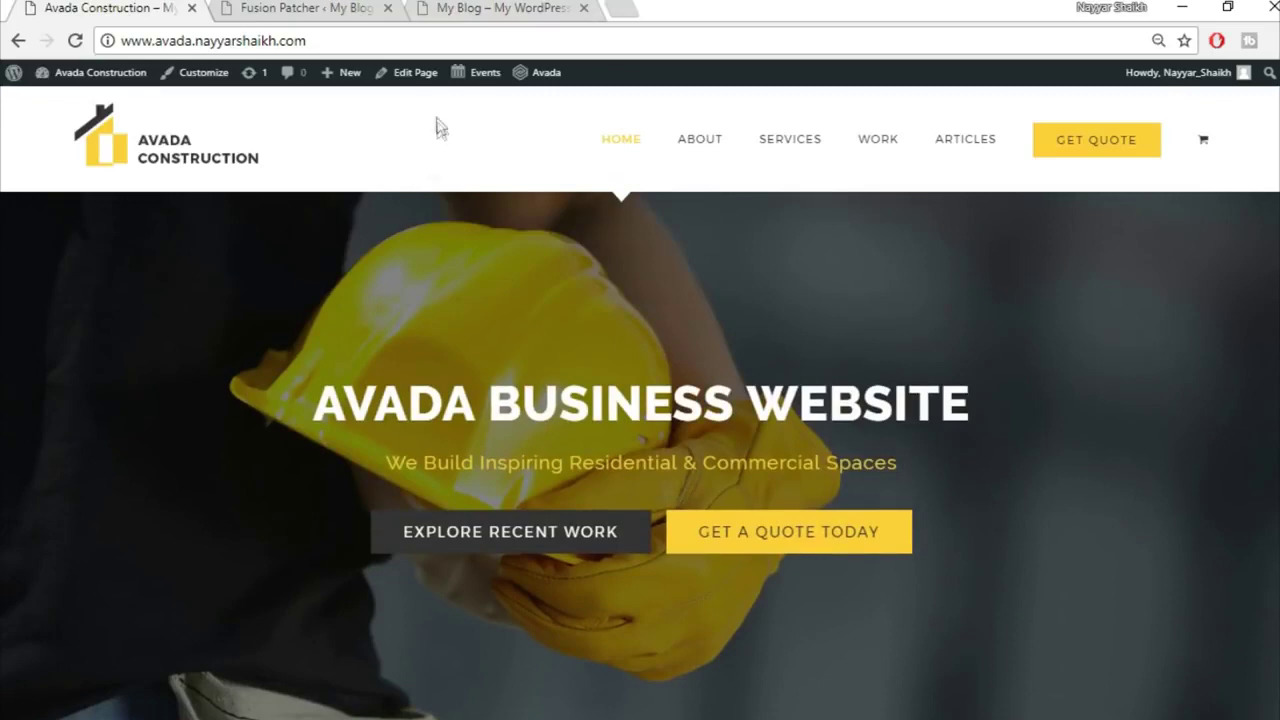
left_click(503, 8)
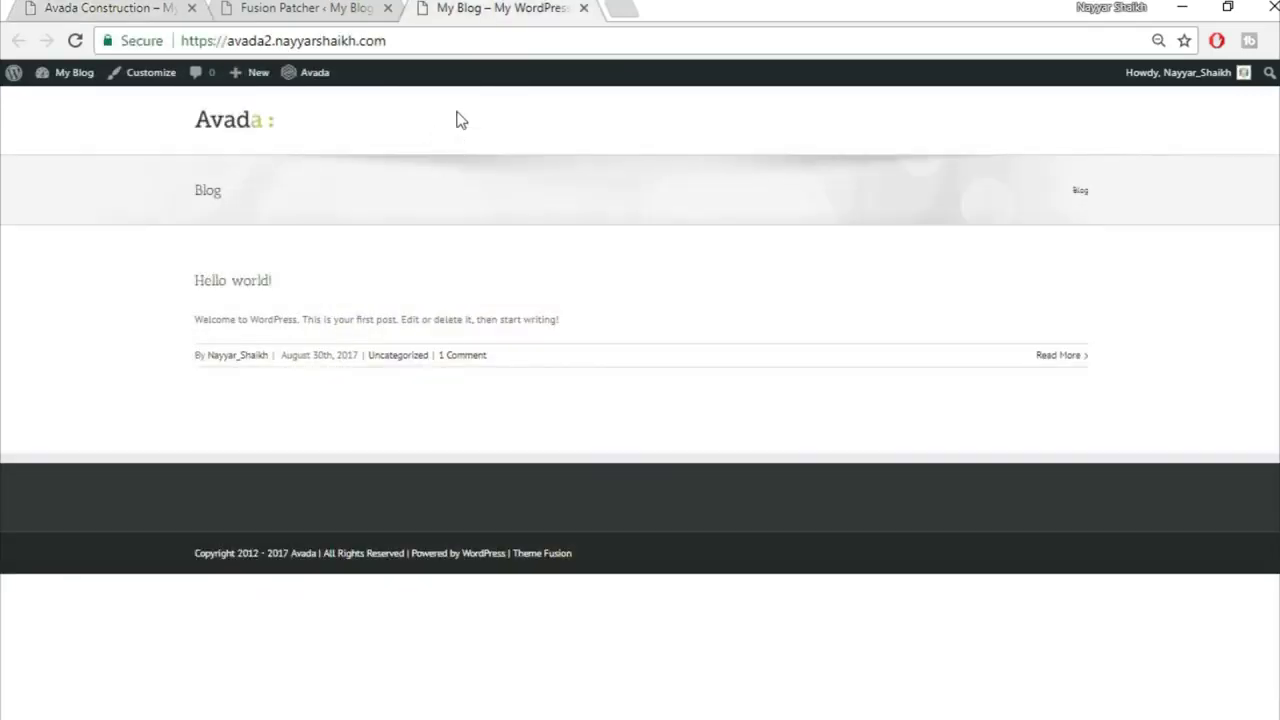
left_click(181, 7)
left_click(289, 7)
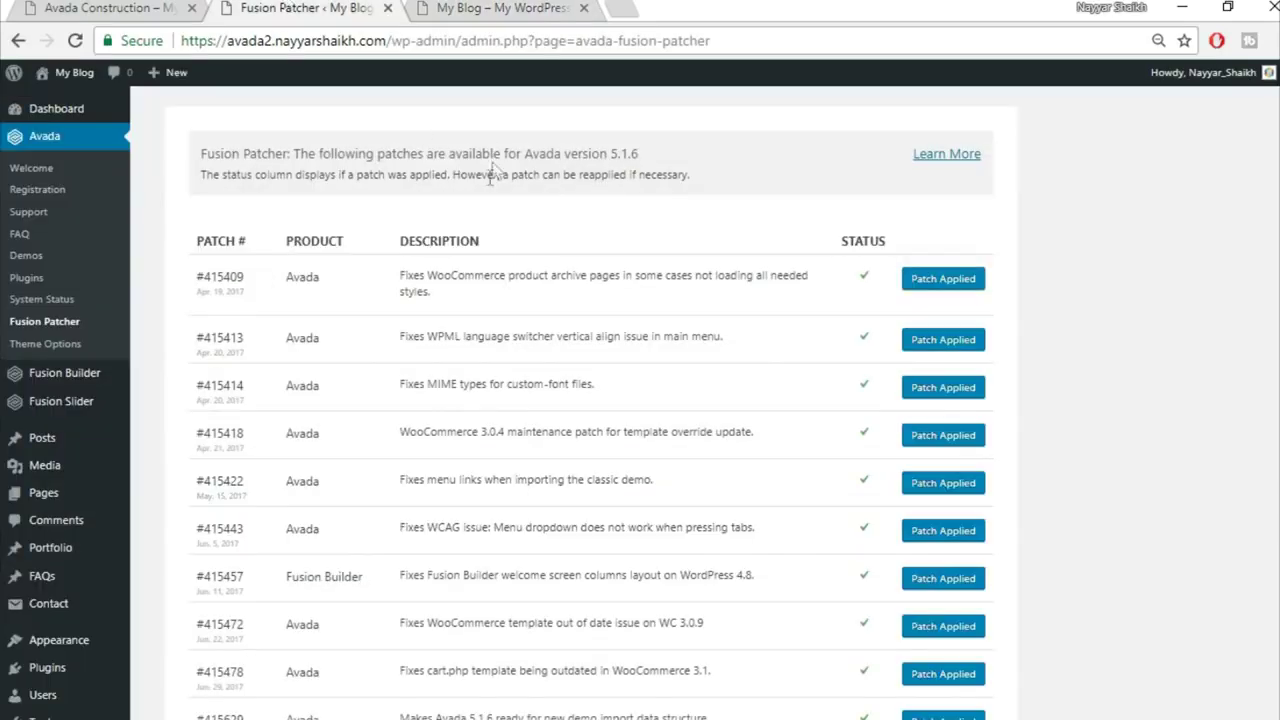
Step: In Avada Theme Options > Menu, set Main Menu Height to 130 and Highlight Style to Arrow
left_click(45, 346)
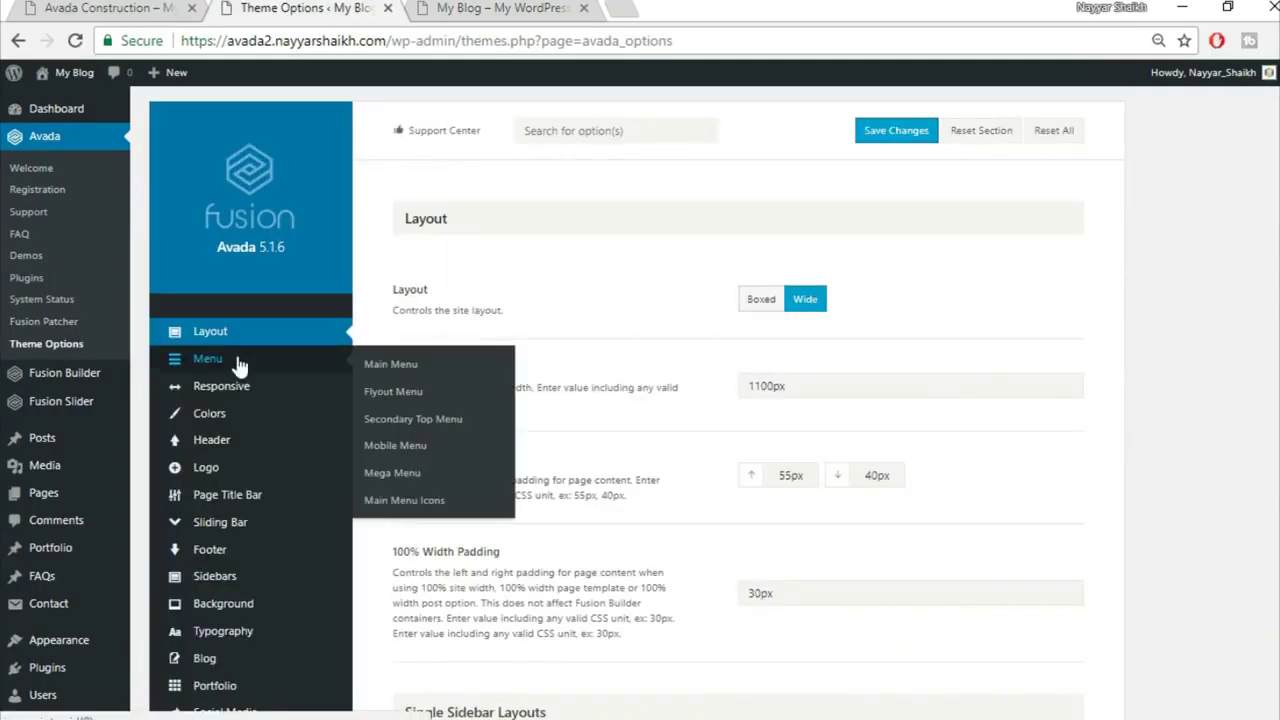
left_click(238, 364)
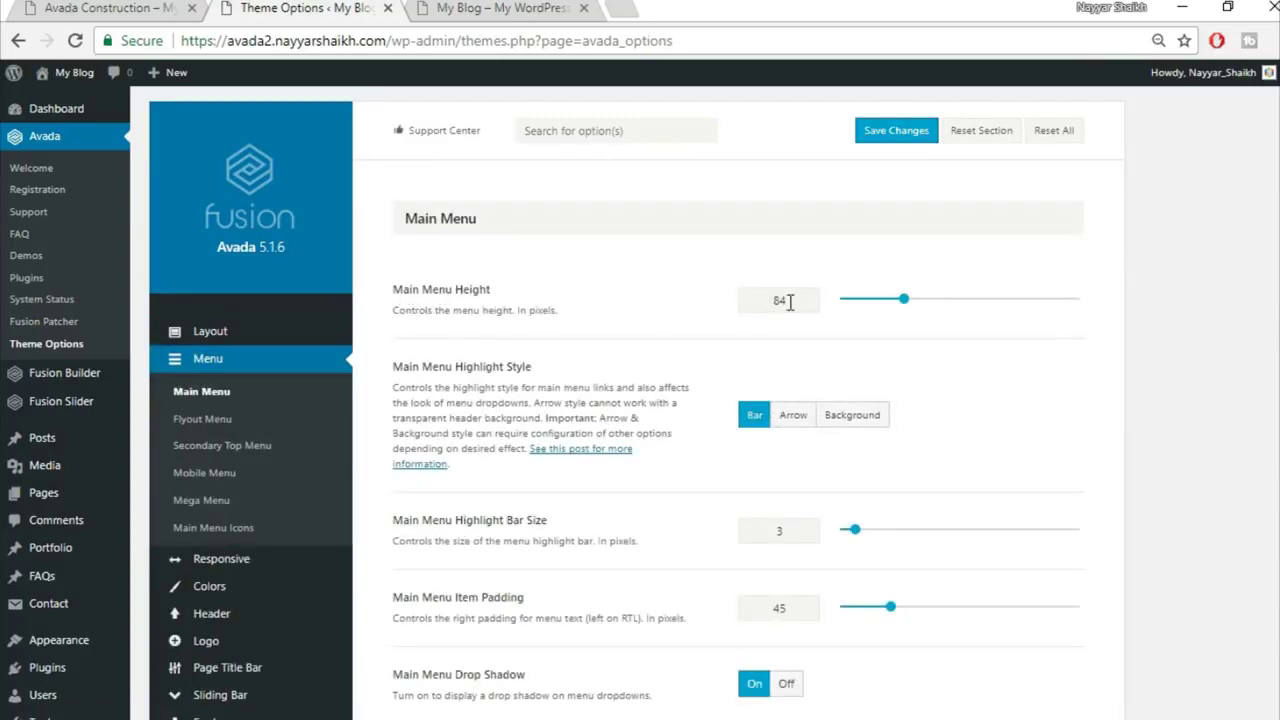
left_click_drag(793, 301, 716, 308)
left_click(794, 415)
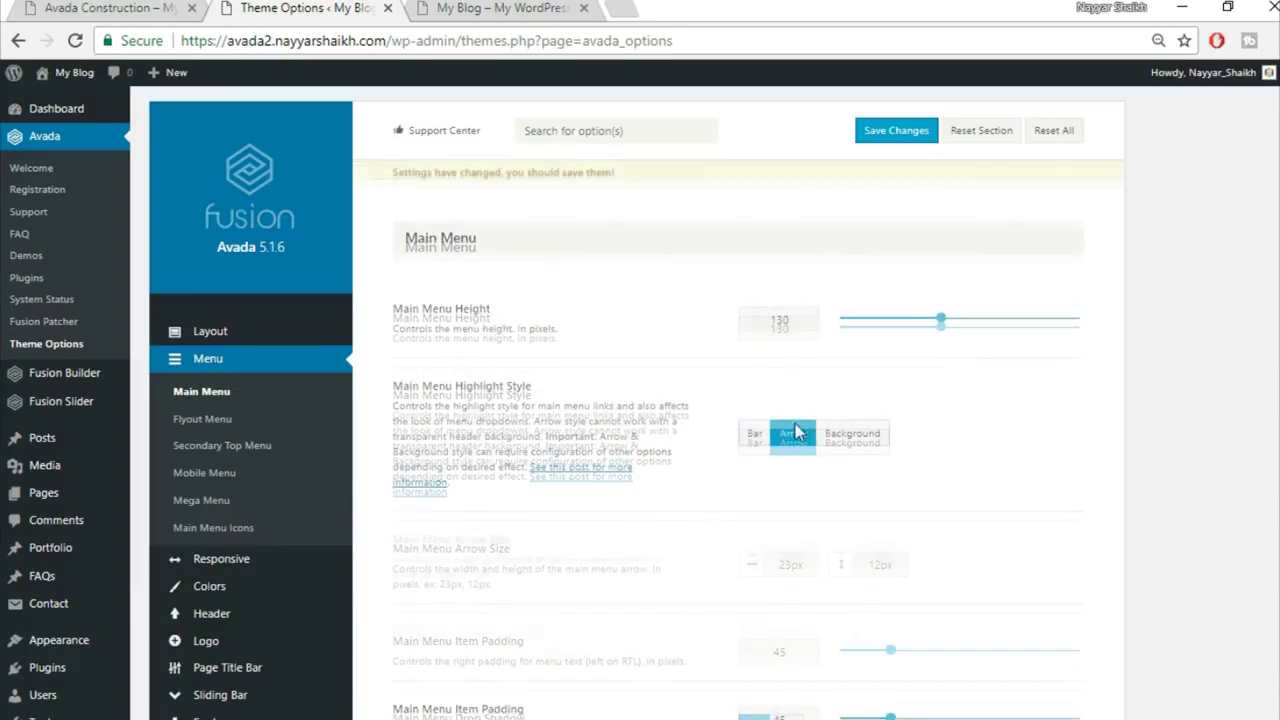
Step: Check the Construction demo's menu, then scroll the theme options down to Main Menu Typography
left_click(165, 8)
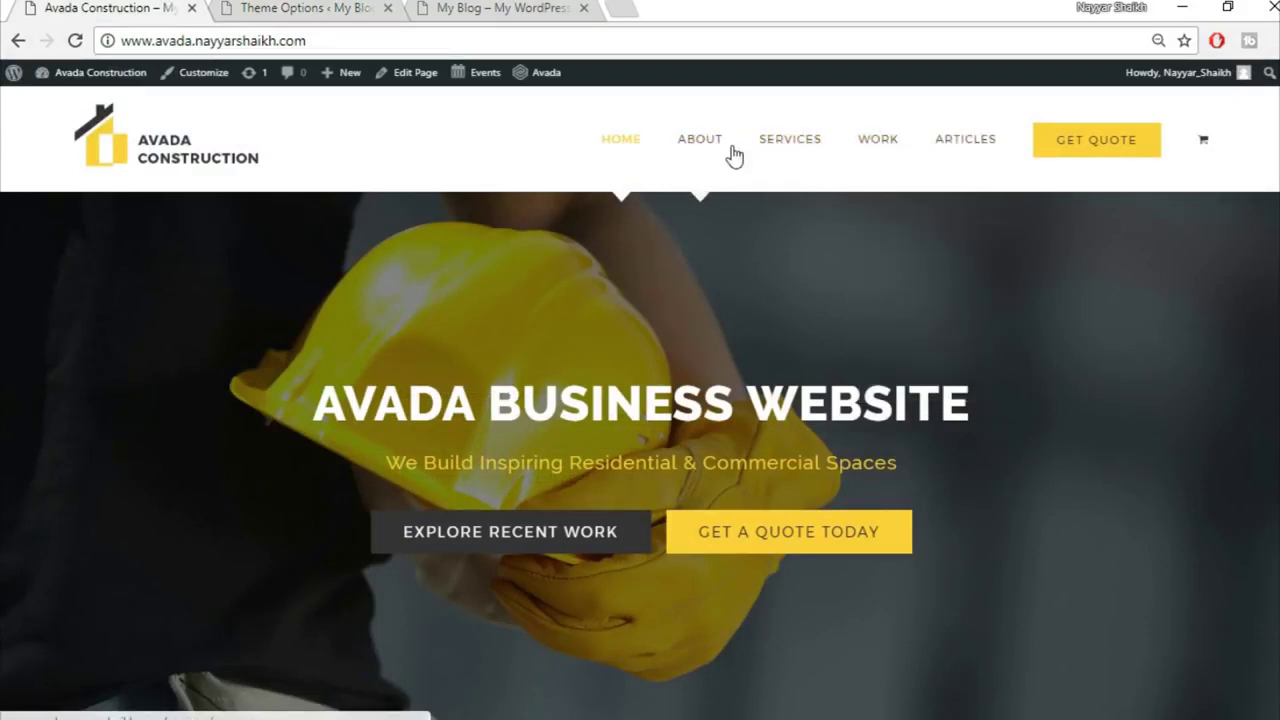
left_click(495, 8)
left_click(295, 7)
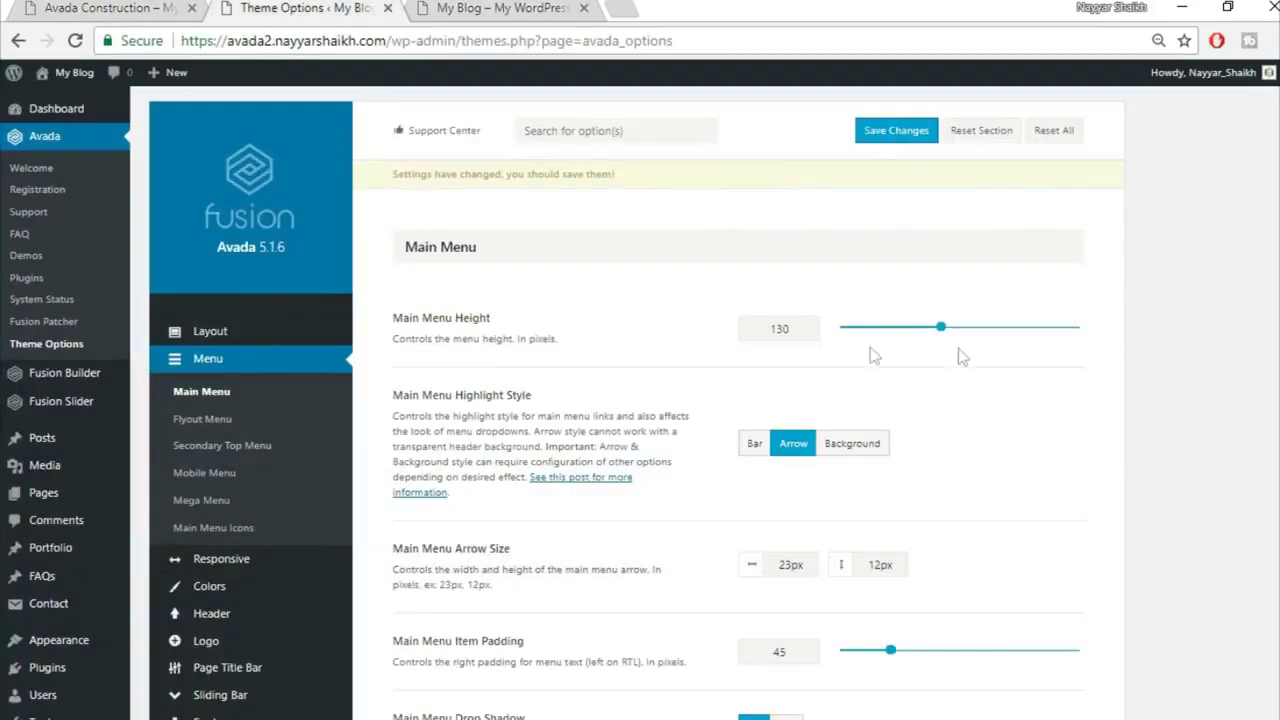
scroll(900, 450, "down", 1)
scroll(640, 400, "down", 2)
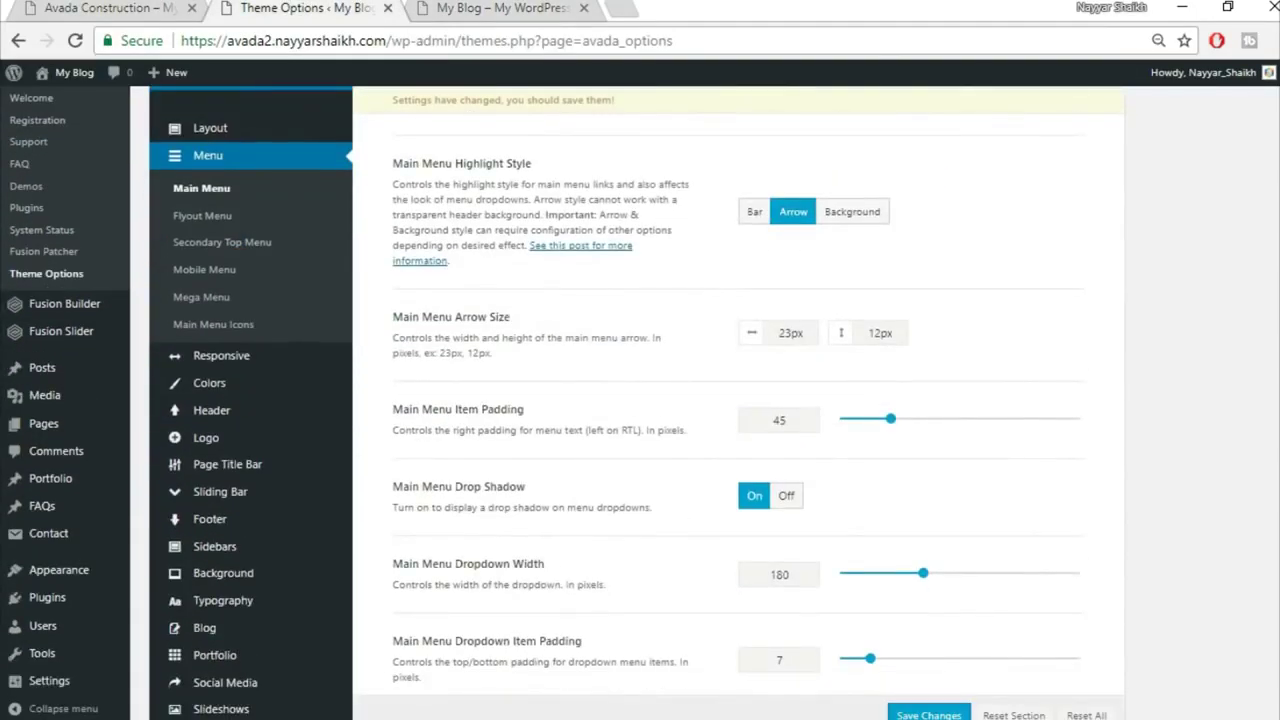
scroll(640, 400, "down", 5)
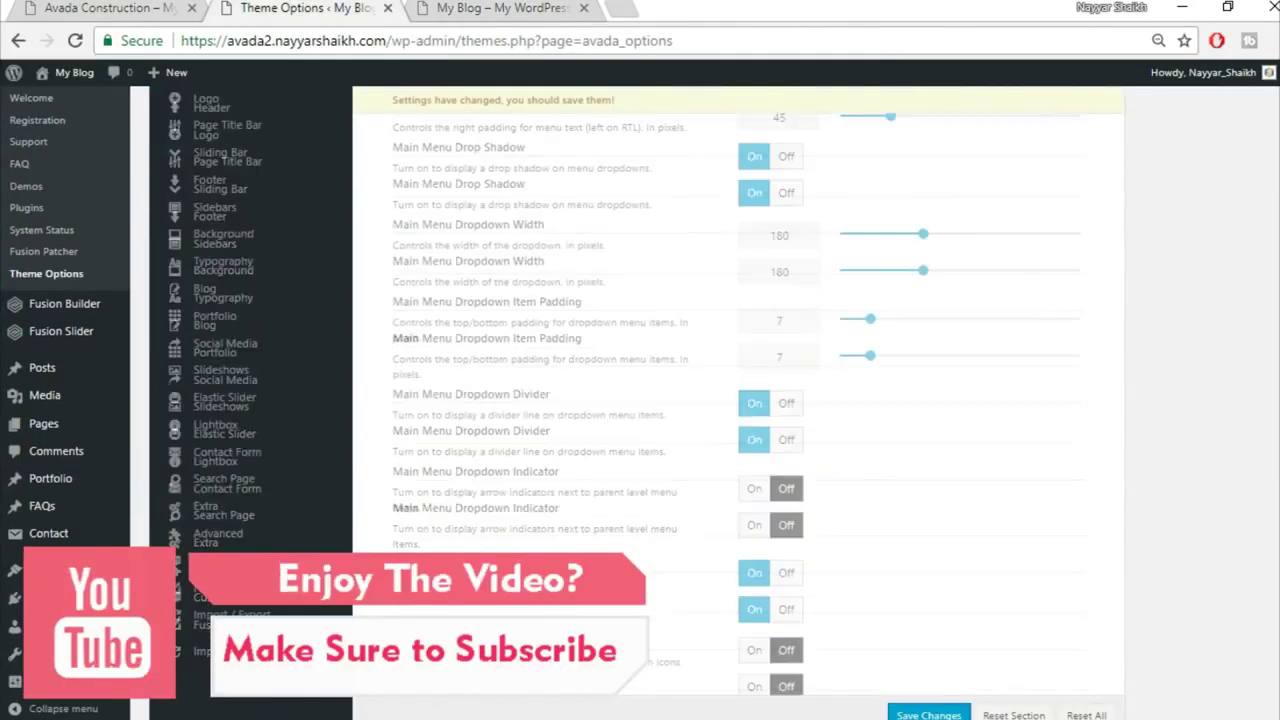
scroll(738, 400, "down", 4)
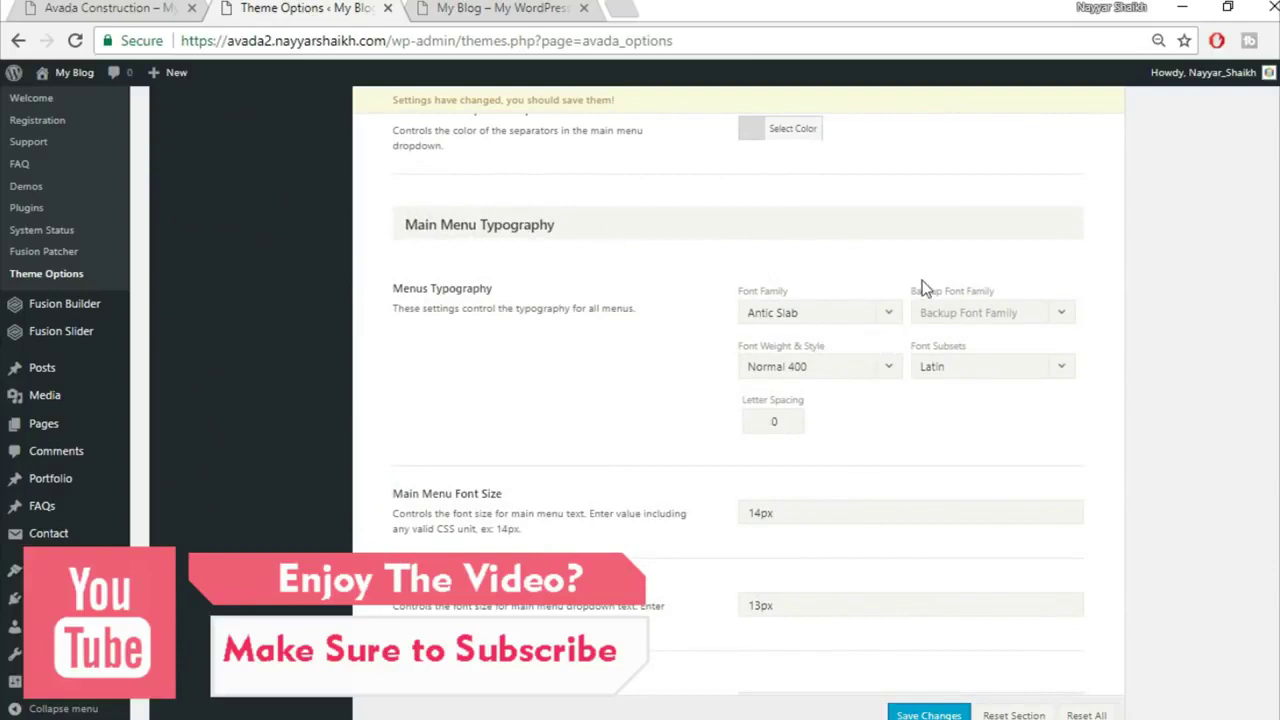
Step: Set the menu font family to Montserrat
left_click(817, 318)
type("mon")
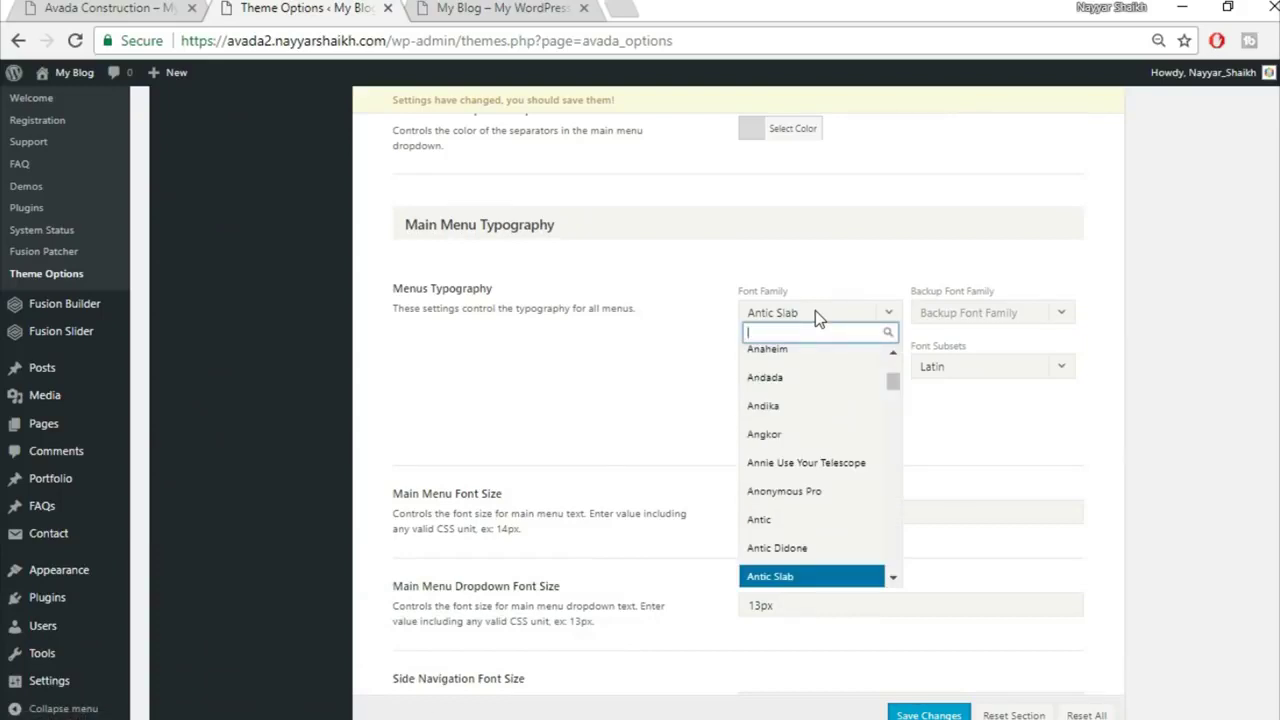
type("y")
key("BackSpace")
type("ts")
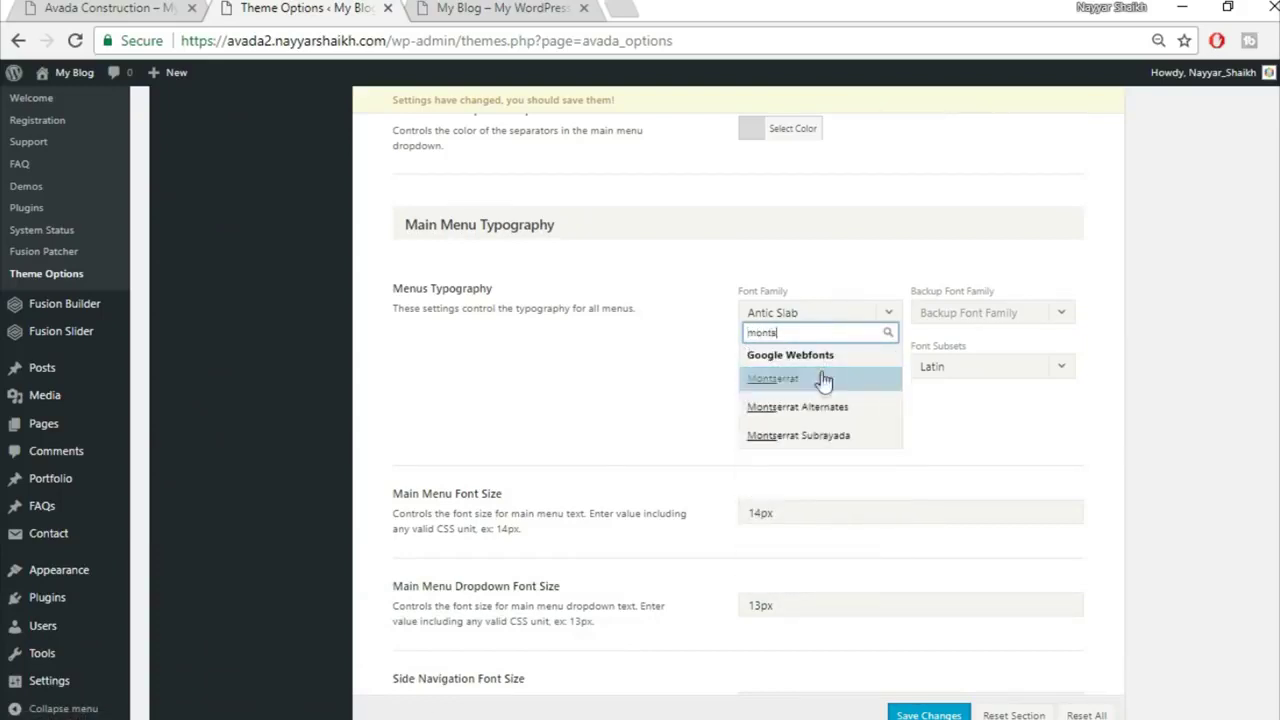
left_click(826, 381)
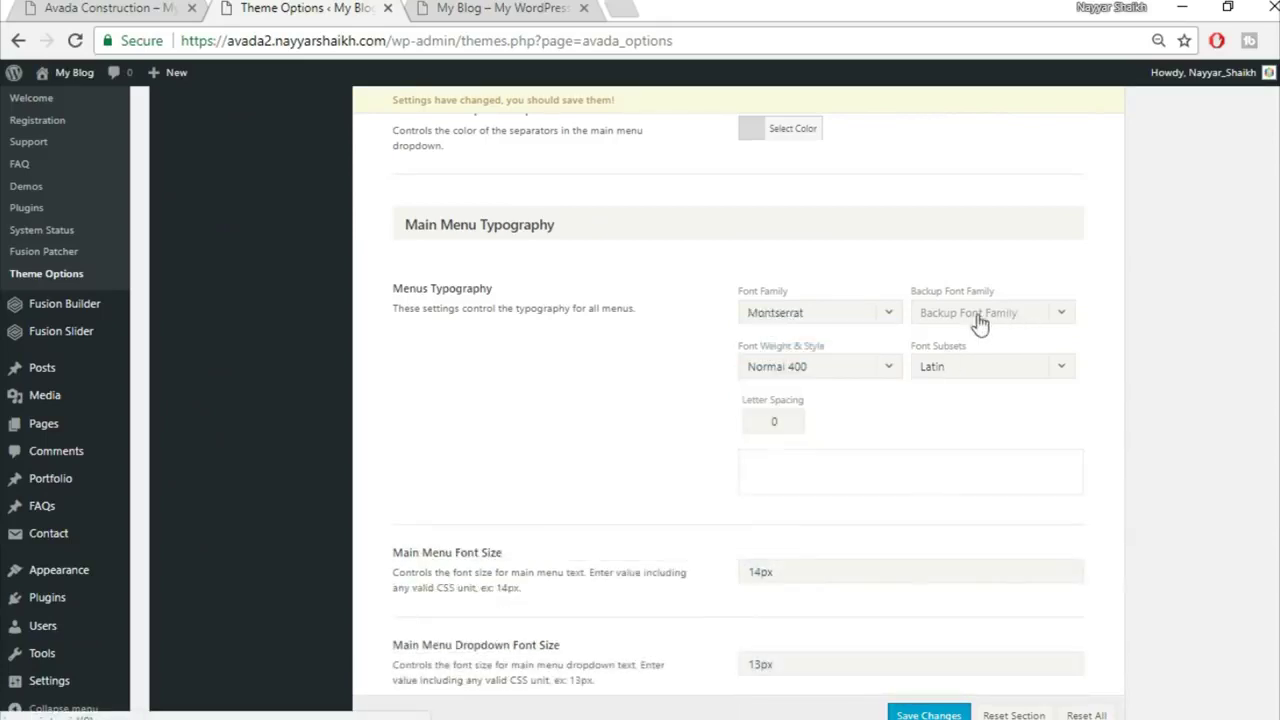
Step: Use Arial, Helvetica, sans-serif as backup font, 1px letter spacing and 14px dropdown font size
left_click(998, 318)
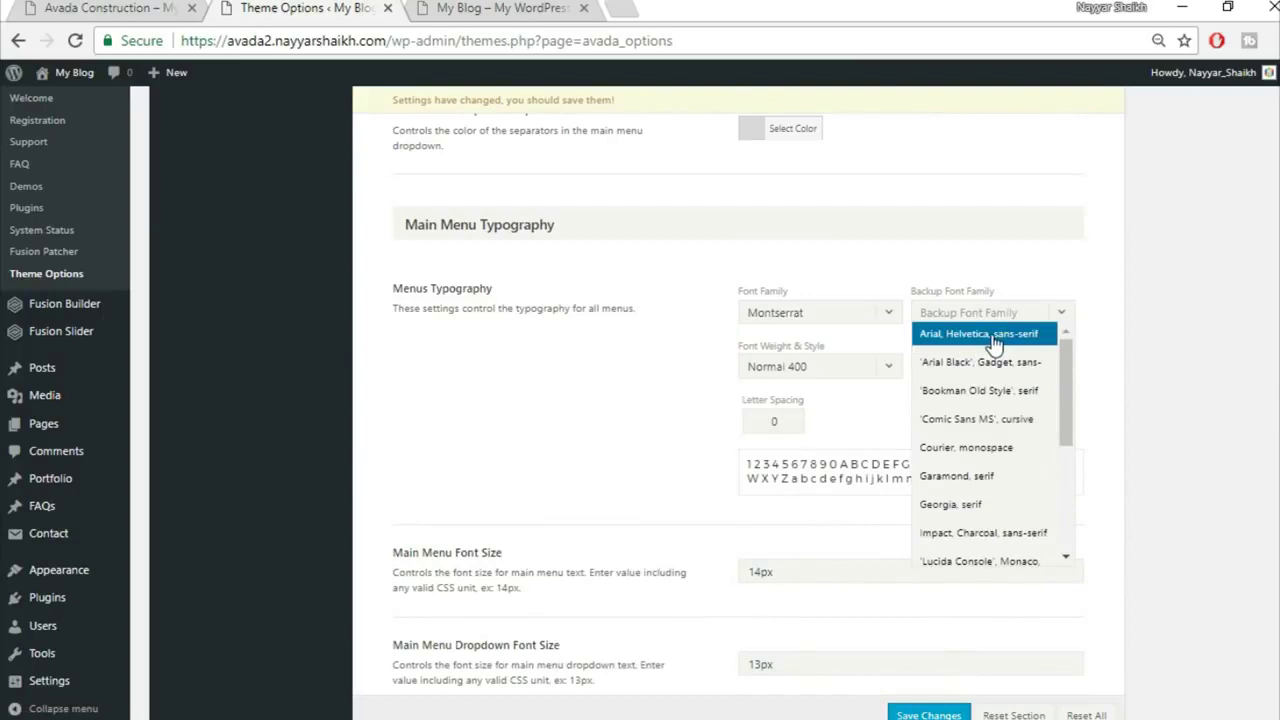
left_click(862, 388)
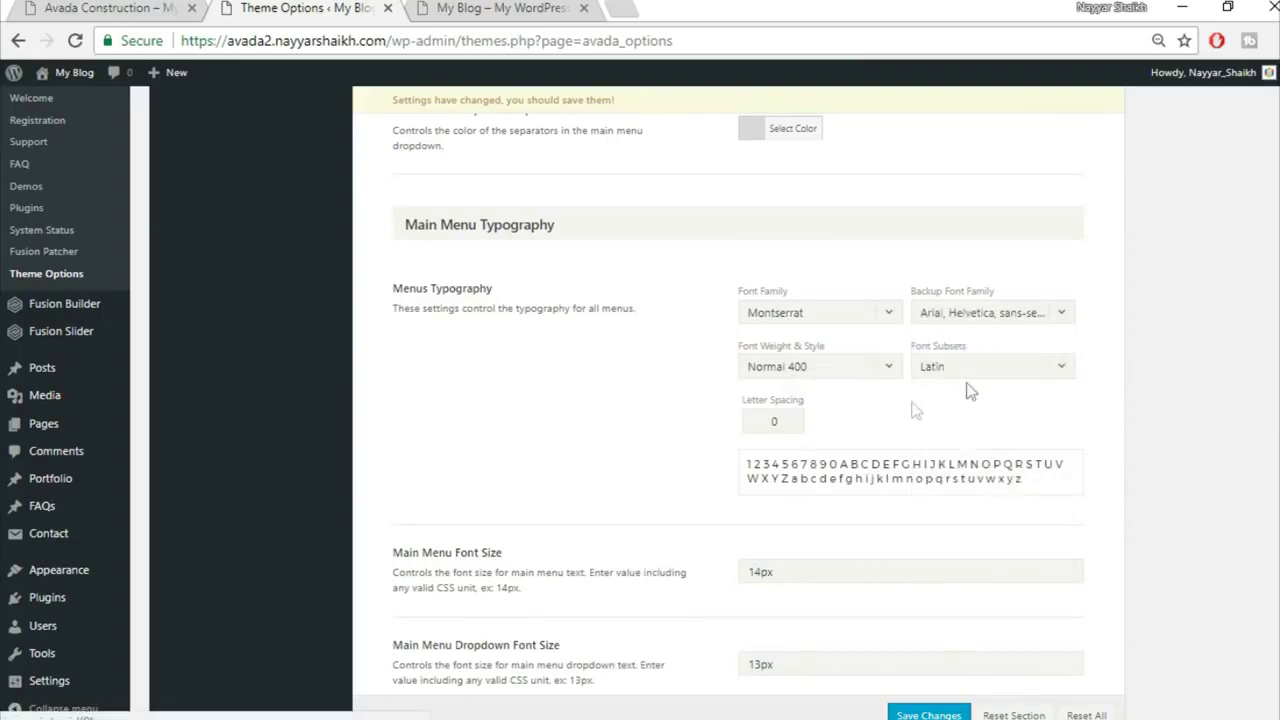
double_click(776, 422)
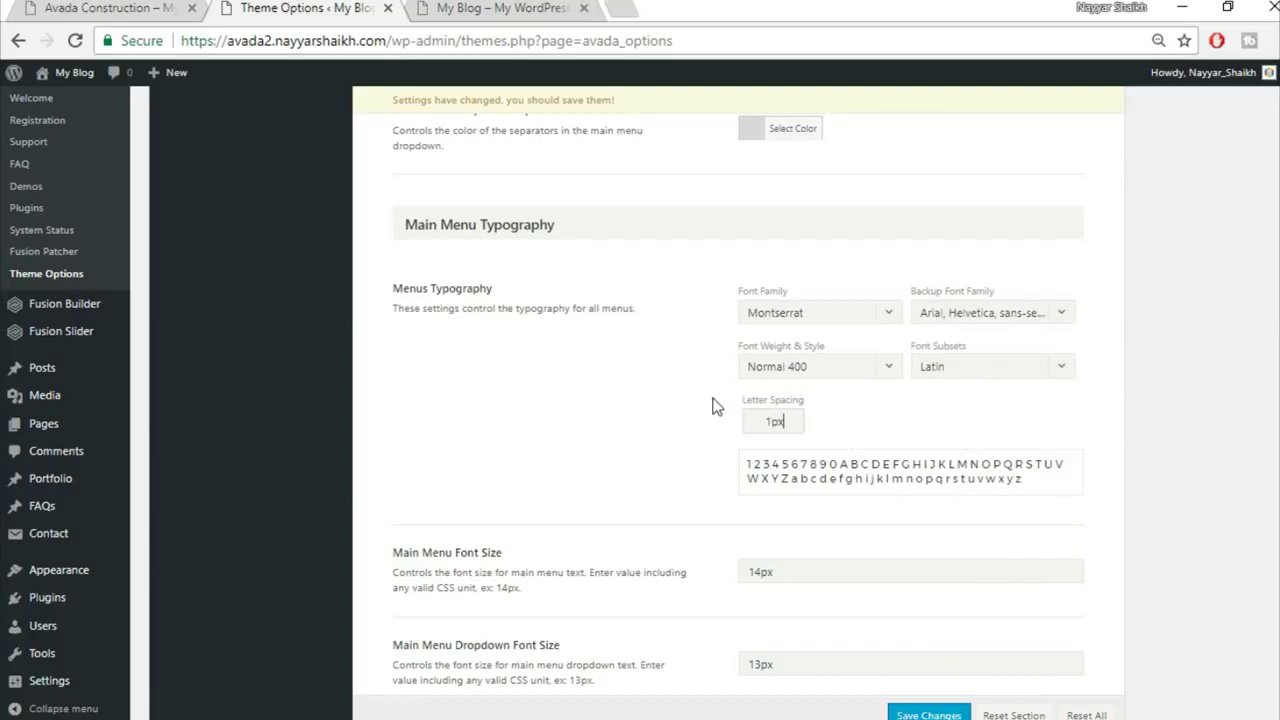
scroll(1195, 447, "down", 2)
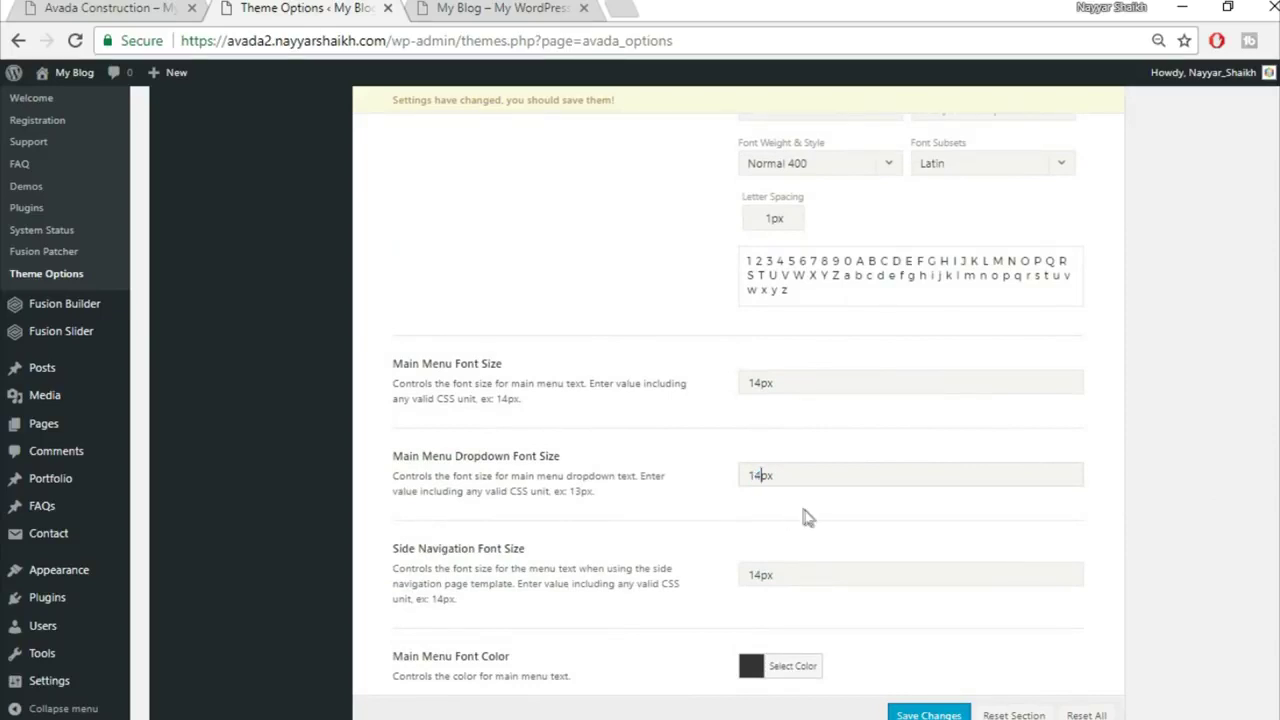
scroll(807, 517, "down", 2)
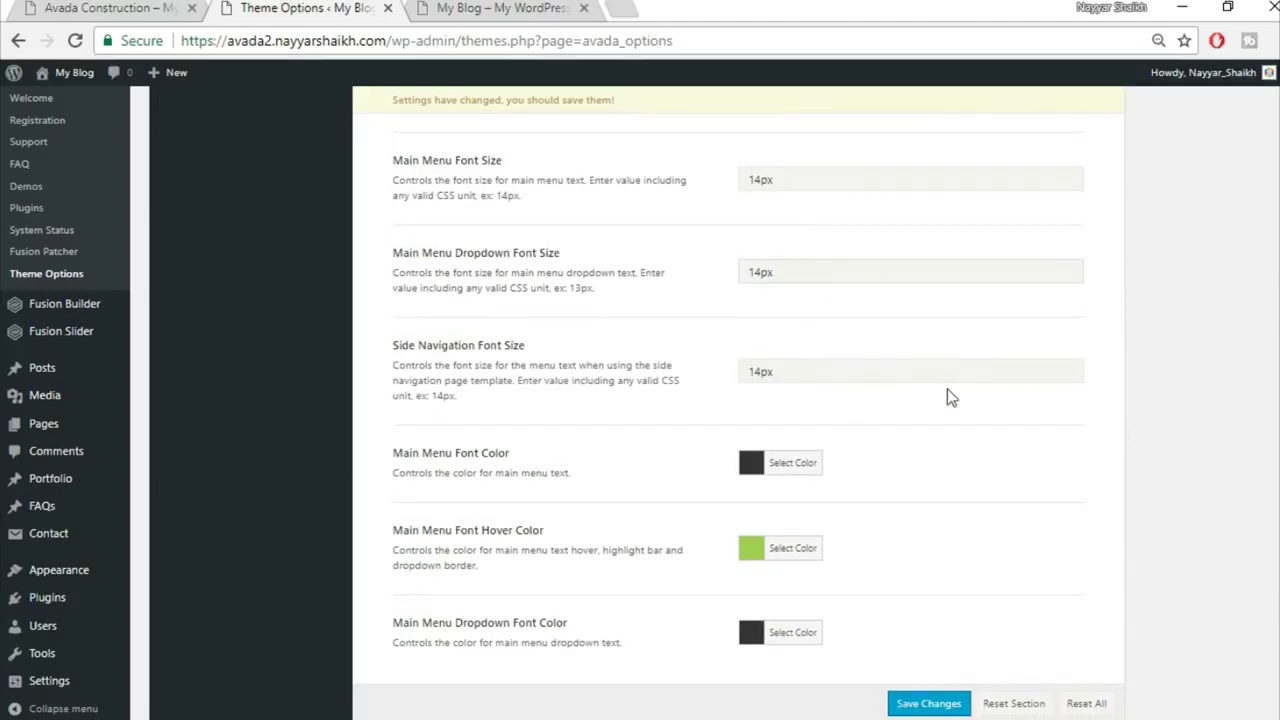
scroll(950, 397, "down", 1)
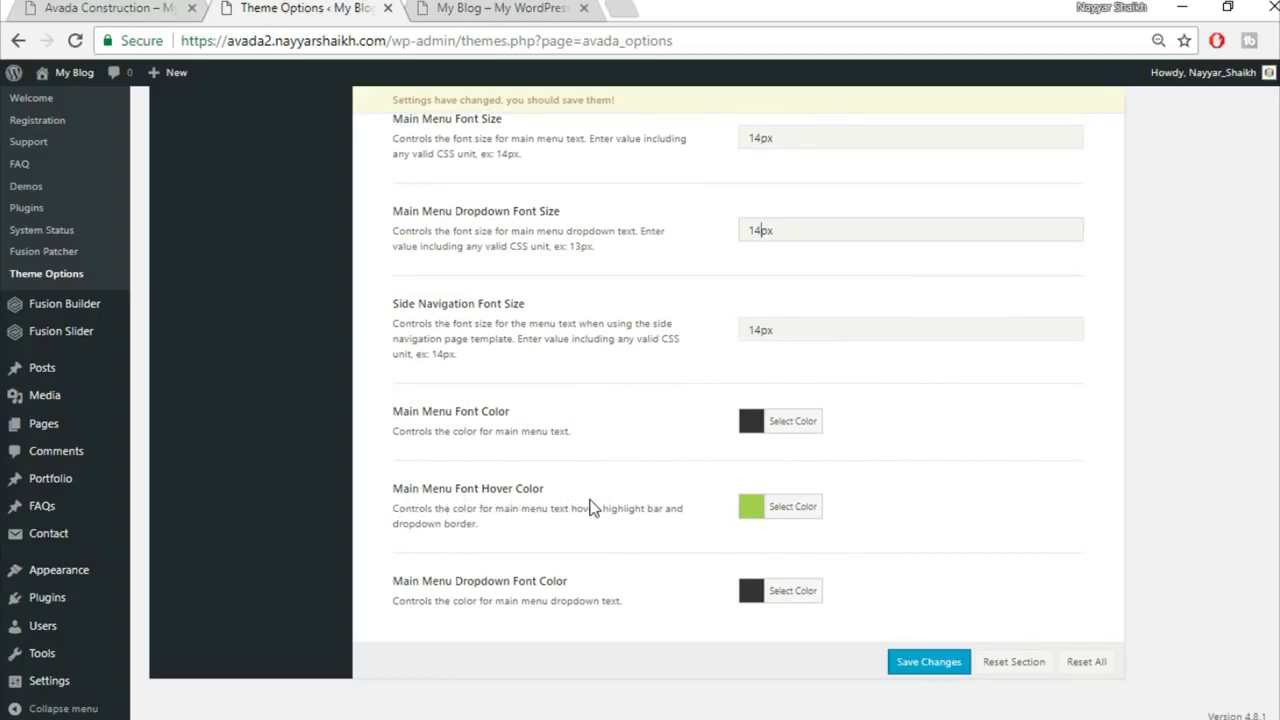
Step: After checking the Construction demo, set Main Menu Font Hover Color to #fed03d and save
left_click(560, 8)
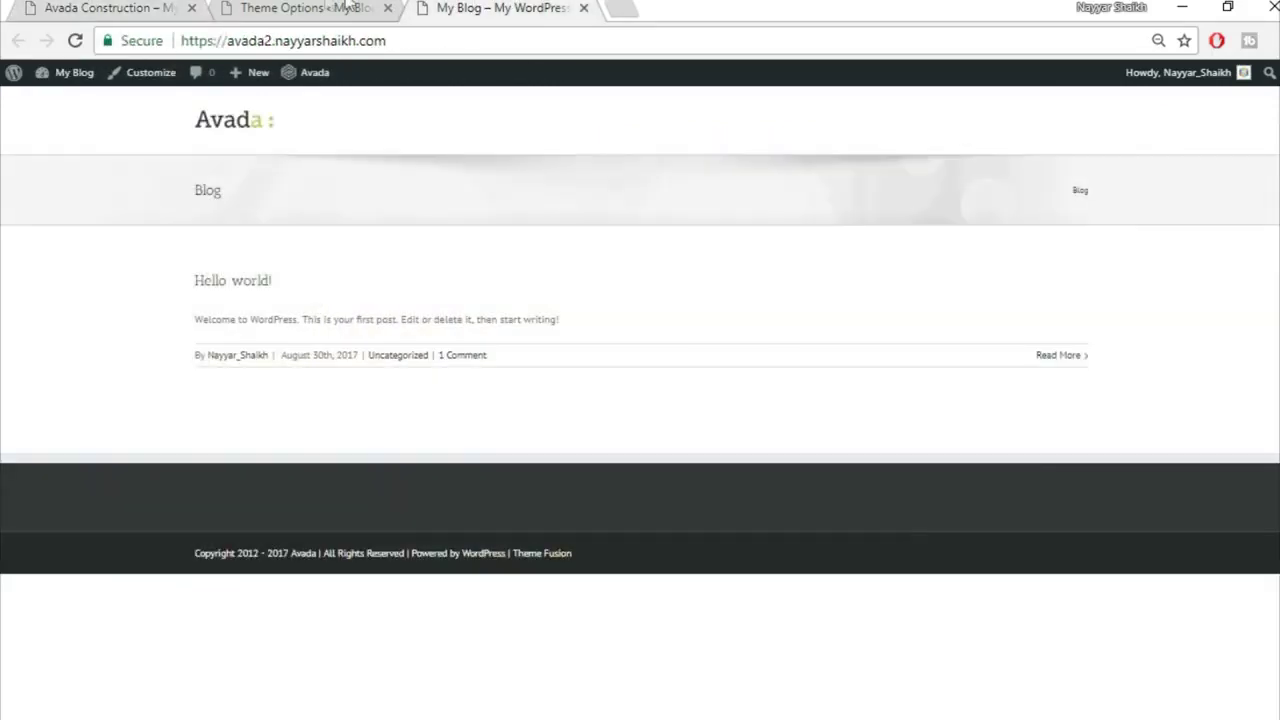
left_click(345, 8)
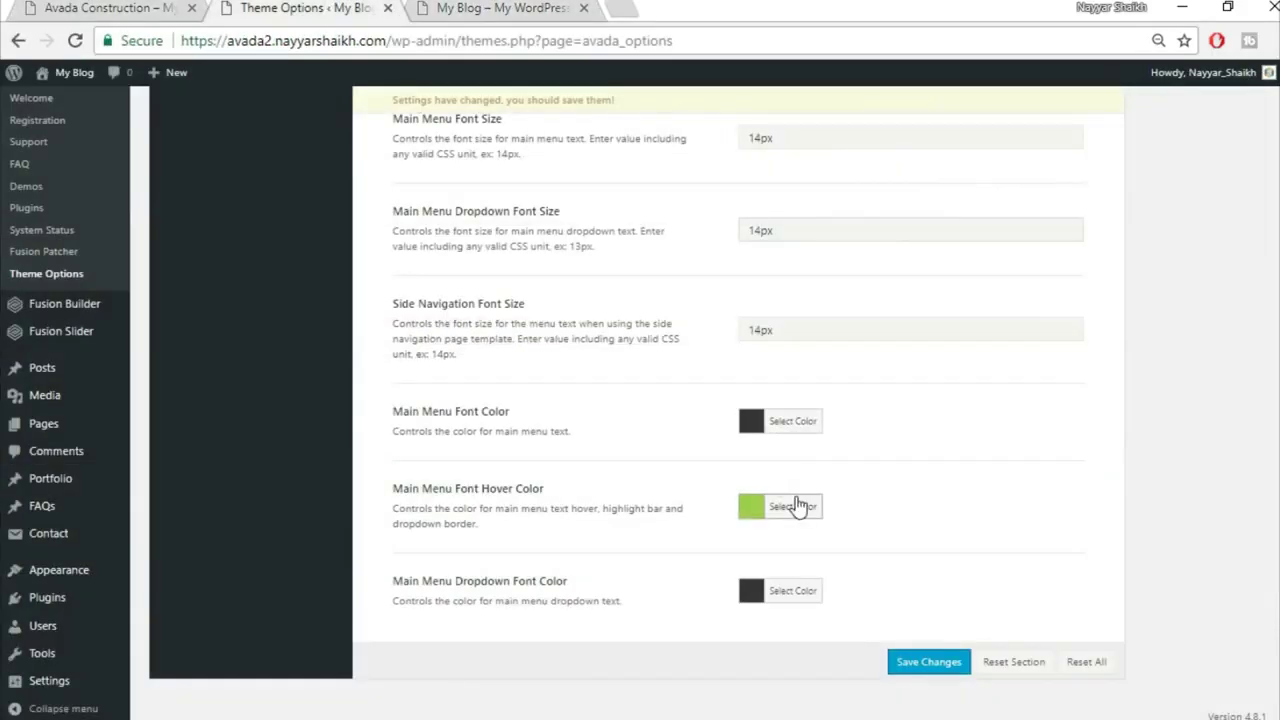
left_click(793, 494)
left_click_drag(911, 494, 793, 494)
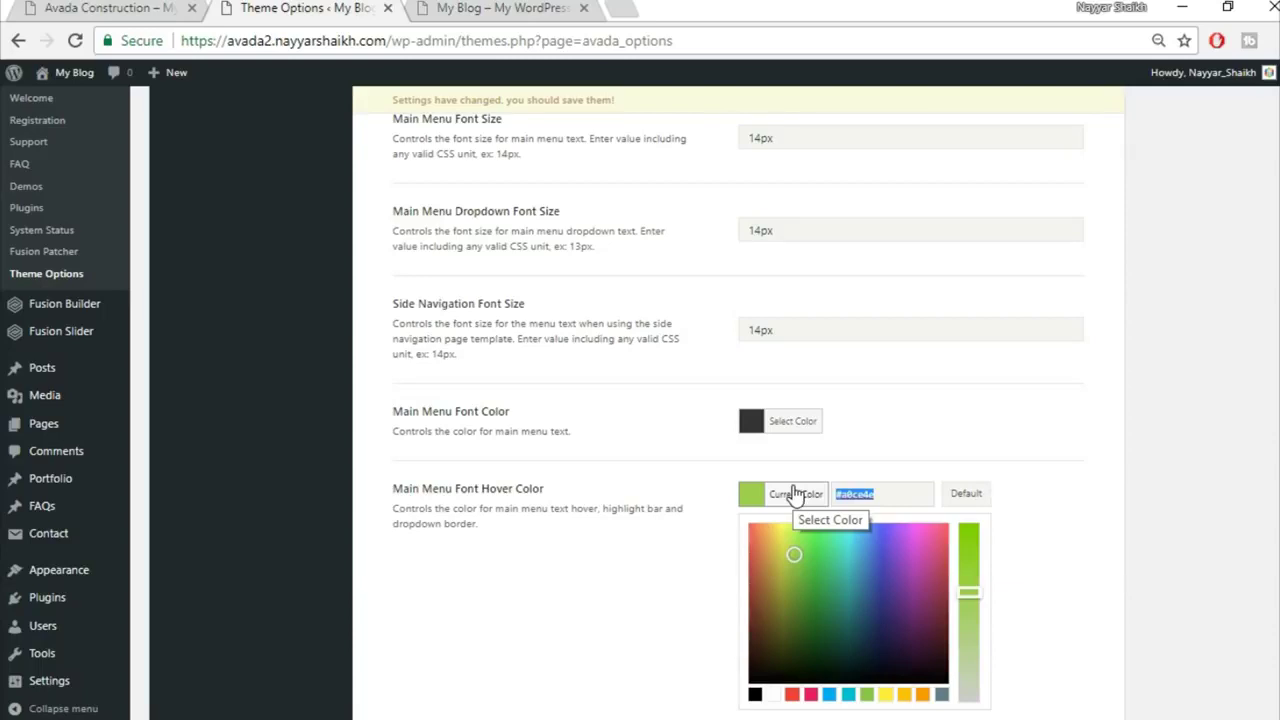
type("fed")
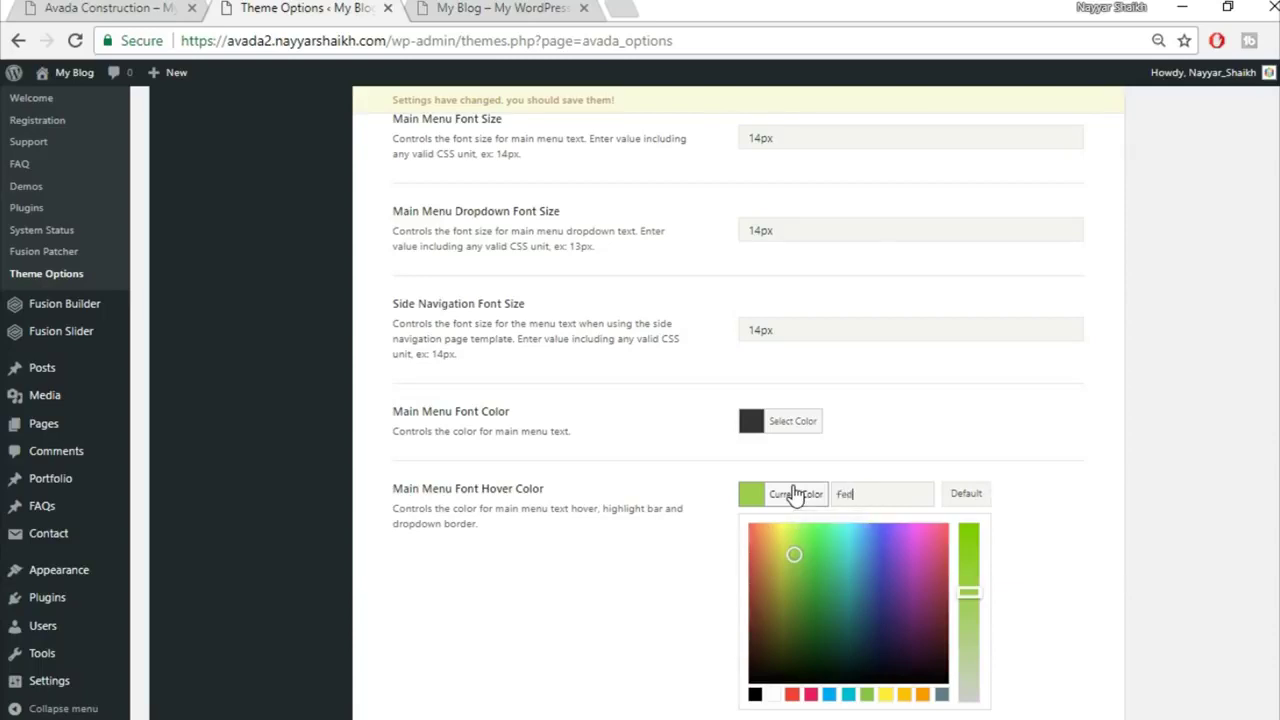
type("03d")
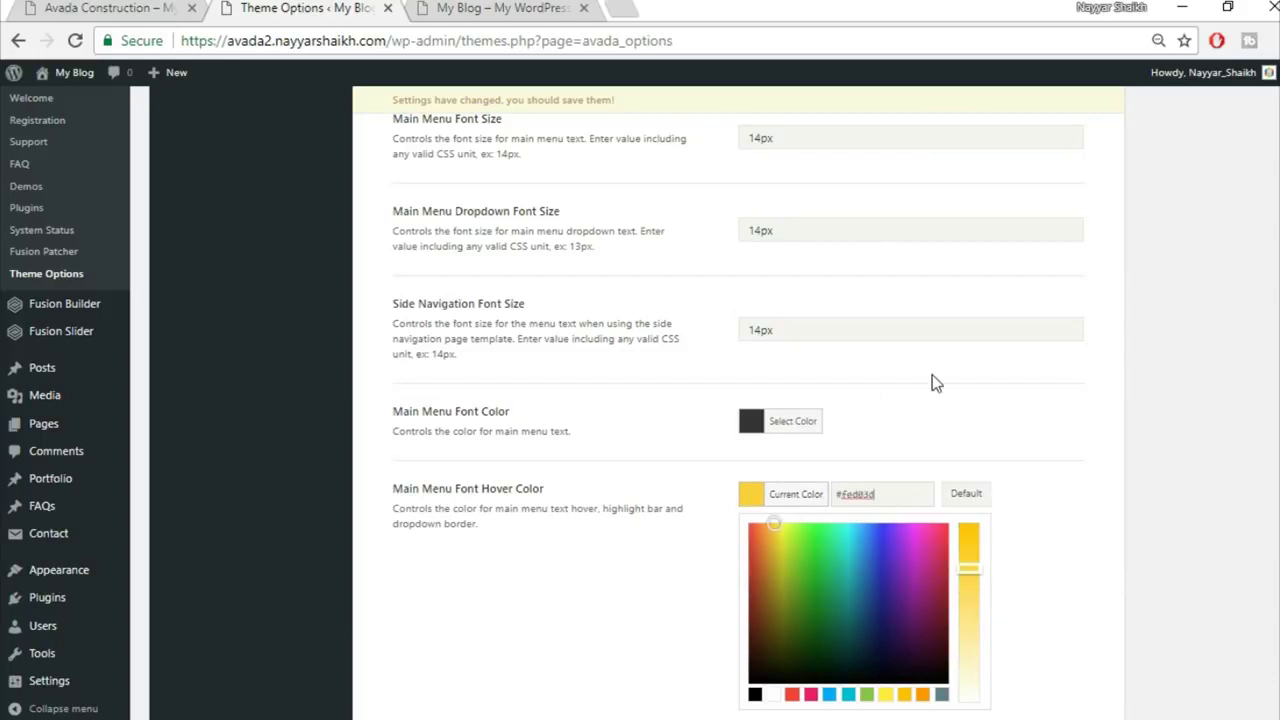
left_click(952, 398)
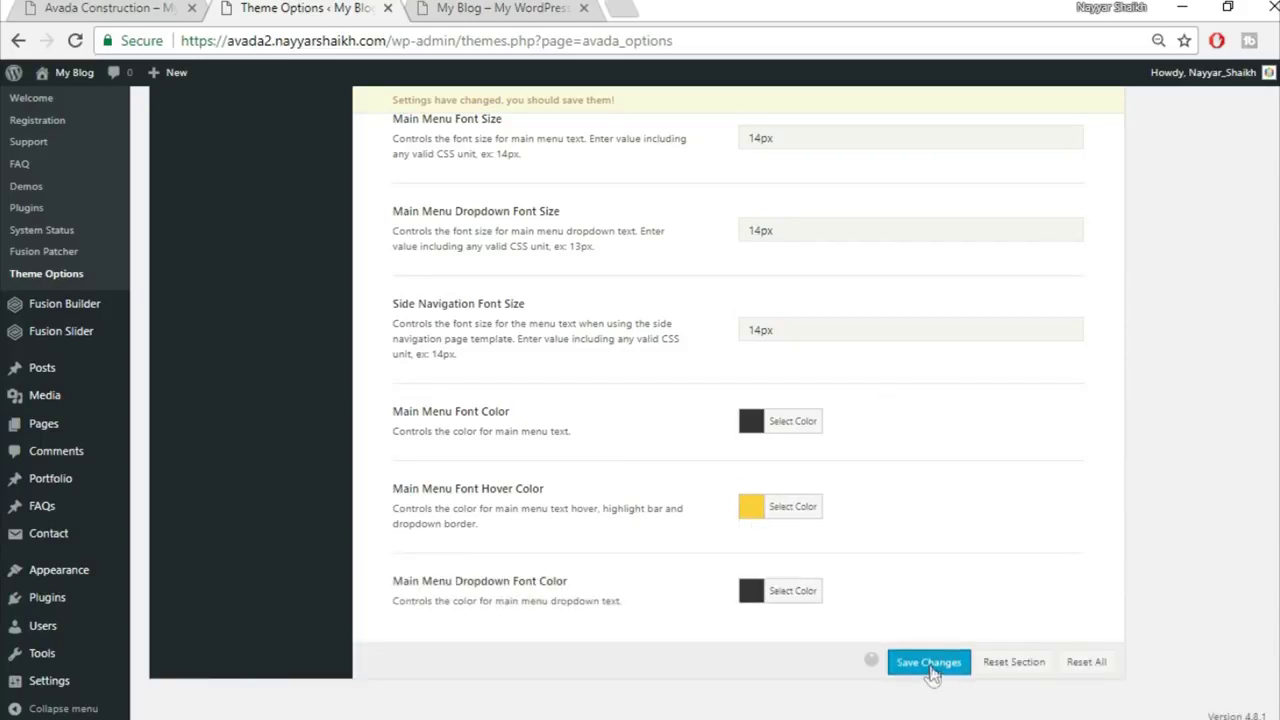
left_click(929, 666)
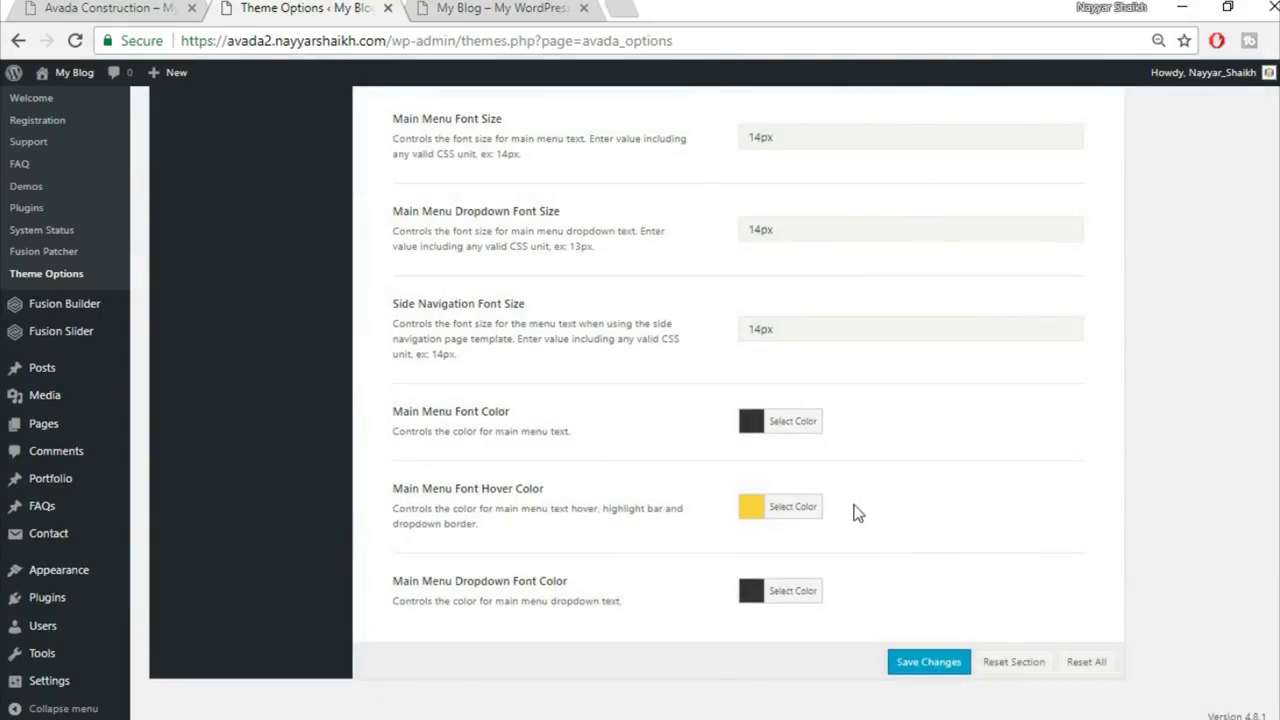
scroll(886, 521, "up", 15)
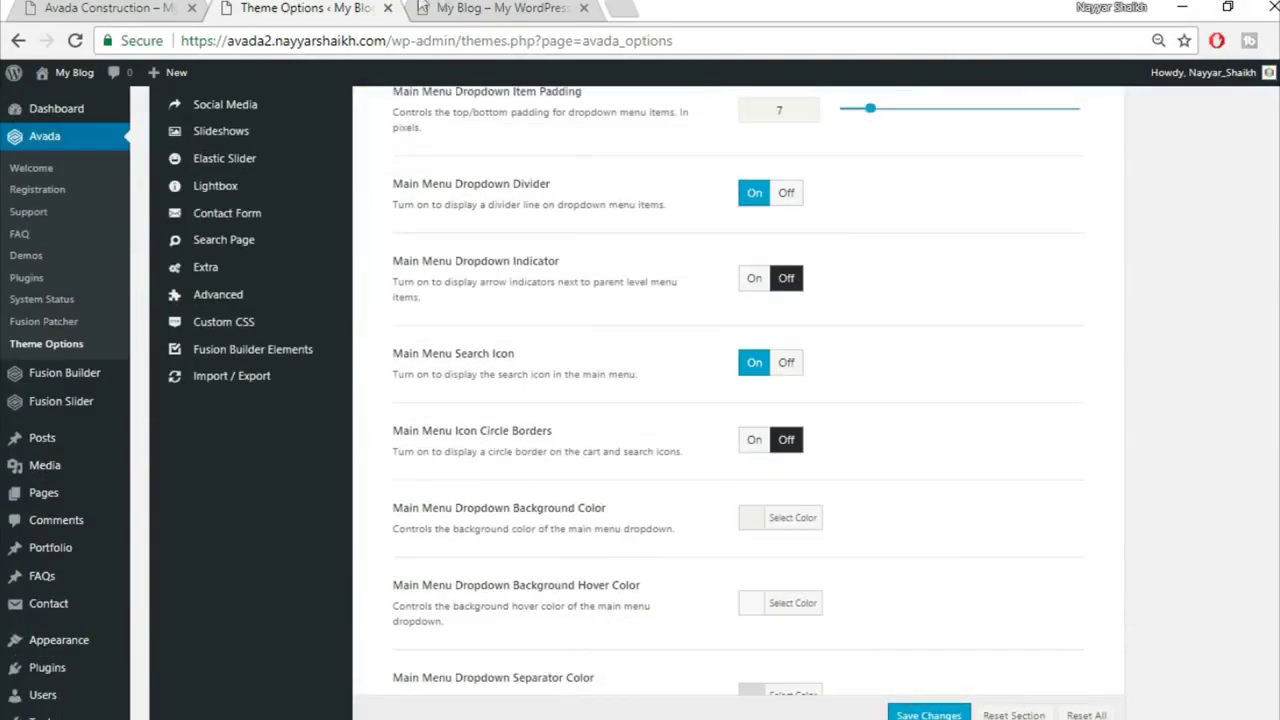
left_click(424, 7)
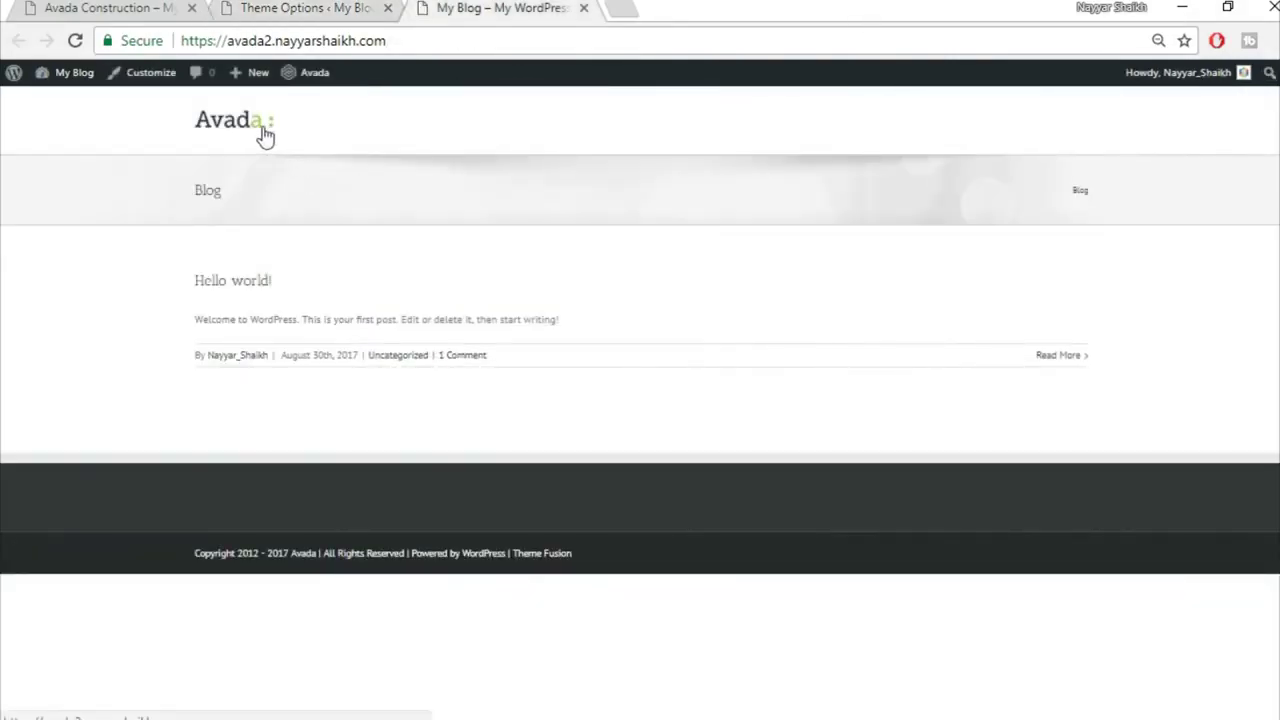
left_click(288, 12)
scroll(374, 378, "up", 10)
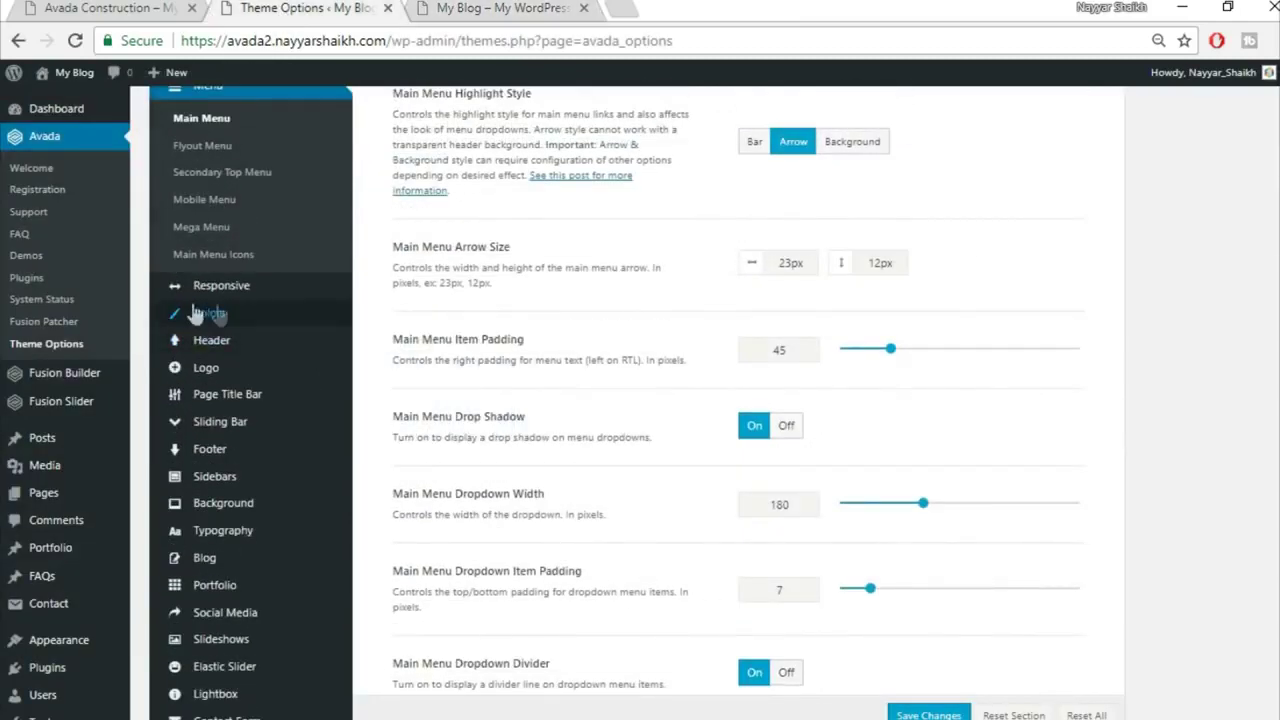
Step: In the Colors section, set the Primary Color to yellow #fed83d and save the changes
left_click(224, 314)
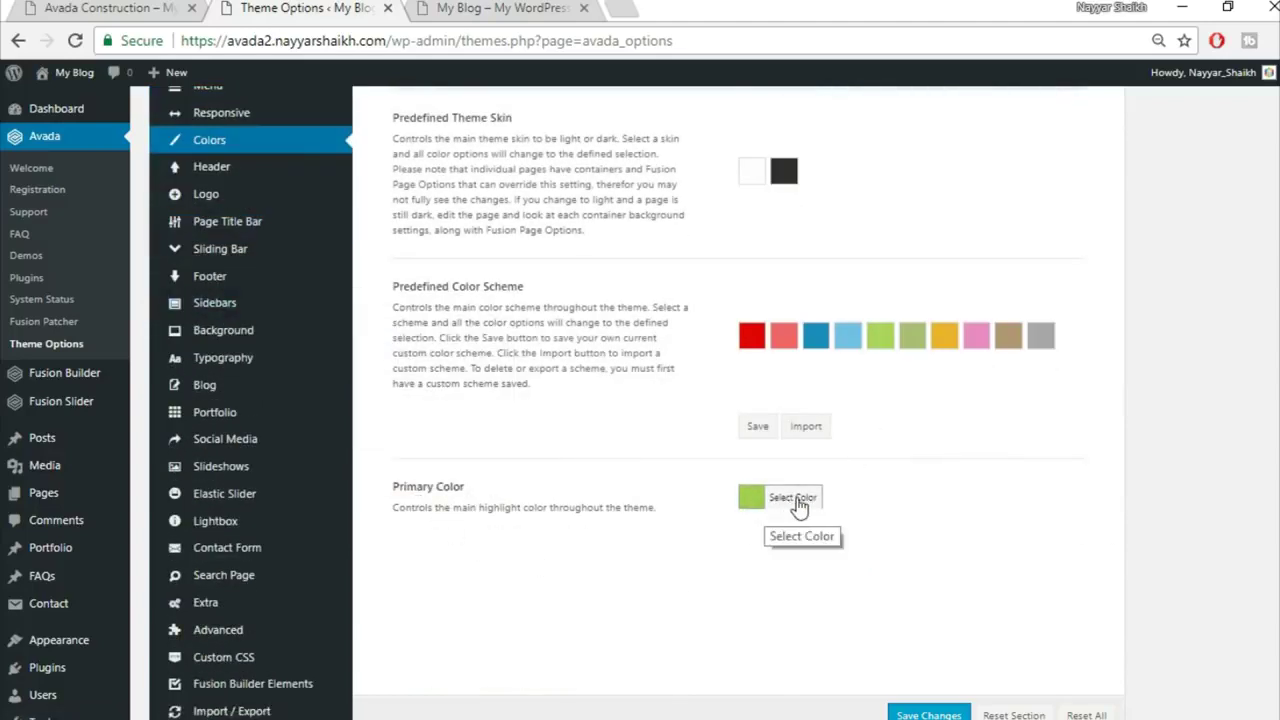
left_click(797, 498)
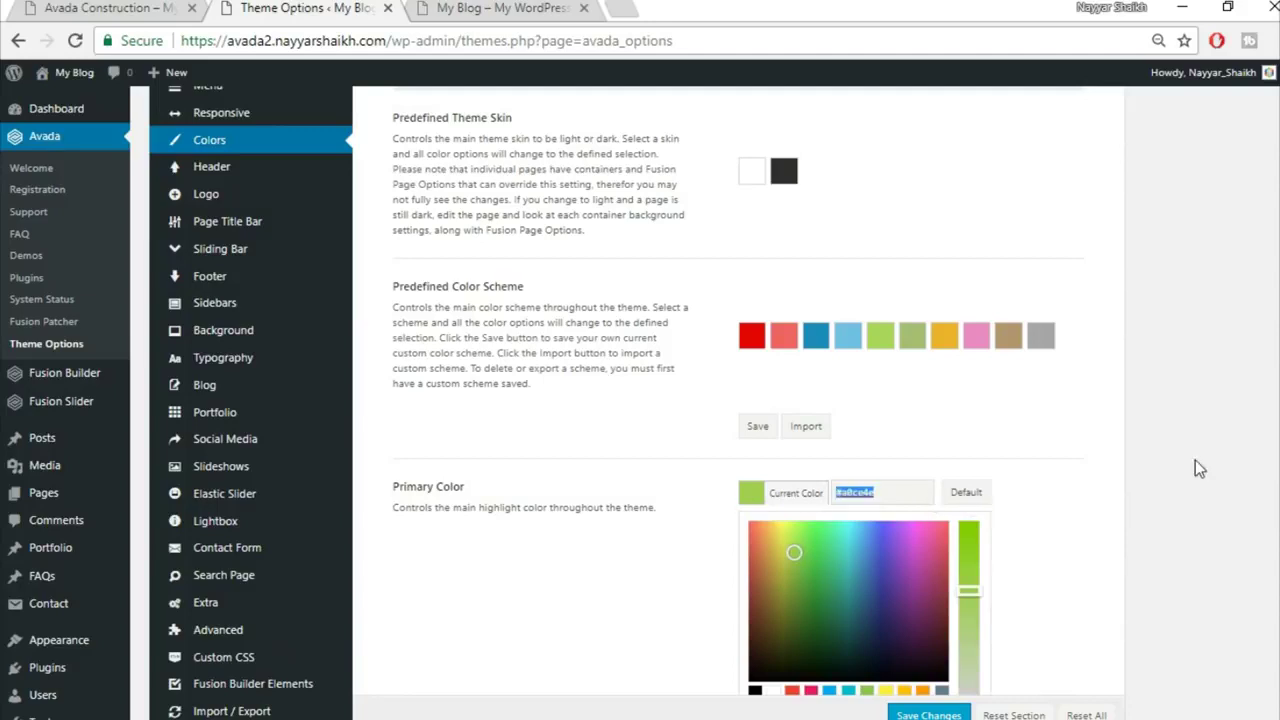
scroll(817, 628, "down", 1)
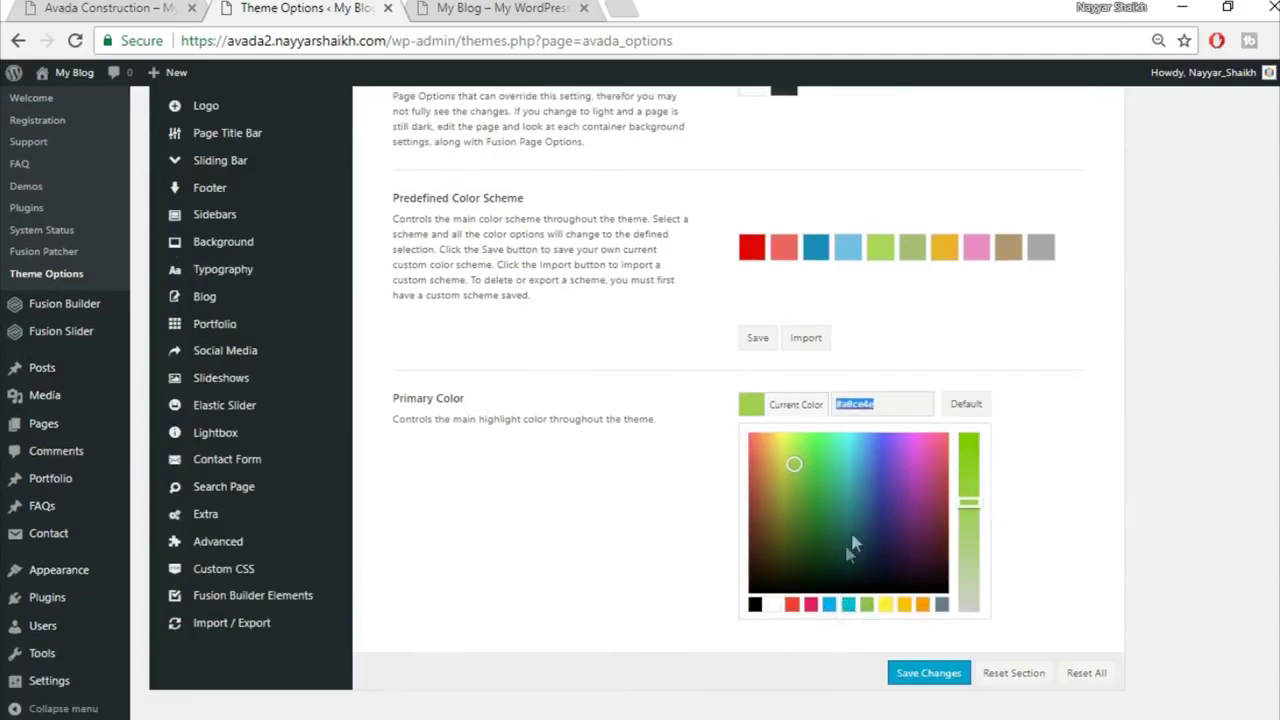
type("fed83d")
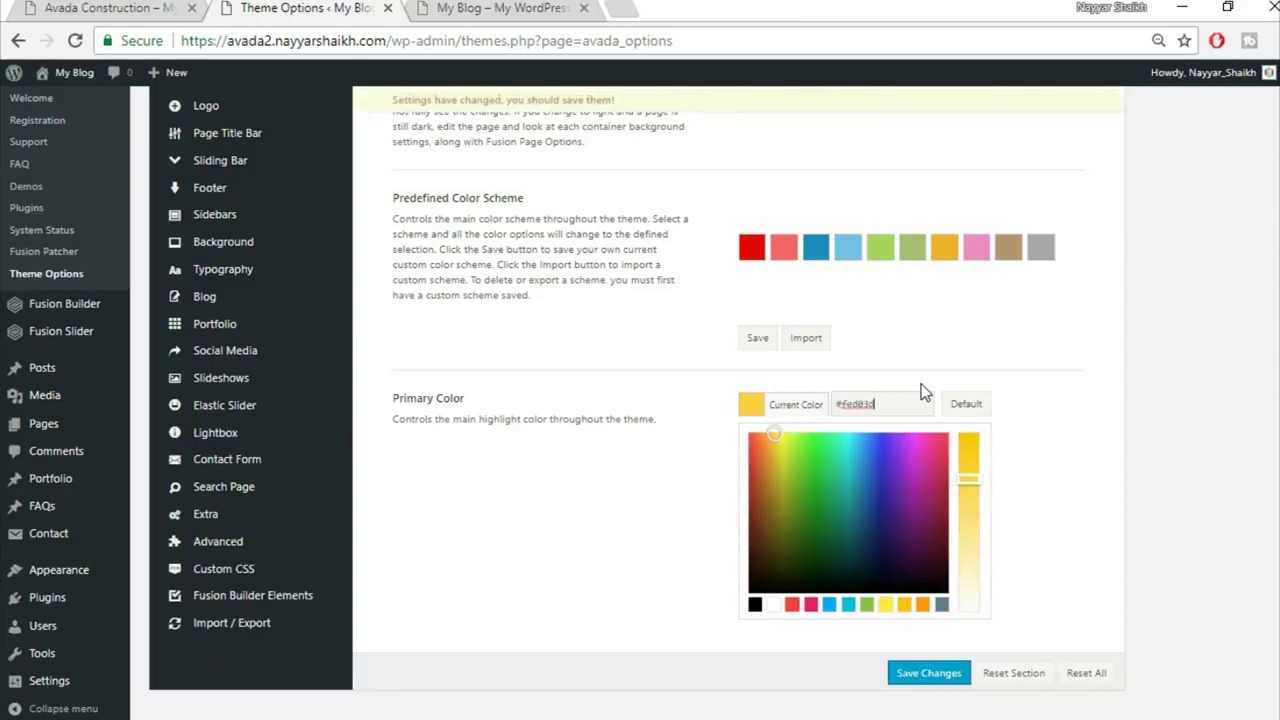
left_click(1059, 389)
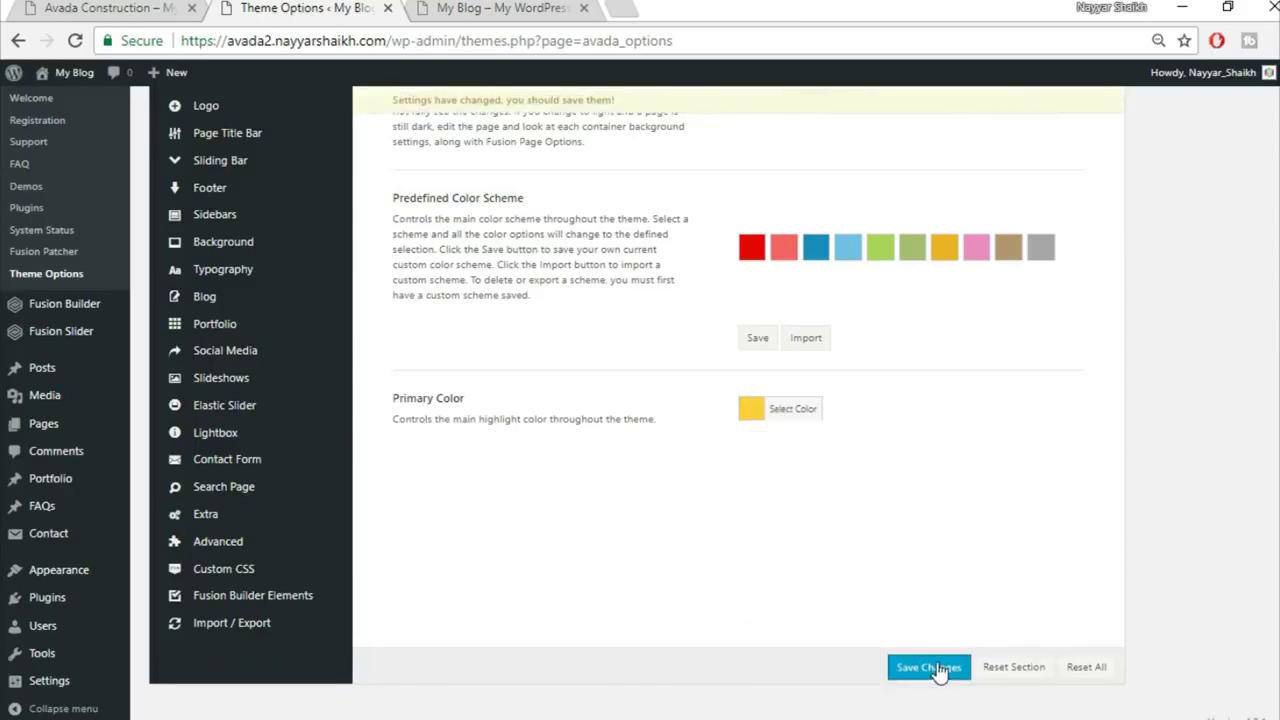
left_click(929, 680)
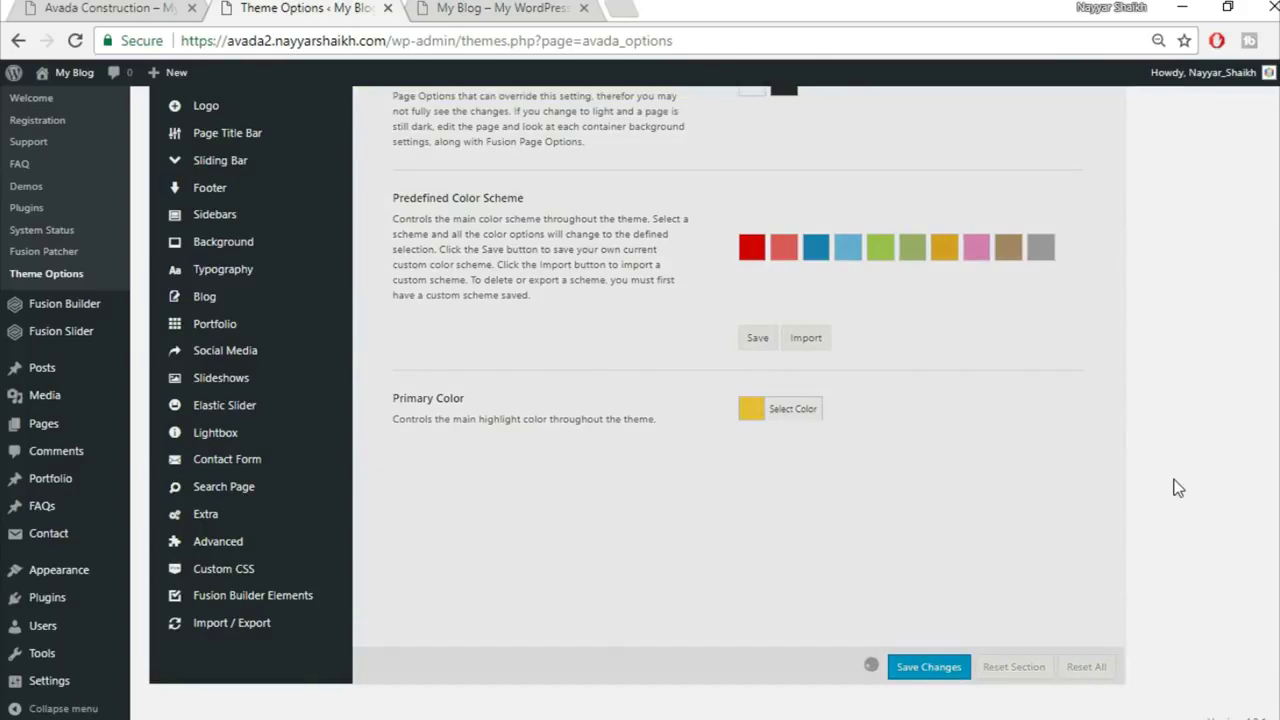
scroll(240, 380, "up", 2)
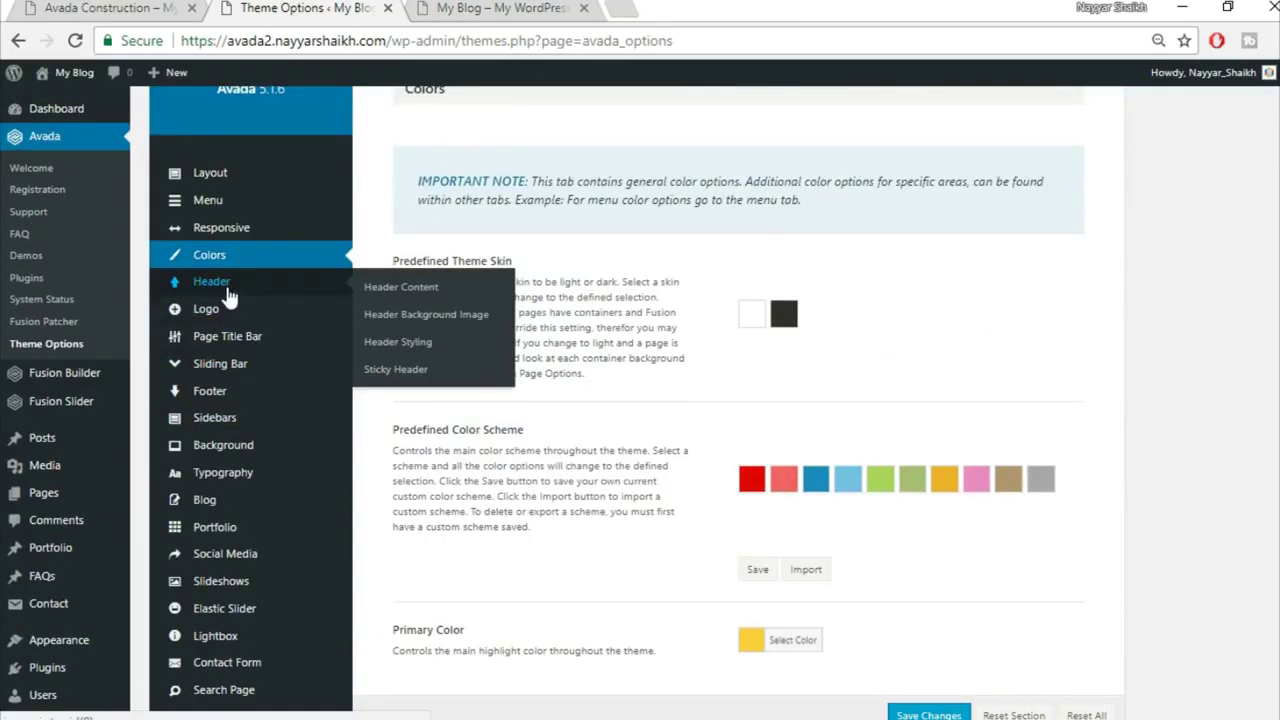
Step: Open the Header Content settings and compare the blog with the Construction demo homepage
left_click(229, 290)
scroll(1207, 295, "up", 3)
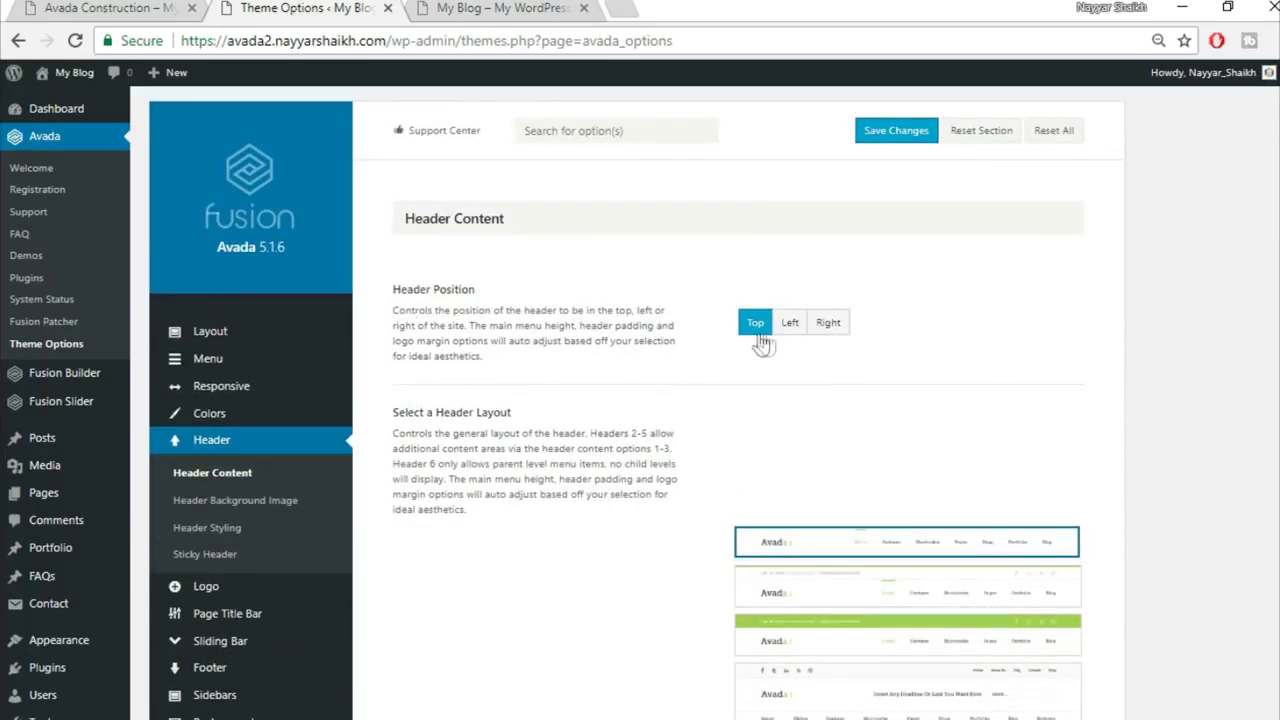
left_click(500, 8)
left_click(96, 8)
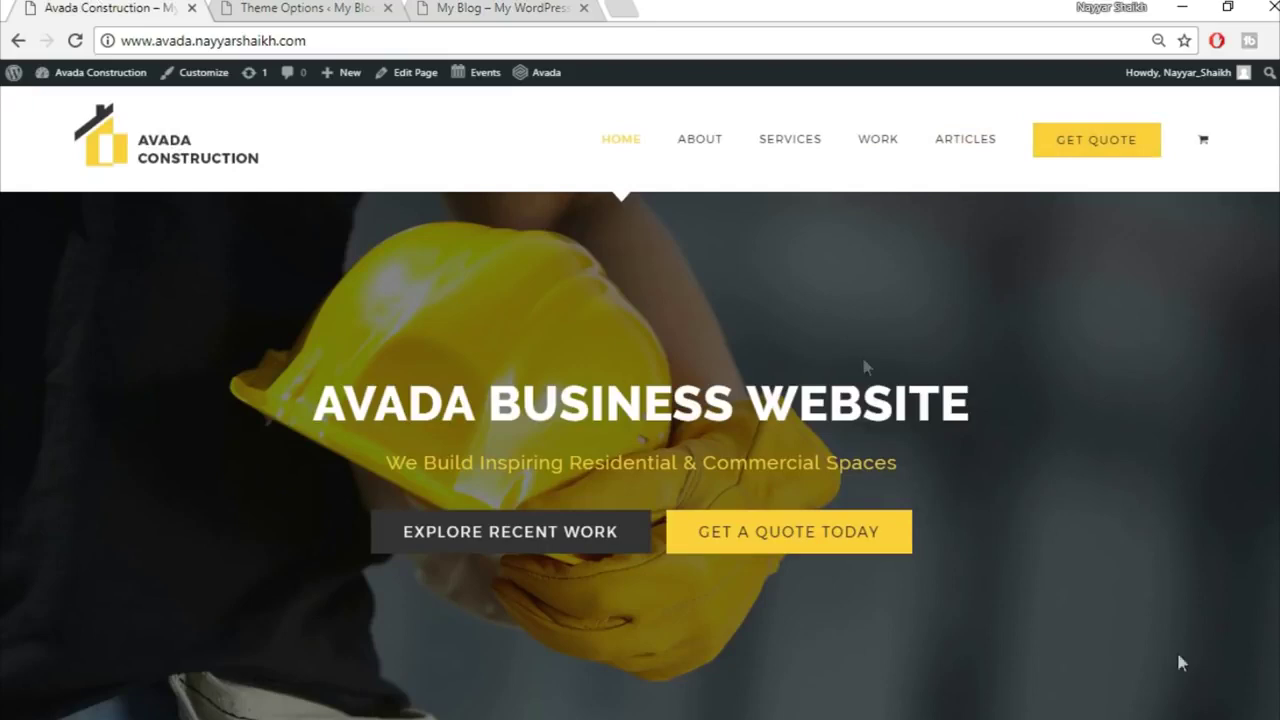
key("ctrl+shift+Tab")
key("ctrl+shift+Tab")
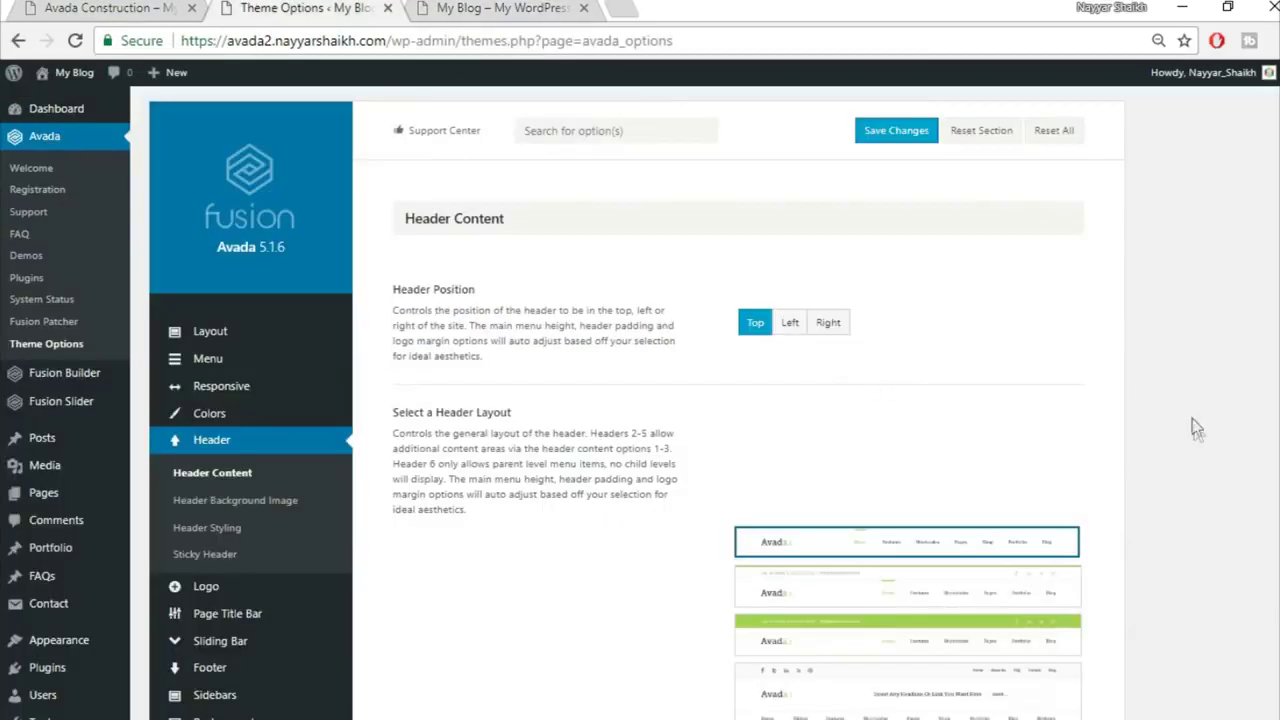
Step: Review the header layouts and save, keeping the Top position and first header layout
scroll(1171, 471, "down", 1)
mouse_move(897, 443)
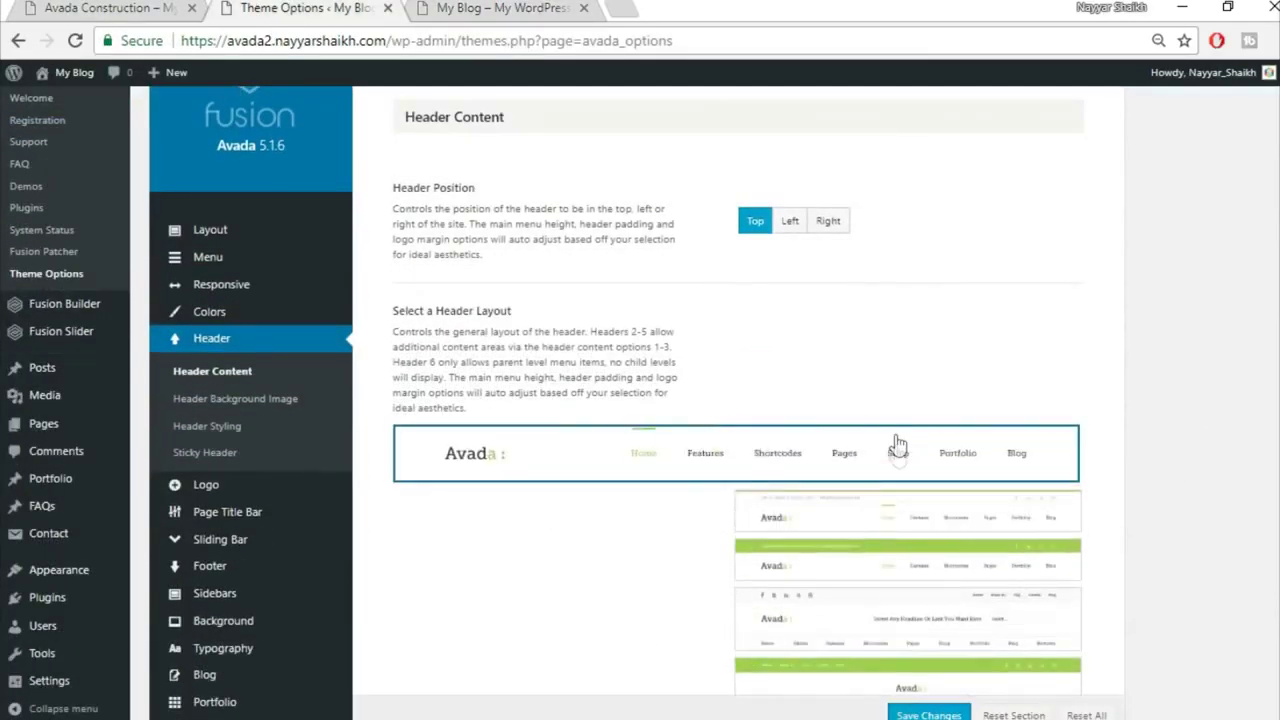
scroll(897, 668, "down", 1)
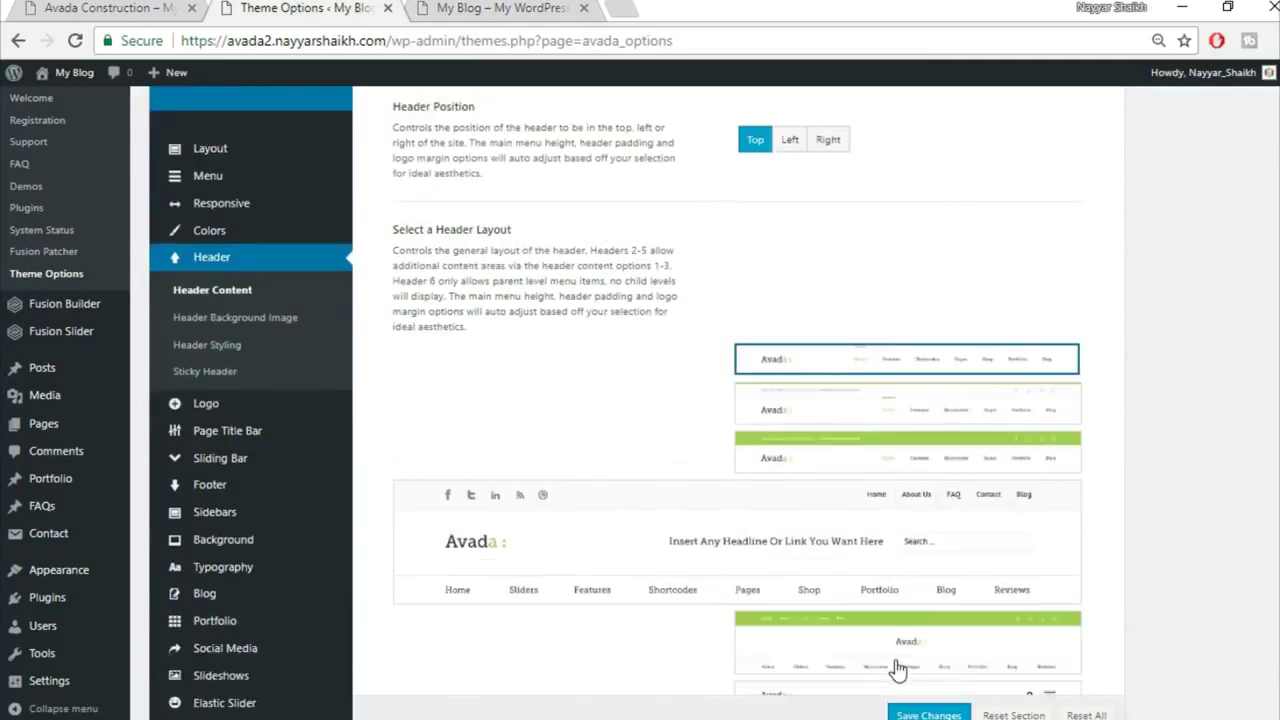
scroll(897, 668, "down", 1)
mouse_move(836, 249)
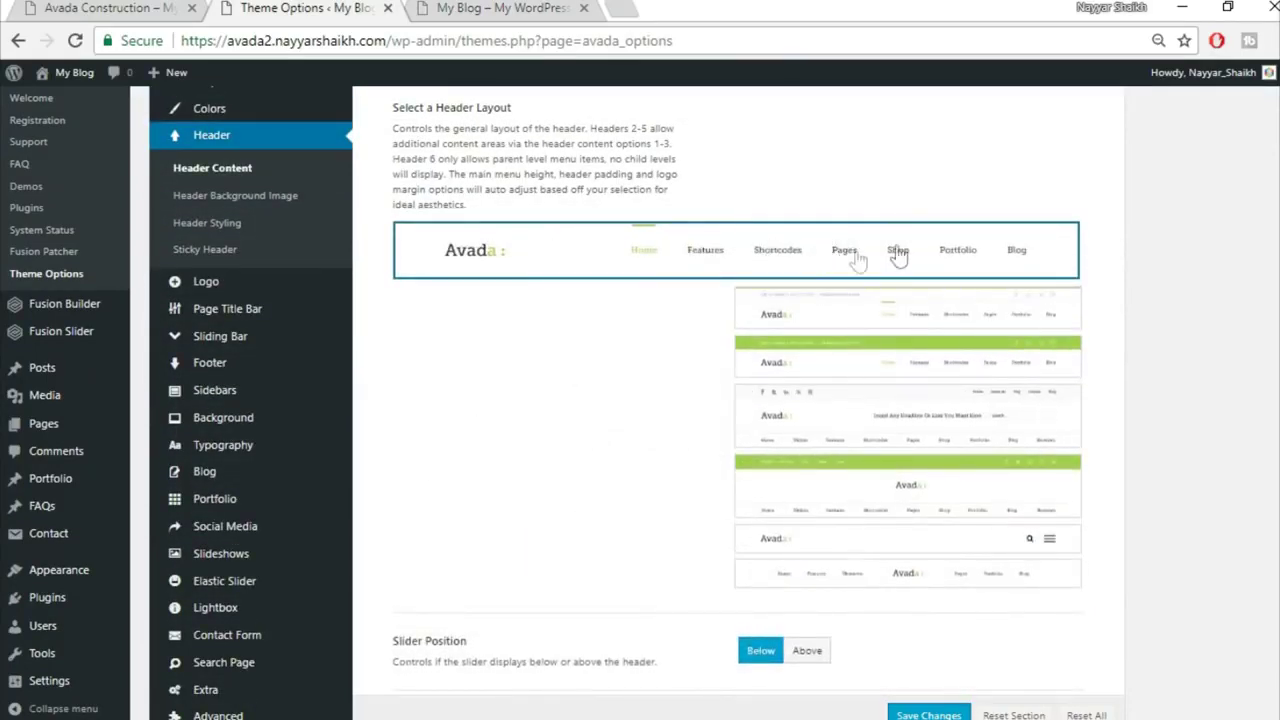
scroll(736, 400, "down", 1)
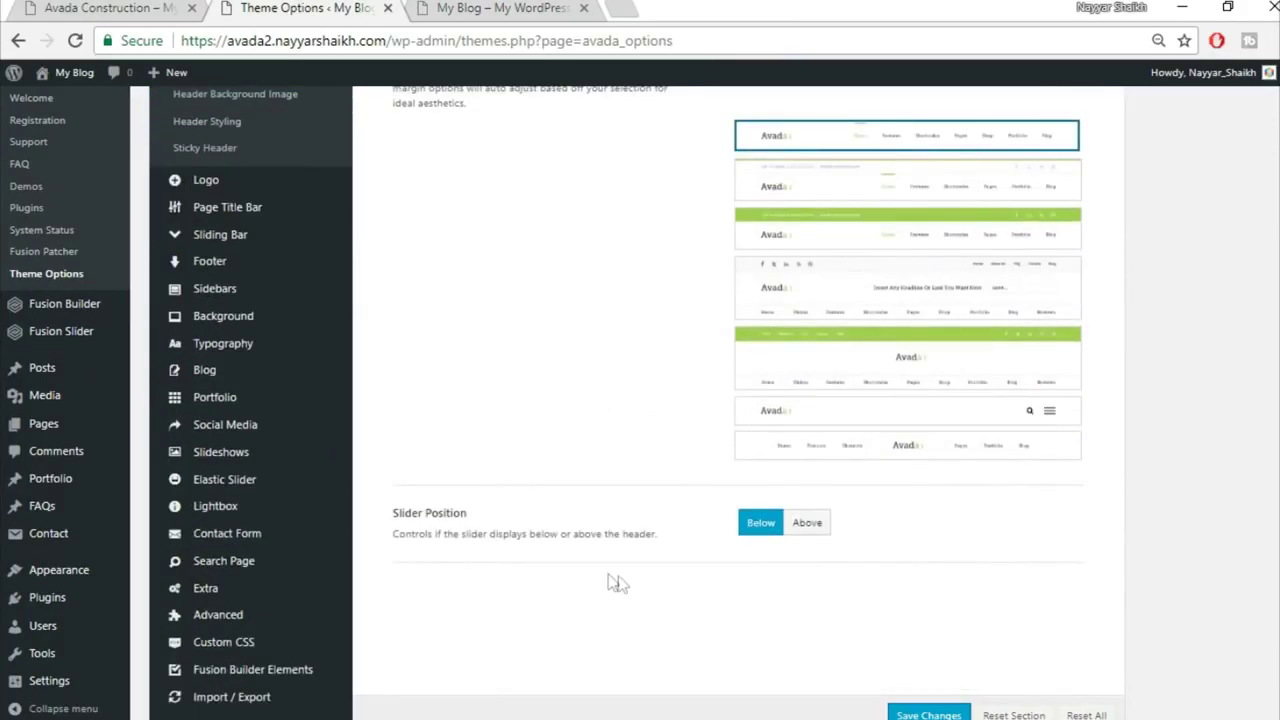
scroll(960, 590, "down", 1)
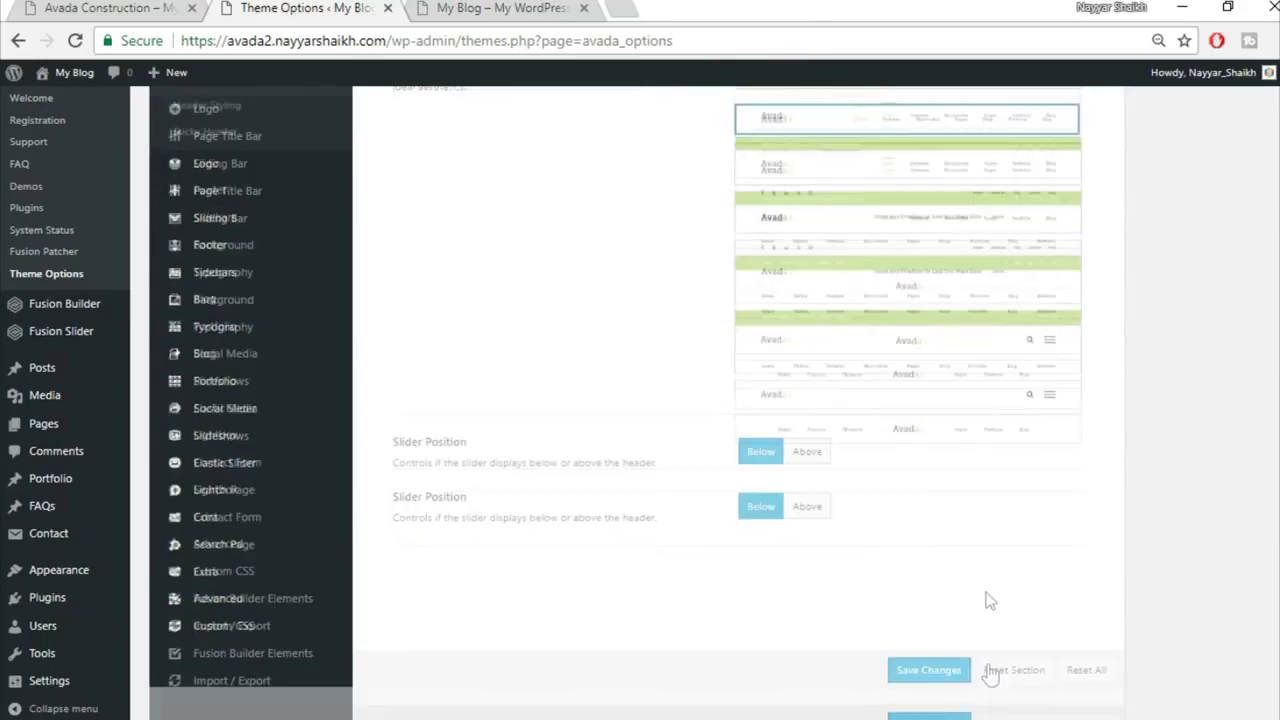
left_click(932, 664)
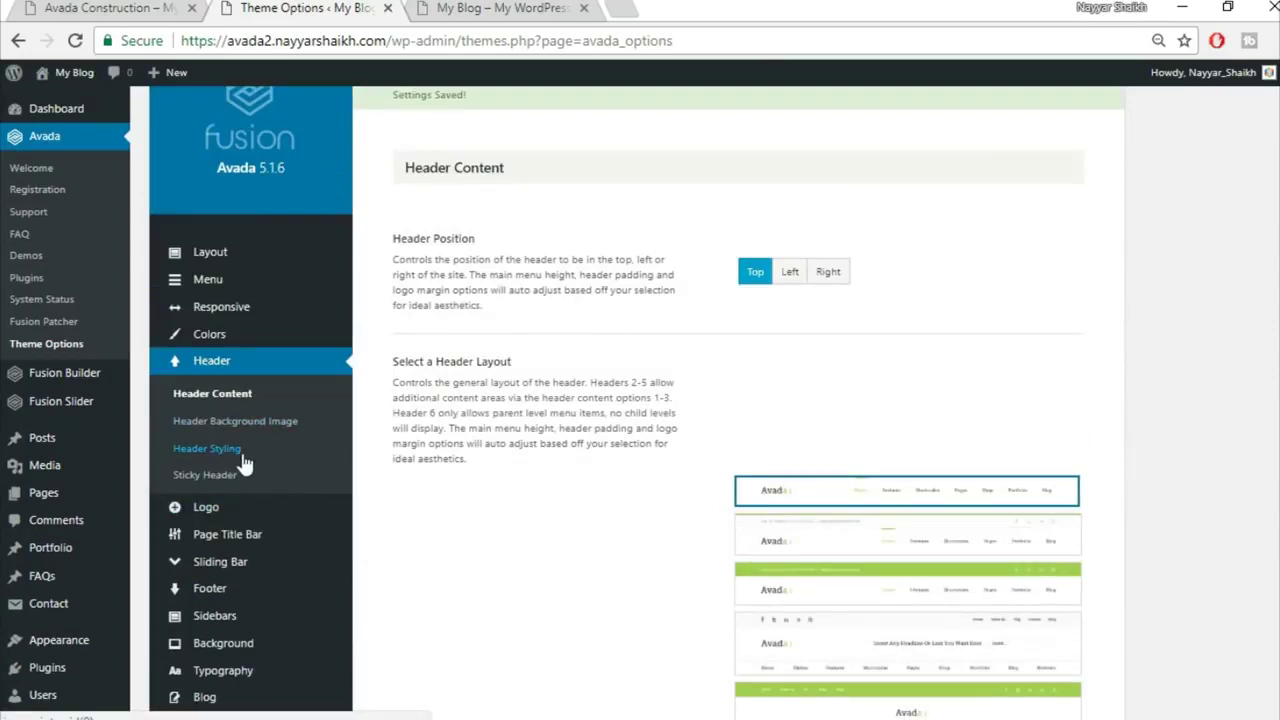
Step: Open Header Styling and compare the blog's header with the Construction demo header
left_click(241, 456)
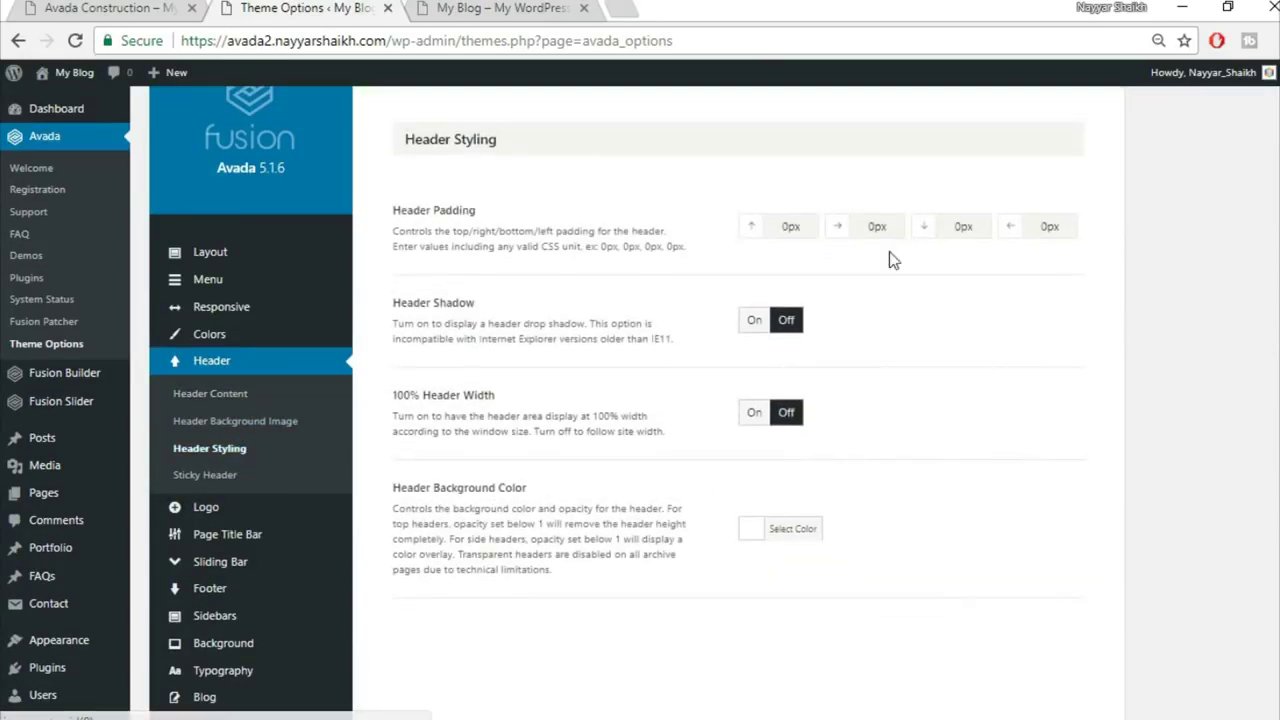
left_click(445, 7)
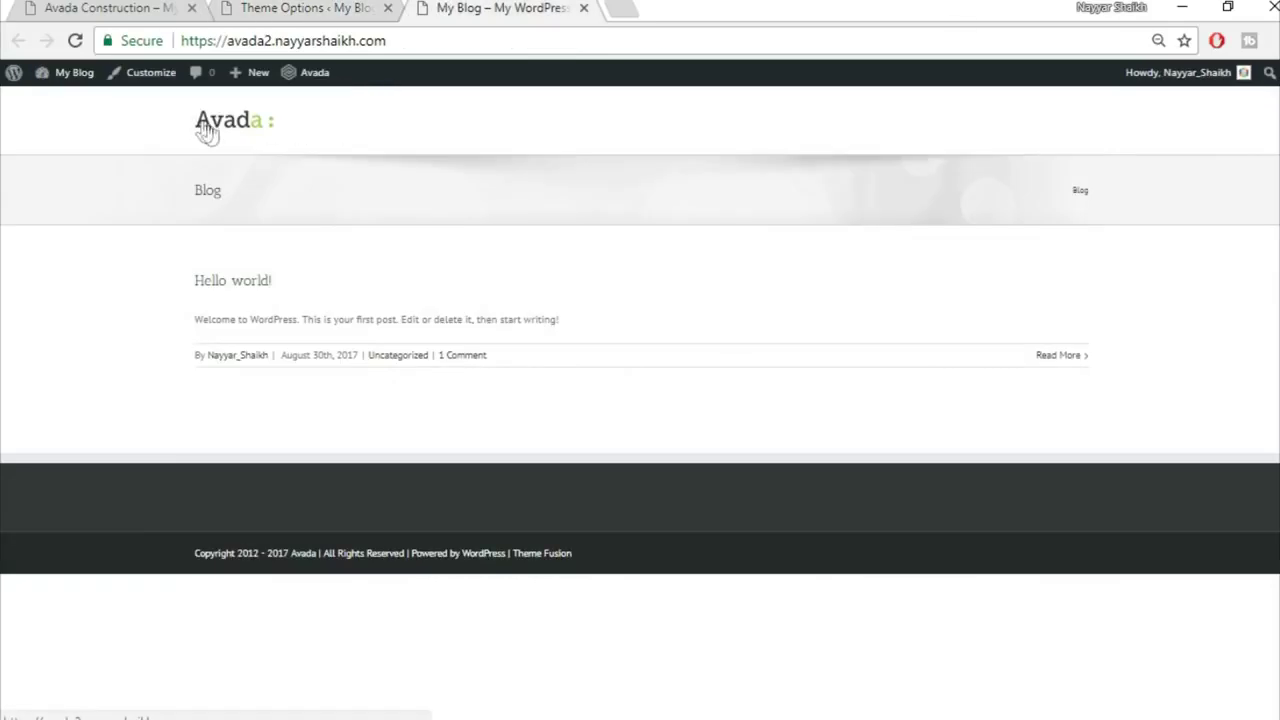
left_click(98, 7)
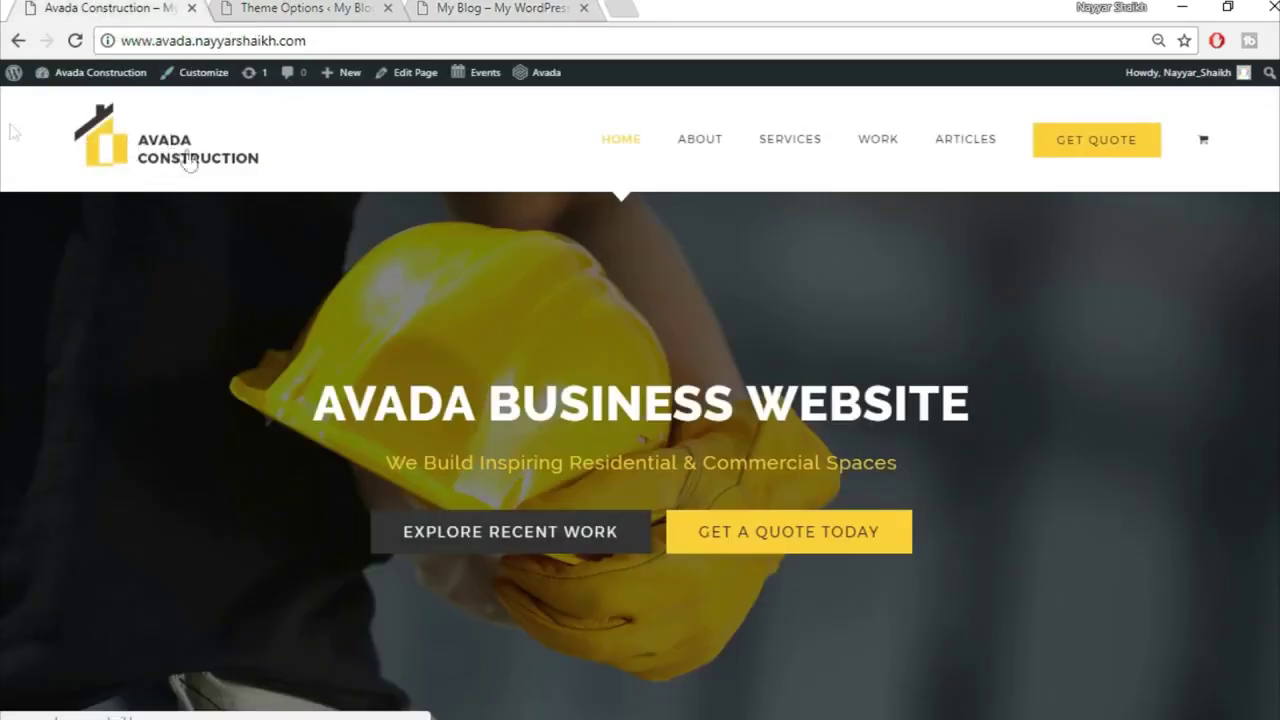
left_click(516, 7)
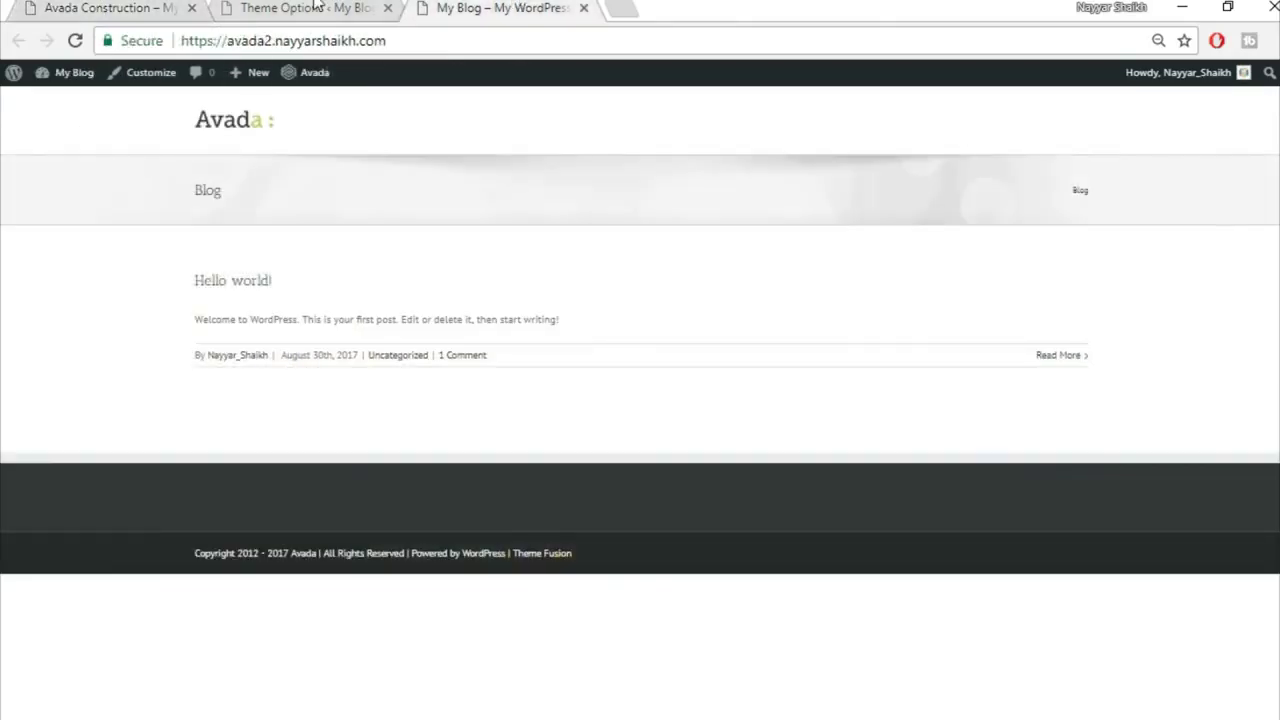
left_click(100, 7)
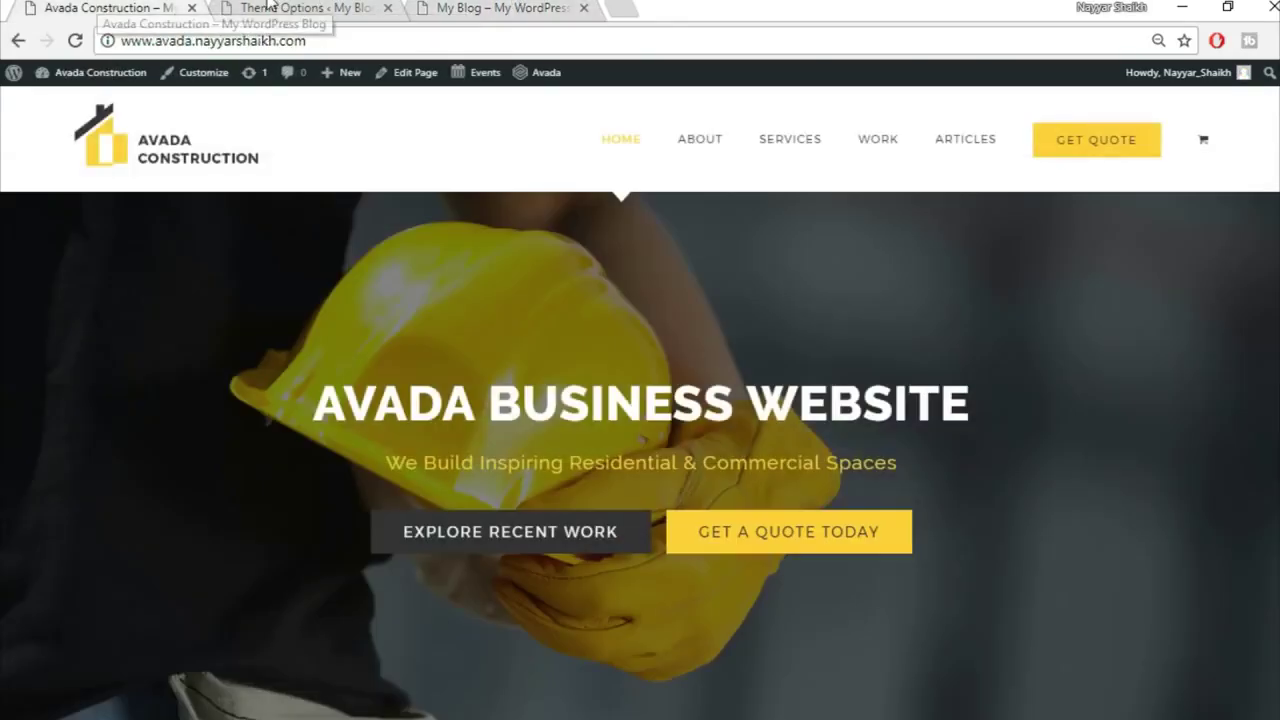
left_click(300, 7)
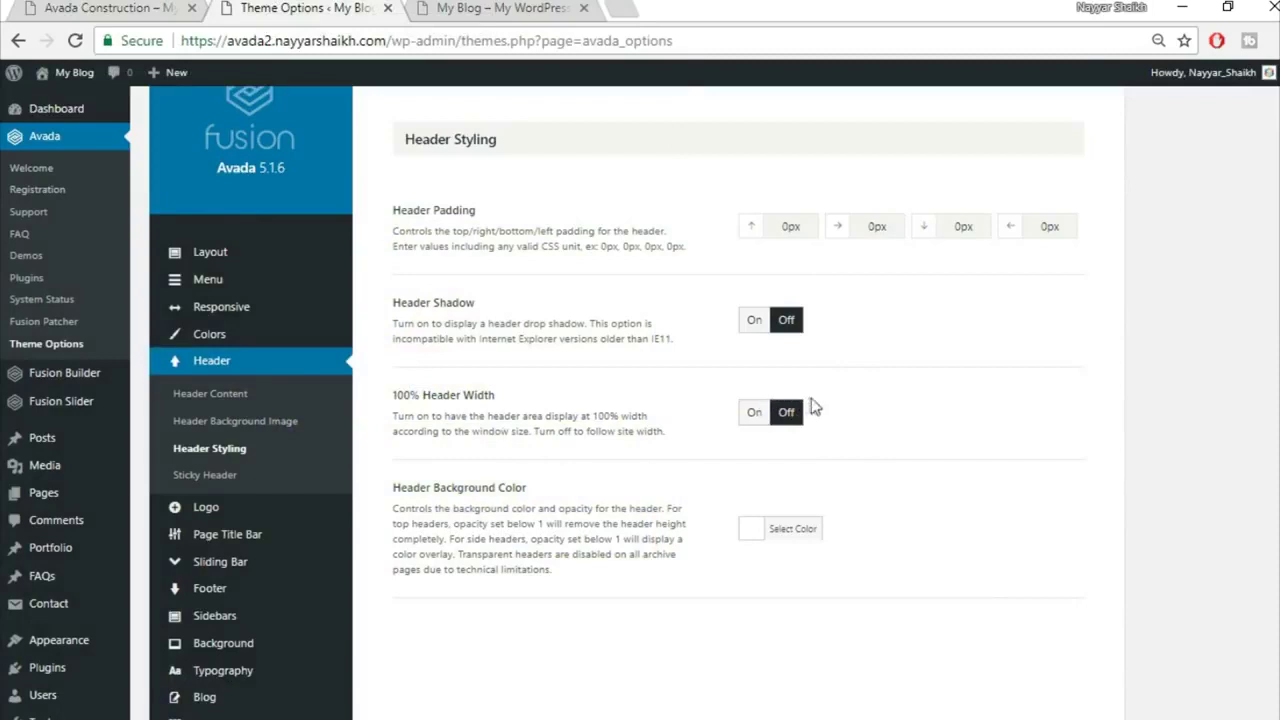
Step: Switch 100% Header Width On and preview the blog's front page
left_click(754, 413)
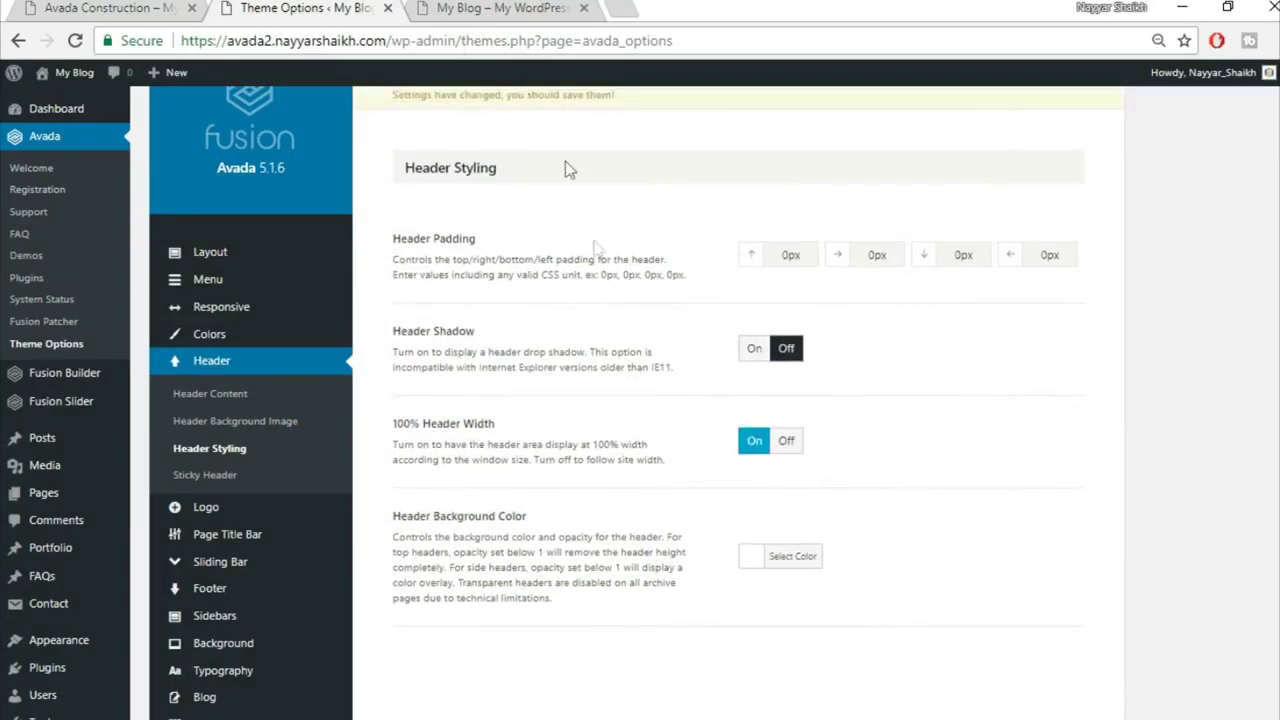
left_click(484, 7)
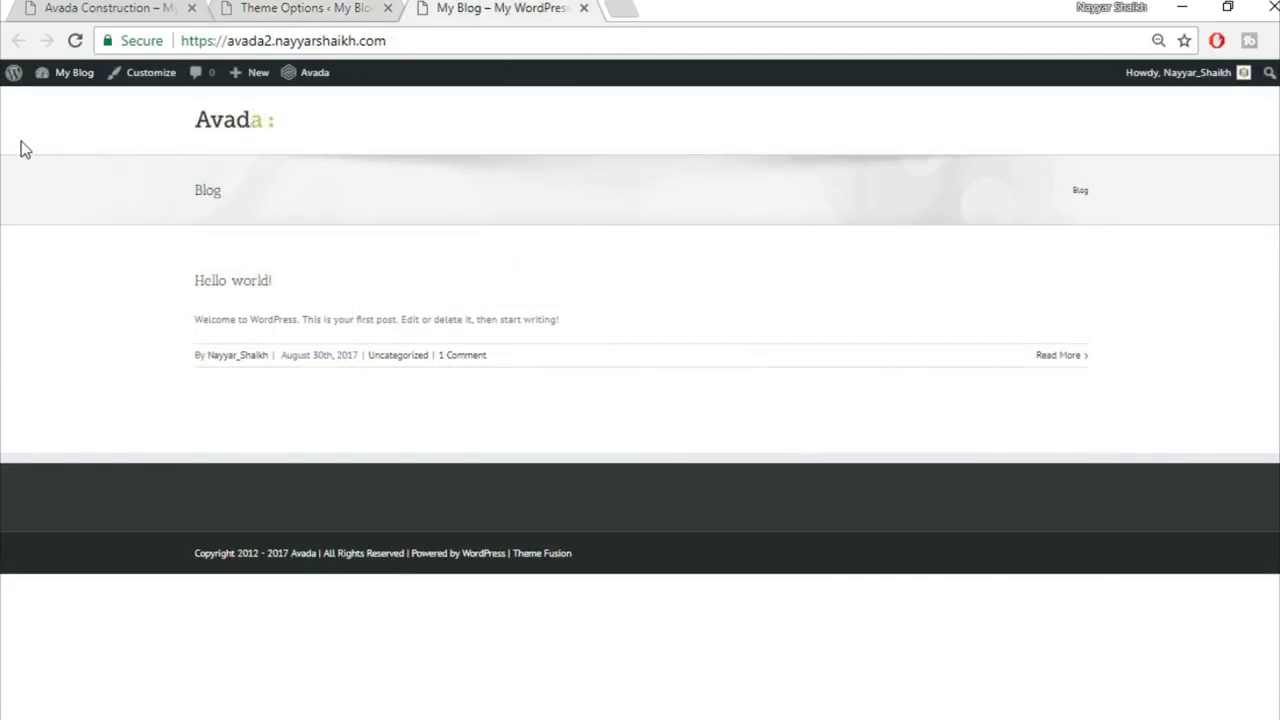
left_click(313, 7)
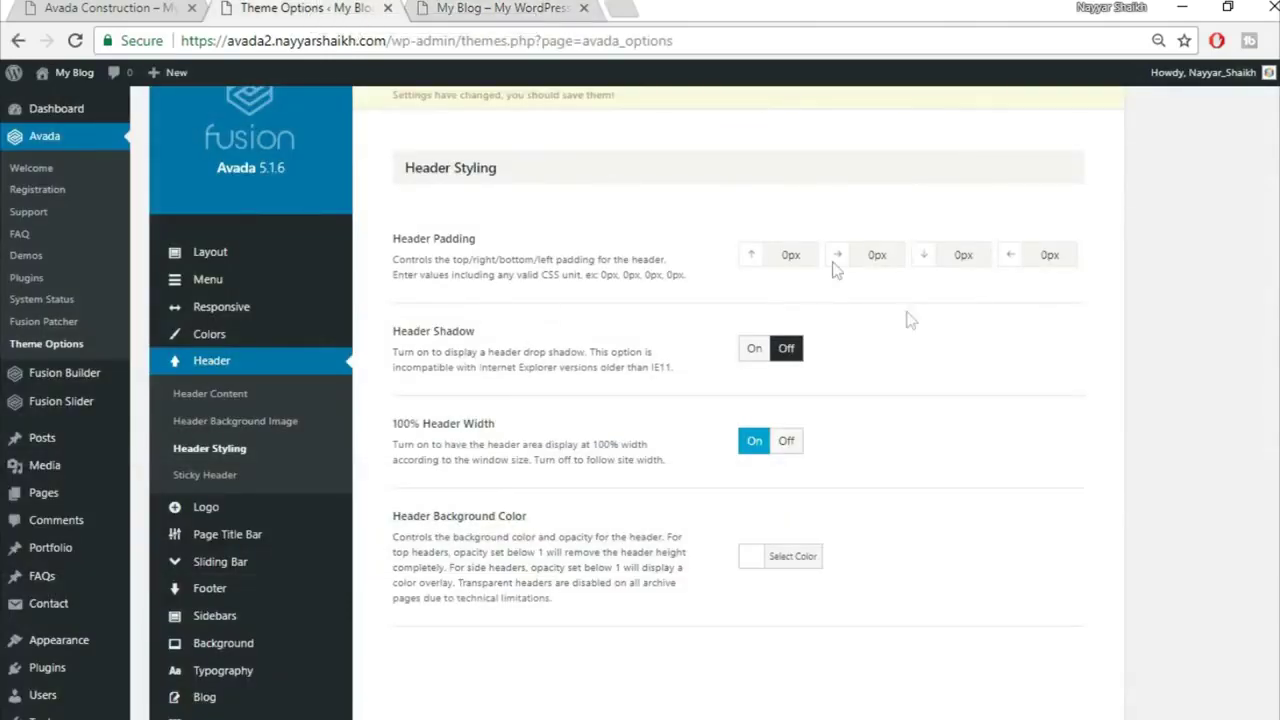
Step: Replace the header's right and left padding of 0px with 4%, checking the demo for reference
left_click_drag(893, 259, 815, 255)
left_click(122, 8)
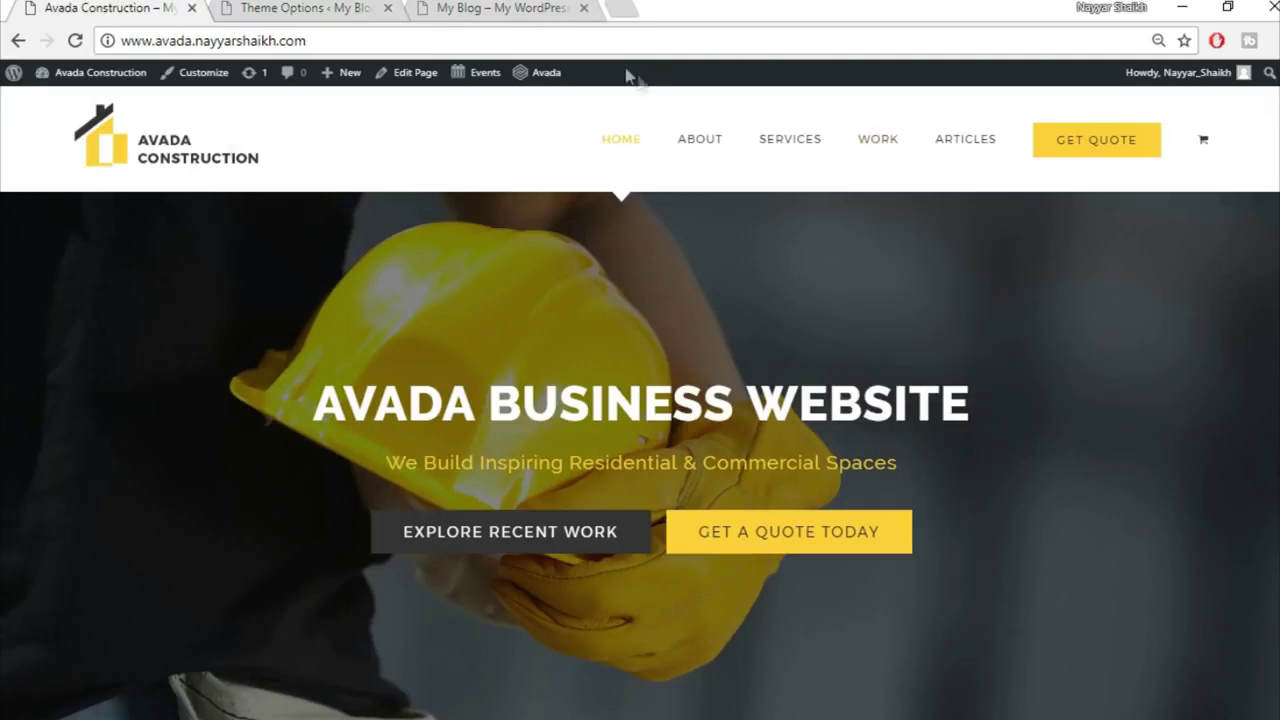
left_click(497, 7)
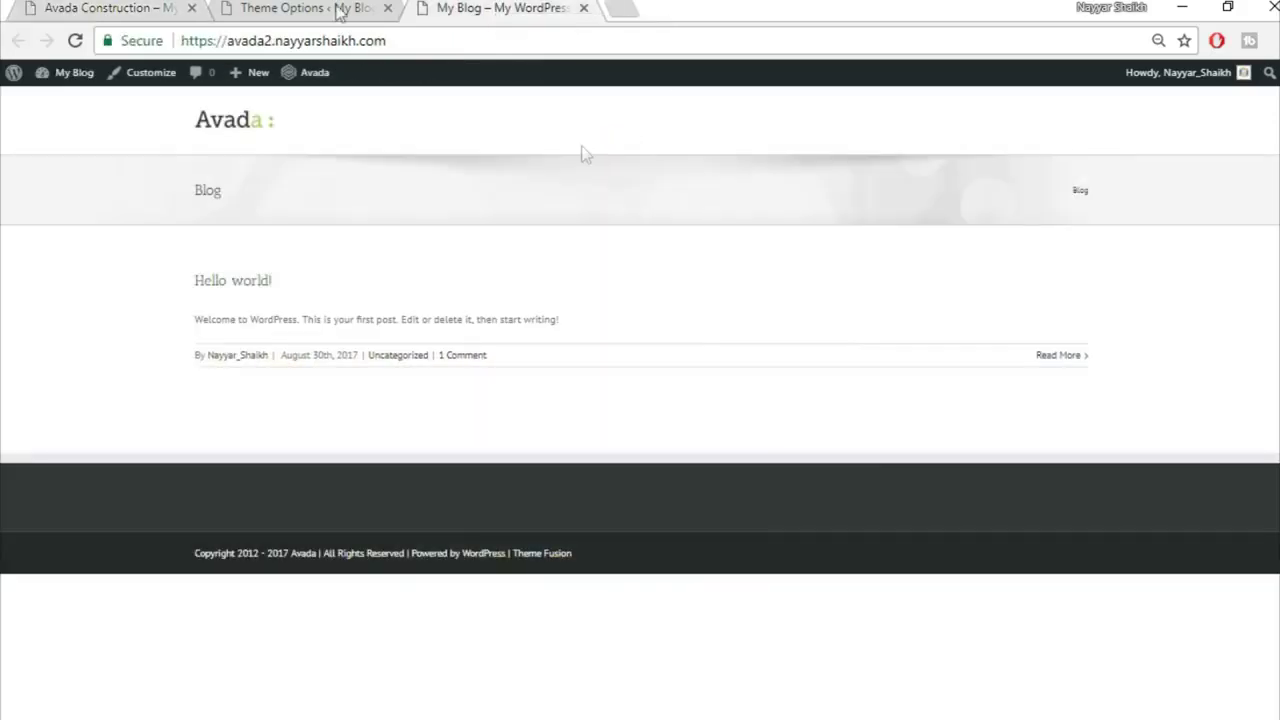
left_click(272, 7)
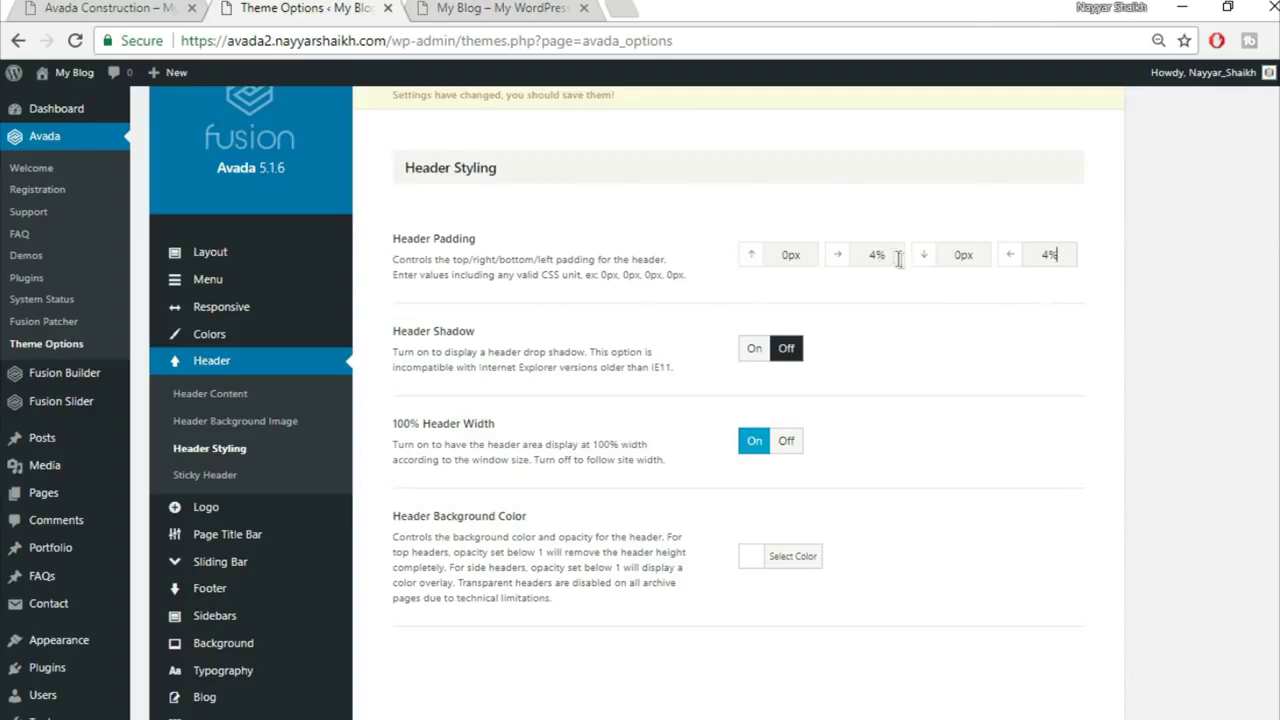
Step: Save the header padding and width changes and verify the header on the blog
scroll(940, 531, "down", 3)
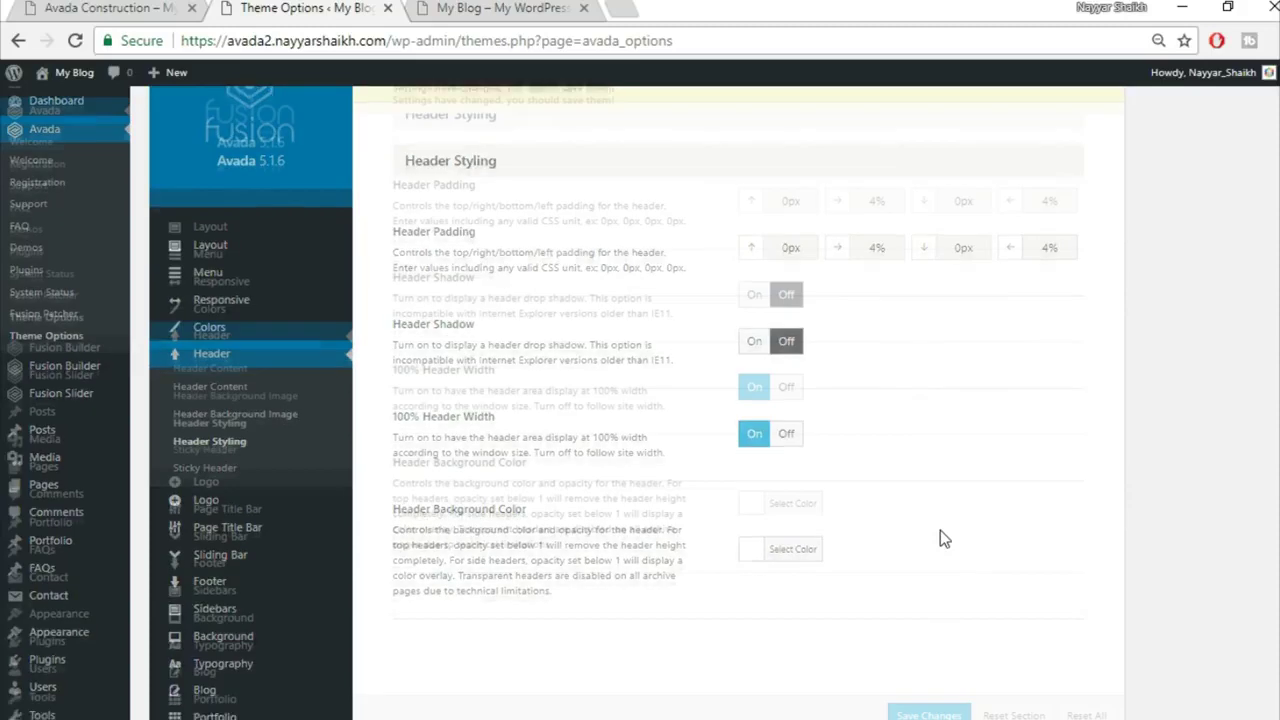
left_click(929, 715)
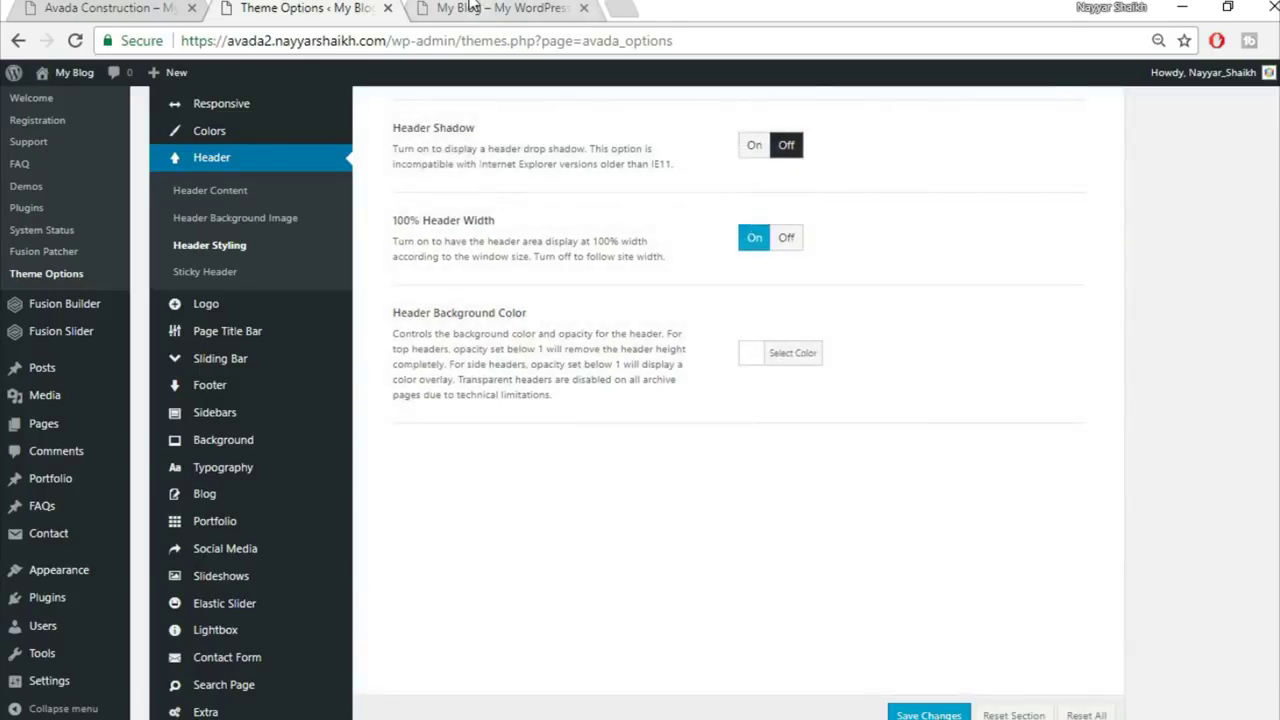
left_click(478, 8)
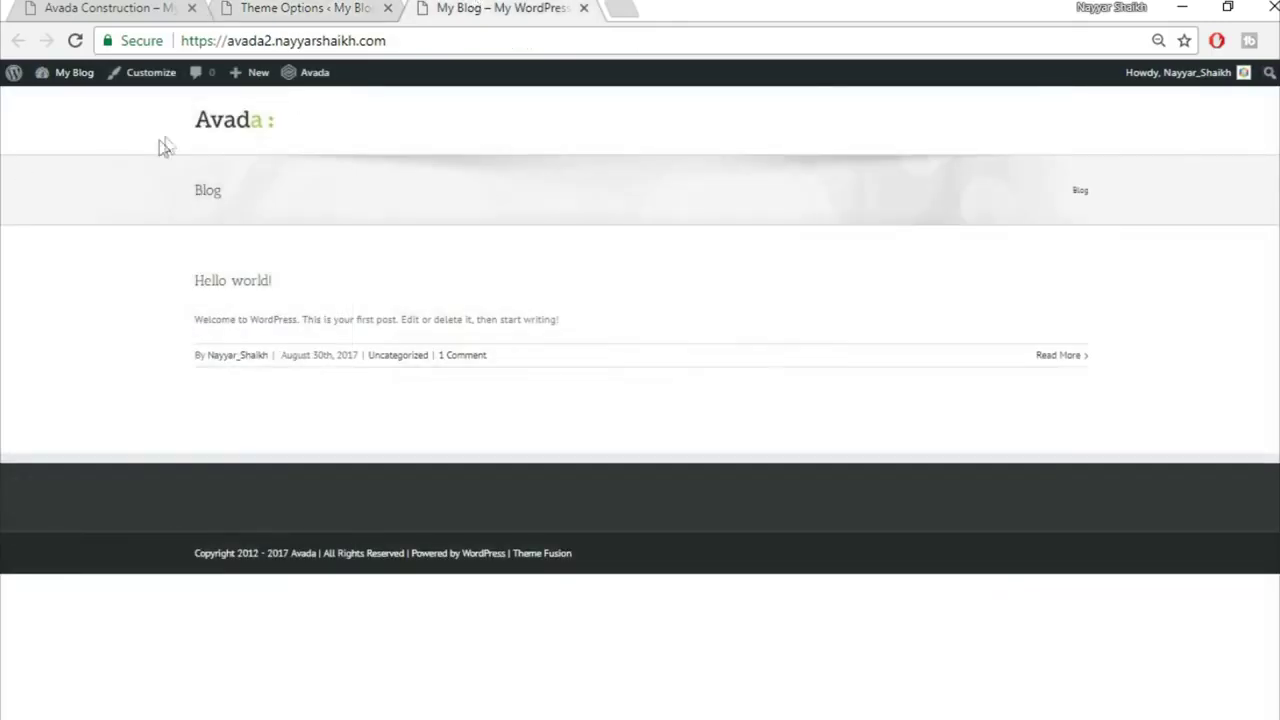
left_click(280, 8)
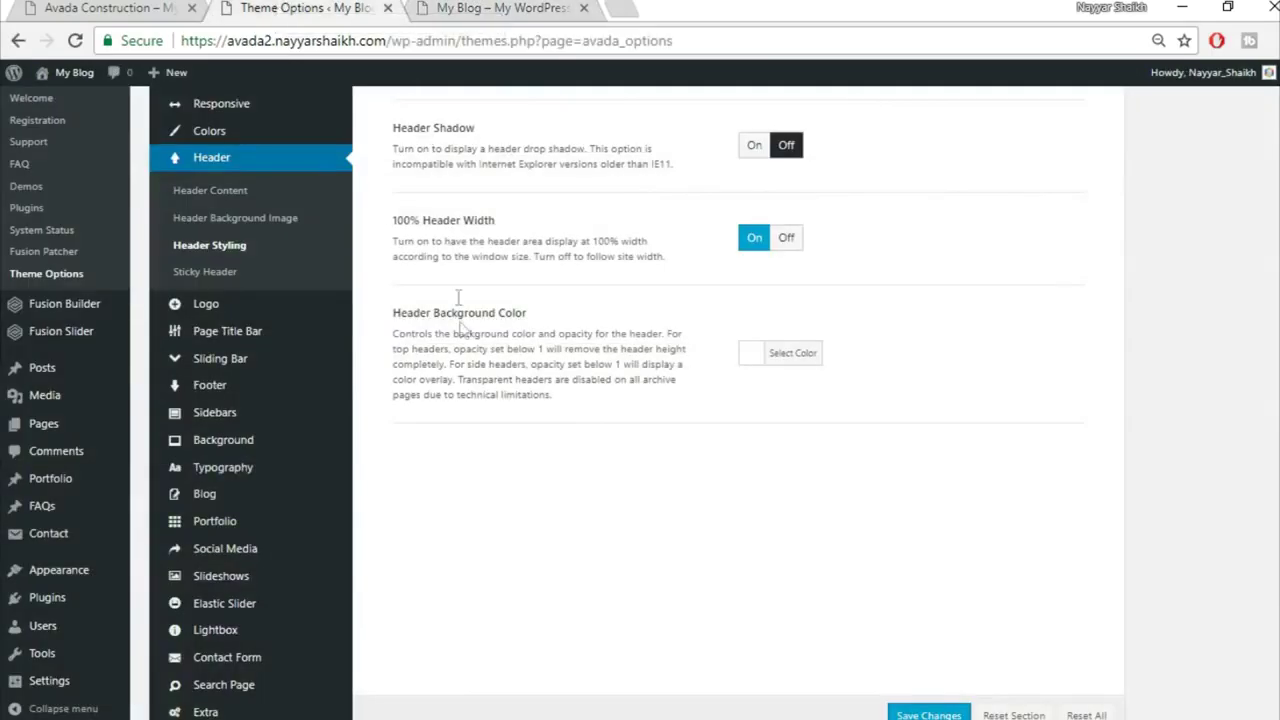
scroll(290, 330, "down", 1)
Step: Open the Logo options showing alignment, margins and the default Avada logo
mouse_move(295, 483)
scroll(295, 483, "down", 1)
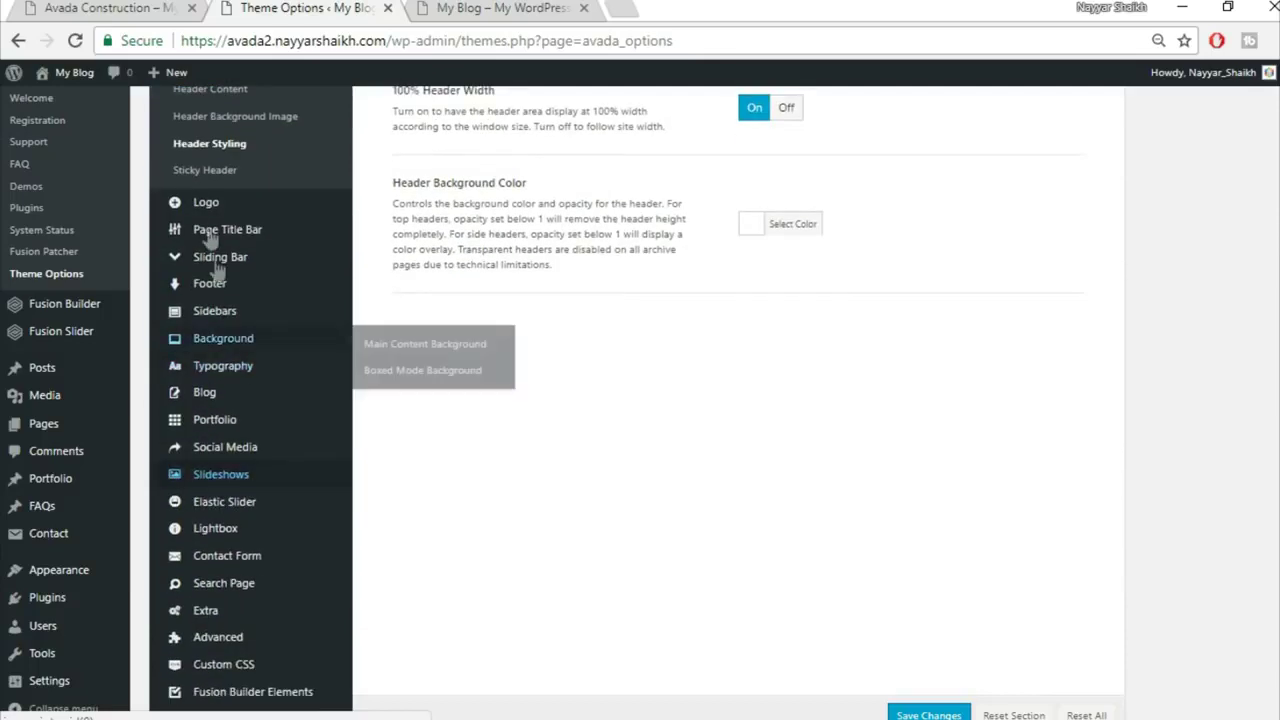
left_click(243, 208)
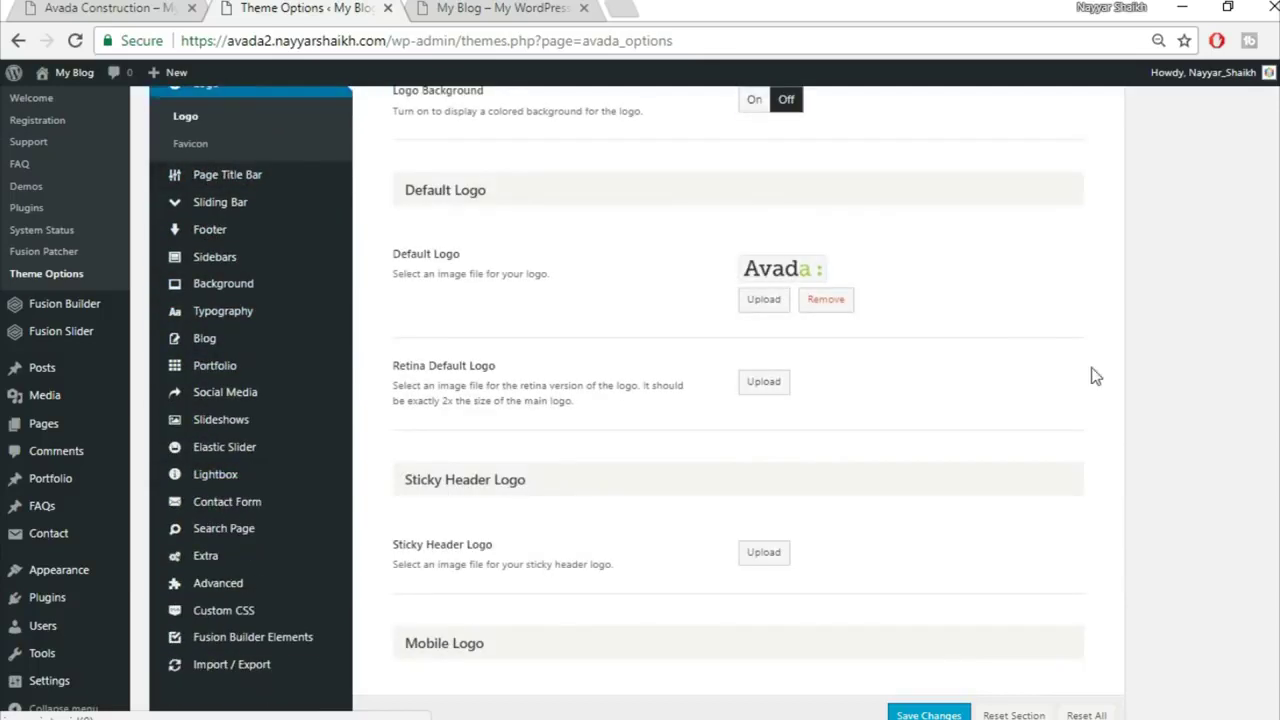
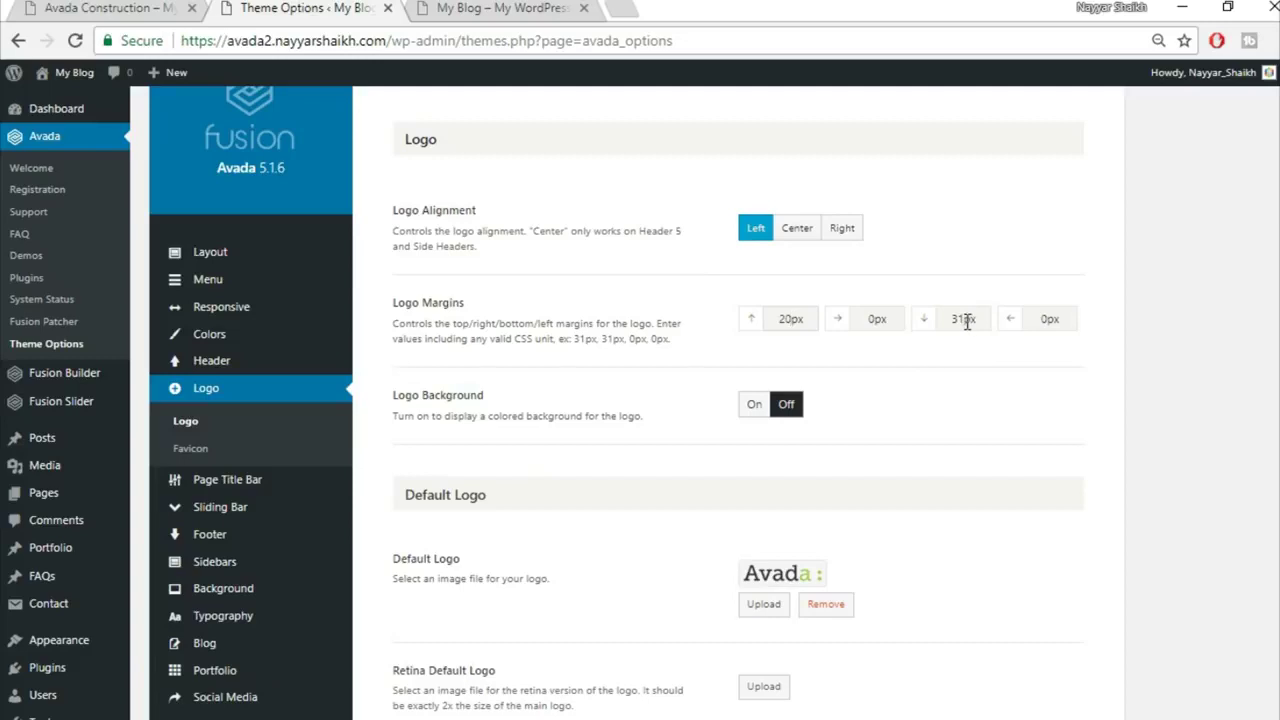
Step: Change the bottom logo margin from 31px to 20px and remove the default Avada logo
left_click_drag(967, 321, 934, 329)
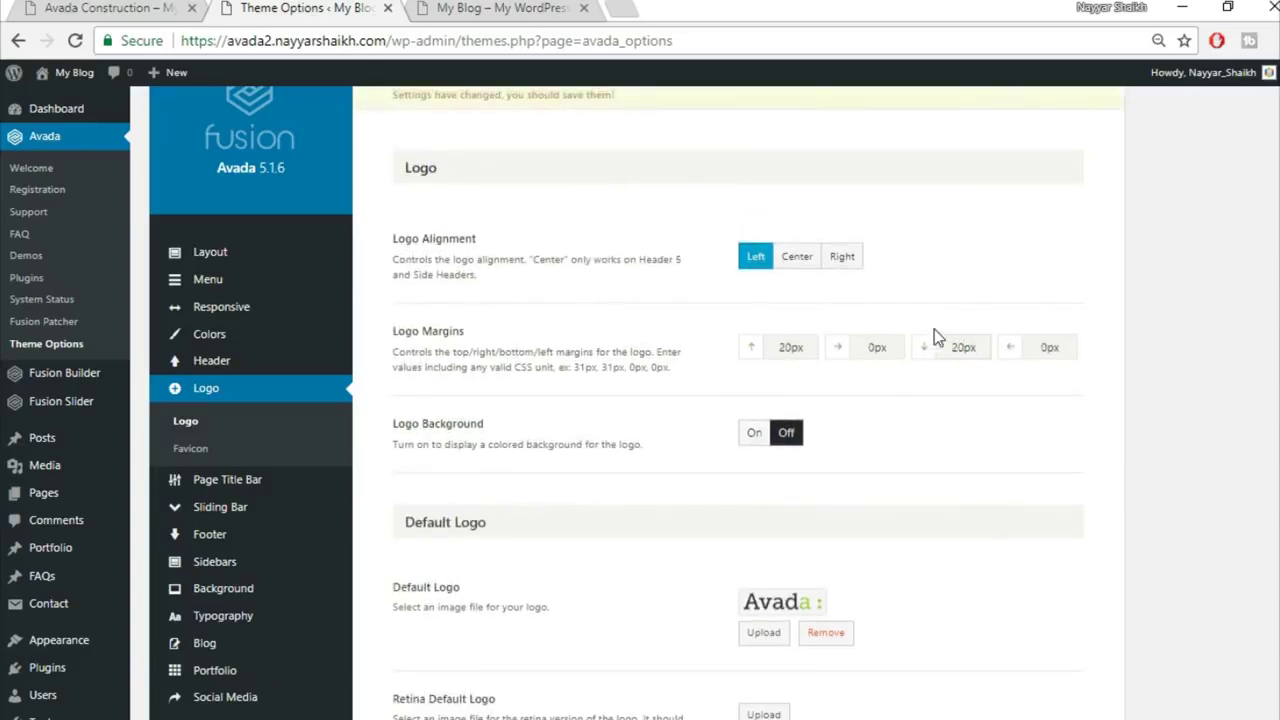
scroll(990, 430, "down", 3)
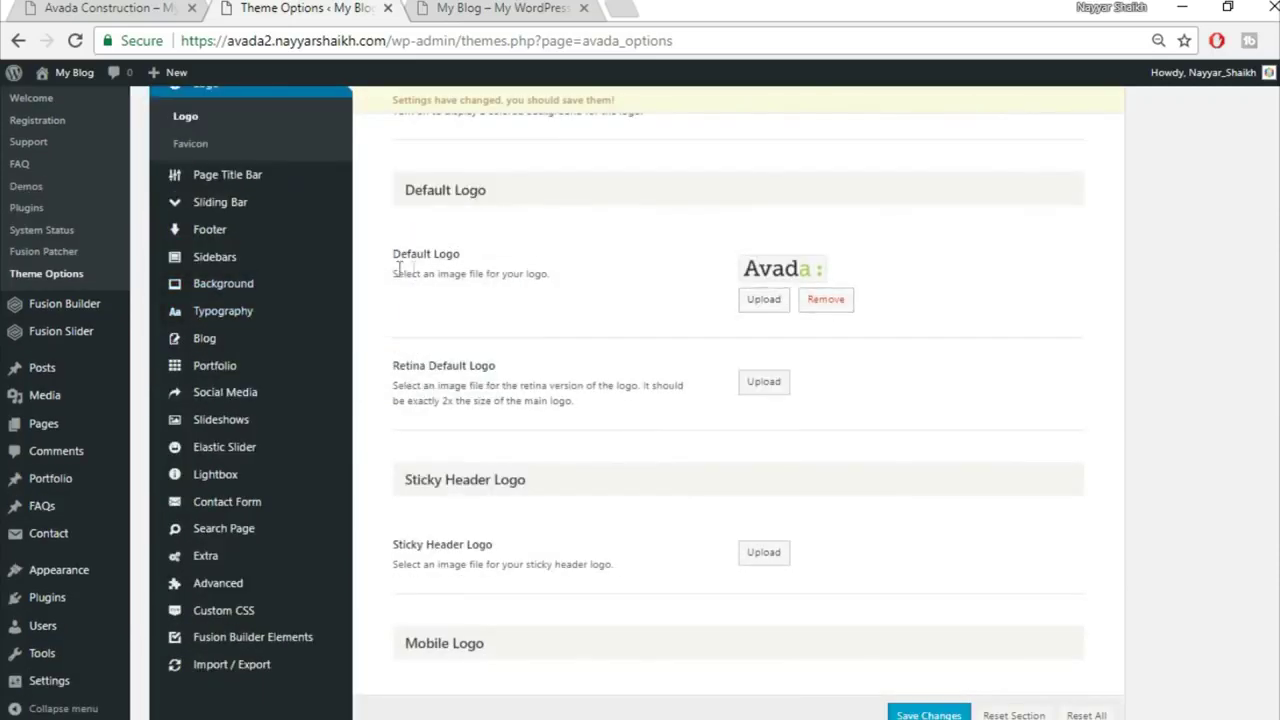
left_click(452, 7)
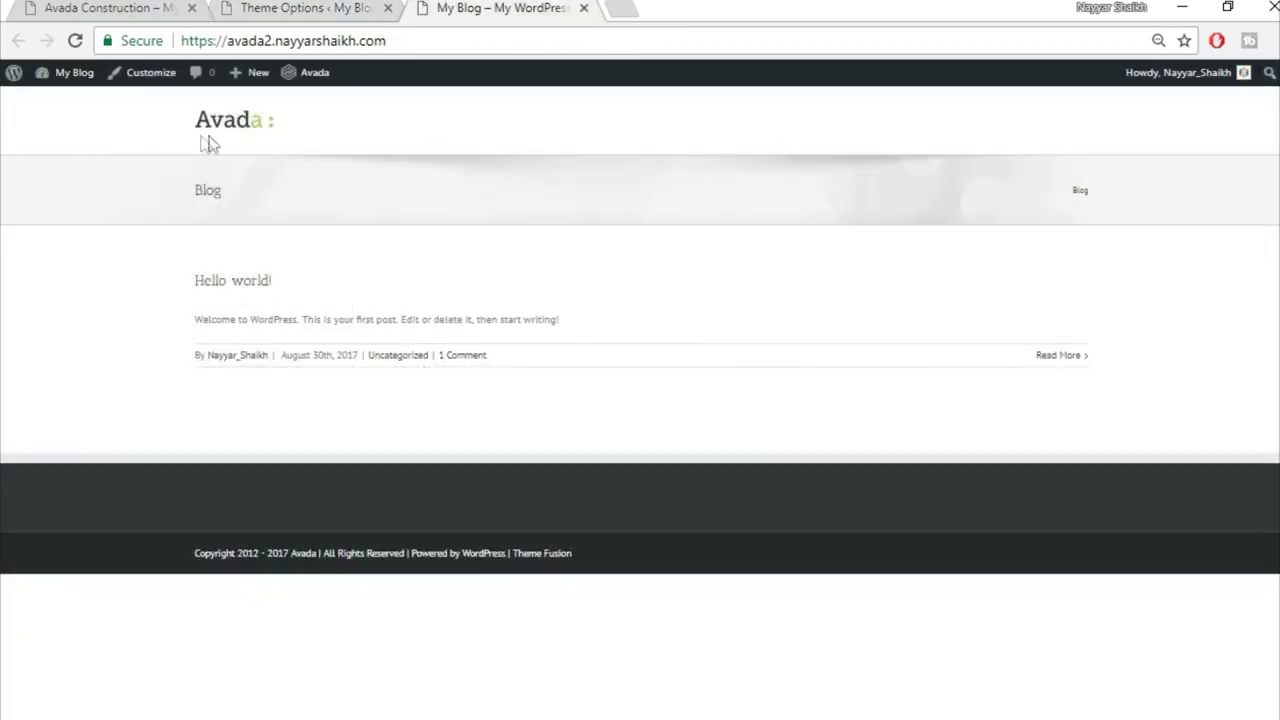
left_click(280, 7)
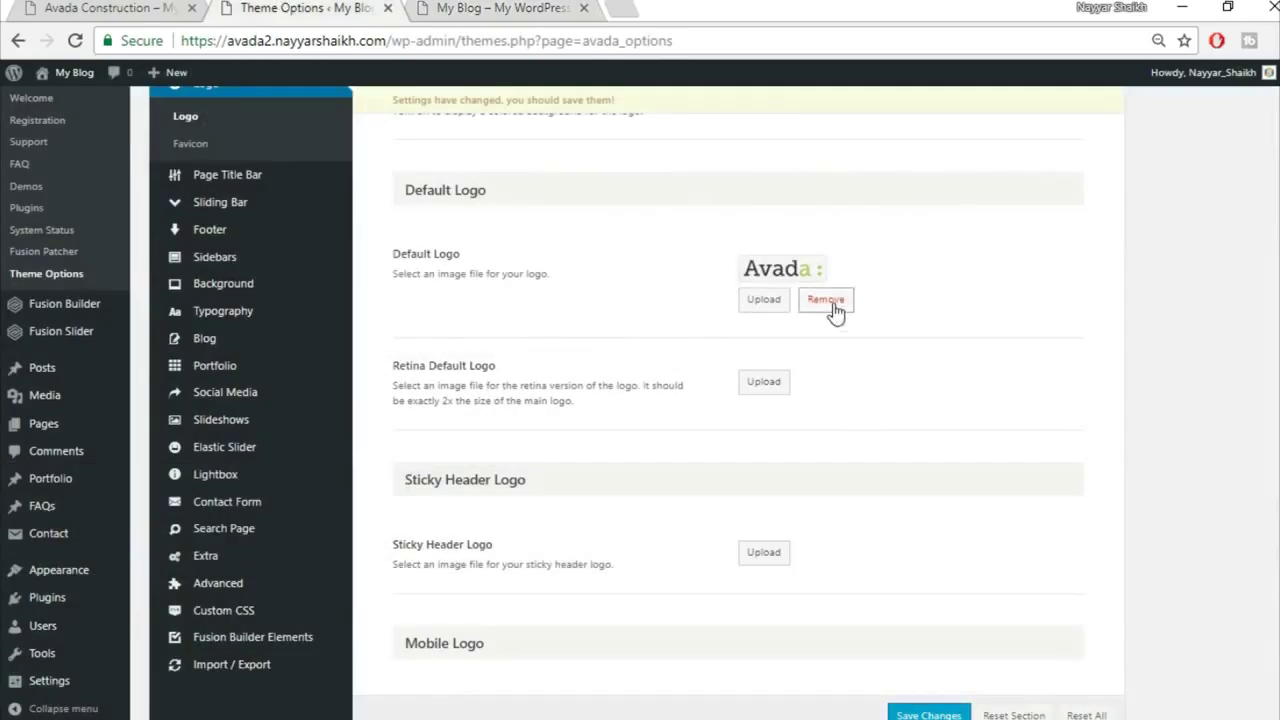
left_click(837, 313)
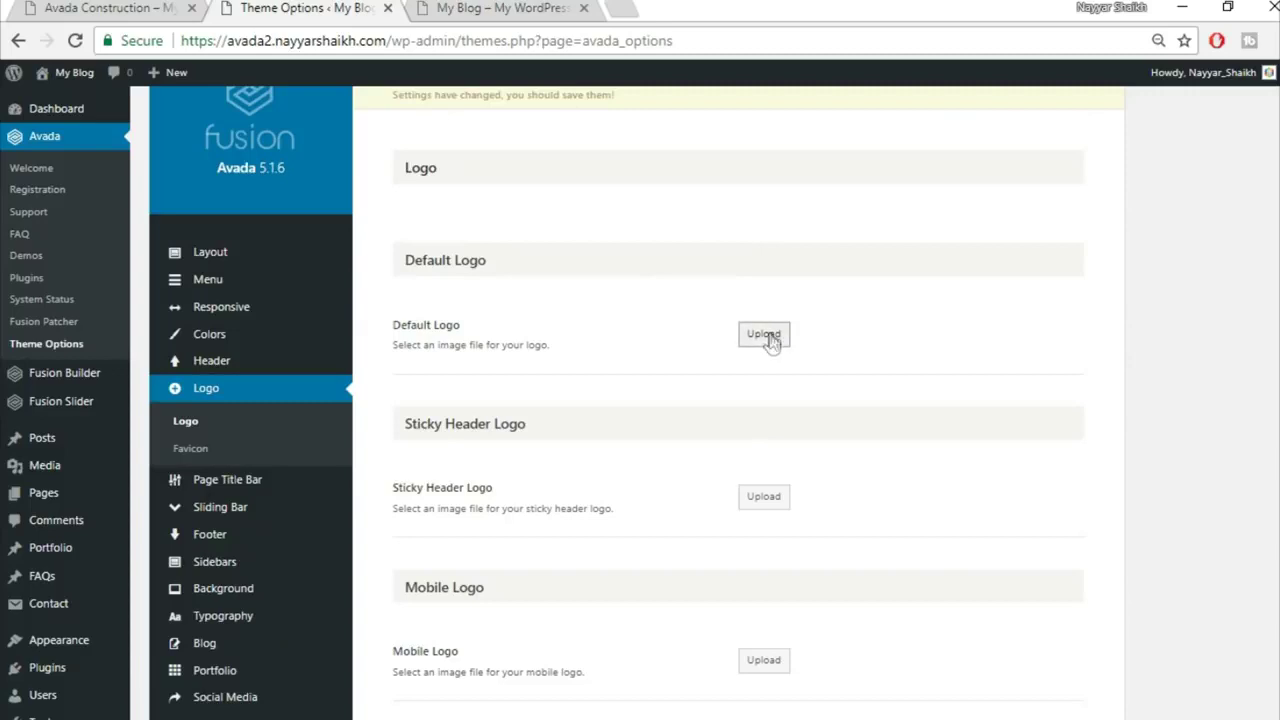
left_click(769, 336)
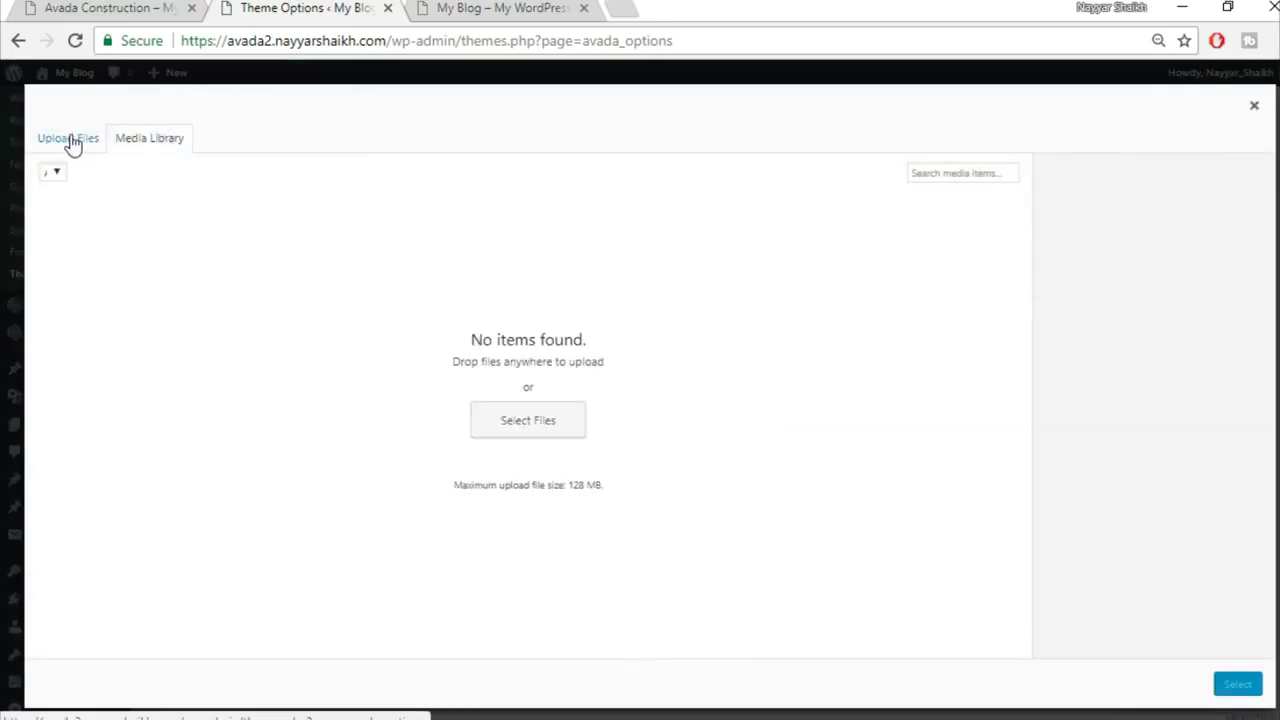
Step: Scroll through the Avada Construction demo homepage to see its logo
left_click(122, 7)
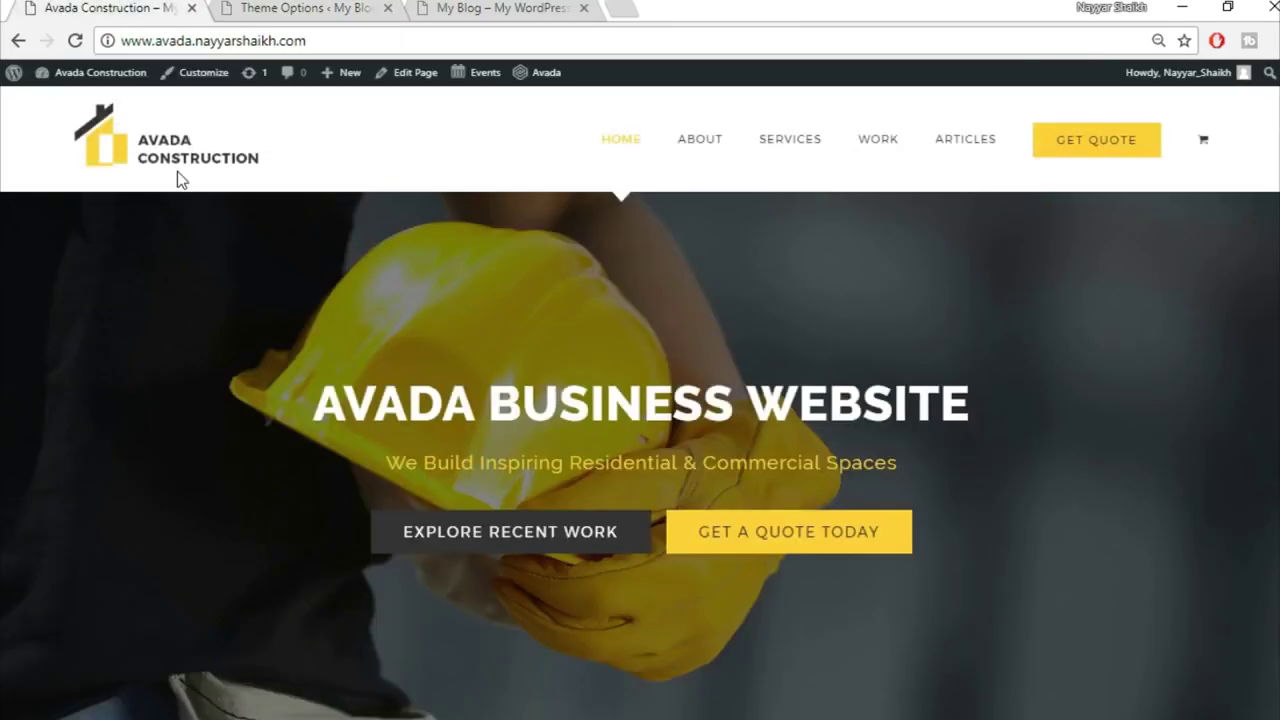
scroll(989, 506, "down", 6)
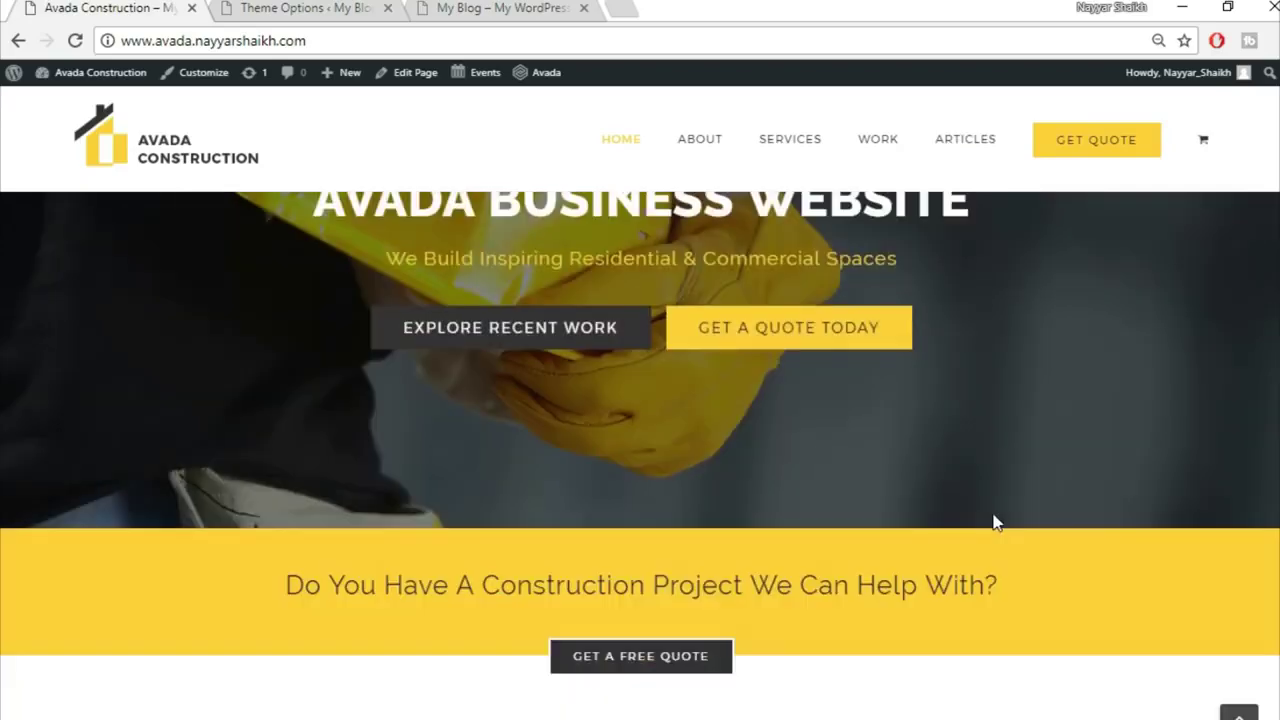
scroll(993, 514, "down", 6)
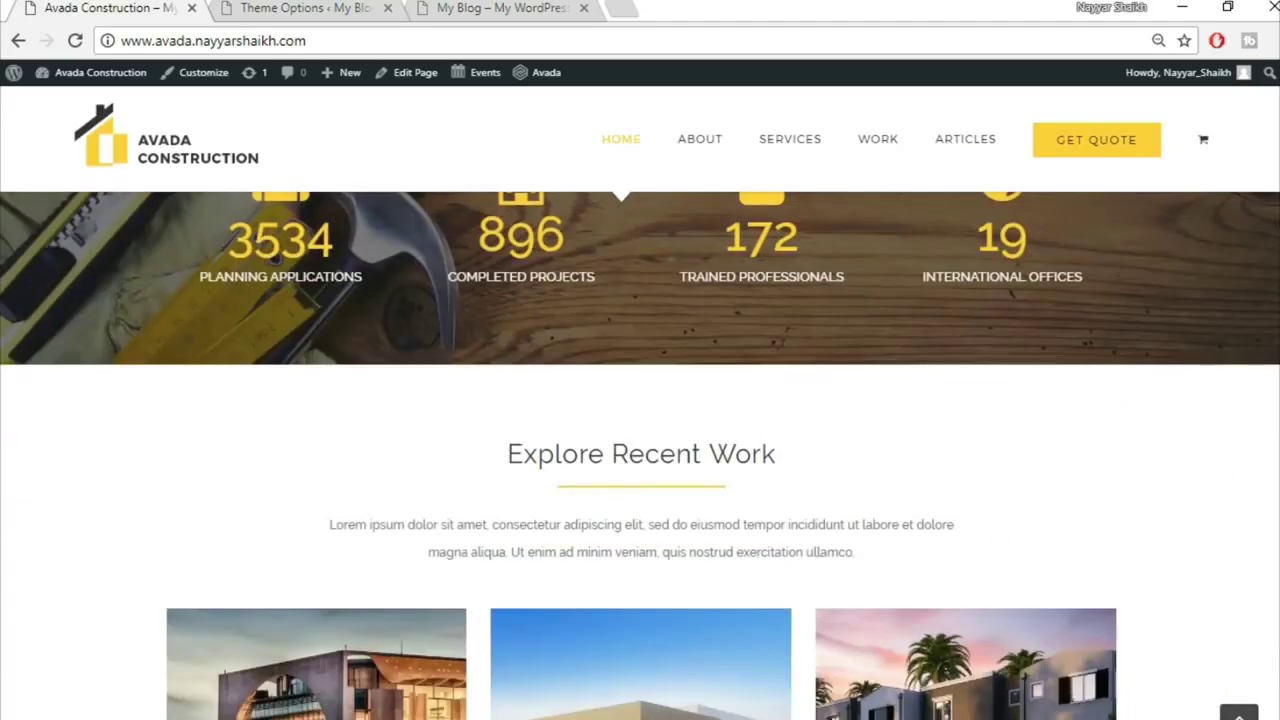
left_click(1239, 712)
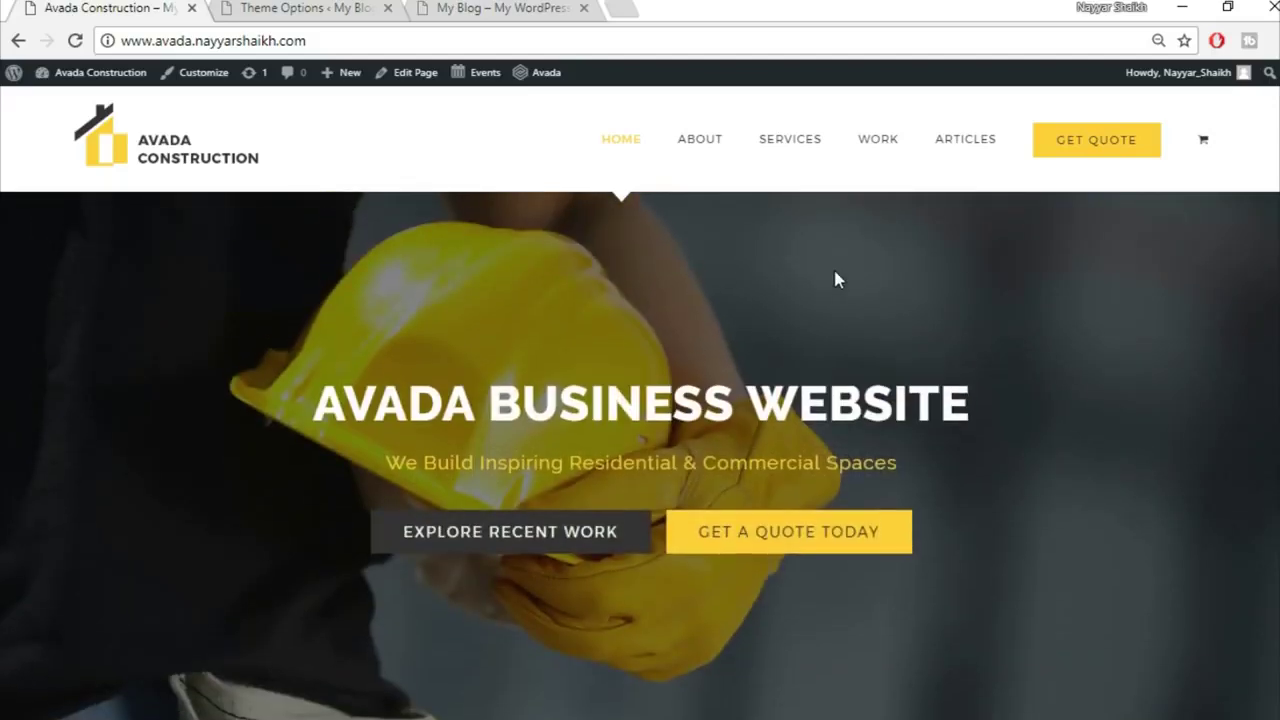
Step: On bloggdude.com, open the 'How to Make a WordPress Website 2018 – Avada Theme Tutorial' post and scroll to its download links
left_click(617, 7)
type("bl")
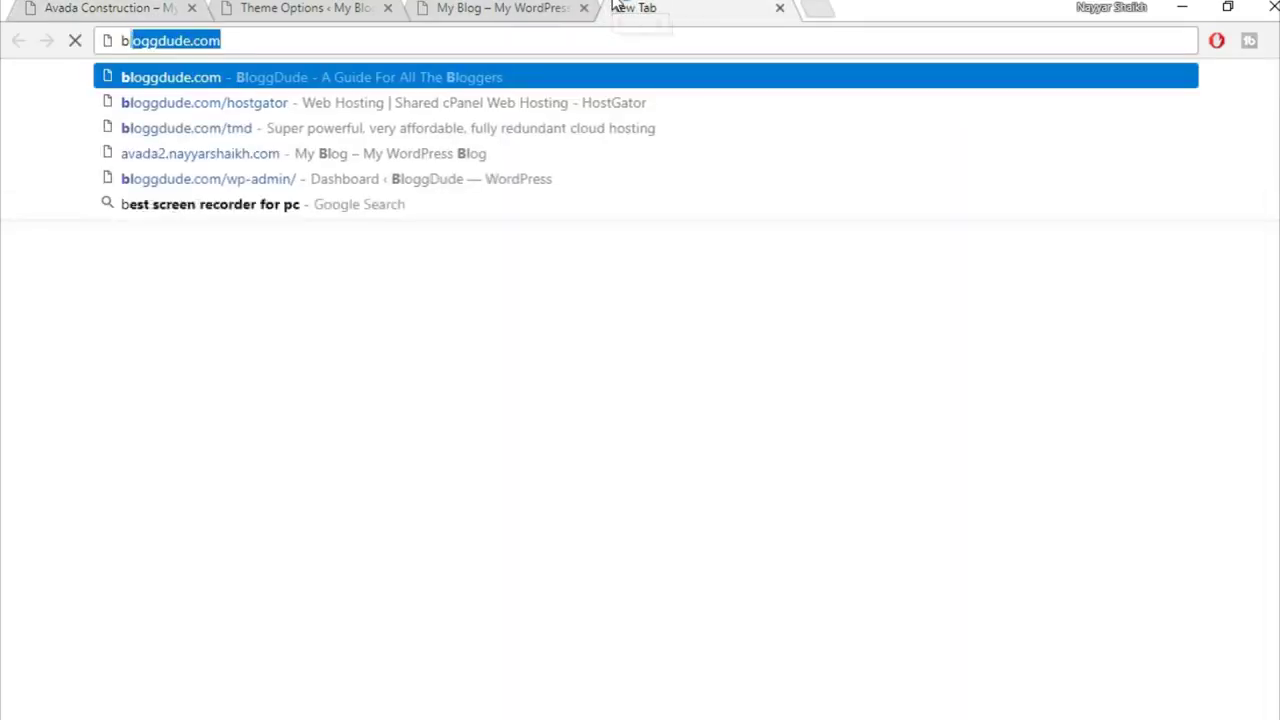
key("Return")
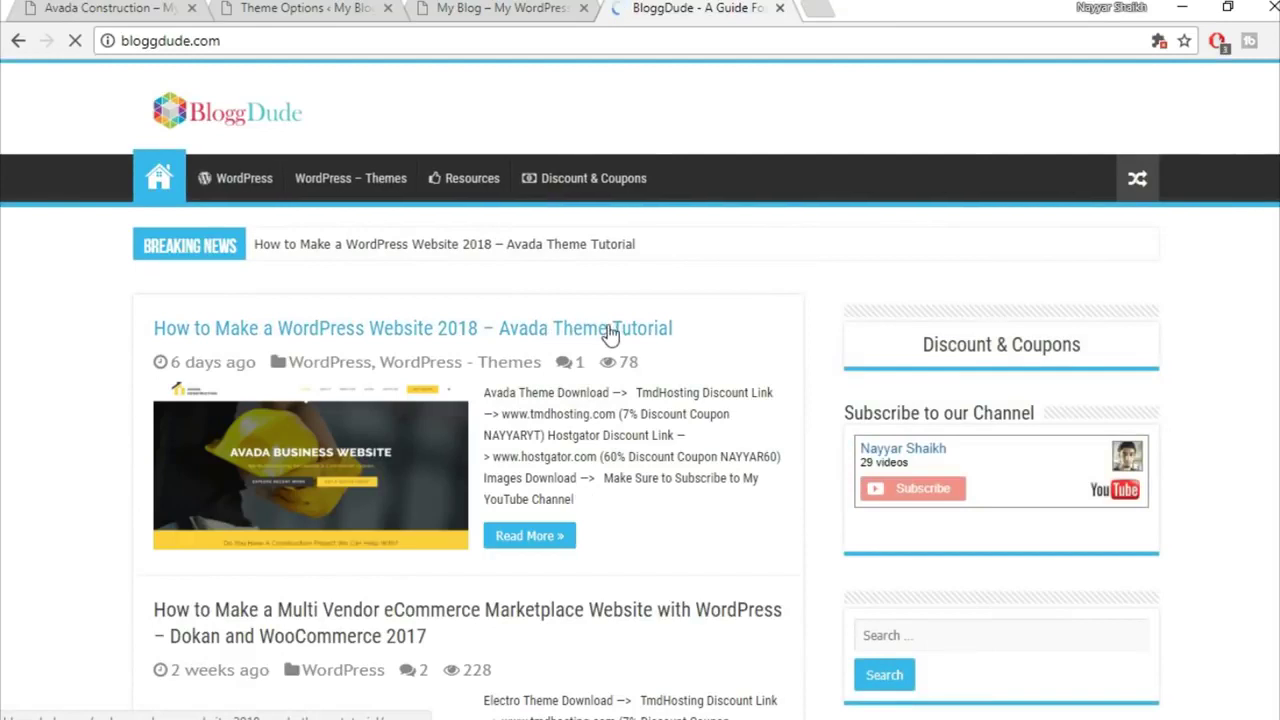
left_click(609, 332)
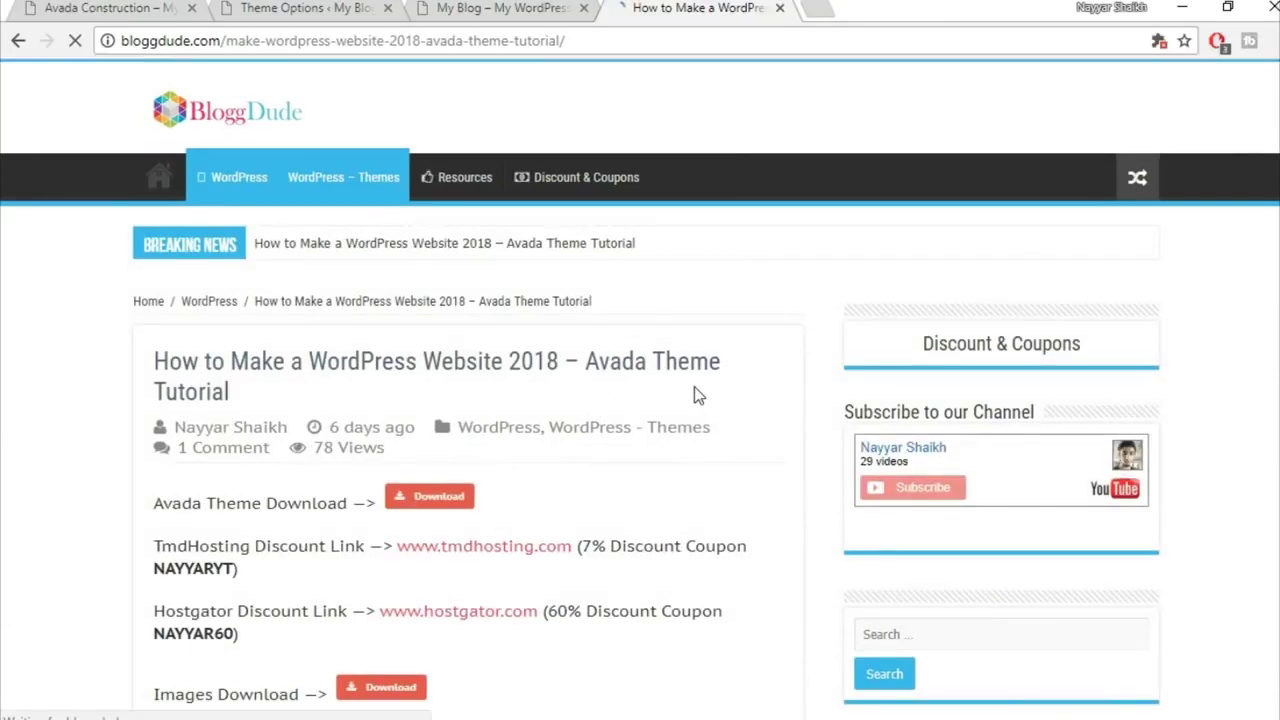
scroll(697, 395, "down", 4)
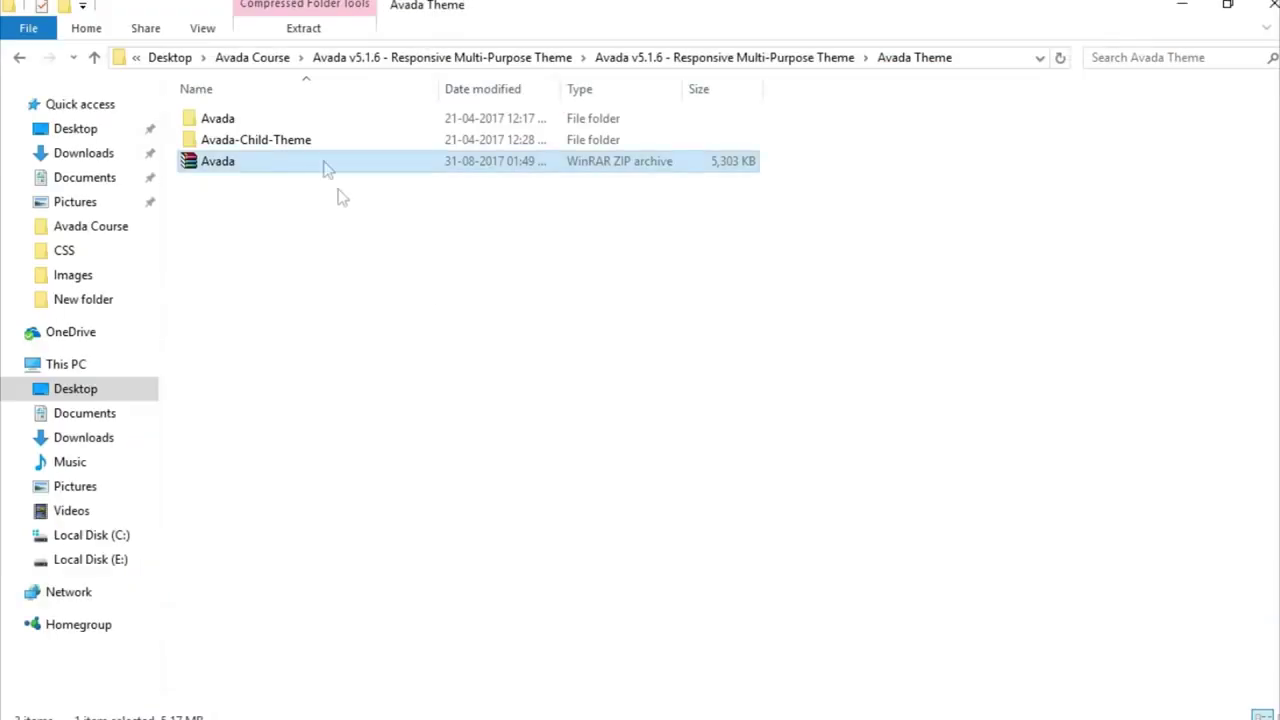
Step: Look through the construction images in Avada Course > Images, then return to the tutorial post
left_click(262, 58)
left_click(268, 204)
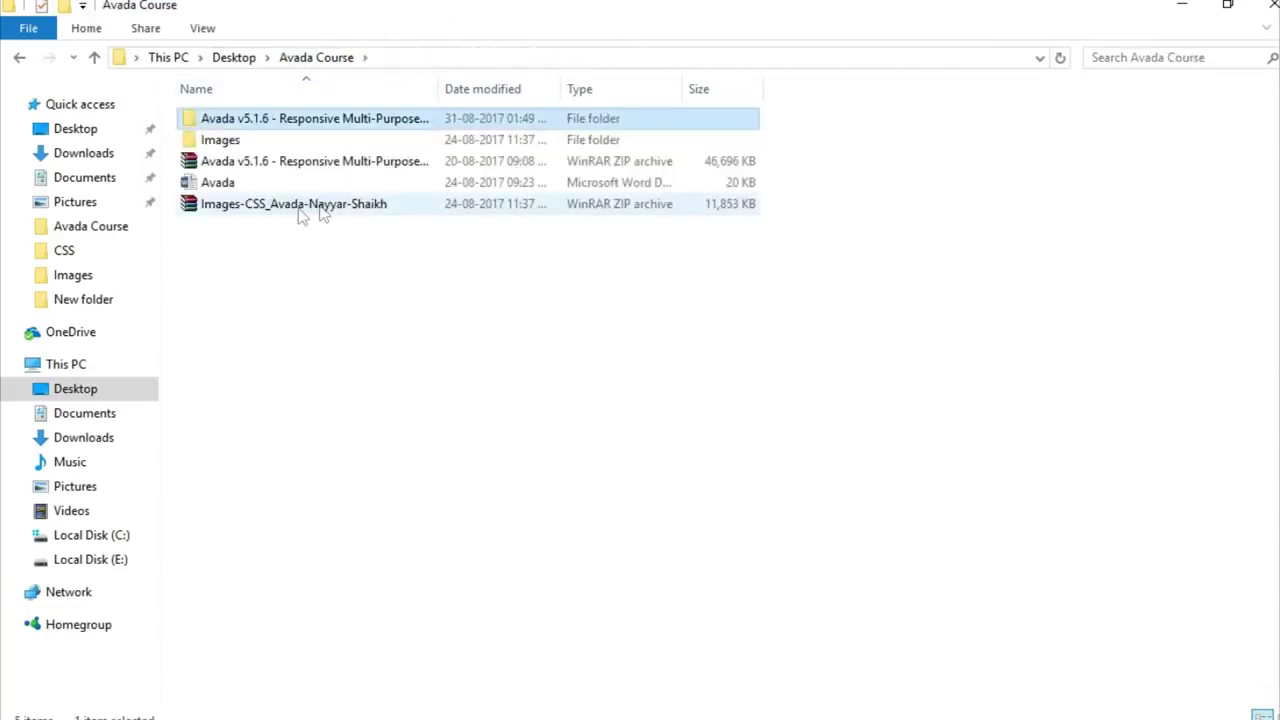
left_click(320, 210)
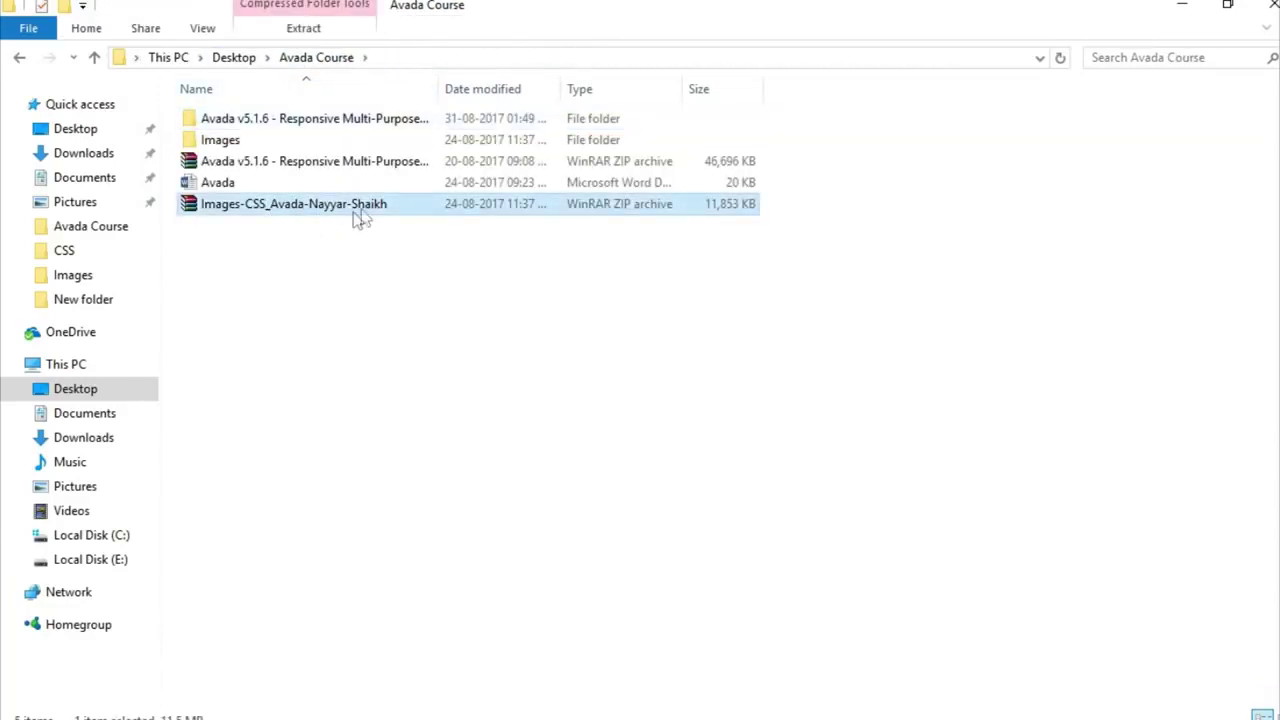
double_click(263, 148)
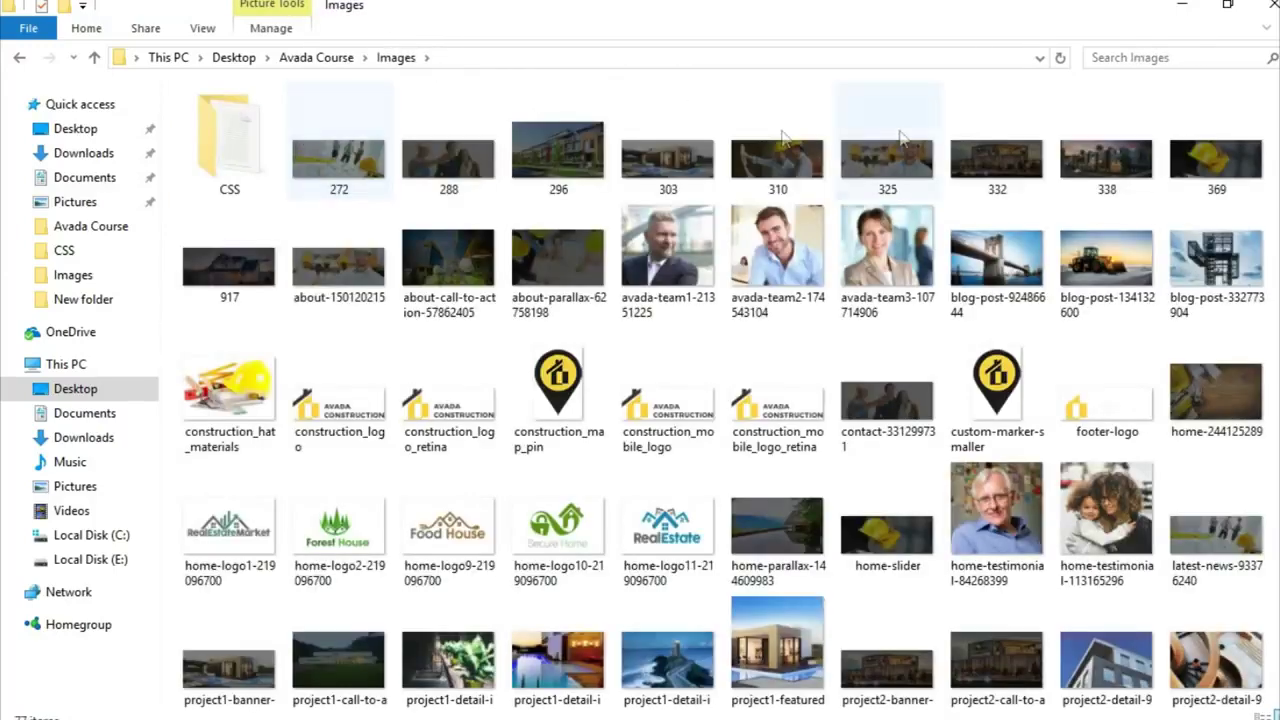
scroll(1118, 665, "down", 5)
scroll(1123, 669, "up", 5)
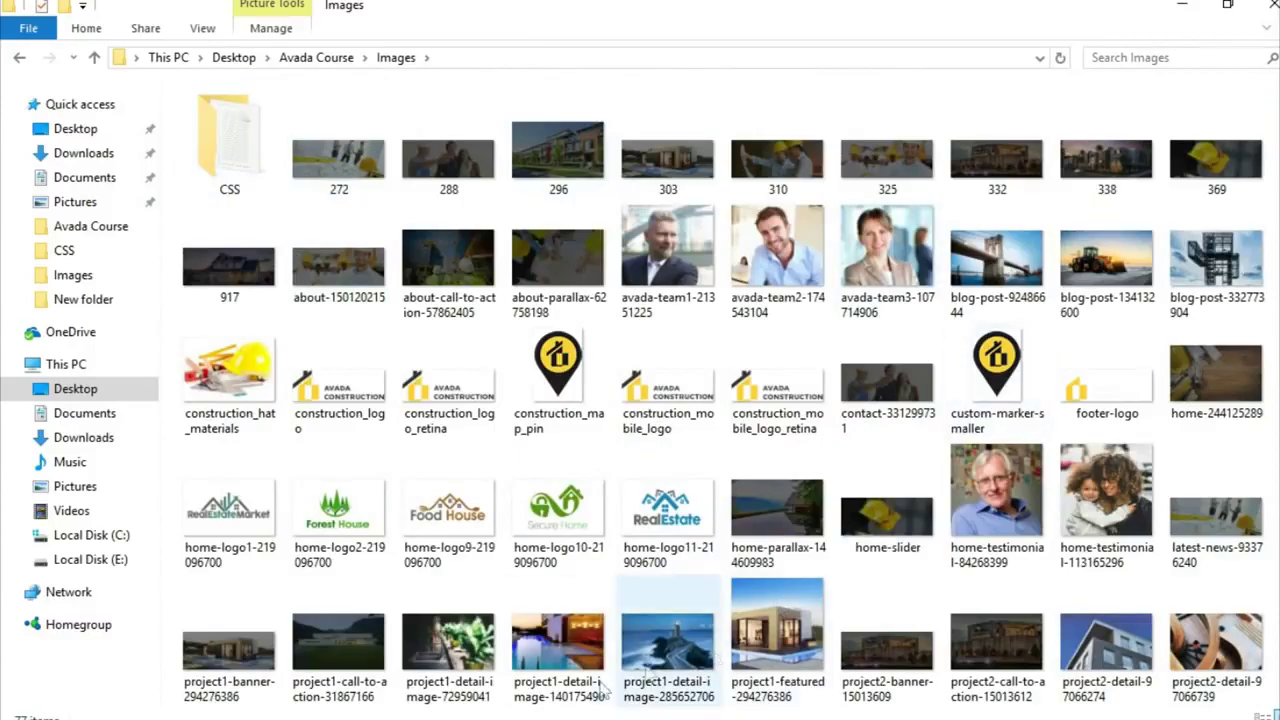
left_click(576, 718)
scroll(356, 297, "up", 1)
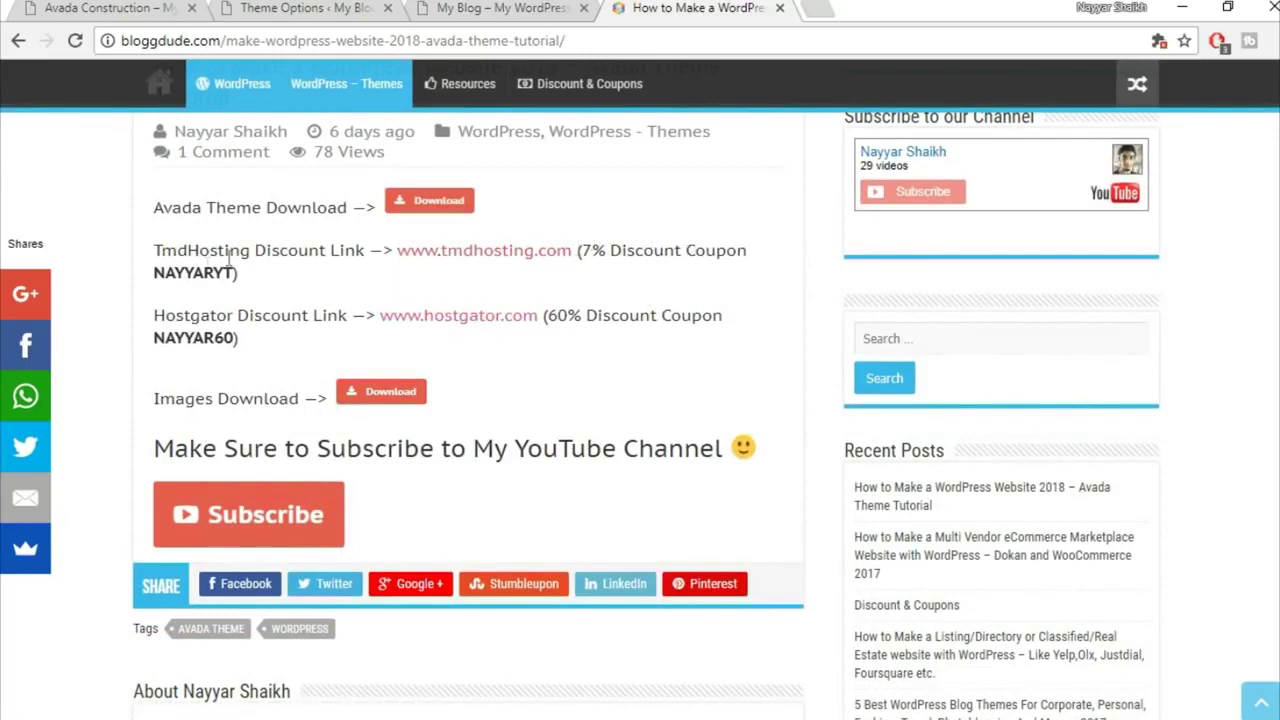
Step: Look over the TmdHosting discount coupon, then go back to the Theme Options logo media window
left_click_drag(156, 274, 238, 274)
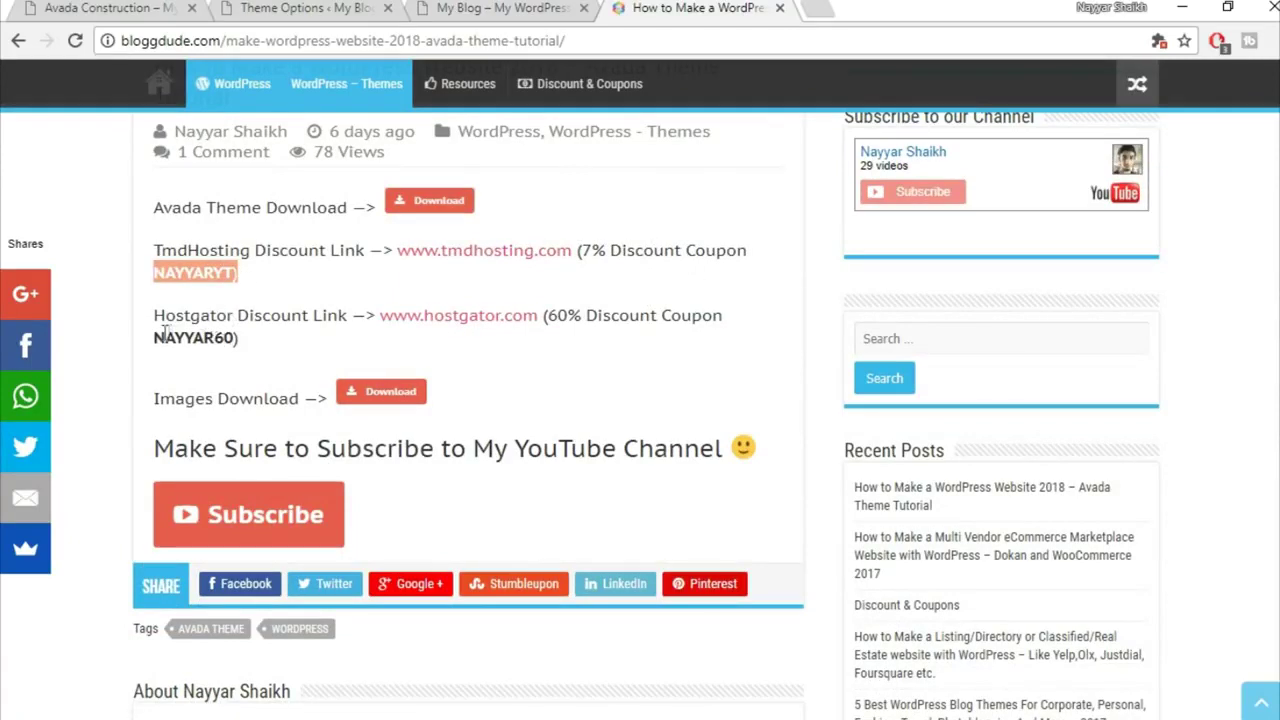
left_click(310, 235)
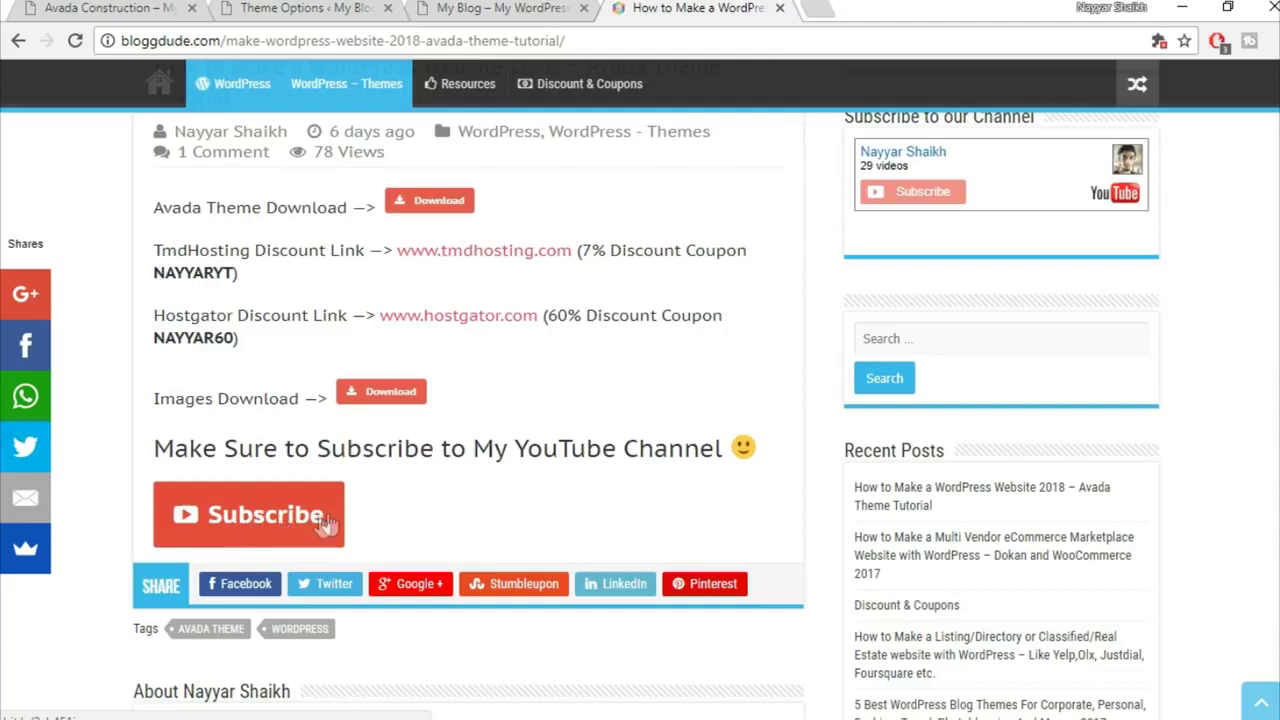
left_click(480, 7)
left_click(253, 7)
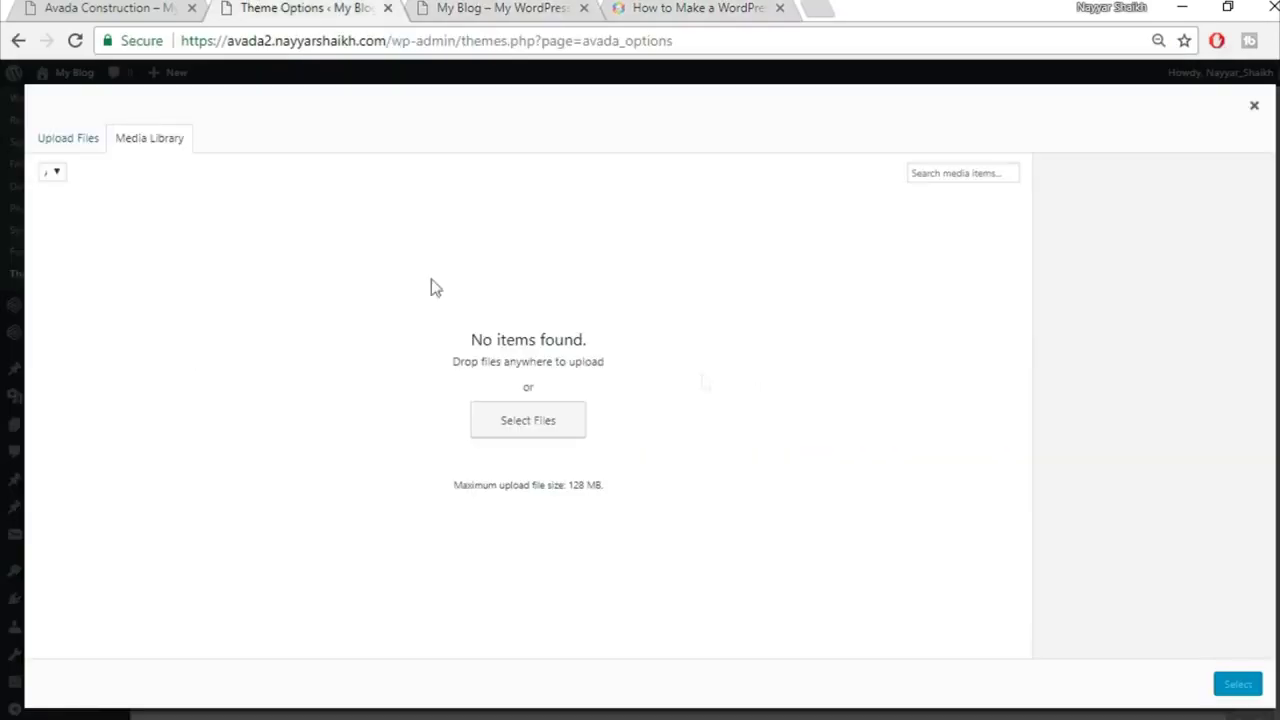
Step: Upload construction_logo.png from Avada Course > Images to the media library
left_click(90, 143)
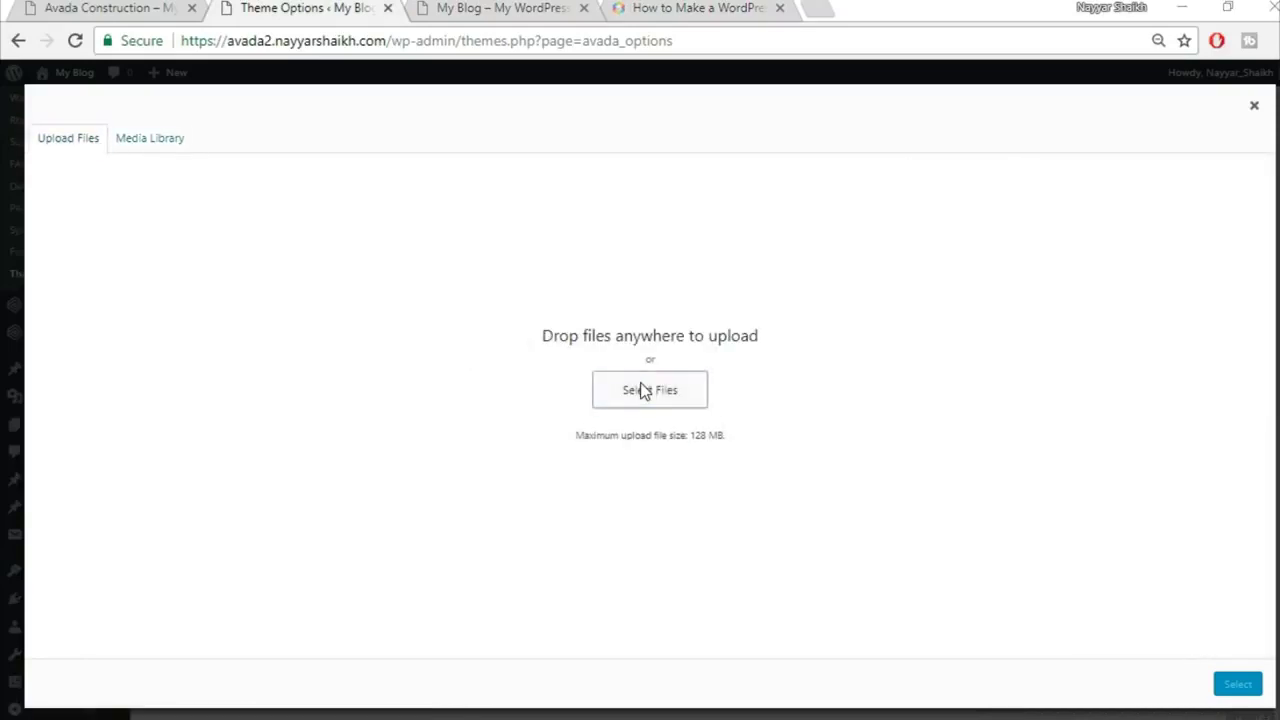
left_click(645, 390)
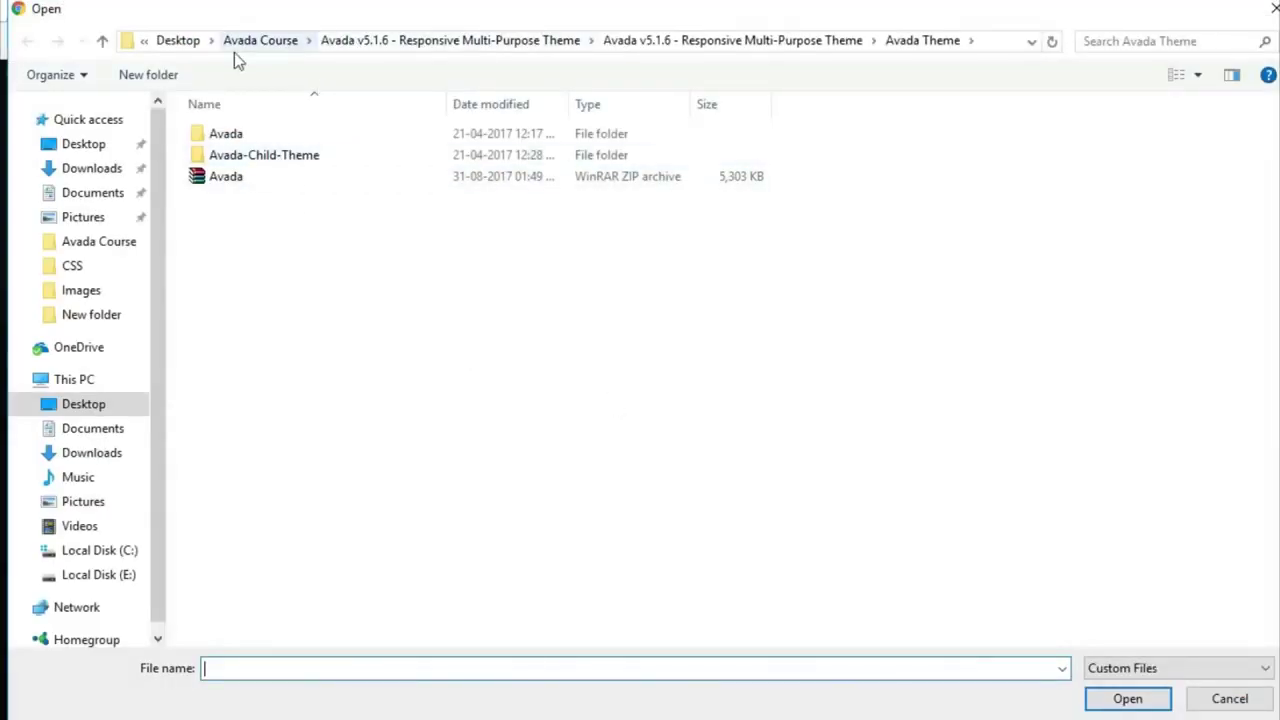
left_click(265, 41)
double_click(272, 157)
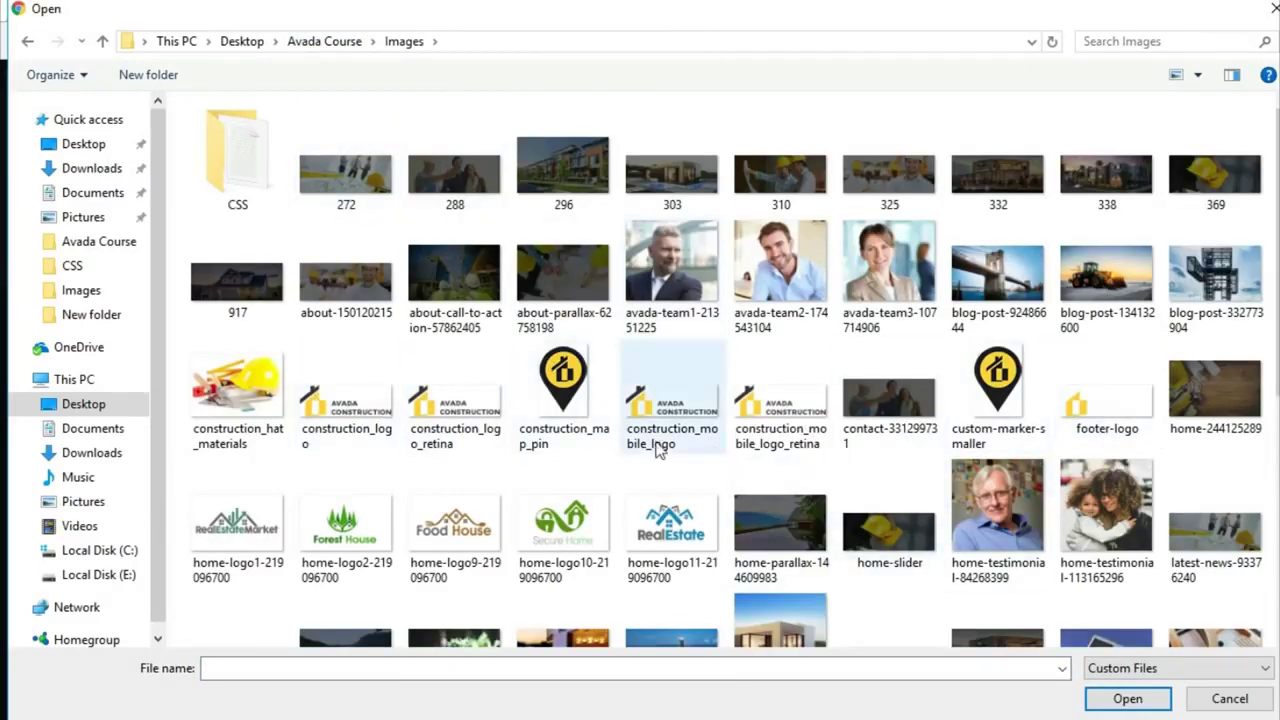
left_click(347, 432)
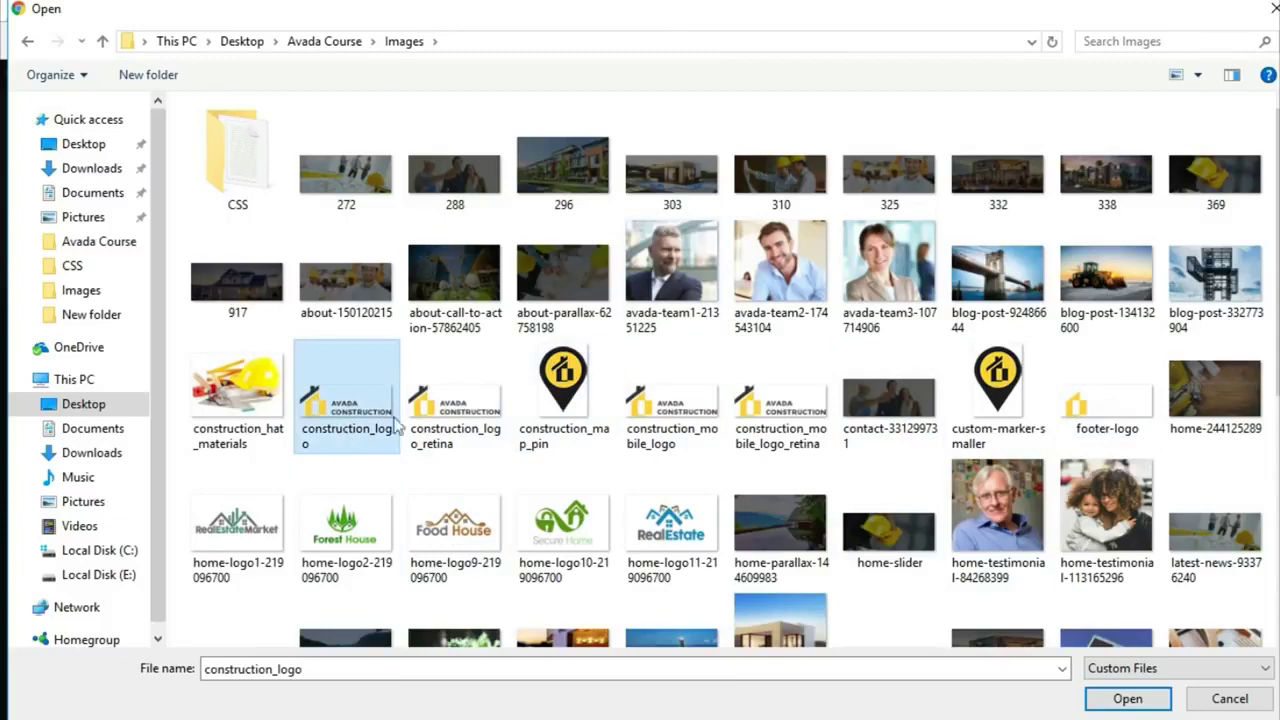
left_click(1108, 700)
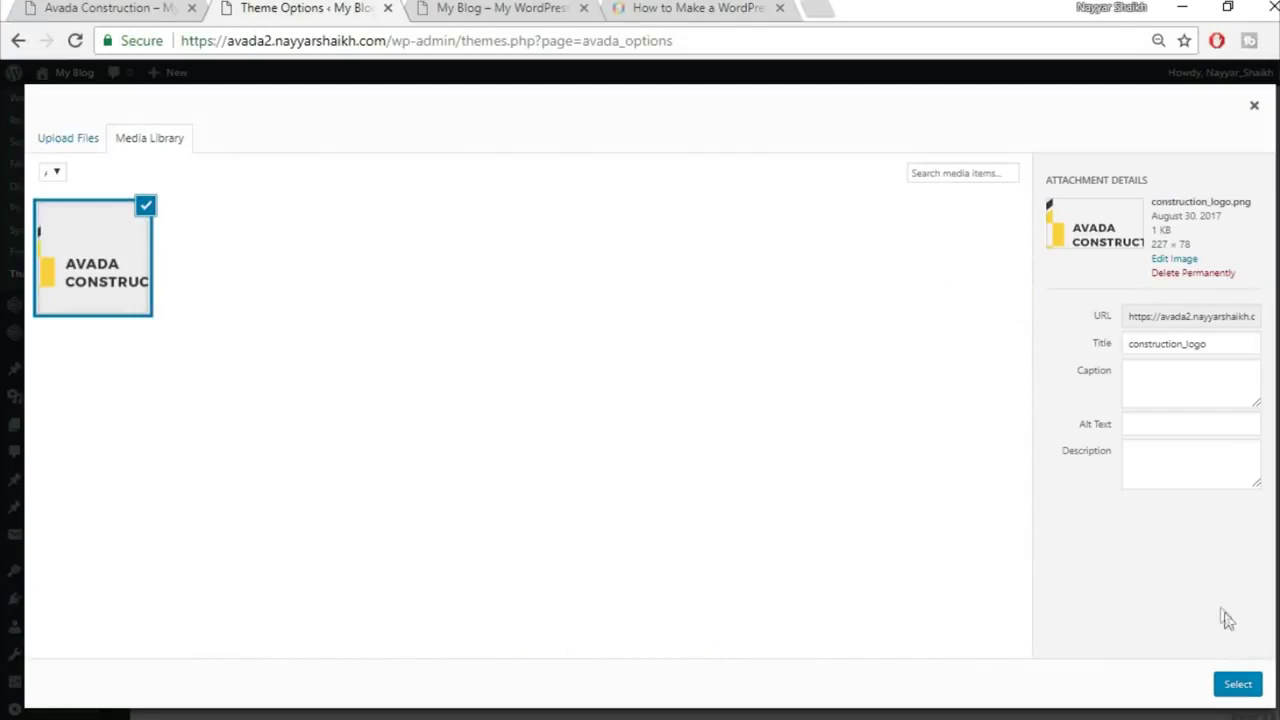
Step: Set construction_logo.png as the Default Logo and save the theme options
left_click(1238, 685)
scroll(1187, 565, "down", 5)
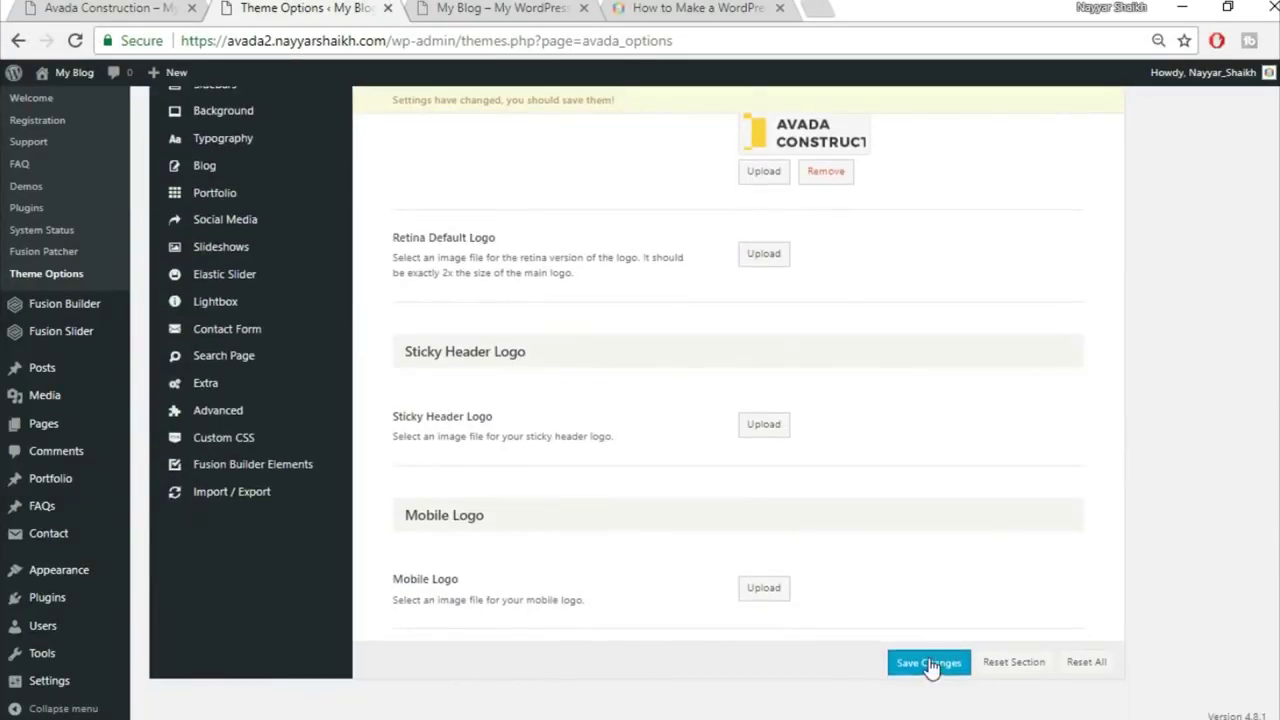
left_click(930, 664)
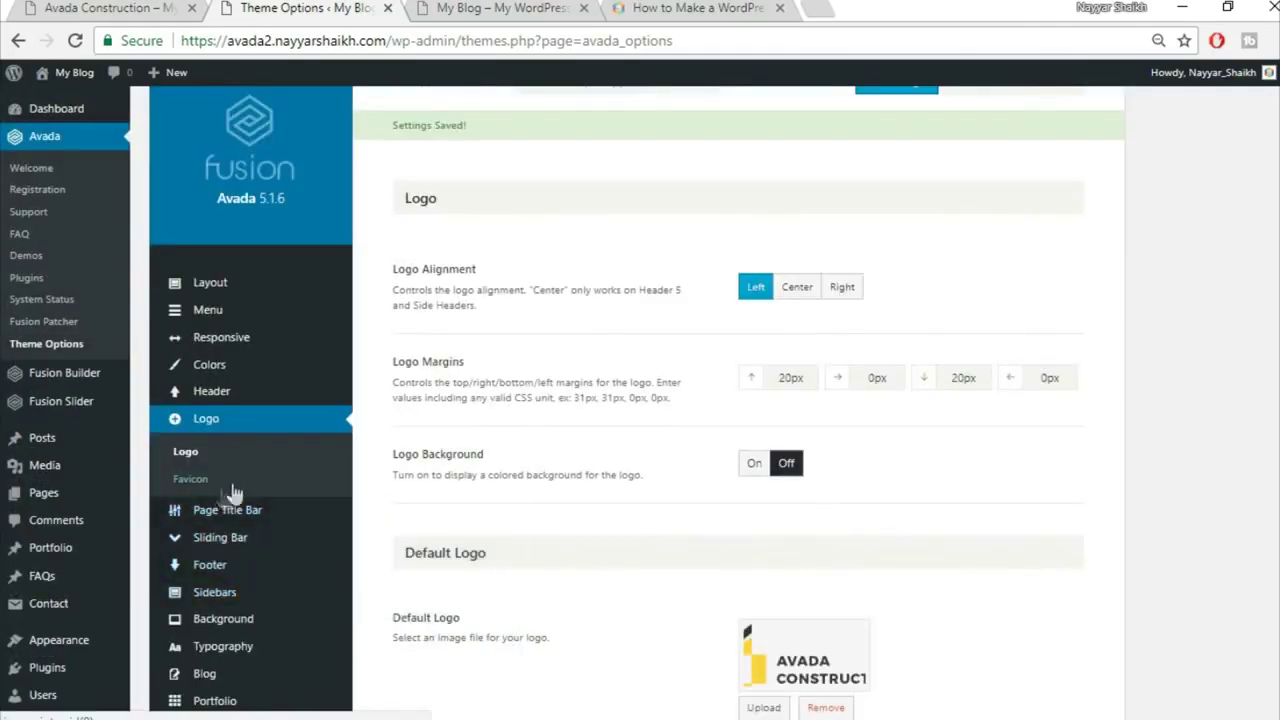
left_click(227, 487)
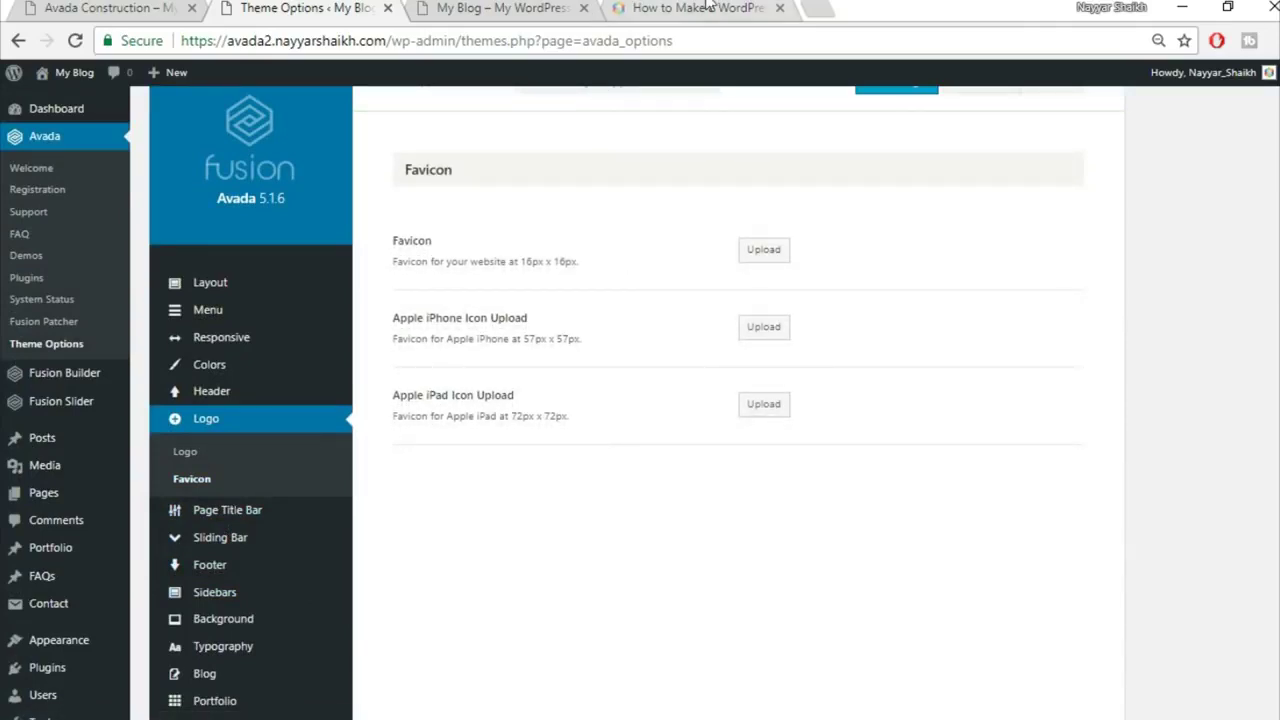
Step: Upload construction_map_pin.png for the favicon, checking the tutorial post for guidance
left_click(625, 10)
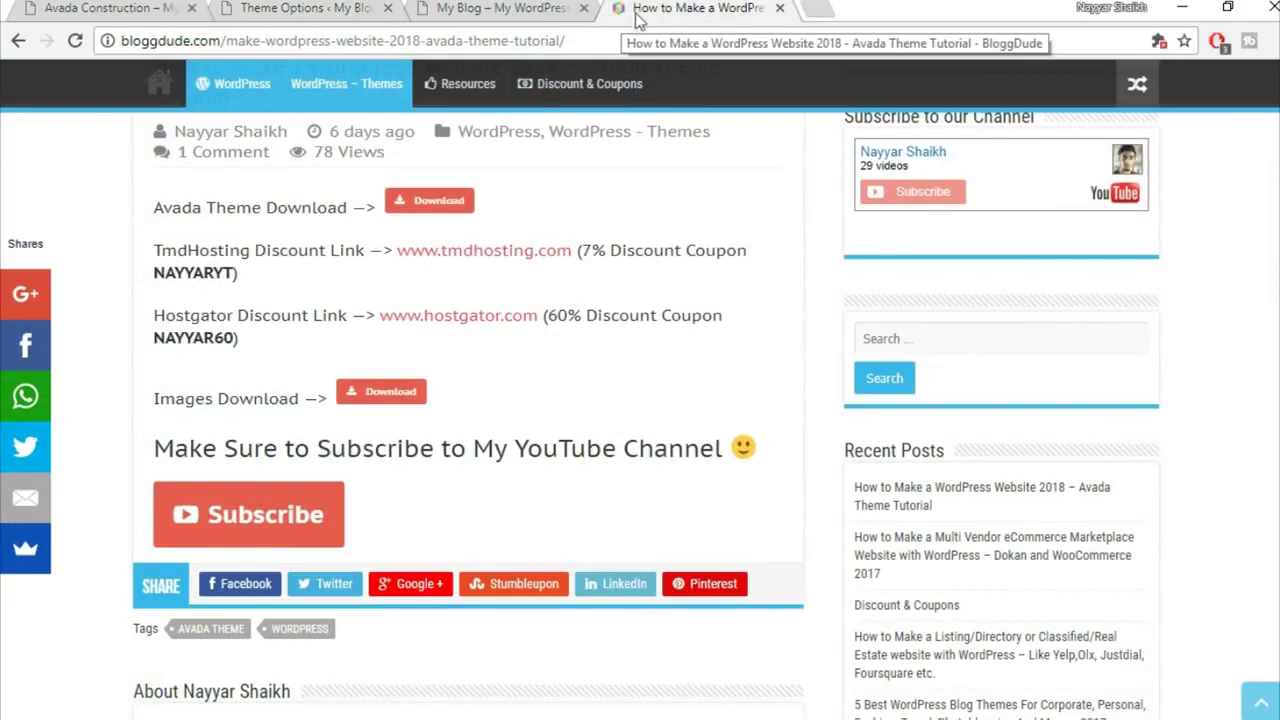
left_click(300, 10)
left_click(716, 9)
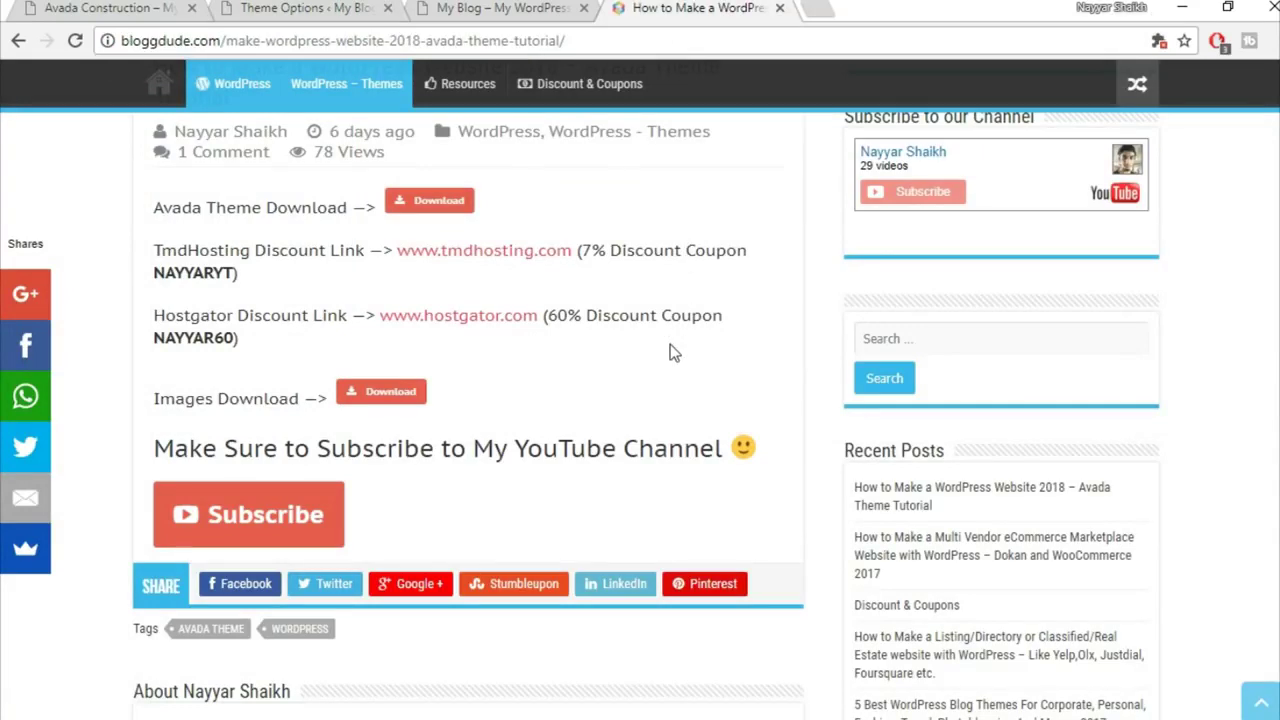
left_click(290, 10)
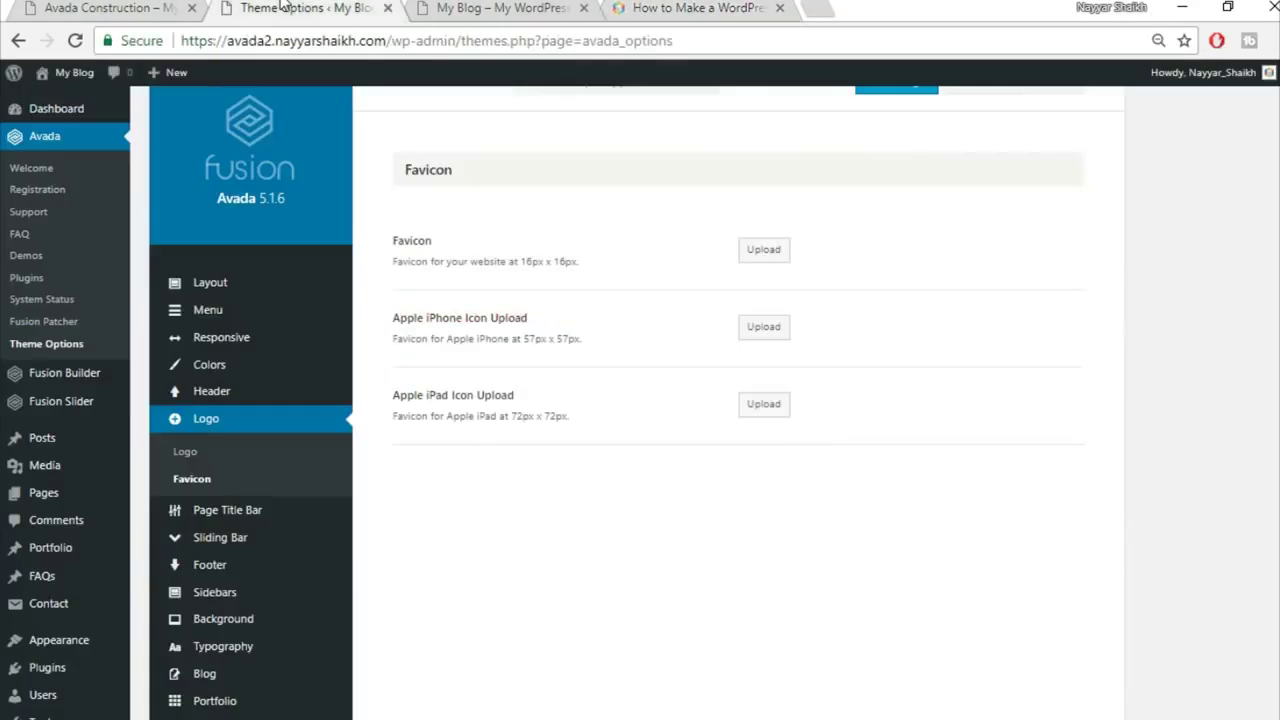
left_click(763, 250)
left_click(86, 138)
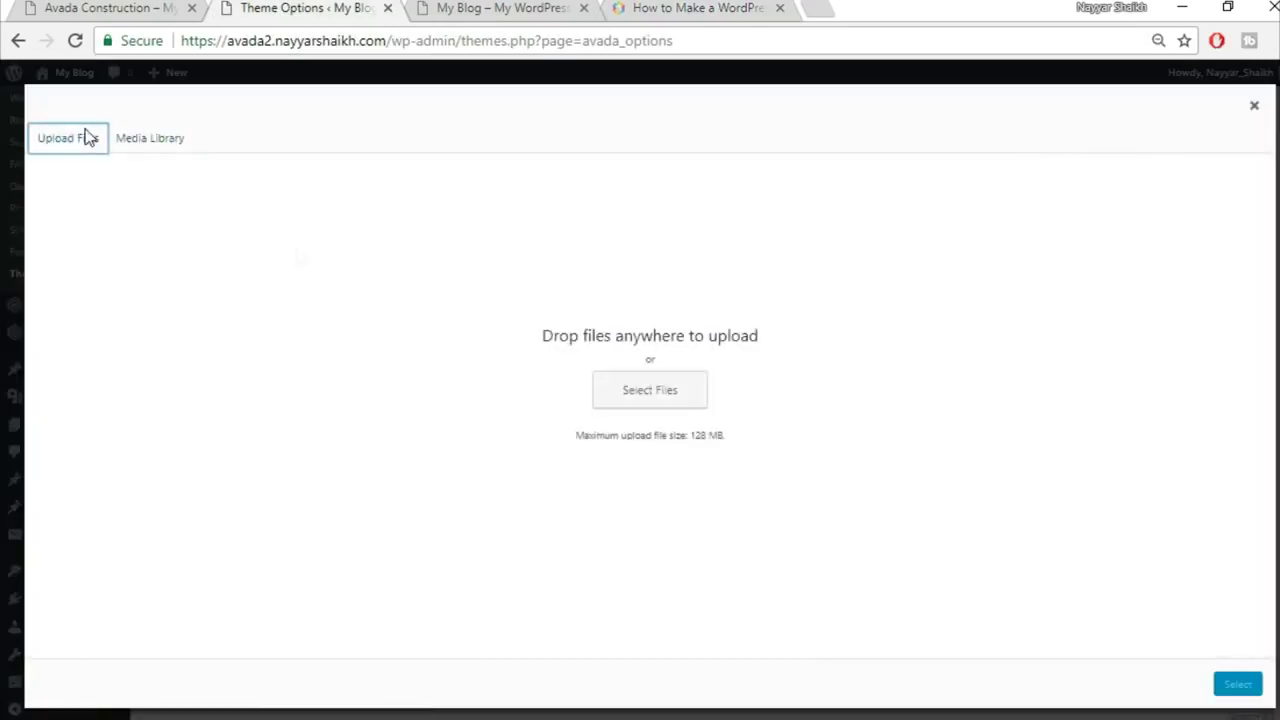
left_click(641, 405)
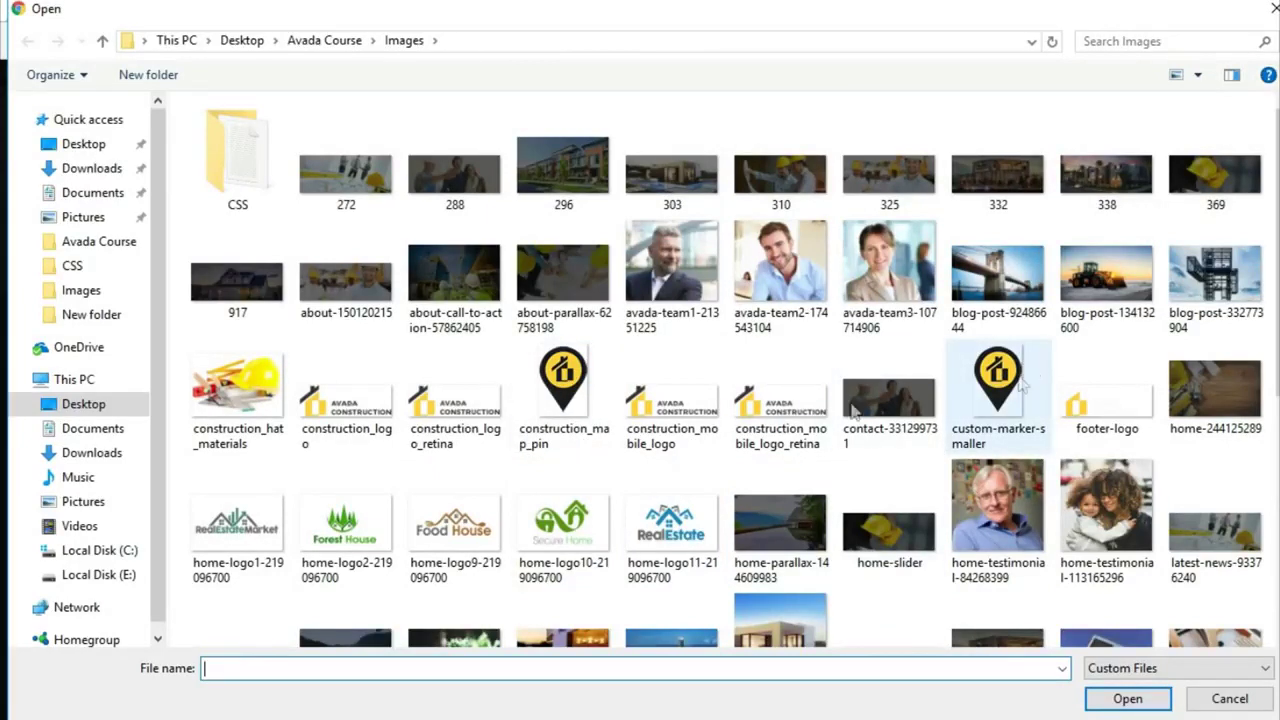
left_click(600, 412)
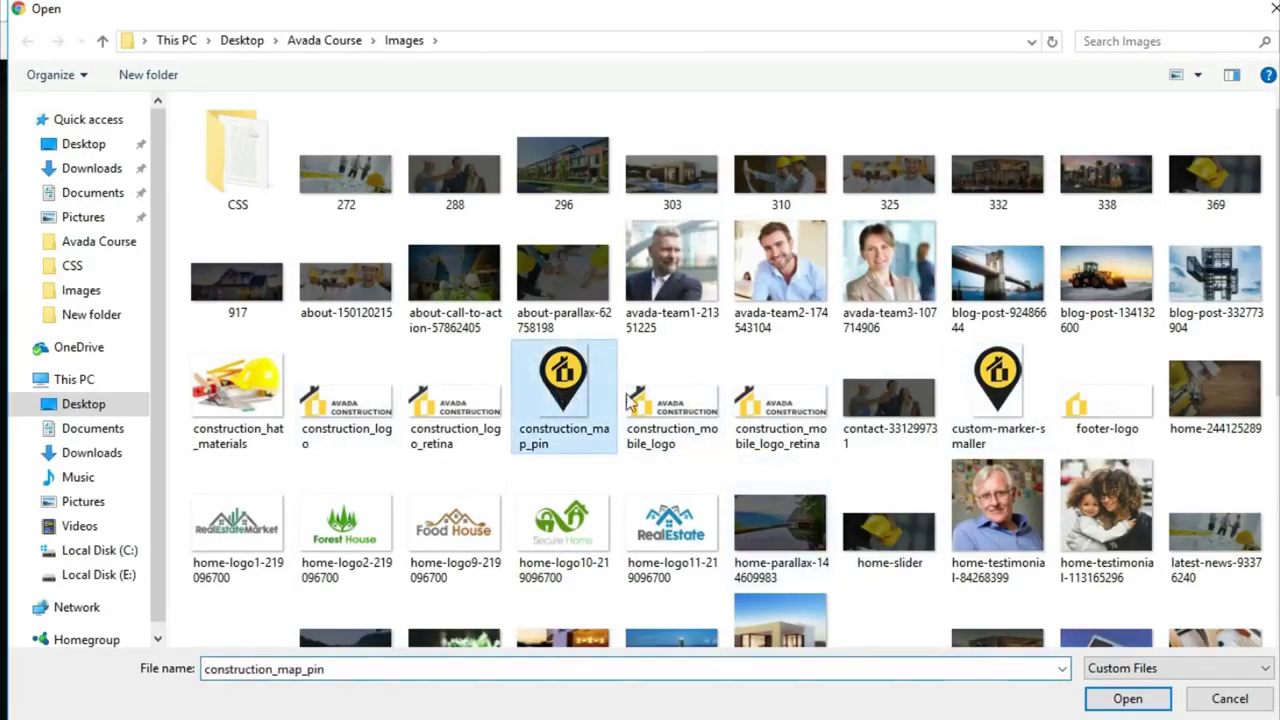
left_click(1134, 699)
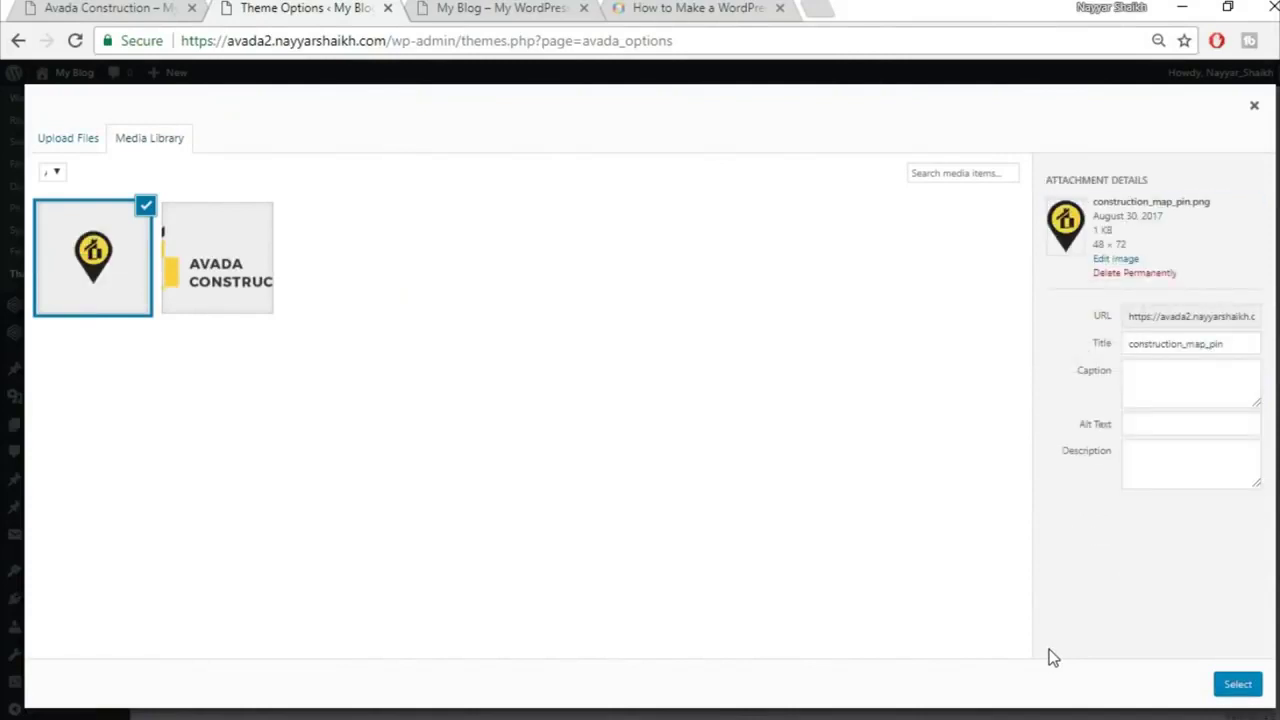
Step: Use the map pin image as the Favicon and save the theme options
left_click(1238, 685)
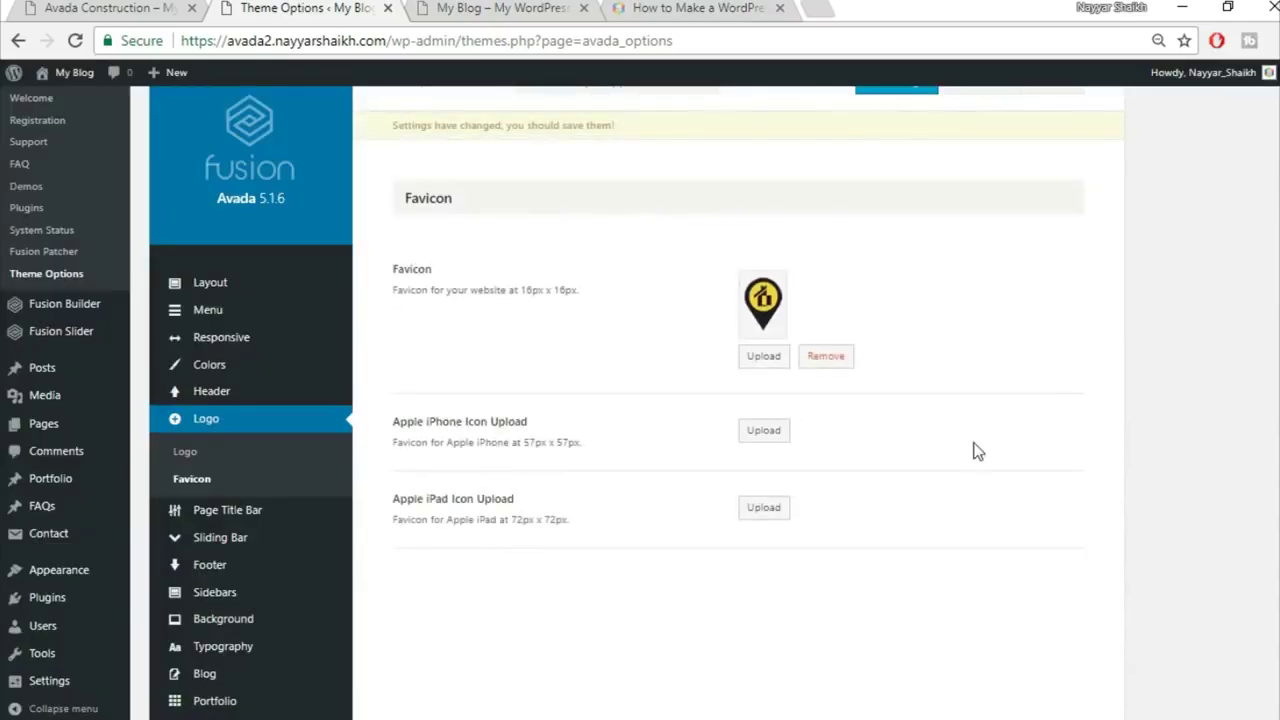
scroll(1000, 487, "up", 2)
left_click(898, 132)
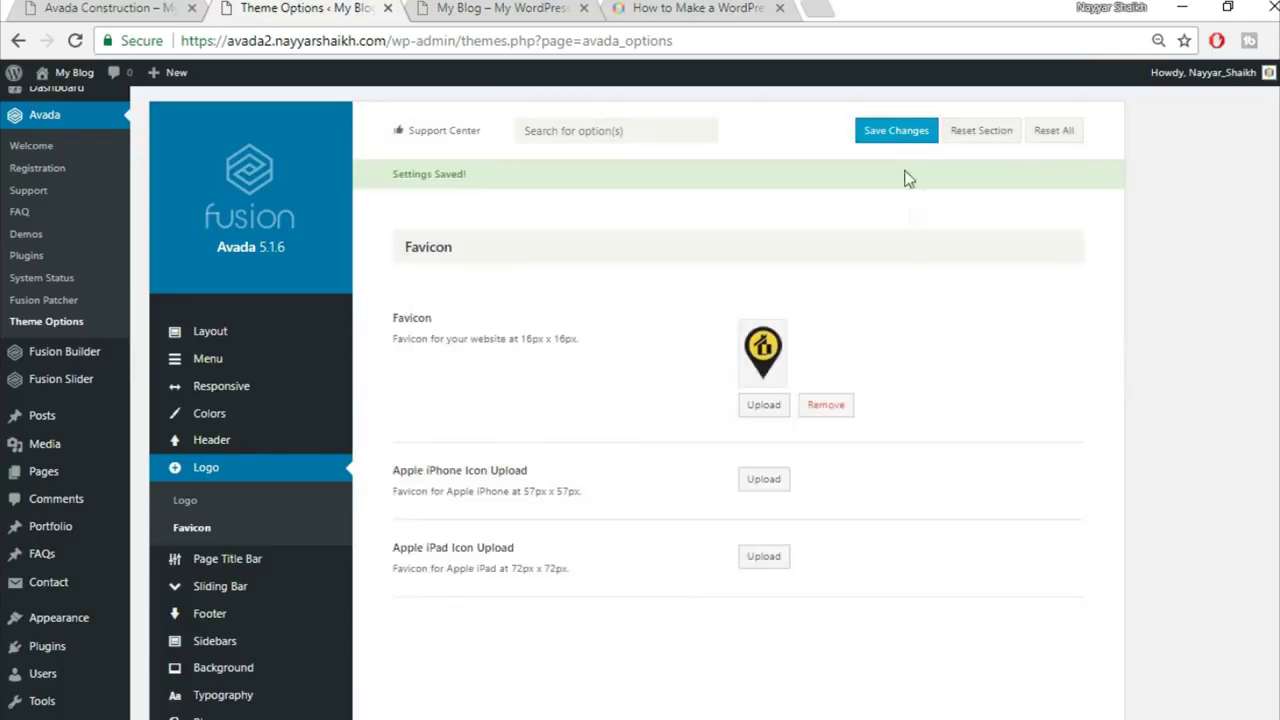
Step: Compare the Avada Construction demo home page with the blog's front page, ending on the blog
left_click(520, 7)
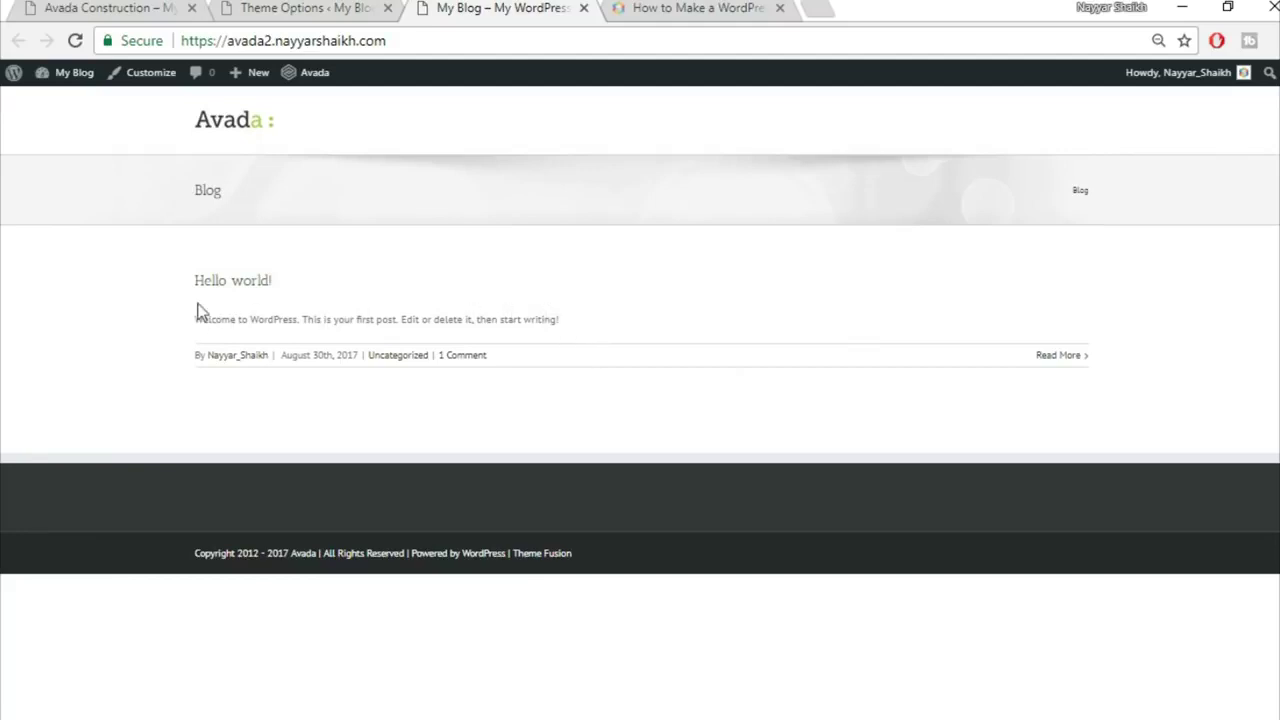
left_click(113, 6)
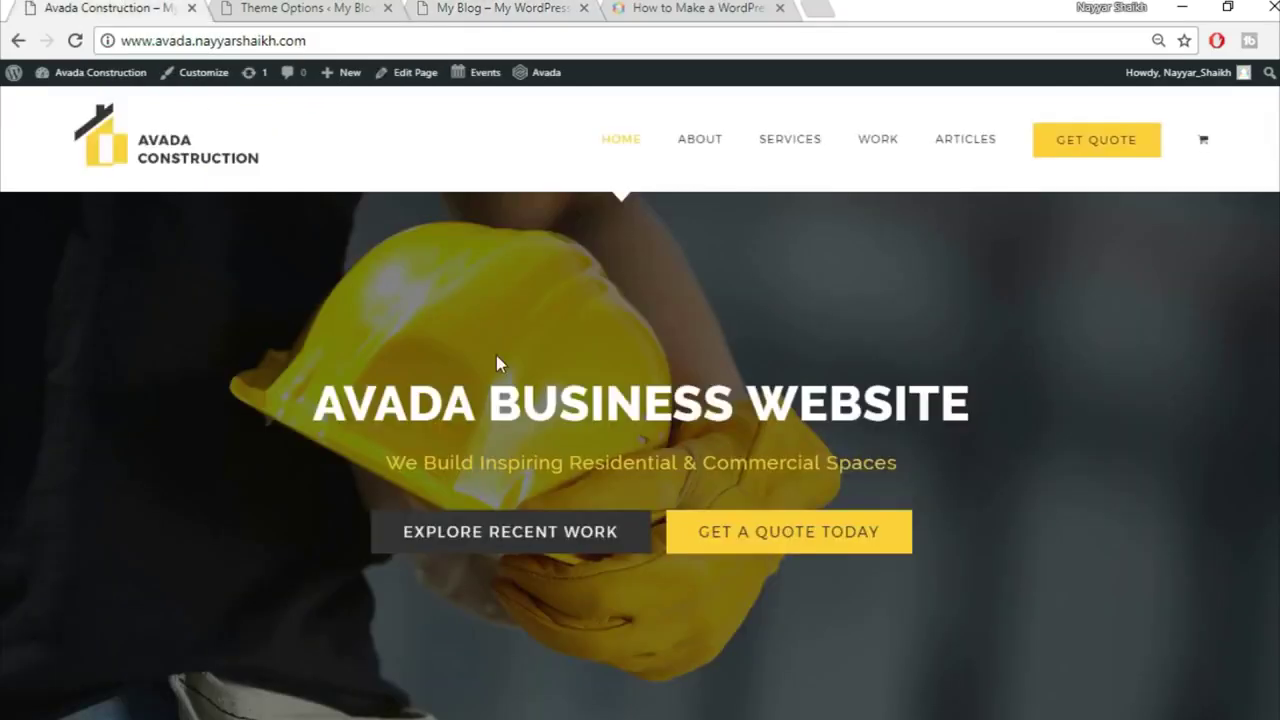
scroll(500, 366, "down", 5)
left_click(452, 6)
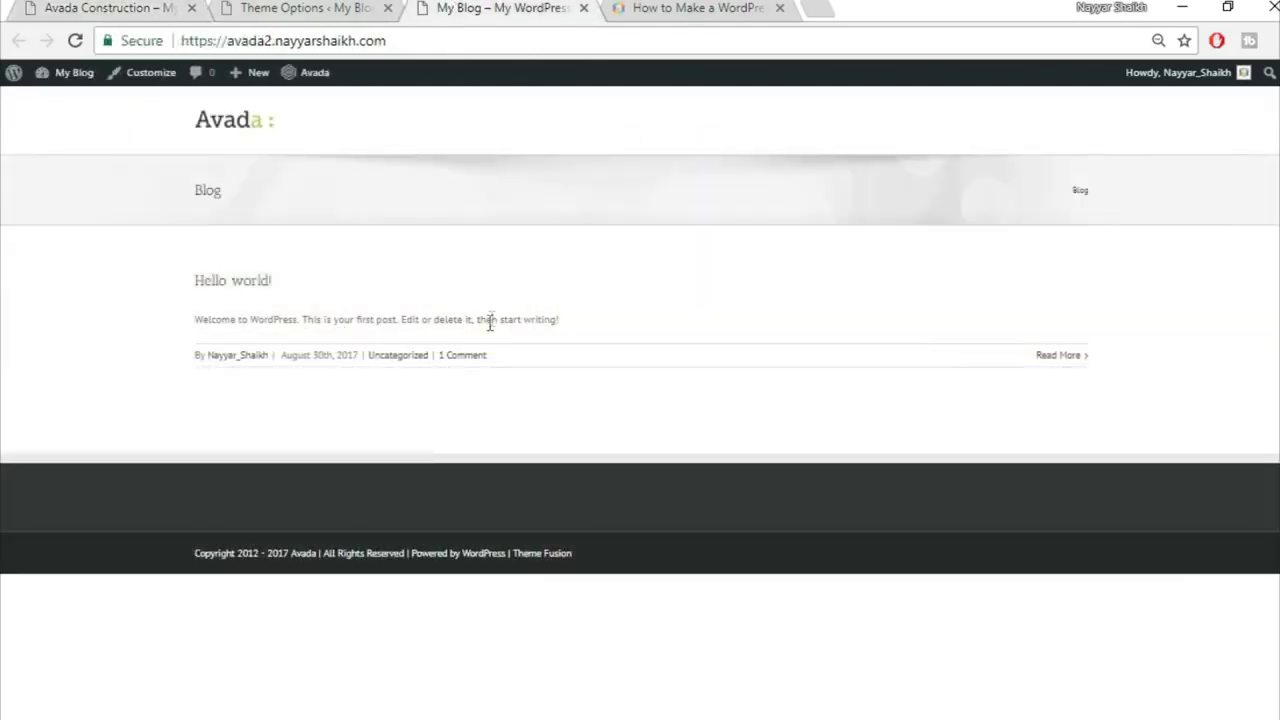
left_click(100, 6)
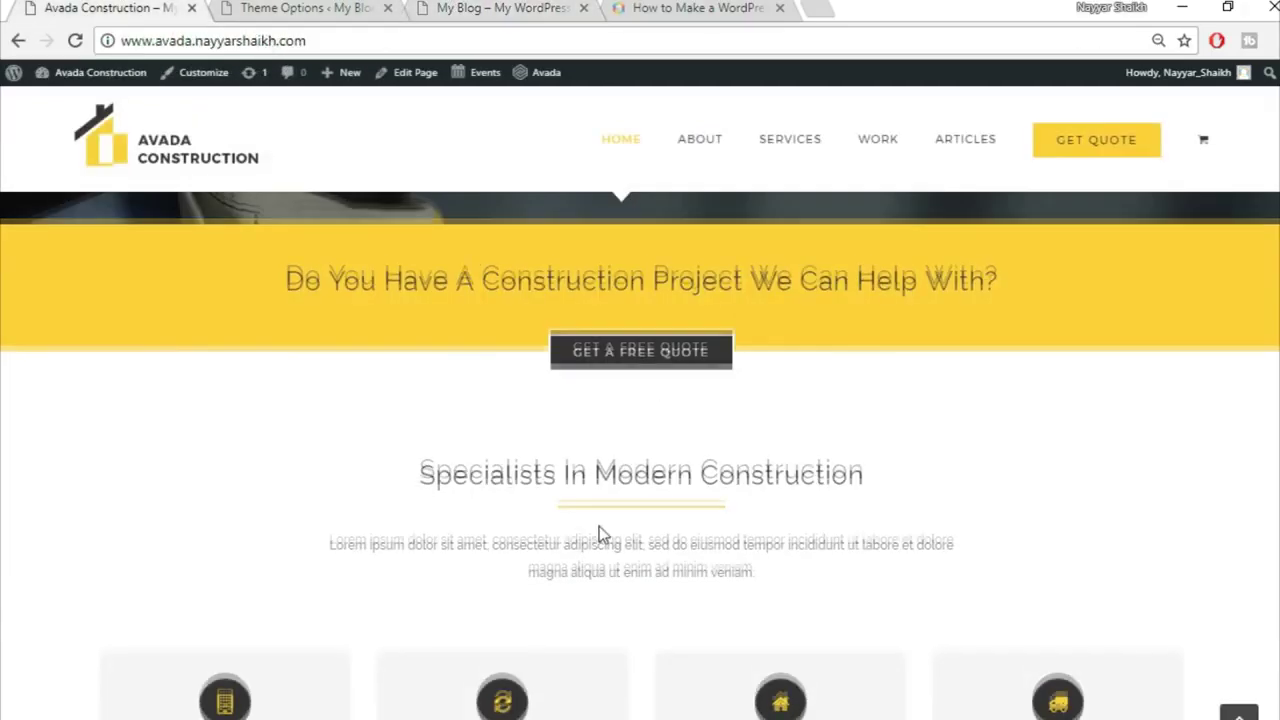
scroll(599, 530, "down", 3)
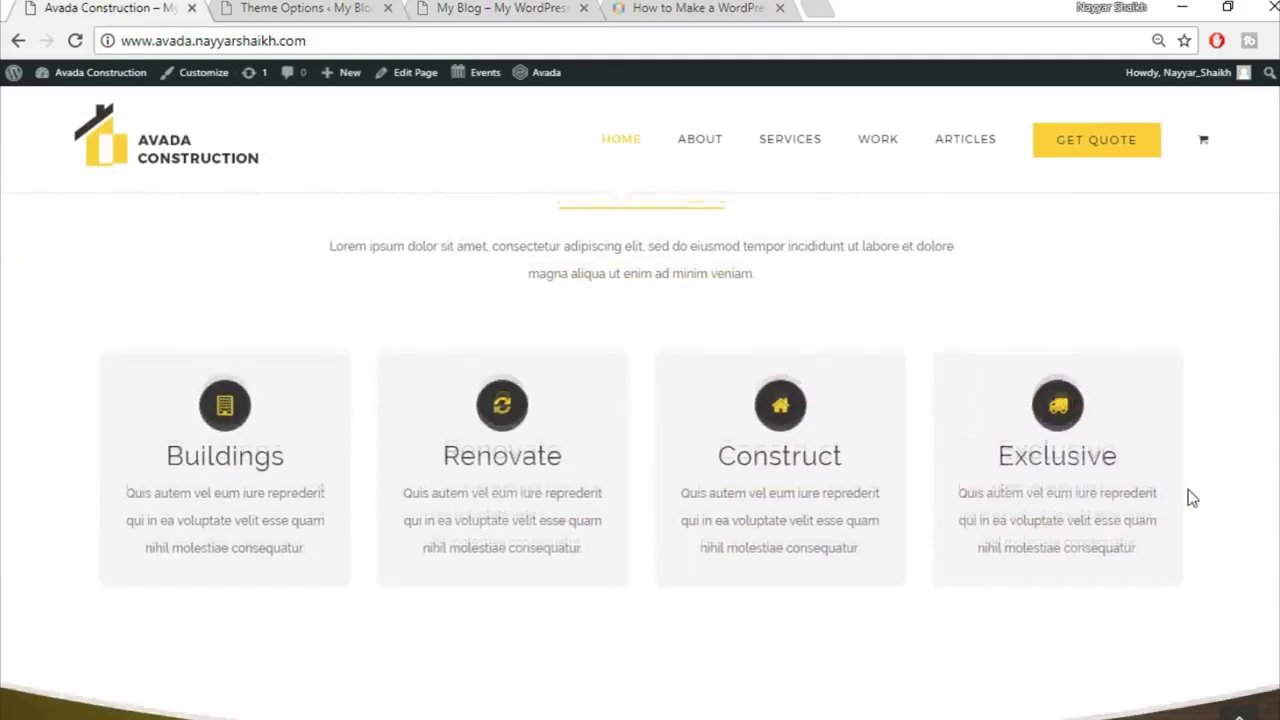
scroll(1190, 500, "up", 10)
left_click(540, 8)
Step: Set the body font family to Raleway with an Arial, Helvetica, sans-serif backup
left_click(238, 8)
scroll(1257, 423, "down", 5)
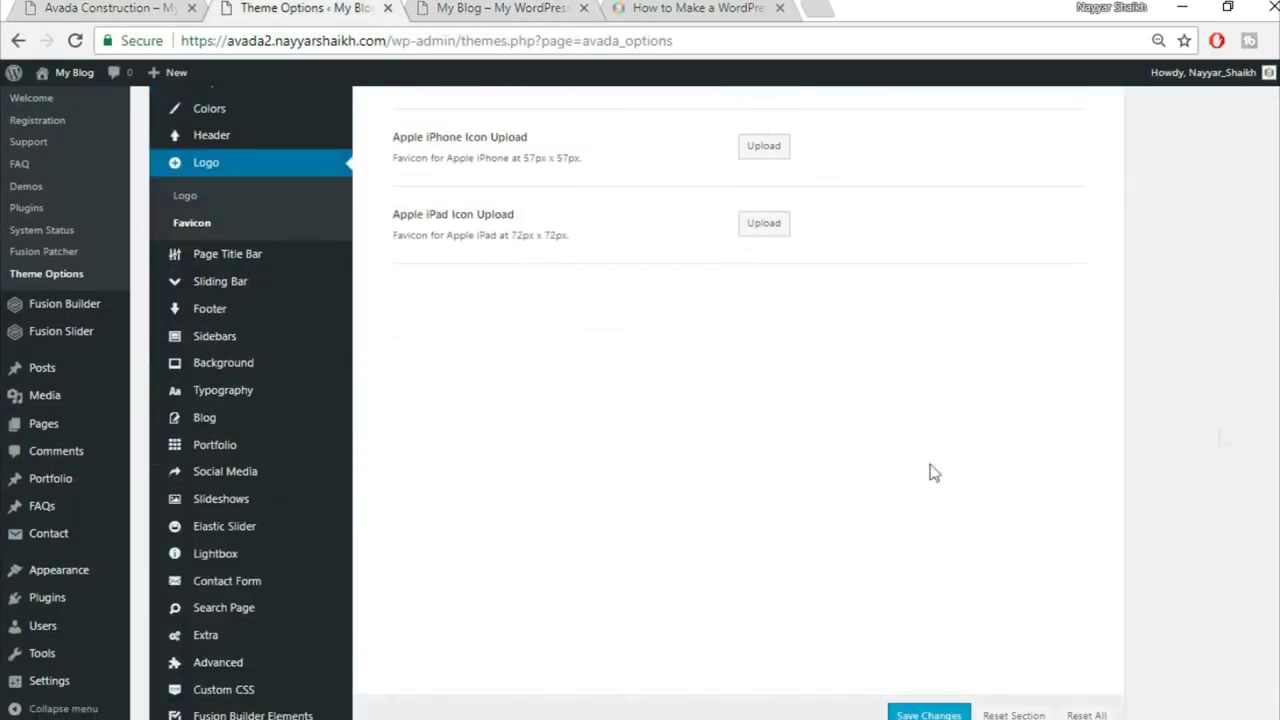
left_click(246, 390)
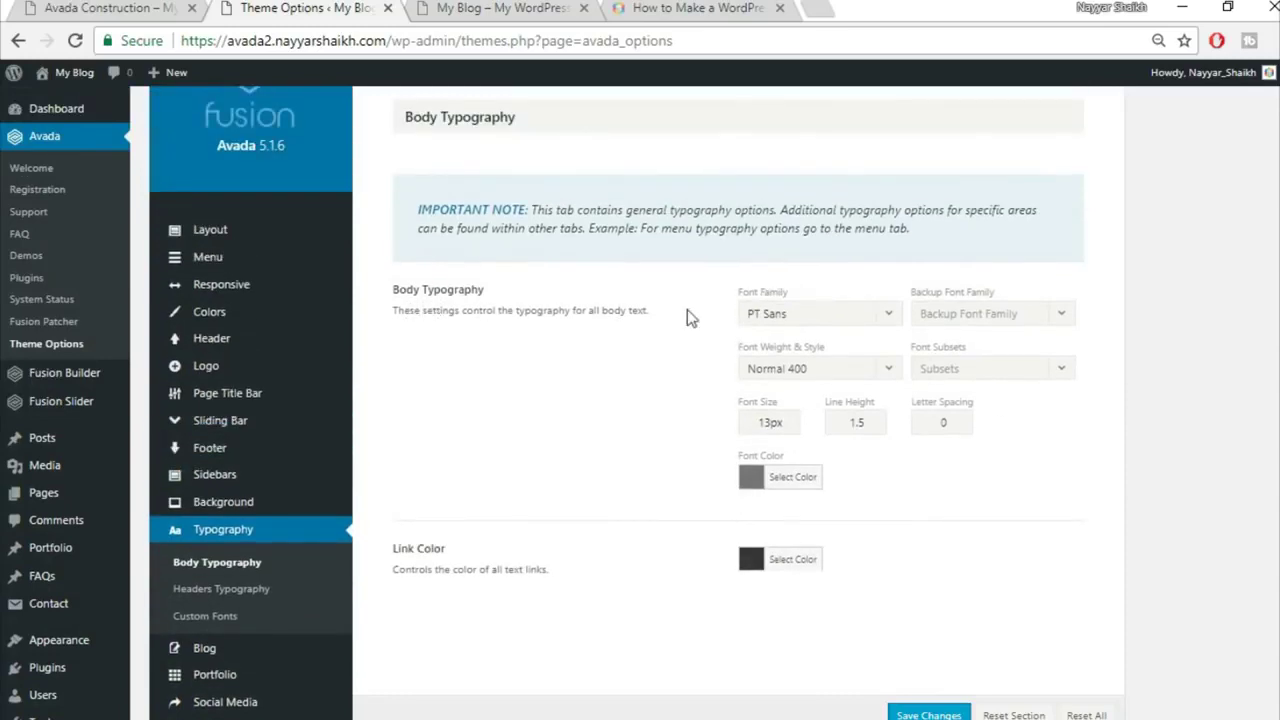
left_click(858, 320)
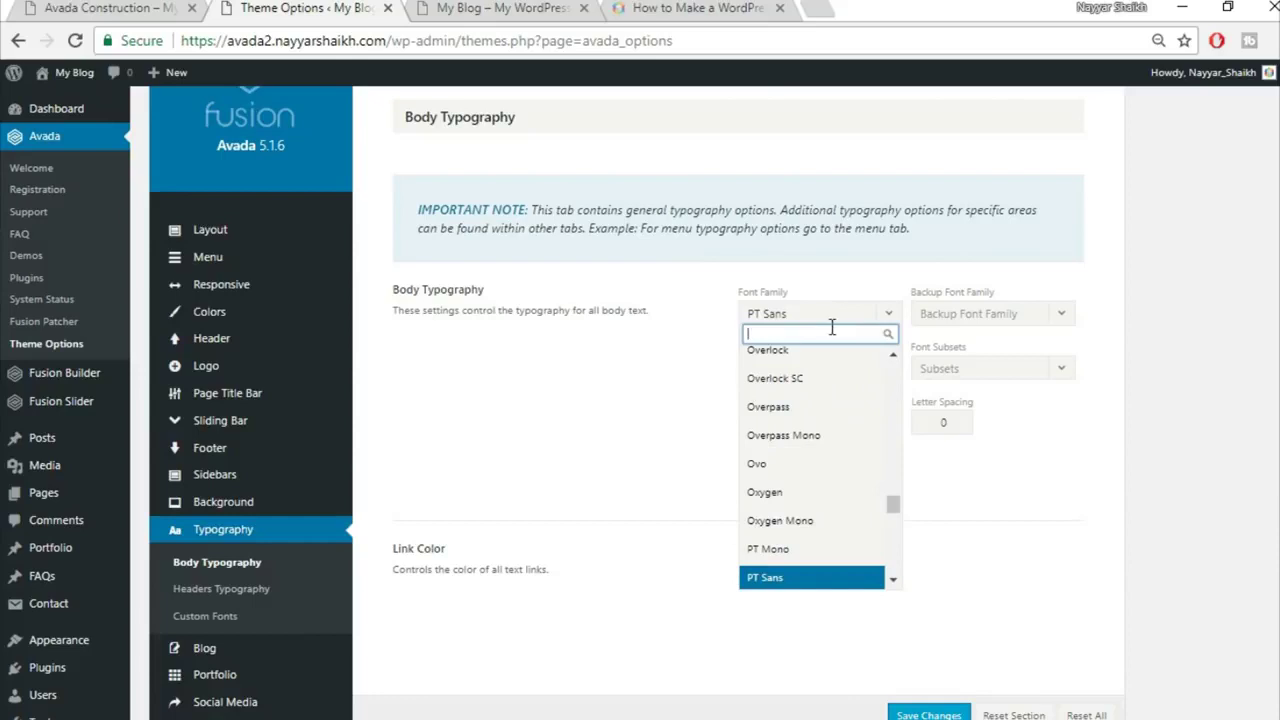
type("rale")
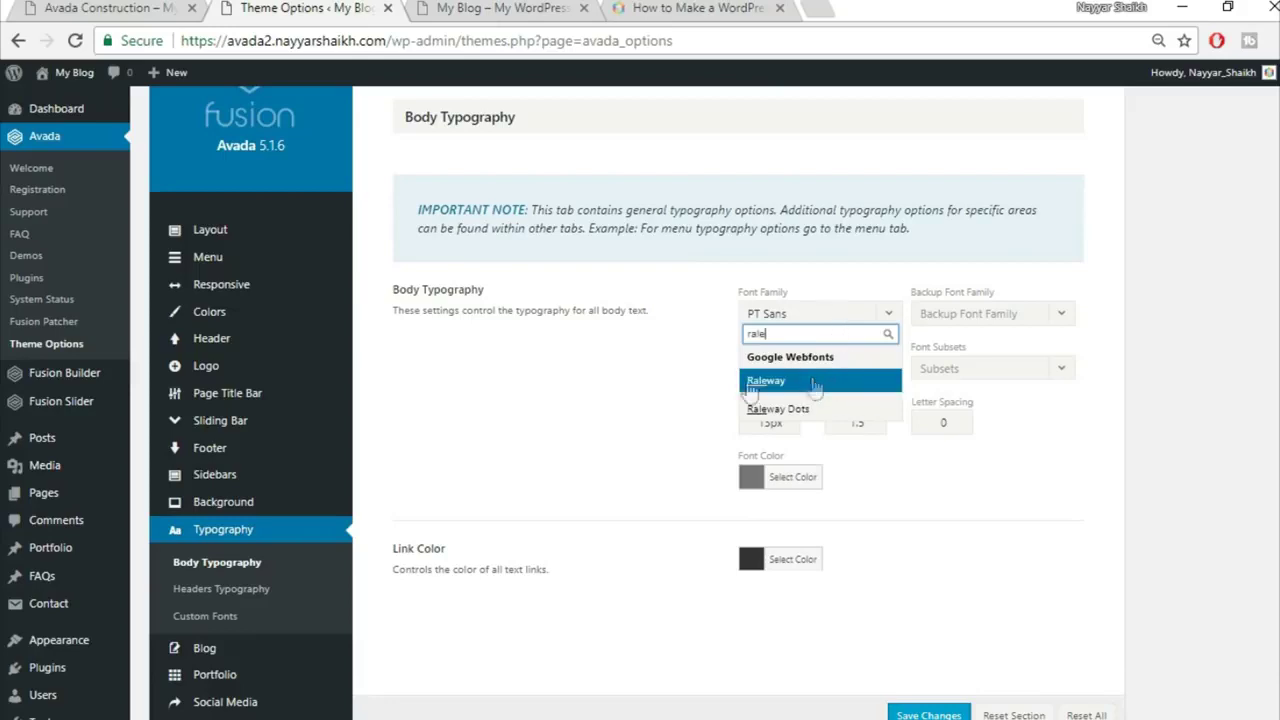
left_click(814, 385)
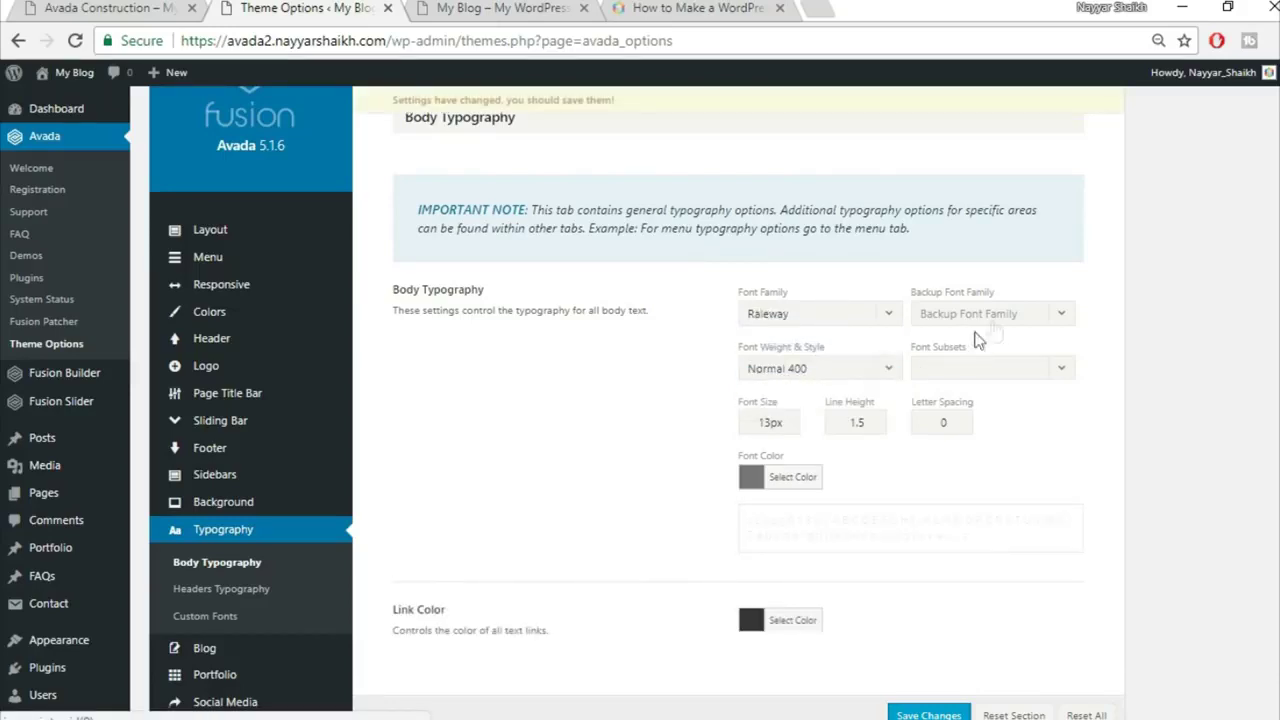
left_click(972, 318)
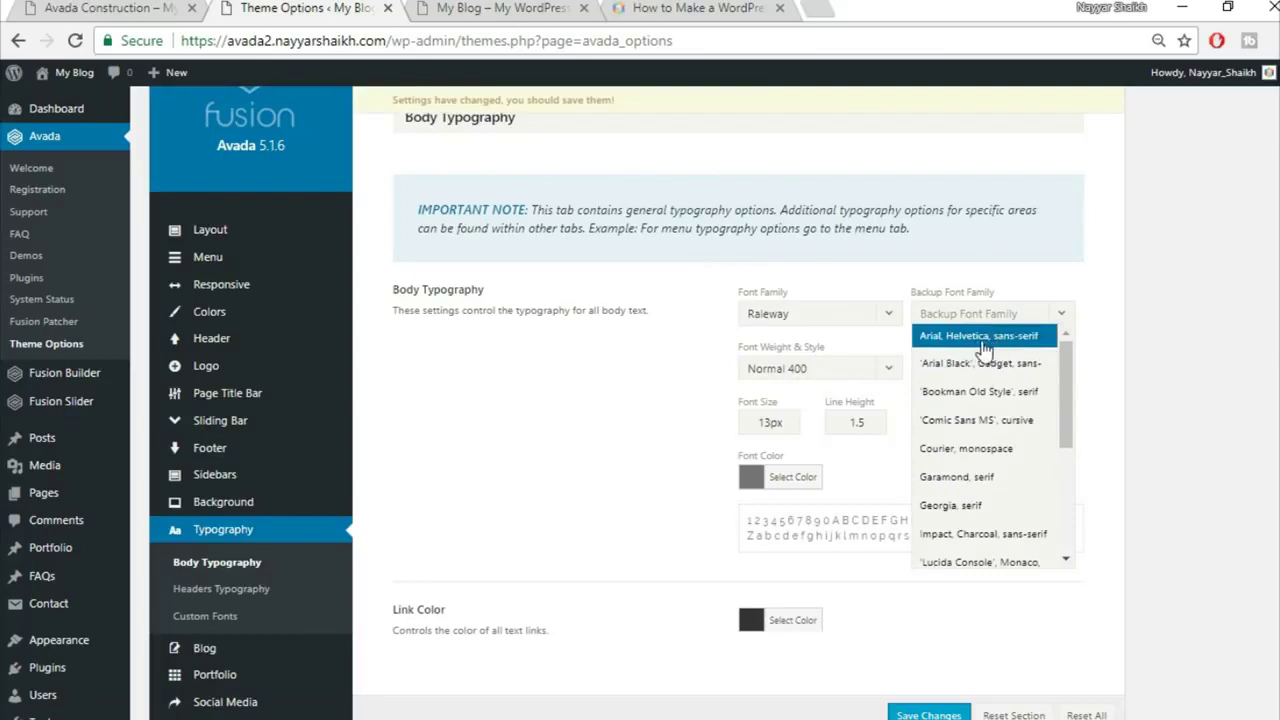
left_click(984, 340)
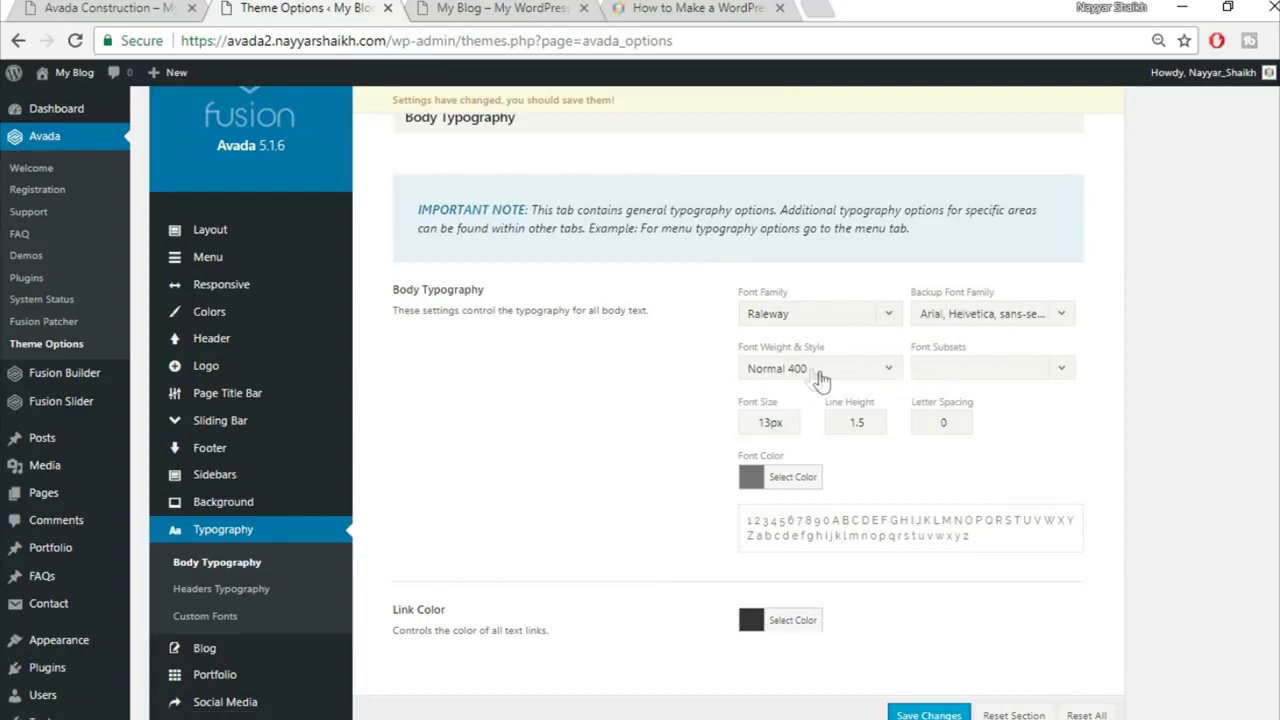
Step: Make body text Medium 500, 15px, with line height 2.27
left_click(832, 372)
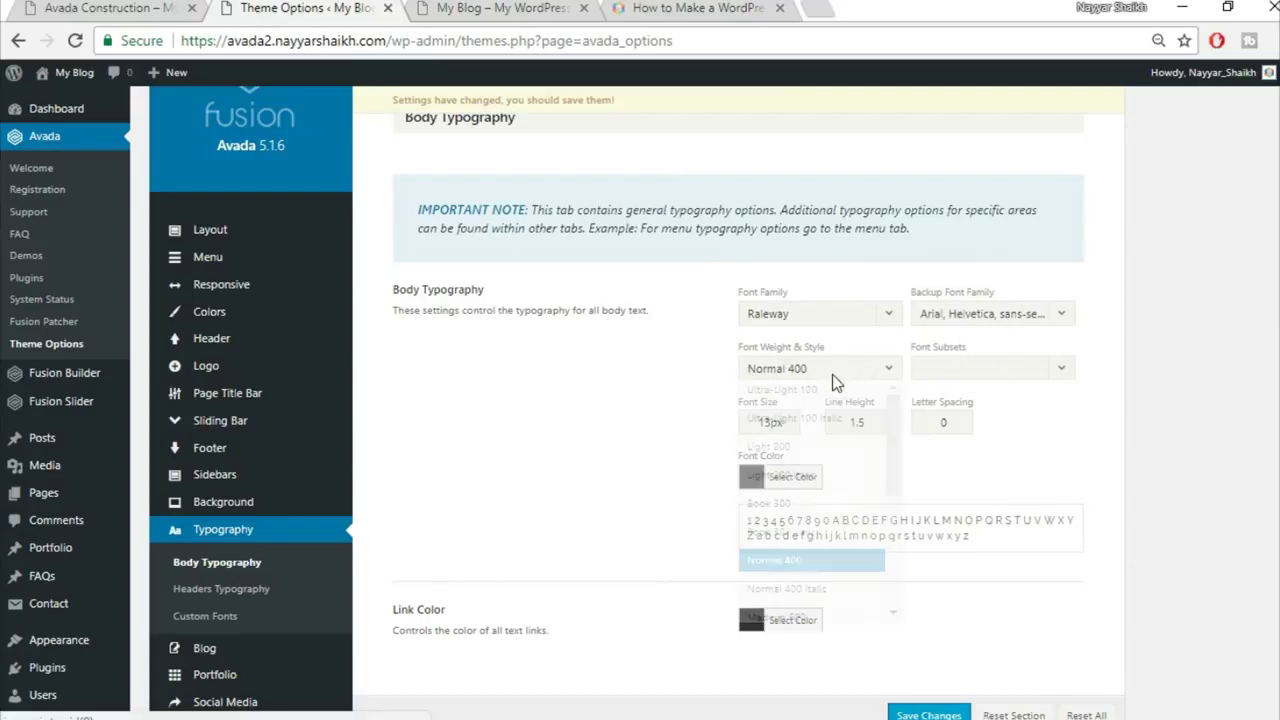
scroll(845, 525, "down", 2)
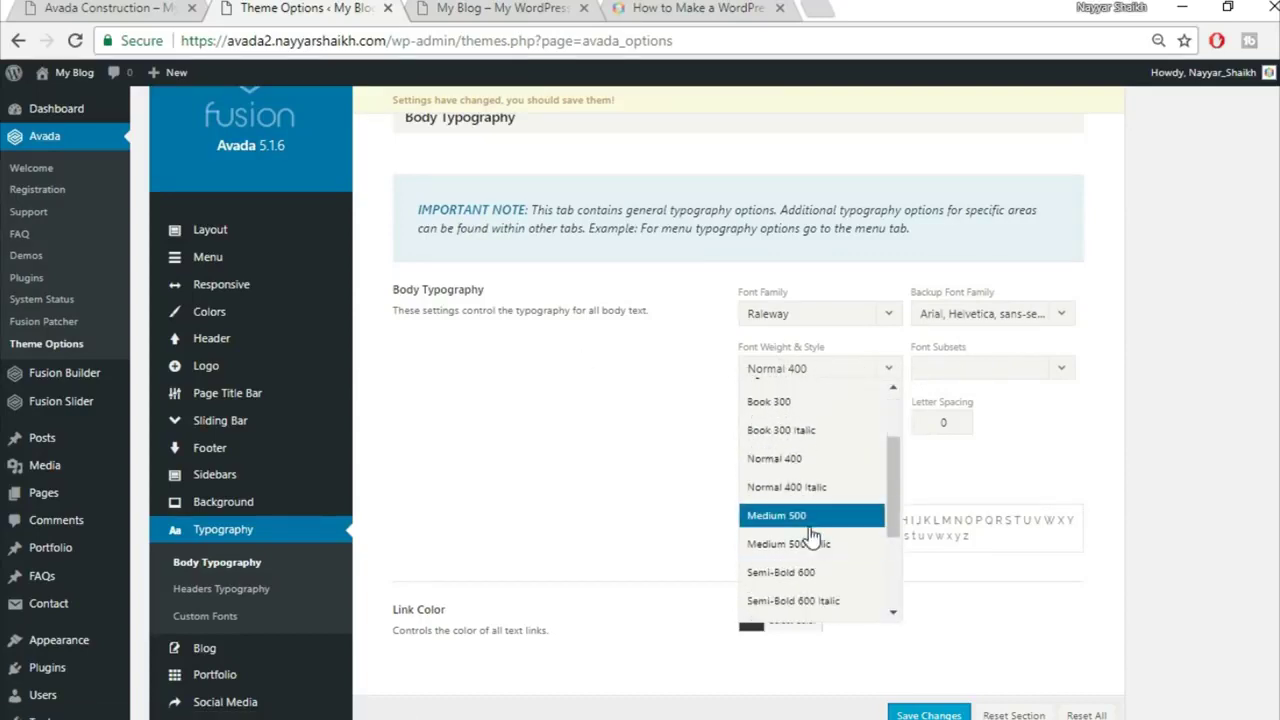
left_click(817, 521)
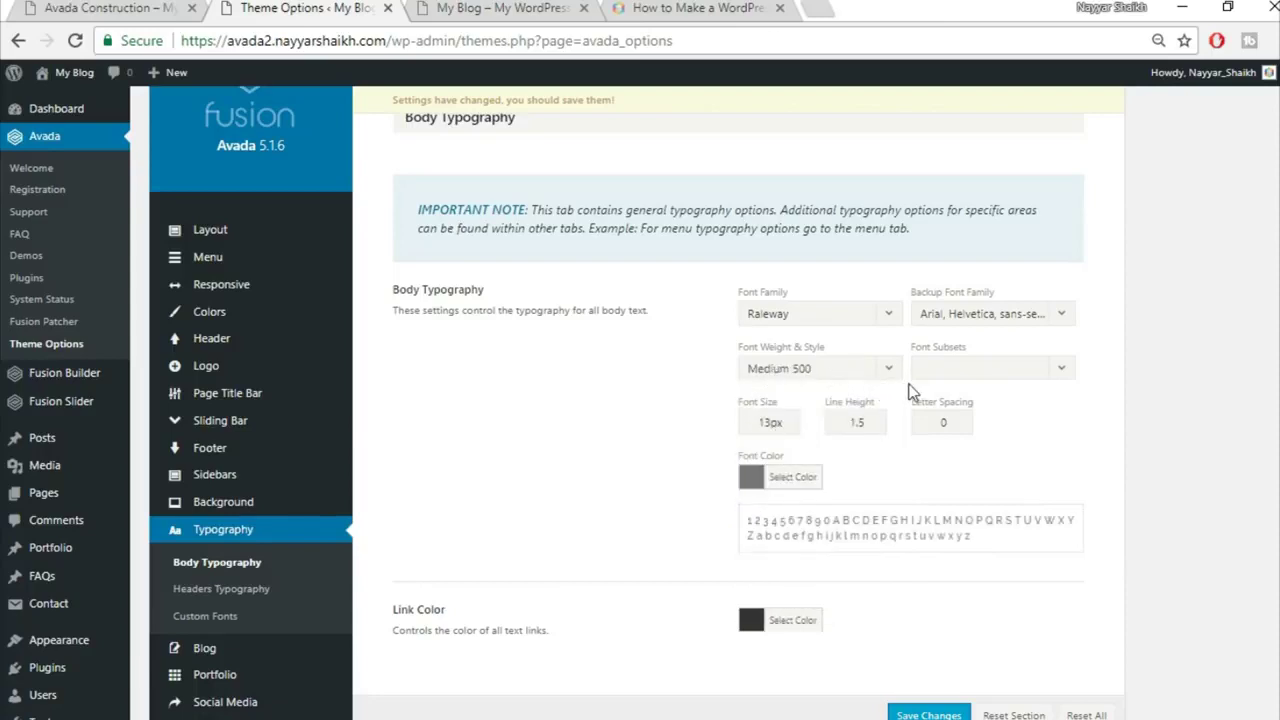
left_click_drag(768, 426, 640, 431)
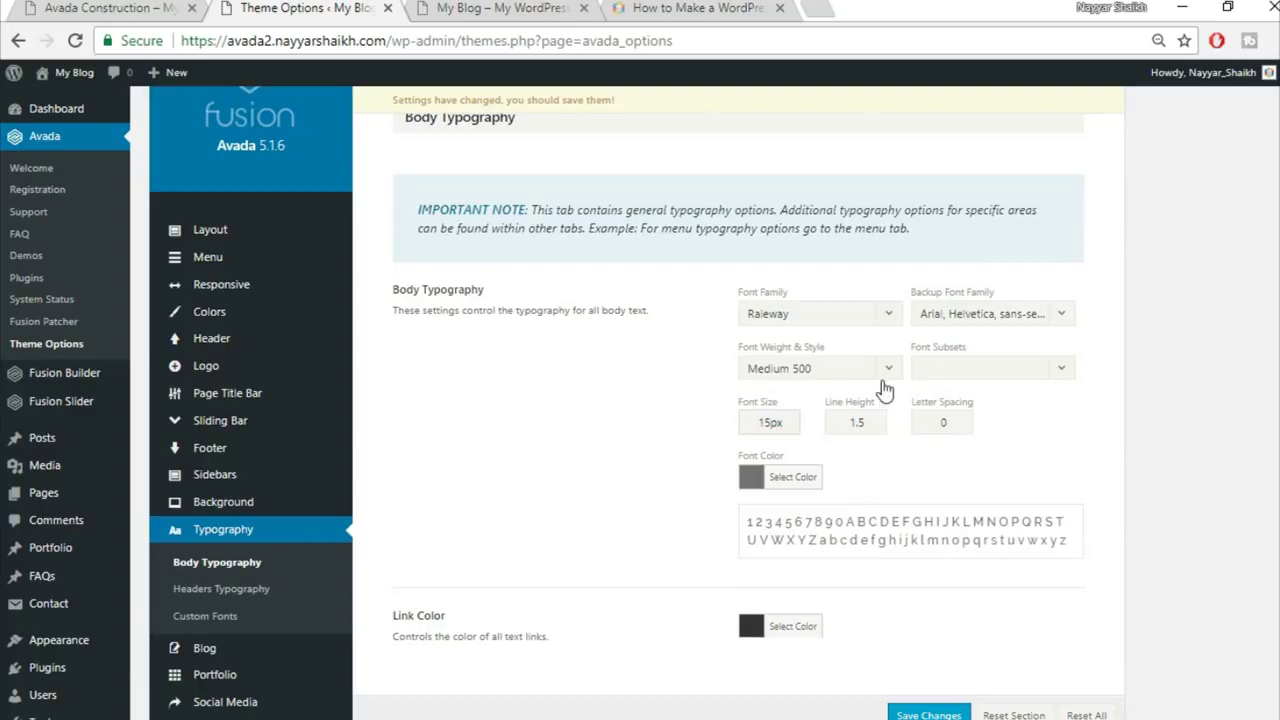
left_click_drag(880, 423, 783, 425)
type("2.27")
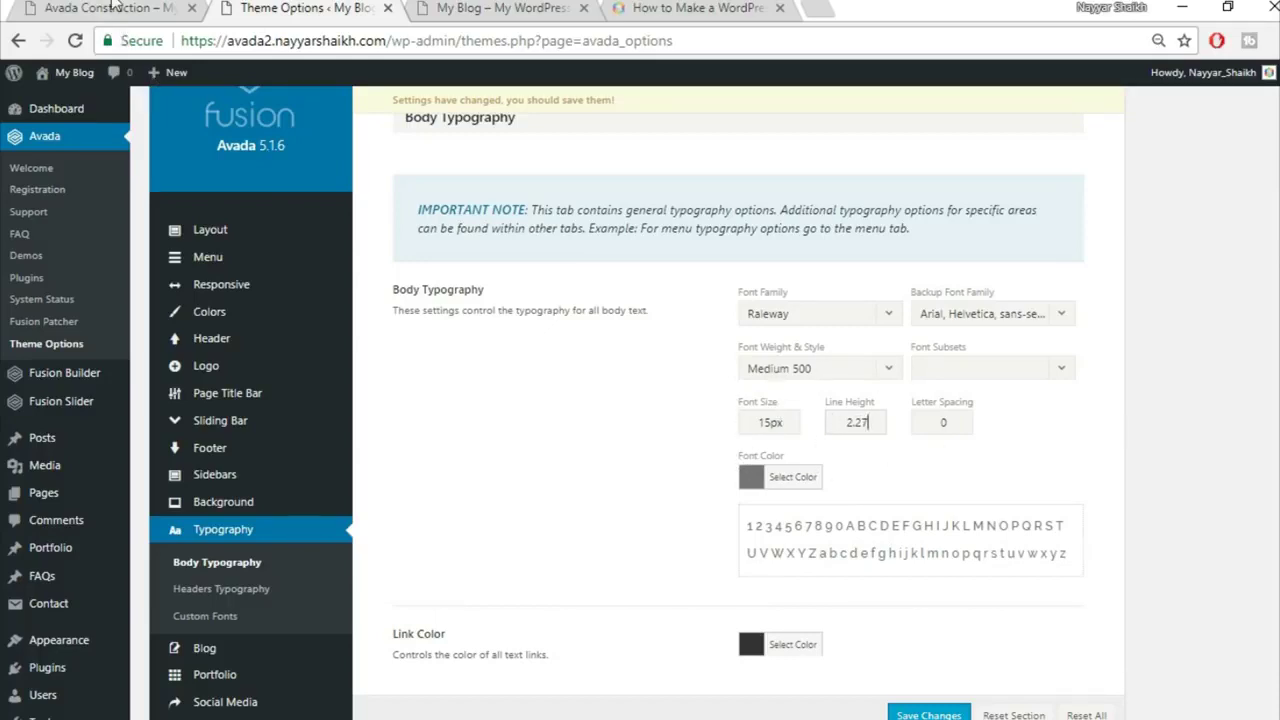
Step: Compare against the Avada Construction demo typography, then save the body typography settings
left_click(116, 8)
scroll(726, 540, "down", 5)
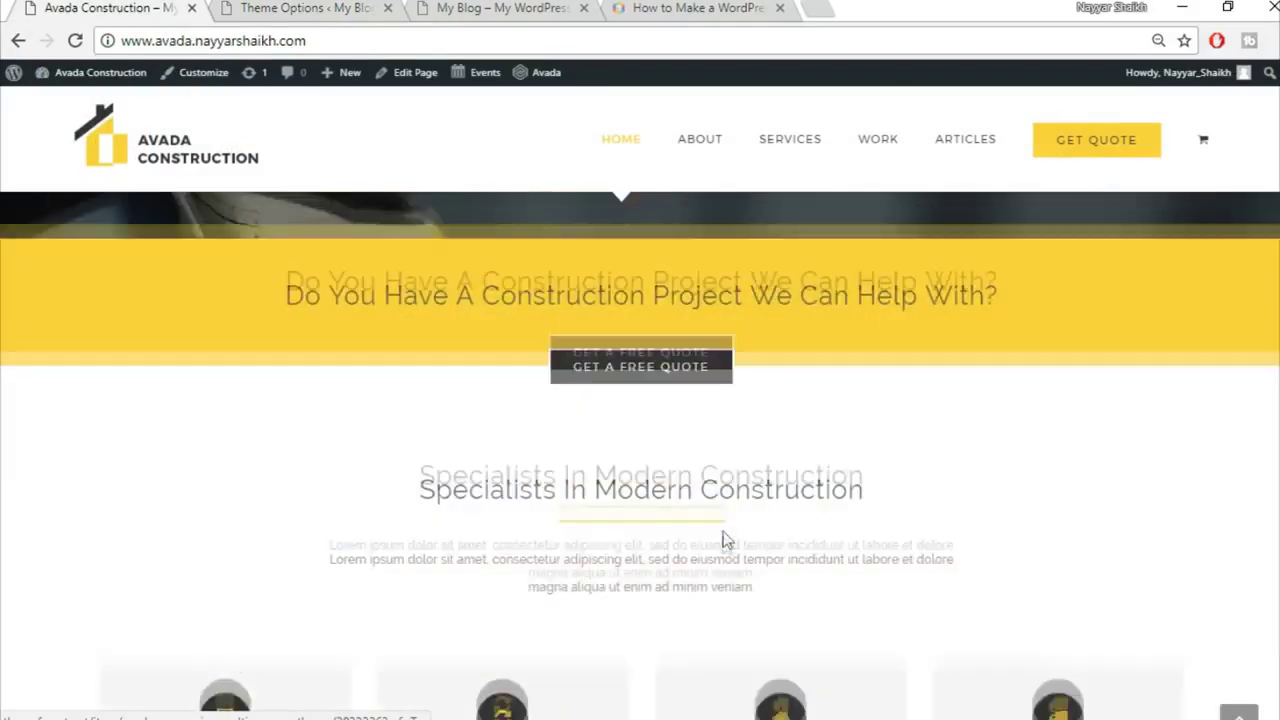
scroll(724, 546, "up", 3)
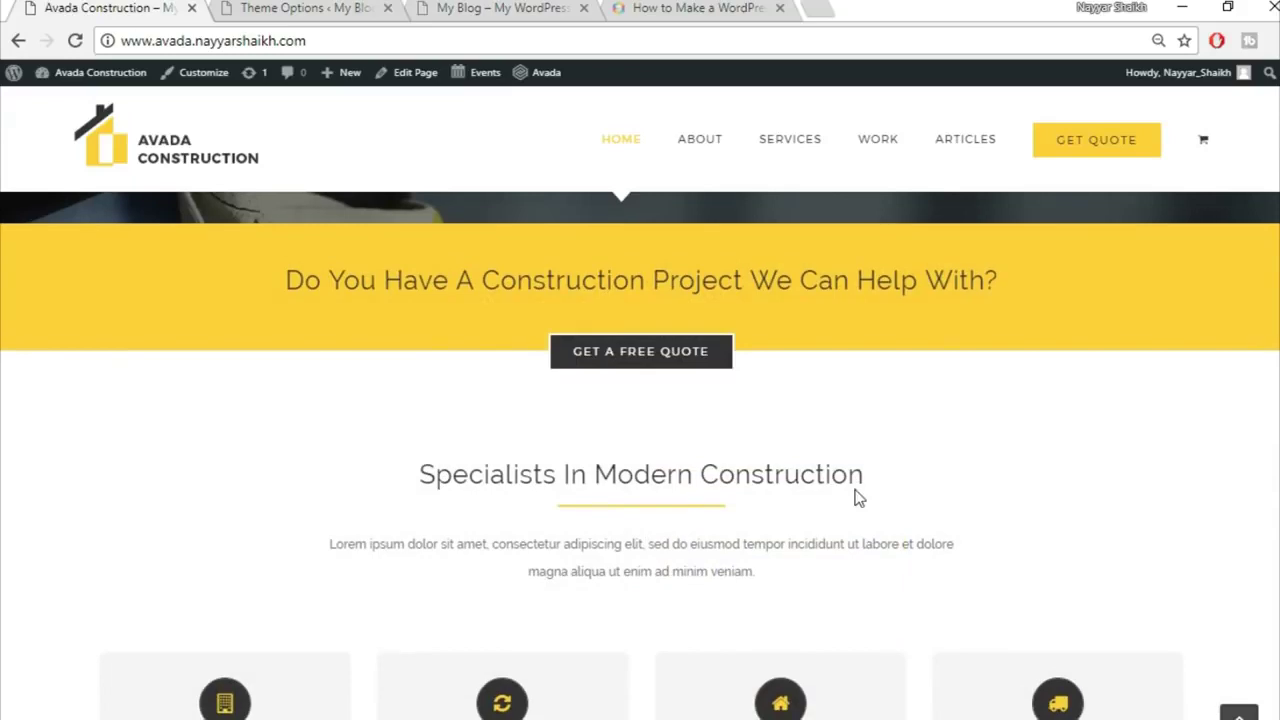
scroll(555, 388, "down", 2)
scroll(796, 417, "up", 2)
left_click(508, 7)
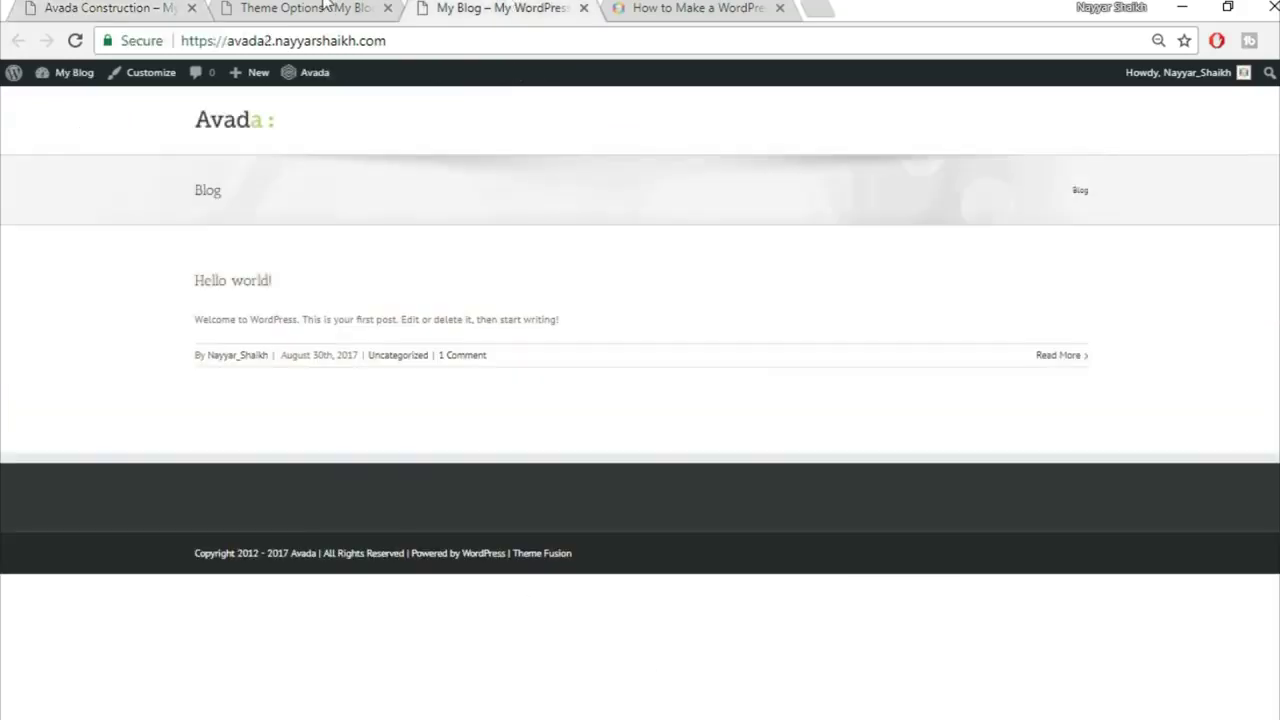
left_click(327, 7)
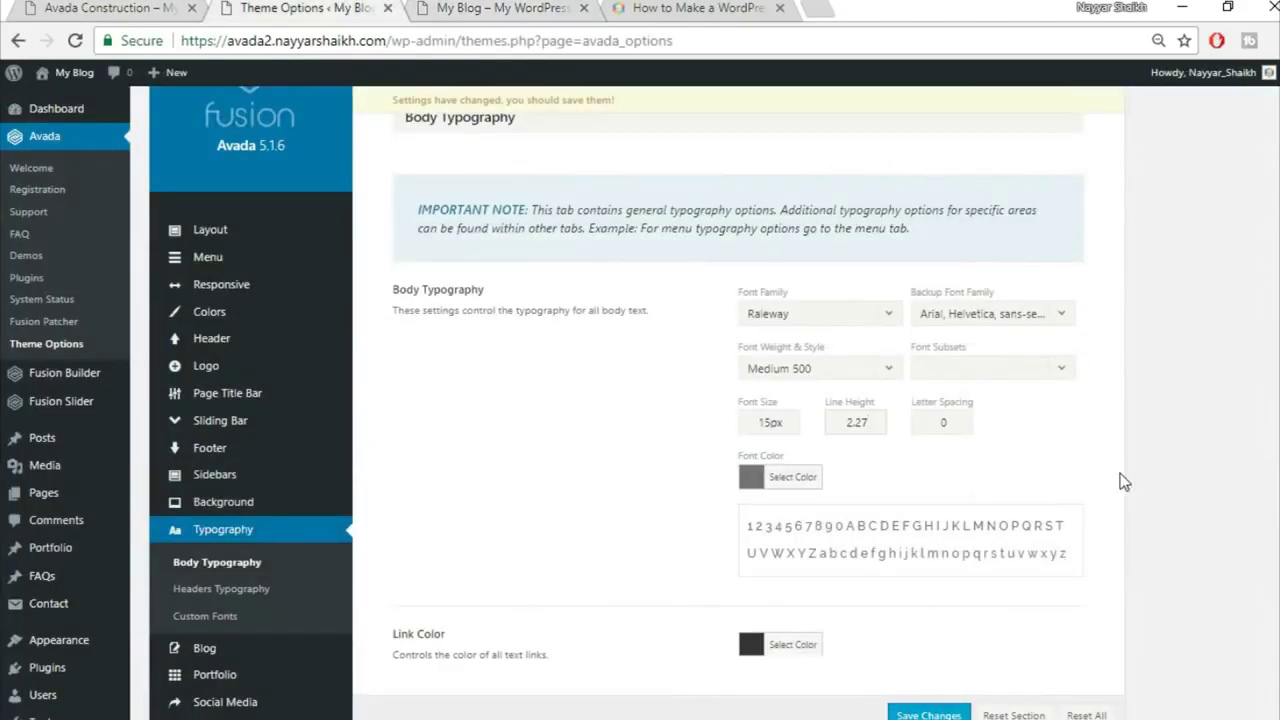
scroll(1050, 600, "down", 2)
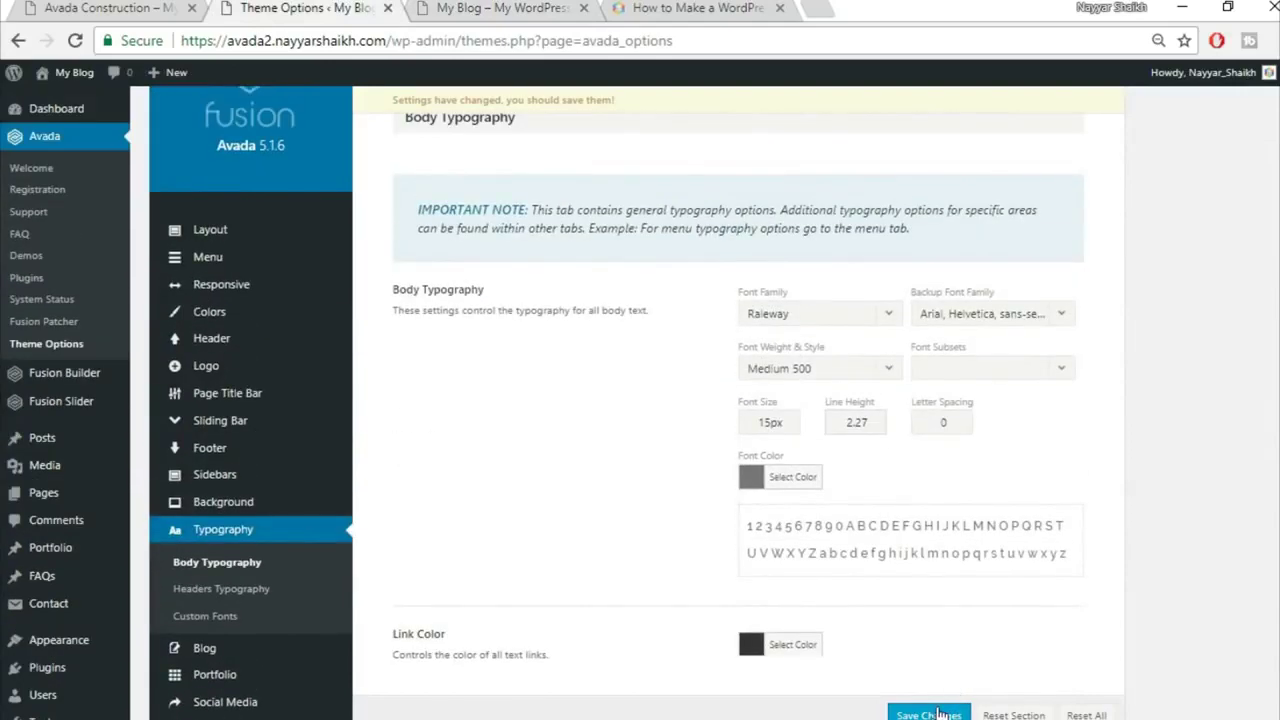
left_click(938, 713)
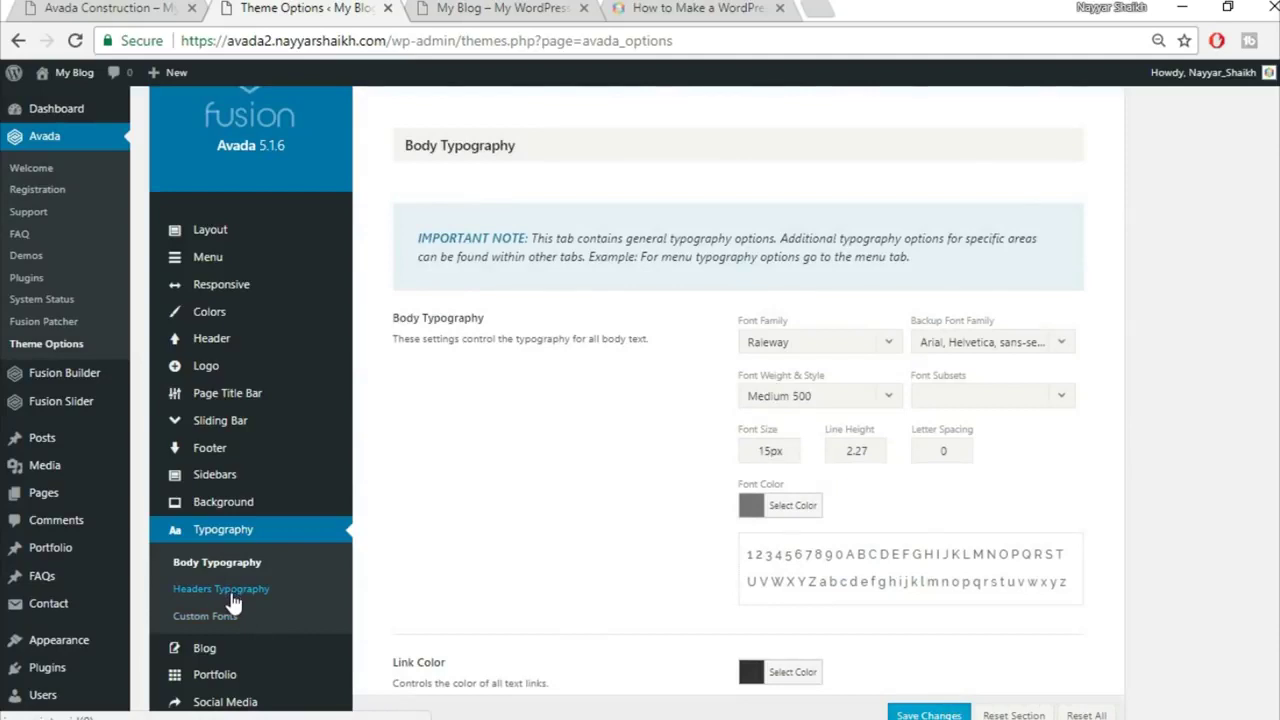
Step: Set the H1 font family to Raleway with an Arial, Helvetica backup font
left_click(228, 590)
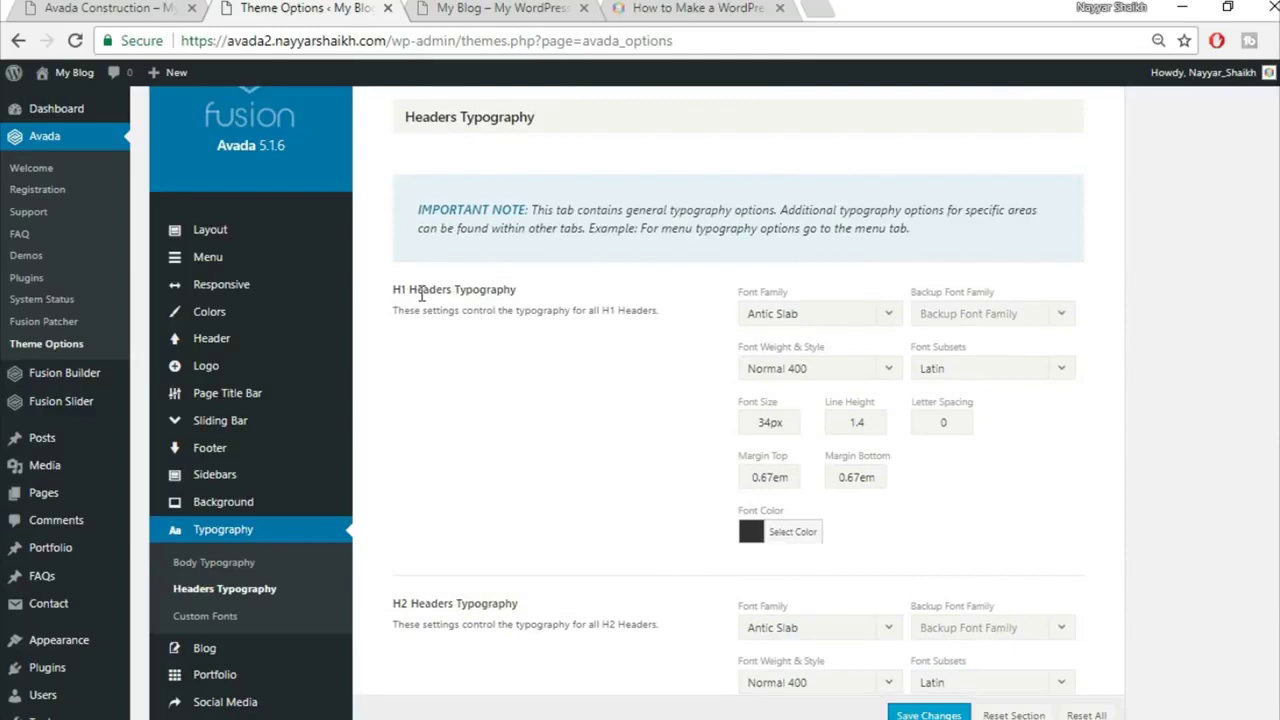
left_click(822, 316)
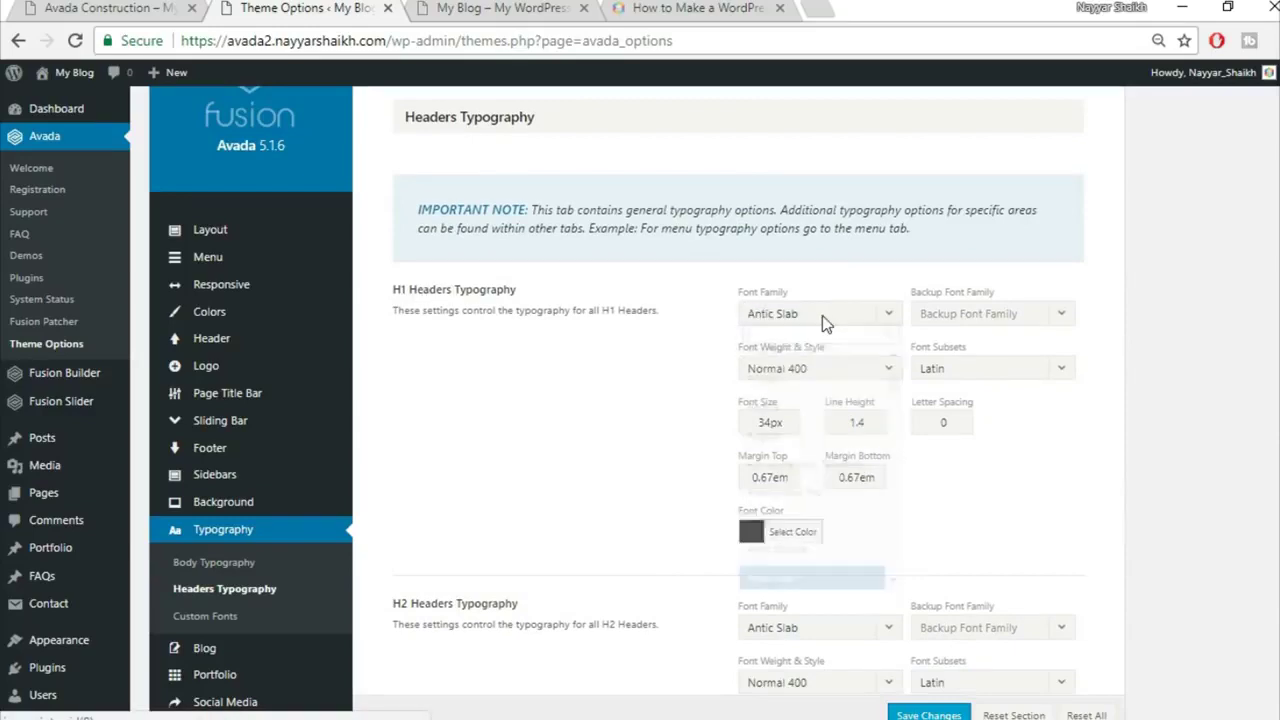
type("rale")
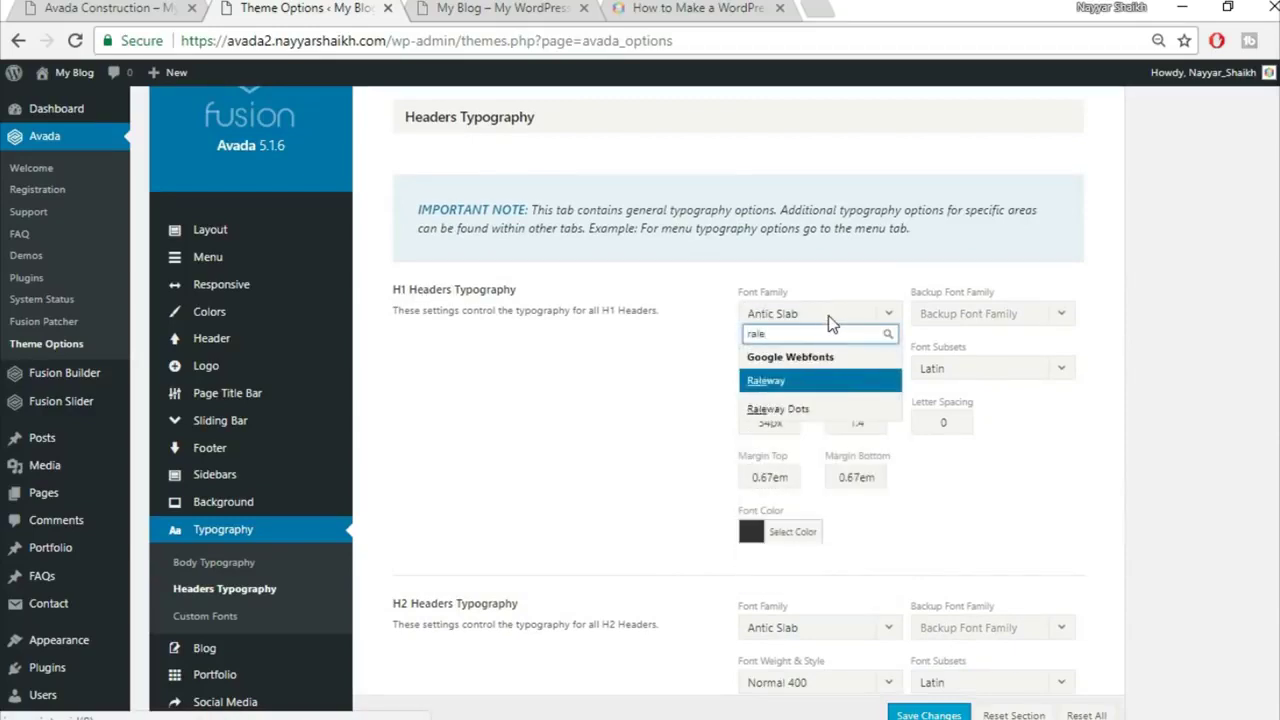
left_click(790, 381)
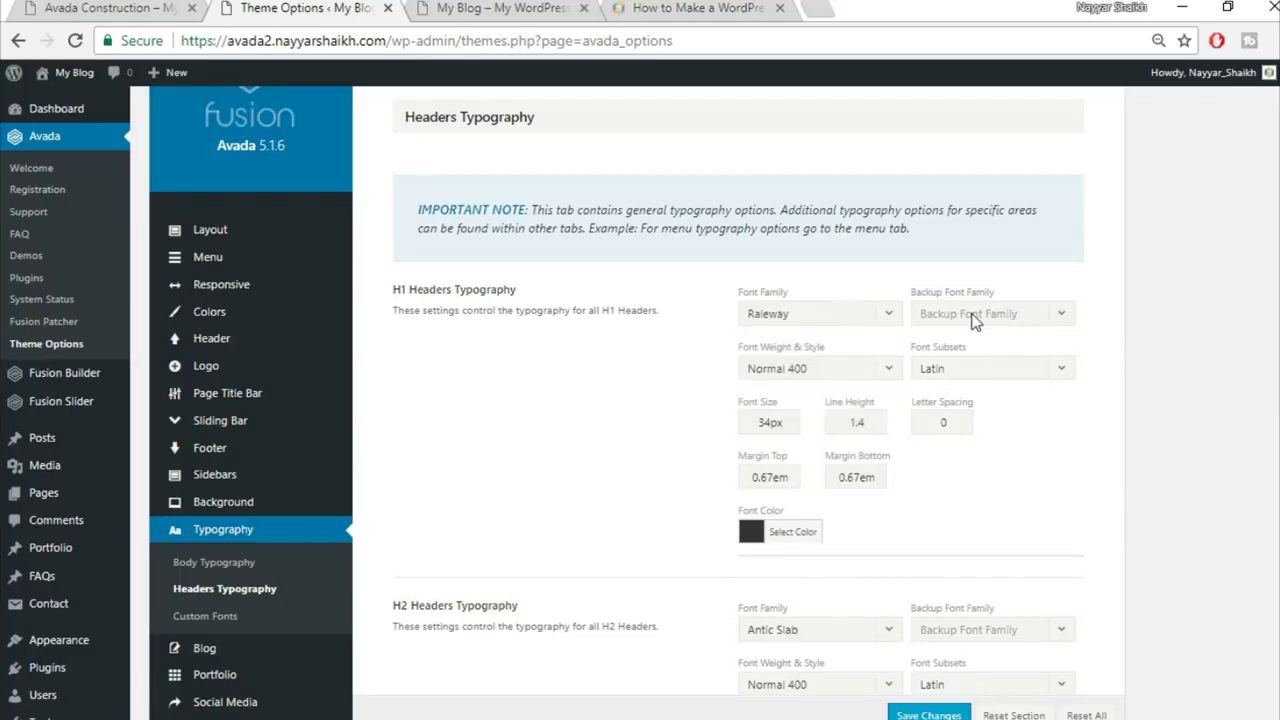
left_click(985, 318)
left_click(983, 337)
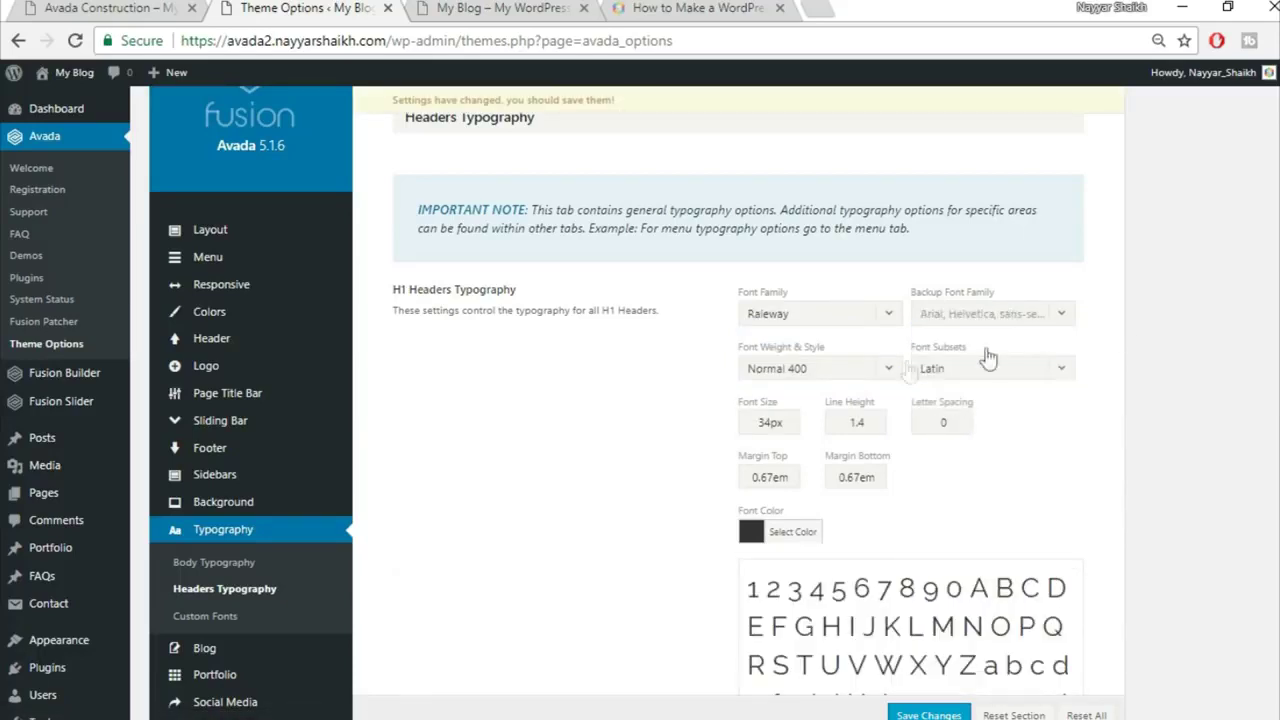
Step: Make H1 headings Extra-Bold 800 with 2px letter spacing
left_click(827, 370)
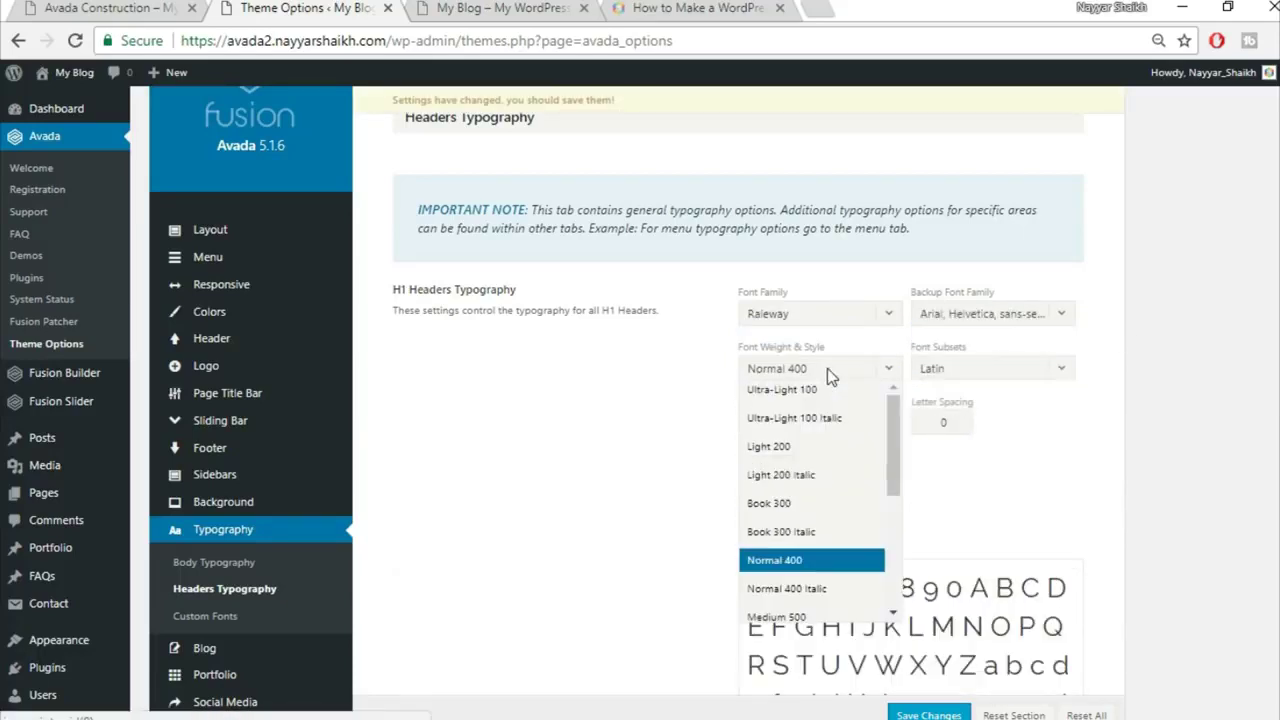
scroll(830, 452, "down", 2)
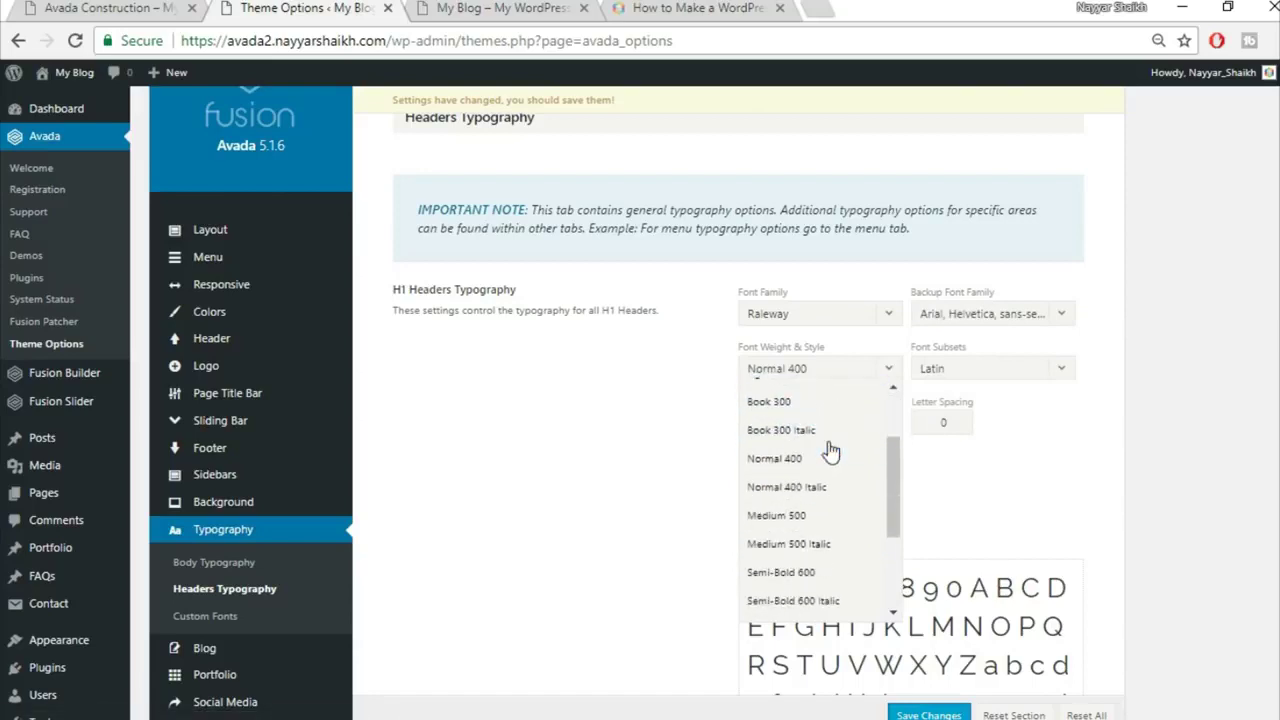
scroll(830, 495, "down", 2)
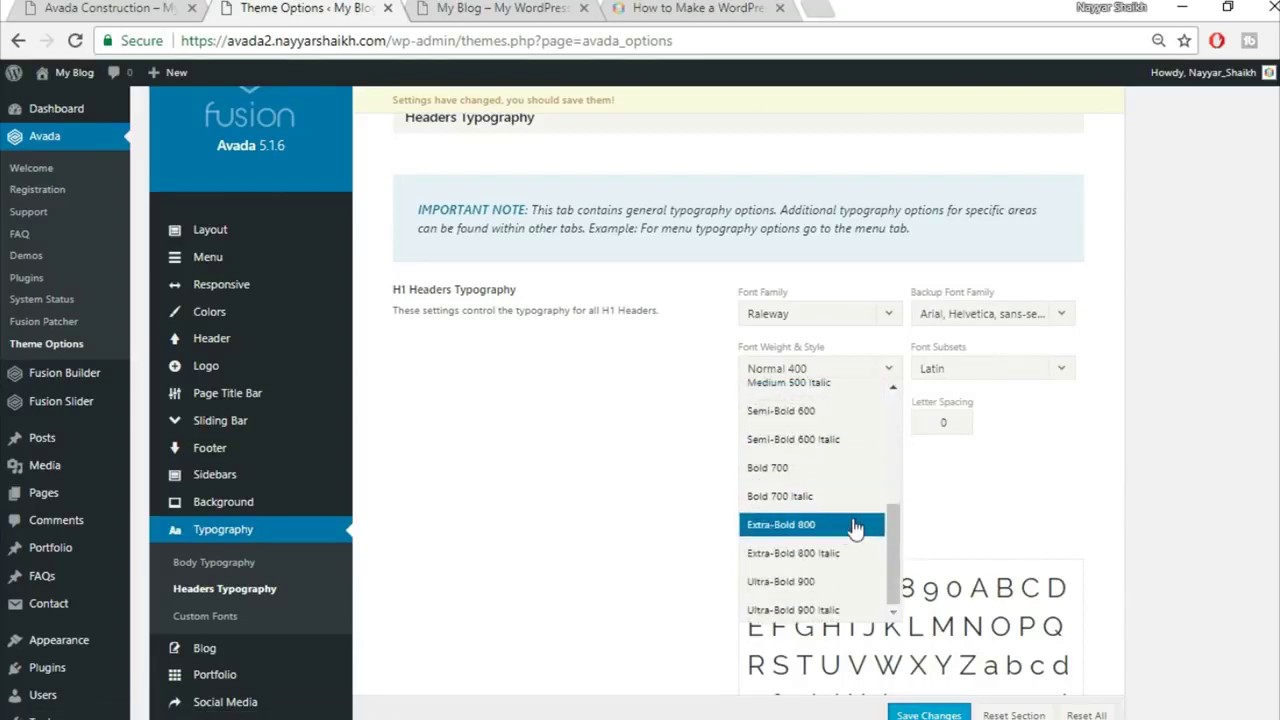
left_click(842, 535)
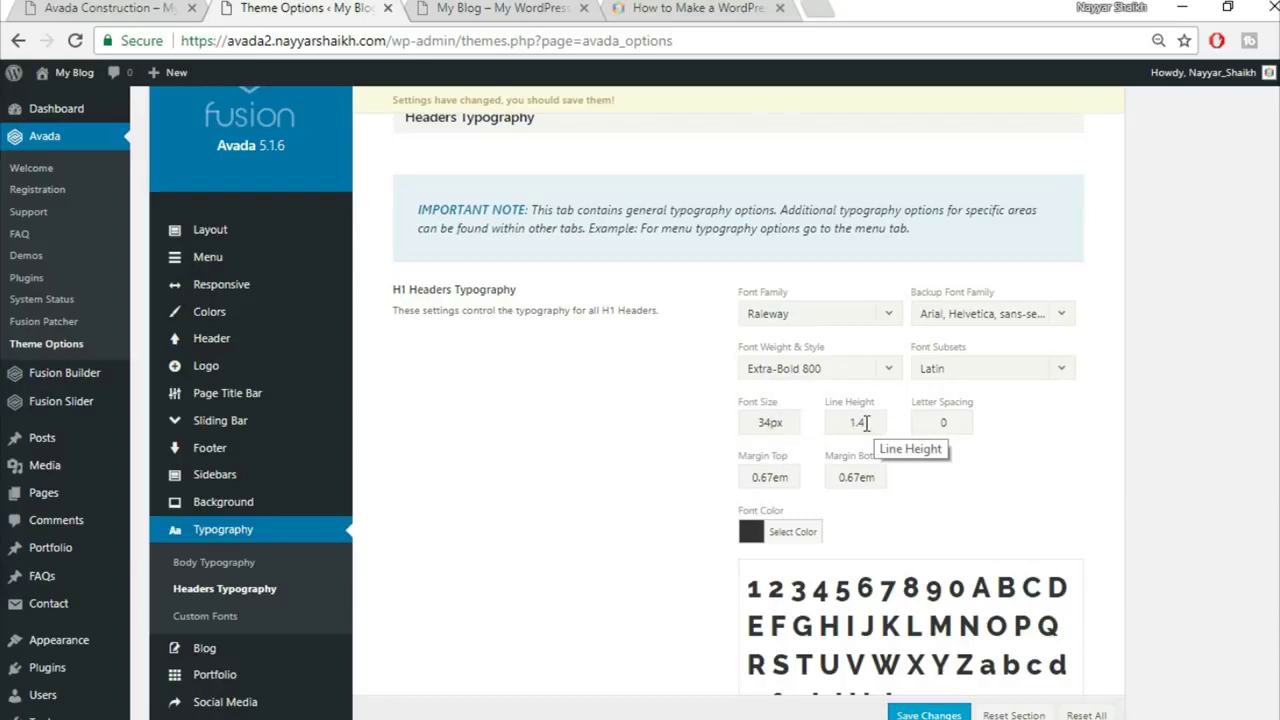
double_click(953, 422)
type("2px")
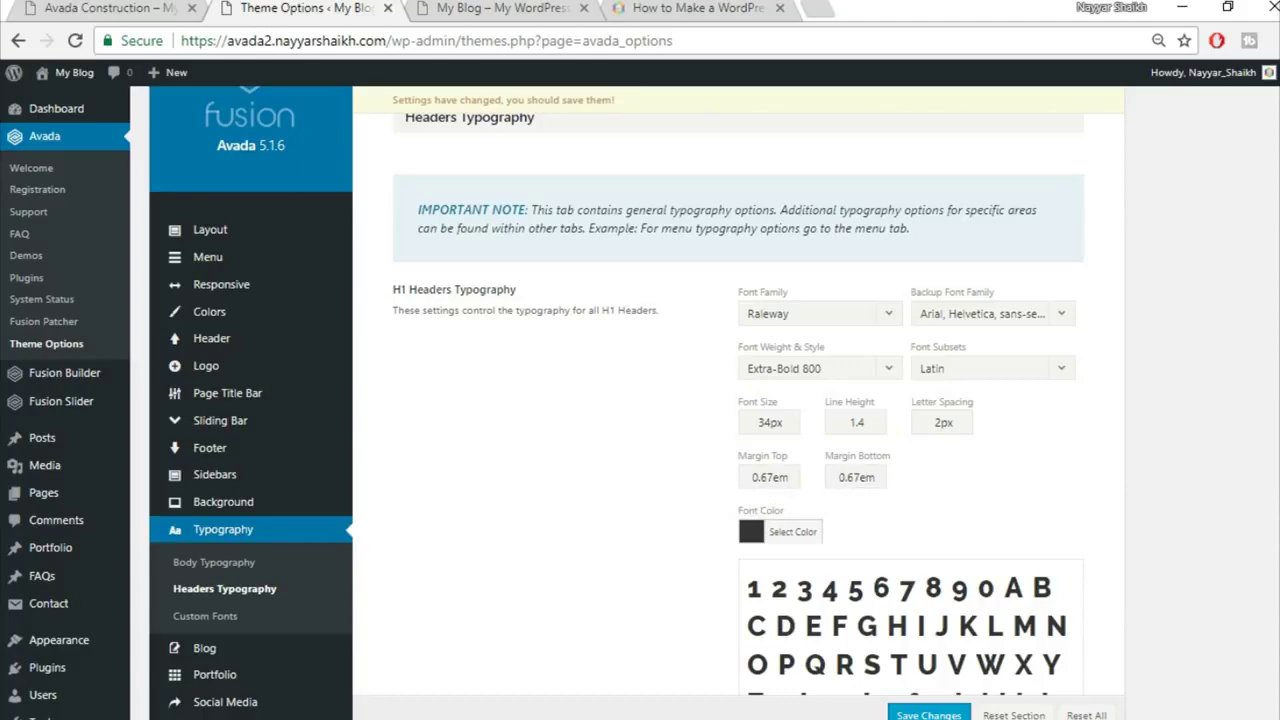
Step: Set the H2 font family to Raleway with an Arial, Helvetica, sans-serif backup
scroll(738, 400, "down", 4)
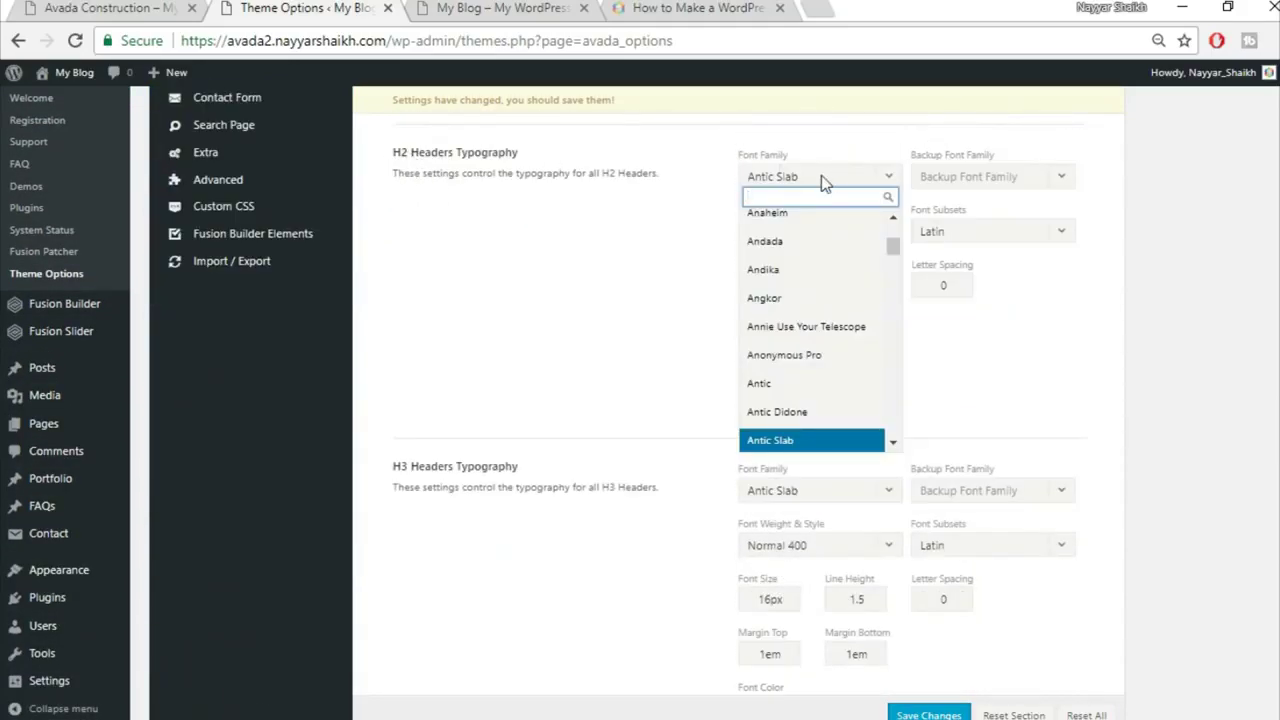
type("rale")
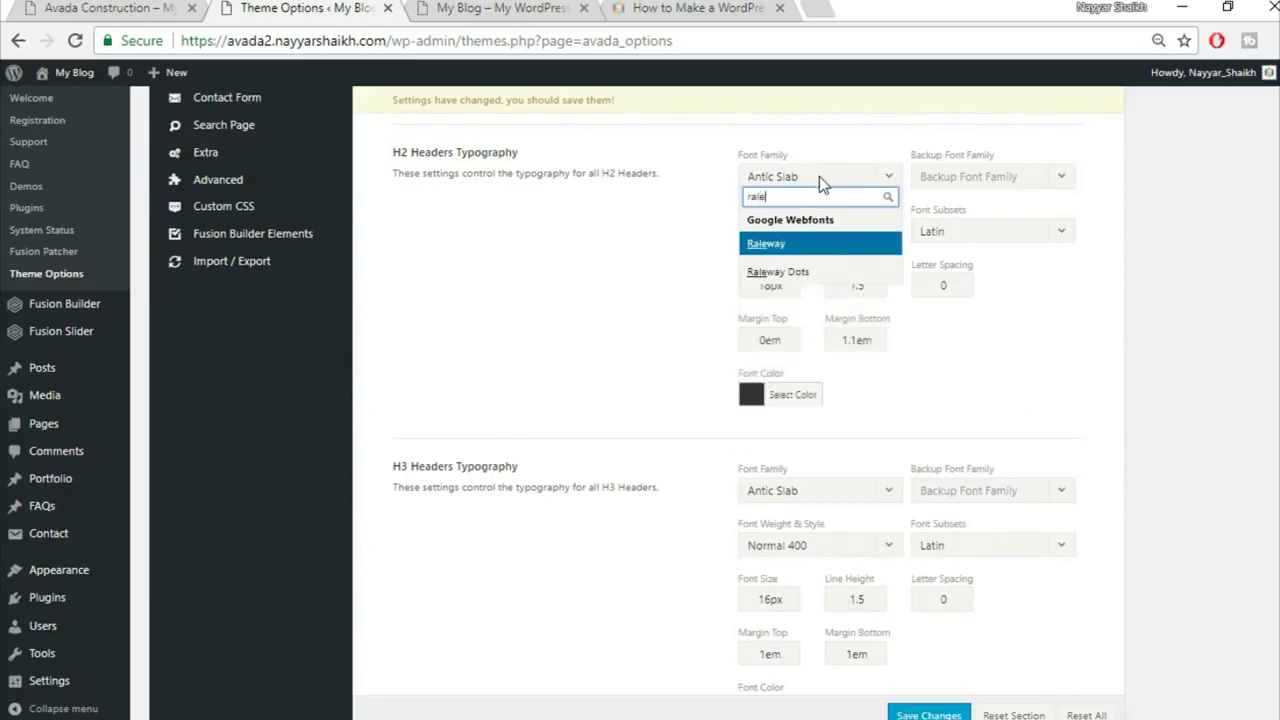
key("Return")
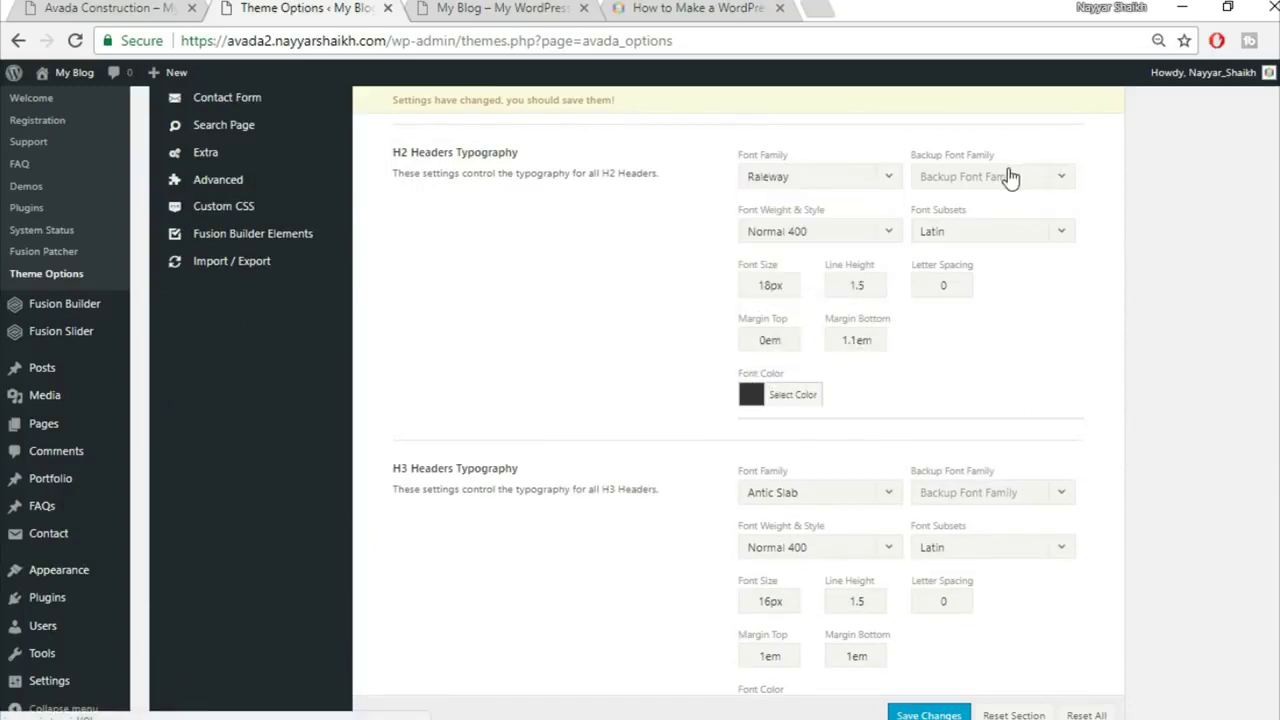
left_click(1000, 178)
left_click(993, 210)
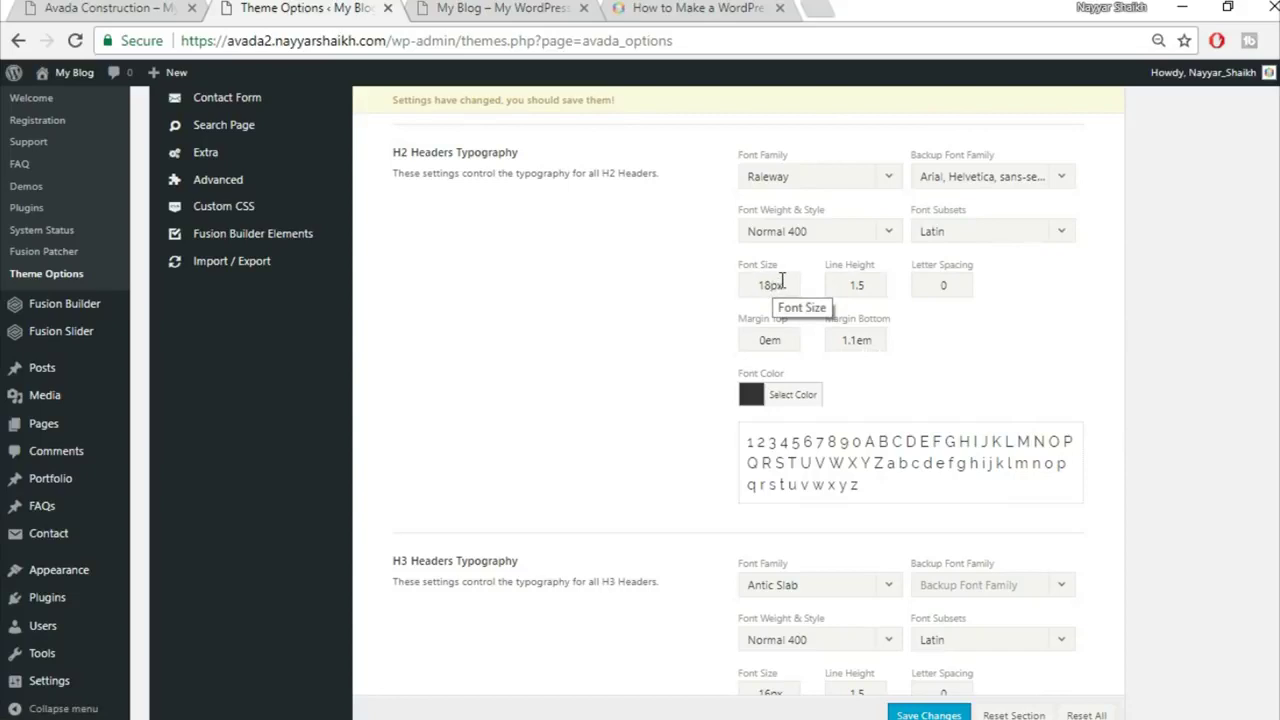
Step: Give H2 headings 32px font size, 1.3 line height and a 0.5em bottom margin
left_click_drag(781, 284, 703, 285)
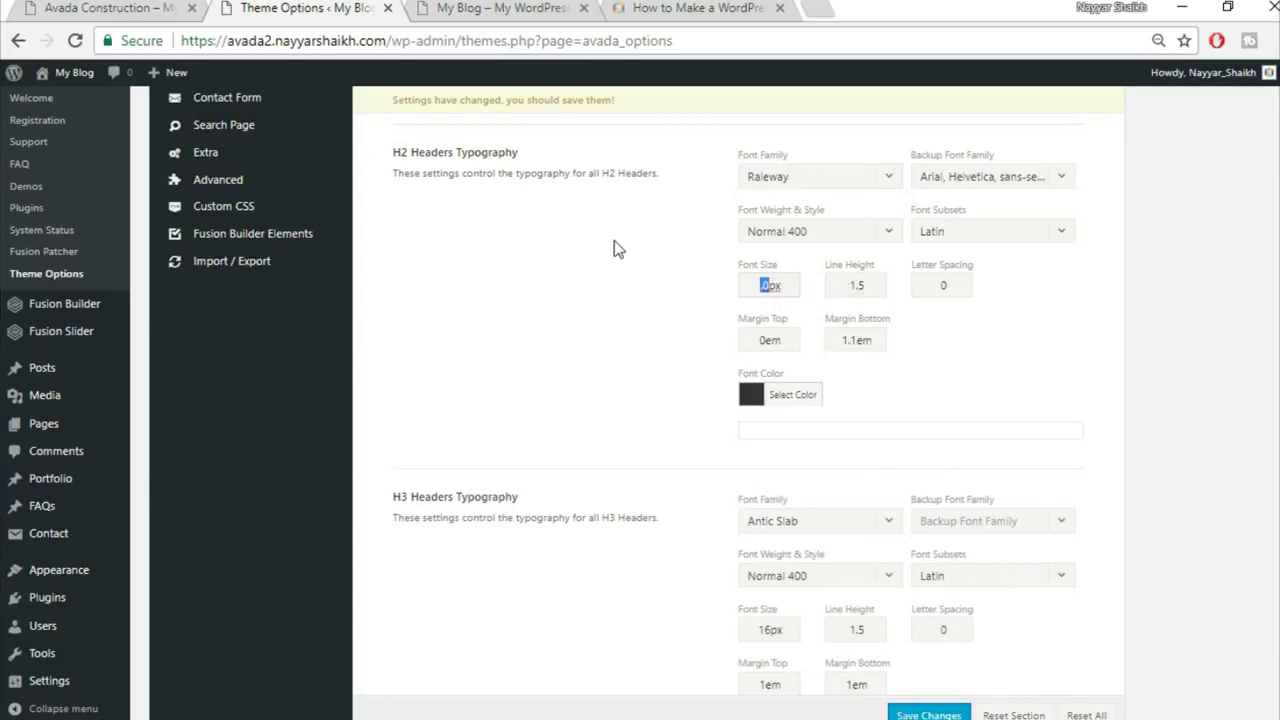
type("32")
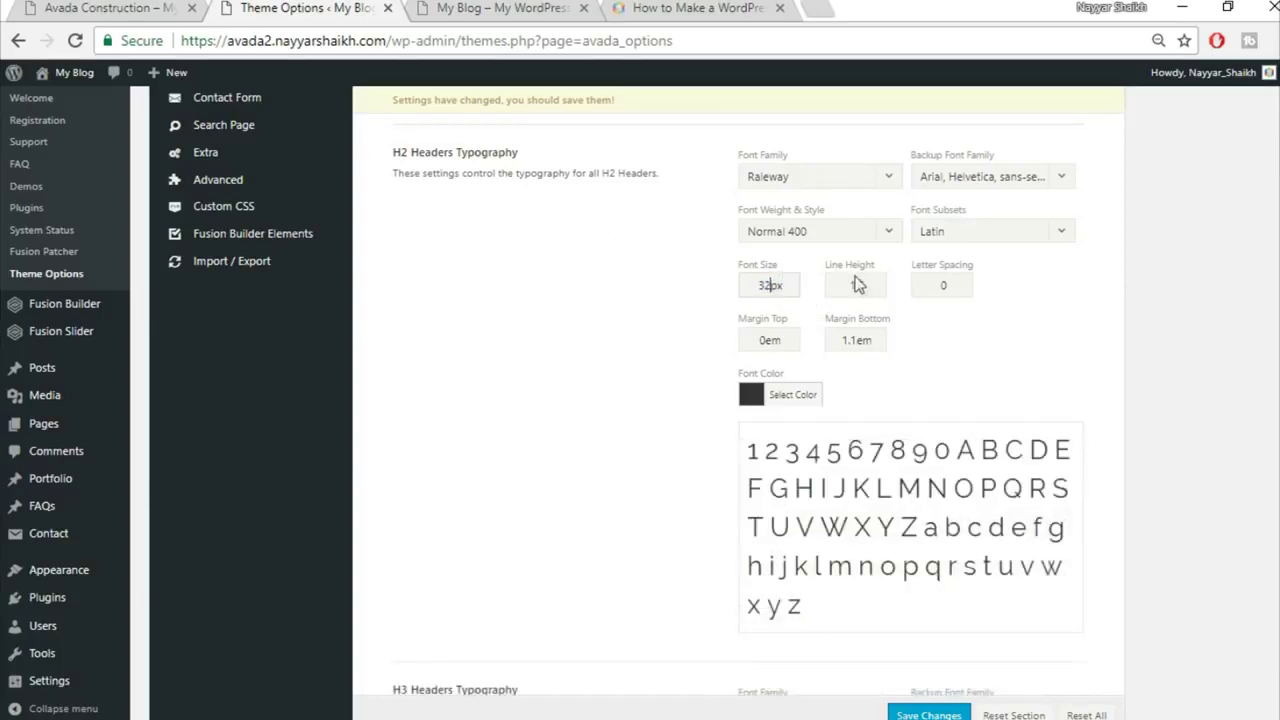
left_click_drag(873, 287, 818, 287)
type("1.3")
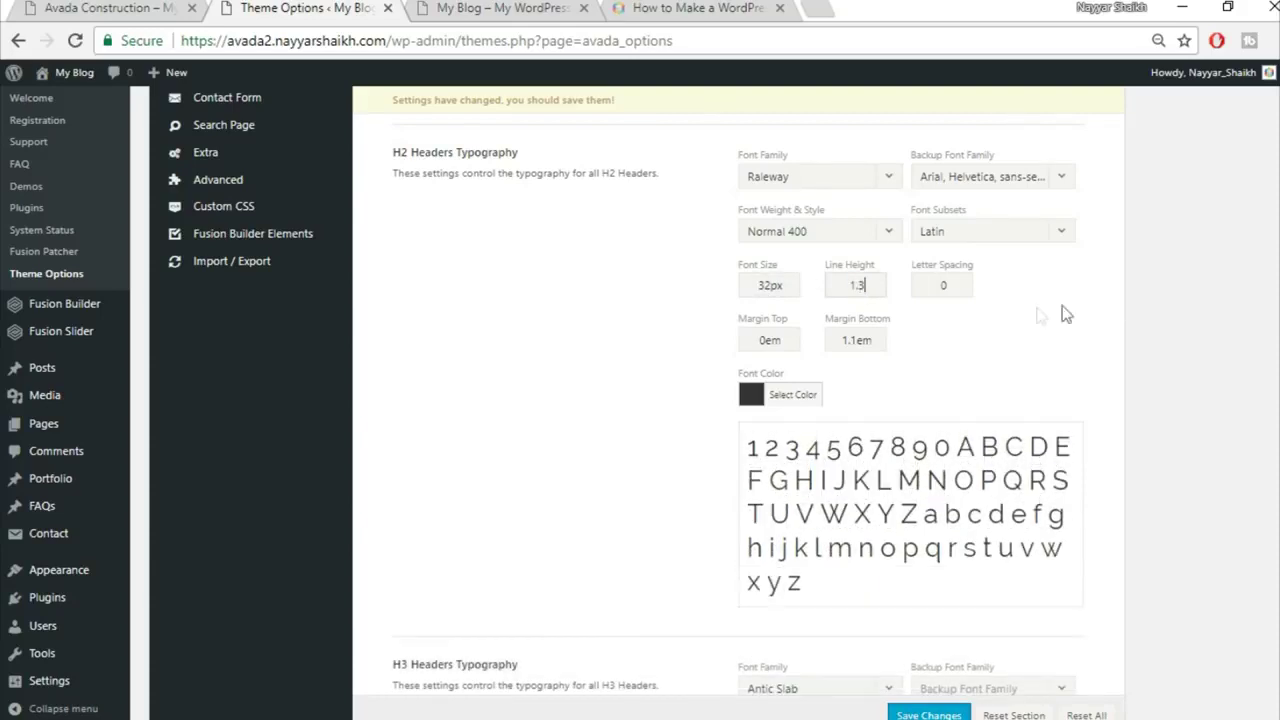
type("1px")
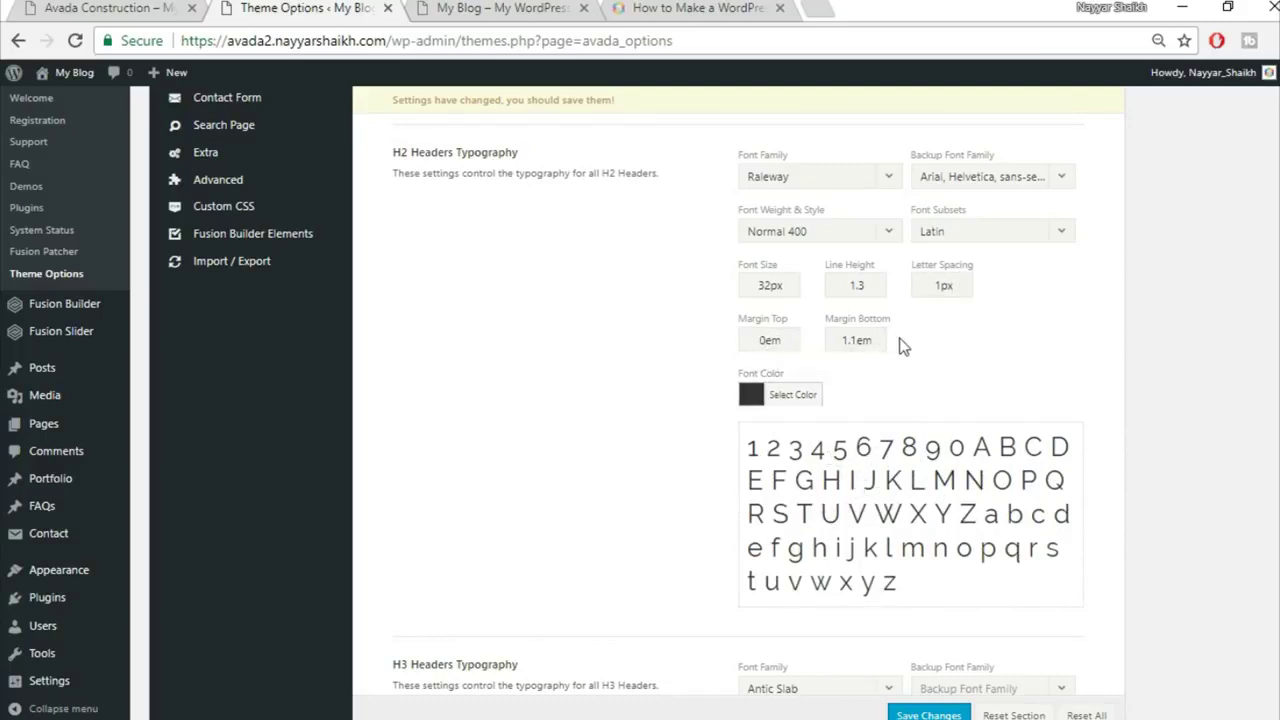
double_click(857, 340)
type("0em")
Step: Set the H3 font family to Raleway with an Arial, Helvetica, sans-serif backup font
scroll(1000, 364, "down", 4)
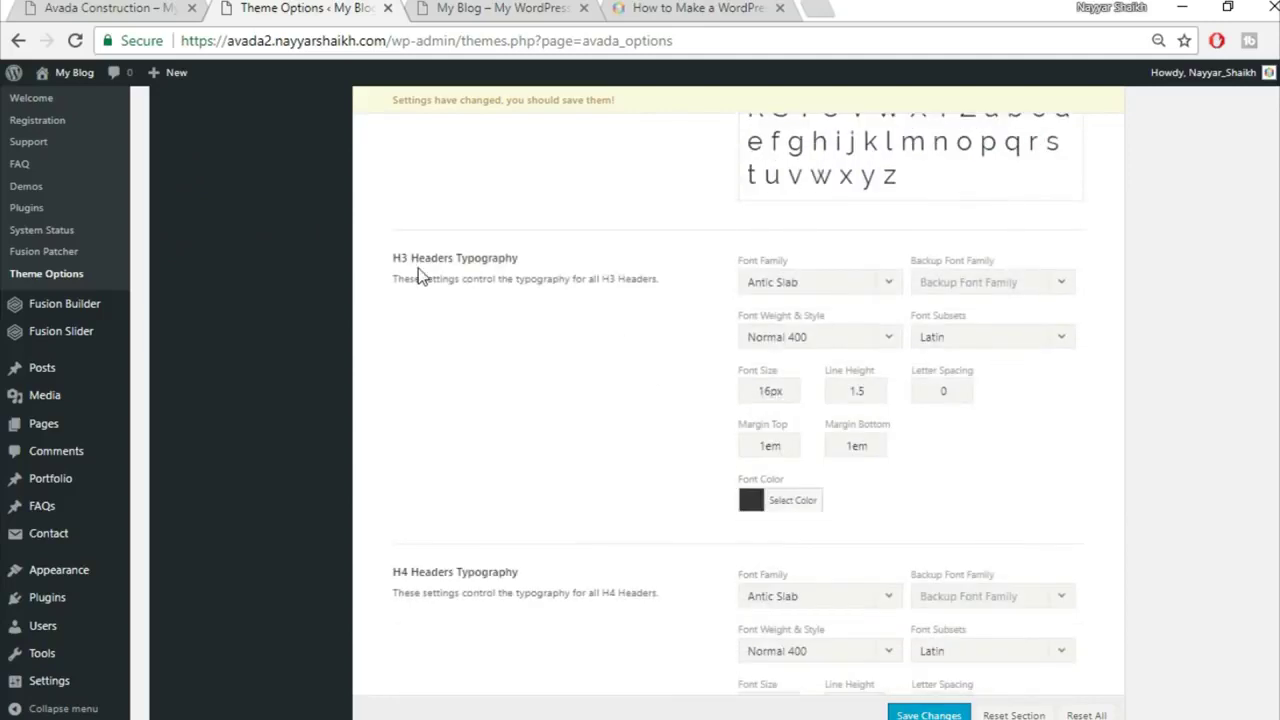
scroll(528, 294, "down", 1)
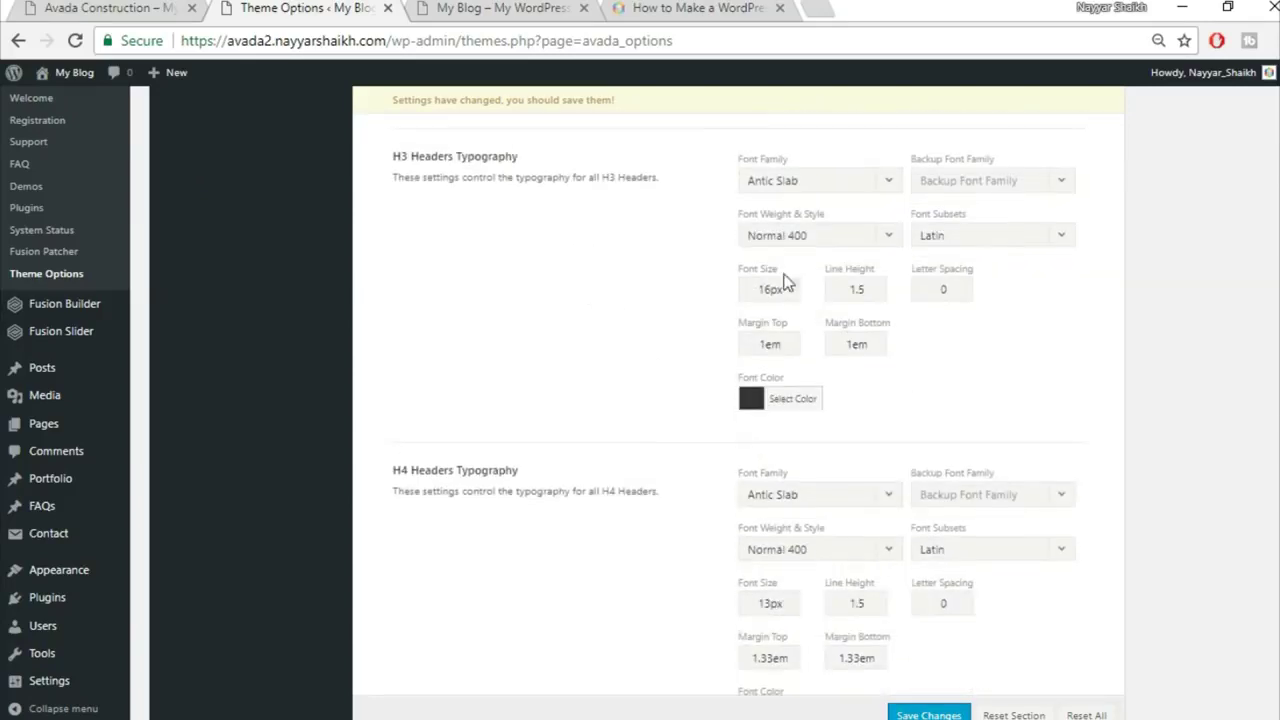
left_click(816, 184)
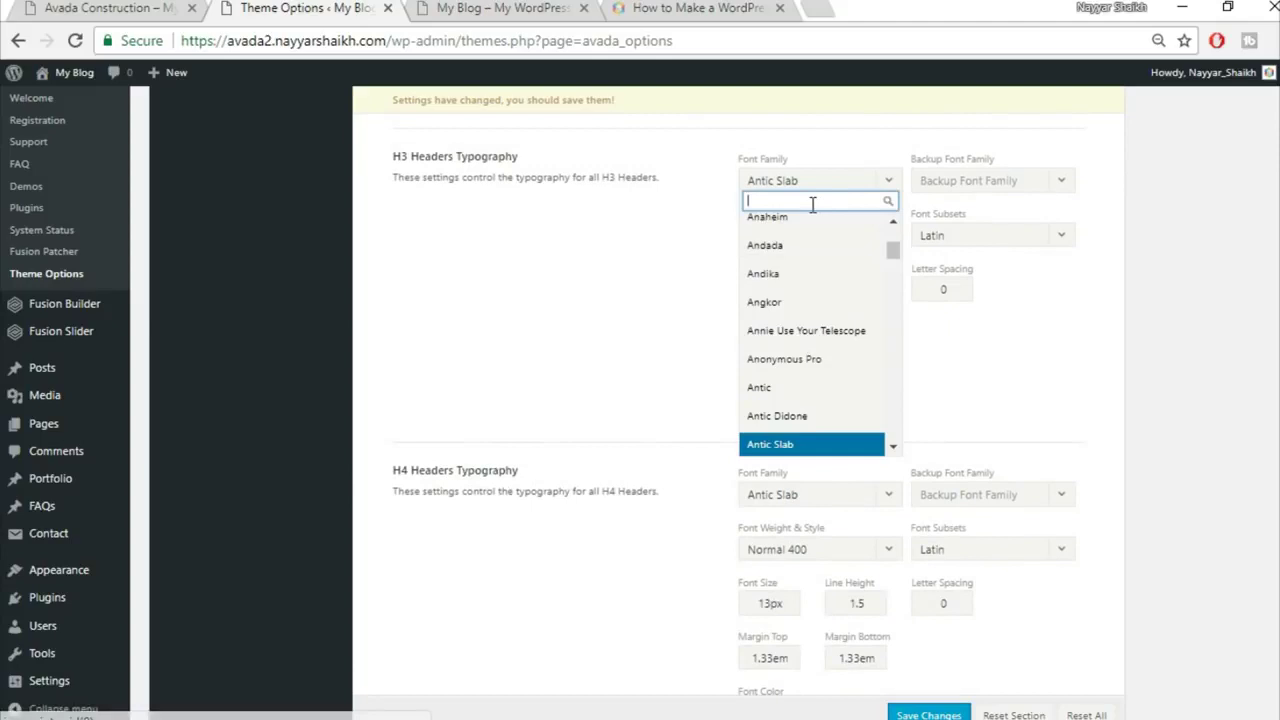
type("rale")
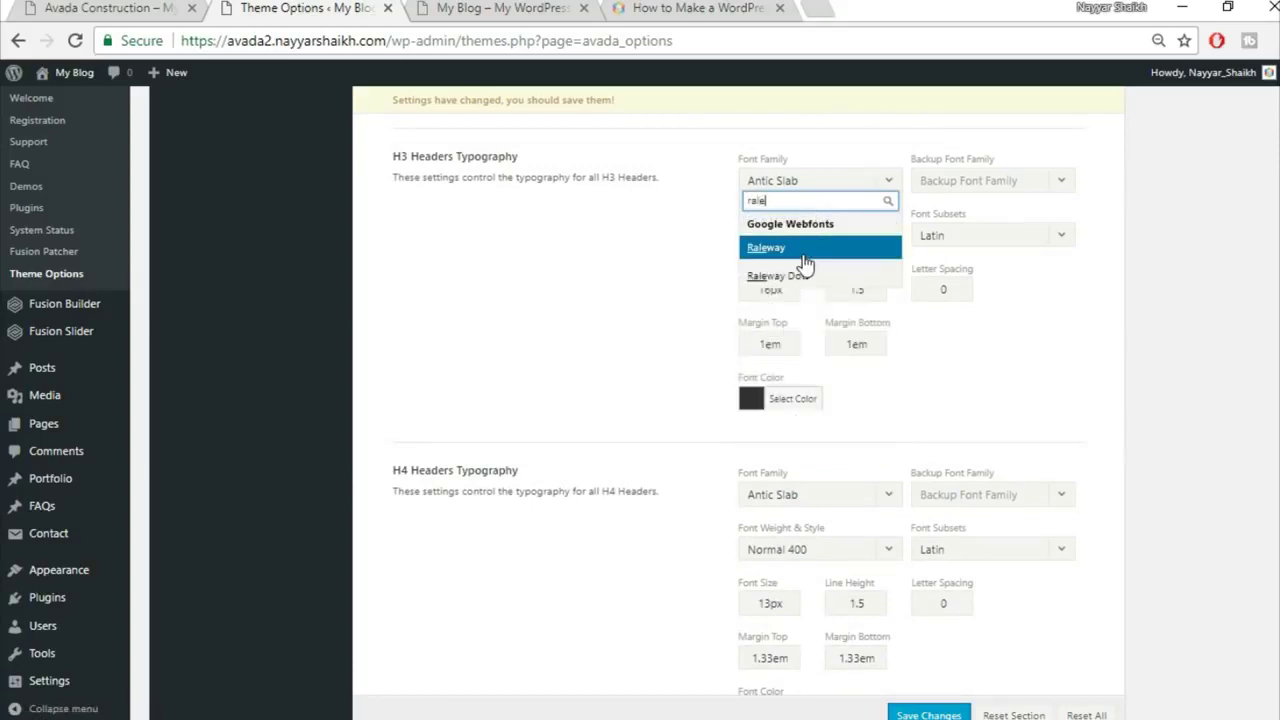
key("Return")
left_click(1020, 195)
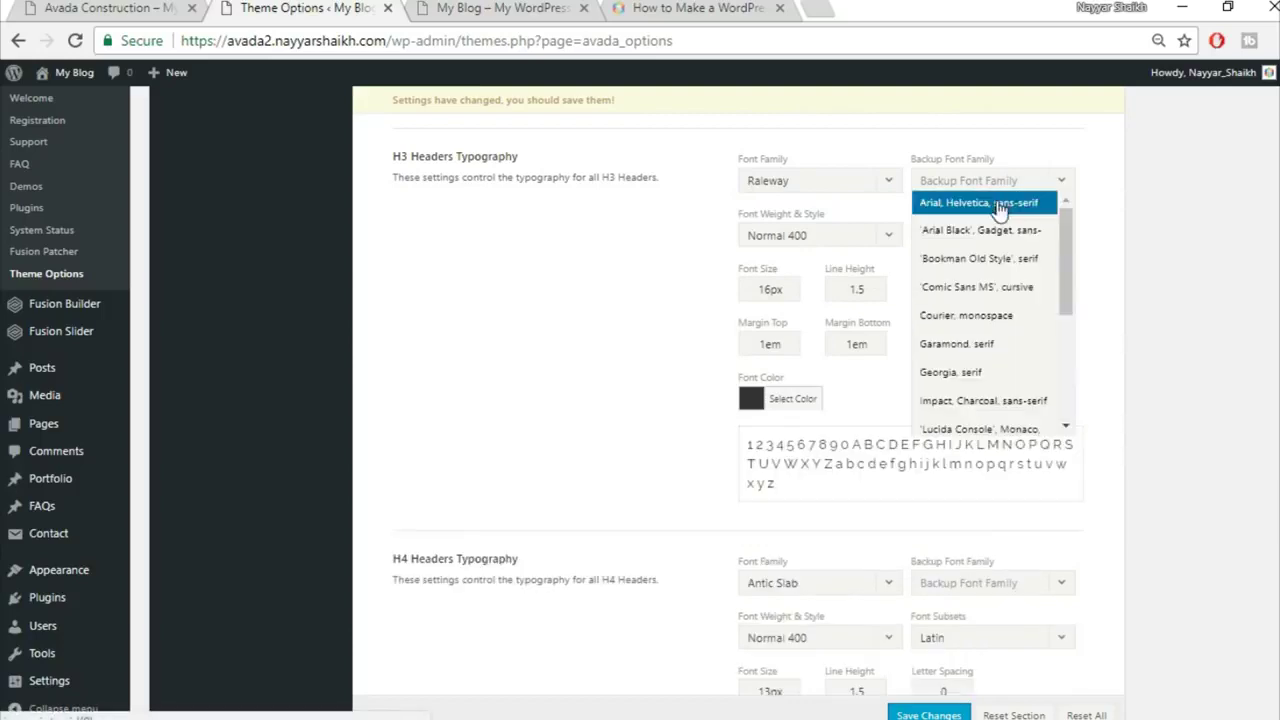
left_click(978, 202)
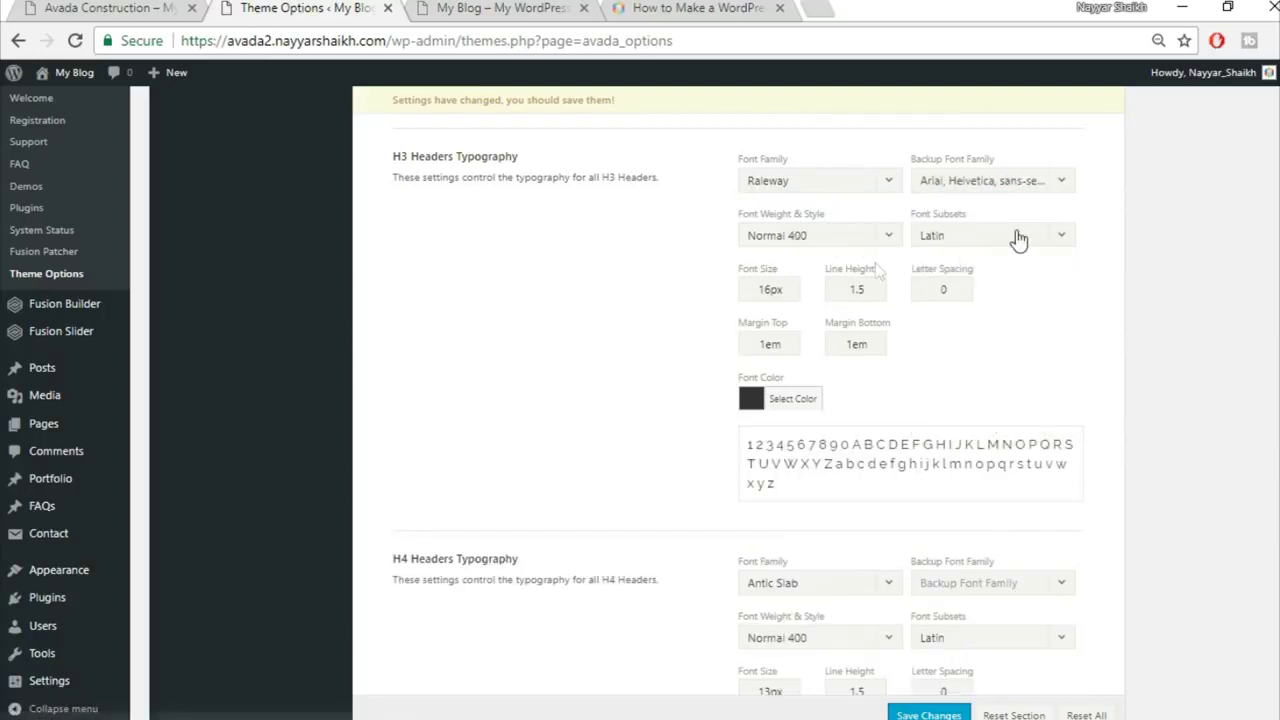
Step: Give H3 headings a 20px font size and 1px letter spacing
left_click_drag(768, 290, 715, 294)
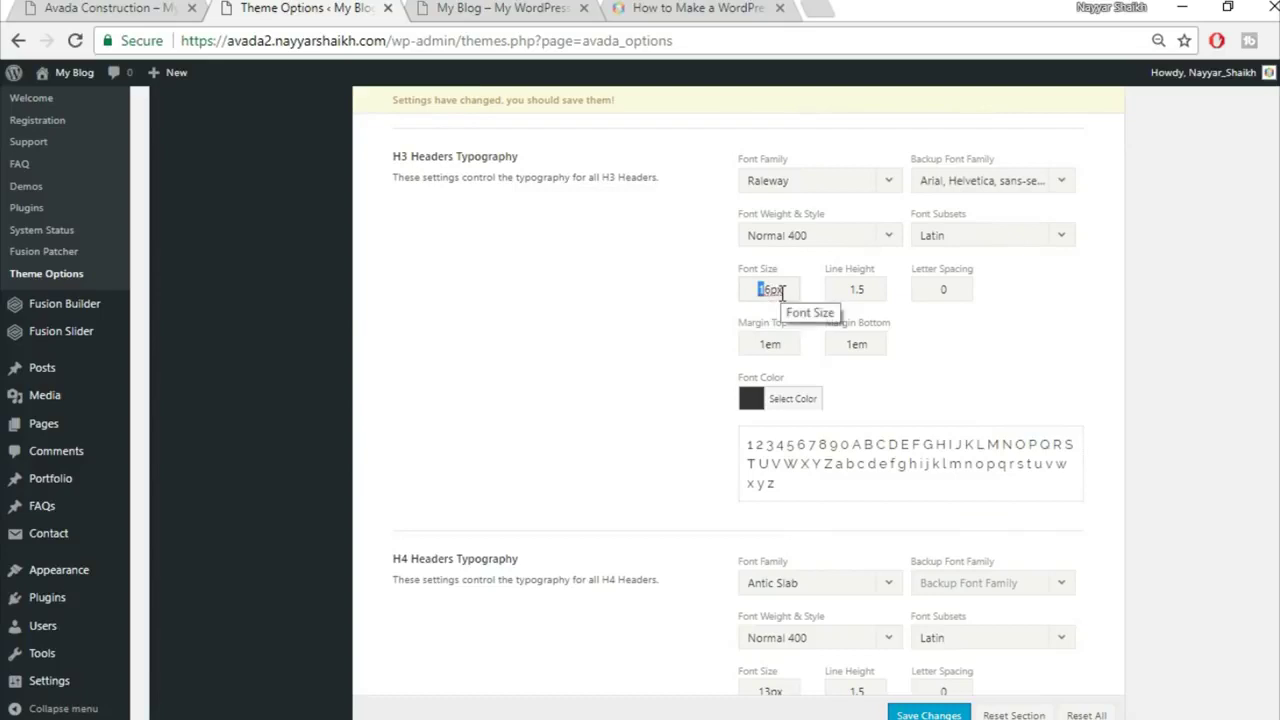
key("BackSpace")
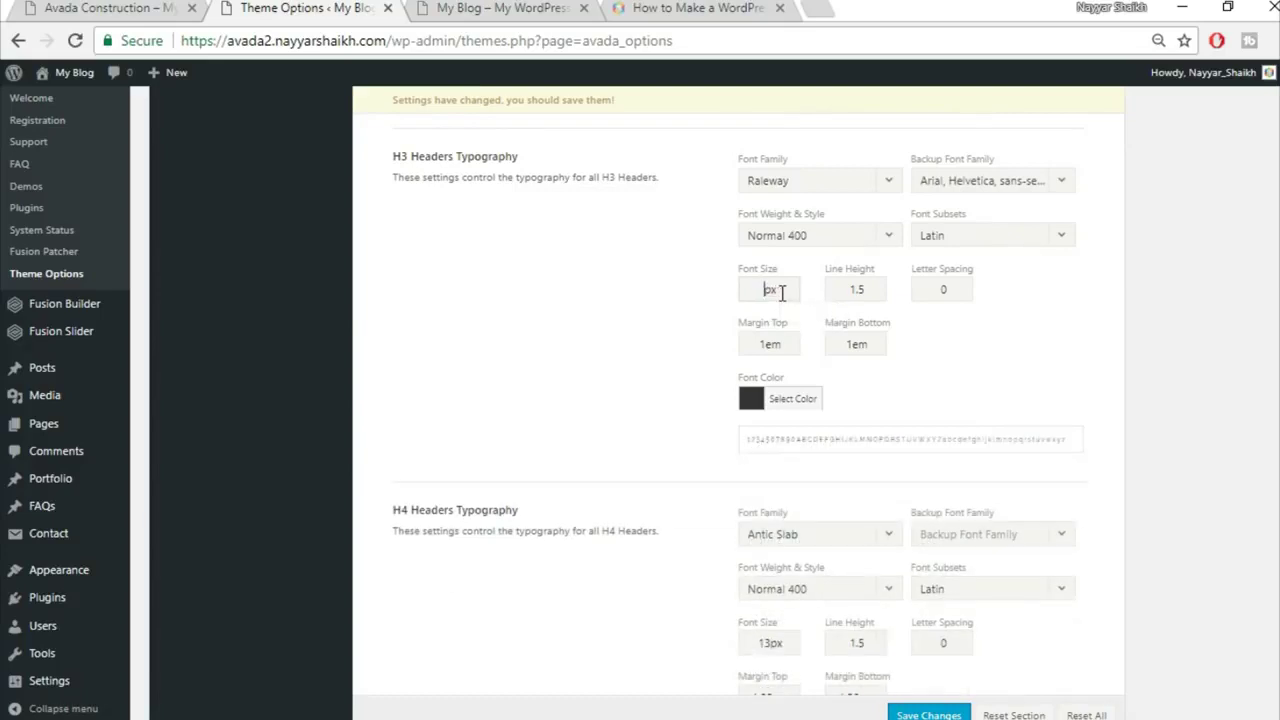
type("20")
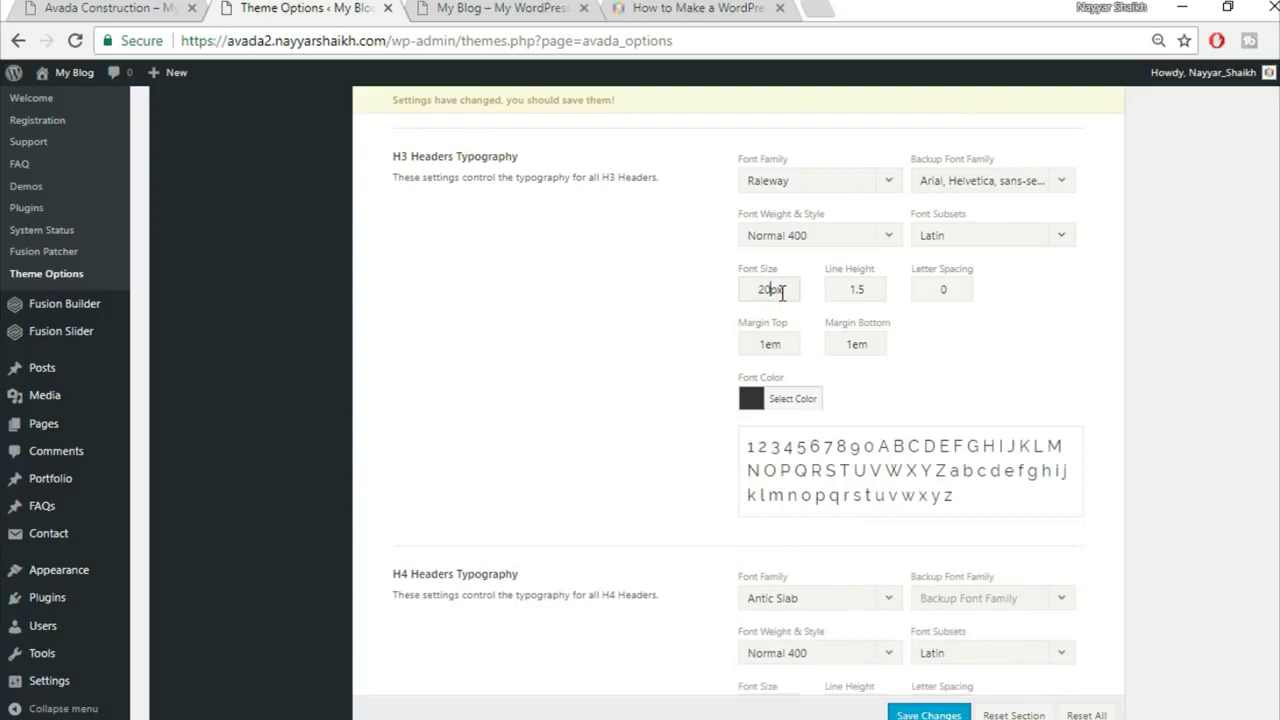
double_click(956, 287)
type("1px")
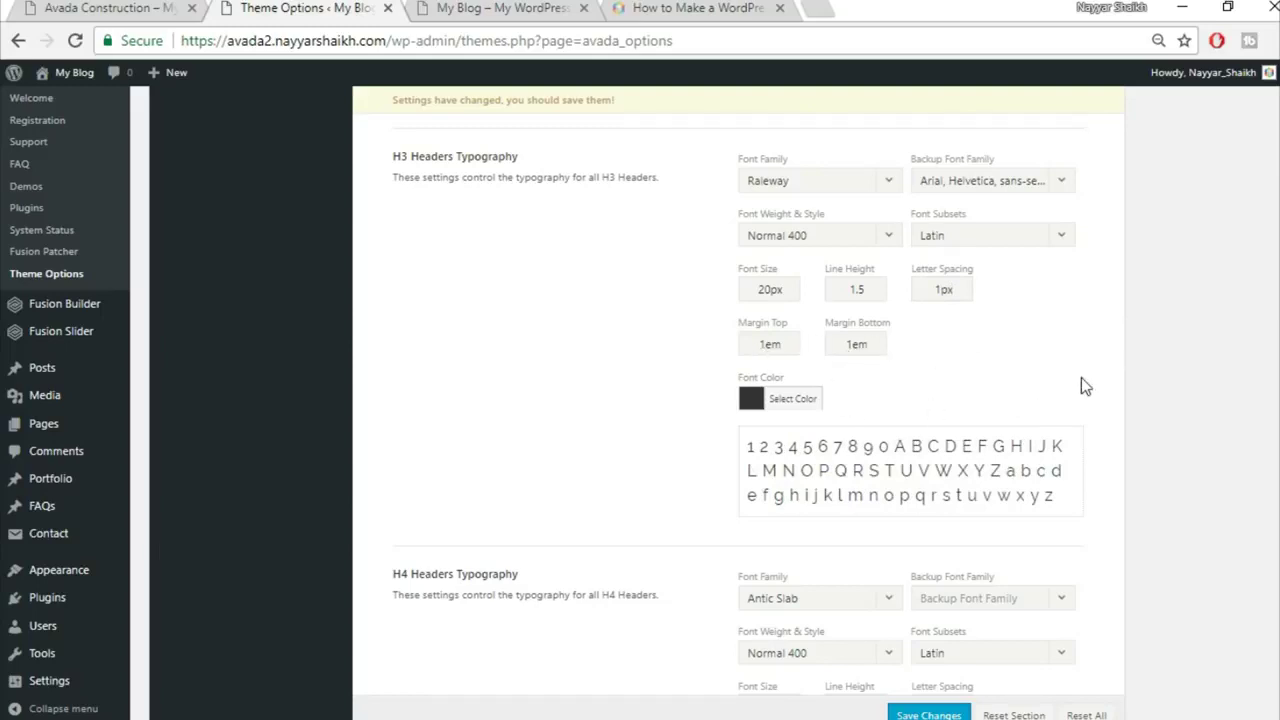
scroll(1081, 380, "down", 1)
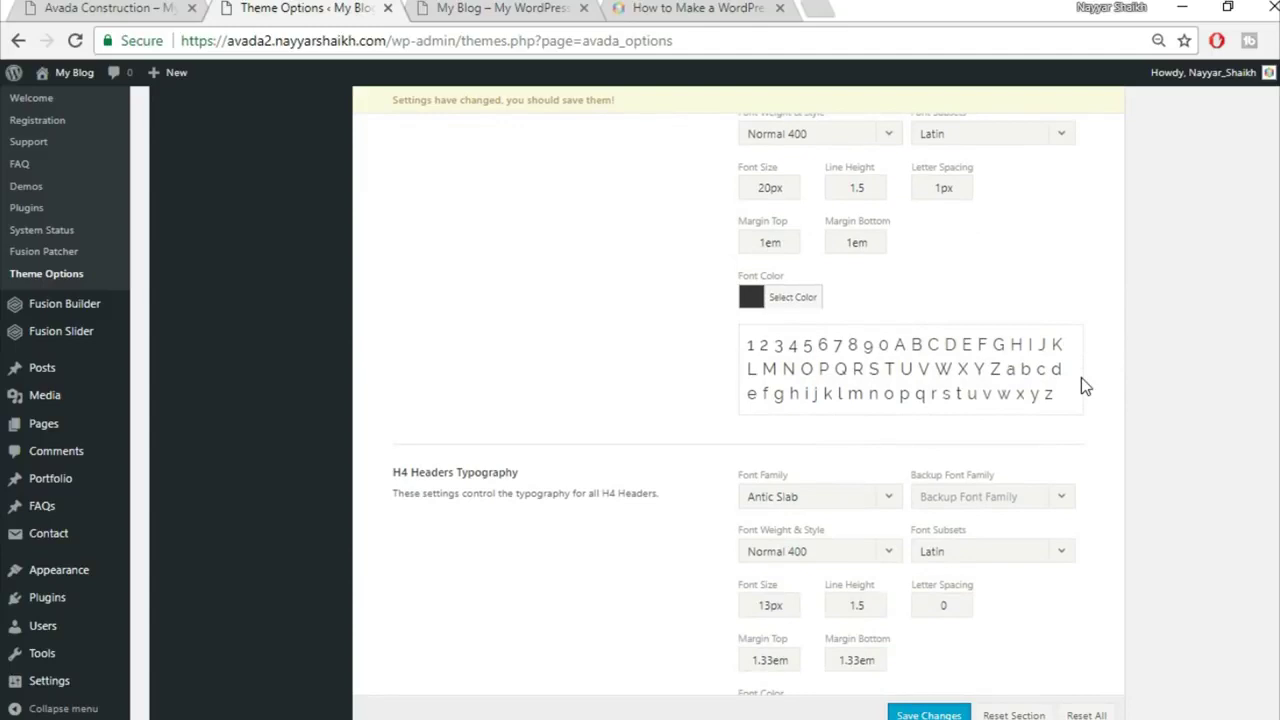
Step: Set H4 to Raleway, backup Arial, Helvetica, sans-serif, and font size 18px
scroll(1081, 377, "down", 2)
left_click(830, 290)
type("rale")
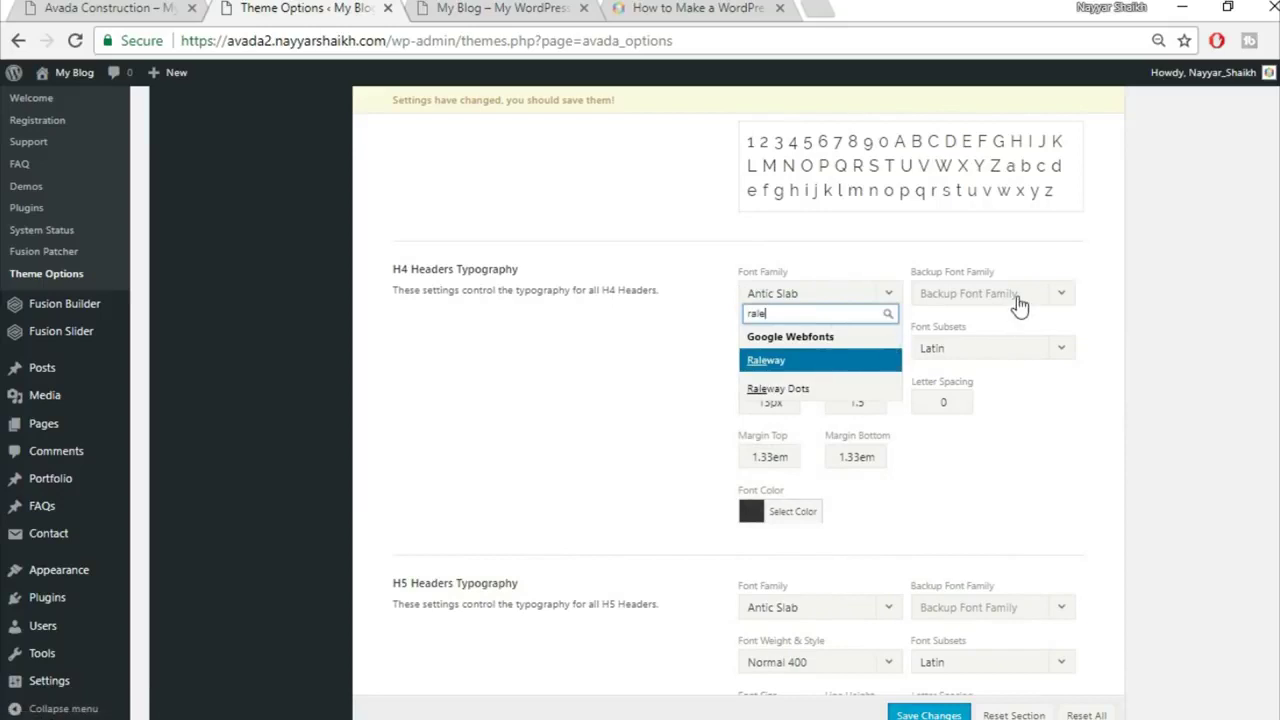
left_click(1015, 298)
left_click(978, 316)
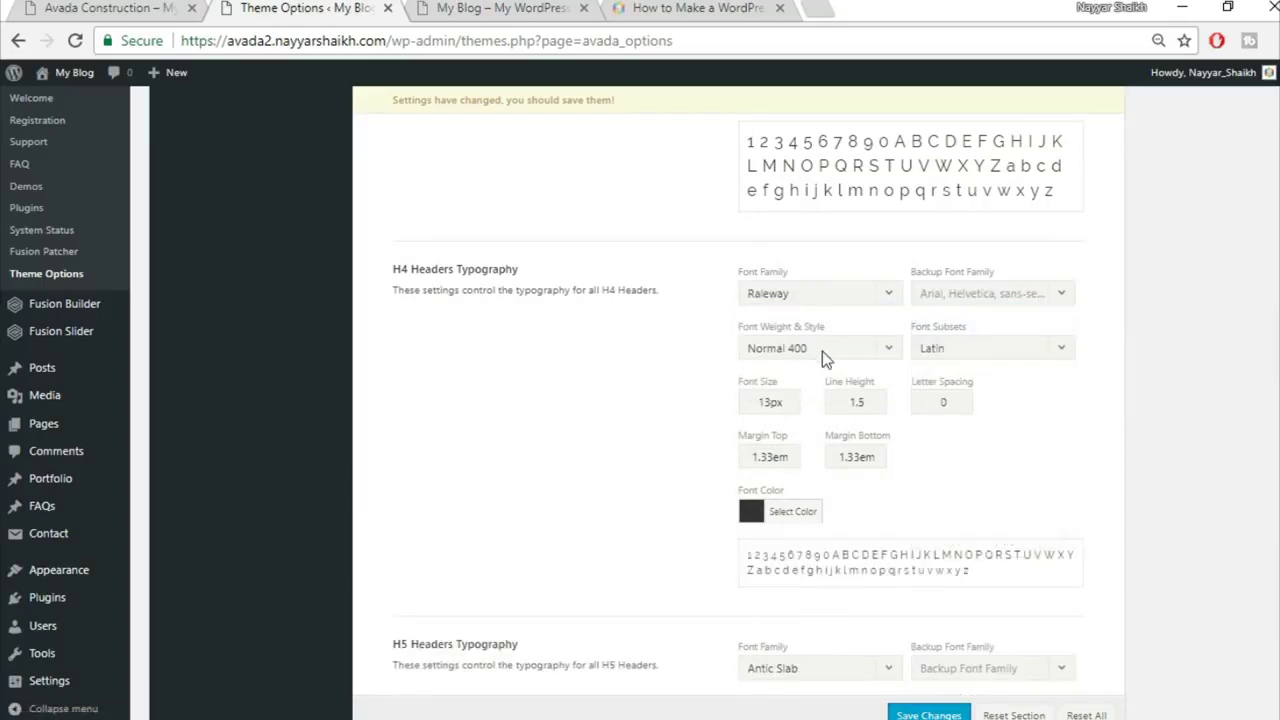
left_click_drag(771, 401, 688, 398)
type("18")
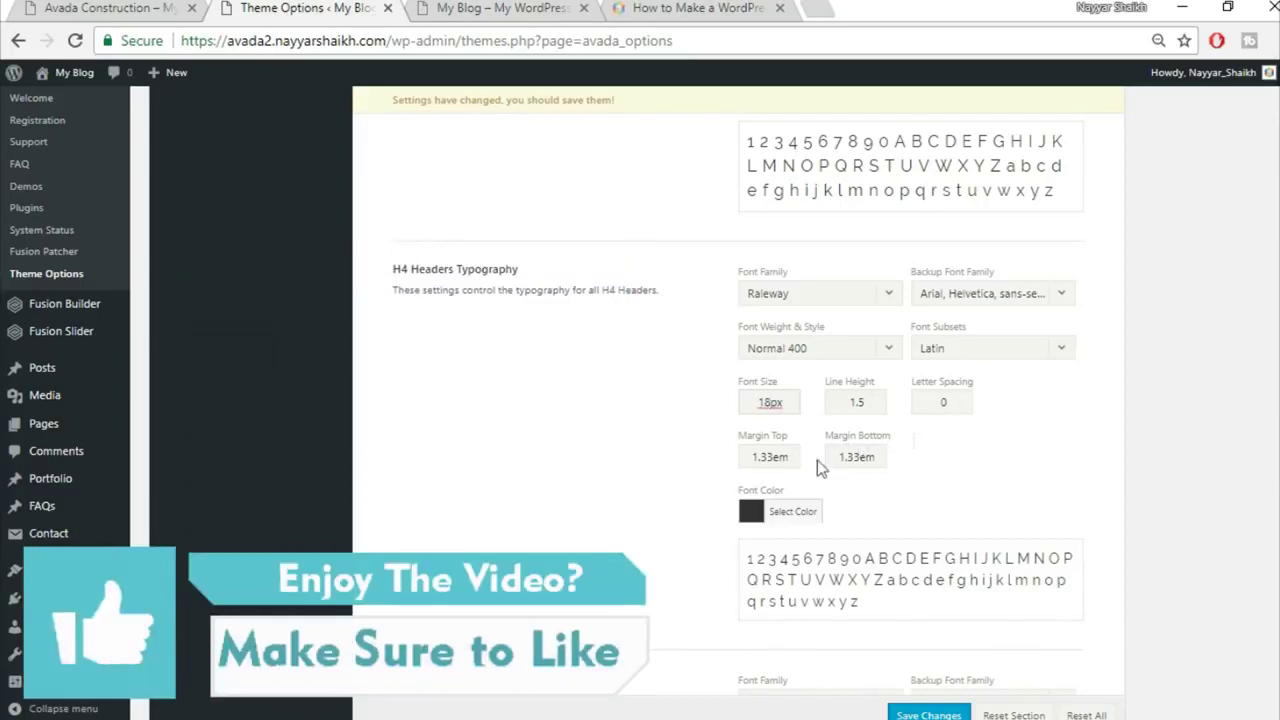
scroll(939, 434, "down", 4)
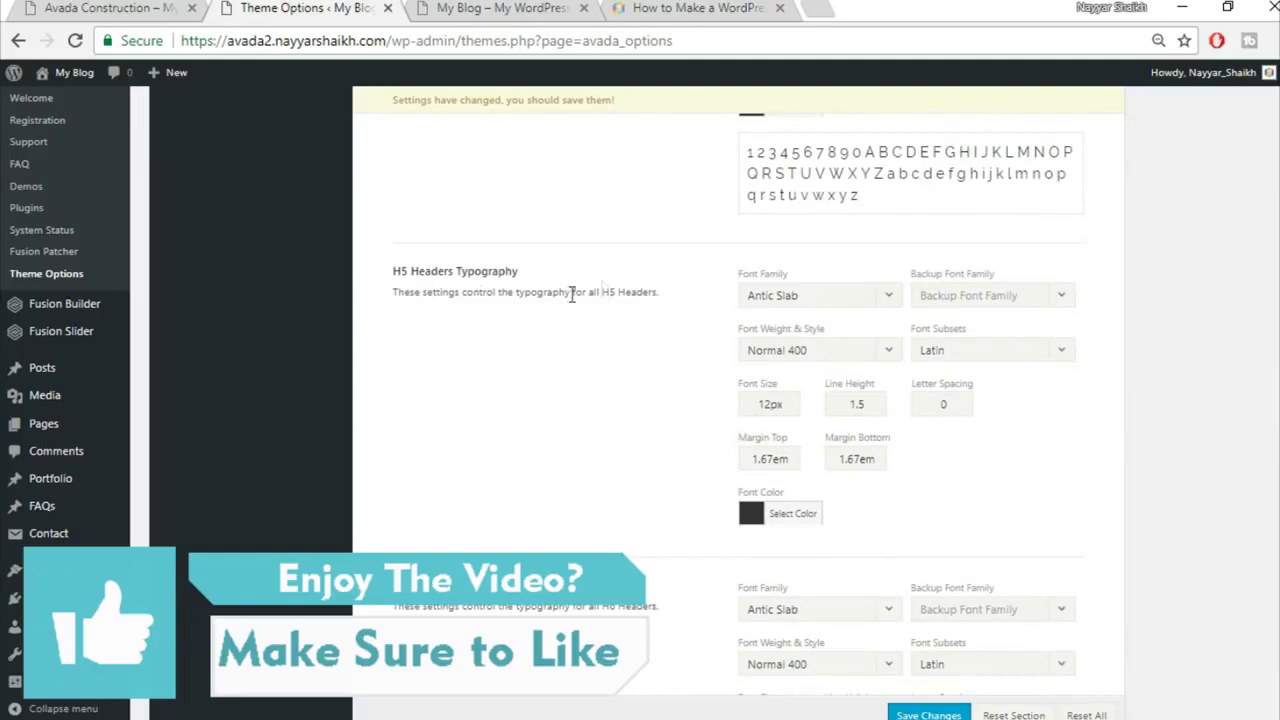
Step: Give H5 headings Raleway with Arial fallback, 16px font size and 1.4 line height
left_click(797, 296)
type("rale")
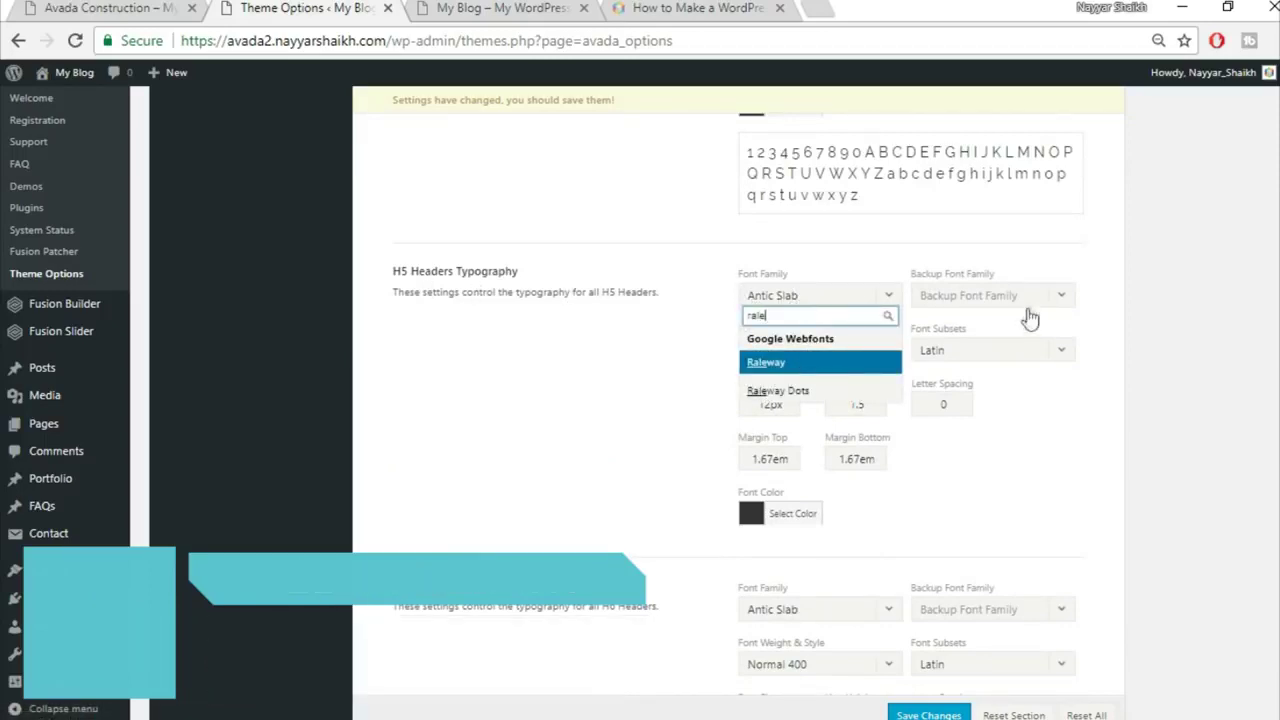
key("Return")
left_click(1030, 298)
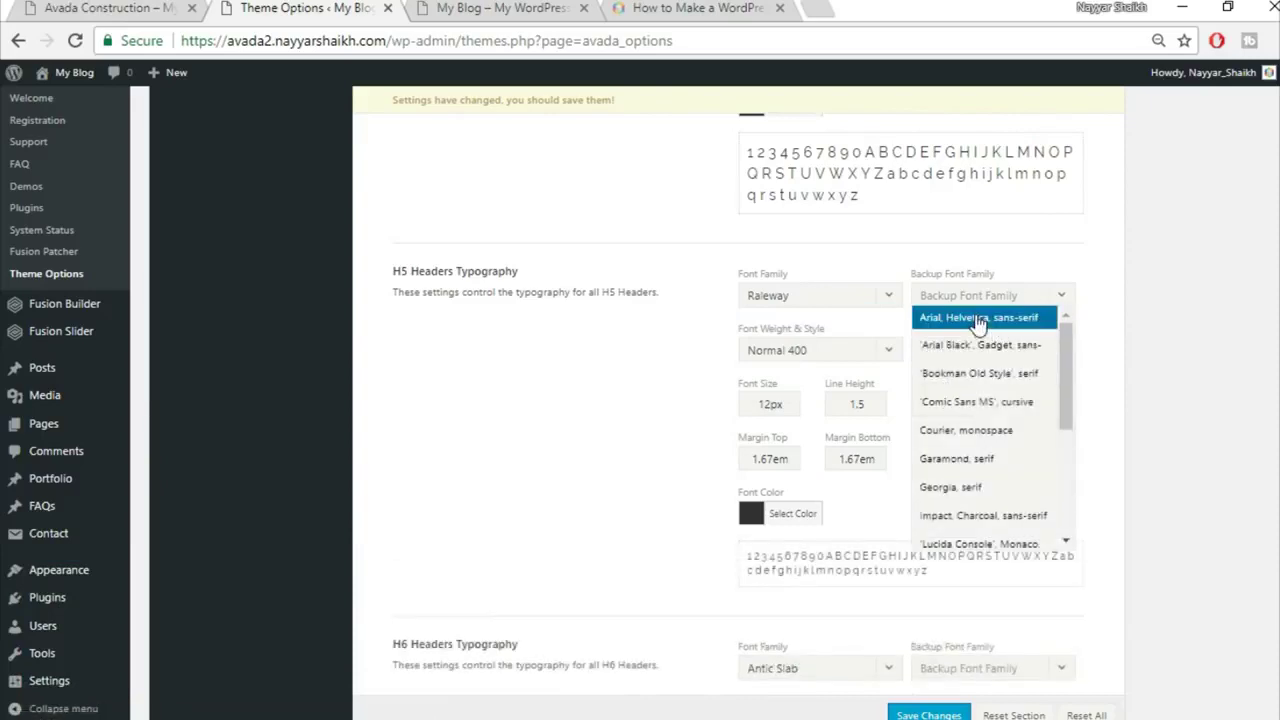
left_click_drag(778, 404, 705, 413)
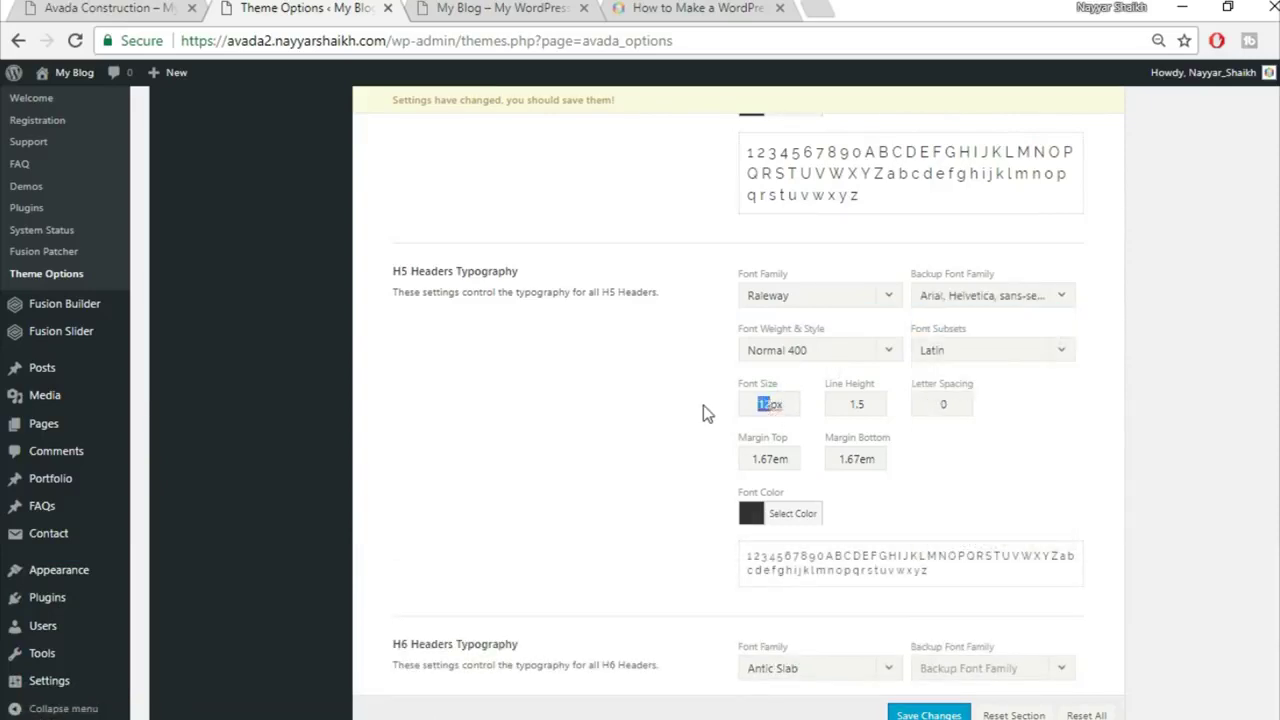
type("16")
left_click(869, 405)
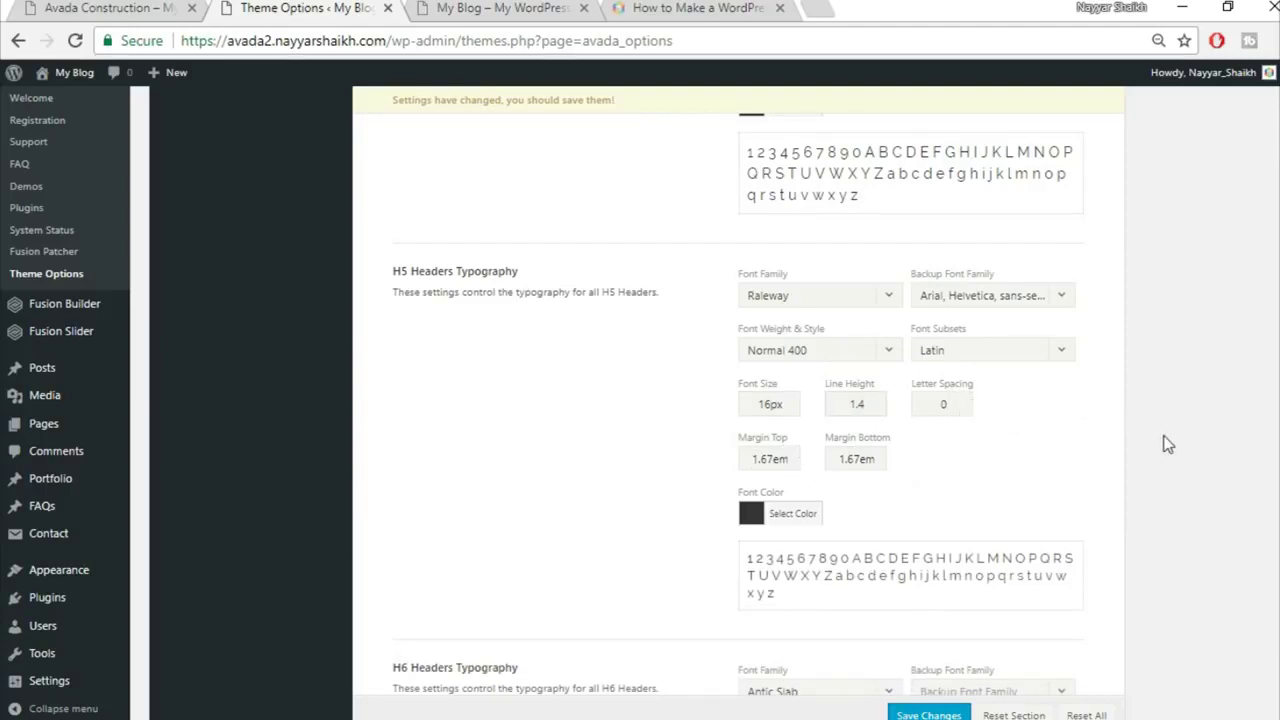
scroll(1167, 444, "down", 4)
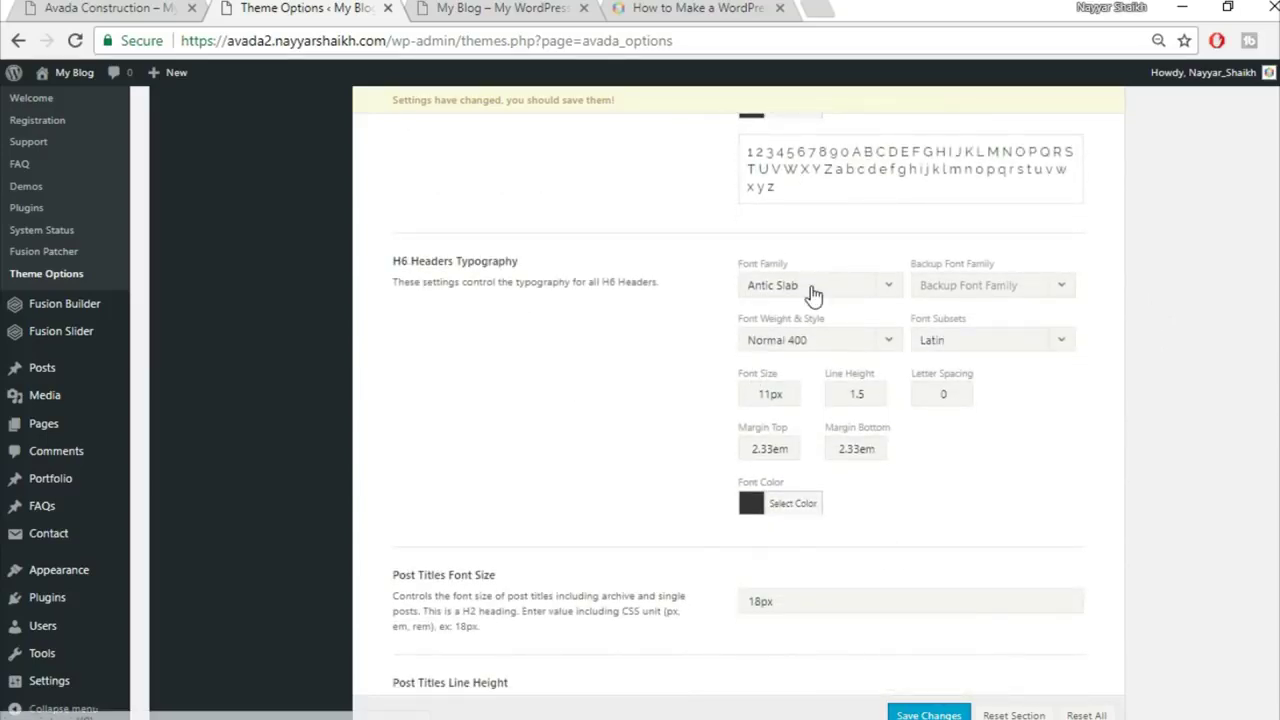
Step: Set the H6 font family to Raleway with an Arial, Helvetica, sans-serif backup
left_click(812, 287)
type("rale")
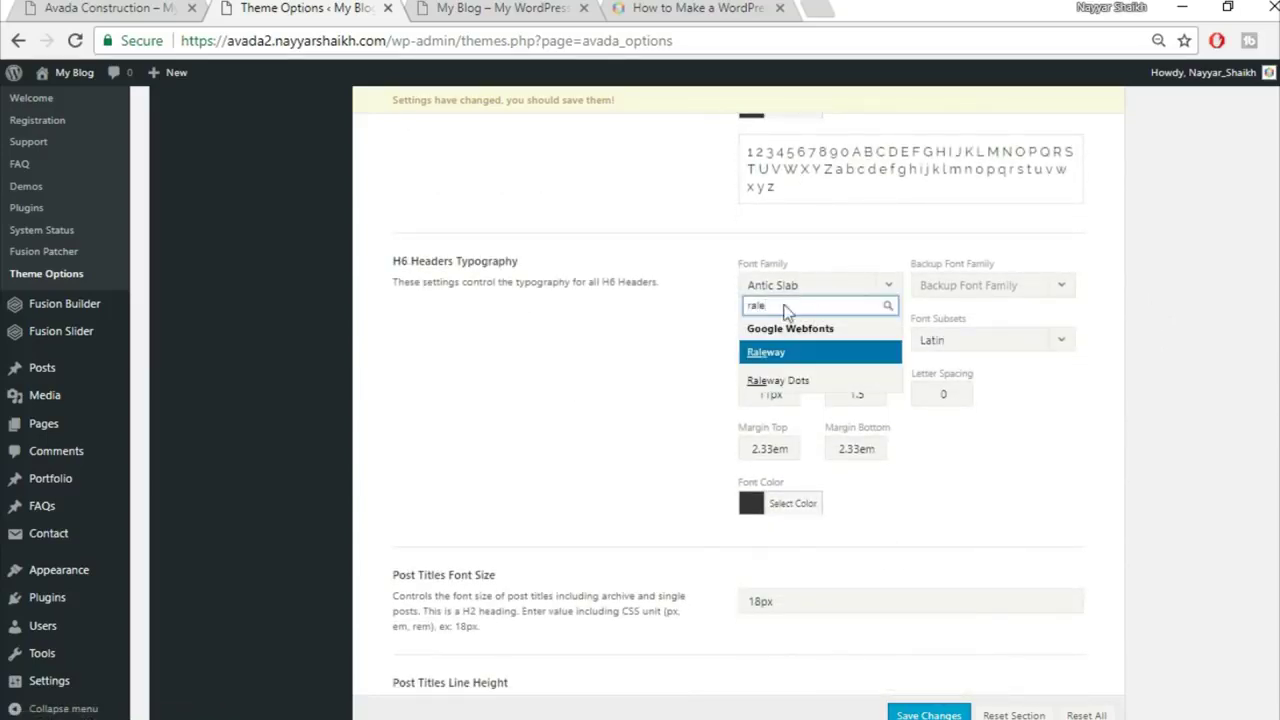
key("Return")
left_click(1006, 297)
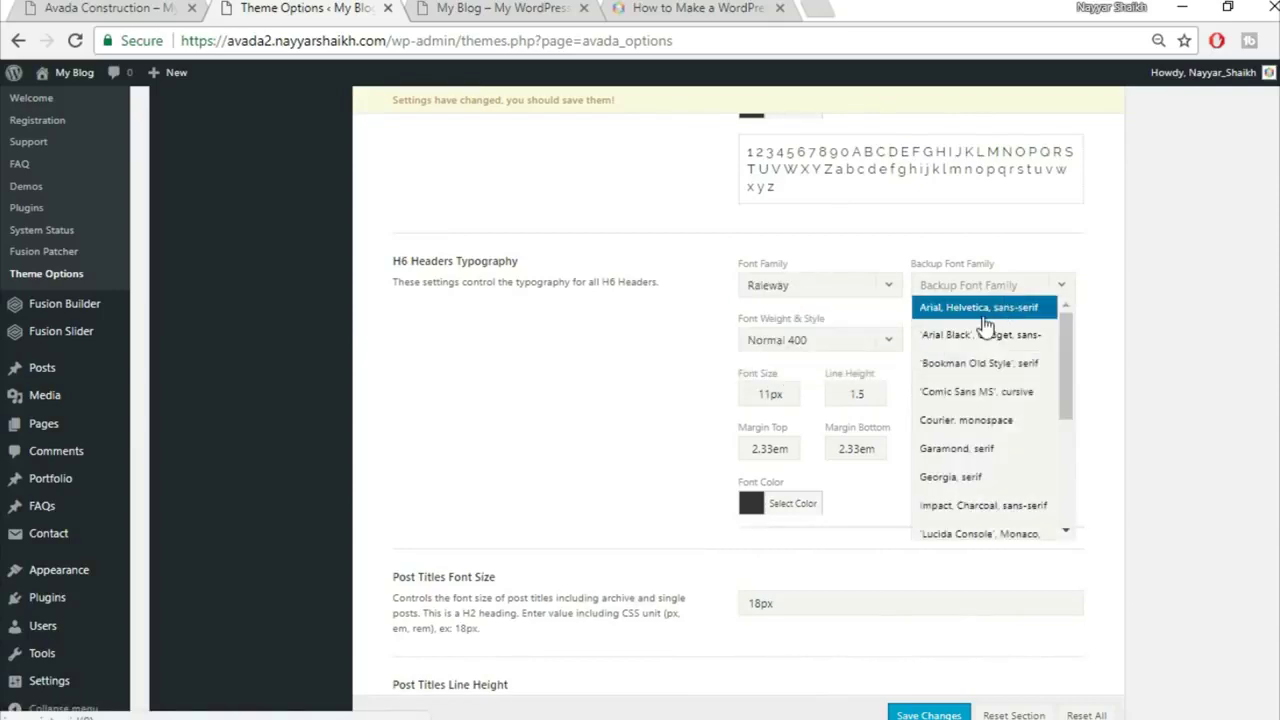
left_click(983, 314)
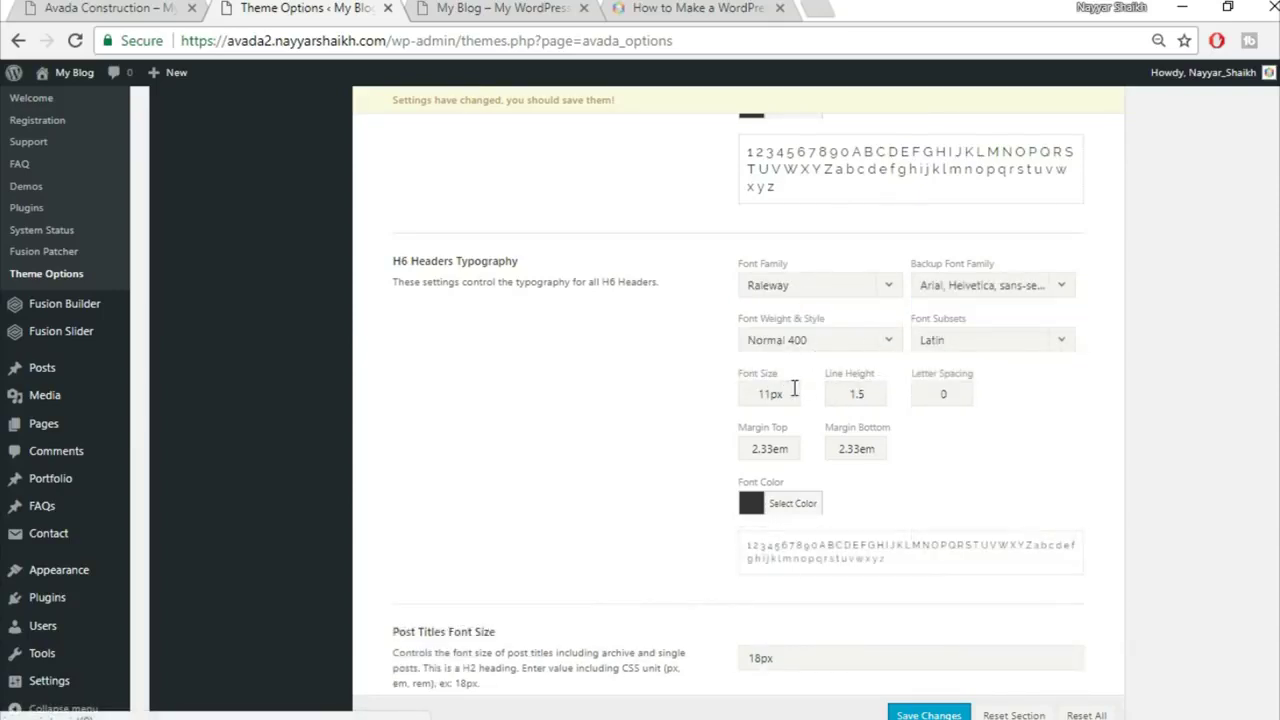
Step: Set H6 to 12px font size, 1.2 line height, 1px letter spacing and 0 top margin
left_click_drag(781, 394, 652, 404)
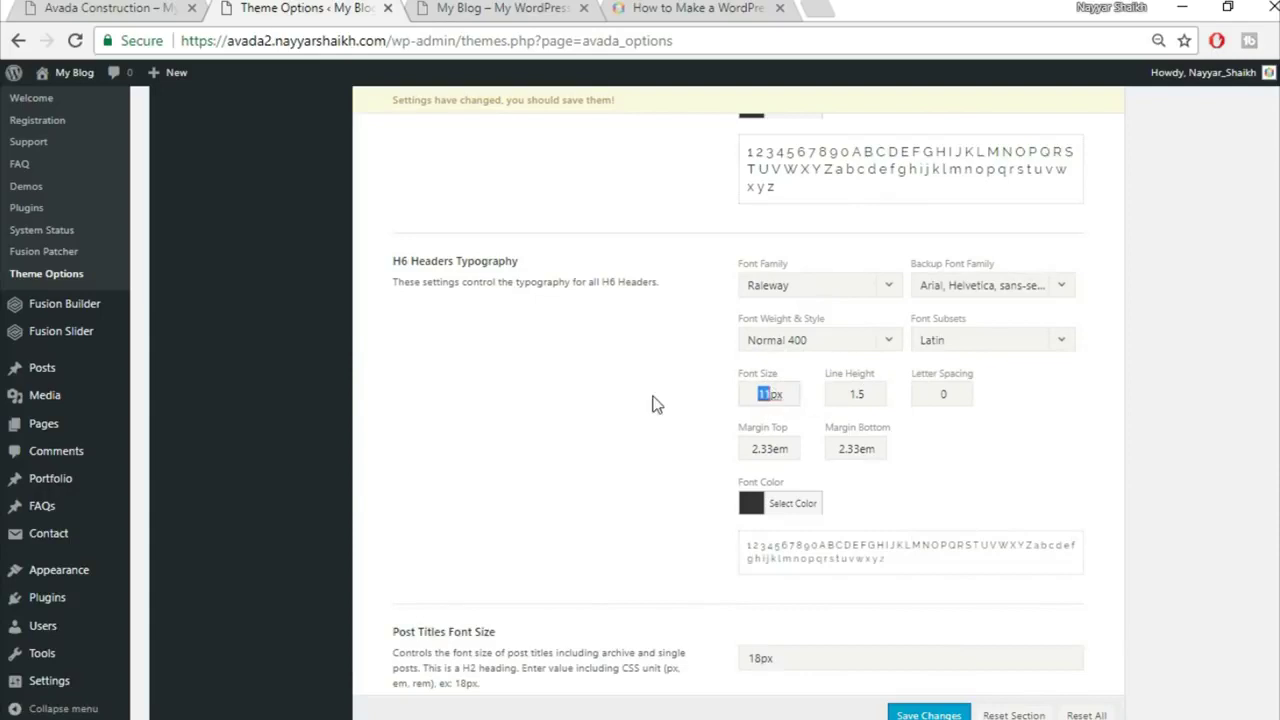
type("12")
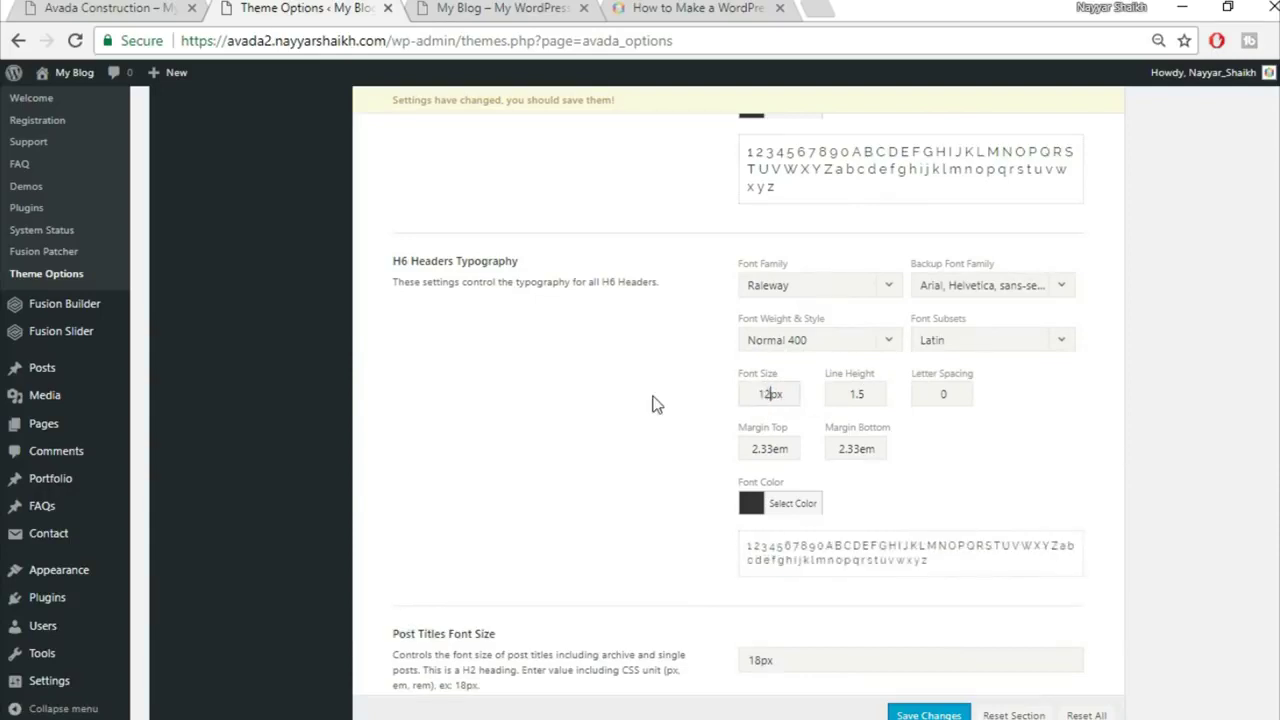
left_click_drag(854, 394, 860, 396)
type("2")
double_click(943, 394)
type("1")
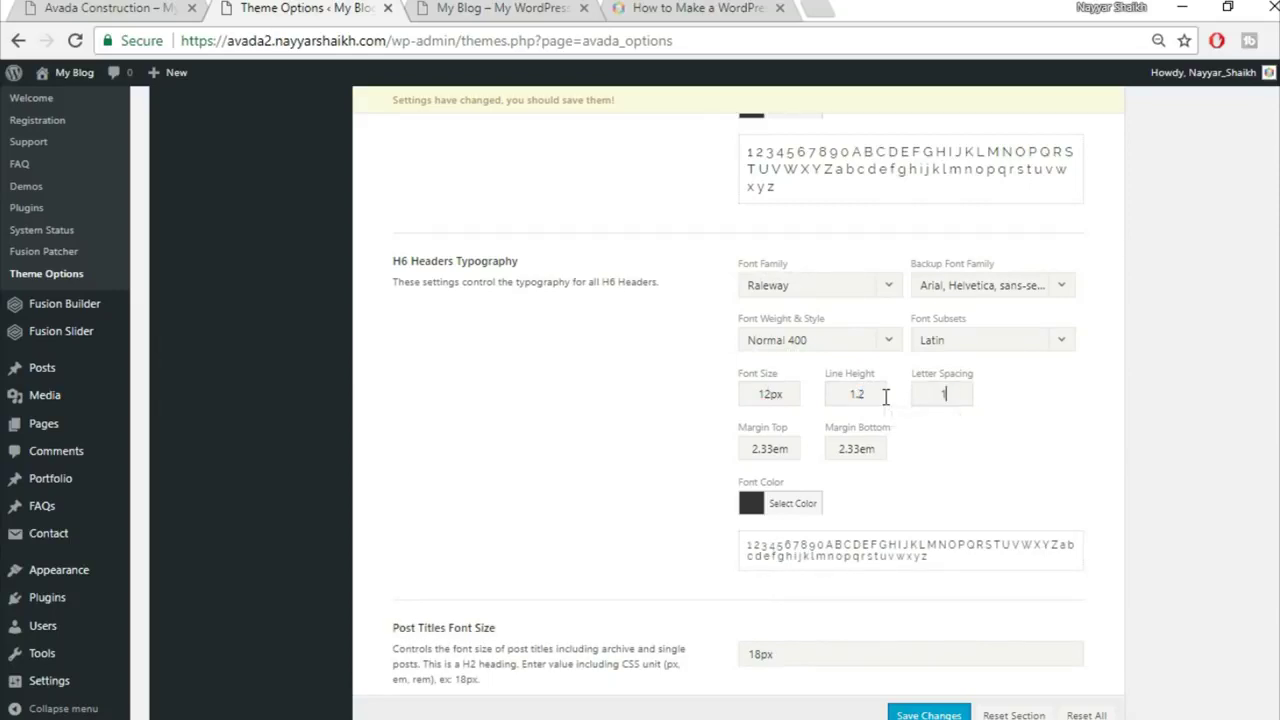
type("px")
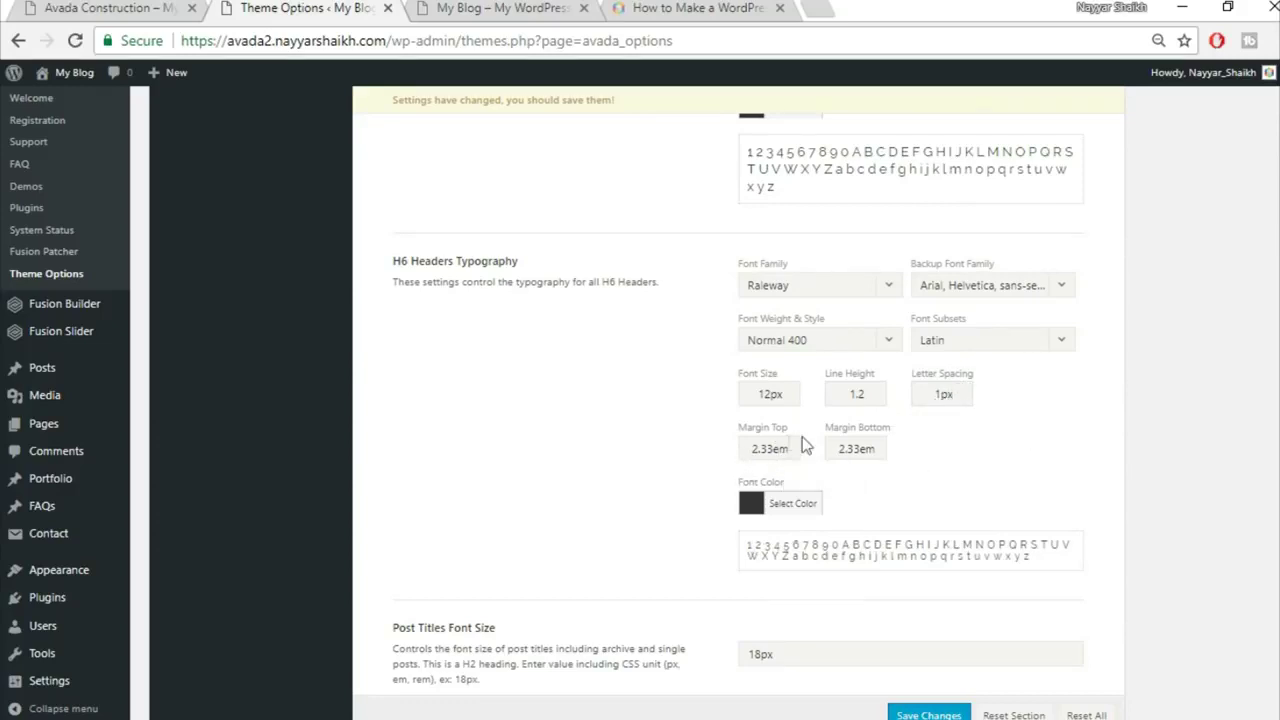
double_click(771, 448)
type("0.4")
key("Tab")
type("0")
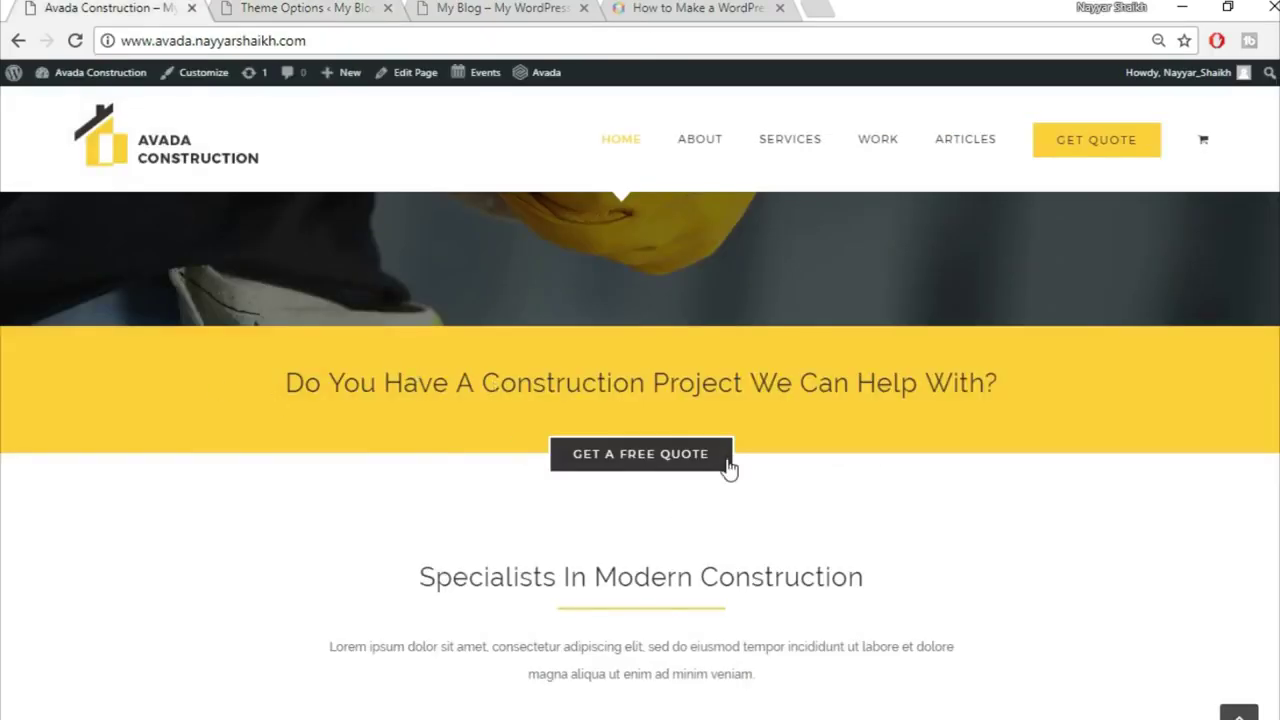
Step: Scroll through the demo homepage, glance at My Blog, then return to the Post Titles settings
scroll(729, 468, "up", 5)
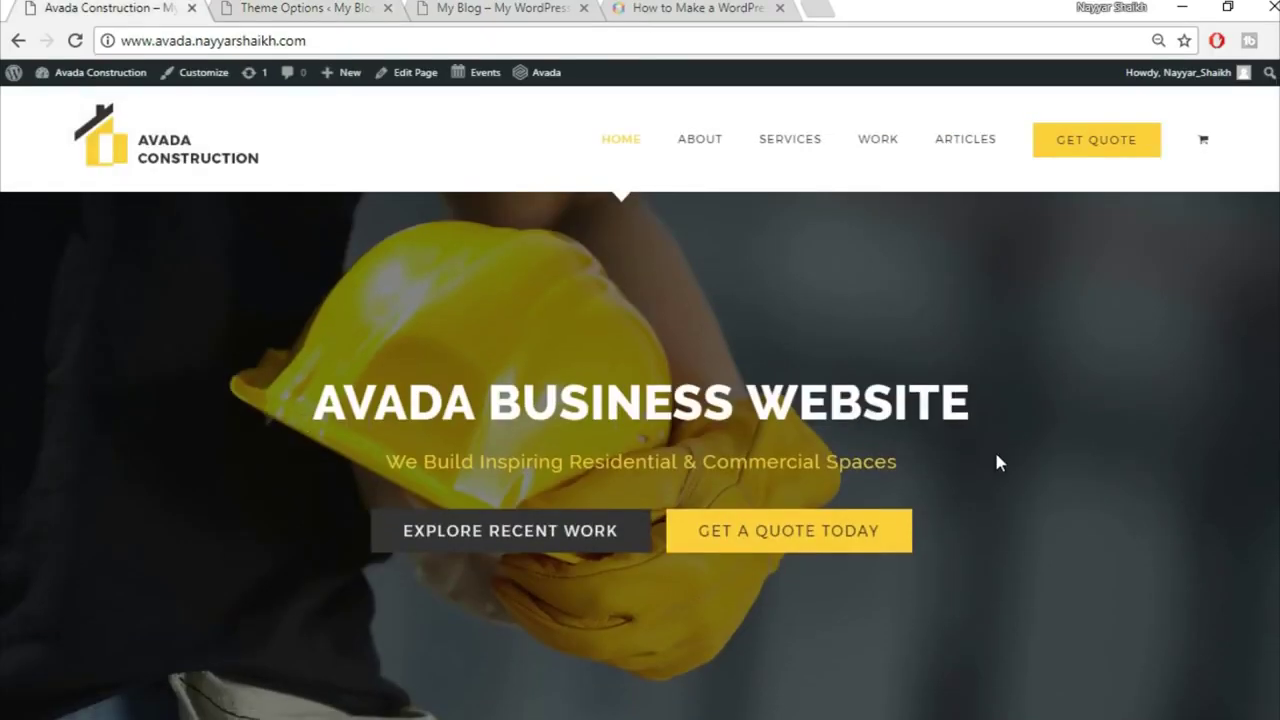
scroll(997, 463, "down", 12)
scroll(997, 464, "up", 3)
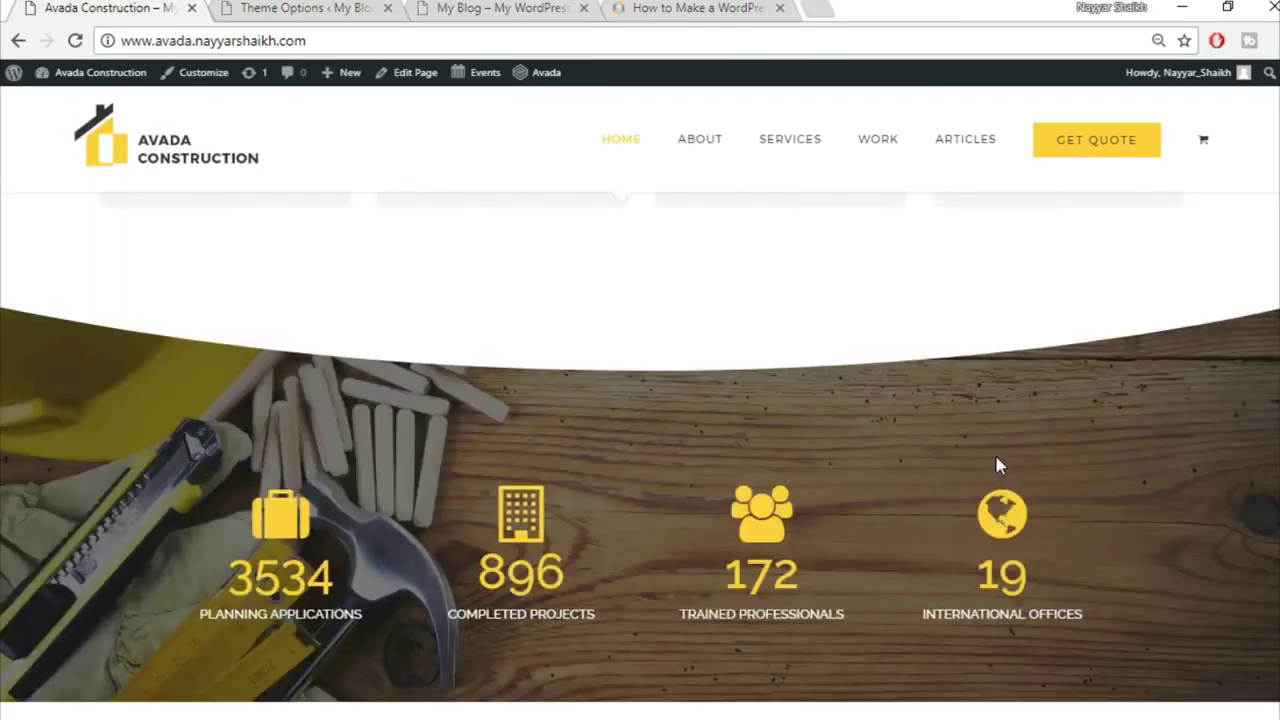
scroll(996, 464, "up", 9)
left_click(484, 7)
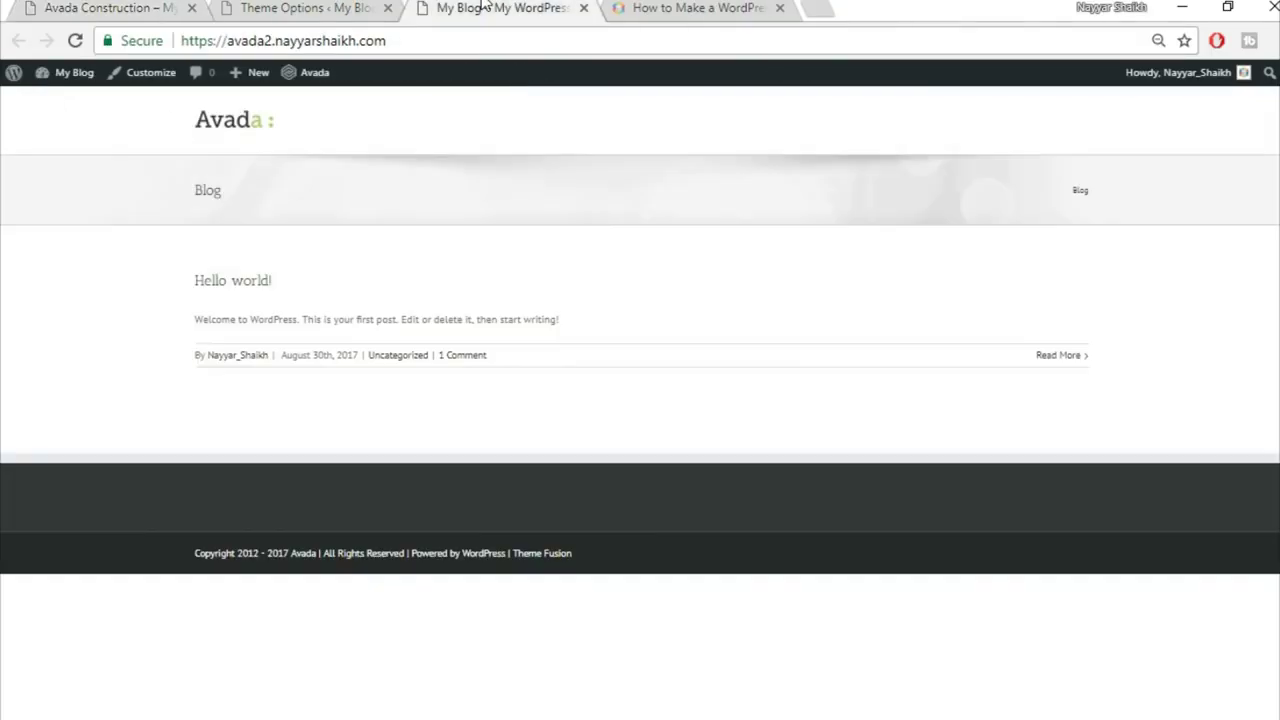
left_click(288, 7)
scroll(1226, 468, "down", 3)
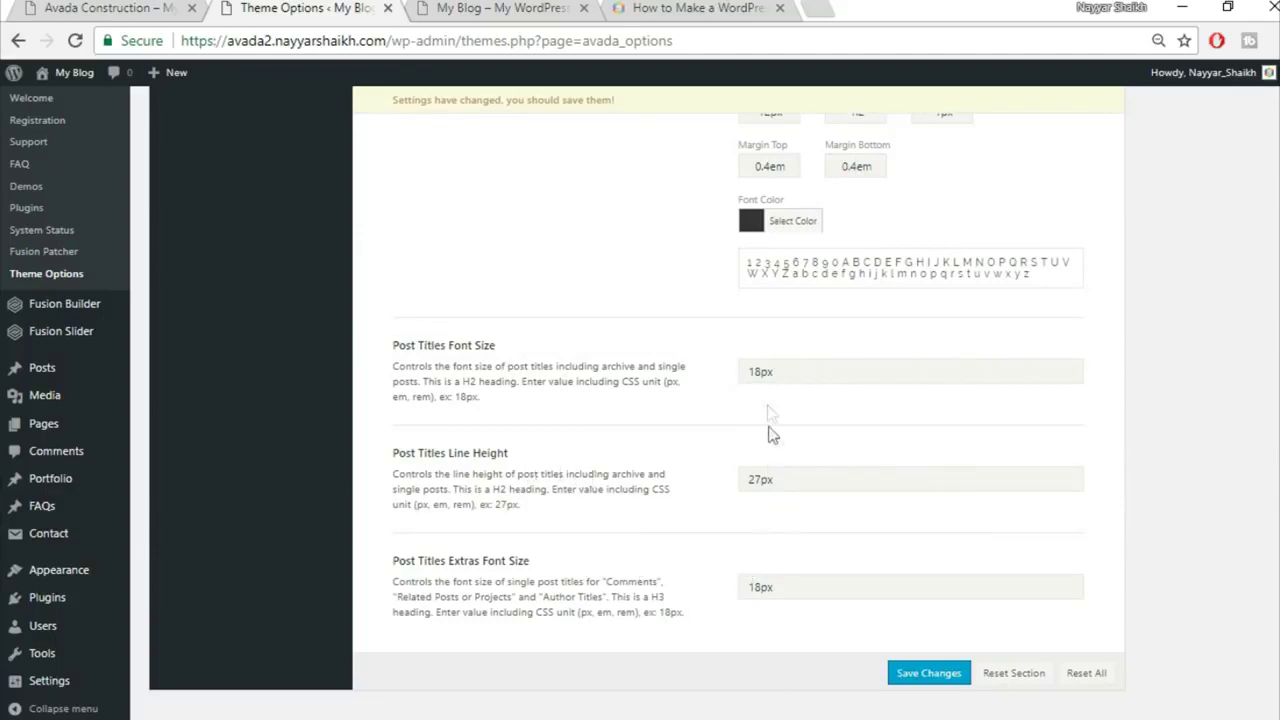
Step: Set post titles to 24px font size, 36px line height and 30px extras font size
left_click_drag(761, 371, 689, 367)
type("24")
left_click_drag(760, 479, 714, 481)
key("BackSpace")
type("36")
left_click_drag(764, 589, 626, 577)
type("30")
Step: Save the theme options and compare against the Avada Construction demo homepage
left_click(929, 673)
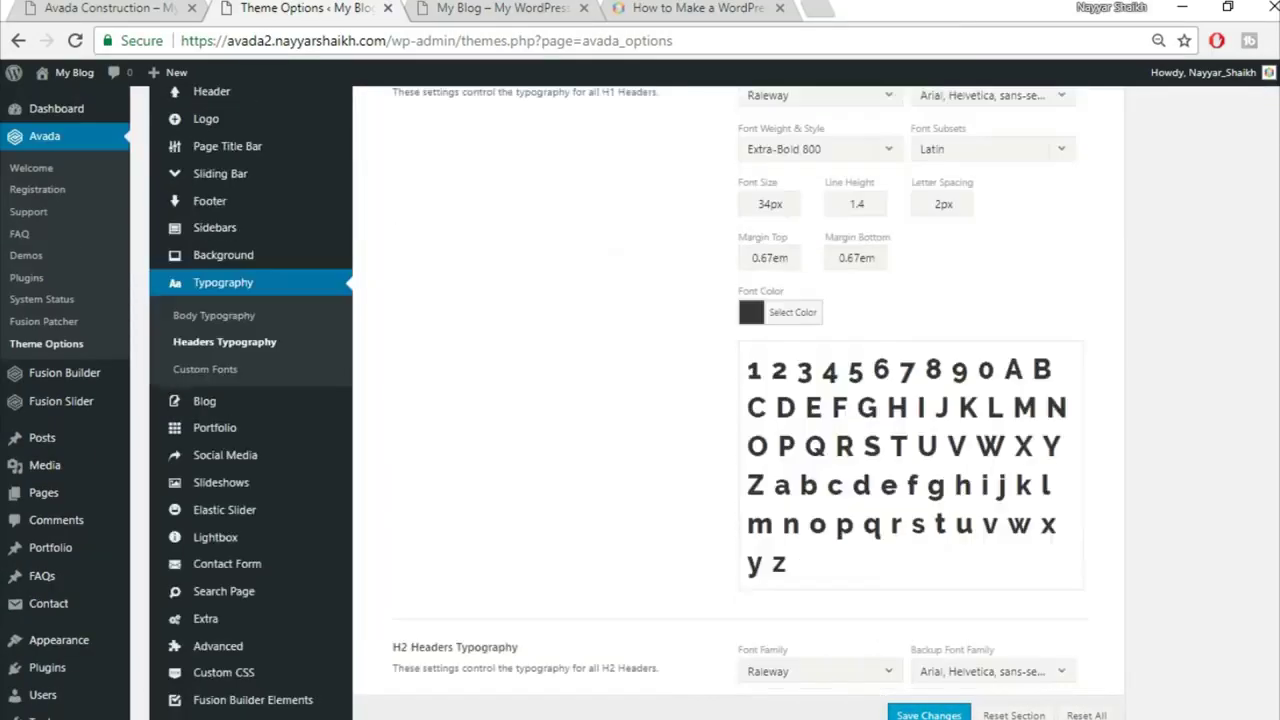
scroll(640, 400, "up", 5)
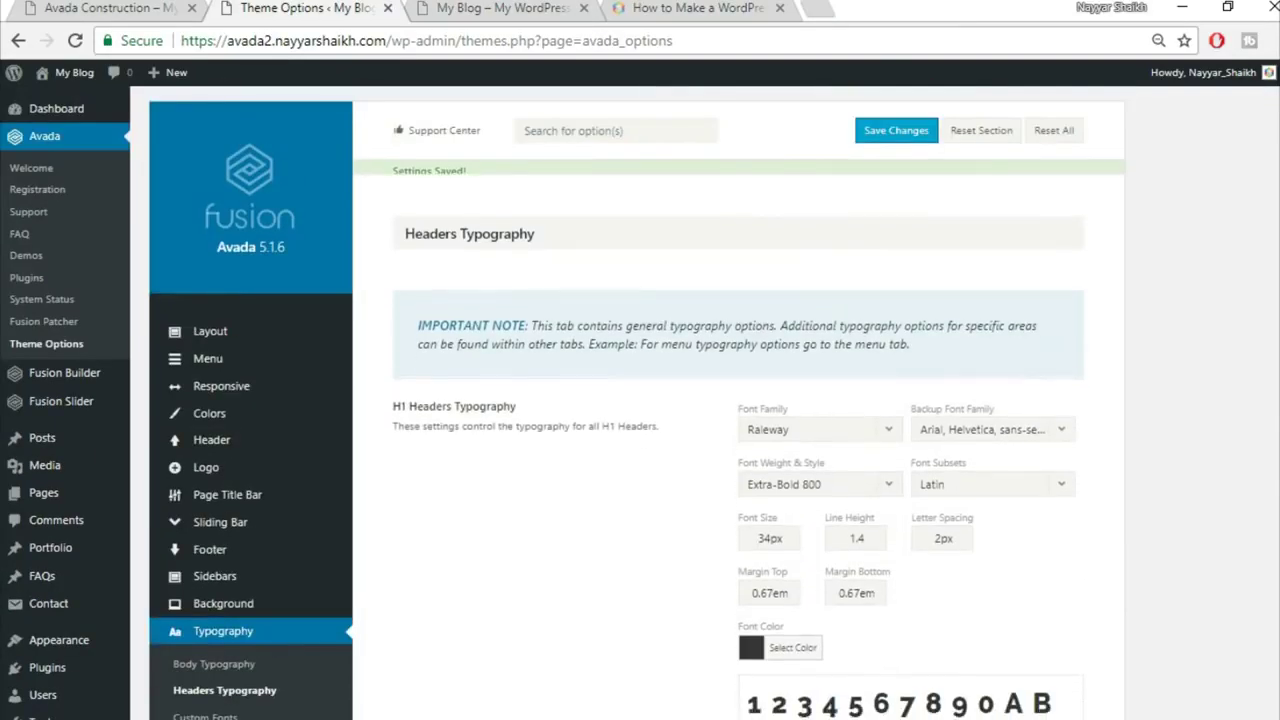
left_click(100, 10)
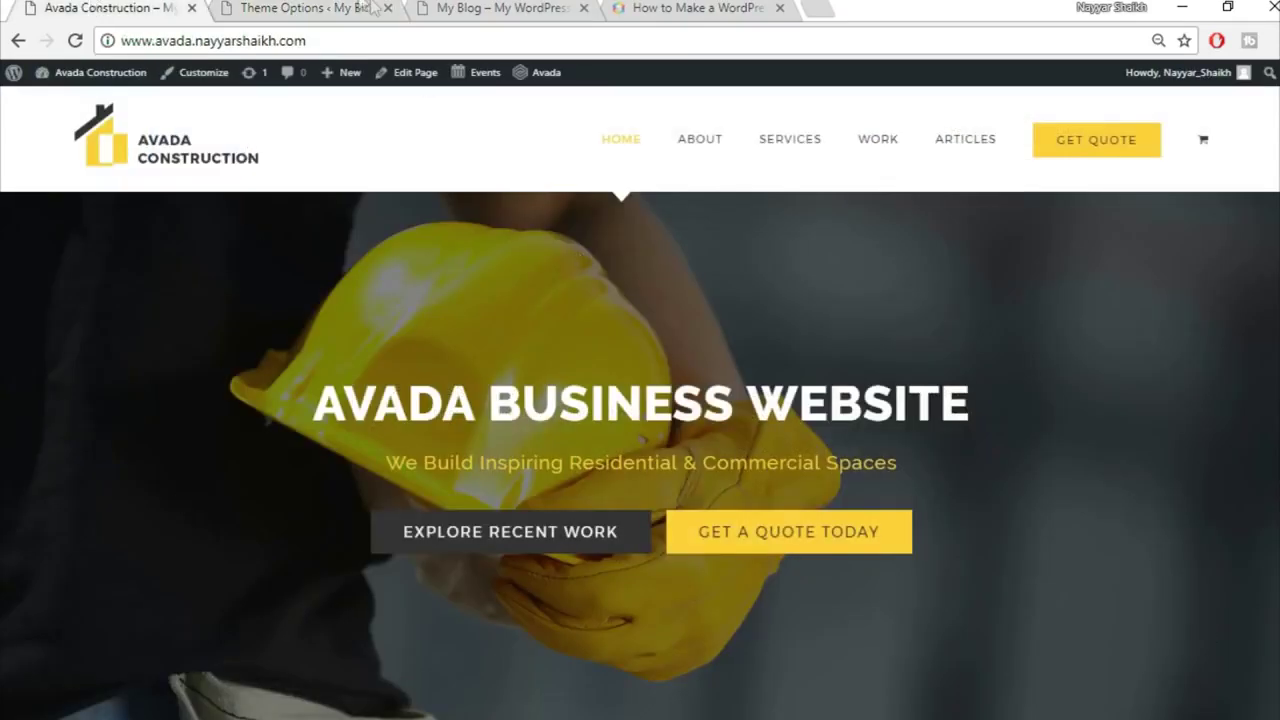
left_click(360, 7)
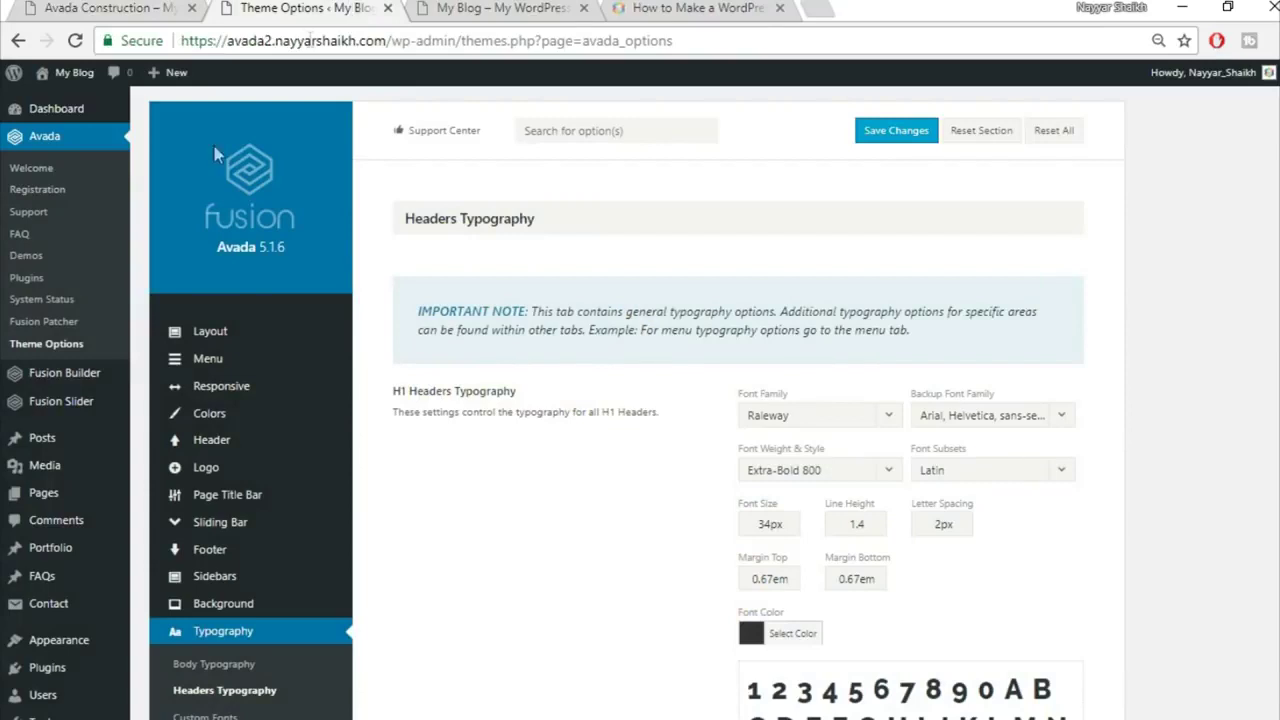
mouse_move(68, 415)
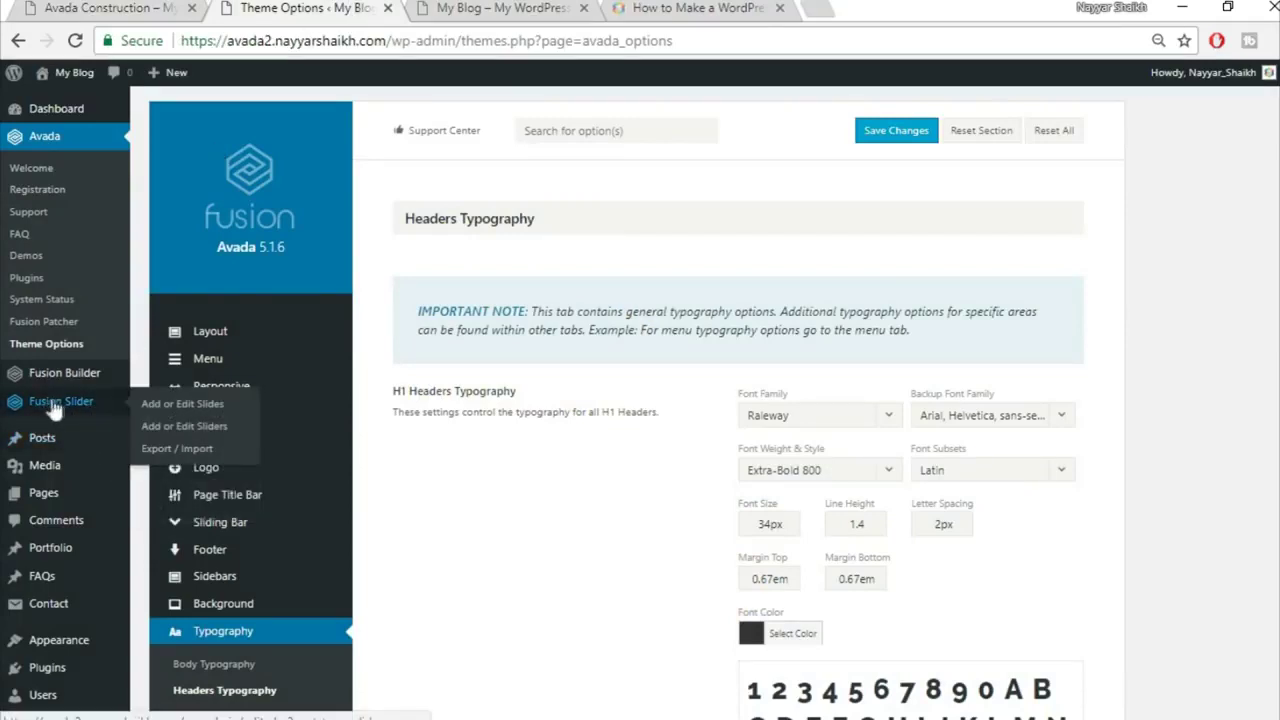
Step: Add a new Fusion slider named 'Slider' with a slider height of 50
left_click(193, 440)
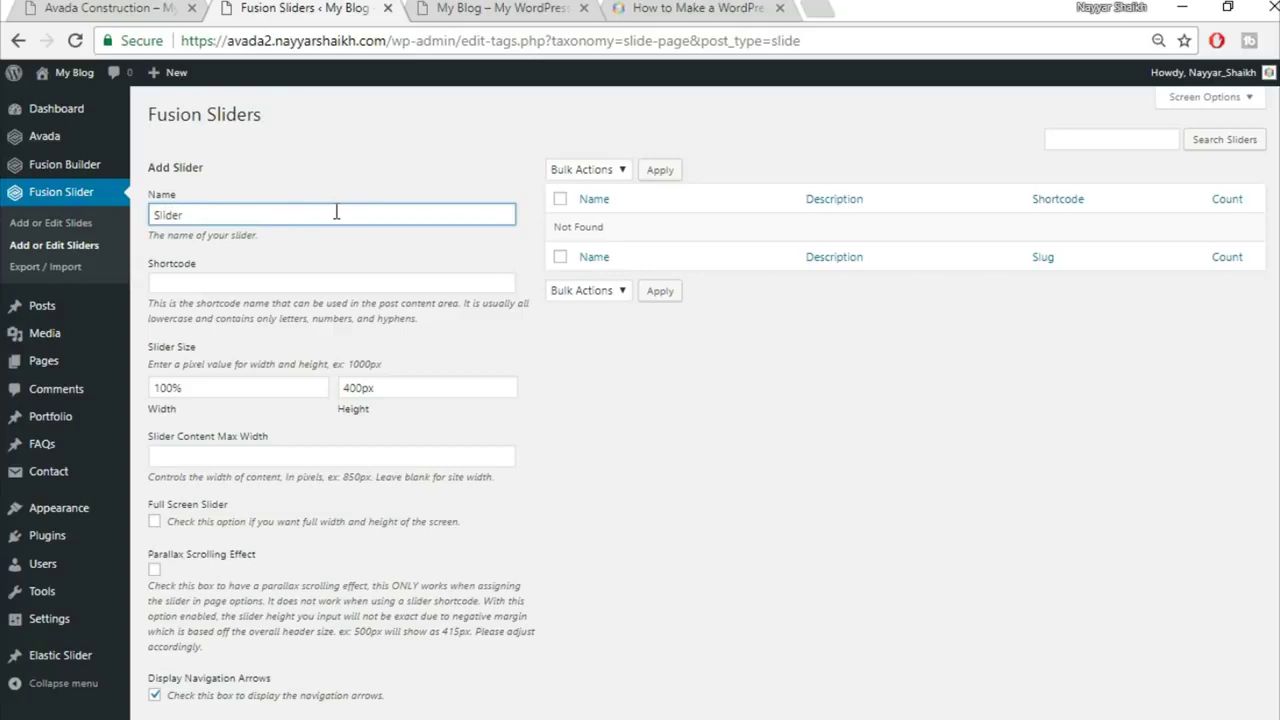
scroll(585, 340, "down", 1)
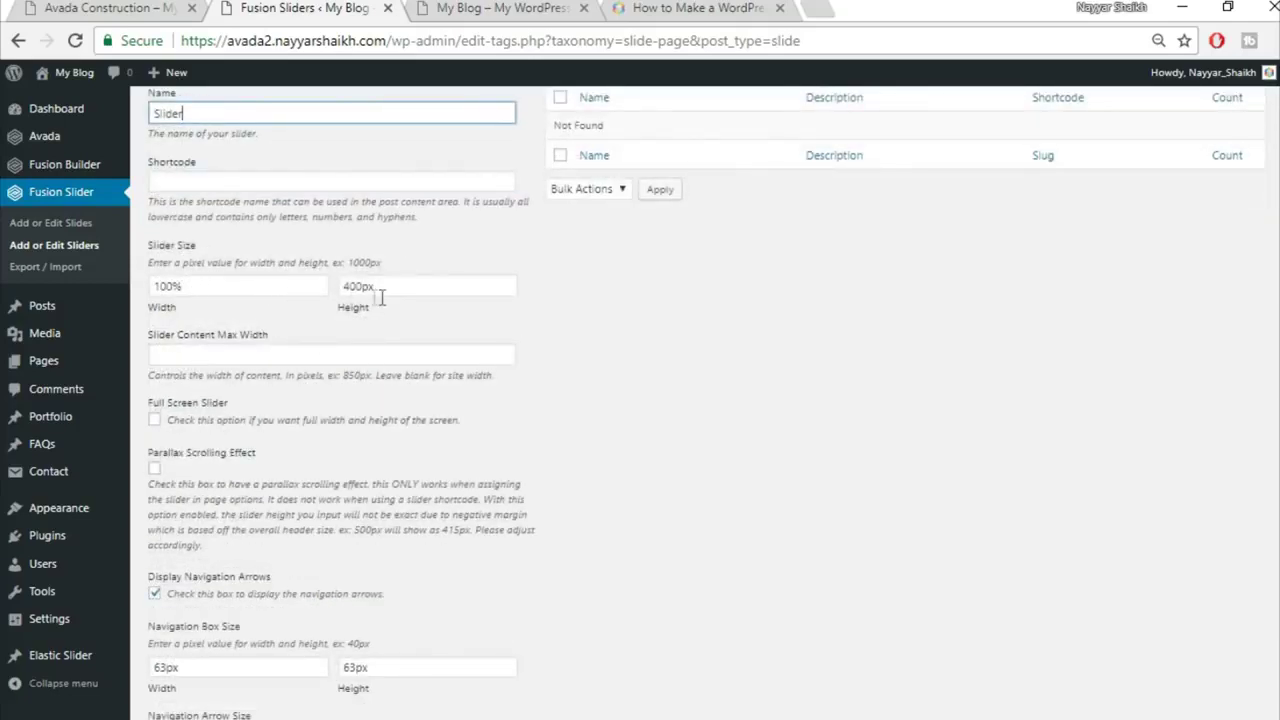
left_click_drag(363, 289, 290, 279)
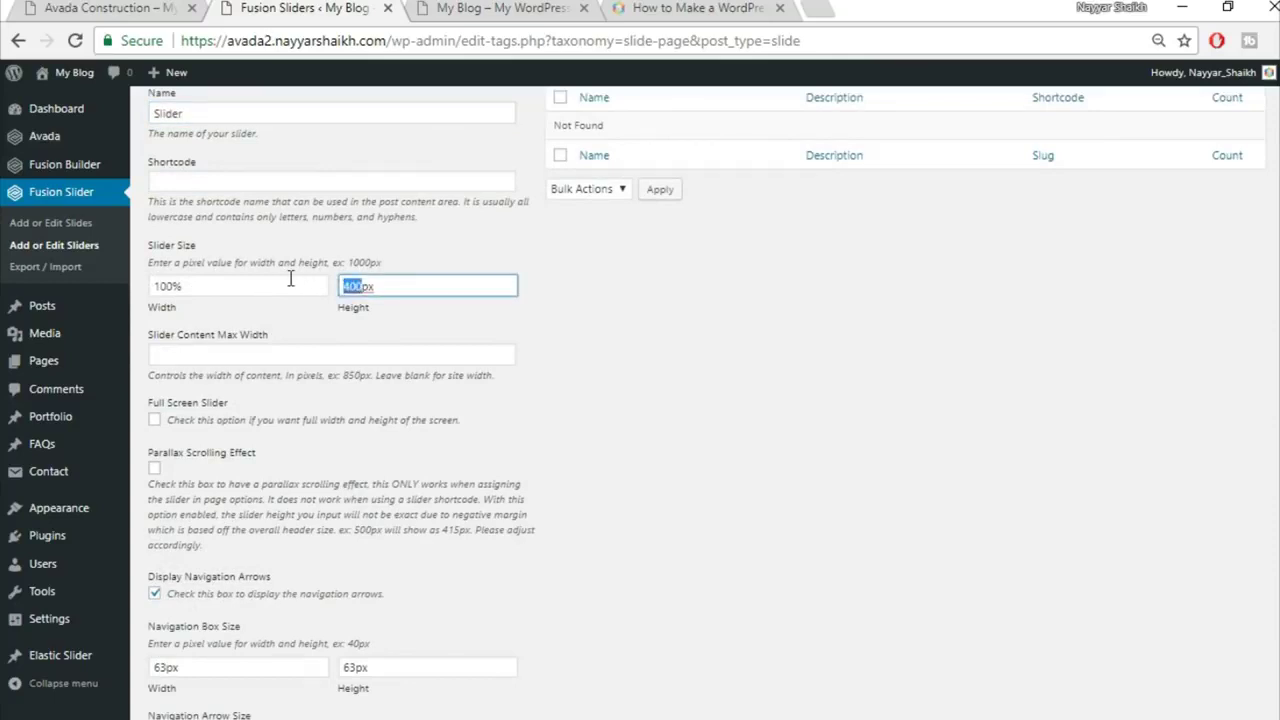
type("50")
scroll(773, 440, "down", 3)
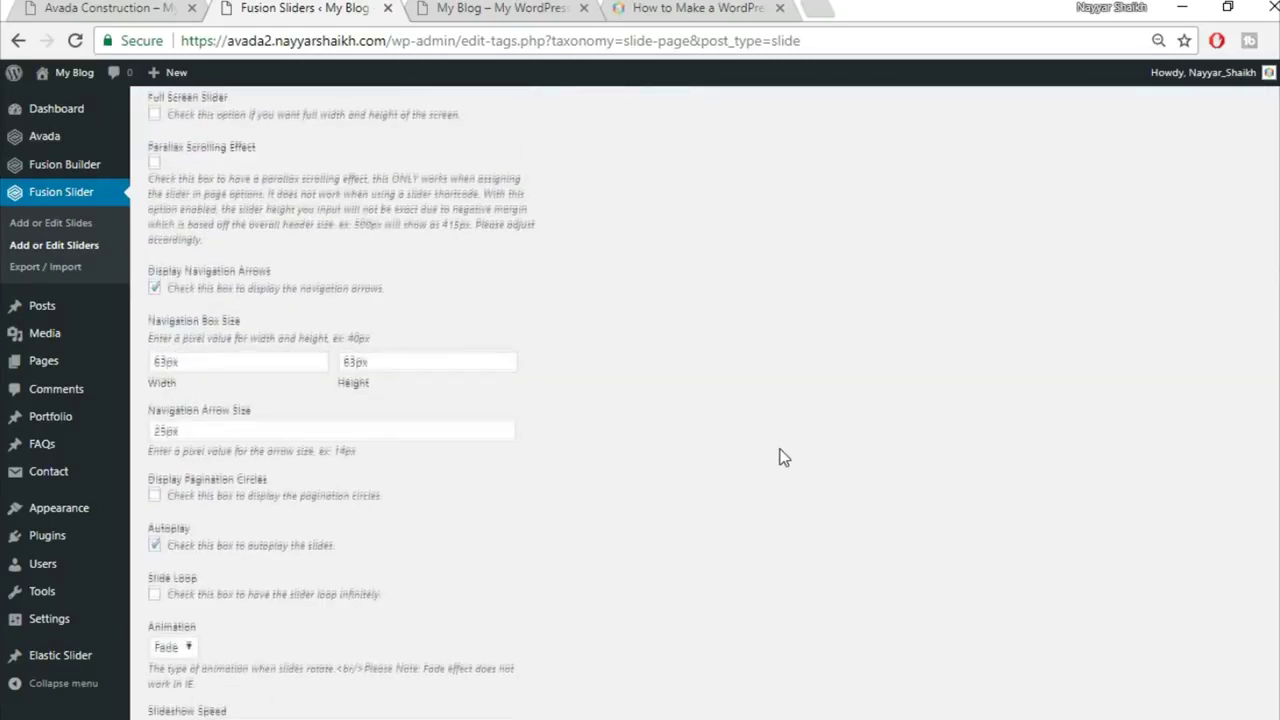
scroll(784, 457, "down", 3)
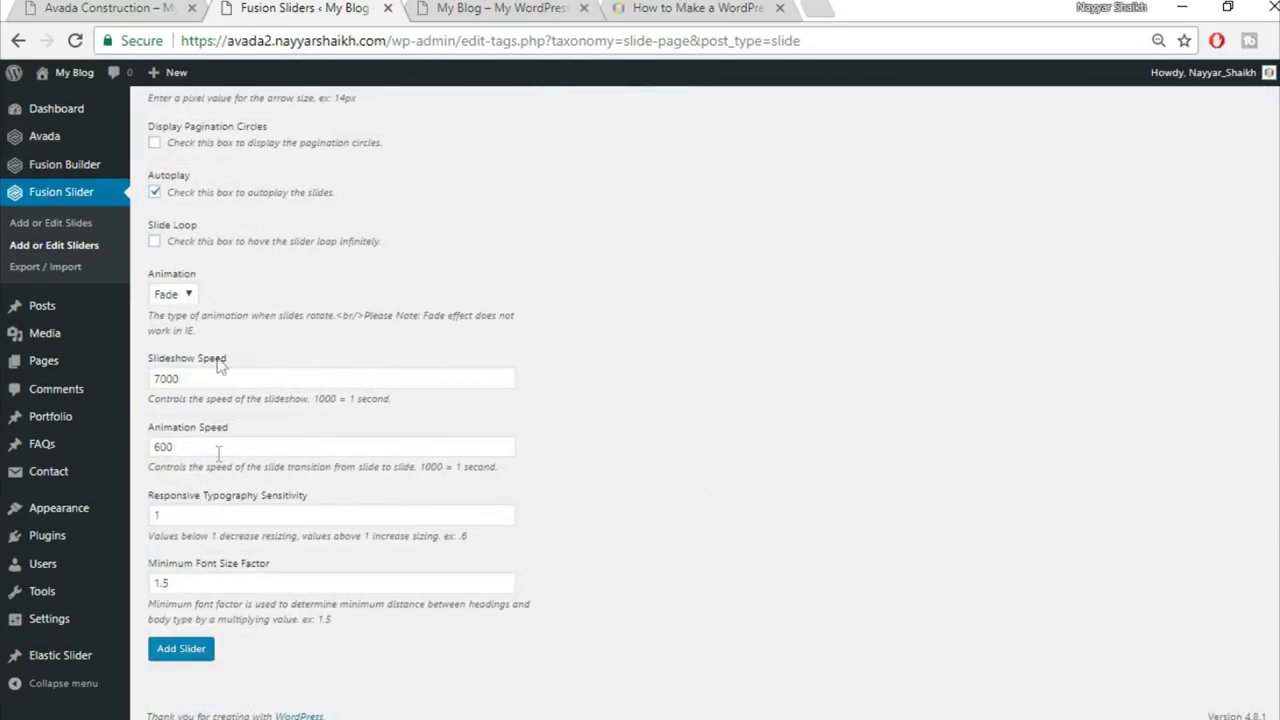
left_click(183, 658)
scroll(543, 618, "up", 8)
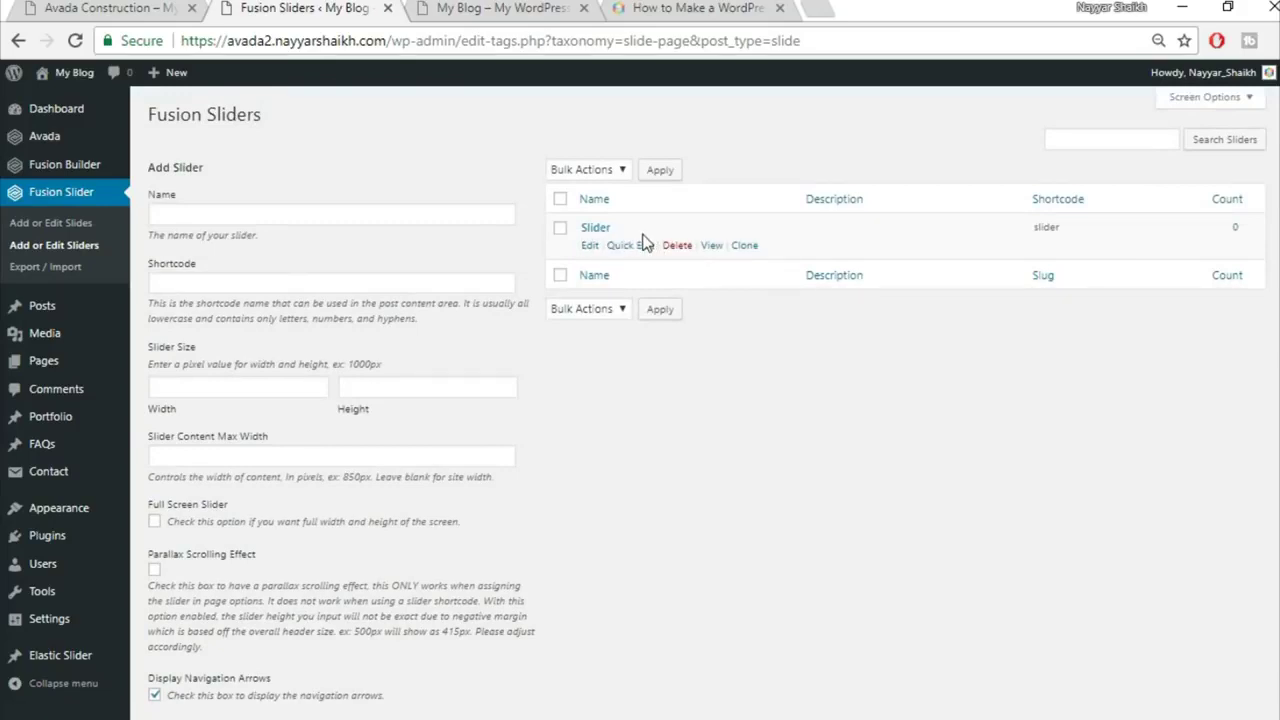
Step: Start a new Fusion slide titled Slide1
left_click(80, 225)
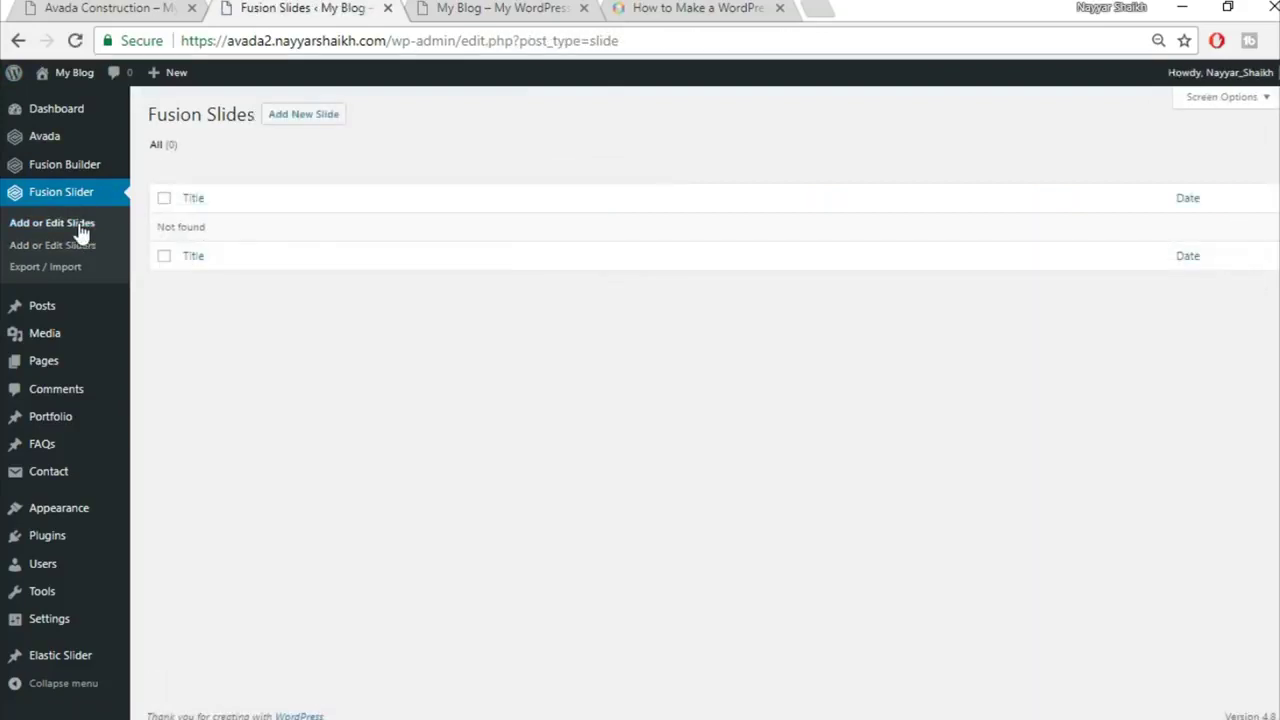
left_click(307, 117)
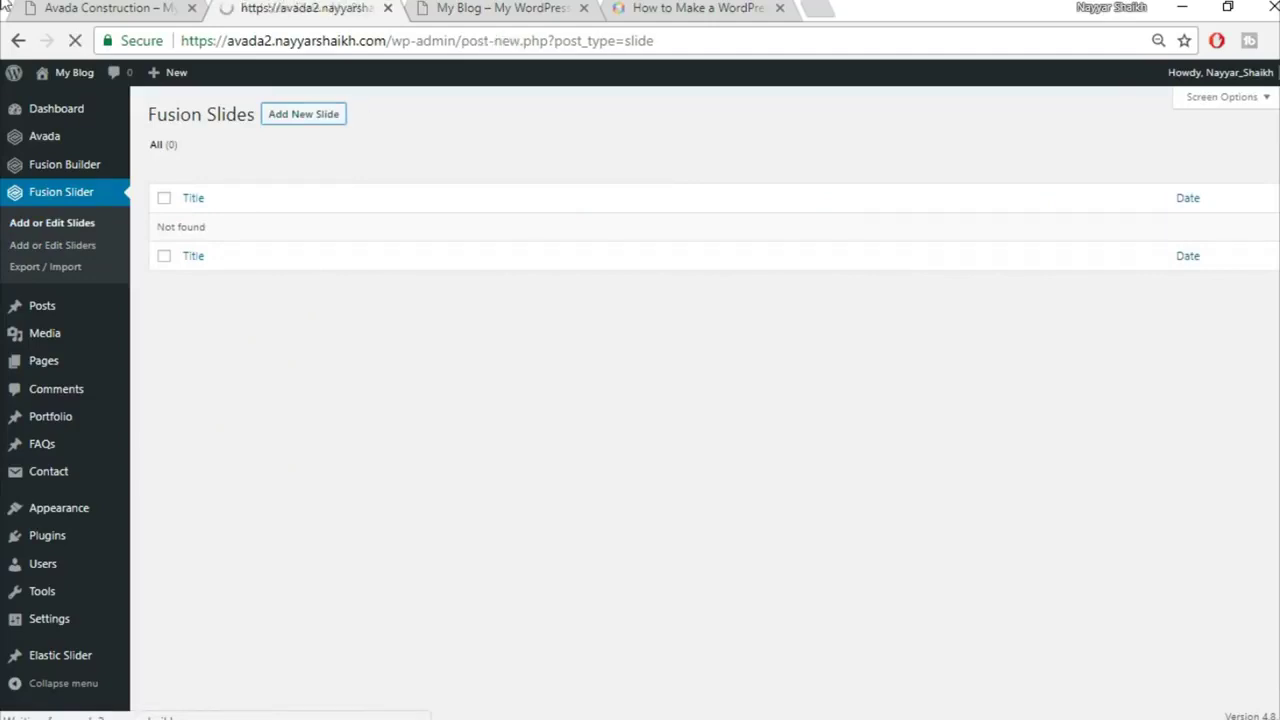
left_click(33, 6)
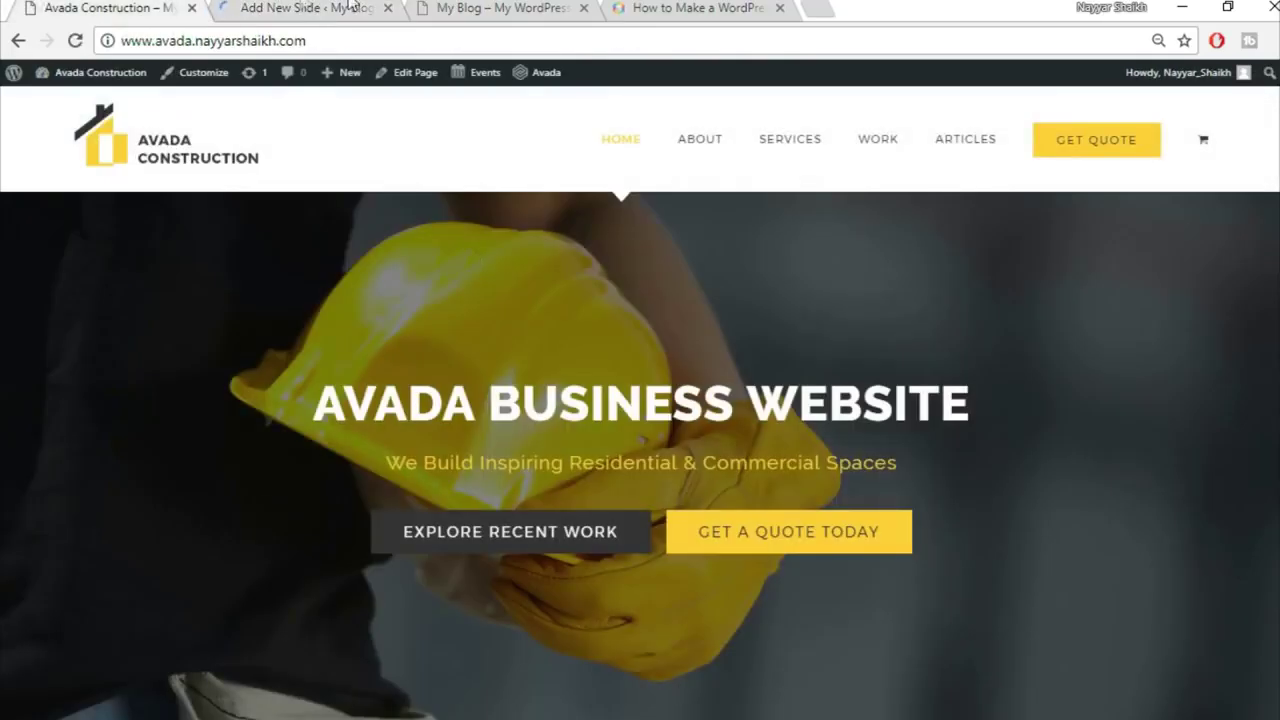
left_click(285, 6)
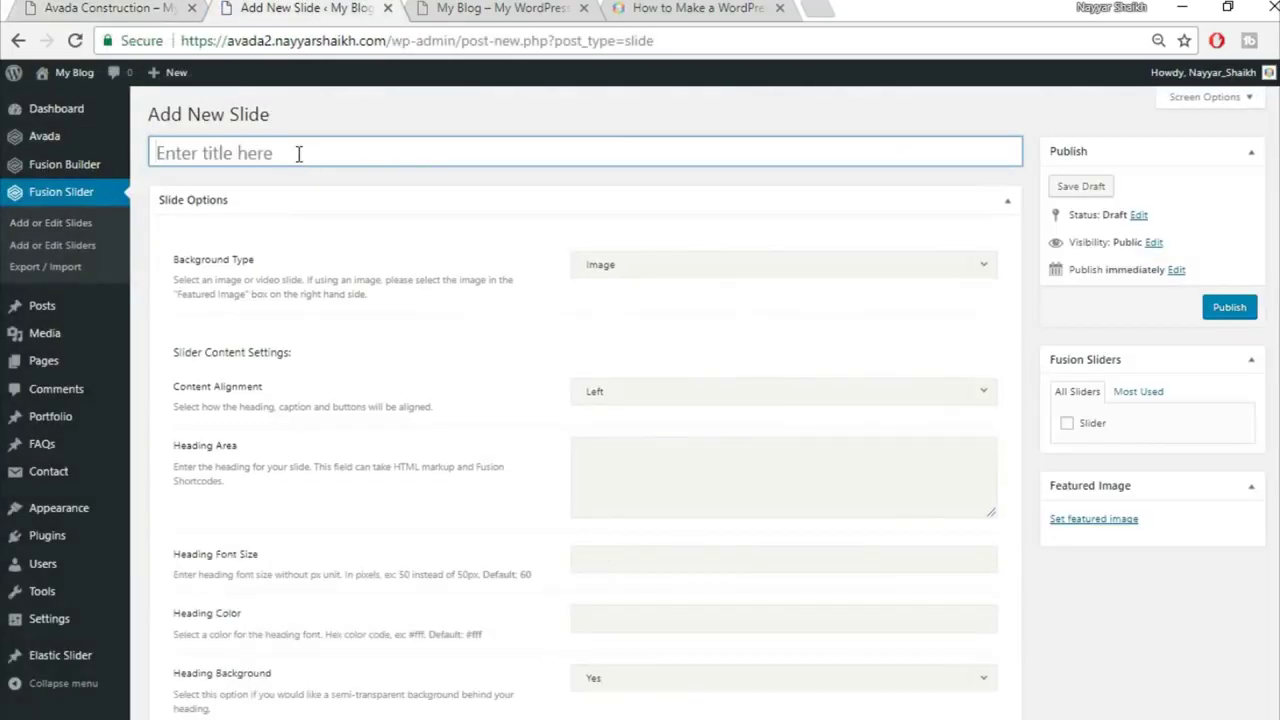
type("Slide1")
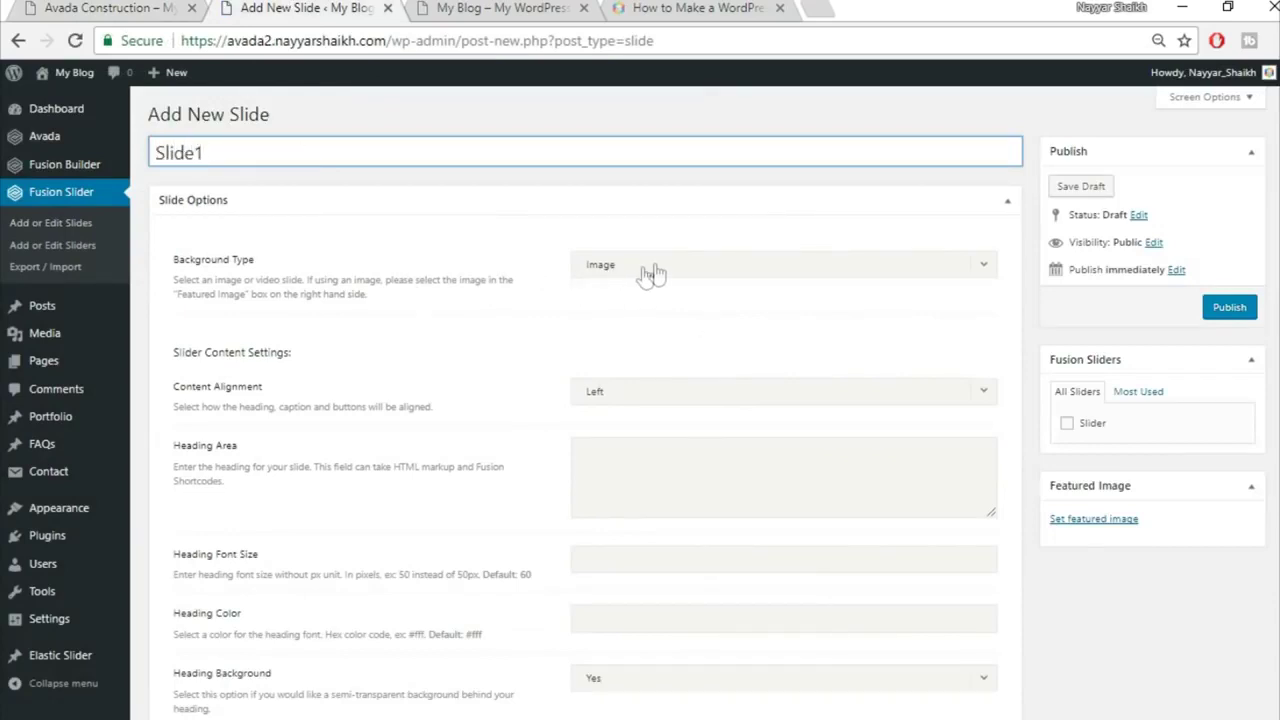
left_click(84, 9)
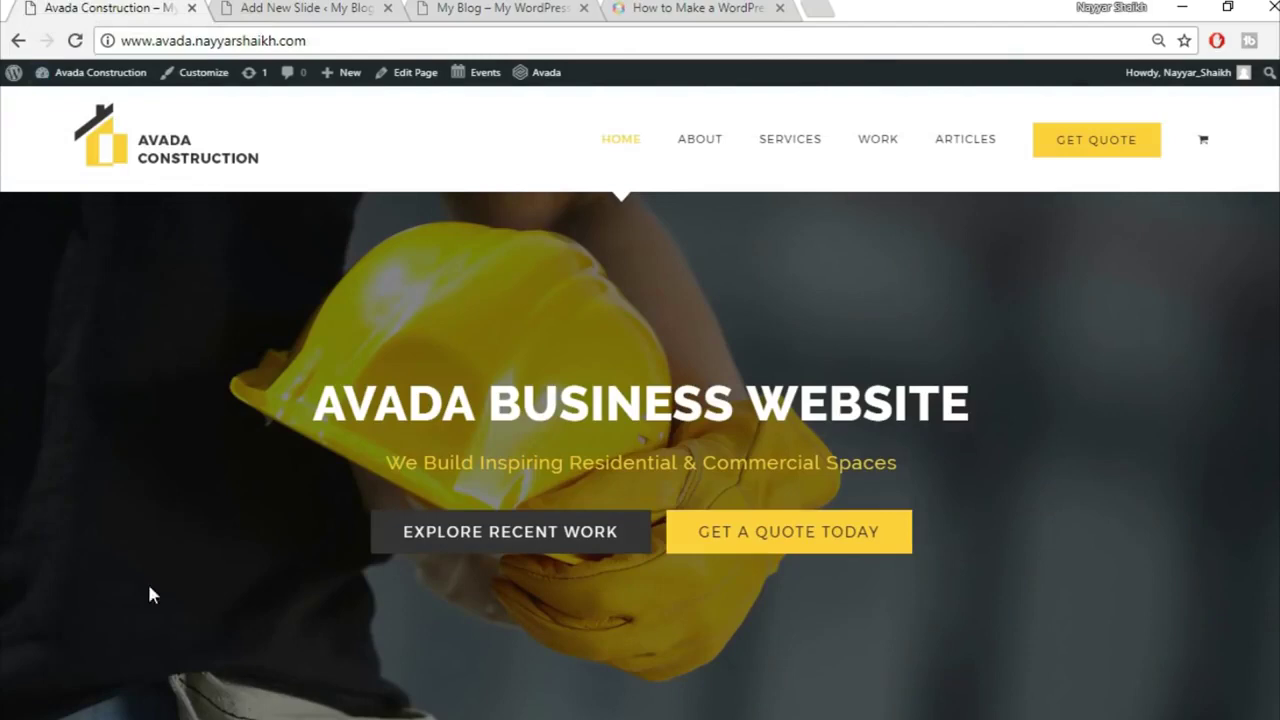
left_click(345, 7)
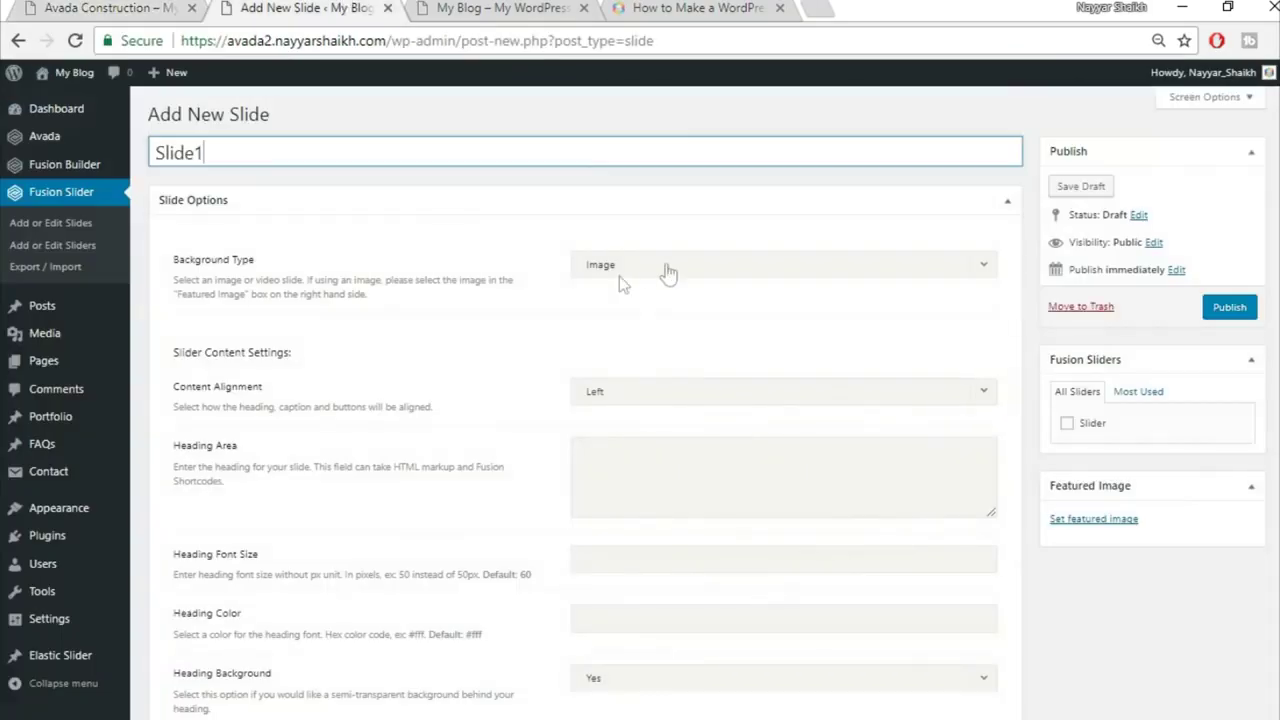
Step: Copy the demo heading and set the slide's content alignment to Center
scroll(553, 311, "down", 1)
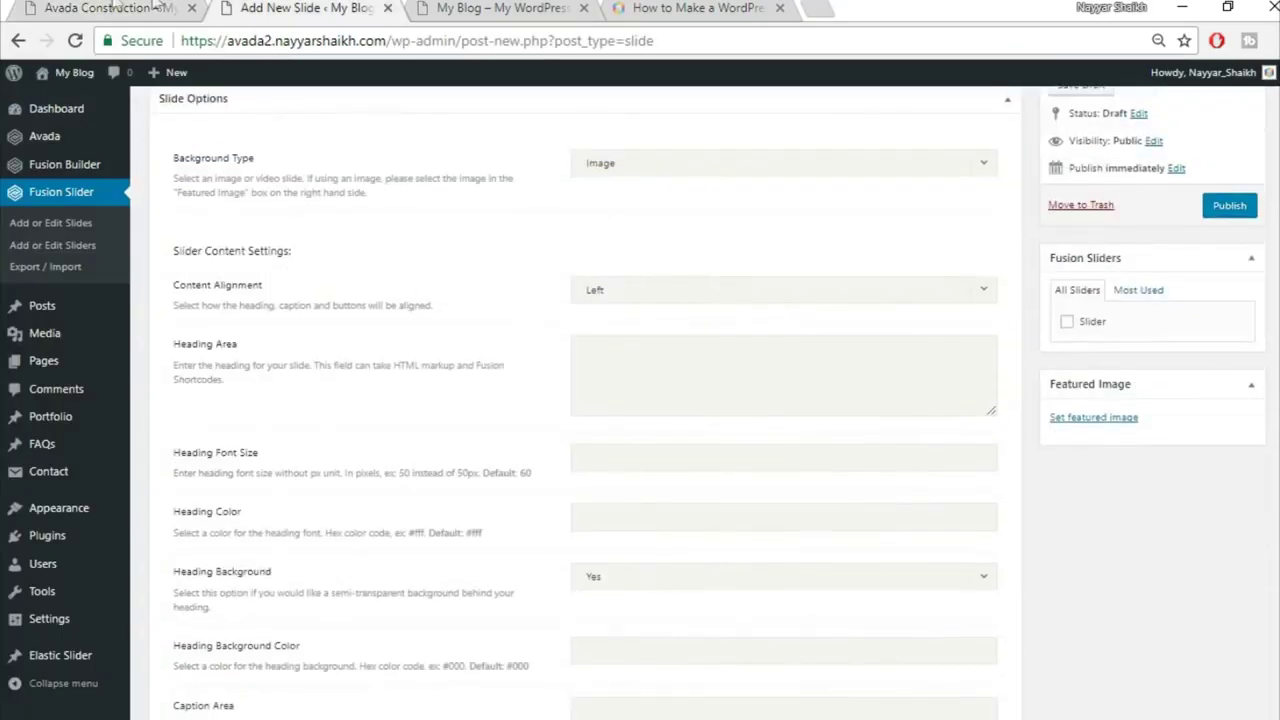
left_click(115, 7)
left_click_drag(333, 397, 975, 397)
key("ctrl+c")
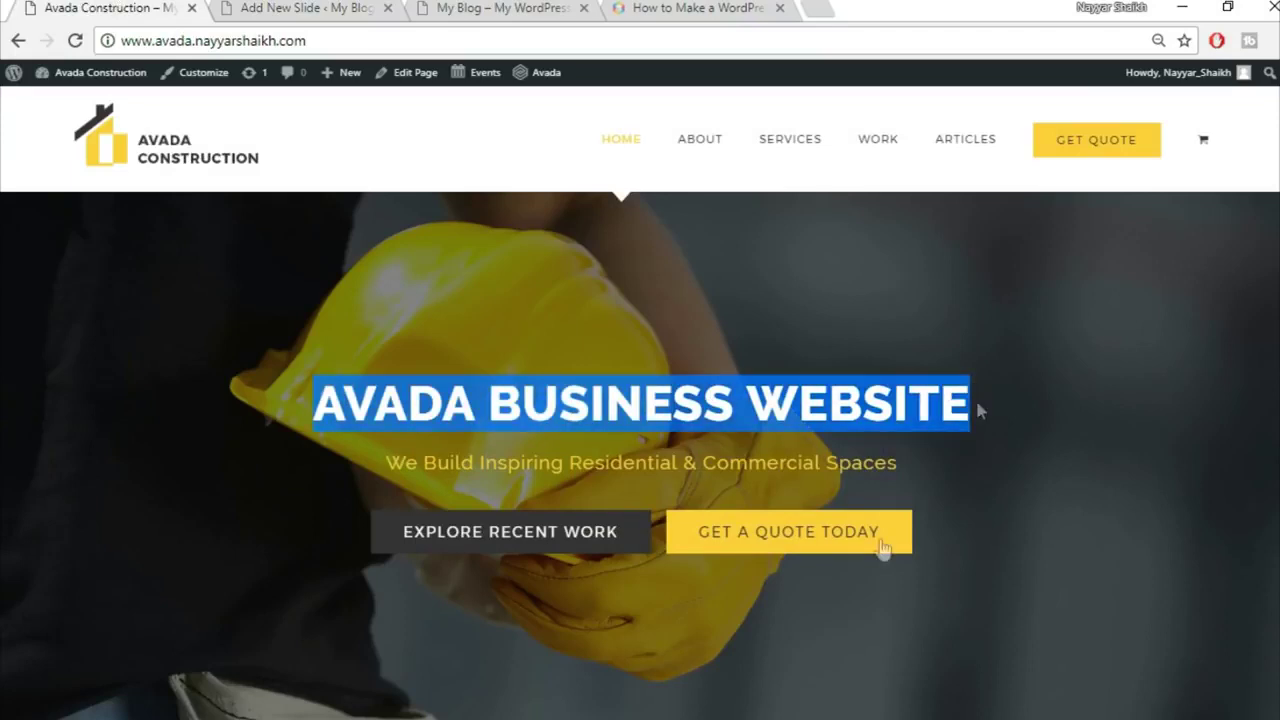
key("ctrl+Tab")
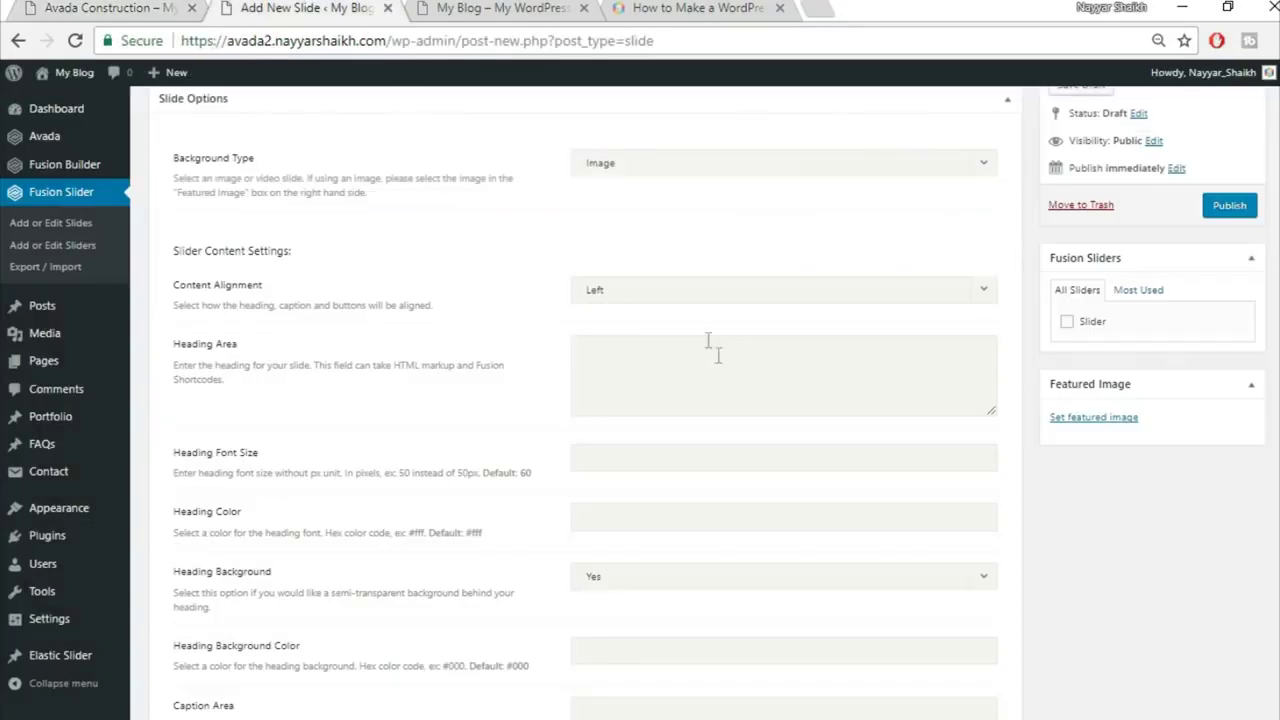
left_click(697, 290)
left_click(686, 350)
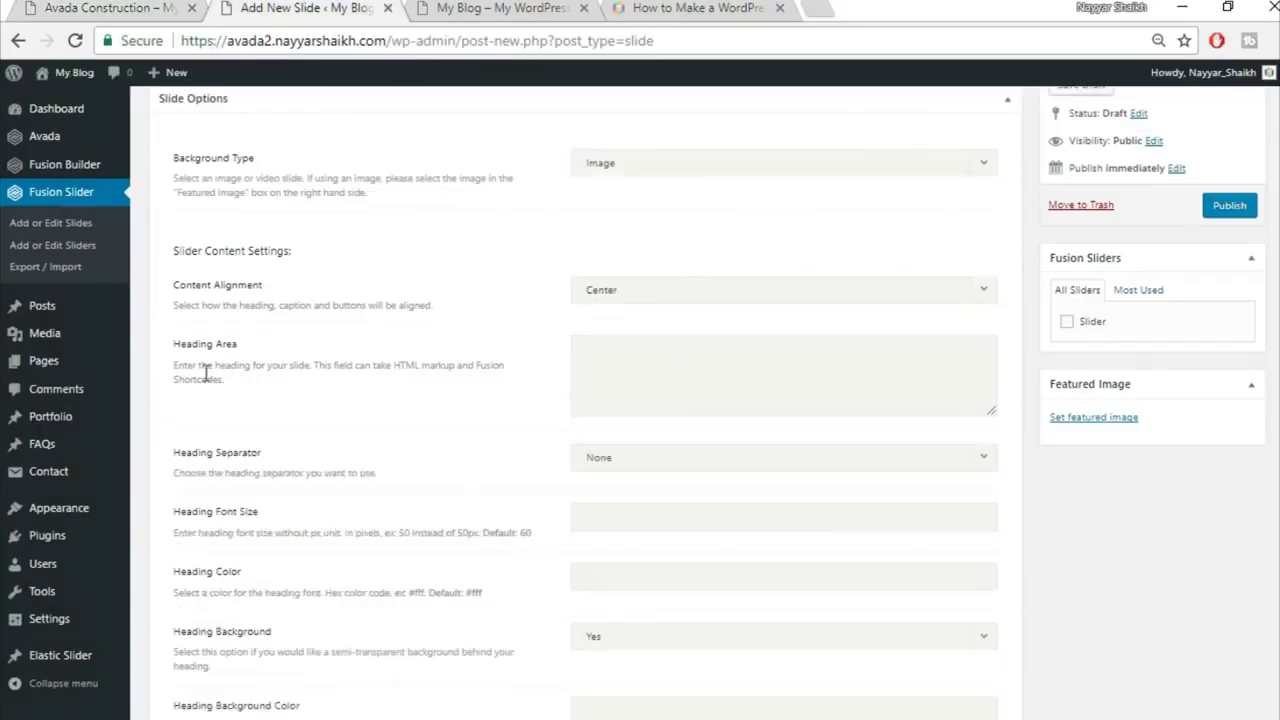
Step: Paste 'AVADA BUSINESS WEBSITE' into the slide heading wrapped in <strong> tags
key("ctrl+shift+Tab")
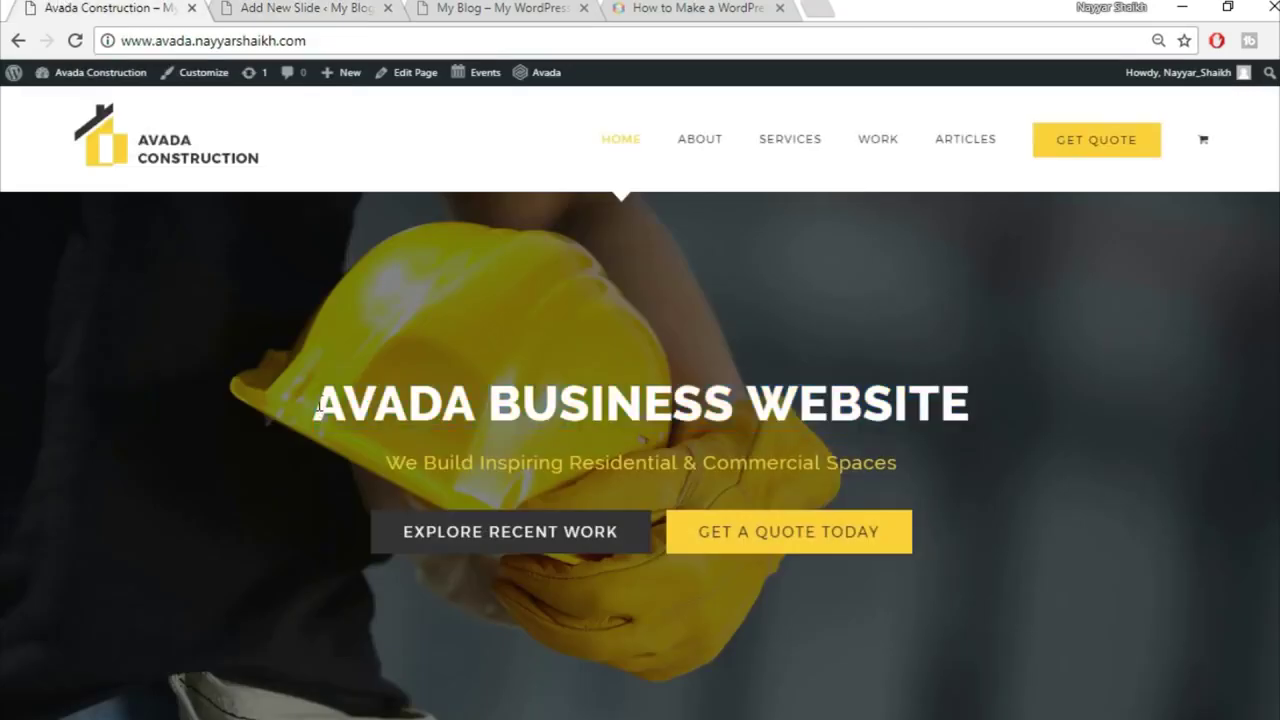
left_click(305, 8)
key("ctrl+v")
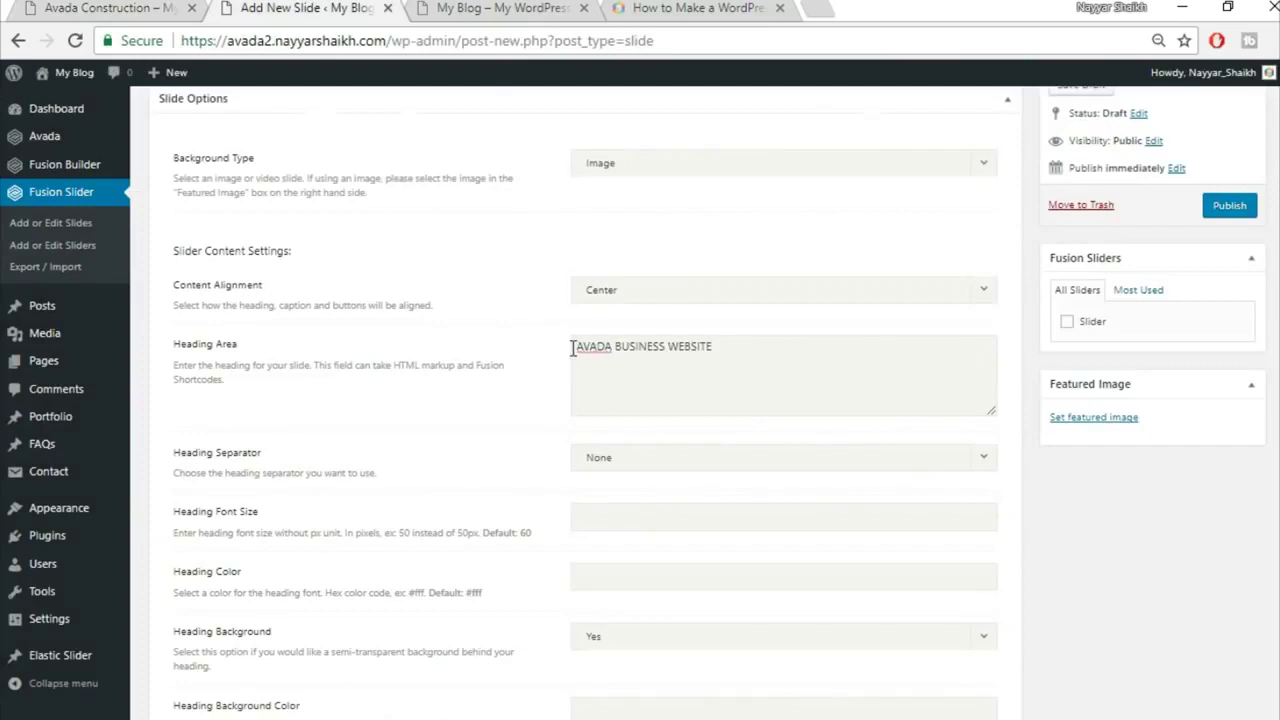
type("<strong>")
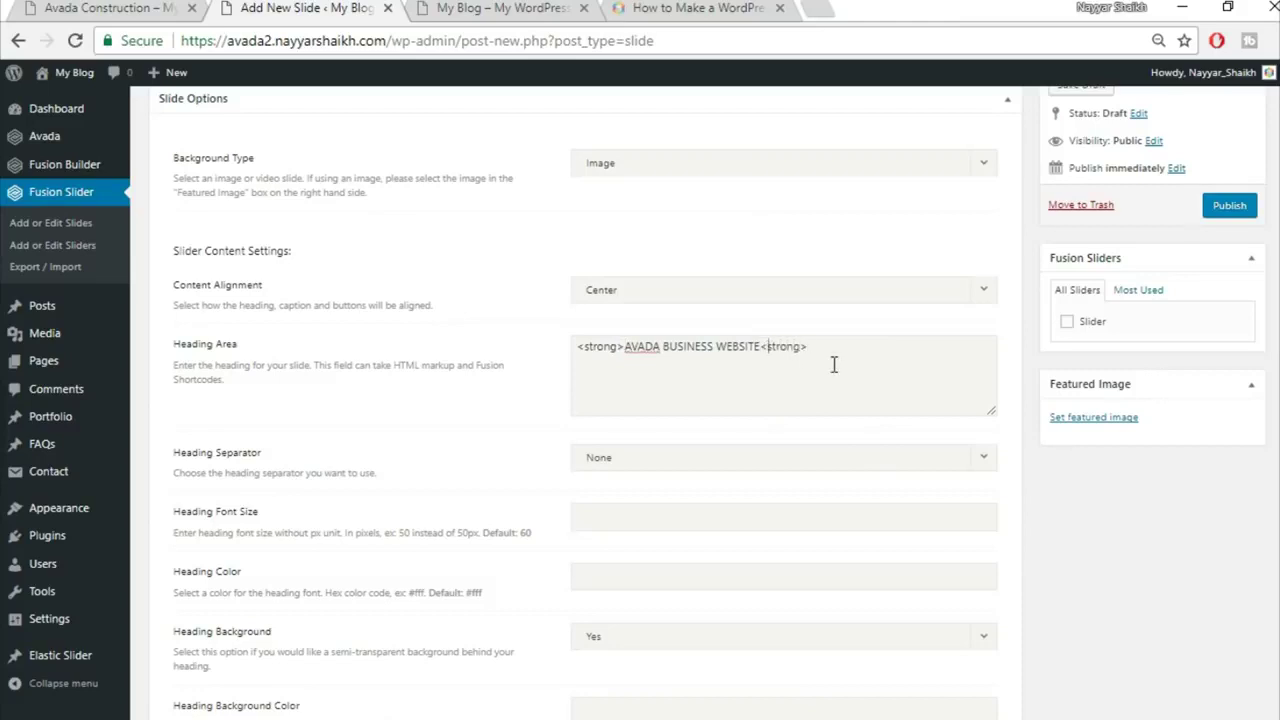
left_click(157, 7)
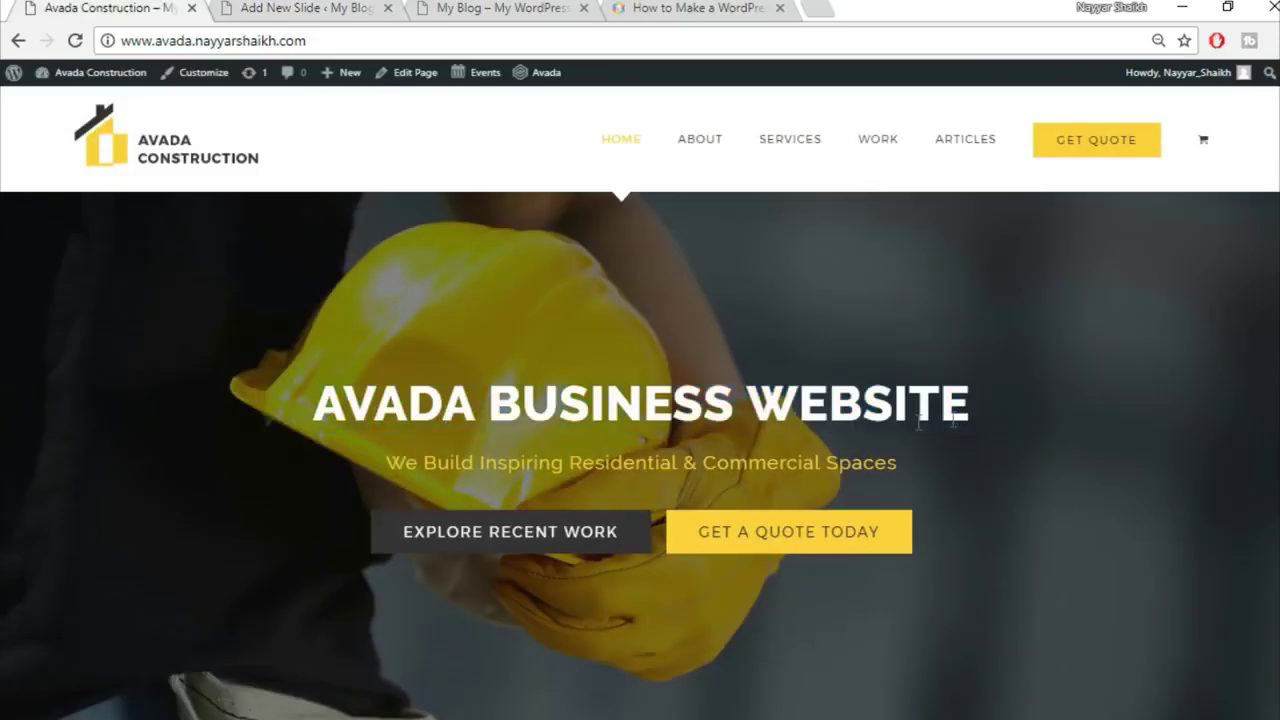
Step: Set the slide heading colour to #fff
left_click_drag(316, 404, 1002, 406)
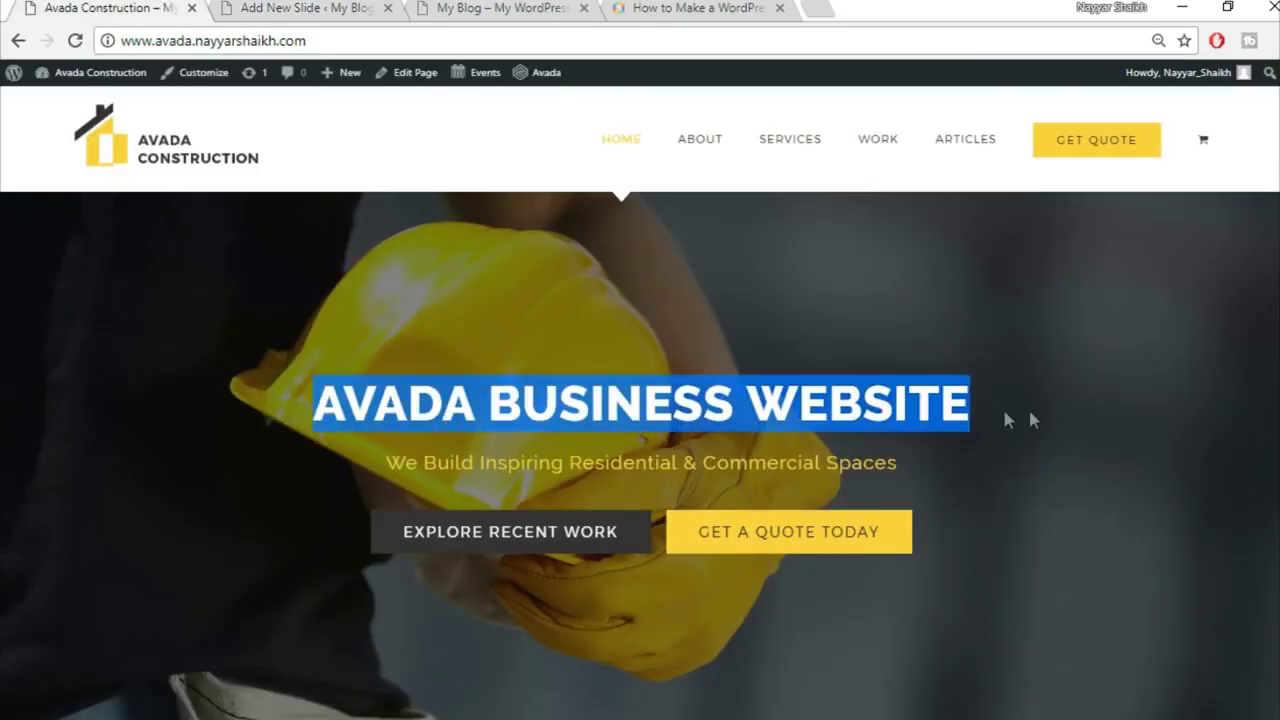
left_click(1039, 407)
left_click(305, 7)
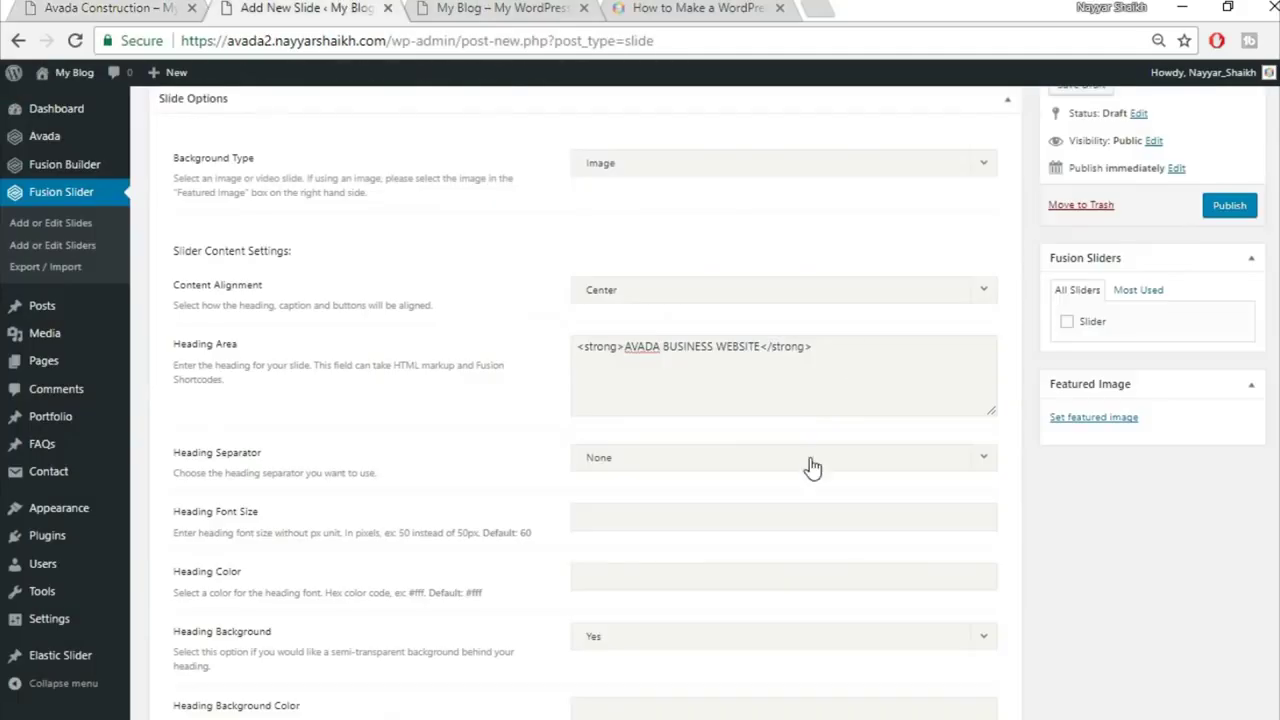
scroll(811, 468, "down", 1)
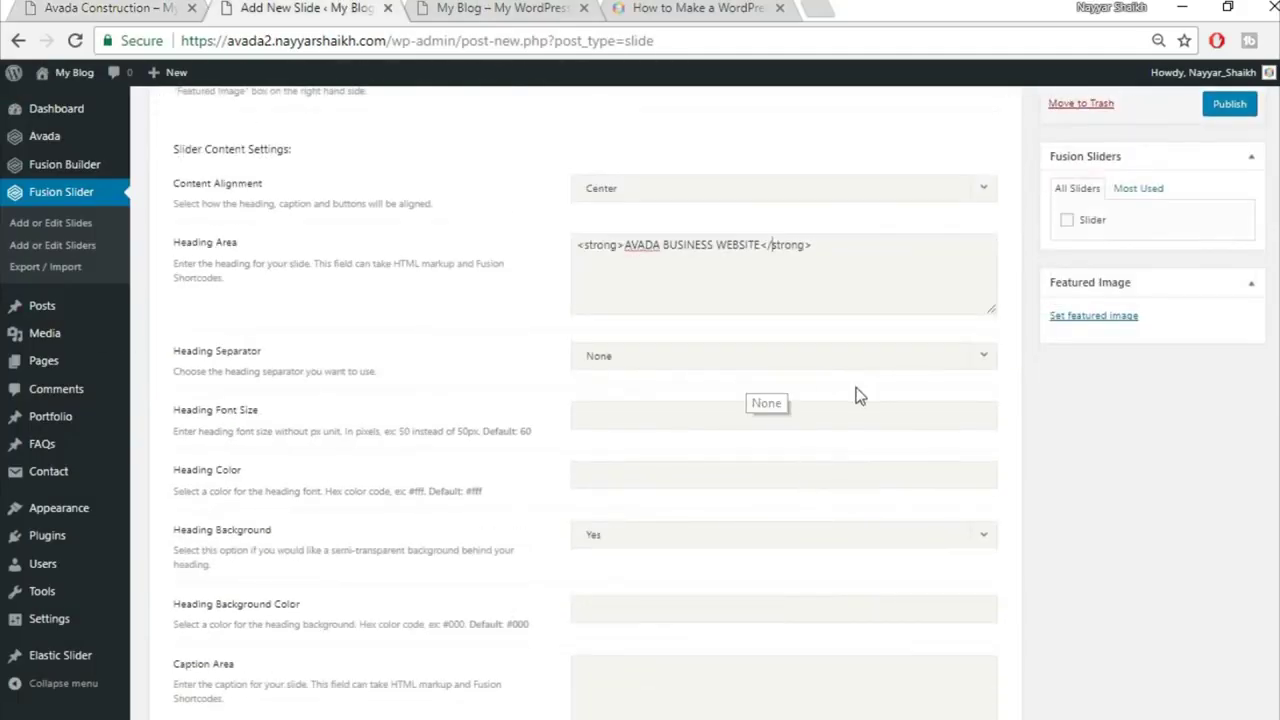
scroll(854, 391, "down", 1)
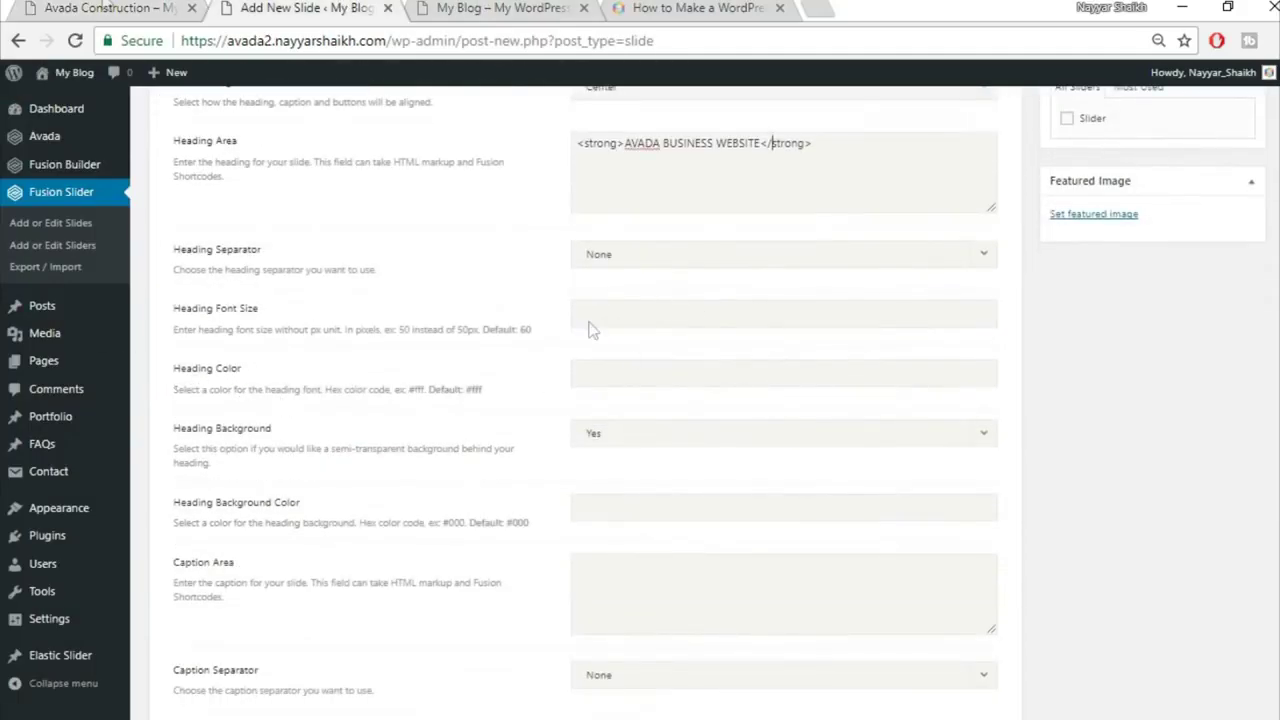
left_click(28, 5)
left_click(320, 7)
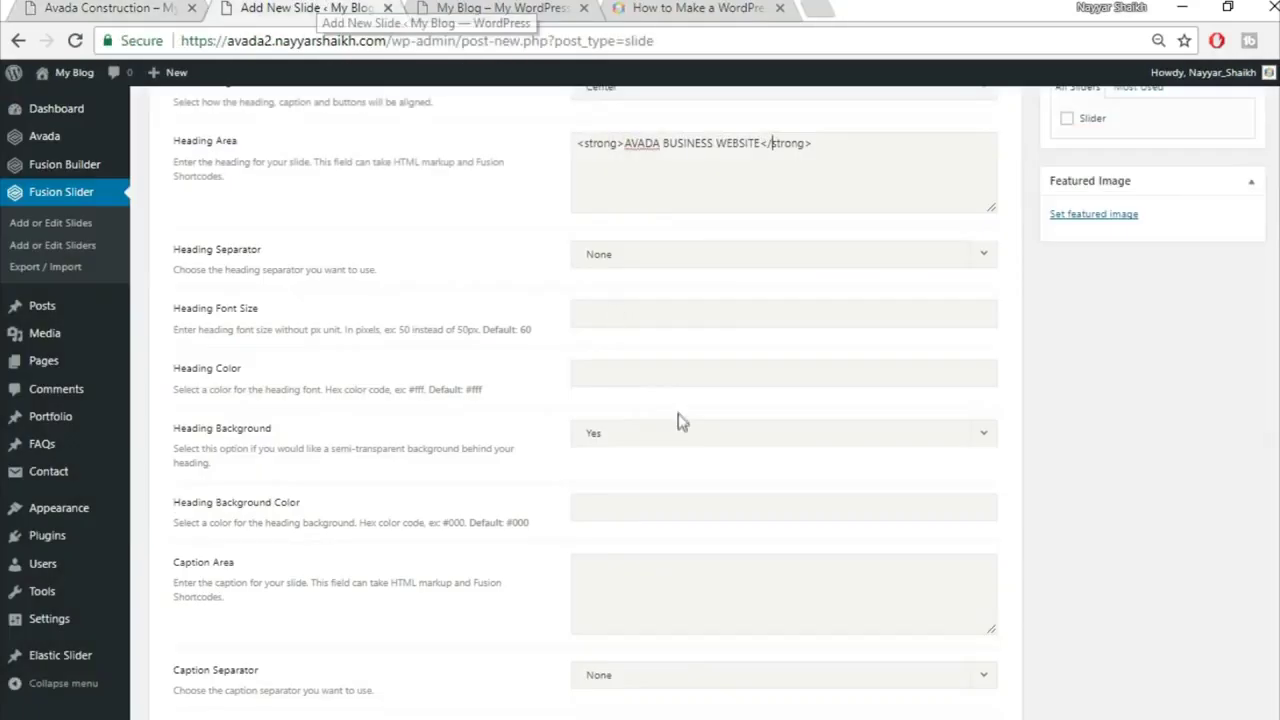
type("#fff")
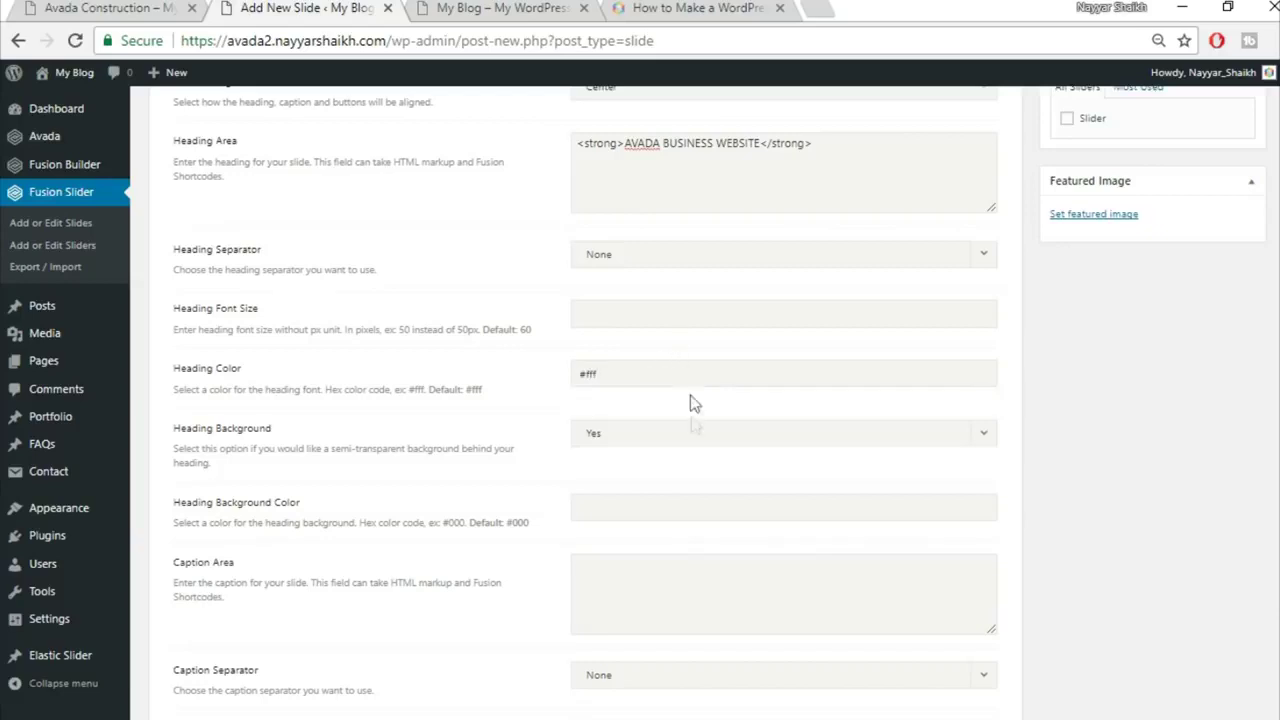
Step: Set Heading Background to No and copy the demo site's caption text
scroll(455, 517, "down", 2)
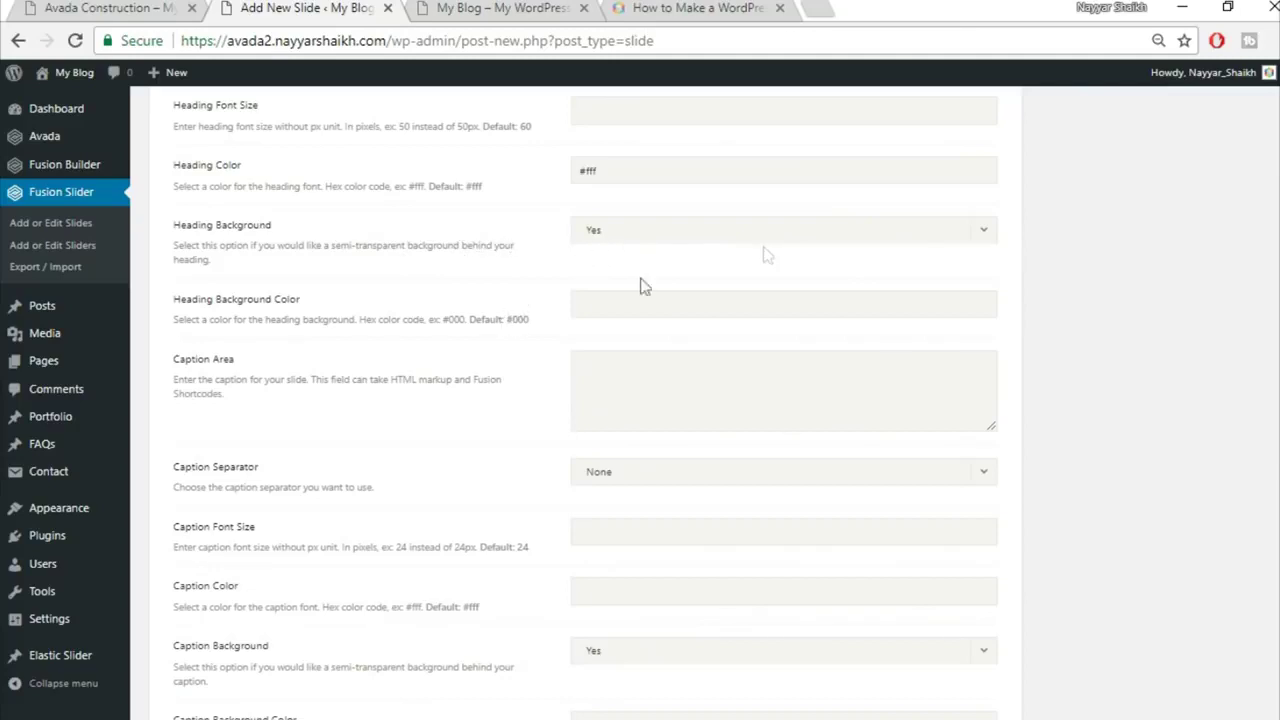
left_click(689, 238)
left_click(677, 286)
left_click(178, 6)
left_click_drag(386, 462, 899, 460)
key("ctrl+c")
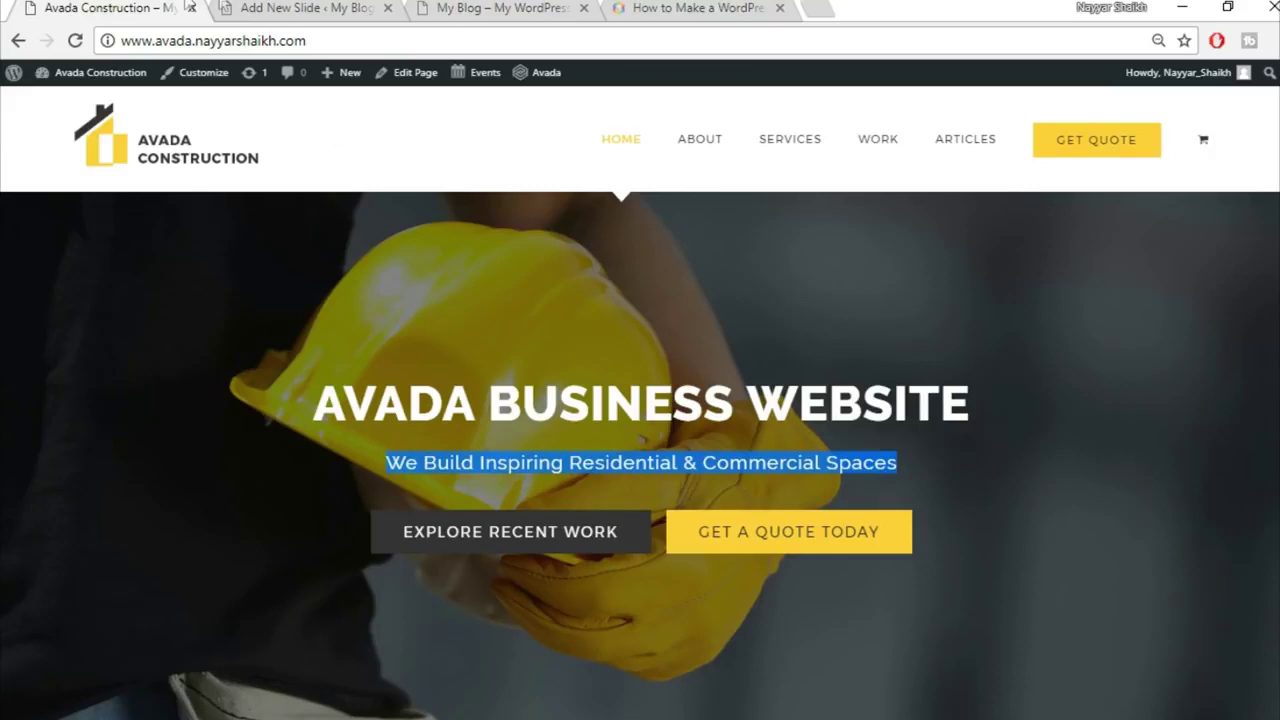
Step: Paste the caption 'We Build Inspiring Residential & Commercial Spaces' into the slide
left_click(285, 8)
key("ctrl+v")
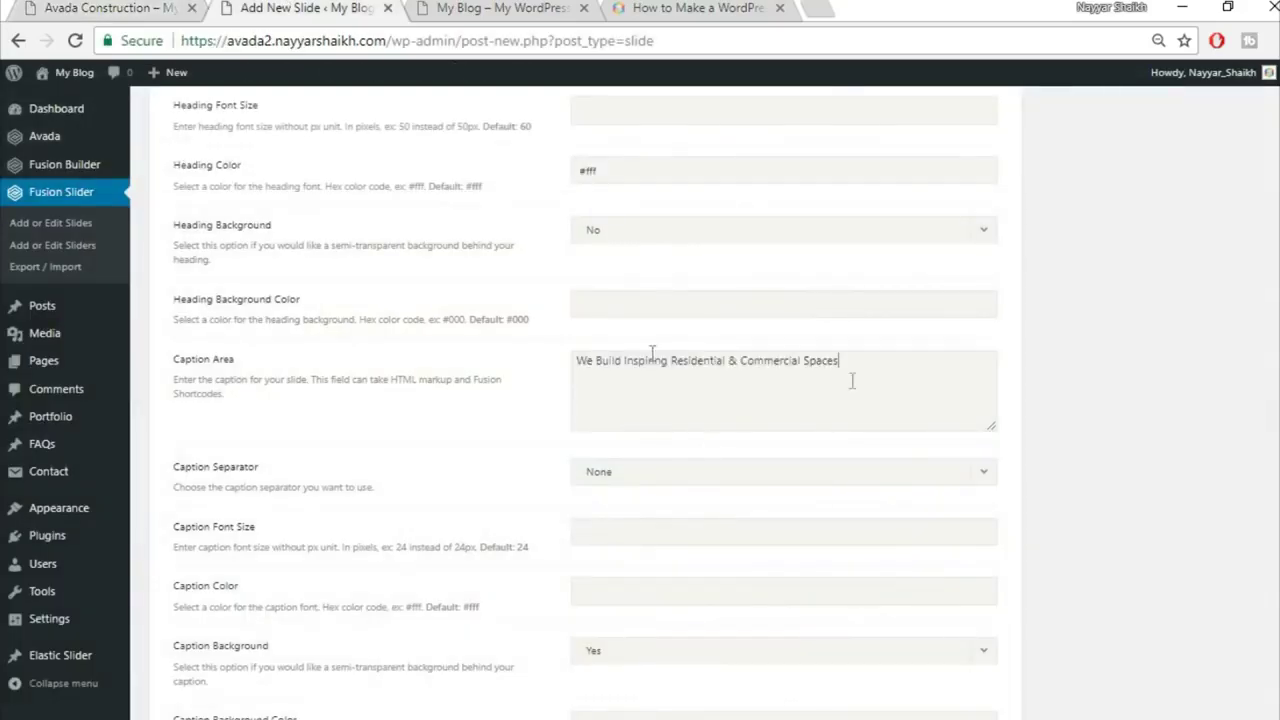
scroll(1133, 458, "down", 2)
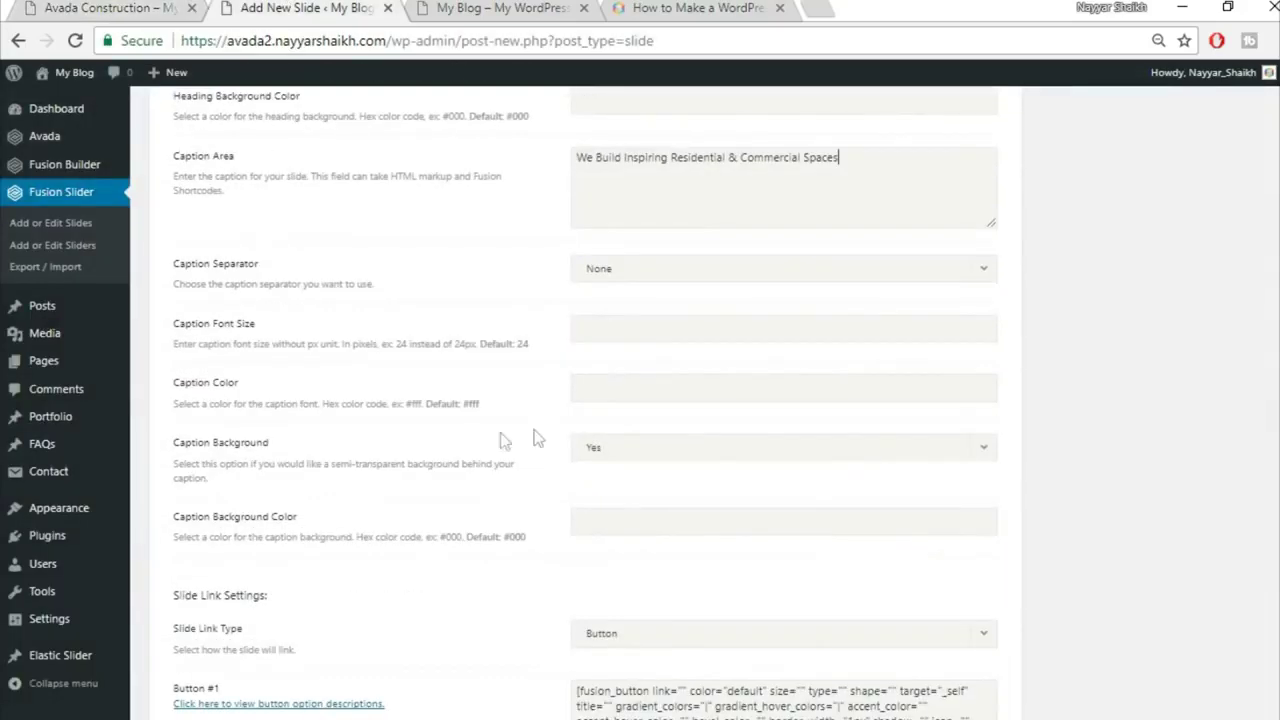
left_click(91, 7)
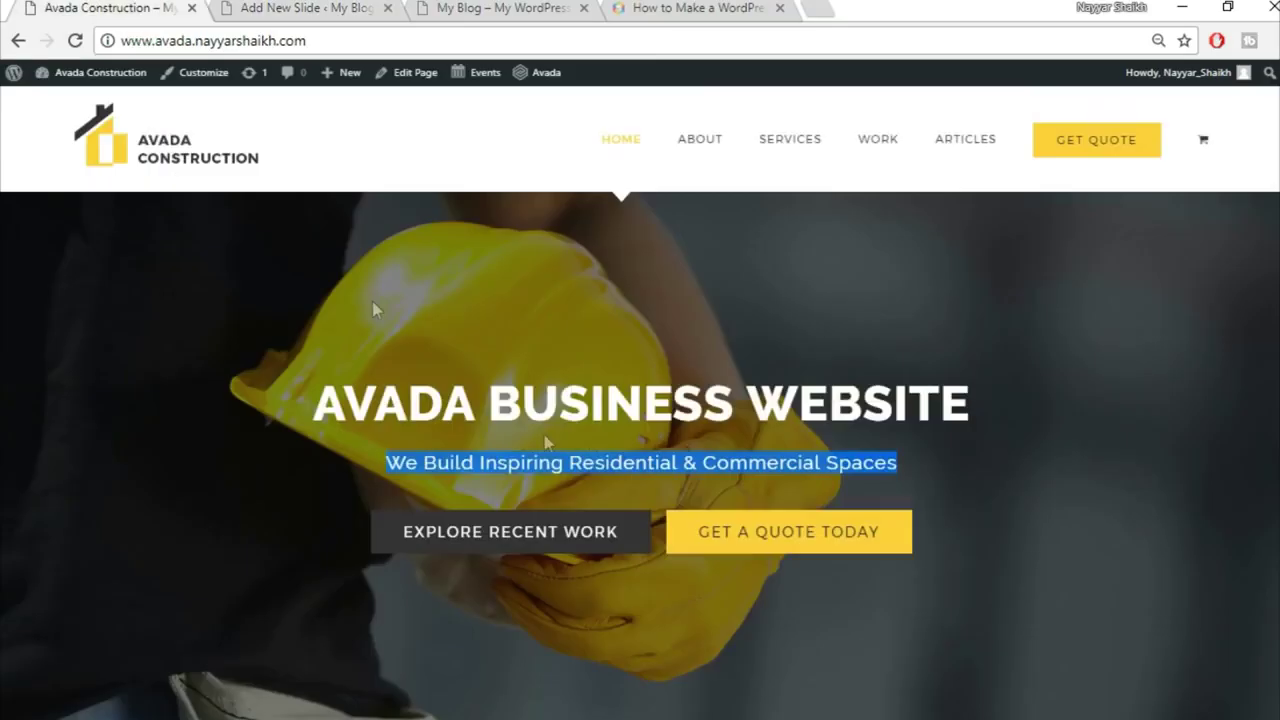
left_click(587, 470)
left_click(305, 8)
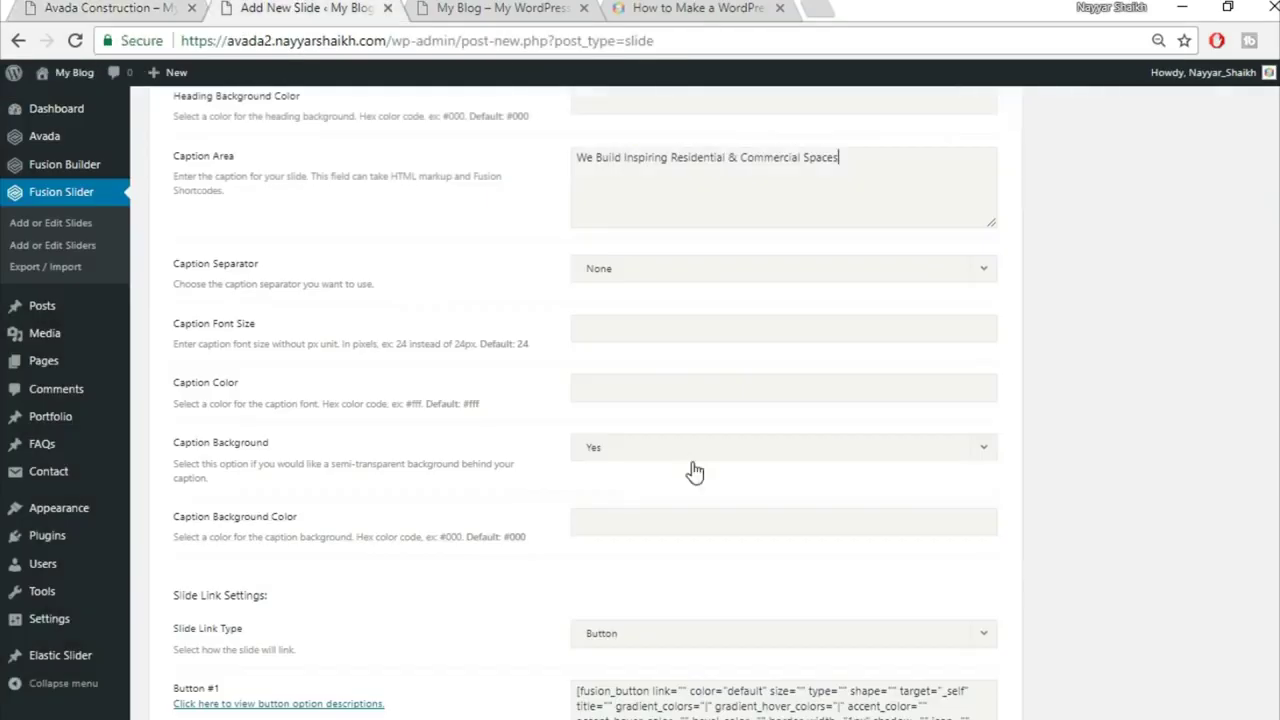
Step: Set the caption colour to #fed03d and turn the caption background off
left_click(665, 396)
type("#fed03d")
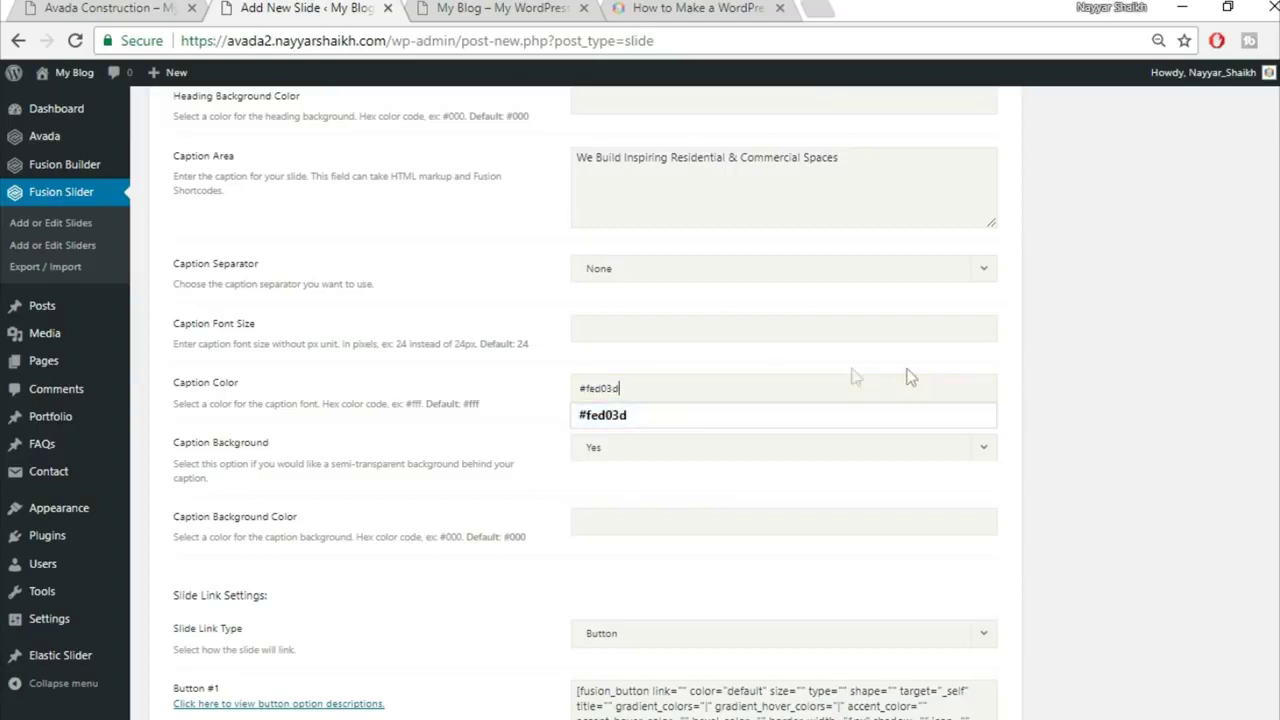
left_click(1087, 413)
scroll(1127, 424, "down", 1)
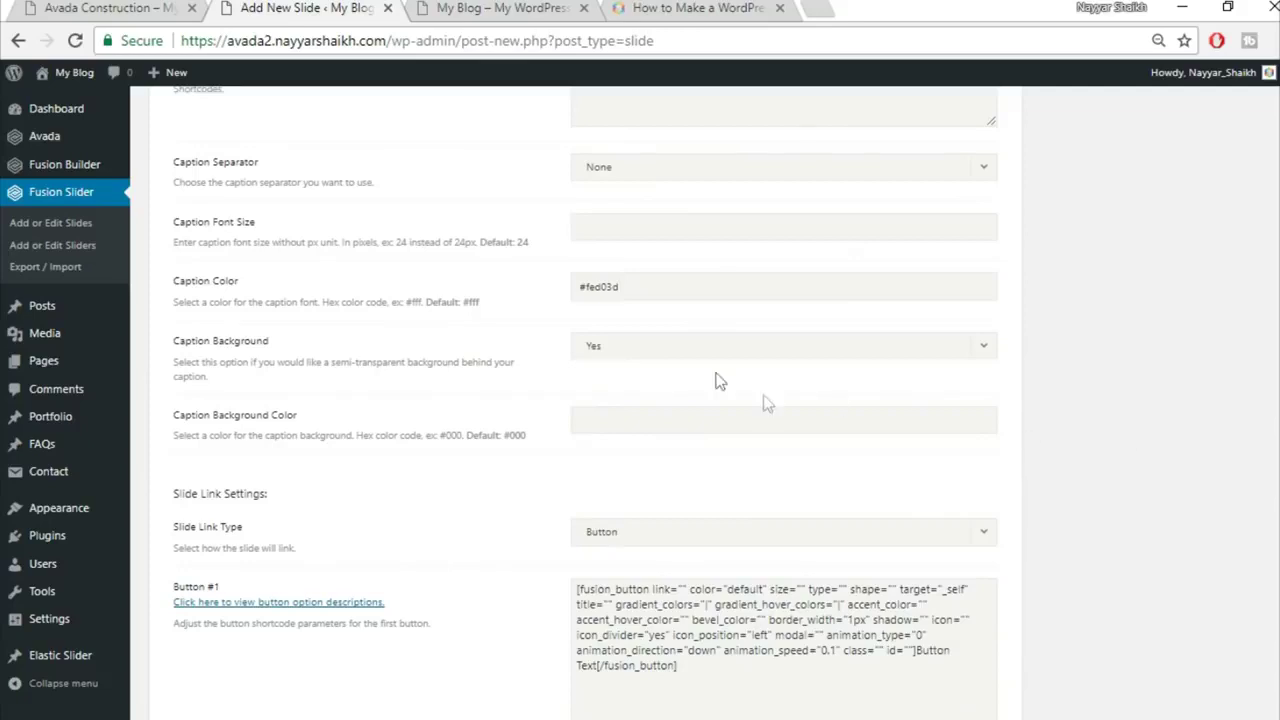
left_click(690, 348)
left_click(672, 402)
scroll(1210, 420, "down", 1)
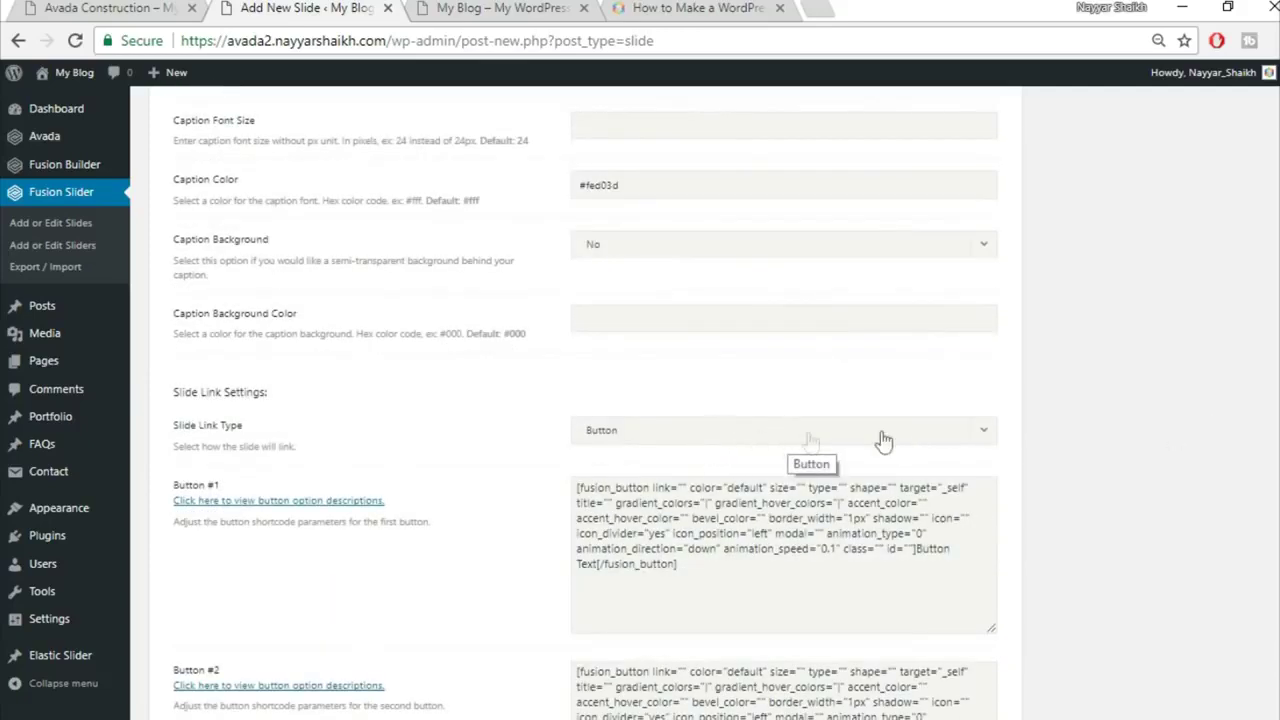
scroll(1121, 471, "down", 3)
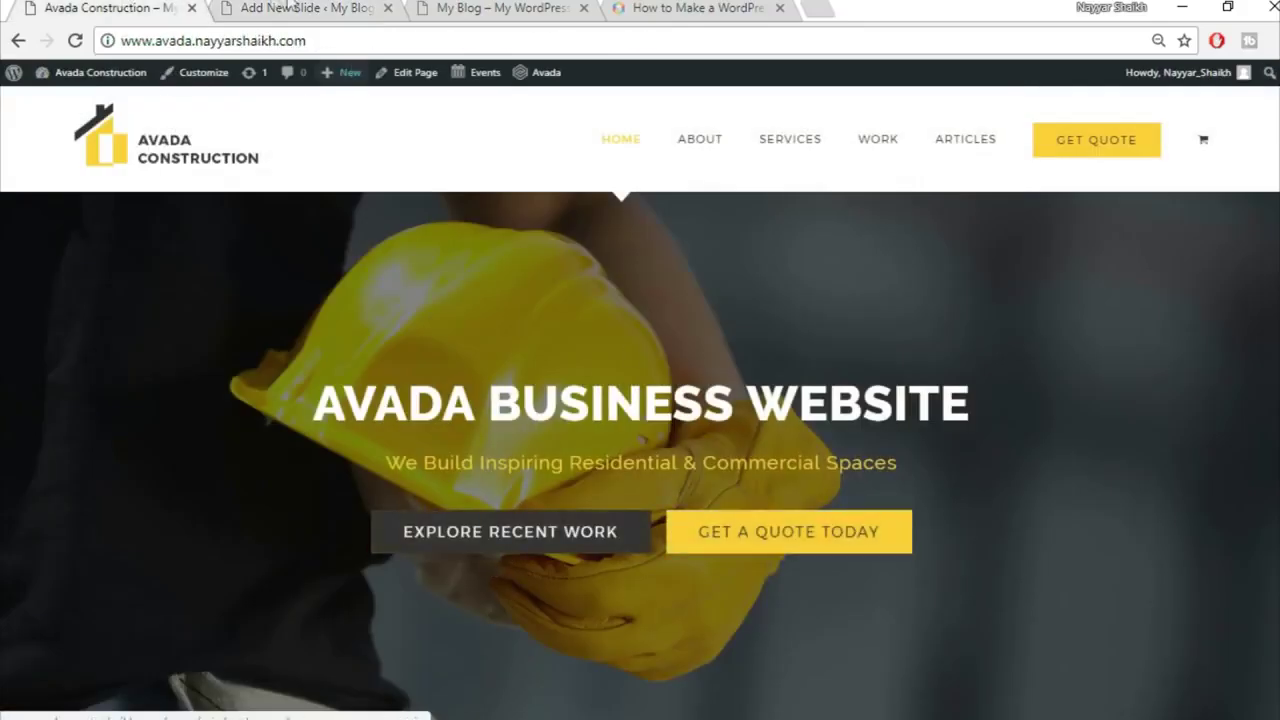
Step: In the Button #1 shortcode, set link to #, color to custom, size to xlarge, and clear gradient_colors
left_click(277, 8)
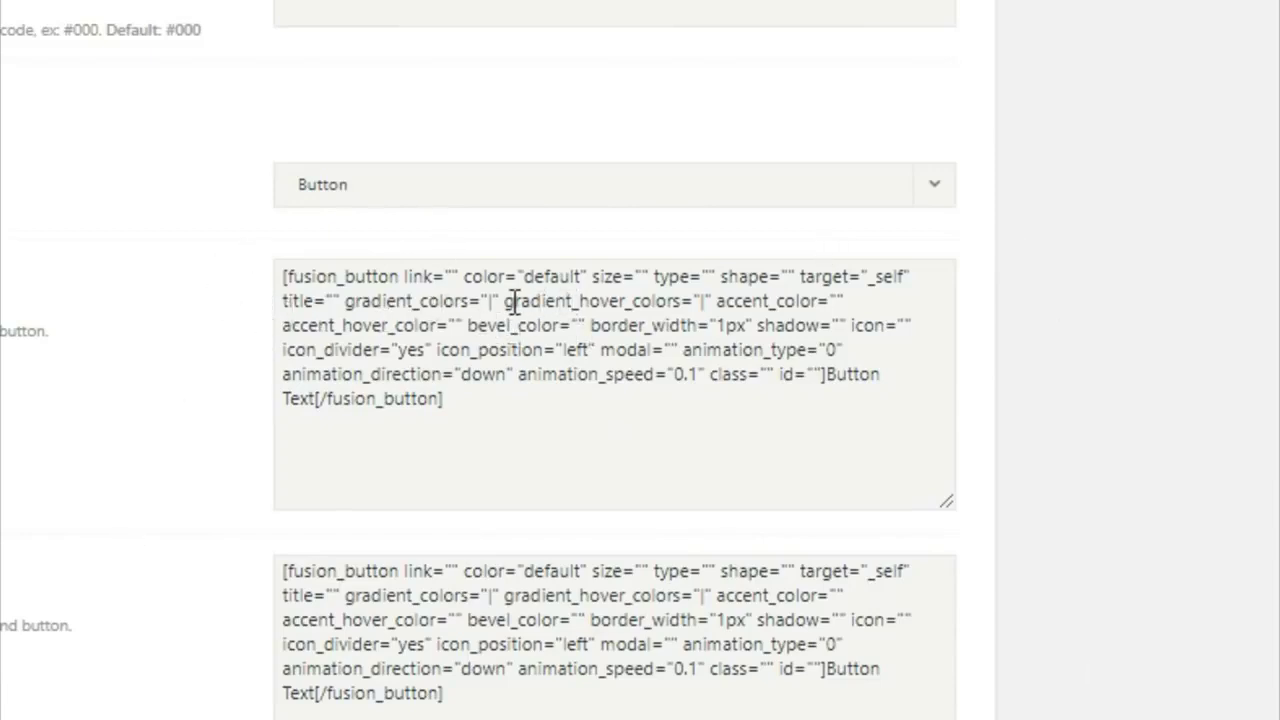
left_click(456, 290)
type("#")
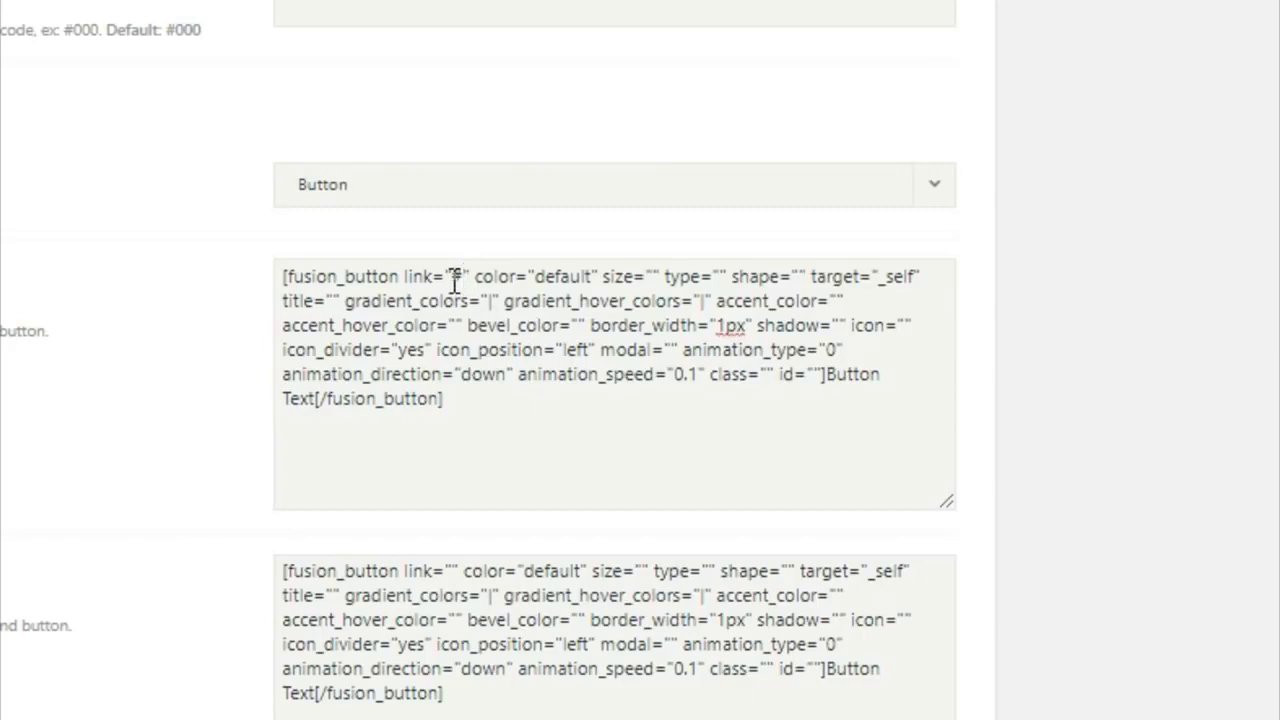
left_click_drag(463, 279, 456, 283)
left_click_drag(537, 279, 593, 276)
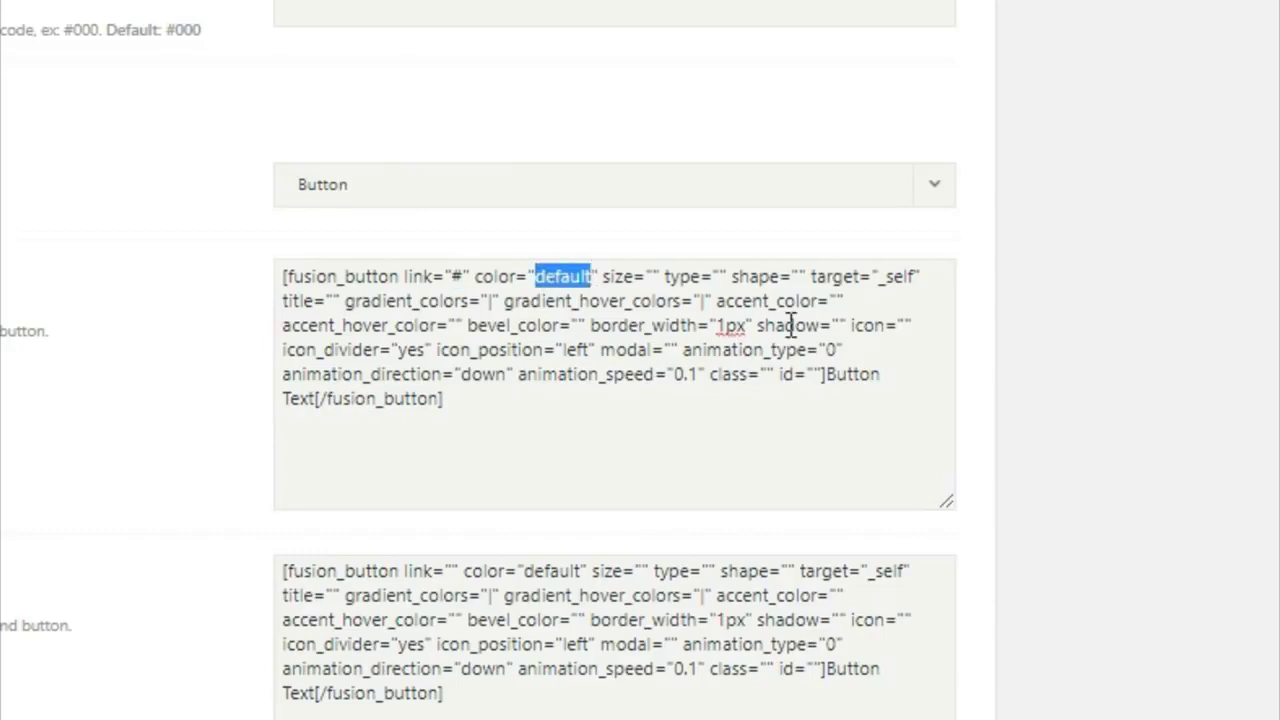
key("BackSpace")
type("custom")
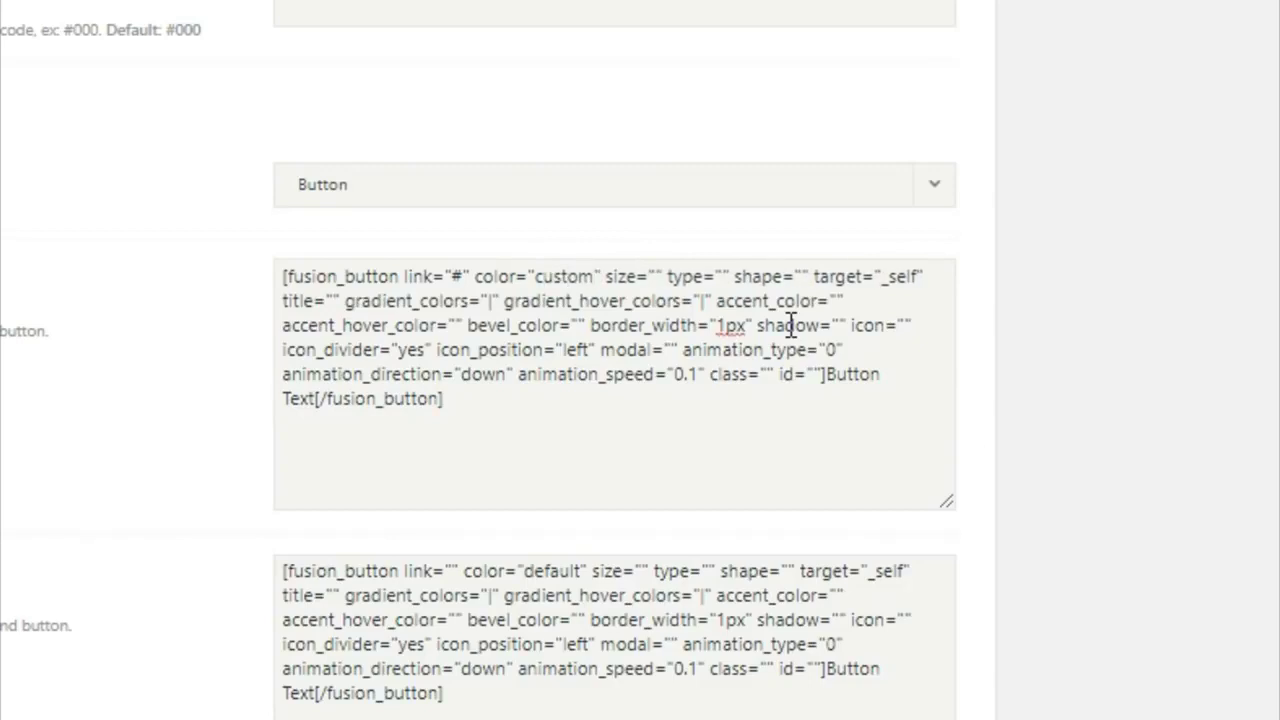
left_click(655, 277)
type("xlarge")
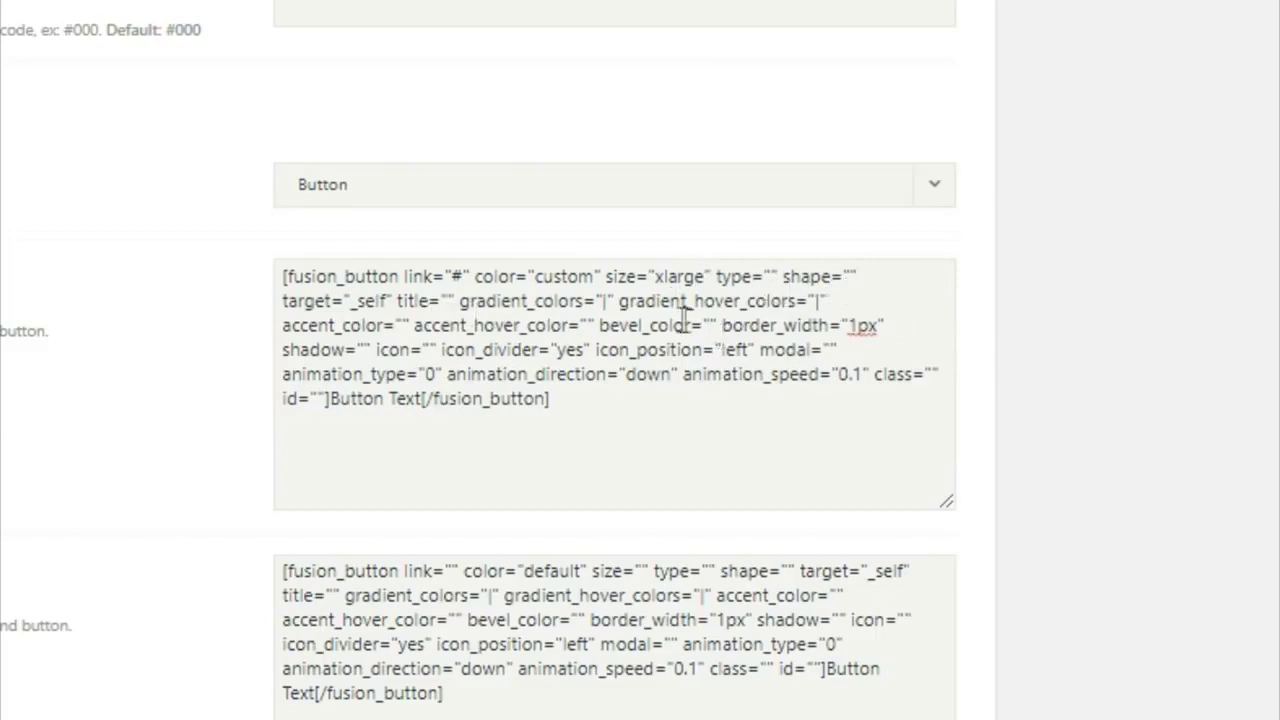
left_click(605, 302)
double_click(604, 302)
key("BackSpace")
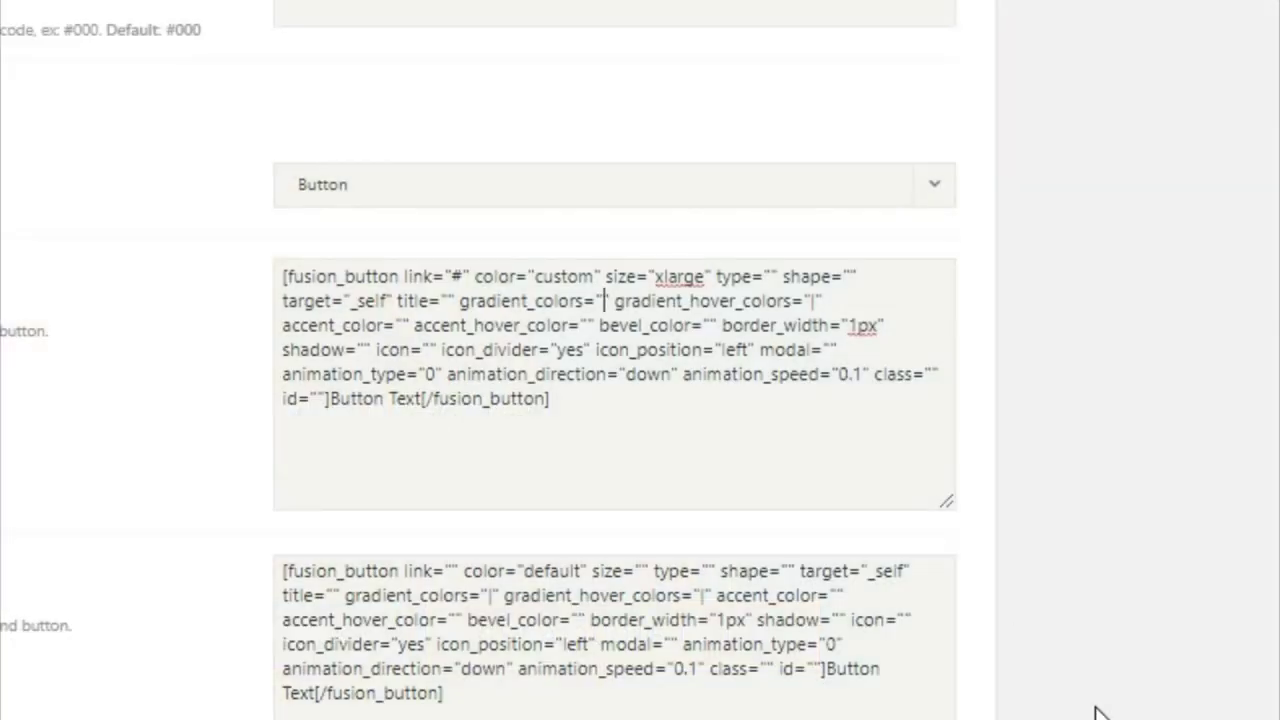
Step: Give Button #1 gradient #333, hover #fed03d, accents #fff/#333, border 0px and label EXPLORE RECENT WORK
type("#333")
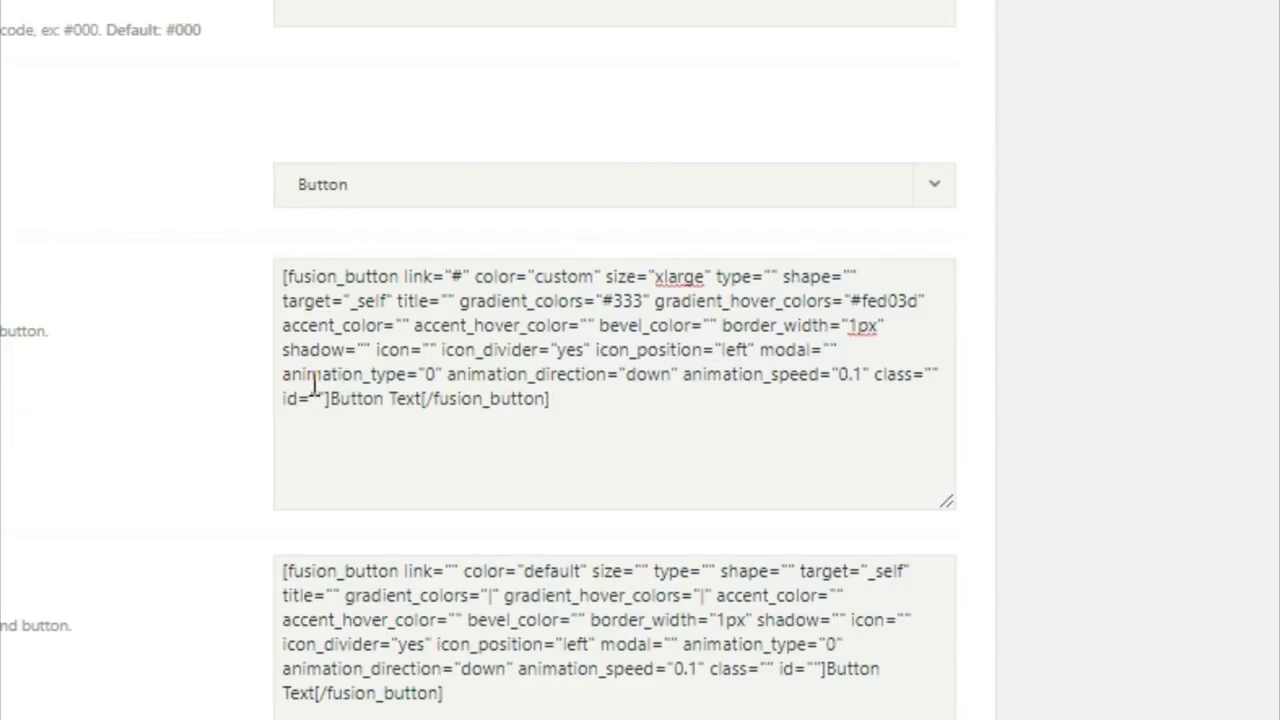
left_click(410, 325)
type("#")
type("fff")
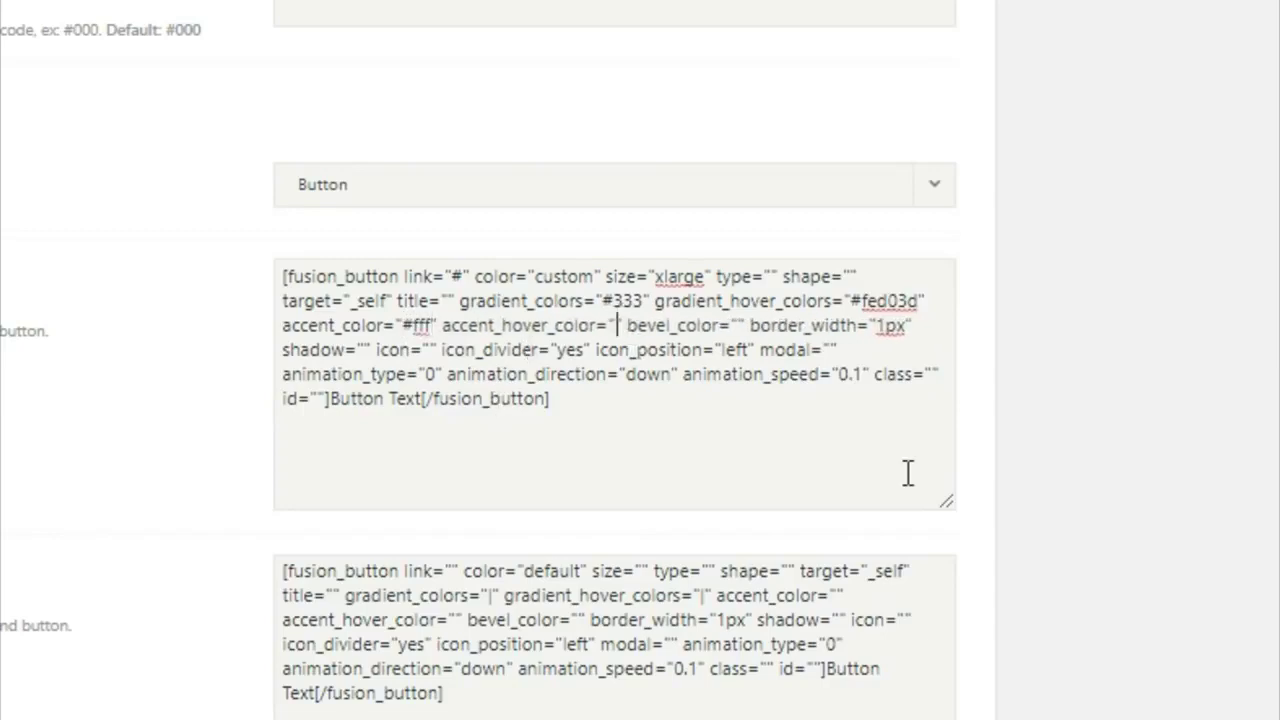
type("#333")
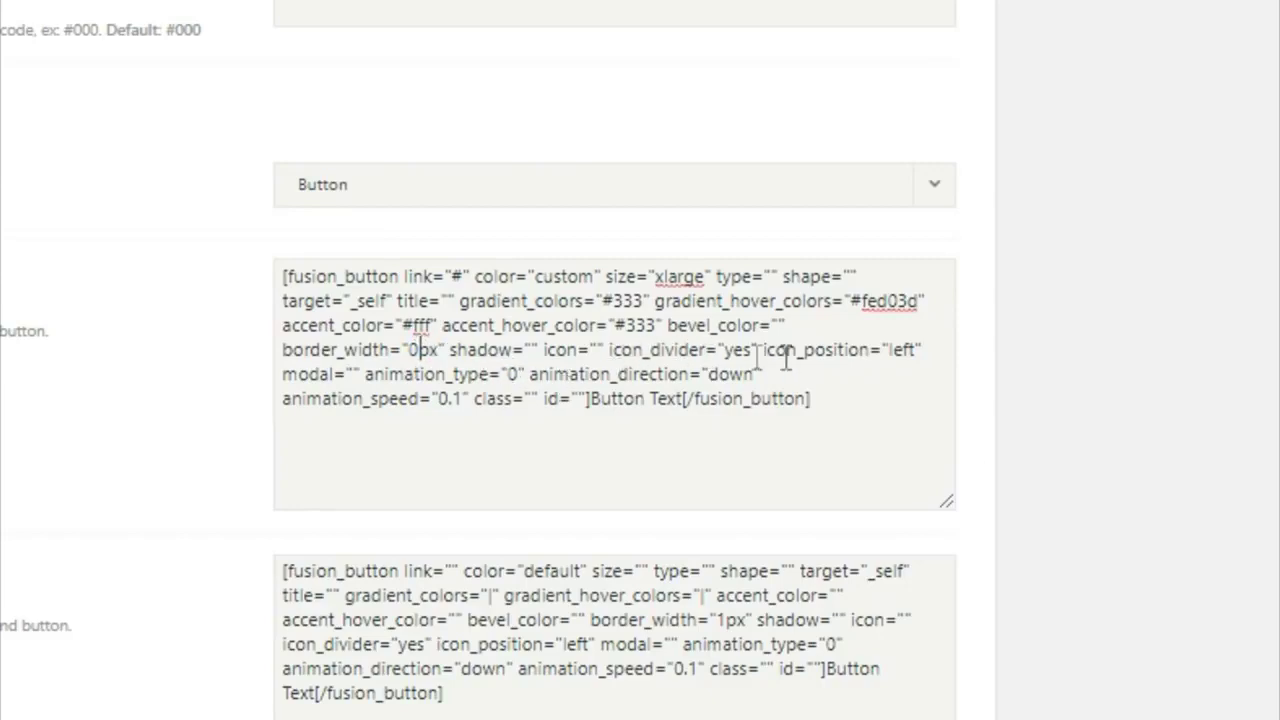
left_click_drag(591, 400, 685, 402)
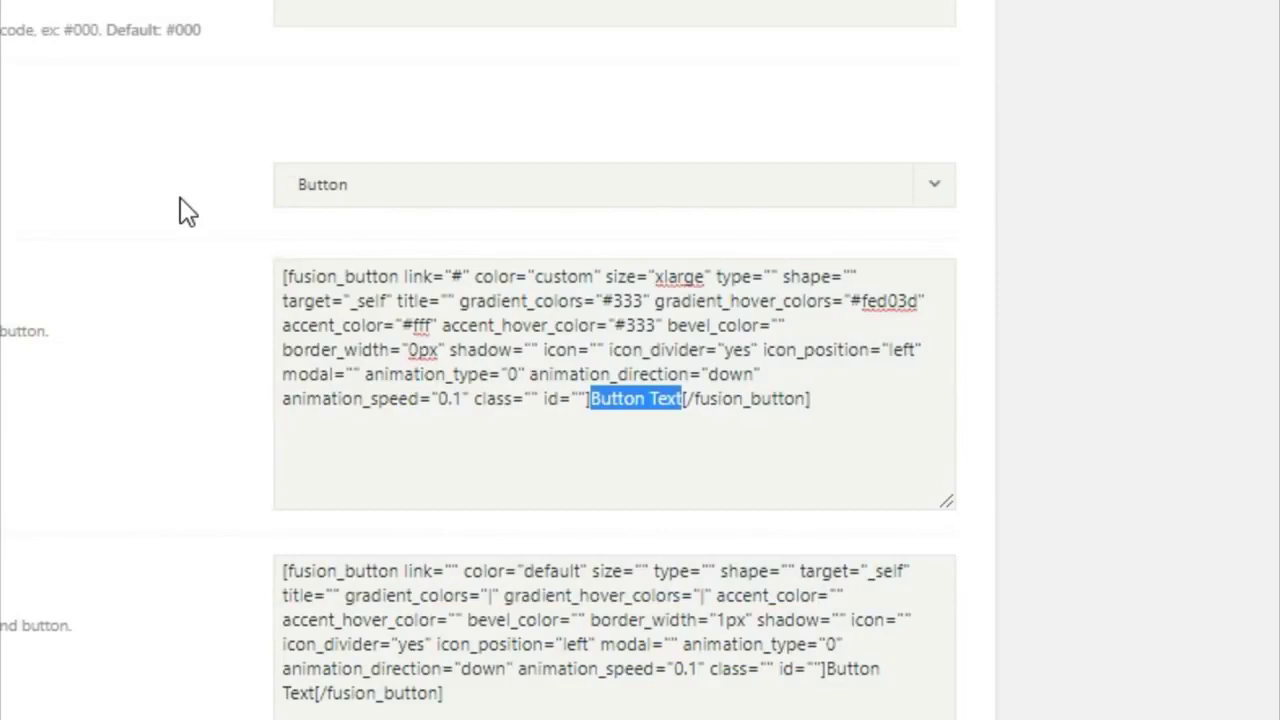
type("EXPLORE")
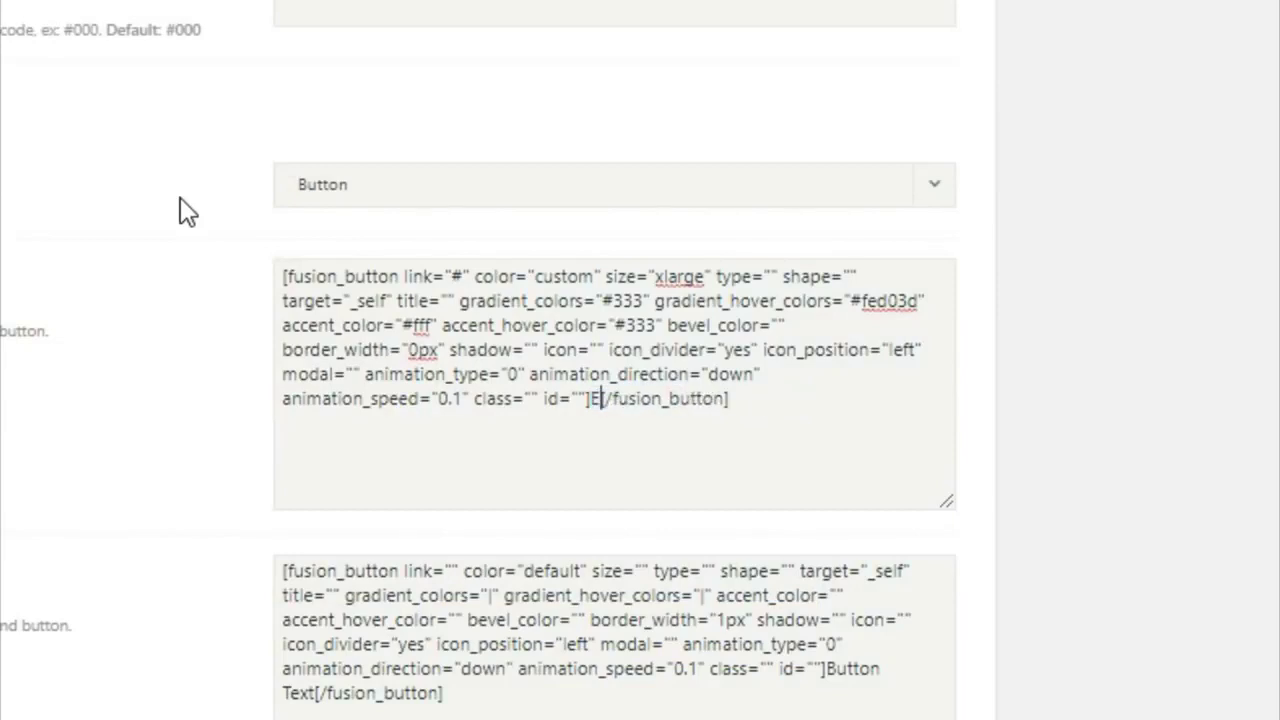
type(" RECENT ")
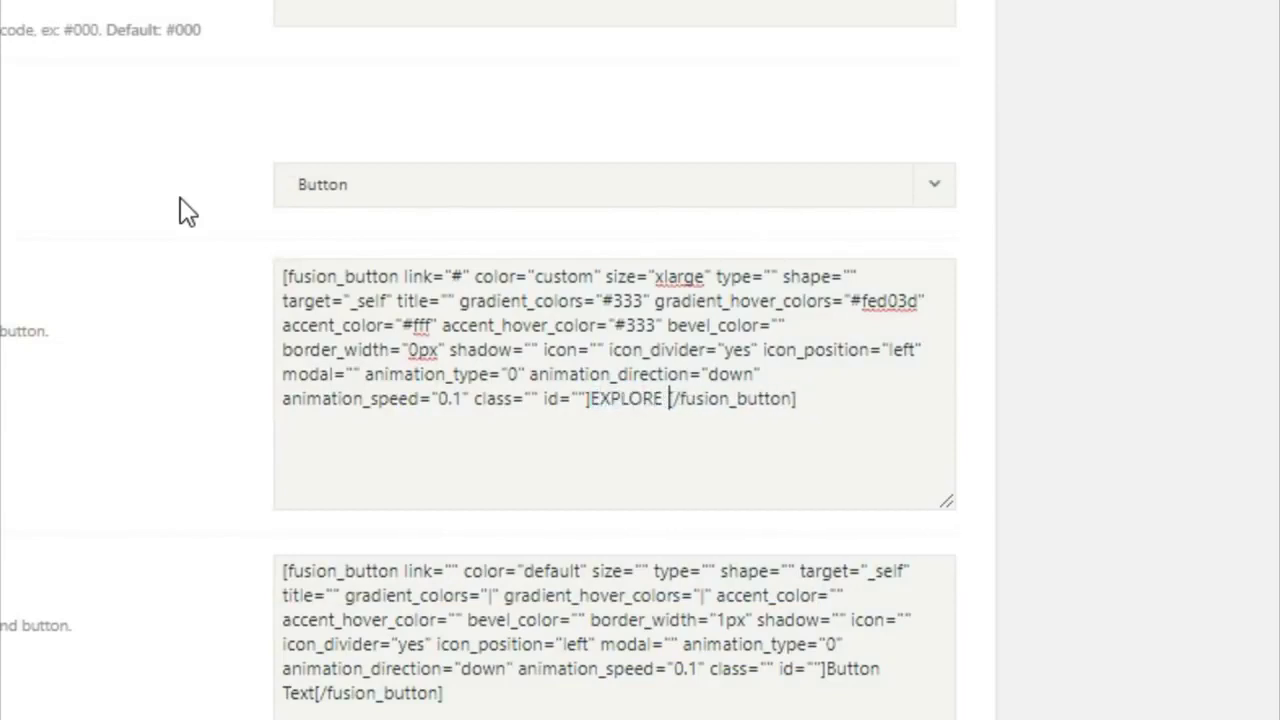
type("WORK")
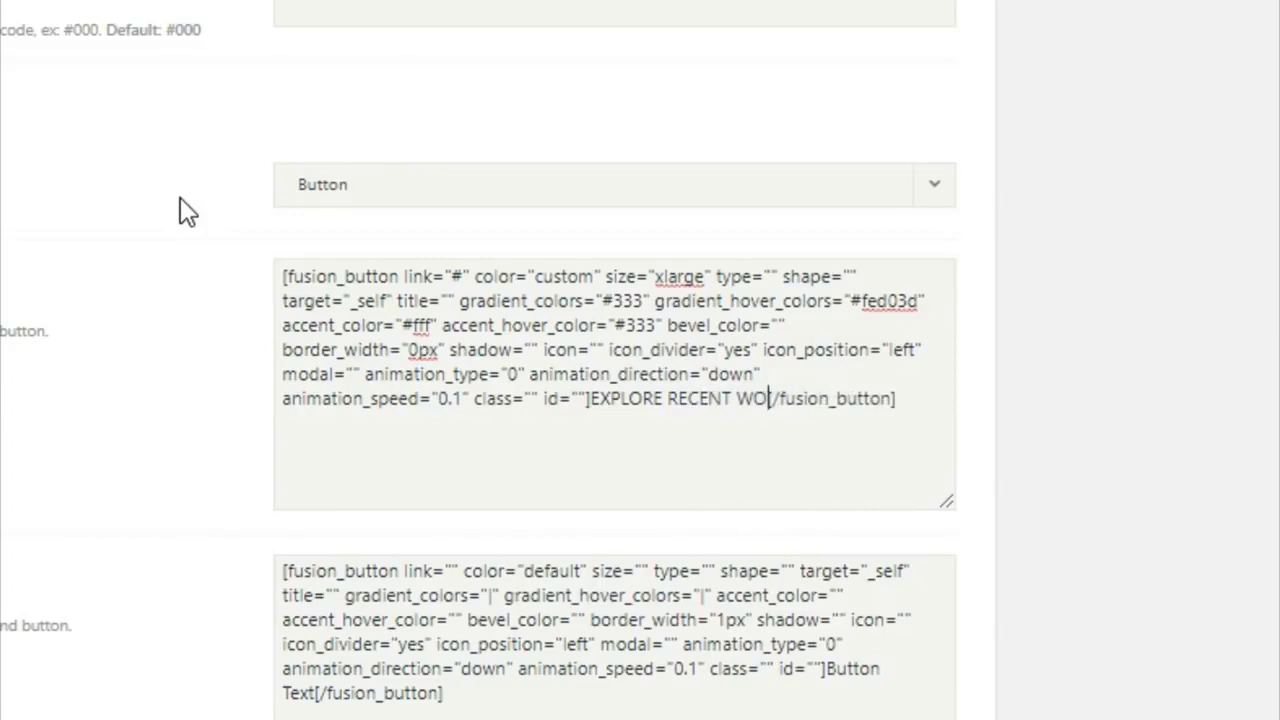
Step: Set Button #2's link to #, color custom, size xlarge, gradient #fed03d, and hover and accent #333
left_click(451, 569)
type("#")
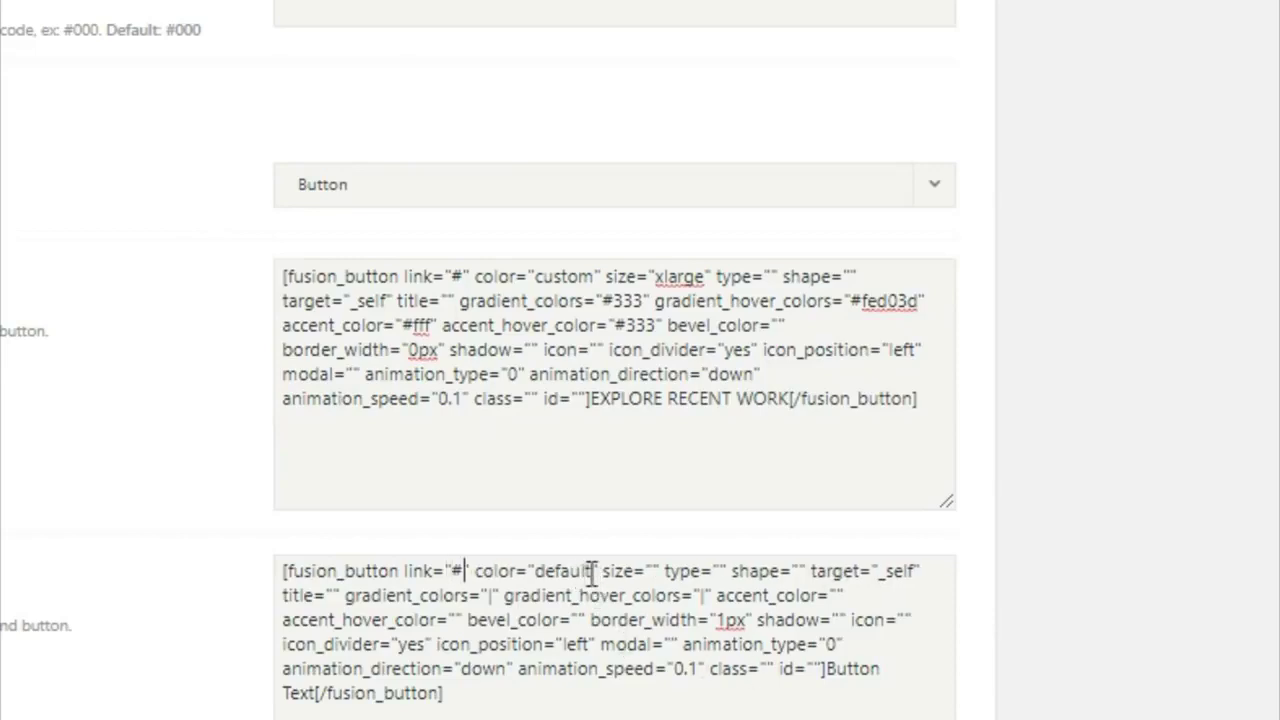
left_click_drag(593, 573, 559, 580)
key("BackSpace")
key("BackSpace")
type("custom\" size=\"")
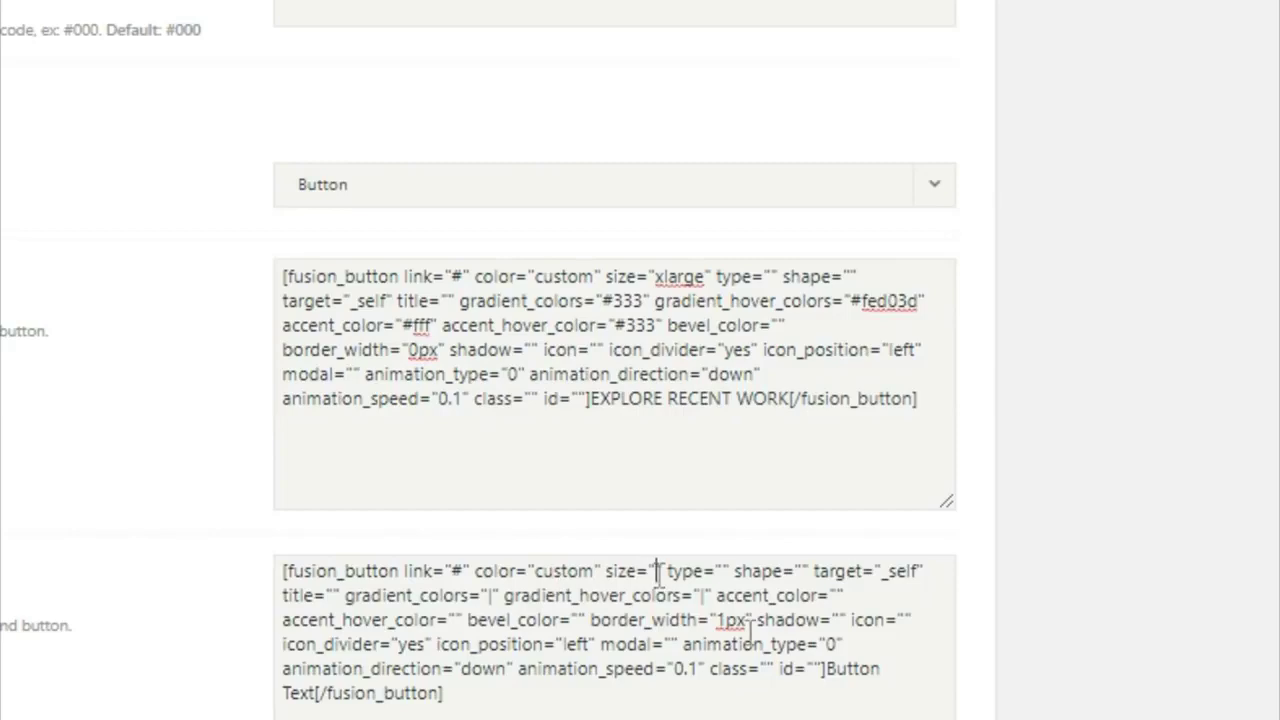
type("xlarge")
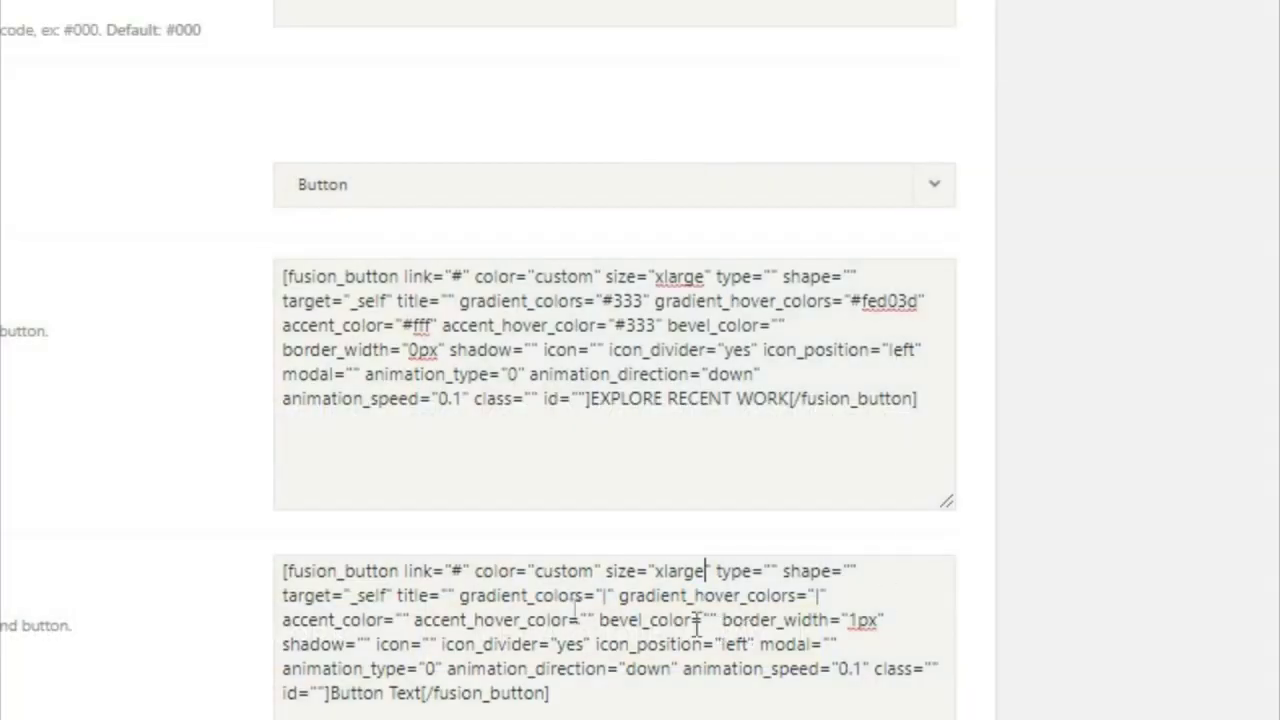
left_click_drag(604, 595, 614, 597)
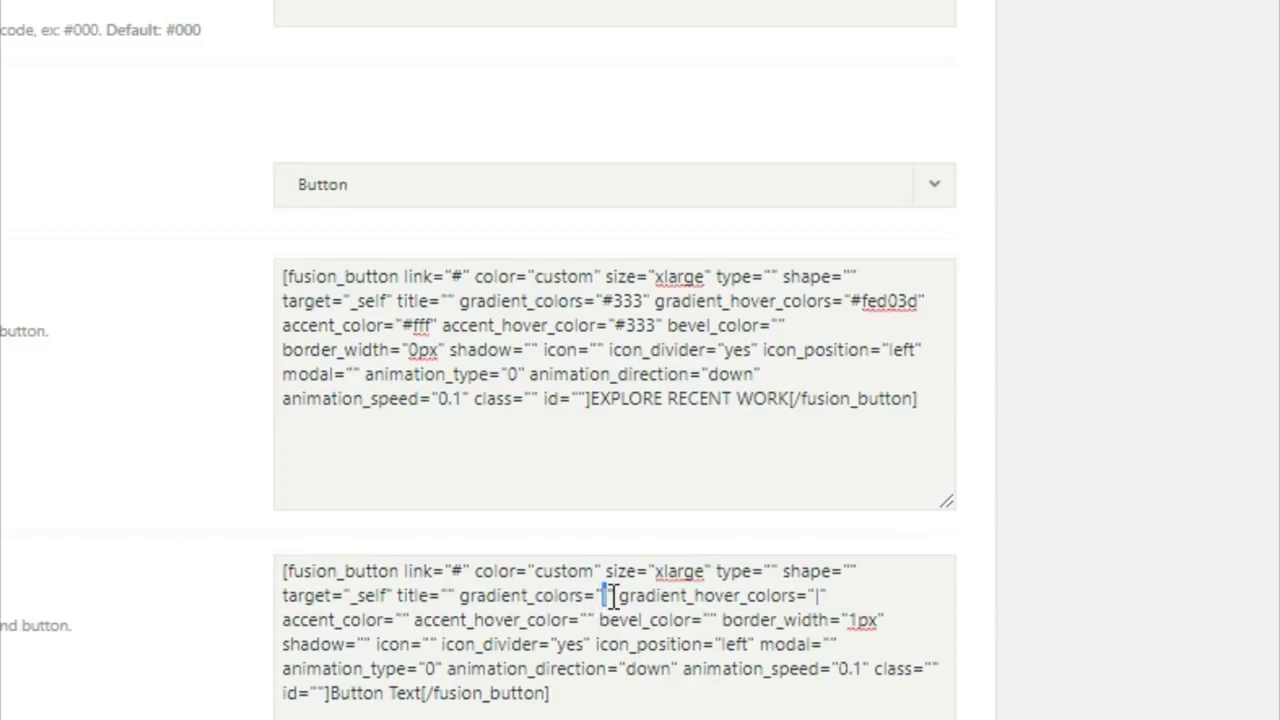
type("#fe")
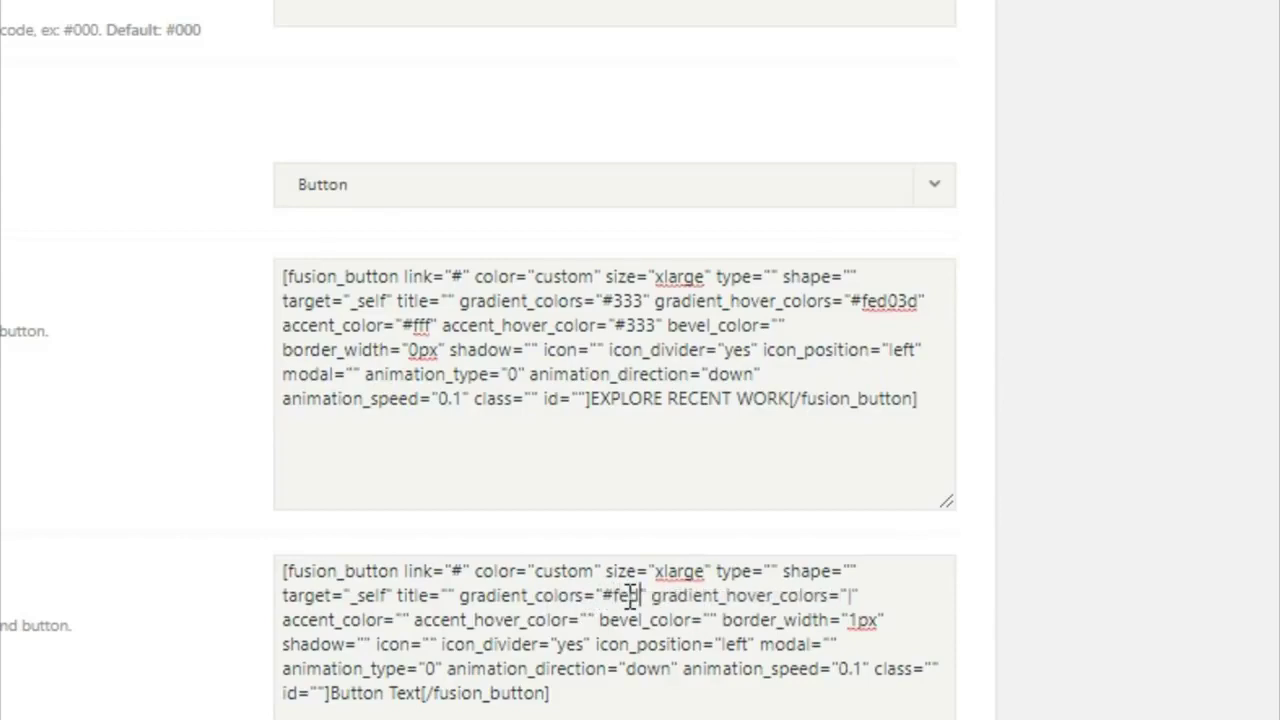
type("d03d")
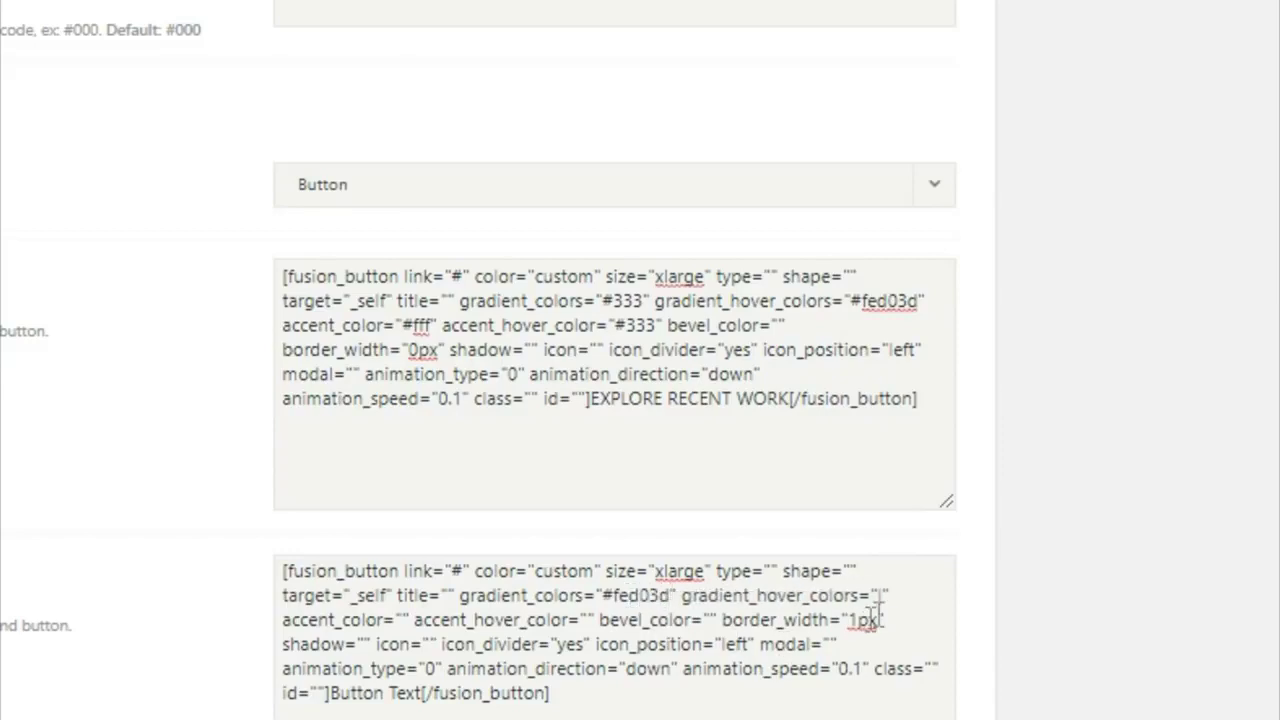
double_click(881, 596)
type("#333")
type("#333")
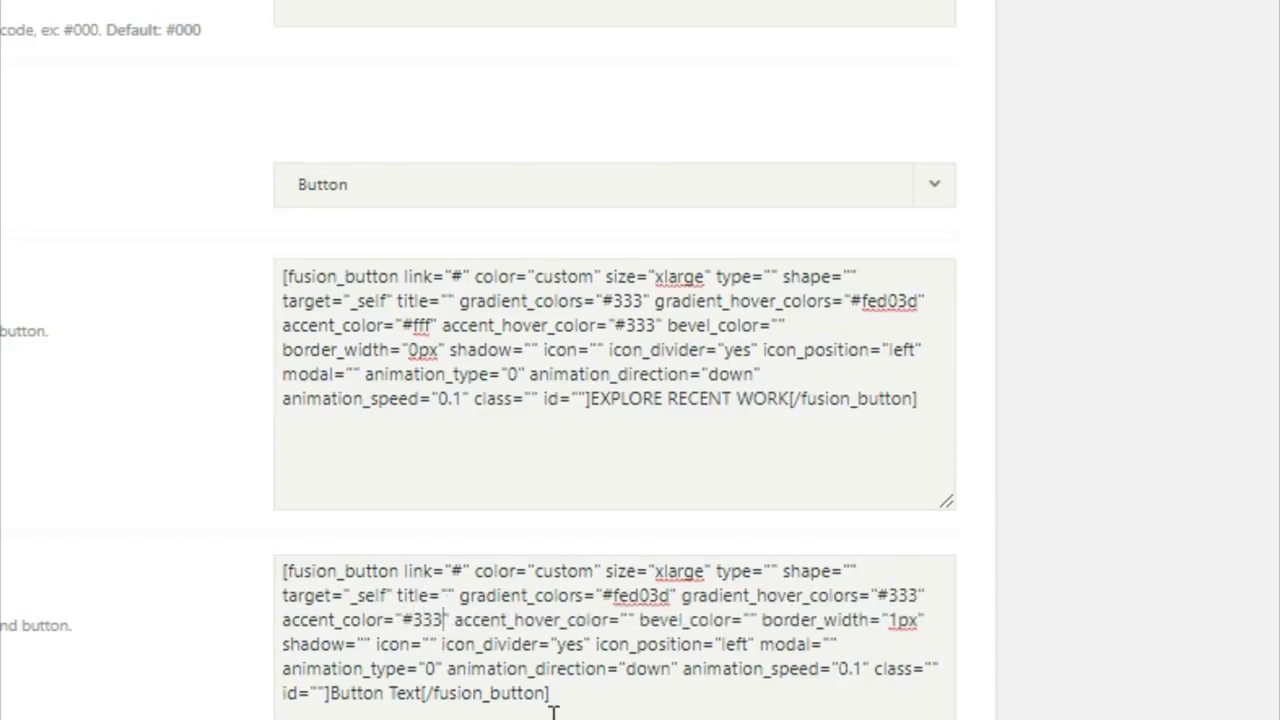
Step: Set Button #2's accent hover to #fff, border width to 0px and label to GET A QUOTE TODAY
double_click(622, 620)
type("#fff")
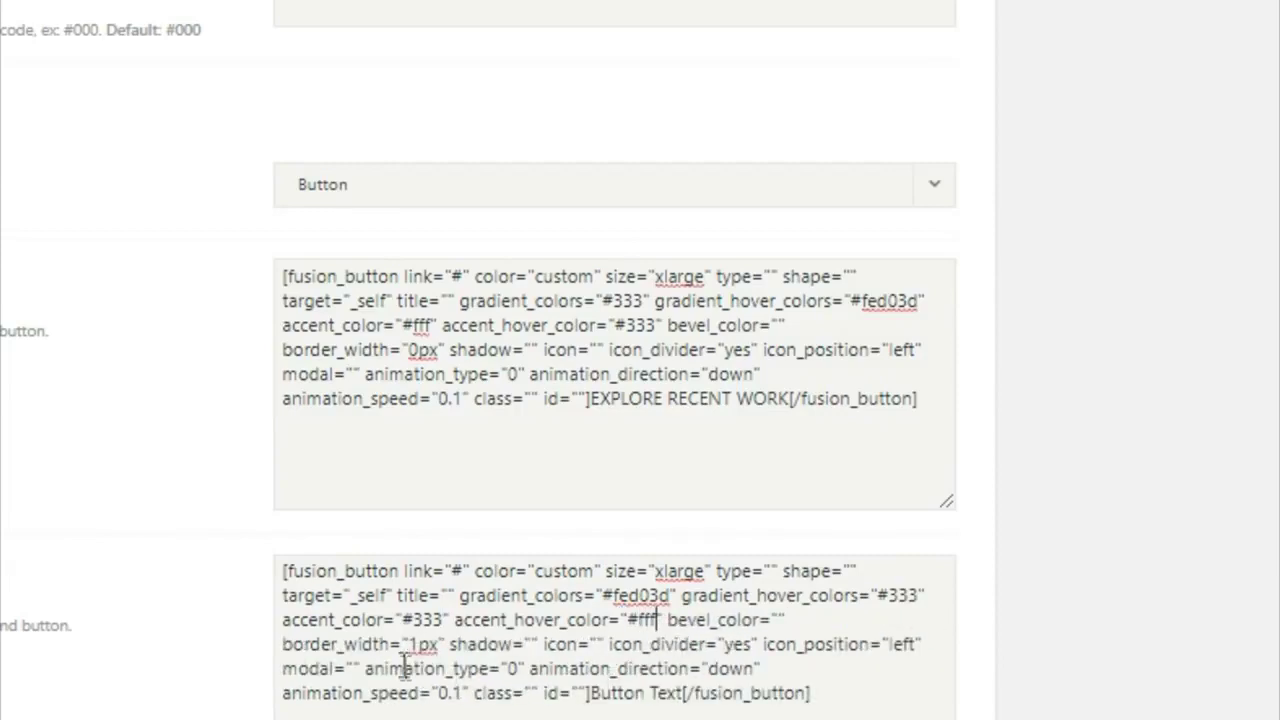
left_click_drag(417, 645, 438, 645)
key("BackSpace")
type("0")
left_click_drag(592, 697, 690, 704)
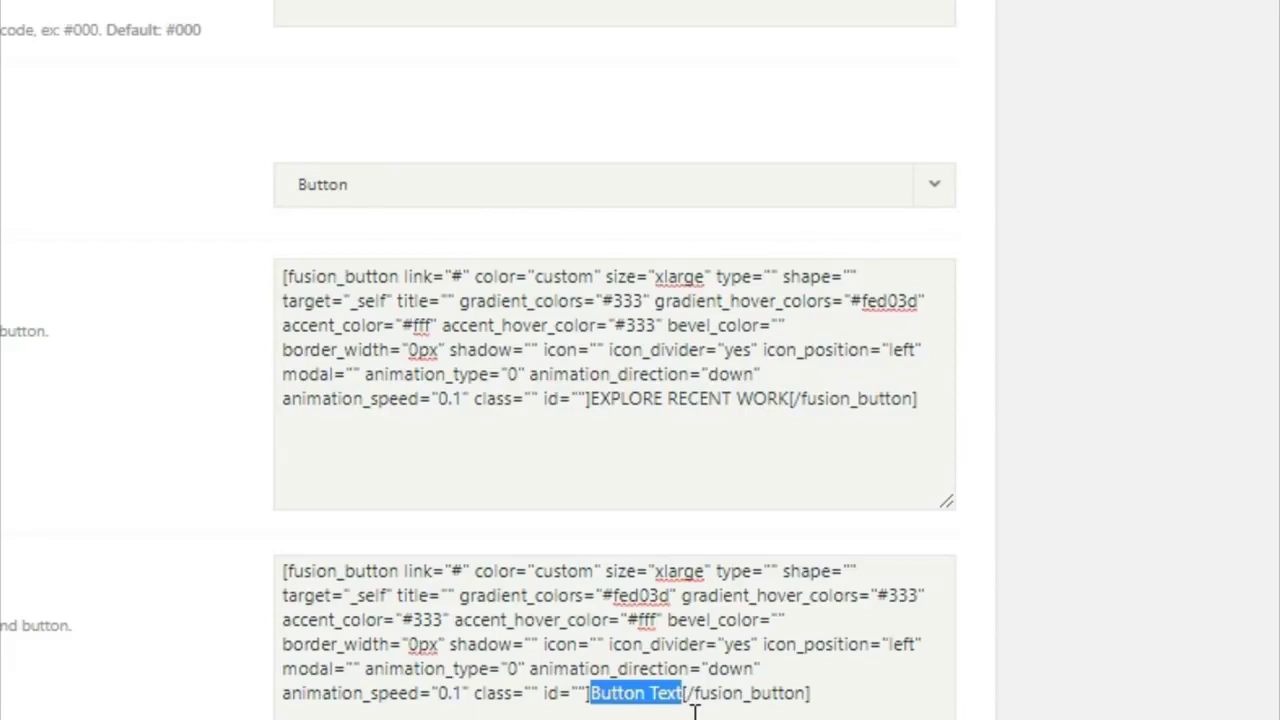
type("GET A")
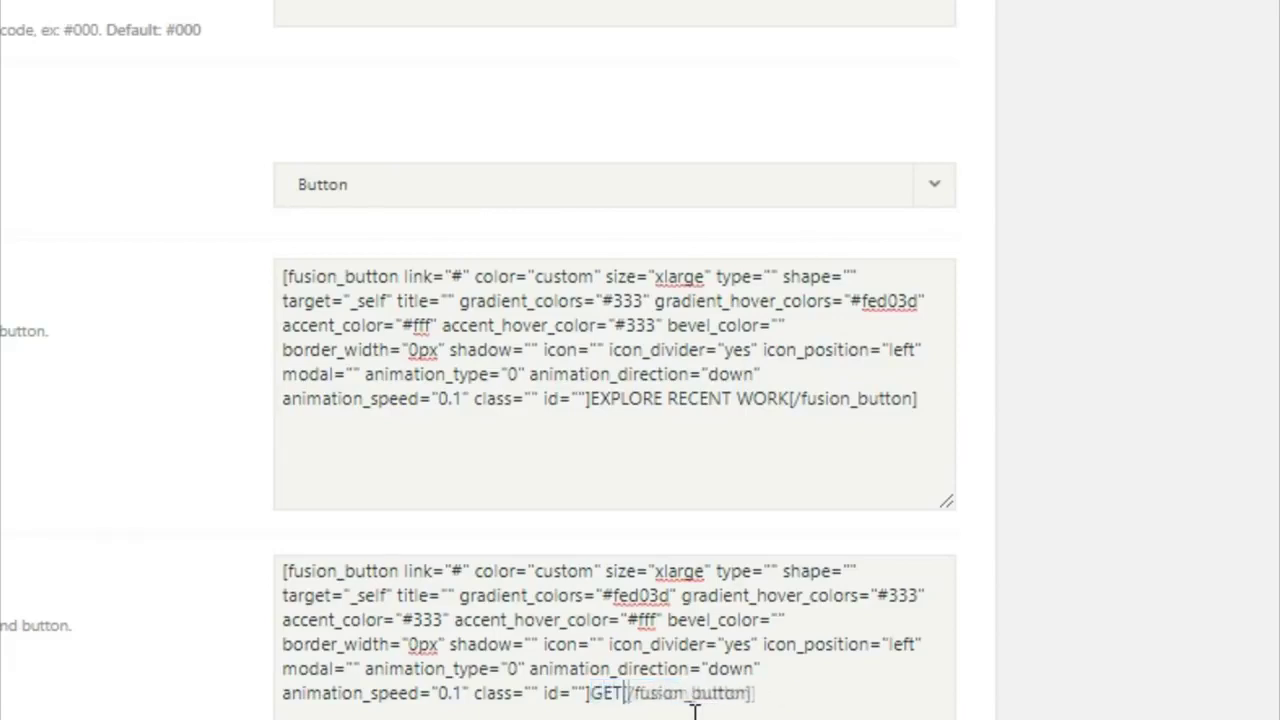
type(" QUOT")
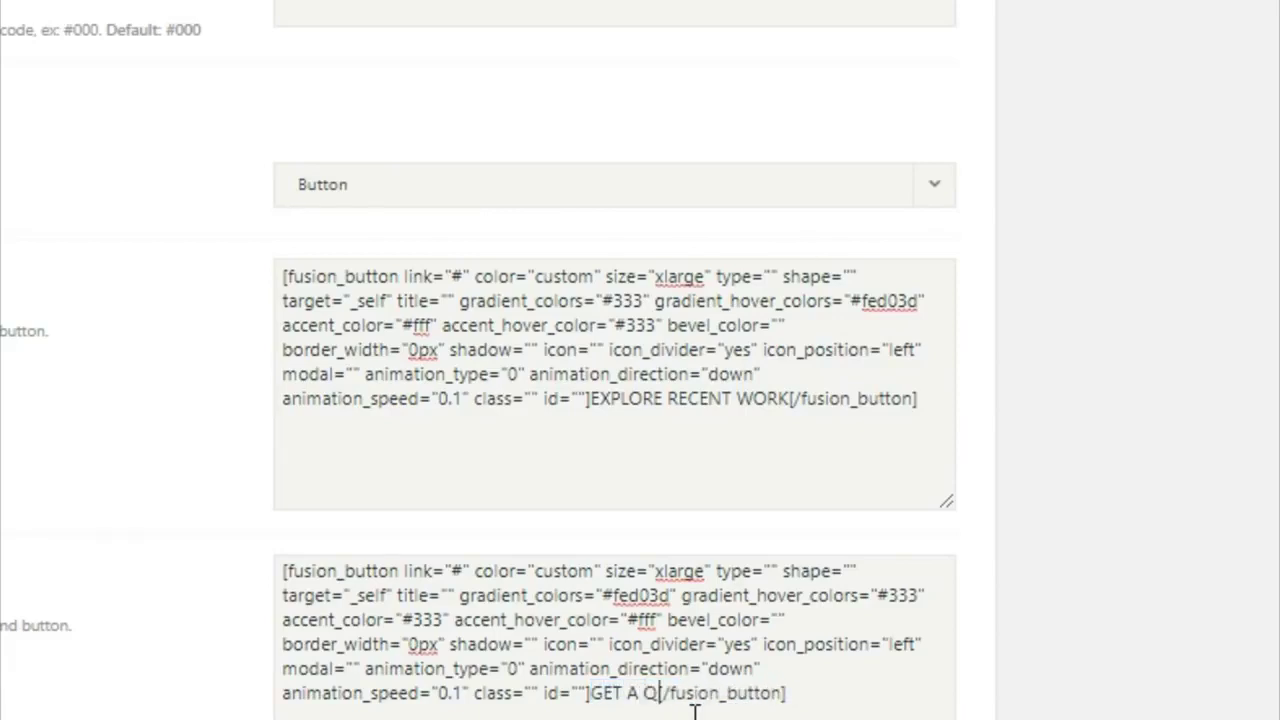
type("E TDAY")
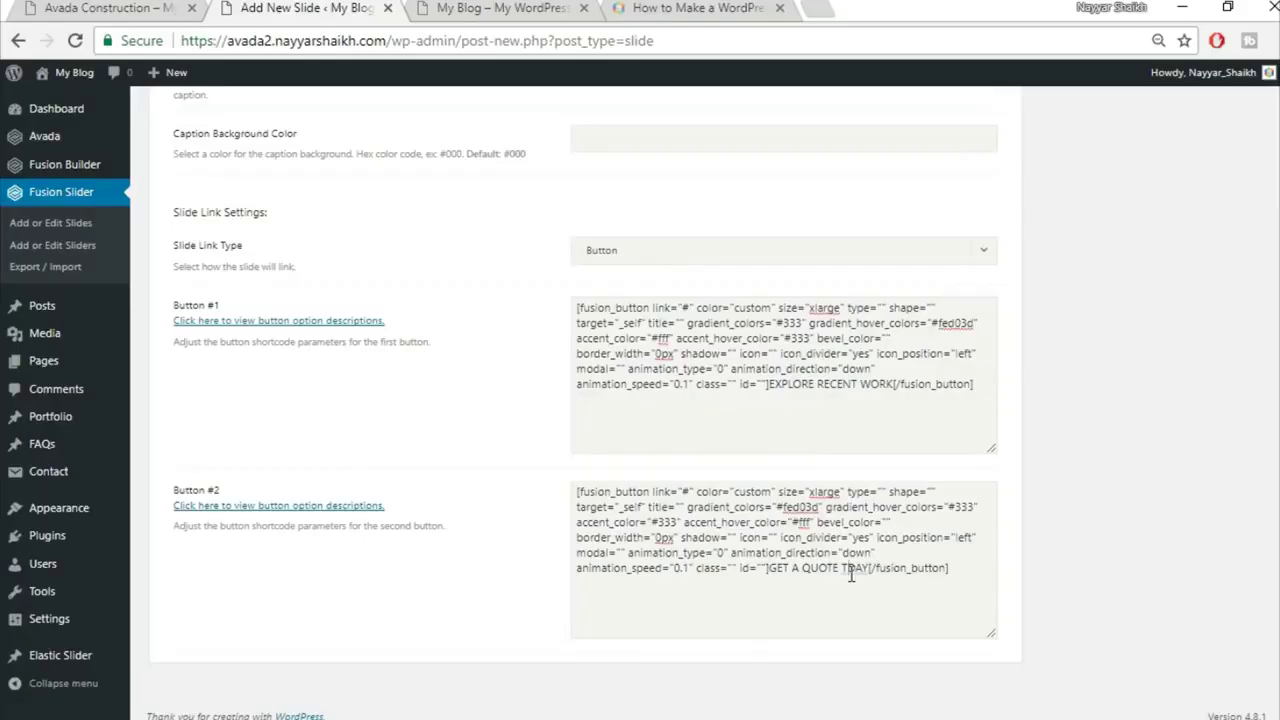
type("O")
Step: Assign the slide to the slider named Slider and upload home-slider.jpg as its featured image
scroll(1063, 533, "up", 15)
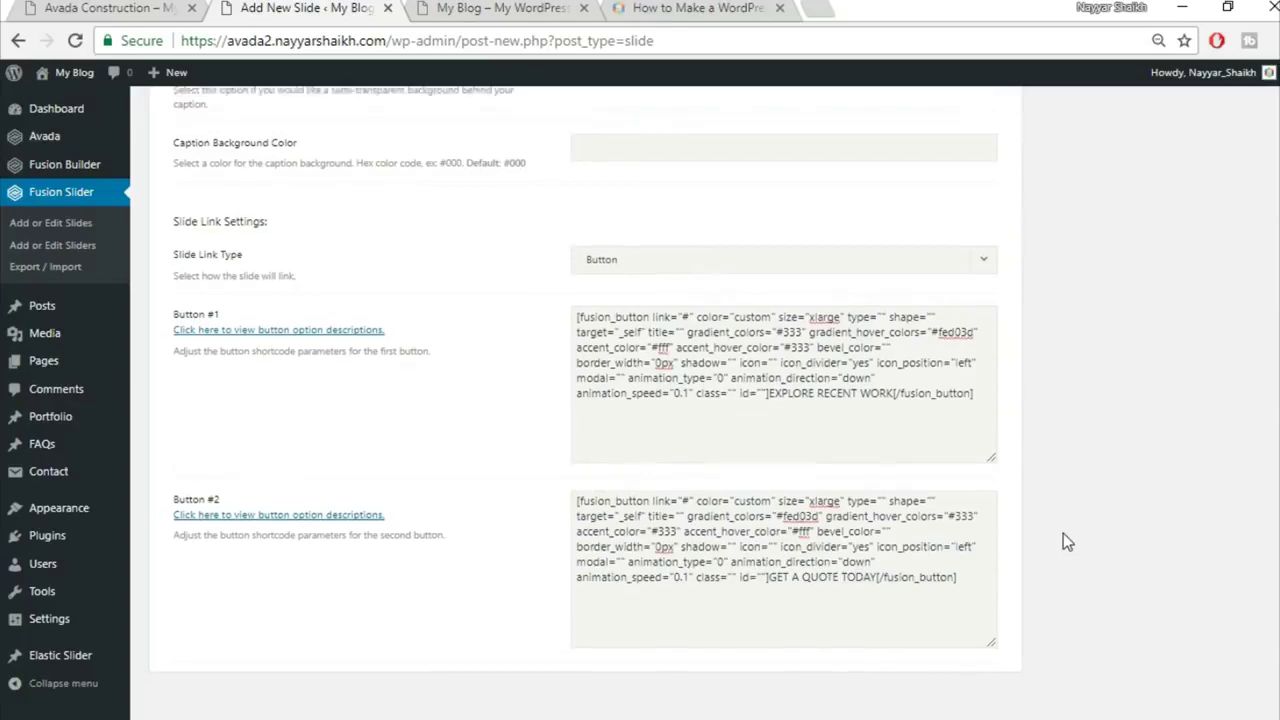
left_click(1090, 424)
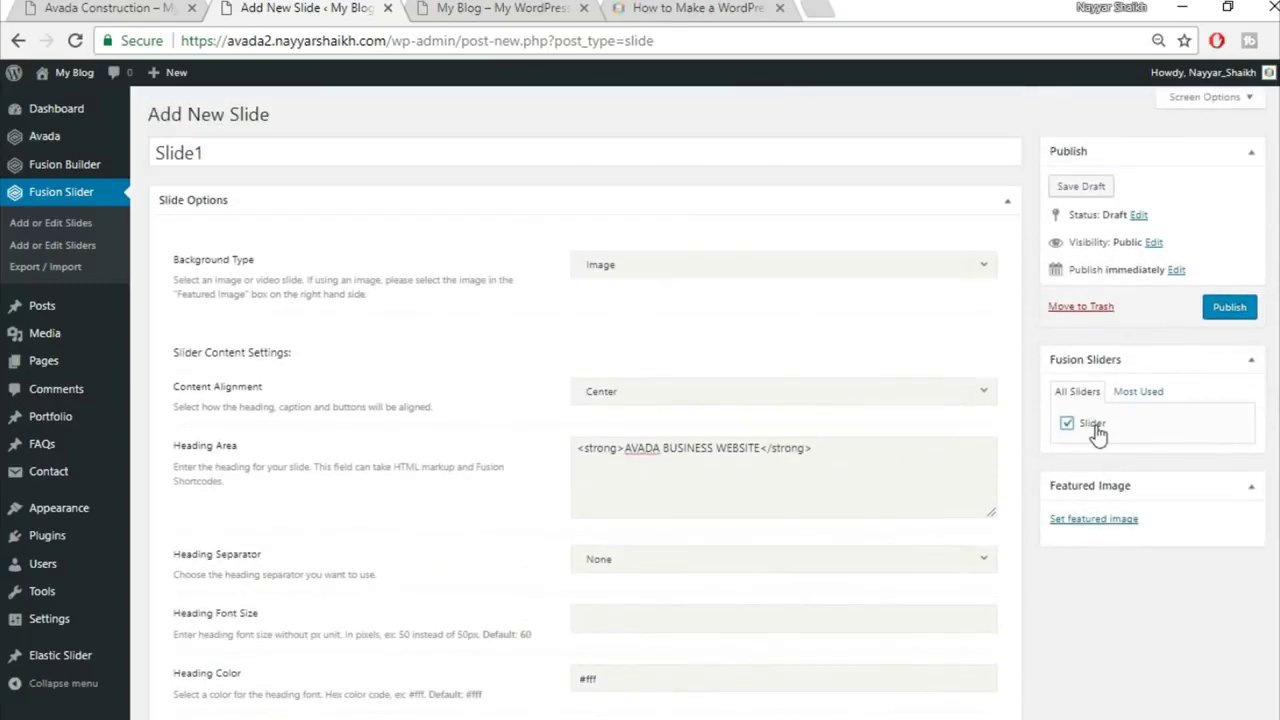
left_click(1090, 522)
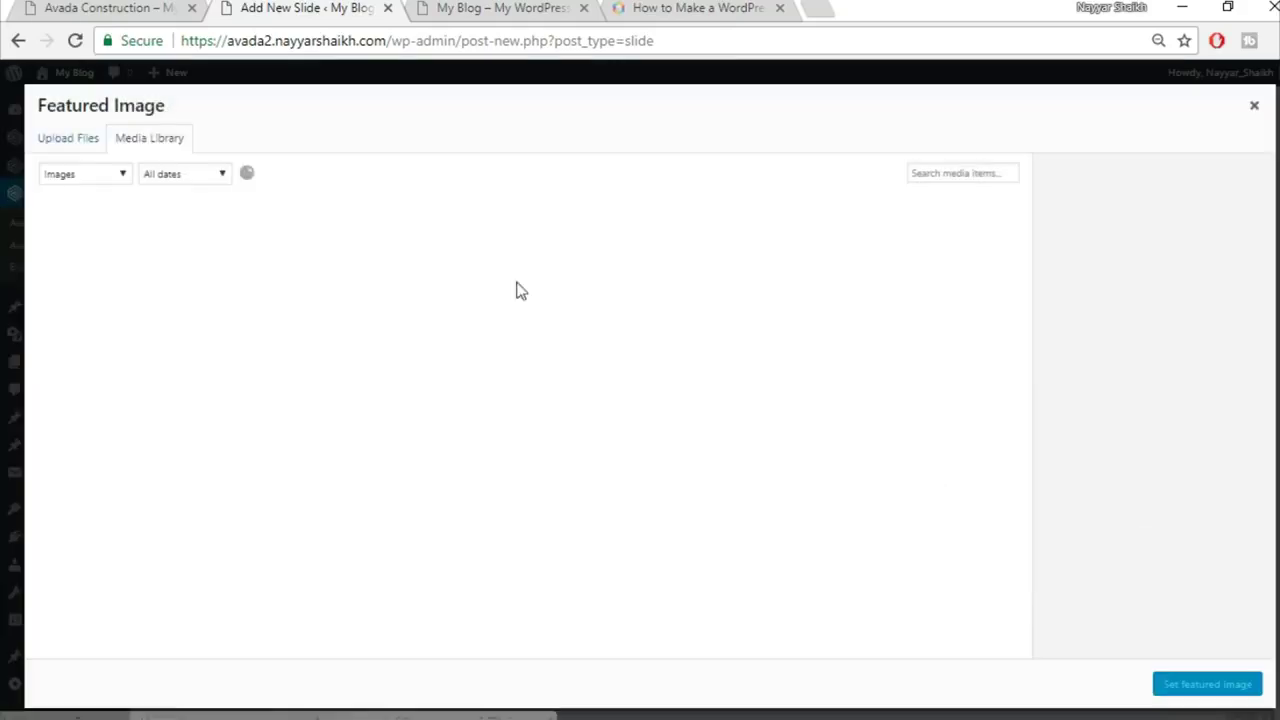
left_click(66, 148)
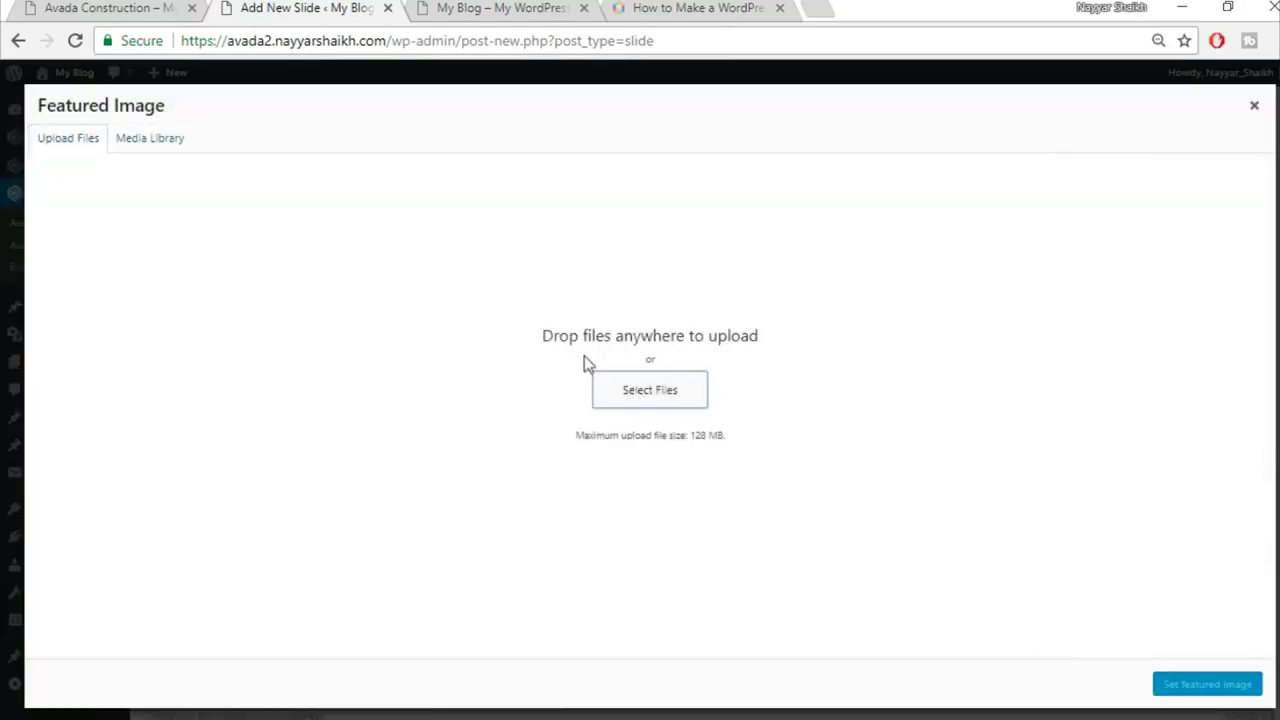
left_click(704, 389)
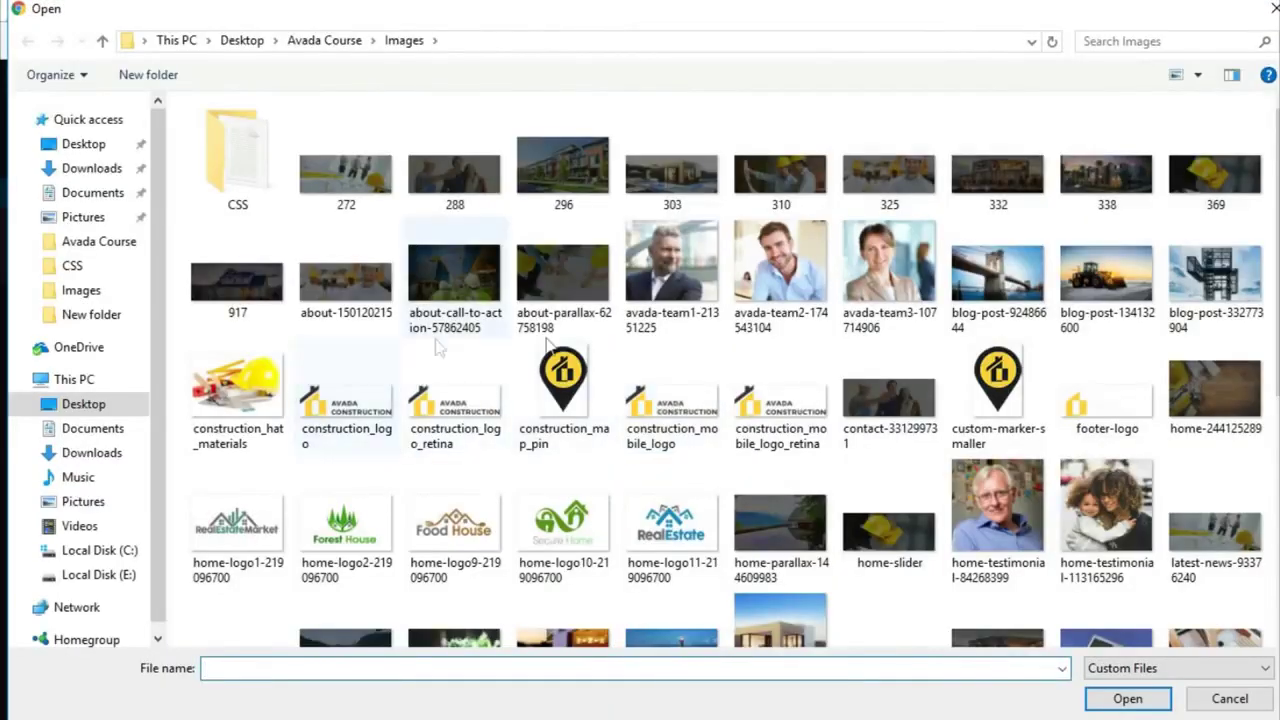
scroll(1212, 446, "down", 4)
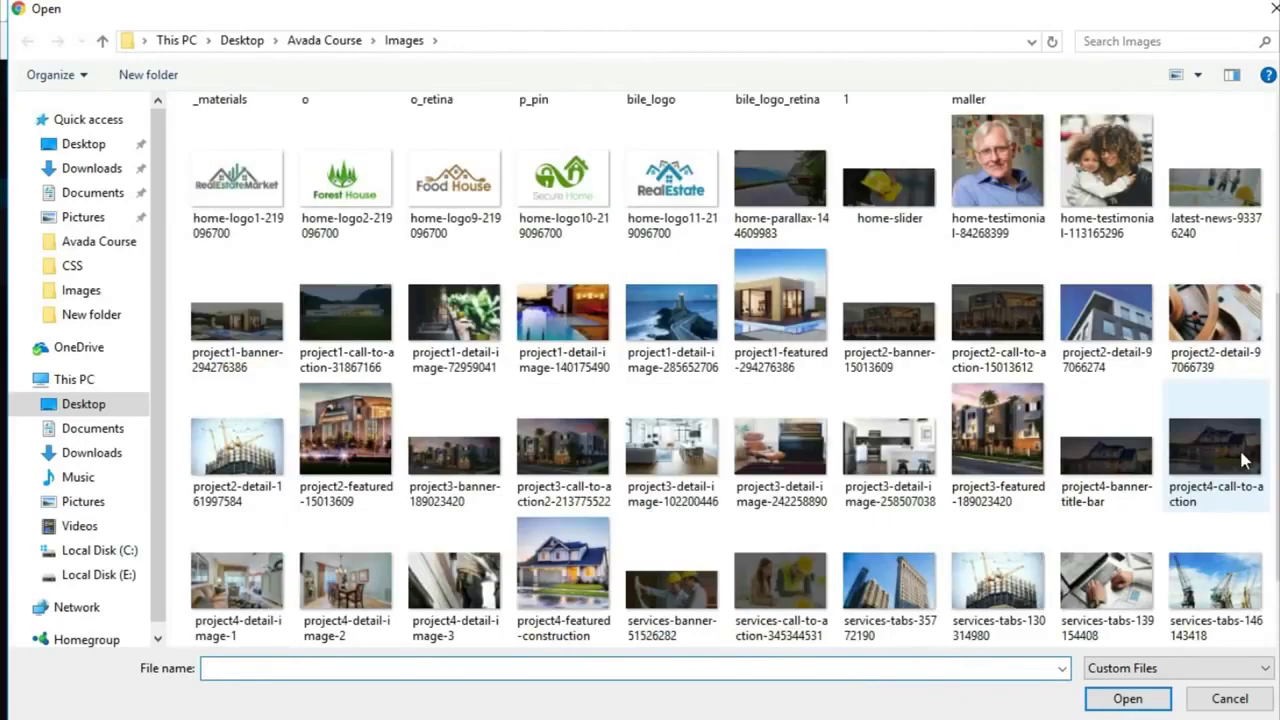
type("H")
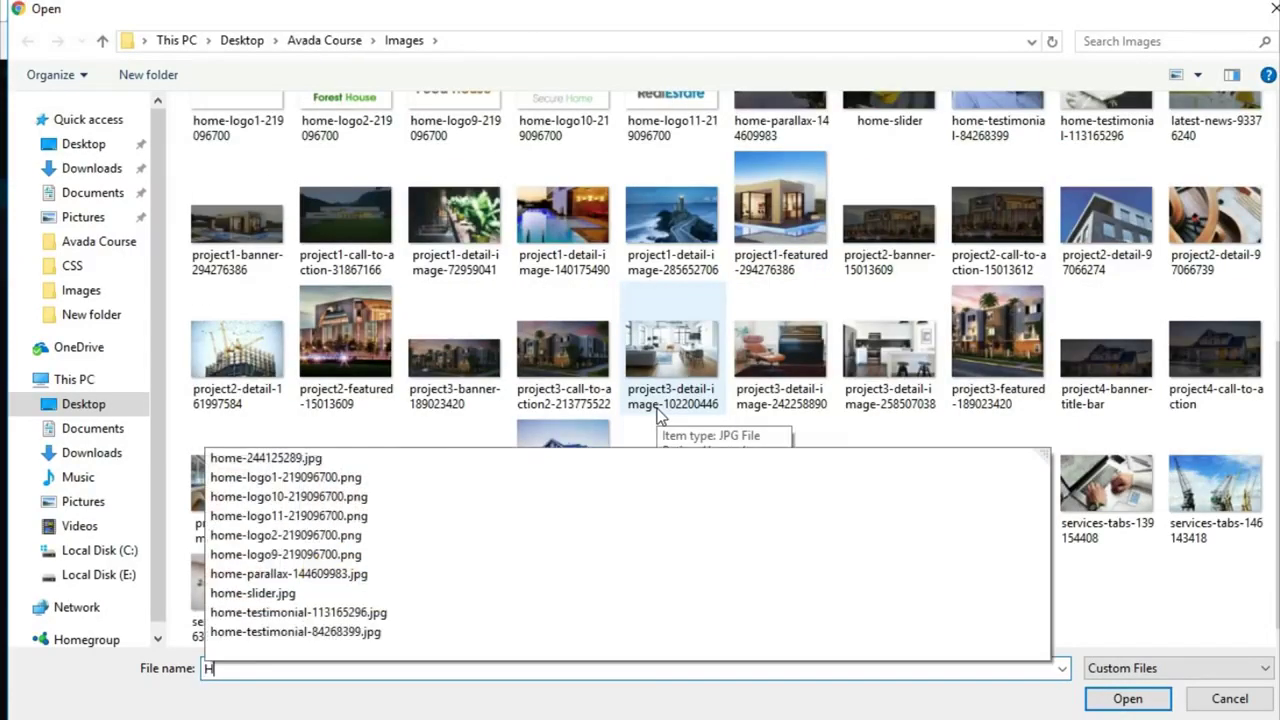
left_click(306, 595)
left_click(1130, 699)
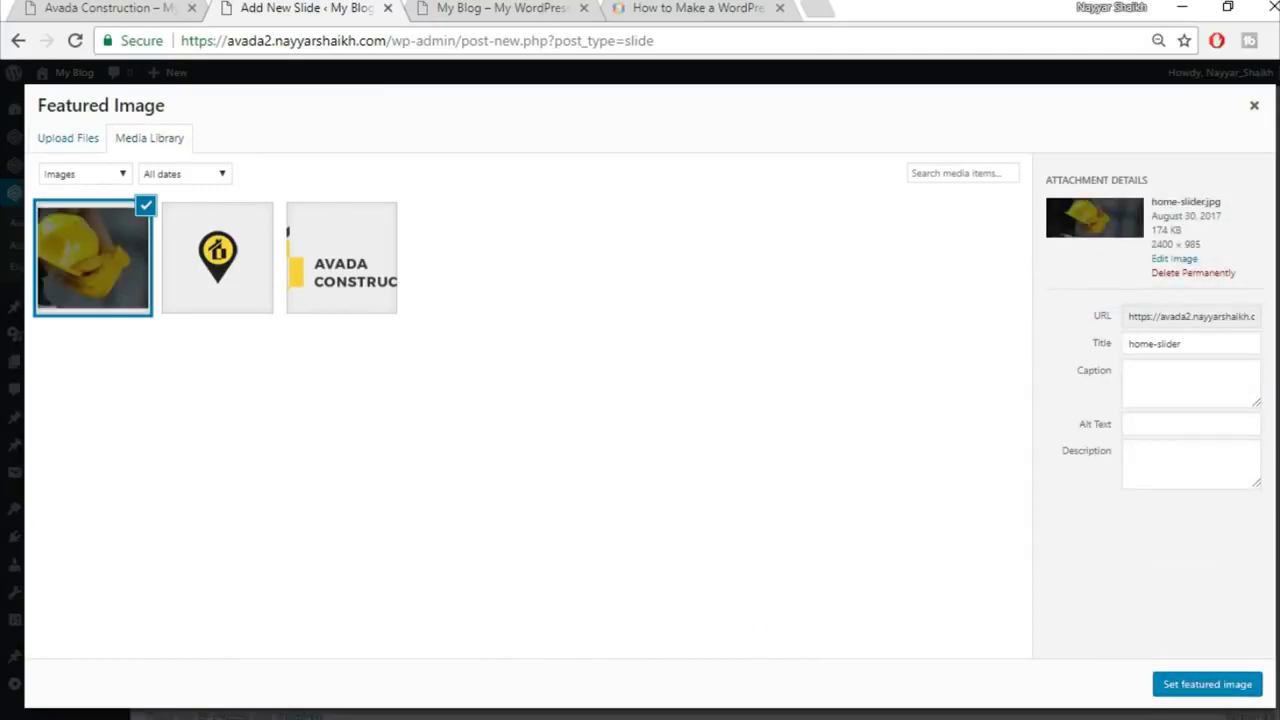
left_click(1201, 686)
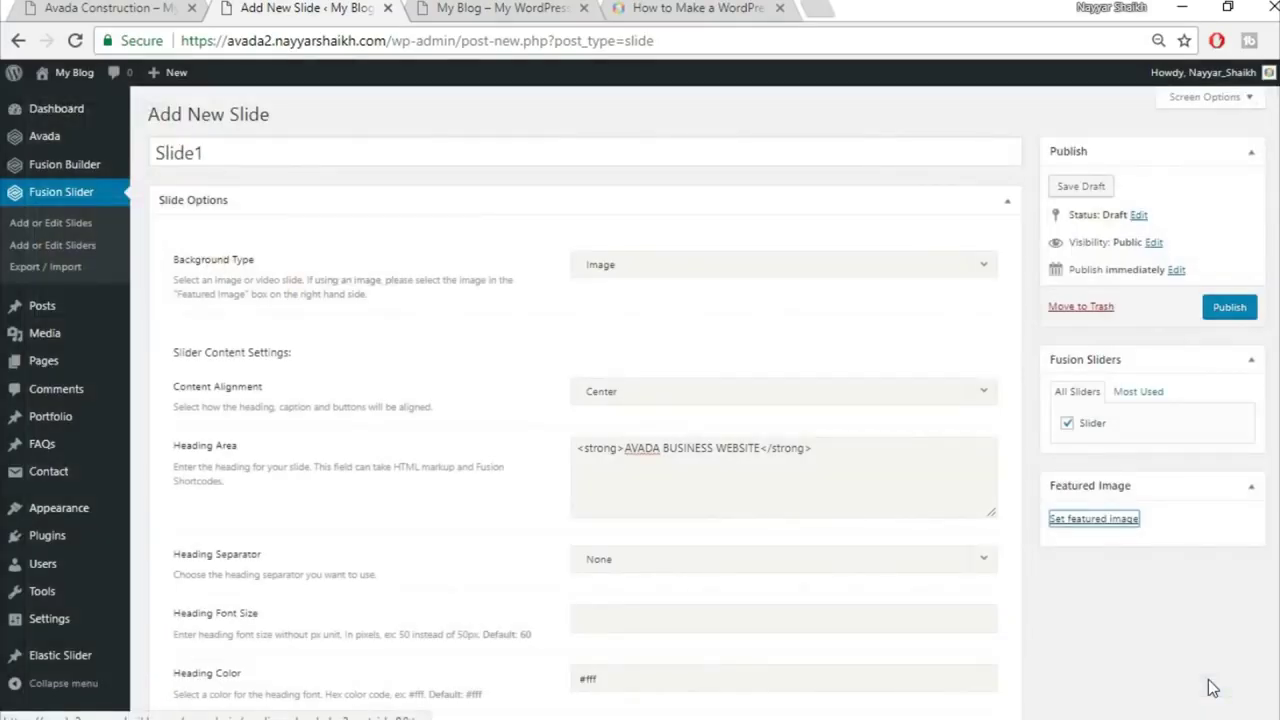
Step: Publish Slide1 and check the hard-hat hero slide on the live Avada Construction site
left_click(1227, 322)
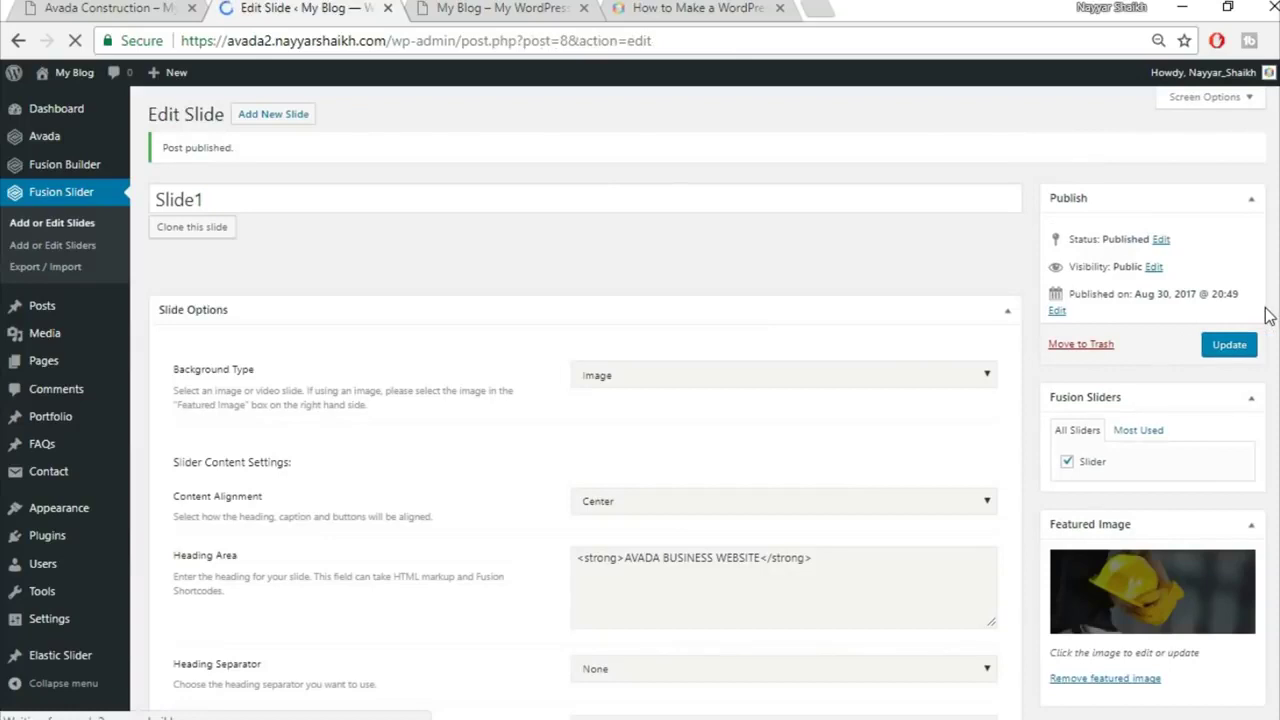
left_click(133, 8)
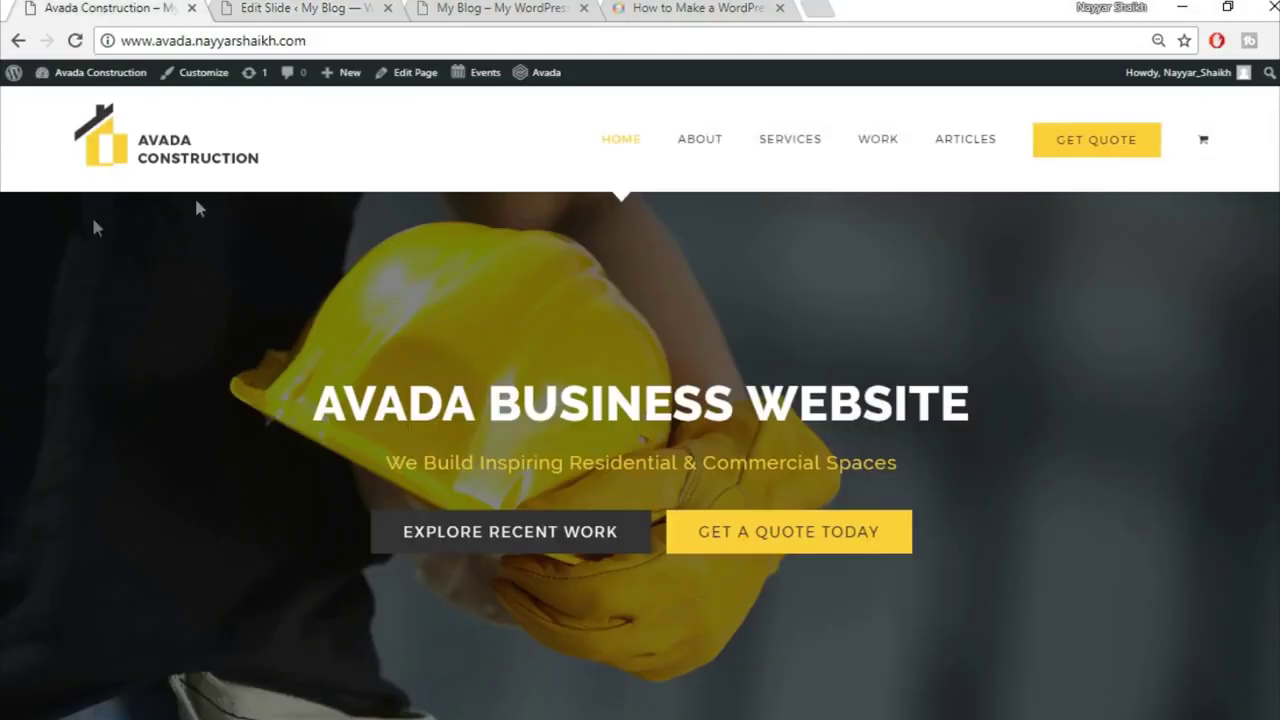
scroll(1141, 464, "down", 4)
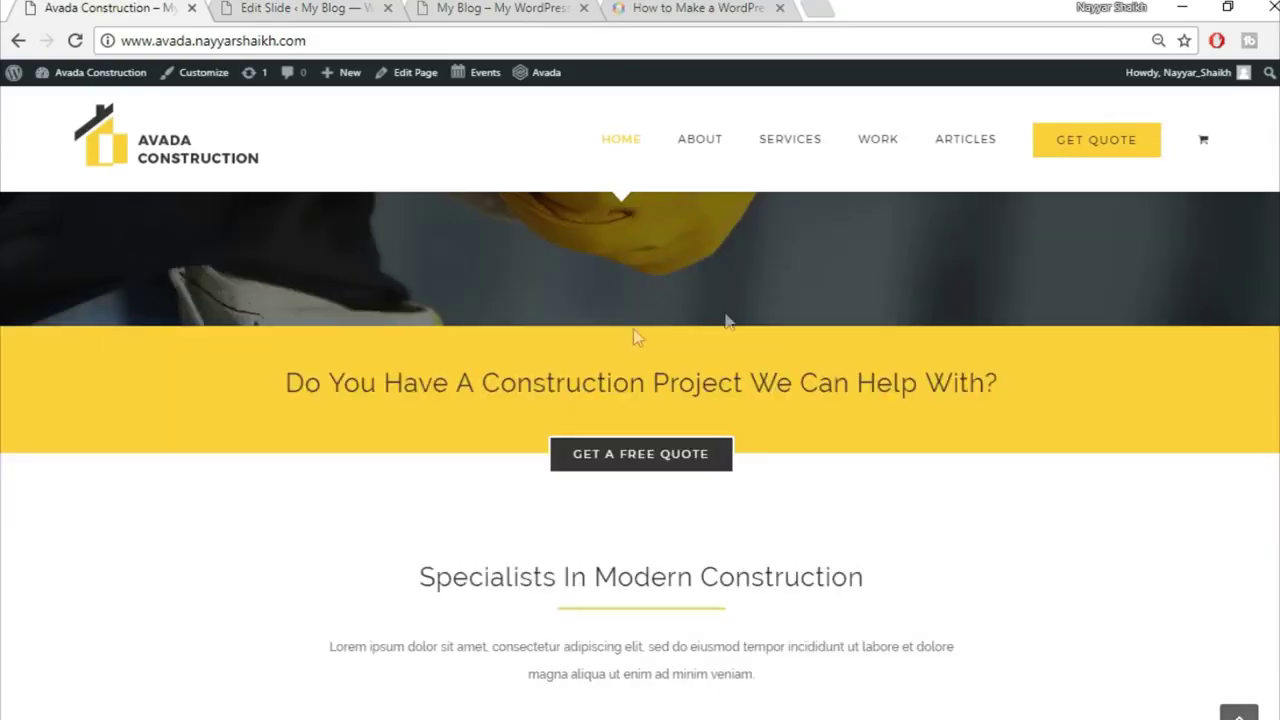
scroll(447, 497, "down", 1)
scroll(880, 598, "down", 1)
scroll(876, 603, "up", 7)
left_click(270, 7)
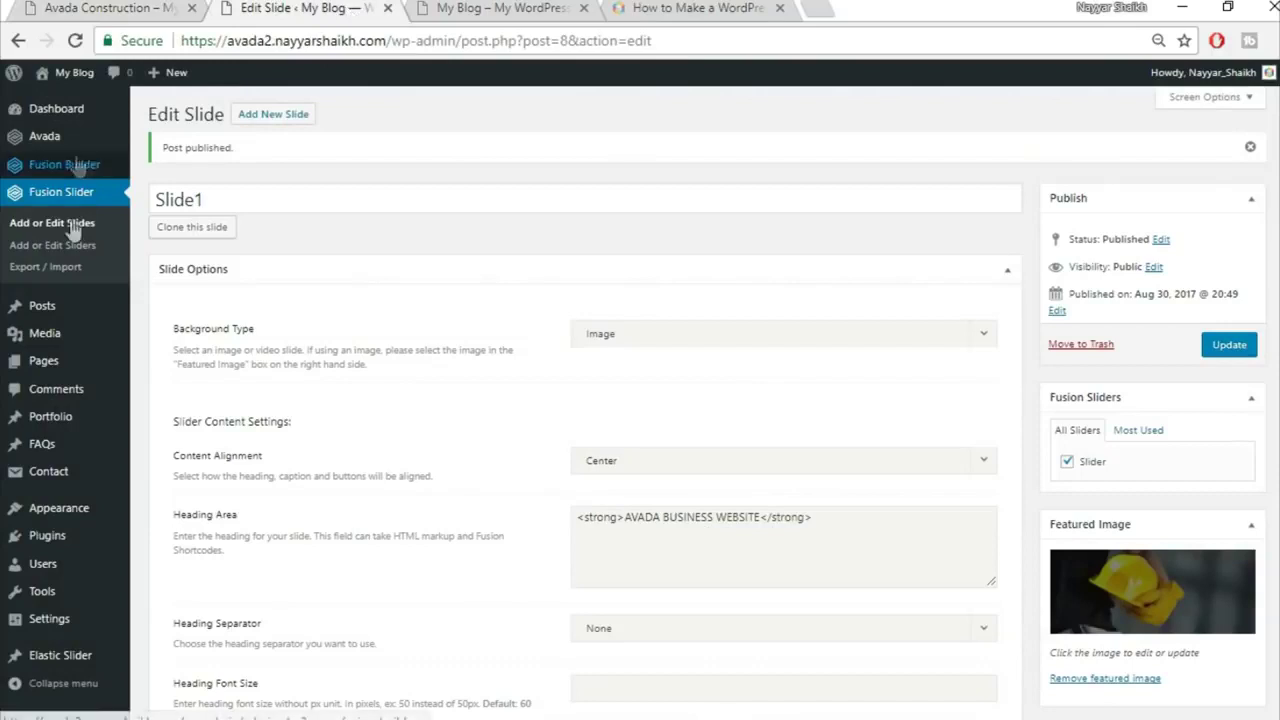
mouse_move(90, 362)
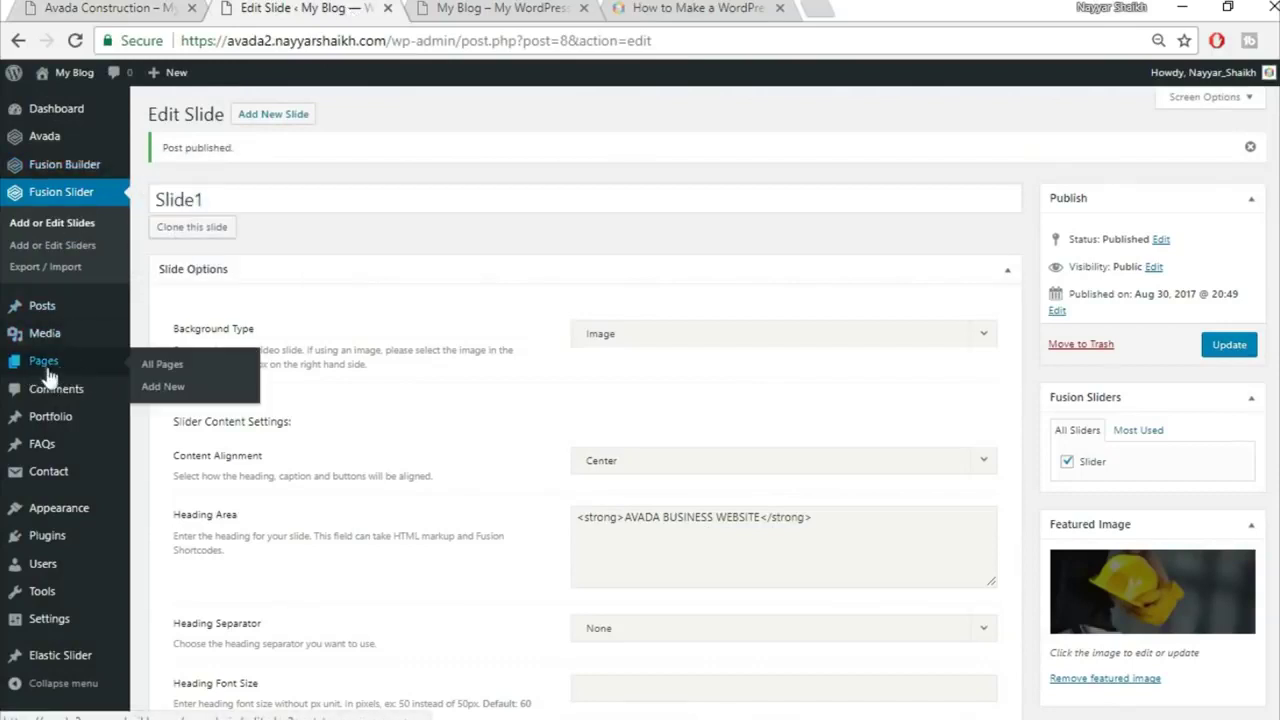
Step: Create a new page titled Home Page using the 100% Width template
left_click(163, 387)
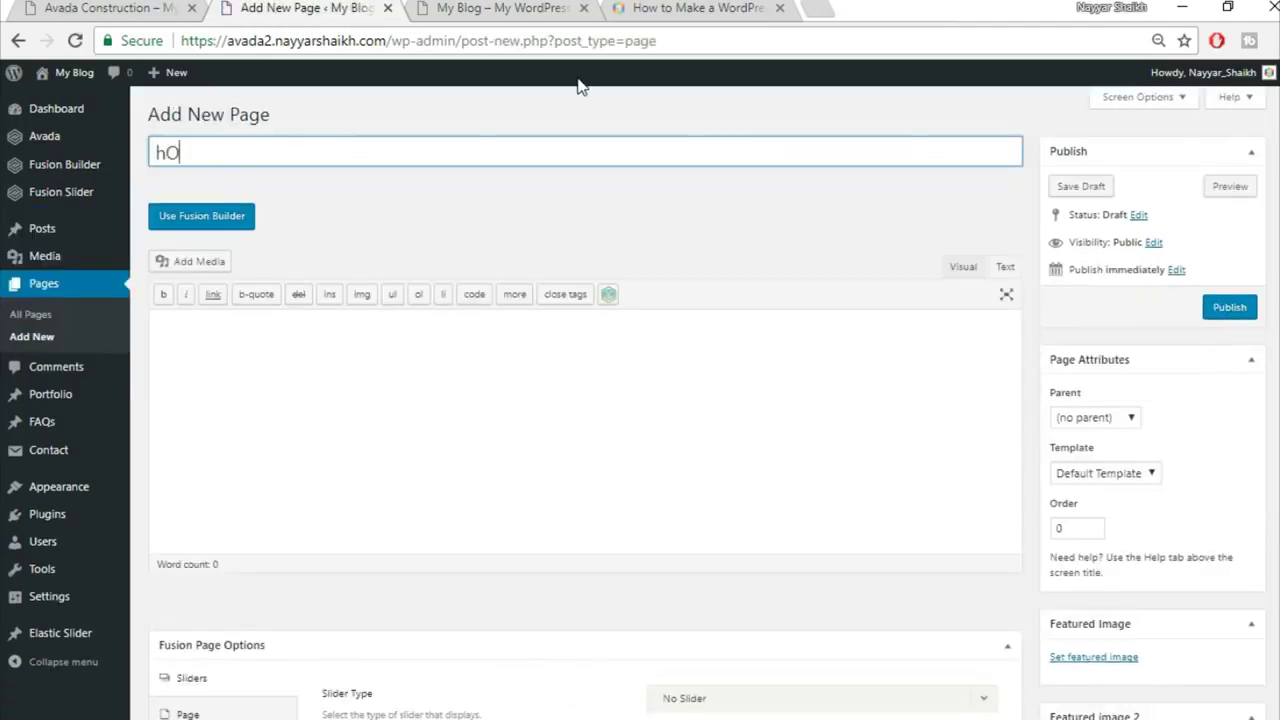
key("BackSpace")
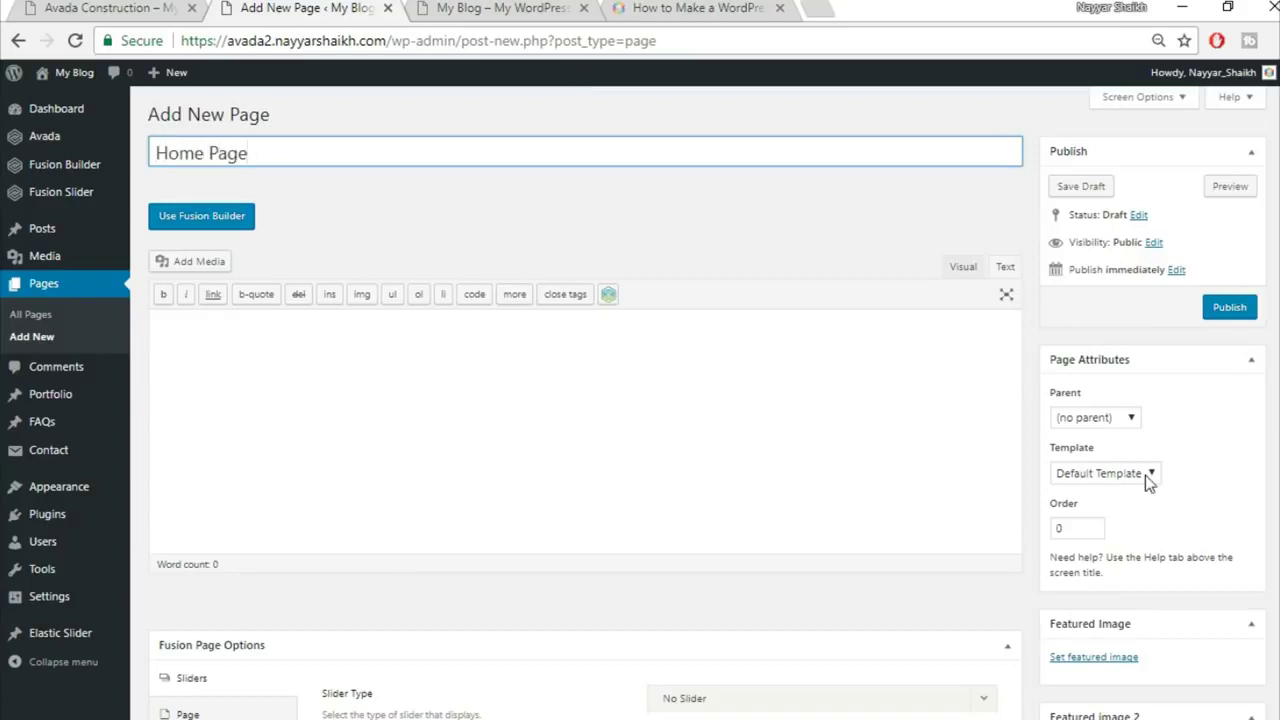
left_click(1087, 476)
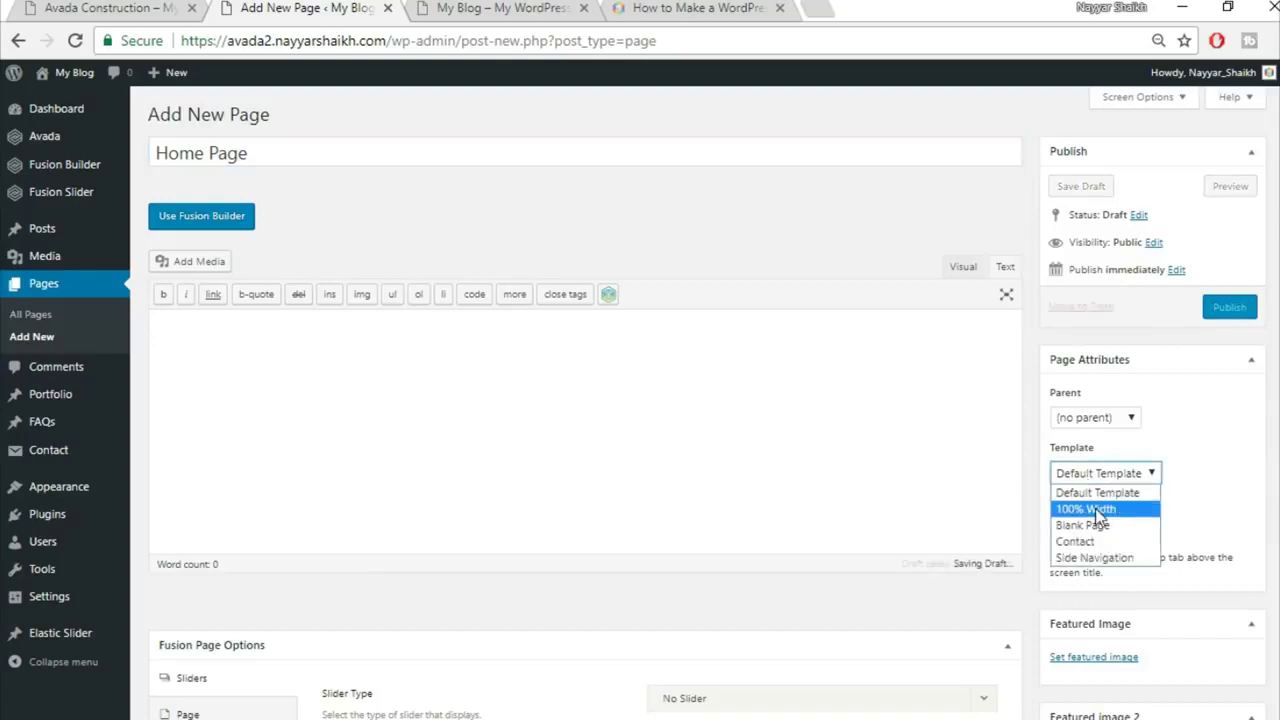
left_click(1095, 508)
scroll(700, 400, "down", 4)
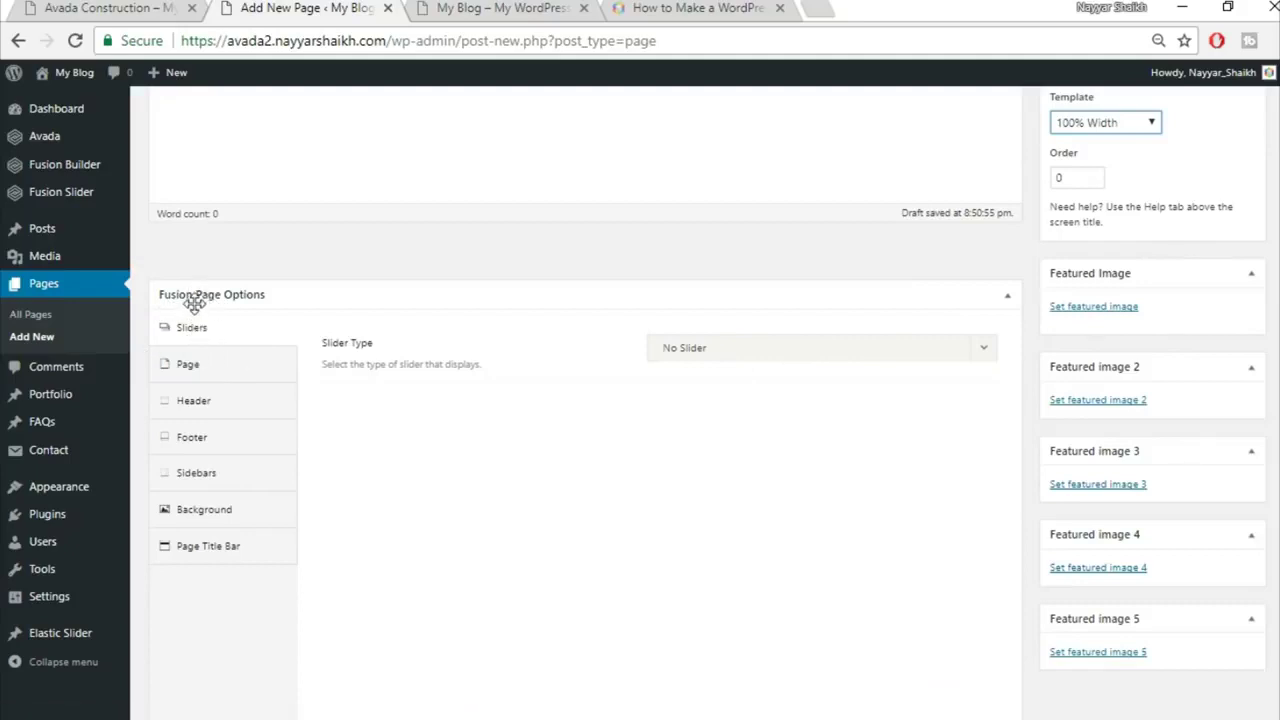
Step: Set the page's slider type to Fusion Slider and attach the slider named Slider
left_click(731, 355)
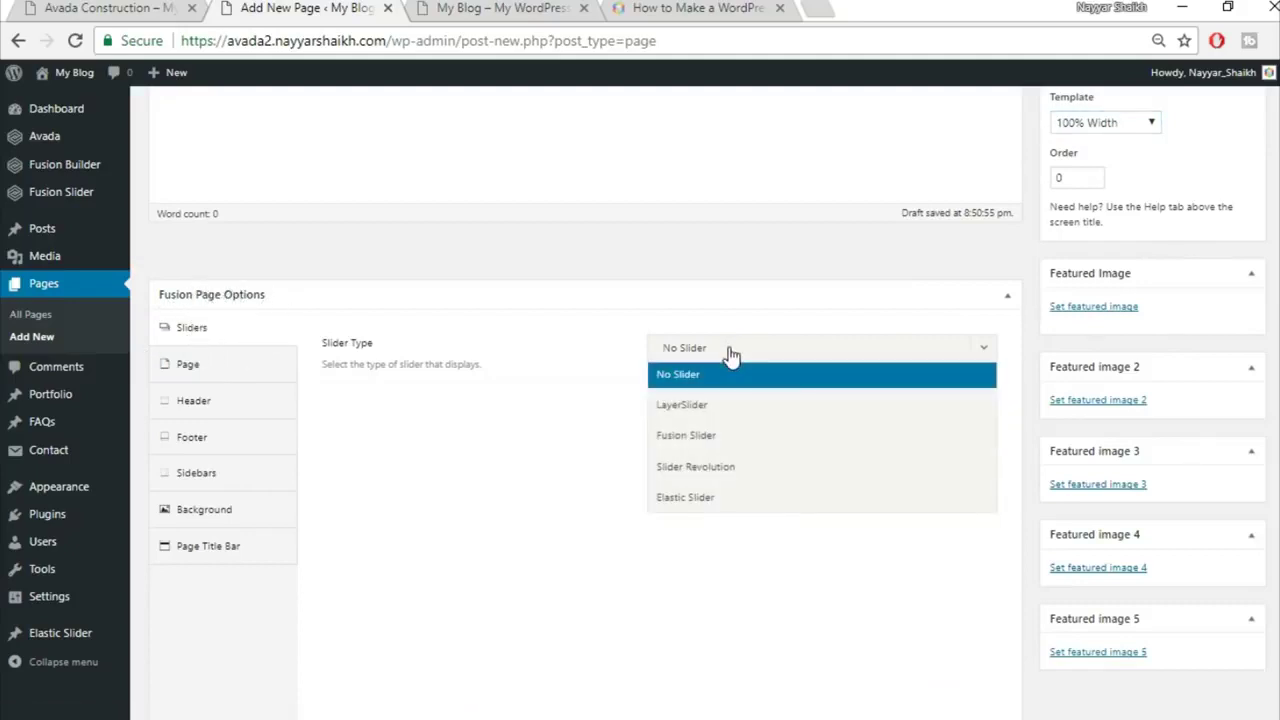
left_click(760, 438)
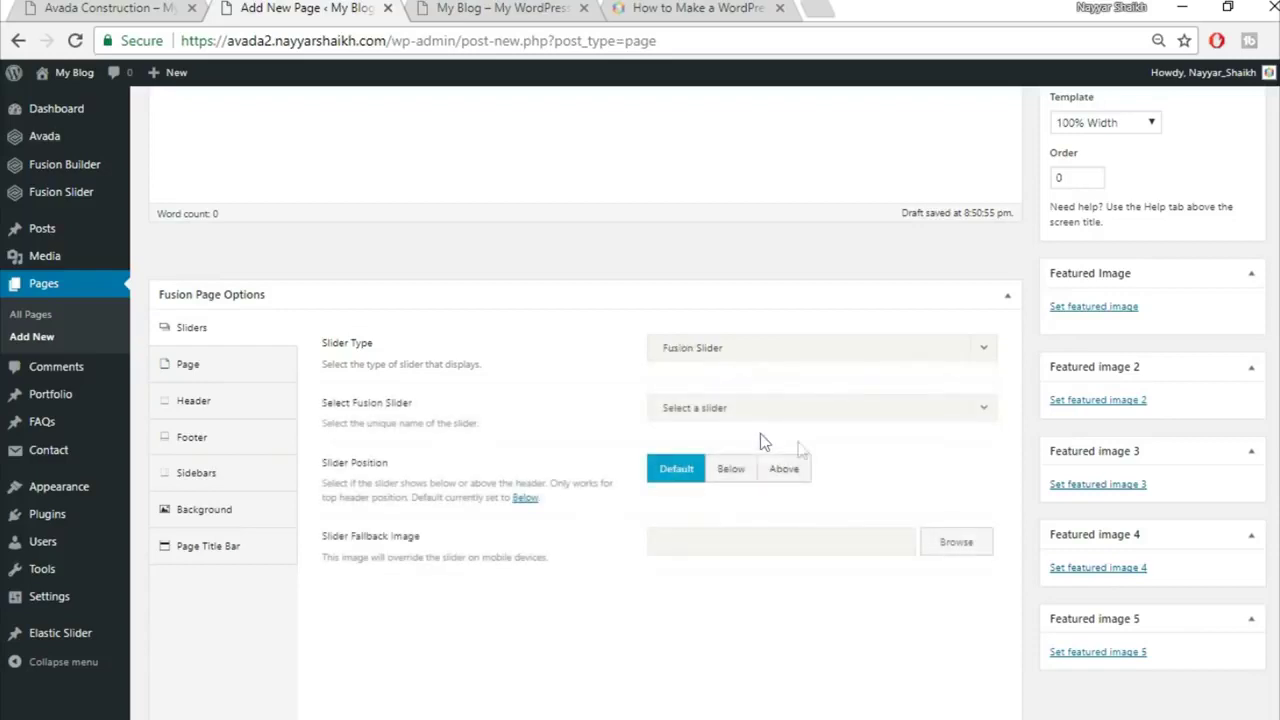
left_click(766, 416)
left_click(755, 470)
Step: Set the page's top and bottom content padding to 0
left_click(209, 380)
left_click(705, 348)
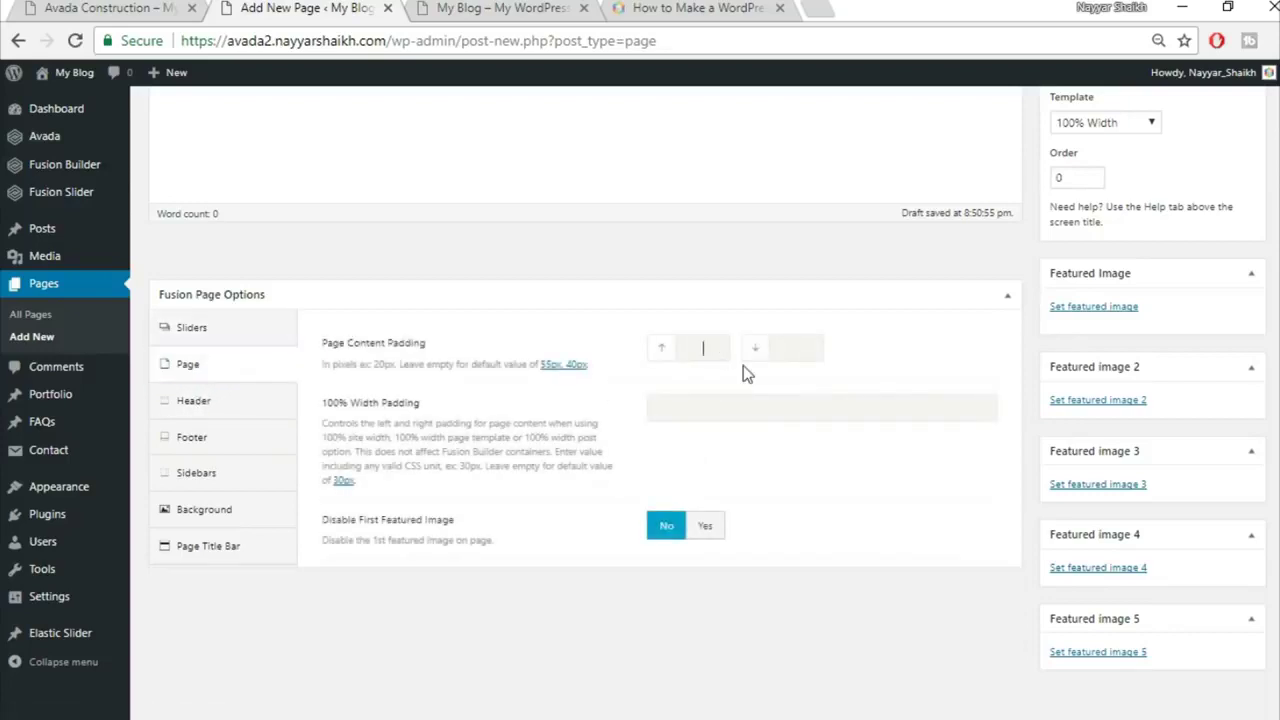
type("0")
key("Tab")
type("0")
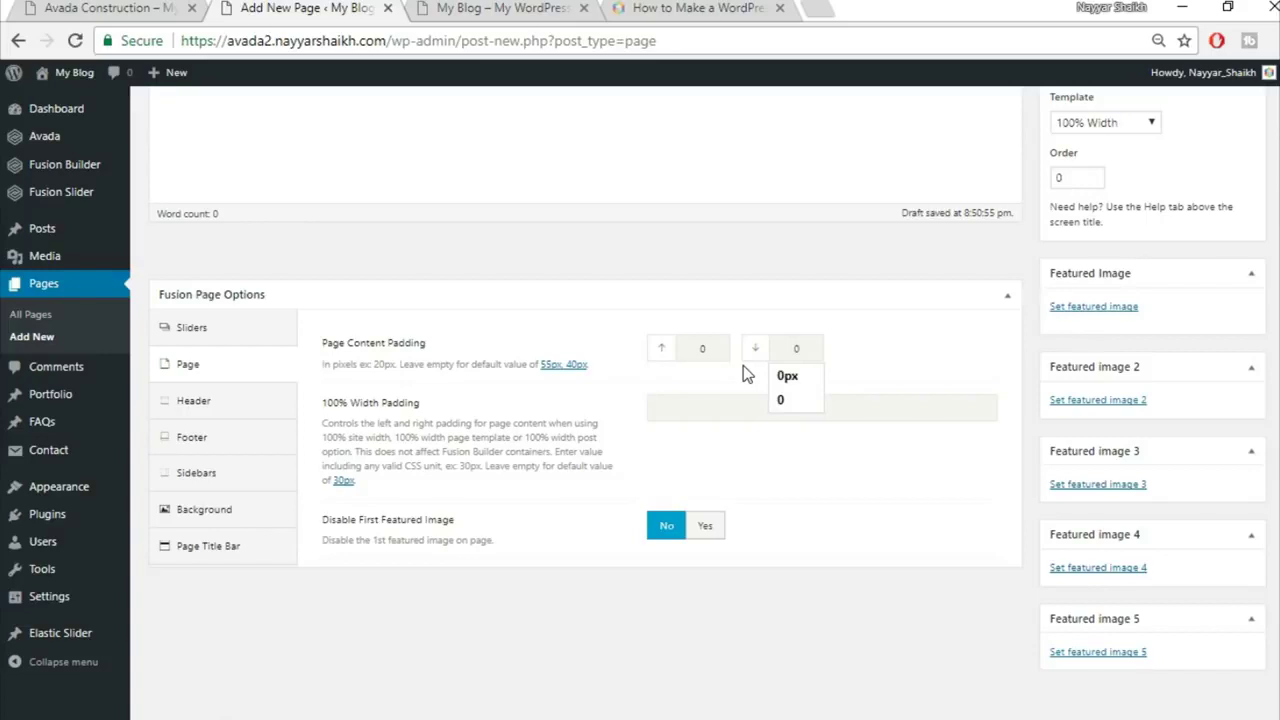
left_click(722, 381)
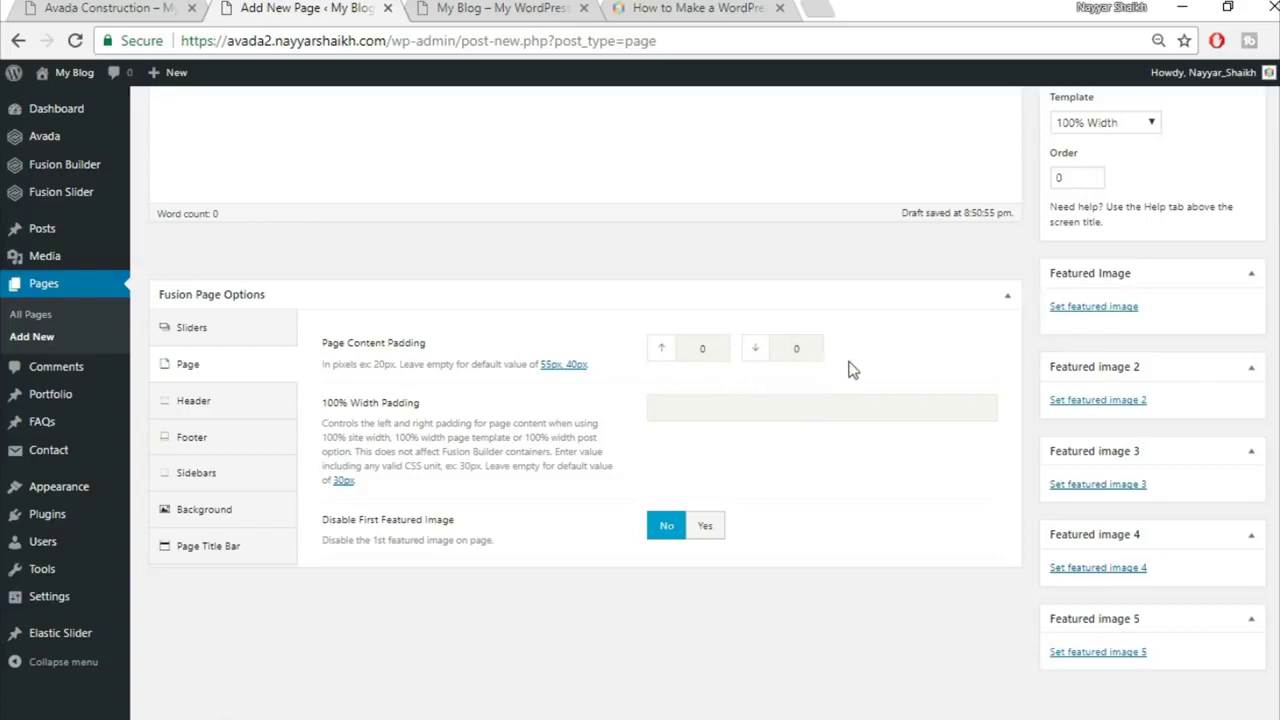
Step: Hide the page title bar for Home Page
left_click(214, 552)
left_click(704, 352)
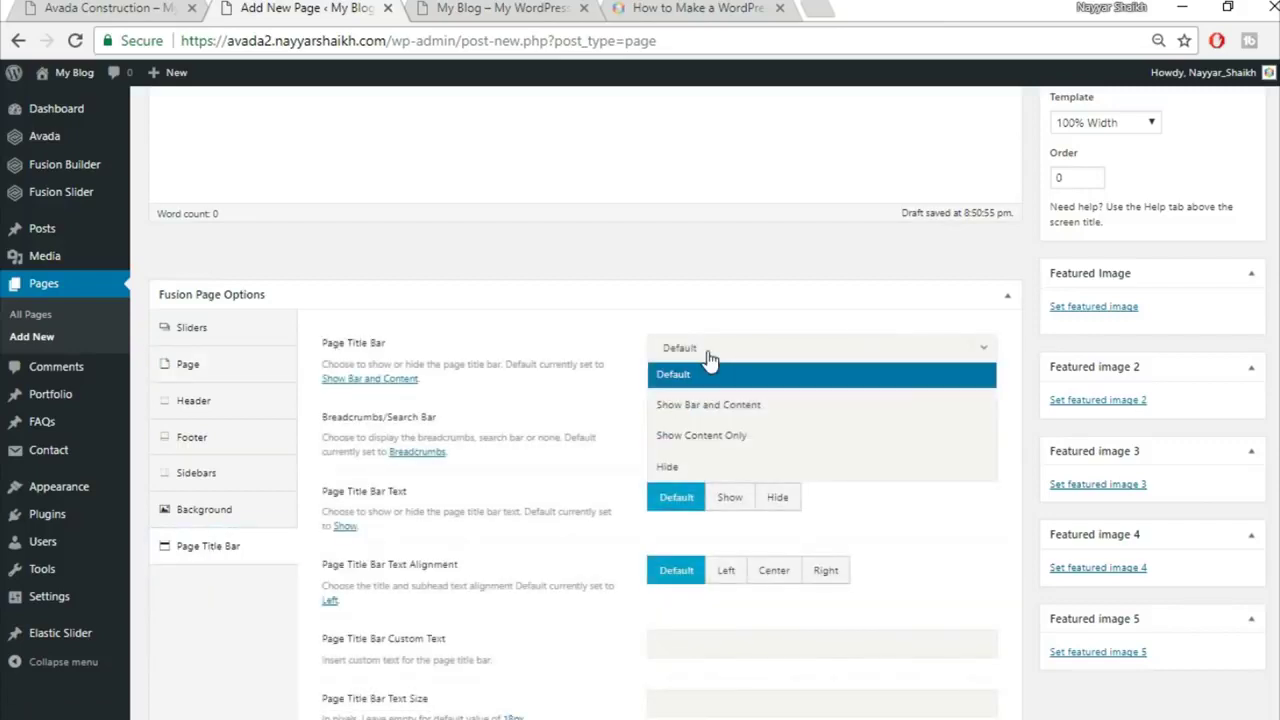
left_click(706, 474)
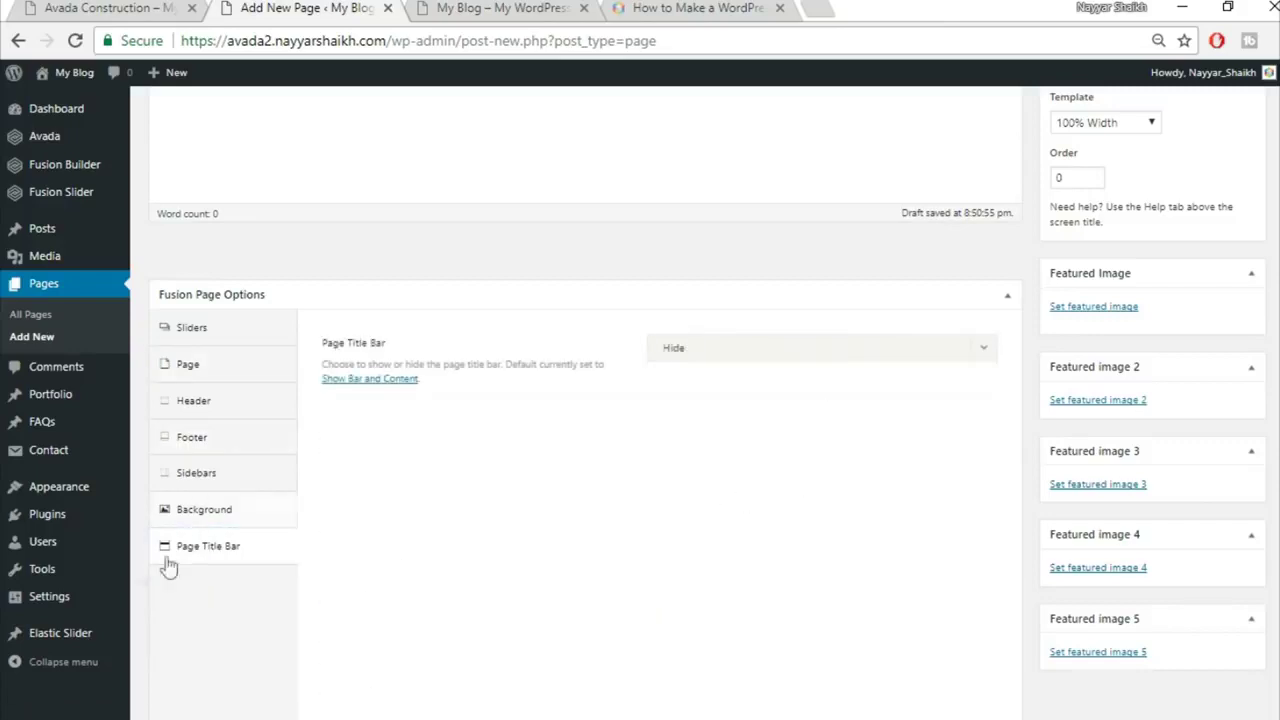
Step: Review the slider, padding and title bar settings against the live home page
left_click(220, 336)
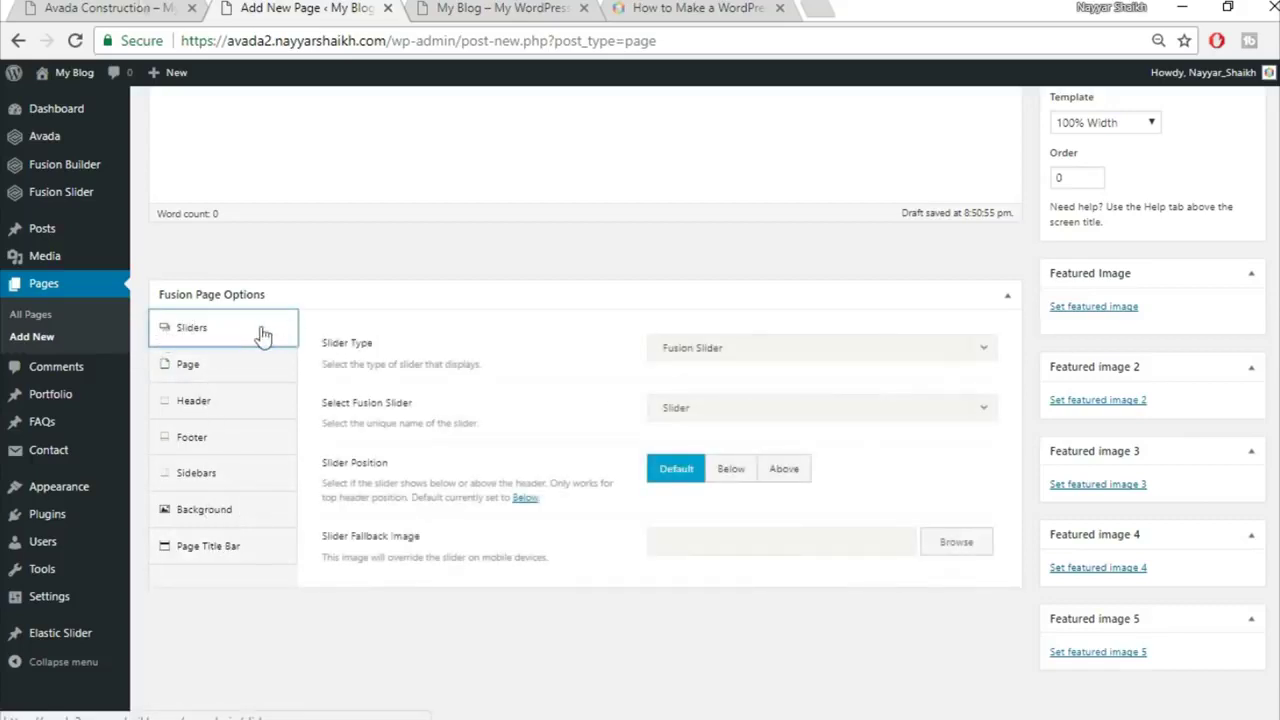
left_click(62, 7)
left_click(290, 7)
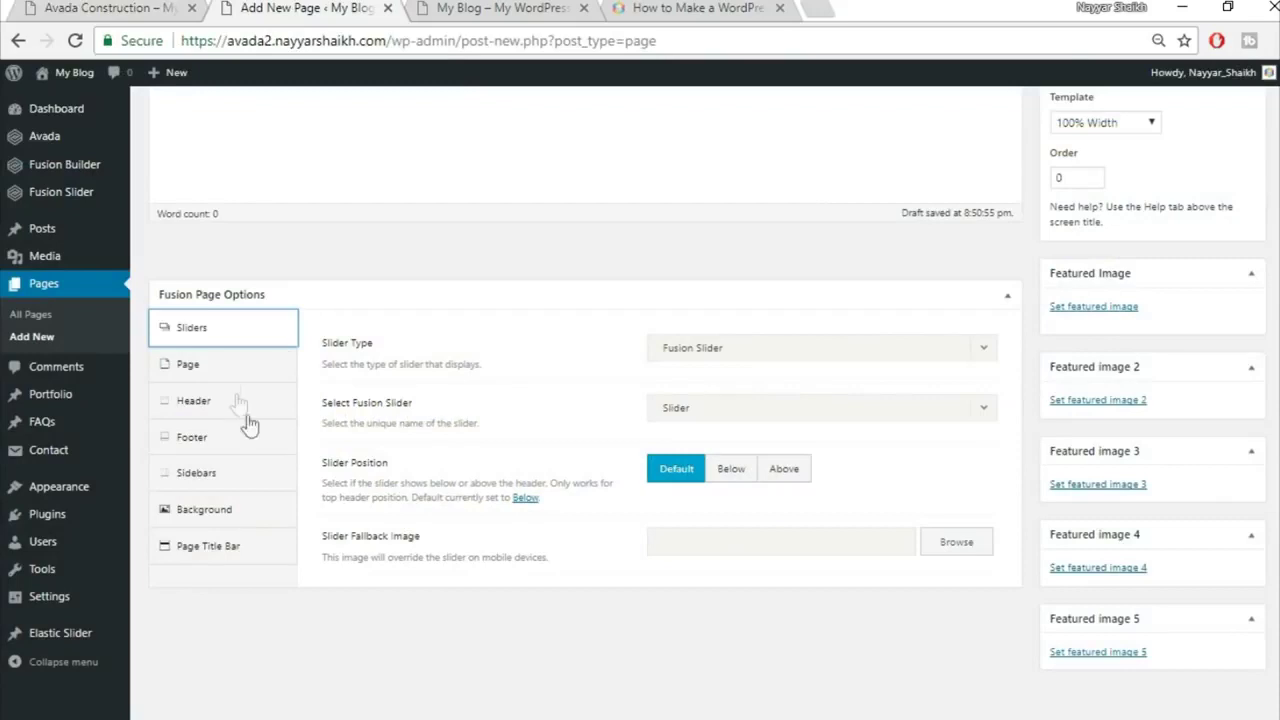
left_click(229, 372)
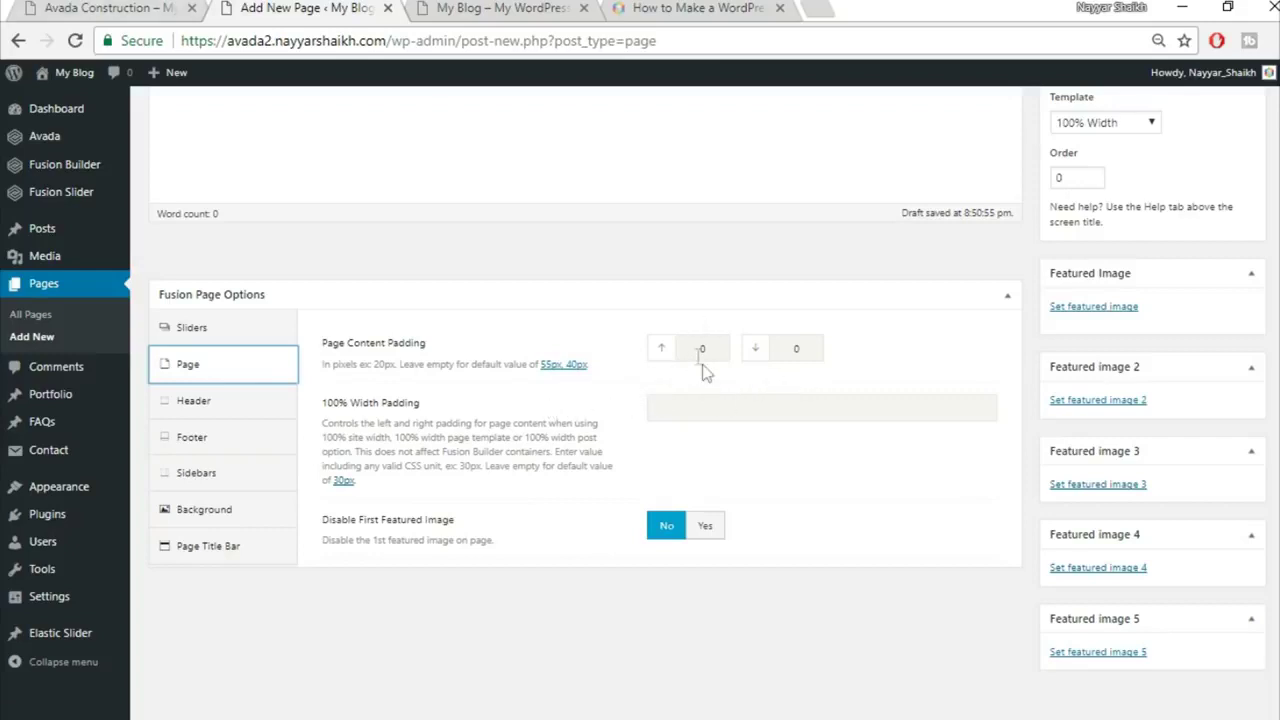
left_click(110, 8)
left_click(229, 553)
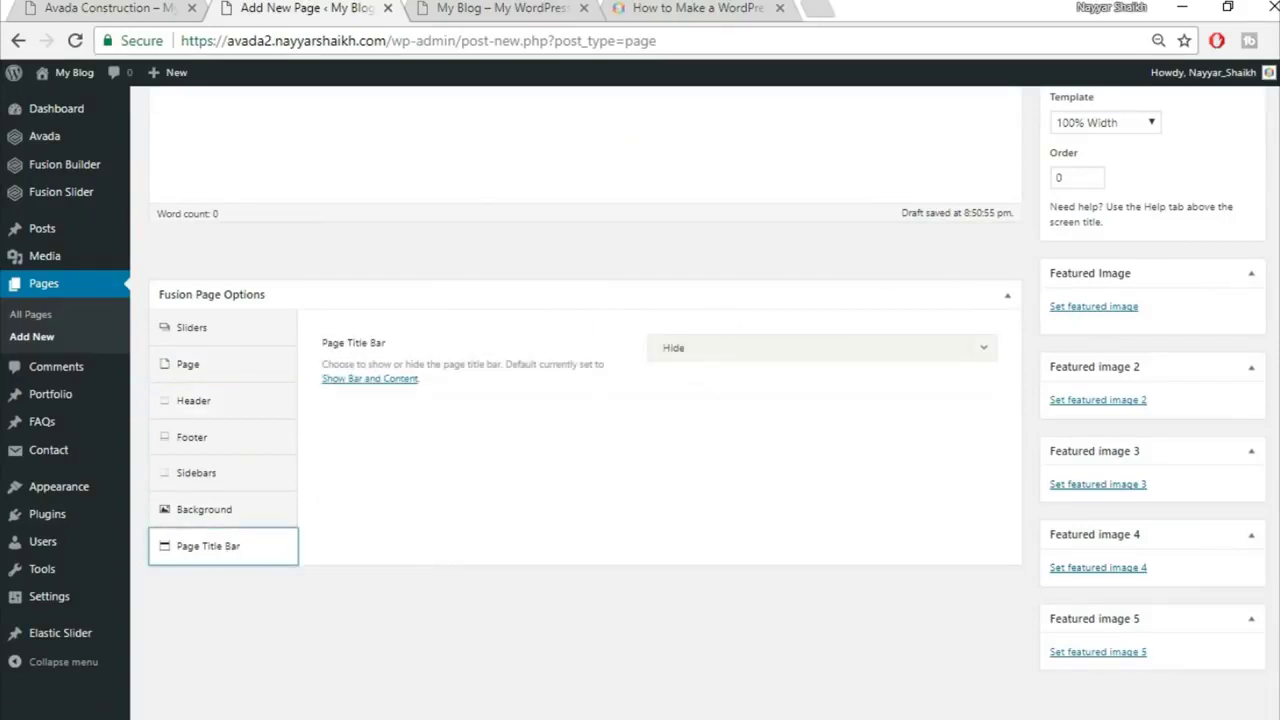
scroll(585, 400, "up", 4)
left_click(112, 8)
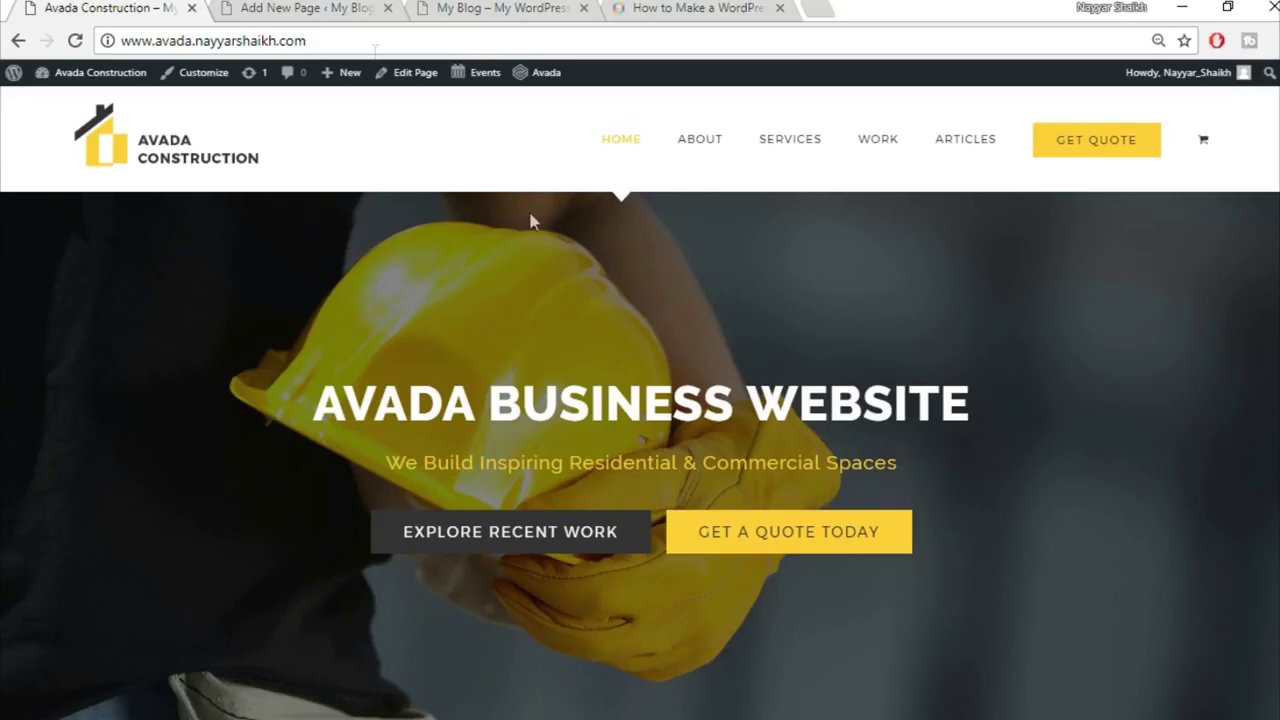
Step: Switch the Home Page draft to the Fusion Builder editor
left_click(306, 7)
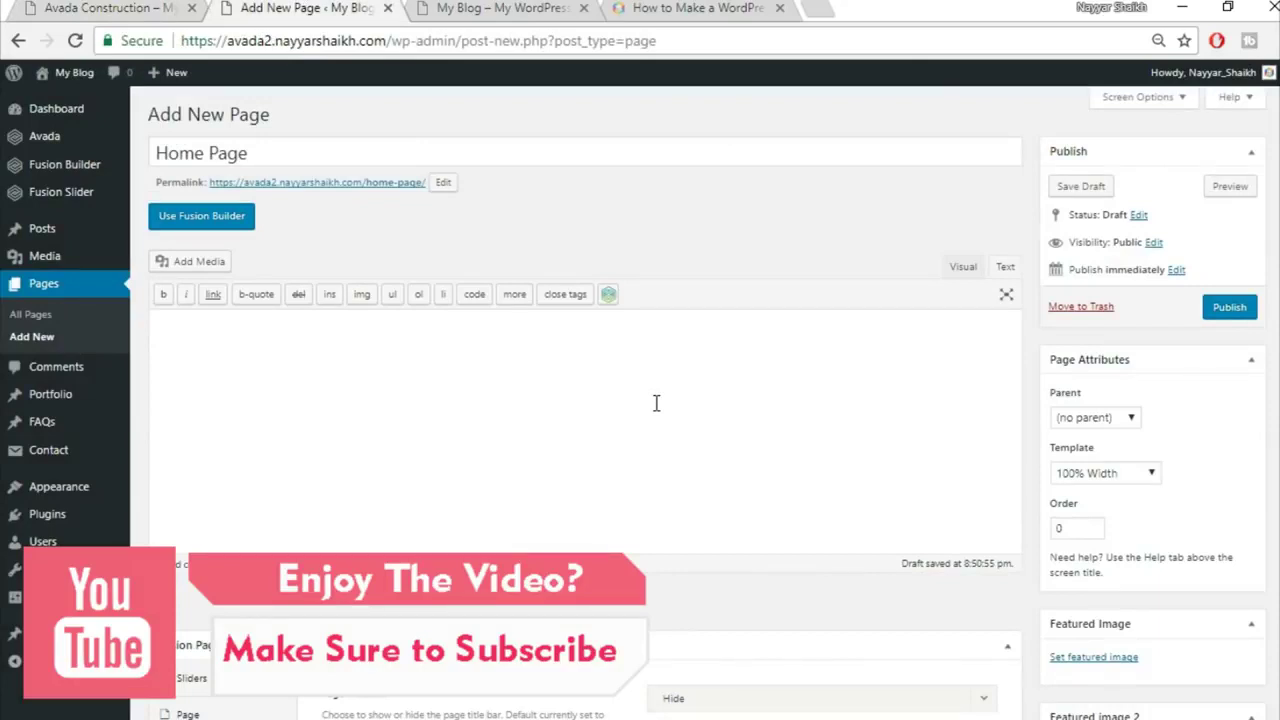
left_click(228, 224)
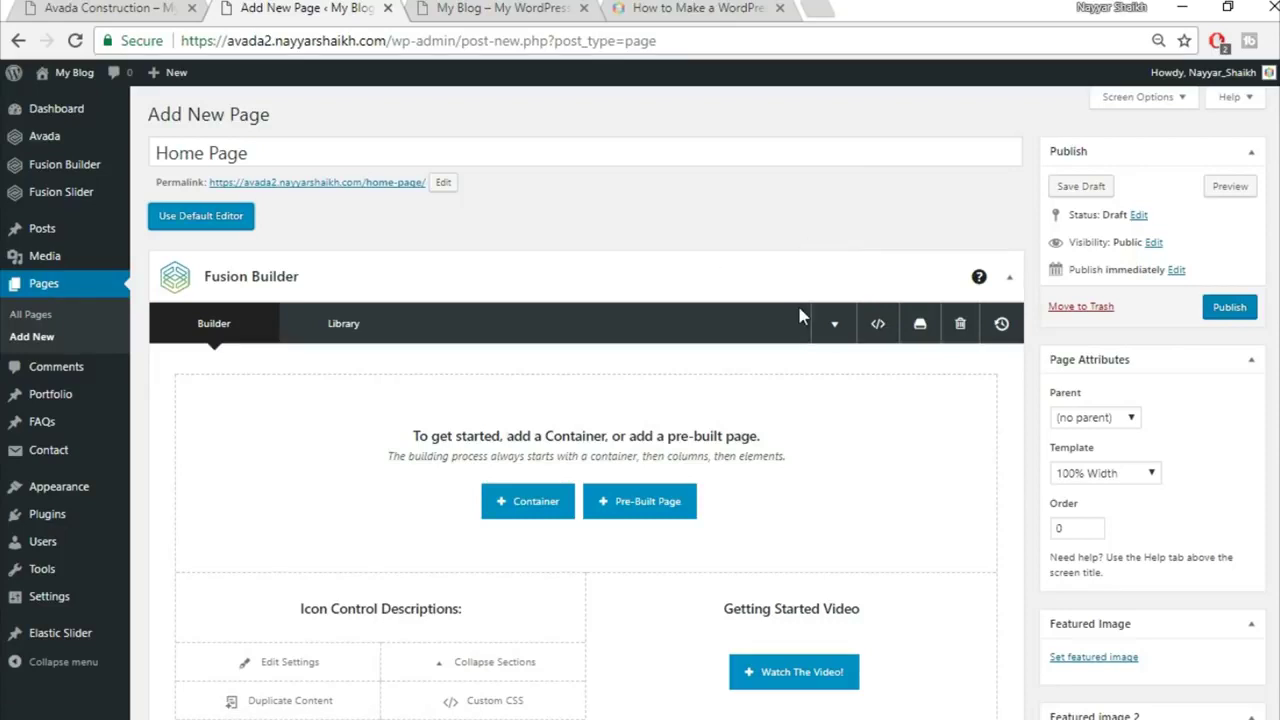
scroll(800, 312, "down", 1)
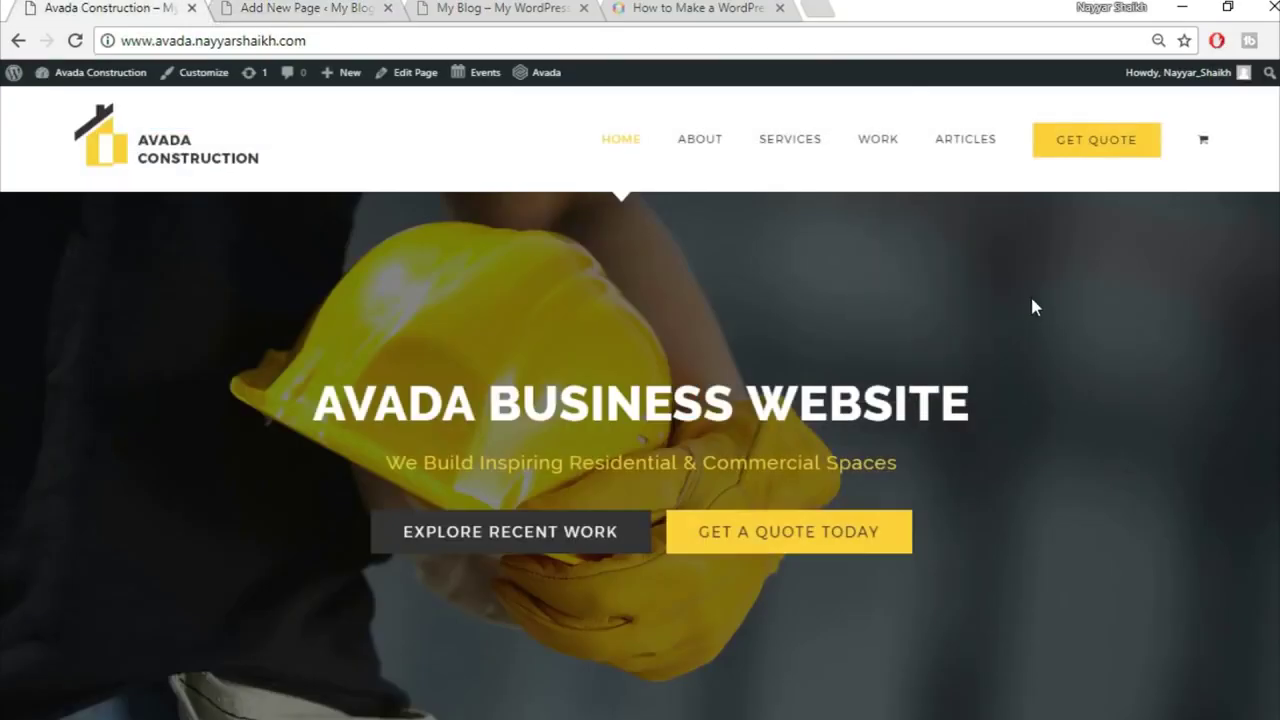
scroll(1035, 307, "down", 4)
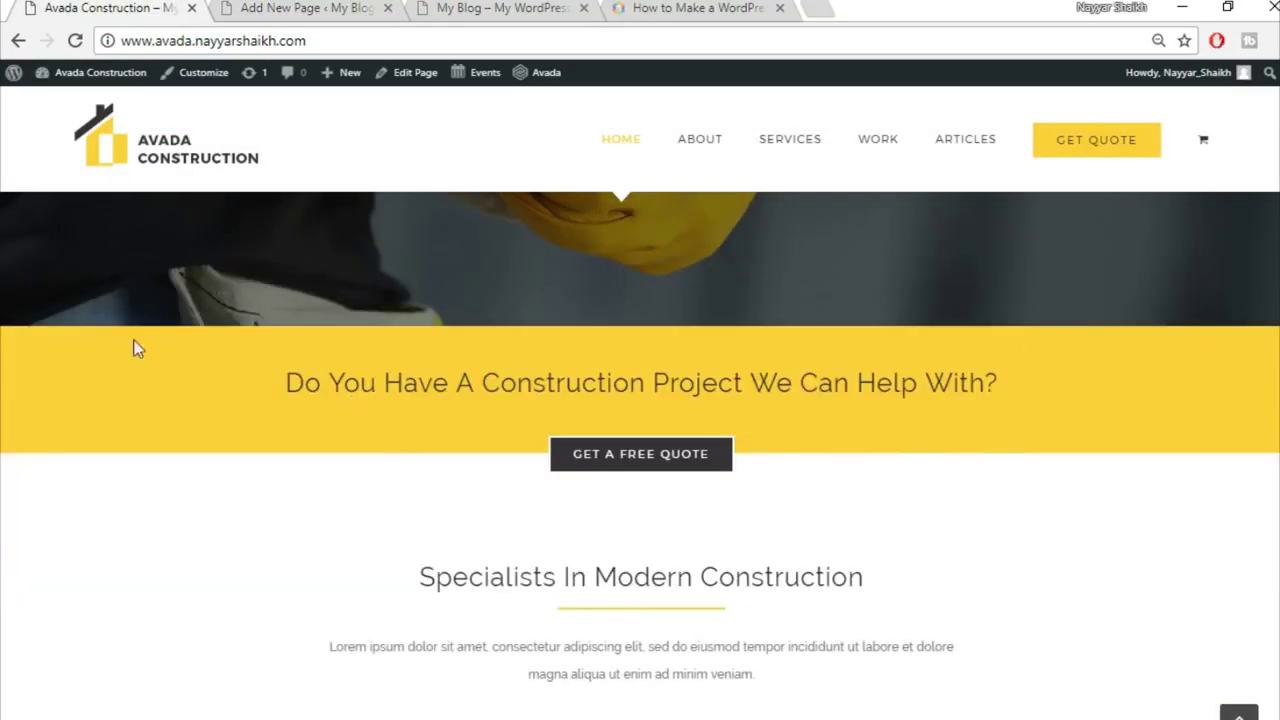
left_click(287, 7)
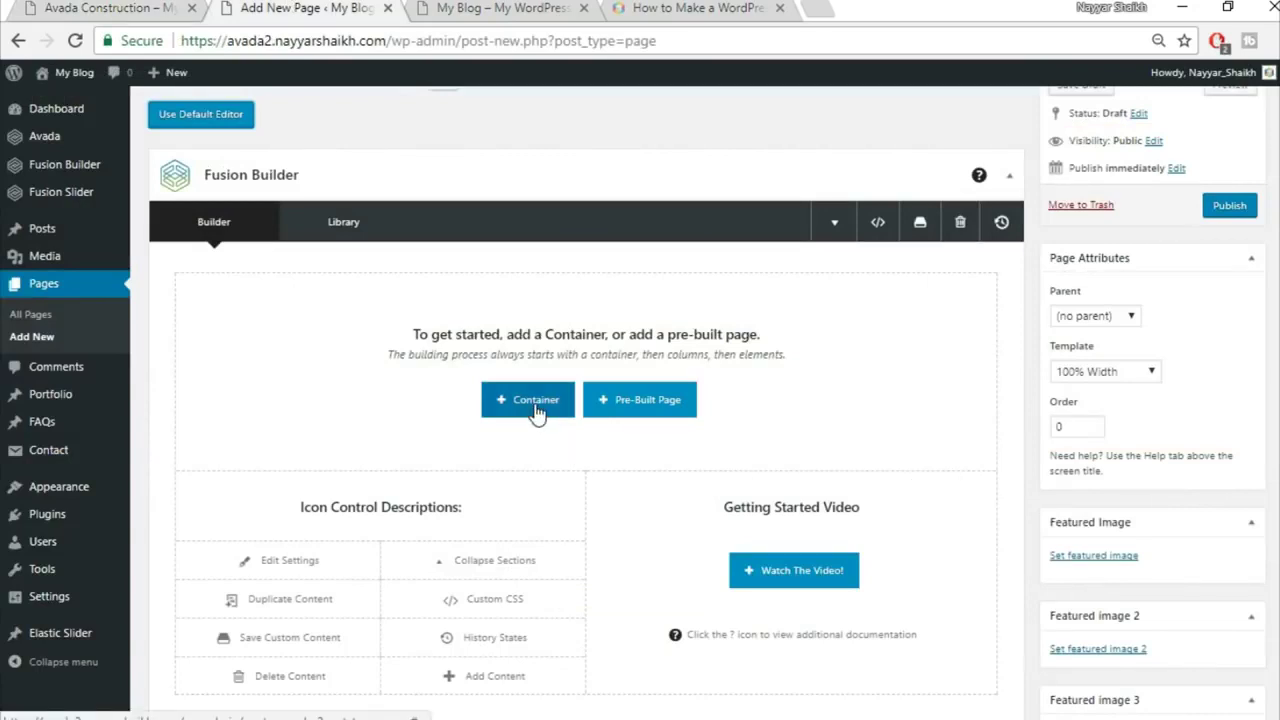
Step: Review the Avada Construction demo home page for reference
left_click(107, 7)
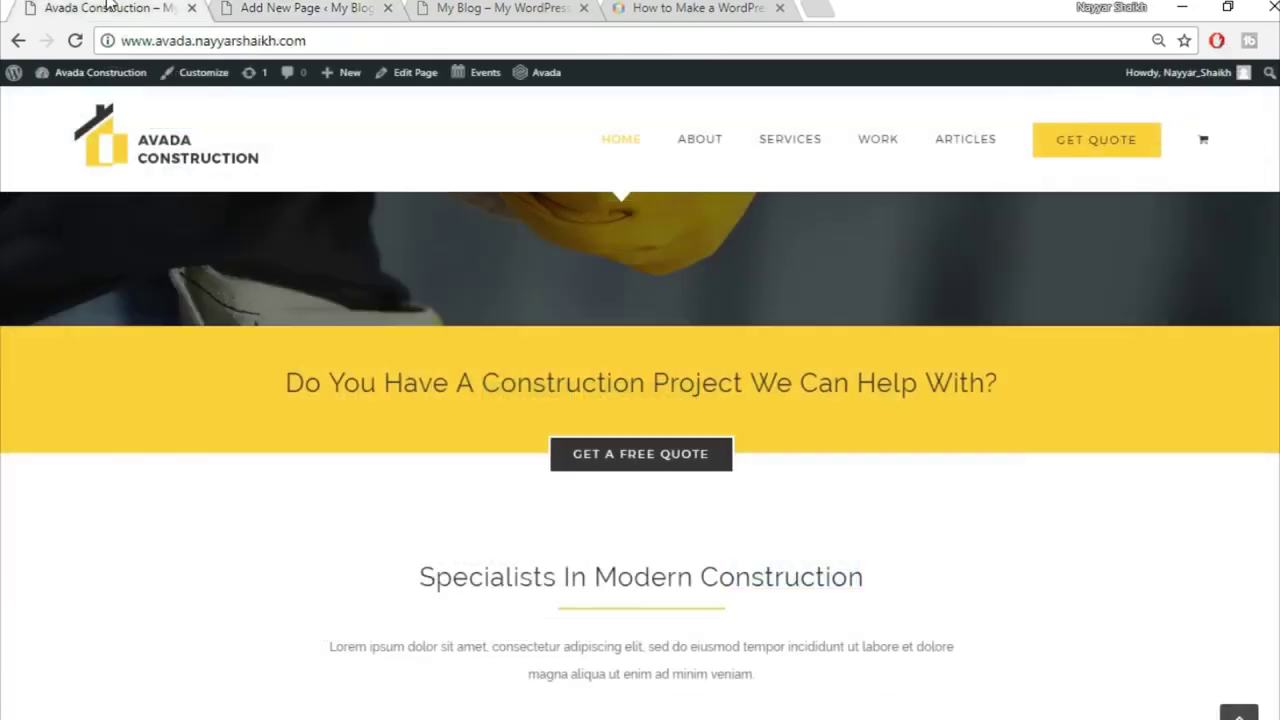
left_click(296, 7)
left_click(107, 7)
scroll(116, 441, "up", 4)
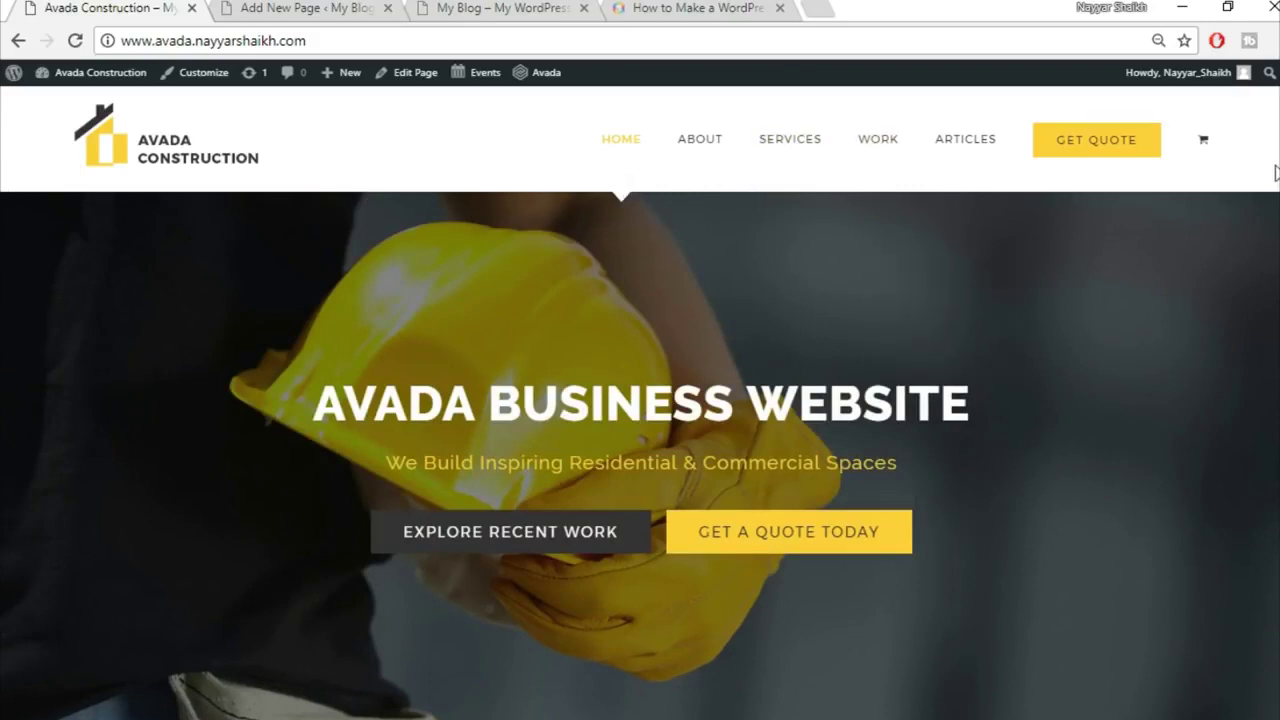
left_click_drag(3, 203, 958, 254)
scroll(997, 481, "down", 15)
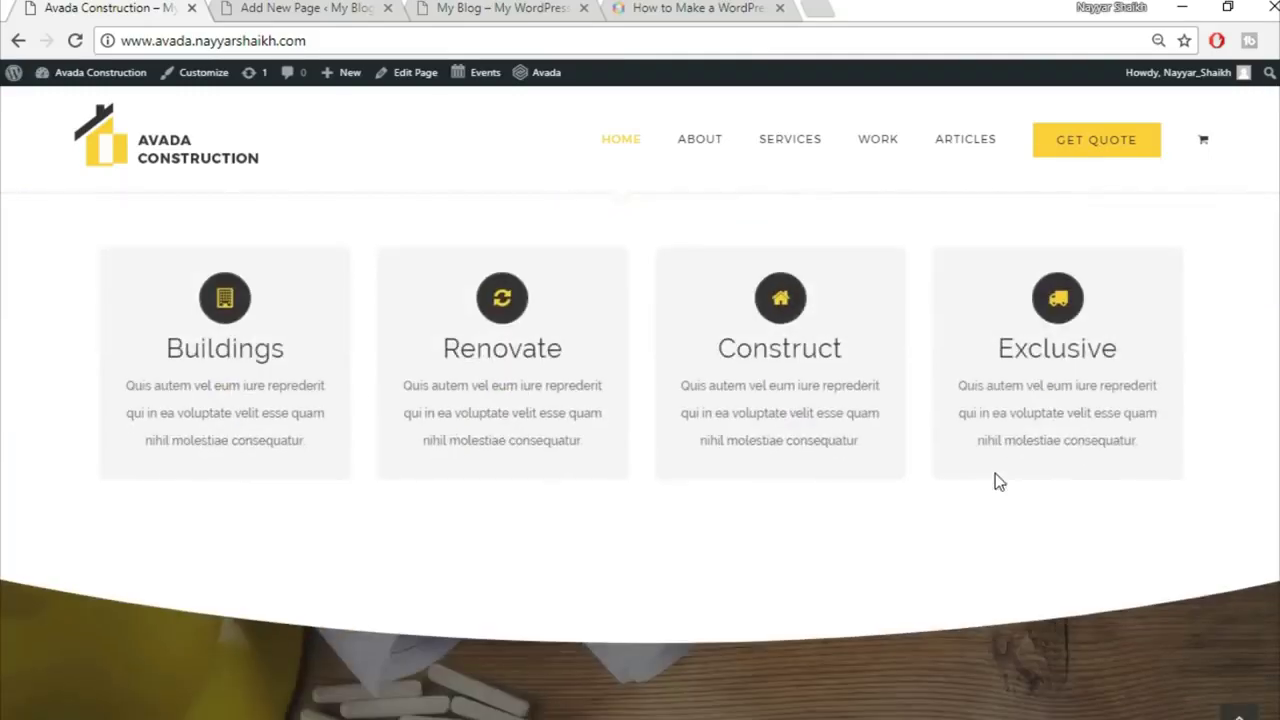
scroll(995, 481, "up", 5)
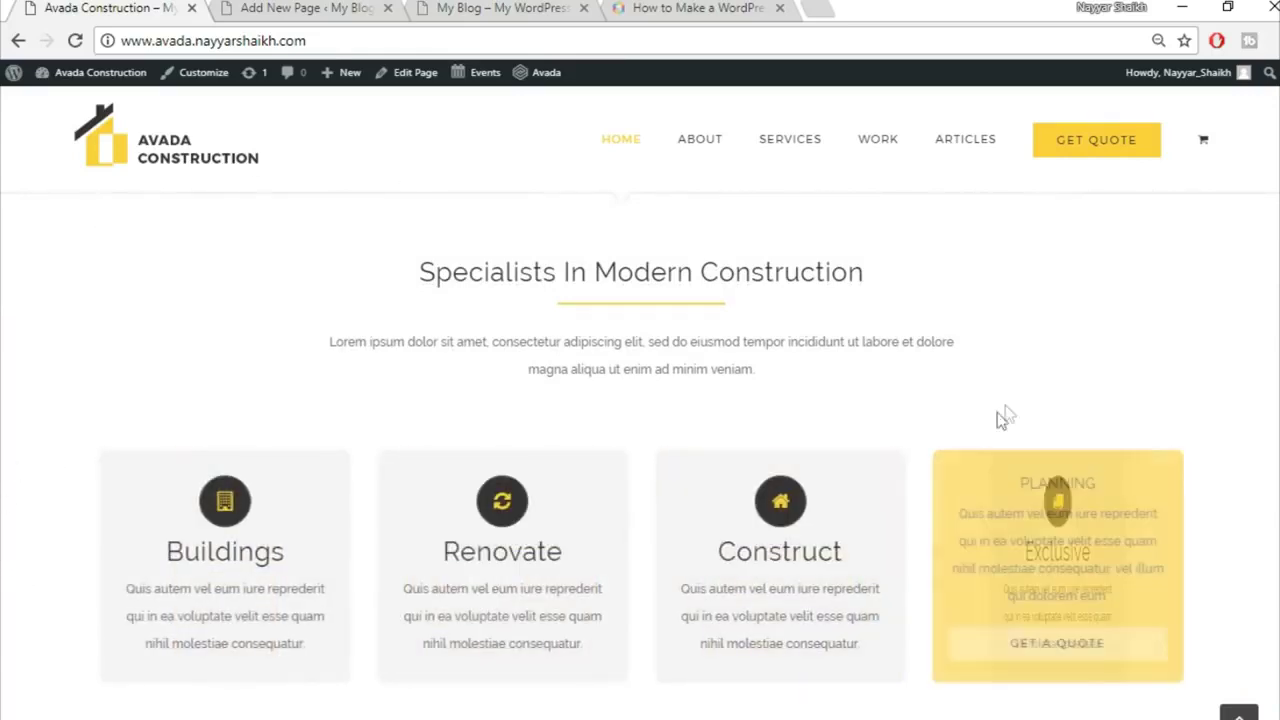
scroll(1014, 405, "up", 5)
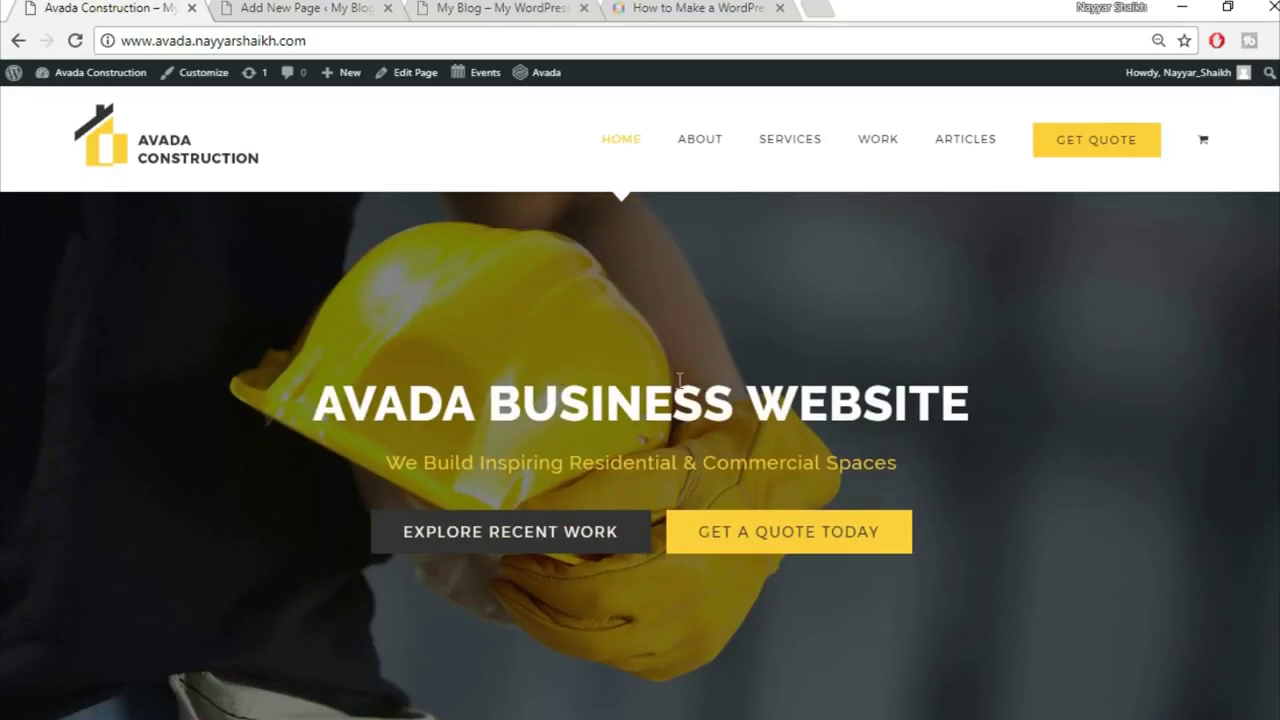
left_click(366, 8)
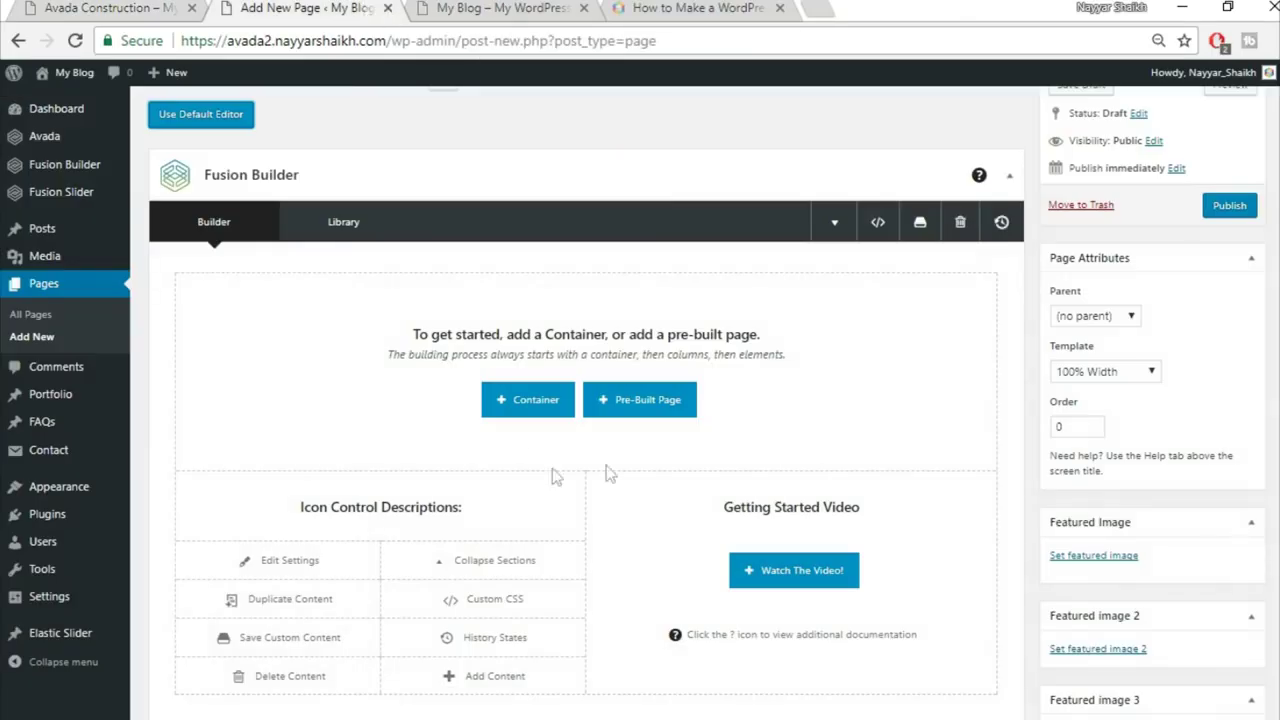
Step: Add a 1/1 container and copy the yellow-band heading text from the demo site
left_click(543, 417)
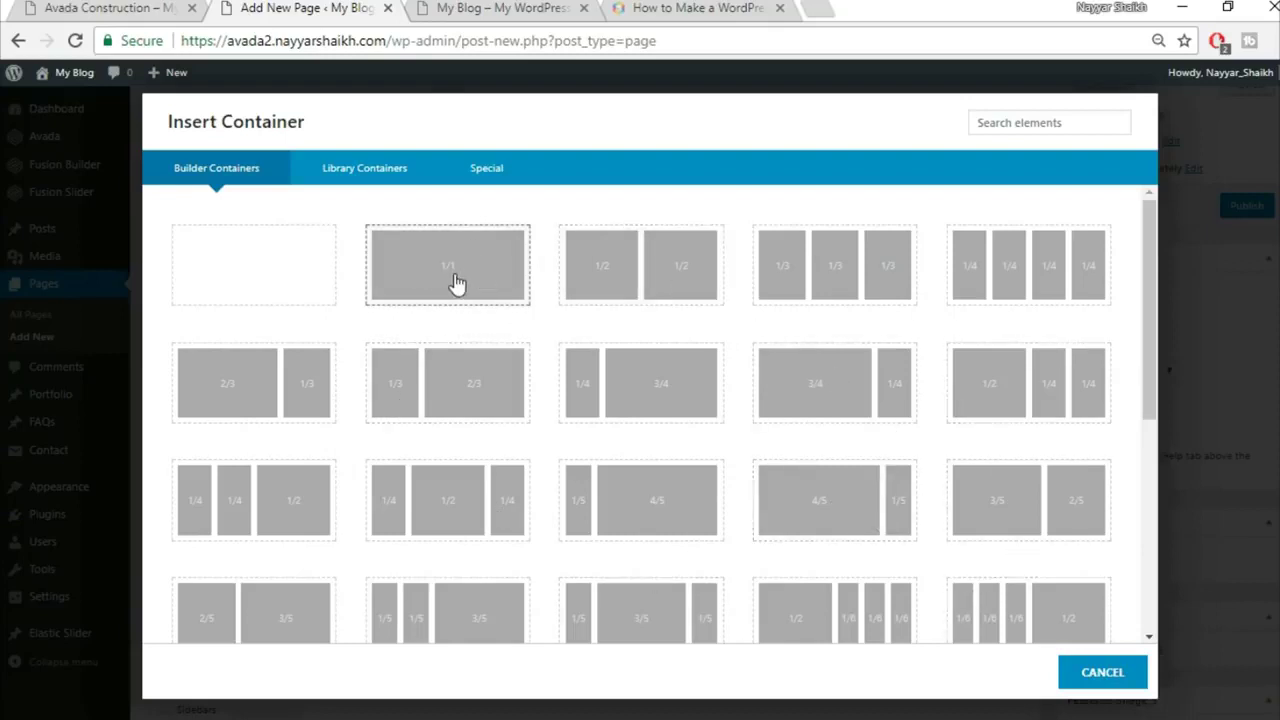
left_click(455, 283)
left_click(112, 8)
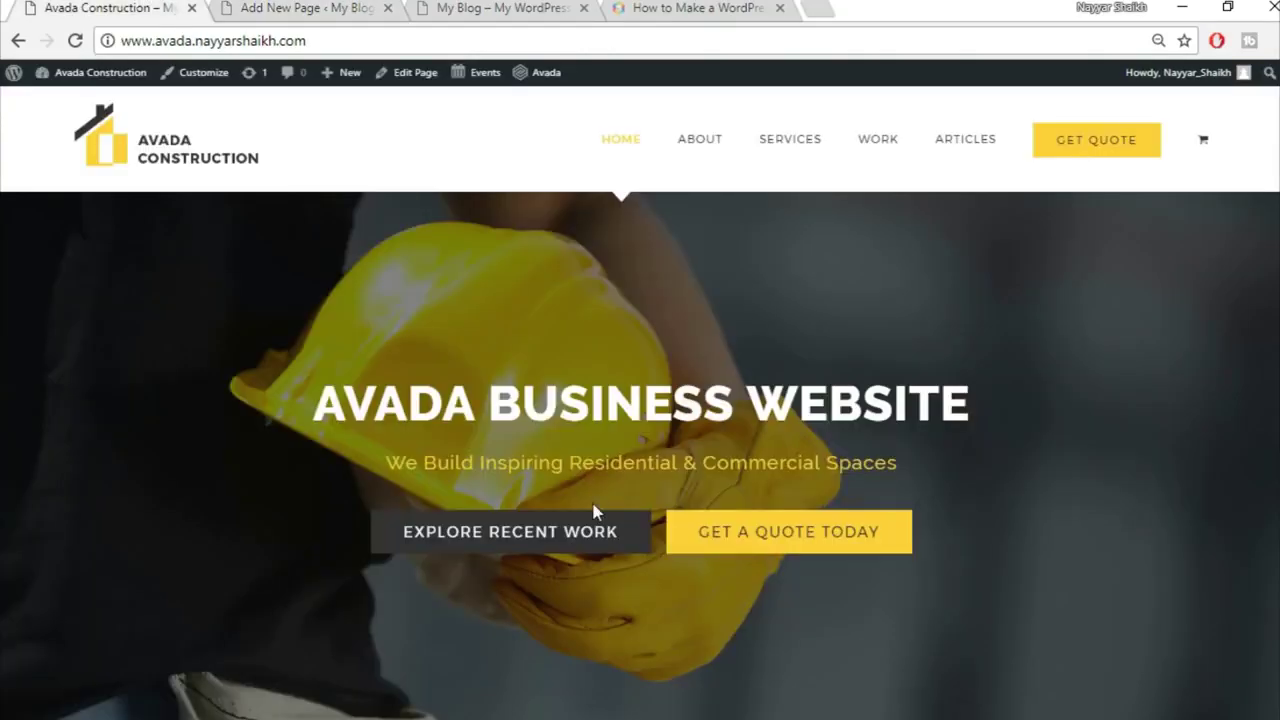
scroll(597, 511, "down", 4)
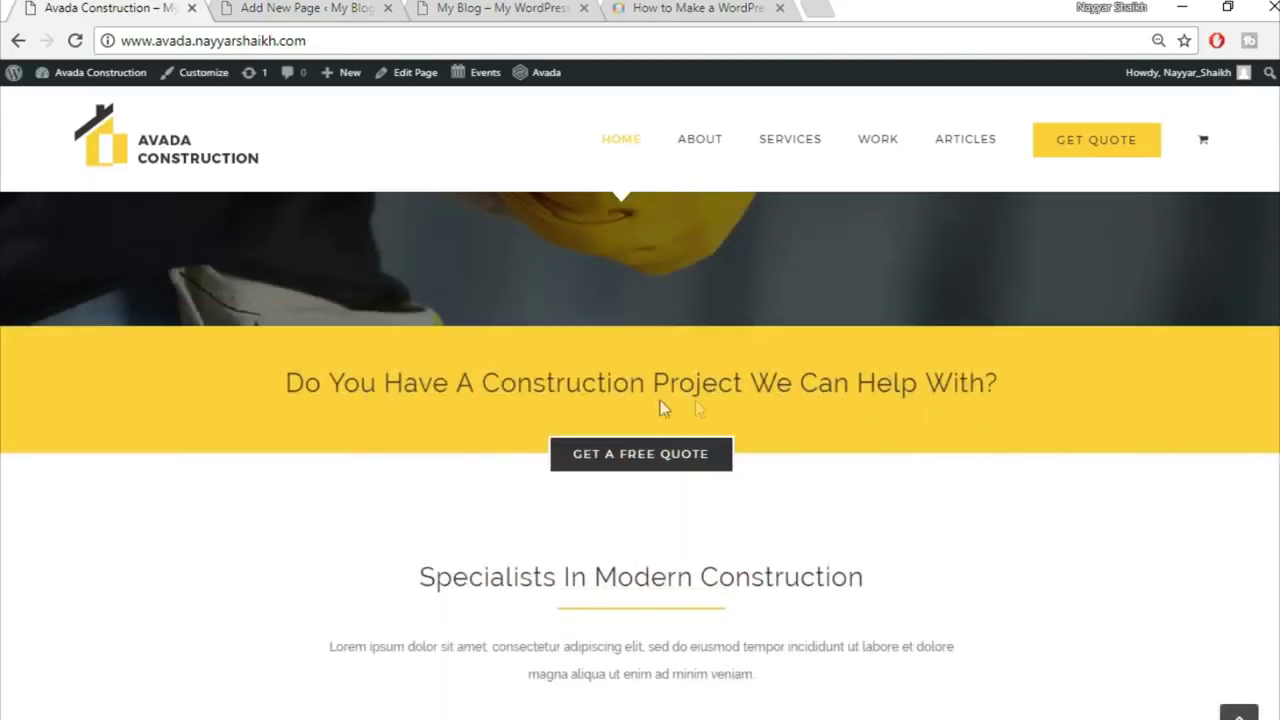
left_click_drag(282, 389, 995, 381)
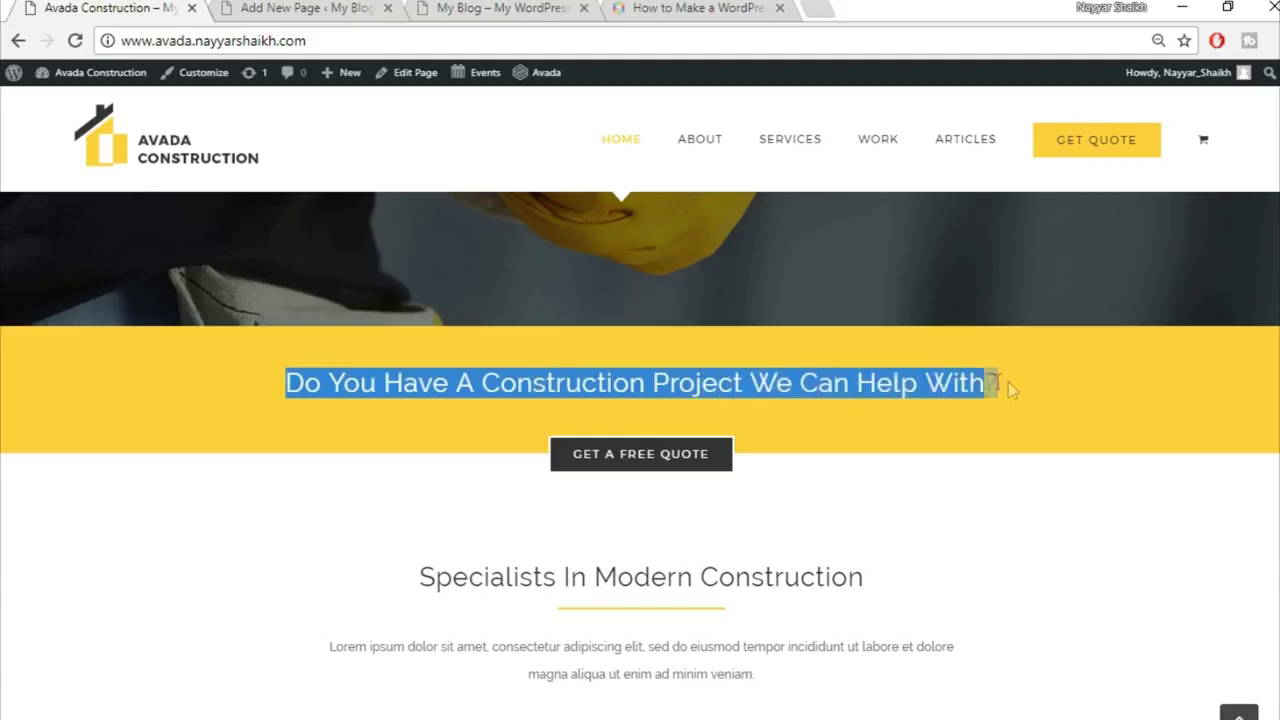
left_click(1001, 415)
left_click(308, 8)
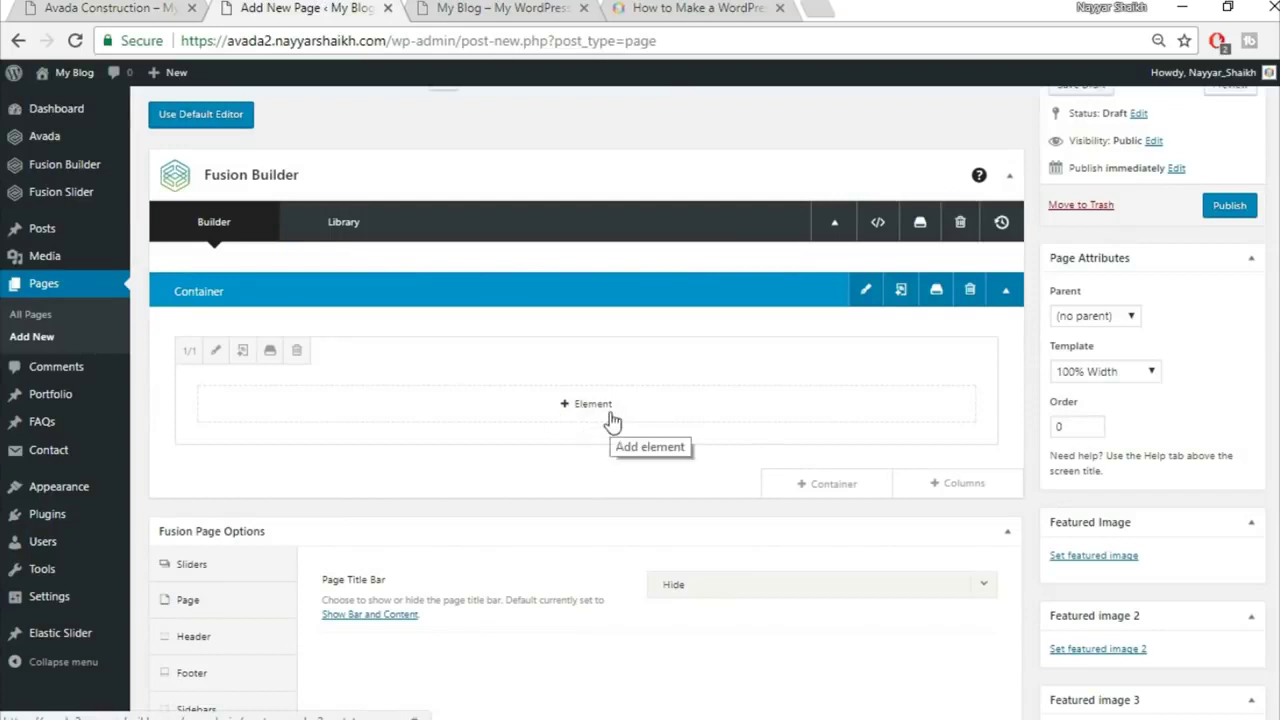
left_click(70, 7)
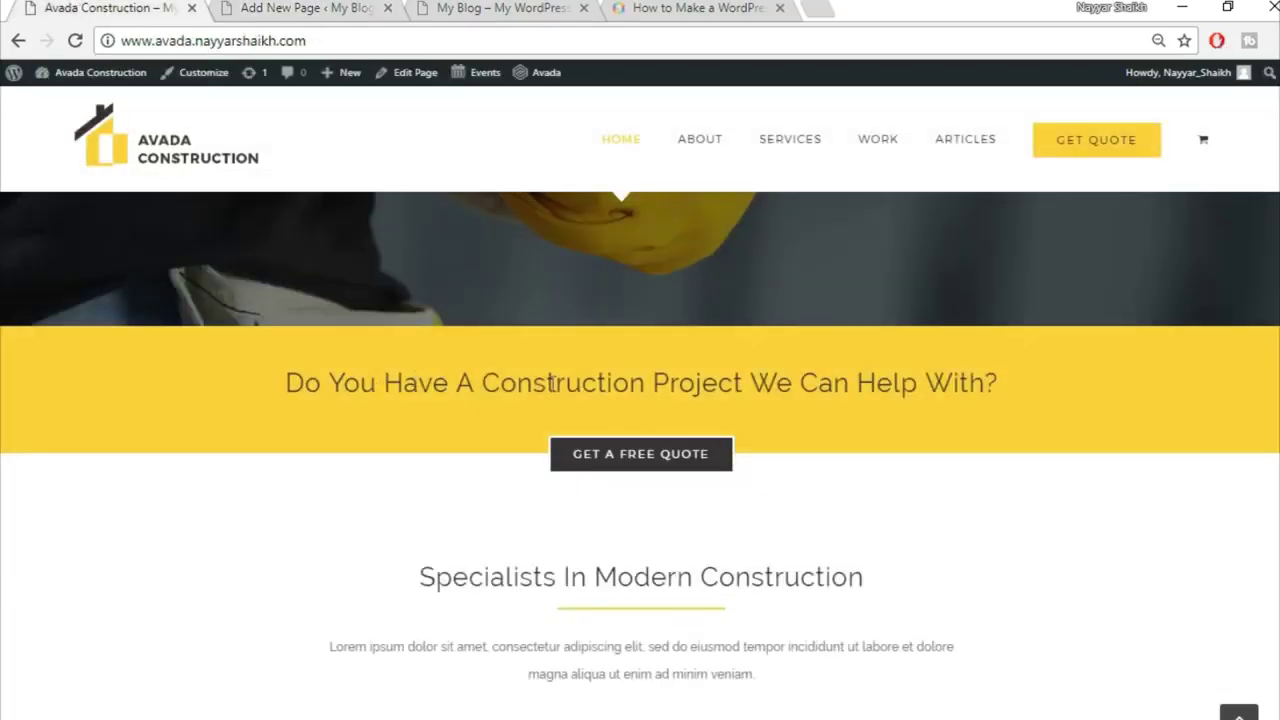
left_click(290, 8)
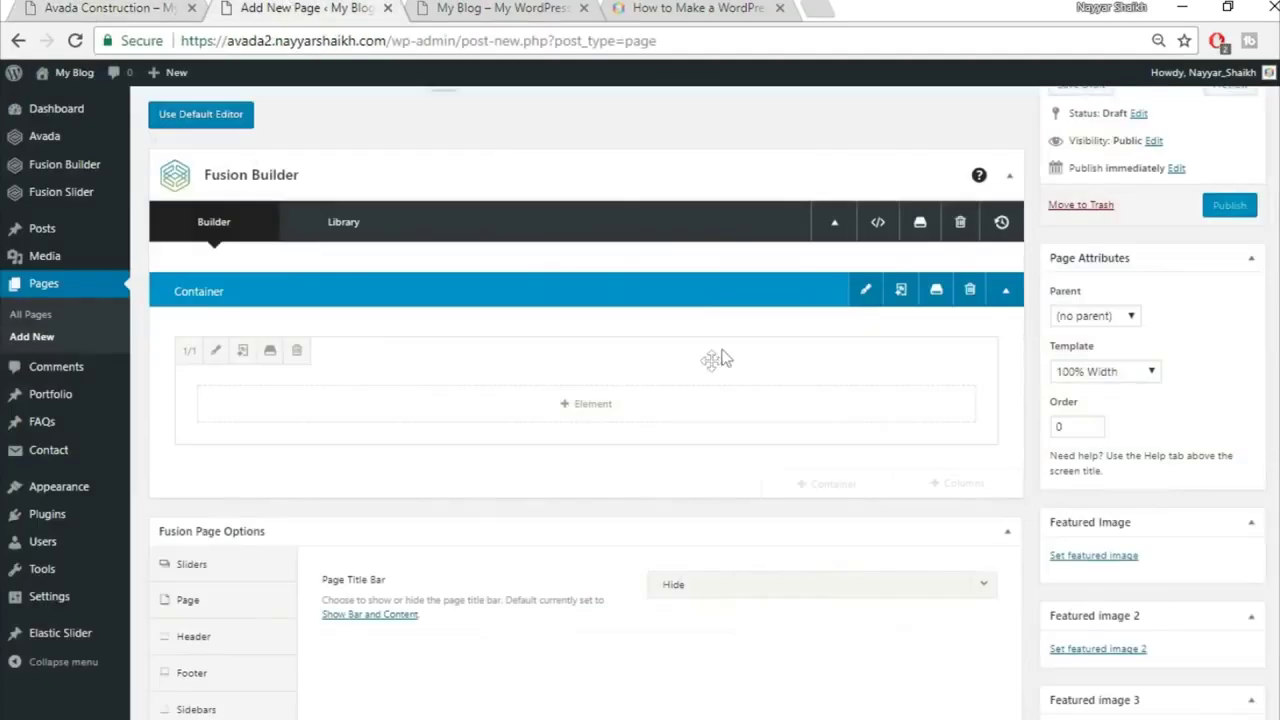
Step: Add a Text Block with 'Do You Have A Construction Project We Can Help With?' centered, and save
left_click(594, 405)
left_click(1015, 124)
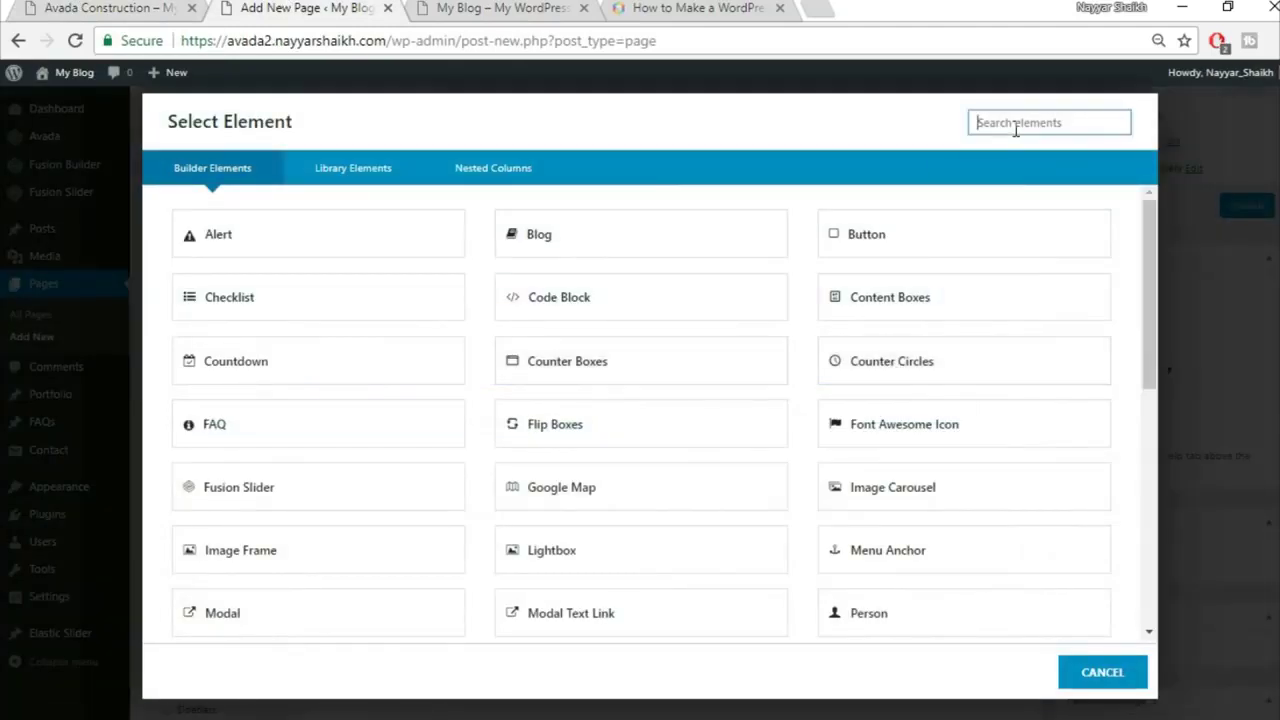
type("text")
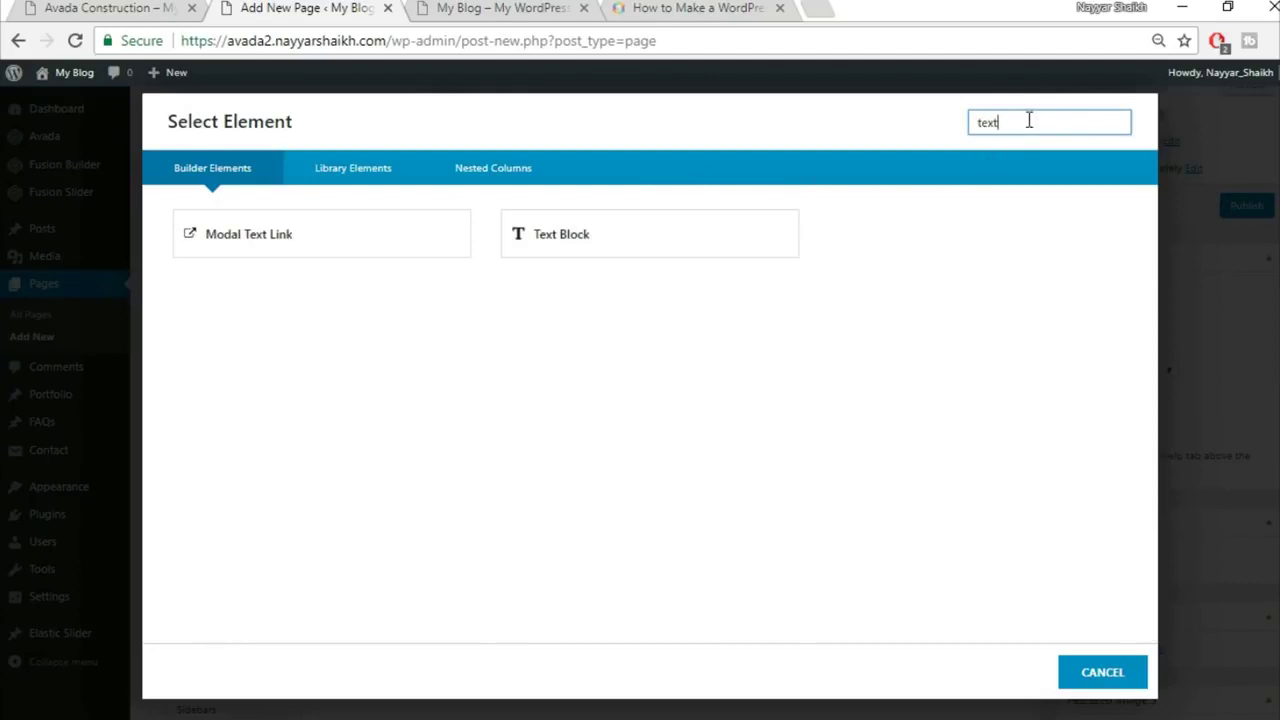
left_click(641, 237)
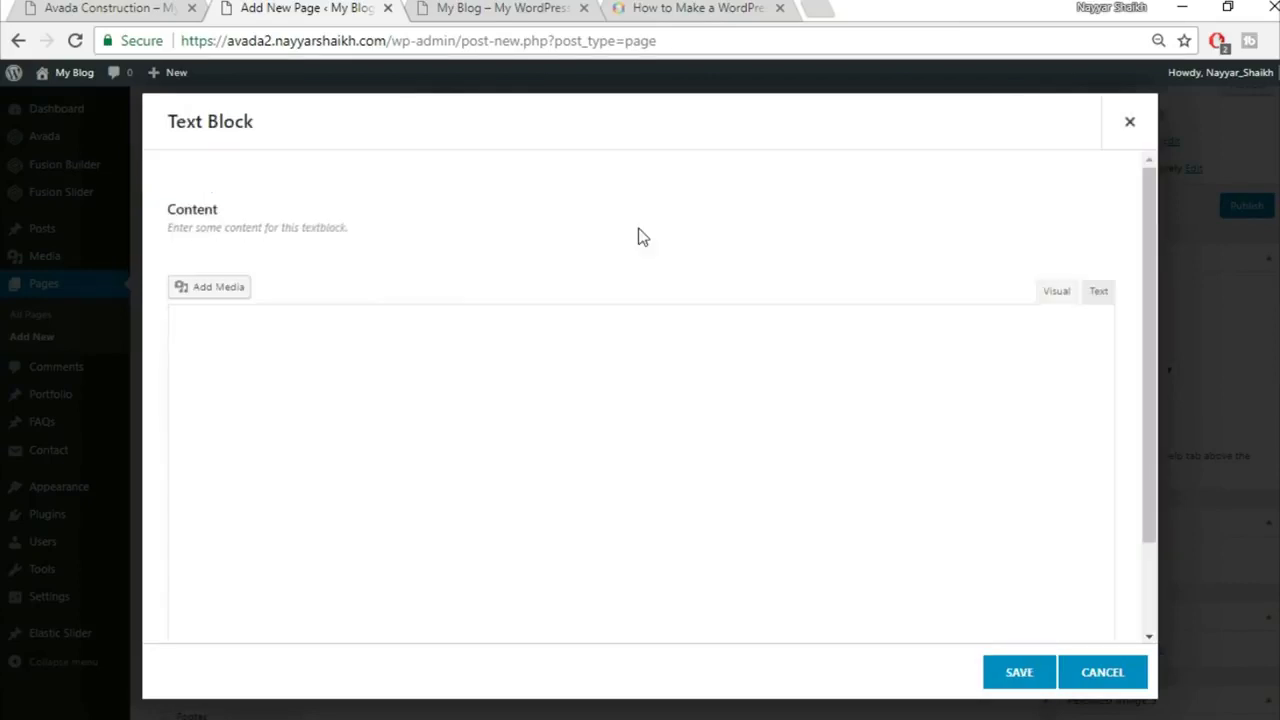
key("ctrl+a")
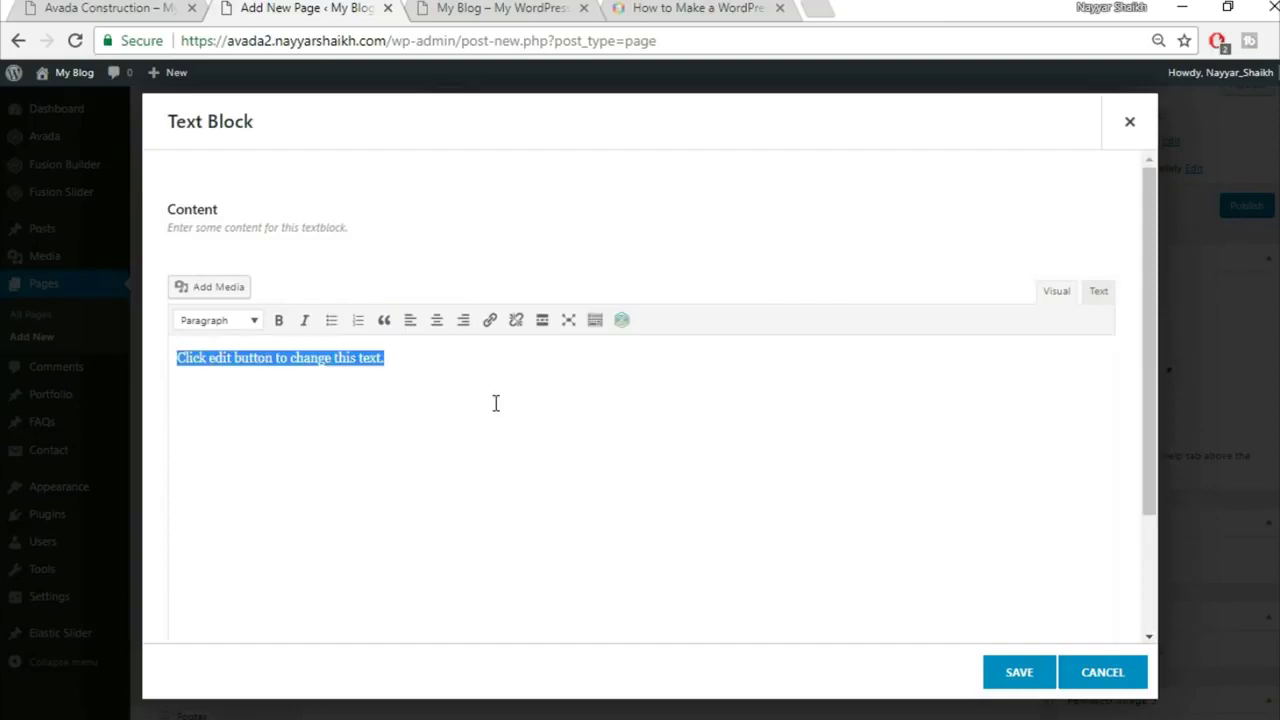
type("Do You Have A Construction Project We Can Help With?")
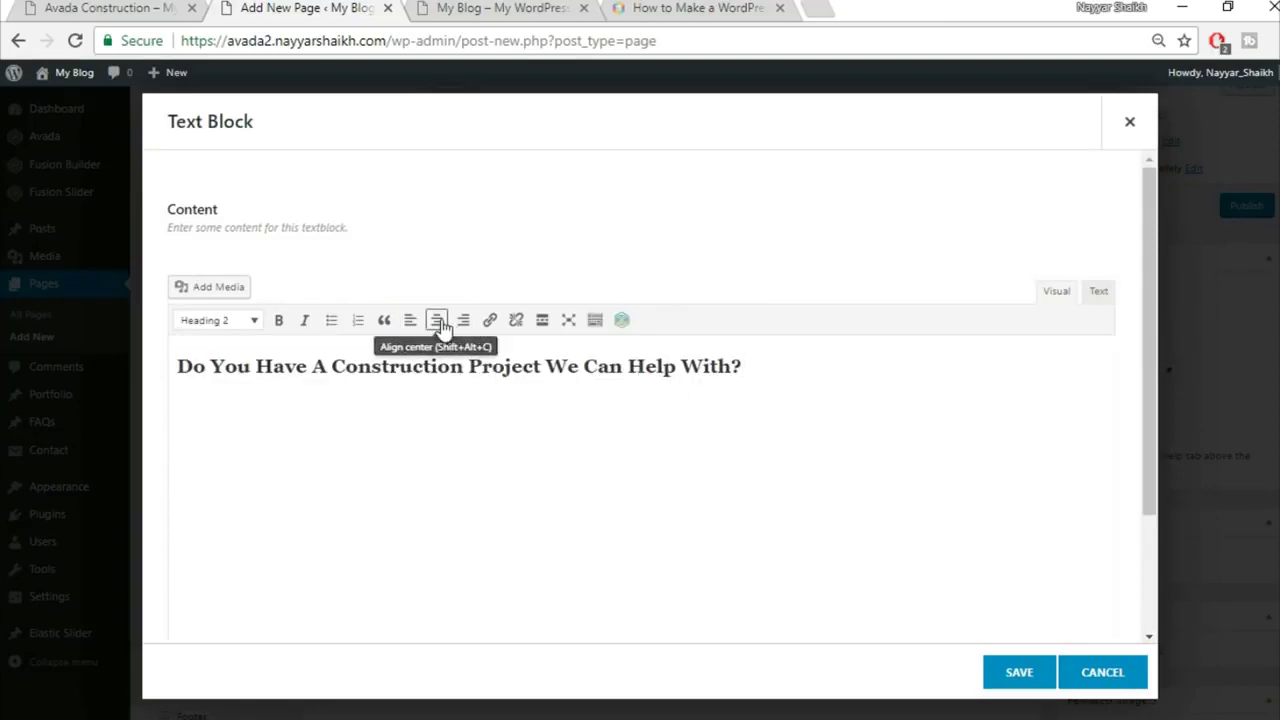
left_click(437, 320)
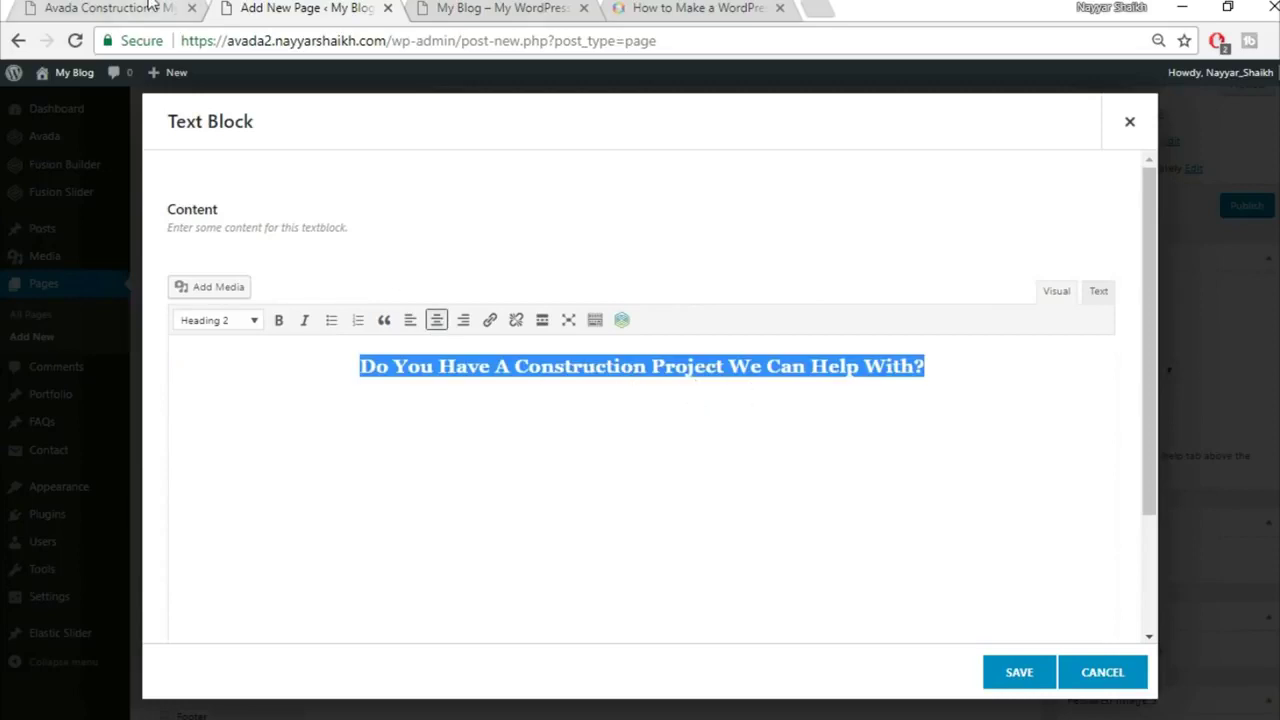
left_click(152, 8)
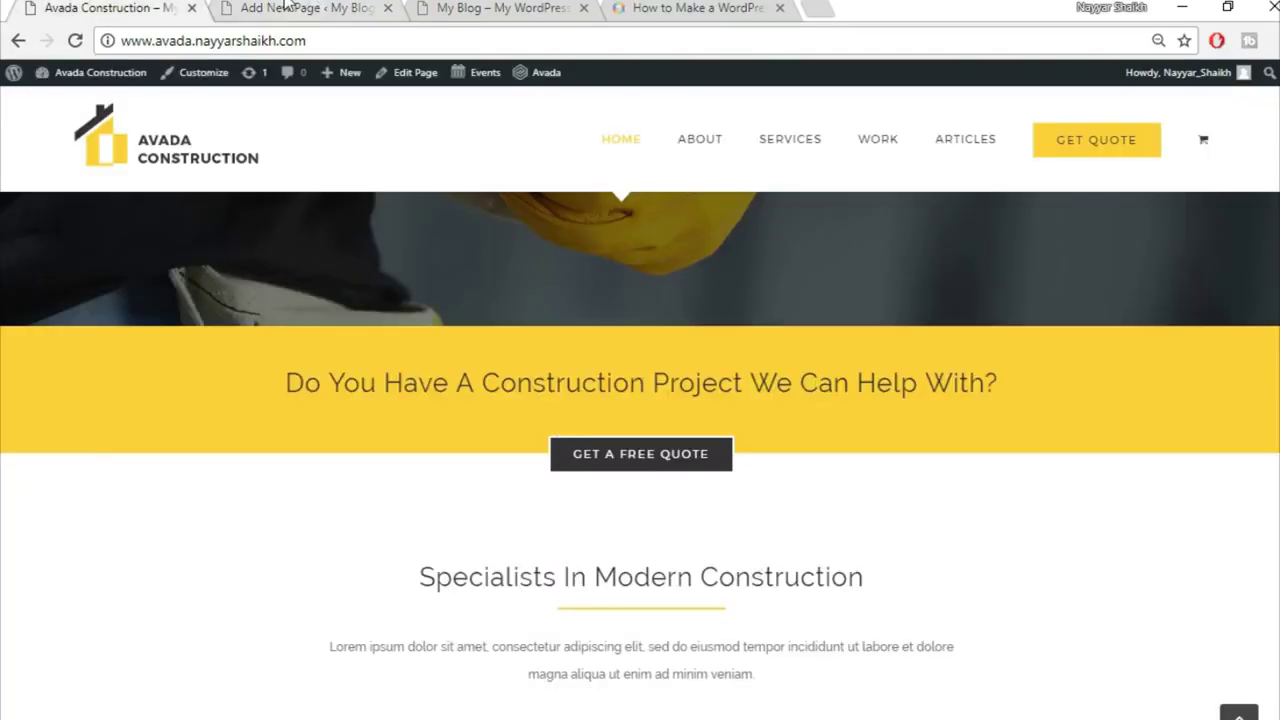
left_click(305, 8)
left_click(1027, 685)
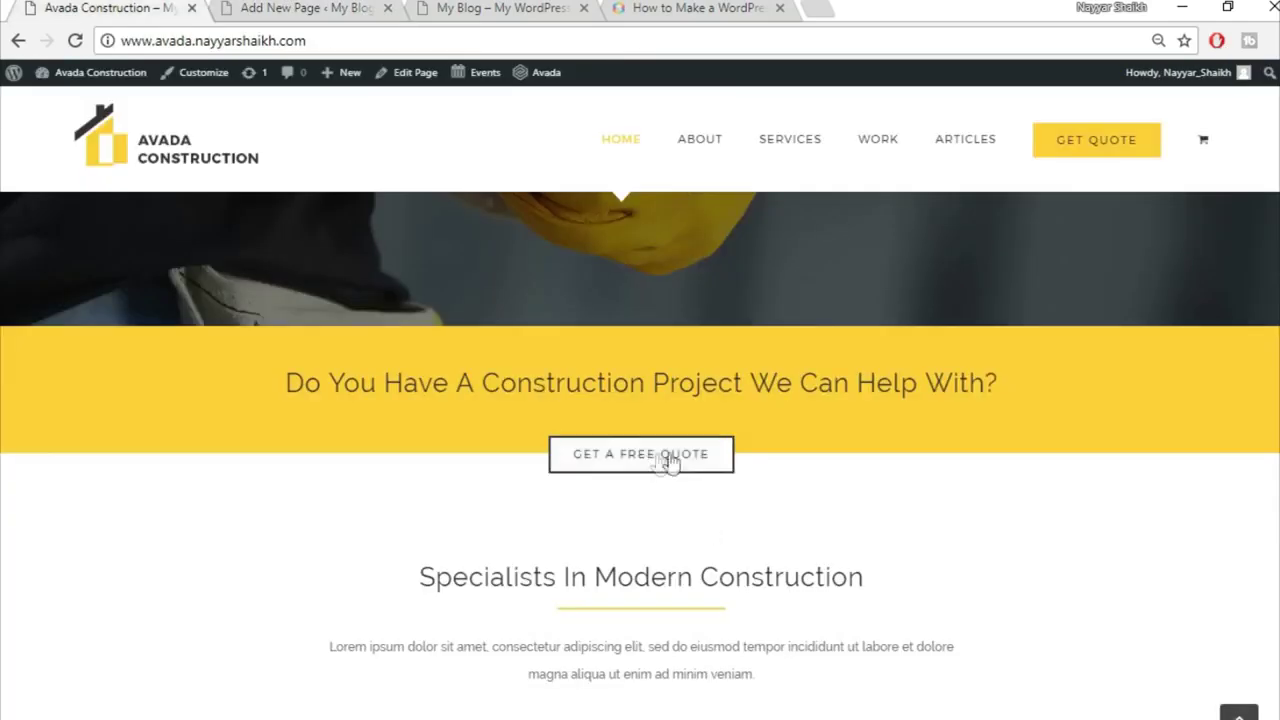
left_click(300, 8)
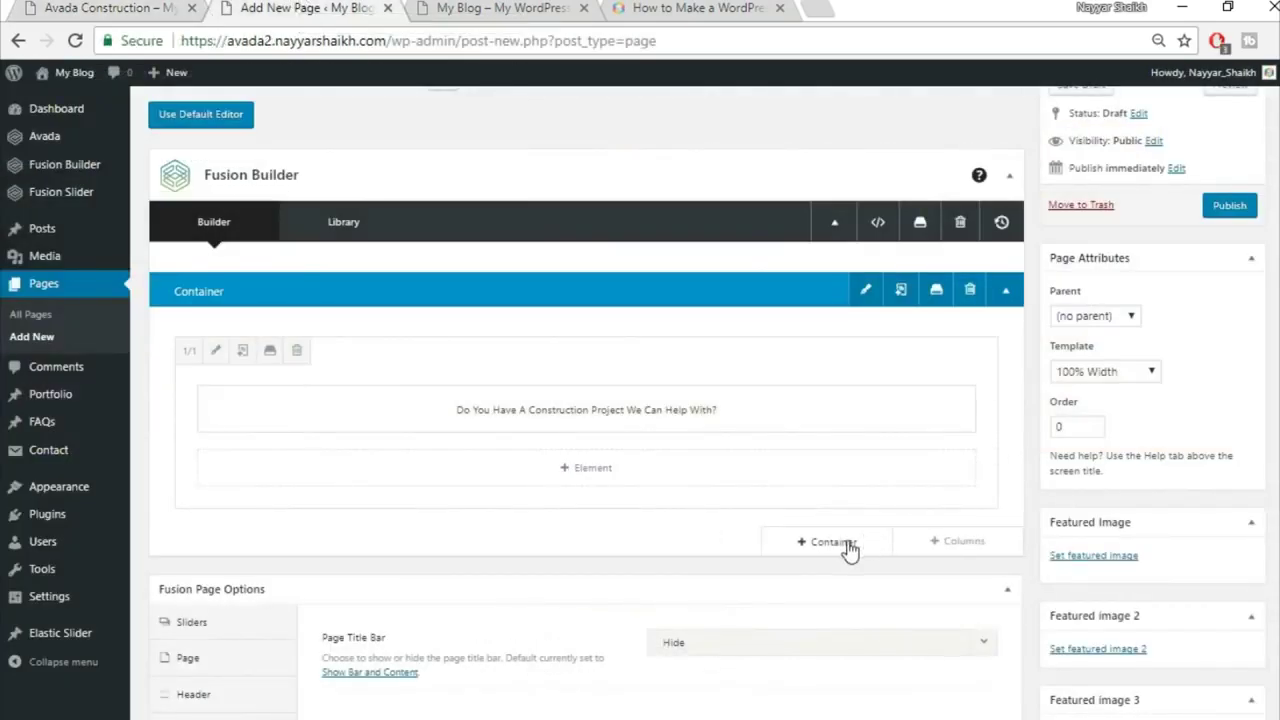
Step: Add another 1/1 container holding a Button element
left_click(845, 549)
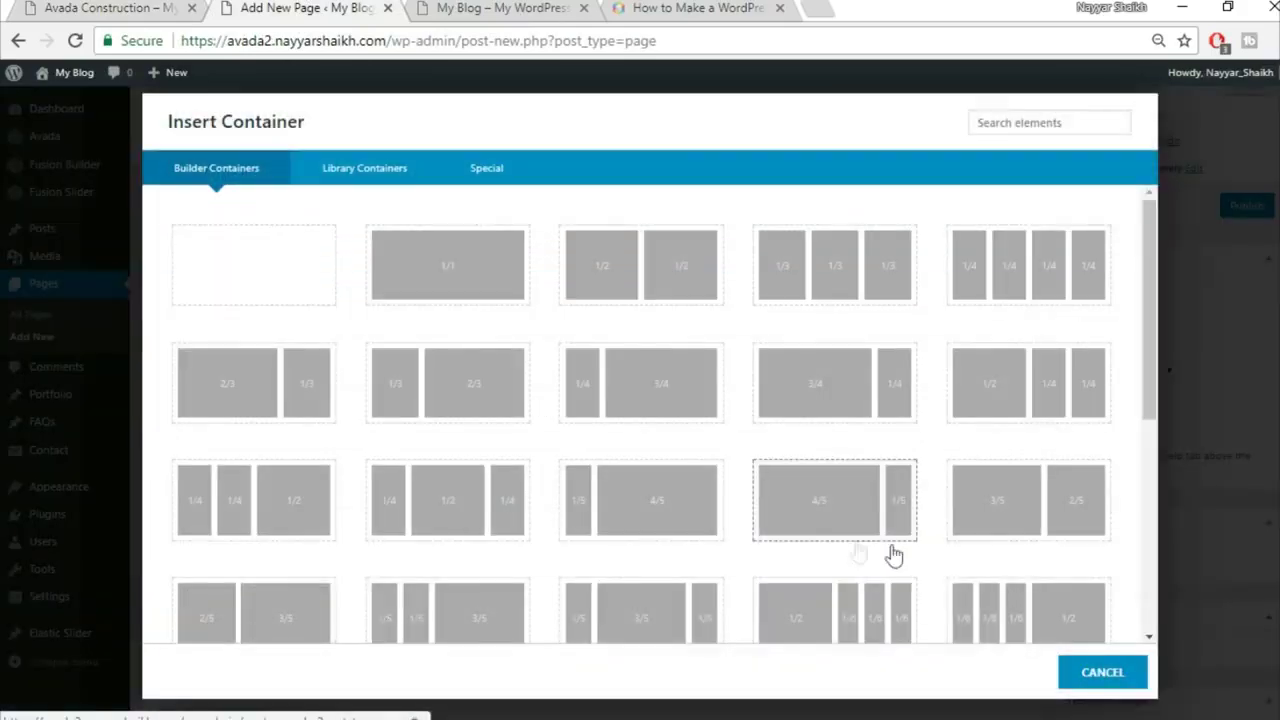
left_click(466, 278)
scroll(940, 460, "down", 2)
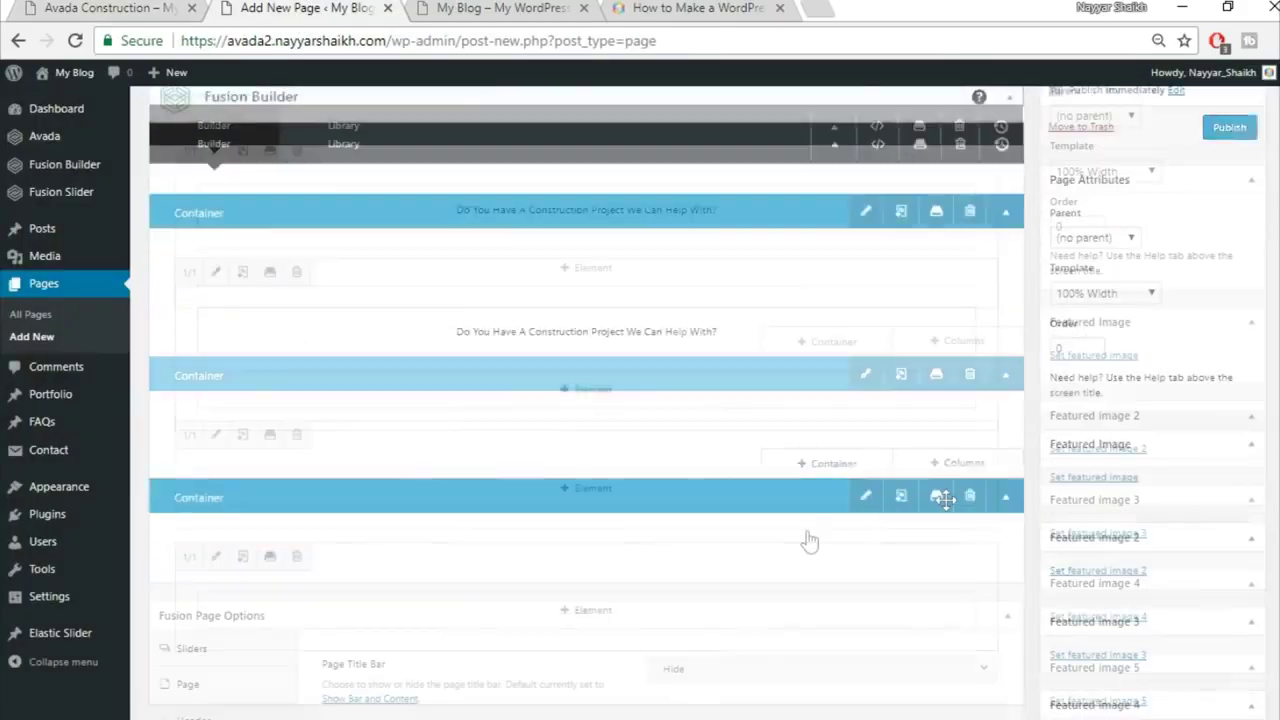
left_click(626, 494)
left_click(1040, 124)
type("butt")
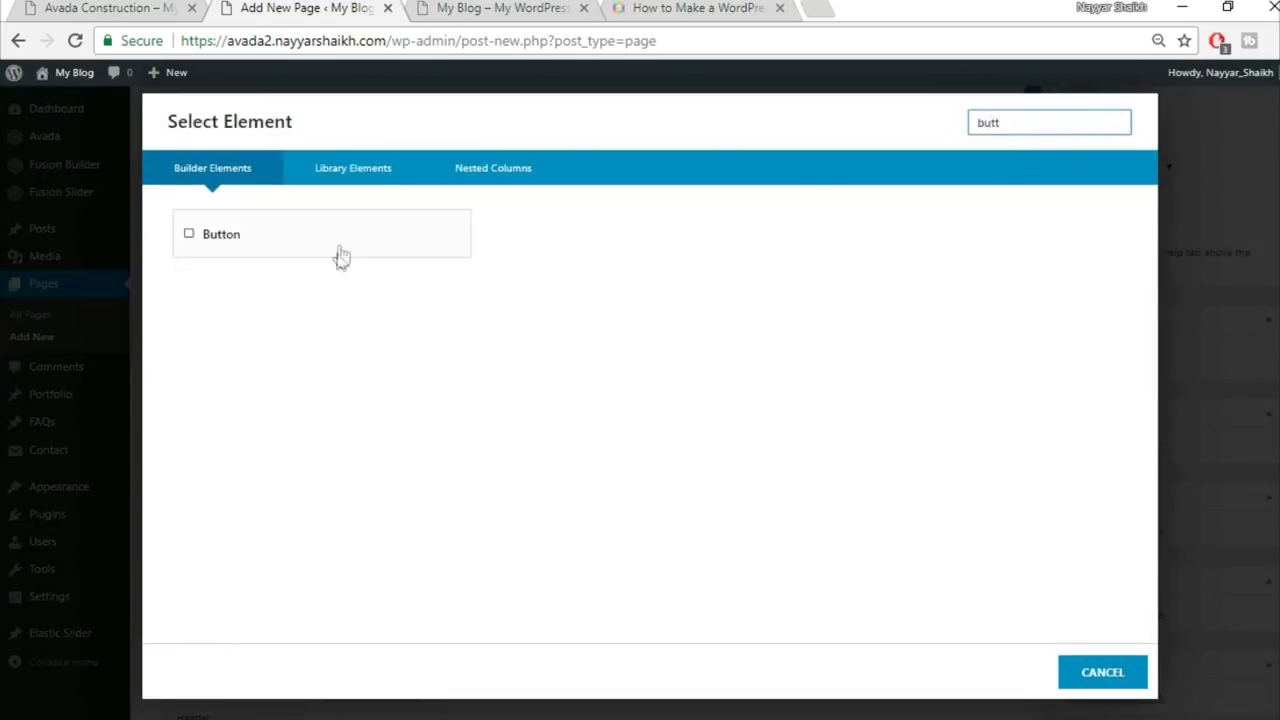
left_click(337, 252)
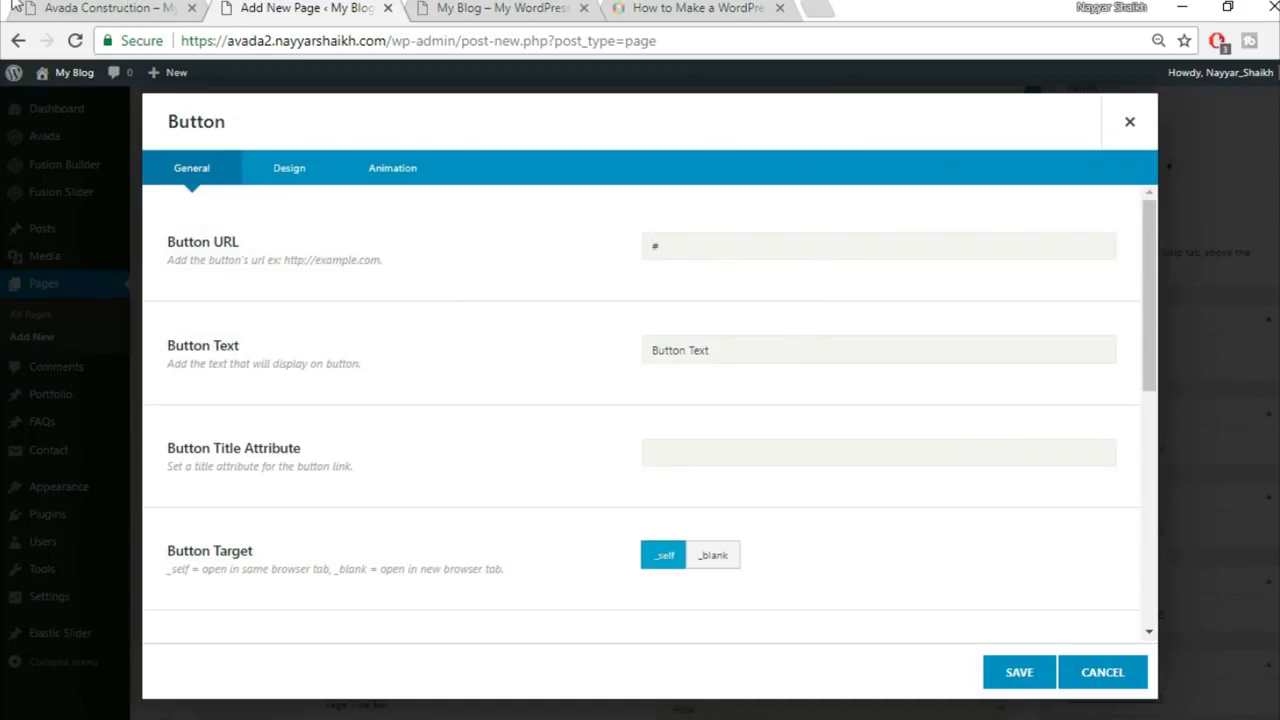
Step: Label the button 'GET A FREE QUOTE', center it, and show its Design settings
left_click(110, 8)
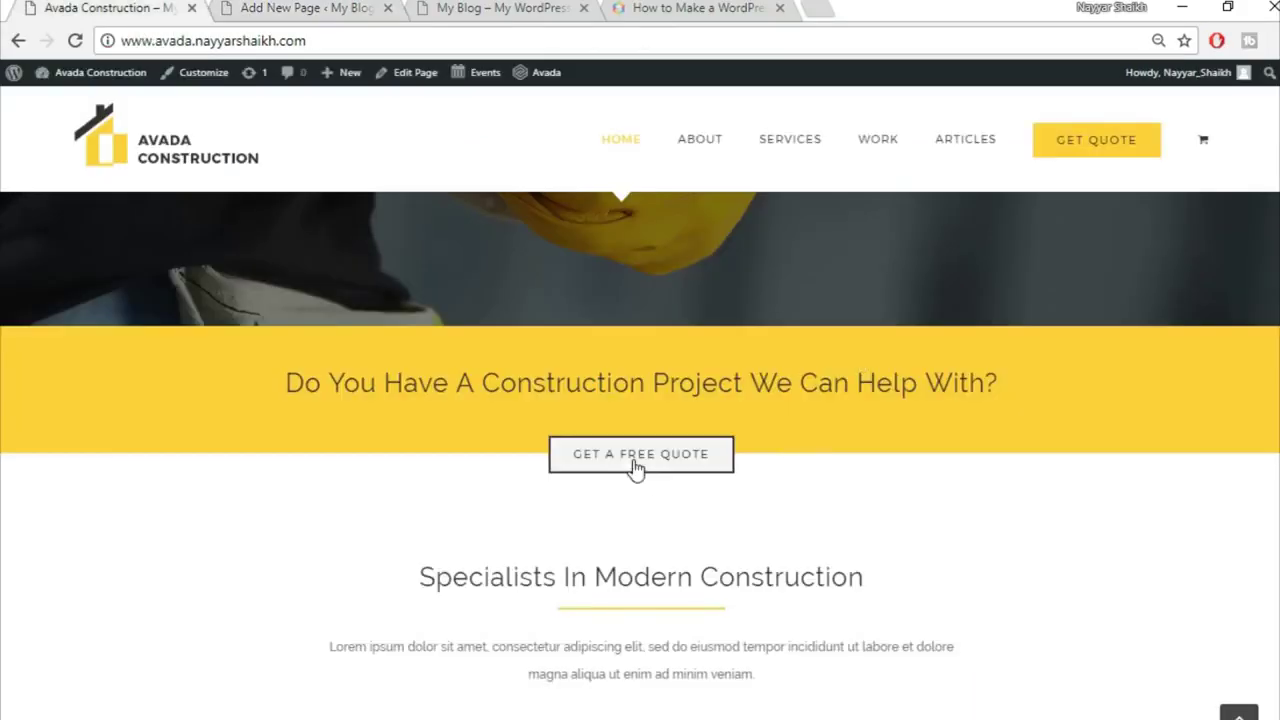
left_click(318, 8)
left_click_drag(739, 336, 597, 361)
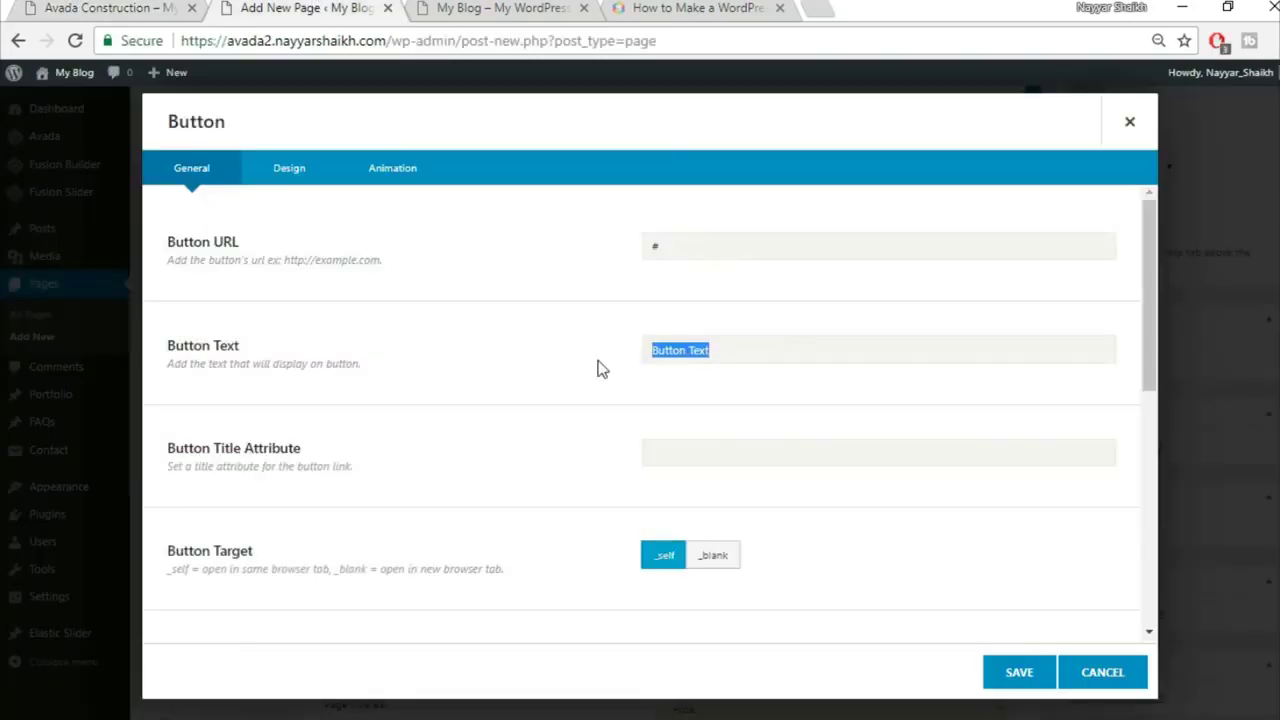
type("GET A FREE QUOTE")
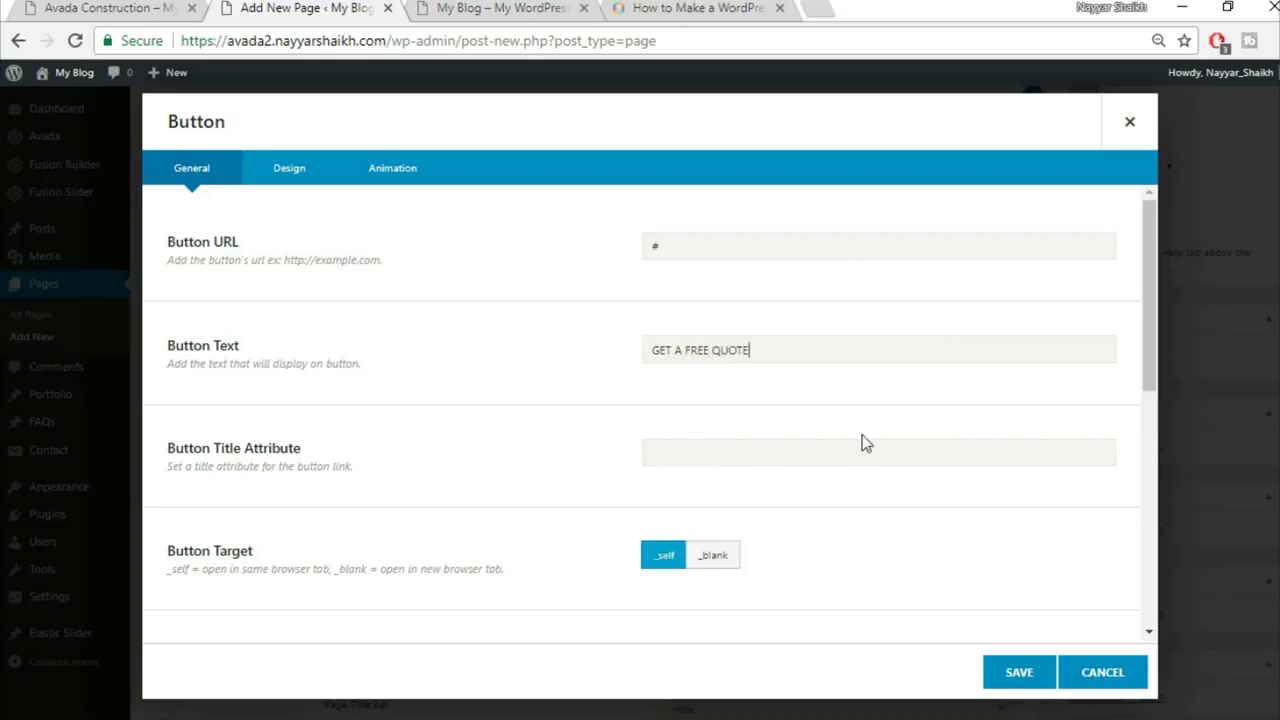
scroll(860, 443, "down", 2)
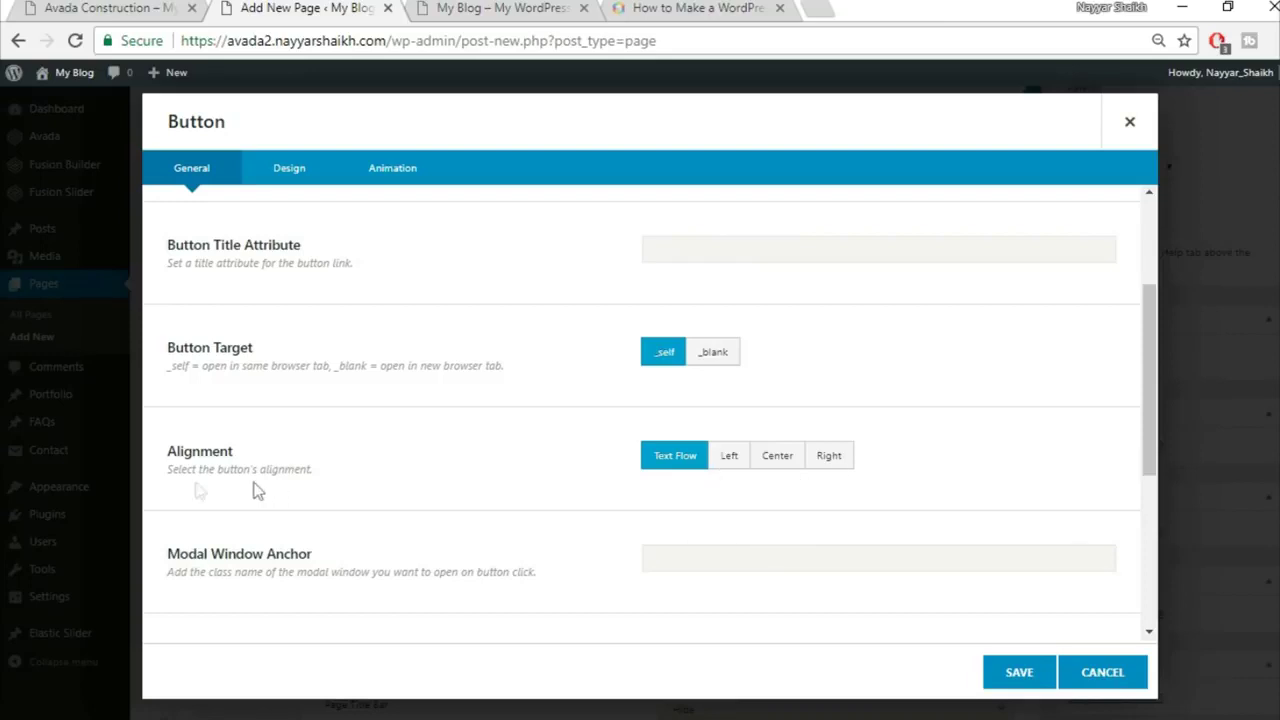
left_click(778, 456)
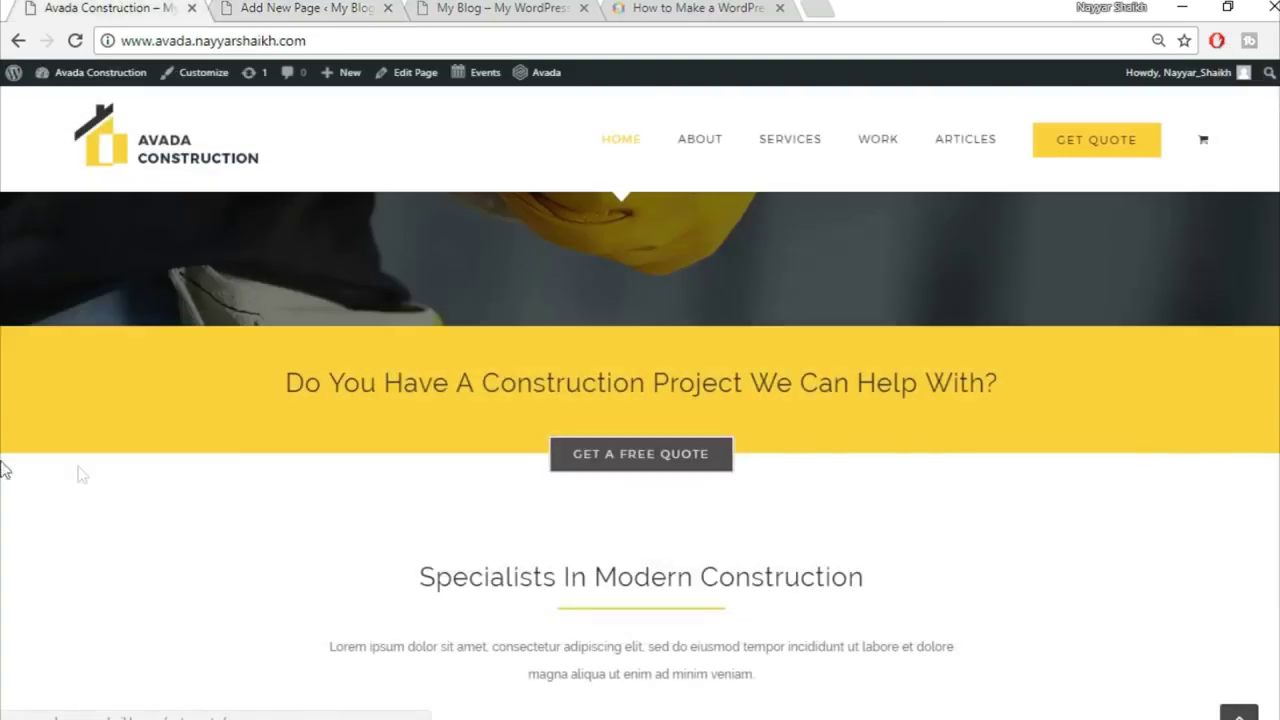
left_click(283, 6)
scroll(935, 393, "down", 3)
scroll(924, 414, "up", 5)
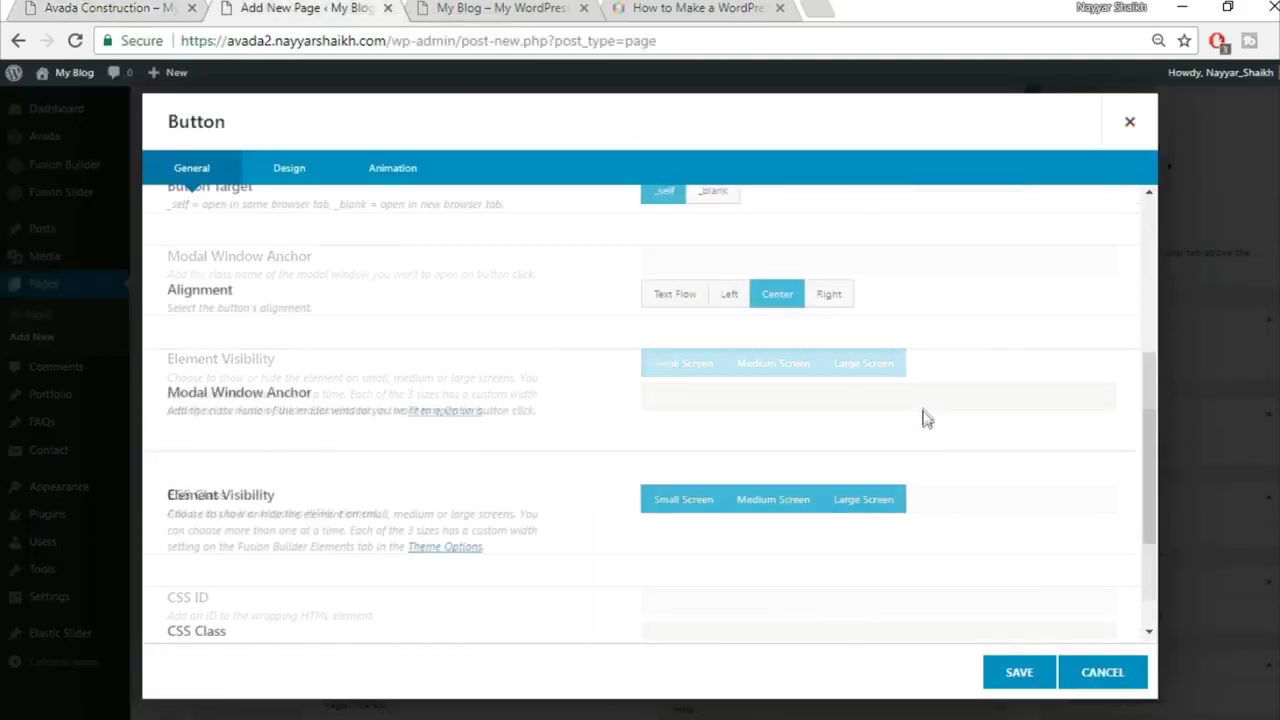
left_click(296, 175)
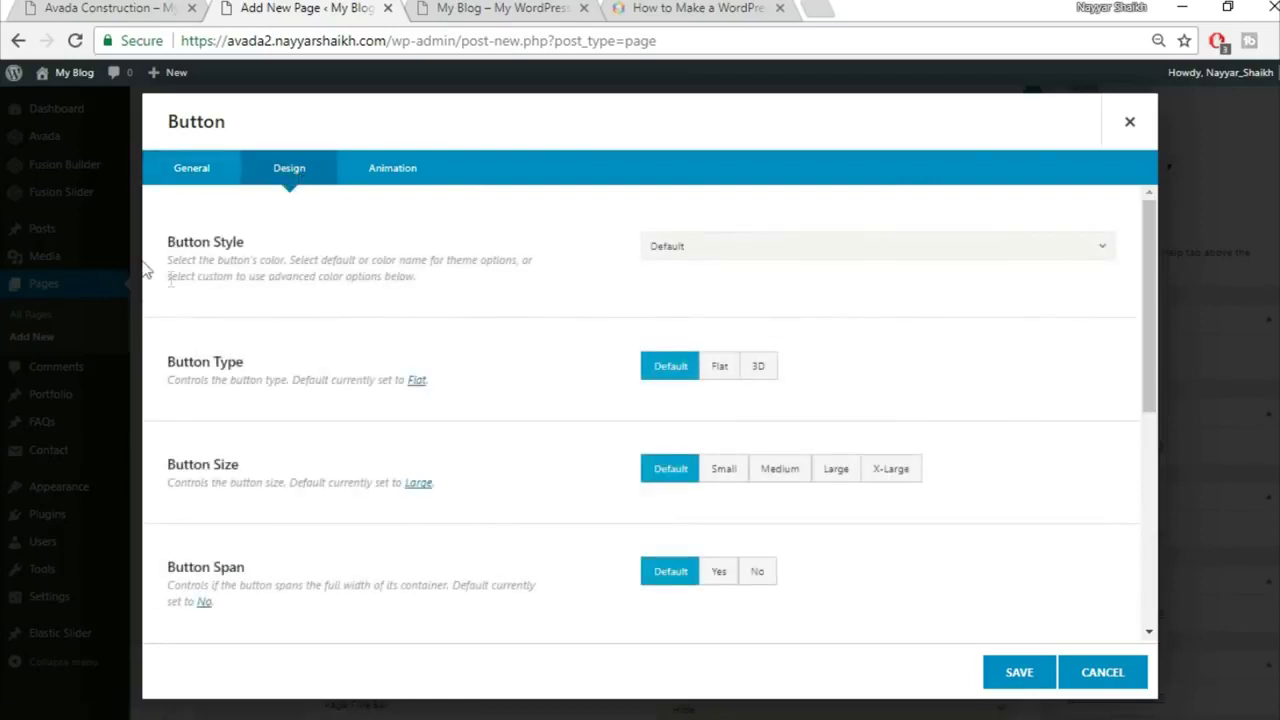
Step: Set the button style to Custom with a dark hex for gradient top and bottom colours
left_click(686, 250)
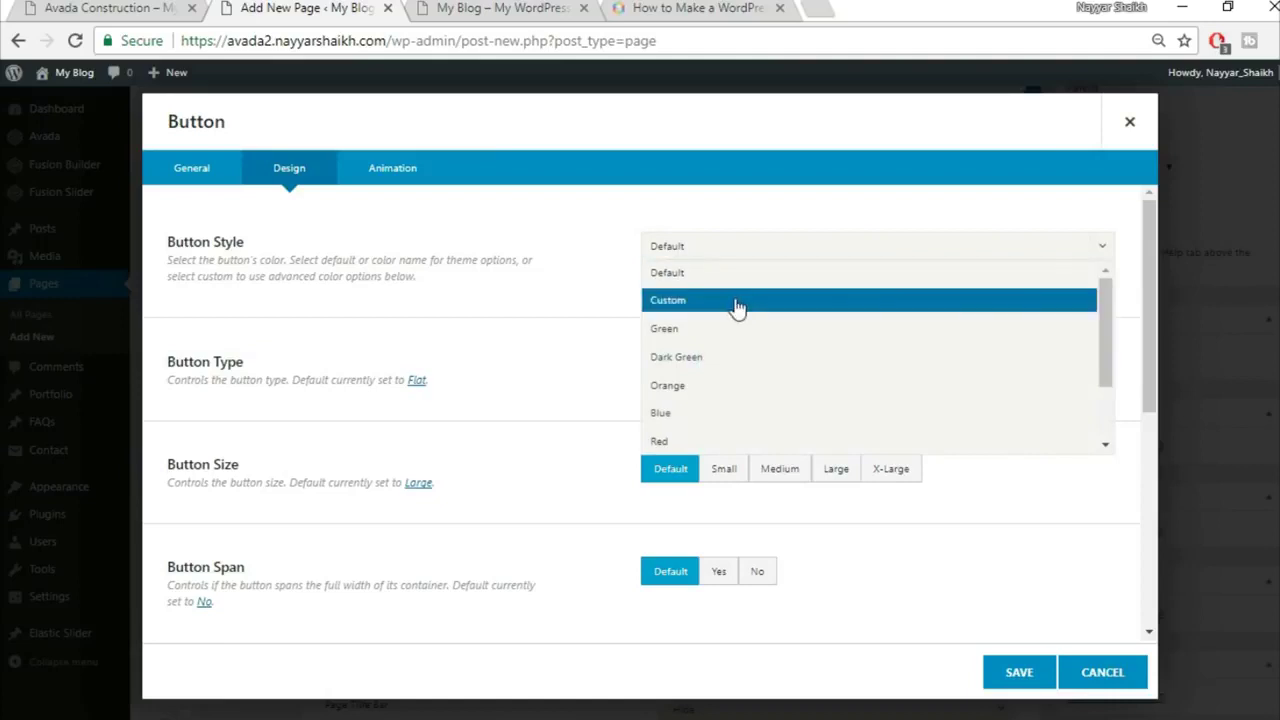
left_click(738, 306)
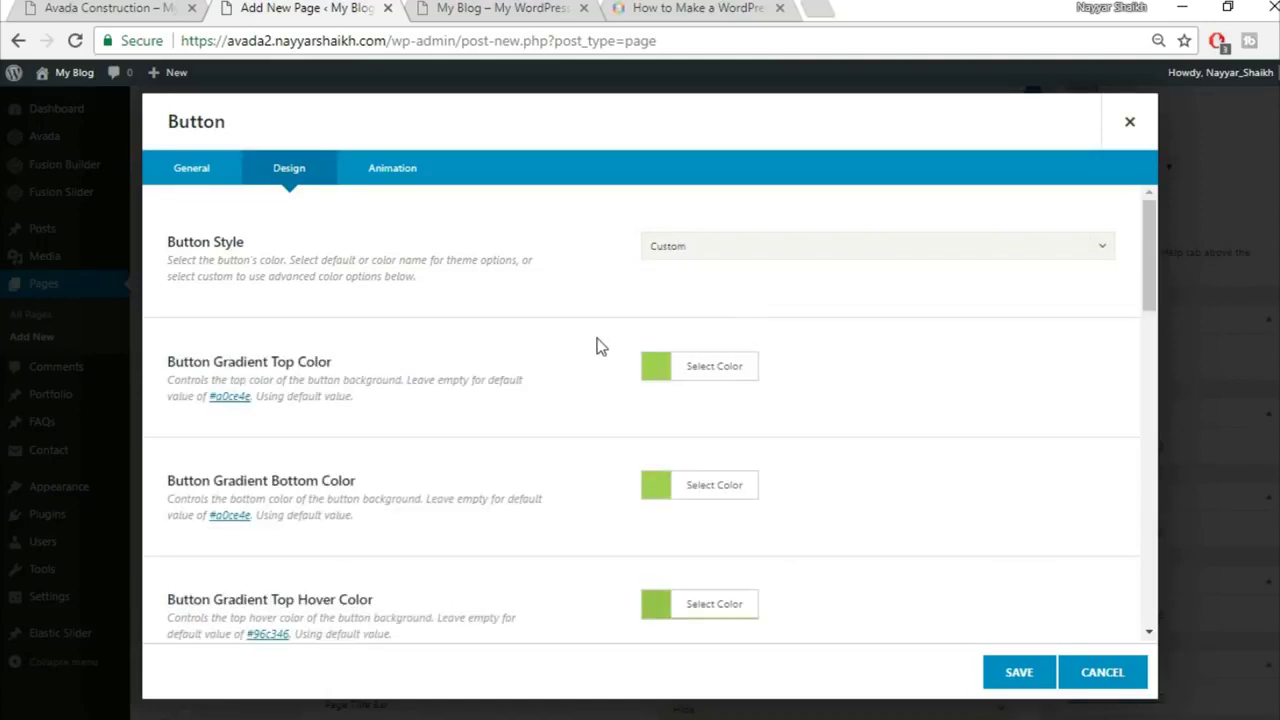
left_click(168, 7)
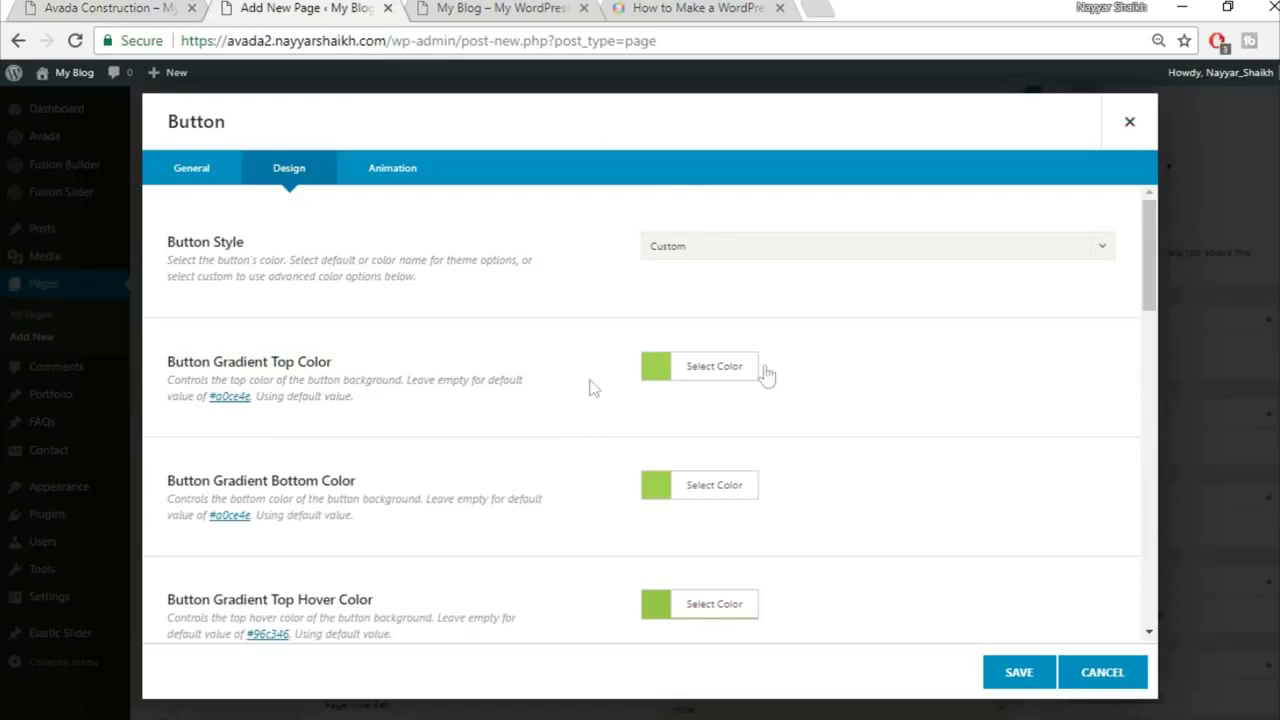
left_click(723, 372)
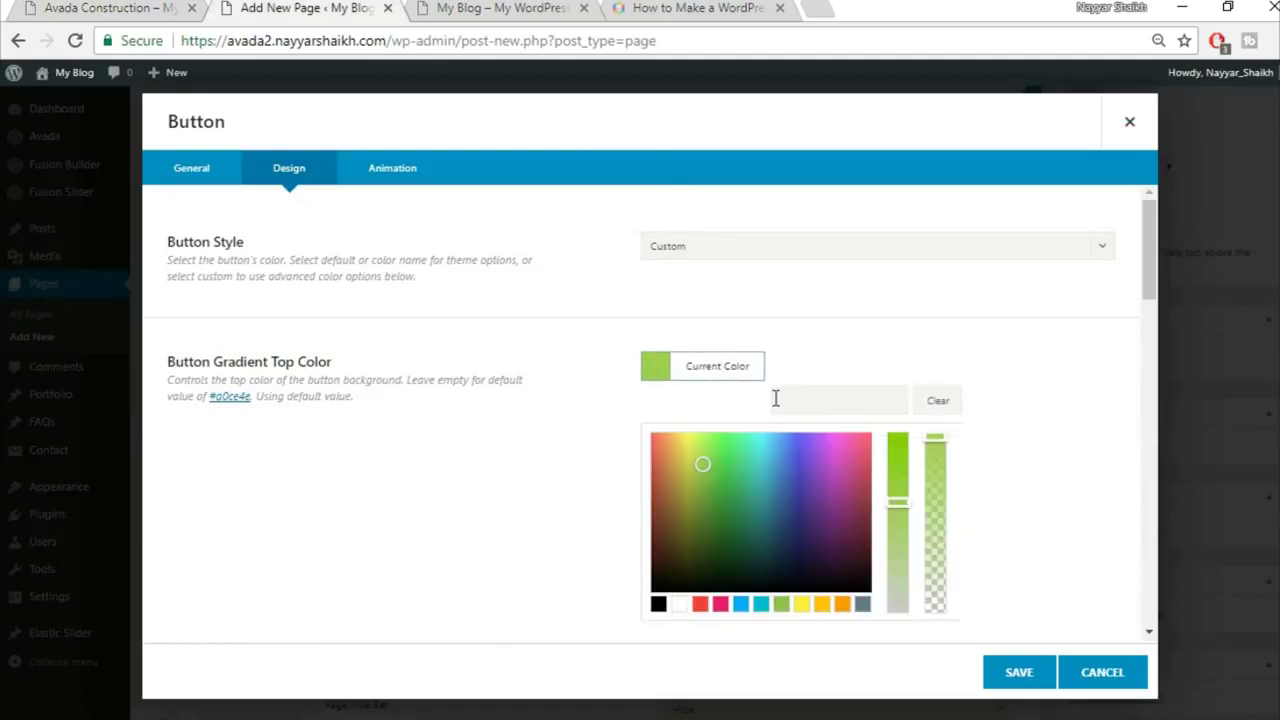
left_click(847, 390)
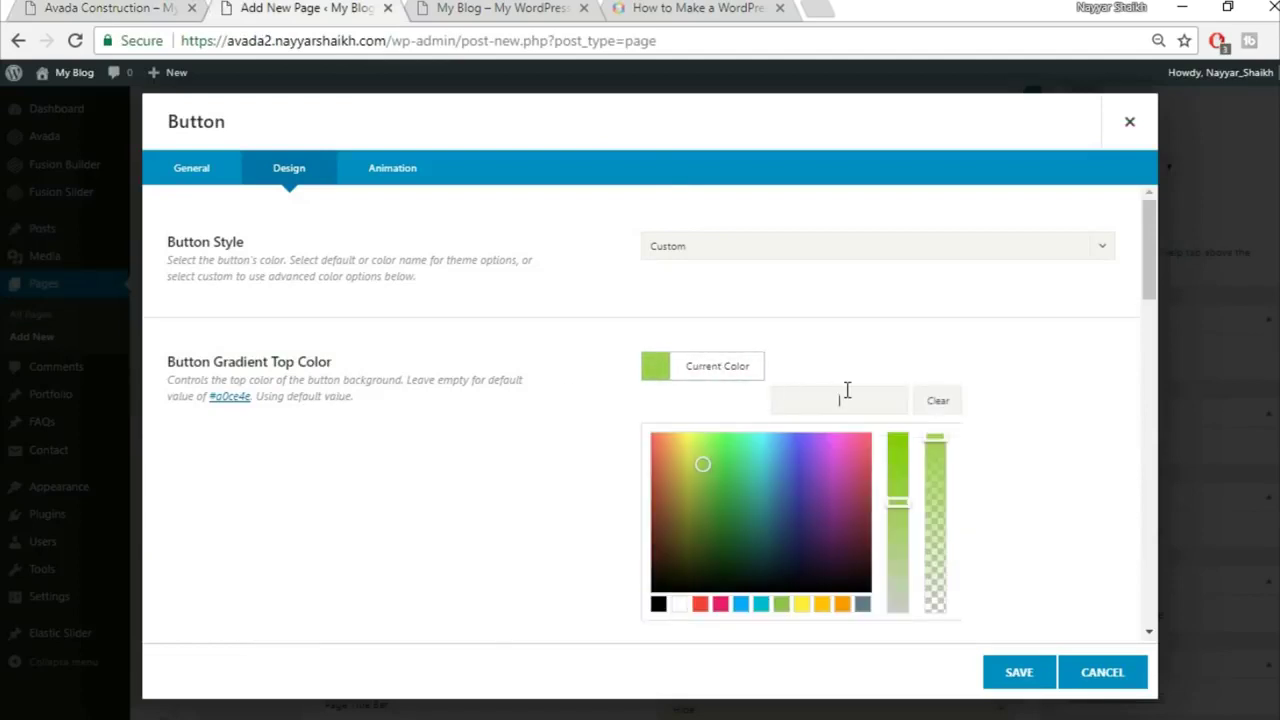
type("#333333")
left_click(1014, 350)
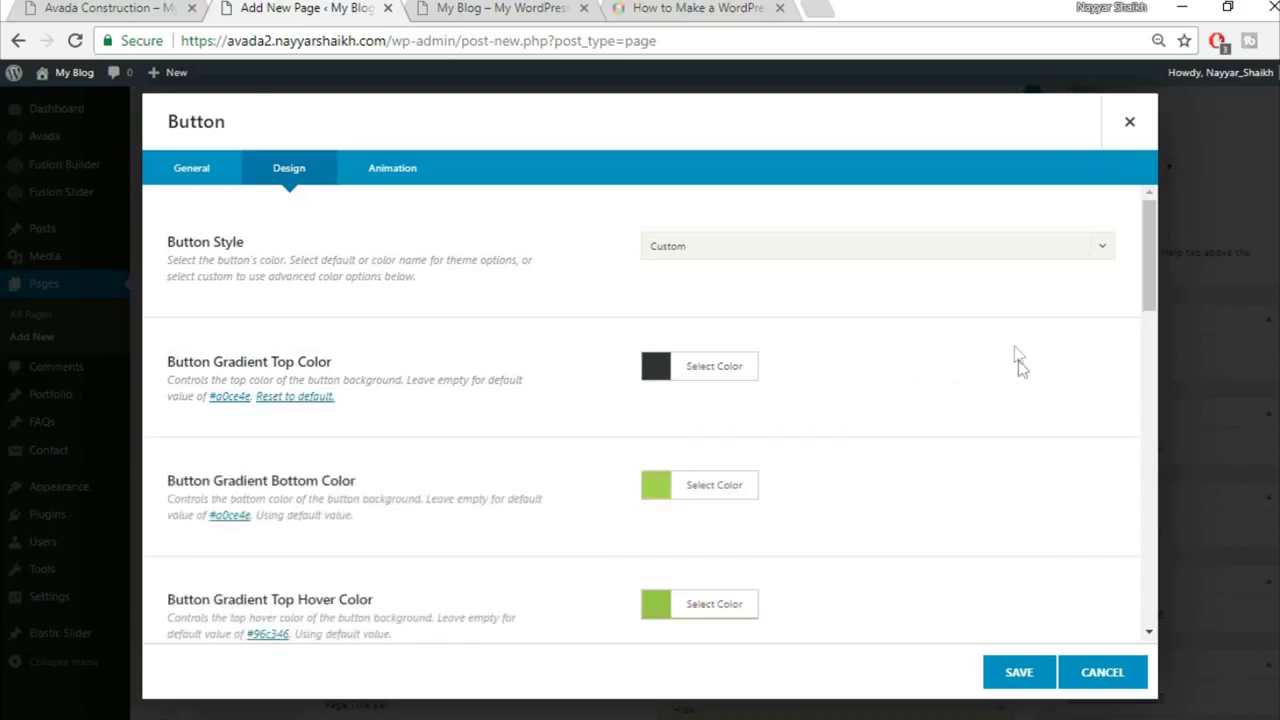
left_click(702, 490)
left_click(833, 515)
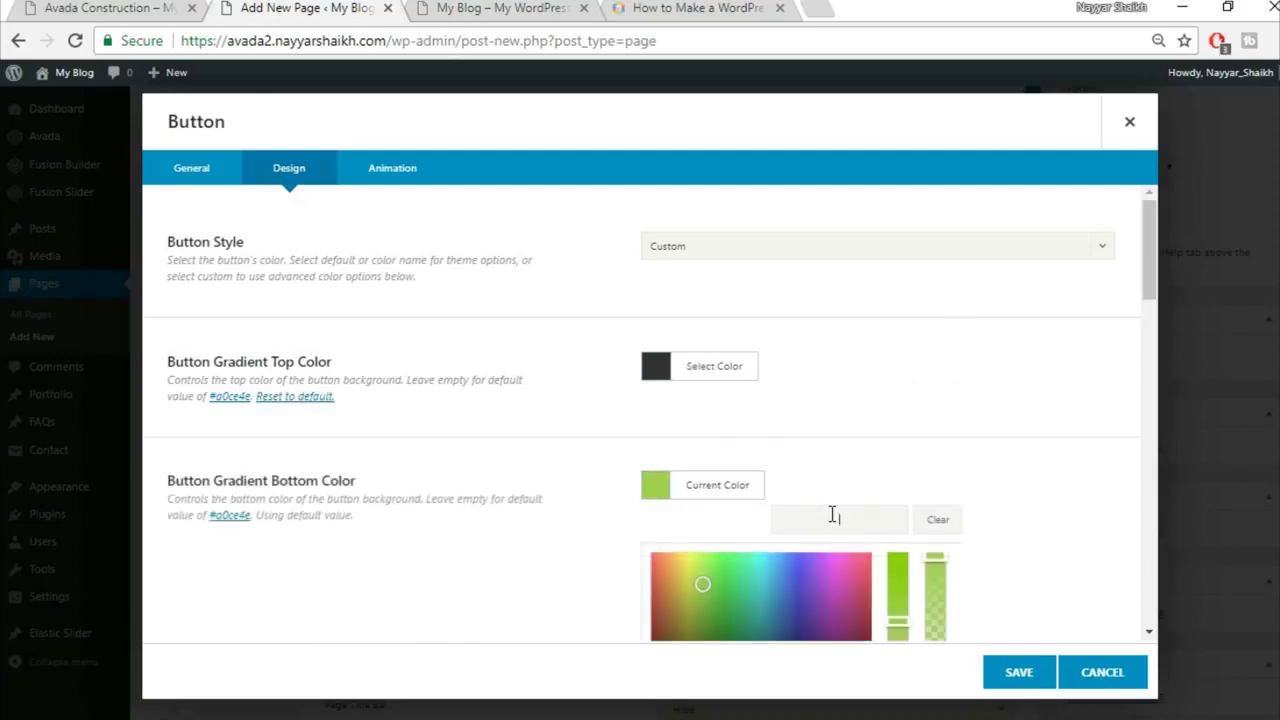
key("ctrl+v")
left_click(983, 450)
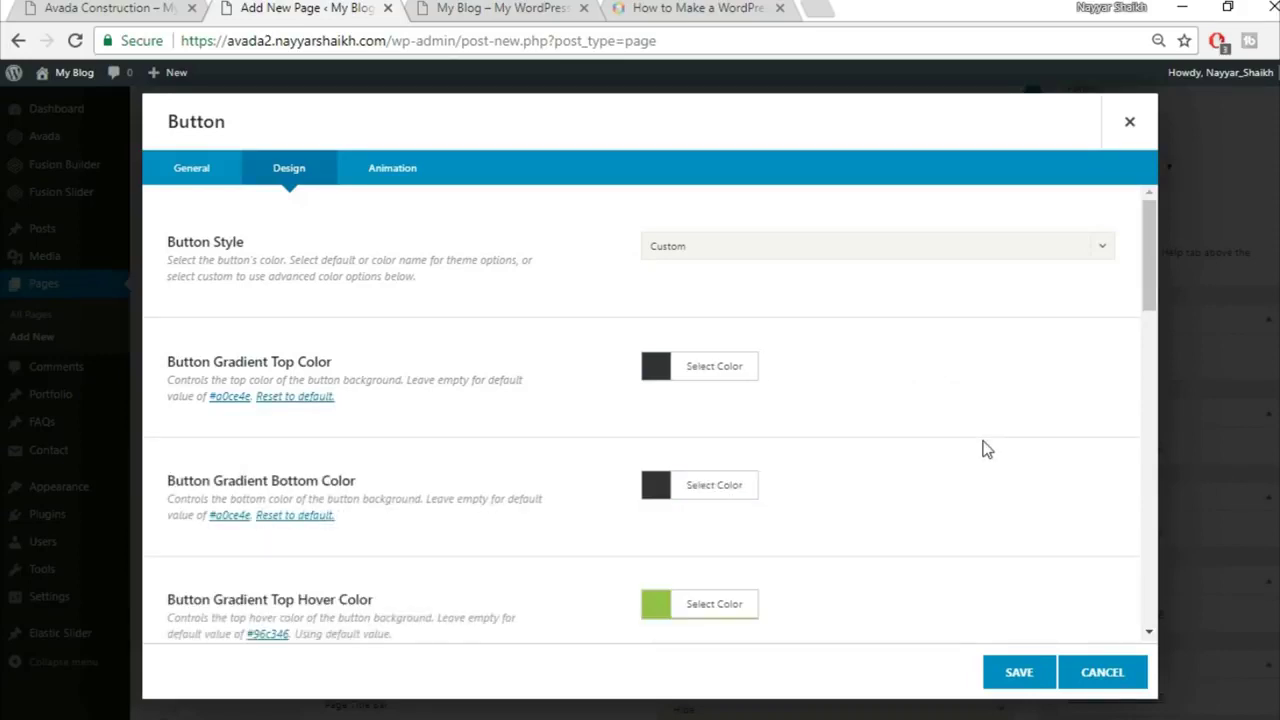
Step: Make both gradient hover colours white
scroll(983, 450, "down", 2)
scroll(987, 450, "down", 2)
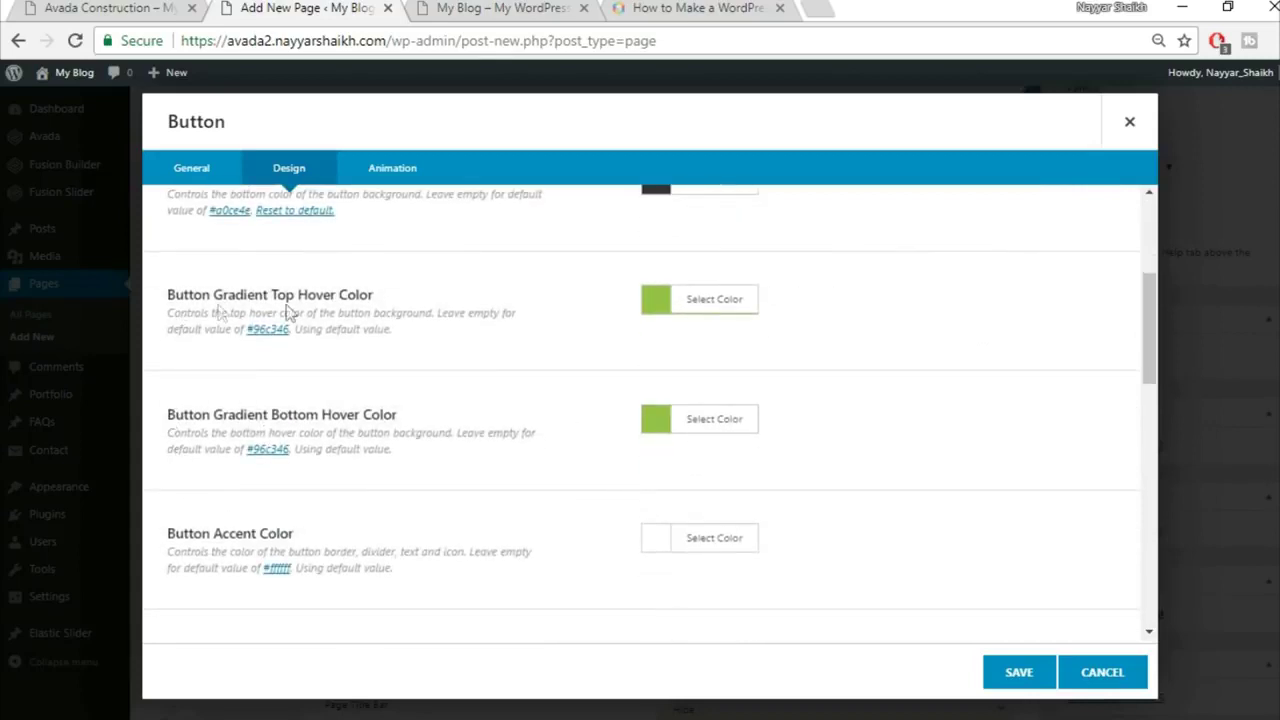
left_click(122, 8)
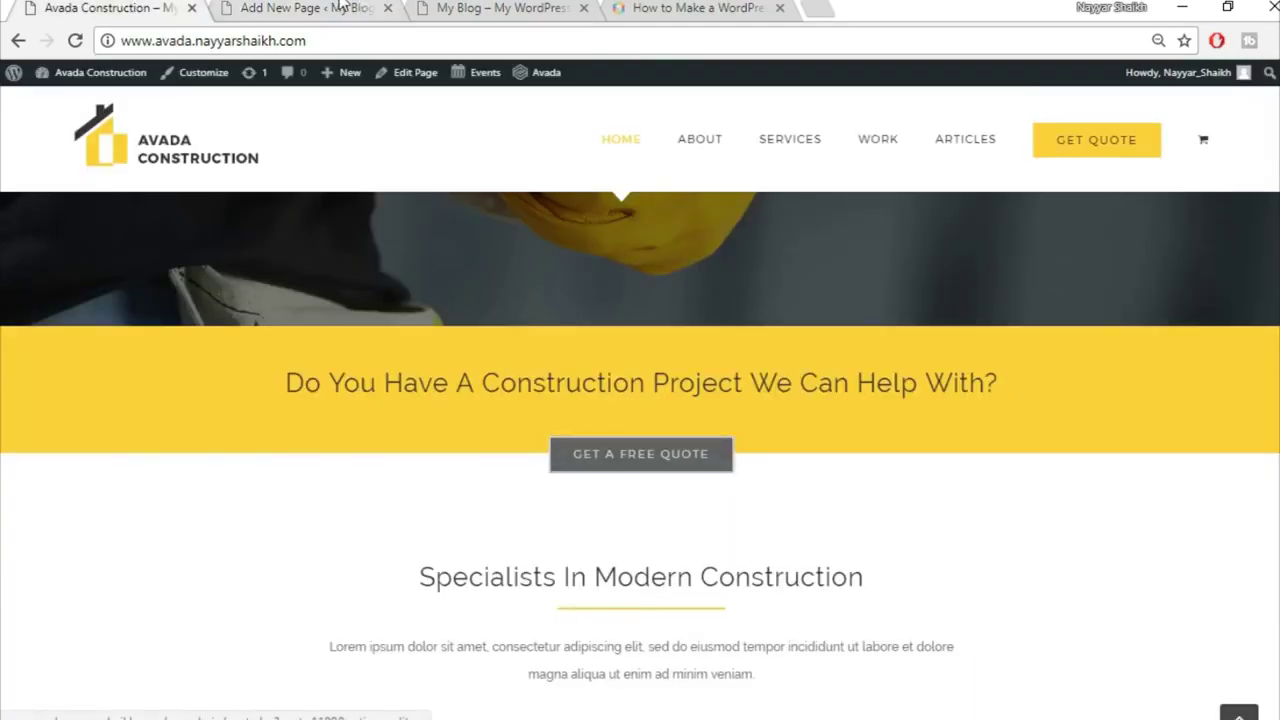
left_click(365, 8)
left_click(718, 302)
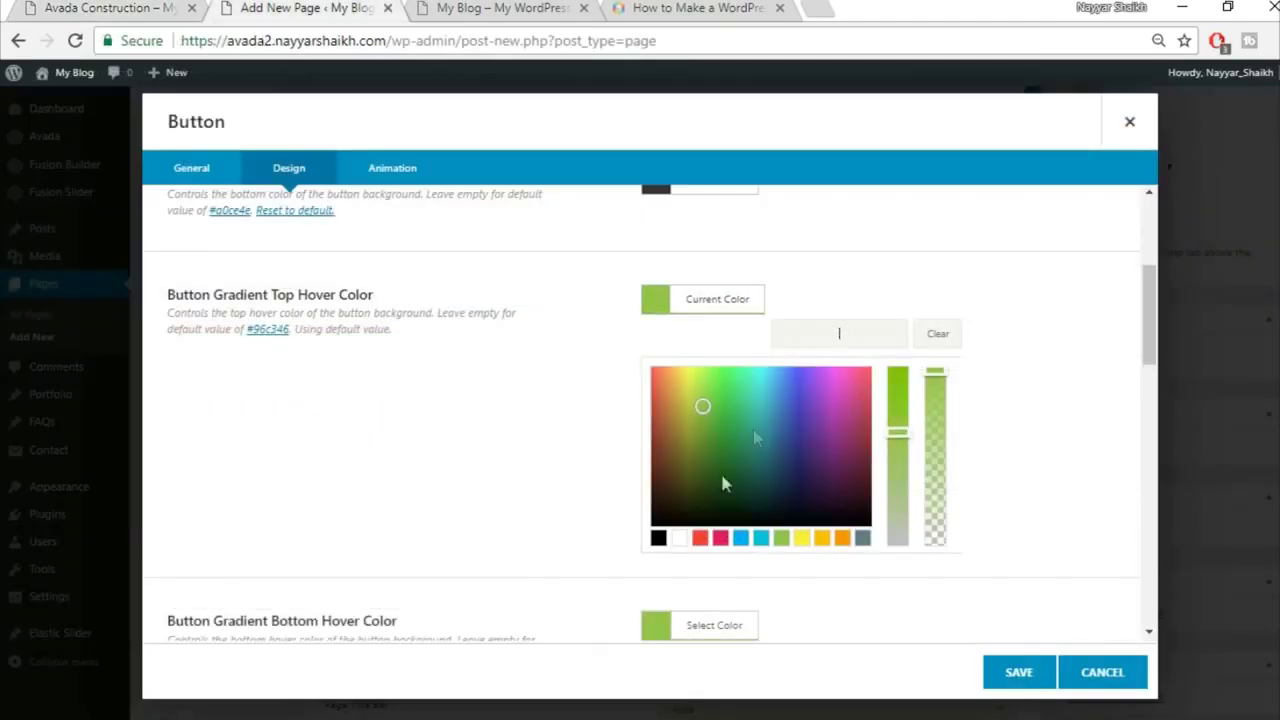
left_click(680, 540)
left_click(1018, 466)
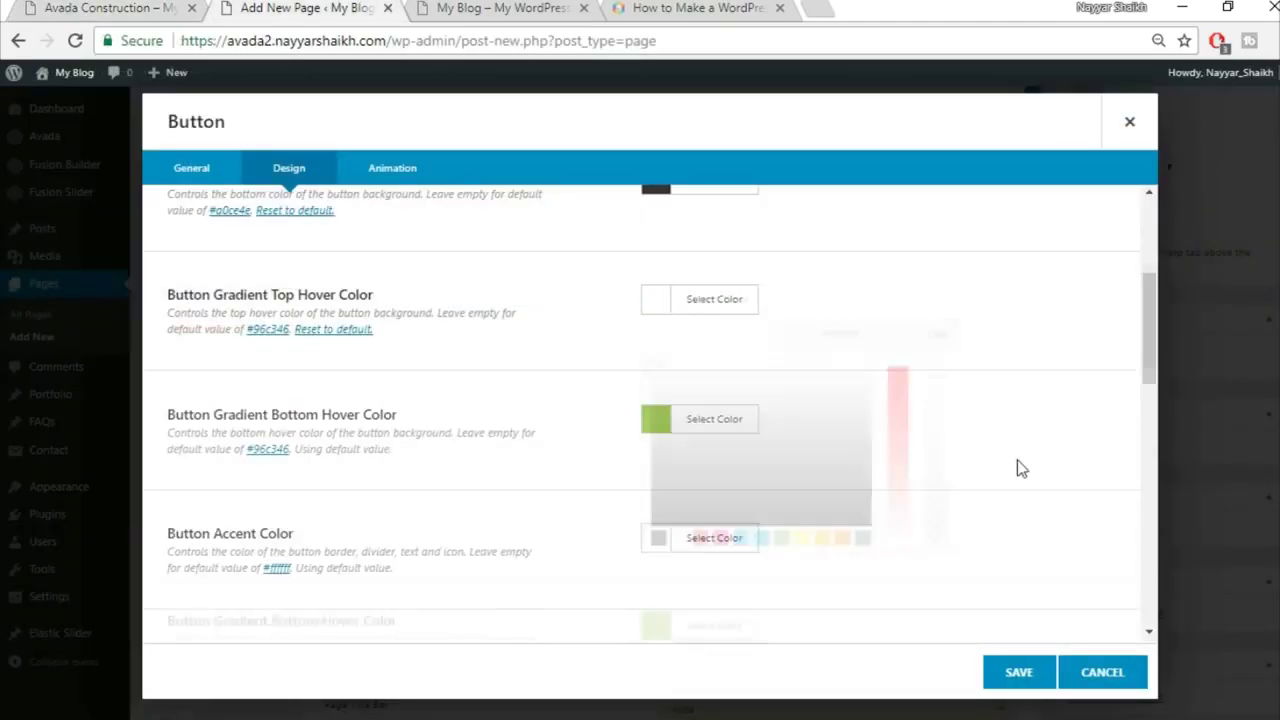
left_click(743, 425)
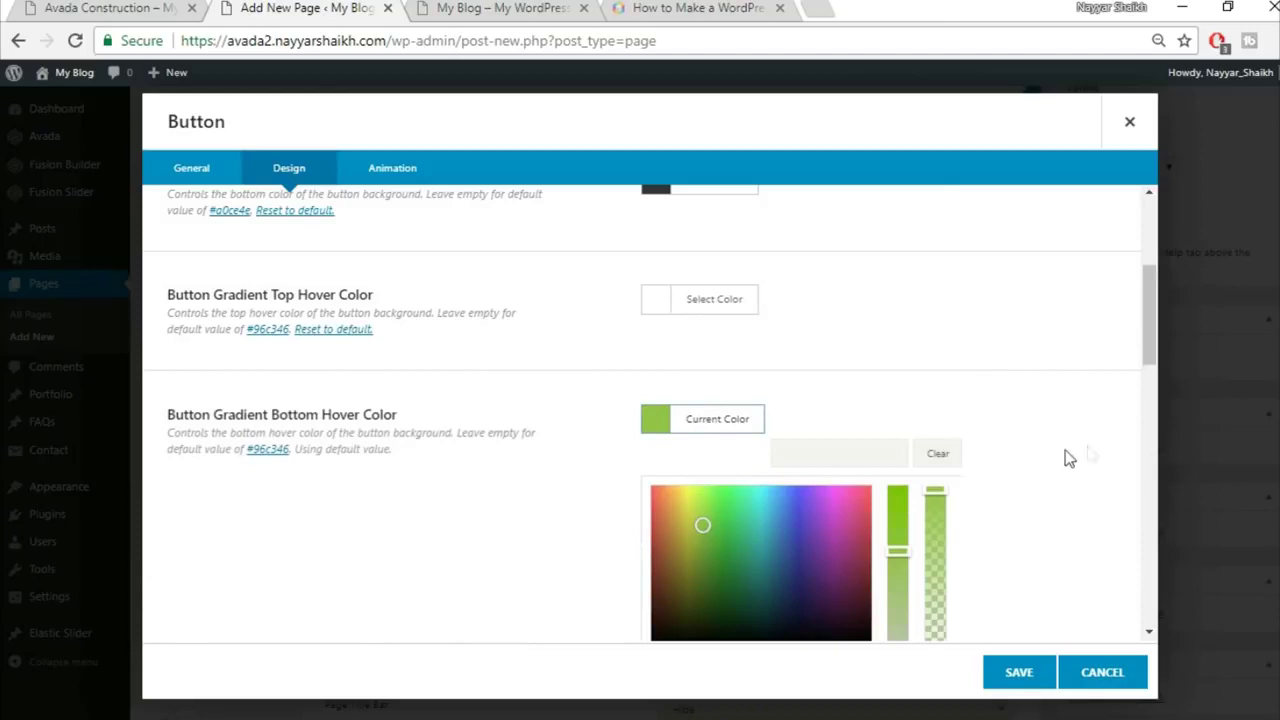
scroll(1090, 455, "down", 1)
left_click(680, 556)
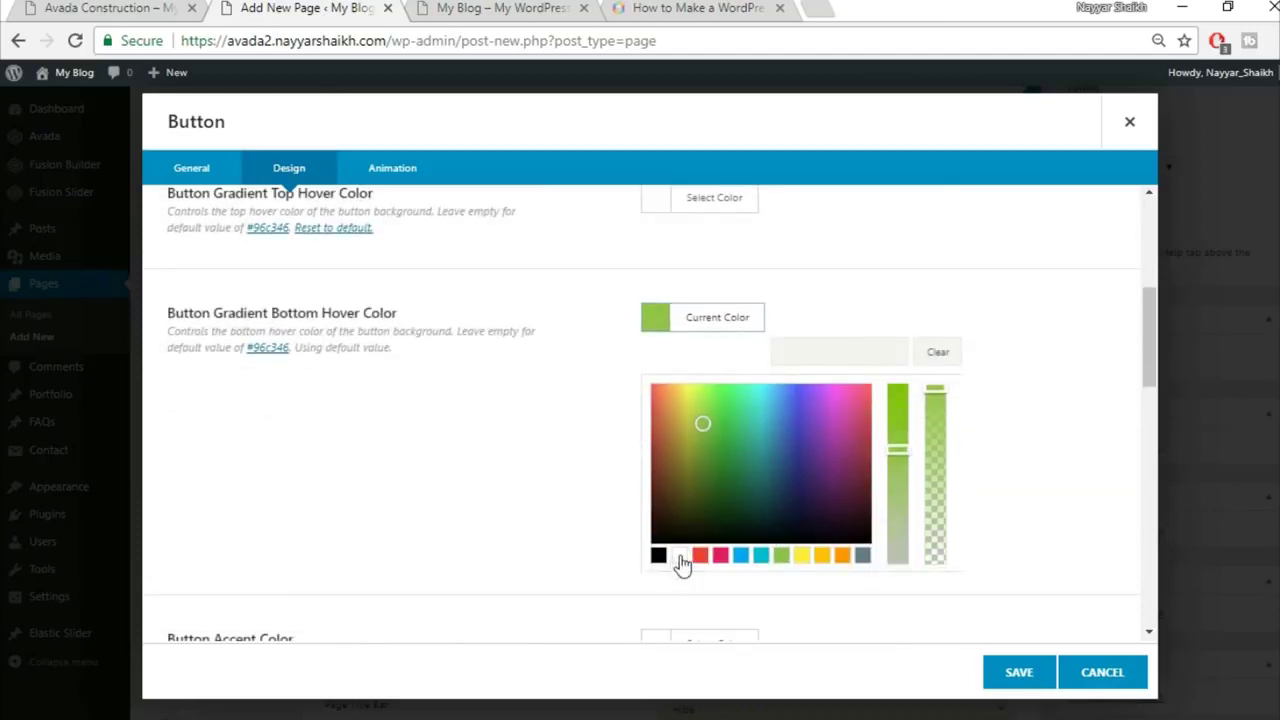
left_click(1083, 355)
Step: Set the button's accent hover colour to black
scroll(1080, 353, "down", 1)
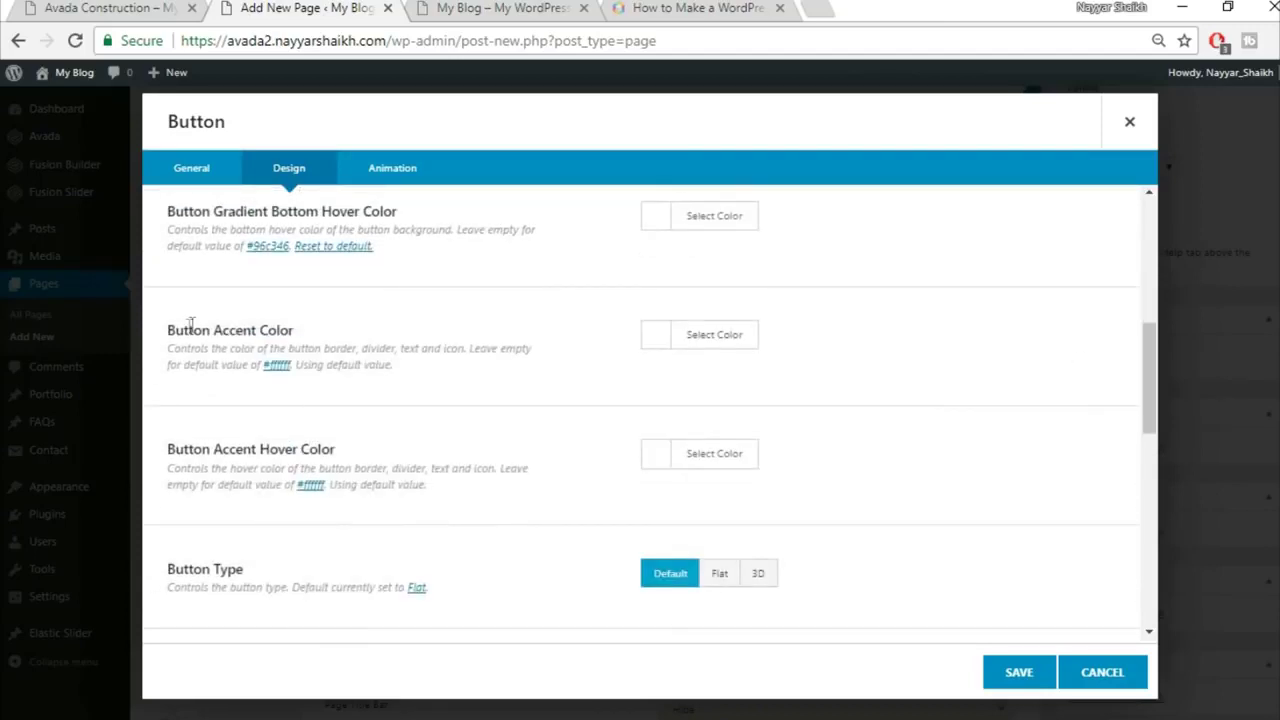
left_click(150, 8)
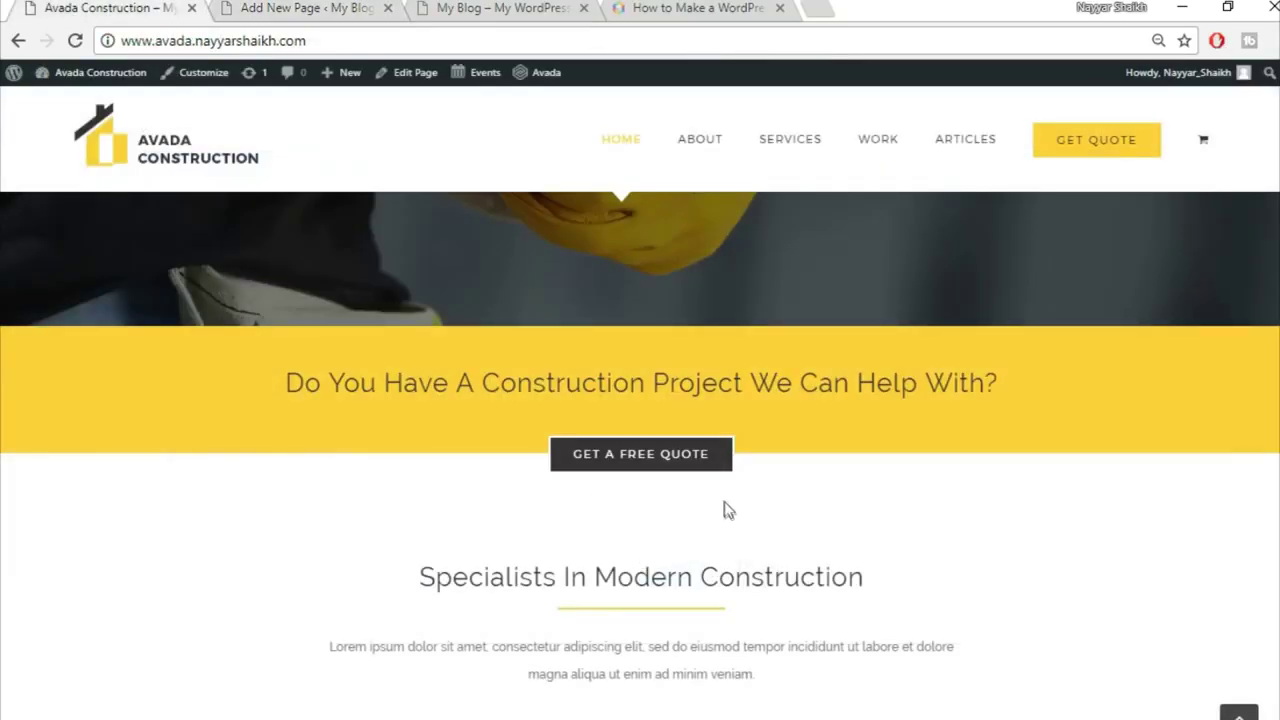
left_click(327, 7)
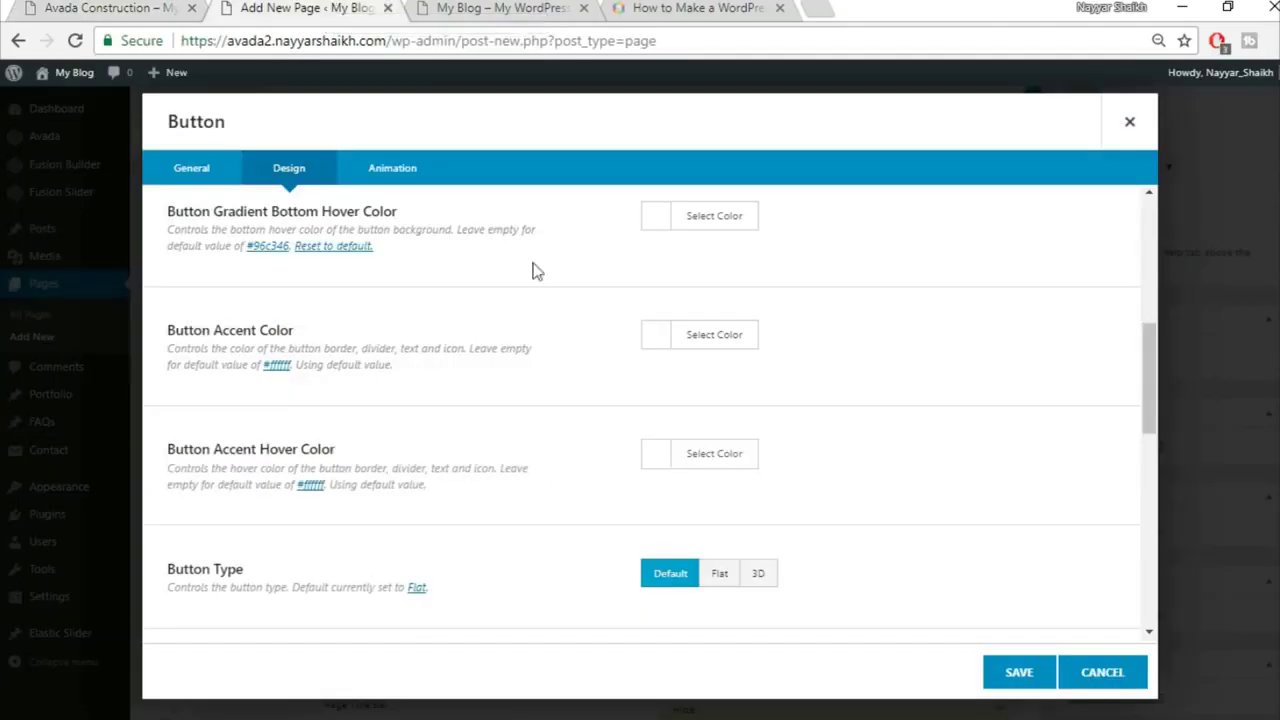
left_click(705, 333)
left_click(1017, 368)
left_click(746, 454)
scroll(960, 472, "down", 1)
scroll(967, 474, "down", 1)
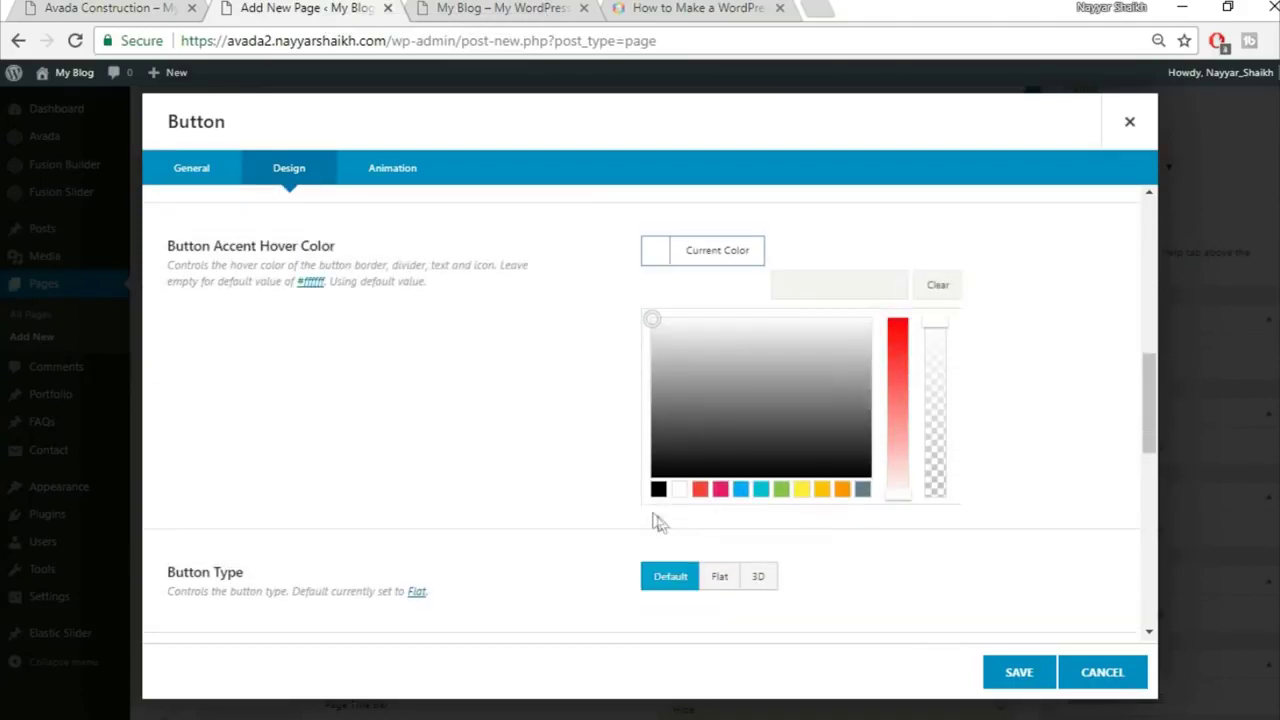
left_click(658, 490)
Step: Set the button border width to 2 and the button size to X-Large
left_click(1006, 348)
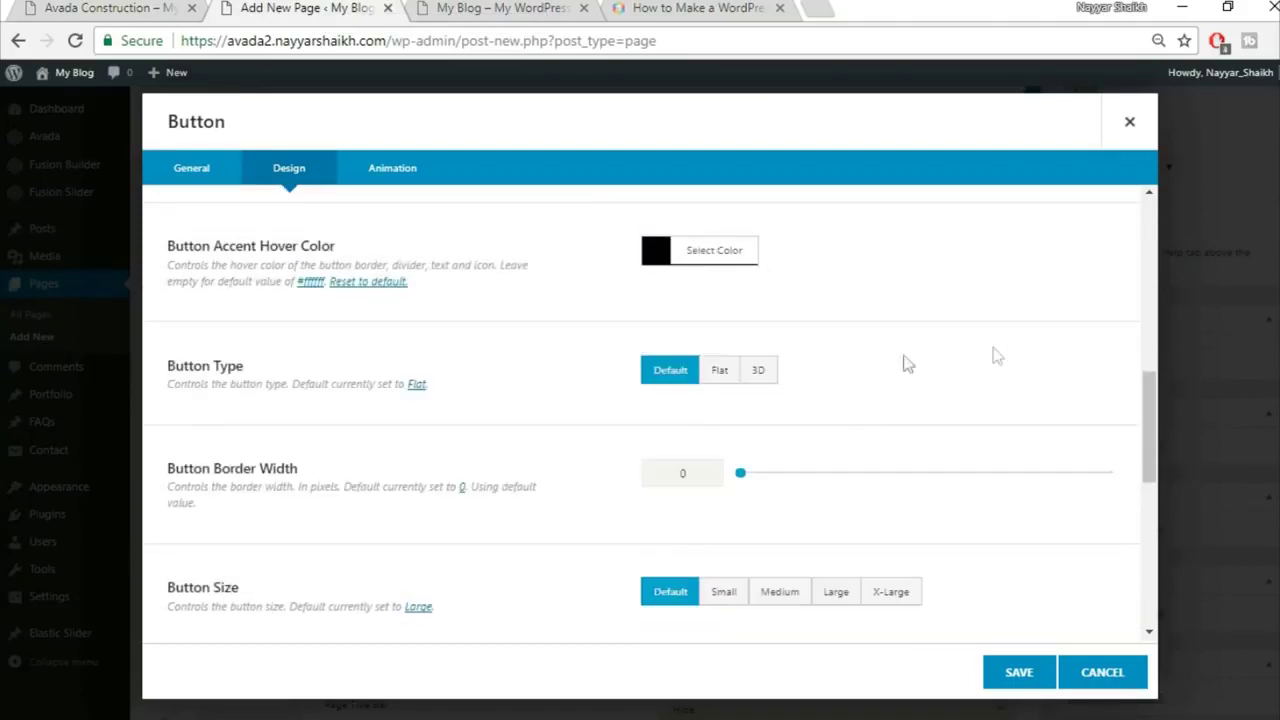
scroll(968, 365, "down", 1)
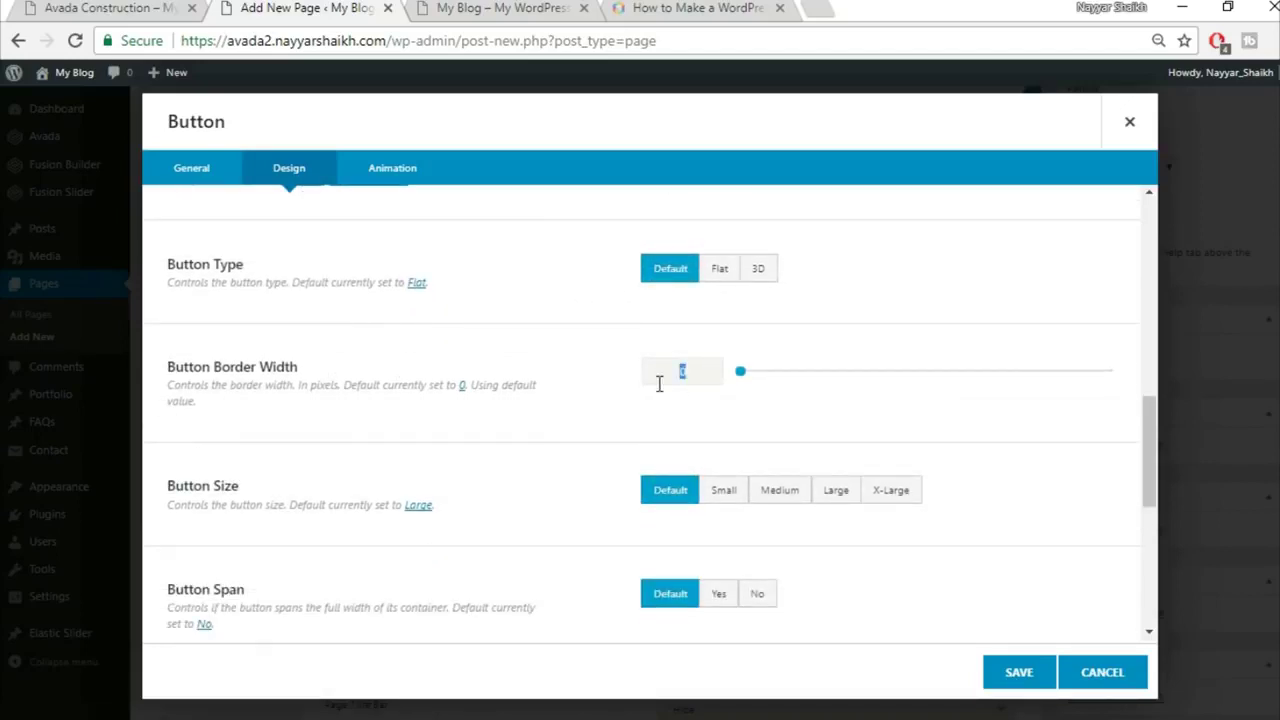
type("2")
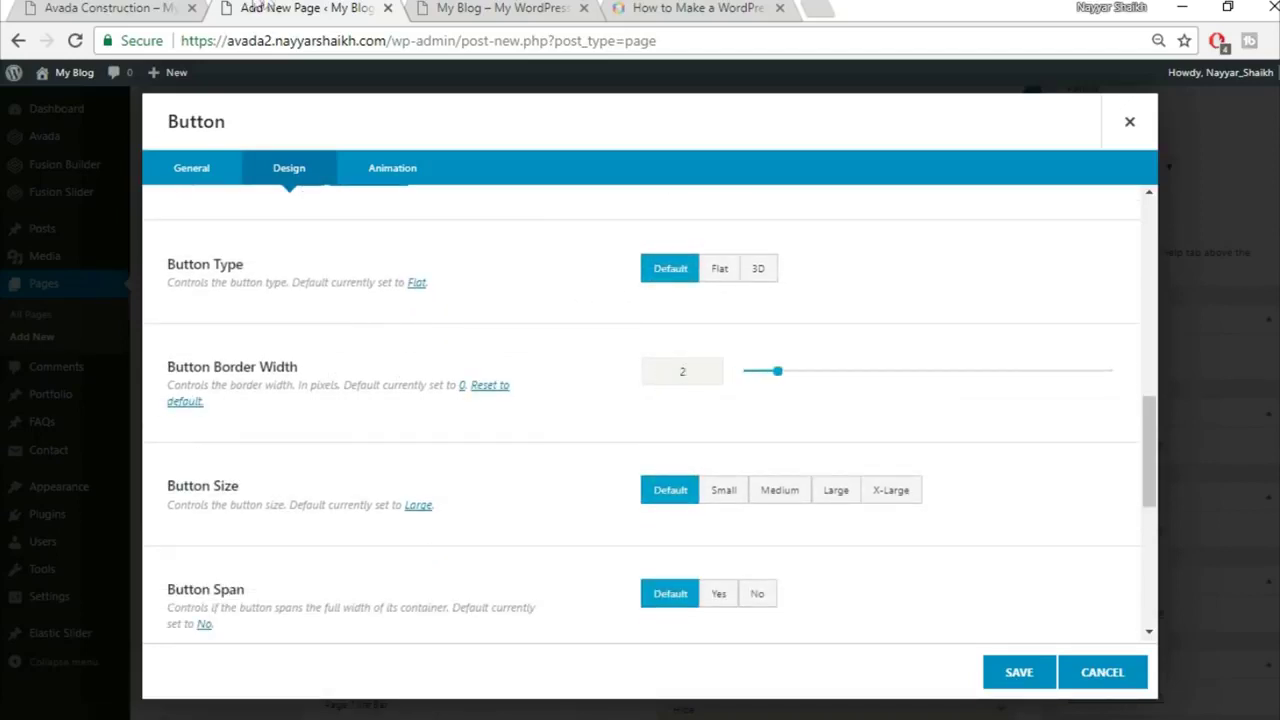
left_click(172, 6)
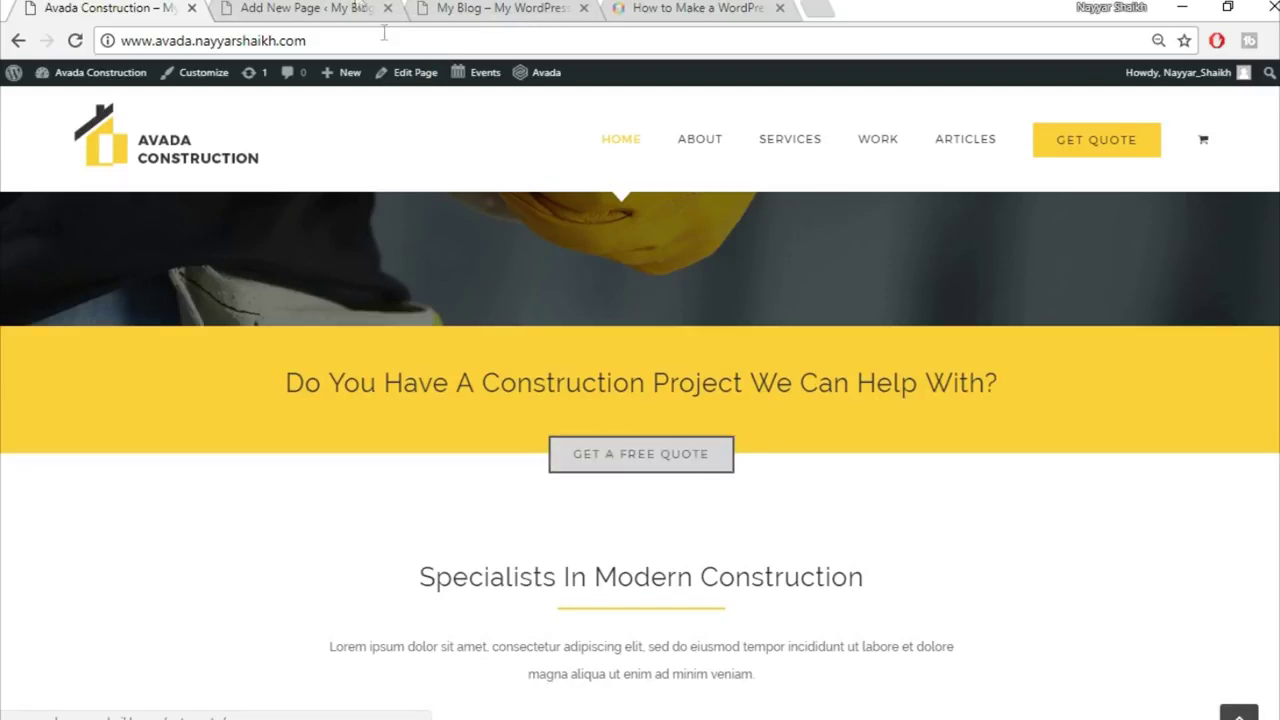
left_click(350, 6)
left_click(698, 384)
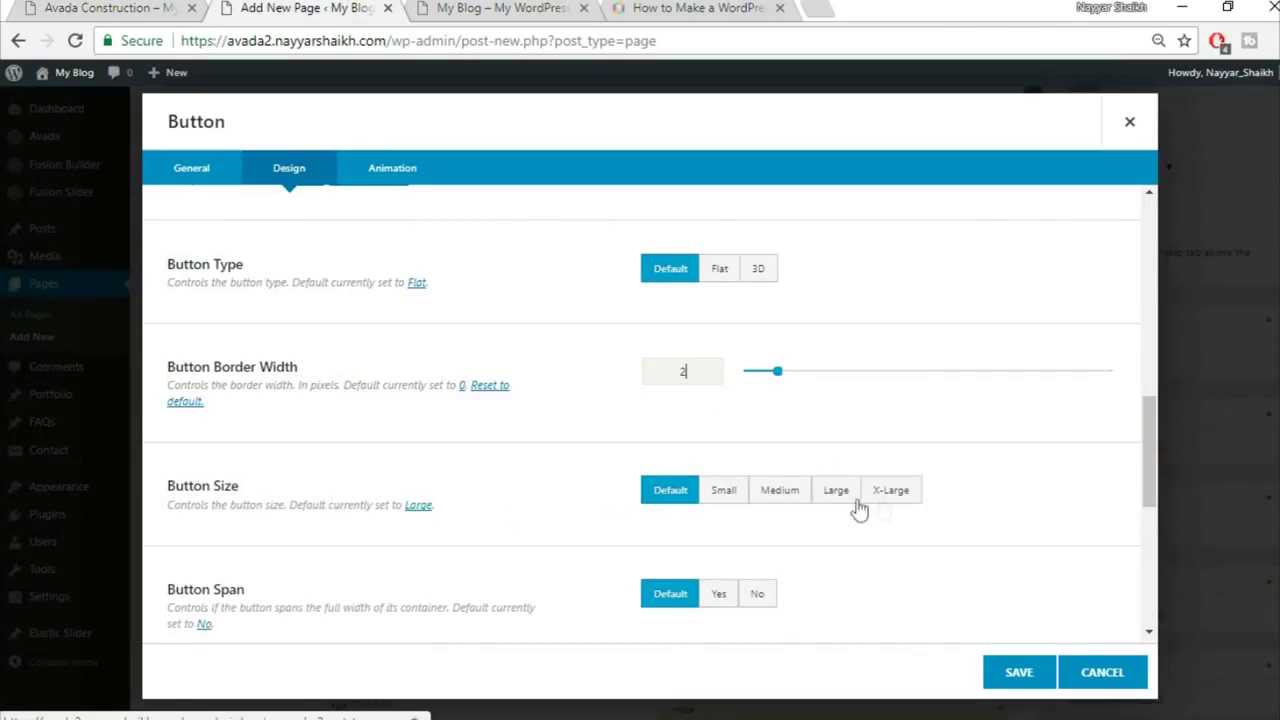
left_click(903, 500)
scroll(980, 495, "down", 2)
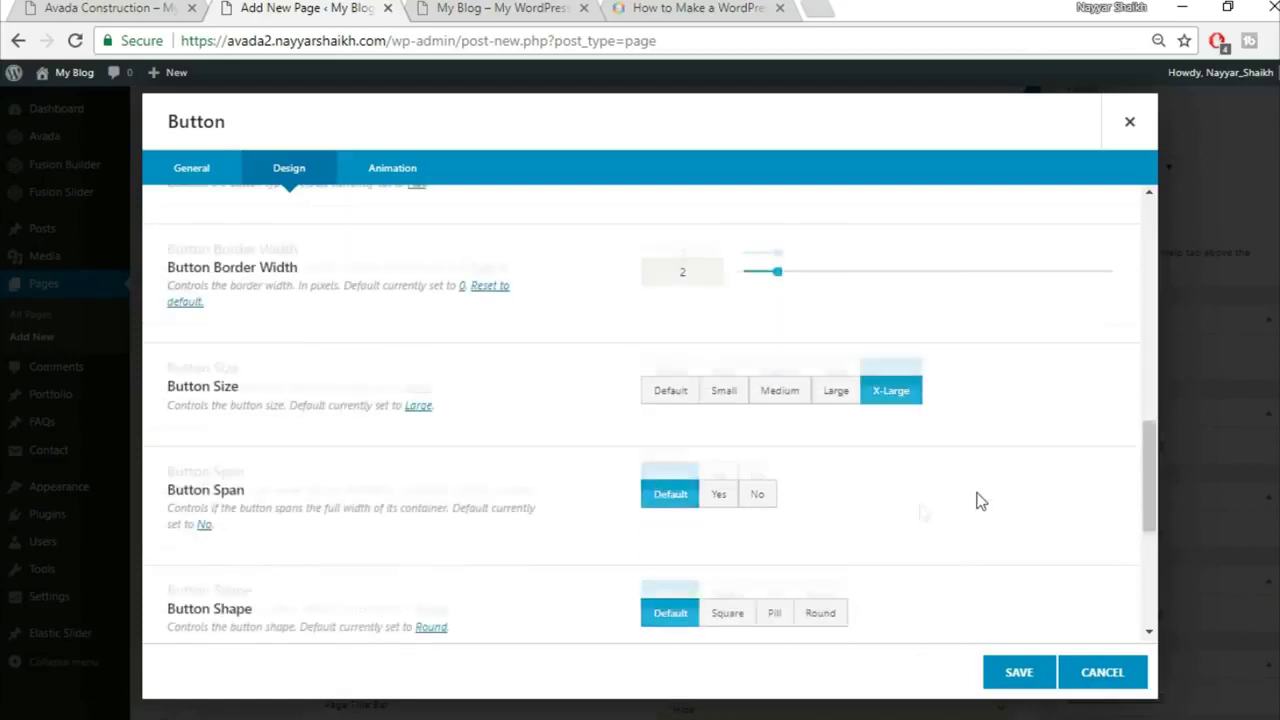
scroll(686, 480, "down", 3)
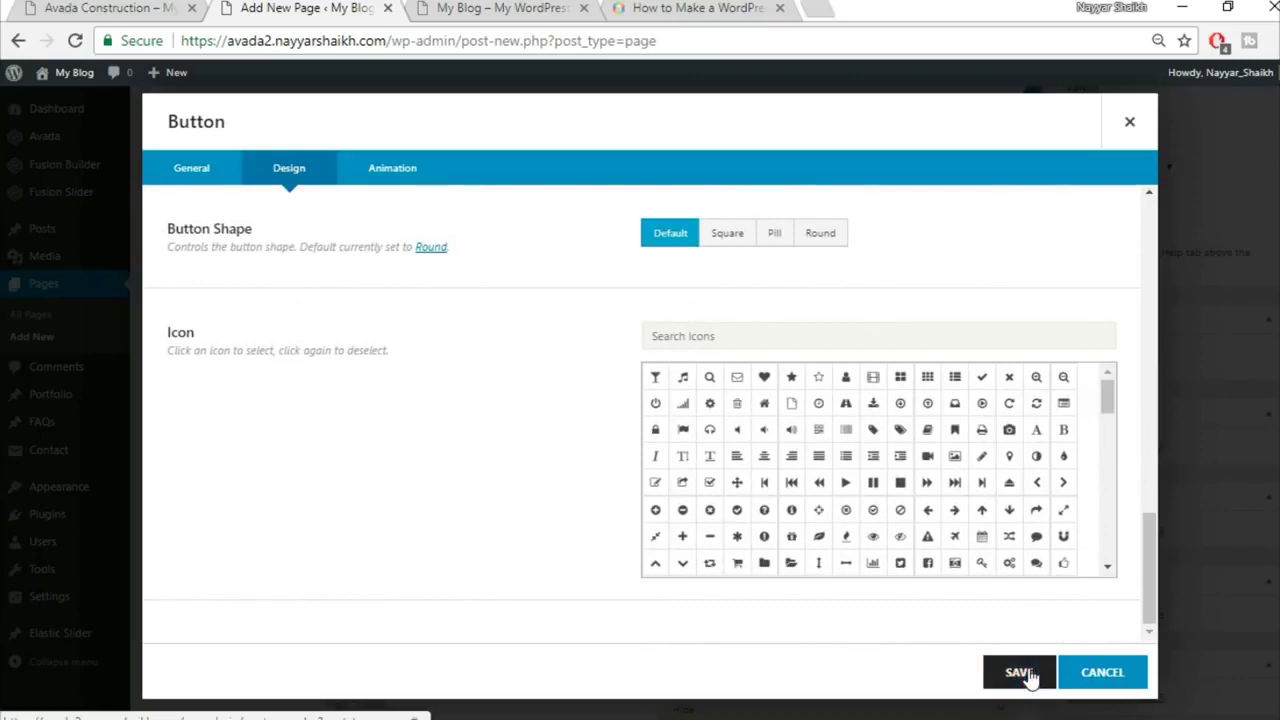
Step: Set the button's animation type to Fade and save the button settings
left_click(395, 172)
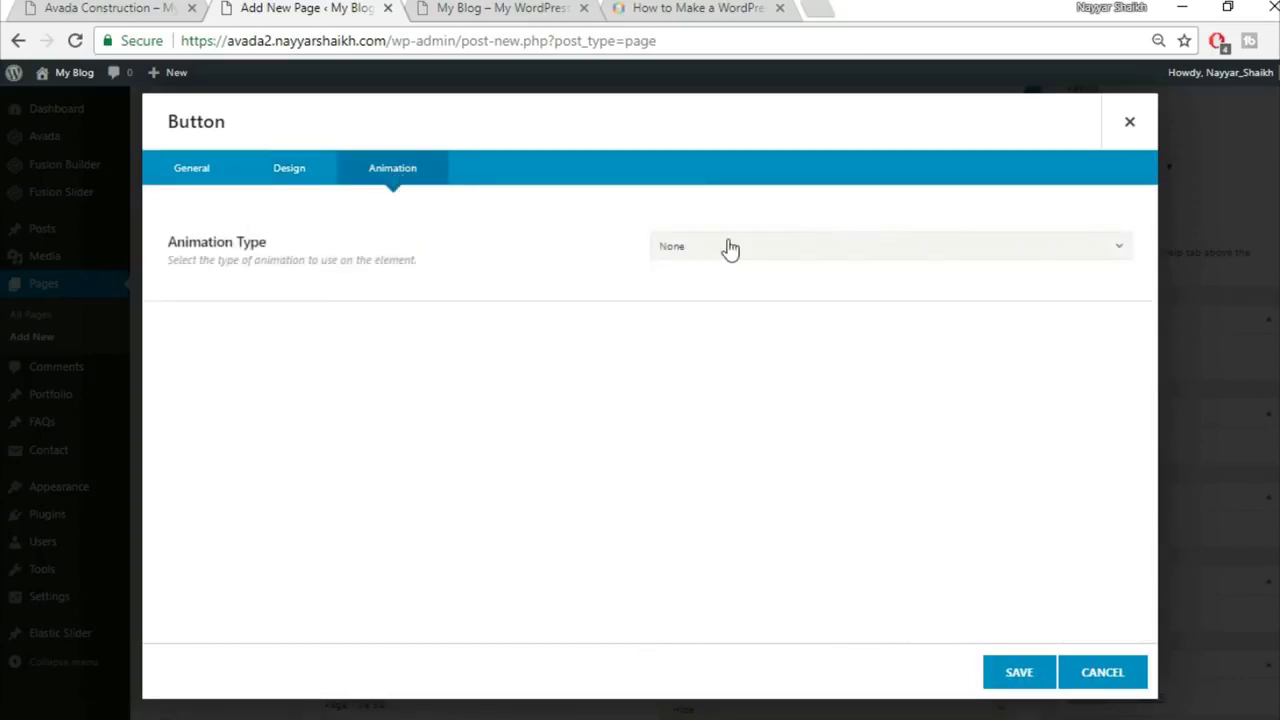
left_click(730, 247)
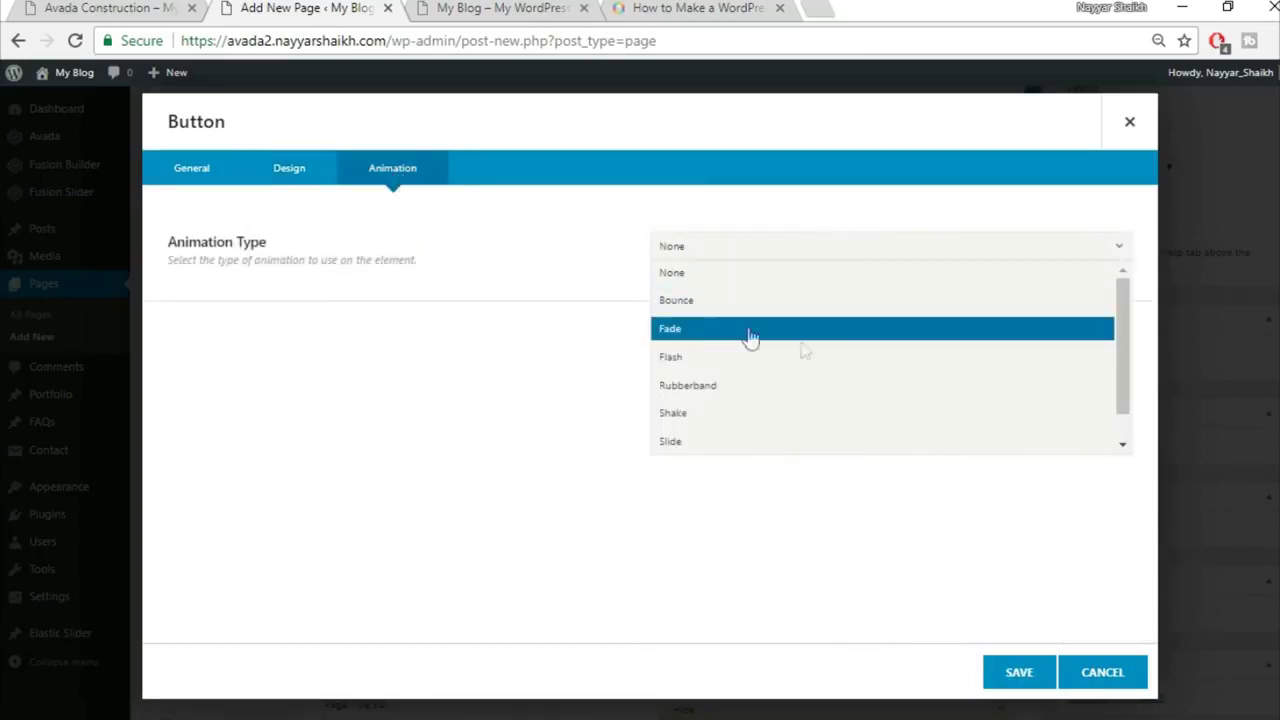
left_click(765, 333)
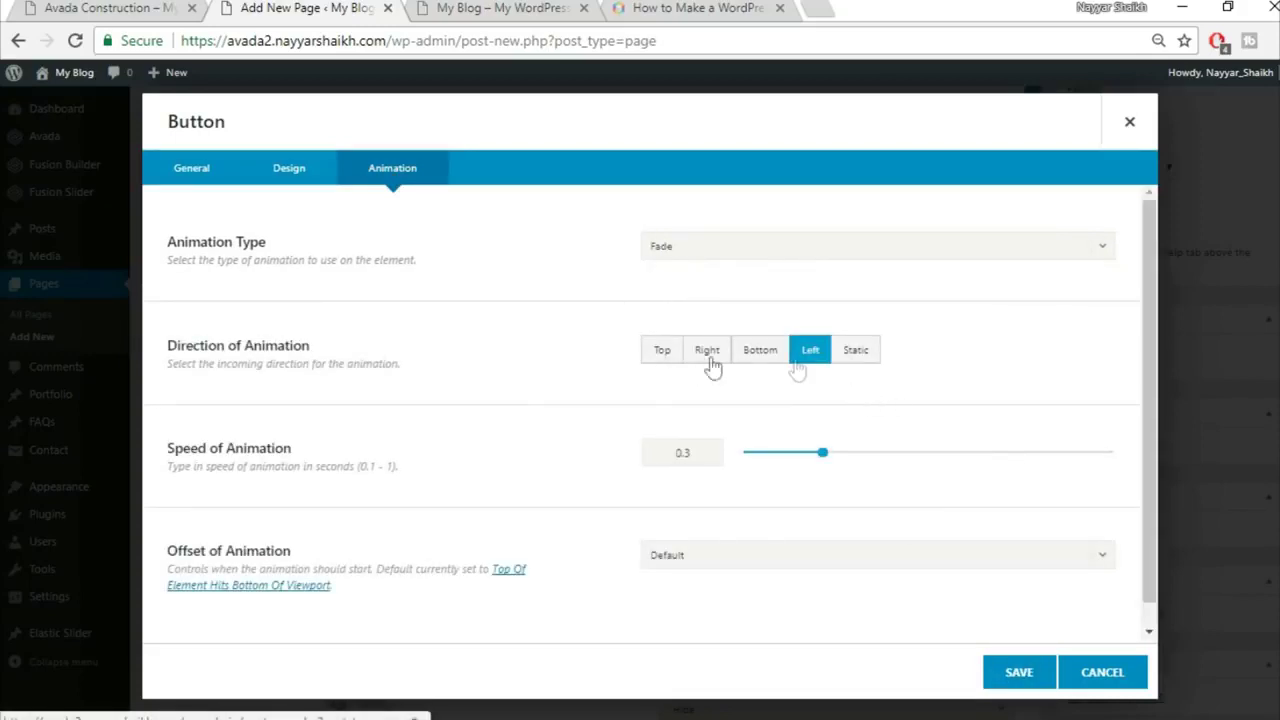
scroll(735, 505, "down", 1)
scroll(735, 505, "down", 1)
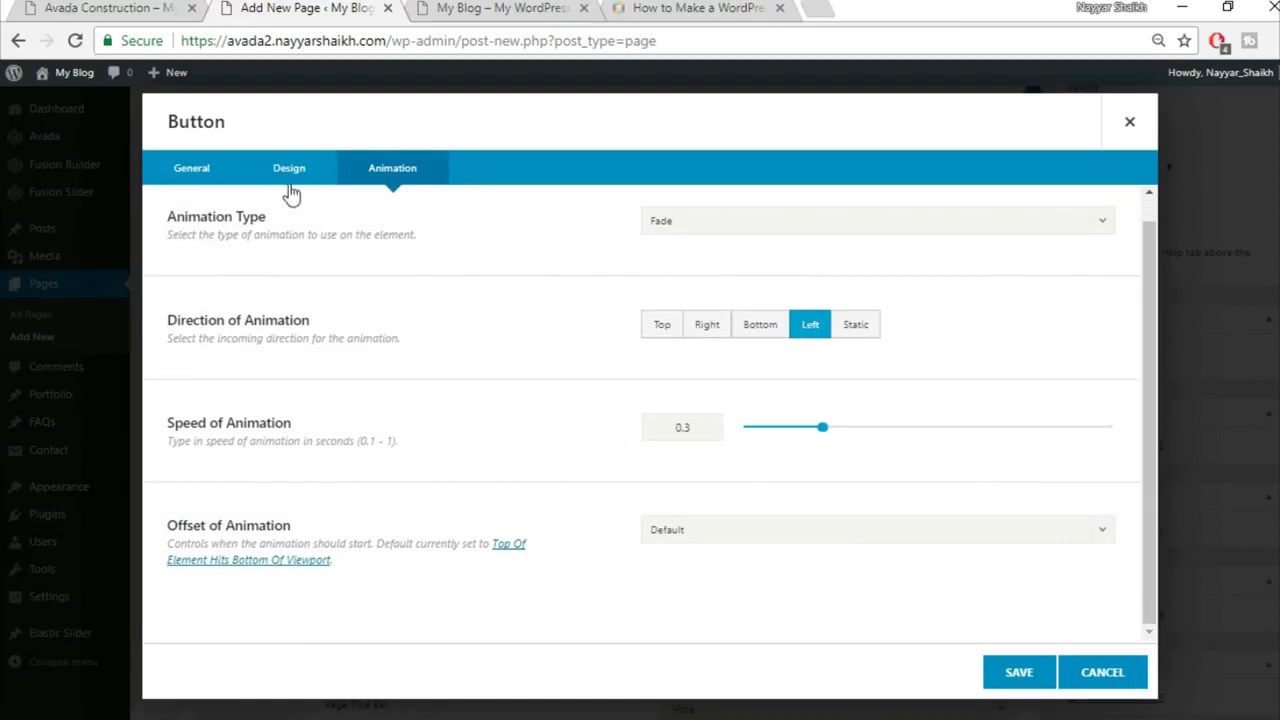
scroll(651, 349, "up", 1)
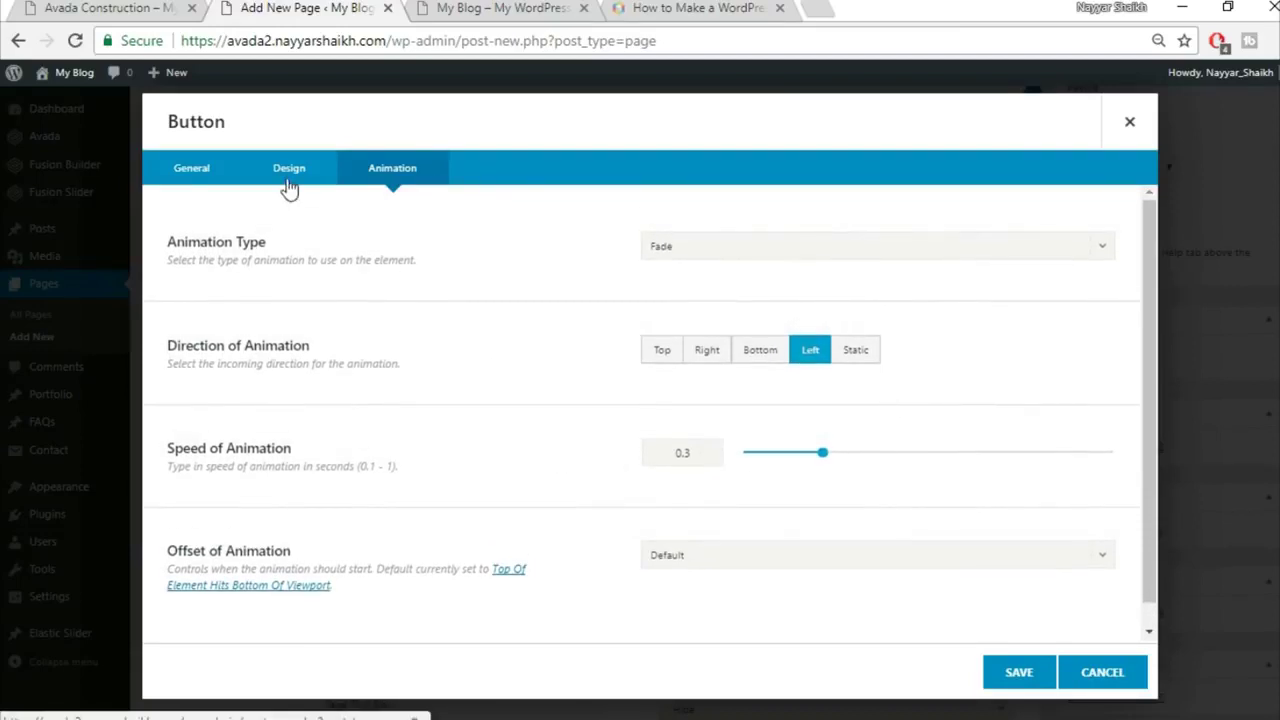
left_click(289, 172)
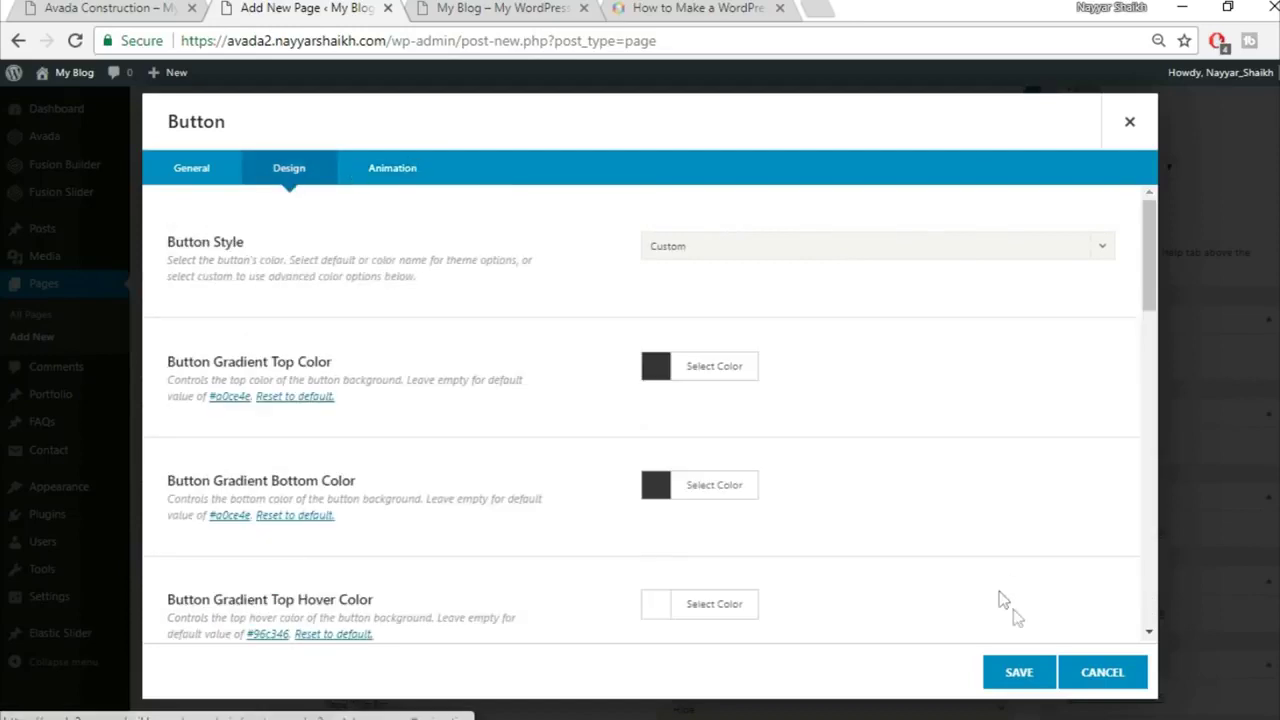
left_click(1018, 673)
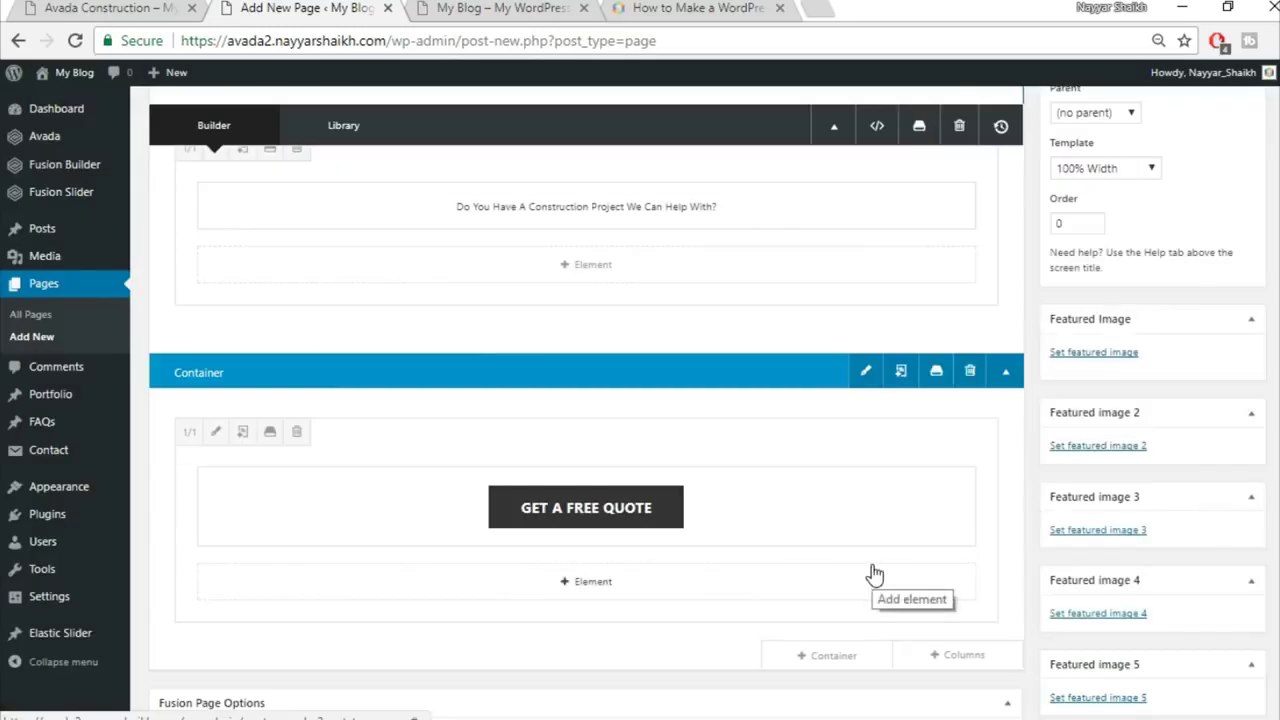
scroll(873, 573, "up", 1)
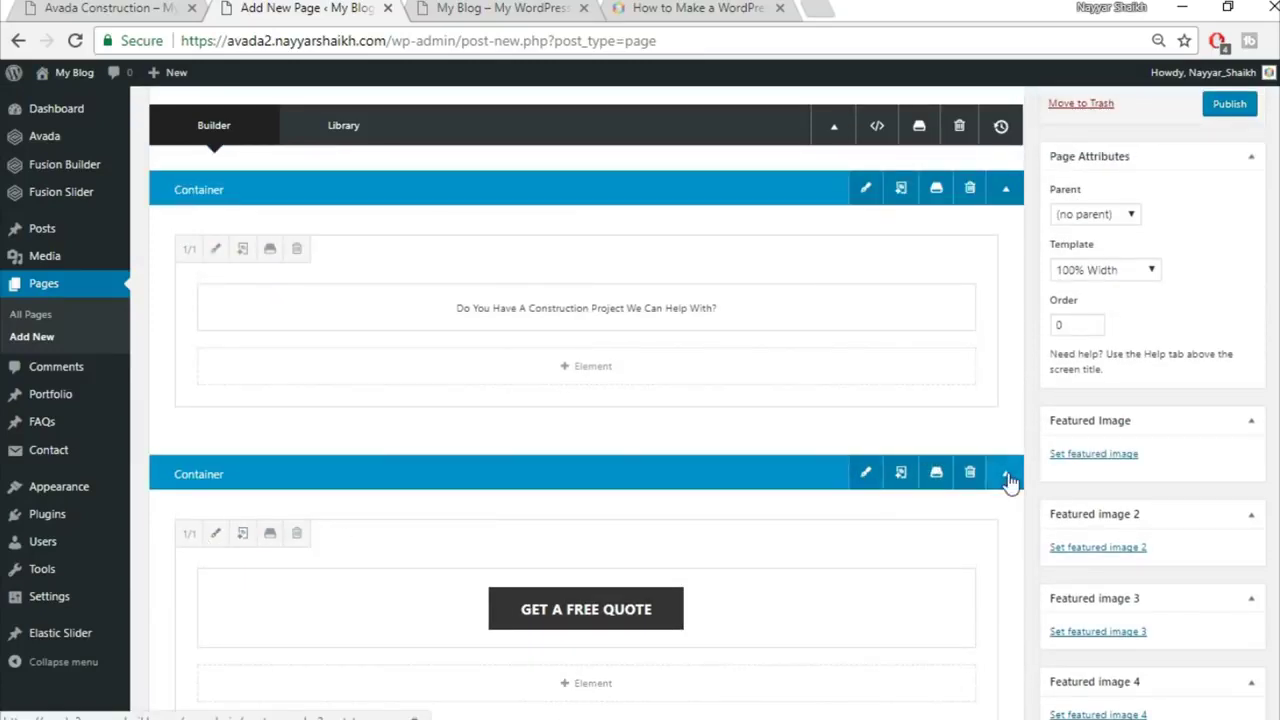
scroll(993, 504, "up", 2)
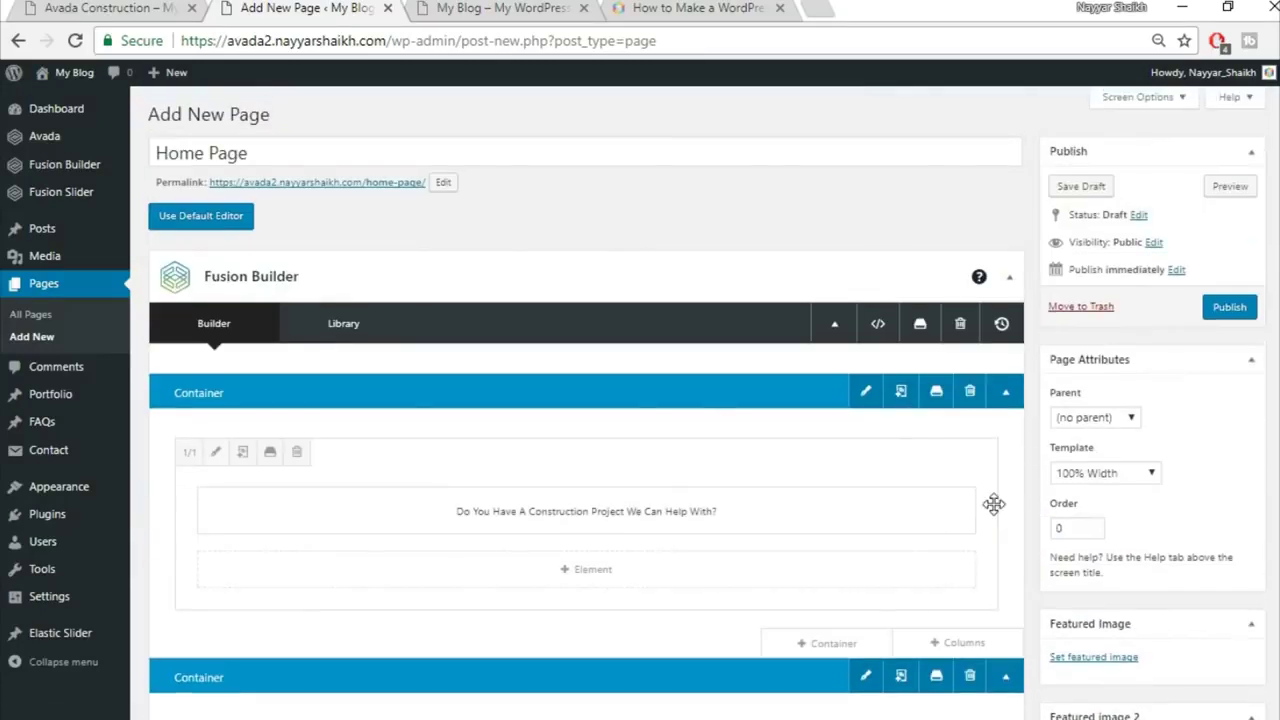
Step: Publish the Home Page and compare the live page with the Avada Construction demo
left_click(1229, 309)
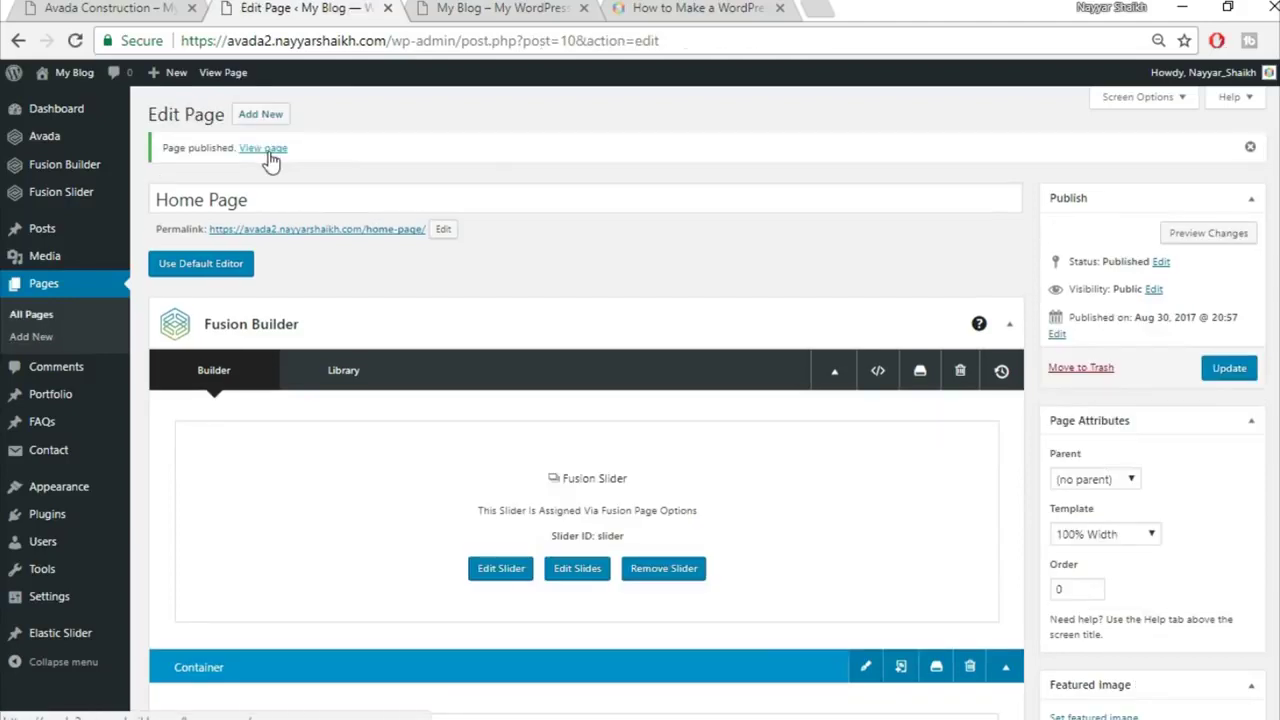
right_click(264, 148)
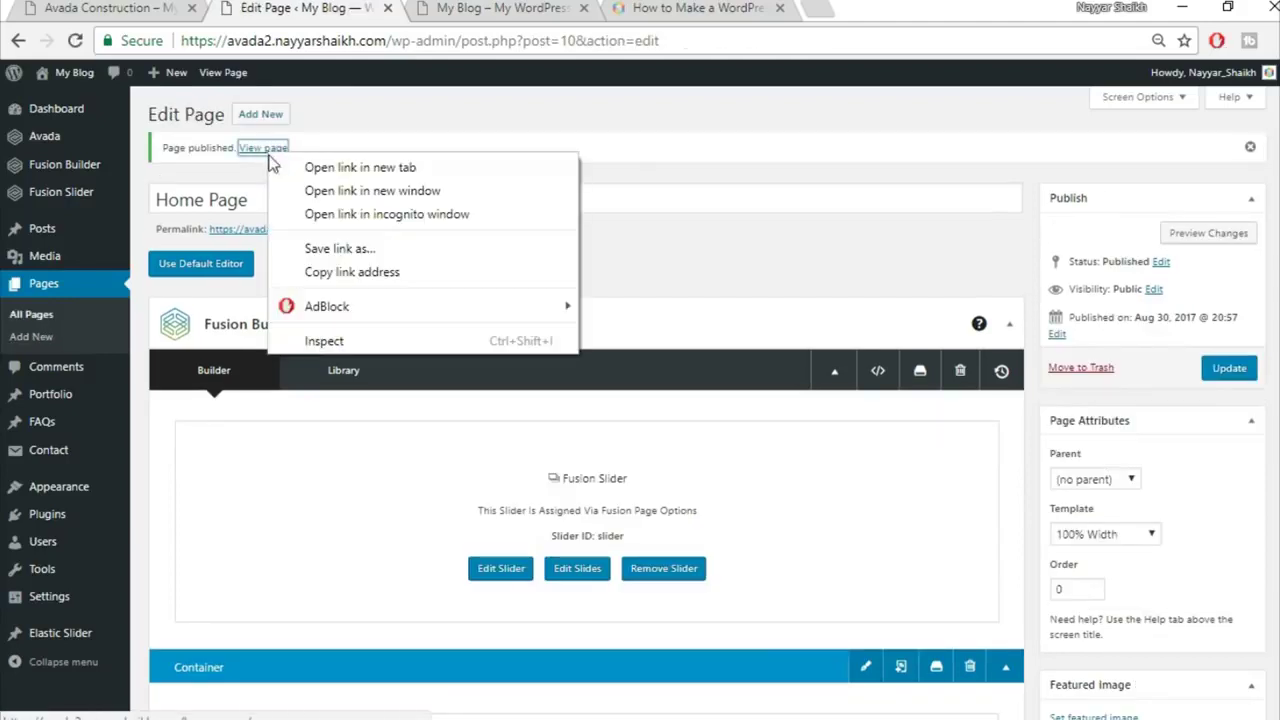
left_click(290, 172)
left_click(480, 8)
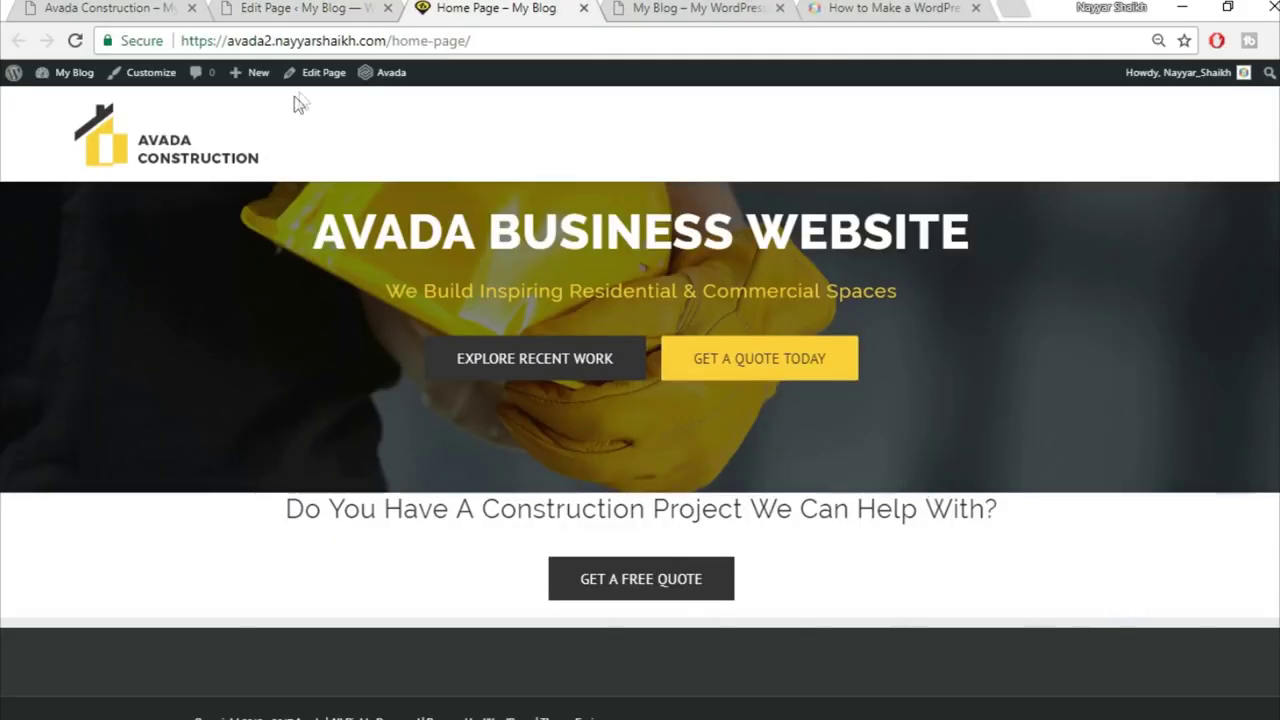
left_click(86, 8)
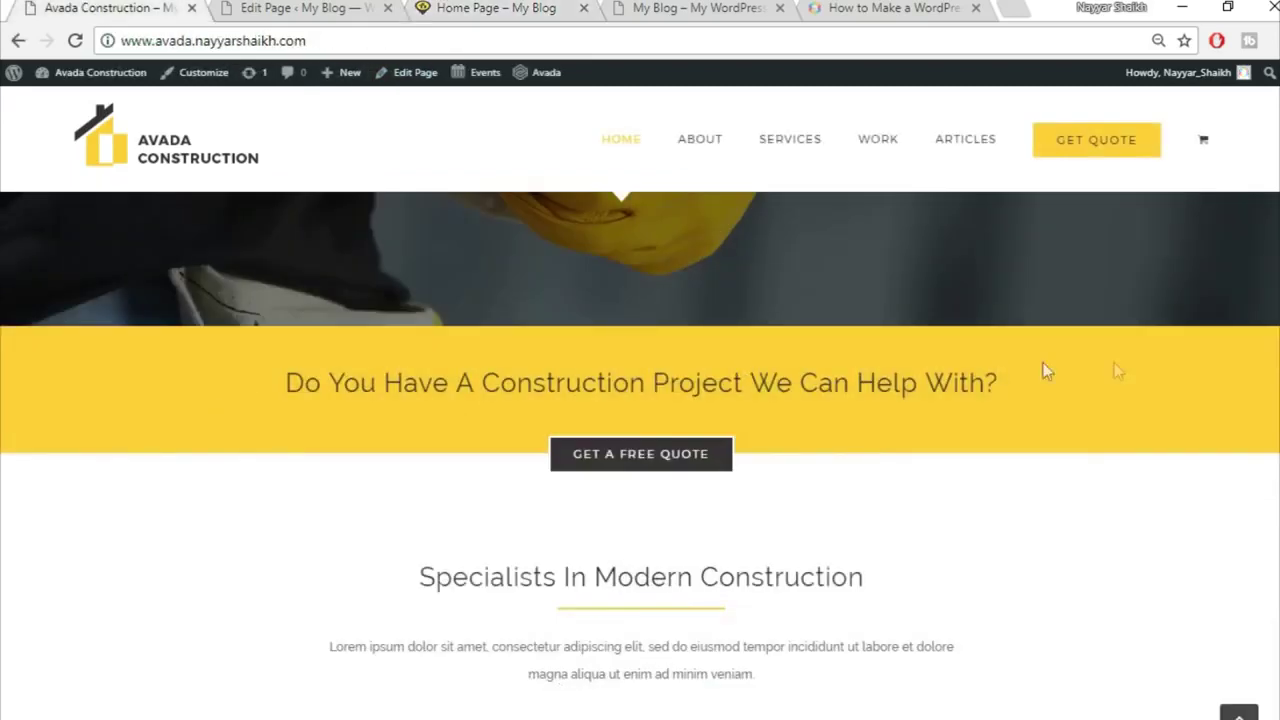
left_click(288, 8)
left_click(540, 8)
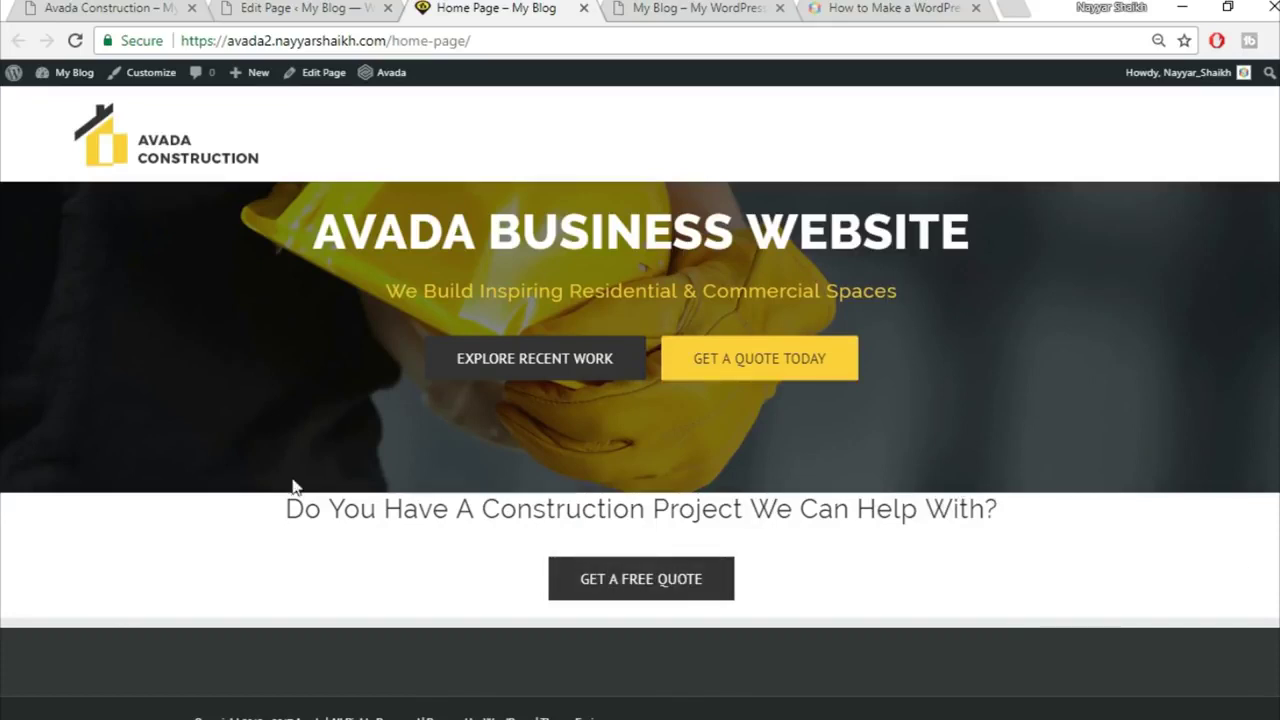
left_click(310, 7)
Step: Give the heading's container a #fed83d yellow background and update the Home Page
scroll(878, 485, "down", 3)
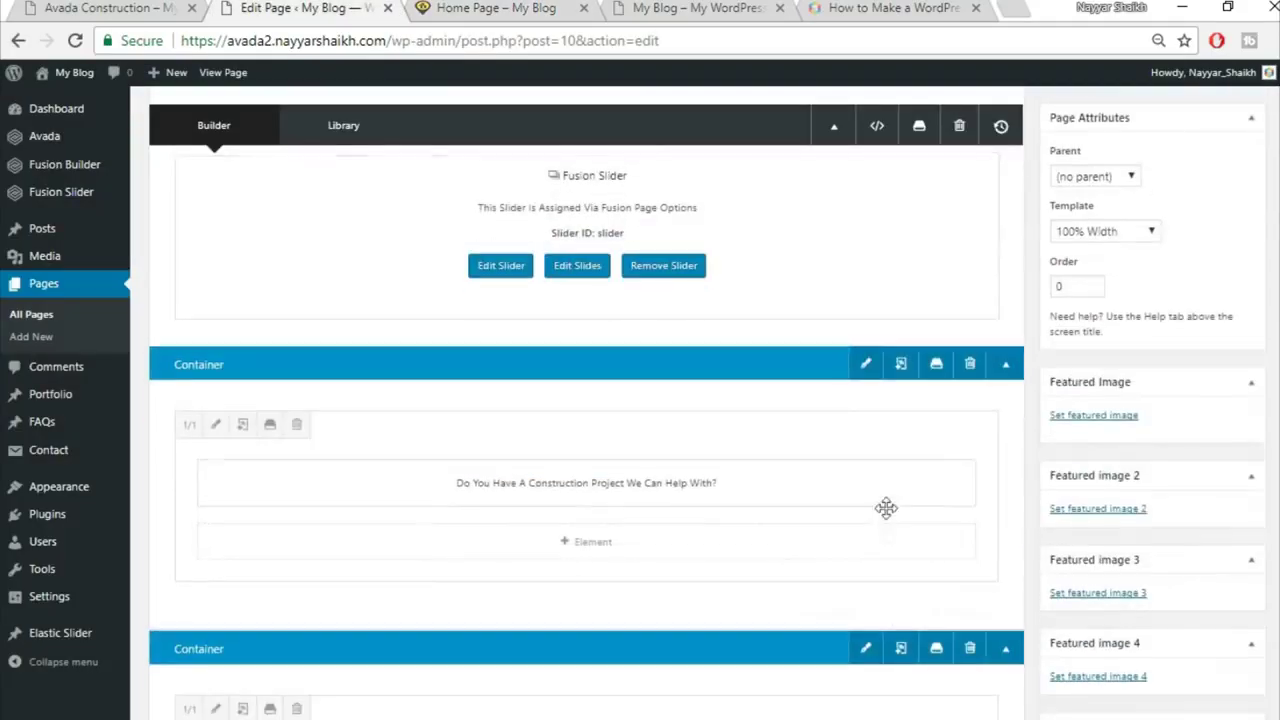
left_click(866, 370)
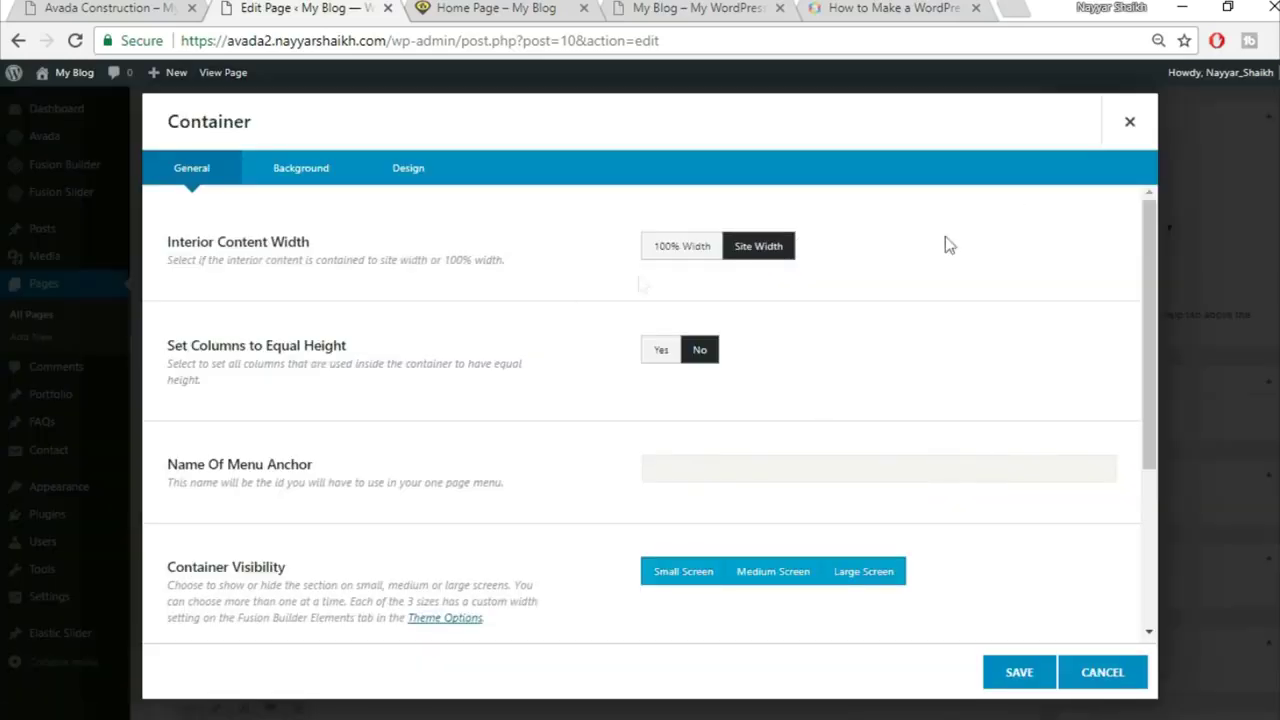
left_click(308, 175)
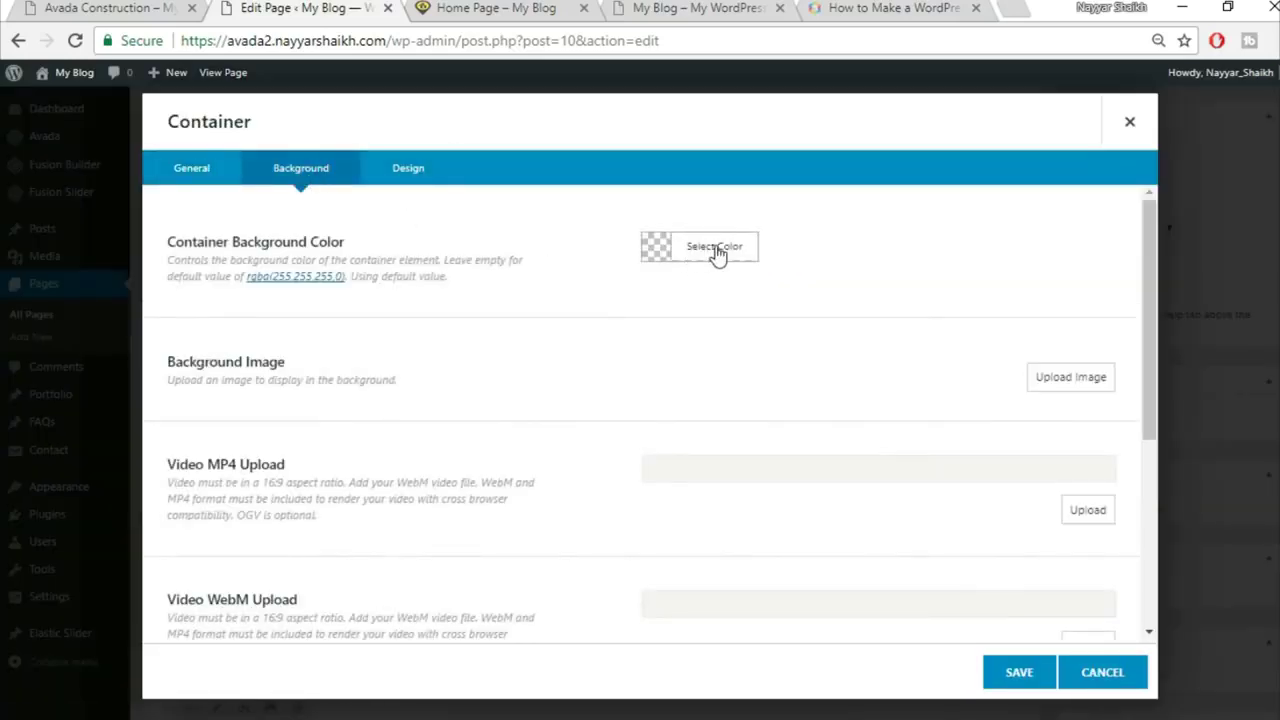
left_click(718, 246)
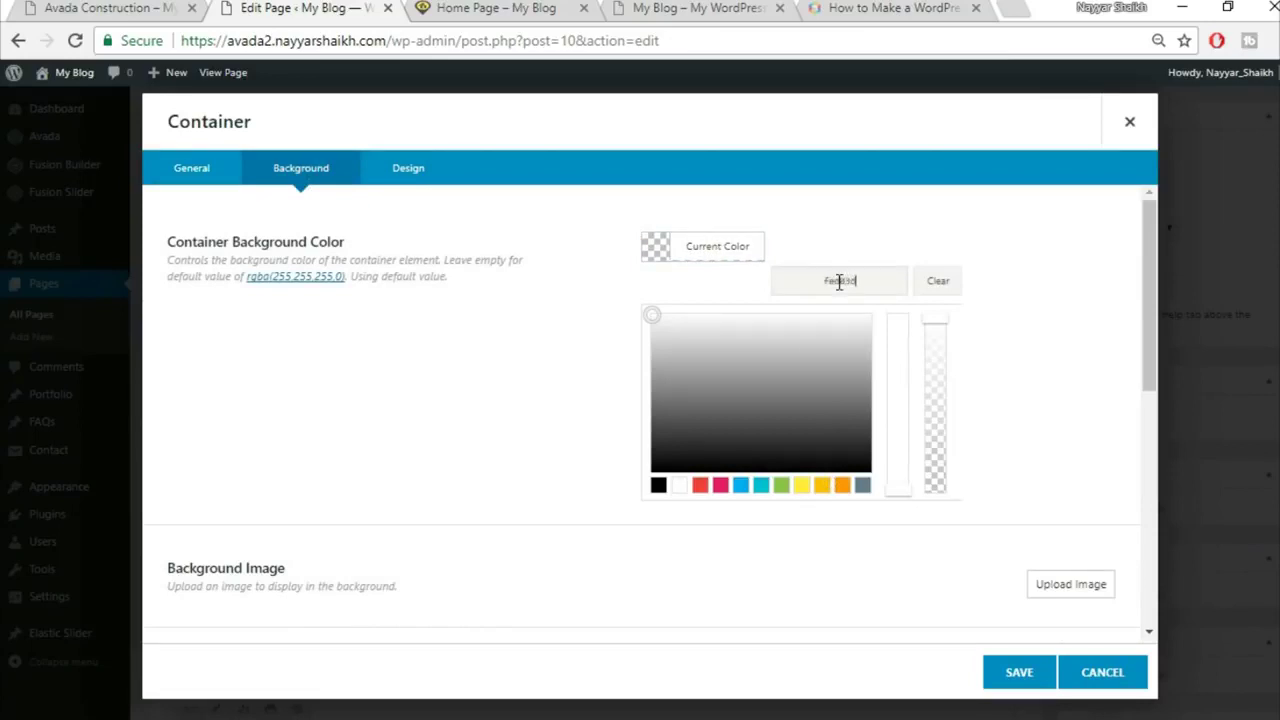
left_click(780, 556)
scroll(751, 466, "down", 5)
left_click(1015, 673)
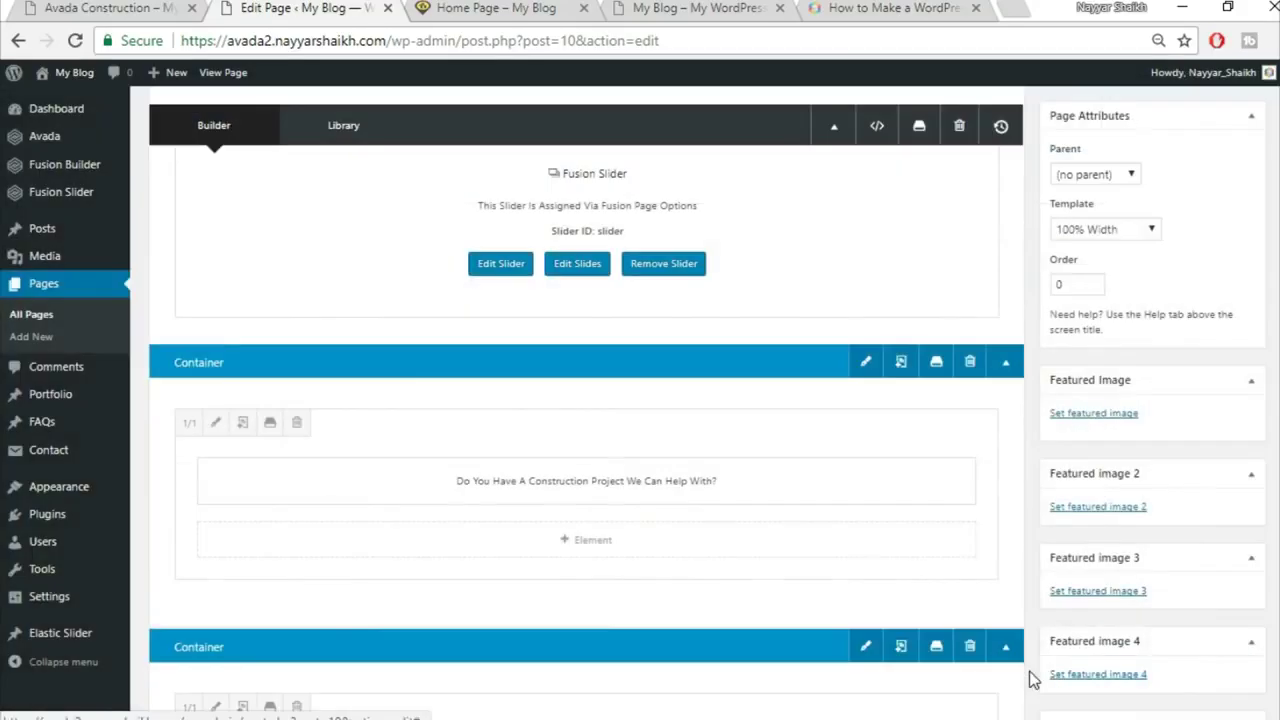
scroll(586, 400, "up", 3)
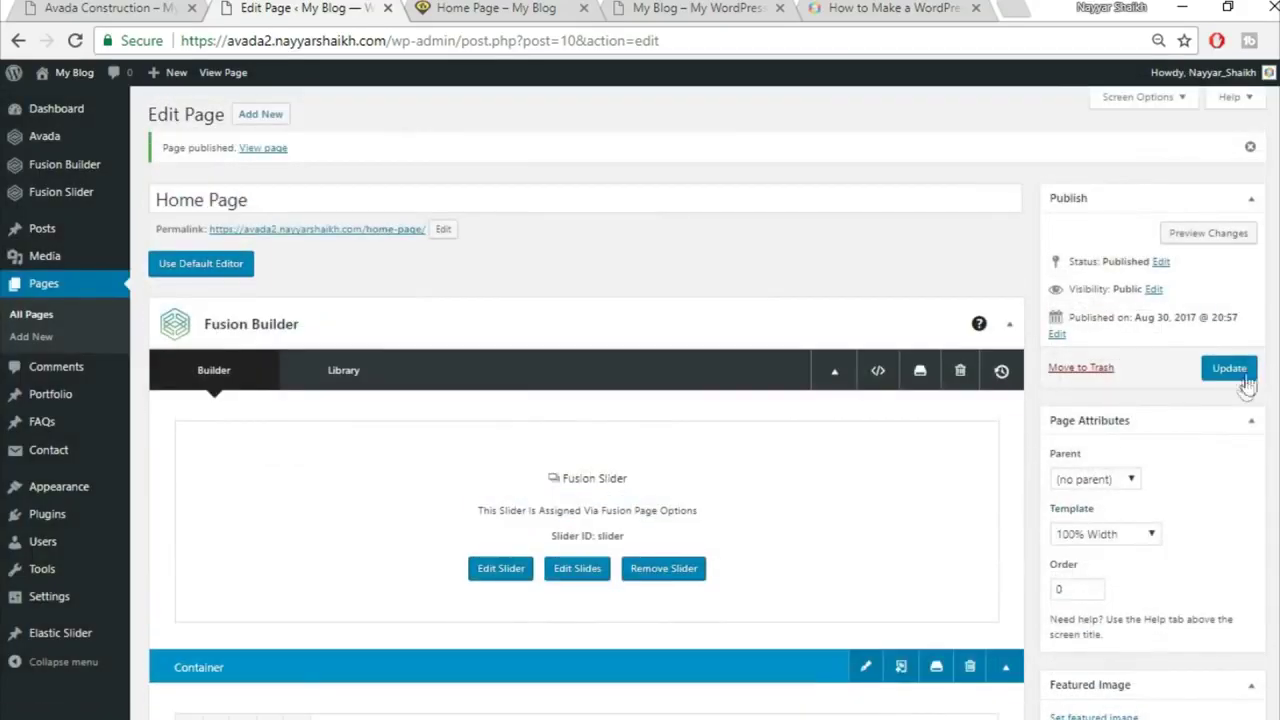
left_click(1243, 378)
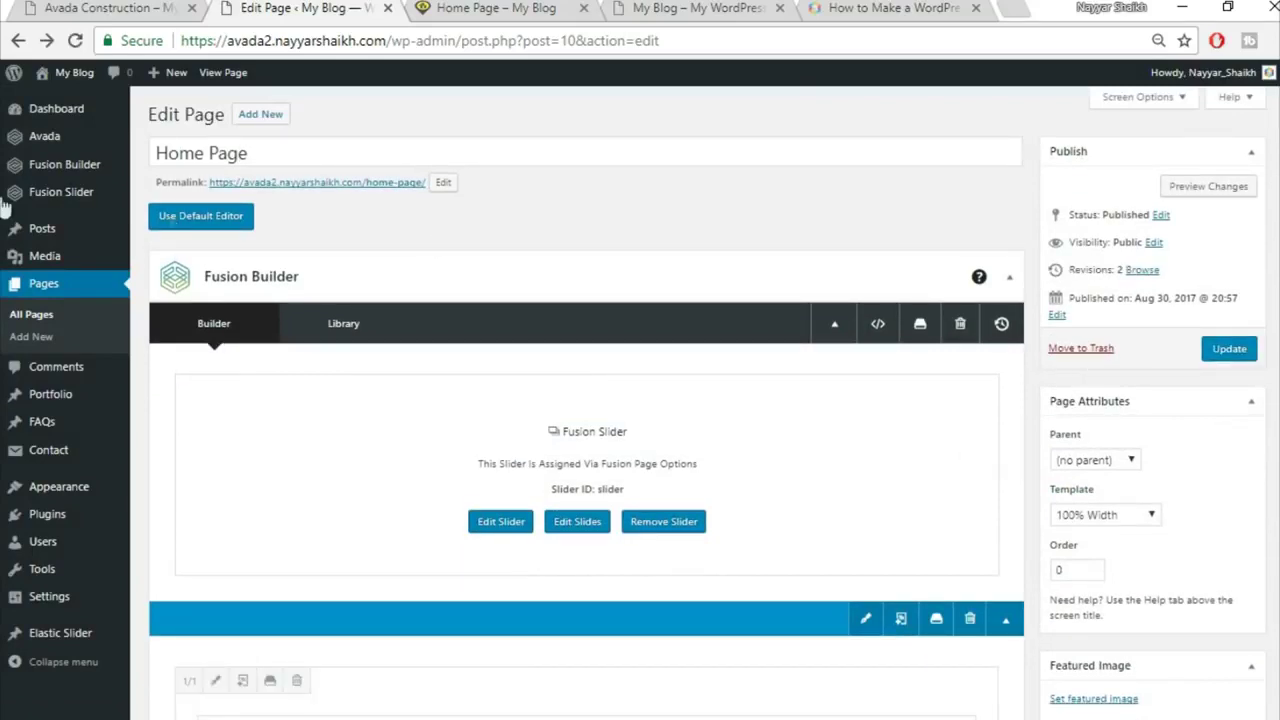
mouse_move(101, 190)
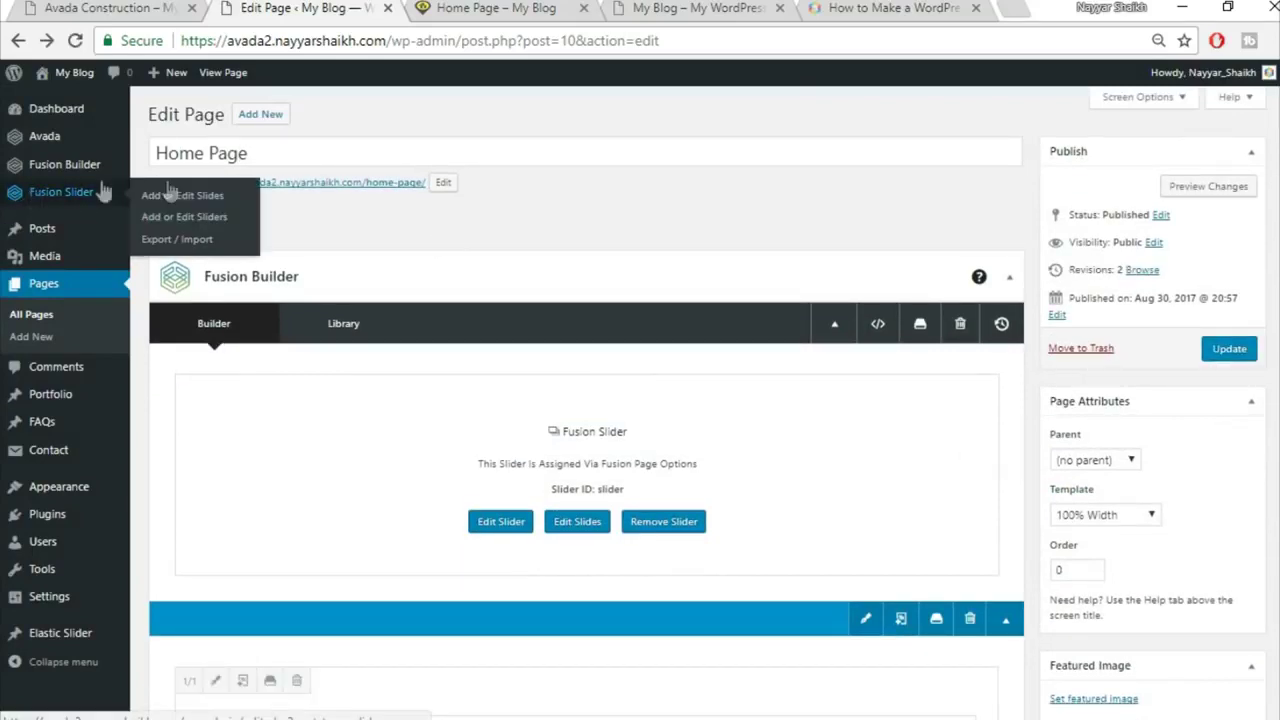
Step: Edit the Fusion slider named Slider to enable its Full Screen option
left_click(204, 218)
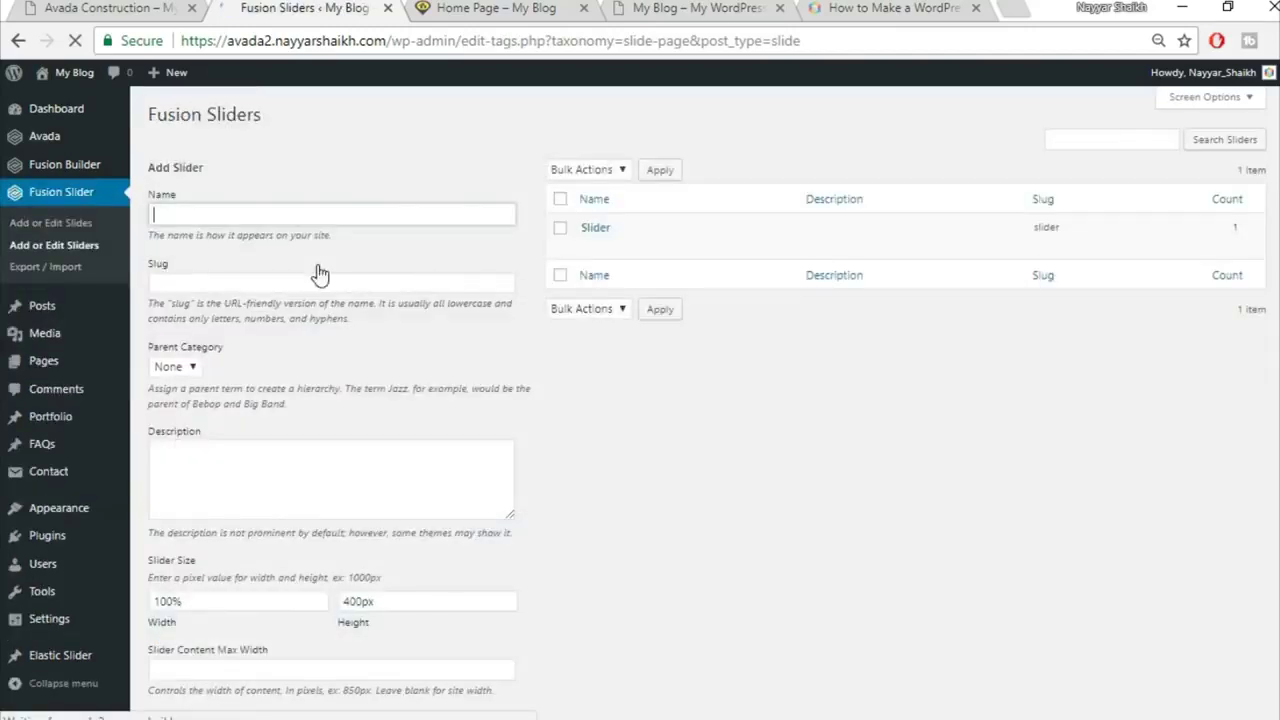
mouse_move(622, 246)
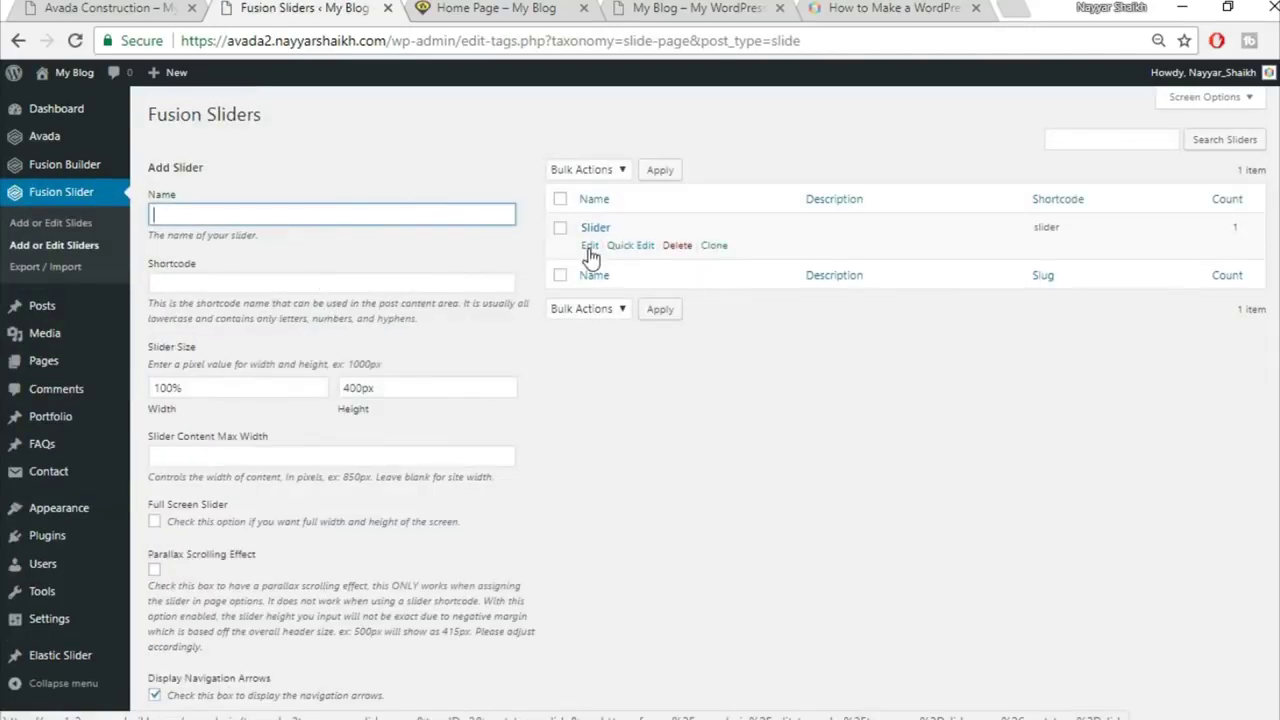
left_click(590, 247)
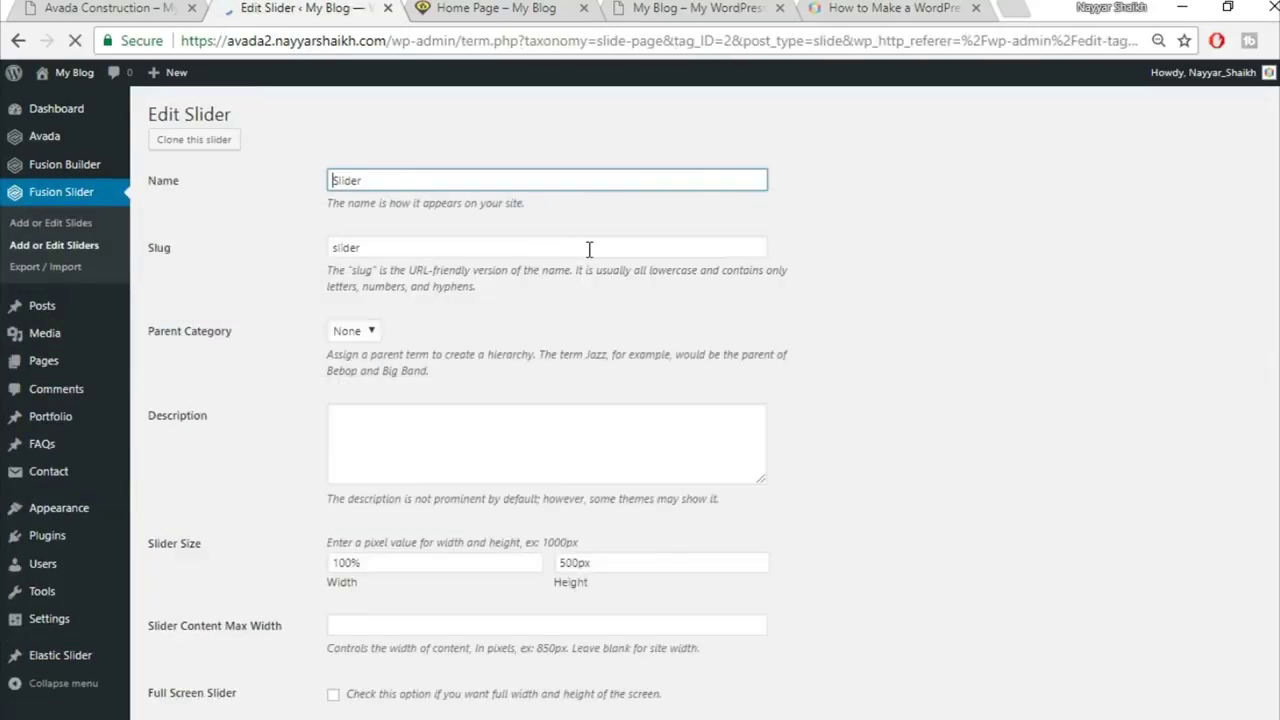
scroll(807, 385, "down", 5)
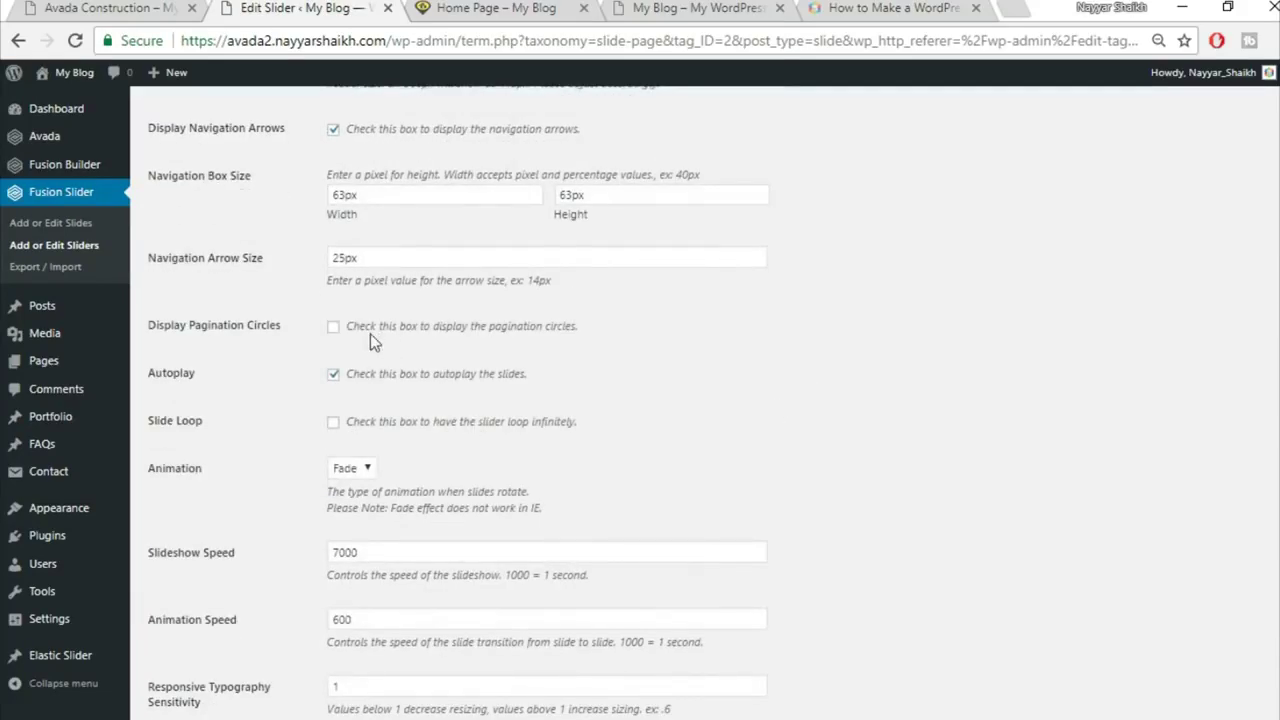
scroll(635, 342, "down", 3)
scroll(635, 342, "up", 2)
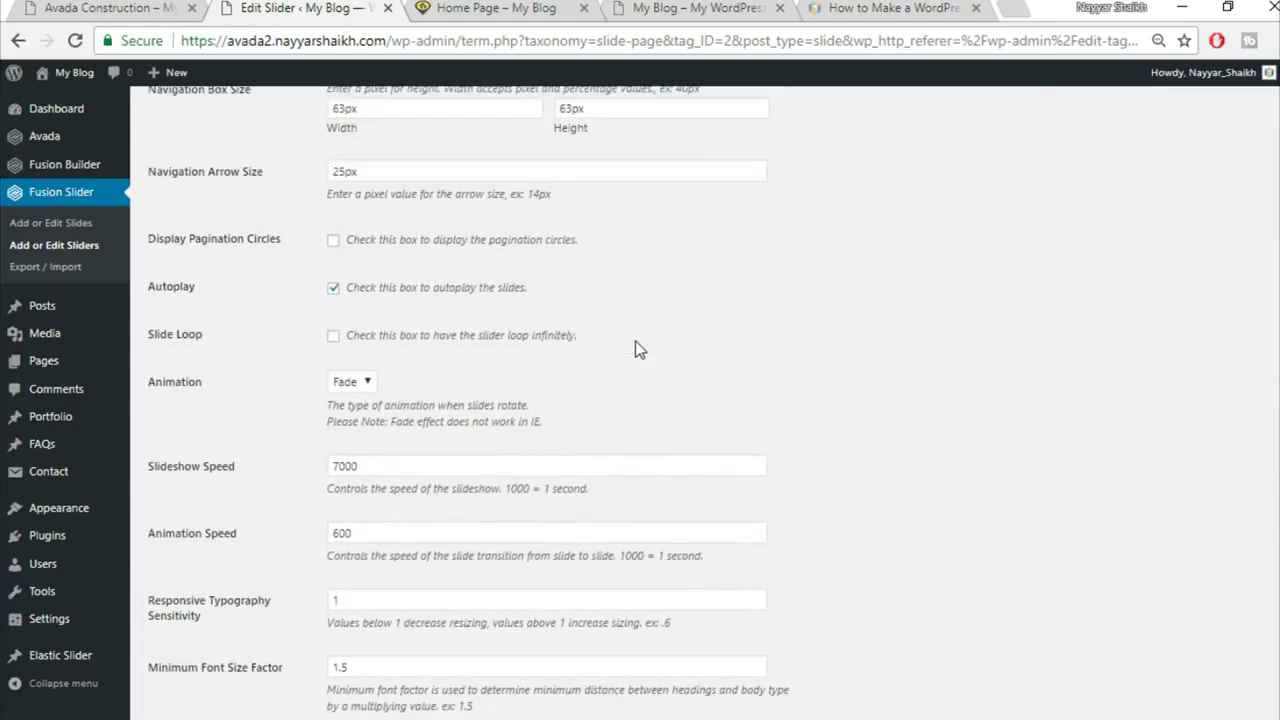
scroll(632, 343, "up", 4)
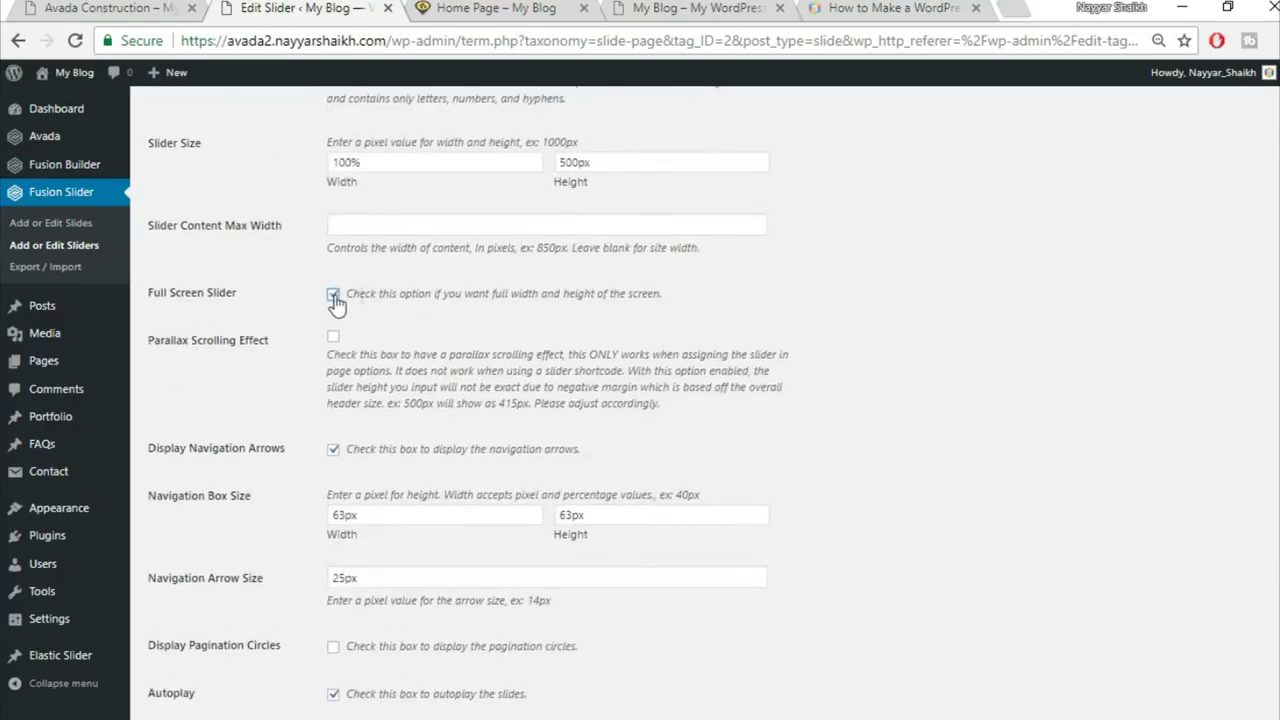
scroll(785, 398, "down", 5)
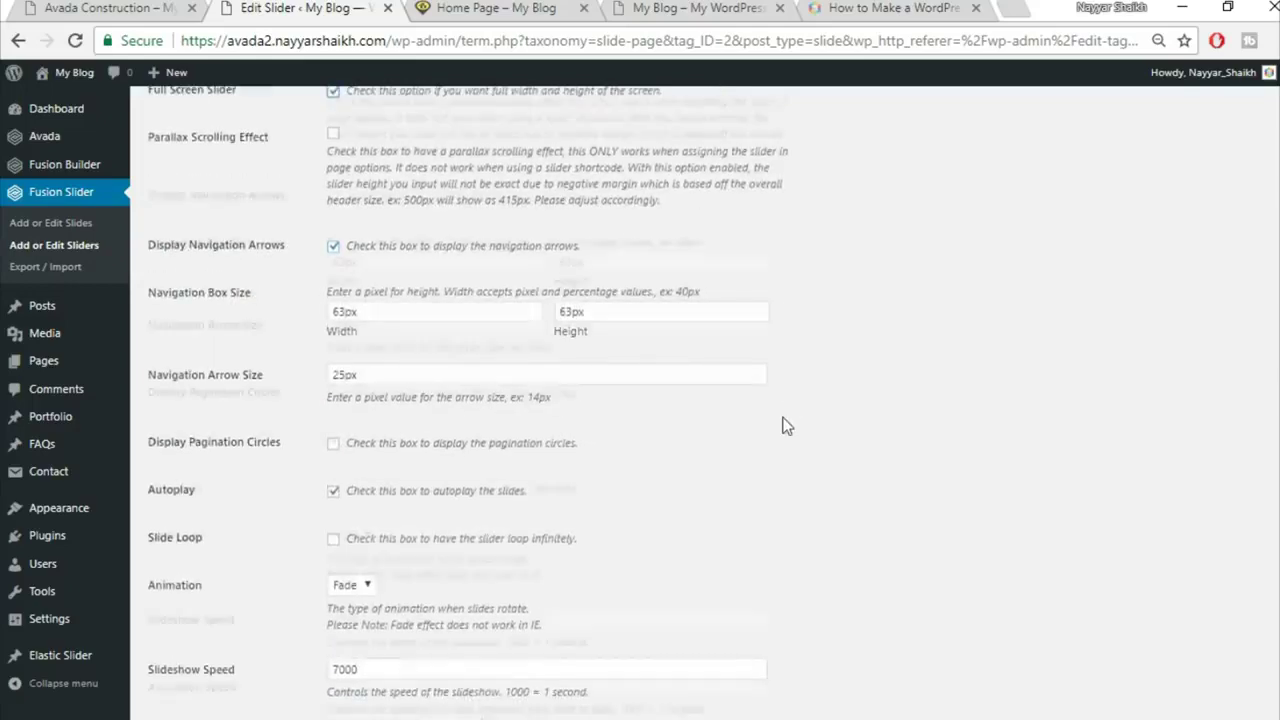
Step: Reload the live Home Page to check the hero slider and yellow heading band
left_click(488, 18)
left_click(500, 38)
key("Return")
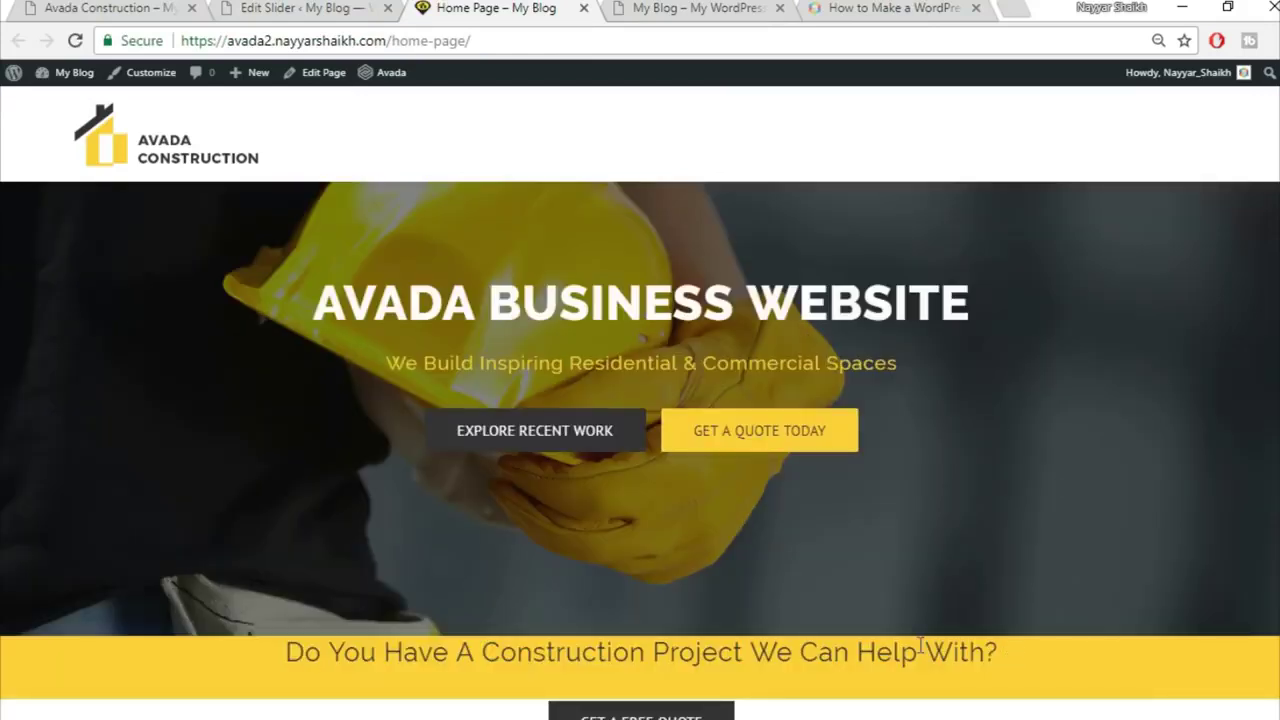
scroll(920, 646, "down", 2)
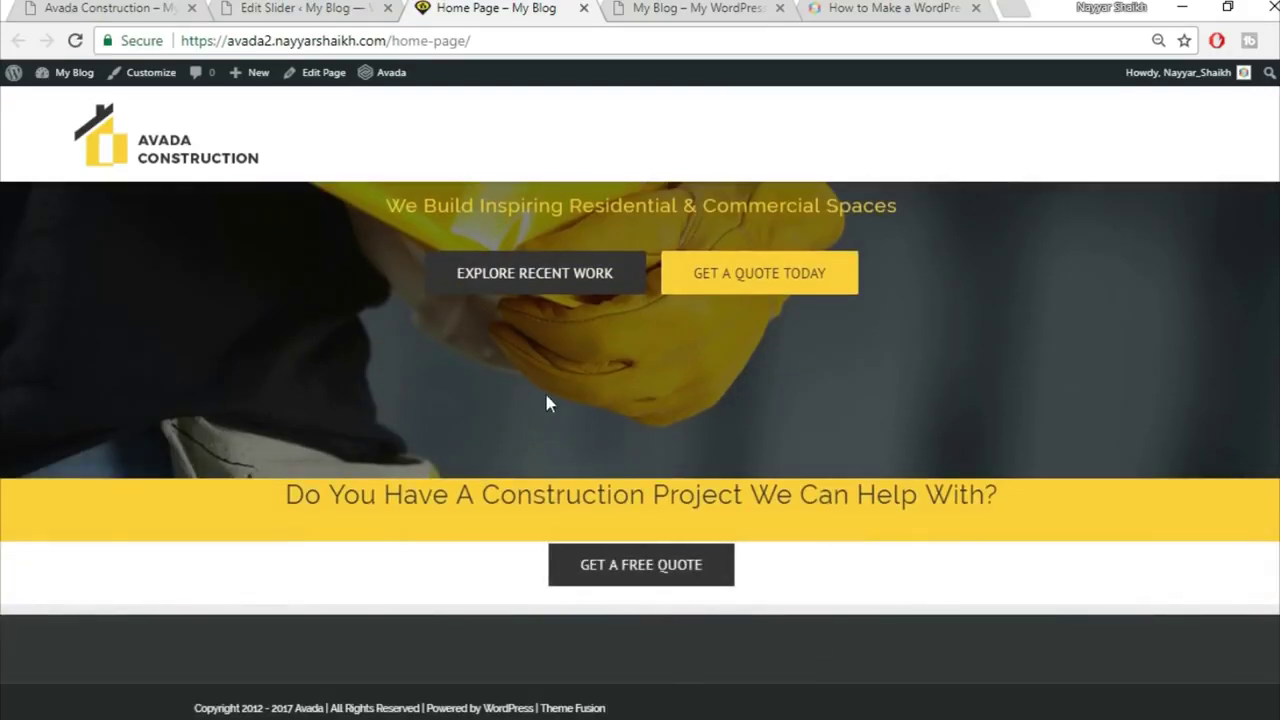
left_click(158, 6)
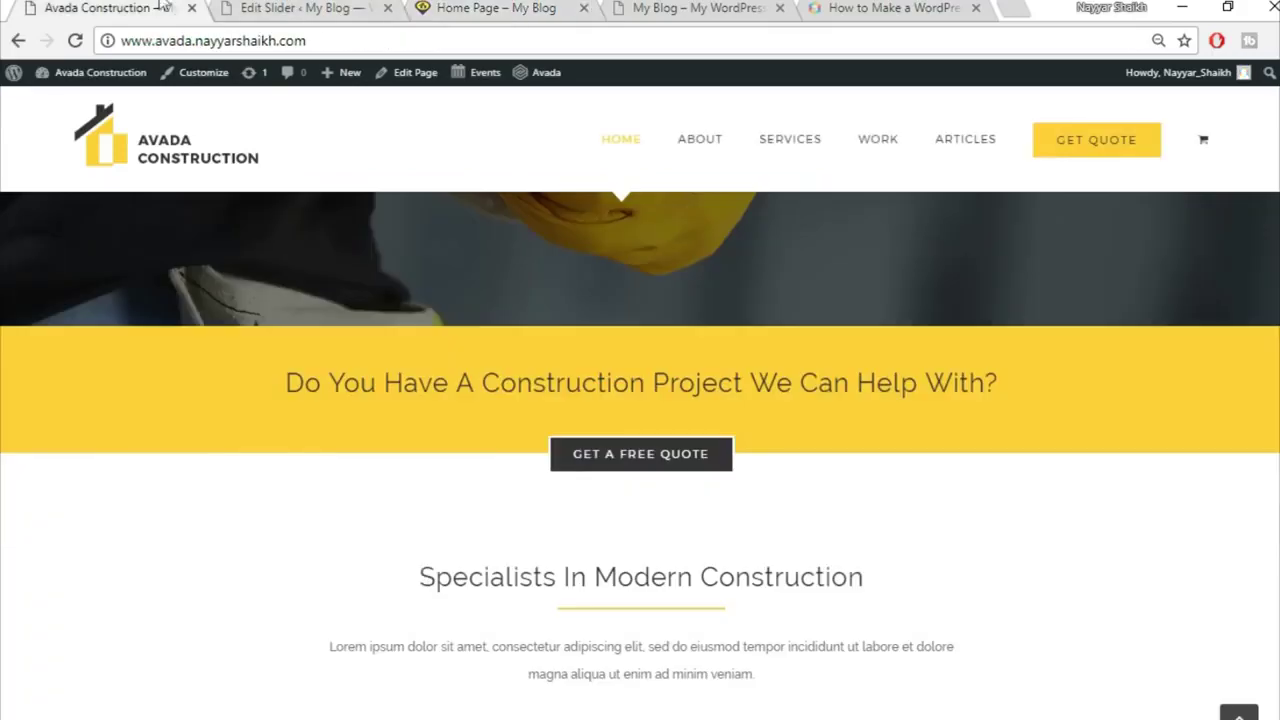
scroll(813, 541, "up", 2)
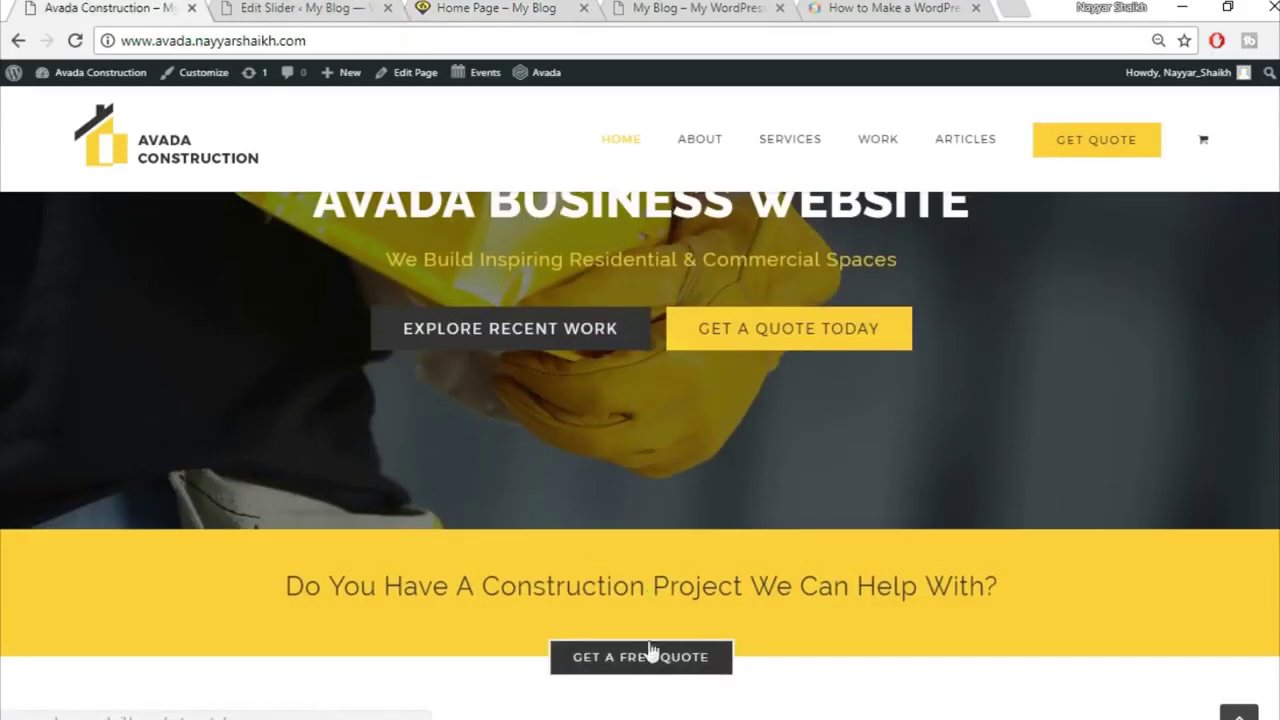
left_click(485, 8)
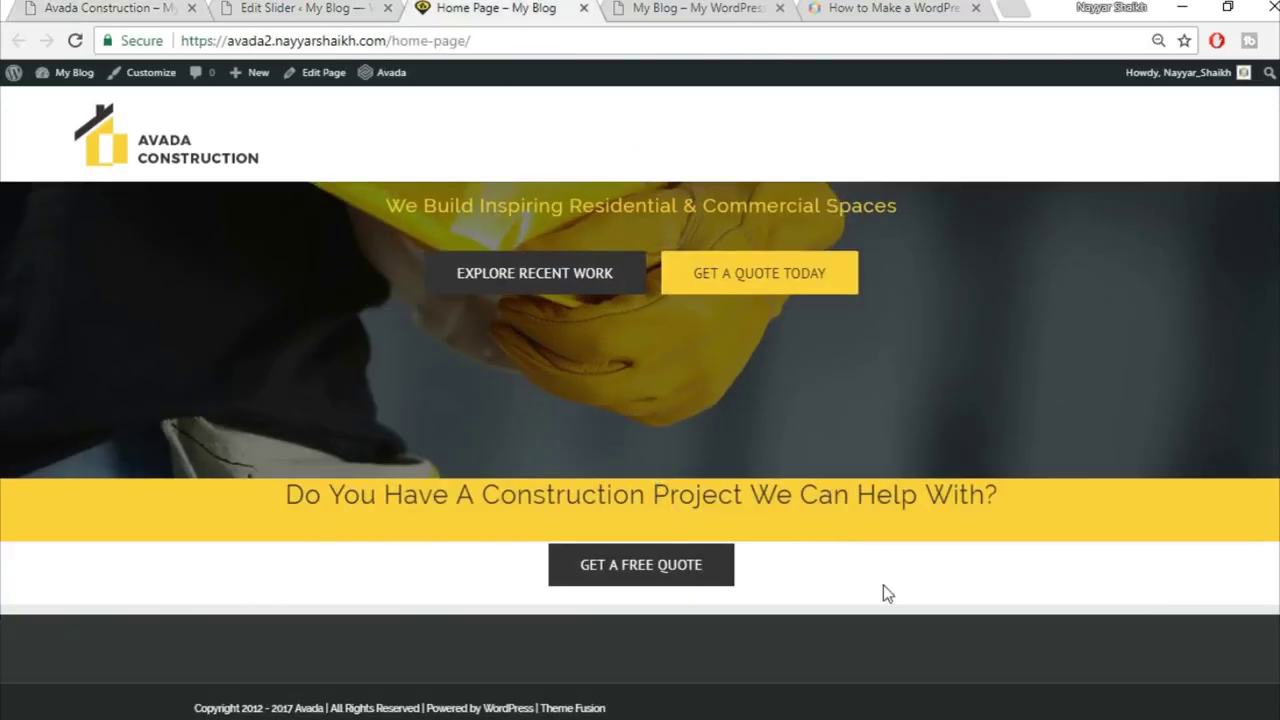
scroll(884, 593, "up", 2)
scroll(883, 597, "down", 1)
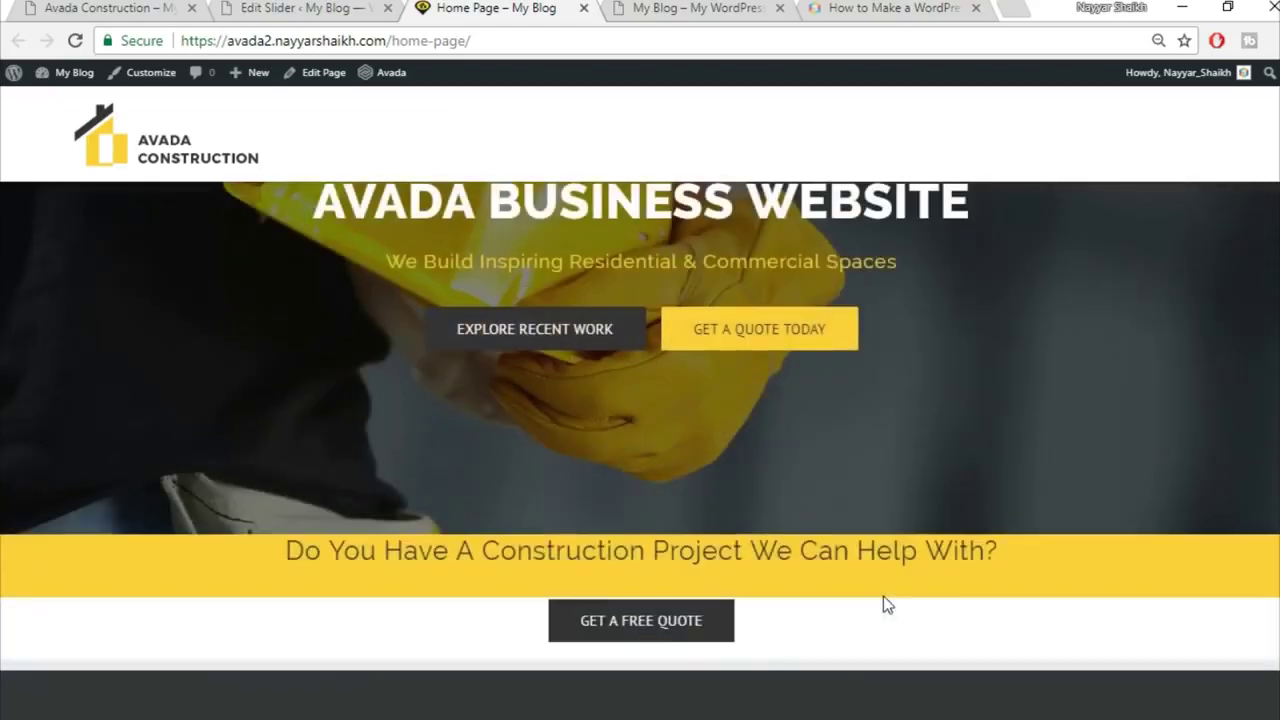
left_click(303, 7)
Step: Glance at the demo homepage again, then return to the site's Home Page
left_click(168, 7)
scroll(843, 420, "down", 5)
scroll(843, 500, "up", 10)
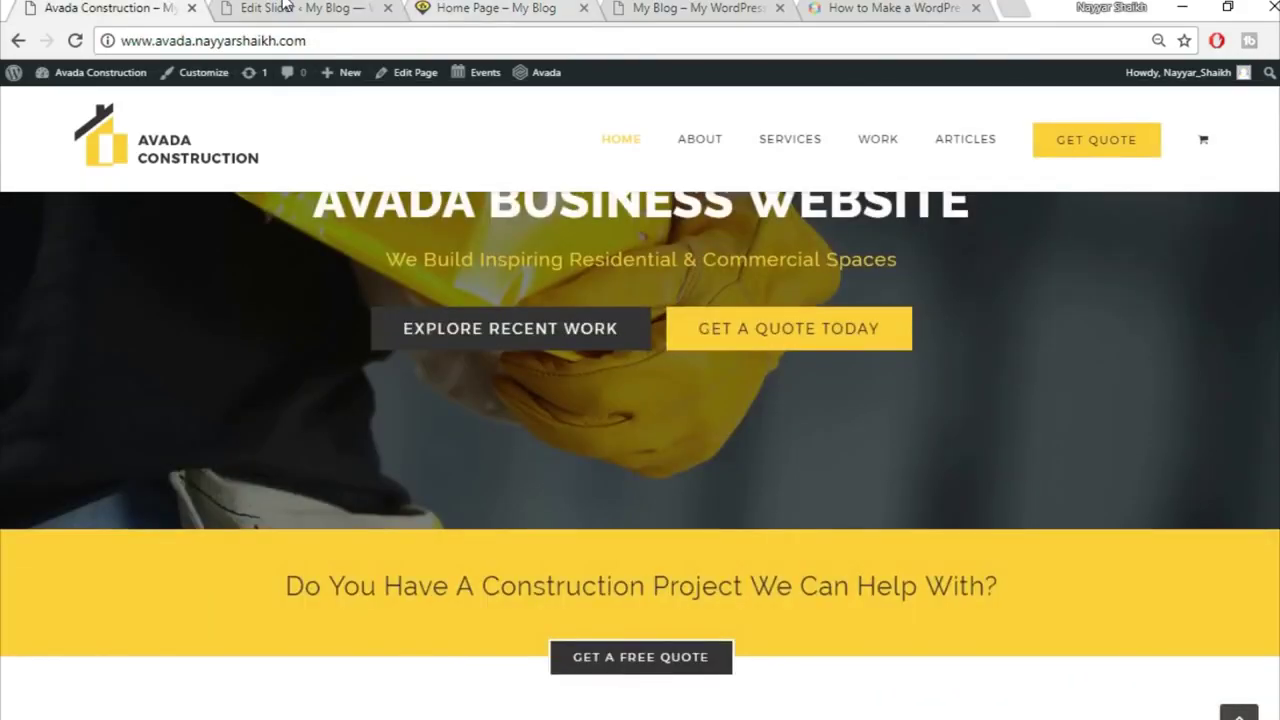
left_click(290, 7)
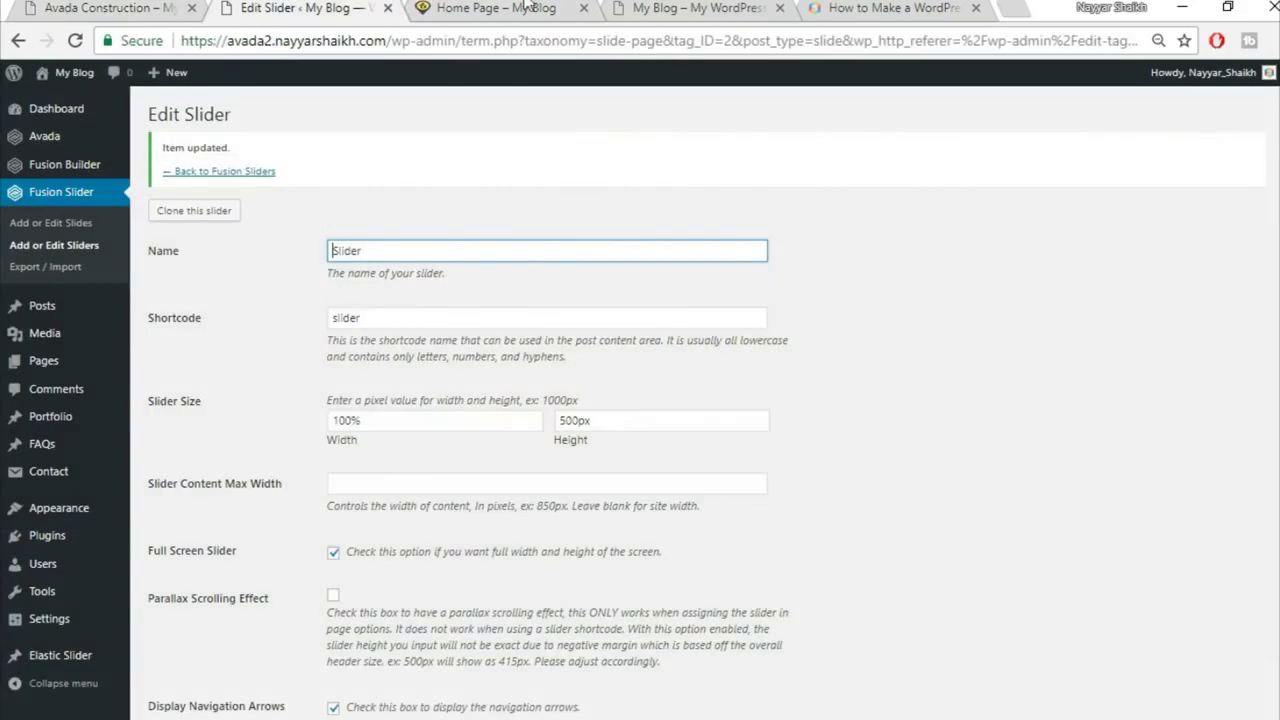
left_click(525, 7)
scroll(785, 528, "up", 1)
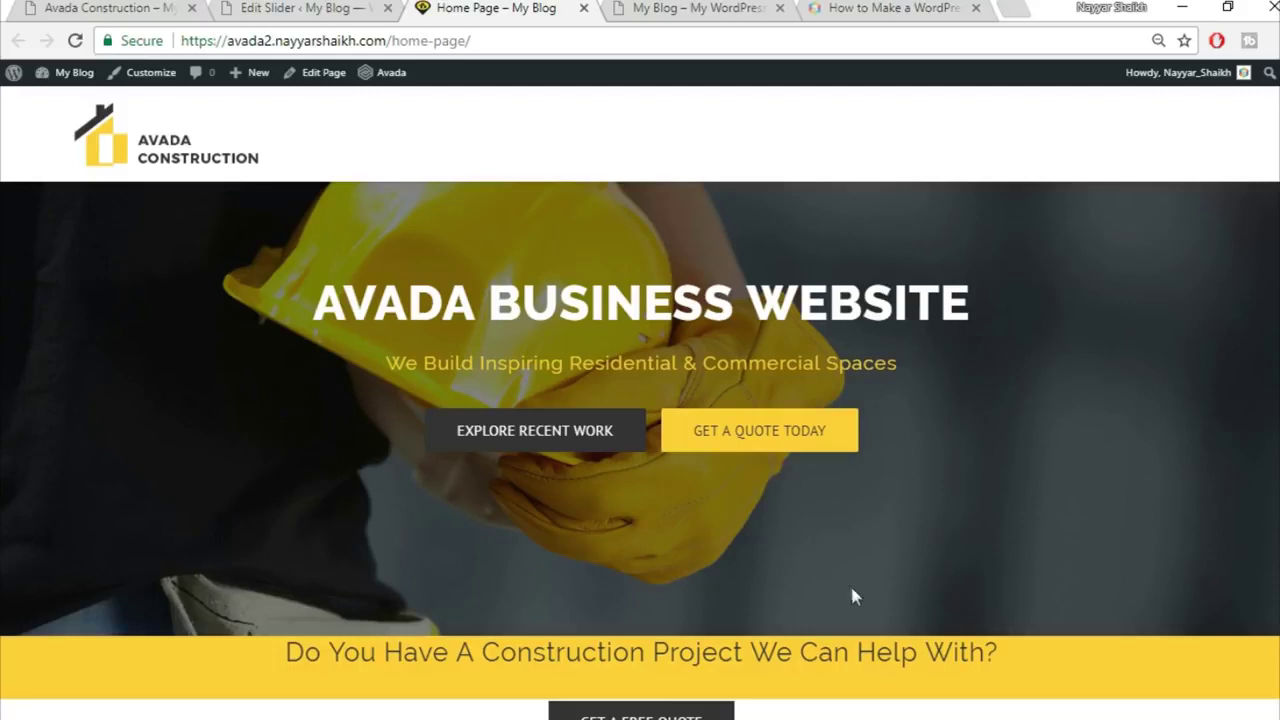
scroll(851, 594, "down", 1)
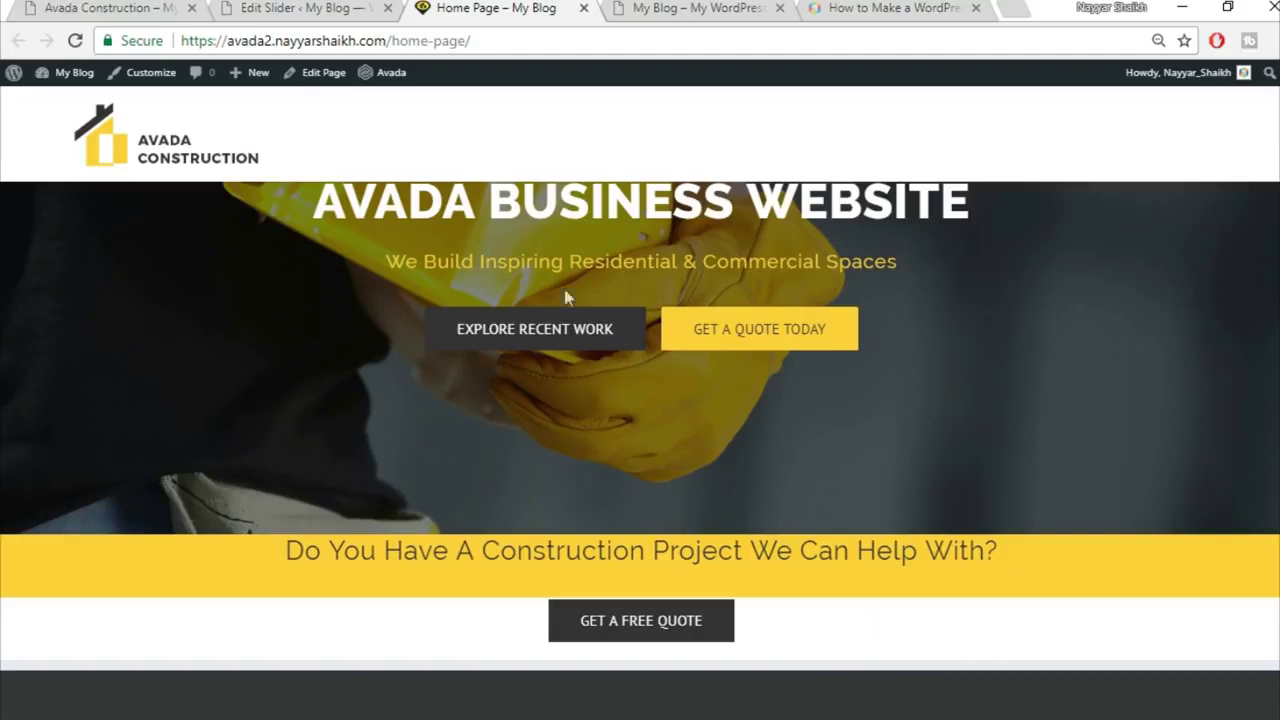
Step: Open the Home Page editor in a new tab and close the Edit Slider tab
right_click(323, 87)
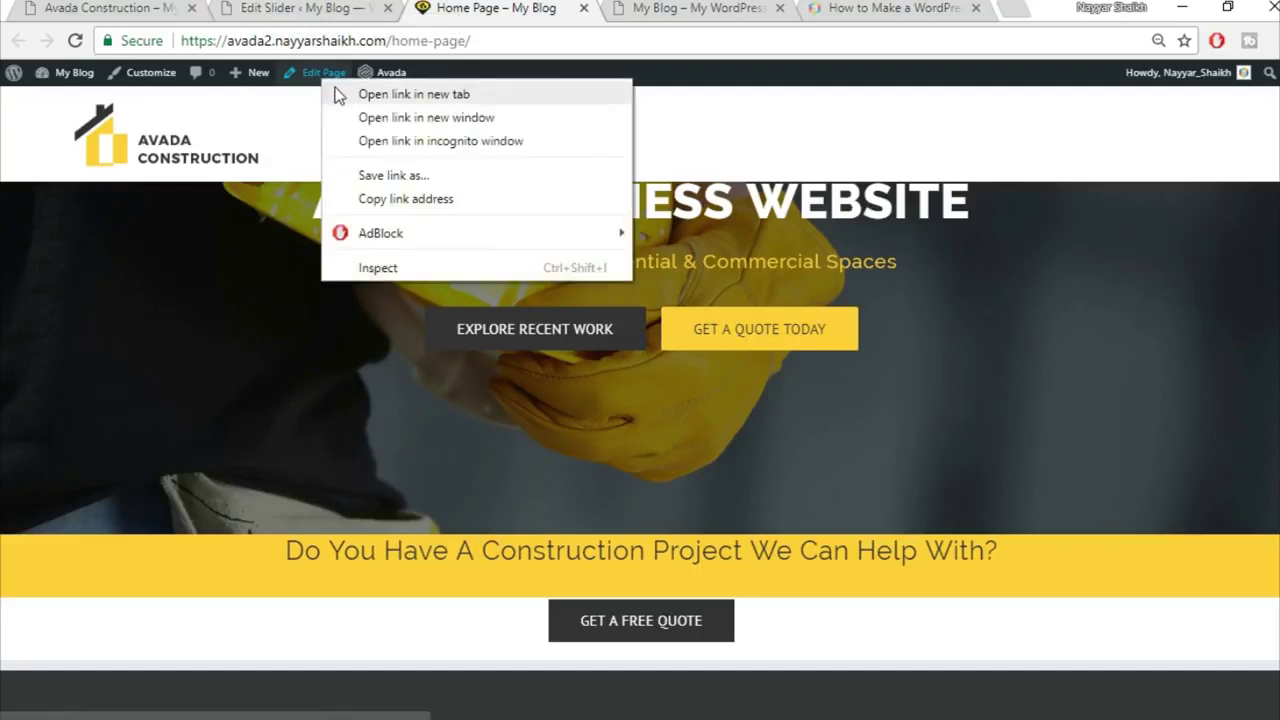
left_click(350, 92)
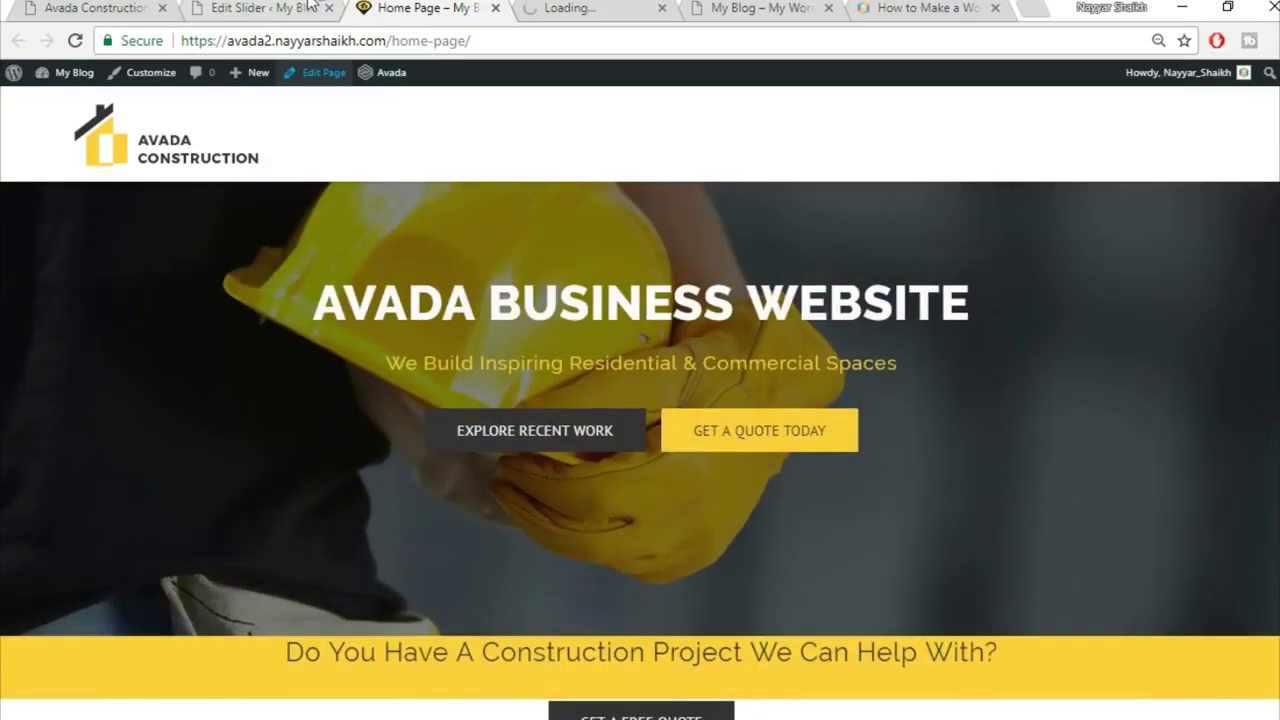
key("ctrl+shift+Tab")
left_click(329, 8)
left_click_drag(440, 8, 290, 8)
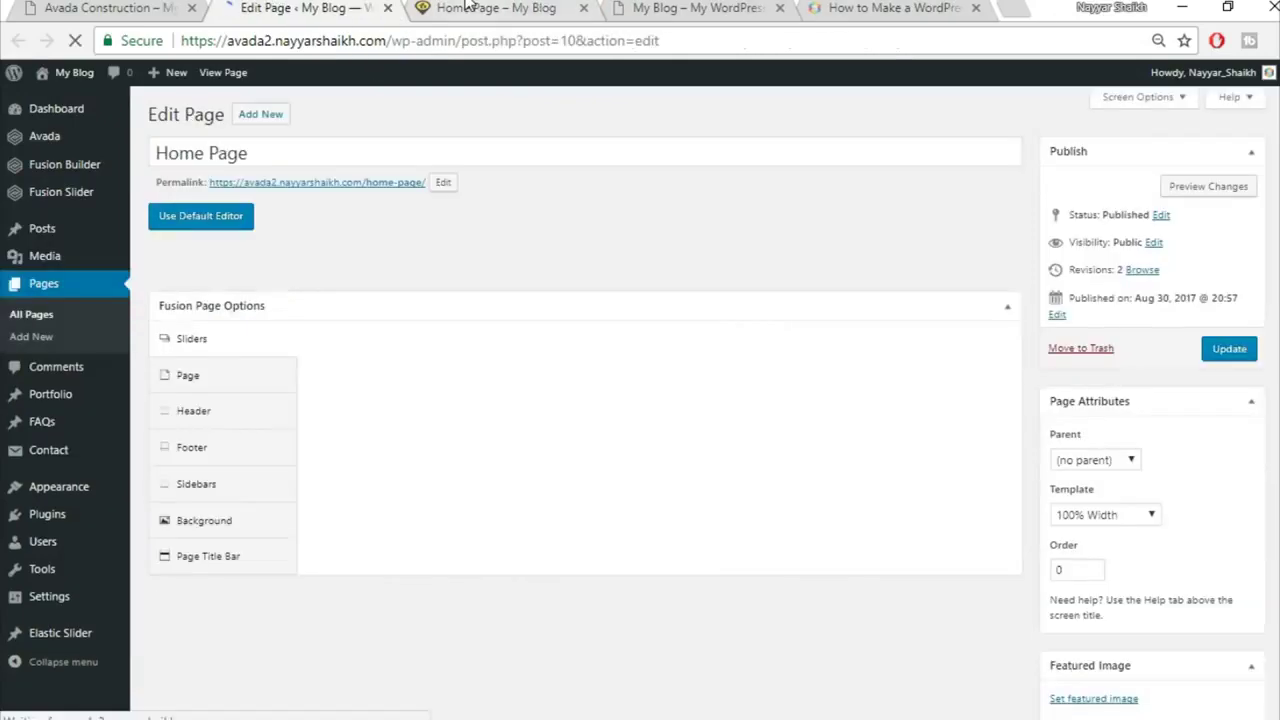
Step: Compare the Avada Construction demo homepage with the Home Page builder layout
left_click(466, 8)
left_click(161, 8)
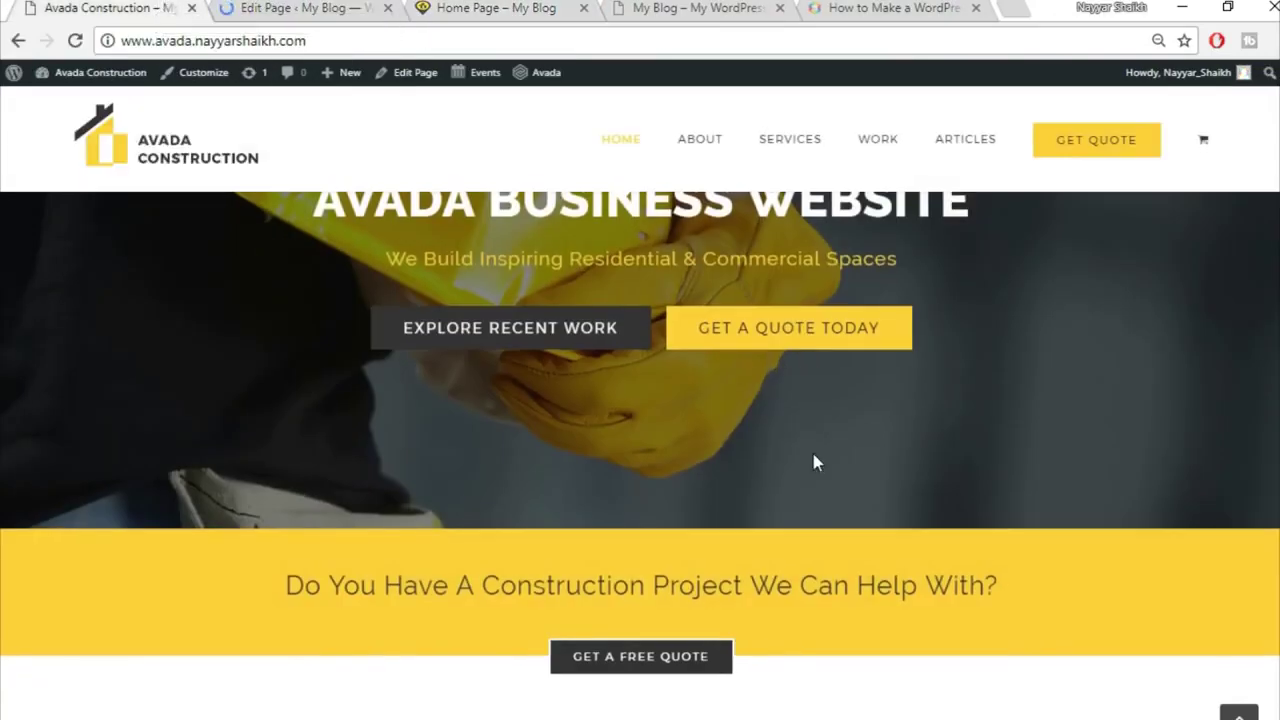
scroll(814, 460, "down", 4)
scroll(1068, 450, "down", 3)
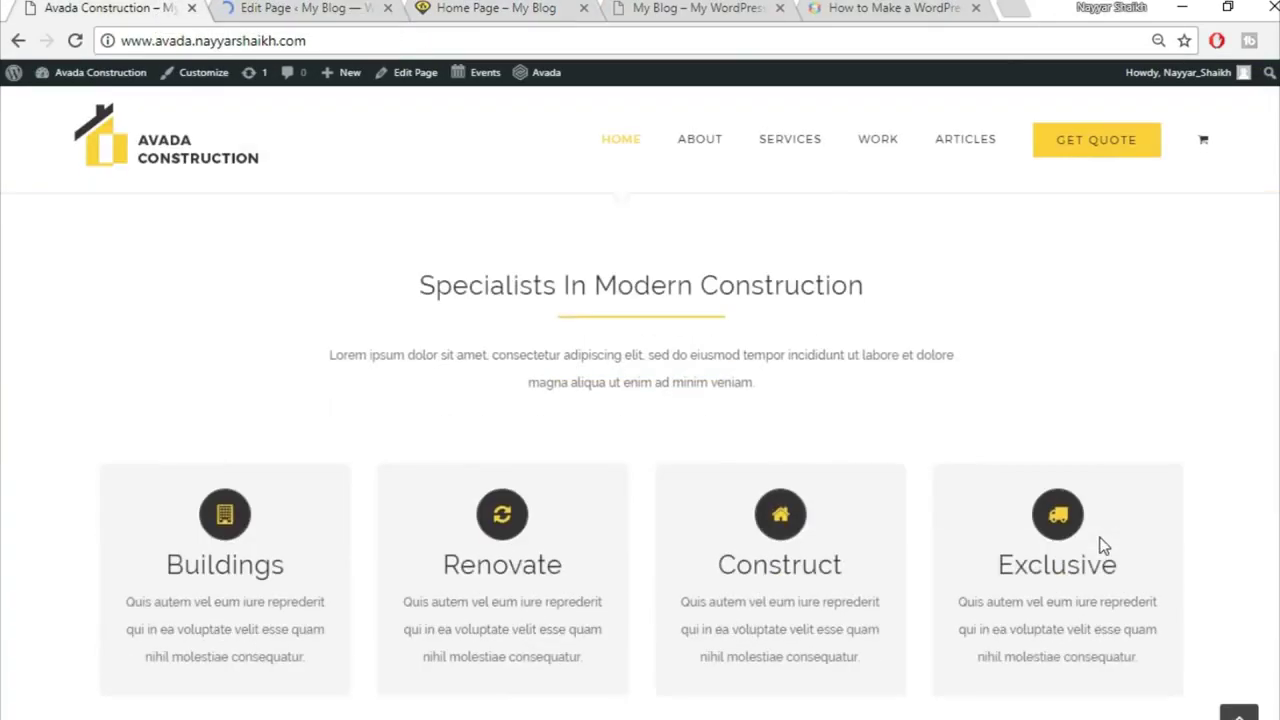
scroll(957, 477, "up", 2)
scroll(893, 464, "up", 1)
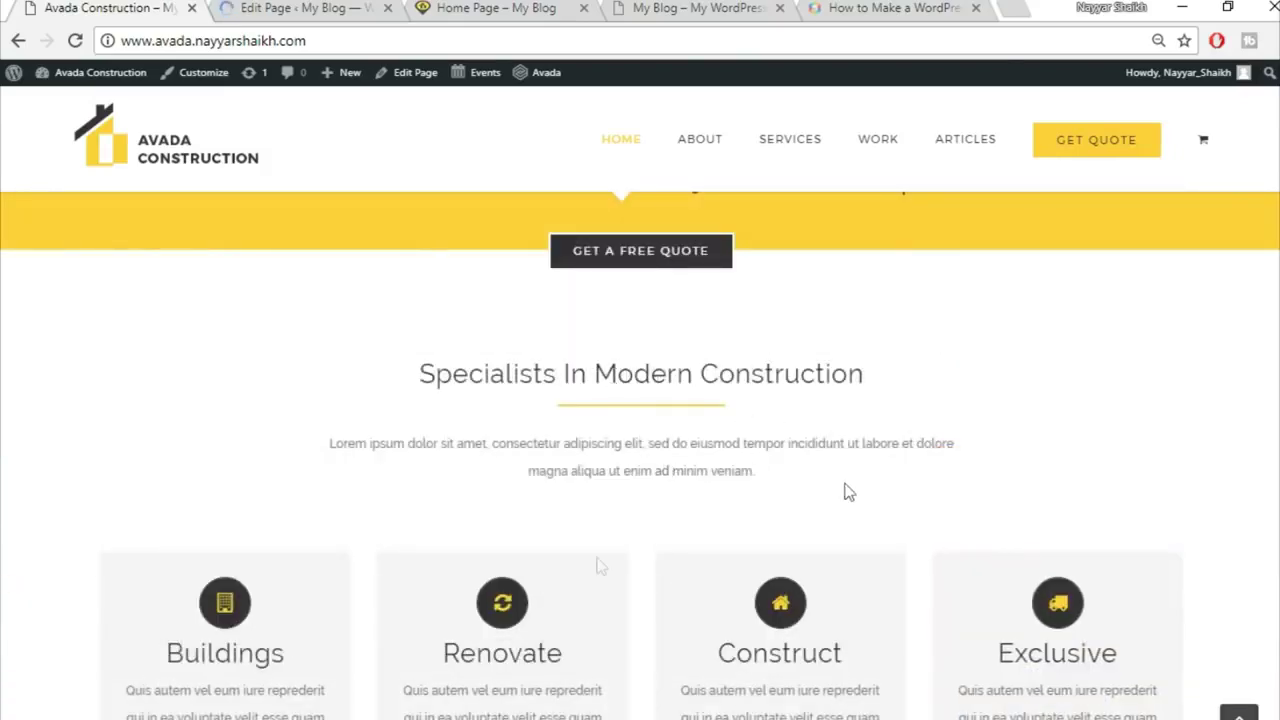
scroll(1103, 634, "down", 1)
scroll(1099, 634, "down", 1)
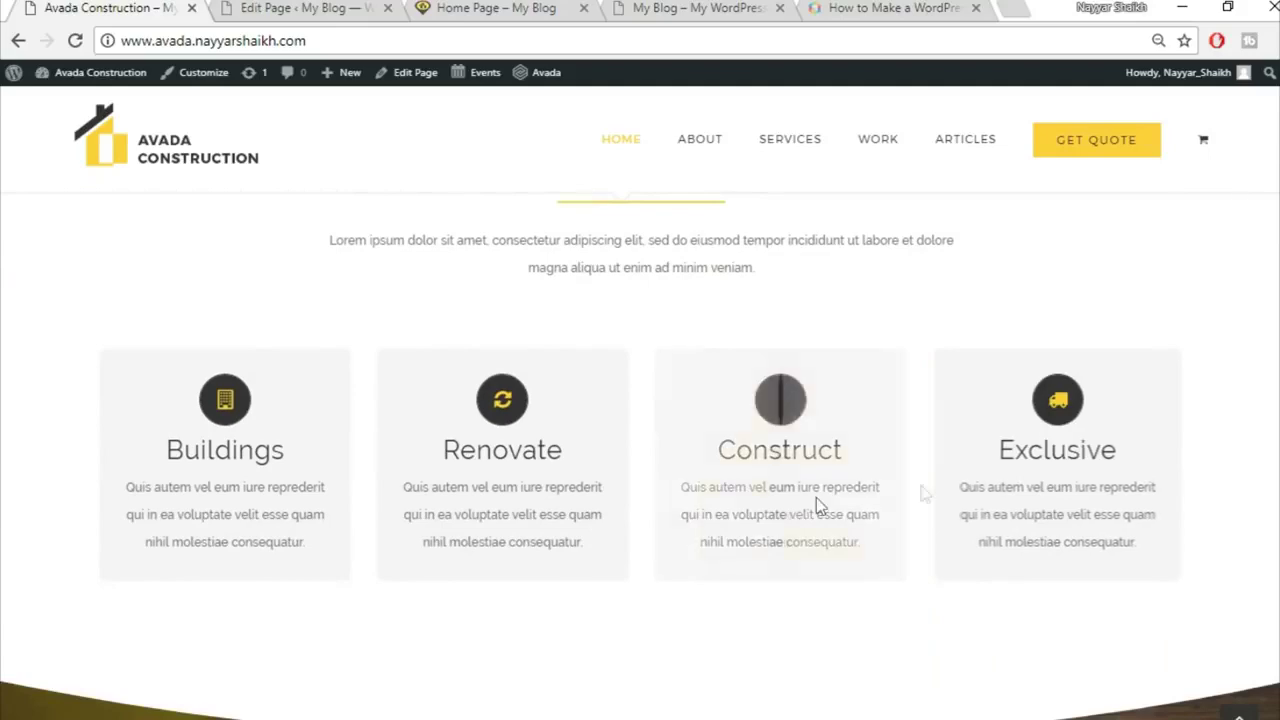
left_click(352, 7)
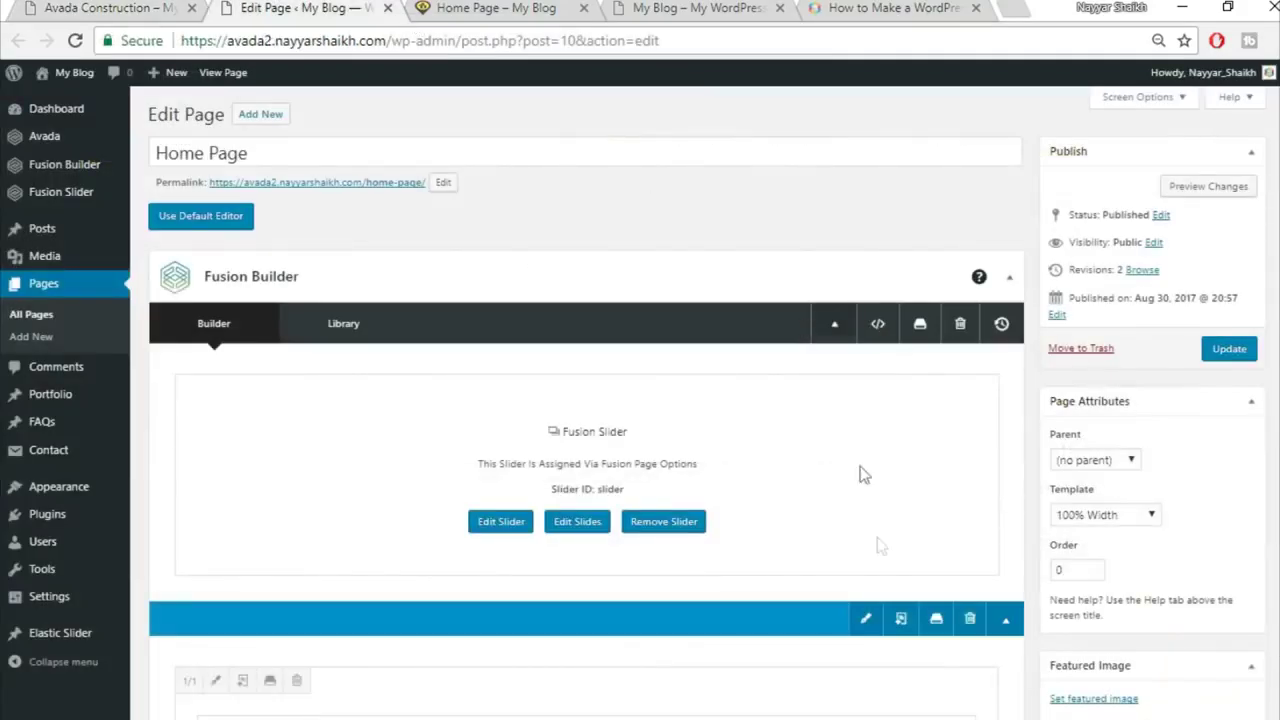
scroll(877, 540, "down", 5)
scroll(877, 540, "up", 3)
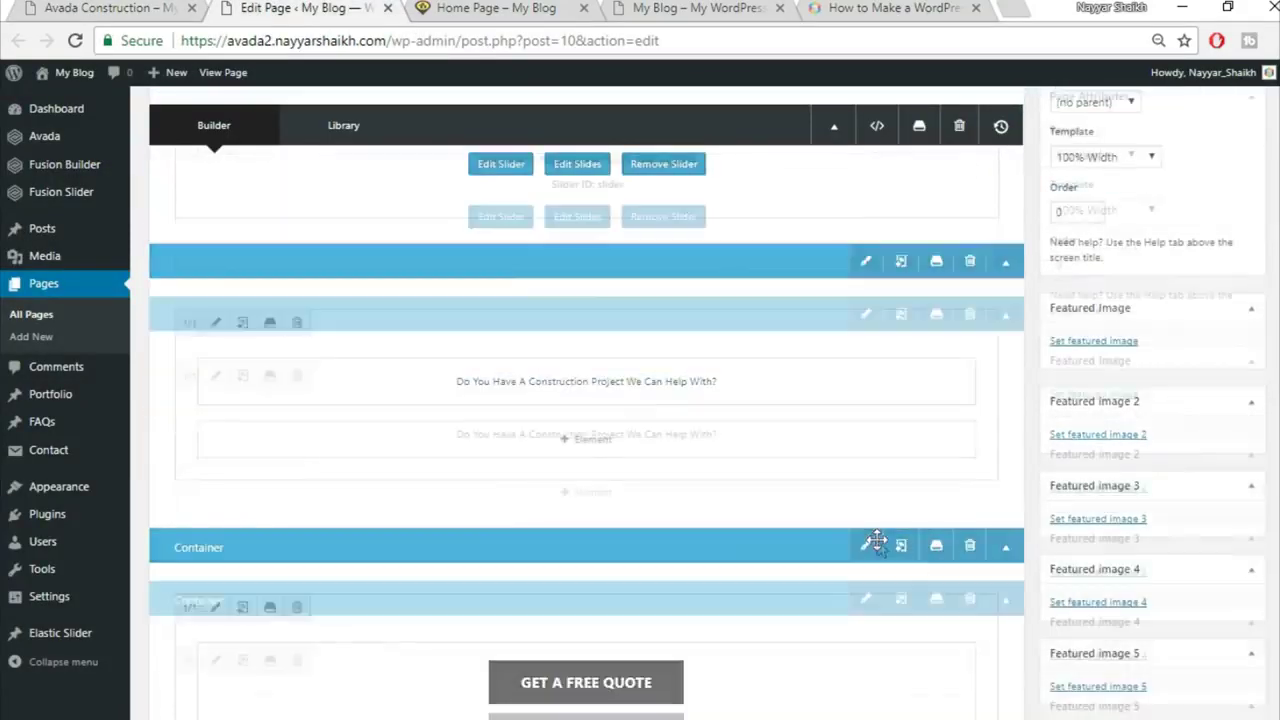
scroll(892, 526, "up", 1)
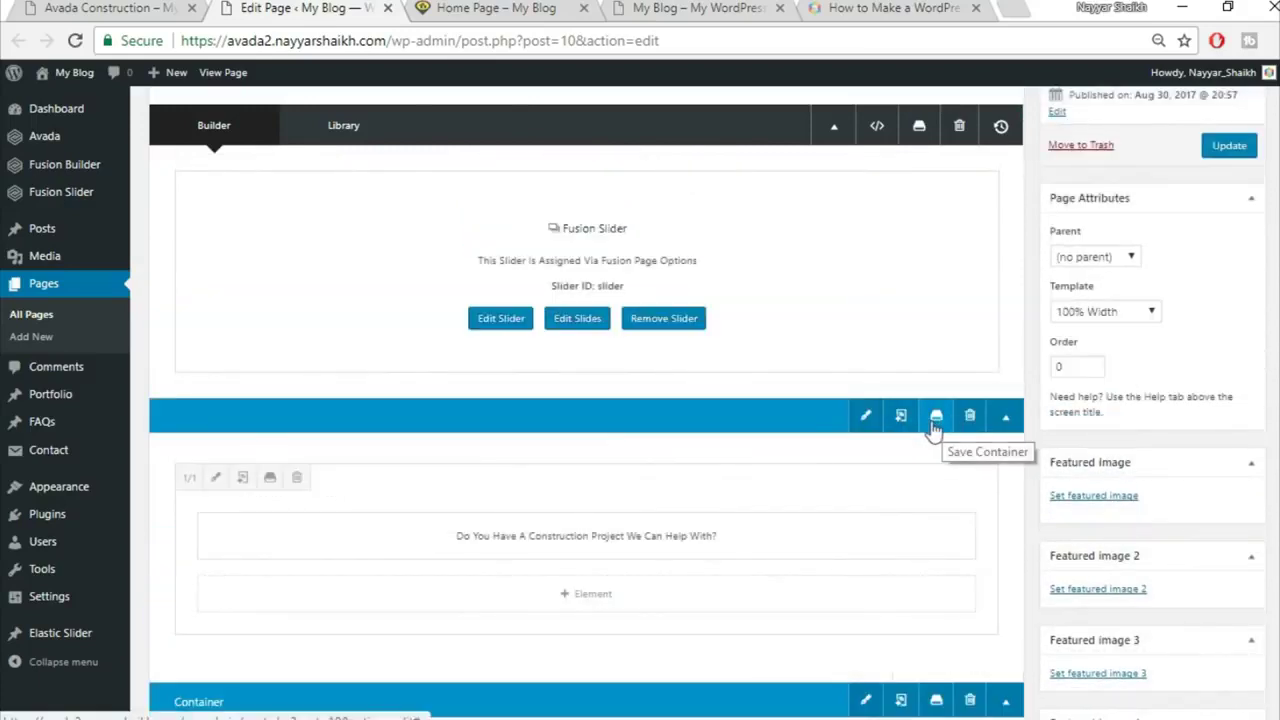
Step: Save the top container to the Fusion Builder library as Top1
left_click(937, 420)
left_click(431, 237)
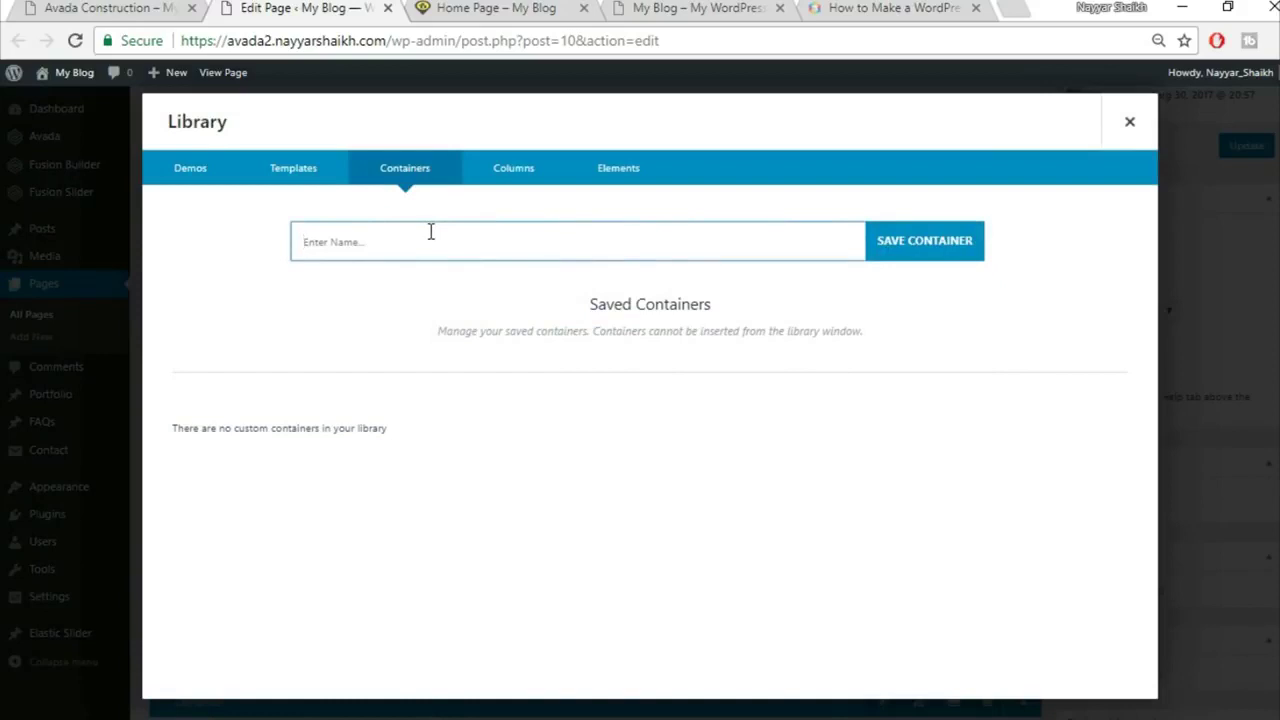
left_click(955, 245)
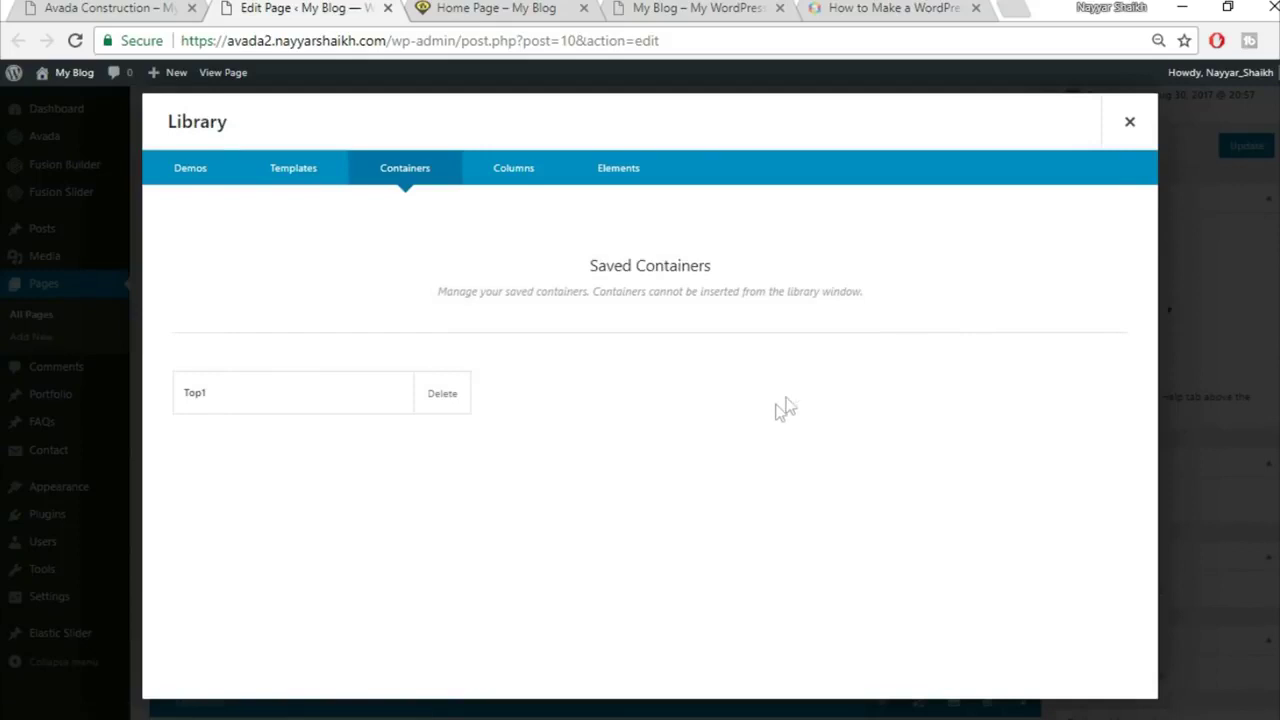
left_click(1129, 126)
scroll(983, 450, "down", 3)
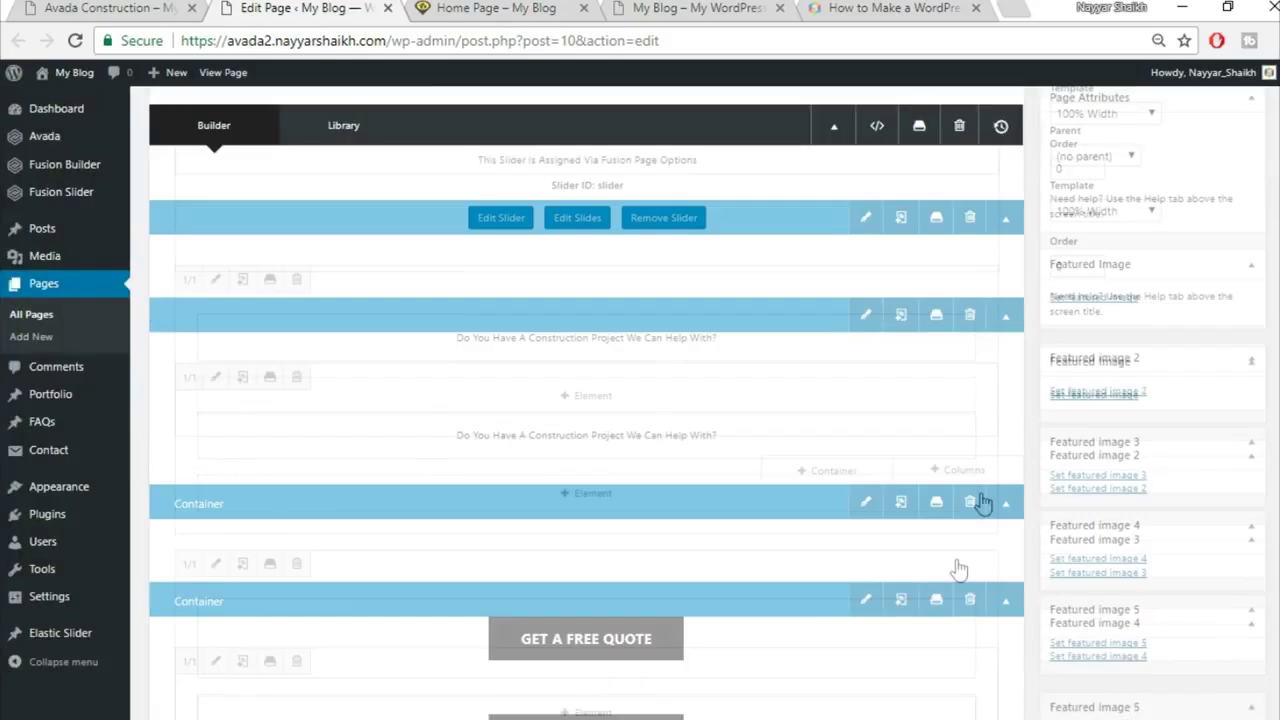
Step: Save the GET A FREE QUOTE container to the library as Top2
left_click(937, 499)
left_click(646, 244)
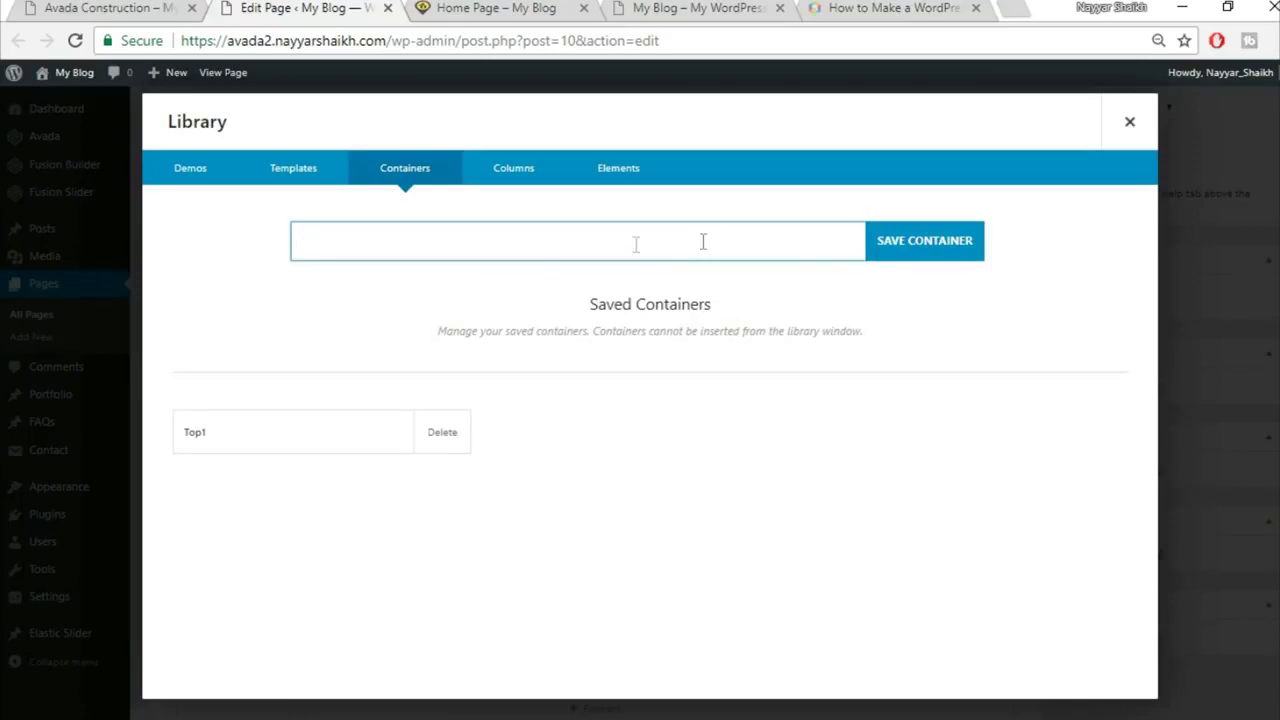
left_click(1127, 124)
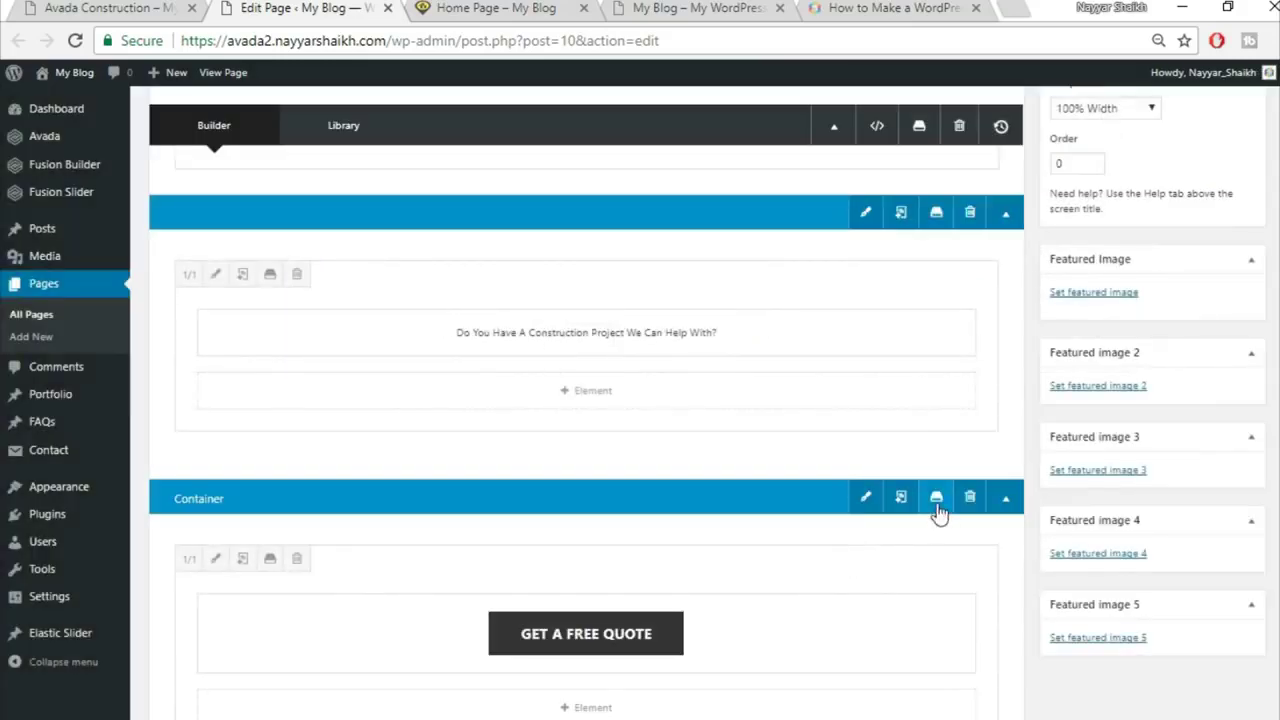
left_click(937, 503)
left_click(460, 249)
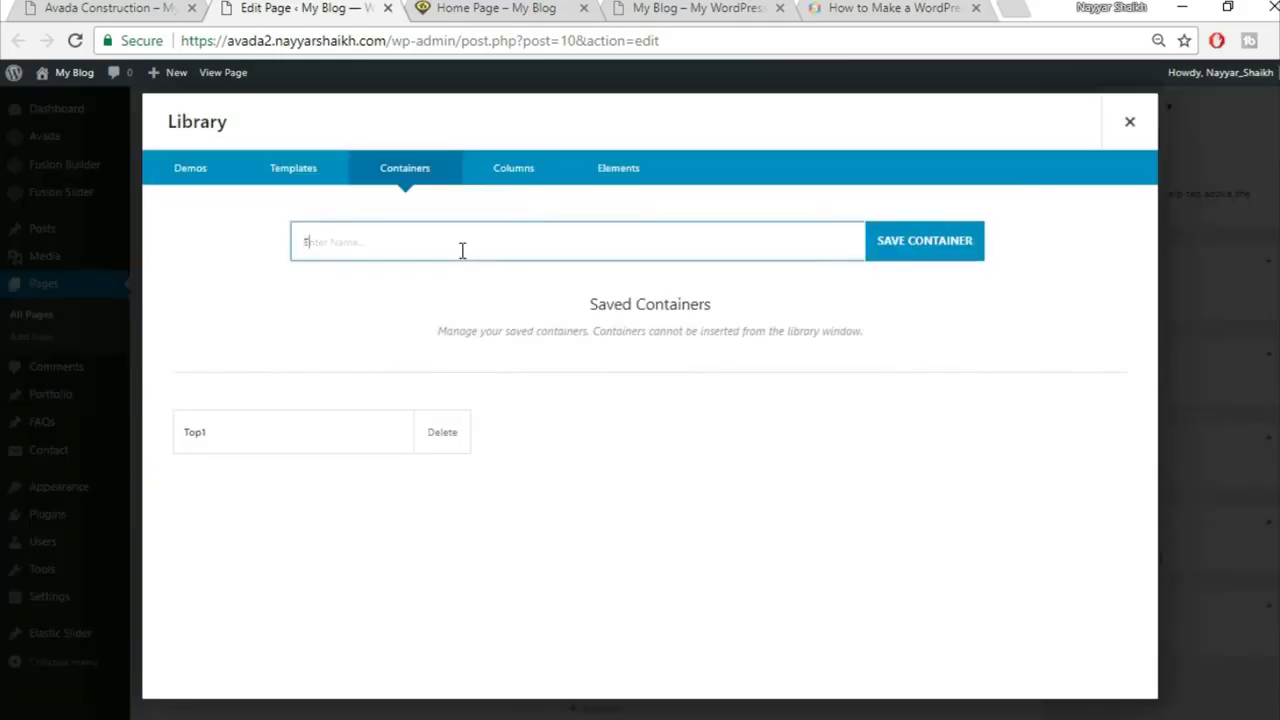
left_click(928, 240)
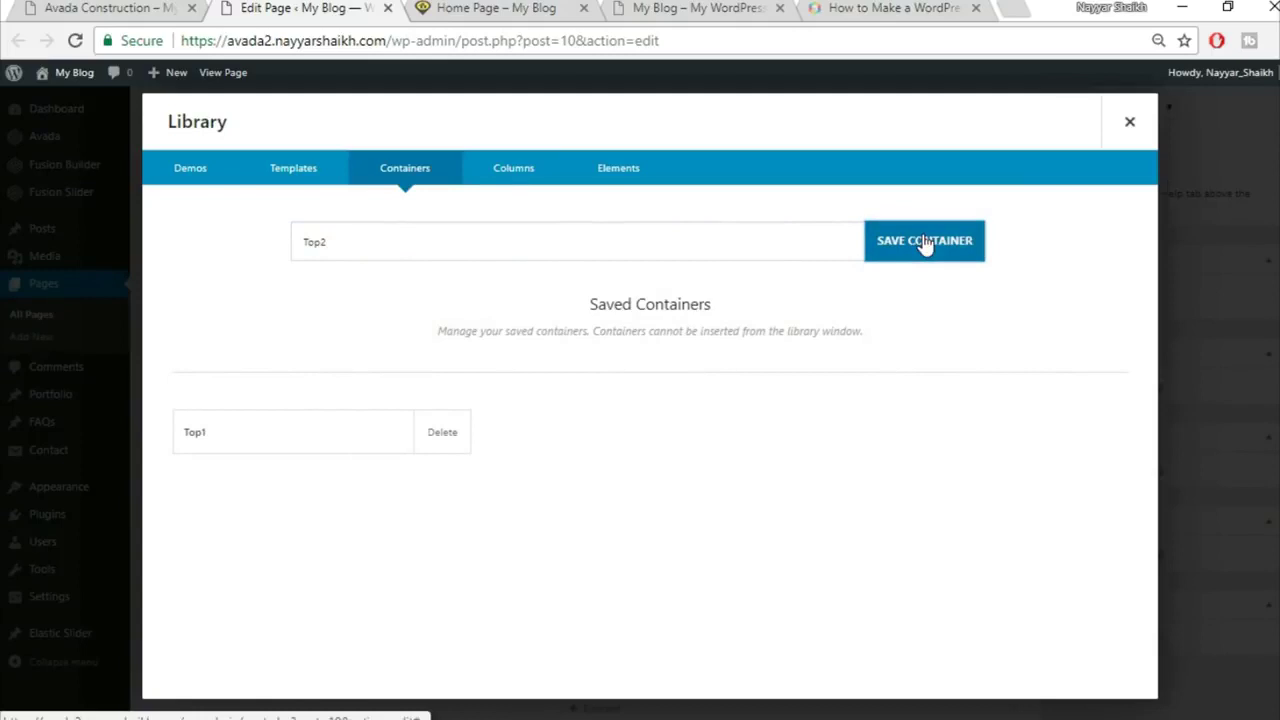
left_click(1130, 122)
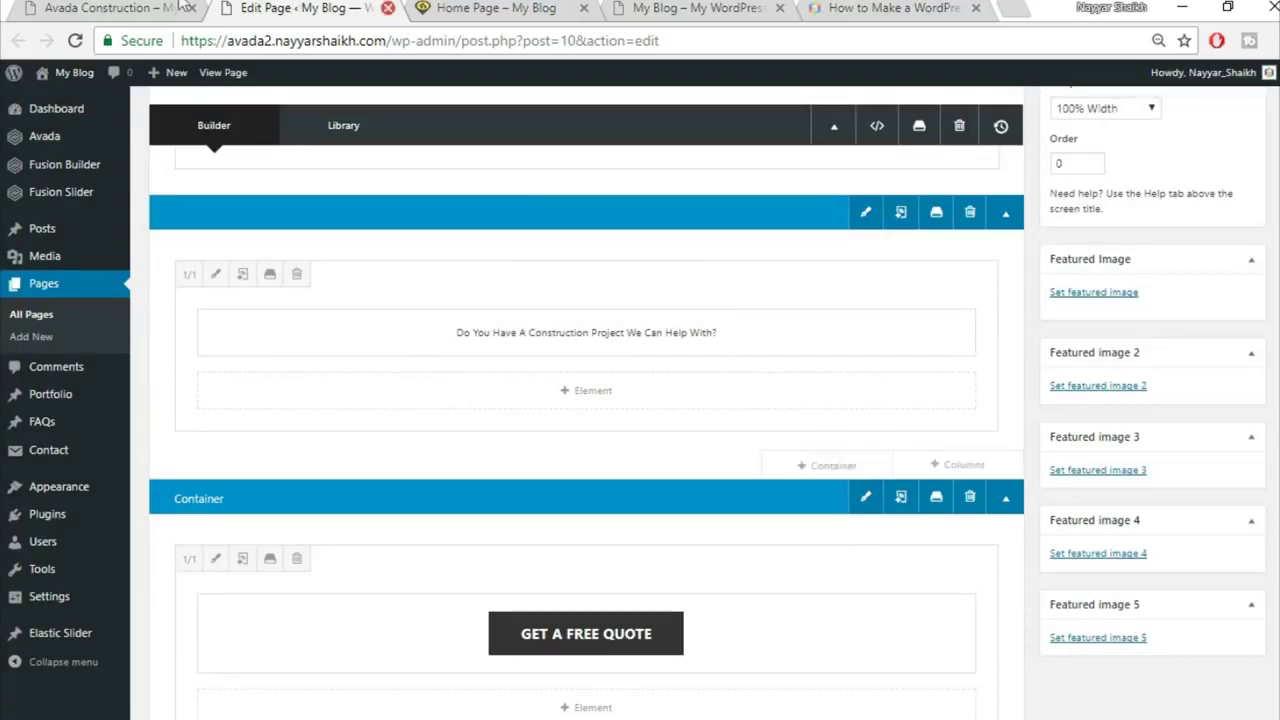
left_click(134, 8)
Step: Compare the live Avada Construction demo with the builder below the quote section
scroll(660, 530, "up", 5)
scroll(662, 530, "up", 2)
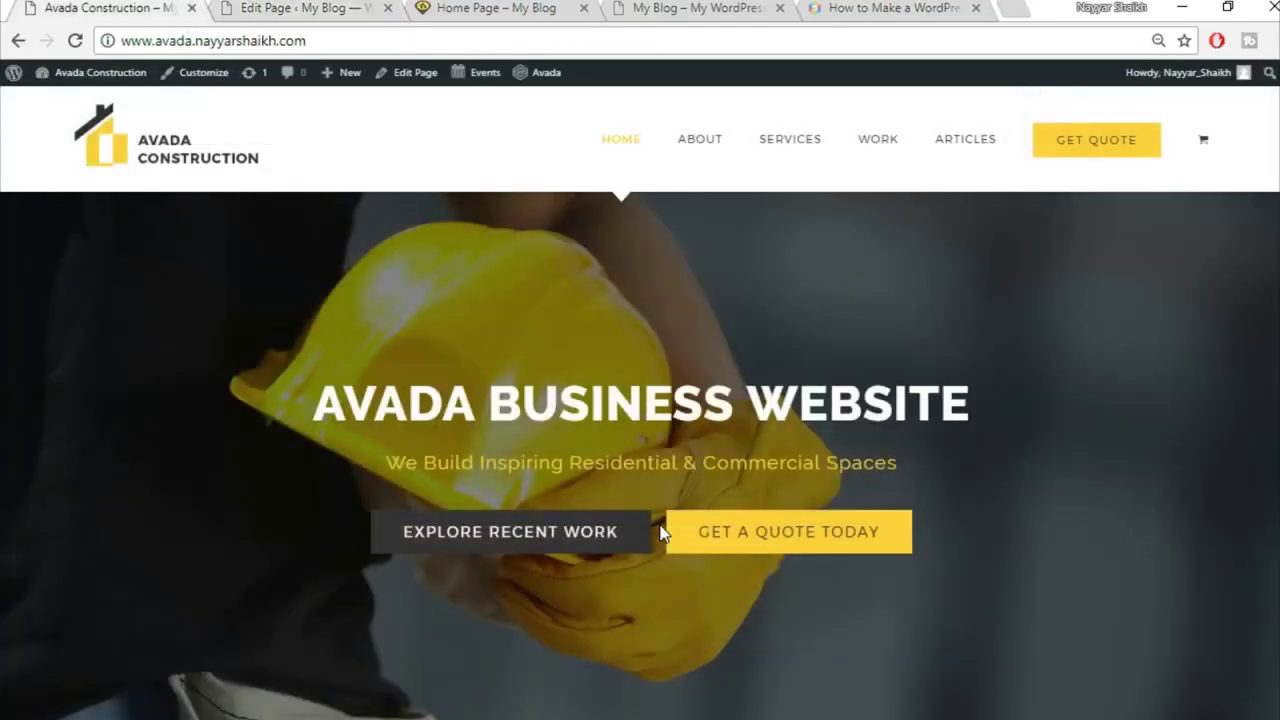
scroll(680, 550, "down", 3)
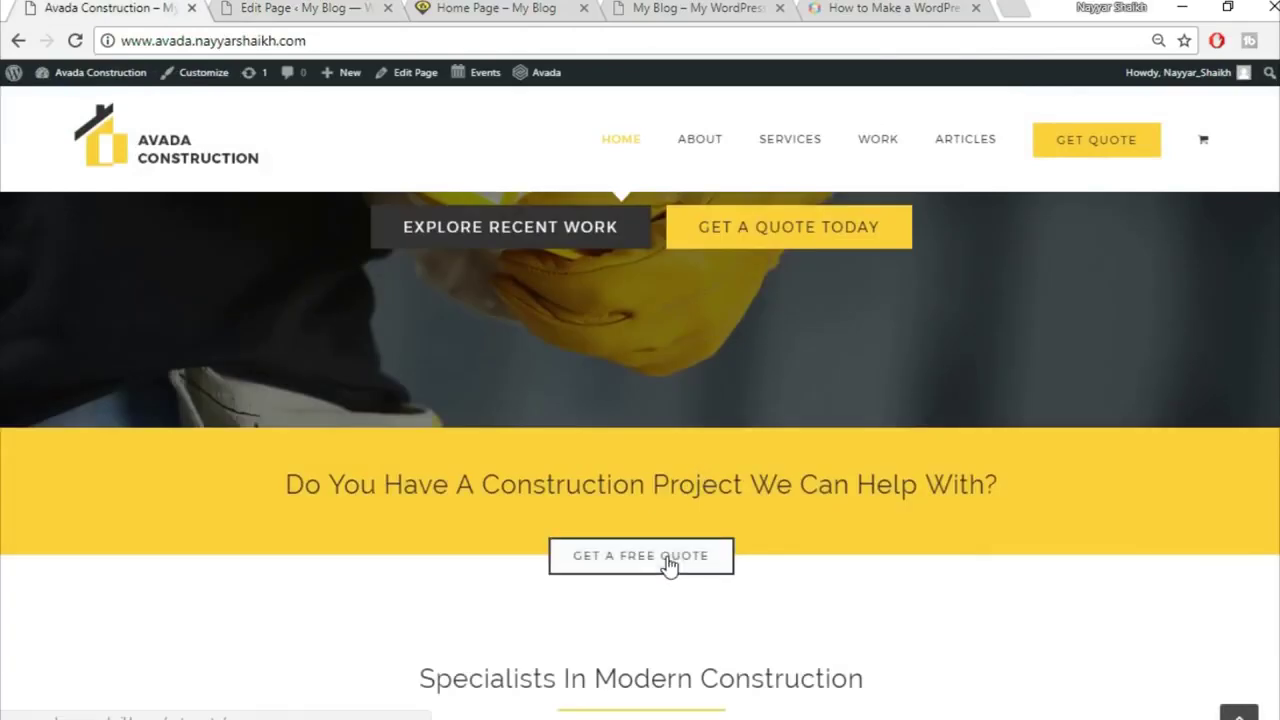
left_click(317, 9)
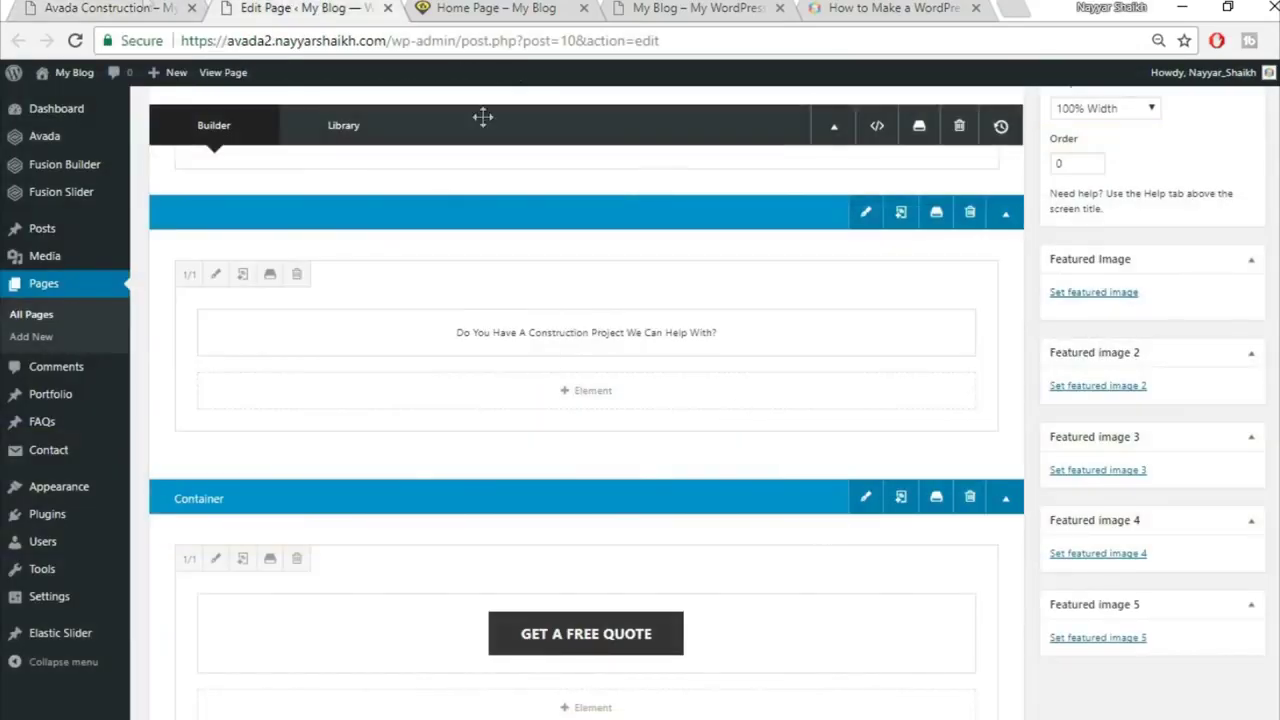
left_click(128, 7)
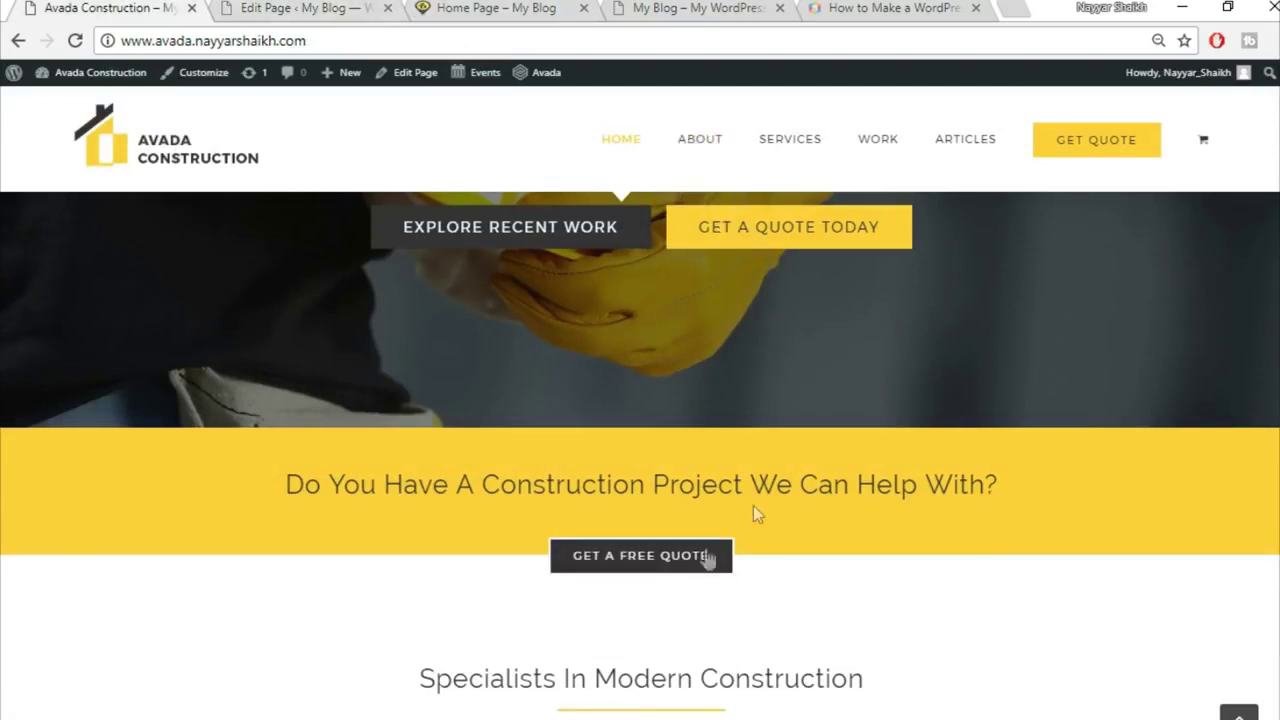
left_click(307, 7)
scroll(834, 528, "up", 2)
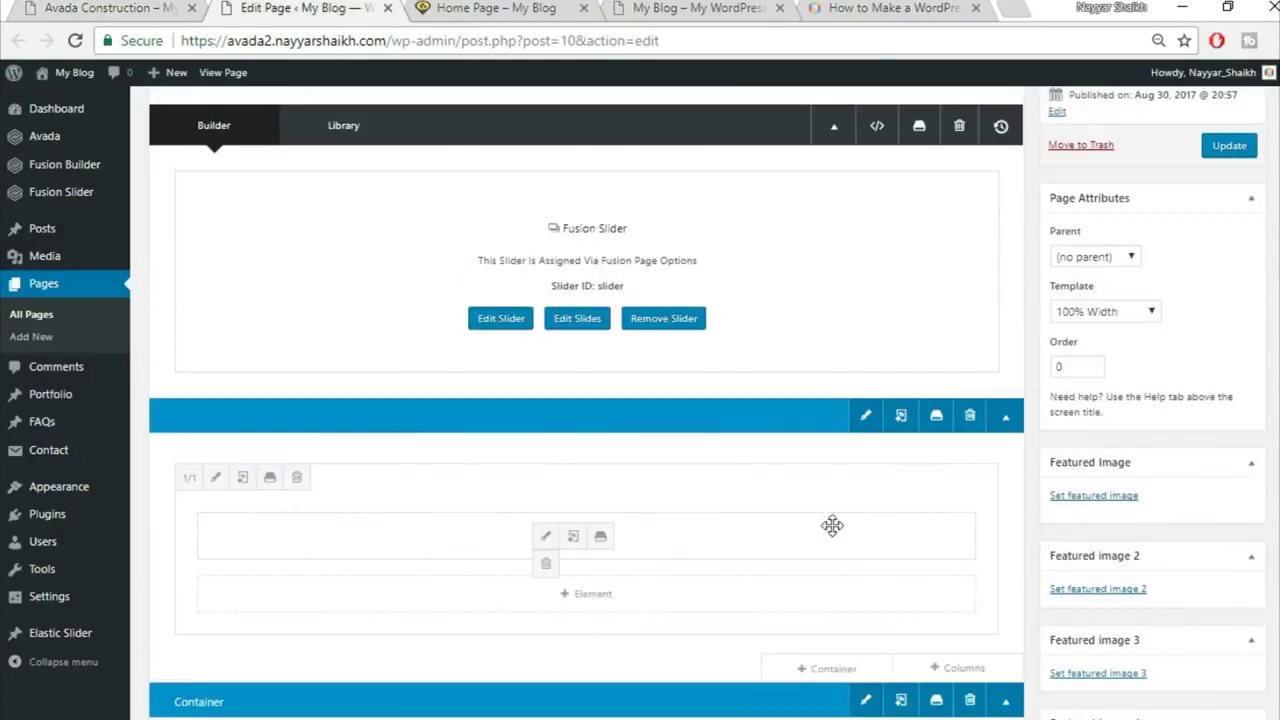
scroll(832, 526, "down", 5)
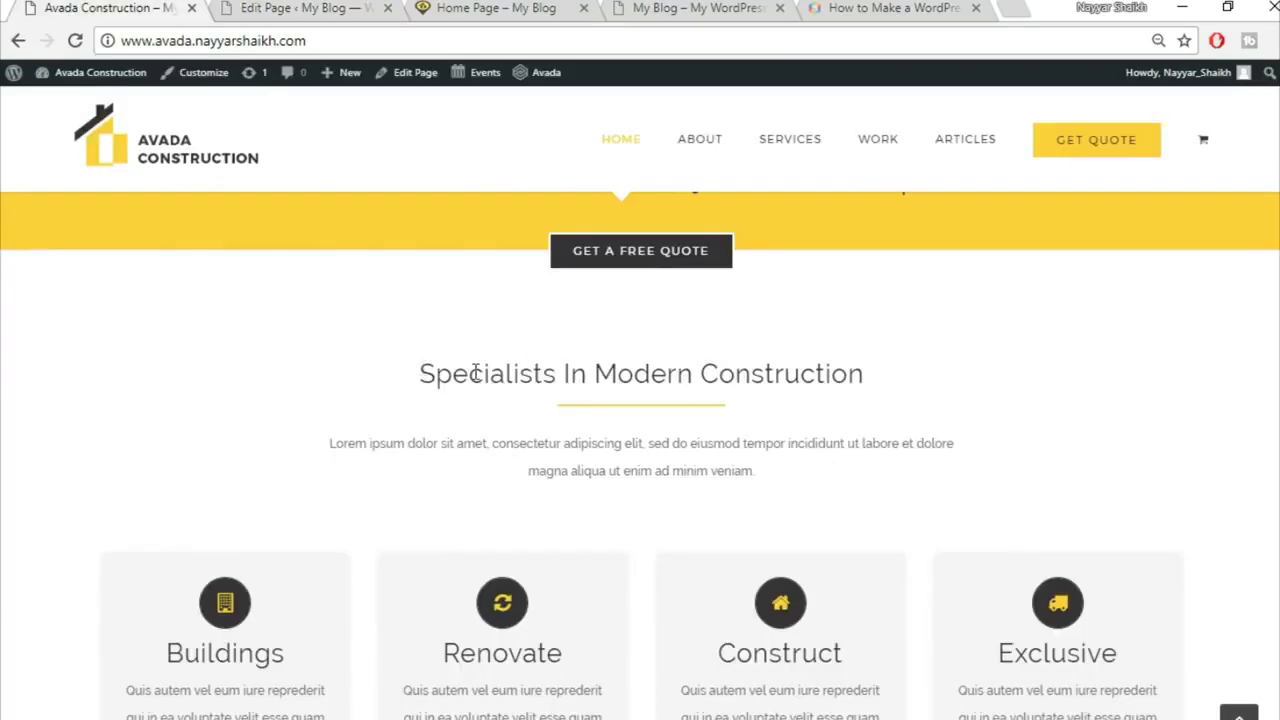
left_click_drag(509, 371, 906, 483)
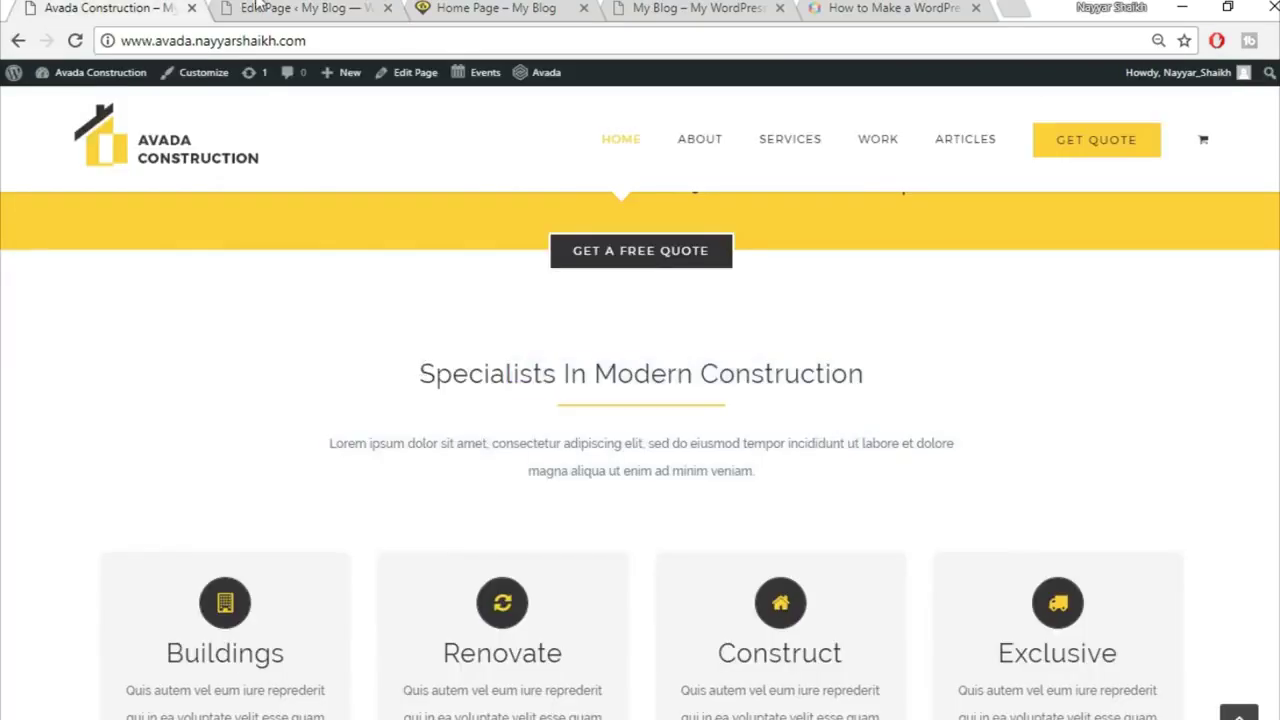
left_click(256, 7)
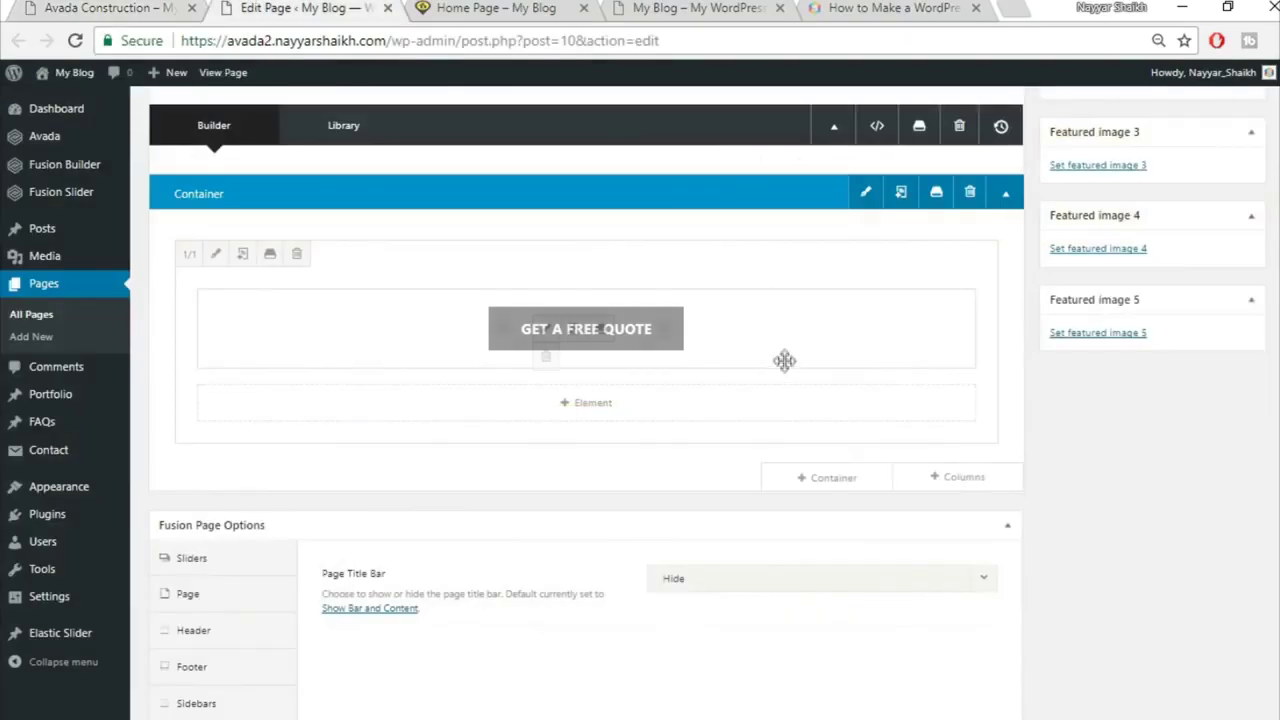
Step: Add a 1/1 container and copy the demo's Specialists In Modern Construction heading
left_click(858, 483)
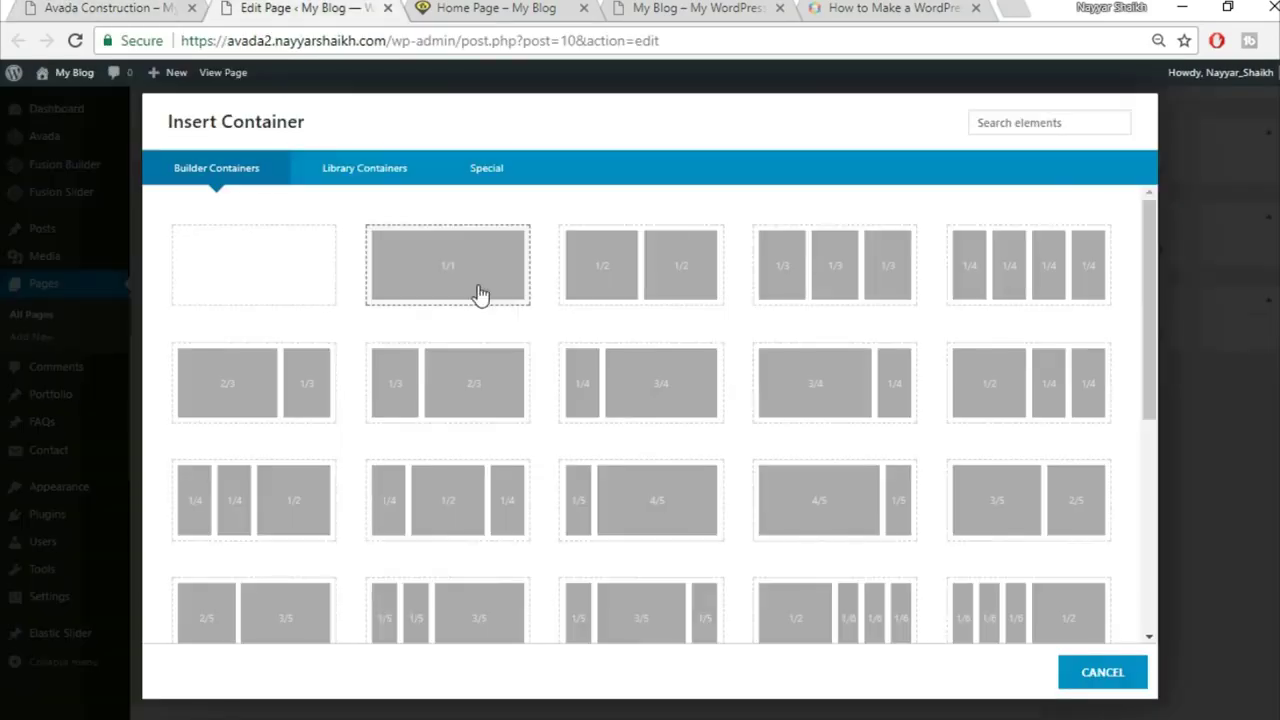
left_click(480, 293)
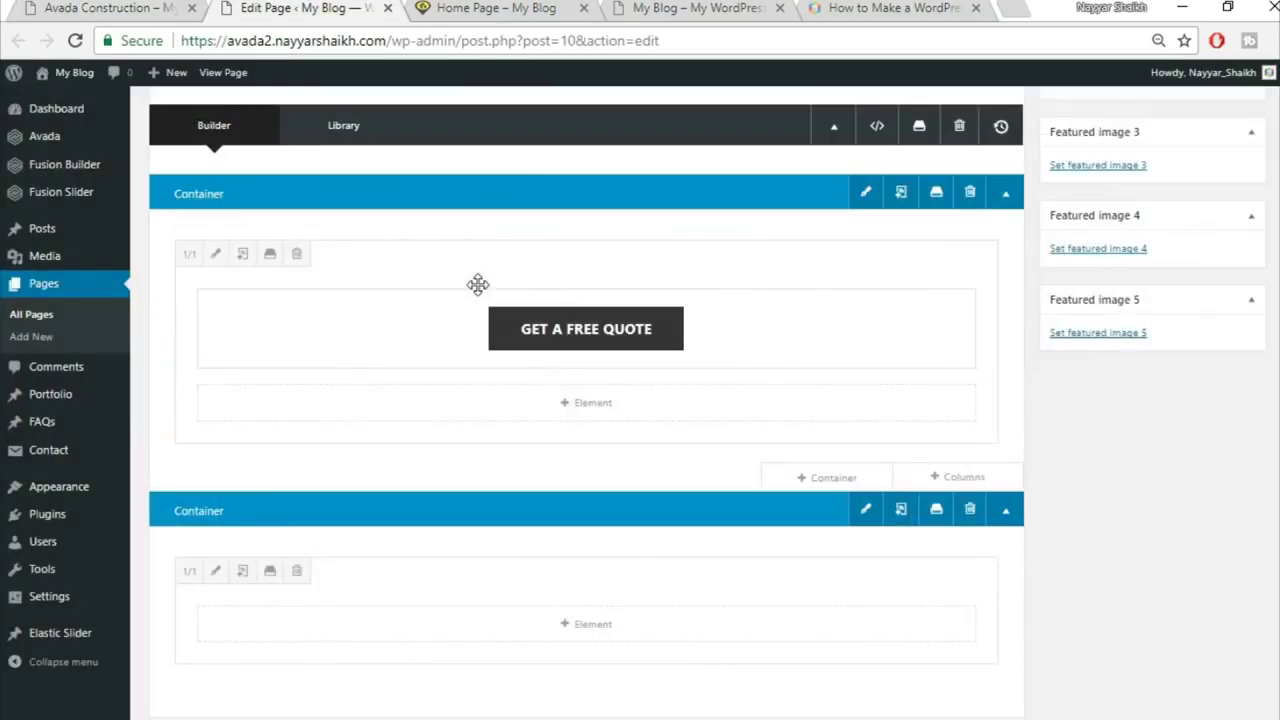
scroll(651, 480, "down", 2)
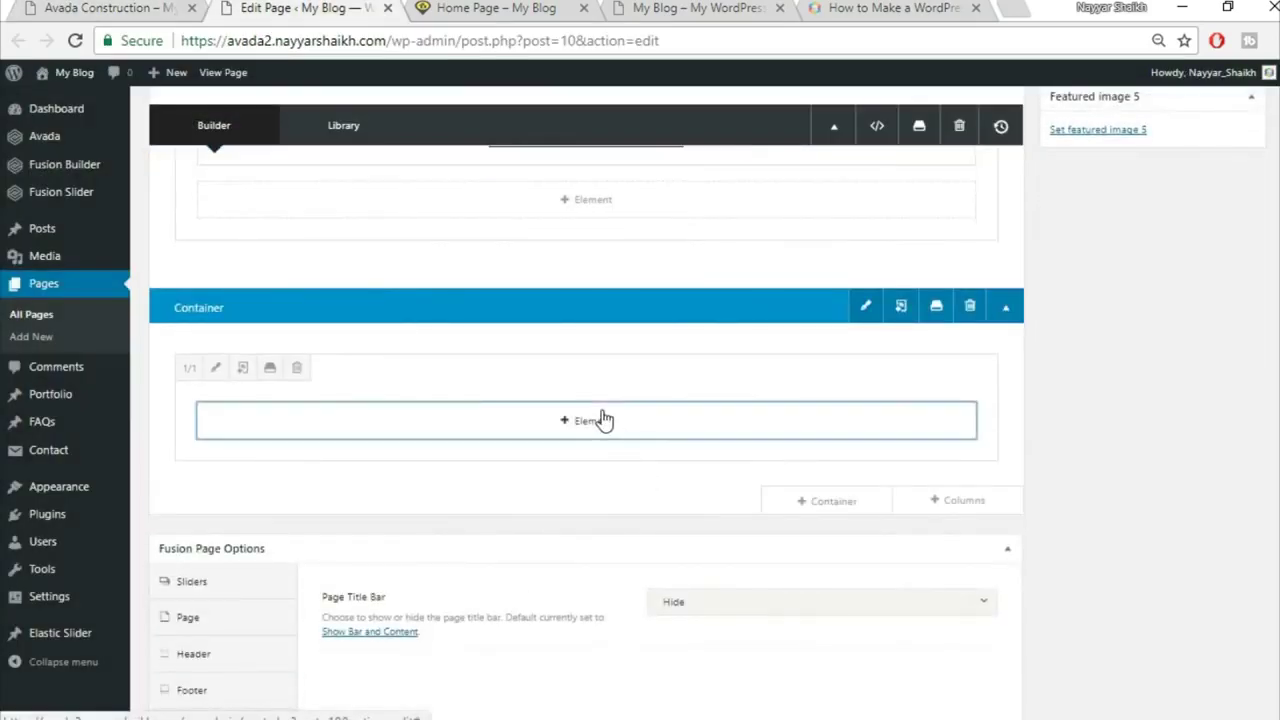
left_click(600, 420)
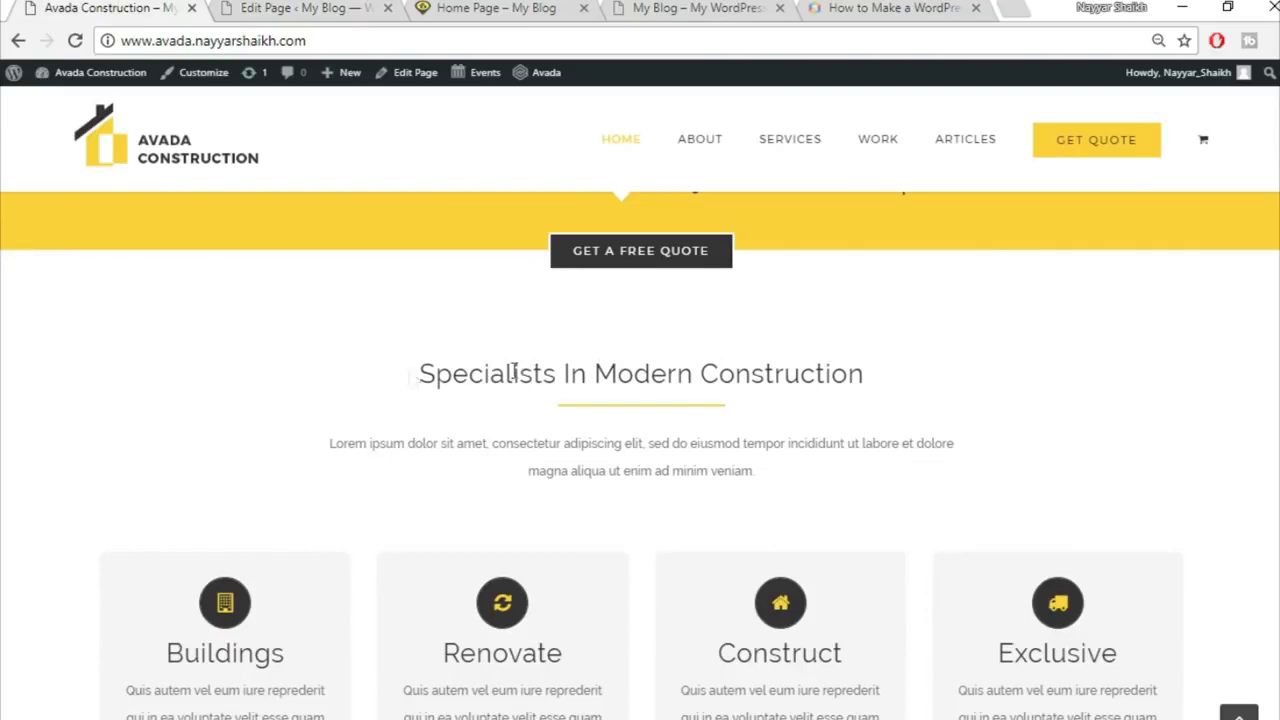
left_click_drag(412, 372, 930, 378)
key("ctrl+c")
Step: Add a centred Text Block holding the pasted Specialists In Modern Construction heading
left_click(340, 7)
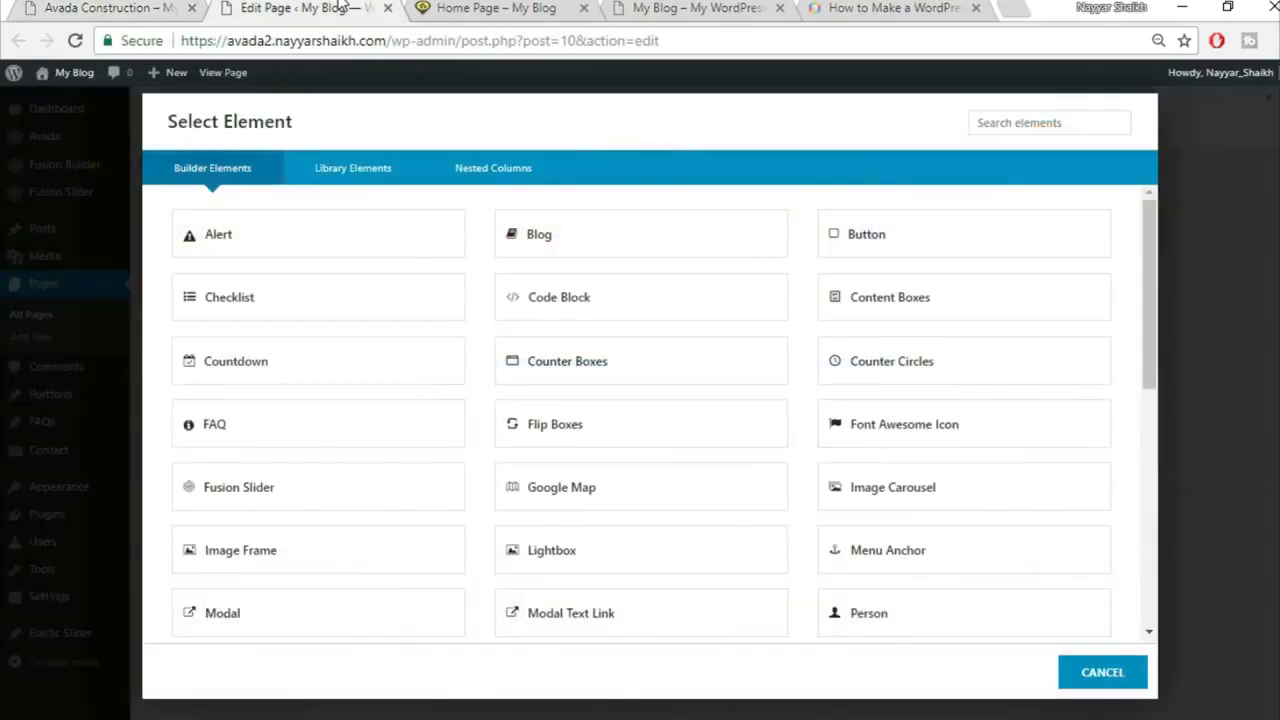
left_click(1037, 127)
type("tex")
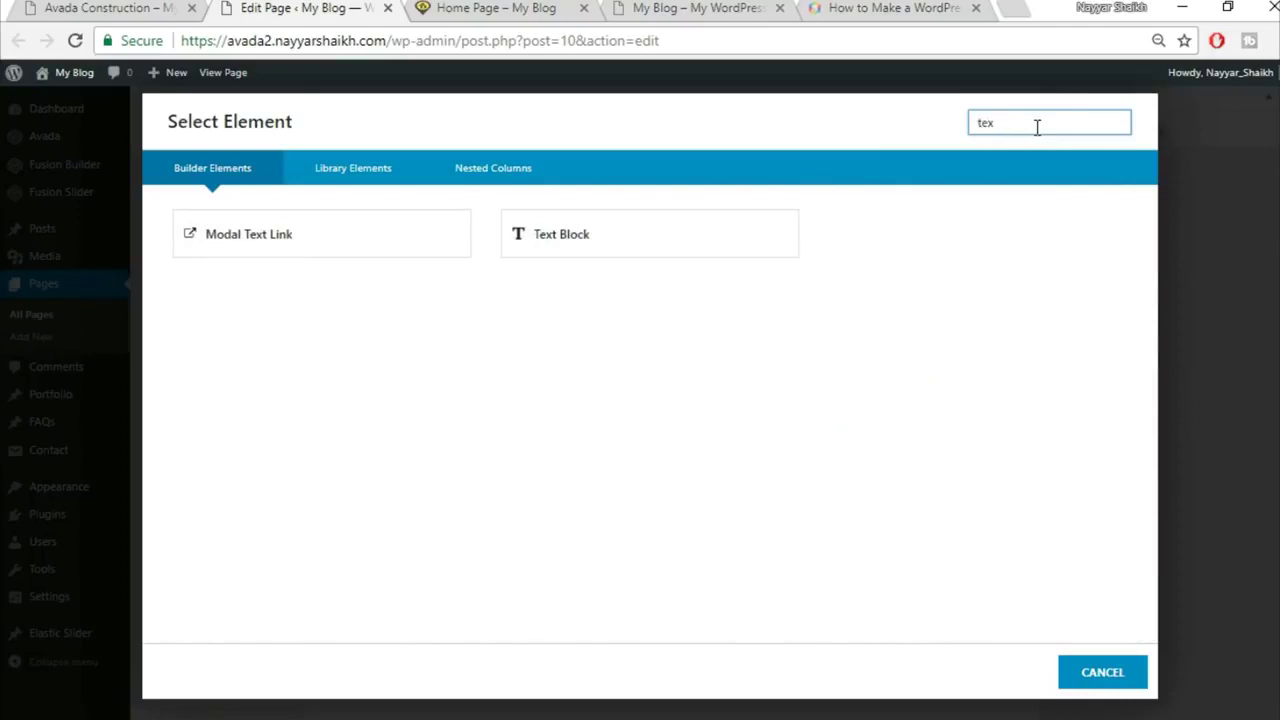
left_click(614, 249)
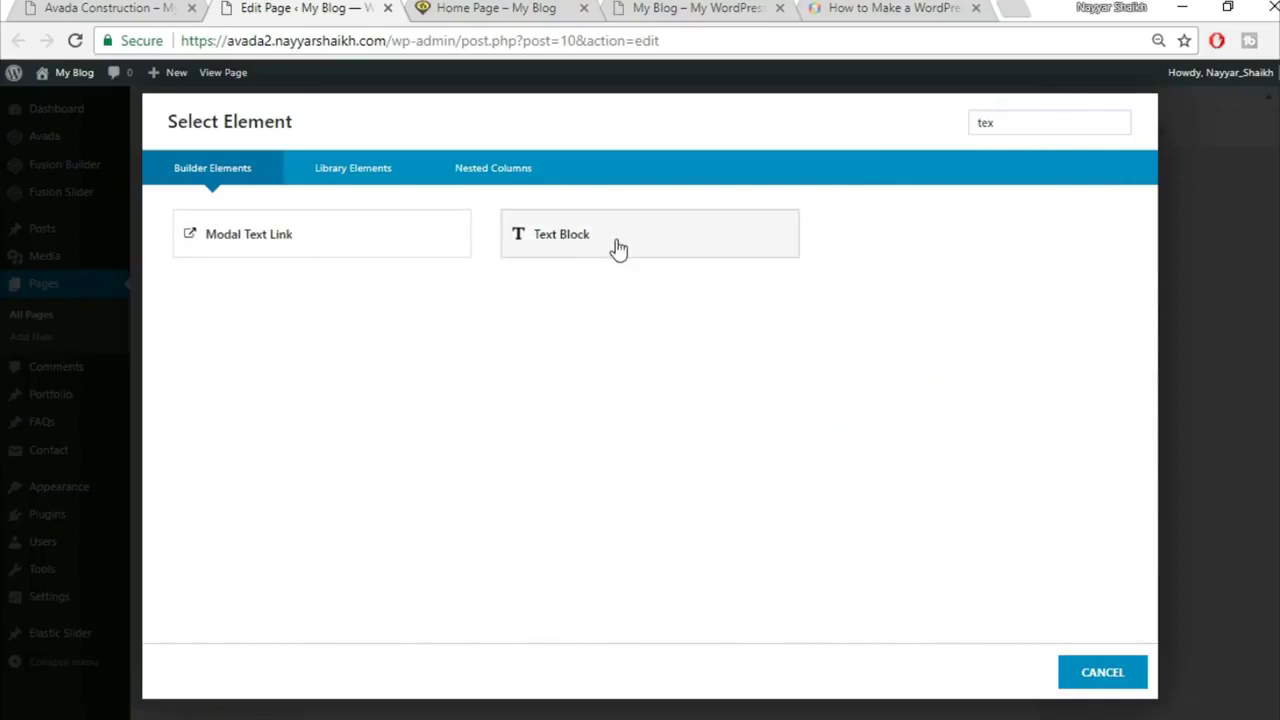
left_click(711, 446)
key("ctrl+a")
key("ctrl+v")
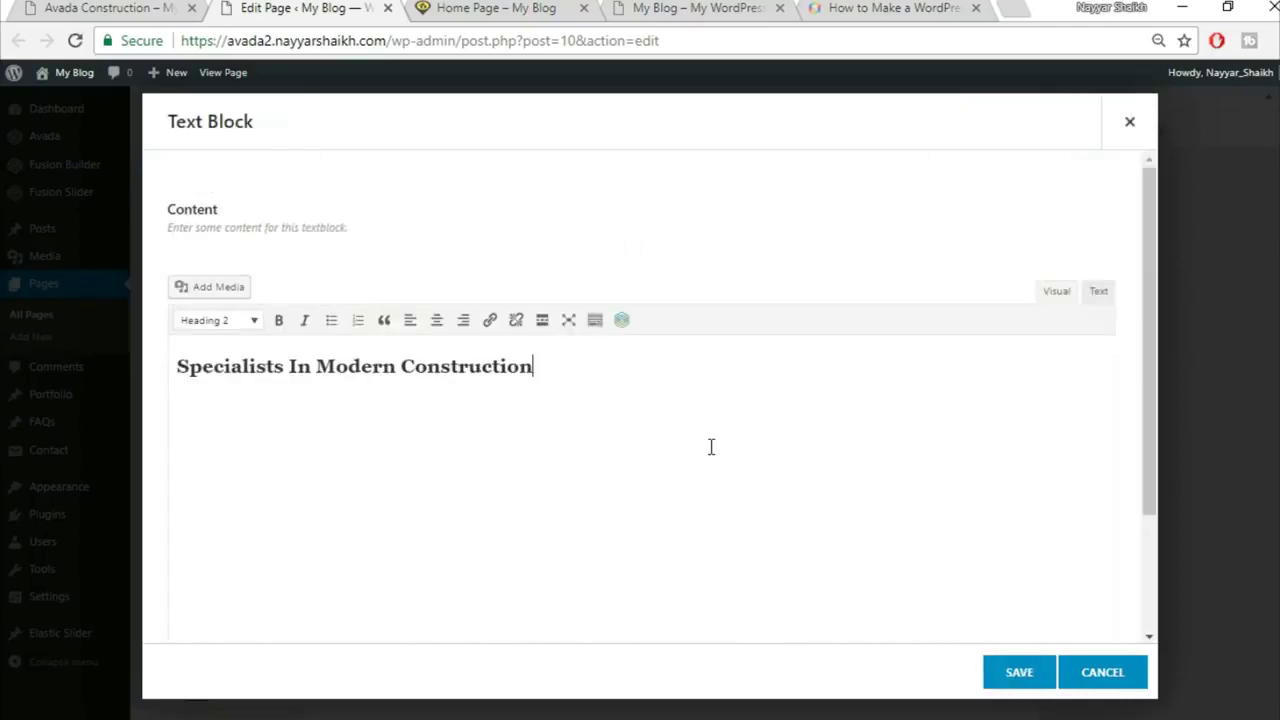
key("ctrl+a")
left_click(437, 320)
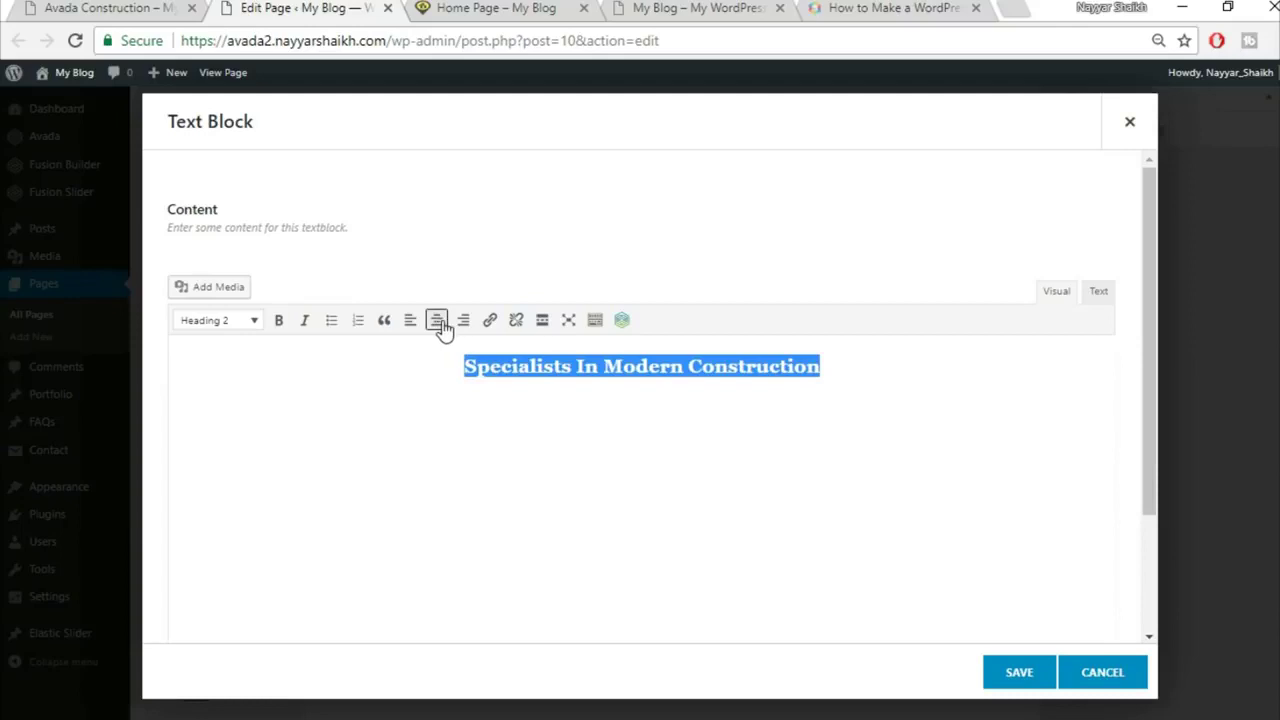
left_click(1019, 674)
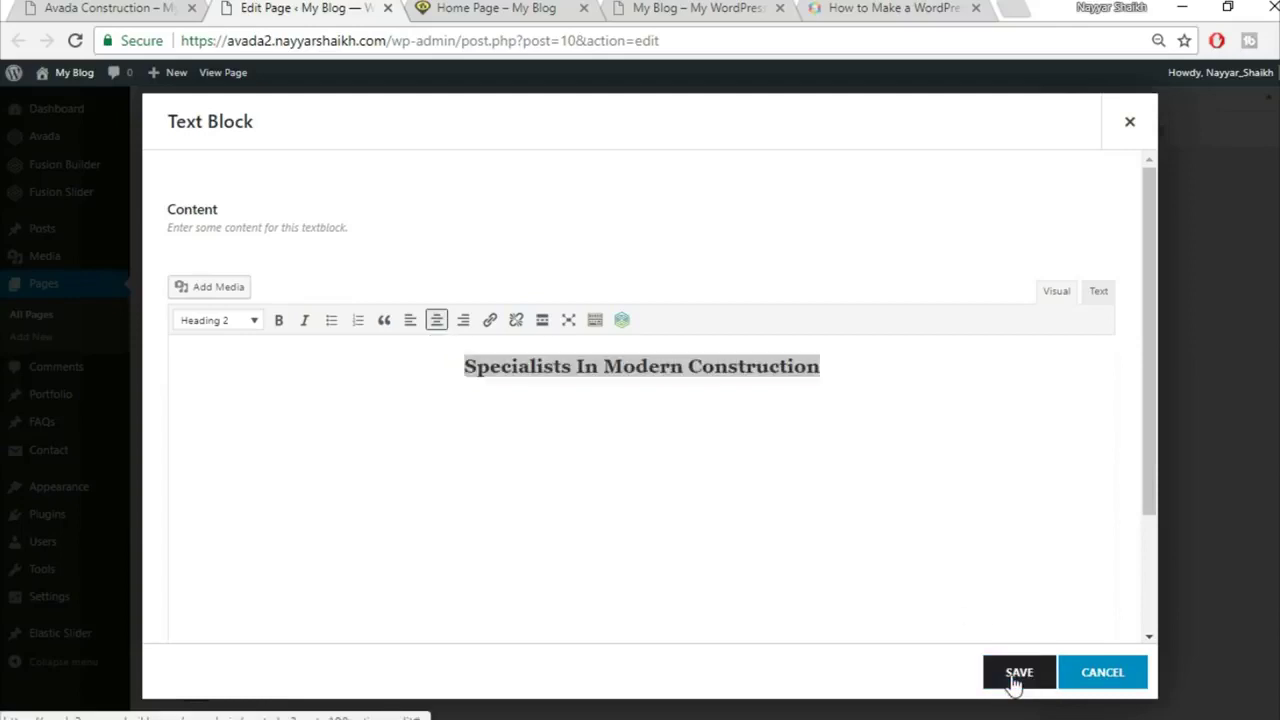
Step: Add a Separator element below the heading with a single solid line style
left_click(163, 7)
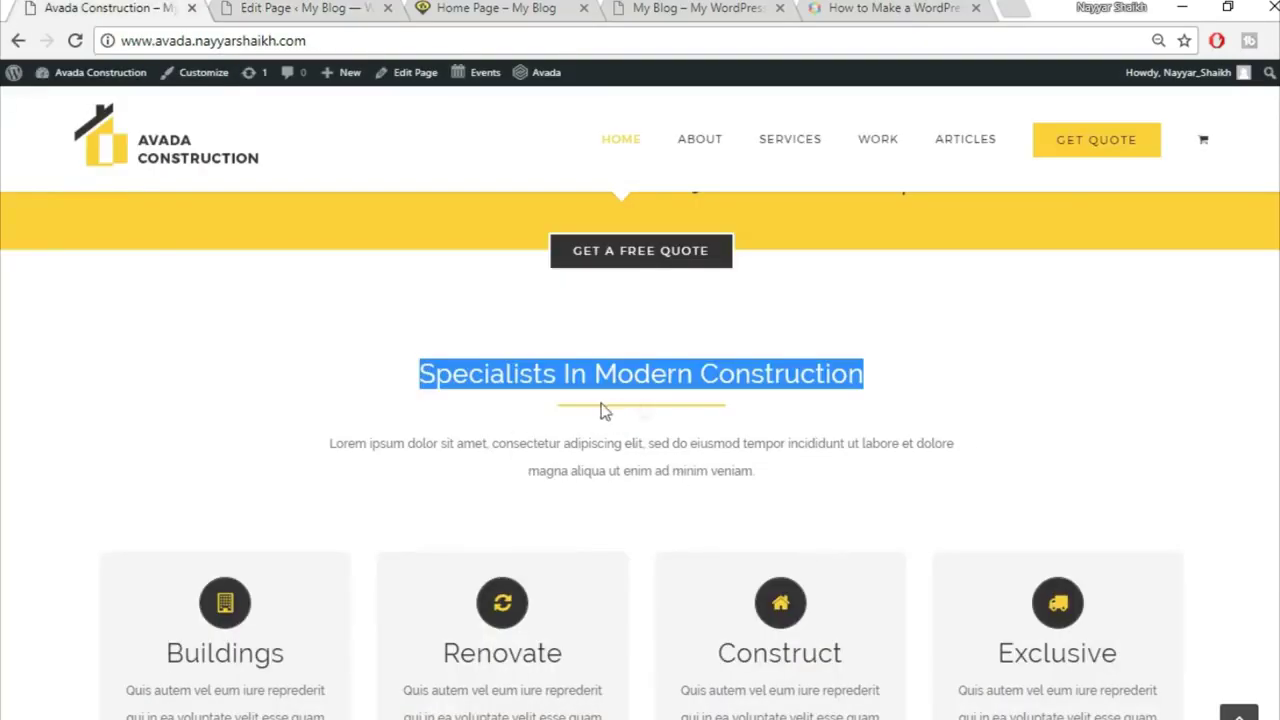
left_click(318, 7)
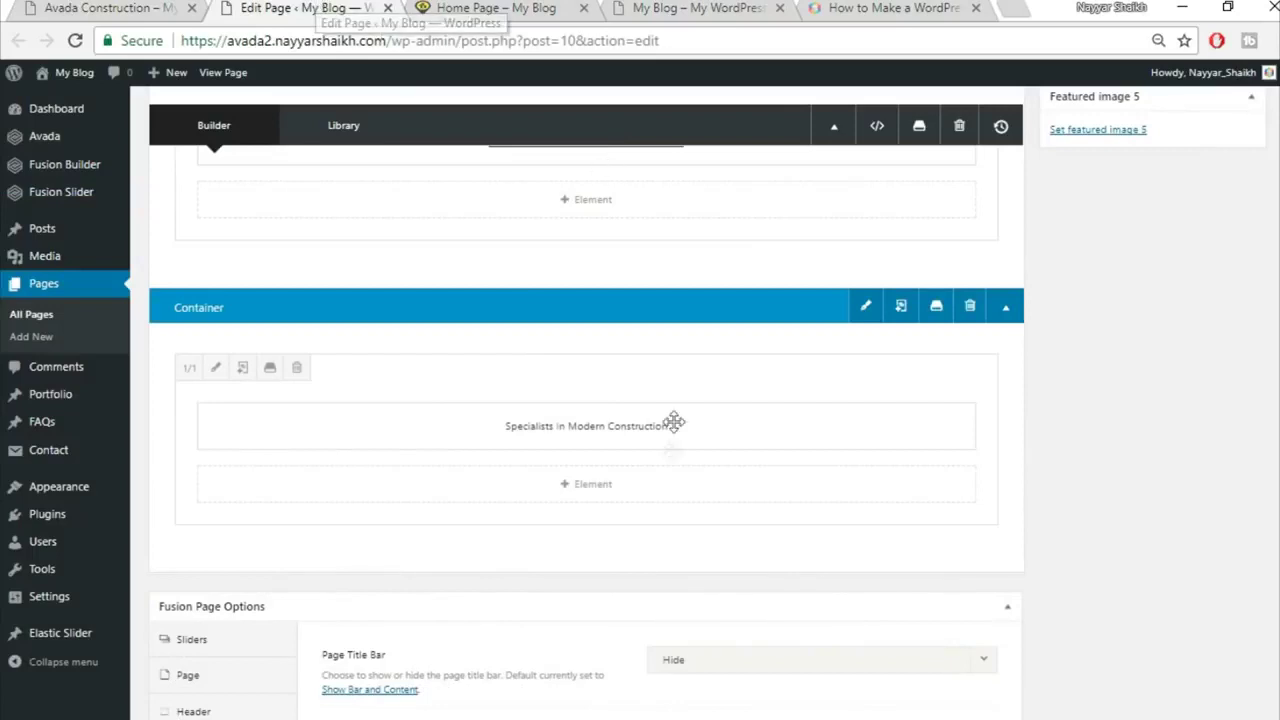
left_click(604, 494)
left_click(1036, 124)
type("sepa")
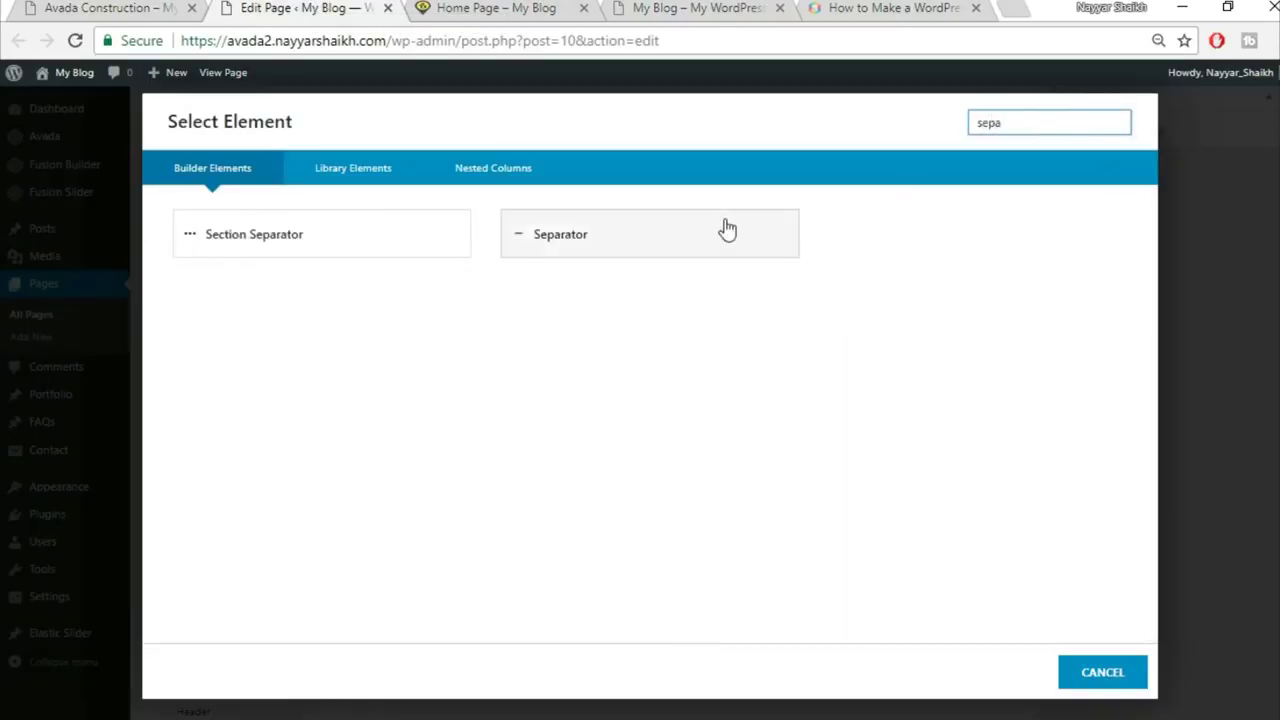
left_click(726, 228)
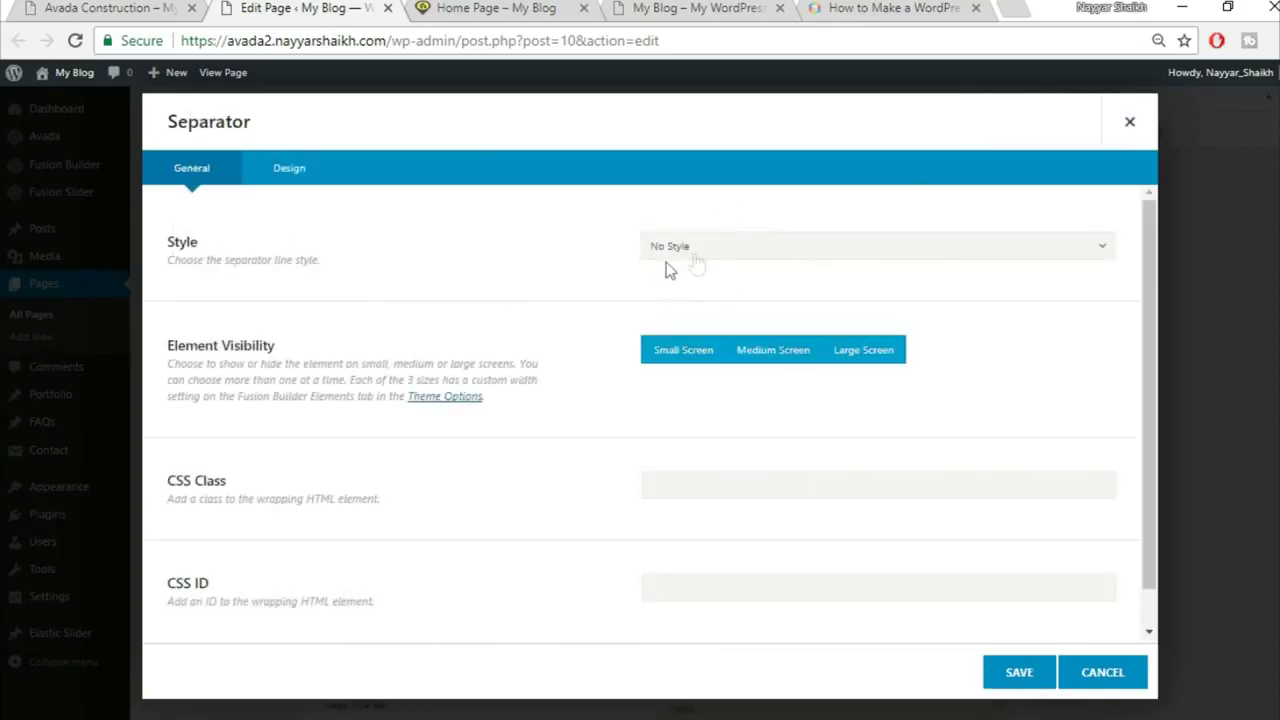
left_click(736, 254)
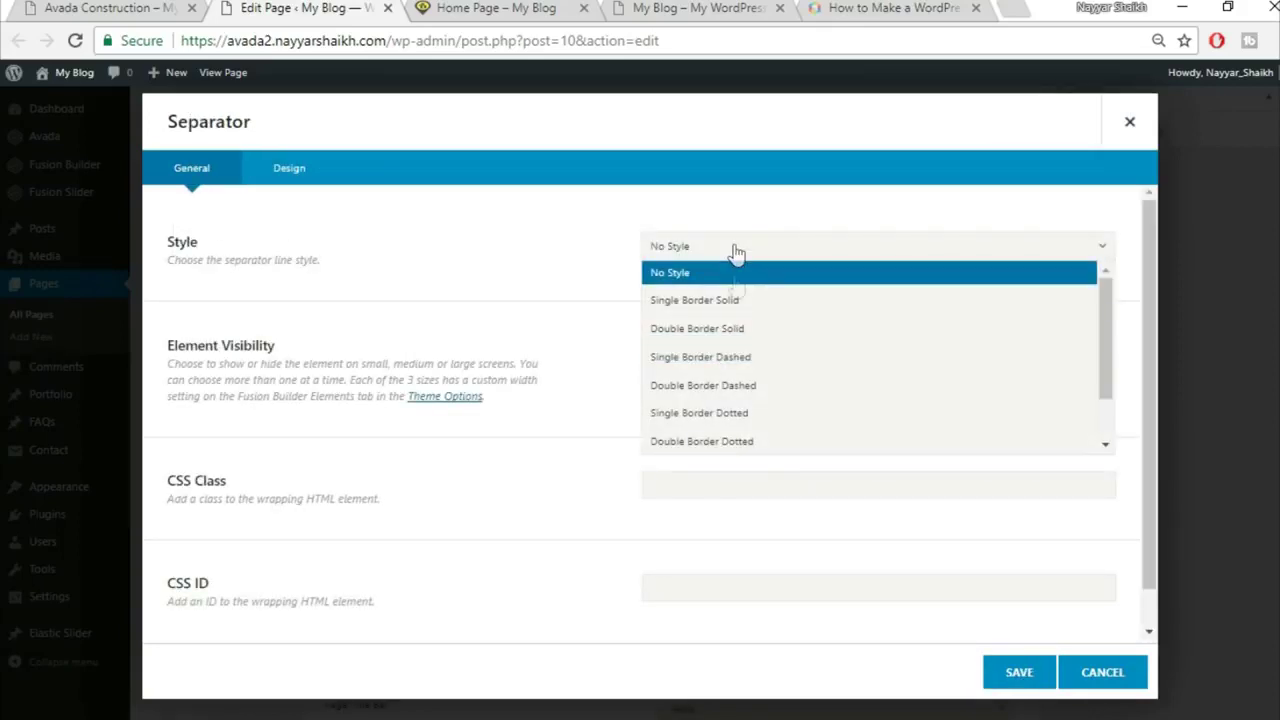
left_click(743, 302)
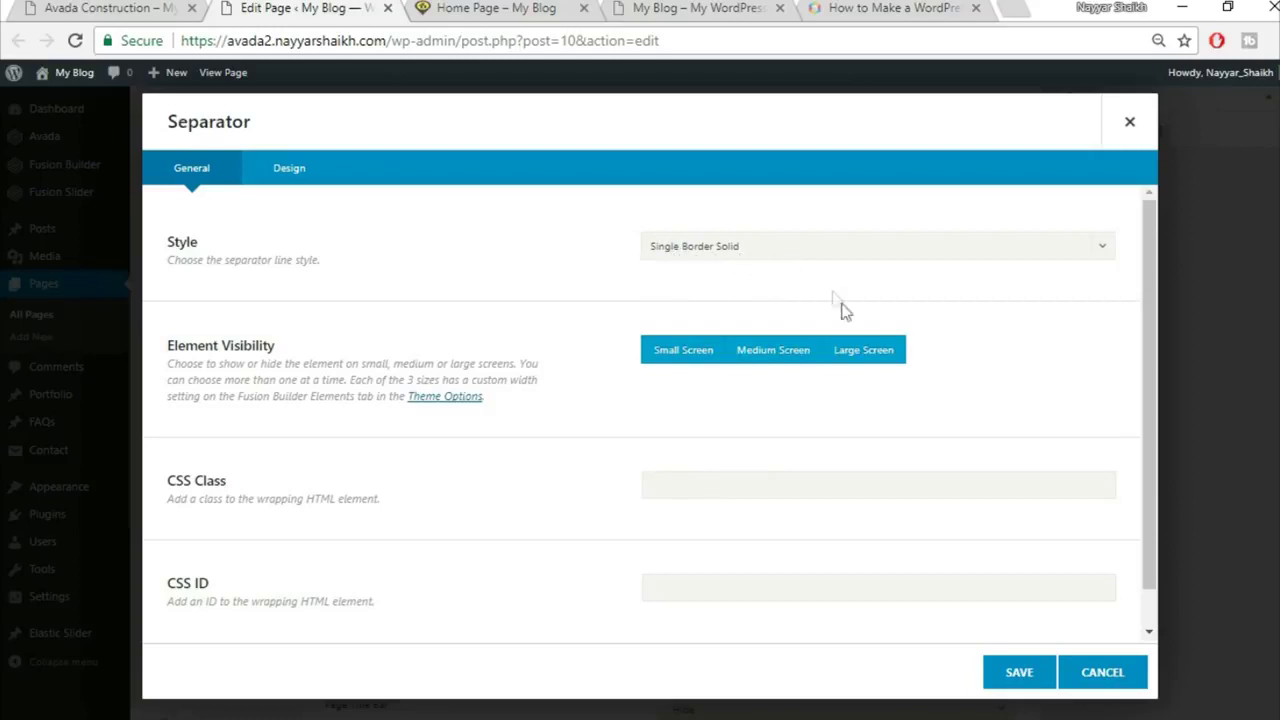
Step: Give the separator a custom colour code in its design settings, matching the demo divider
left_click(115, 7)
left_click(560, 415)
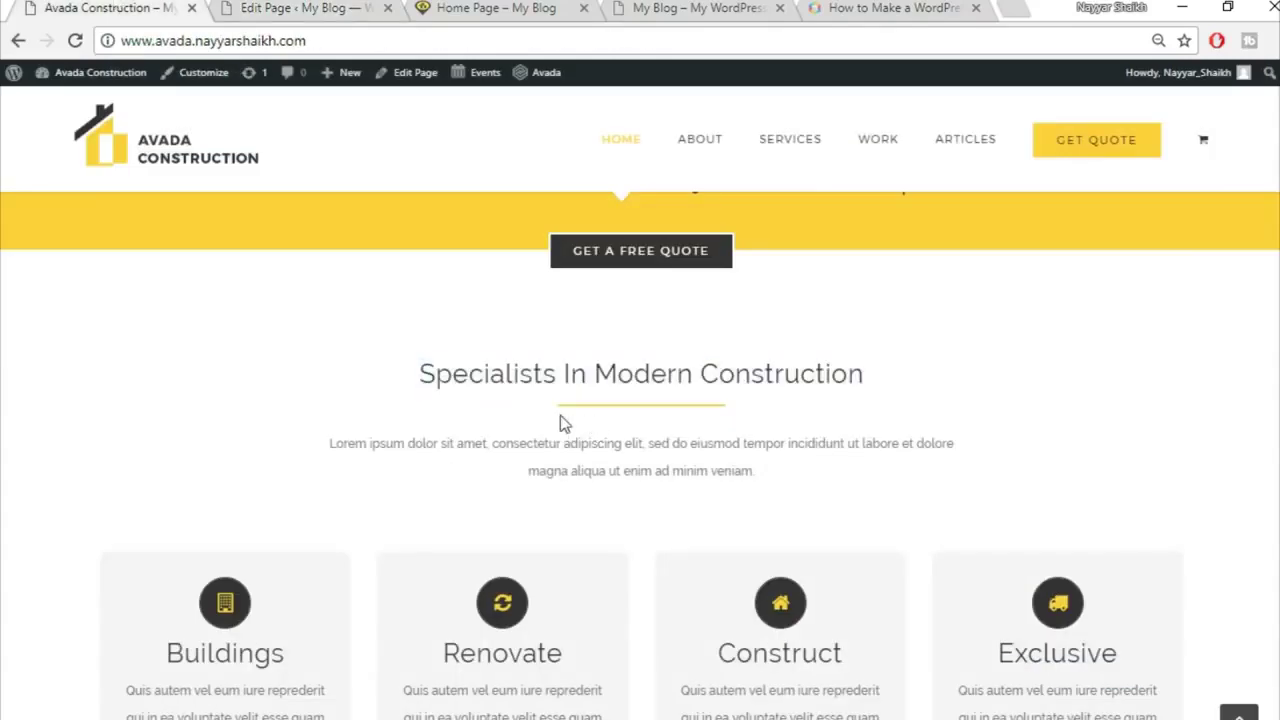
left_click(270, 7)
scroll(350, 330, "down", 1)
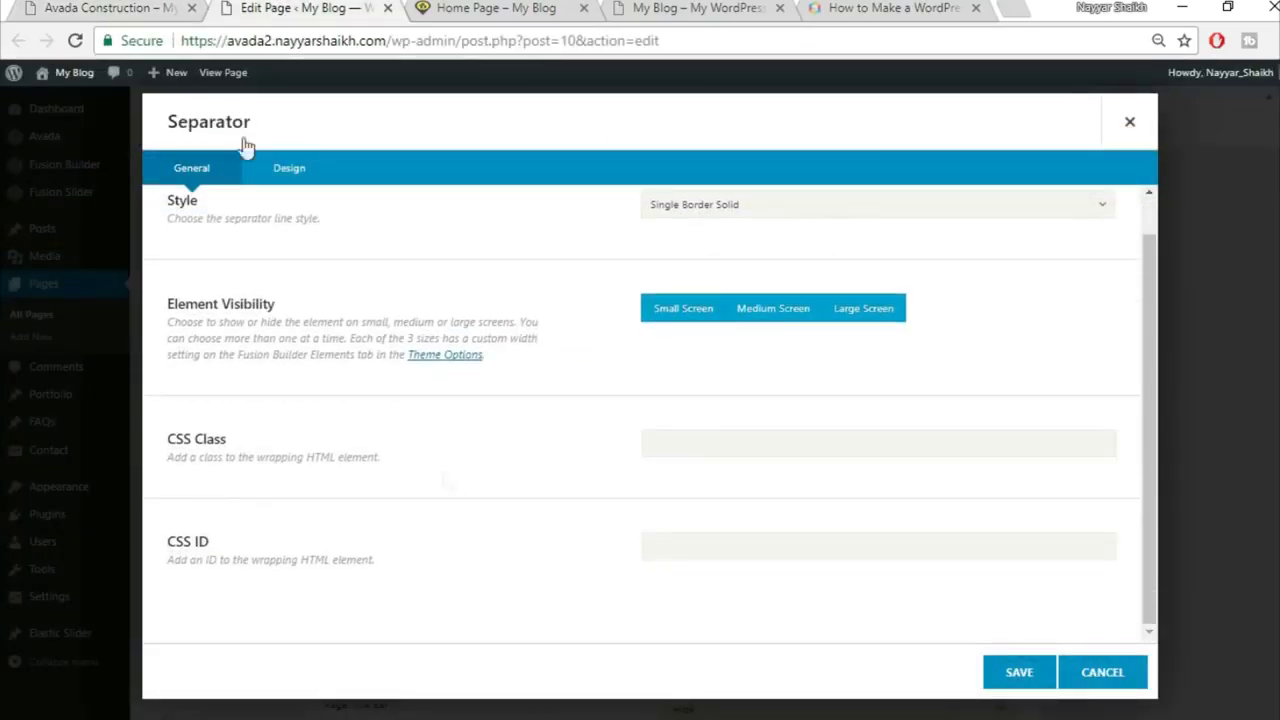
left_click(298, 180)
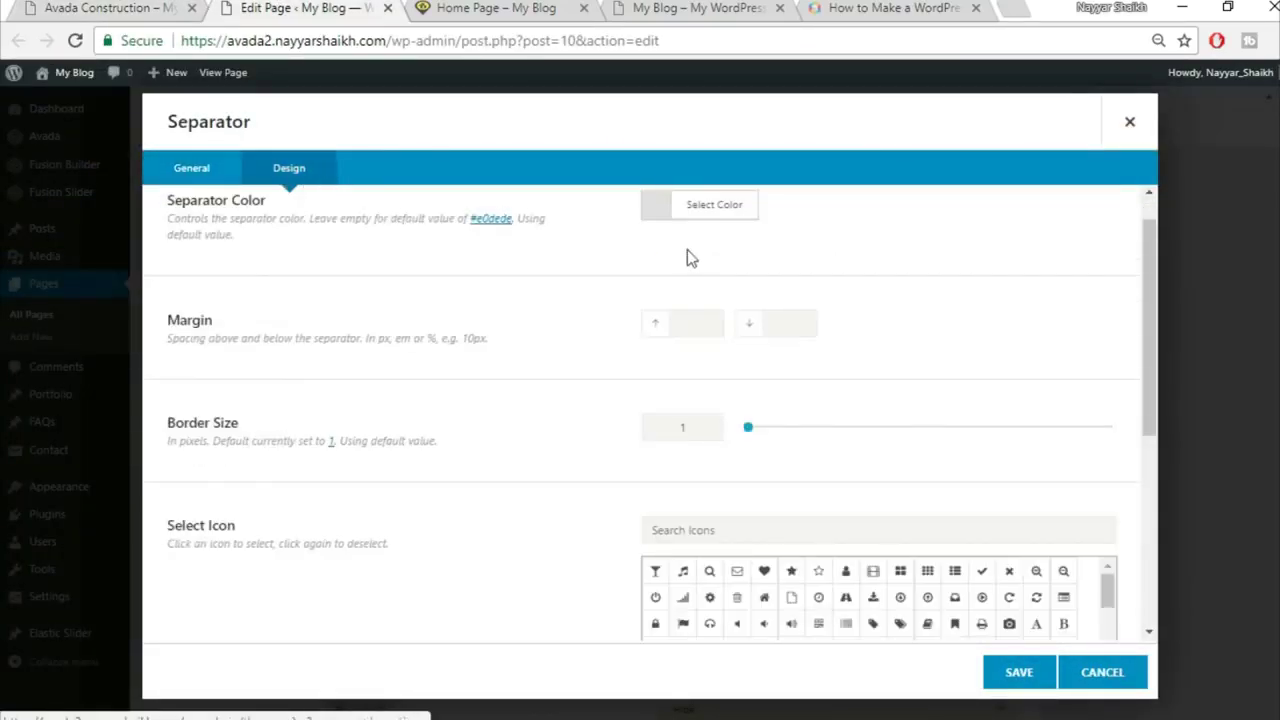
left_click(737, 248)
left_click(835, 276)
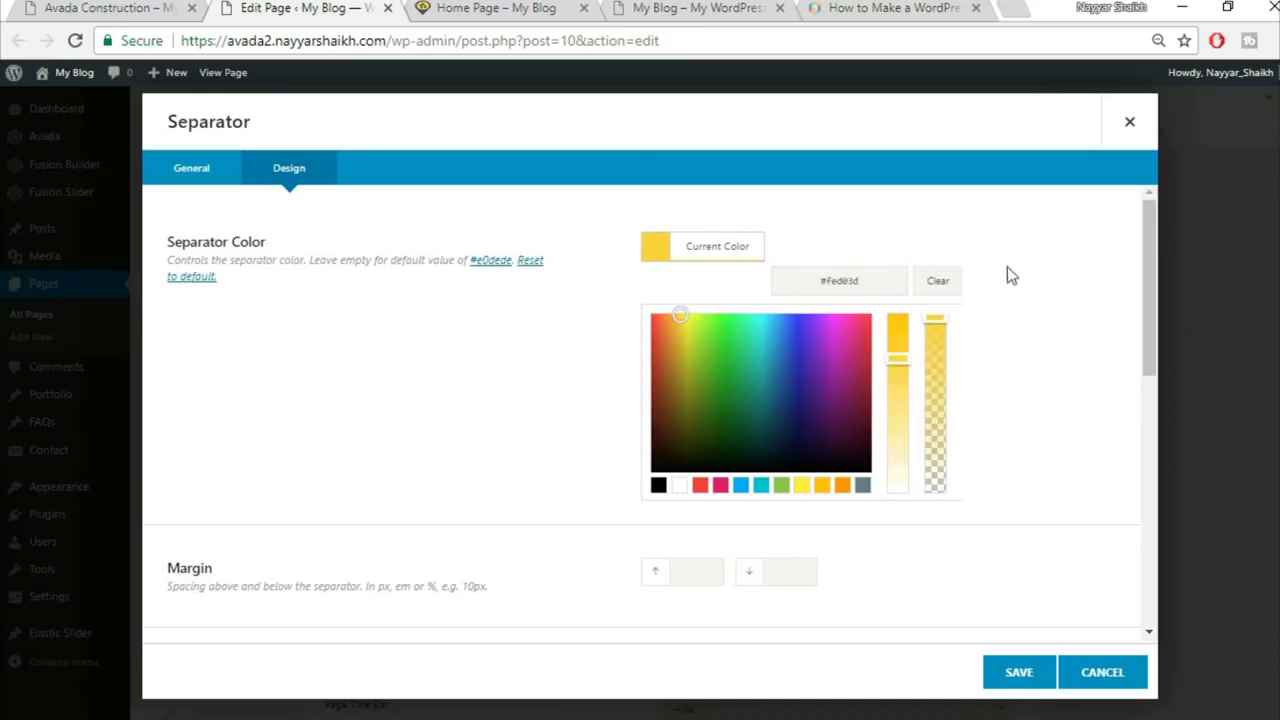
scroll(1052, 318, "down", 3)
scroll(1052, 318, "down", 1)
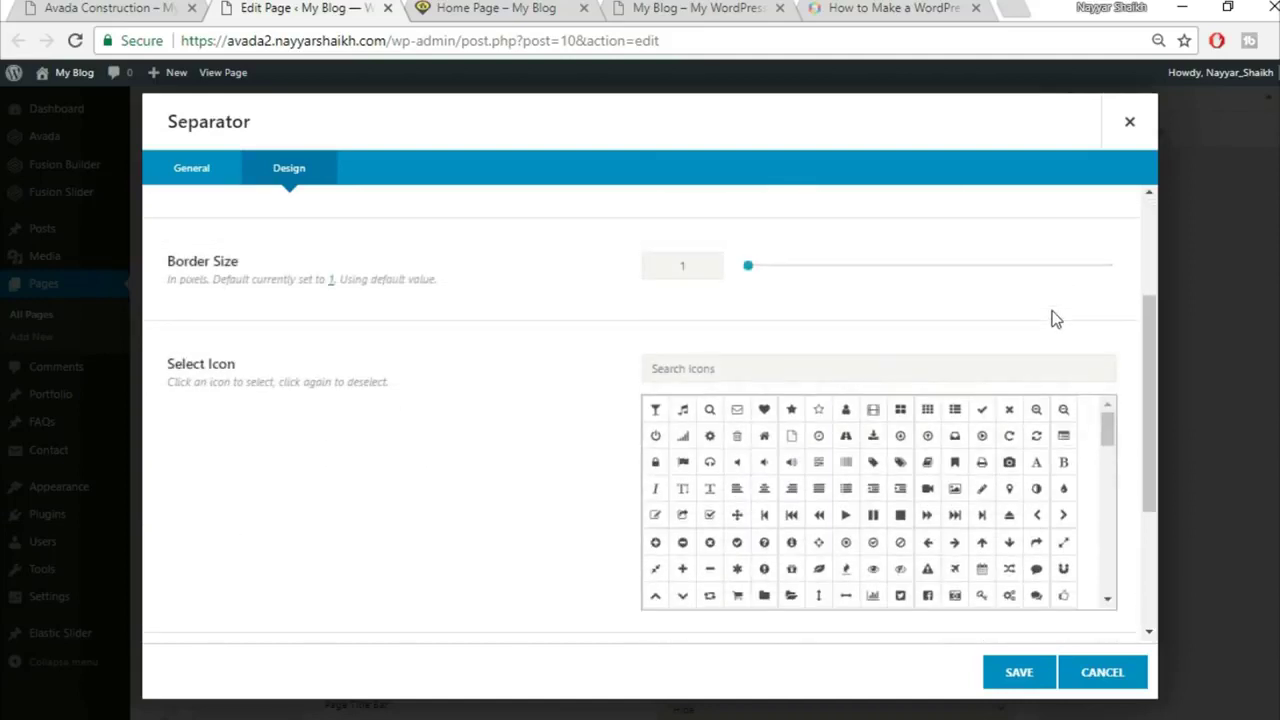
scroll(862, 325, "up", 1)
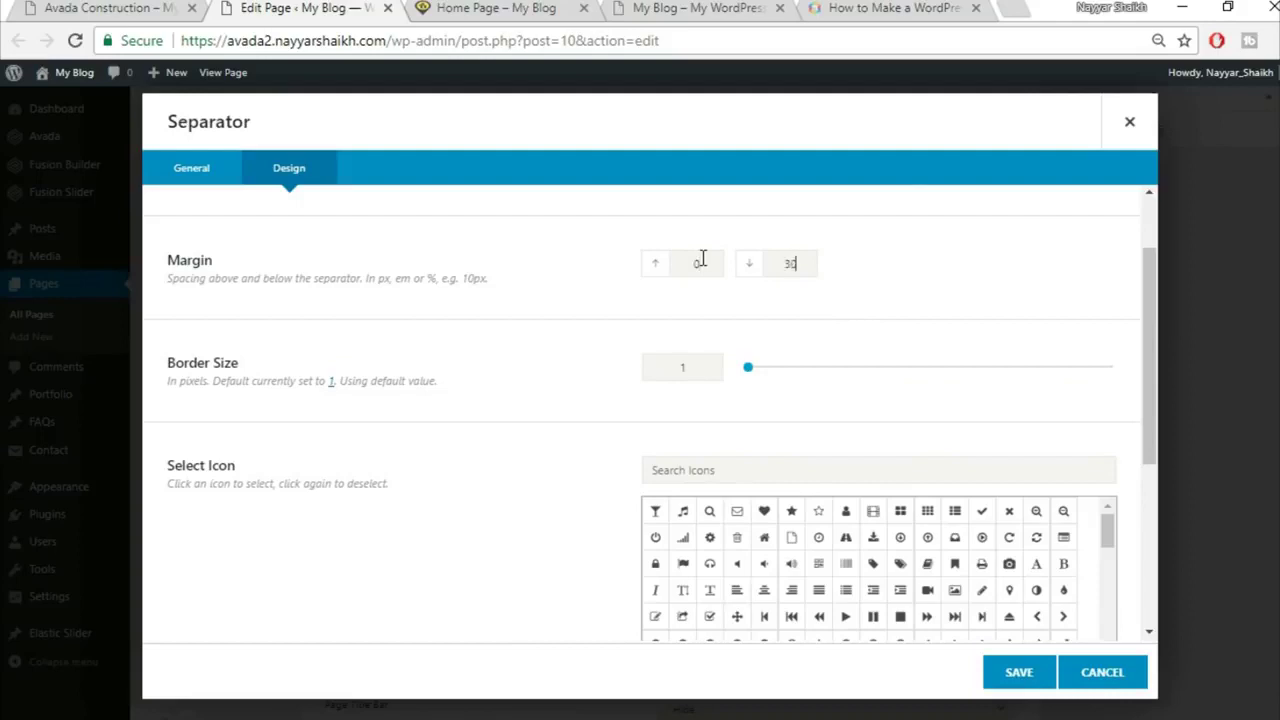
Step: Set the separator border size to 2, checking against the demo, and save it
left_click(160, 8)
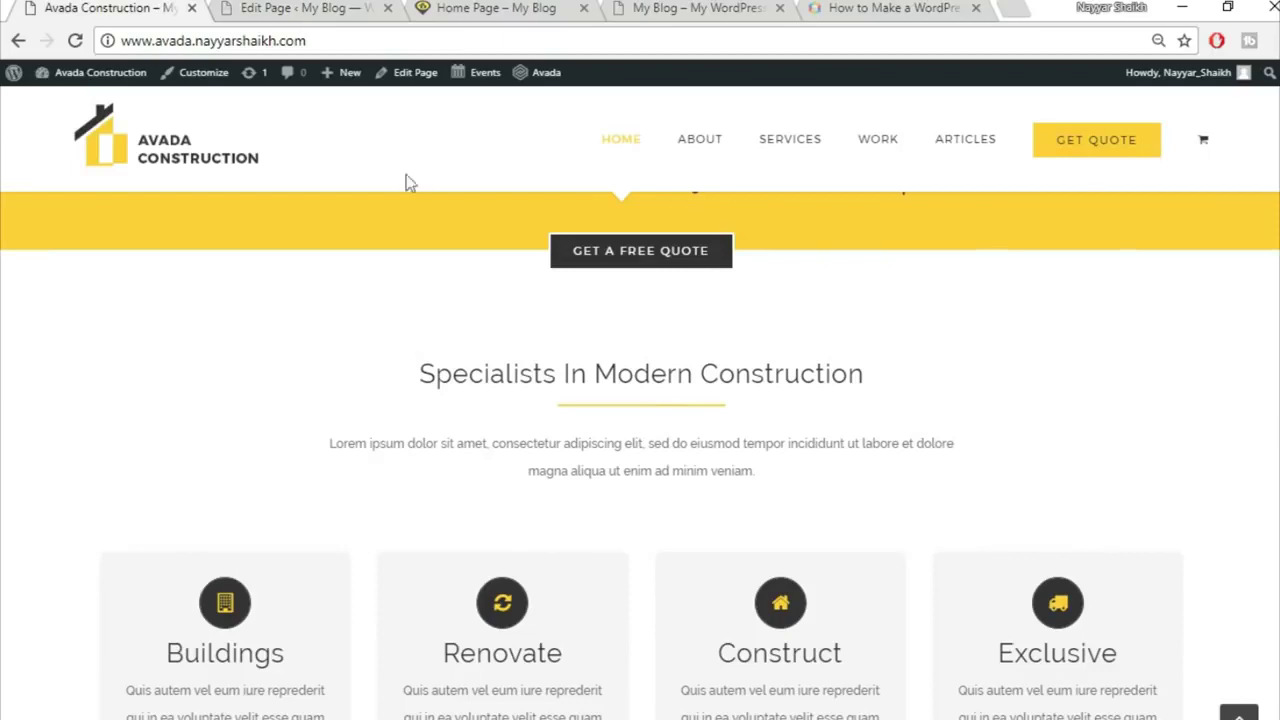
left_click(245, 7)
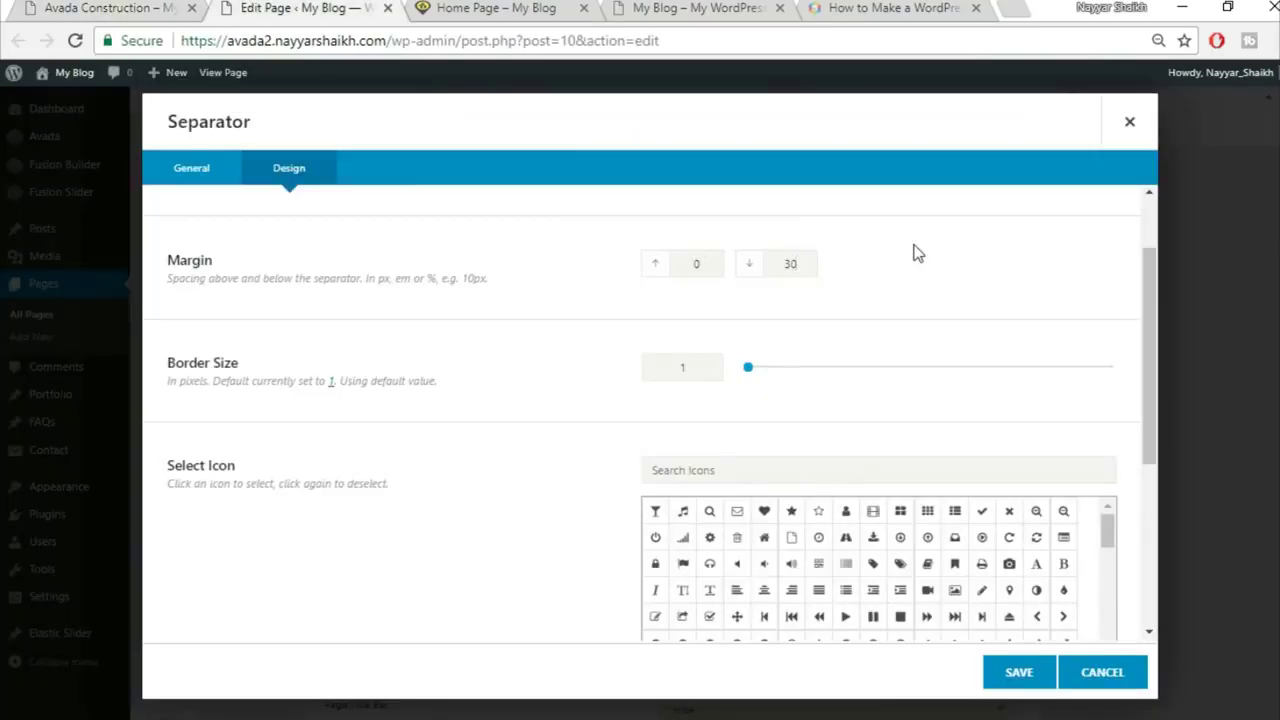
left_click_drag(634, 380, 700, 362)
type("2")
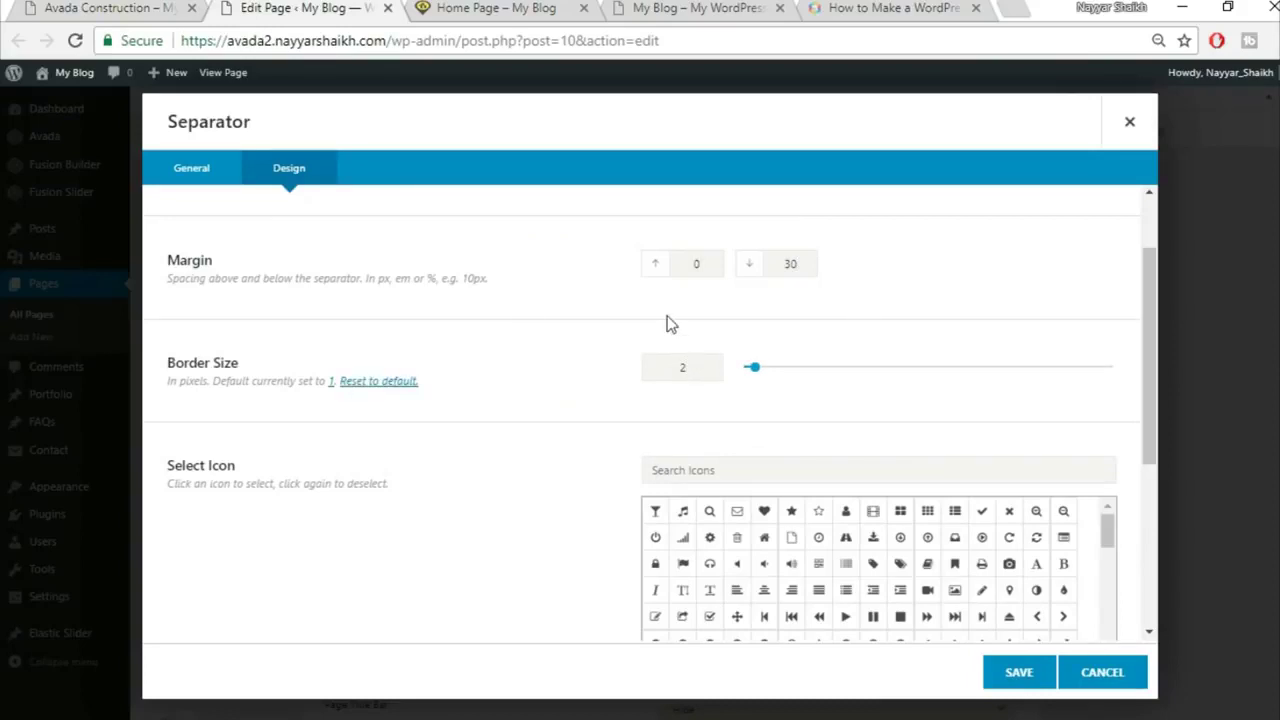
left_click(138, 5)
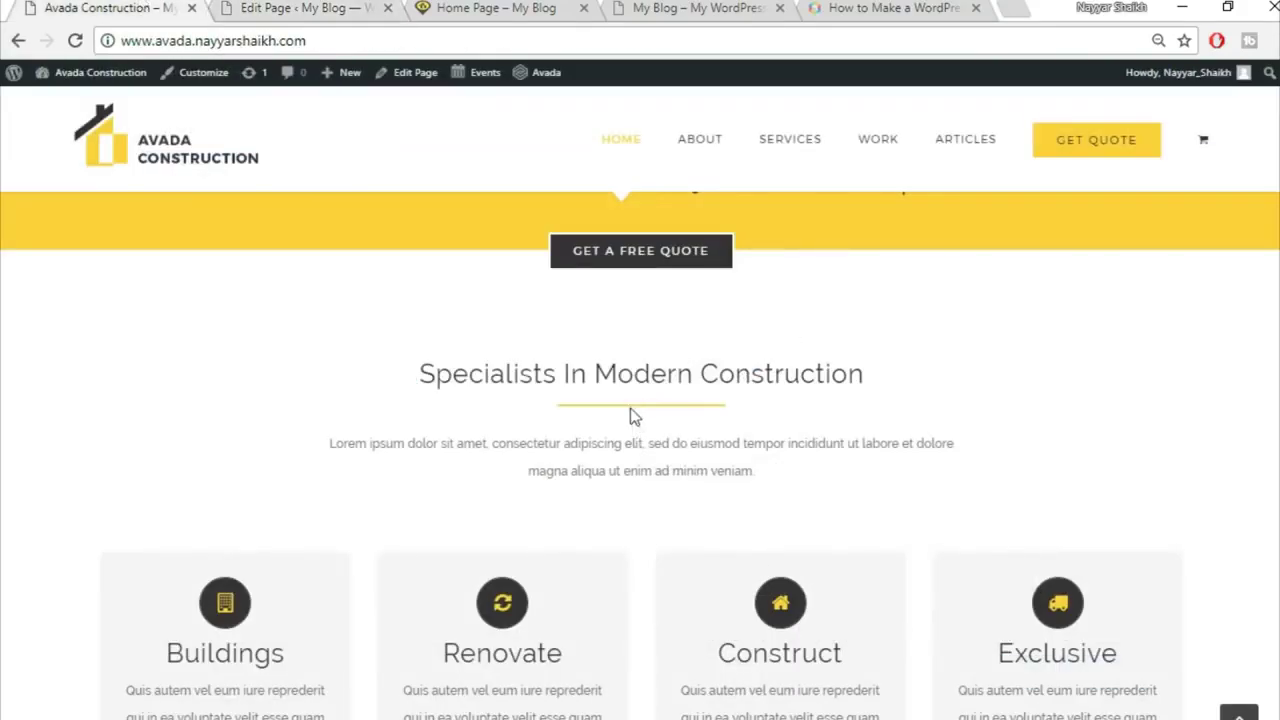
left_click(305, 7)
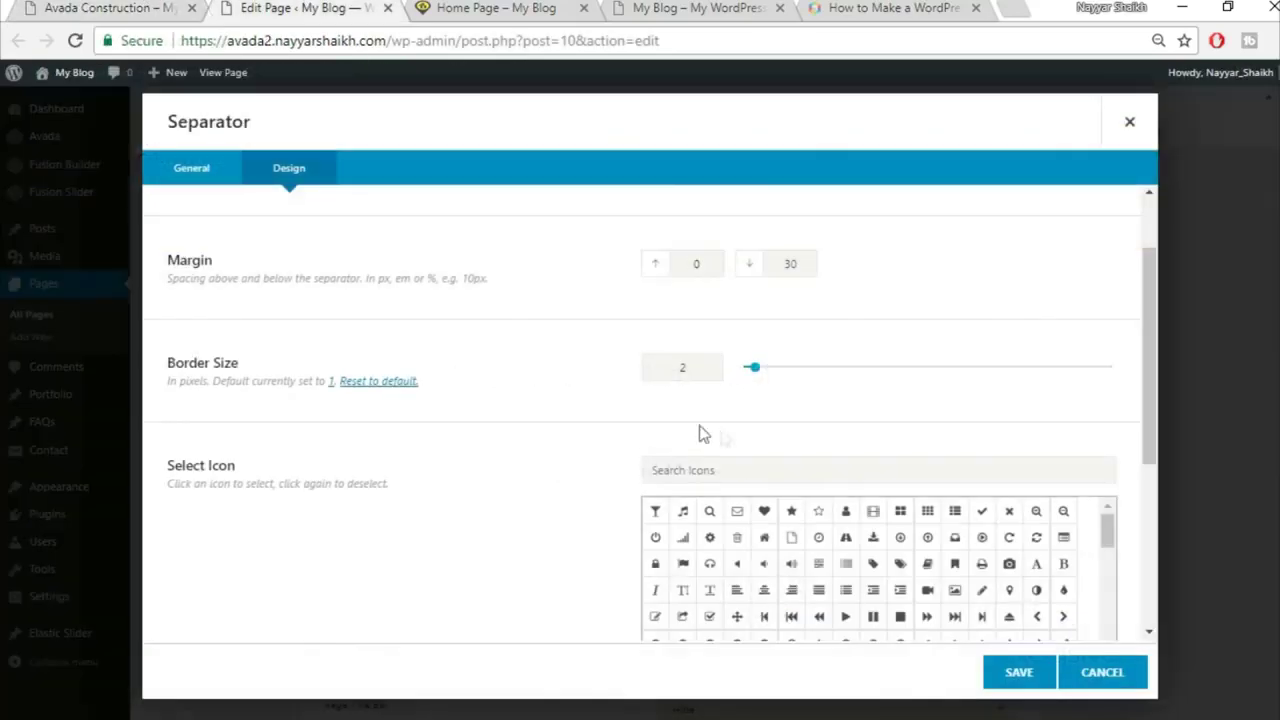
left_click(122, 7)
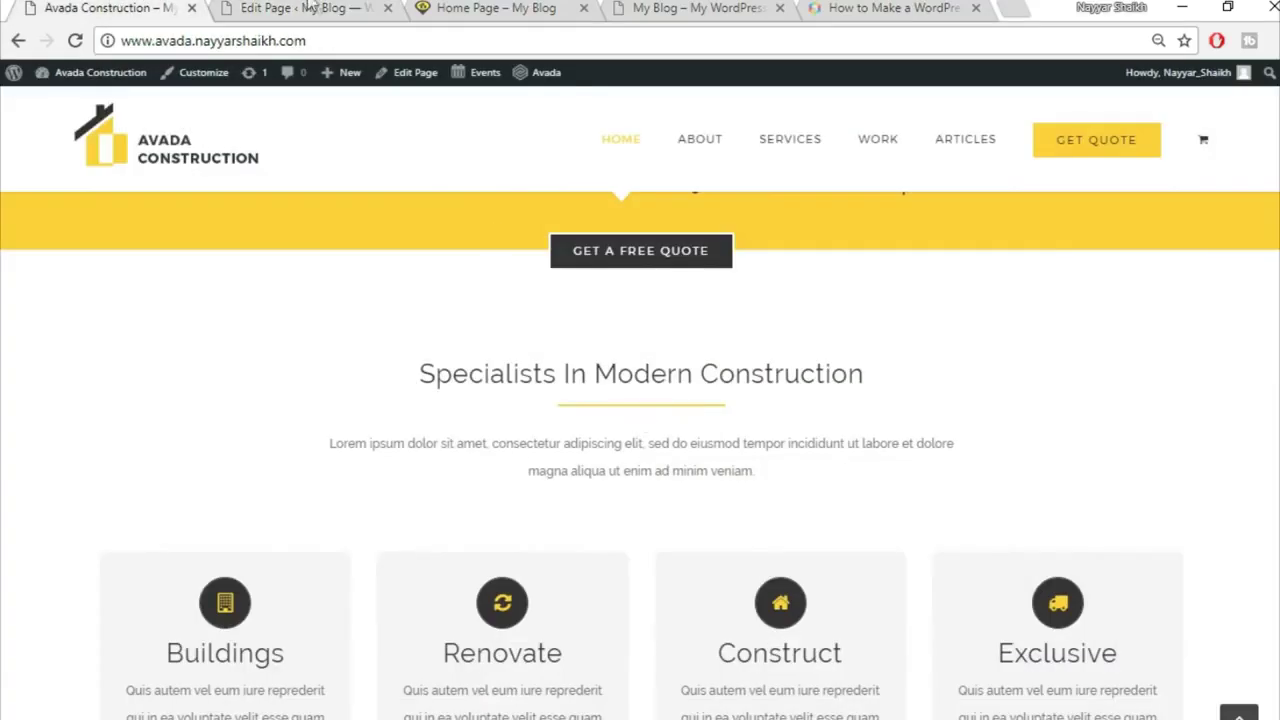
left_click(306, 7)
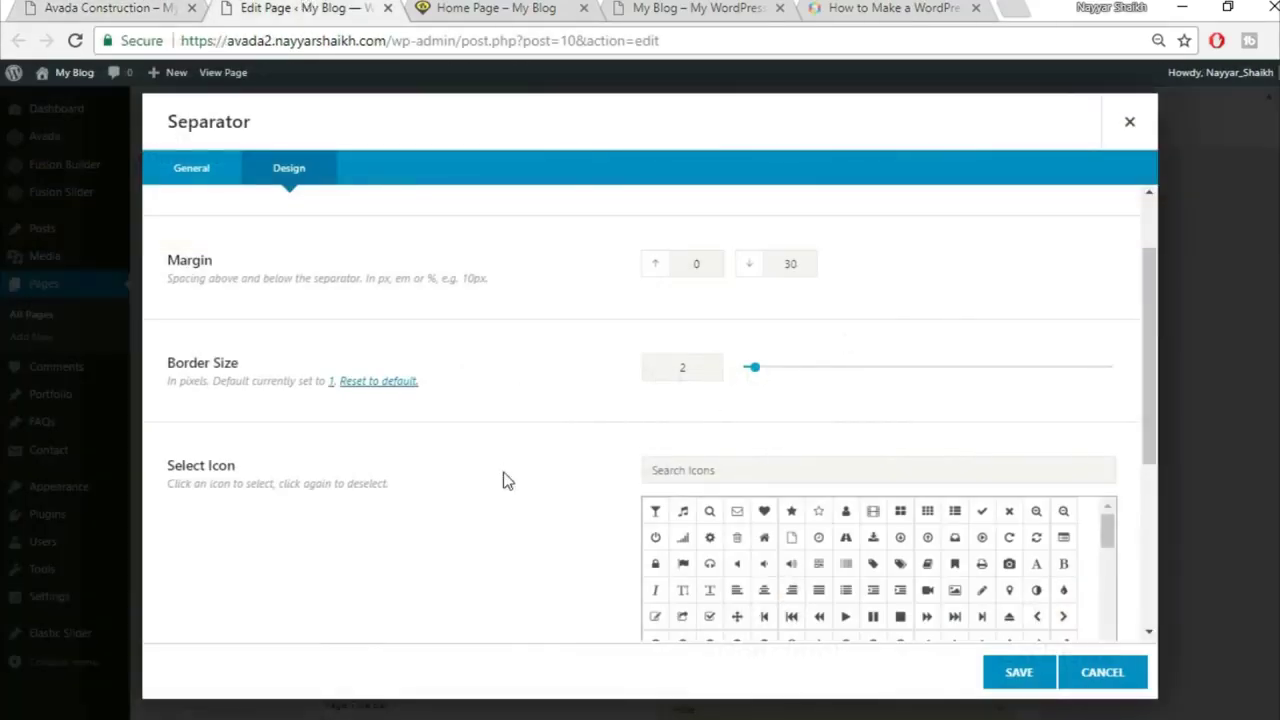
scroll(503, 480, "down", 4)
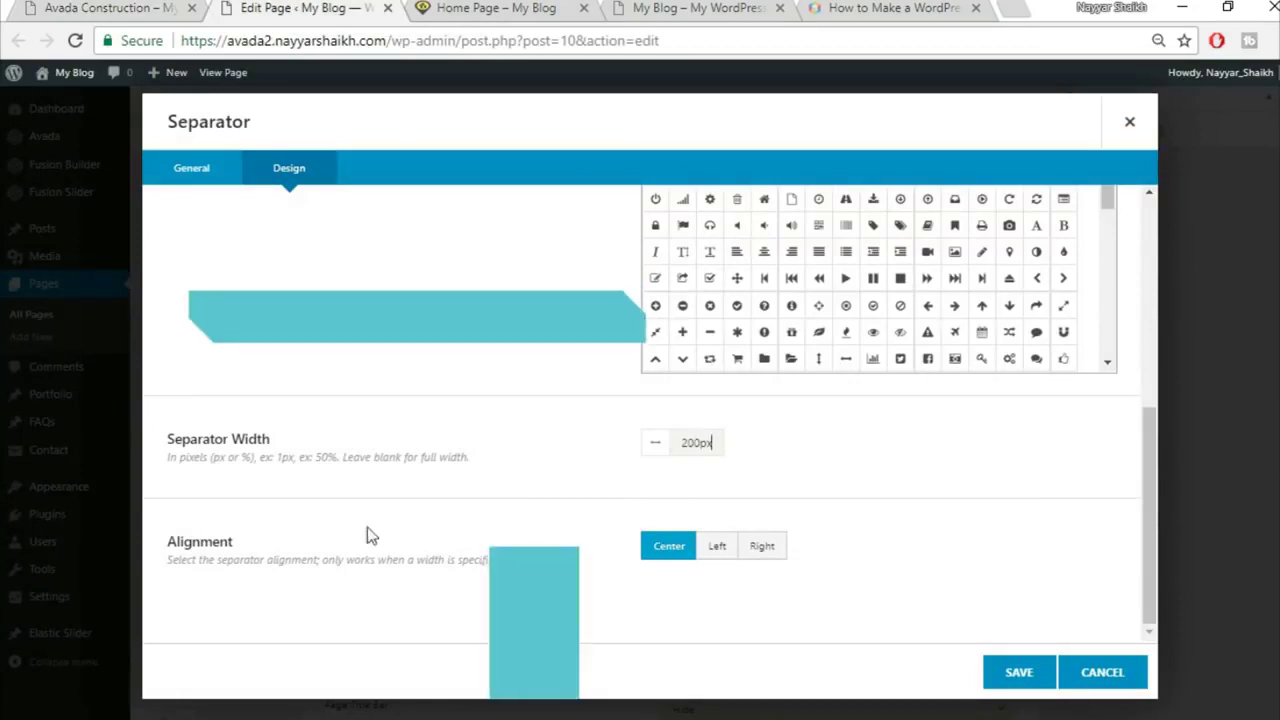
left_click(115, 7)
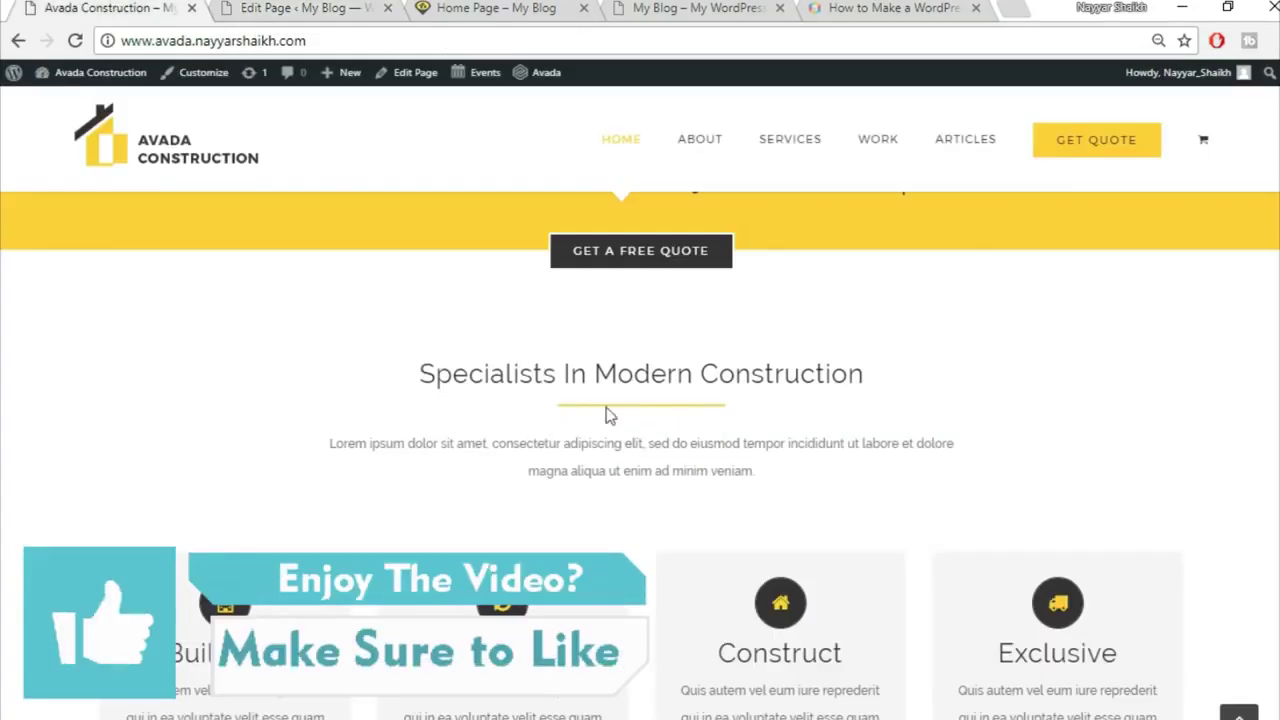
left_click(250, 7)
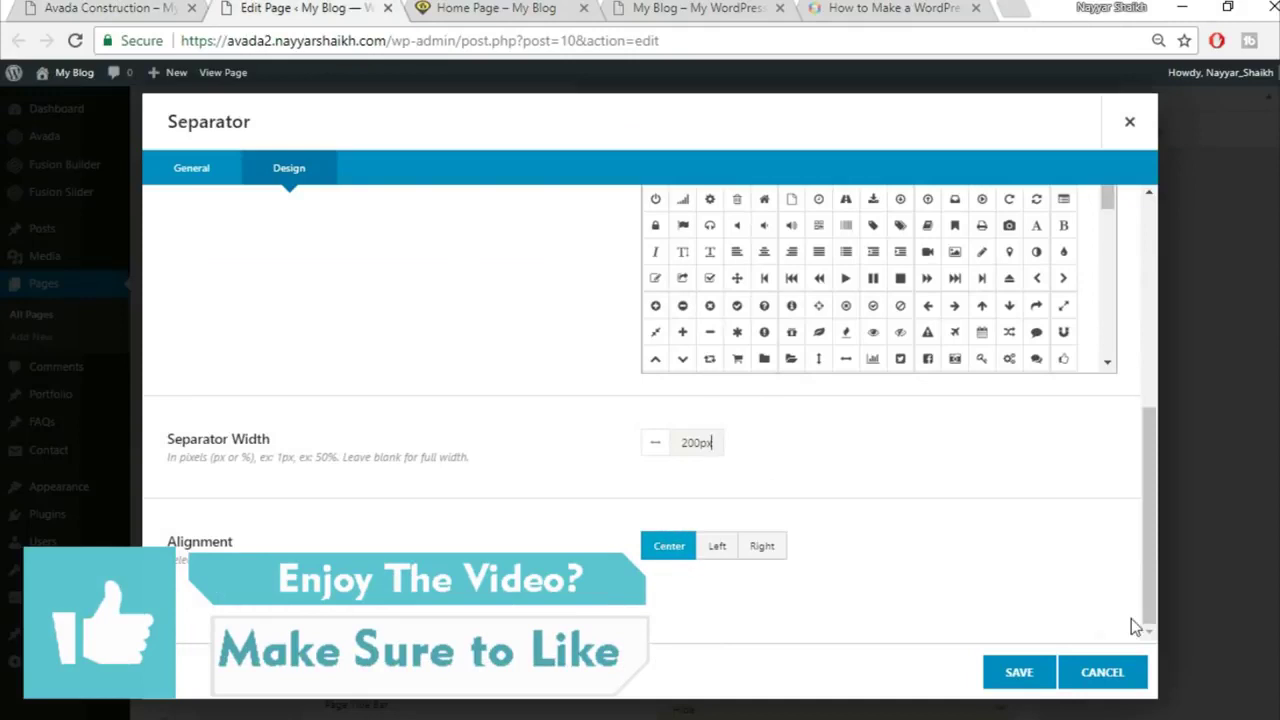
left_click(1018, 672)
Step: Copy the Lorem ipsum paragraph from the demo homepage
left_click(44, 7)
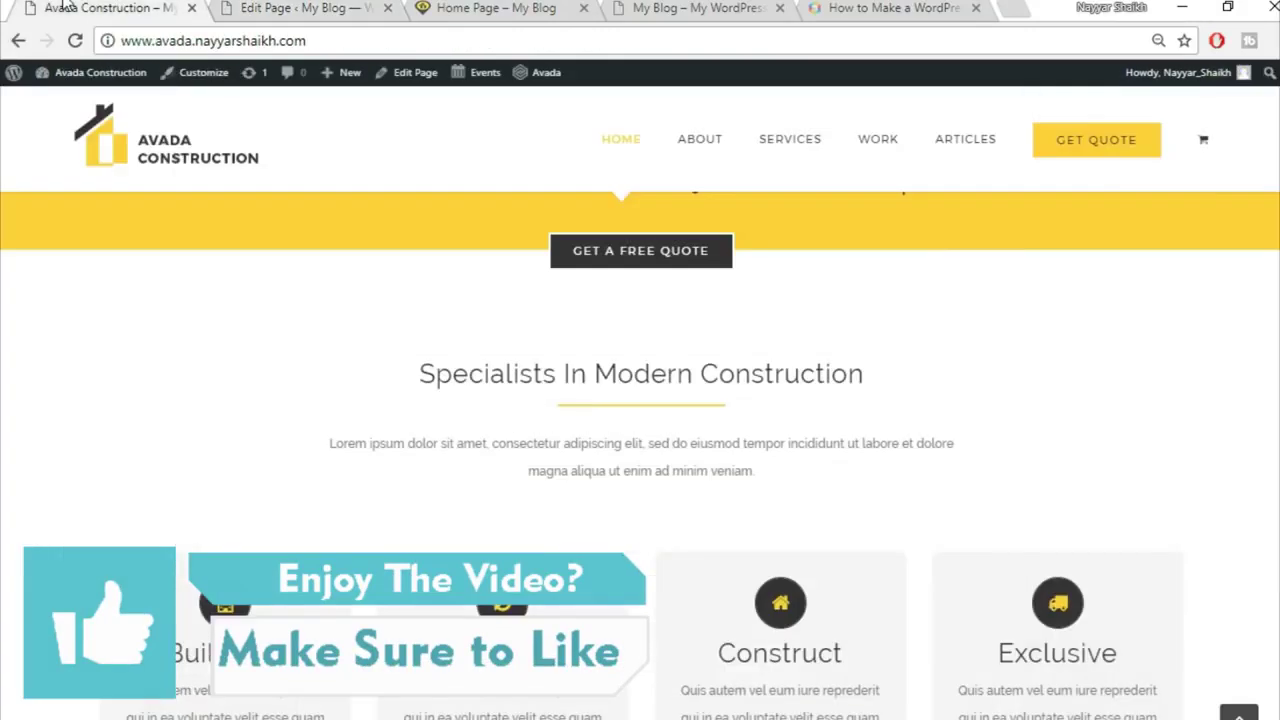
left_click_drag(335, 445, 918, 475)
key("ctrl+c")
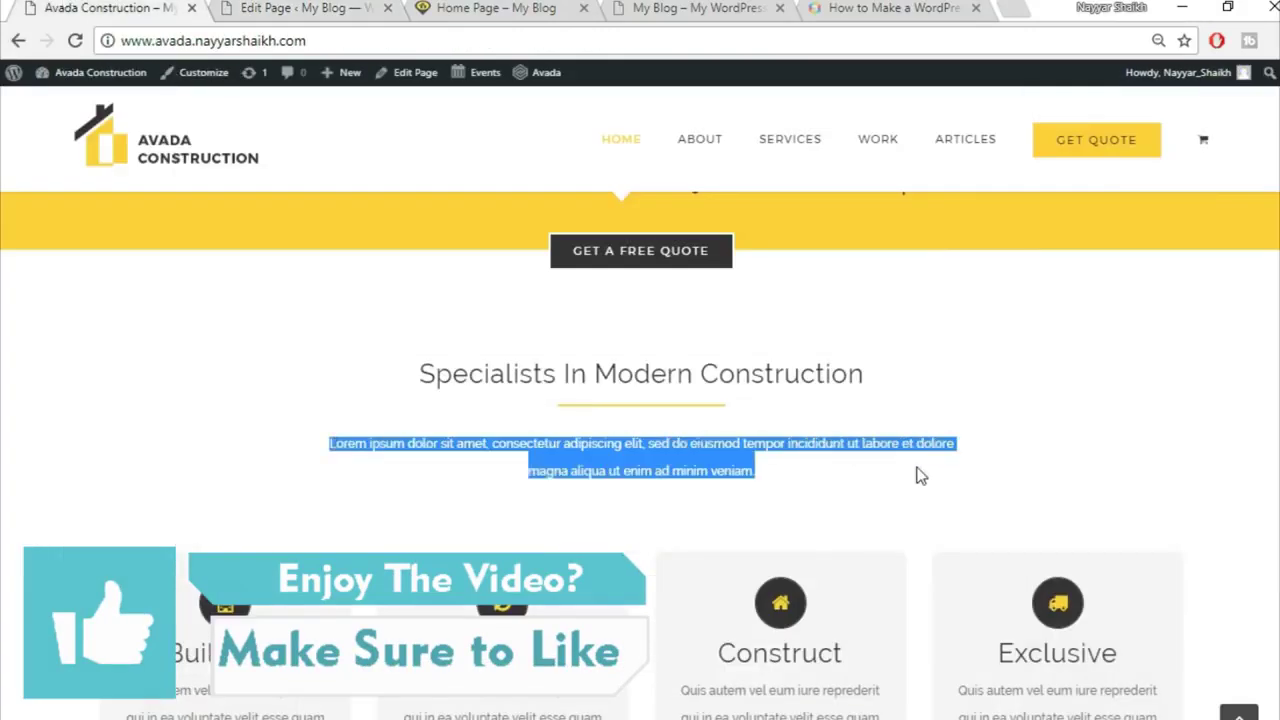
key("ctrl+Tab")
Step: Add a Text Block with the pasted Lorem ipsum paragraph, centre-aligned, below the separator
left_click(616, 549)
left_click(1027, 118)
type("tex")
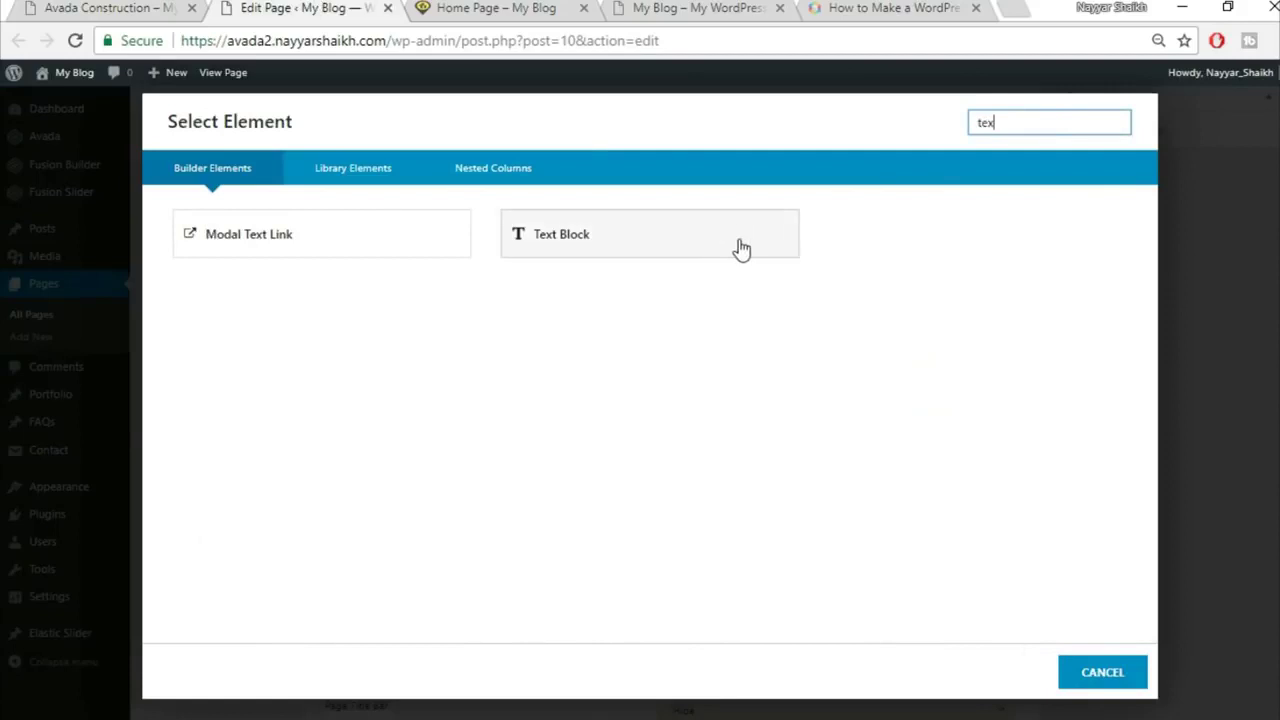
left_click(741, 249)
key("ctrl+a")
key("BackSpace")
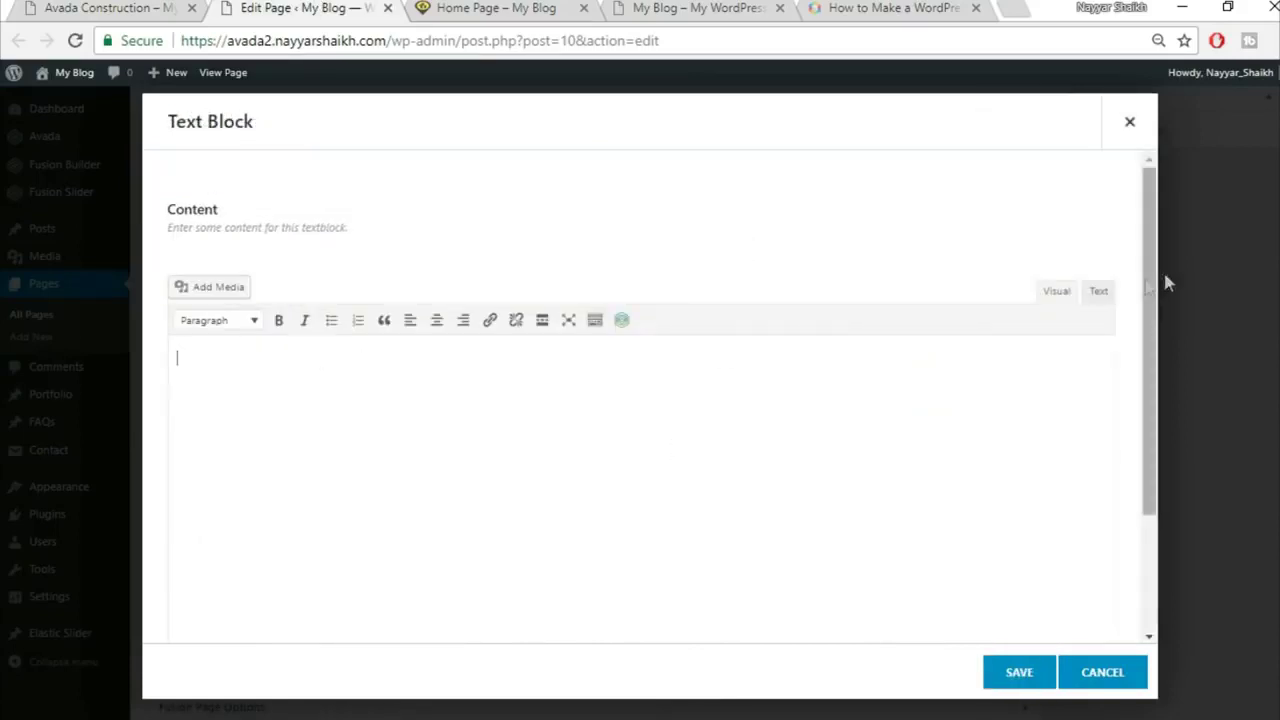
left_click(1100, 292)
key("ctrl+v")
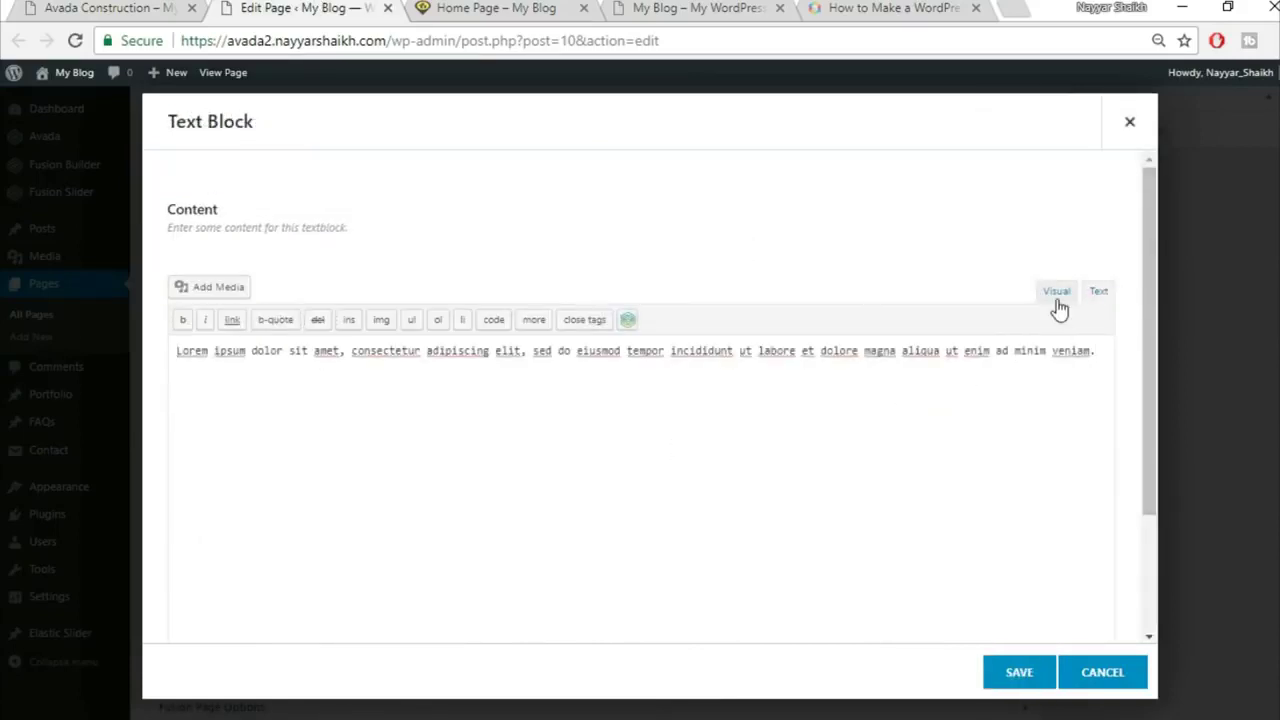
left_click(1057, 300)
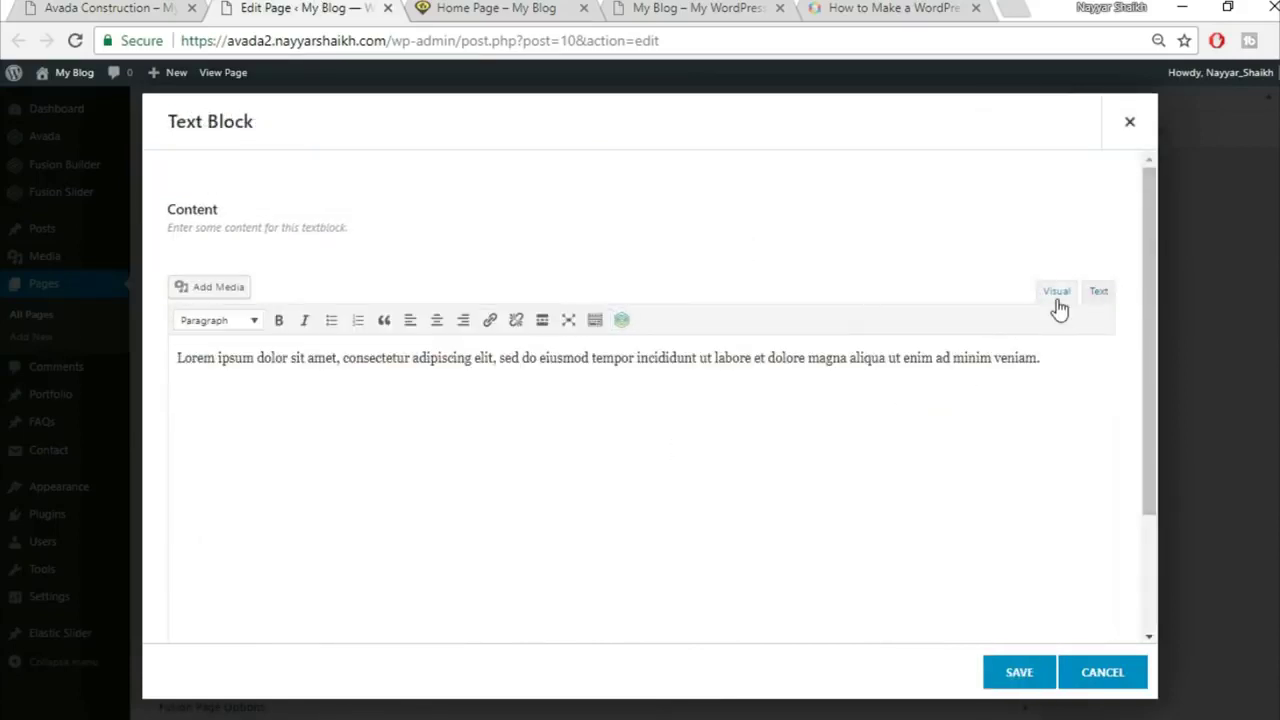
left_click(437, 330)
left_click(1012, 676)
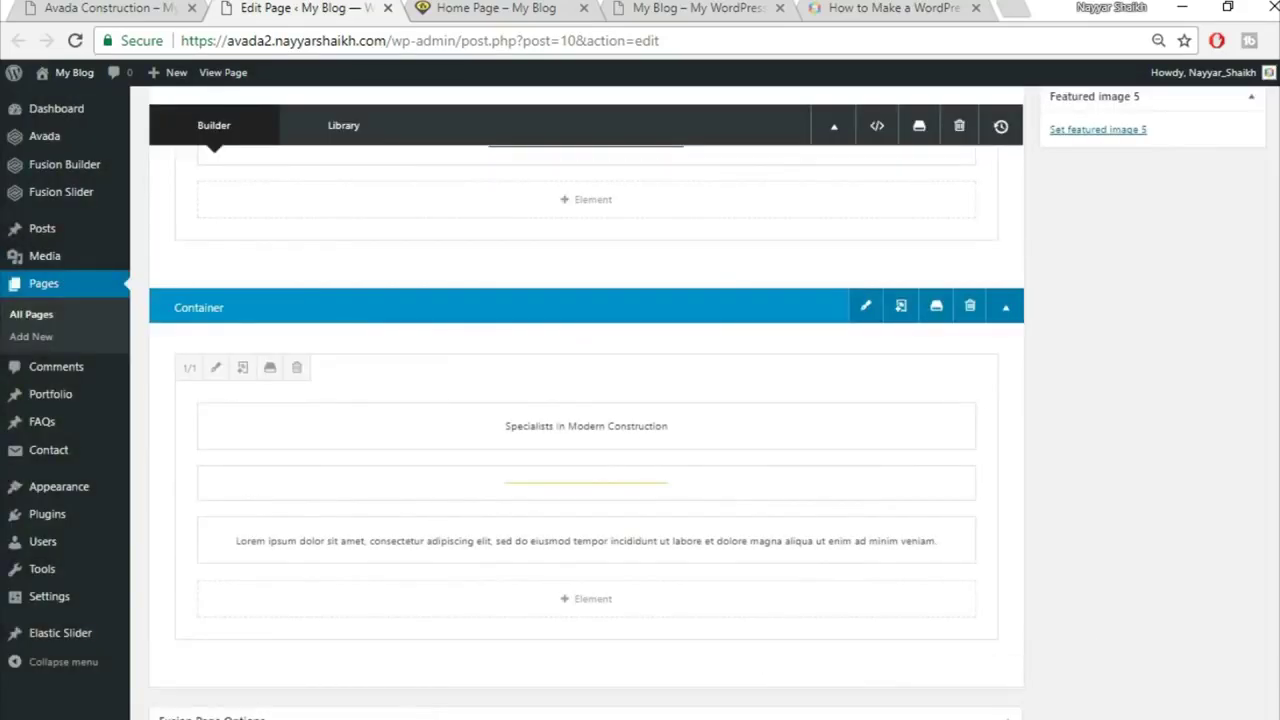
left_click(100, 7)
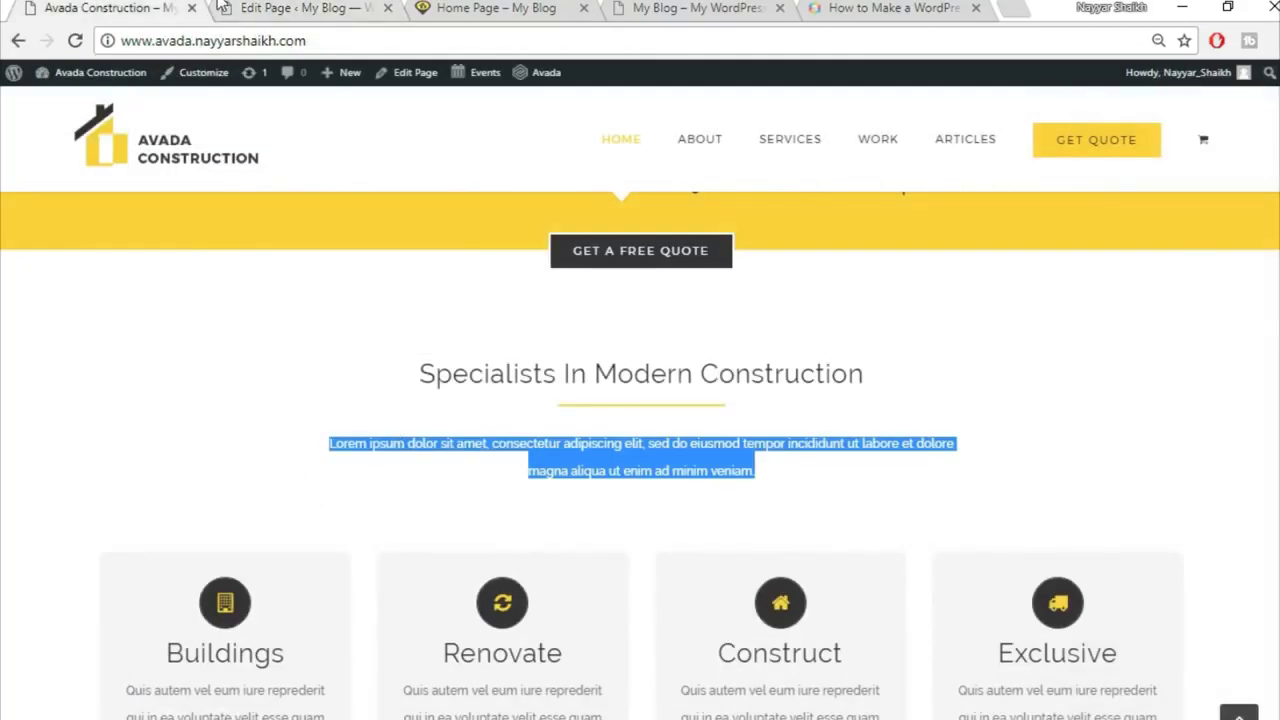
left_click(222, 8)
scroll(1250, 400, "up", 10)
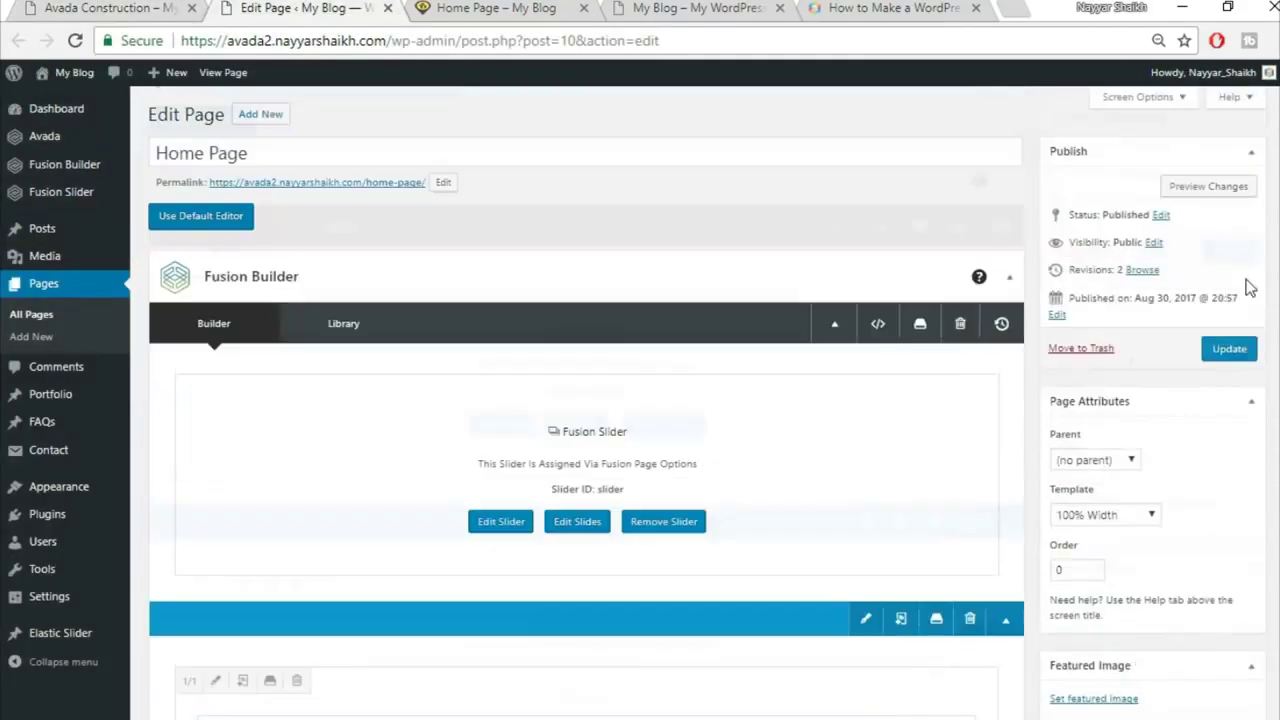
Step: Save the page changes and reload the live Home Page to check them
left_click(1232, 350)
left_click(483, 8)
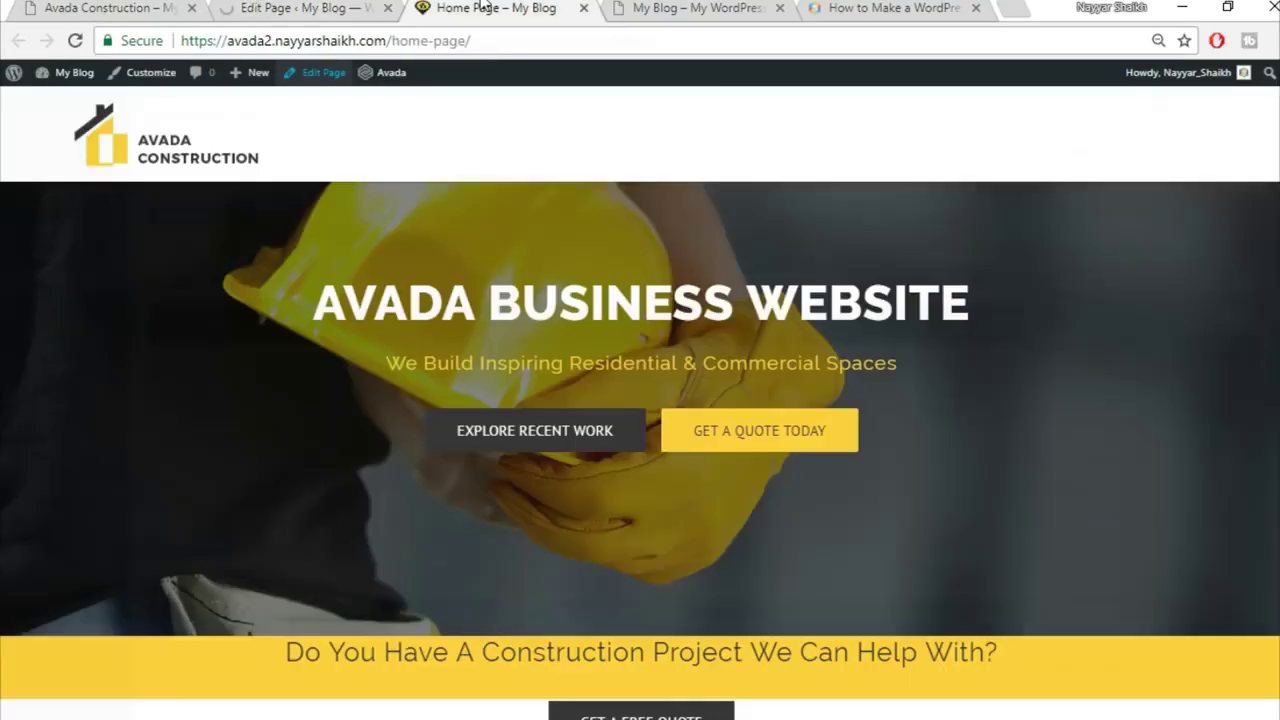
left_click(502, 37)
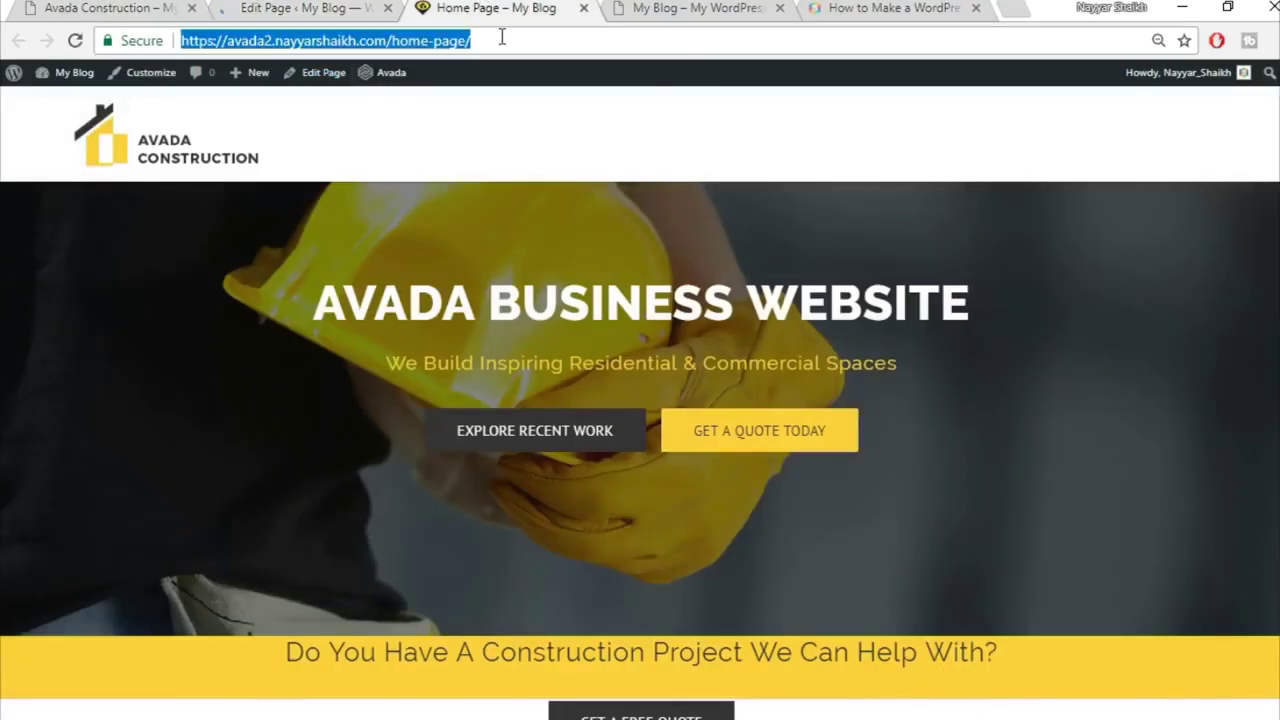
key("Return")
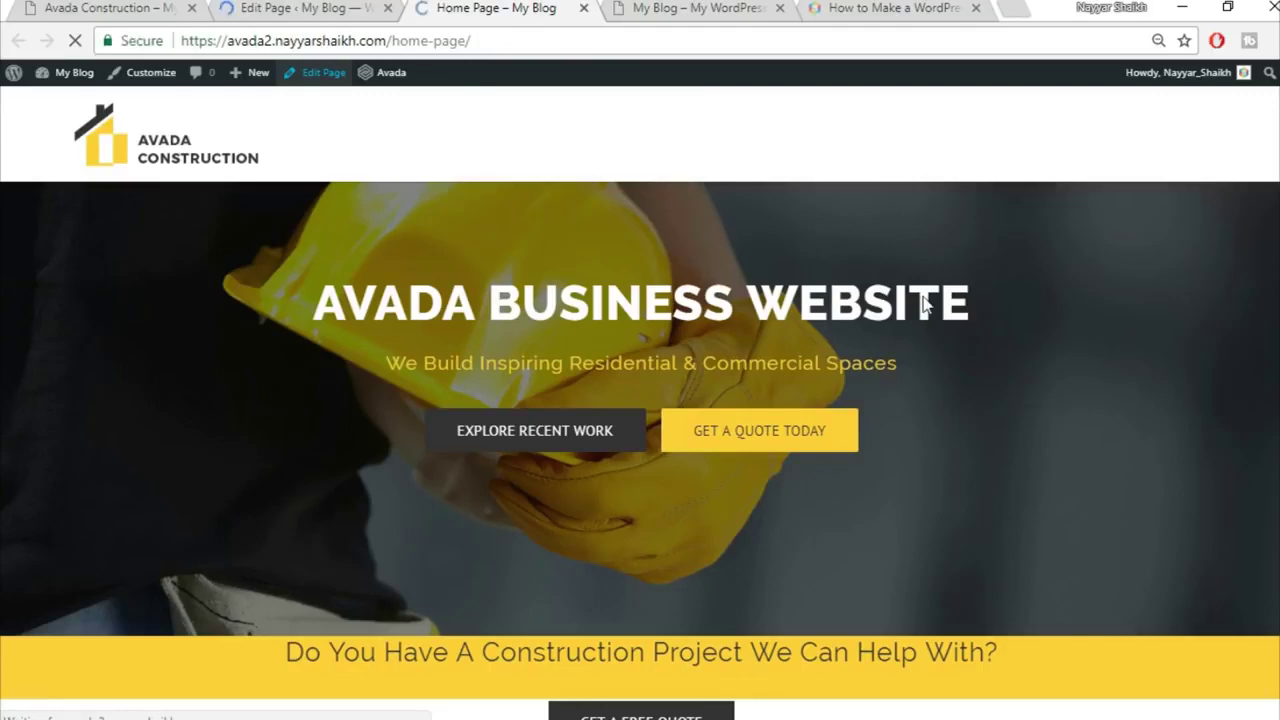
scroll(984, 448, "down", 3)
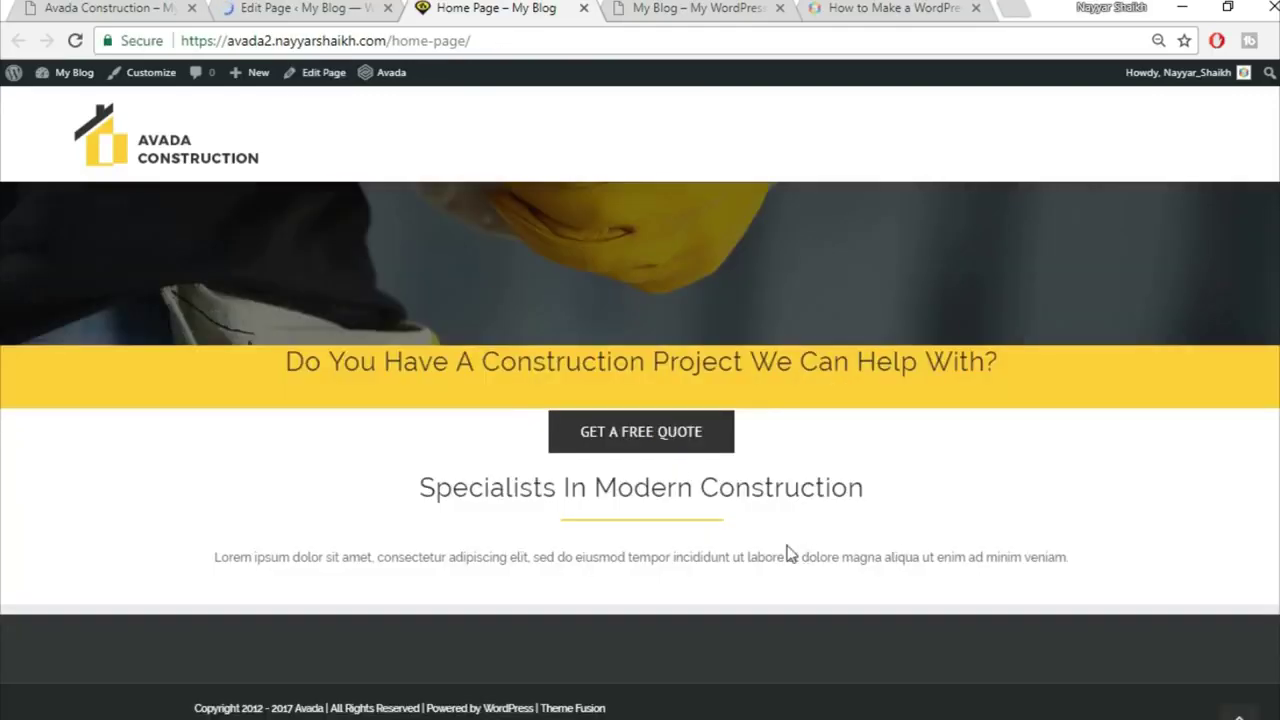
scroll(966, 591, "up", 3)
scroll(926, 554, "down", 3)
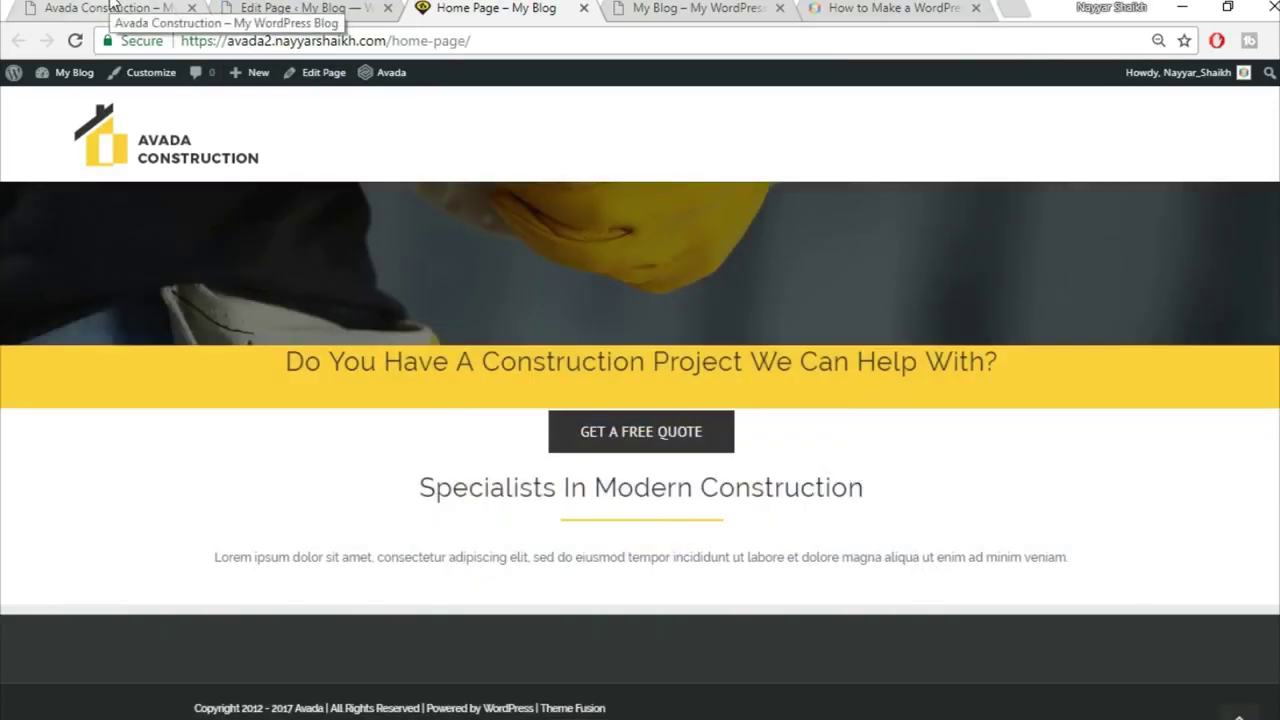
Step: Compare the Lorem paragraph width on the demo with the live Home Page
left_click(110, 5)
left_click(367, 450)
left_click_drag(322, 450, 762, 470)
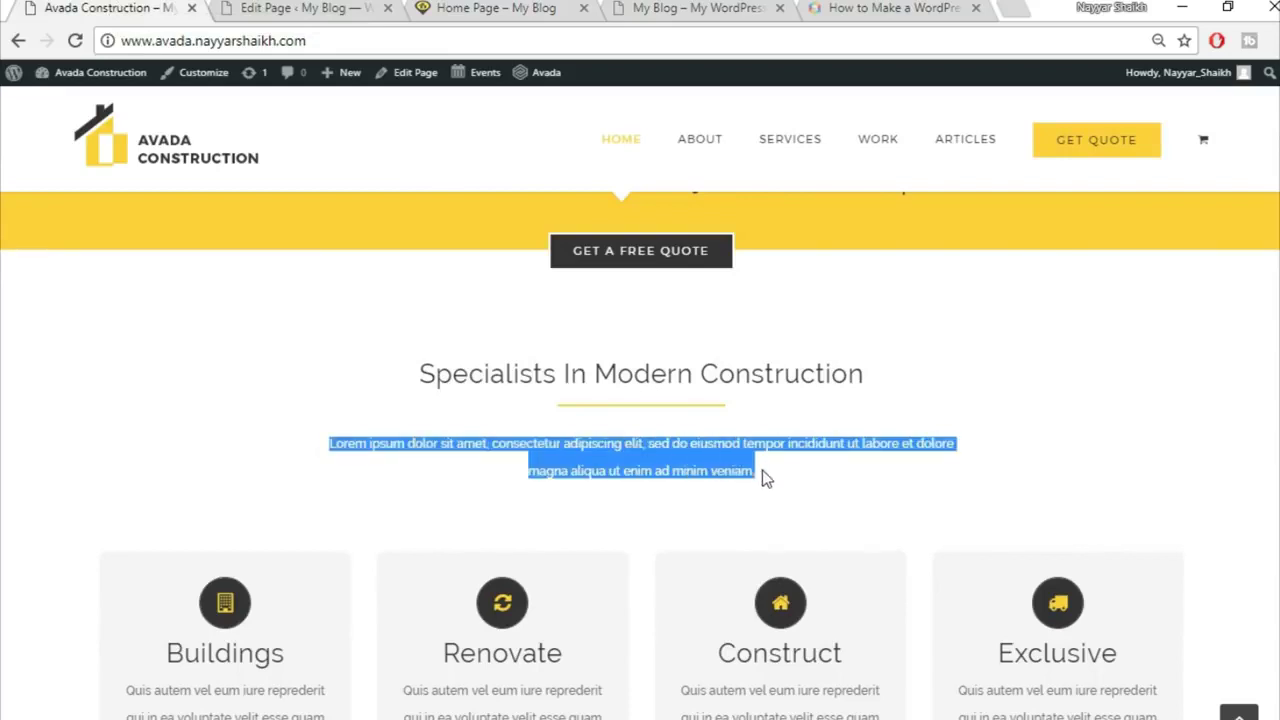
left_click(335, 7)
left_click(496, 7)
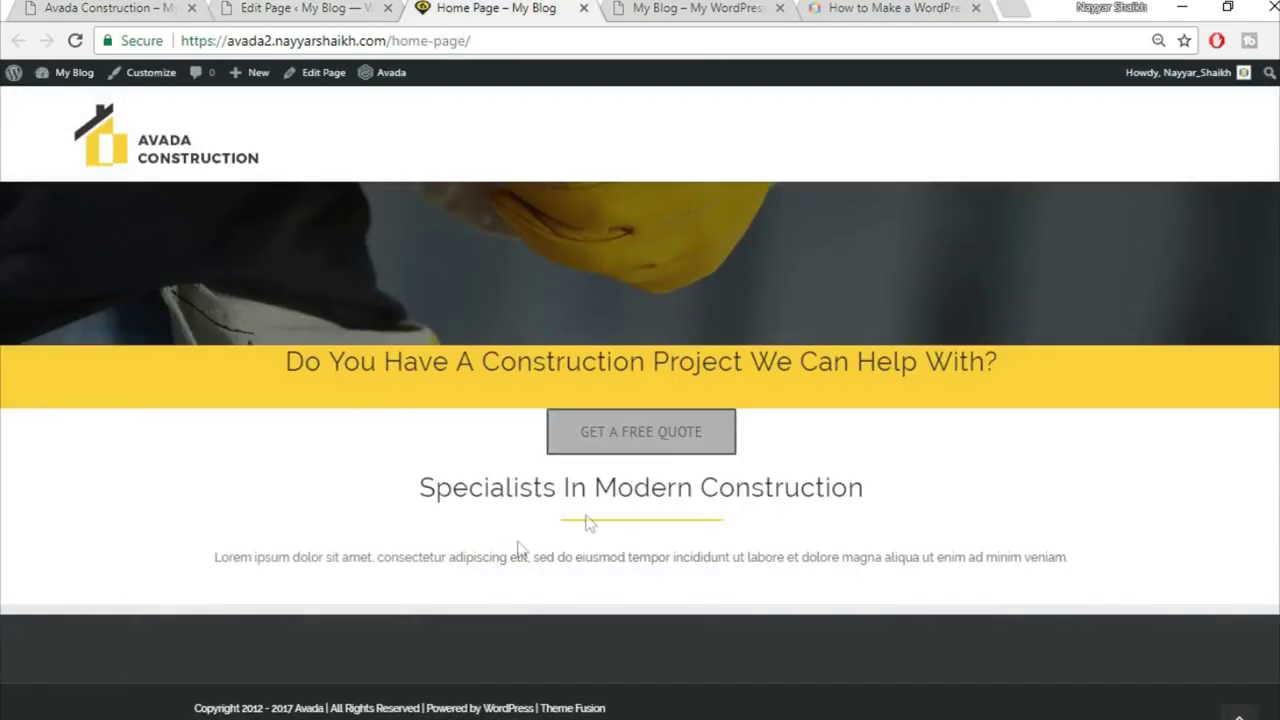
left_click_drag(232, 558, 1019, 592)
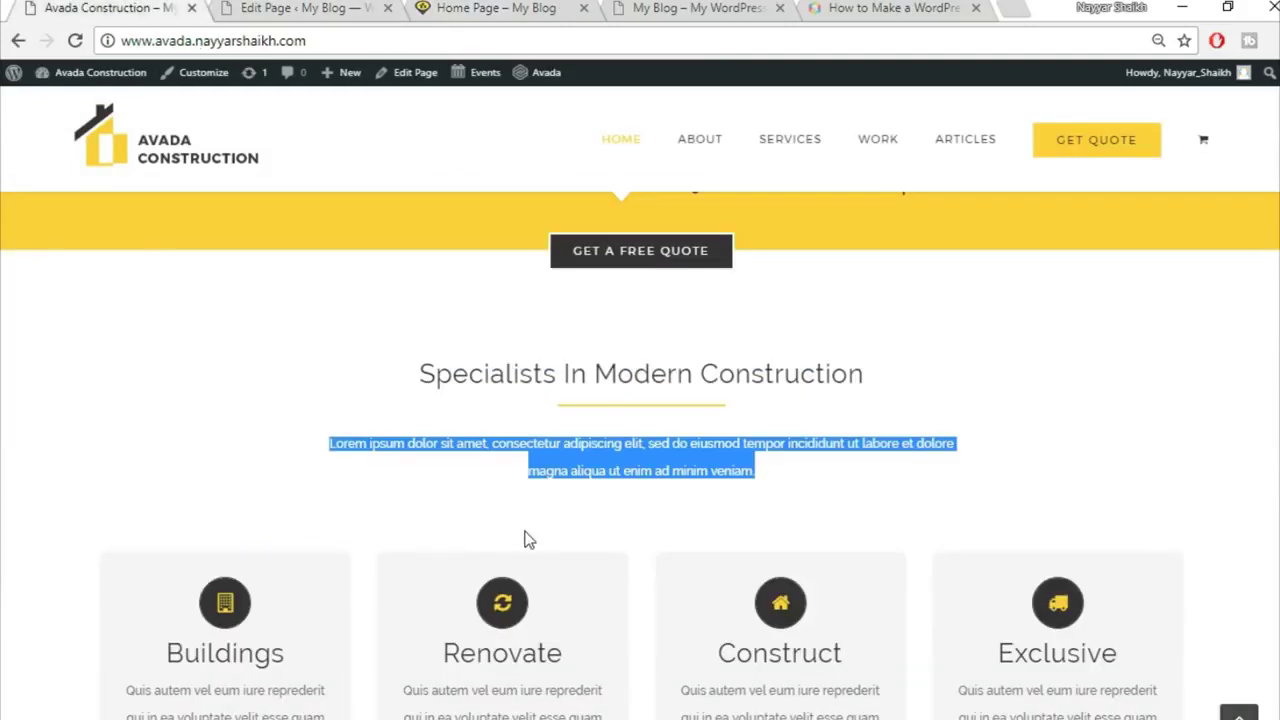
left_click(130, 6)
left_click(376, 450)
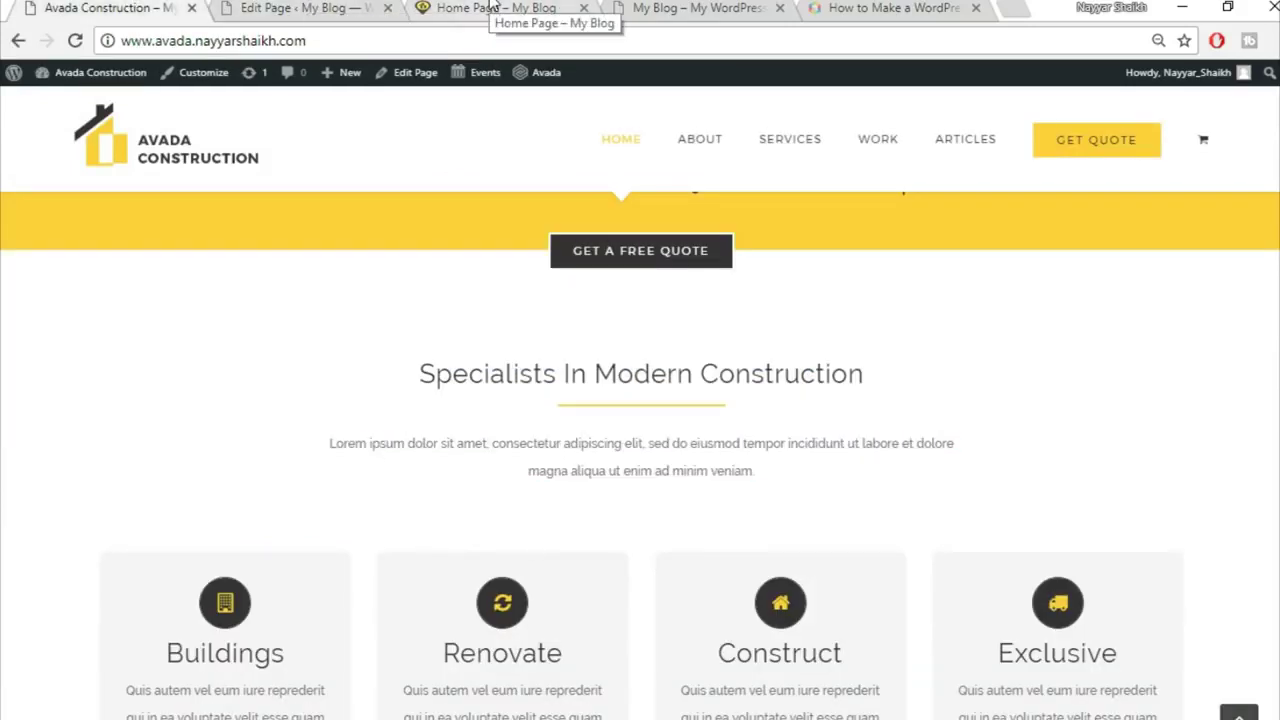
left_click(305, 6)
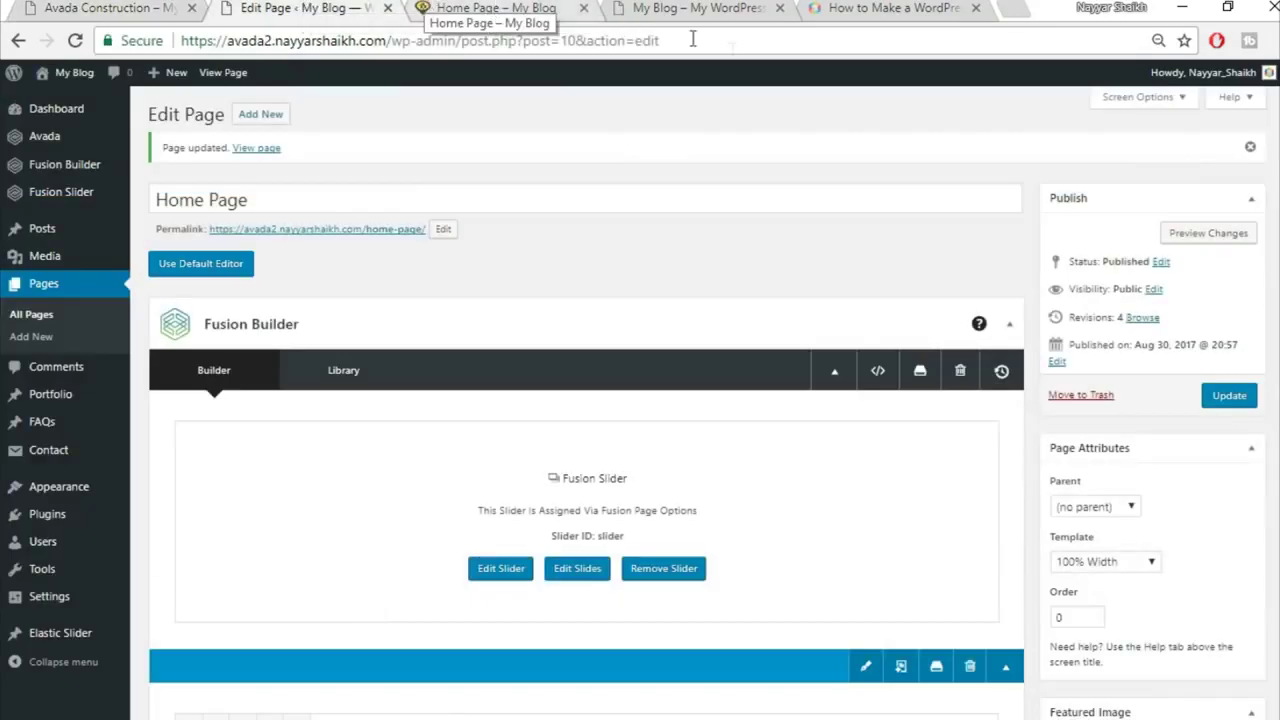
Step: Scroll the demo to the Buildings, Renovate, Construct and Exclusive service boxes
scroll(791, 460, "down", 4)
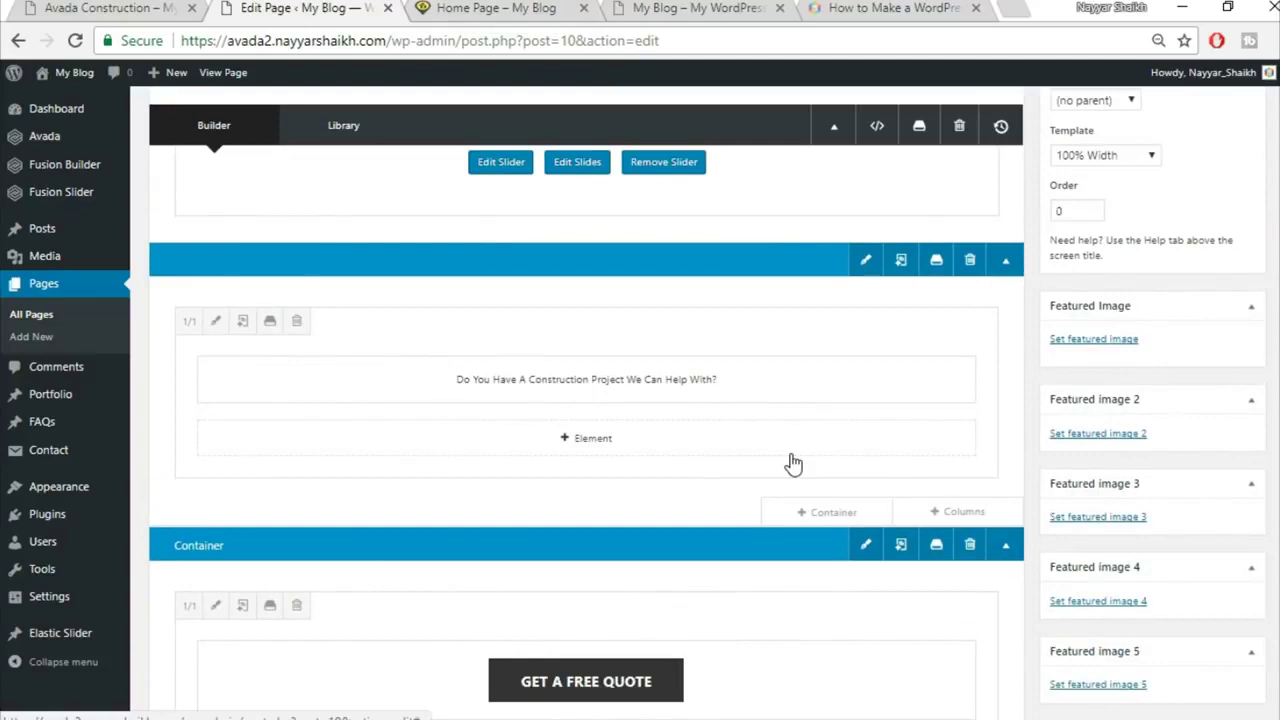
scroll(791, 463, "down", 4)
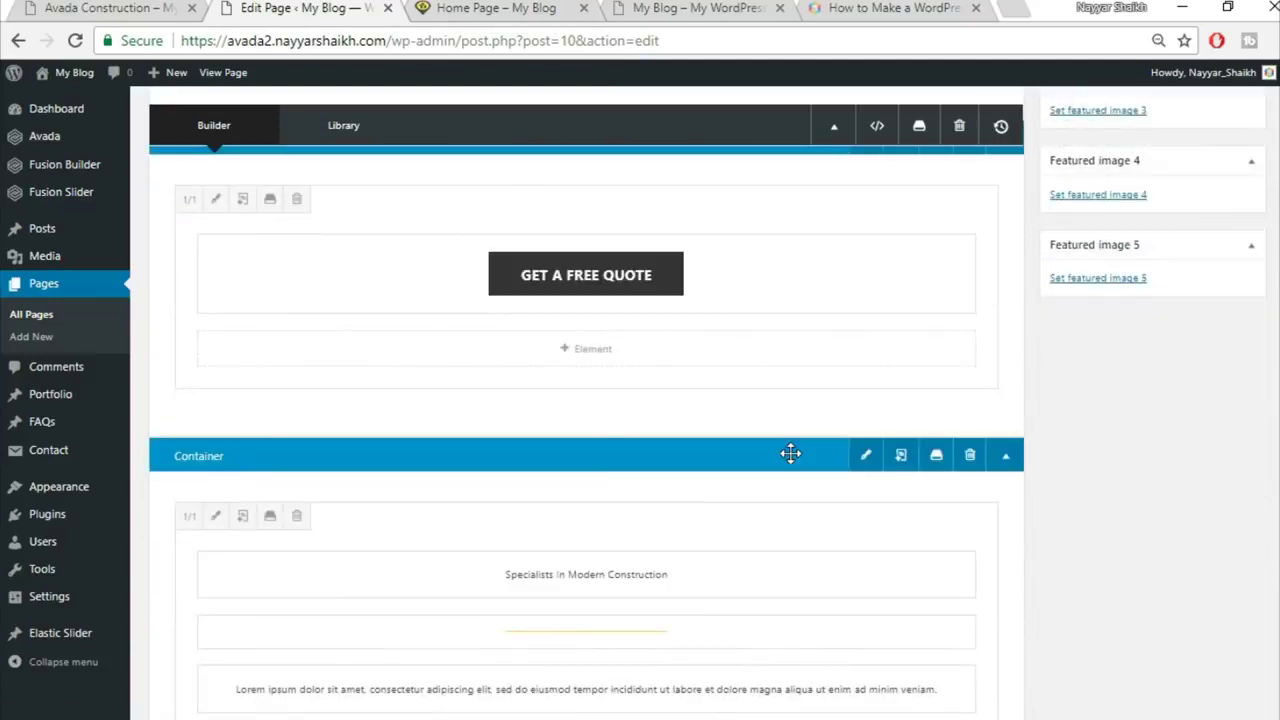
scroll(790, 455, "down", 4)
left_click(135, 7)
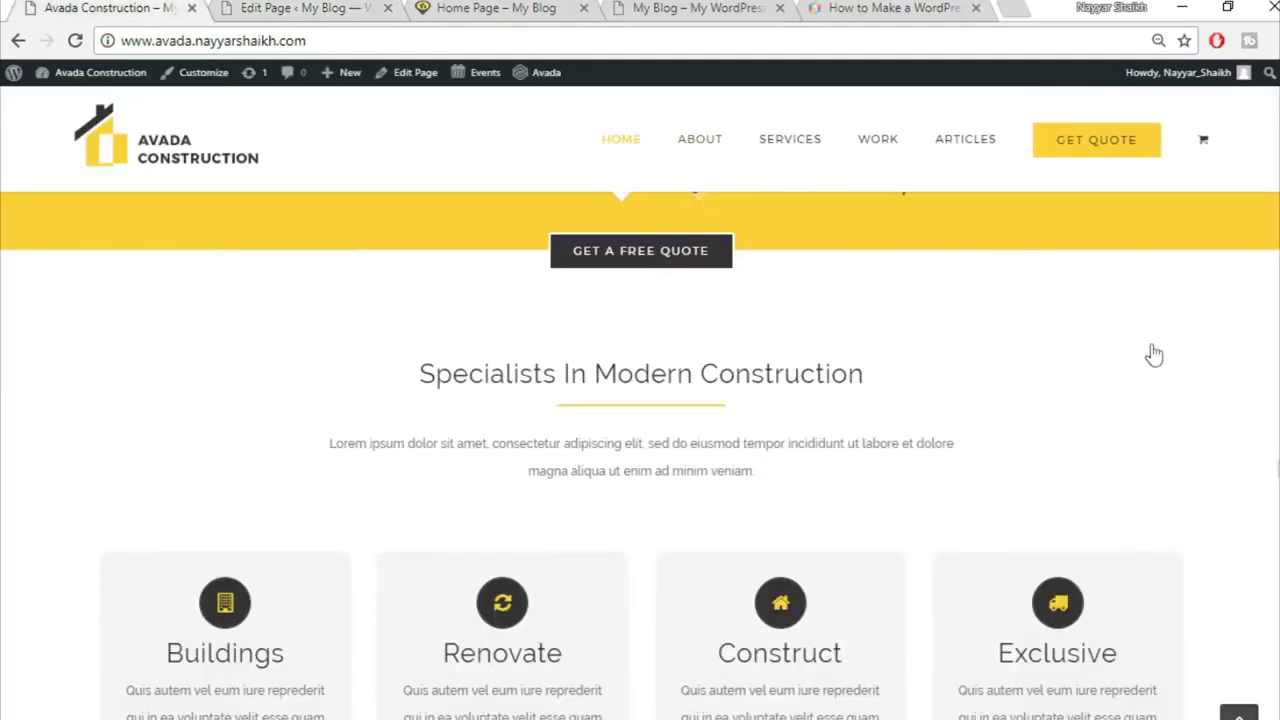
scroll(580, 503, "down", 1)
mouse_move(428, 551)
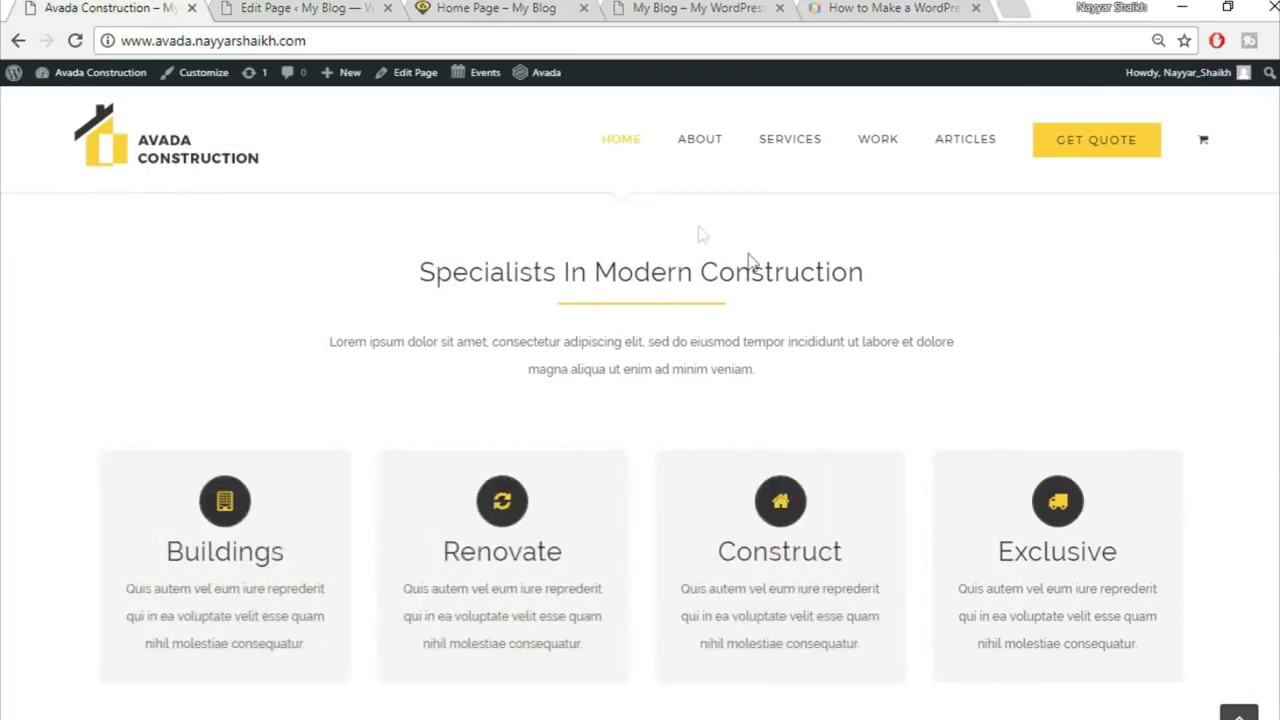
Step: Add a 1/1 container to the page and insert a Flip Boxes element into it
left_click(303, 8)
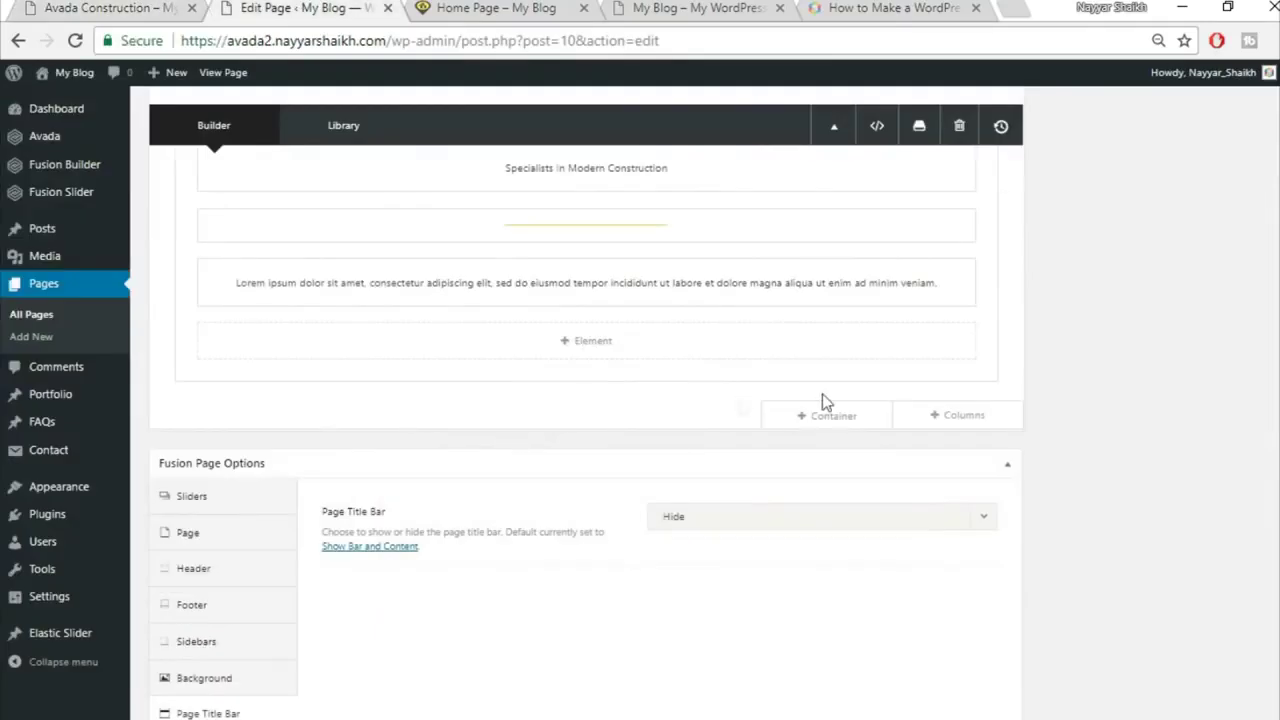
left_click(828, 415)
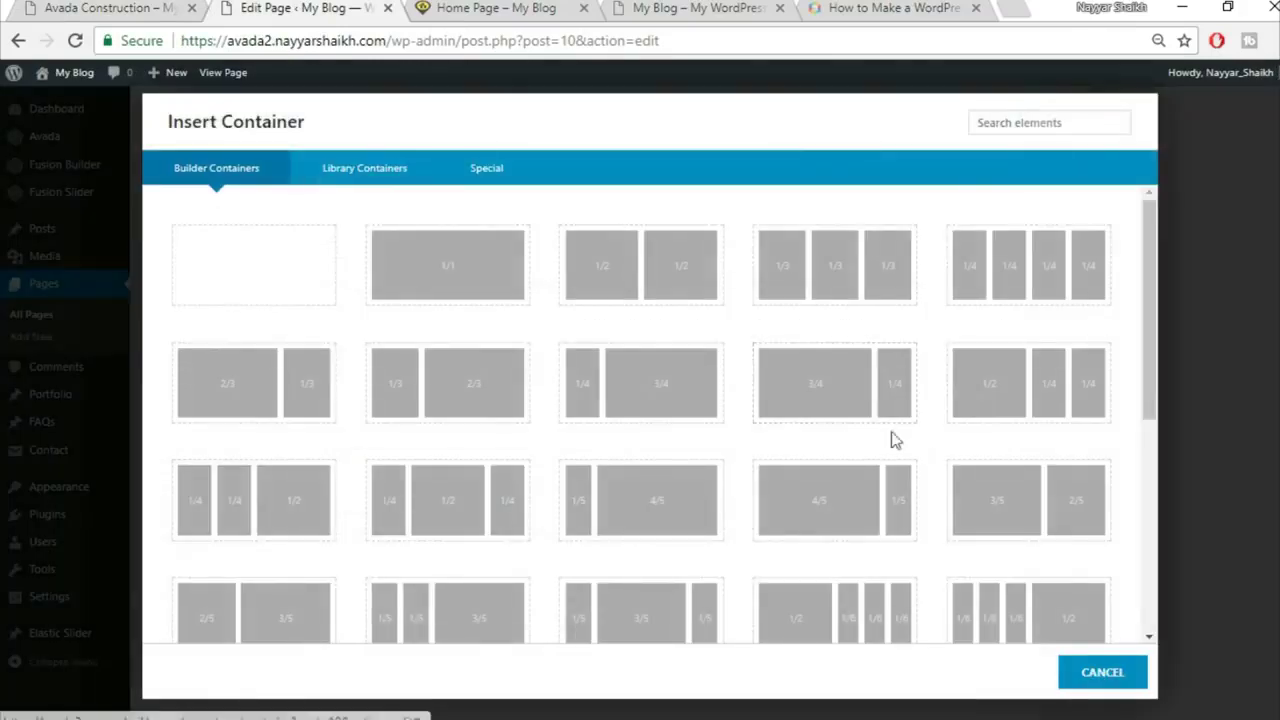
left_click(424, 273)
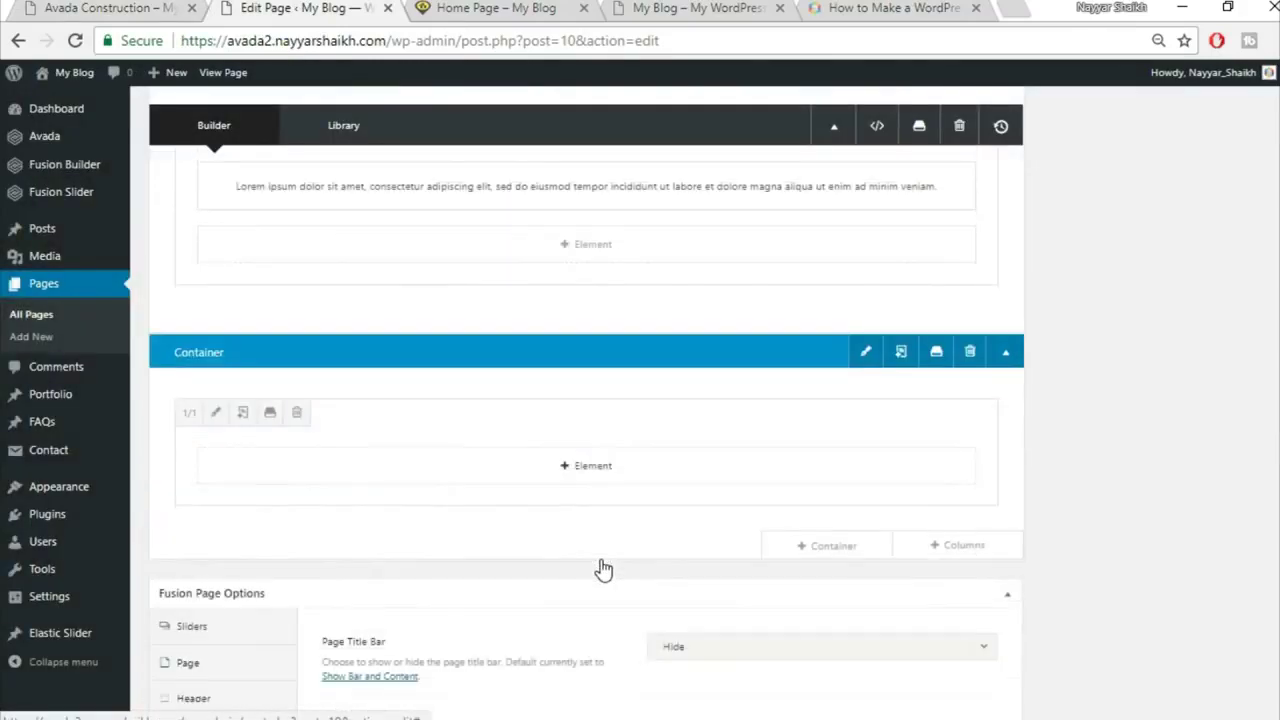
left_click(590, 466)
left_click(1051, 126)
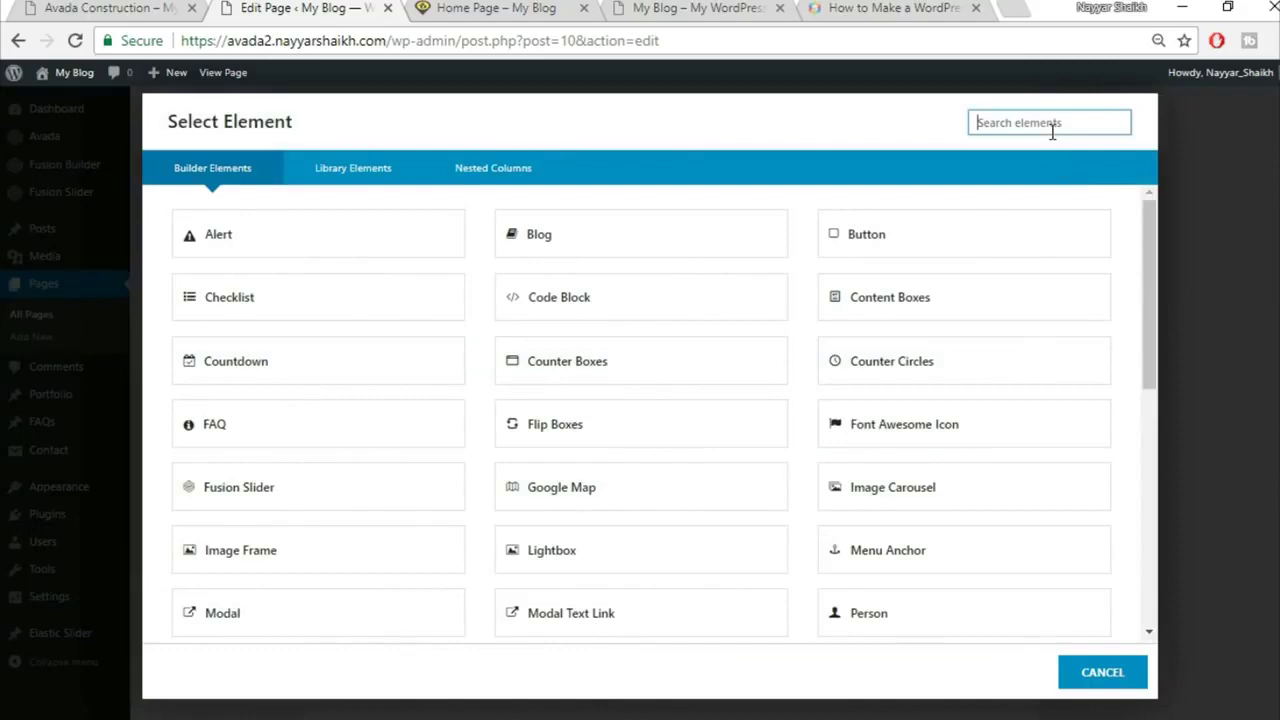
type("fli")
left_click(340, 254)
Step: Set the Flip Boxes element to 4 columns, matching the demo's four boxes
left_click(103, 8)
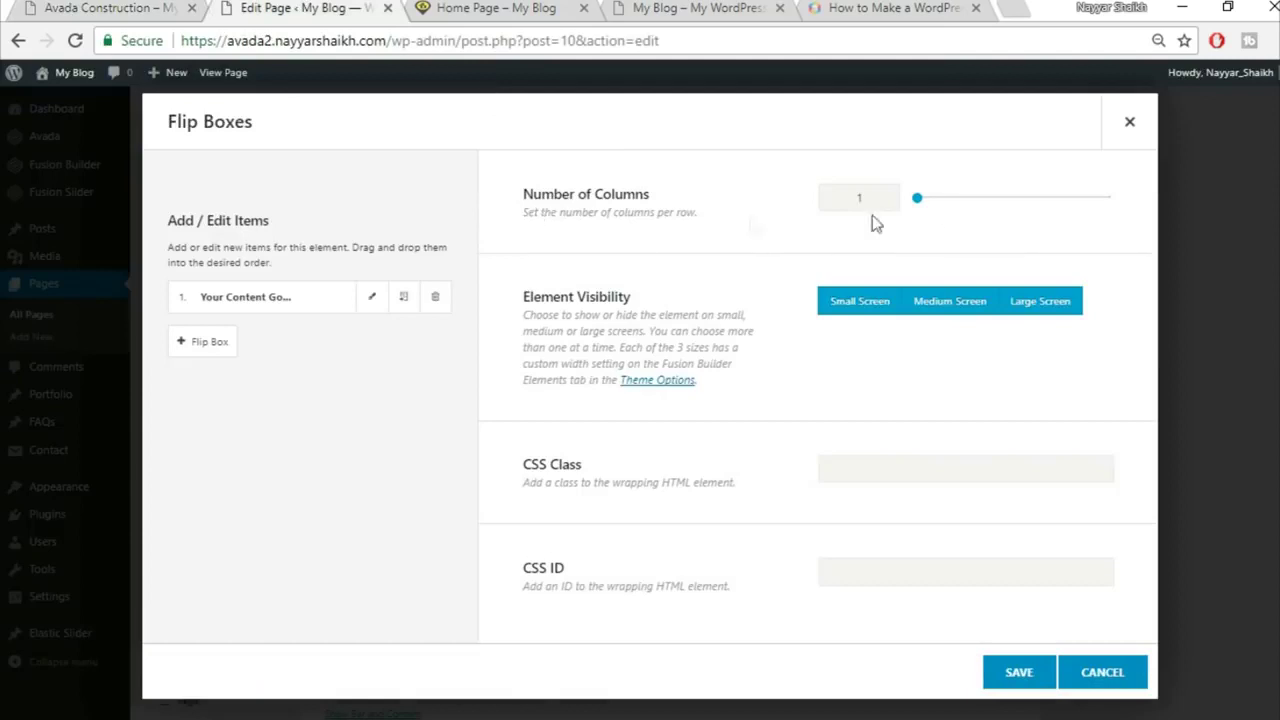
left_click(150, 8)
left_click(258, 7)
type("4")
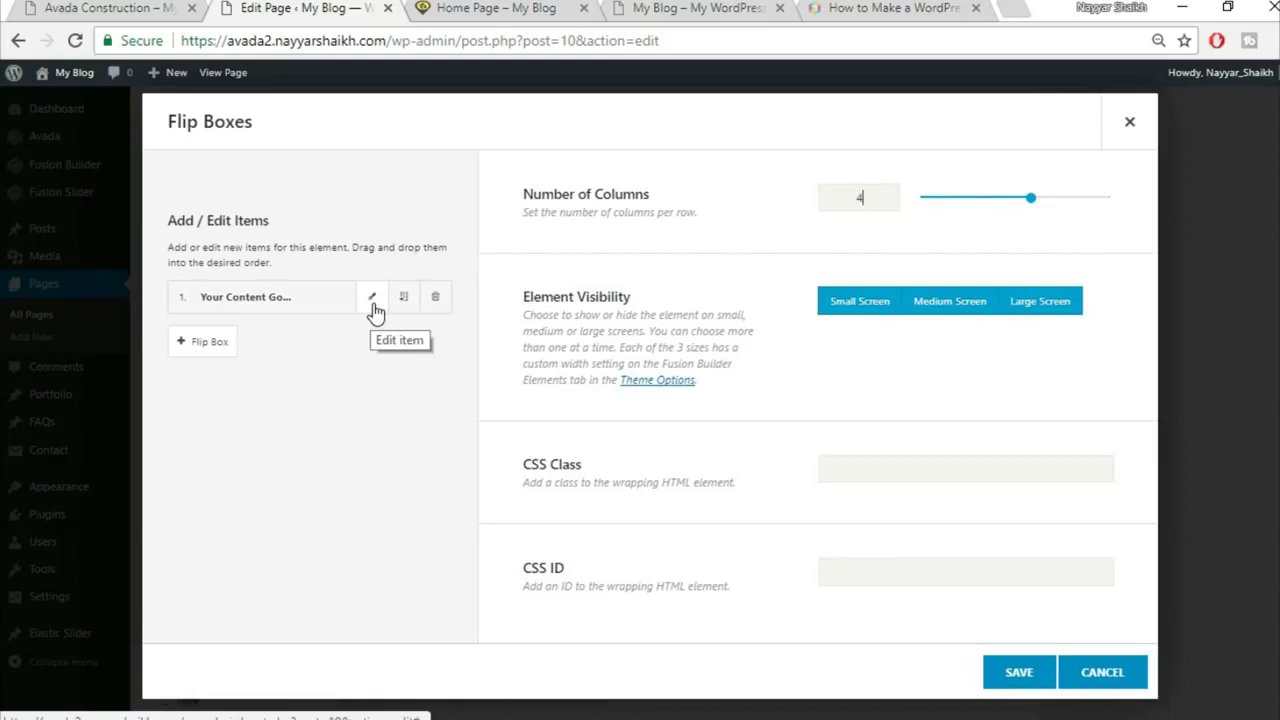
Step: Open the first flip box item and clear its placeholder front heading
left_click(130, 8)
mouse_move(240, 393)
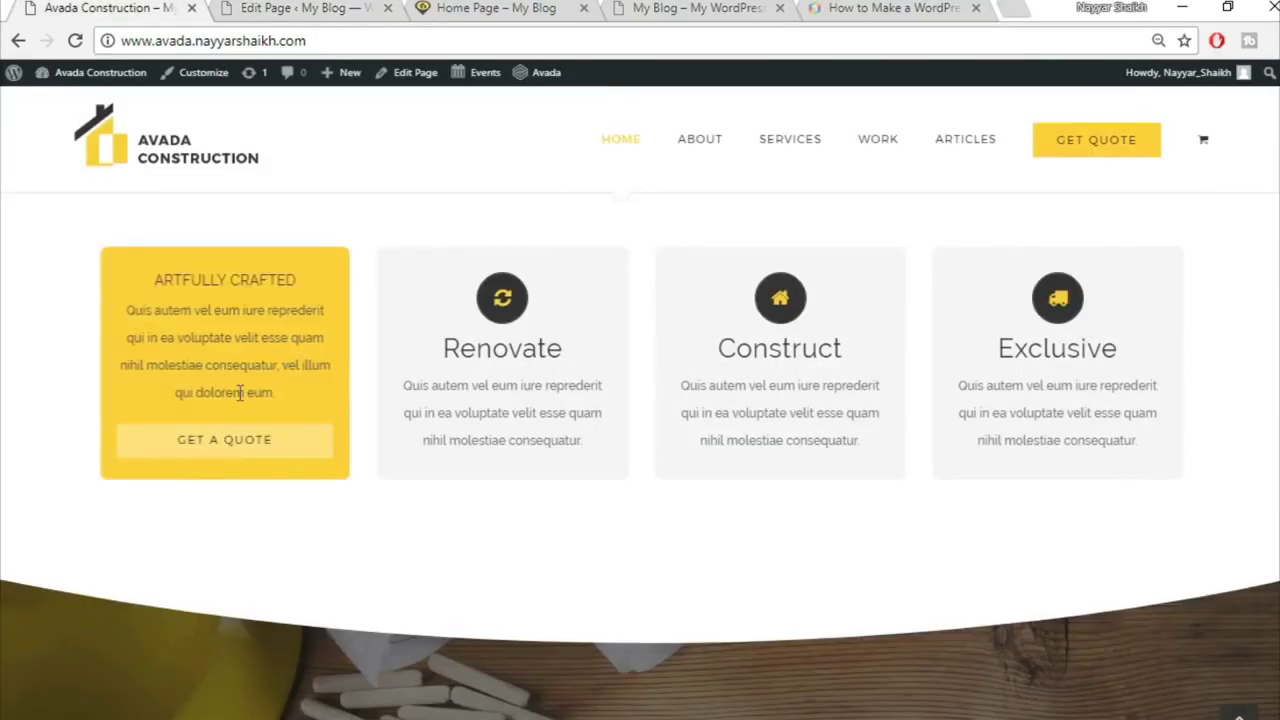
left_click(246, 6)
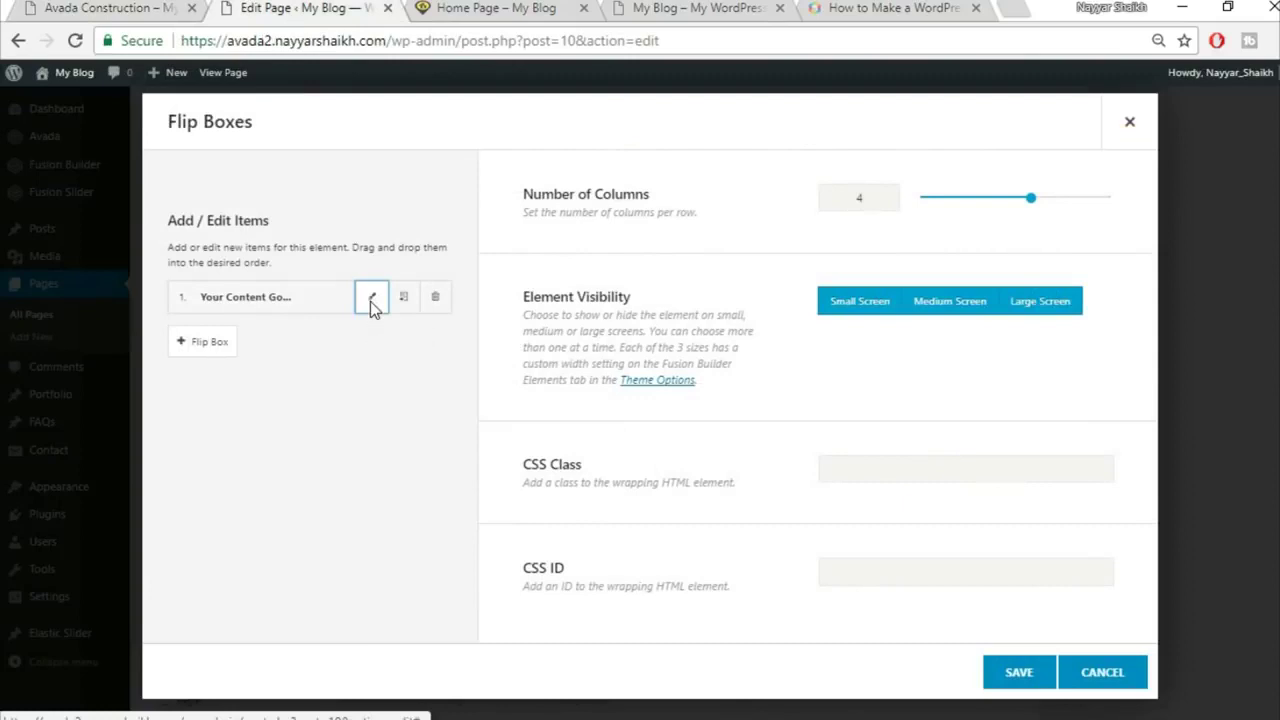
left_click(371, 298)
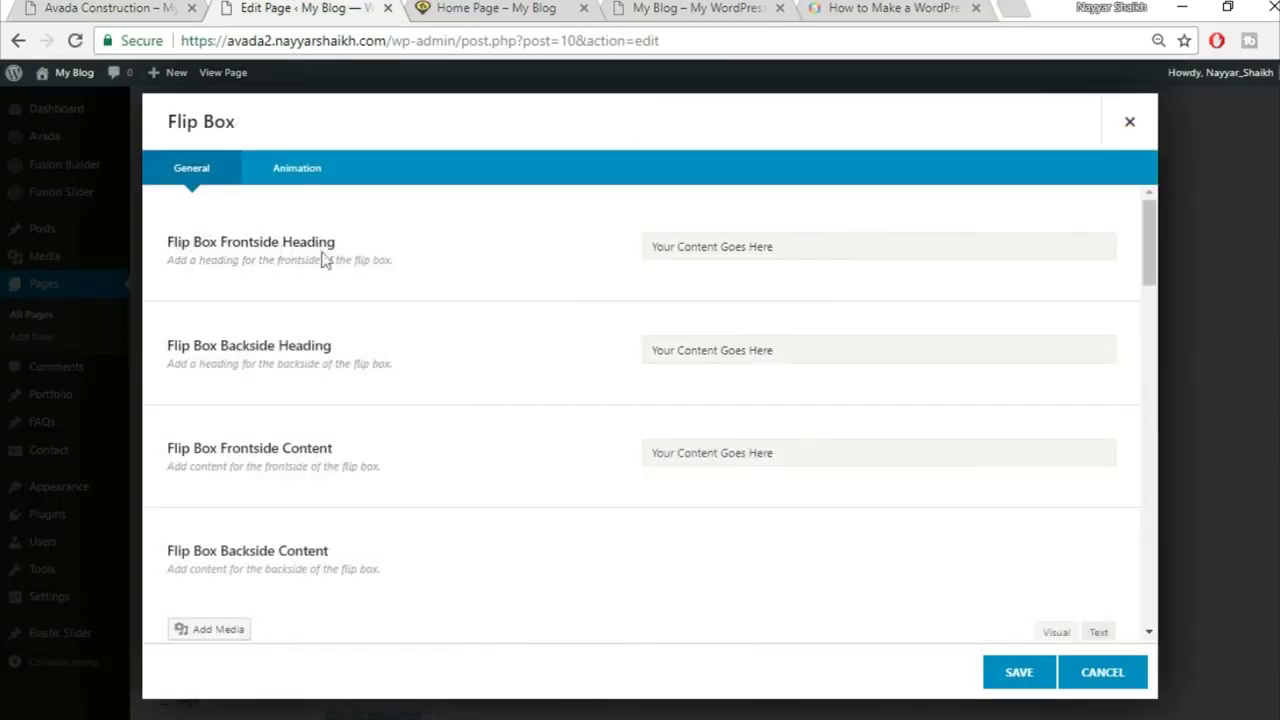
left_click(115, 7)
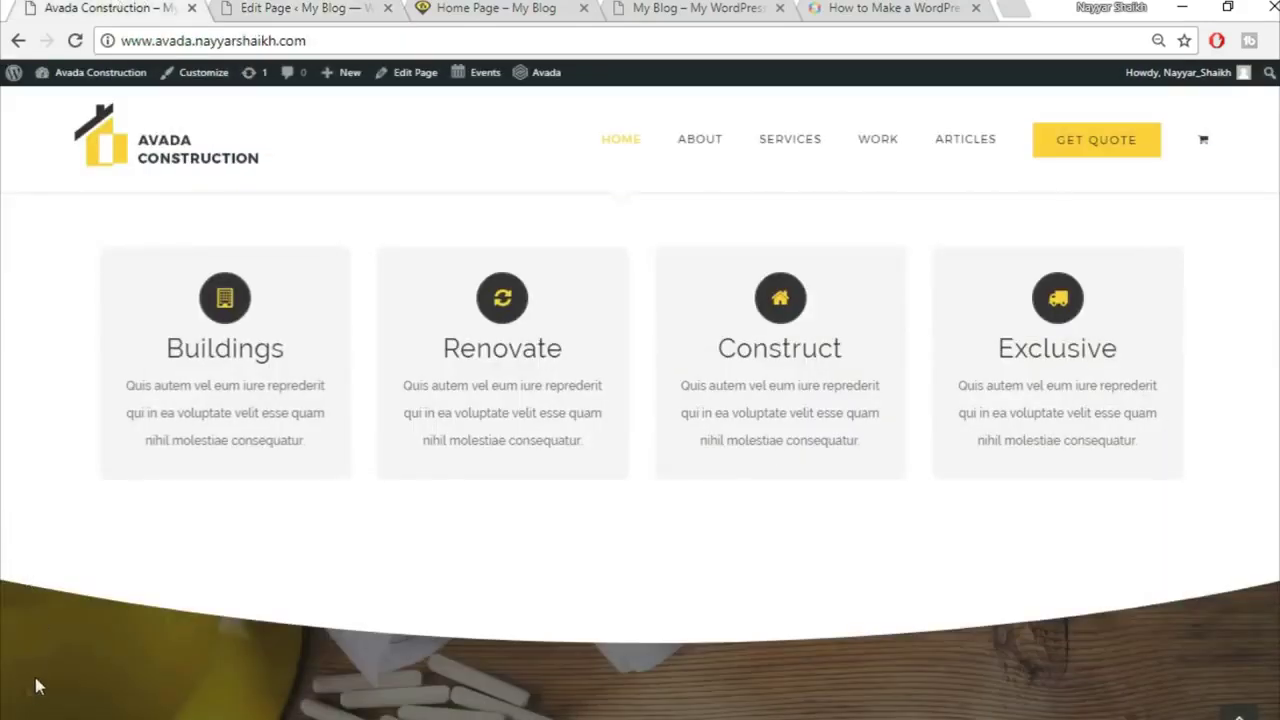
mouse_move(180, 345)
left_click(333, 7)
triple_click(771, 247)
key("BackSpace")
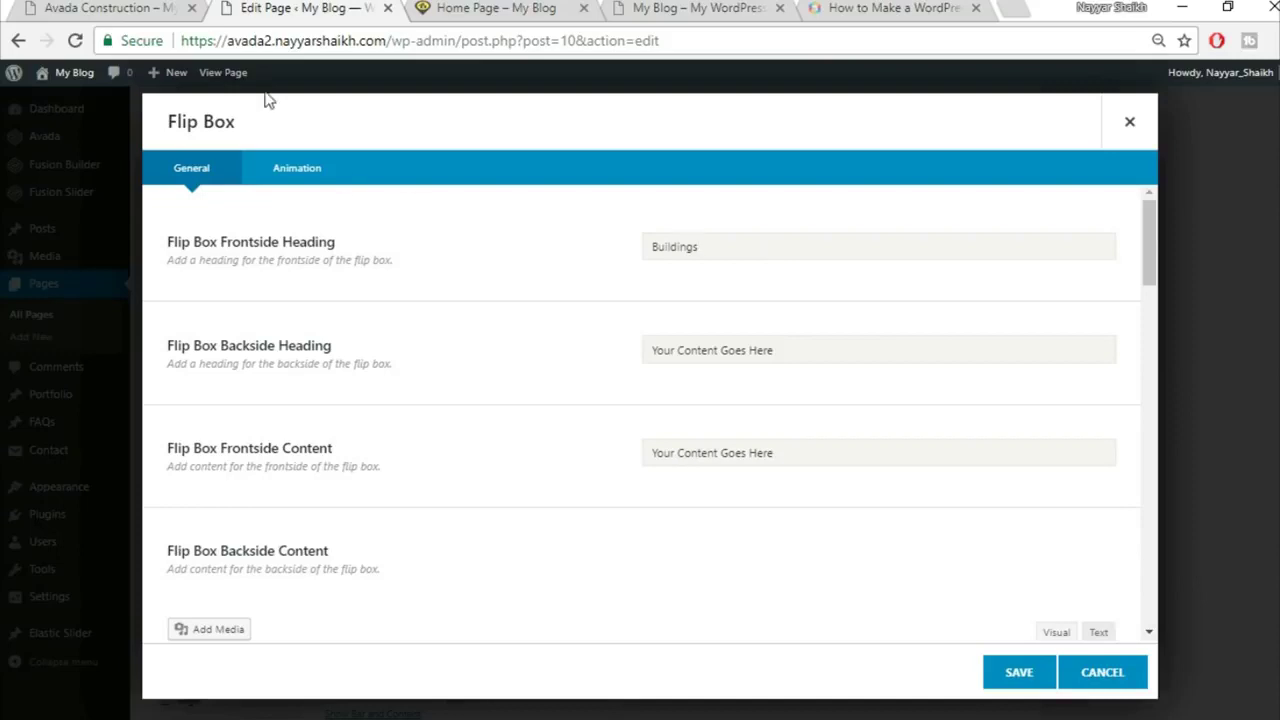
Step: Copy 'ARTFULLY CRAFTED' from the demo into the first box's back heading
left_click(75, 7)
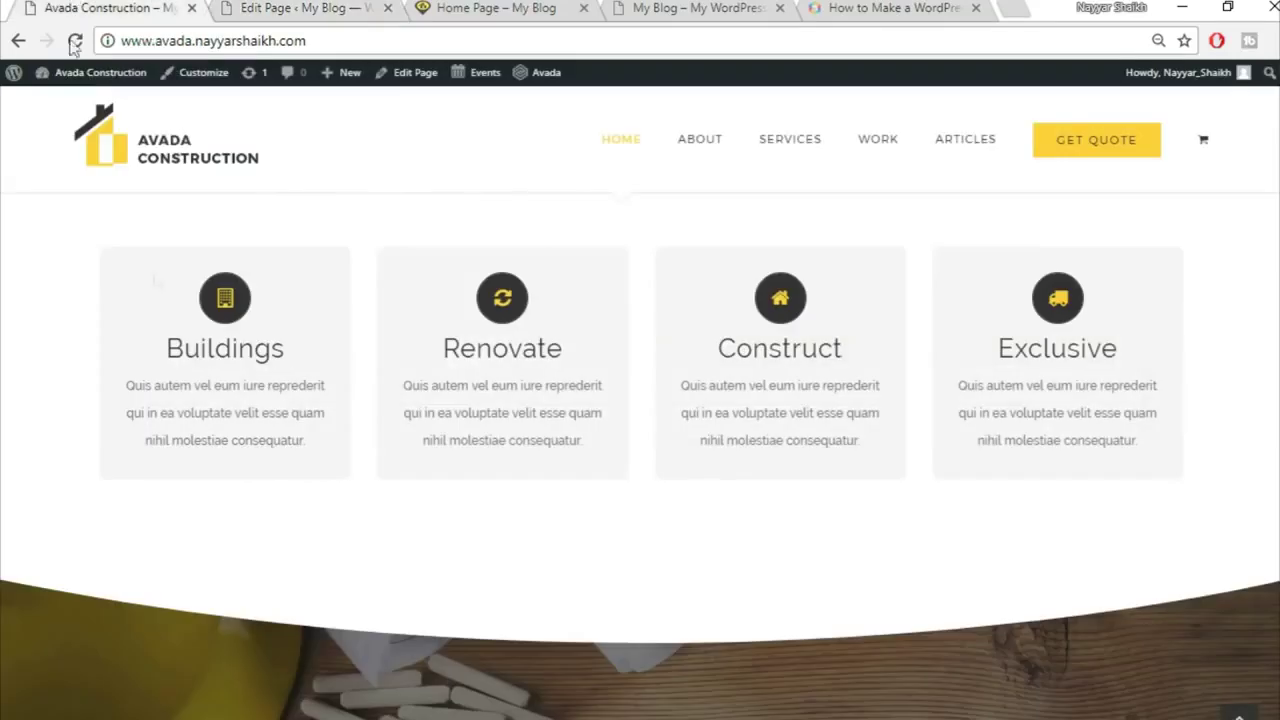
mouse_move(198, 390)
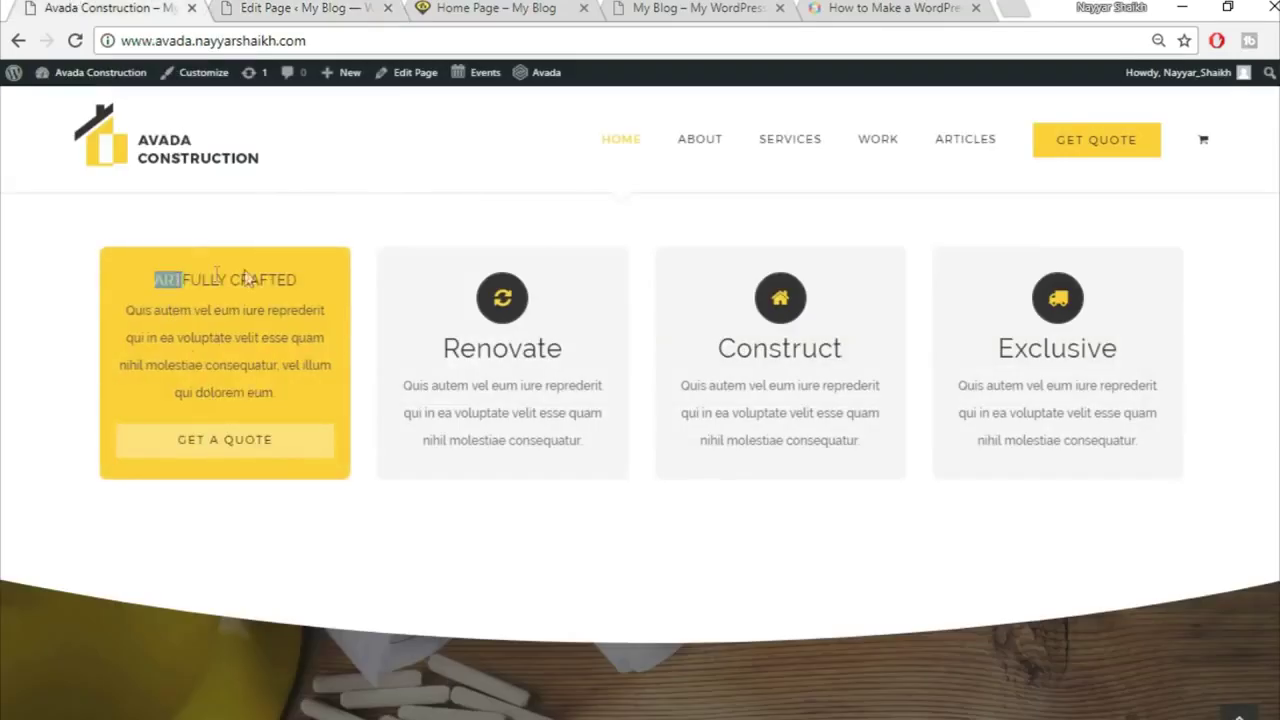
left_click_drag(244, 277, 317, 270)
key("ctrl+c")
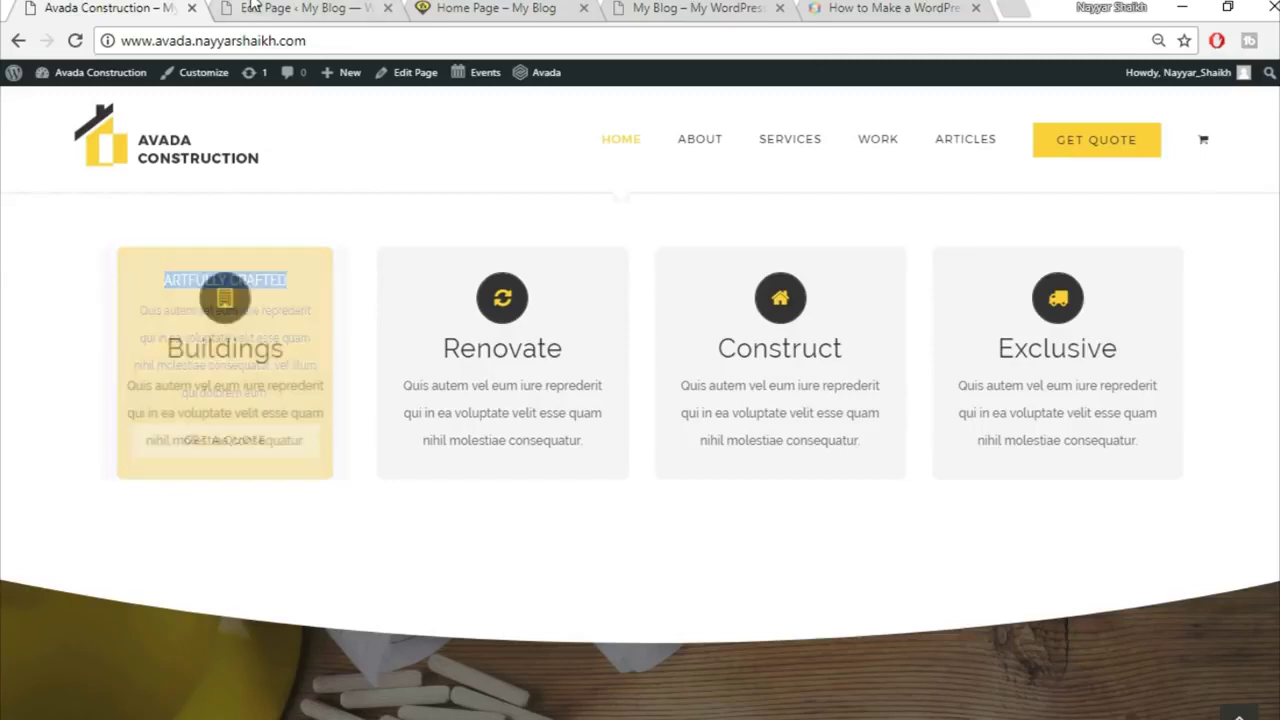
left_click(295, 8)
left_click(771, 342)
key("ctrl+v")
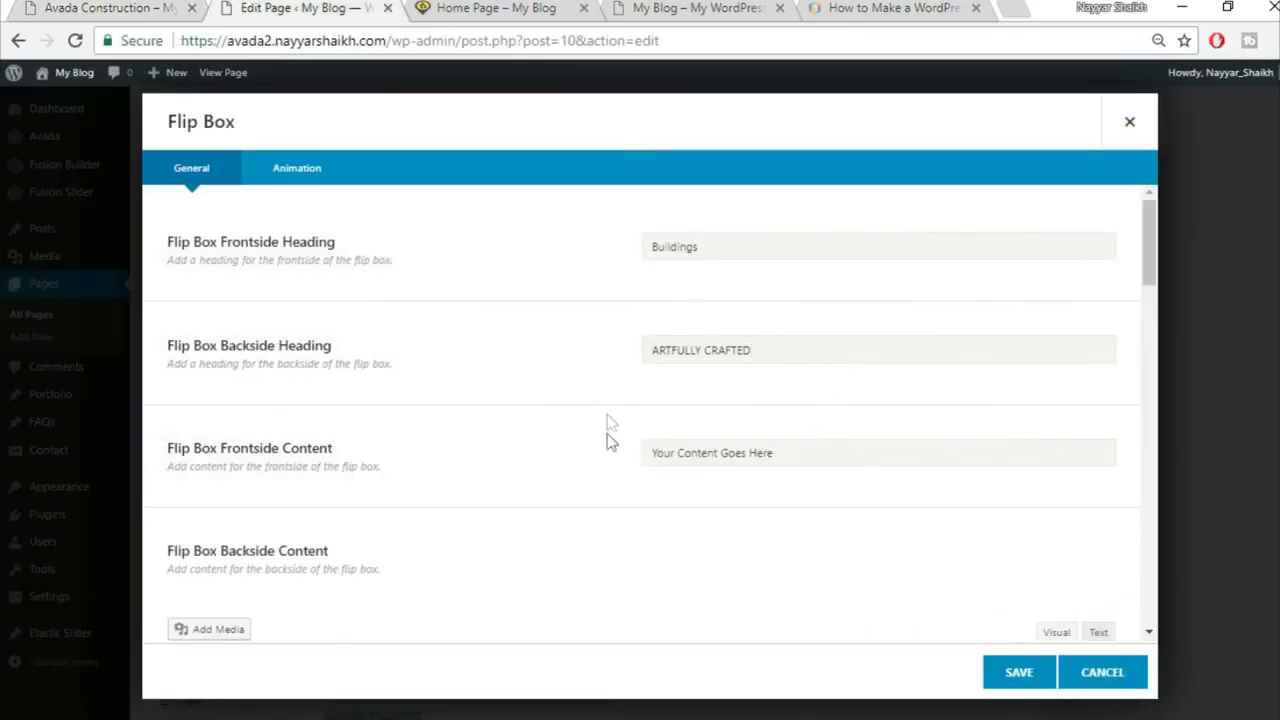
scroll(610, 445, "down", 1)
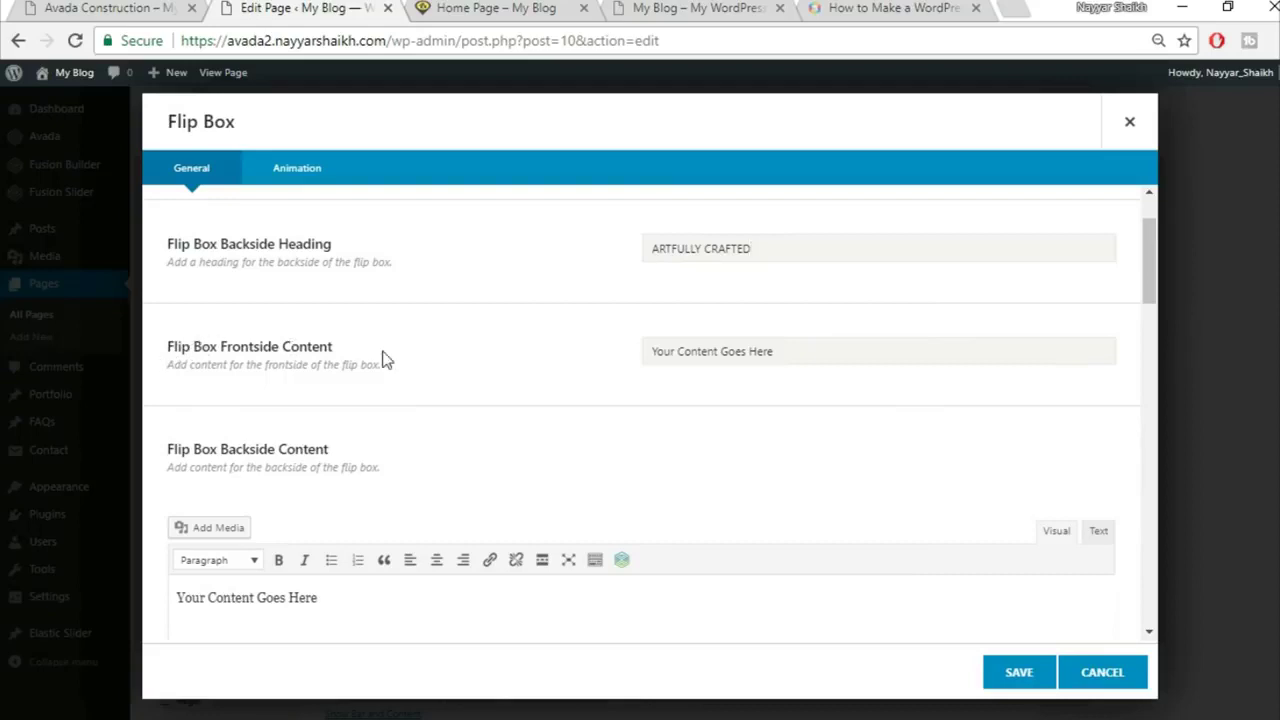
Step: Copy the demo's yellow-side paragraph into both the front and back content fields
left_click(89, 6)
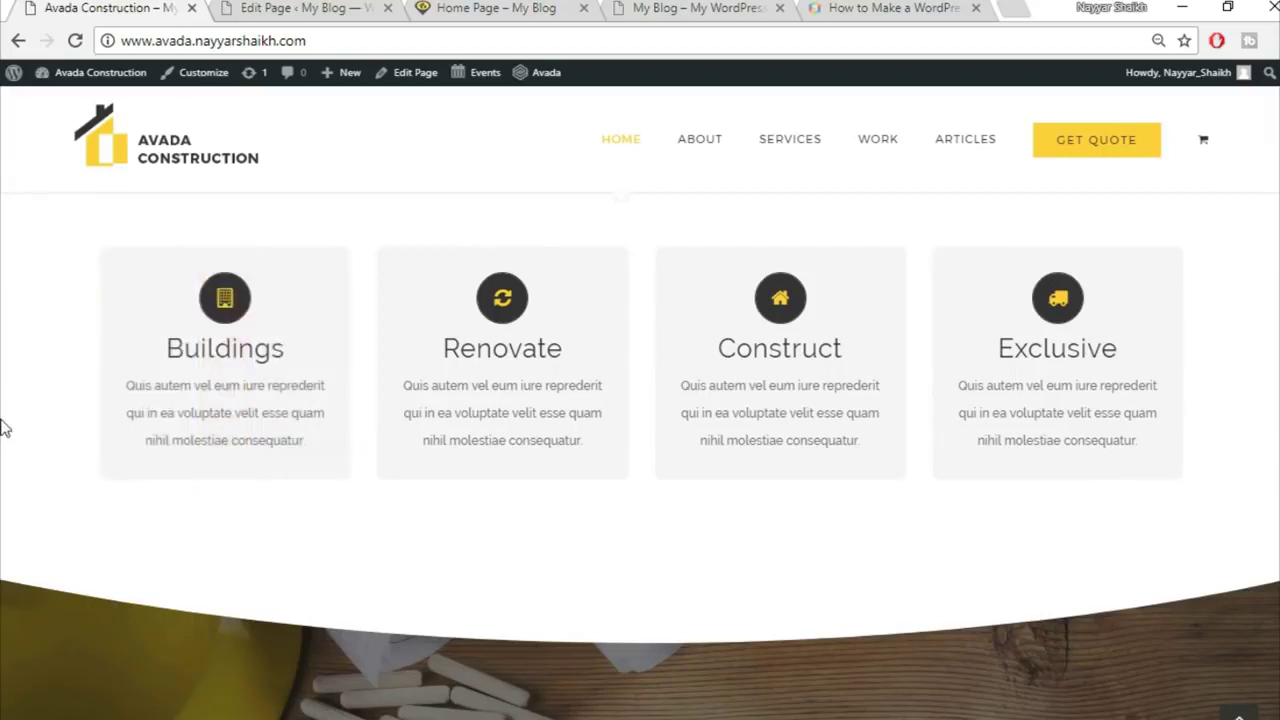
mouse_move(163, 399)
left_click_drag(127, 310, 320, 392)
key("ctrl+c")
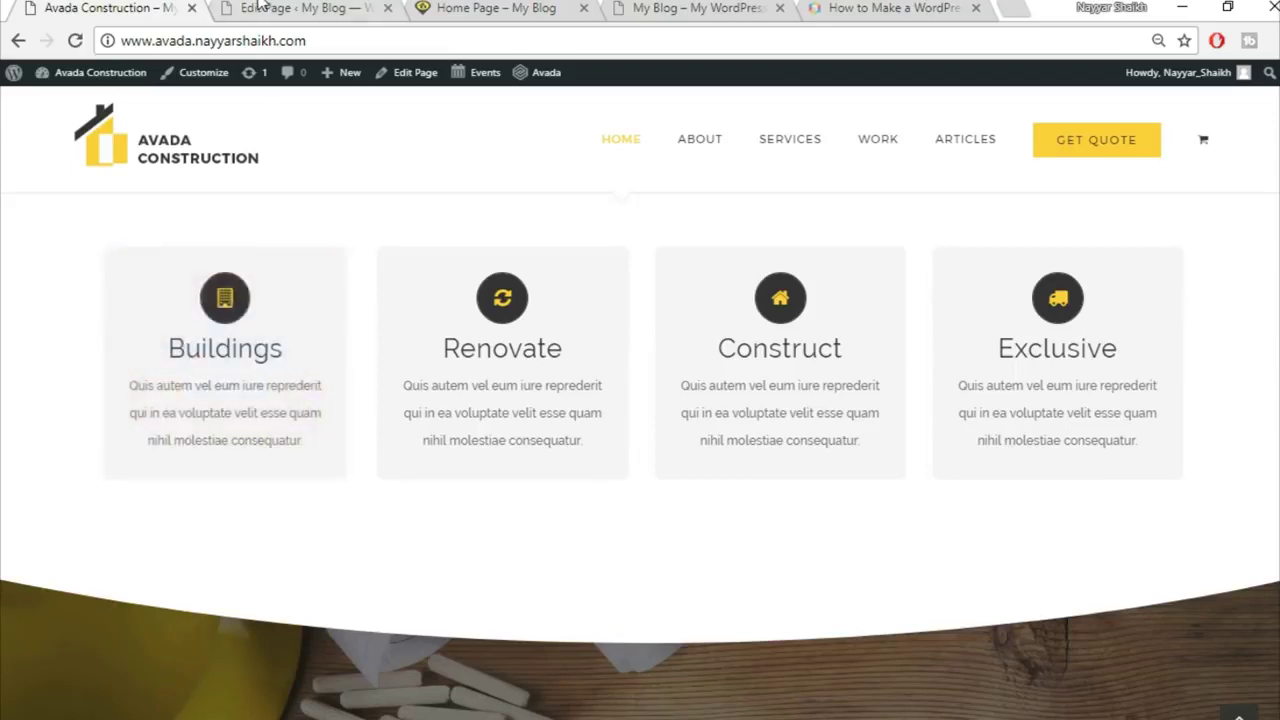
left_click(265, 8)
left_click(739, 345)
type("But I must explain to you how all this mistaken idea of denouncing pleasure and praising pain was born")
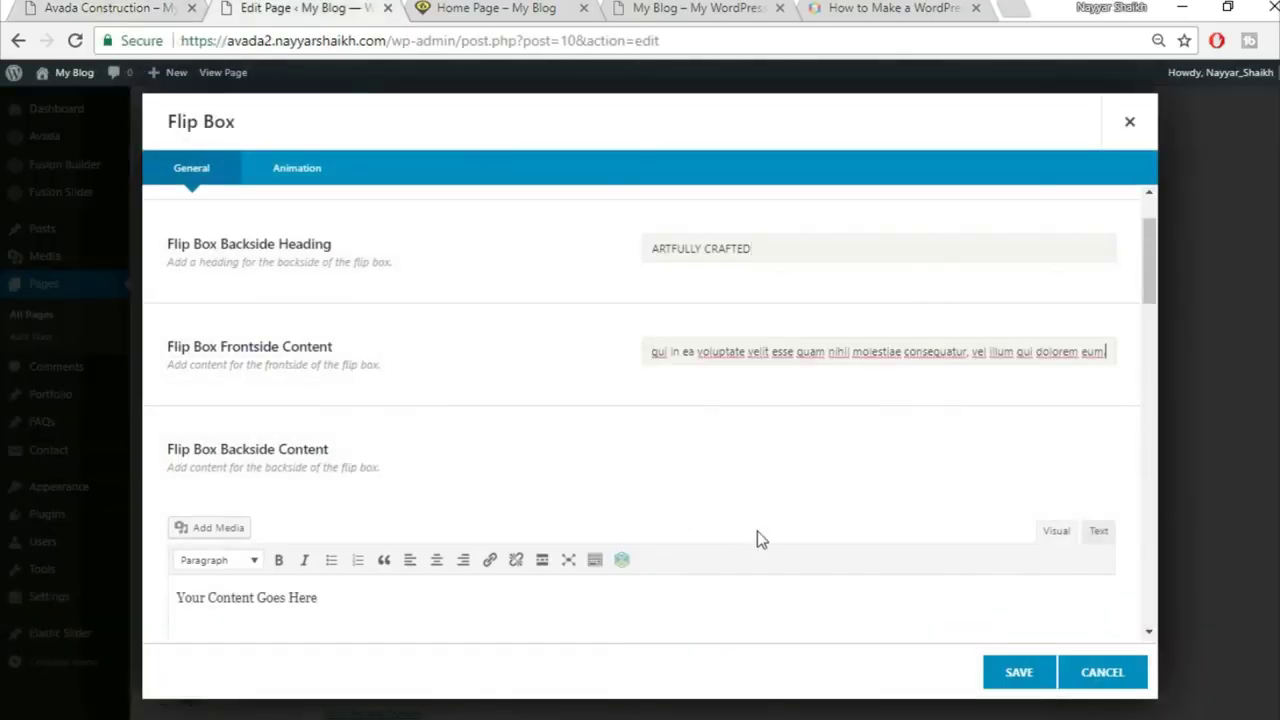
scroll(757, 531, "down", 2)
left_click(997, 442)
left_click(1098, 328)
key("ctrl+v")
left_click(1038, 336)
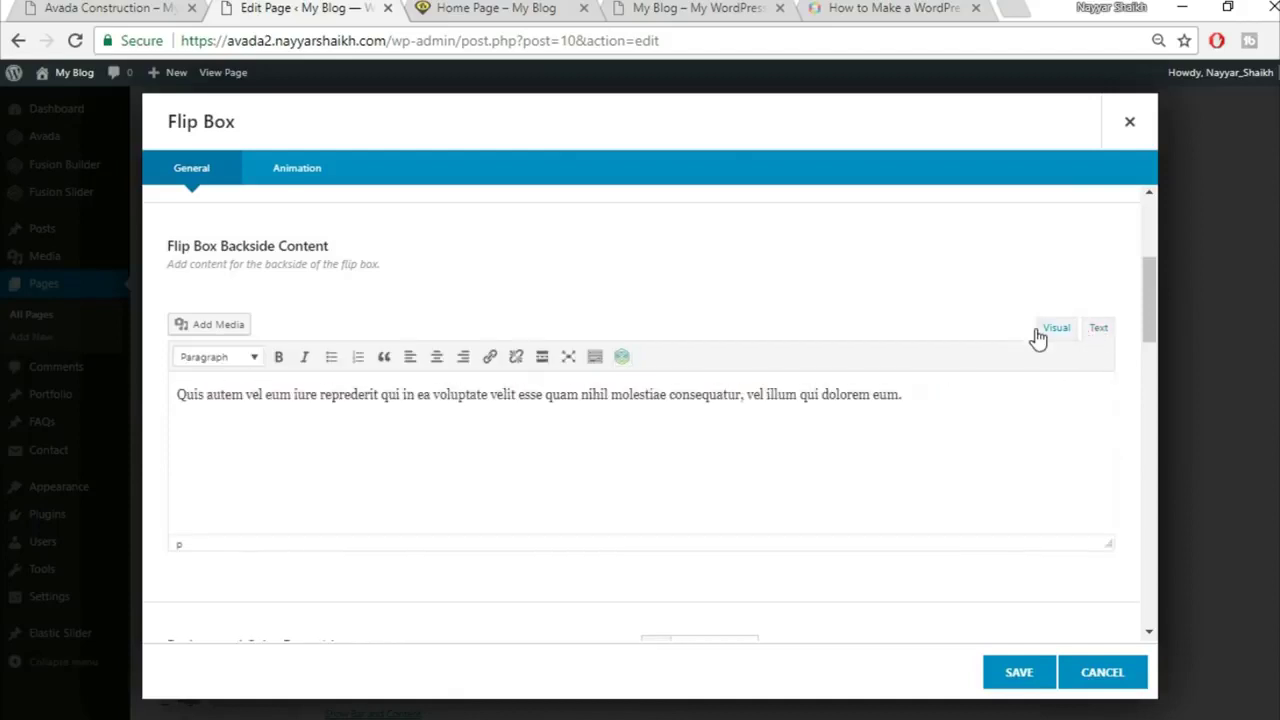
scroll(897, 517, "down", 3)
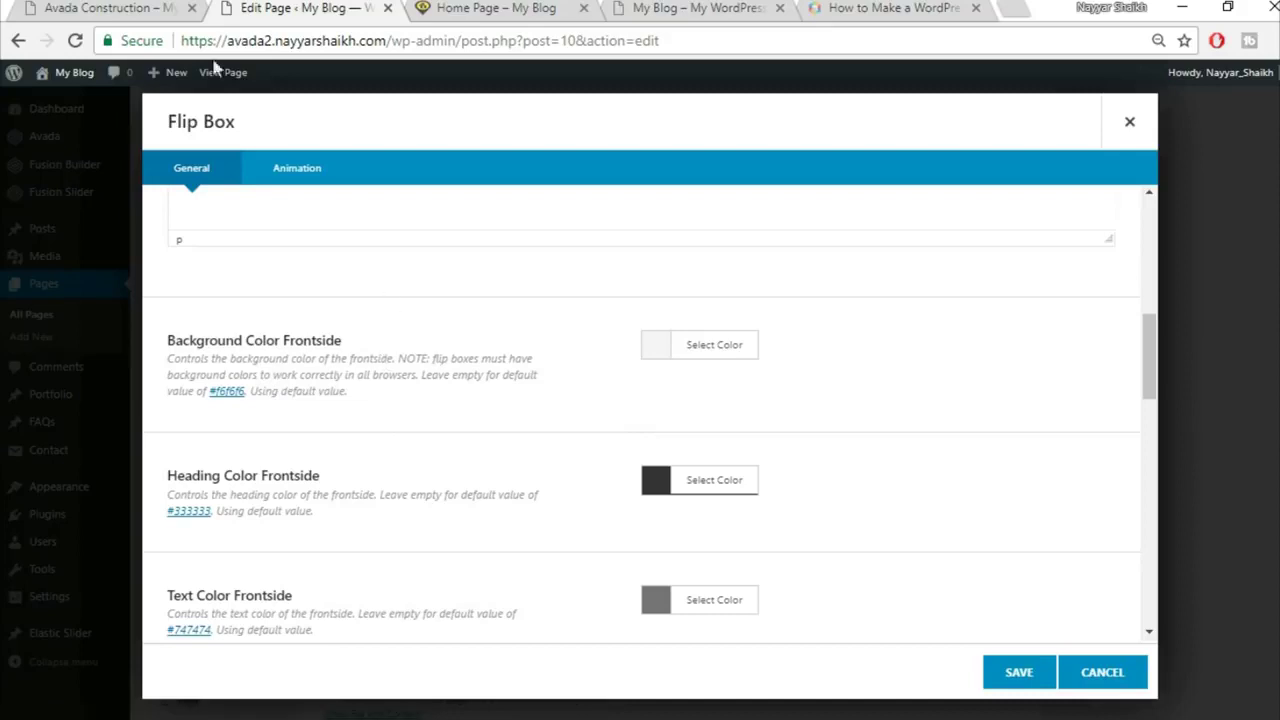
Step: Compare the flip box item settings against the demo site's cards
left_click(85, 8)
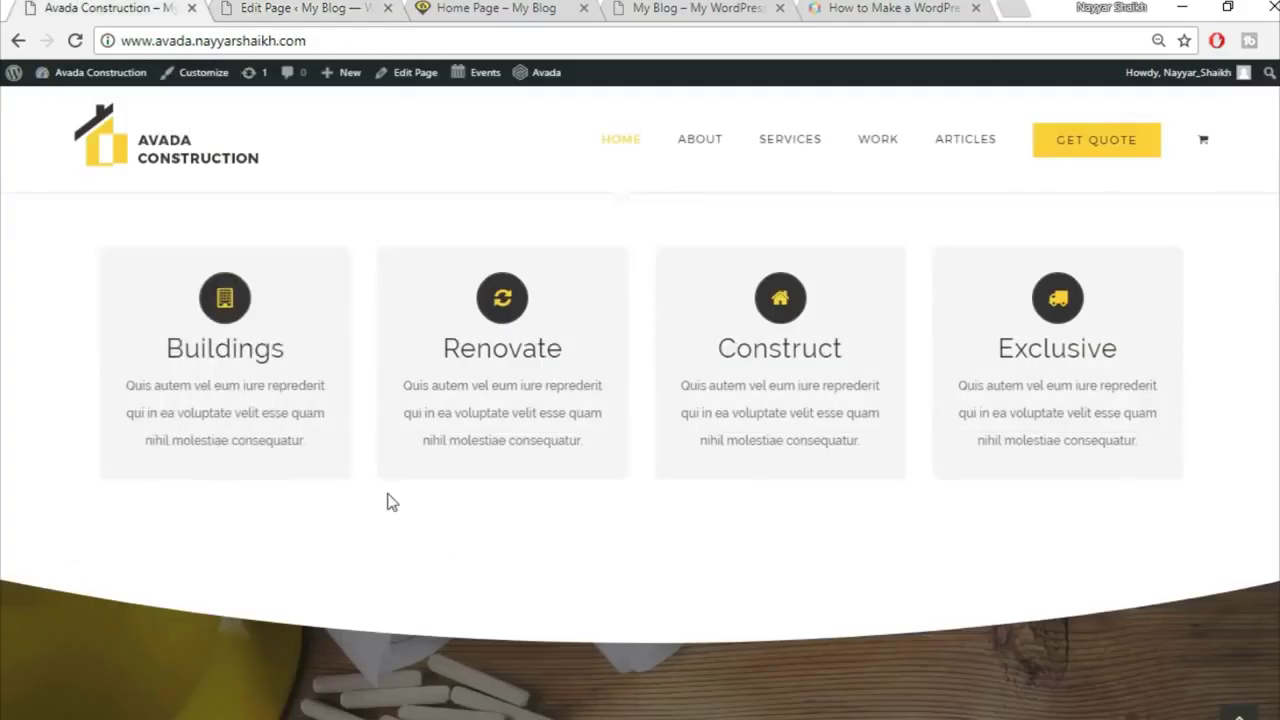
left_click(290, 8)
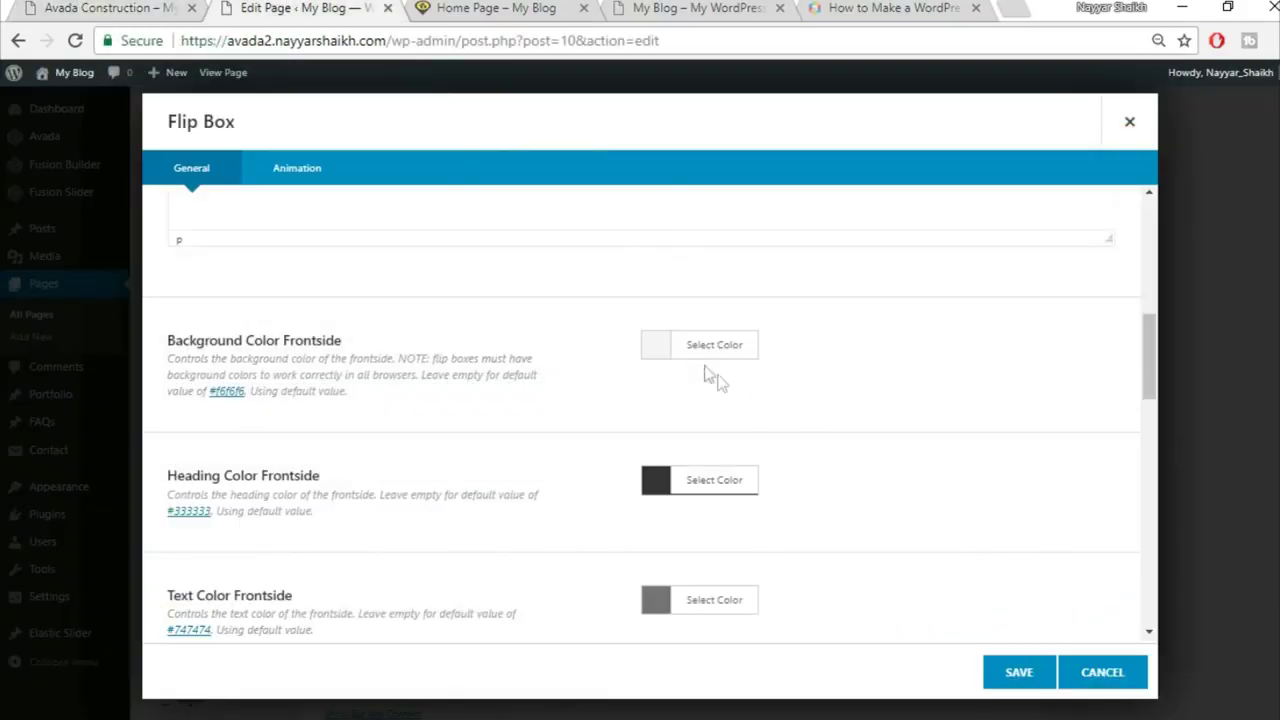
scroll(1107, 476, "down", 1)
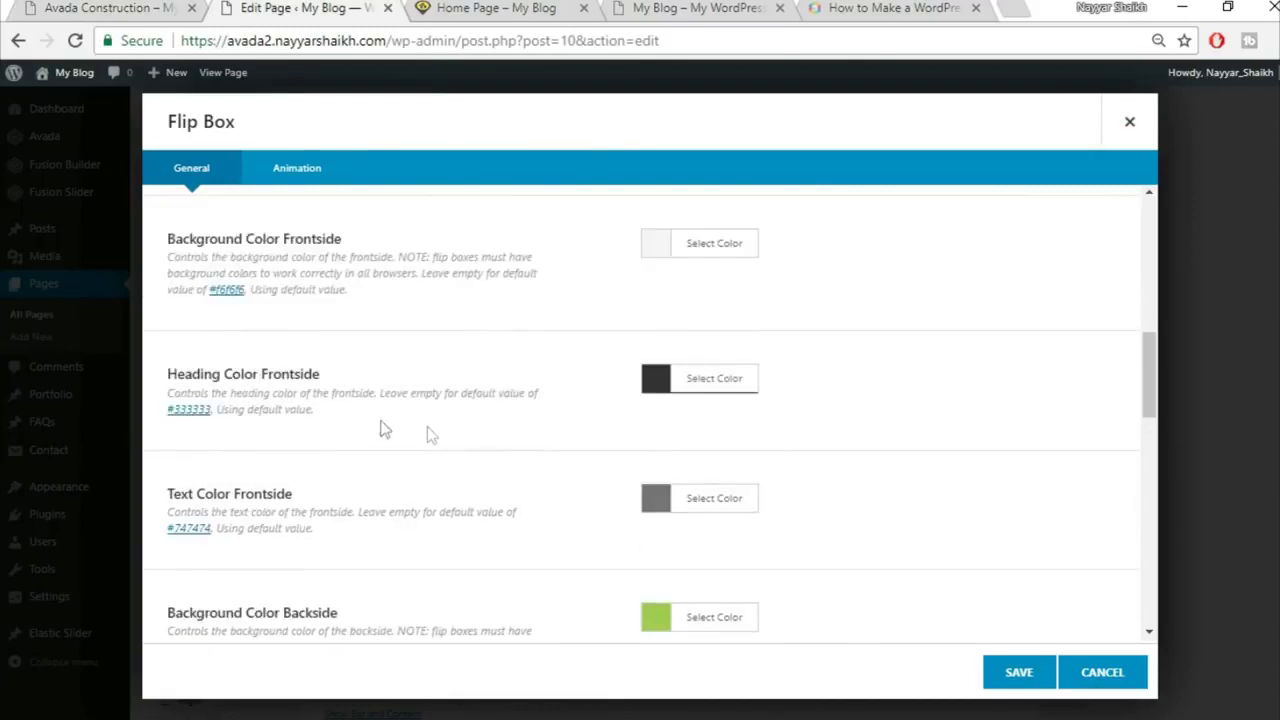
left_click(100, 8)
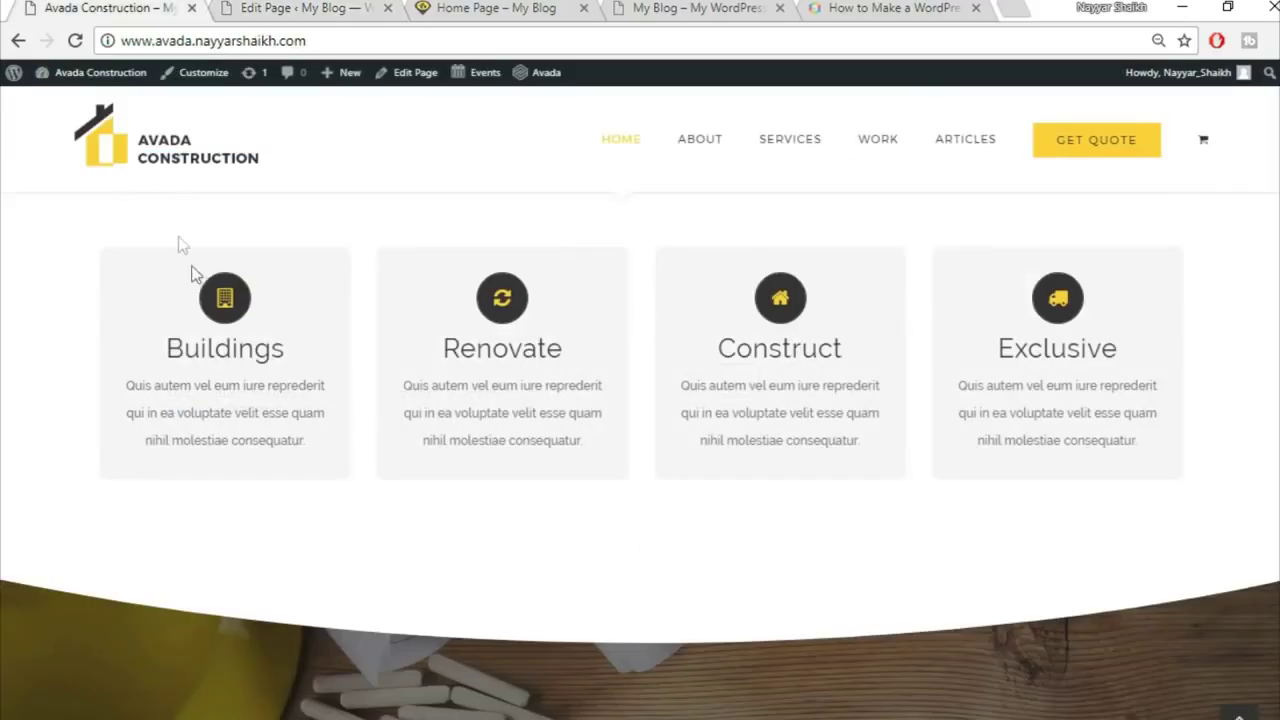
left_click(290, 8)
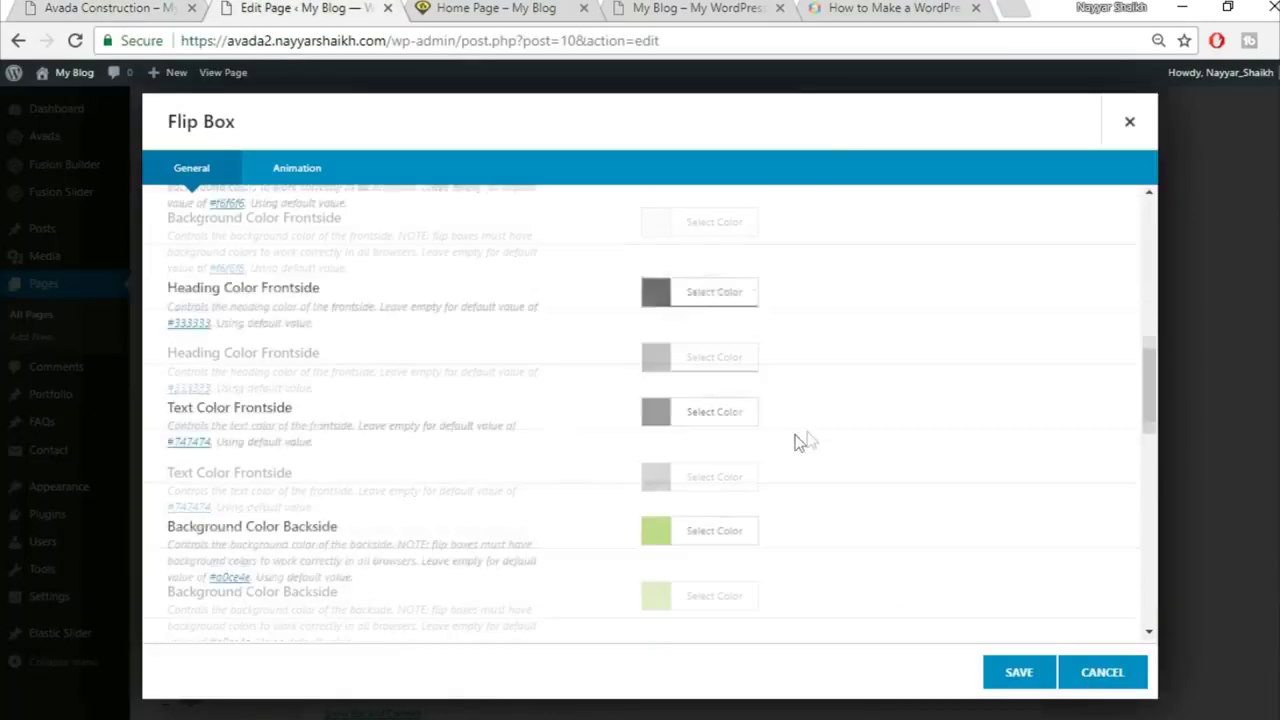
scroll(800, 440, "down", 3)
scroll(393, 376, "up", 1)
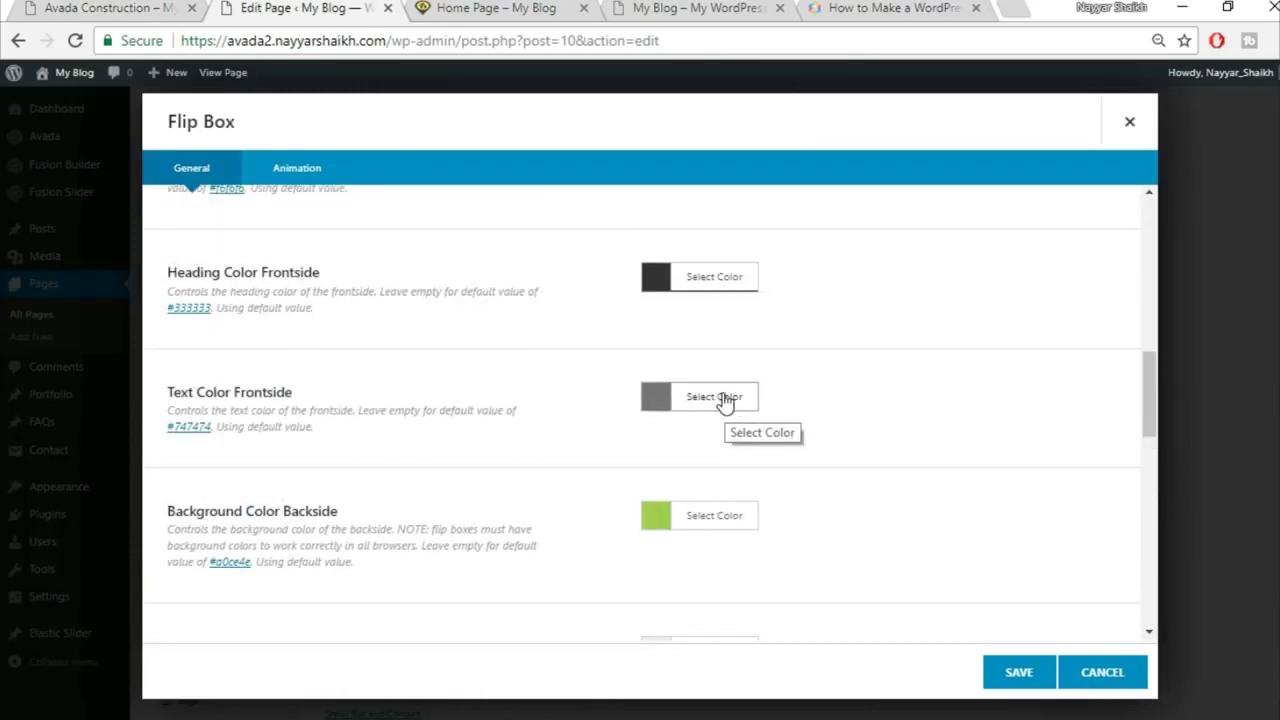
left_click(147, 6)
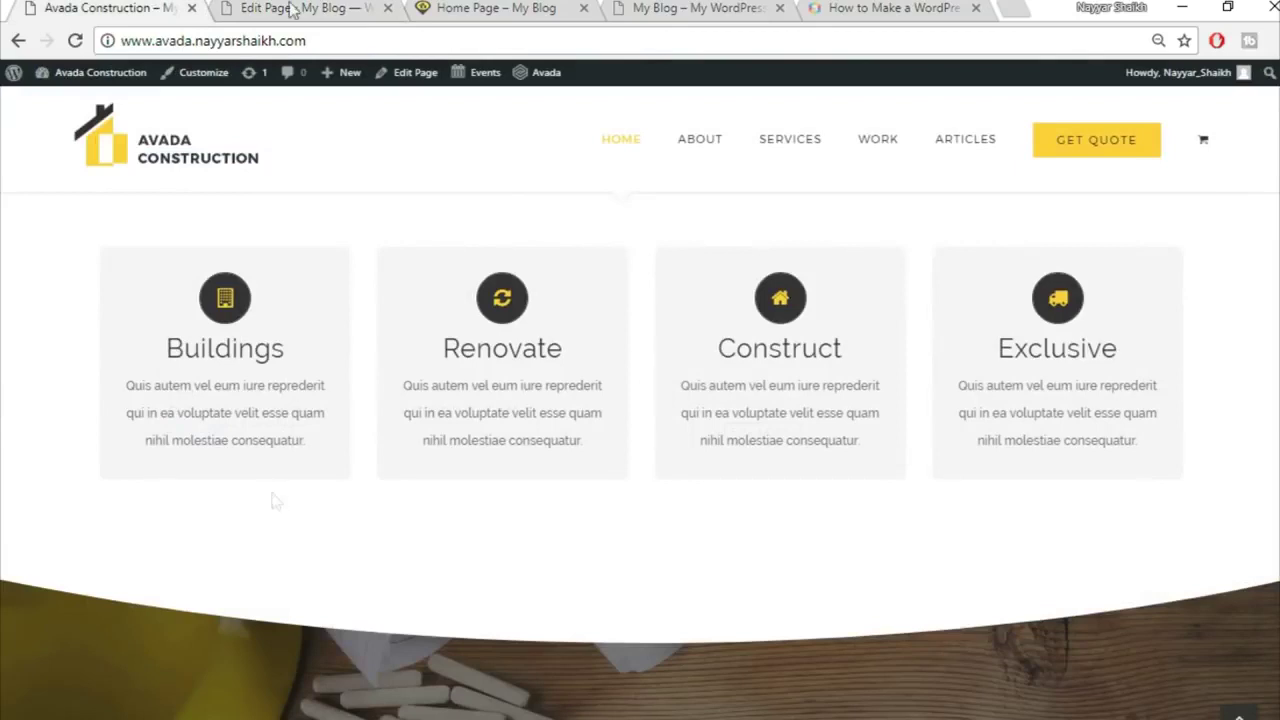
left_click(300, 8)
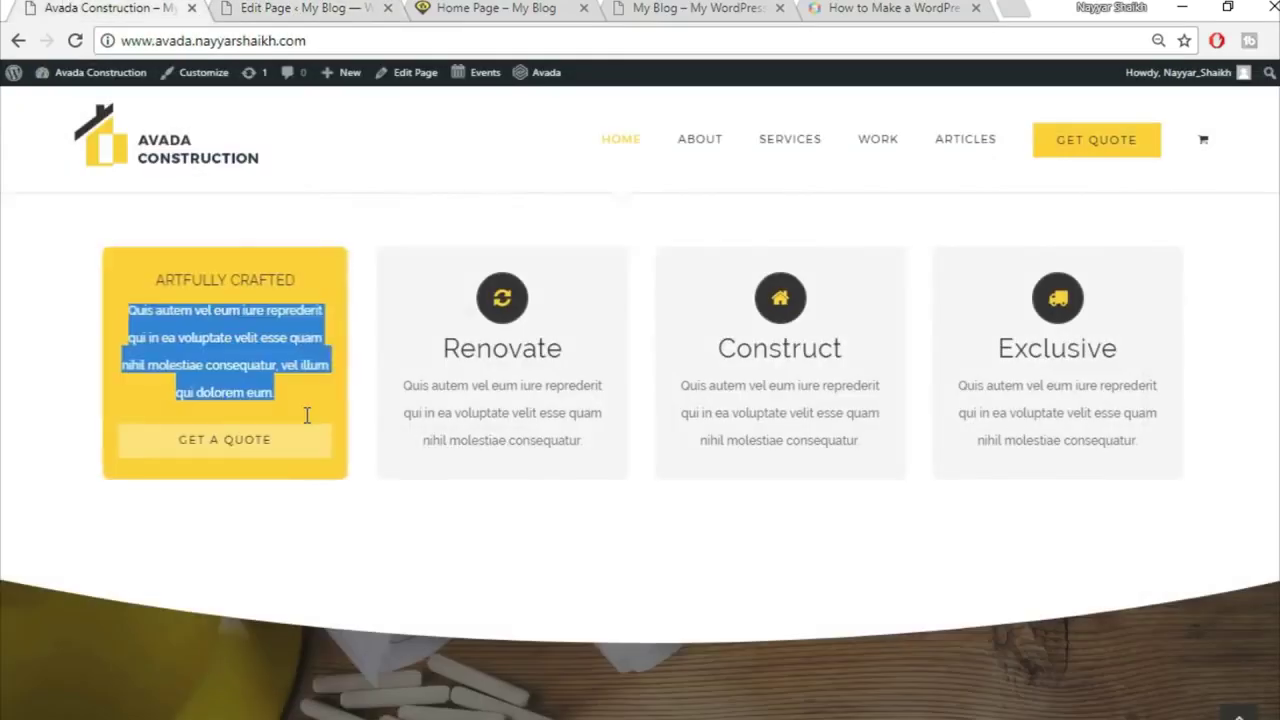
left_click(171, 288)
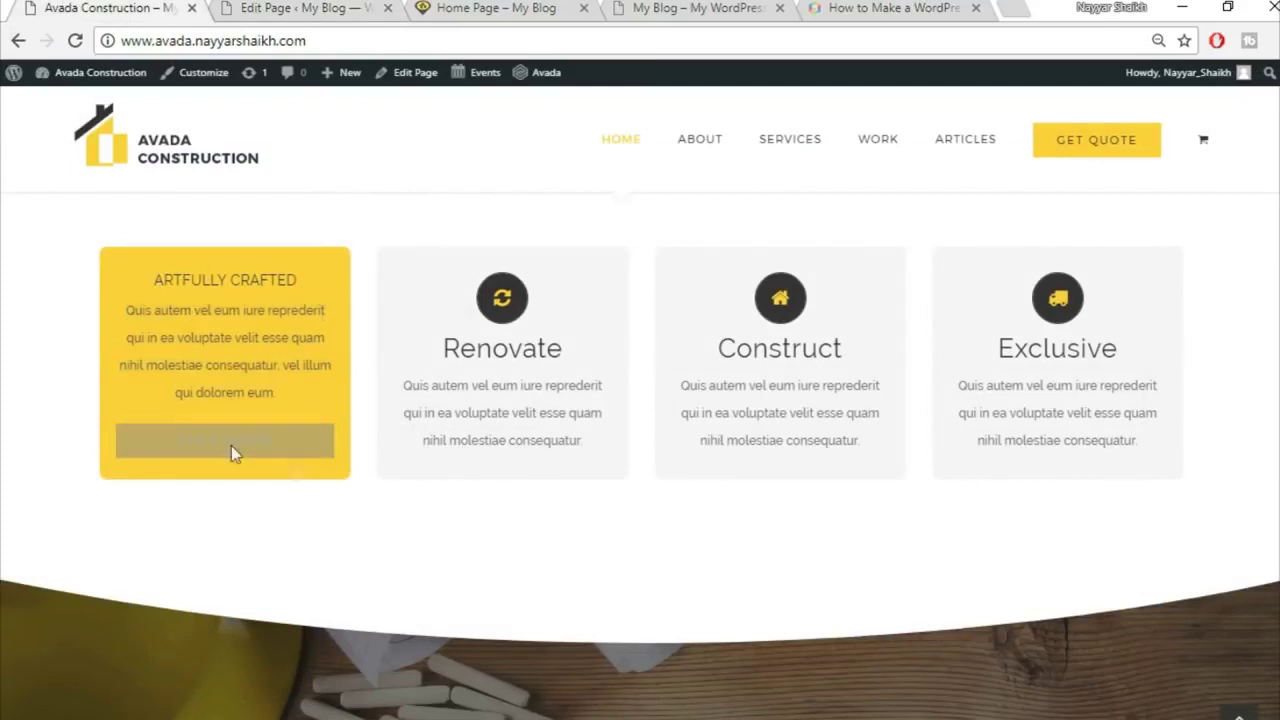
Step: Set the backside background colour to #fed83d
left_click(300, 8)
left_click(717, 423)
left_click(882, 451)
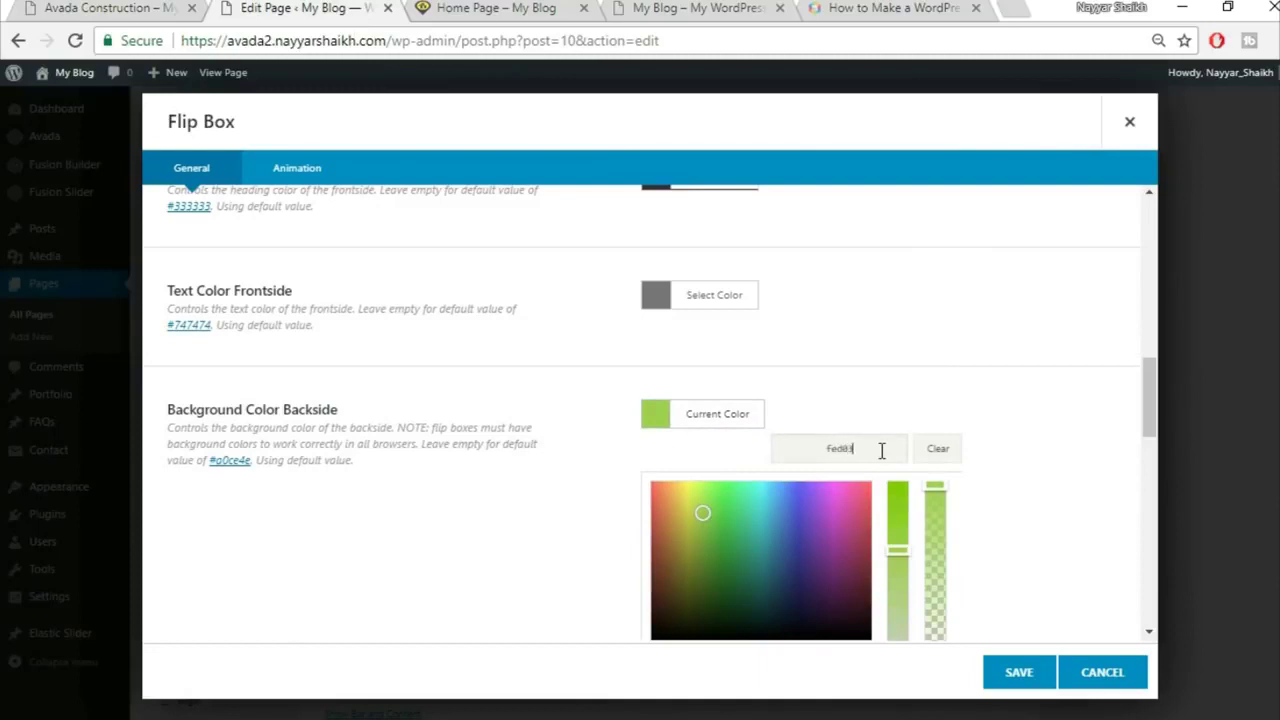
type("fed83d")
left_click(955, 392)
scroll(436, 461, "down", 2)
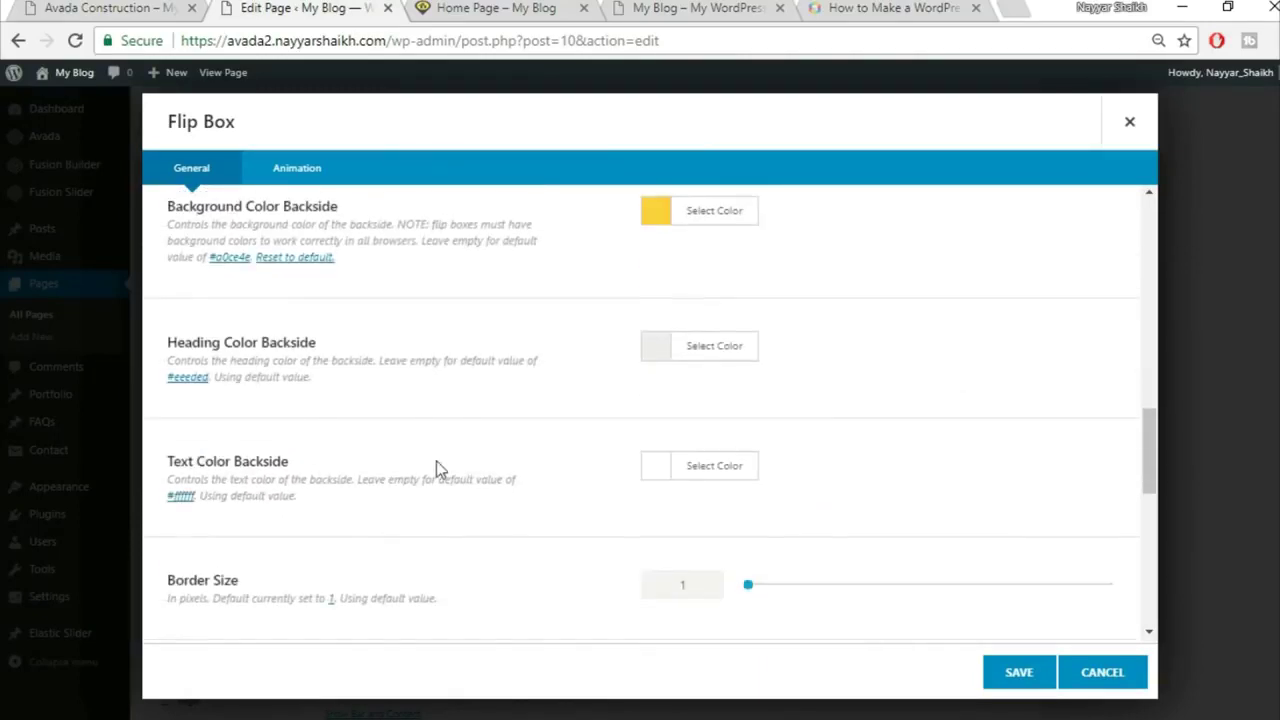
Step: Make the backside heading colour black
left_click(85, 7)
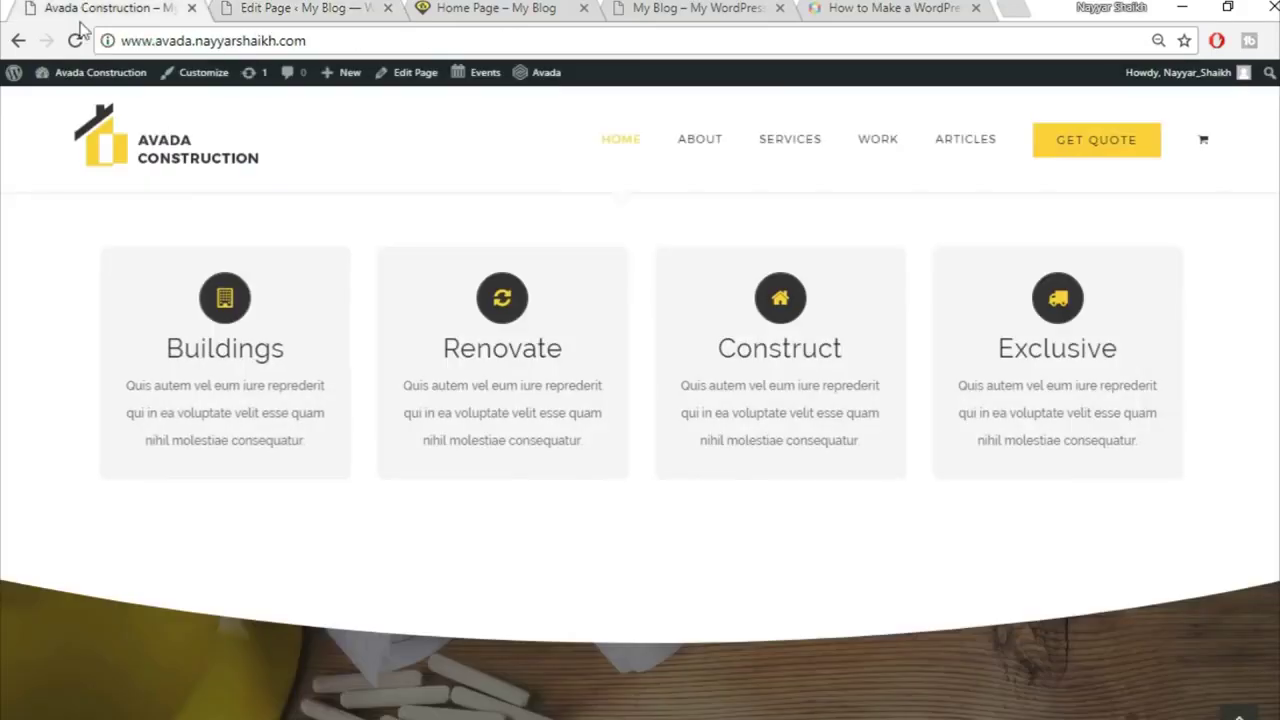
mouse_move(191, 396)
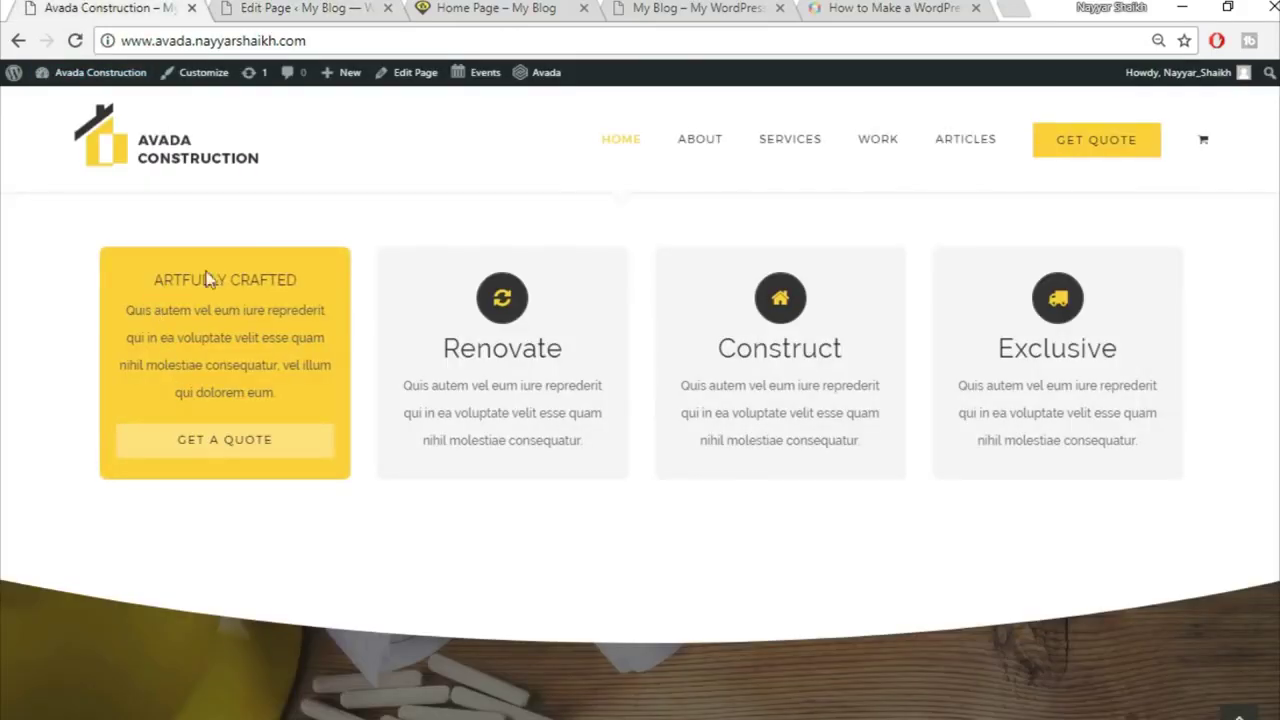
left_click(257, 7)
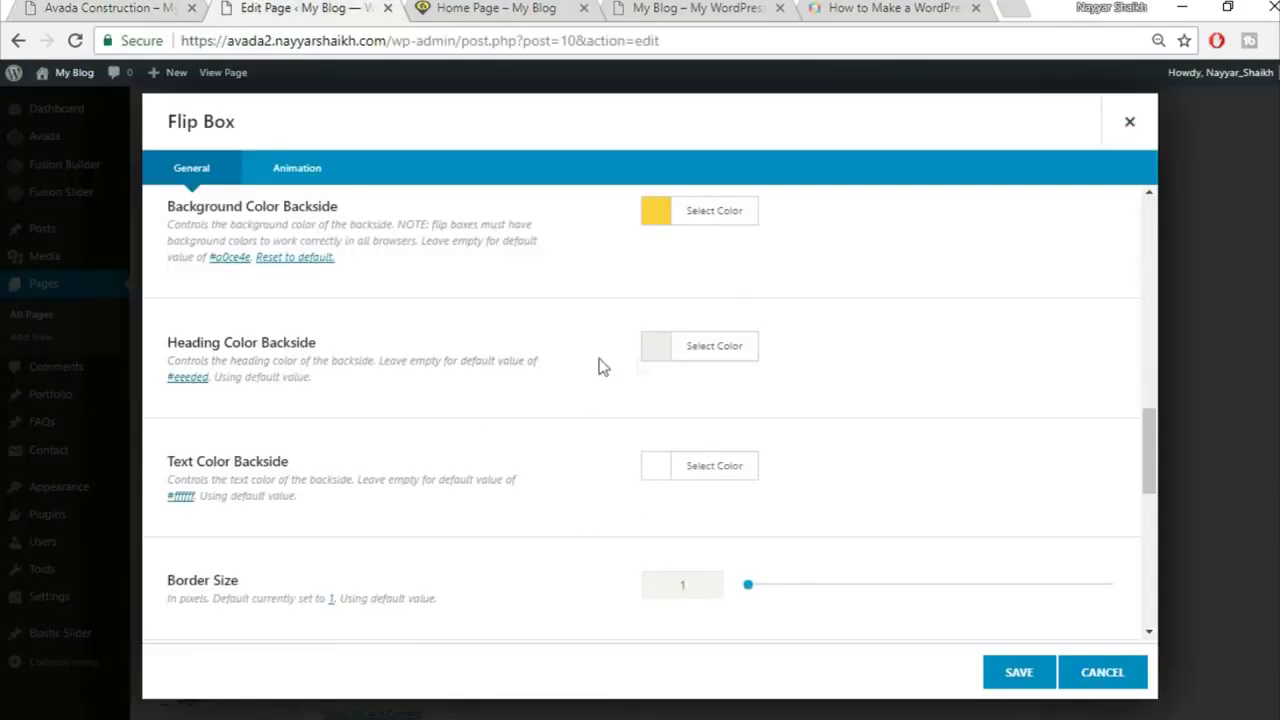
left_click(703, 370)
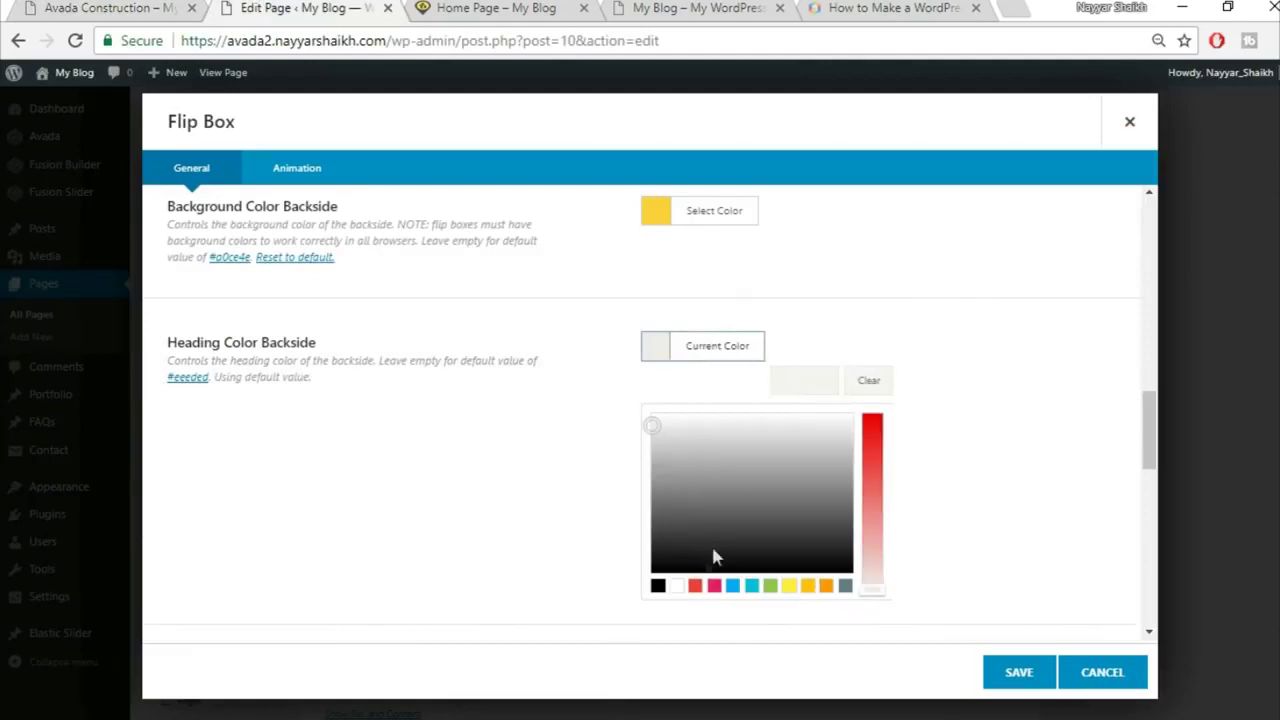
left_click(658, 585)
left_click(896, 313)
Step: Darken the backside text colour to #333333
left_click(68, 7)
left_click(215, 7)
scroll(818, 410, "down", 1)
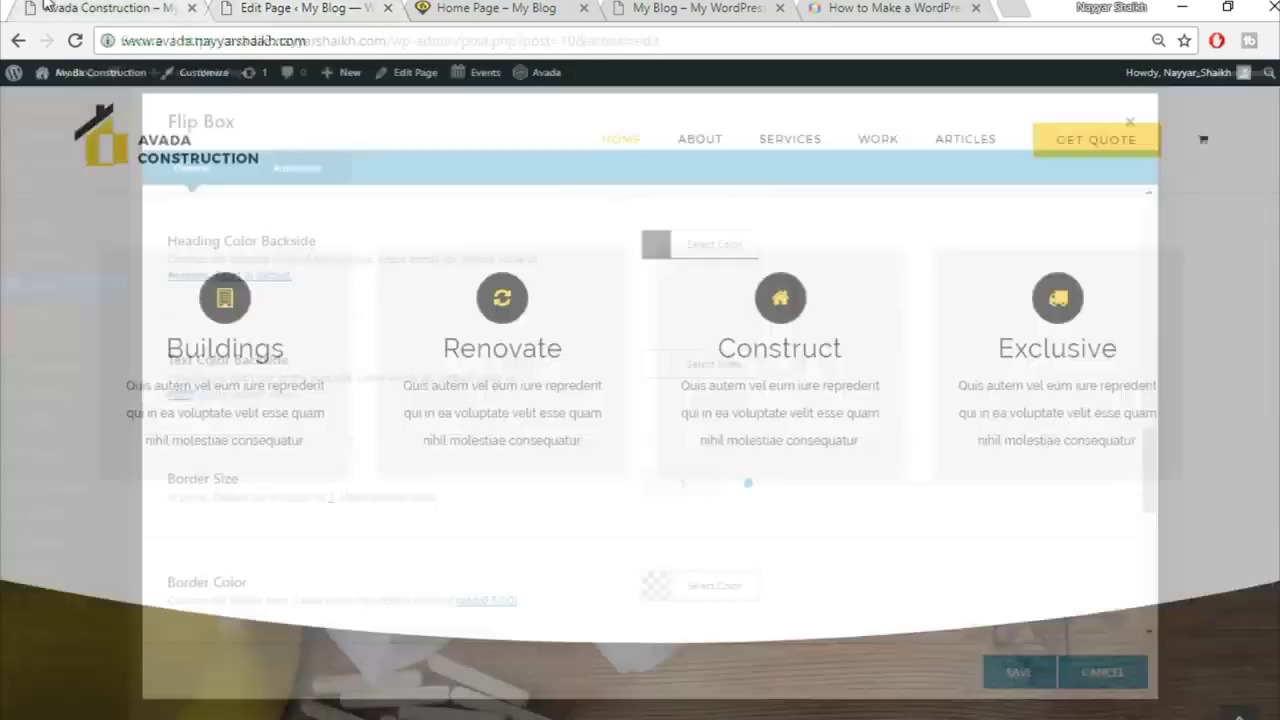
mouse_move(248, 390)
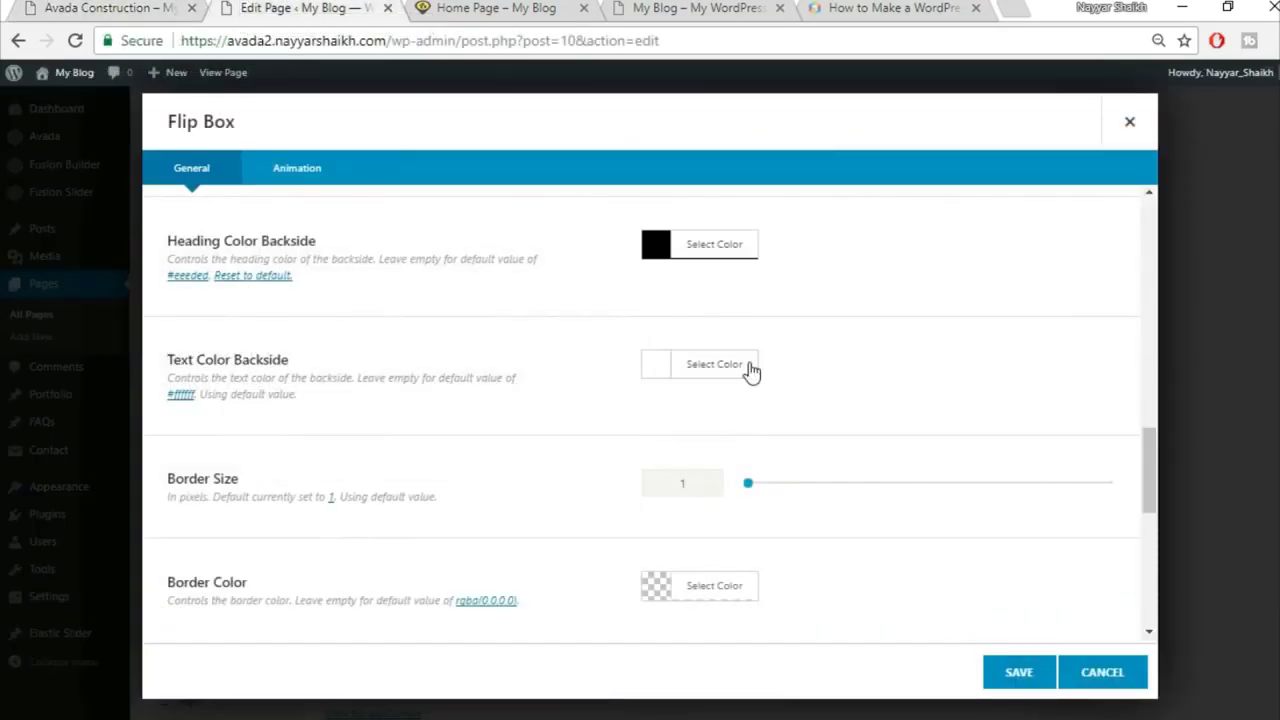
left_click(748, 366)
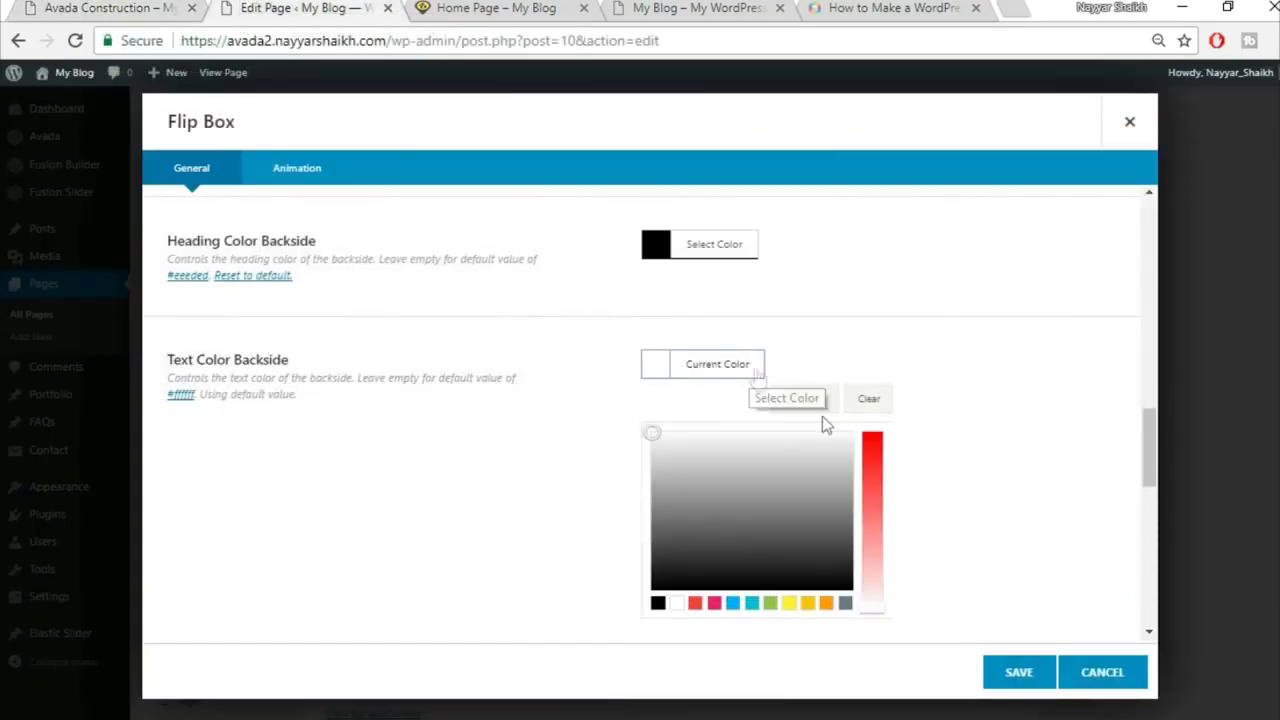
left_click_drag(663, 527, 664, 558)
left_click(932, 481)
Step: Set the flip box border size to 0
scroll(932, 484, "down", 1)
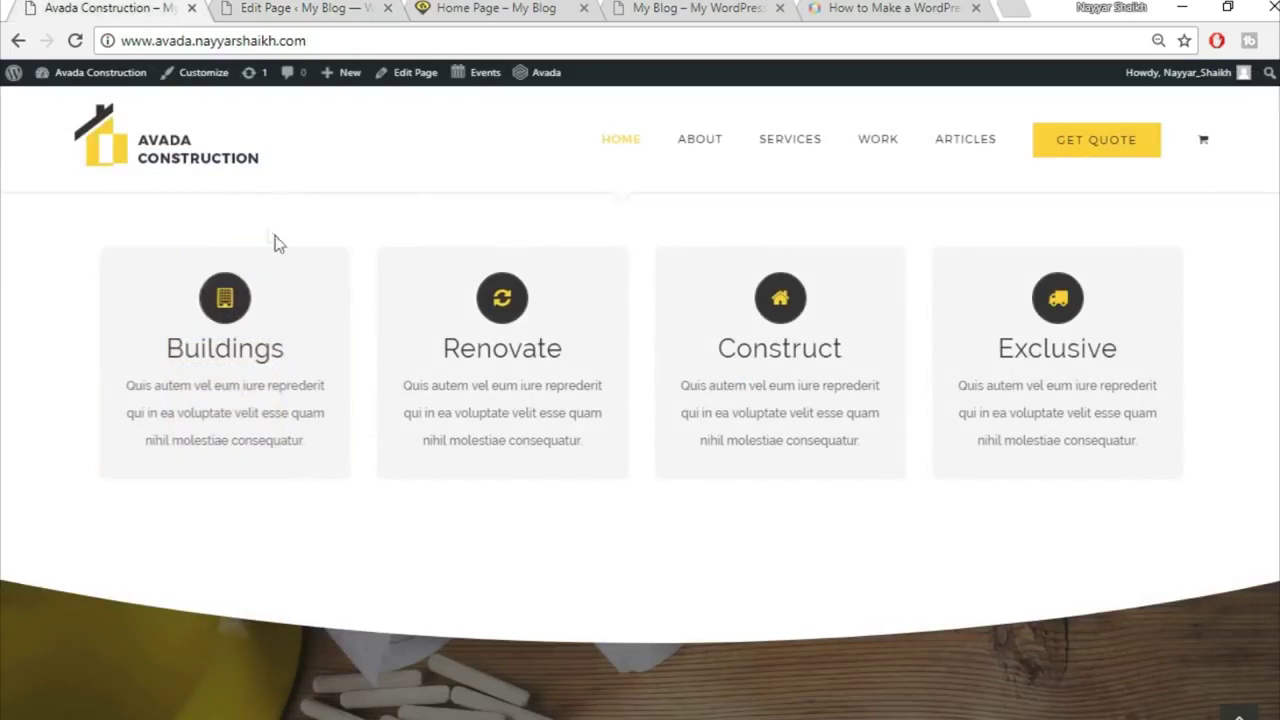
mouse_move(186, 250)
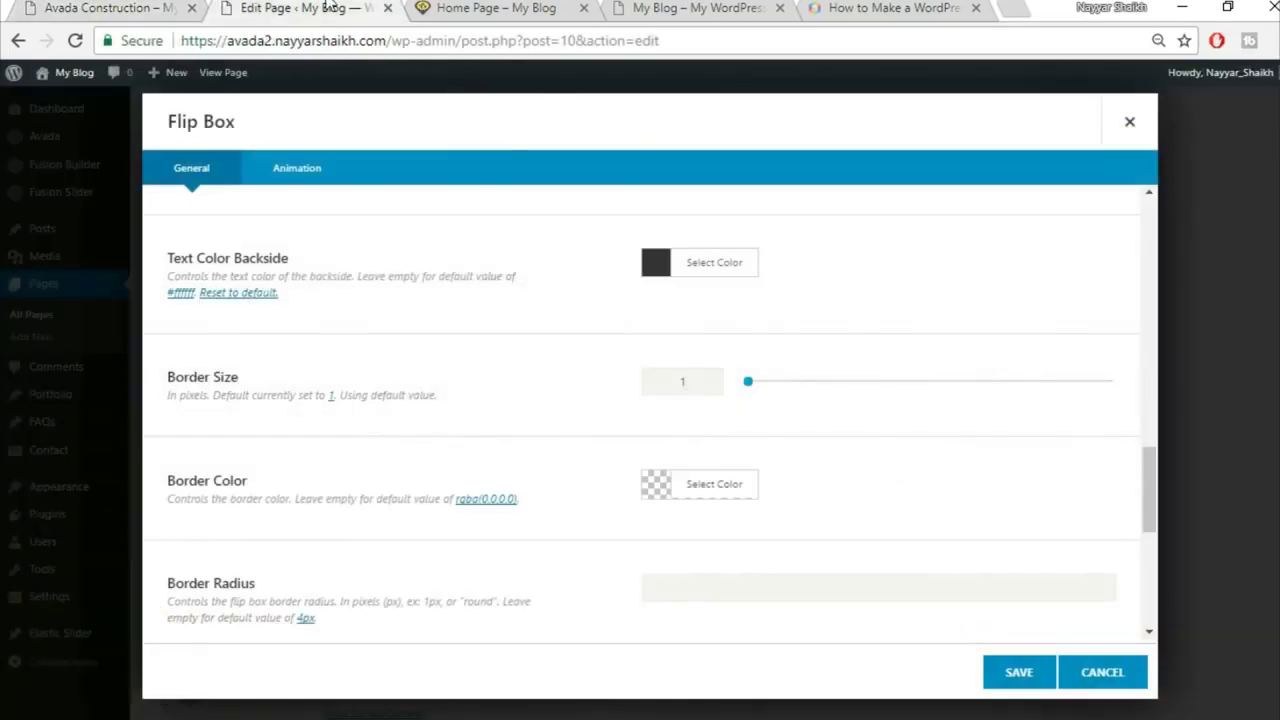
left_click_drag(698, 390, 608, 394)
type("0")
scroll(605, 405, "down", 2)
Step: Search the icons for 'bu' and choose the building icon
left_click(655, 468)
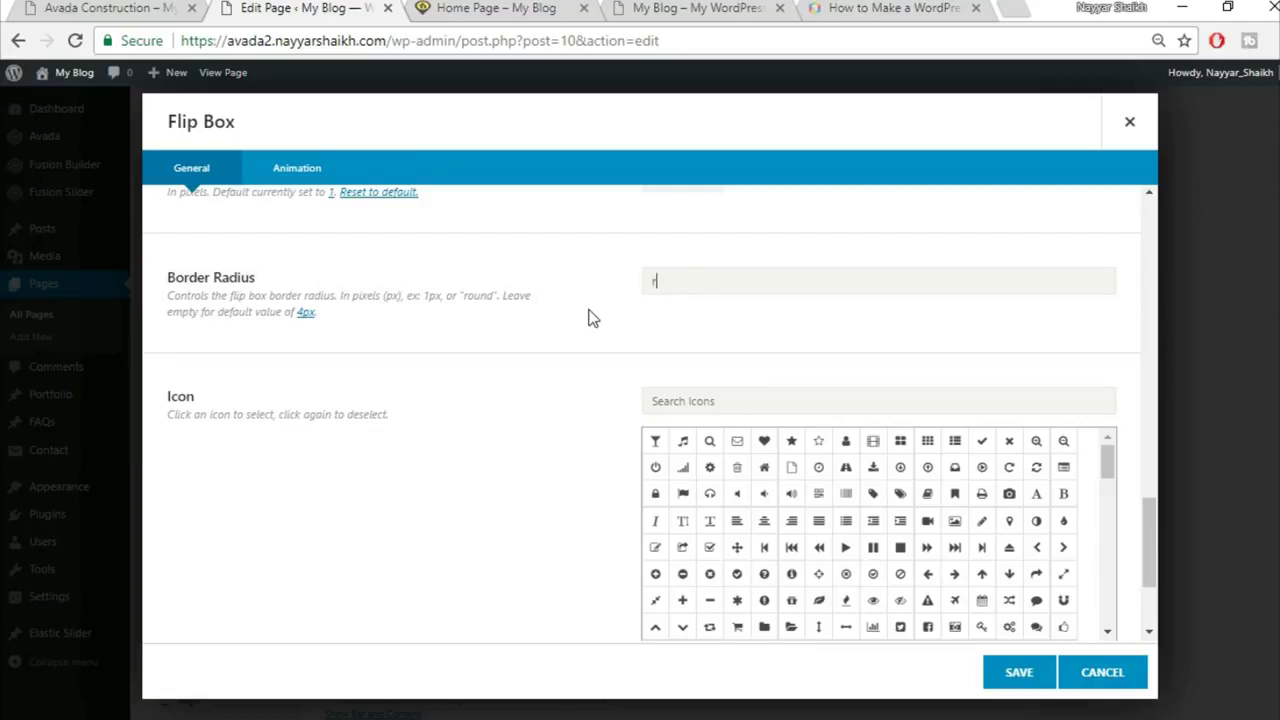
left_click(103, 7)
left_click(278, 7)
left_click(157, 7)
left_click(293, 8)
left_click(810, 405)
type("buil")
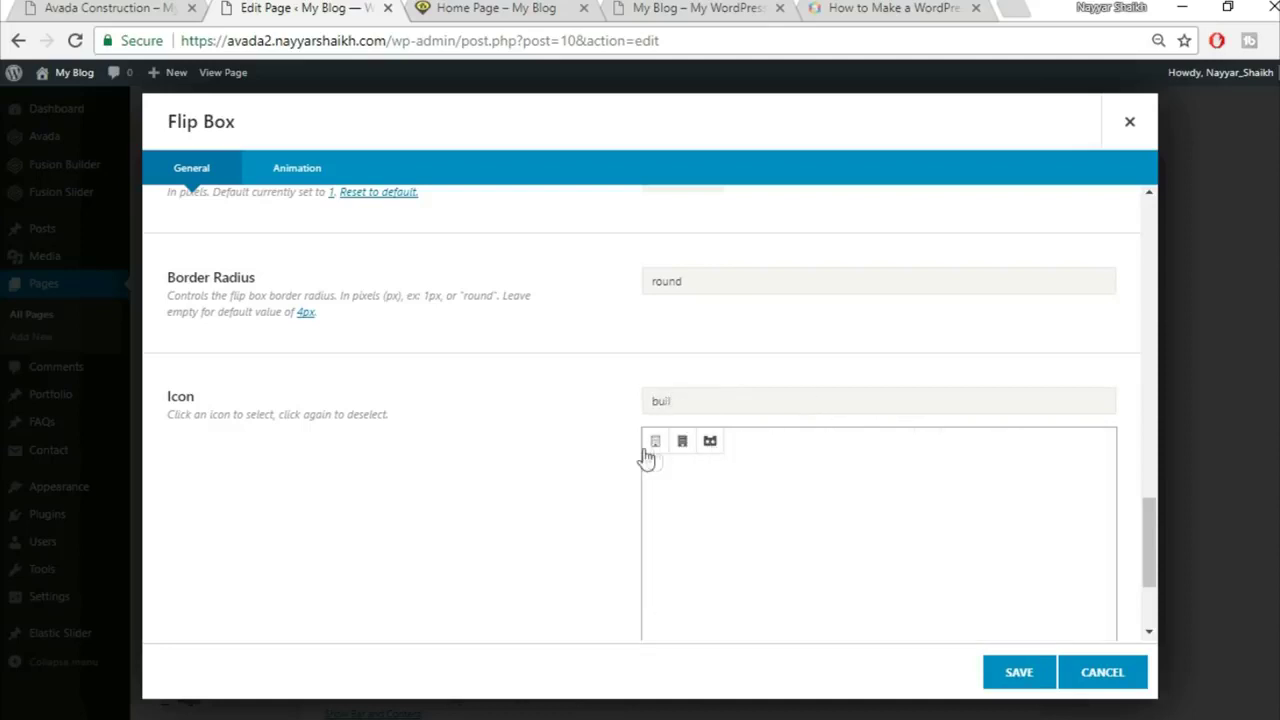
left_click(654, 446)
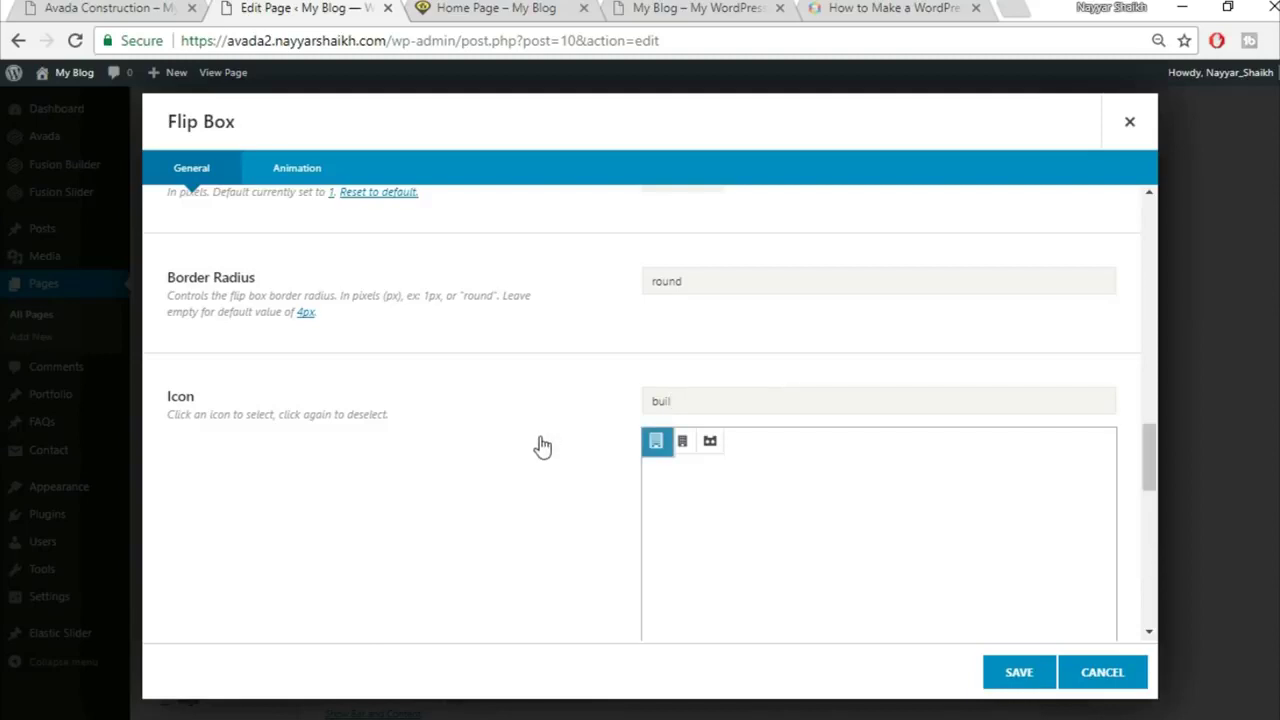
Step: Set the icon colour to yellow #fed83c
scroll(540, 445, "down", 7)
scroll(540, 445, "up", 3)
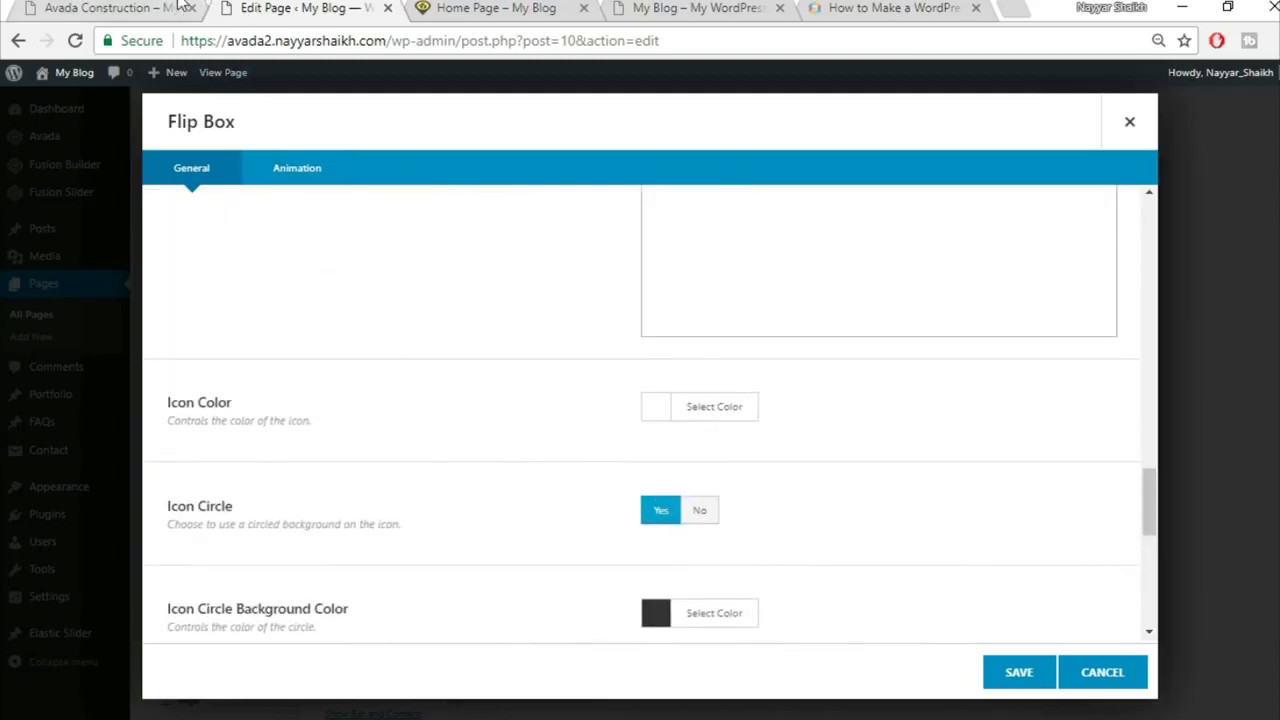
left_click(178, 6)
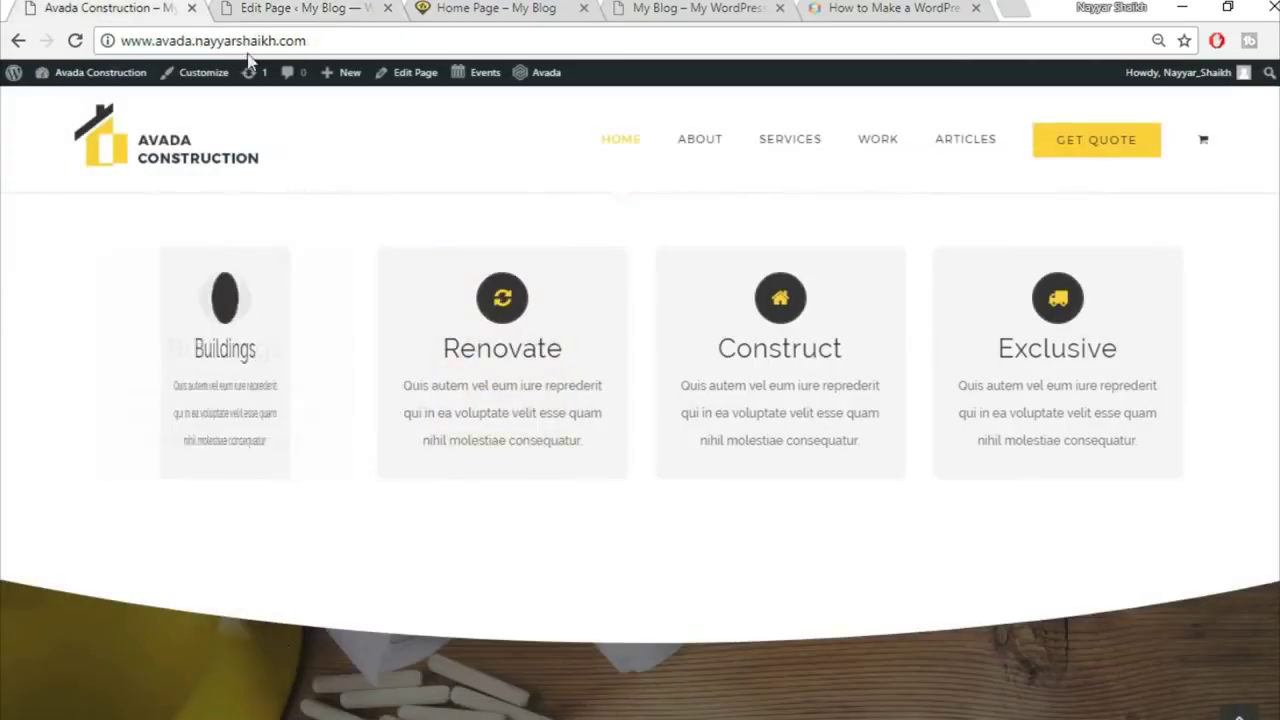
left_click(271, 8)
left_click(737, 408)
left_click(825, 448)
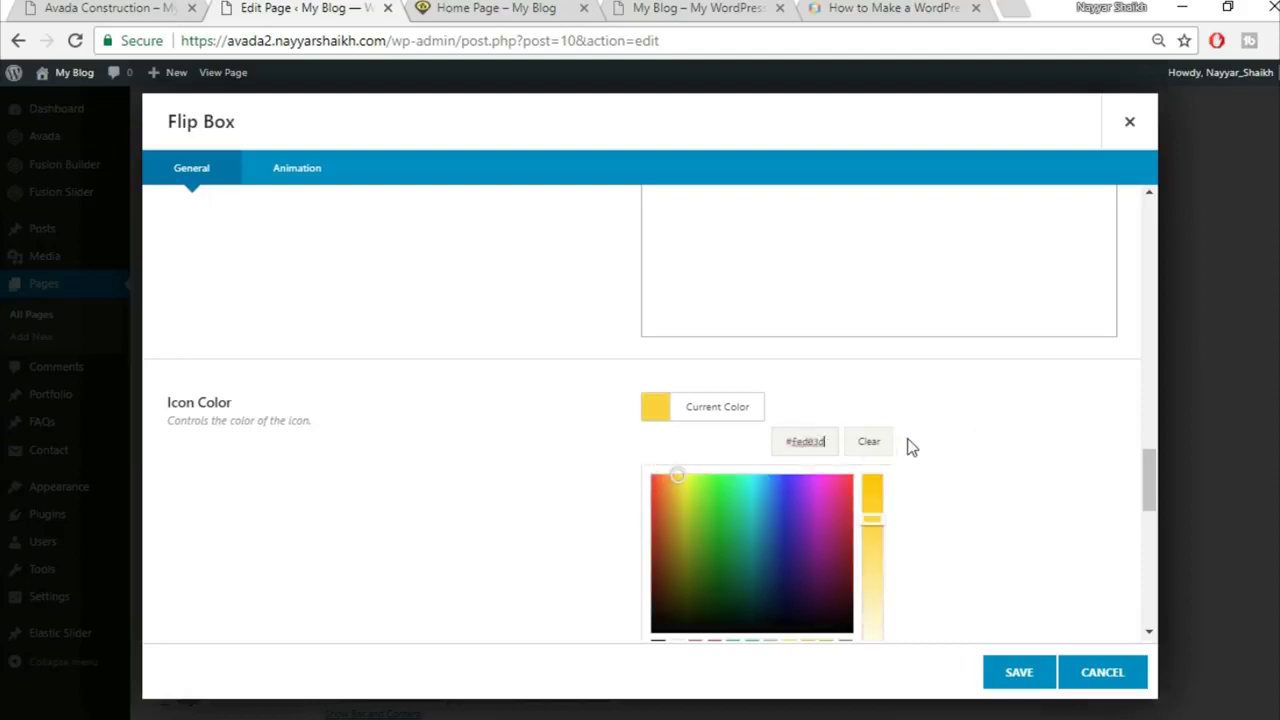
left_click(980, 440)
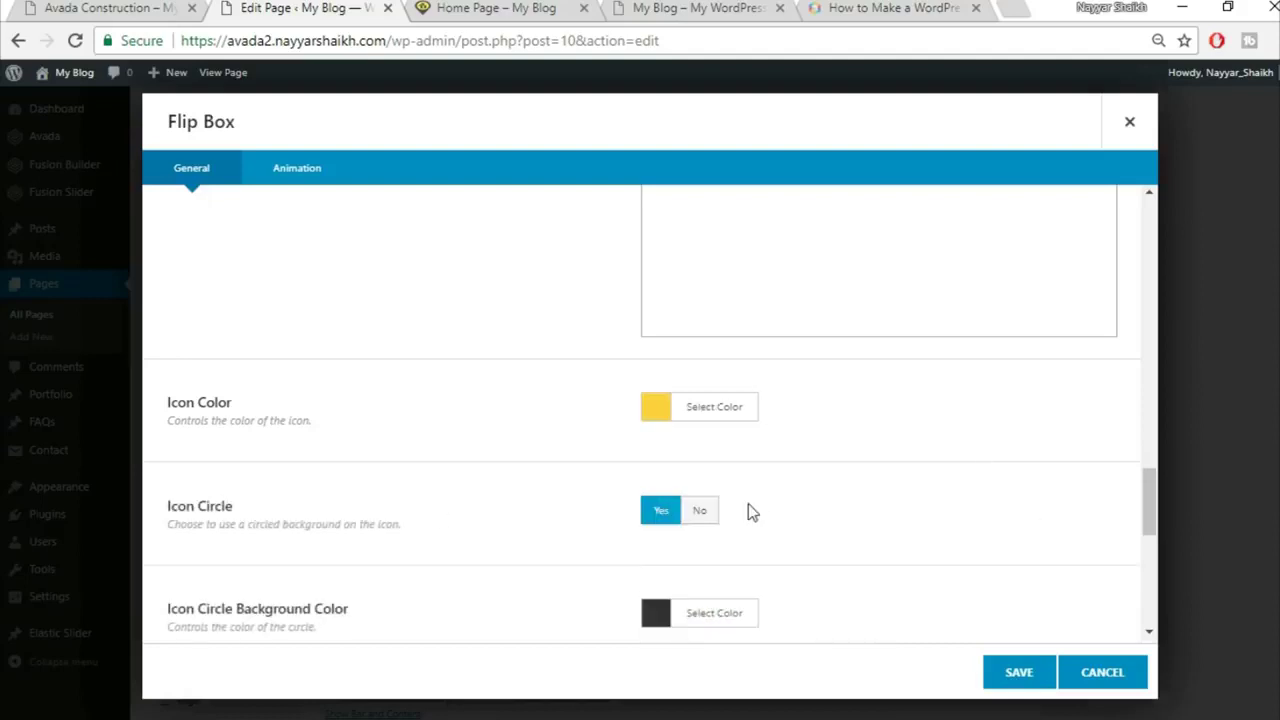
Step: Clear the 'round' border radius value
scroll(962, 489, "down", 2)
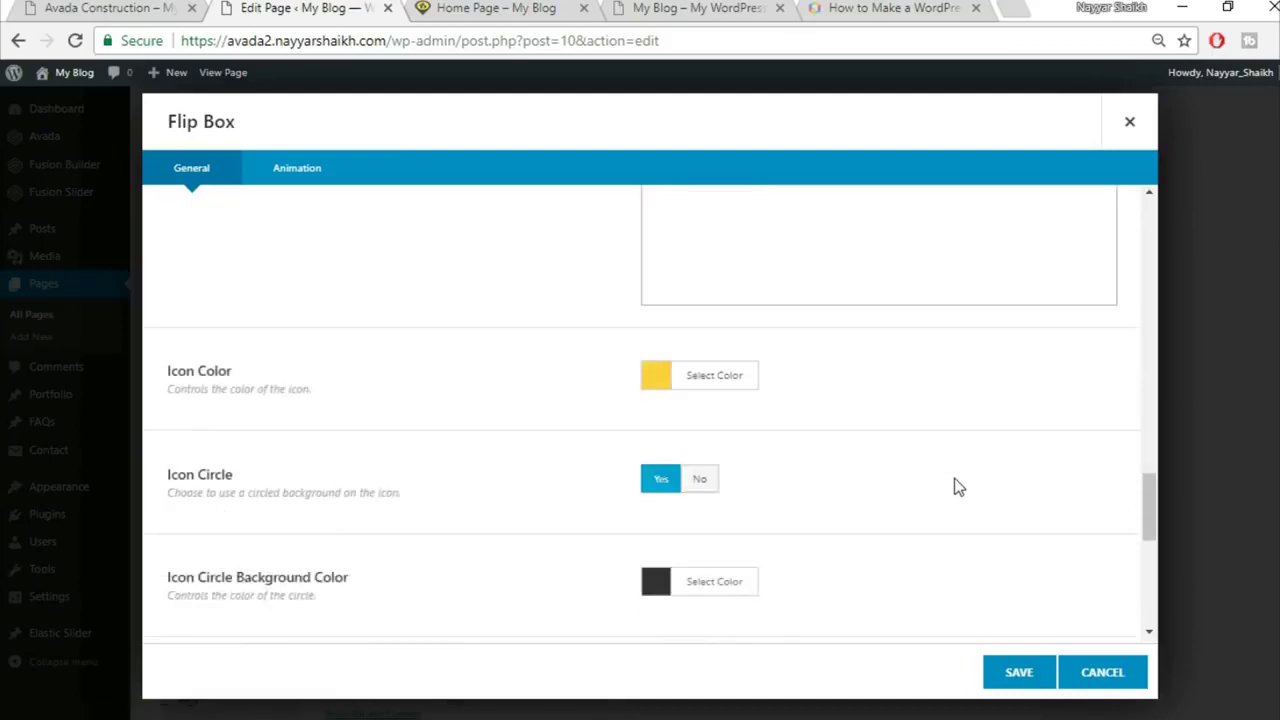
scroll(957, 487, "up", 4)
left_click_drag(712, 385, 602, 400)
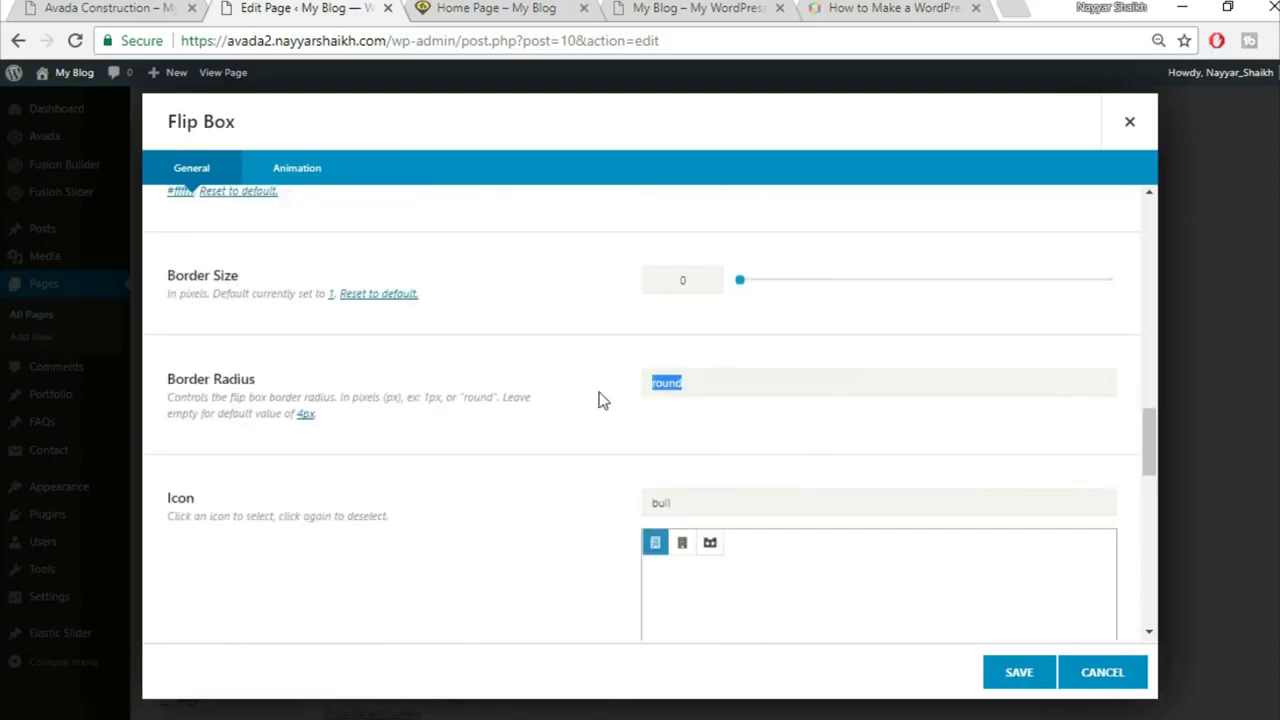
key("BackSpace")
scroll(562, 433, "down", 3)
scroll(560, 440, "down", 3)
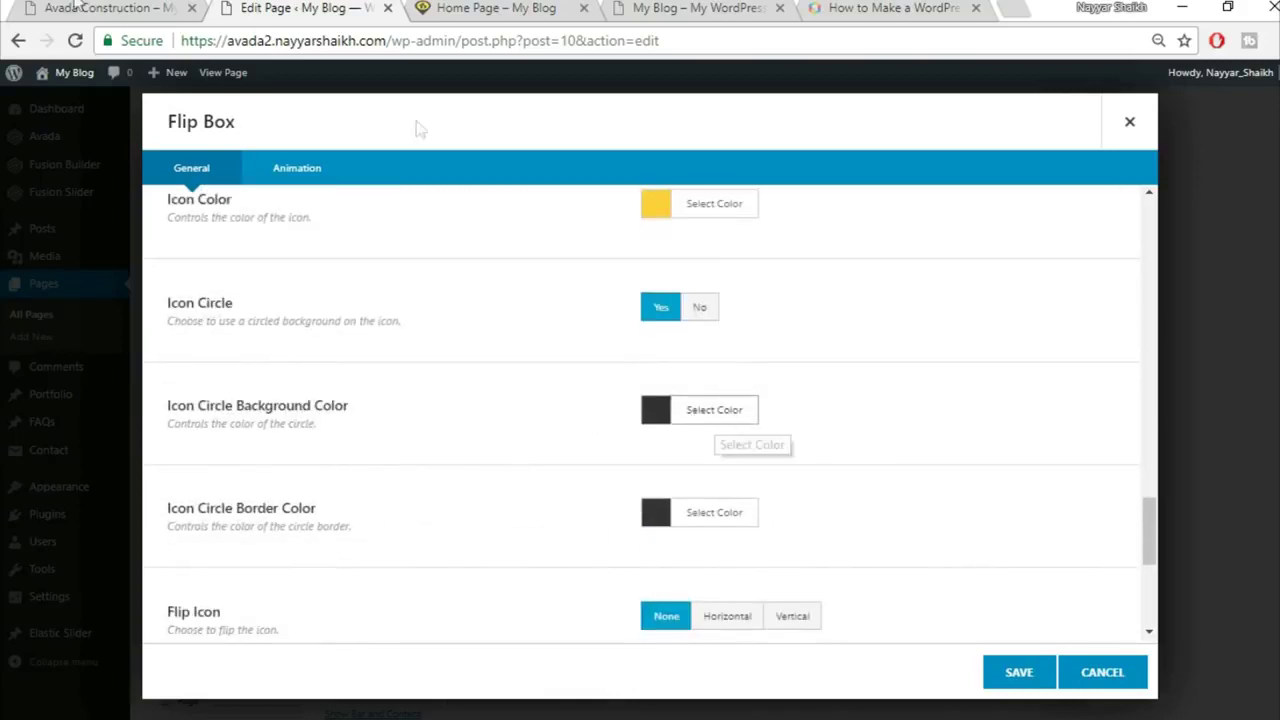
Step: Review the animation options, then save the Buildings flip box
left_click(110, 8)
left_click(297, 7)
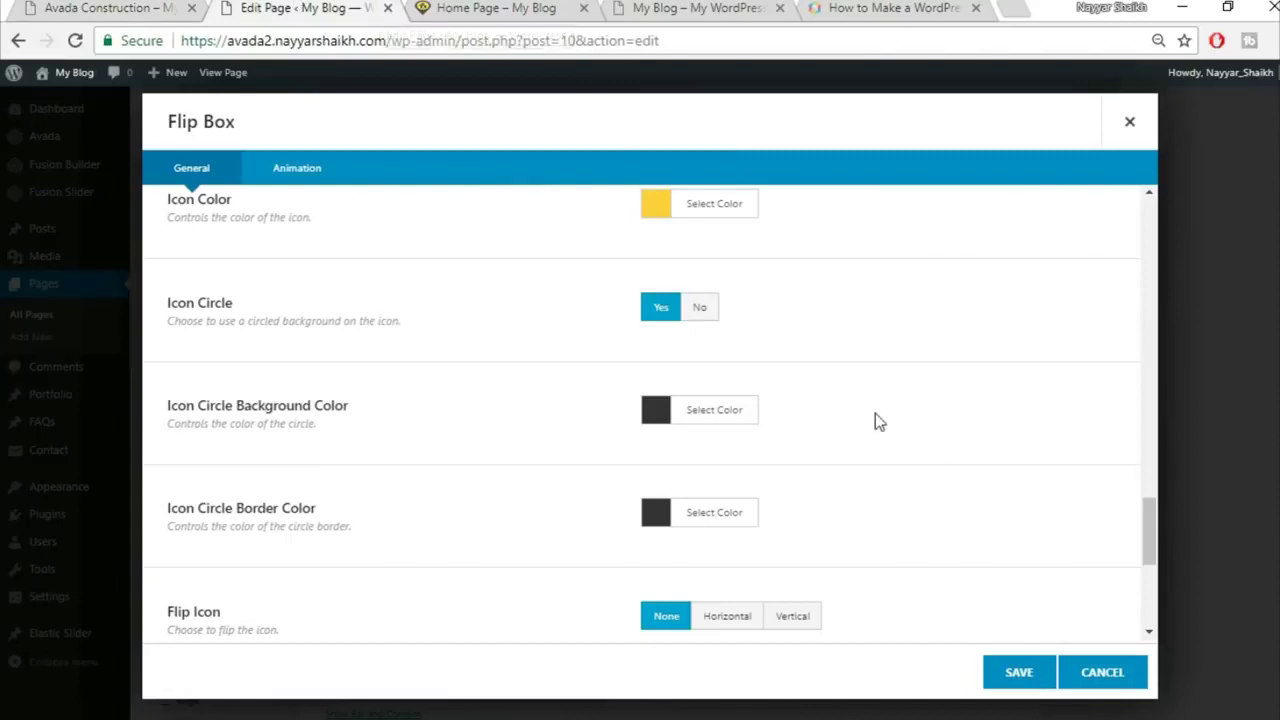
scroll(875, 413, "down", 3)
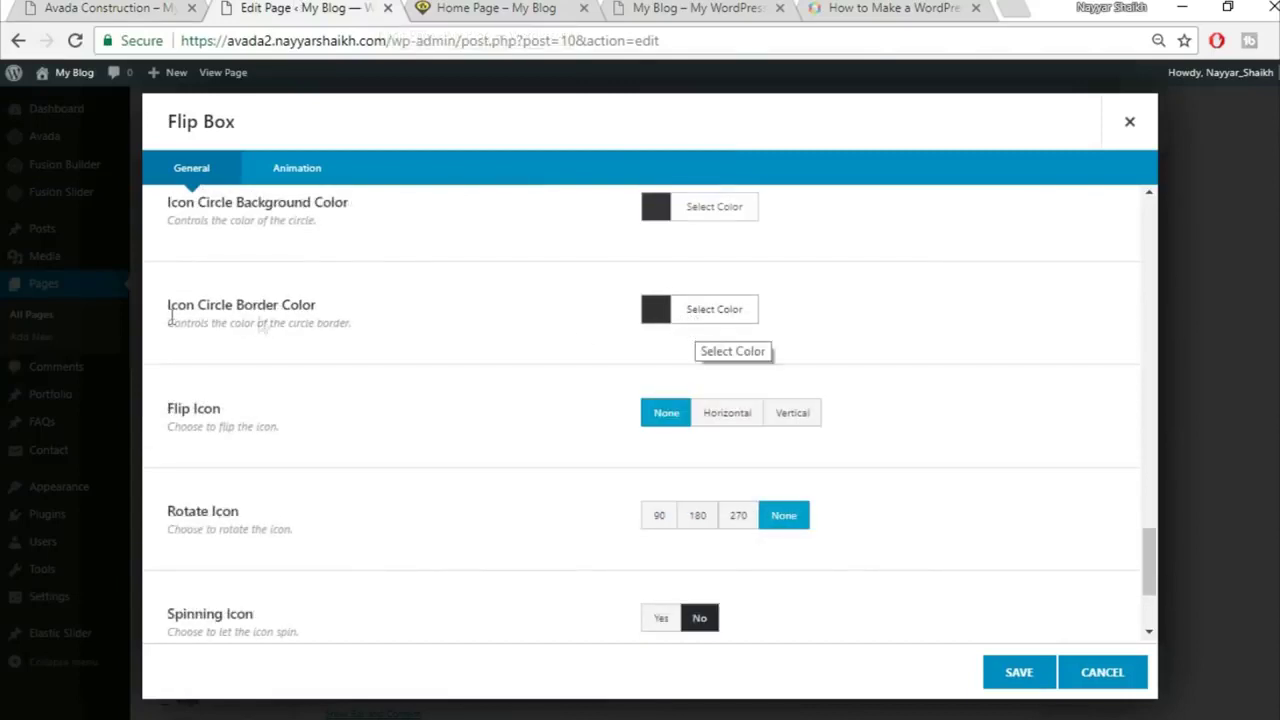
scroll(908, 364, "down", 1)
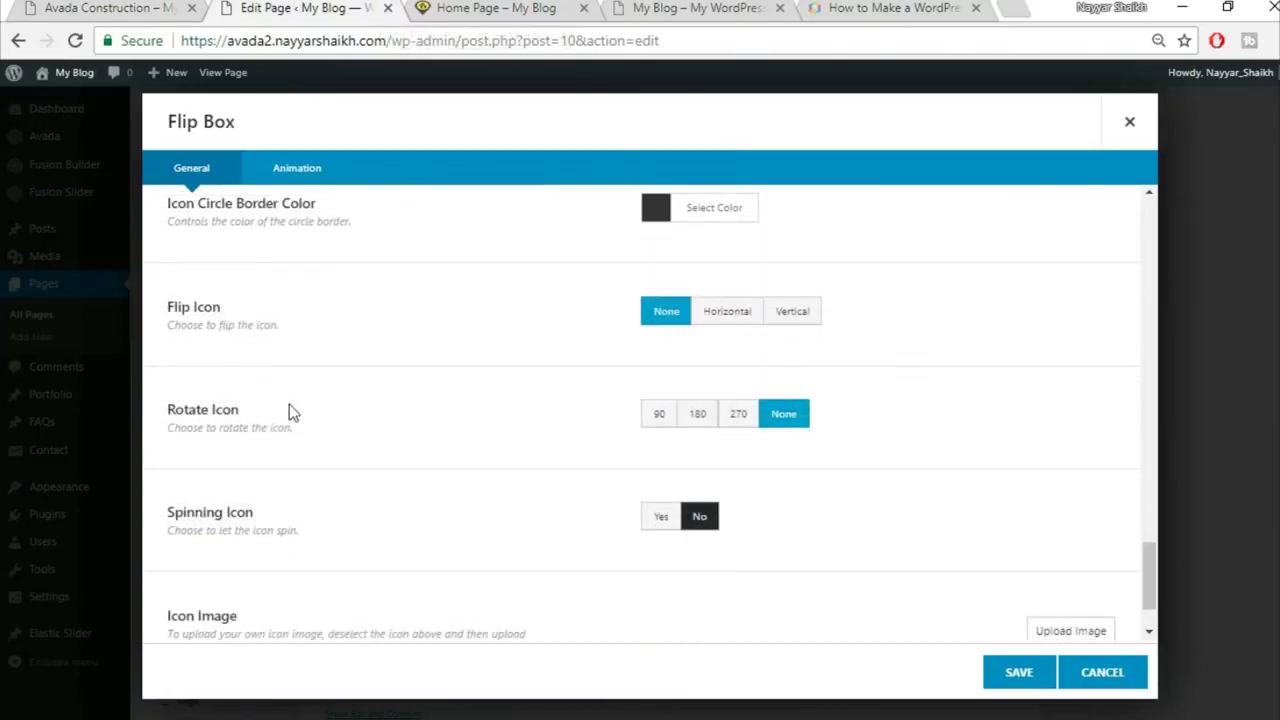
scroll(863, 520, "down", 1)
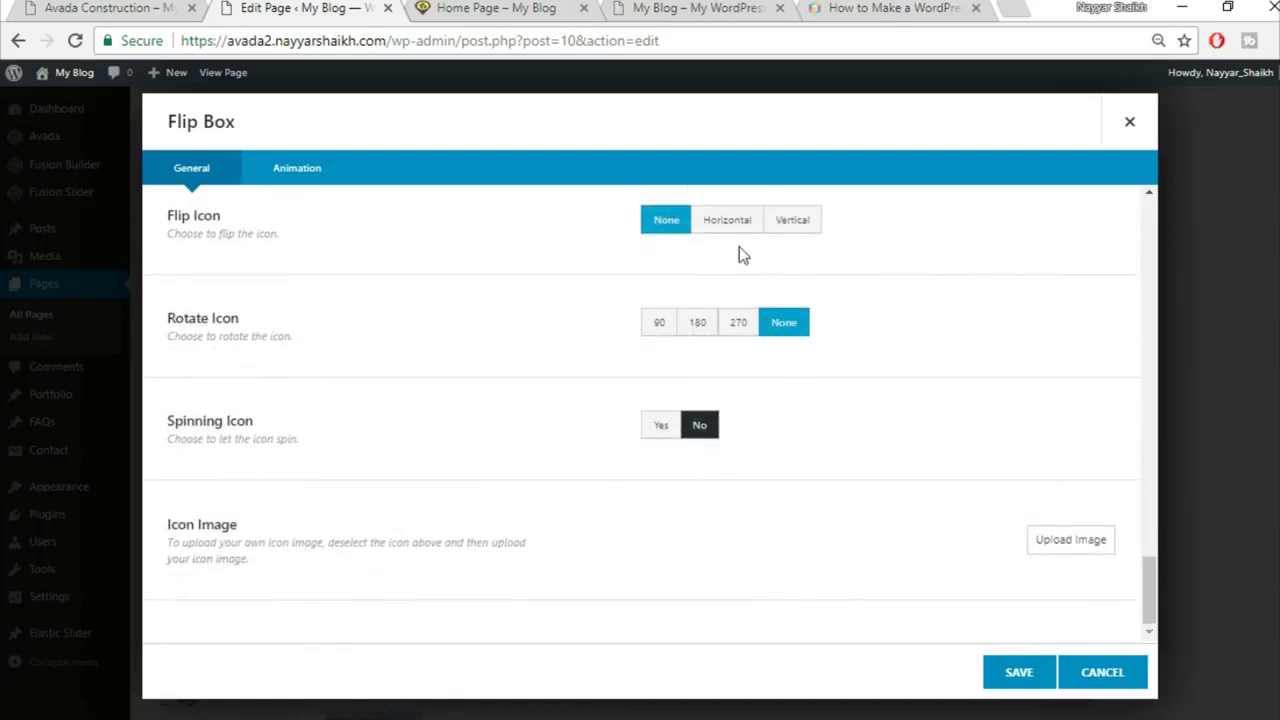
left_click(325, 180)
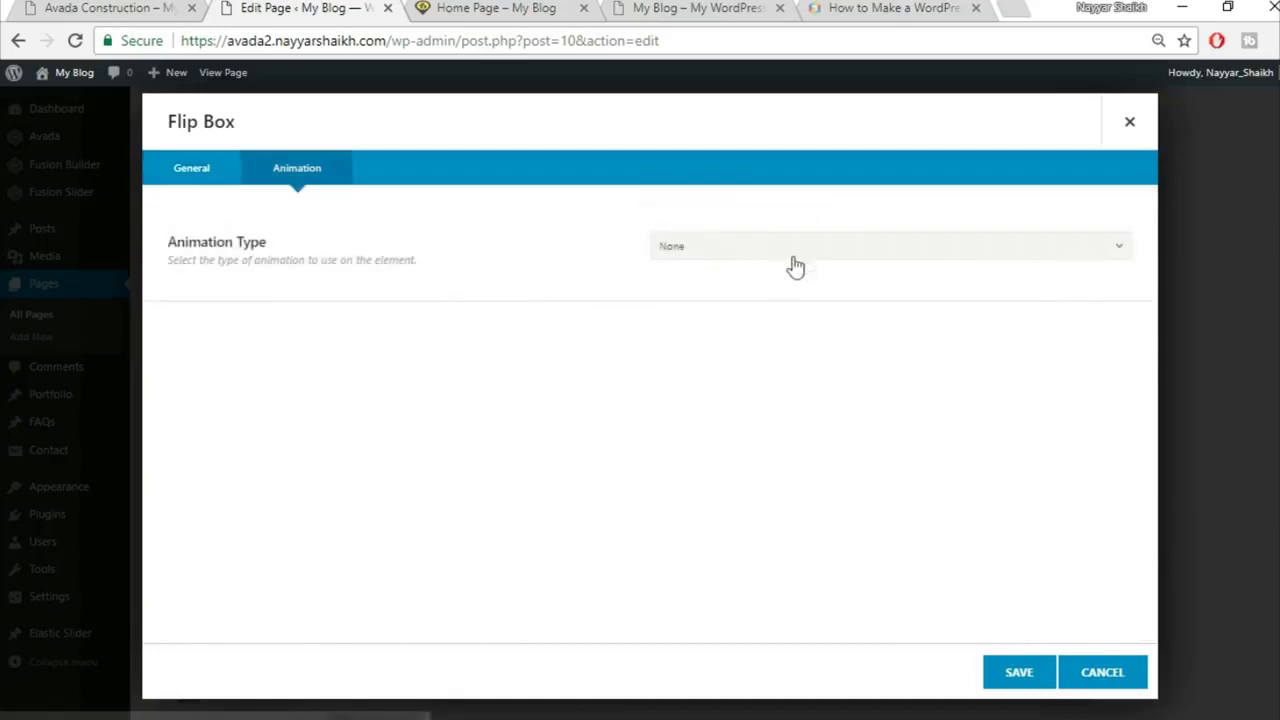
left_click(198, 170)
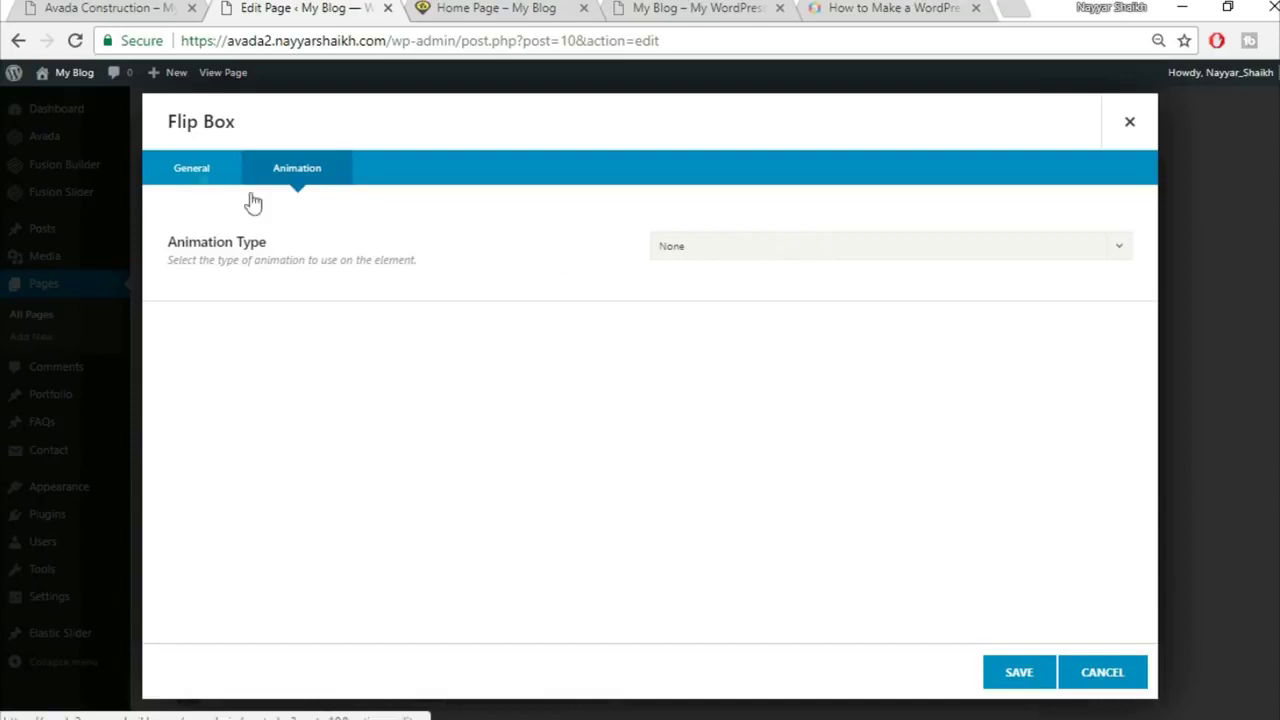
left_click(1010, 684)
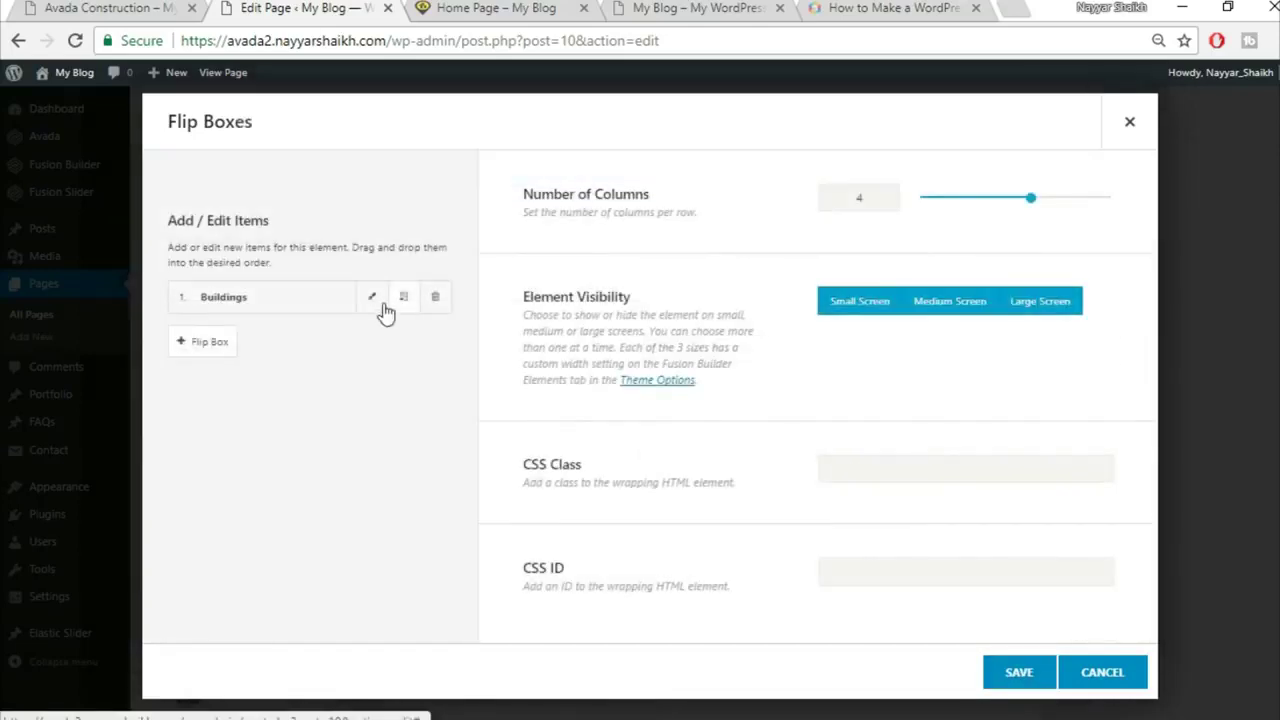
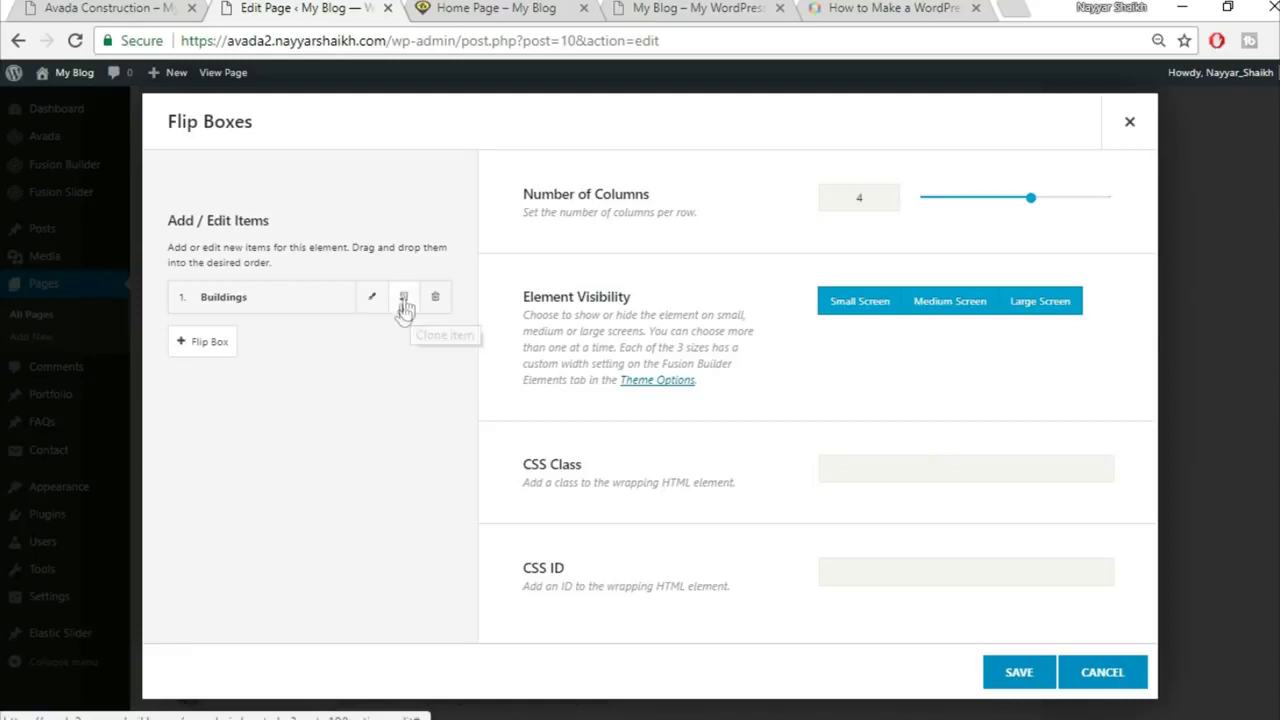
Step: Clone the Buildings flip box three times to fill all four columns, then save
left_click(403, 308)
left_click(403, 308)
left_click(403, 308)
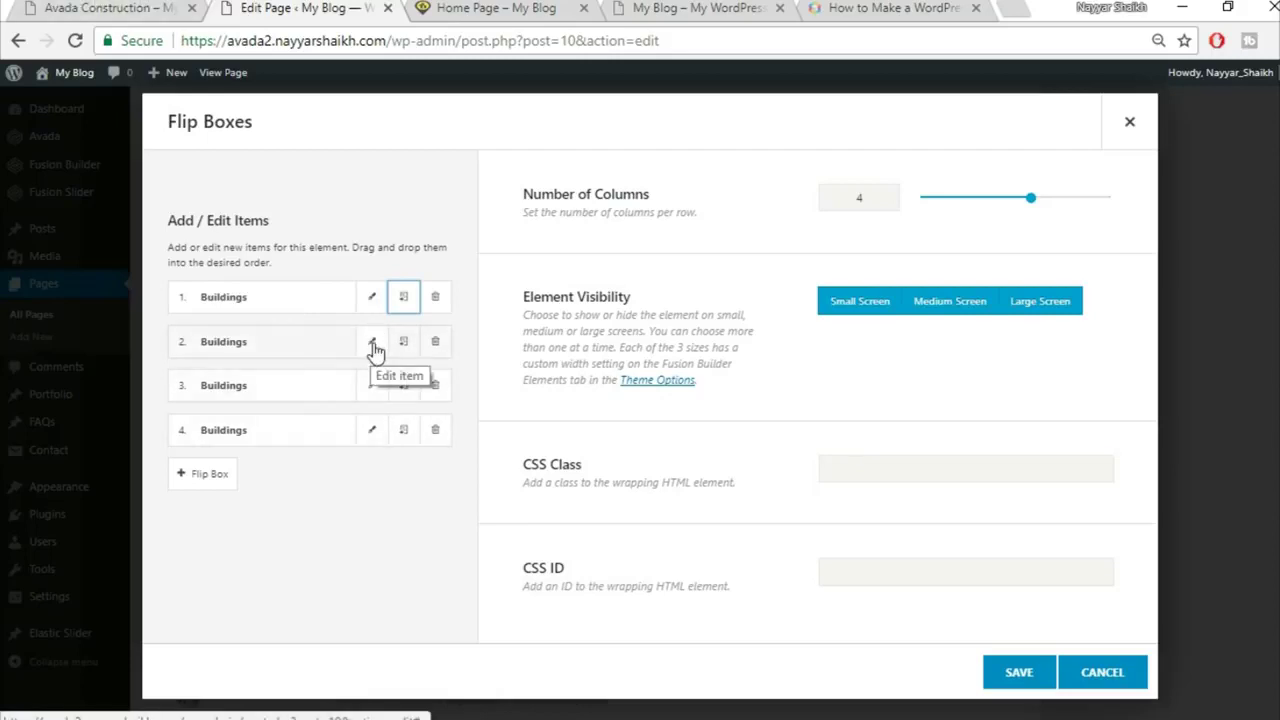
left_click(98, 8)
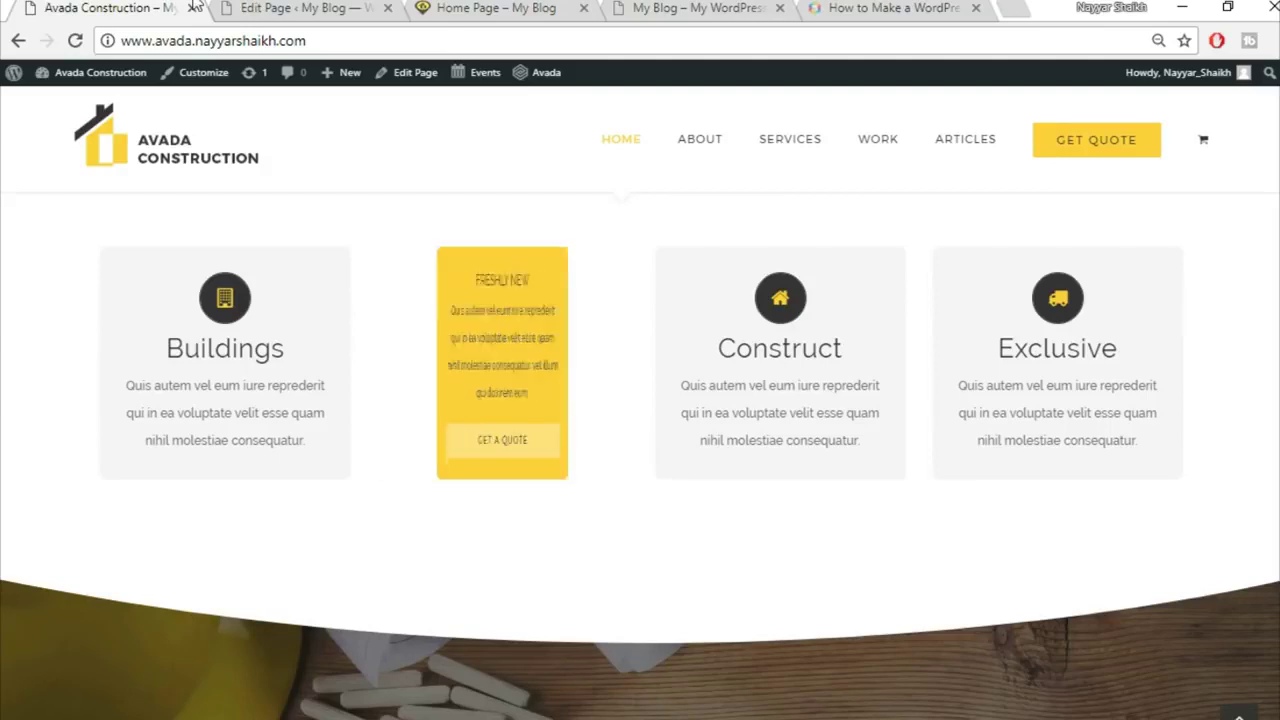
left_click(302, 8)
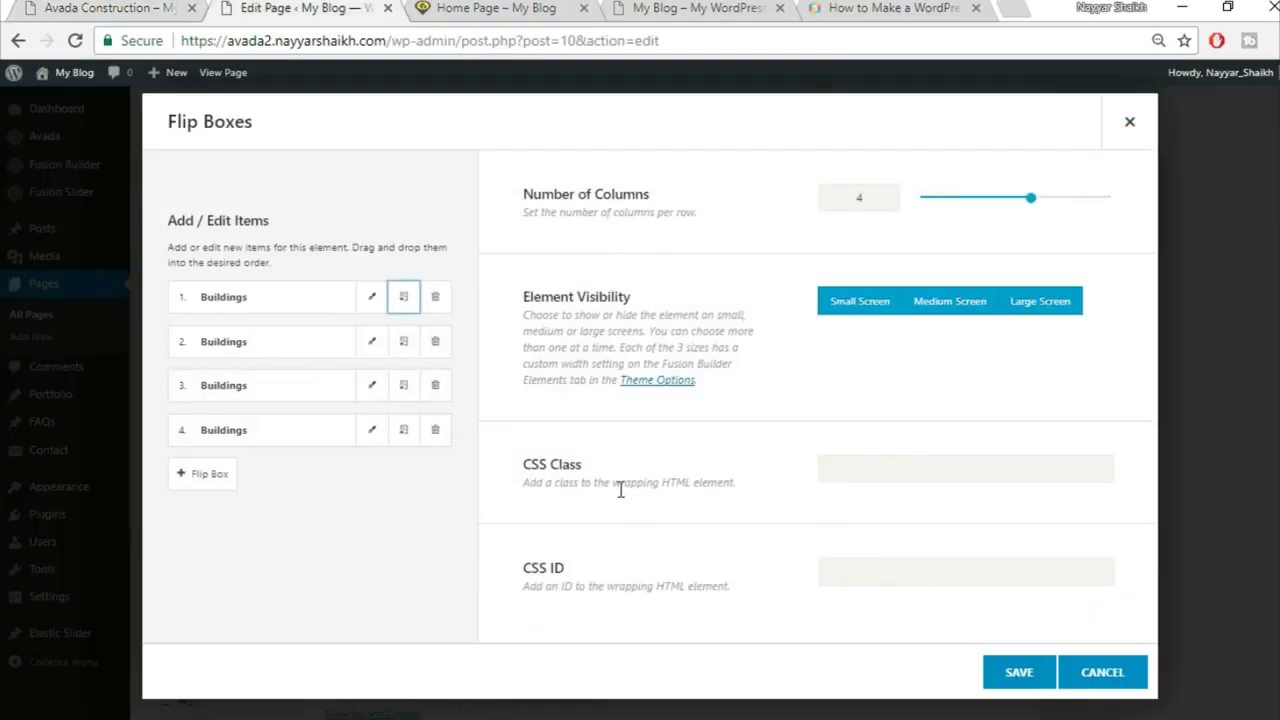
left_click(1018, 674)
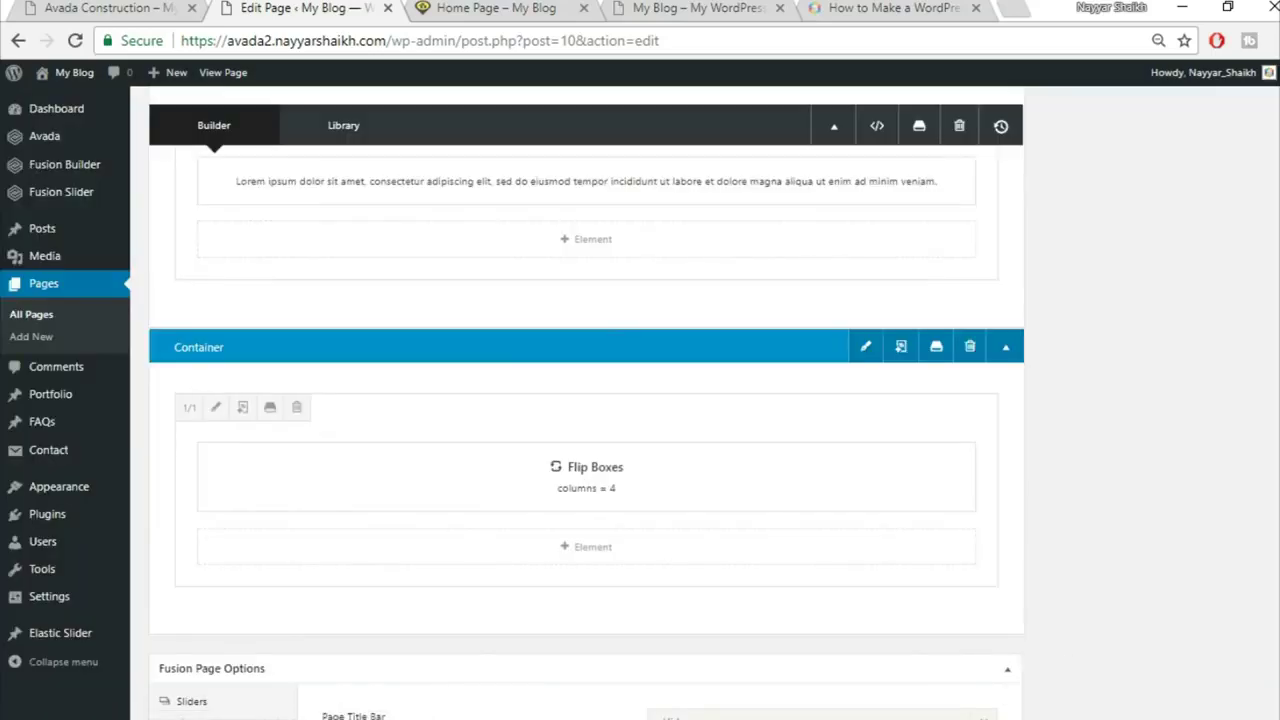
Step: Update the page, check the four Buildings flip boxes live, then view the demo's counters
scroll(1274, 306, "up", 8)
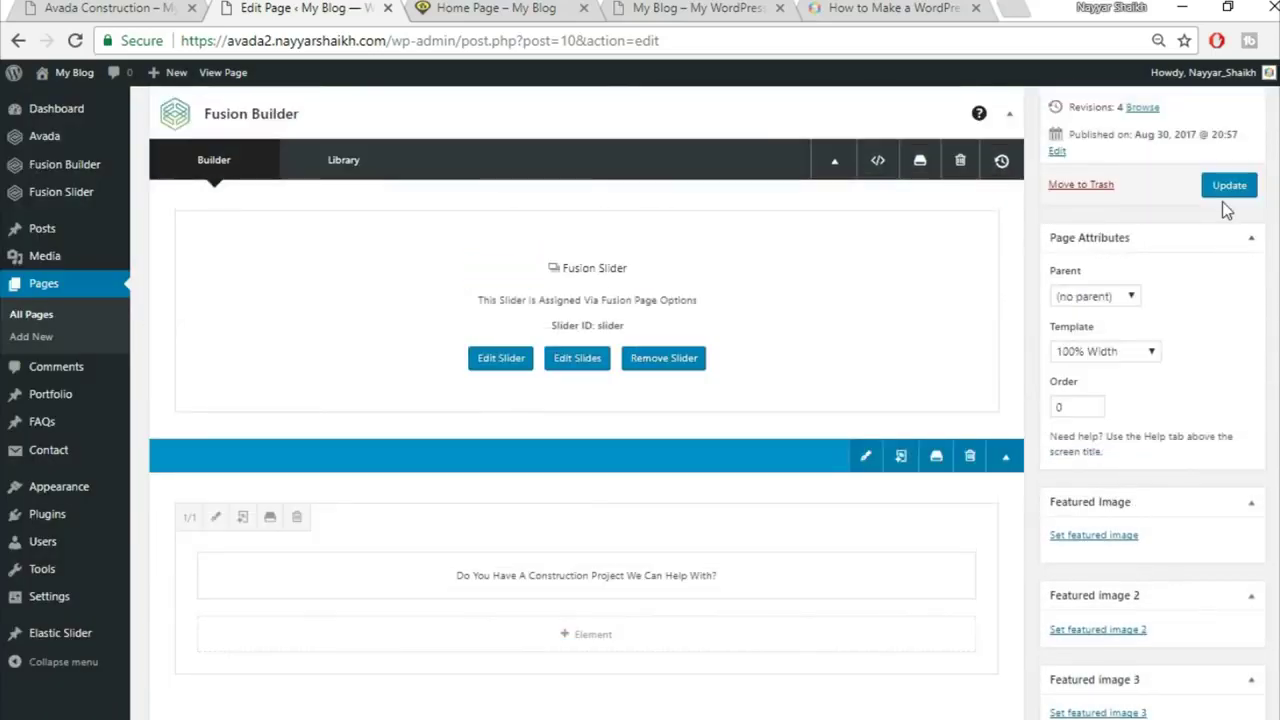
left_click(1229, 190)
left_click(505, 9)
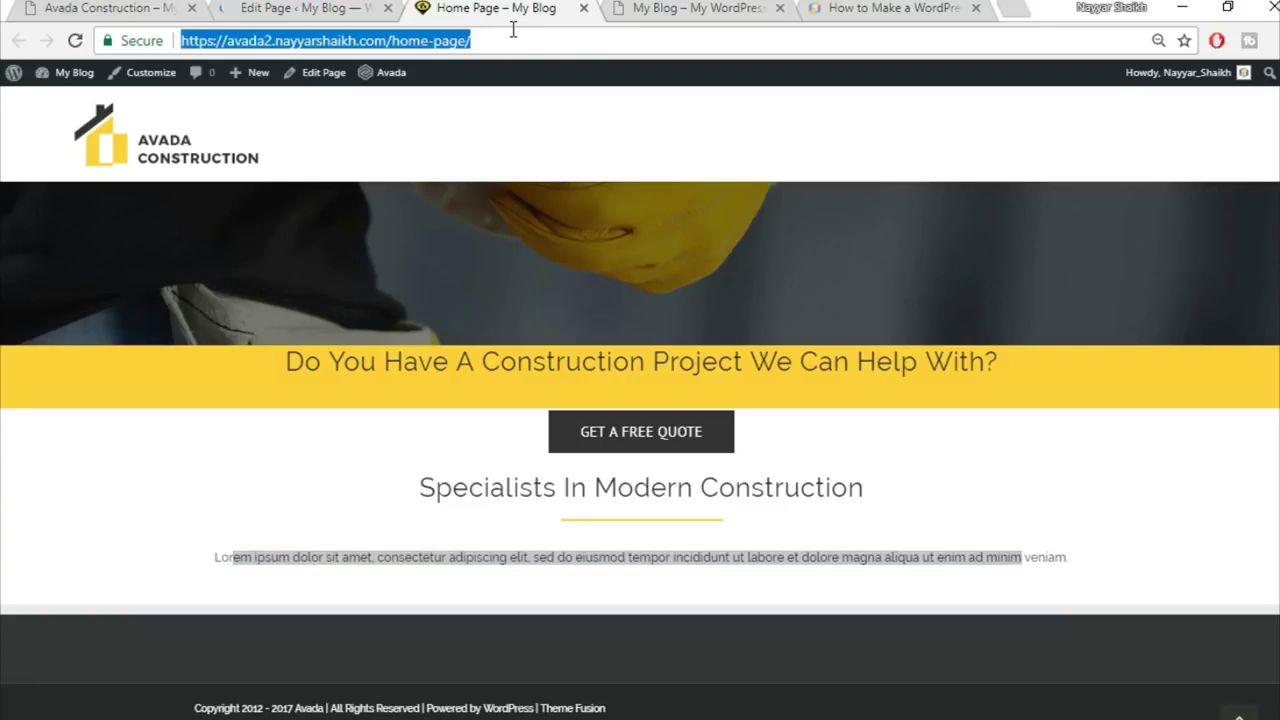
scroll(1194, 266, "down", 3)
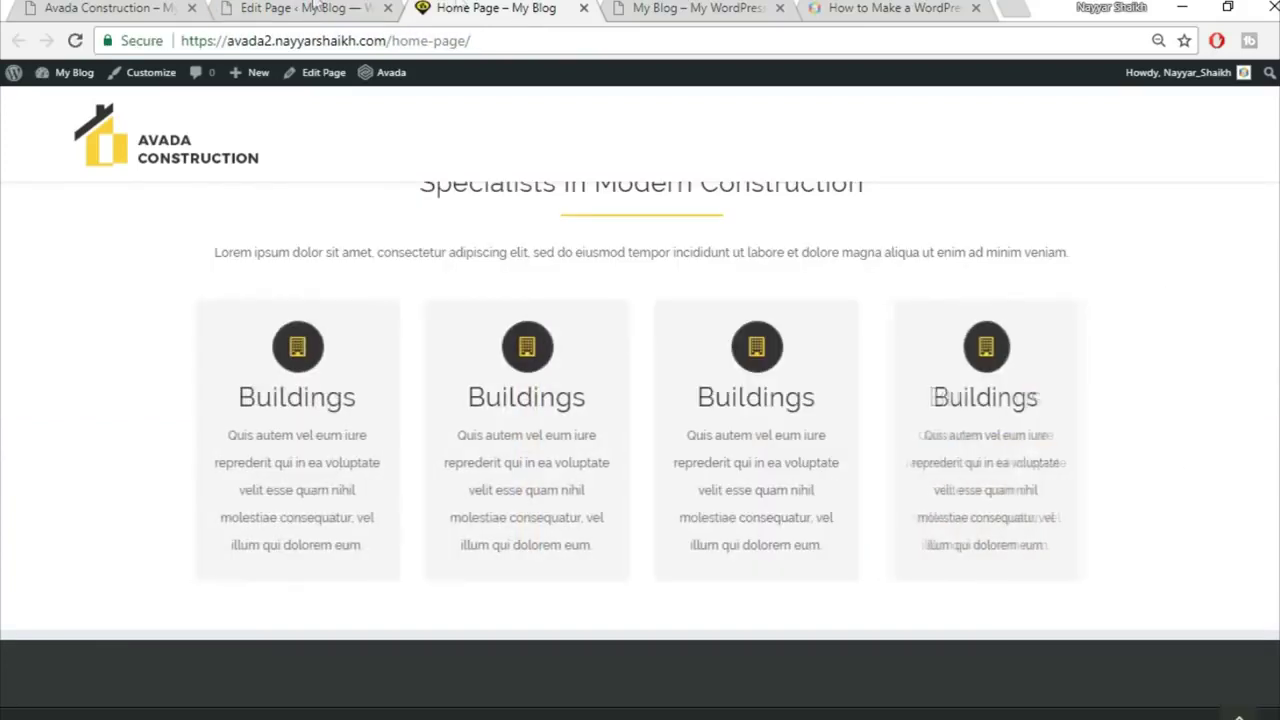
scroll(914, 480, "up", 2)
scroll(1025, 492, "down", 2)
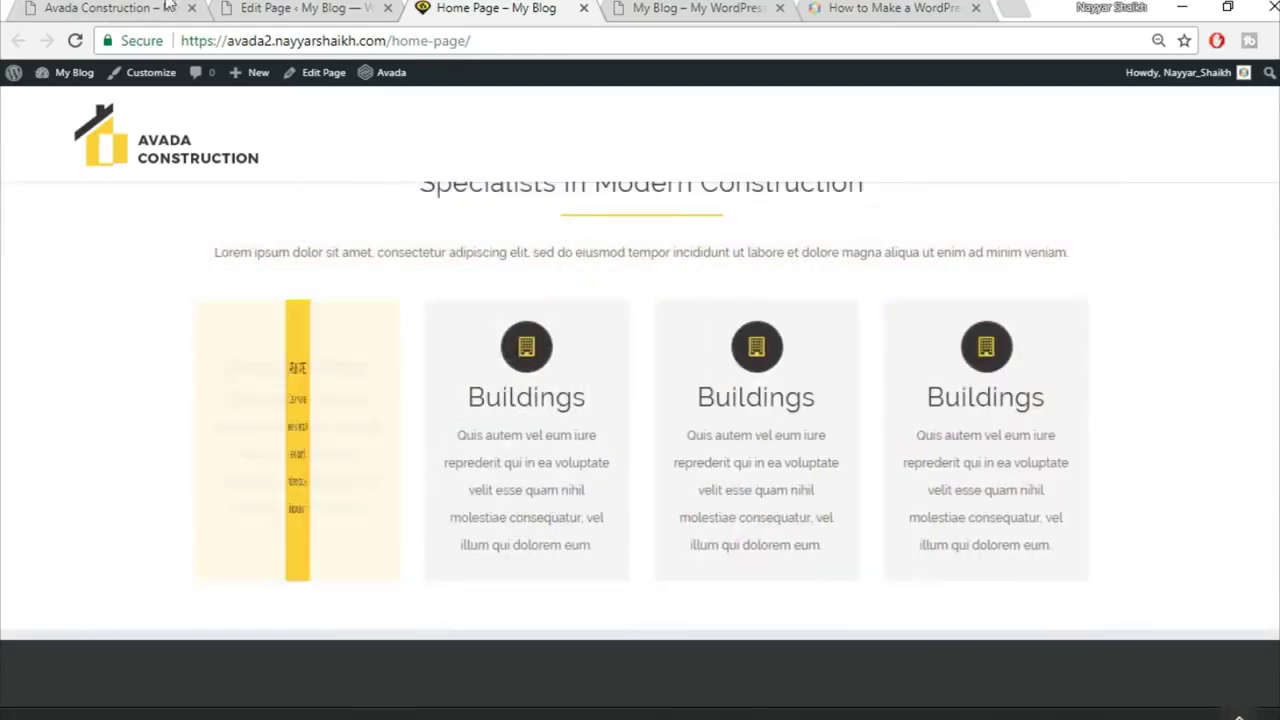
left_click(97, 6)
scroll(1249, 370, "down", 3)
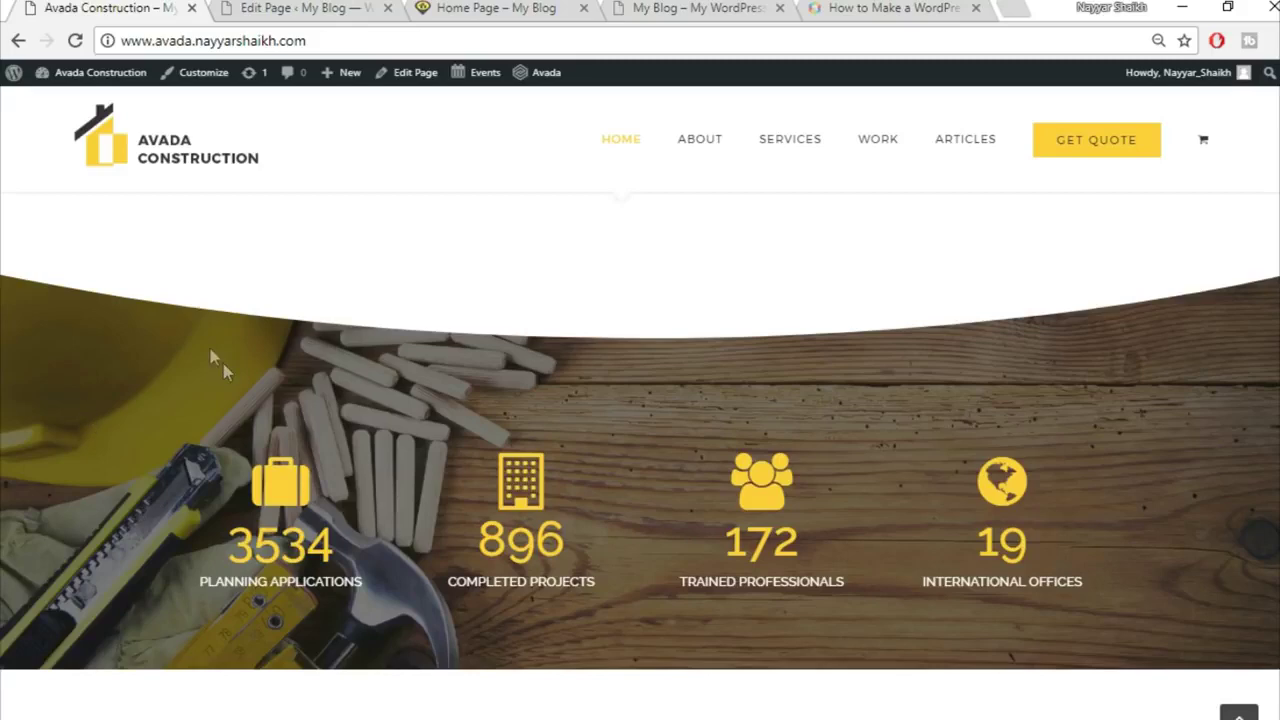
Step: Add a new 1/1 full-width container below the flip boxes
left_click(262, 8)
scroll(826, 452, "down", 12)
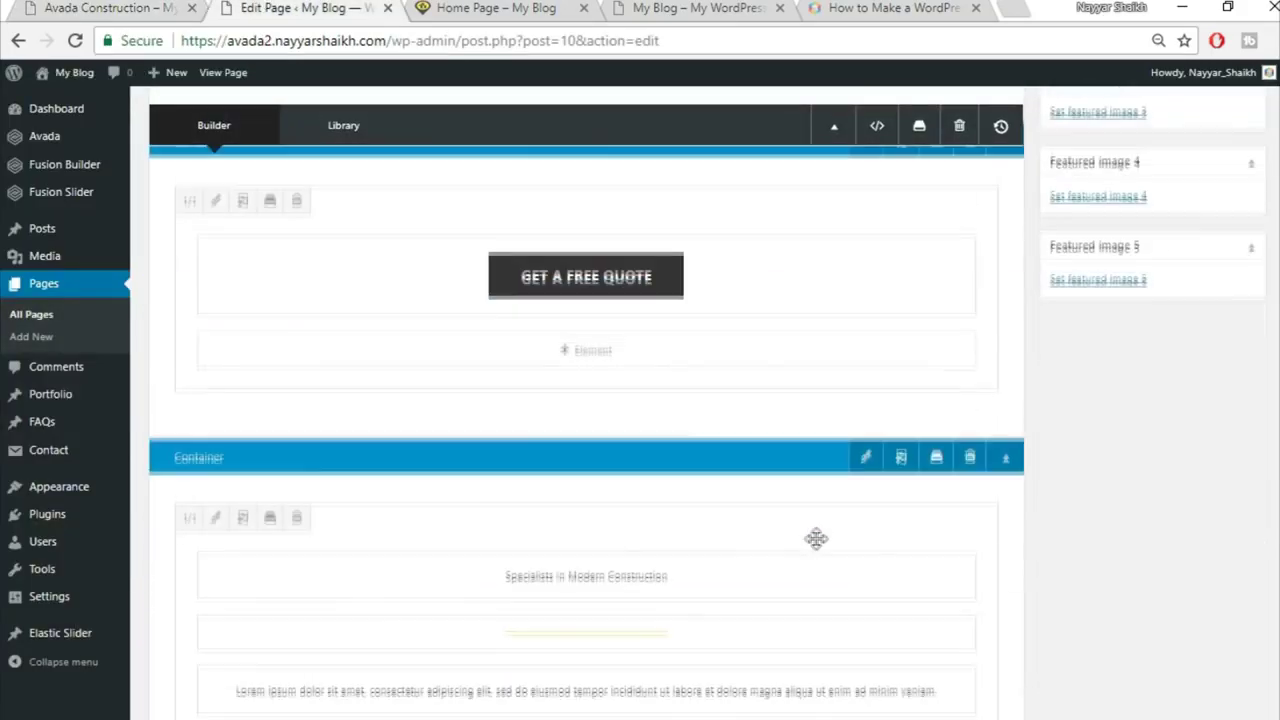
scroll(880, 457, "down", 3)
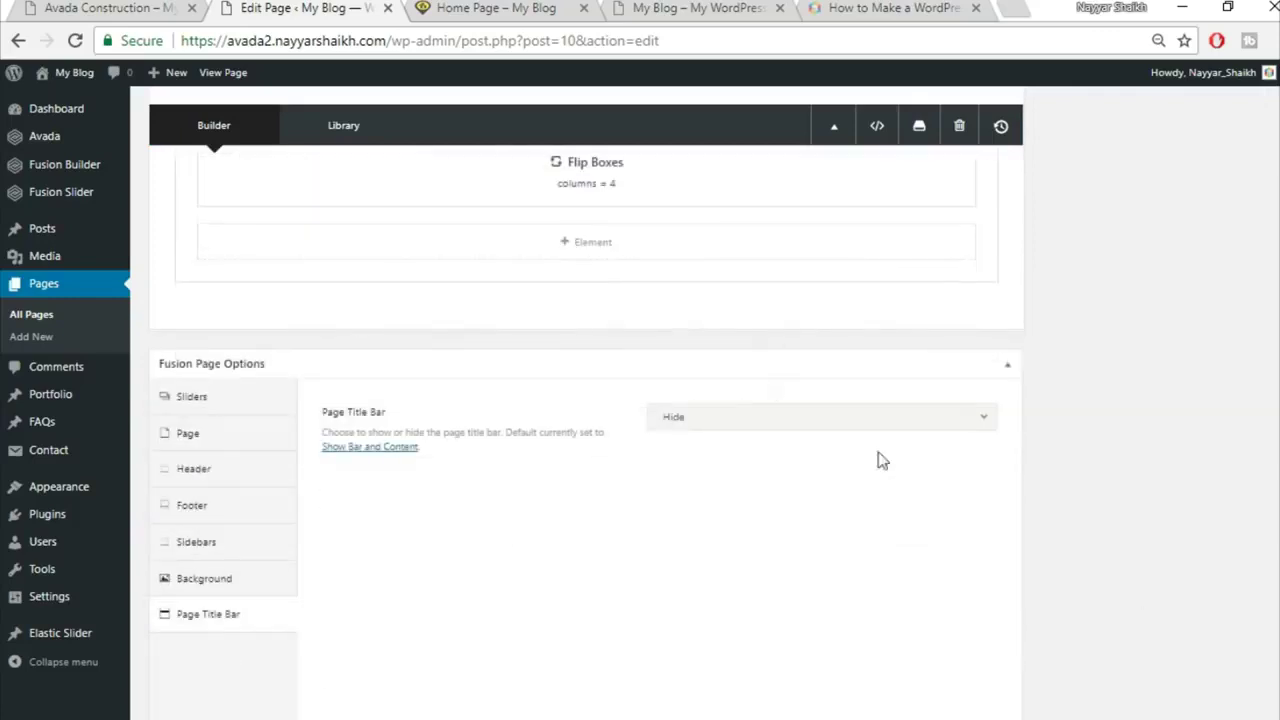
left_click(831, 321)
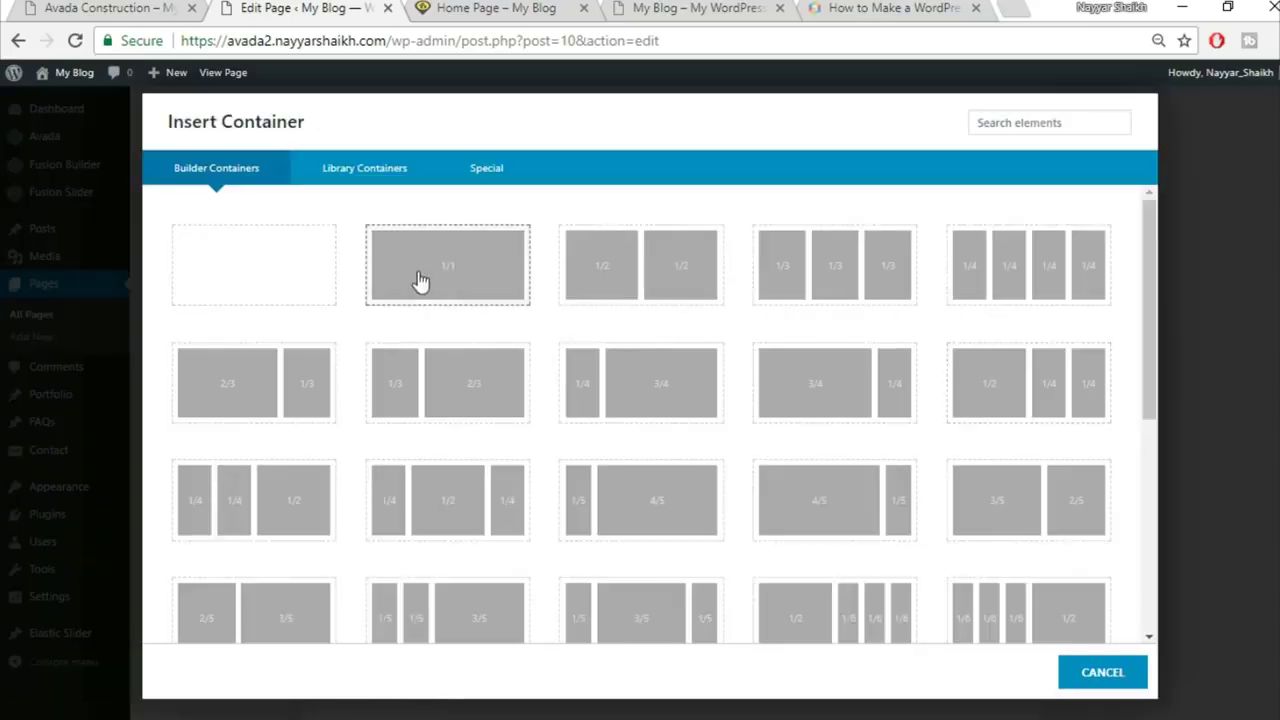
left_click(477, 287)
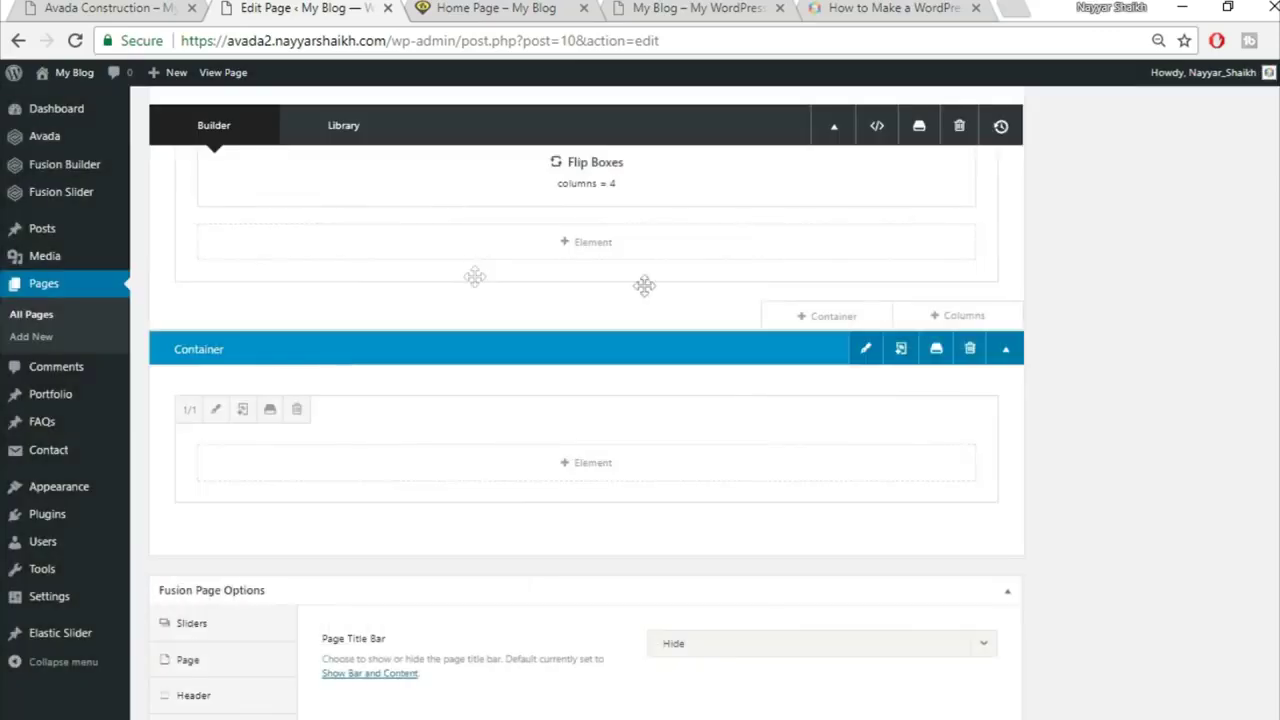
Step: Insert a Section Separator element into the new container, found by searching 'sec'
left_click(624, 470)
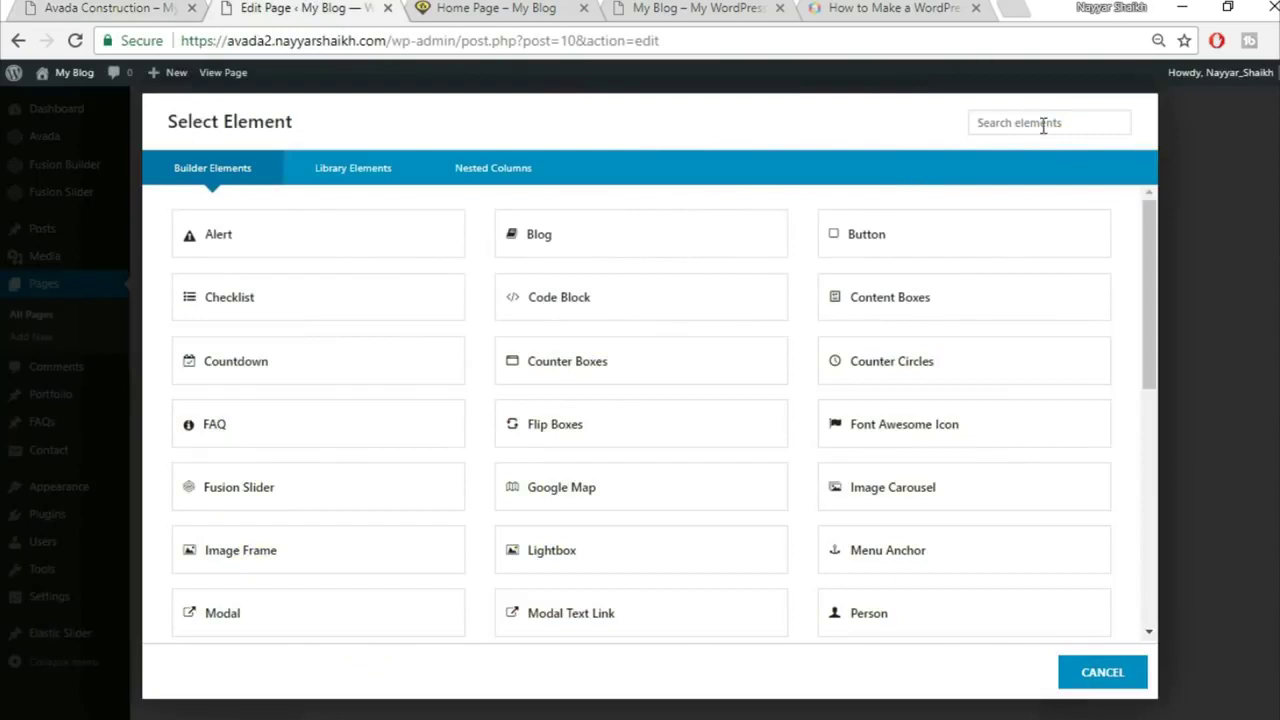
left_click(1043, 125)
type("sec")
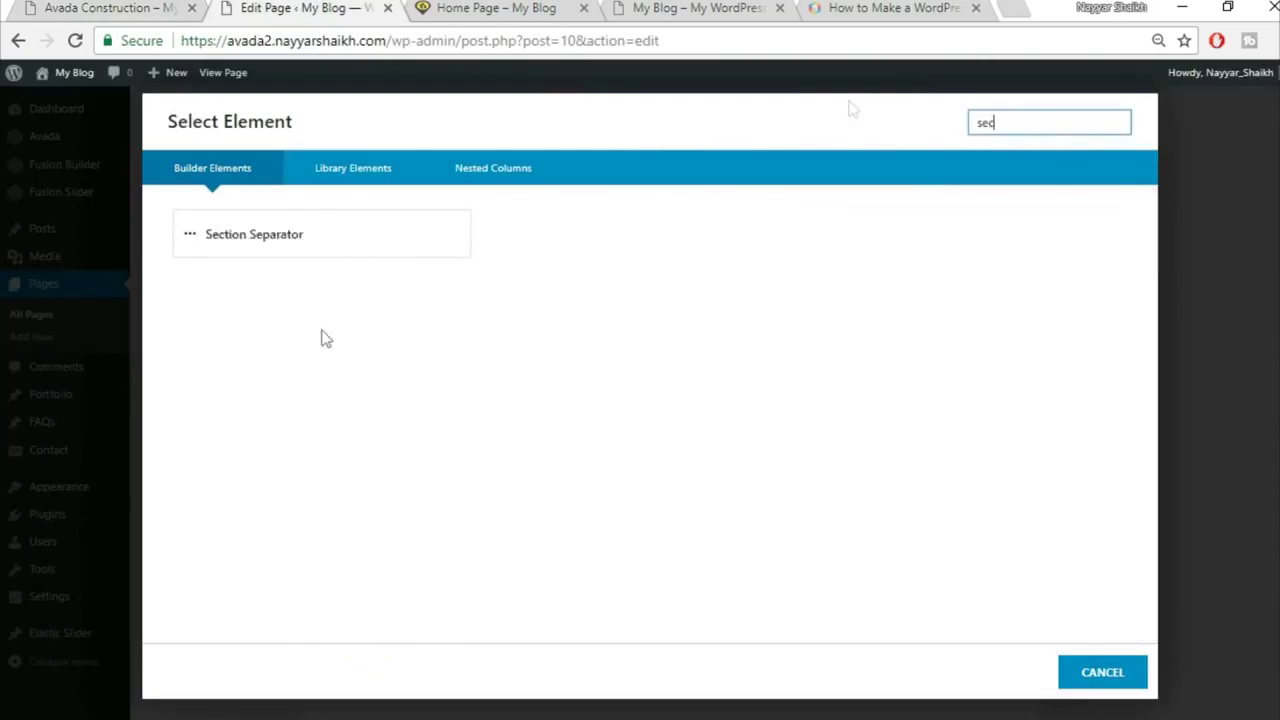
left_click(391, 231)
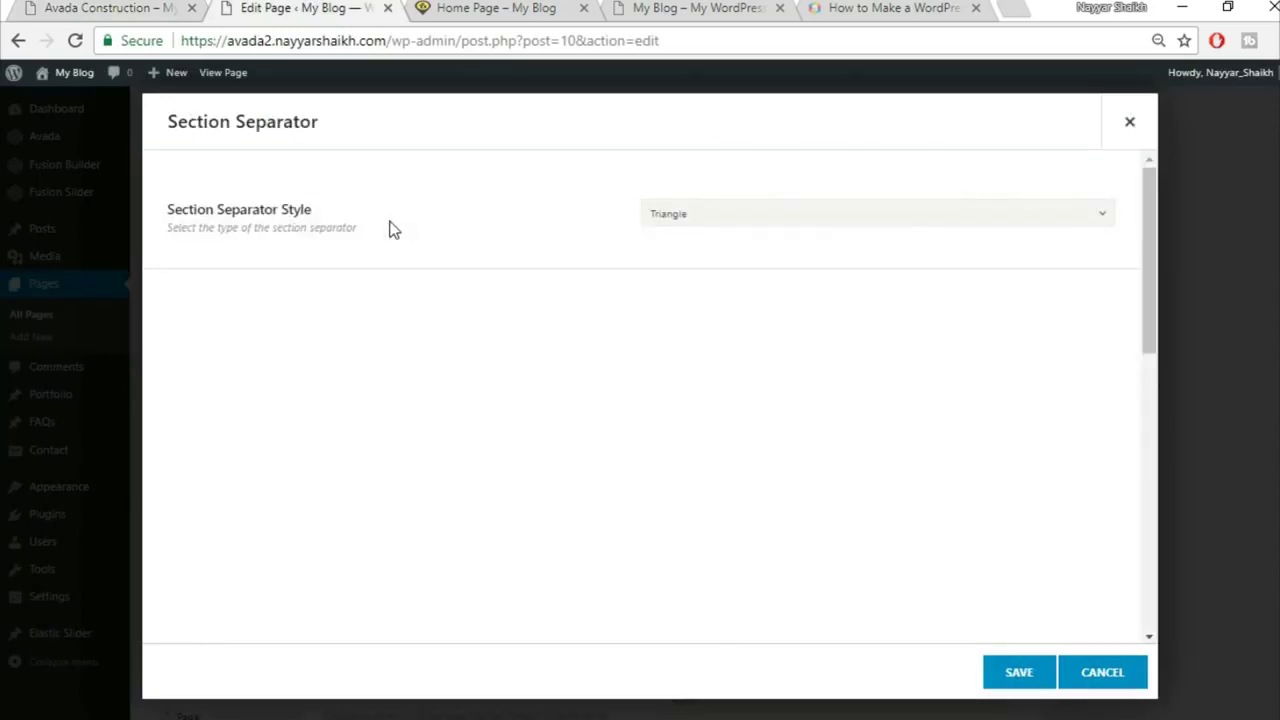
Step: Set the separator style to Big Half Circle, positioned at Bottom
left_click(765, 210)
left_click(771, 382)
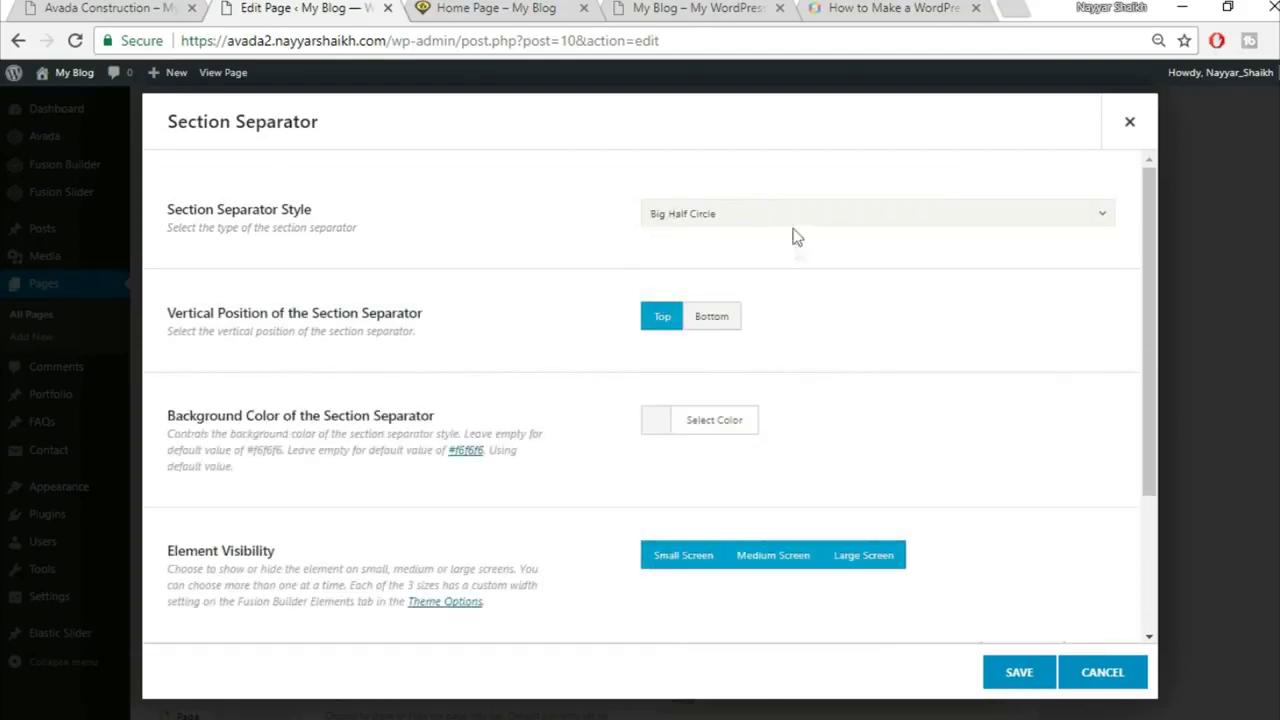
left_click(719, 321)
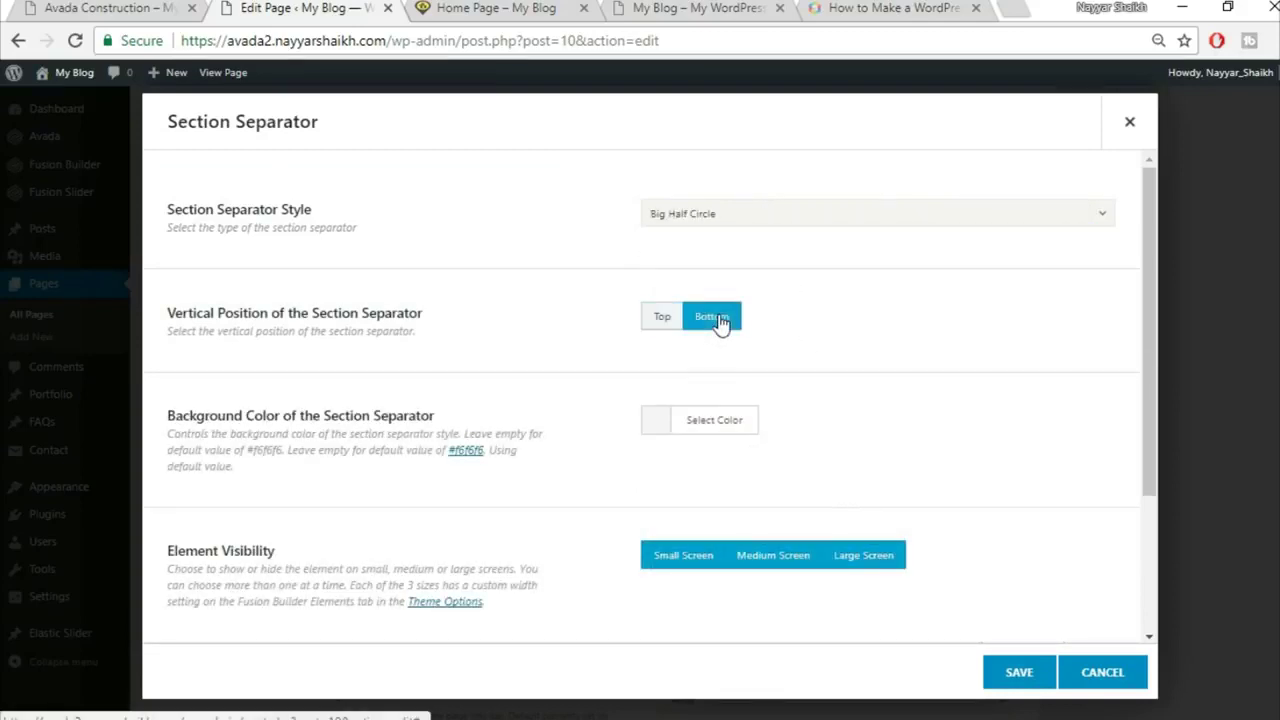
left_click(160, 8)
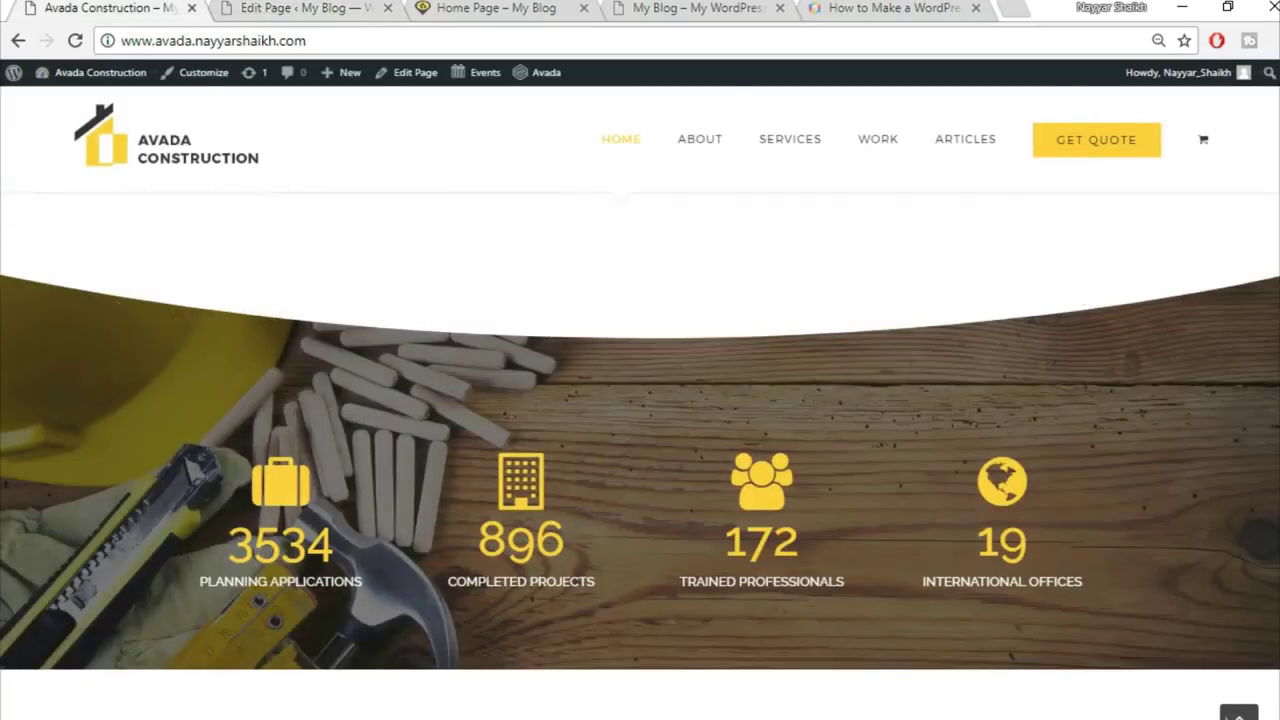
left_click(290, 6)
Step: Give the separator a white background colour and save it
scroll(1015, 340, "down", 1)
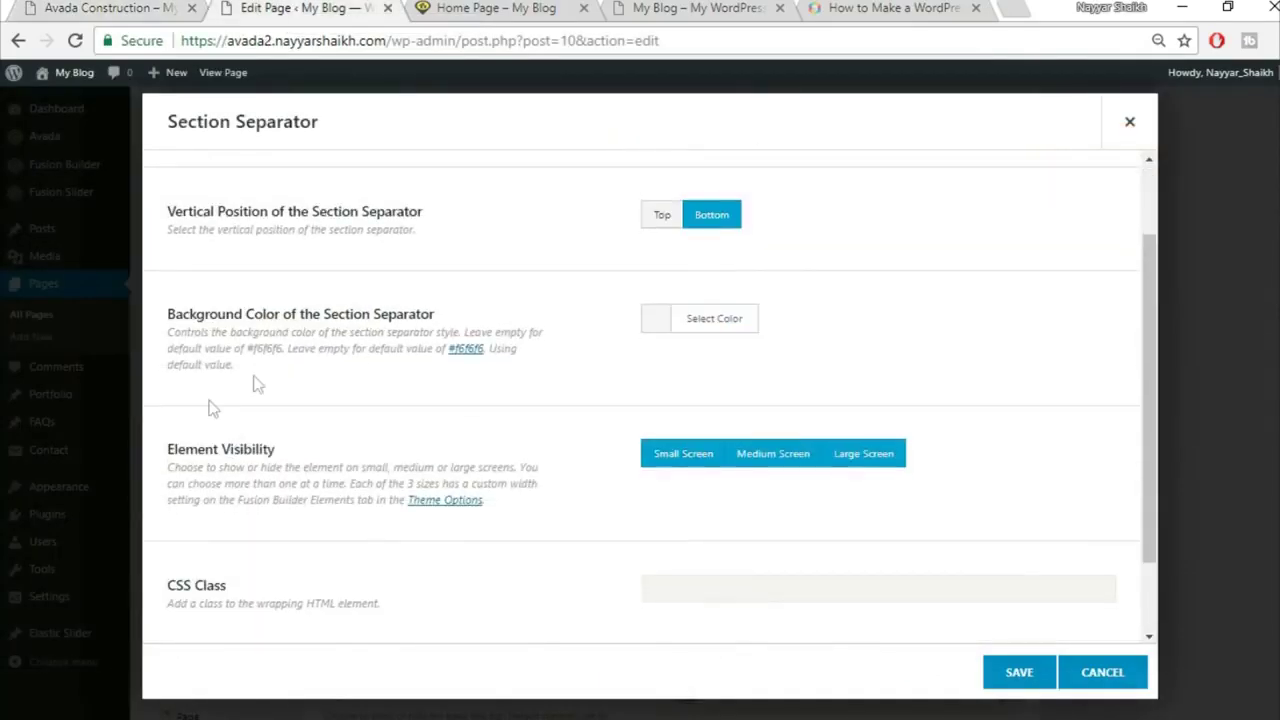
left_click(724, 325)
left_click(680, 556)
left_click(1072, 214)
left_click(70, 6)
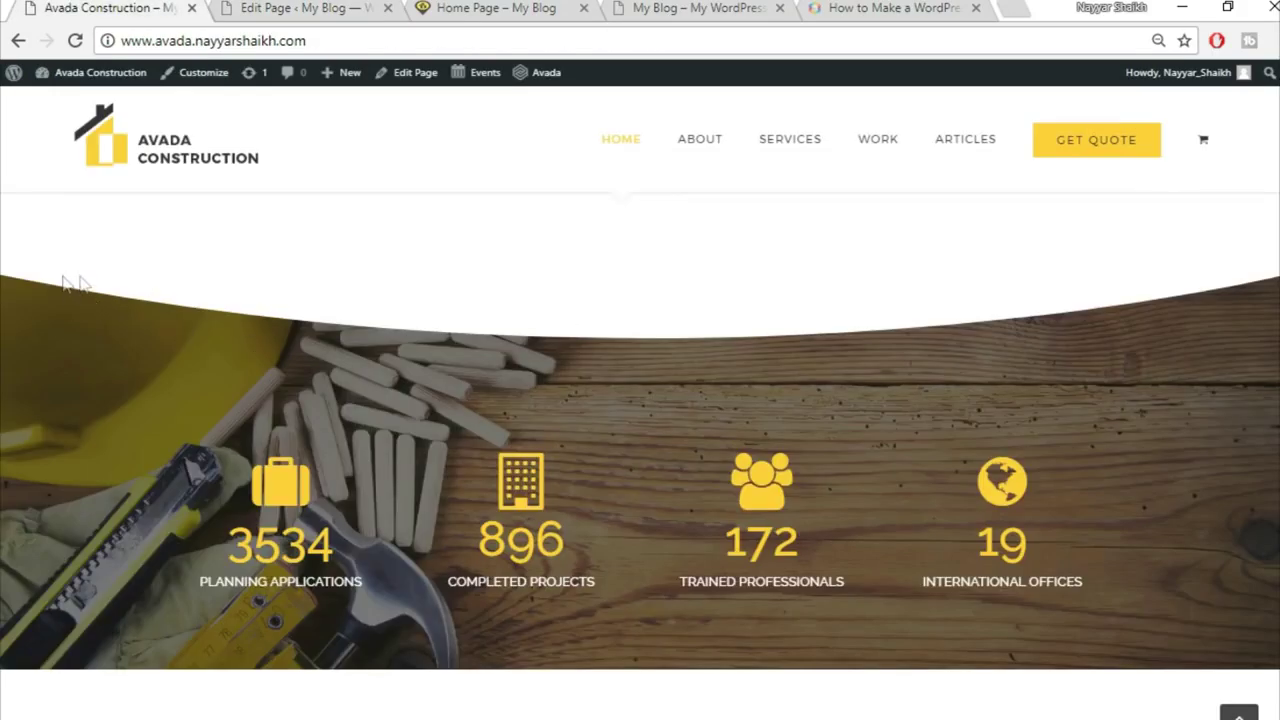
left_click(280, 8)
scroll(1000, 480, "down", 2)
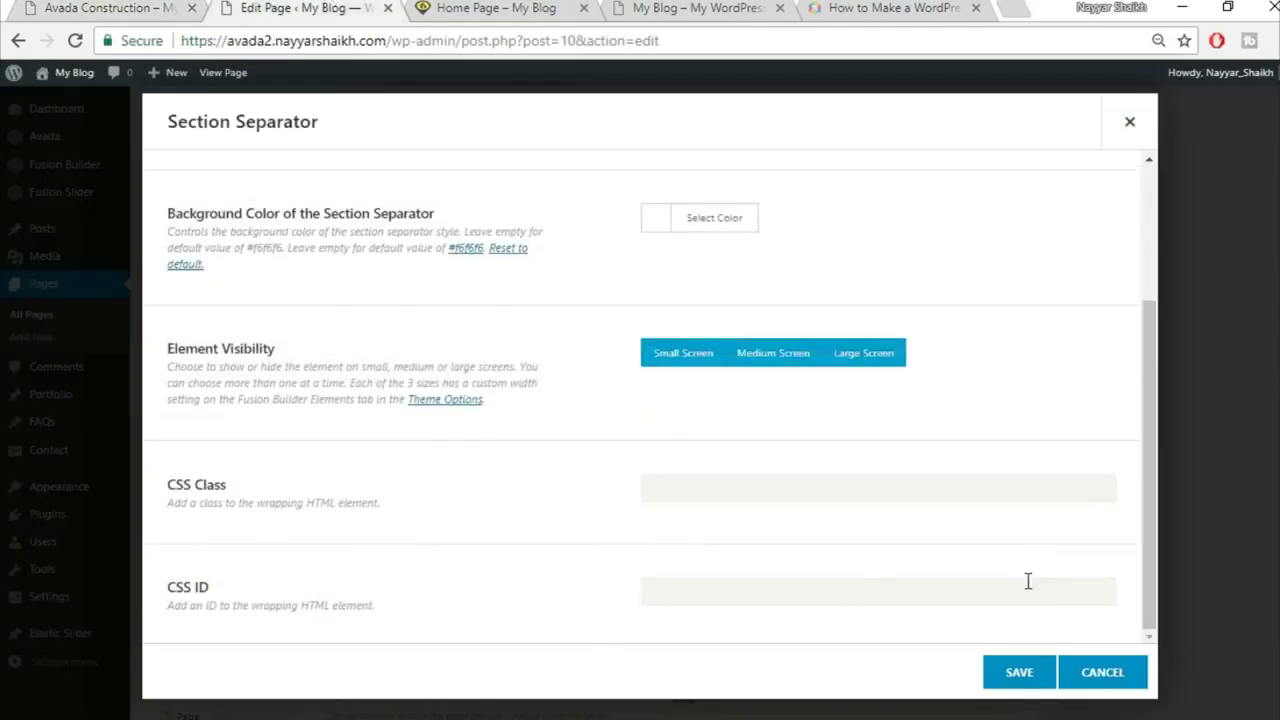
left_click(1015, 680)
left_click(108, 8)
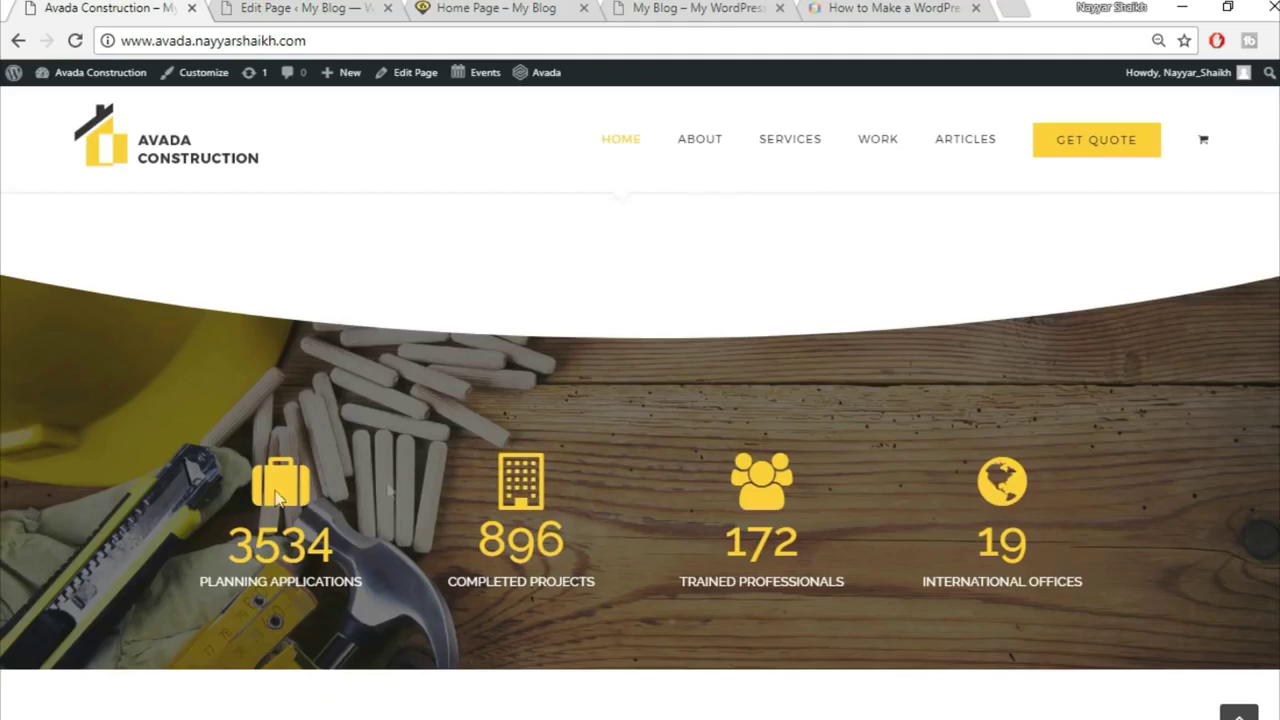
left_click(327, 8)
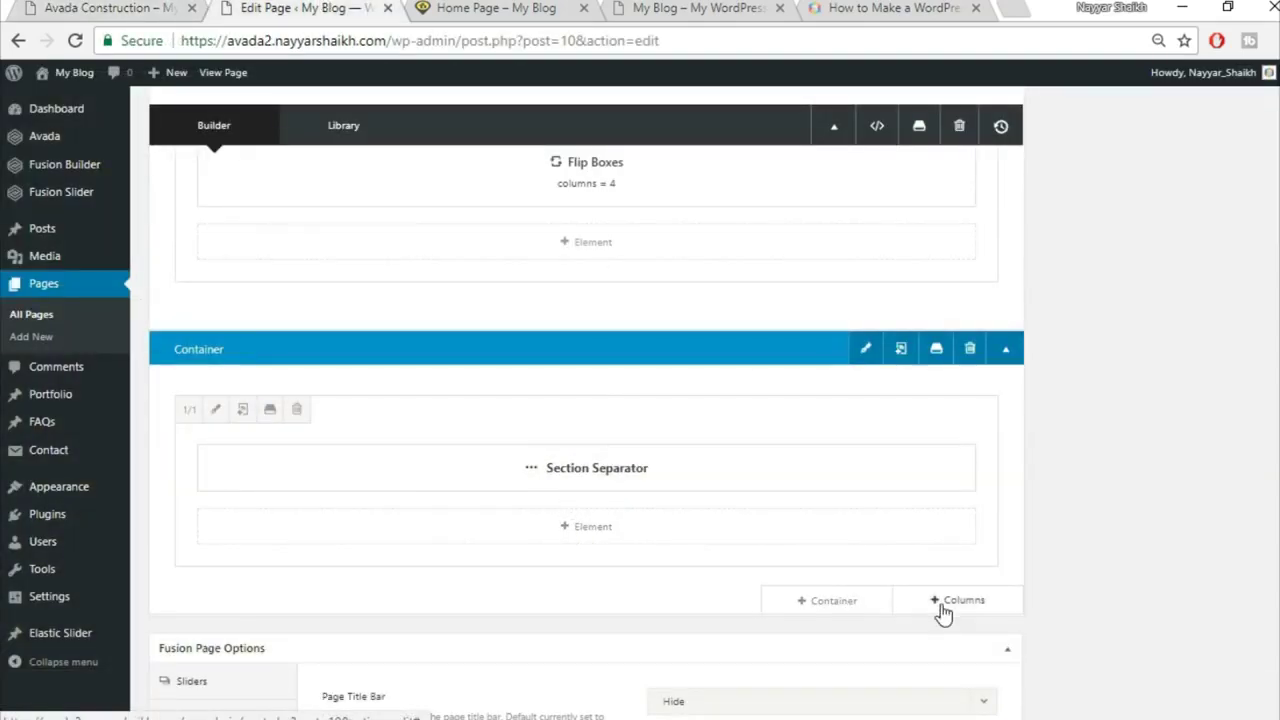
Step: Add a new single full-width column row below the separator
scroll(945, 605, "down", 1)
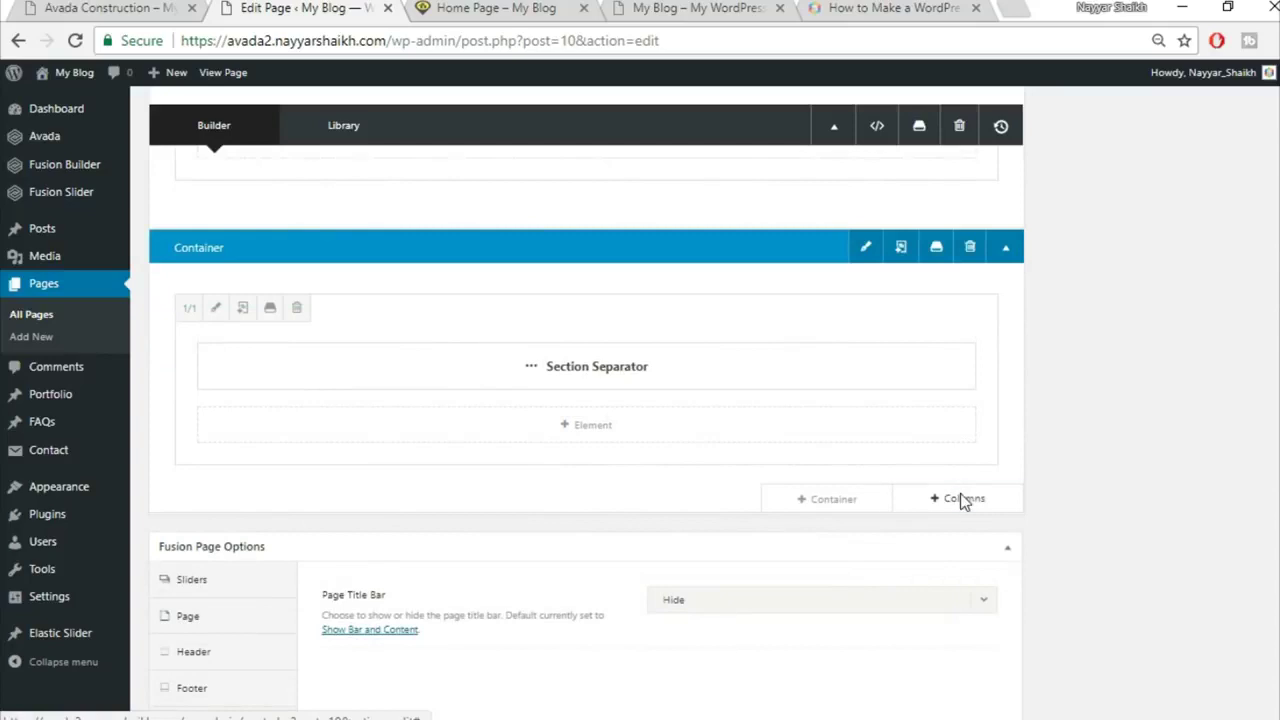
left_click(962, 499)
left_click(258, 279)
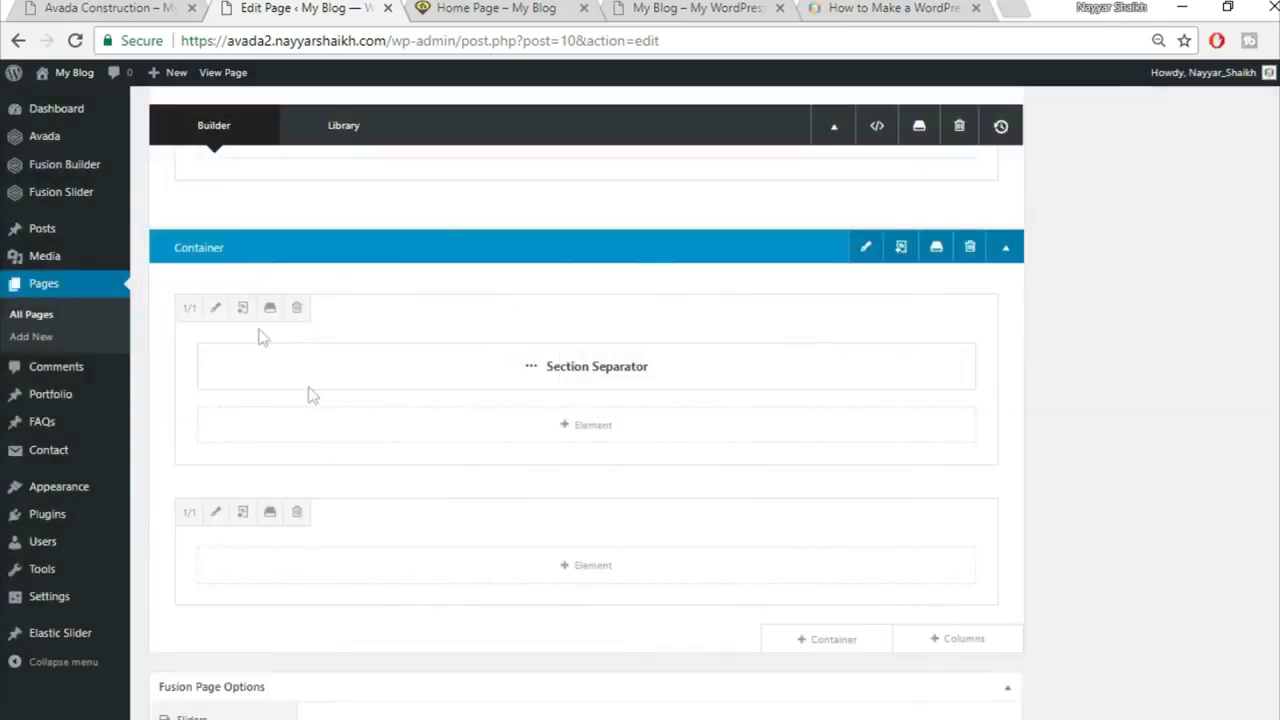
key("ctrl+1")
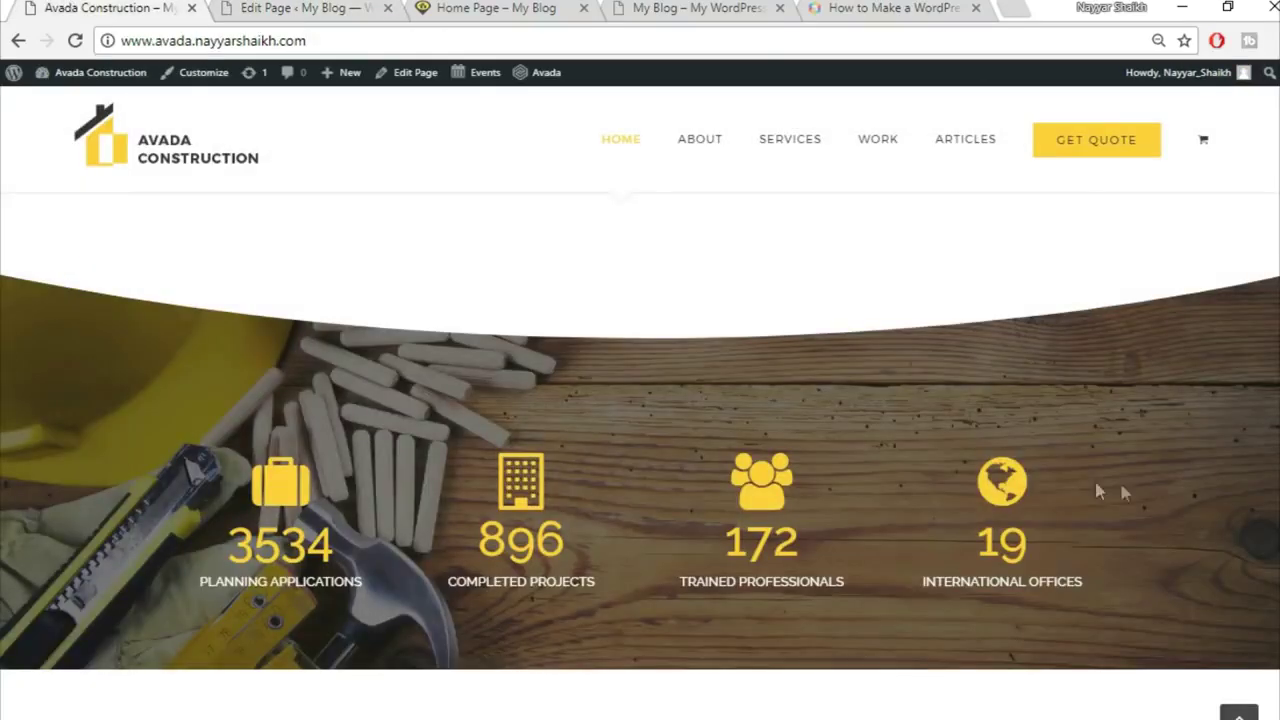
left_click(310, 7)
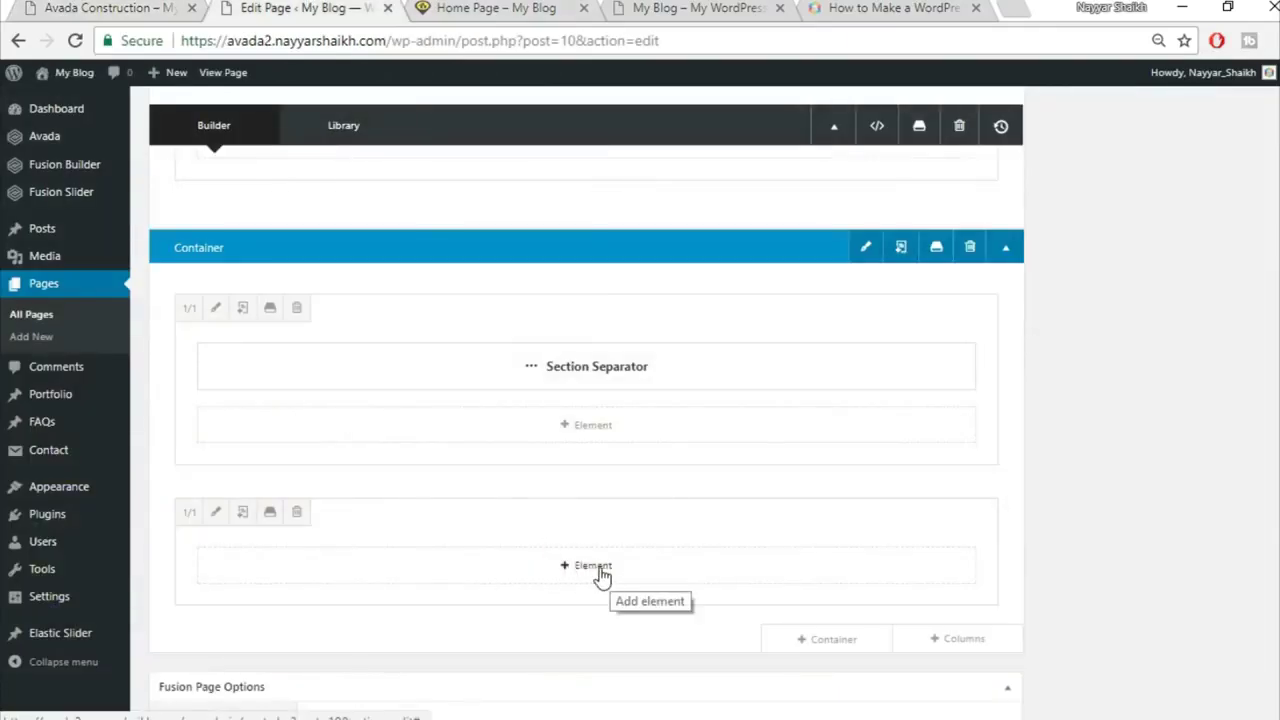
Step: Insert a Counter Boxes element via the 'cou' search, checking the demo's counters
left_click(594, 569)
left_click(1022, 123)
type("cou")
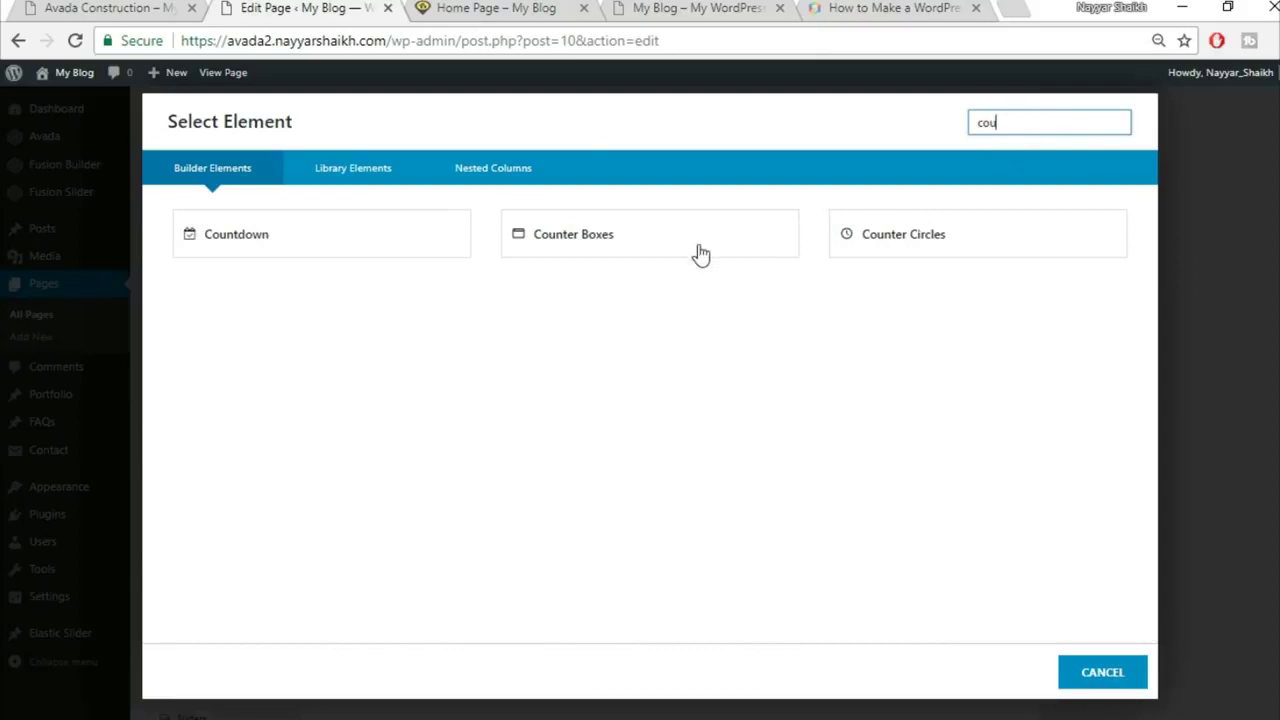
left_click(701, 254)
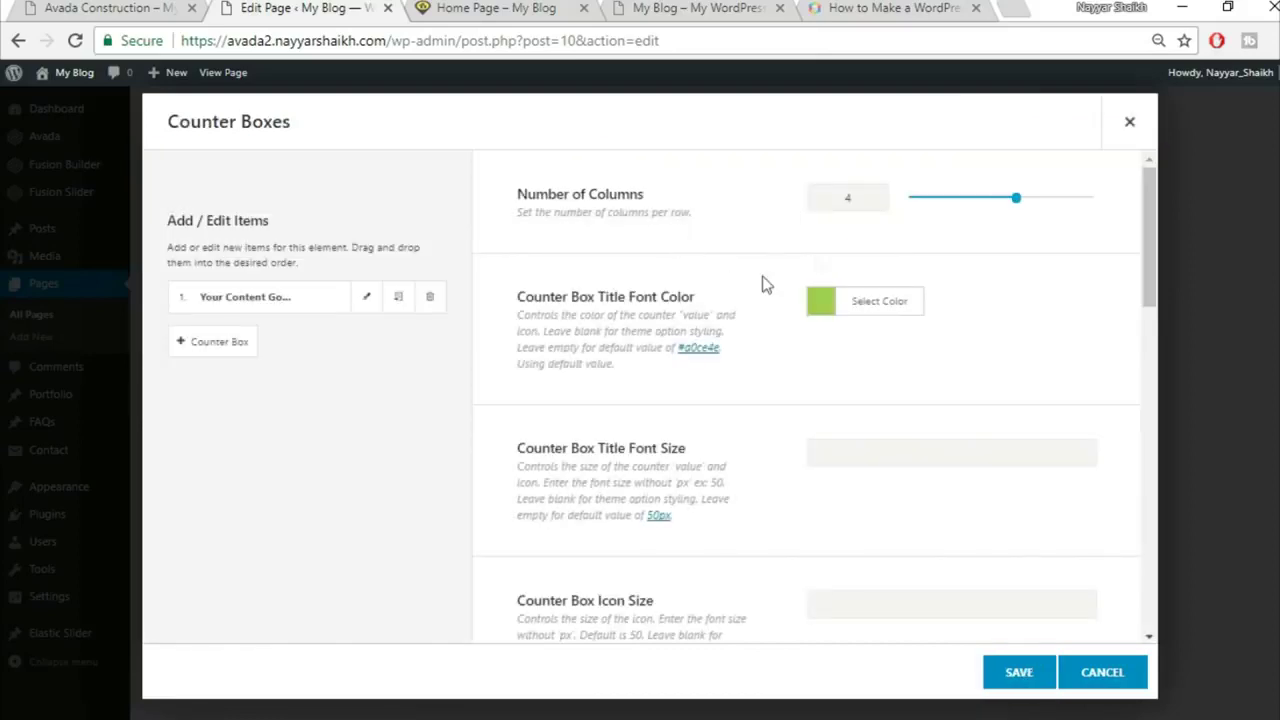
left_click(104, 7)
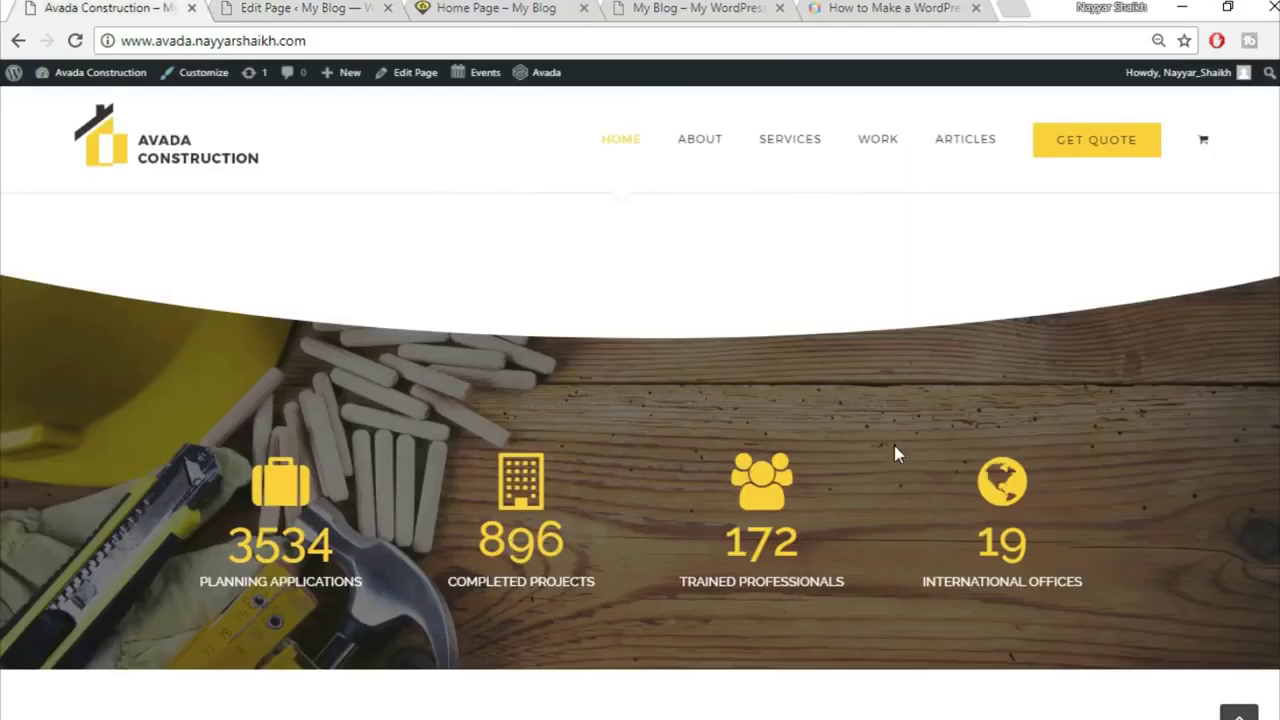
left_click(303, 5)
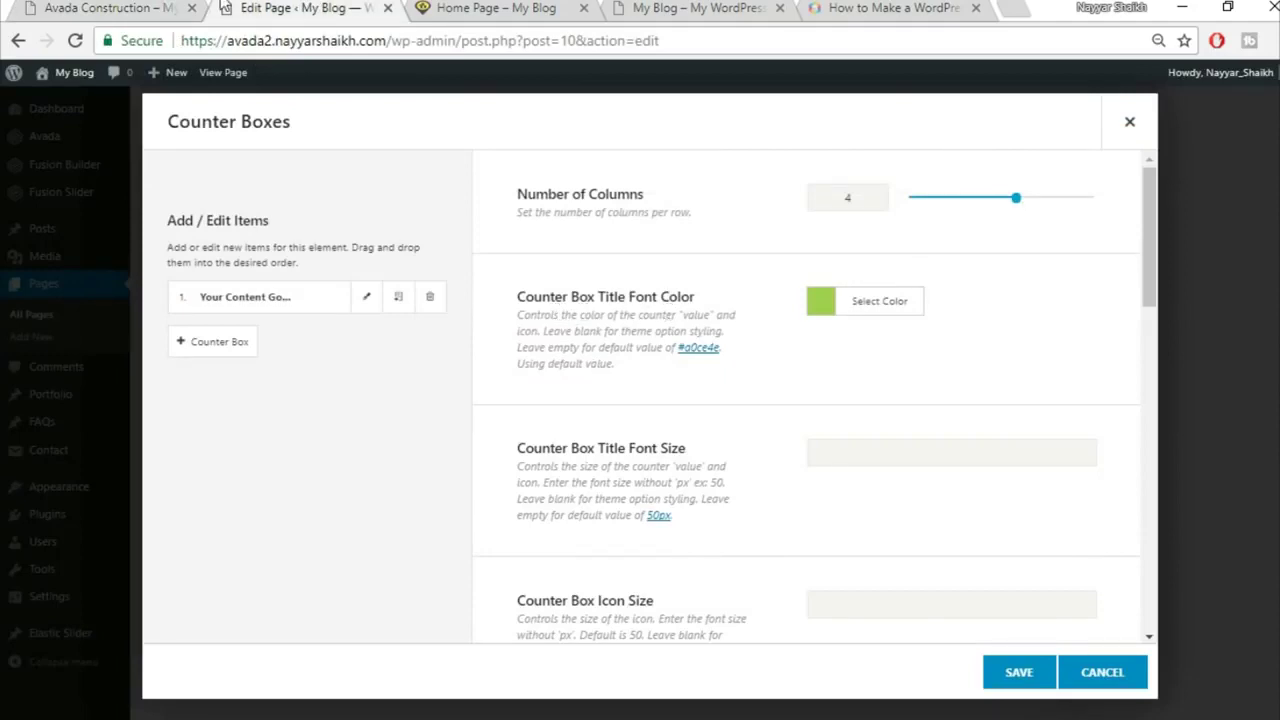
left_click(168, 7)
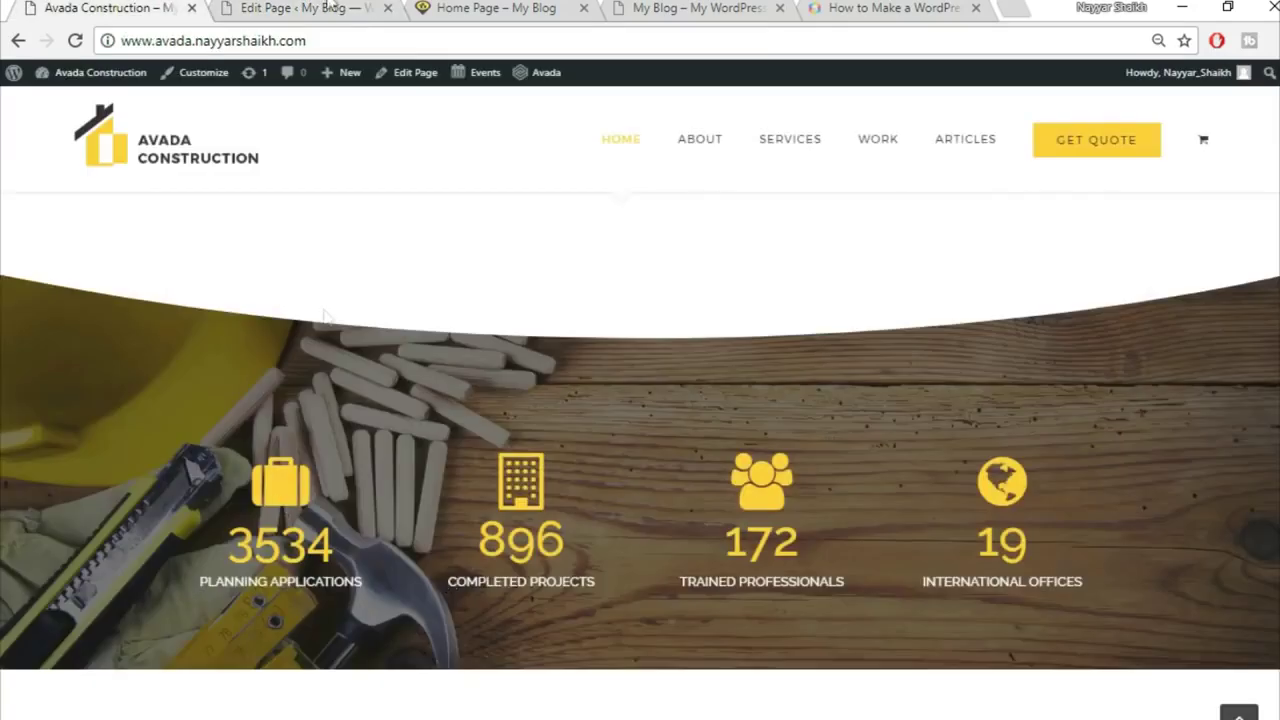
left_click(330, 7)
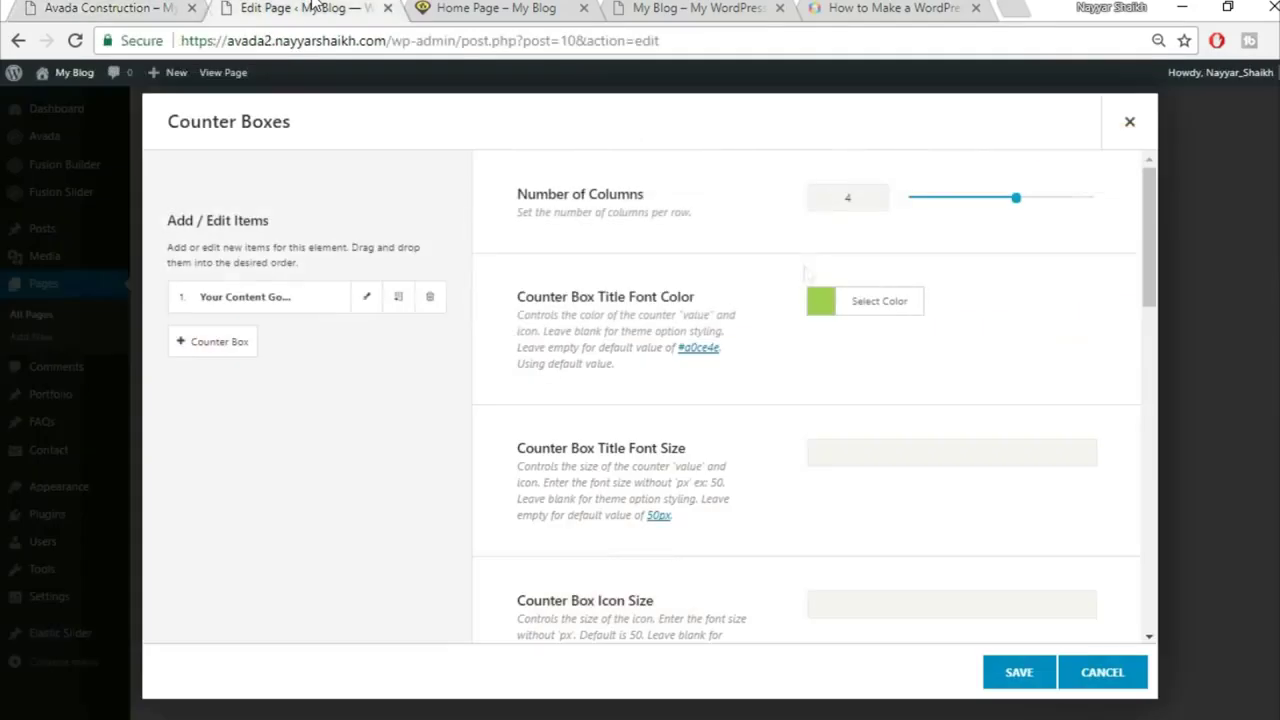
Step: Make the counter titles yellow, with title size 60 and icon size 70
left_click(884, 312)
left_click(1000, 338)
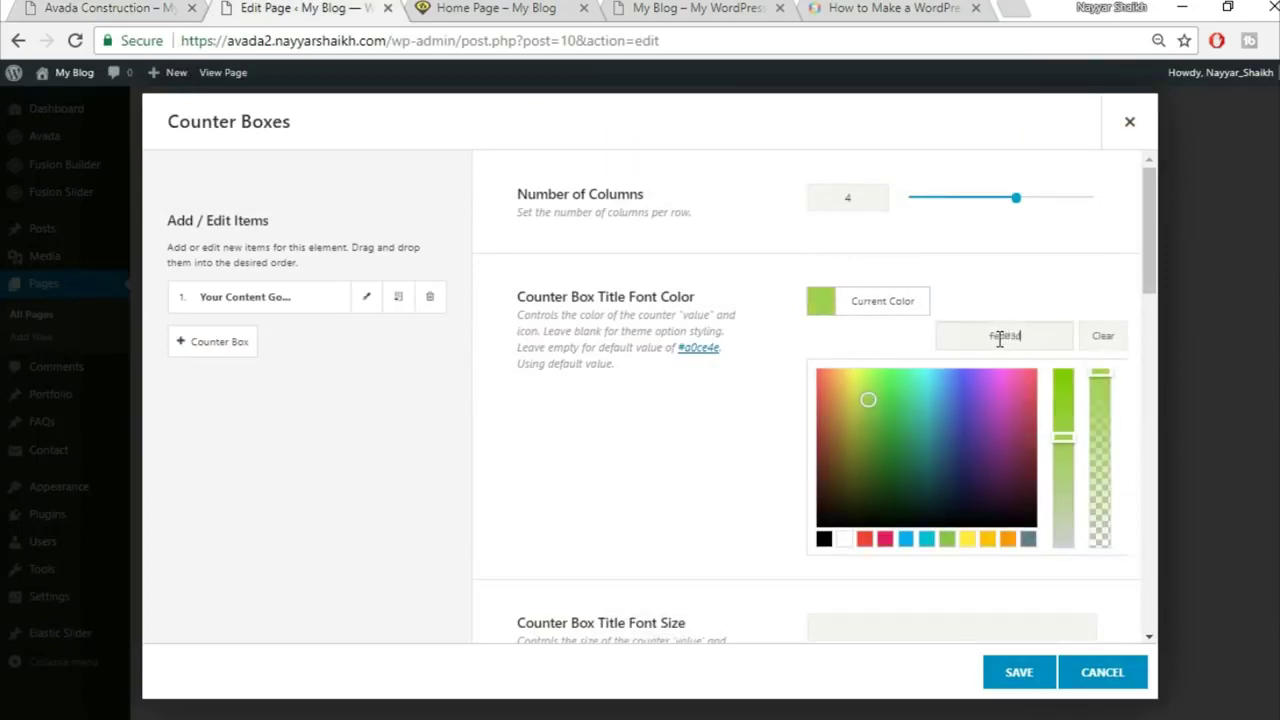
left_click(1023, 286)
scroll(1028, 290, "down", 3)
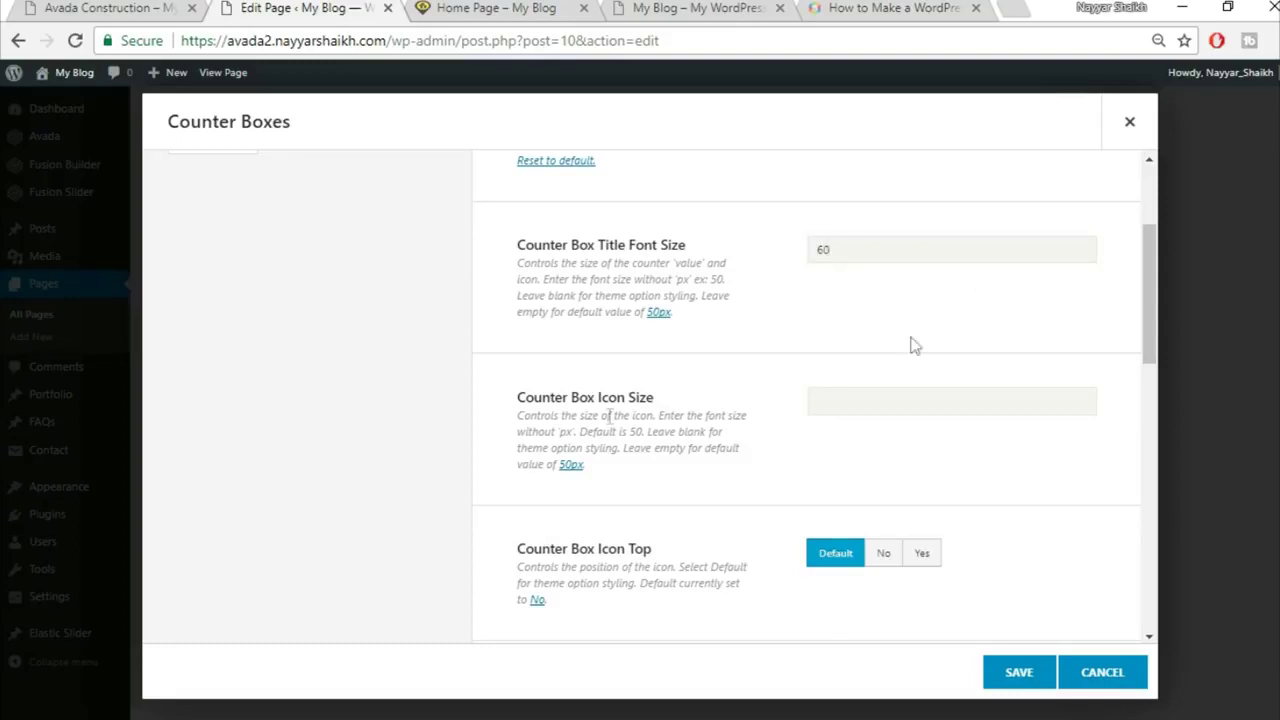
left_click(150, 7)
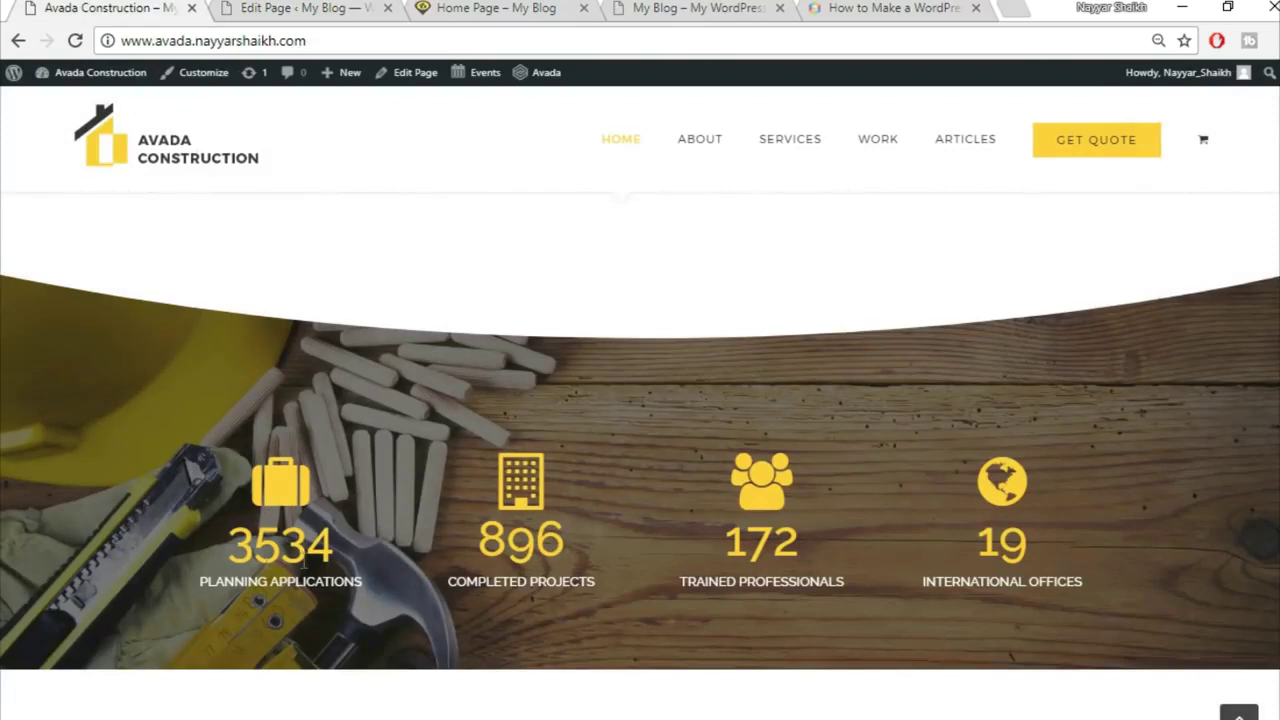
left_click(300, 8)
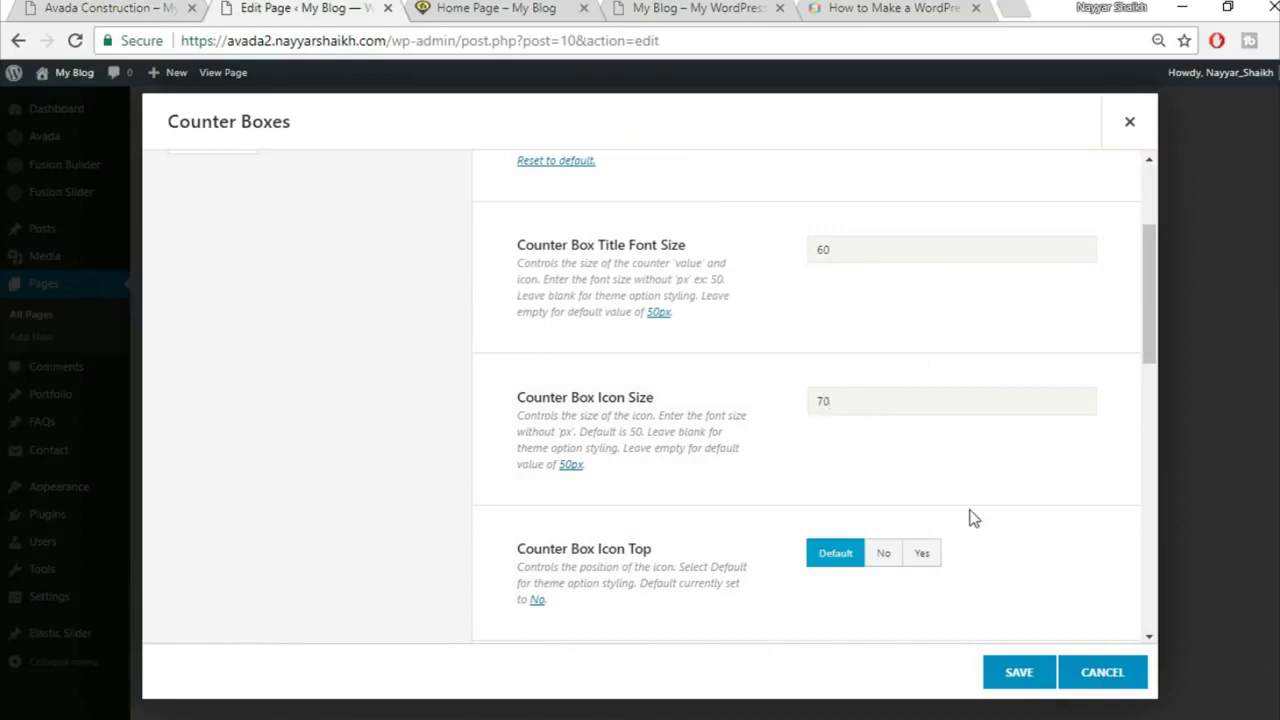
scroll(1020, 485, "down", 1)
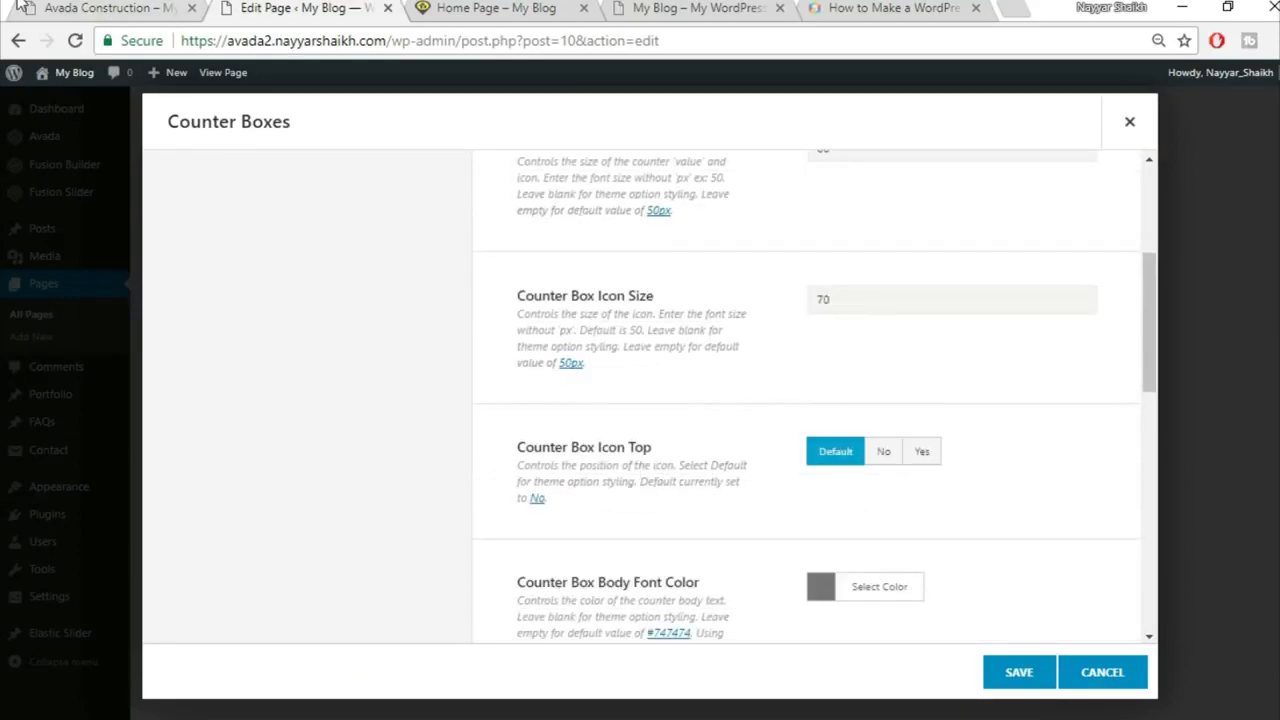
Step: Place the counter icons on top, above the numbers
left_click(48, 6)
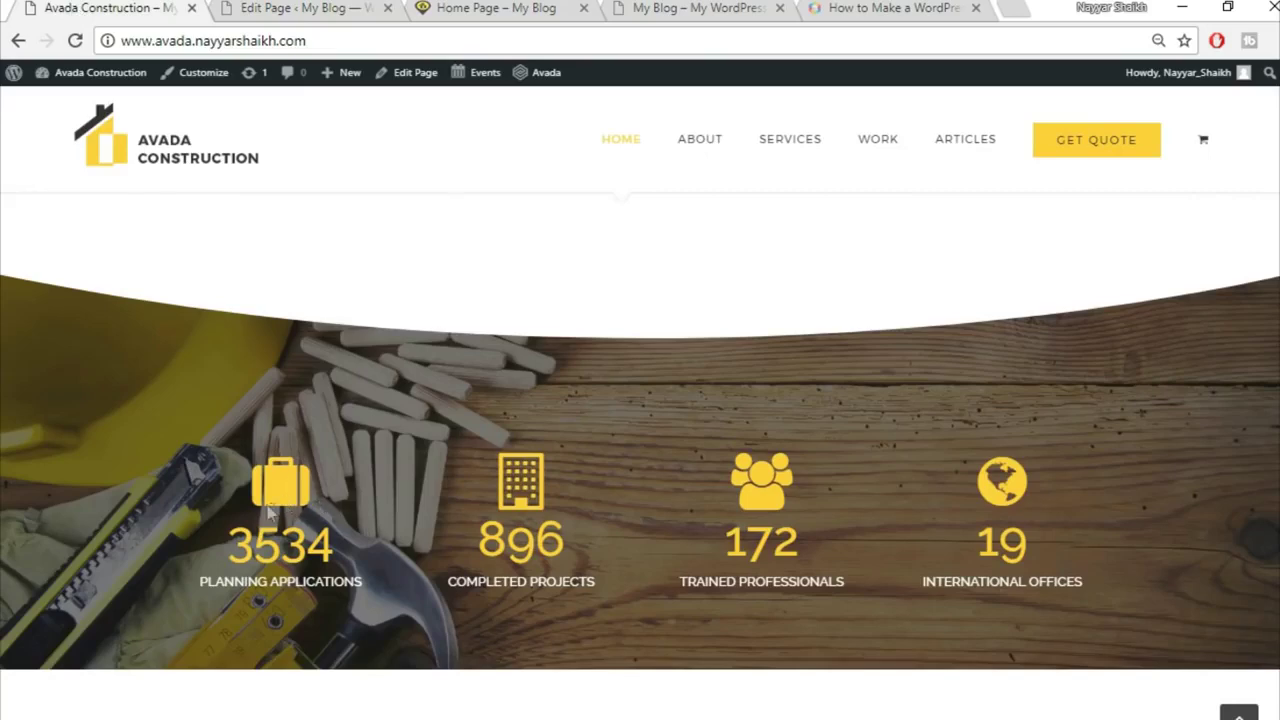
left_click(335, 7)
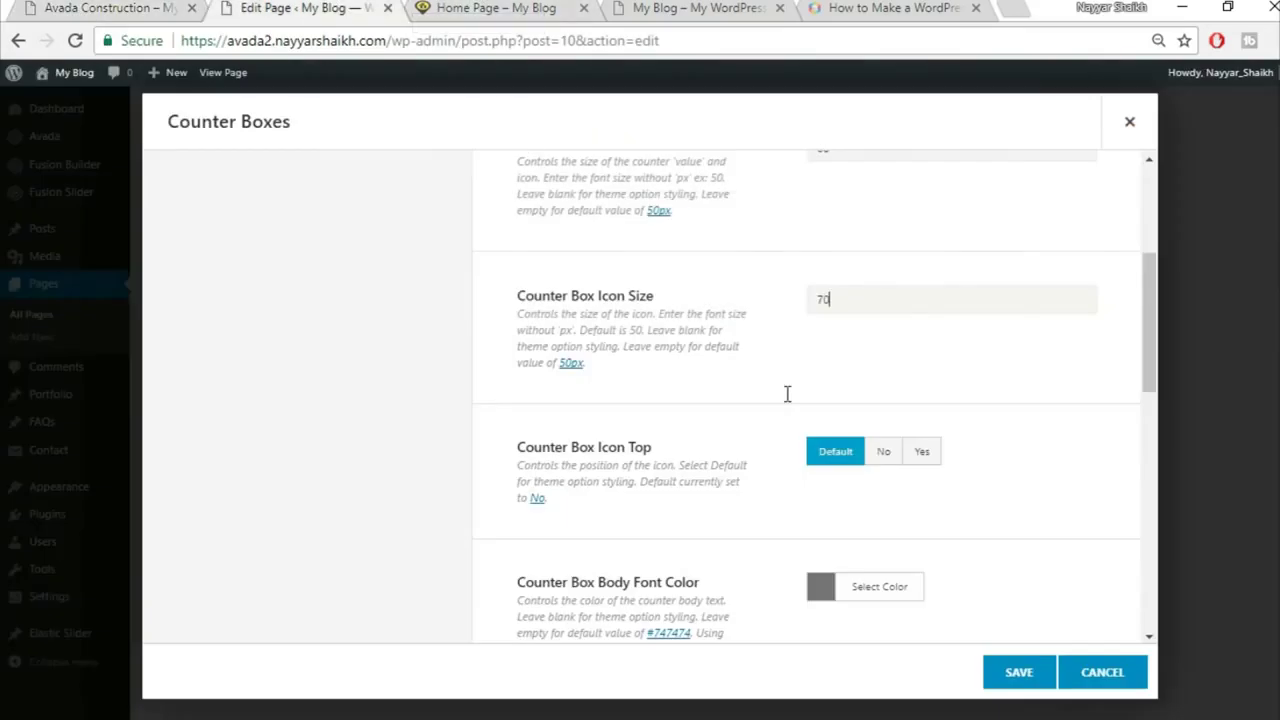
left_click(923, 462)
scroll(1034, 457, "down", 1)
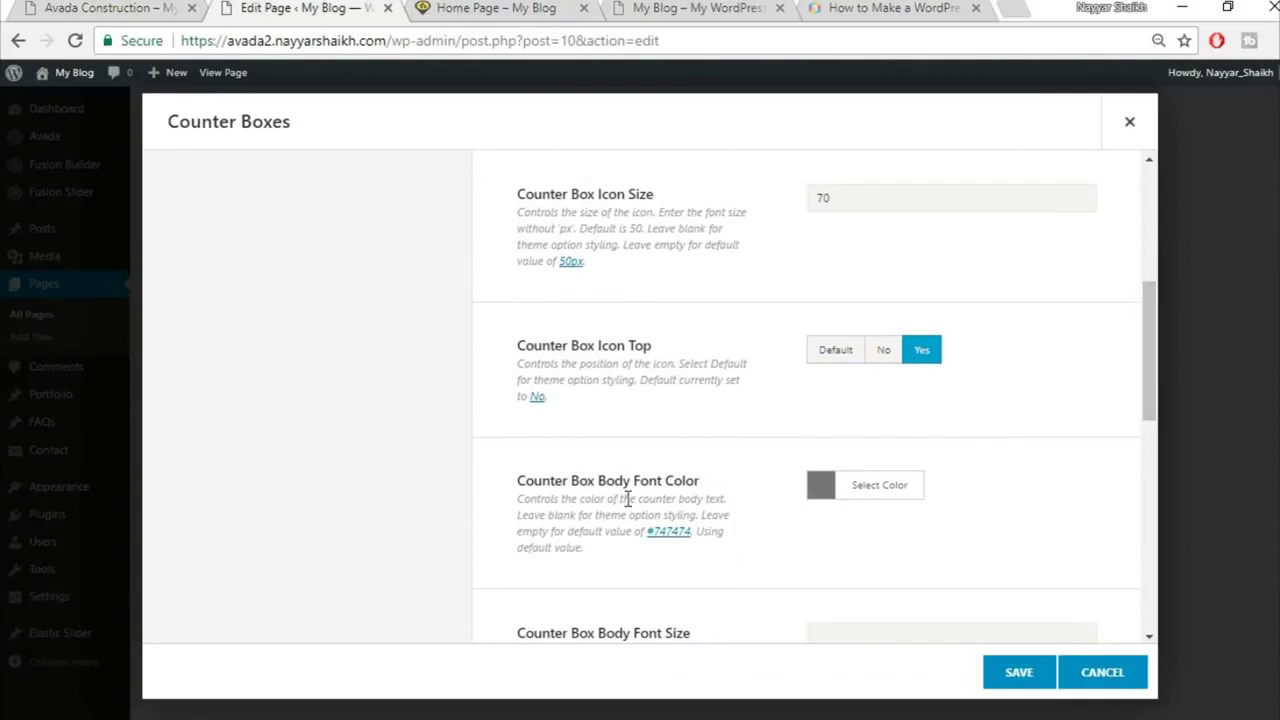
Step: Set the counter body text colour to white, matching the demo captions
left_click(160, 8)
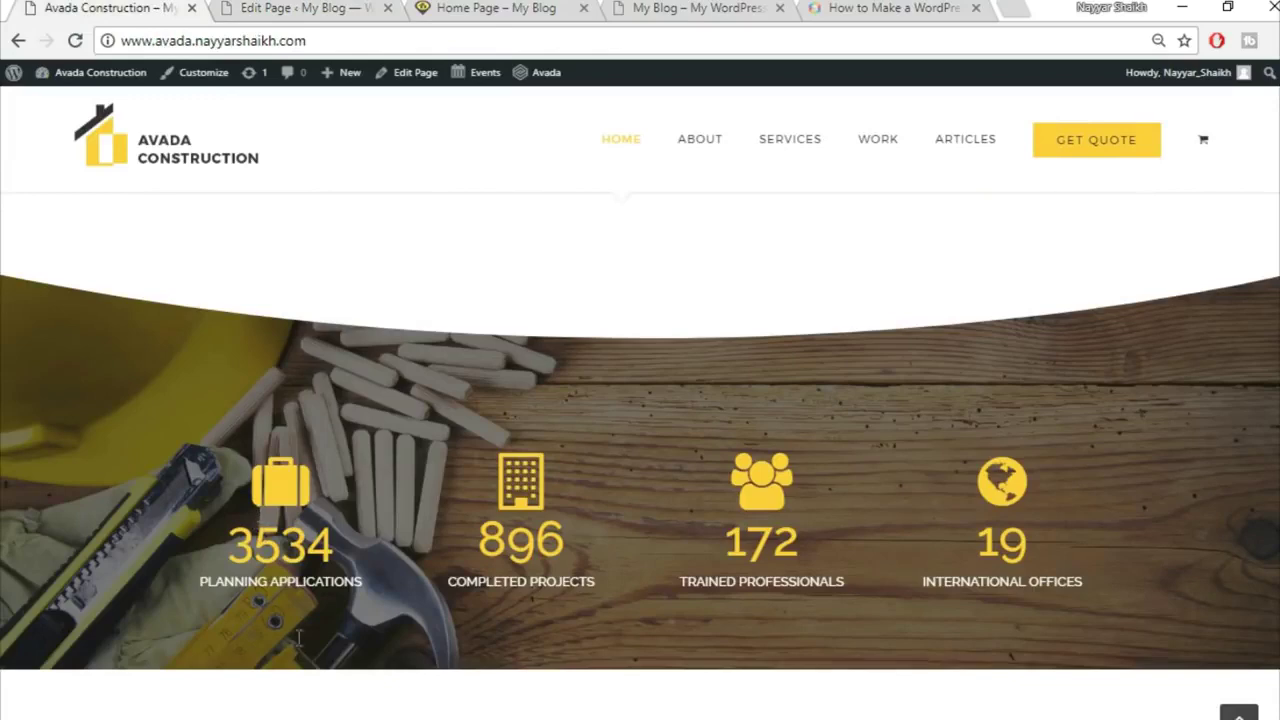
left_click_drag(199, 593, 381, 601)
left_click(381, 601)
left_click(300, 8)
left_click(890, 490)
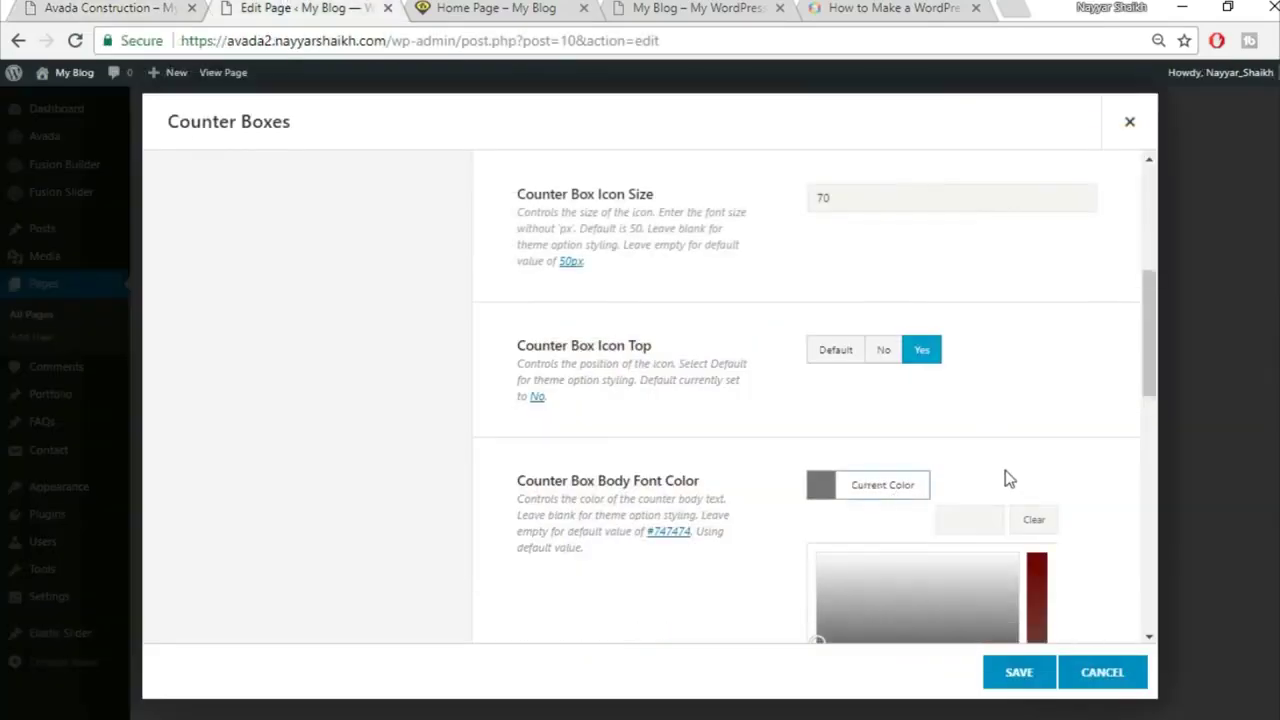
scroll(1005, 478, "down", 3)
left_click(841, 421)
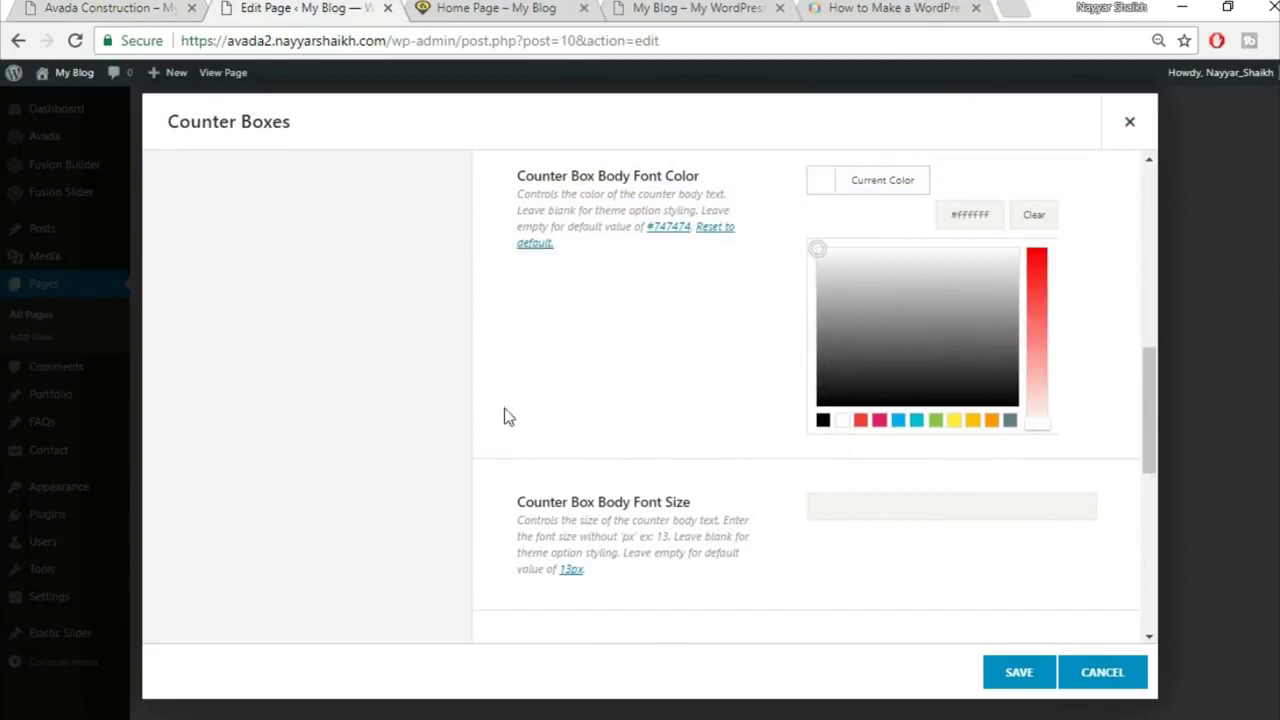
left_click(667, 361)
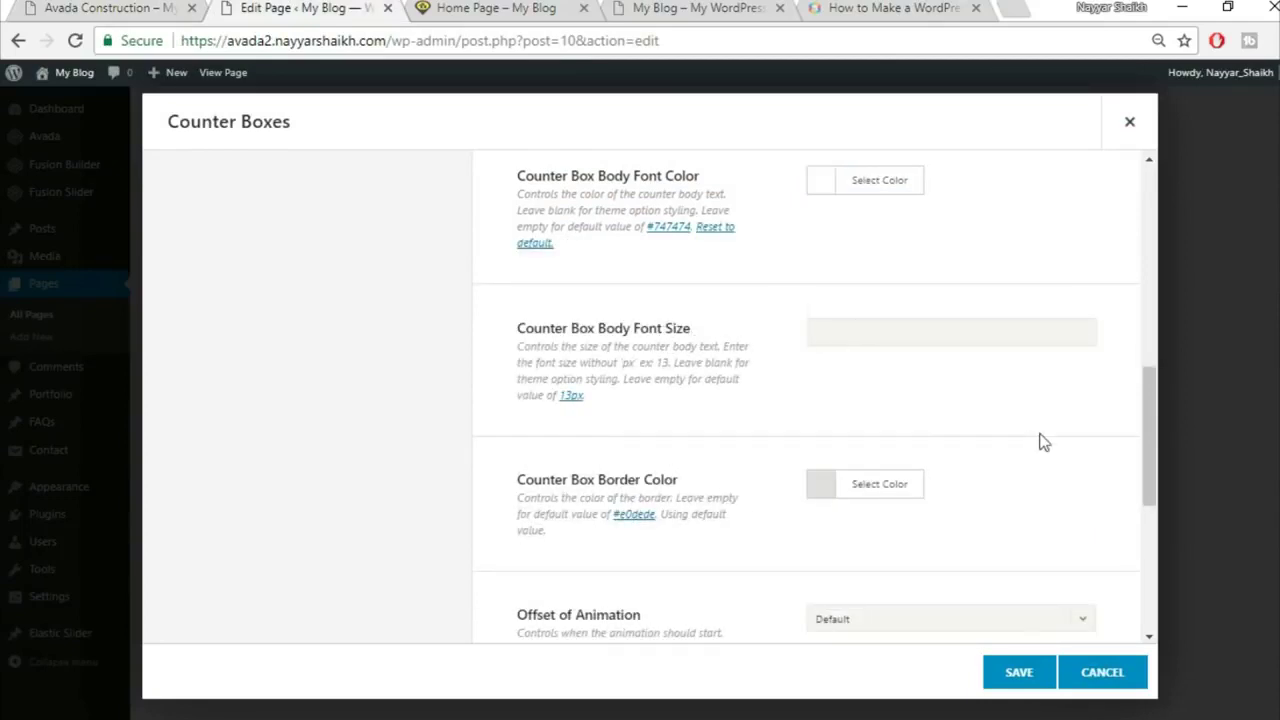
Step: Make the counter border colour fully transparent (alpha 0)
scroll(1085, 440, "down", 1)
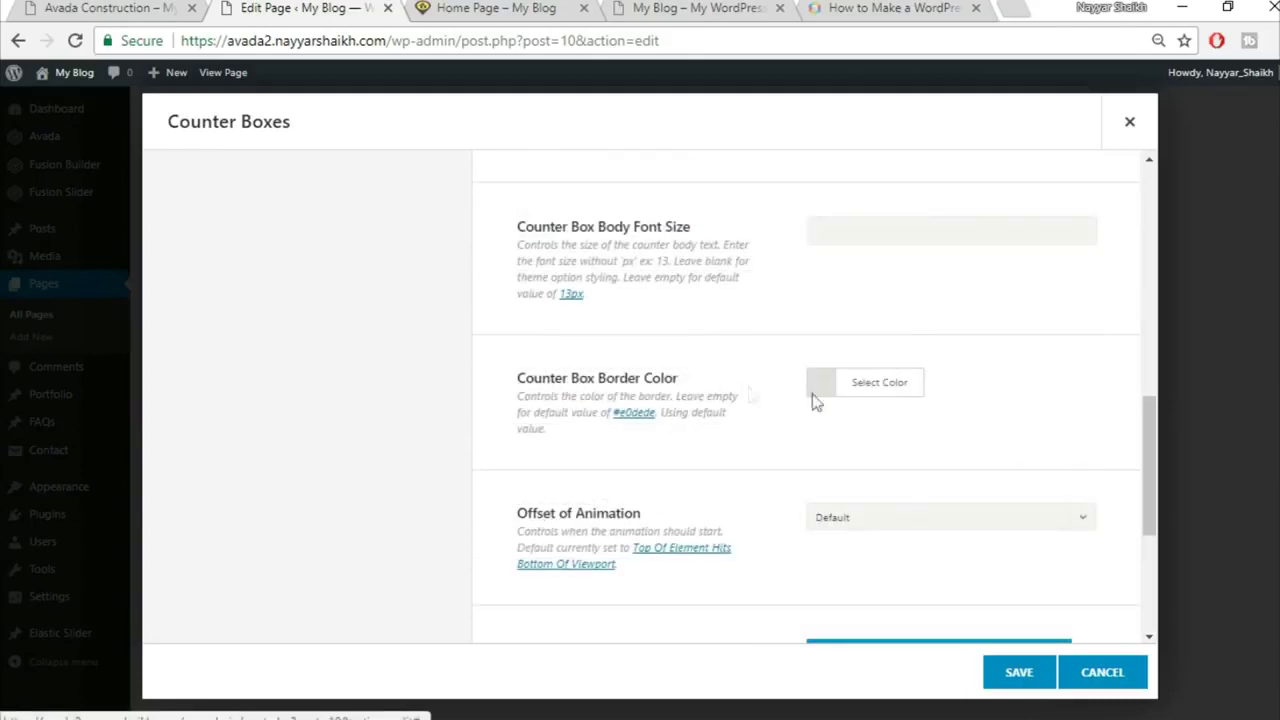
left_click(866, 390)
scroll(1005, 345, "down", 1)
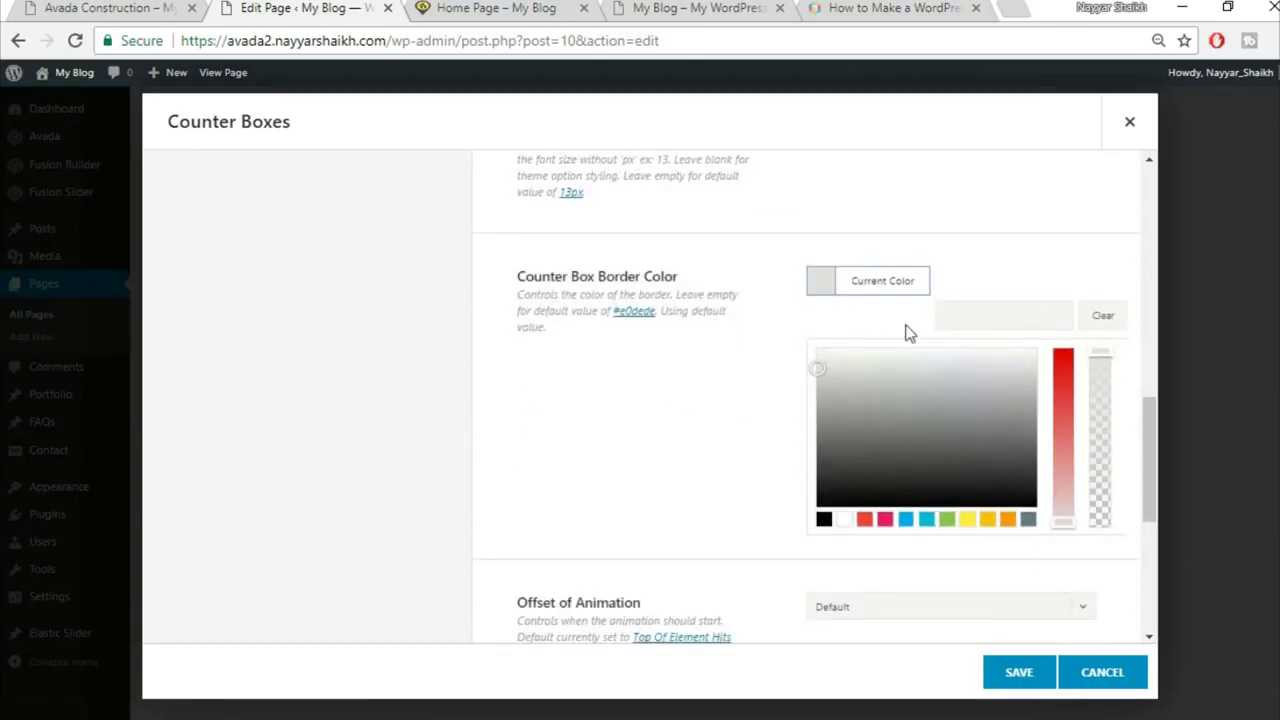
left_click_drag(1103, 365, 1103, 540)
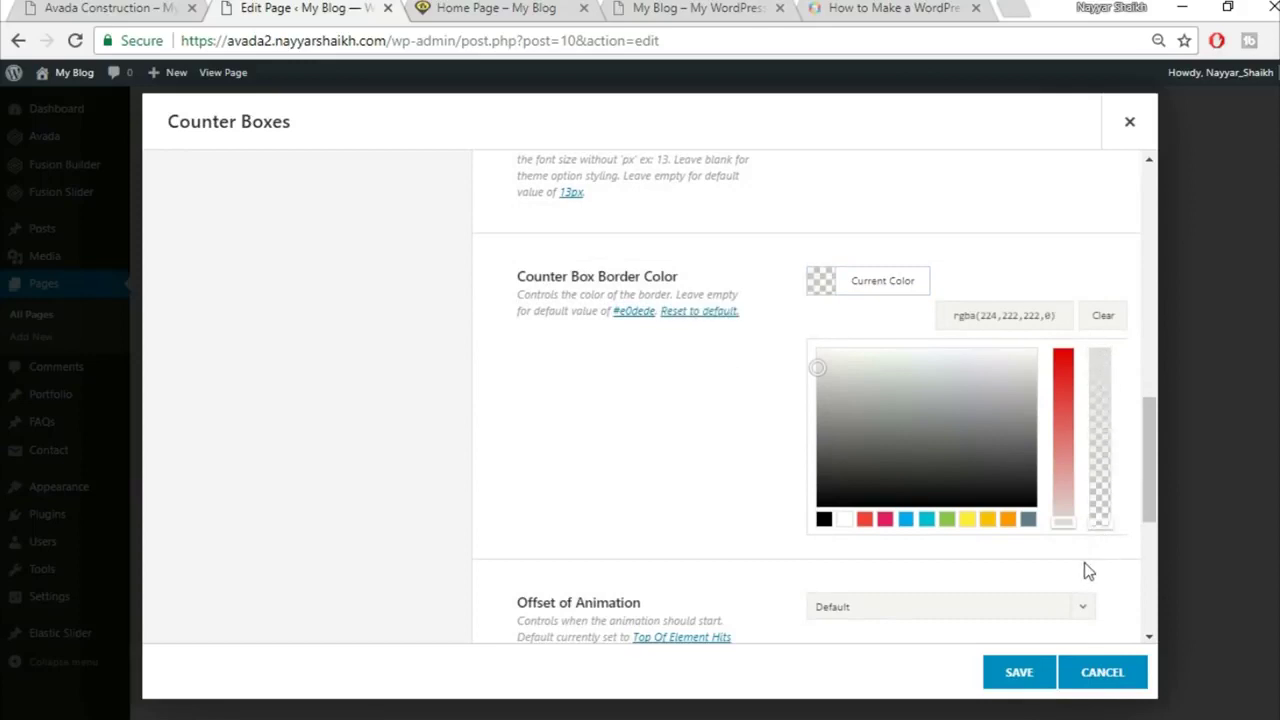
left_click(1084, 562)
scroll(1095, 490, "down", 1)
scroll(710, 425, "down", 1)
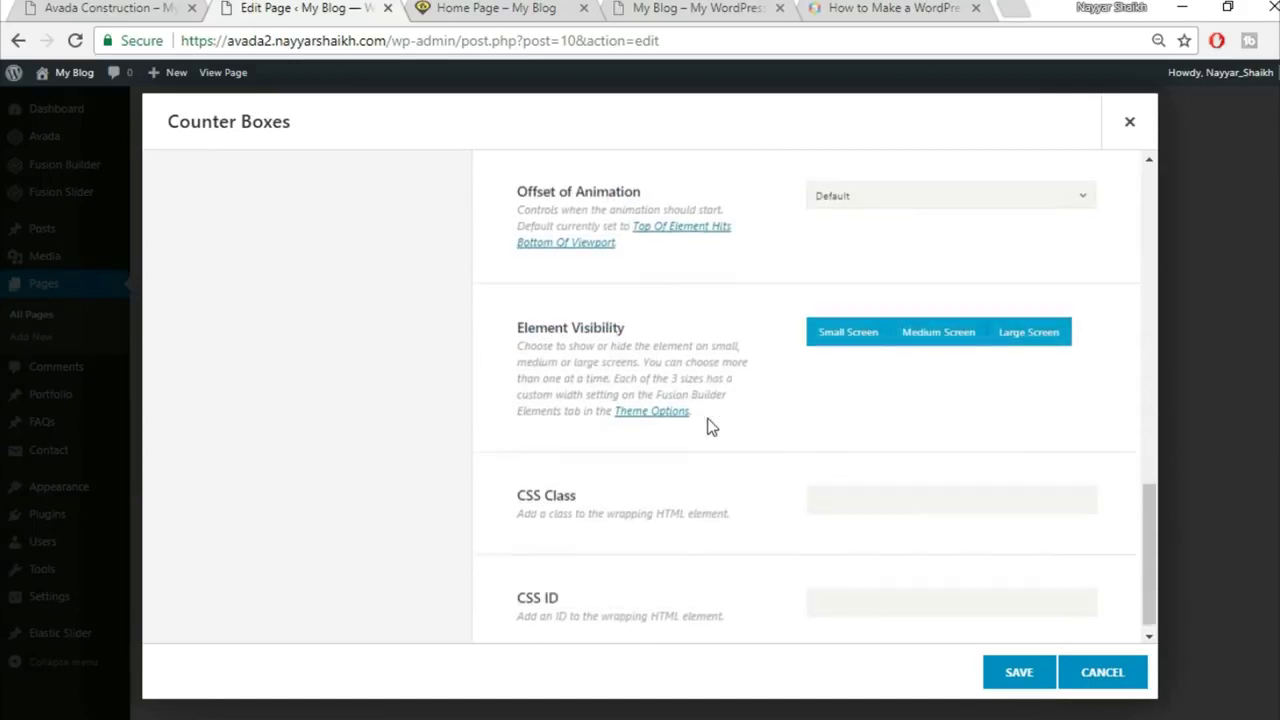
scroll(718, 428, "up", 10)
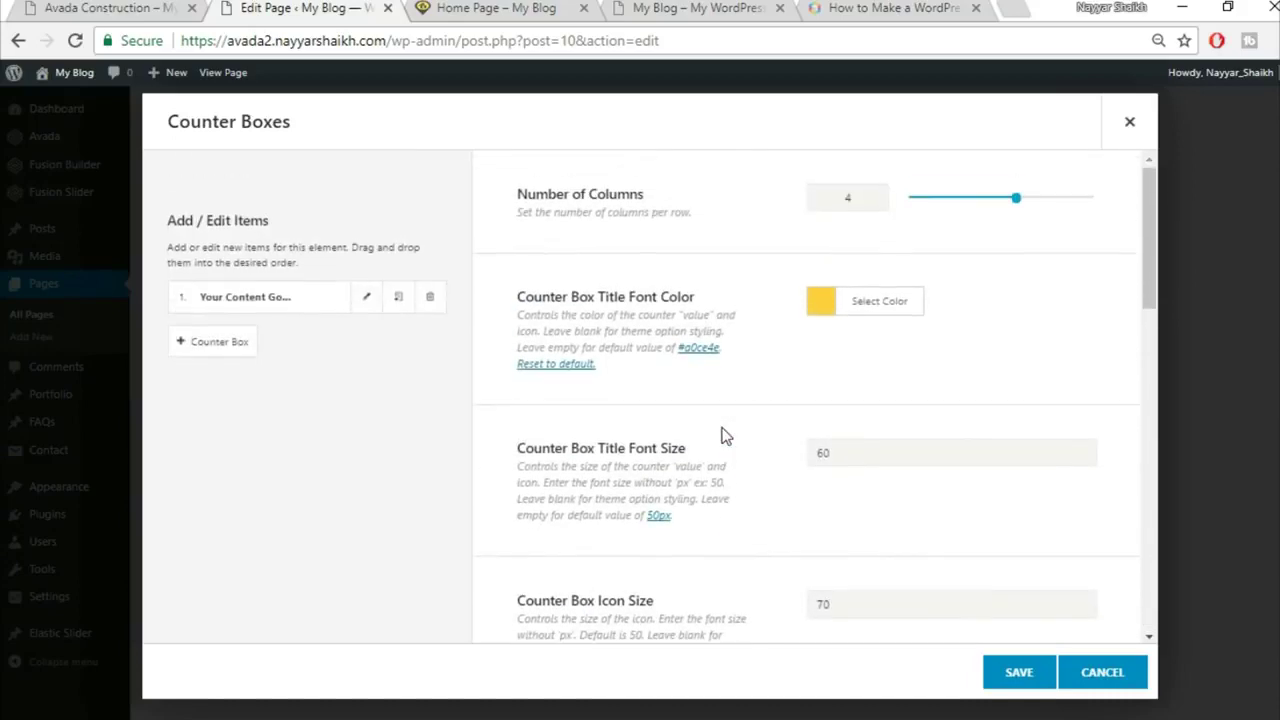
Step: Set the first counter's value to 3534, copied from the demo
left_click(366, 298)
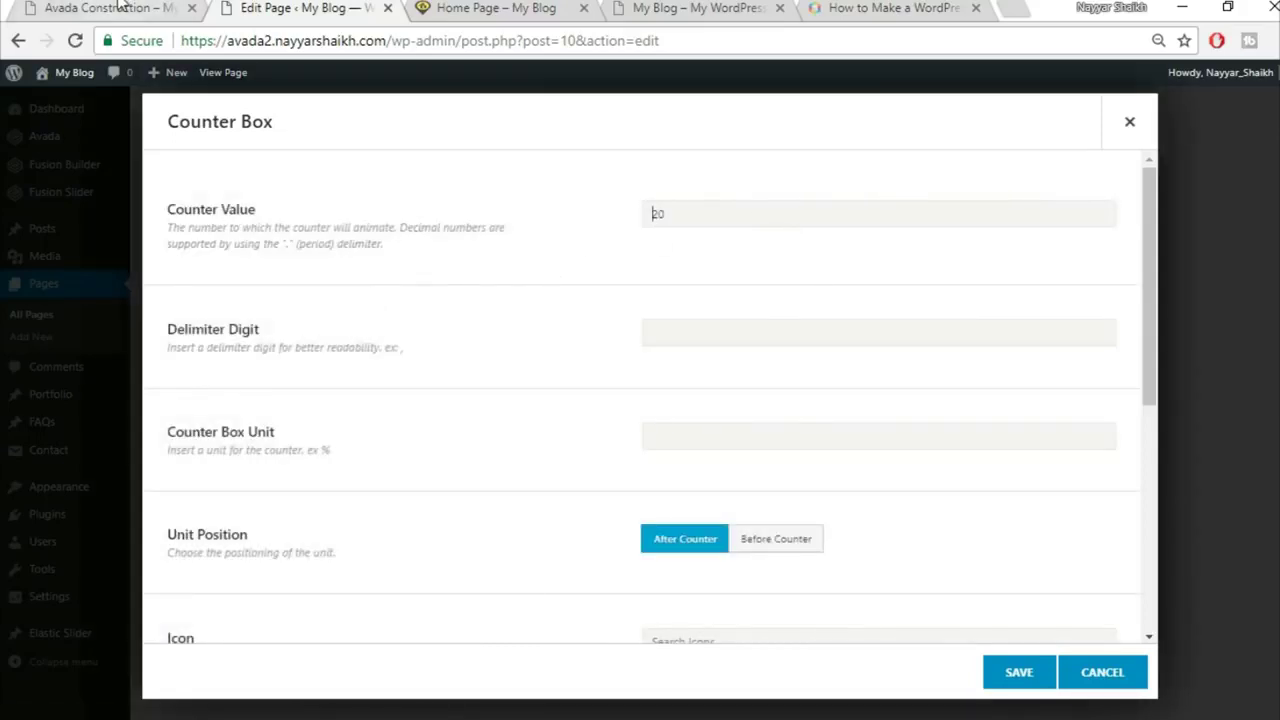
left_click(147, 12)
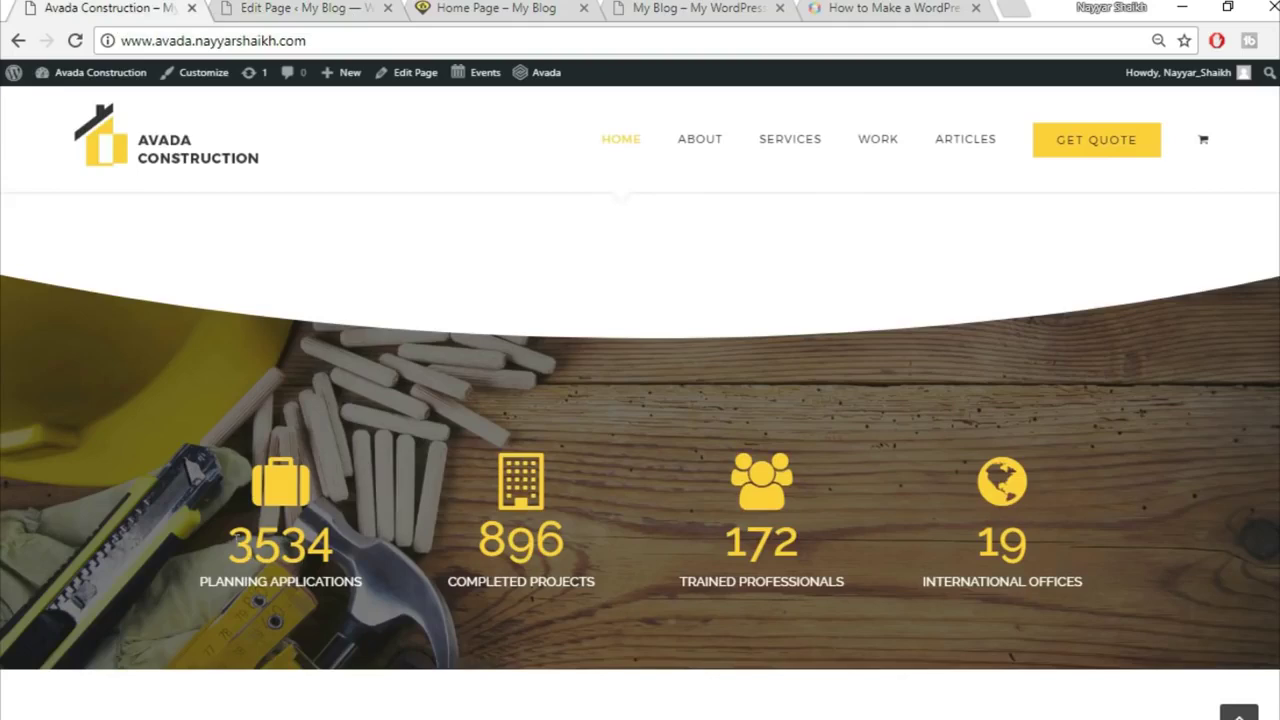
left_click_drag(228, 545, 393, 548)
key("ctrl+c")
left_click(300, 8)
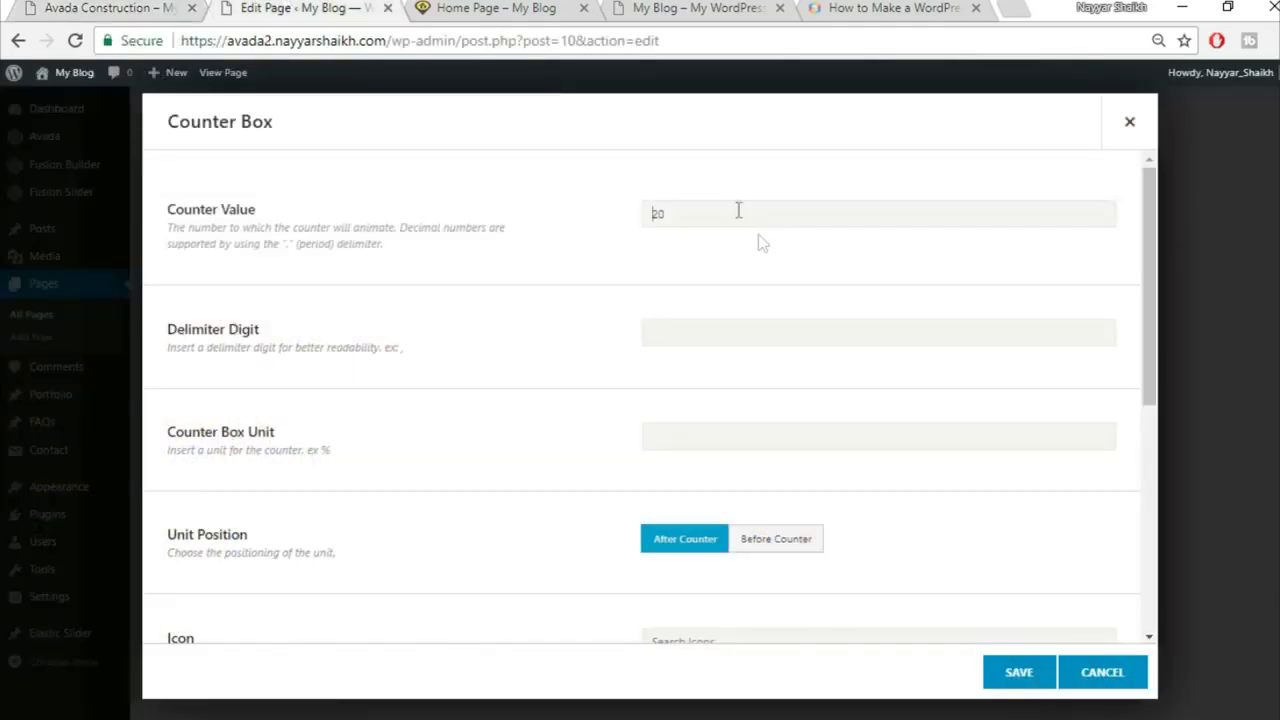
key("ctrl+v")
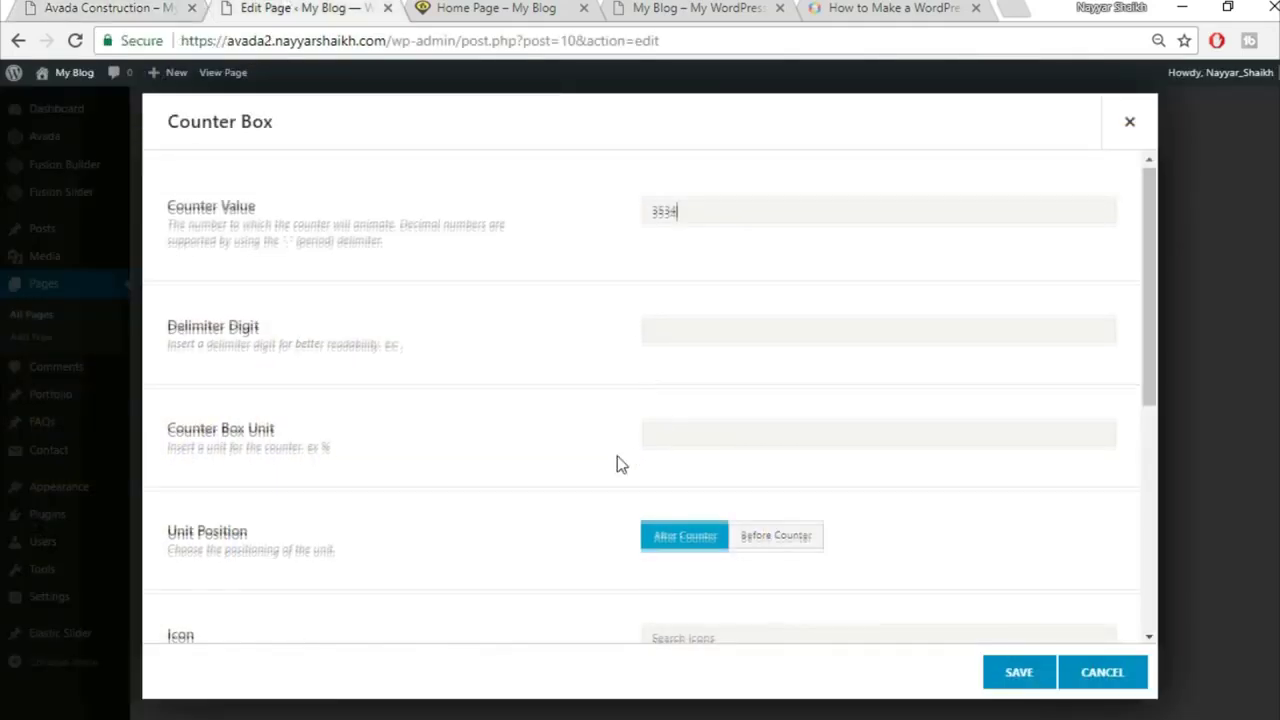
scroll(617, 456, "down", 1)
scroll(617, 456, "down", 1)
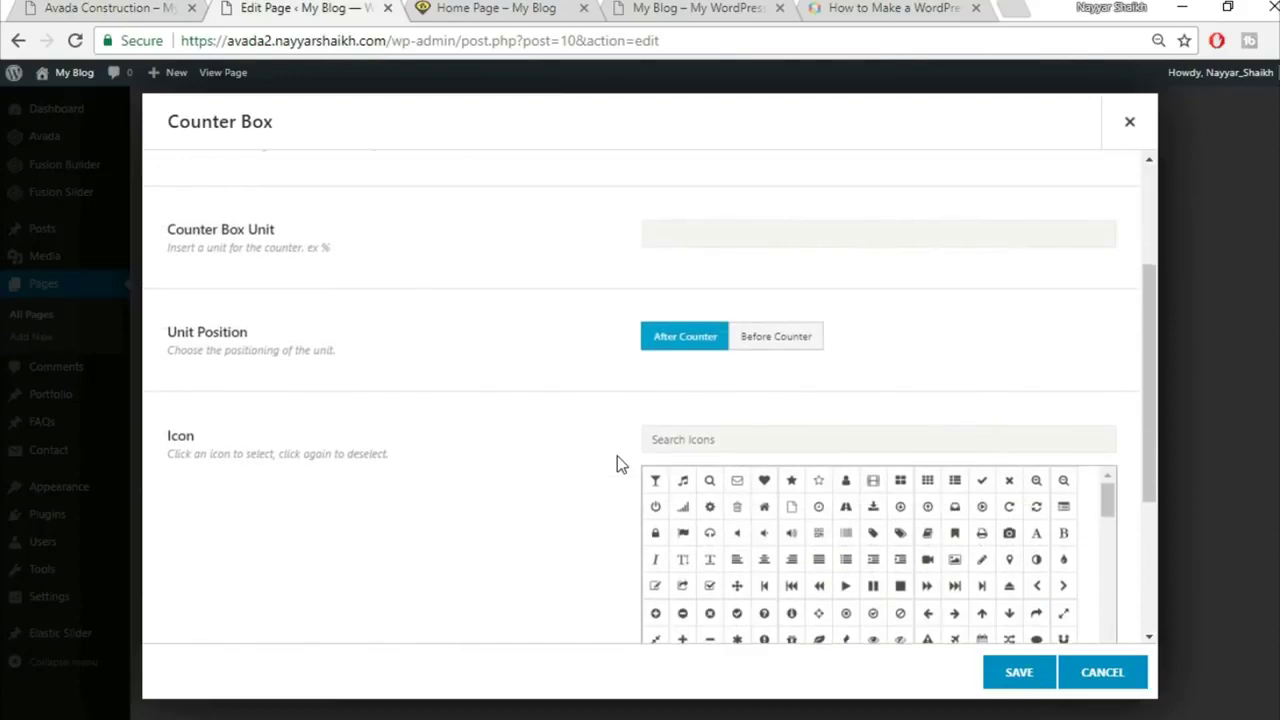
scroll(617, 456, "up", 2)
scroll(617, 456, "down", 4)
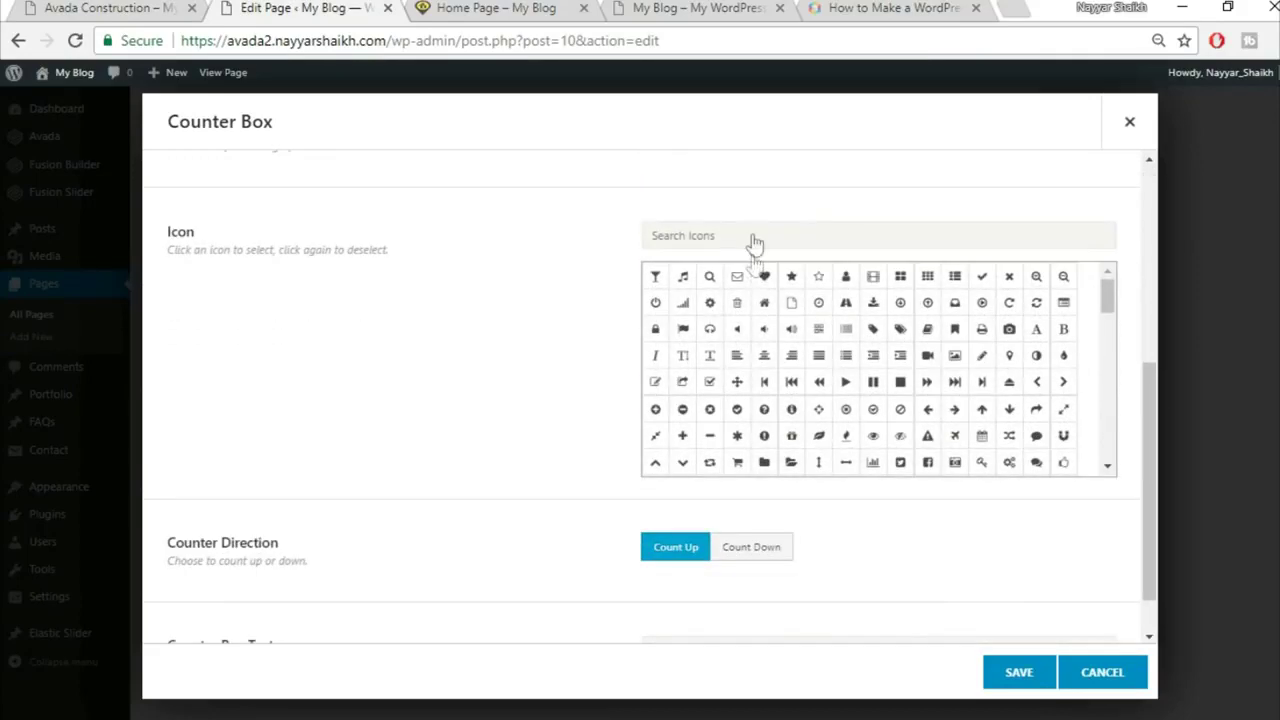
Step: Give the first counter the briefcase icon, found by searching 'brie'
left_click(176, 4)
left_click(313, 5)
left_click(800, 231)
type("brie")
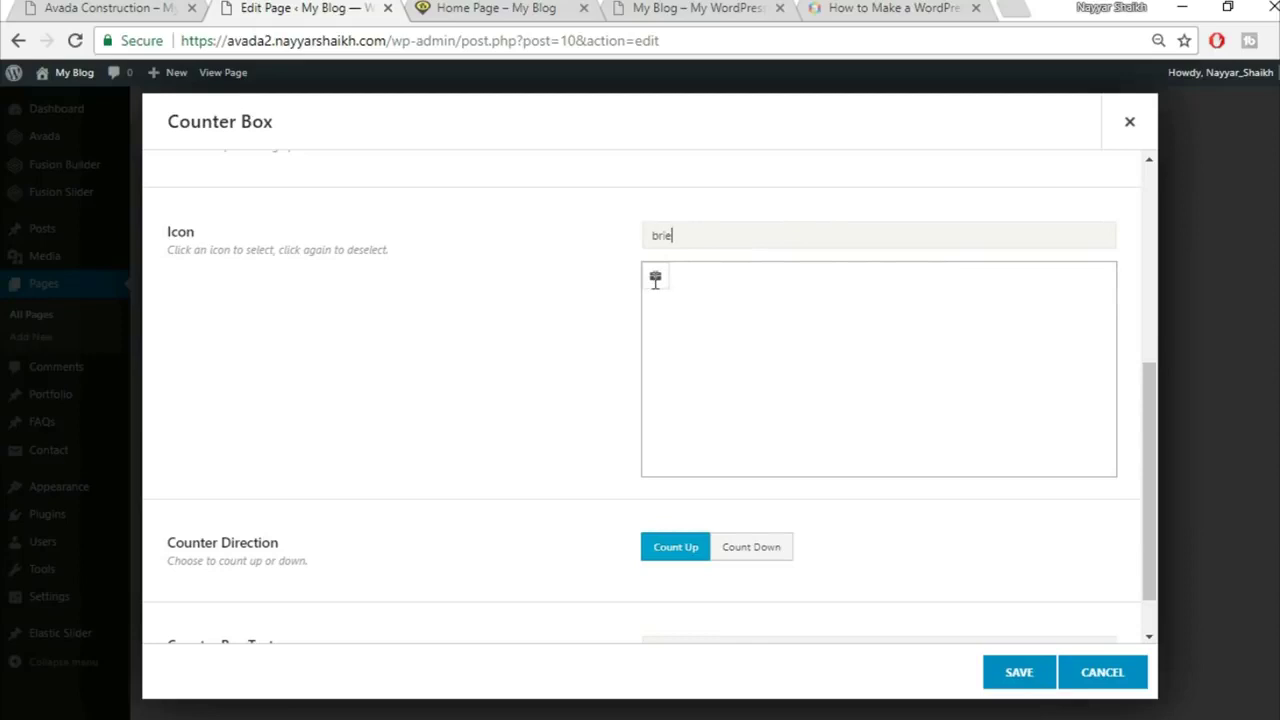
left_click(655, 281)
scroll(517, 354, "down", 1)
scroll(517, 354, "up", 2)
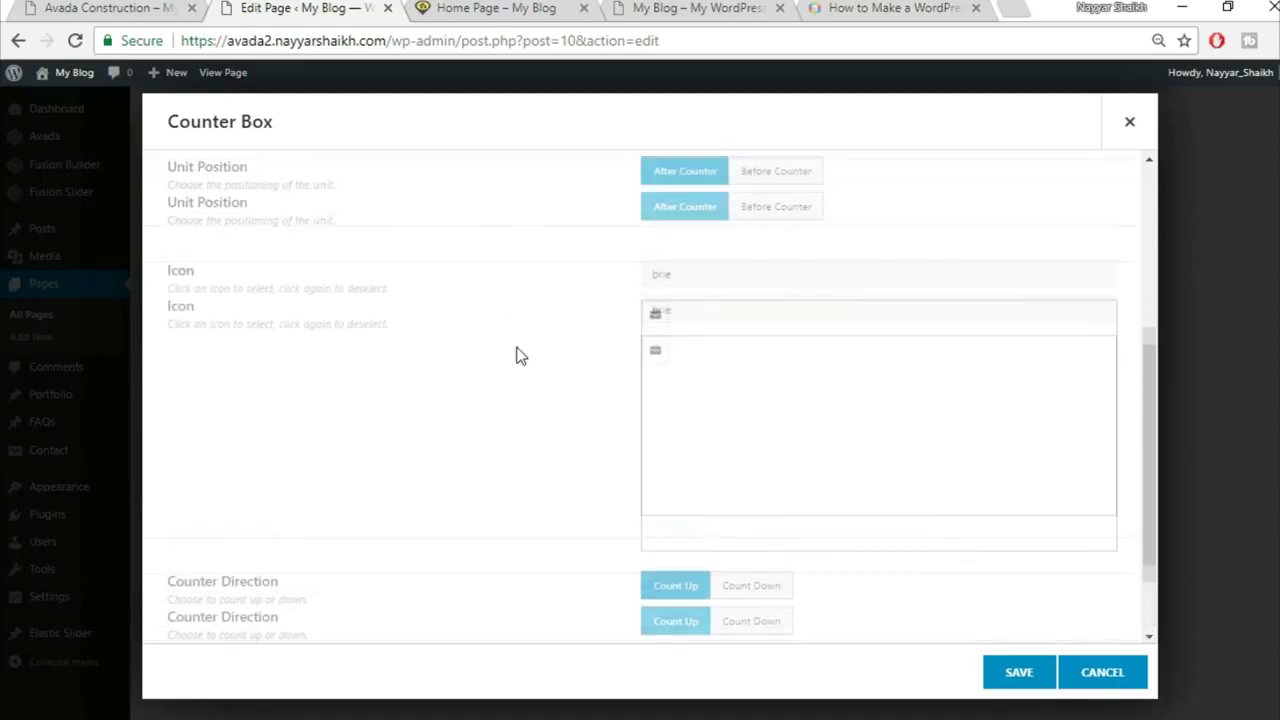
left_click(656, 422)
scroll(531, 434, "down", 2)
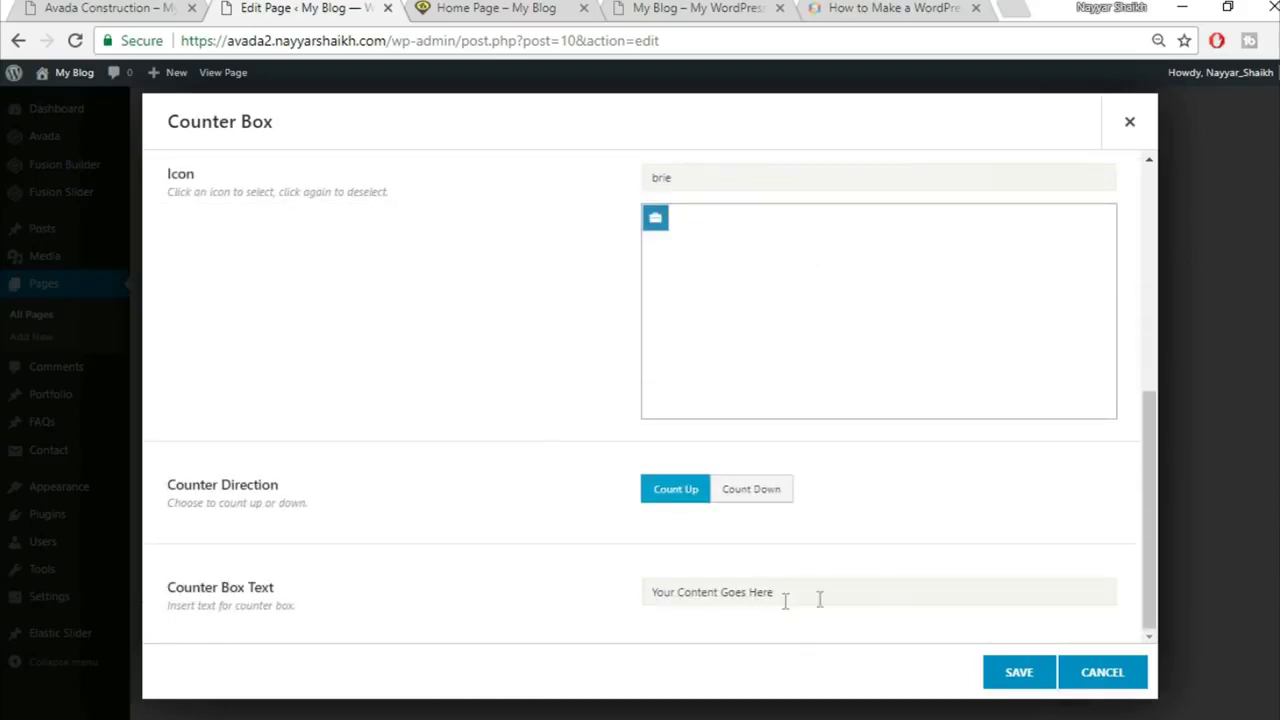
Step: Set the counter caption to PLANNING APPLICATIONS and save the item
left_click(50, 7)
left_click(294, 652)
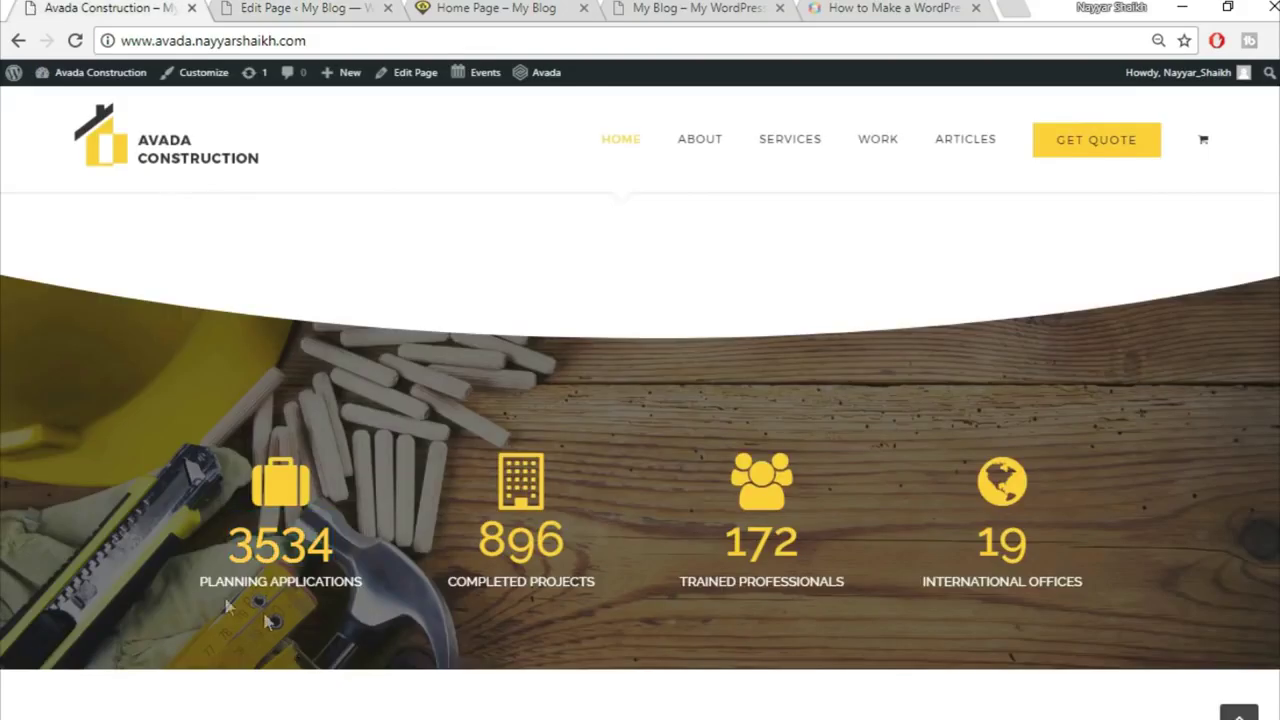
left_click_drag(186, 594, 380, 578)
key("ctrl+c")
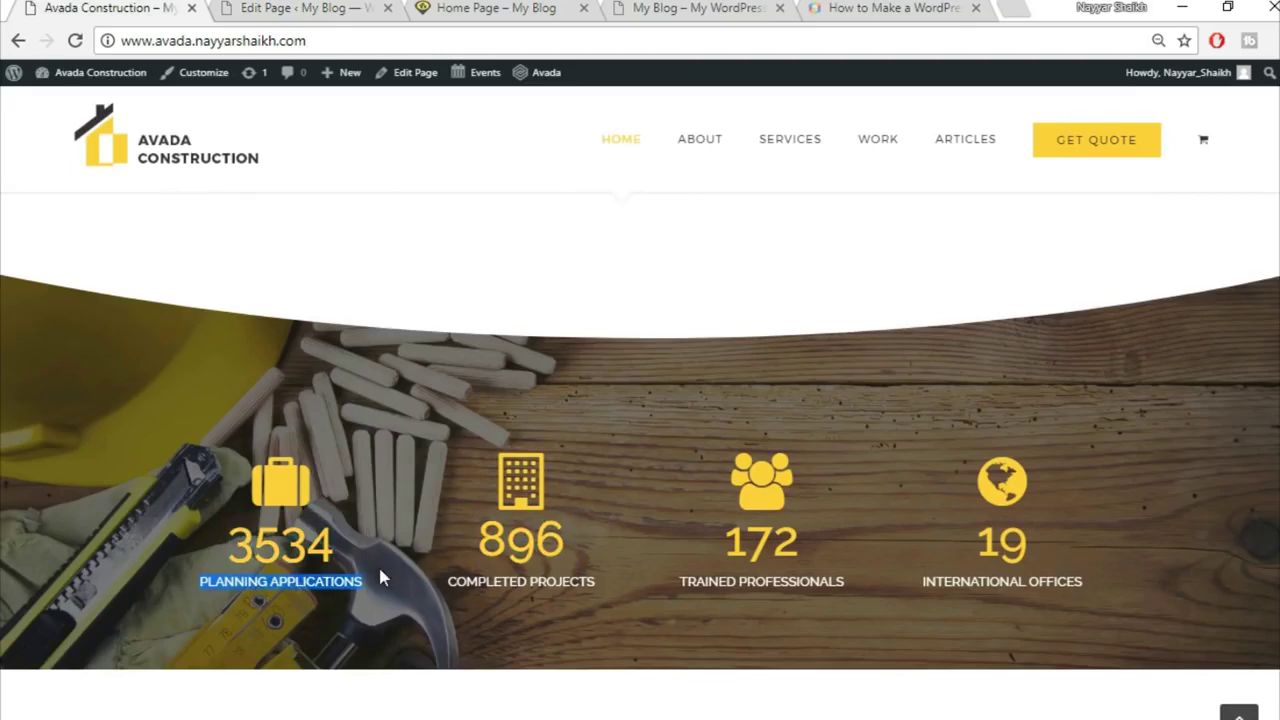
left_click(305, 12)
triple_click(801, 593)
key("ctrl+v")
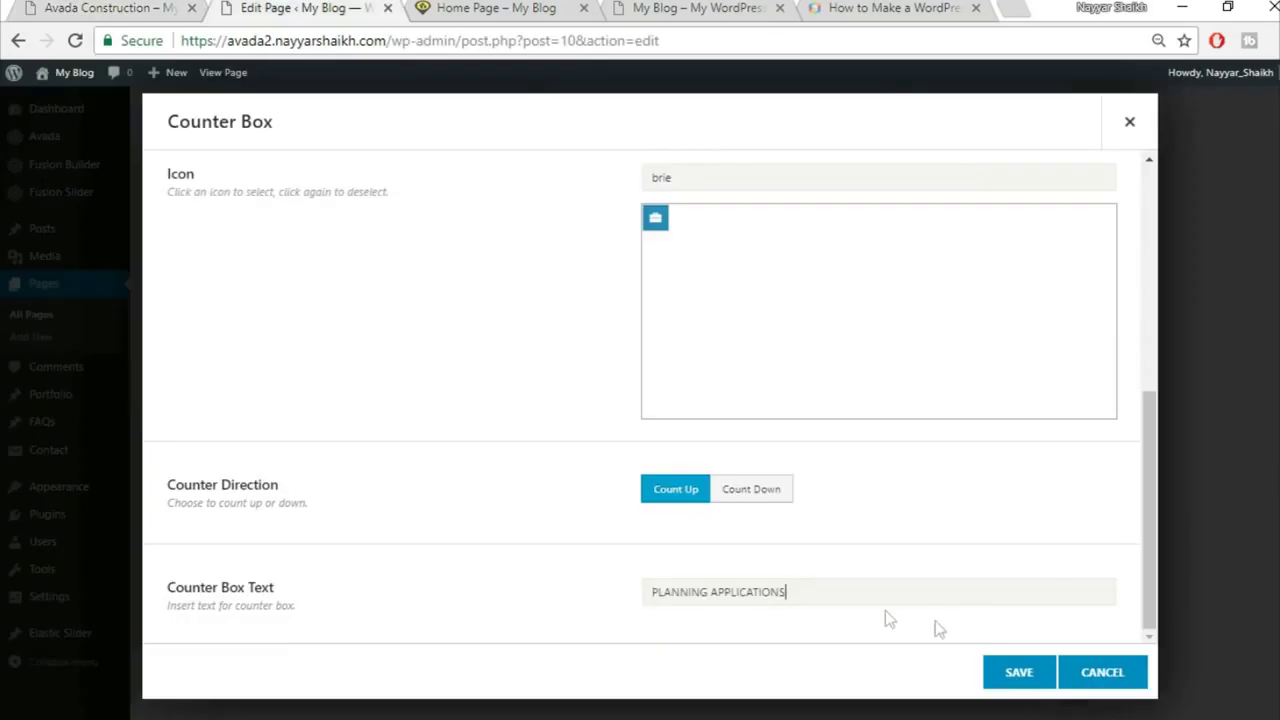
left_click(1050, 675)
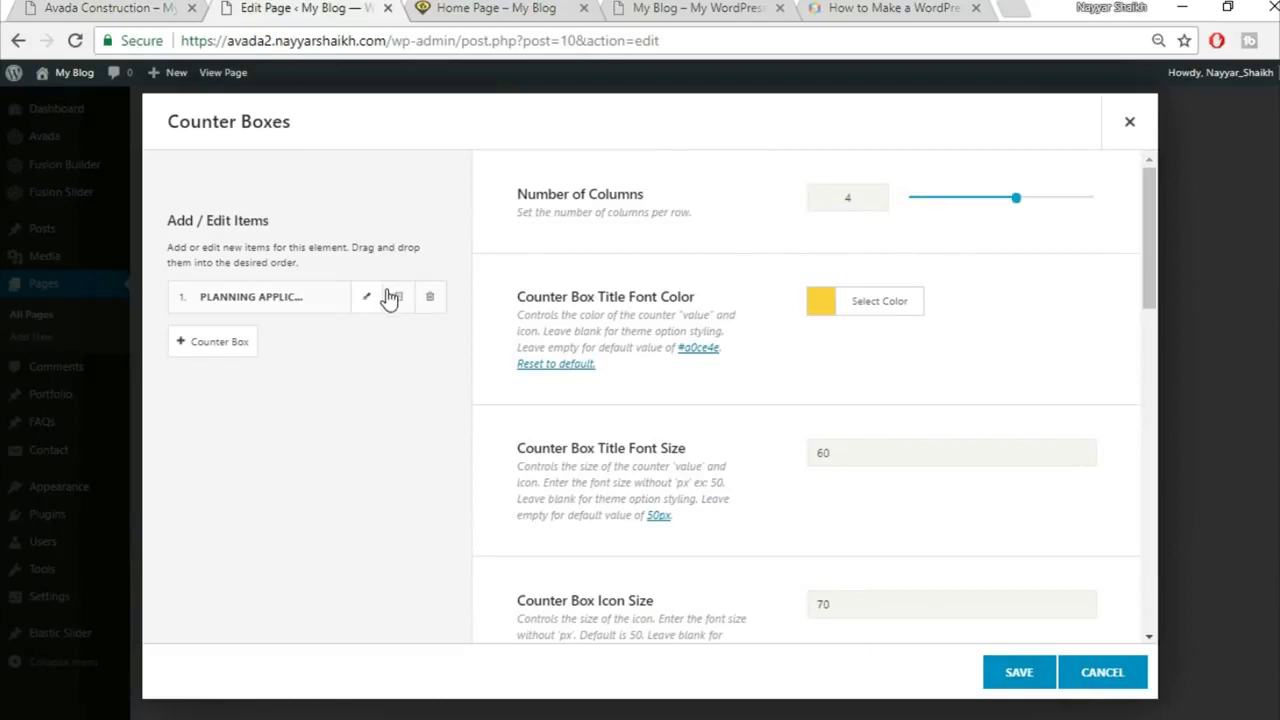
Step: Clone the Planning Applications counter three times for four items and save
left_click(399, 297)
left_click(399, 297)
left_click(399, 297)
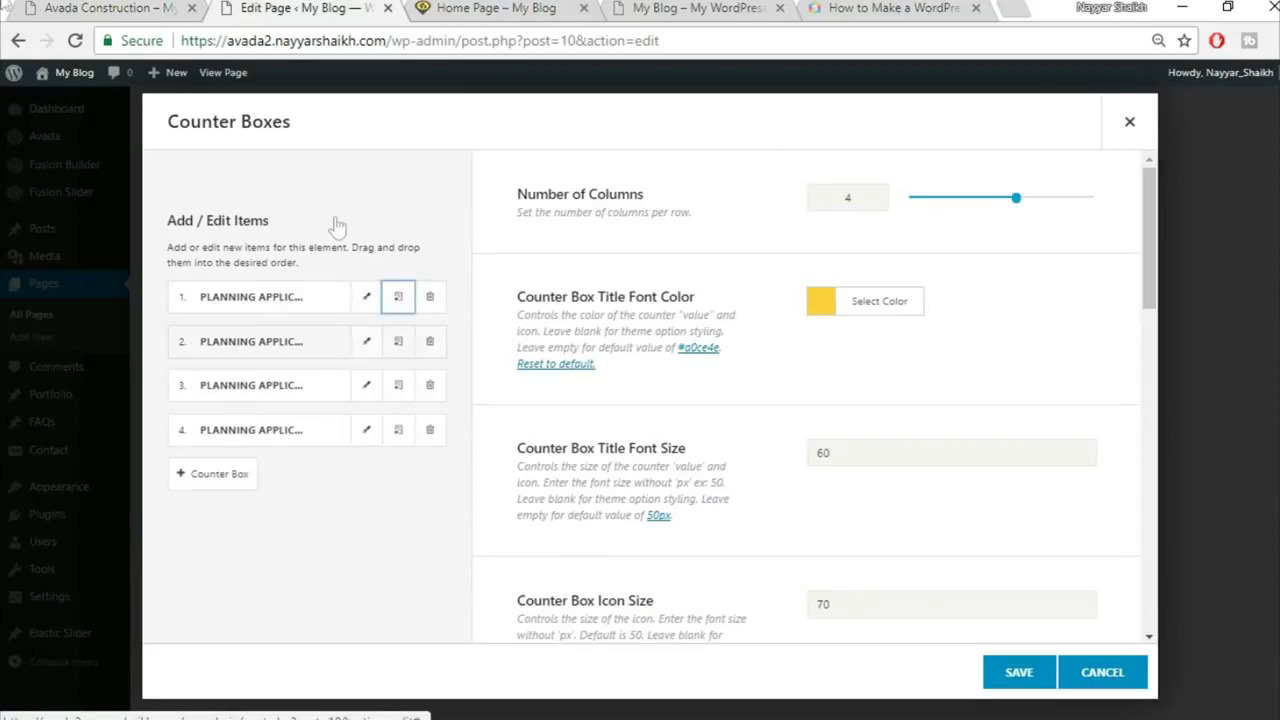
left_click(1018, 672)
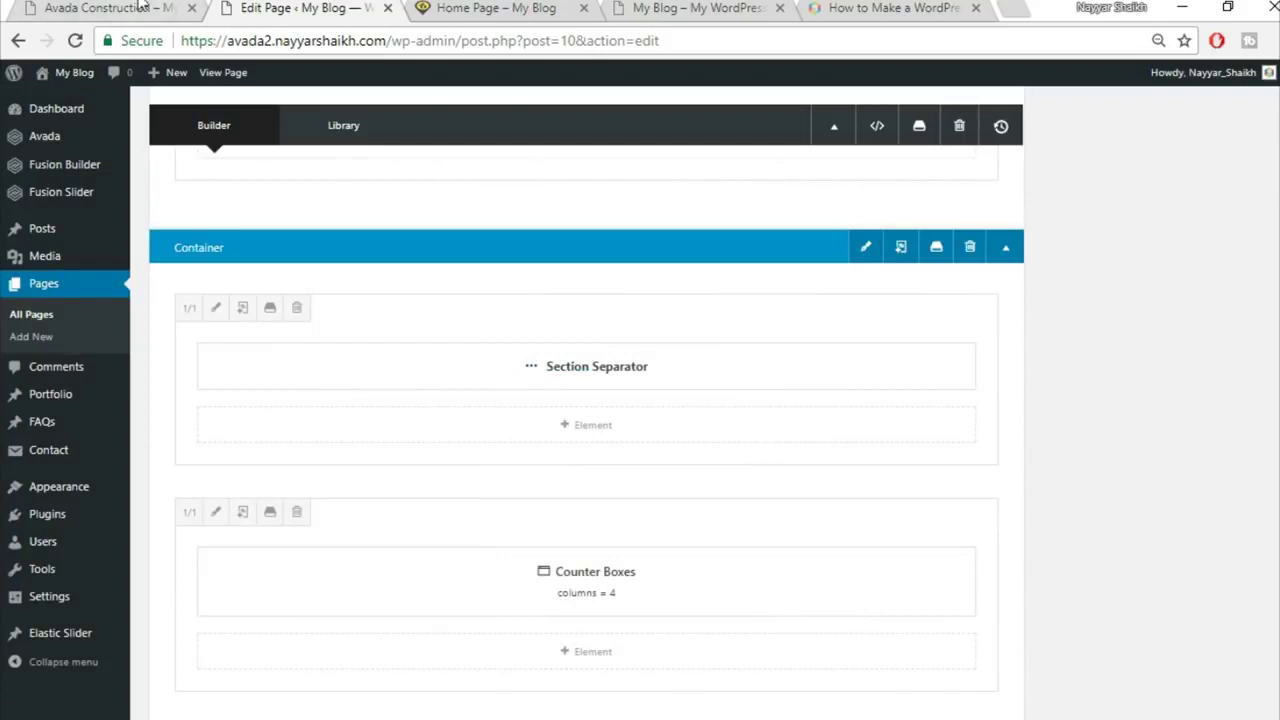
left_click(140, 8)
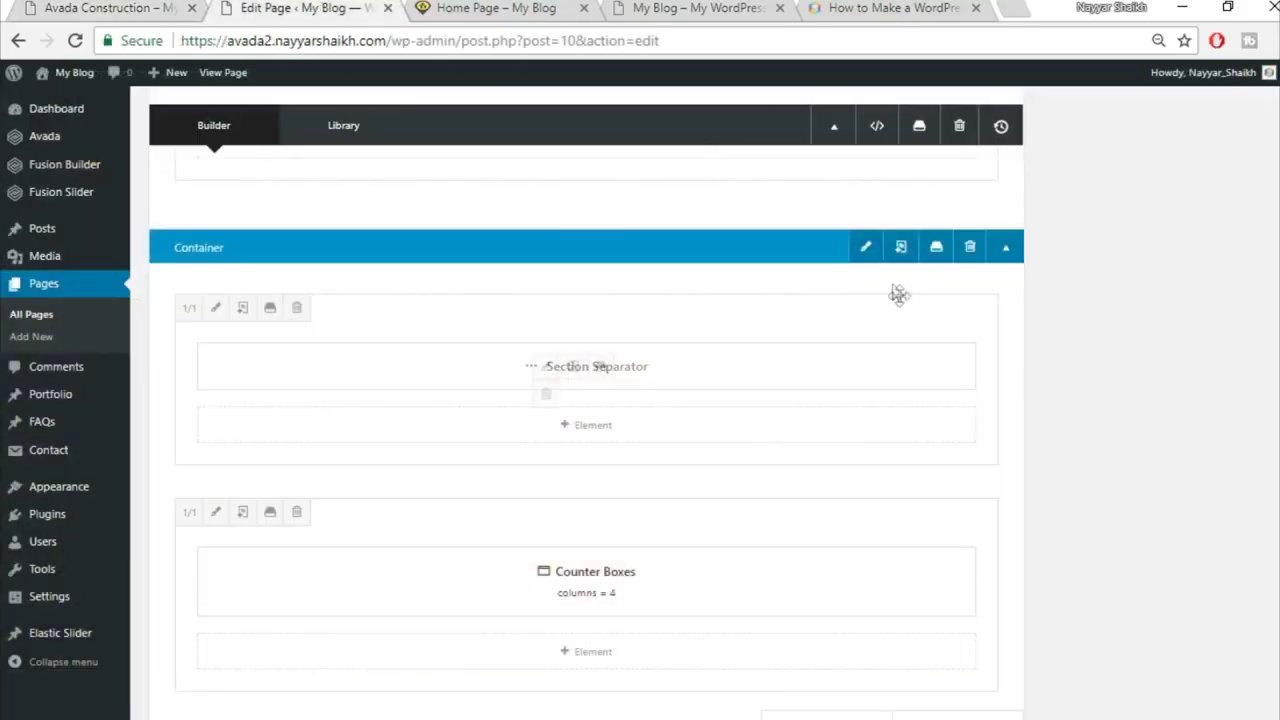
Step: Upload home-244125289.jpg and set it as the counters container's background image
left_click(867, 249)
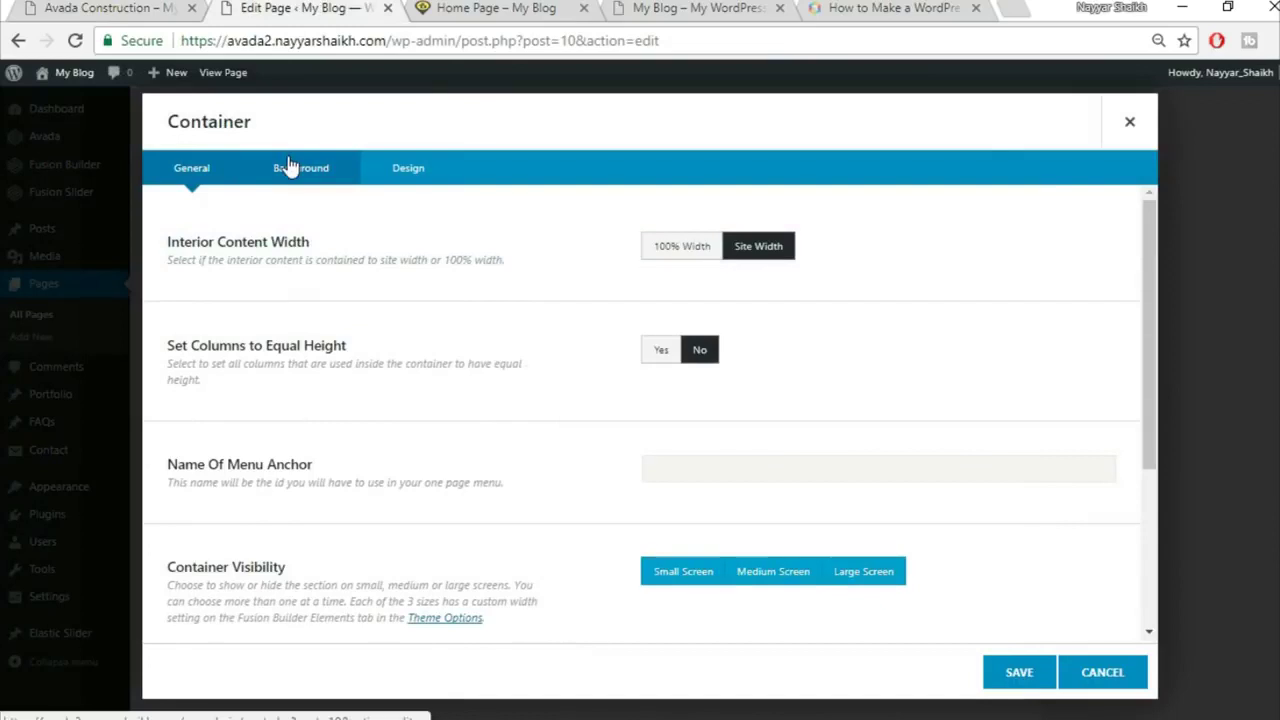
left_click(290, 167)
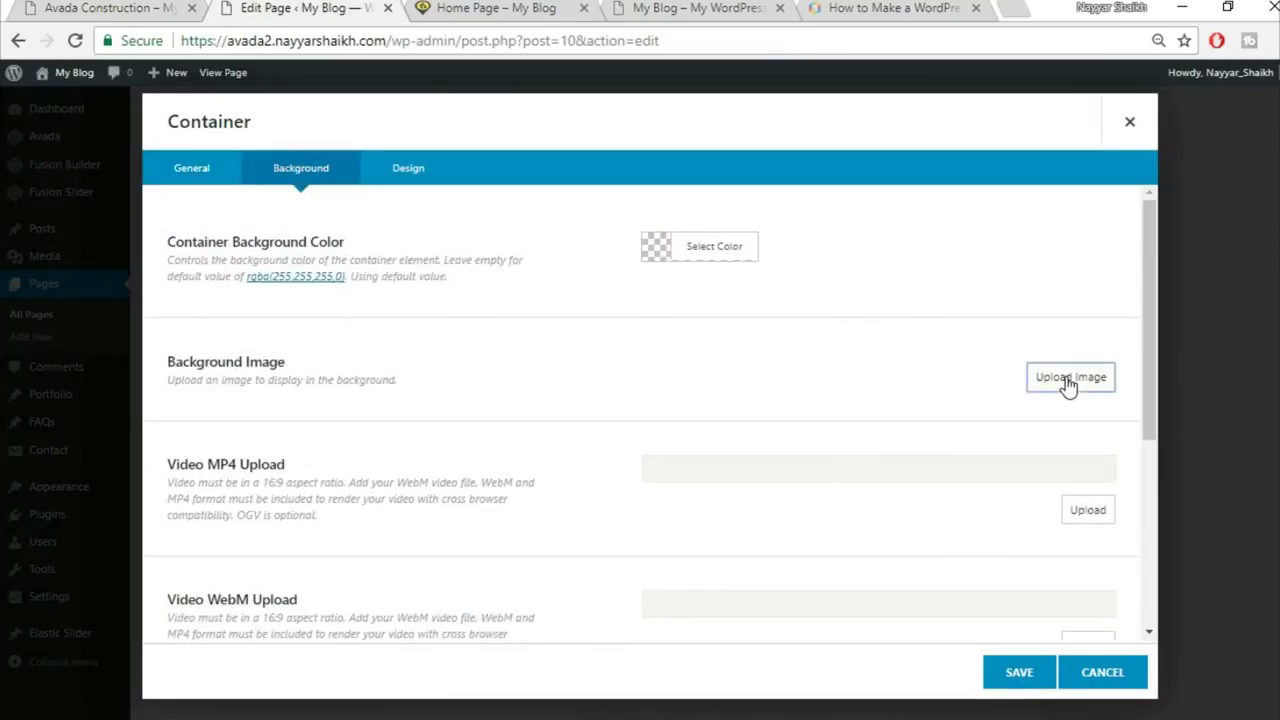
left_click(1069, 381)
left_click(250, 139)
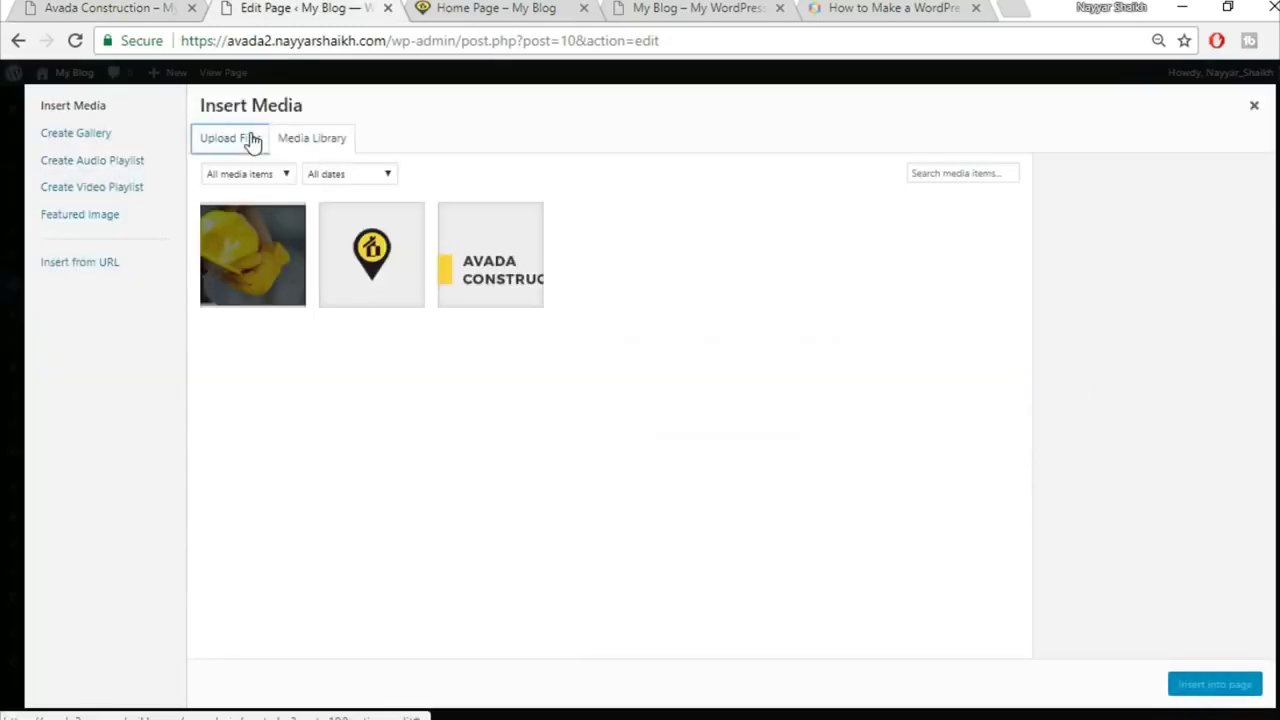
left_click(751, 389)
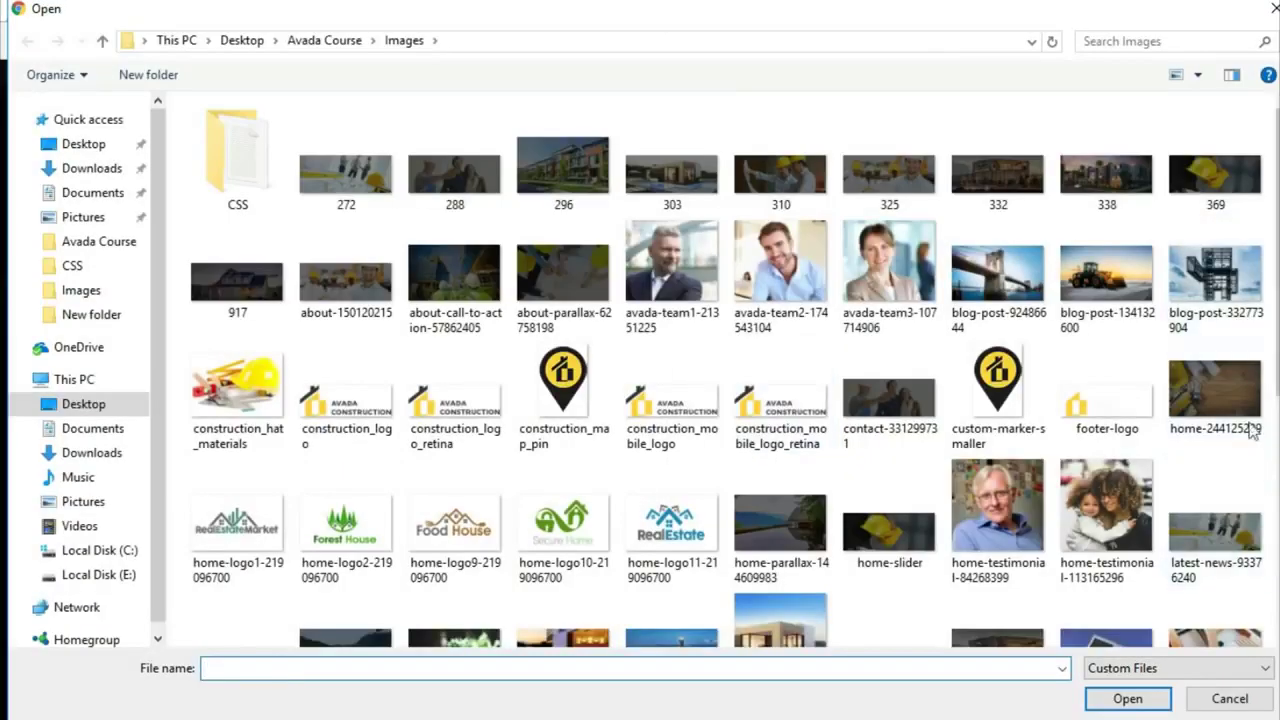
left_click(1240, 413)
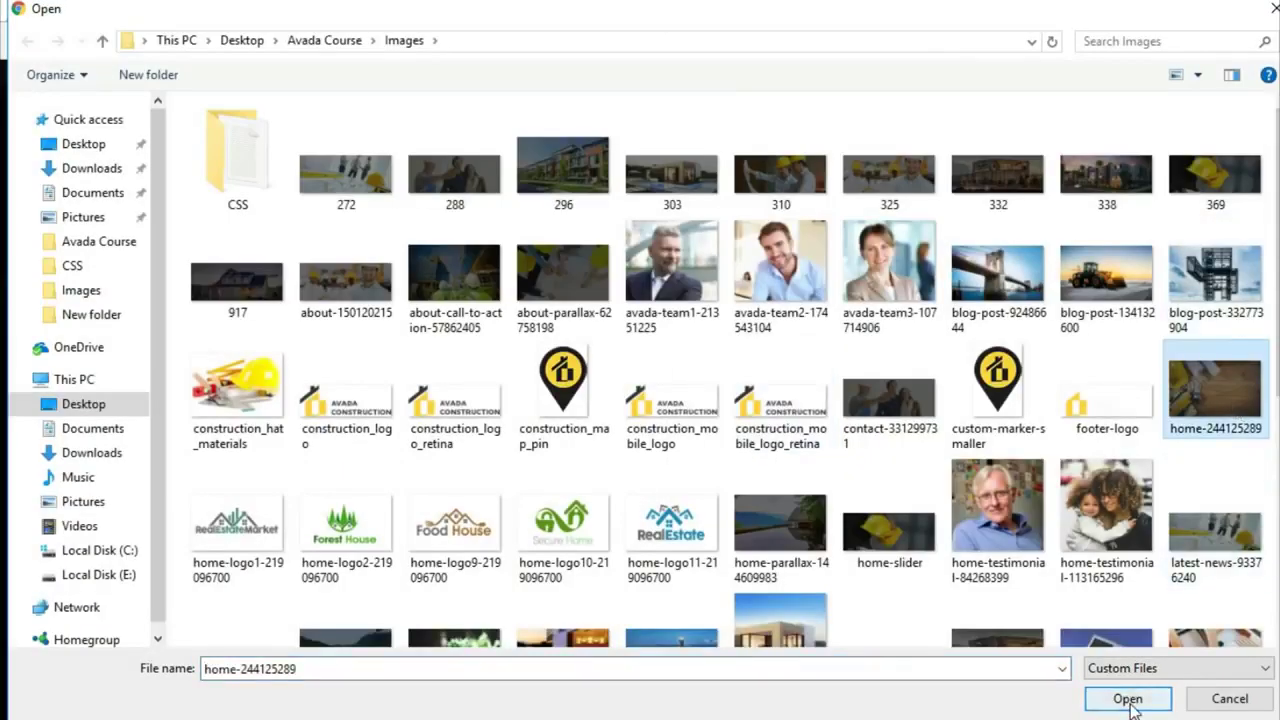
left_click(1130, 699)
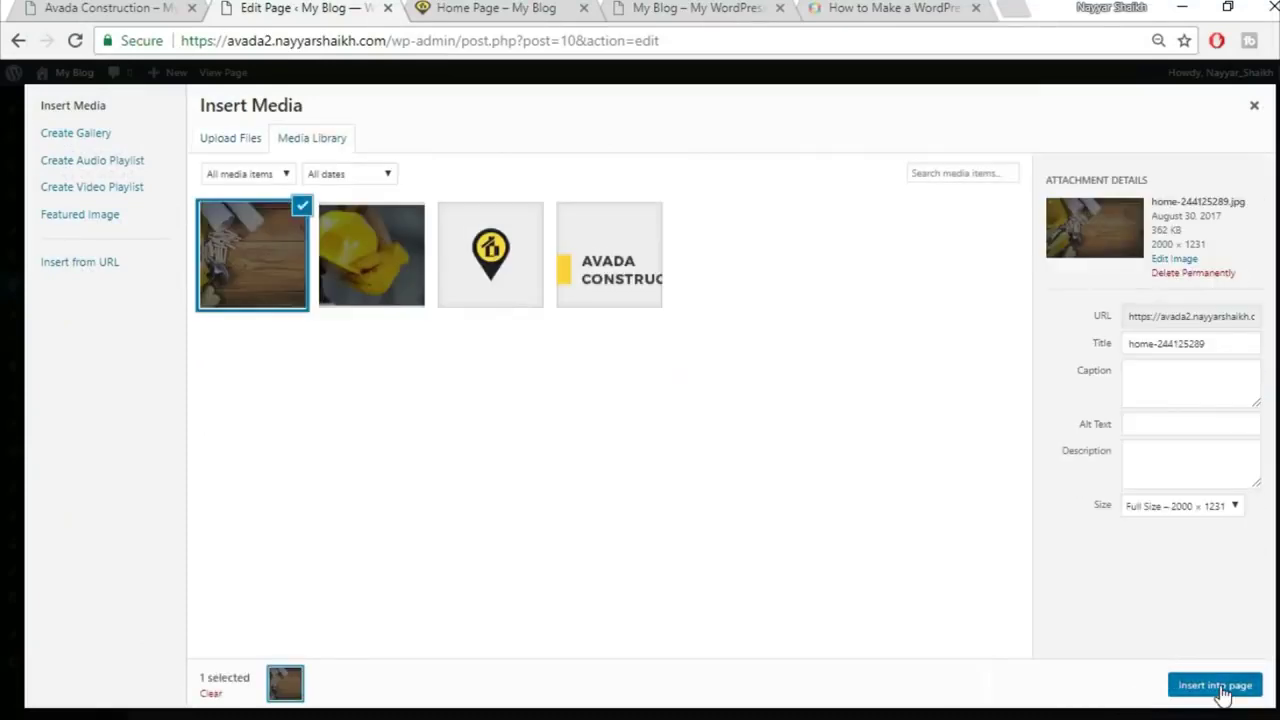
left_click(1222, 690)
Step: Save the container settings and update the Home Page
scroll(531, 509, "down", 3)
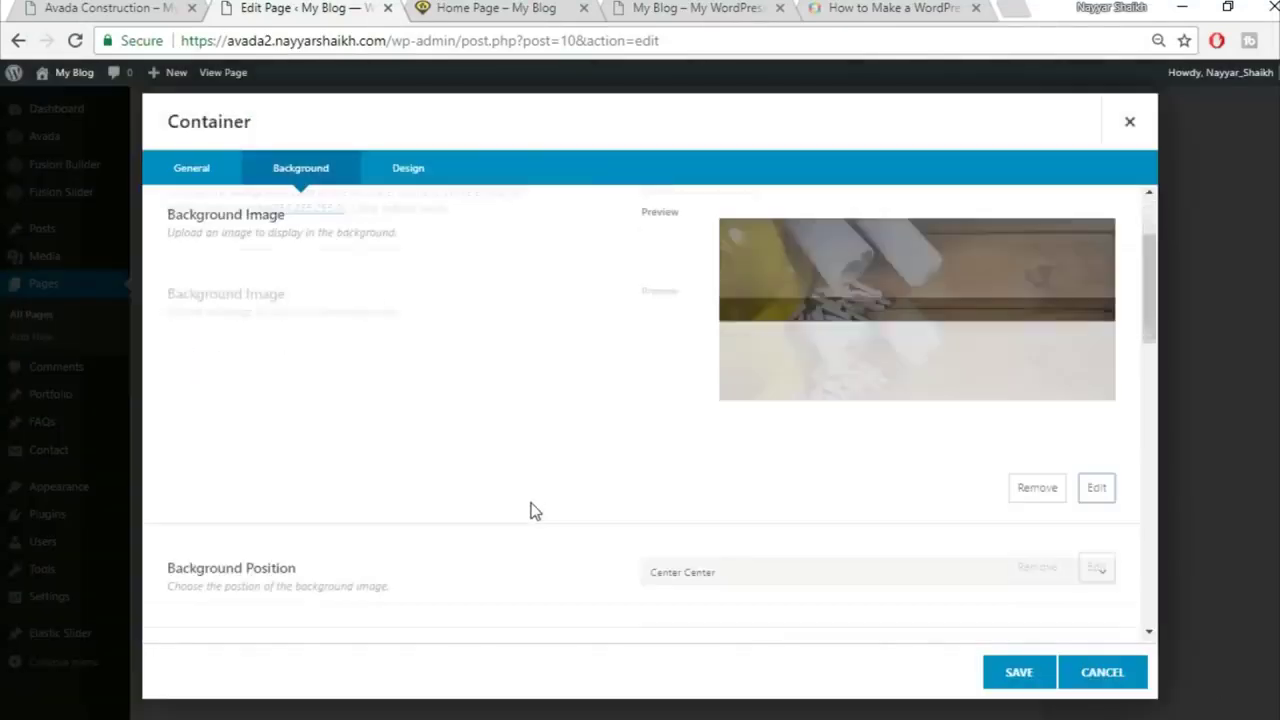
scroll(743, 434, "down", 1)
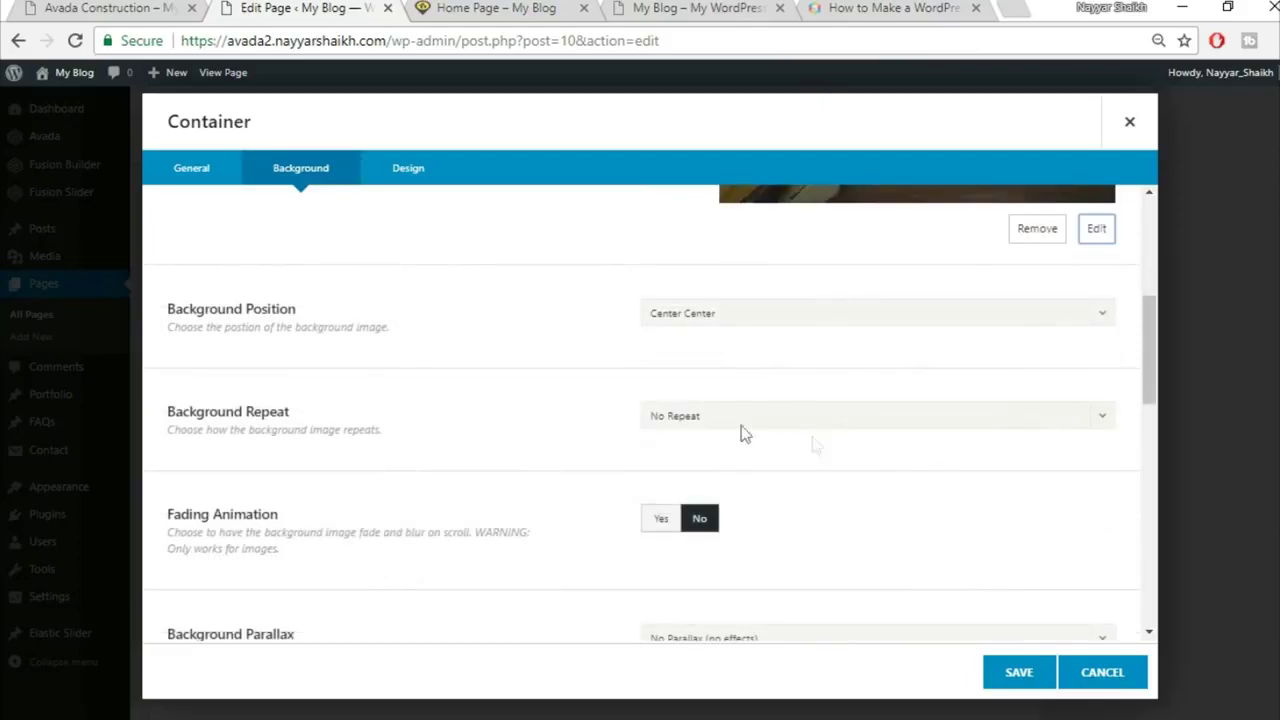
scroll(850, 470, "down", 1)
scroll(869, 483, "down", 6)
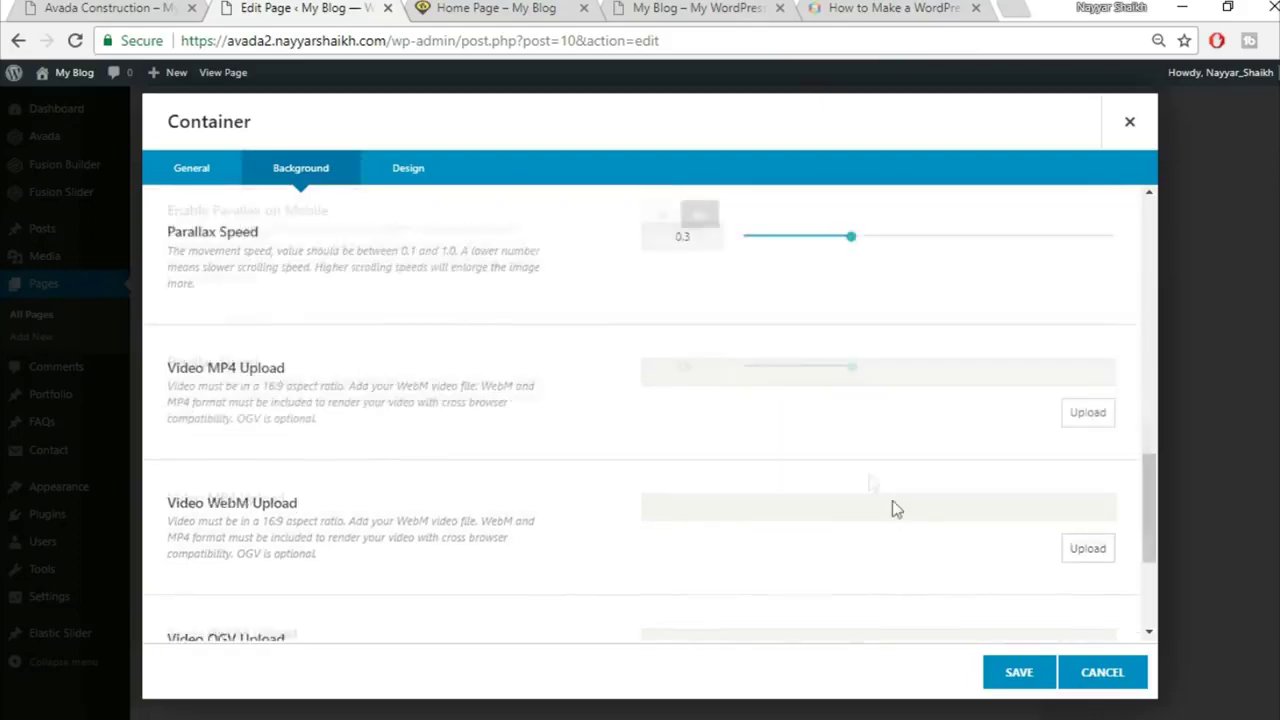
left_click(1029, 676)
left_click_drag(1277, 500, 1277, 110)
left_click(1240, 398)
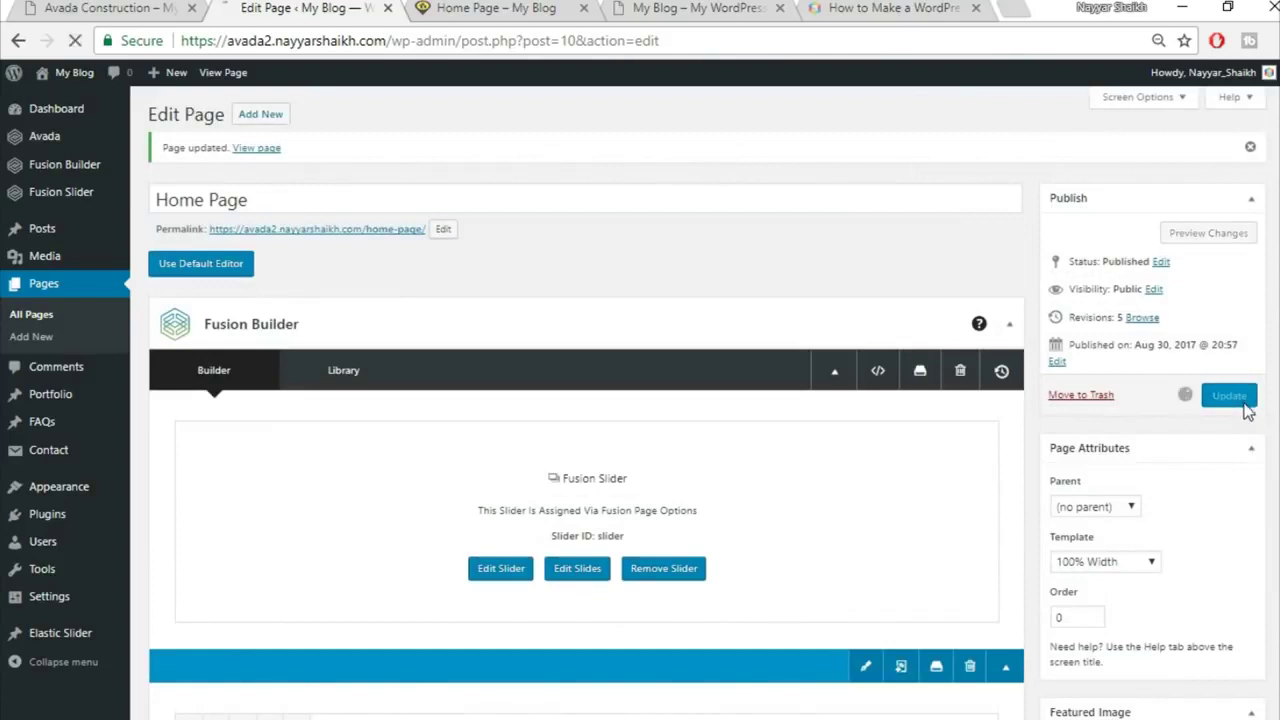
Step: Compare the live home page against the Avada Construction demo
left_click(505, 7)
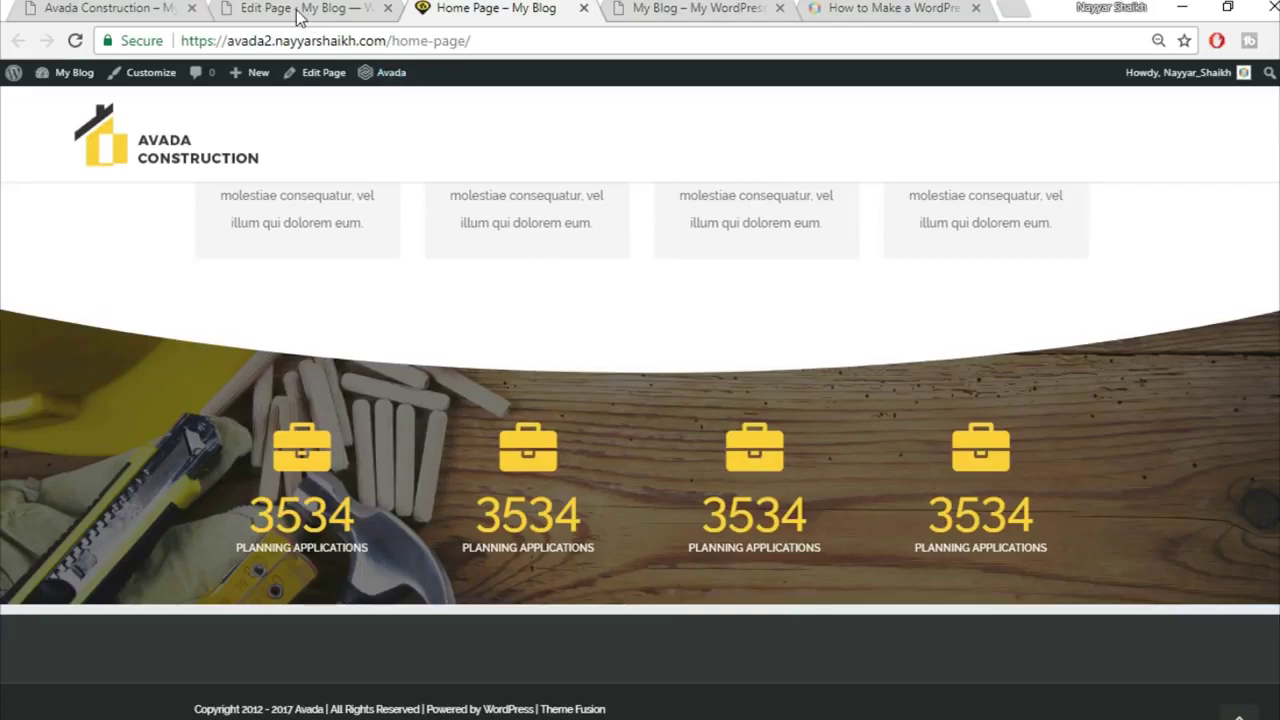
left_click(147, 7)
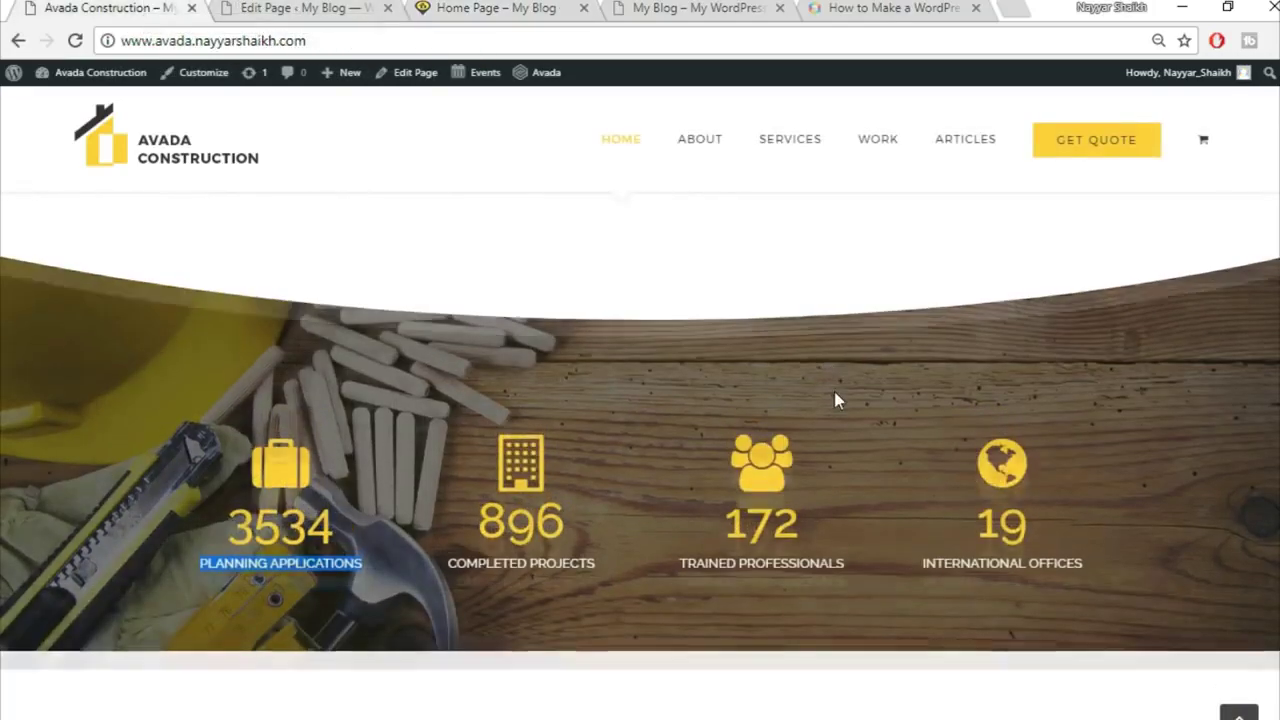
scroll(836, 396, "down", 5)
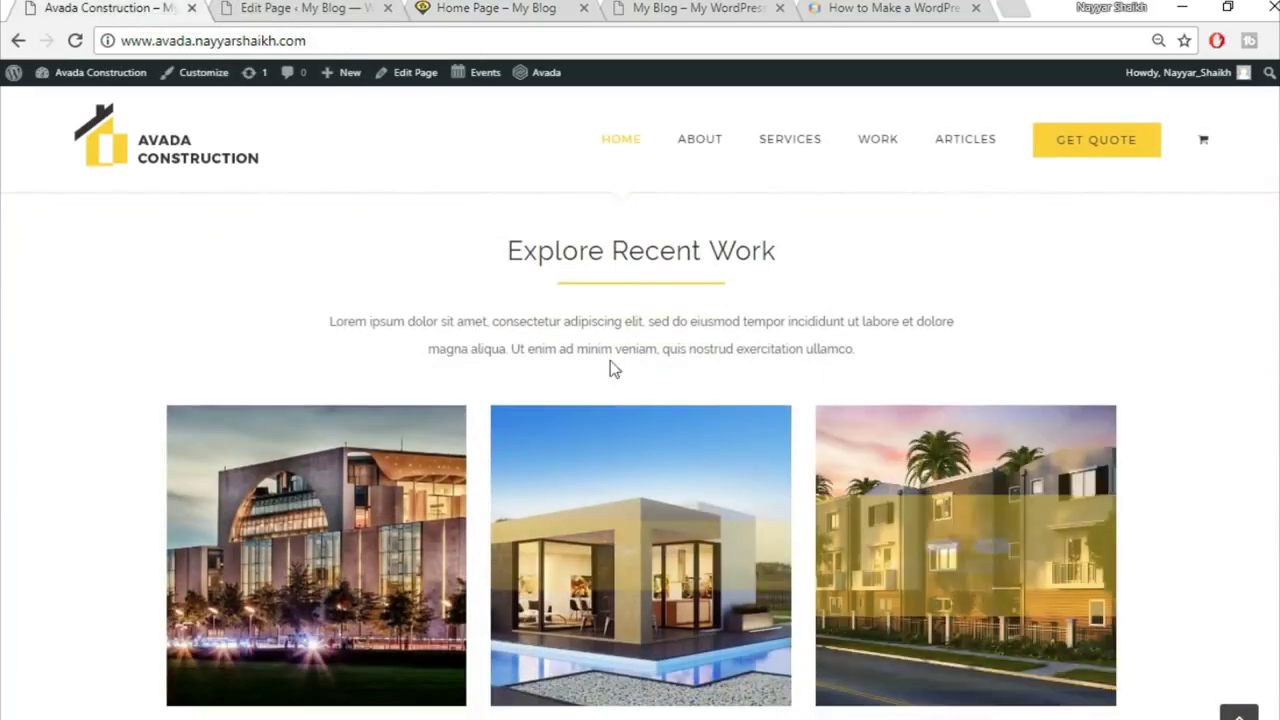
scroll(870, 310, "down", 2)
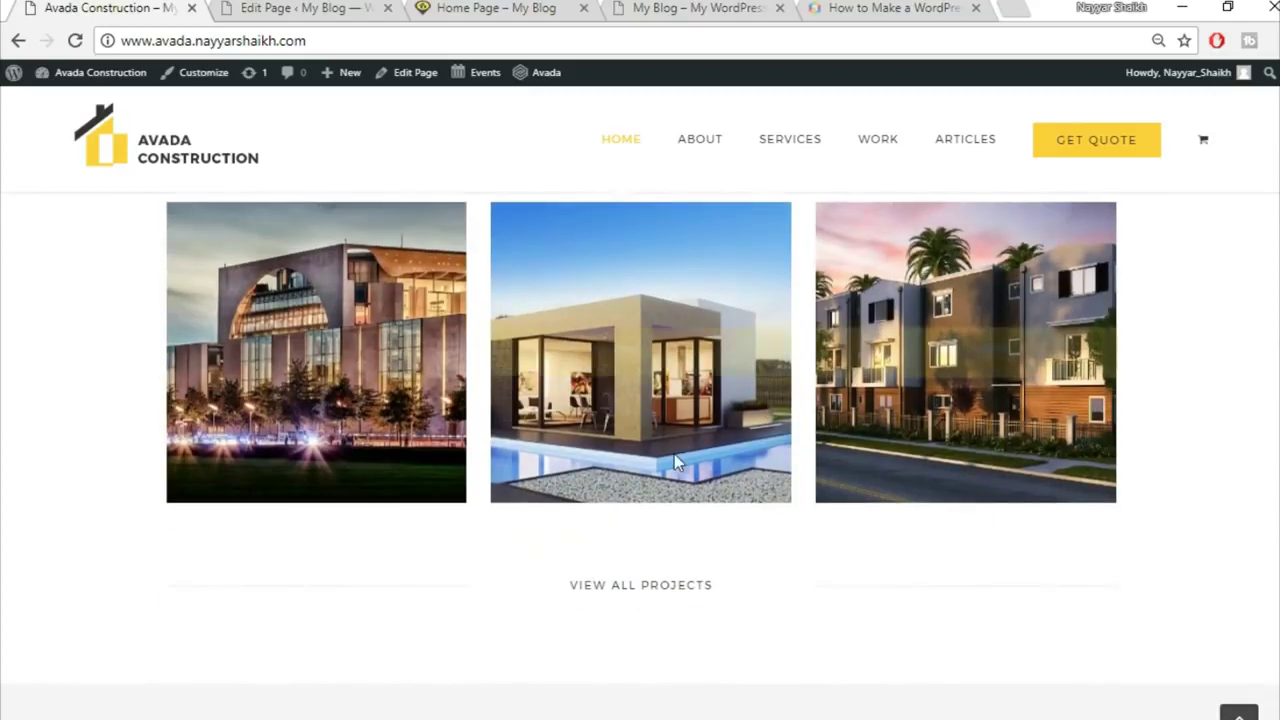
scroll(674, 466, "up", 2)
scroll(930, 390, "down", 1)
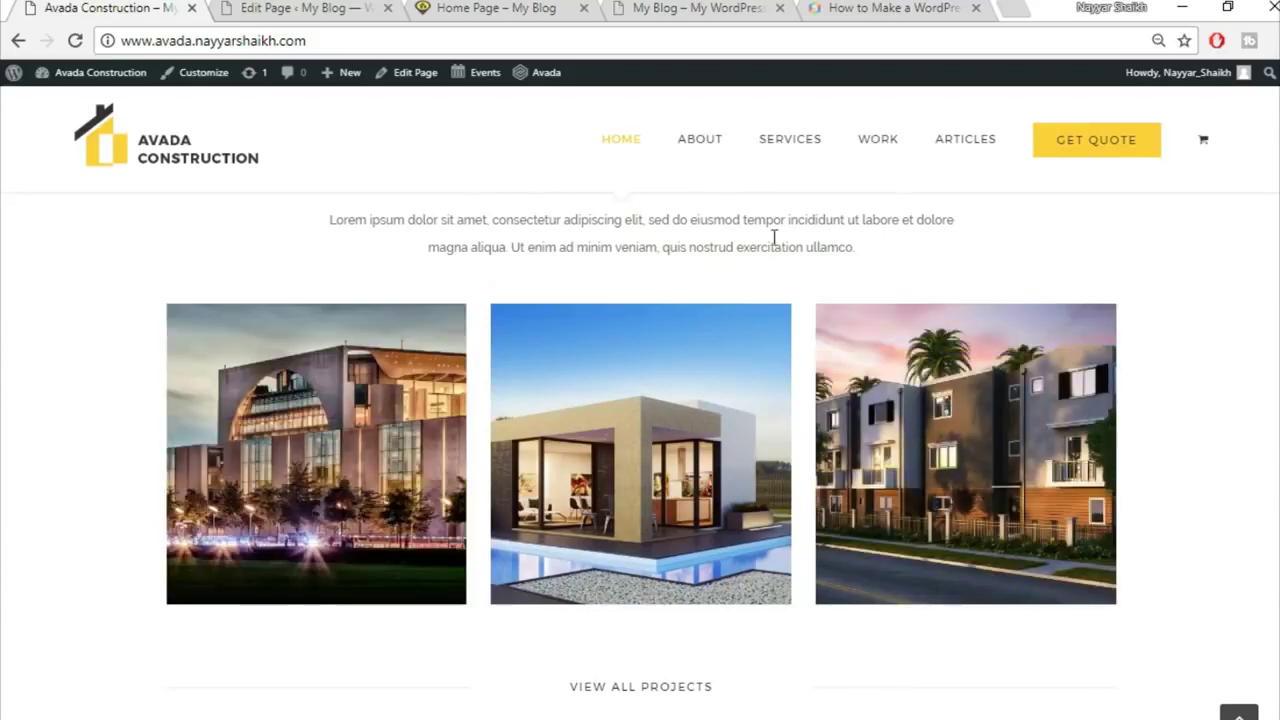
left_click(305, 7)
left_click(495, 8)
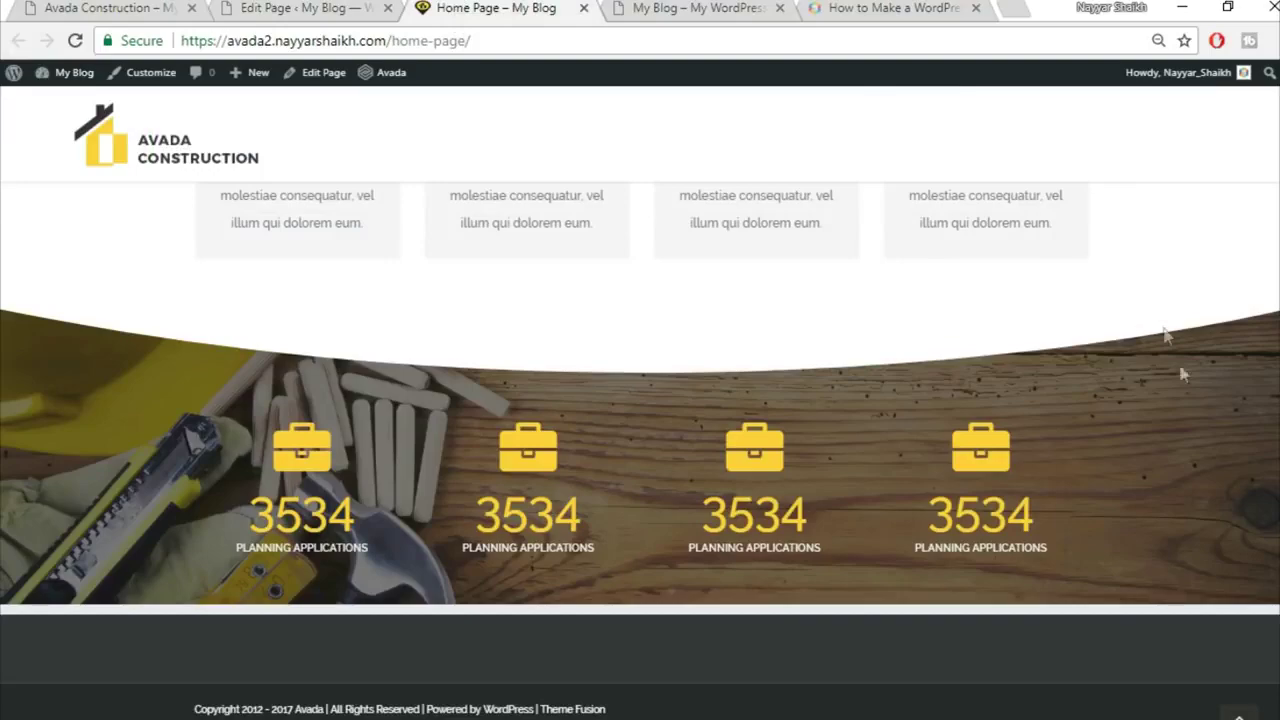
Step: Review the live page's call-to-action and GET A FREE QUOTE area, then return to the editor
scroll(640, 450, "up", 2)
scroll(640, 450, "up", 5)
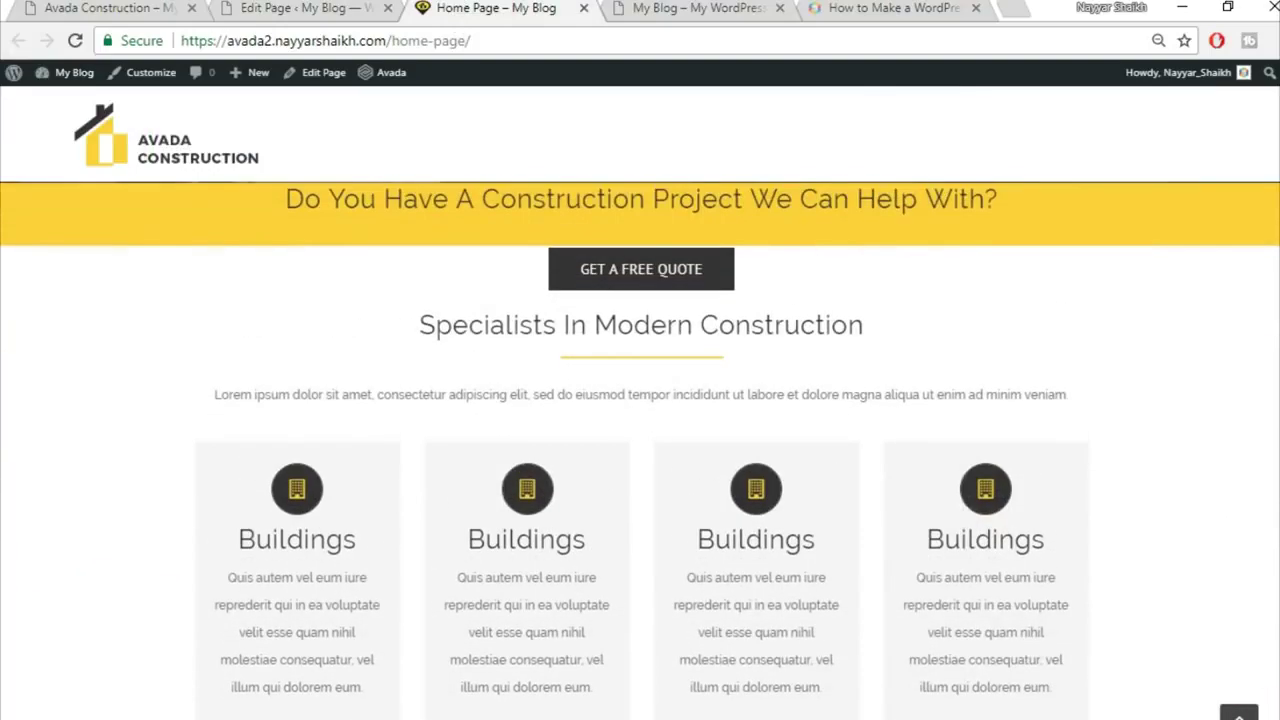
scroll(876, 607, "up", 1)
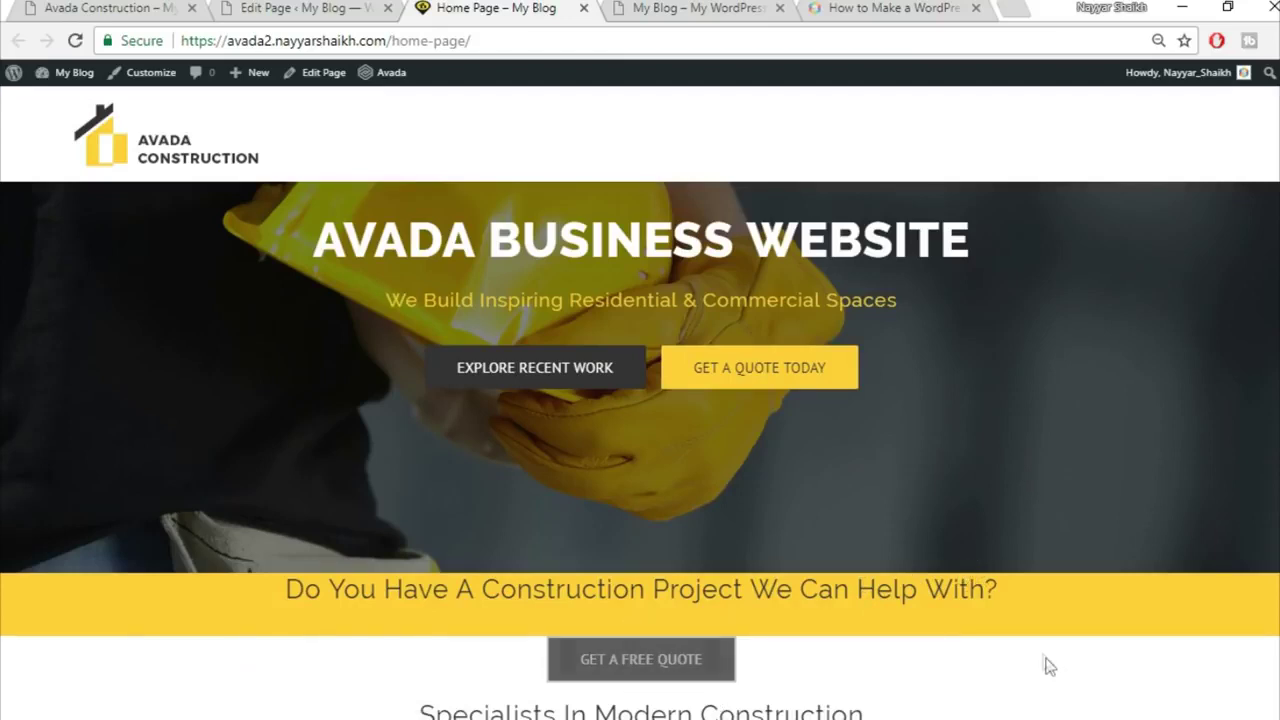
scroll(1040, 665, "down", 1)
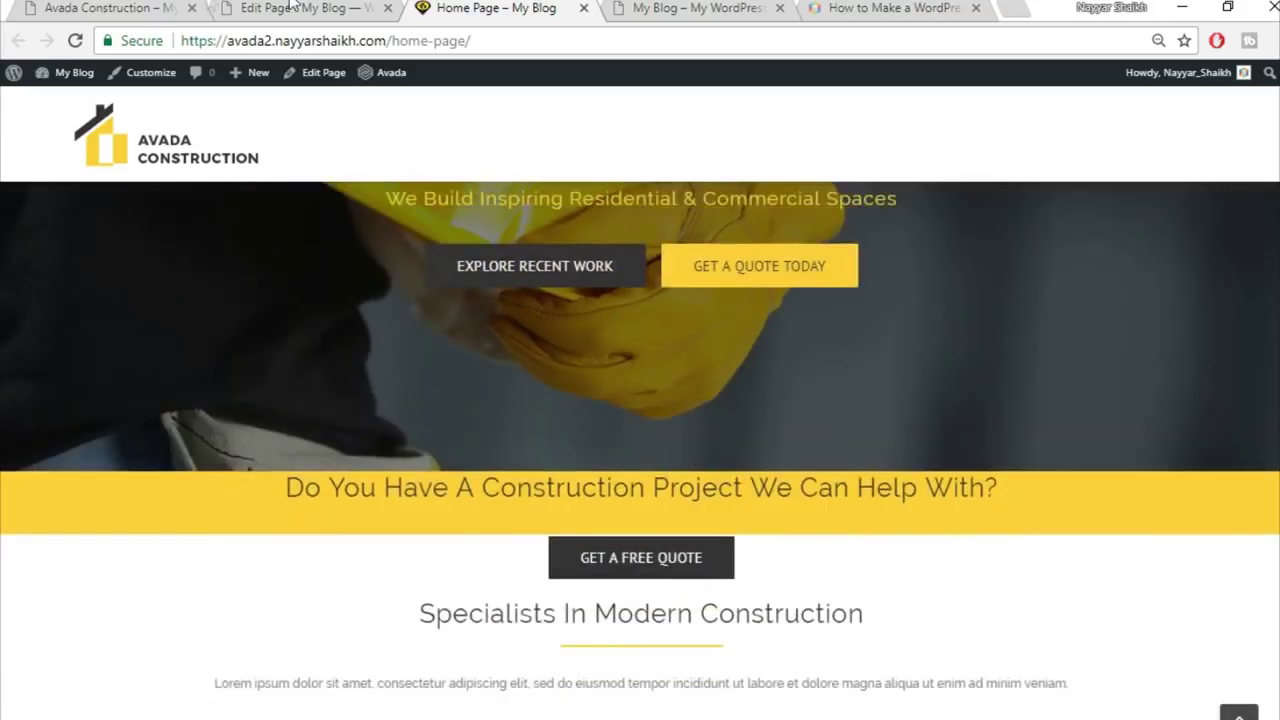
left_click(295, 8)
scroll(724, 565, "down", 4)
left_click(268, 7)
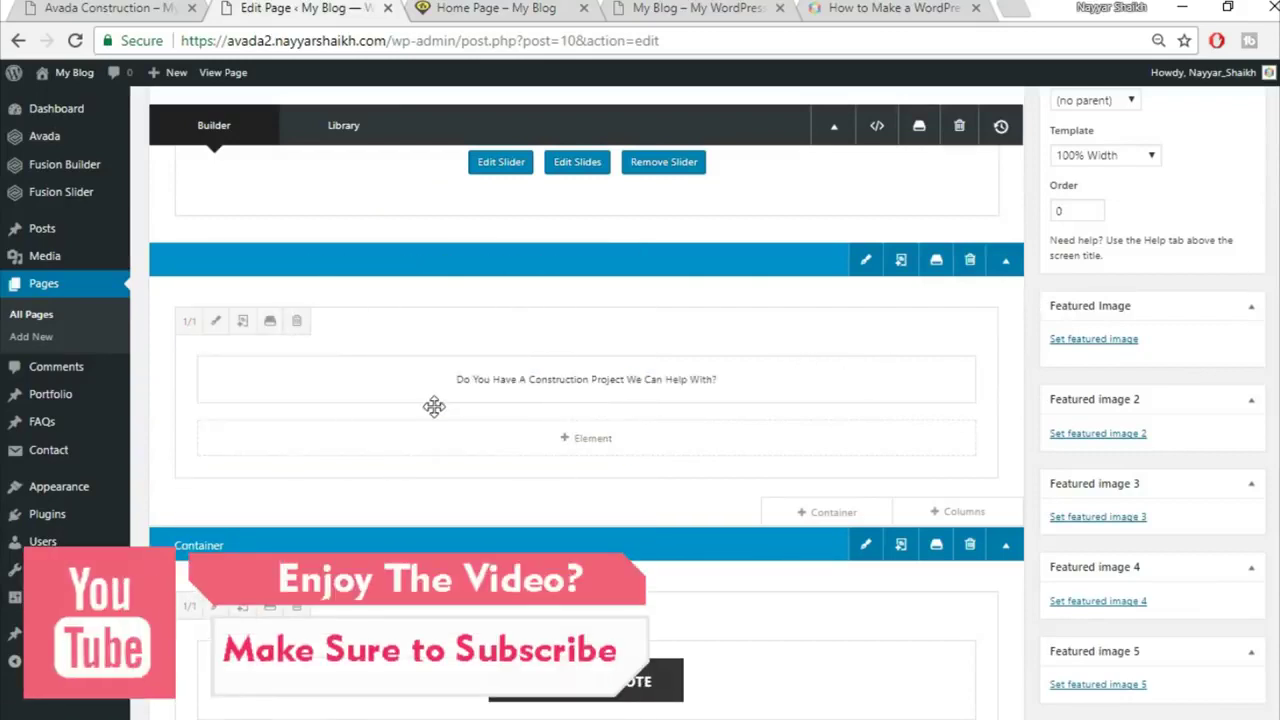
Step: Give the construction-project heading's column a top padding of 50
left_click(215, 324)
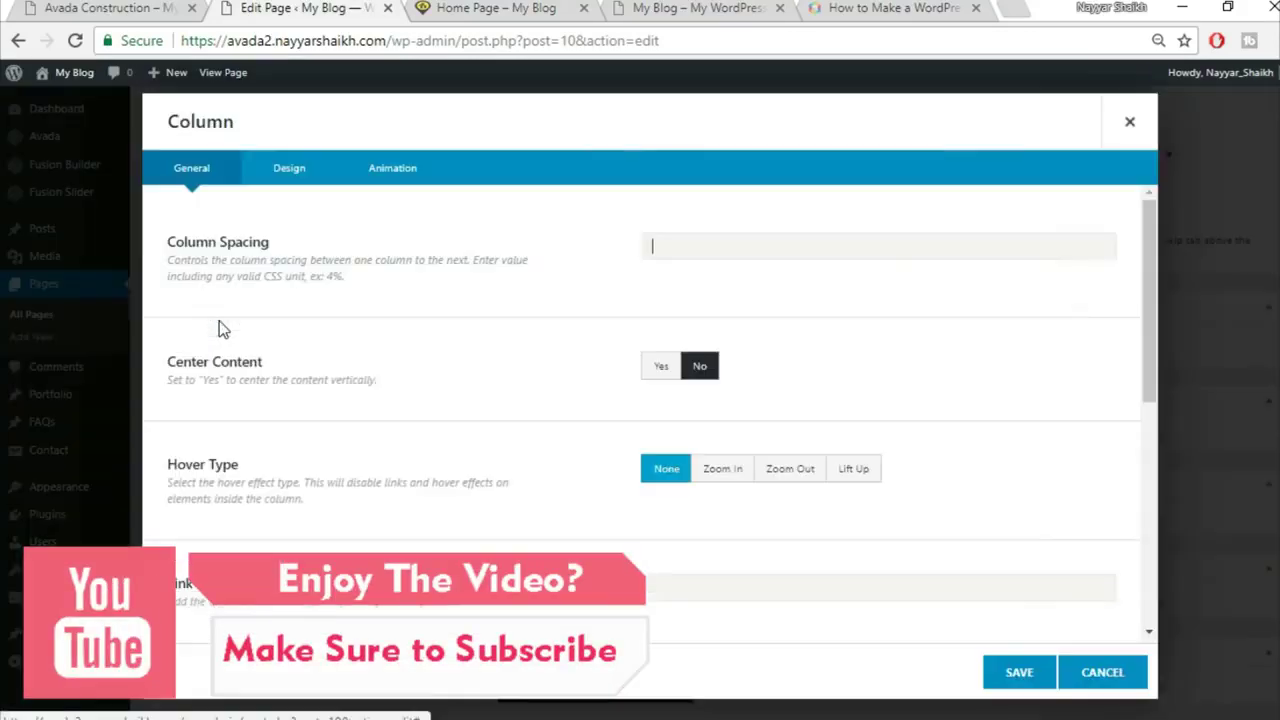
left_click(289, 168)
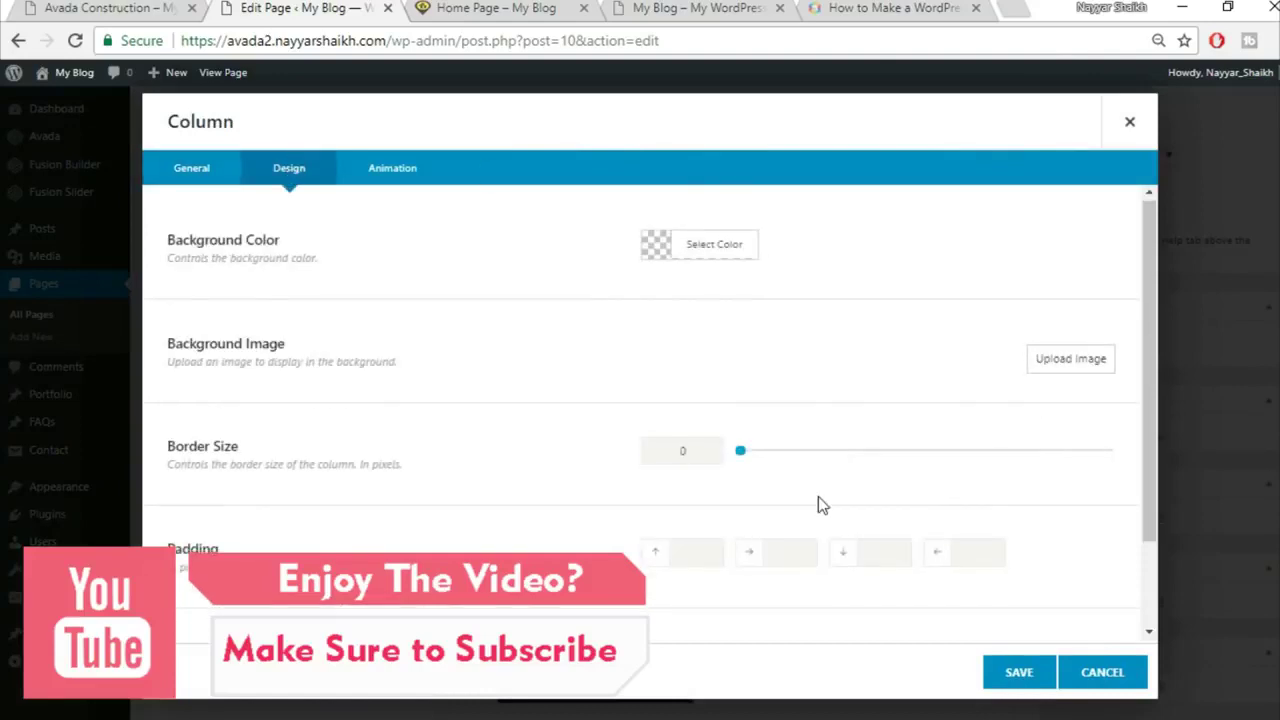
scroll(818, 497, "down", 2)
left_click(698, 446)
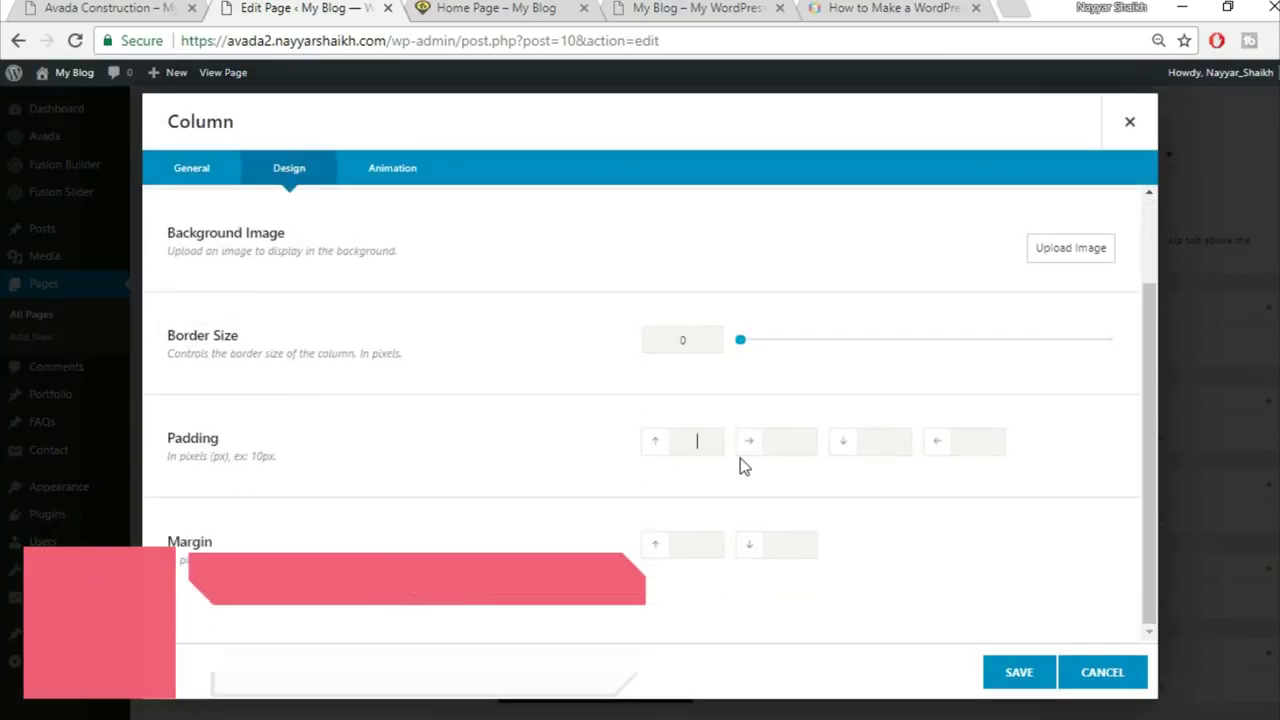
type("50")
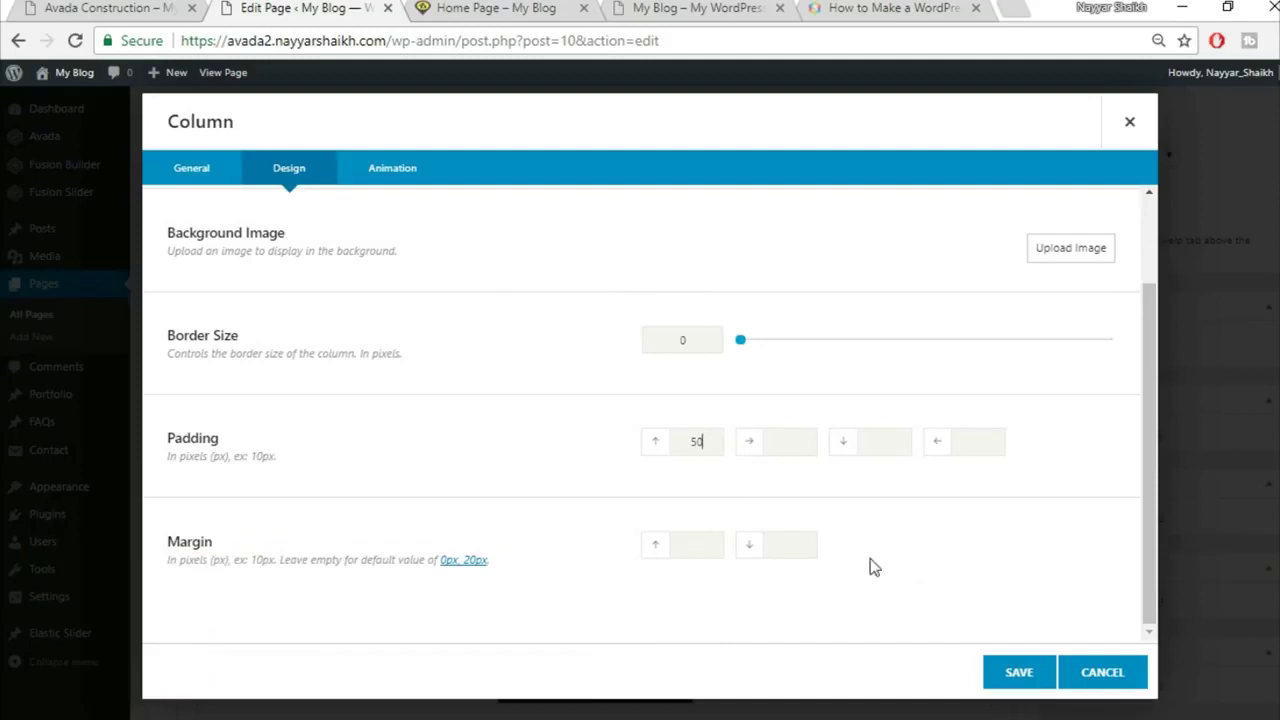
left_click(1015, 678)
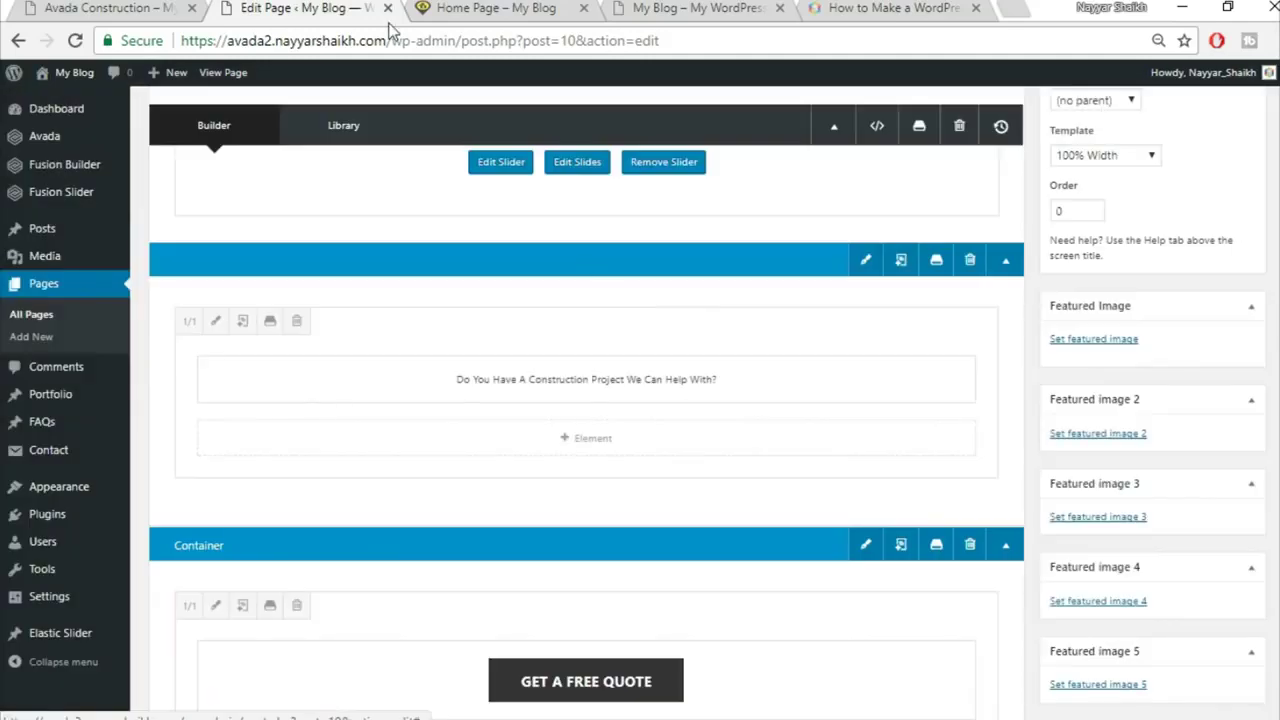
Step: Check the construction-project heading on the live site, then update the Home Page
left_click(486, 14)
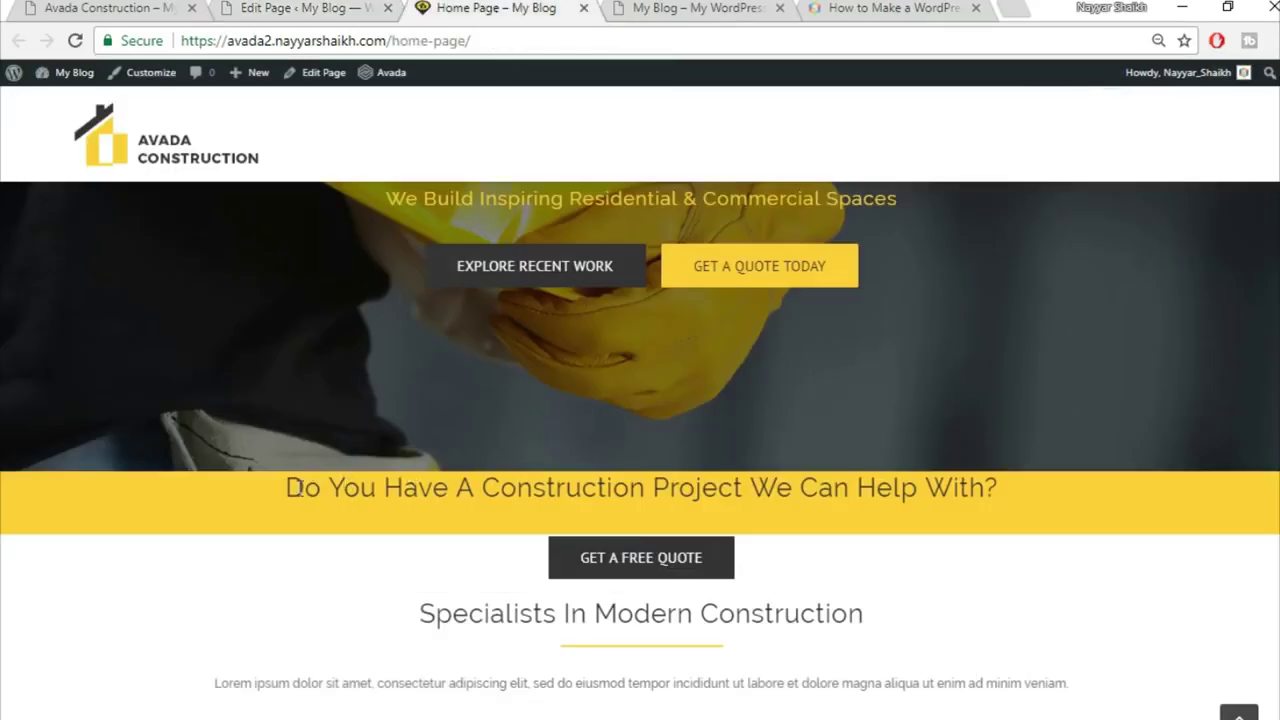
left_click_drag(287, 487, 1013, 520)
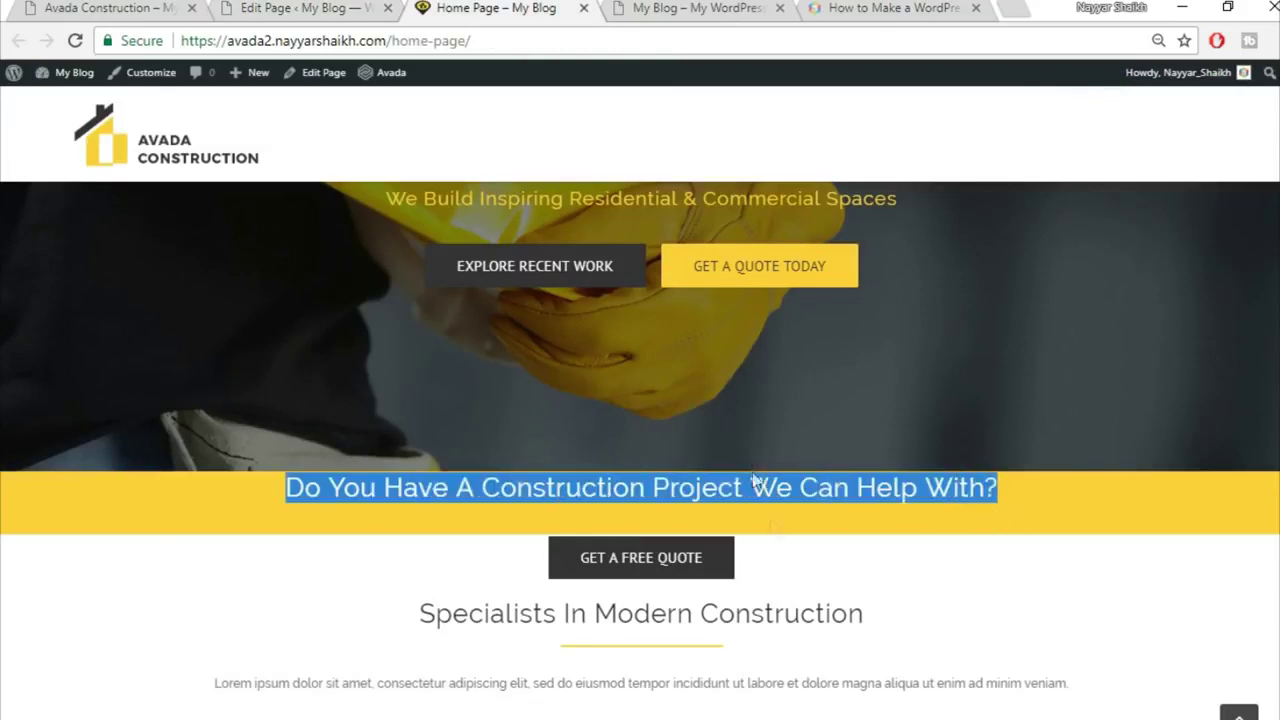
left_click(803, 528)
left_click(330, 8)
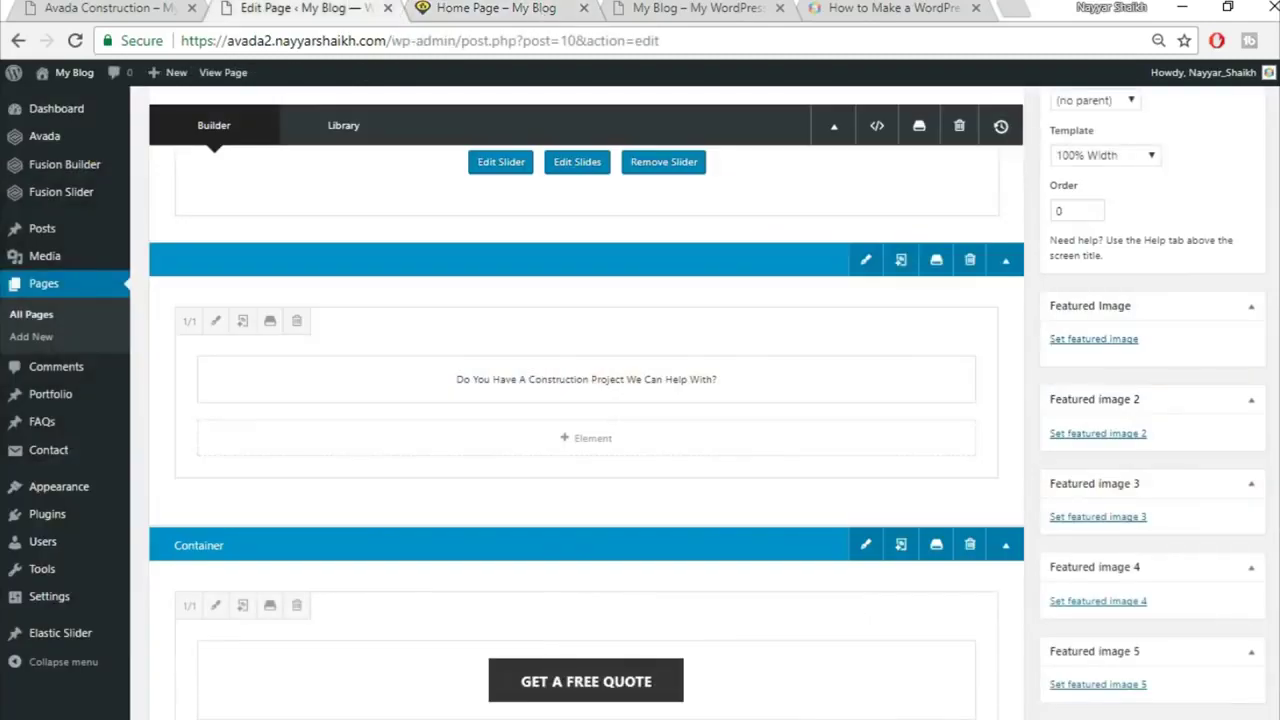
scroll(640, 400, "up", 3)
left_click(1229, 293)
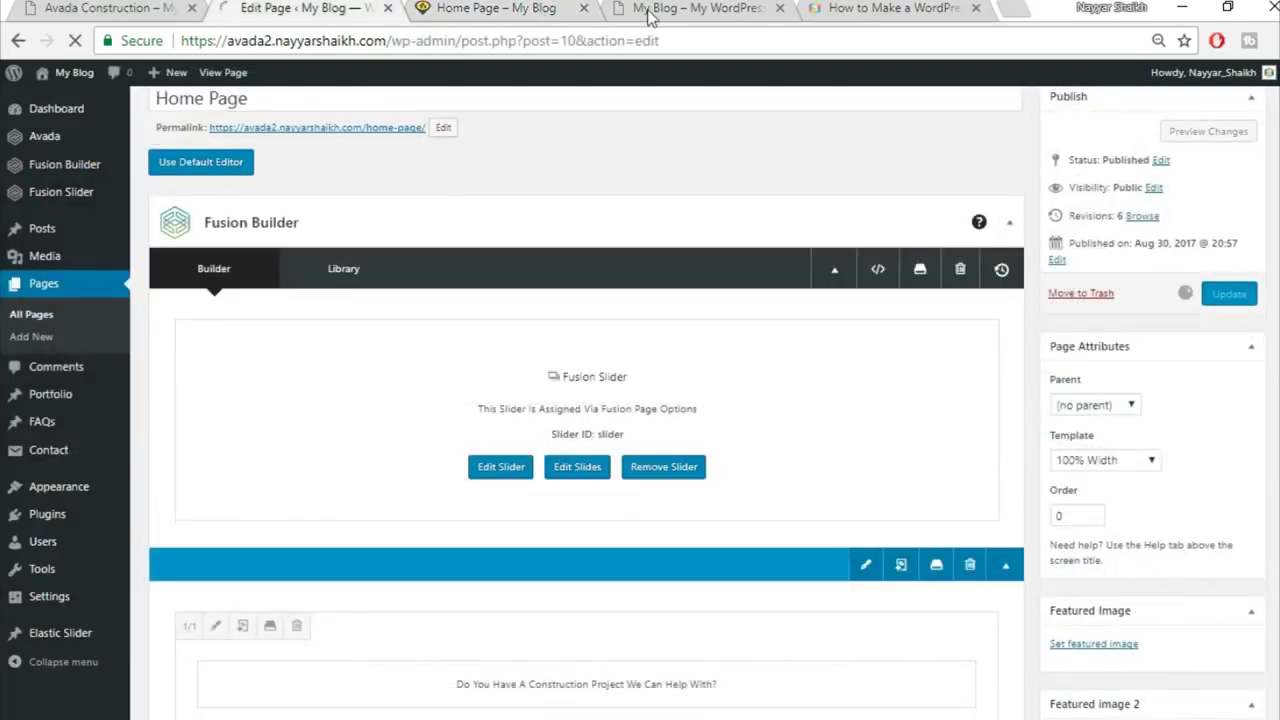
Step: Reload the live home page and scroll through it to review the changes
left_click(505, 7)
left_click(507, 38)
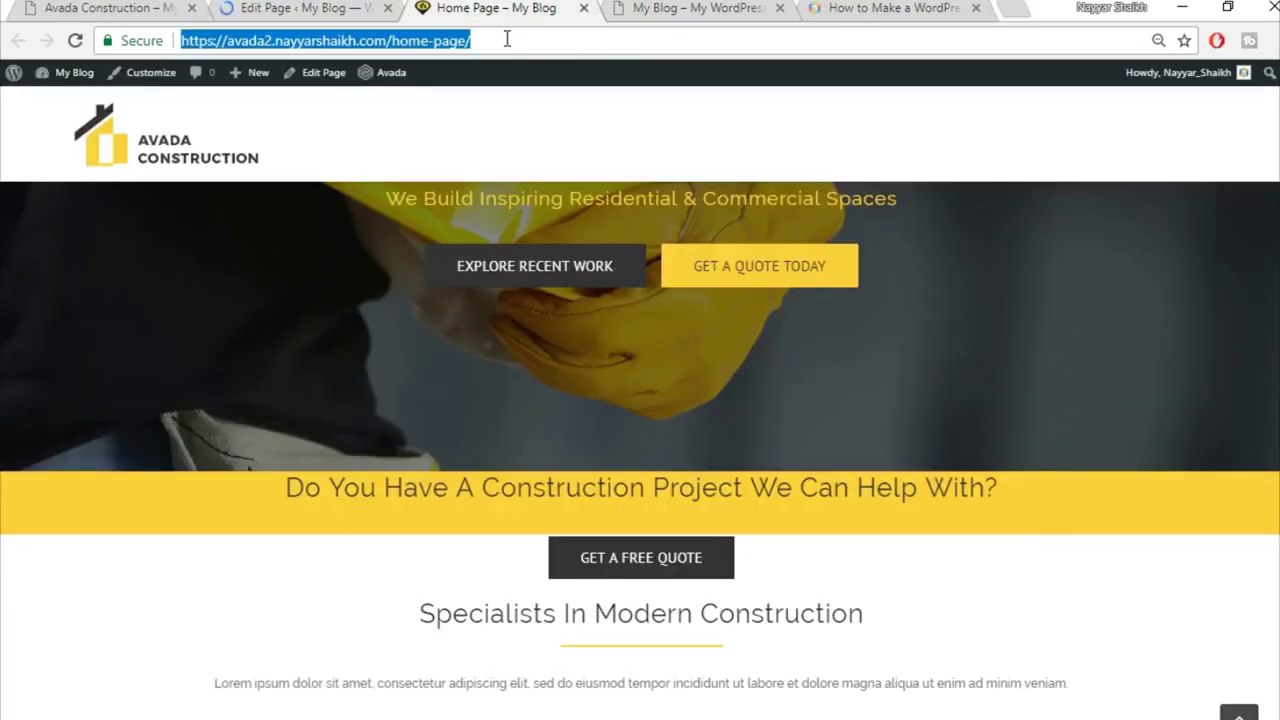
key("Return")
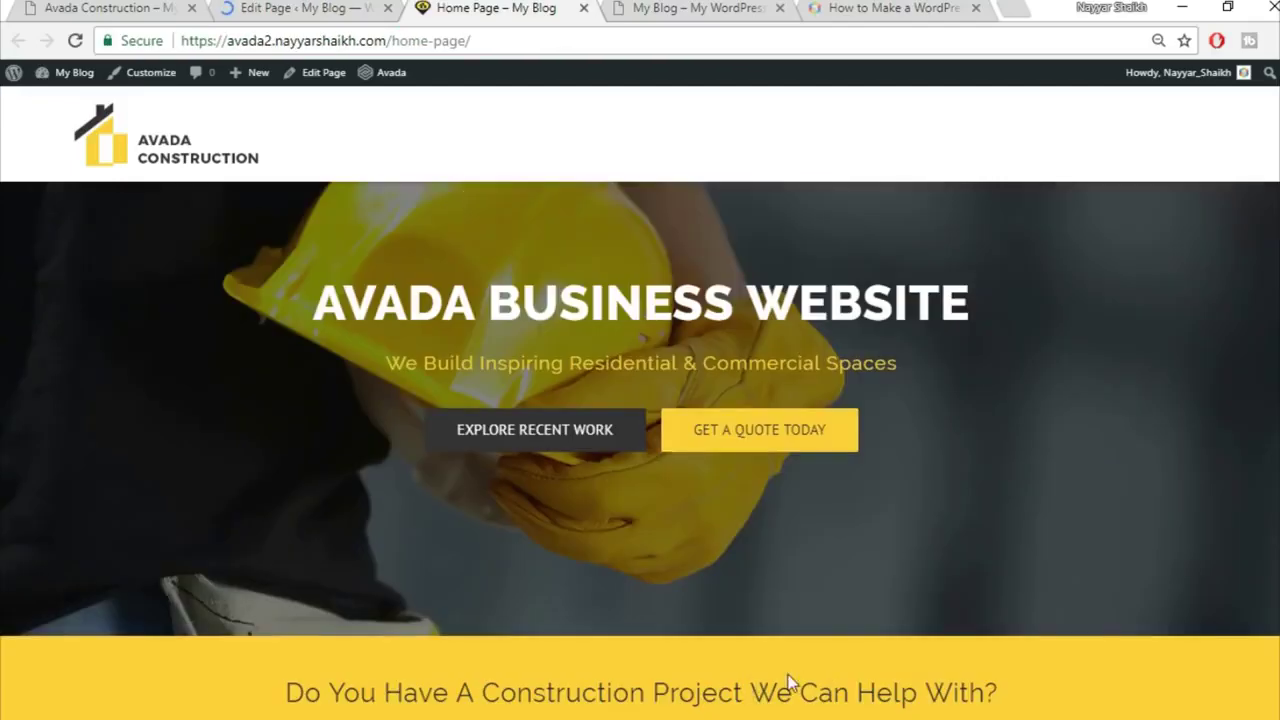
scroll(839, 670, "down", 1)
scroll(837, 669, "up", 1)
scroll(914, 637, "down", 1)
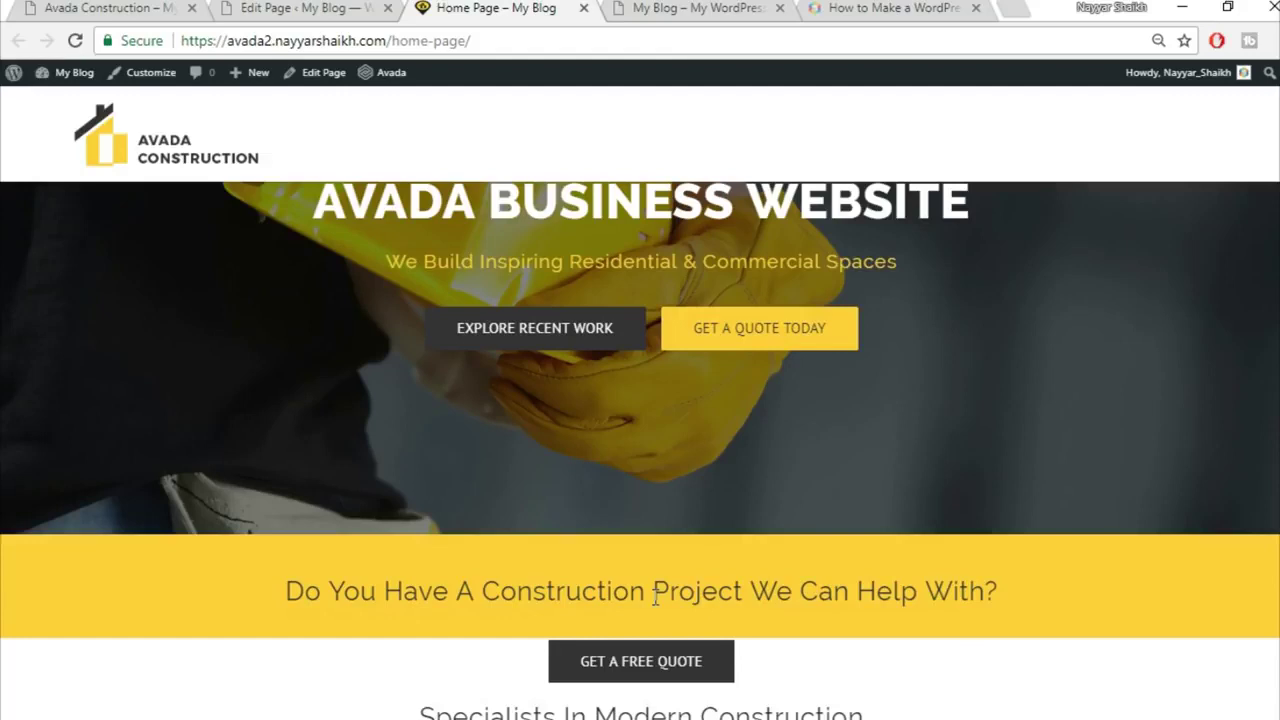
scroll(655, 597, "down", 2)
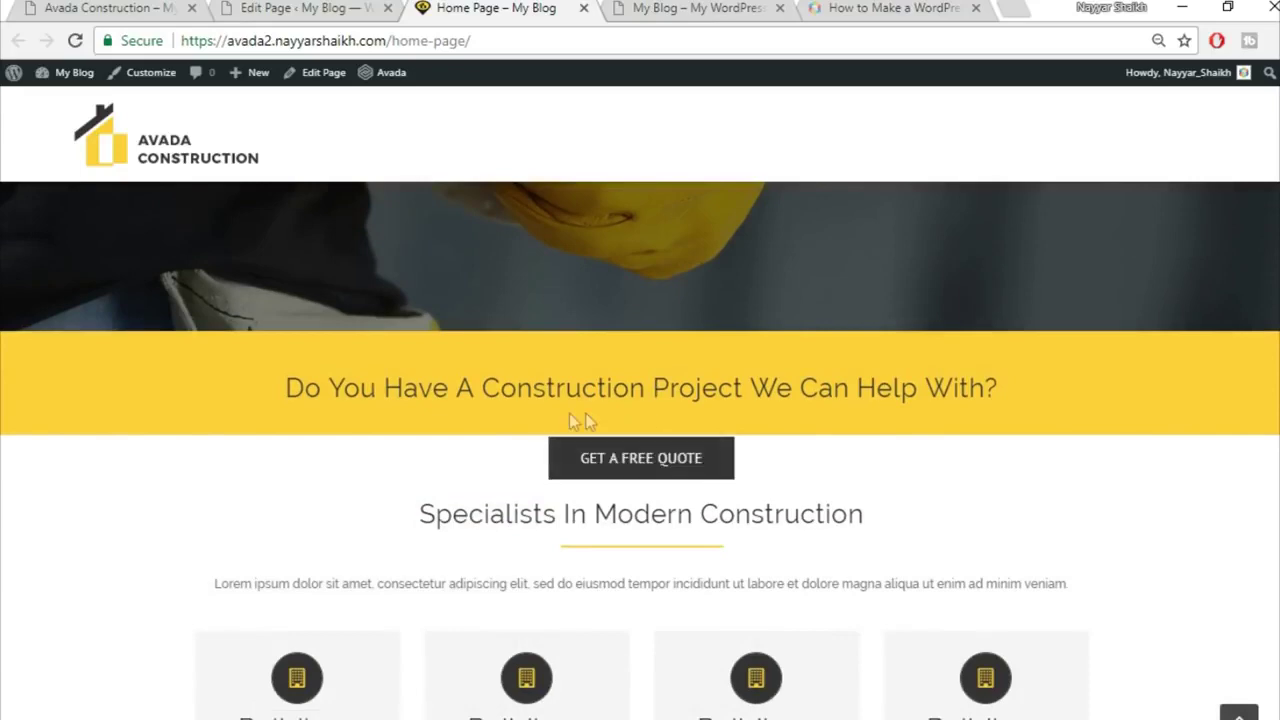
left_click(276, 6)
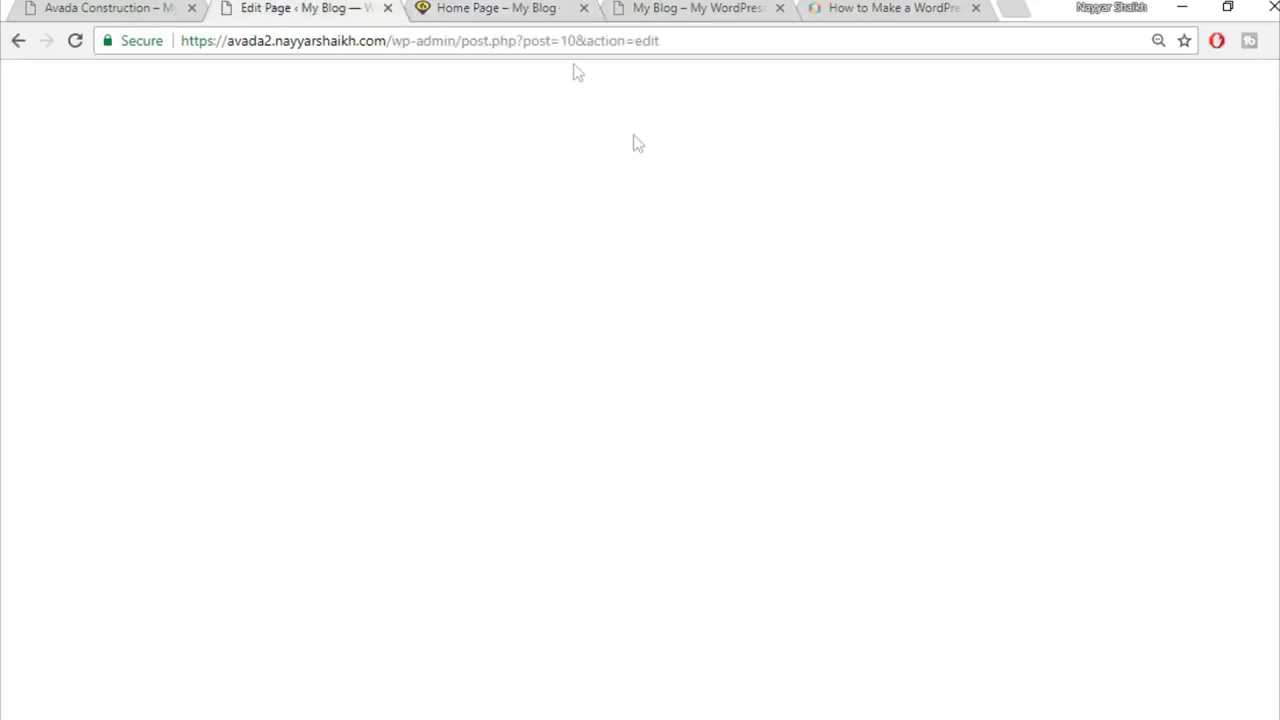
Step: Set the Get A Free Quote column's top margin to -22 and save it
scroll(767, 349, "down", 3)
scroll(767, 352, "down", 3)
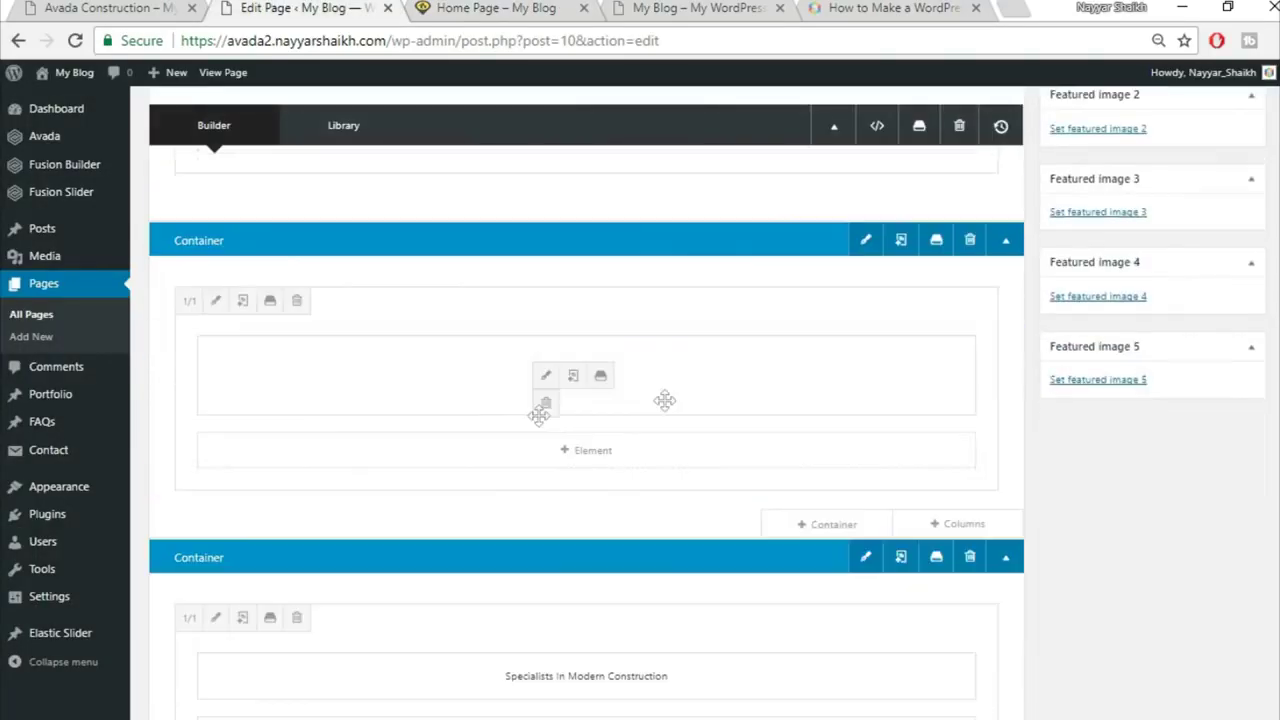
left_click(215, 301)
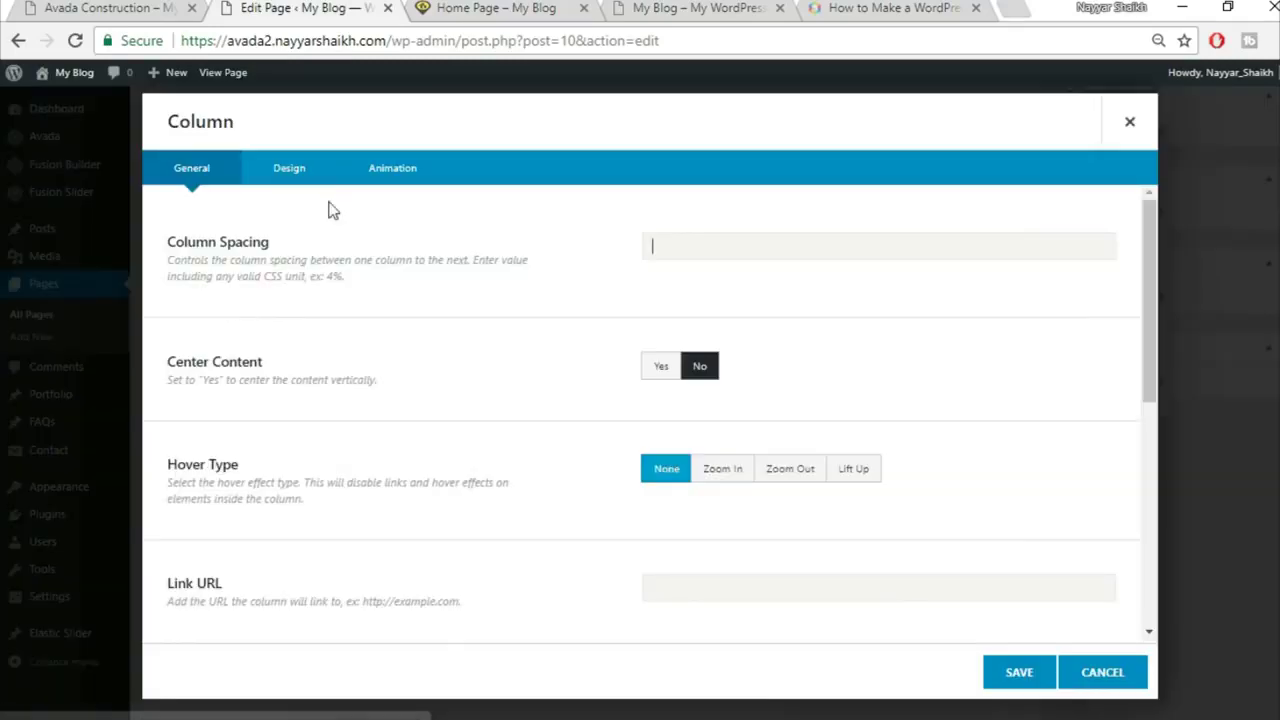
left_click(287, 170)
scroll(736, 442, "down", 2)
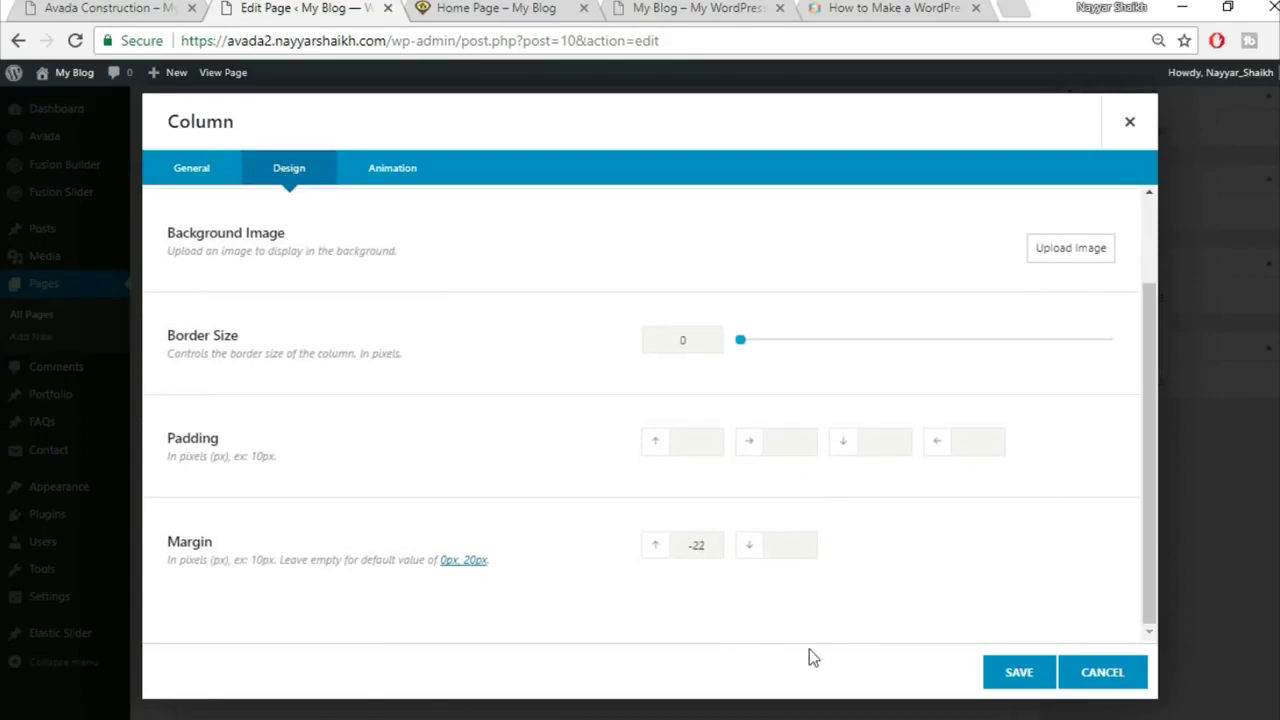
left_click(505, 12)
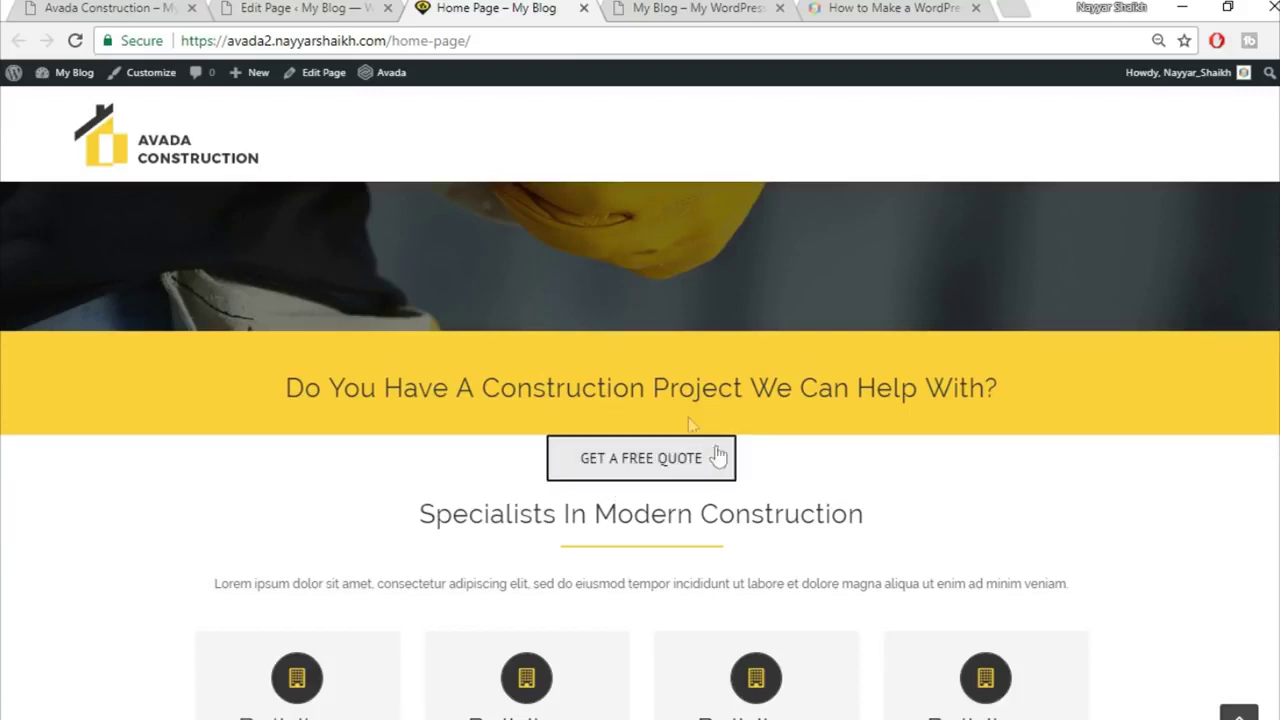
left_click(358, 8)
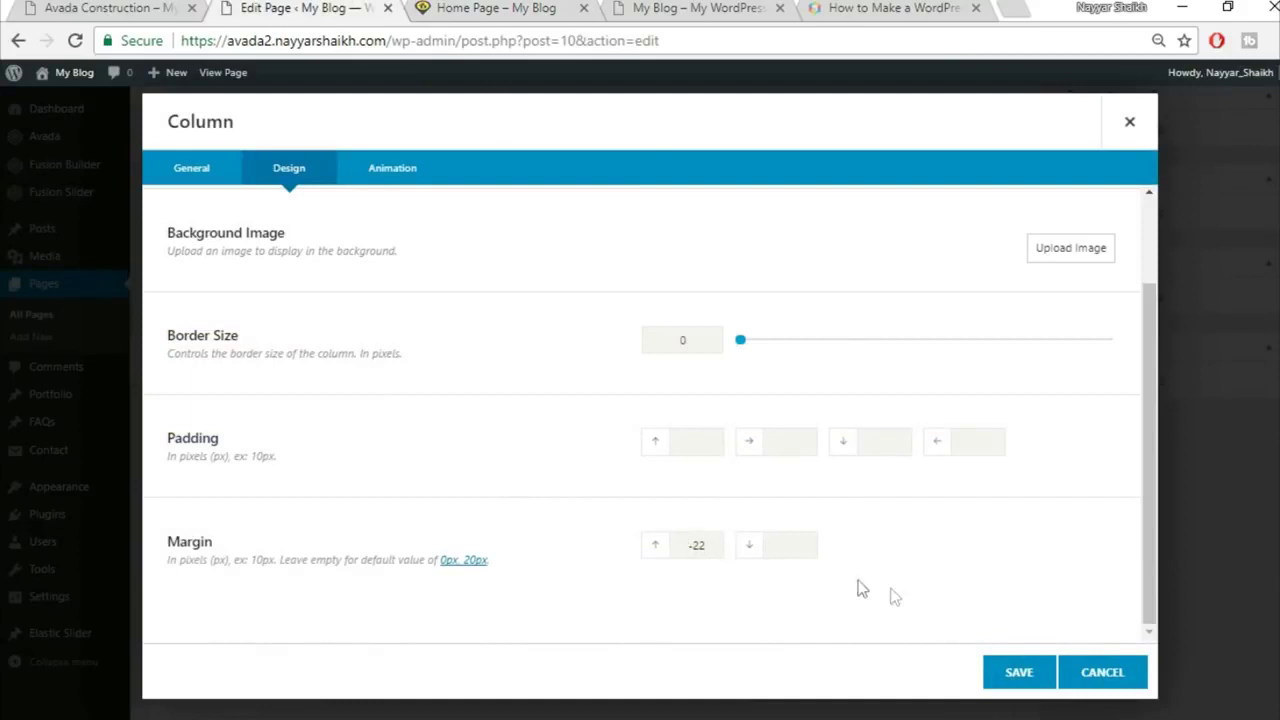
left_click(1034, 684)
Step: Update the Home Page and reload the live page to check the quote button
scroll(1100, 500, "up", 10)
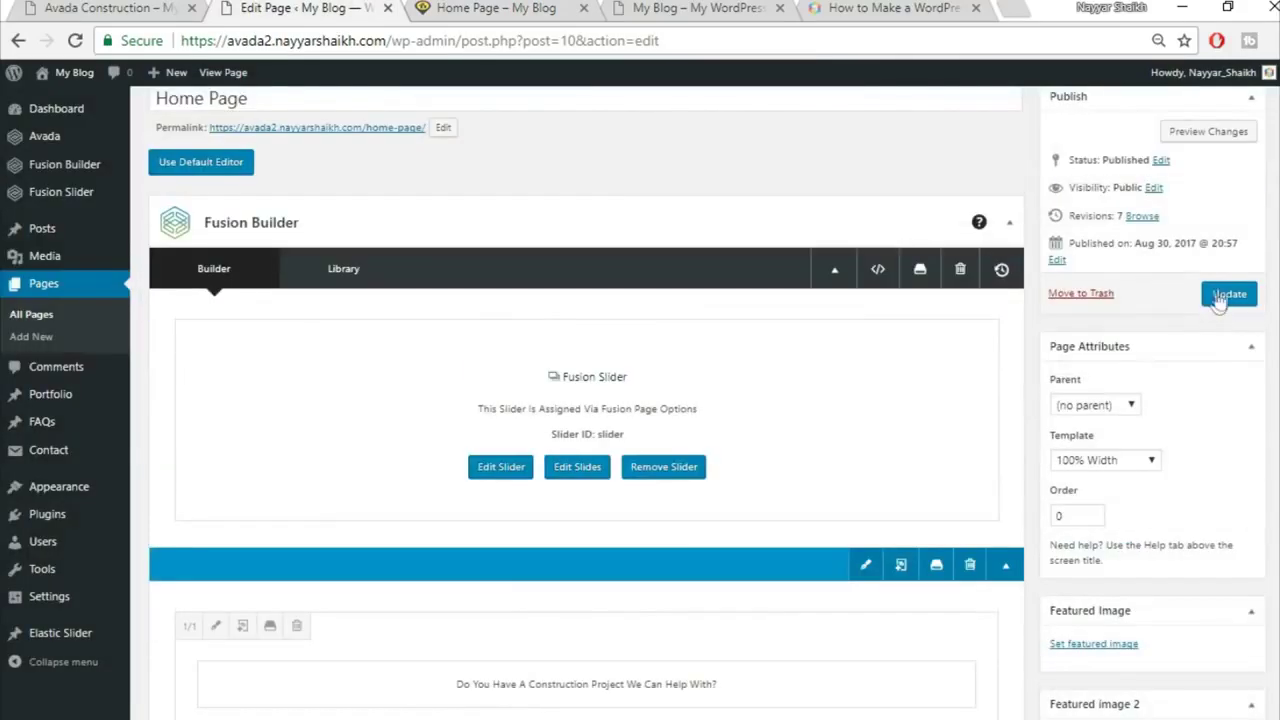
left_click(1228, 296)
left_click(520, 5)
key("F5")
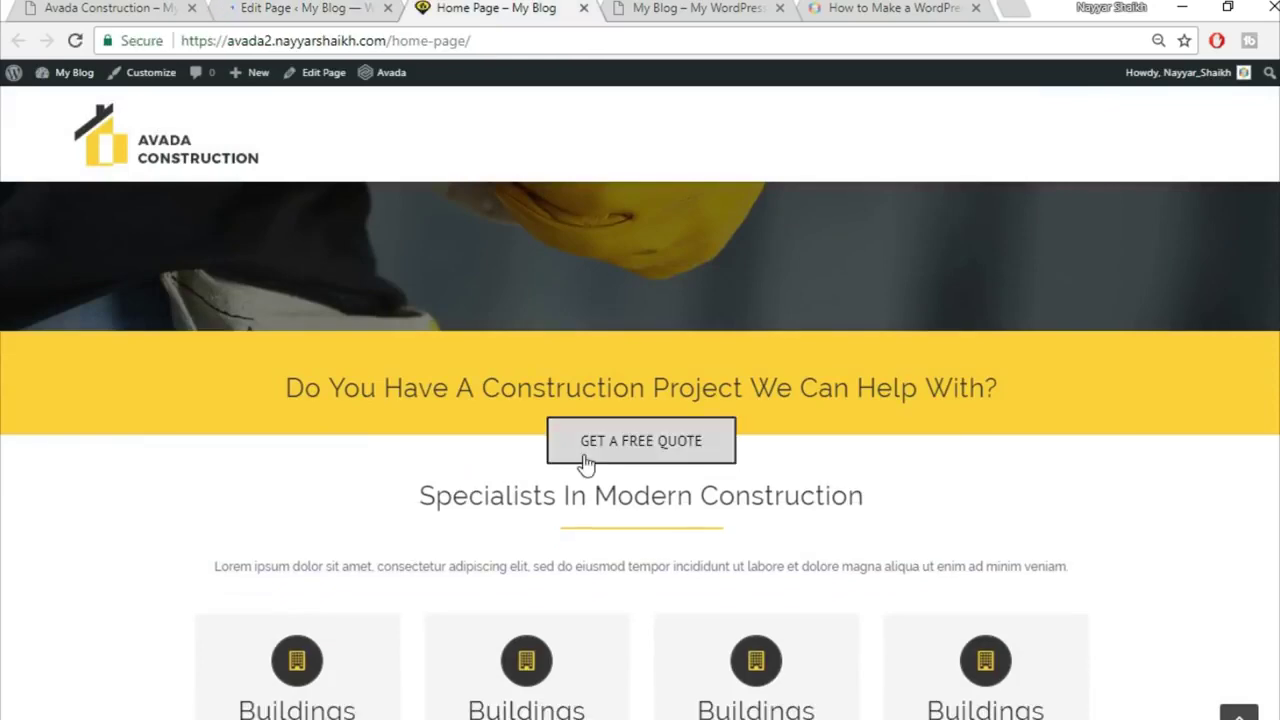
scroll(939, 415, "down", 2)
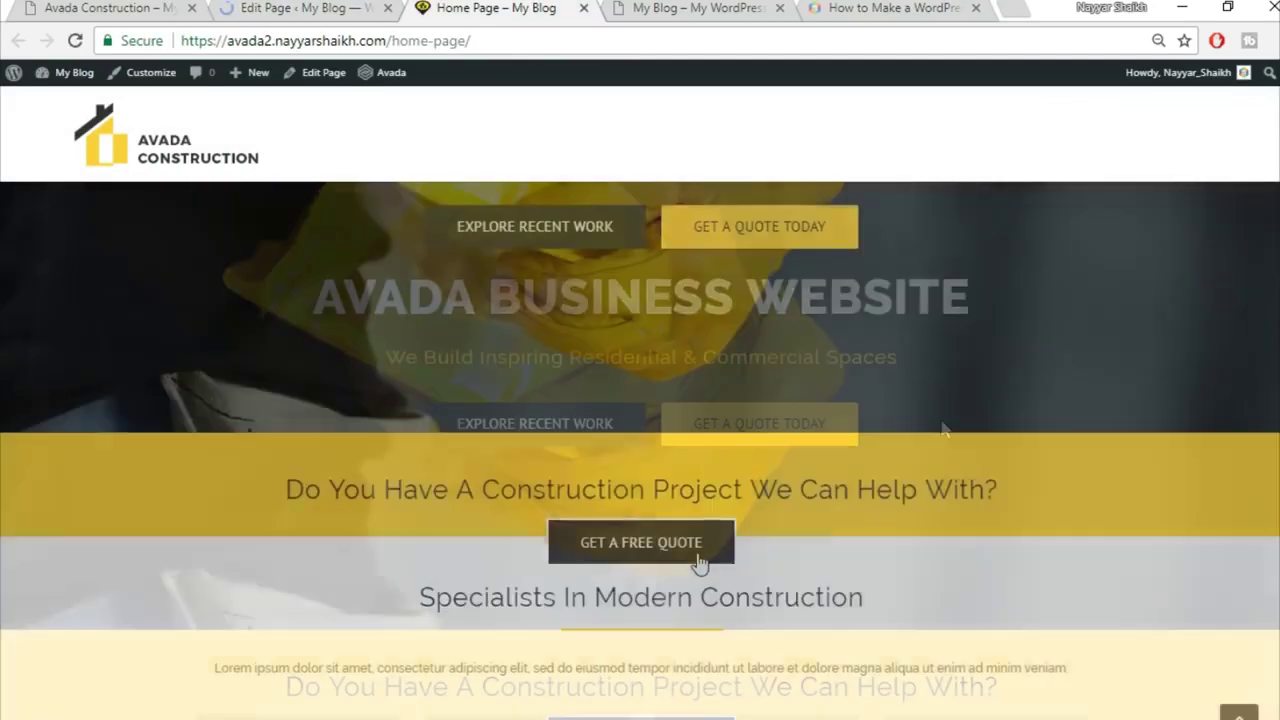
scroll(977, 507, "down", 2)
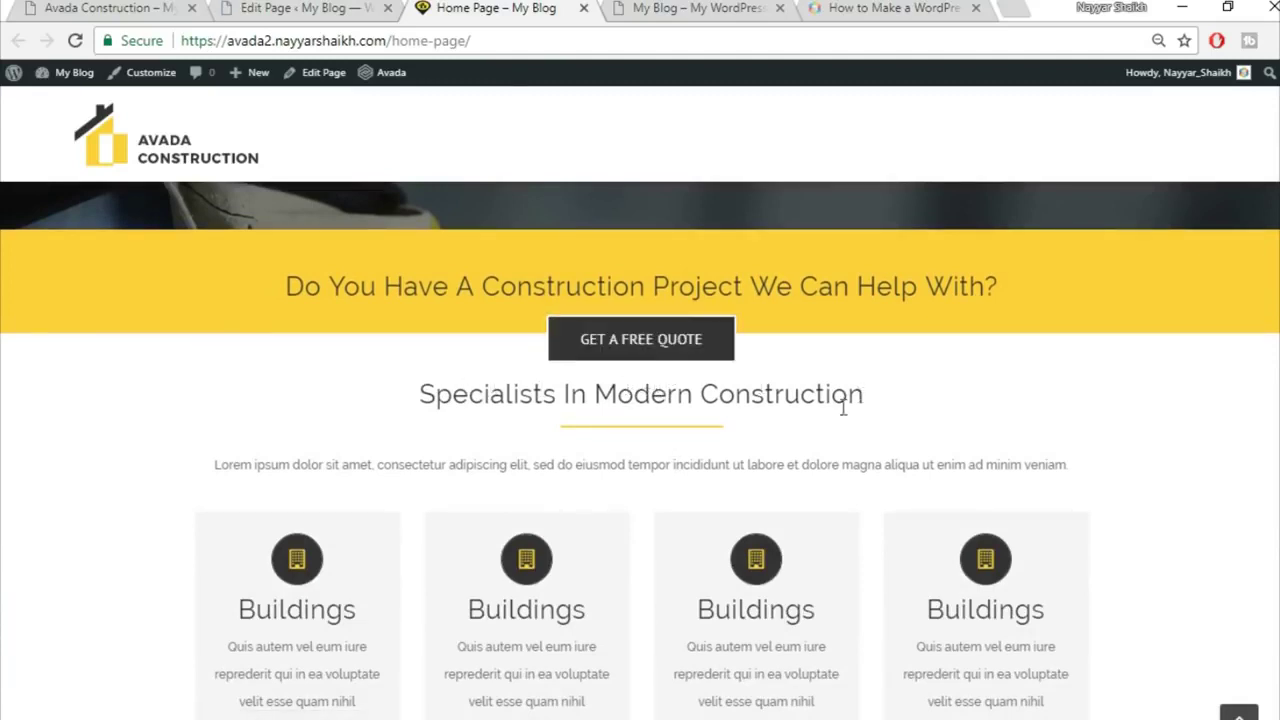
Step: Compare editor and live page around the Specialists In Modern Construction heading
left_click(330, 6)
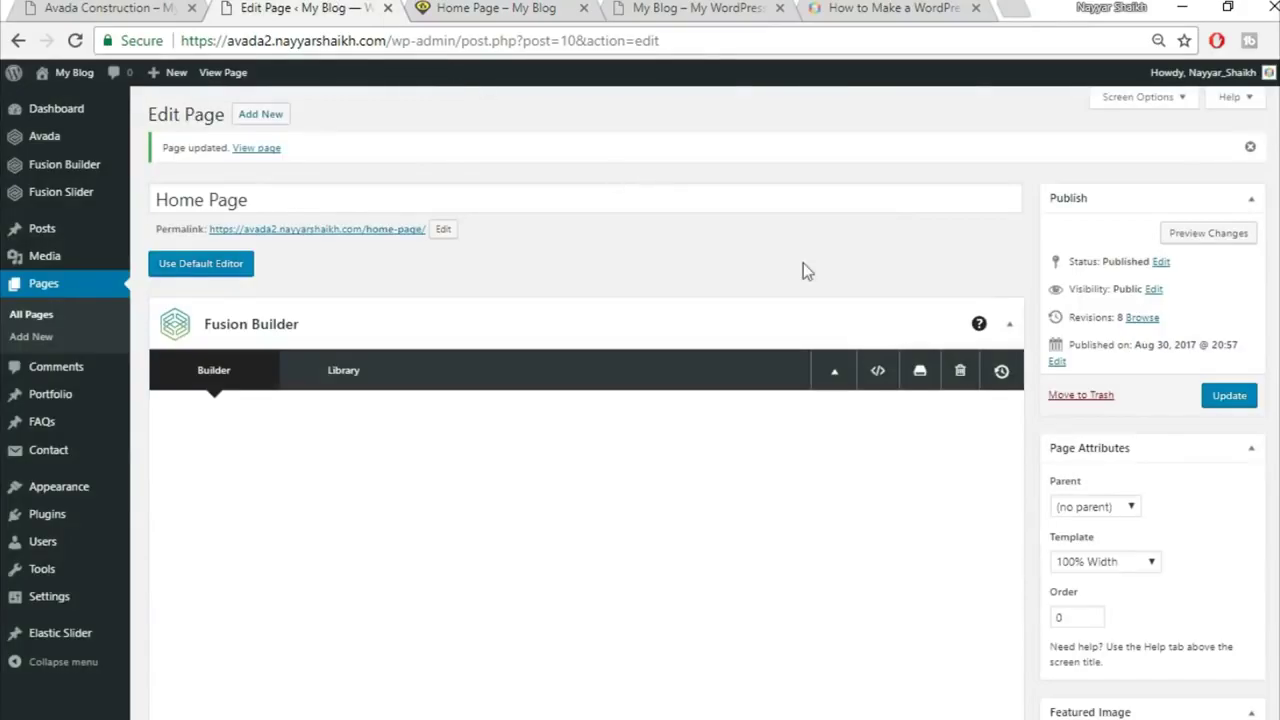
scroll(929, 340, "down", 4)
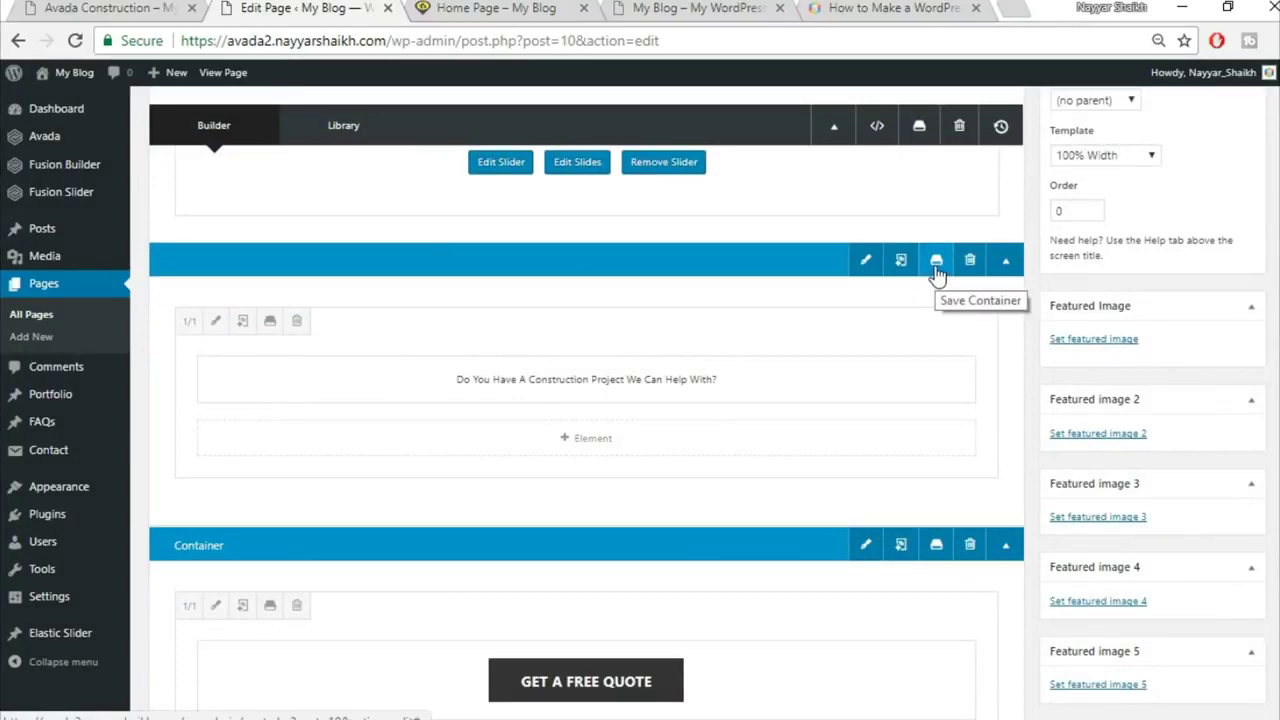
left_click(515, 8)
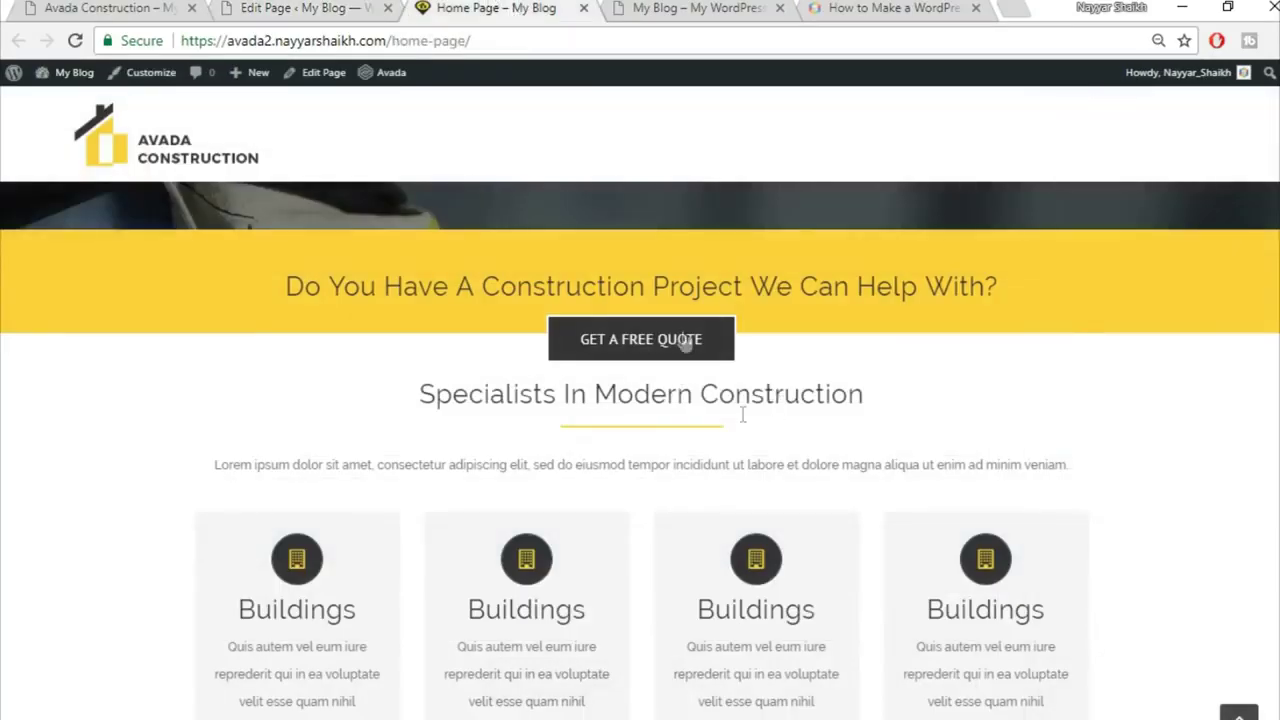
scroll(935, 401, "up", 2)
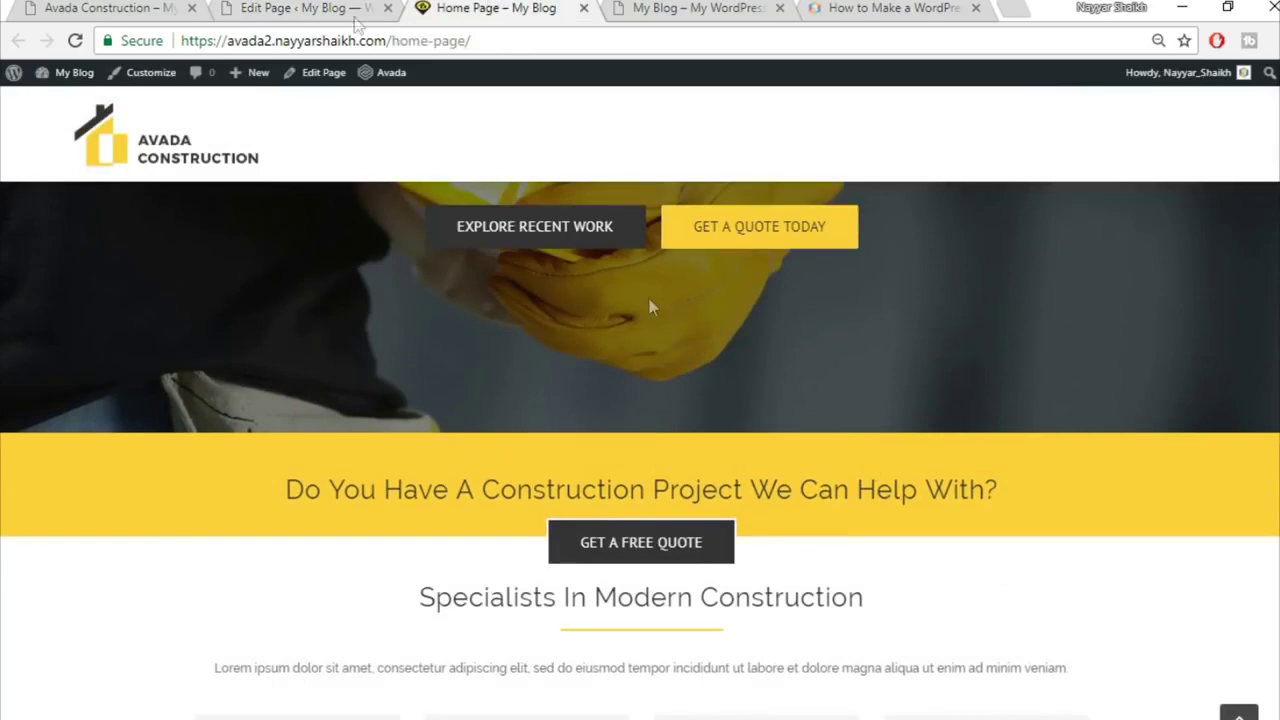
left_click(330, 8)
left_click(462, 8)
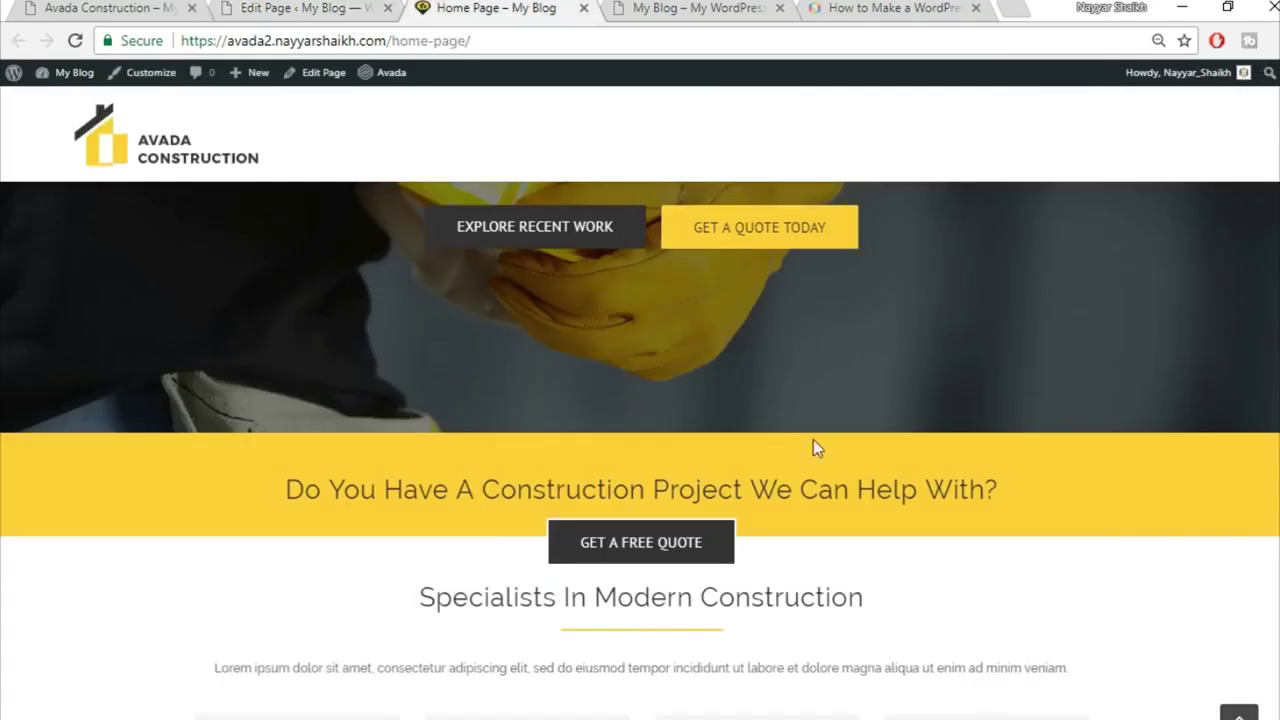
scroll(820, 480, "down", 2)
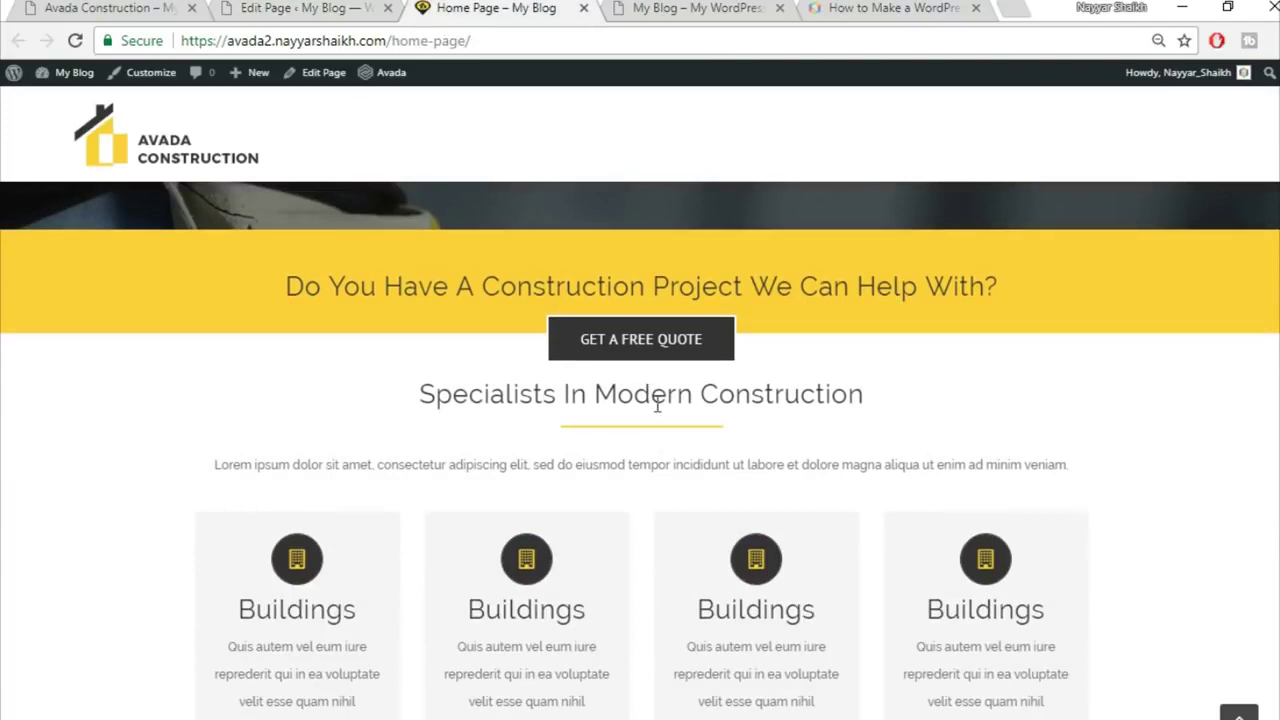
left_click_drag(425, 394, 863, 396)
left_click(757, 398)
left_click(333, 7)
Step: Set the Specialists In Modern Construction column's top padding to 50 px
scroll(731, 323, "down", 3)
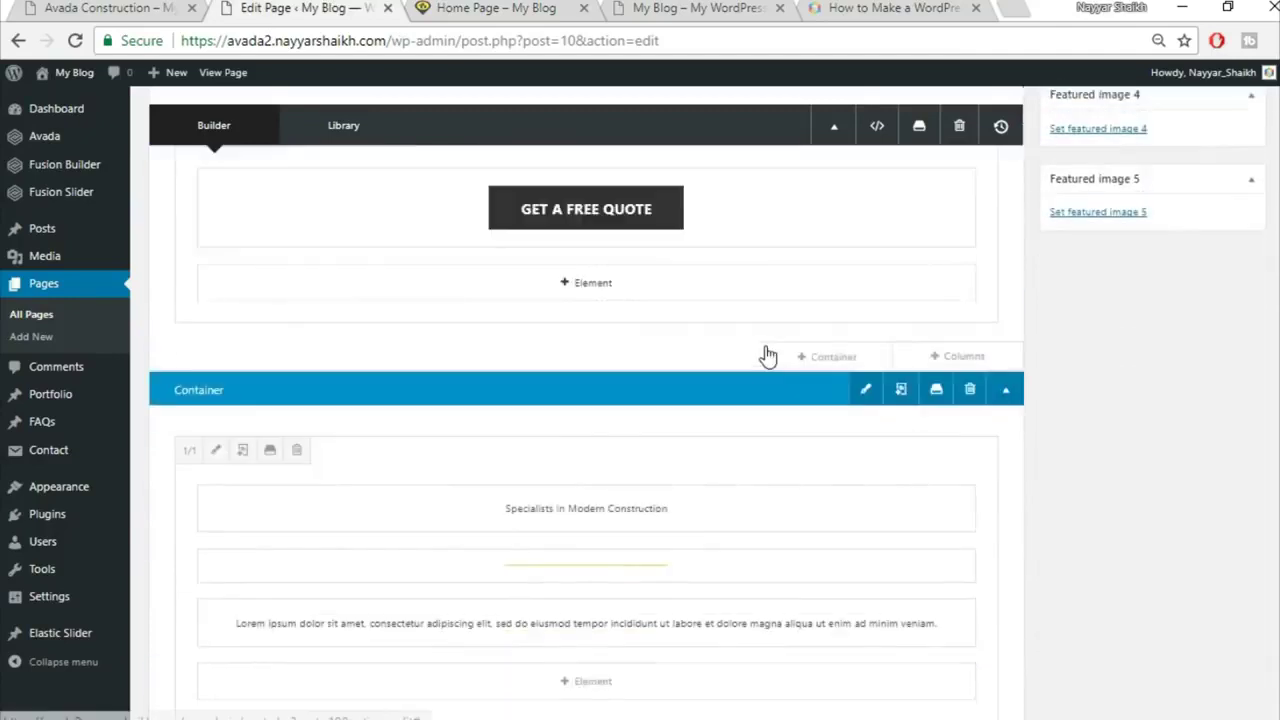
scroll(767, 356, "down", 1)
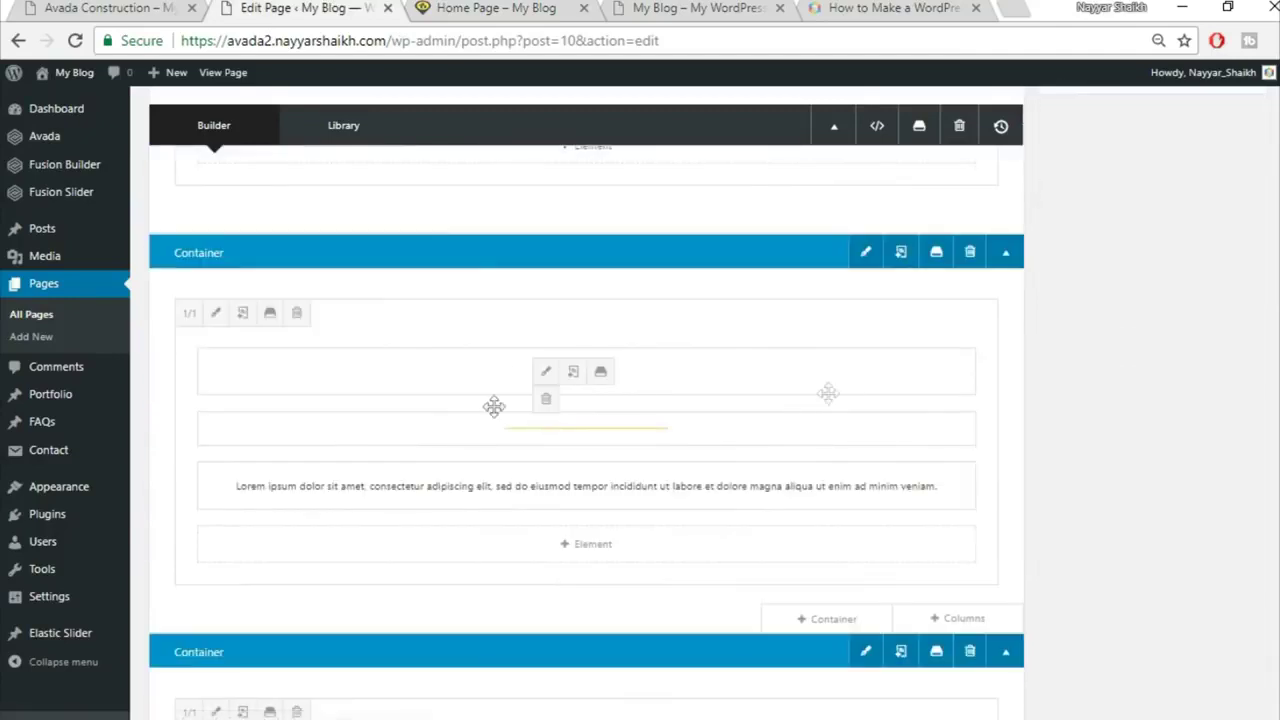
left_click(215, 313)
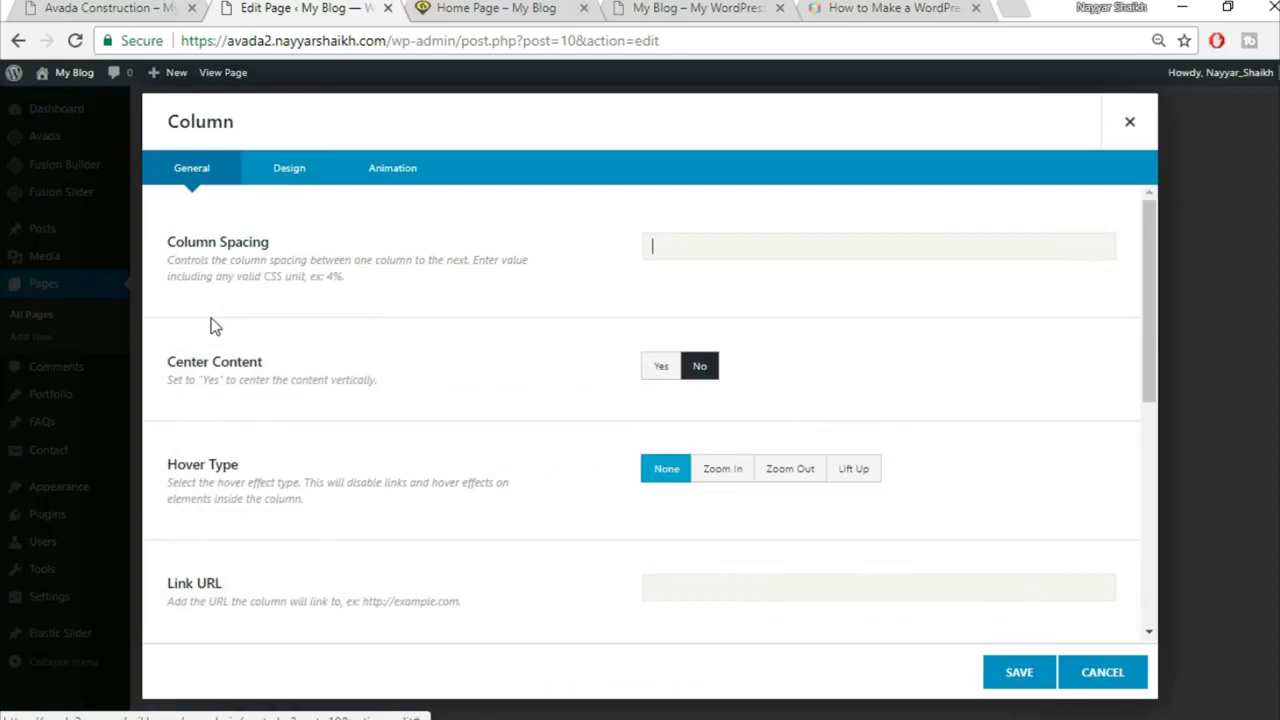
left_click(303, 170)
scroll(897, 406, "down", 1)
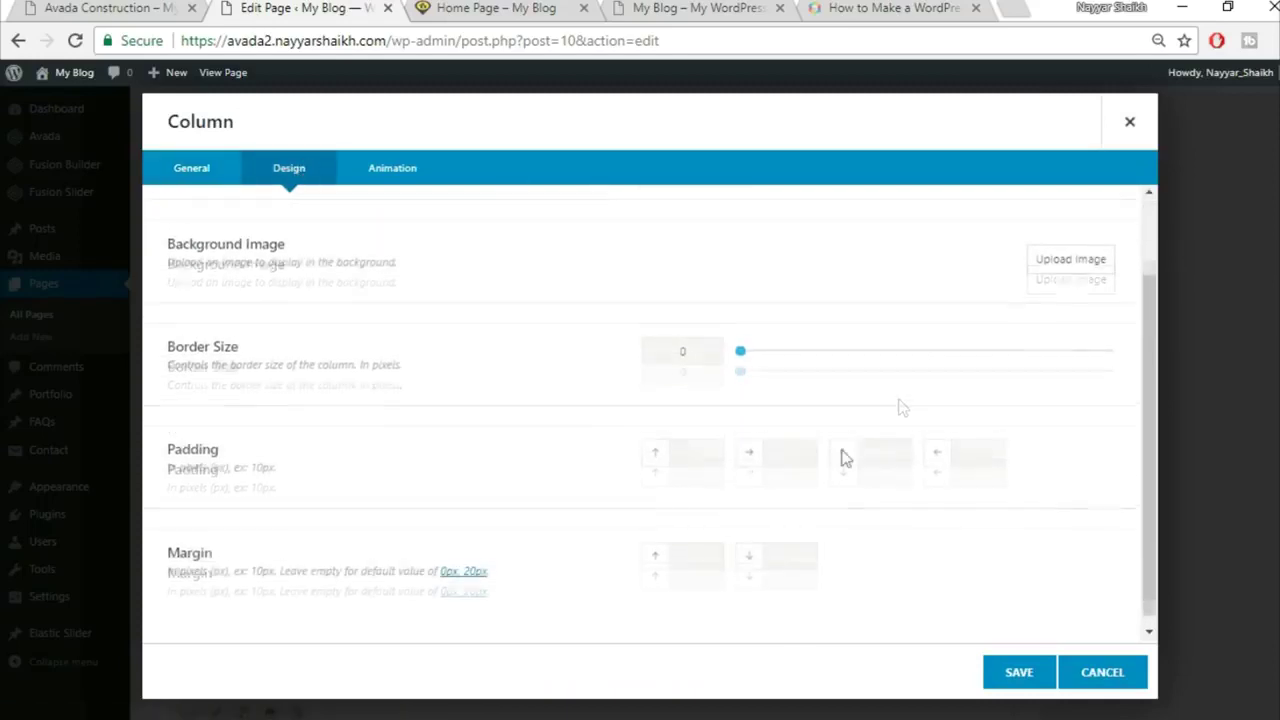
left_click(688, 441)
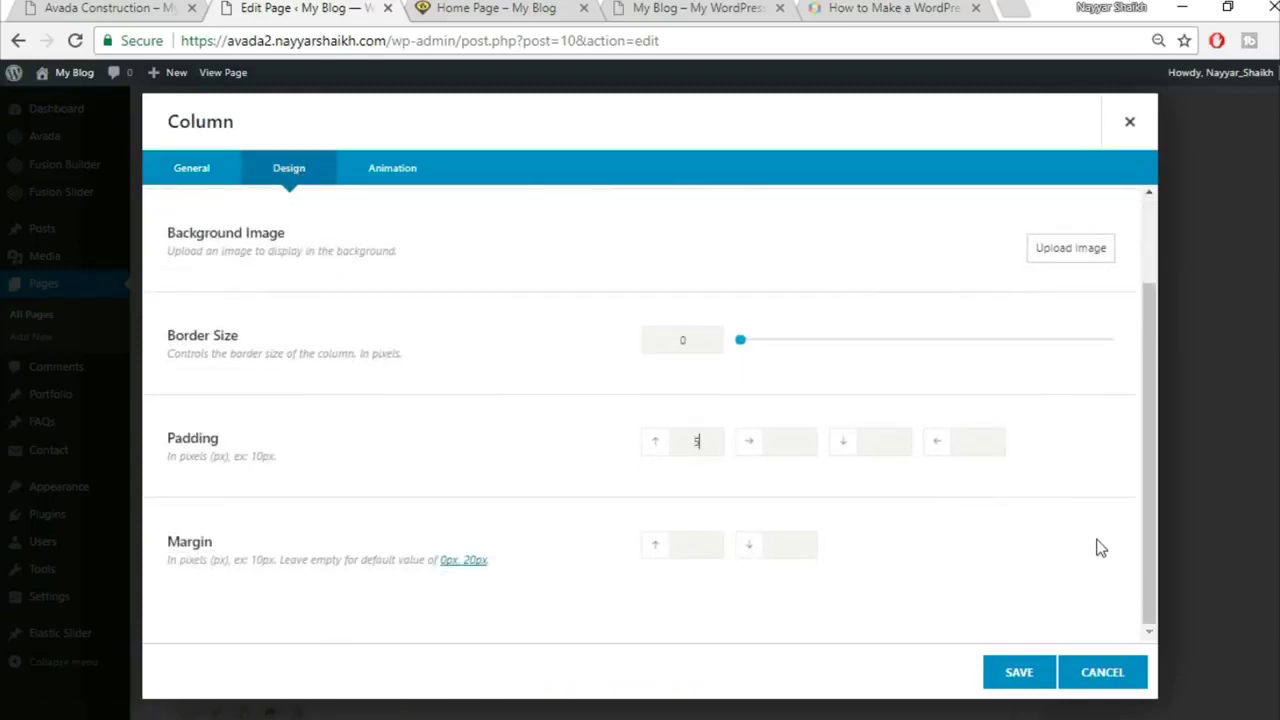
left_click(1018, 672)
Step: Update the Home Page and reload the live home page
scroll(1000, 666, "up", 15)
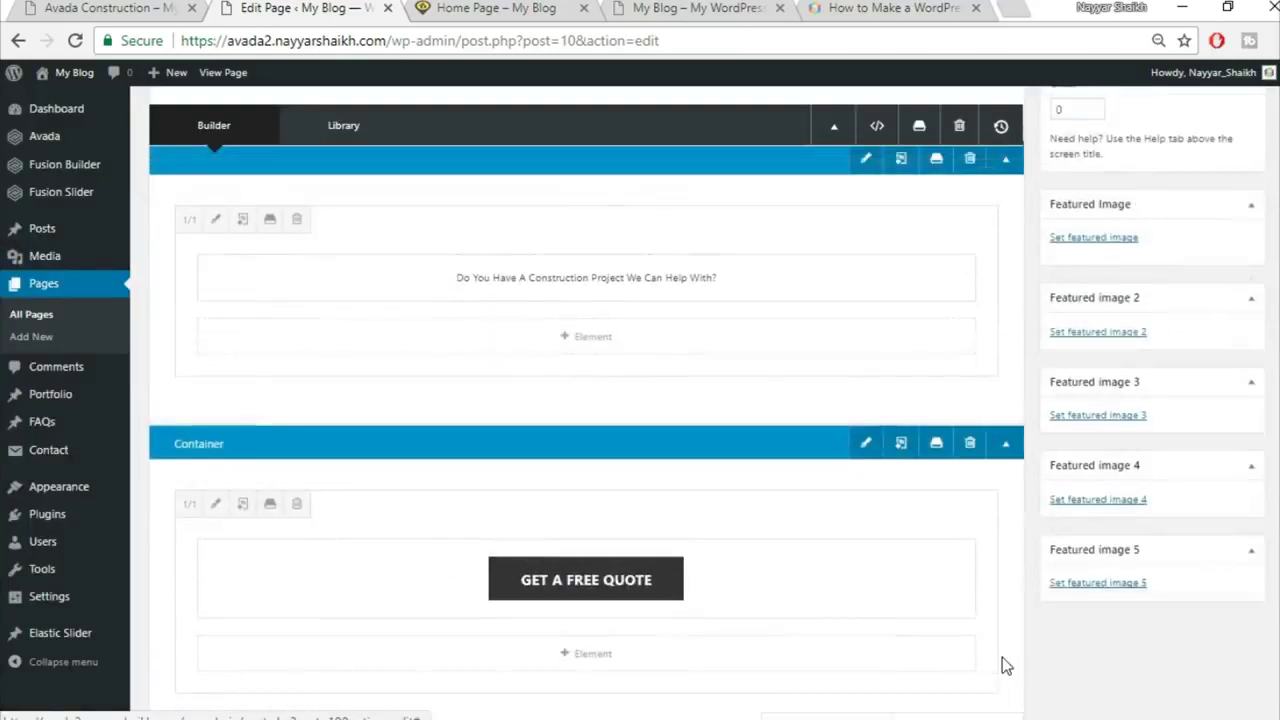
left_click(1215, 396)
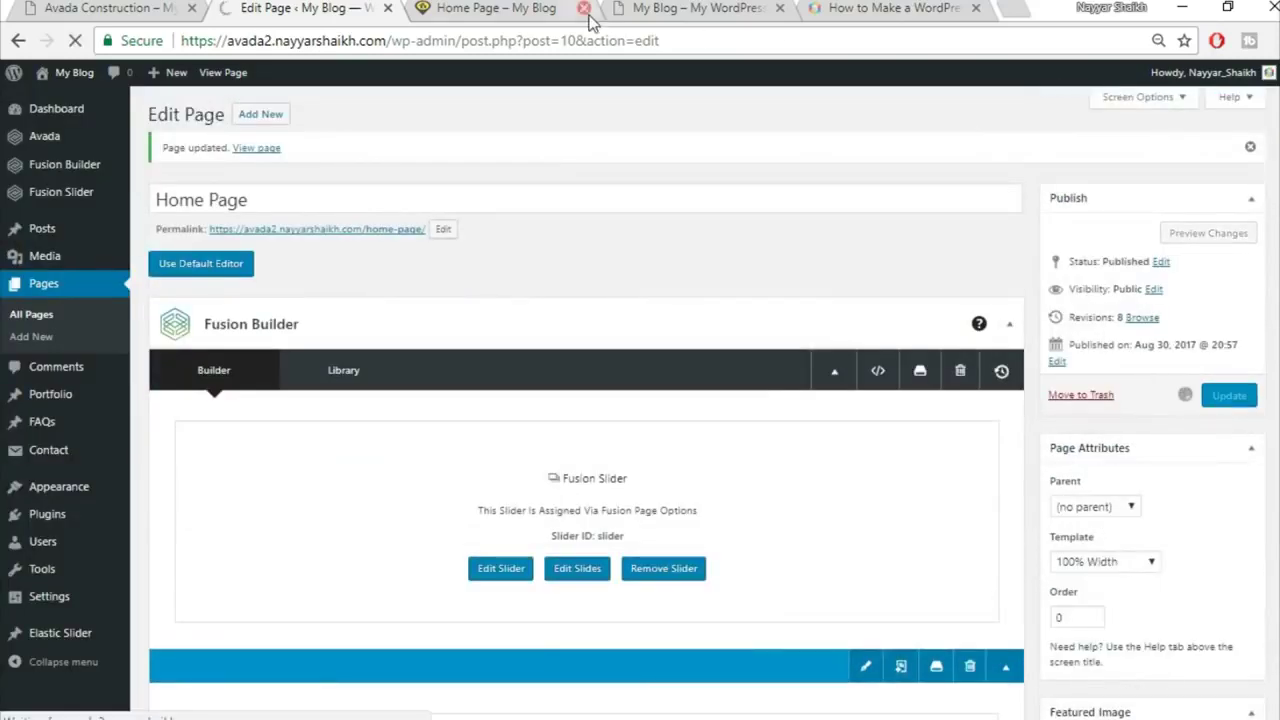
left_click(520, 9)
left_click(528, 43)
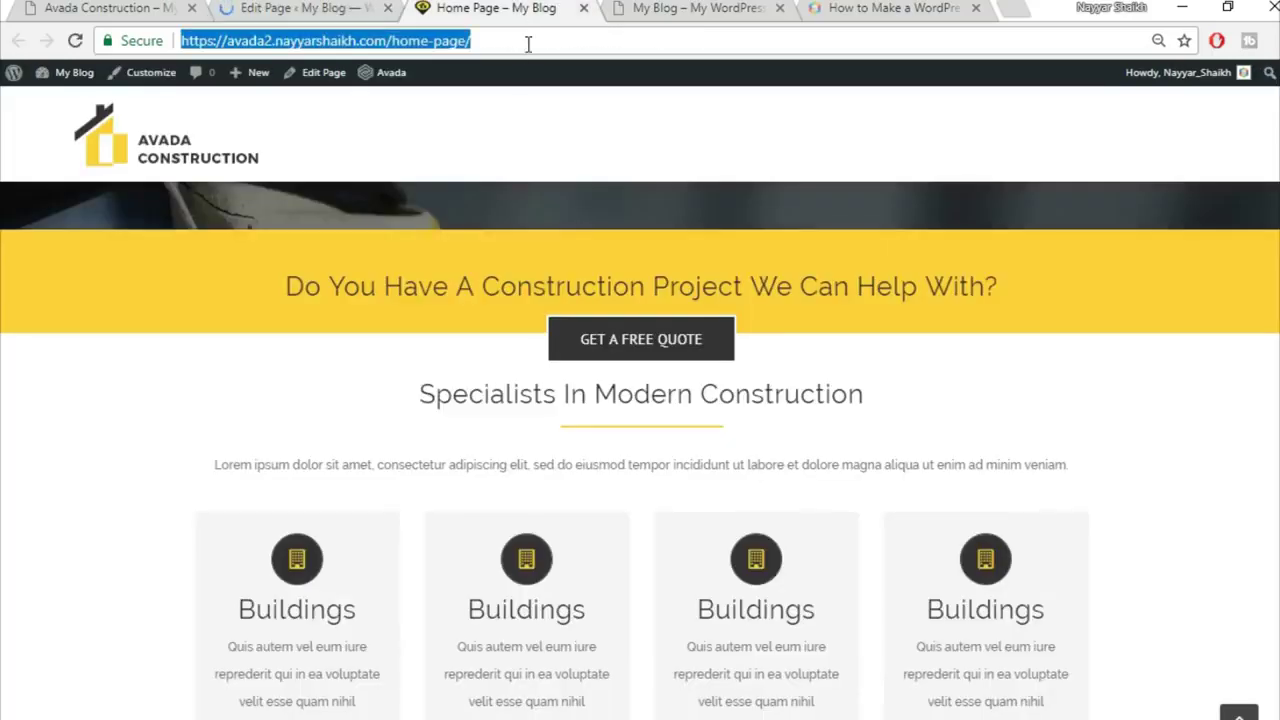
key("Return")
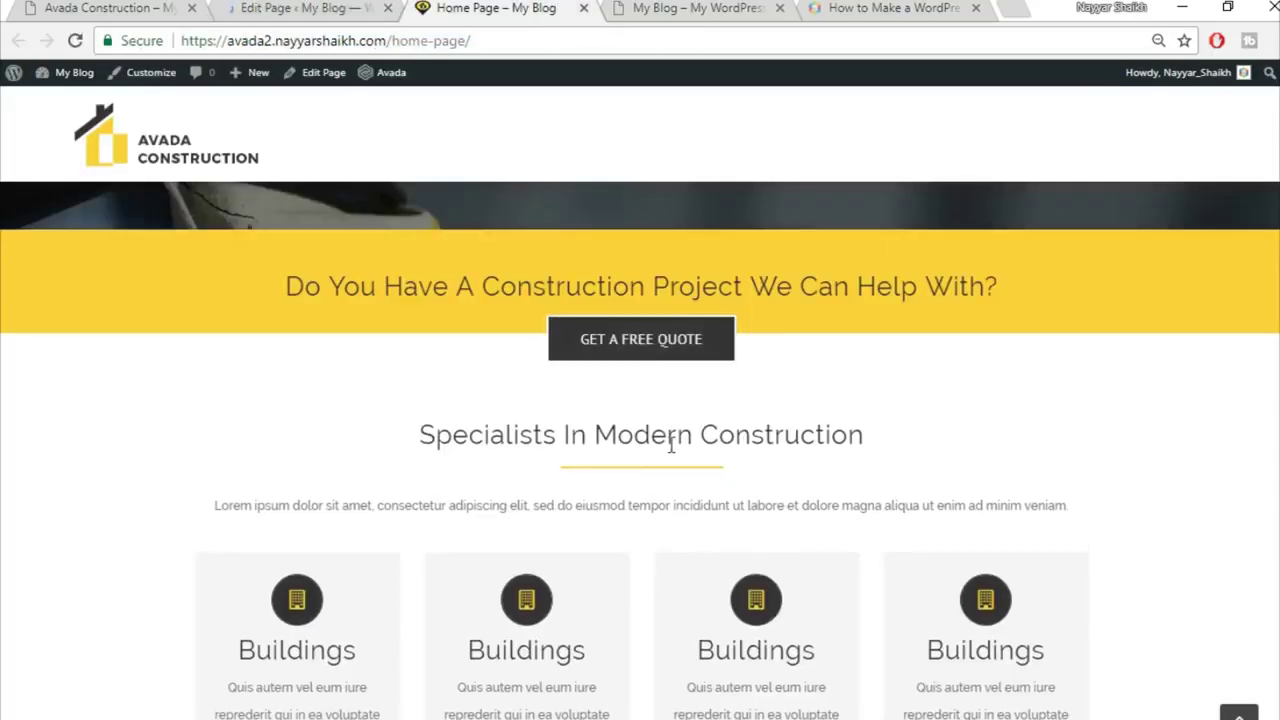
Step: Compare the Avada Construction demo's service cards, then scroll the editor to the Flip Boxes container
scroll(869, 397, "down", 2)
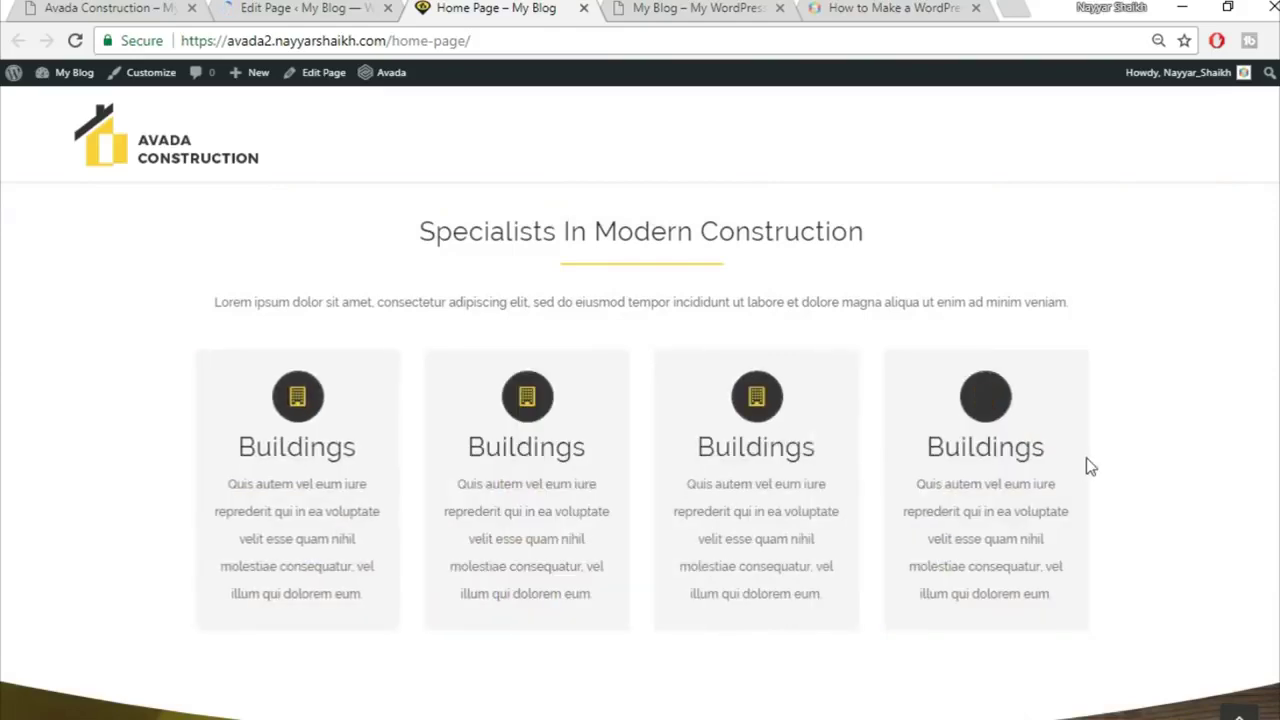
left_click(122, 7)
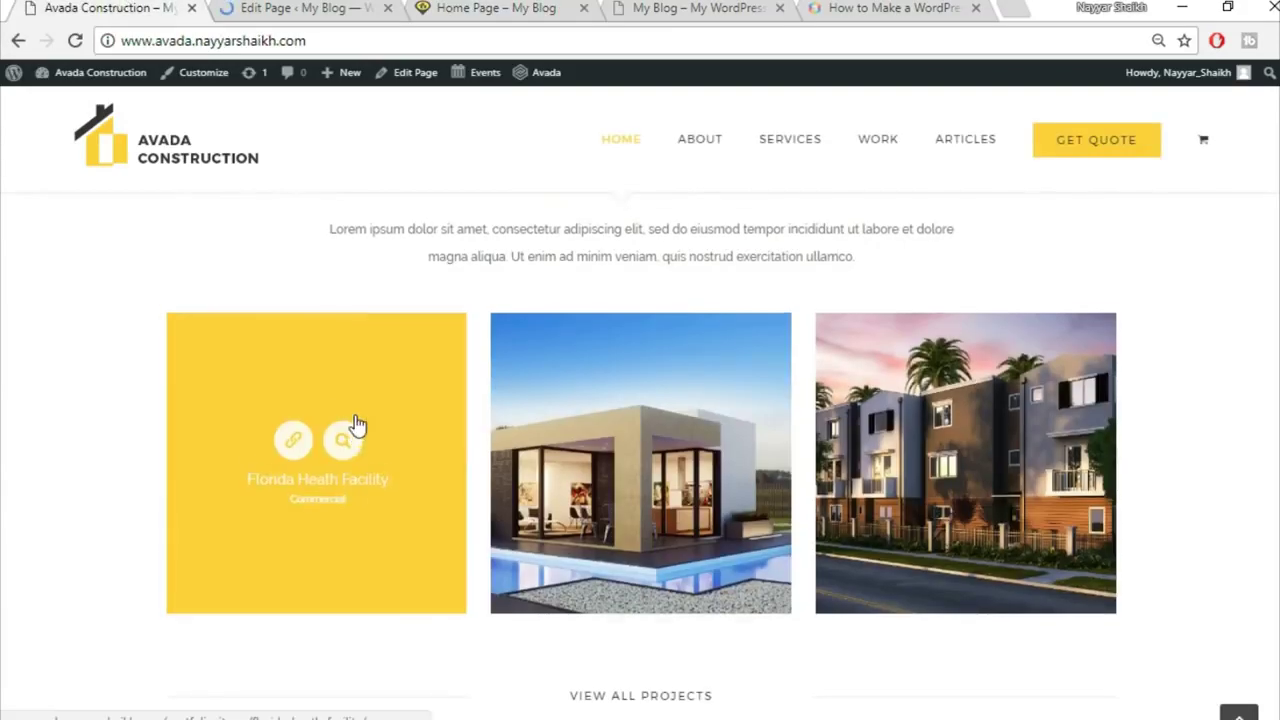
scroll(355, 415, "up", 5)
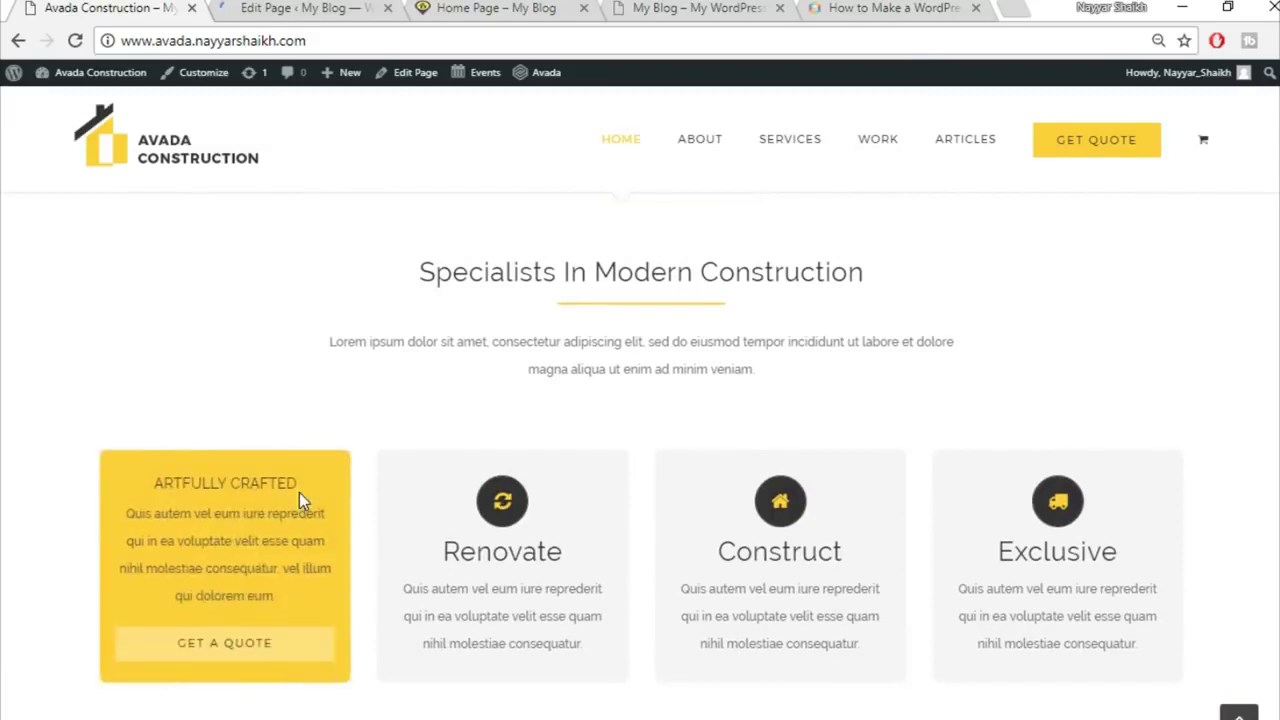
scroll(390, 494, "down", 1)
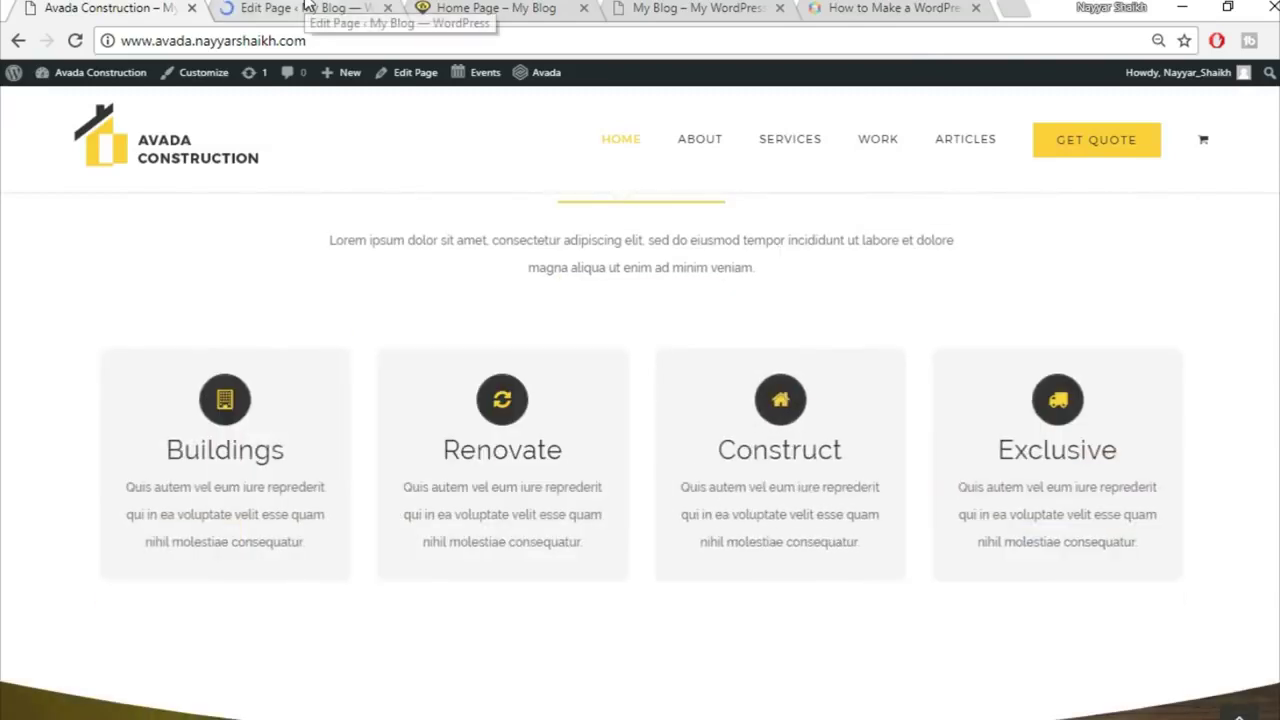
left_click(307, 7)
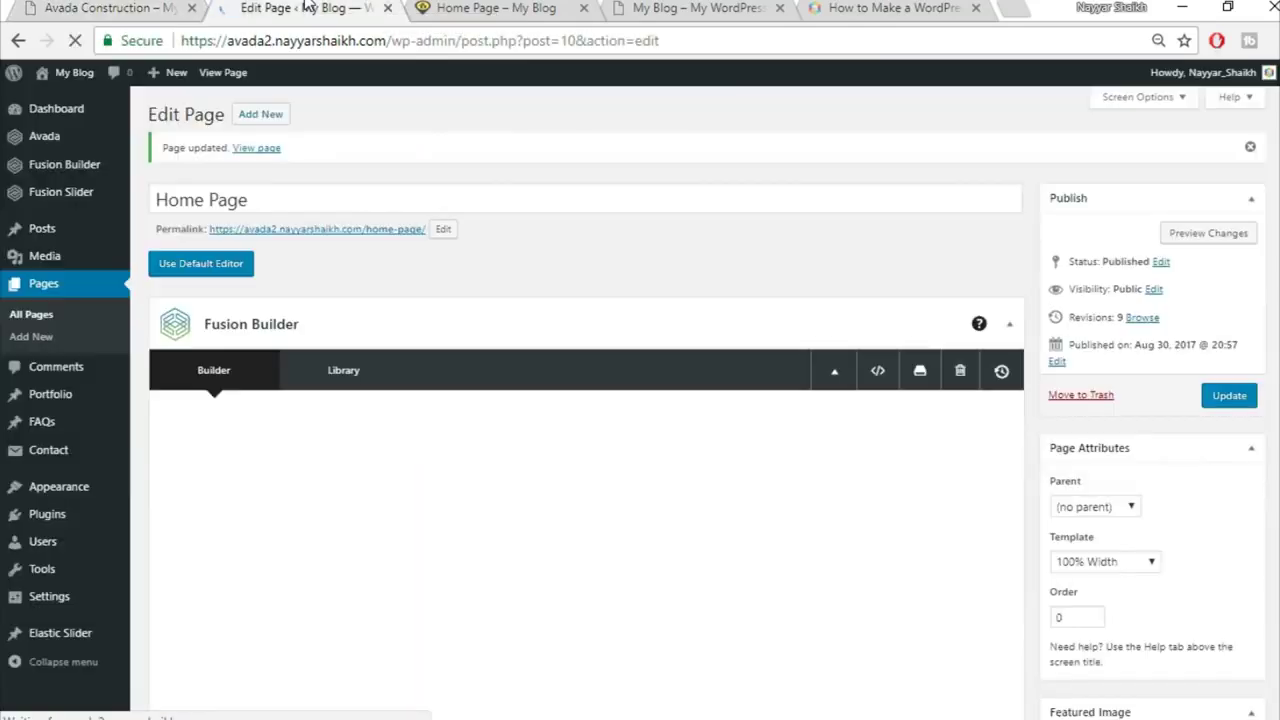
scroll(737, 314, "down", 7)
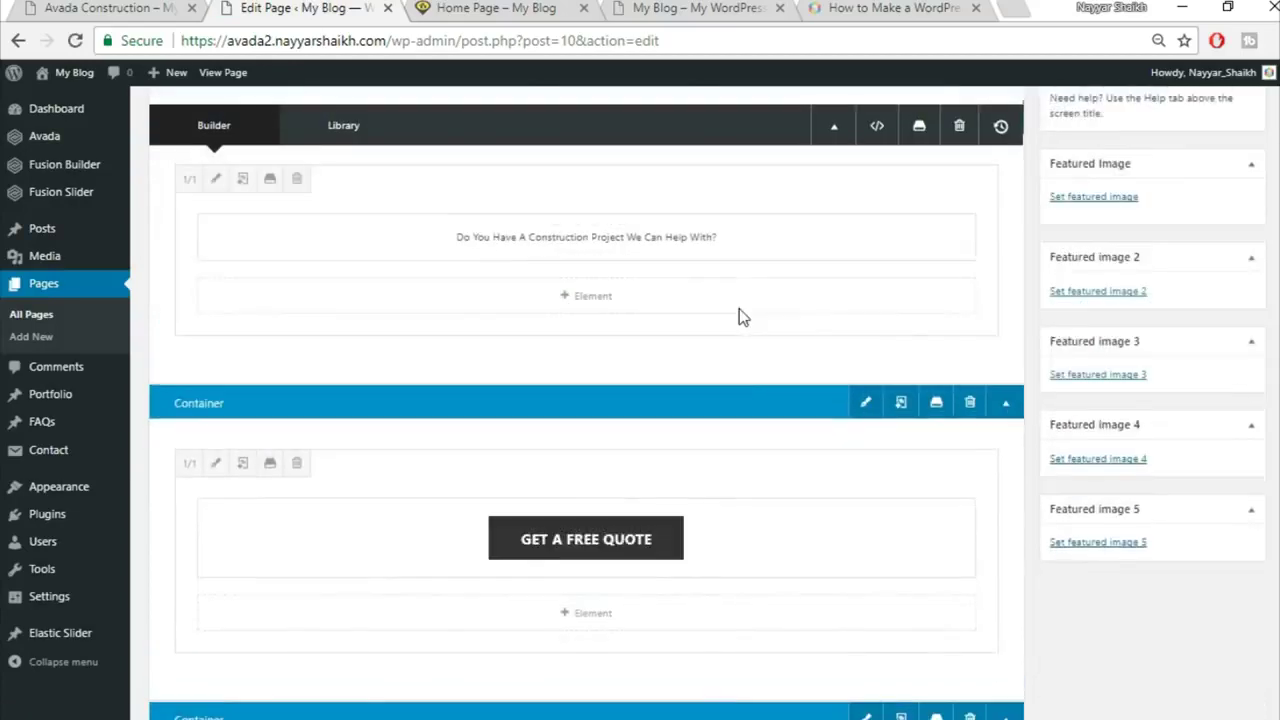
scroll(739, 317, "down", 4)
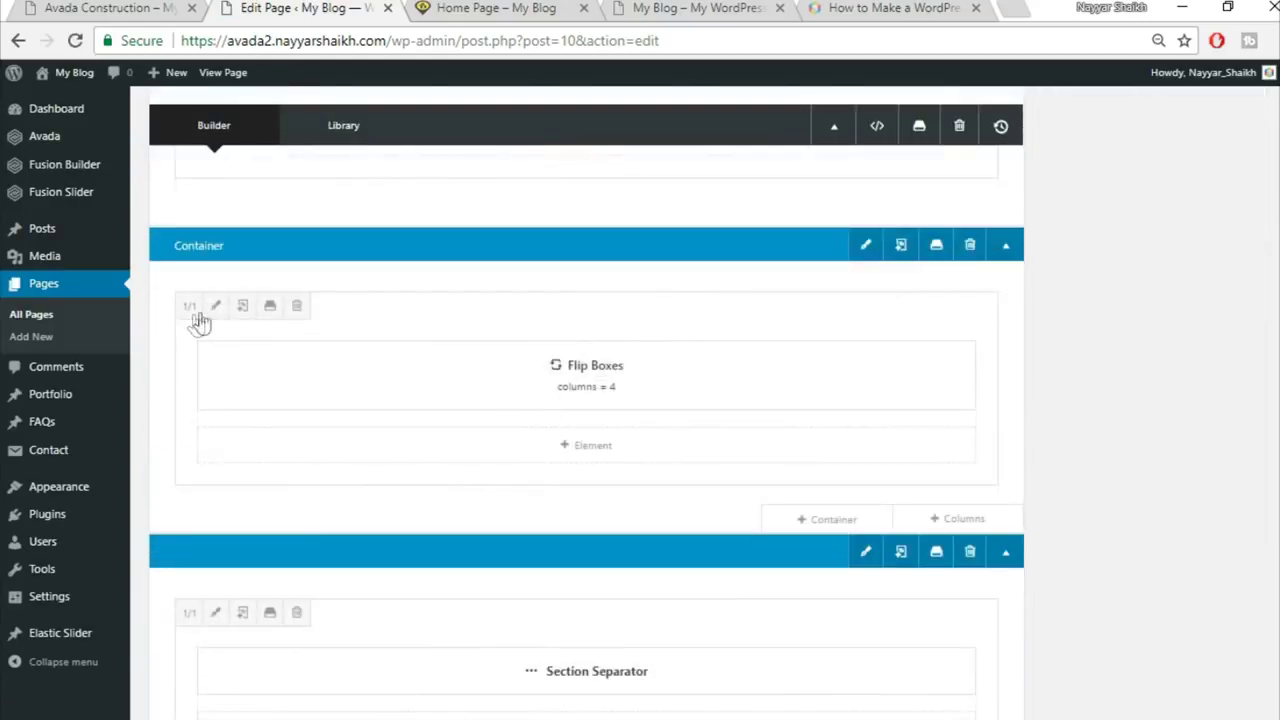
Step: Give the Flip Boxes column 8% right and left padding
left_click(213, 310)
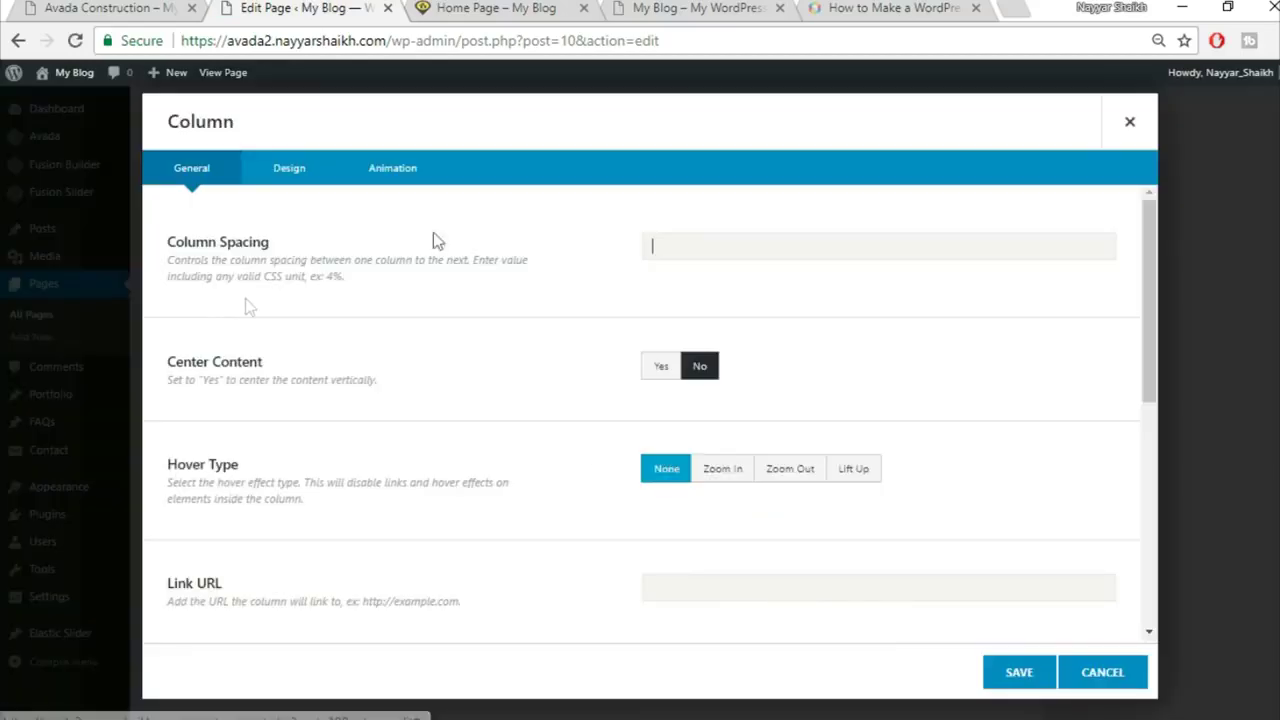
left_click(289, 183)
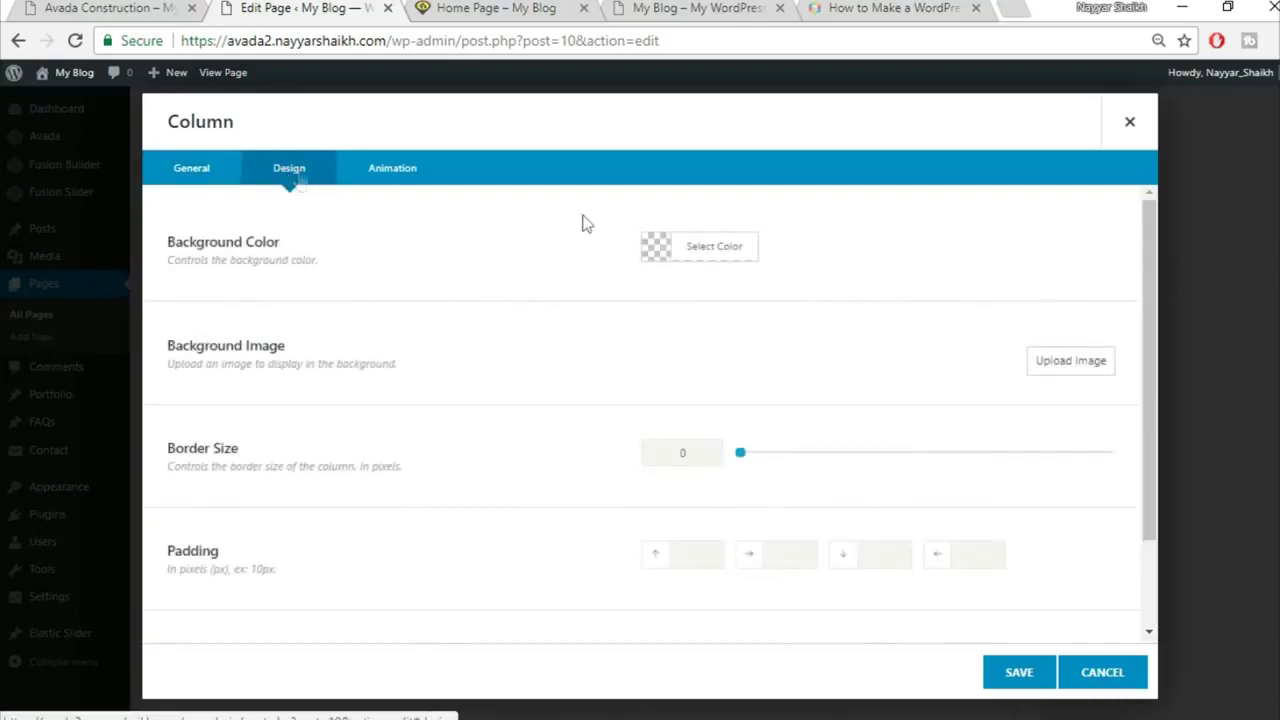
scroll(850, 515, "down", 2)
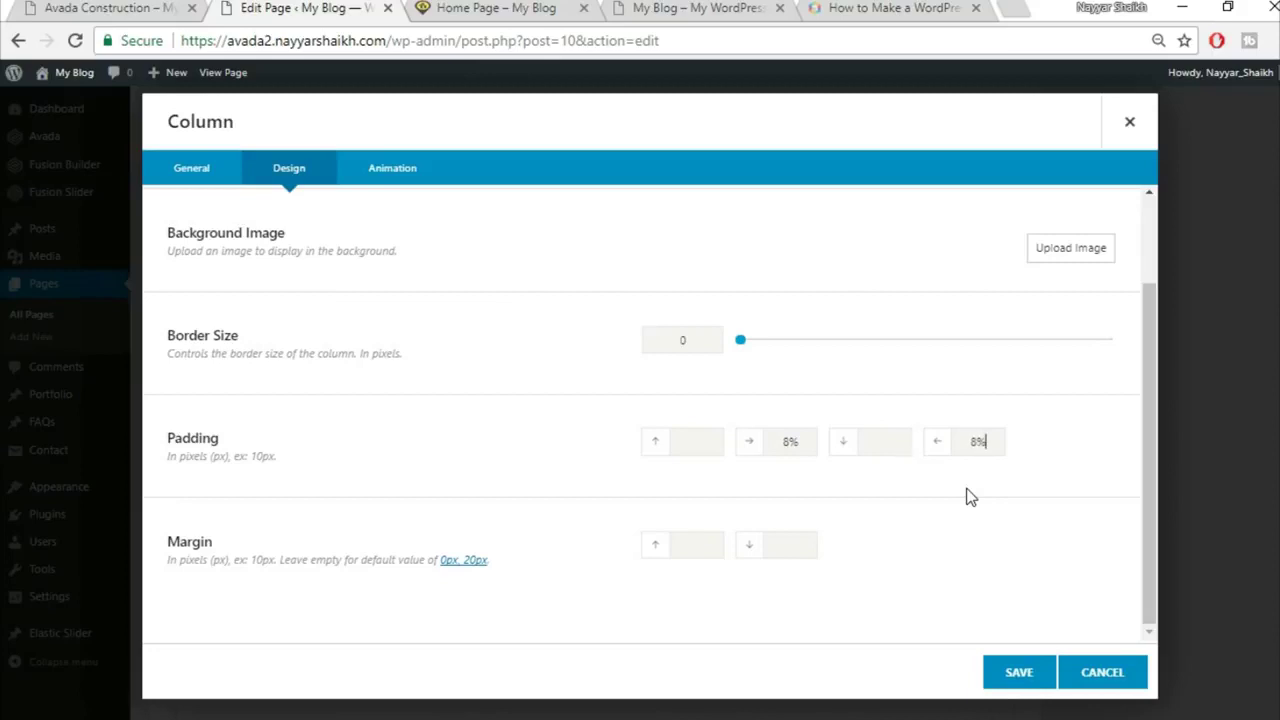
left_click(1019, 672)
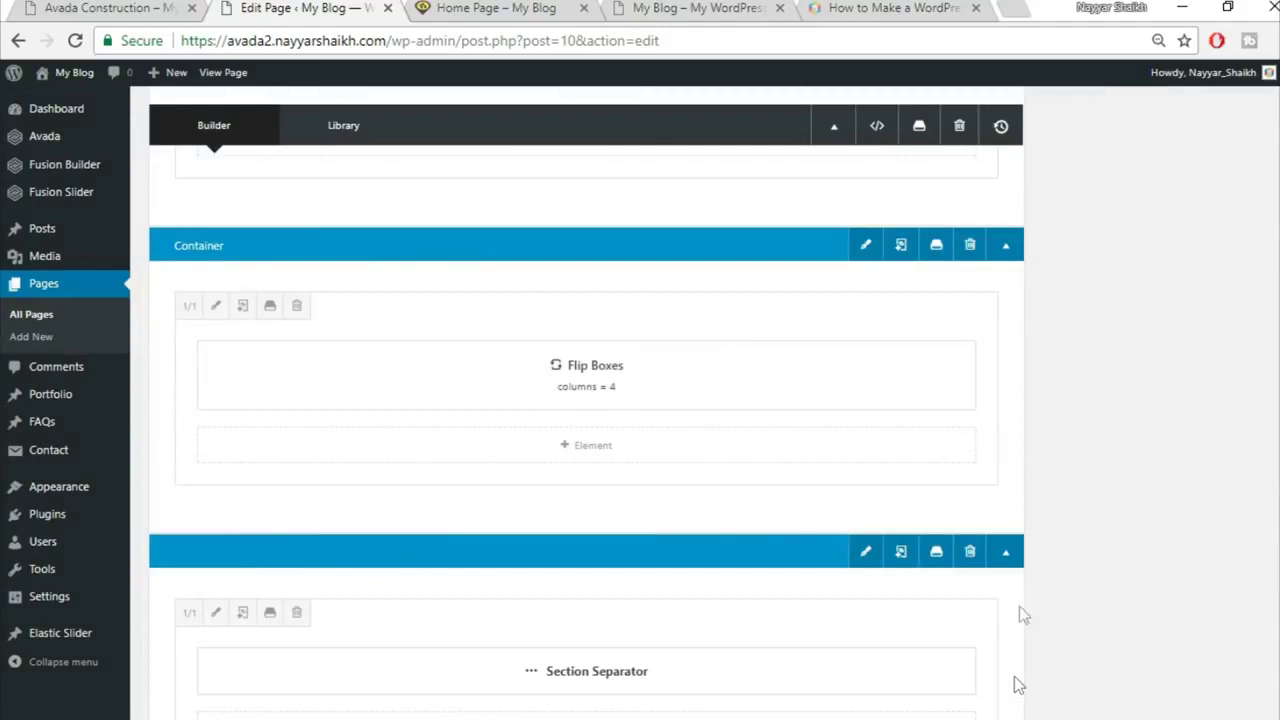
Step: Set the Flip Boxes container to 100% width with equal-height columns
left_click(857, 254)
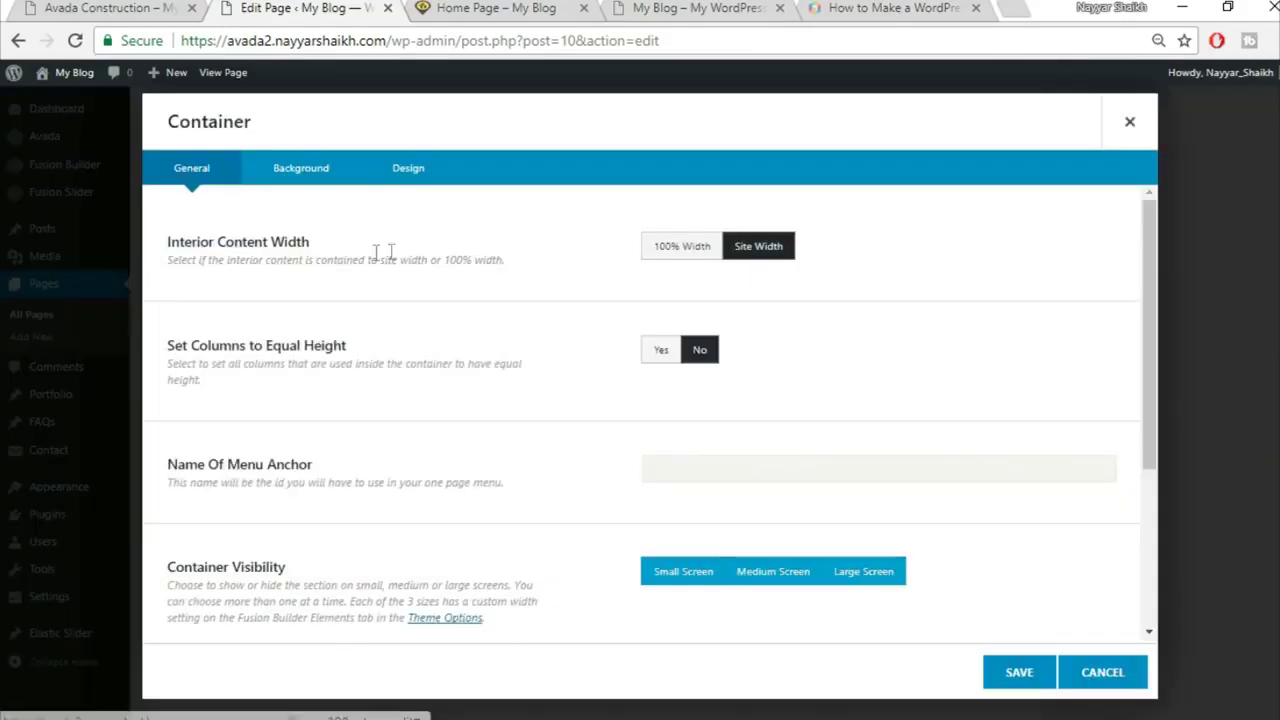
left_click(684, 250)
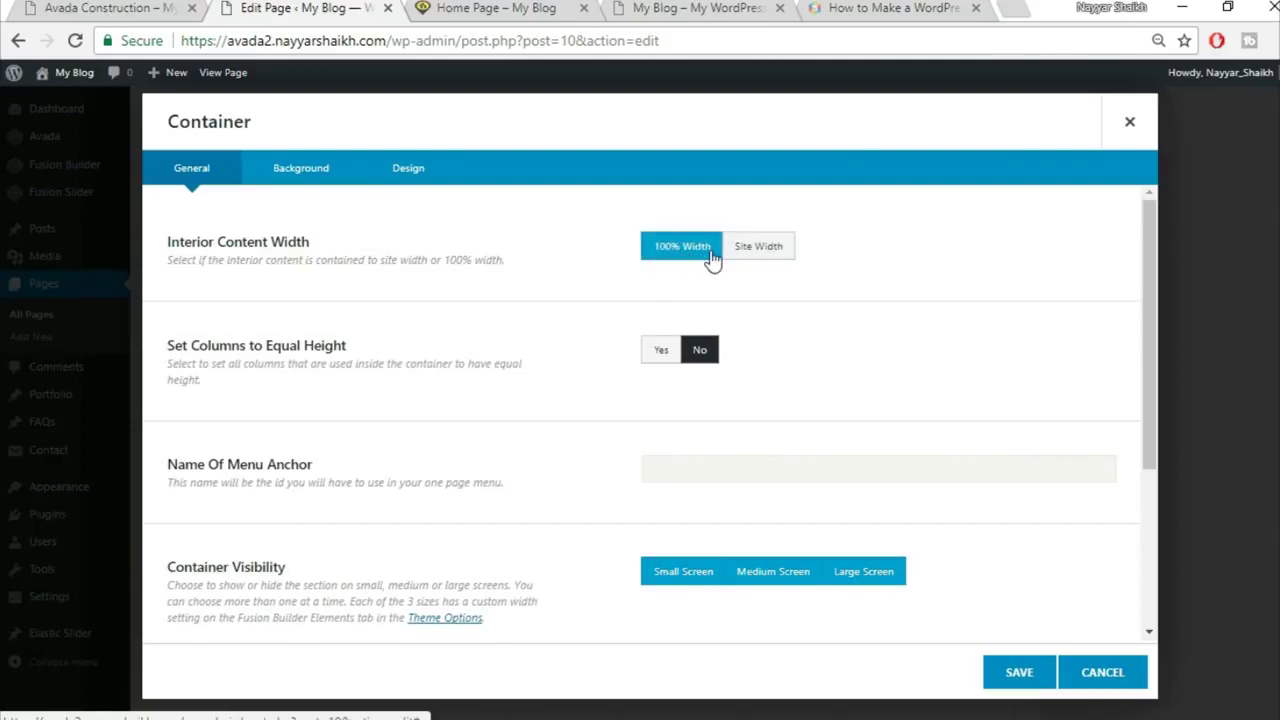
left_click(659, 351)
left_click(1019, 672)
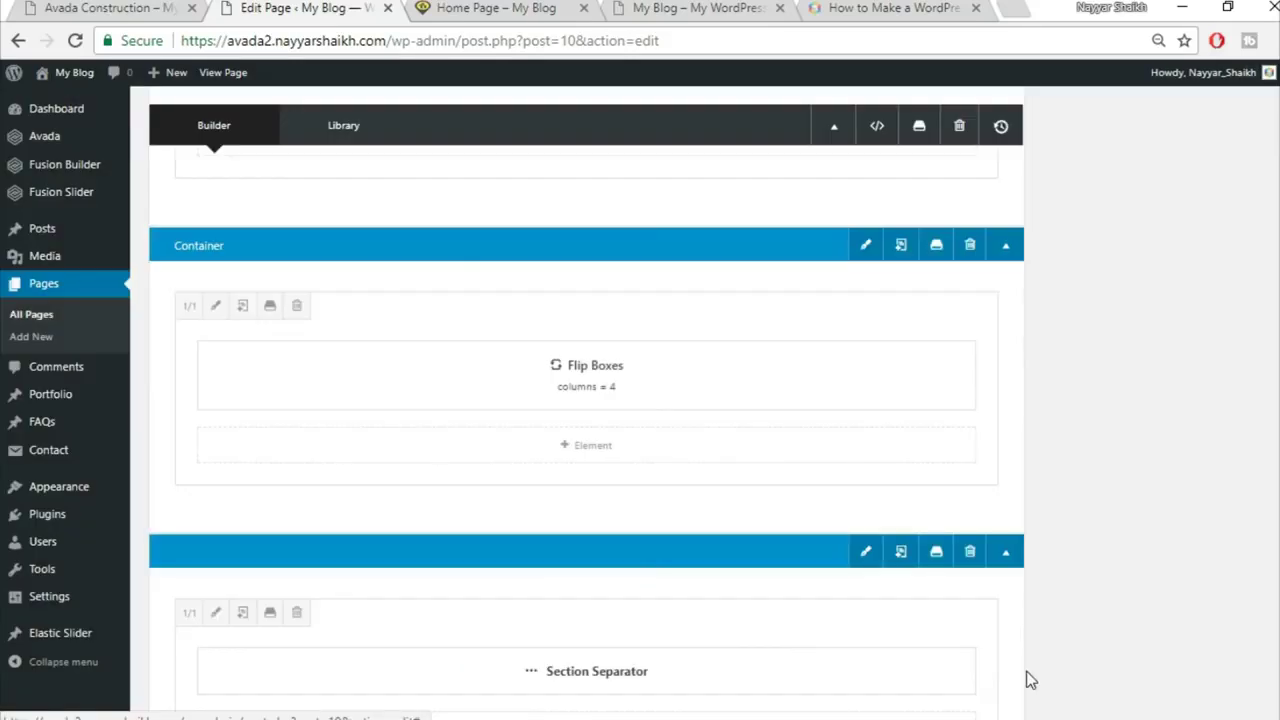
Step: Update the Home Page and view the live page
scroll(1146, 563, "up", 5)
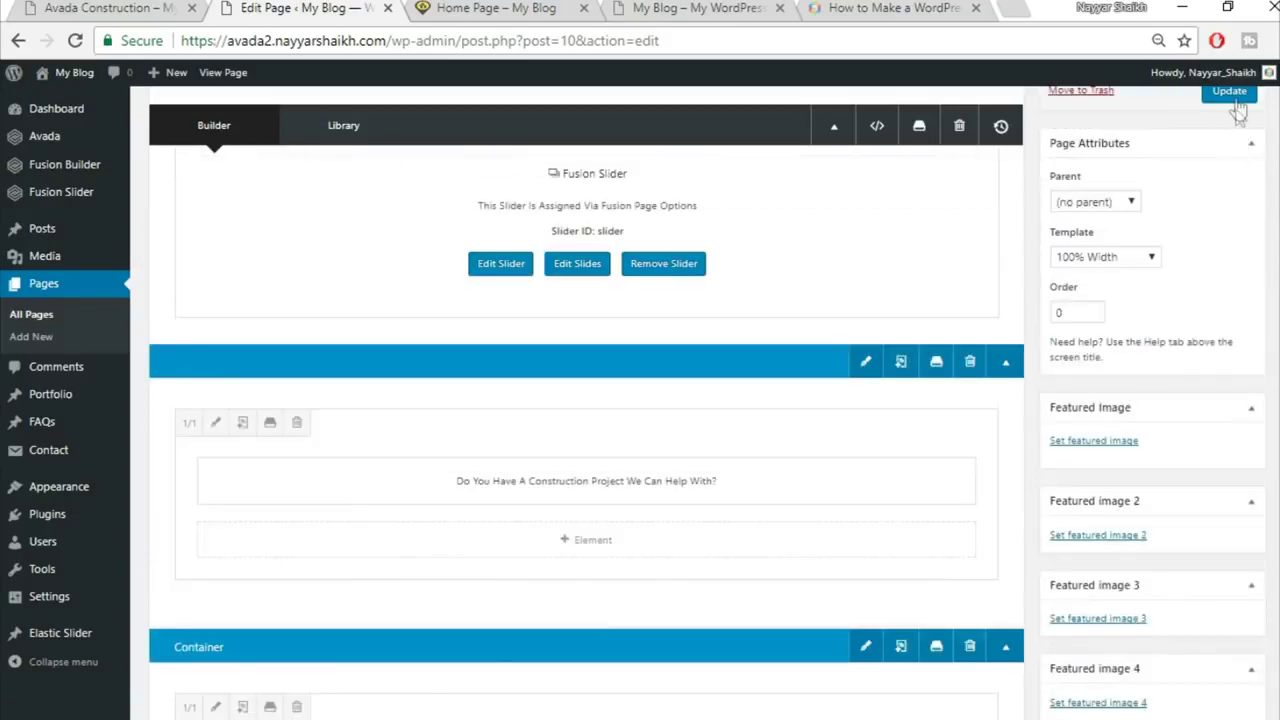
left_click(1229, 90)
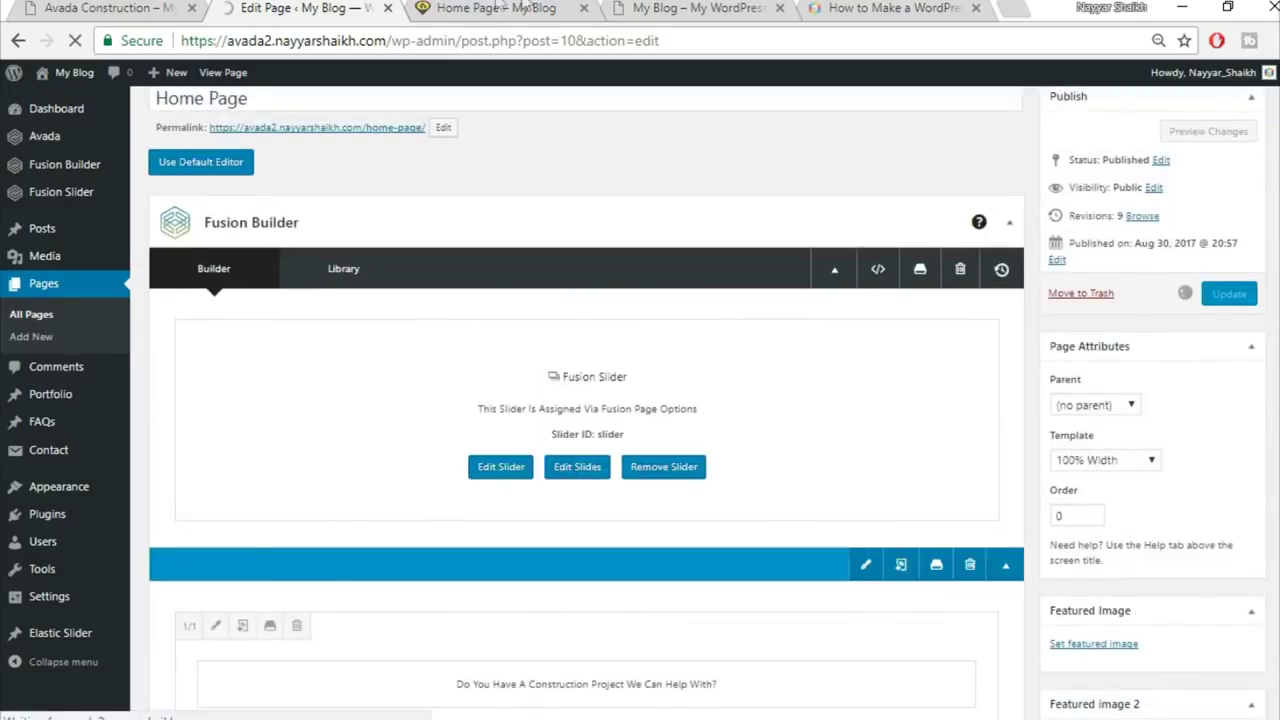
left_click(497, 8)
mouse_move(211, 376)
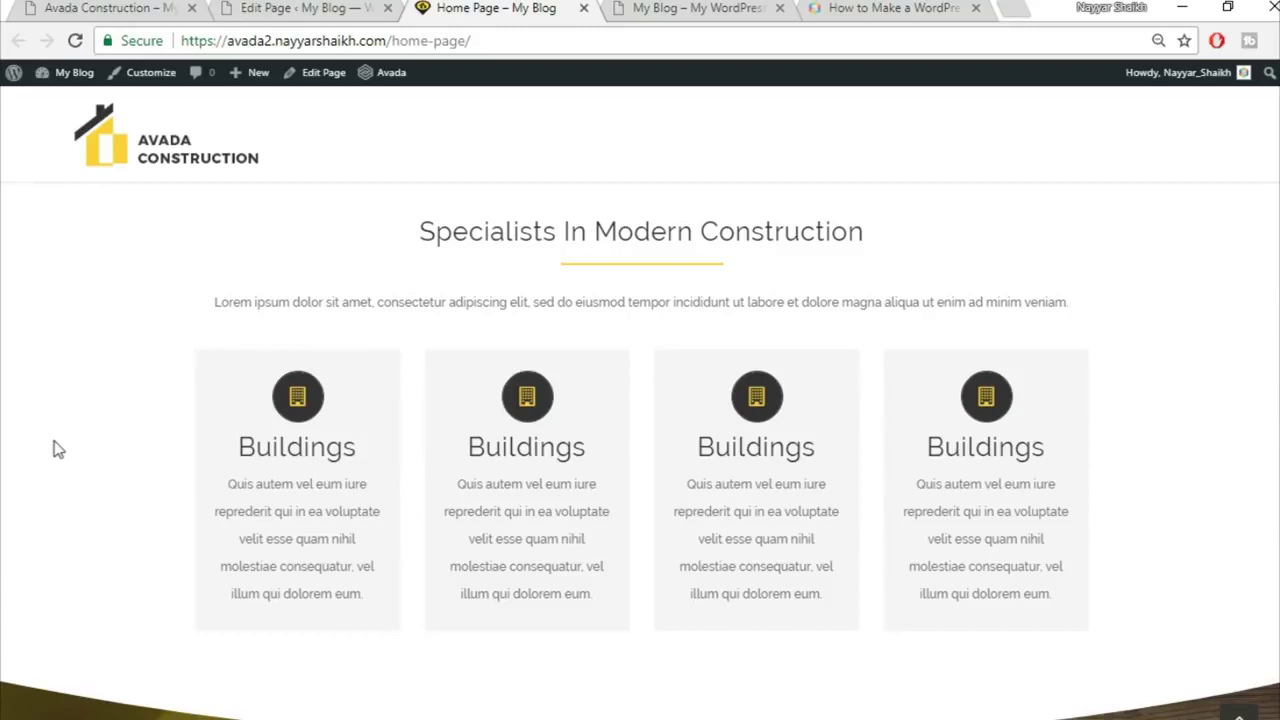
Step: Reload the live Home Page and scroll down to the briefcase counters section
left_click(76, 41)
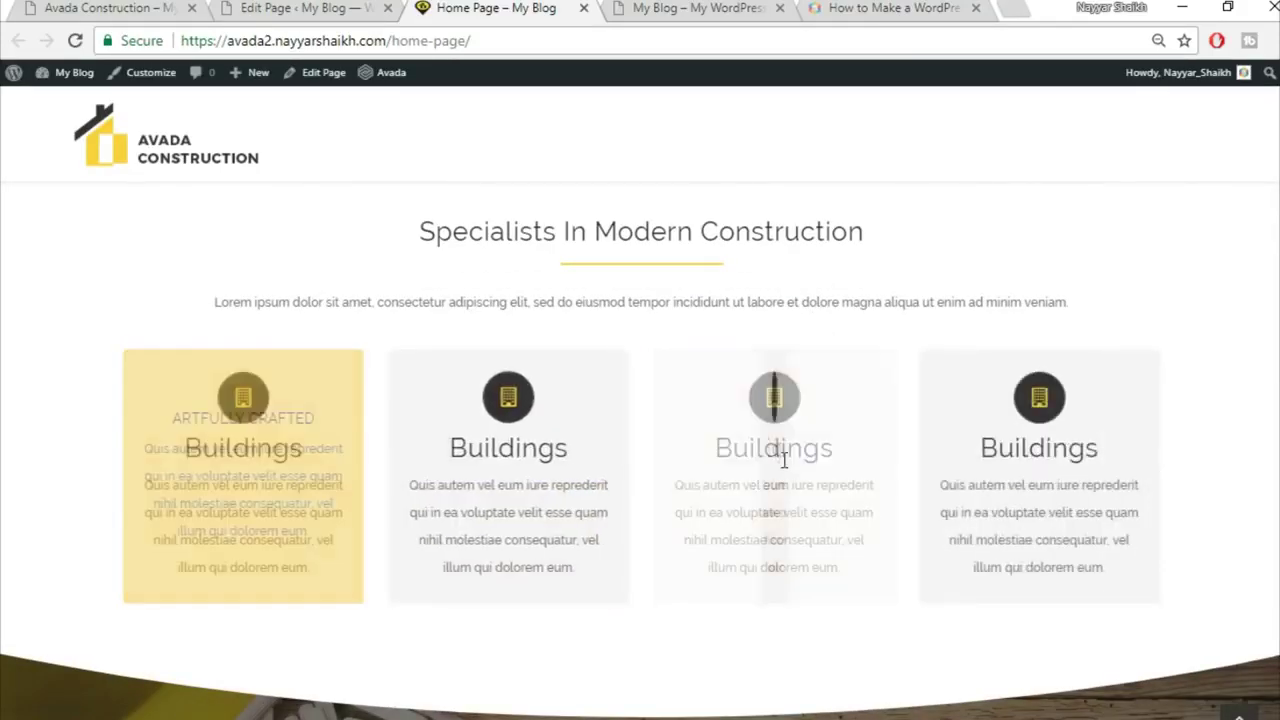
scroll(1267, 487, "down", 3)
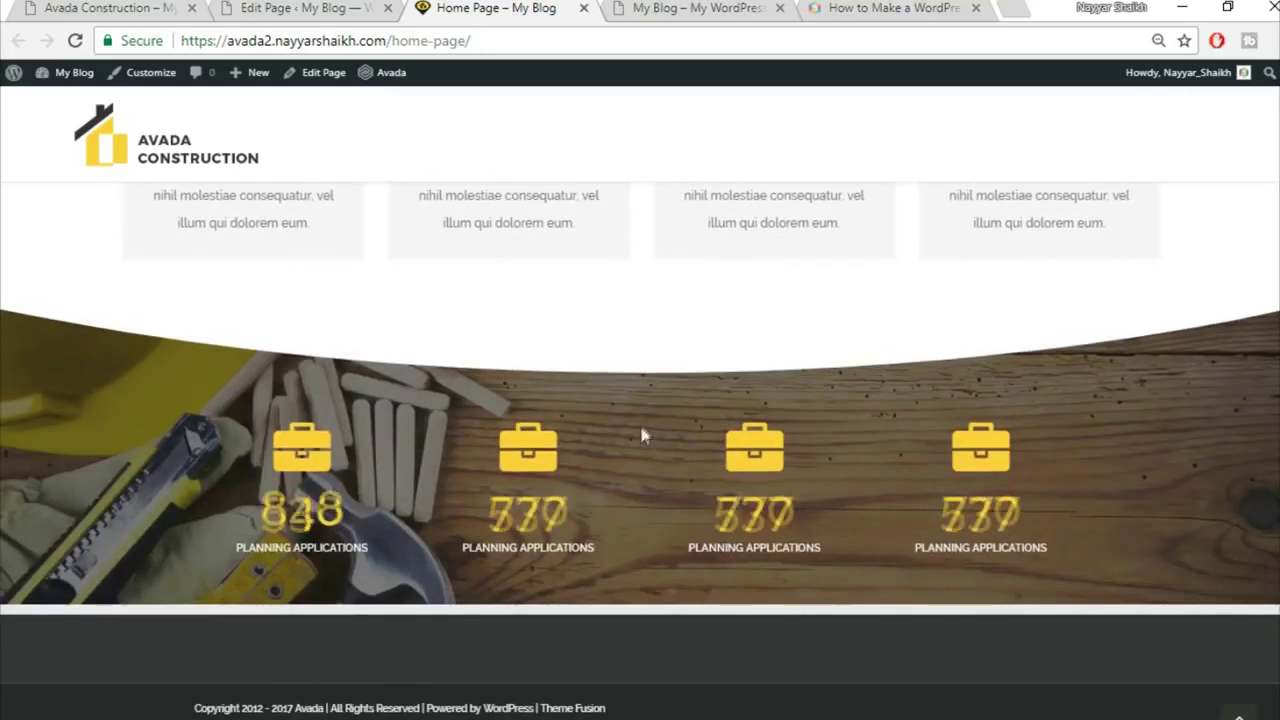
Step: Give the Counter Boxes column 90 top padding and 50 bottom padding
left_click(278, 8)
scroll(723, 452, "down", 10)
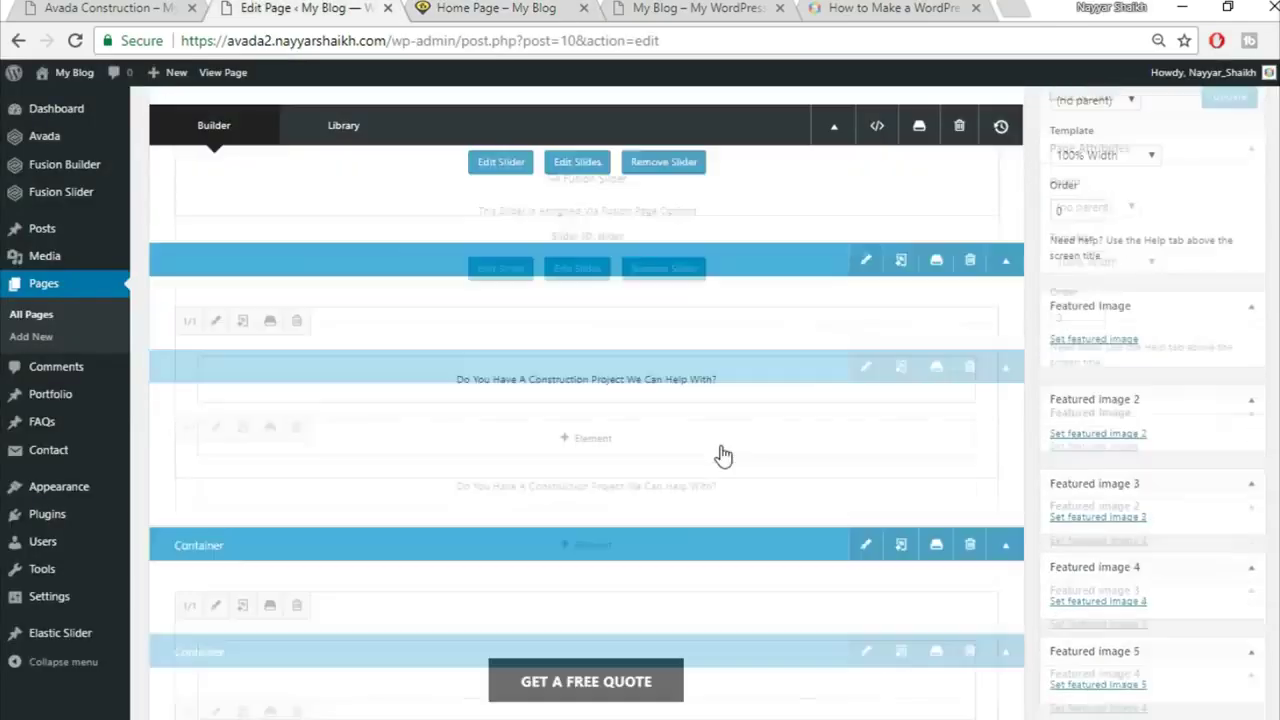
scroll(720, 444, "down", 4)
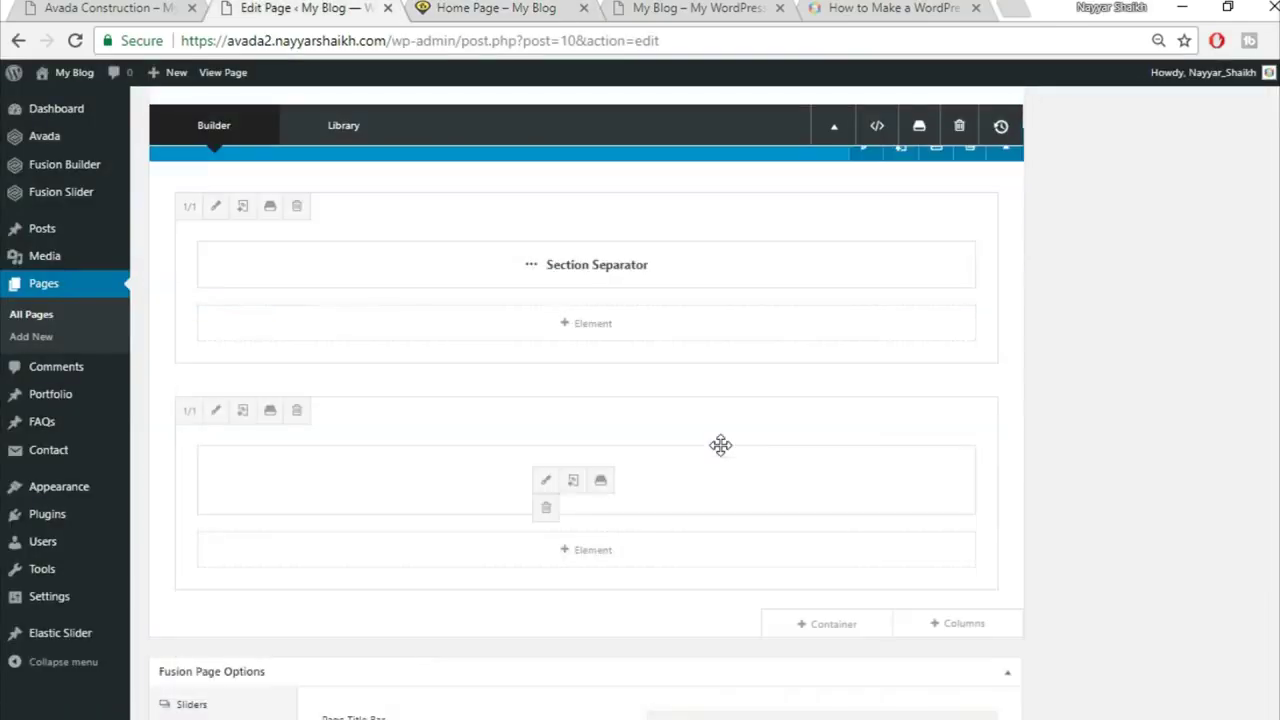
scroll(720, 444, "up", 2)
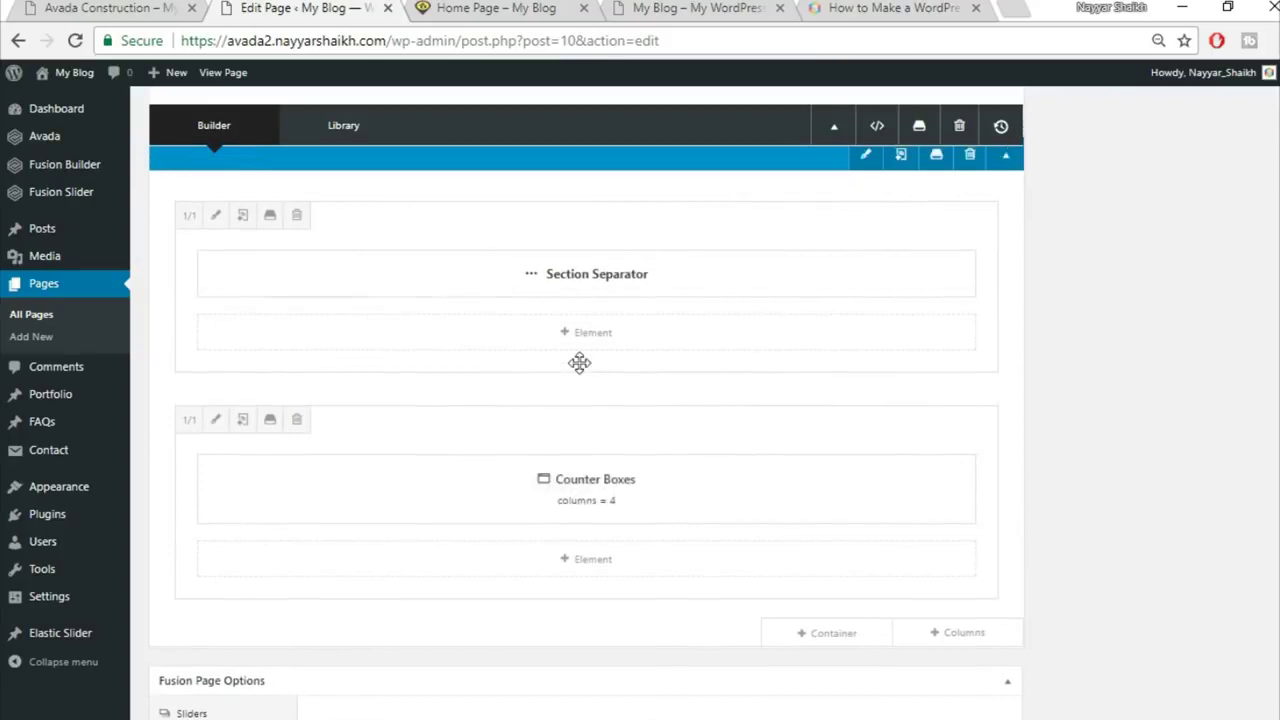
scroll(577, 360, "up", 1)
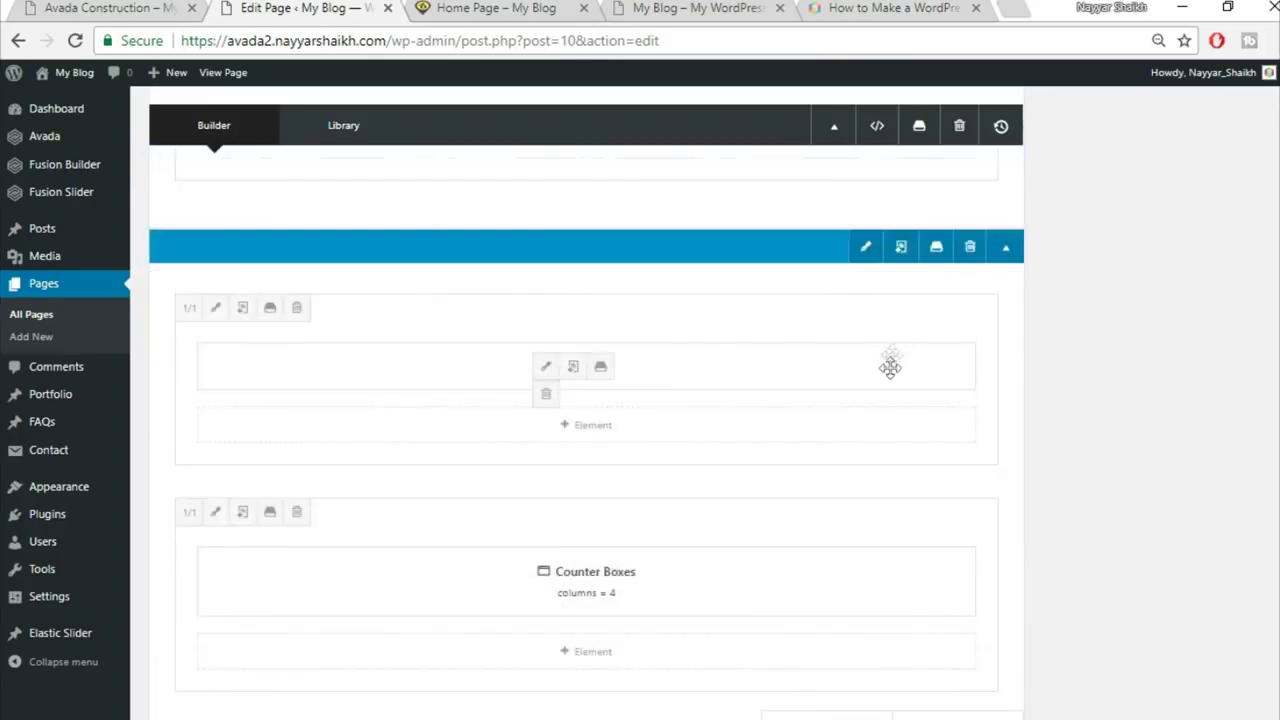
left_click(214, 514)
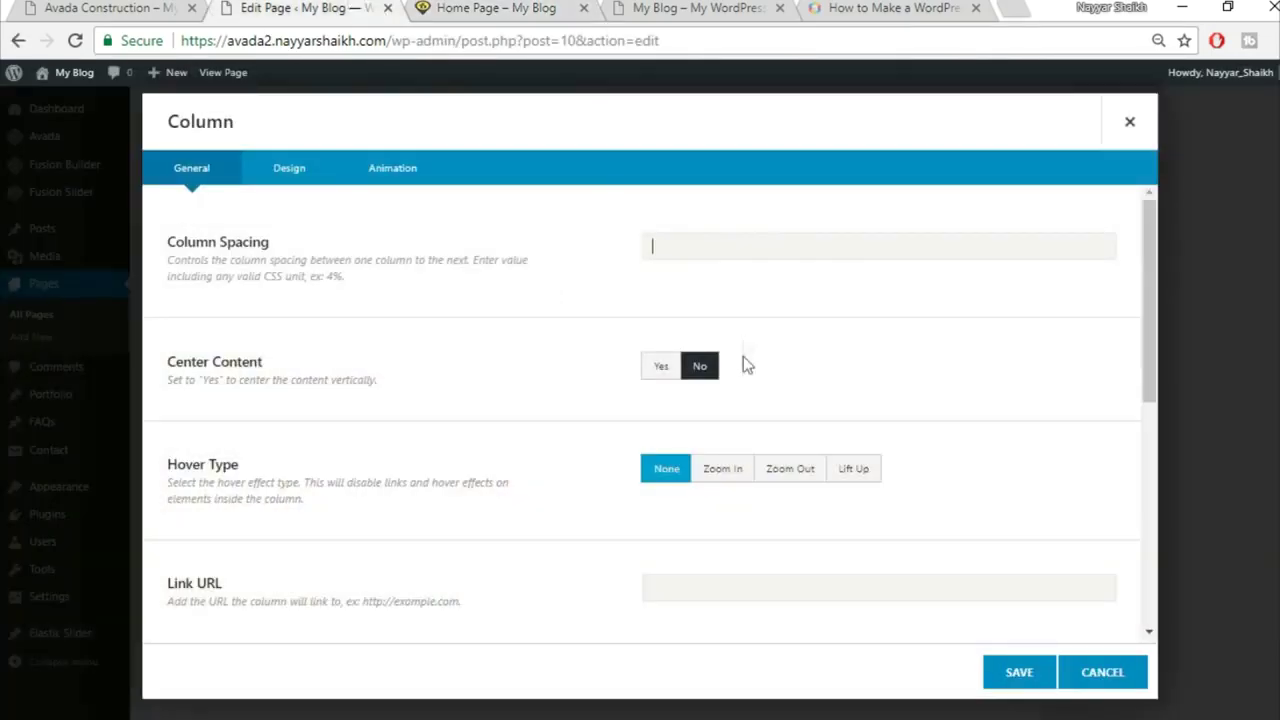
left_click(265, 175)
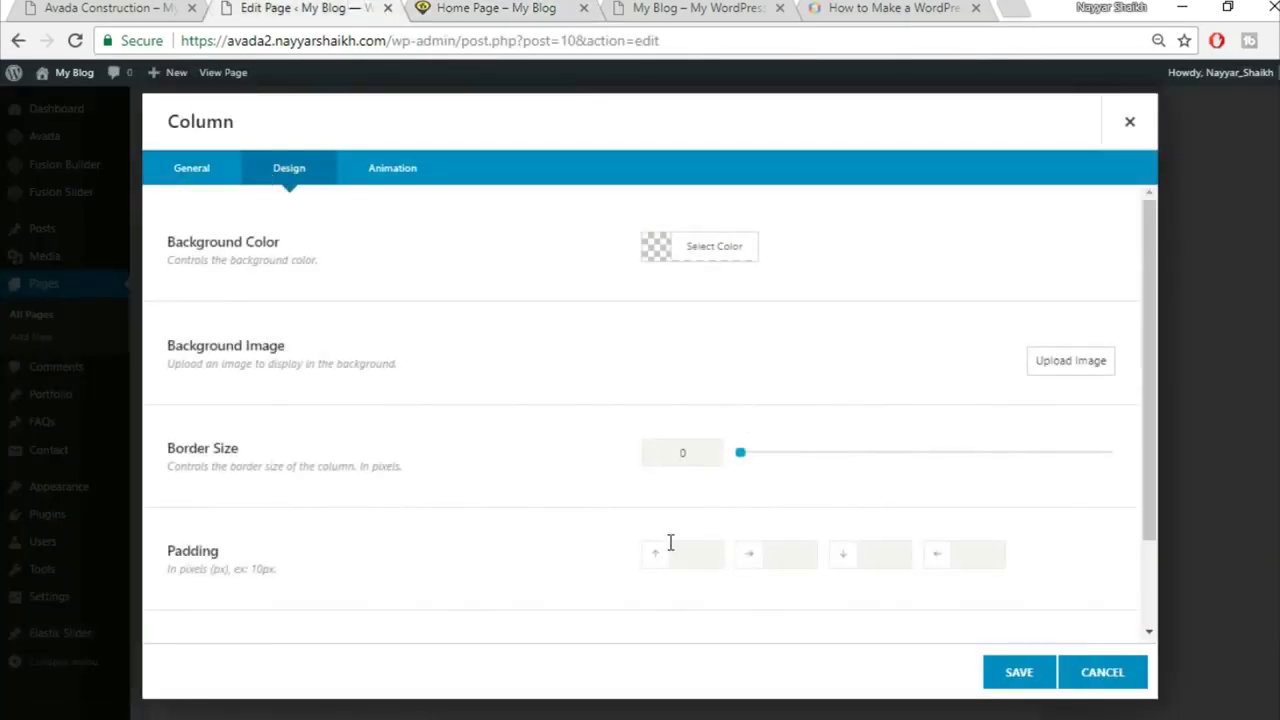
scroll(679, 528, "down", 1)
type("90")
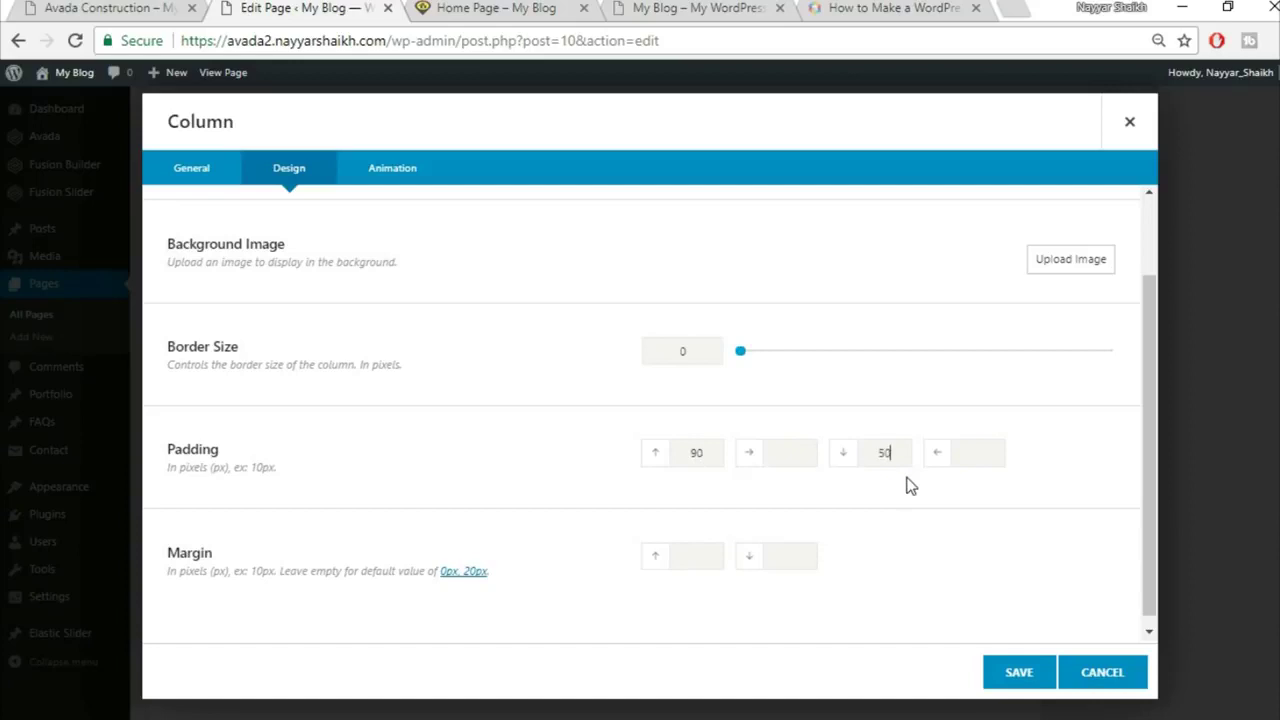
left_click(1008, 676)
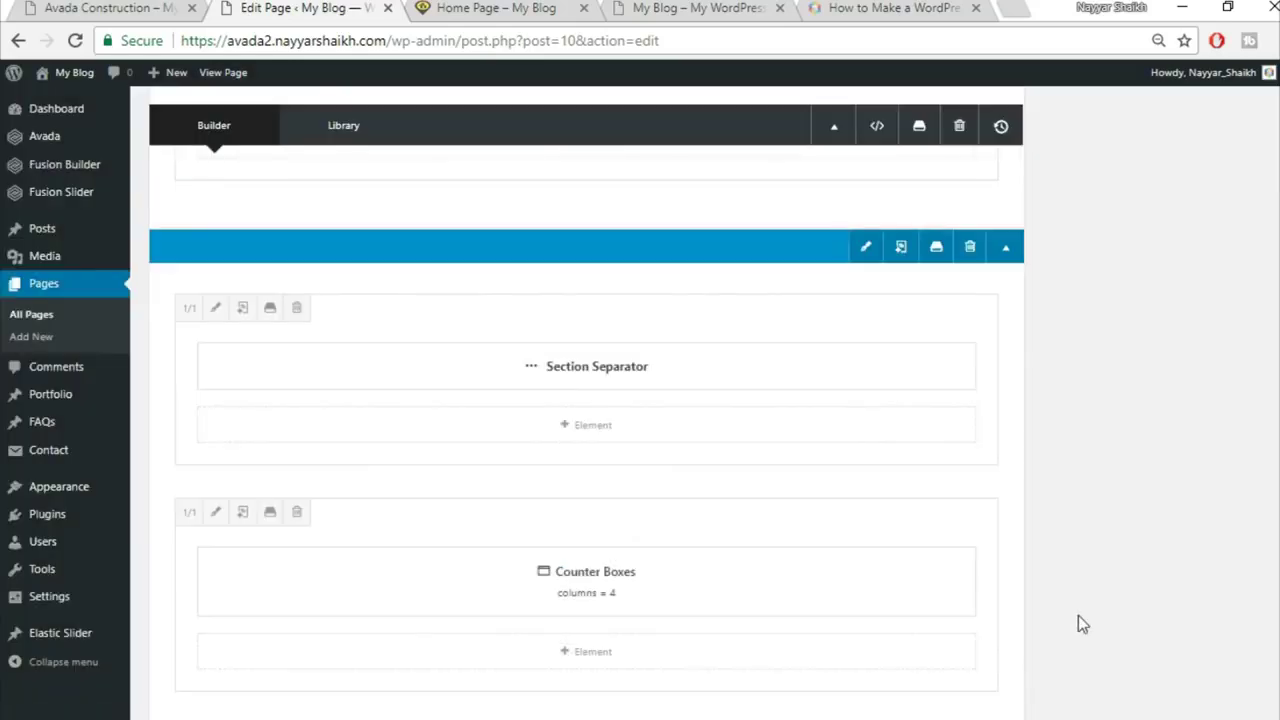
Step: Update the Home Page to save the counter column's padding
scroll(1078, 615, "up", 5)
scroll(1086, 619, "up", 10)
left_click(1231, 405)
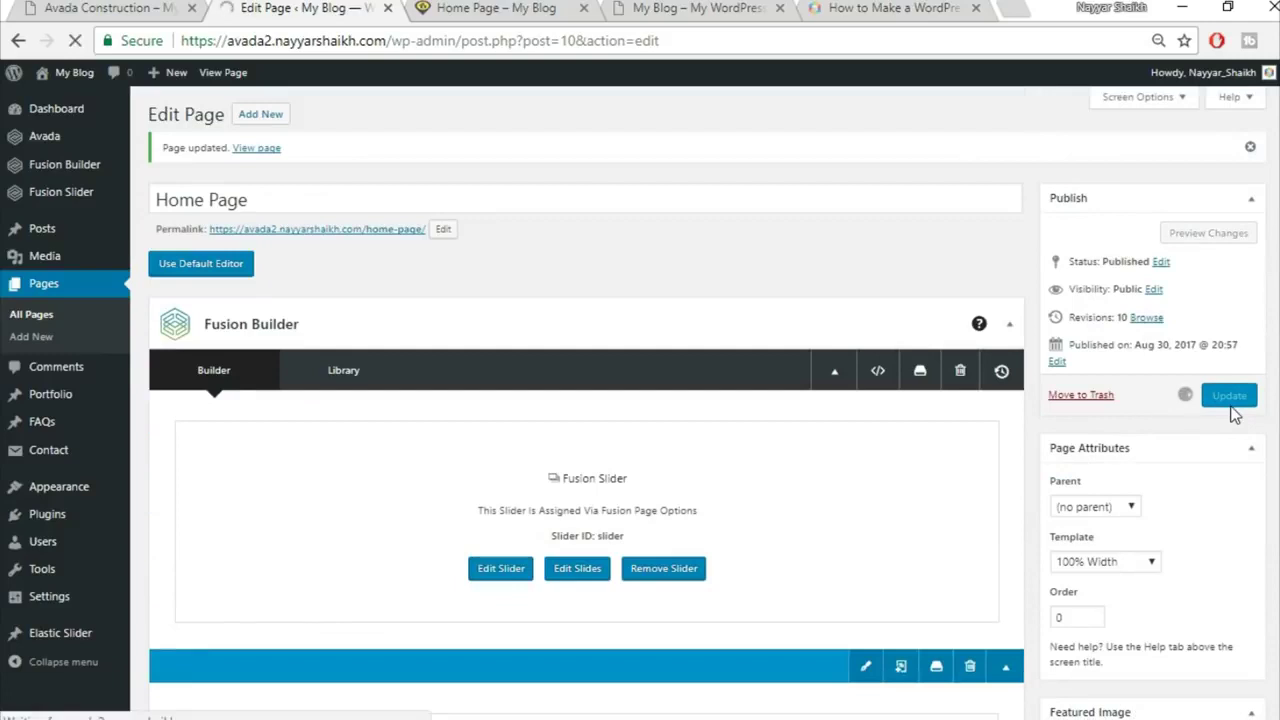
Step: Reload the live Home Page and scroll through the rebuilt sections
left_click(508, 8)
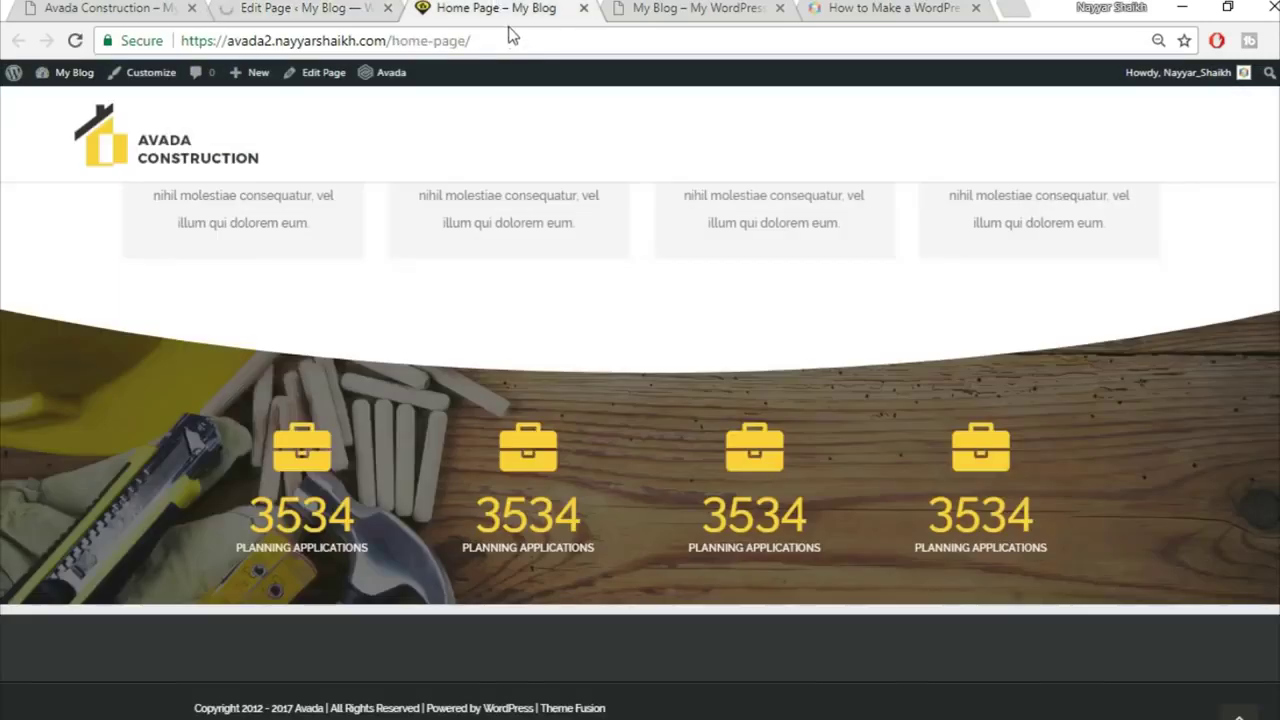
left_click(528, 42)
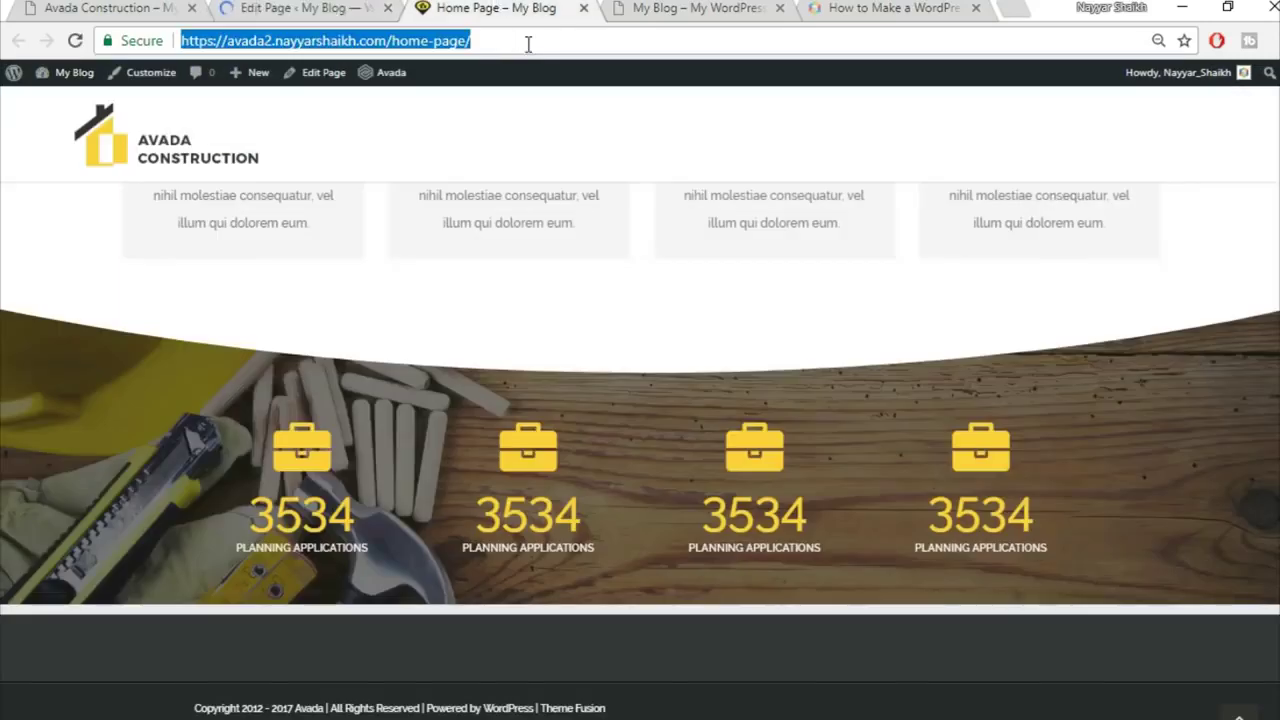
key("Return")
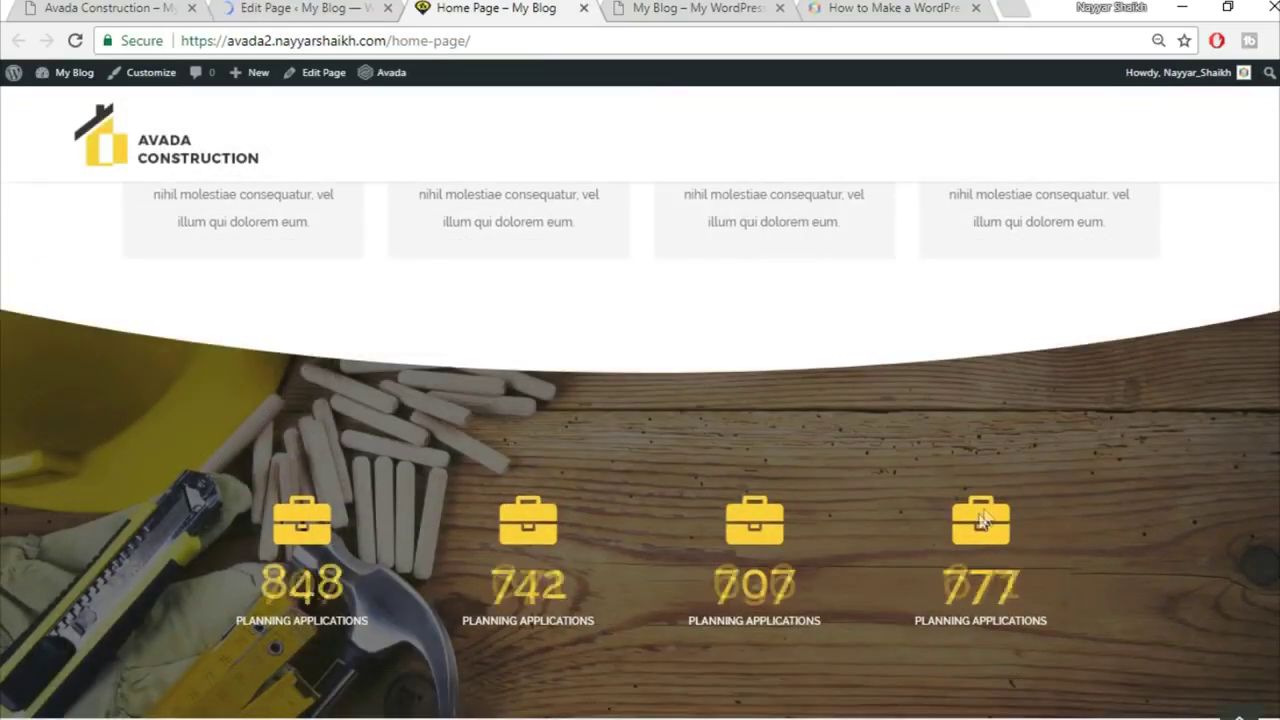
scroll(632, 369, "down", 2)
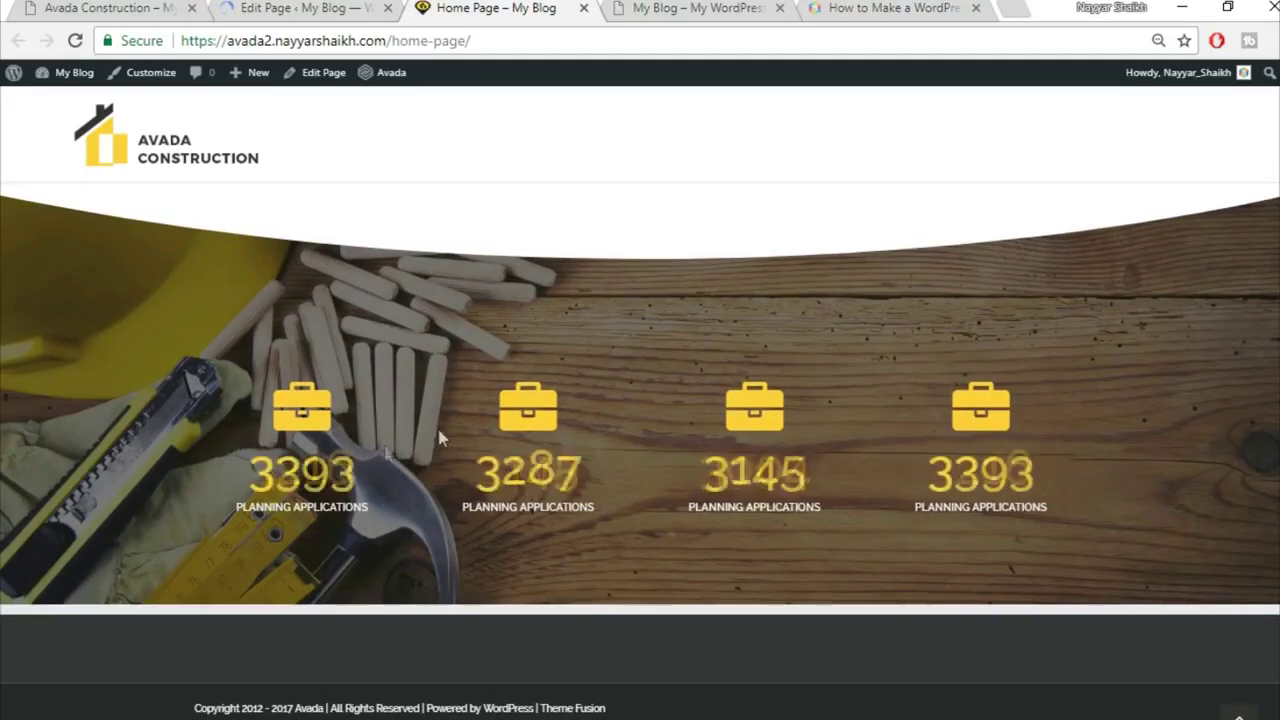
scroll(754, 431, "up", 8)
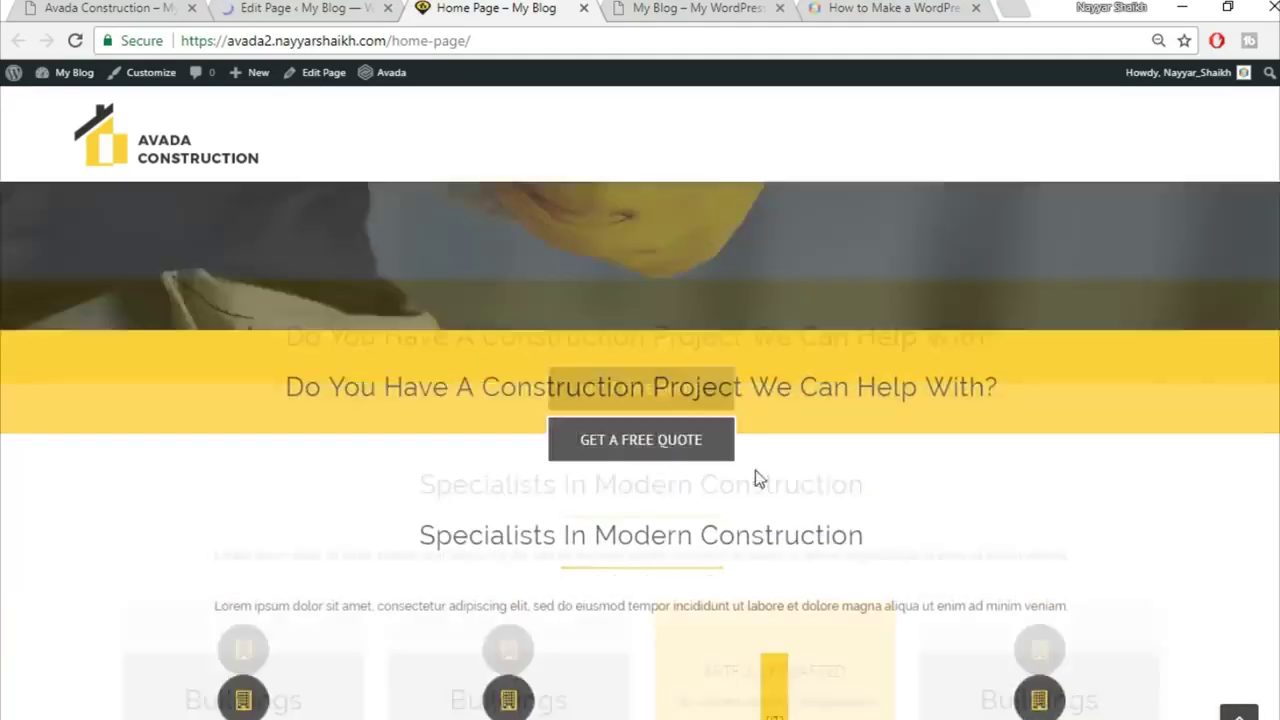
scroll(957, 500, "up", 2)
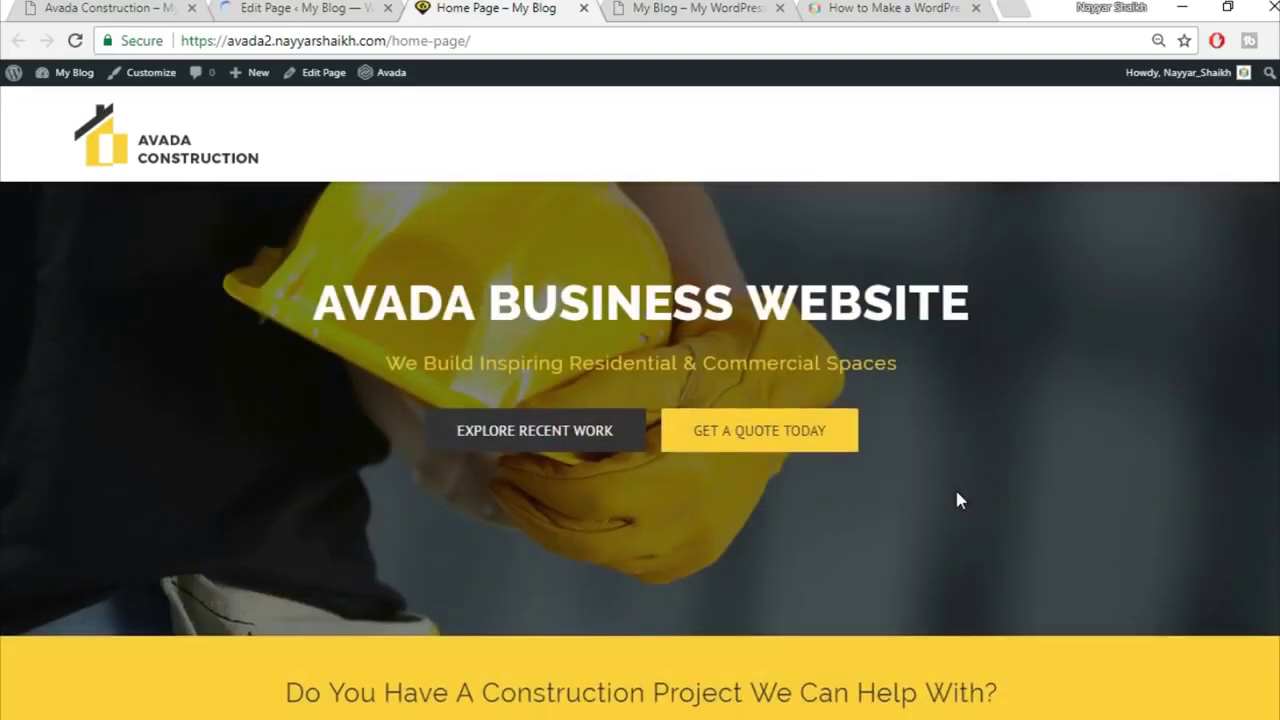
Step: Review the Avada Construction demo's project section, then return to the Home Page editor
left_click(112, 7)
scroll(701, 450, "down", 2)
scroll(701, 450, "down", 10)
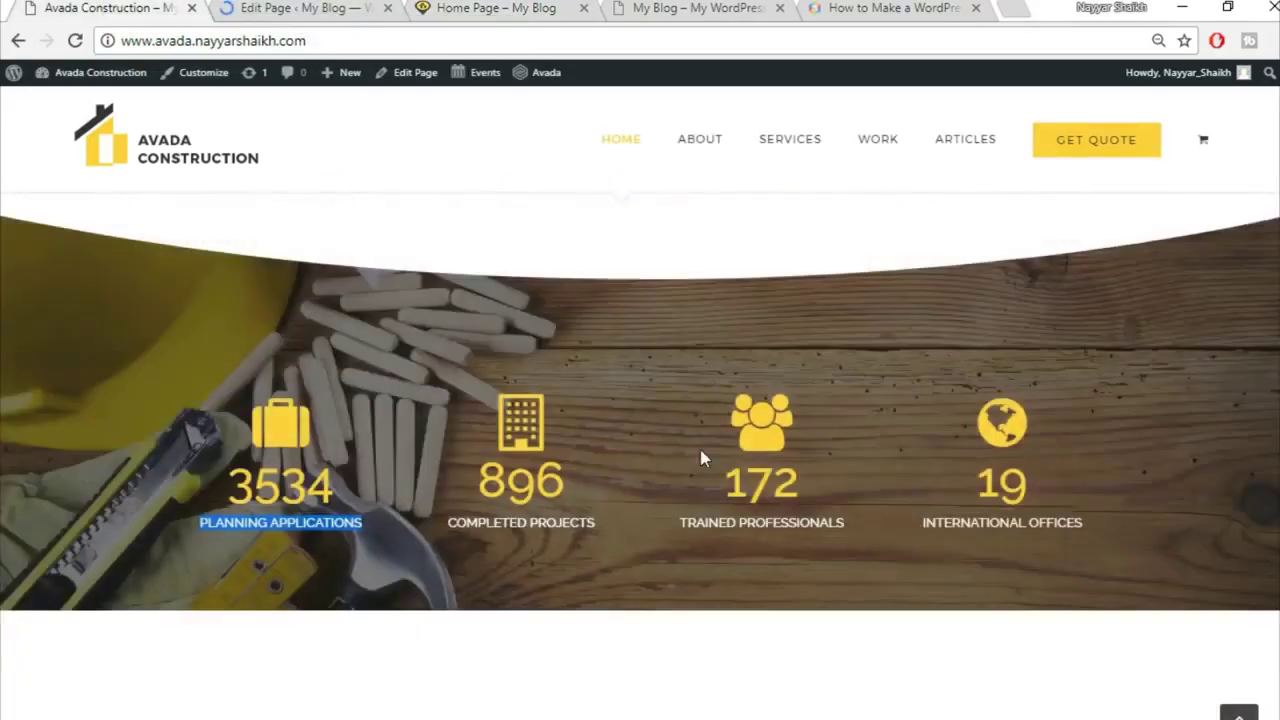
scroll(428, 361, "up", 3)
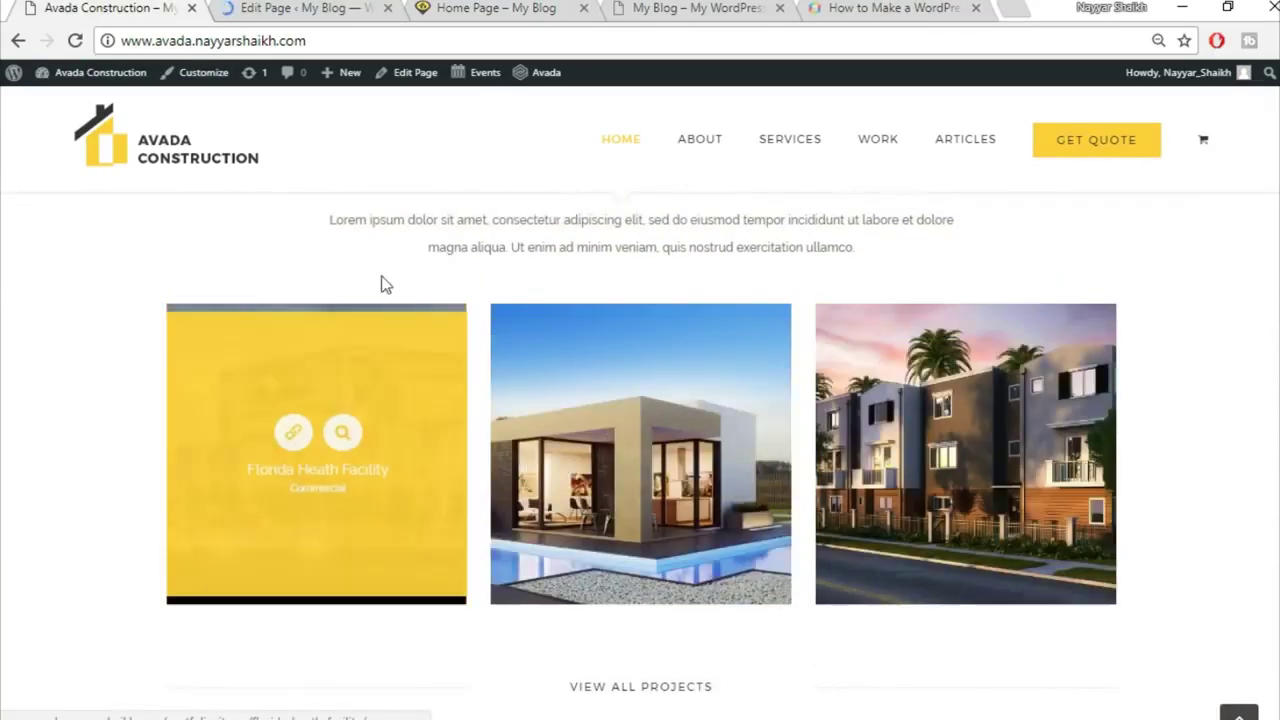
left_click(309, 8)
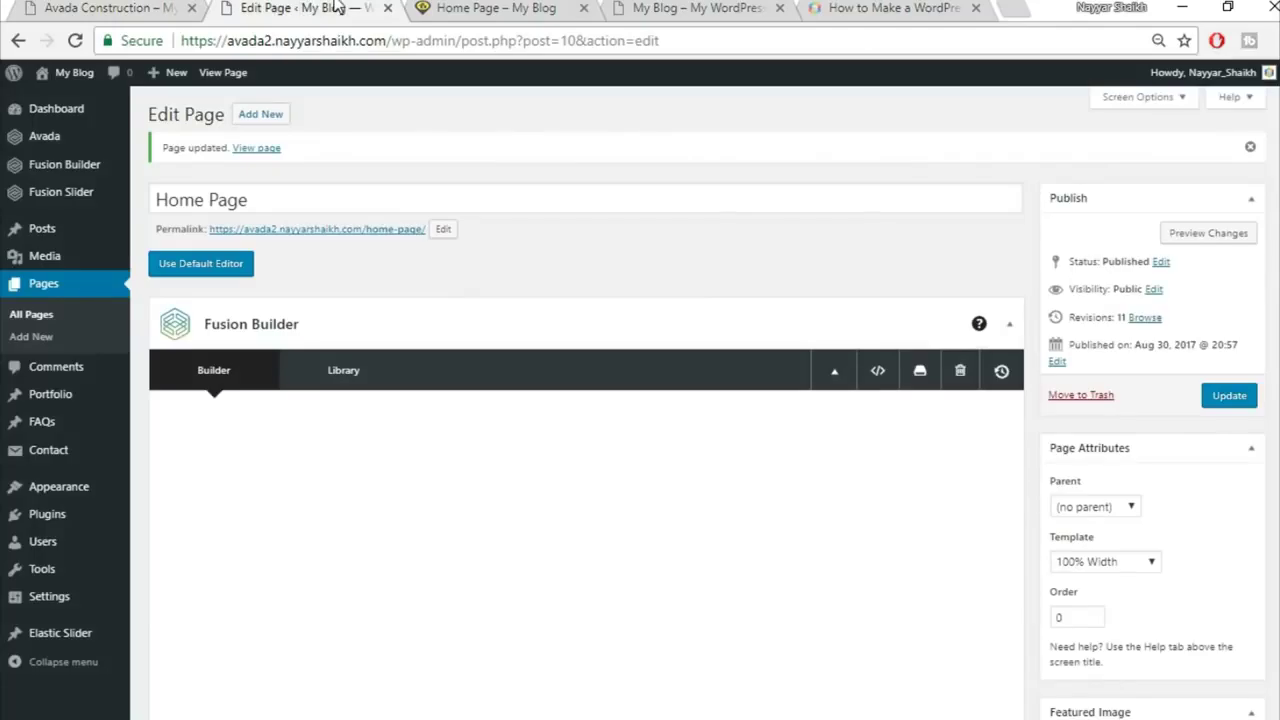
Step: Add a portfolio category named Commercial under Portfolio Categories
mouse_move(55, 410)
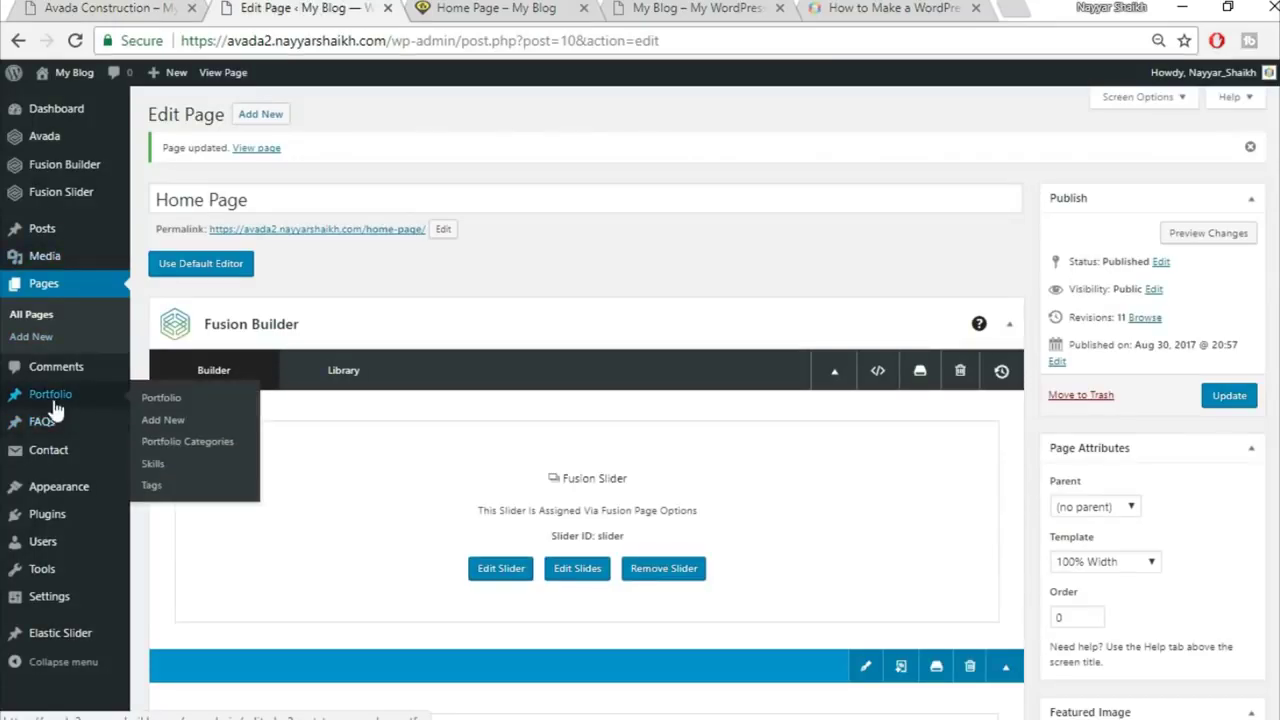
left_click(200, 441)
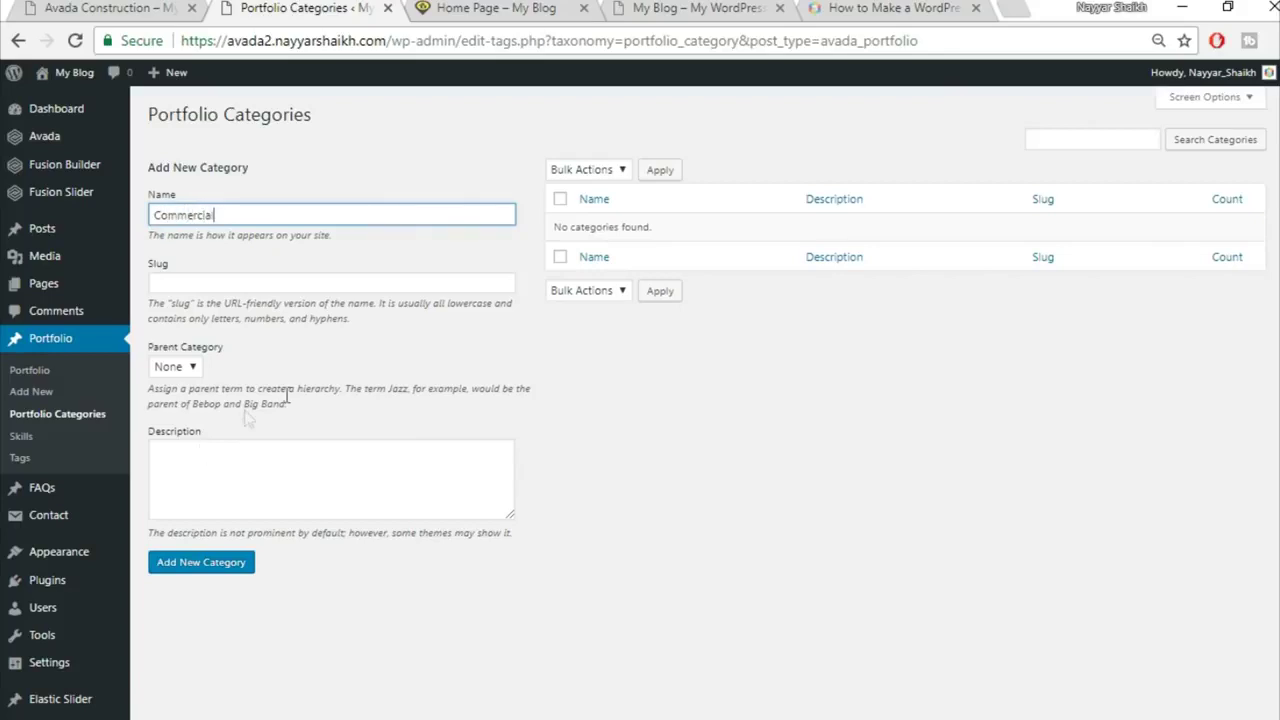
left_click(232, 574)
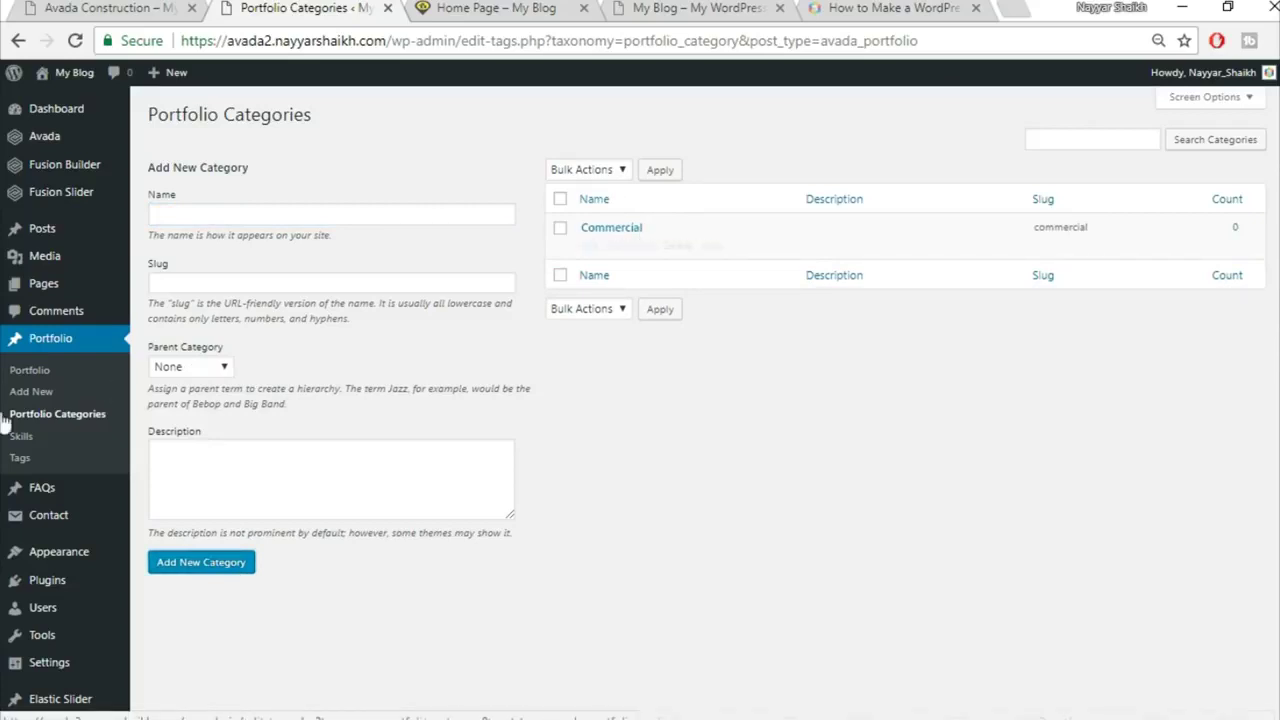
left_click(34, 396)
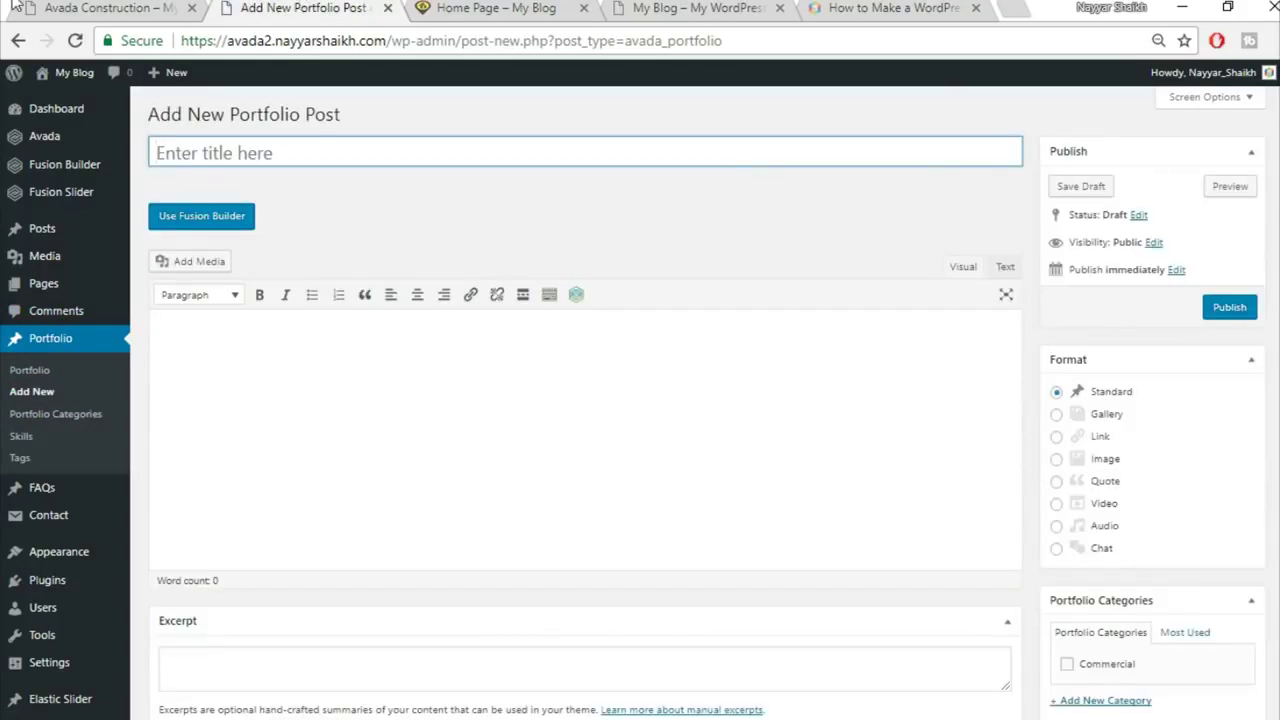
Step: Open and scroll through the demo's Florida Heath Facility project page for reference
left_click(143, 6)
left_click(364, 351)
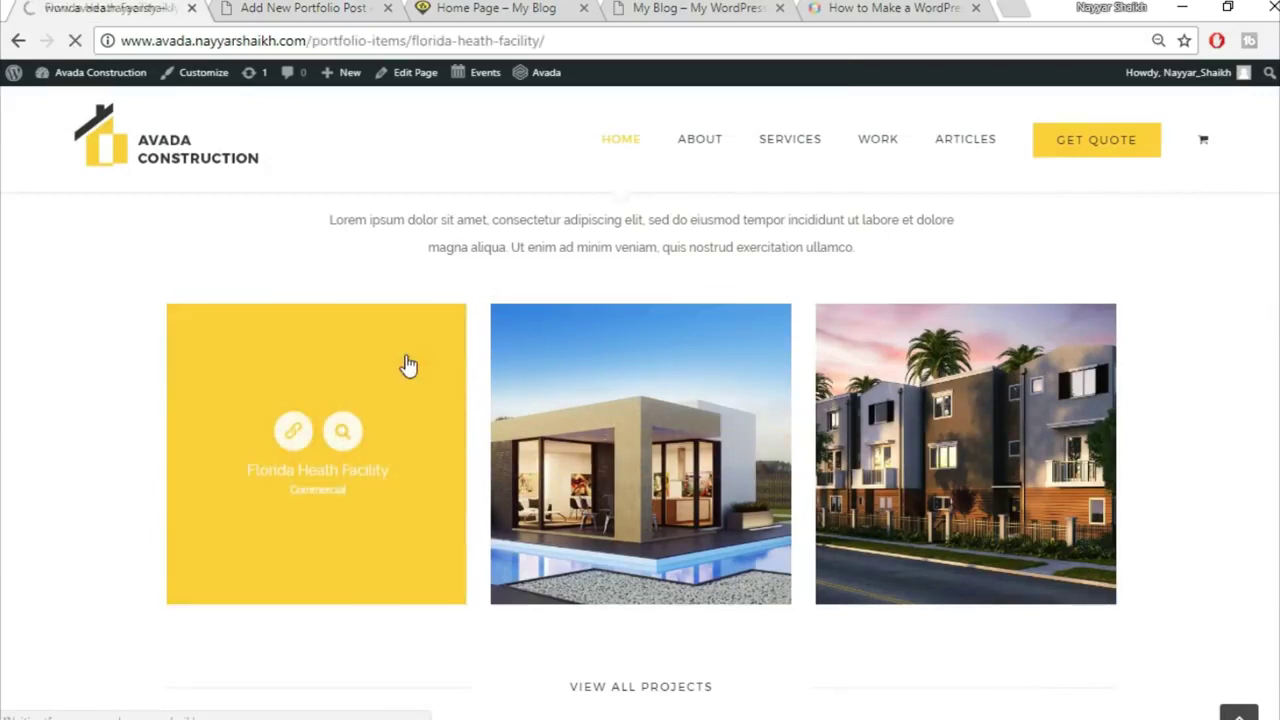
scroll(890, 383, "down", 3)
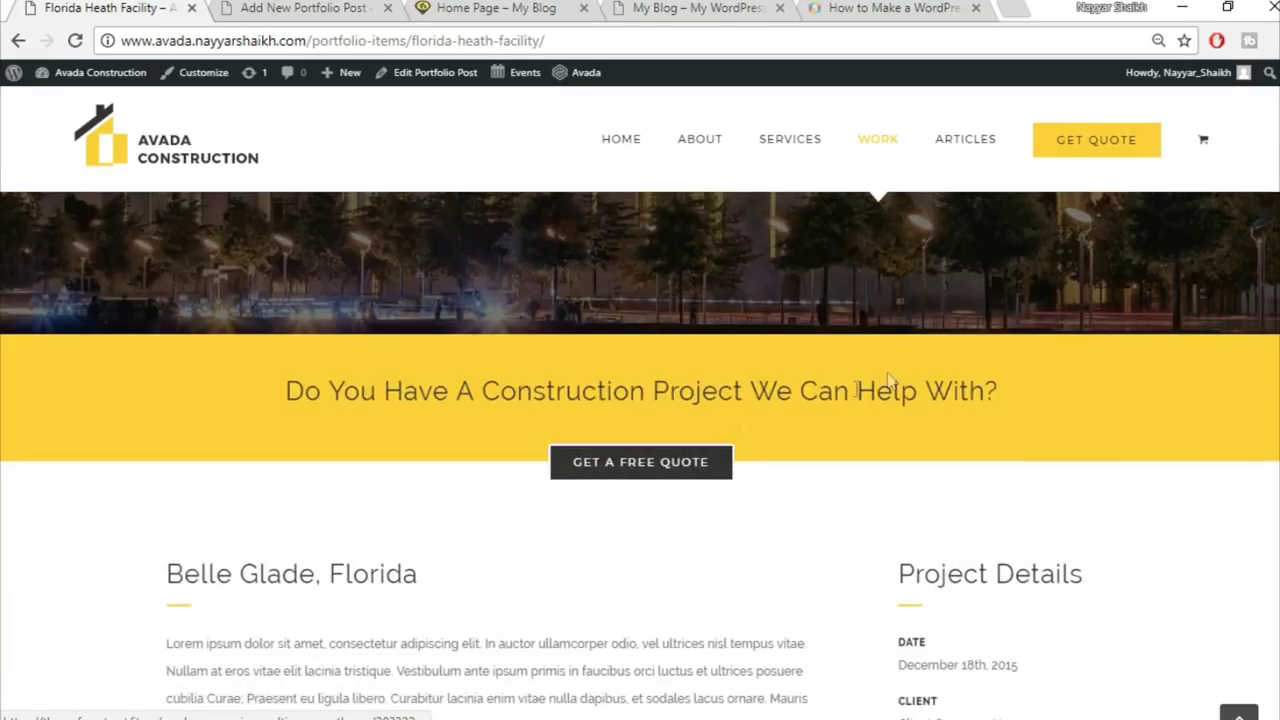
scroll(591, 534, "down", 4)
scroll(880, 480, "down", 10)
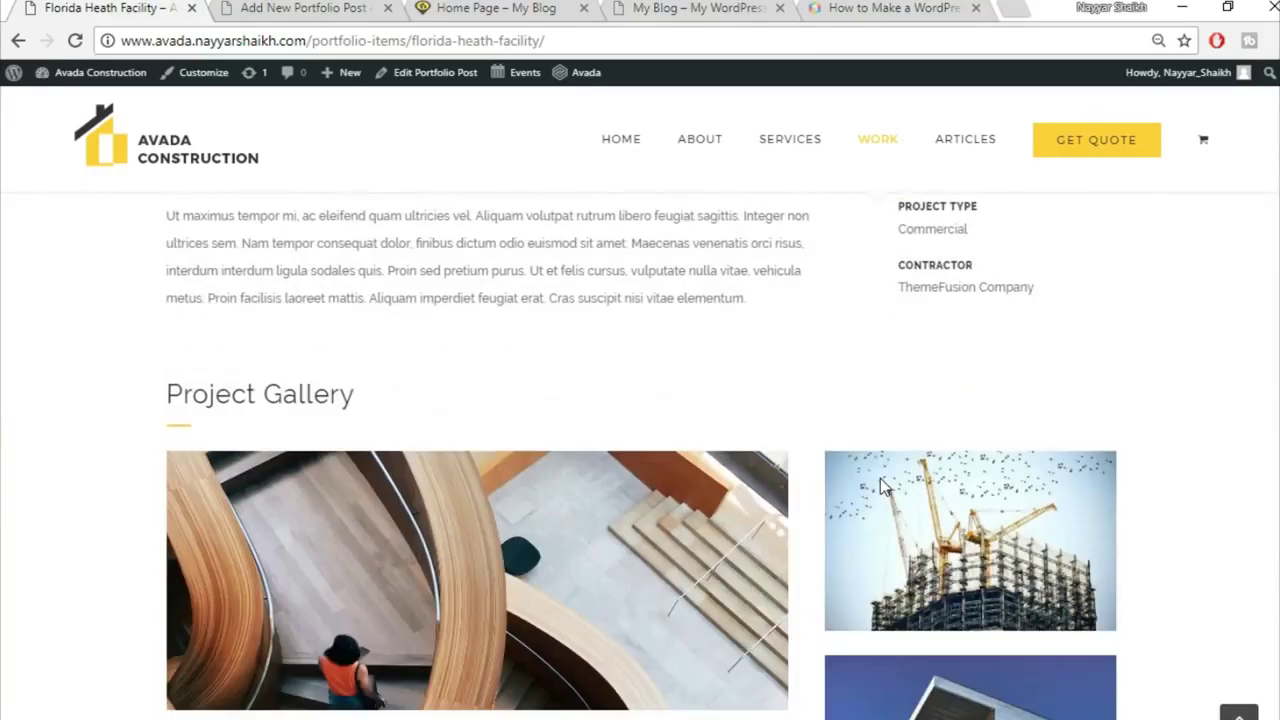
scroll(880, 480, "up", 6)
scroll(881, 484, "up", 10)
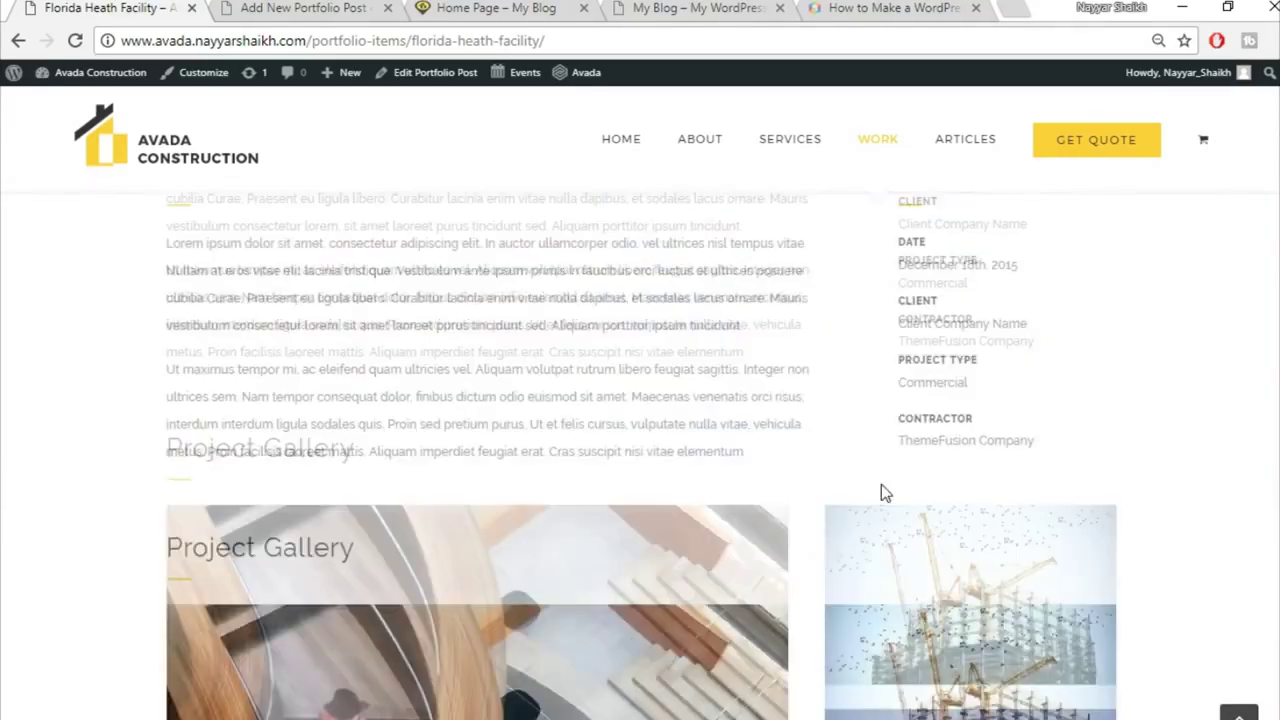
scroll(669, 537, "down", 2)
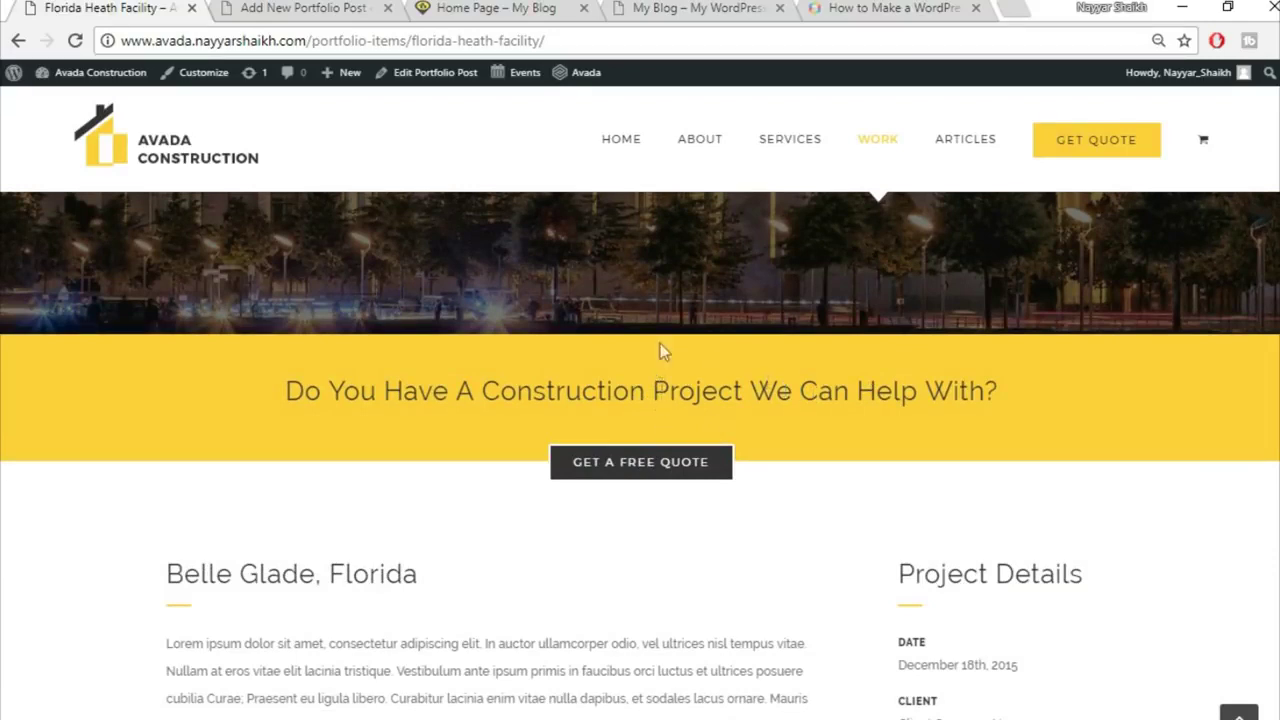
scroll(200, 177, "up", 3)
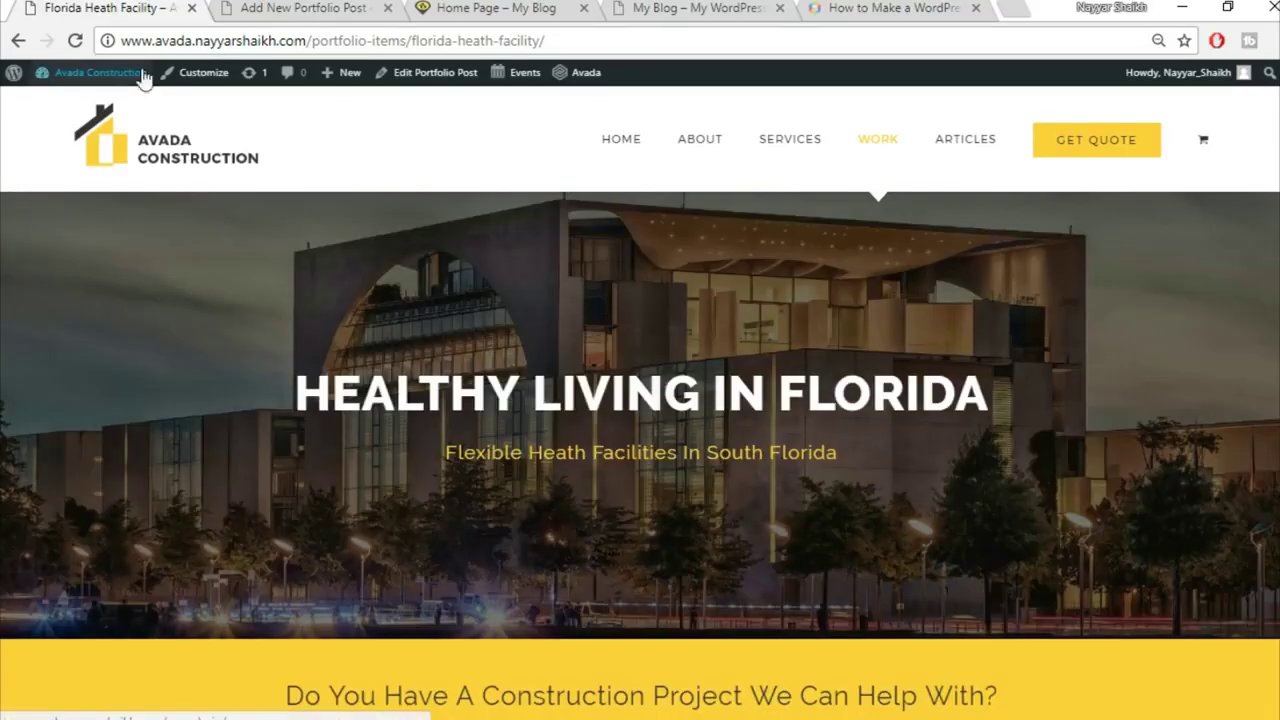
left_click(300, 8)
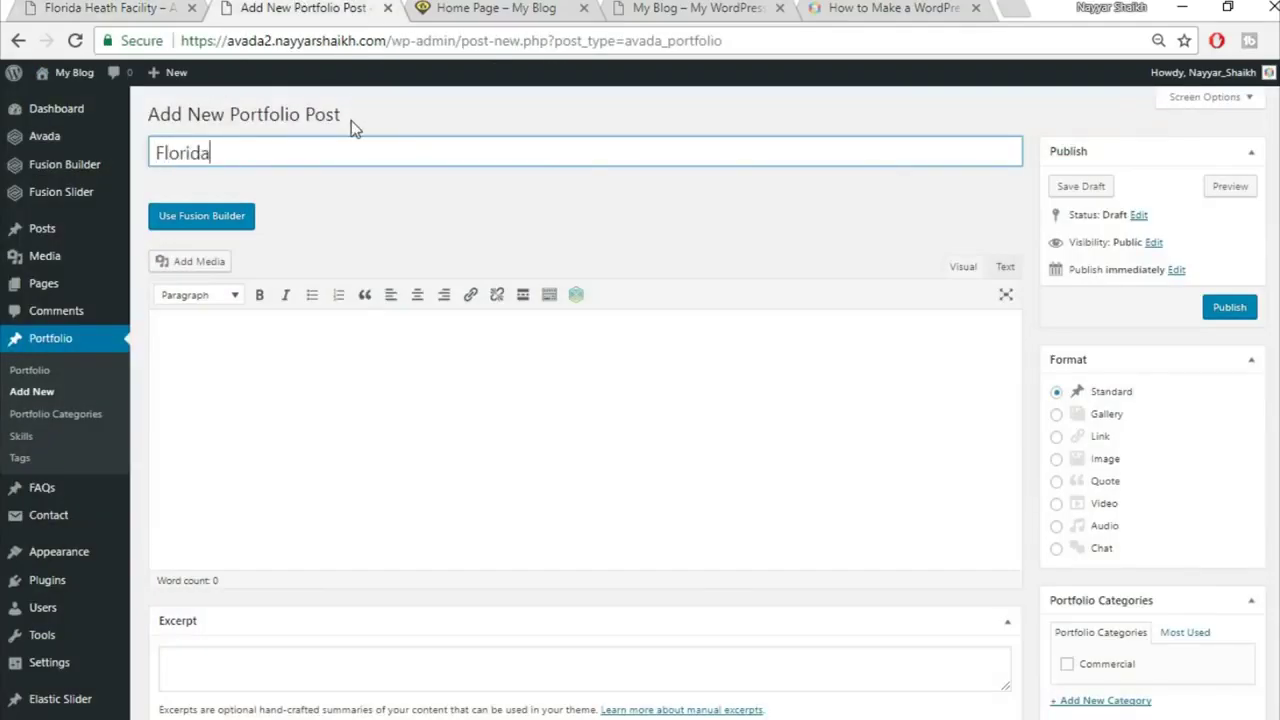
Step: Title the post 'Florida Health Facility' and tick the Commercial portfolio category
type("Facility")
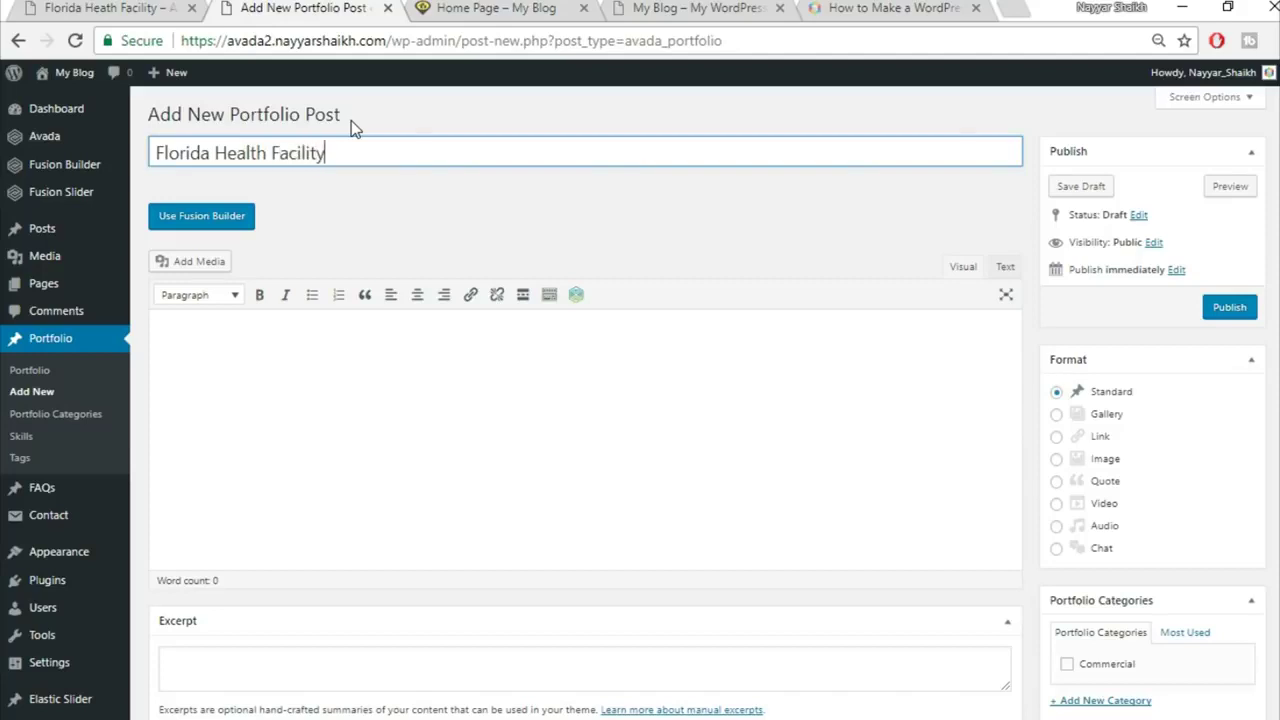
scroll(1090, 490, "down", 2)
left_click(1106, 466)
scroll(1165, 520, "down", 2)
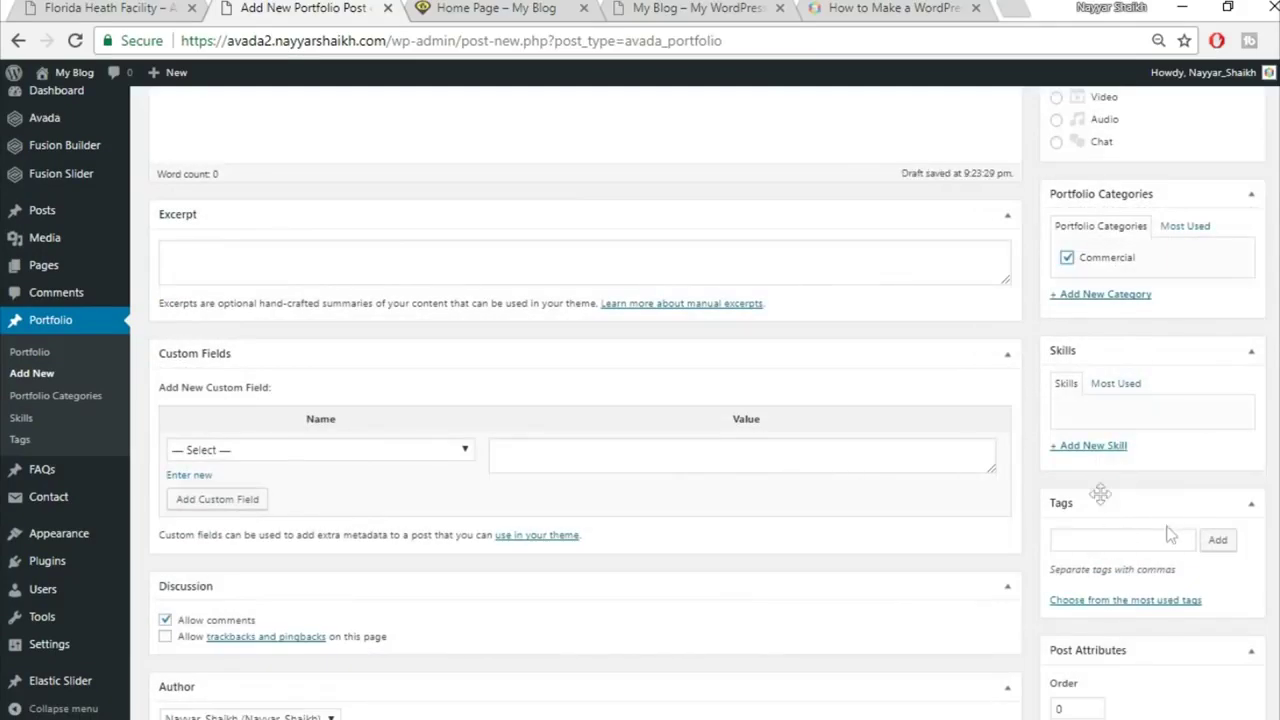
scroll(1235, 536, "down", 3)
scroll(1234, 528, "down", 3)
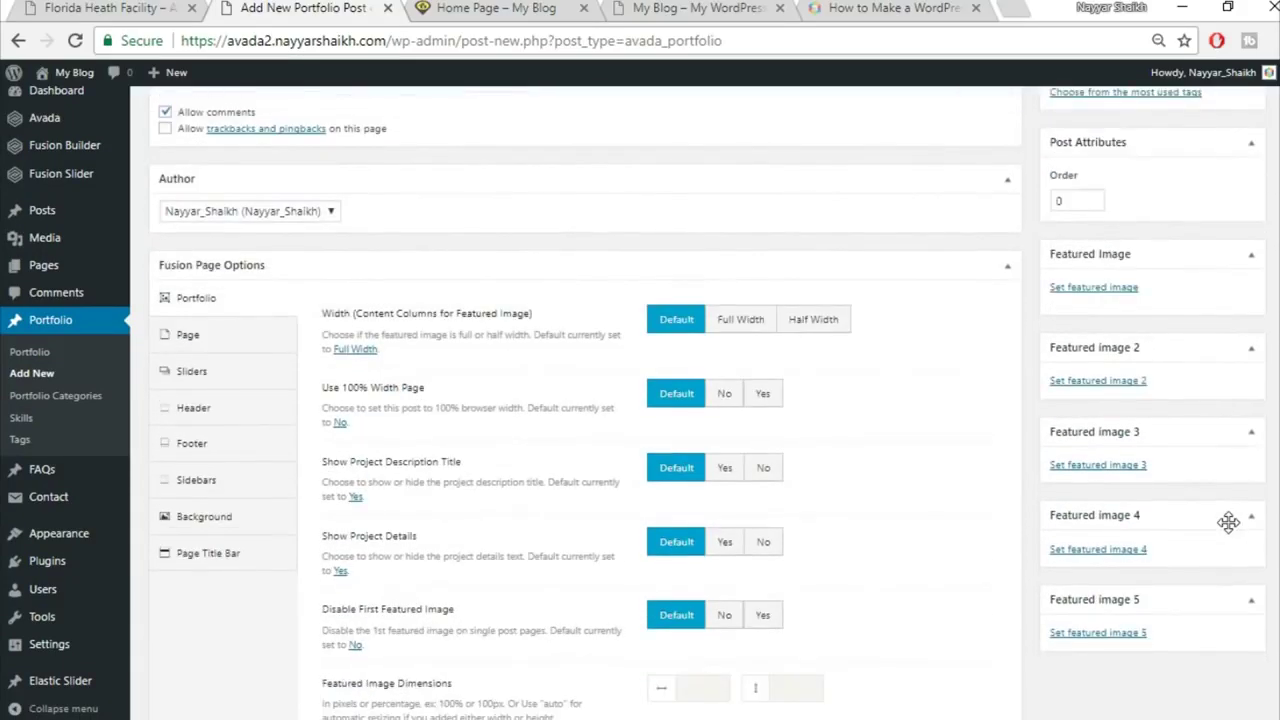
scroll(694, 428, "up", 2)
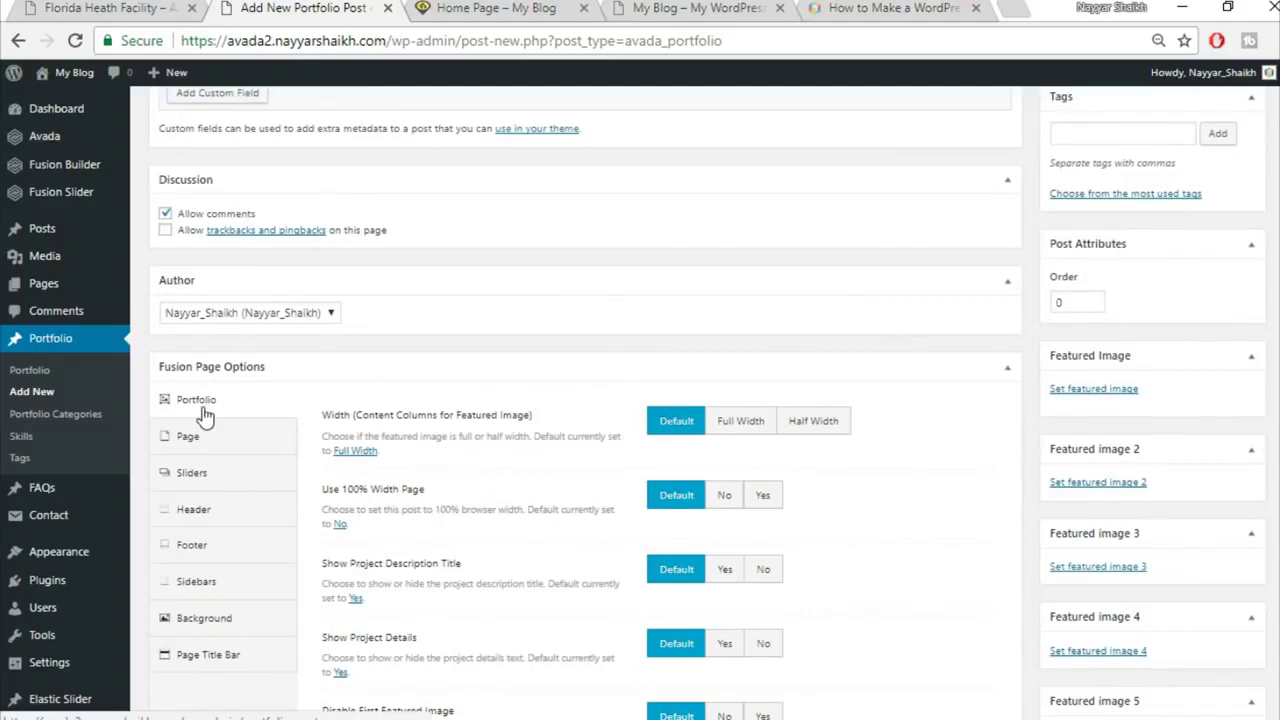
scroll(1022, 425, "up", 5)
scroll(200, 205, "down", 7)
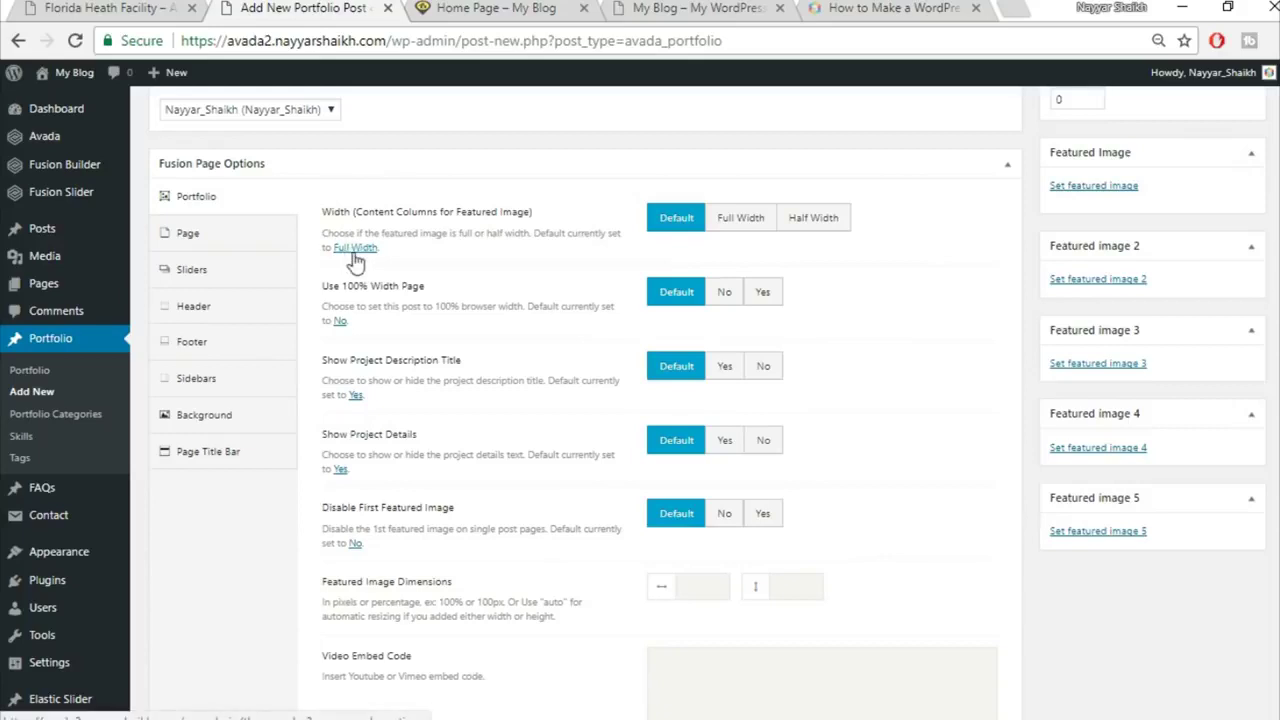
Step: Make the featured image full width on a 100% width page, hiding project description title and details
left_click(742, 220)
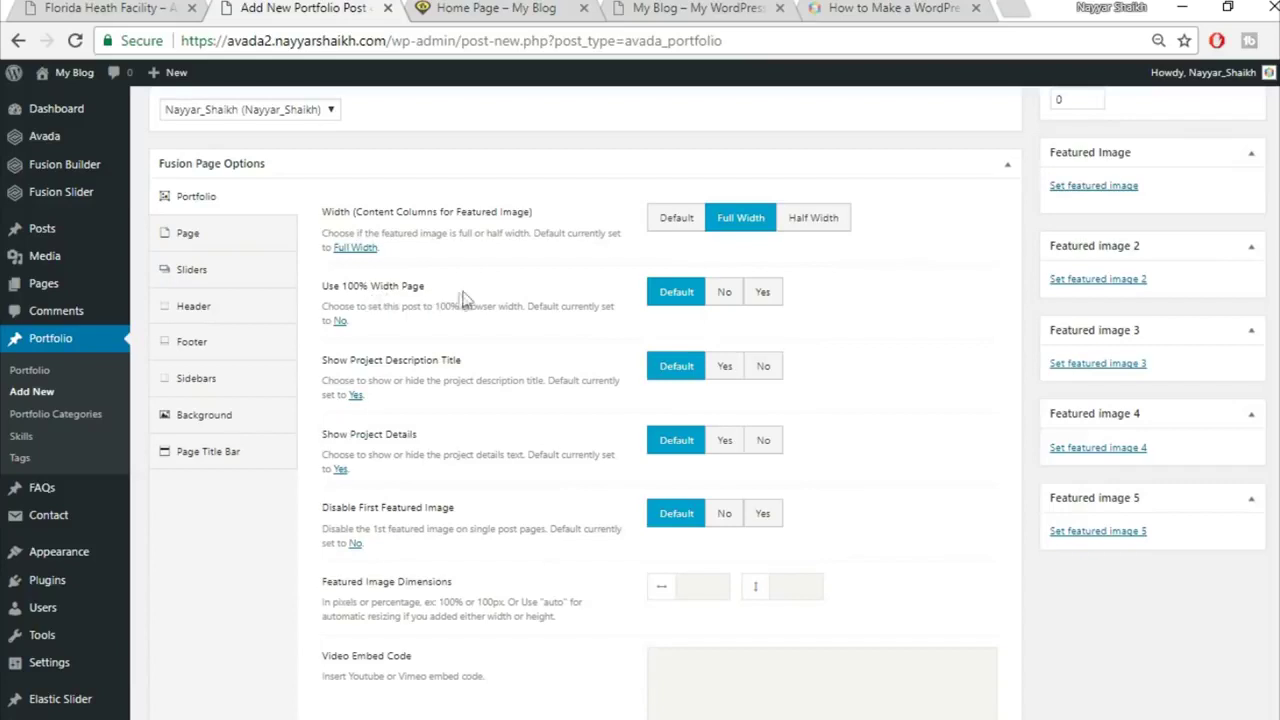
left_click(772, 295)
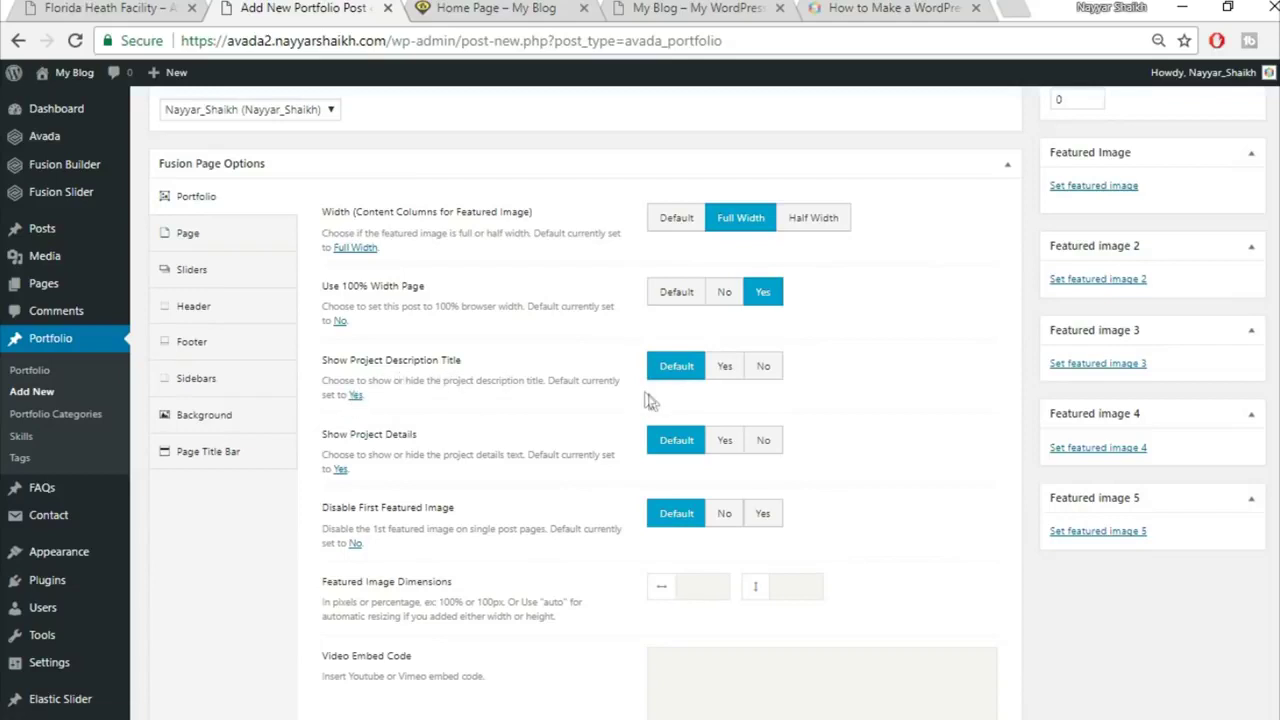
left_click(763, 367)
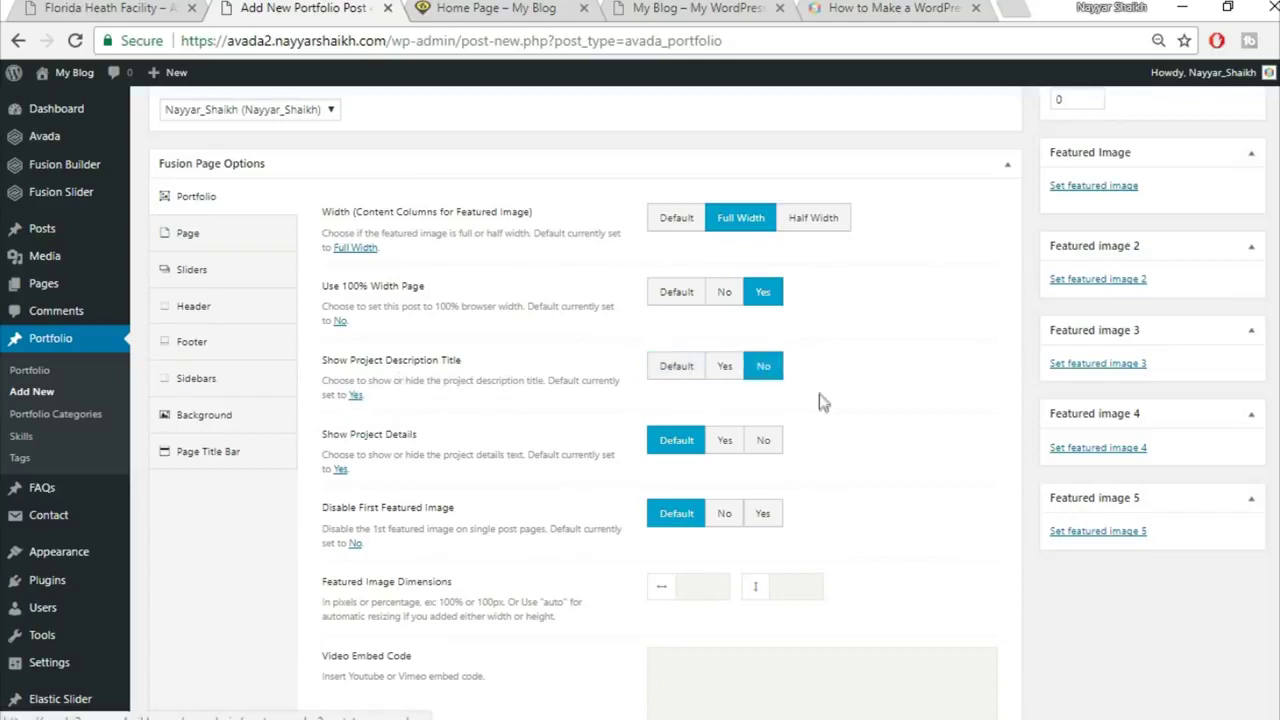
left_click(763, 441)
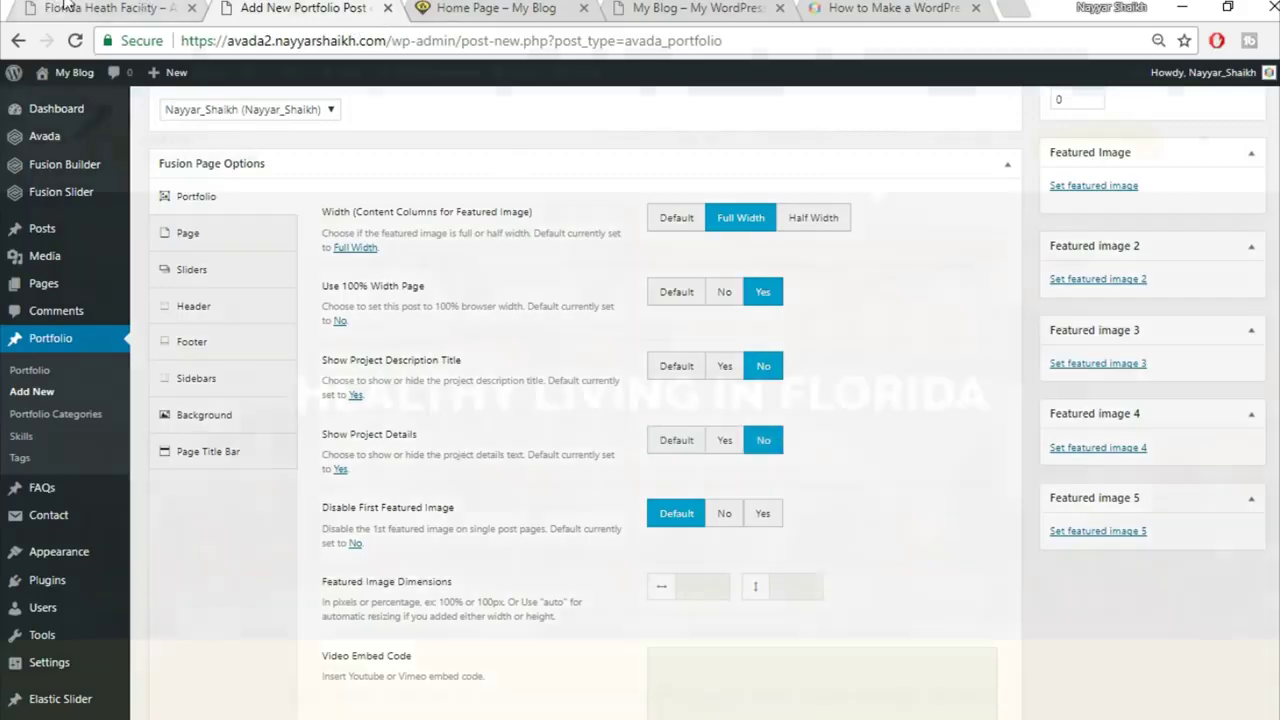
Step: Compare with the demo project page, then disable the post's first featured image
left_click(62, 8)
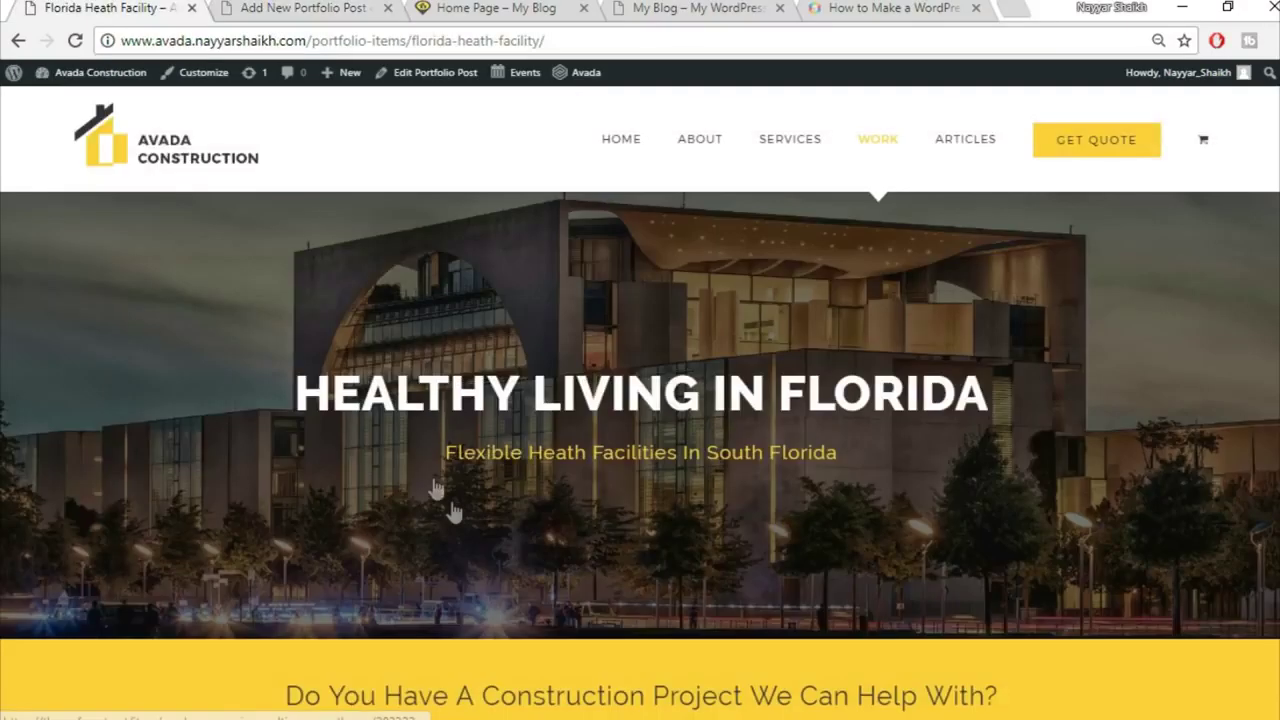
scroll(447, 509, "down", 10)
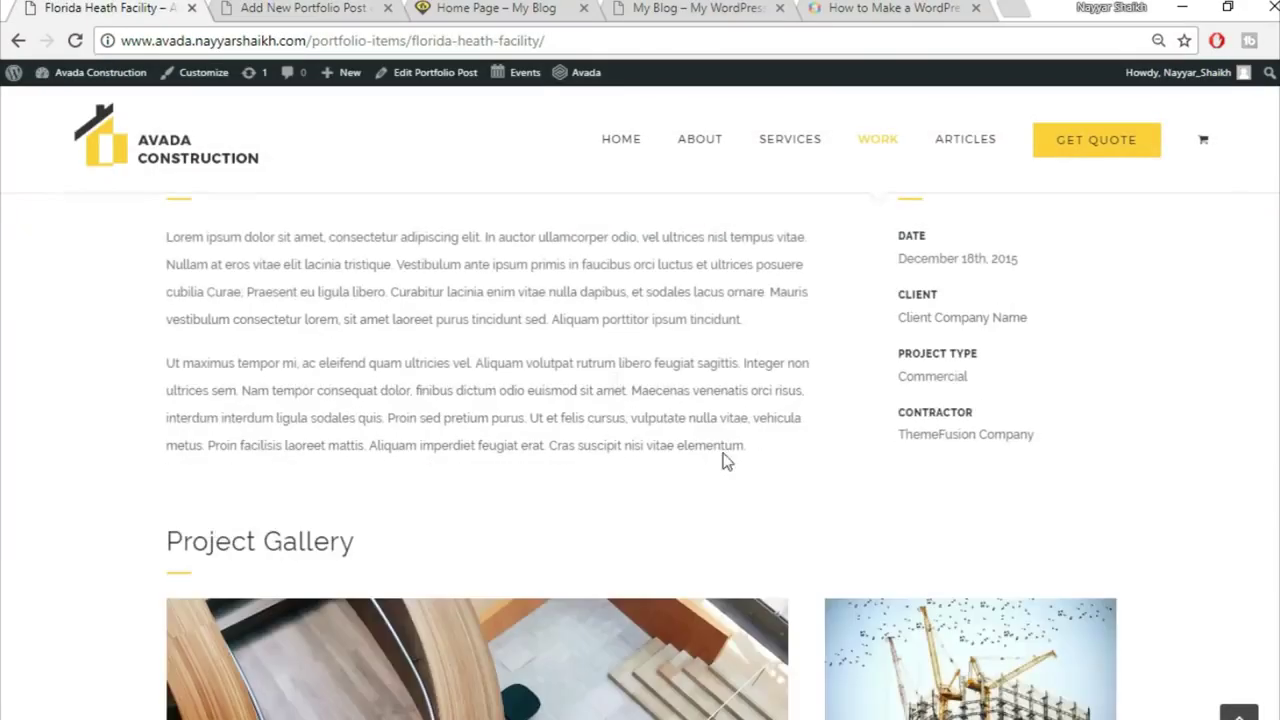
left_click(378, 7)
scroll(991, 490, "down", 1)
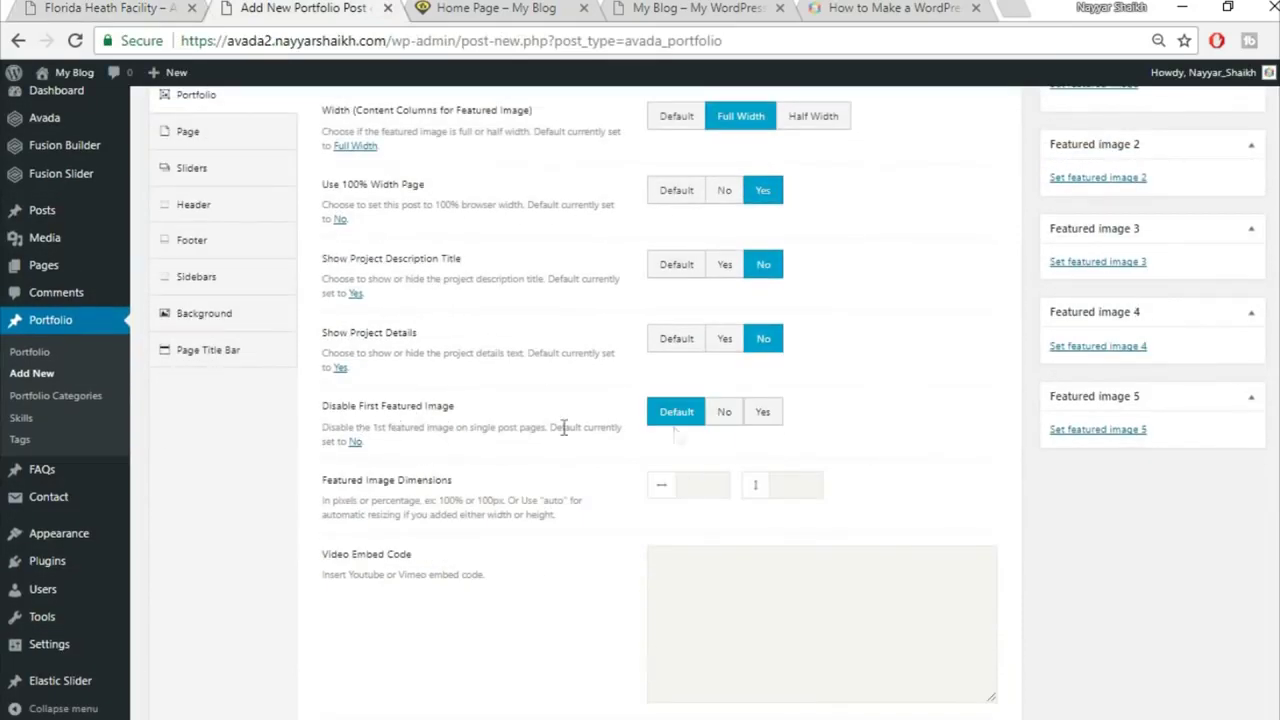
left_click(763, 413)
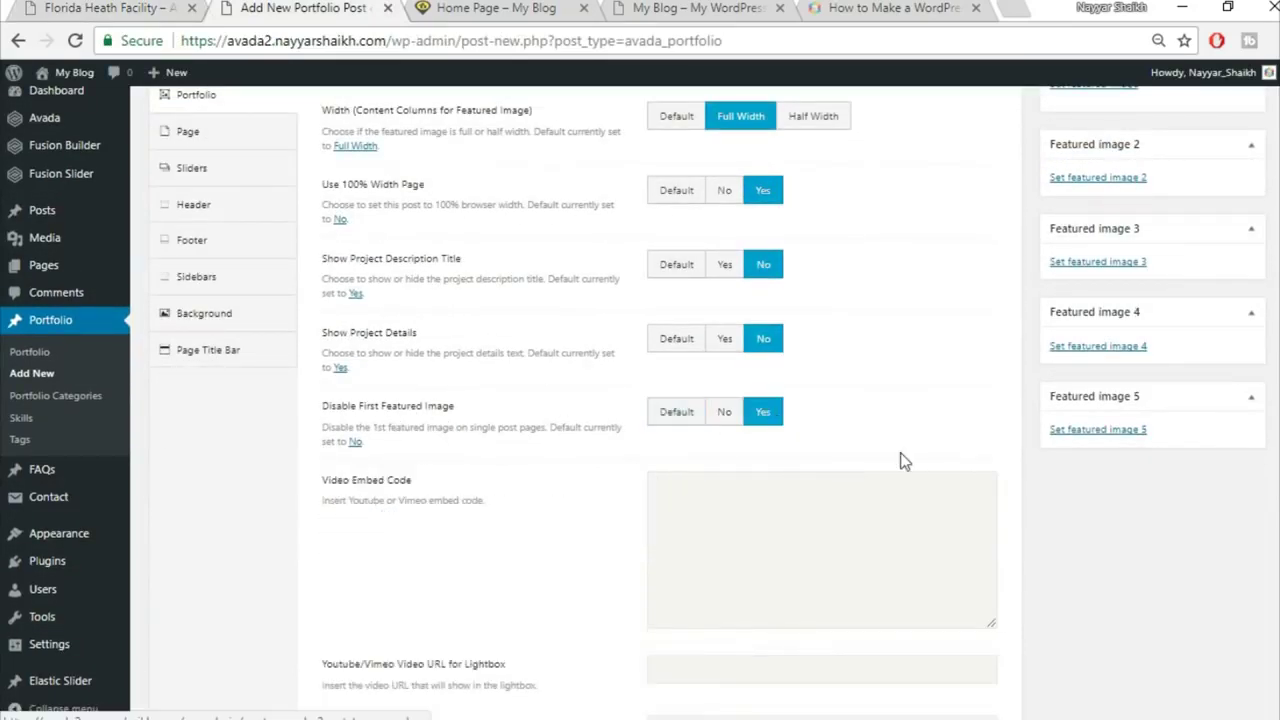
scroll(903, 461, "down", 3)
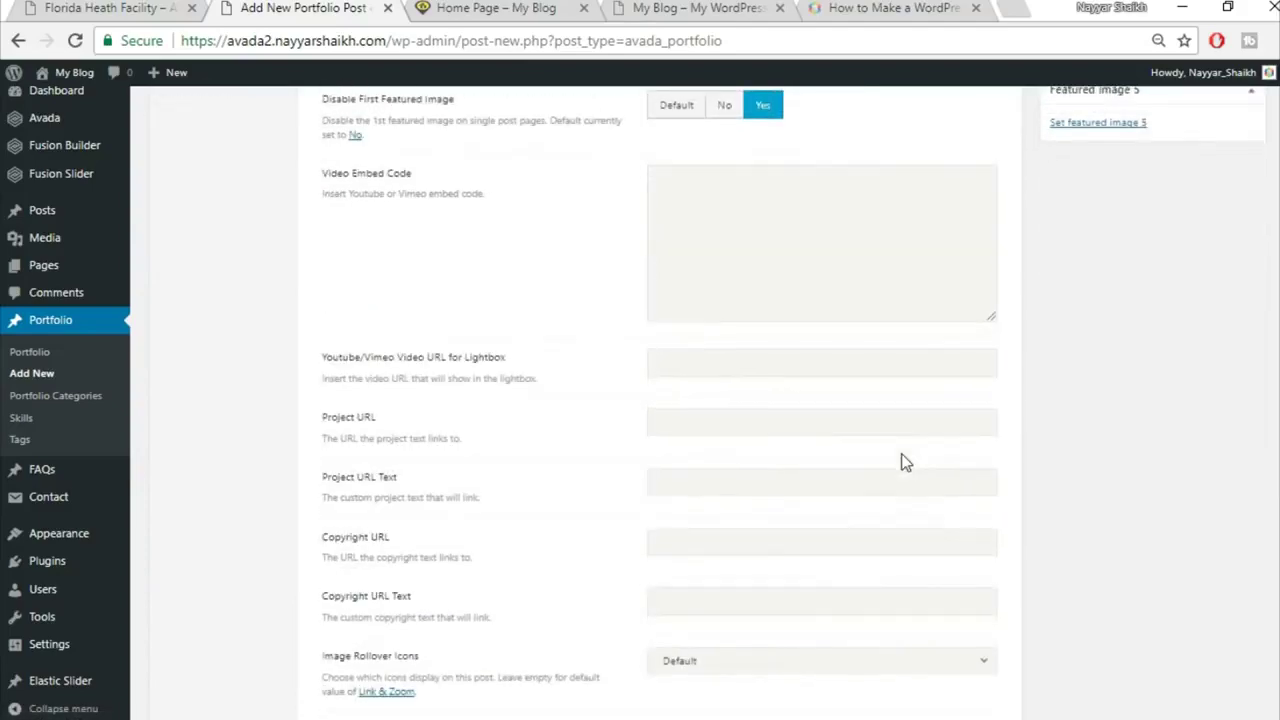
scroll(930, 426, "down", 4)
scroll(932, 430, "down", 1)
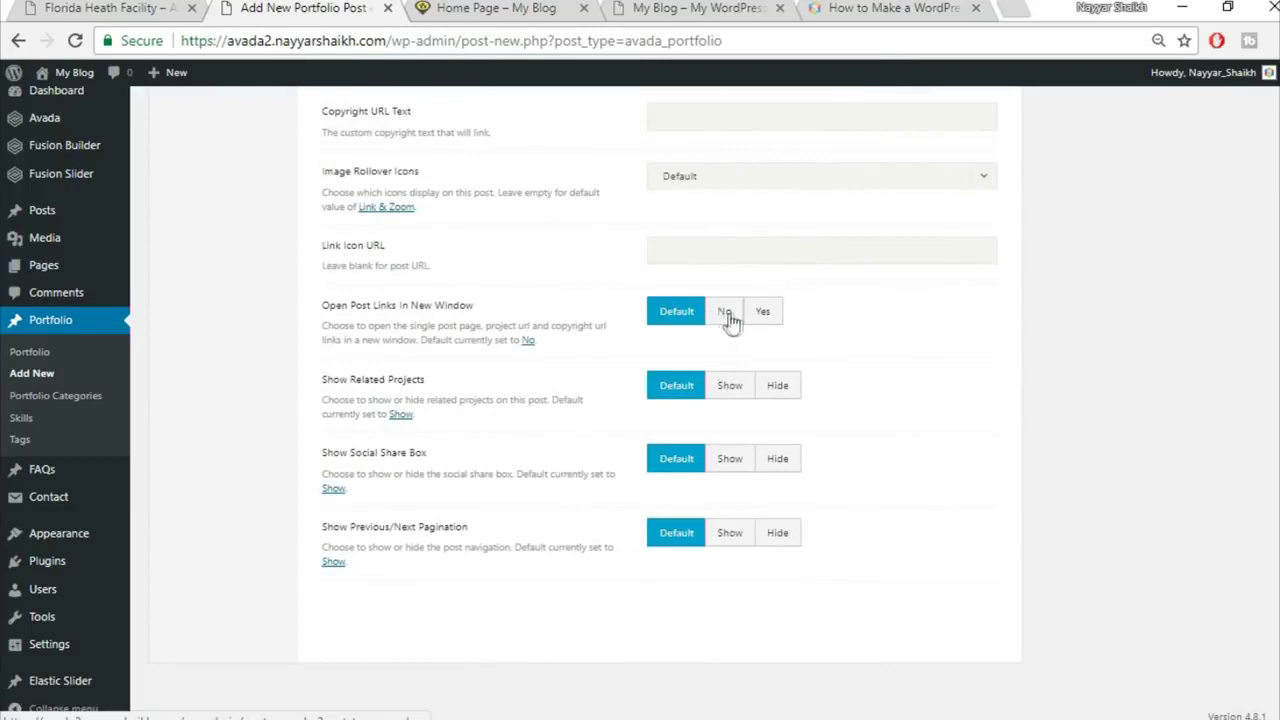
Step: Open project links in a new window and hide related projects, social share box and pagination
left_click(762, 314)
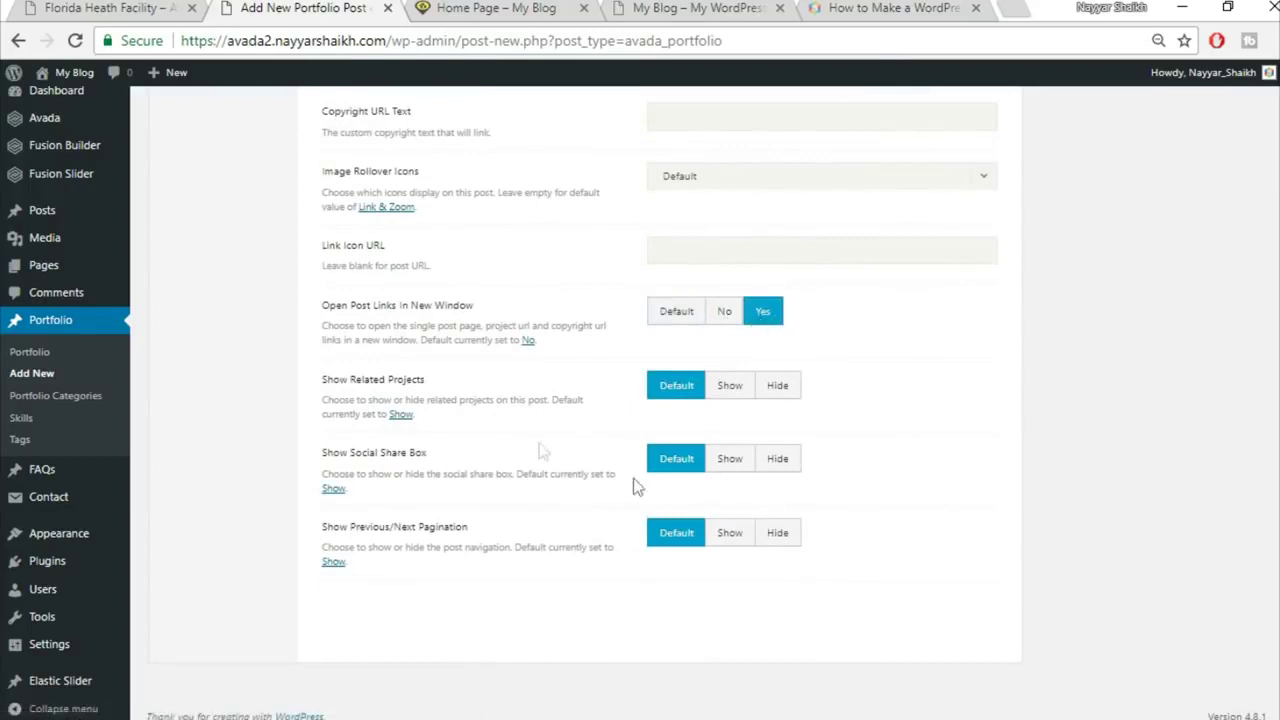
left_click(790, 391)
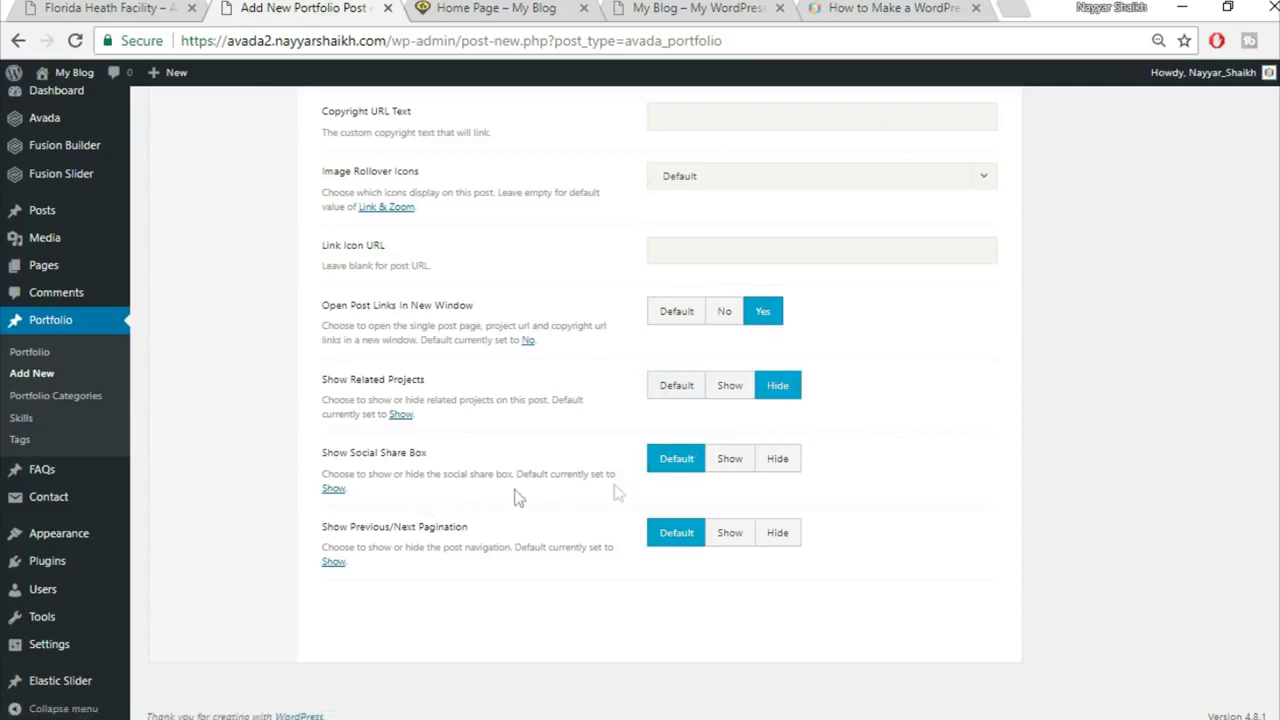
left_click(779, 467)
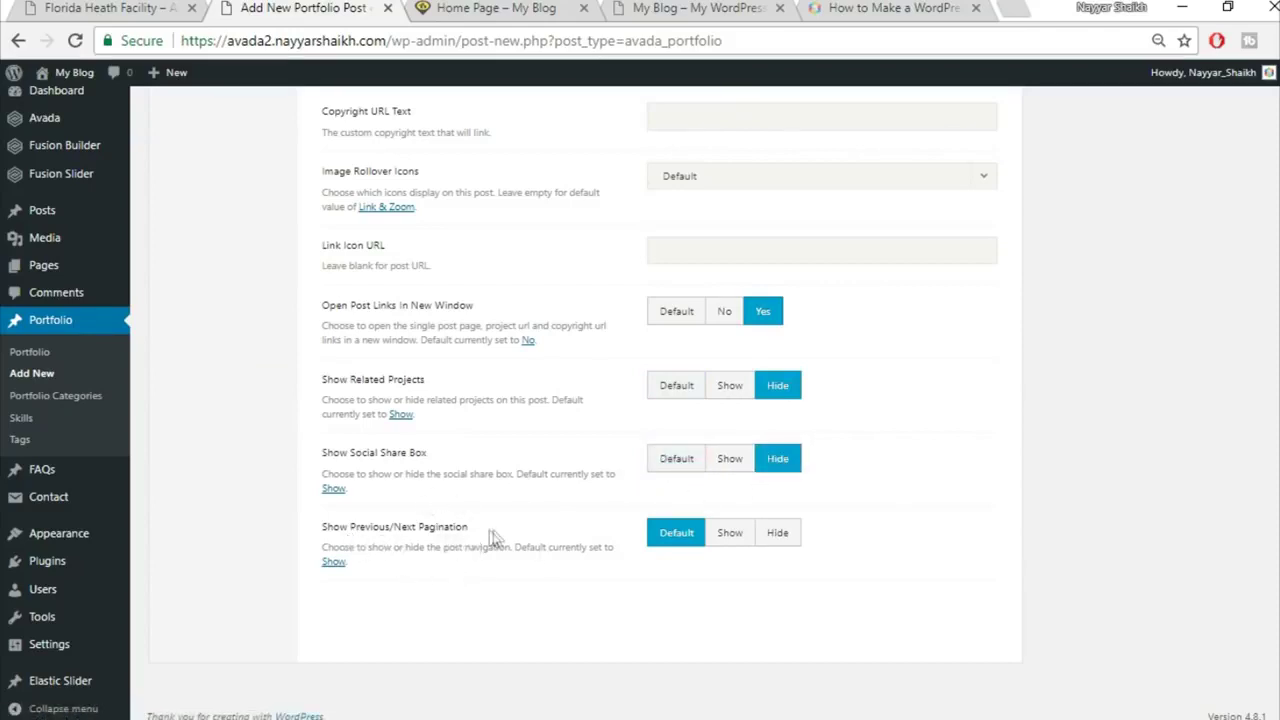
left_click(789, 540)
scroll(895, 550, "up", 5)
scroll(898, 556, "up", 4)
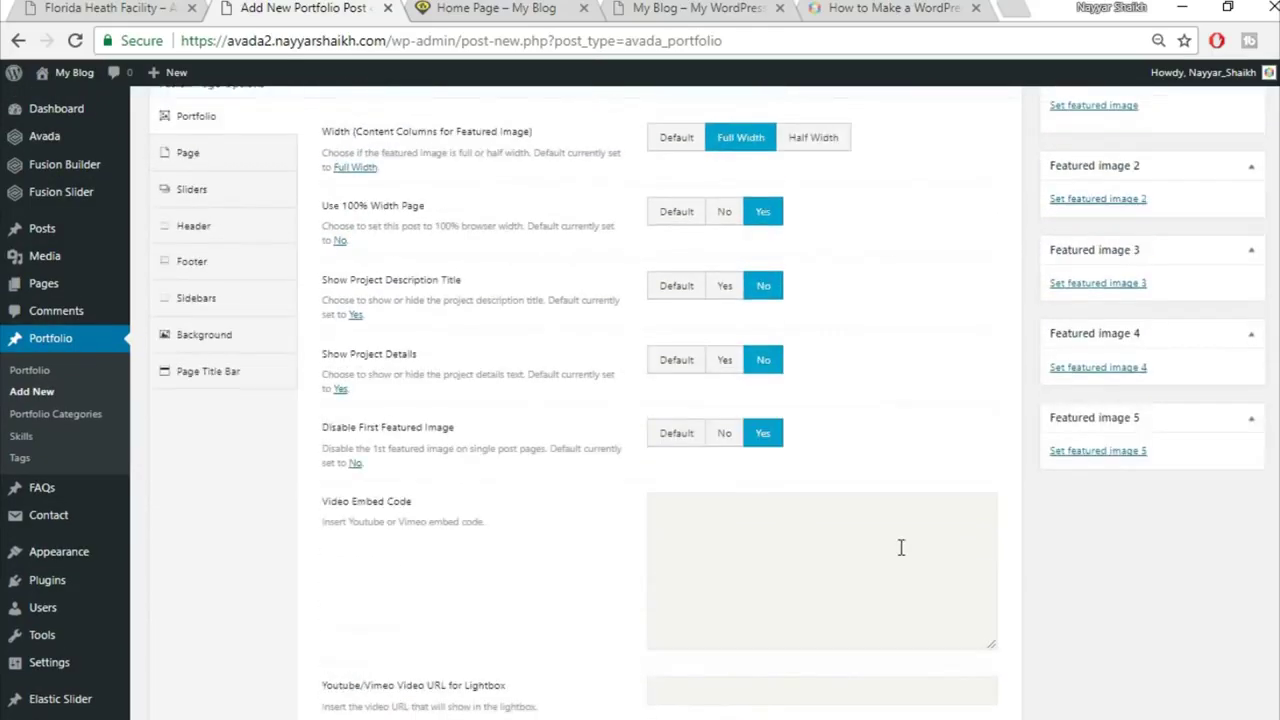
left_click(112, 7)
scroll(665, 340, "up", 2)
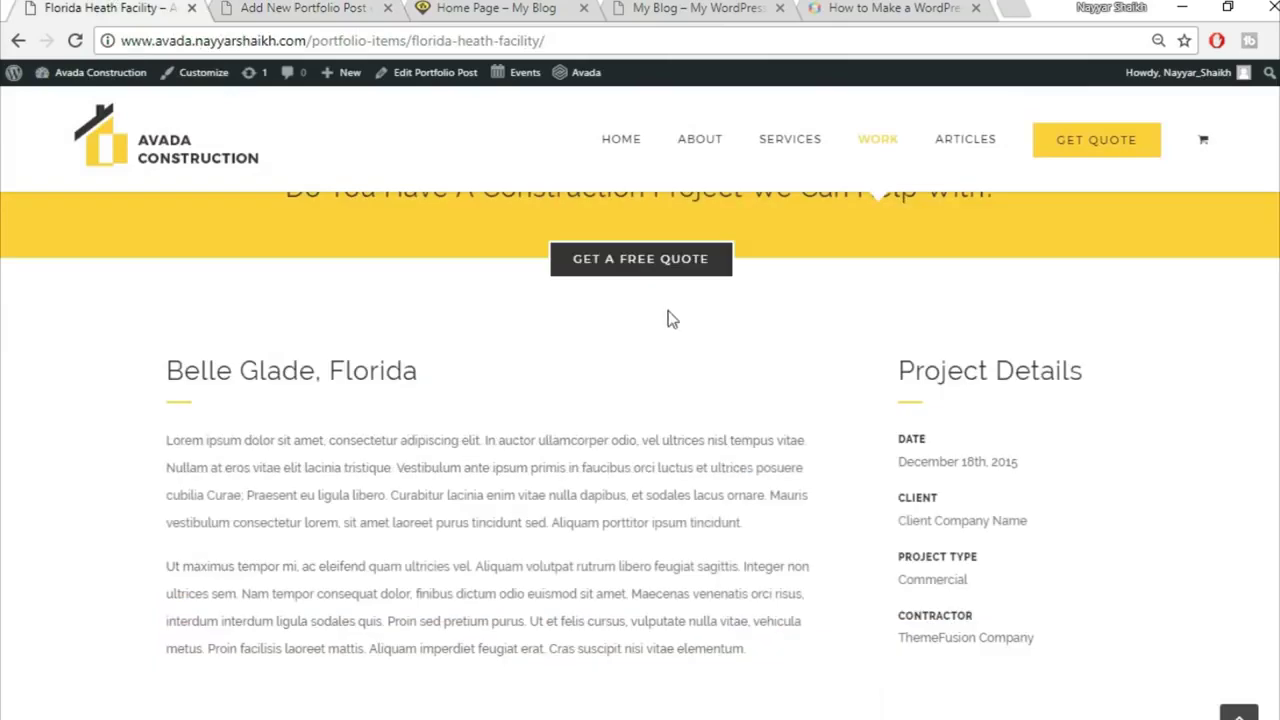
left_click(283, 7)
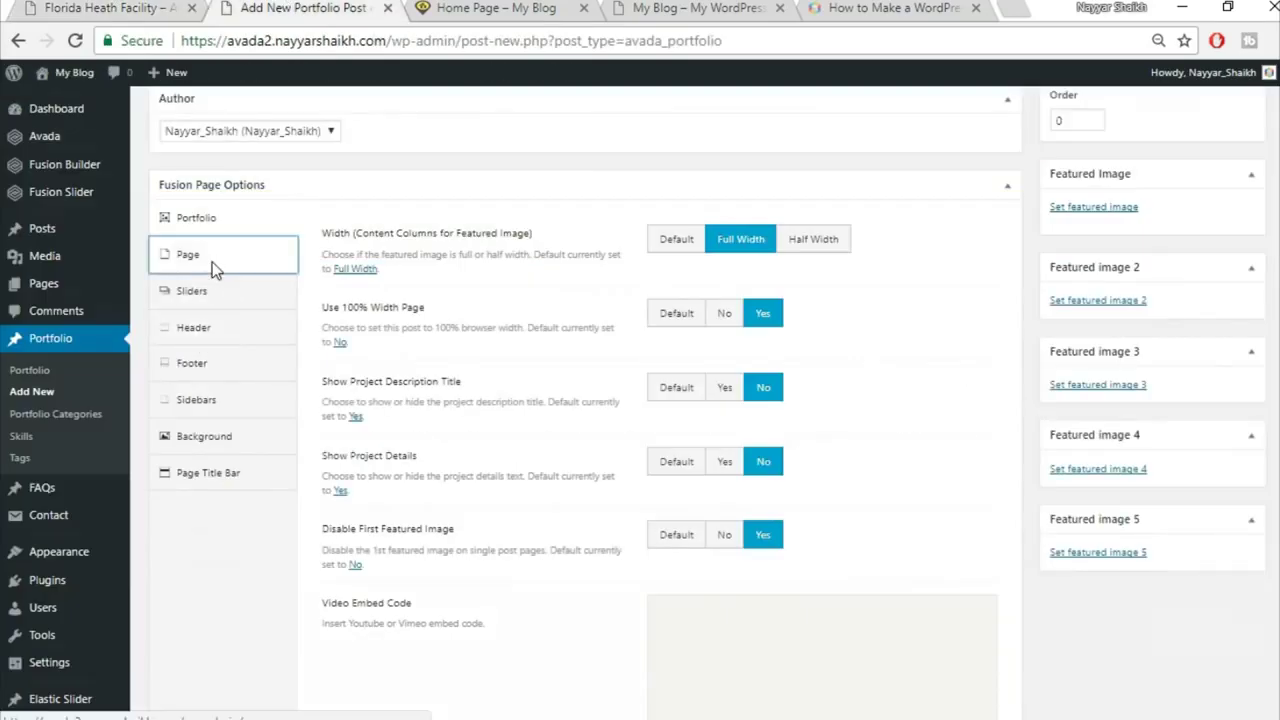
Step: Set the page's top and bottom padding to 0
left_click(212, 262)
left_click(712, 326)
type("0")
key("Tab")
type("0")
left_click(755, 472)
Step: Set the Page Title Bar option to Hide
left_click(260, 566)
scroll(260, 571, "down", 1)
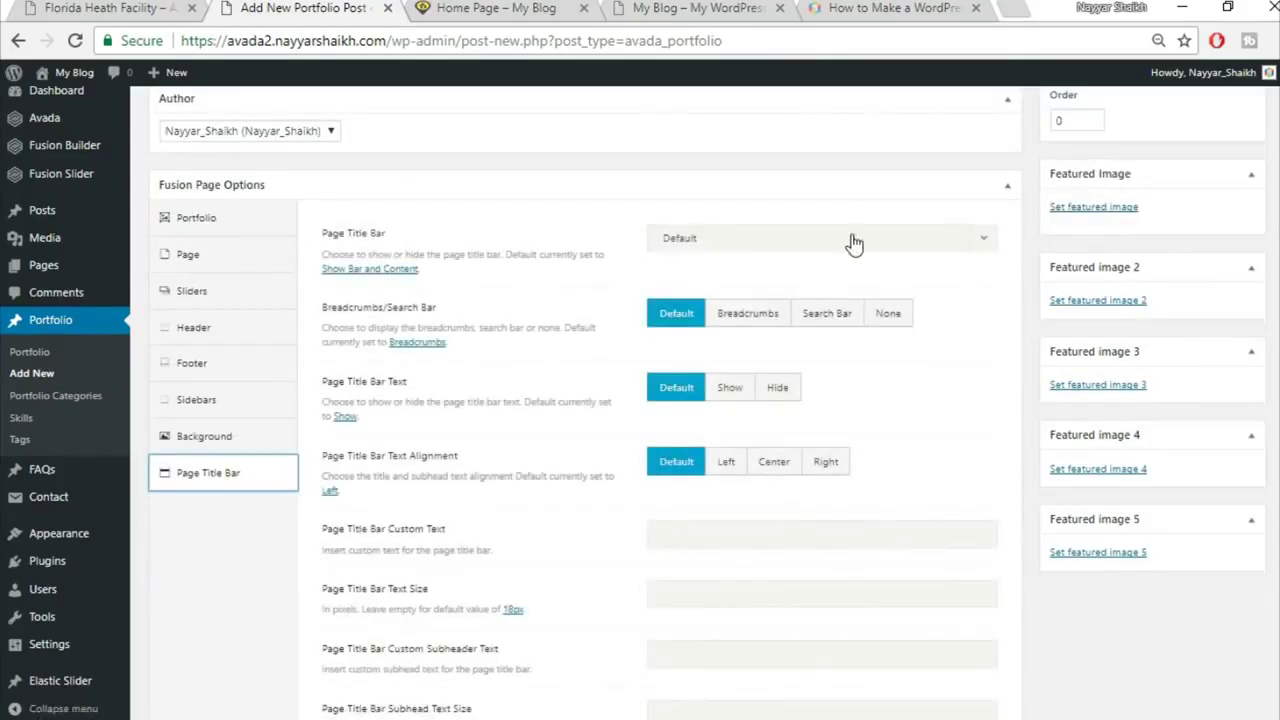
left_click(854, 244)
left_click(771, 363)
scroll(1000, 400, "up", 15)
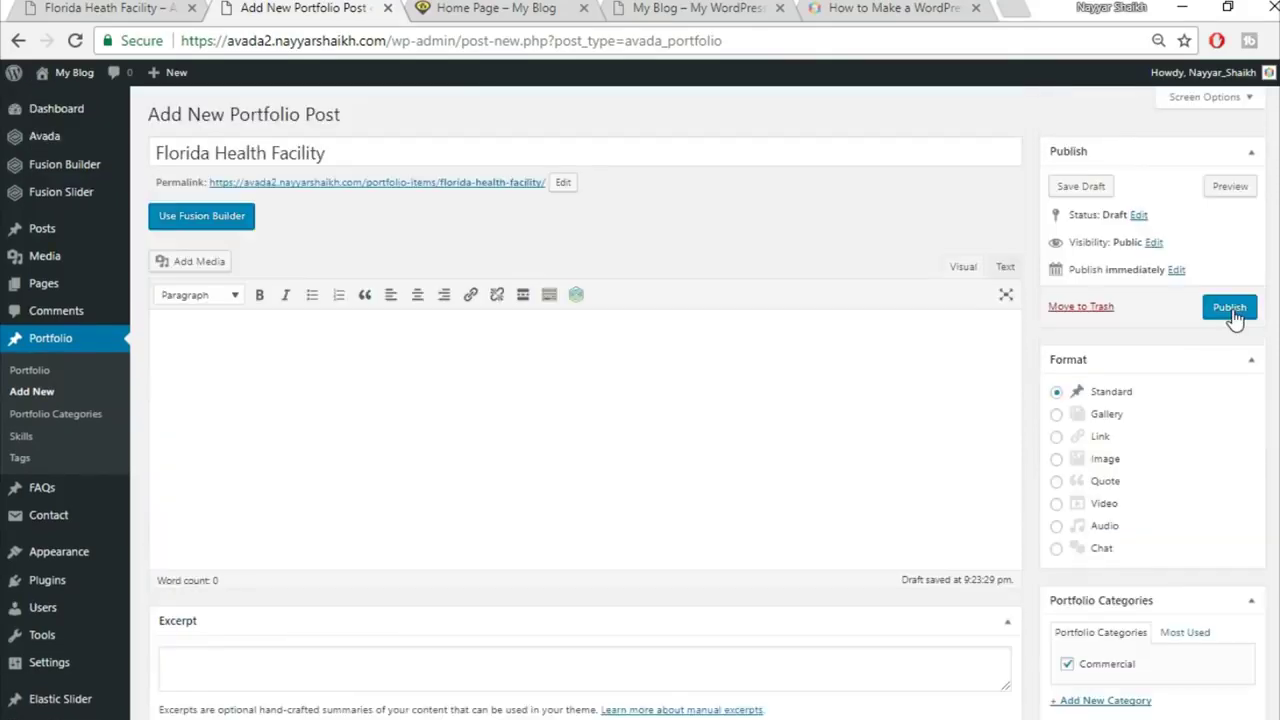
Step: Publish the Florida Health Facility post, then review the home page built so far
left_click(1232, 312)
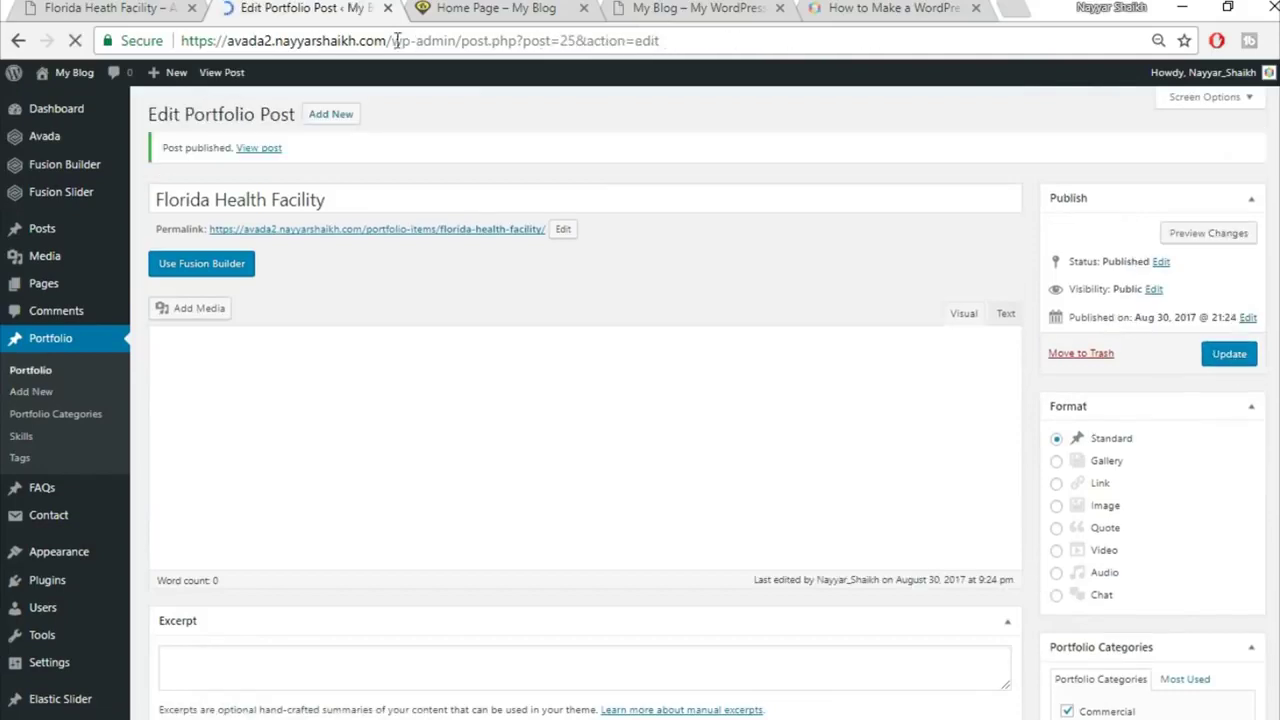
left_click(422, 8)
scroll(791, 451, "down", 2)
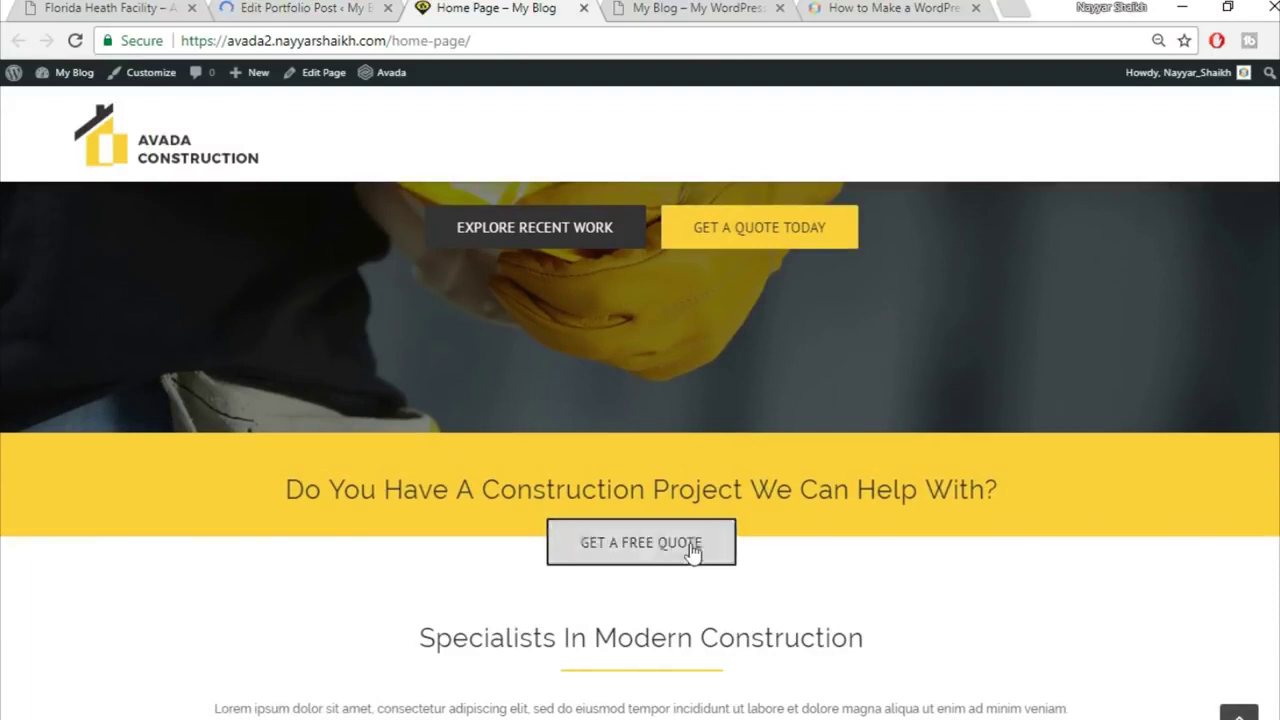
scroll(1160, 543, "down", 3)
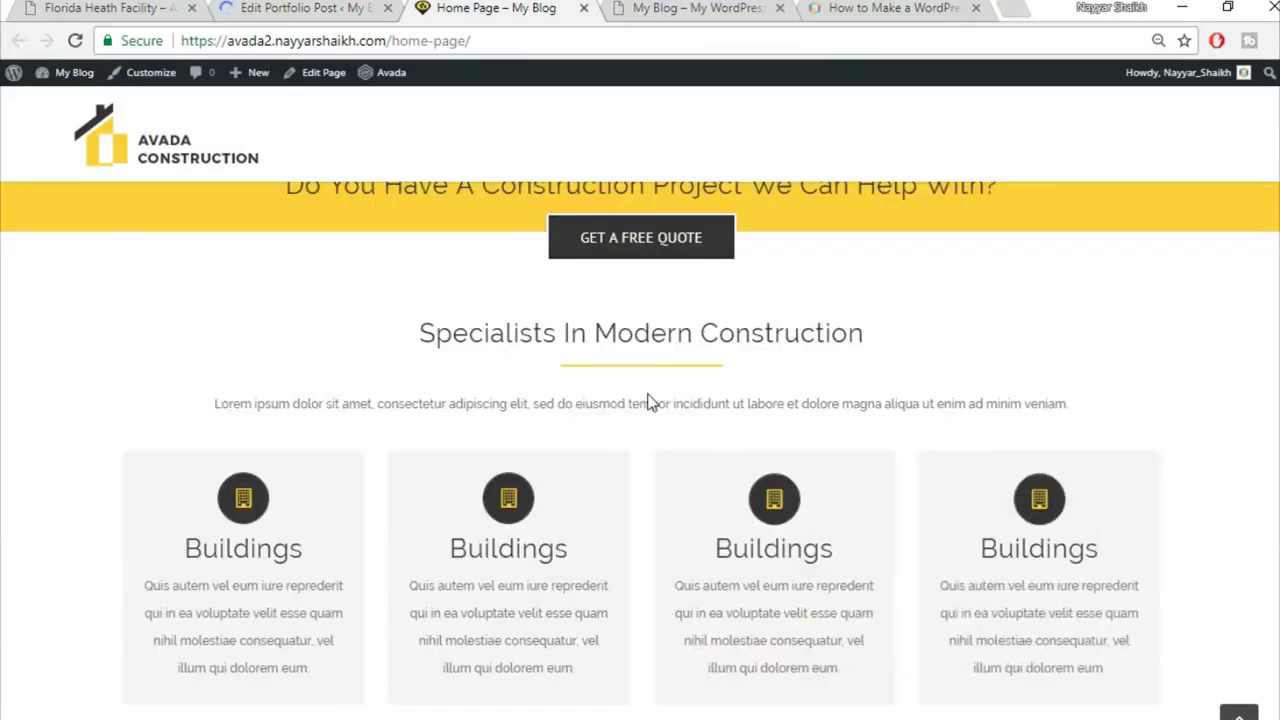
left_click(312, 6)
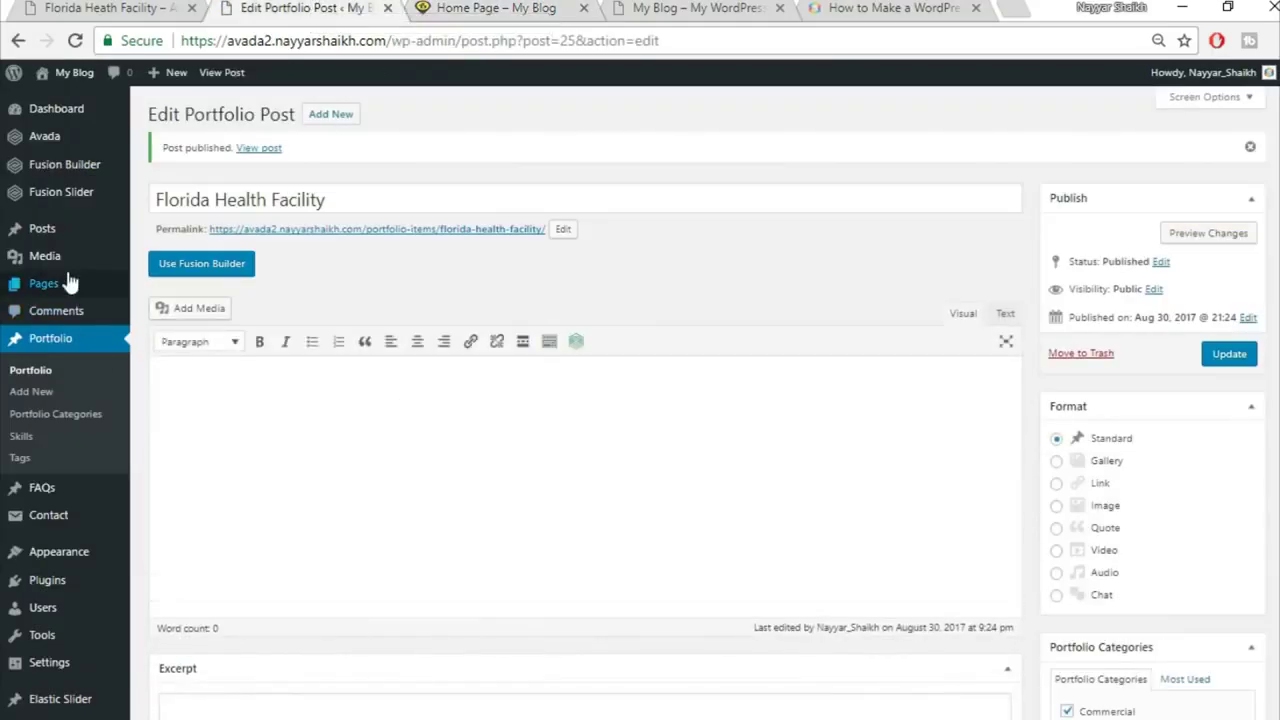
Step: Trash the Sample Page from the All Pages list
mouse_move(58, 292)
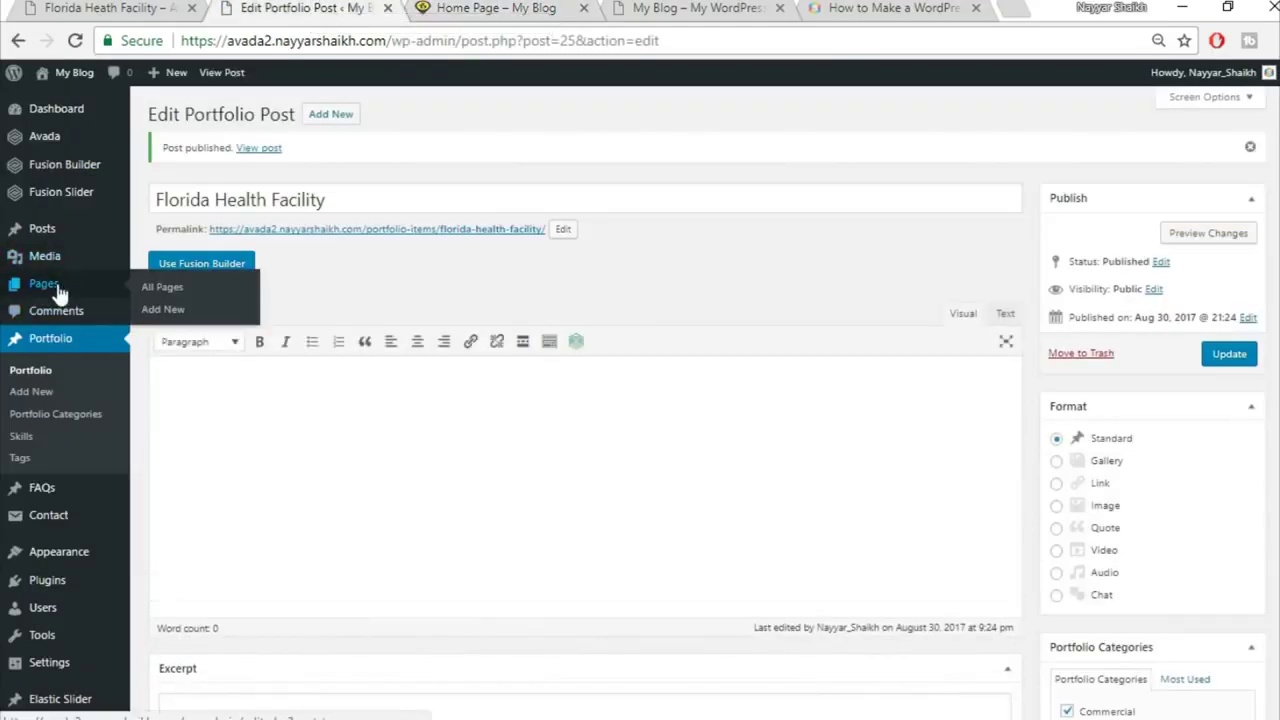
left_click(163, 286)
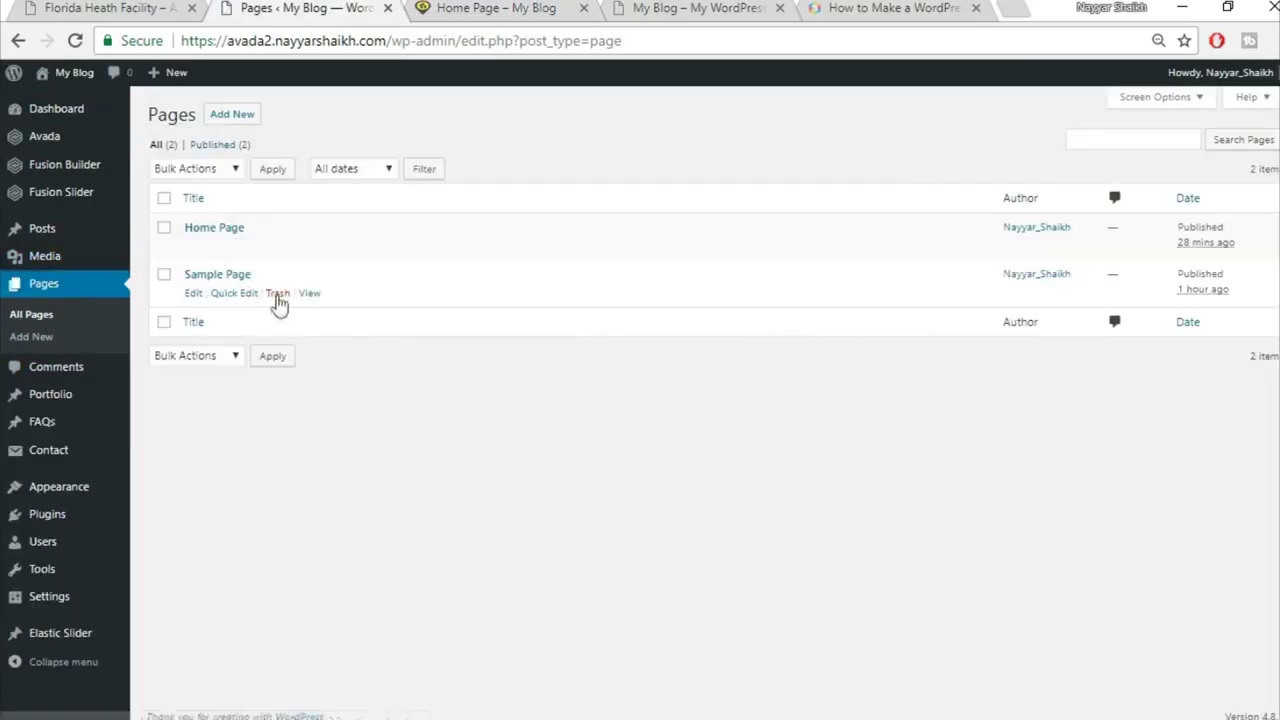
left_click(278, 294)
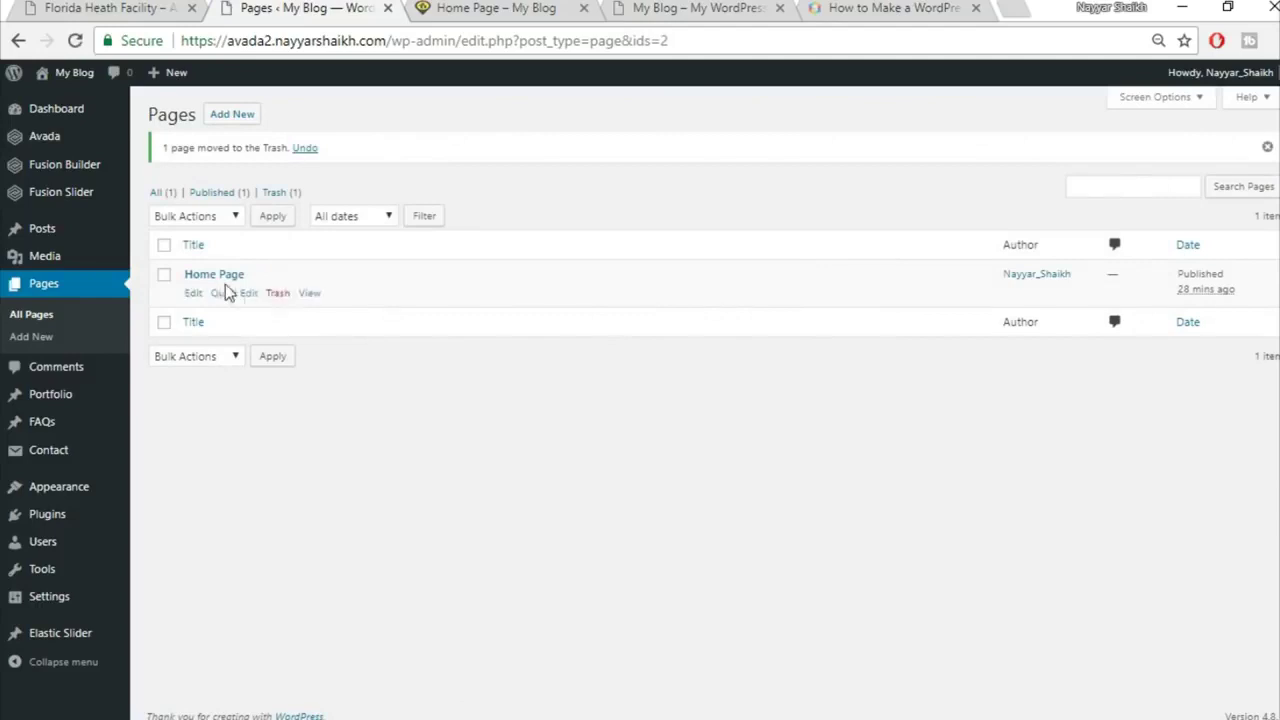
Step: In the Home Page editor, delete the saved Top2 and Top1 containers from the library
left_click(193, 293)
scroll(763, 200, "down", 6)
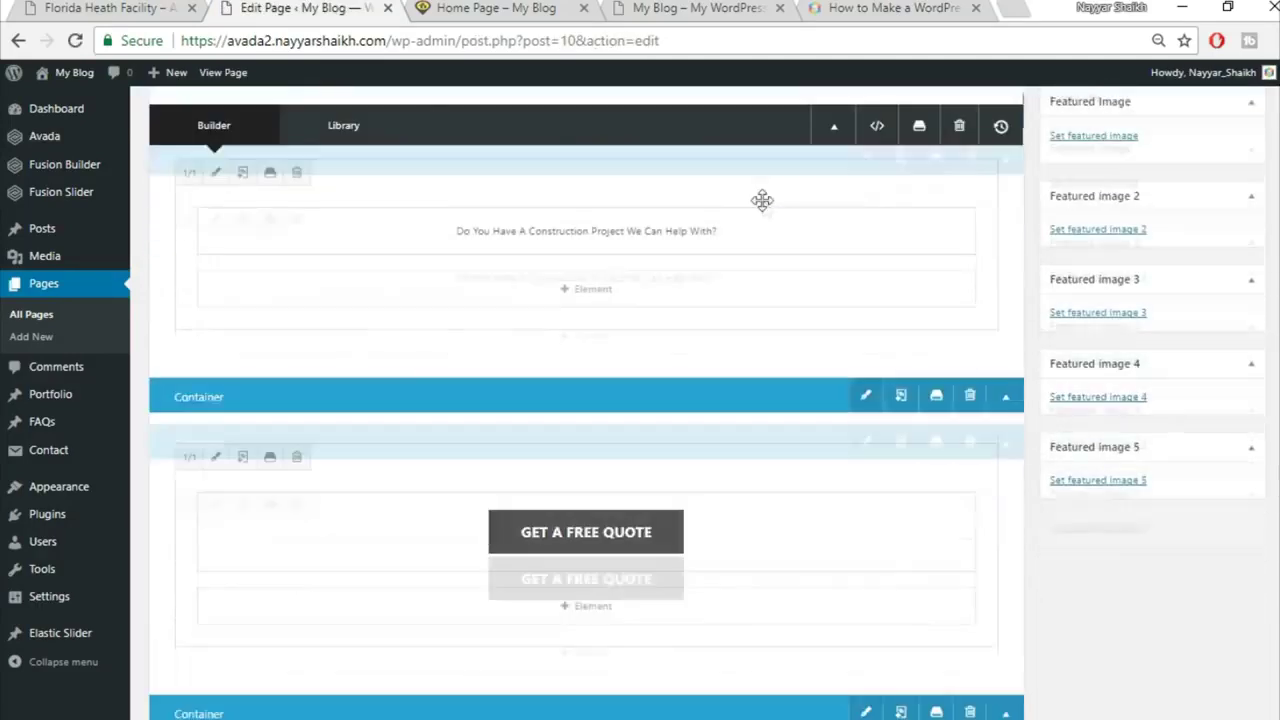
scroll(750, 260, "up", 2)
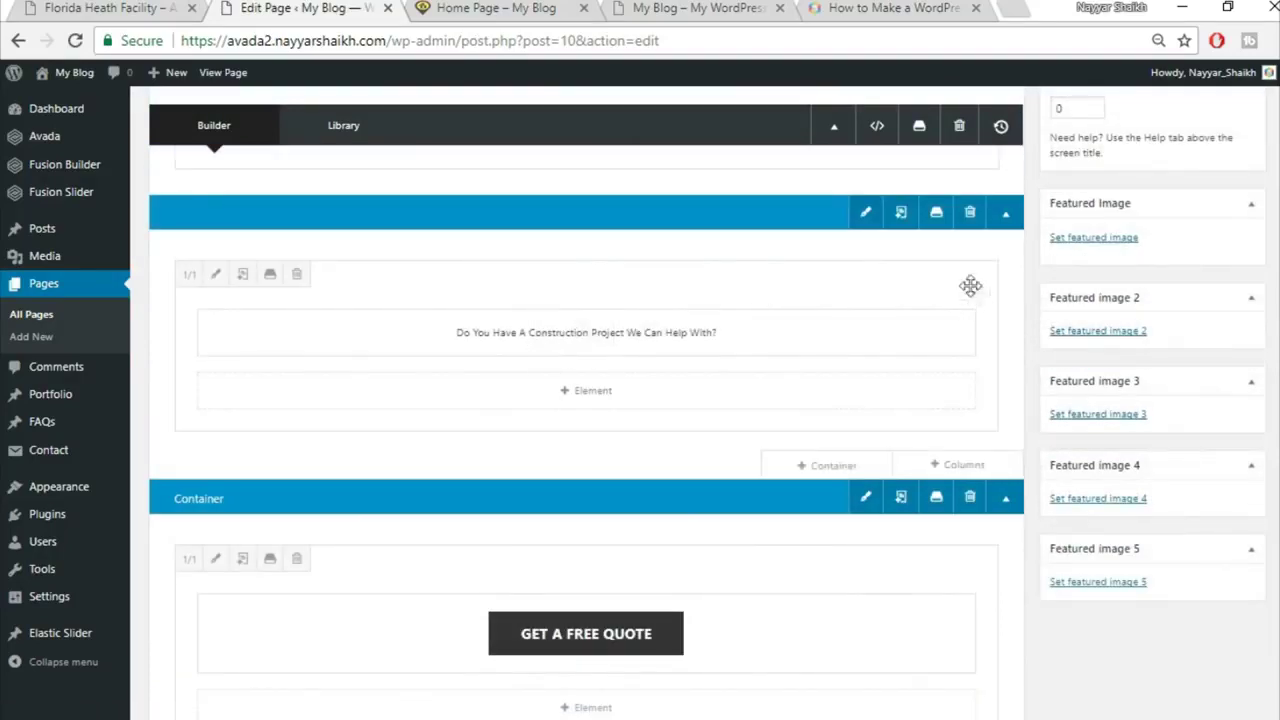
left_click(937, 214)
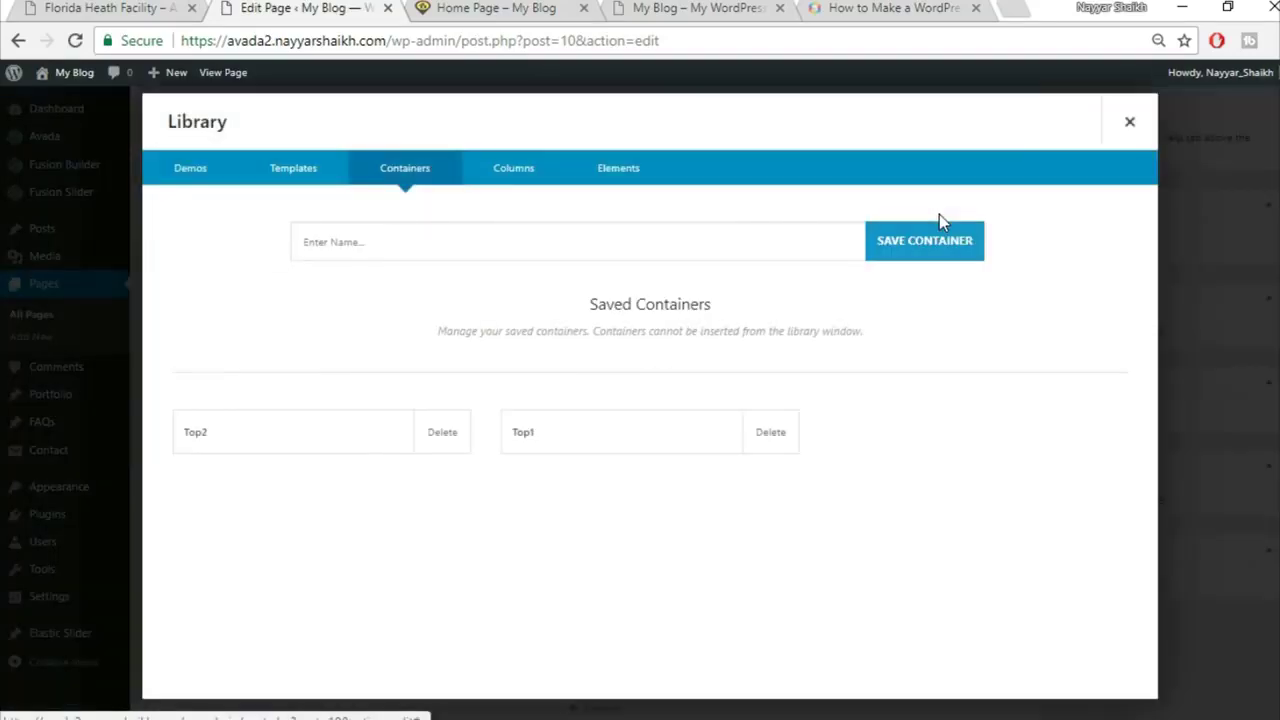
left_click(445, 447)
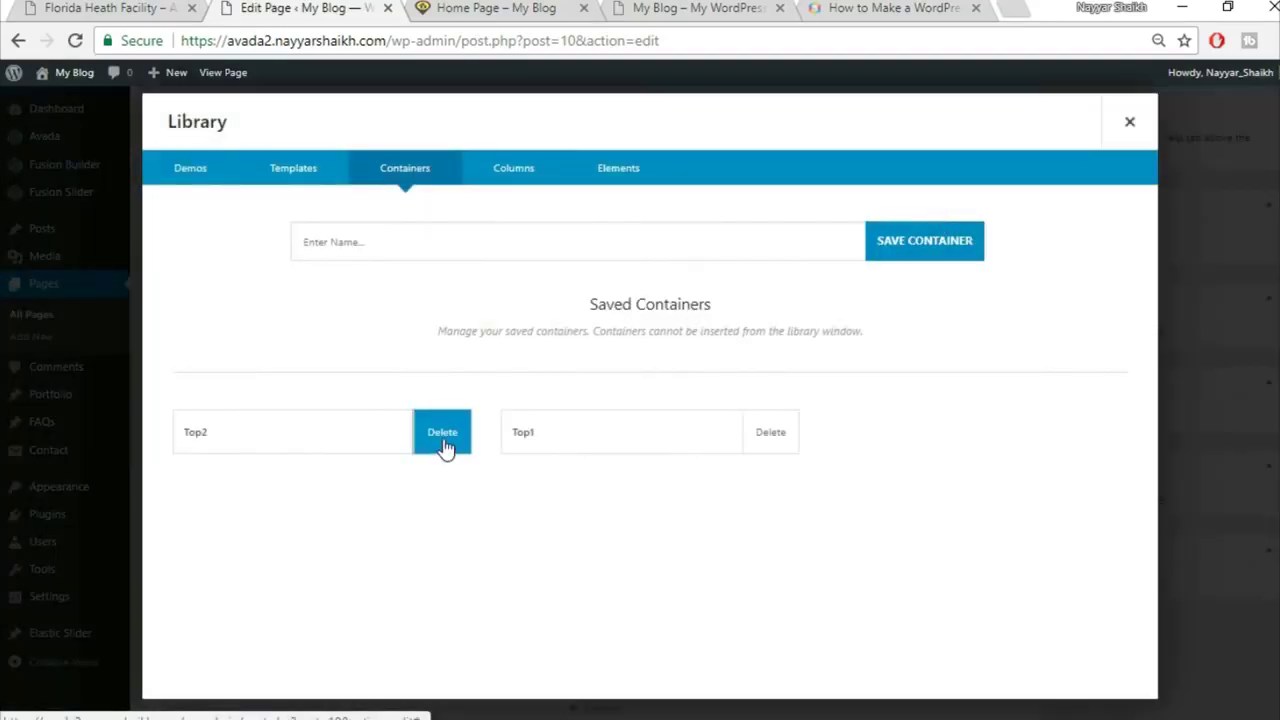
left_click(722, 168)
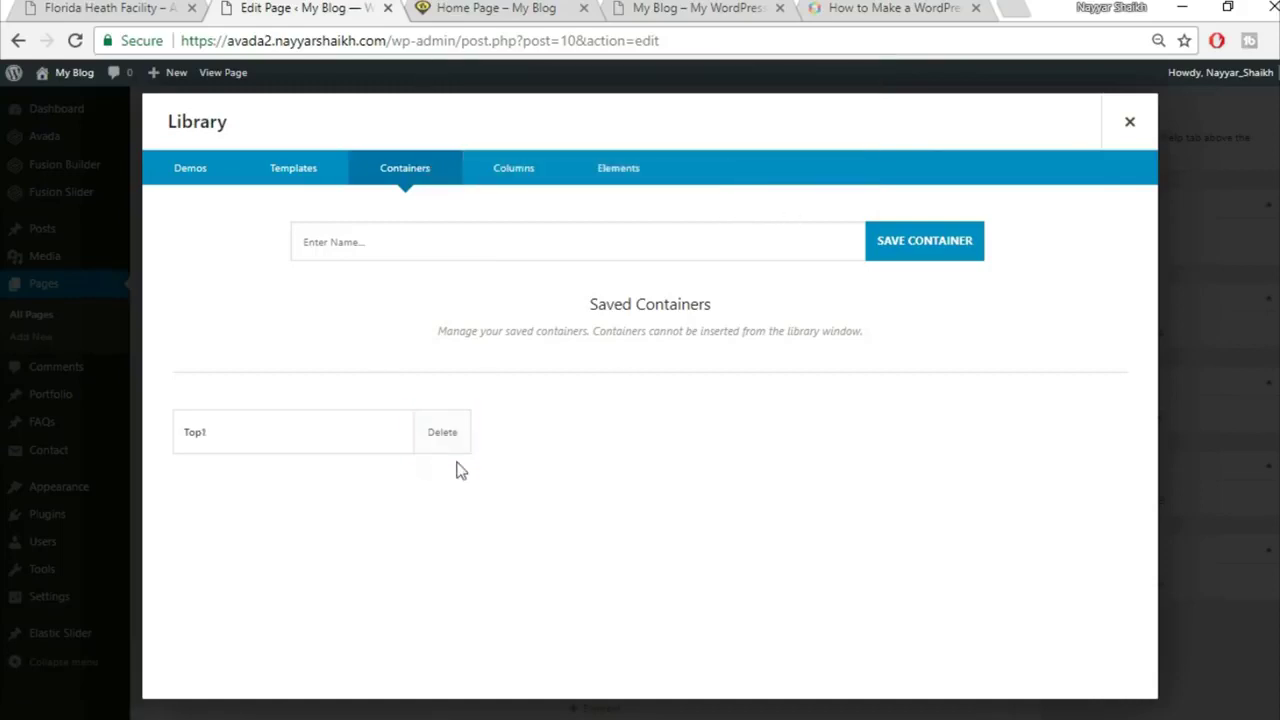
left_click(442, 442)
left_click(733, 158)
Step: Save the top container as Top1 and the Get A Free Quote container as Top2
left_click(531, 250)
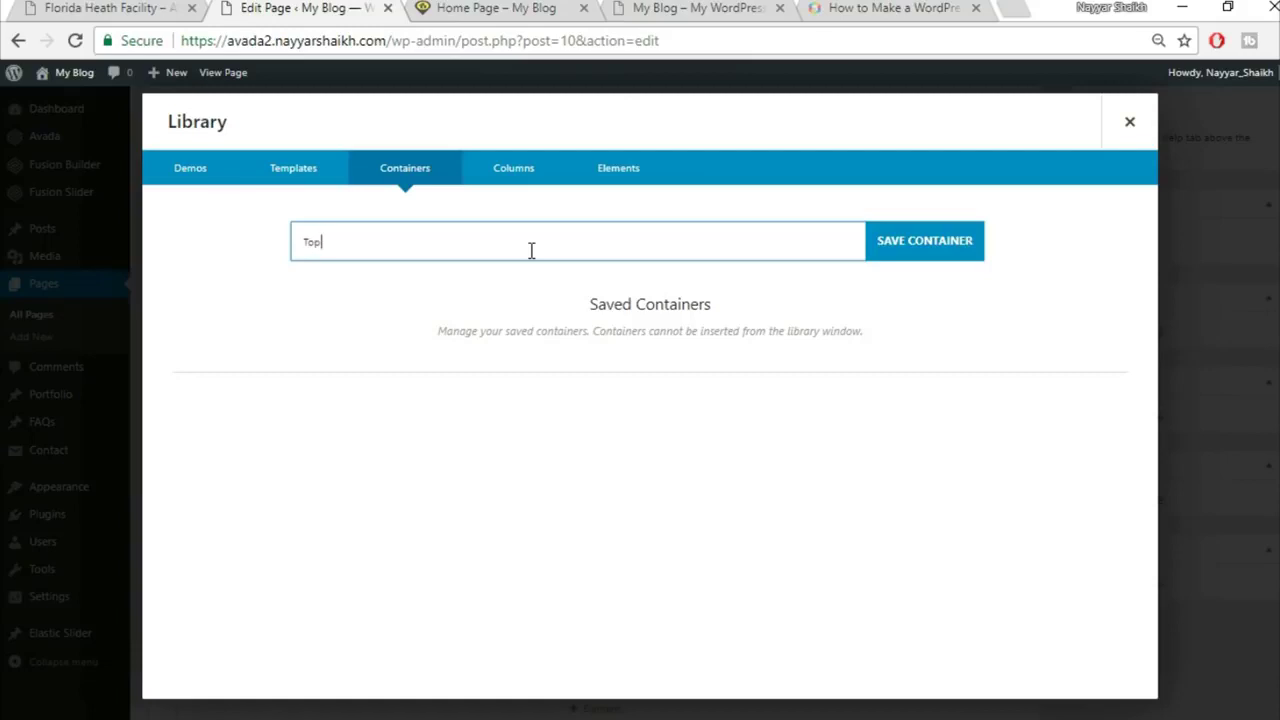
left_click(937, 236)
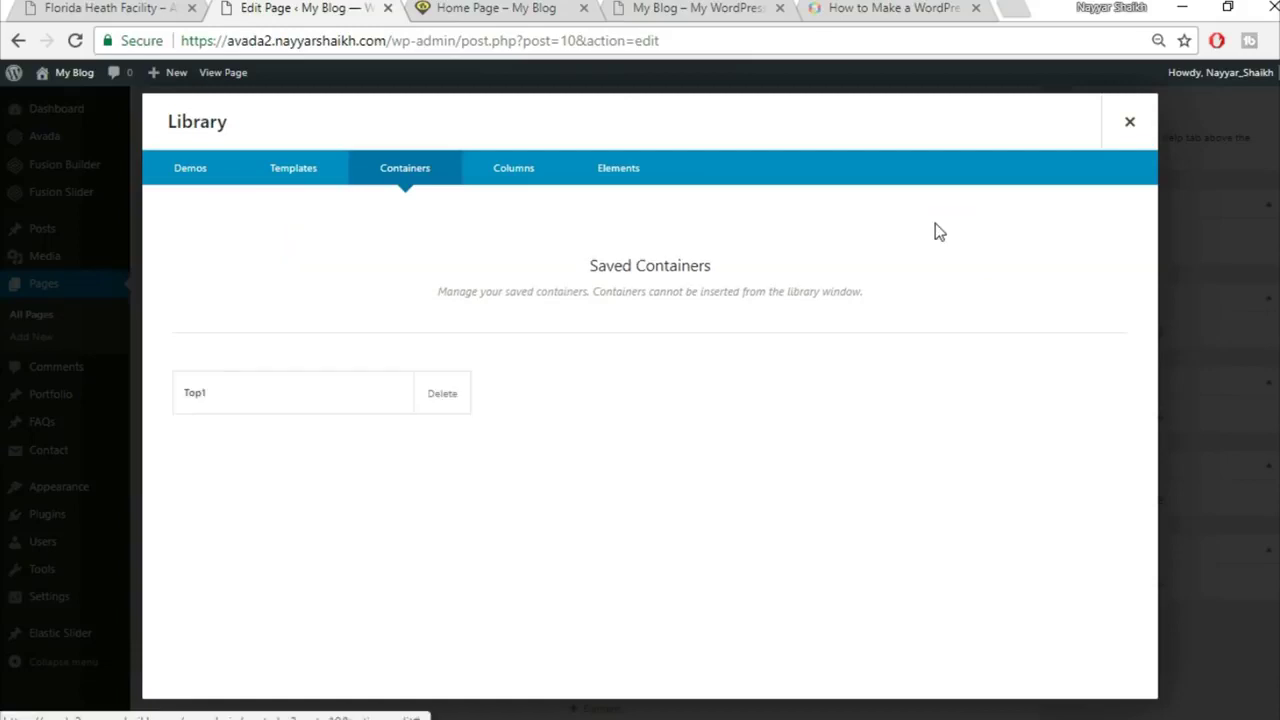
left_click(1130, 122)
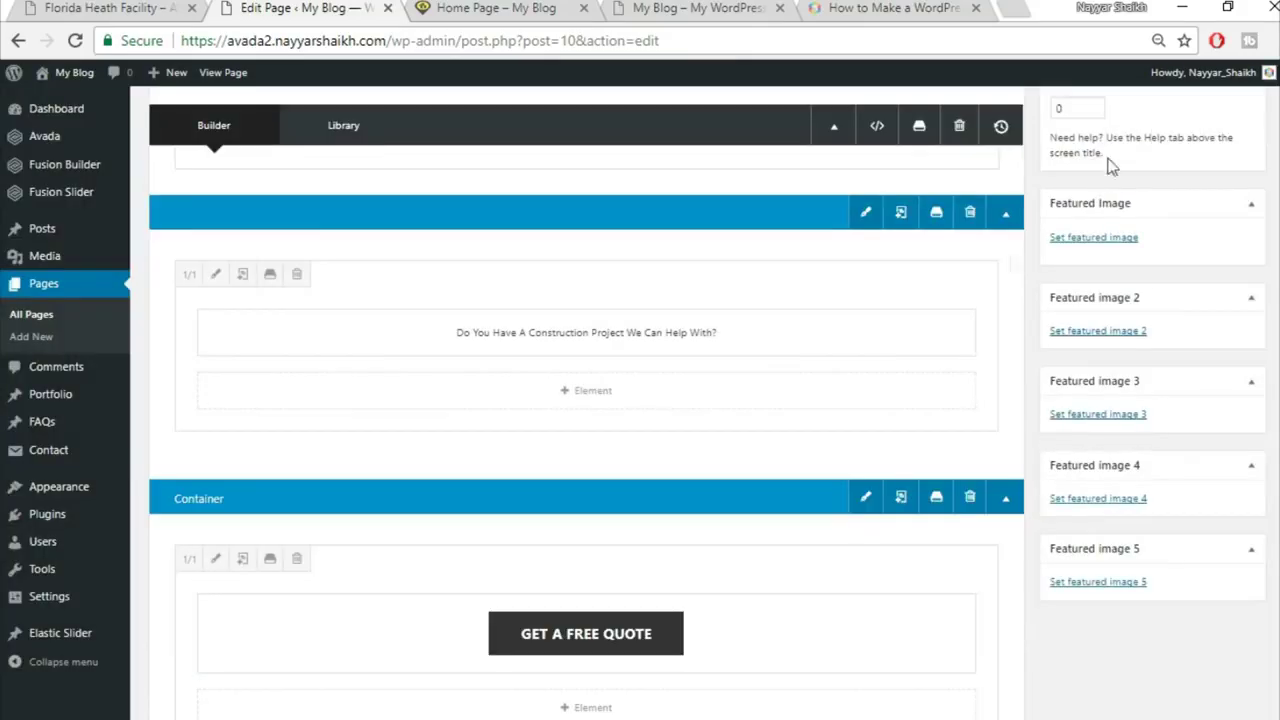
scroll(979, 418, "down", 1)
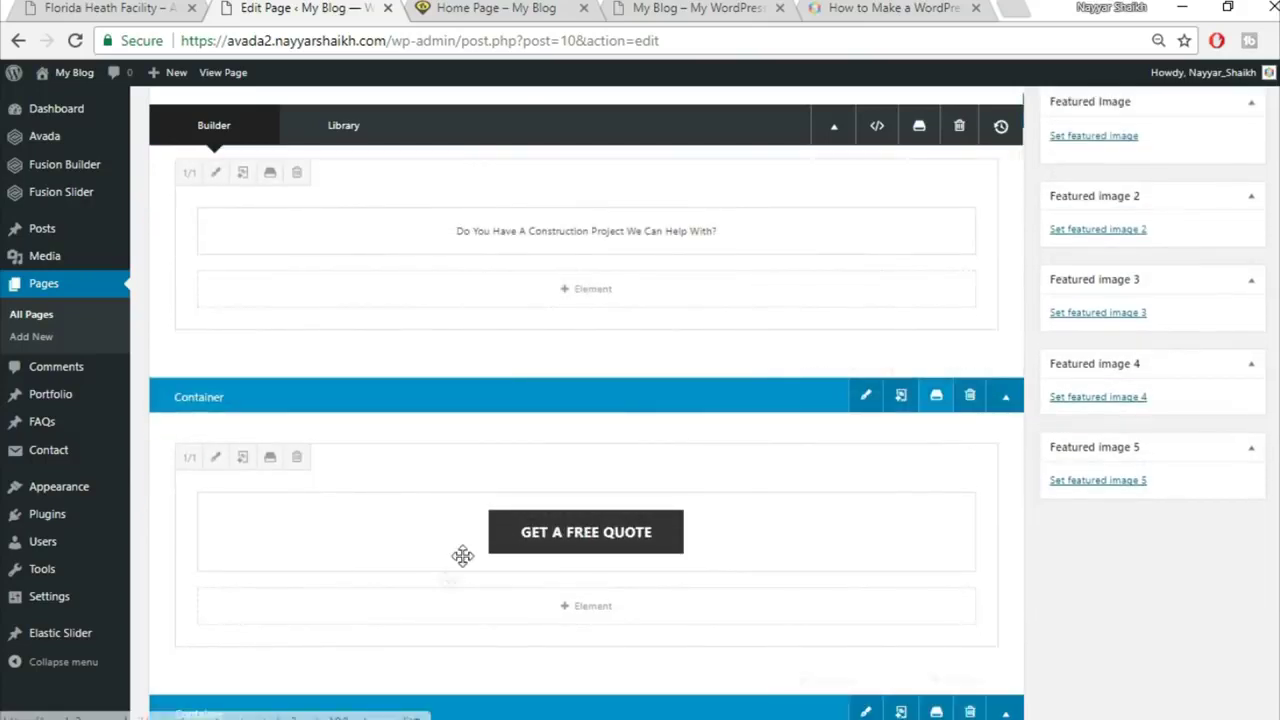
left_click(935, 400)
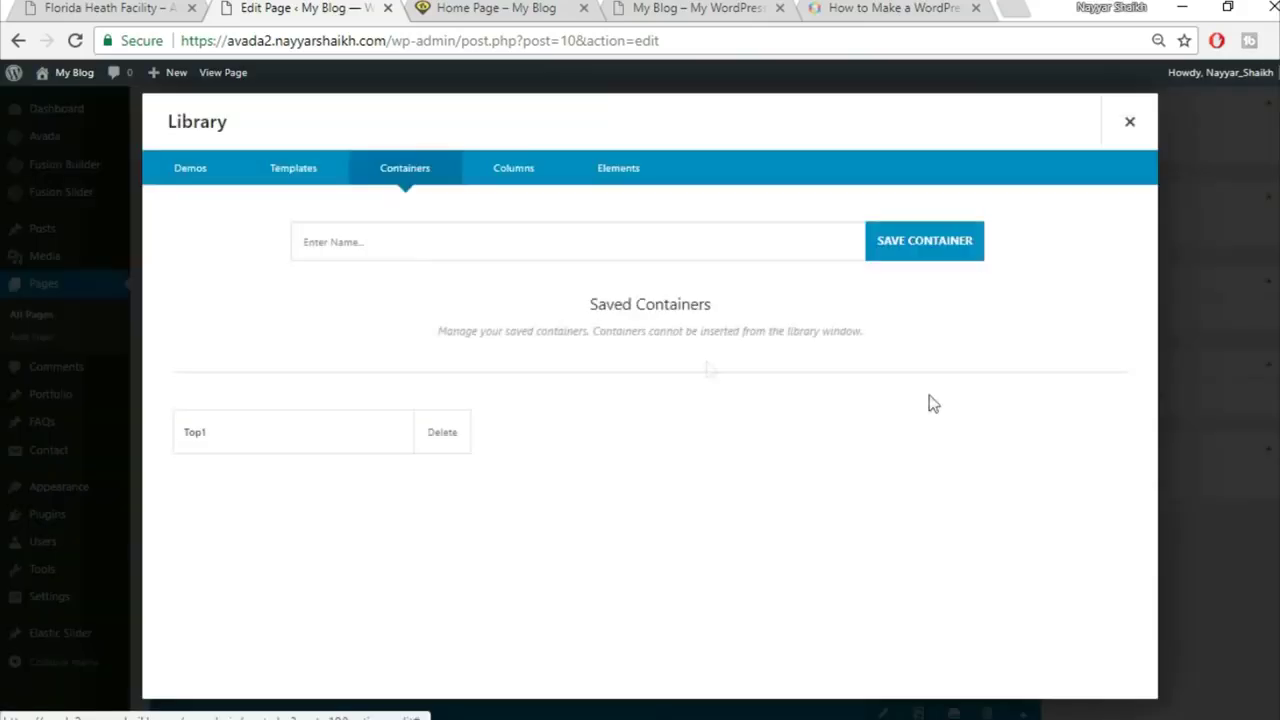
left_click(609, 241)
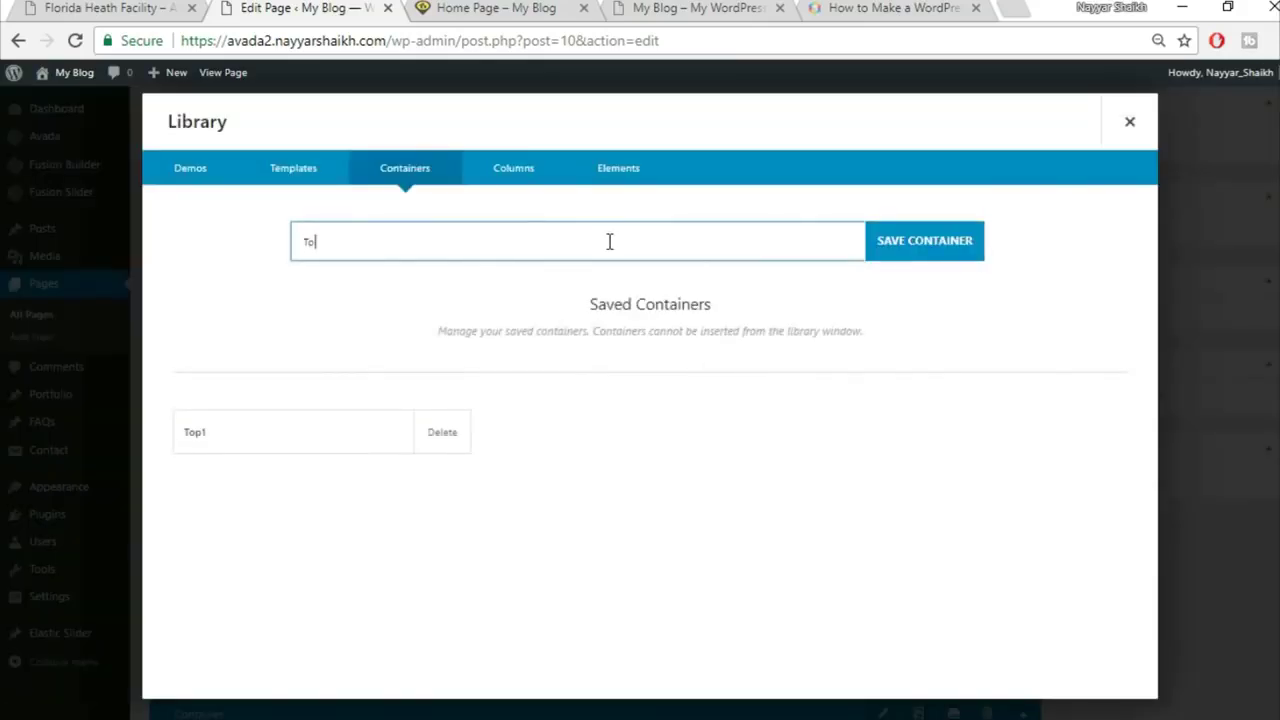
left_click(946, 241)
left_click(1130, 121)
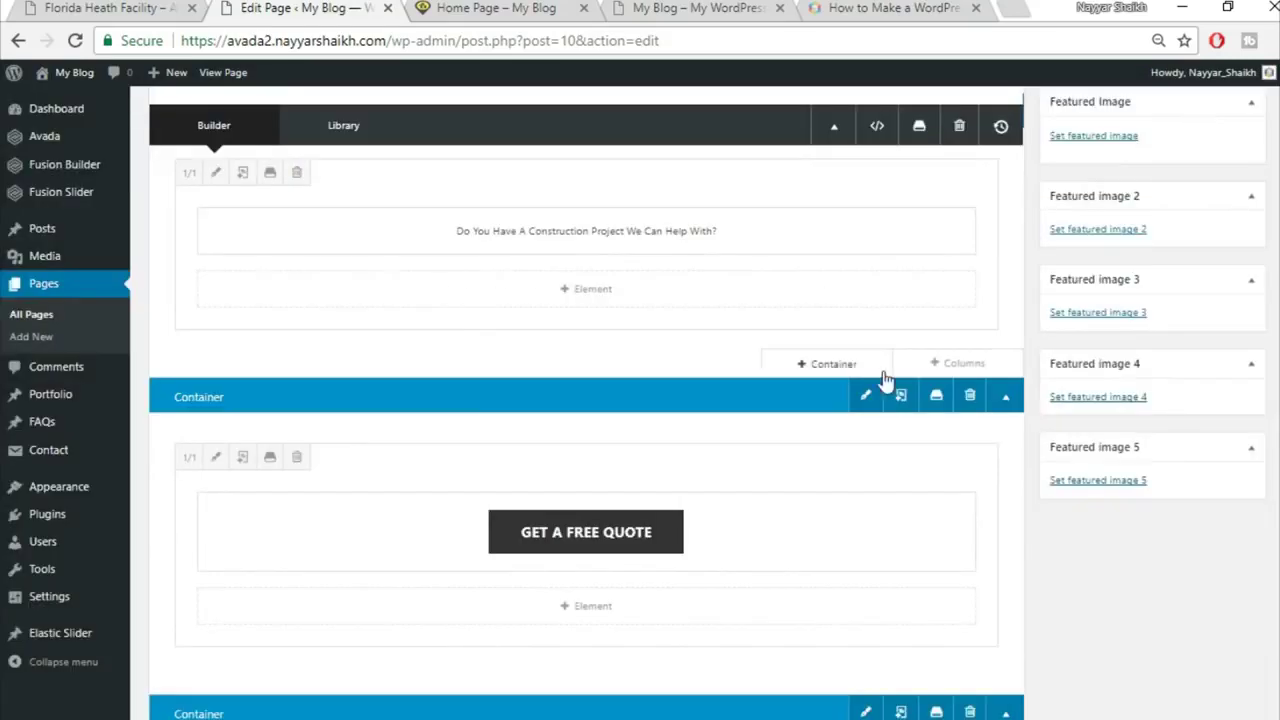
Step: Start saving the Specialists In Modern Construction container, then view the live home page
scroll(889, 377, "down", 3)
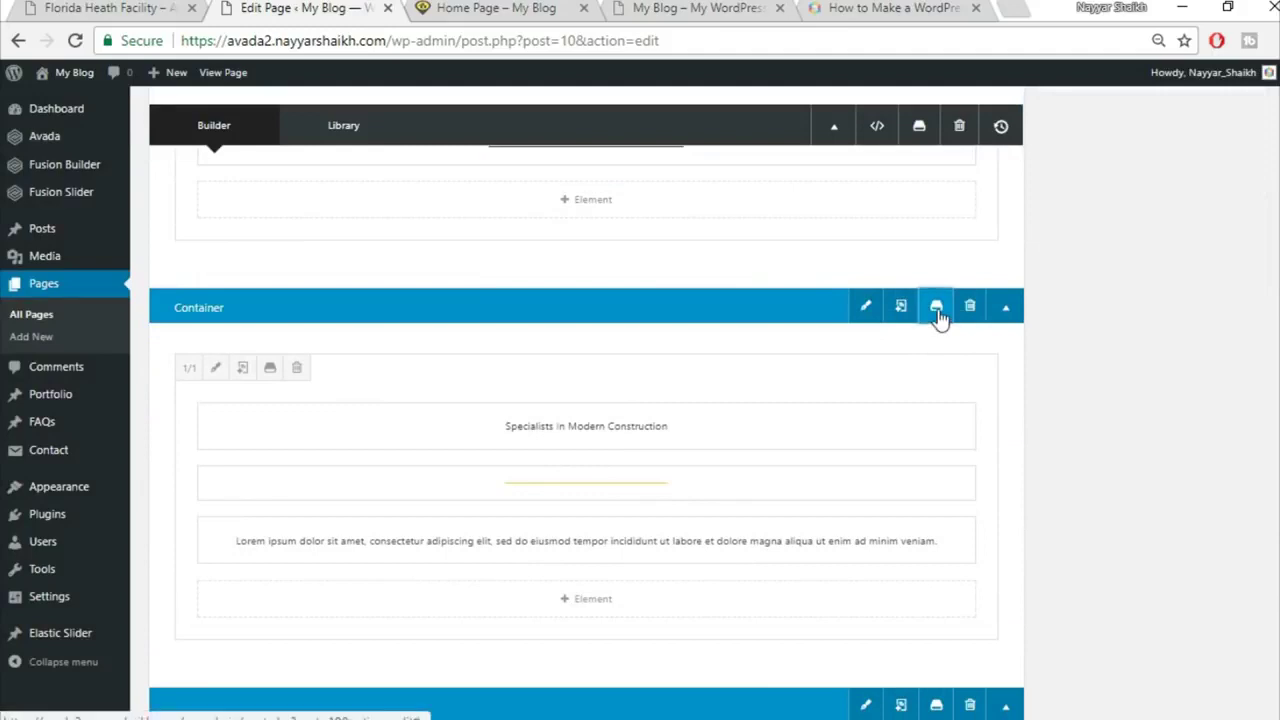
left_click(936, 305)
left_click(570, 241)
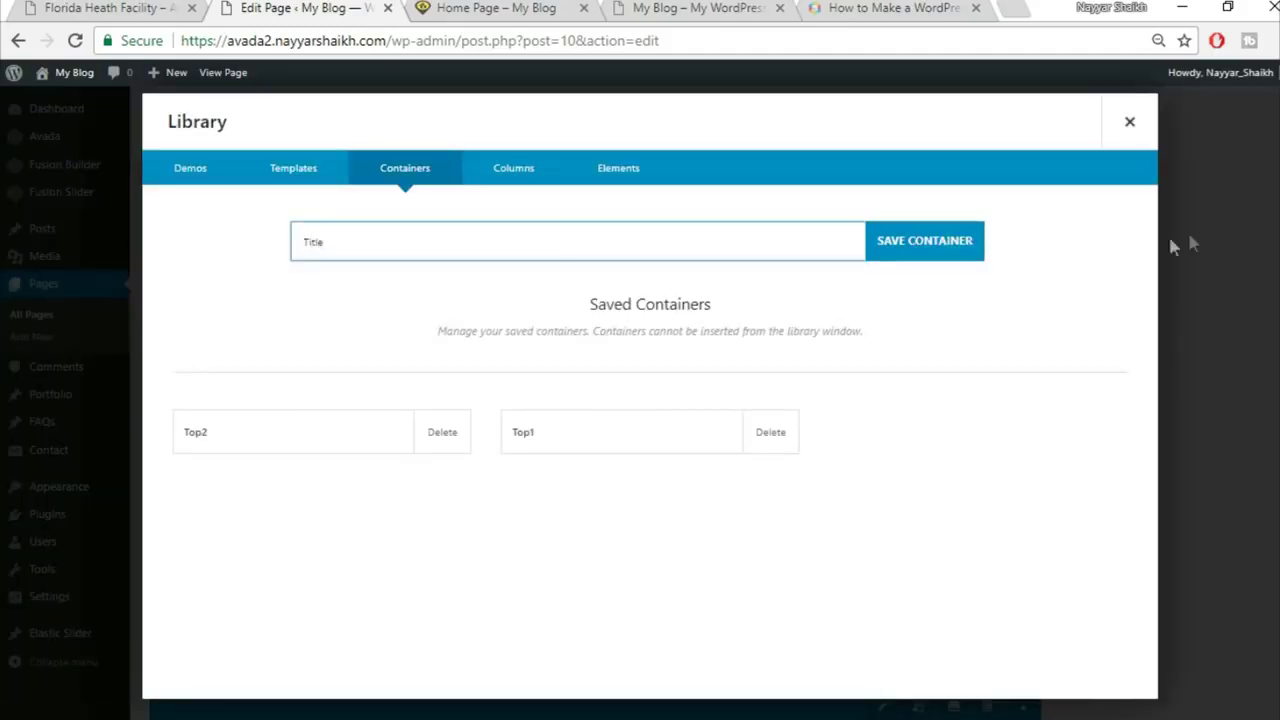
left_click(535, 7)
scroll(480, 268, "down", 1)
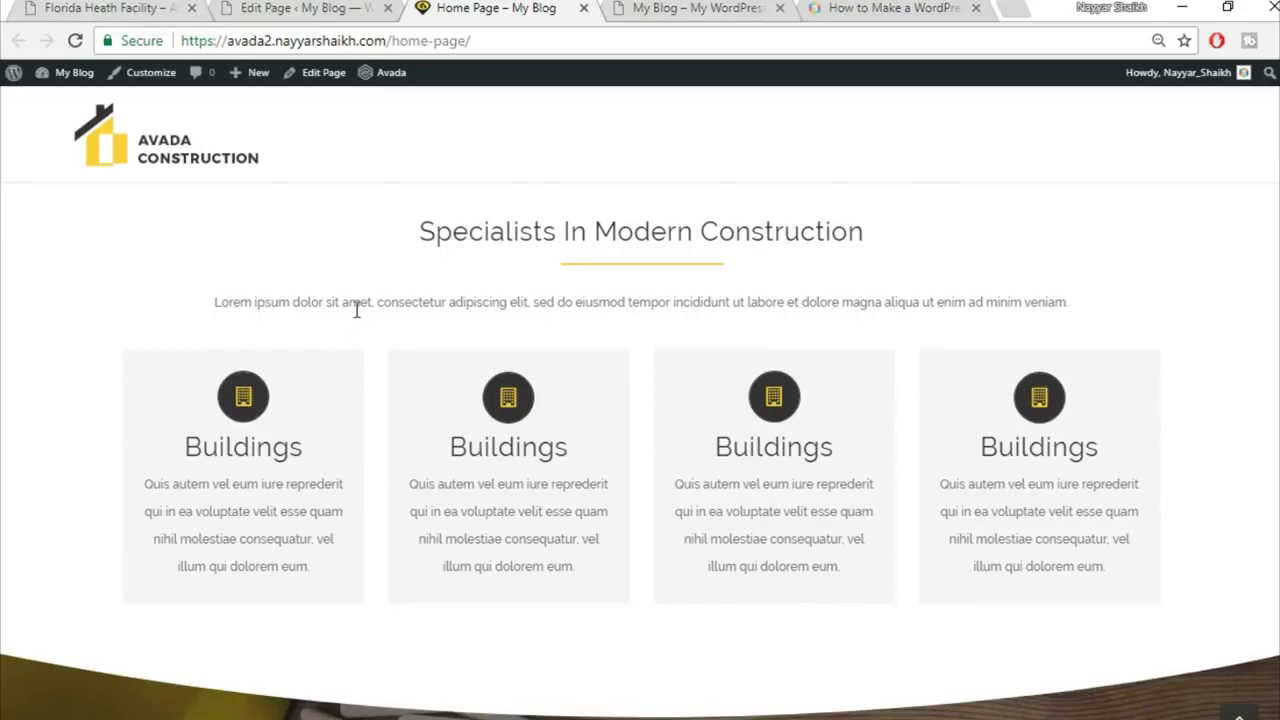
Step: Inspect the demo home page's Specialists In Modern Construction heading and intro, then return to the container library
left_click(150, 8)
scroll(905, 400, "down", 10)
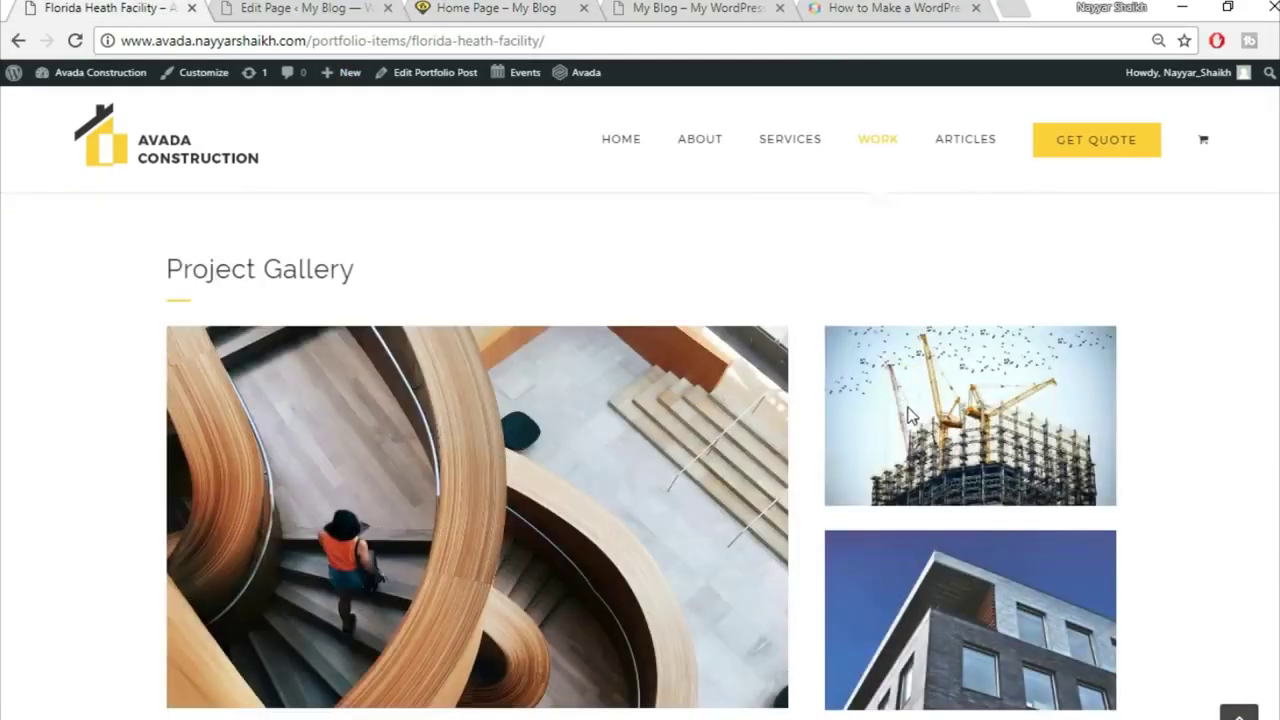
scroll(909, 470, "up", 10)
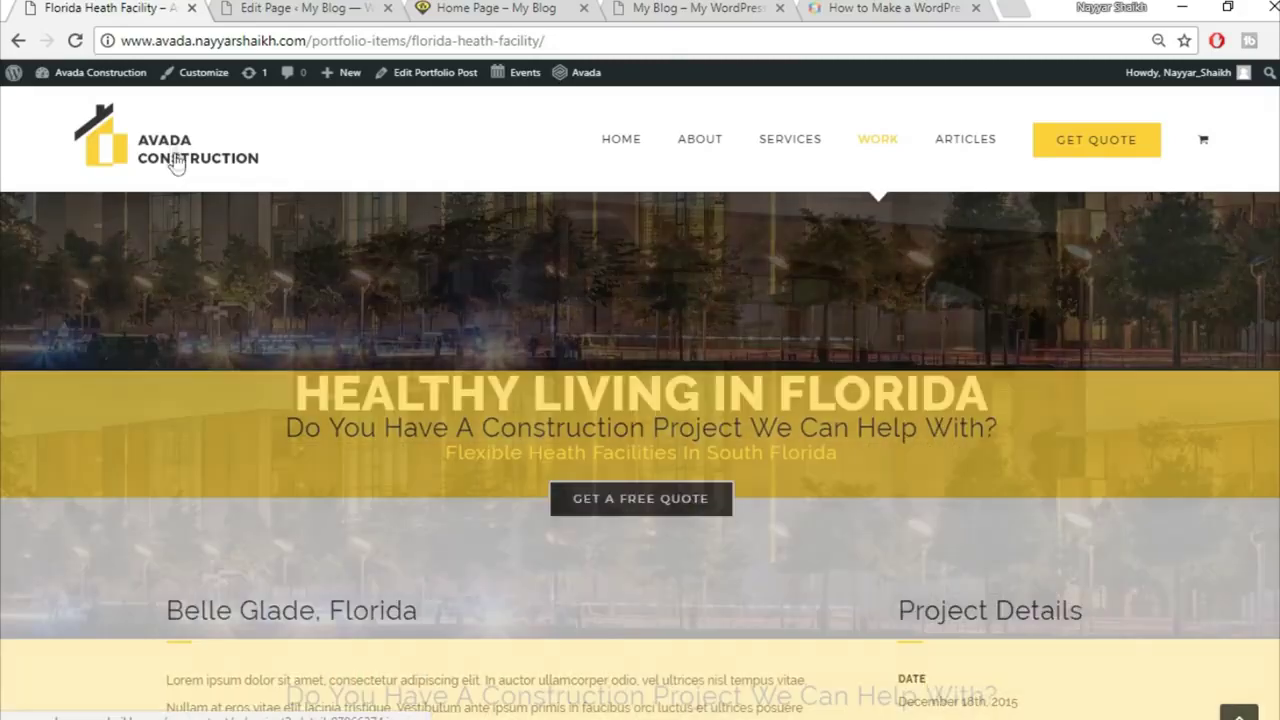
left_click(172, 148)
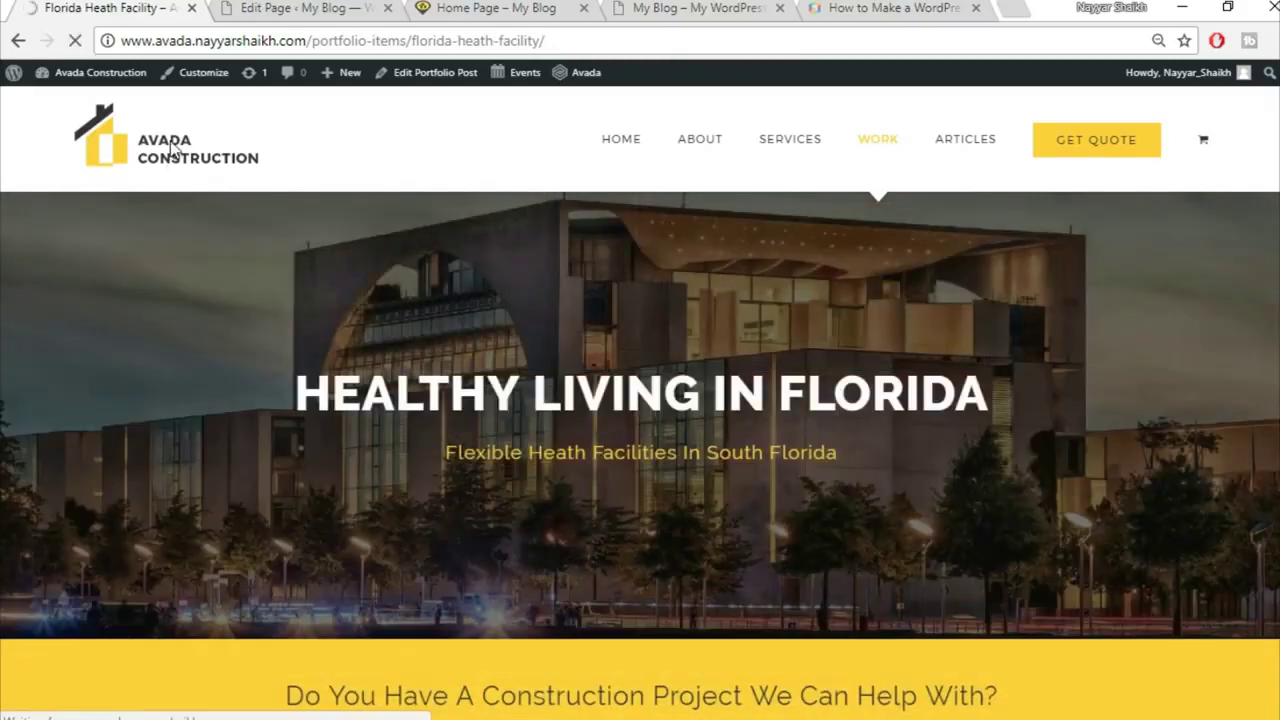
scroll(353, 239, "down", 5)
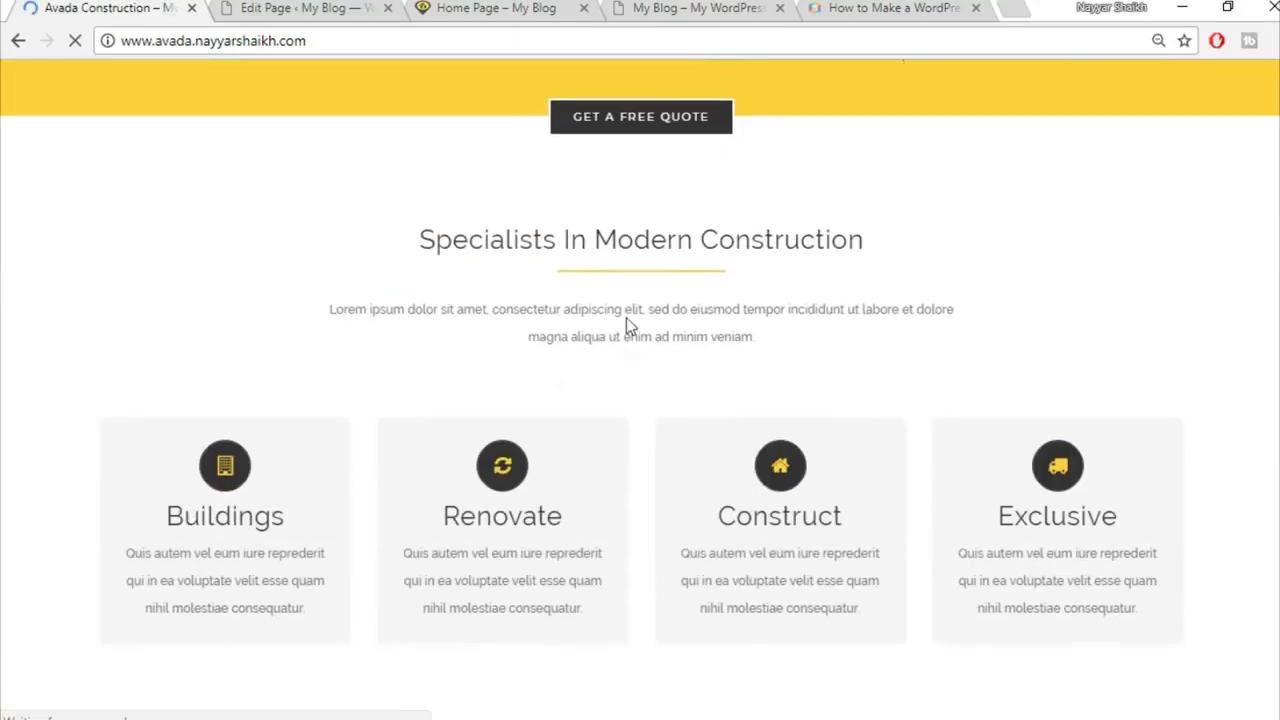
left_click_drag(330, 309, 785, 338)
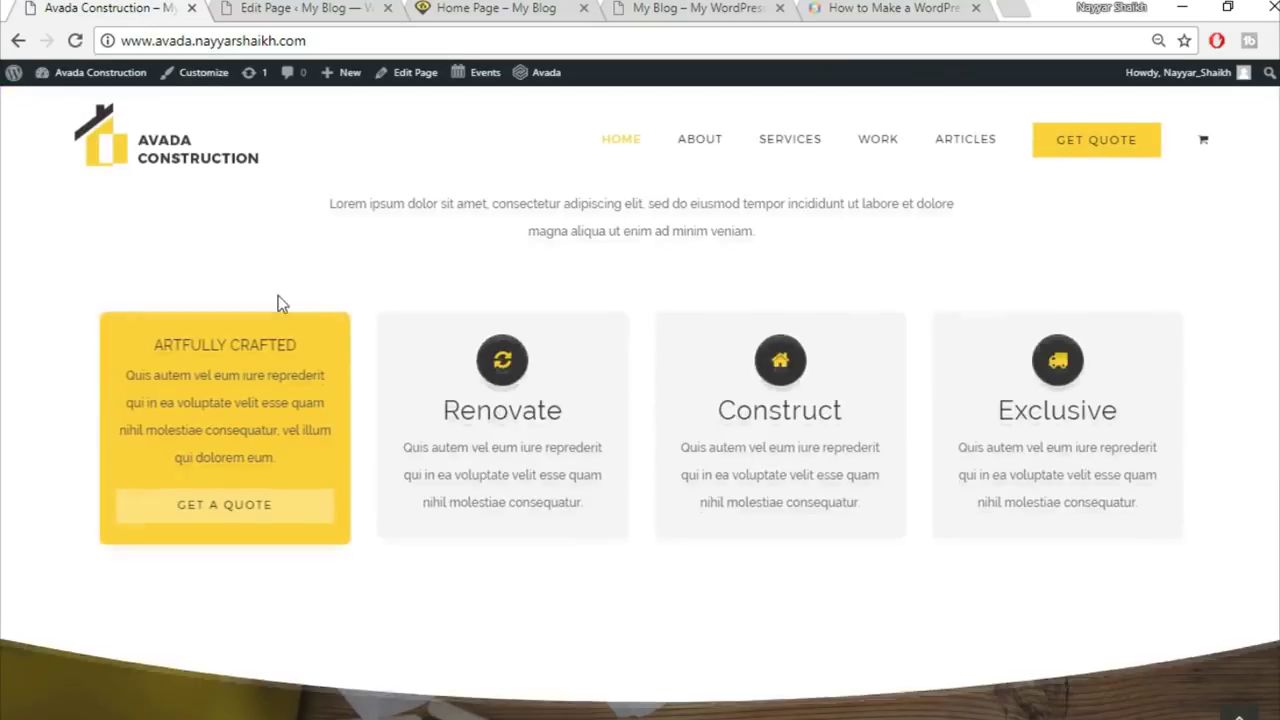
scroll(100, 271, "up", 2)
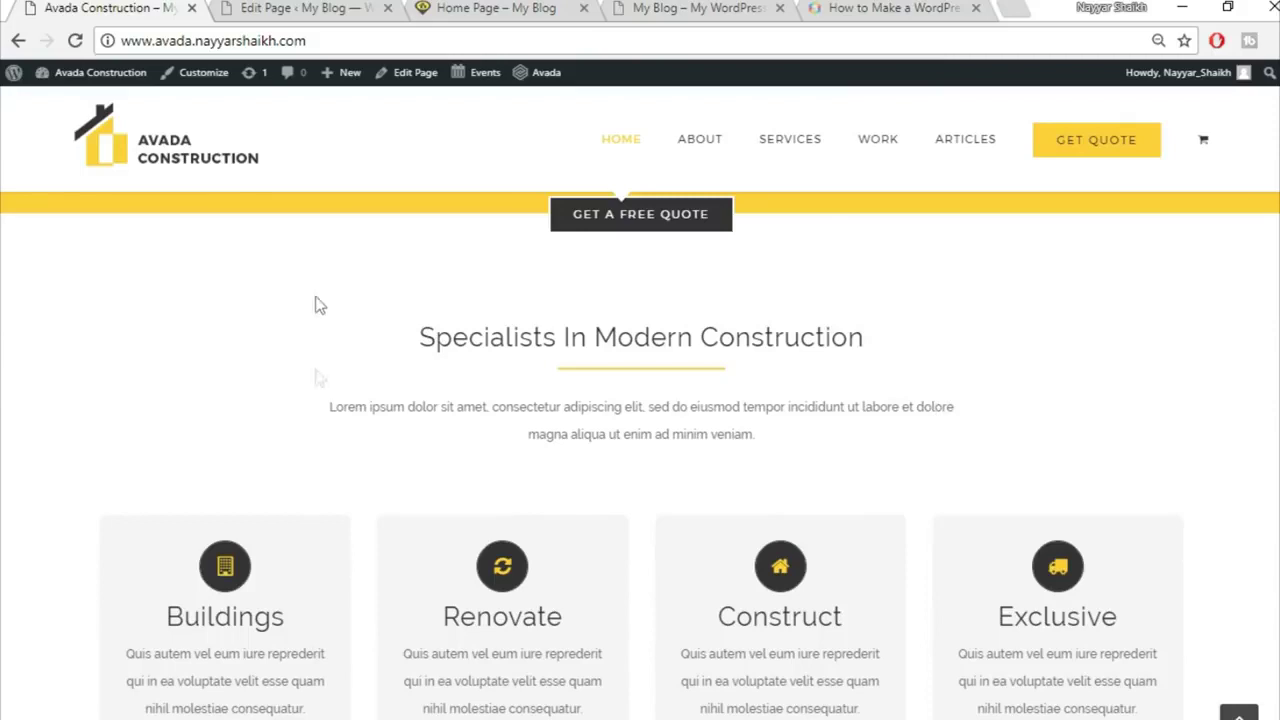
left_click_drag(314, 200, 858, 484)
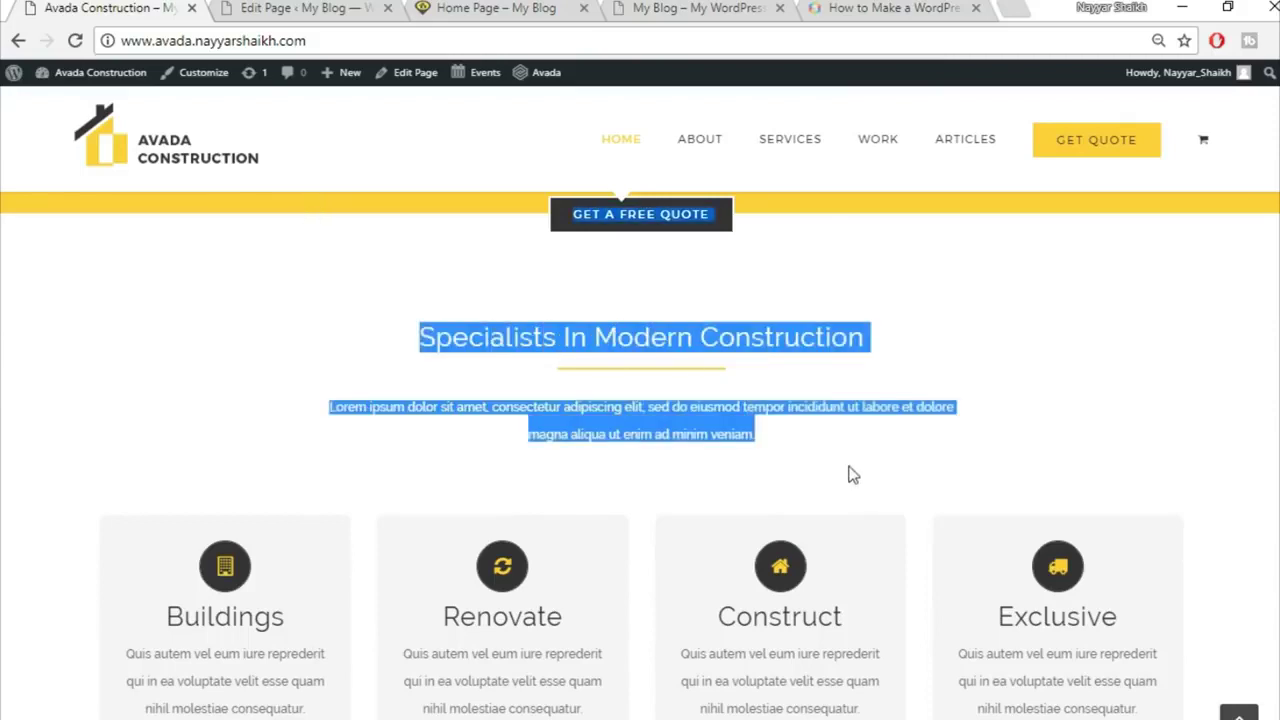
left_click(848, 474)
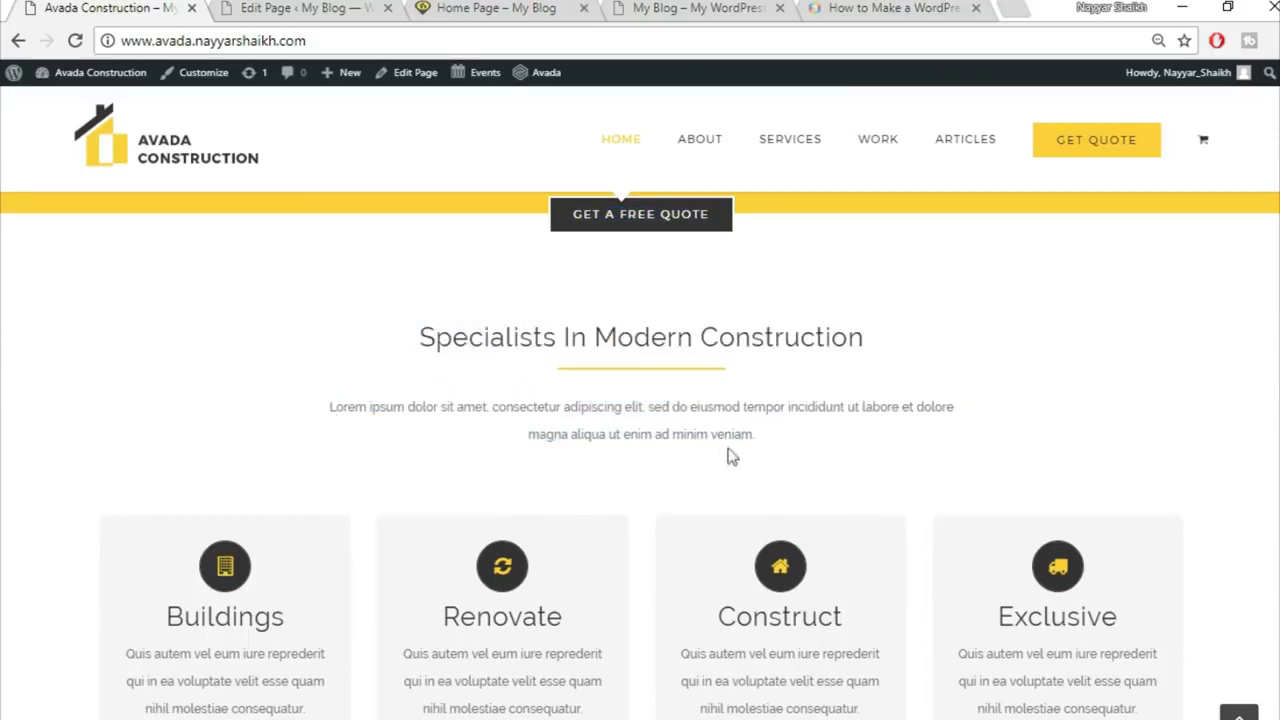
left_click(503, 7)
left_click(300, 8)
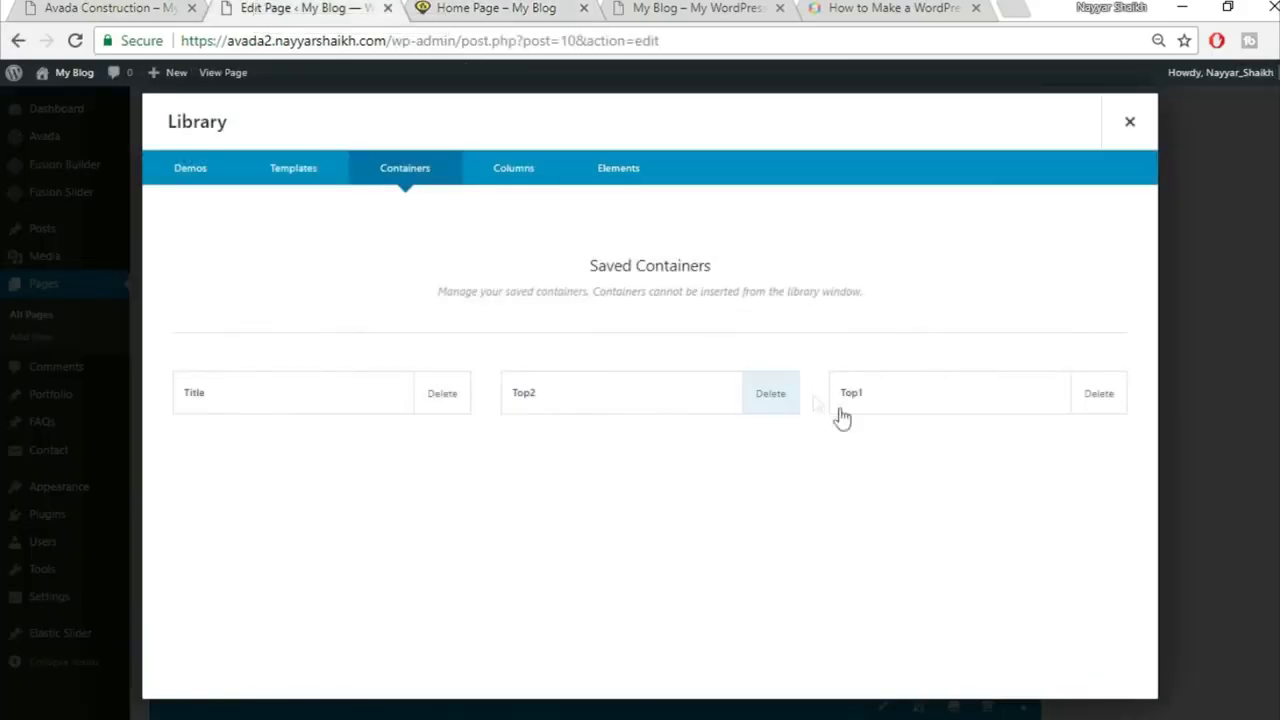
Step: Delete the saved Title container from the library
left_click(445, 410)
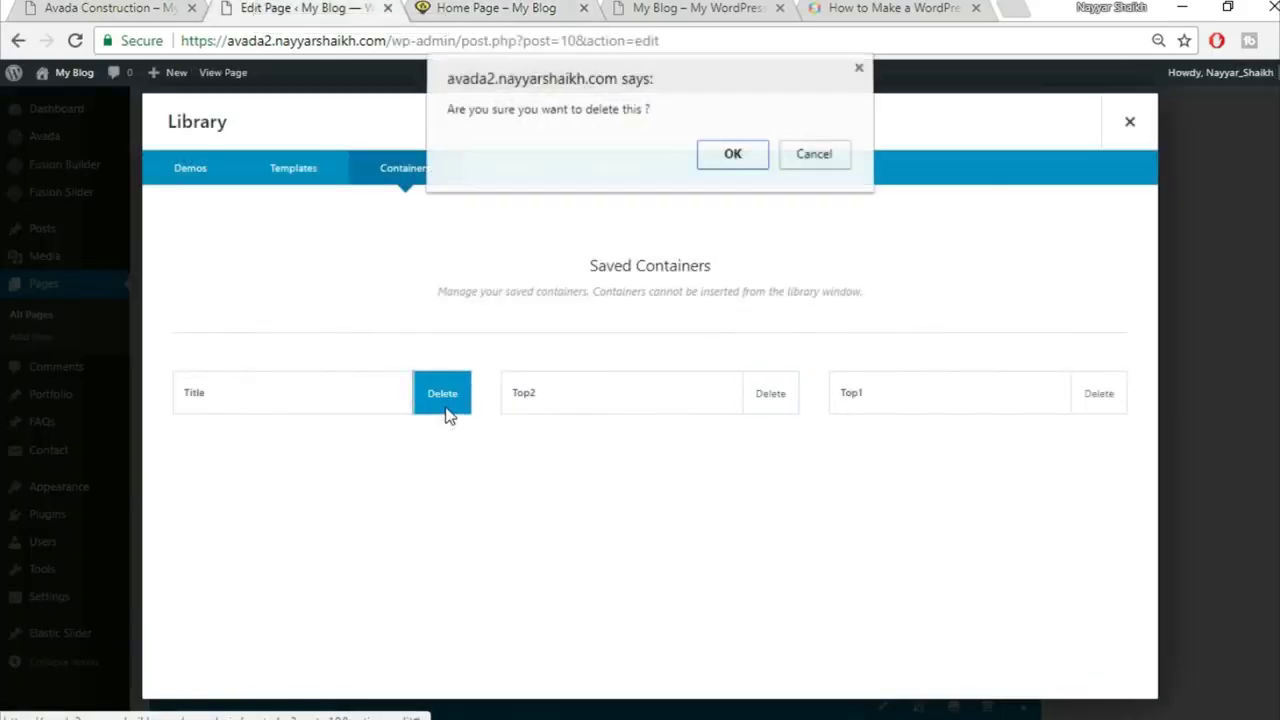
left_click(730, 168)
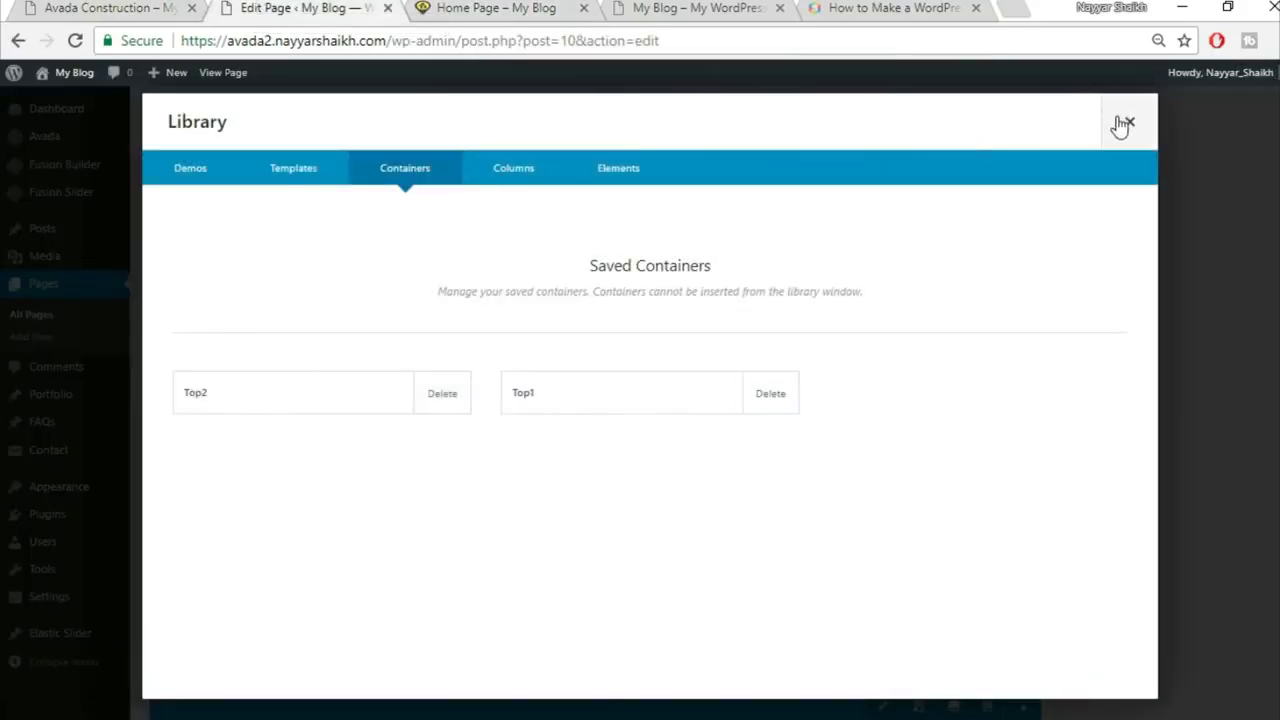
left_click(1129, 121)
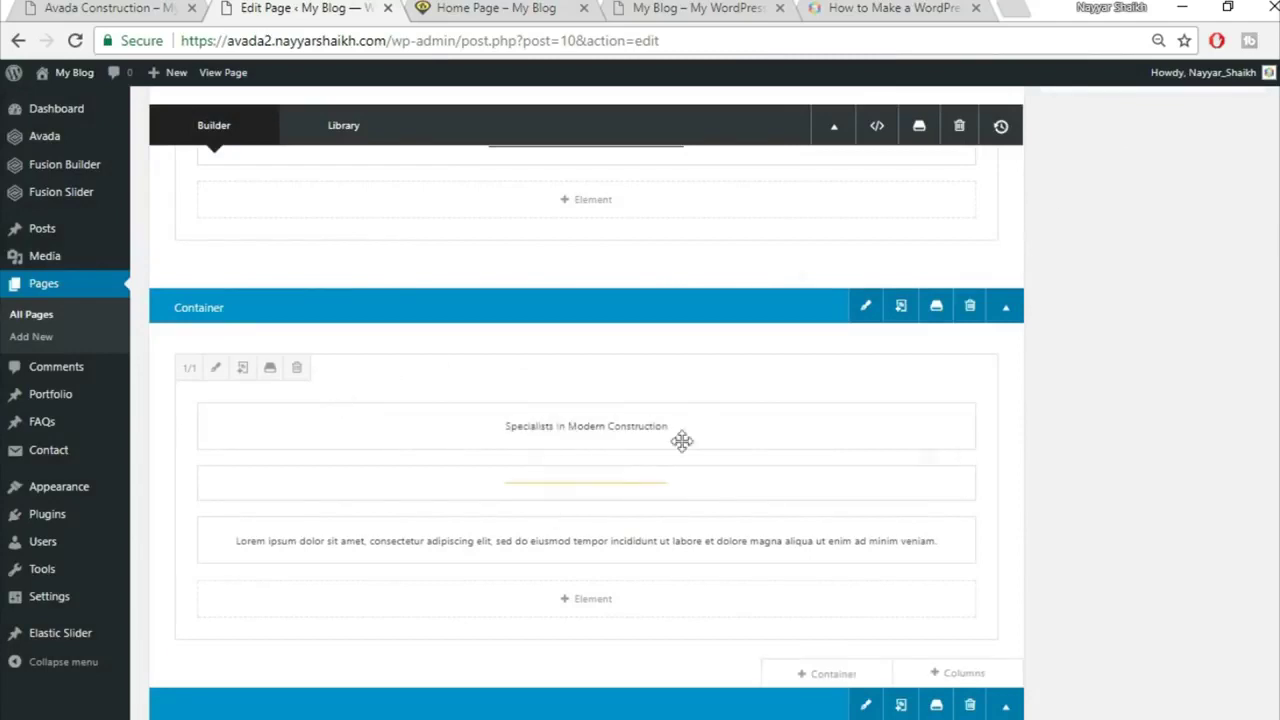
Step: Set the Specialists column's left and right padding to 15% and update the Home Page
left_click(217, 369)
left_click(306, 180)
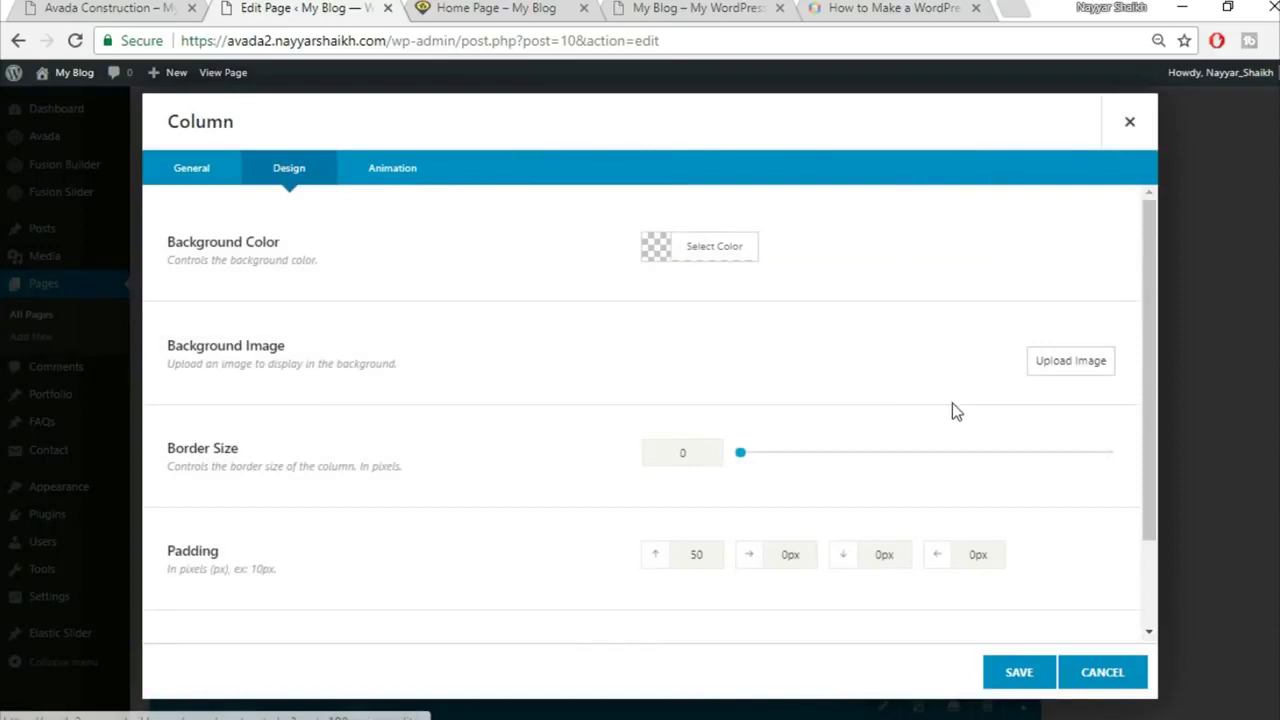
scroll(952, 410, "down", 1)
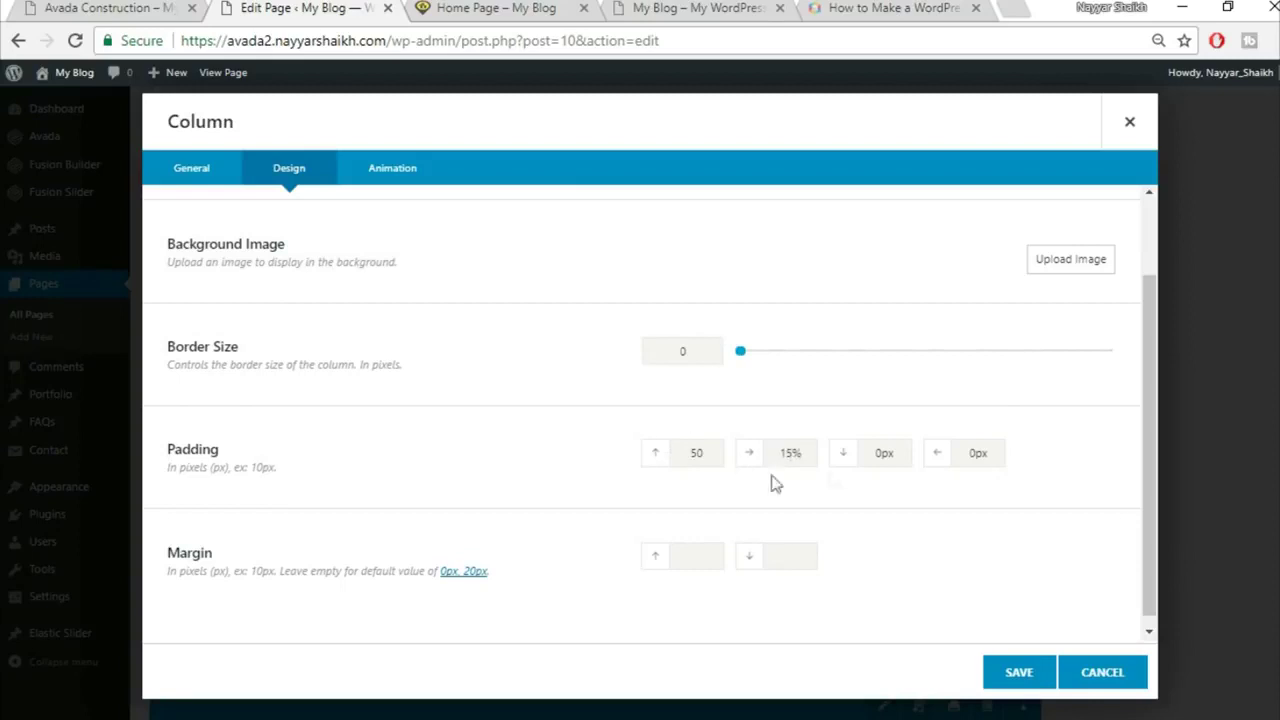
left_click_drag(1003, 454, 918, 456)
left_click(1033, 680)
scroll(1050, 650, "up", 10)
left_click(1248, 358)
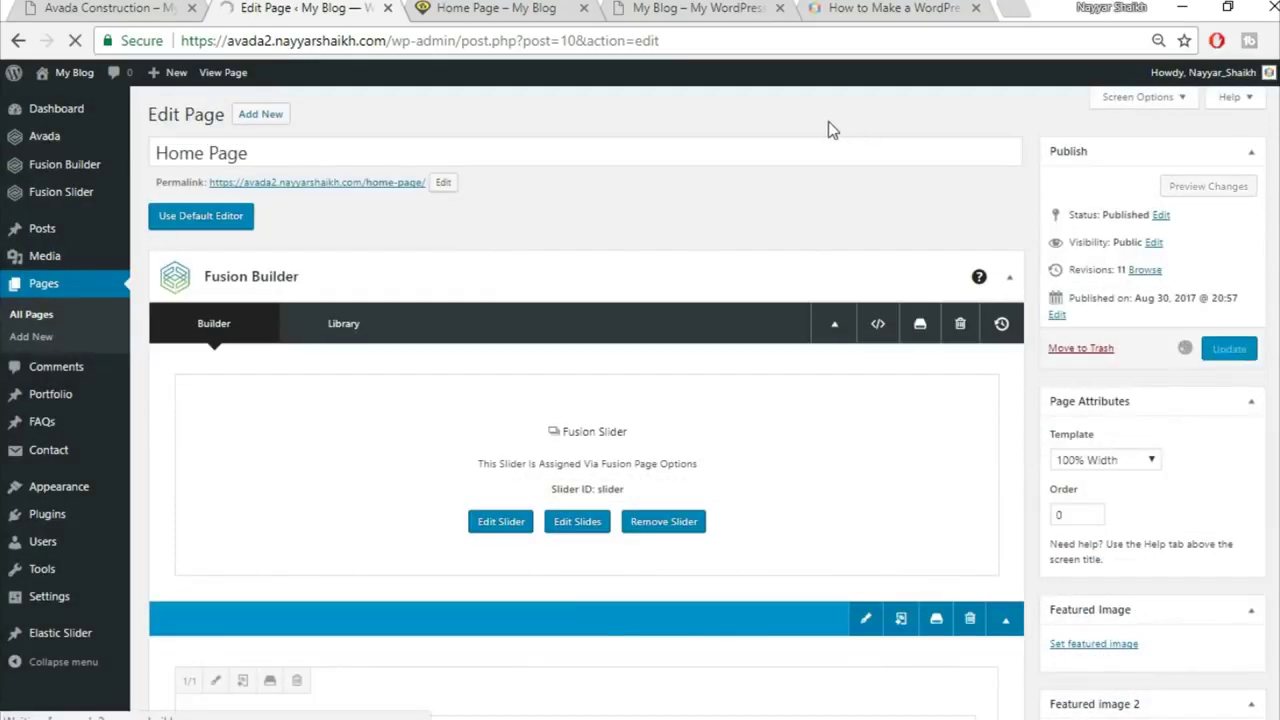
Step: Reload the live Home Page to check the updated Specialists section
left_click(480, 10)
left_click(480, 34)
key("Return")
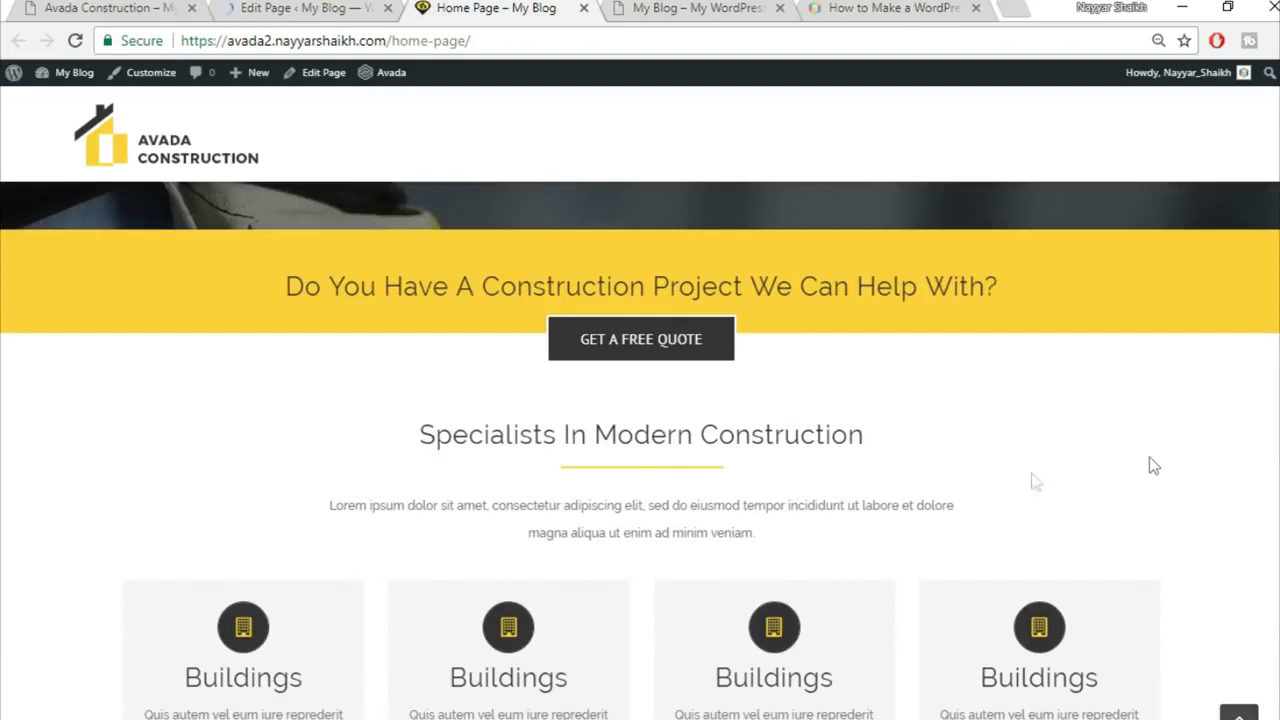
scroll(1090, 386, "down", 1)
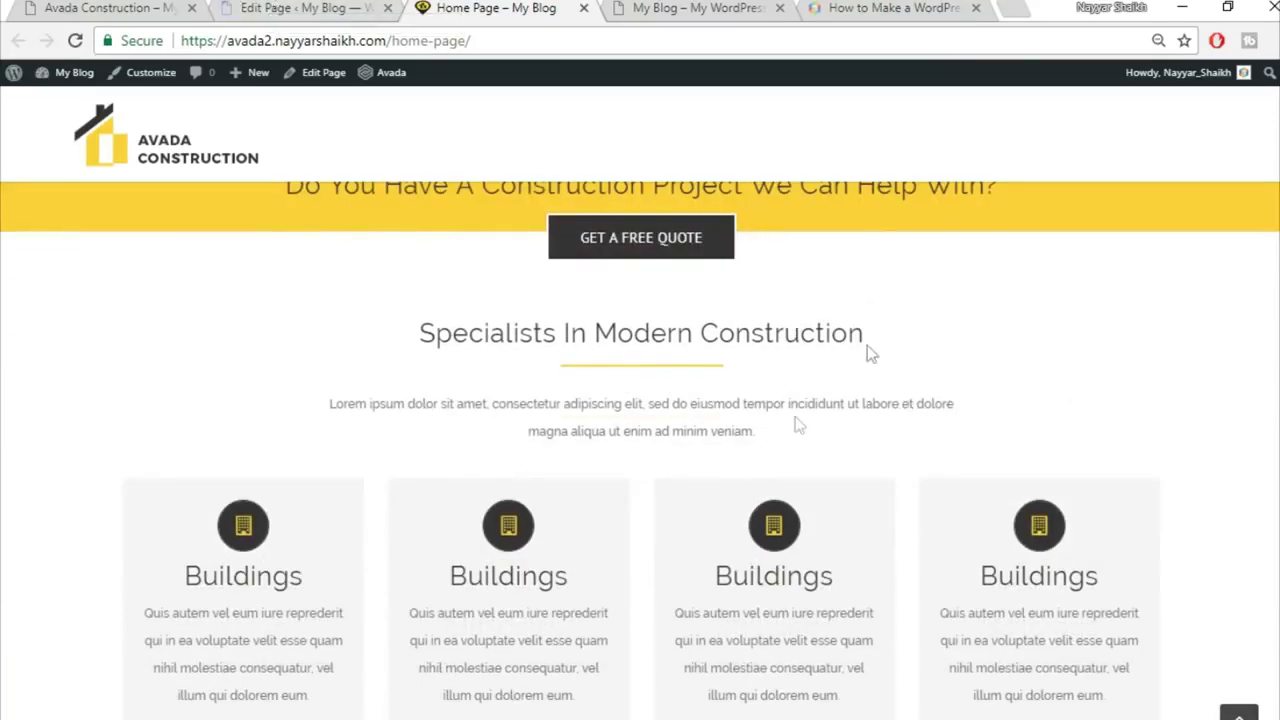
Step: Save the edited Specialists container to the library under the name 'Title'
left_click(300, 7)
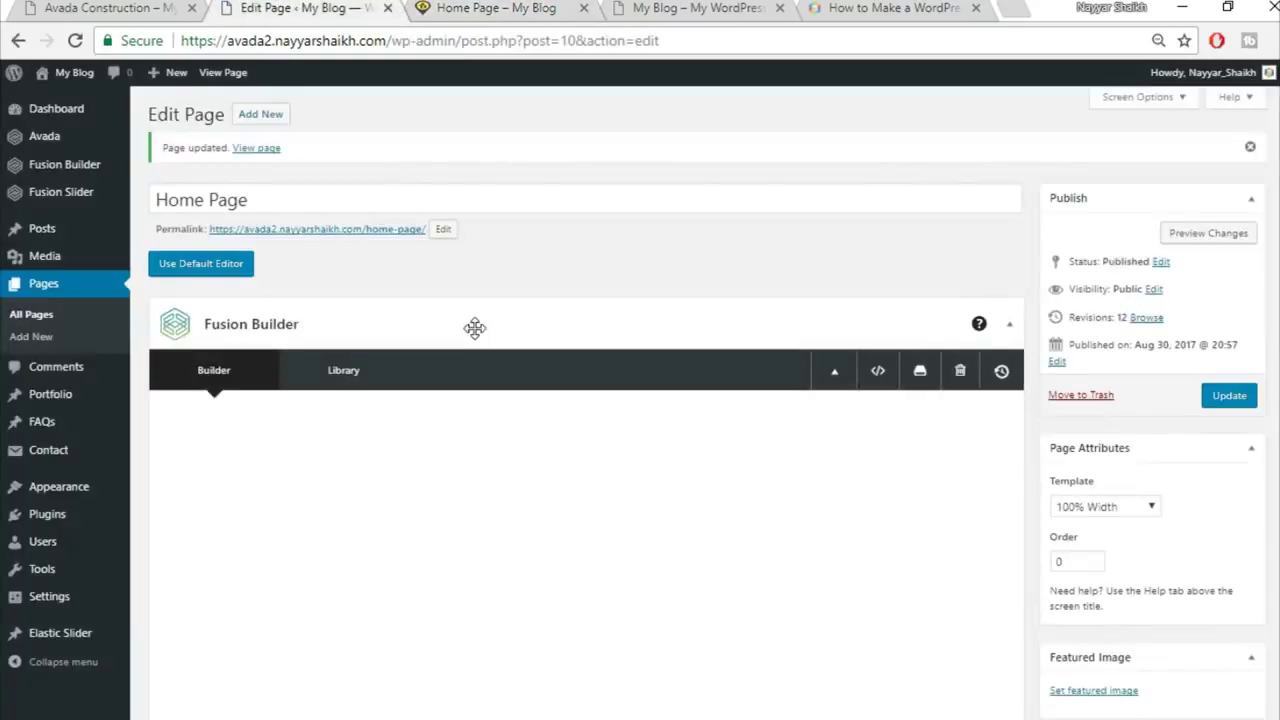
scroll(477, 337, "down", 3)
scroll(477, 337, "down", 8)
scroll(778, 361, "up", 1)
left_click(936, 255)
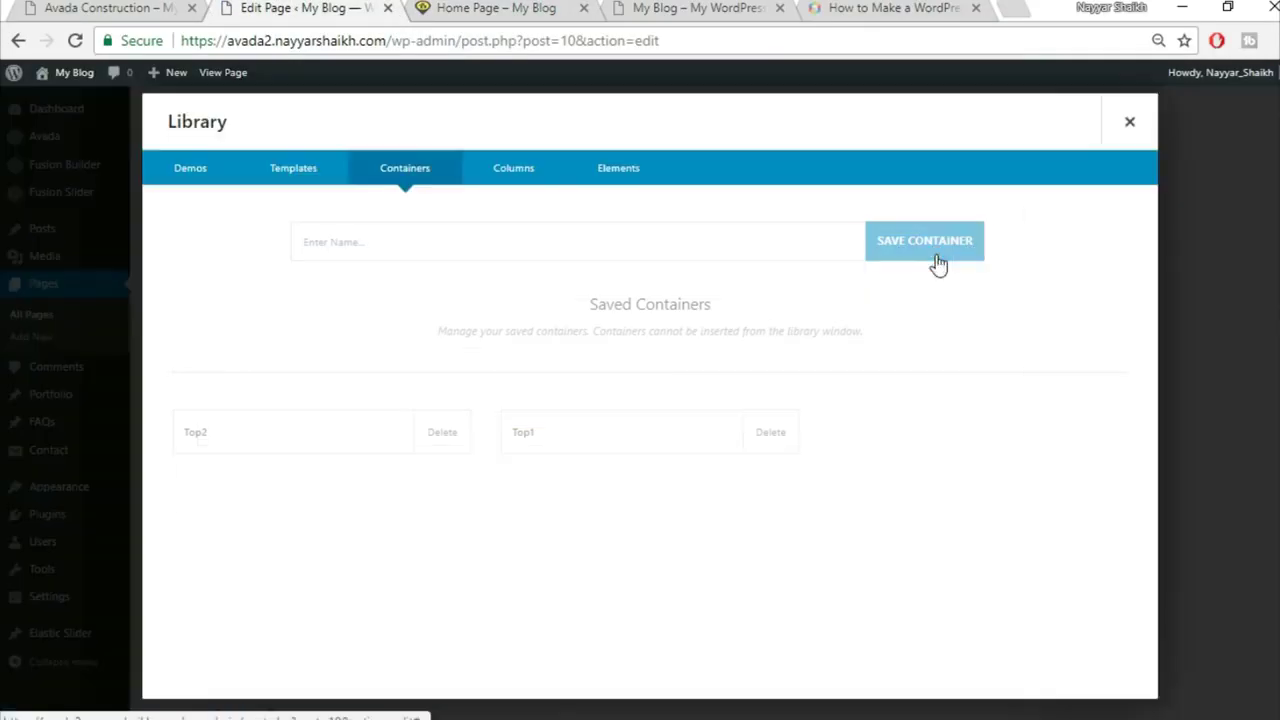
left_click(590, 245)
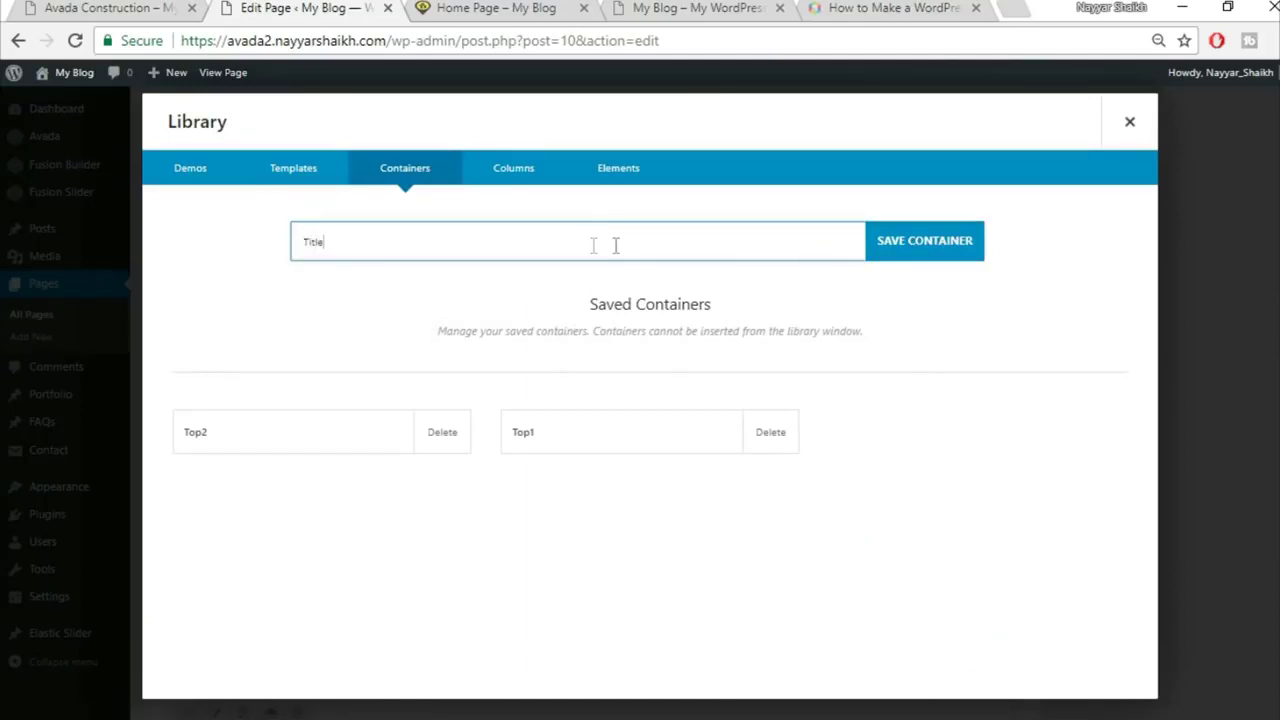
left_click(917, 266)
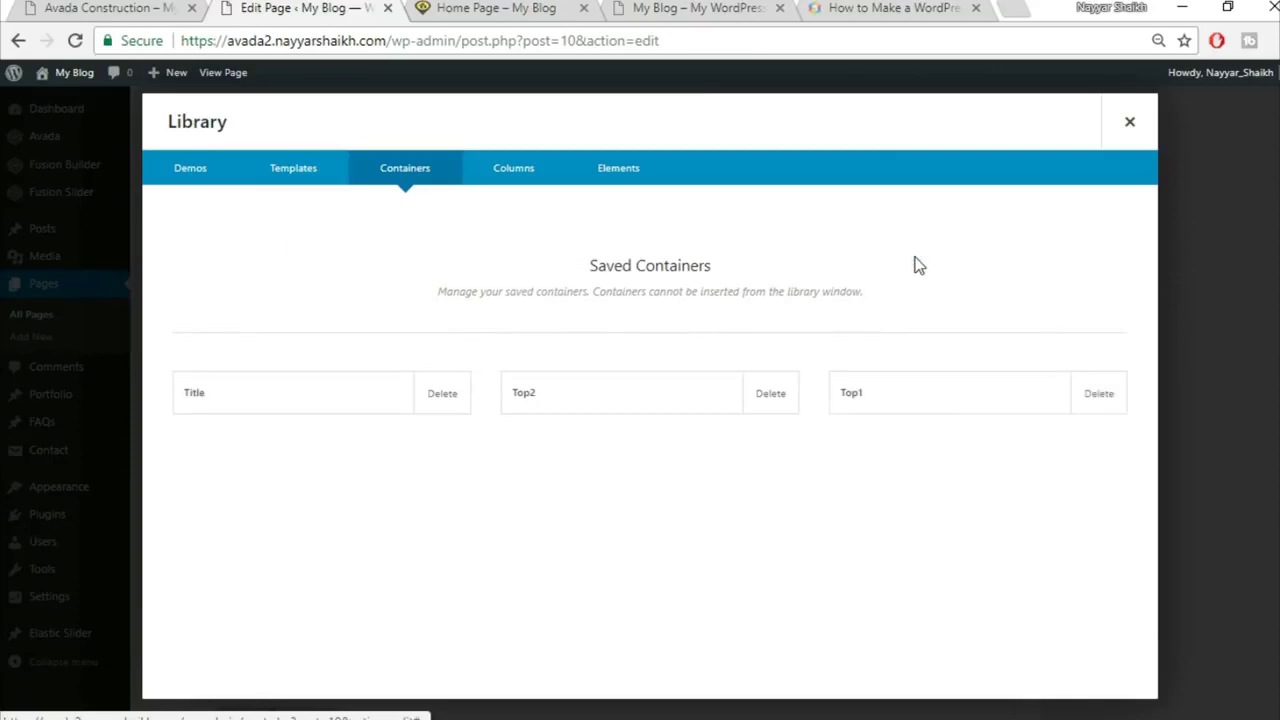
left_click(1128, 121)
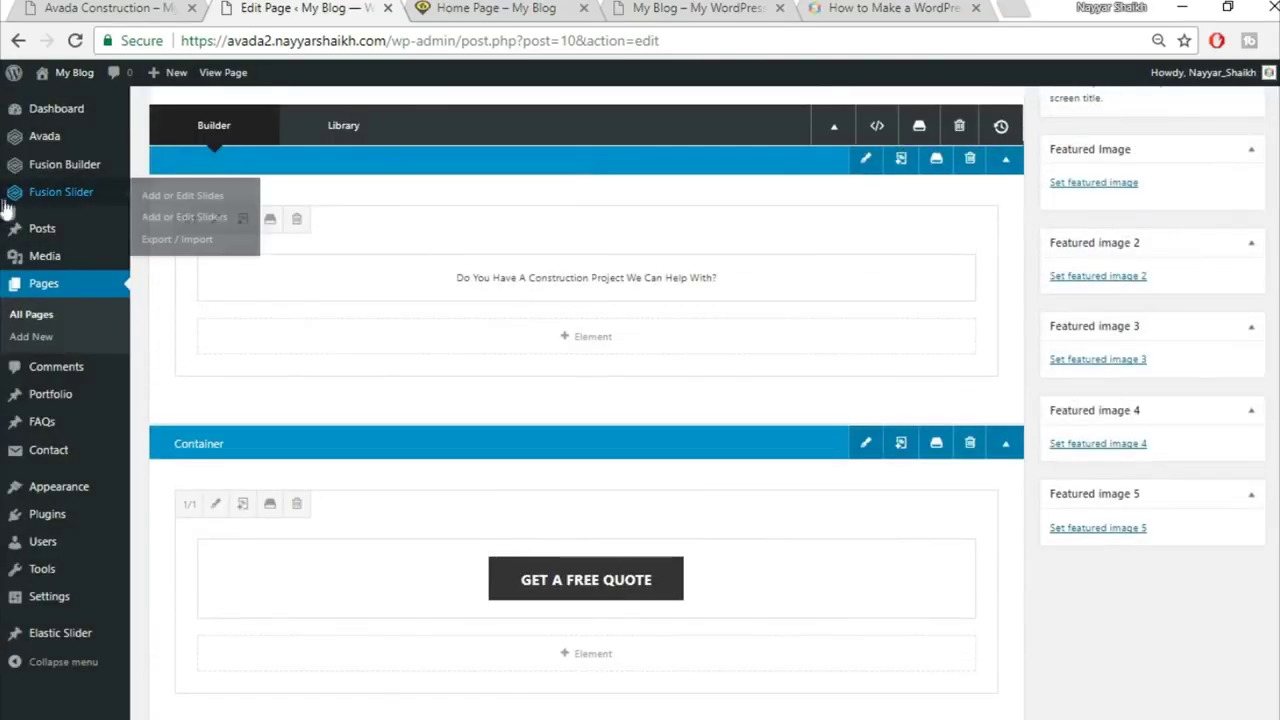
Step: Open Florida Health Facility for editing from the Portfolio list and view the demo's Florida Heath Facility page
mouse_move(55, 402)
left_click(70, 402)
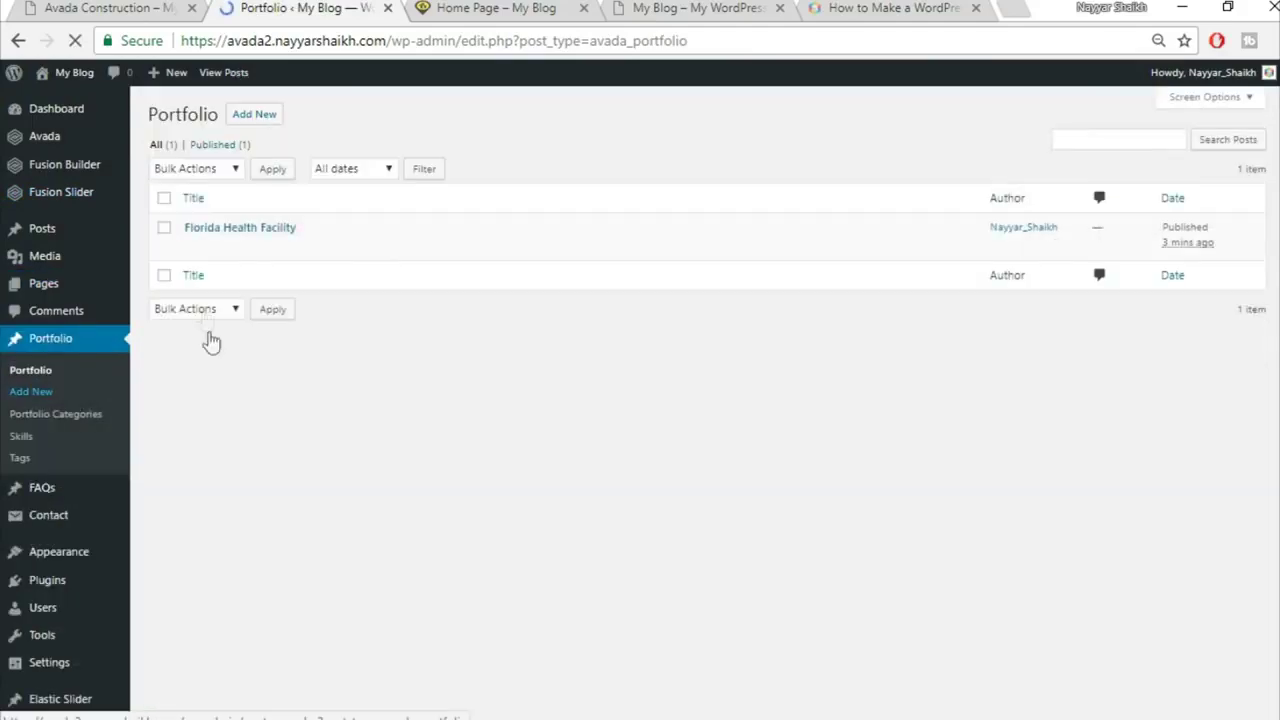
mouse_move(195, 245)
left_click(195, 248)
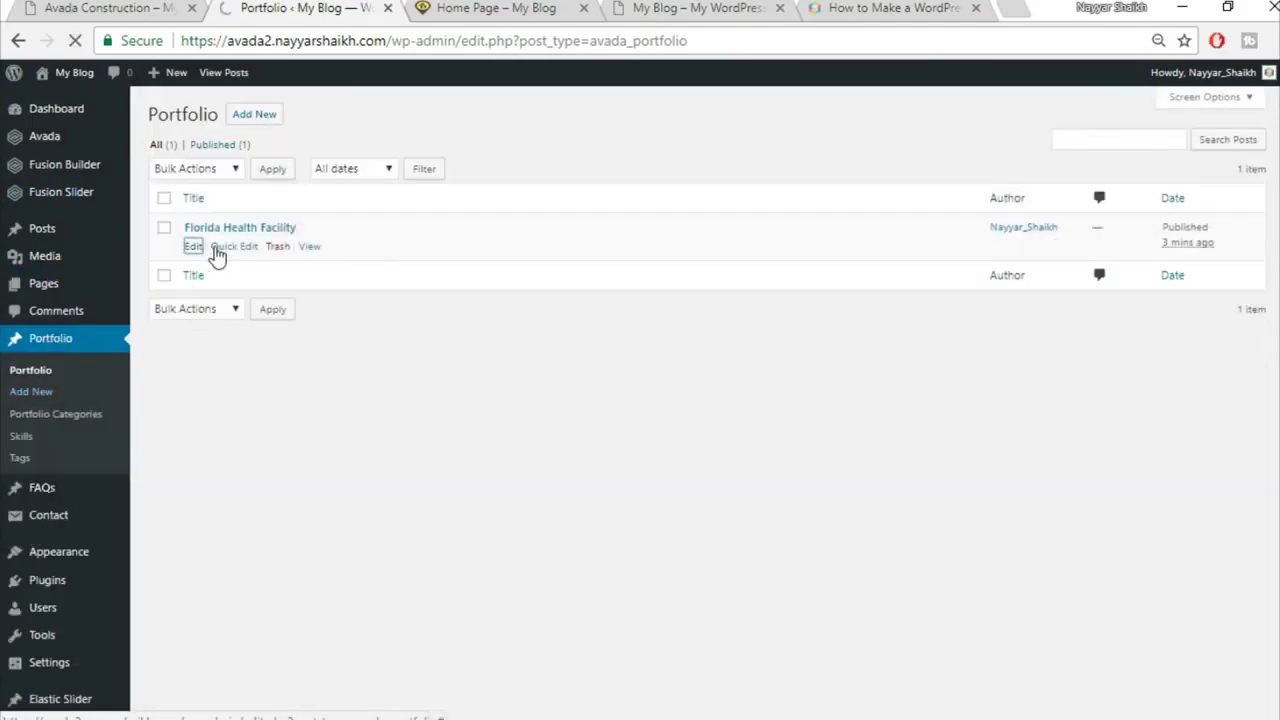
left_click(80, 6)
scroll(608, 552, "up", 10)
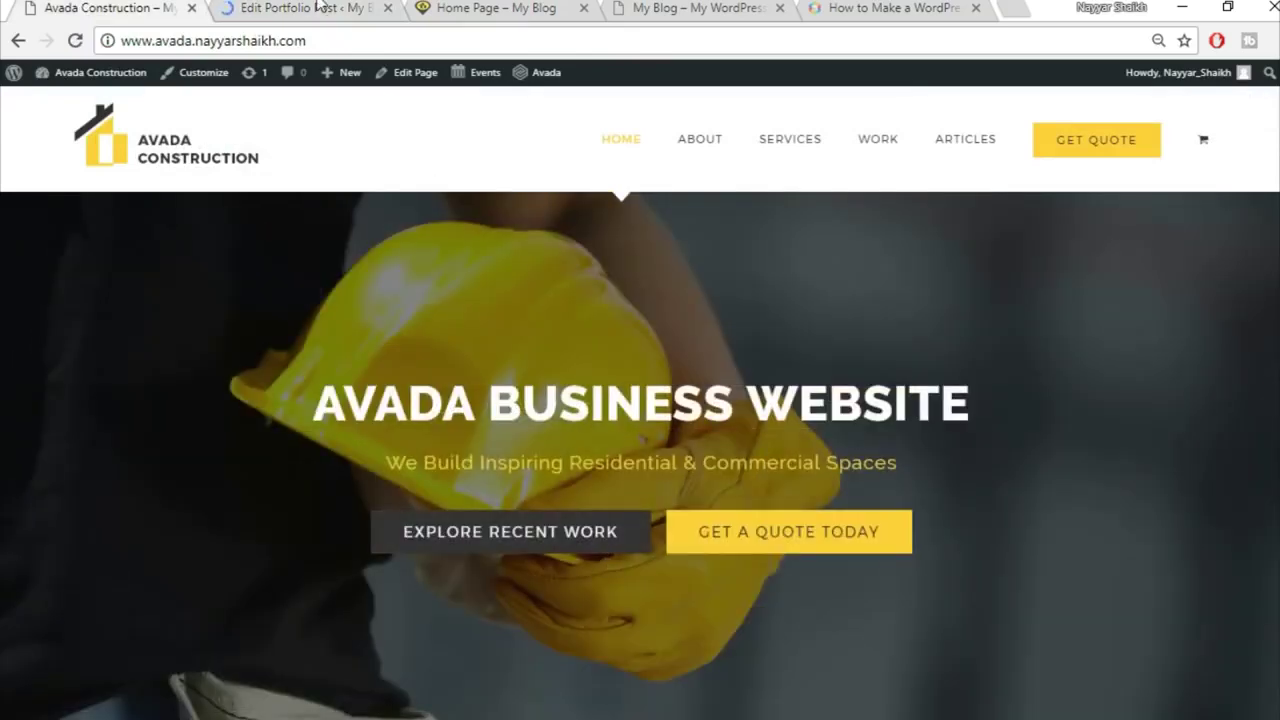
left_click(320, 6)
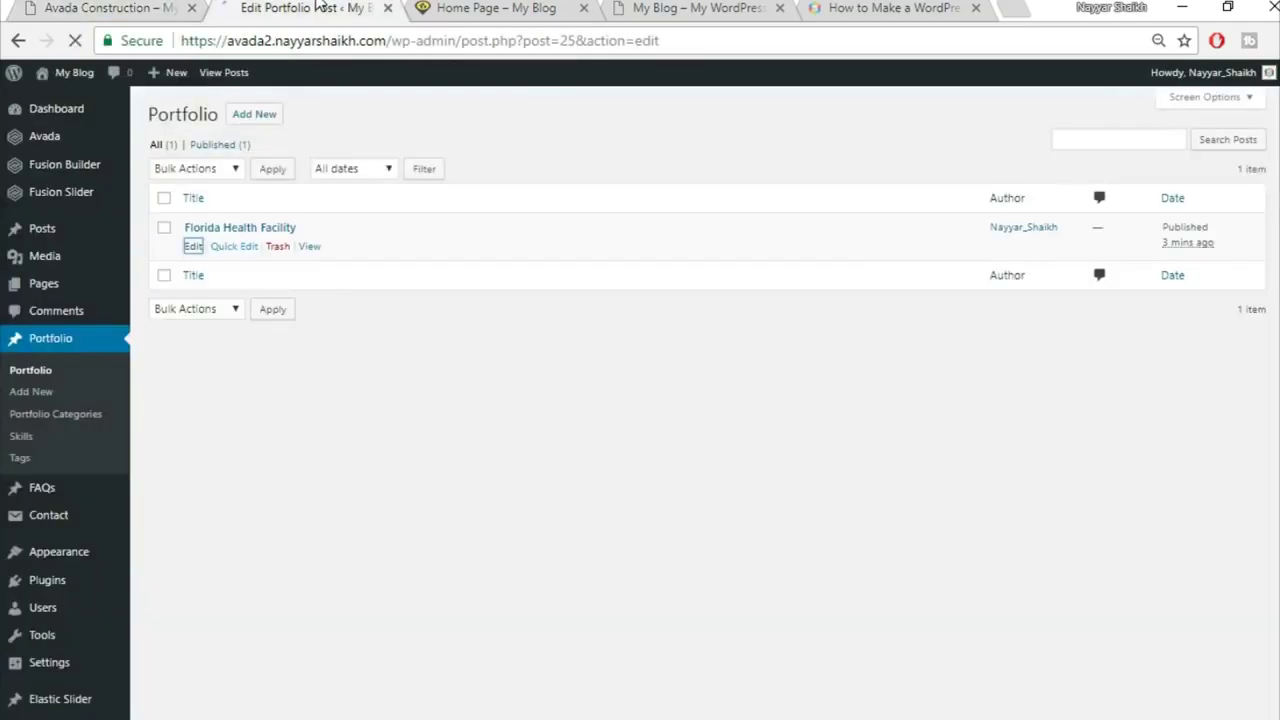
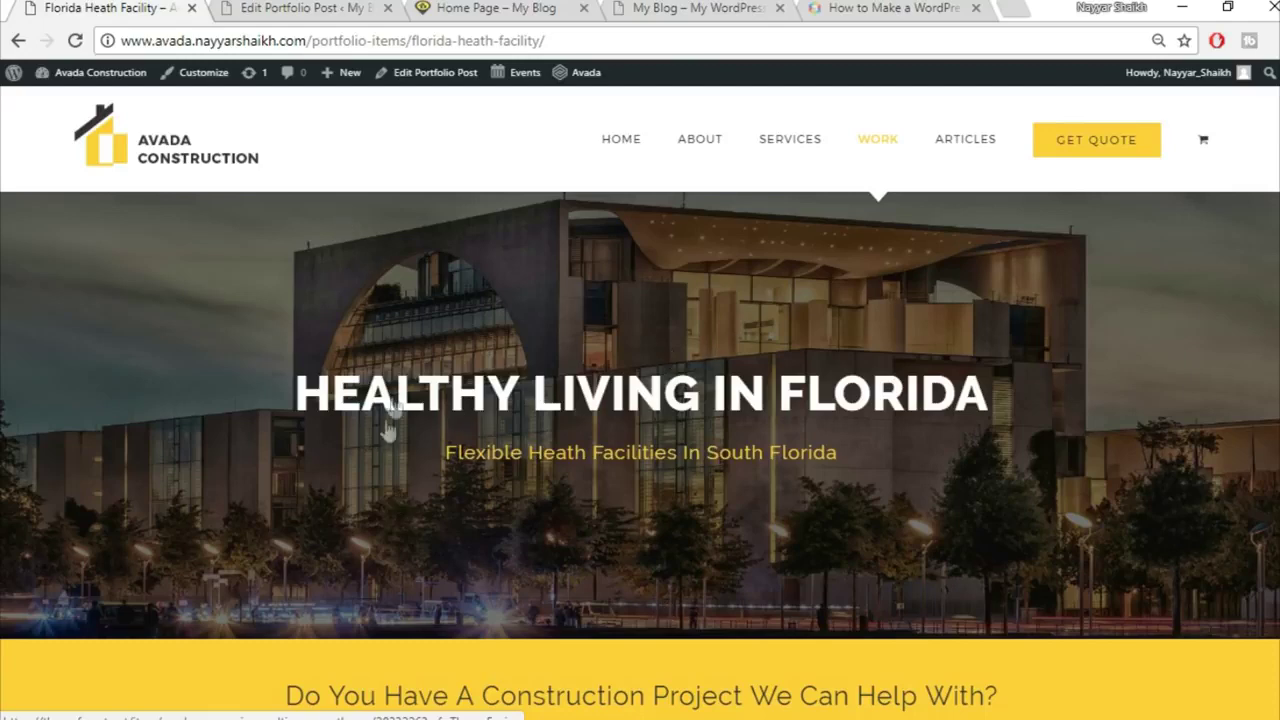
Step: Switch the Florida Health Facility post to Fusion Builder and collapse the Custom Fields, Excerpt, Comments and Discussion boxes
left_click(299, 7)
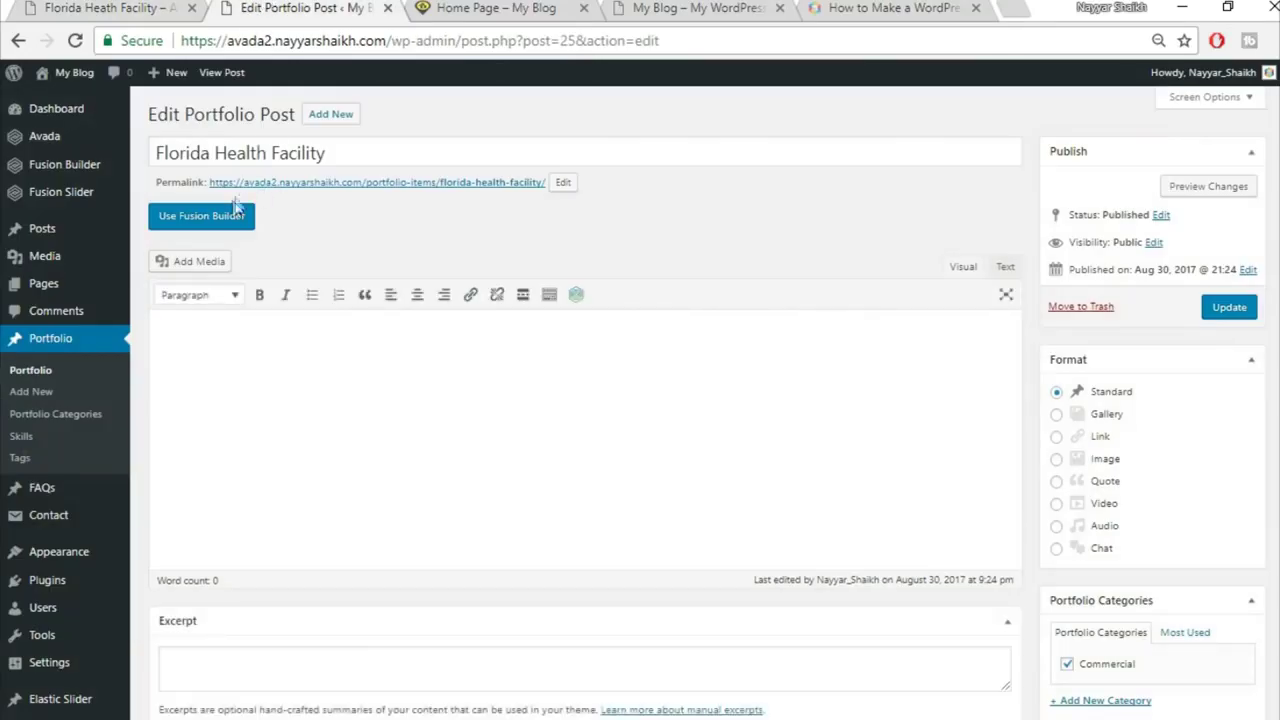
left_click(215, 224)
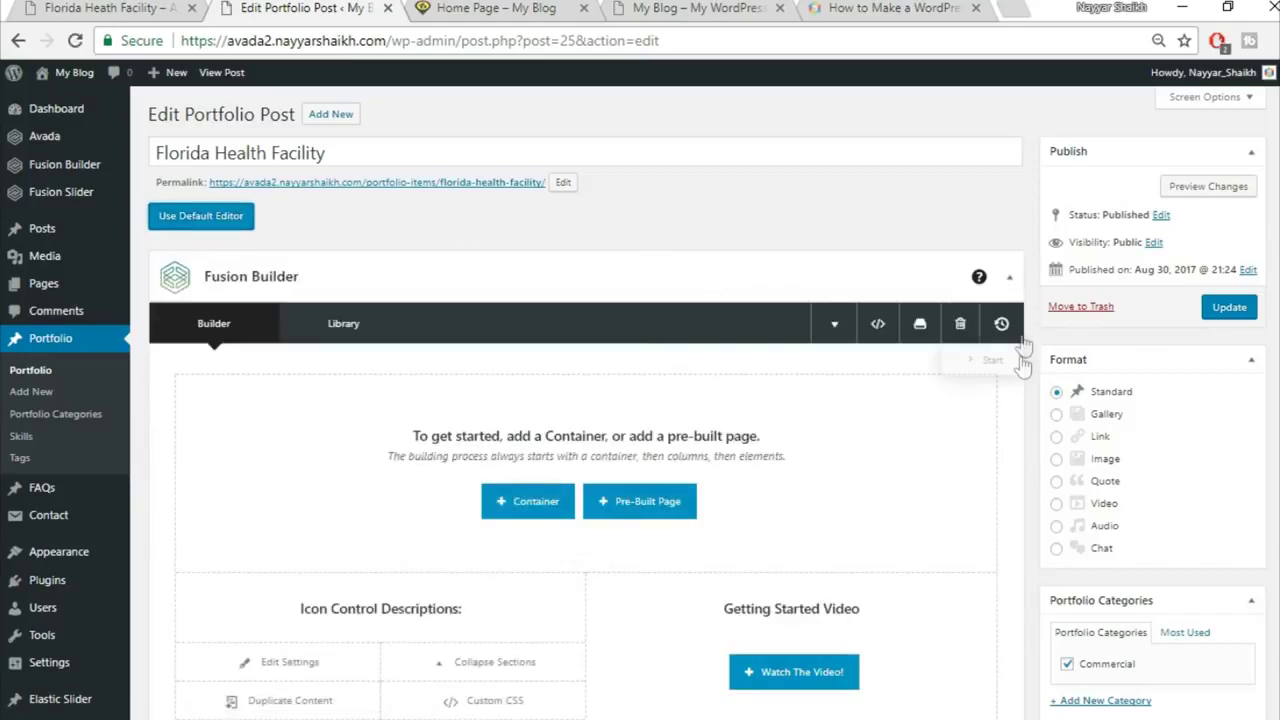
scroll(1023, 345, "down", 15)
scroll(1020, 365, "up", 6)
left_click(1006, 390)
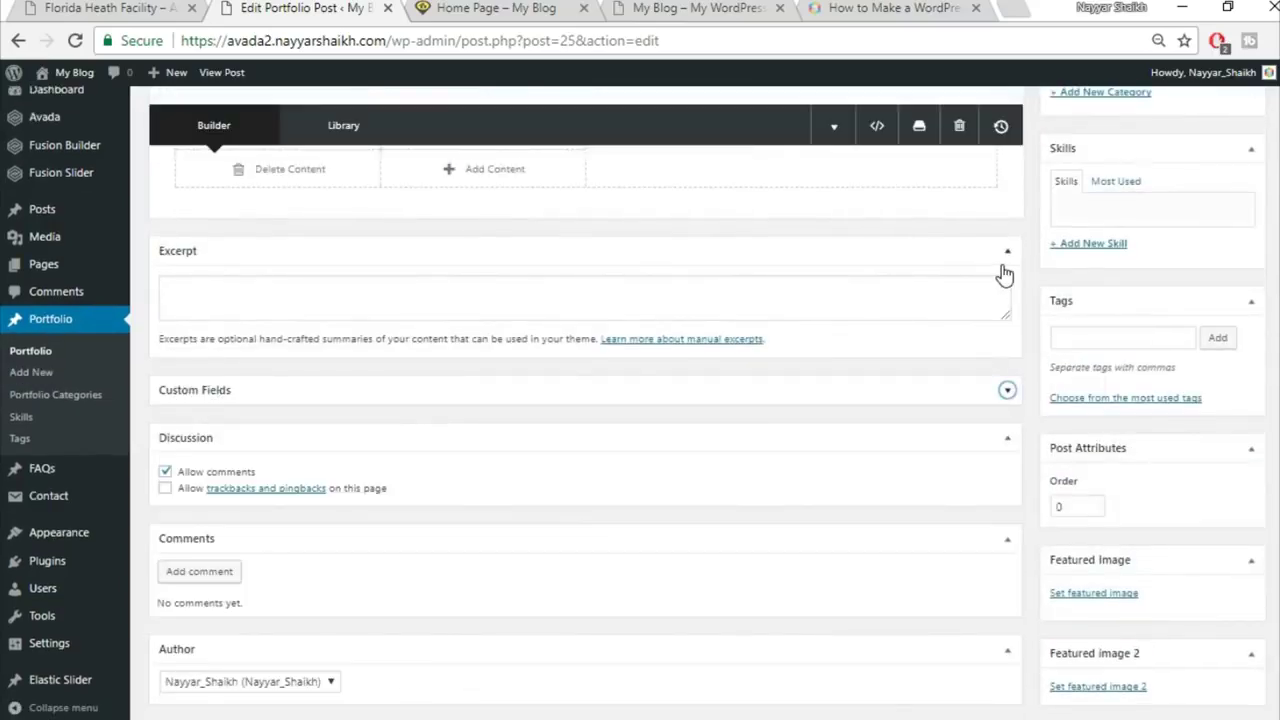
left_click(1004, 262)
left_click(1007, 448)
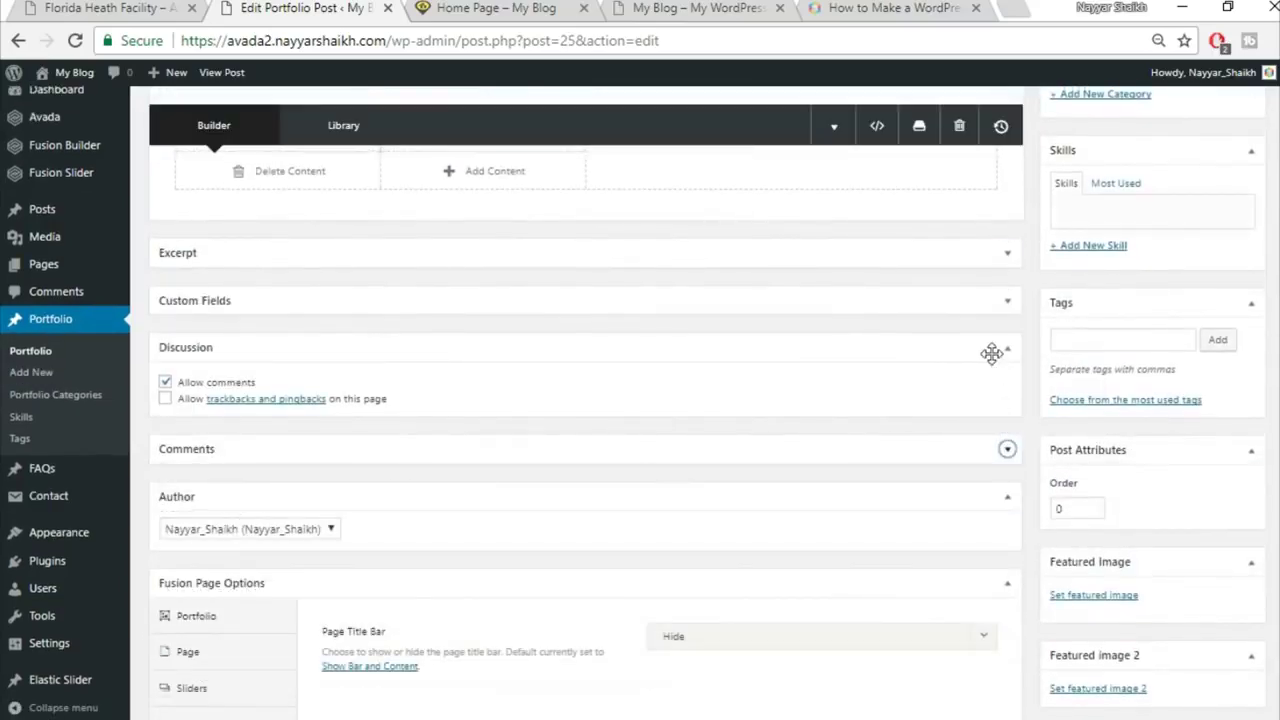
left_click(1006, 347)
scroll(1035, 470, "down", 1)
Step: In Fusion Page Options > Sliders, set Slider Type to Fusion Slider and choose the slider named Slider
left_click(209, 533)
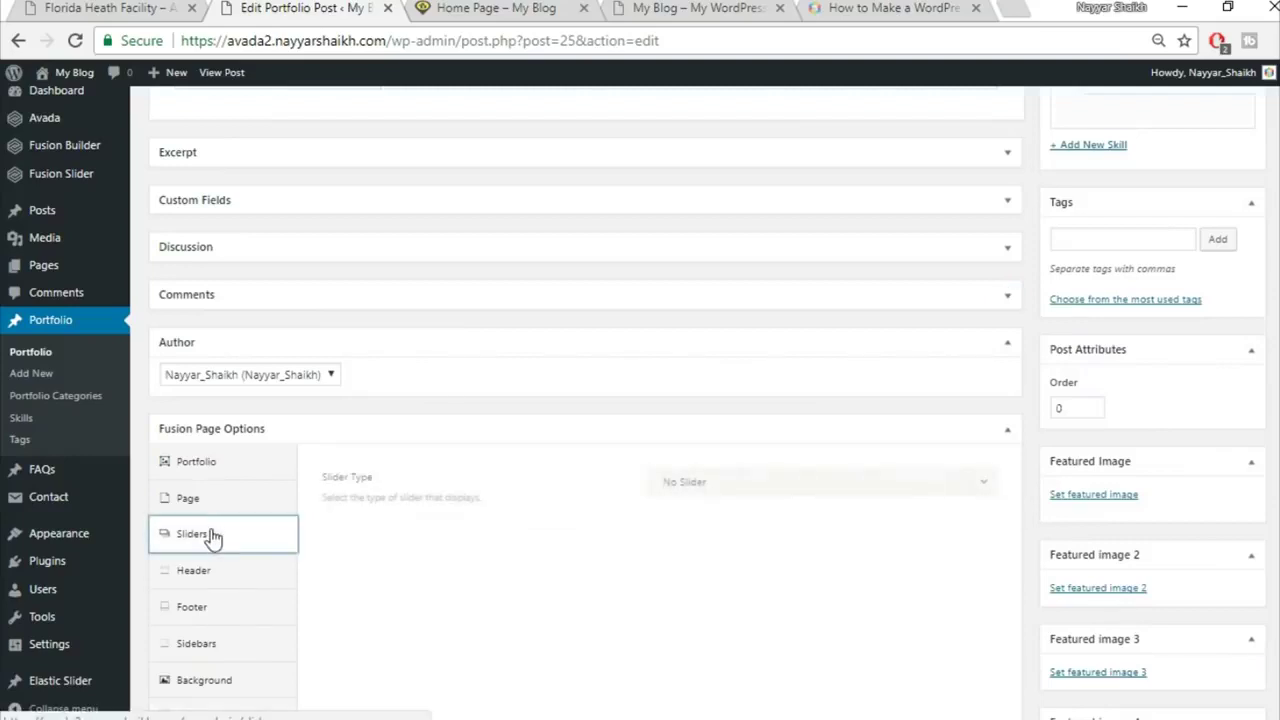
left_click(790, 488)
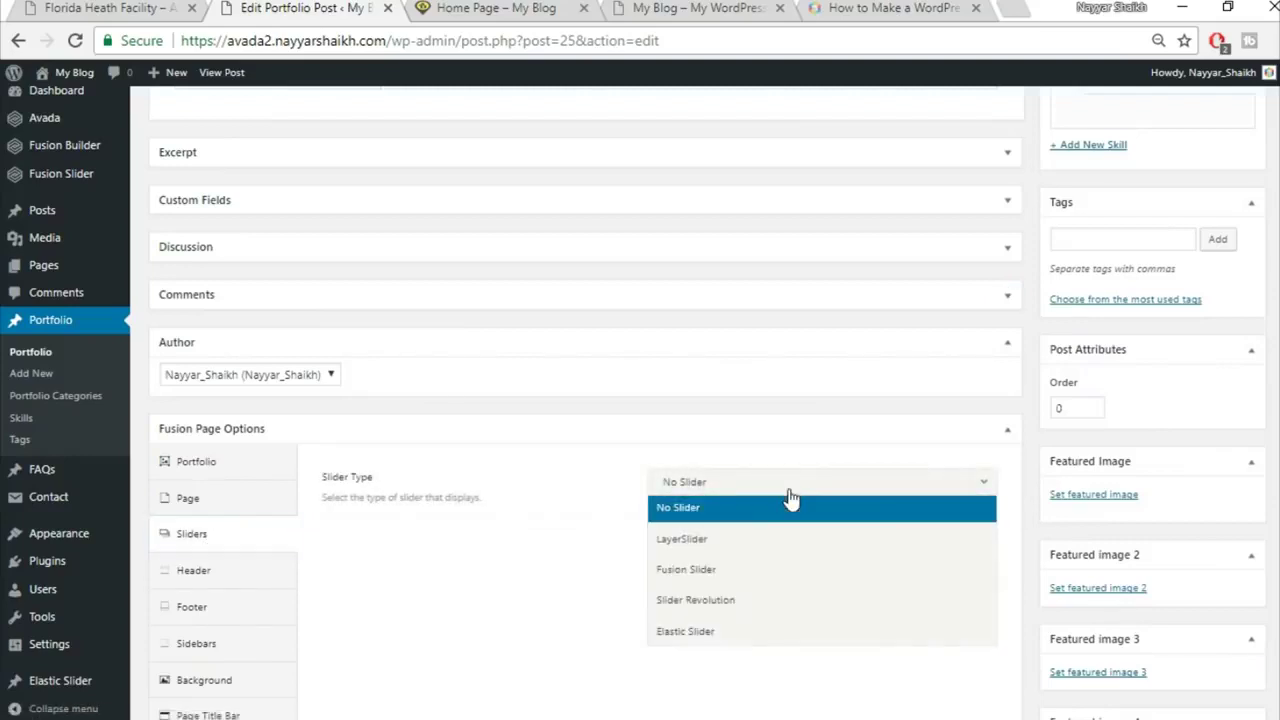
left_click(740, 569)
left_click(743, 543)
left_click(728, 605)
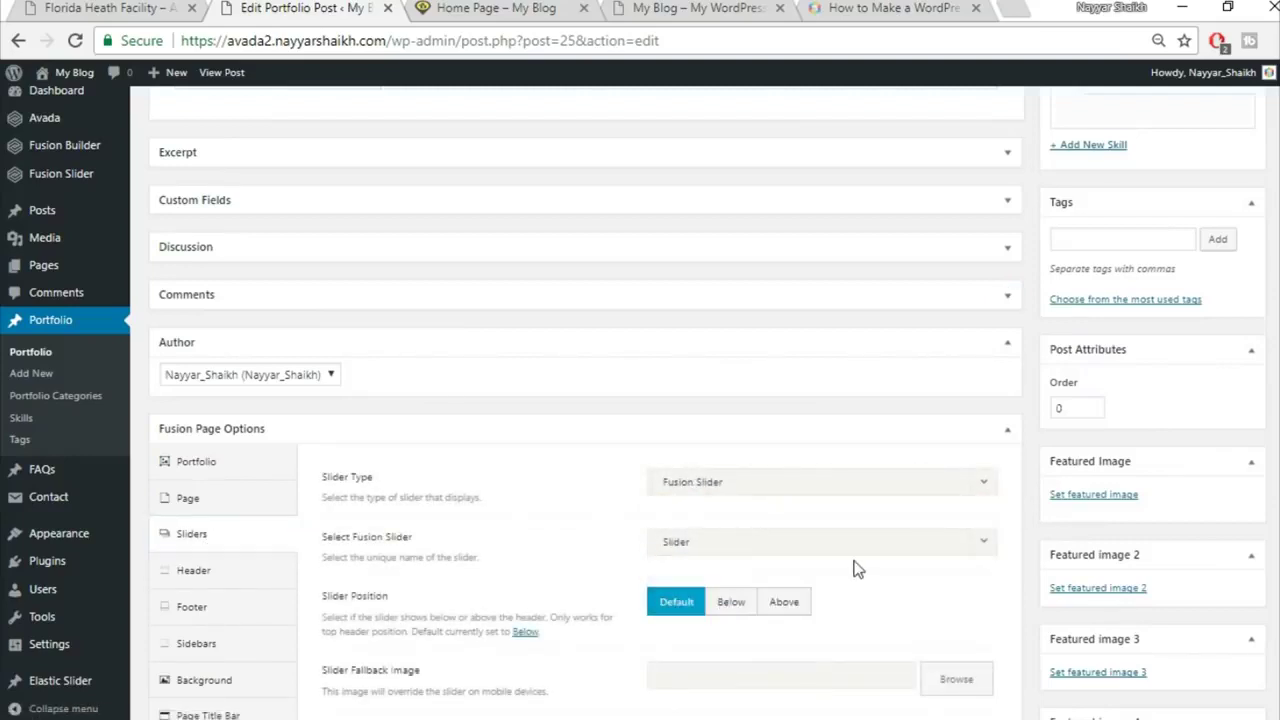
scroll(900, 570, "down", 2)
scroll(984, 530, "up", 3)
scroll(984, 530, "up", 5)
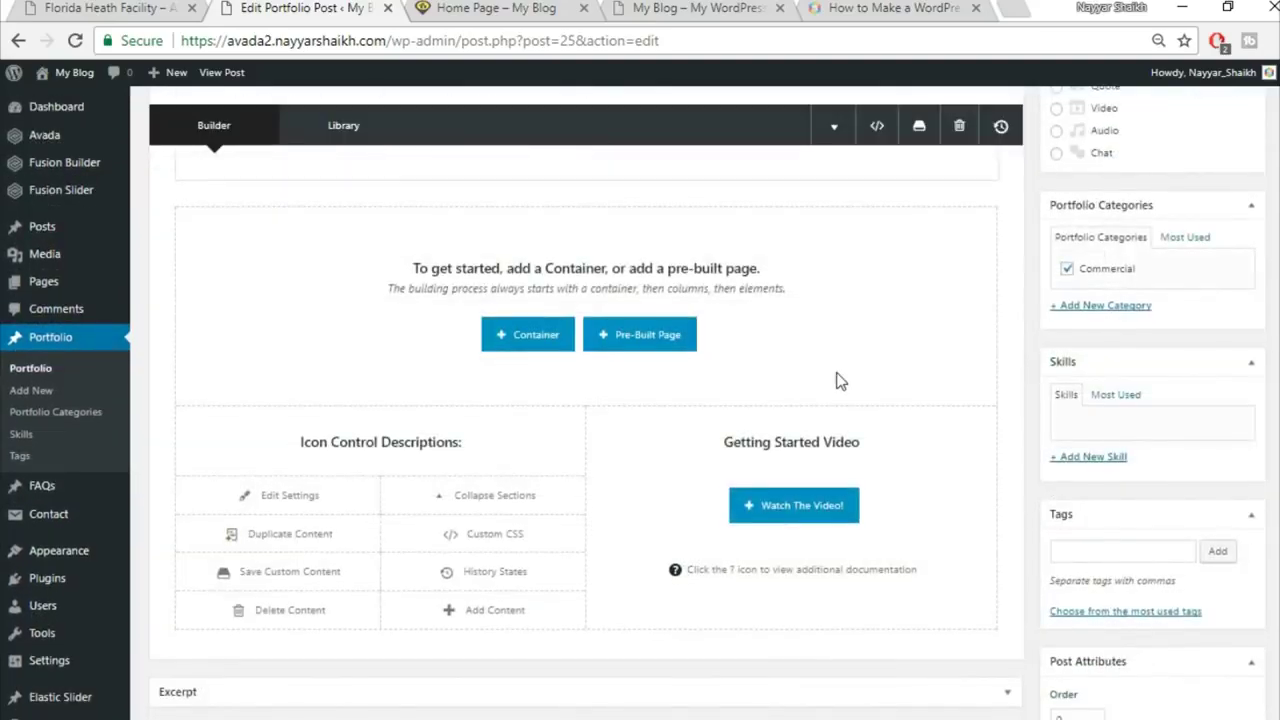
scroll(840, 381, "up", 2)
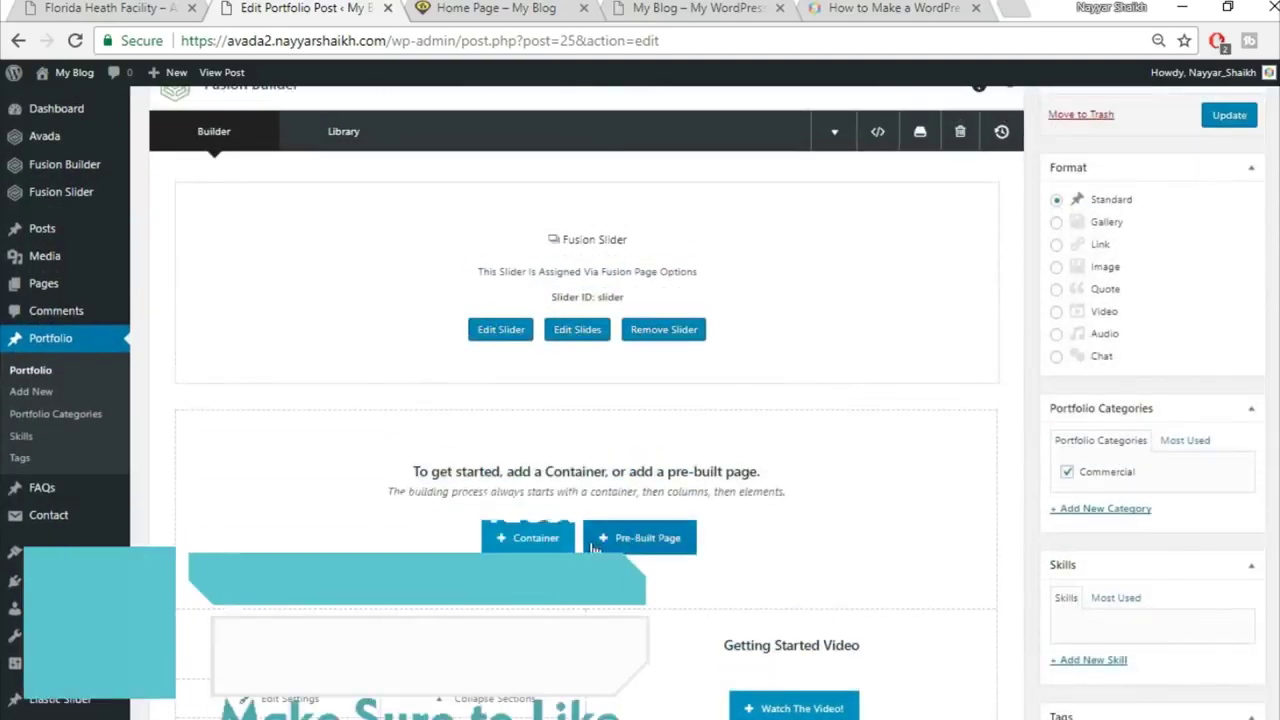
Step: Check the live portfolio page, then go back to the post editor
left_click(34, 8)
scroll(671, 414, "down", 4)
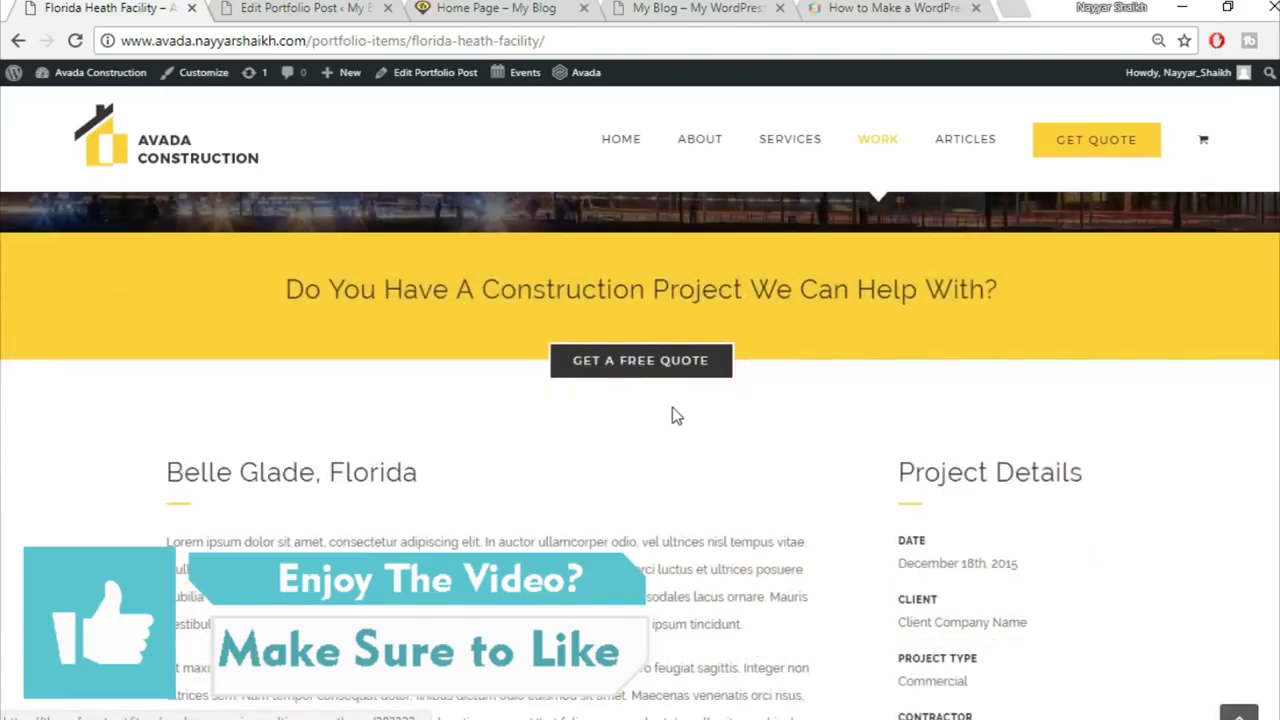
scroll(672, 416, "up", 1)
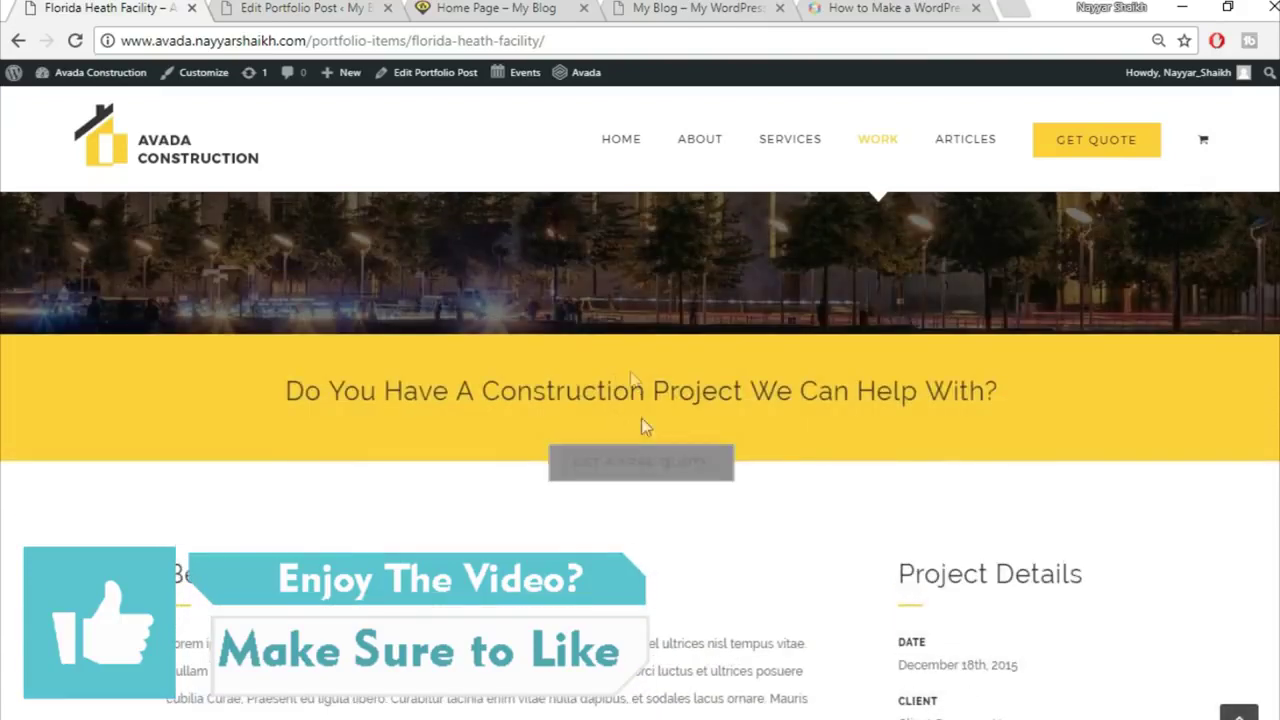
left_click(296, 7)
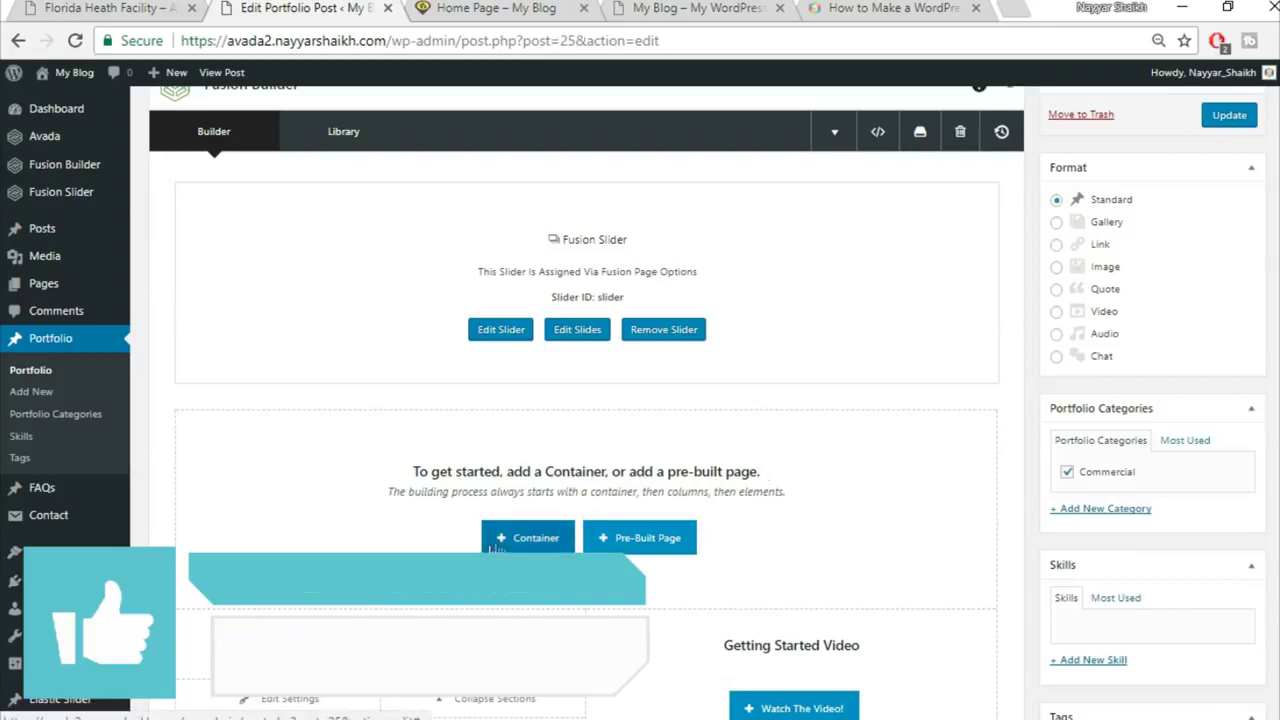
Step: Insert the saved Top1 and Top2 library containers into the post
left_click(525, 540)
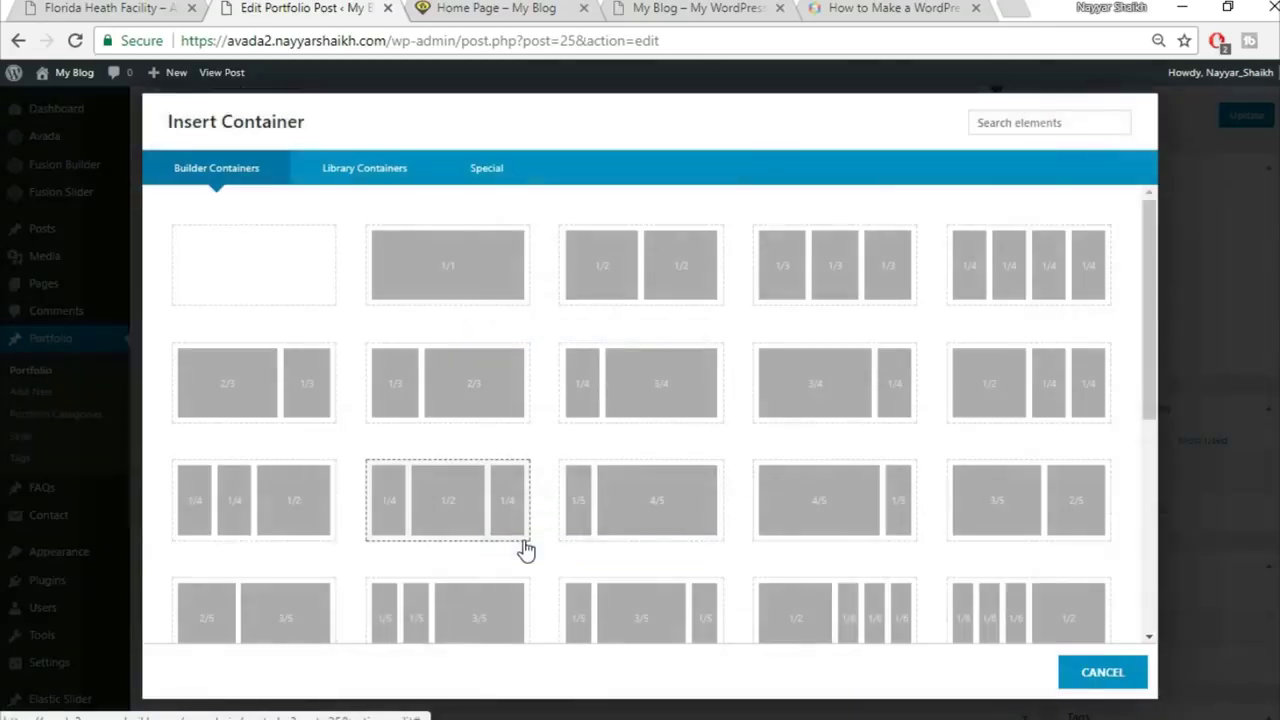
left_click(361, 180)
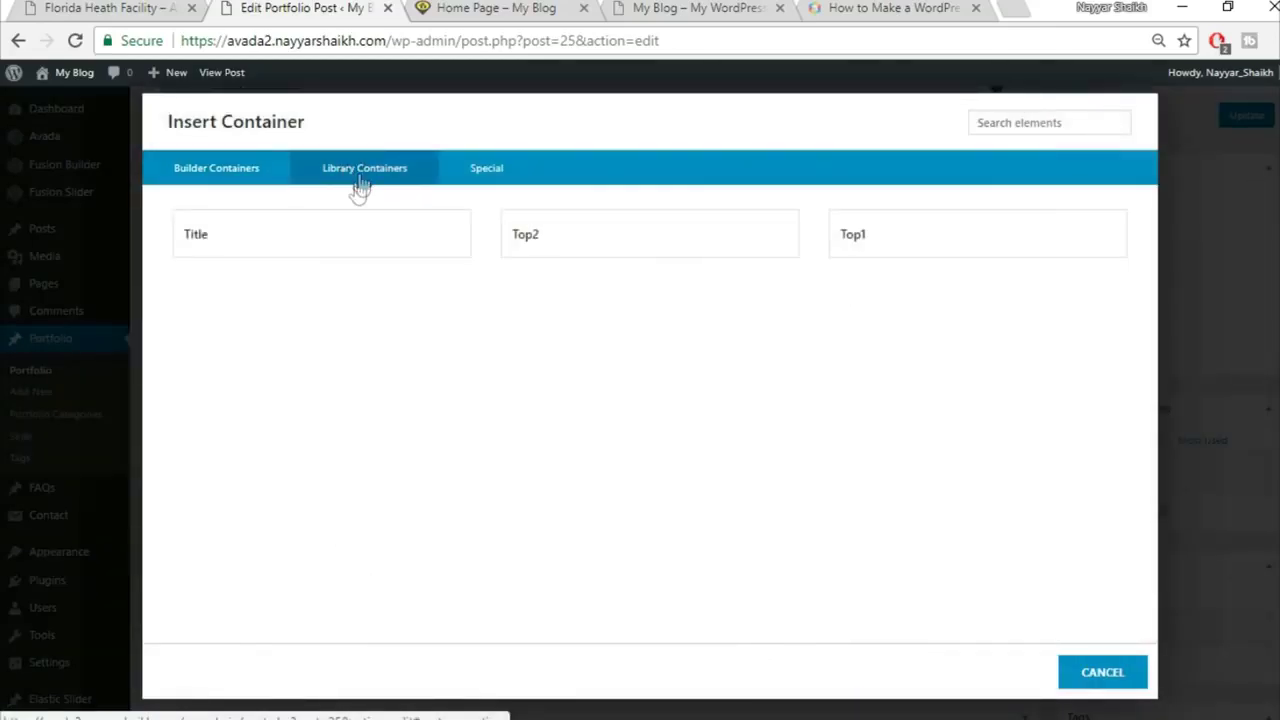
left_click(909, 232)
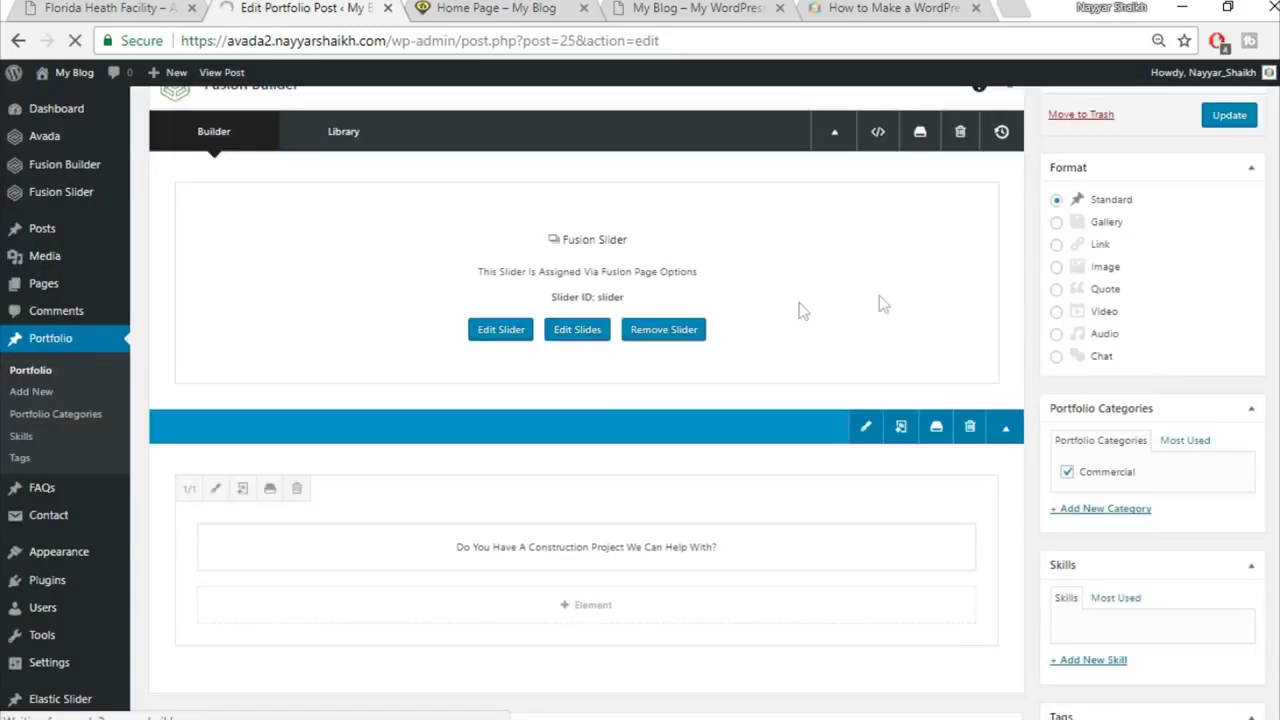
scroll(872, 330, "down", 3)
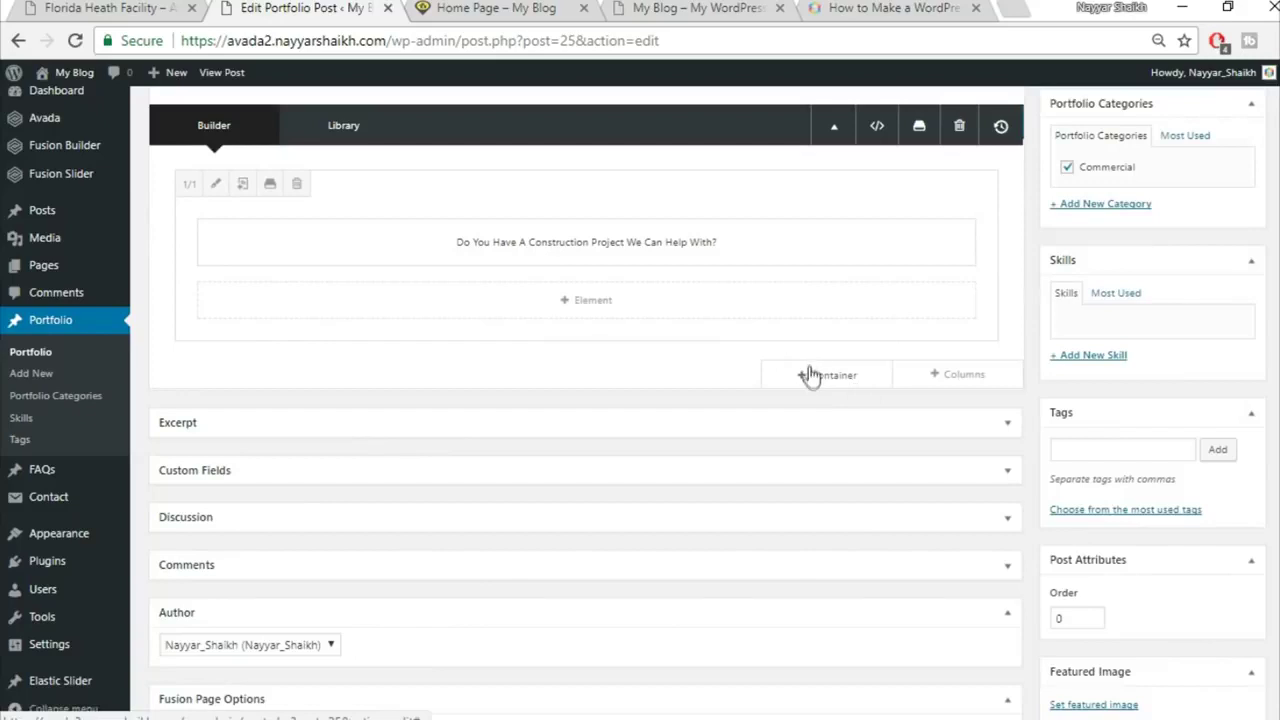
left_click(823, 378)
left_click(384, 170)
left_click(606, 237)
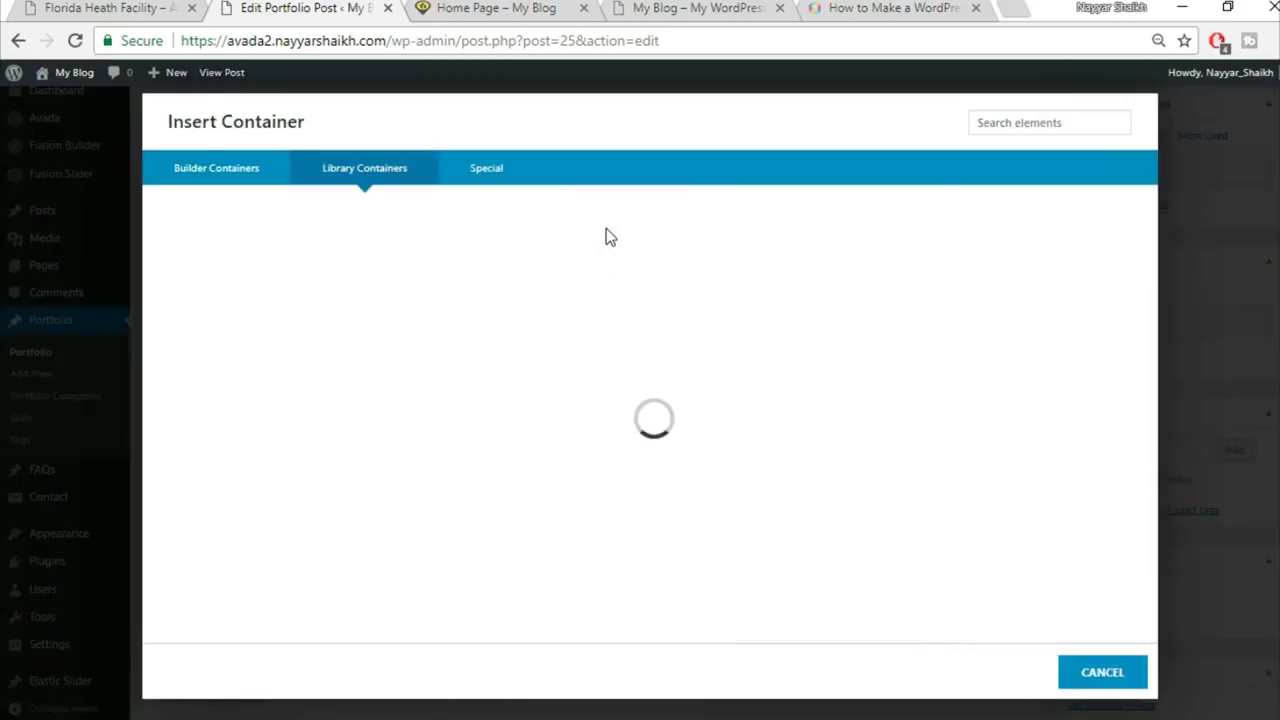
Step: Update the post and bring up the View post link's options
scroll(800, 456, "up", 5)
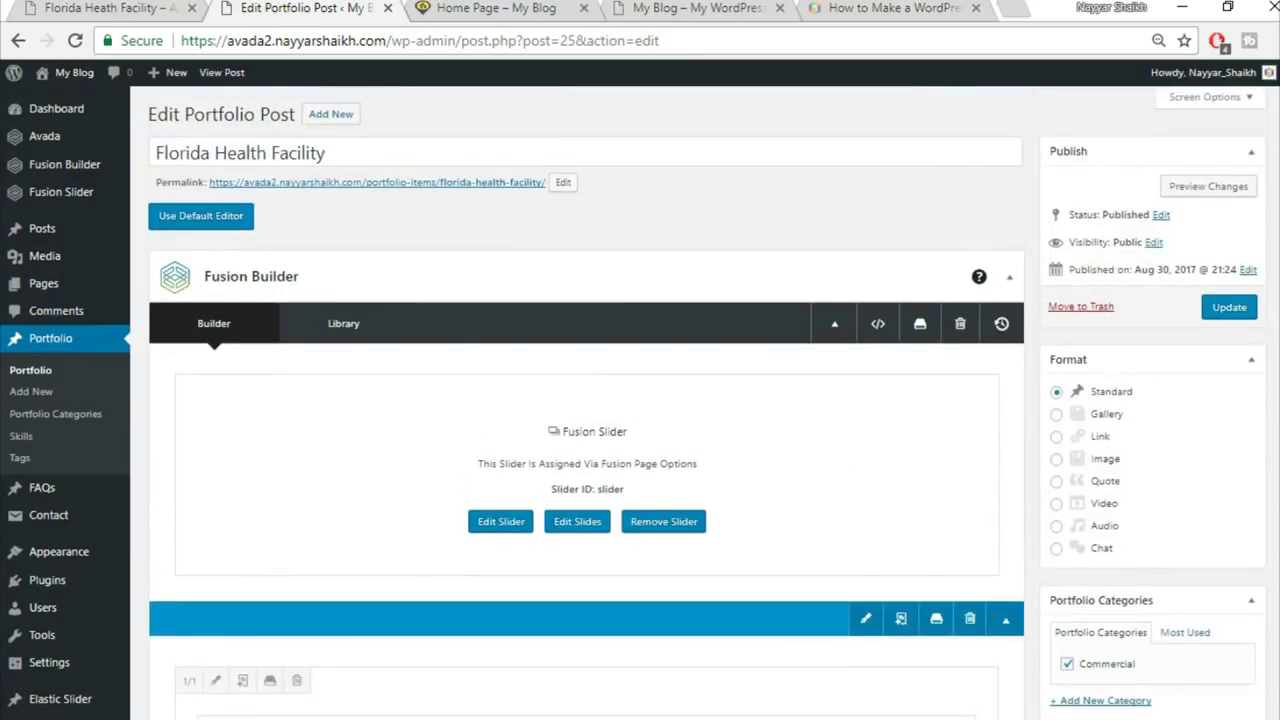
left_click(1248, 312)
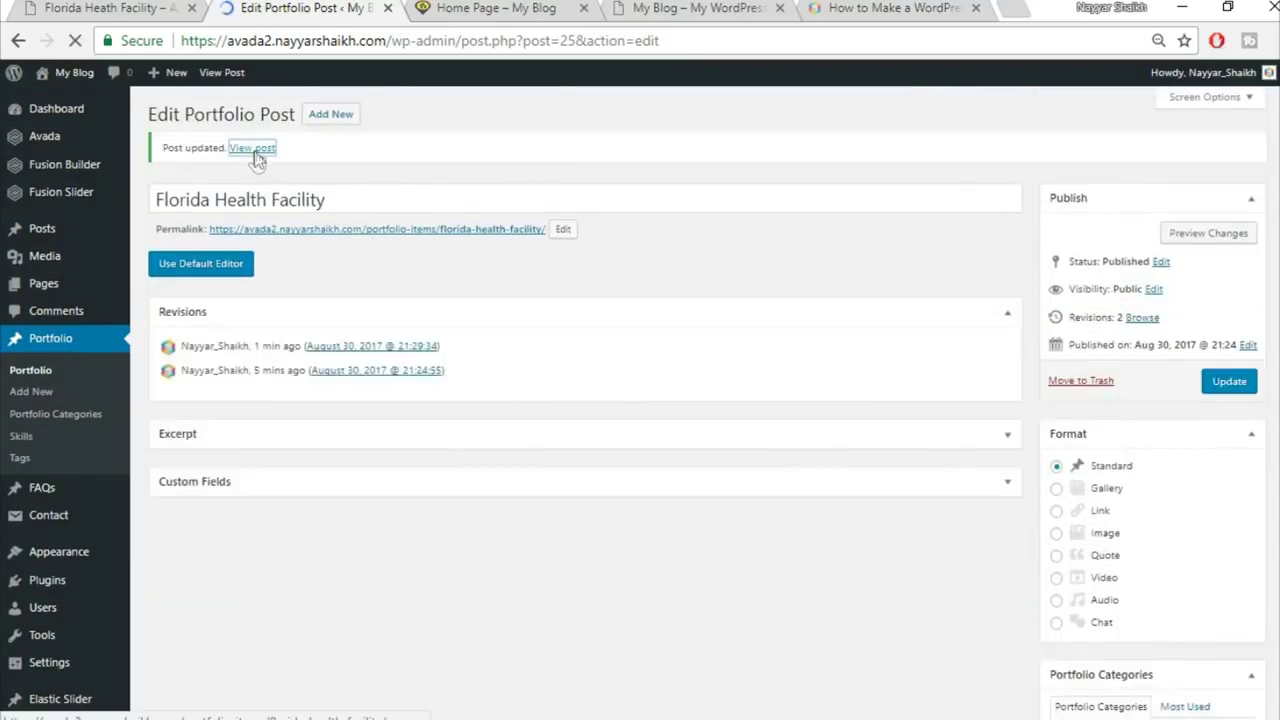
right_click(254, 150)
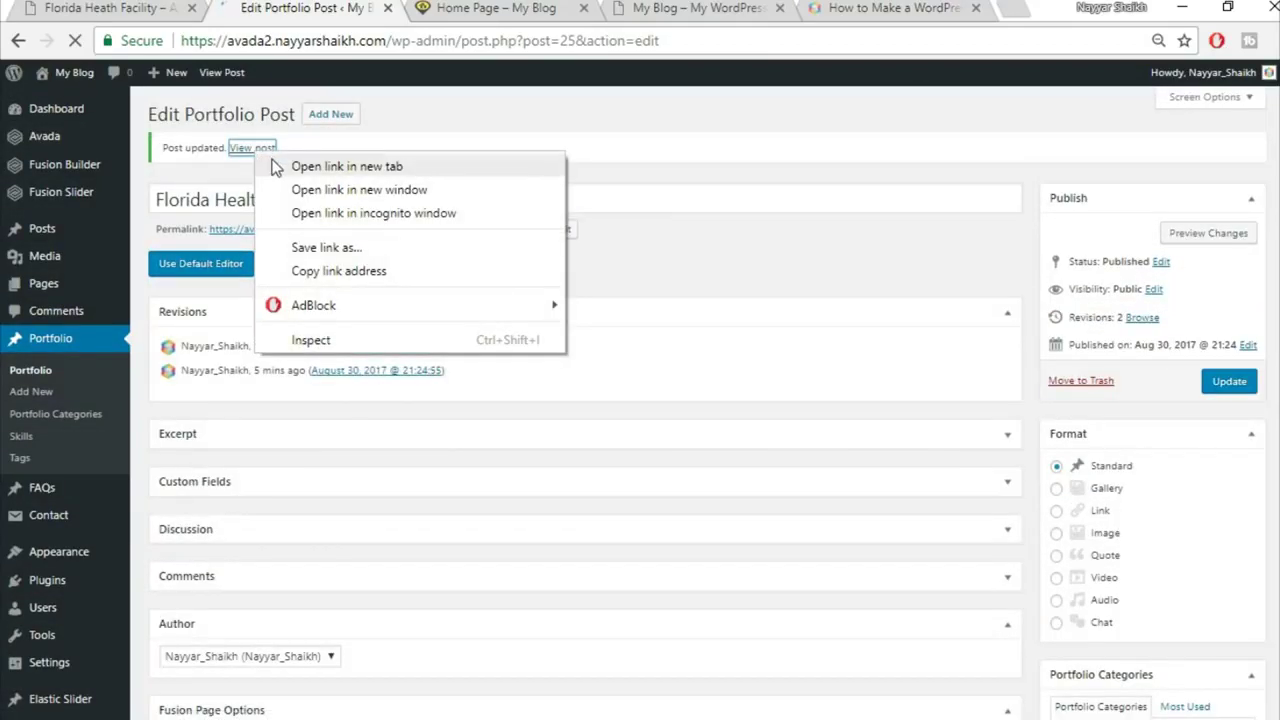
Step: Open the post in a new tab, see the 404 page, and go to Settings > Permalinks
left_click(284, 167)
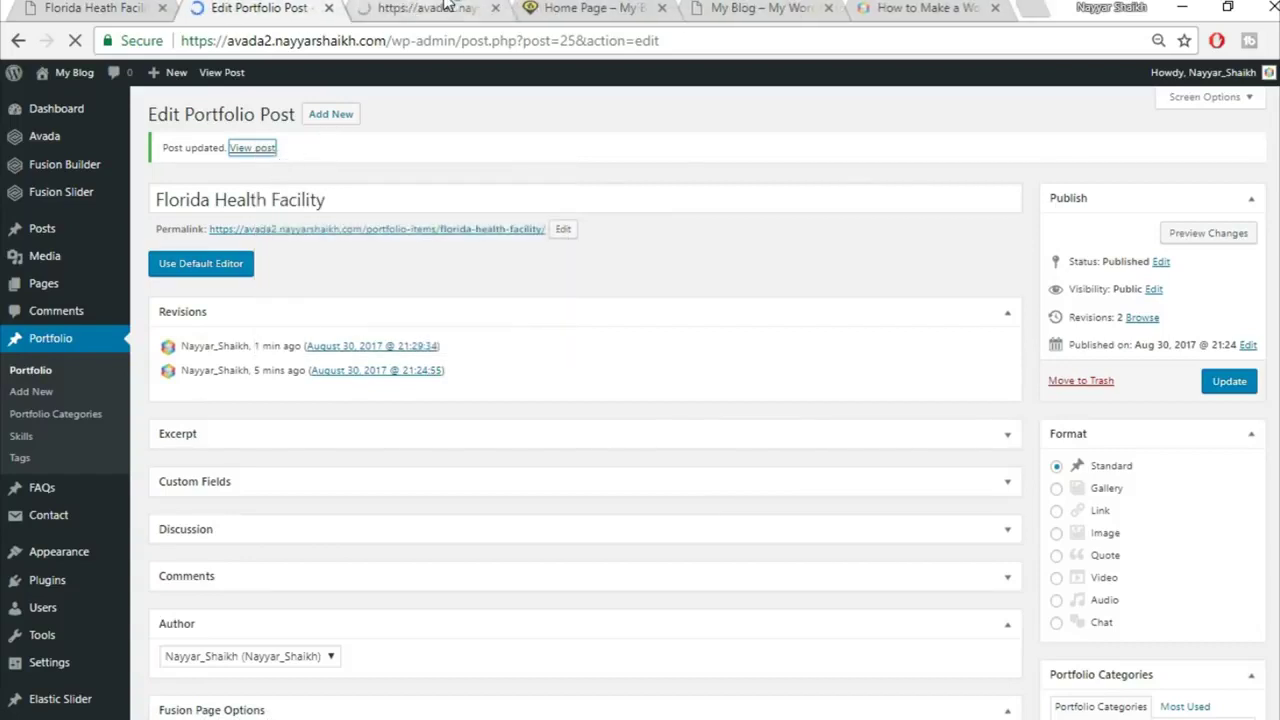
left_click(447, 7)
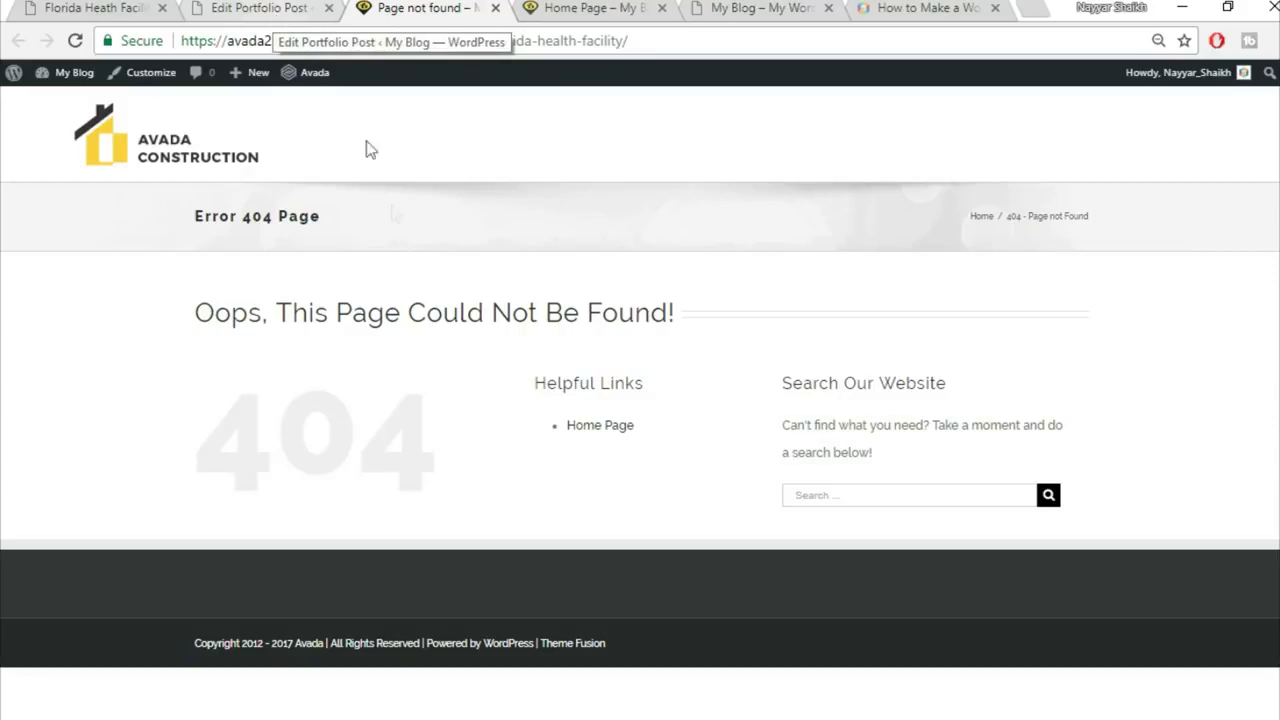
mouse_move(62, 76)
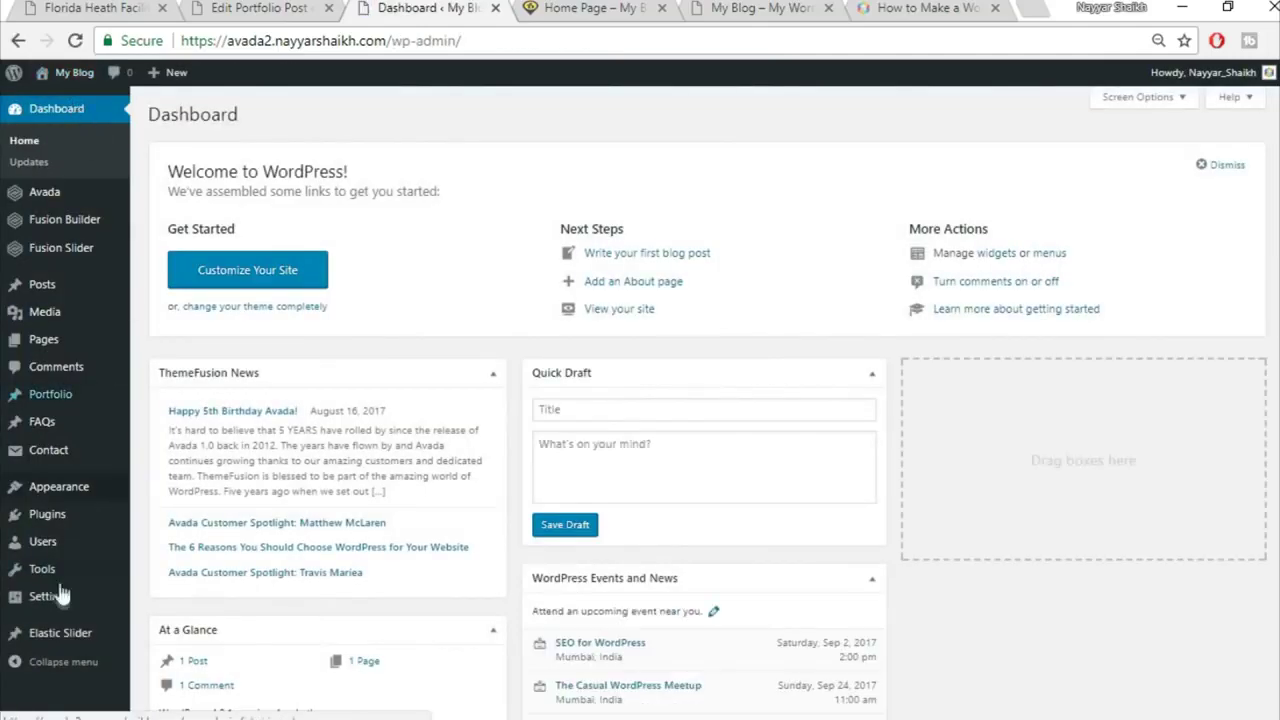
mouse_move(56, 606)
Step: Select the Post name permalink structure and save the changes
scroll(178, 600, "down", 1)
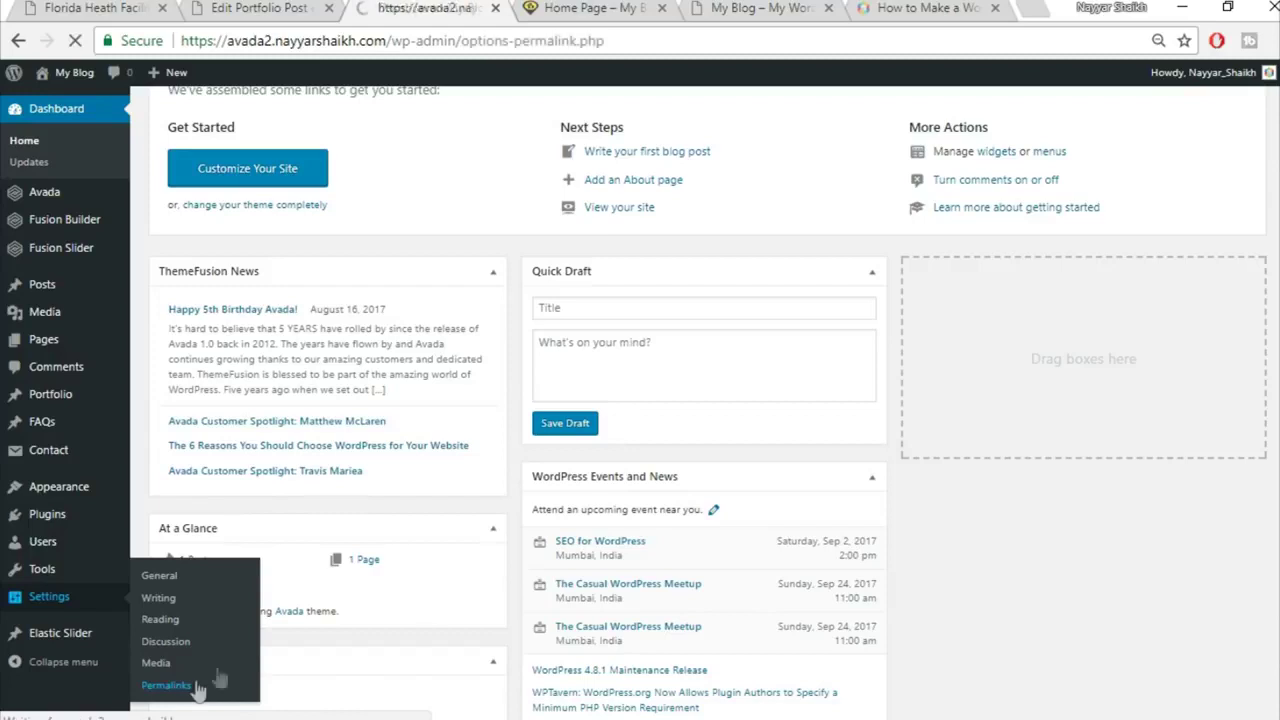
scroll(1065, 370, "down", 1)
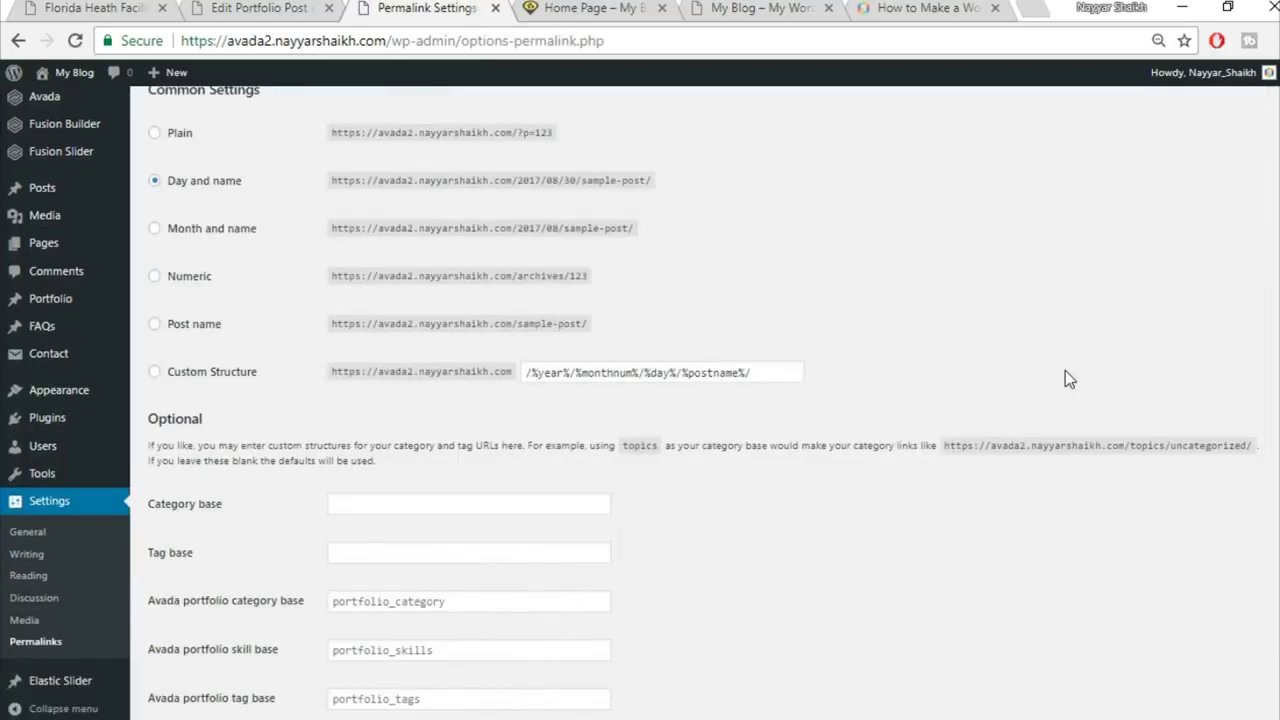
left_click(203, 327)
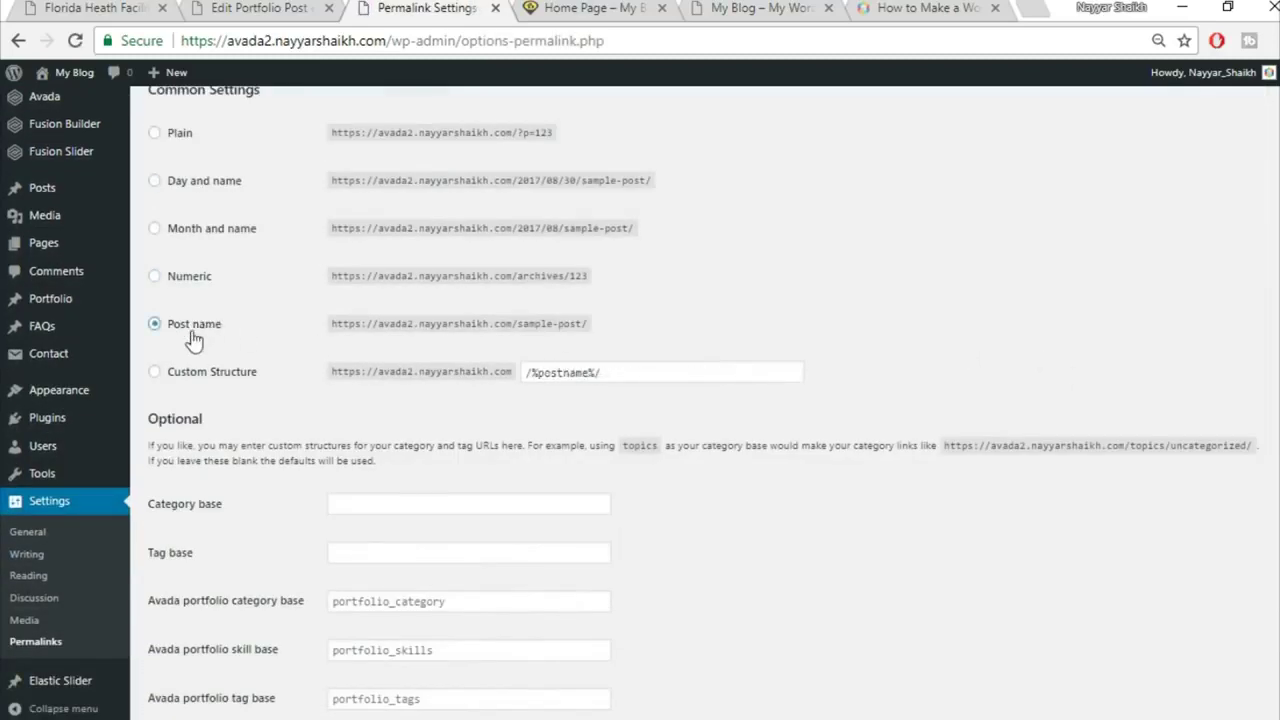
scroll(226, 336, "up", 1)
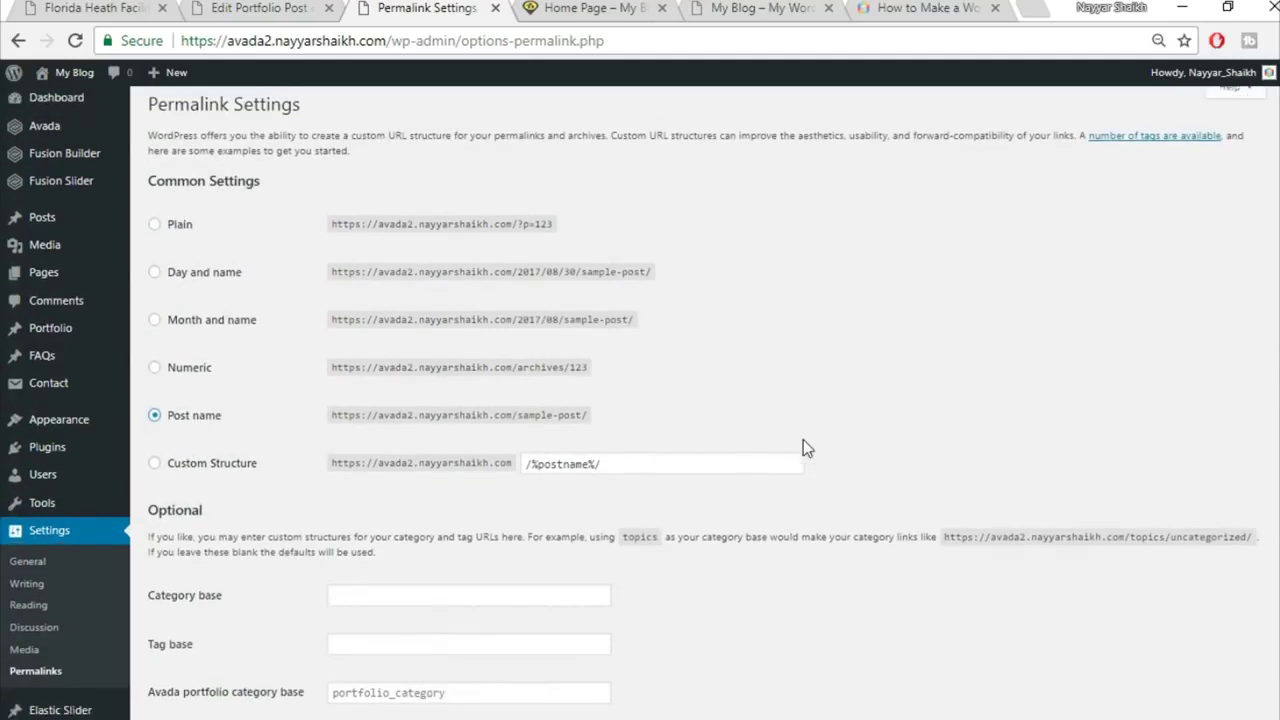
scroll(803, 443, "down", 2)
left_click(187, 656)
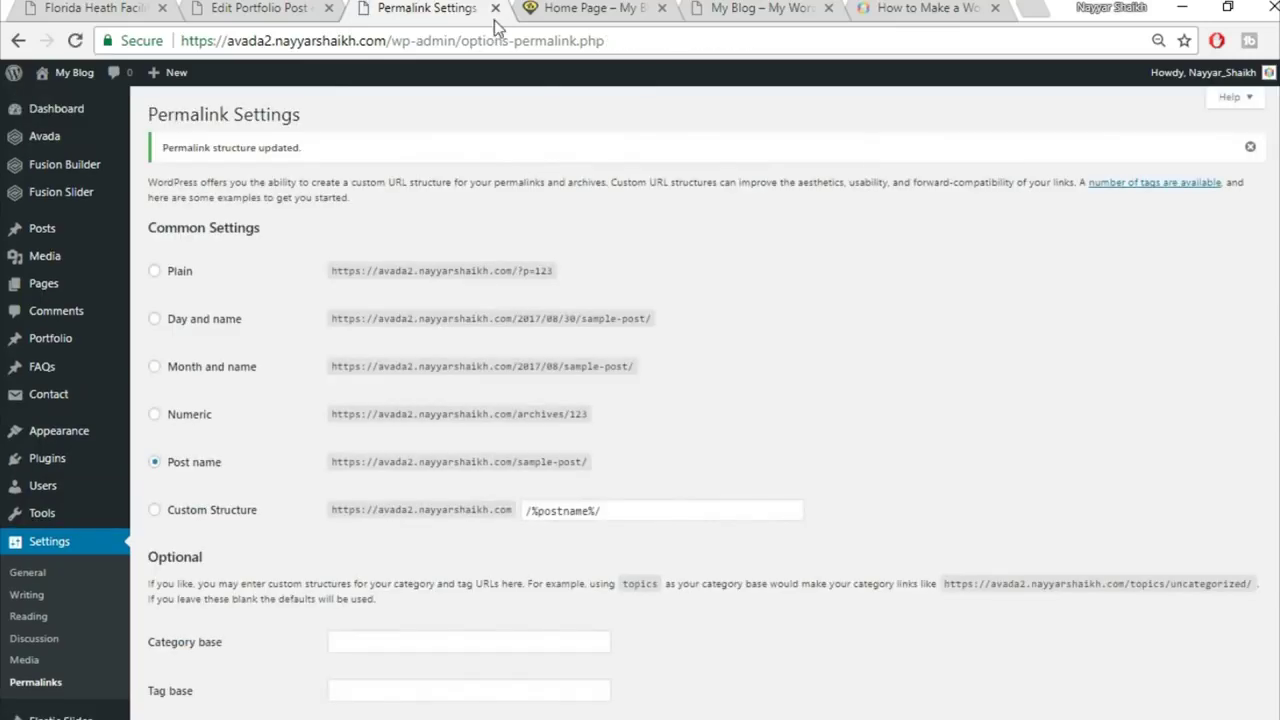
Step: Close the permalinks tab and reopen the published portfolio post in a new tab to check it
left_click(495, 9)
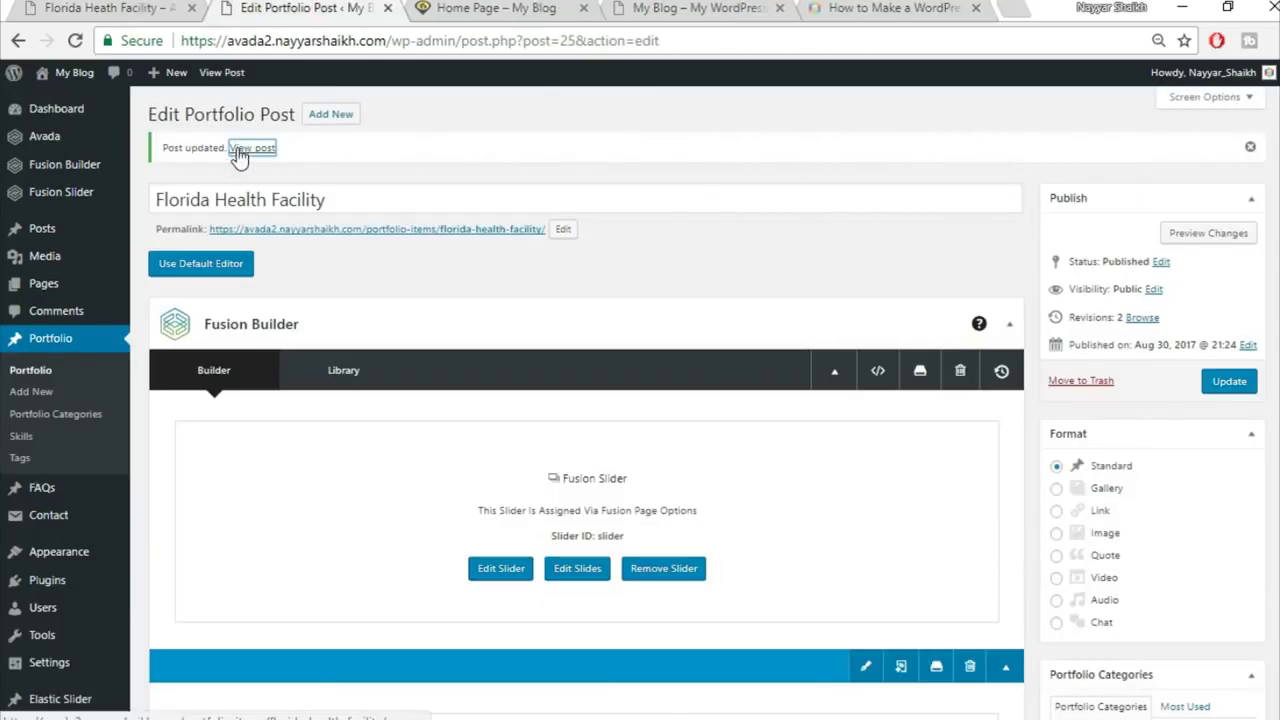
right_click(243, 150)
left_click(257, 163)
left_click(432, 8)
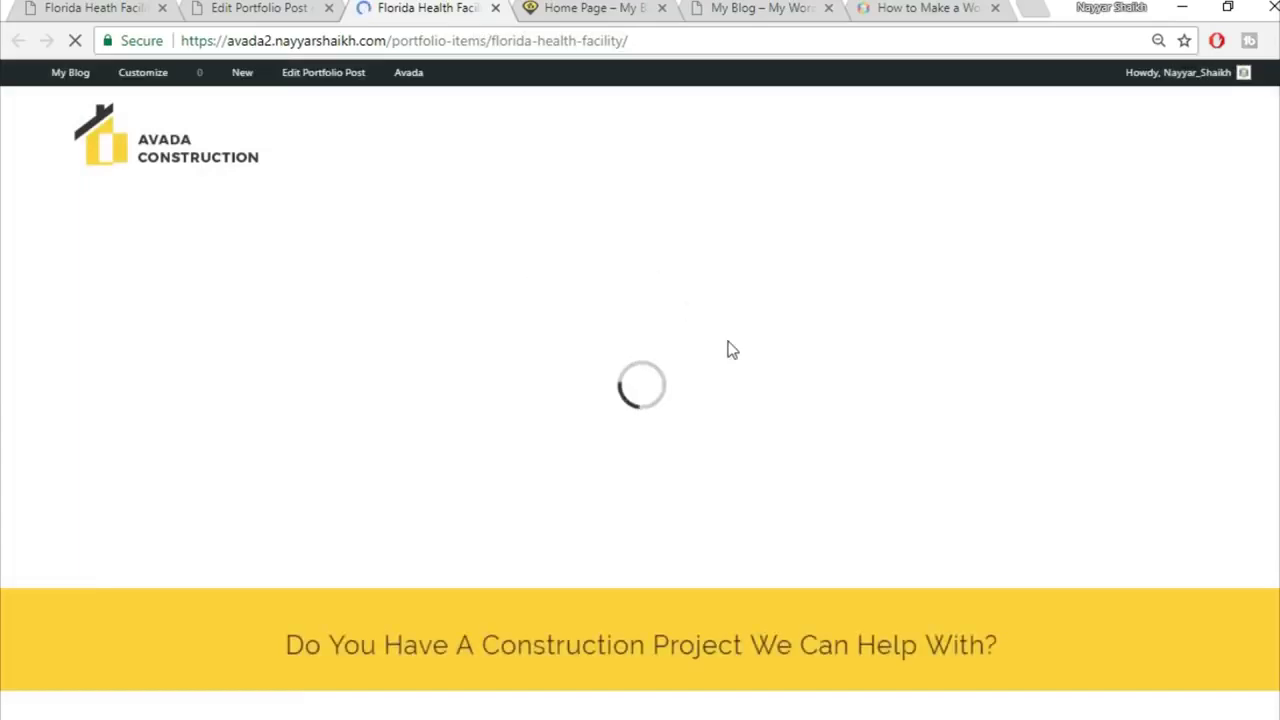
scroll(1099, 298, "down", 2)
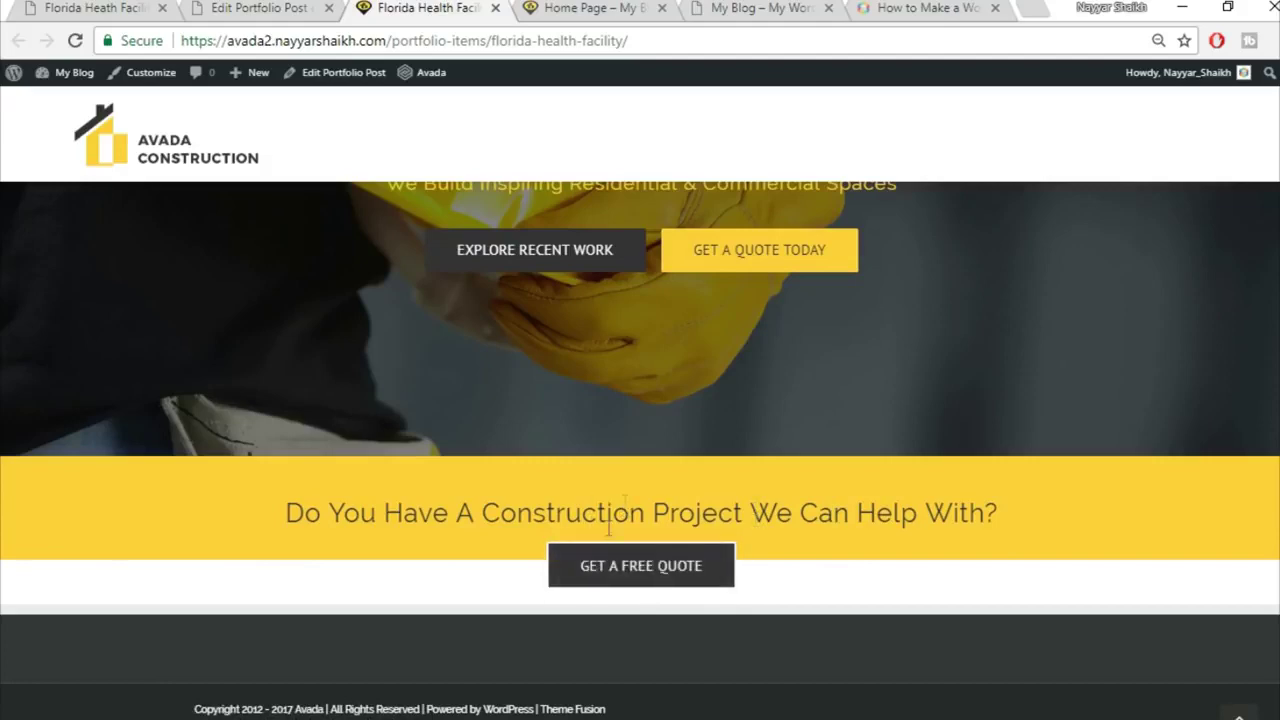
Step: Review the reference page's Belle Glade section, then return to the end of the post's builder
left_click(213, 7)
left_click(95, 8)
scroll(660, 300, "down", 3)
scroll(350, 338, "up", 1)
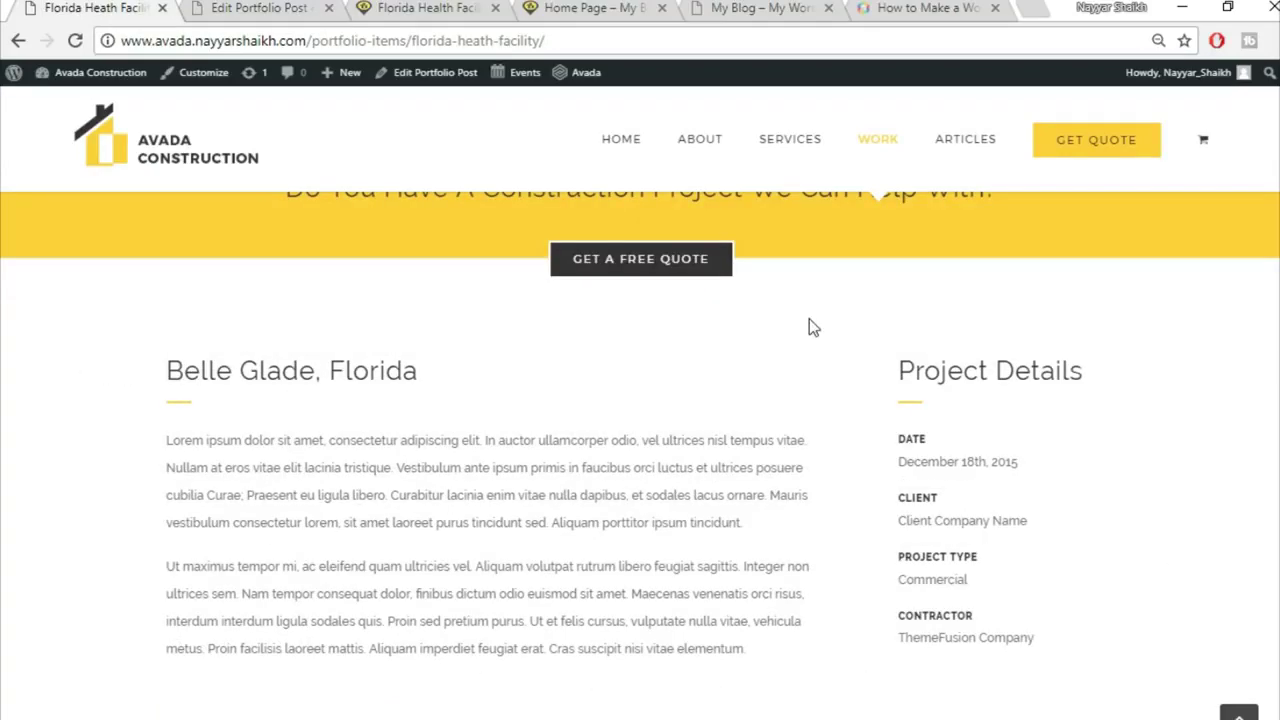
scroll(831, 400, "up", 1)
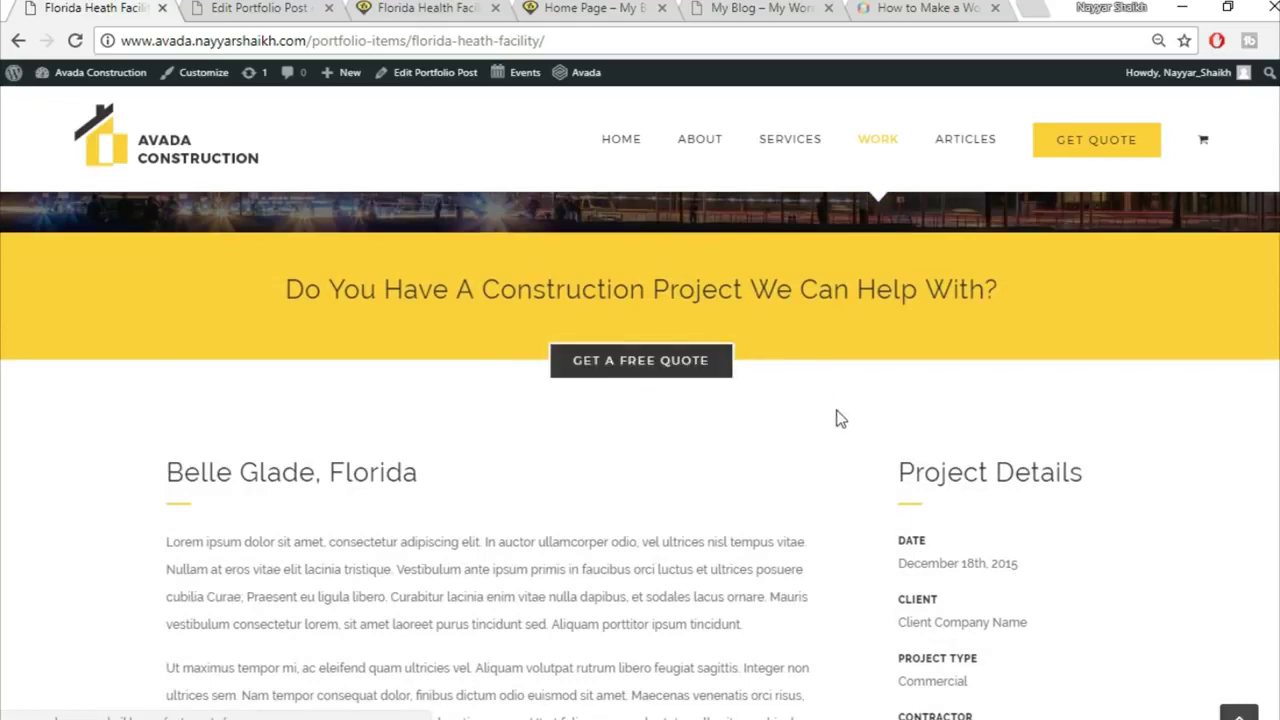
scroll(460, 475, "down", 1)
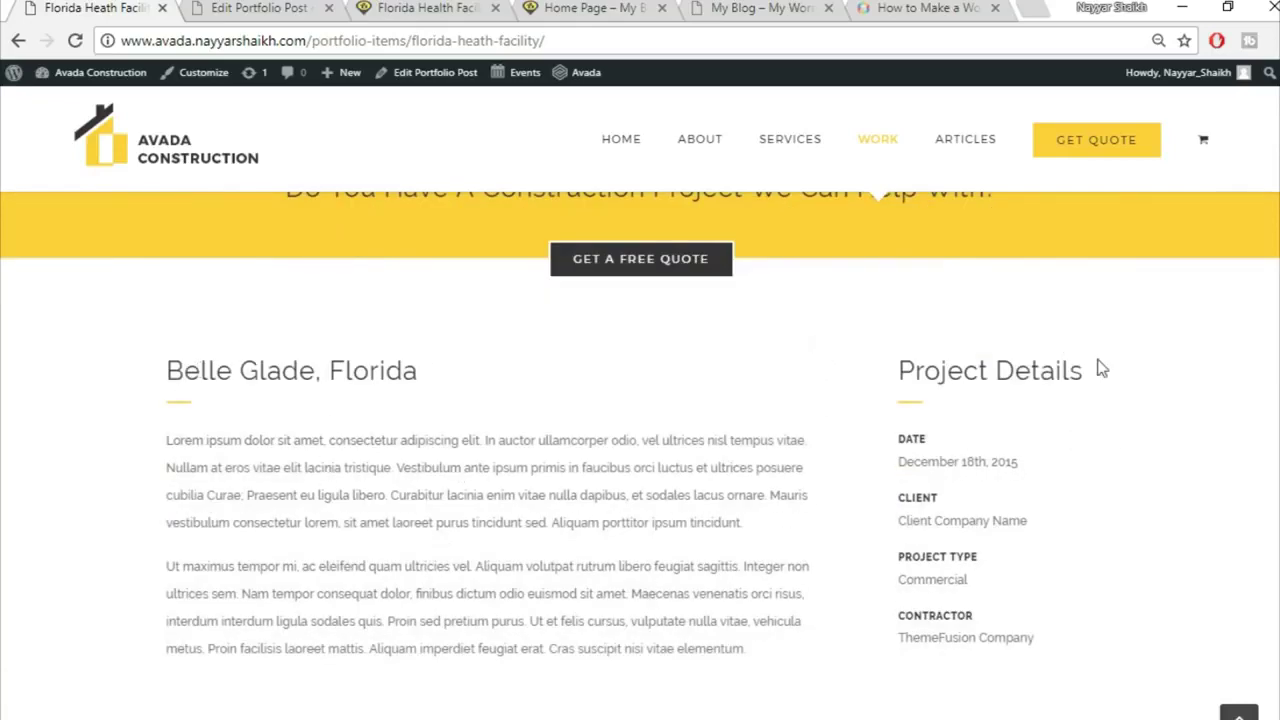
left_click(217, 7)
scroll(748, 363, "down", 10)
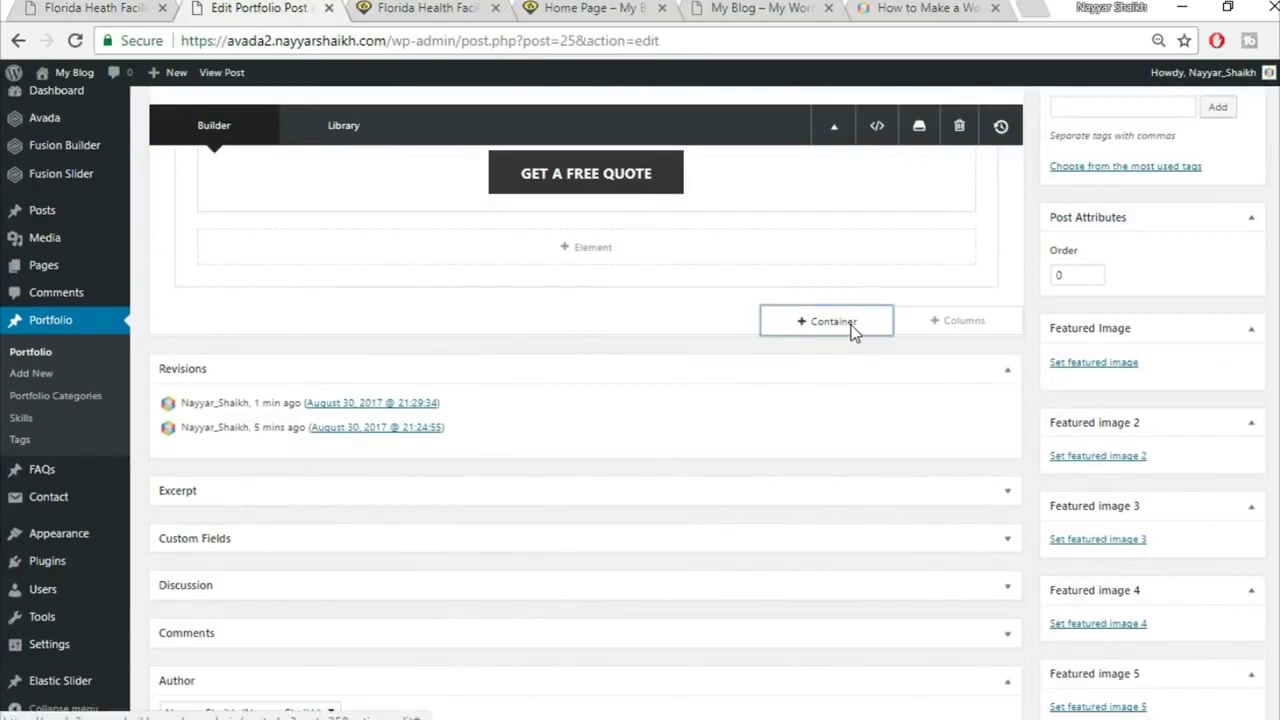
Step: Add a new container with a 3/4 + 1/4 column layout below the quote section
left_click(851, 329)
left_click(62, 7)
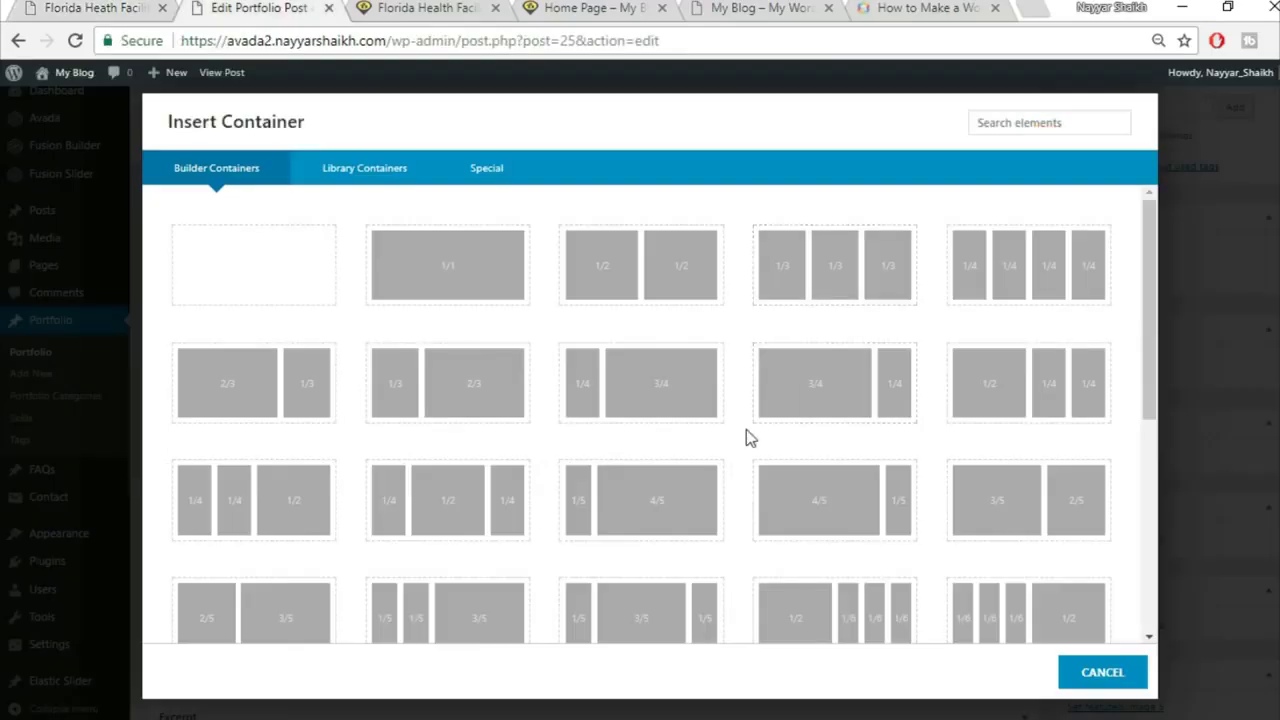
left_click(822, 402)
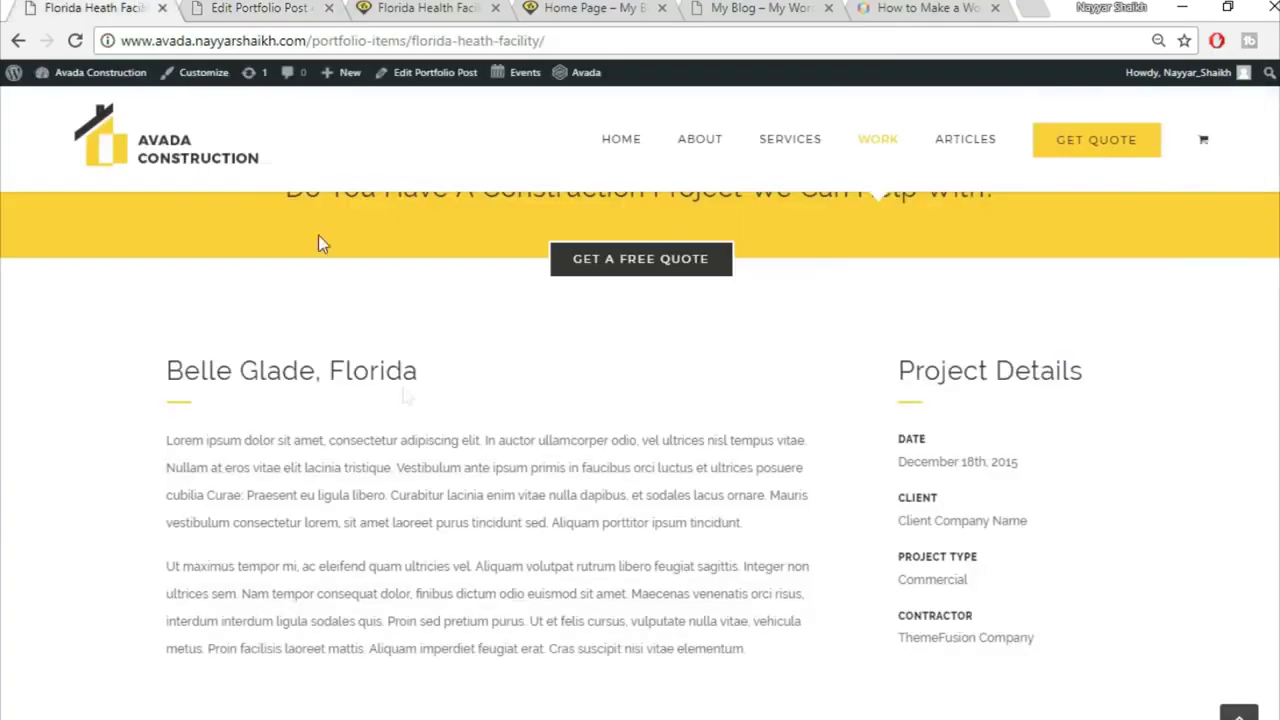
Step: Add a Text Block to the wide column with the 'Belle Glade, Florida' heading copied from the reference page
left_click_drag(182, 387, 495, 381)
key("ctrl+c")
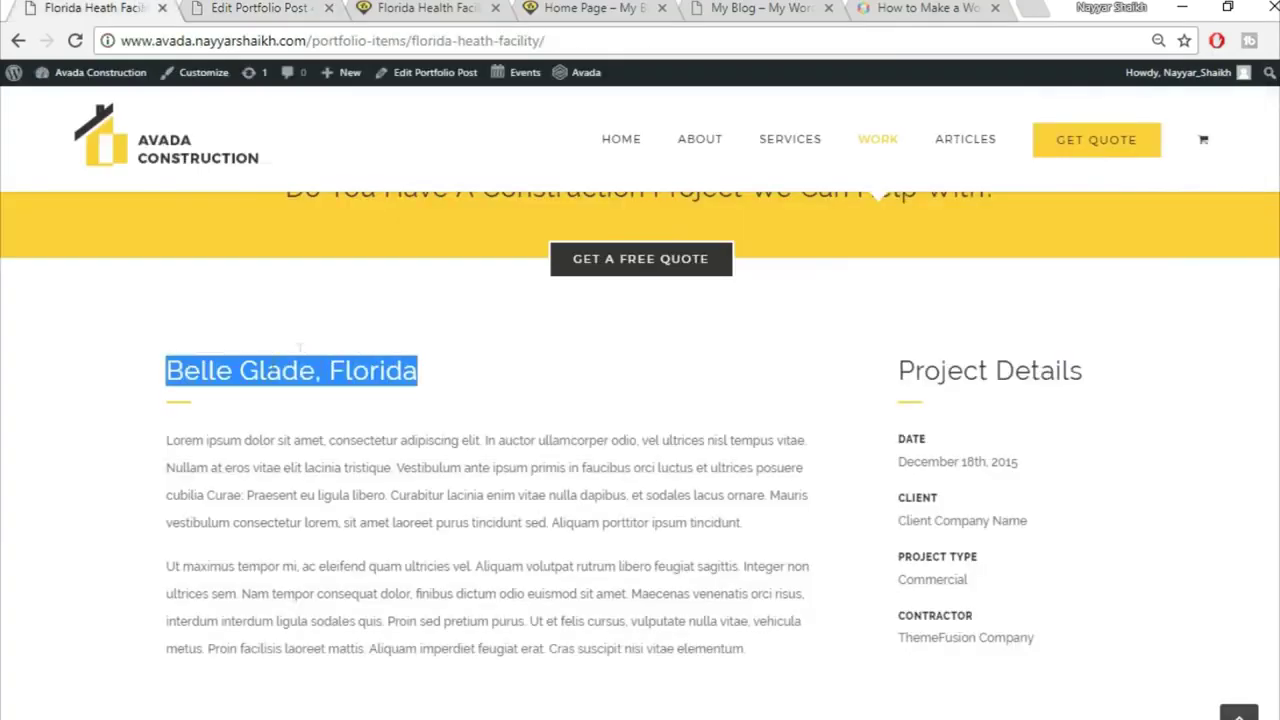
left_click(260, 7)
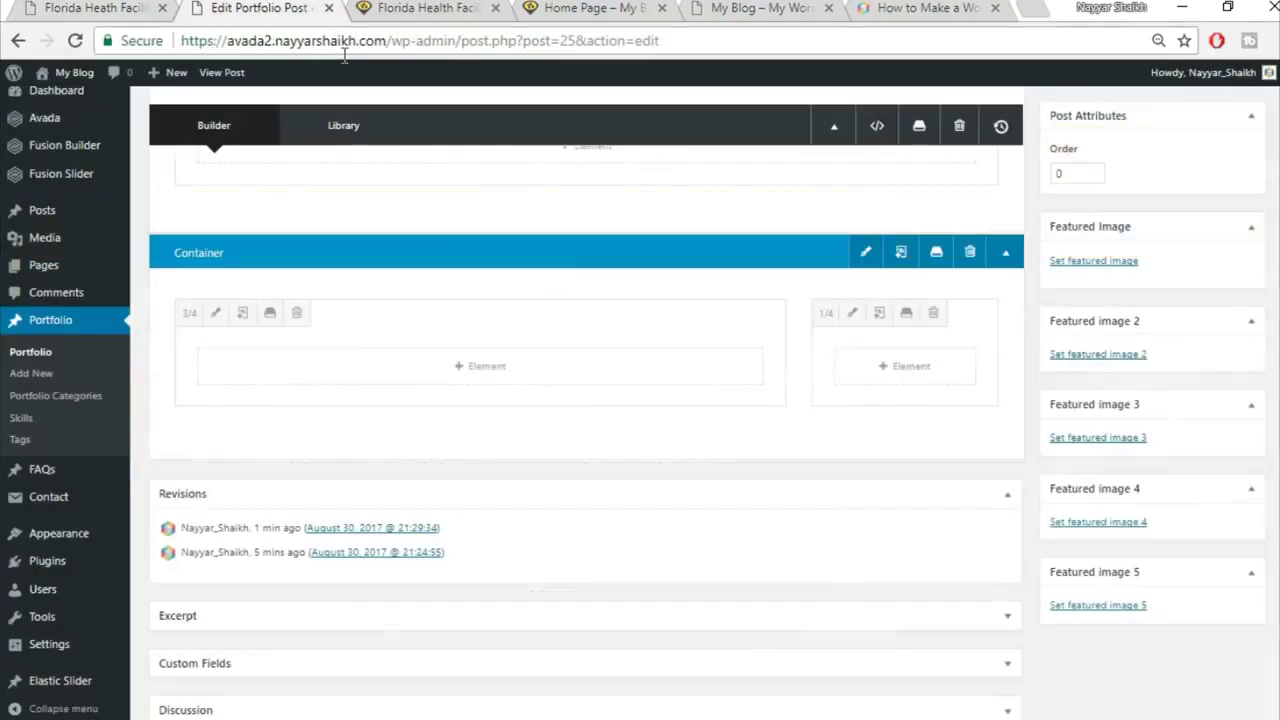
left_click(506, 372)
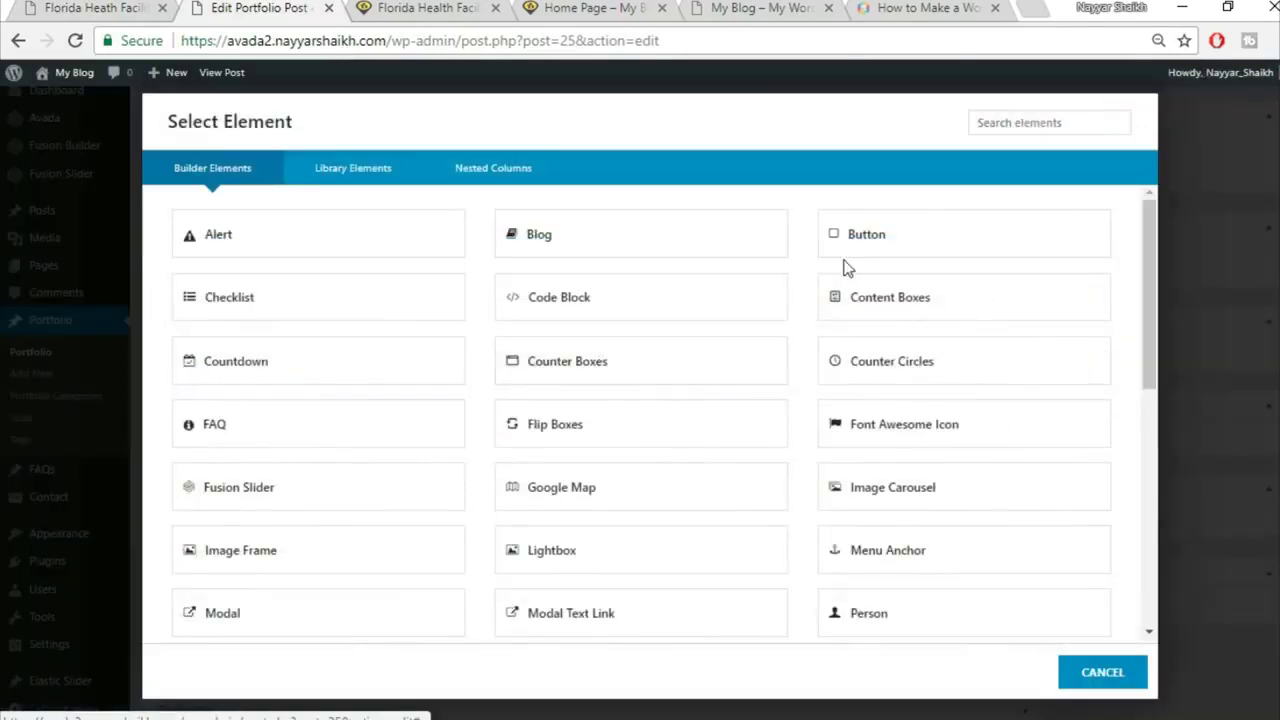
left_click(1008, 127)
type("tex")
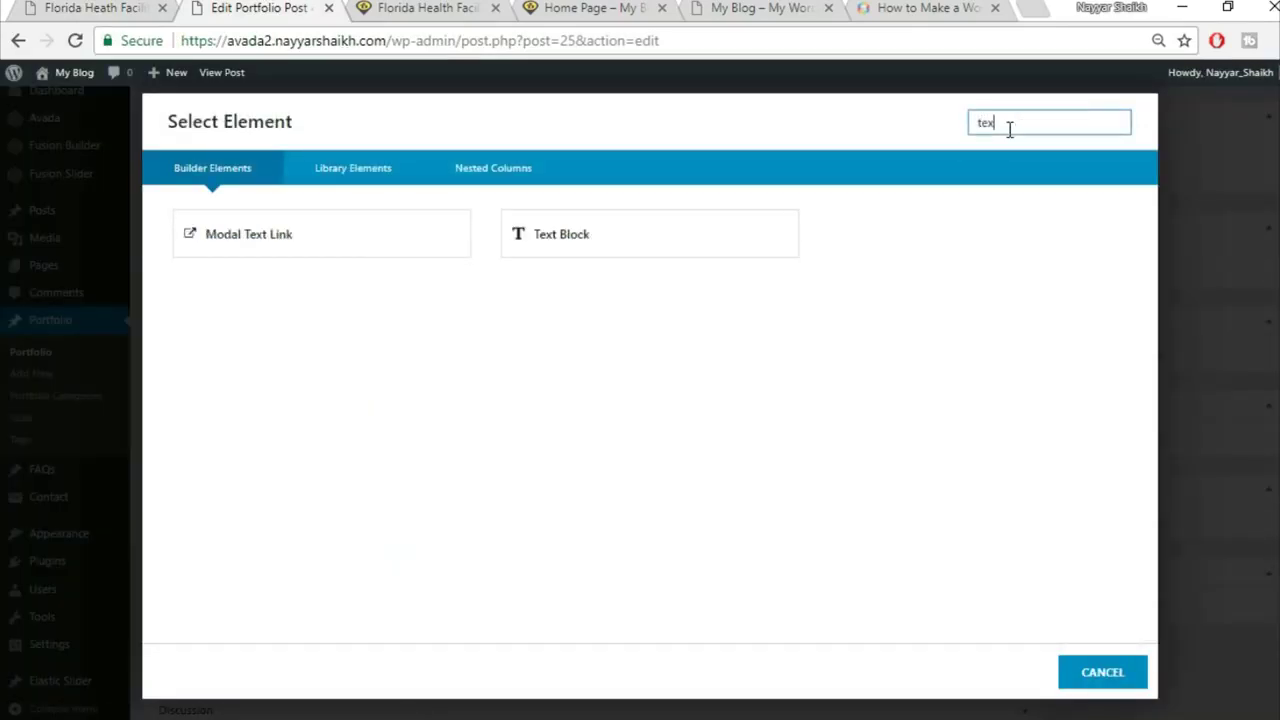
left_click(748, 229)
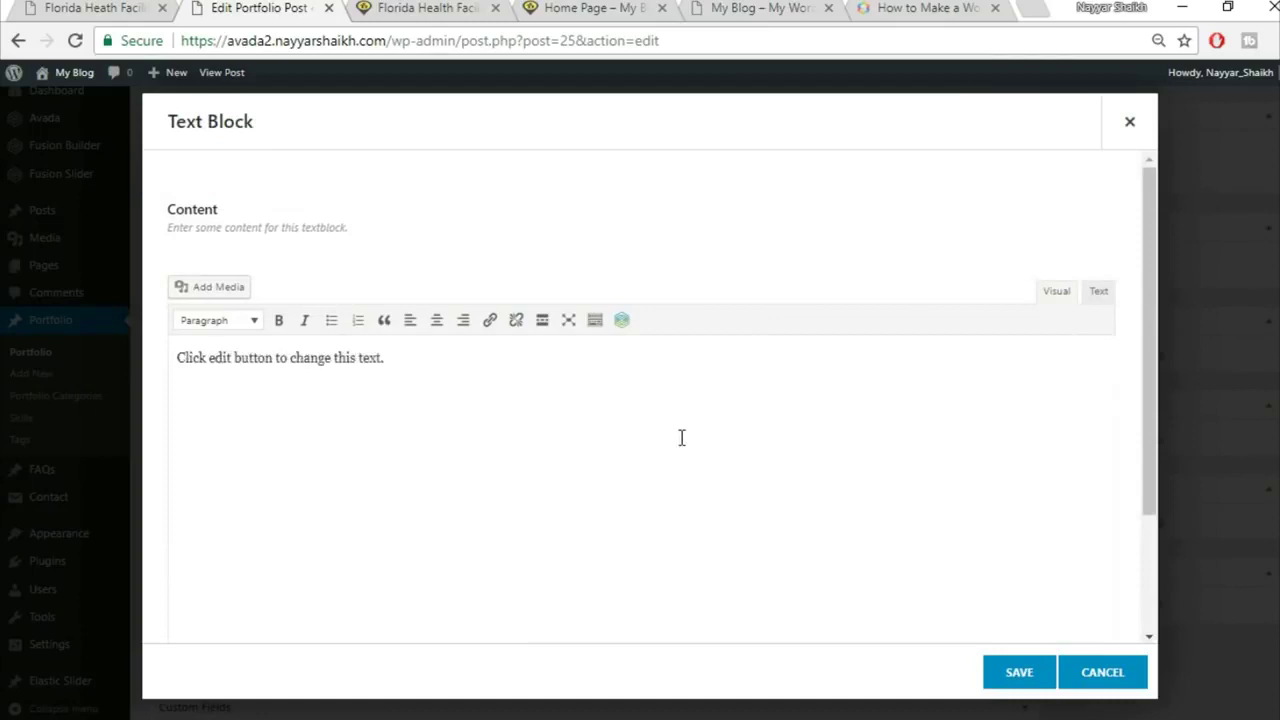
key("ctrl+v")
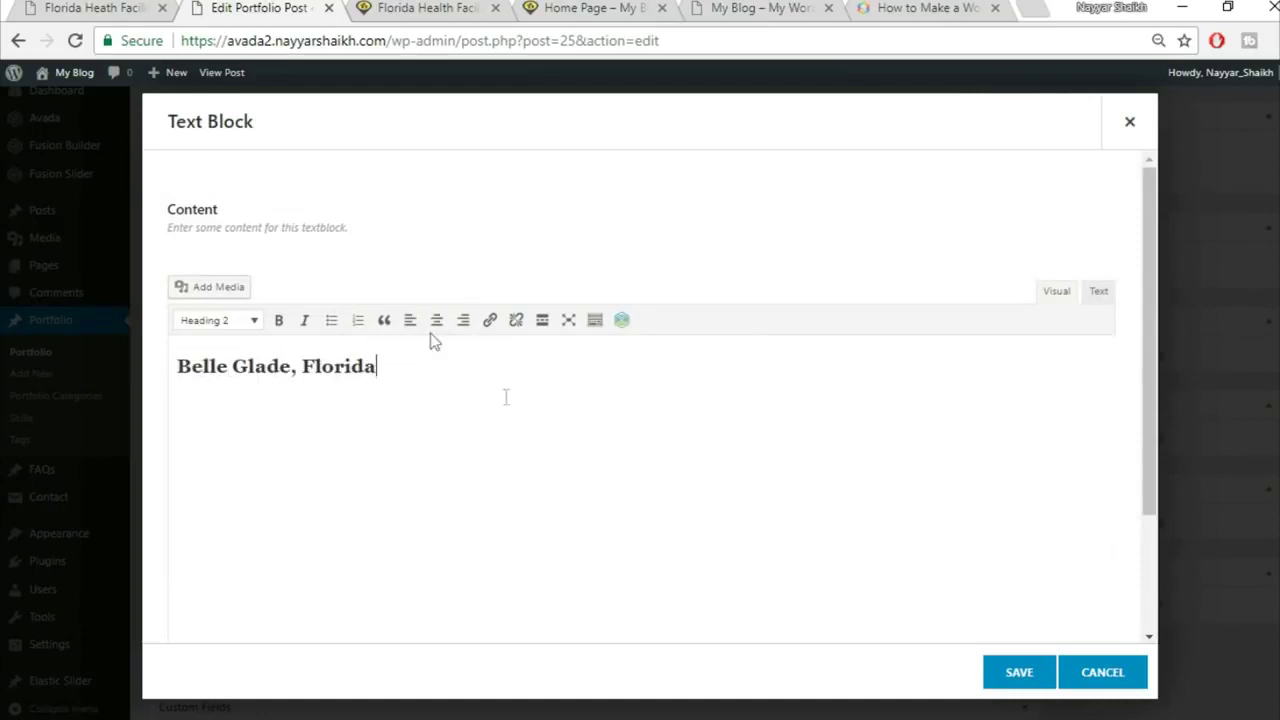
left_click(1019, 672)
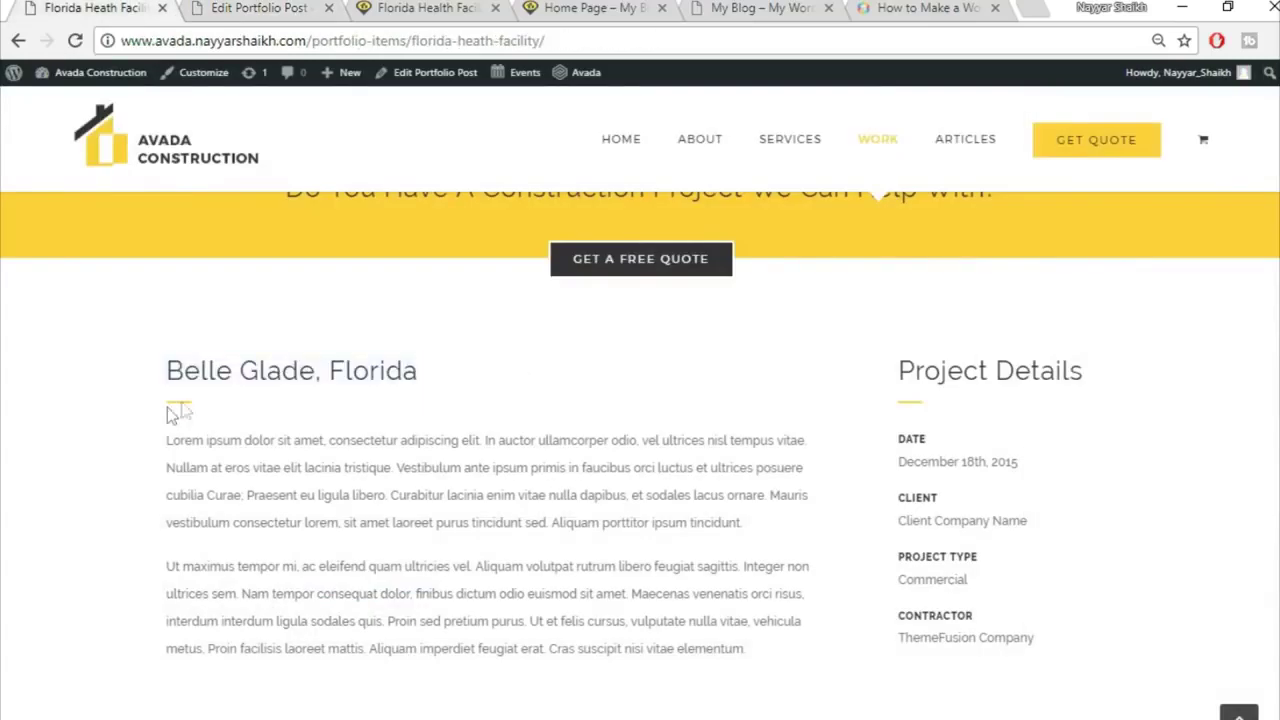
left_click(200, 8)
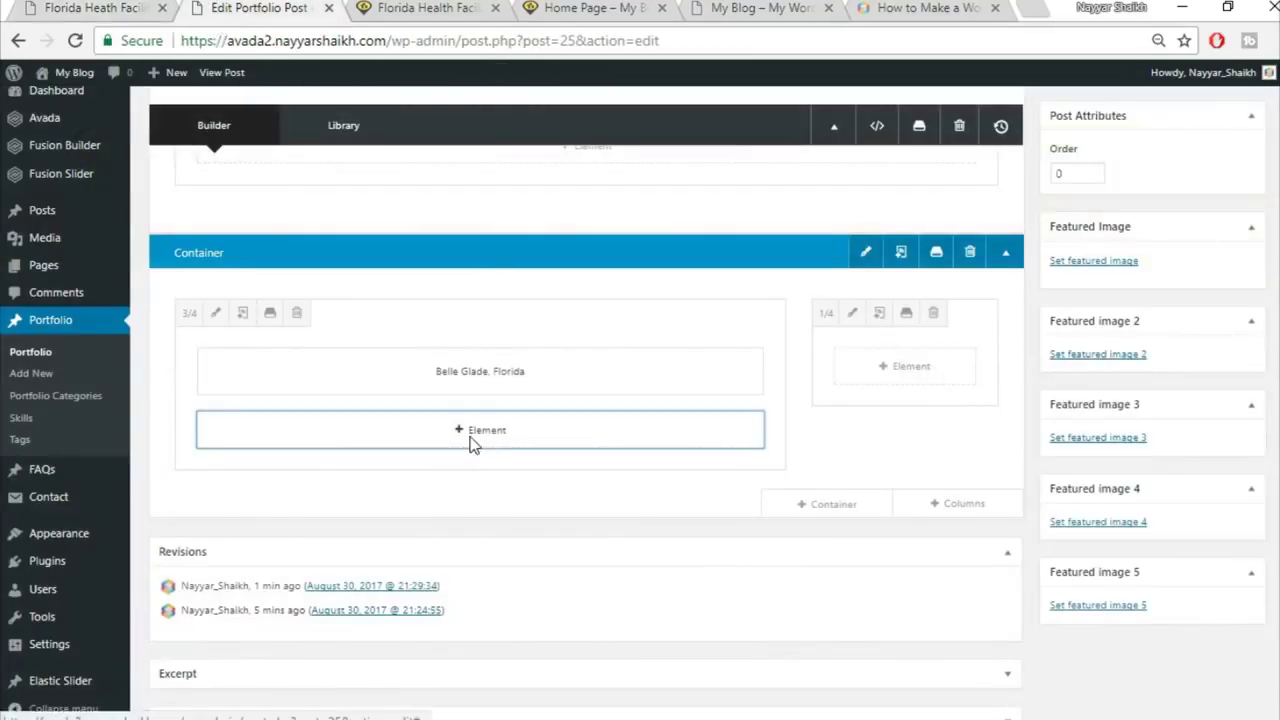
Step: Add a Separator element under the heading with the Single Border Solid style
left_click(474, 432)
left_click(985, 121)
type("sepa")
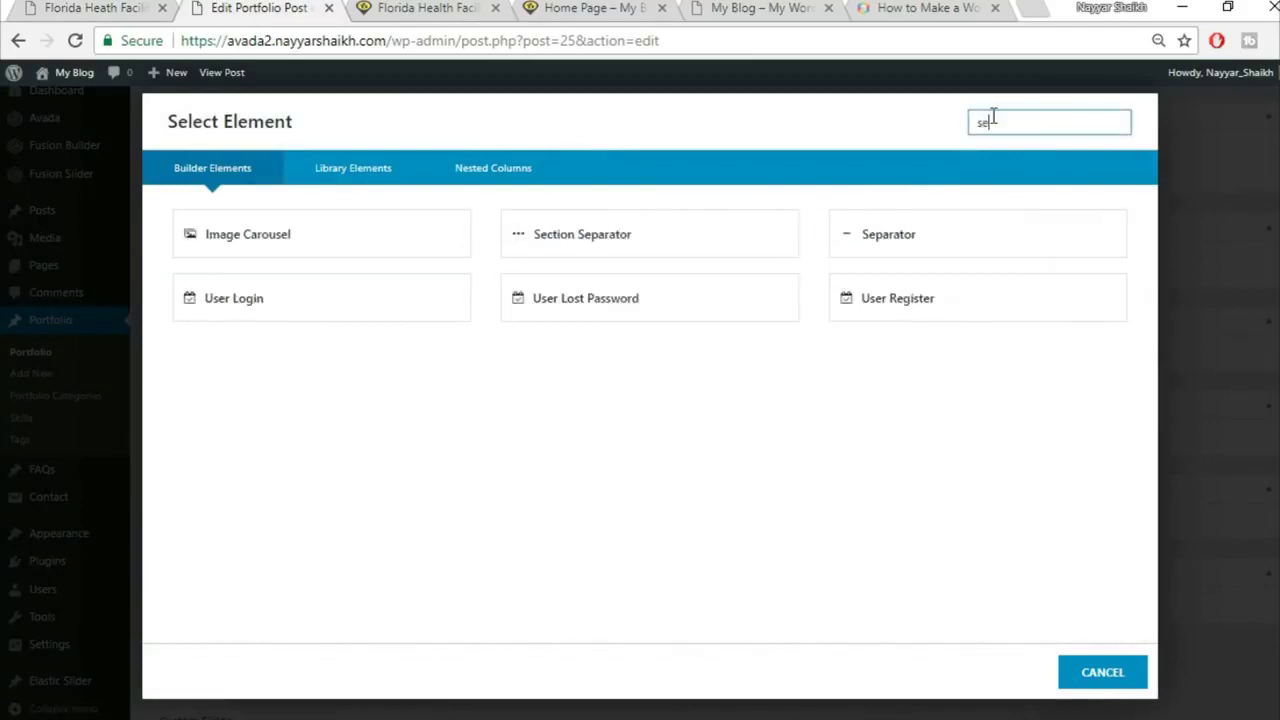
left_click(791, 240)
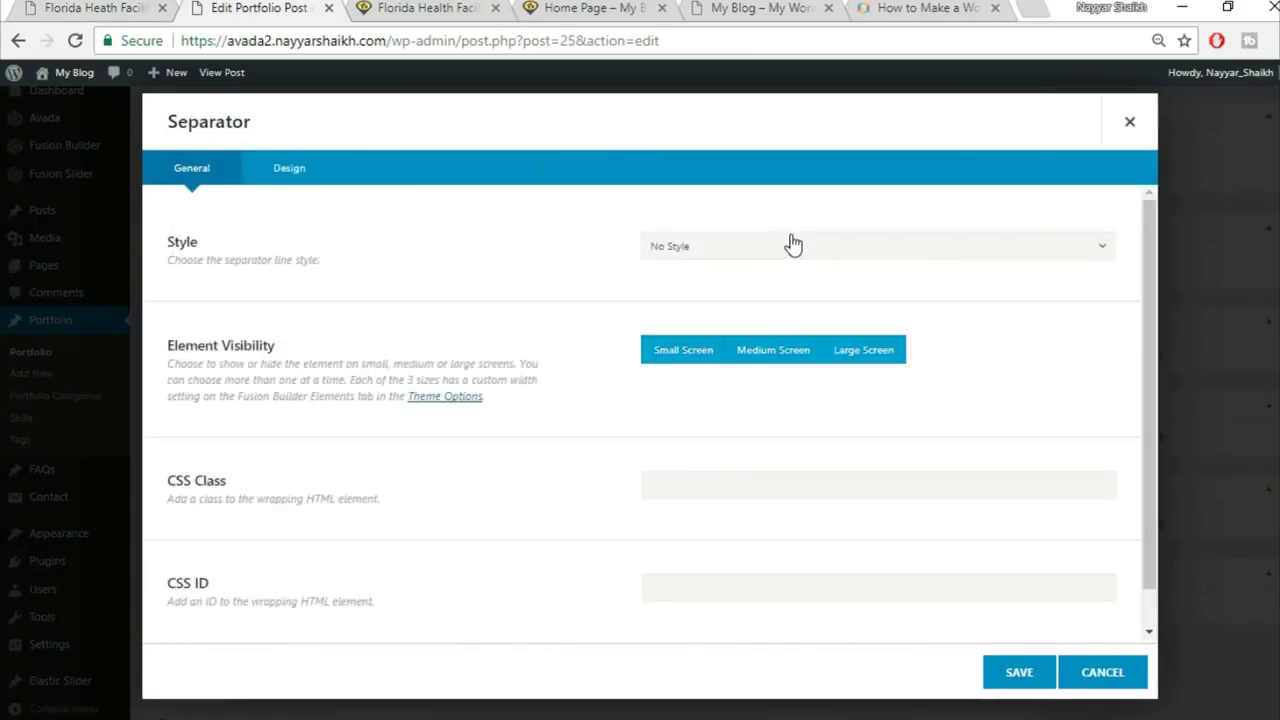
left_click(796, 256)
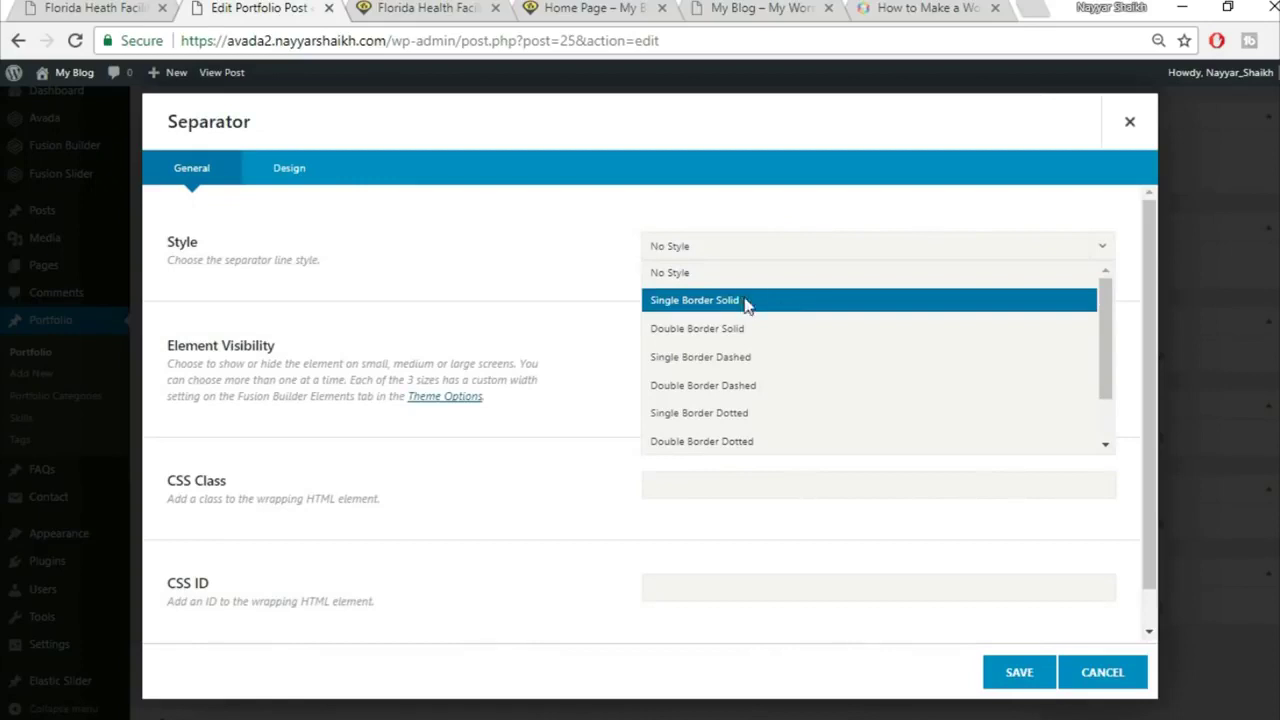
left_click(745, 303)
Step: Give the separator color fed136, border size 2, 30px width, 30 bottom margin, left alignment, and save
scroll(986, 320, "down", 1)
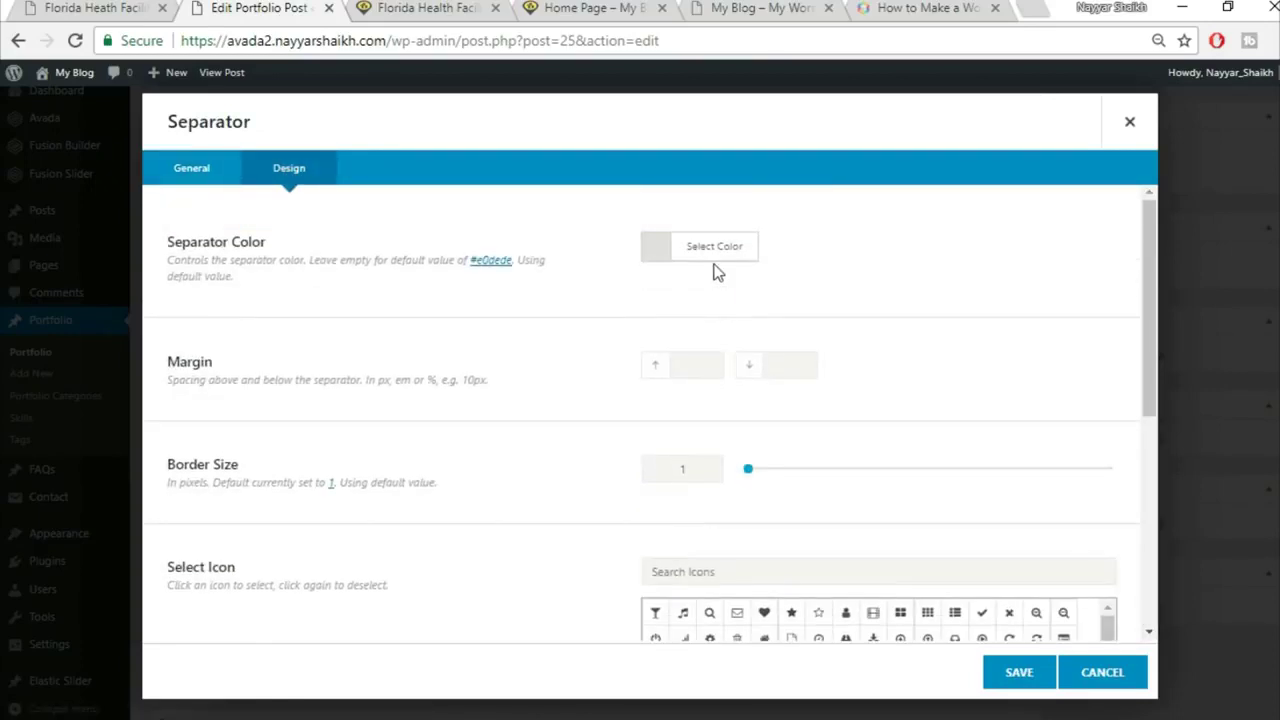
left_click(718, 252)
left_click(885, 276)
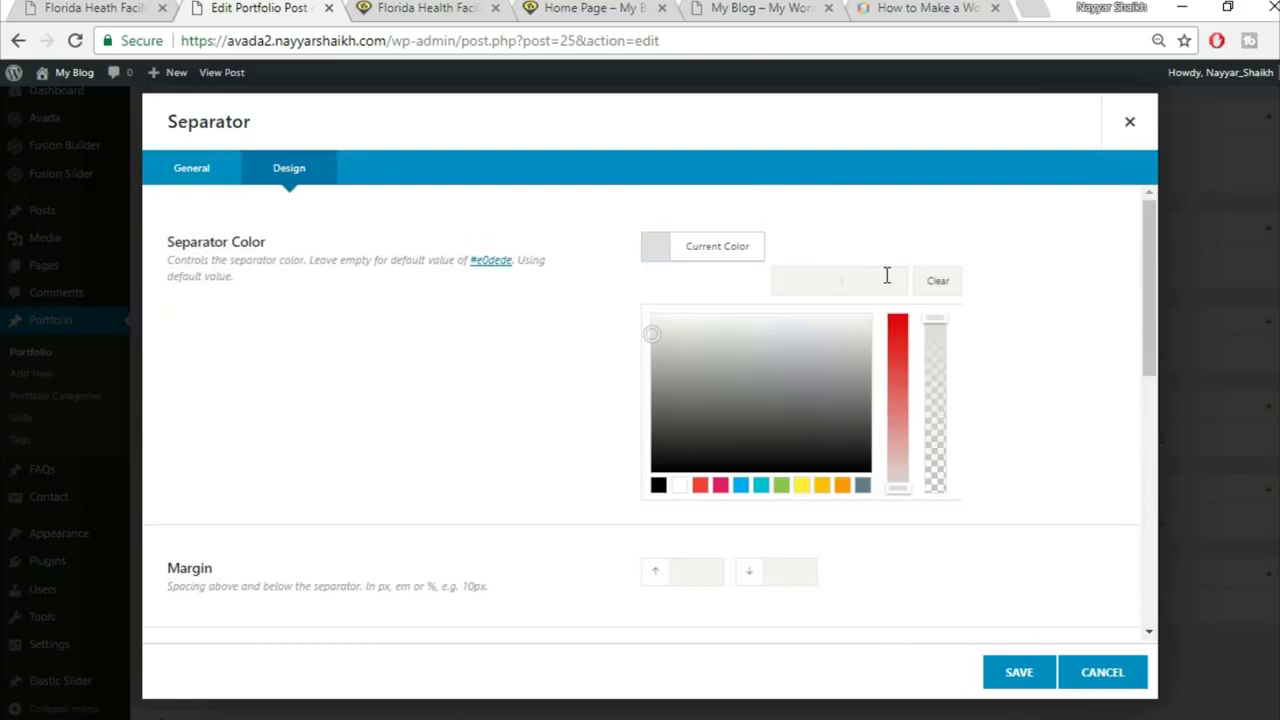
type("fed136")
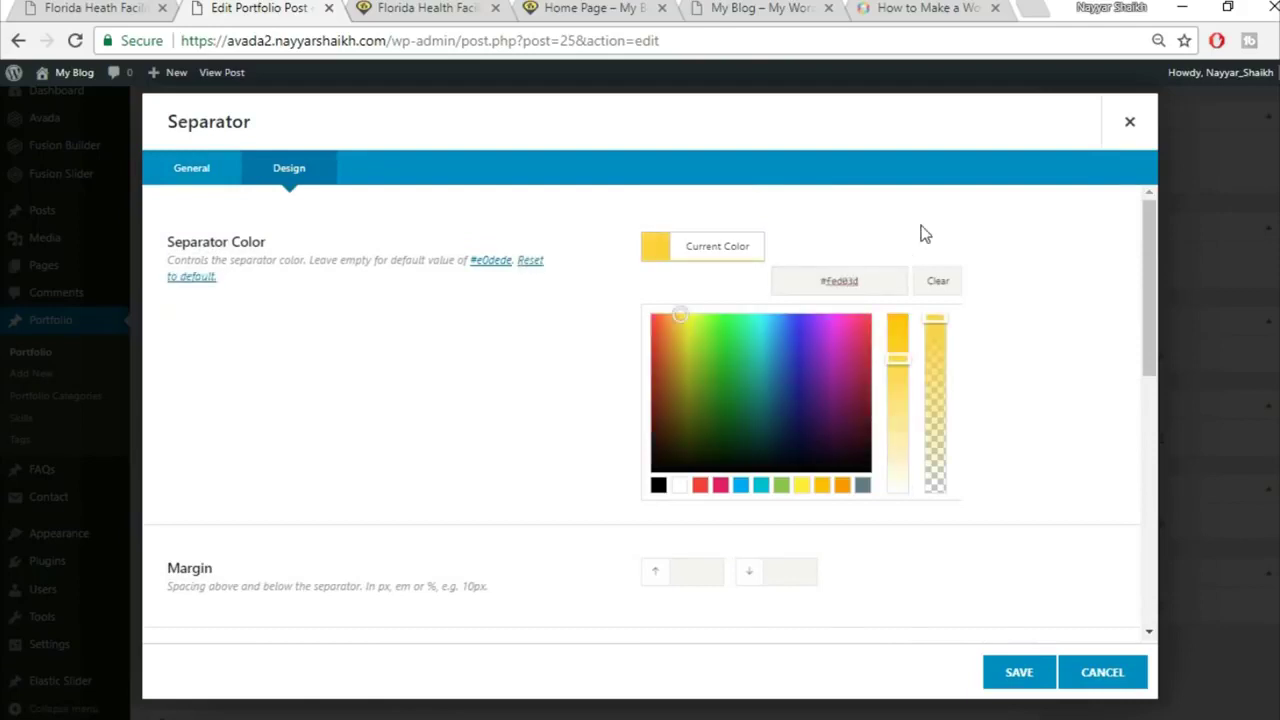
left_click(925, 229)
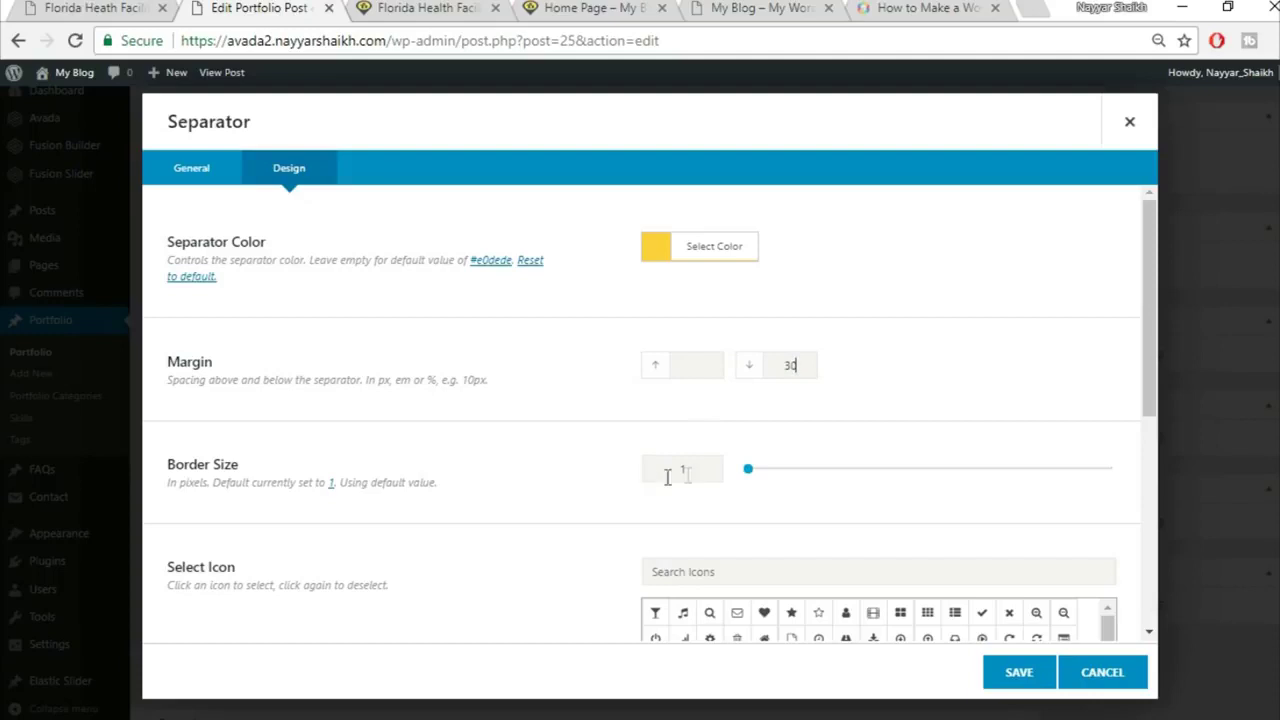
type("2")
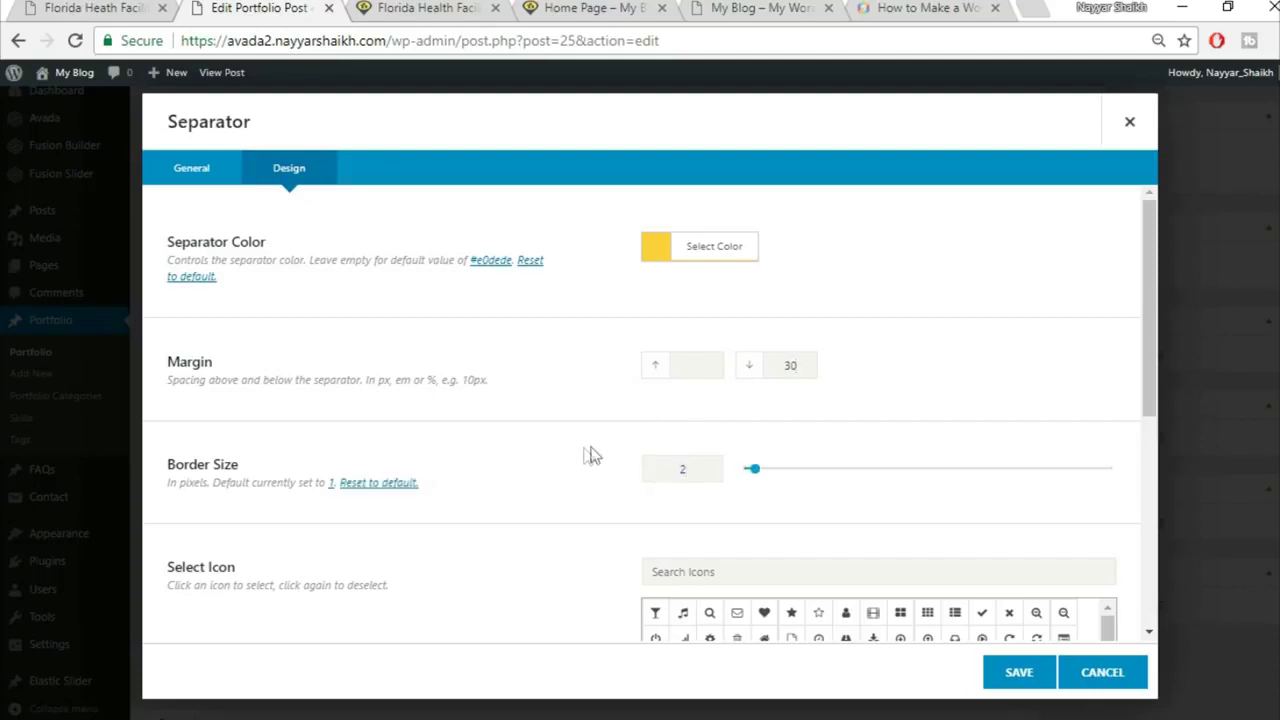
scroll(590, 450, "down", 2)
scroll(534, 422, "down", 2)
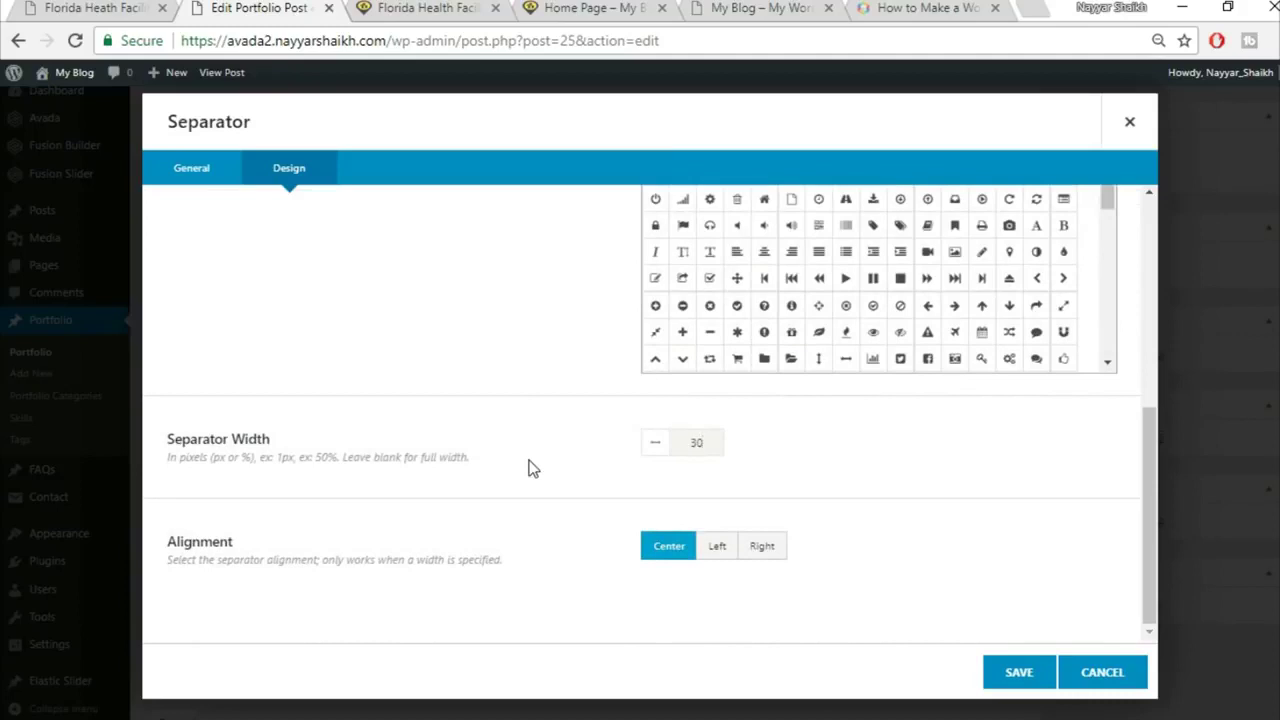
left_click(137, 7)
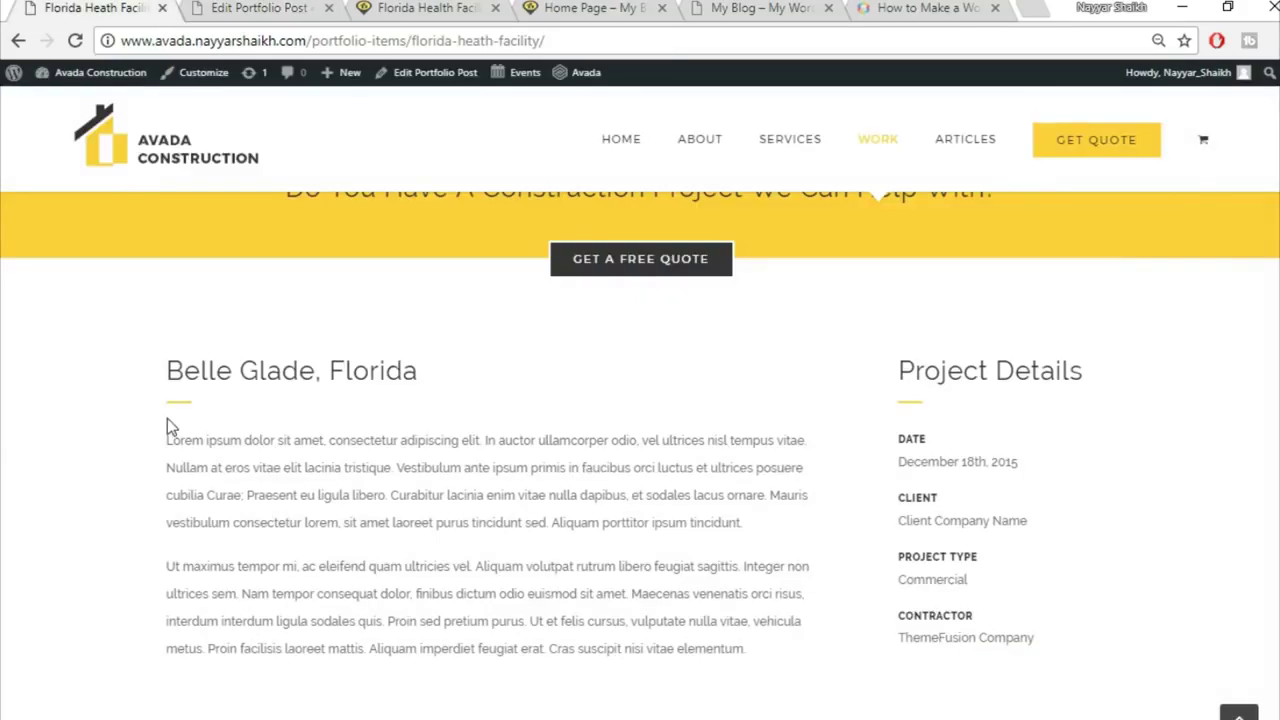
left_click(222, 7)
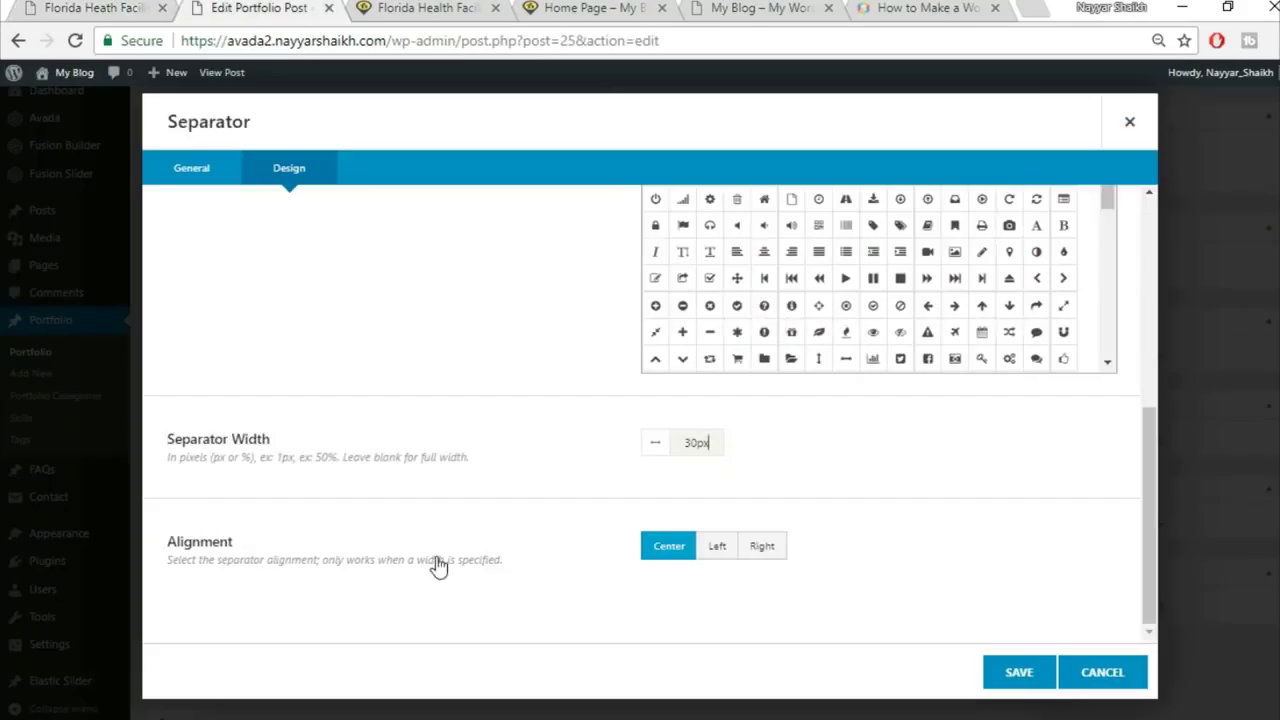
left_click(731, 559)
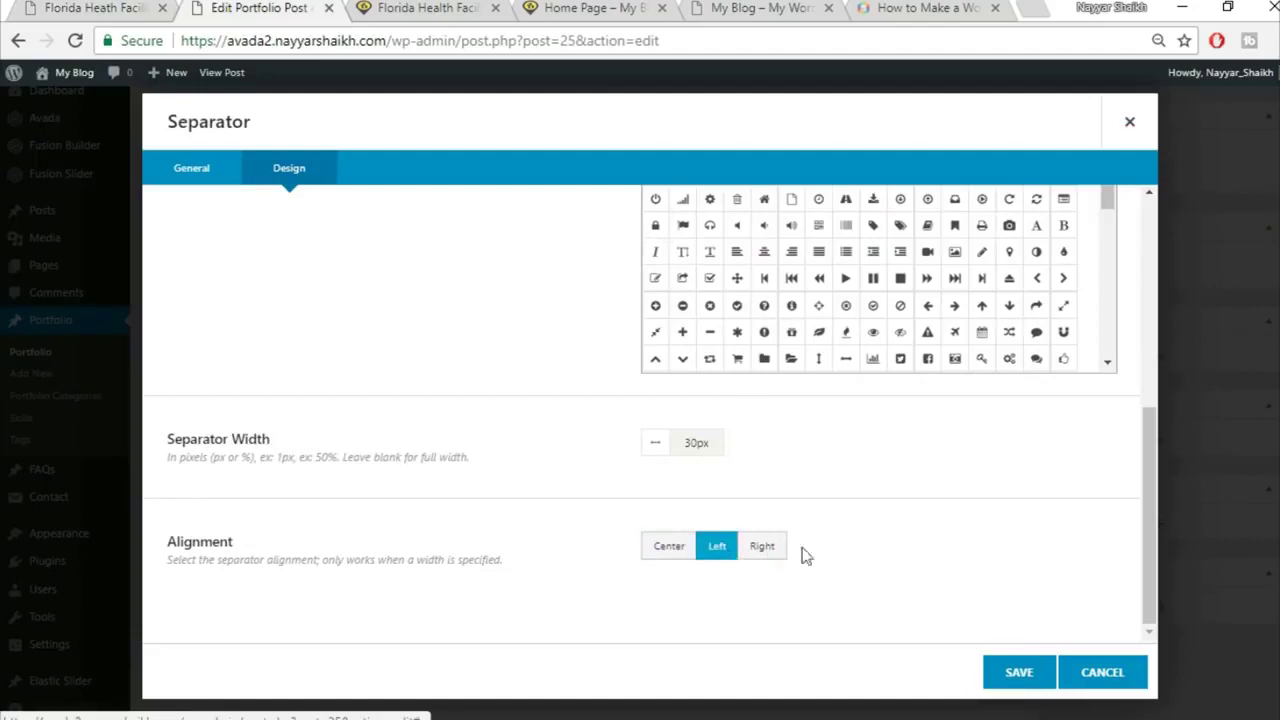
left_click(1020, 678)
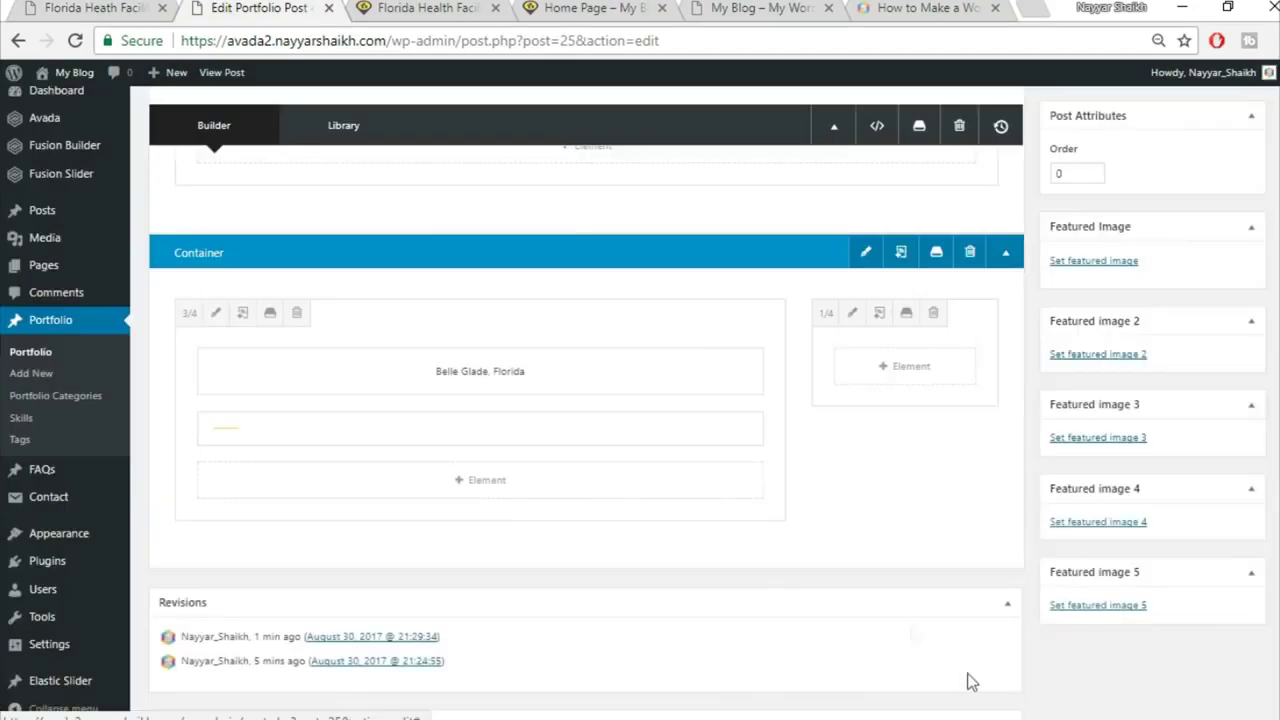
Step: Add a Text Block below the separator with the two Lorem ipsum paragraphs copied from the reference page
left_click(470, 487)
left_click(90, 7)
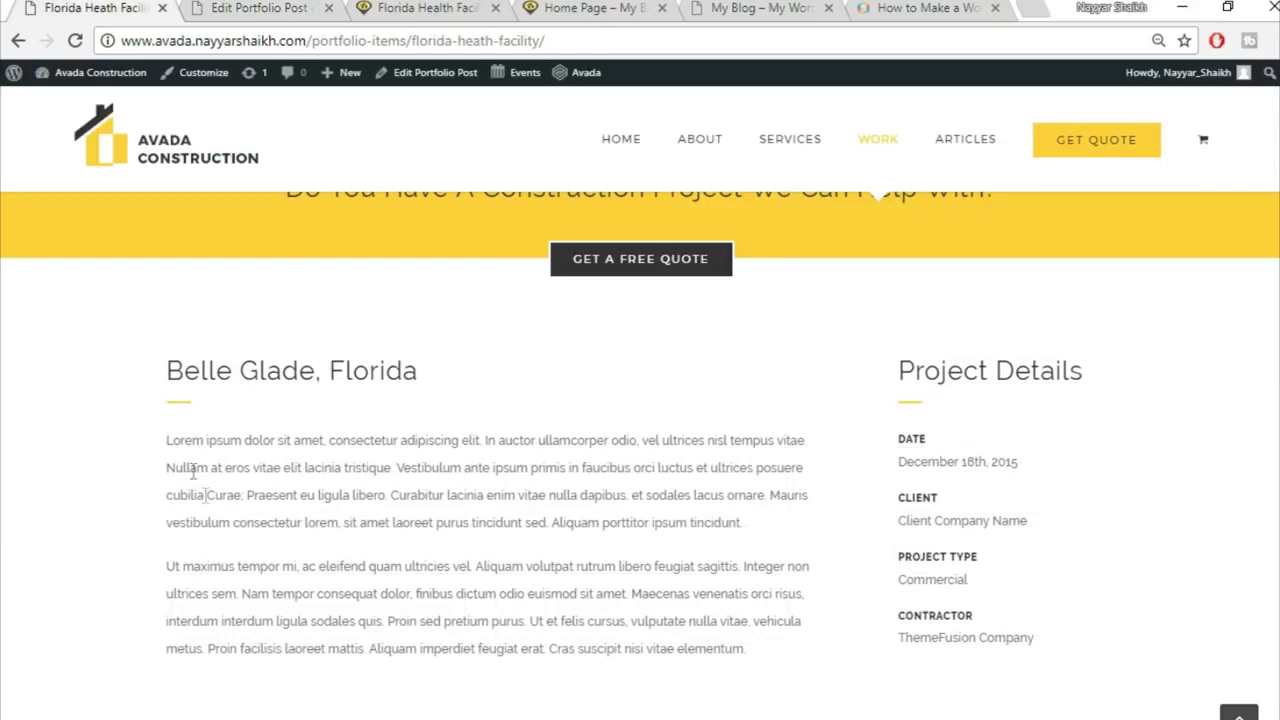
left_click_drag(168, 443, 748, 650)
key("ctrl+c")
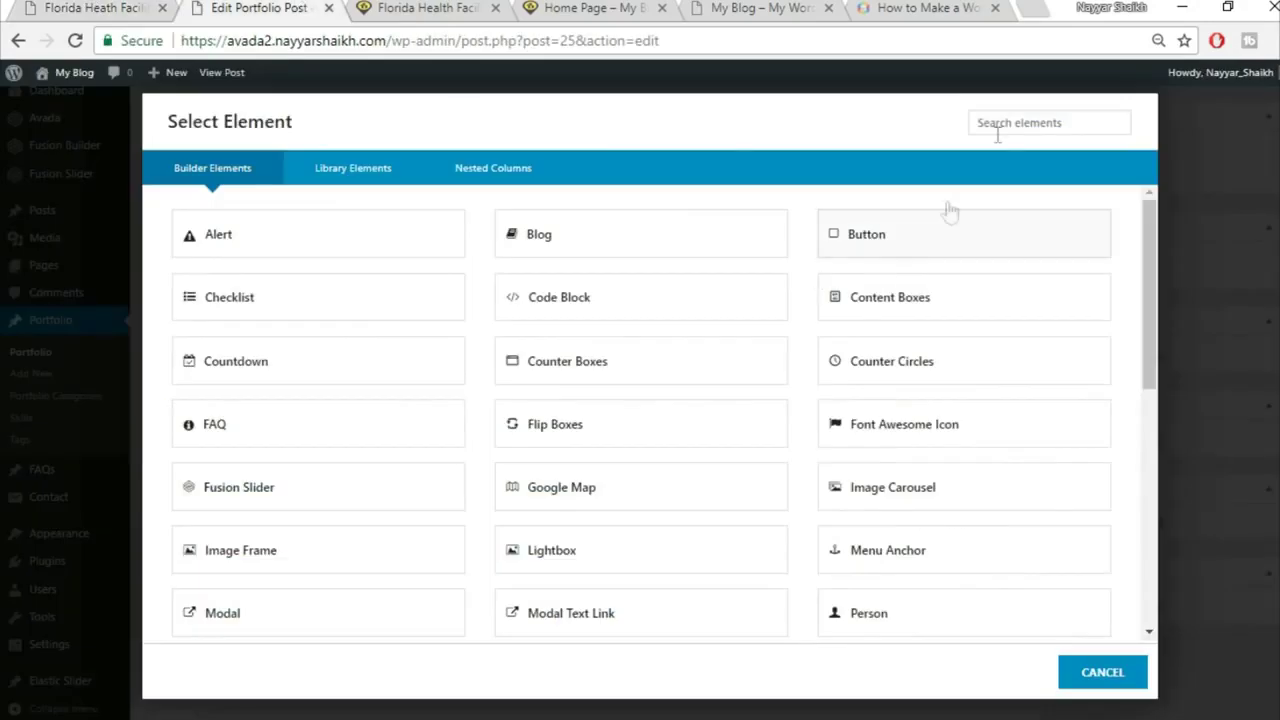
left_click(1008, 125)
type("tex")
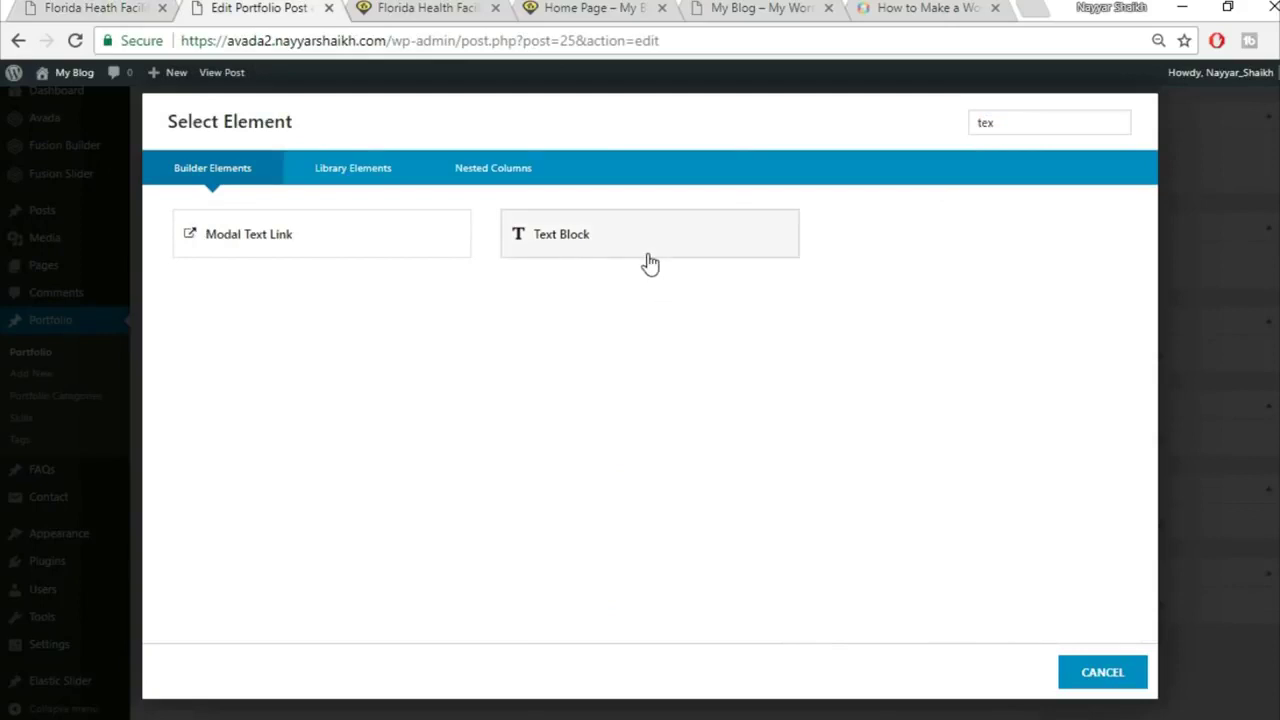
left_click(650, 263)
key("ctrl+a")
key("BackSpace")
key("ctrl+v")
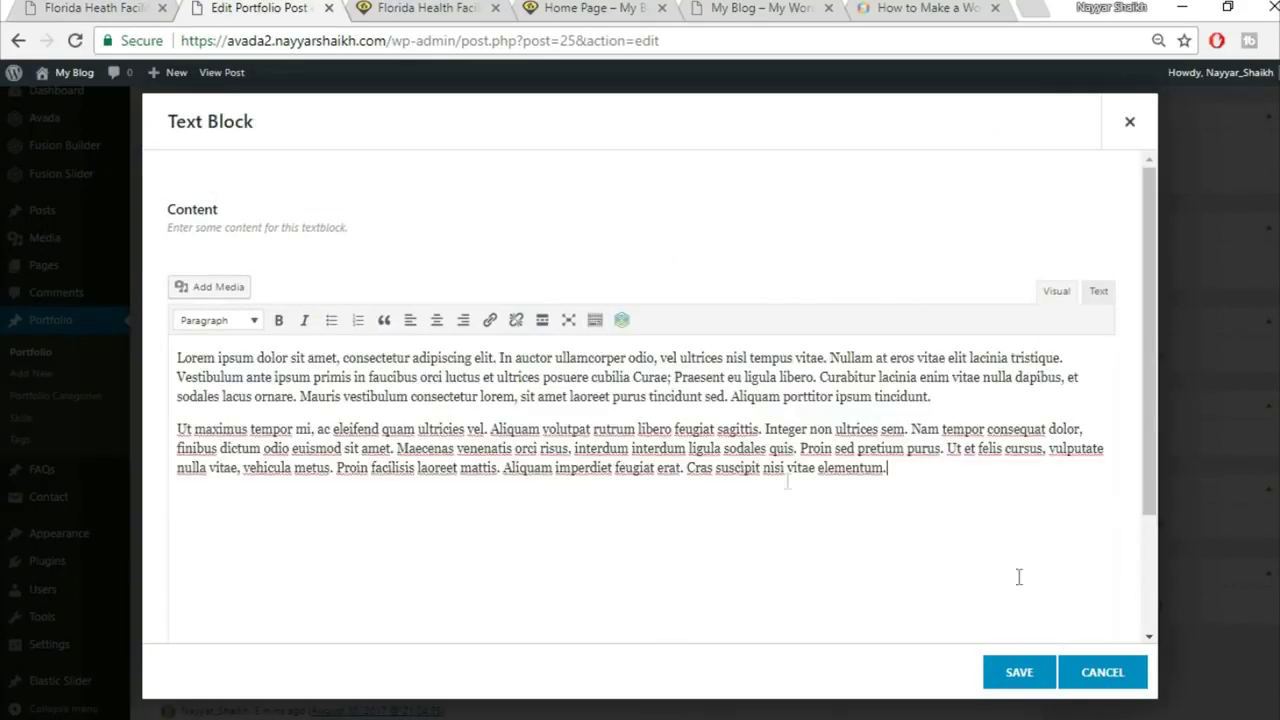
left_click(1019, 675)
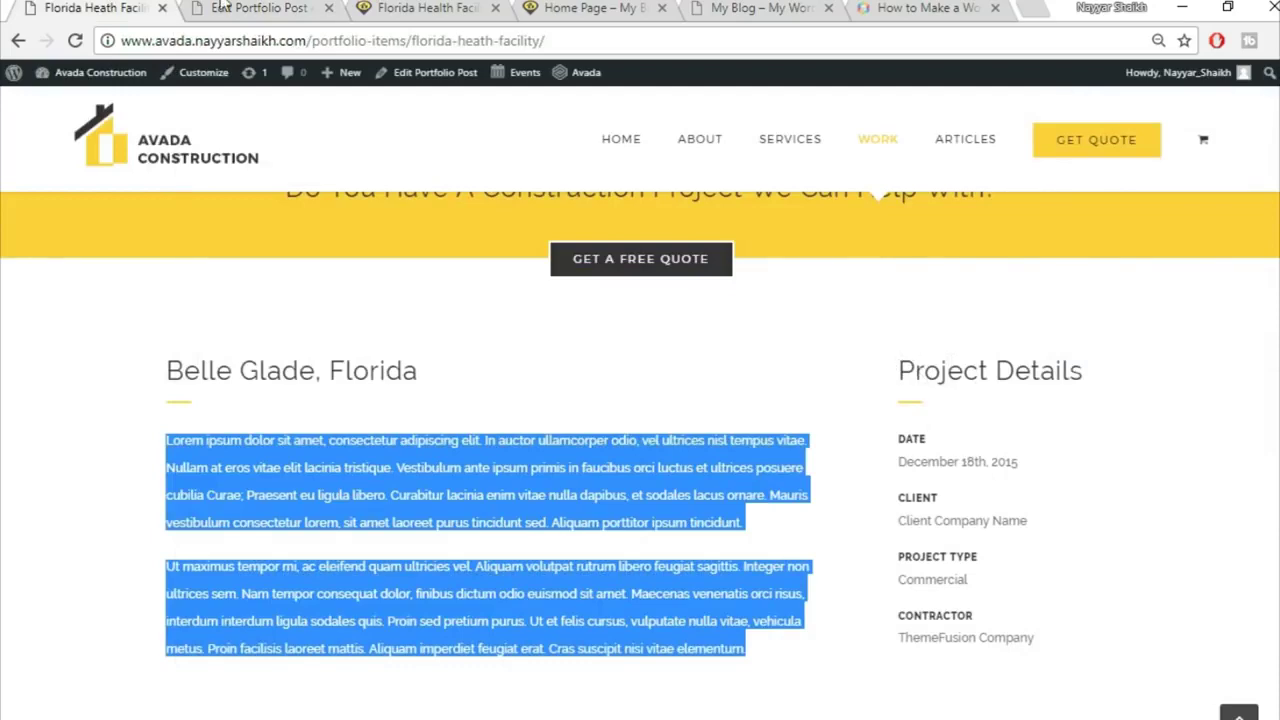
left_click(222, 7)
left_click(905, 372)
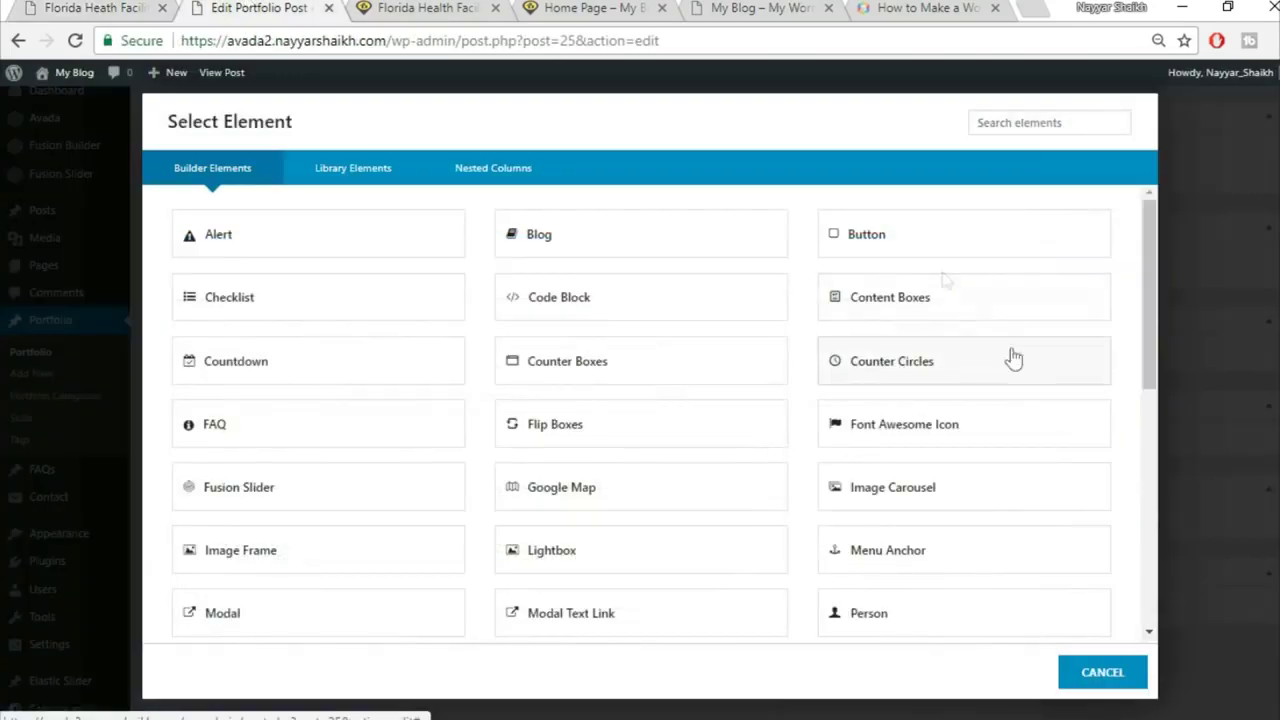
Step: Add a Text Block in the right column with the 'Project Details' heading copied from the live page
left_click(1021, 122)
type("tex")
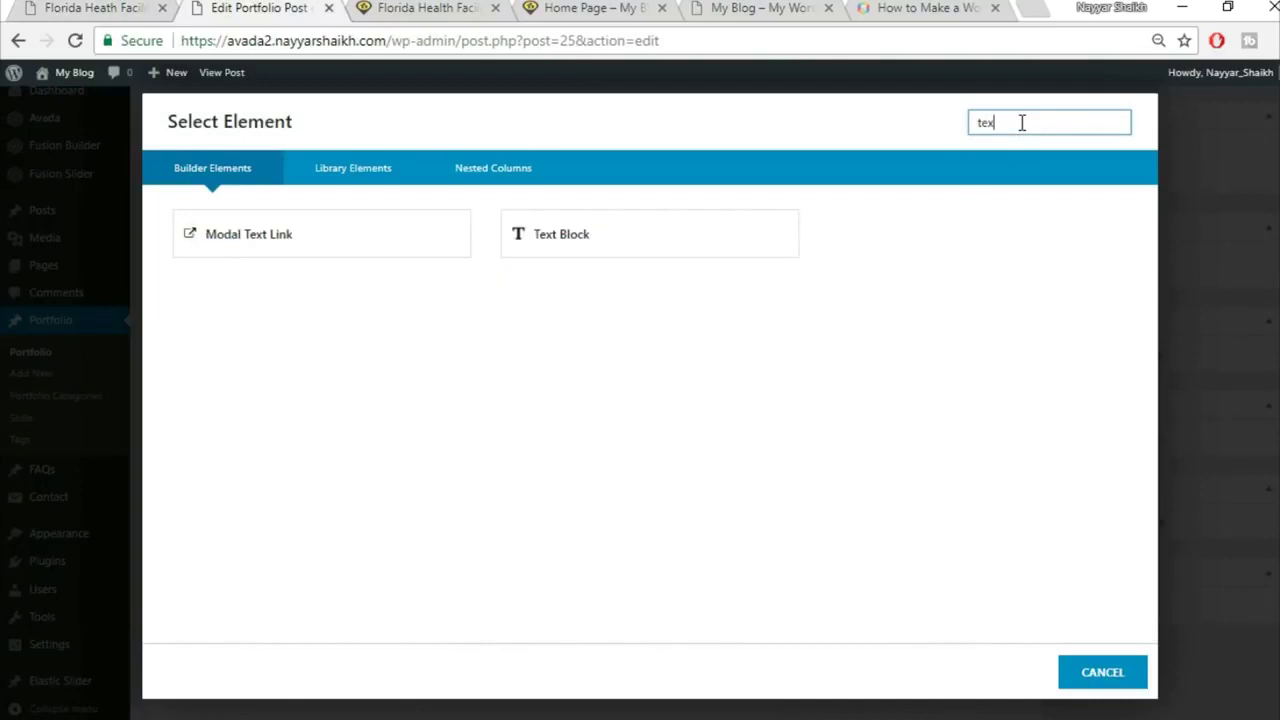
left_click(565, 233)
left_click(214, 41)
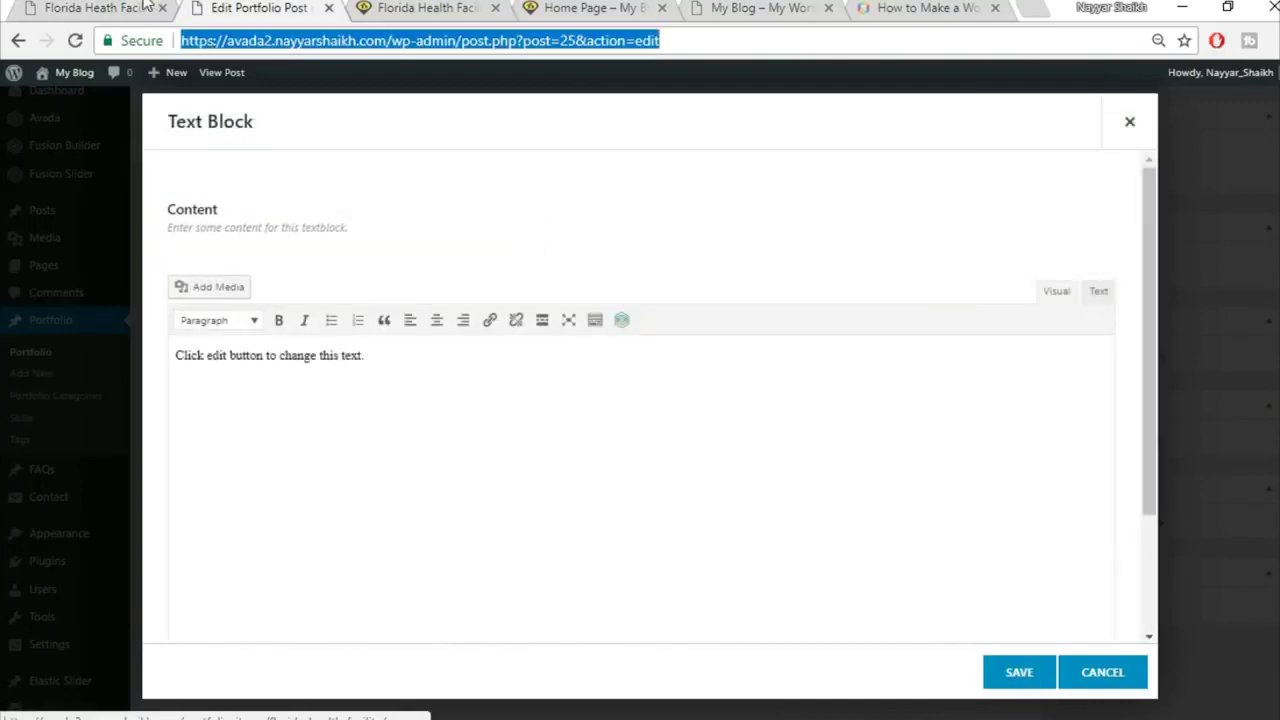
left_click(143, 7)
left_click_drag(898, 368, 1100, 352)
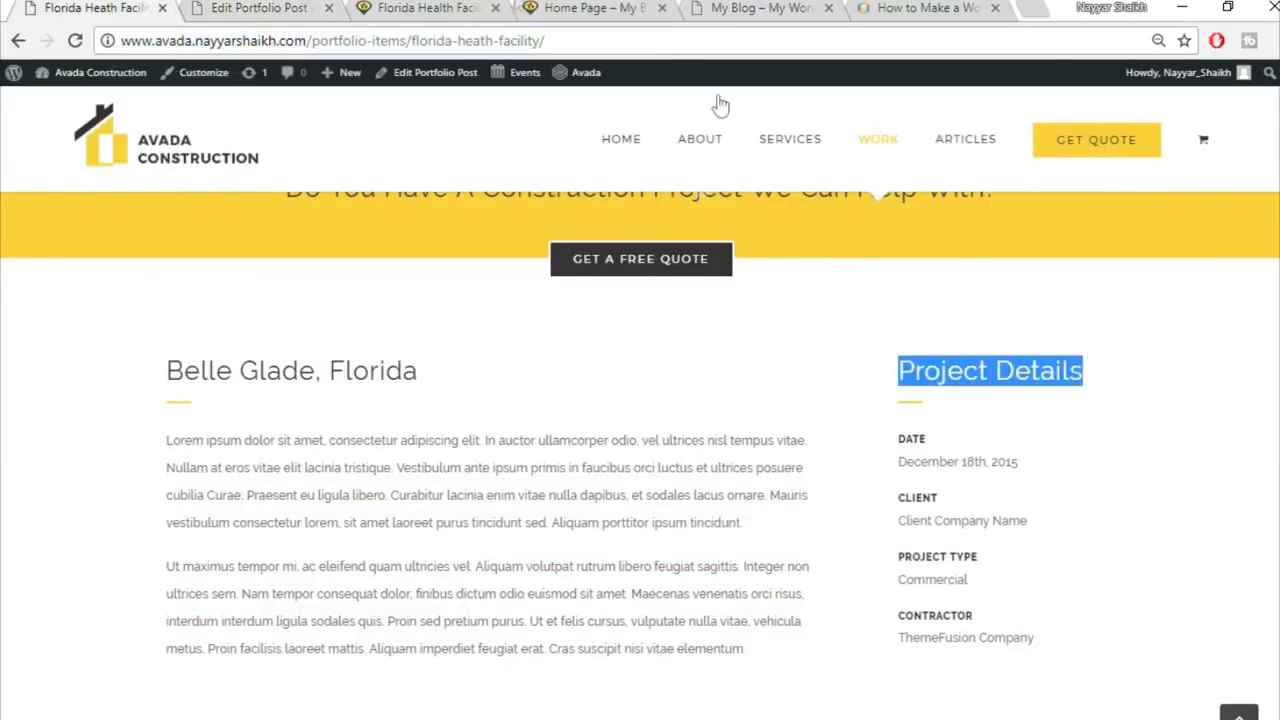
key("ctrl+c")
left_click(313, 5)
left_click(826, 400)
key("ctrl+a")
key("Delete")
key("ctrl+v")
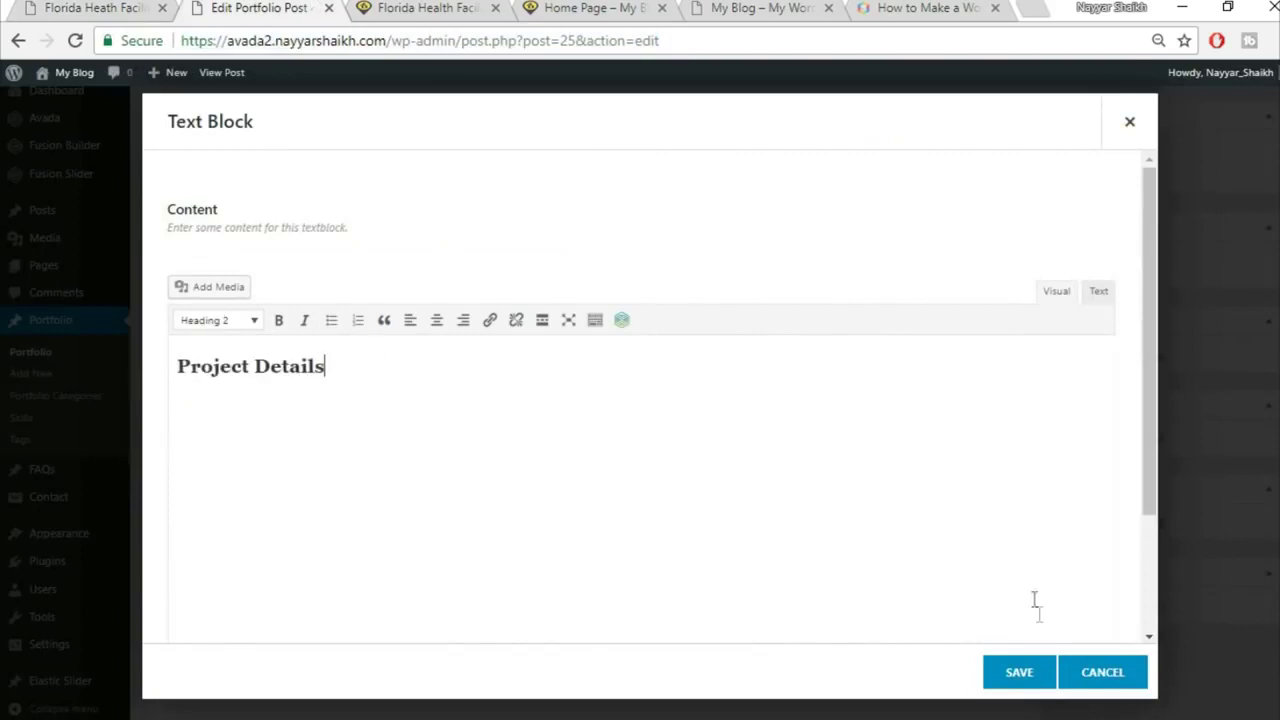
left_click(1015, 673)
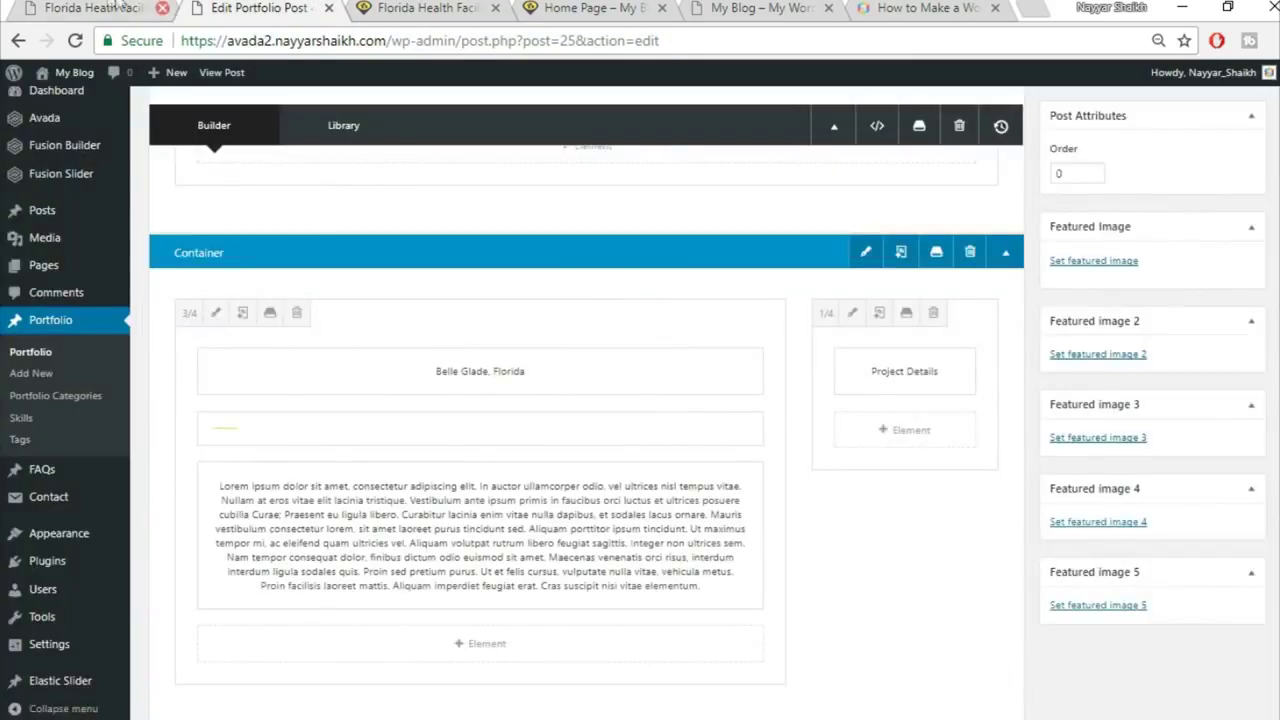
Step: Clone the yellow separator and move the copy under Project Details in the 1/4 column
left_click(82, 7)
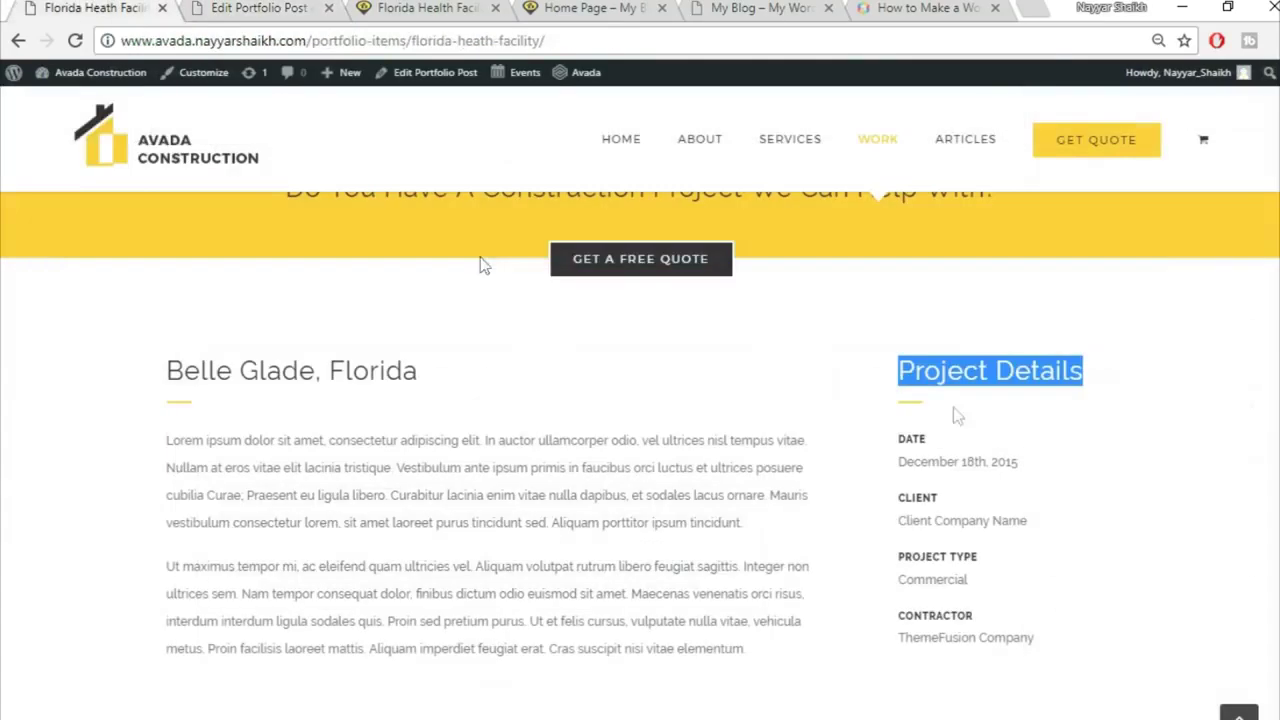
left_click(250, 7)
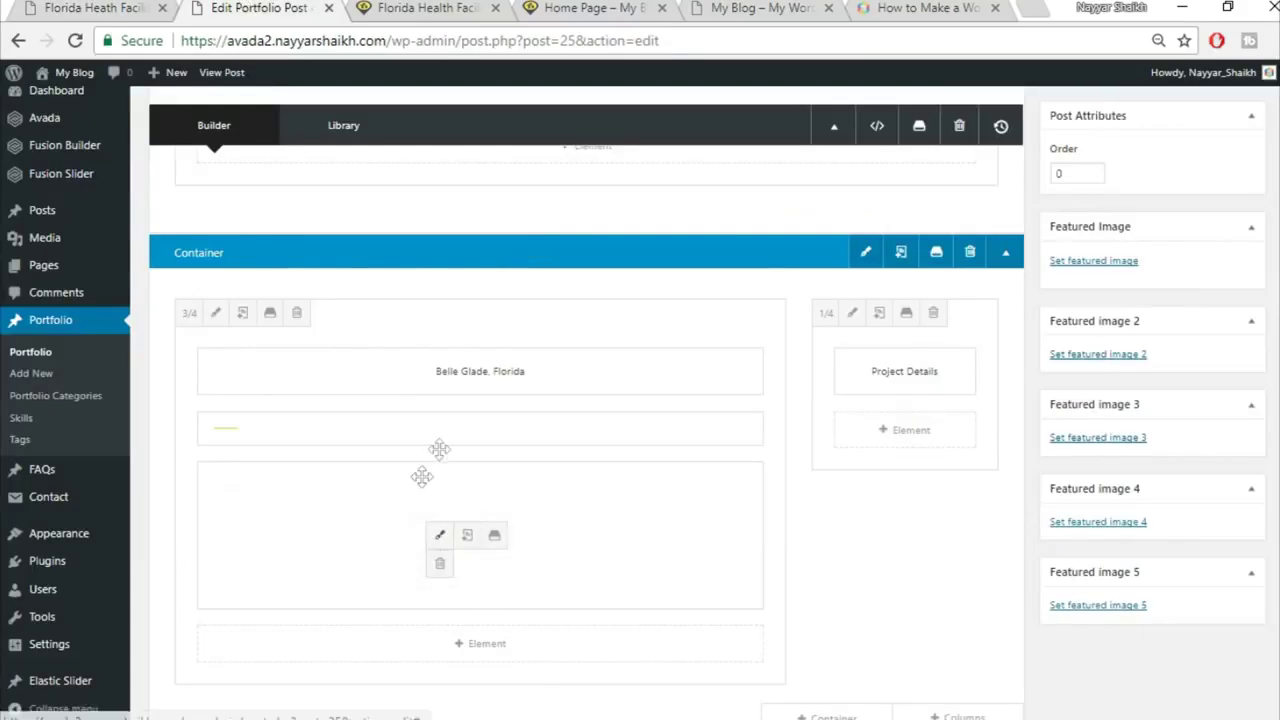
left_click(466, 428)
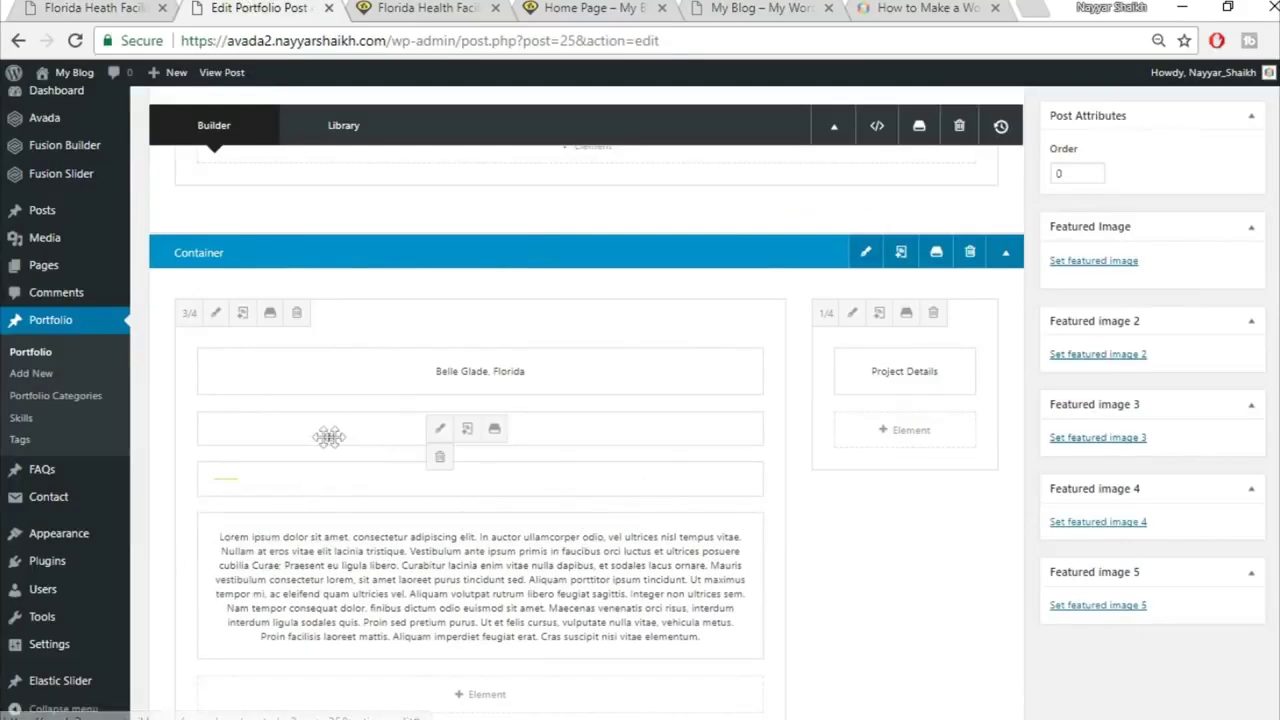
left_click_drag(526, 412, 923, 434)
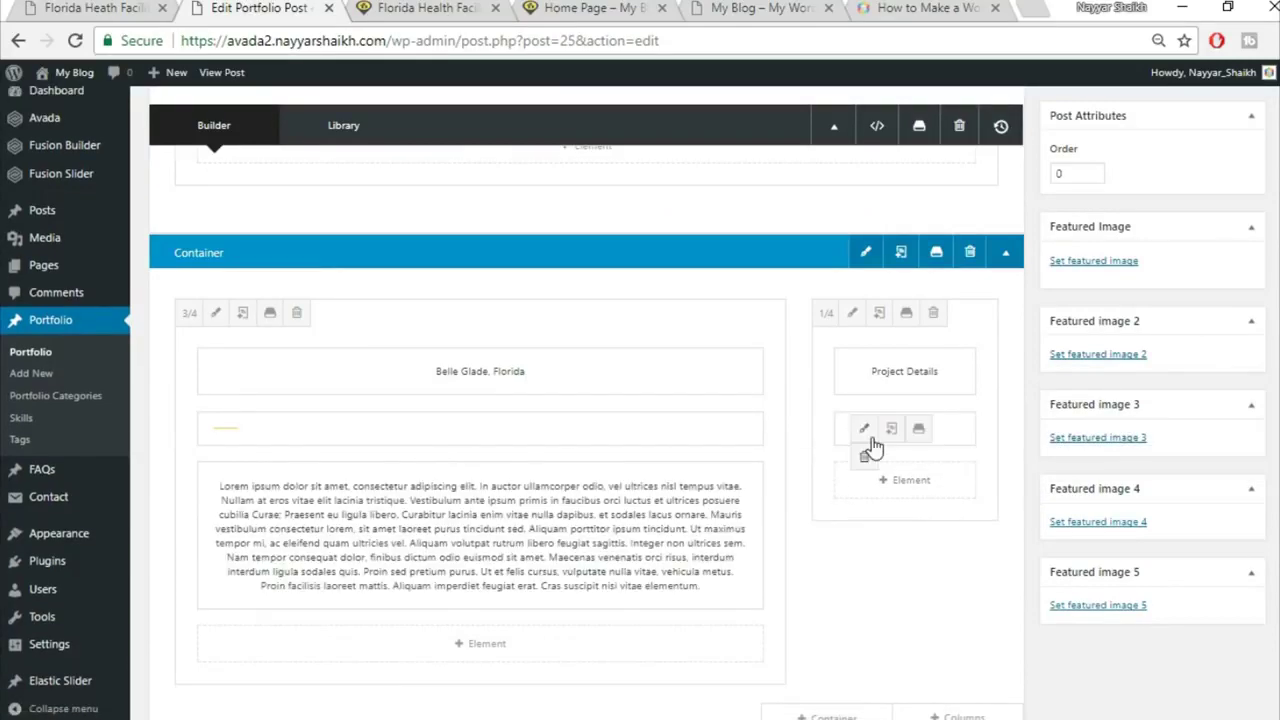
left_click(96, 8)
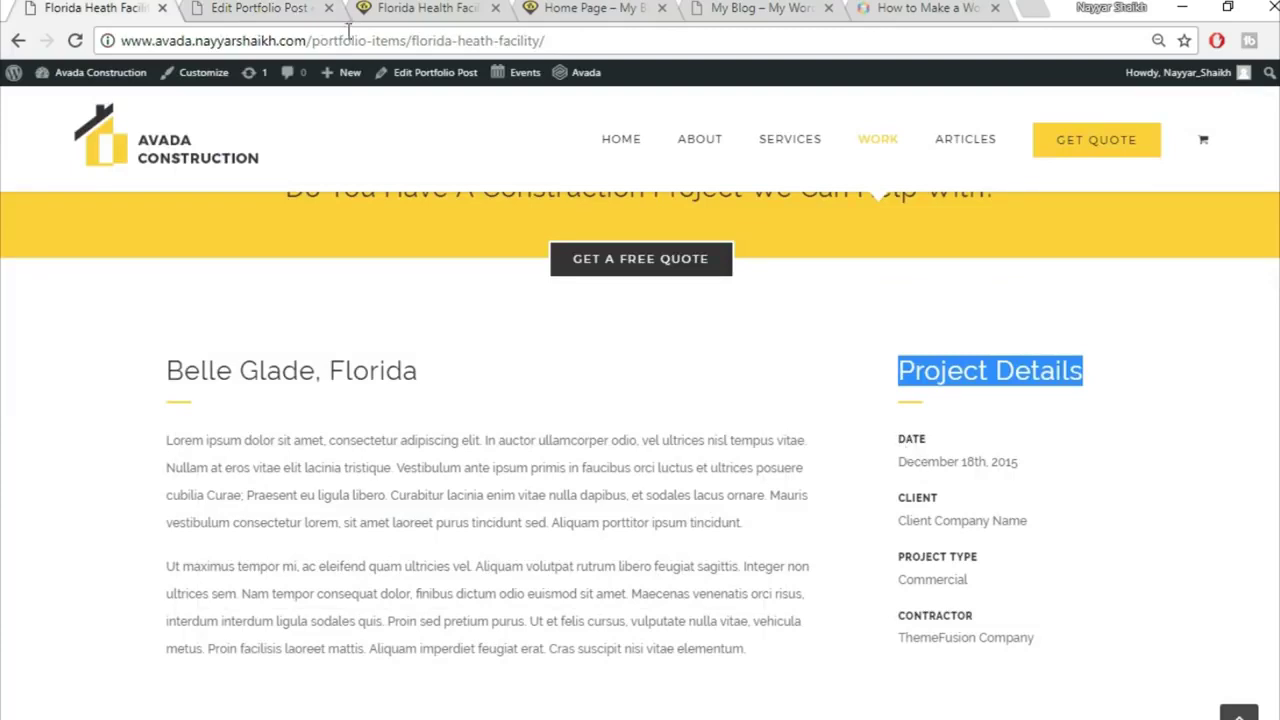
Step: Add a Text Block under the right-column separator with the copied 'DATE / December 18th, 2015' text
left_click(268, 8)
left_click(938, 487)
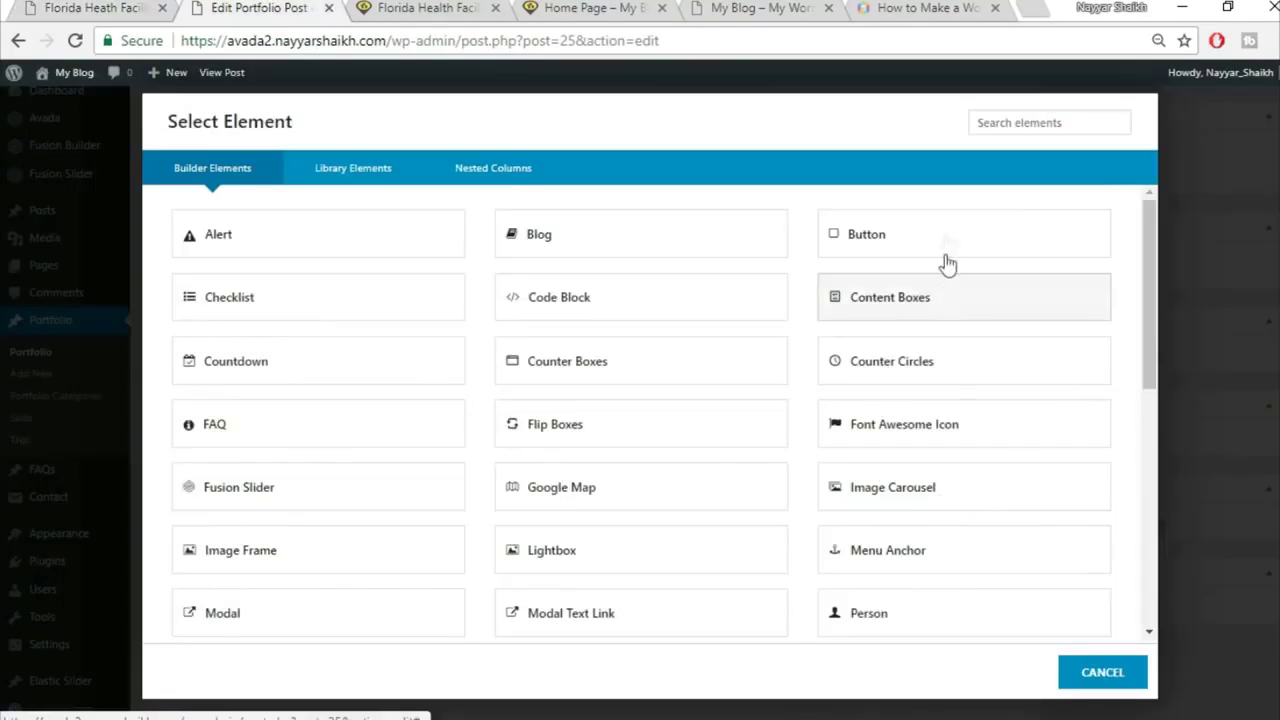
left_click(1059, 115)
type("text")
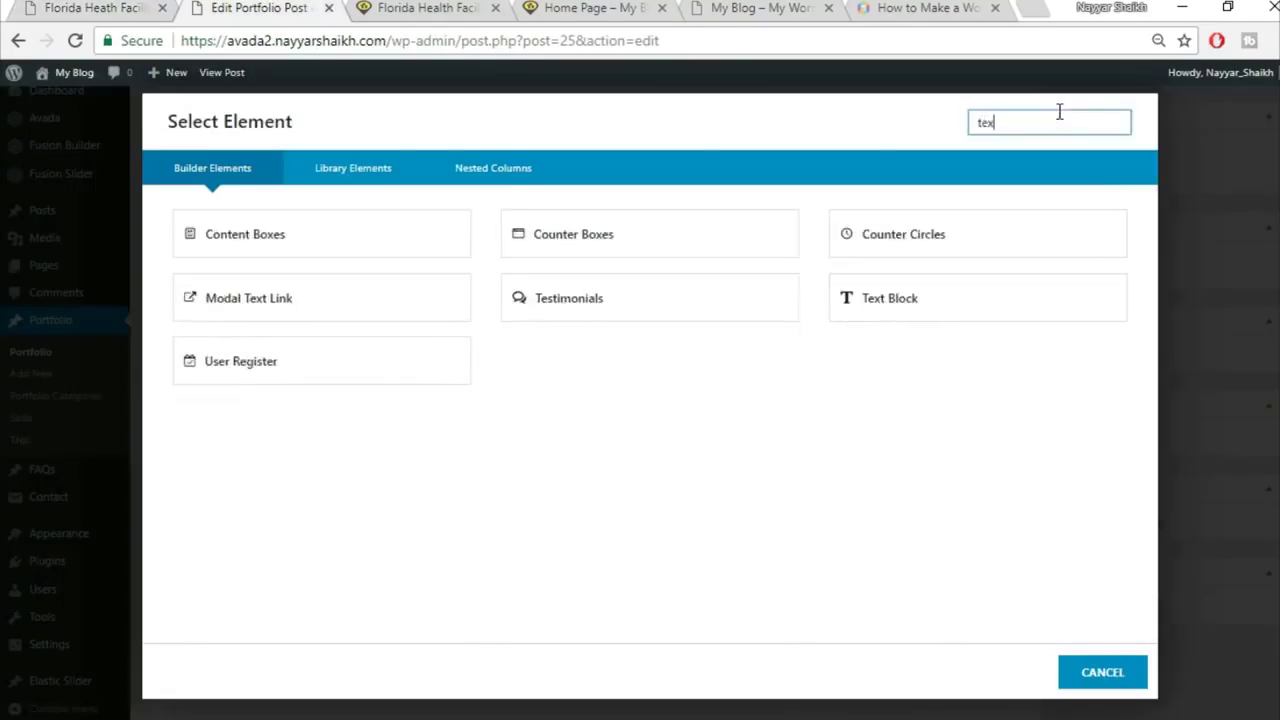
left_click(723, 243)
left_click(4, 4)
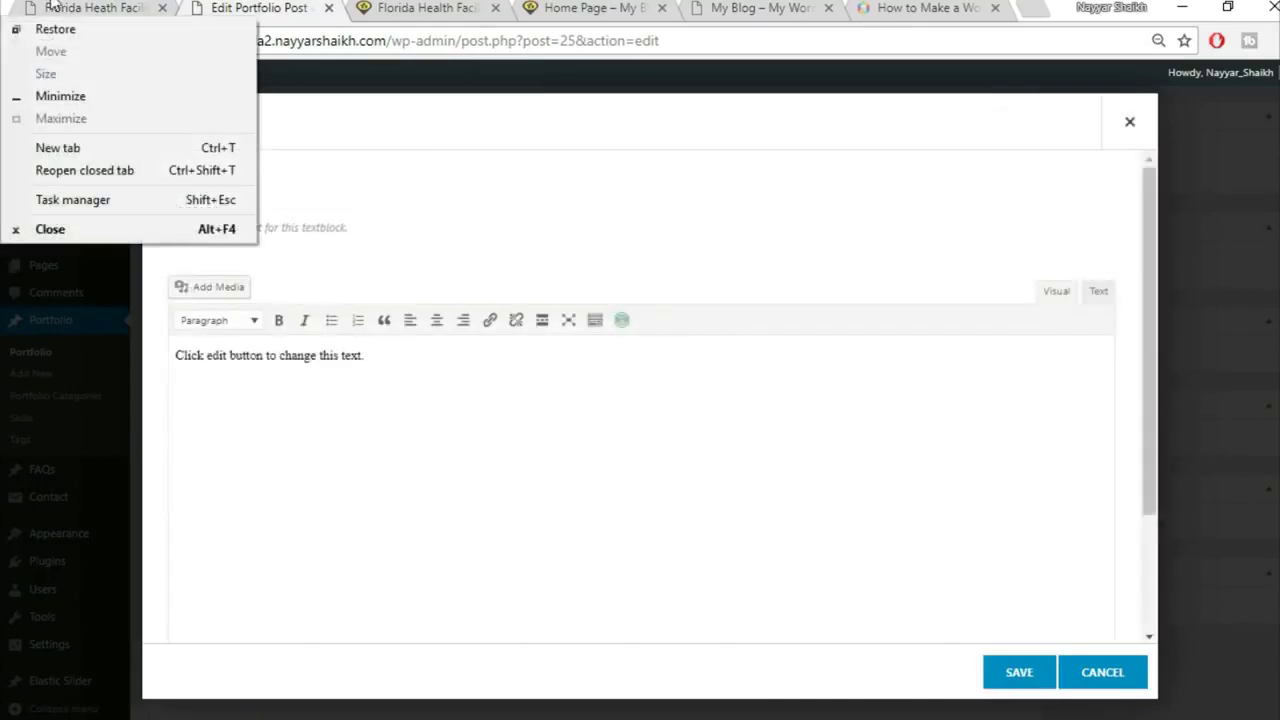
left_click(50, 8)
left_click_drag(889, 449, 1080, 465)
key("ctrl+c")
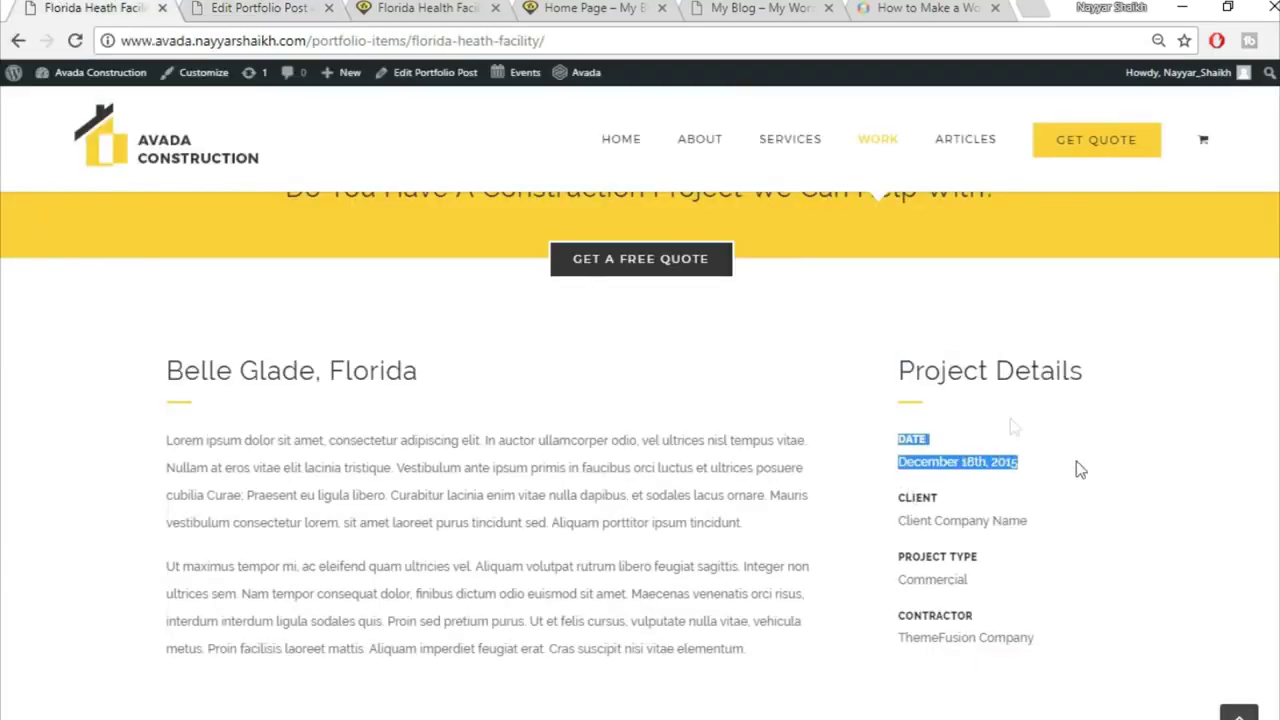
left_click(300, 8)
key("ctrl+a")
key("BackSpace")
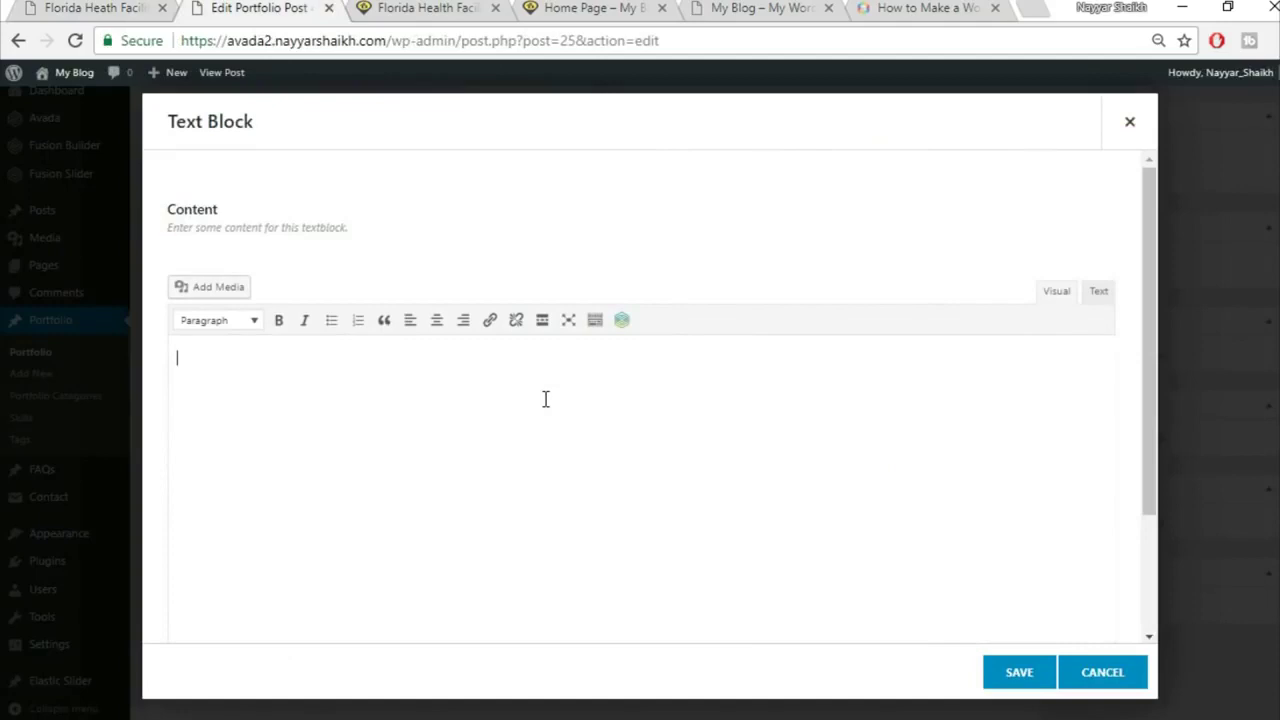
key("ctrl+v")
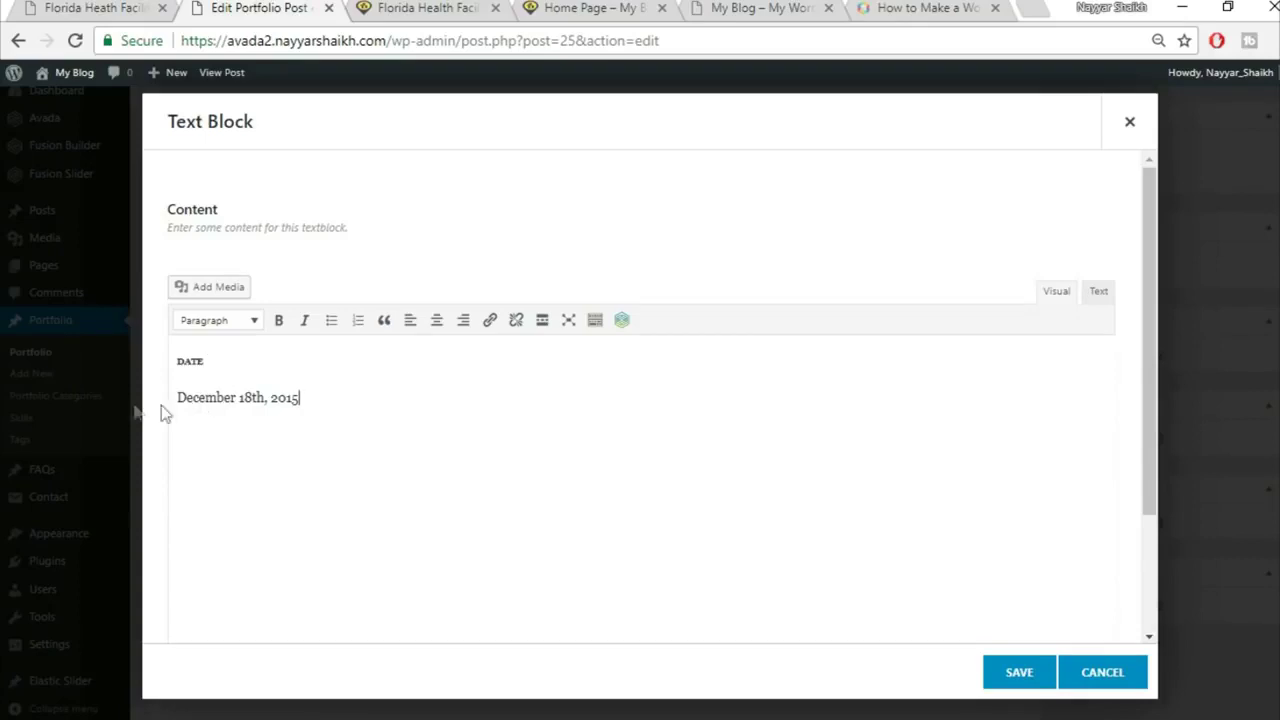
Step: Delete the DATE heading's data-fontsize and data-lineheight attributes in the Text view, then save the block
left_click_drag(212, 362, 175, 363)
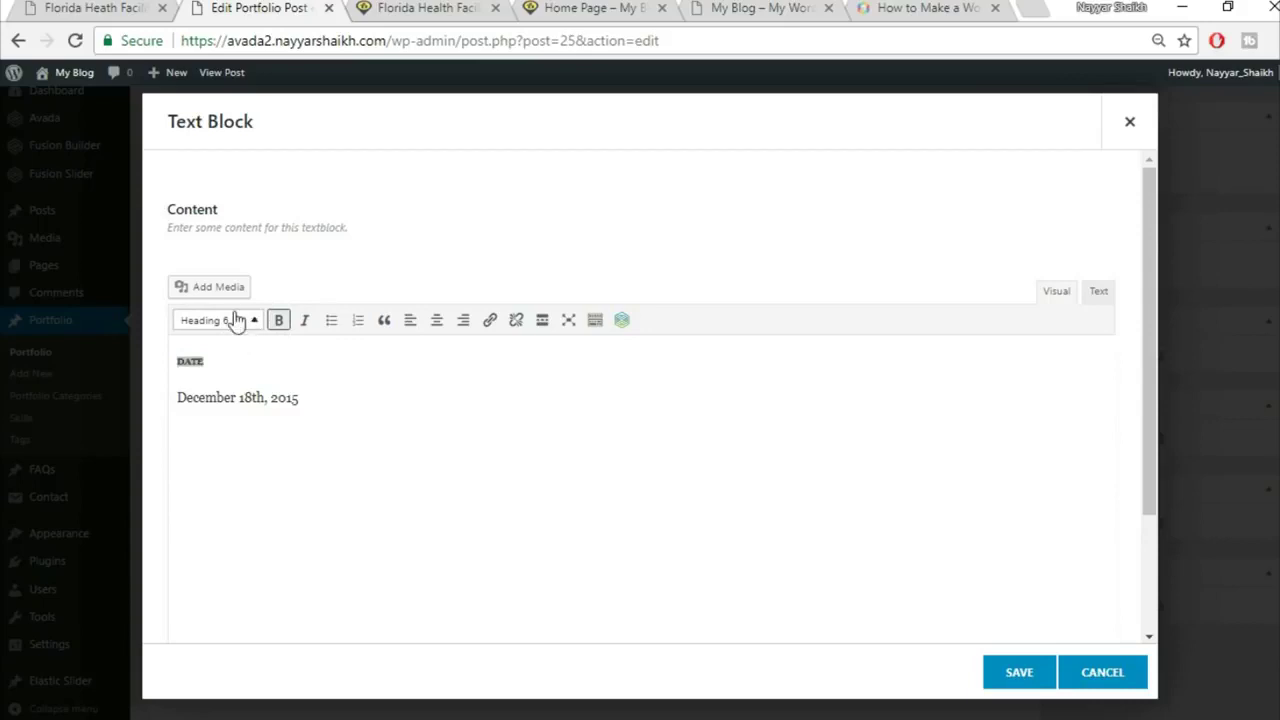
left_click(239, 357)
left_click_drag(221, 361, 160, 368)
left_click(1098, 296)
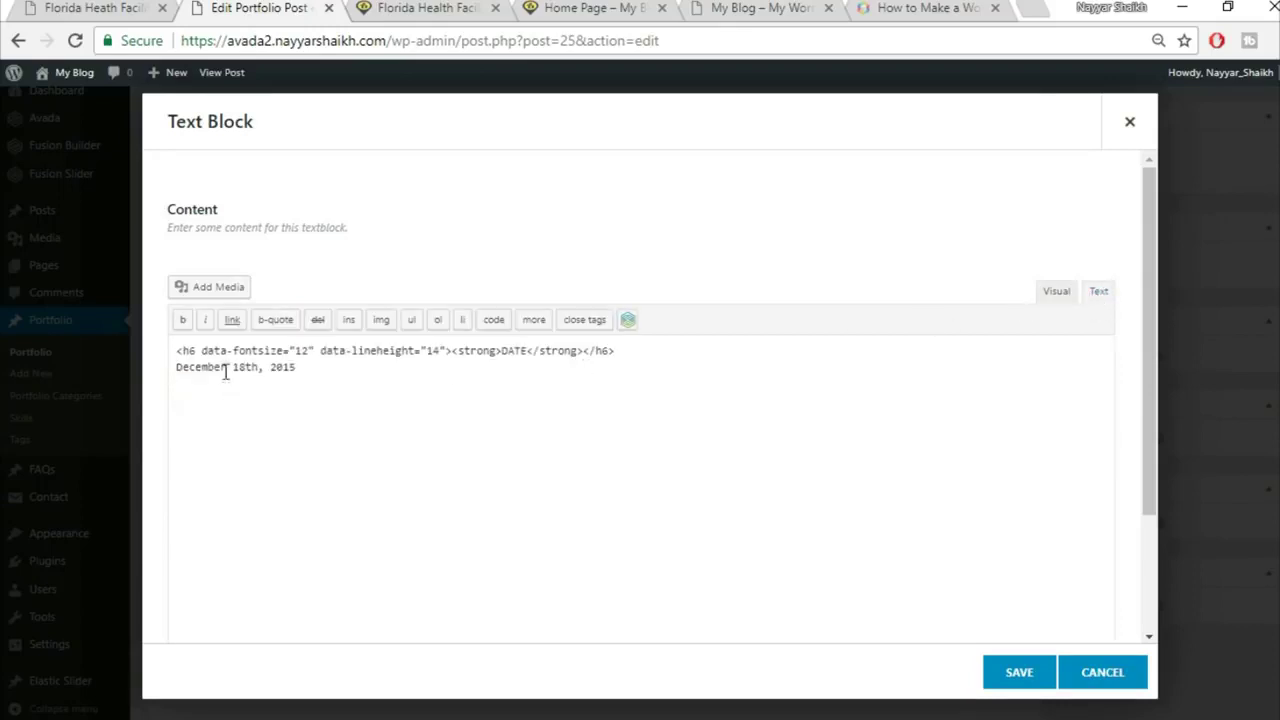
left_click_drag(203, 358, 443, 344)
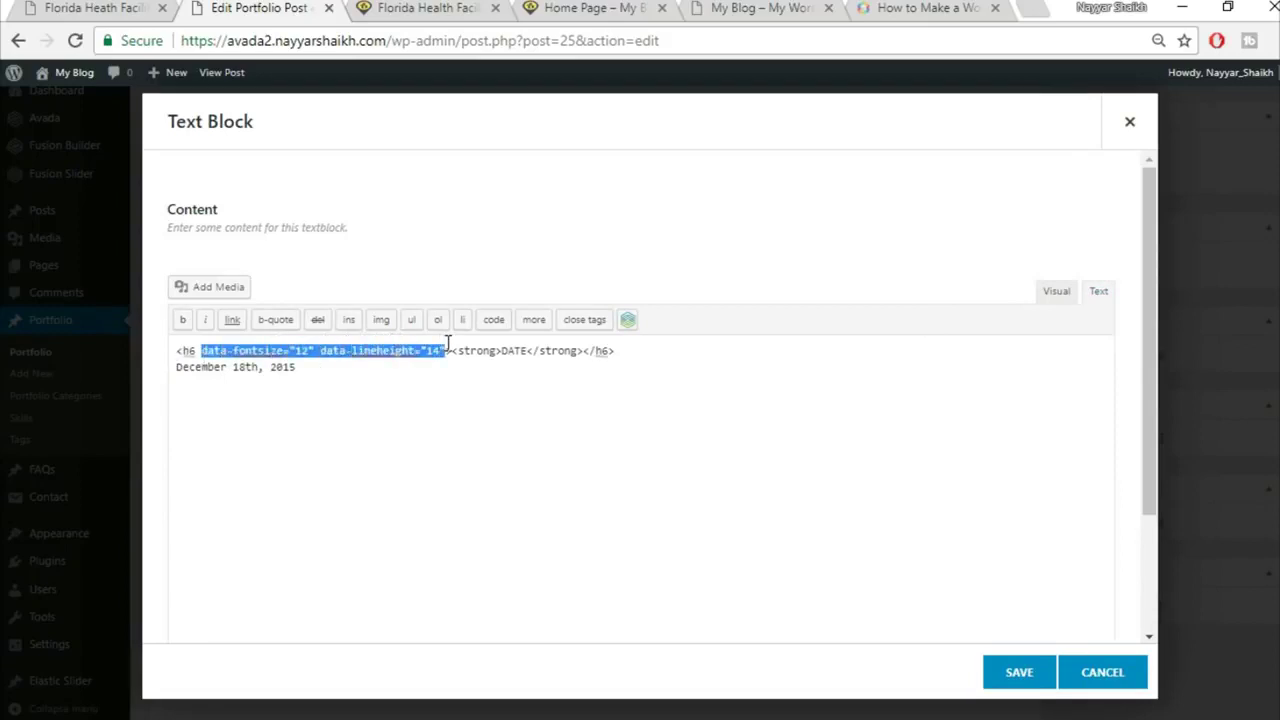
key("BackSpace")
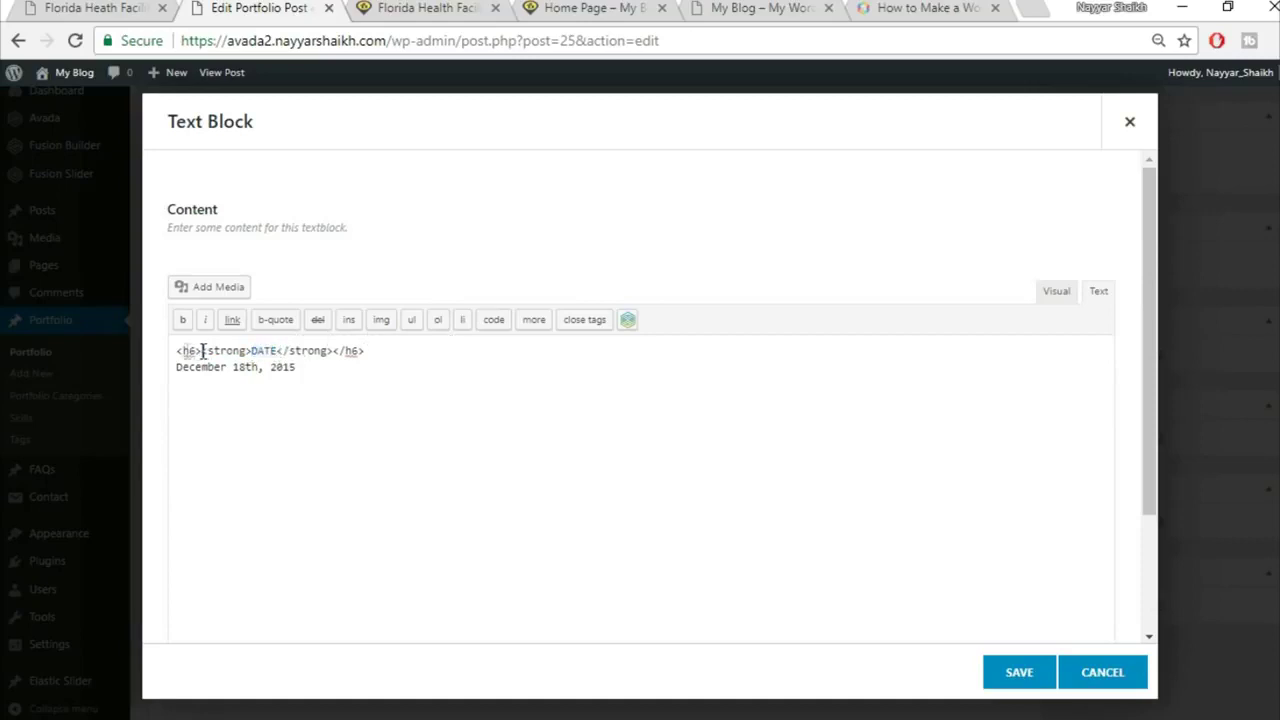
left_click_drag(366, 352, 336, 358)
left_click(1057, 292)
left_click_drag(300, 398, 177, 396)
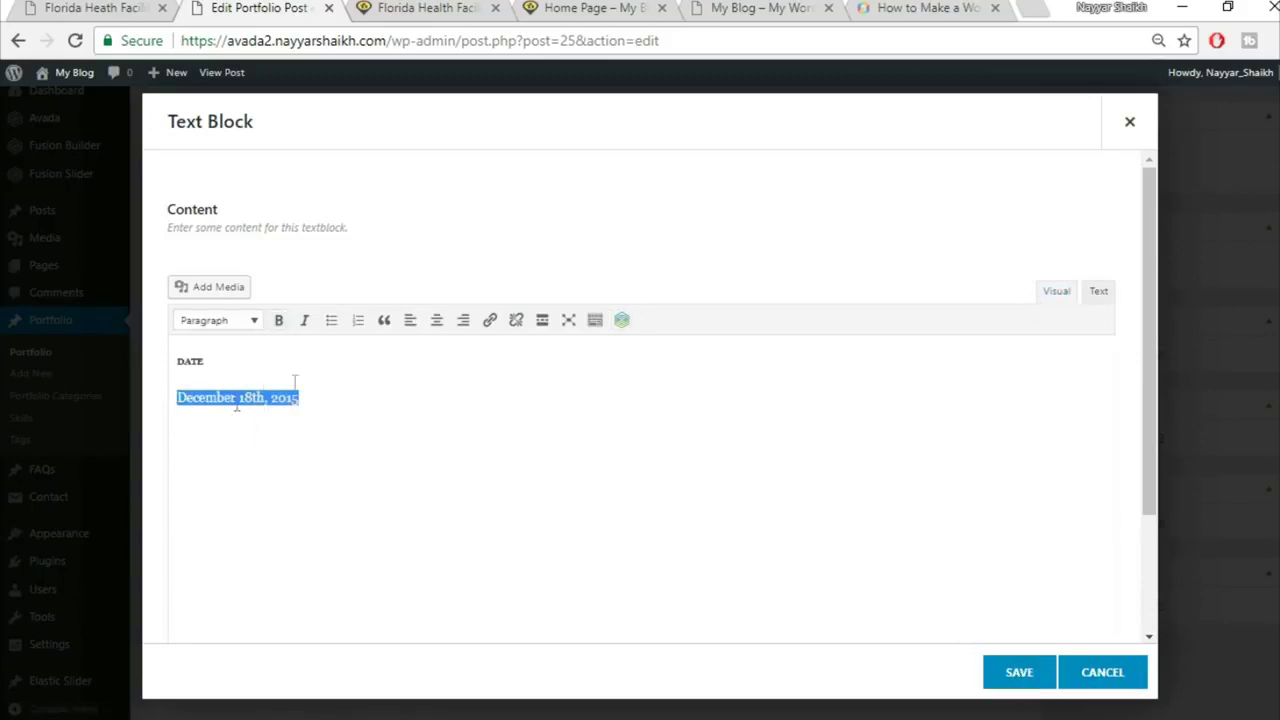
left_click(1019, 680)
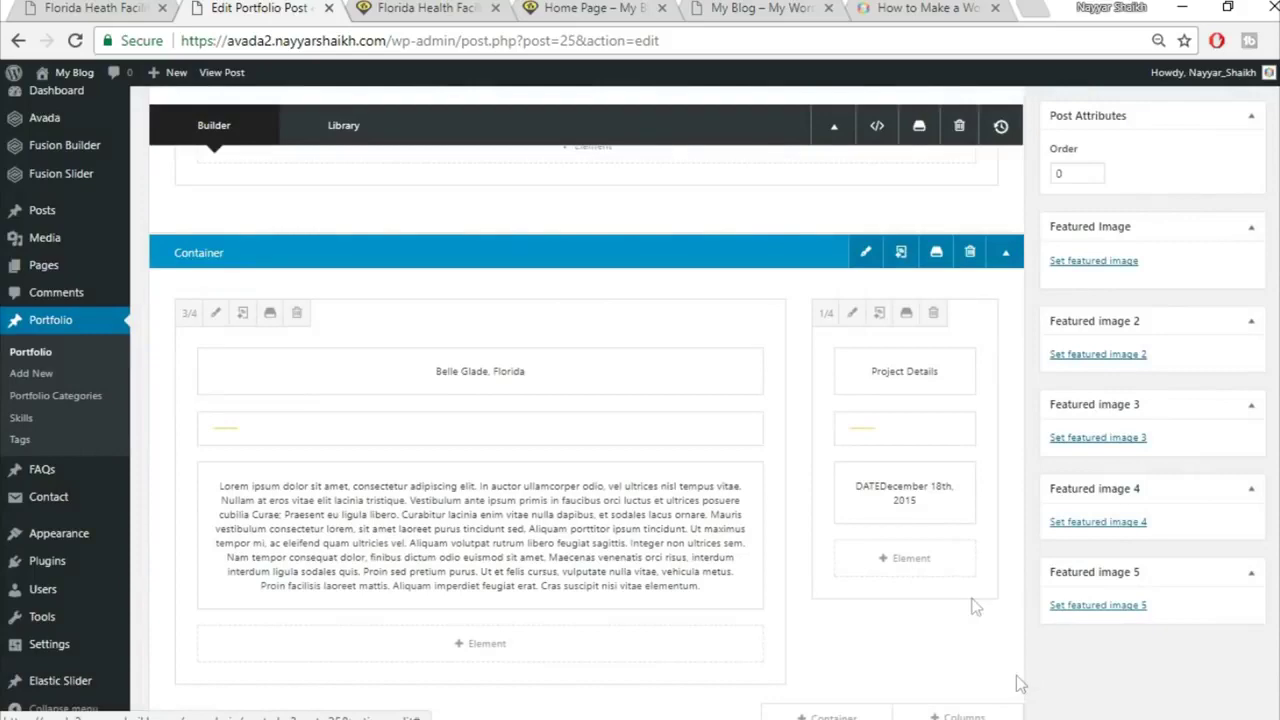
Step: Duplicate the DATE text block in the Project Details column
left_click(892, 495)
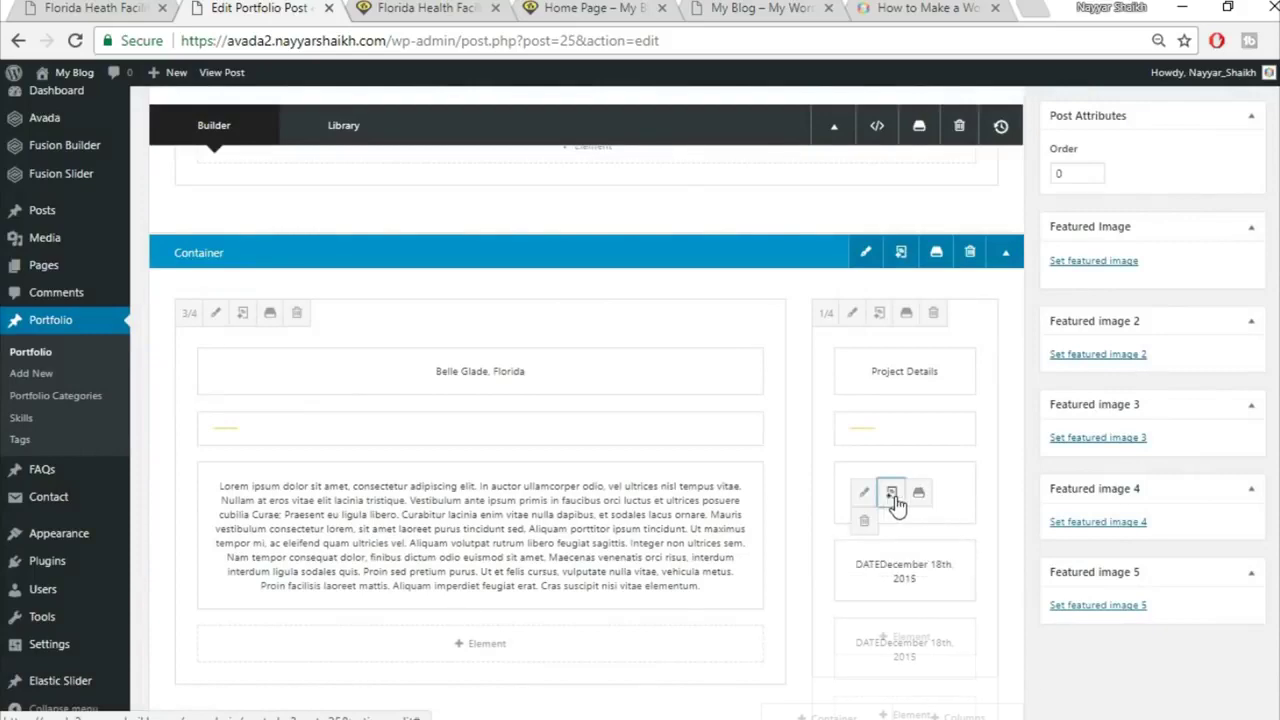
scroll(1087, 564, "down", 2)
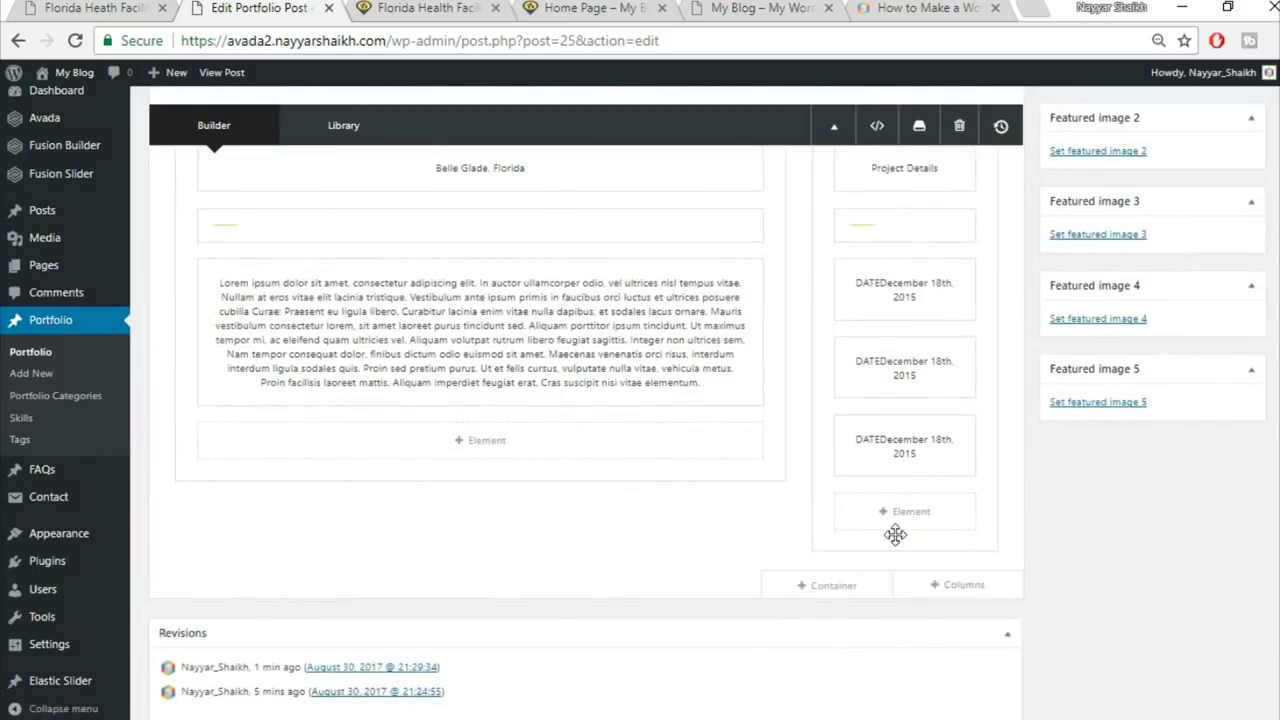
scroll(902, 560, "up", 1)
scroll(901, 560, "up", 3)
Step: Update the portfolio post to save the duplicated DATE entry
left_click(88, 7)
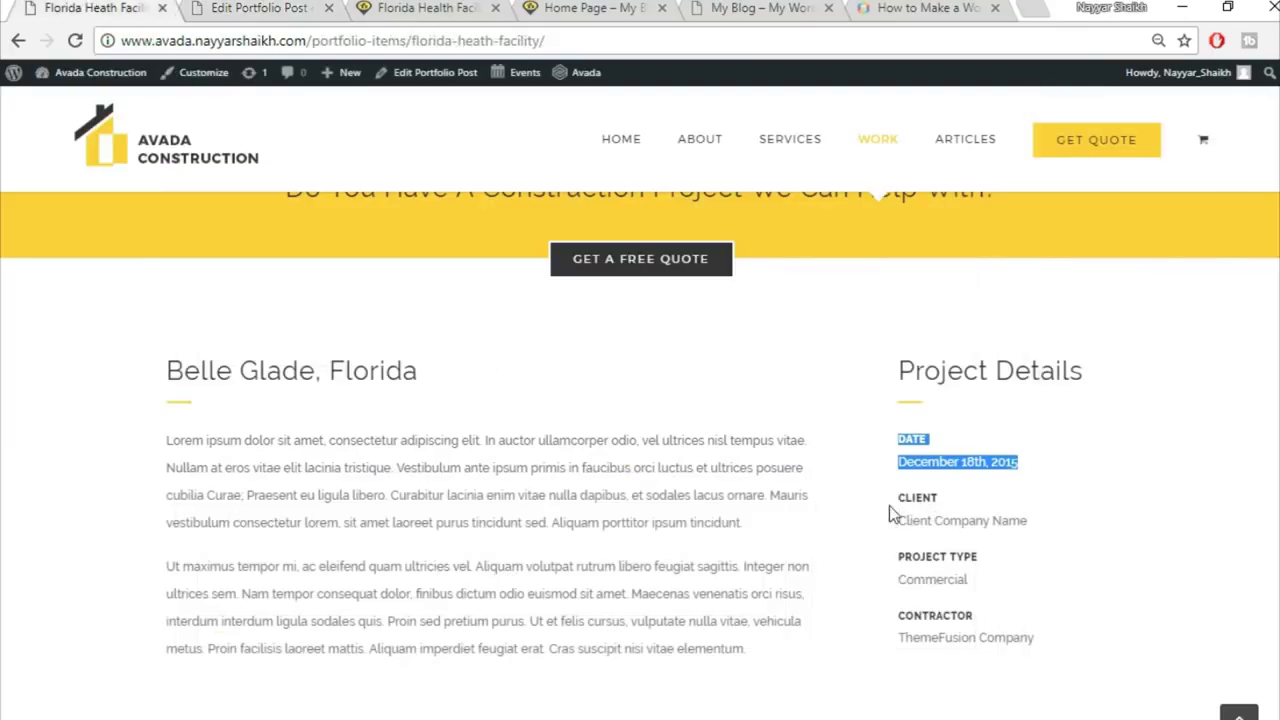
left_click(307, 7)
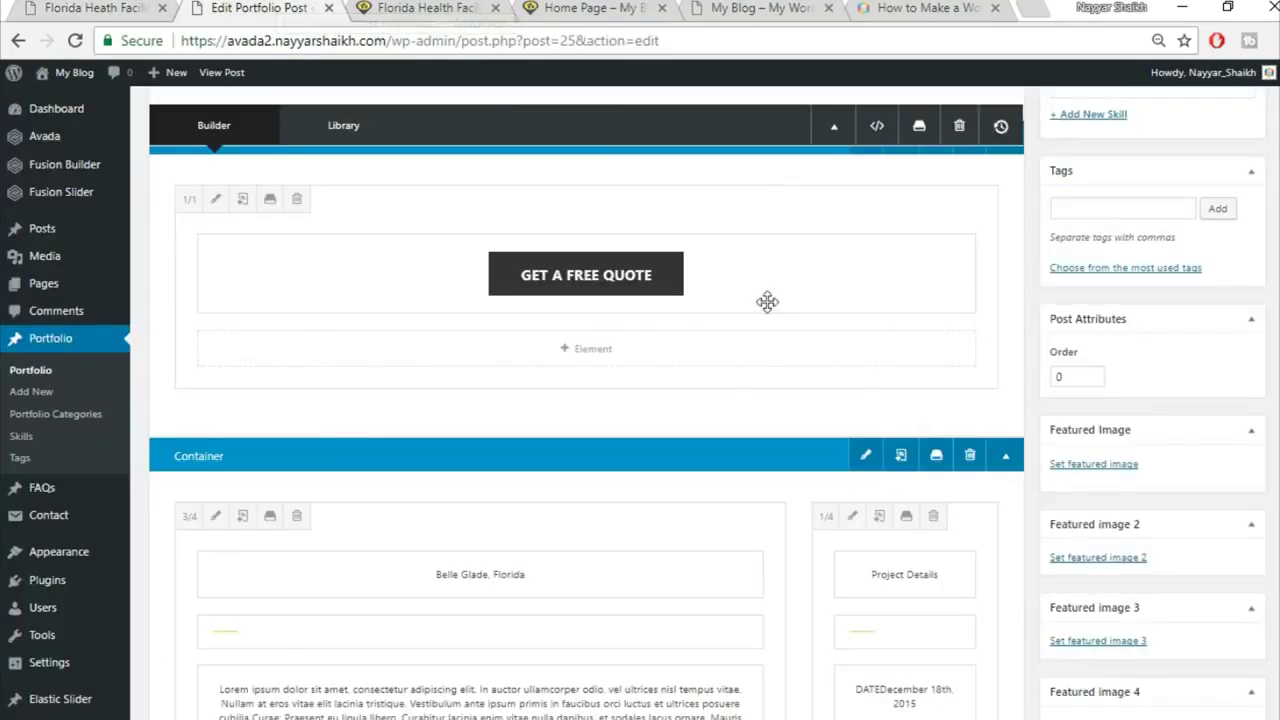
scroll(766, 300, "up", 4)
scroll(586, 400, "up", 4)
left_click(1228, 381)
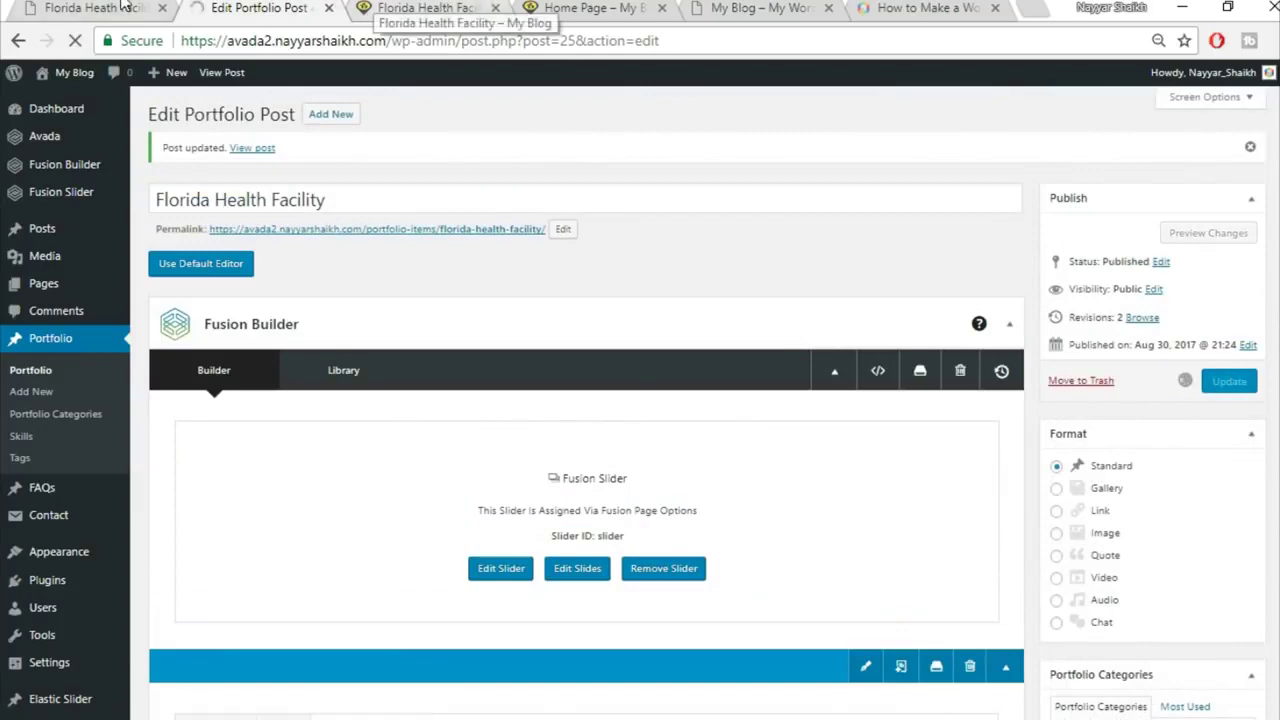
Step: Reload the live Florida Health Facility page and compare its three DATE entries with the demo
left_click(122, 5)
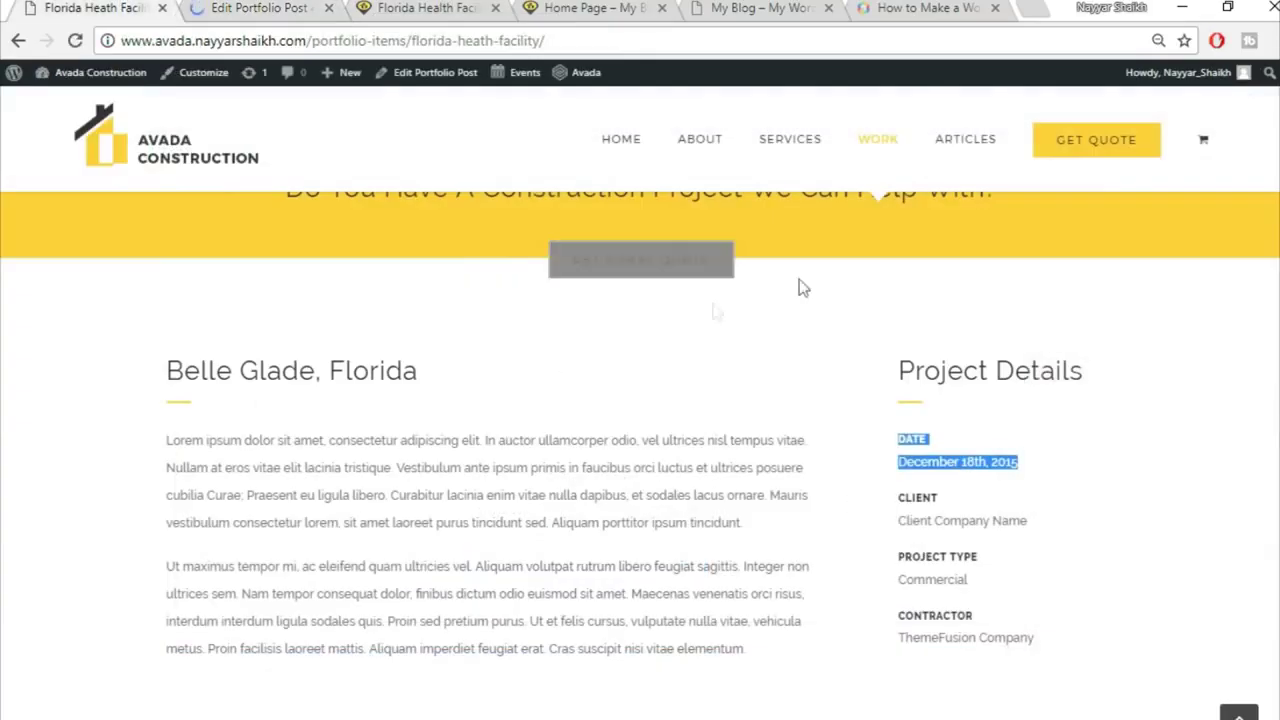
left_click(470, 8)
left_click(467, 42)
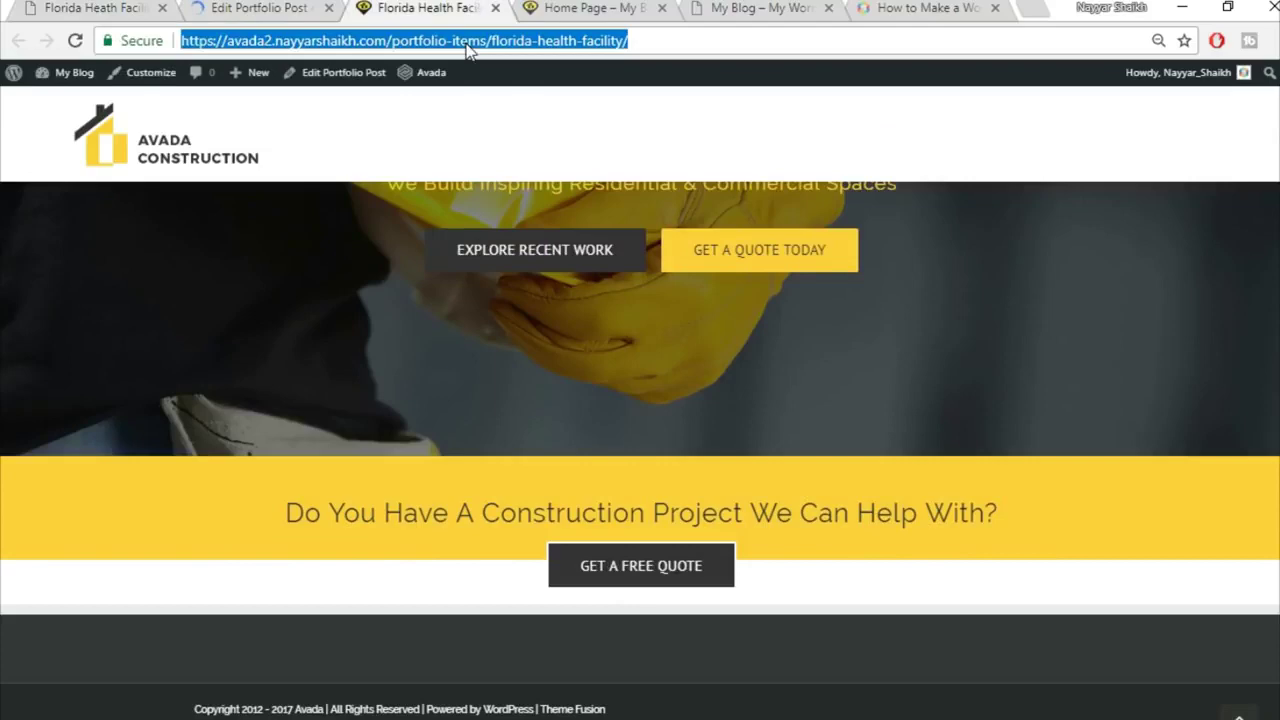
key("Return")
scroll(1272, 460, "down", 5)
scroll(1270, 464, "up", 1)
scroll(1222, 472, "up", 1)
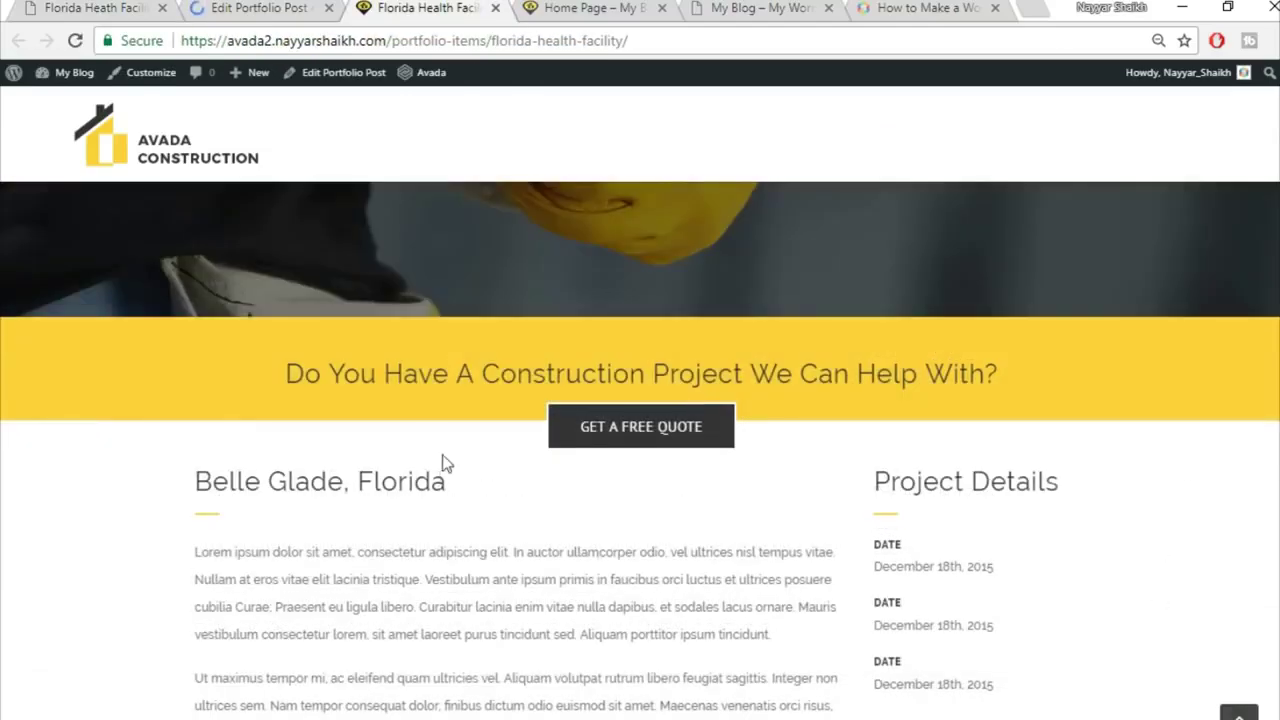
scroll(488, 488, "down", 1)
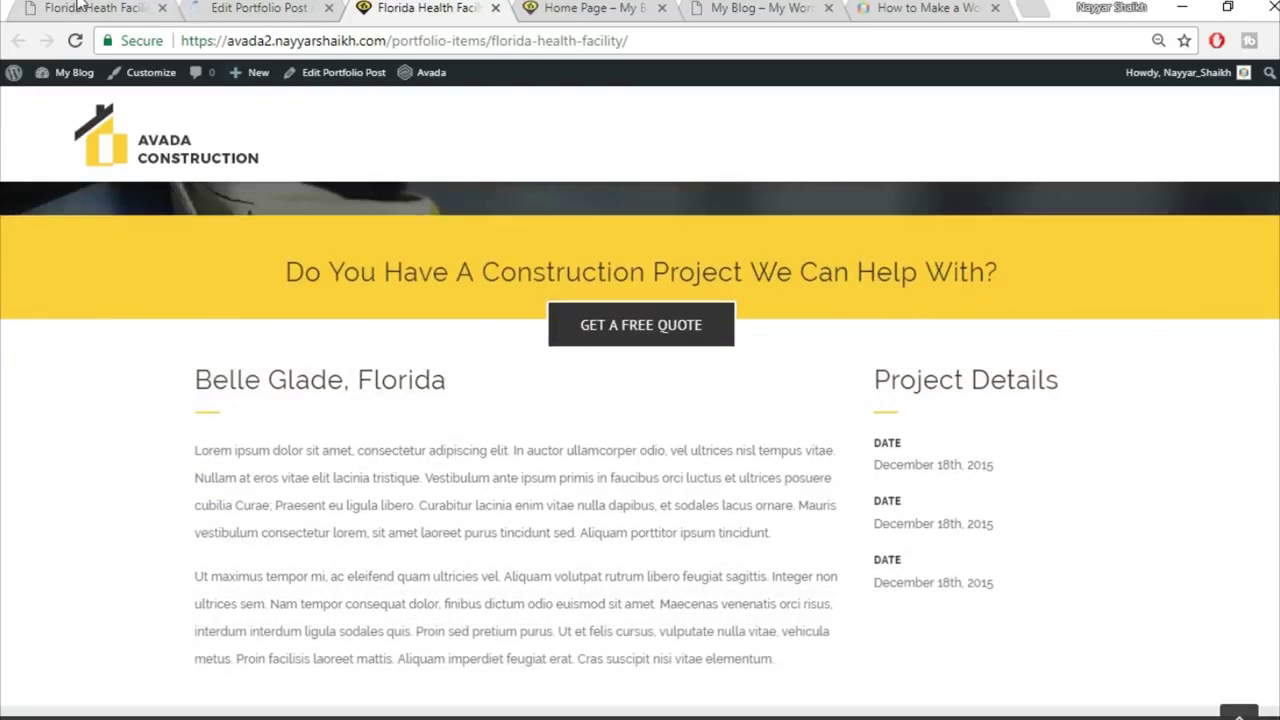
left_click(78, 7)
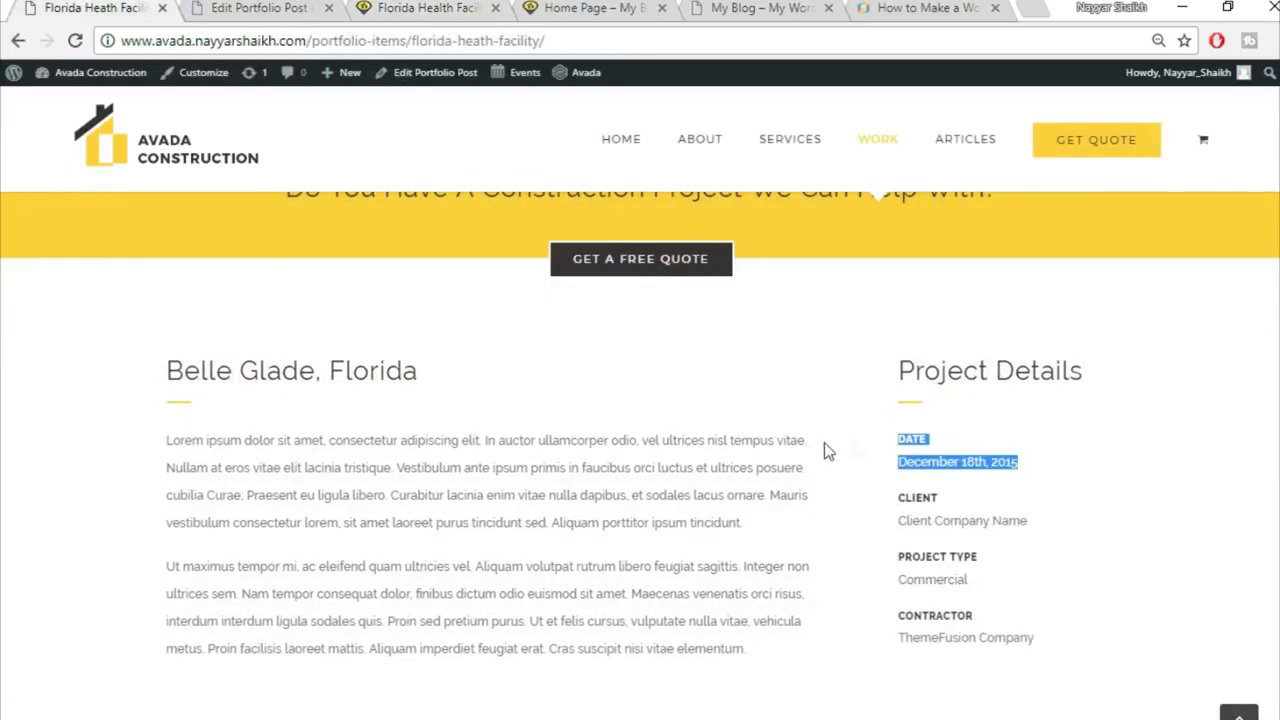
left_click(418, 7)
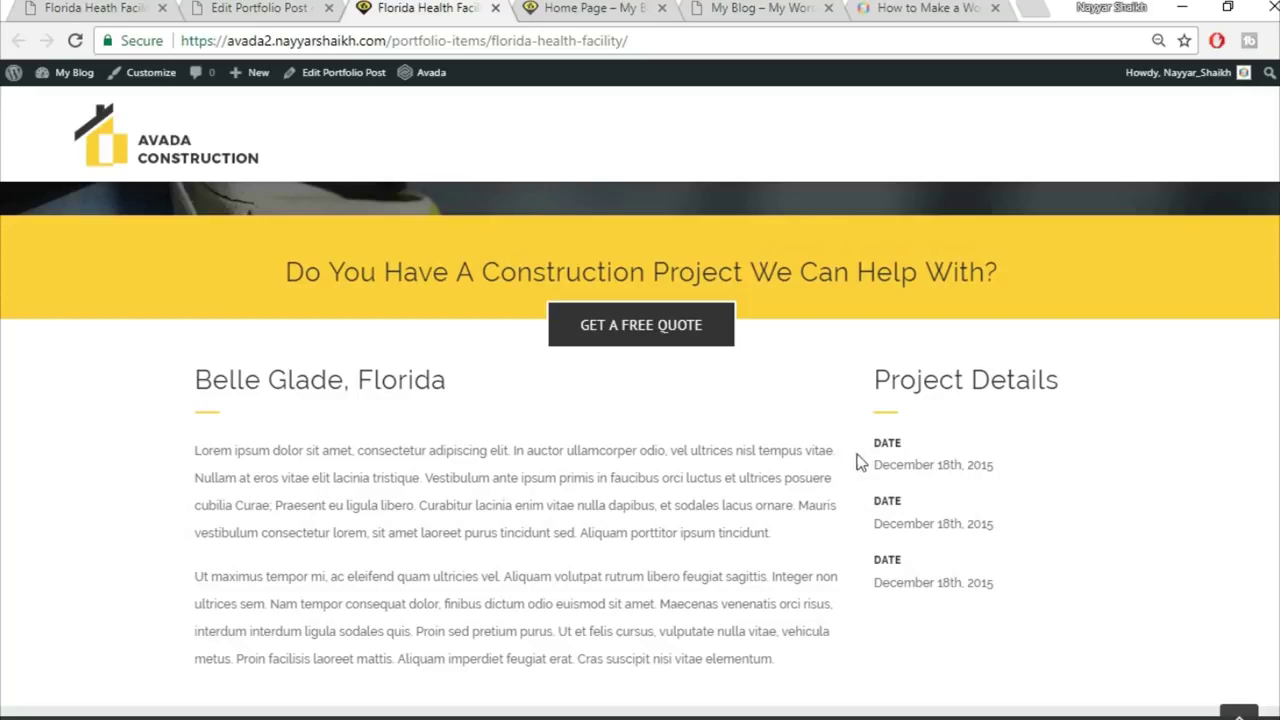
left_click(277, 7)
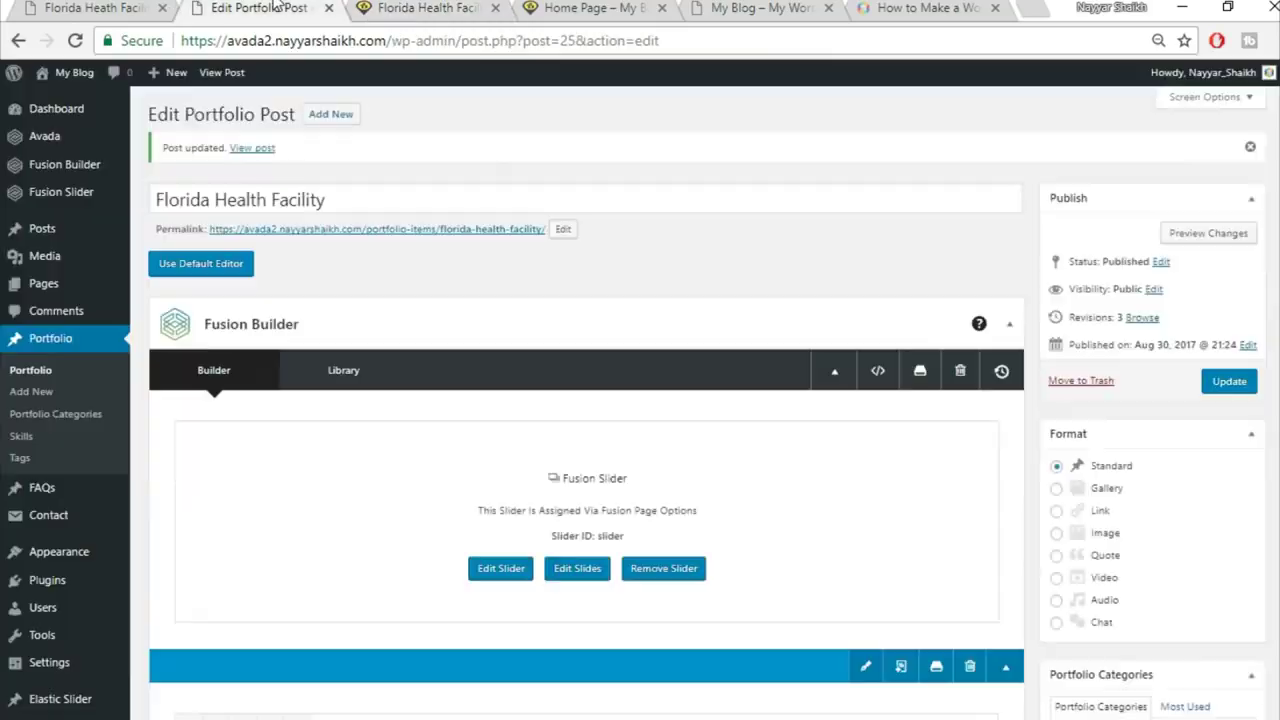
Step: Give the Project Details column padding of 30 top and 20 right, checked against the demo
scroll(757, 447, "down", 10)
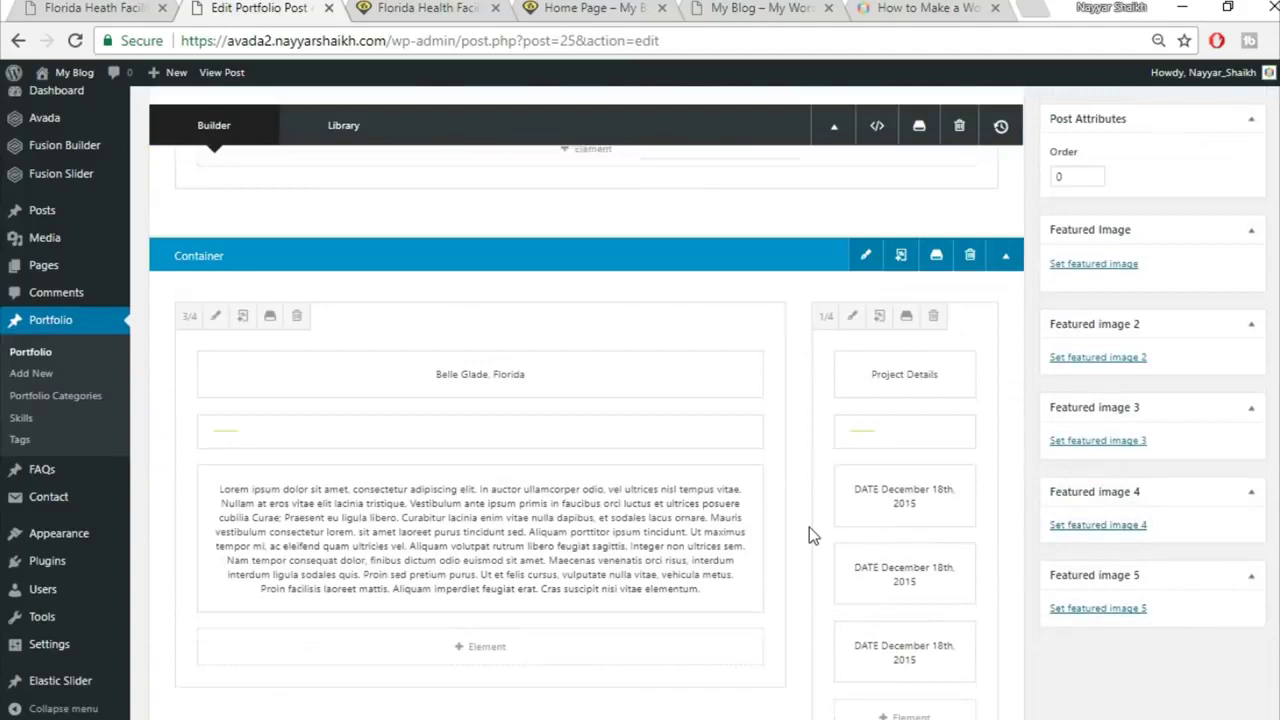
left_click(214, 313)
left_click(290, 172)
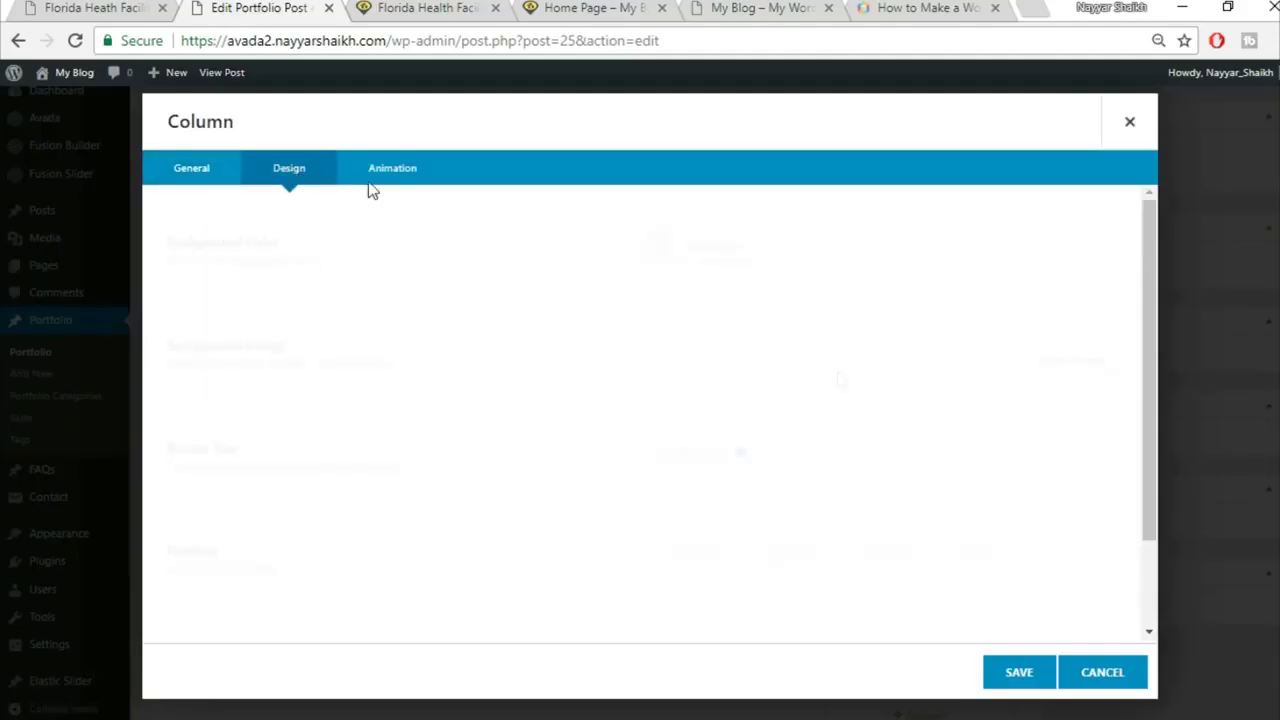
scroll(708, 441, "down", 1)
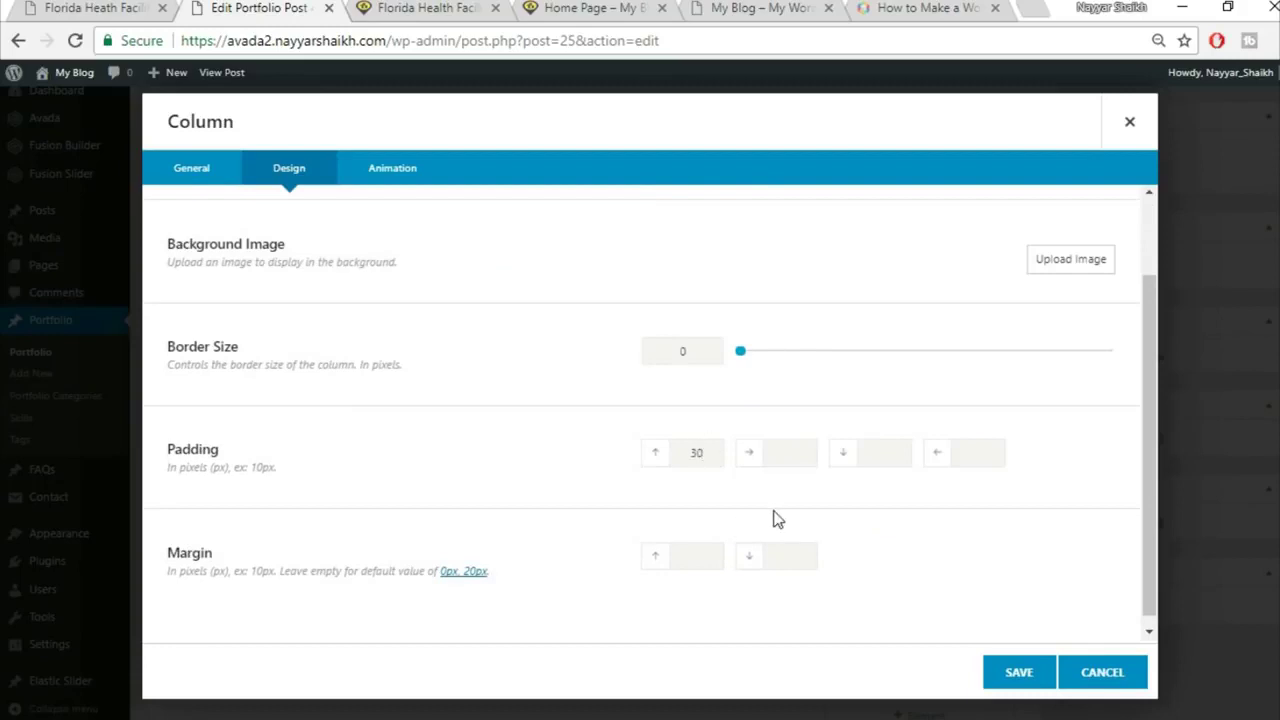
left_click(47, 8)
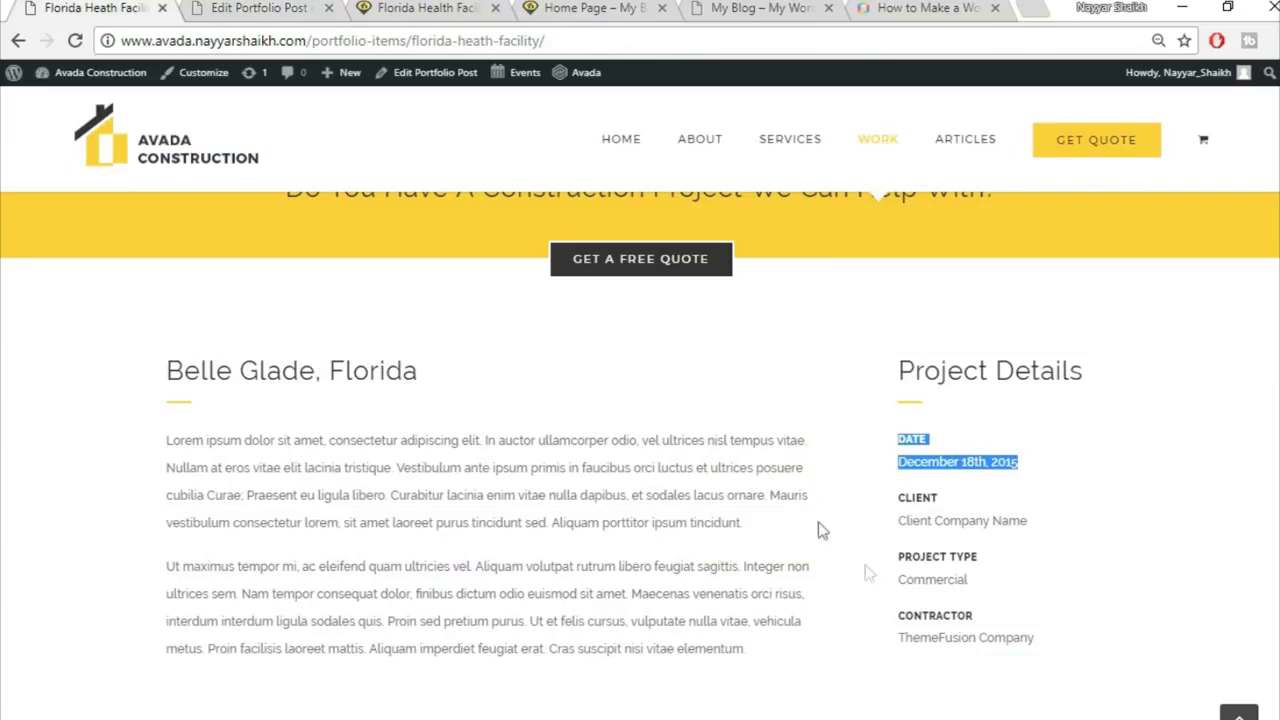
left_click(240, 7)
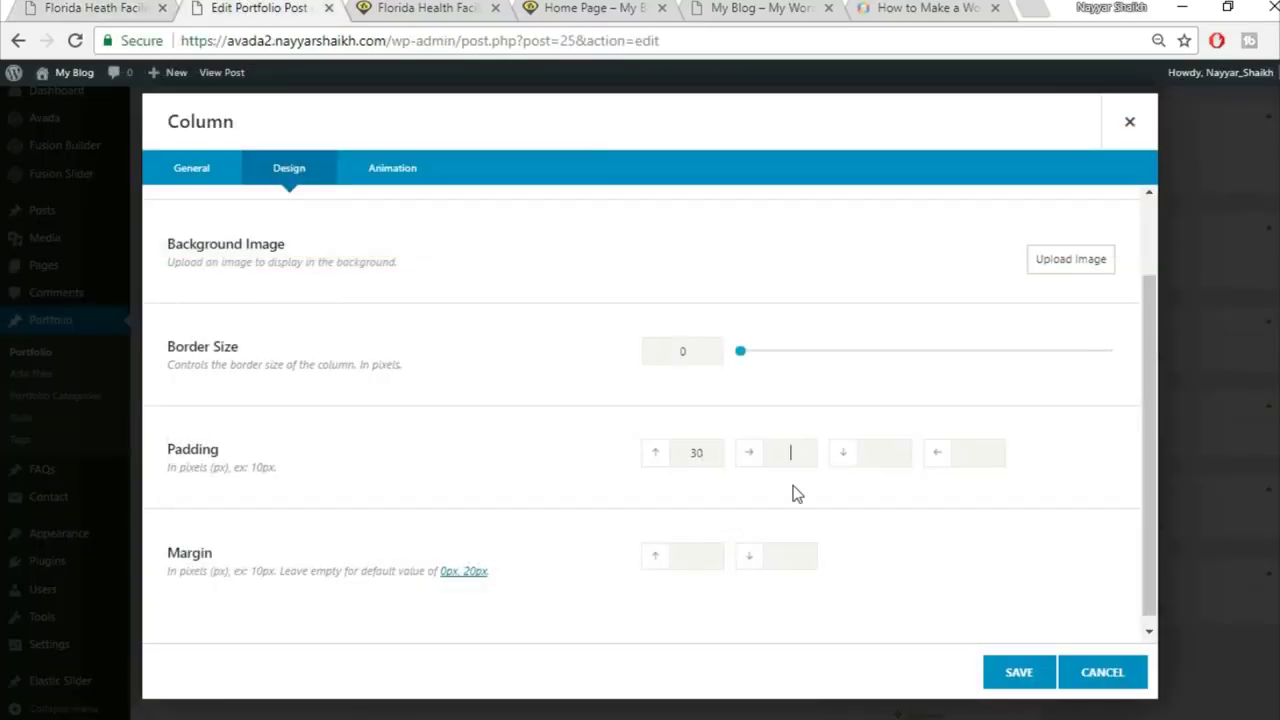
left_click(1020, 672)
scroll(1015, 680, "up", 3)
scroll(1011, 677, "up", 3)
scroll(1011, 677, "down", 8)
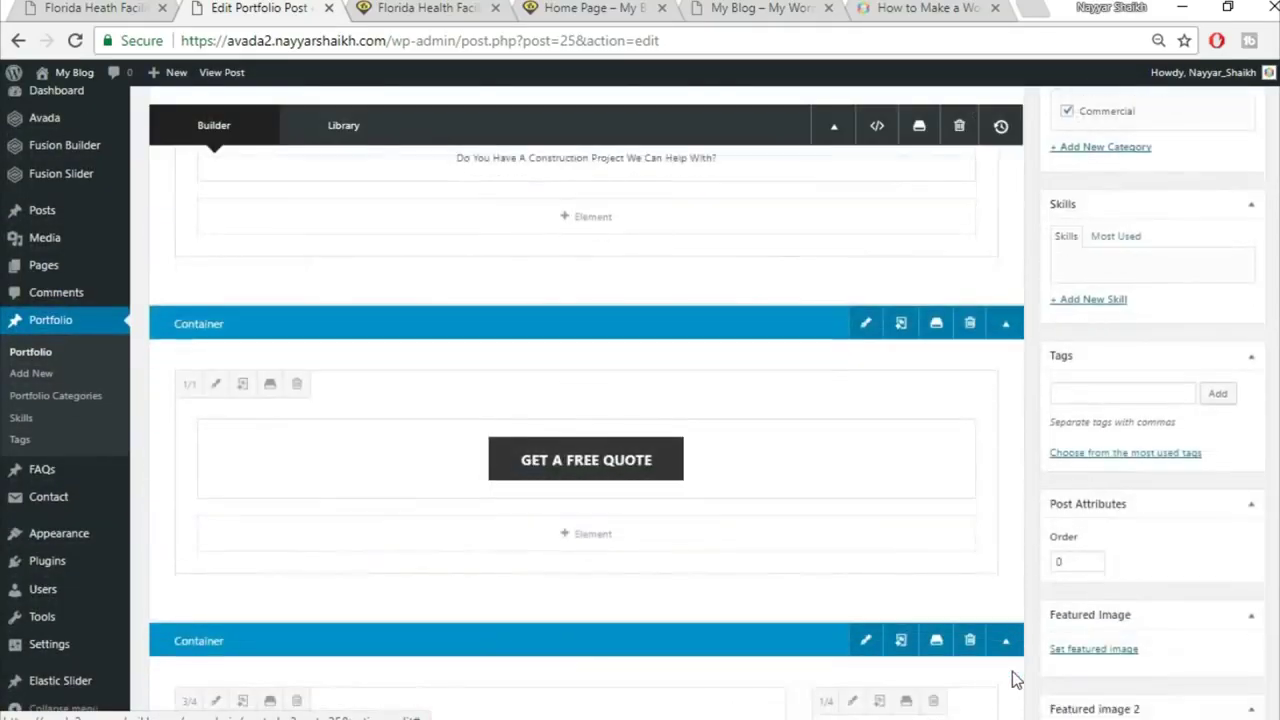
Step: Clone another DATE entry in Project Details and update the post
left_click(892, 553)
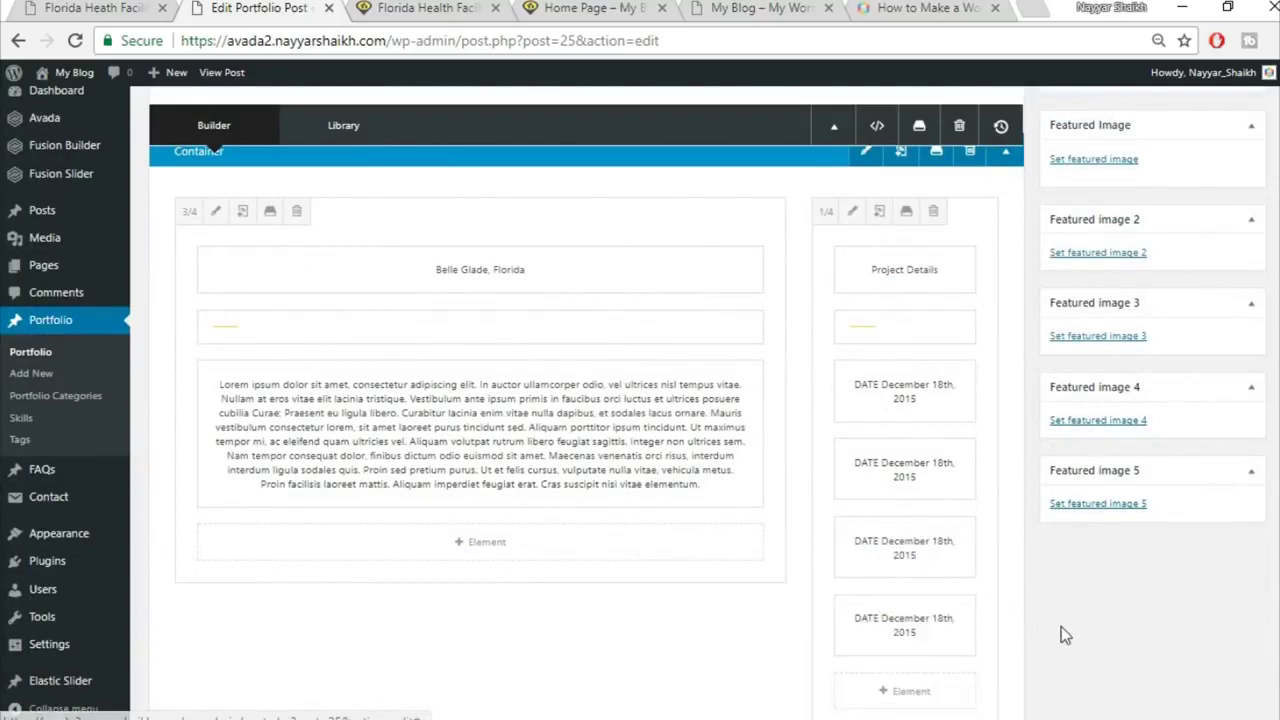
scroll(1061, 626, "up", 10)
left_click(1229, 179)
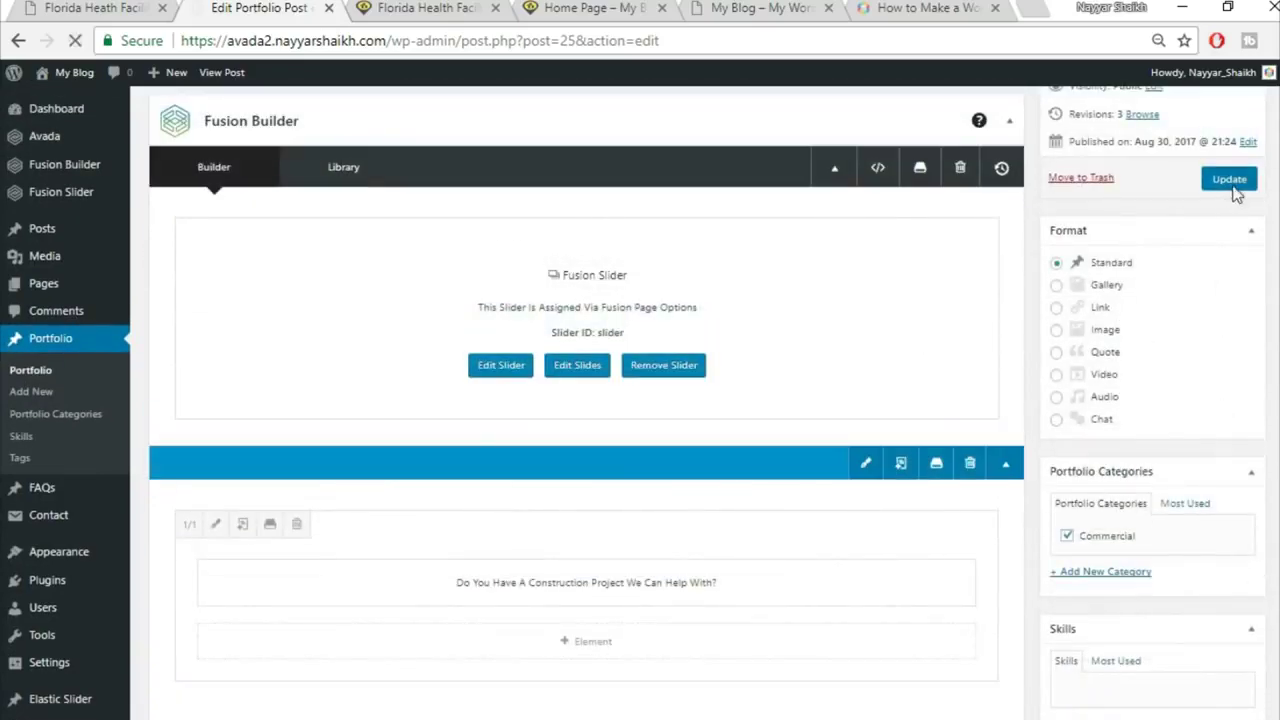
left_click(408, 8)
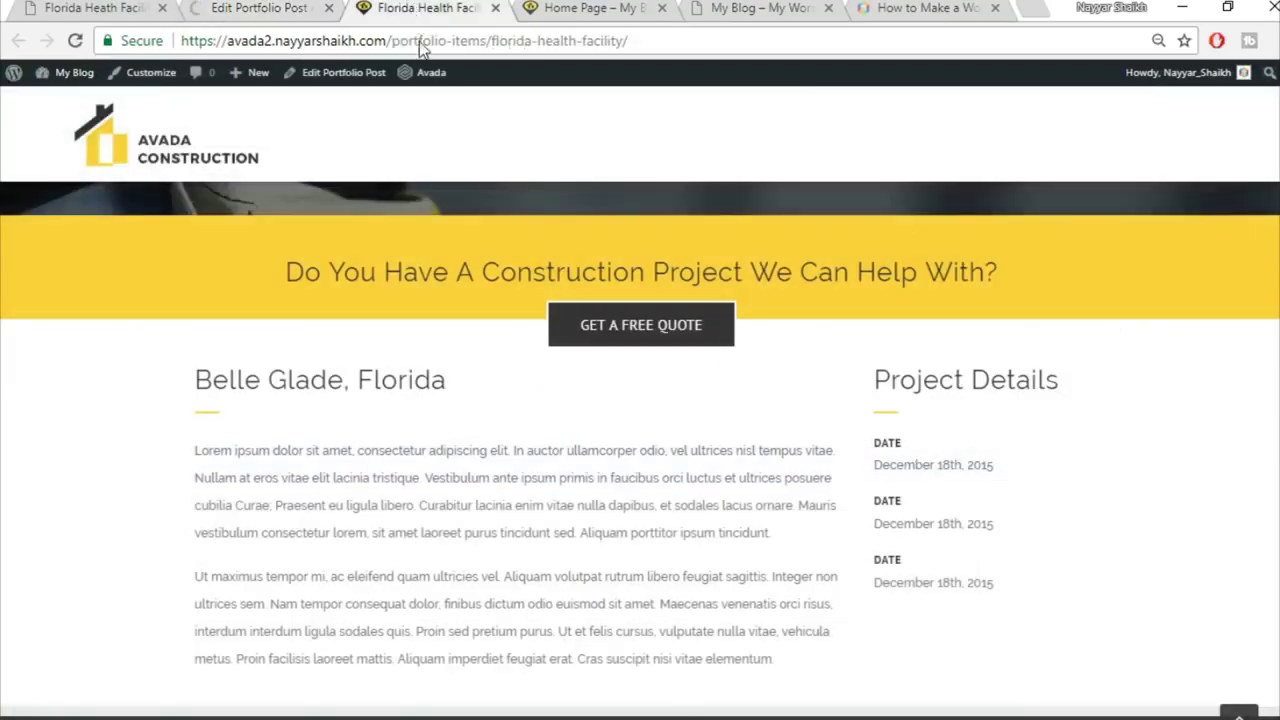
Step: Reload the live page to confirm four DATE entries, then go back to the builder columns
left_click(420, 42)
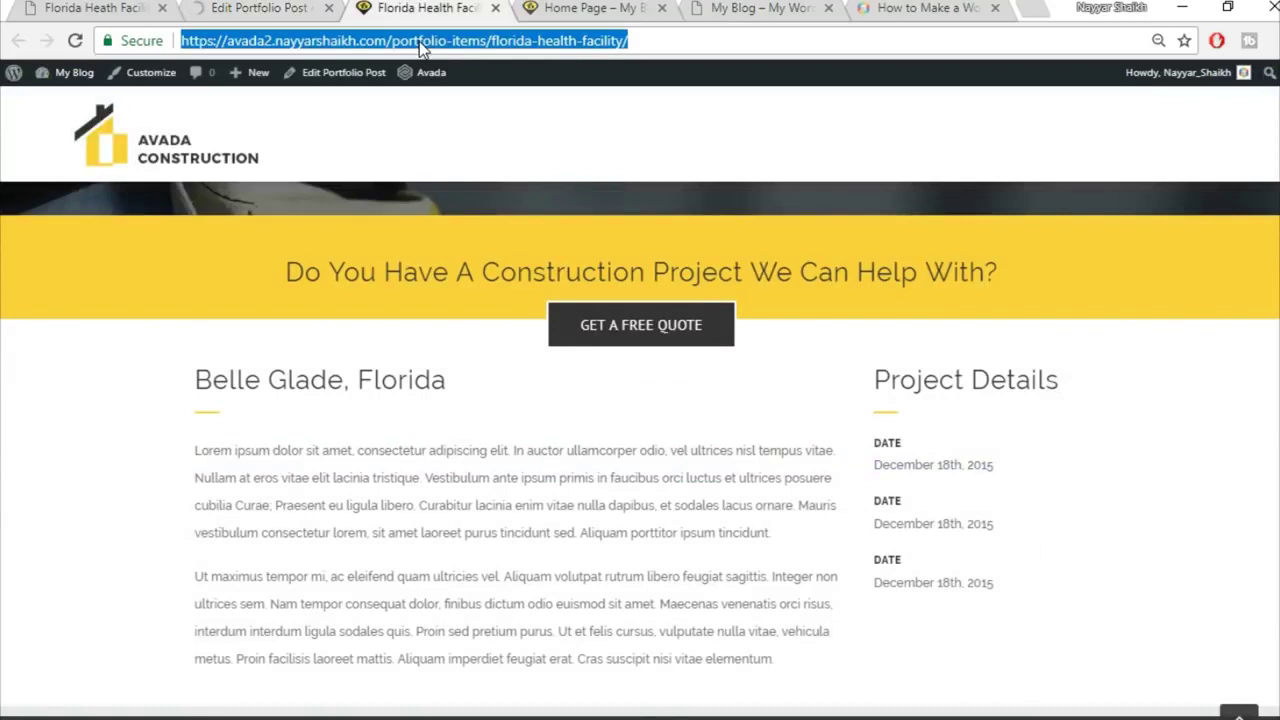
key("Return")
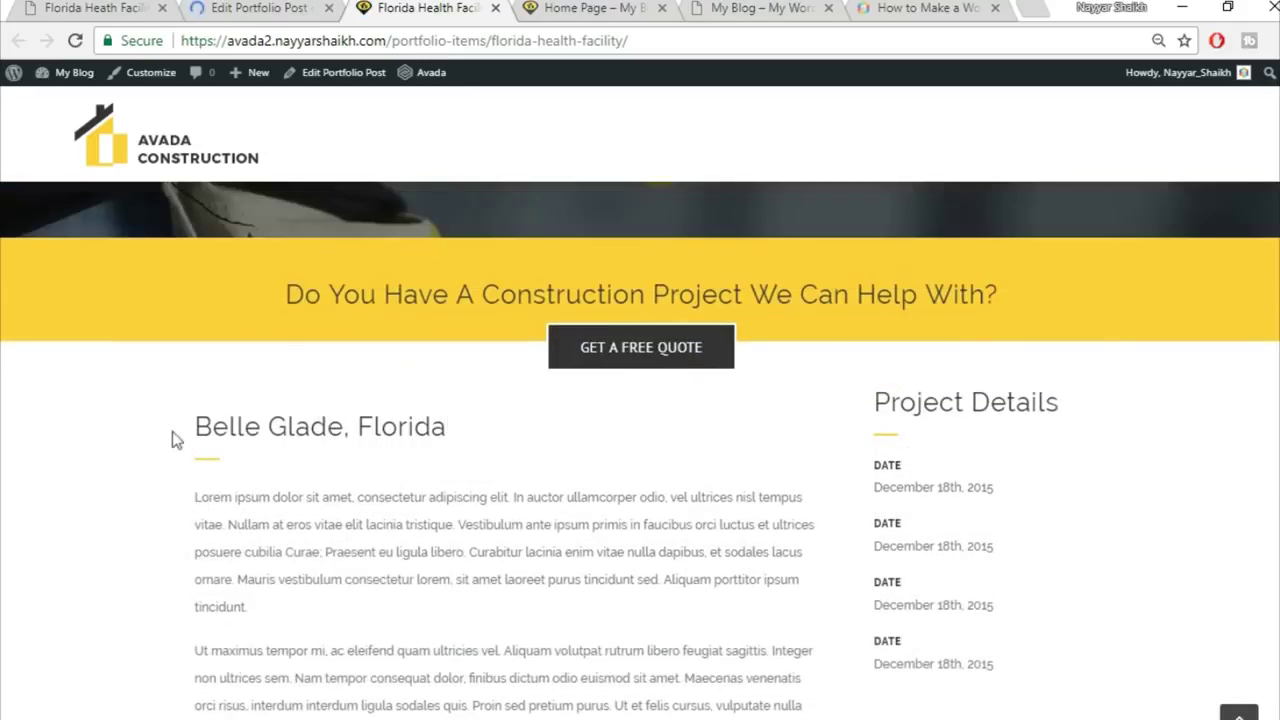
left_click_drag(171, 437, 492, 428)
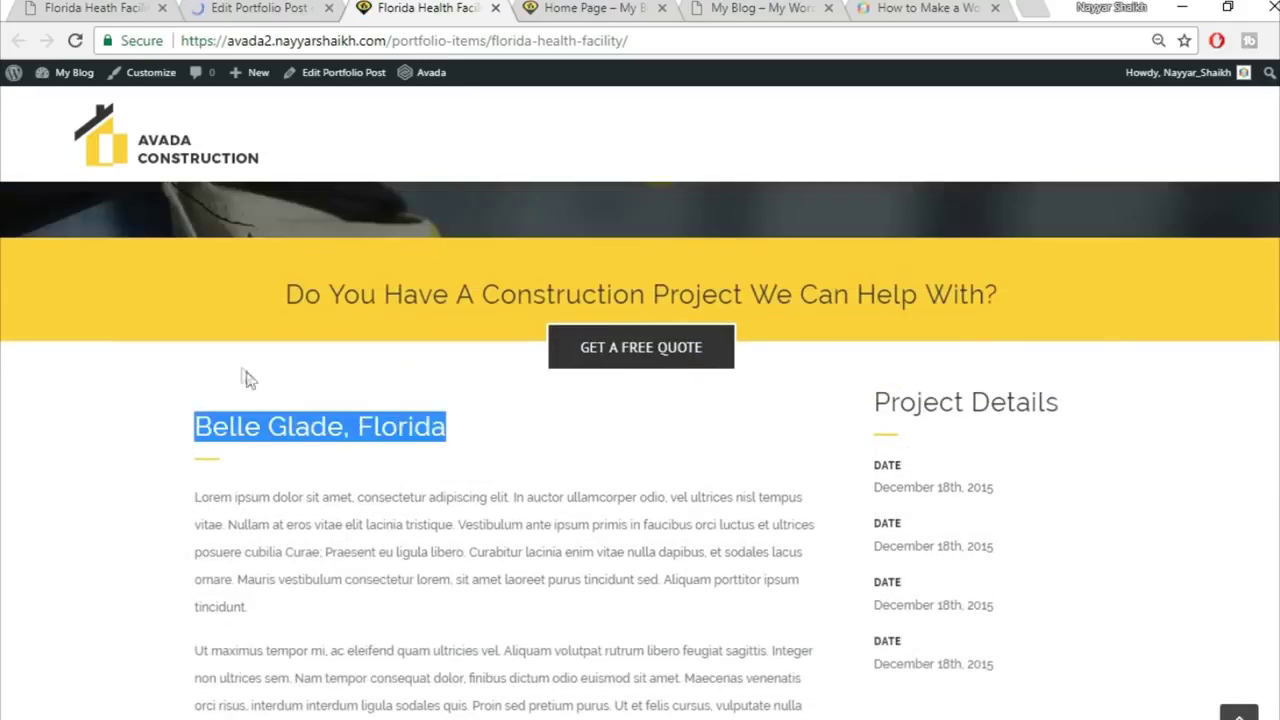
scroll(1019, 489, "down", 1)
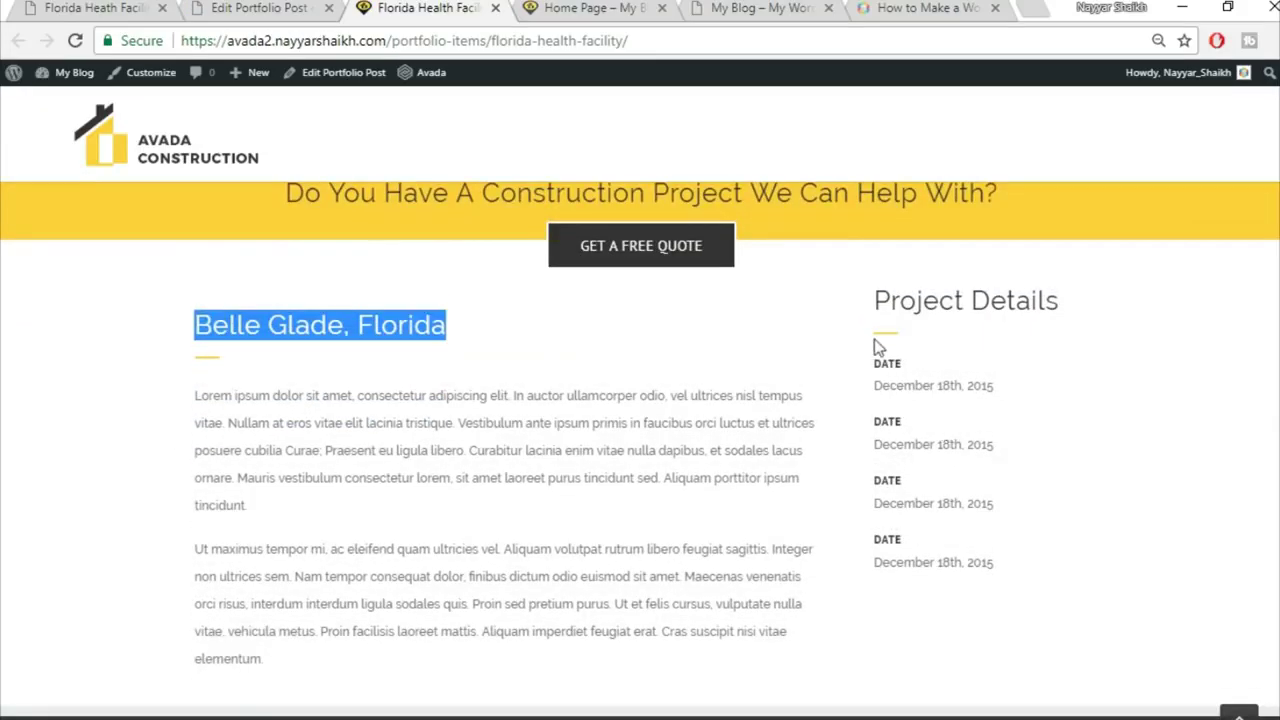
left_click(983, 370)
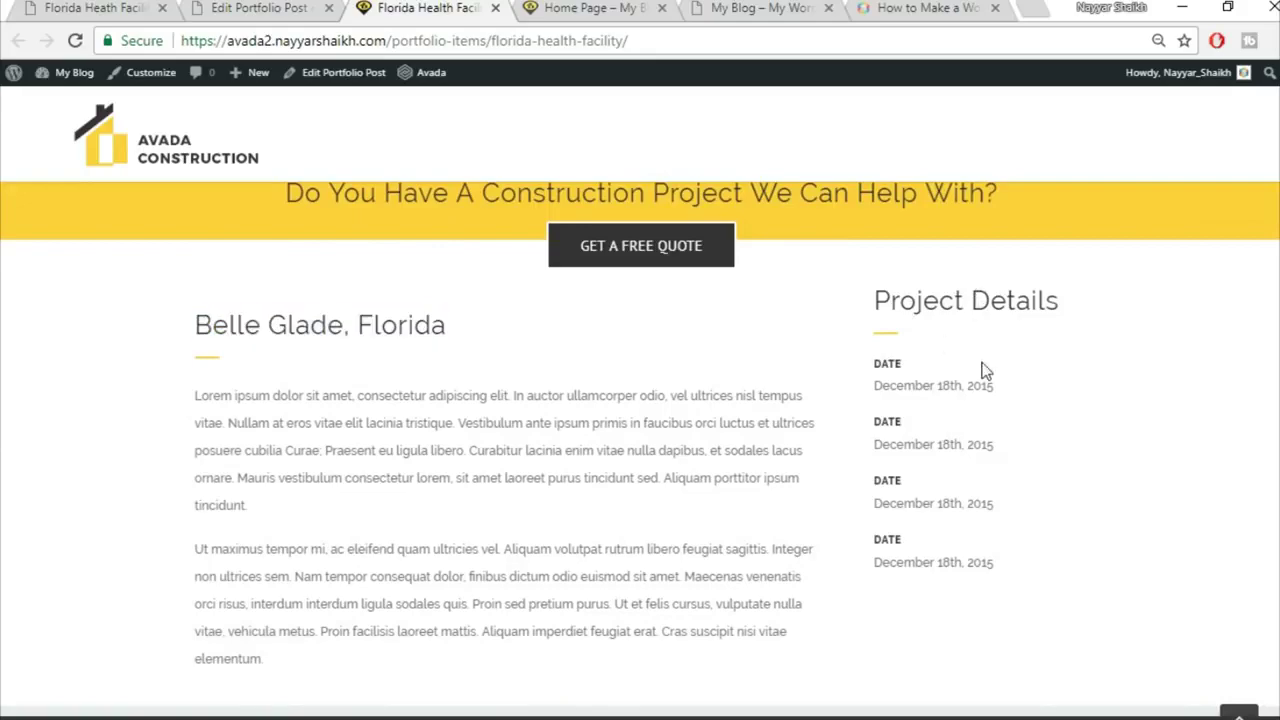
left_click(268, 8)
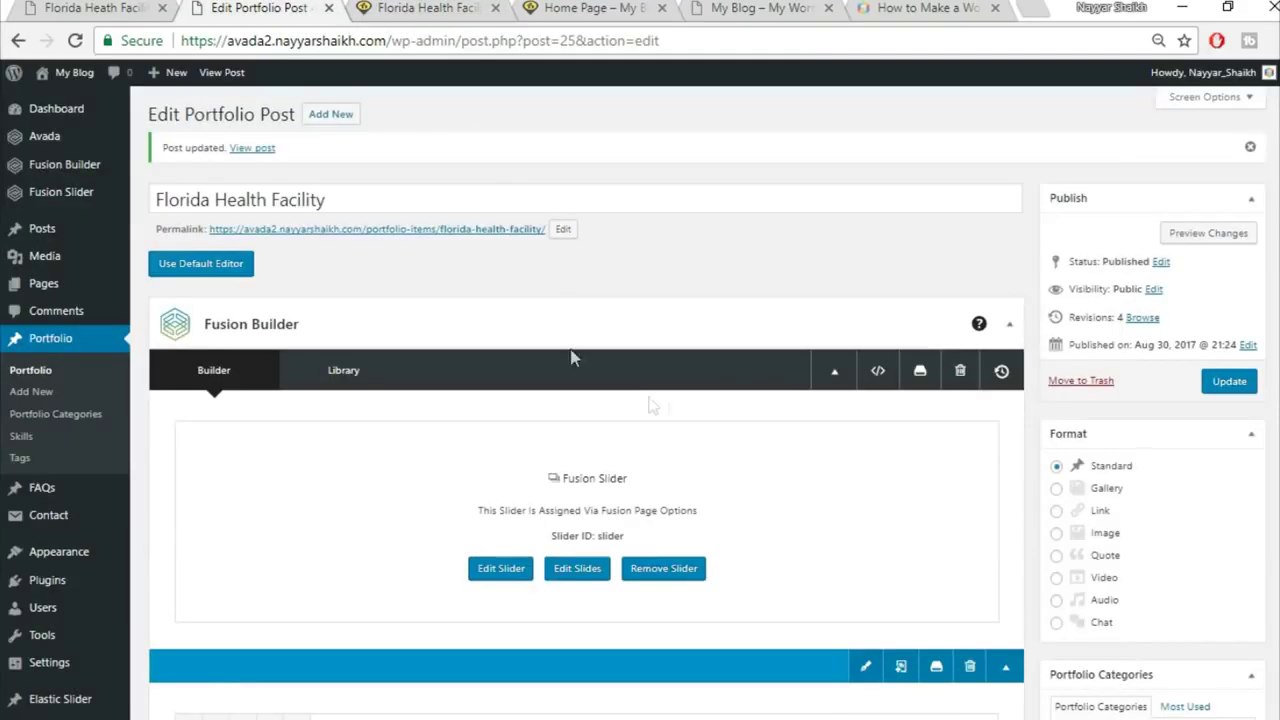
scroll(620, 380, "down", 2)
scroll(670, 405, "down", 8)
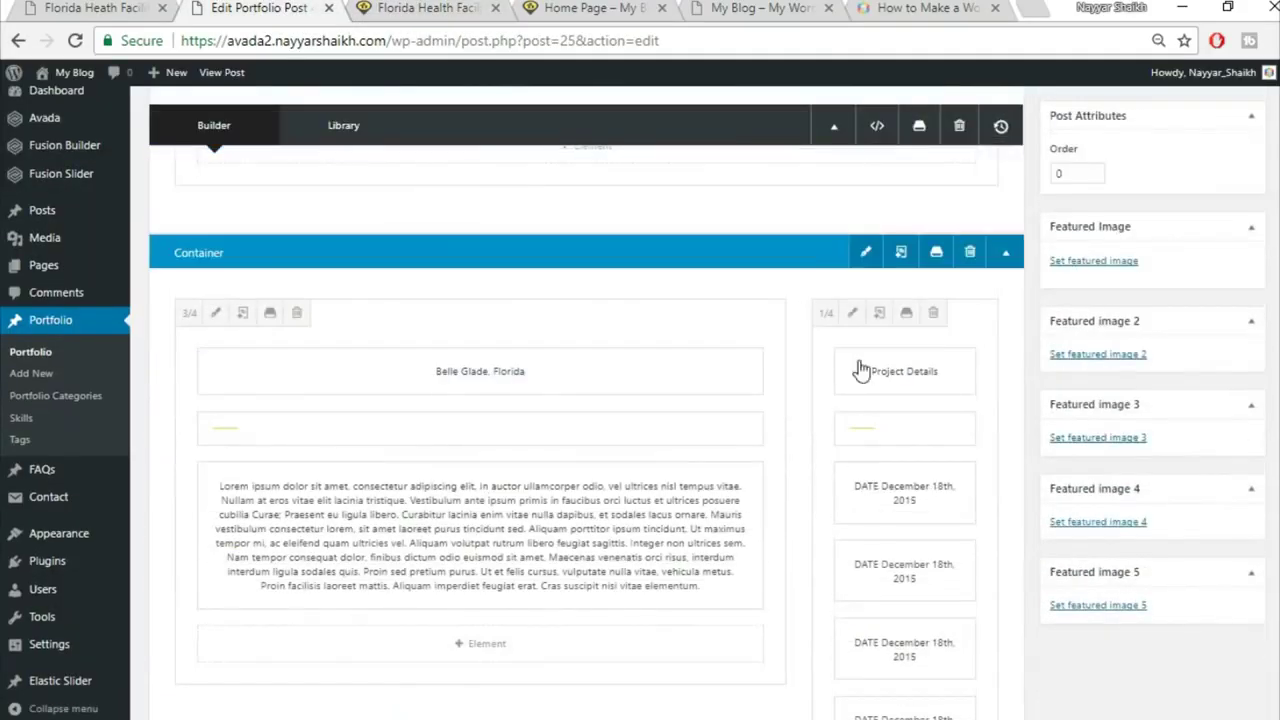
Step: Re-save the Project Details column design settings, update the post, and reload the live page
left_click(851, 314)
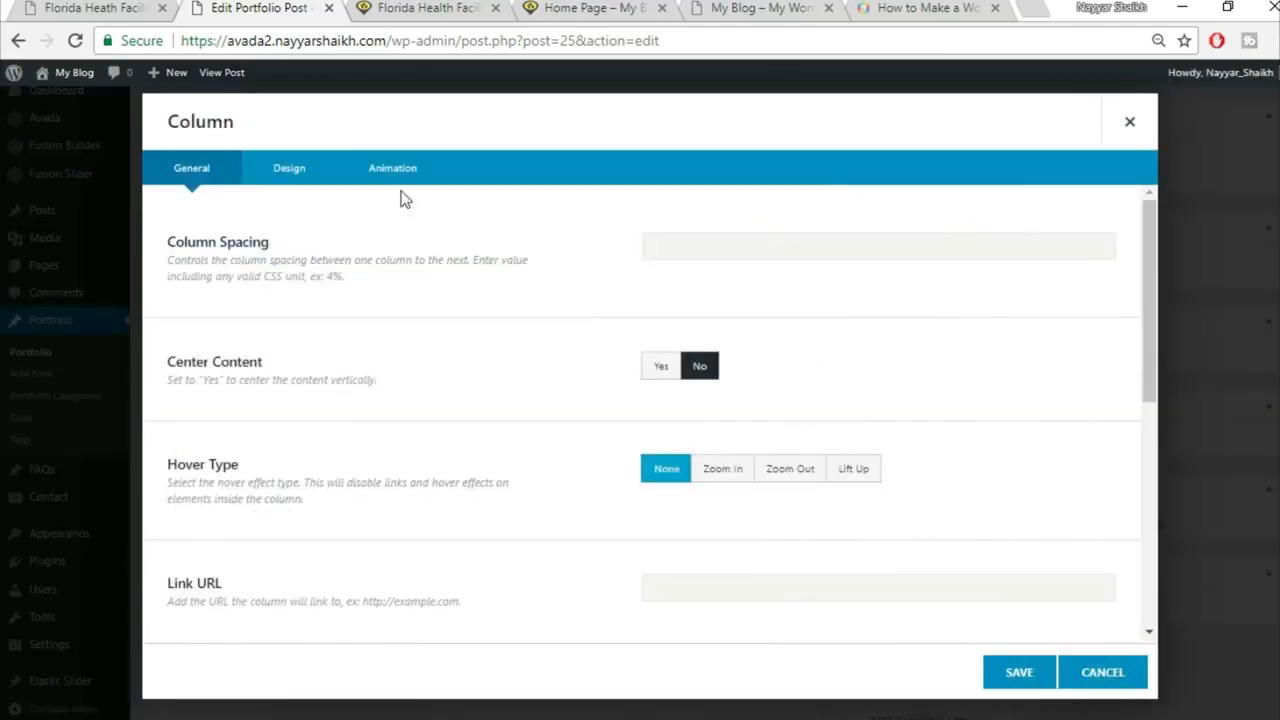
left_click(290, 170)
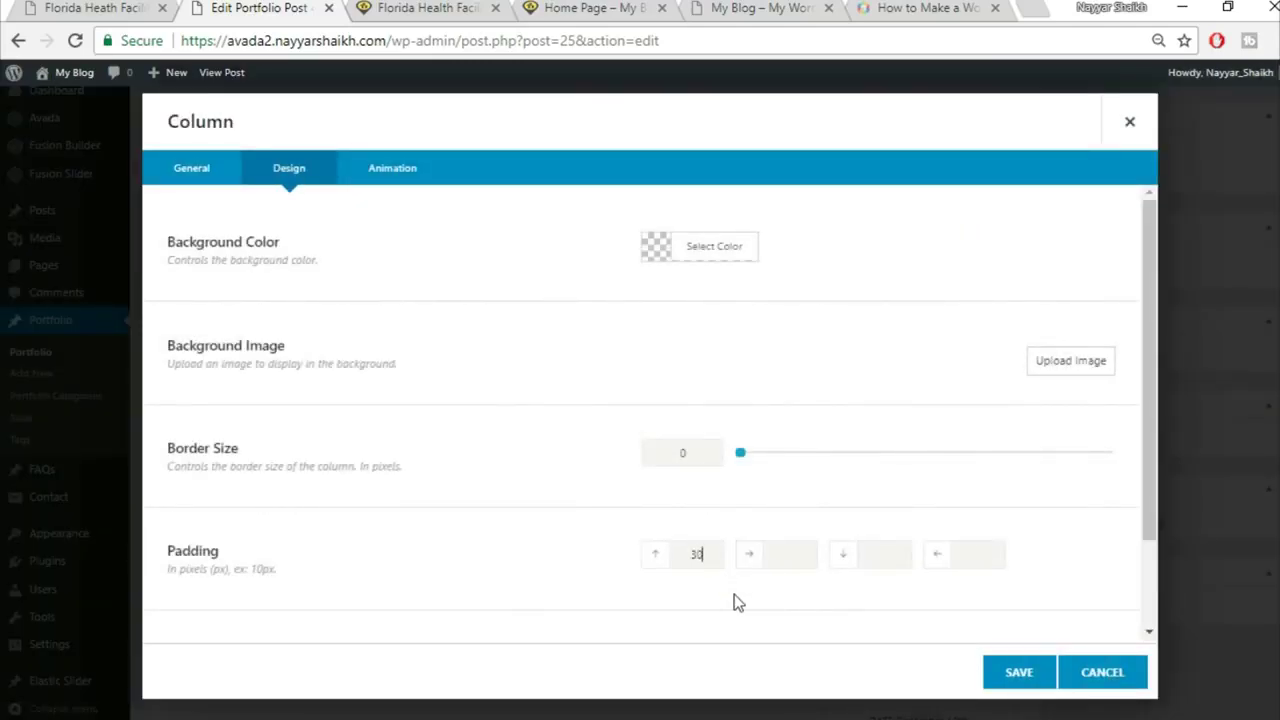
left_click(1019, 678)
scroll(997, 671, "up", 10)
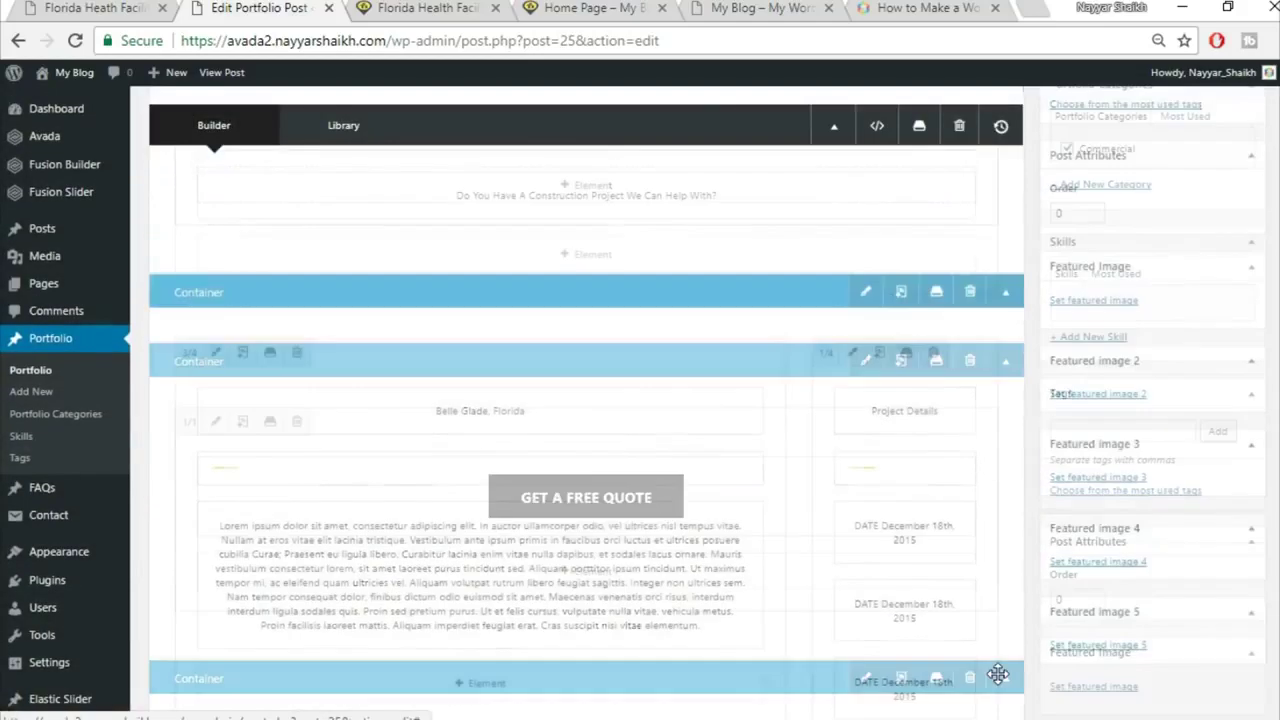
left_click(1229, 381)
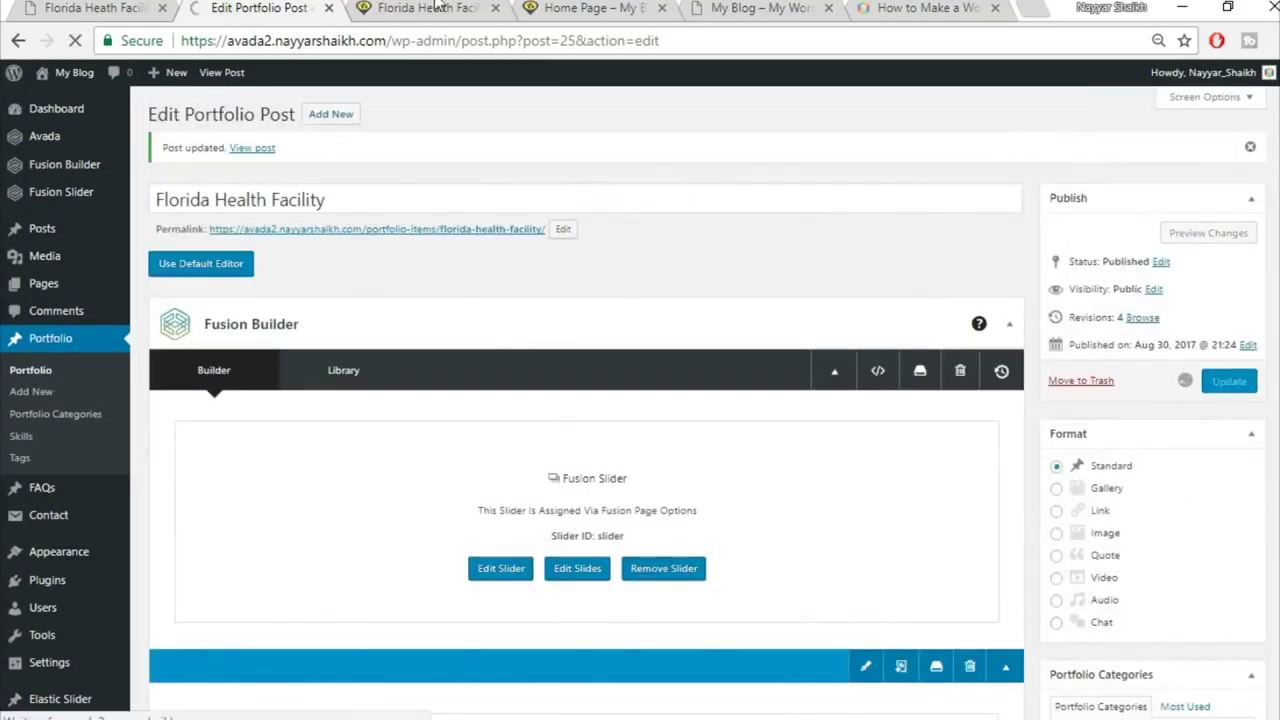
left_click(440, 9)
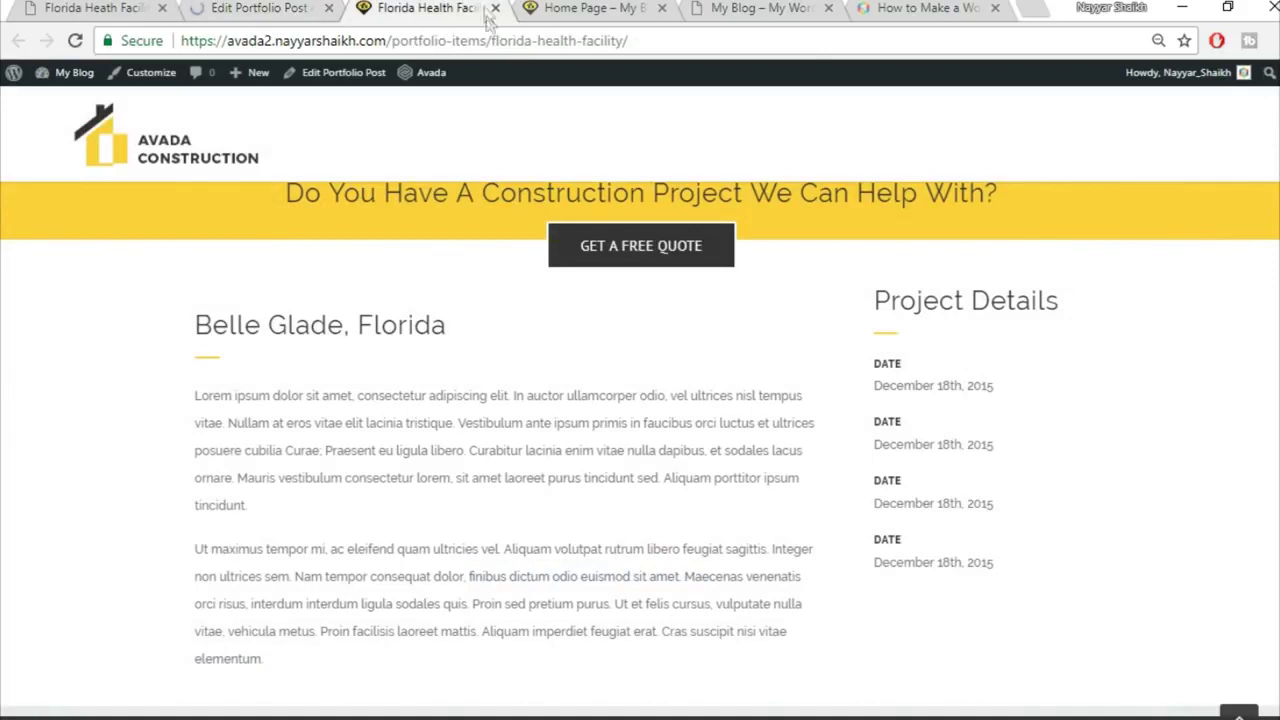
left_click(486, 36)
key("Return")
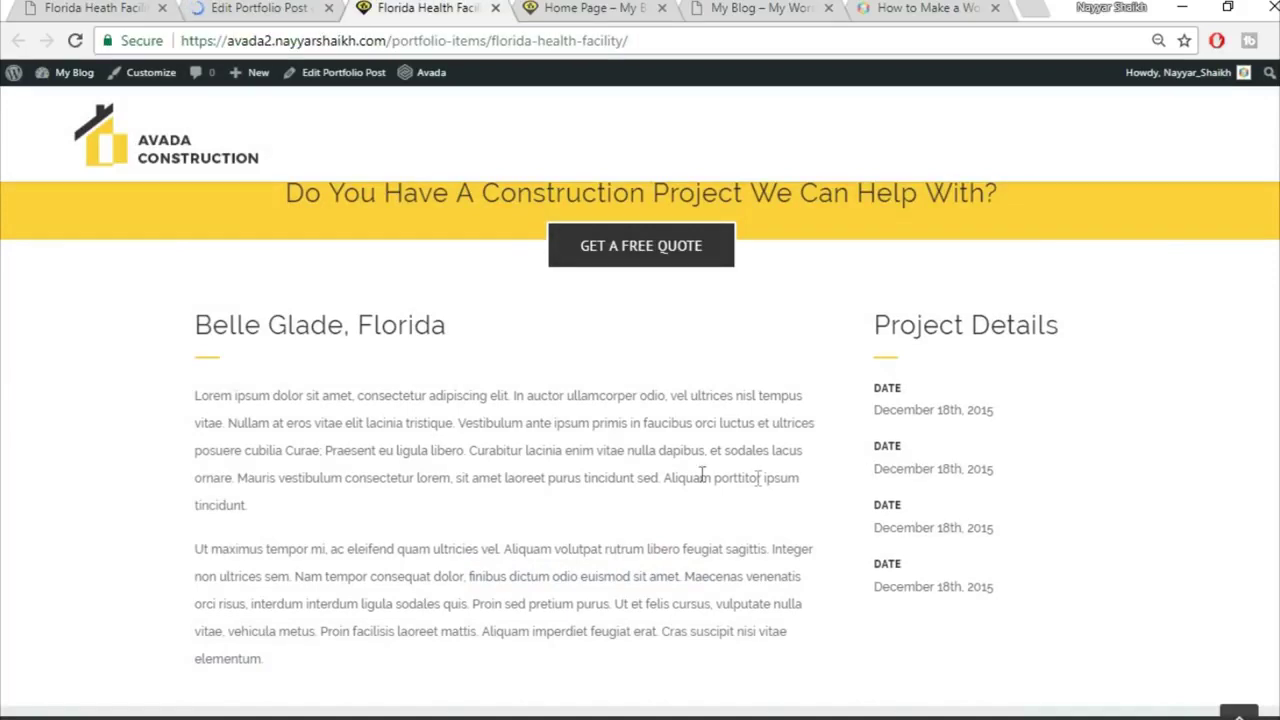
Step: Scroll the reference page to Project Gallery and select its heading text
left_click(103, 7)
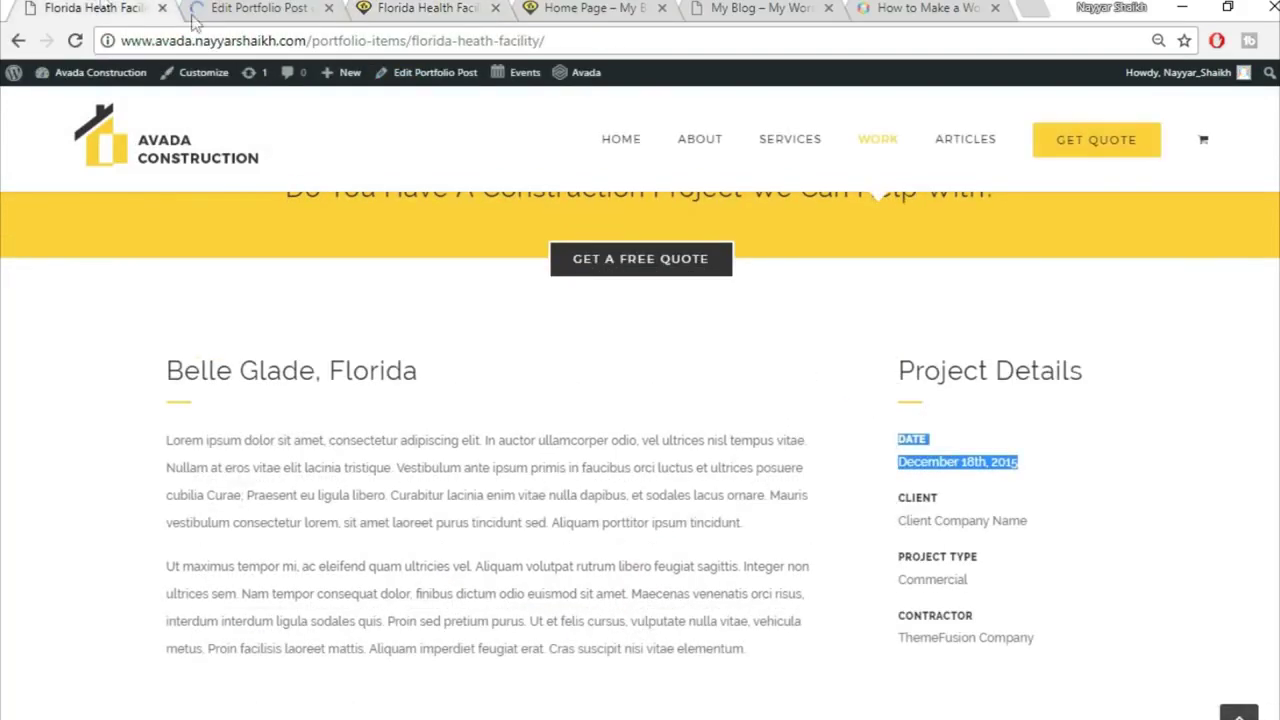
scroll(1192, 461, "down", 5)
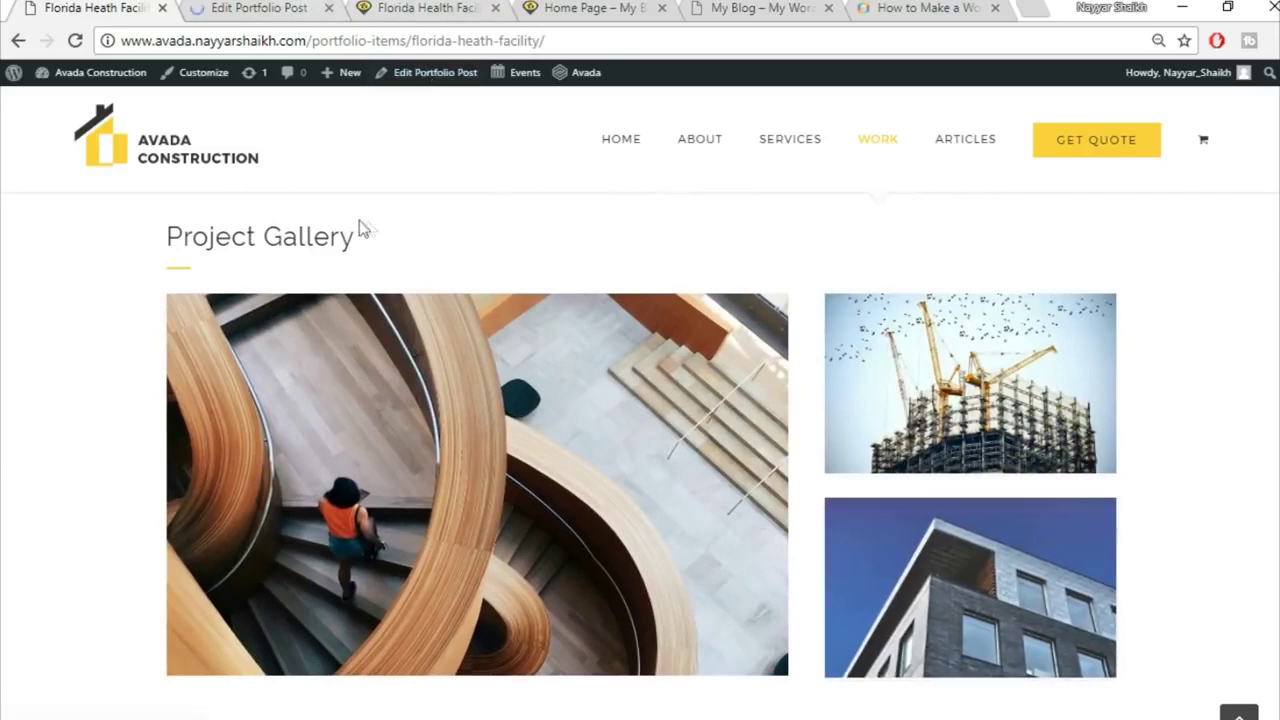
left_click(255, 7)
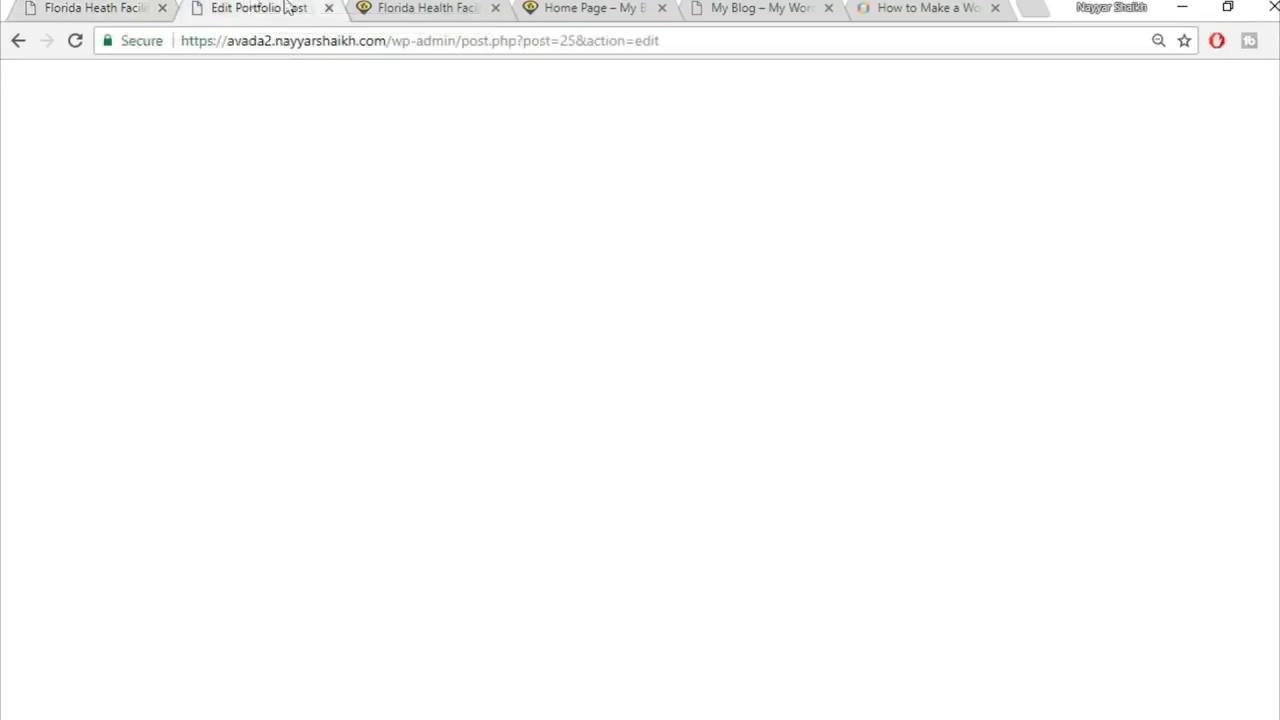
scroll(957, 447, "down", 10)
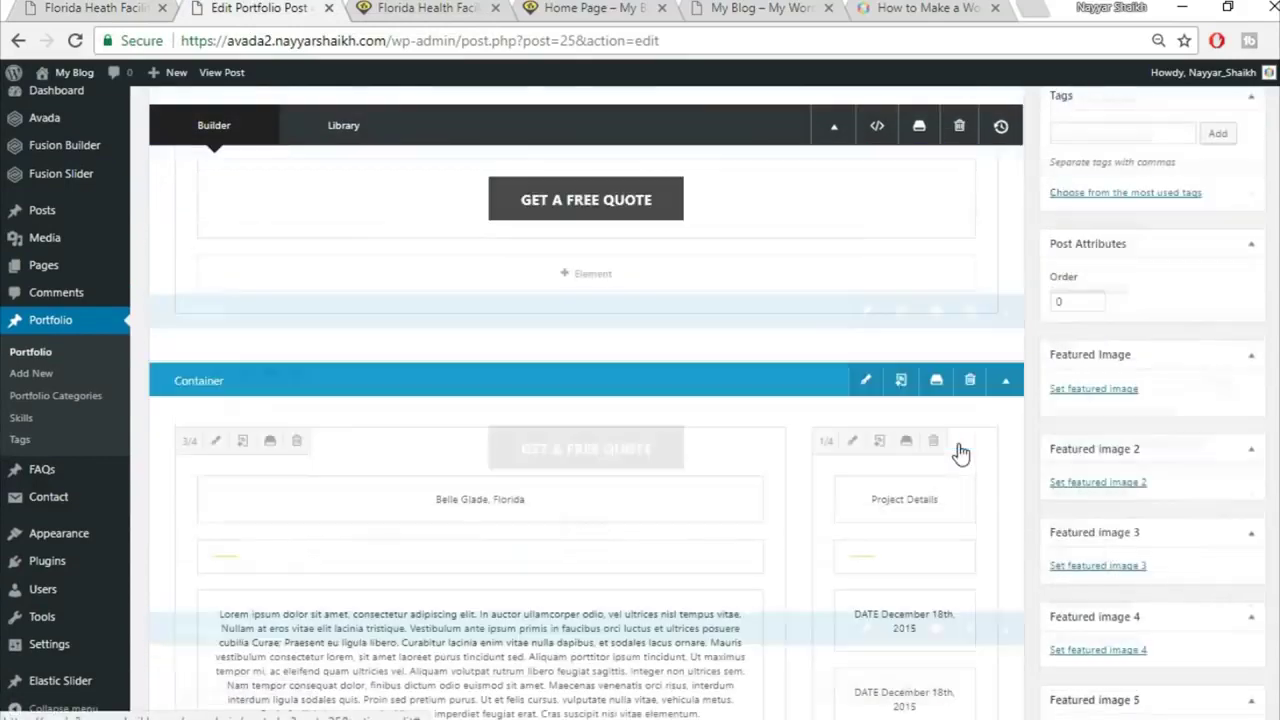
left_click(95, 7)
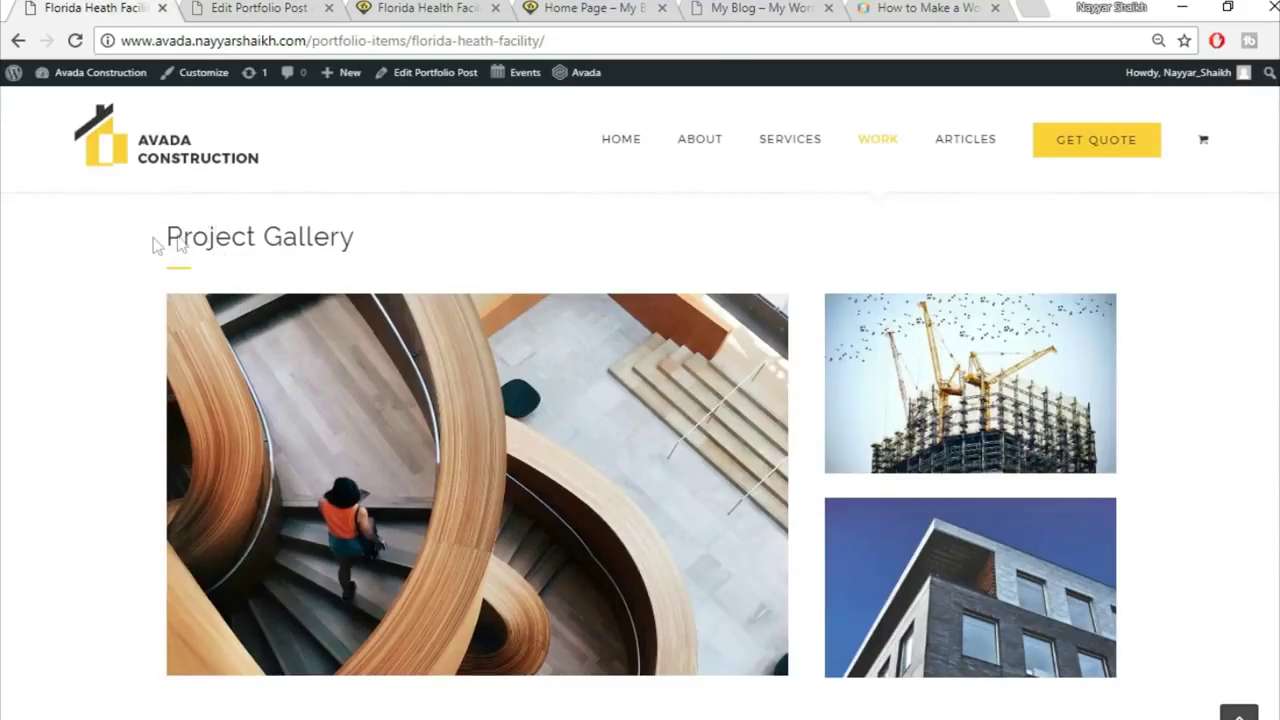
left_click_drag(155, 245, 406, 240)
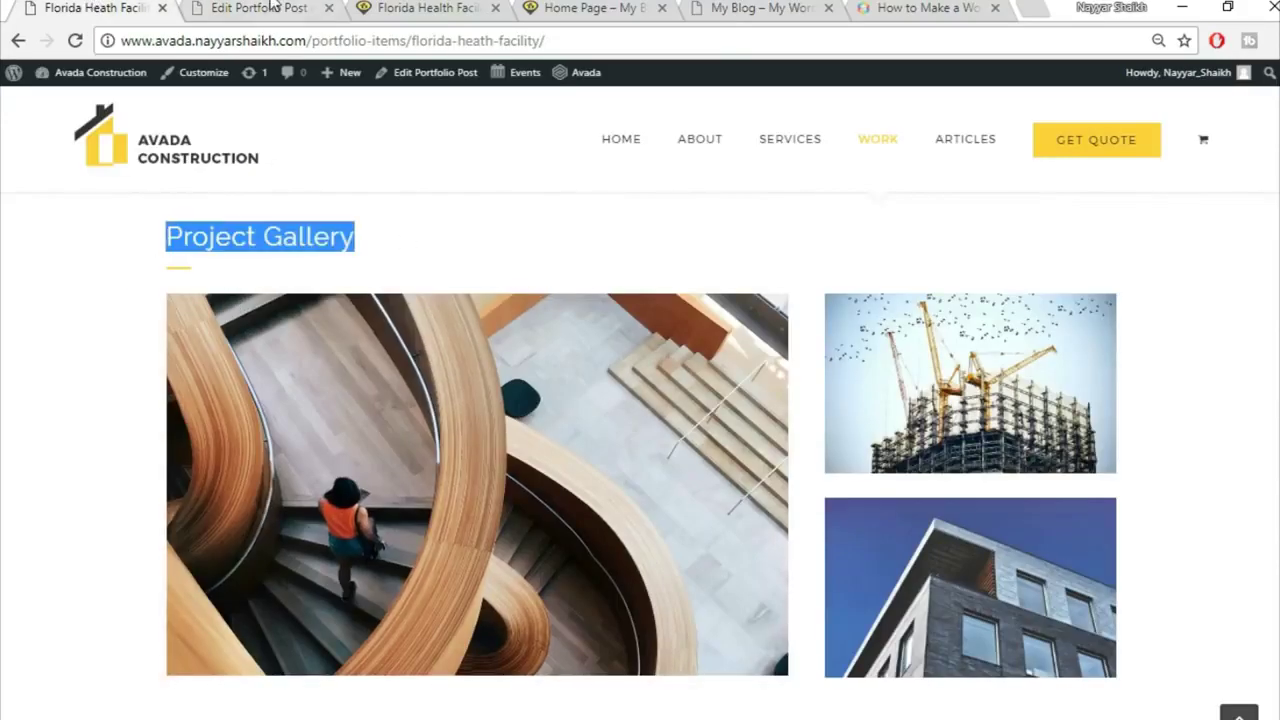
Step: Add a 1/1 container with a Text Block holding the 'Project Gallery' heading
left_click(270, 5)
scroll(714, 391, "down", 5)
left_click(848, 368)
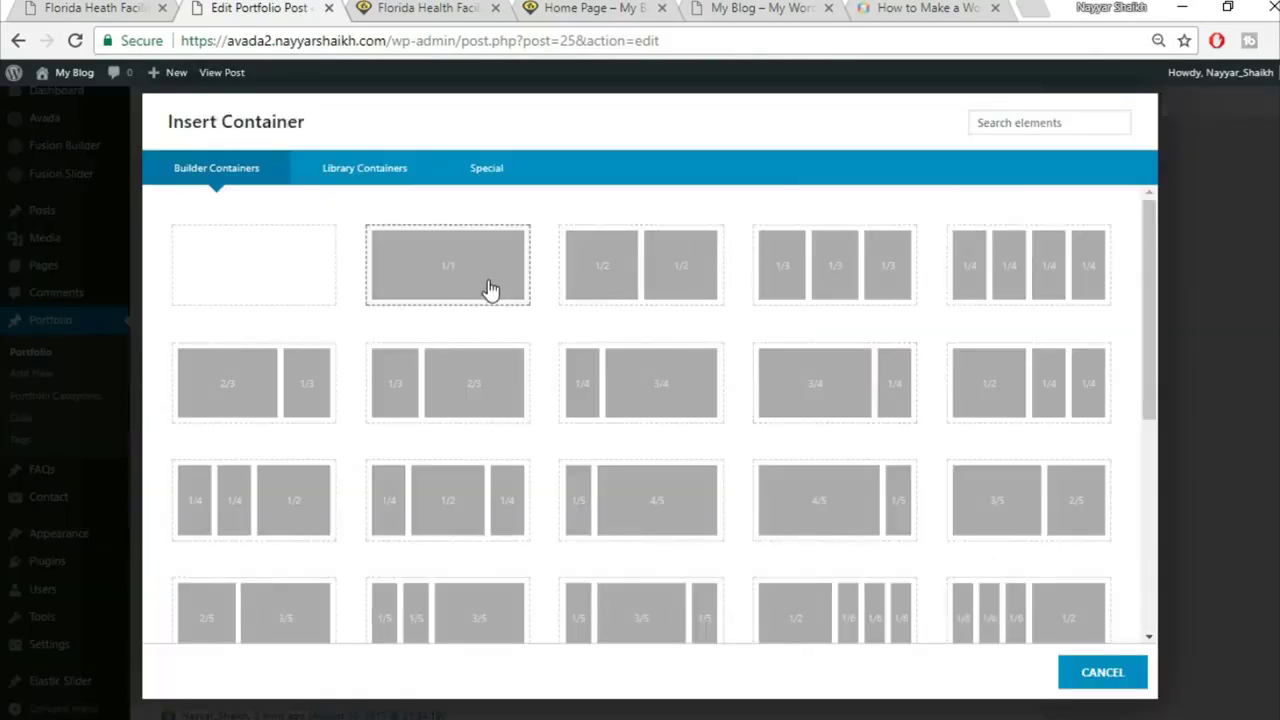
left_click(490, 290)
left_click(580, 512)
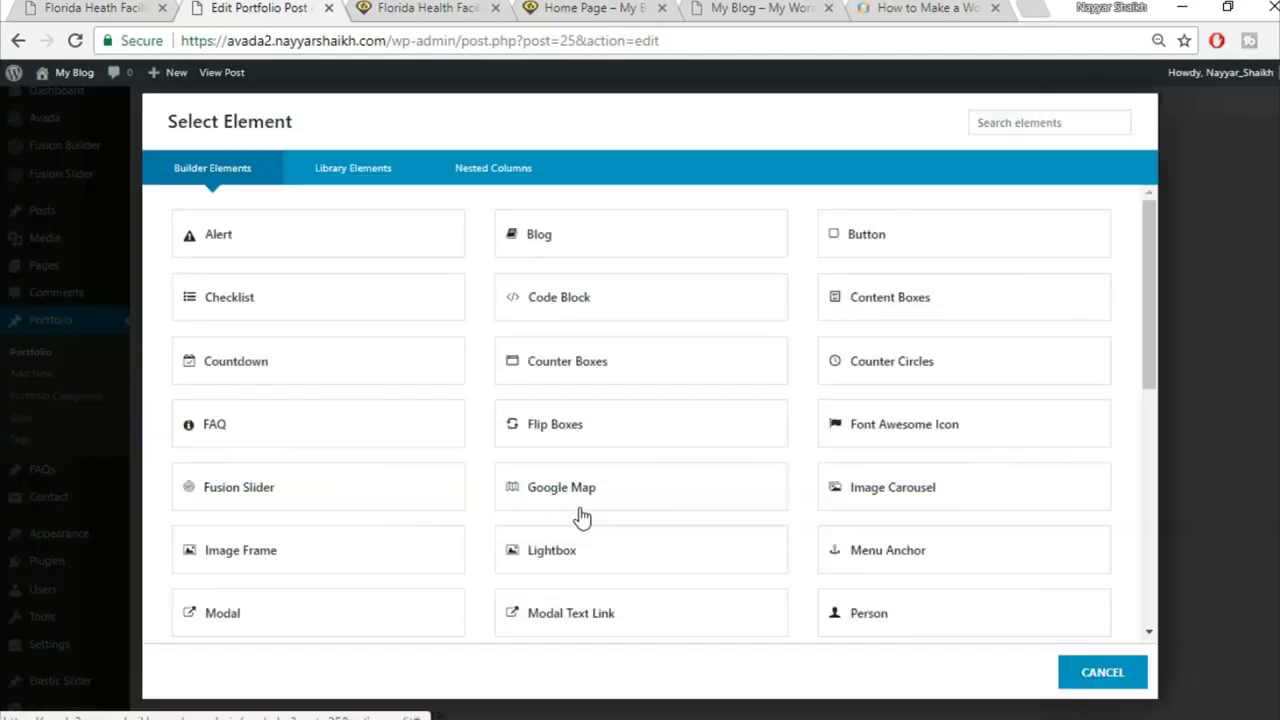
left_click(1013, 120)
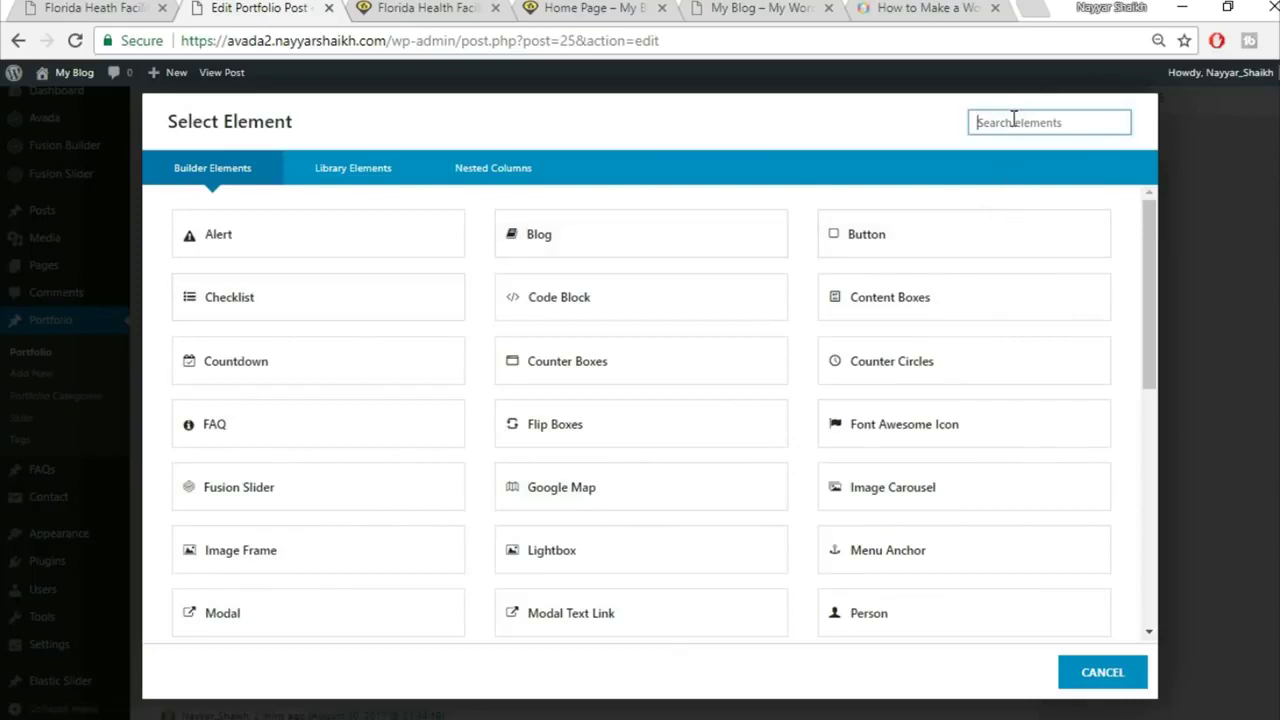
type("t")
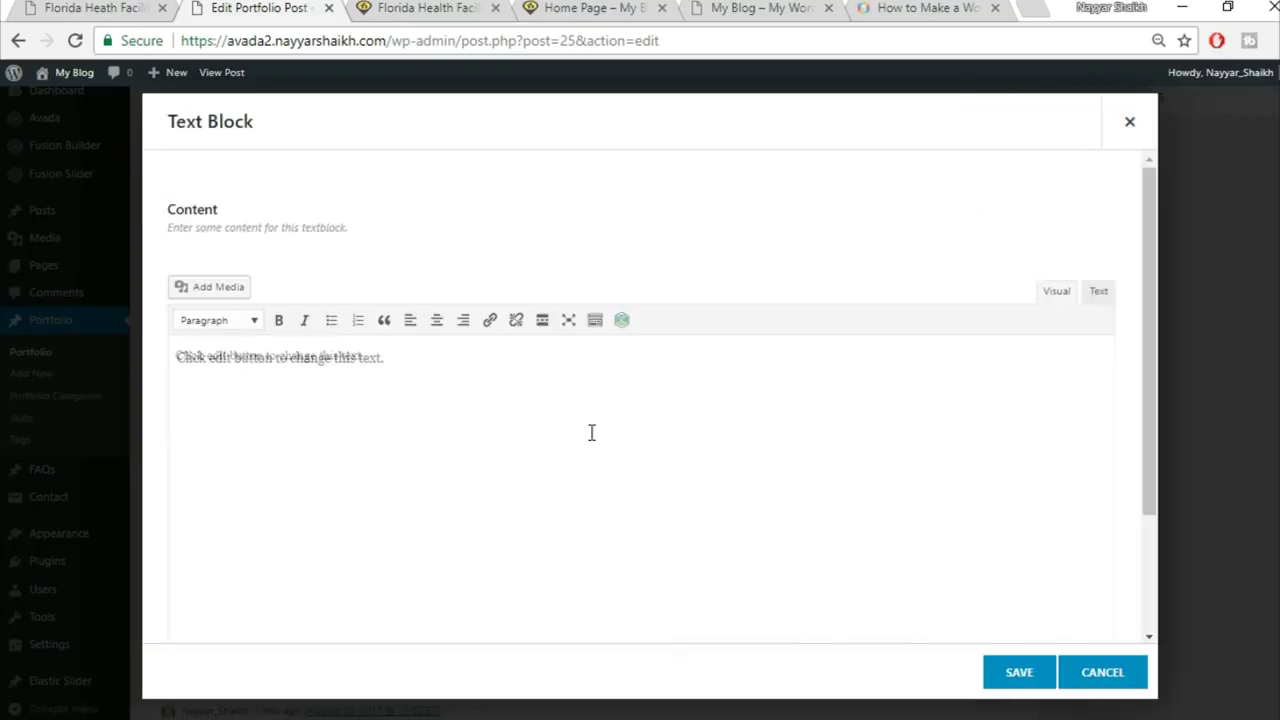
key("ctrl+a")
key("Delete")
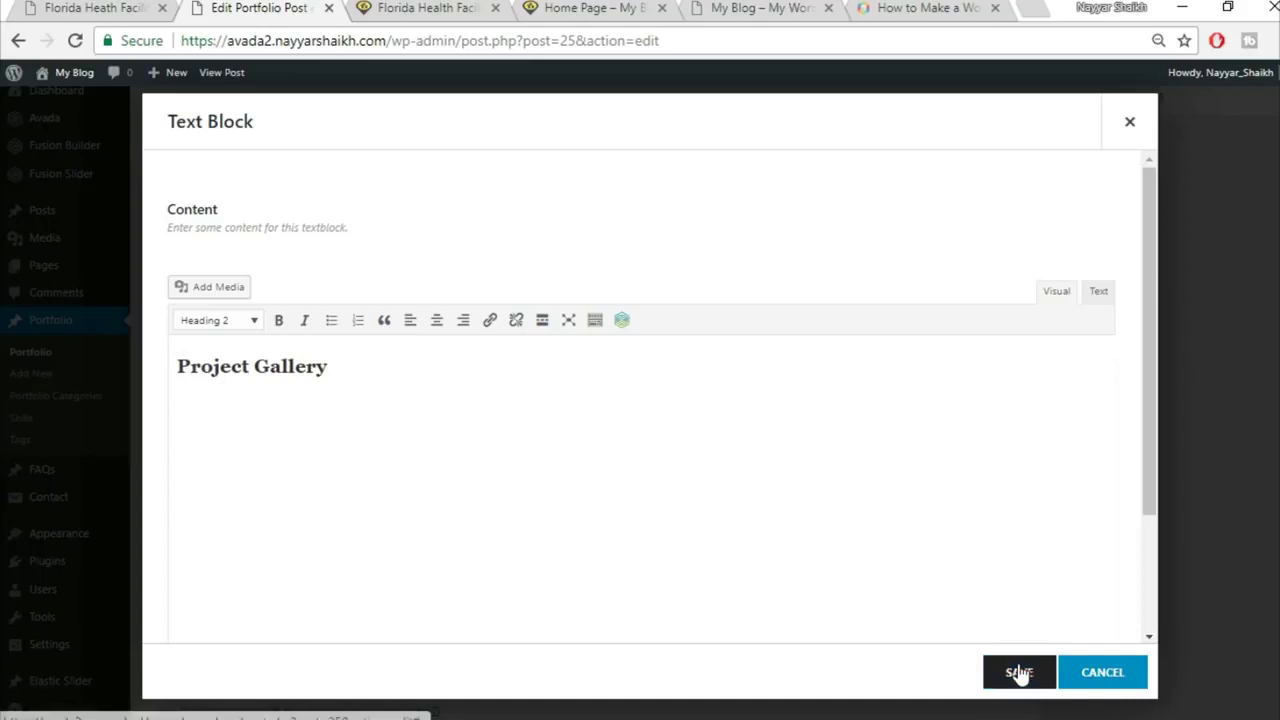
left_click(1018, 672)
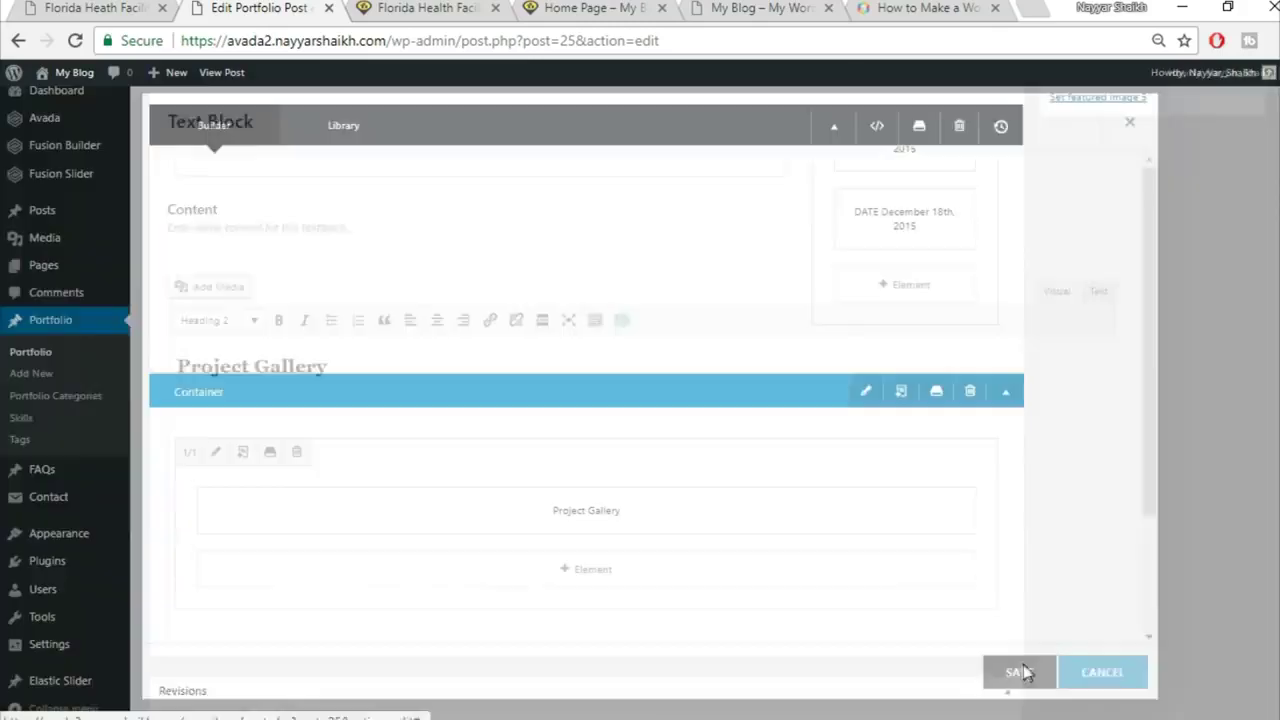
Step: Clone the yellow separator beneath the Project Gallery heading and compare with the reference
scroll(669, 377, "up", 3)
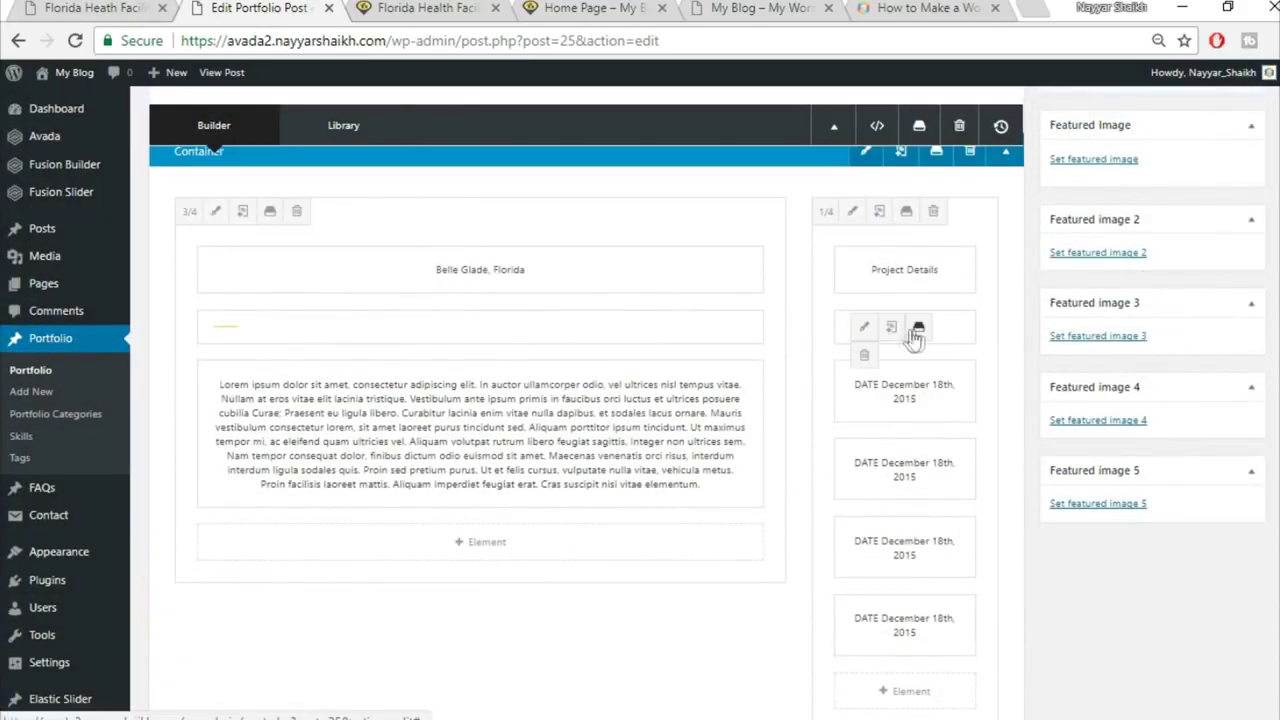
left_click(894, 329)
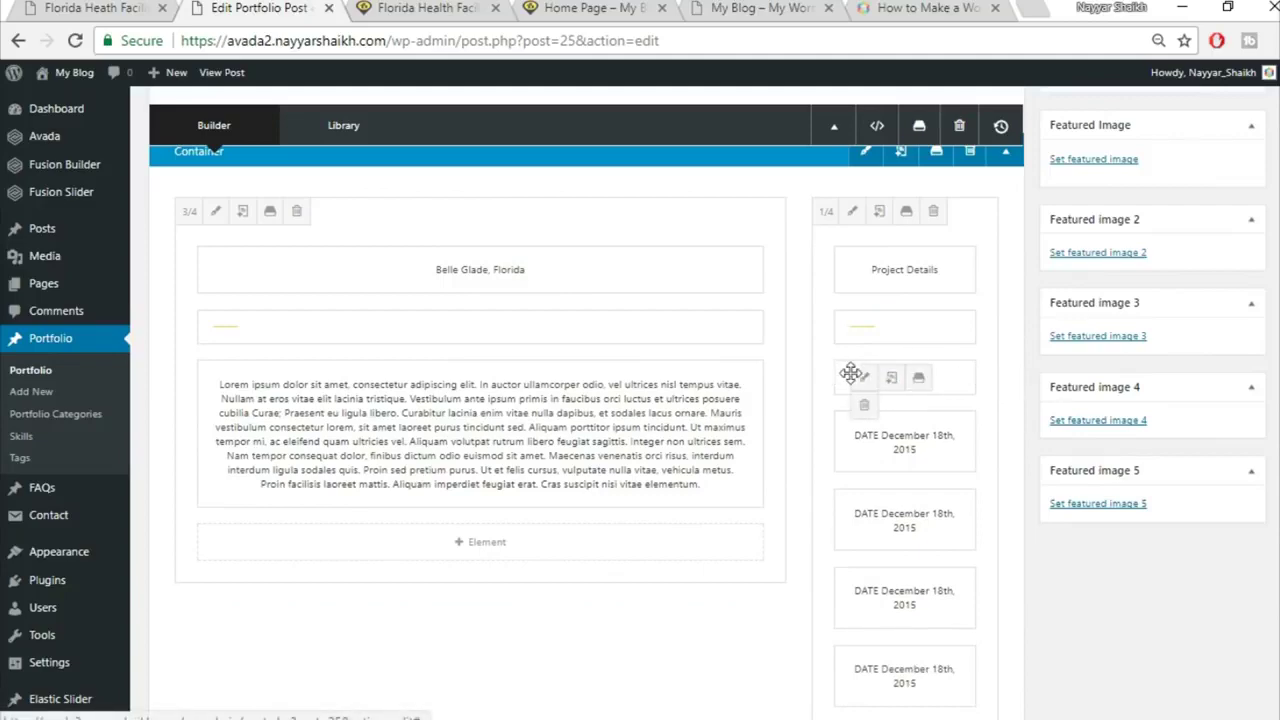
scroll(923, 523, "down", 3)
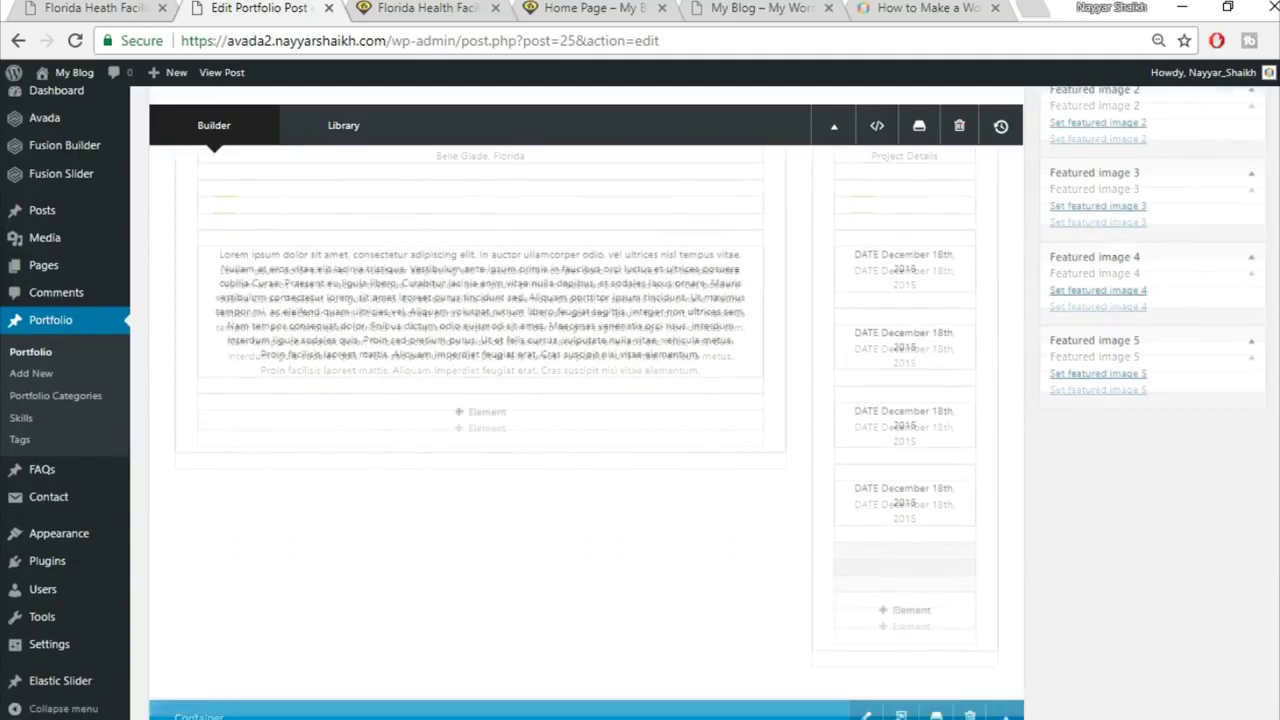
scroll(694, 643, "down", 2)
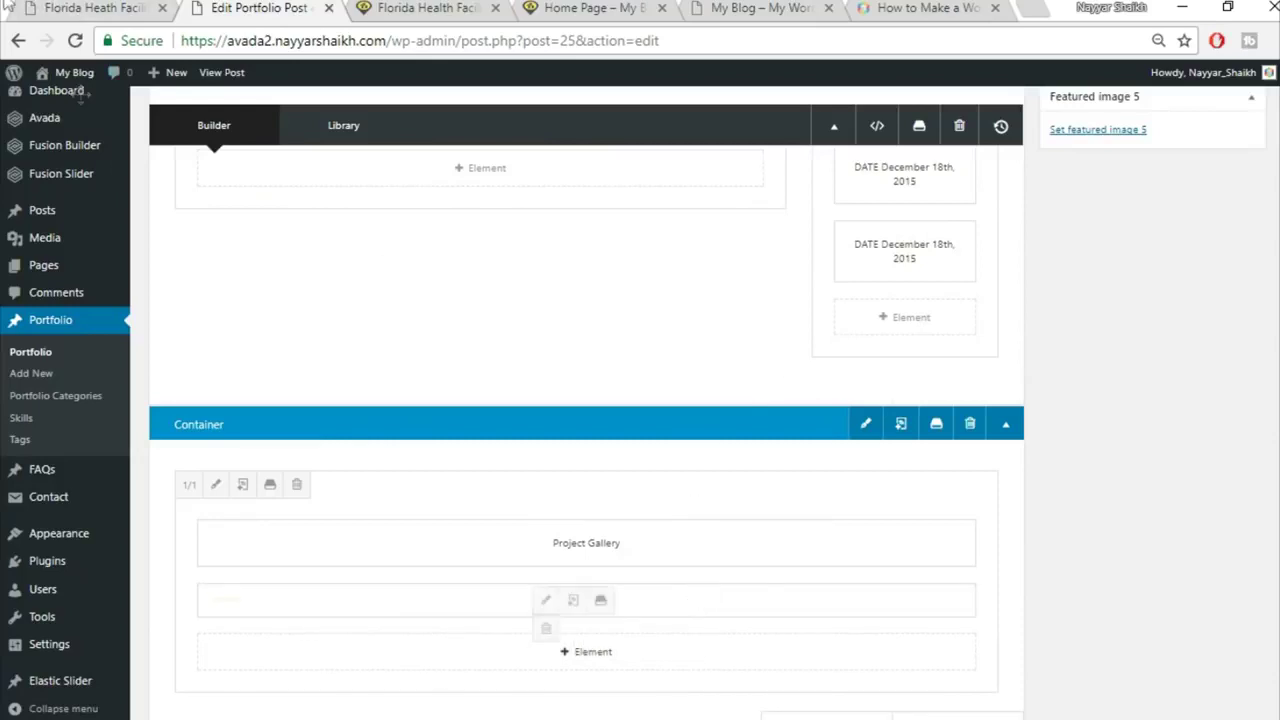
left_click(95, 8)
left_click(219, 270)
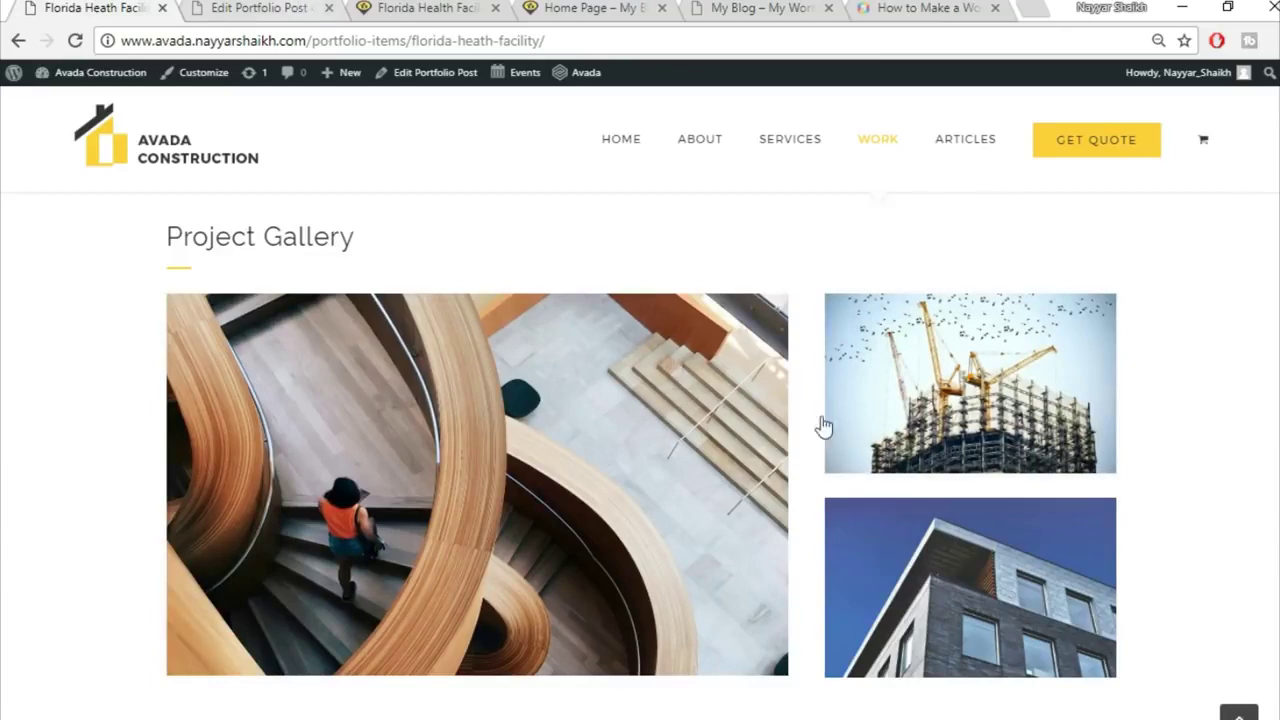
left_click(270, 8)
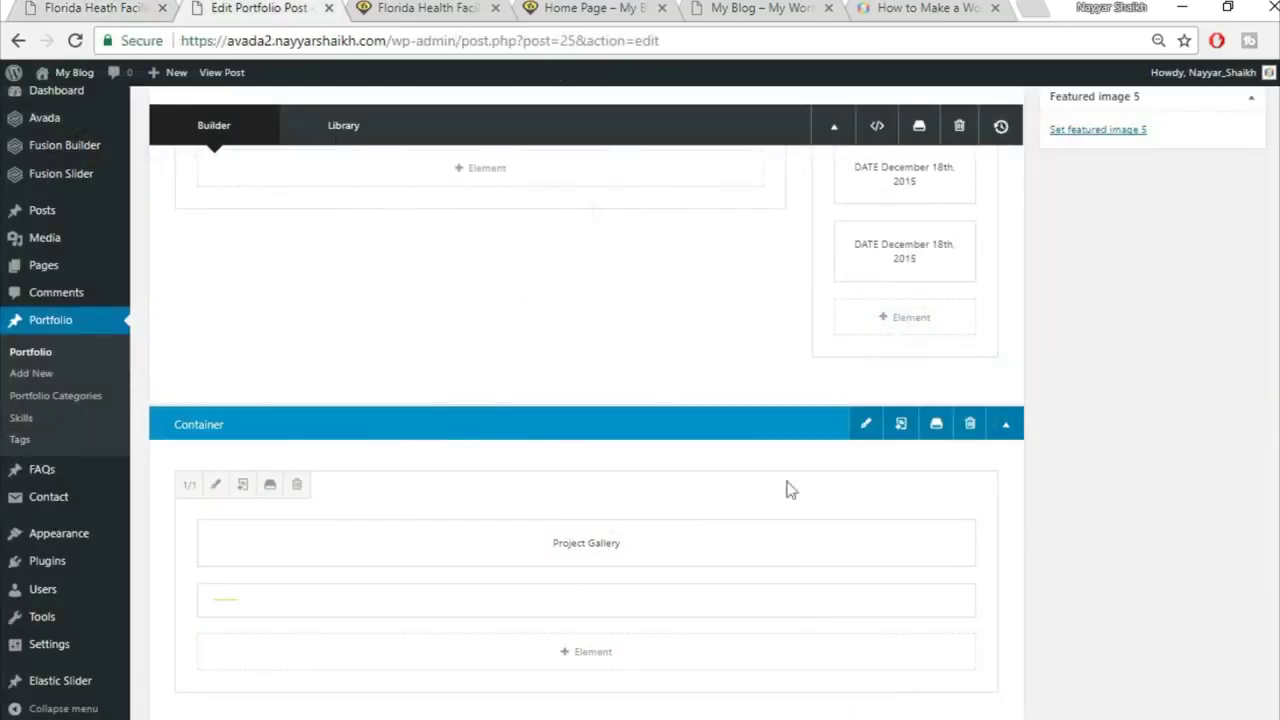
scroll(871, 545, "down", 2)
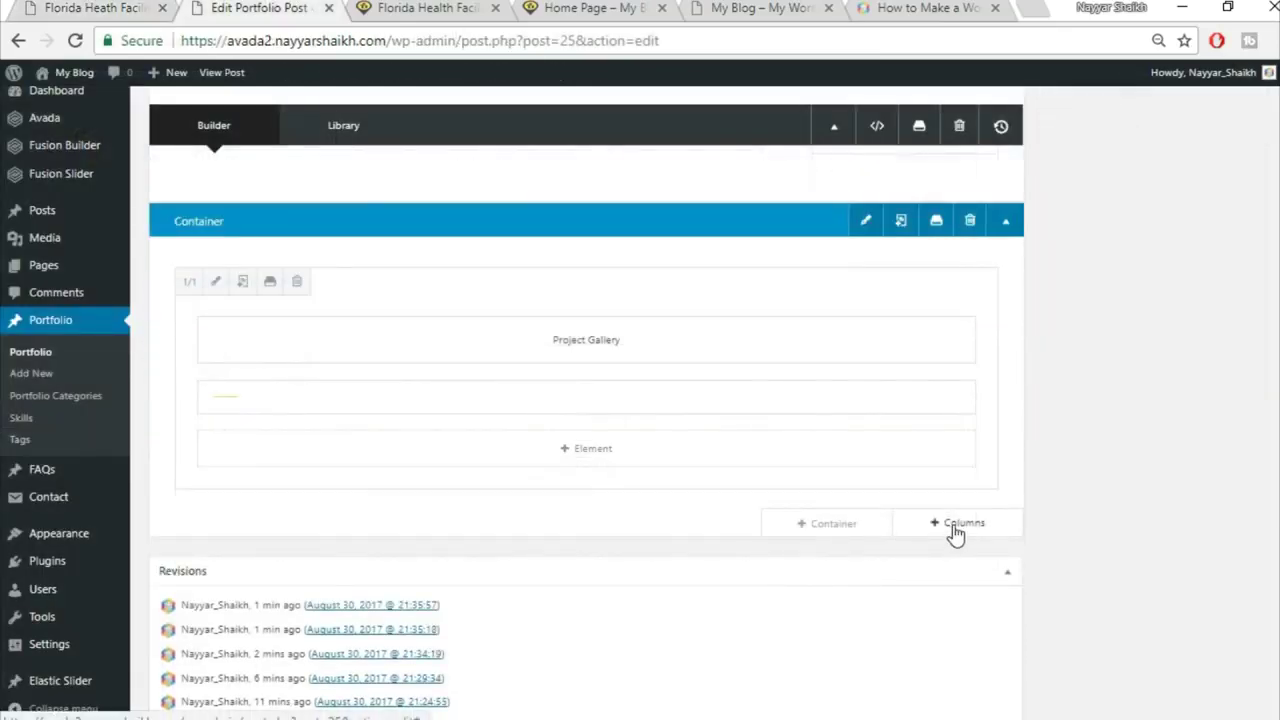
Step: Insert a 2/3 + 1/3 column row under the Project Gallery heading, matching the reference layout
left_click(955, 523)
left_click(145, 9)
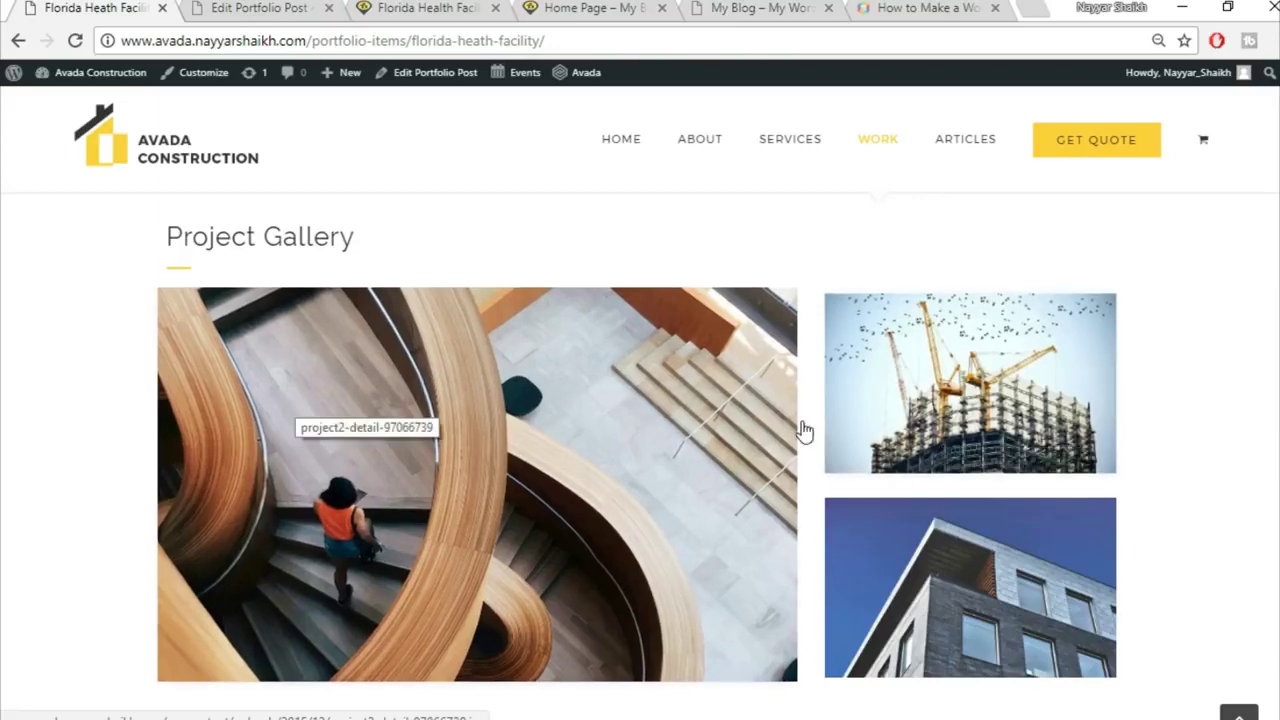
left_click(267, 8)
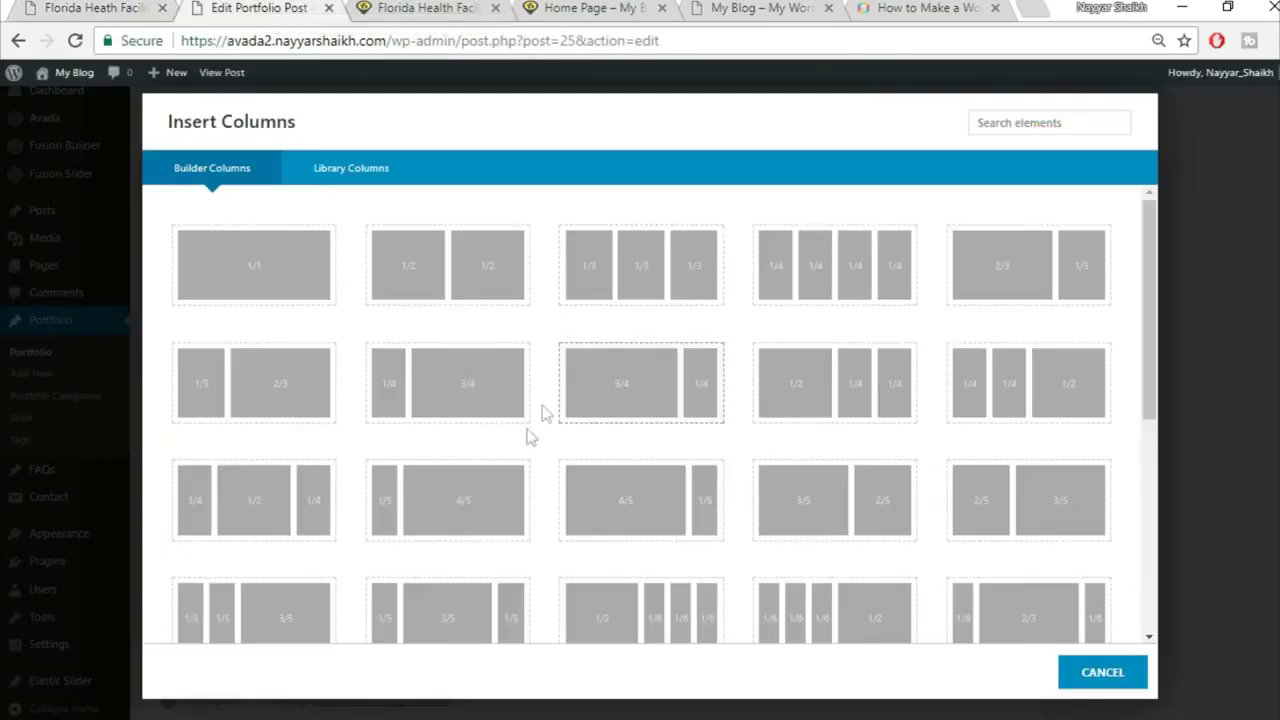
left_click(1017, 283)
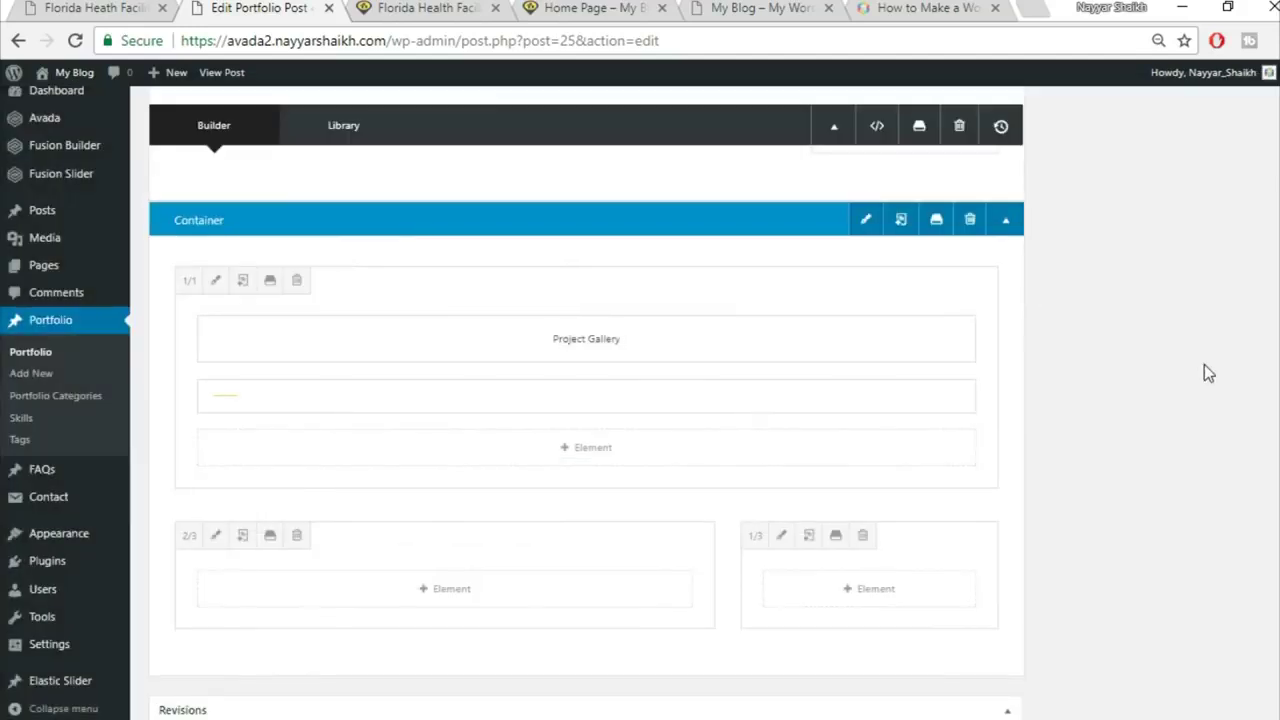
scroll(514, 466, "down", 6)
left_click(120, 5)
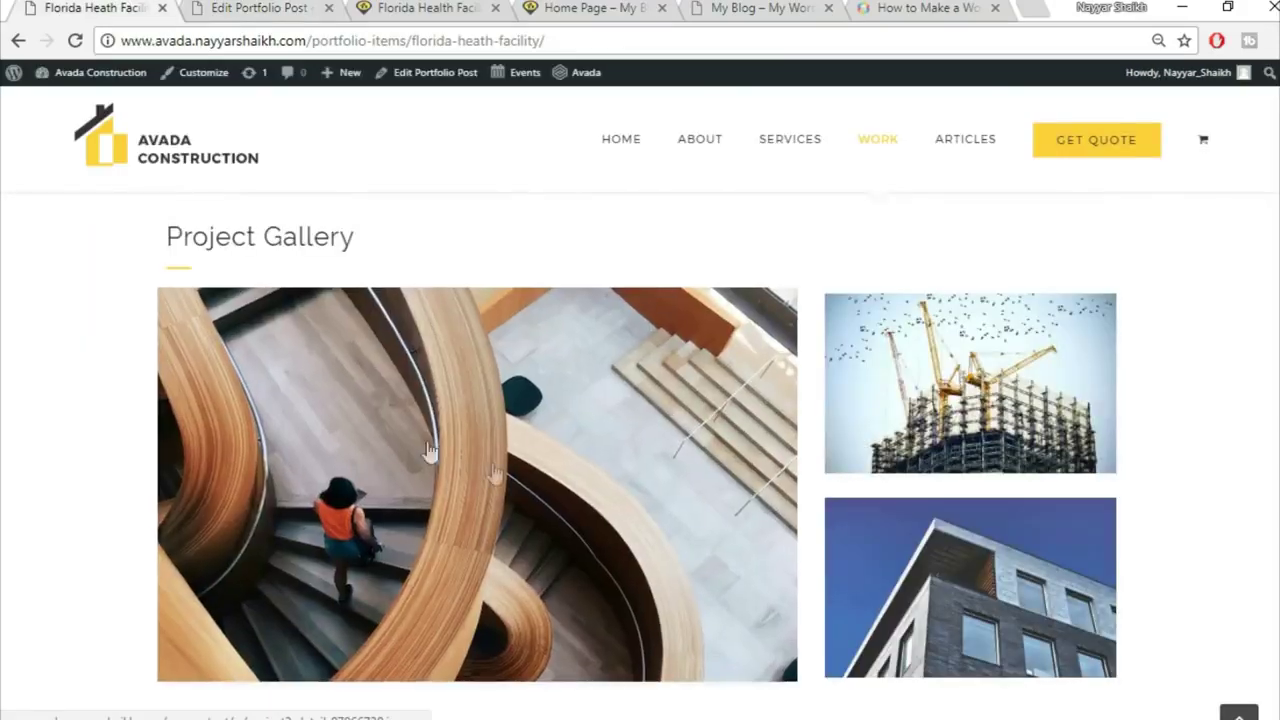
left_click(290, 6)
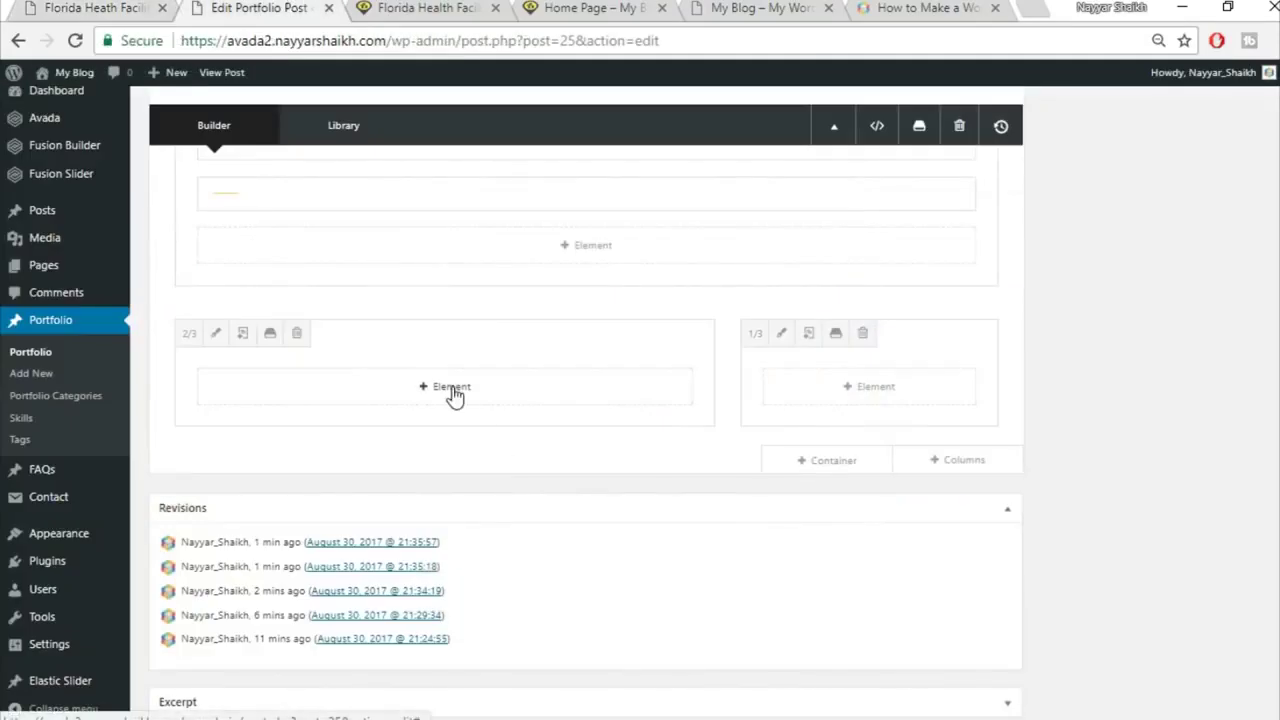
Step: Add an Image Frame element to the 2/3 column
left_click(447, 385)
left_click(1037, 121)
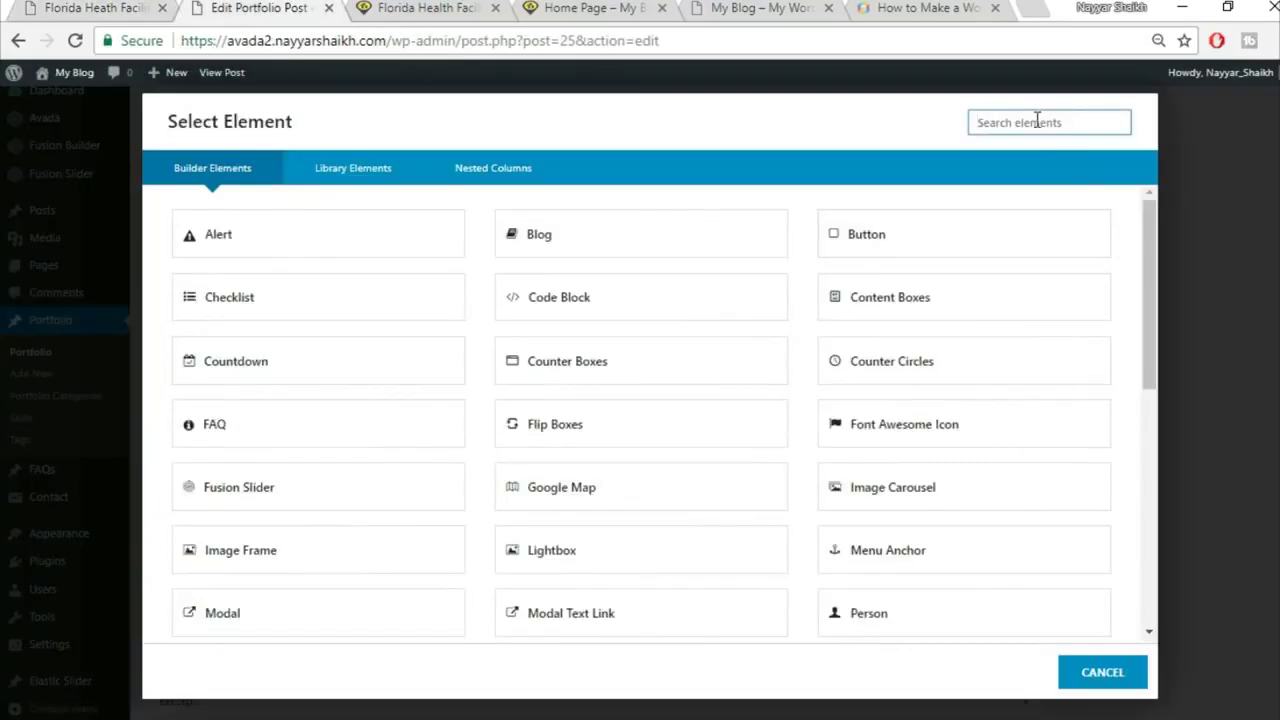
type("ima")
left_click(698, 238)
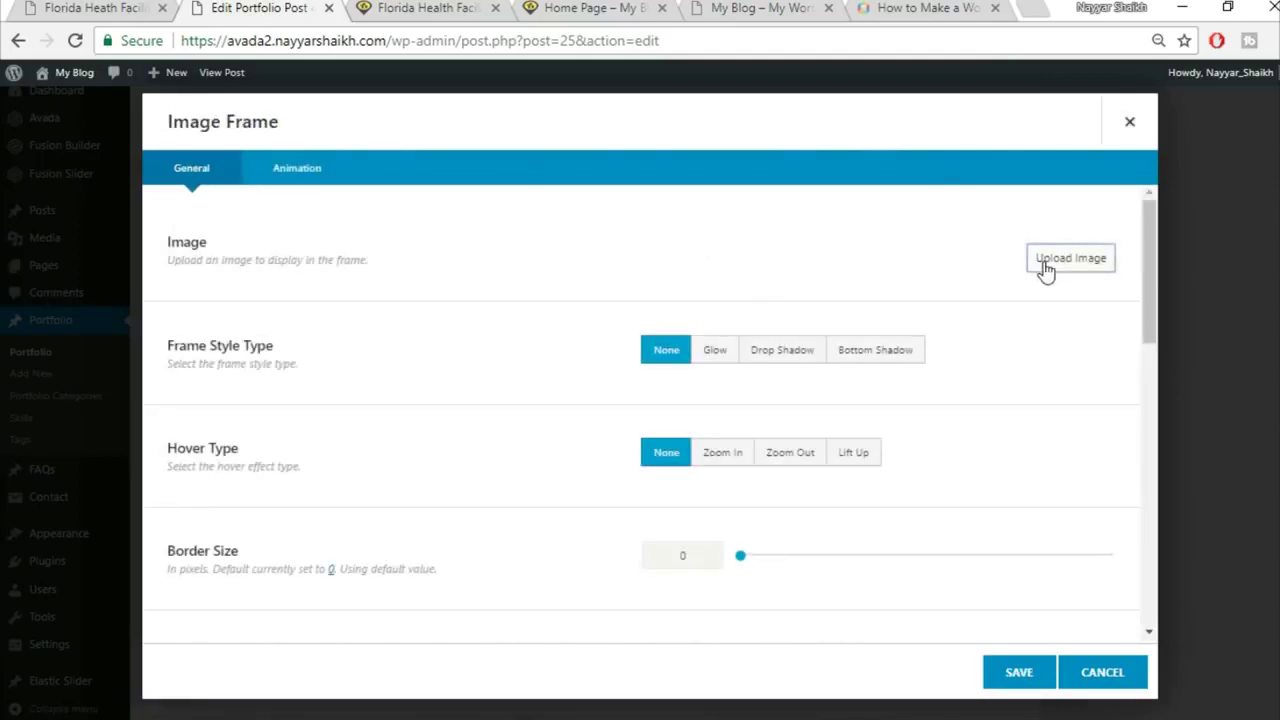
Step: Upload project2-detail-97066739 and insert it into the frame at Full Size
left_click(1045, 262)
left_click(252, 142)
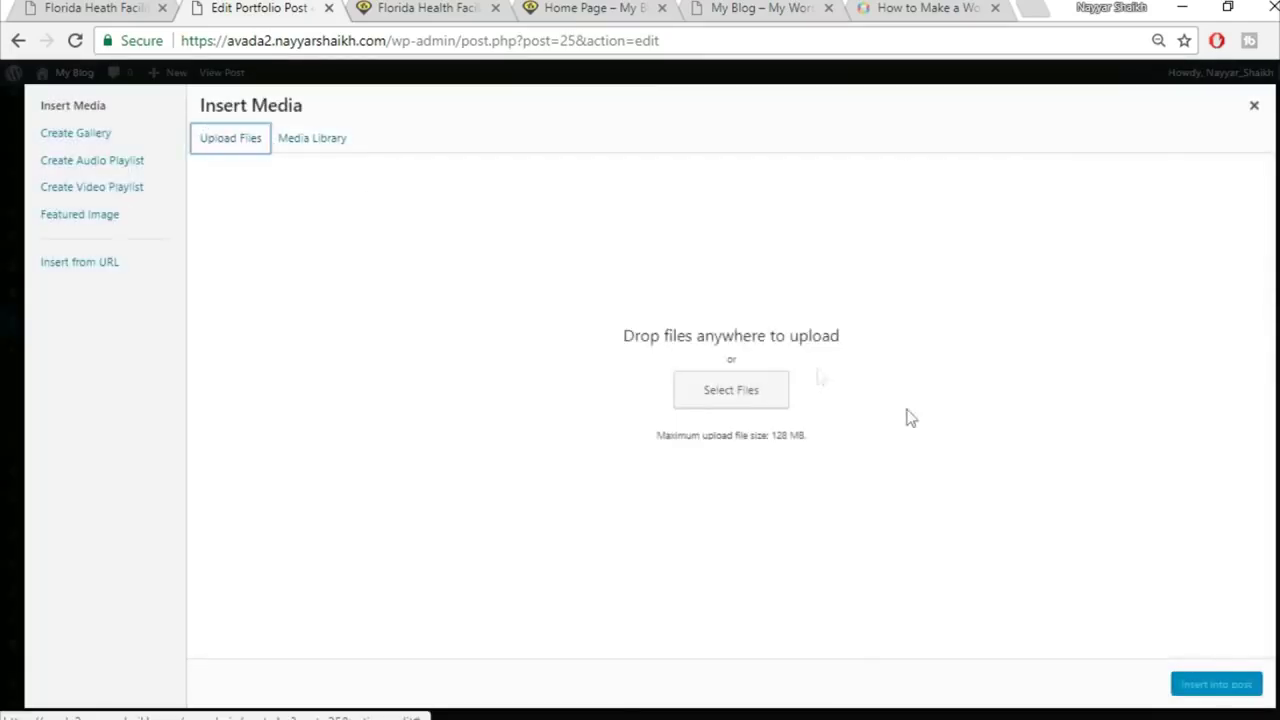
left_click(750, 397)
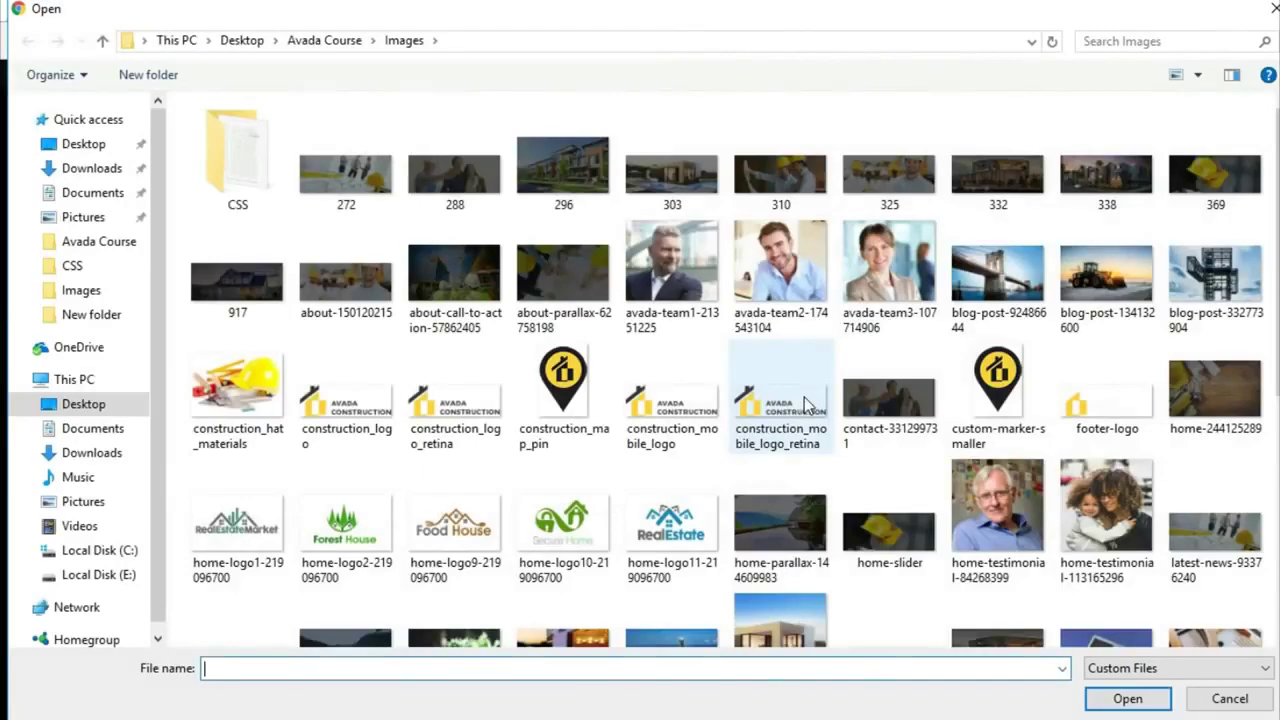
scroll(970, 415, "down", 3)
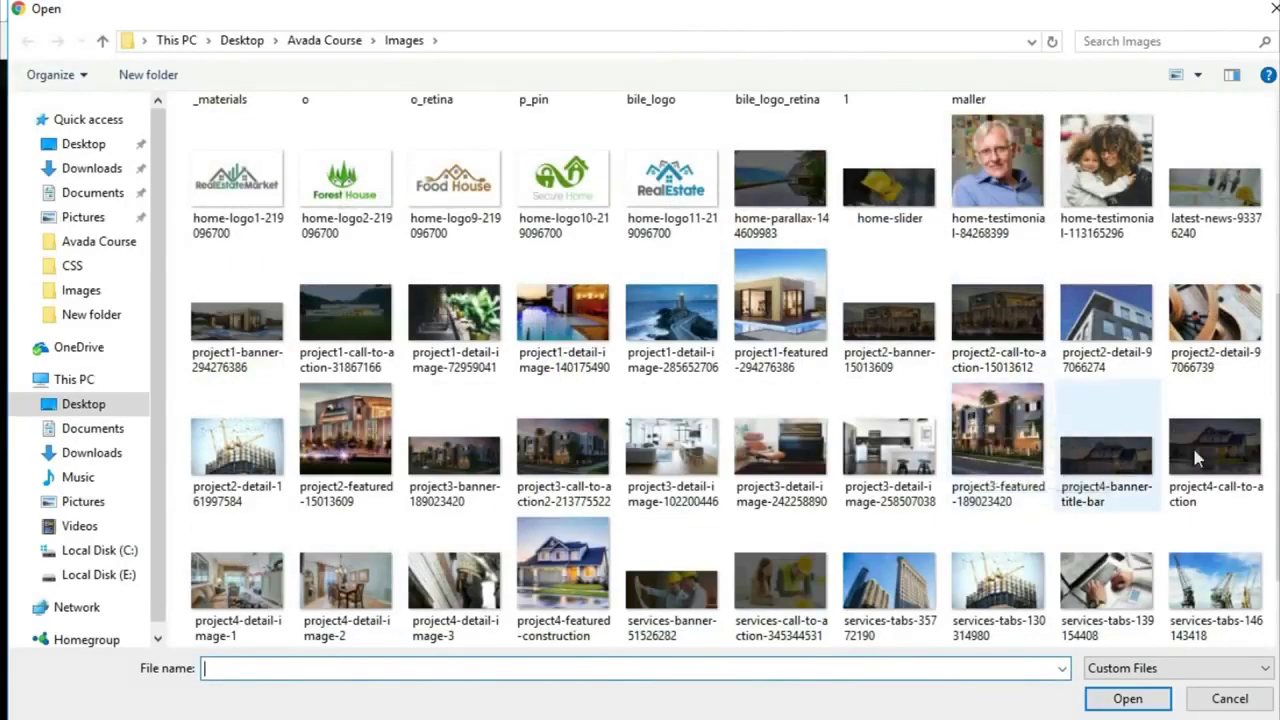
left_click(1235, 298)
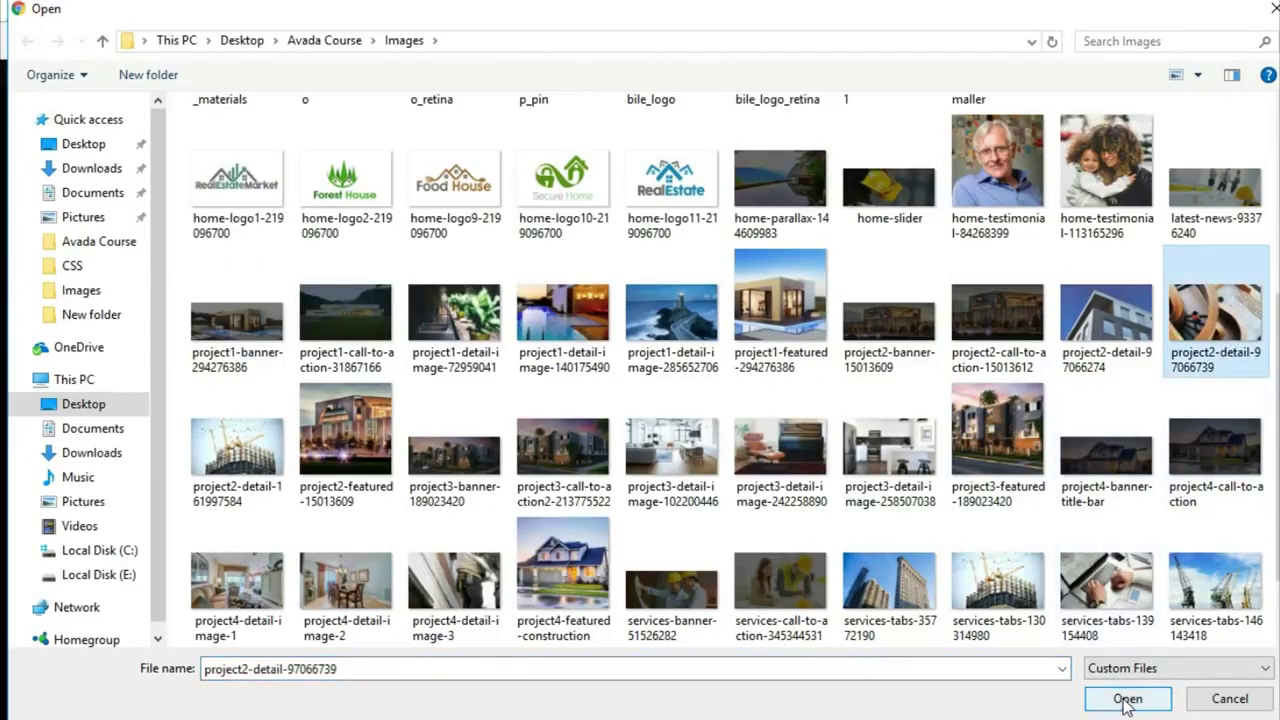
left_click(1127, 700)
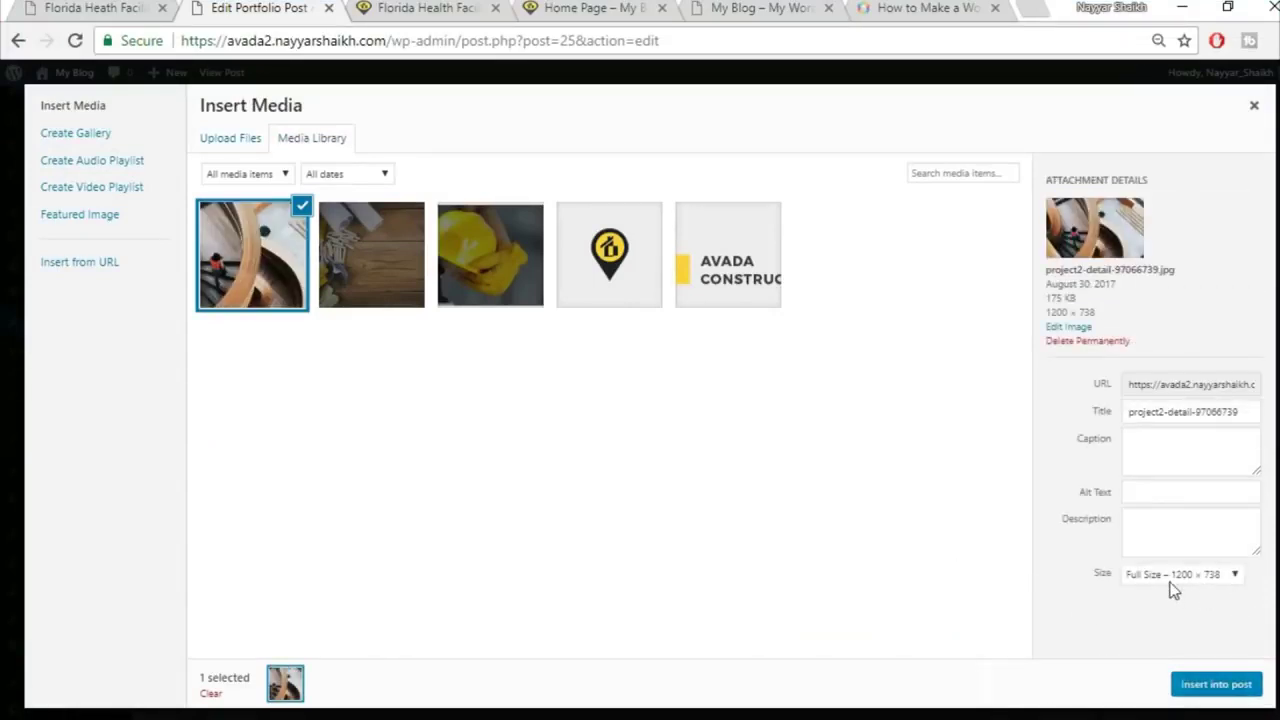
left_click(1170, 585)
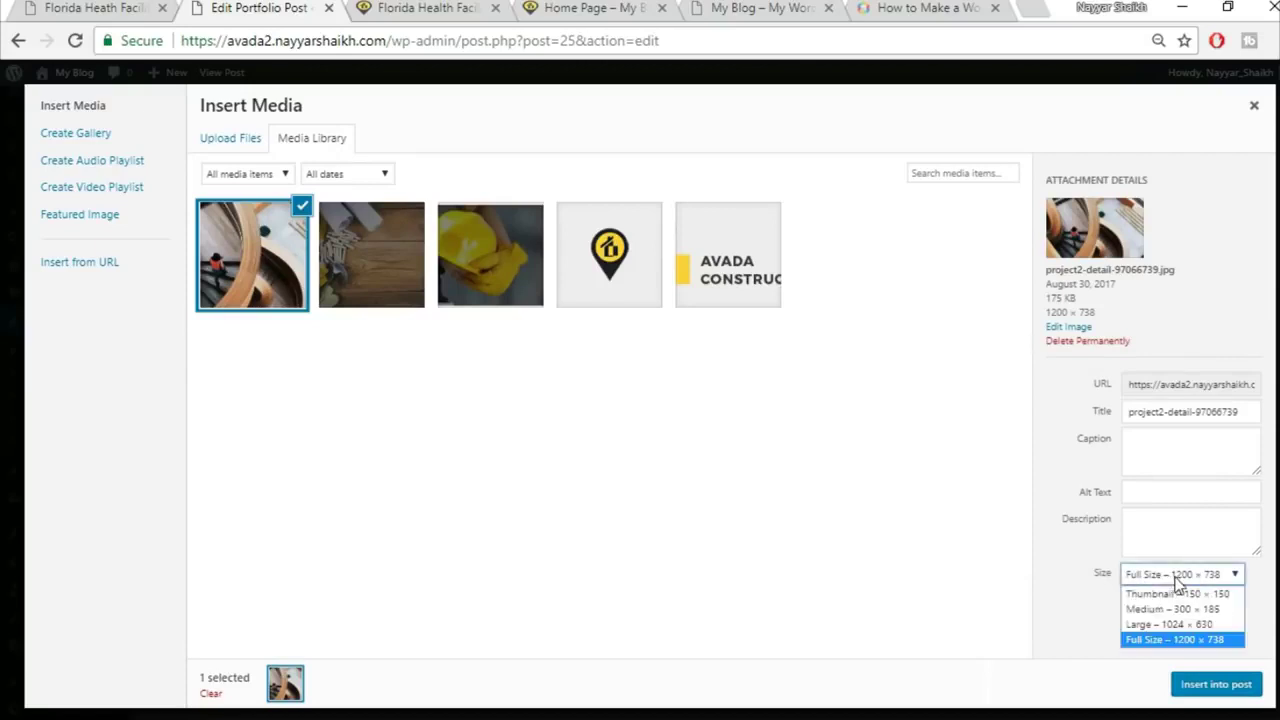
left_click(1172, 641)
left_click(1212, 686)
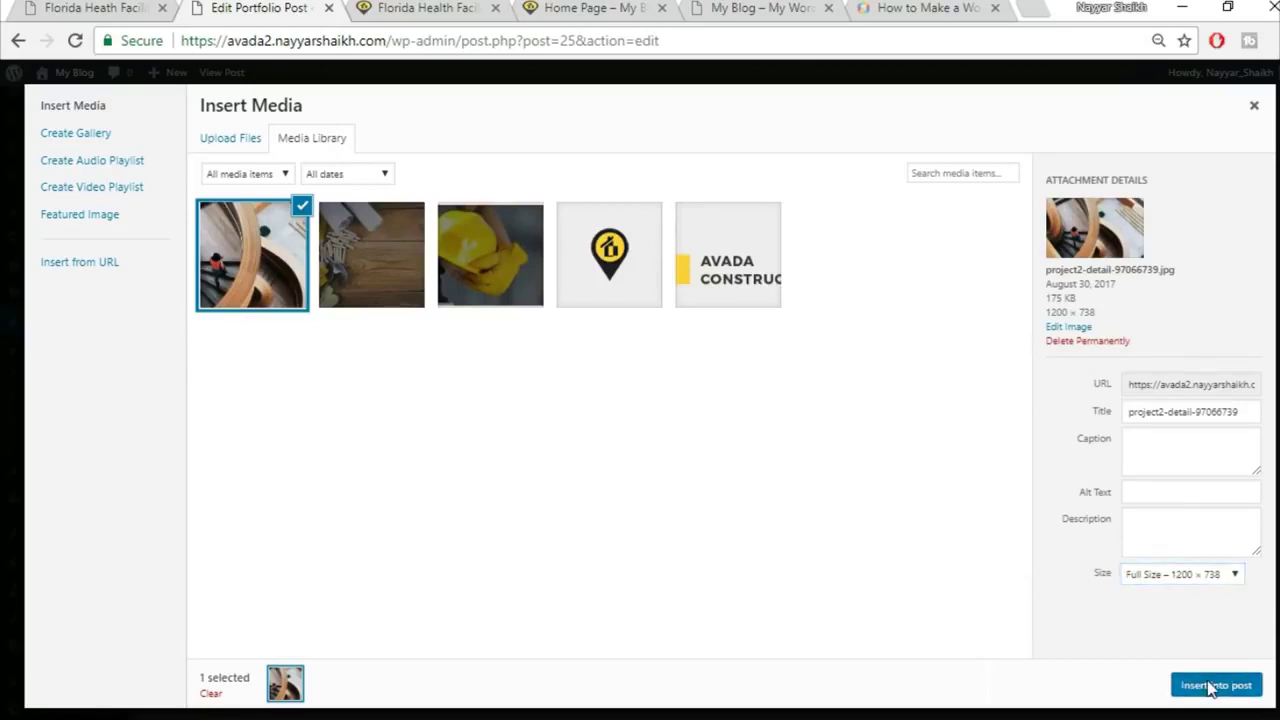
scroll(868, 524, "down", 2)
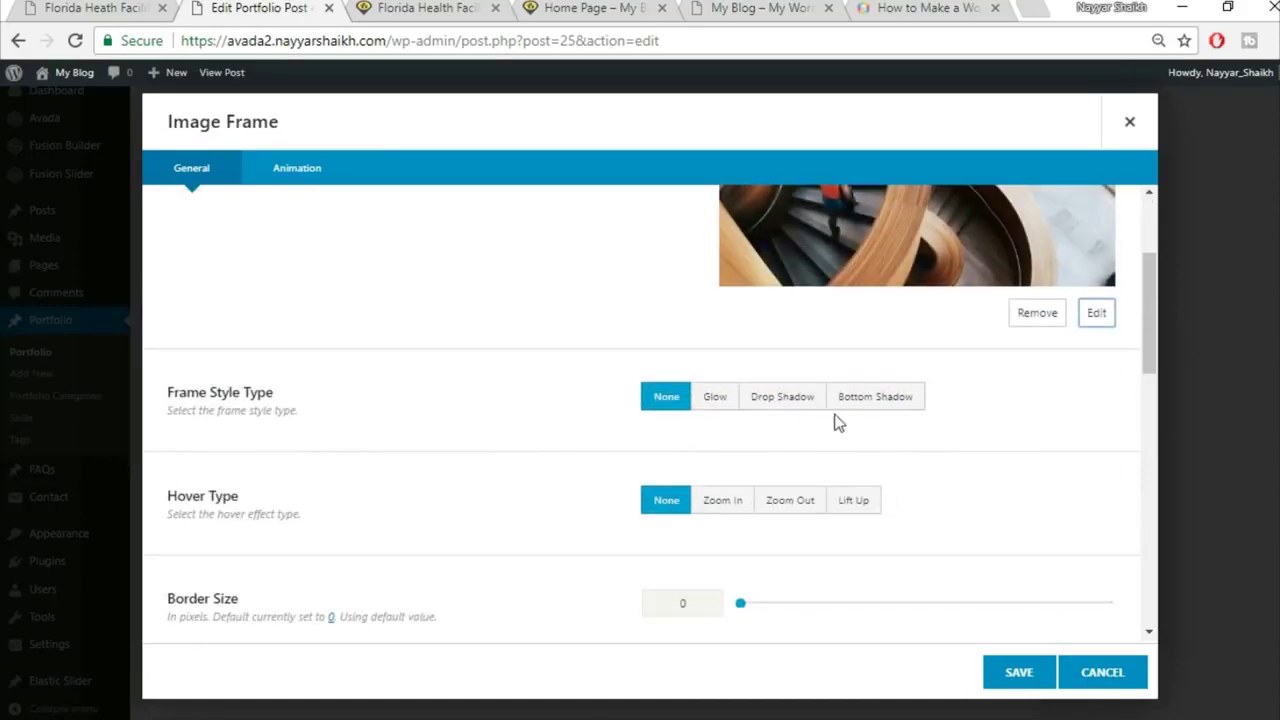
scroll(929, 485, "down", 1)
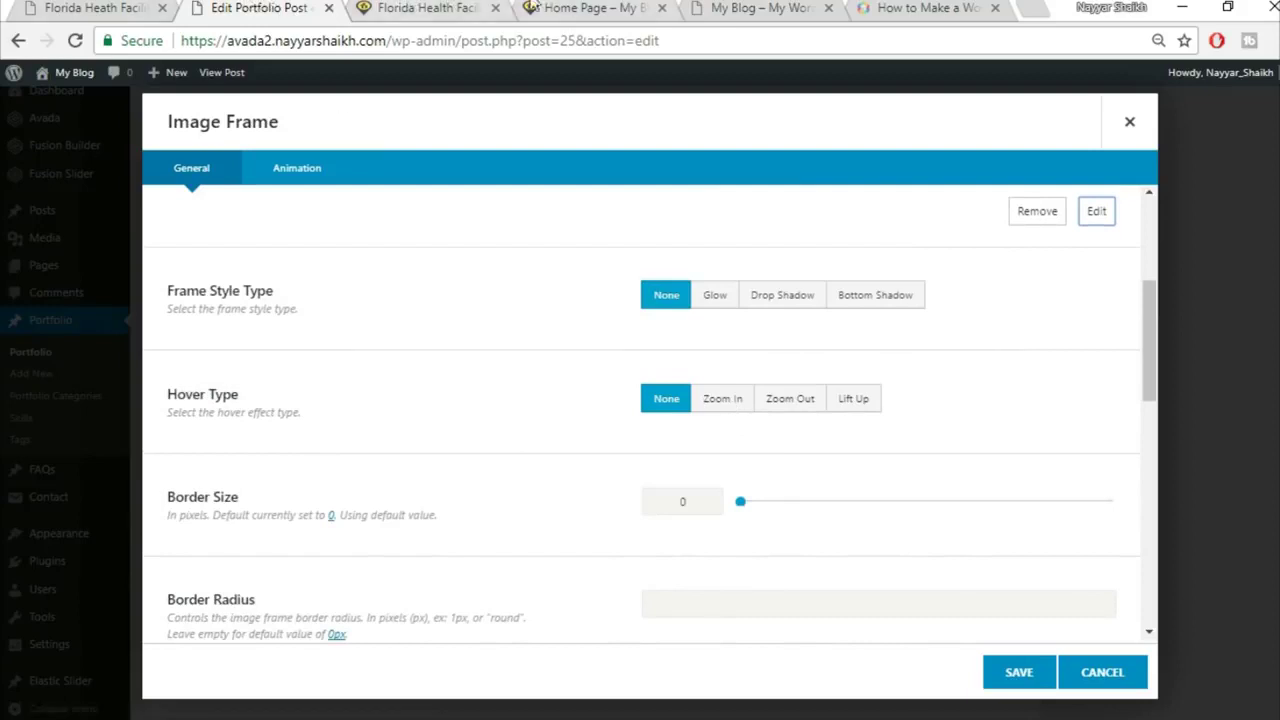
Step: Set the image frame's Hover Type to Lift Up and save it
left_click(97, 7)
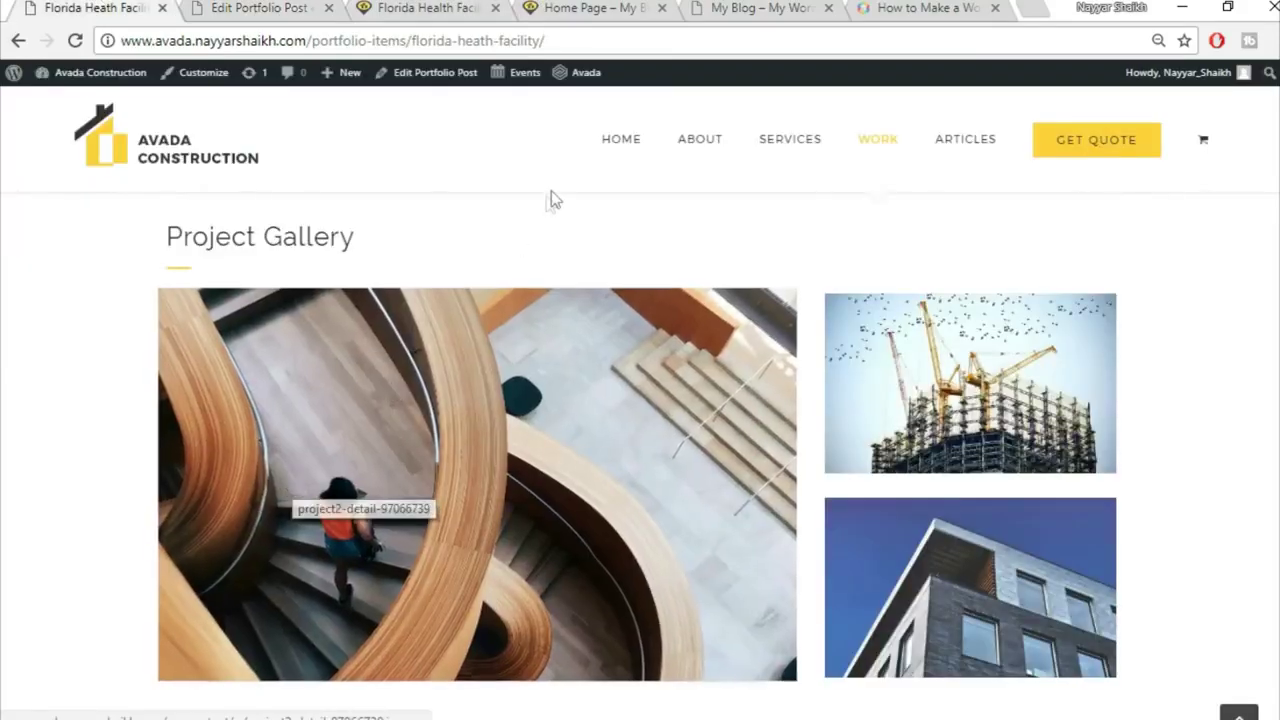
key("ctrl+Tab")
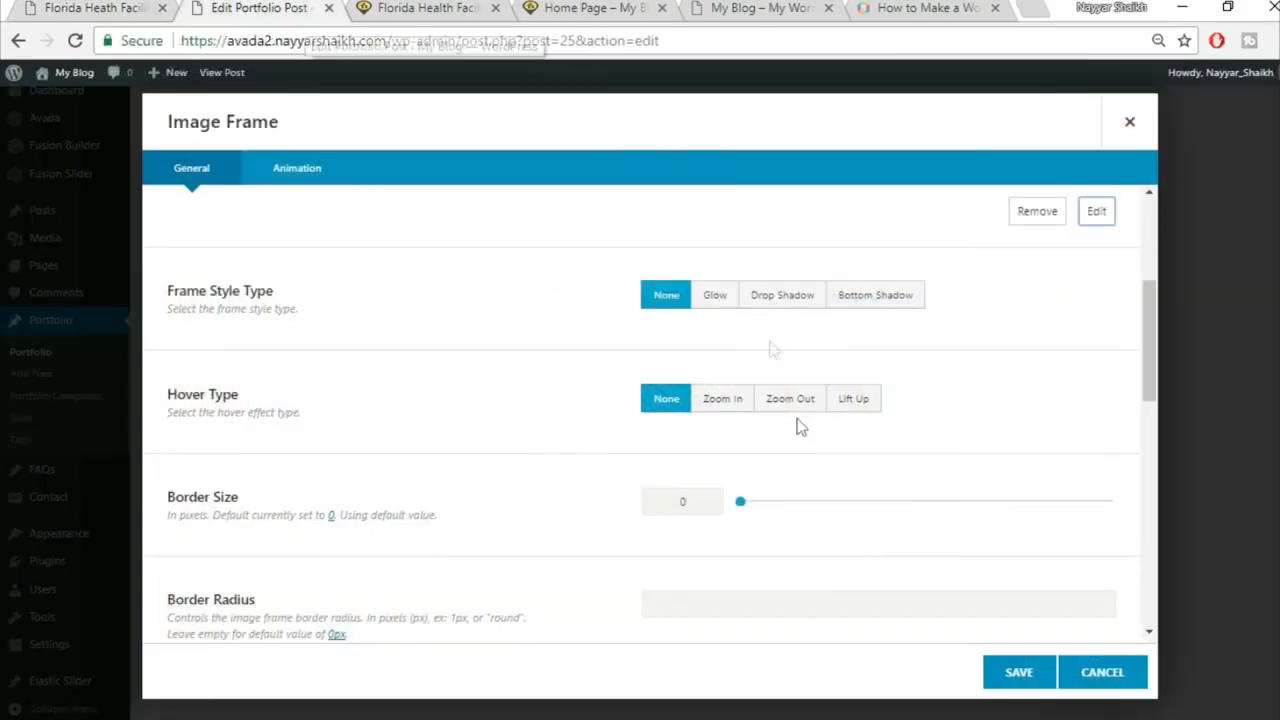
left_click(738, 408)
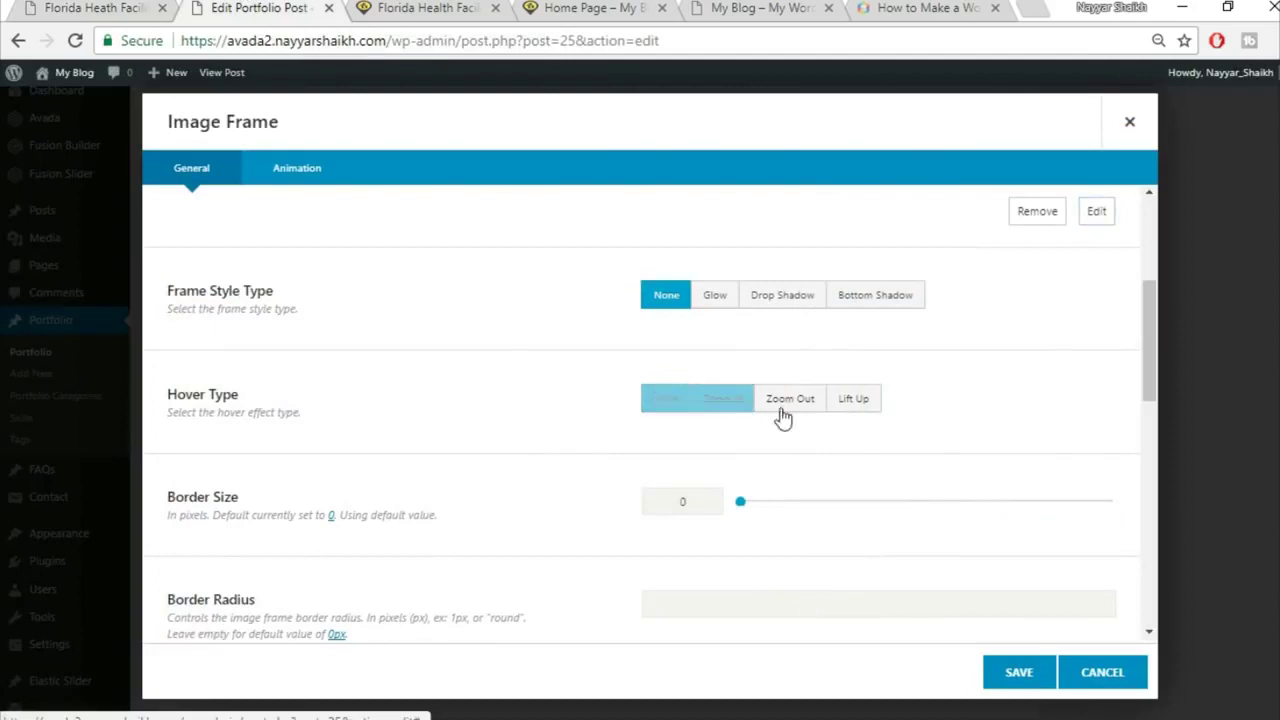
left_click(838, 408)
scroll(340, 442, "down", 1)
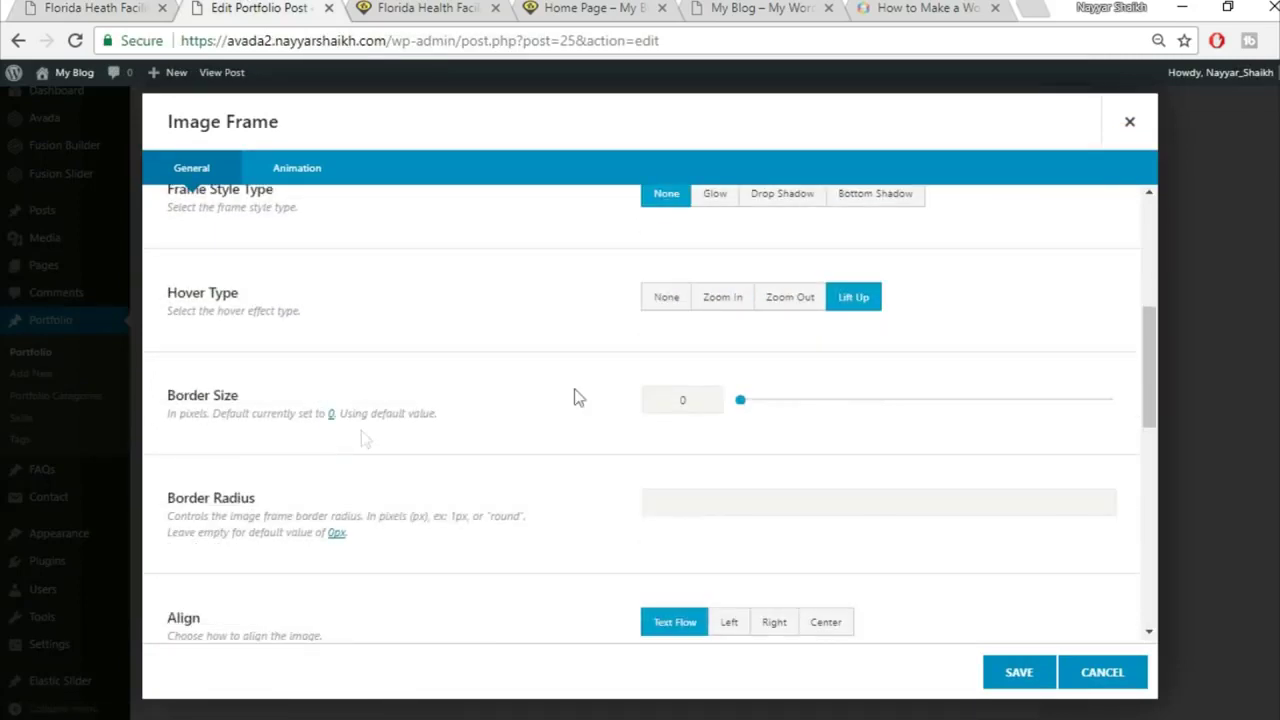
scroll(755, 378, "down", 1)
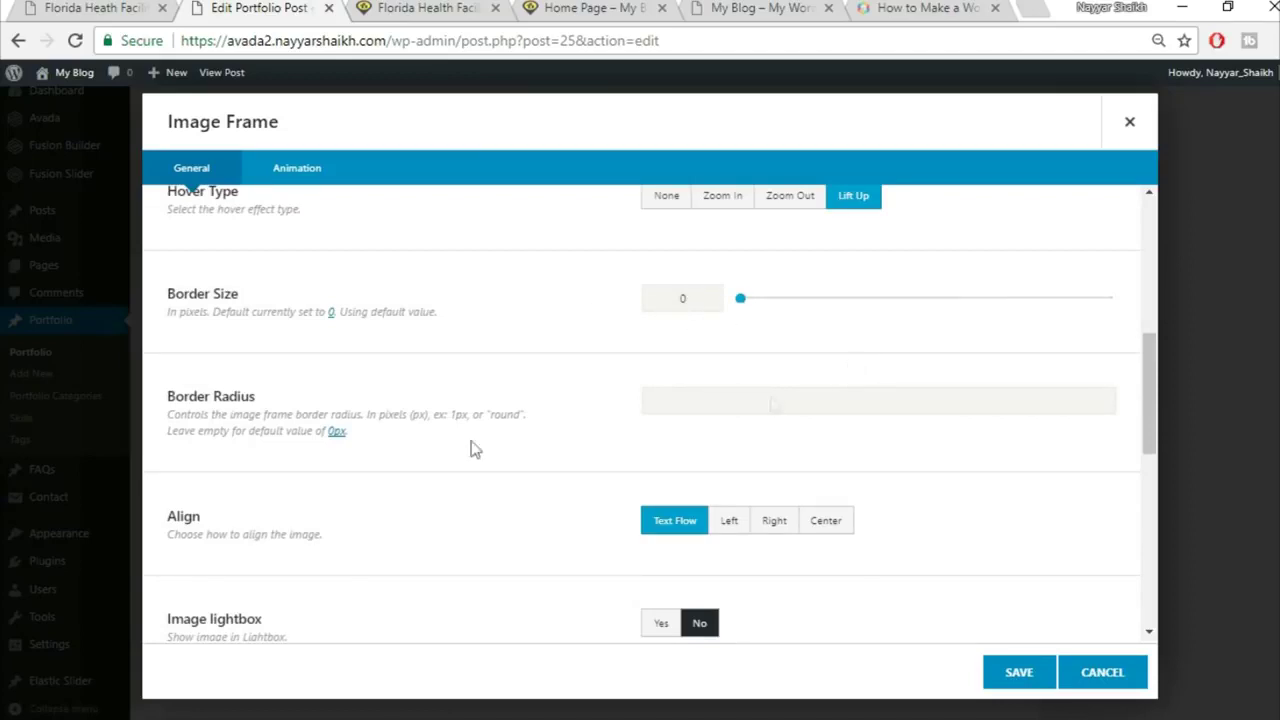
left_click(117, 6)
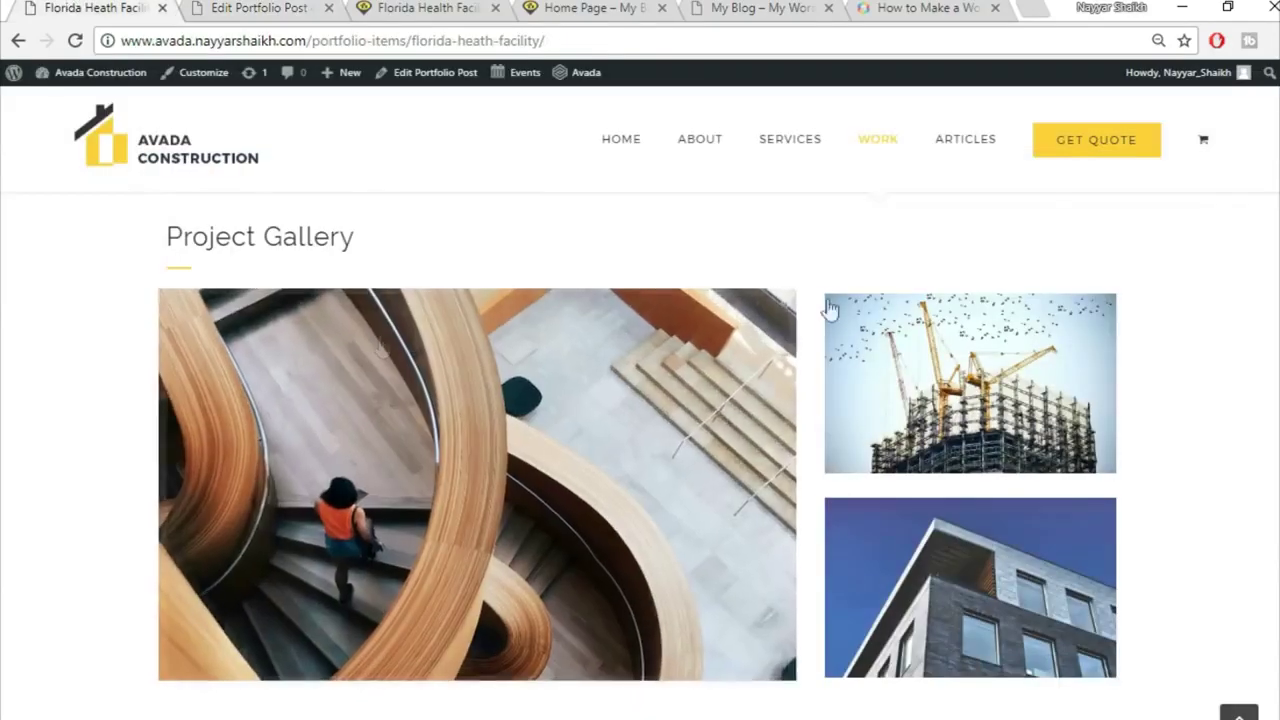
key("ctrl+Tab")
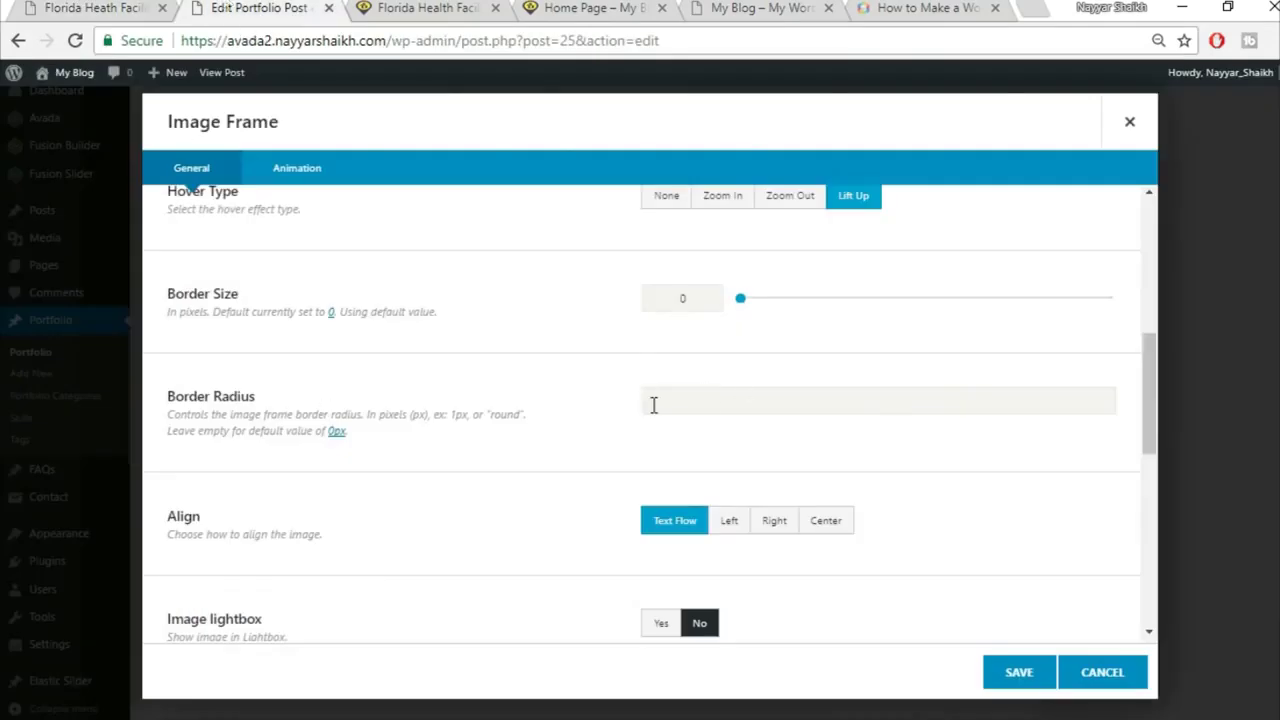
left_click(44, 6)
key("ctrl+Tab")
scroll(1137, 515, "down", 1)
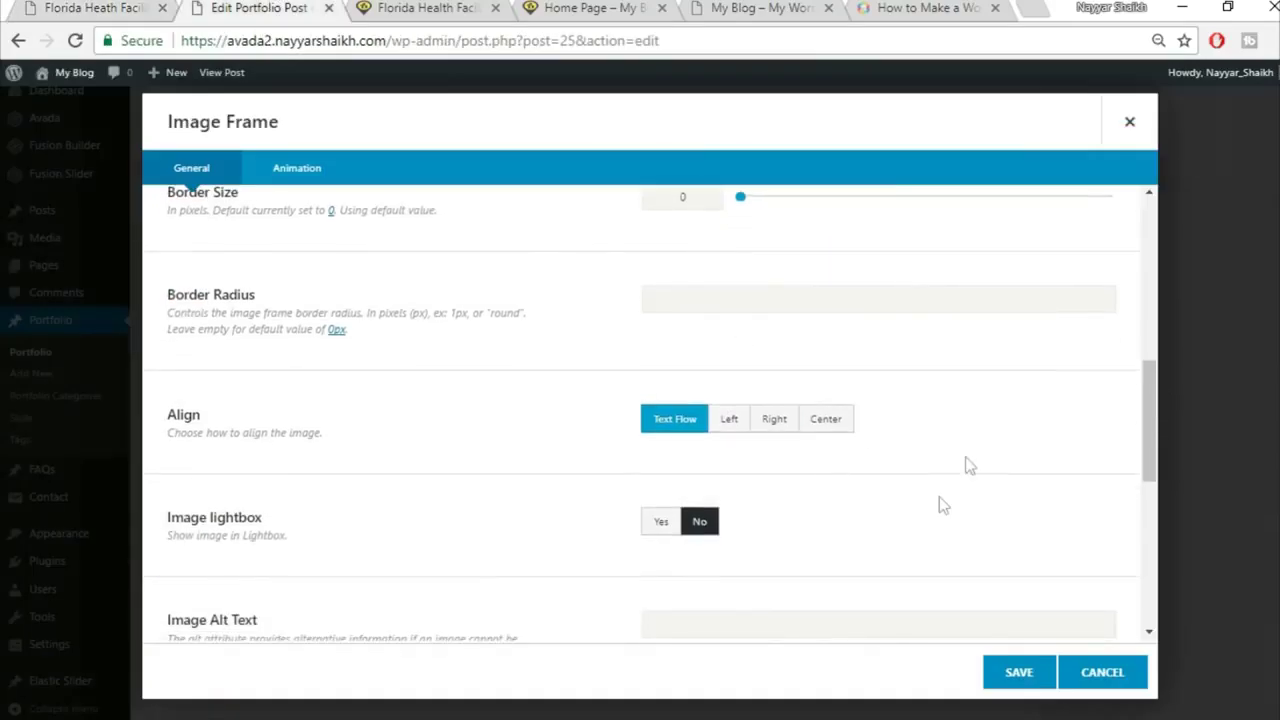
scroll(943, 503, "down", 5)
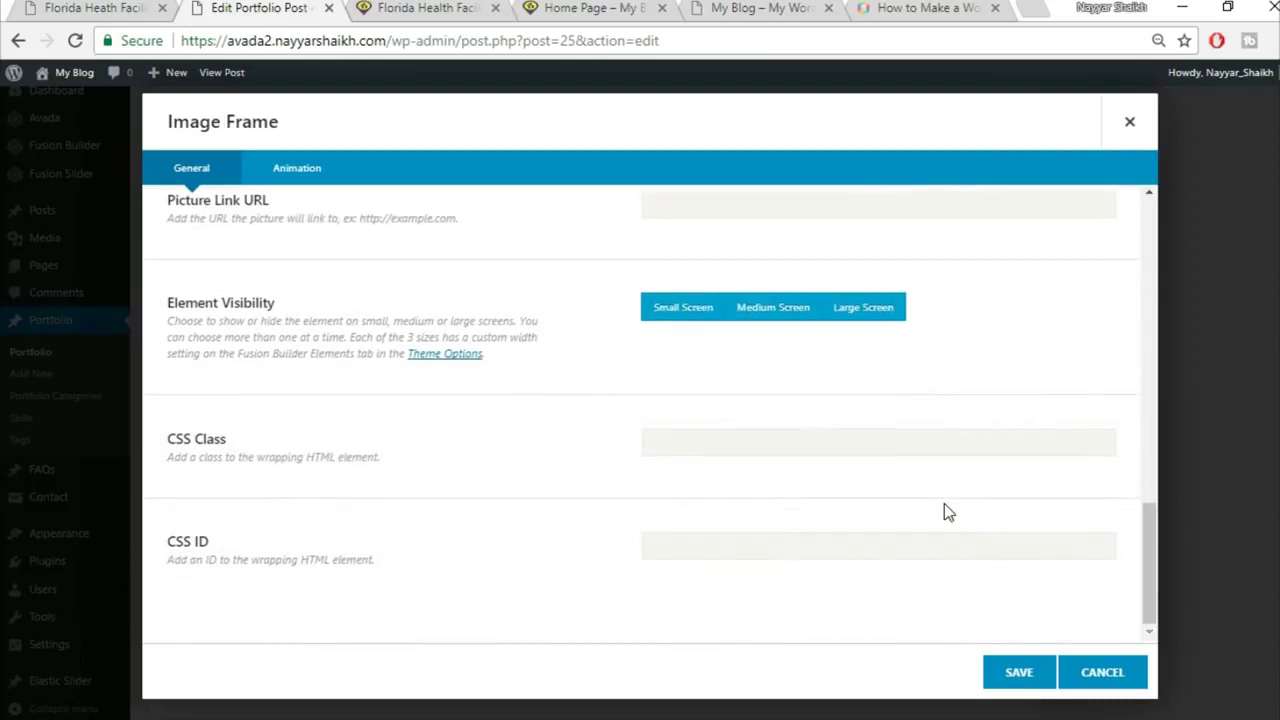
left_click(1015, 680)
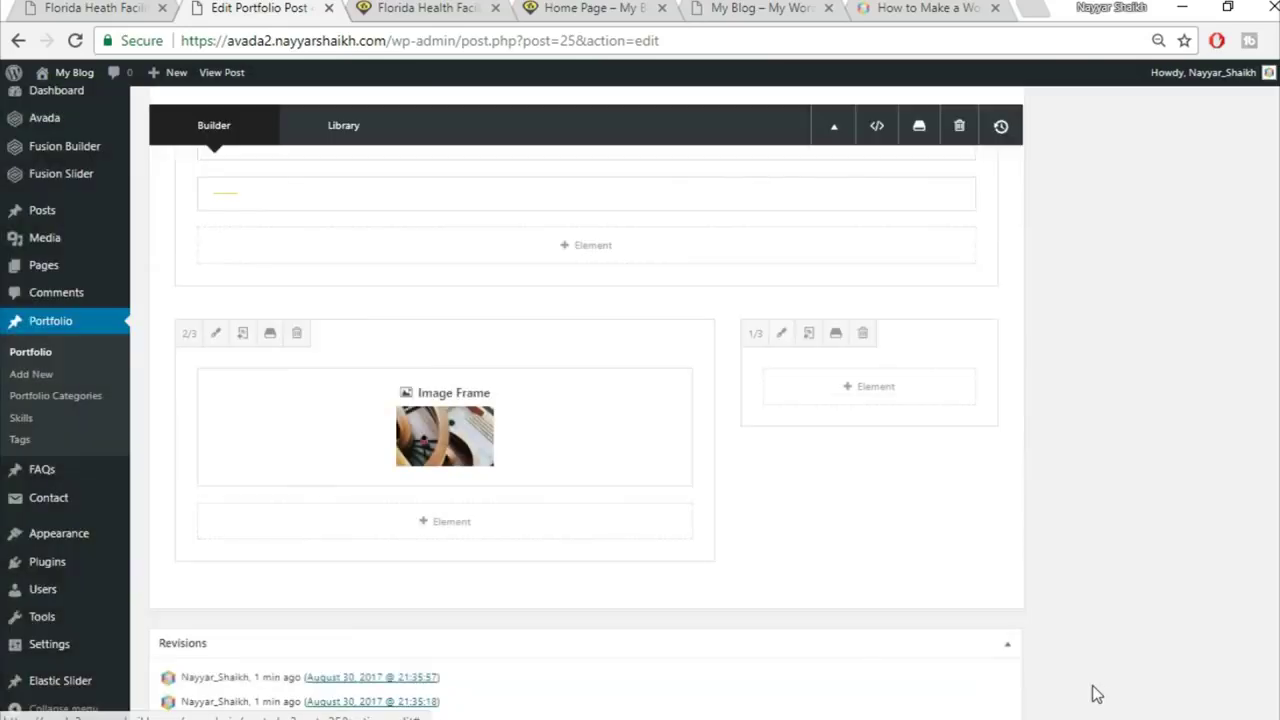
key("ctrl+shift+Tab")
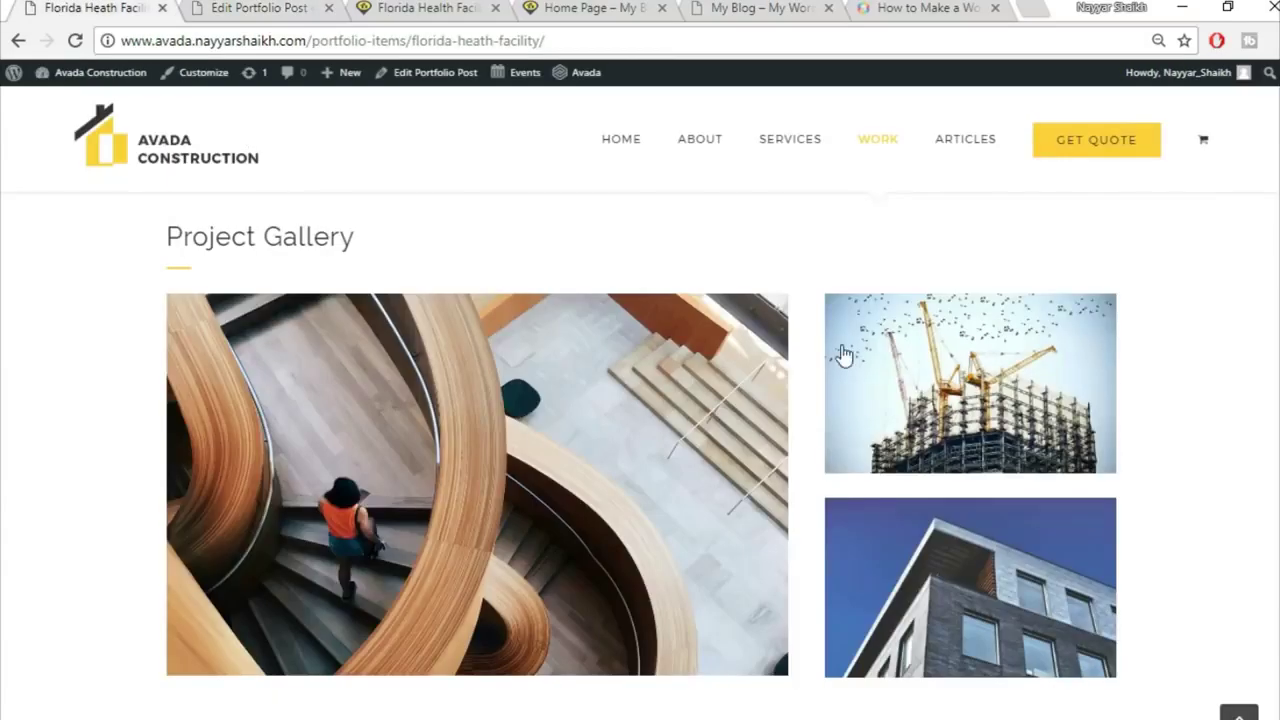
key("ctrl+Tab")
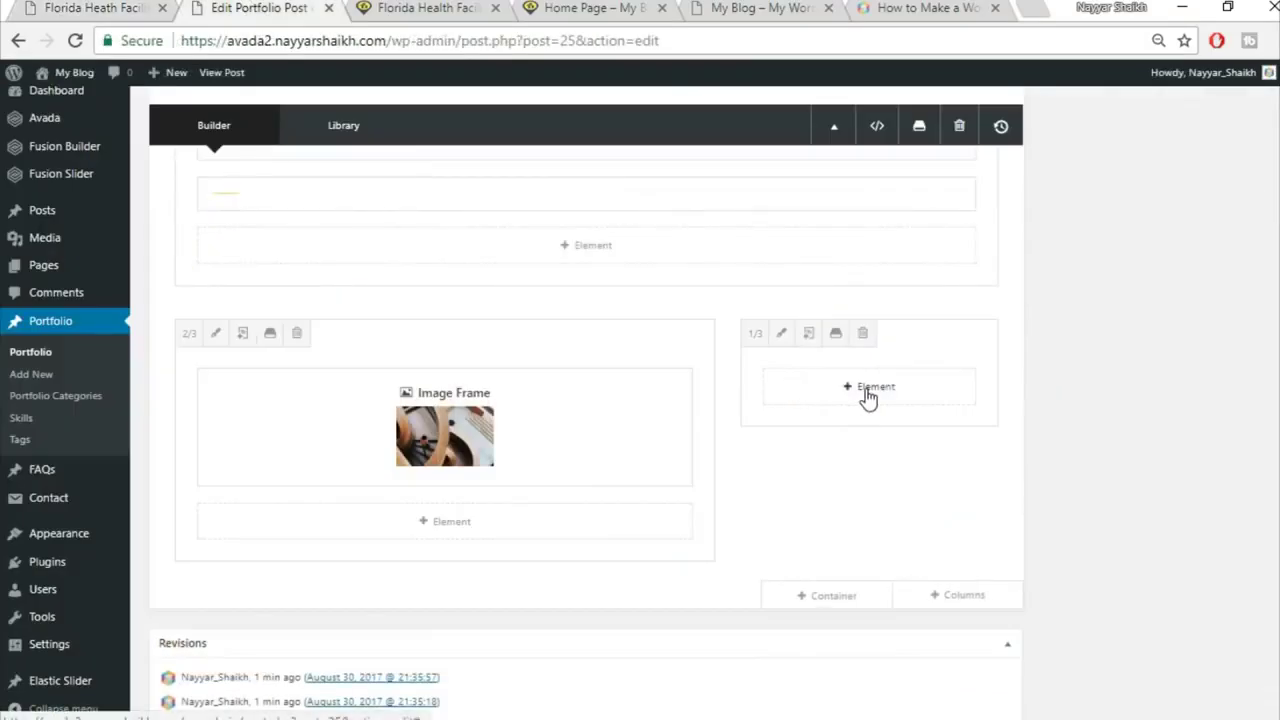
Step: Add an Image Frame element to the narrow 1/3 column
left_click(866, 389)
left_click(1005, 122)
type("ima")
left_click(663, 249)
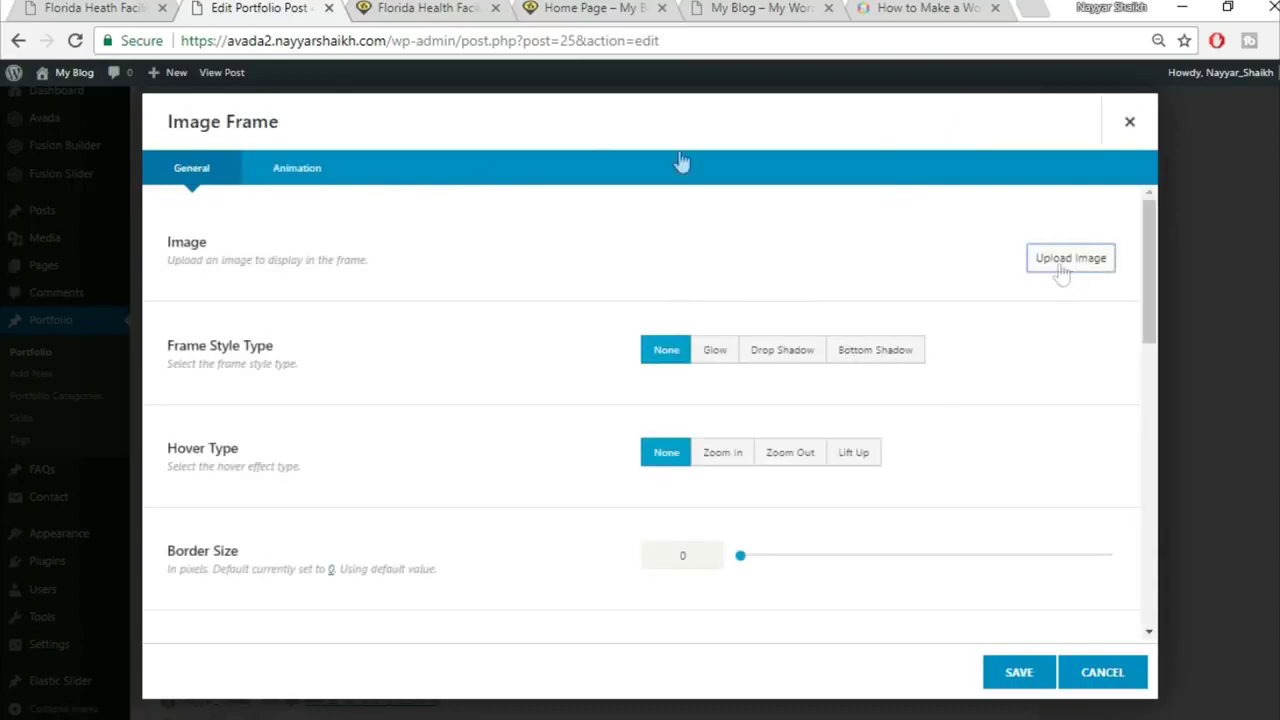
Step: Upload the project2-detail-97066274 building photo for the frame
left_click(1061, 273)
left_click(38, 6)
left_click(300, 6)
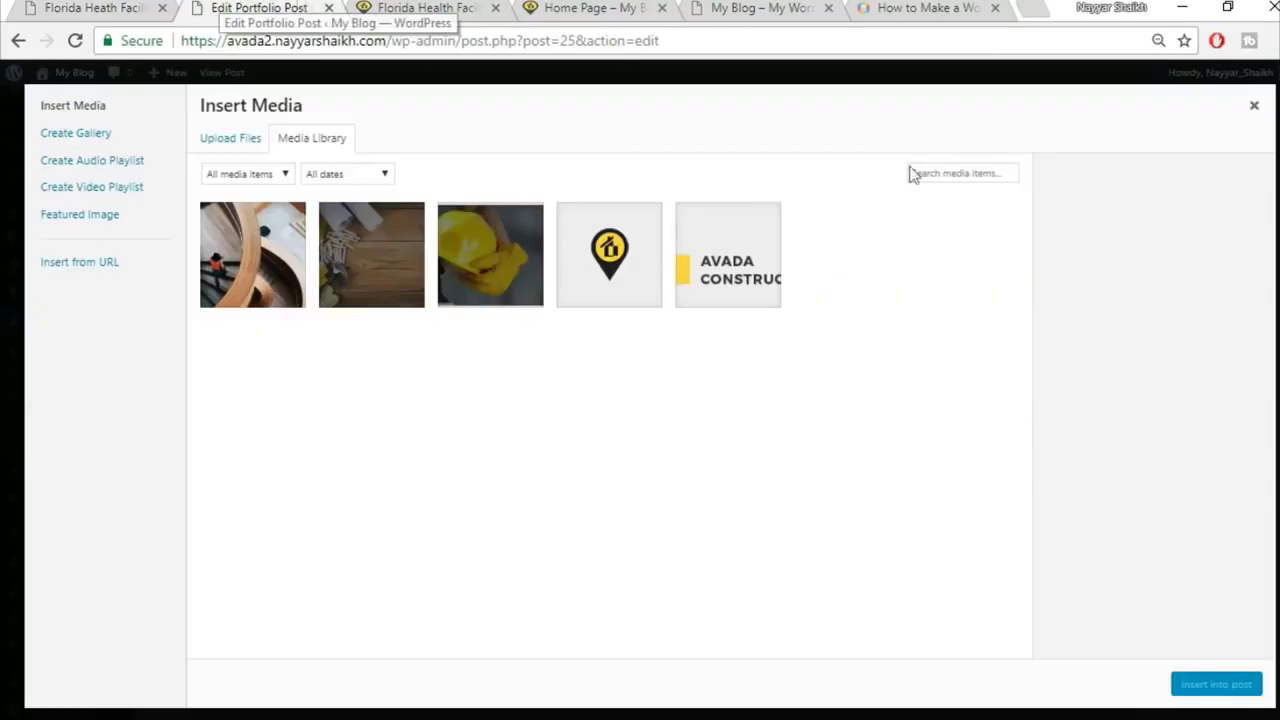
left_click(240, 142)
left_click(781, 397)
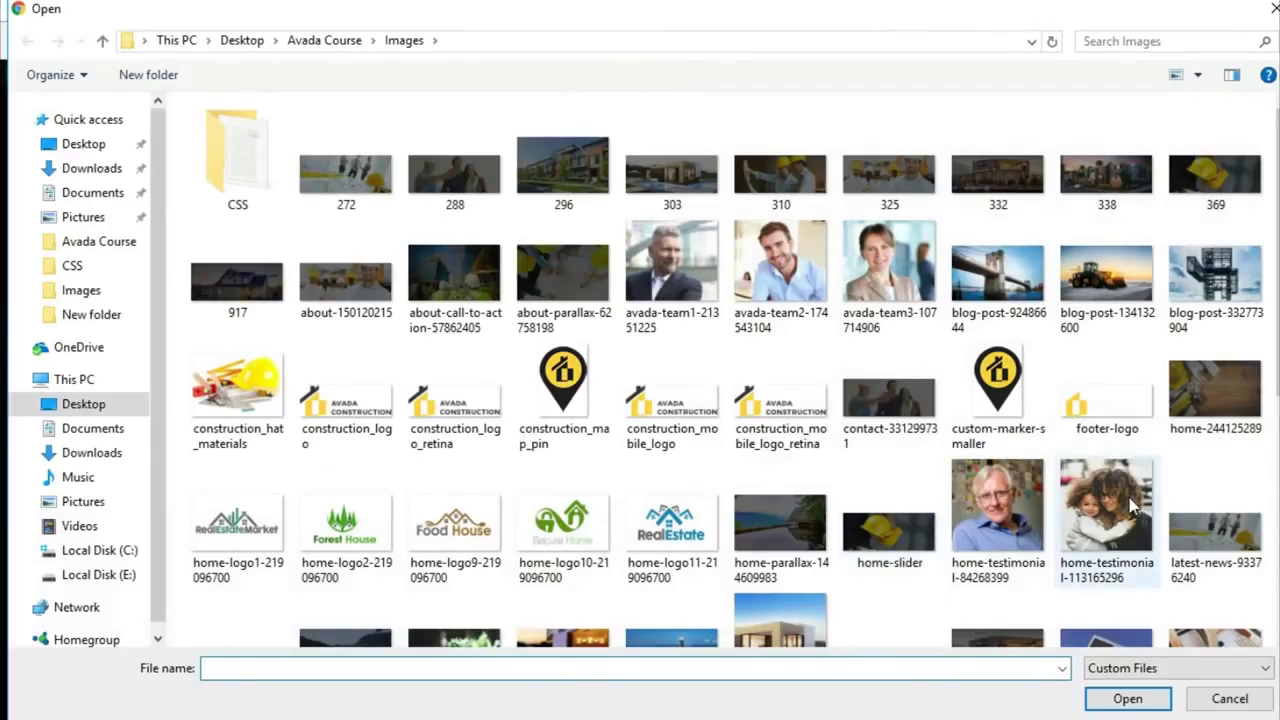
scroll(1130, 500, "down", 3)
scroll(1209, 483, "up", 2)
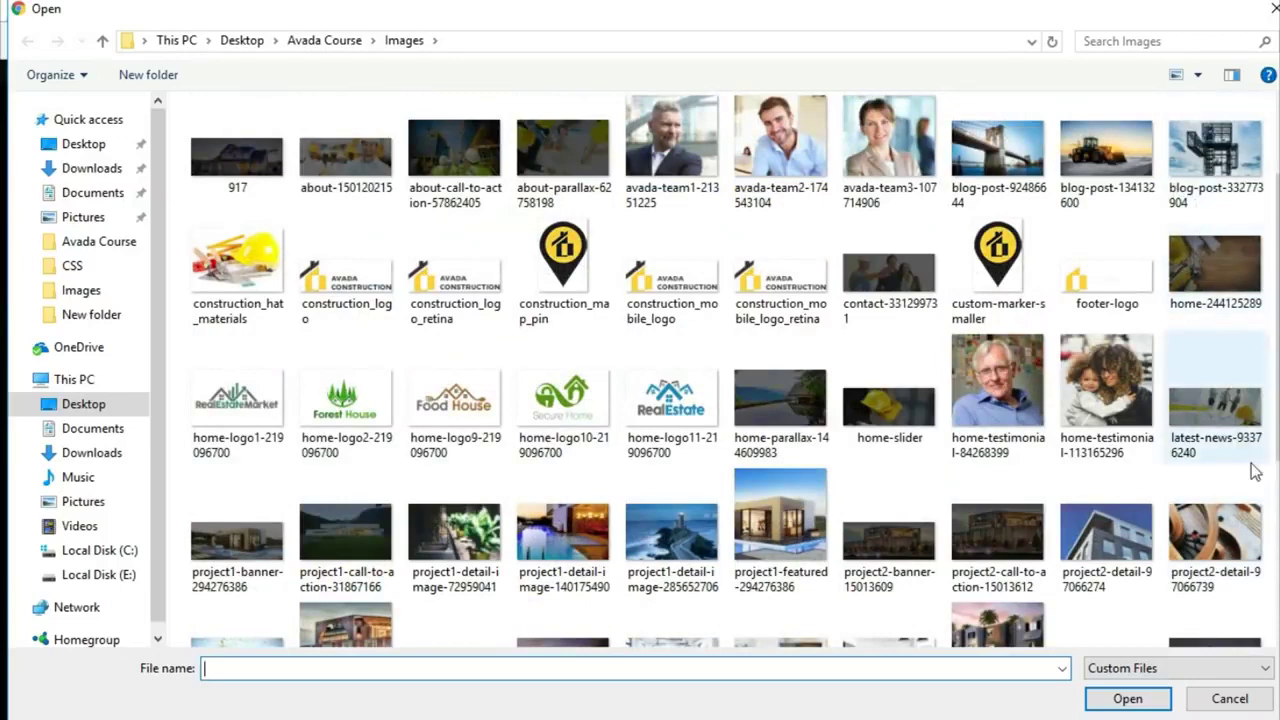
left_click(1127, 568)
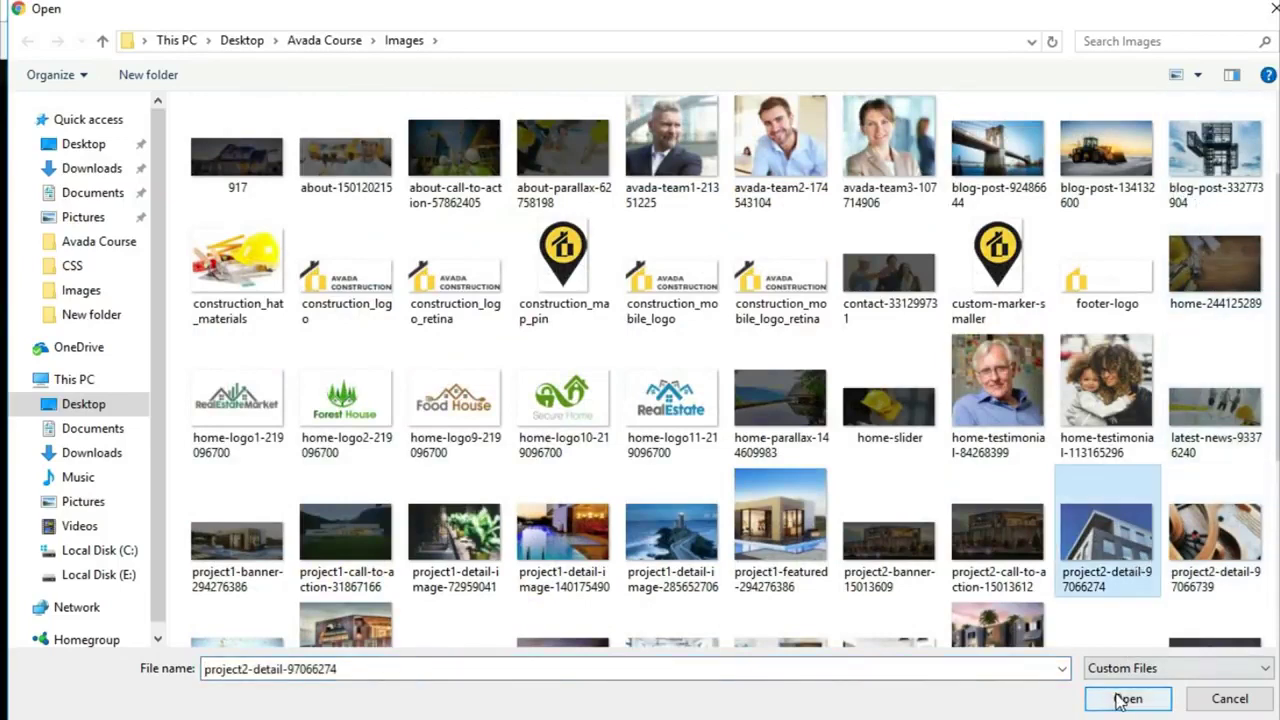
left_click(1128, 698)
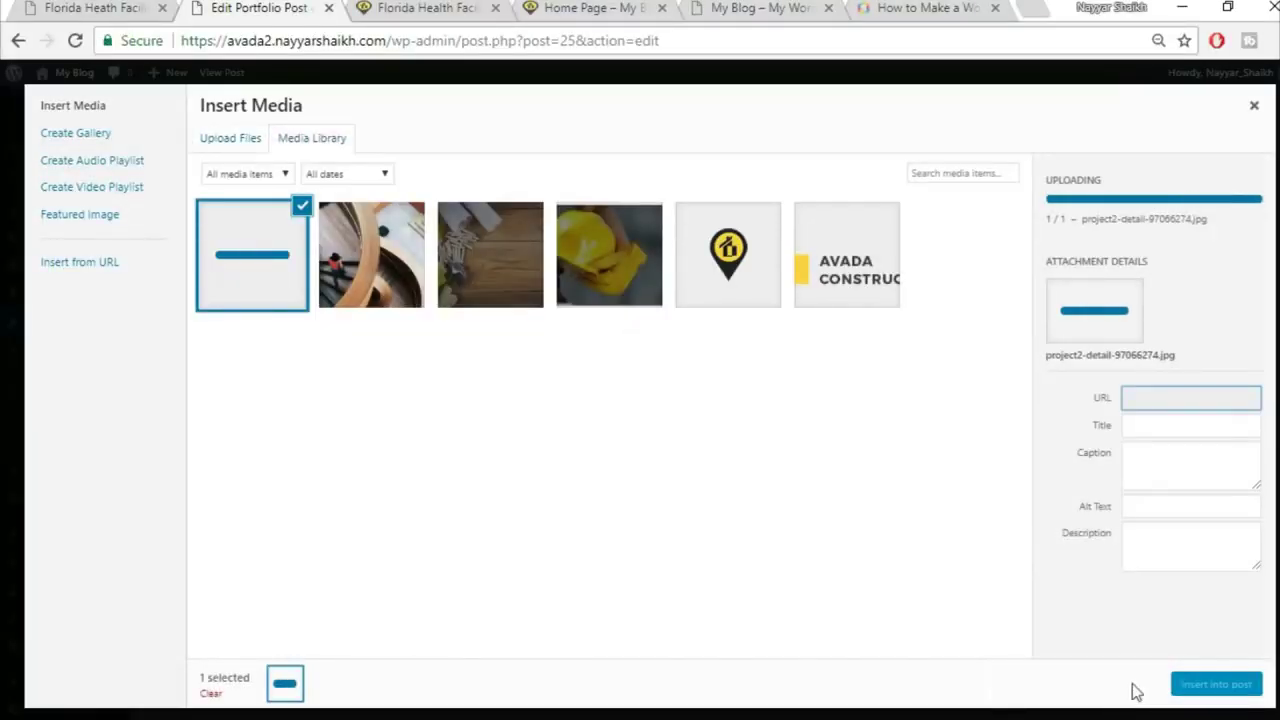
Step: Insert the building photo, set Hover Type to Lift Up, and save the frame
left_click(1195, 684)
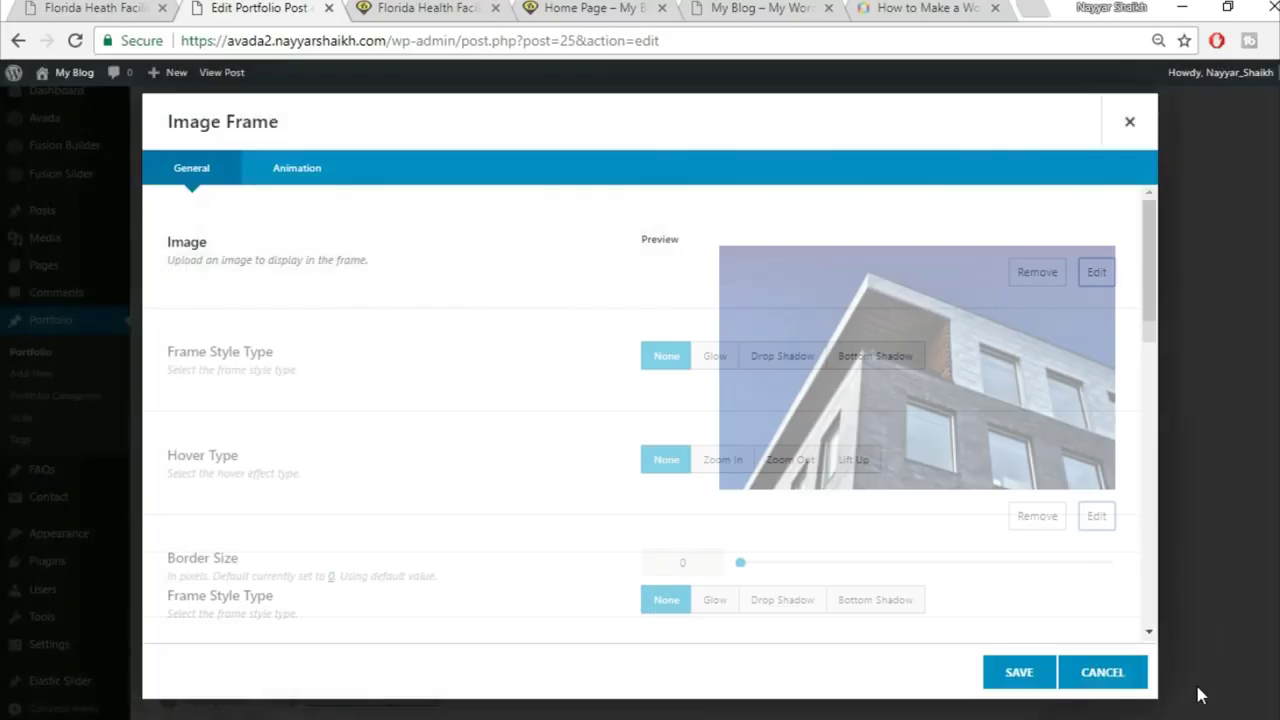
scroll(845, 549, "down", 2)
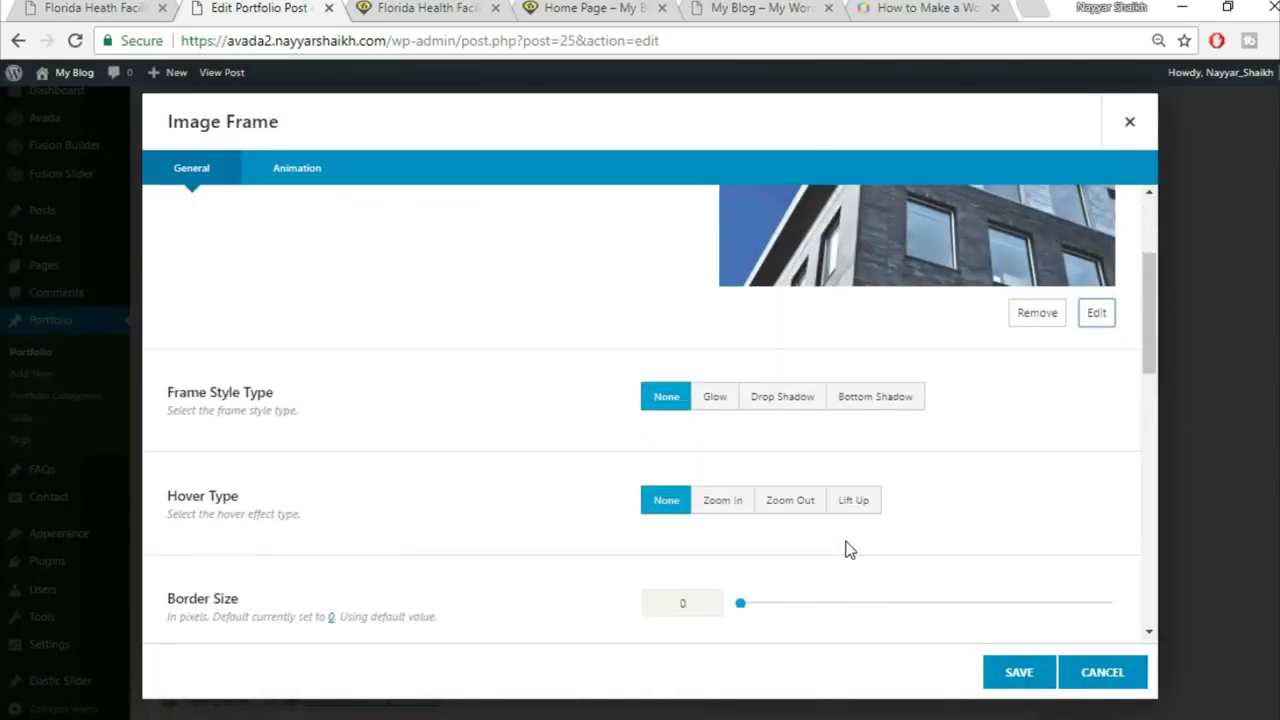
left_click(853, 500)
left_click(1018, 675)
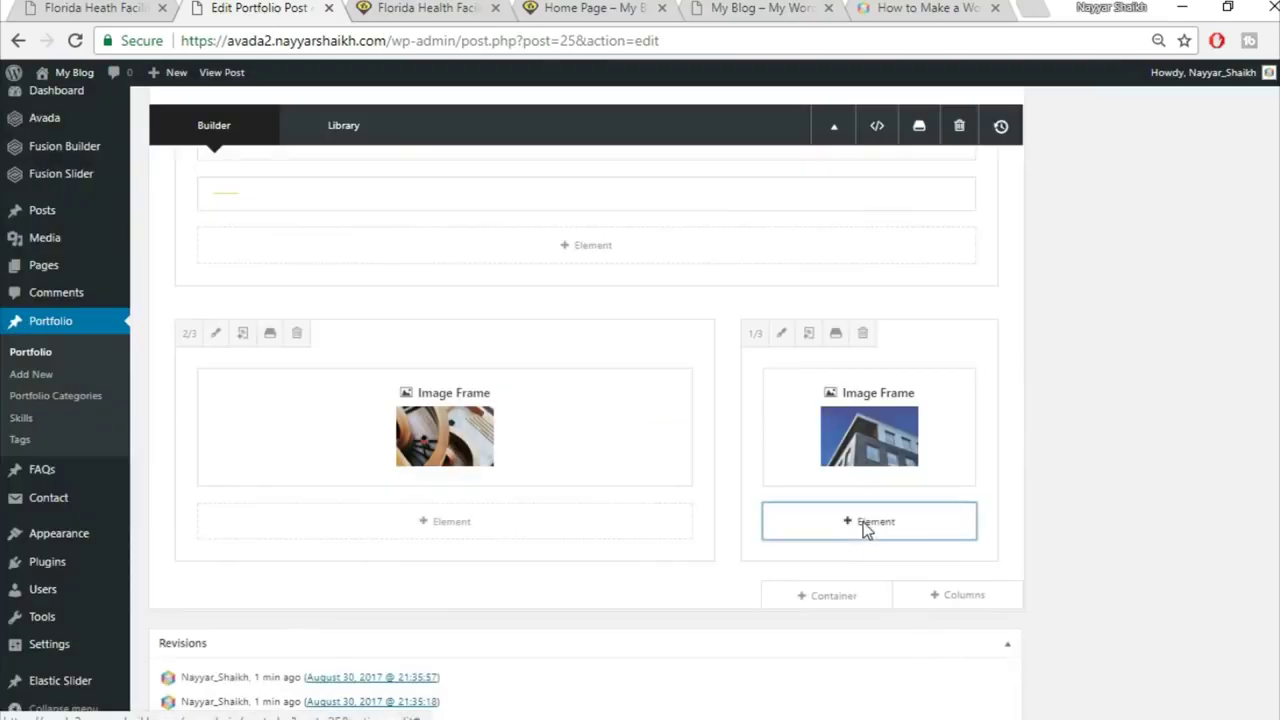
Step: Add a no-style Separator with a bottom margin beneath the building photo and save it
left_click(863, 522)
left_click(1040, 119)
type("sepa")
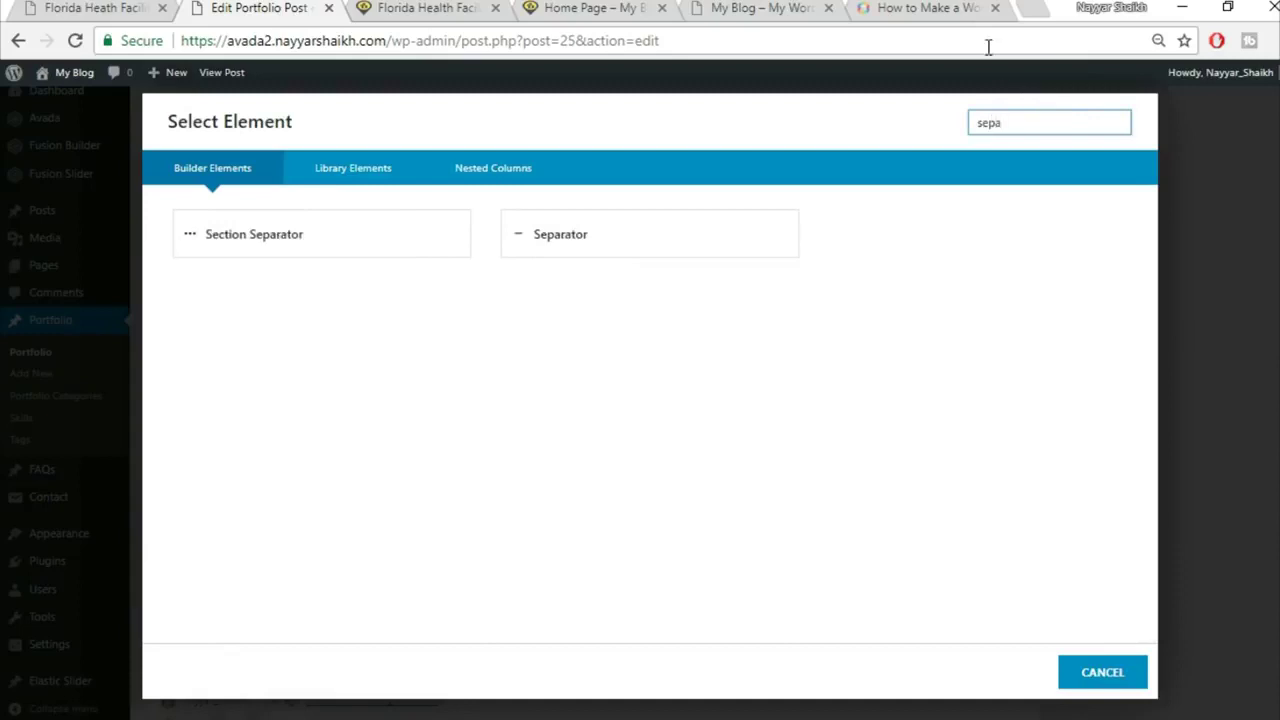
left_click(631, 234)
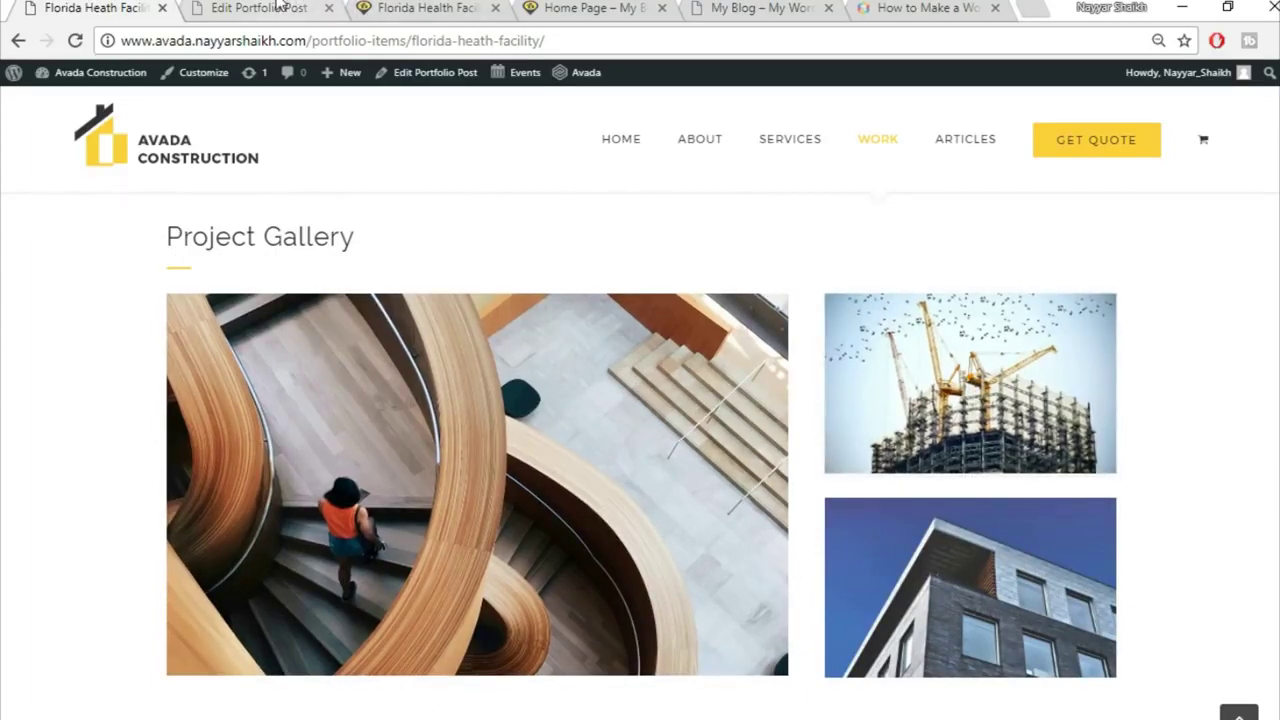
left_click(258, 8)
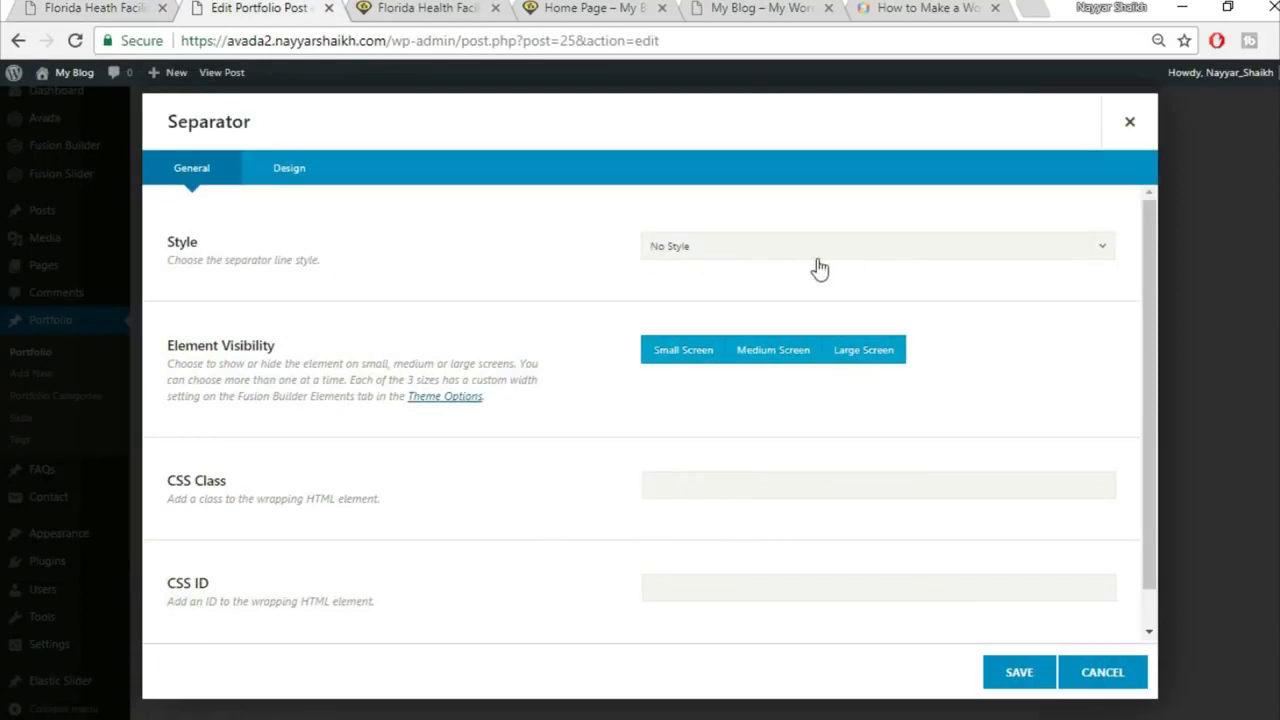
left_click(310, 182)
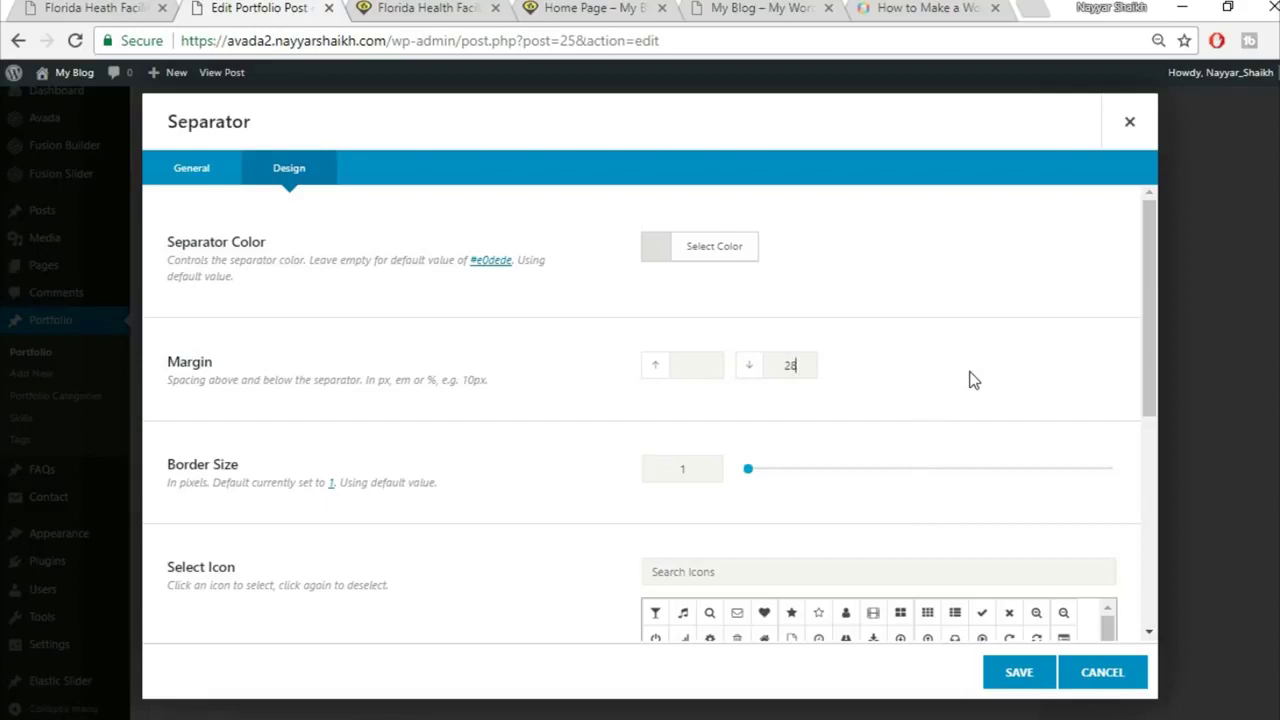
scroll(583, 531, "down", 5)
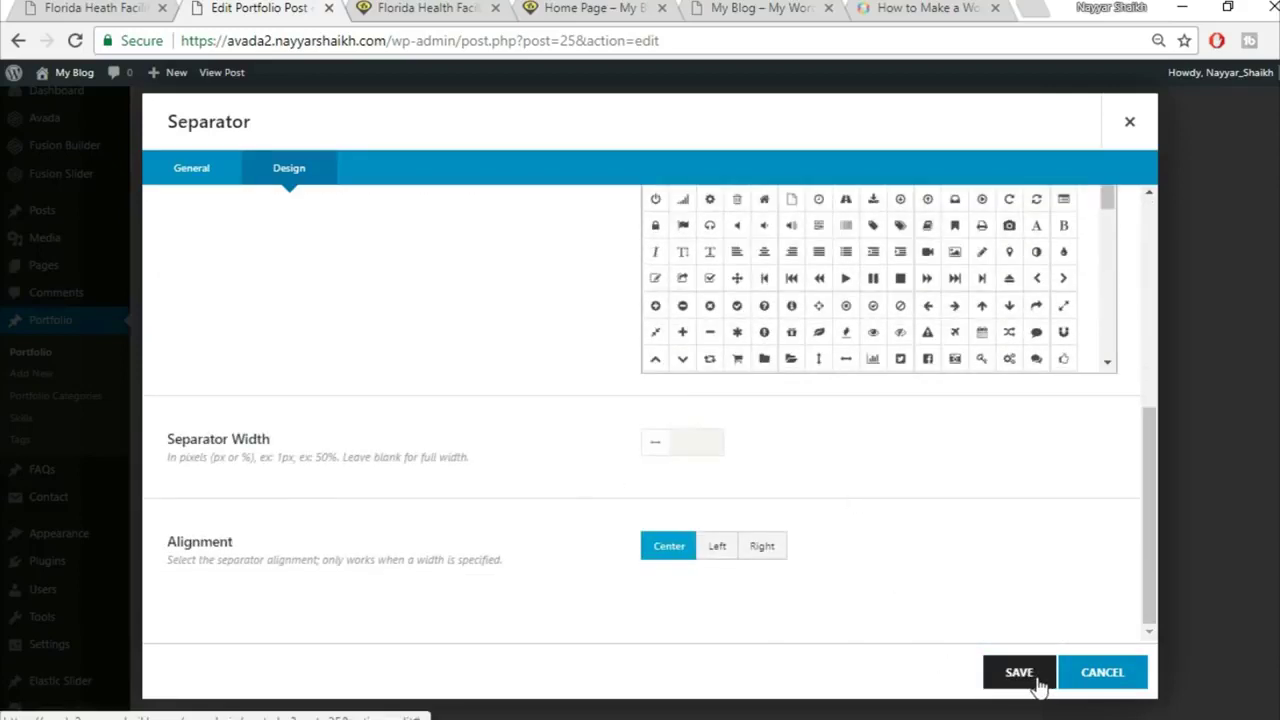
left_click(1019, 672)
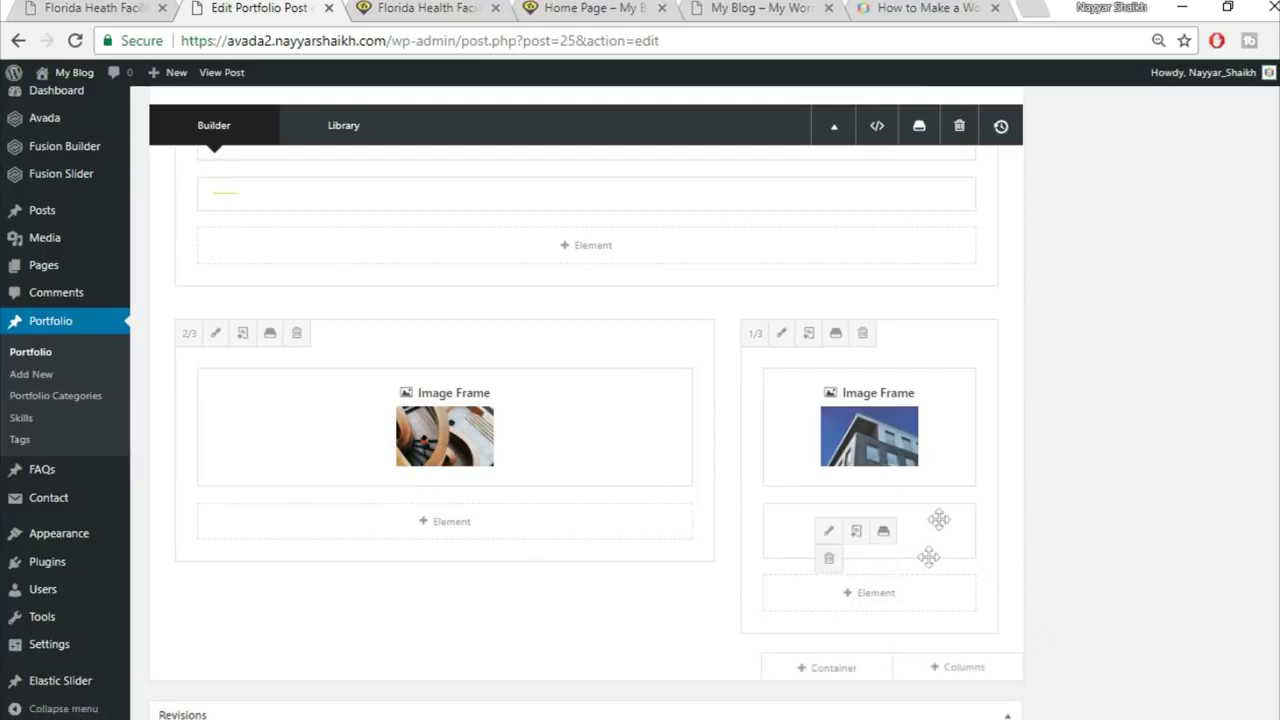
Step: Add an Image Frame to the 1/3 column with the uploaded project2-detail-161997584 crane photo
left_click(888, 592)
left_click(1003, 115)
type("ima")
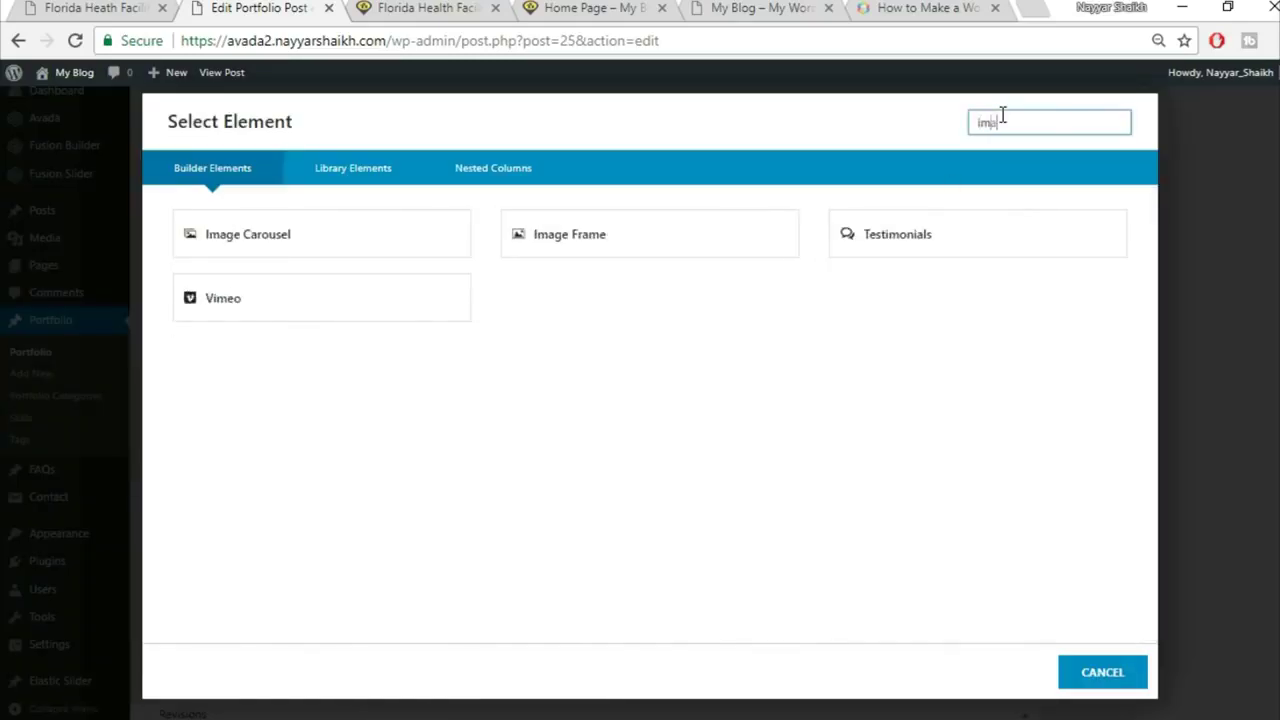
left_click(565, 248)
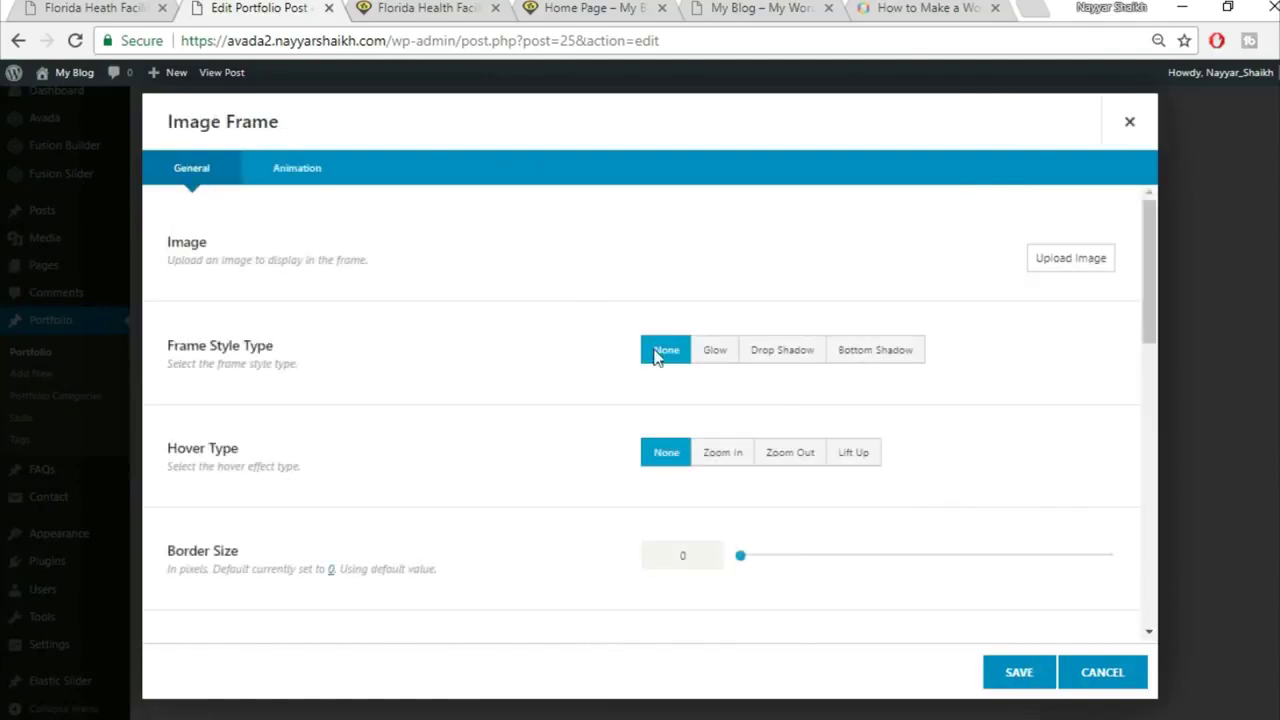
left_click(1068, 260)
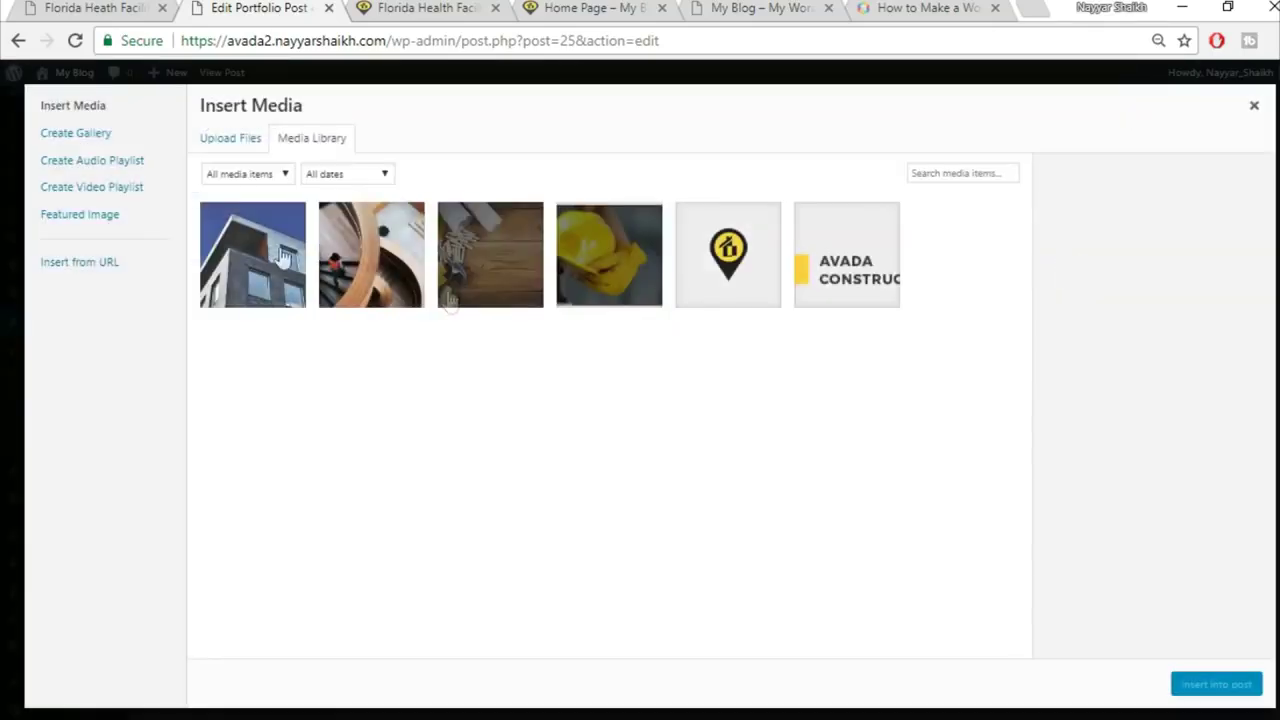
left_click(213, 137)
left_click(749, 394)
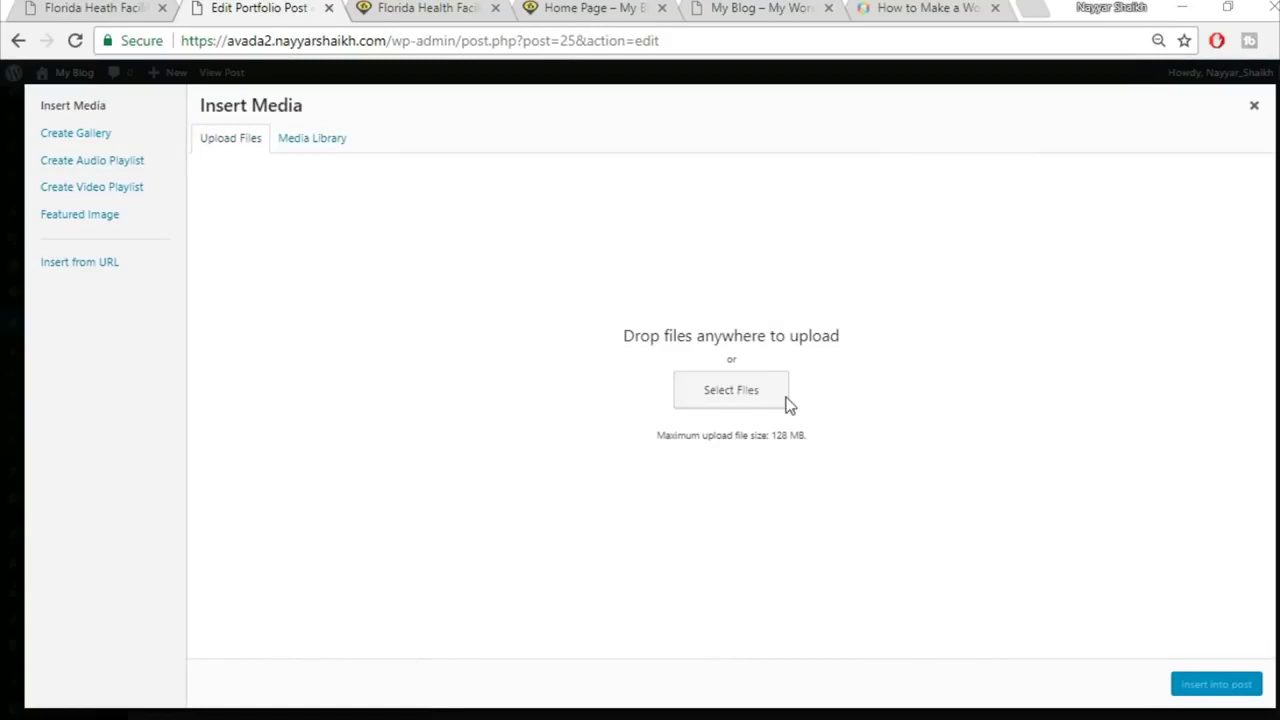
scroll(1003, 478, "down", 3)
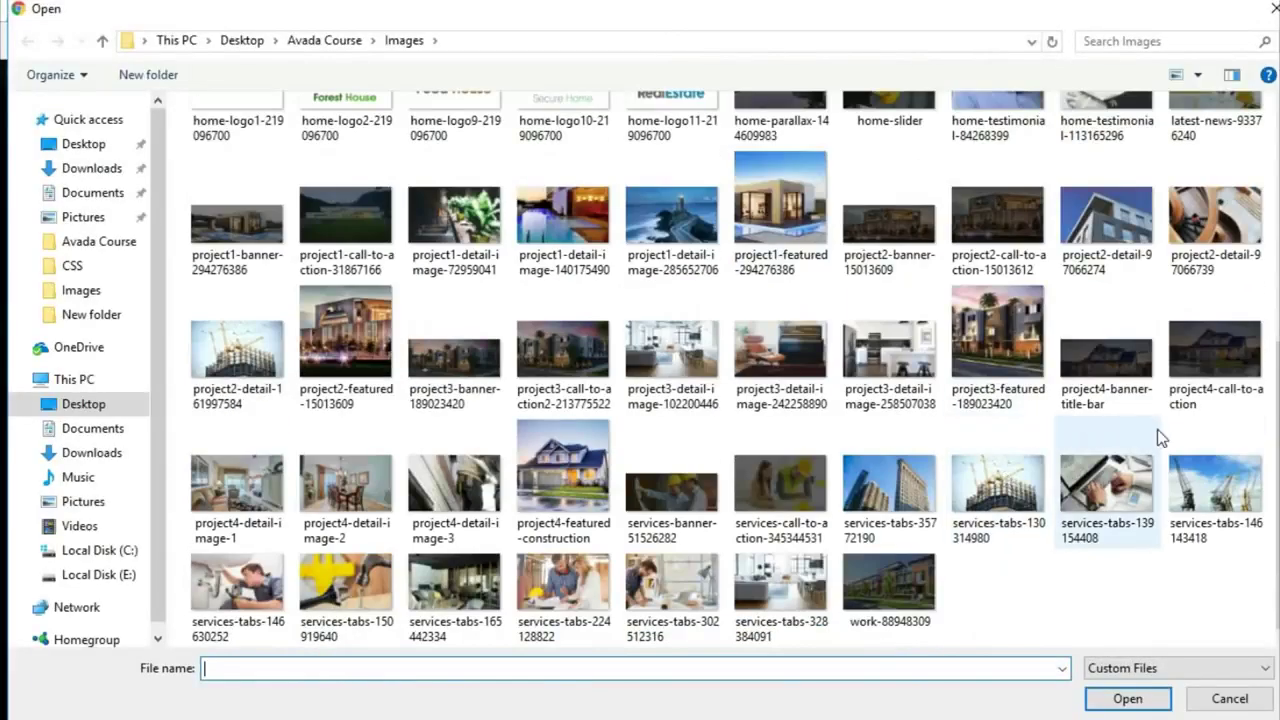
left_click(215, 360)
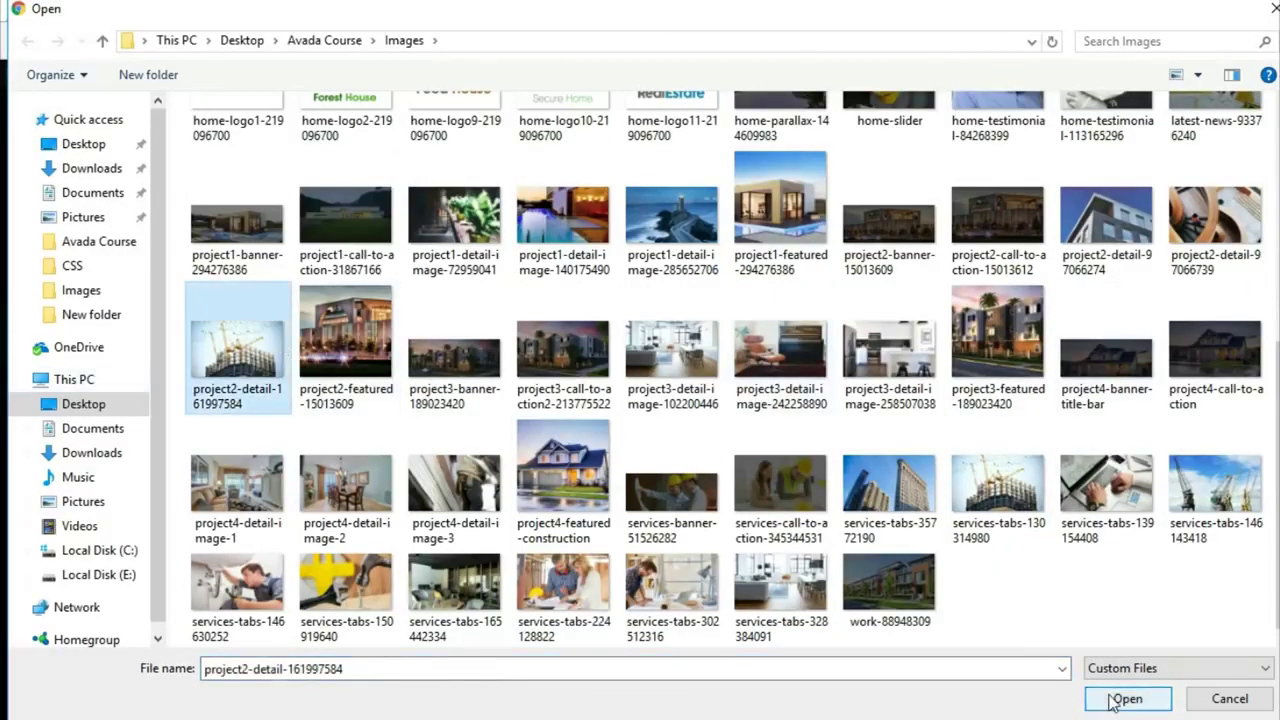
left_click(1127, 698)
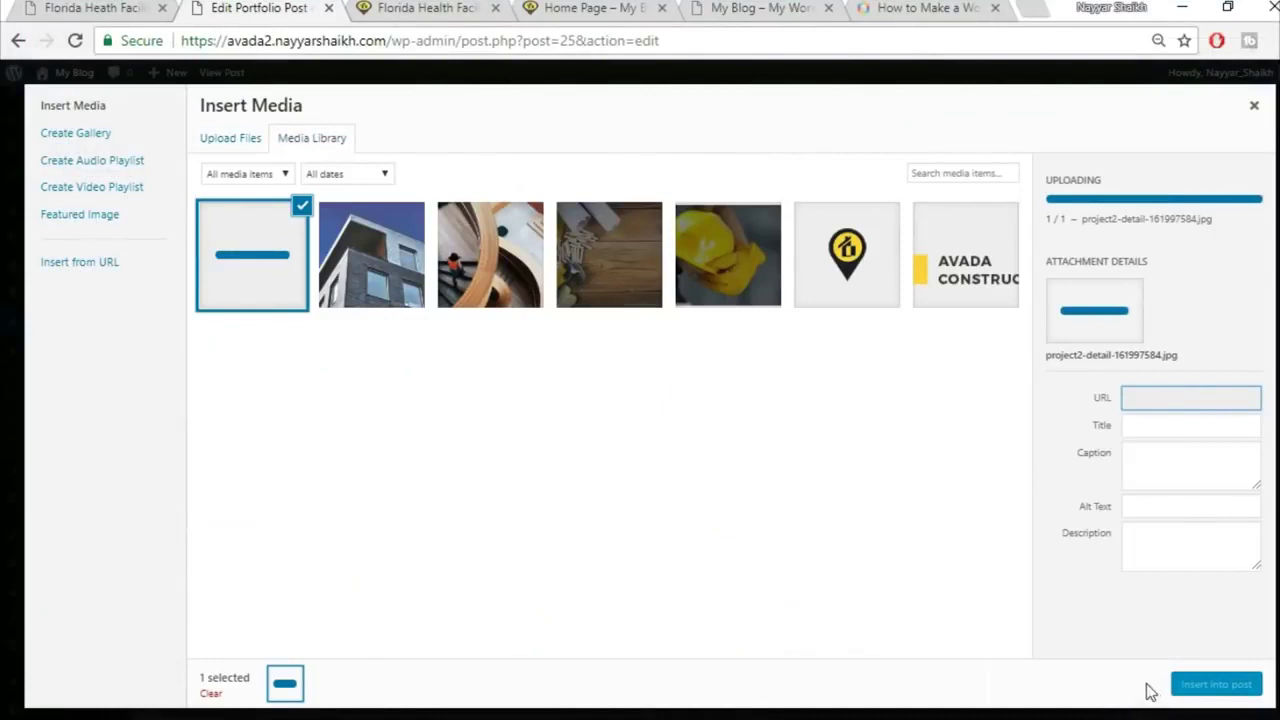
left_click(1210, 686)
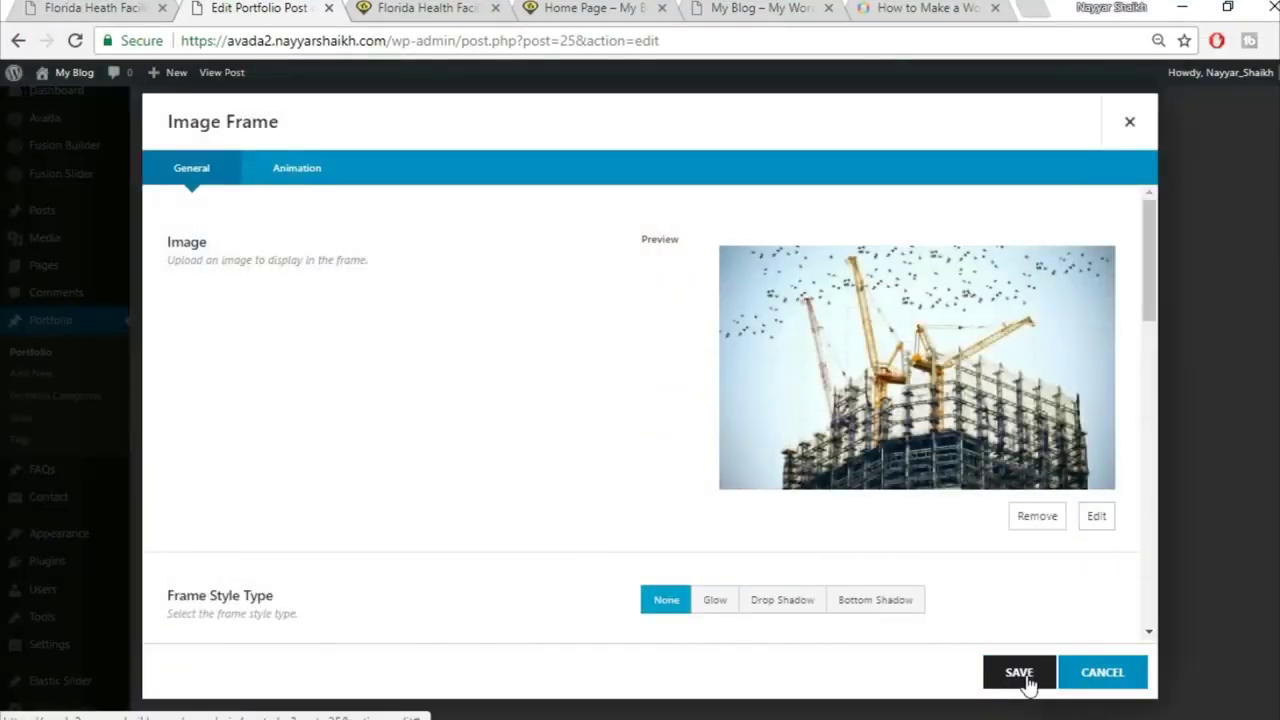
left_click(1019, 673)
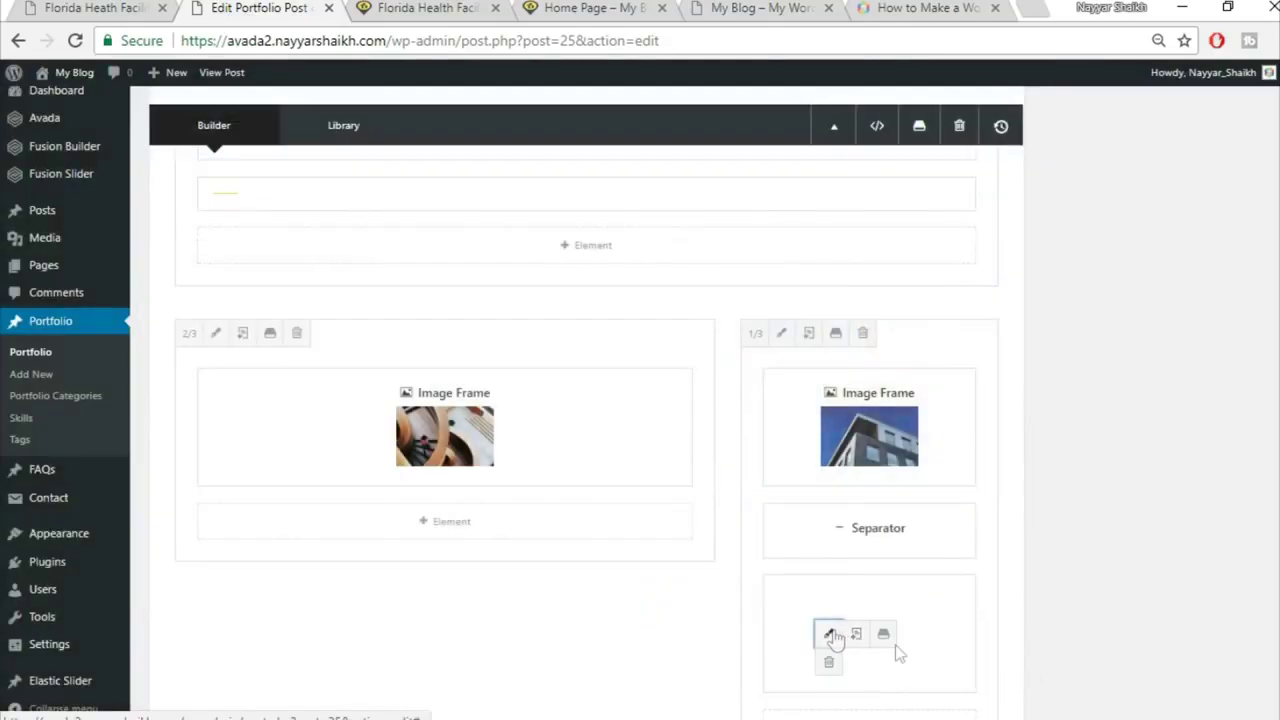
Step: Give the crane image frame a Lift Up hover effect
left_click(830, 635)
scroll(821, 509, "down", 2)
left_click(850, 502)
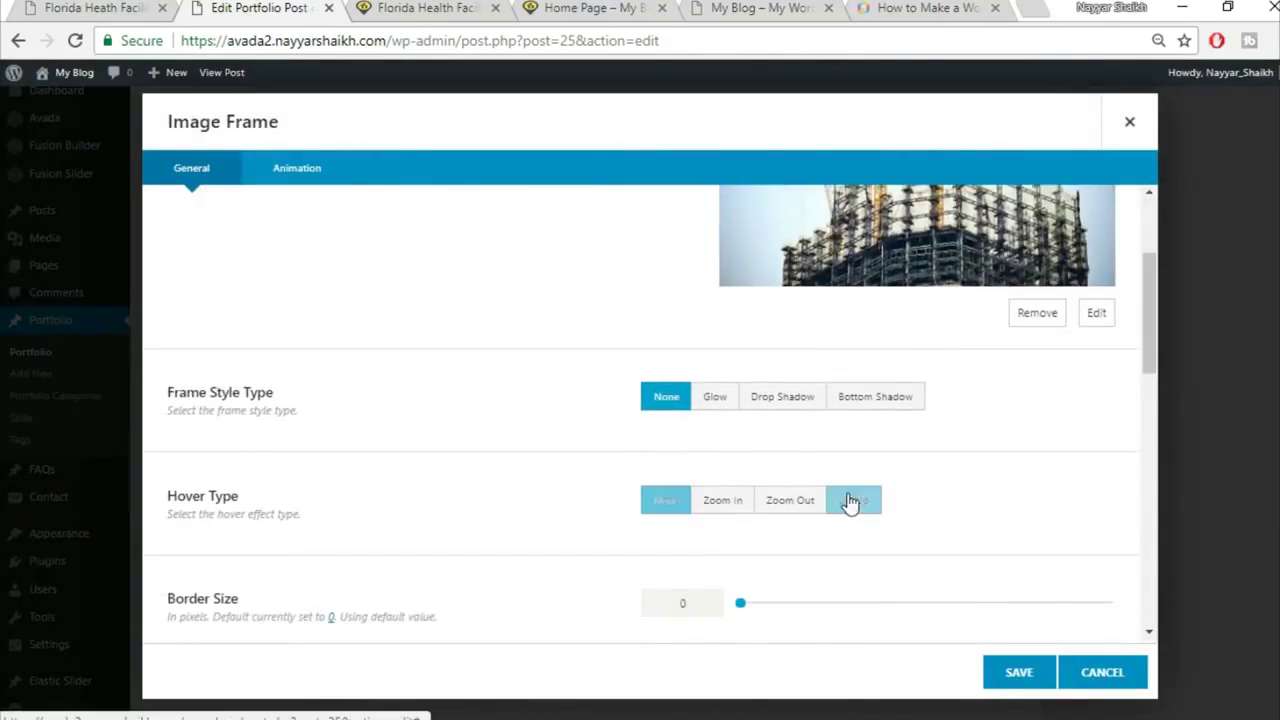
left_click(1019, 675)
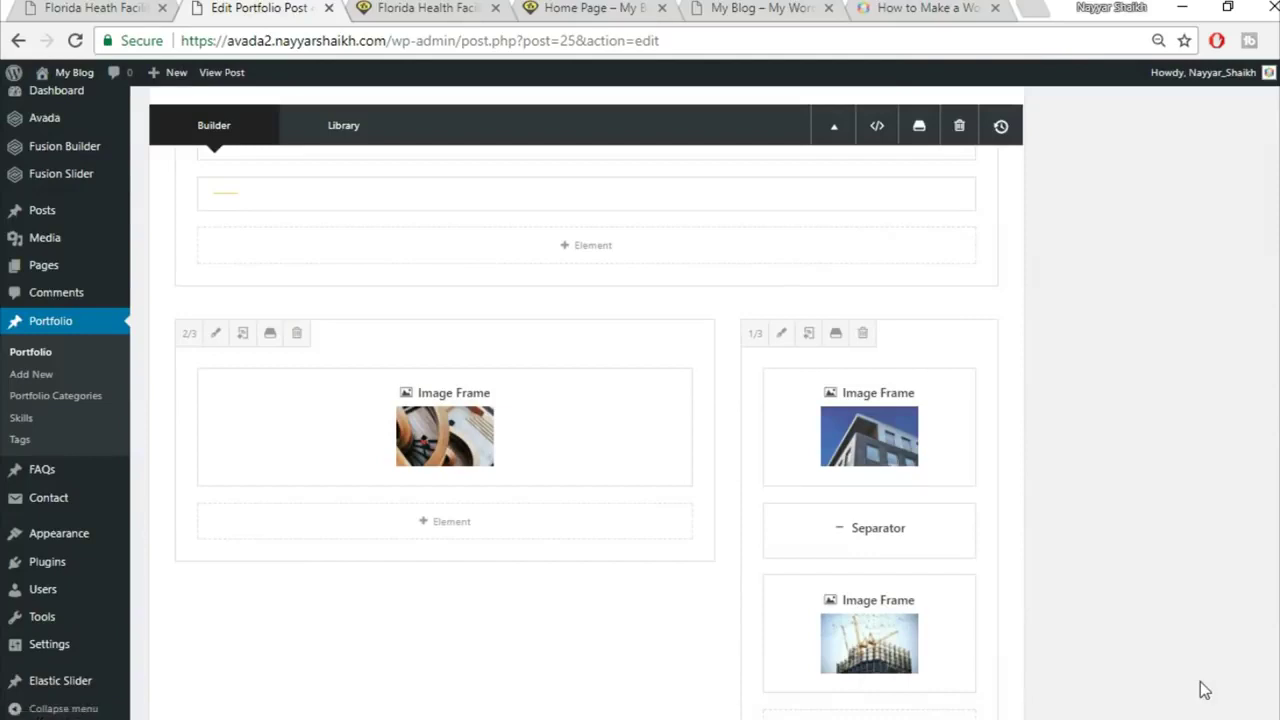
scroll(1210, 640, "up", 10)
Step: Update the post and reload the published page to check the Project Gallery
left_click(1225, 110)
left_click(420, 8)
left_click(443, 41)
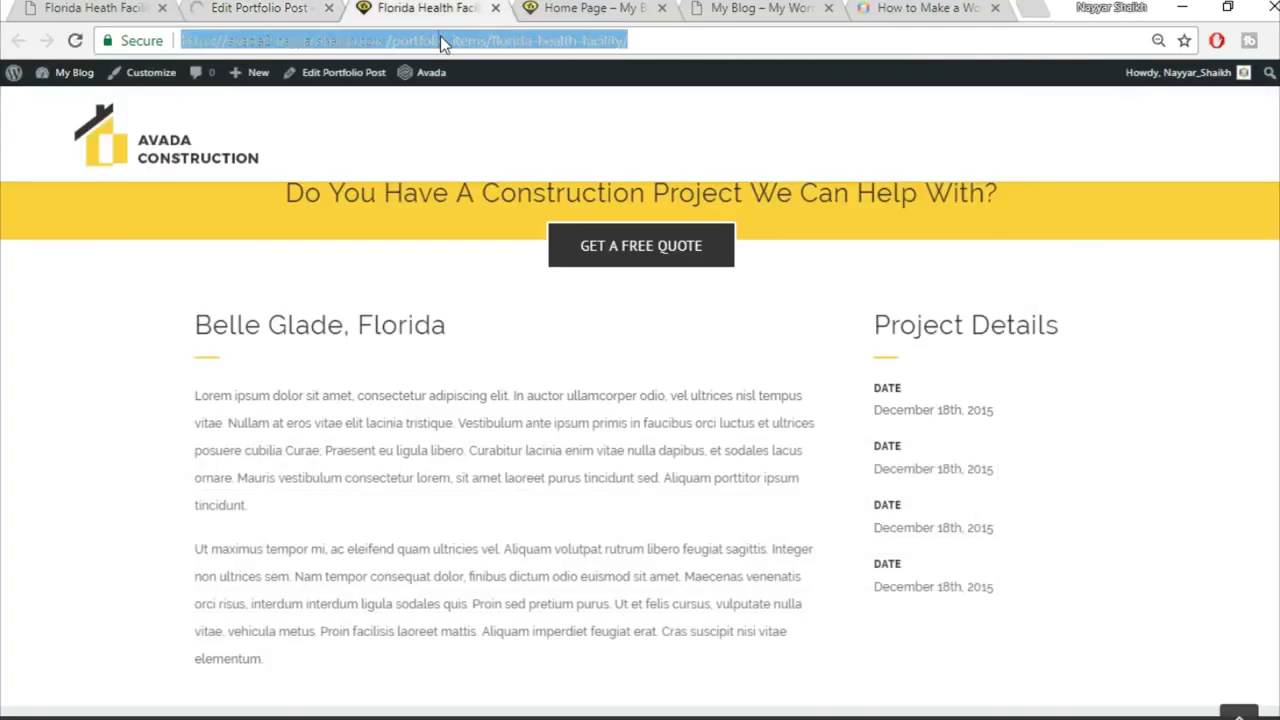
key("Return")
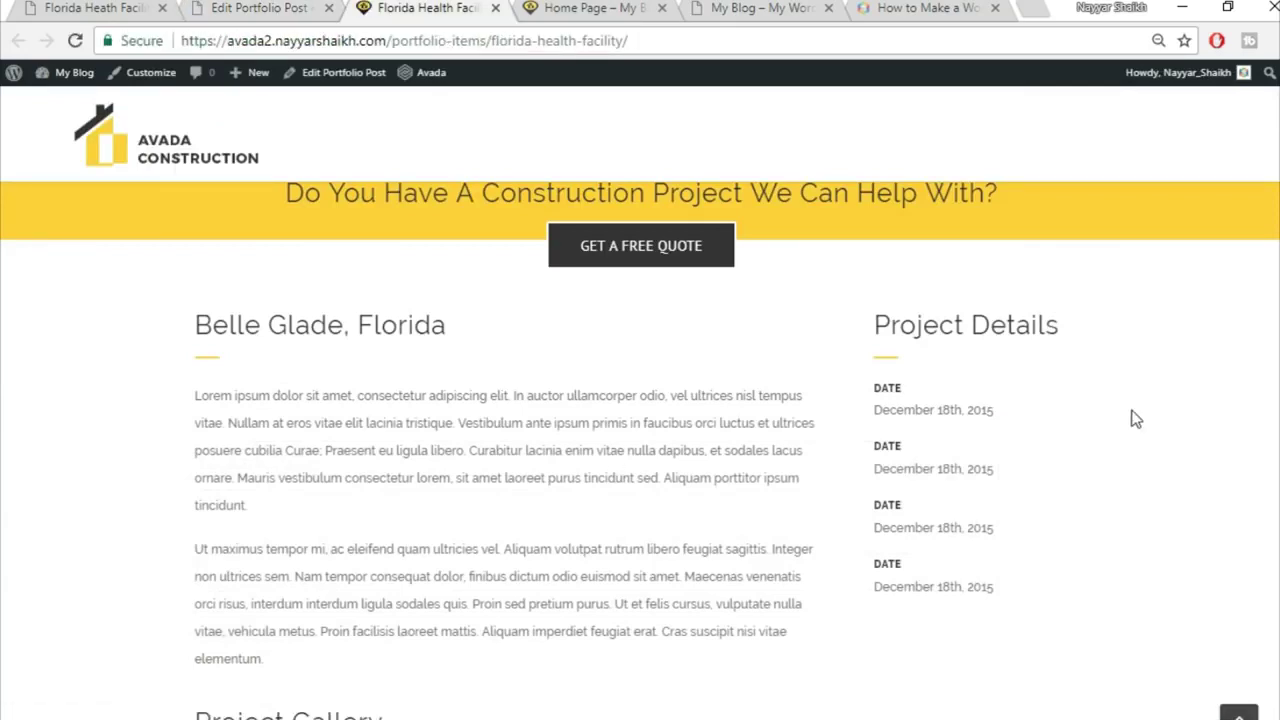
scroll(1133, 410, "down", 3)
scroll(1133, 419, "down", 2)
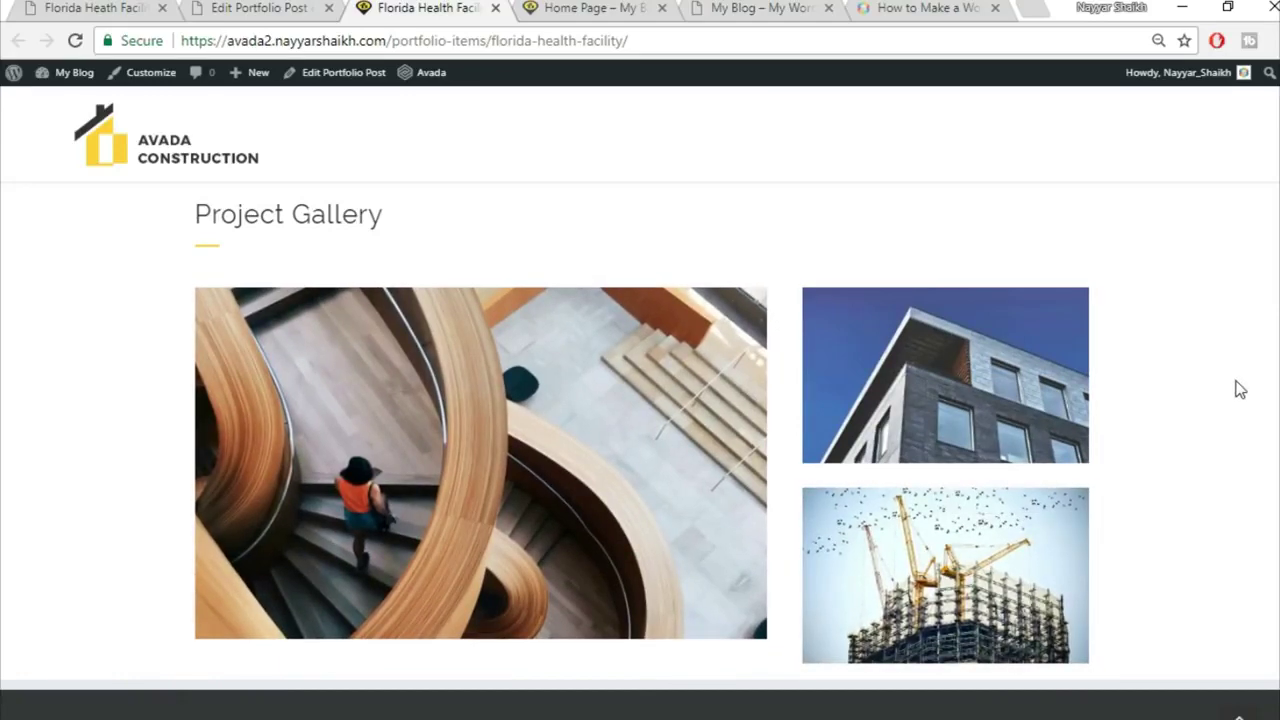
Step: Compare against the demo site's Get A Quote form, then return to the editor
left_click(108, 8)
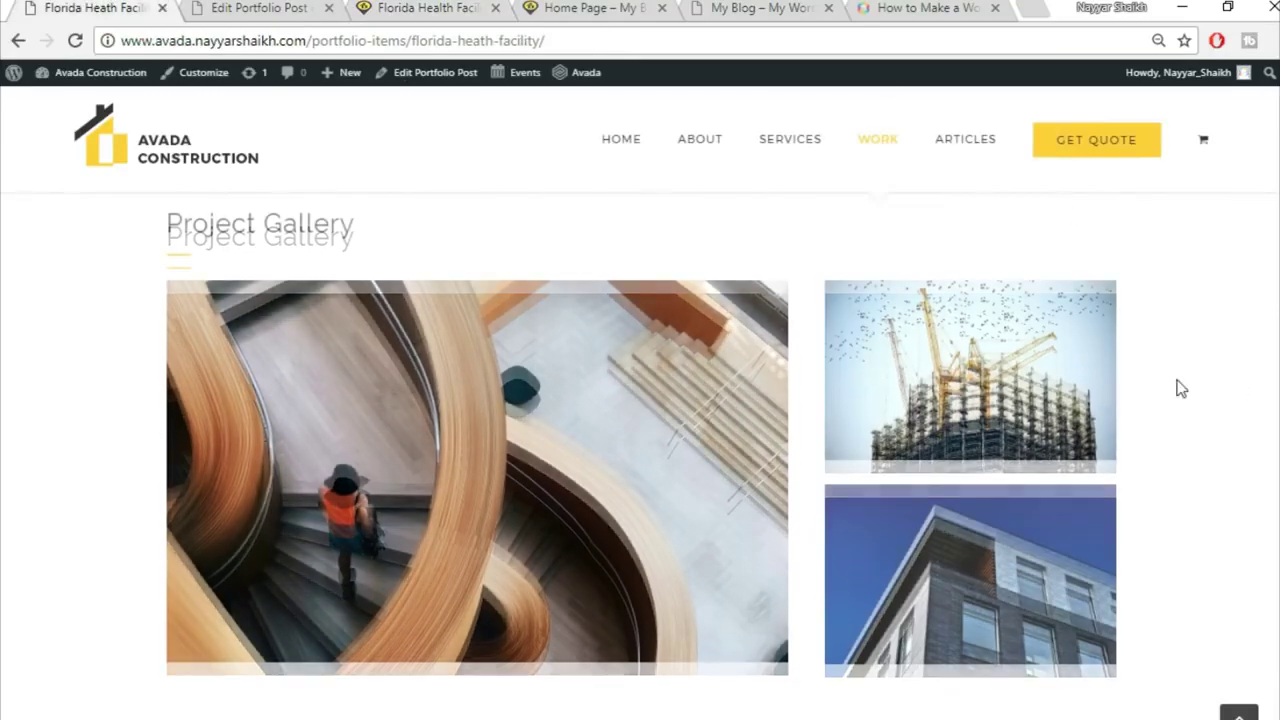
scroll(1180, 388, "down", 3)
scroll(1180, 388, "down", 3)
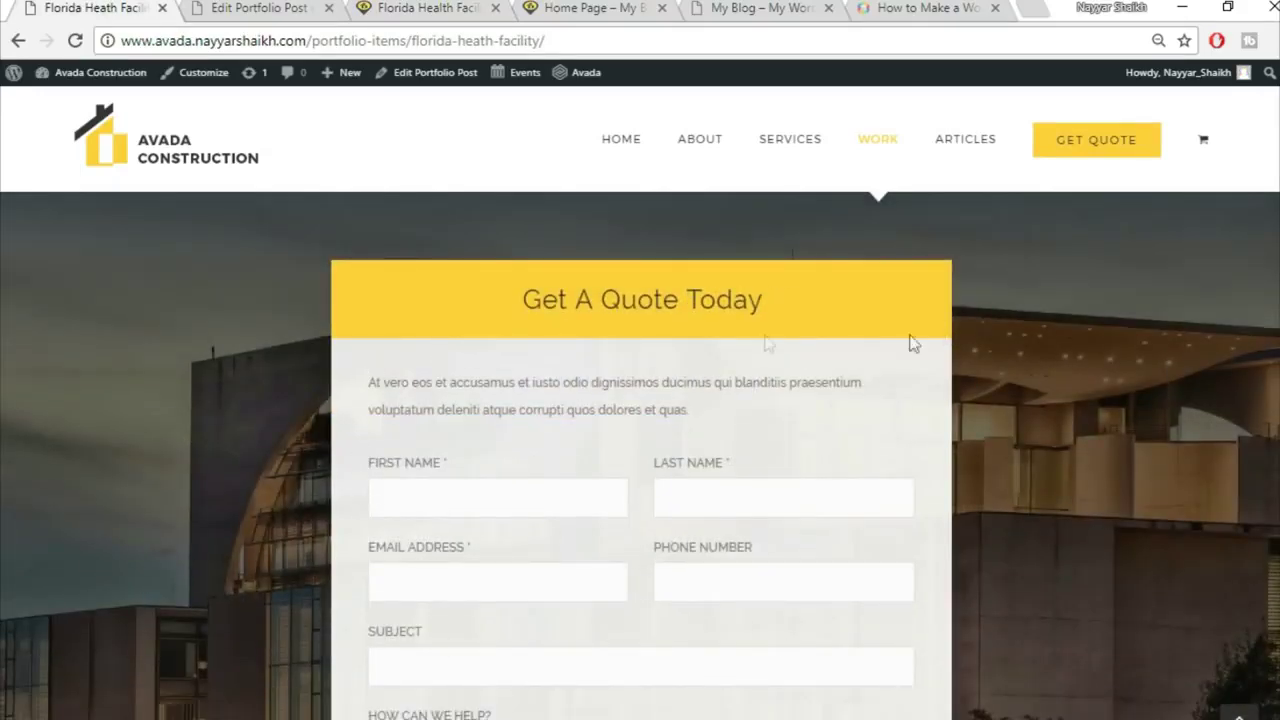
scroll(785, 316, "down", 1)
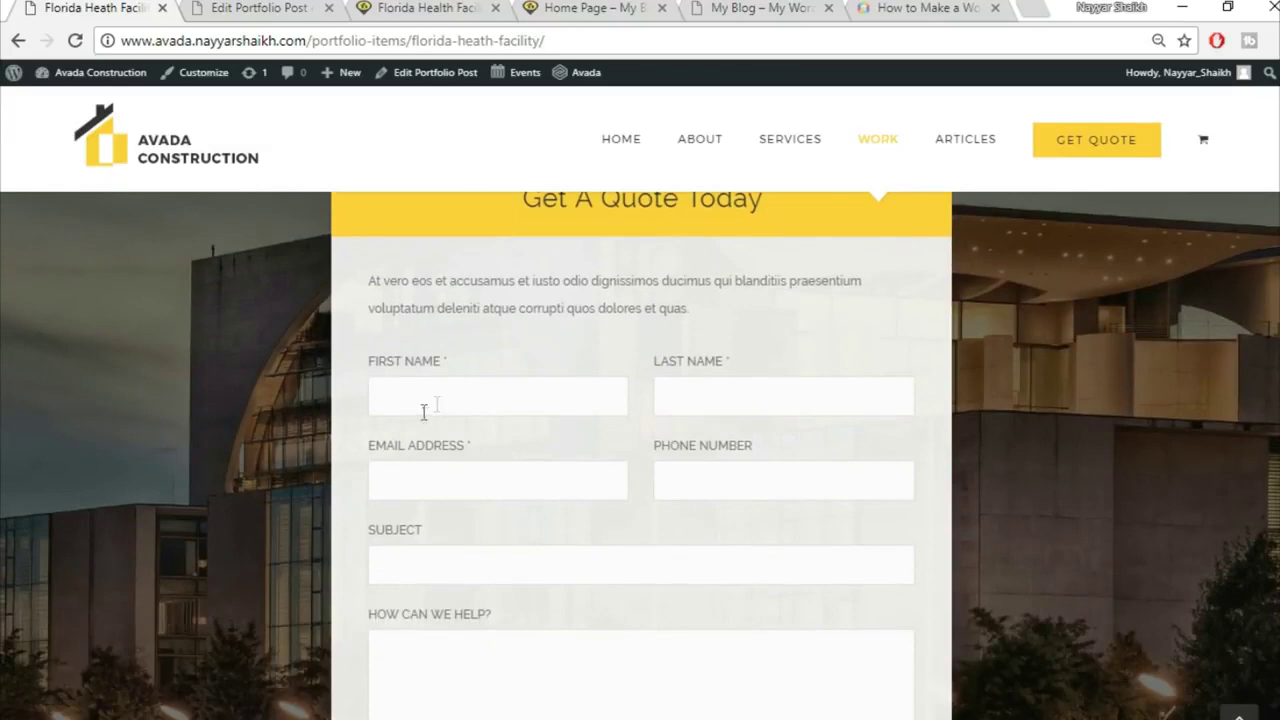
scroll(760, 405, "down", 2)
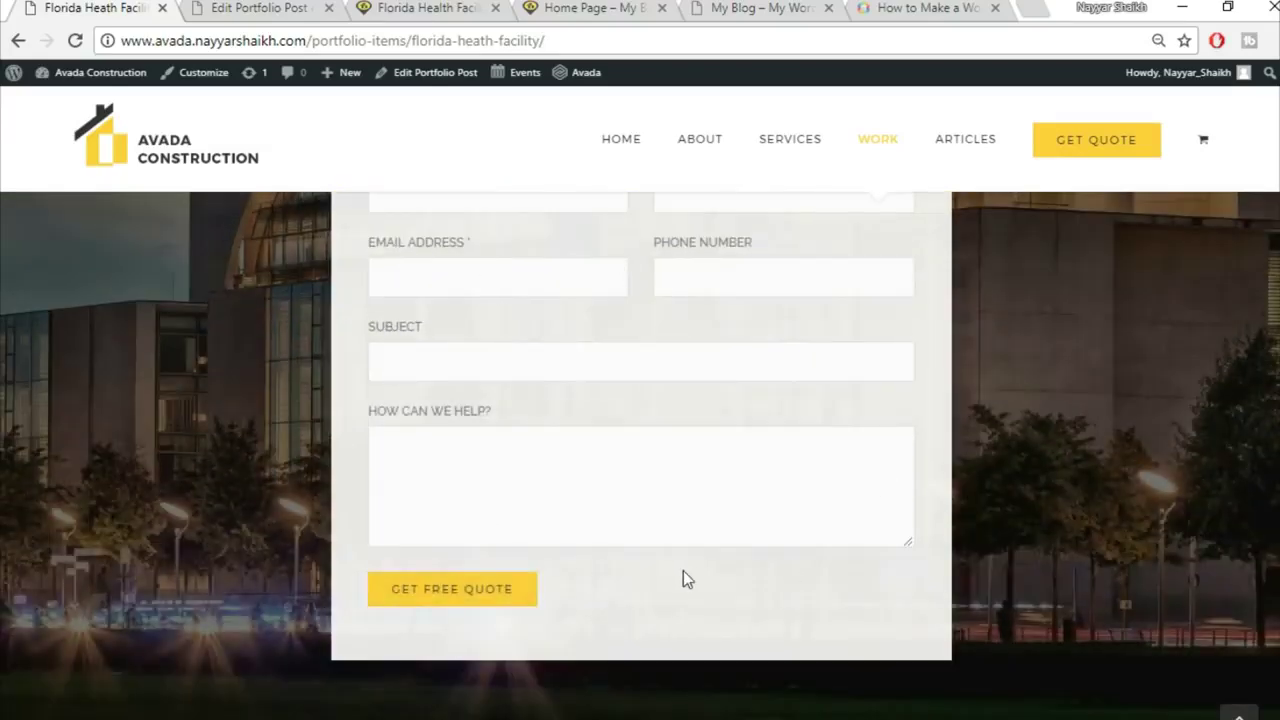
scroll(683, 570, "up", 3)
left_click(257, 8)
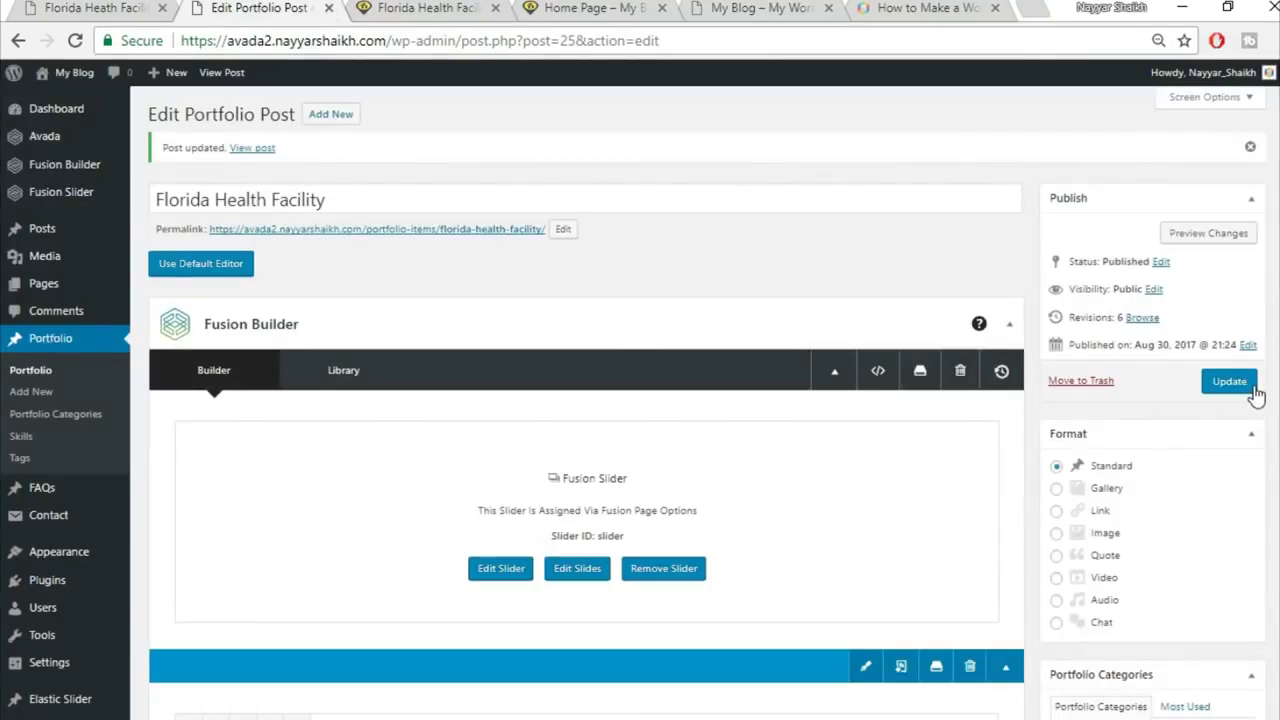
Step: Open Contact > Add New in a new tab to start a new contact form
mouse_move(58, 518)
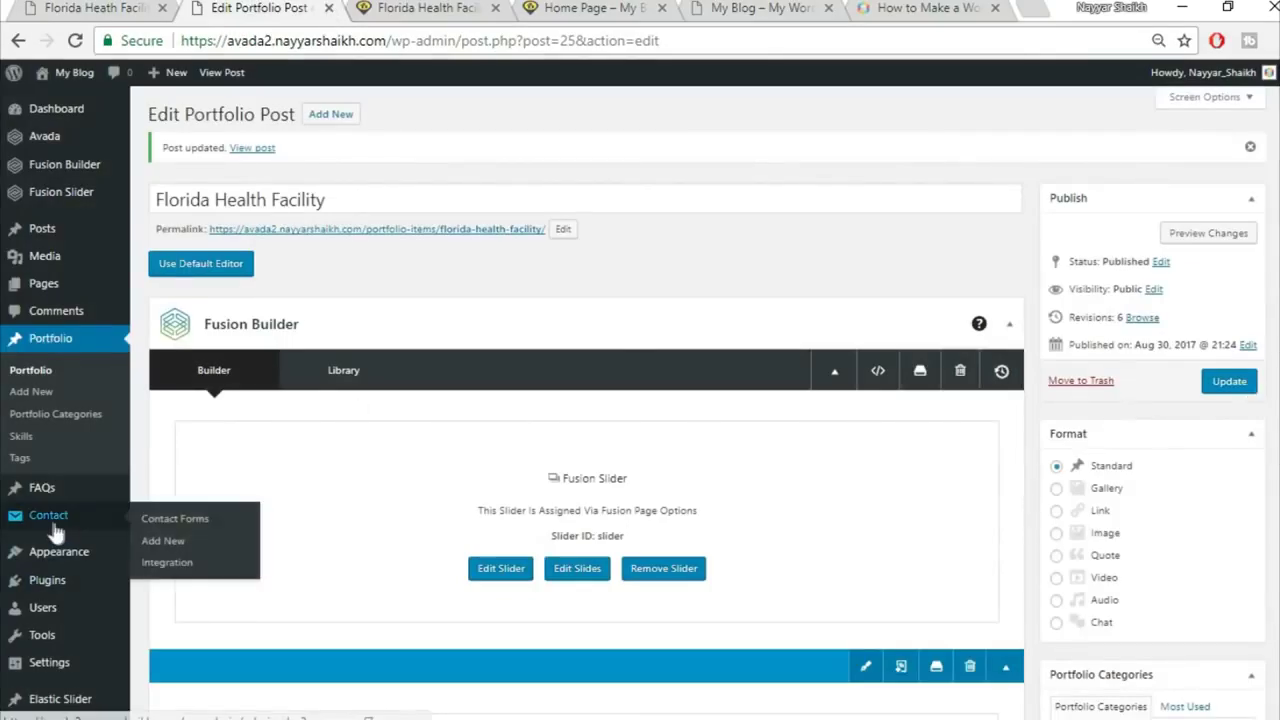
right_click(177, 551)
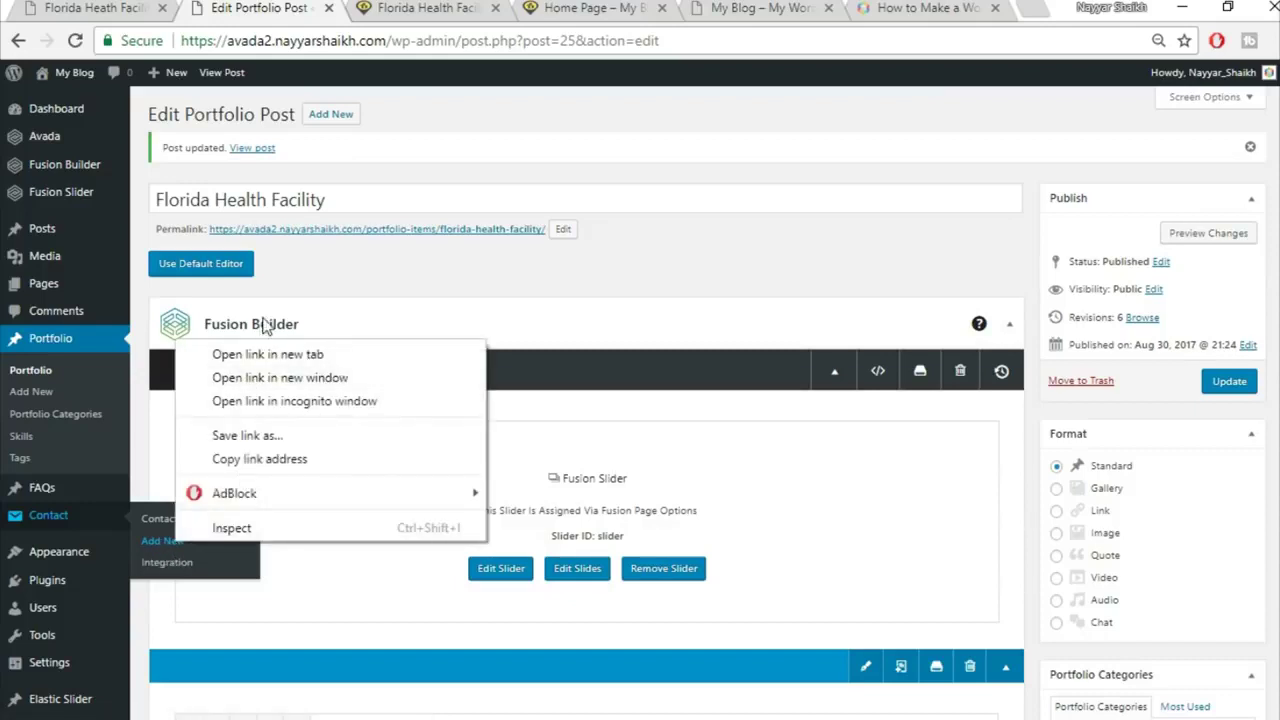
left_click(265, 358)
left_click(393, 6)
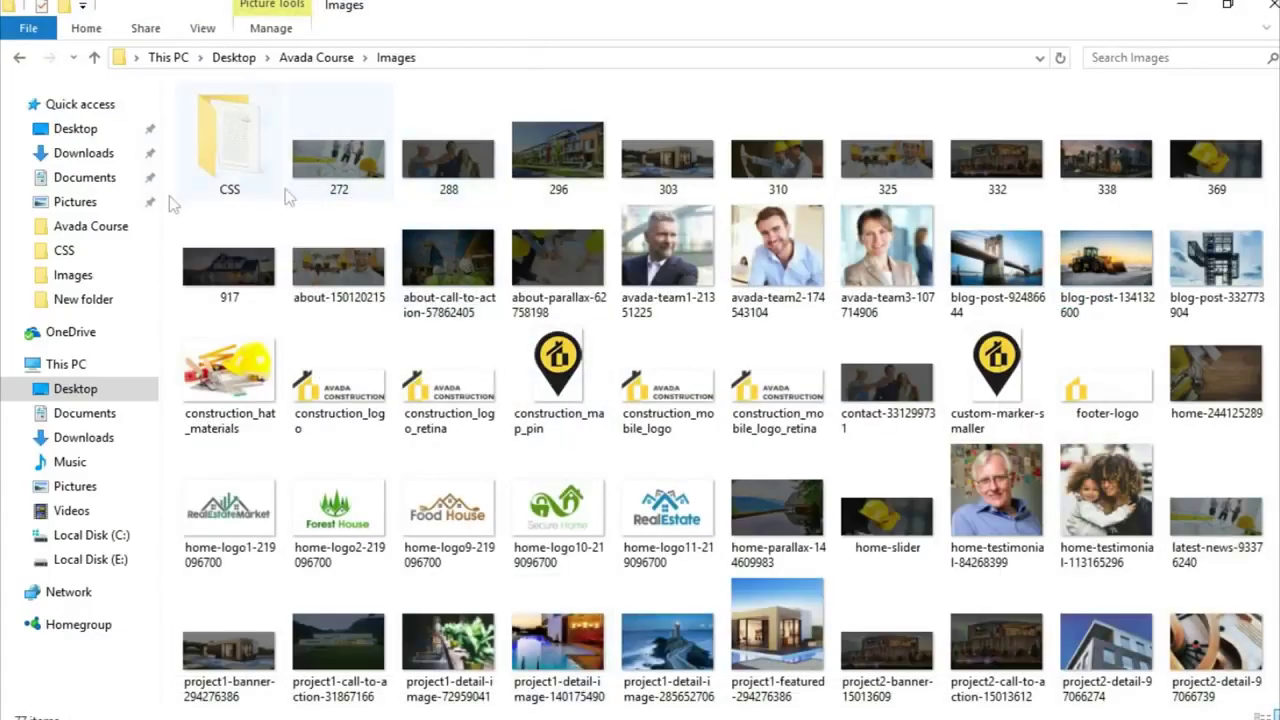
Step: Open the CSS notes file from the Images > CSS folder in a maximized Notepad
double_click(224, 146)
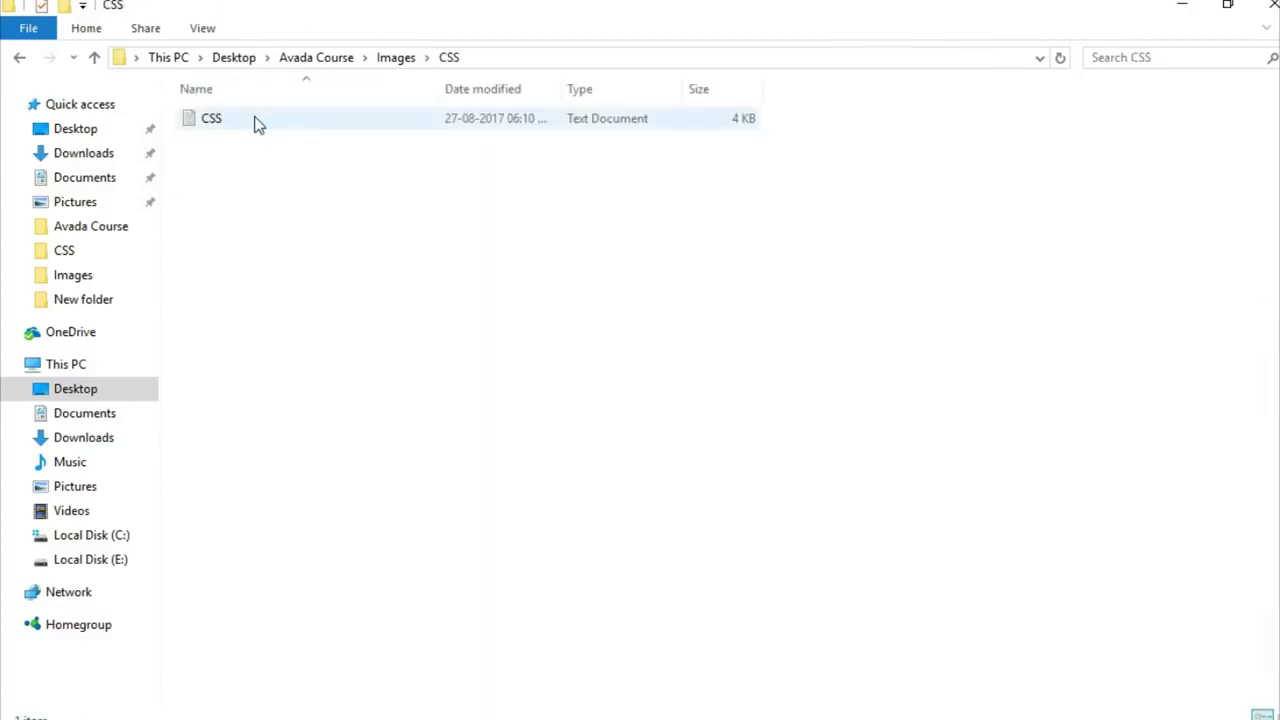
double_click(240, 118)
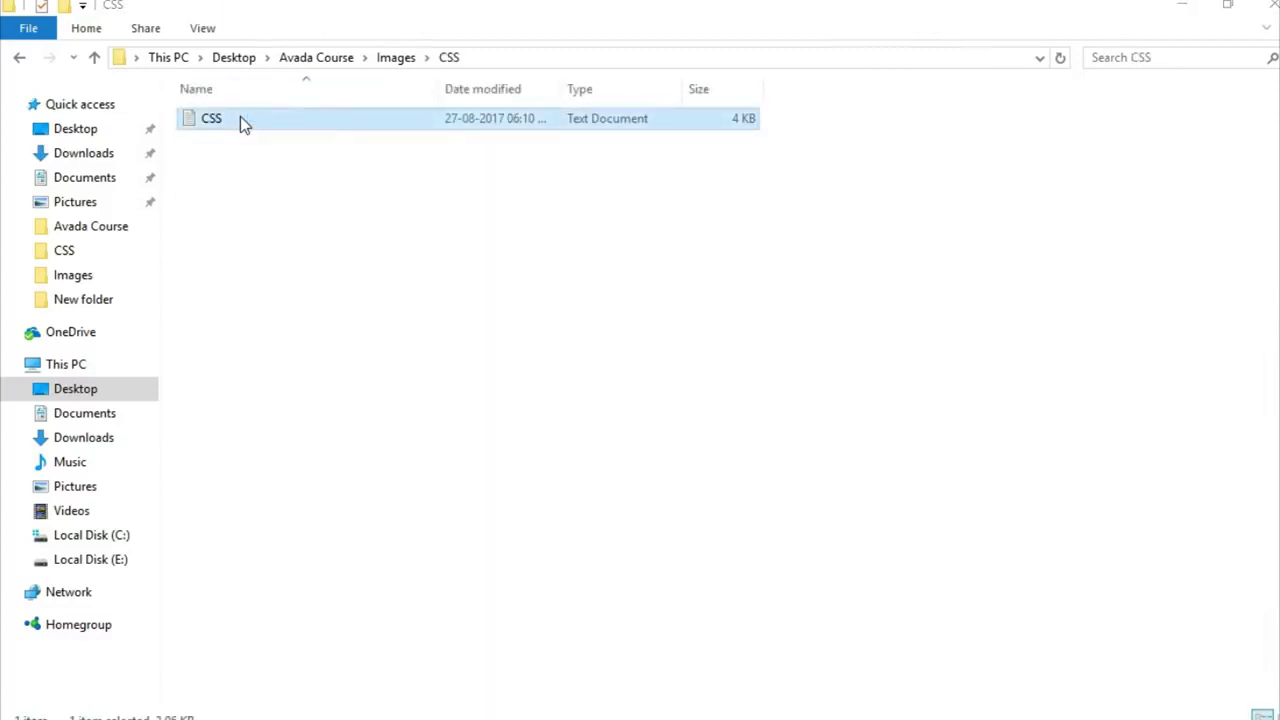
left_click(705, 59)
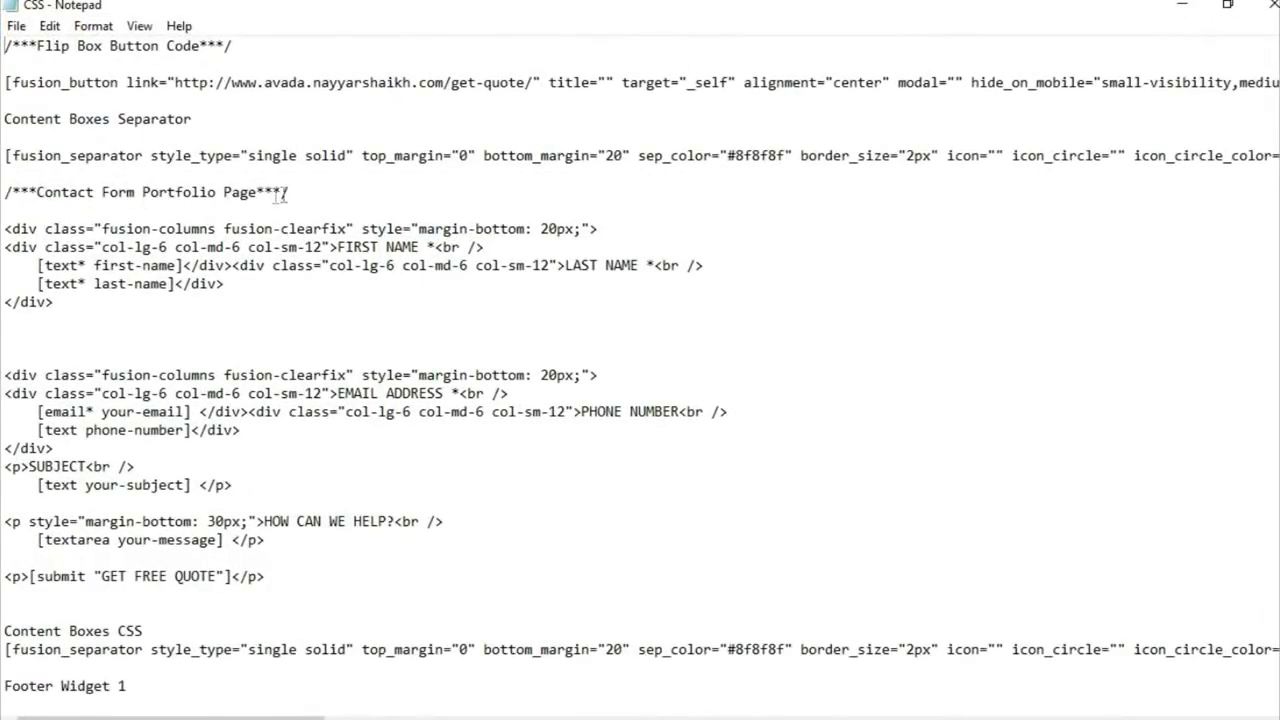
Step: Copy the markup under 'Contact Form Portfolio Page', through the GET FREE QUOTE submit line, and go back to Chrome
left_click_drag(6, 226, 353, 583)
key("ctrl+c")
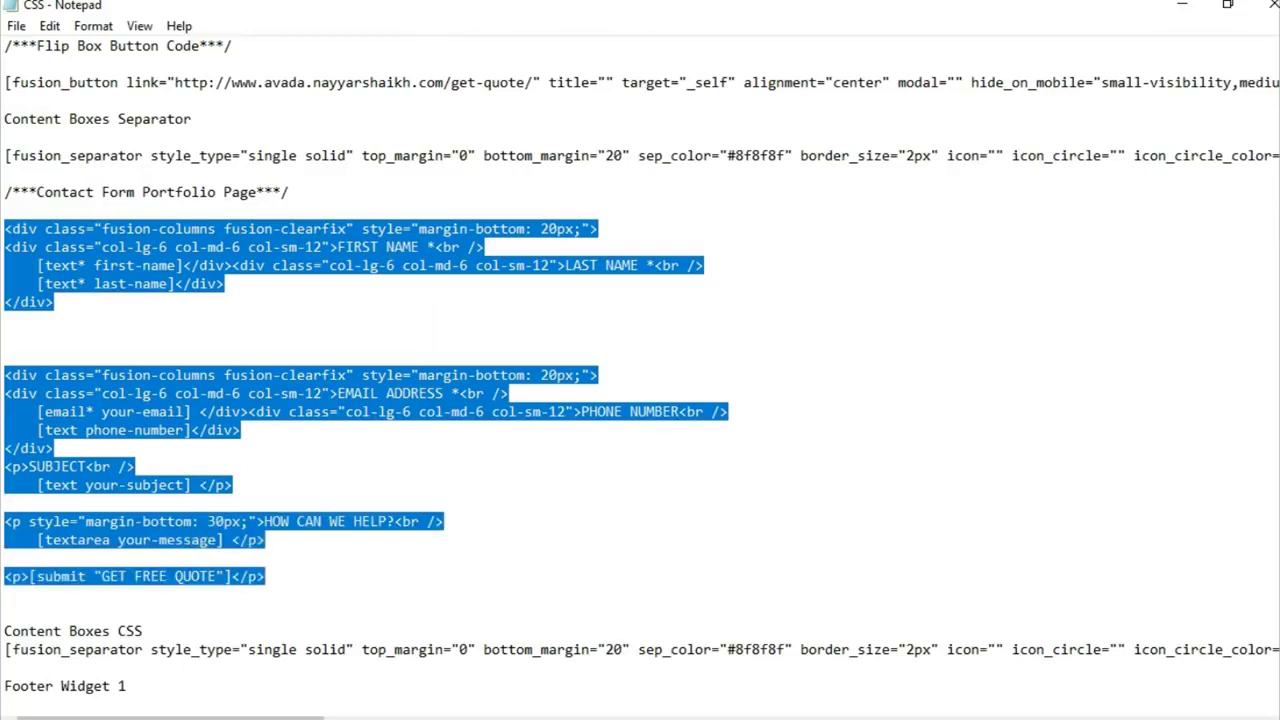
key("alt+Tab")
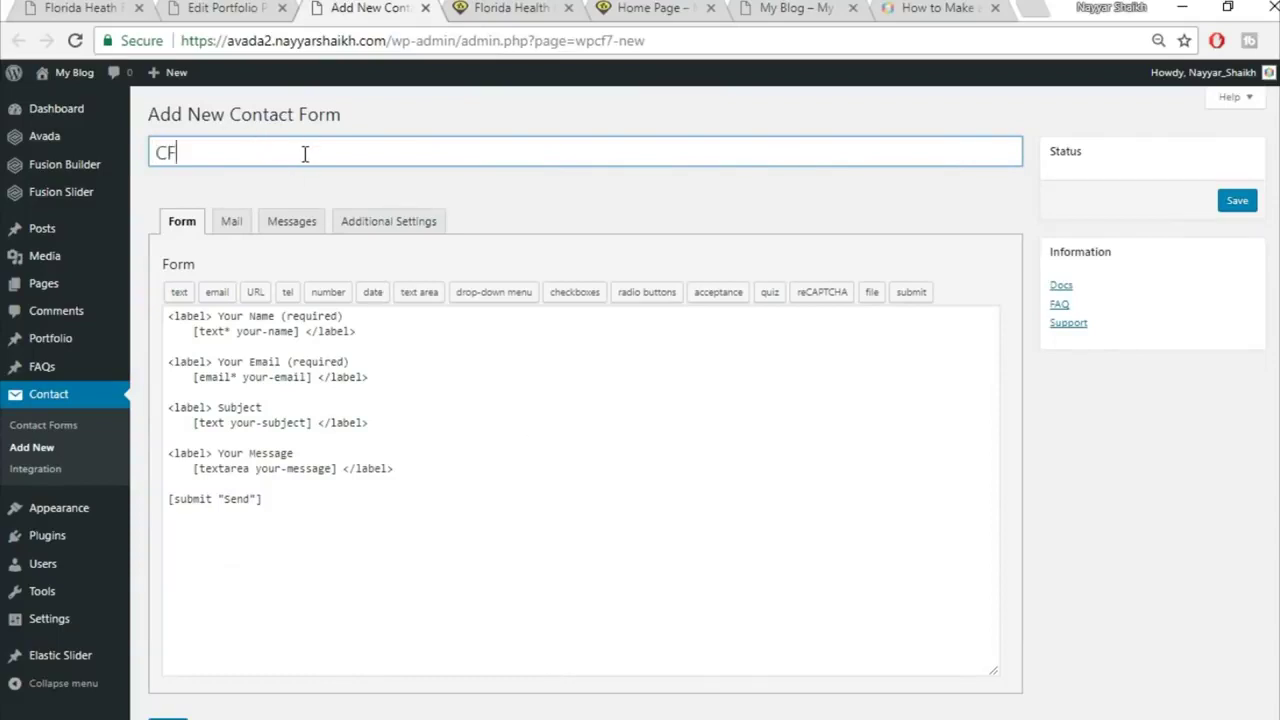
Step: Replace the CF1 form's default fields with the pasted quote-form markup and save it
left_click(314, 453)
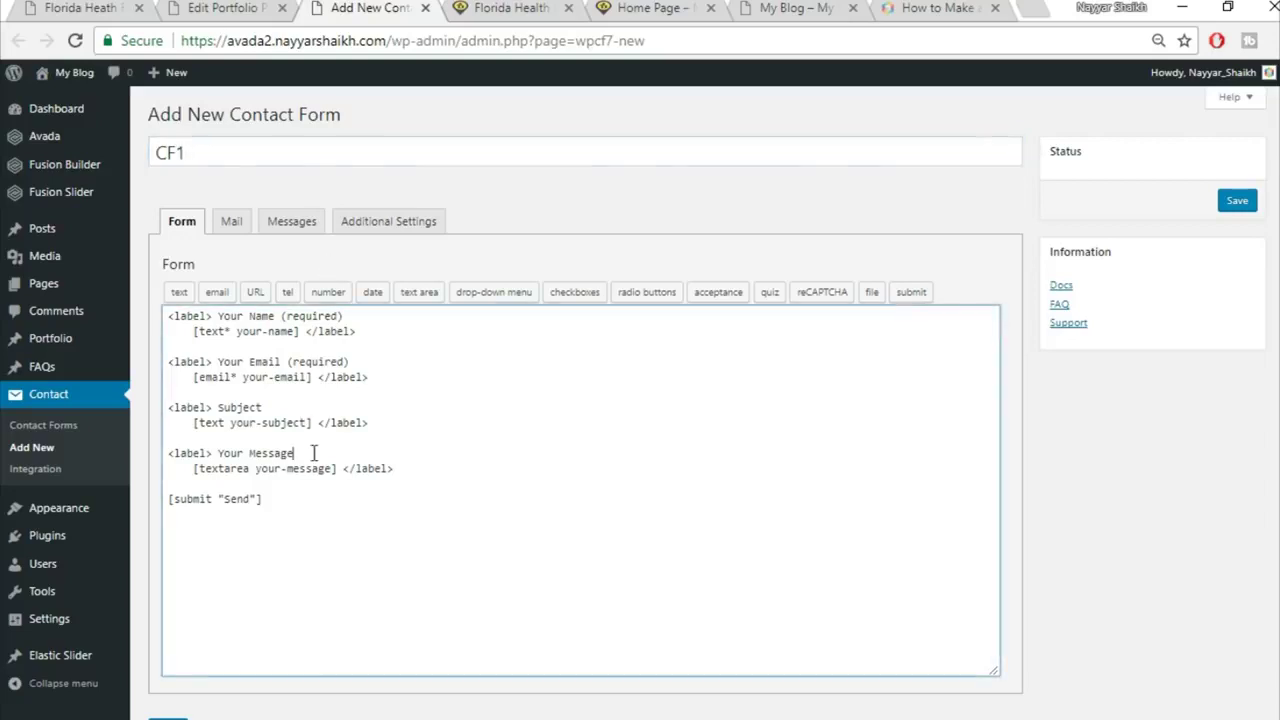
key("ctrl+a")
key("BackSpace")
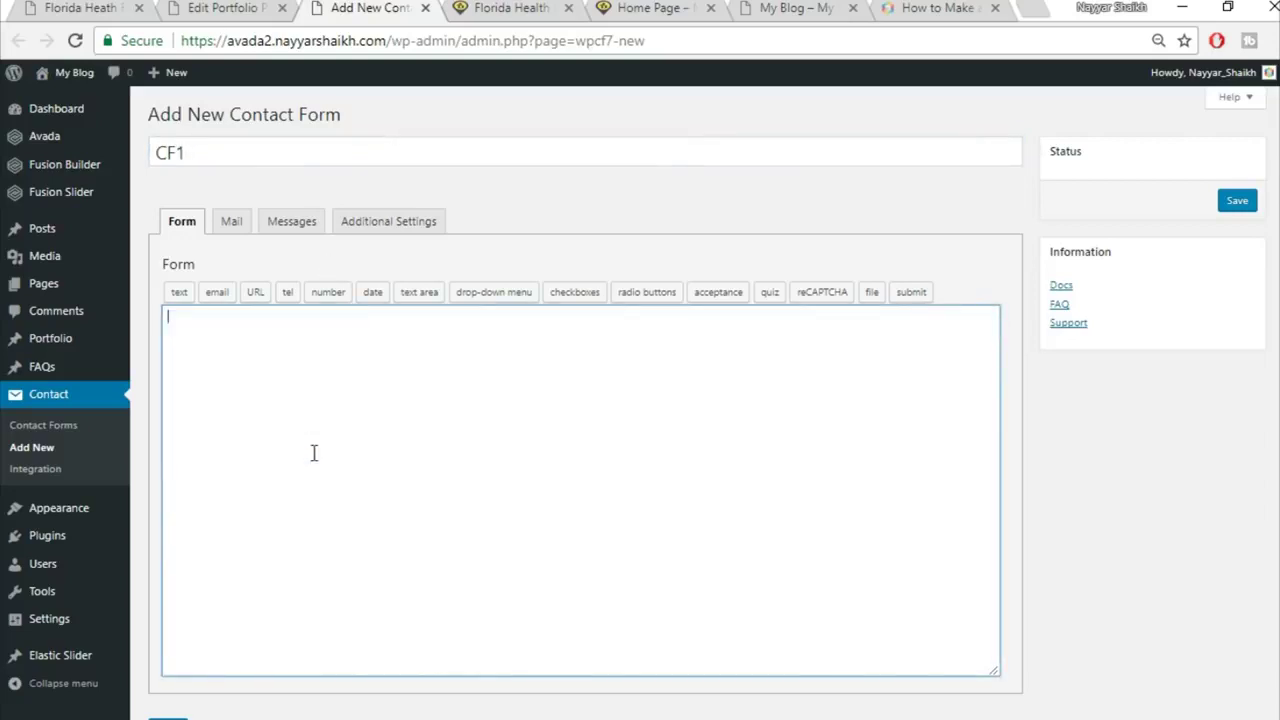
key("ctrl+v")
scroll(995, 410, "down", 2)
left_click(167, 650)
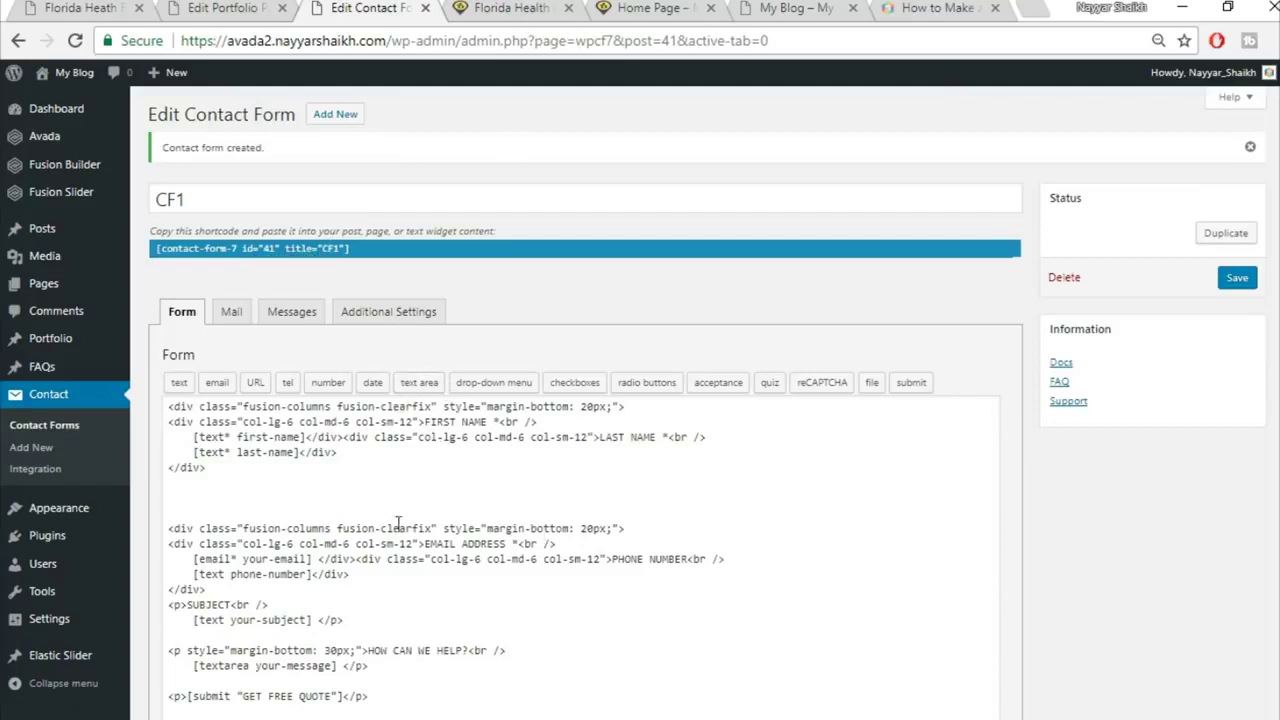
Step: Review the quote form on the live page for reference
left_click(217, 20)
scroll(822, 434, "down", 3)
scroll(851, 486, "down", 3)
left_click(85, 8)
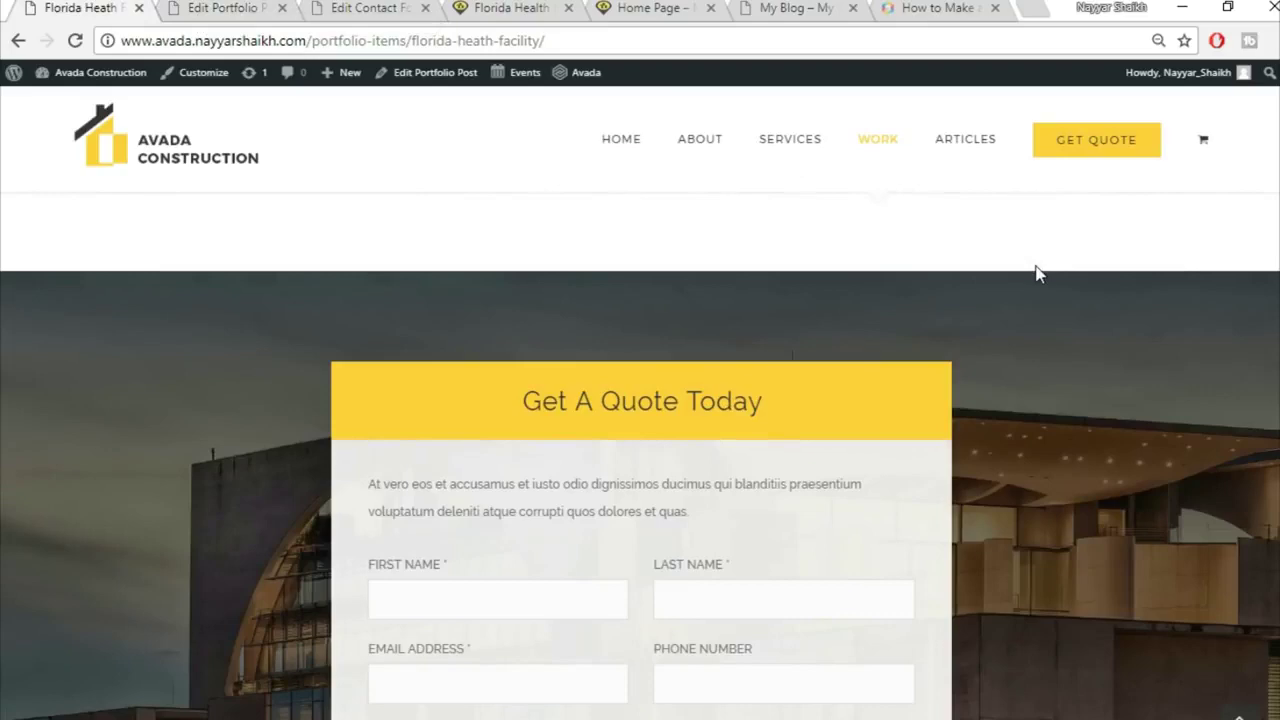
scroll(1036, 274, "down", 1)
scroll(539, 267, "down", 2)
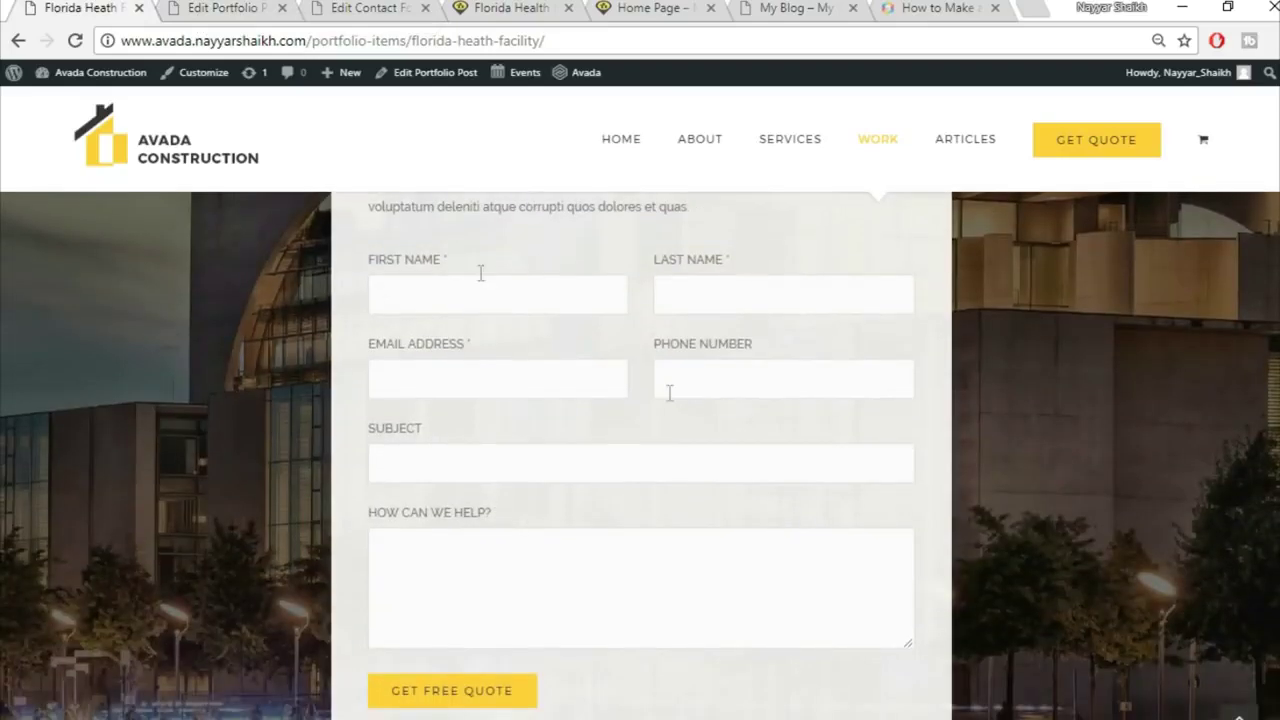
scroll(686, 551, "up", 2)
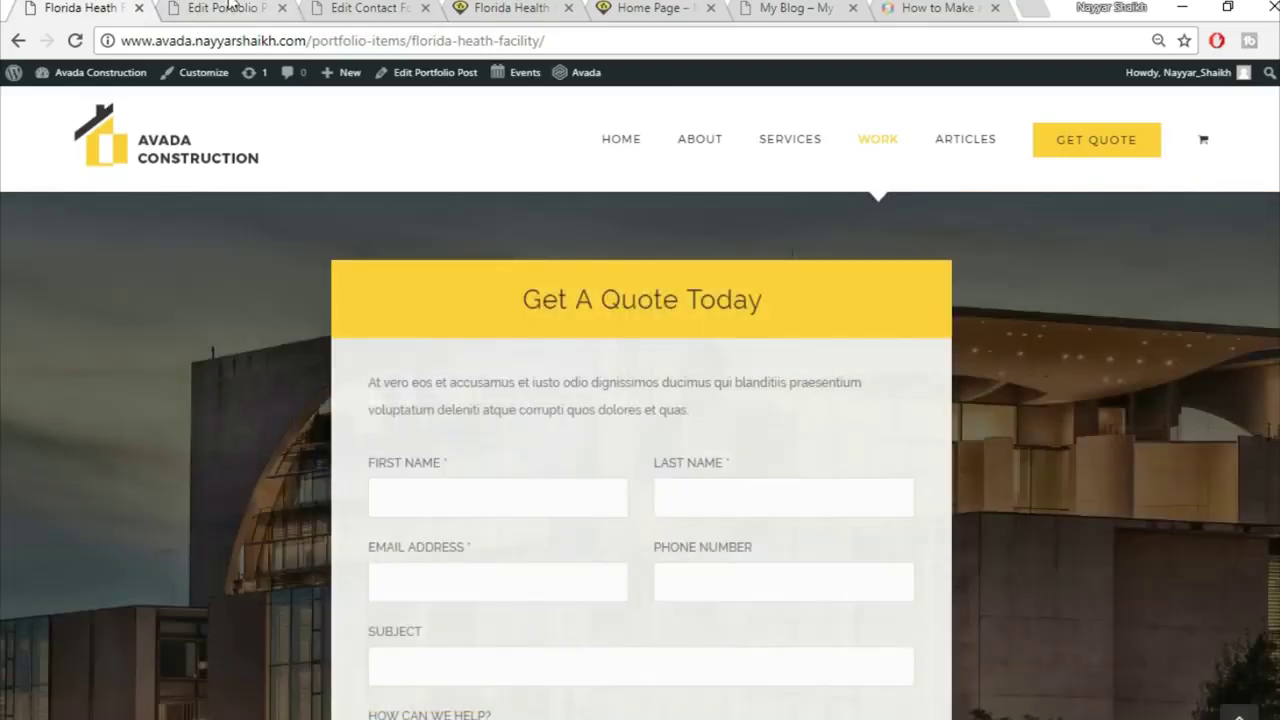
Step: In the portfolio post's Fusion Builder, start a new container at the bottom
left_click(220, 8)
scroll(1060, 580, "down", 15)
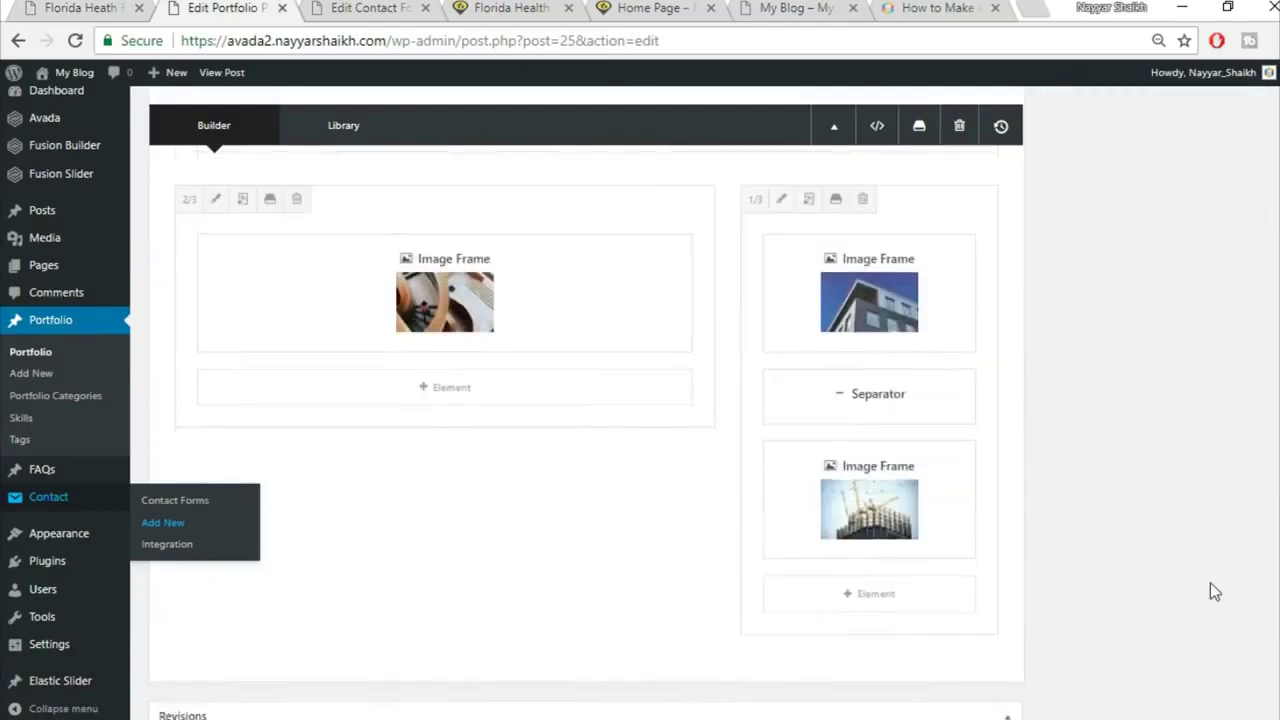
scroll(1209, 583, "up", 3)
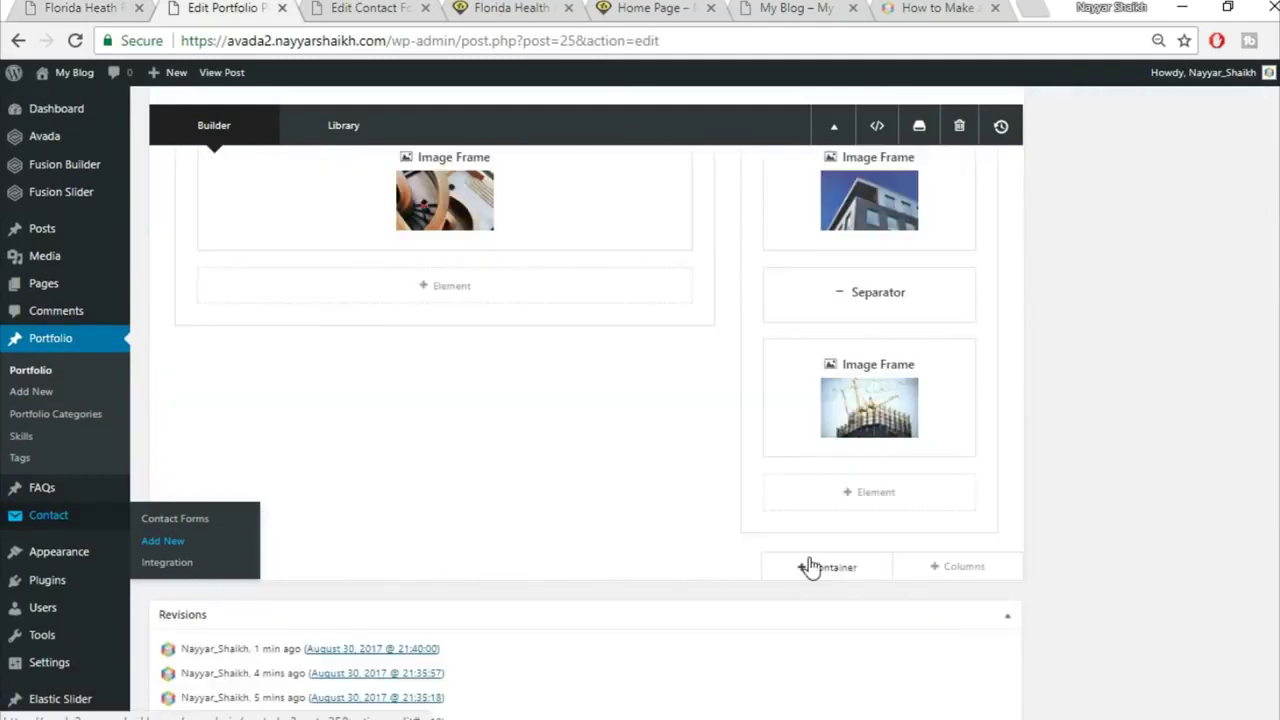
left_click(812, 567)
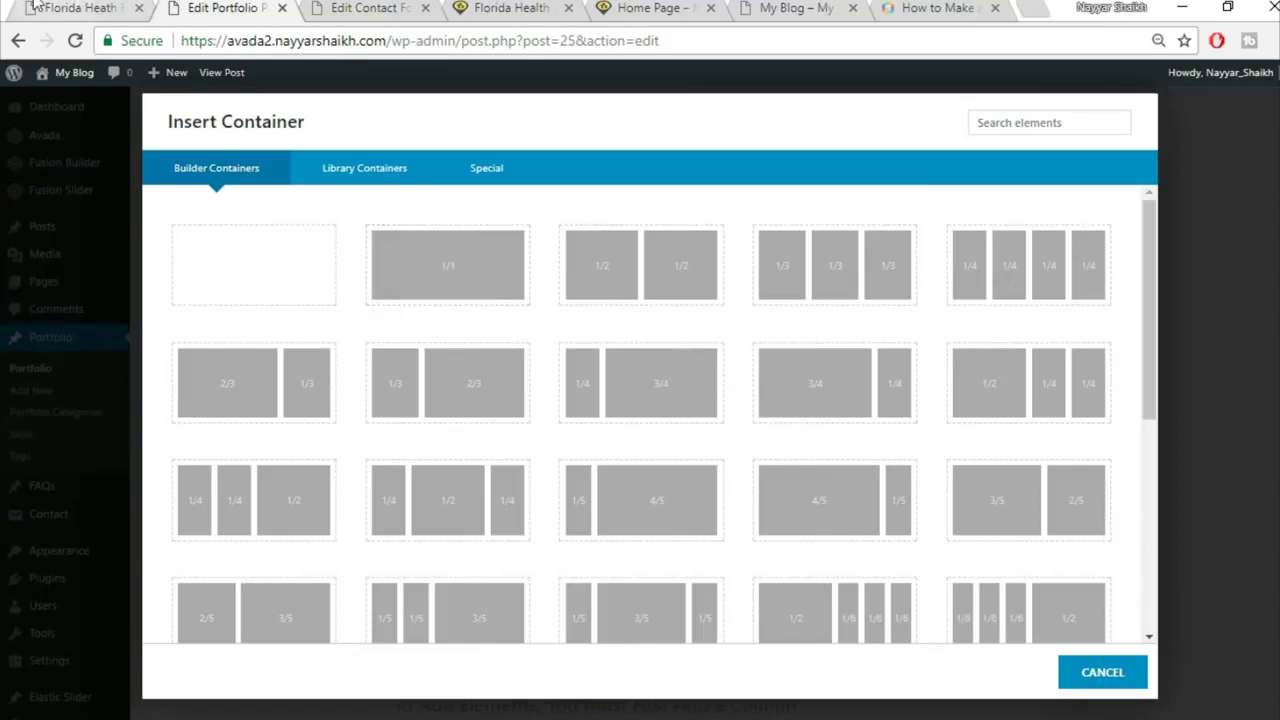
Step: Insert a container with 1/6, 2/3 and 1/6 columns, checking the live quote section
left_click(80, 8)
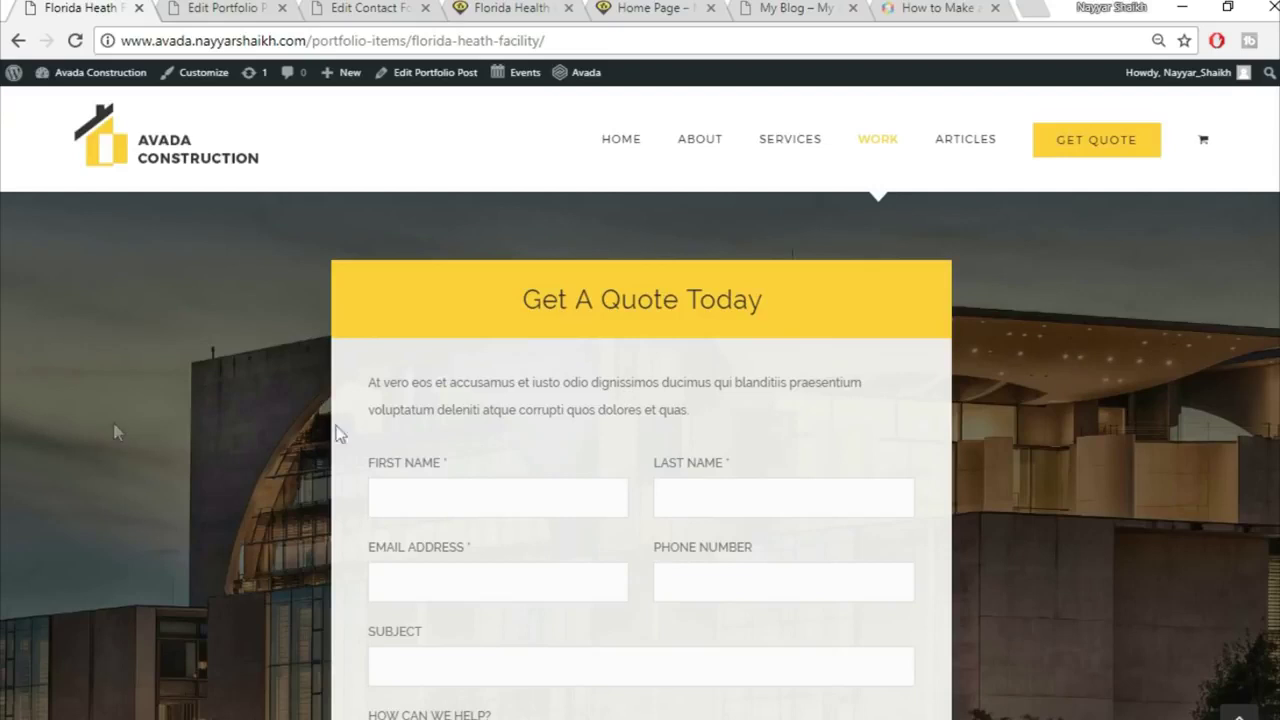
left_click(255, 8)
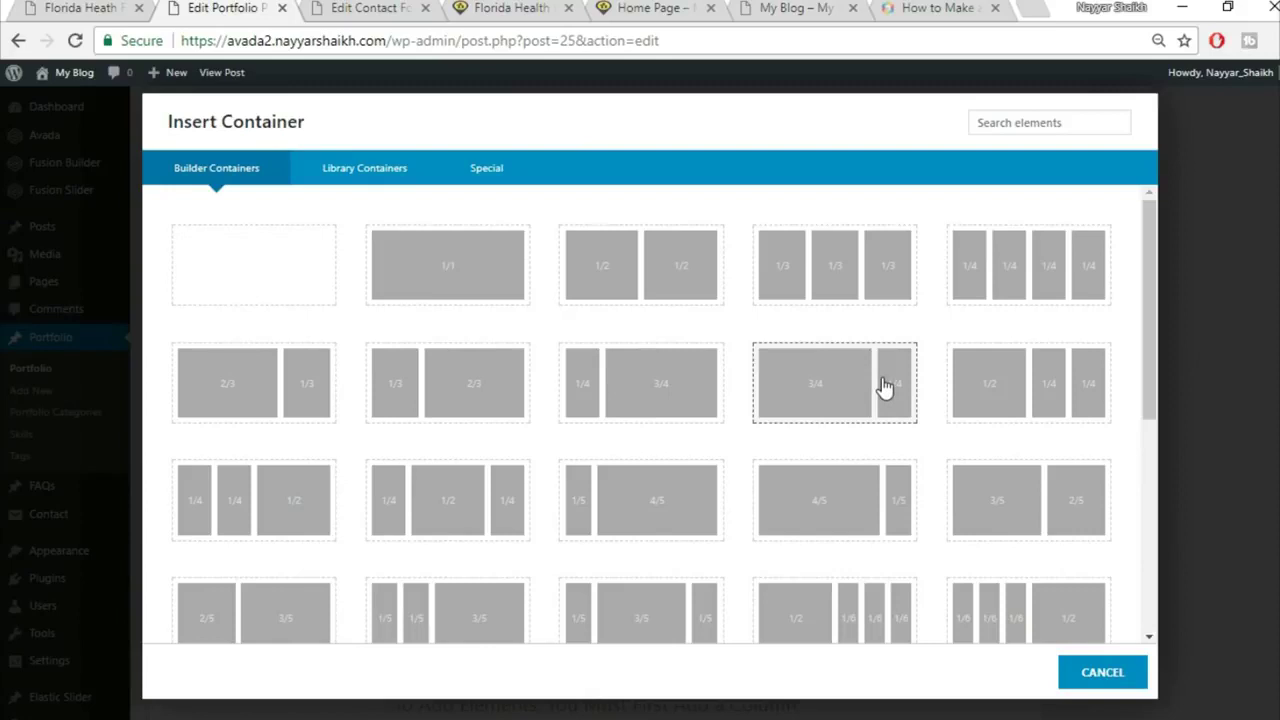
scroll(849, 397, "down", 2)
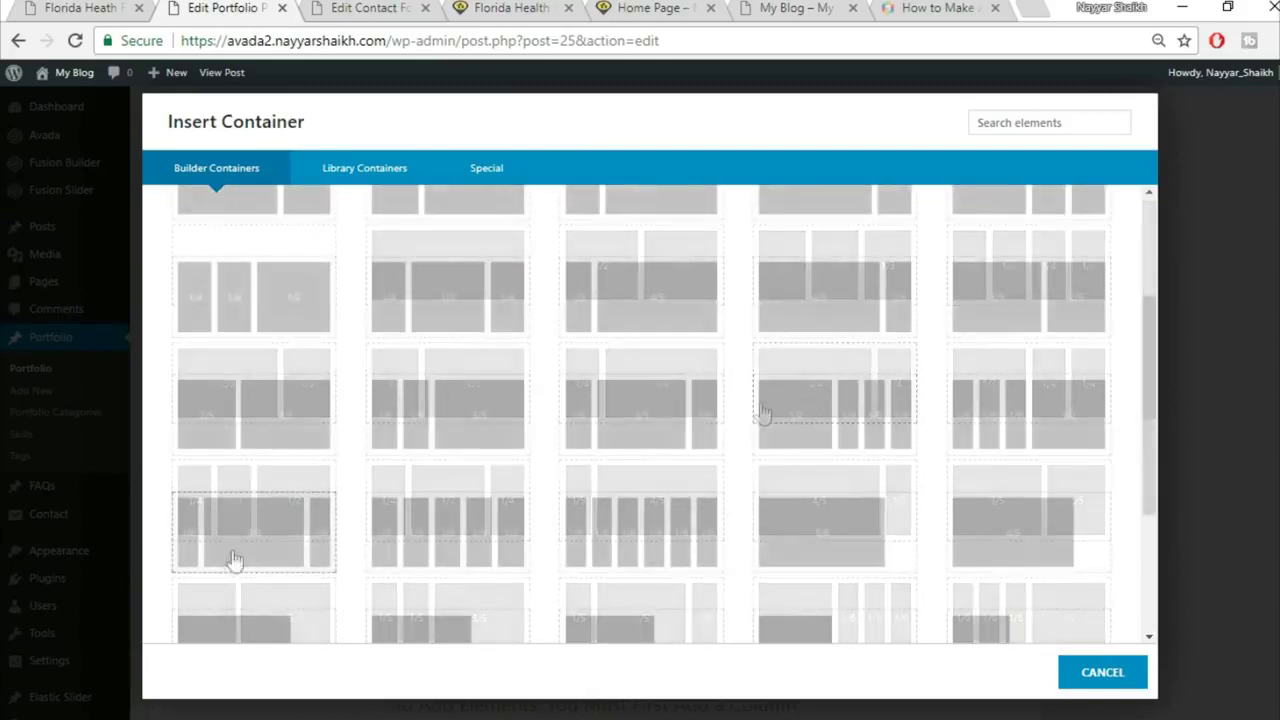
left_click(206, 557)
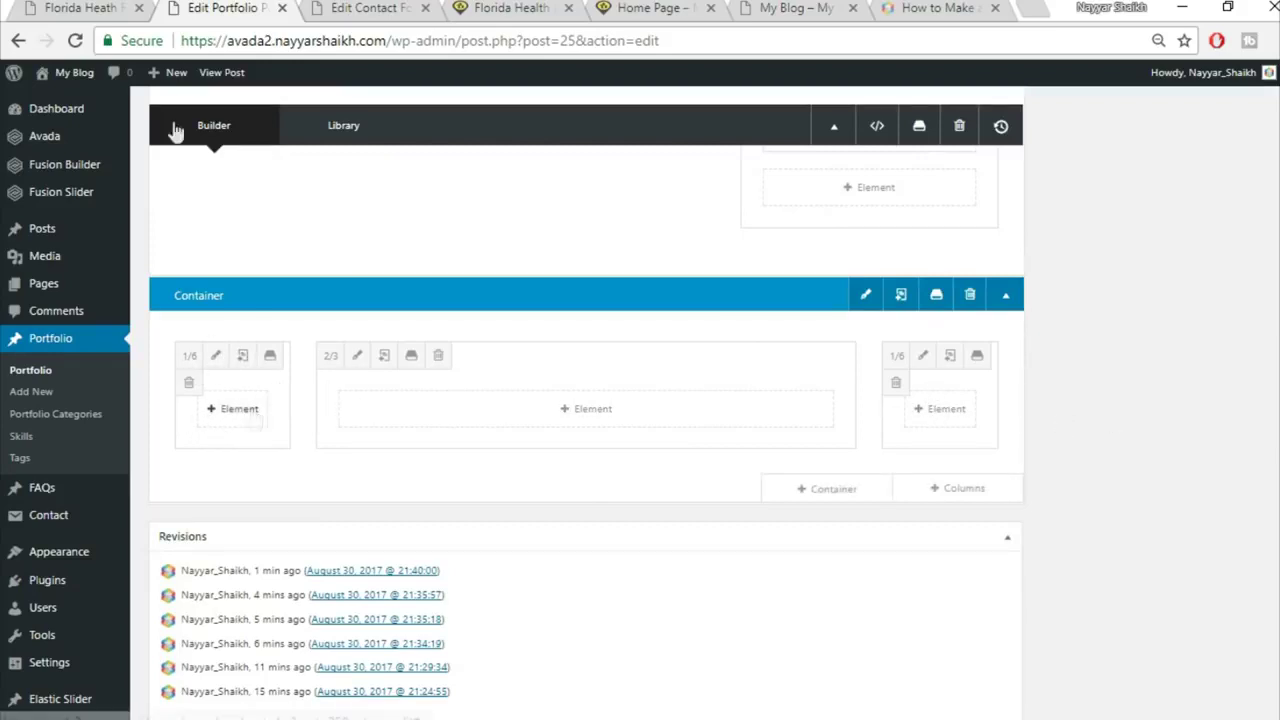
left_click(63, 7)
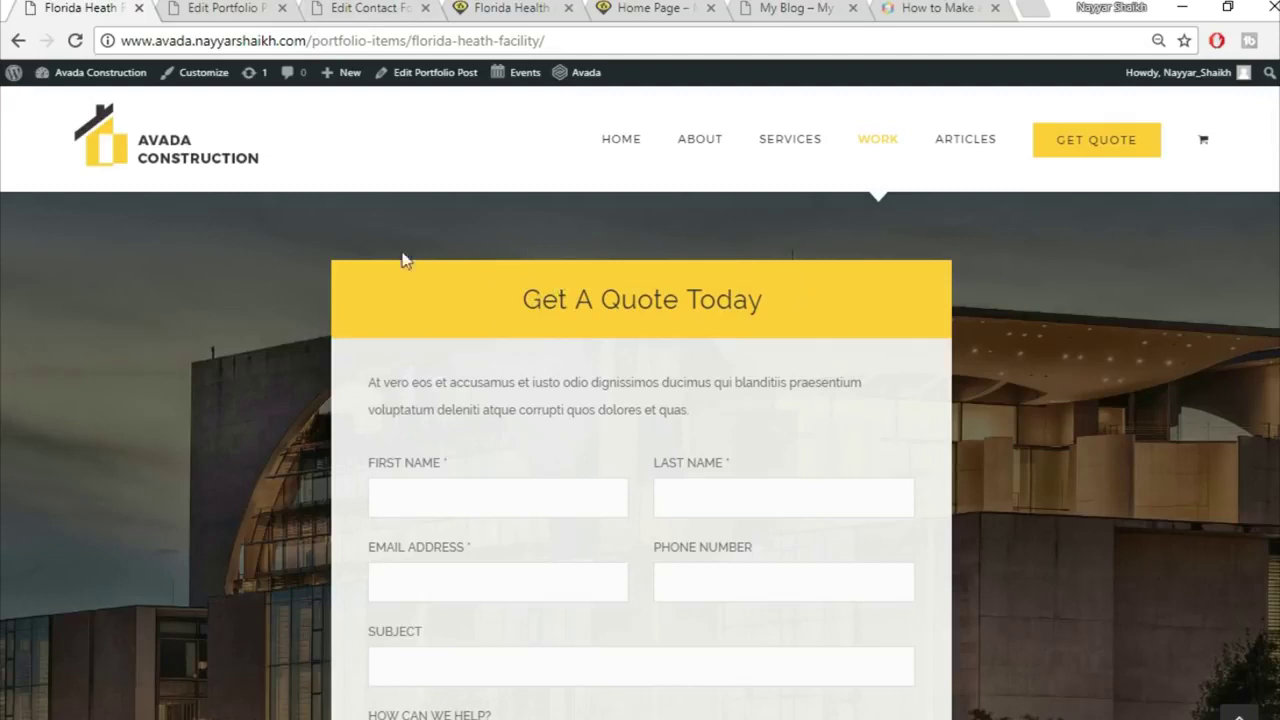
left_click(218, 7)
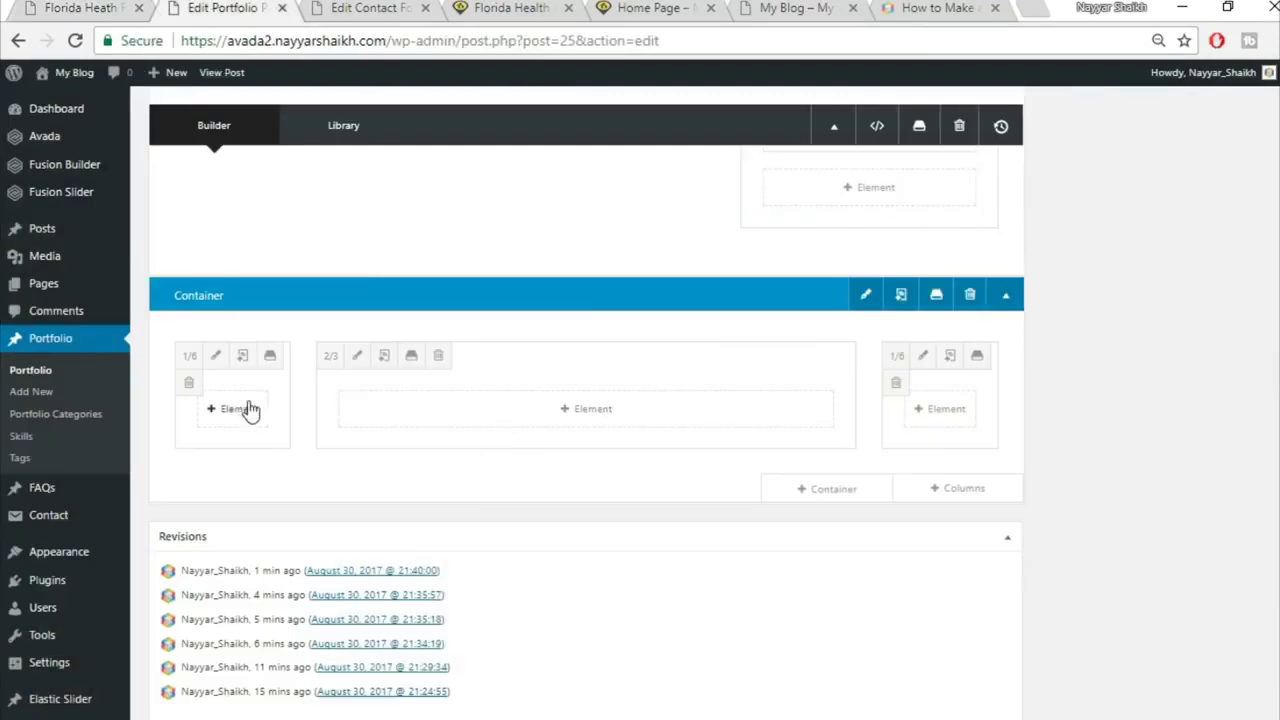
Step: Copy the live page's 'Get A Quote Today' heading and add a Tagline Box to the 2/3 column
left_click(666, 424)
left_click(66, 8)
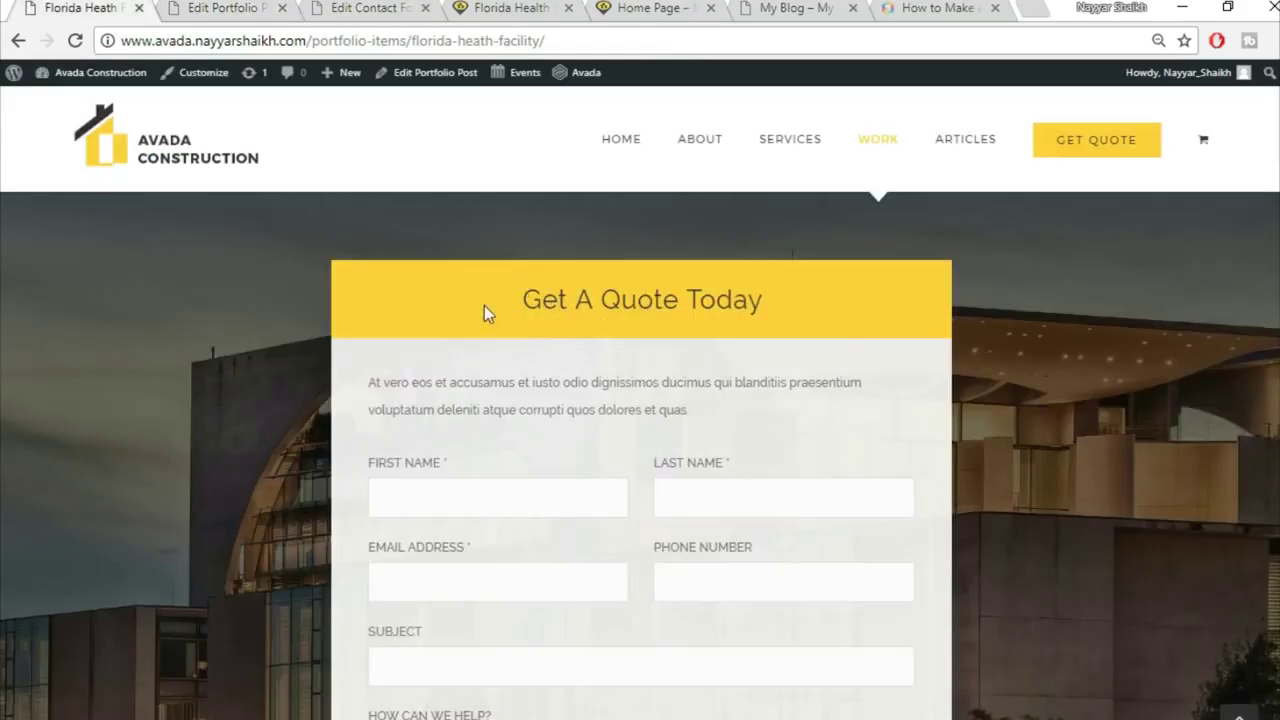
triple_click(675, 282)
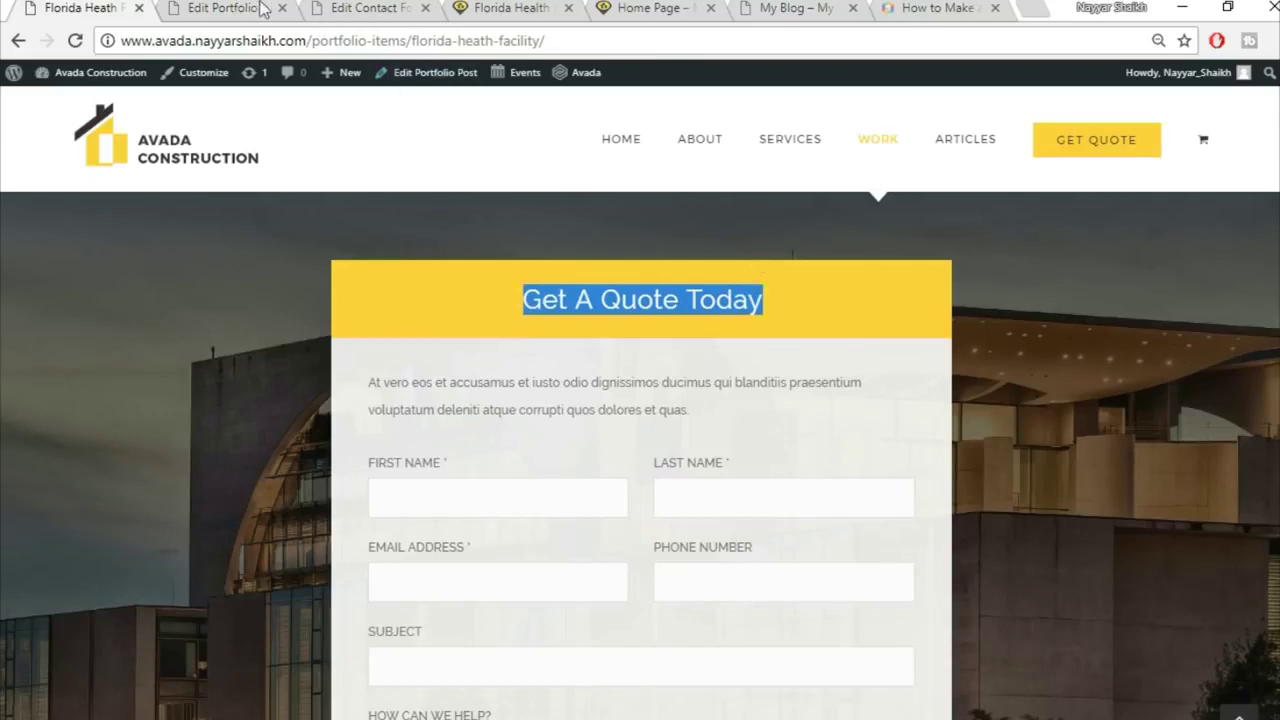
left_click(252, 6)
left_click(1018, 131)
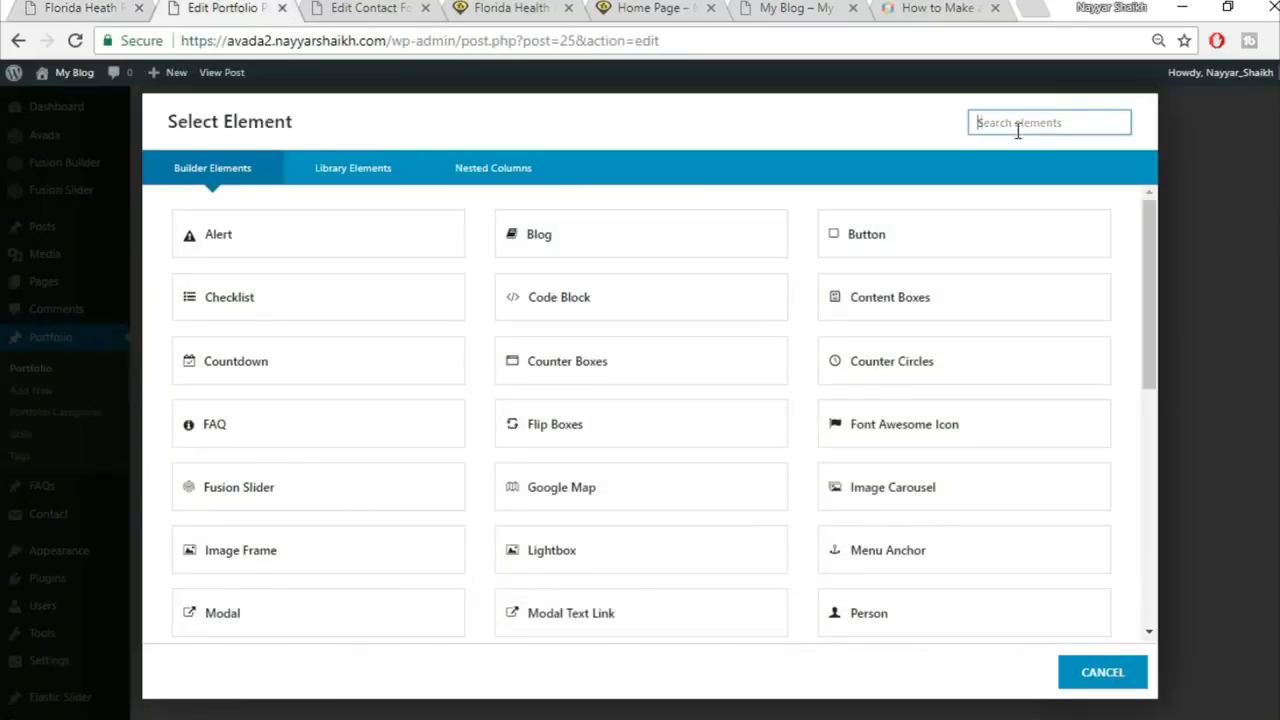
type("tag")
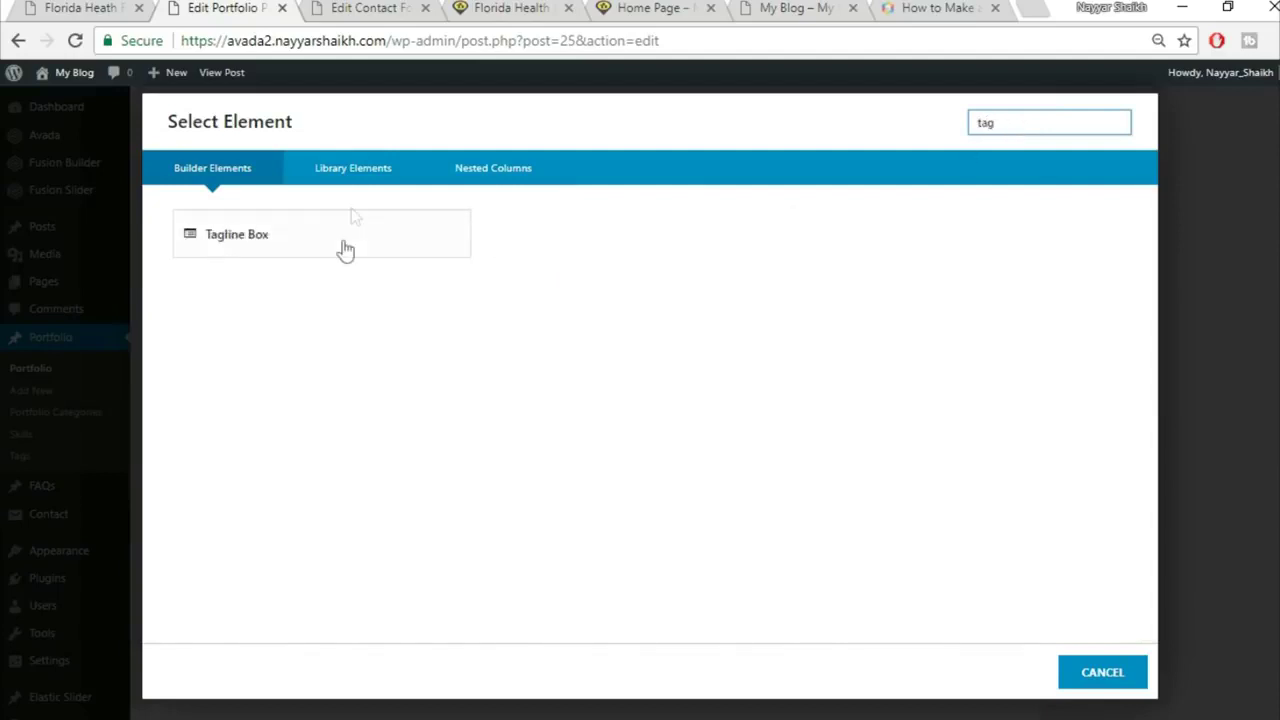
left_click(358, 248)
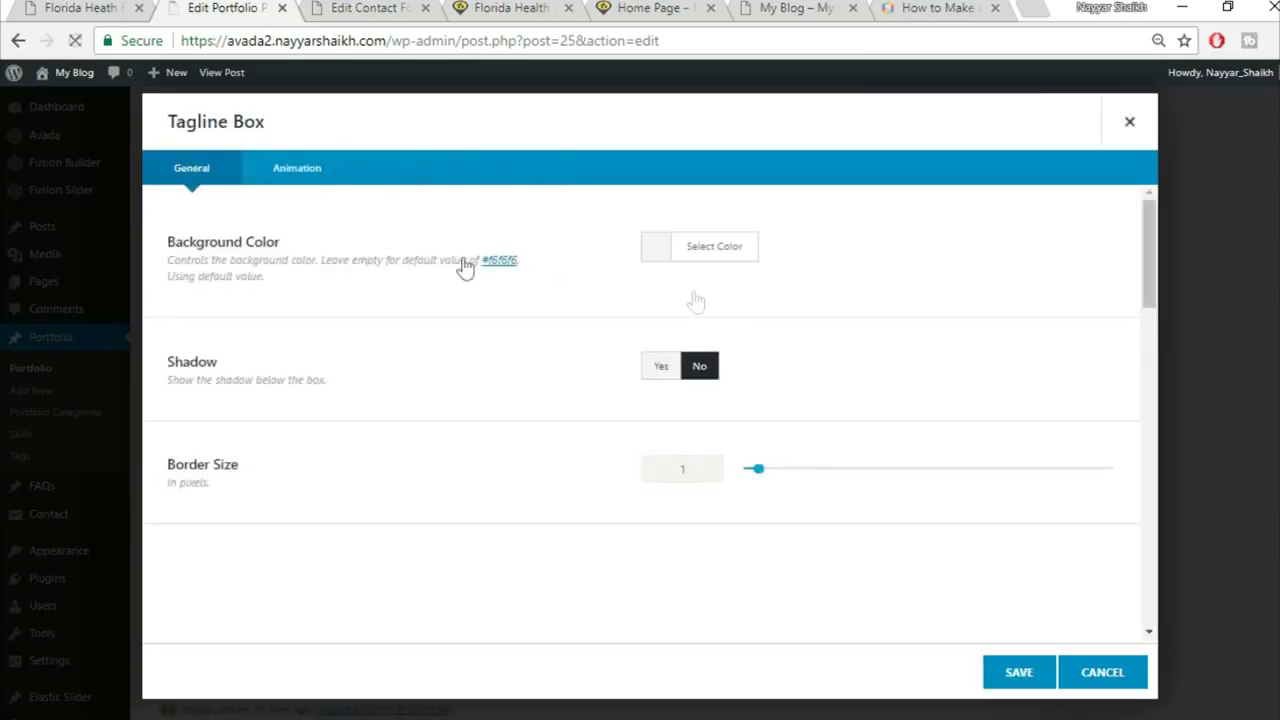
Step: Give the tagline box a Fed83d yellow background and border size 0
left_click(732, 266)
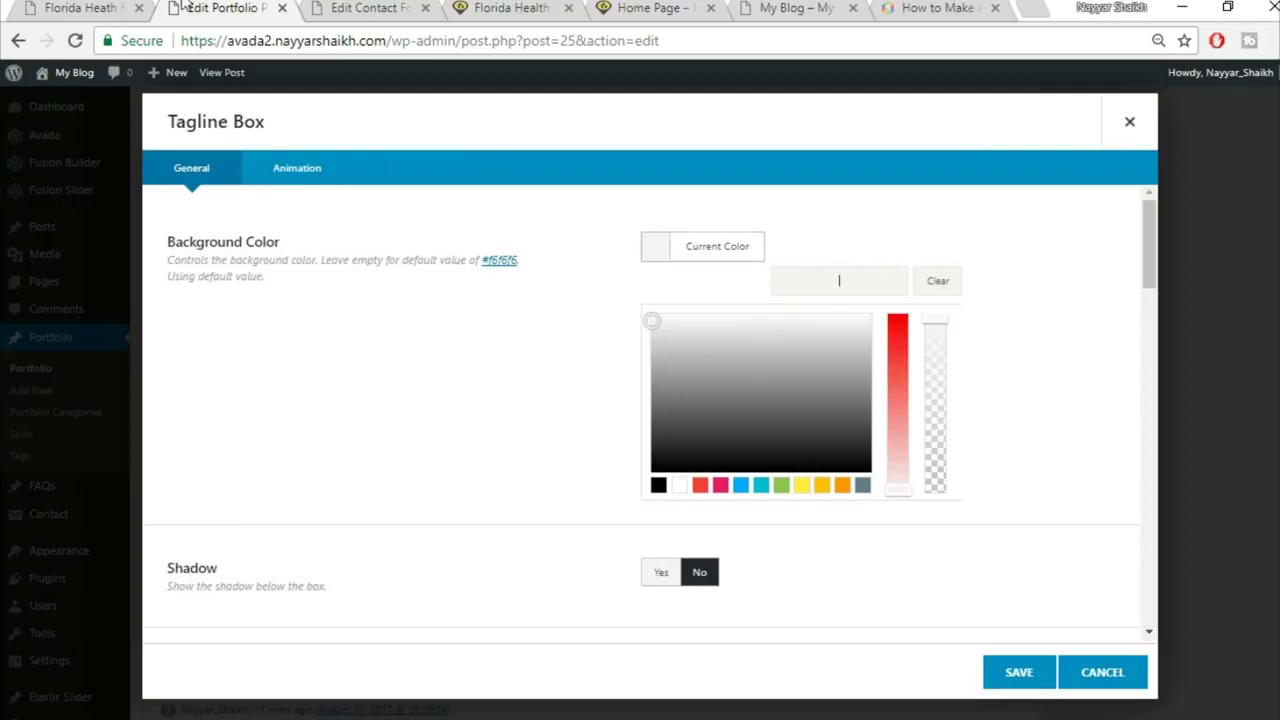
left_click(80, 8)
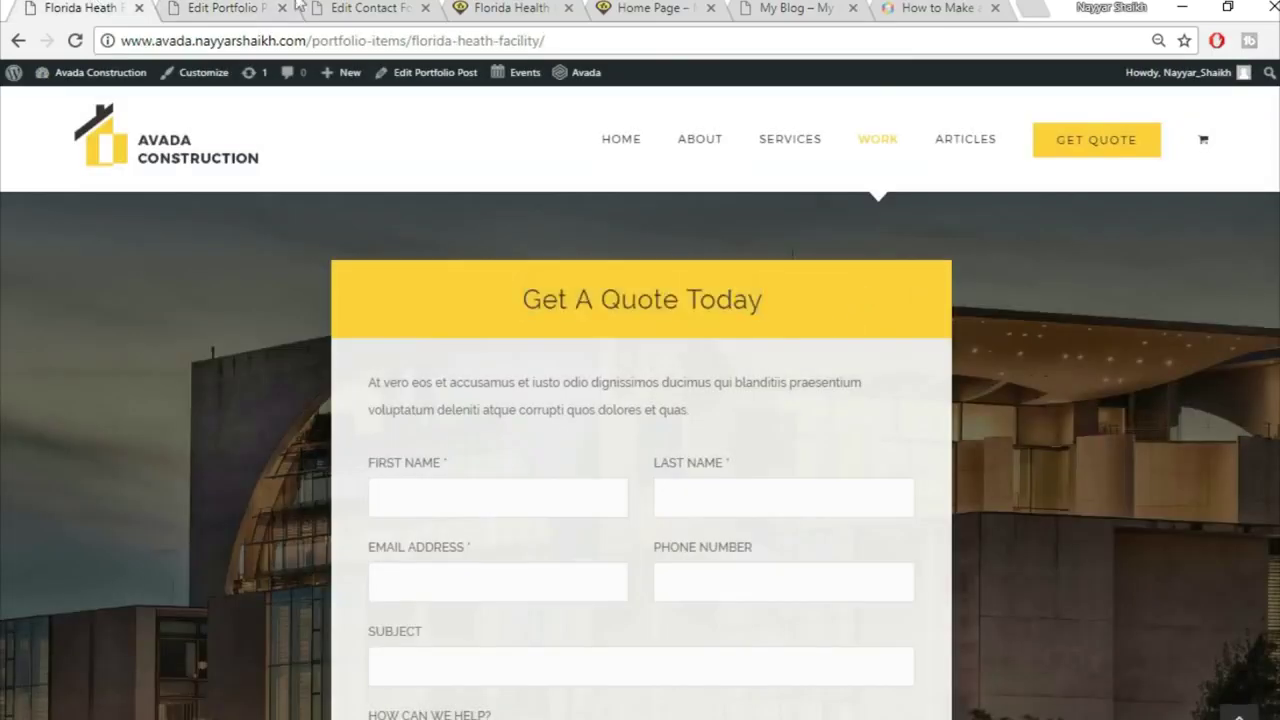
left_click(268, 7)
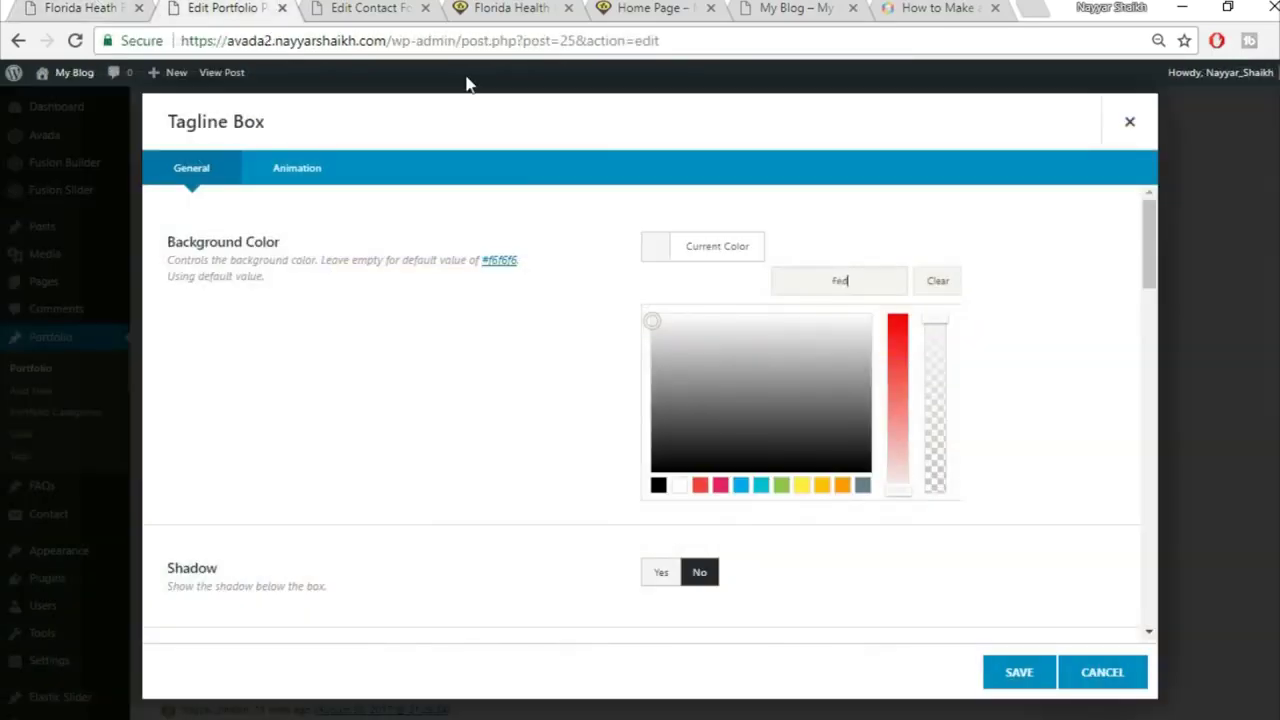
left_click(1025, 212)
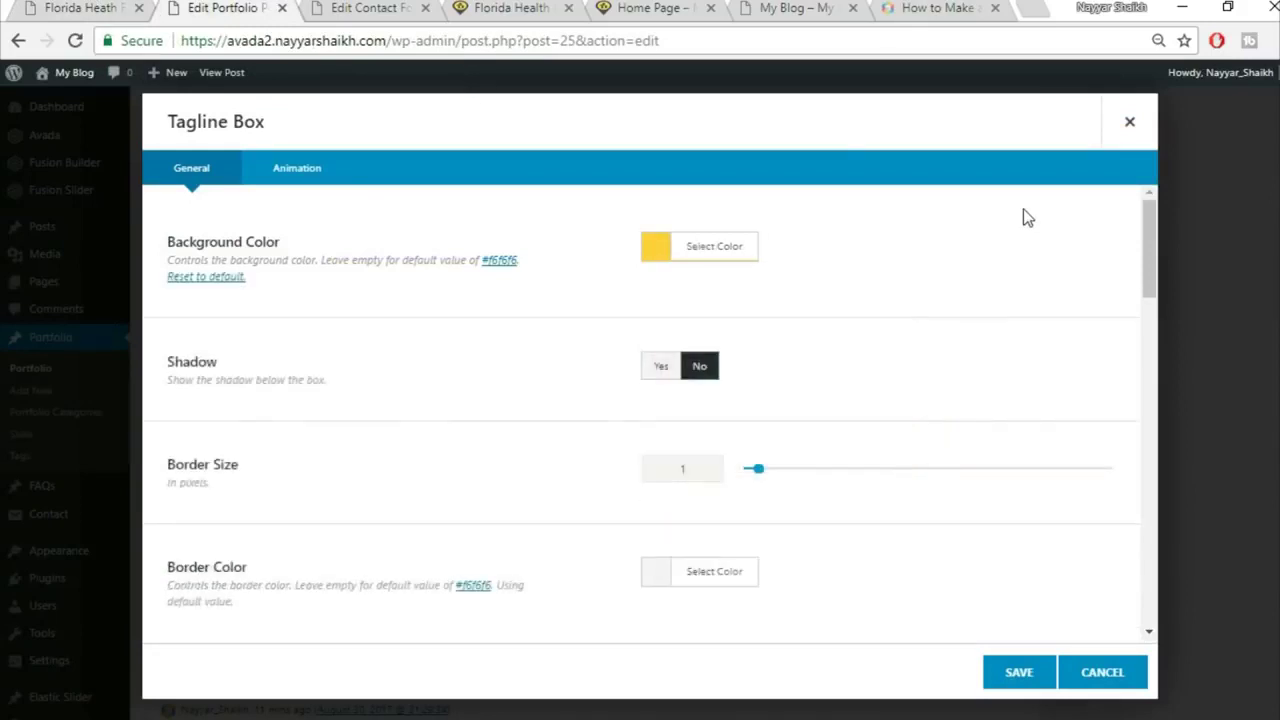
scroll(678, 291, "down", 1)
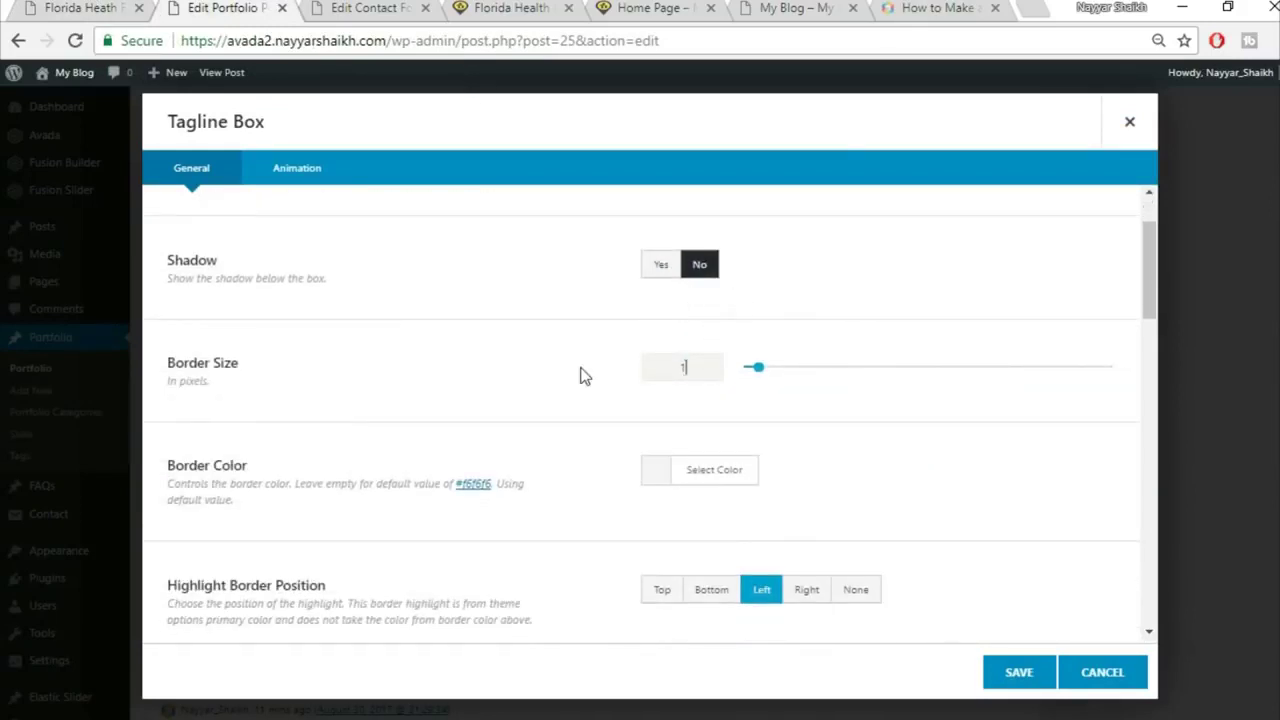
type("0")
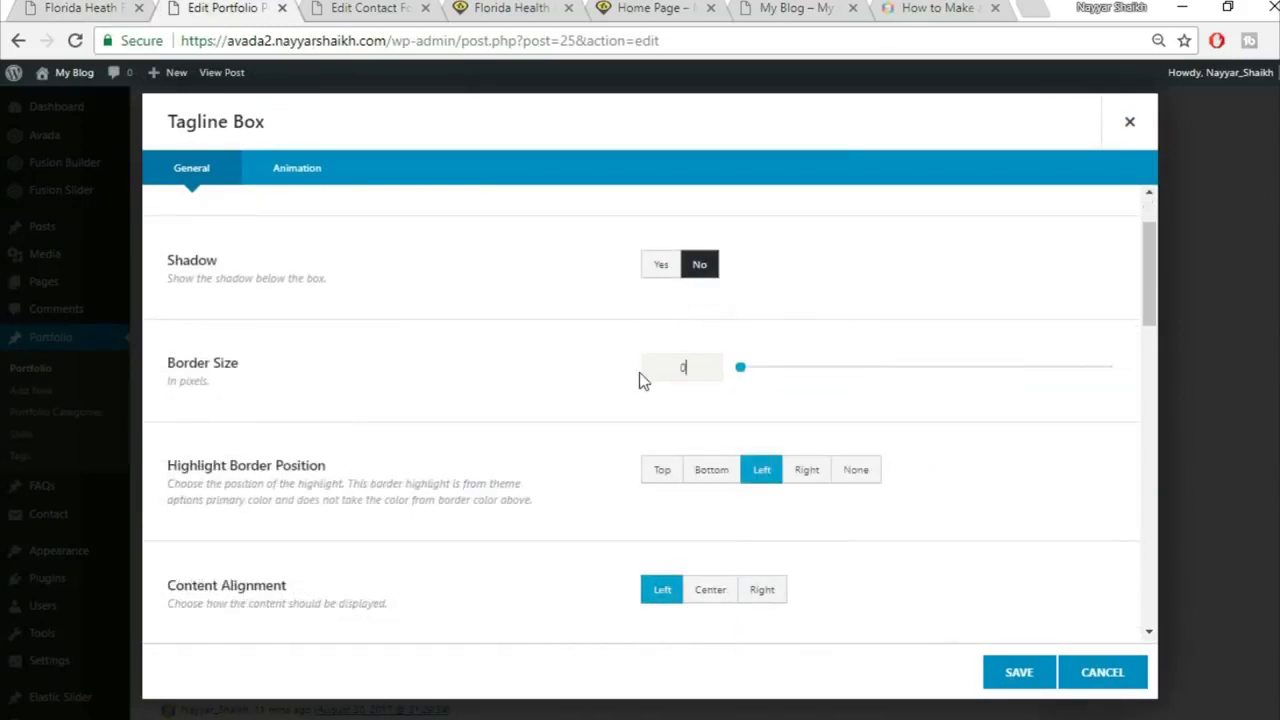
Step: Center the tagline content and set its title to 'Get A Quote Today'
scroll(690, 477, "down", 1)
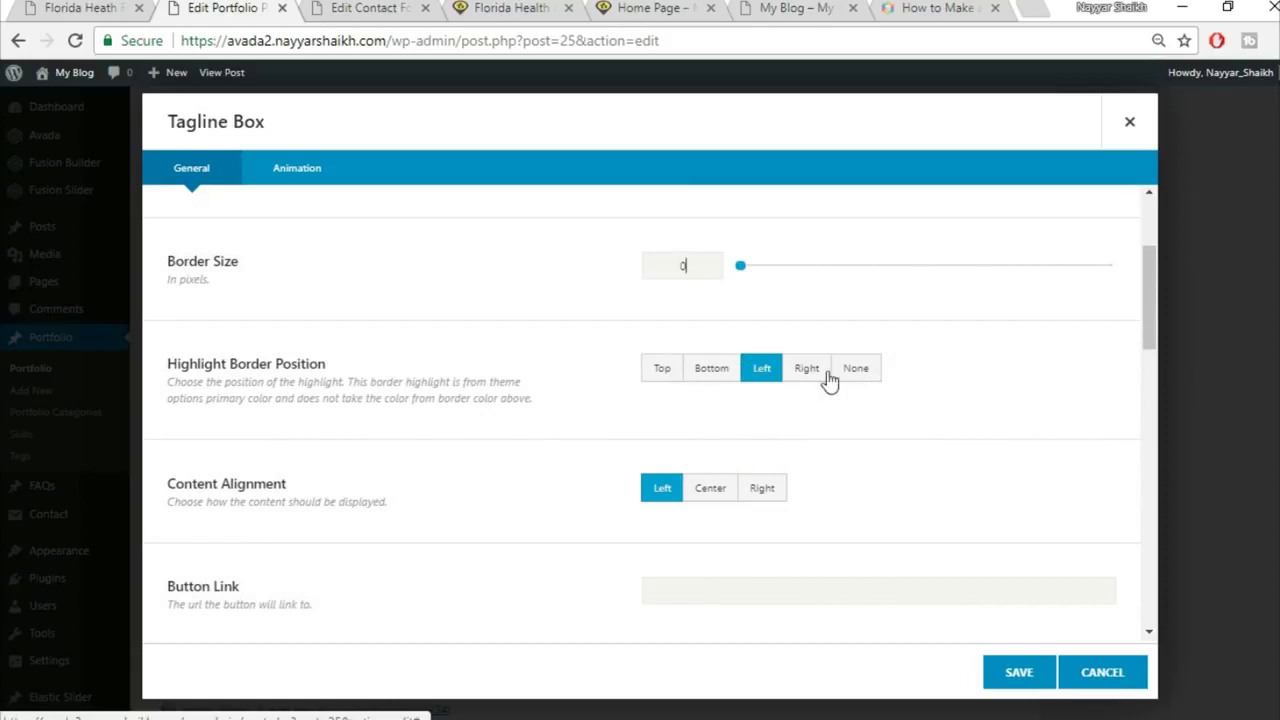
scroll(891, 403, "down", 2)
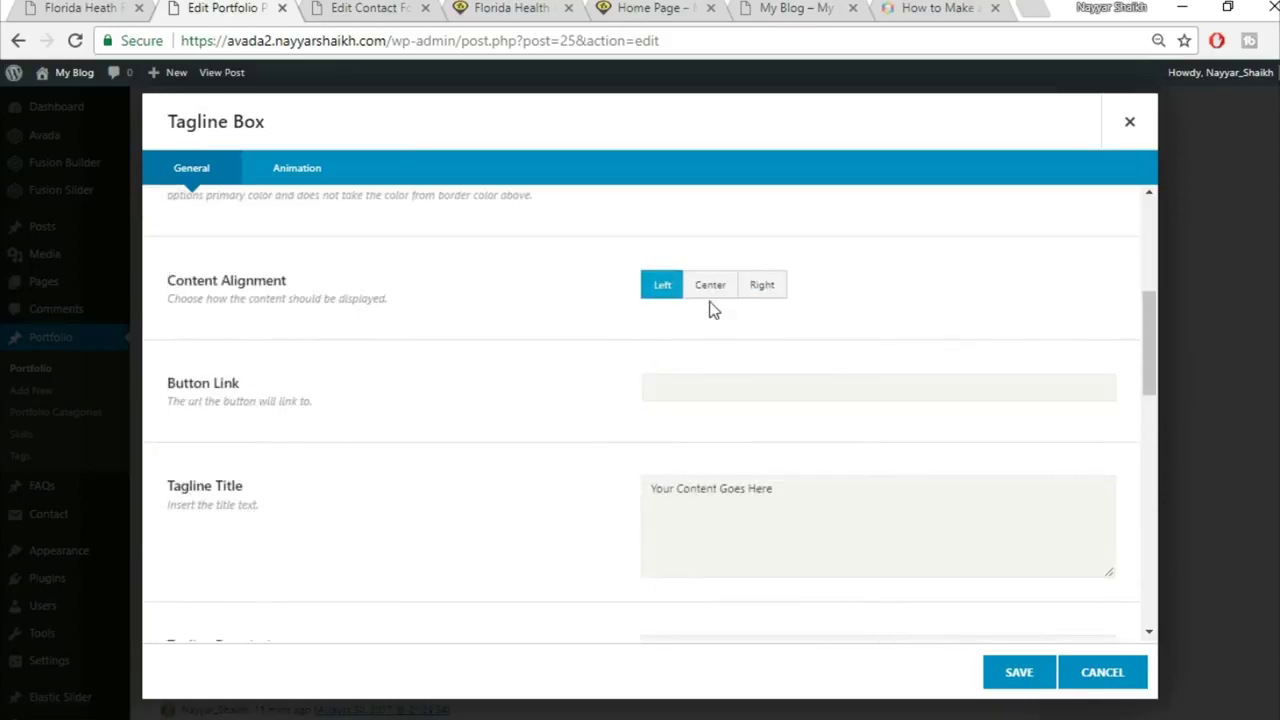
left_click(710, 298)
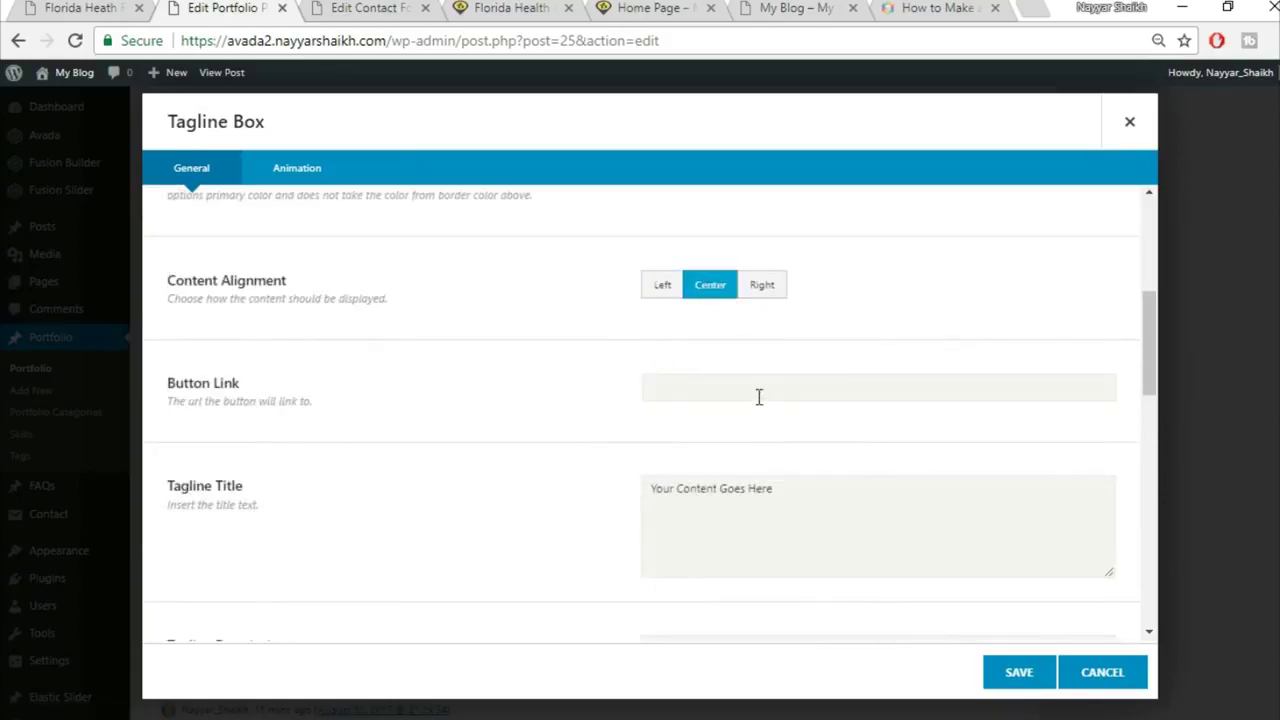
scroll(825, 422, "down", 1)
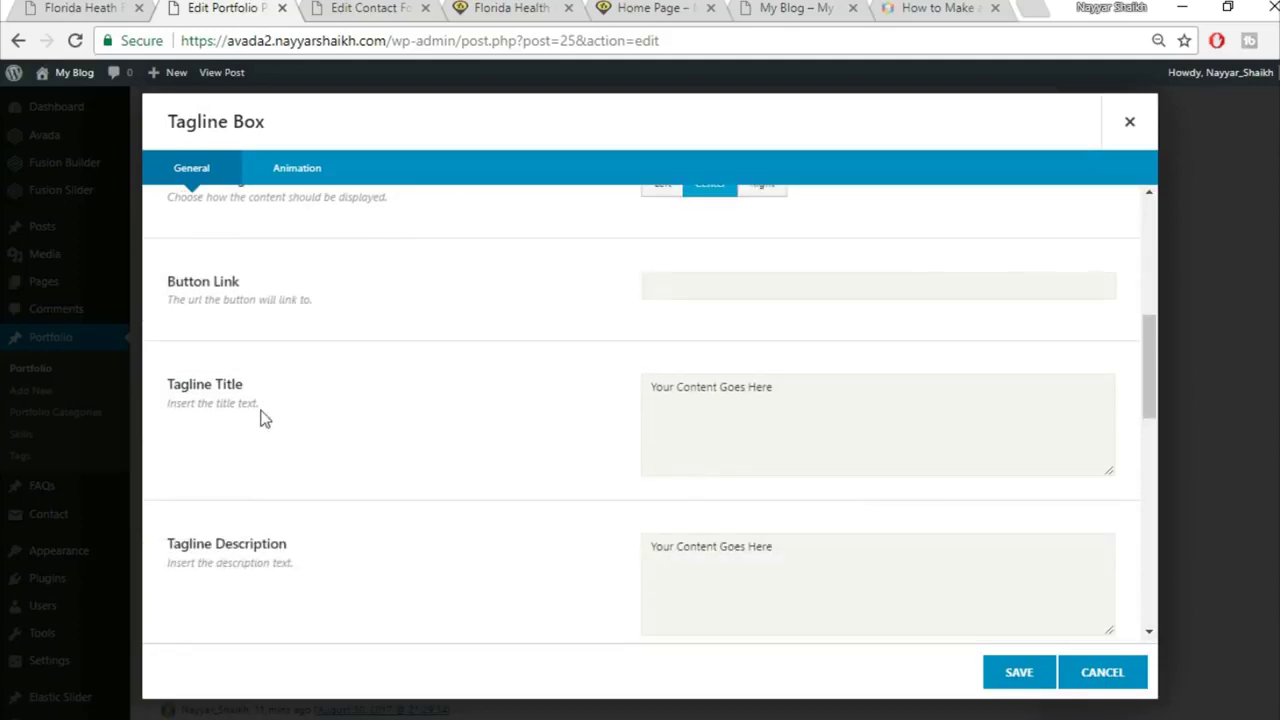
left_click(831, 420)
type("Get A Quote Today")
Step: Clear the tagline description and additional content placeholders
left_click(24, 8)
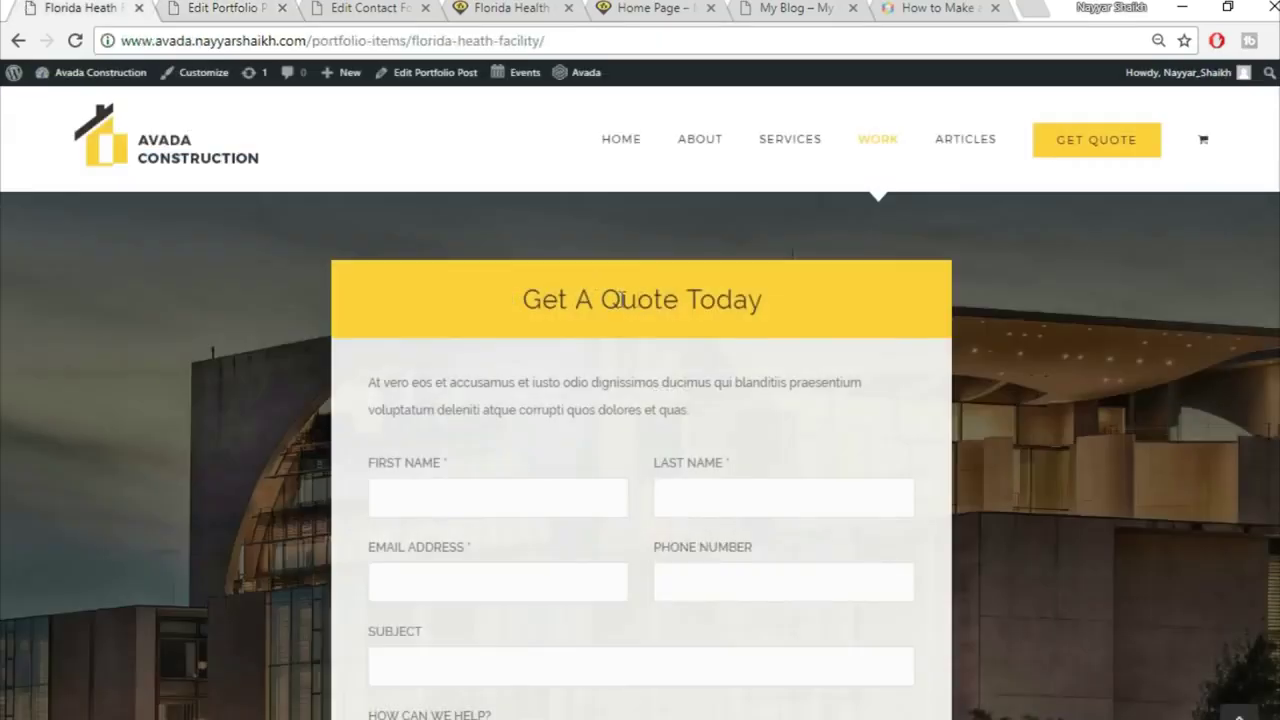
left_click(277, 7)
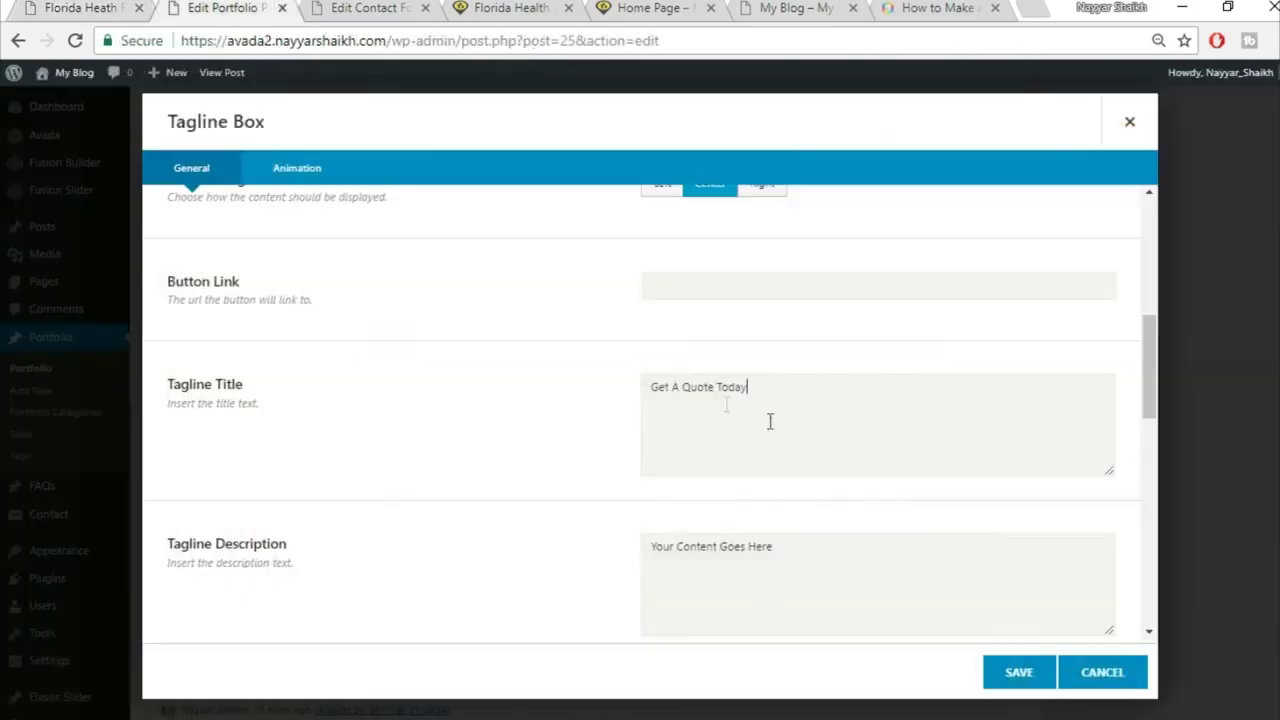
left_click(885, 571)
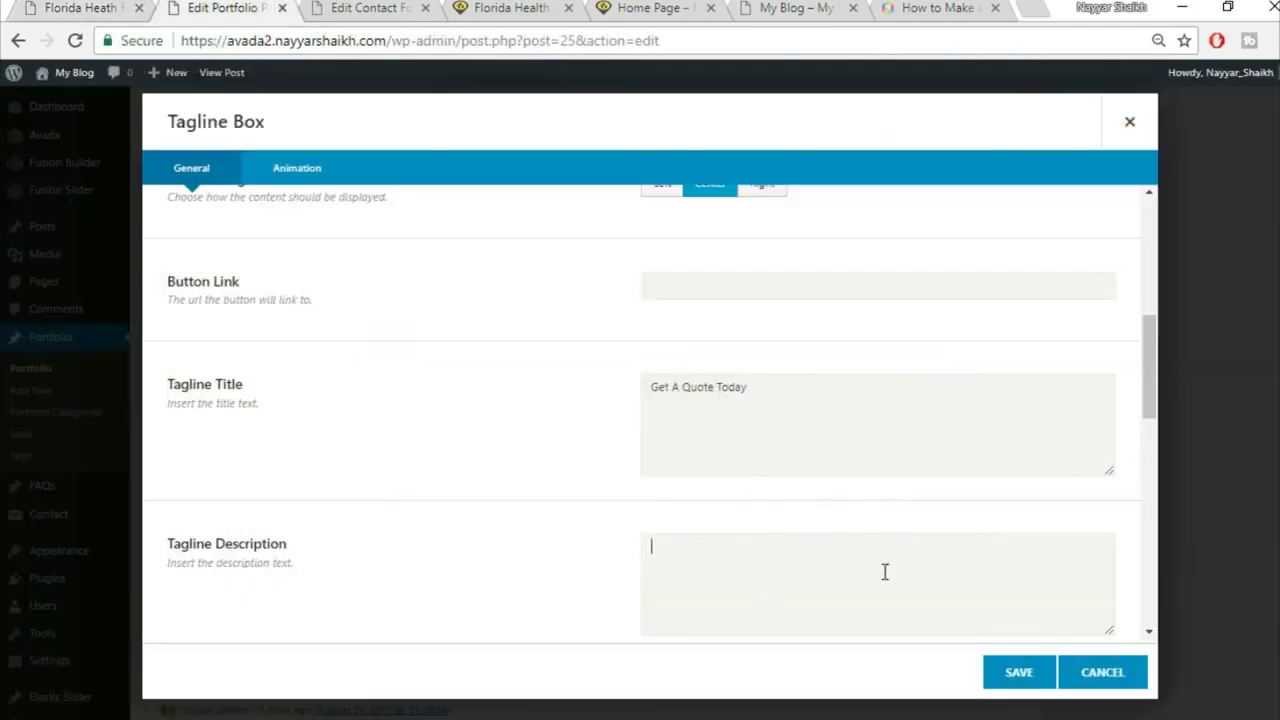
scroll(760, 566, "down", 3)
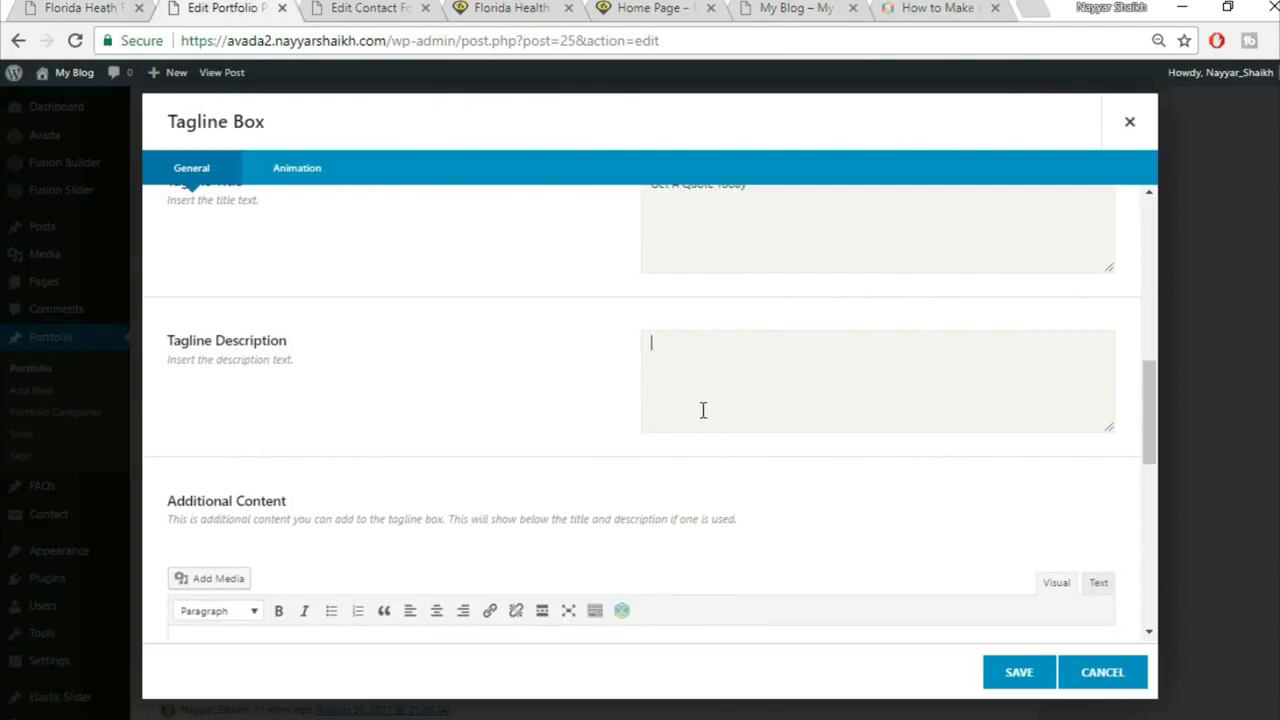
scroll(725, 419, "down", 3)
left_click(503, 471)
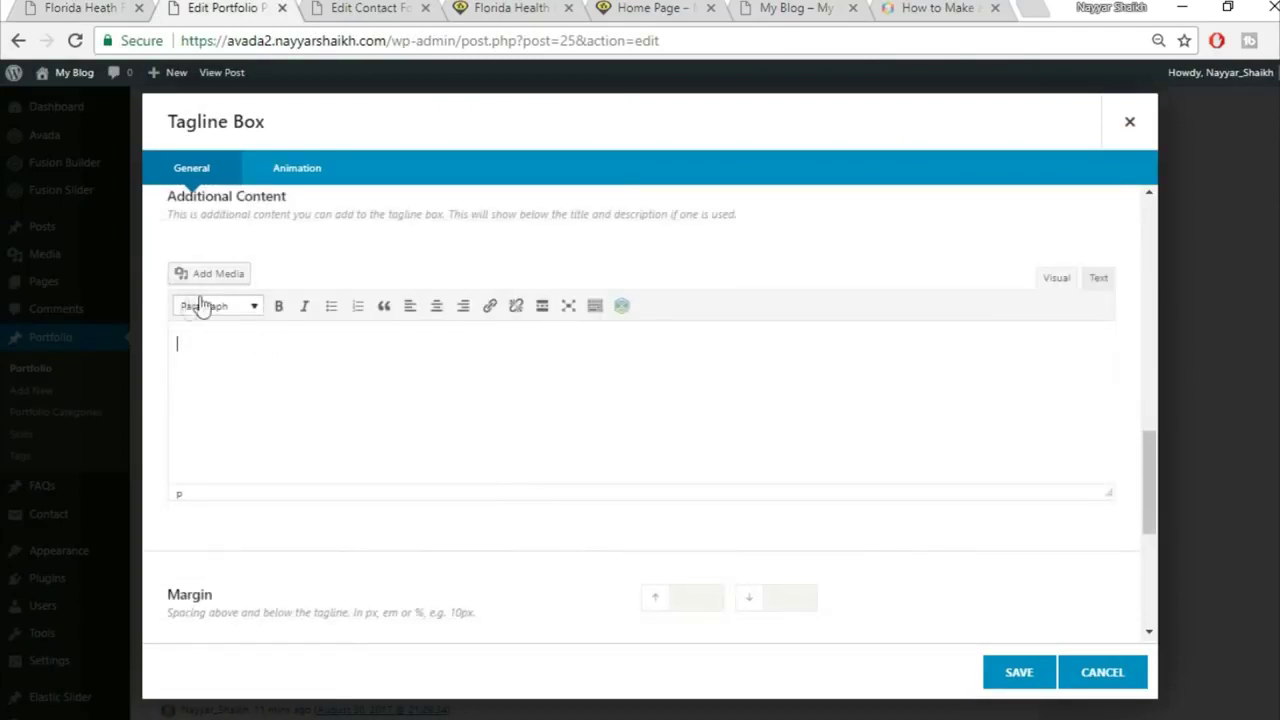
Step: Set the tagline box's top and bottom margins to 0
scroll(600, 440, "down", 3)
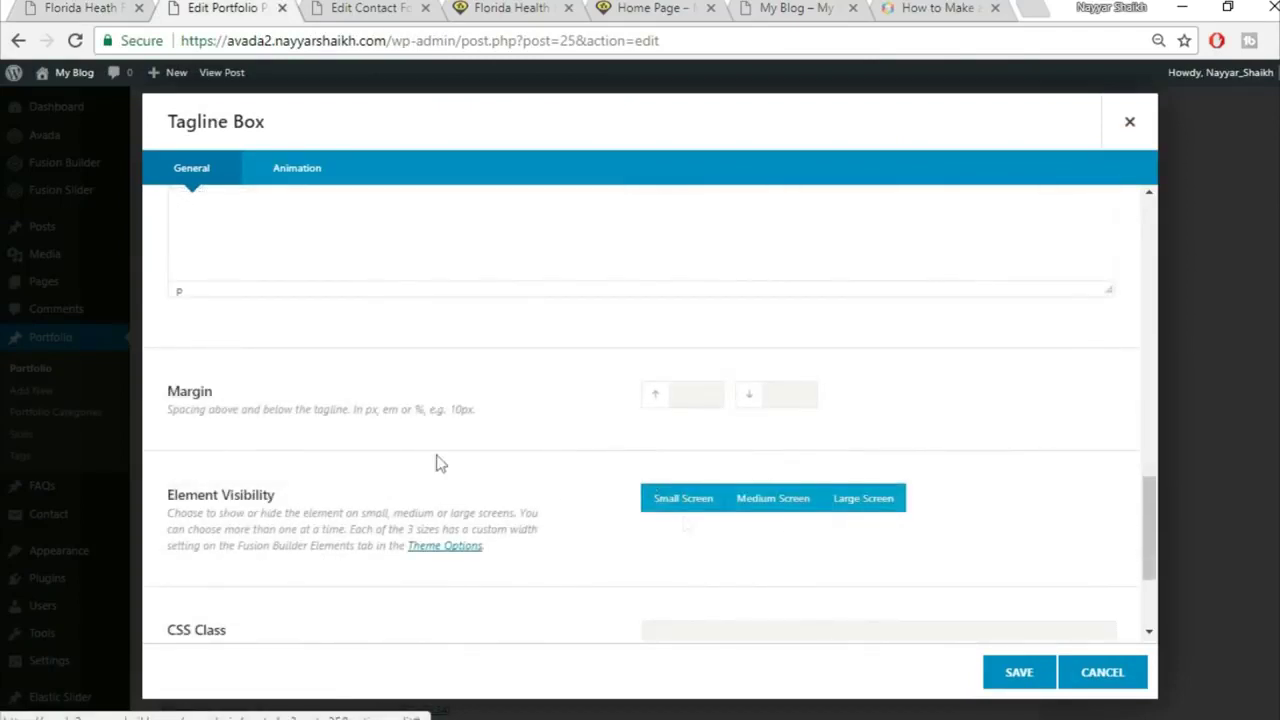
left_click(694, 393)
type("0")
key("Tab")
type("0")
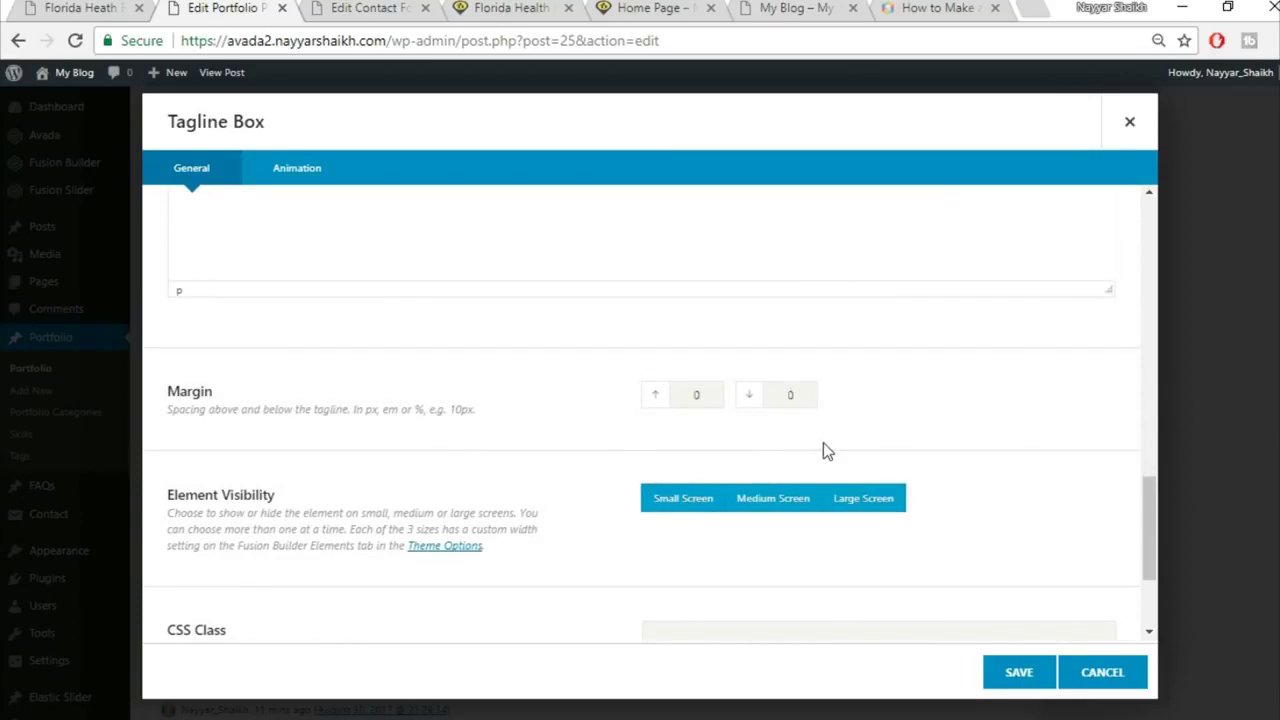
left_click(128, 7)
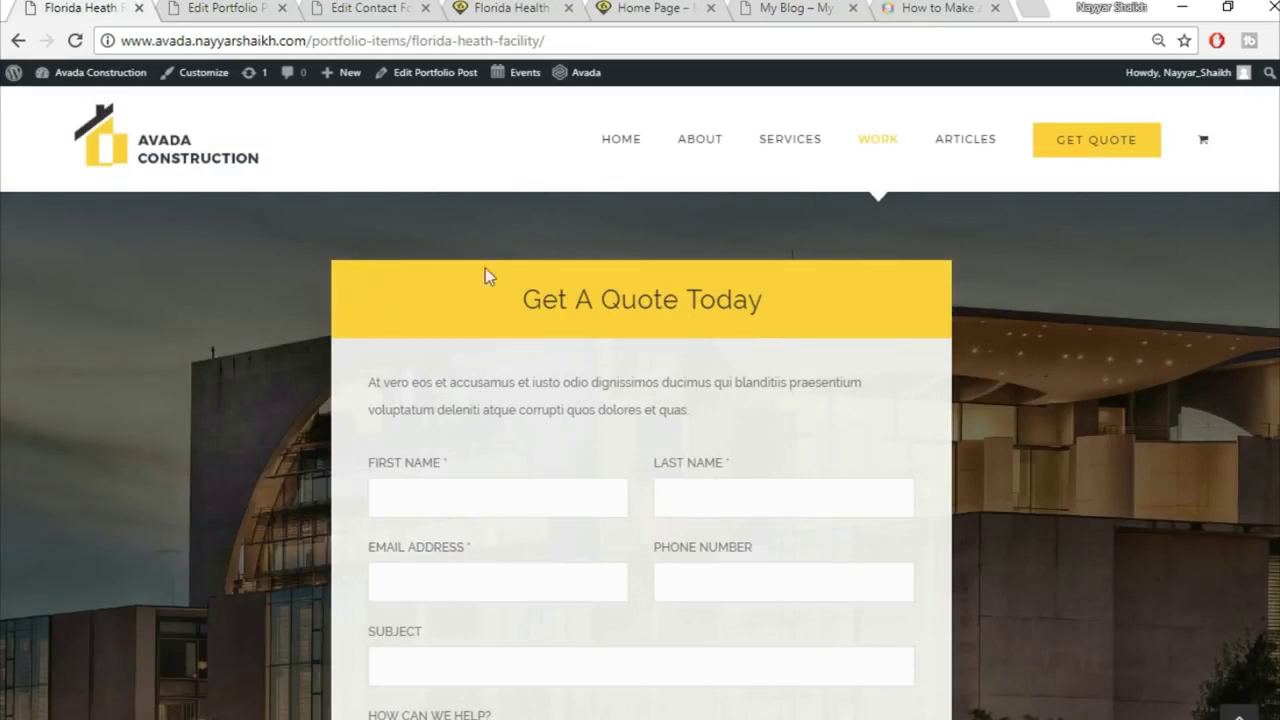
scroll(944, 350, "down", 1)
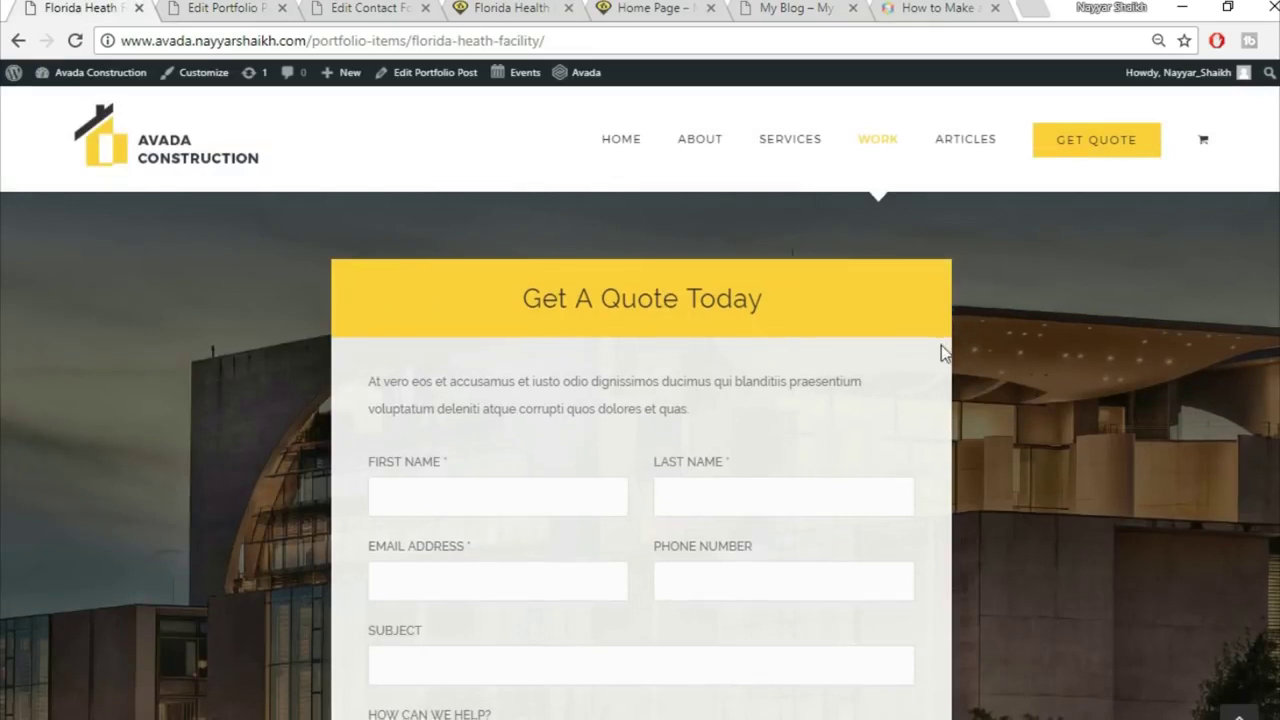
left_click(238, 7)
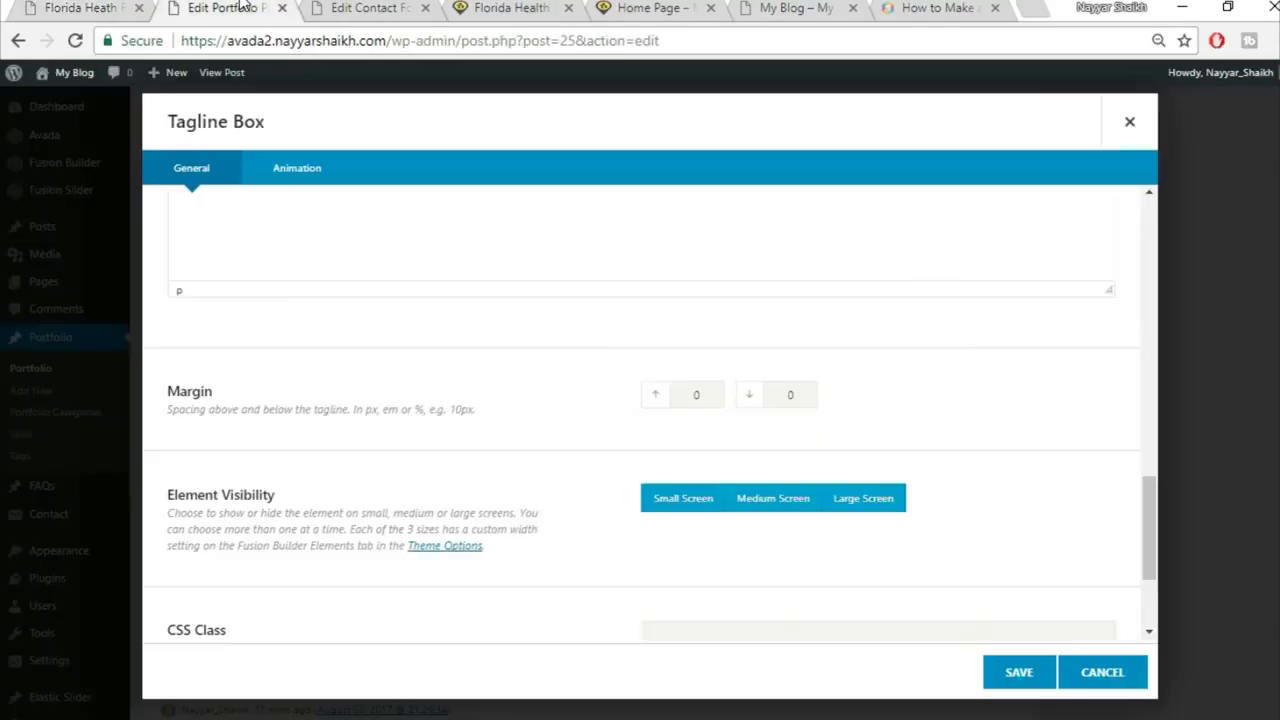
key("shift+Tab")
left_click_drag(795, 394, 774, 394)
Step: Save the tagline box and bring up the nested column layouts below it
scroll(1076, 480, "down", 2)
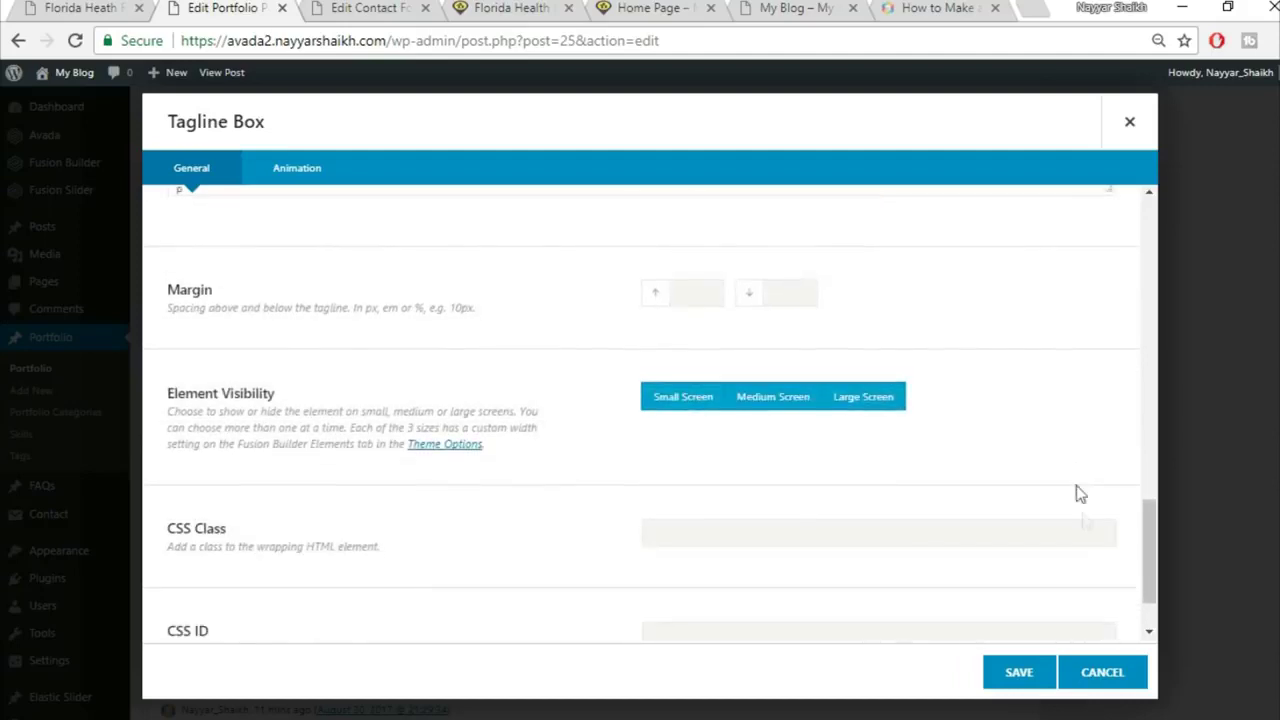
left_click(1018, 672)
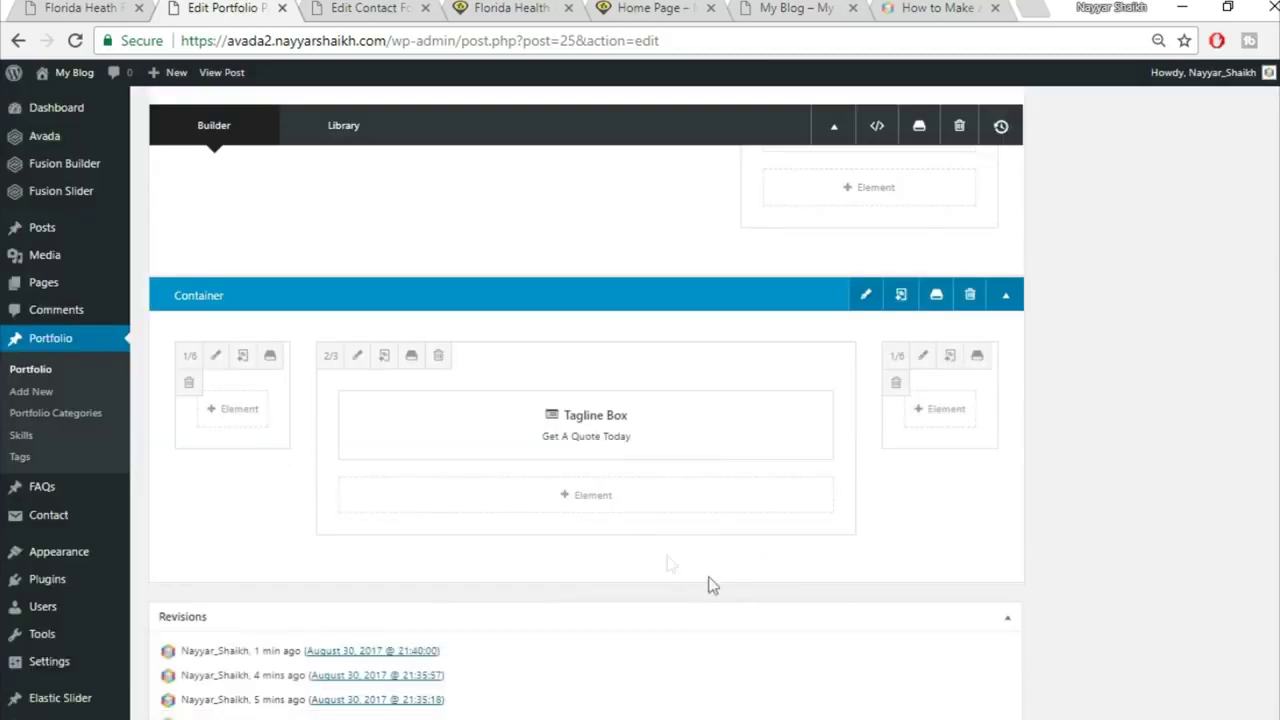
left_click(612, 505)
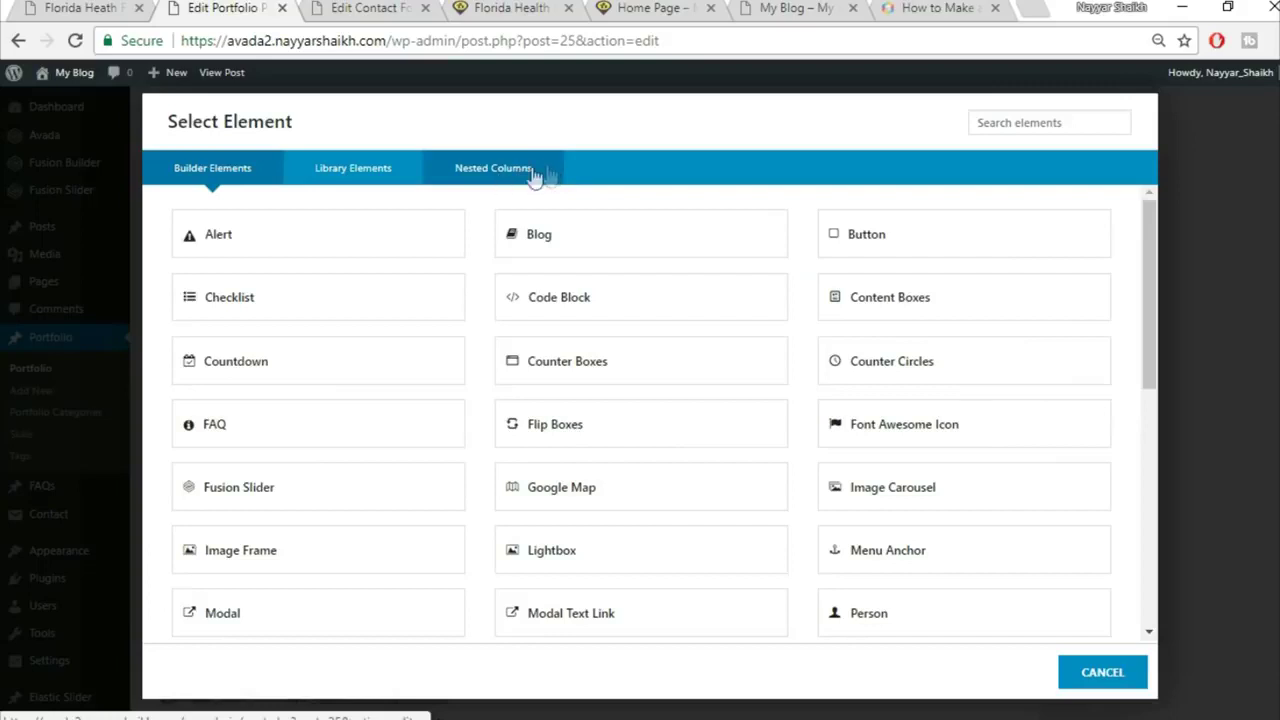
left_click(493, 172)
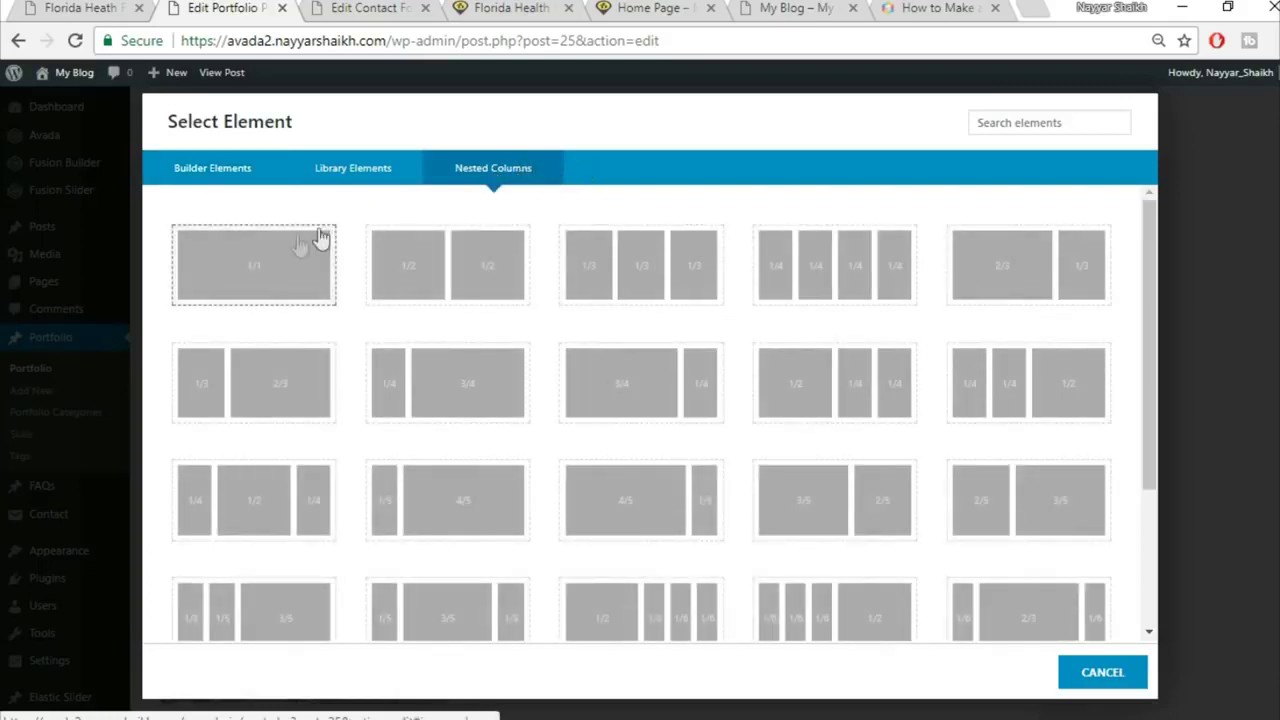
Step: Insert a 1/1 nested column and copy the live page's 'At vero eos et accusamus…' paragraph
left_click(246, 286)
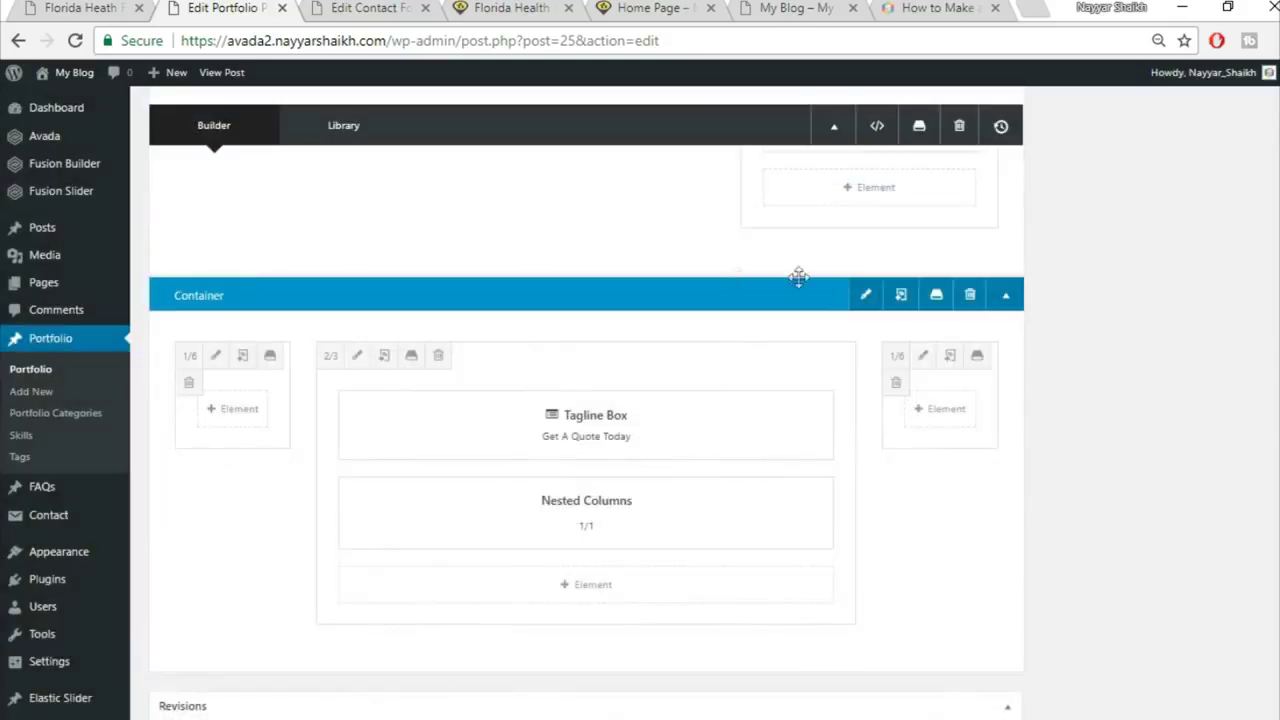
mouse_move(591, 440)
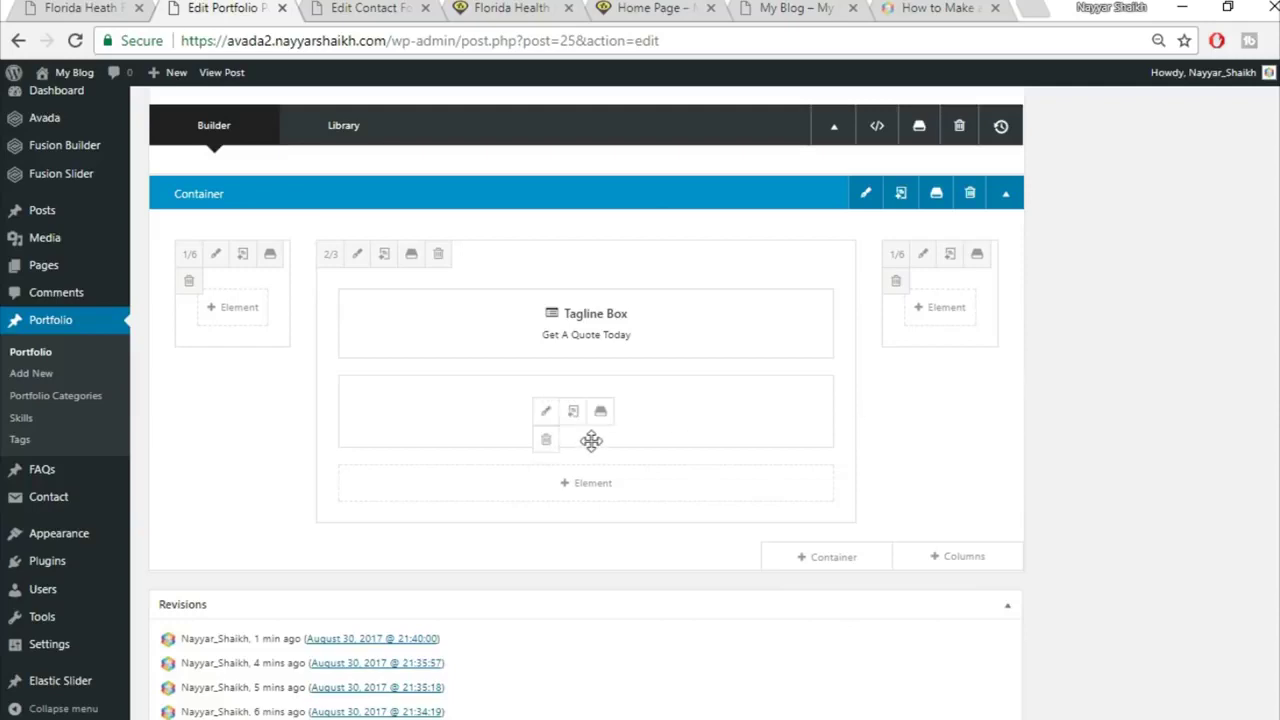
left_click(546, 413)
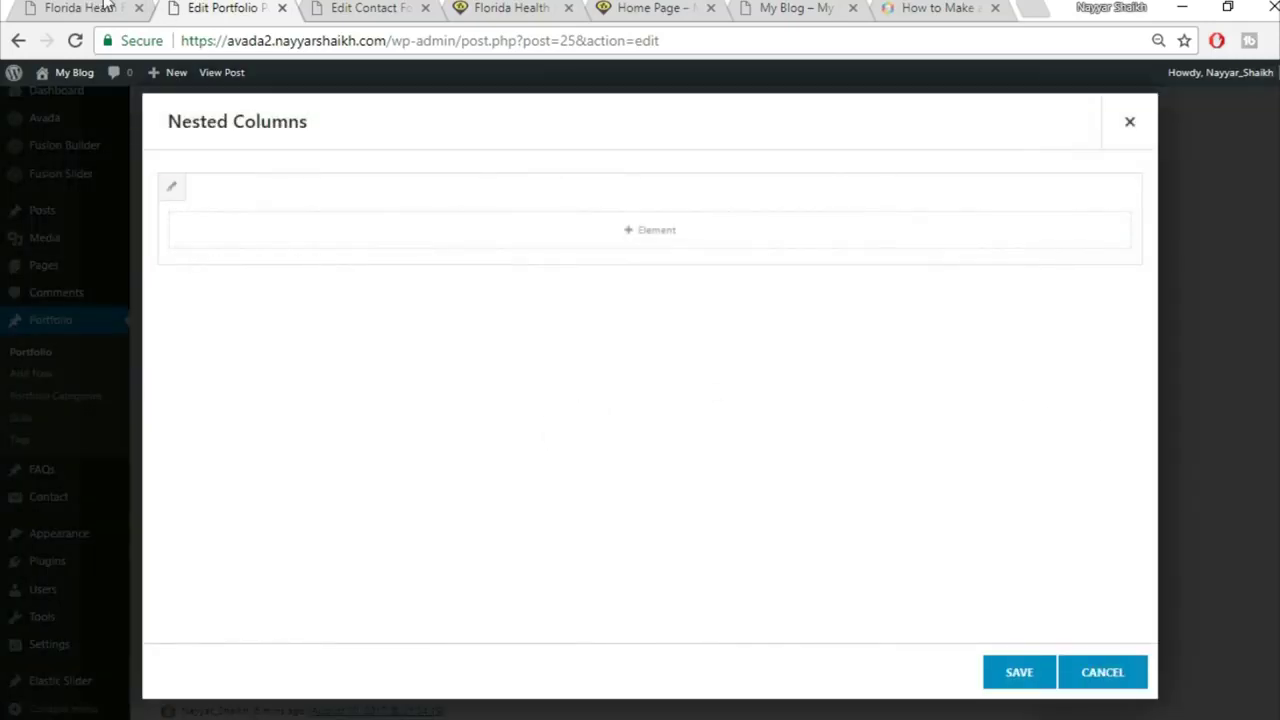
left_click(100, 7)
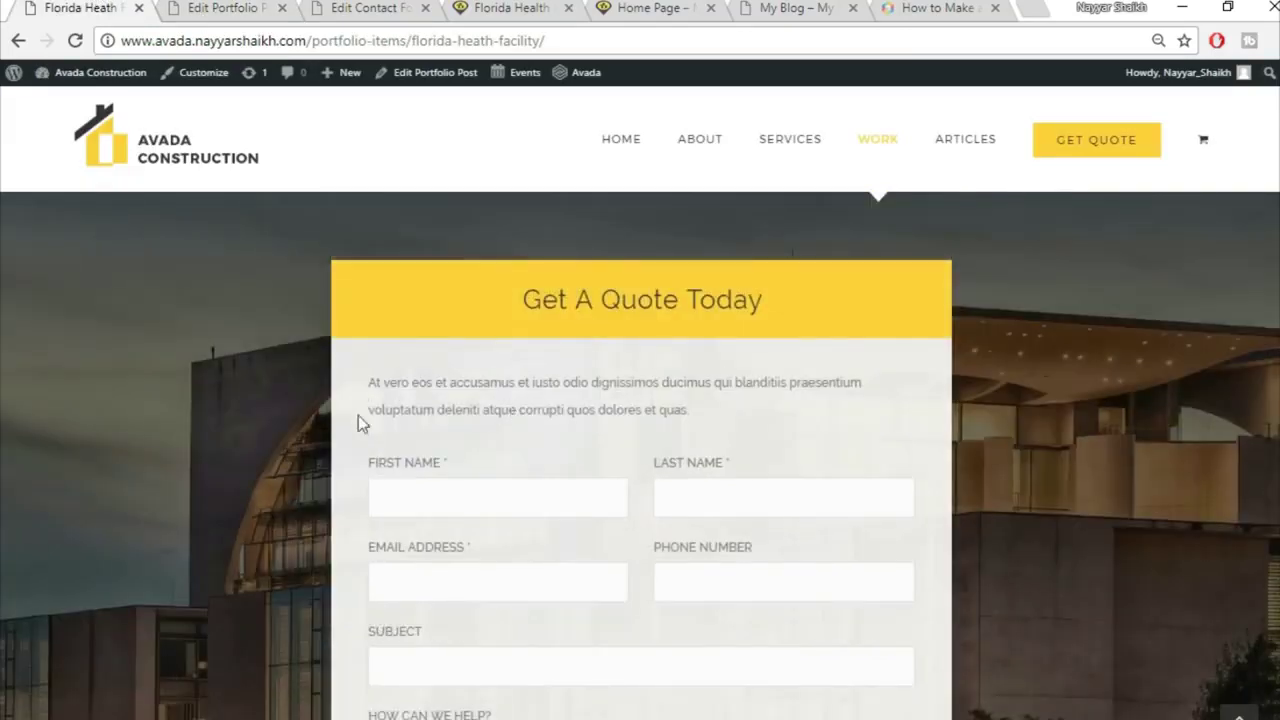
left_click_drag(368, 382, 737, 408)
key("ctrl+c")
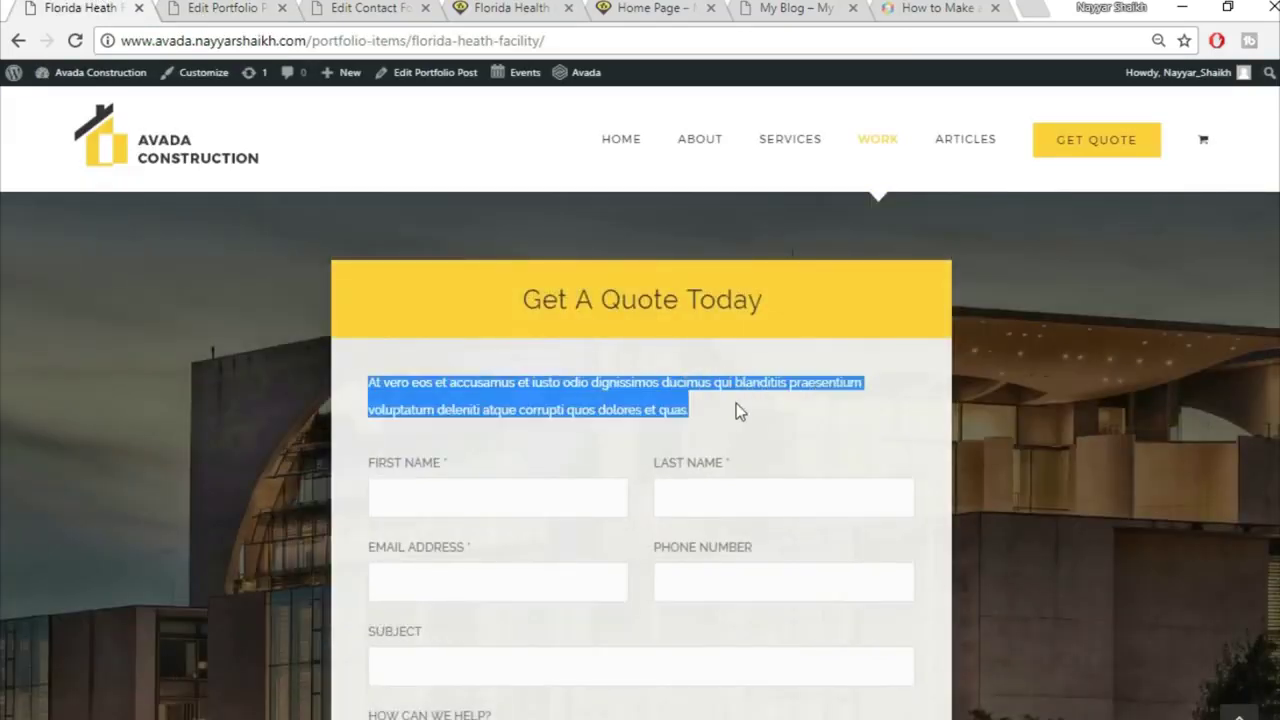
left_click(238, 7)
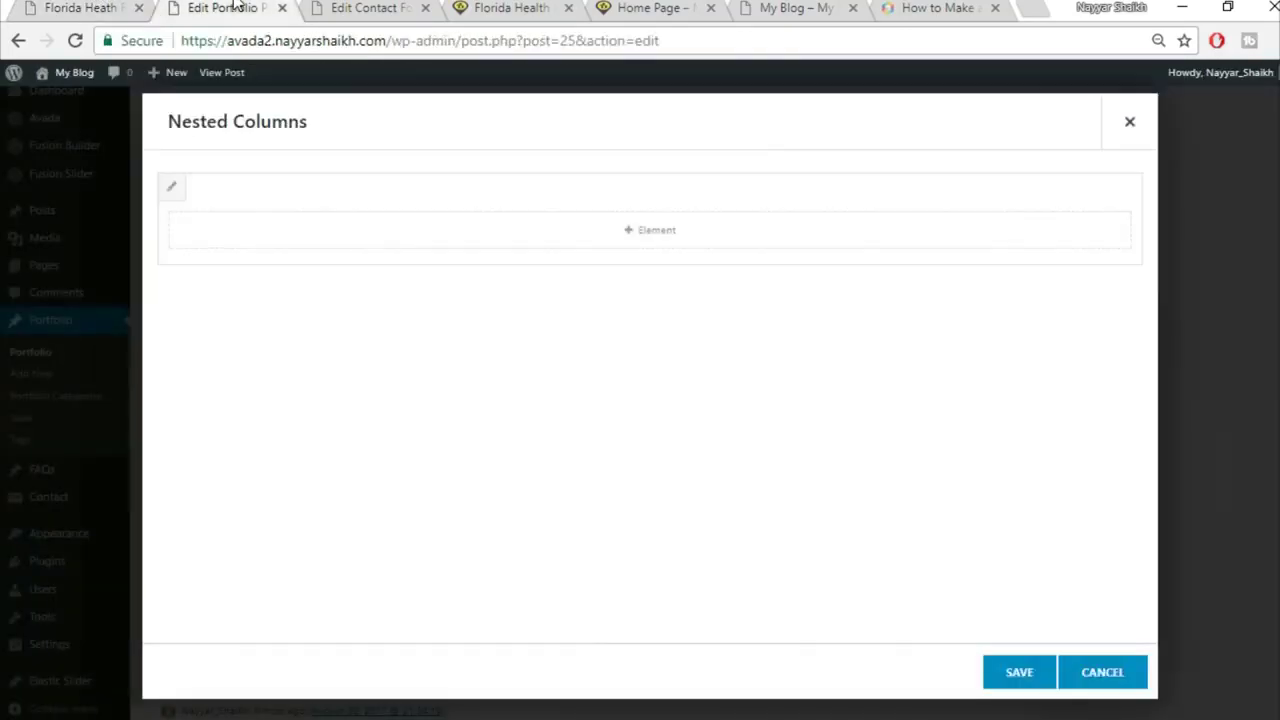
Step: Add a Text Block holding the pasted intro paragraph and save it
left_click(729, 237)
left_click(1016, 122)
type("tex")
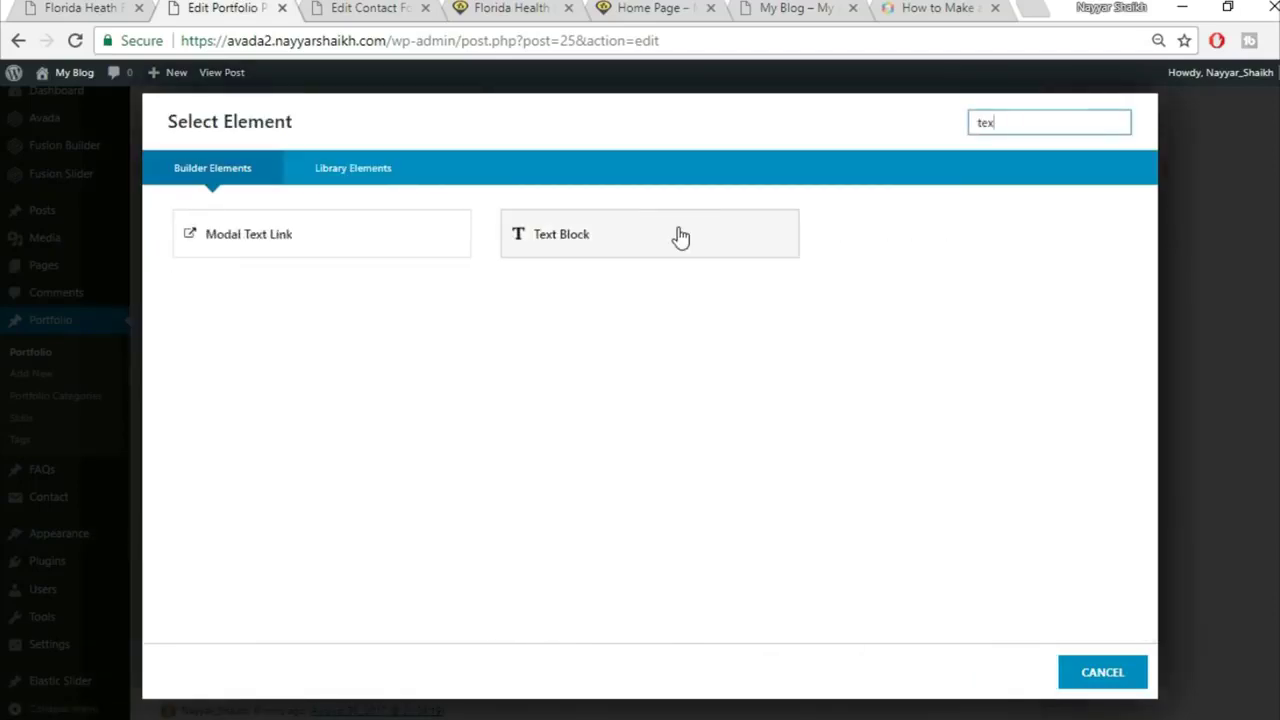
left_click(680, 236)
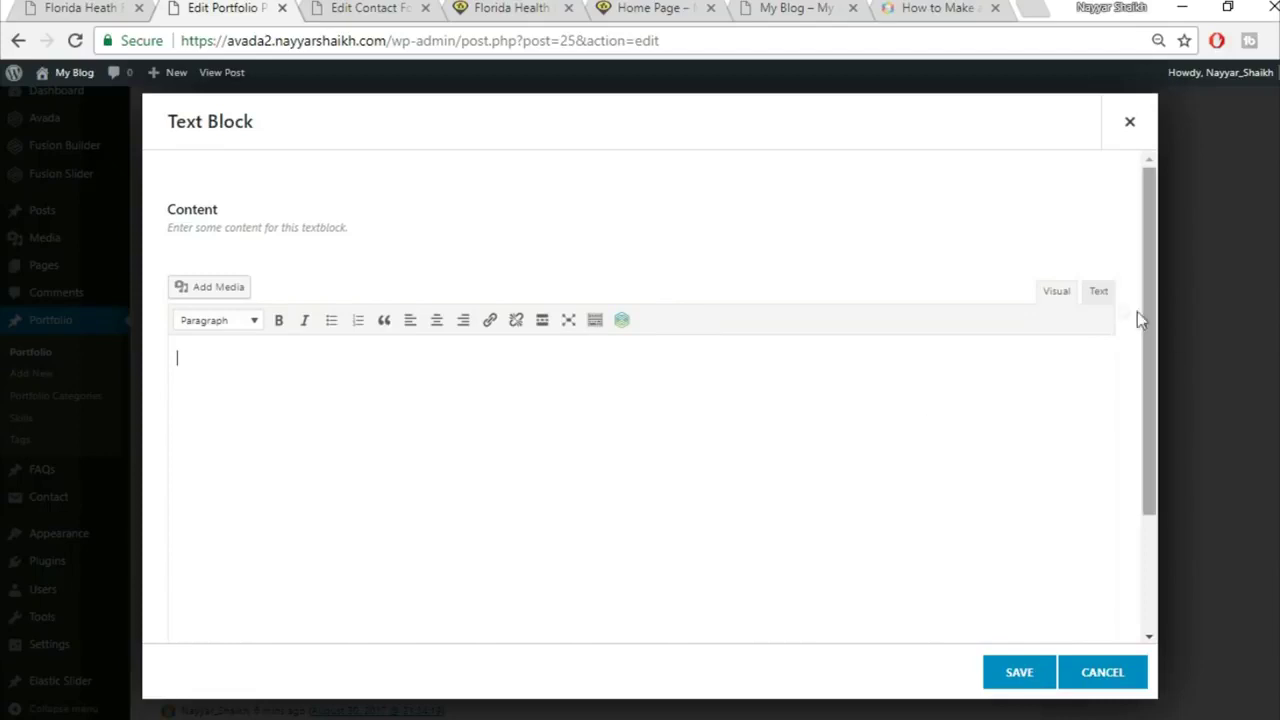
left_click(1096, 291)
key("ctrl+v")
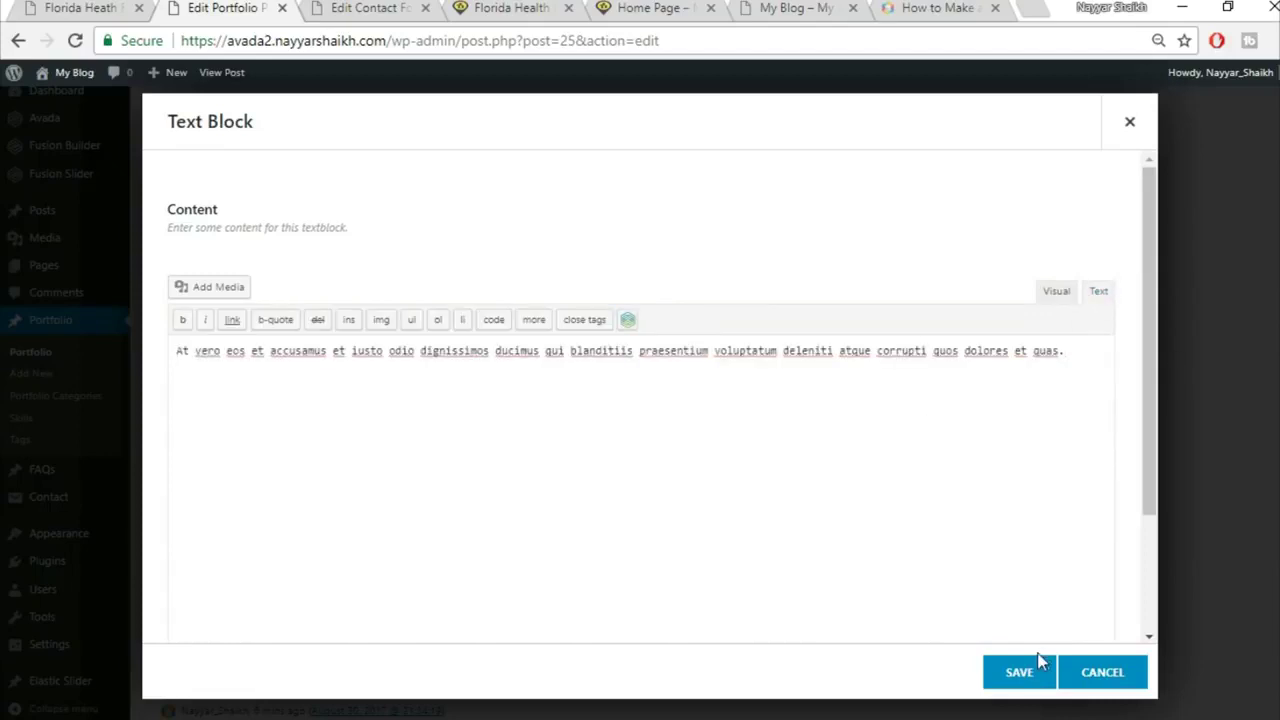
left_click(1030, 672)
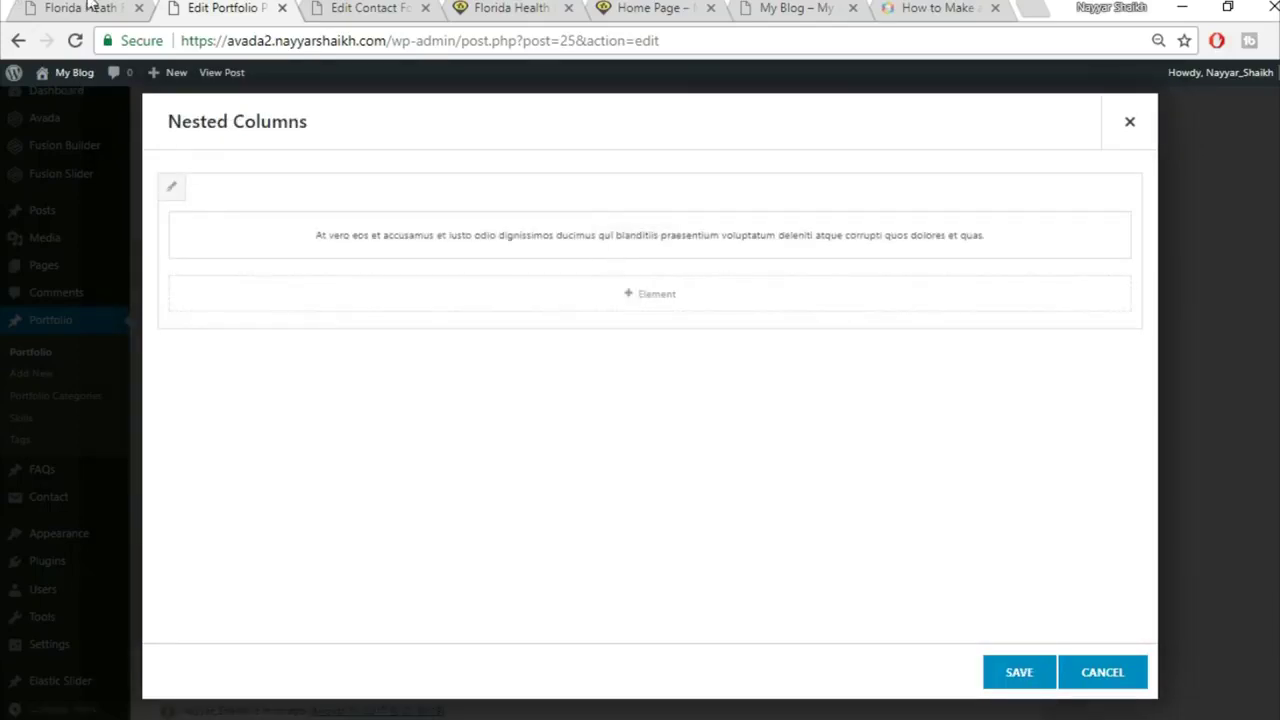
left_click(88, 7)
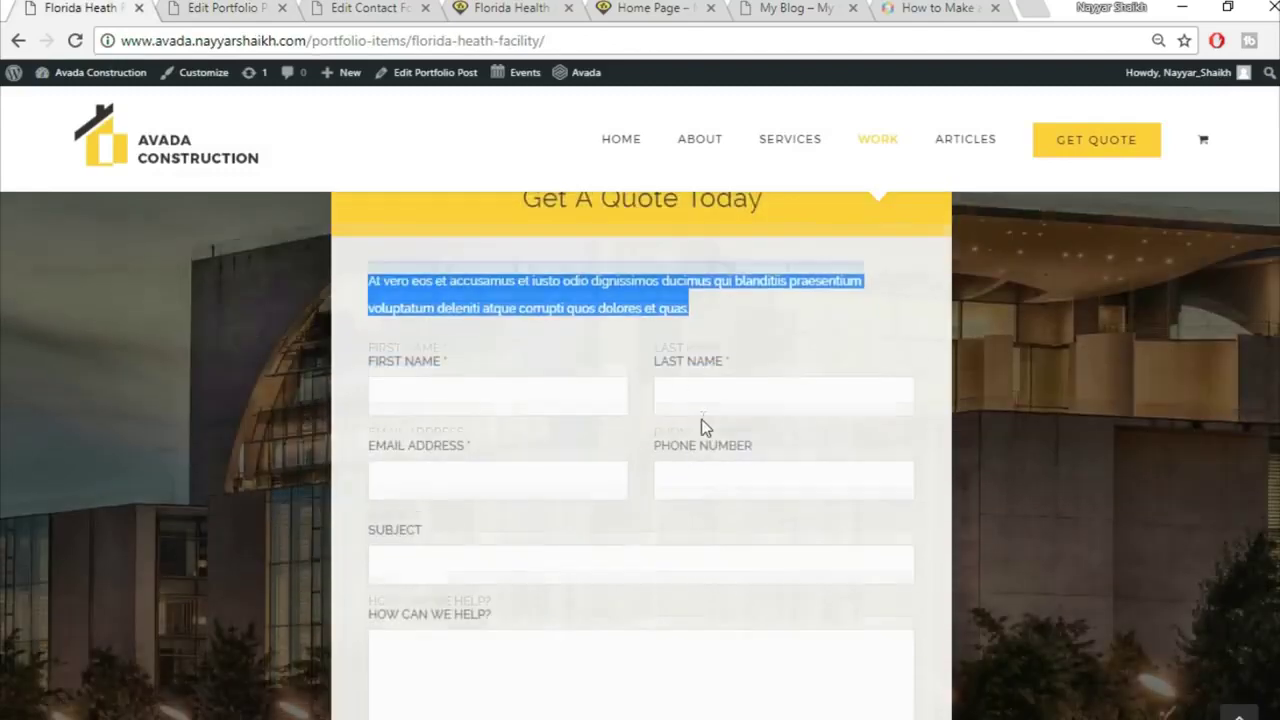
scroll(703, 429, "down", 3)
left_click(210, 8)
Step: Add a Code Block to the nested column with the pasted contact form shortcode, then save it and the nested columns
left_click(697, 311)
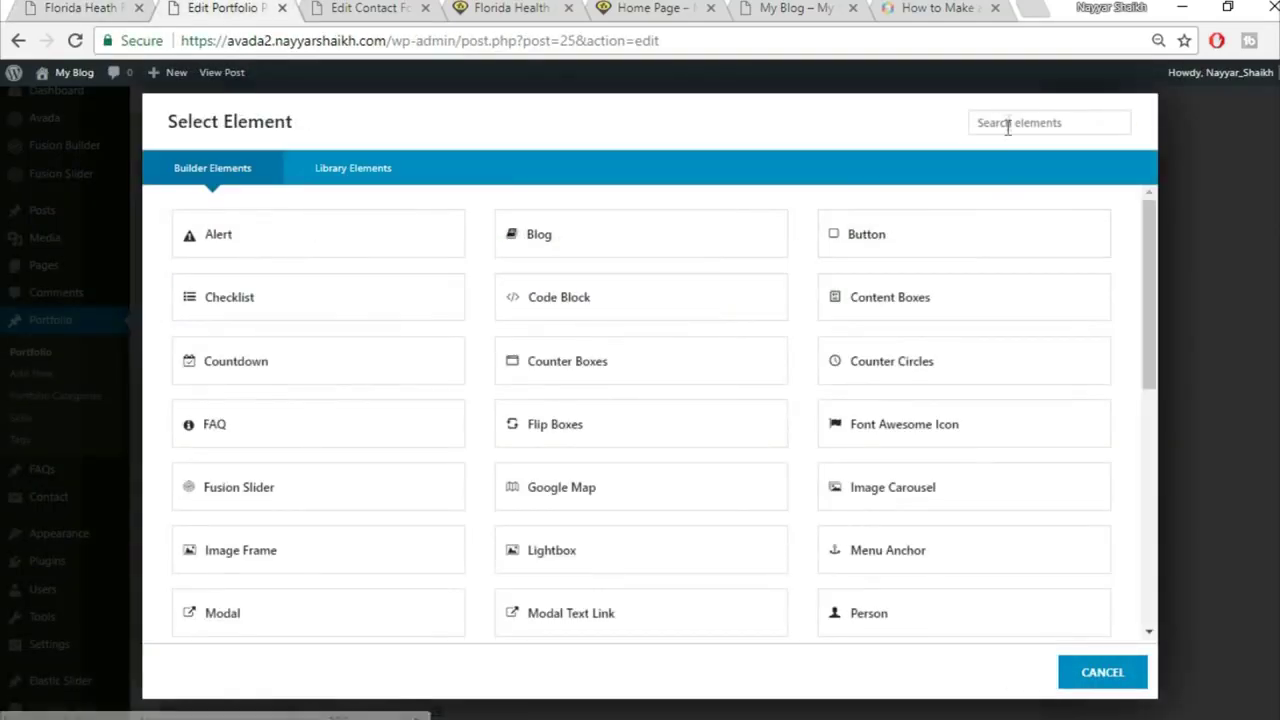
left_click(1018, 113)
type("cod")
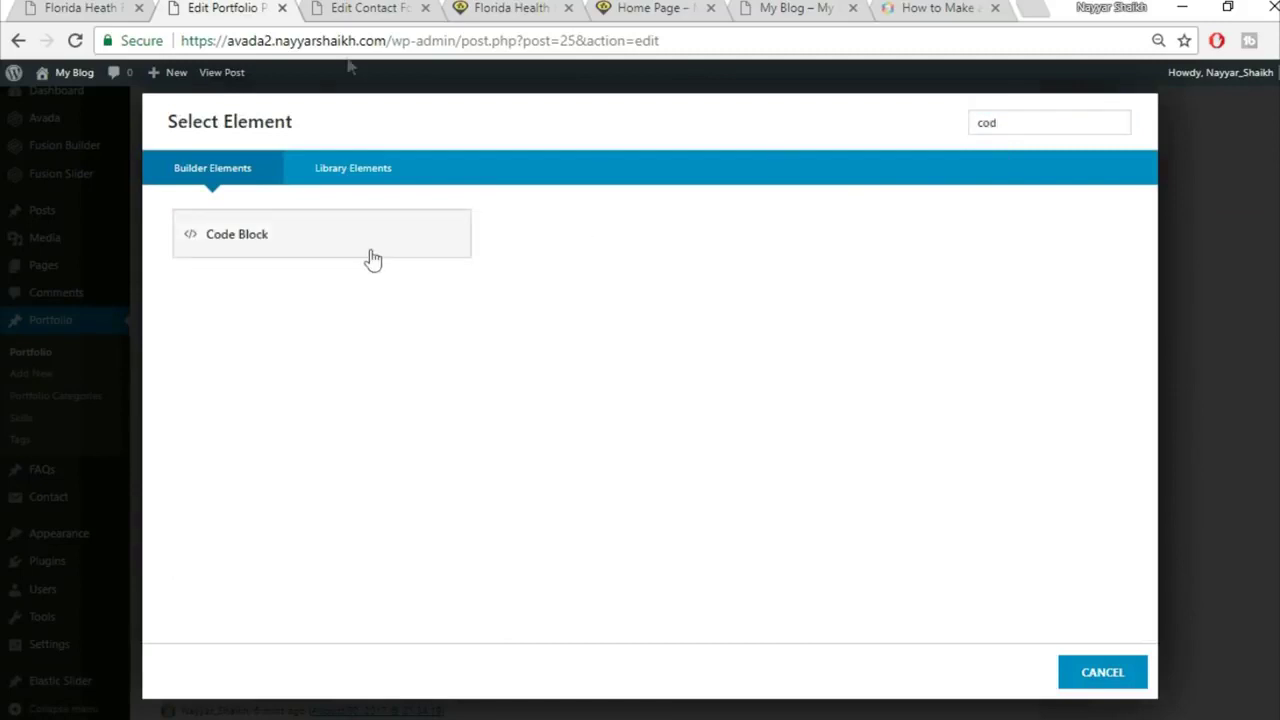
left_click(369, 257)
left_click(372, 8)
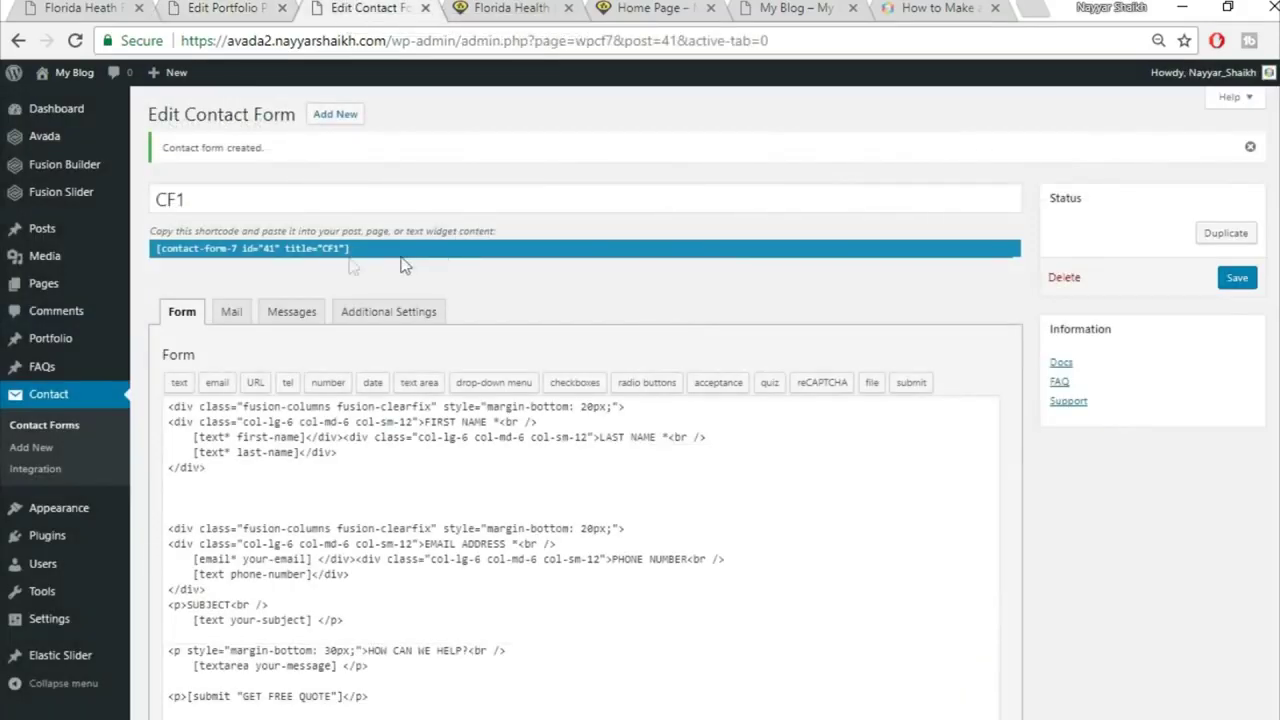
left_click(313, 254)
key("ctrl+c")
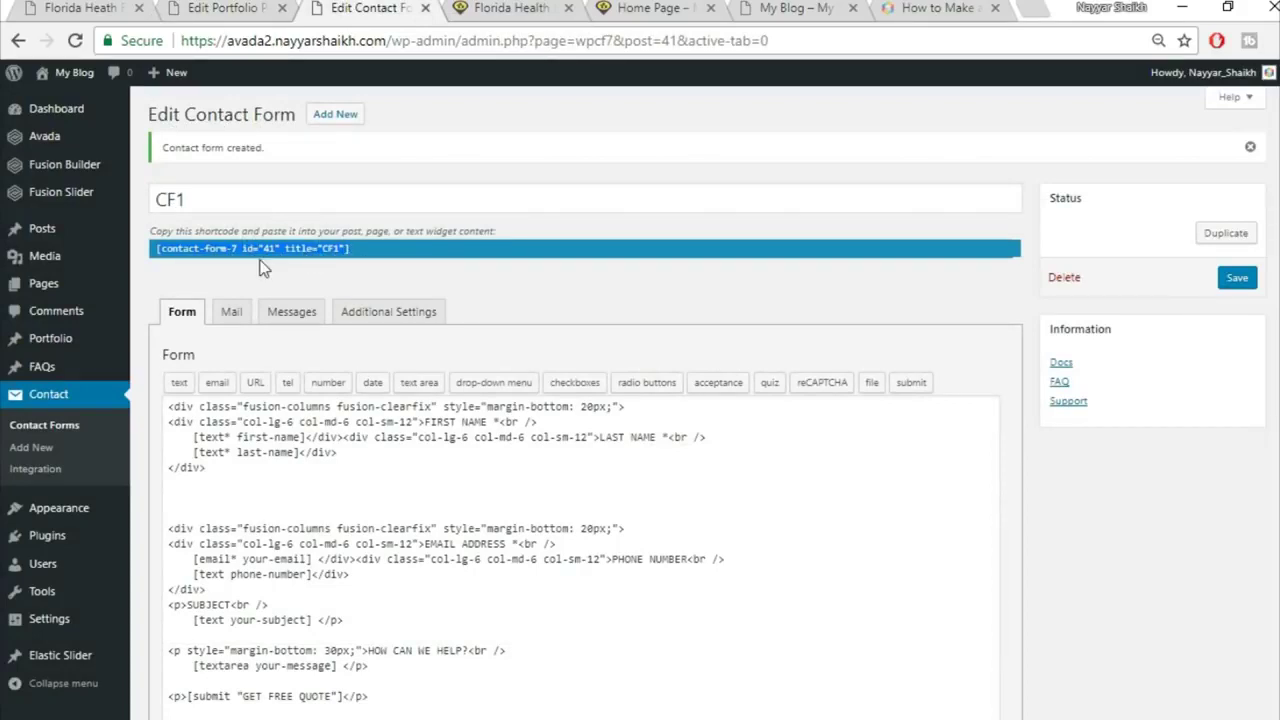
left_click(197, 7)
key("ctrl+v")
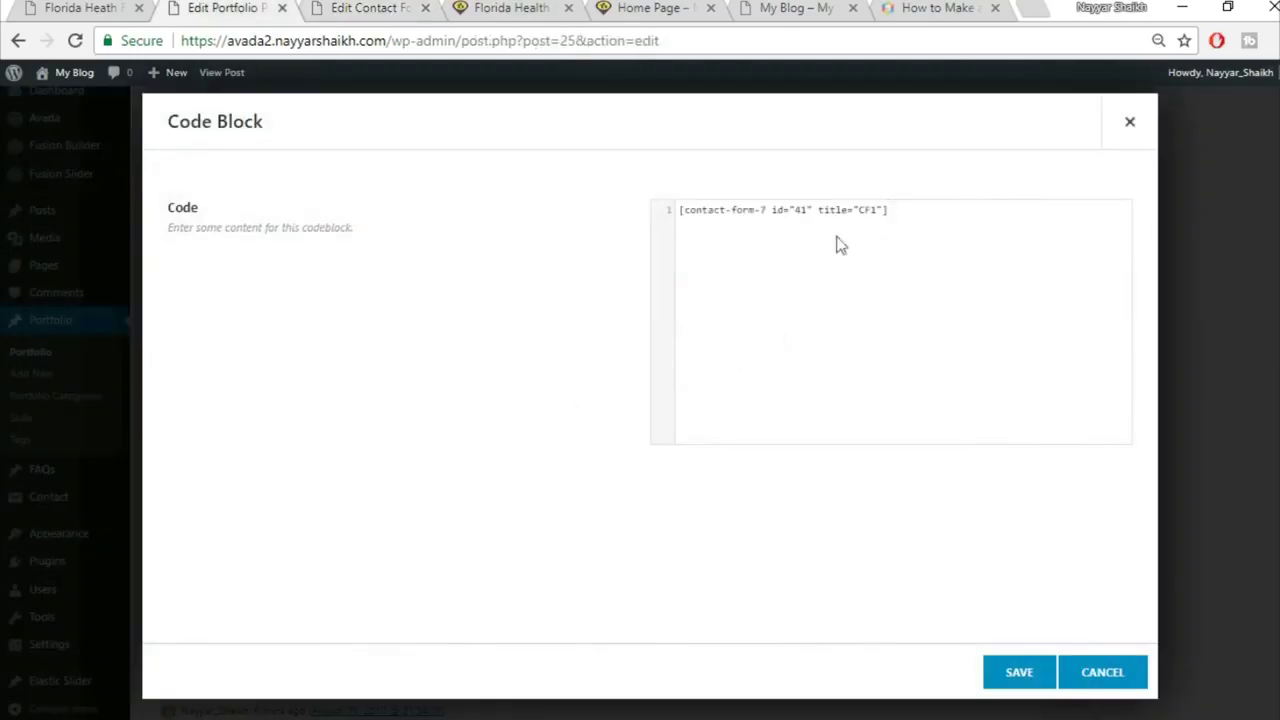
left_click(1015, 675)
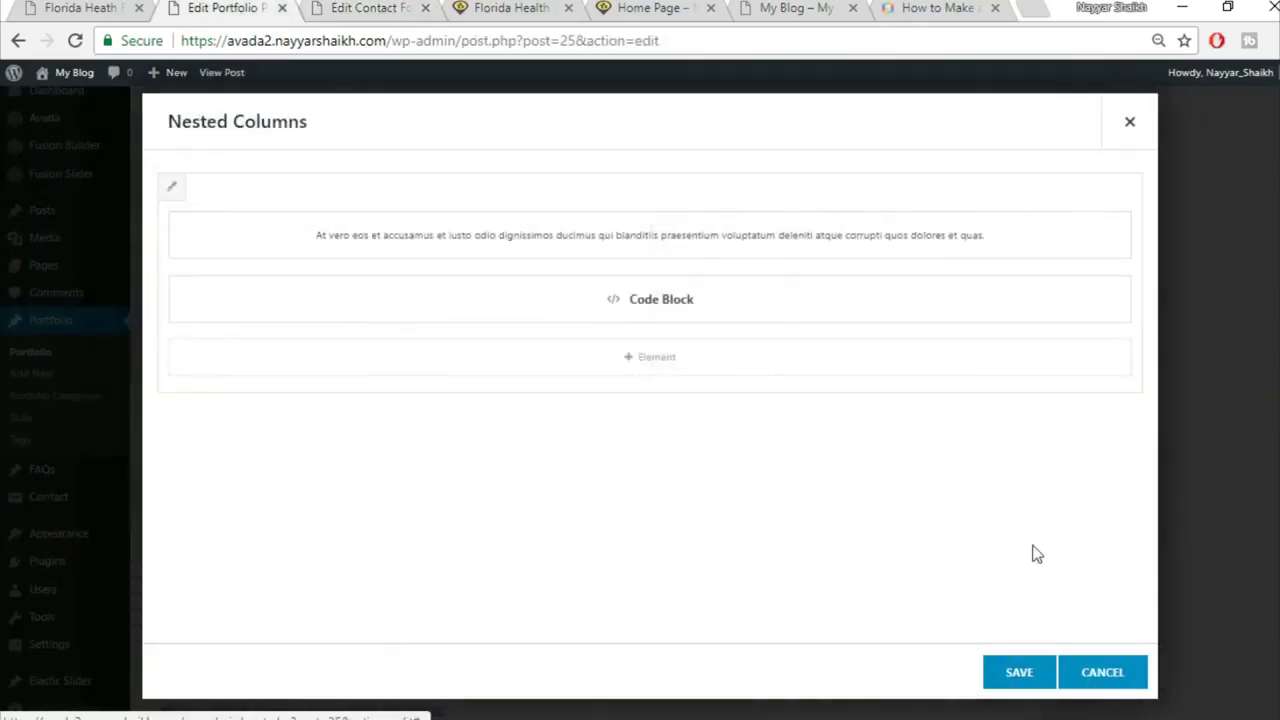
left_click(1034, 678)
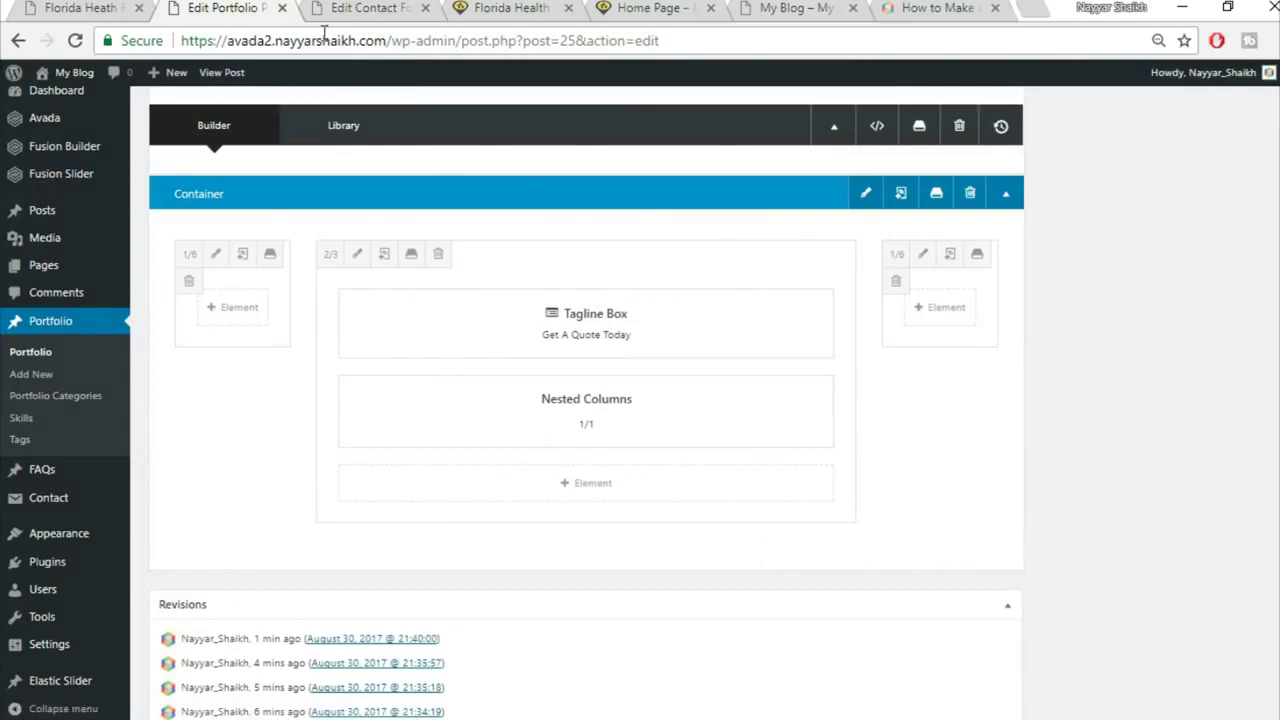
Step: Check the live portfolio page, clear the intro text selection, and return to the post editor
left_click(101, 7)
scroll(668, 400, "up", 6)
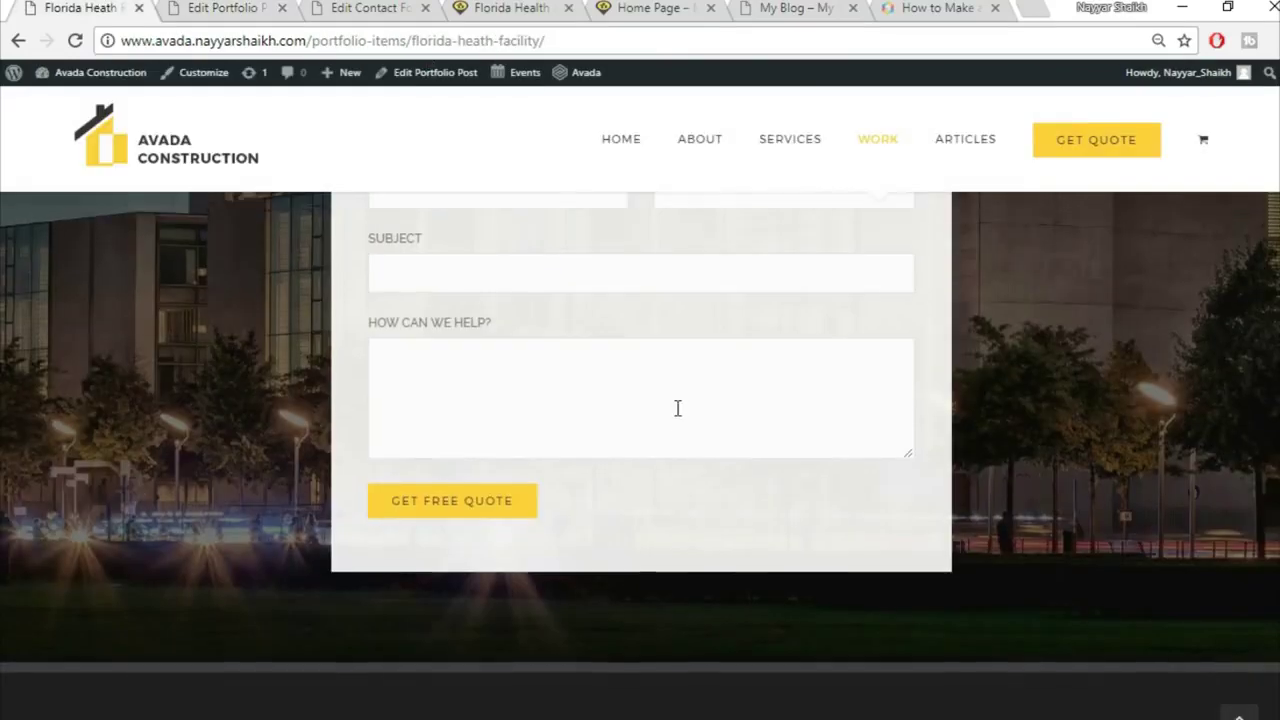
scroll(676, 408, "down", 6)
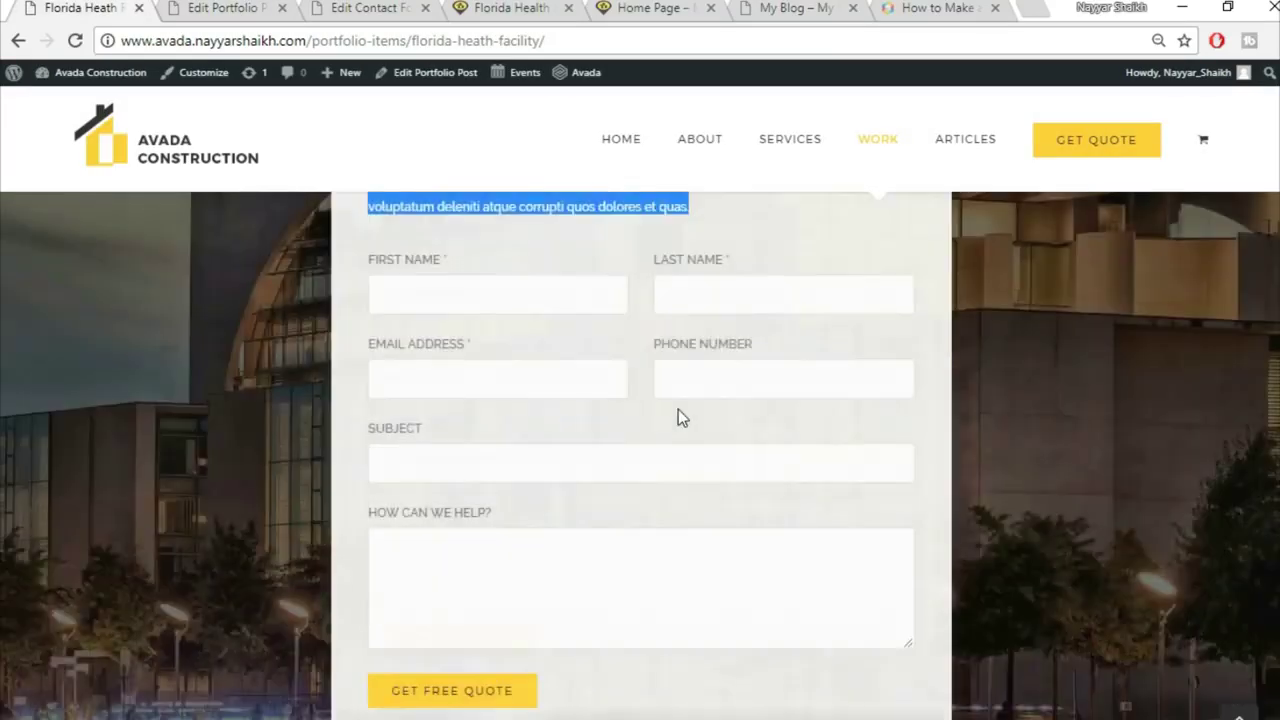
scroll(704, 452, "up", 4)
scroll(704, 452, "up", 3)
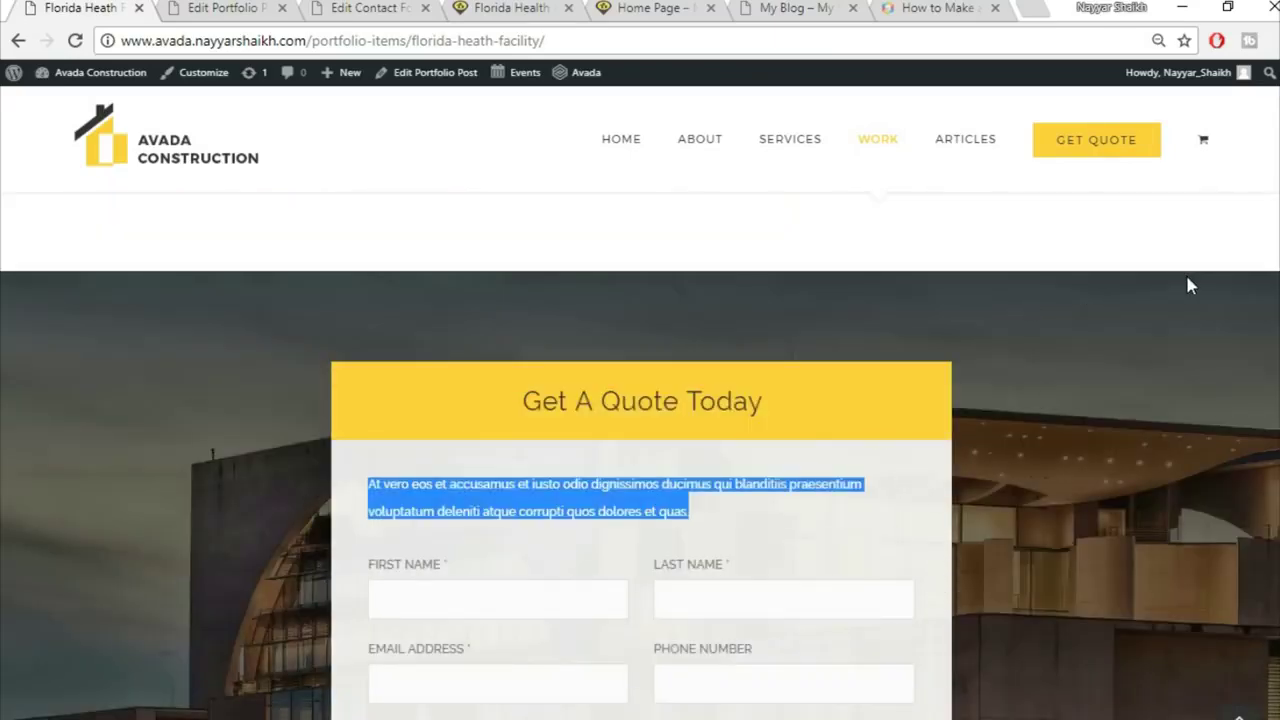
left_click(919, 527)
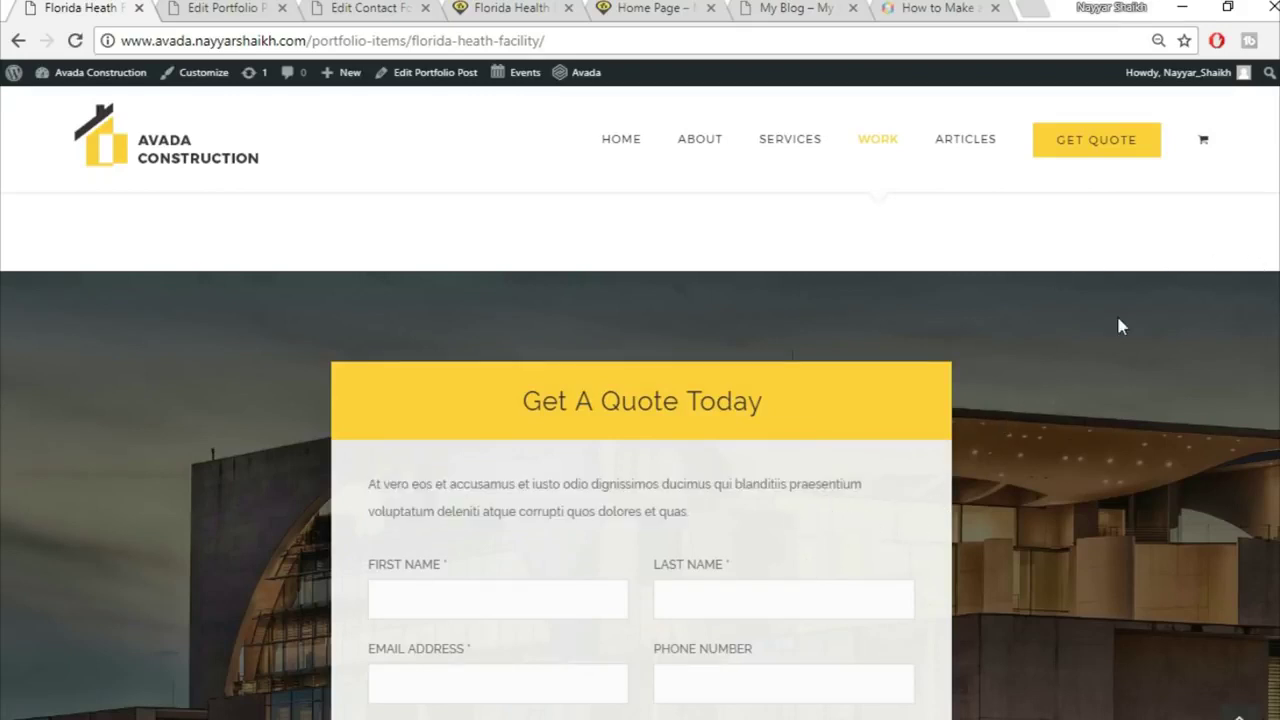
scroll(1188, 418, "down", 5)
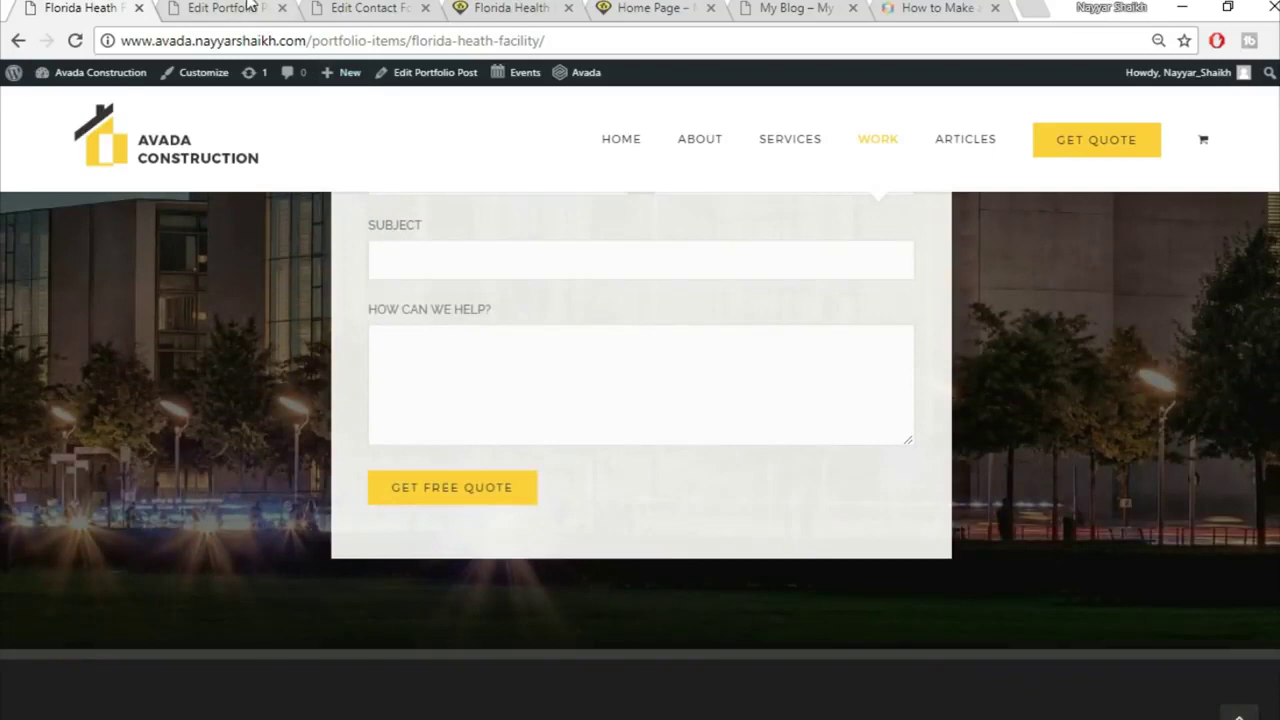
key("ctrl+Tab")
scroll(920, 340, "up", 1)
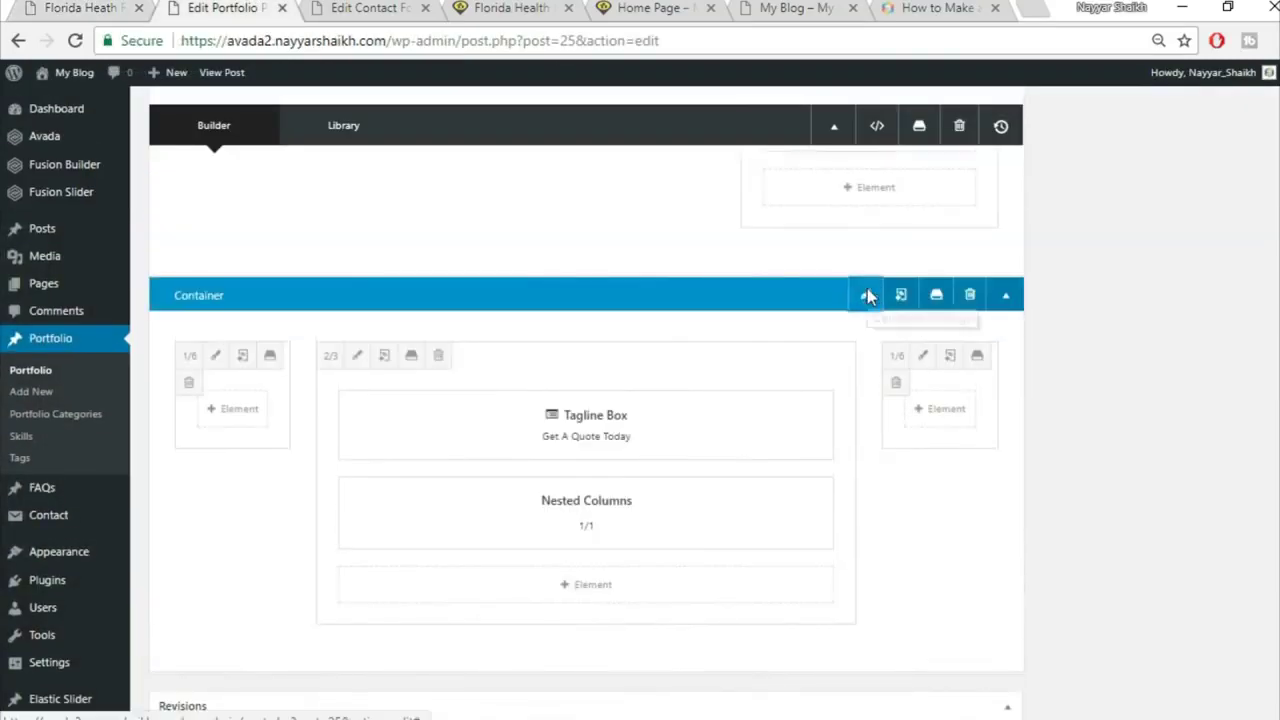
Step: Upload image 332.jpg and save it as the quote container's background image
left_click(866, 290)
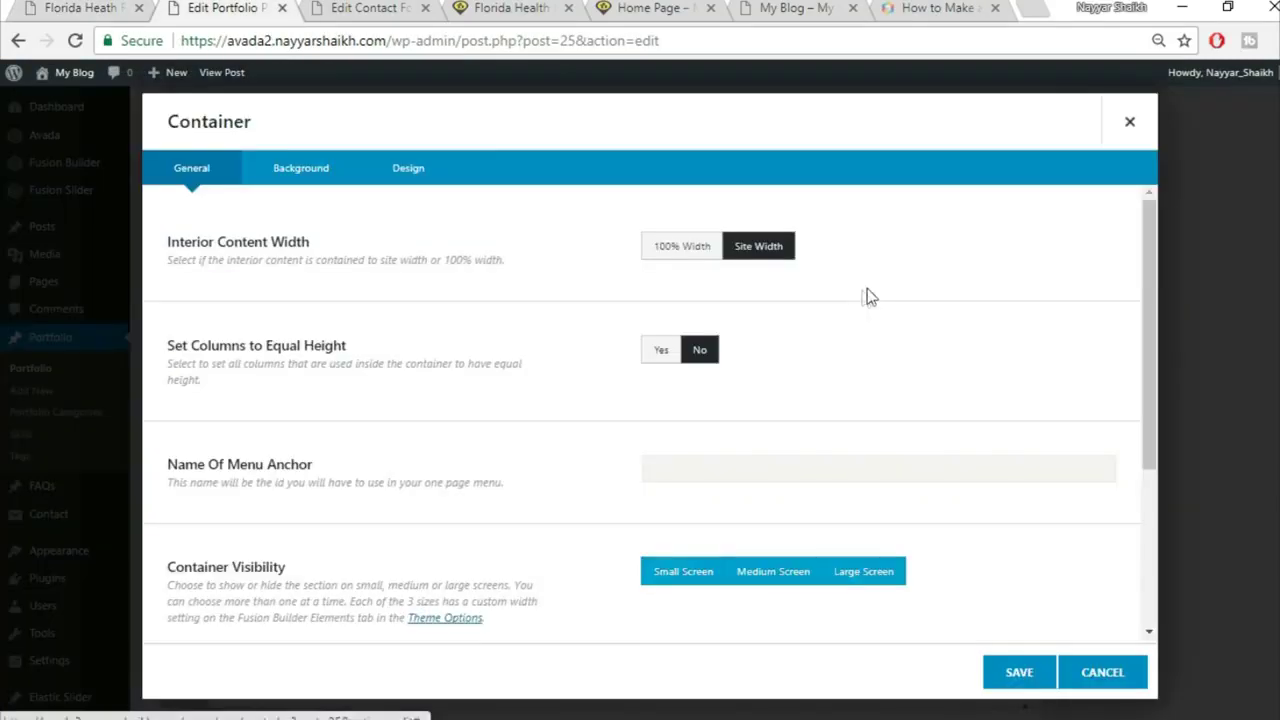
left_click(302, 182)
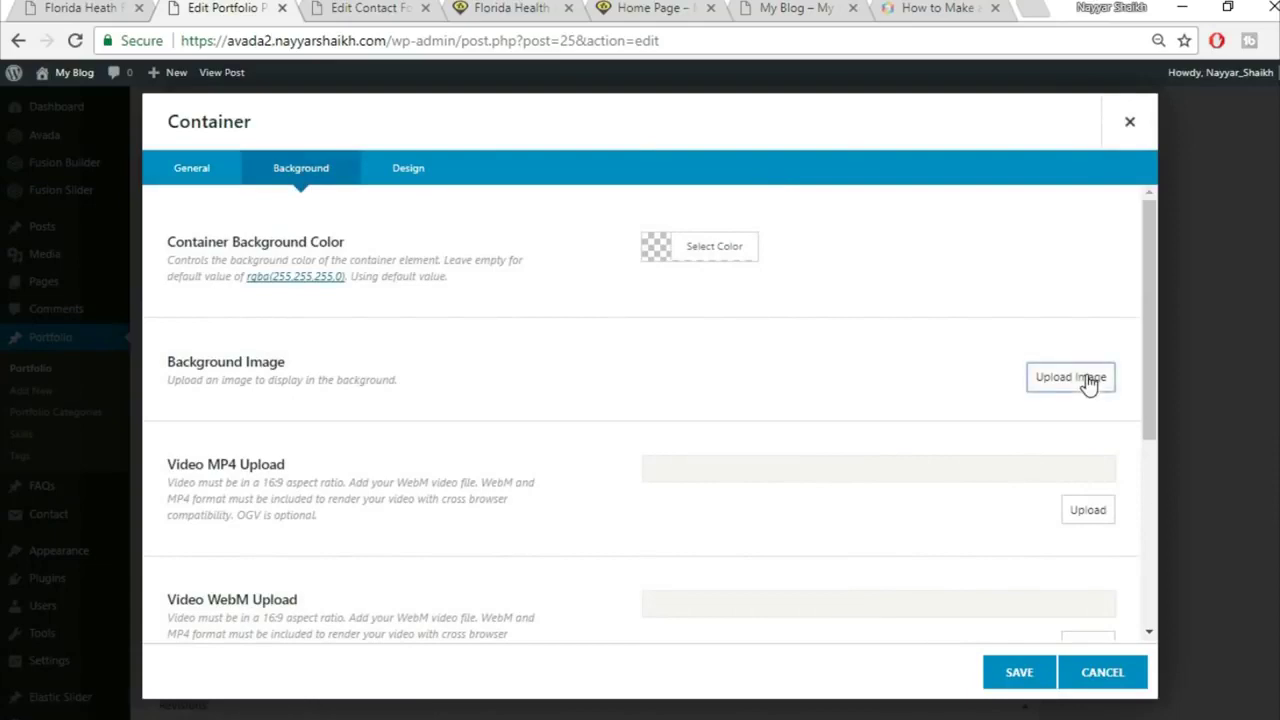
left_click(1070, 377)
left_click(216, 140)
left_click(727, 388)
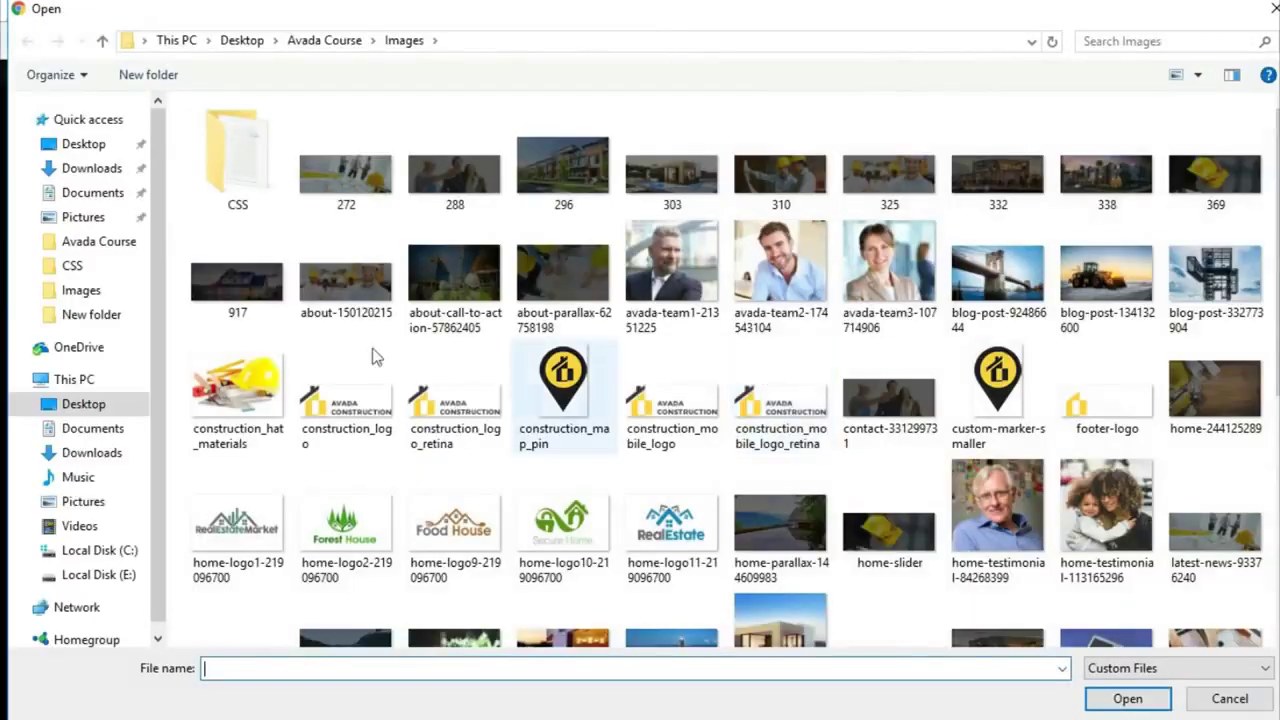
left_click(1040, 200)
left_click(1128, 696)
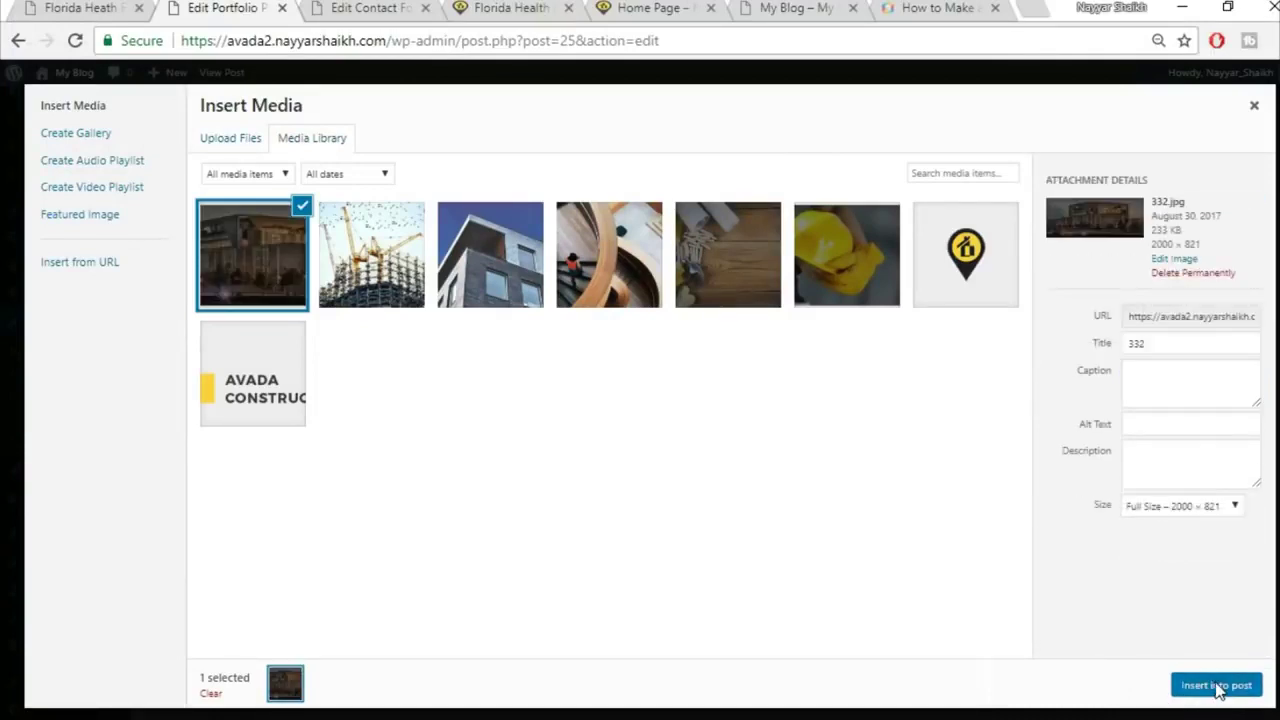
left_click(1214, 686)
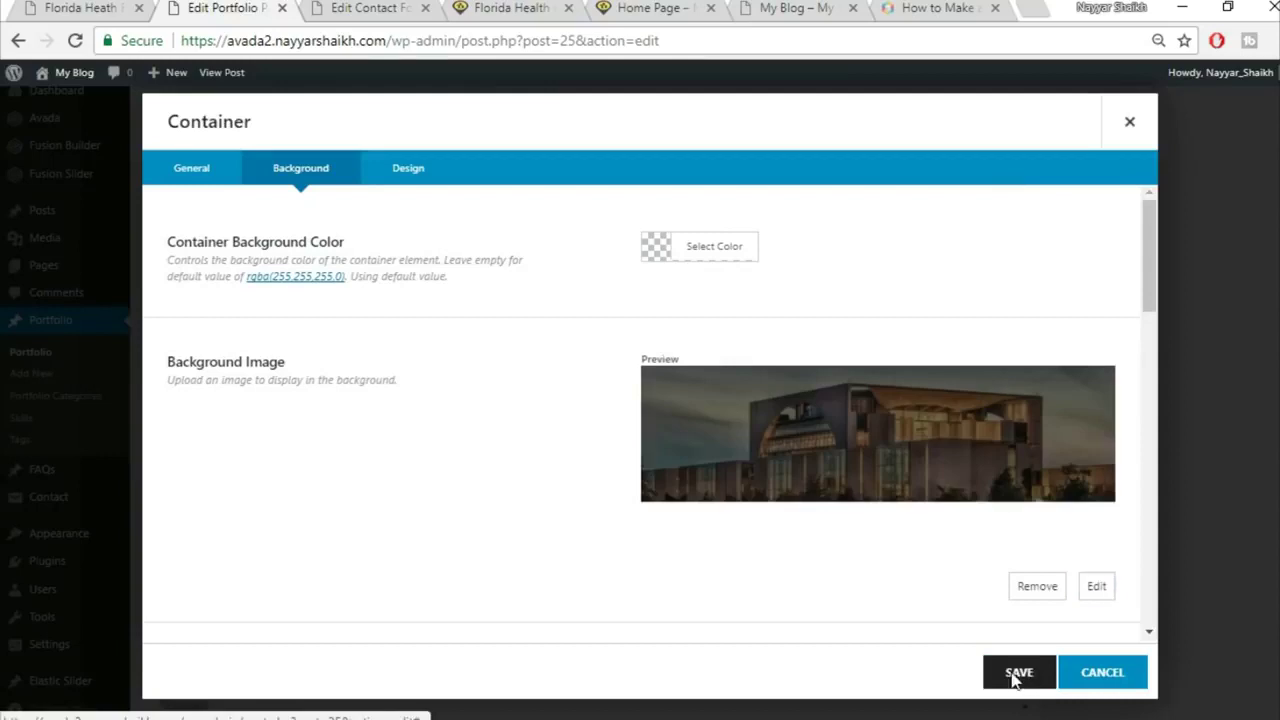
left_click(1017, 673)
Step: Compare against the reference site's quote section, then return to the post editor
left_click(80, 7)
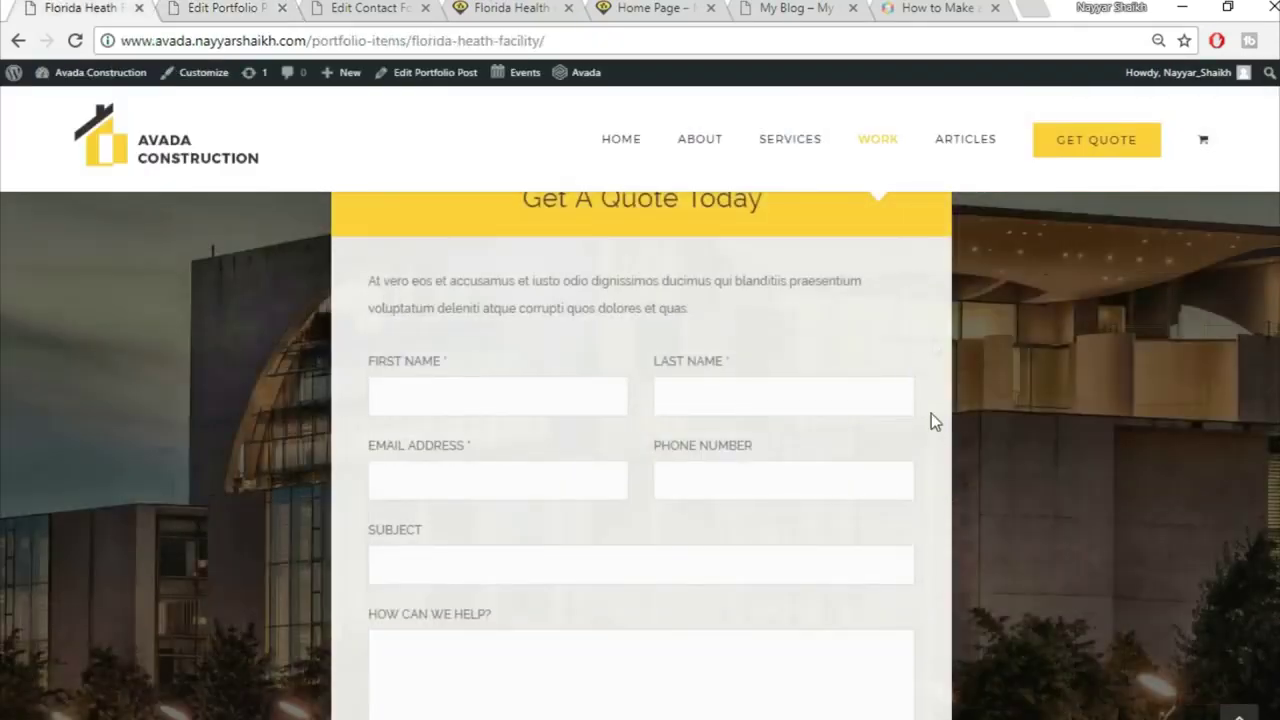
scroll(575, 355, "up", 1)
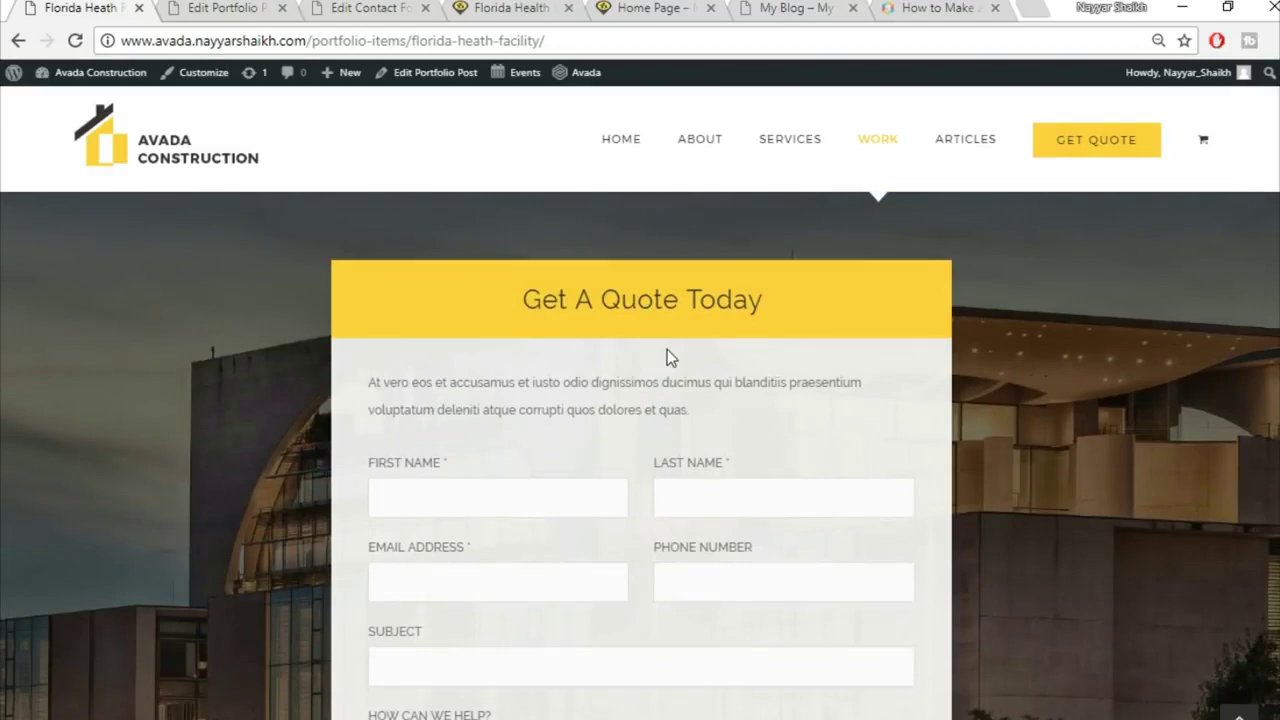
left_click(250, 14)
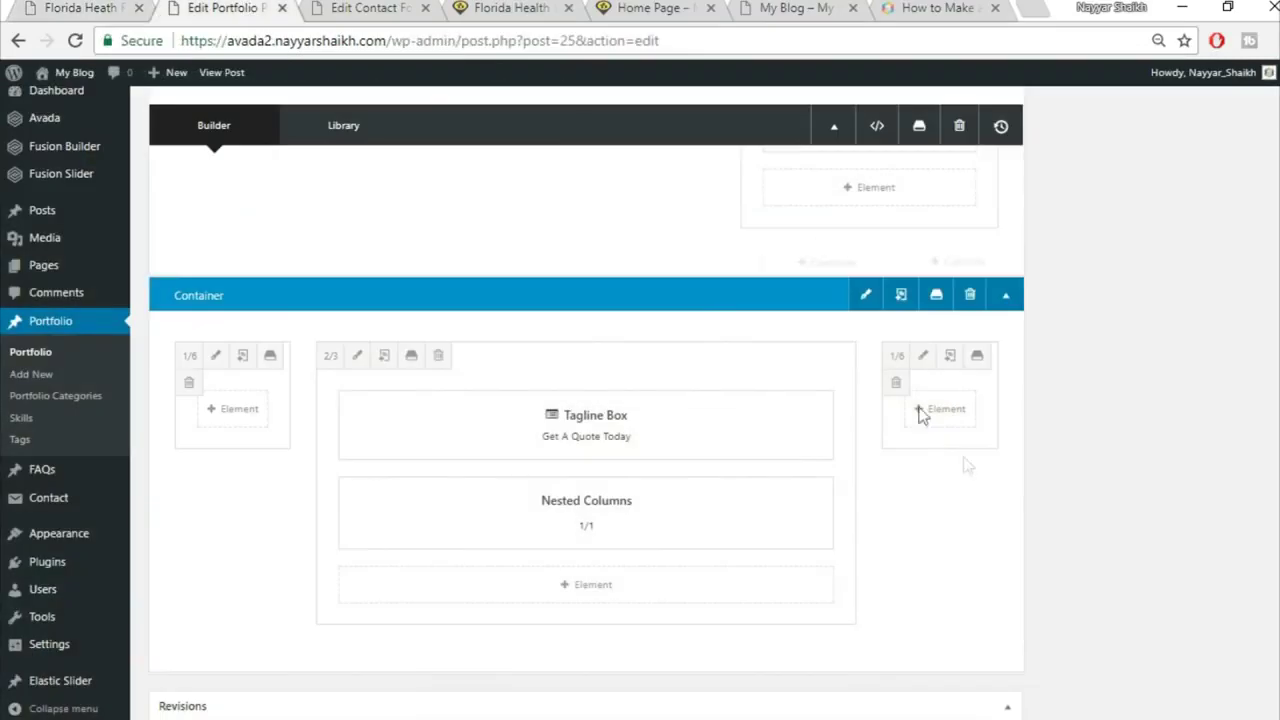
Step: Update the portfolio post to save the changes
scroll(950, 450, "up", 2)
scroll(1007, 557, "up", 8)
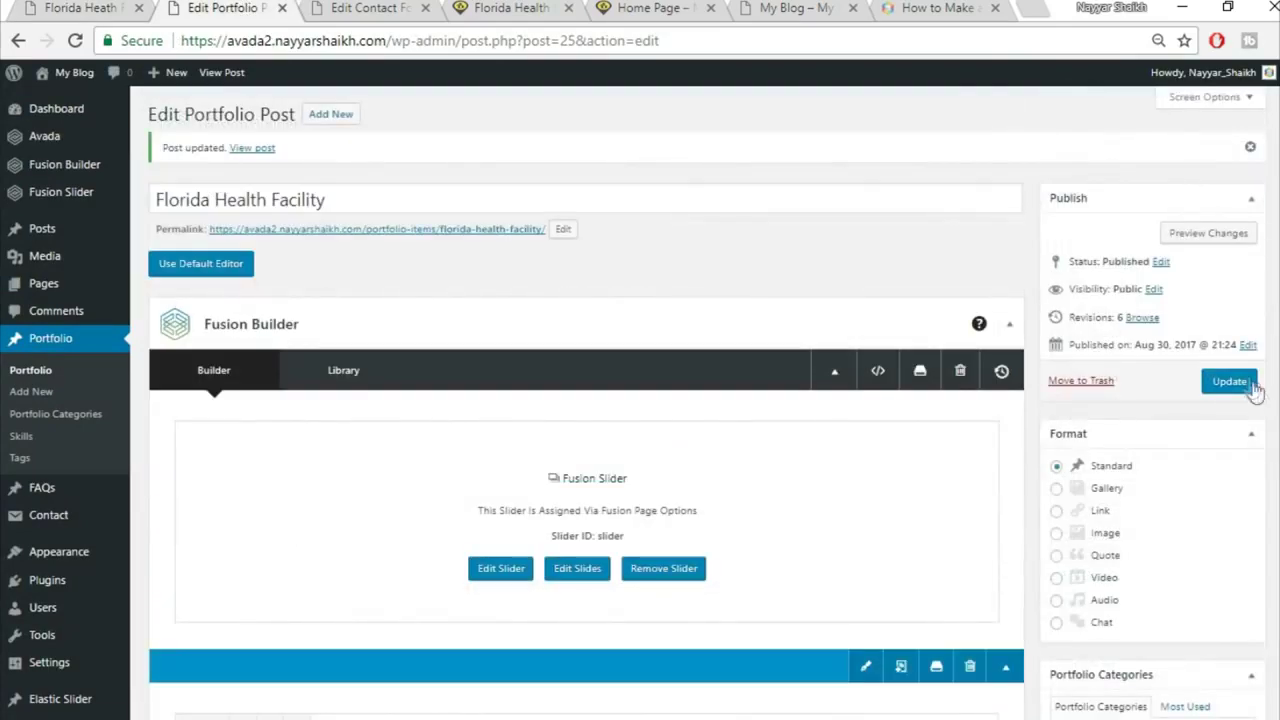
left_click(1253, 388)
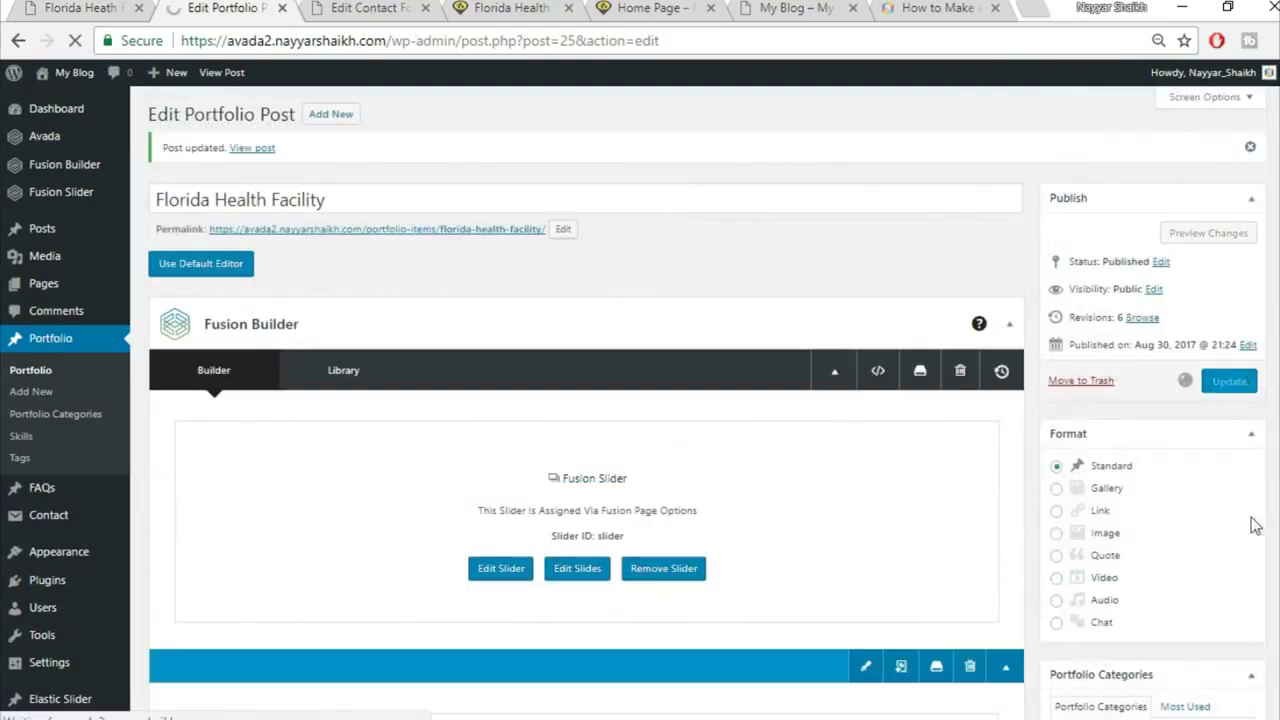
Step: Reload the live Florida Health Facility page and scroll down to the Get A Quote Today section
left_click(368, 8)
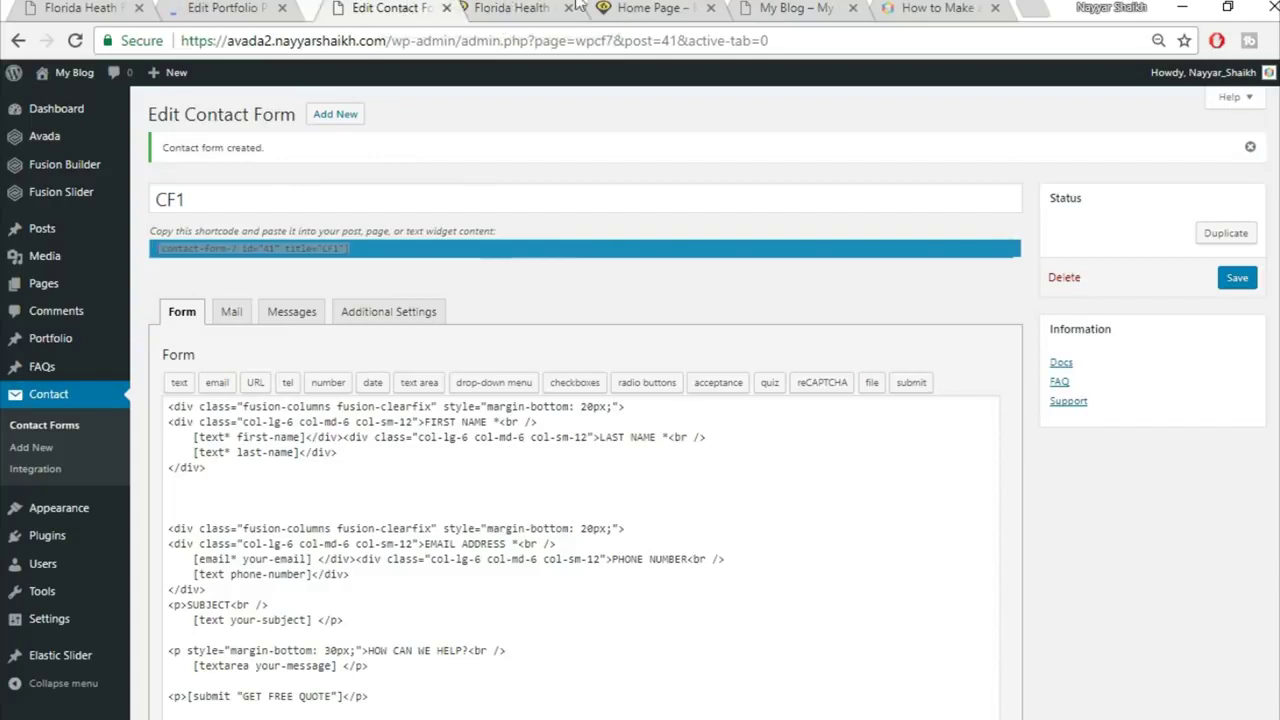
left_click_drag(412, 10, 1005, 6)
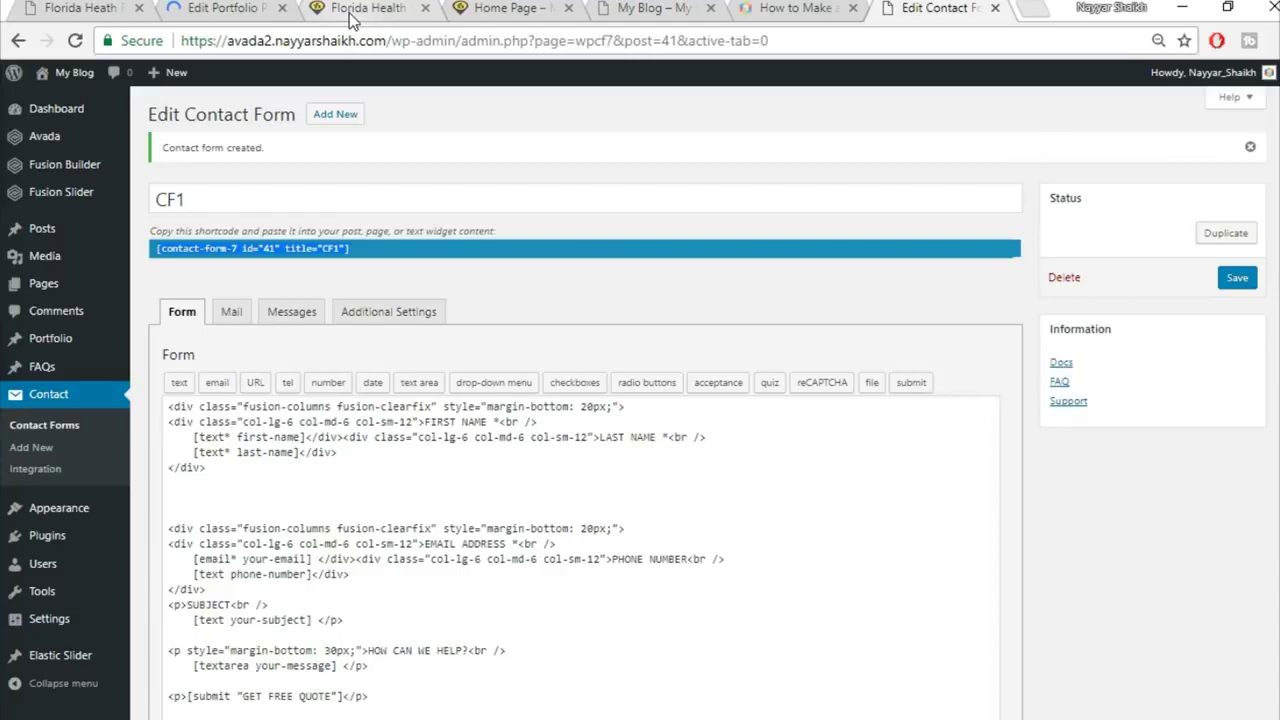
left_click(368, 8)
left_click(390, 40)
left_click(390, 40)
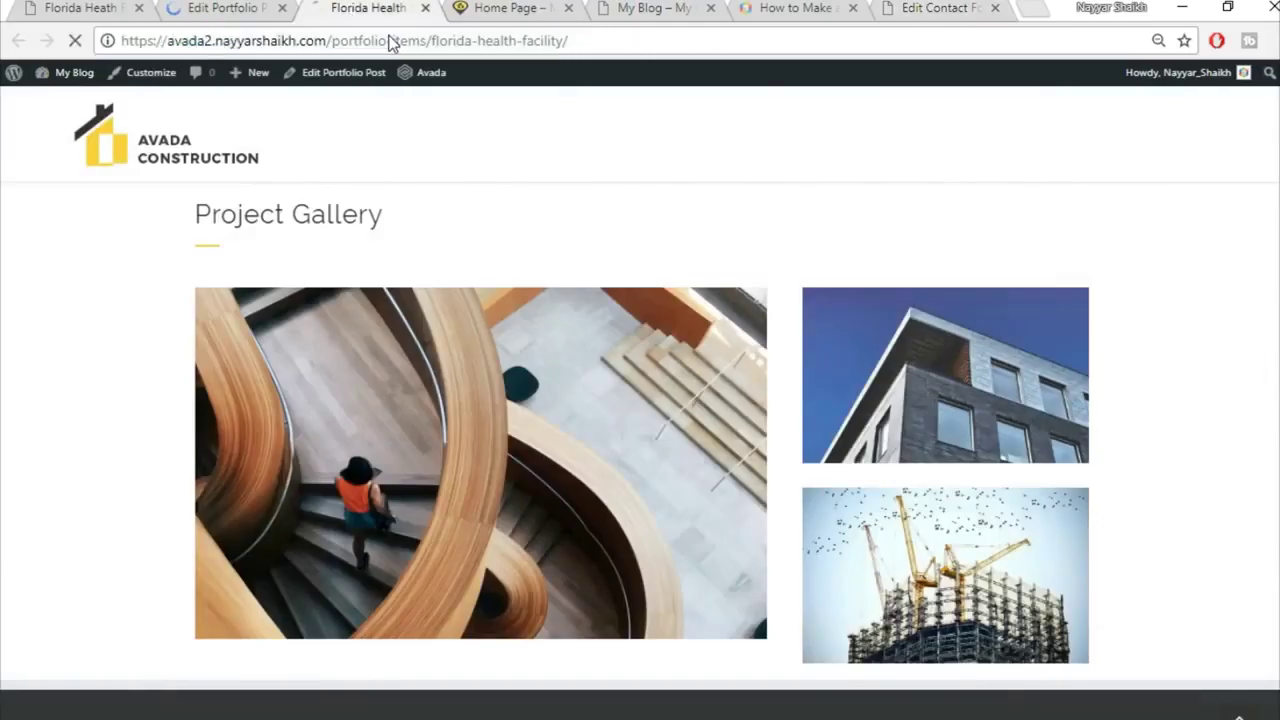
key("Return")
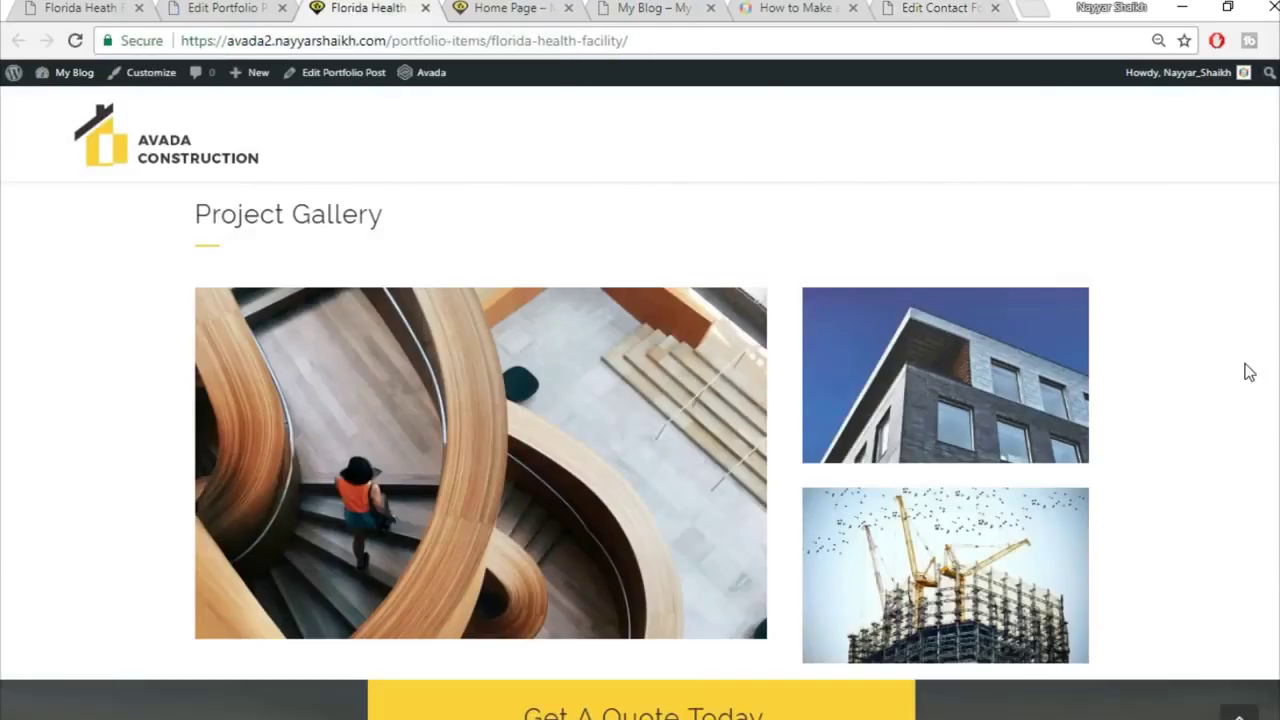
scroll(1246, 370, "down", 4)
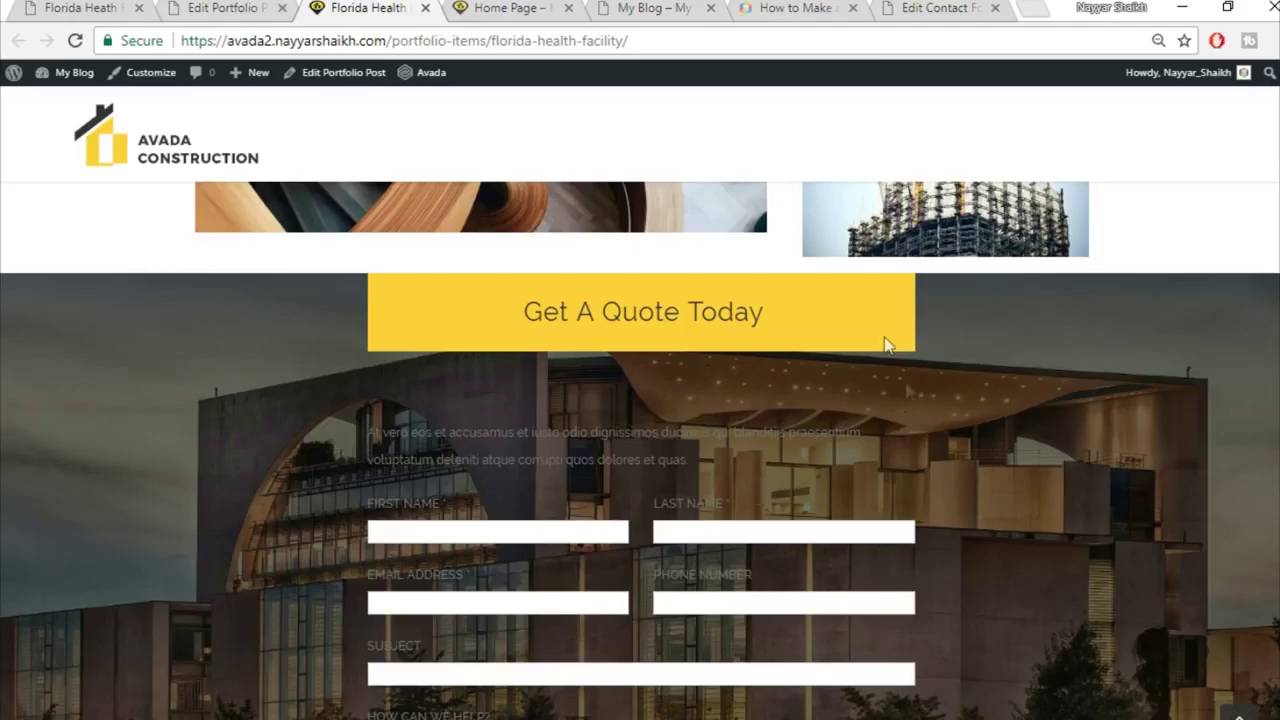
Step: Compare the live Get A Quote Today form with the demo's, then return to the portfolio builder
scroll(895, 370, "down", 1)
scroll(904, 392, "down", 2)
scroll(886, 420, "up", 2)
left_click(217, 9)
scroll(990, 500, "down", 3)
scroll(992, 510, "down", 10)
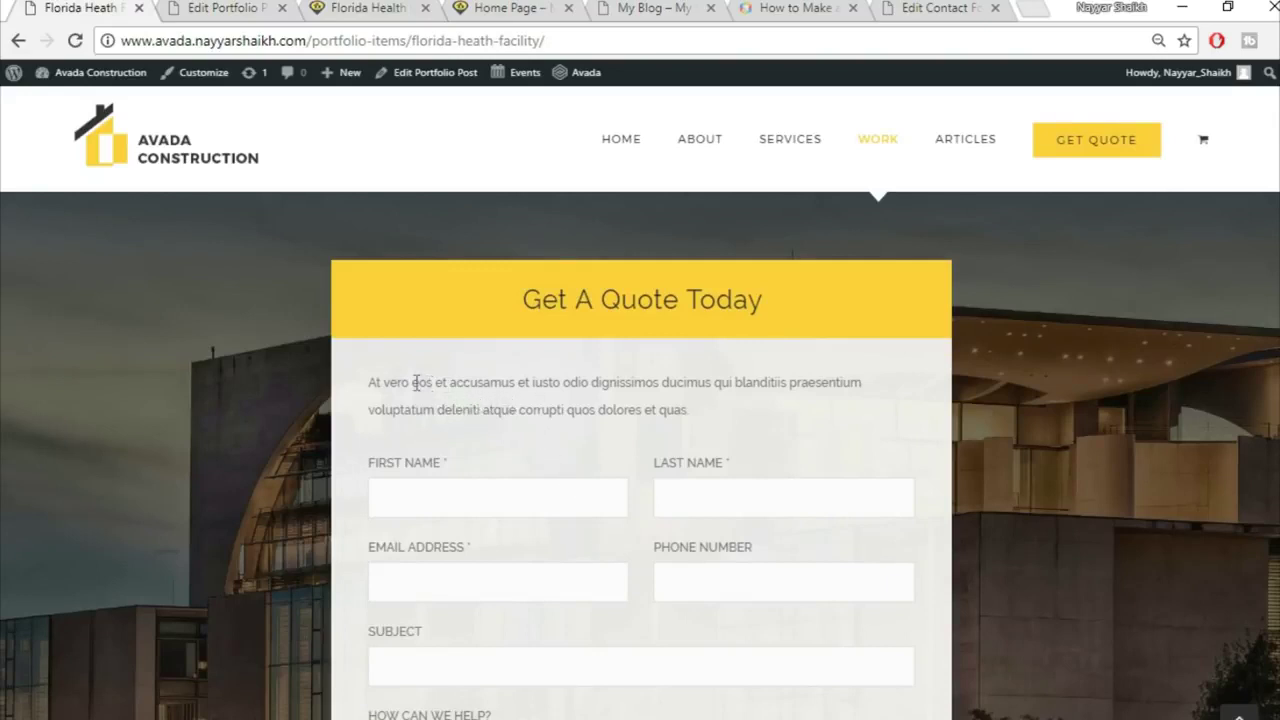
left_click_drag(368, 382, 646, 384)
left_click(563, 483)
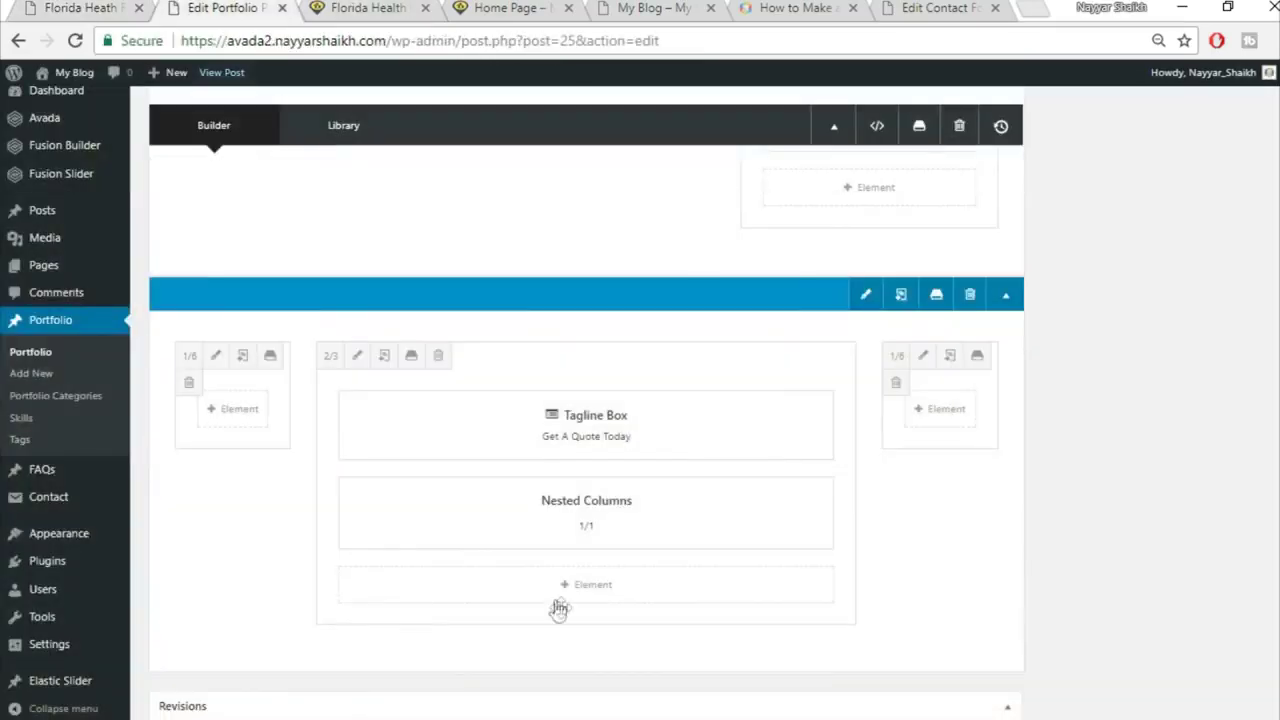
mouse_move(574, 523)
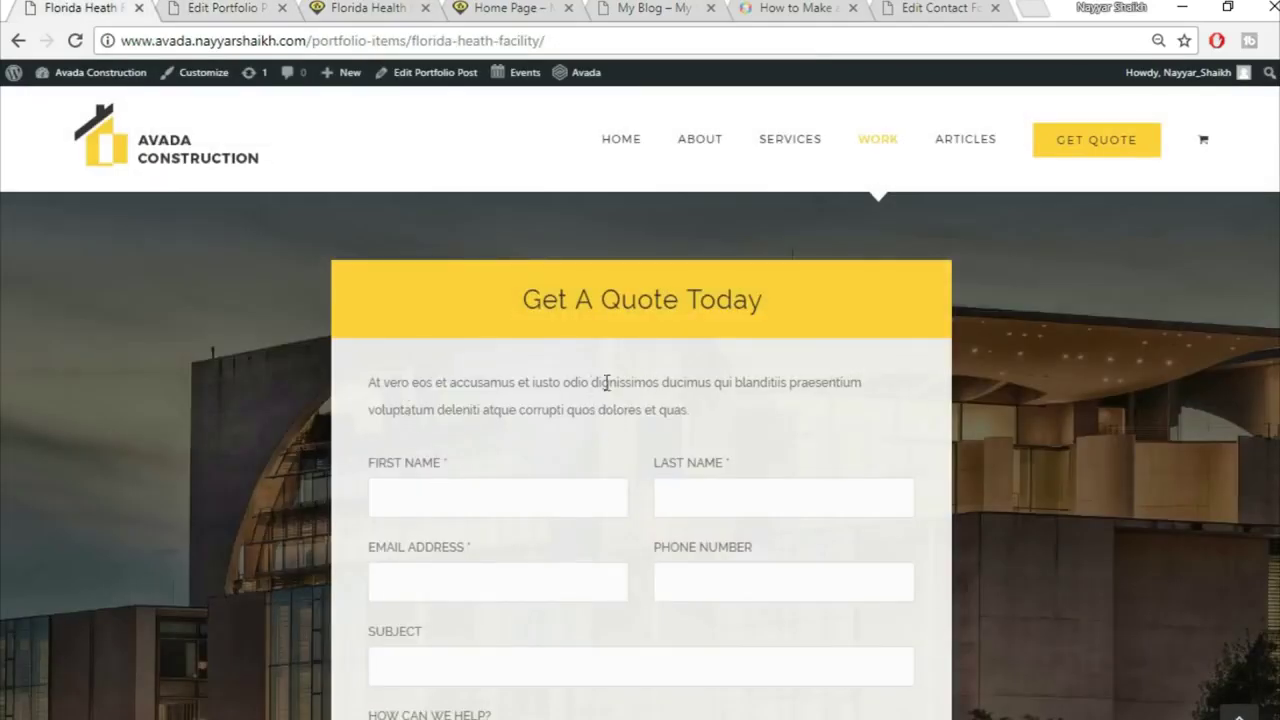
left_click(234, 7)
mouse_move(537, 529)
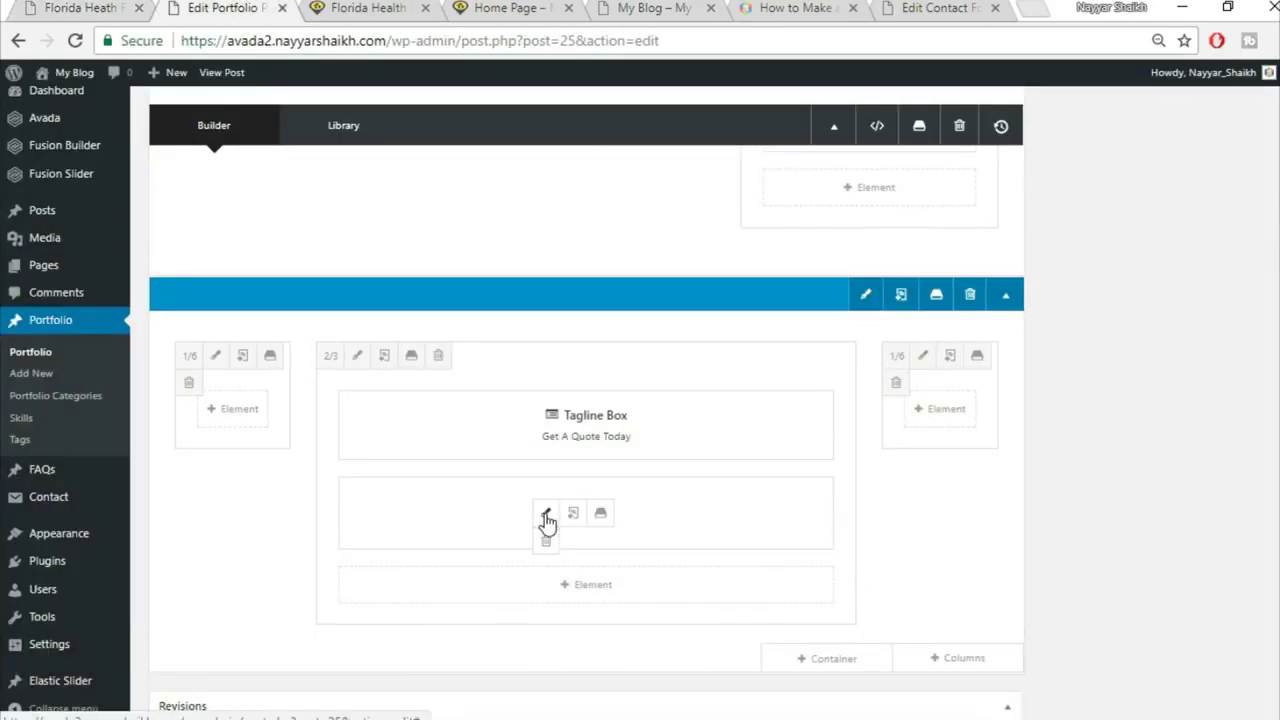
Step: Give the quote form's inner nested column a #f5f5f5 background colour and save it
left_click(546, 517)
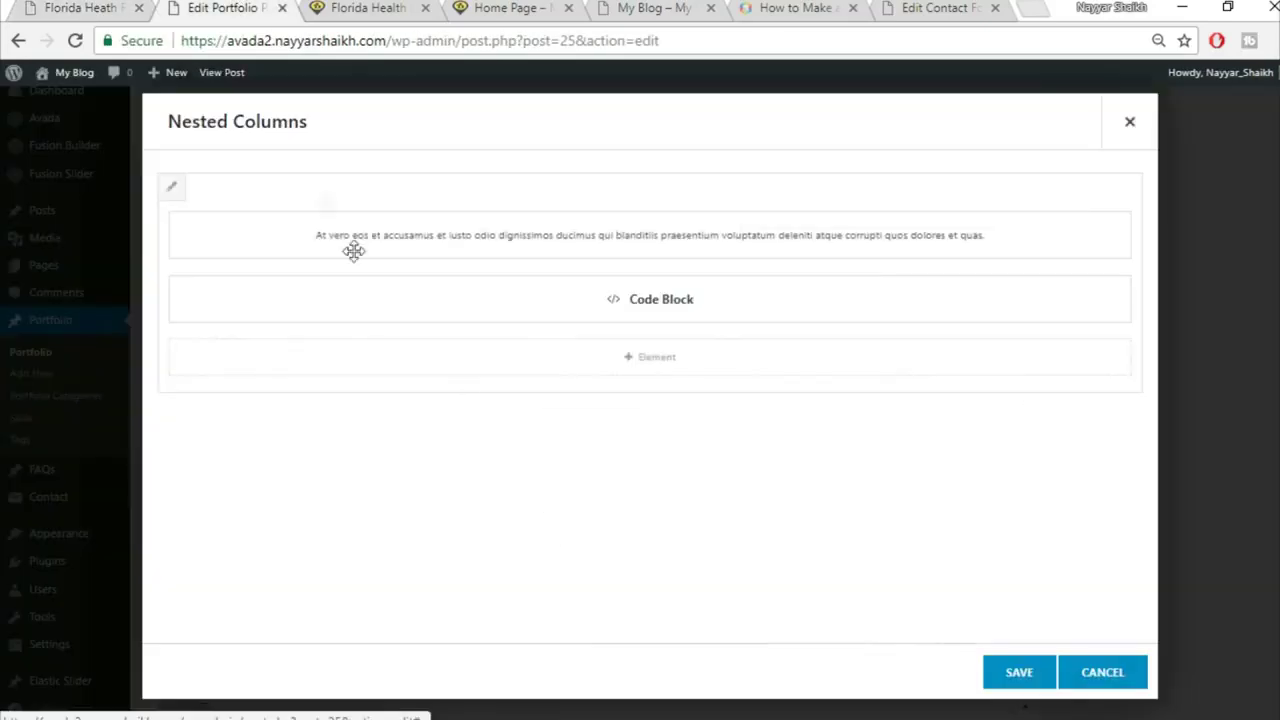
left_click(174, 192)
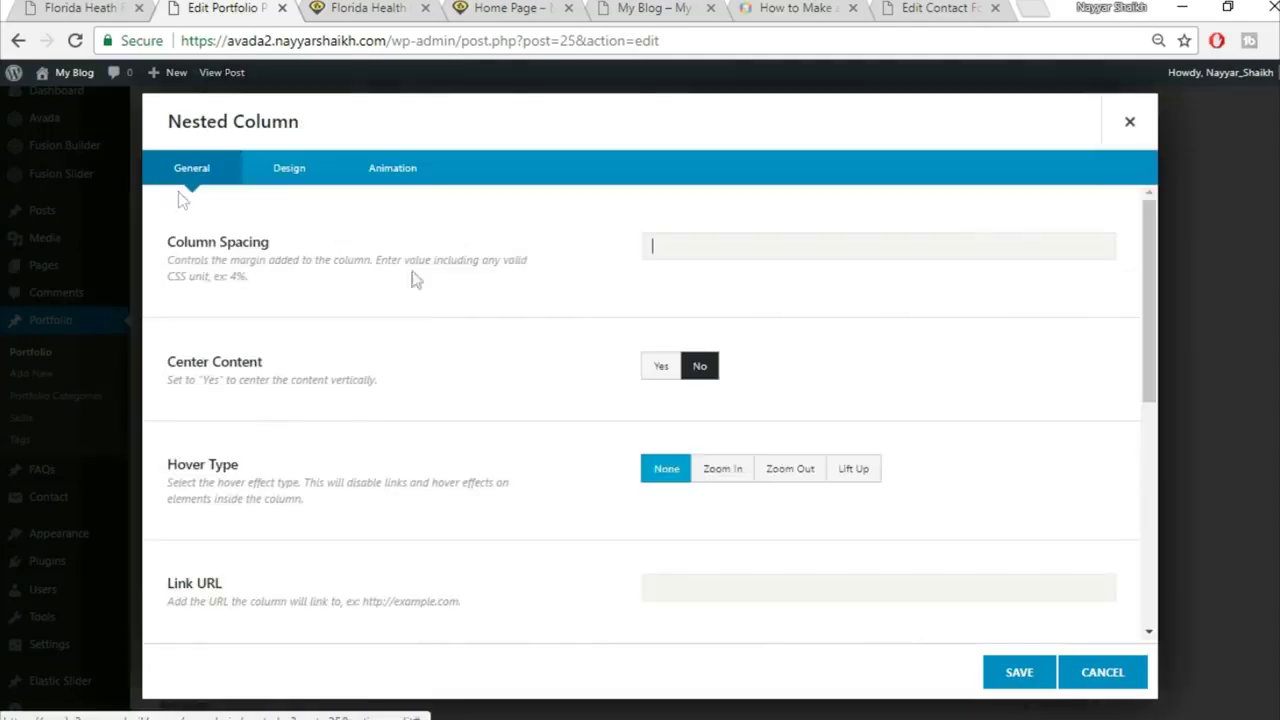
left_click(290, 193)
left_click(722, 247)
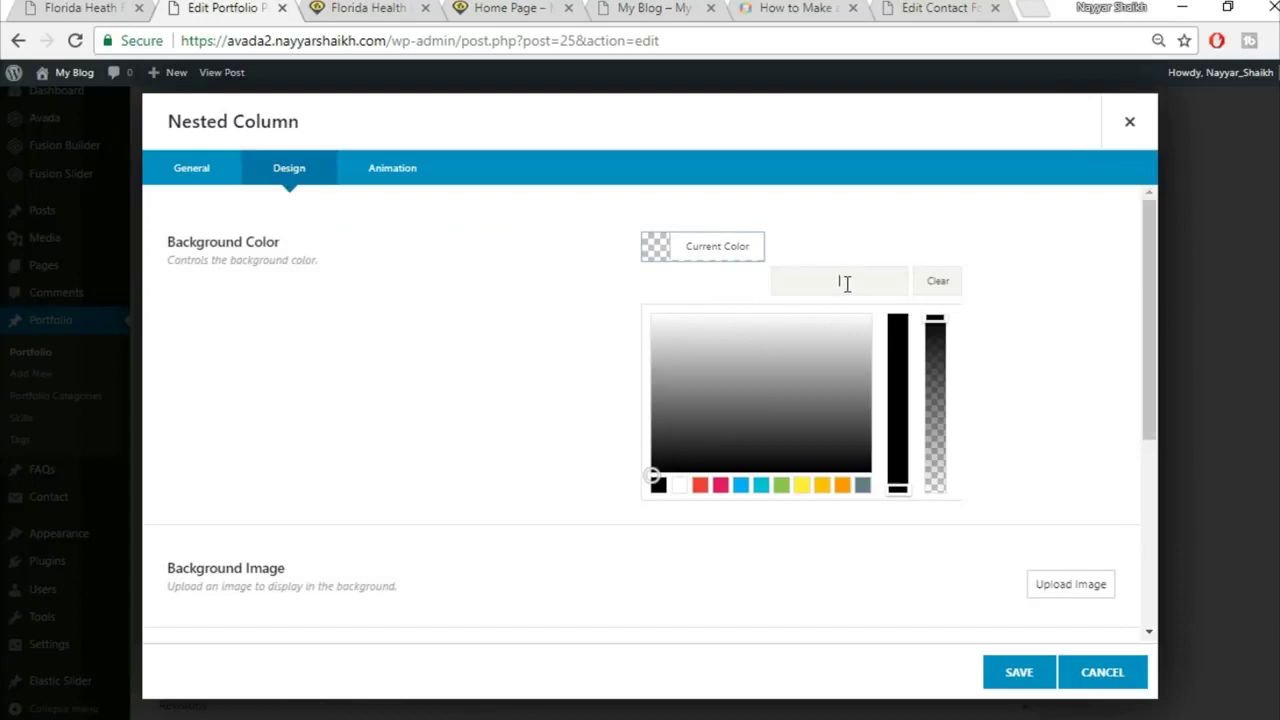
type("f5f5f5")
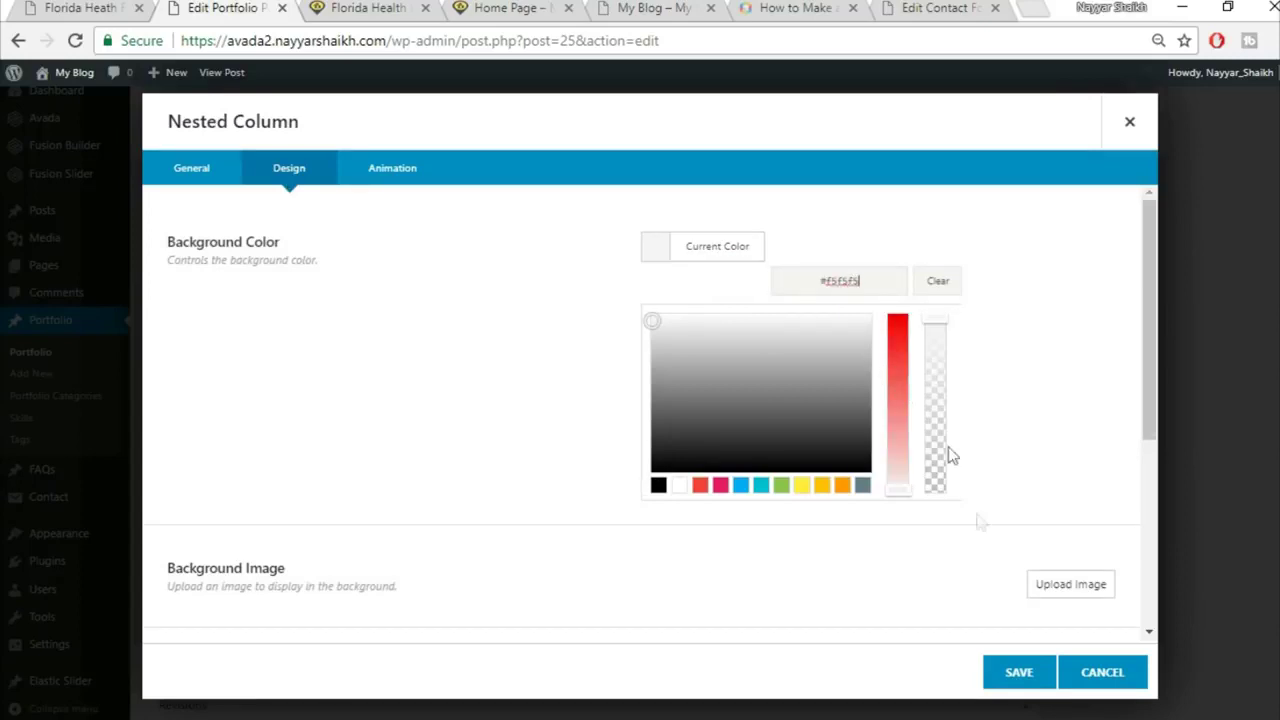
left_click(1010, 675)
left_click(1016, 674)
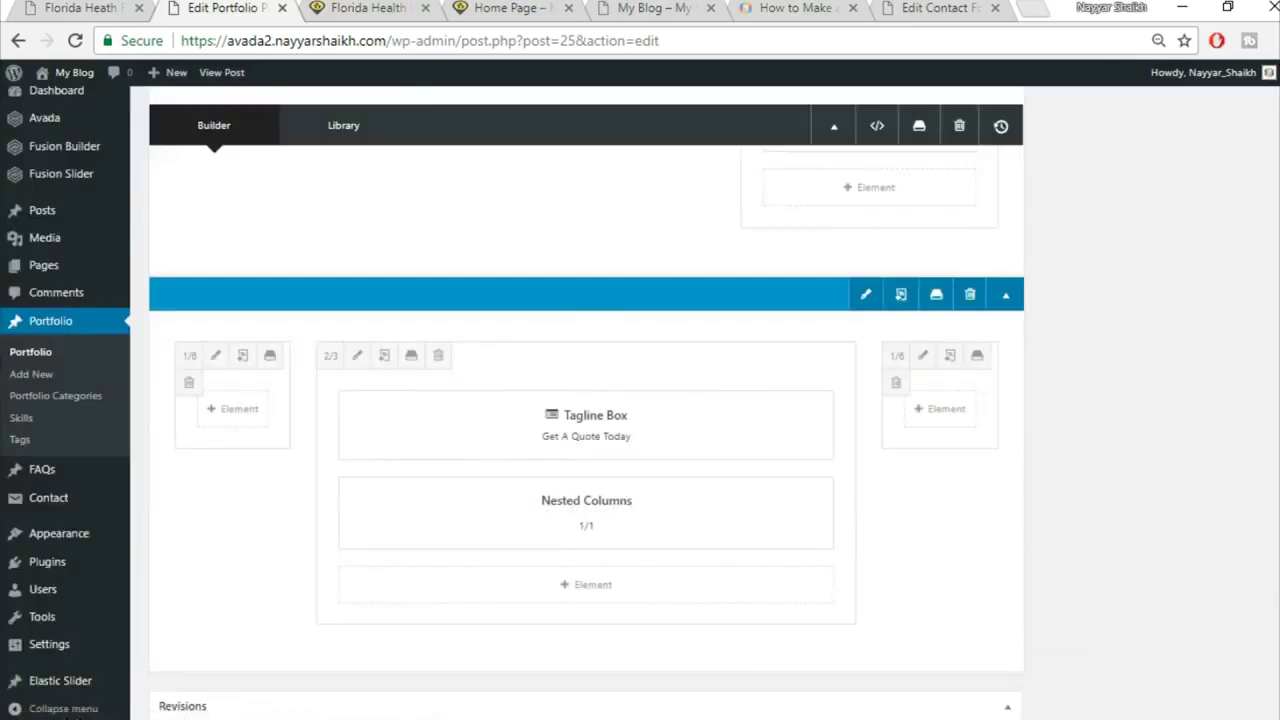
Step: Update the portfolio post and begin reloading the live Florida Health Facility page
scroll(1228, 381, "up", 3)
left_click(1228, 381)
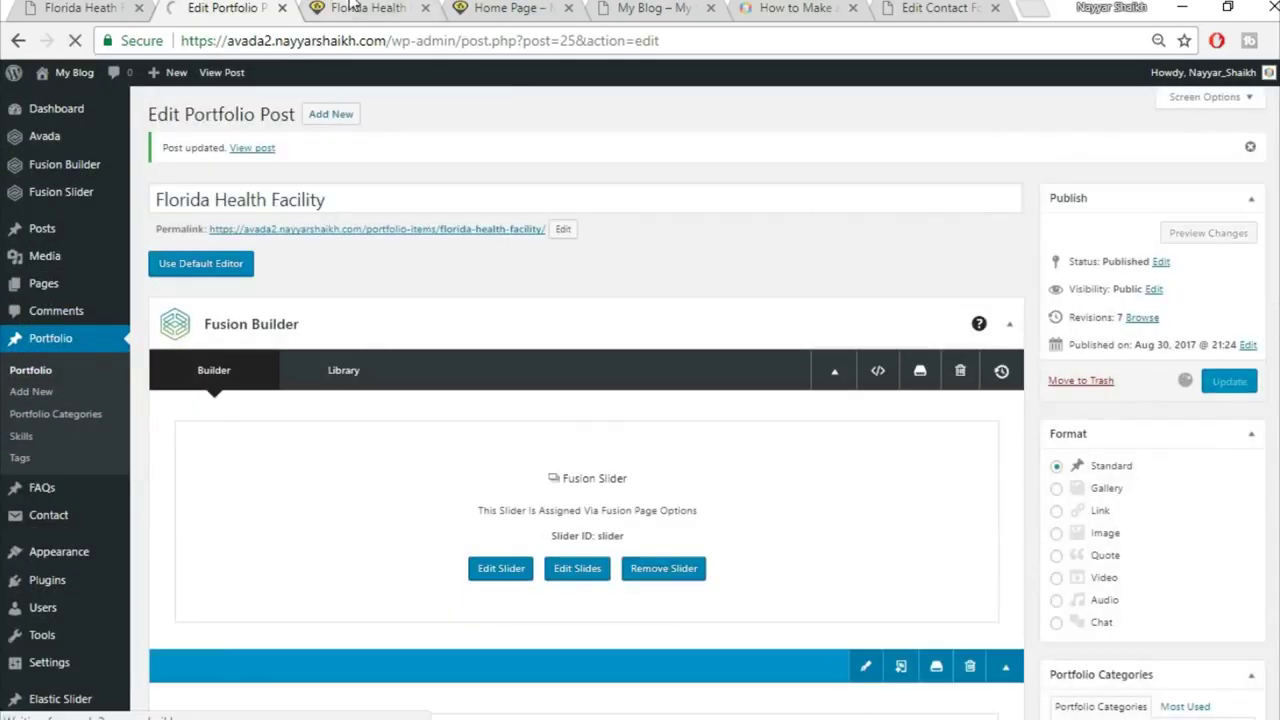
left_click(352, 7)
left_click(380, 48)
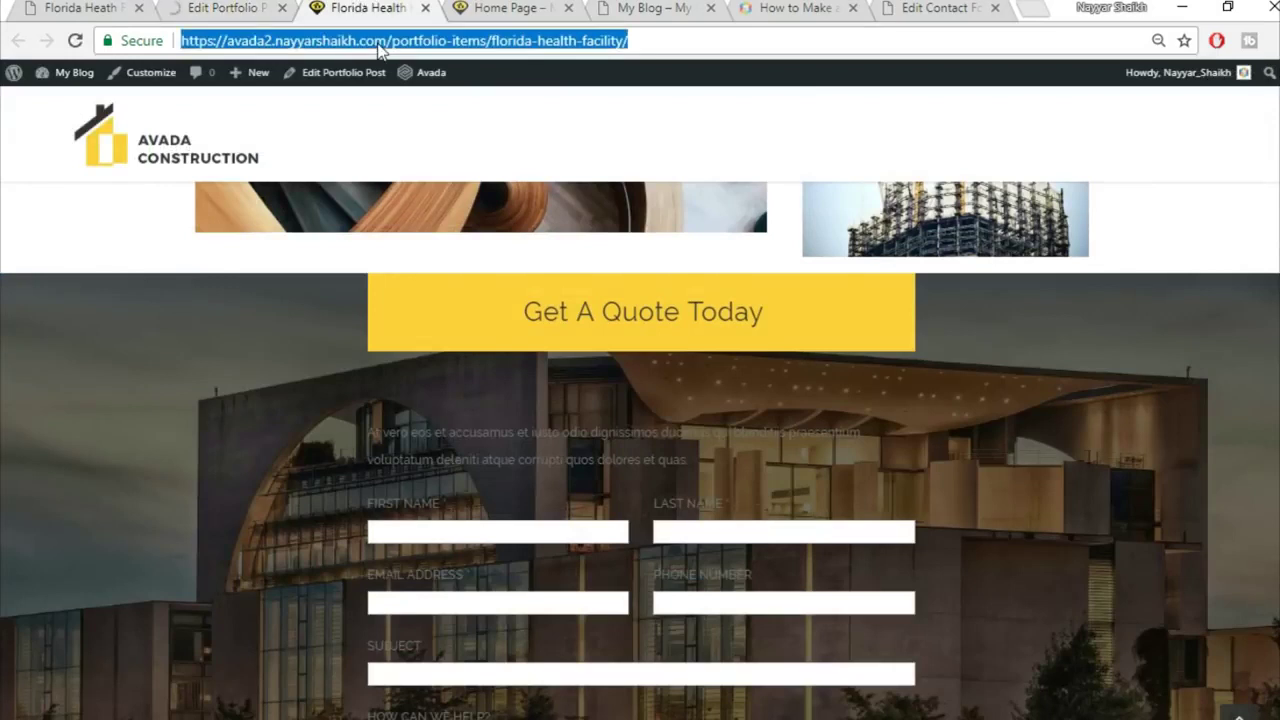
Step: Reload the live page and review the quote form on its new light grey panel
key("Return")
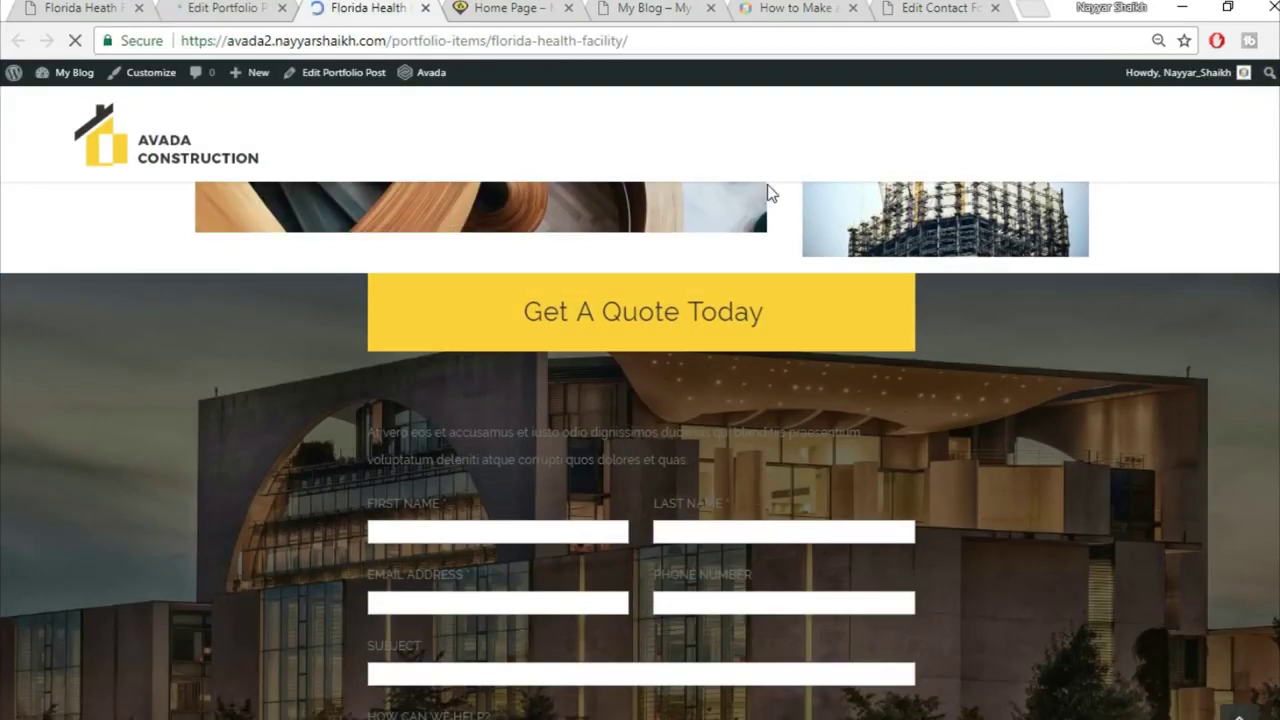
scroll(1173, 408, "down", 2)
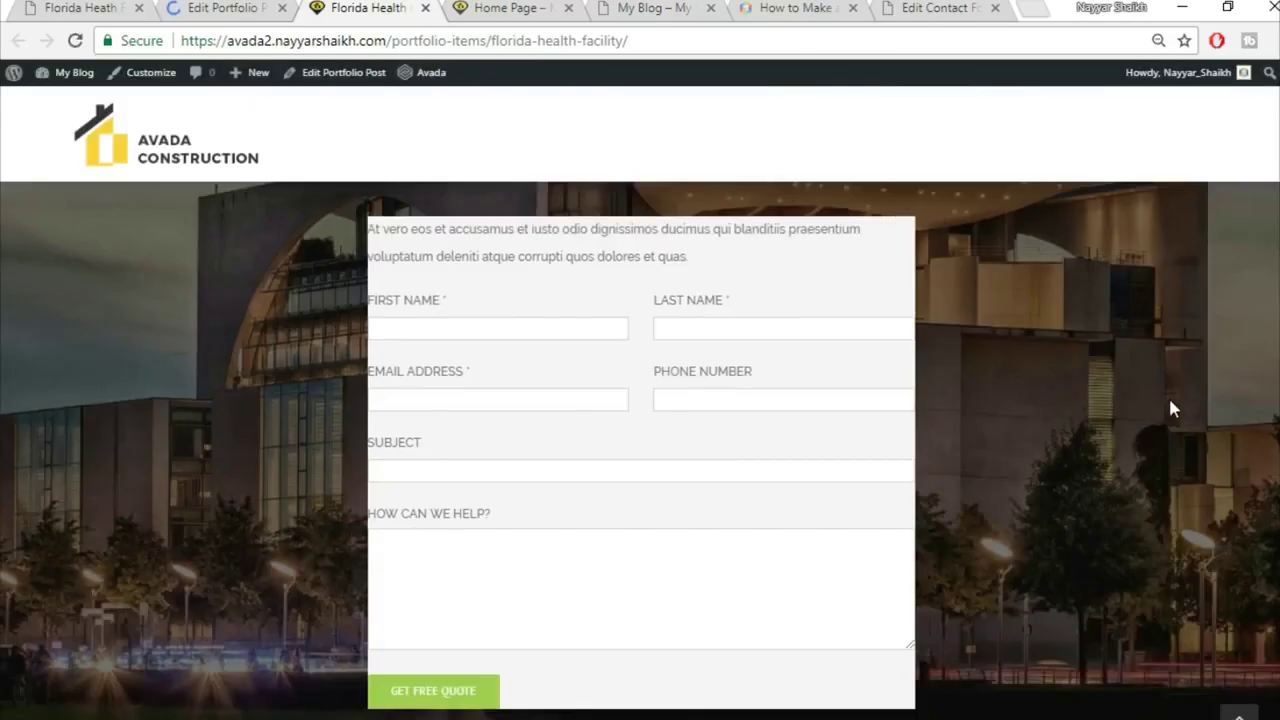
scroll(1171, 402, "up", 1)
scroll(1171, 402, "down", 1)
scroll(783, 380, "up", 2)
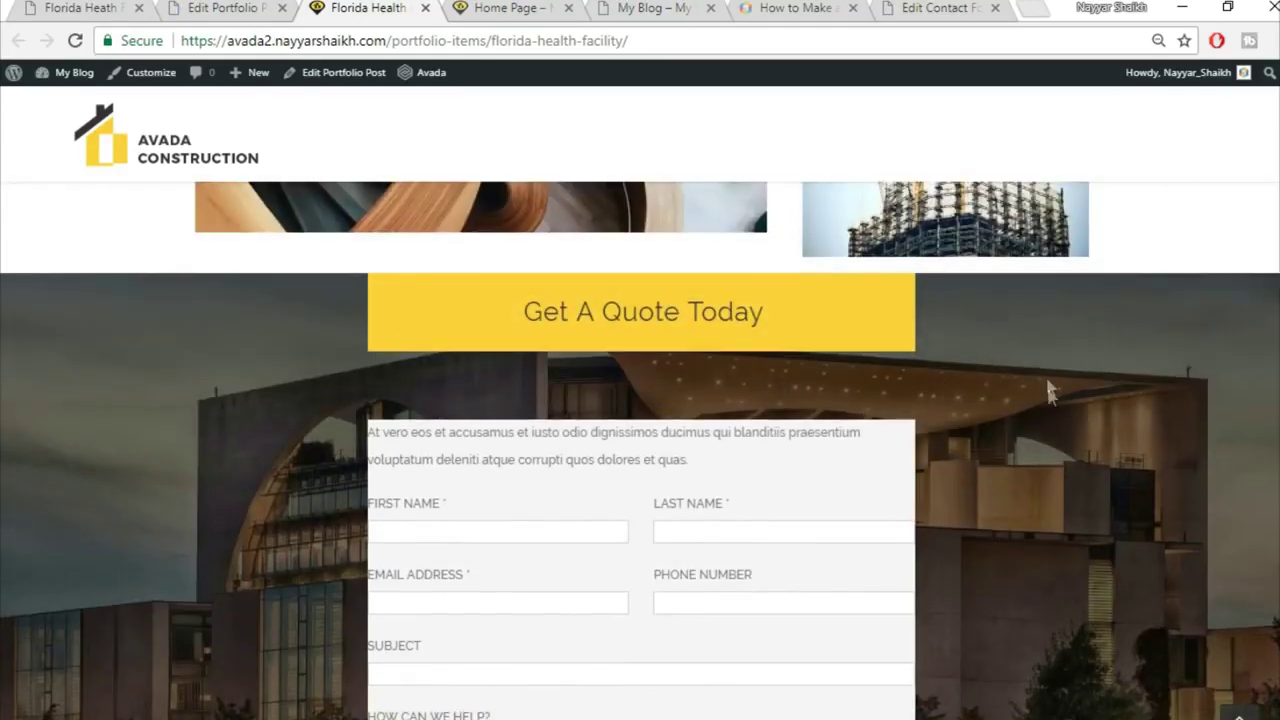
scroll(1047, 390, "down", 3)
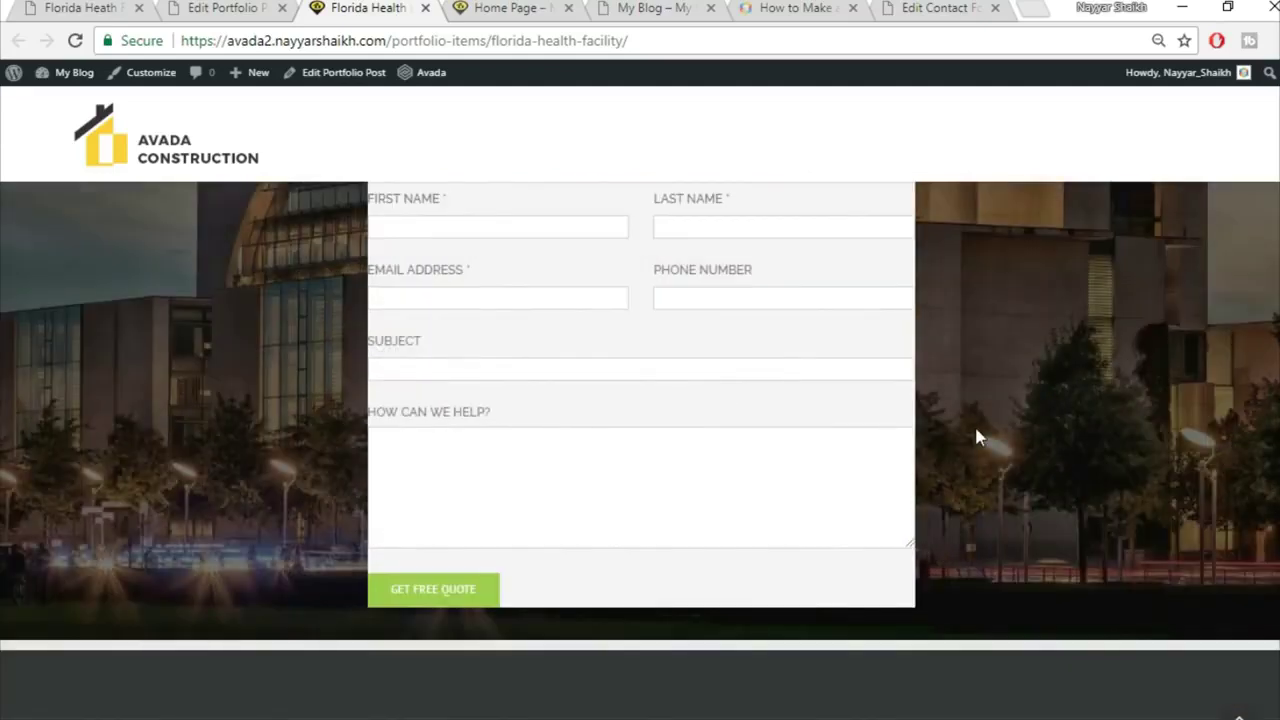
scroll(978, 437, "up", 3)
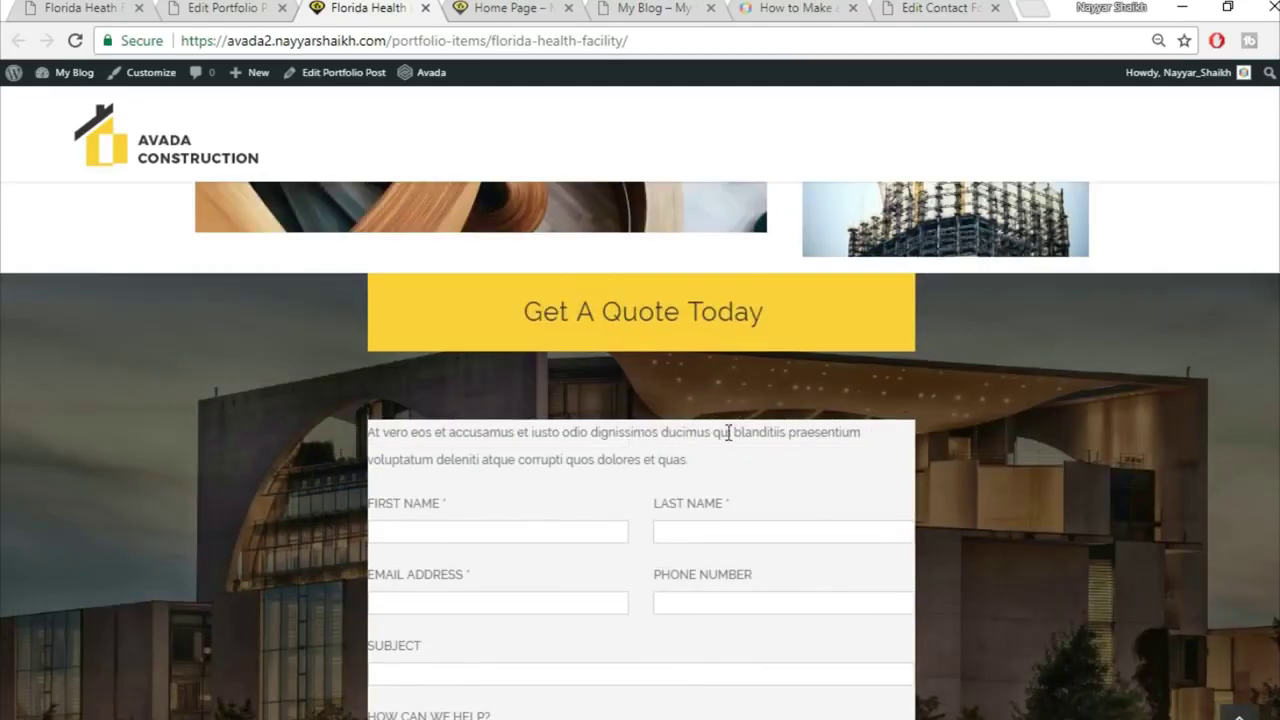
scroll(775, 431, "down", 1)
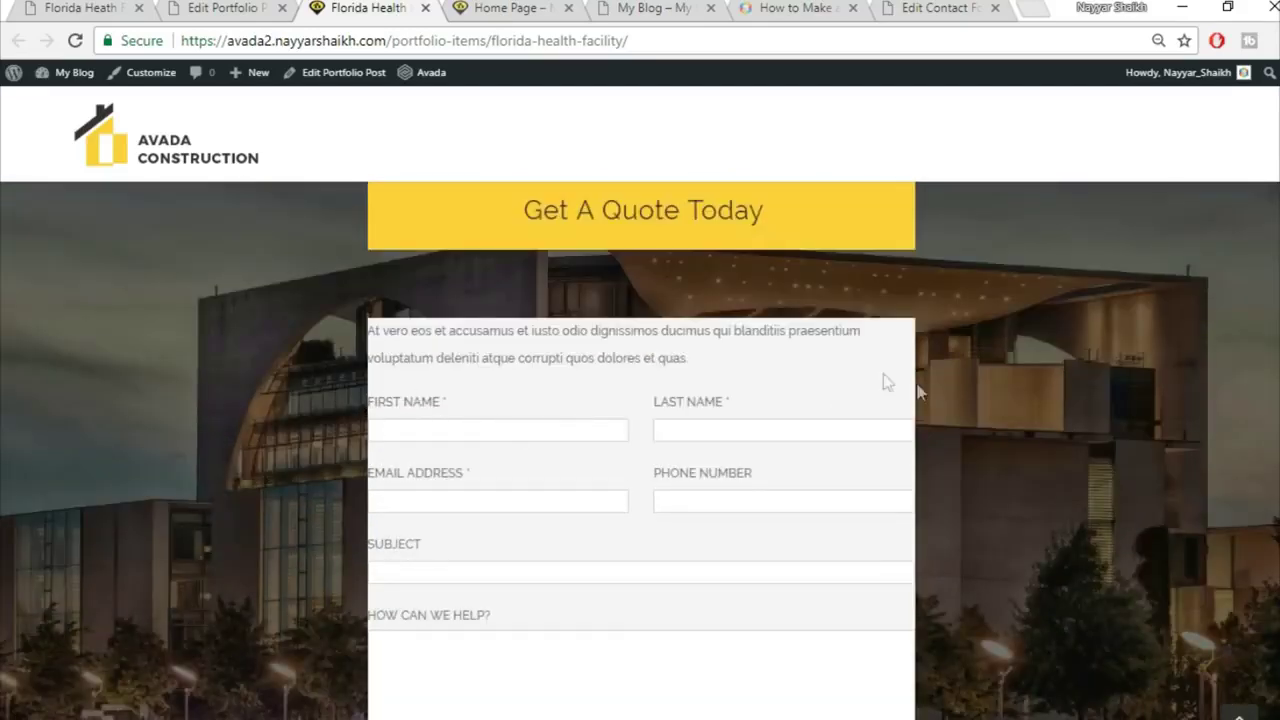
scroll(868, 285, "up", 1)
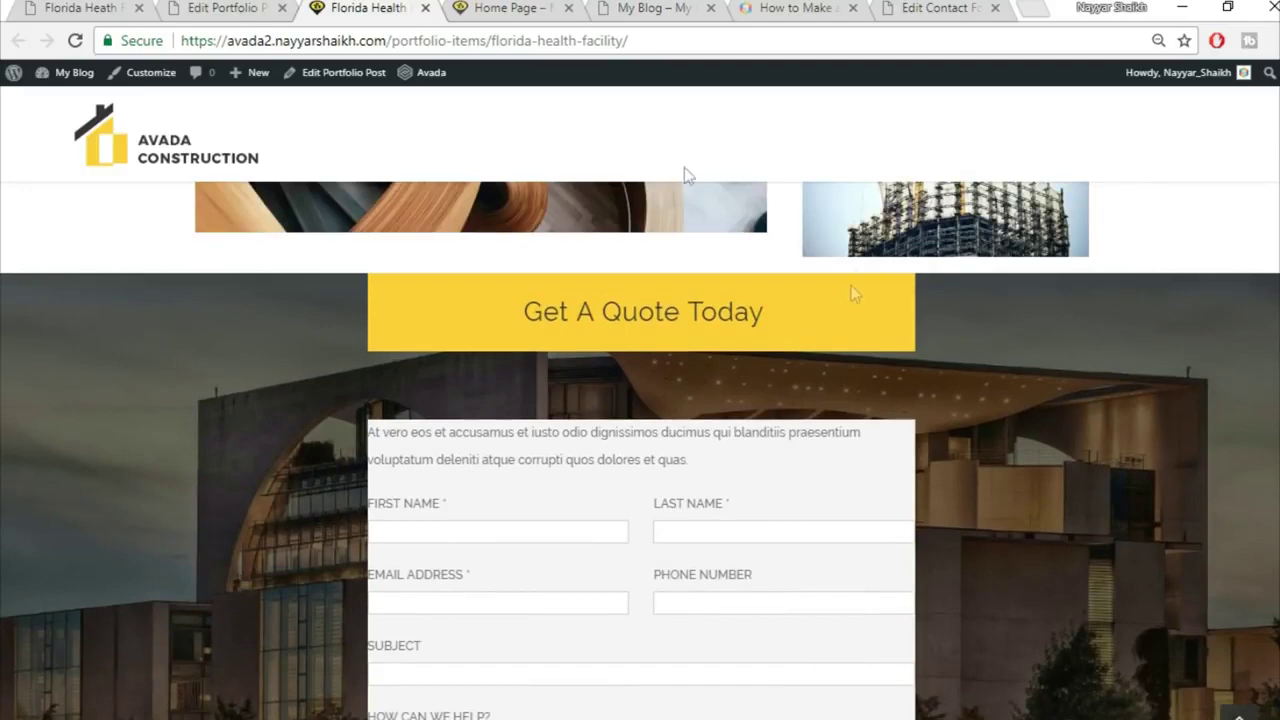
Step: Compare it with the demo's portfolio page, then go back to the post editor
left_click(42, 7)
scroll(621, 427, "up", 2)
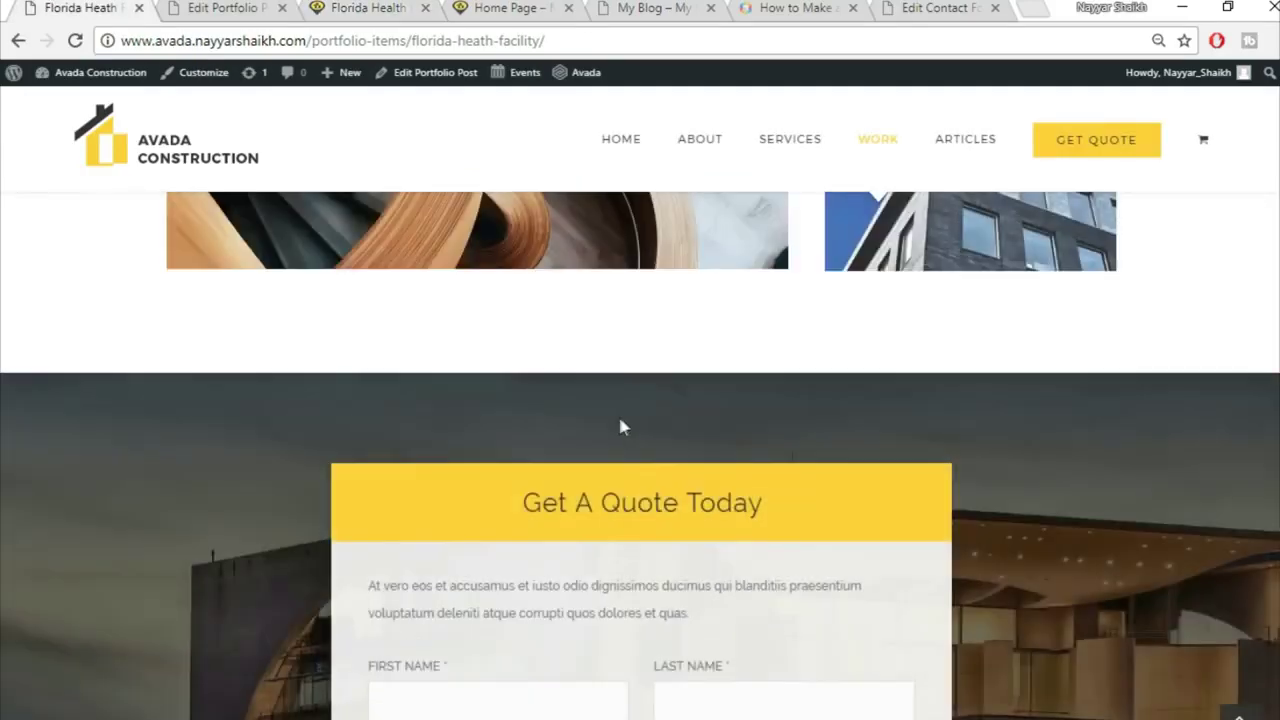
key("ctrl+Tab")
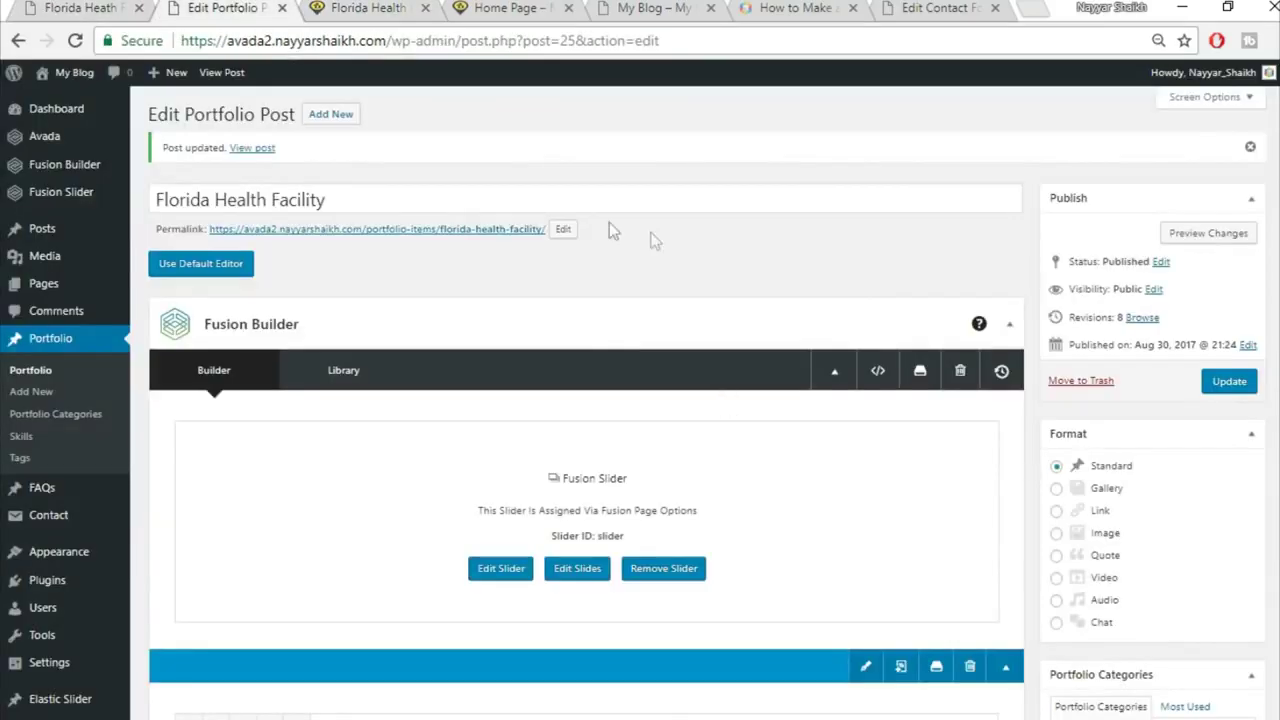
Step: Open the settings of the Get A Quote Today tagline box in the builder
scroll(740, 490, "down", 5)
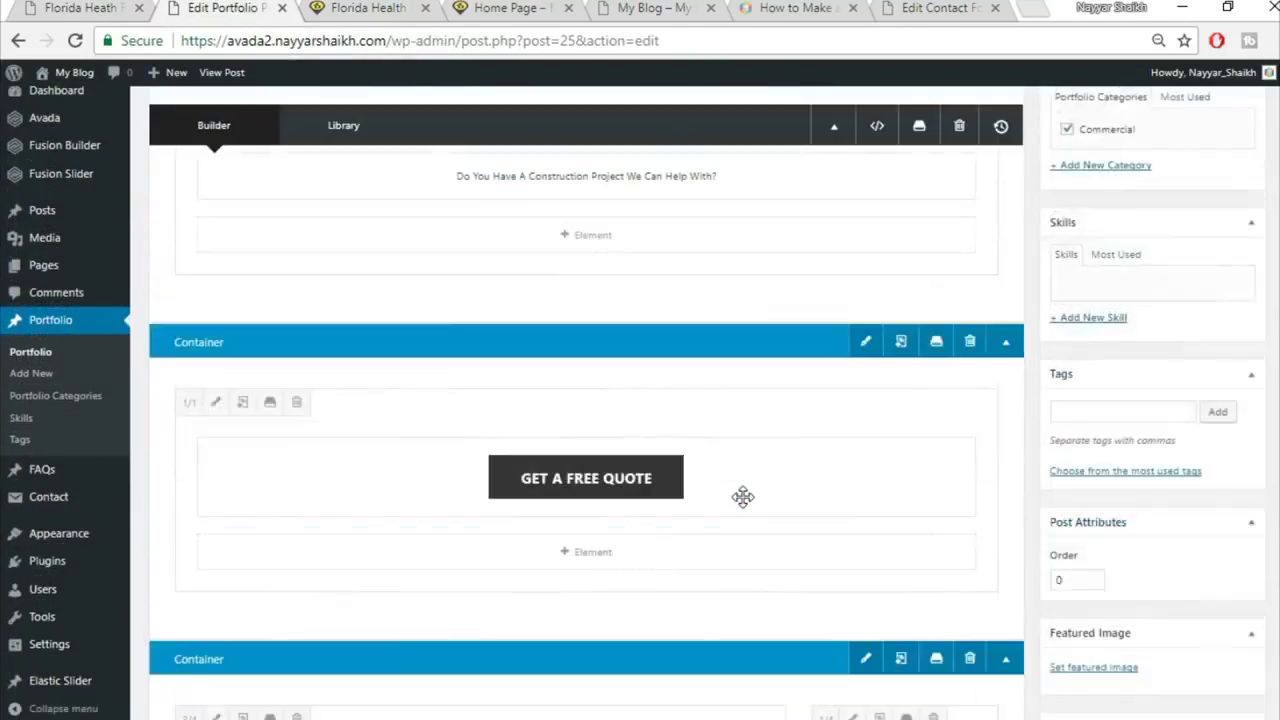
scroll(750, 510, "down", 5)
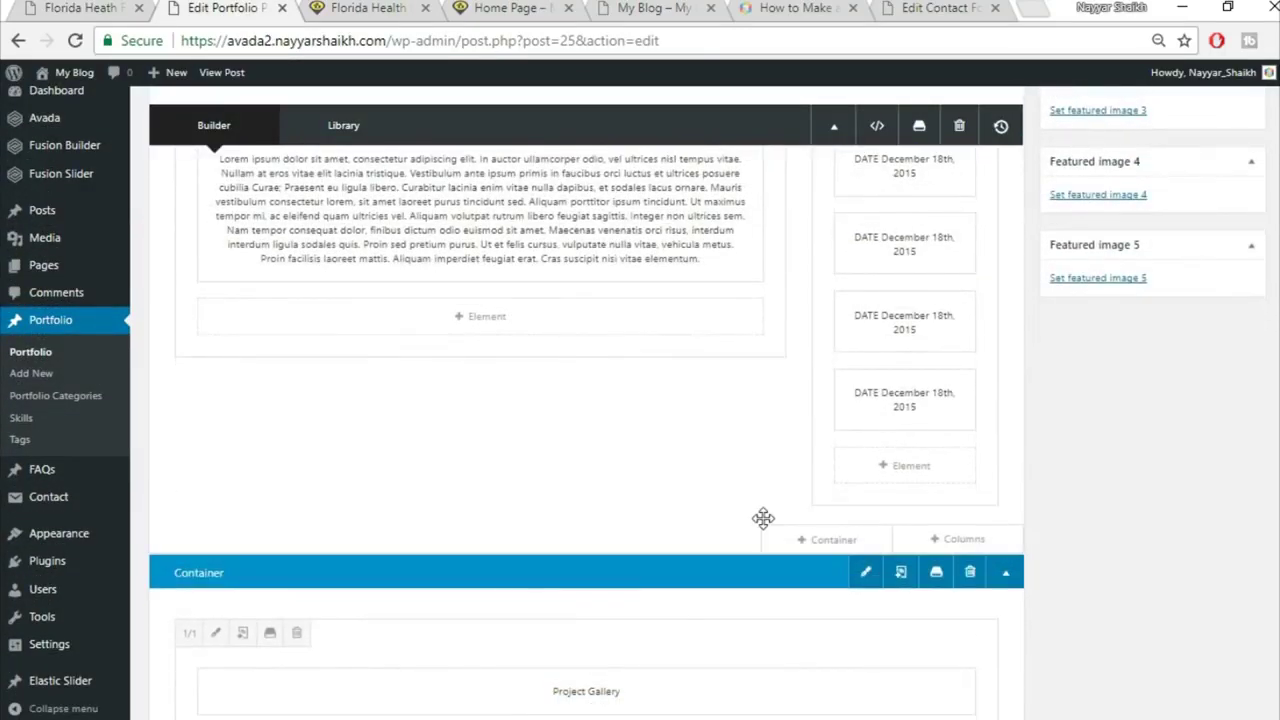
scroll(763, 517, "down", 7)
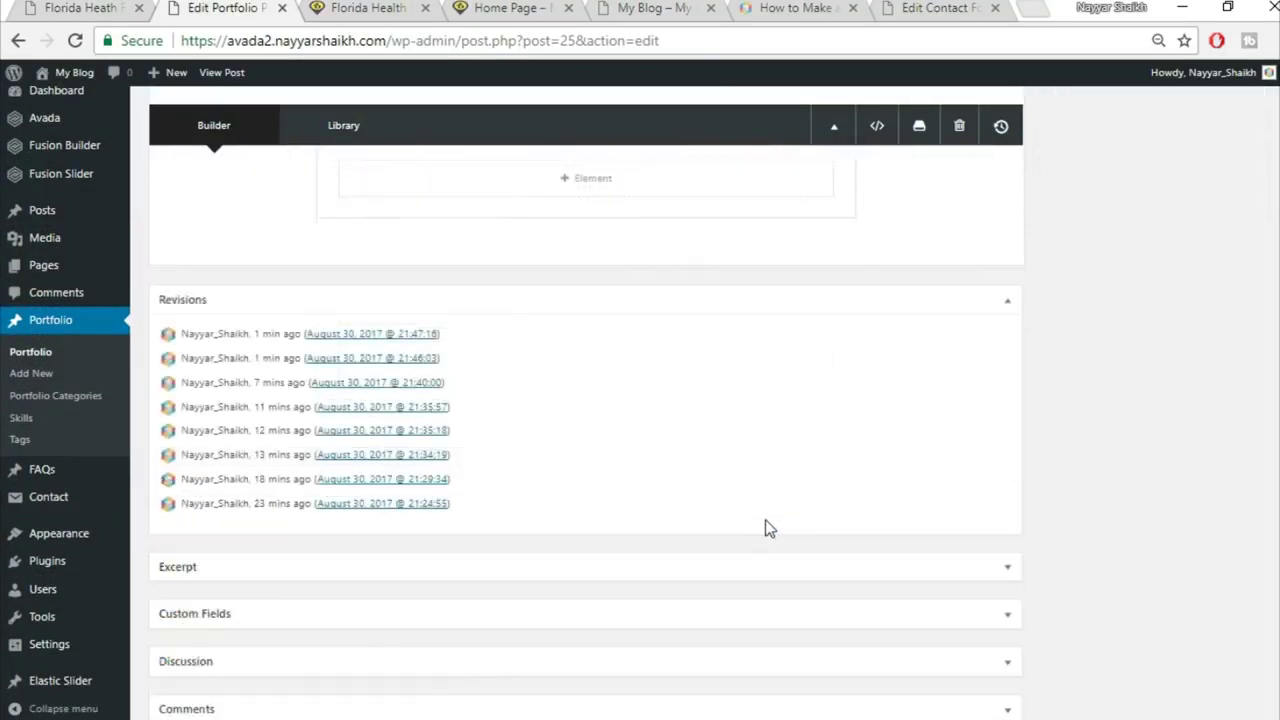
scroll(765, 519, "up", 4)
scroll(600, 505, "down", 1)
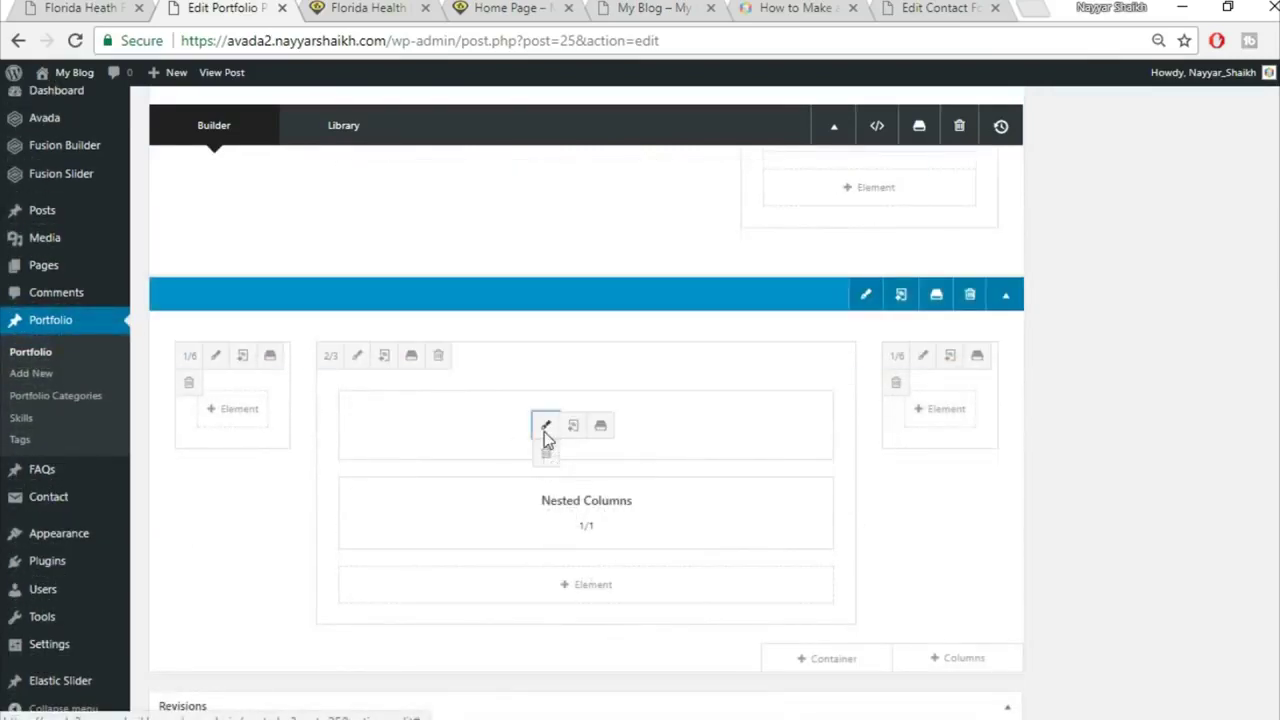
left_click(545, 426)
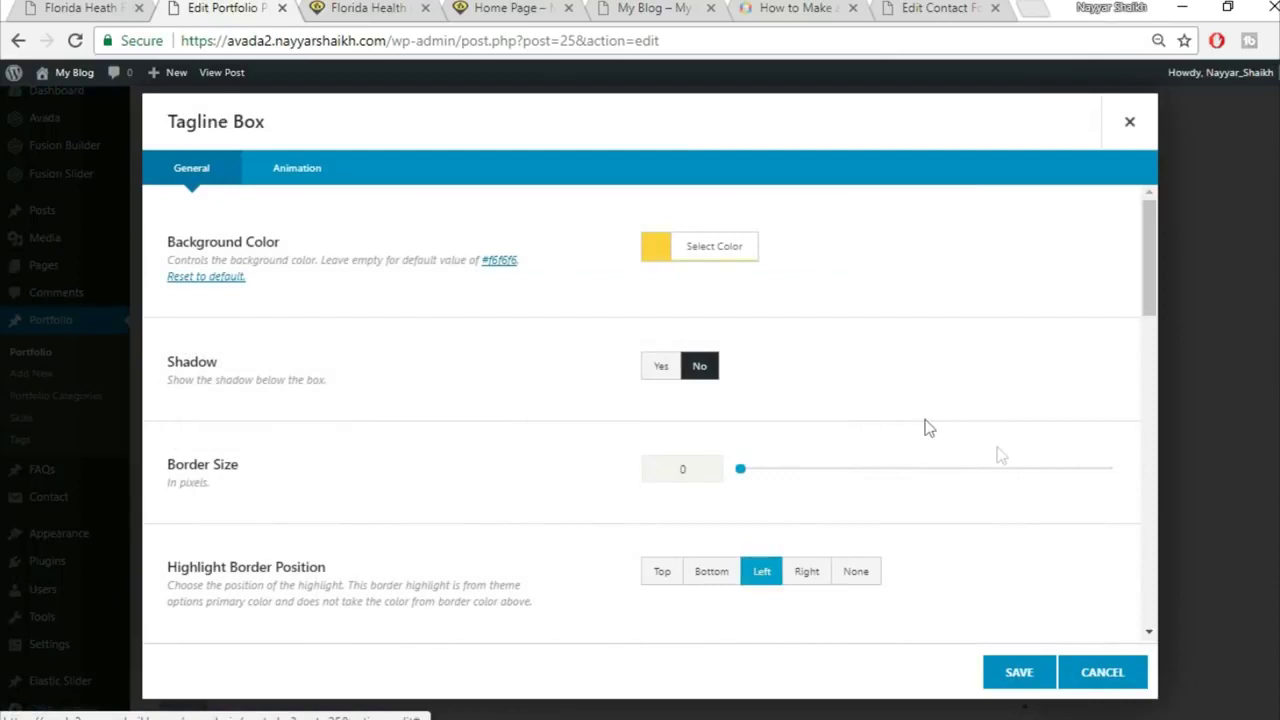
Step: Set the tagline box's top and bottom margins to 0 and save
scroll(998, 452, "down", 10)
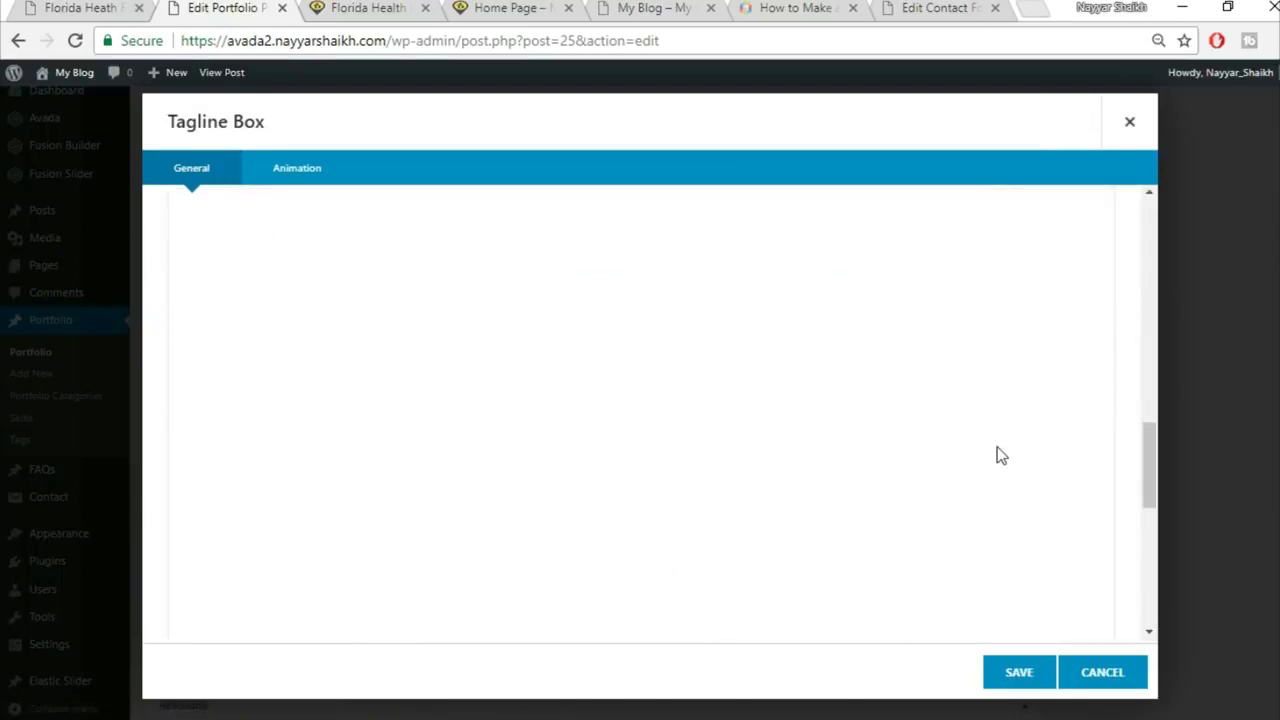
scroll(998, 452, "down", 5)
scroll(686, 257, "up", 1)
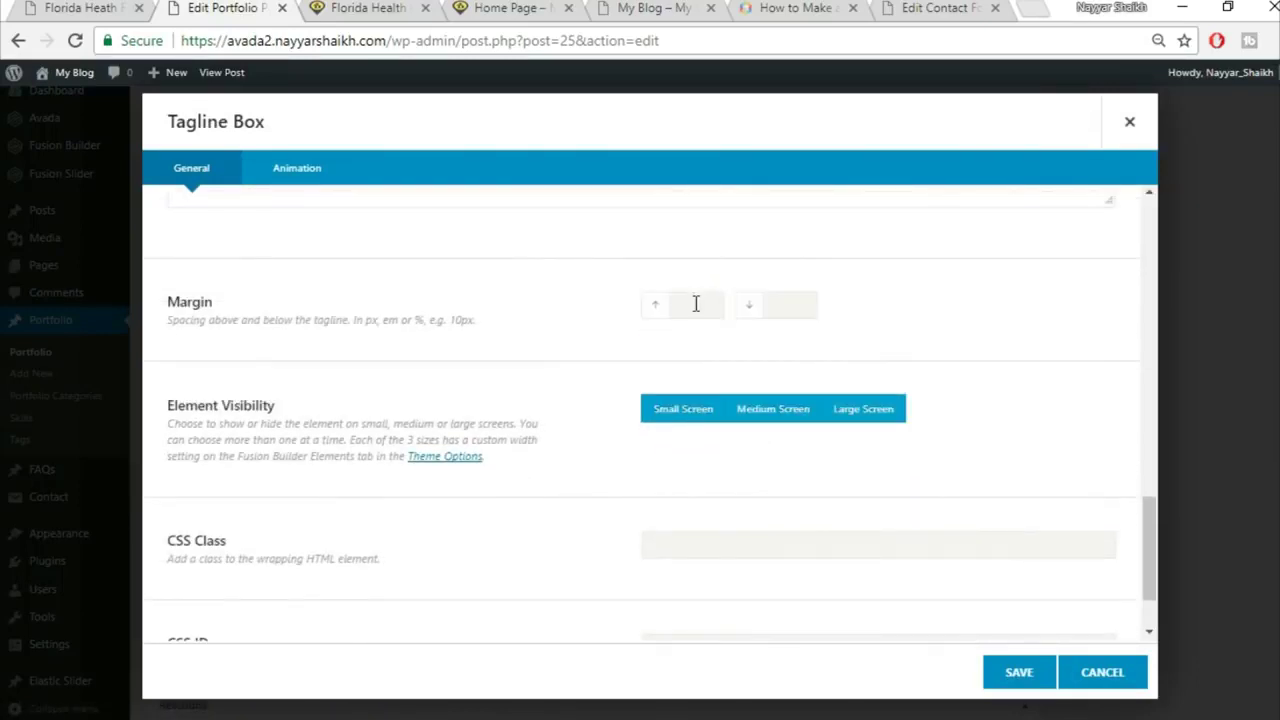
left_click(700, 300)
type("0")
left_click(795, 308)
type("0")
left_click(1044, 673)
left_click(393, 8)
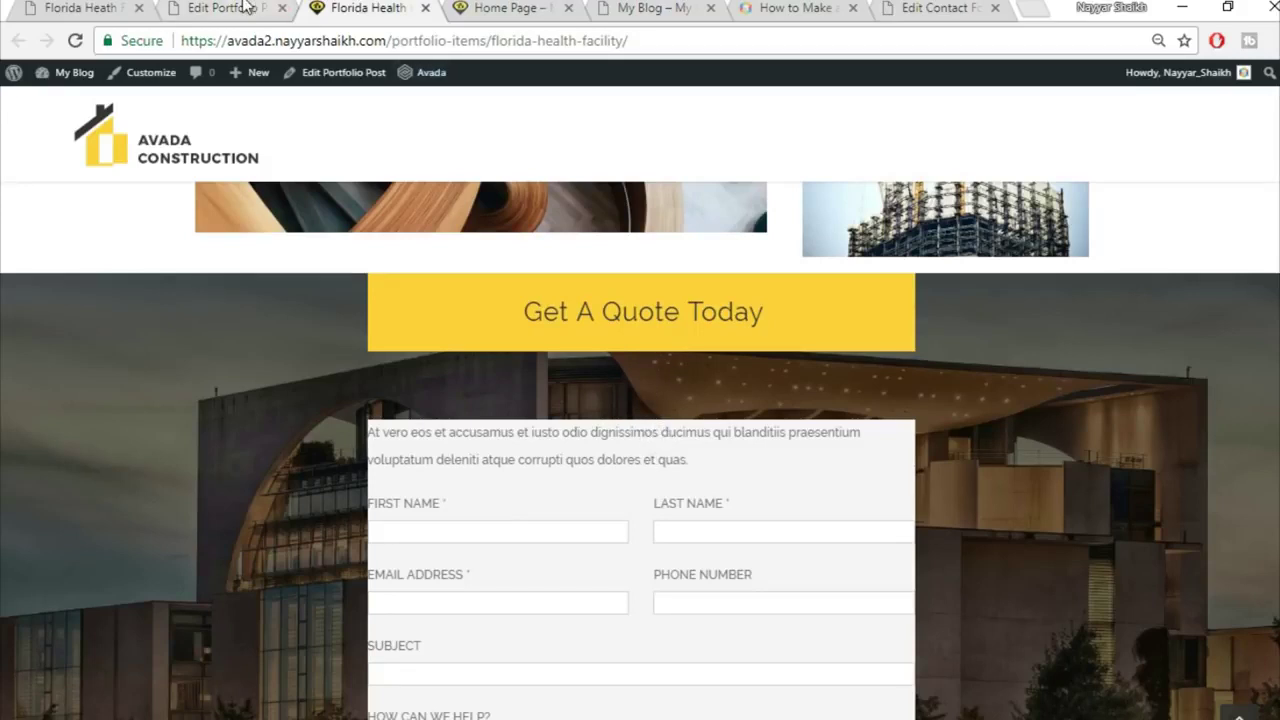
Step: Open the design settings of the quote form's inner nested column
left_click(245, 7)
mouse_move(565, 515)
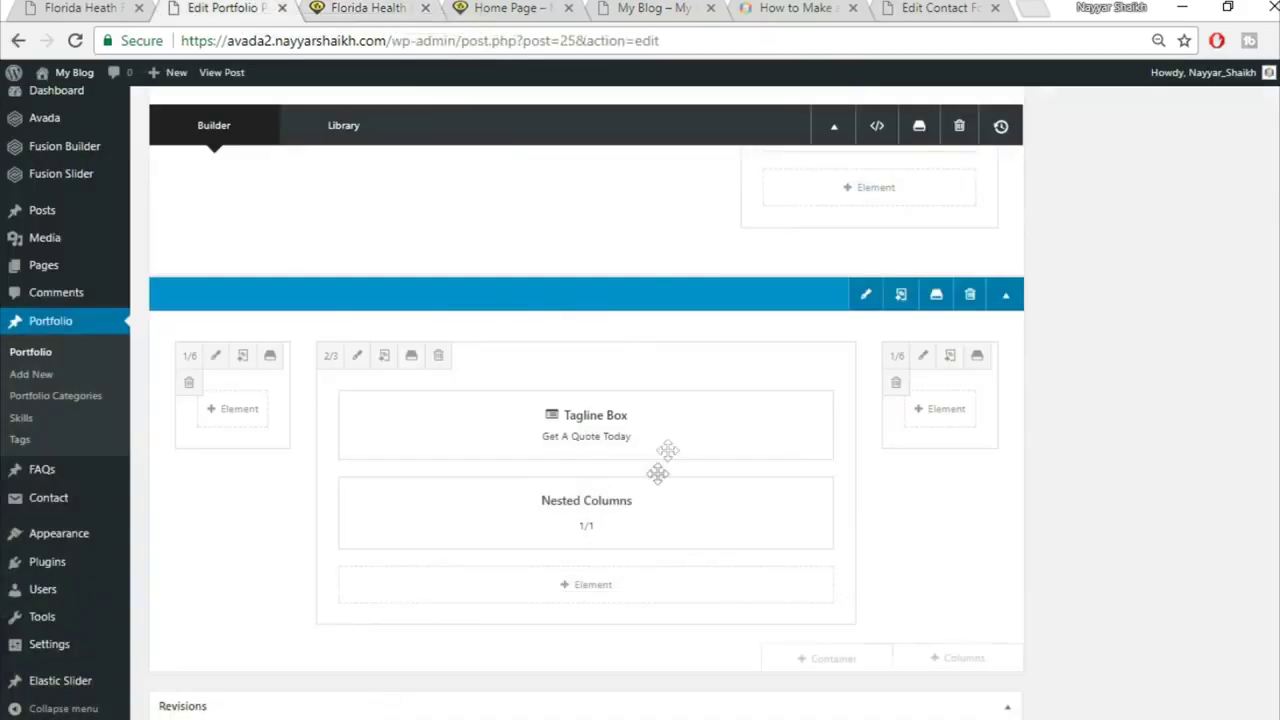
left_click(545, 514)
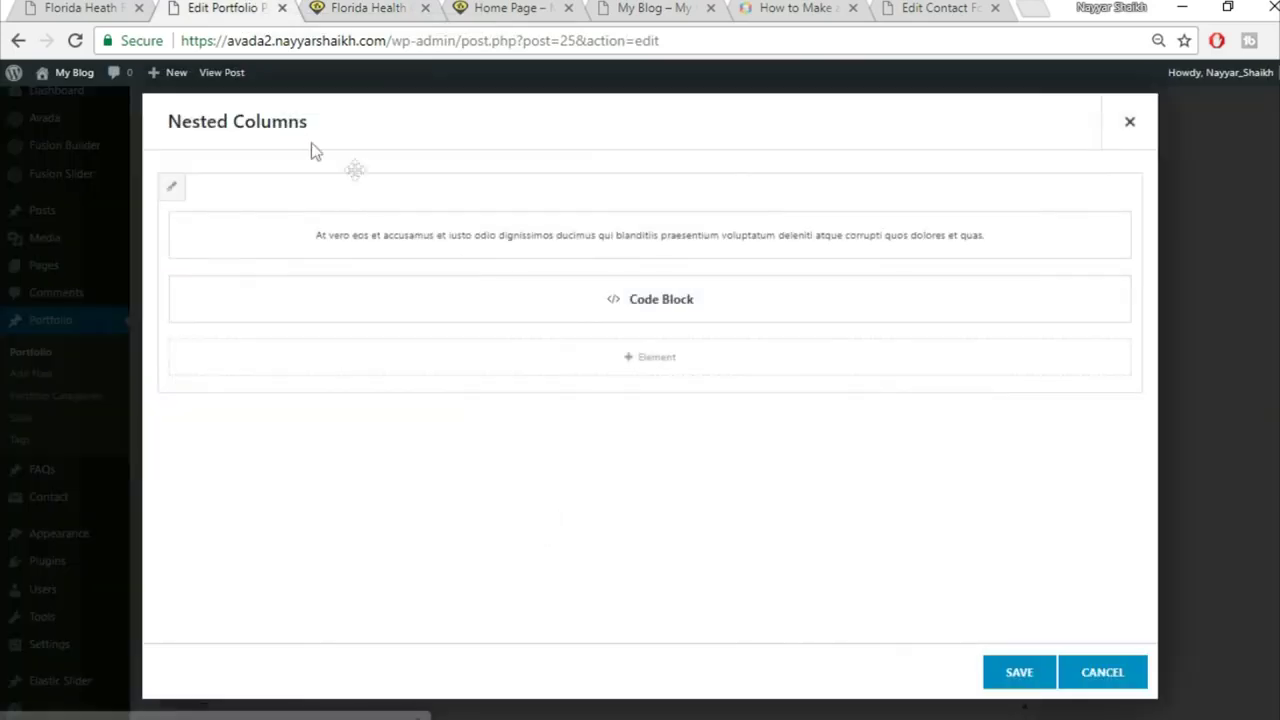
left_click(171, 190)
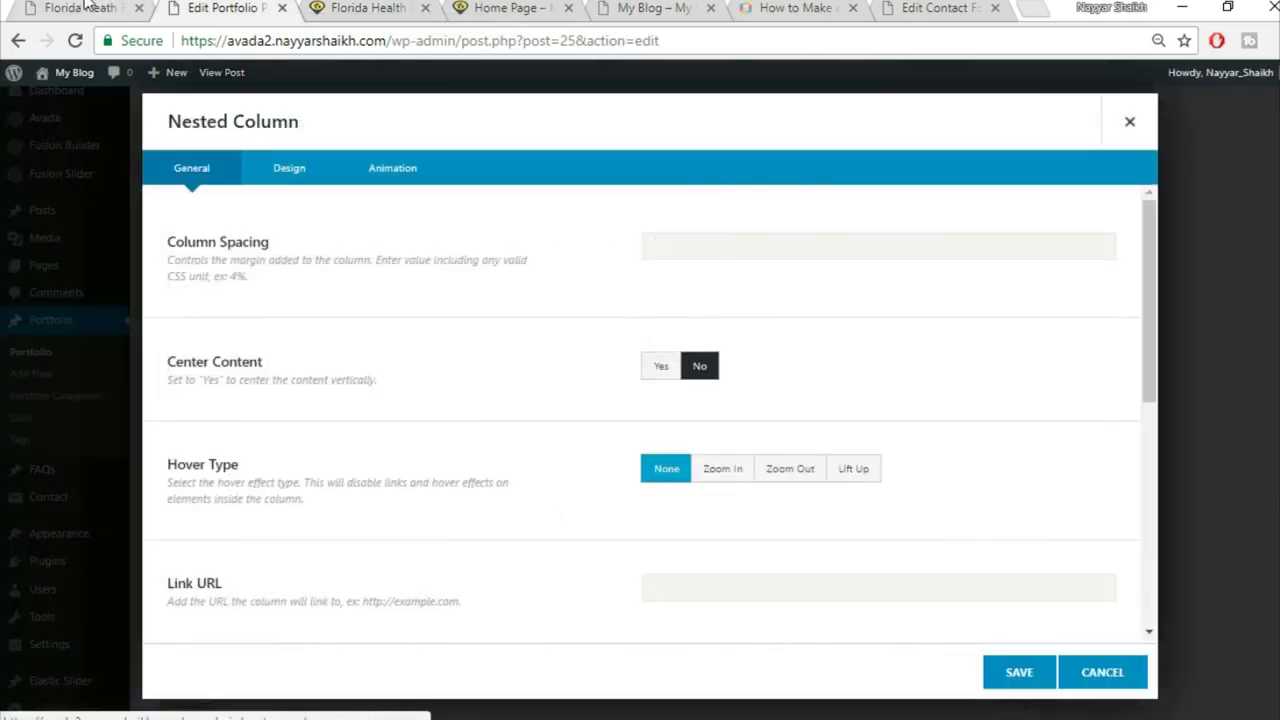
left_click(310, 175)
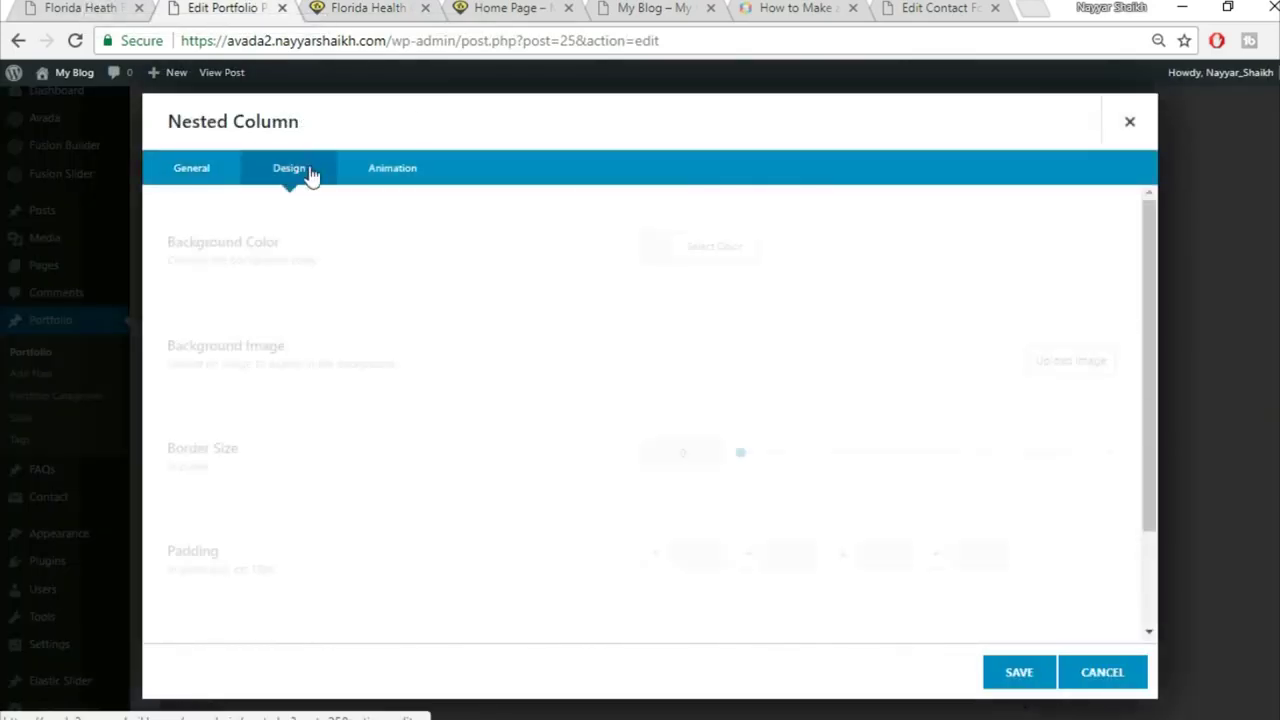
Step: Enter 6% padding on all sides and a 0 top margin, then save both dialogs
scroll(680, 451, "down", 1)
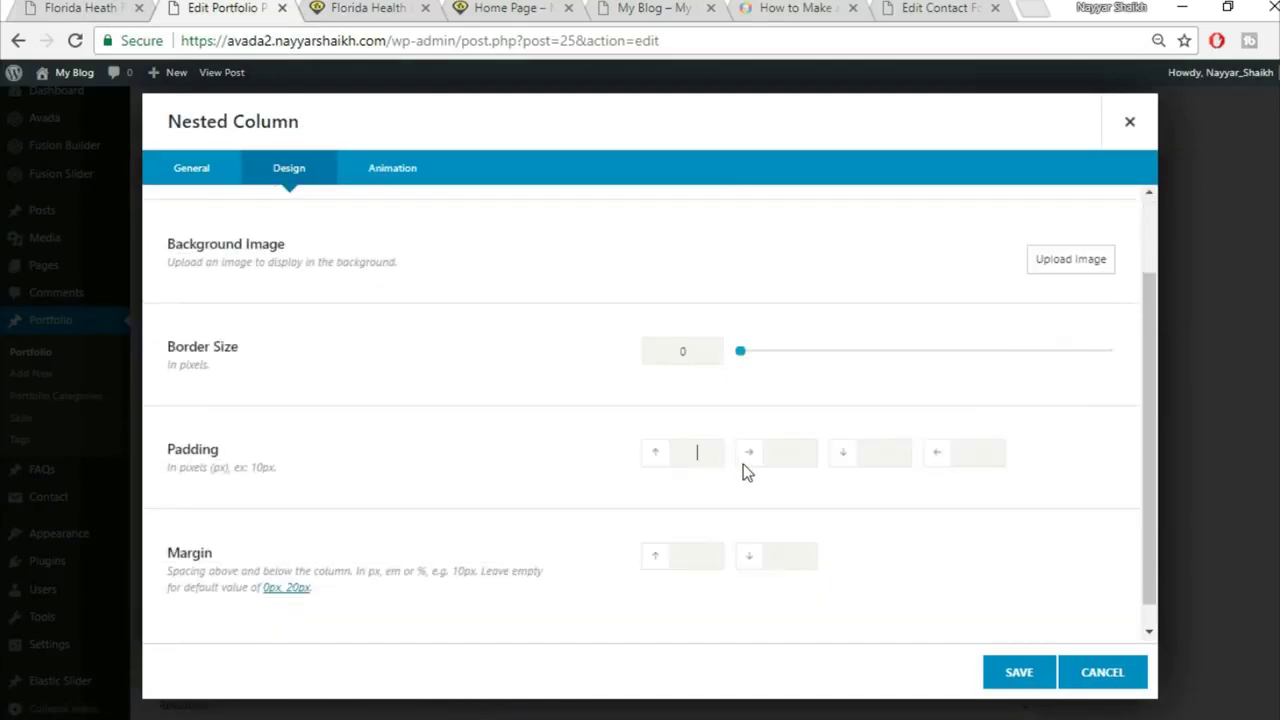
type("6%")
key("Tab")
type("6%")
key("Tab")
type("6%")
key("Tab")
key("Tab")
type("0")
key("Tab")
left_click(413, 7)
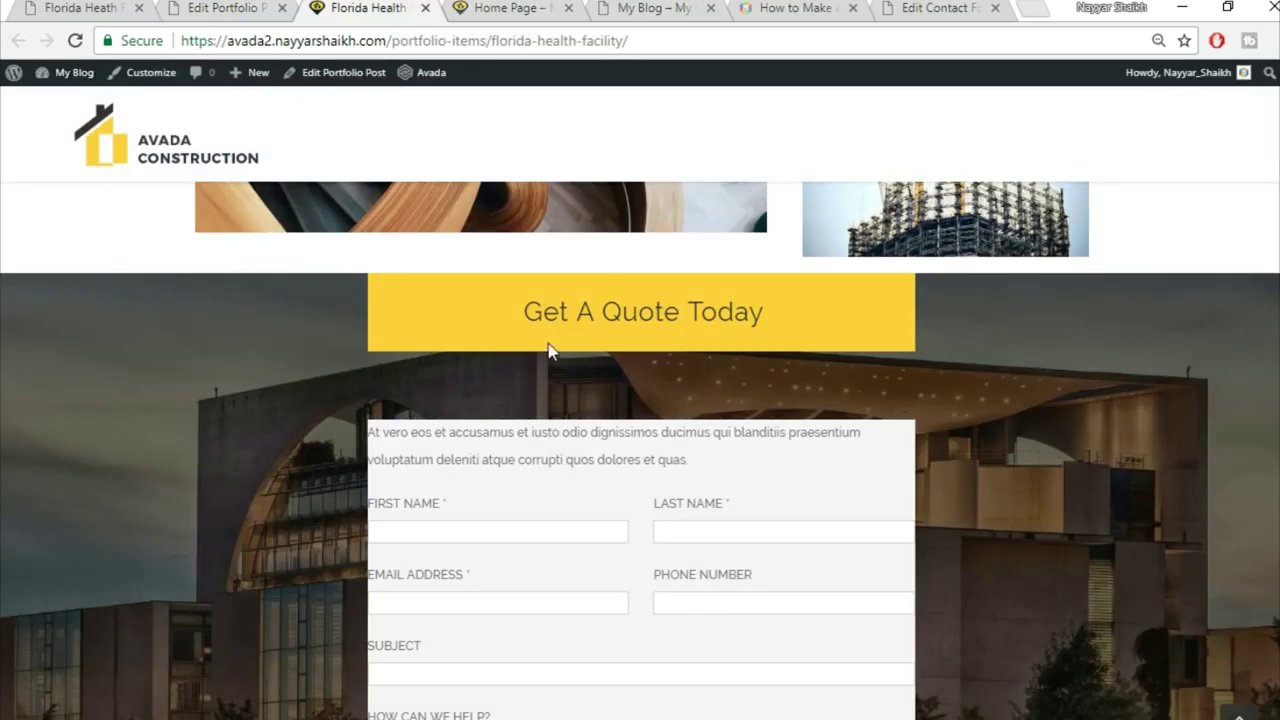
key("ctrl+Page_Up")
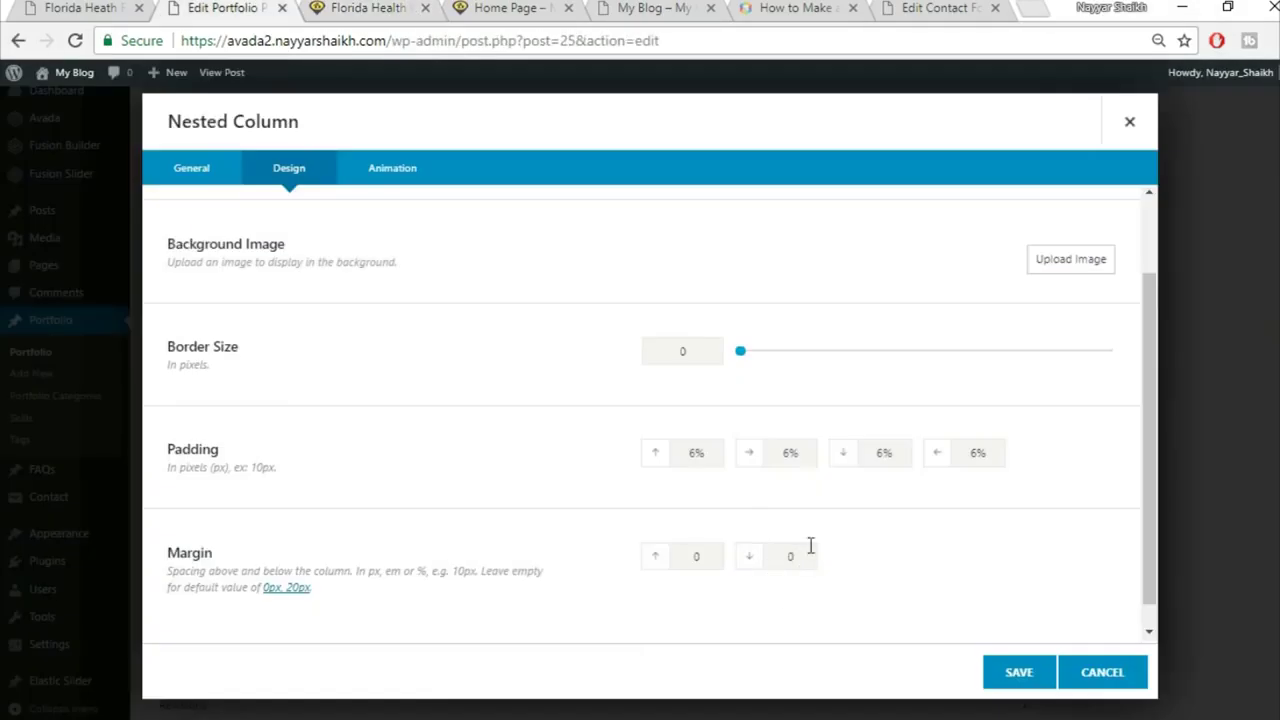
left_click(1008, 685)
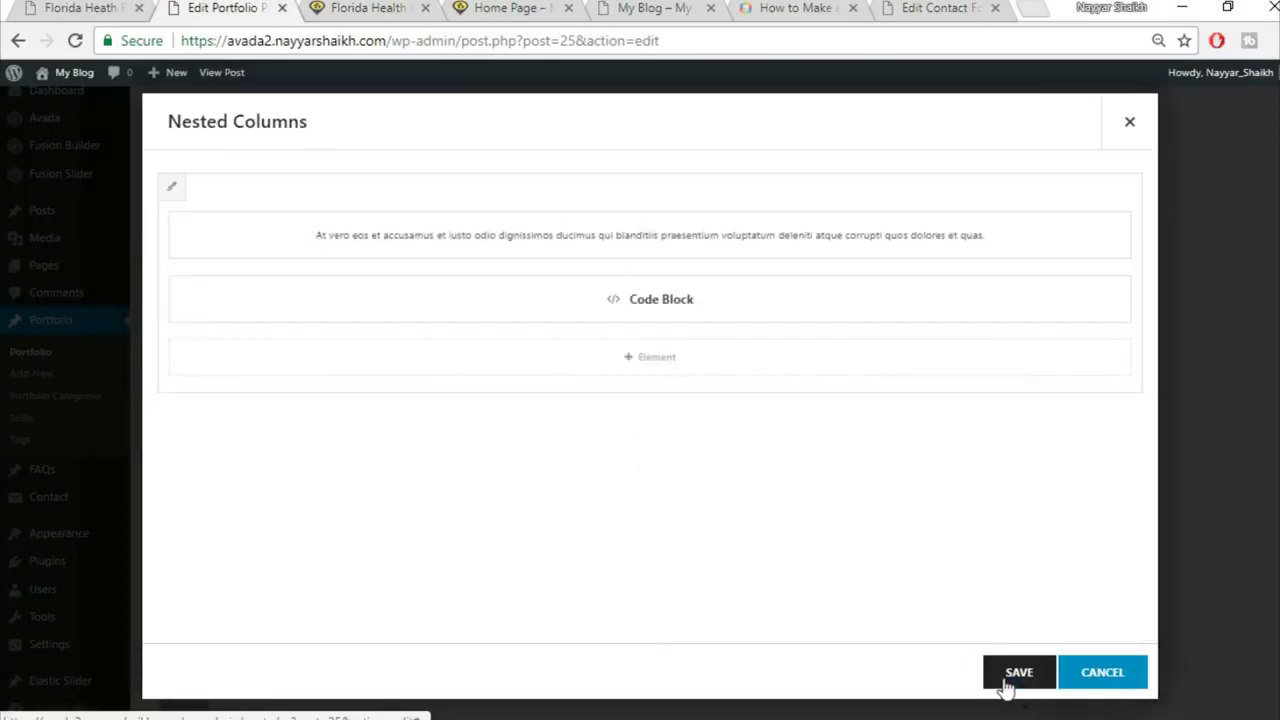
left_click(1029, 688)
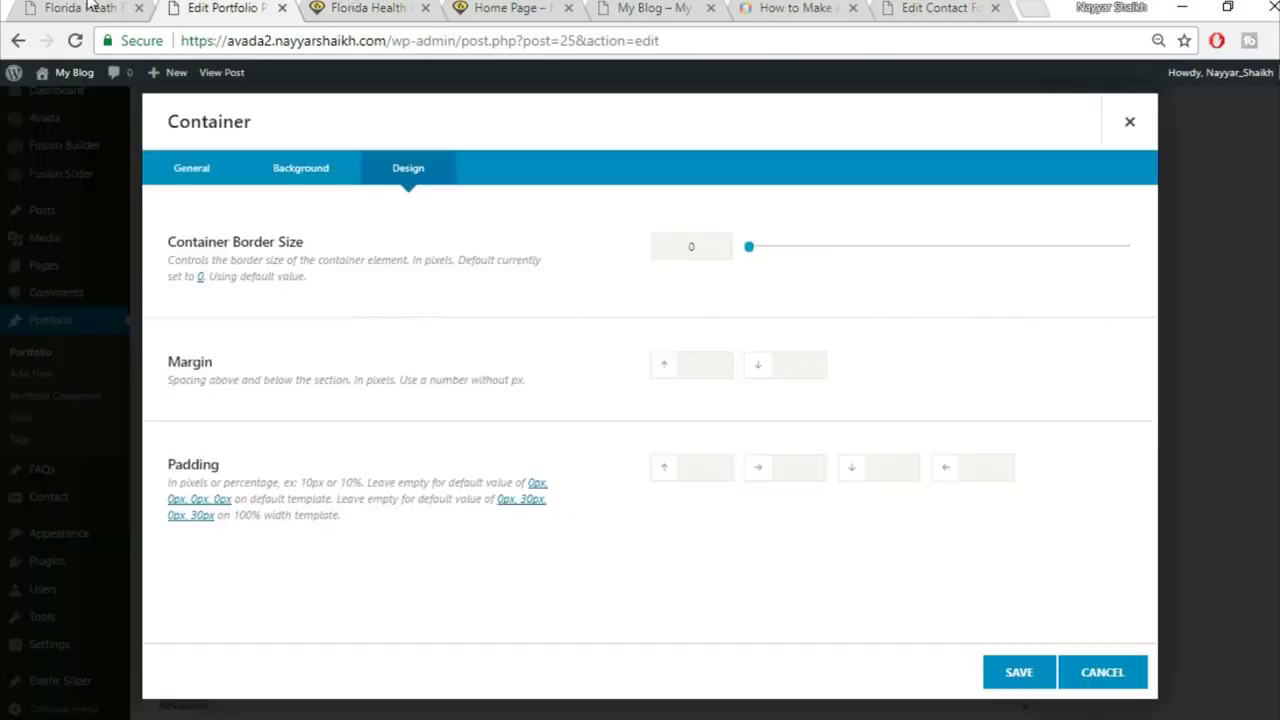
Step: Give the quote section's container 6% top and 6% bottom padding and save it
left_click(357, 14)
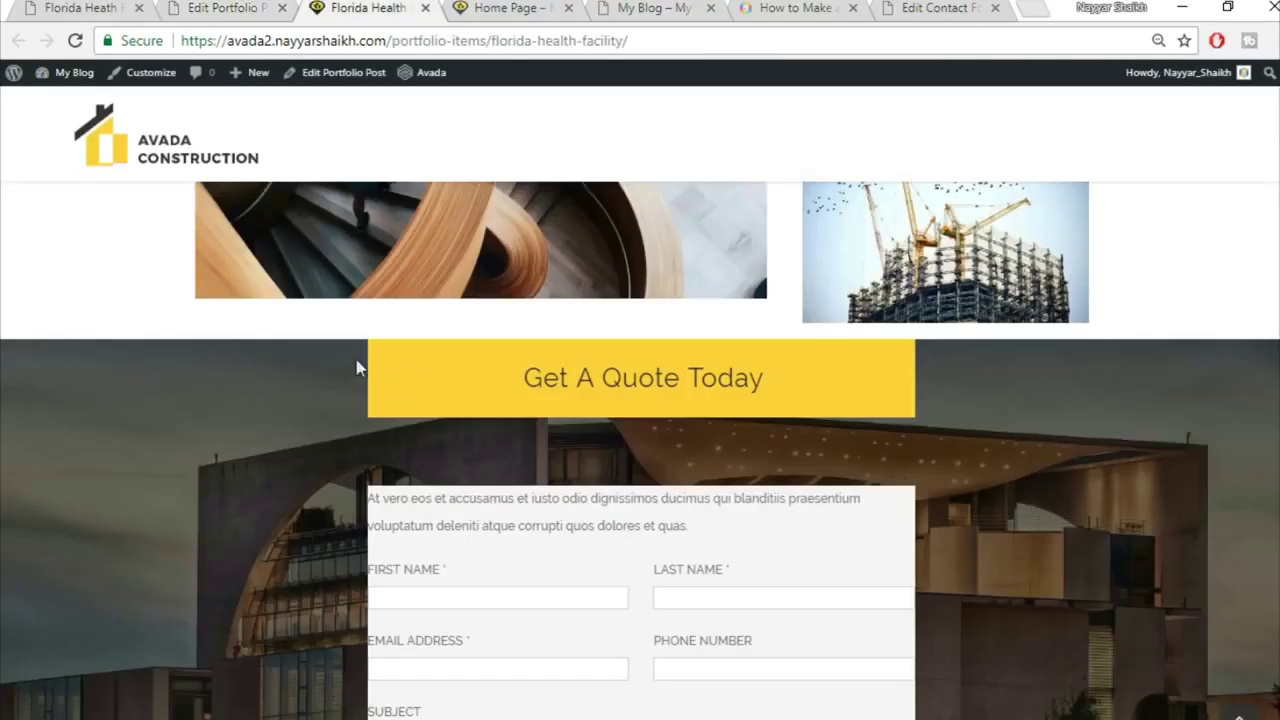
scroll(915, 568, "down", 4)
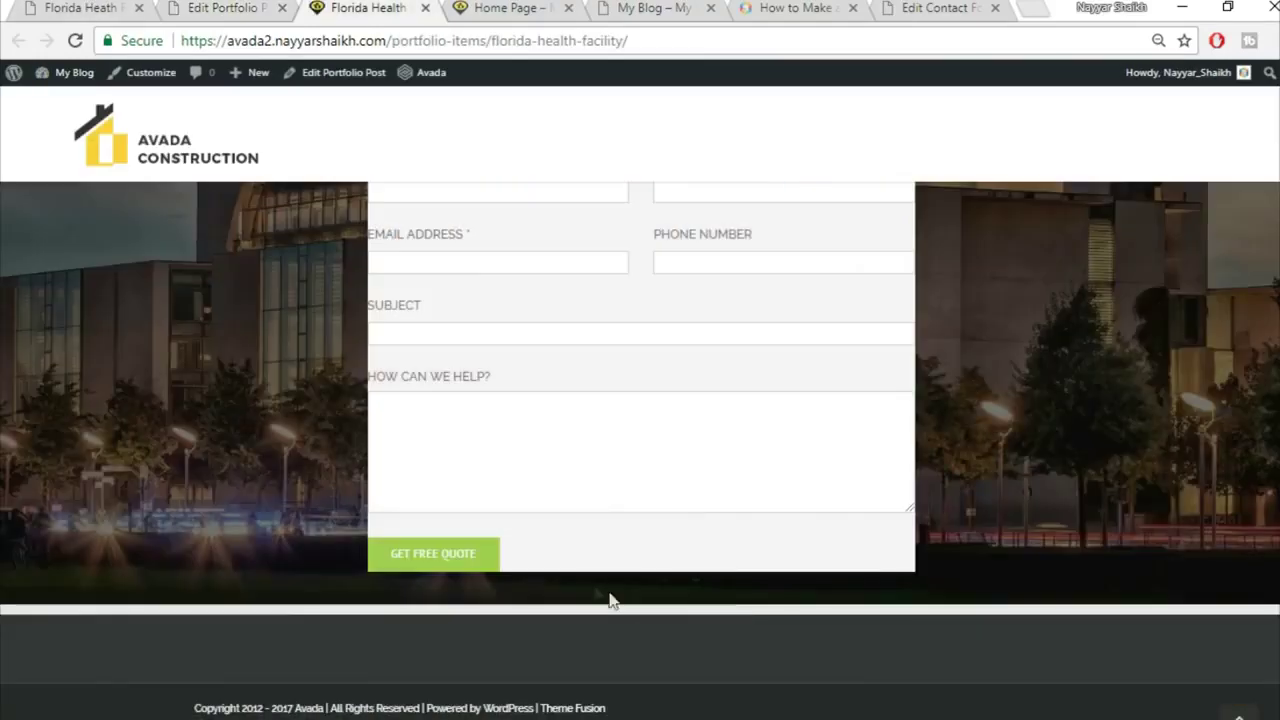
left_click(265, 8)
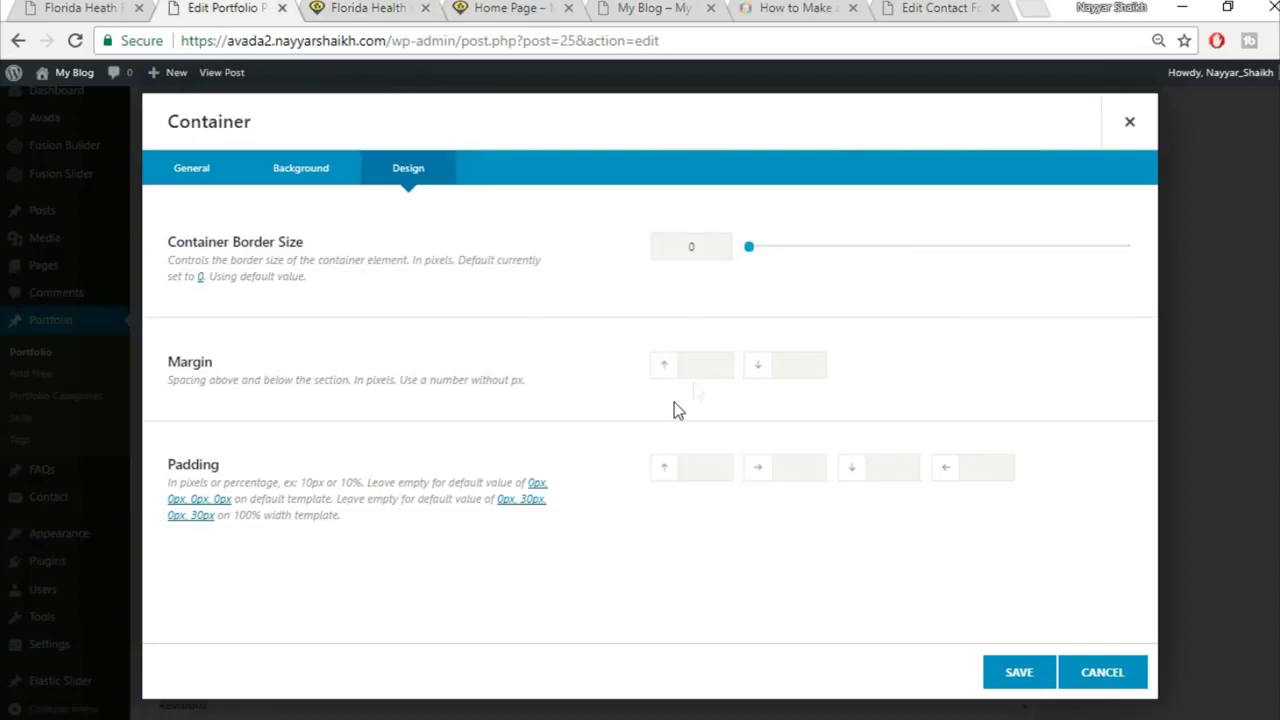
left_click(715, 465)
type("6%")
key("Tab")
key("Tab")
type("6%")
left_click(1016, 676)
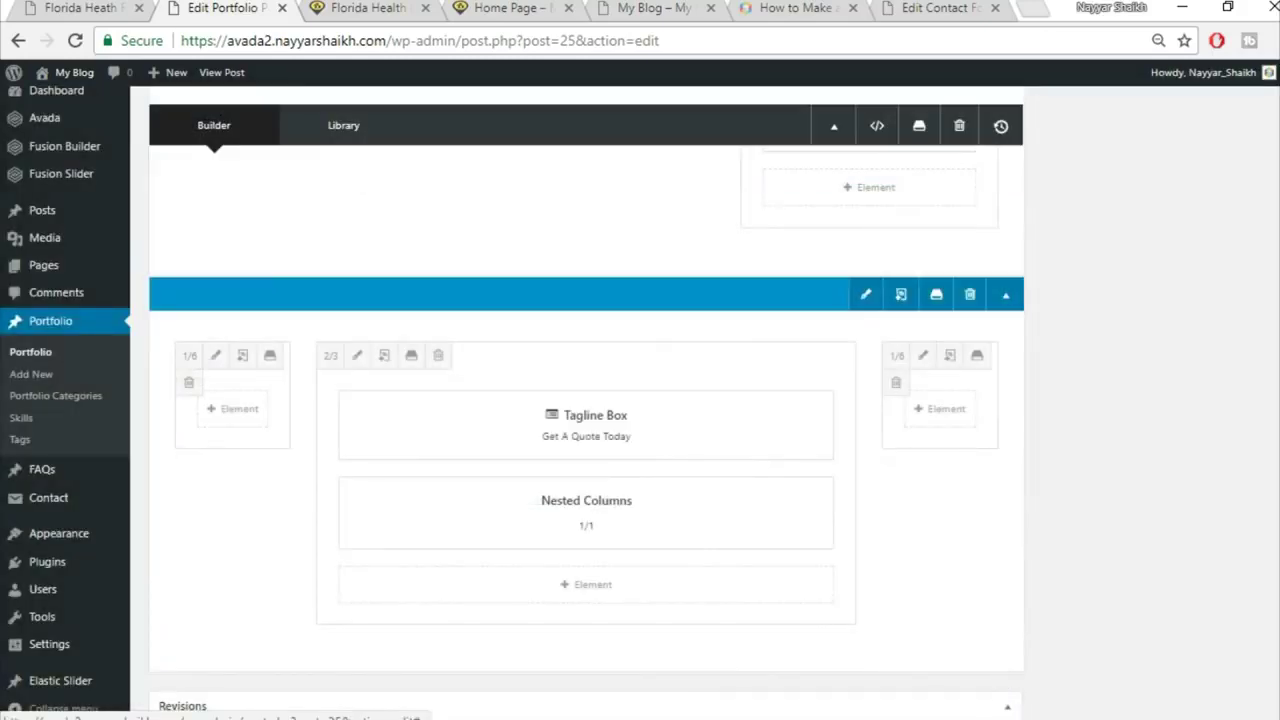
scroll(1013, 679, "up", 15)
Step: Update the portfolio post and reload the live Florida Health Facility page
left_click(1228, 384)
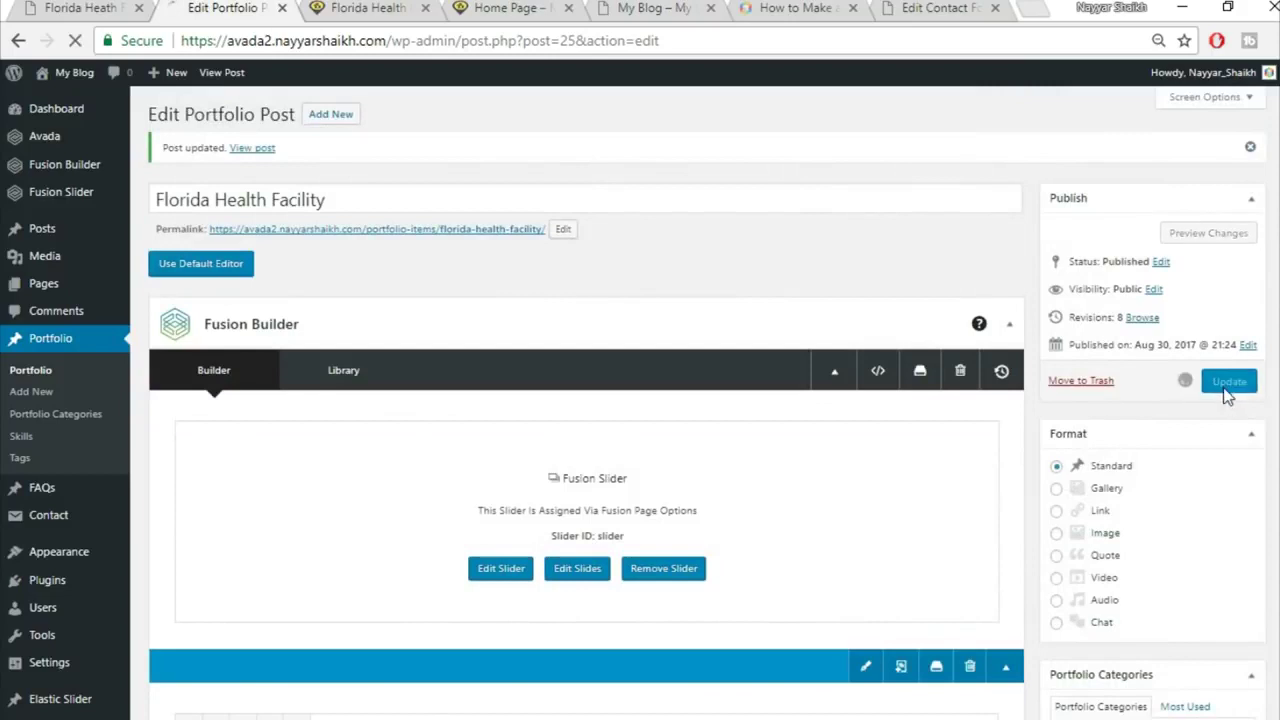
left_click(385, 9)
left_click(408, 40)
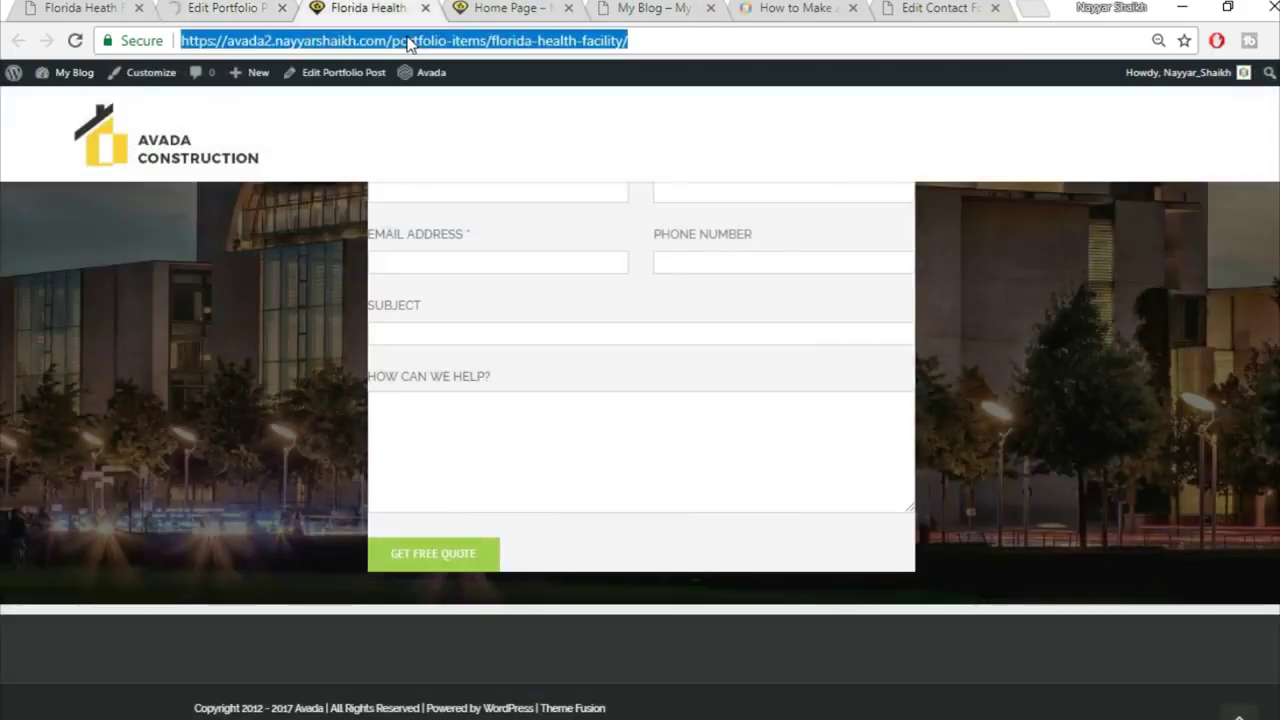
key("Return")
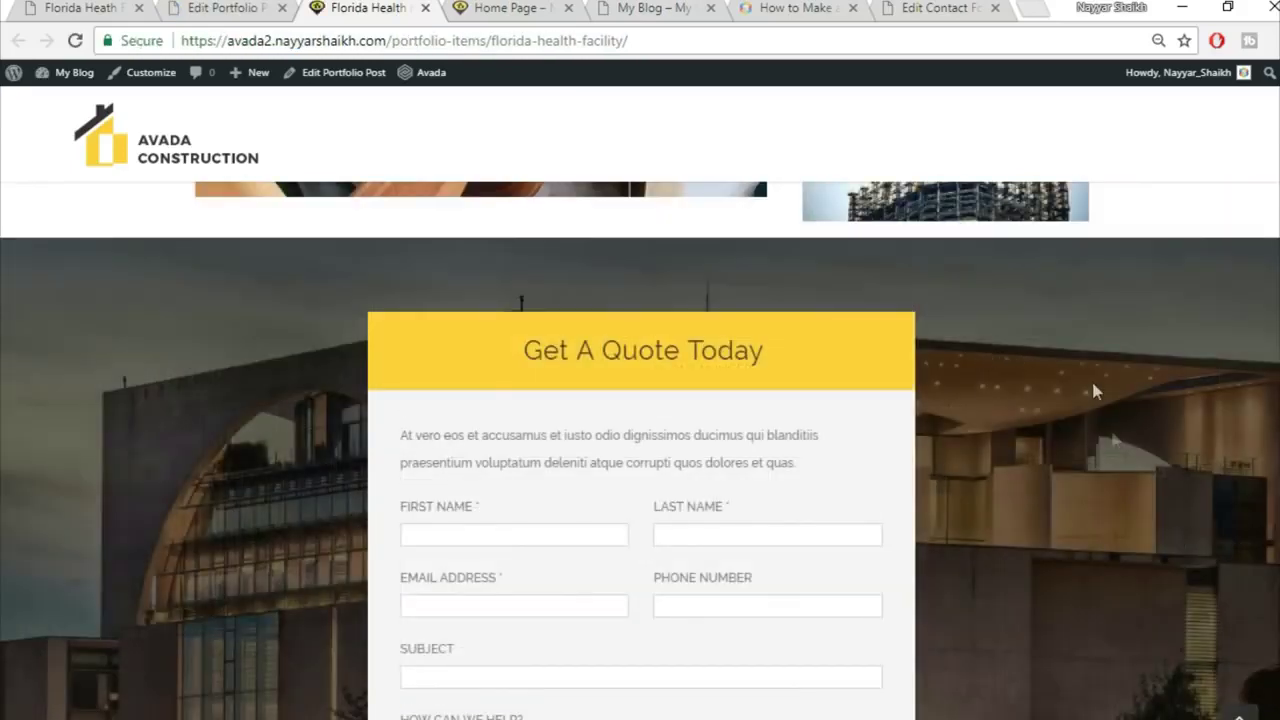
Step: Review the updated quote section live and compare it with the demo portfolio page
scroll(1117, 474, "down", 4)
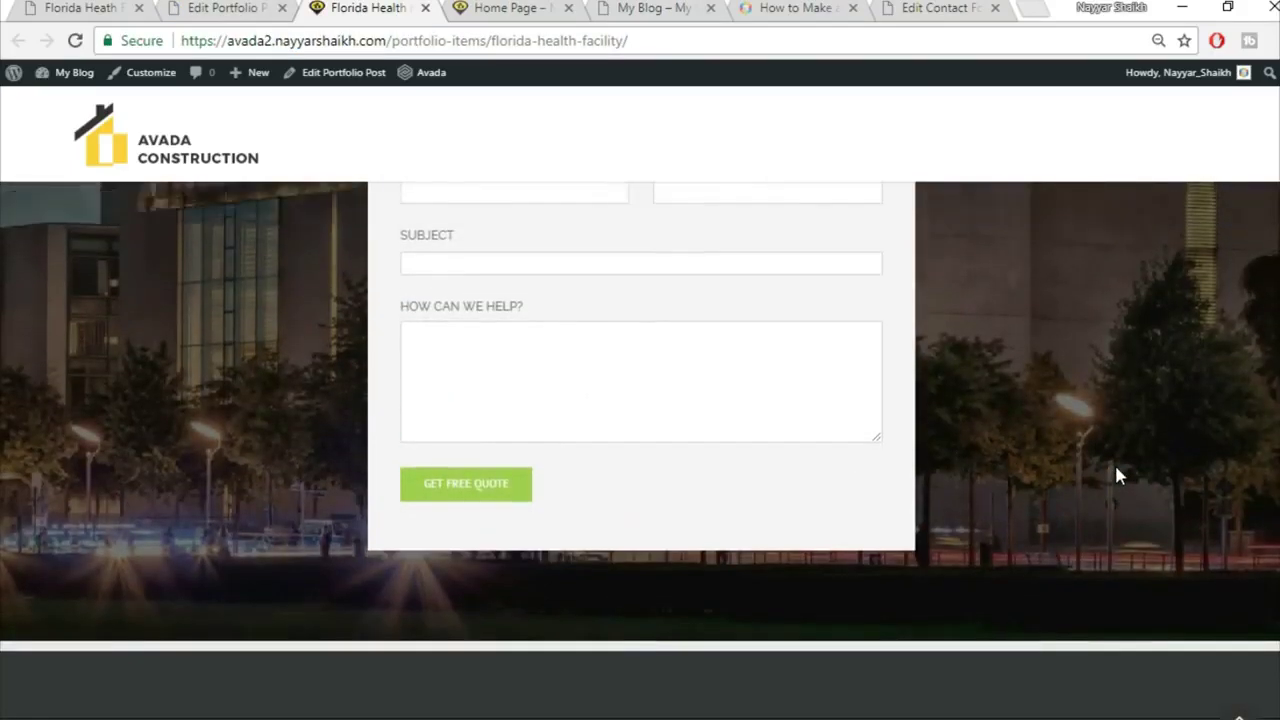
scroll(1117, 475, "up", 5)
scroll(1120, 476, "up", 2)
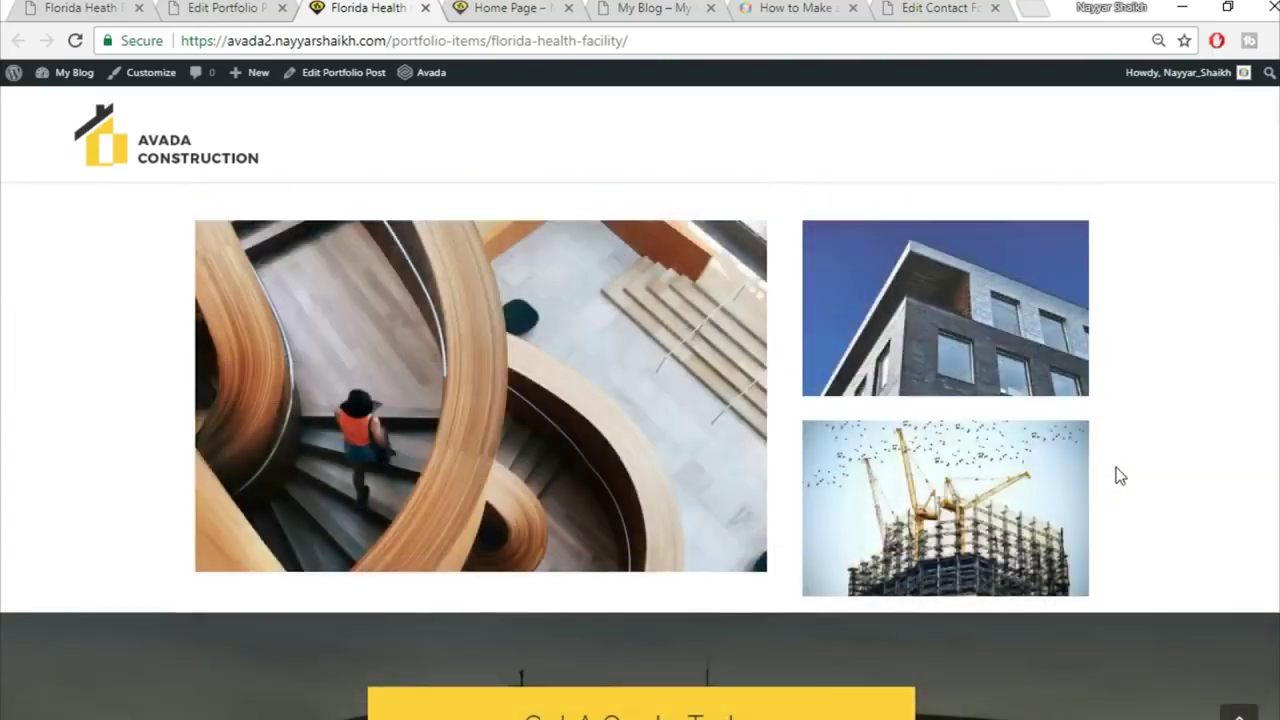
scroll(1118, 476, "up", 10)
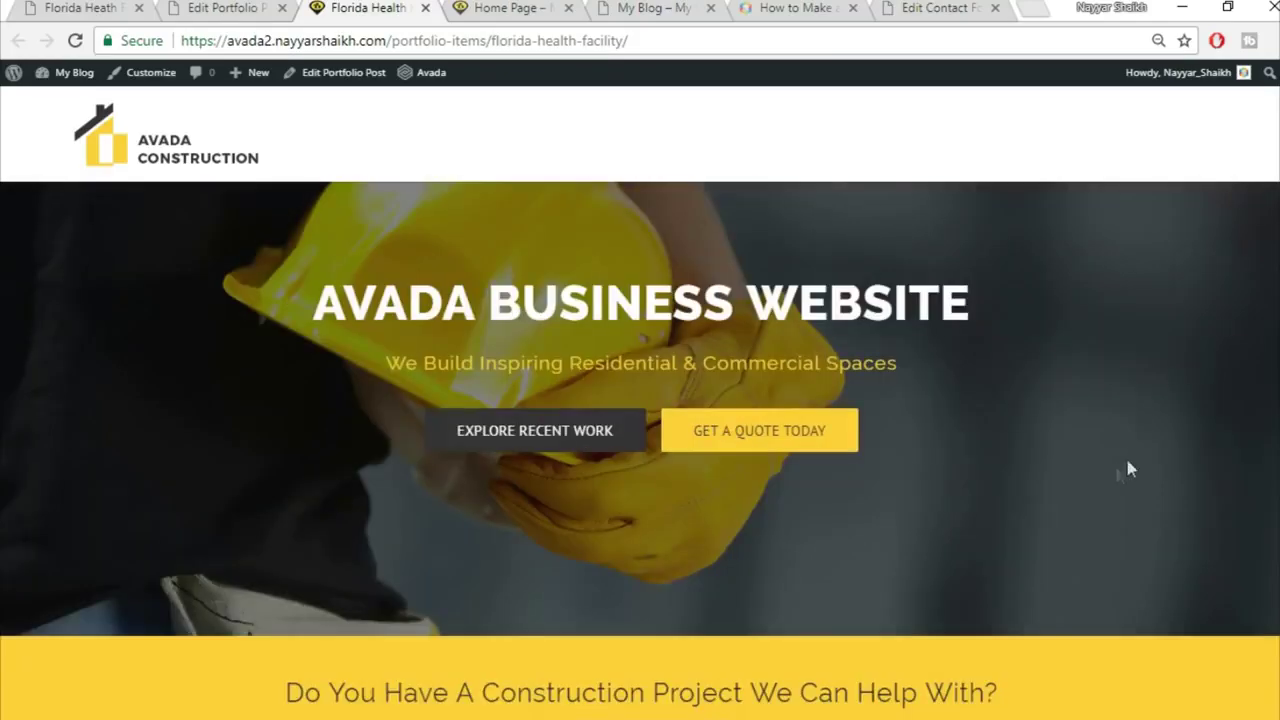
scroll(1118, 476, "down", 10)
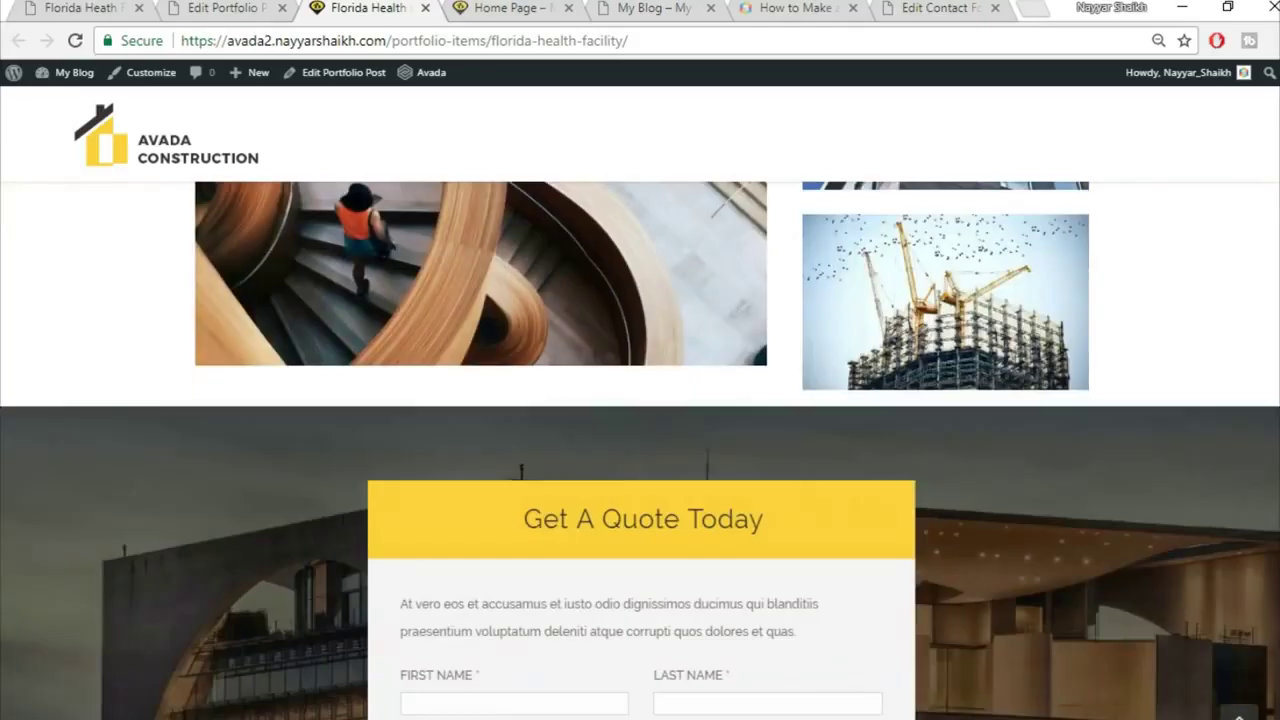
scroll(640, 450, "down", 3)
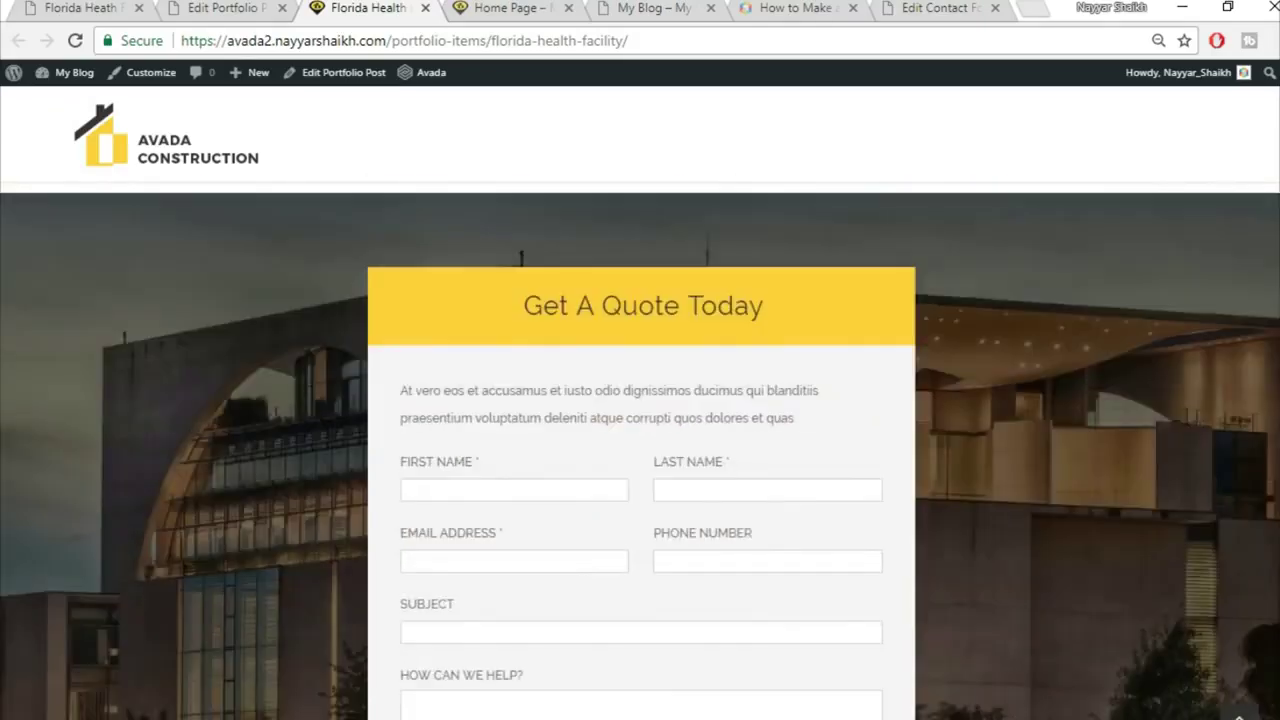
scroll(640, 450, "down", 1)
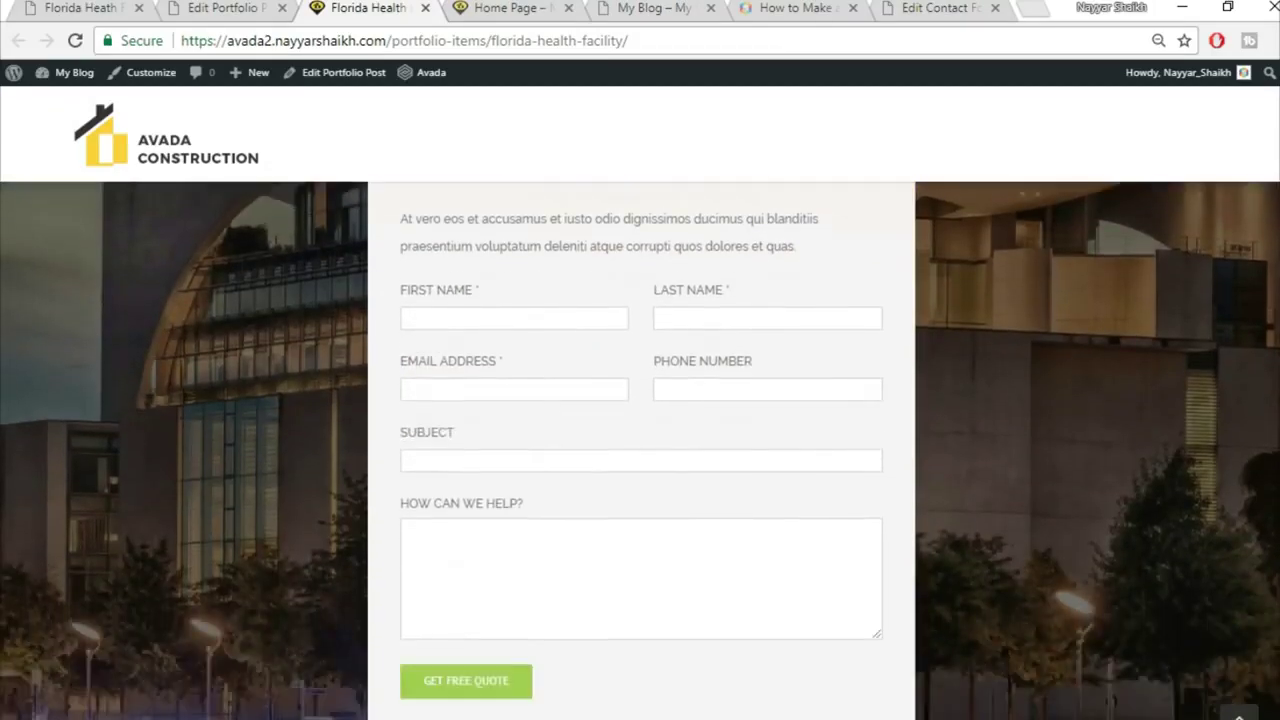
scroll(640, 450, "down", 2)
scroll(640, 450, "up", 3)
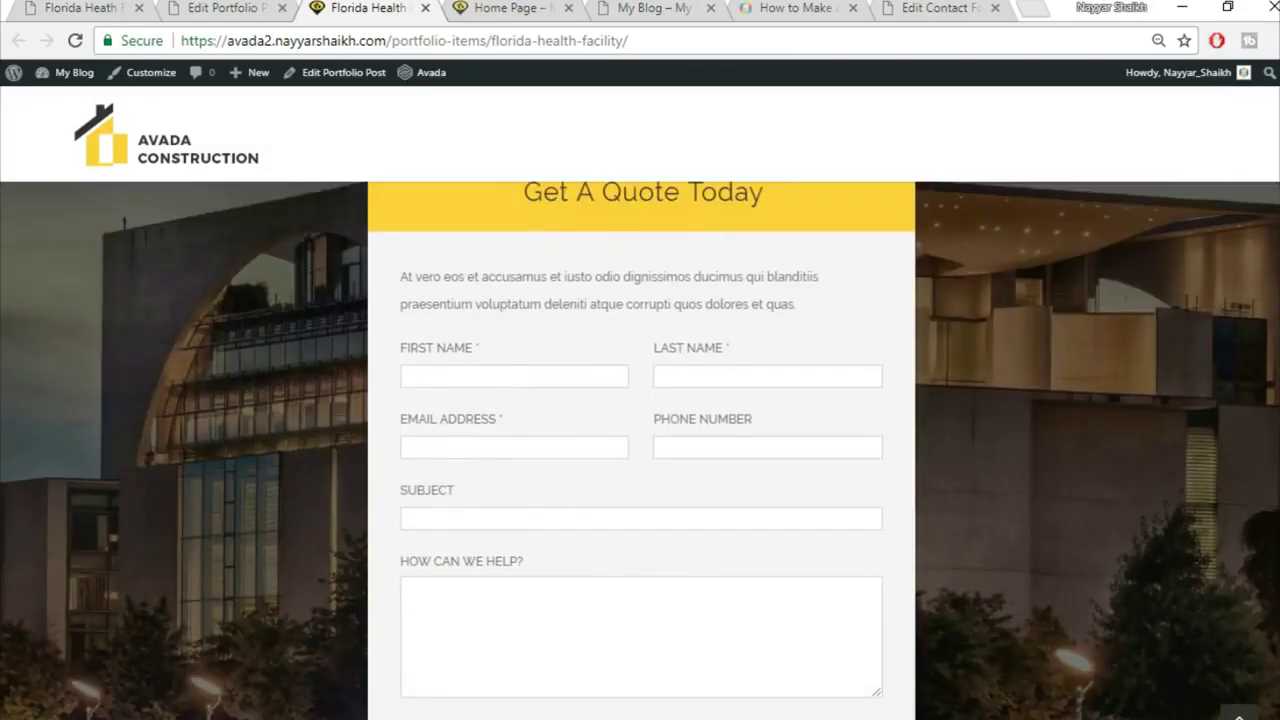
scroll(640, 450, "up", 1)
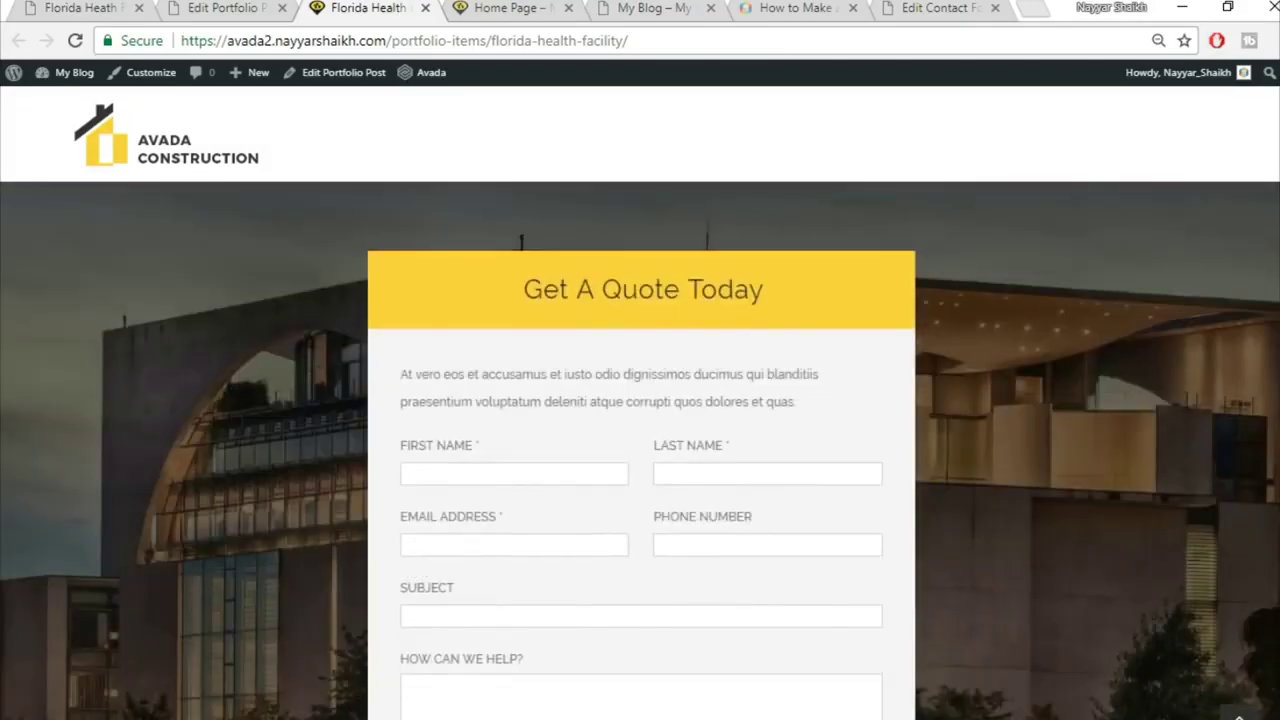
scroll(1275, 500, "up", 6)
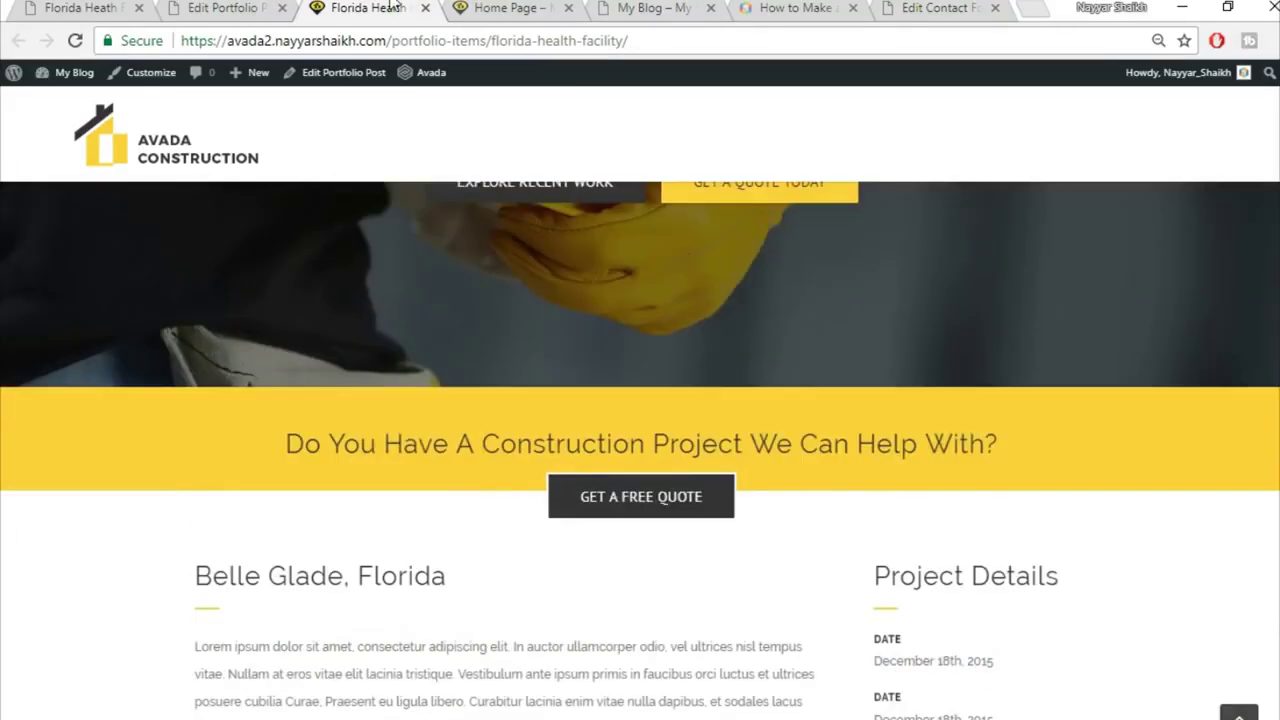
left_click(53, 7)
scroll(449, 420, "down", 8)
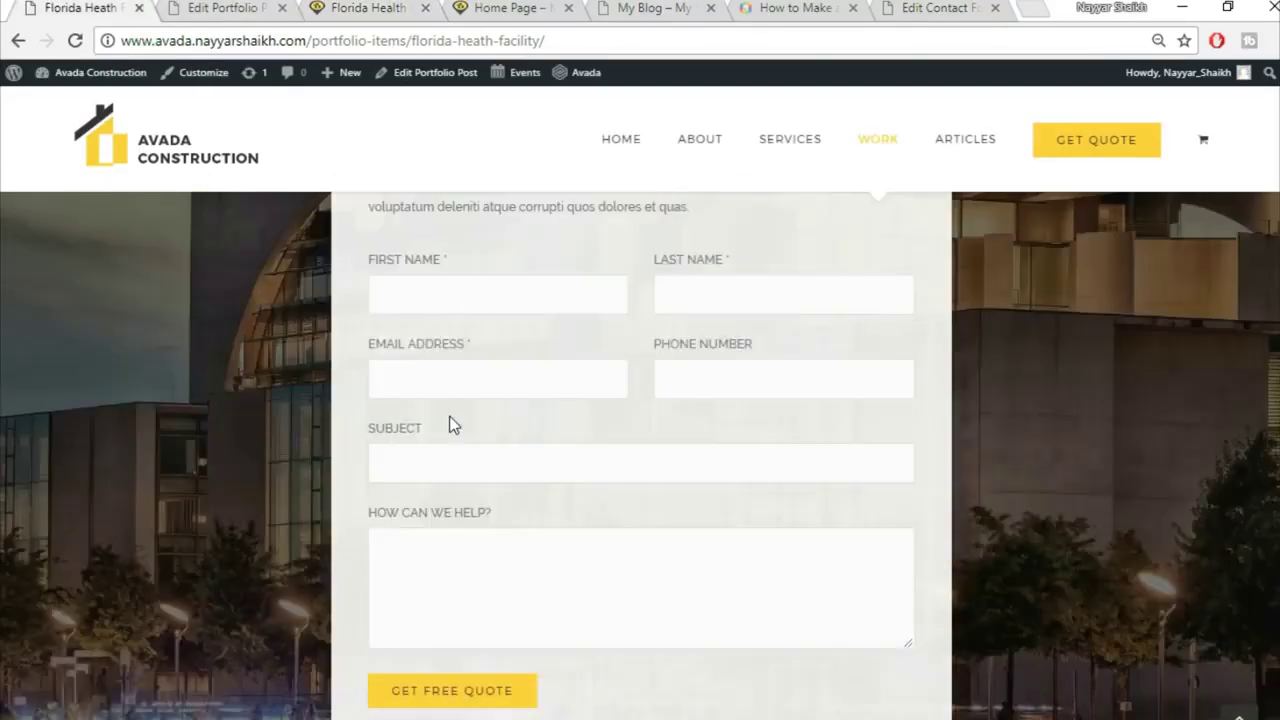
scroll(460, 480, "up", 4)
scroll(461, 482, "up", 5)
Step: Close the duplicate Florida Health page and the portfolio post editor, leaving the home page
left_click(222, 7)
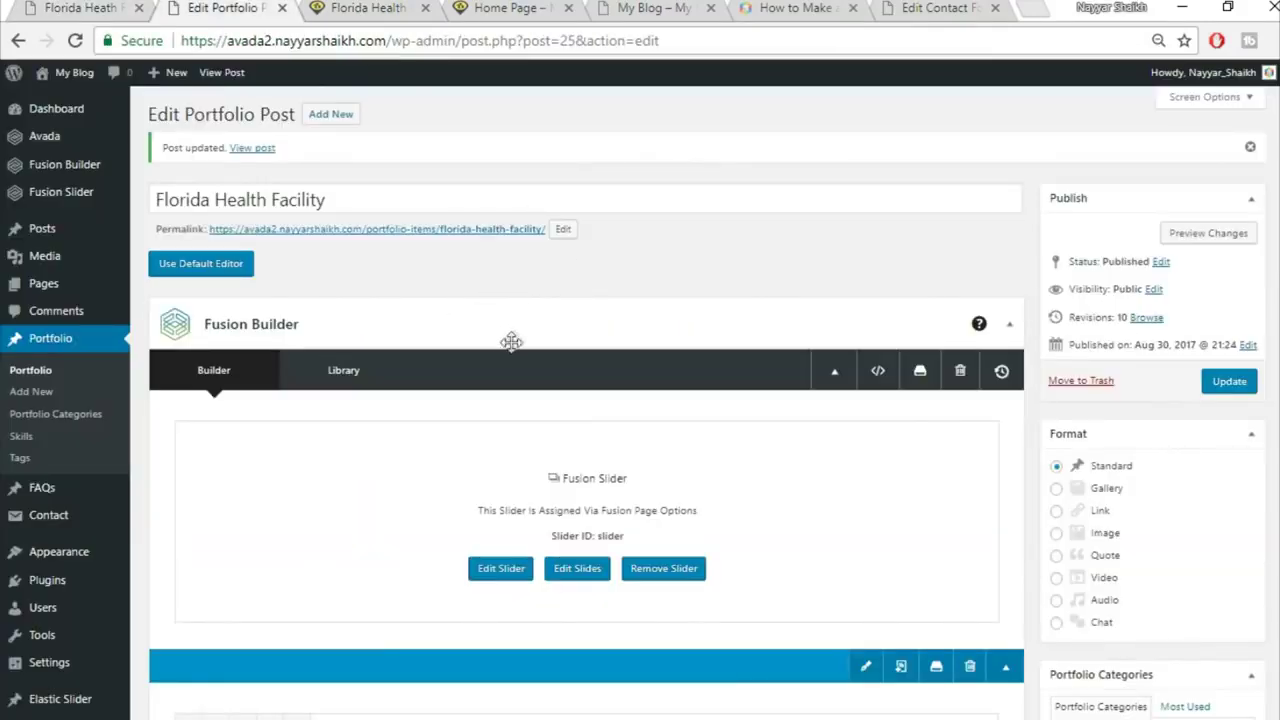
left_click(505, 8)
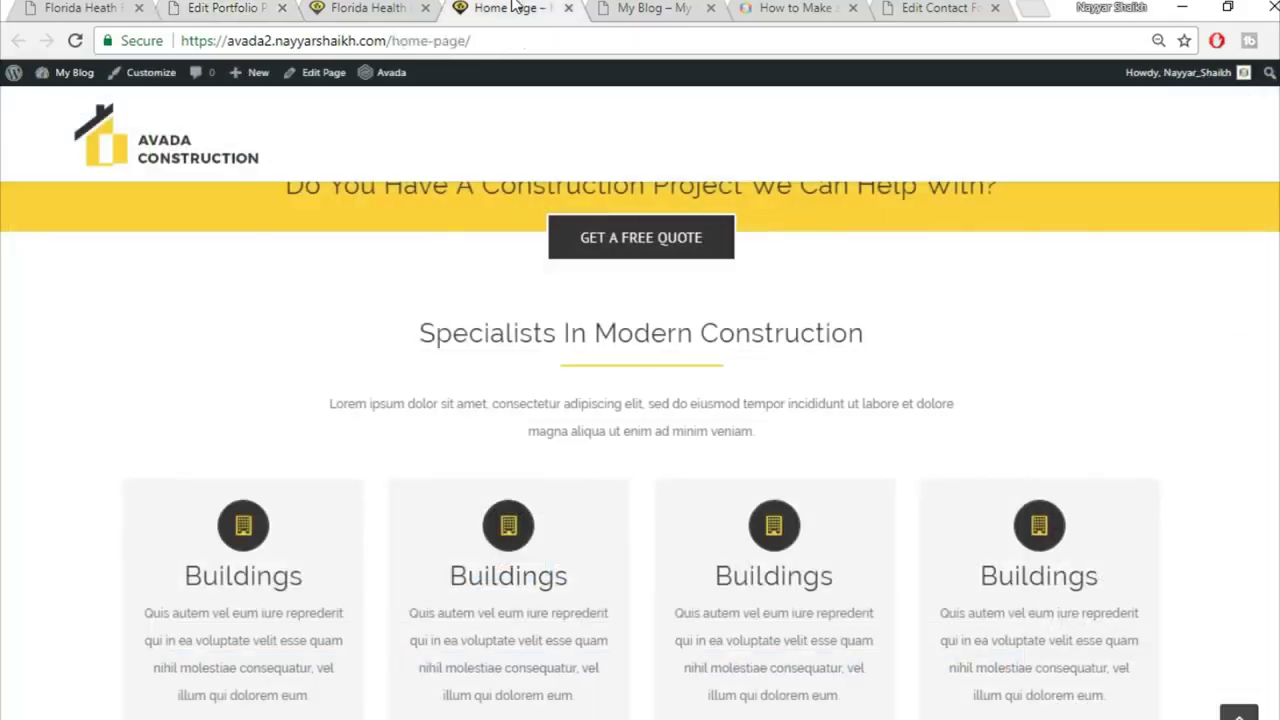
scroll(606, 320, "up", 5)
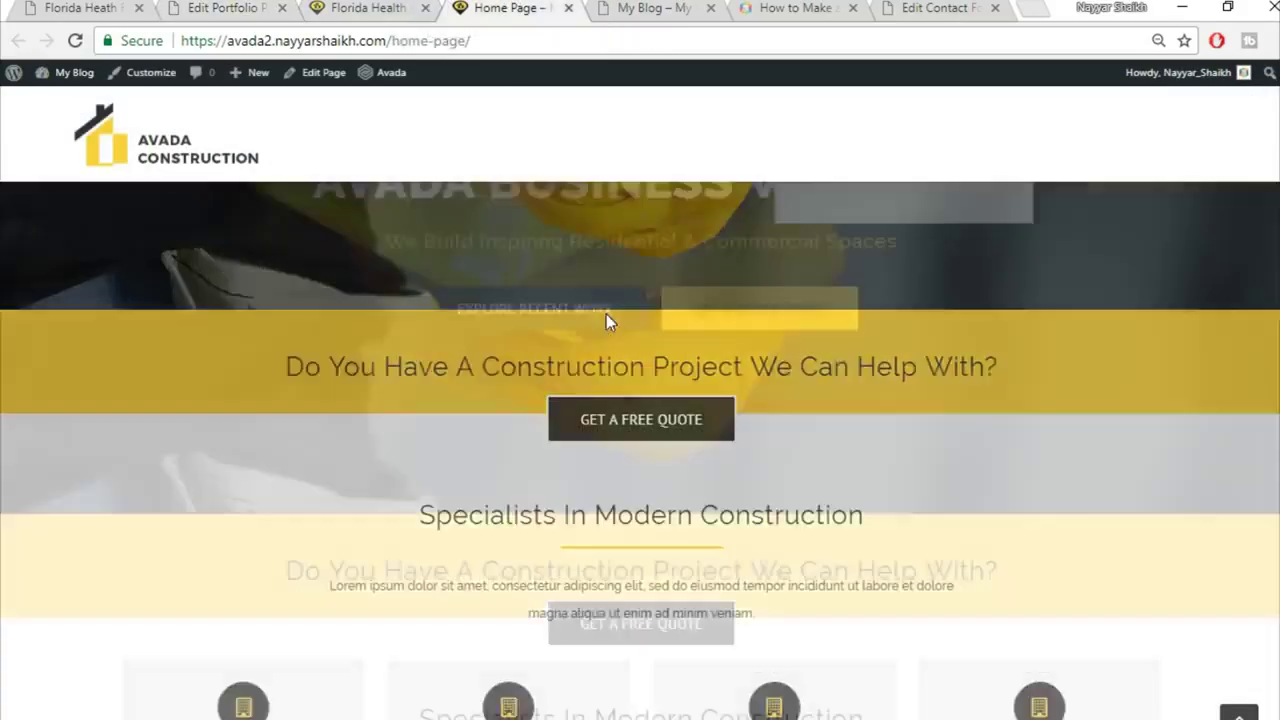
left_click(425, 8)
left_click(90, 8)
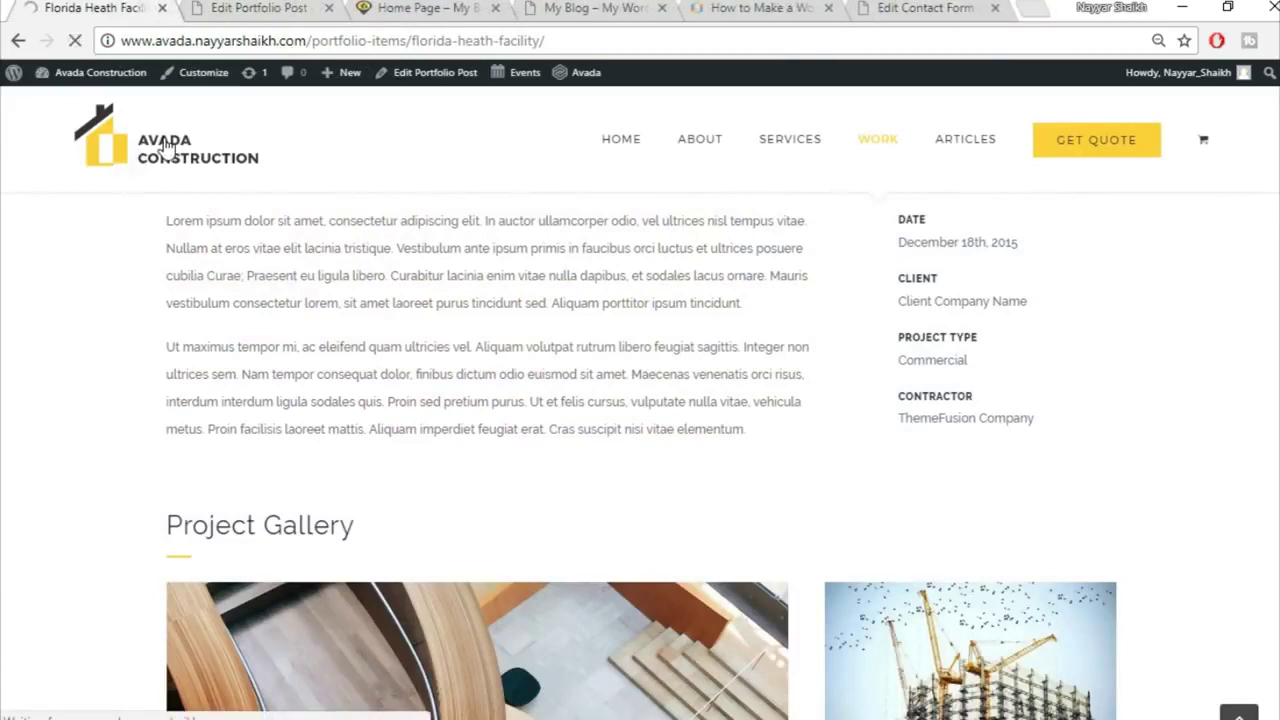
left_click(235, 8)
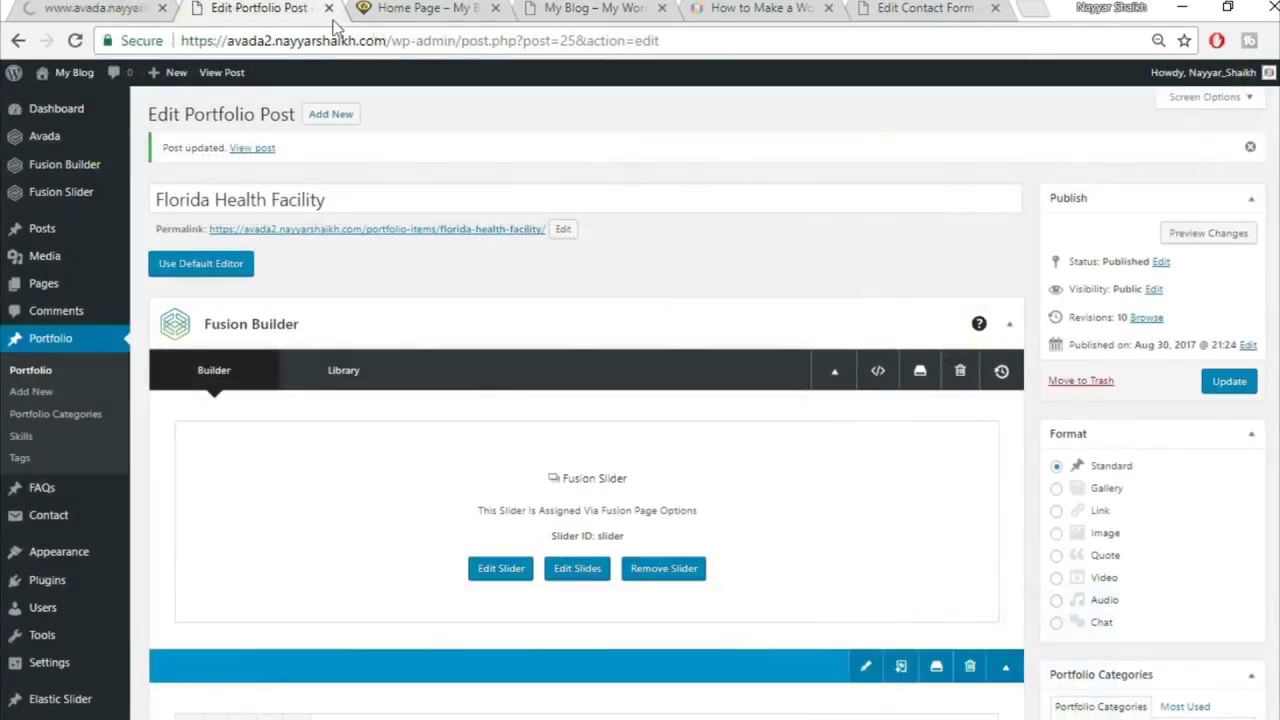
left_click(329, 8)
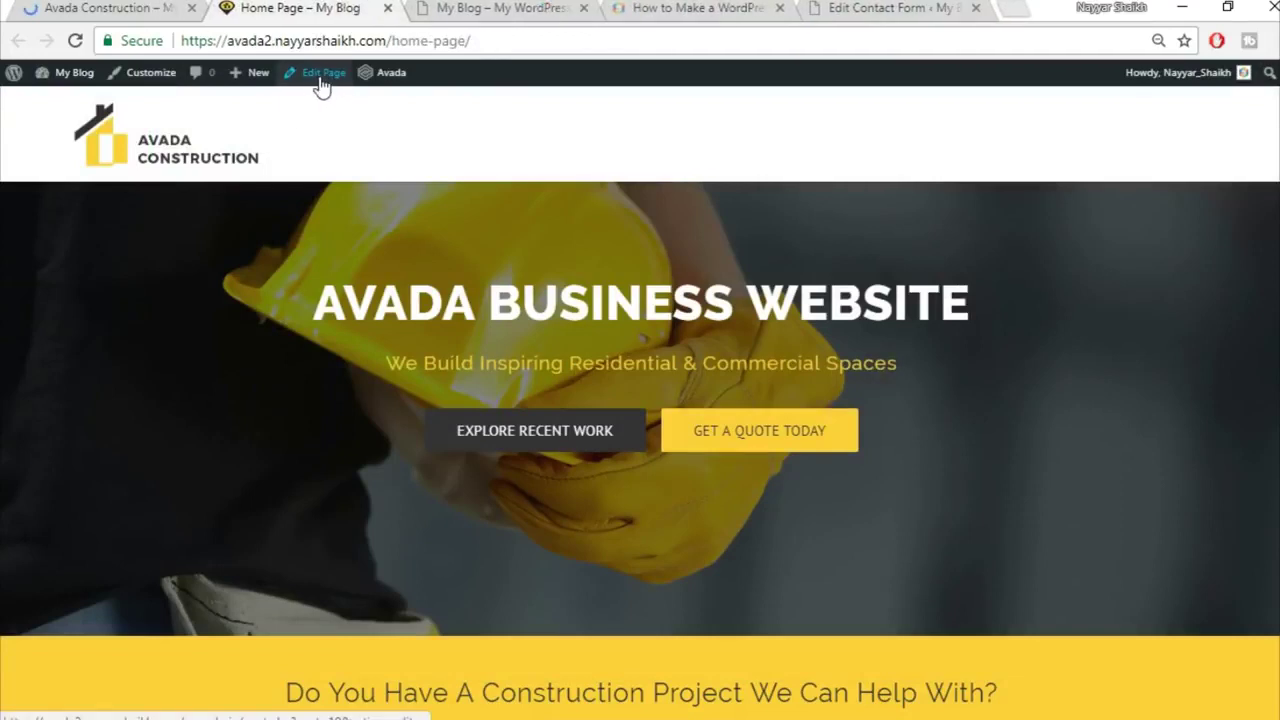
Step: Open the Home Page's Edit Page screen in a new tab beside the live home page
right_click(311, 80)
left_click(323, 97)
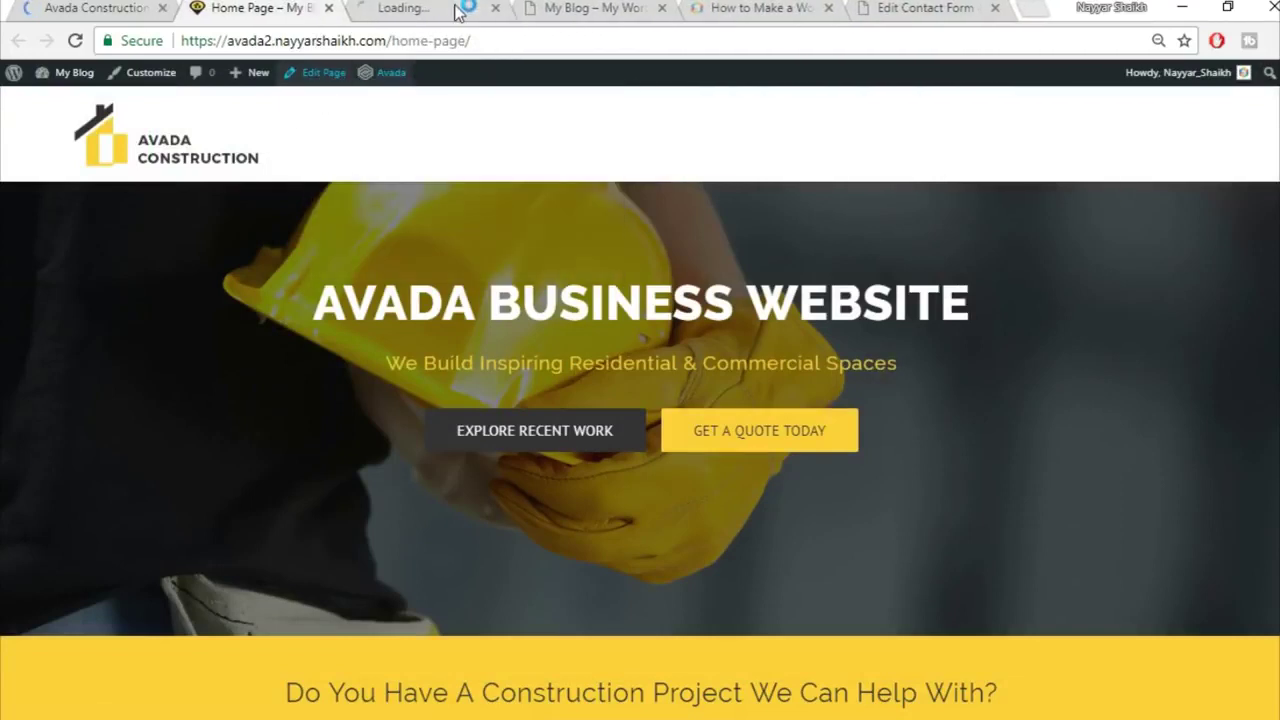
left_click_drag(460, 12, 270, 18)
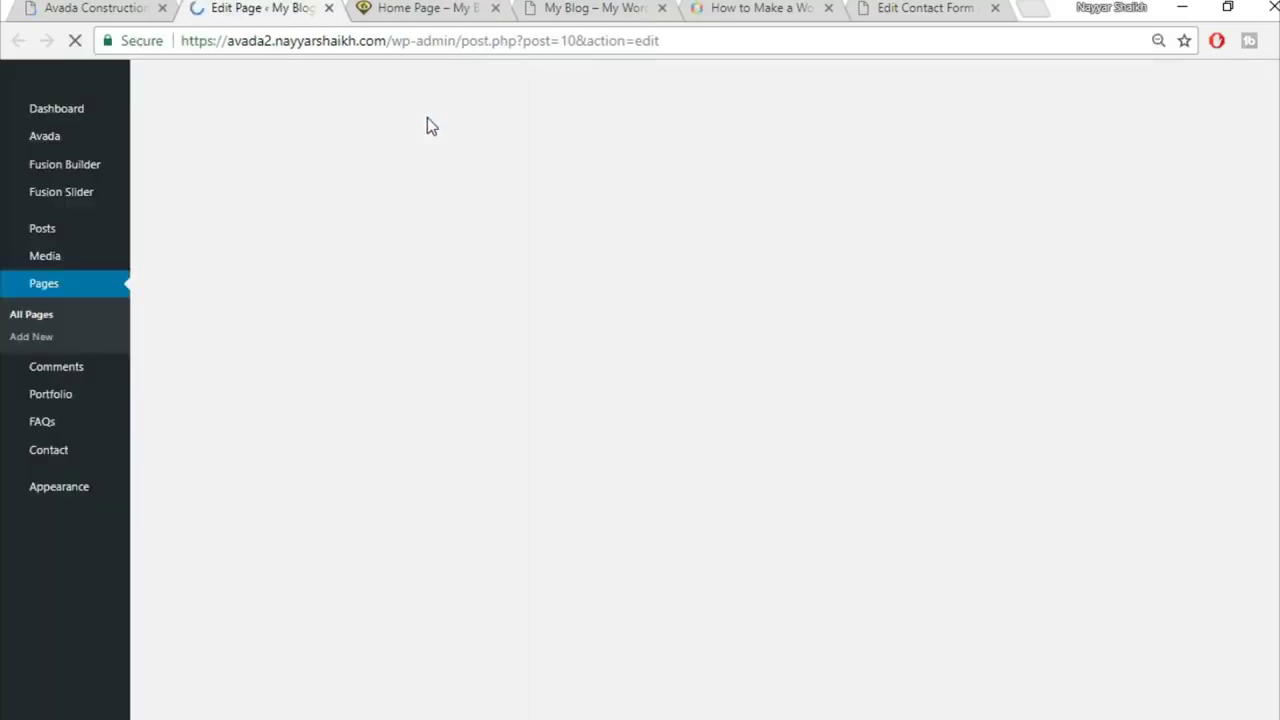
Step: Scroll the reference Avada Construction demo to its Our Core Values section, then return to the editor
left_click(425, 7)
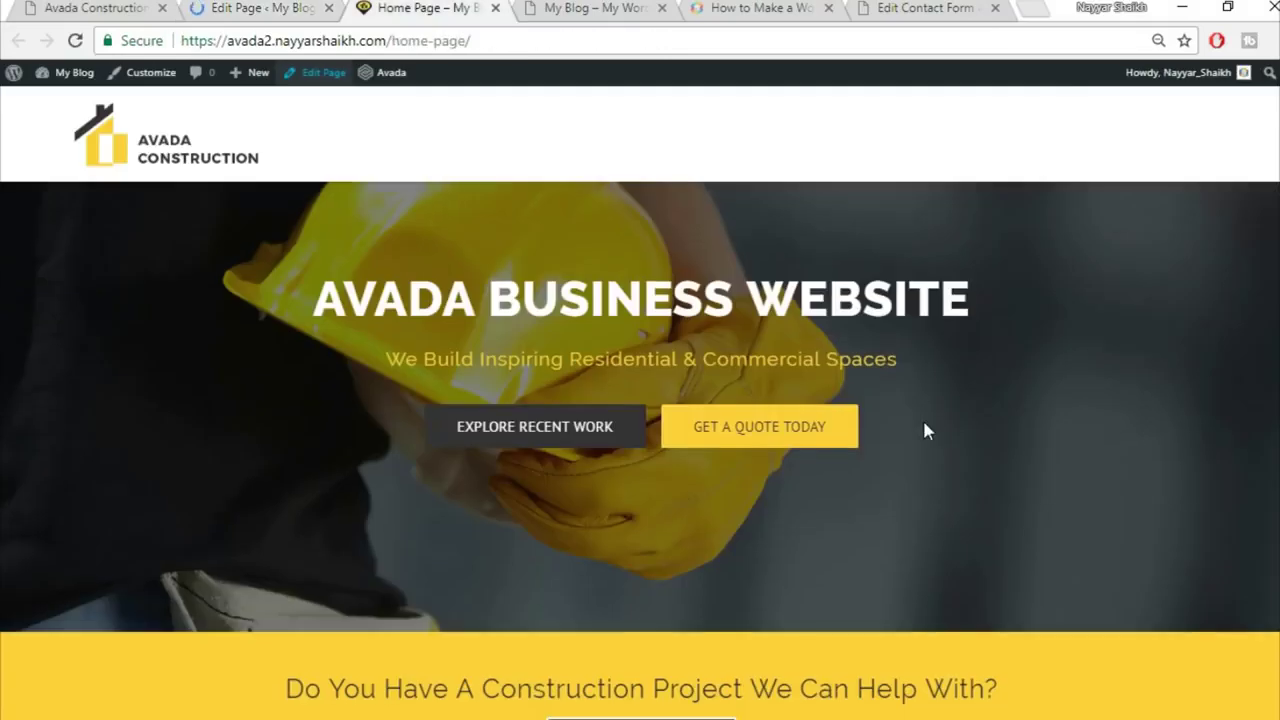
scroll(923, 430, "down", 15)
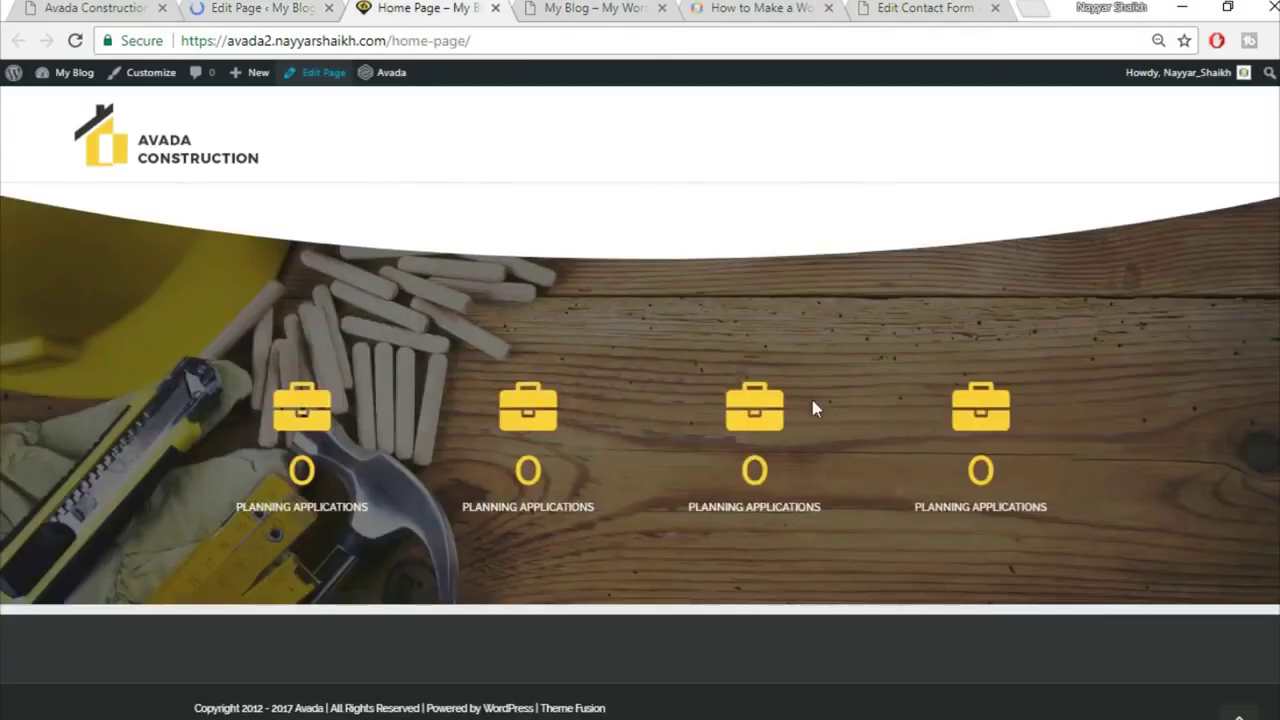
left_click(105, 8)
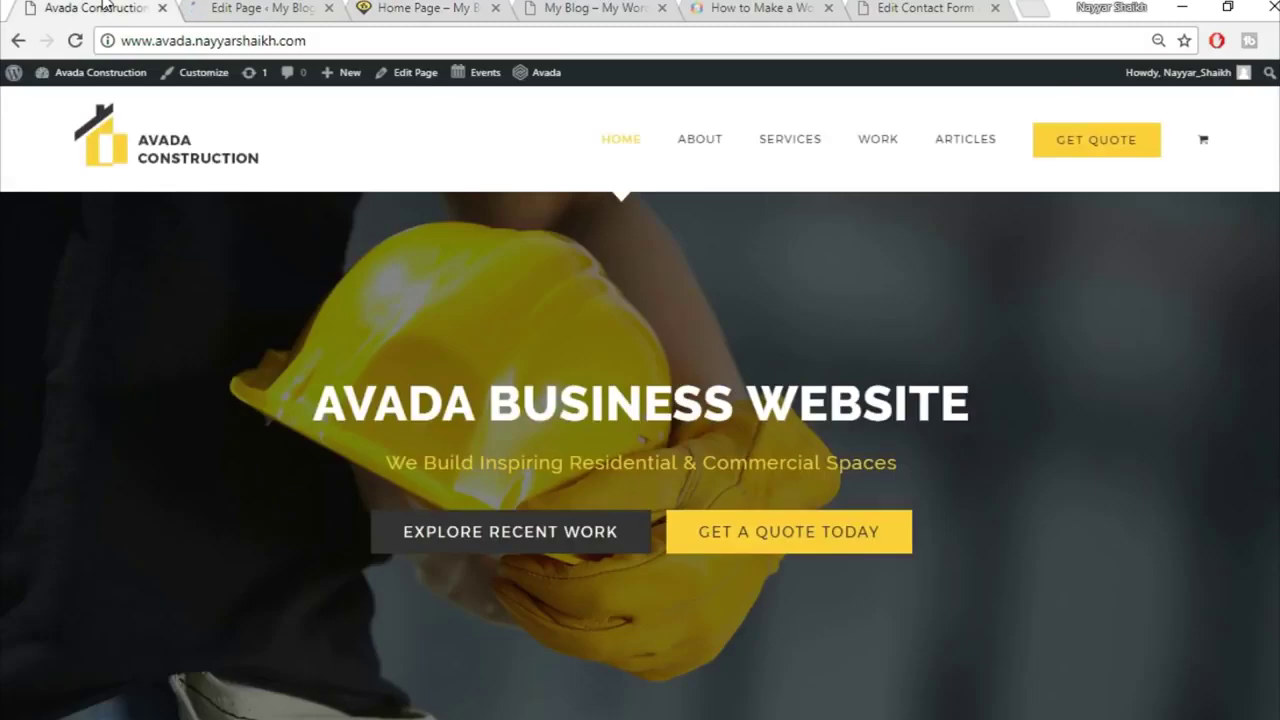
scroll(676, 266, "down", 15)
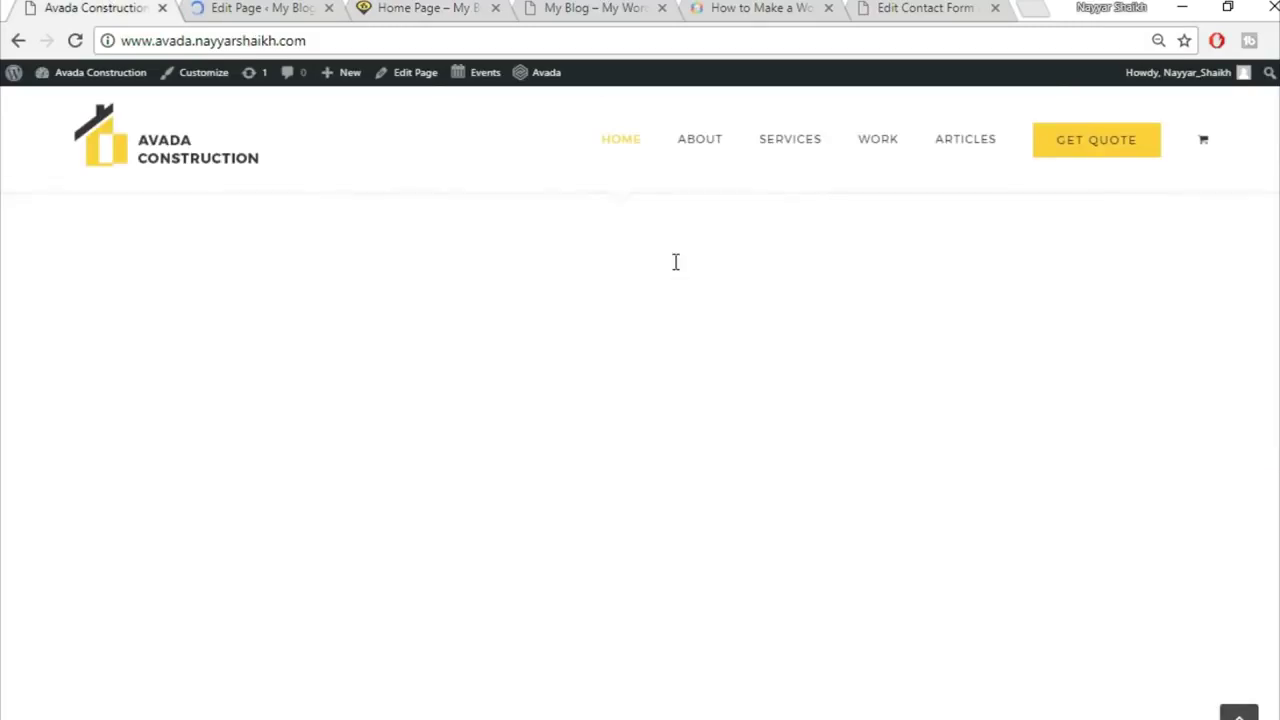
scroll(676, 262, "down", 4)
scroll(674, 262, "up", 1)
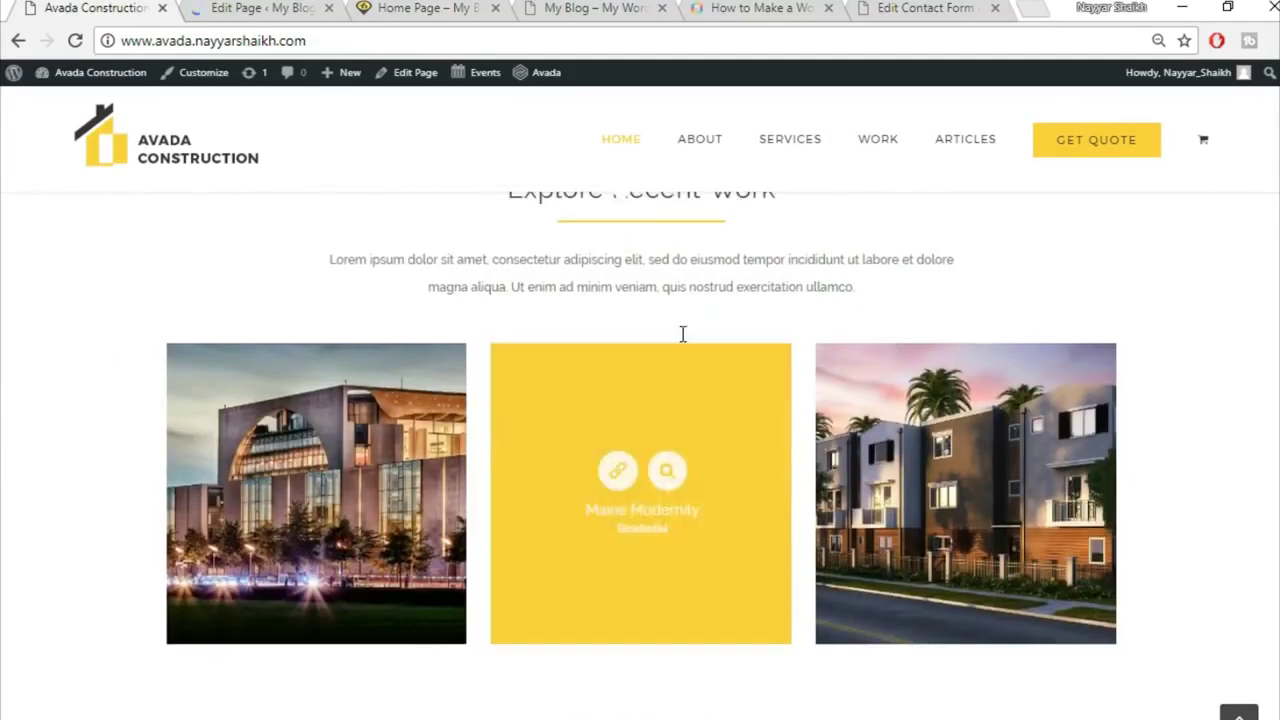
scroll(600, 350, "up", 1)
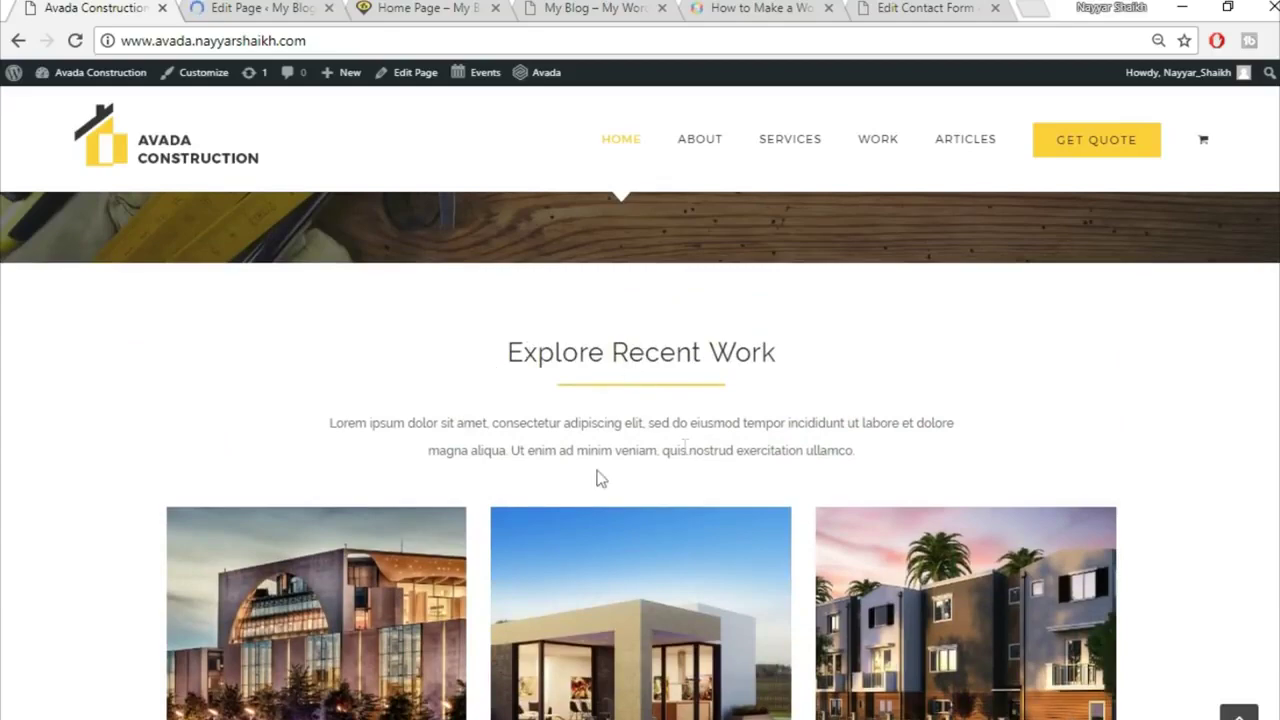
scroll(686, 457, "down", 2)
scroll(838, 549, "down", 1)
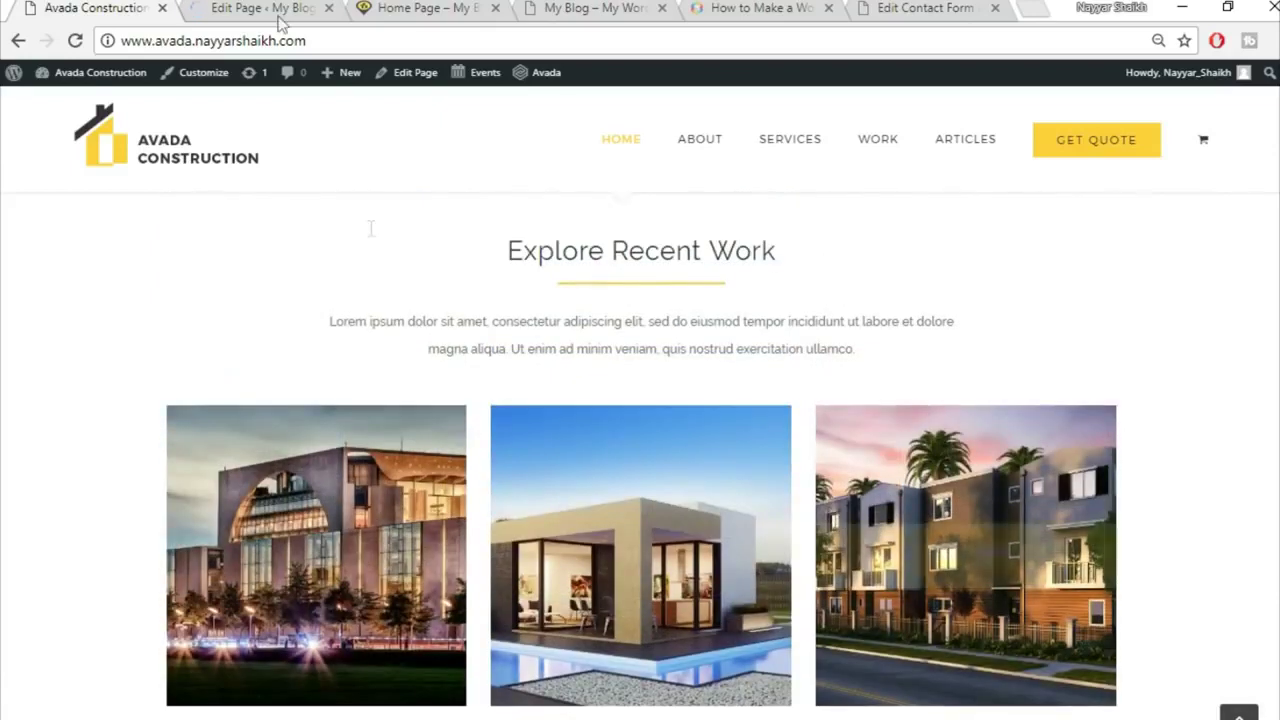
left_click(255, 7)
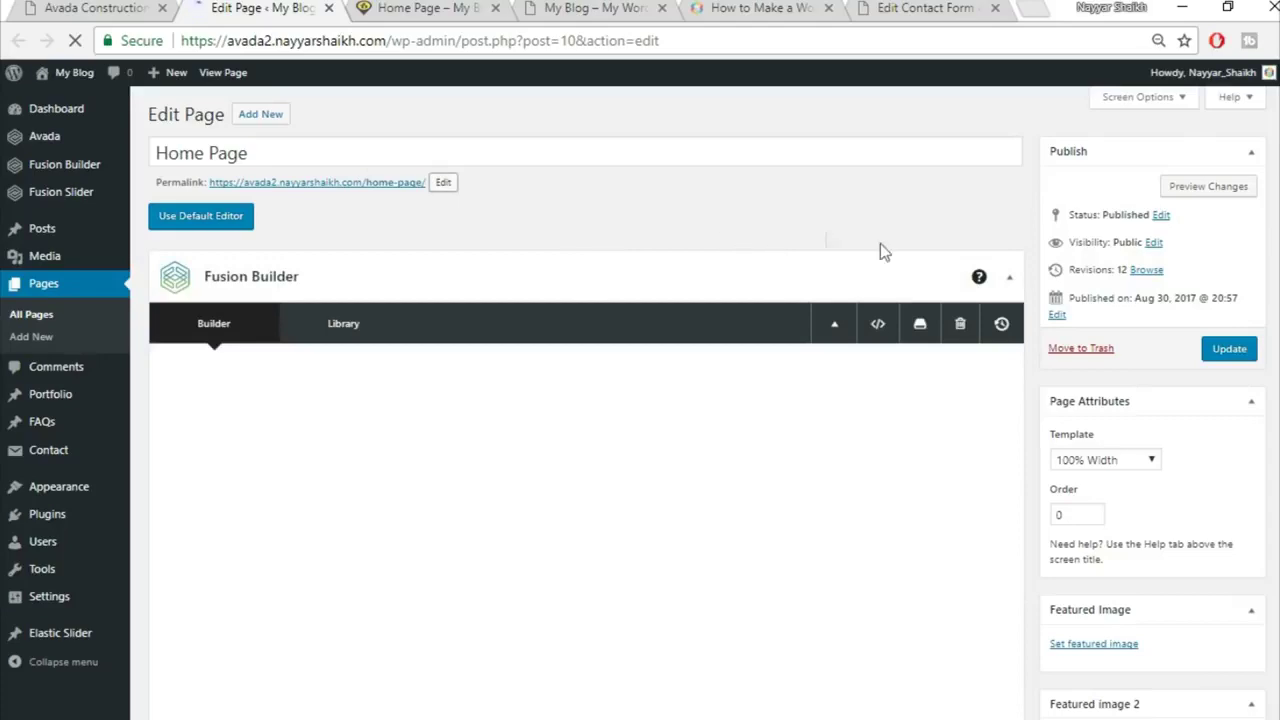
Step: Insert the saved 'Title' library container at the bottom of the Home Page
scroll(882, 268, "down", 2)
scroll(882, 263, "down", 20)
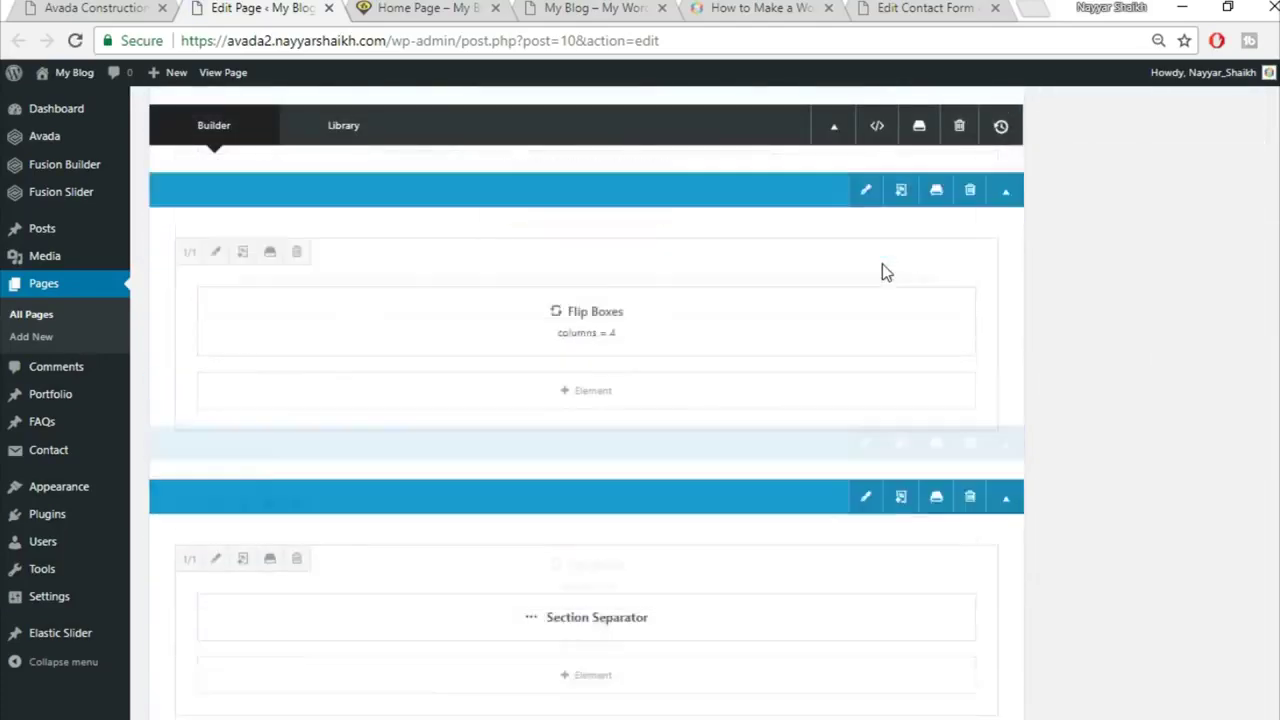
scroll(882, 263, "up", 3)
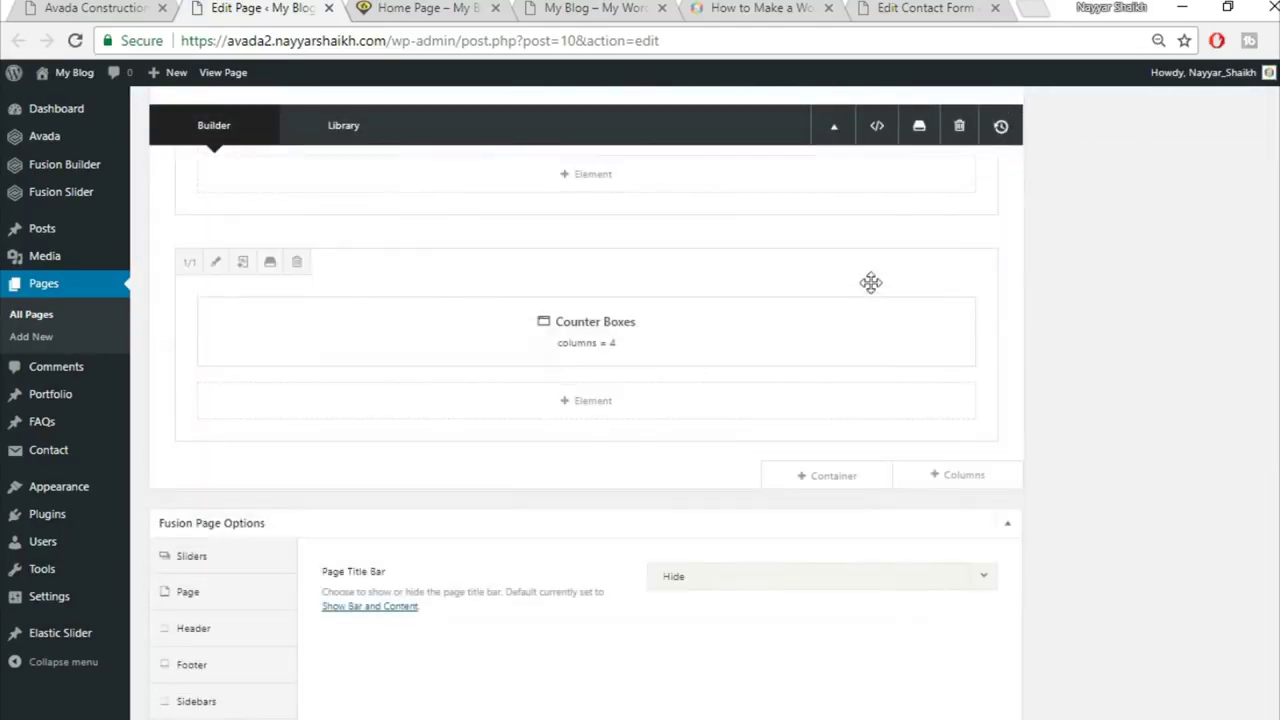
left_click(156, 5)
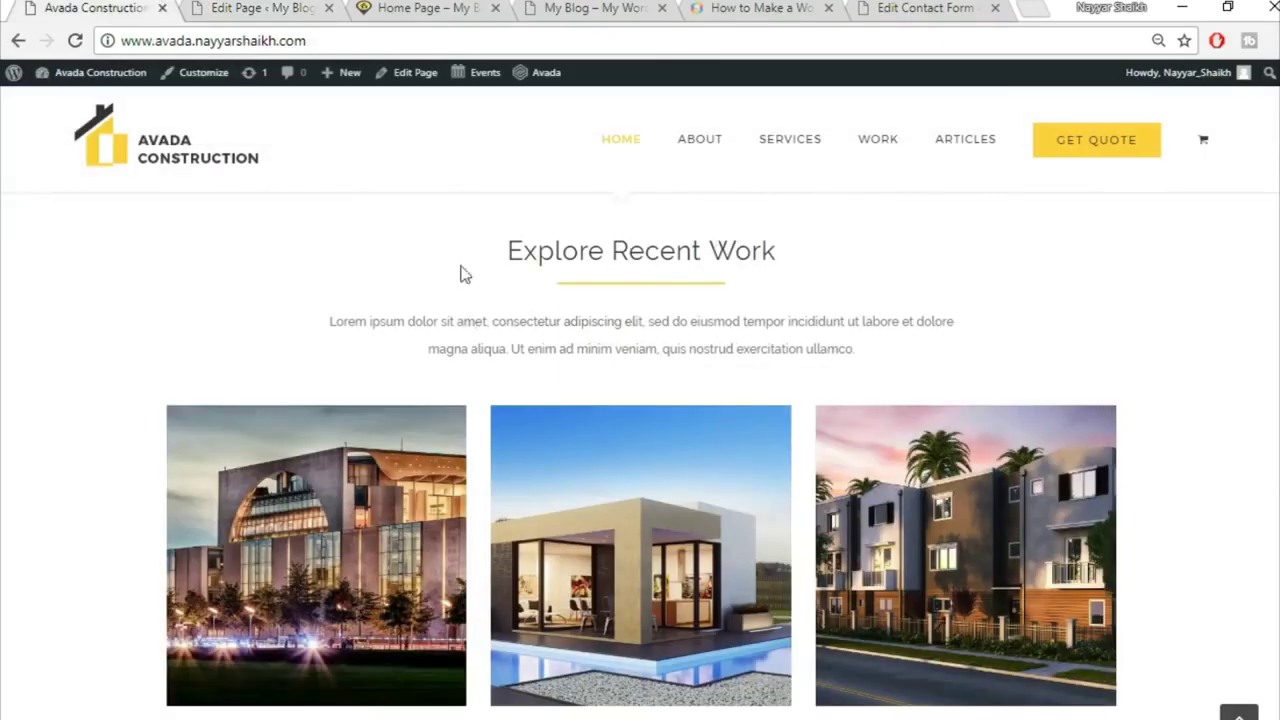
left_click(265, 7)
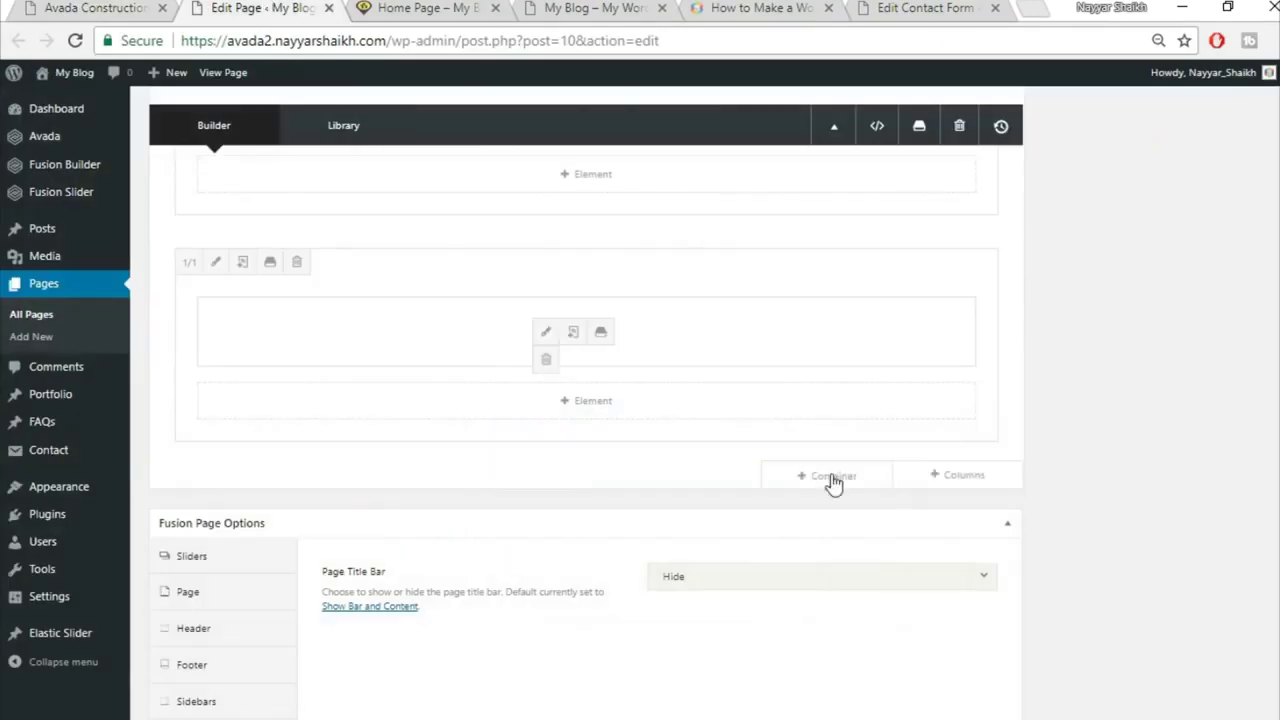
left_click(852, 484)
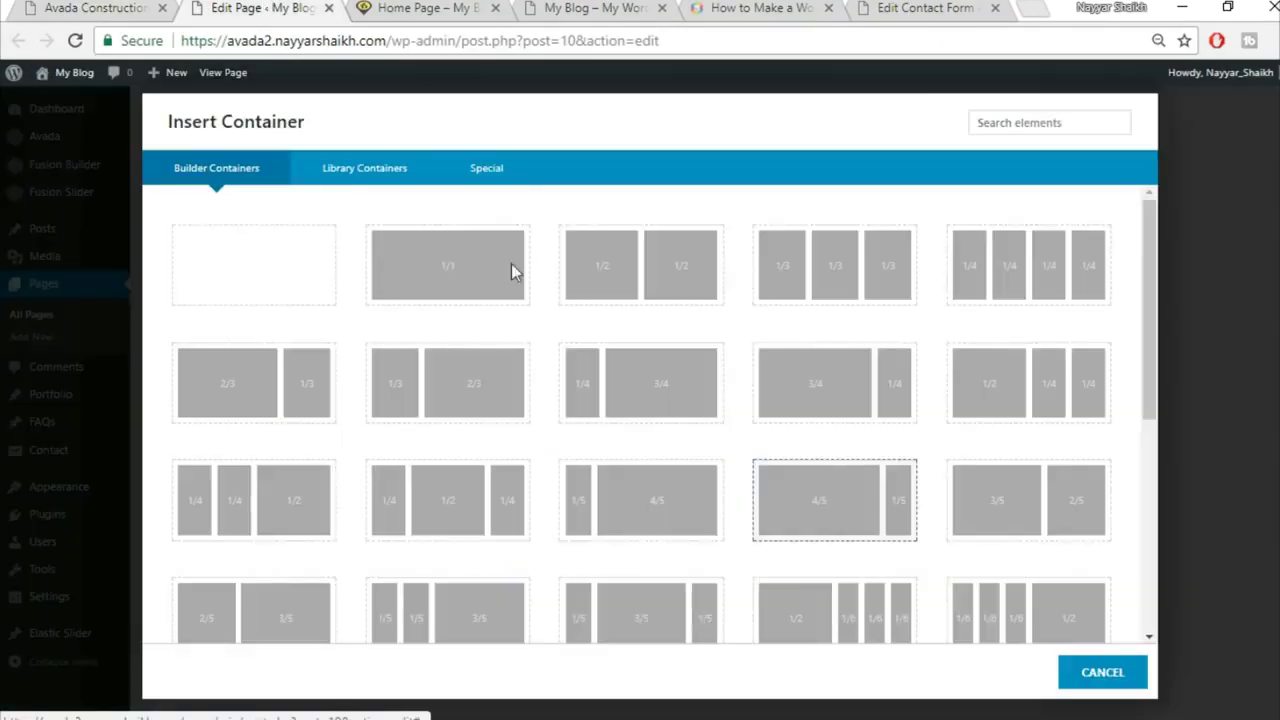
left_click(355, 174)
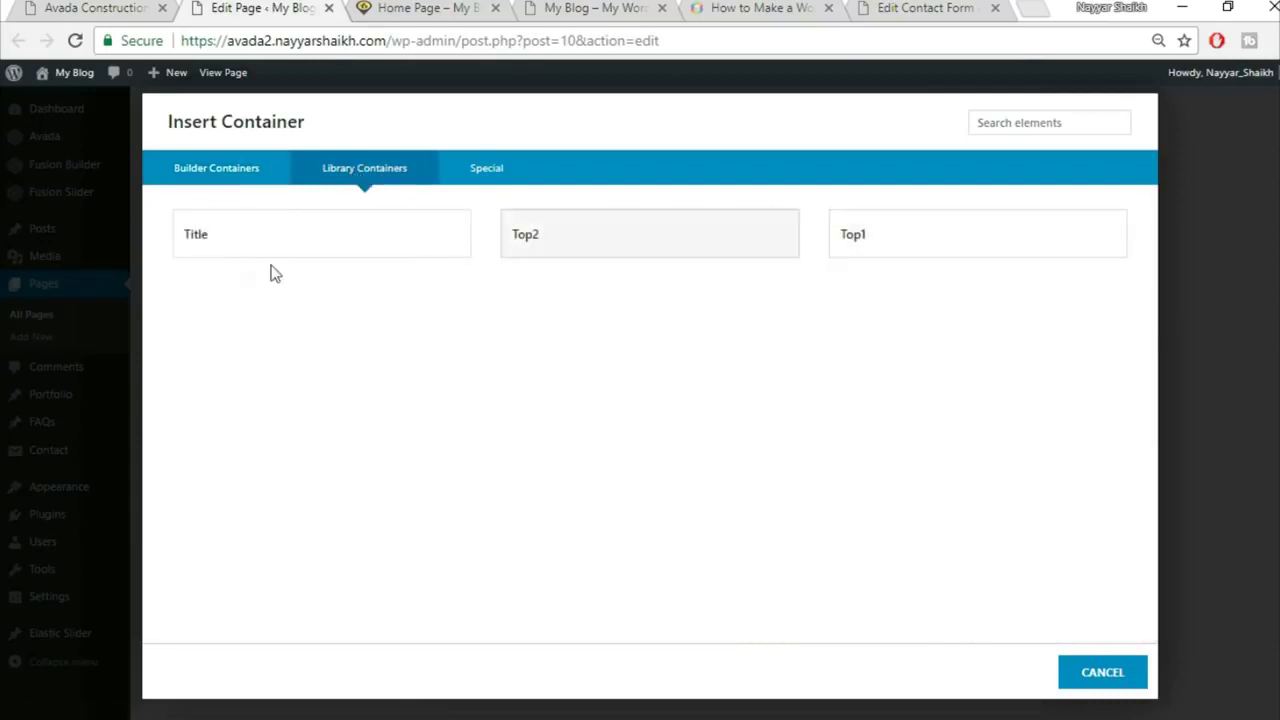
left_click(250, 250)
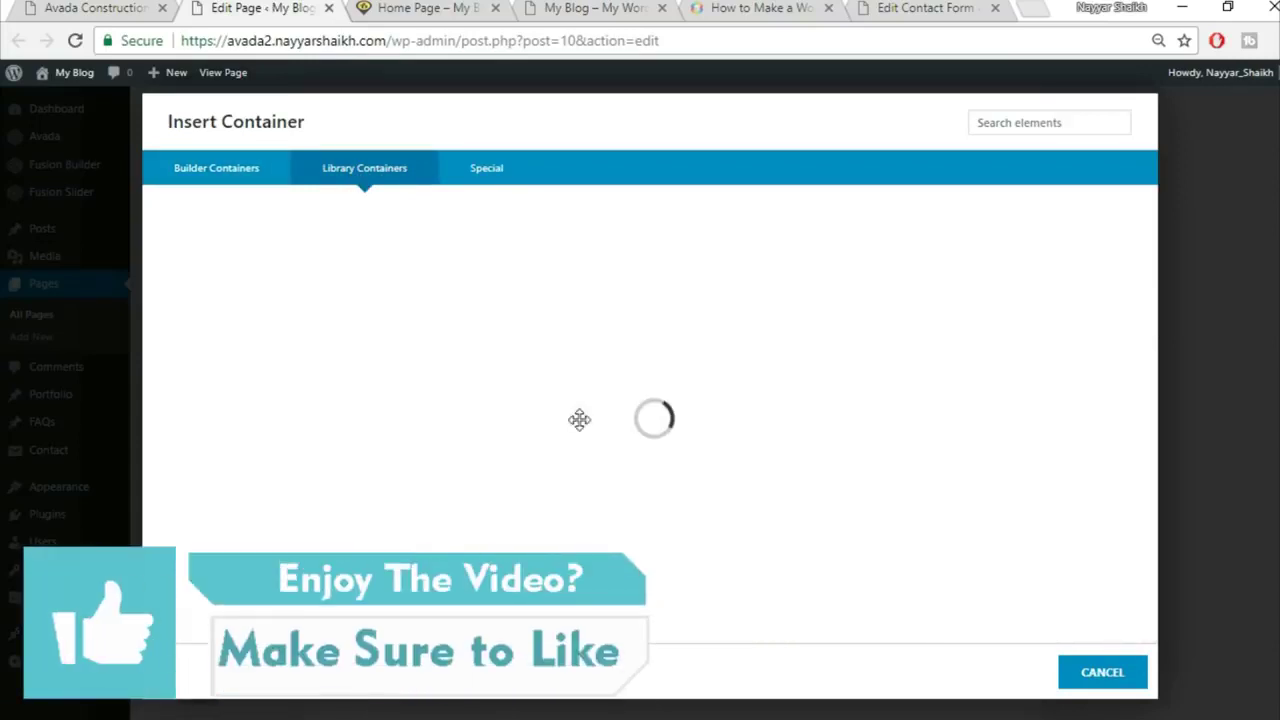
Step: Check the new Specialists In Modern Construction section against the reference site
scroll(1020, 556, "down", 2)
scroll(1020, 563, "down", 1)
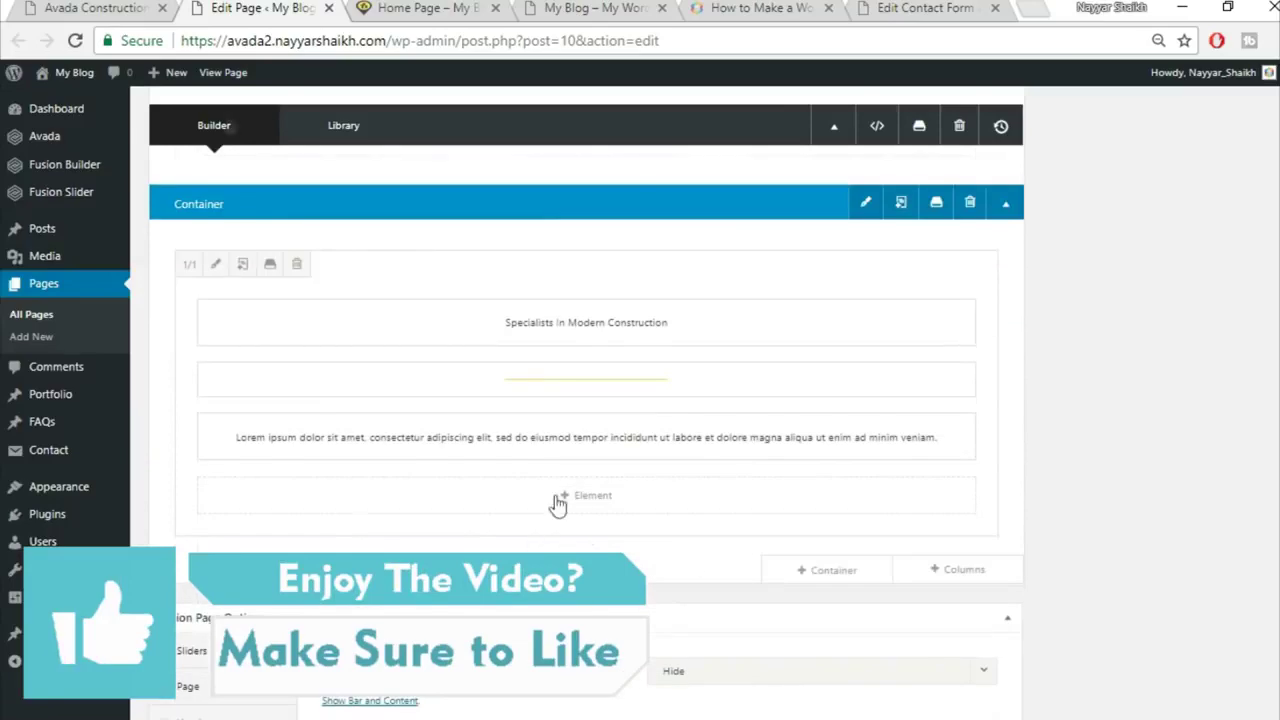
left_click(95, 8)
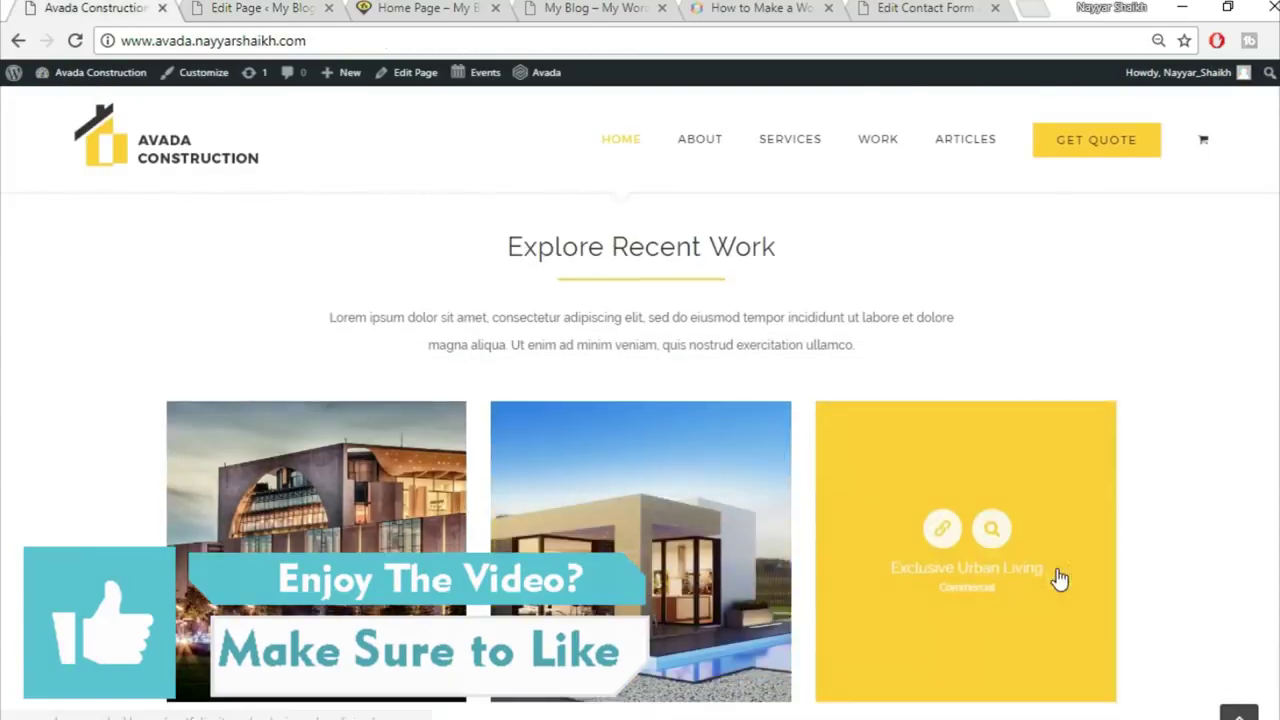
scroll(1057, 575, "down", 1)
left_click(262, 8)
mouse_move(851, 563)
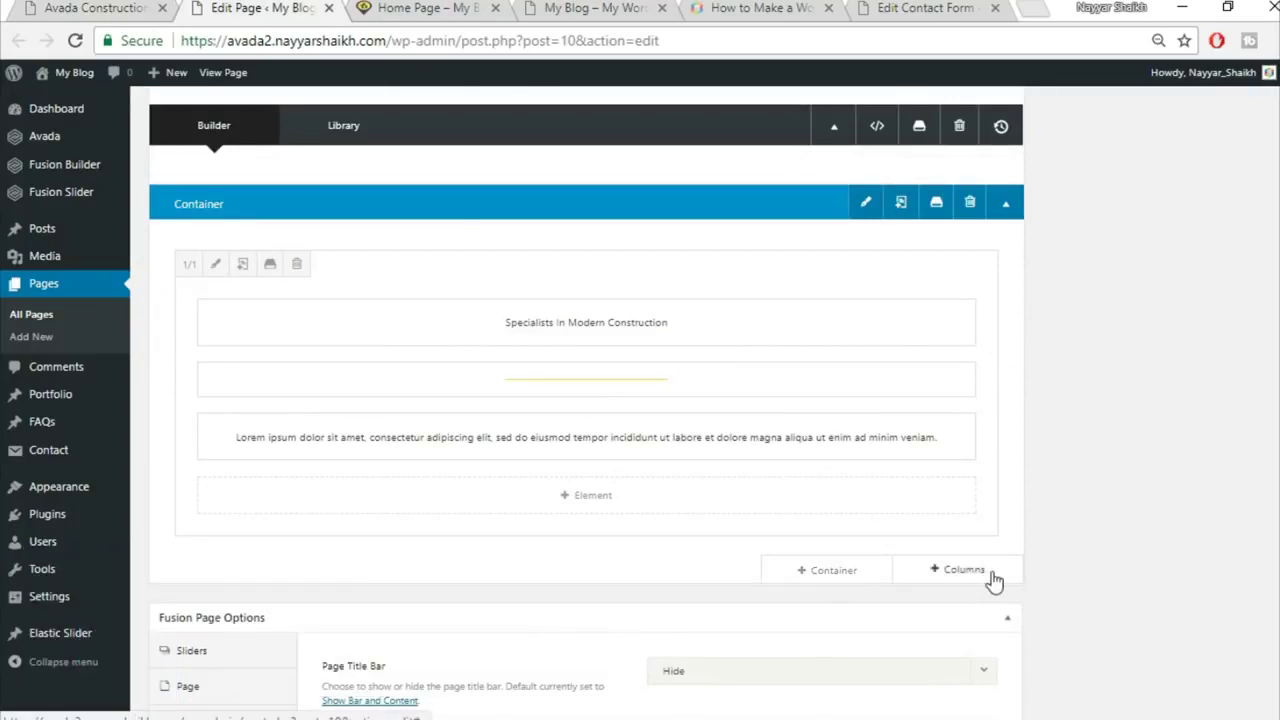
Step: Add a single full-width column row below the section and insert a Portfolio element
left_click(960, 572)
left_click(255, 275)
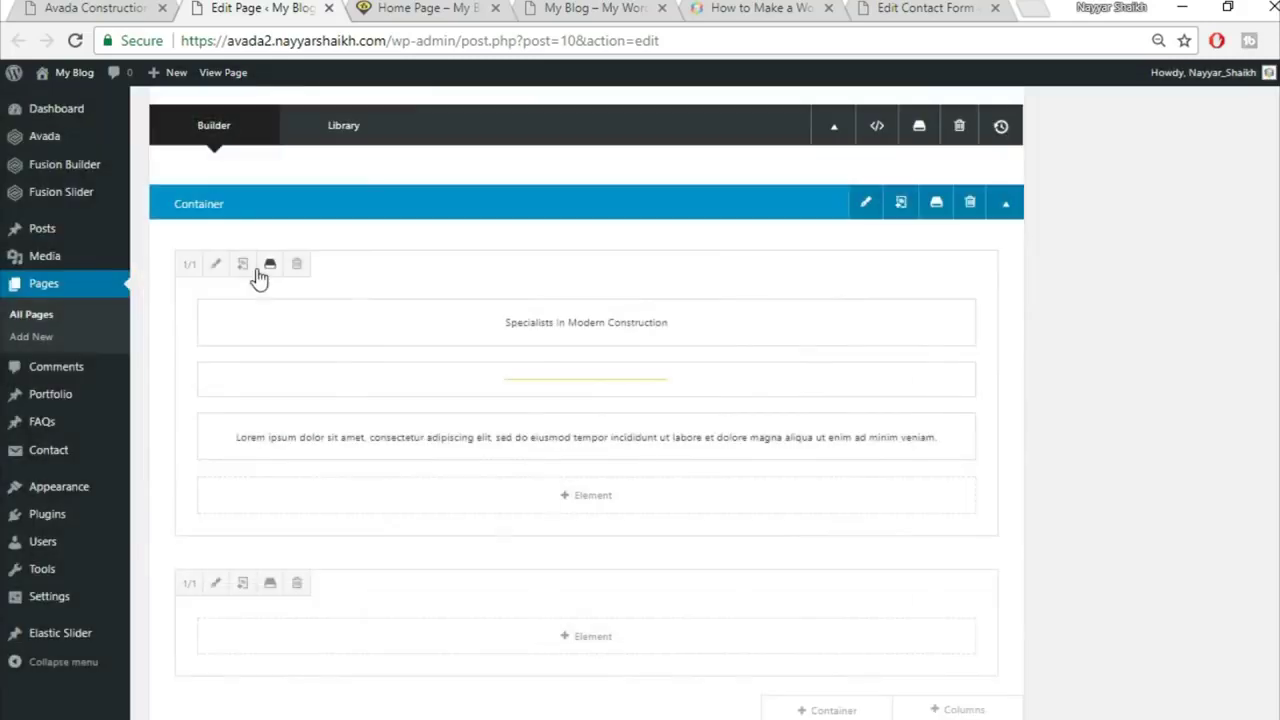
left_click(590, 637)
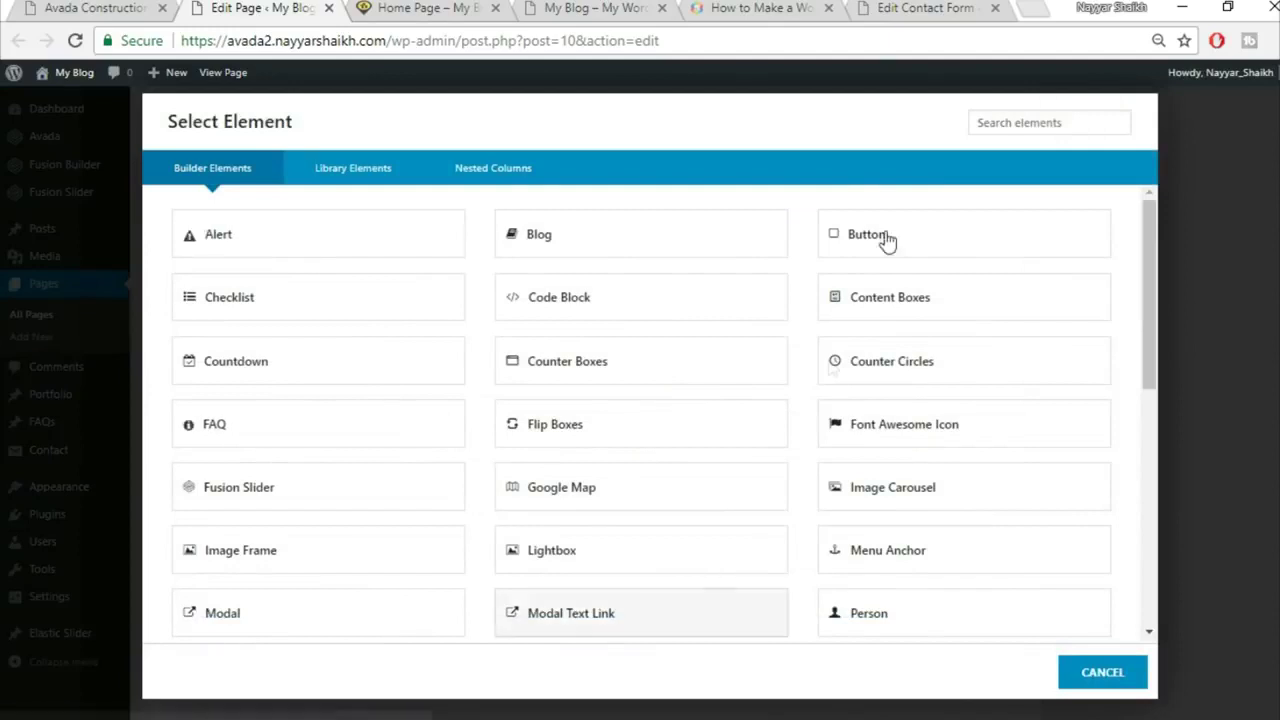
scroll(857, 234, "down", 2)
left_click(999, 118)
type("por")
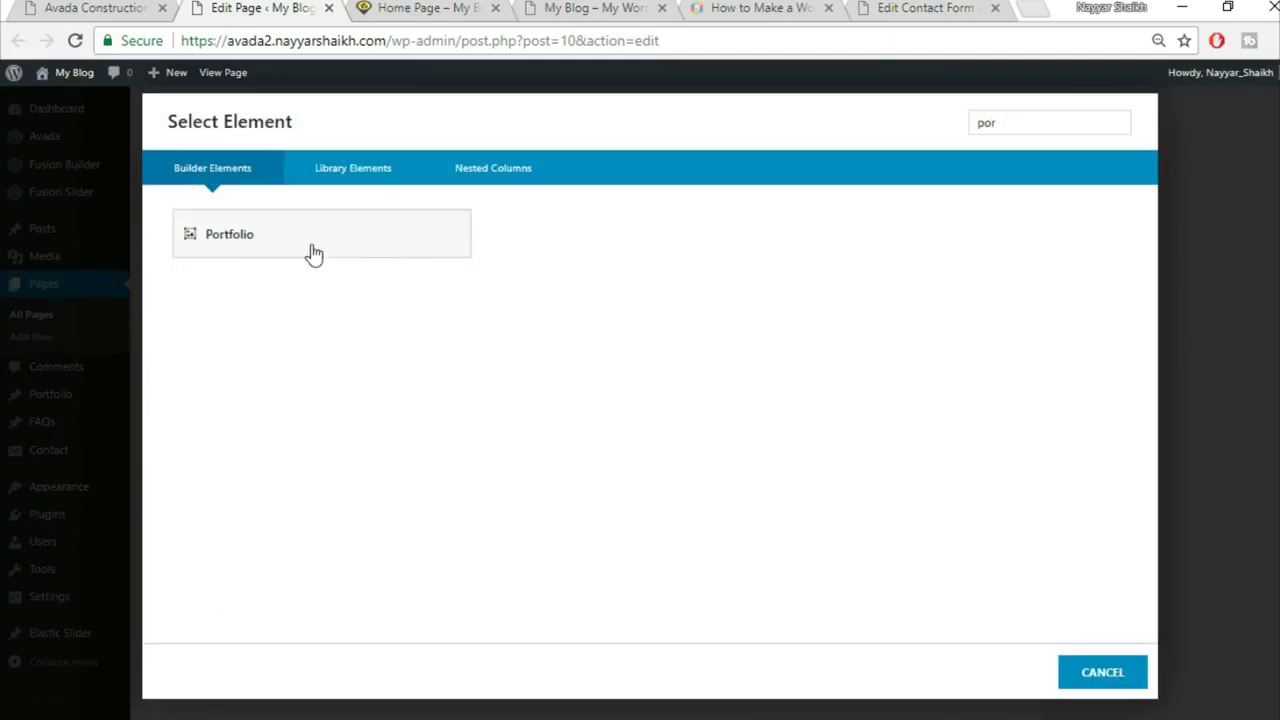
left_click(313, 254)
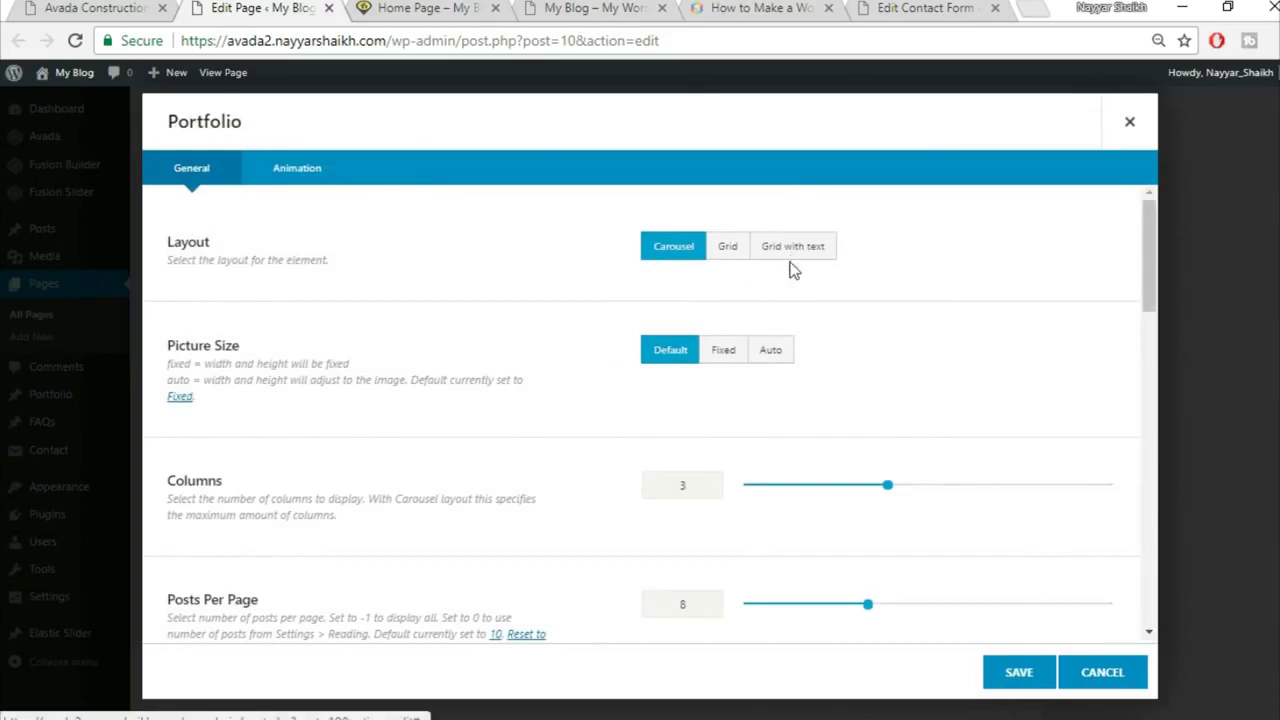
Step: Set the Portfolio layout to Grid, picture size to Auto, and enter 30 further down
left_click(721, 257)
left_click(140, 8)
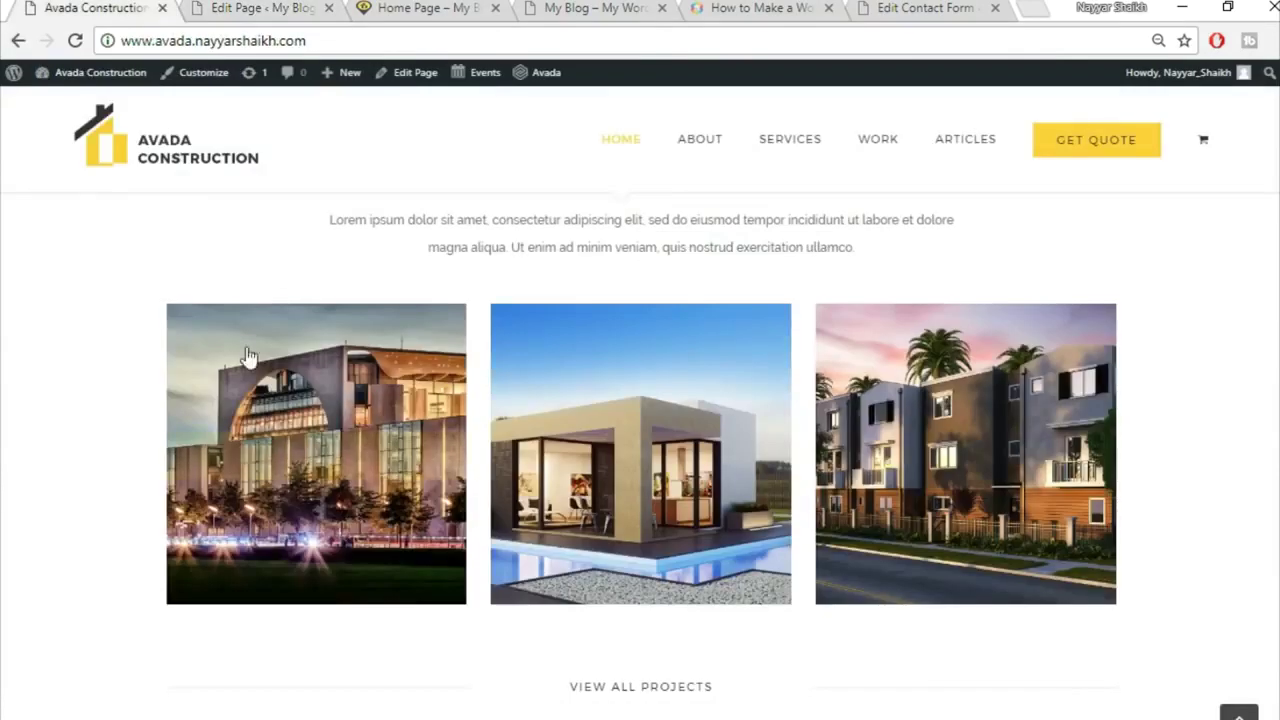
left_click(208, 6)
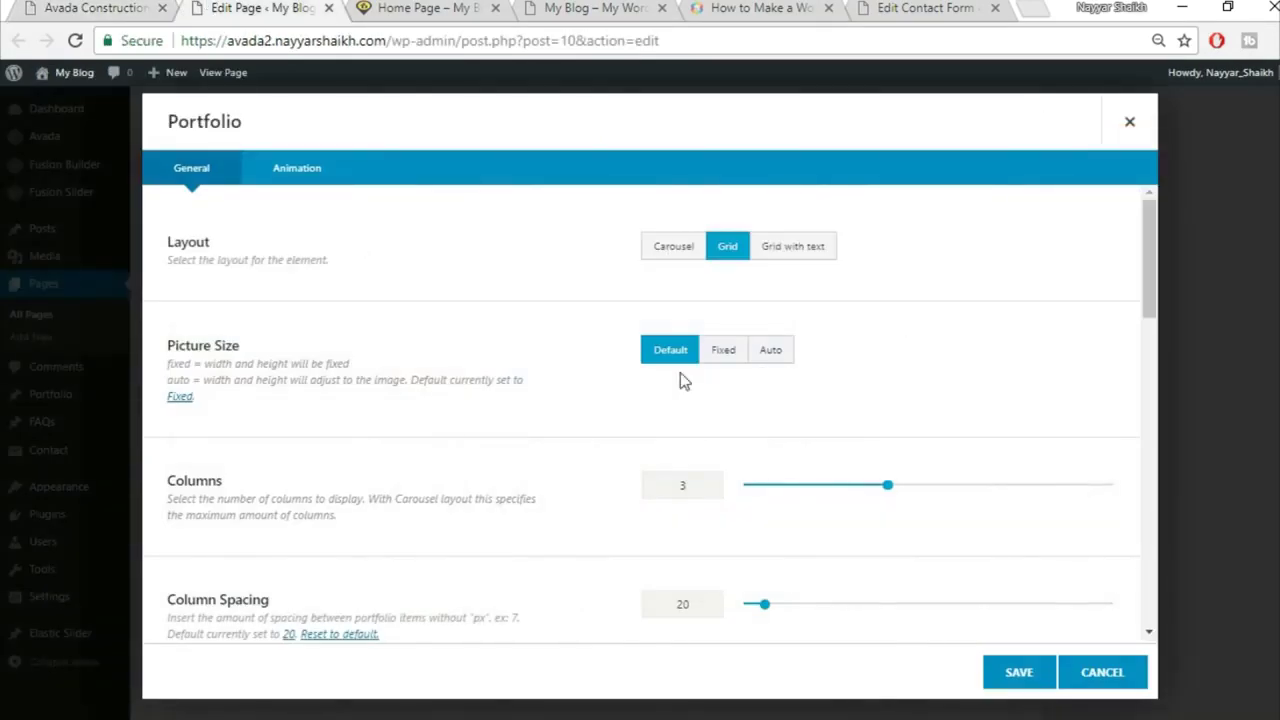
left_click(783, 356)
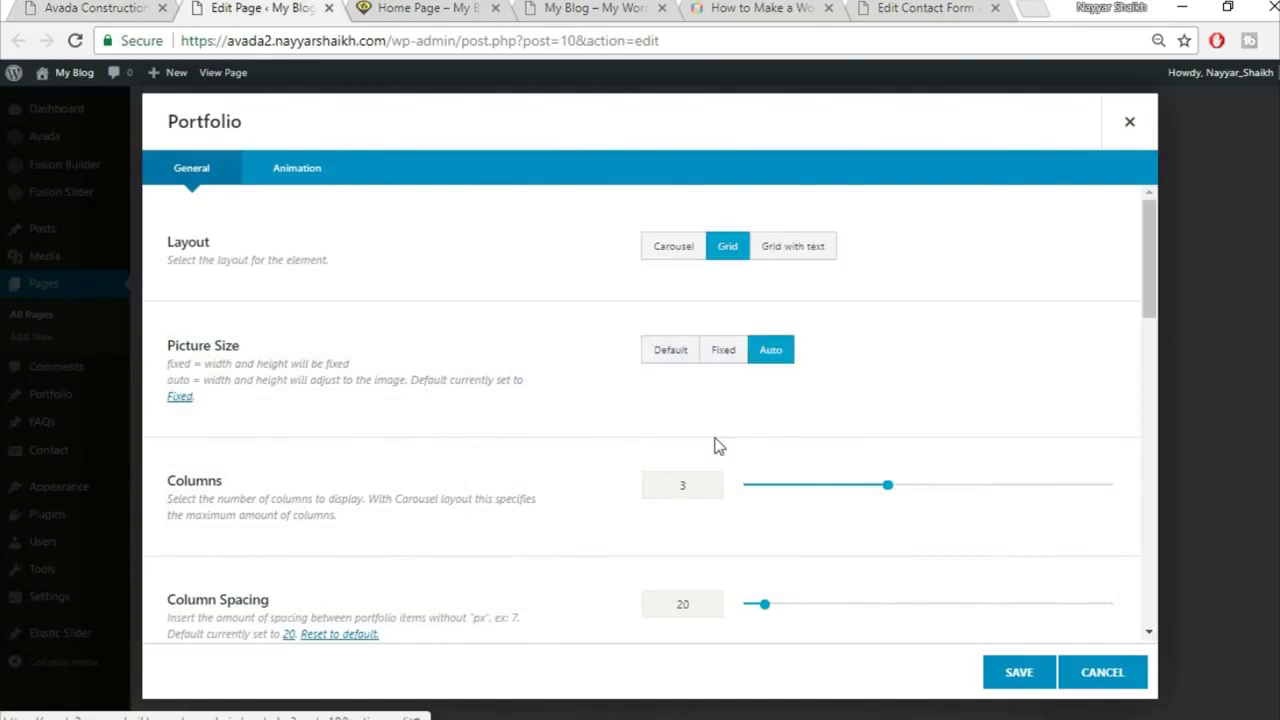
scroll(1072, 390, "down", 2)
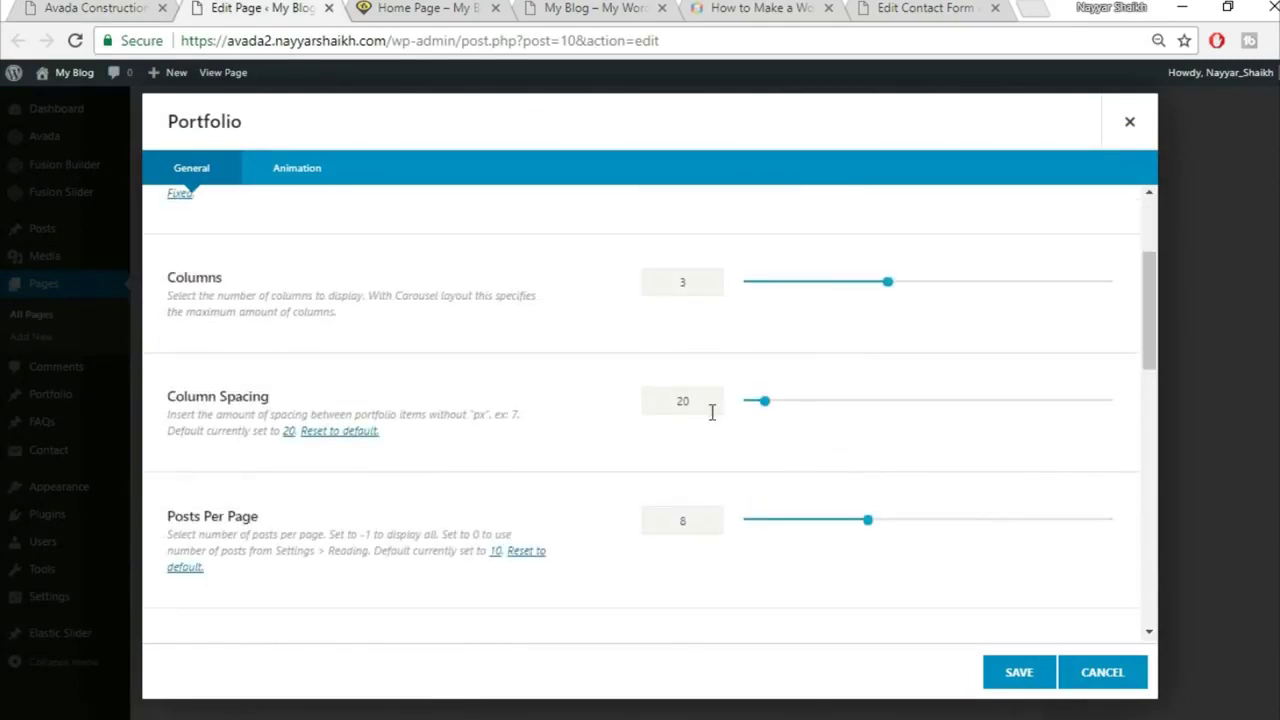
type("30")
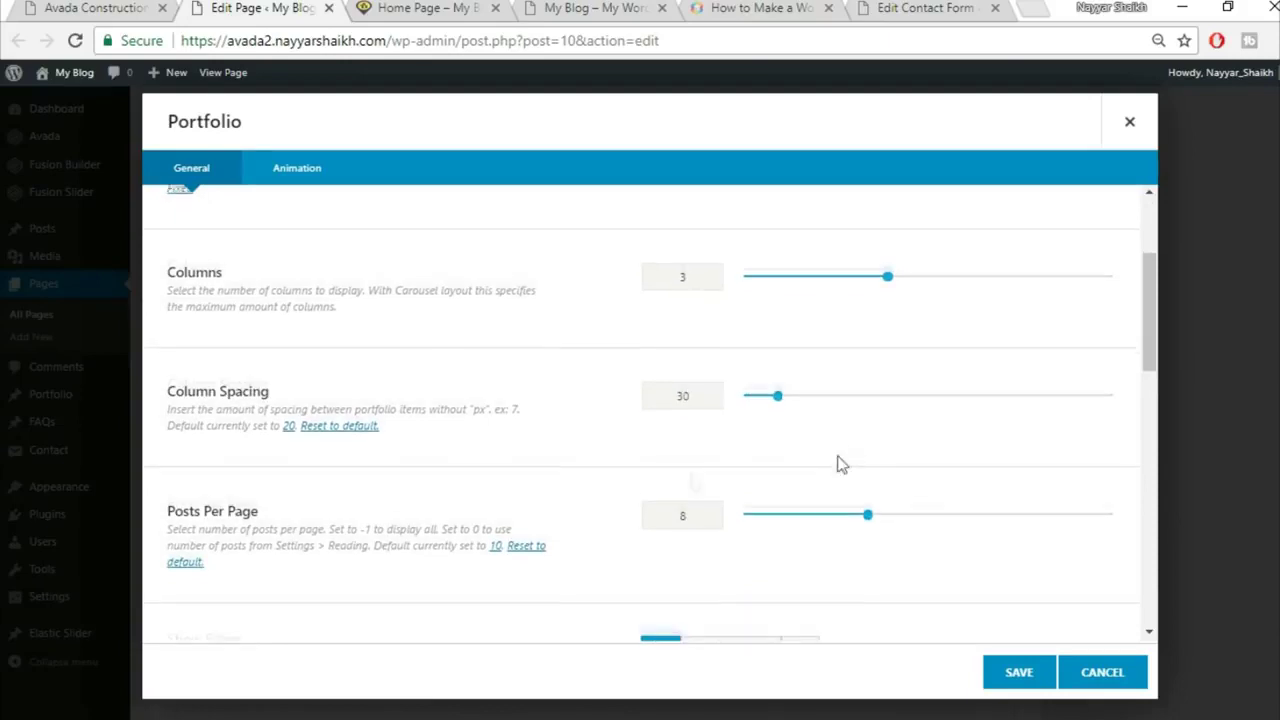
scroll(358, 482, "down", 1)
Step: Set Show Filters to No to hide the portfolio category filters
left_click(64, 7)
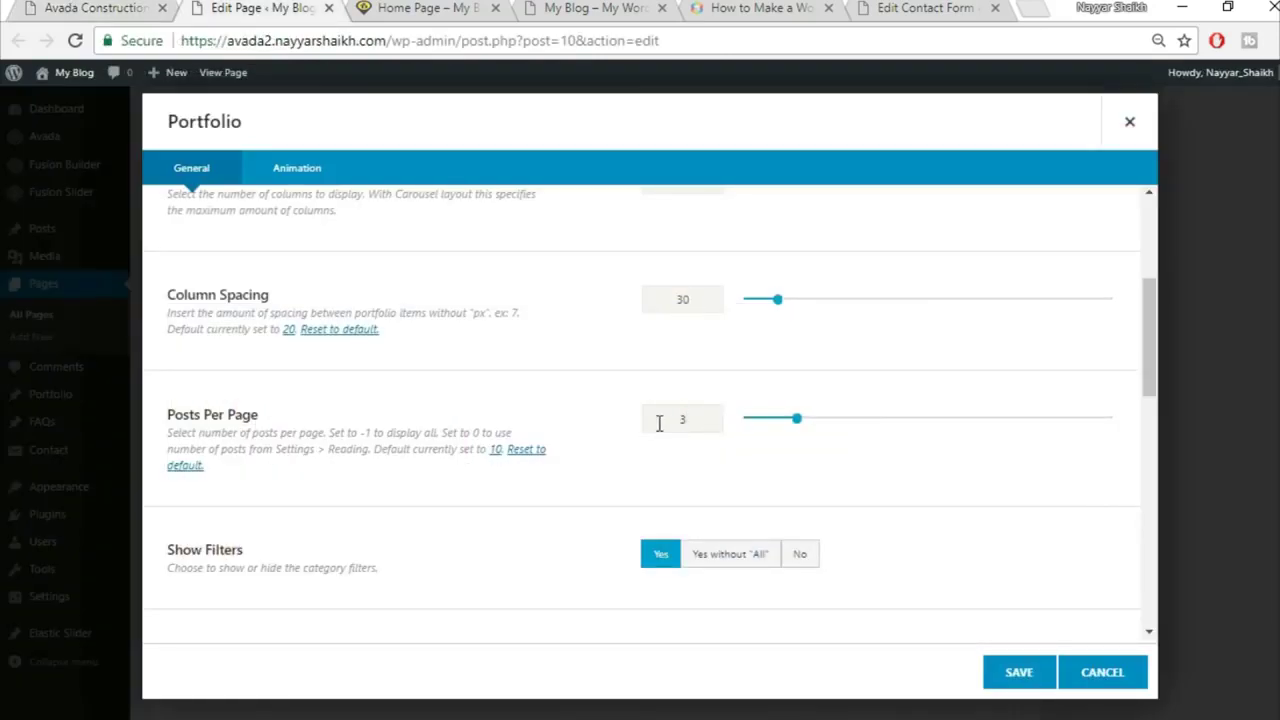
scroll(645, 471, "down", 2)
left_click(800, 355)
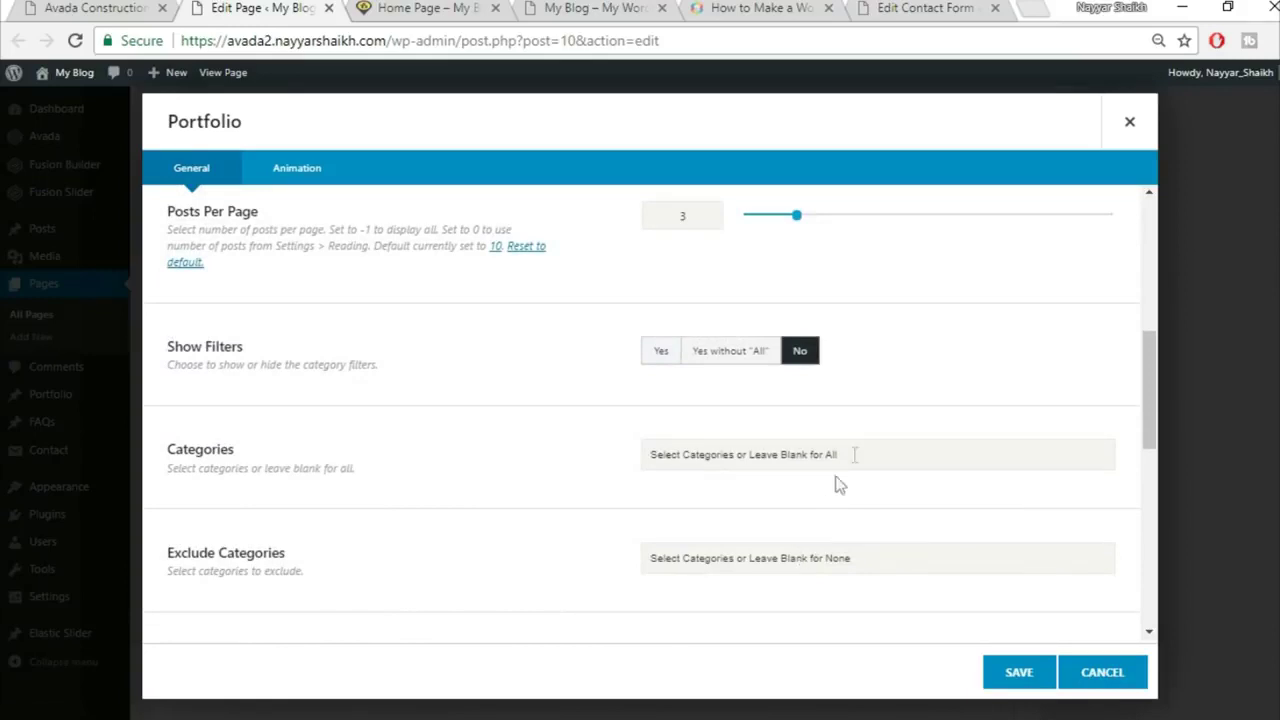
scroll(590, 473, "down", 1)
scroll(590, 473, "down", 3)
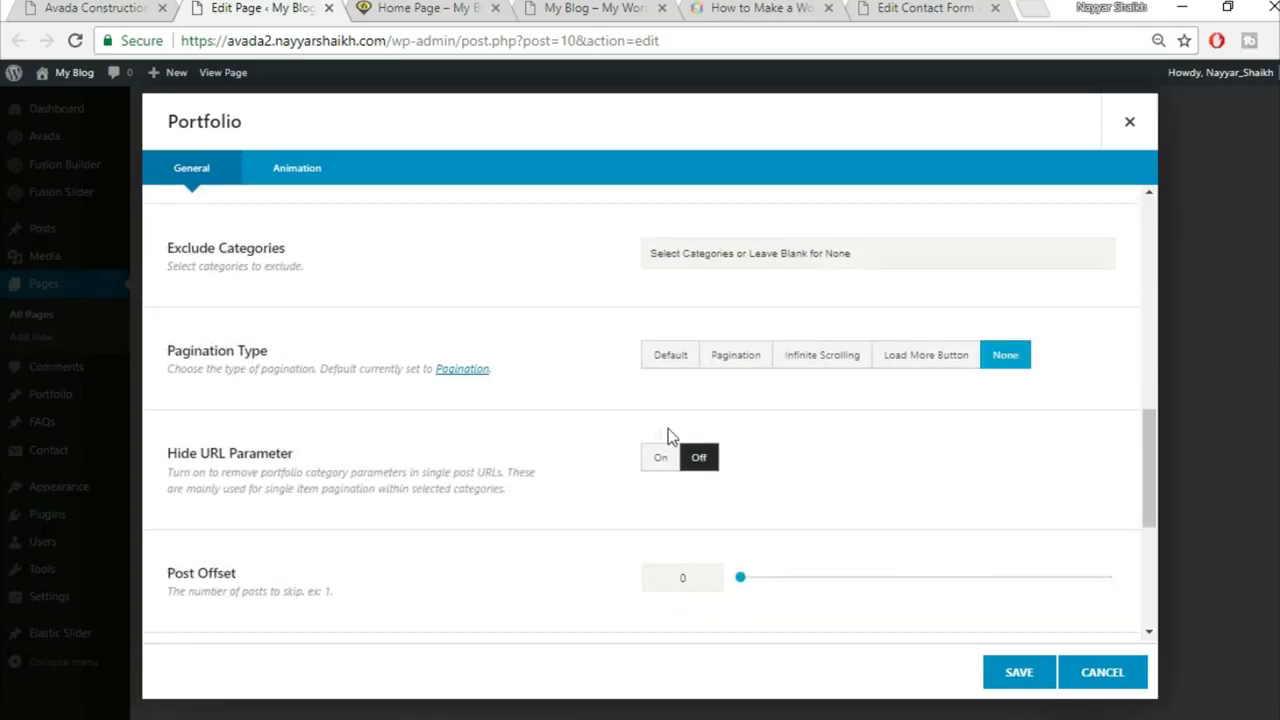
scroll(905, 489, "down", 2)
scroll(371, 542, "down", 2)
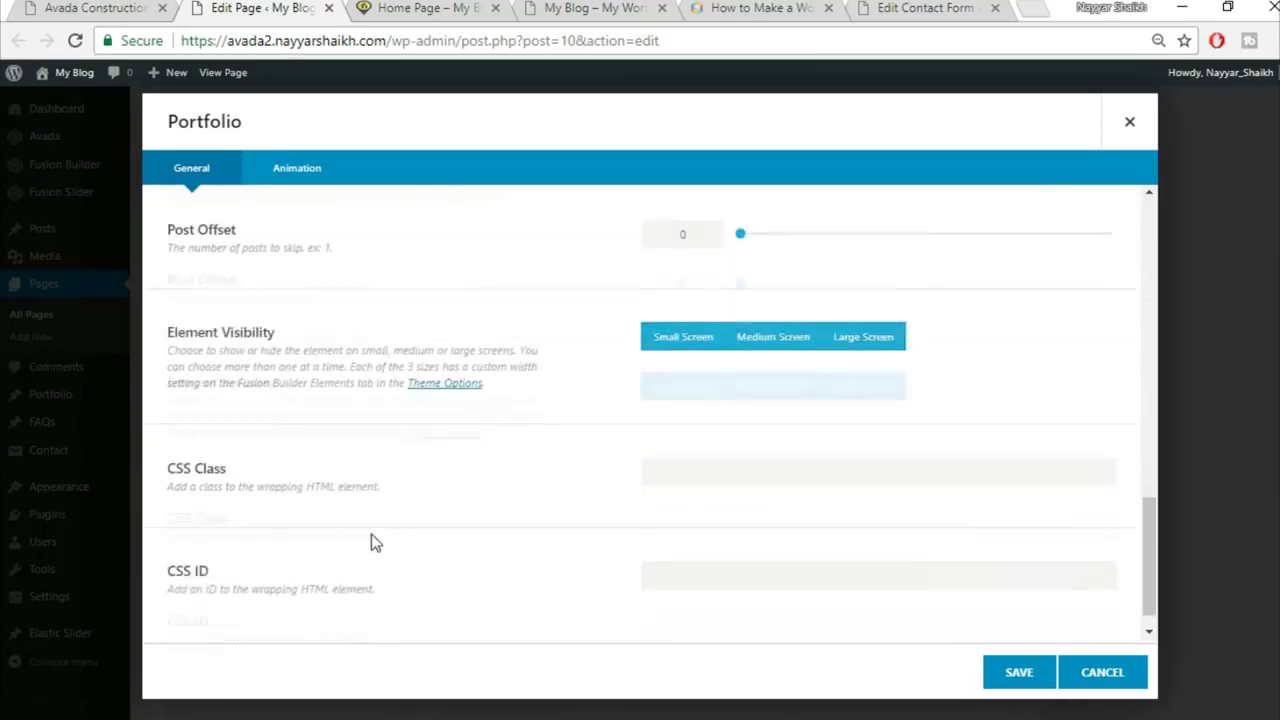
Step: Save the Portfolio element and compare the page with the live site
left_click(1019, 686)
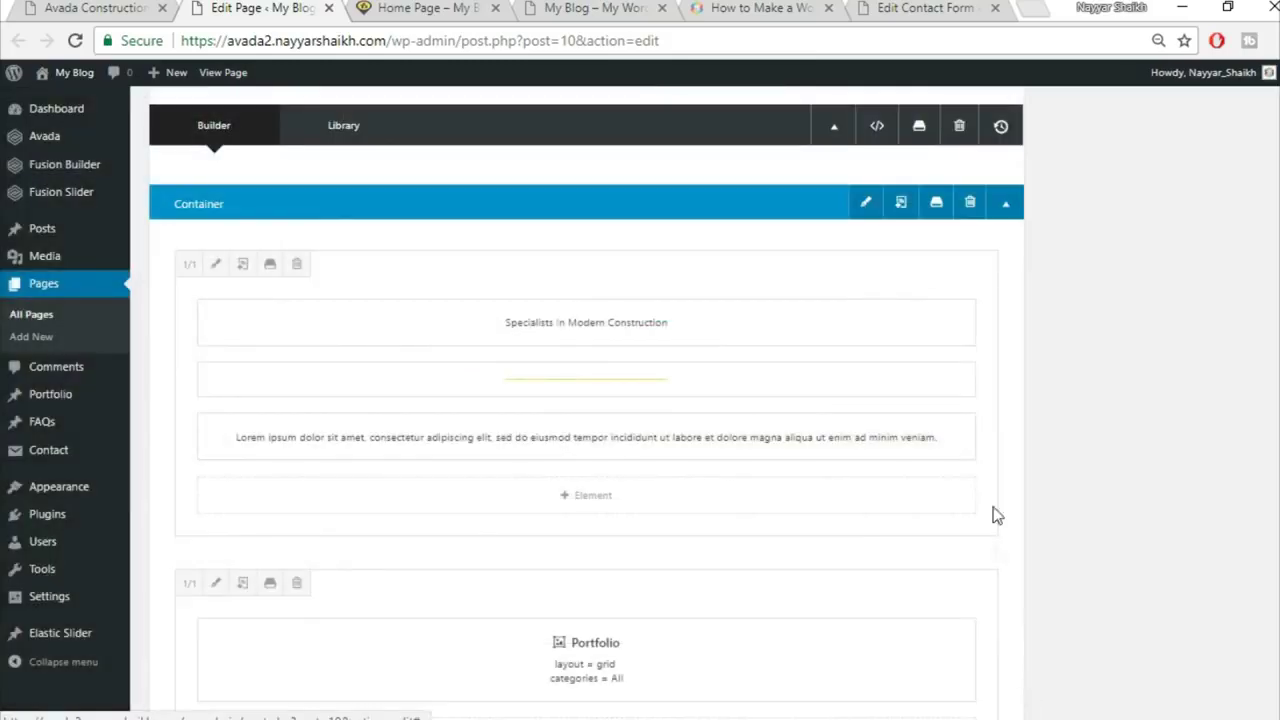
left_click(90, 7)
scroll(477, 383, "down", 3)
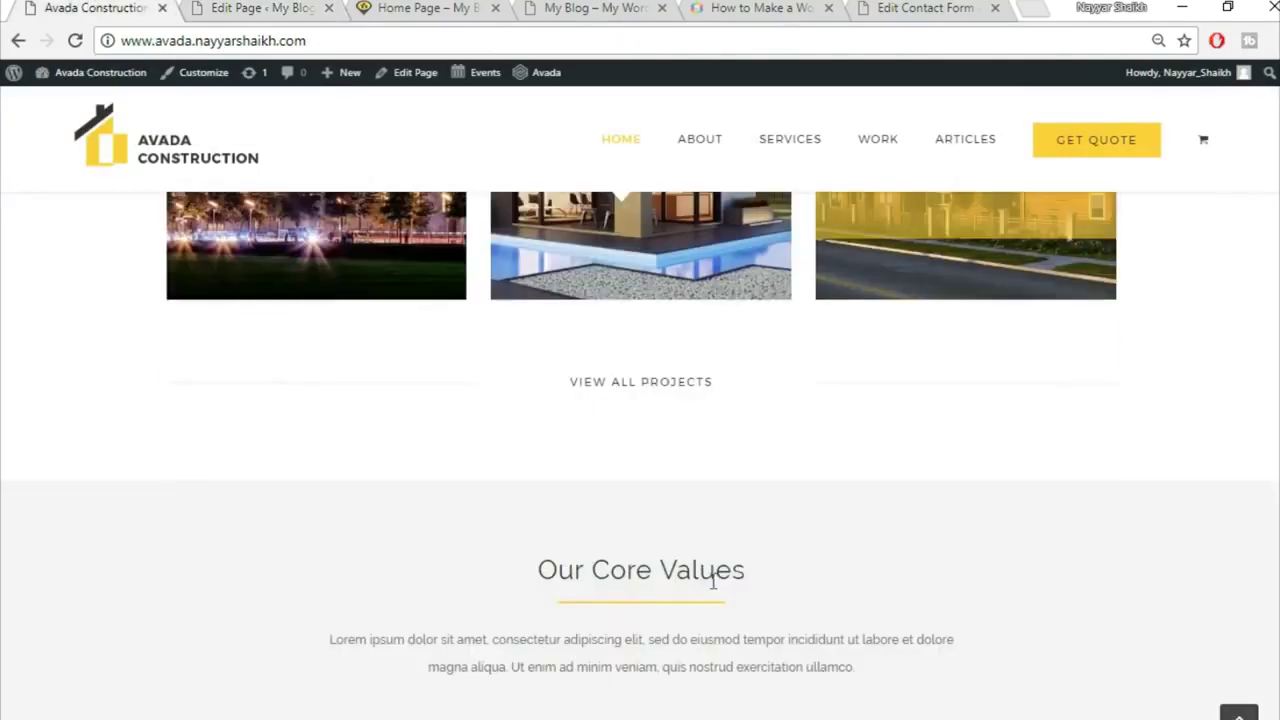
left_click(335, 6)
scroll(780, 540, "down", 3)
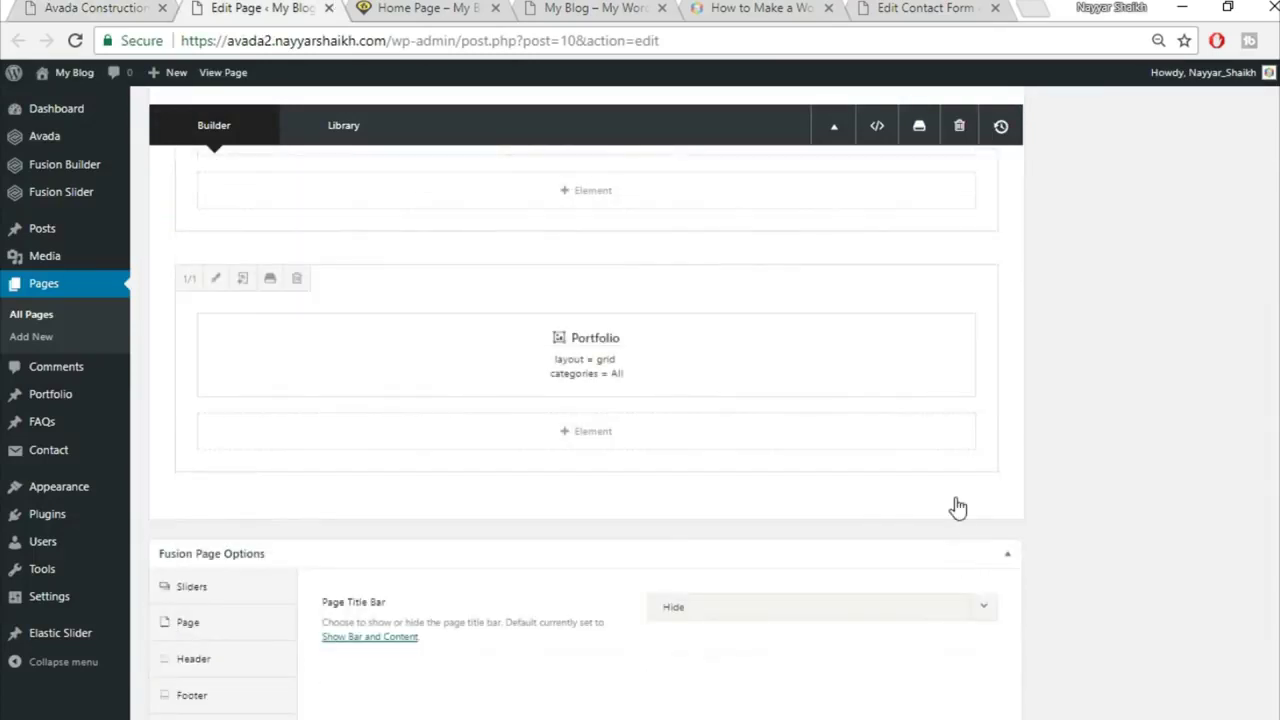
Step: Add a 1/3-1/3-1/3 column row and pick Separator, found by searching 'sep', for the first column
left_click(956, 507)
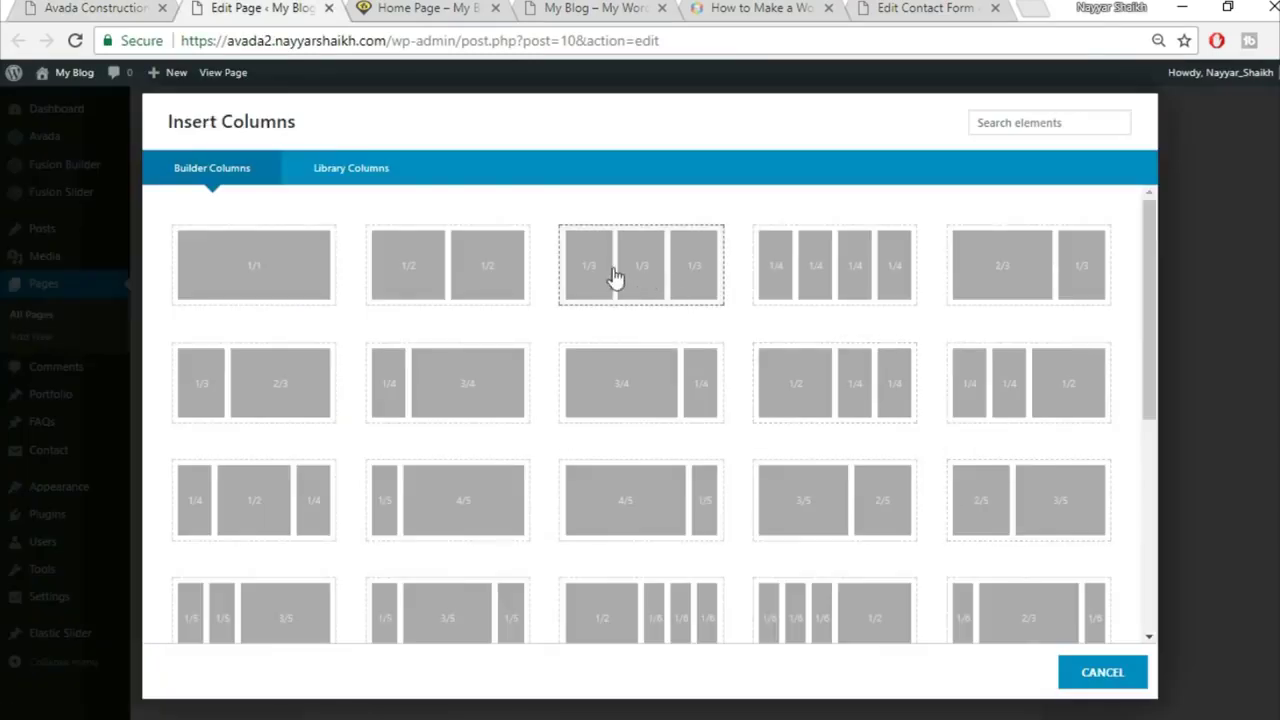
left_click(658, 283)
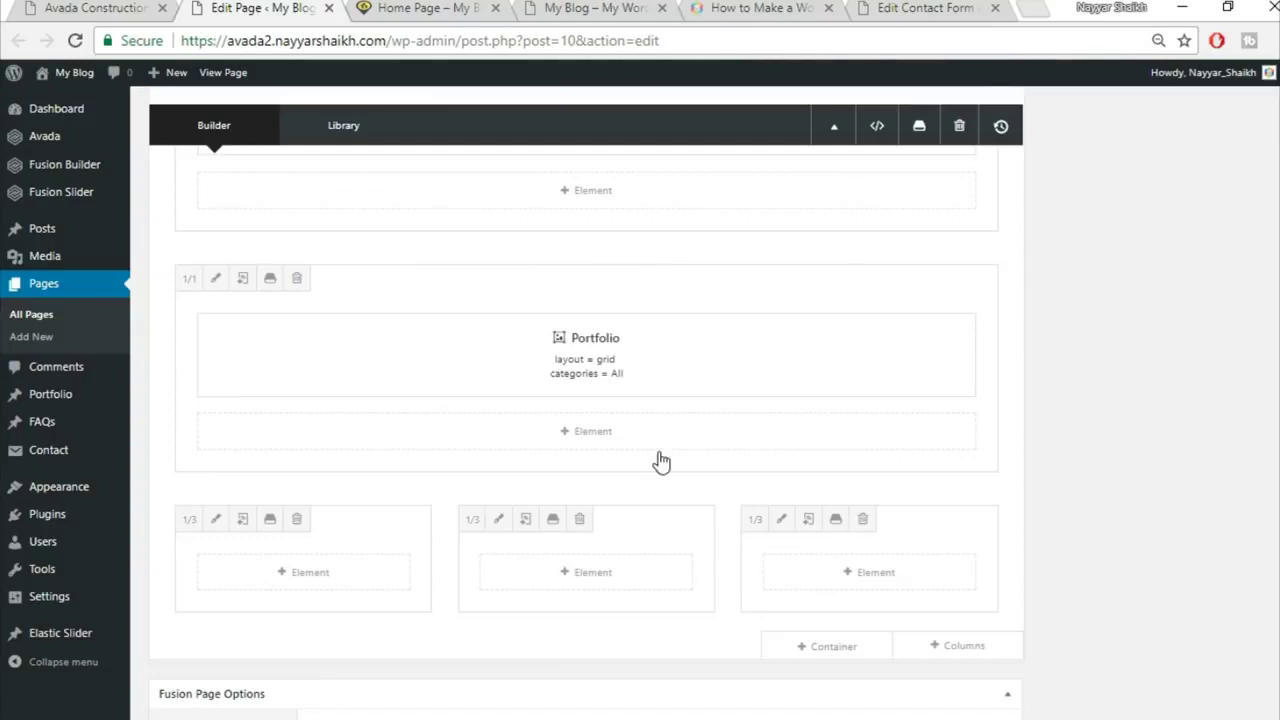
left_click(322, 576)
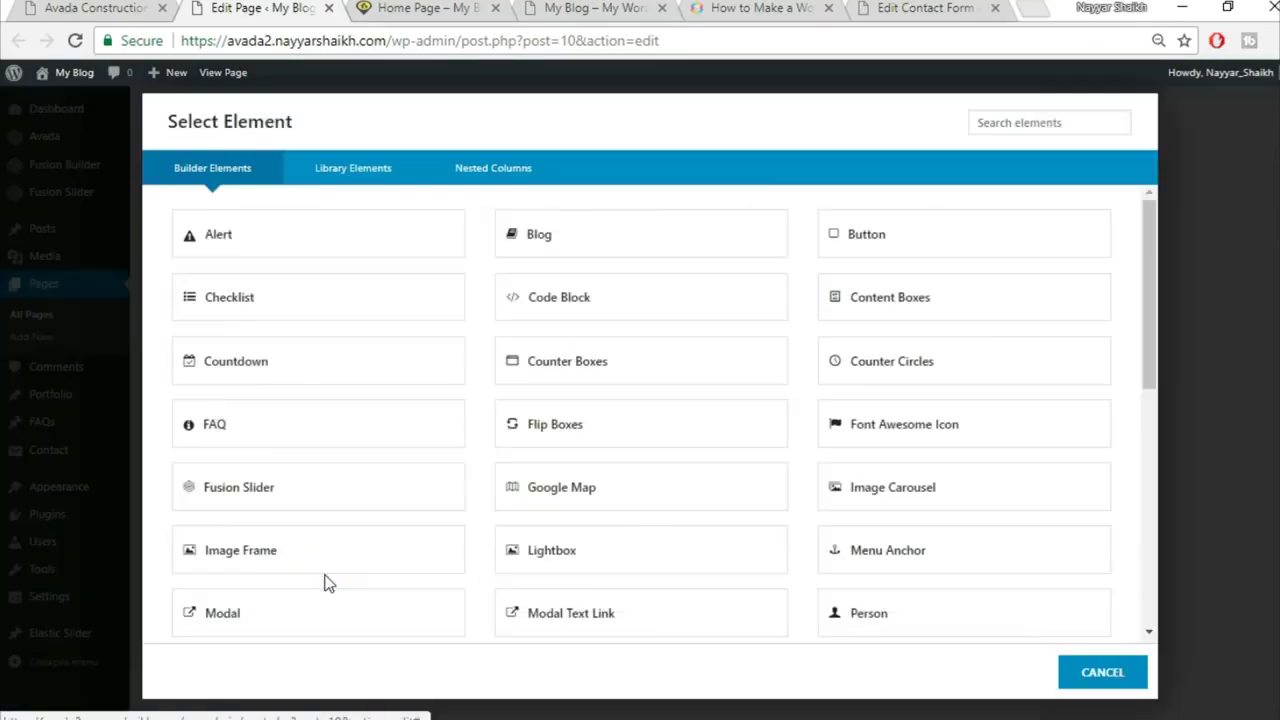
left_click(1022, 126)
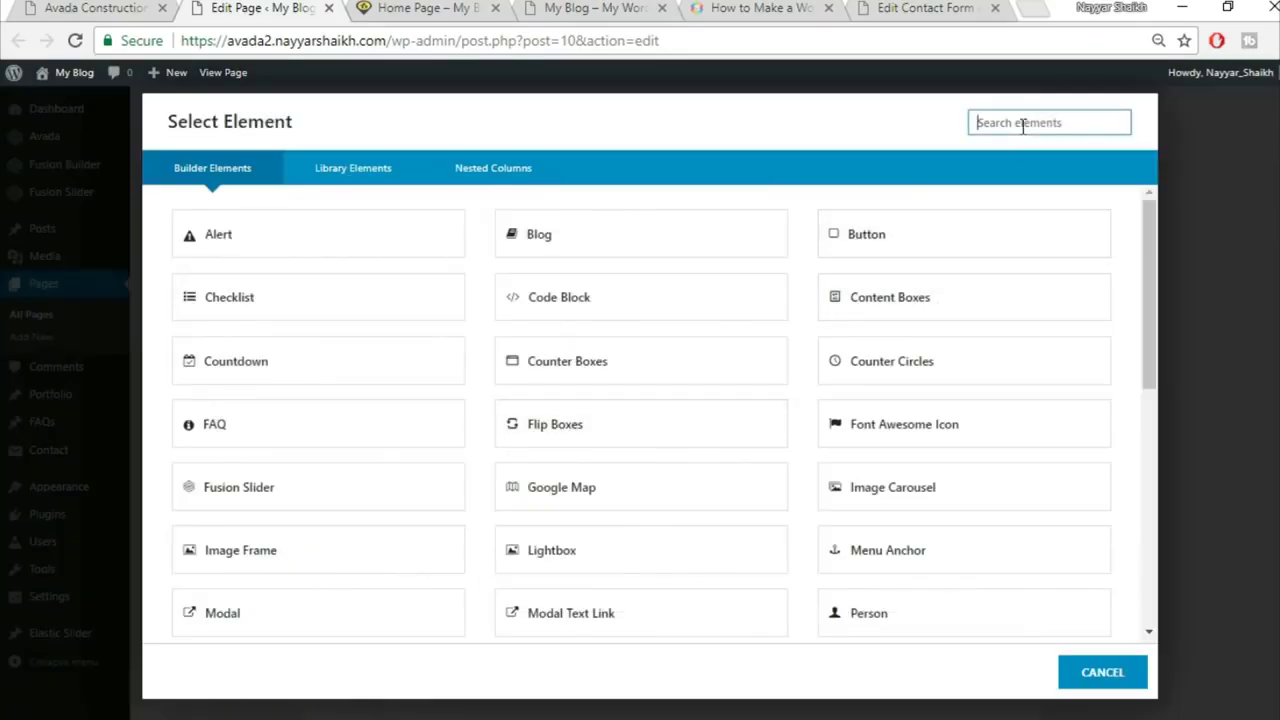
type("sep")
left_click(610, 252)
left_click(133, 7)
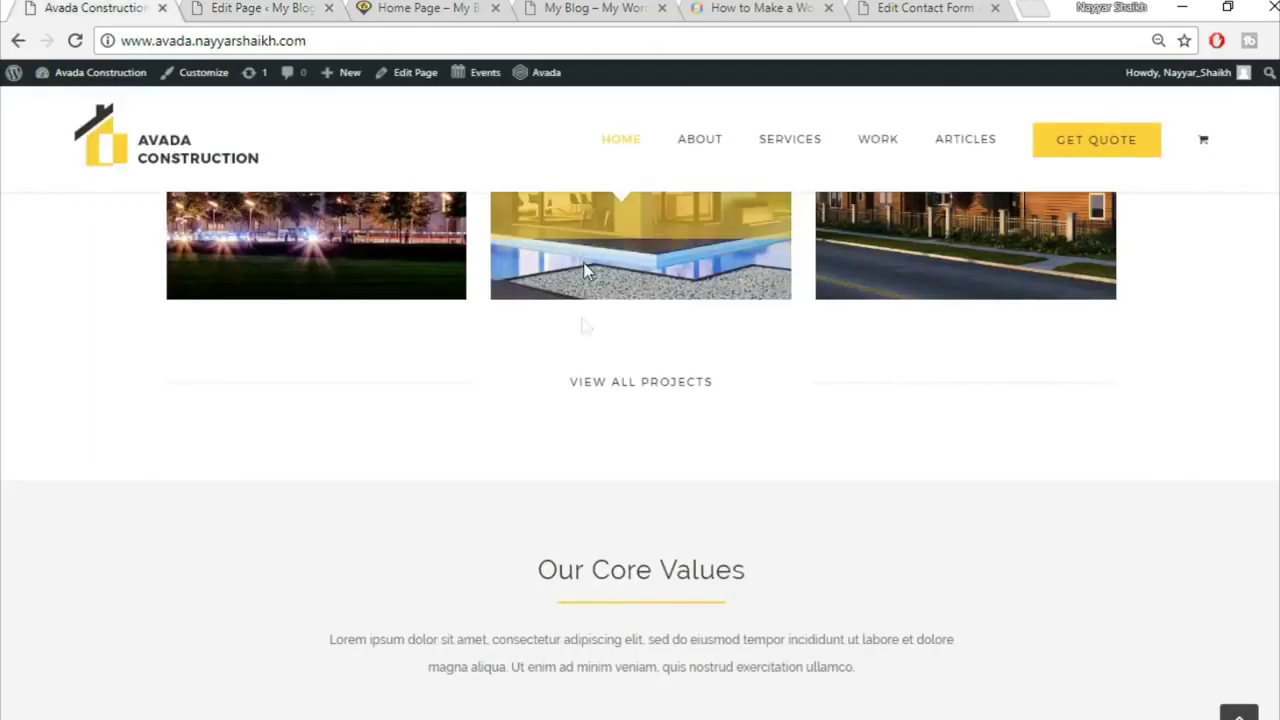
scroll(540, 360, "down", 2)
scroll(540, 360, "up", 2)
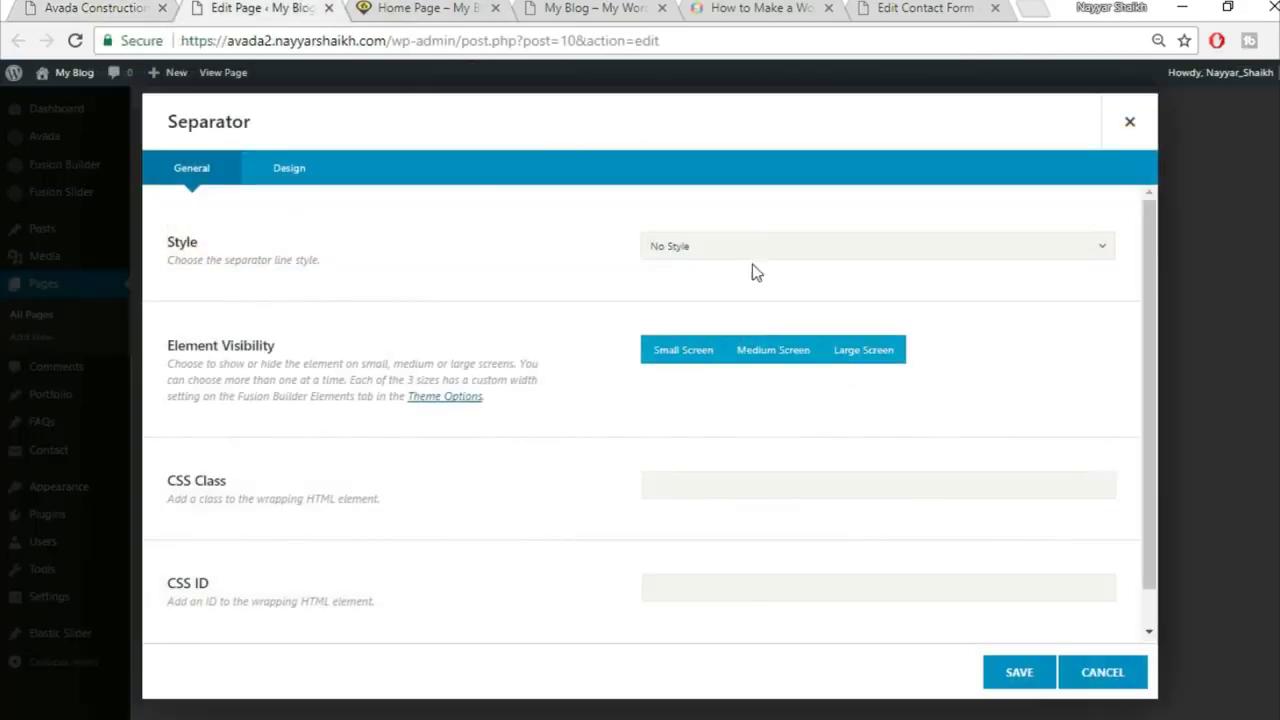
Step: Set the separator style to Single Border Solid and review its colour options
left_click(752, 255)
left_click(750, 303)
scroll(545, 432, "down", 1)
left_click(306, 177)
scroll(820, 270, "up", 1)
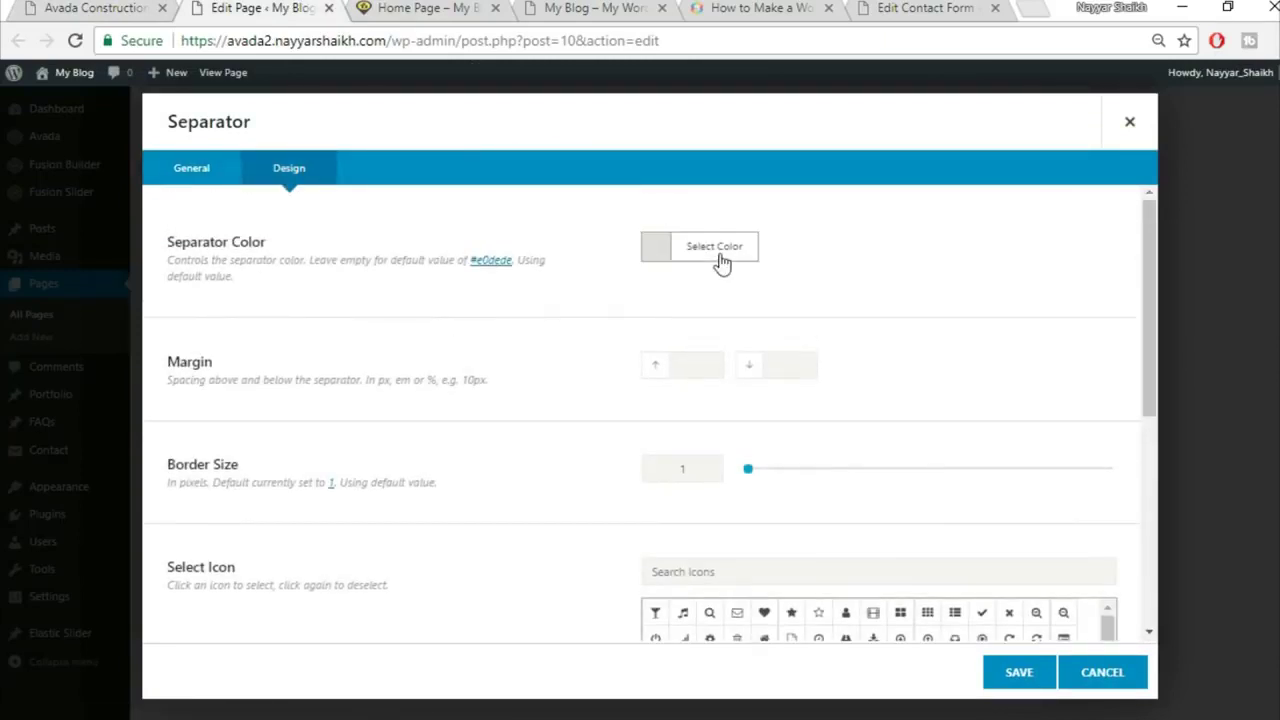
left_click(722, 262)
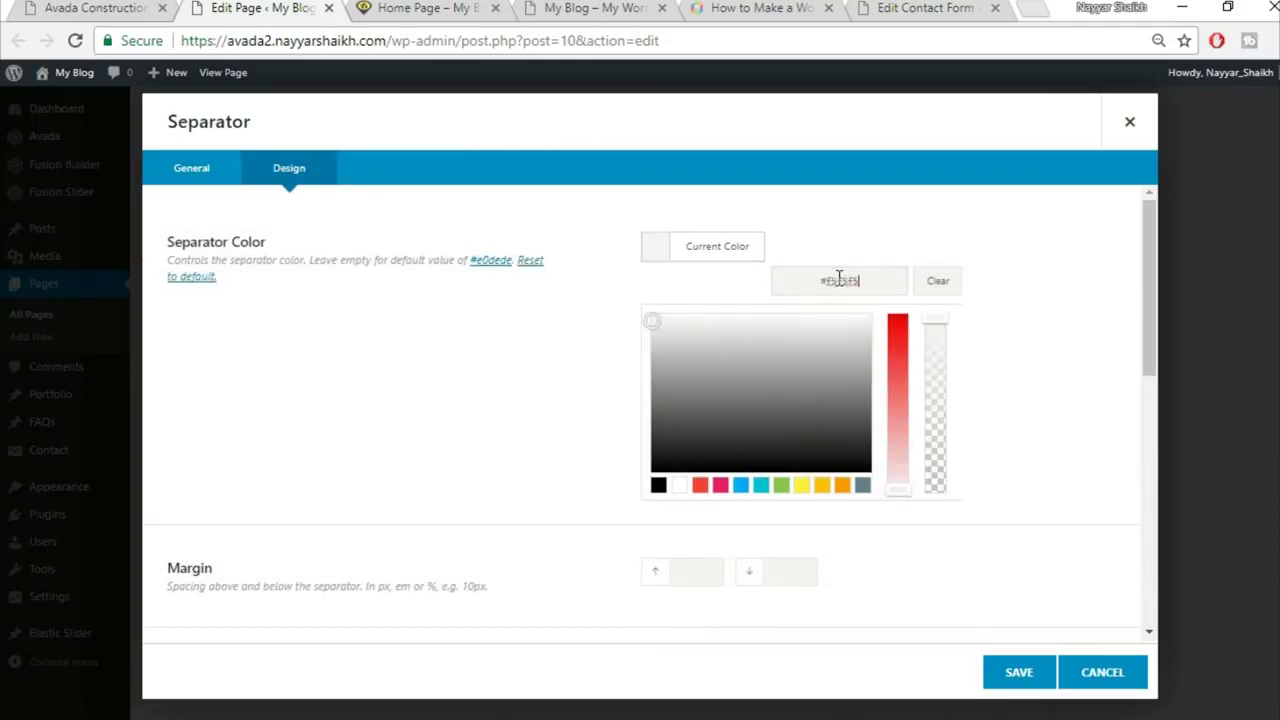
left_click(546, 332)
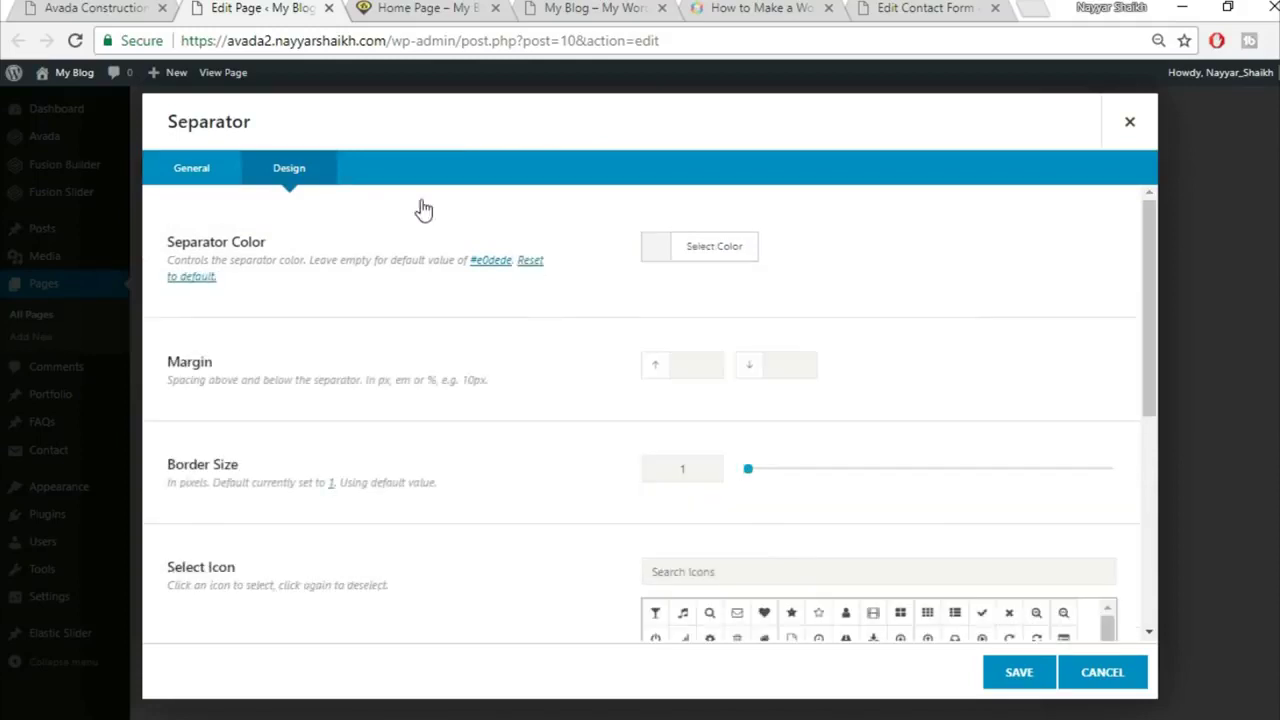
left_click(118, 7)
left_click(262, 8)
Step: Give the separator a border size of 2 and 100% width, then save it
scroll(533, 448, "down", 1)
double_click(699, 368)
type("2")
scroll(556, 465, "down", 3)
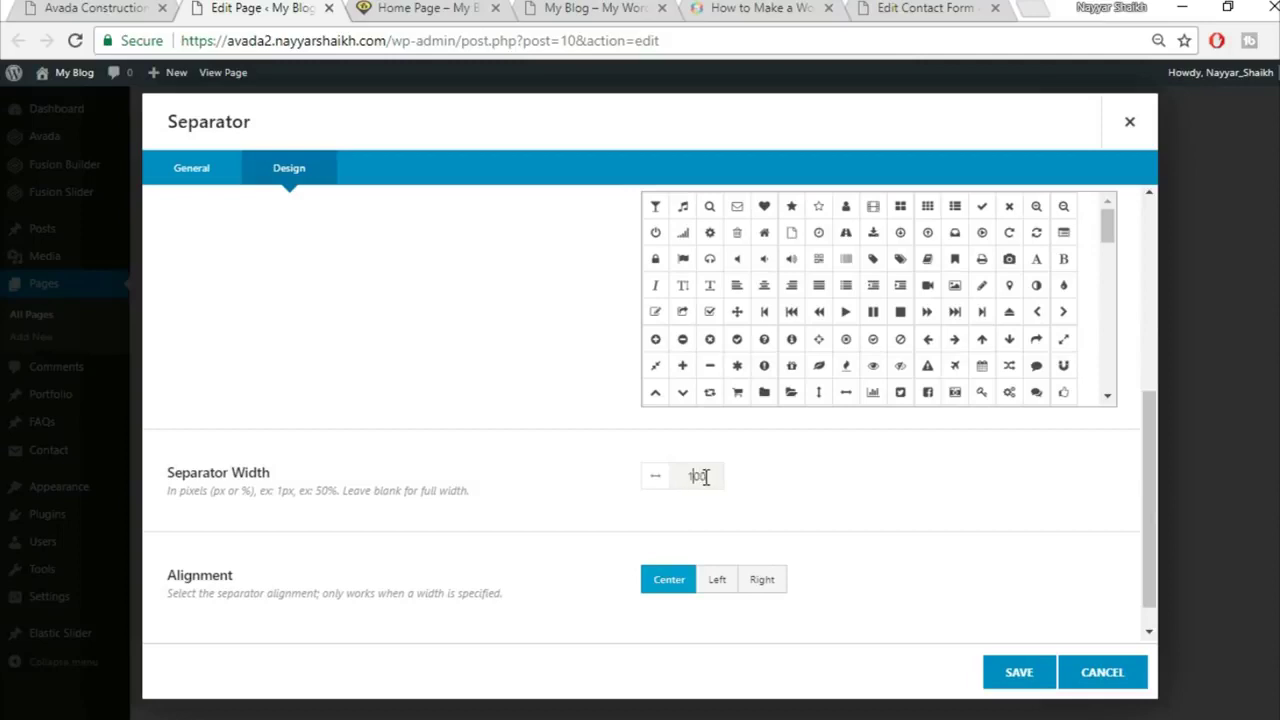
key("BackSpace")
type("%")
key("BackSpace")
key("End")
type("%")
scroll(797, 523, "down", 1)
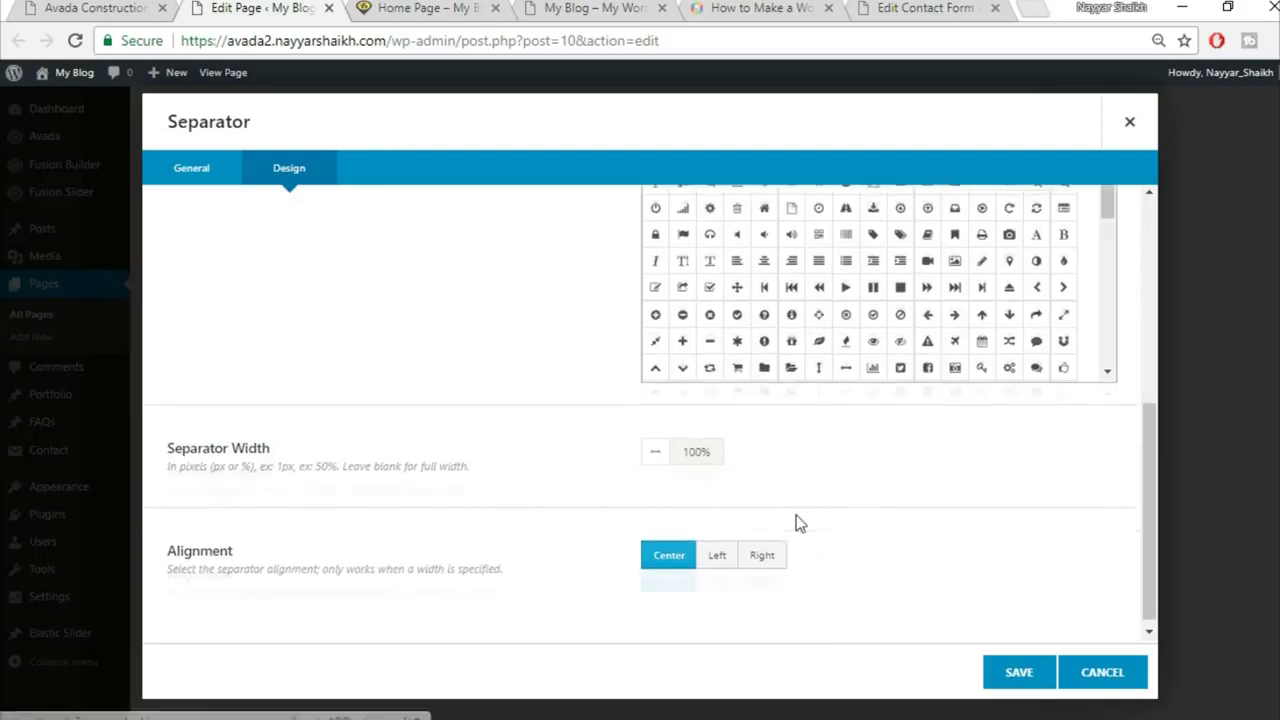
left_click(1002, 692)
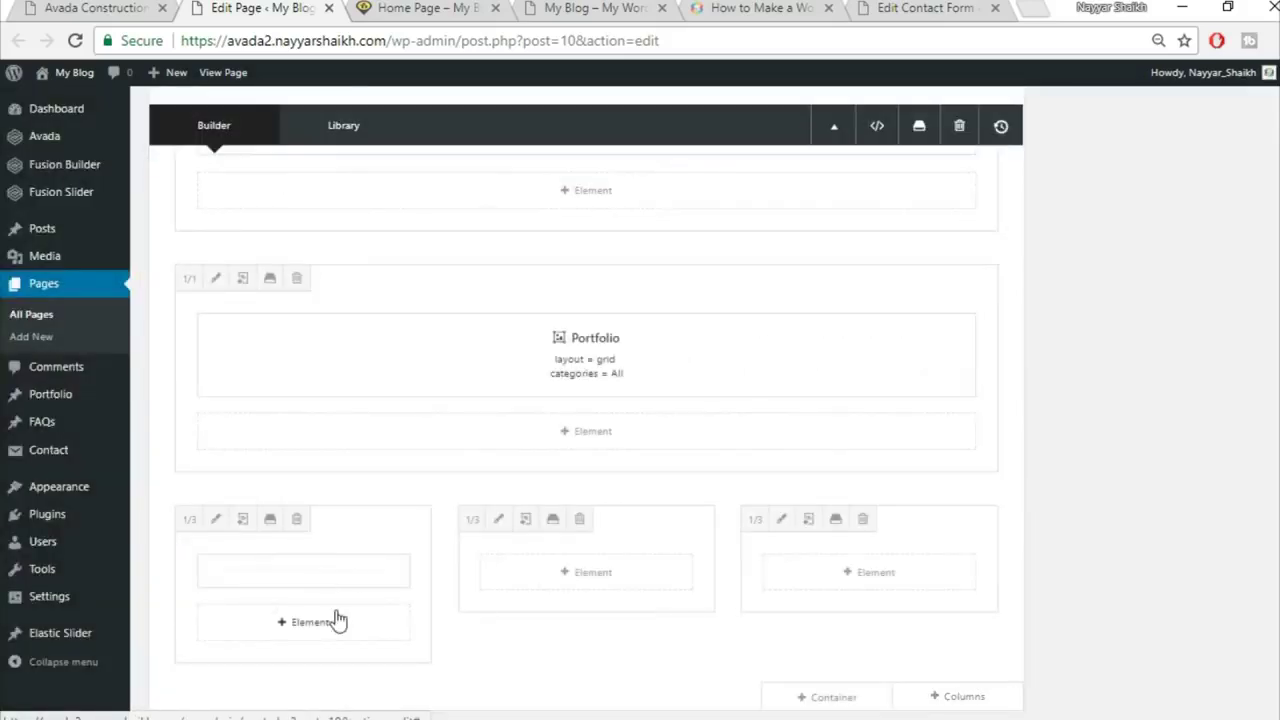
Step: Drag the separator into the third column and compare with the live site
mouse_move(296, 584)
left_click_drag(369, 569, 900, 584)
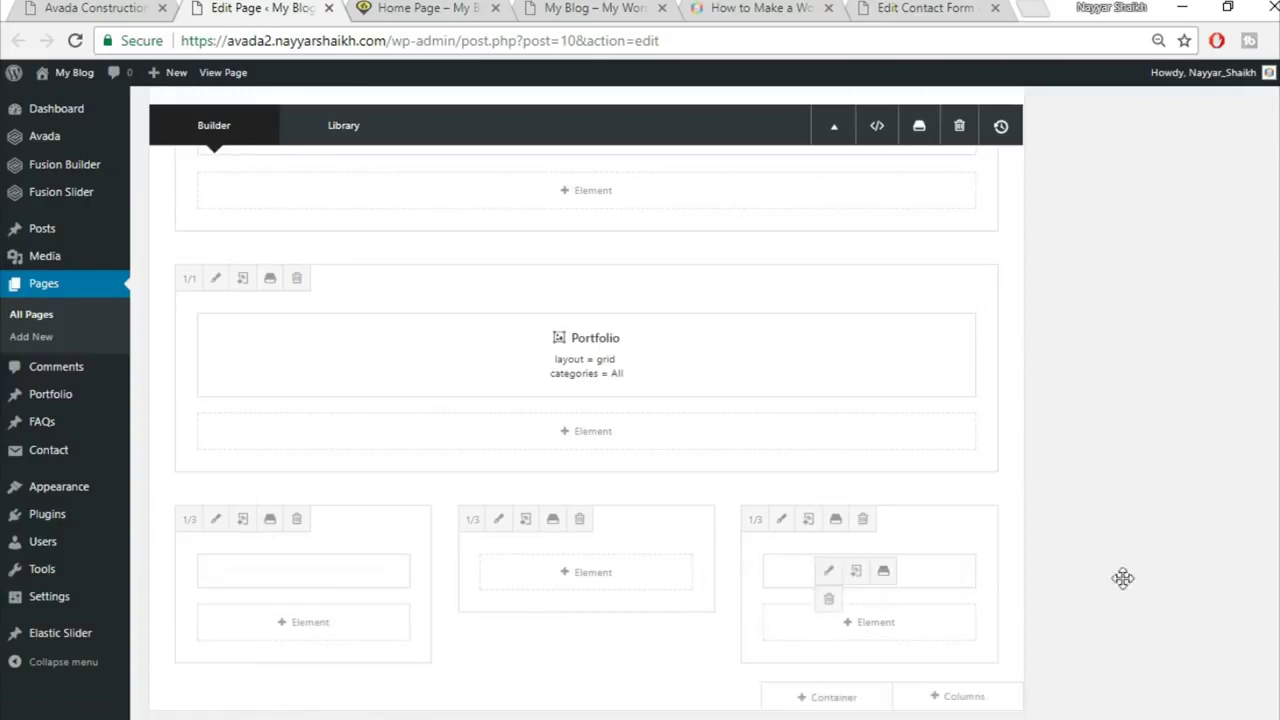
scroll(791, 544, "down", 1)
left_click(143, 7)
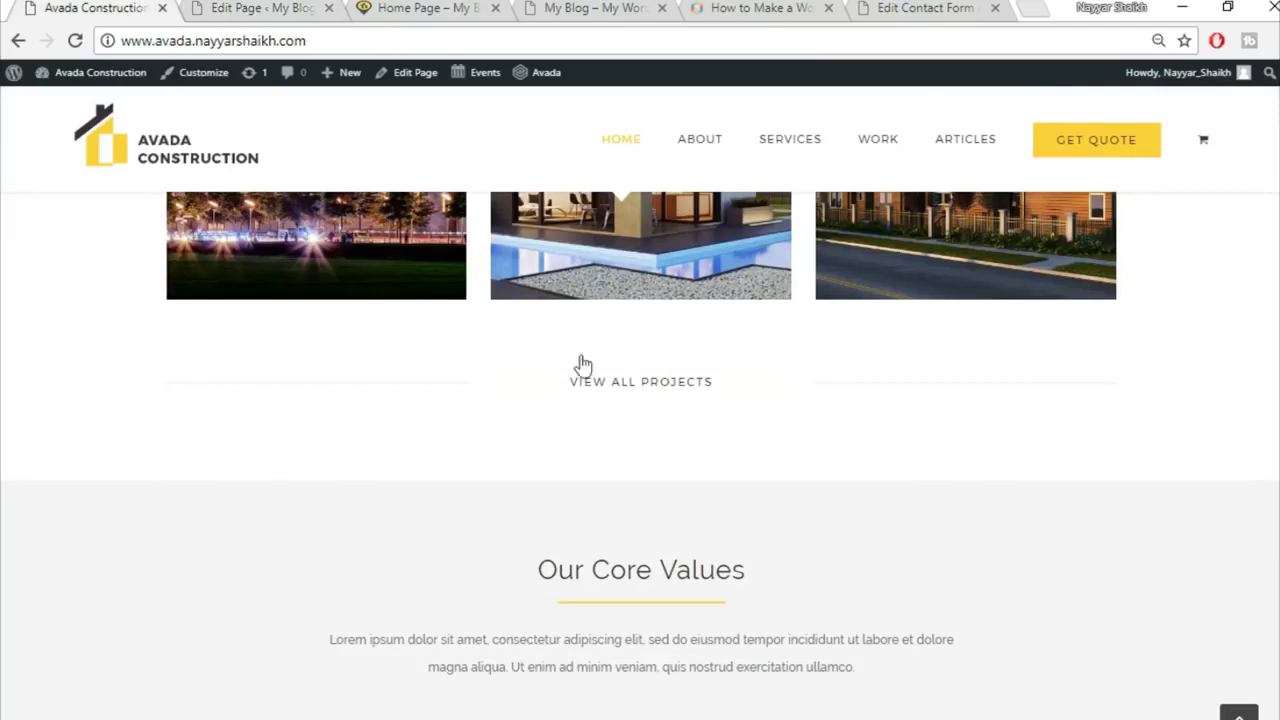
left_click(190, 7)
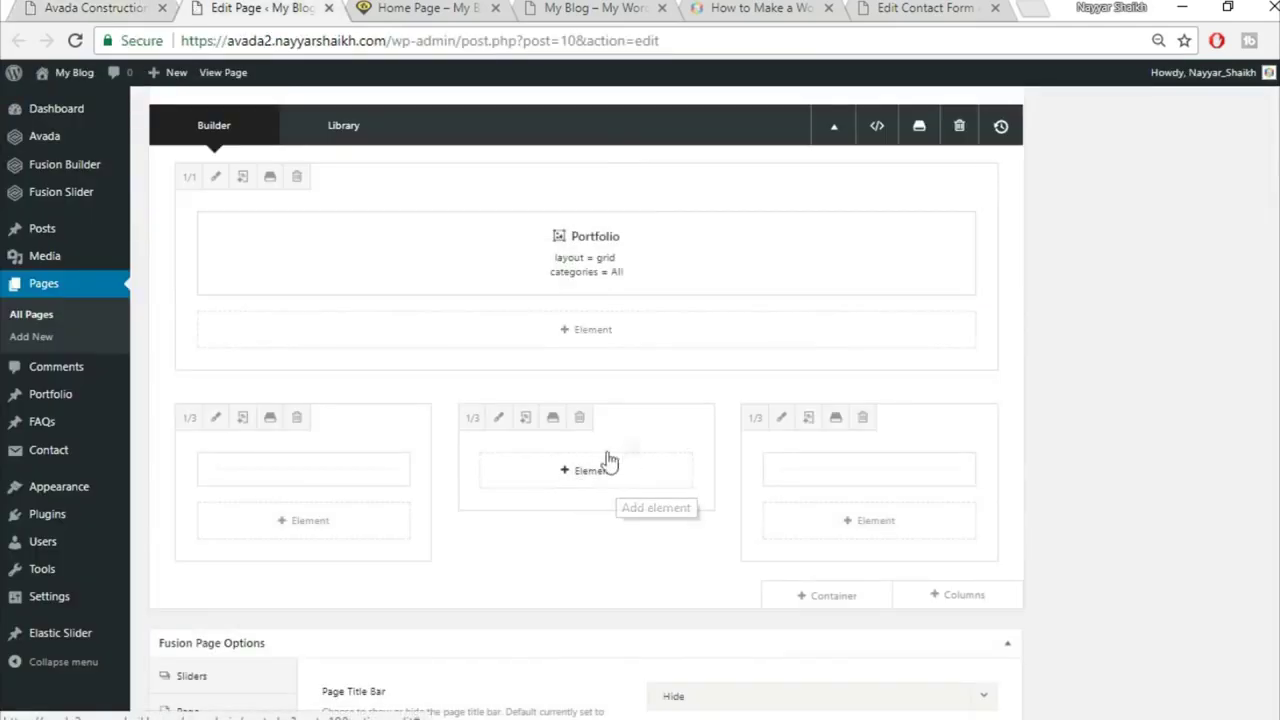
Step: Add a Button to the middle column with link '#' and text 'VIEW ALL PROJECTS'
left_click(580, 484)
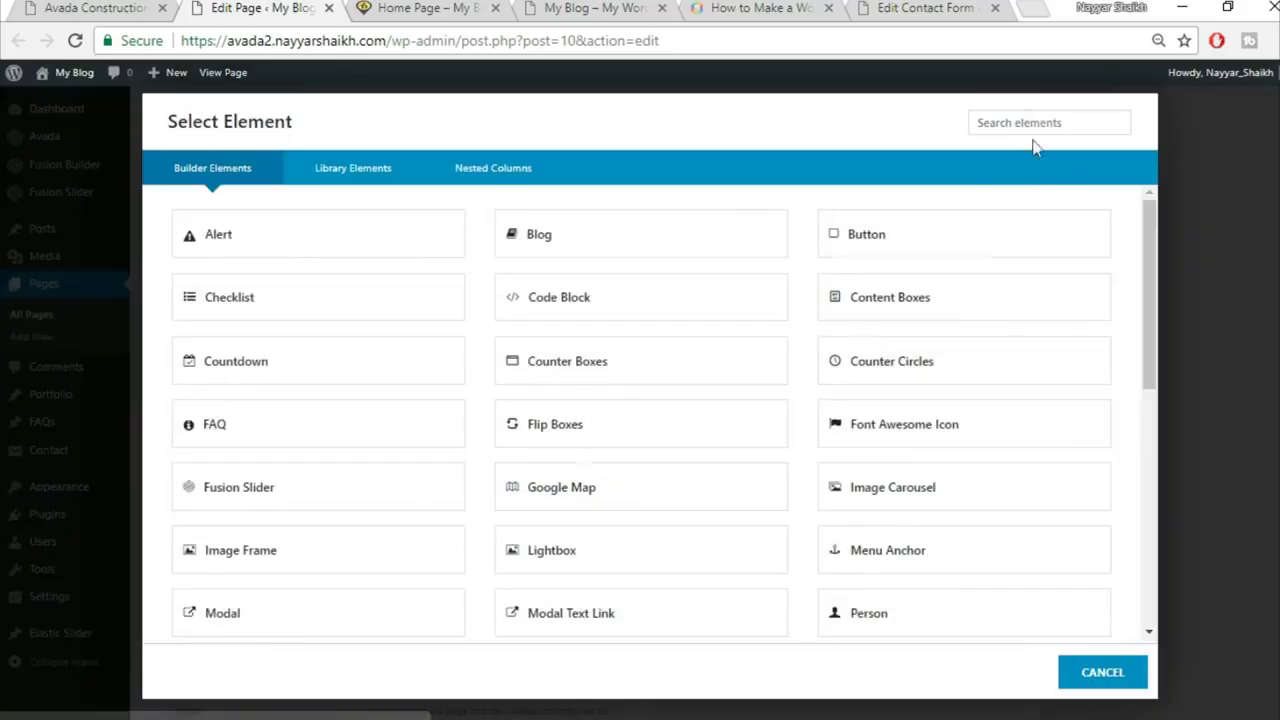
left_click(924, 241)
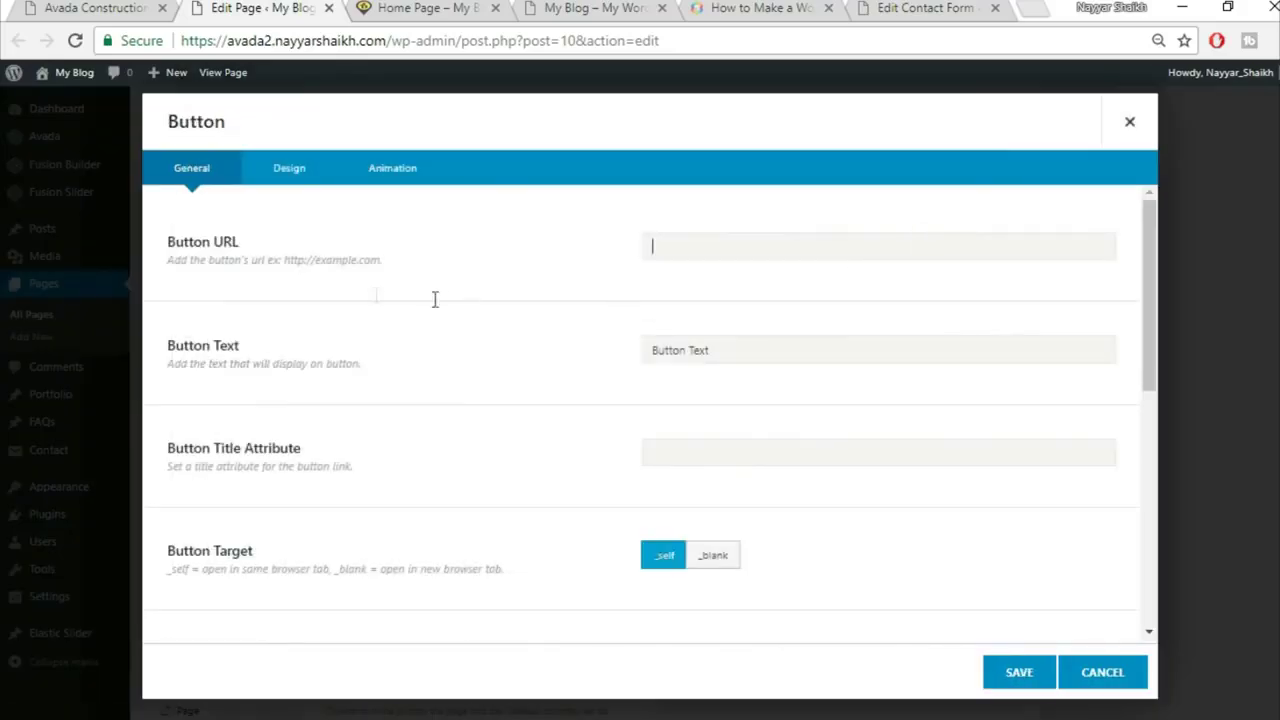
type("#")
key("Tab")
left_click(140, 7)
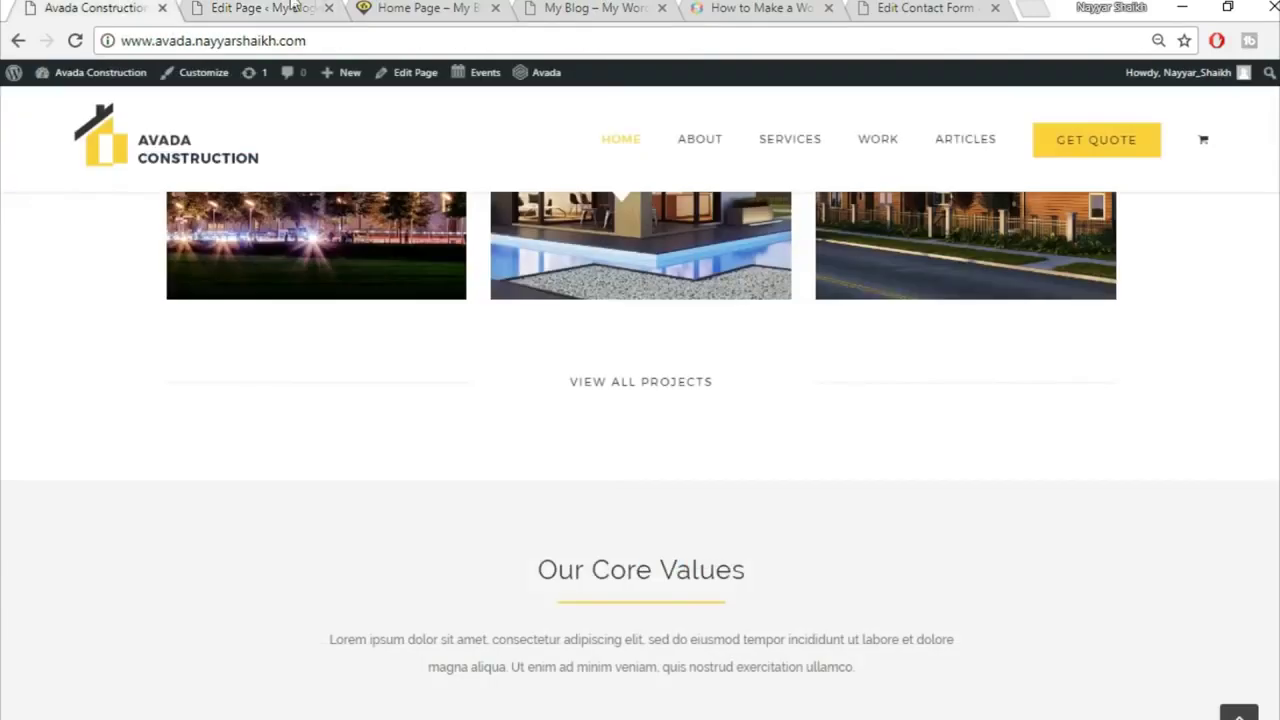
left_click(300, 7)
type("vi")
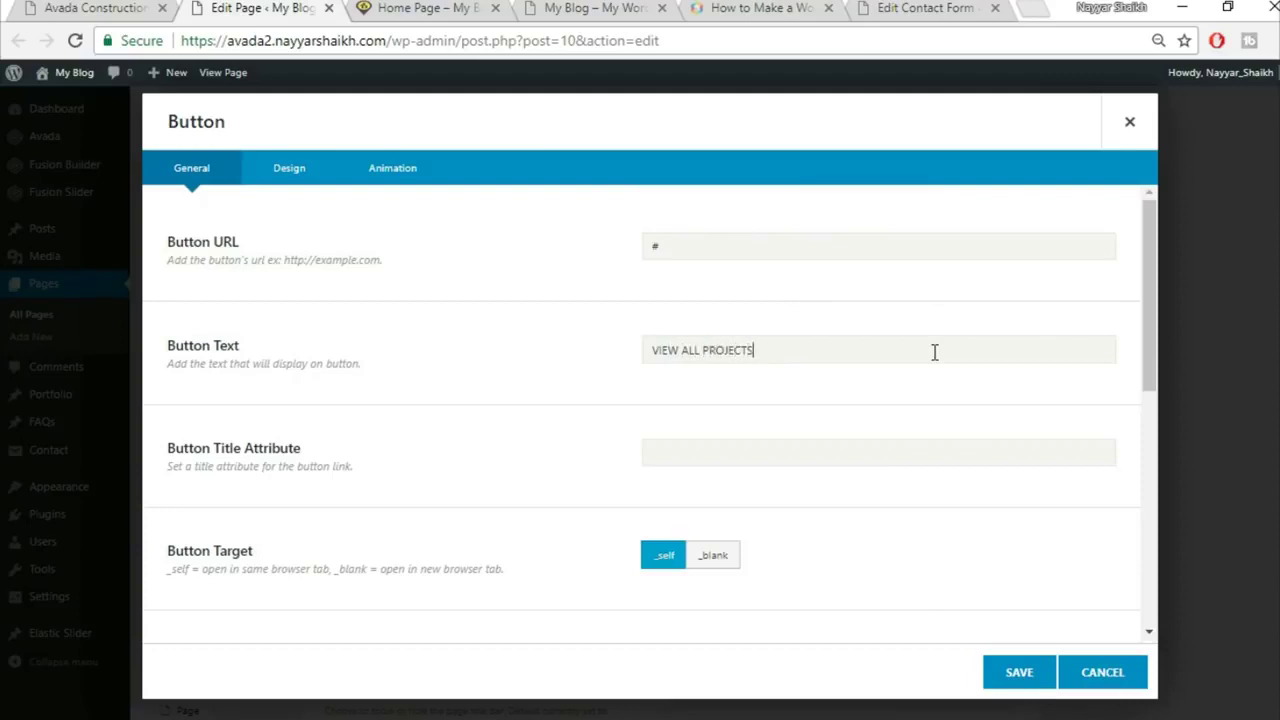
scroll(881, 385, "down", 4)
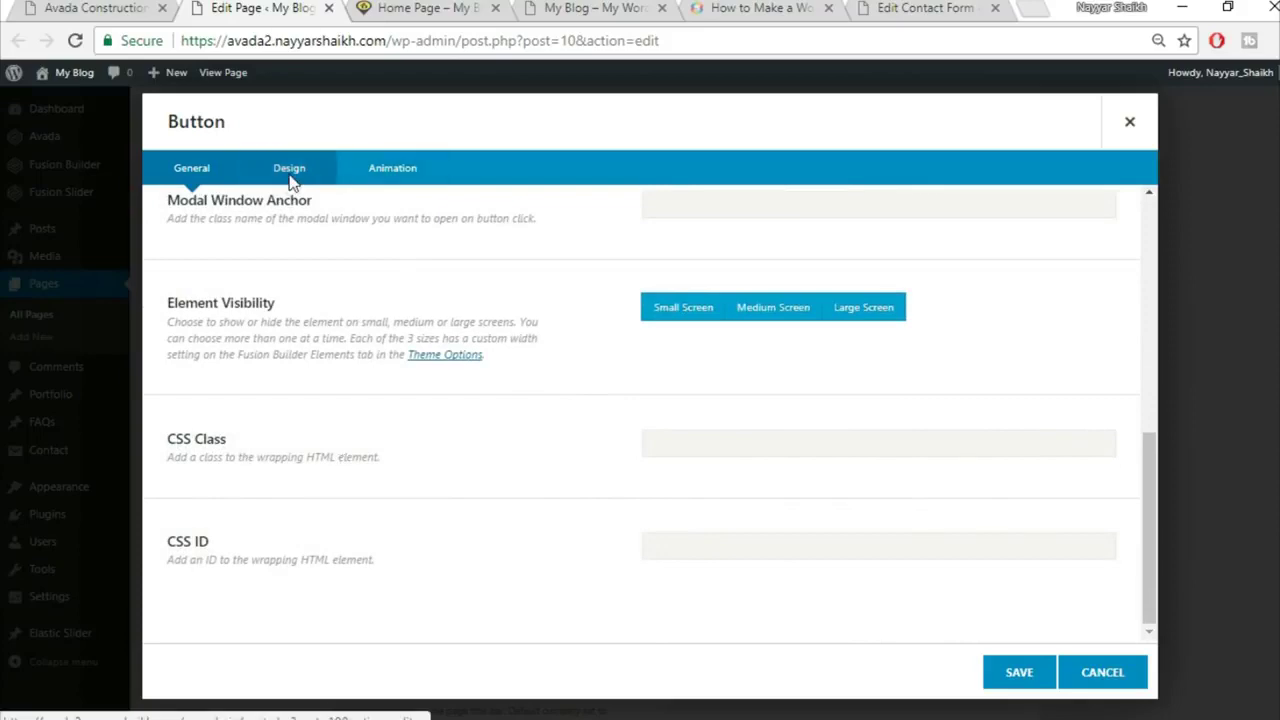
Step: Set the button style to Custom in its Design settings
left_click(290, 172)
scroll(860, 300, "up", 5)
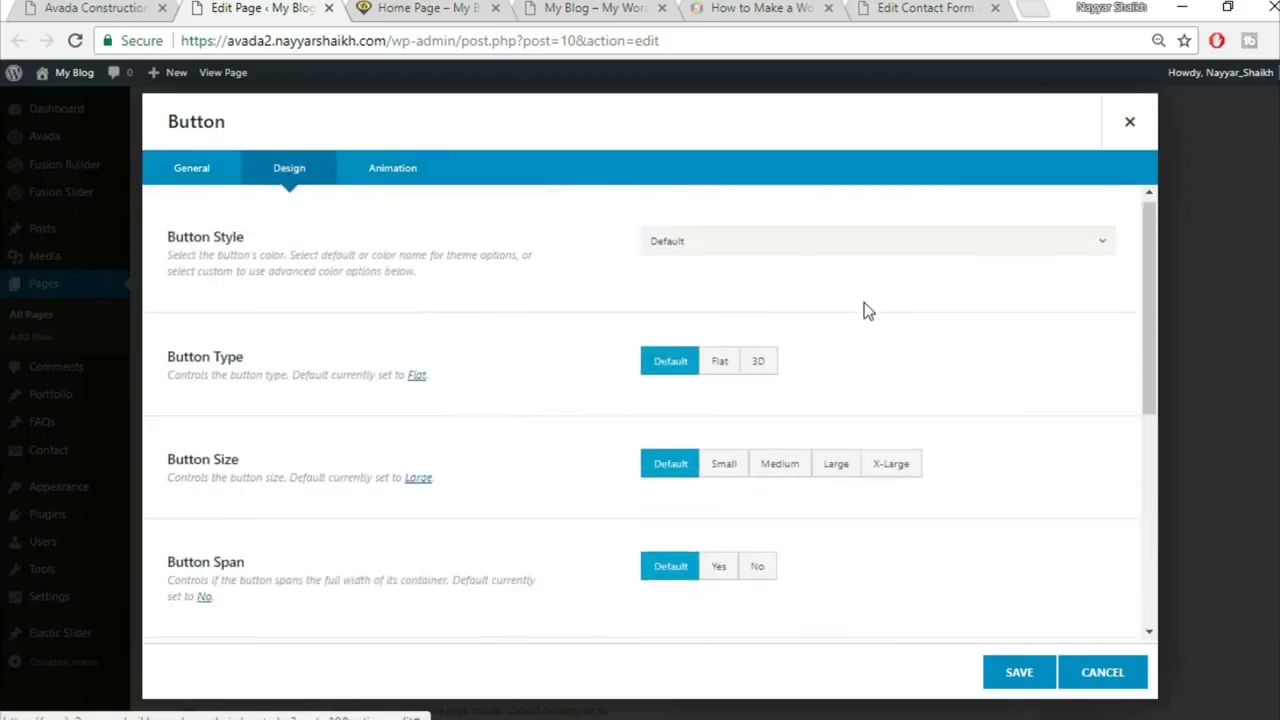
left_click(784, 250)
left_click(772, 302)
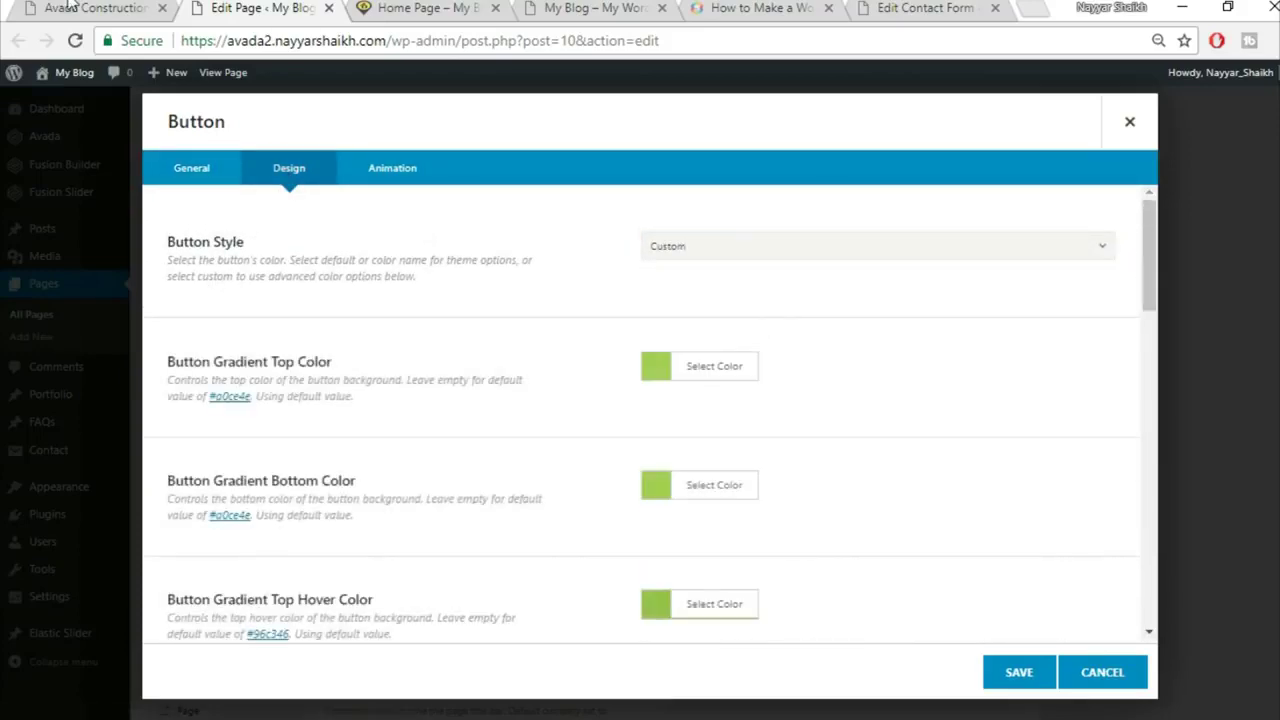
left_click(72, 8)
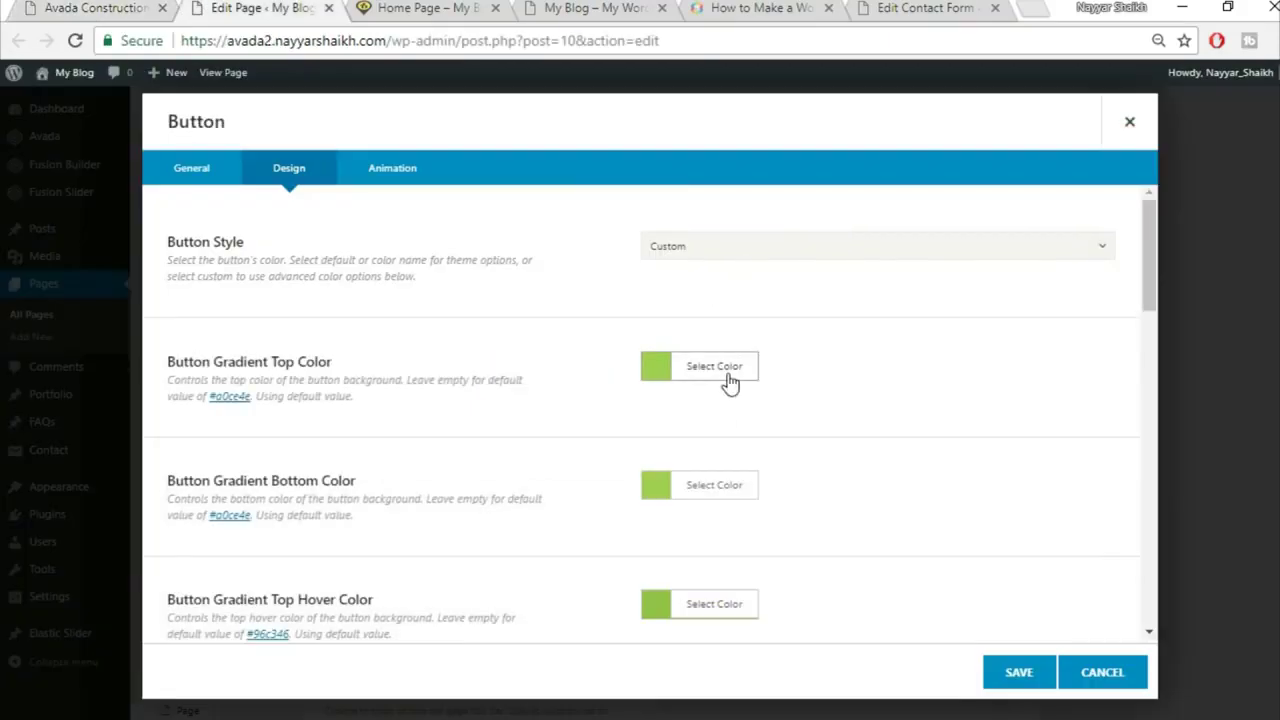
Step: Set both the top and bottom button gradient colours to white
left_click(728, 378)
left_click(817, 397)
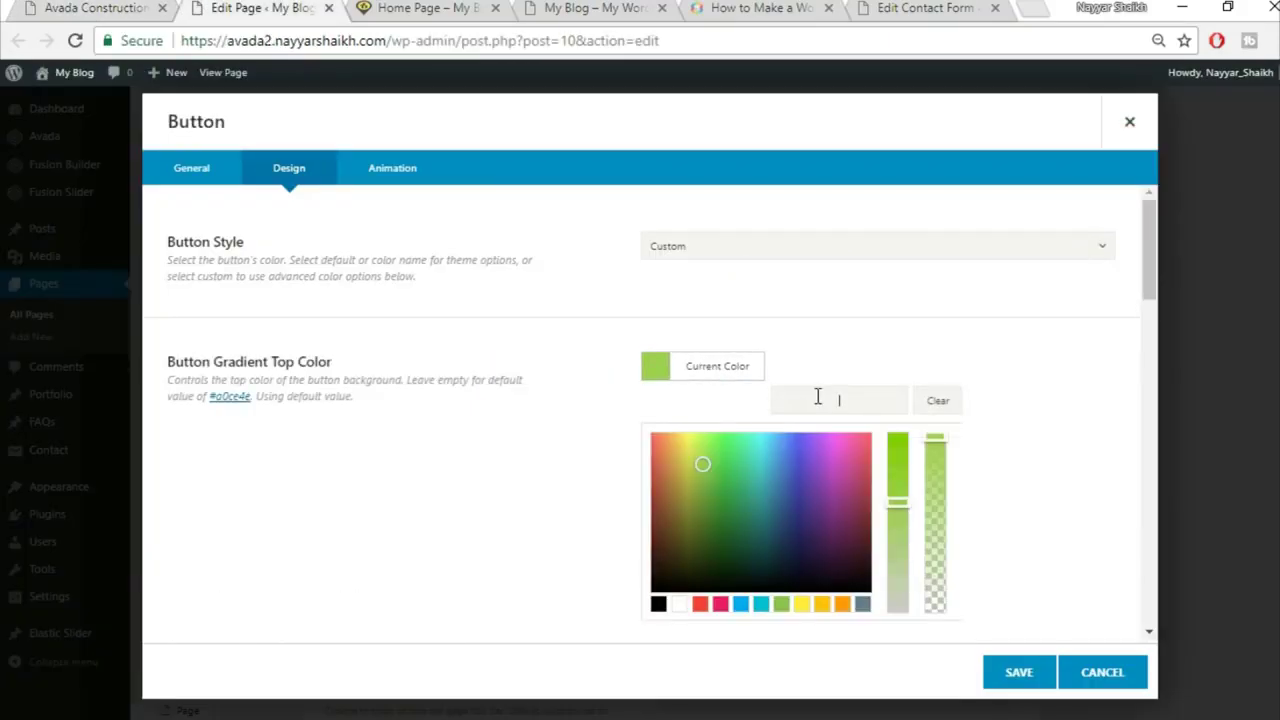
left_click(680, 604)
scroll(1006, 408, "down", 1)
left_click(1003, 403)
left_click(722, 385)
left_click(681, 622)
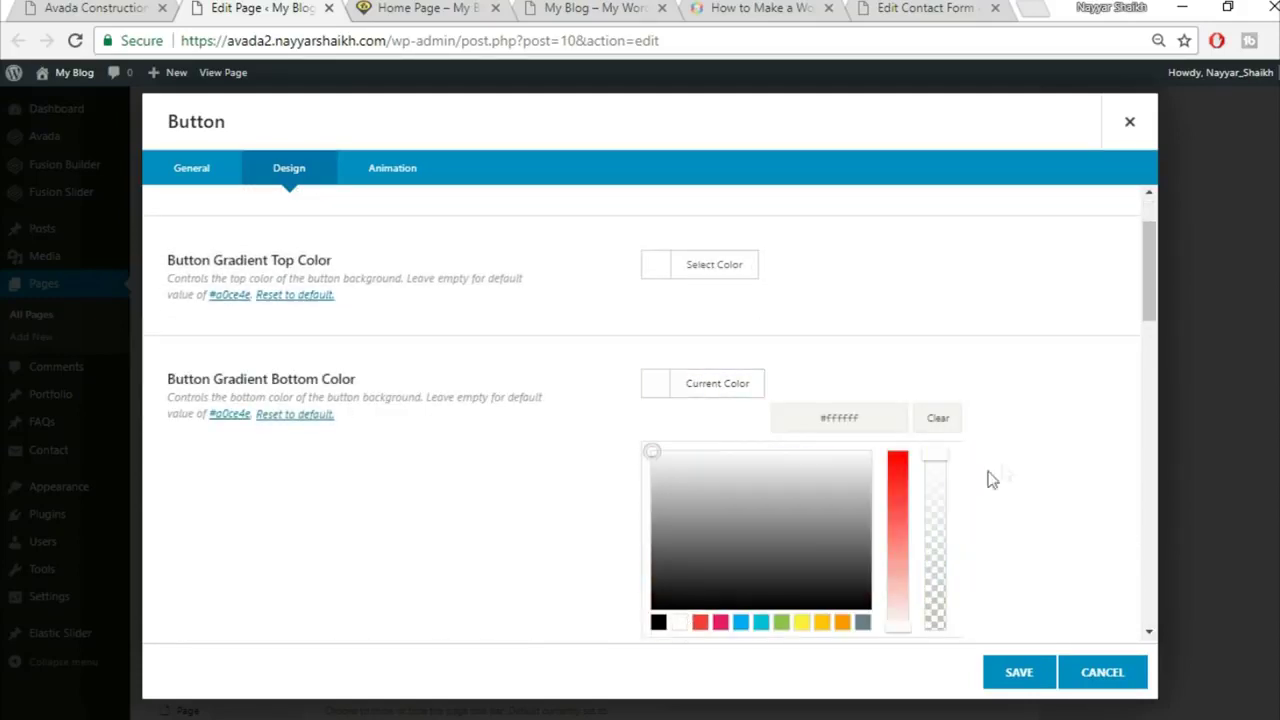
scroll(1003, 469, "down", 2)
left_click(960, 426)
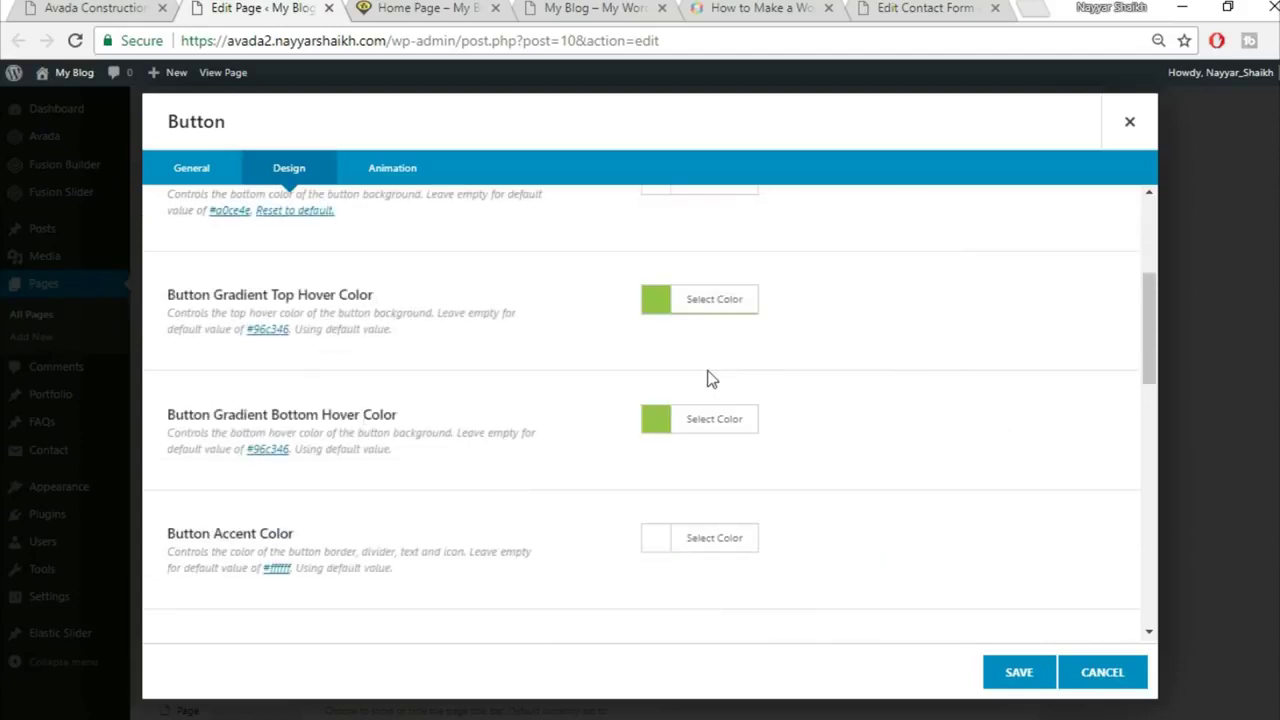
scroll(338, 492, "up", 1)
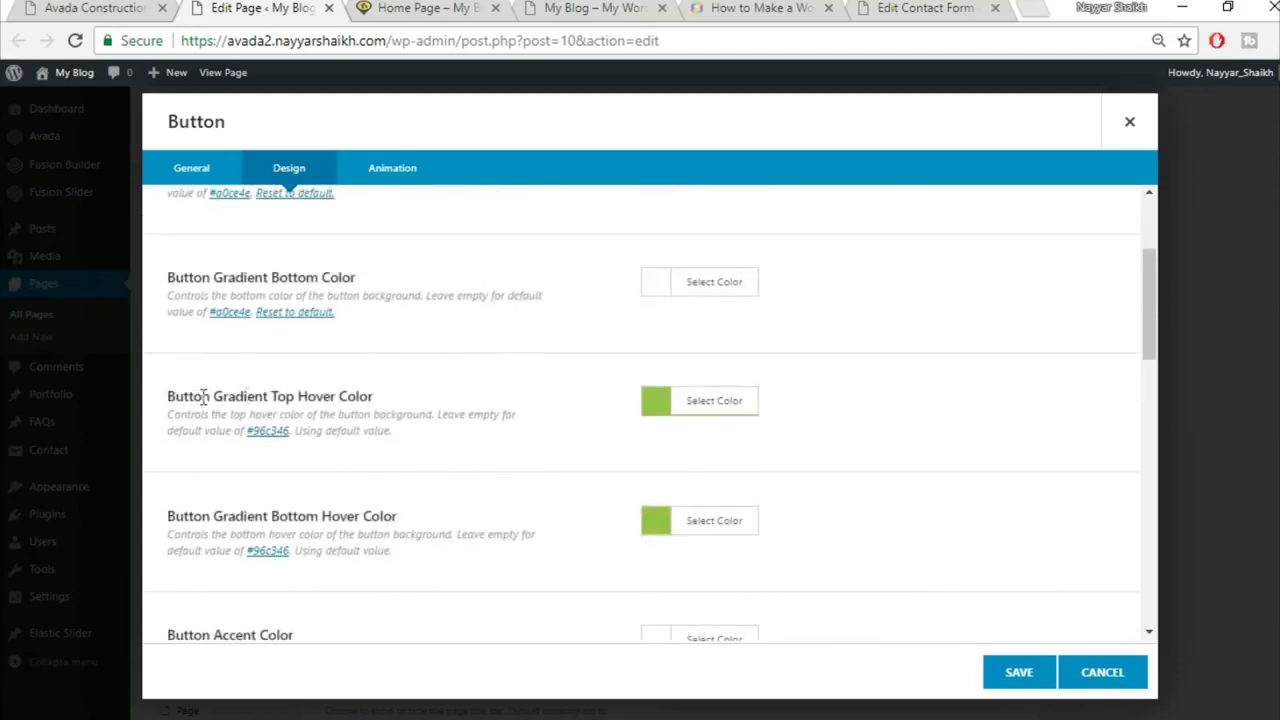
left_click_drag(203, 396, 404, 393)
Step: Apply yellow to the top and bottom hover gradient colours
left_click(714, 400)
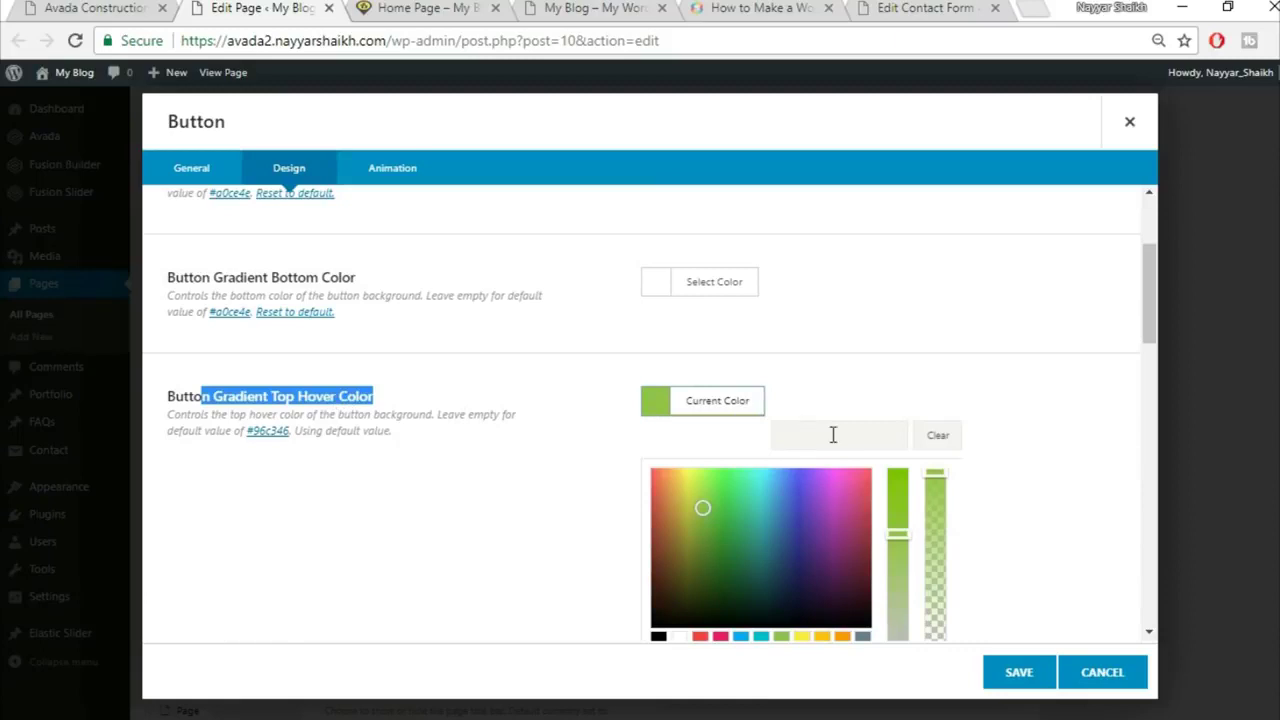
left_click(835, 434)
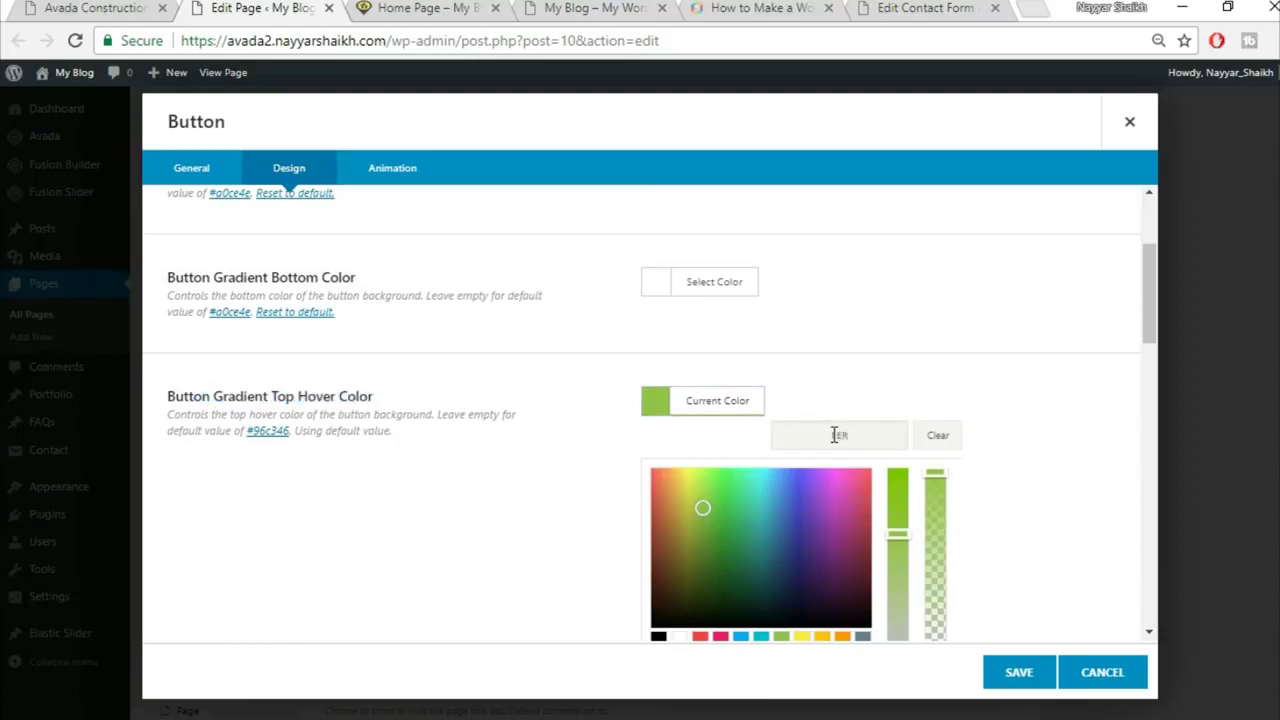
type("#fed03d")
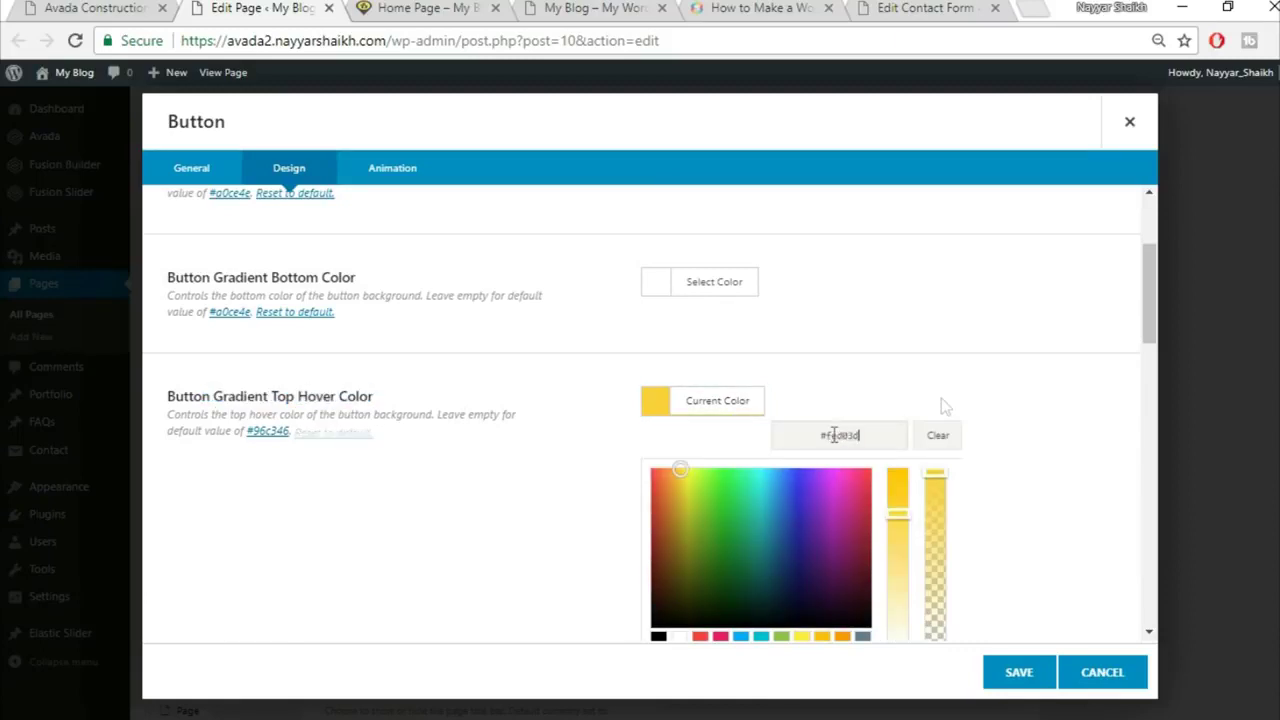
scroll(1000, 425, "down", 1)
left_click(1035, 430)
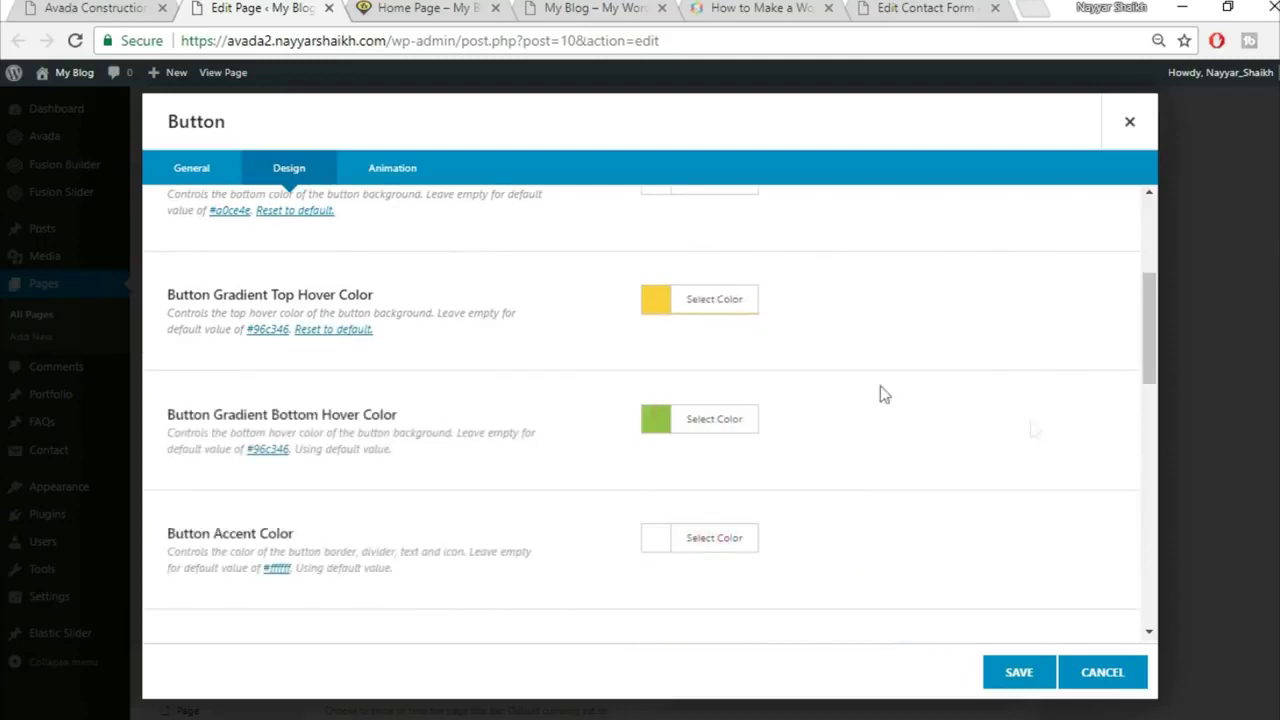
left_click(729, 420)
left_click(874, 459)
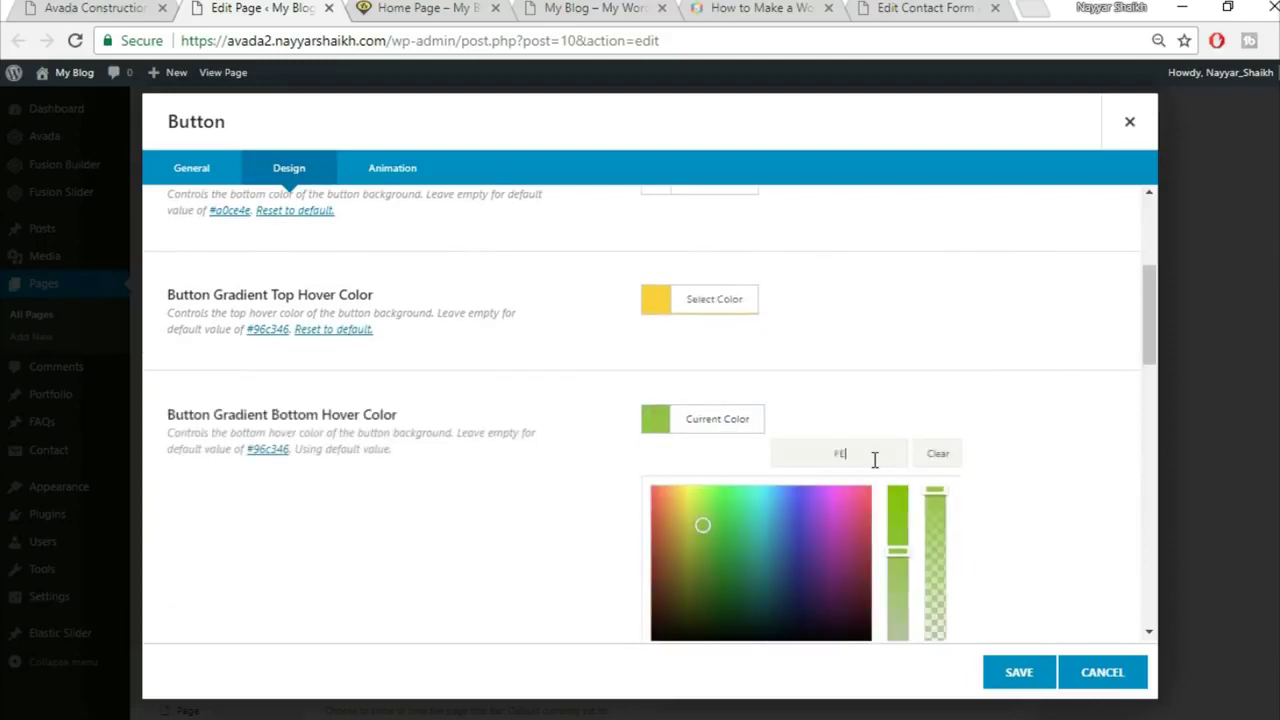
left_click(960, 383)
scroll(644, 510, "down", 1)
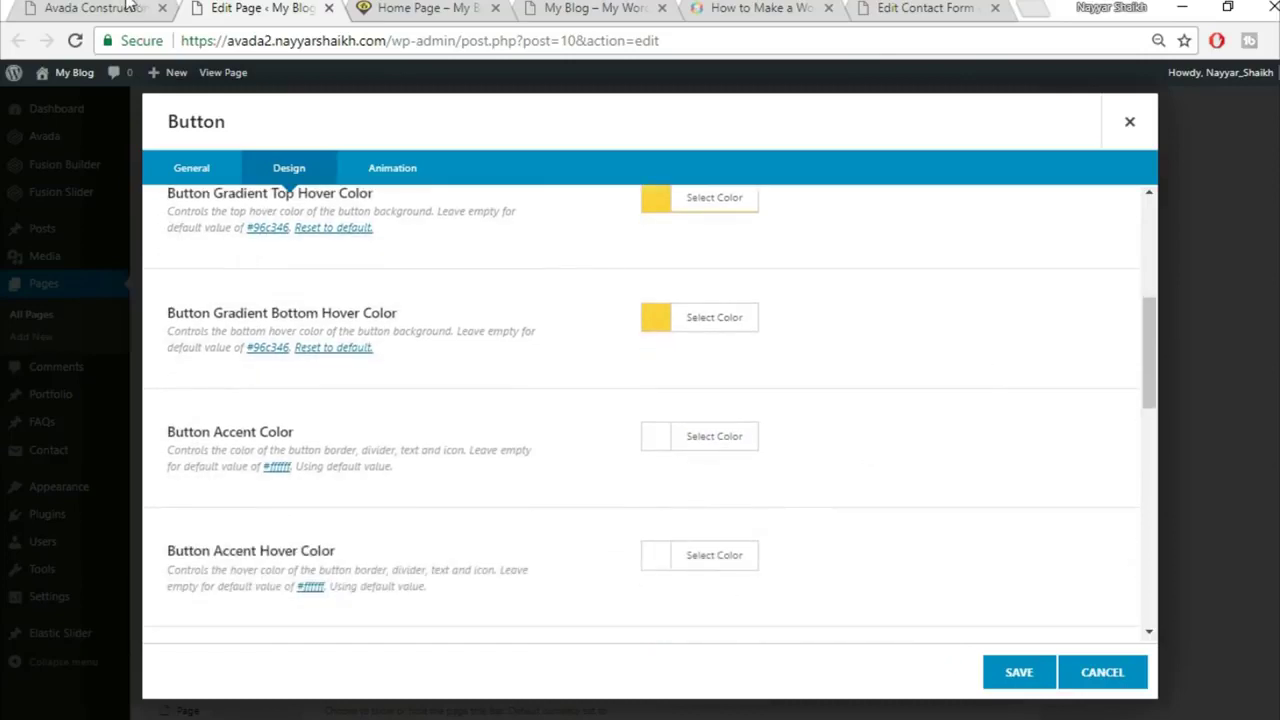
Step: Set the button accent colour and accent hover colour to black
left_click(90, 8)
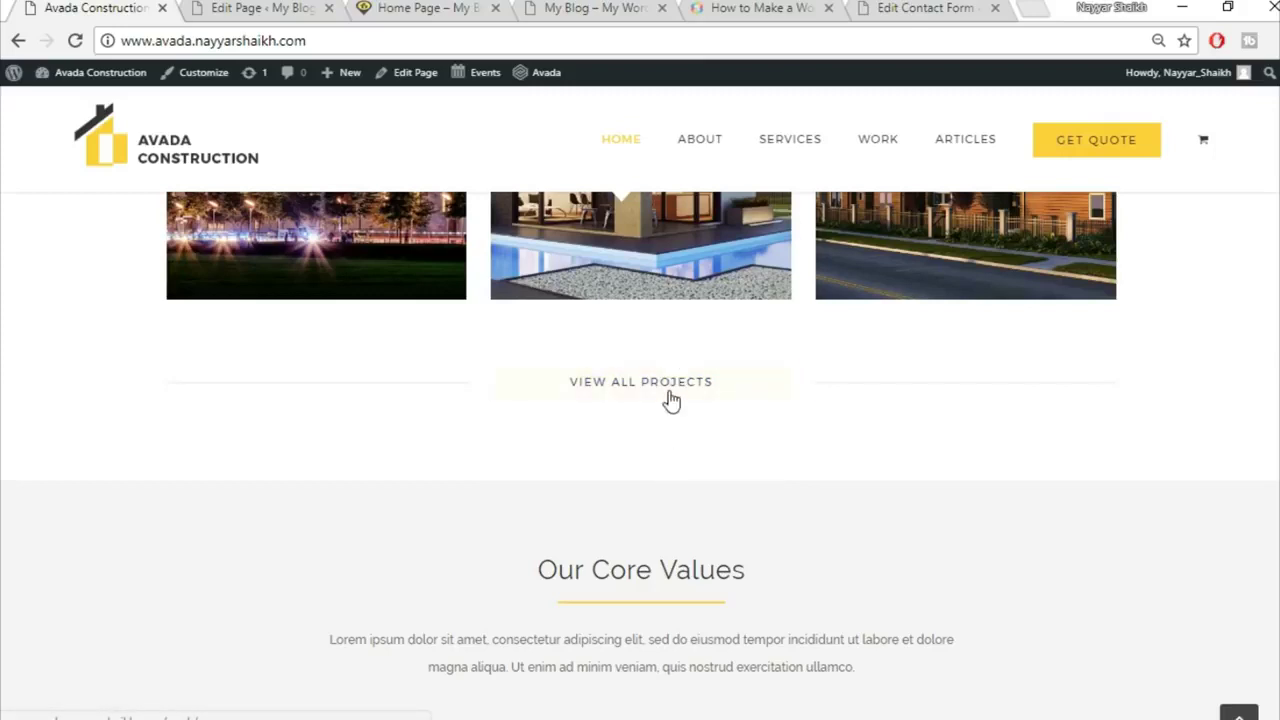
left_click(262, 8)
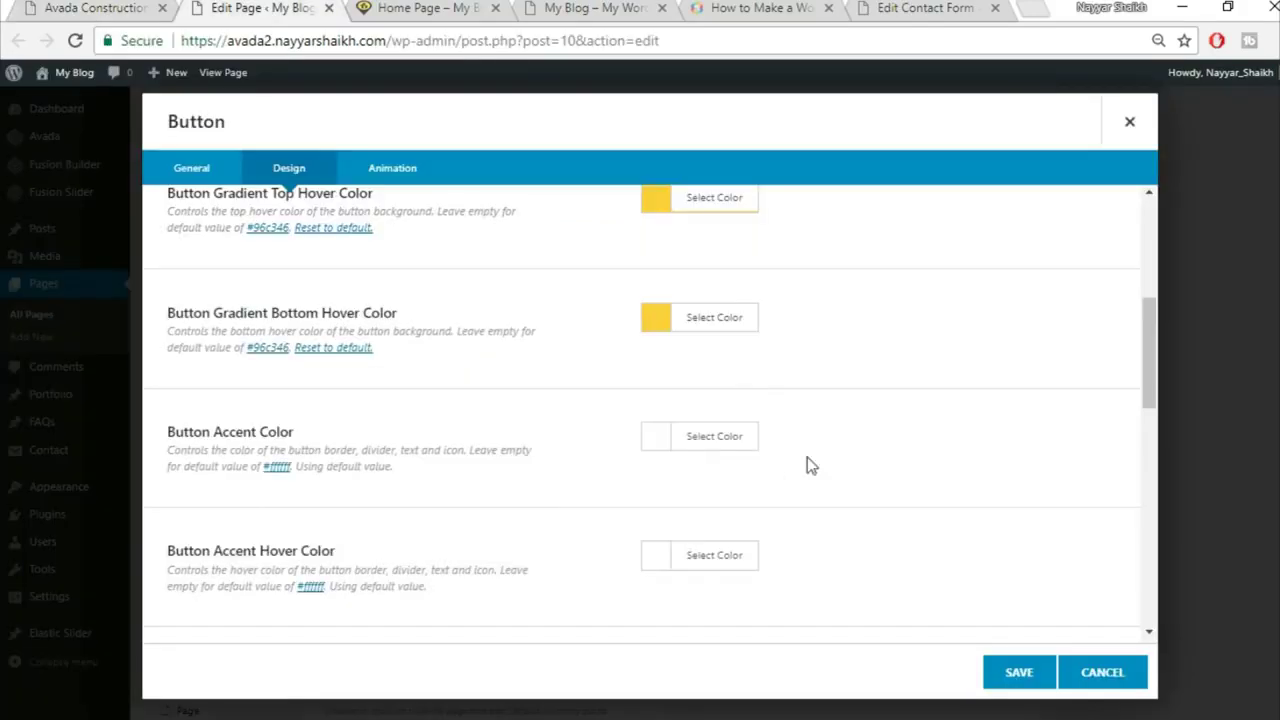
left_click(729, 440)
scroll(817, 500, "down", 2)
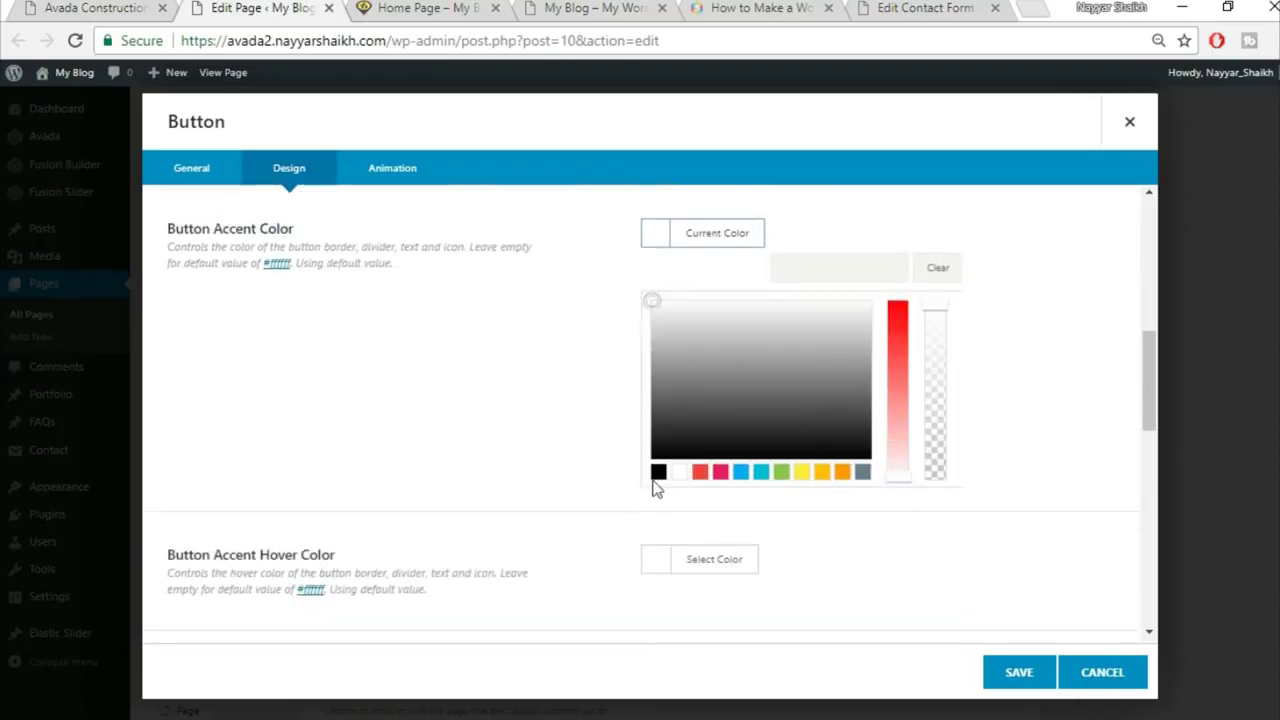
left_click(658, 471)
left_click(457, 454)
left_click(678, 358)
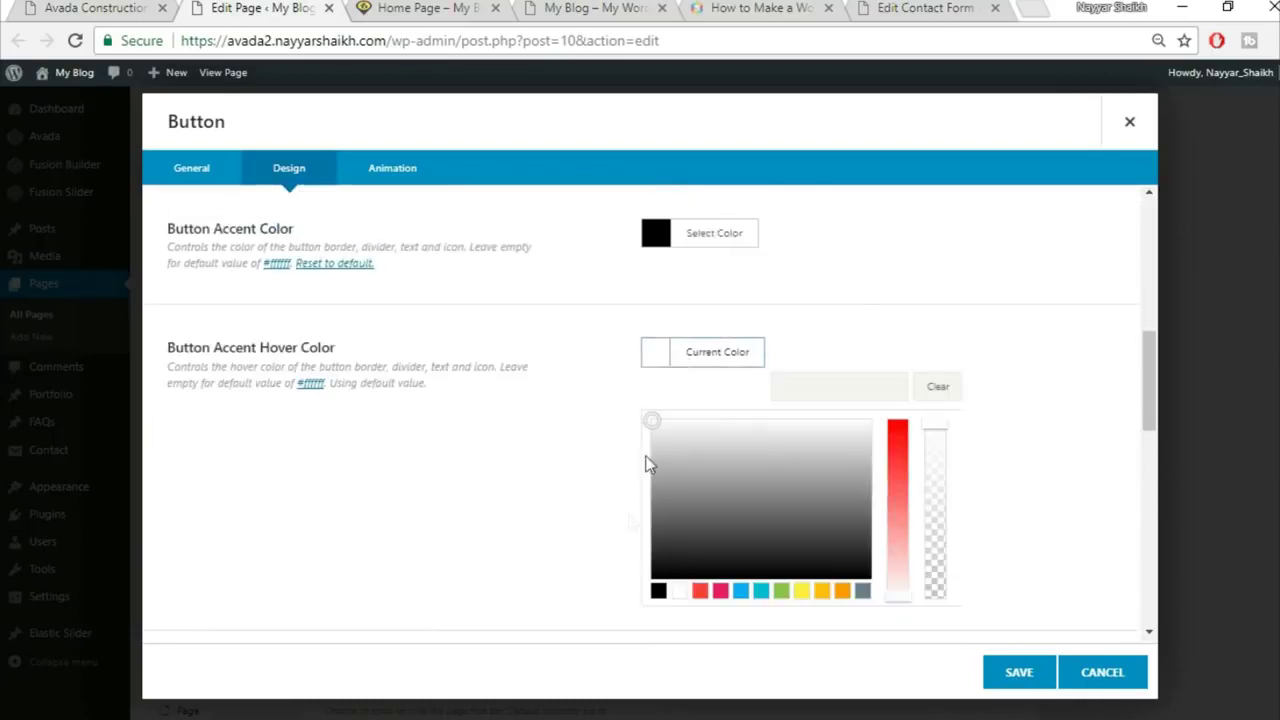
left_click(658, 592)
left_click(1089, 420)
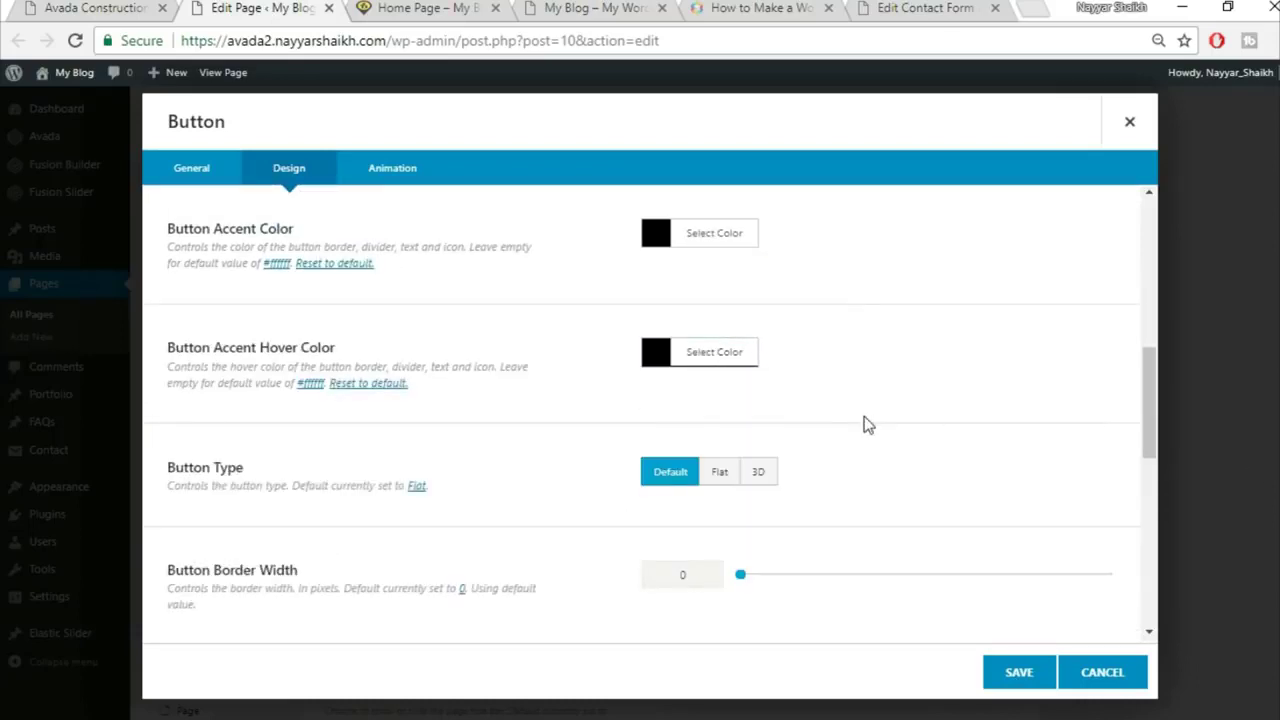
Step: Make the button X-Large and save its settings
scroll(871, 418, "down", 1)
scroll(871, 418, "down", 2)
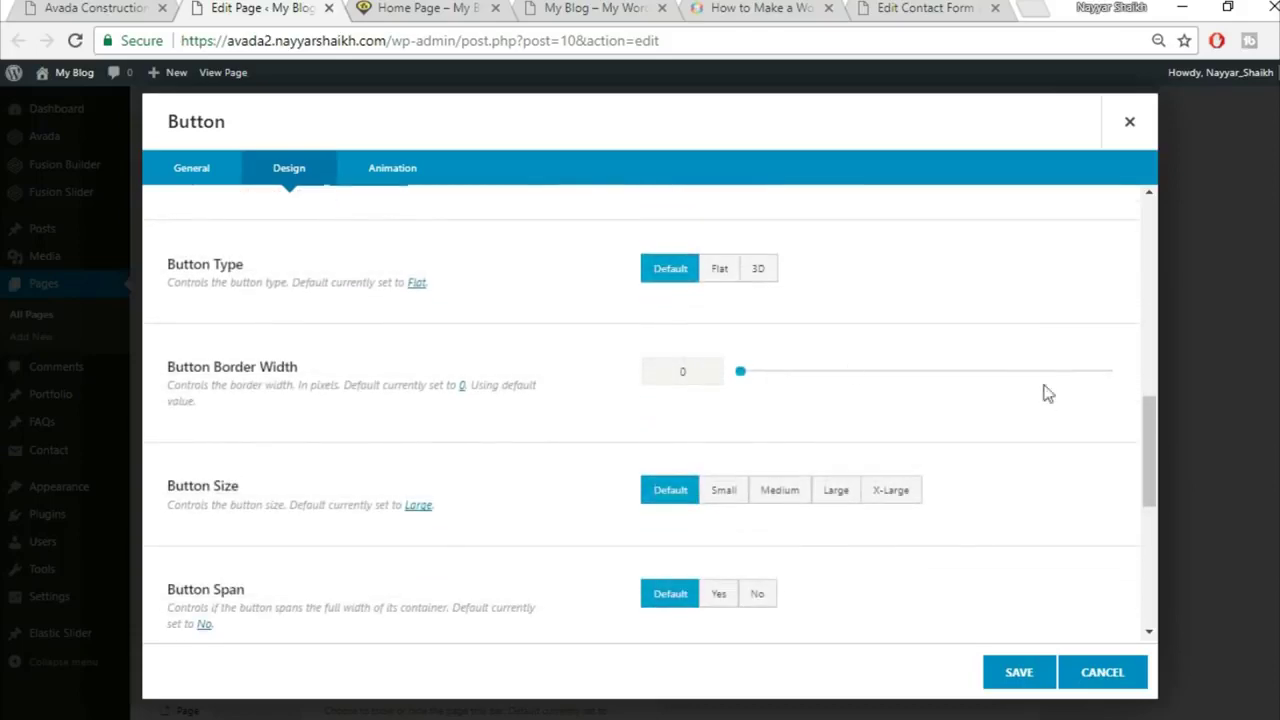
scroll(1057, 400, "down", 1)
left_click(920, 395)
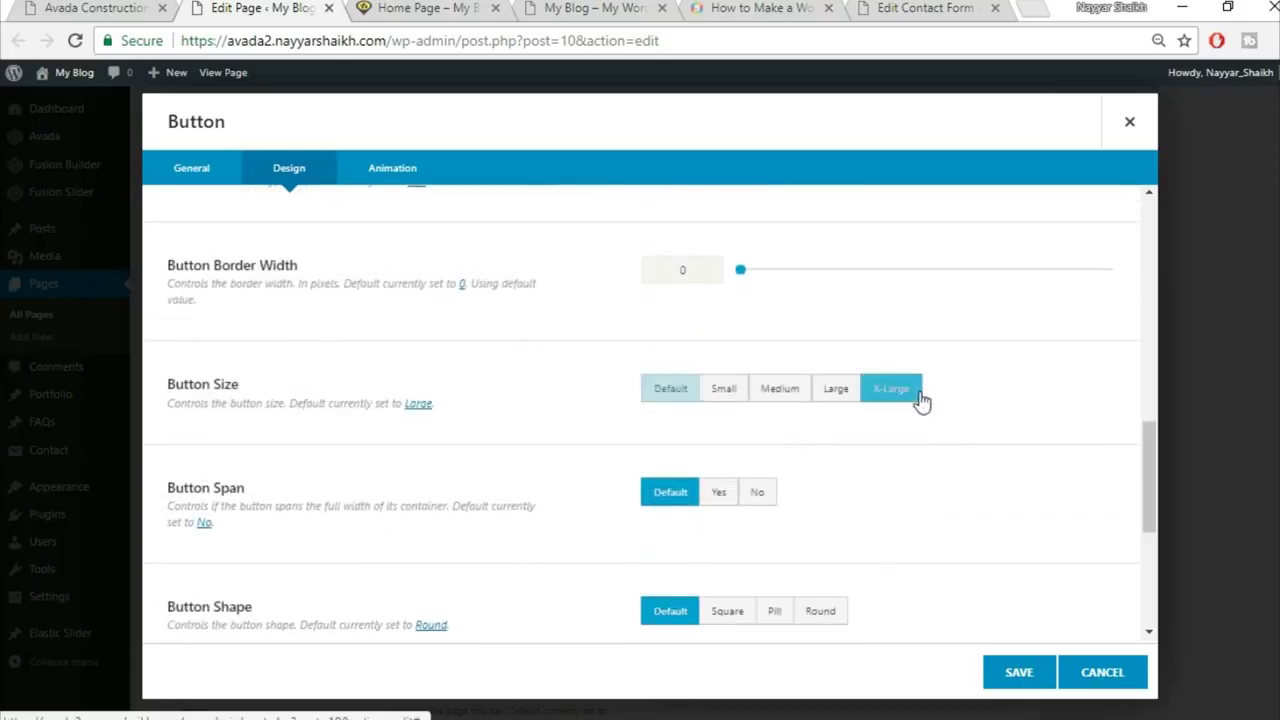
scroll(1060, 394, "down", 1)
scroll(470, 437, "down", 3)
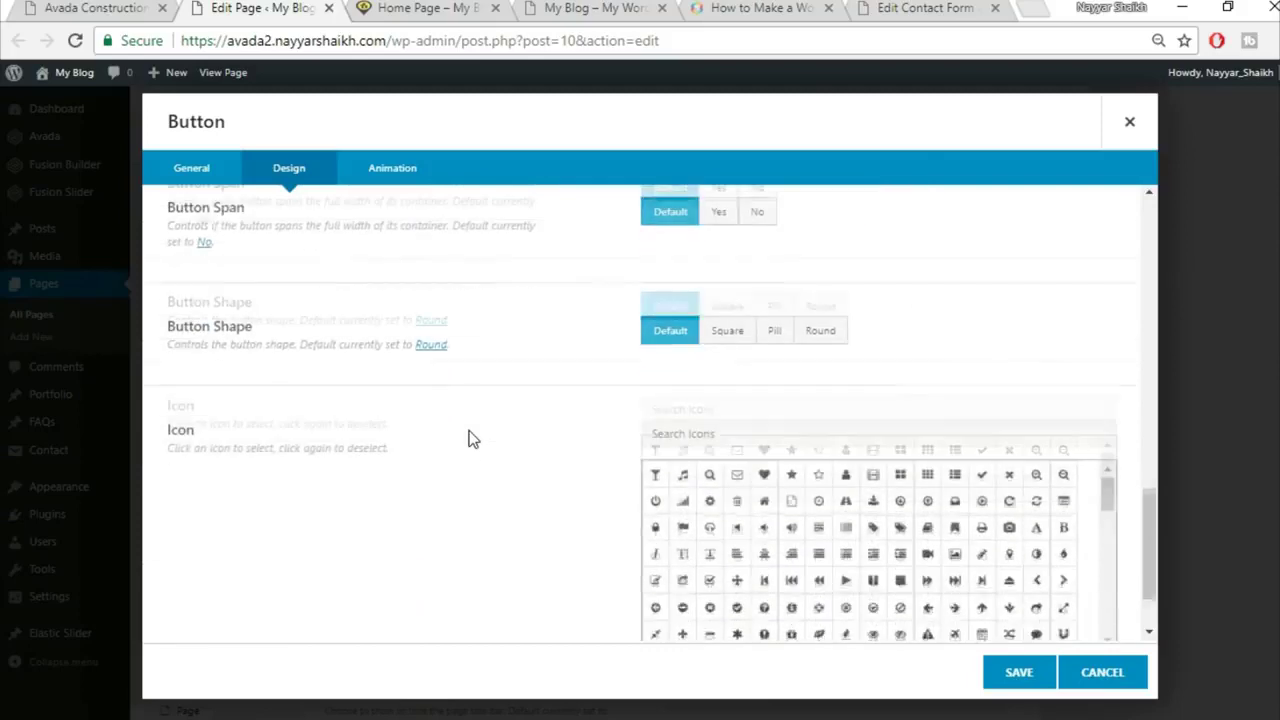
left_click(1019, 672)
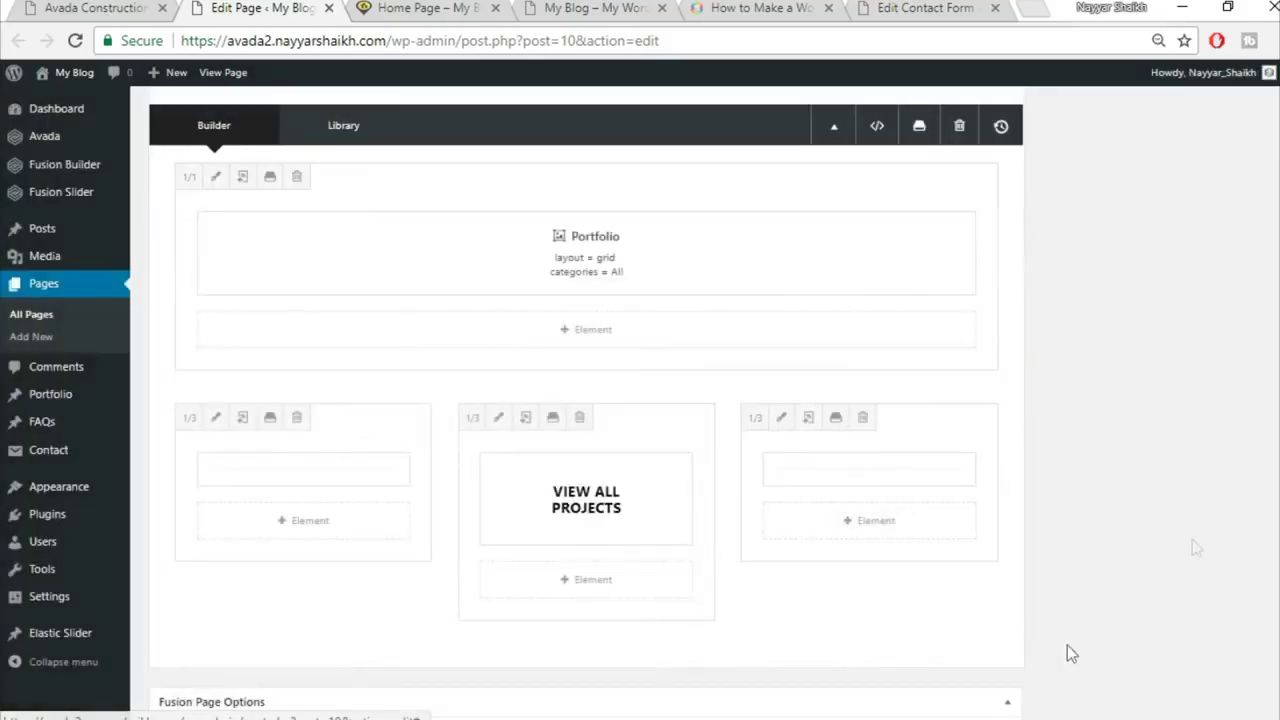
Step: Update the home page and reload the live home page to view the projects area
scroll(1066, 600, "up", 10)
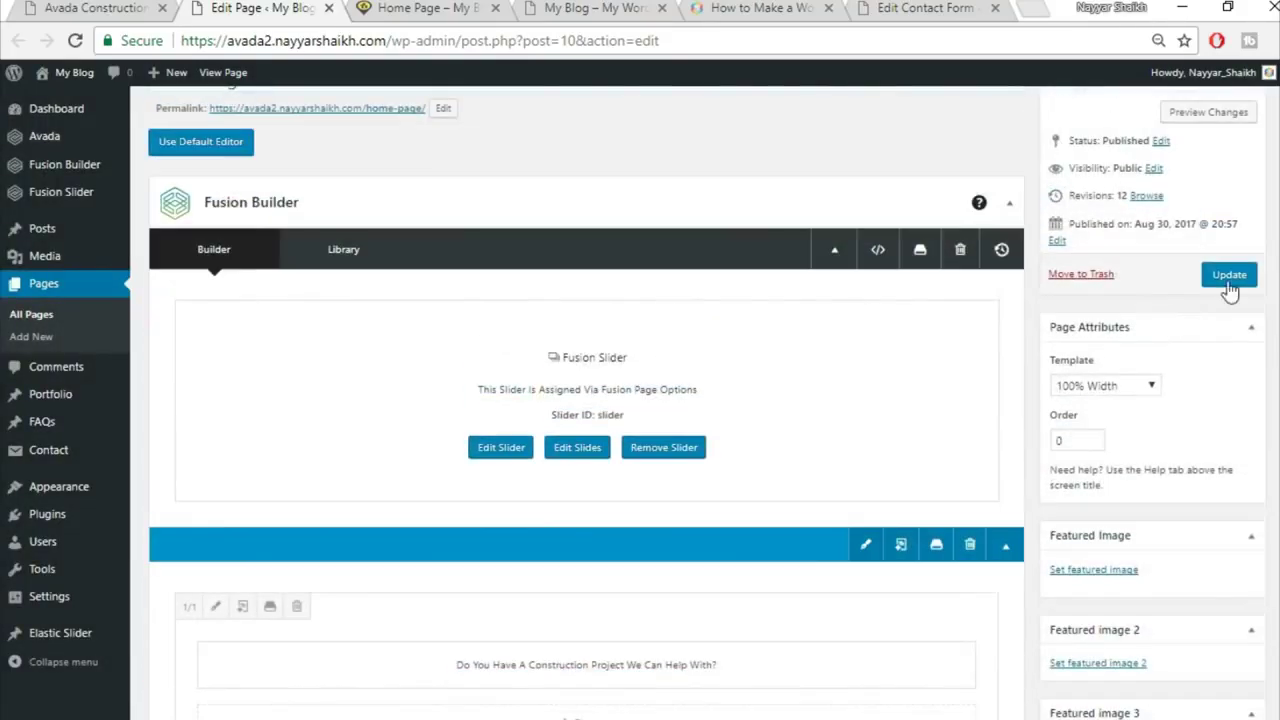
left_click(1226, 276)
left_click(428, 8)
left_click(430, 39)
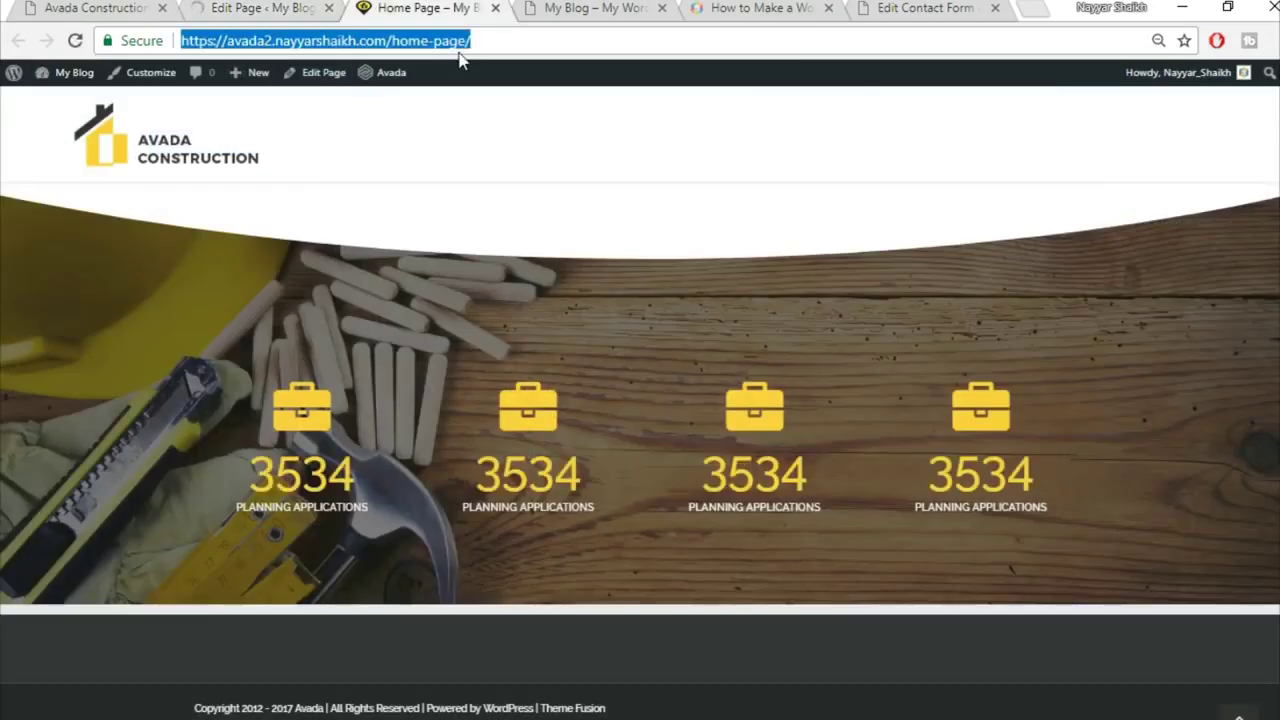
key("Return")
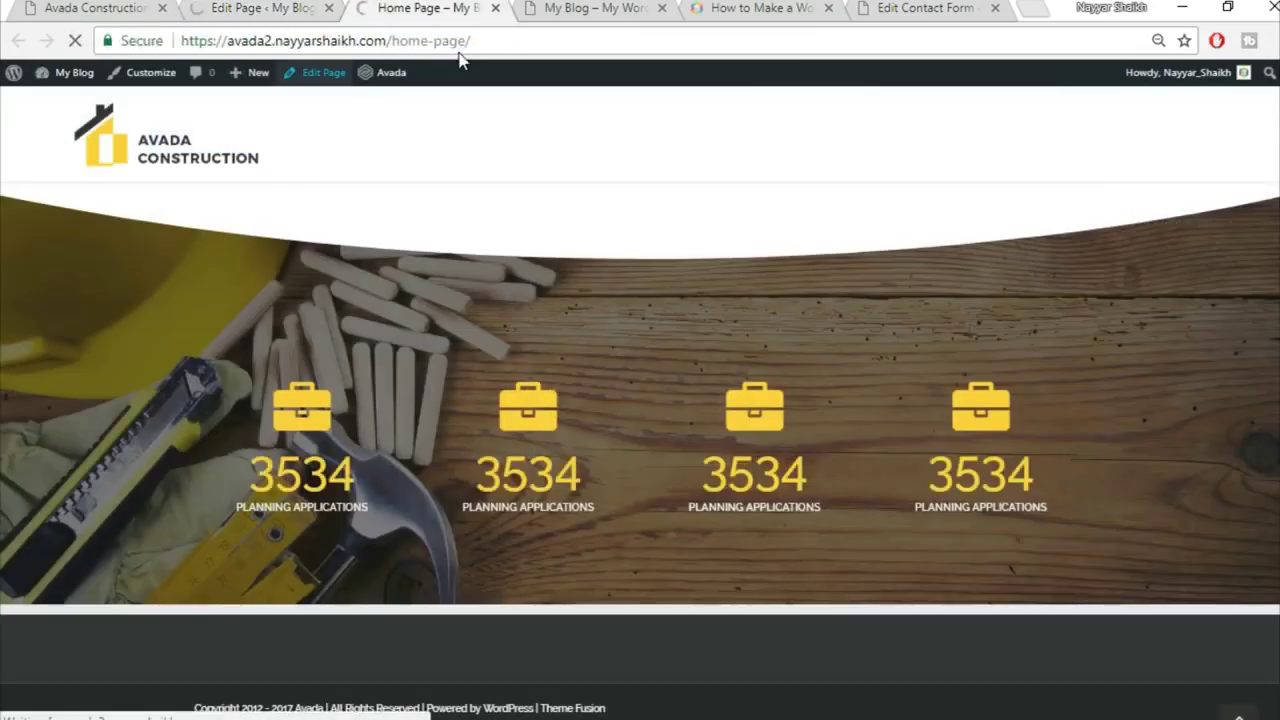
scroll(370, 537, "down", 4)
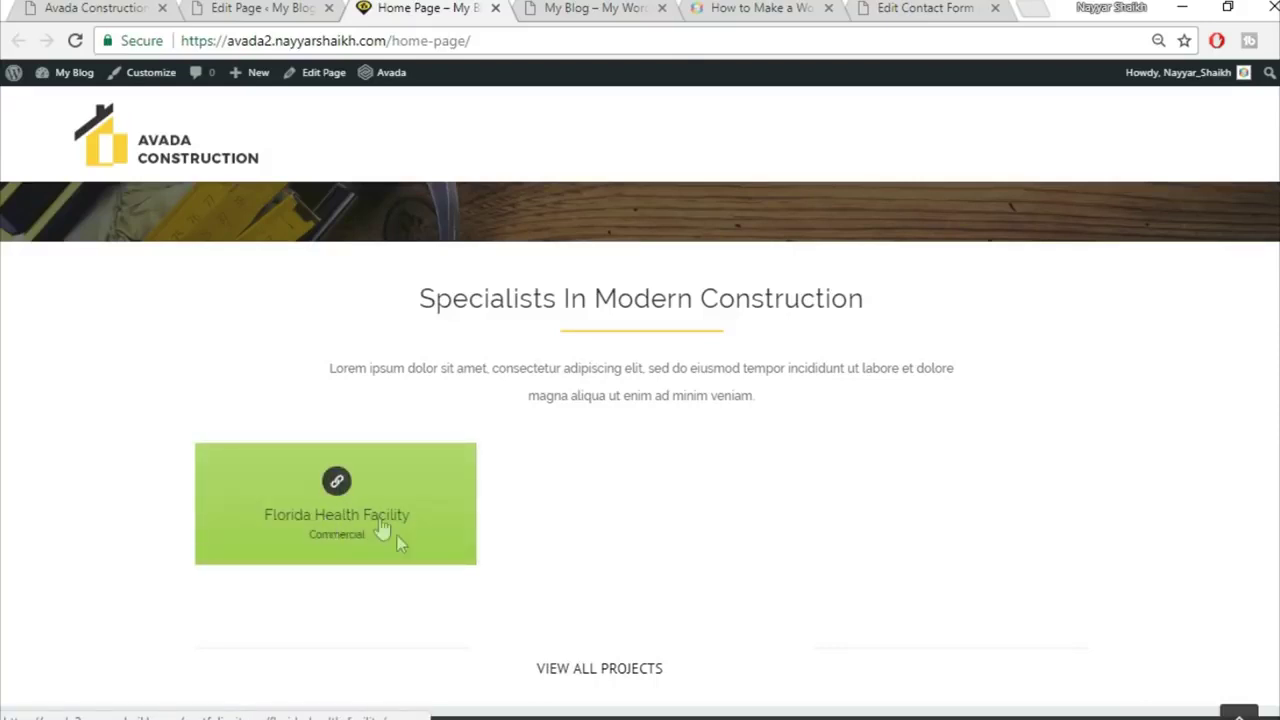
Step: Compare with the reference site, then open the Portfolio admin list in a new tab
key("ctrl+1")
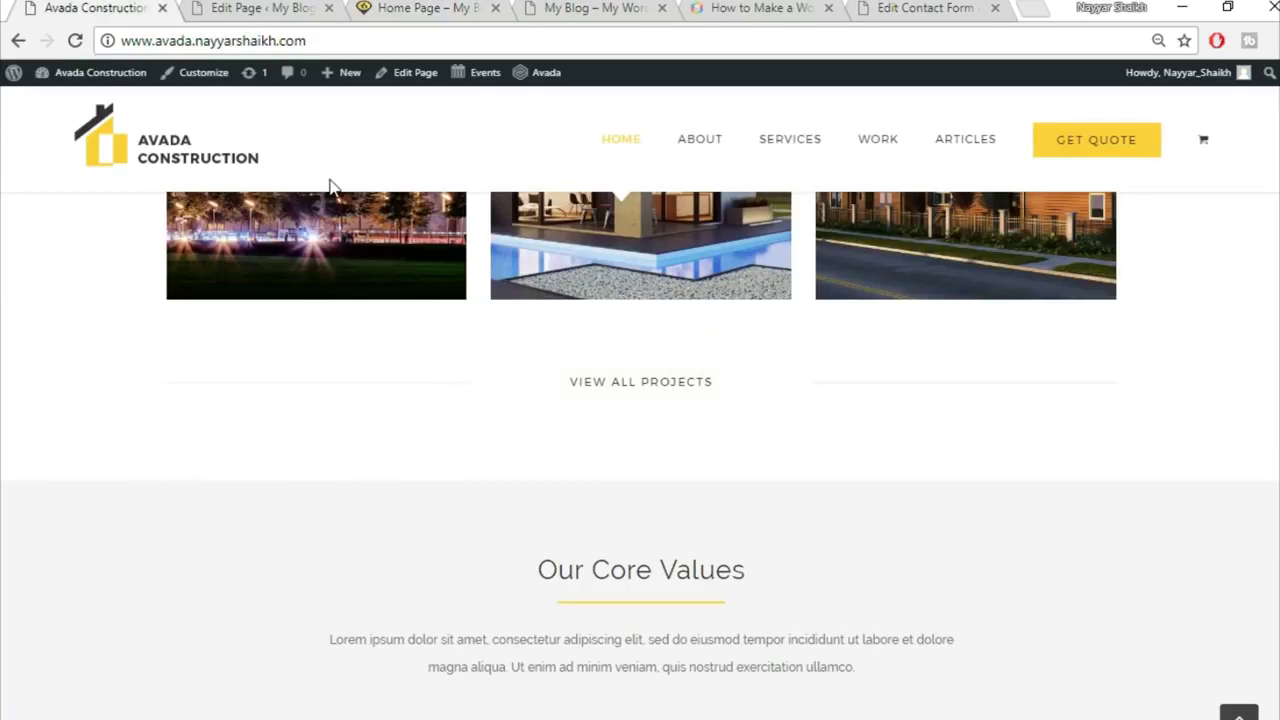
scroll(393, 351, "up", 2)
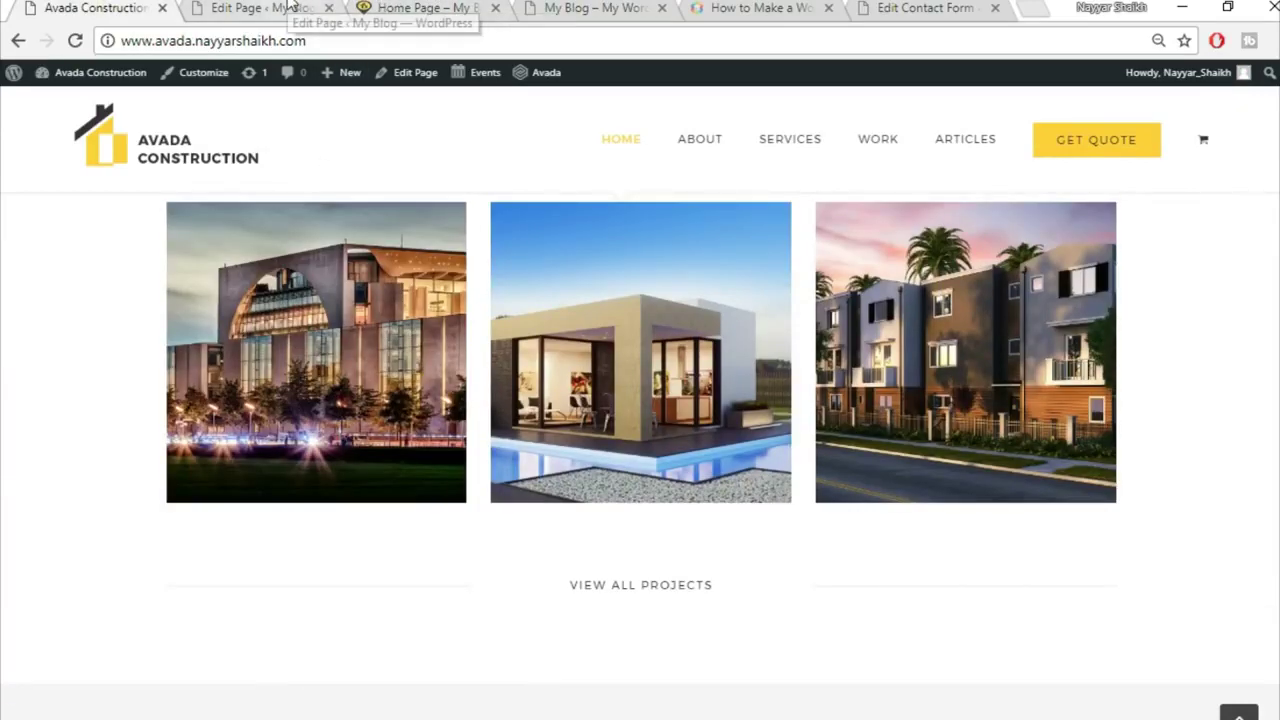
left_click(291, 6)
key("ctrl+Tab")
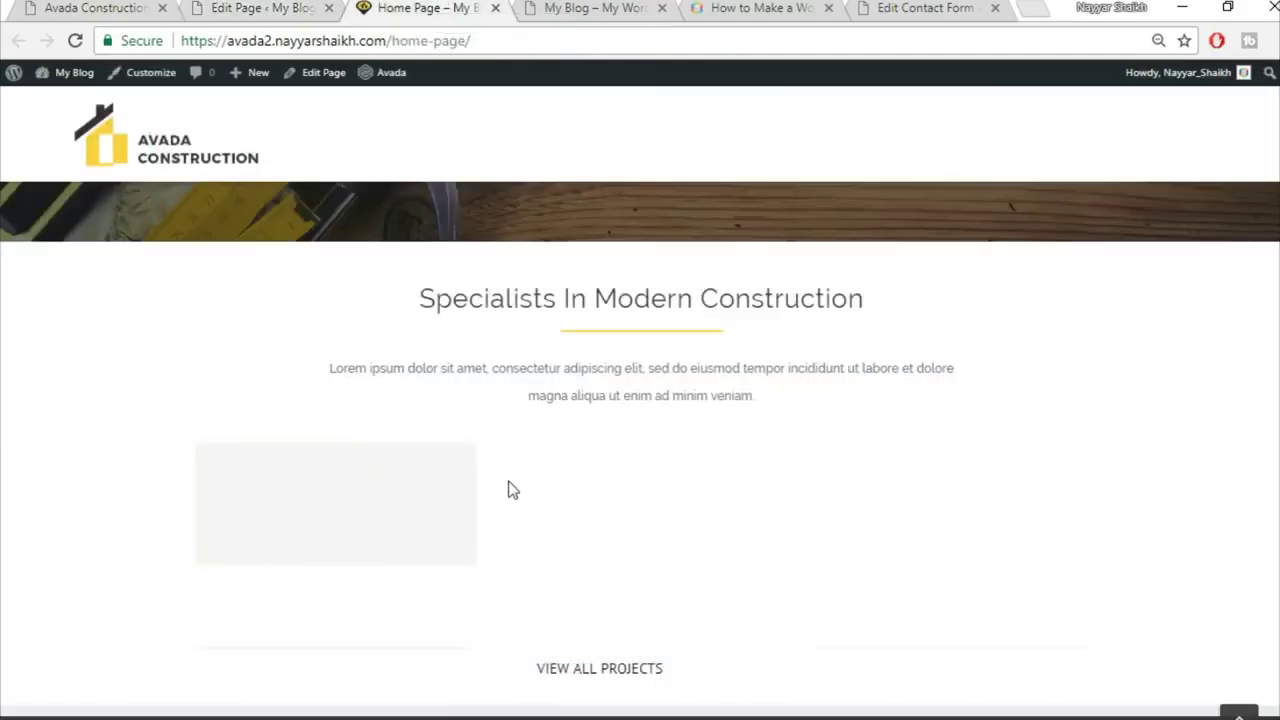
left_click(253, 7)
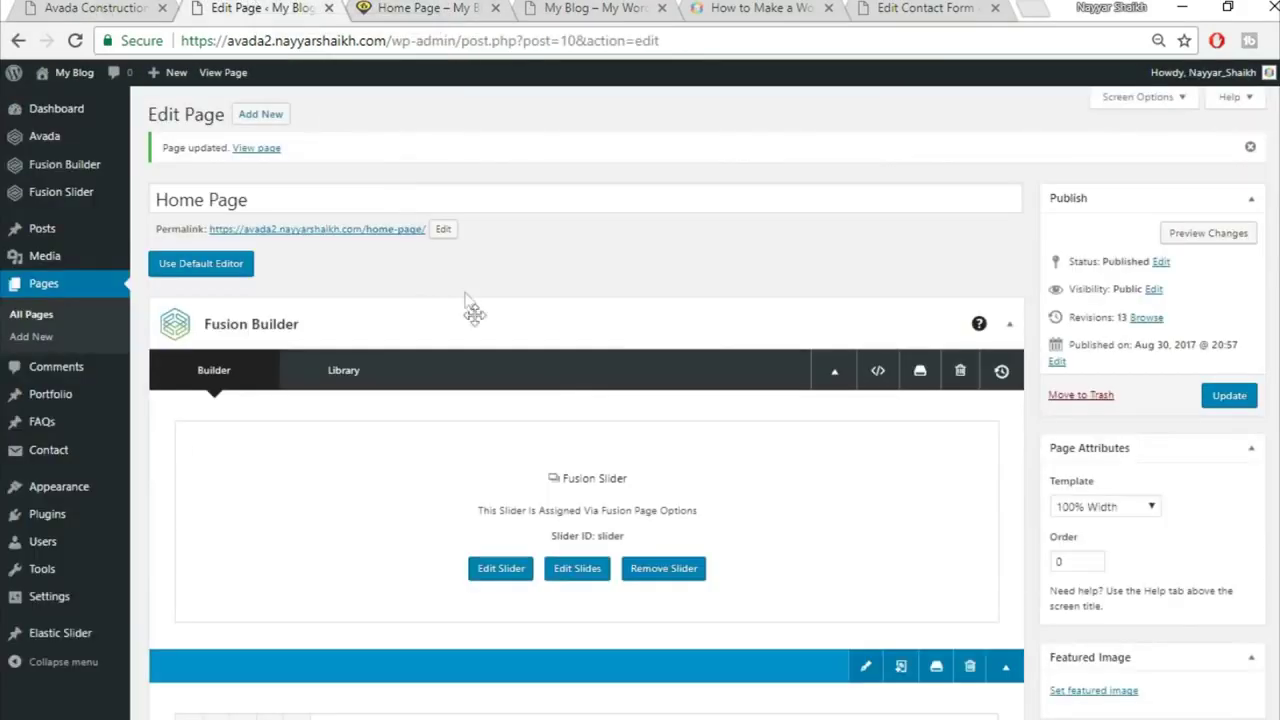
right_click(72, 402)
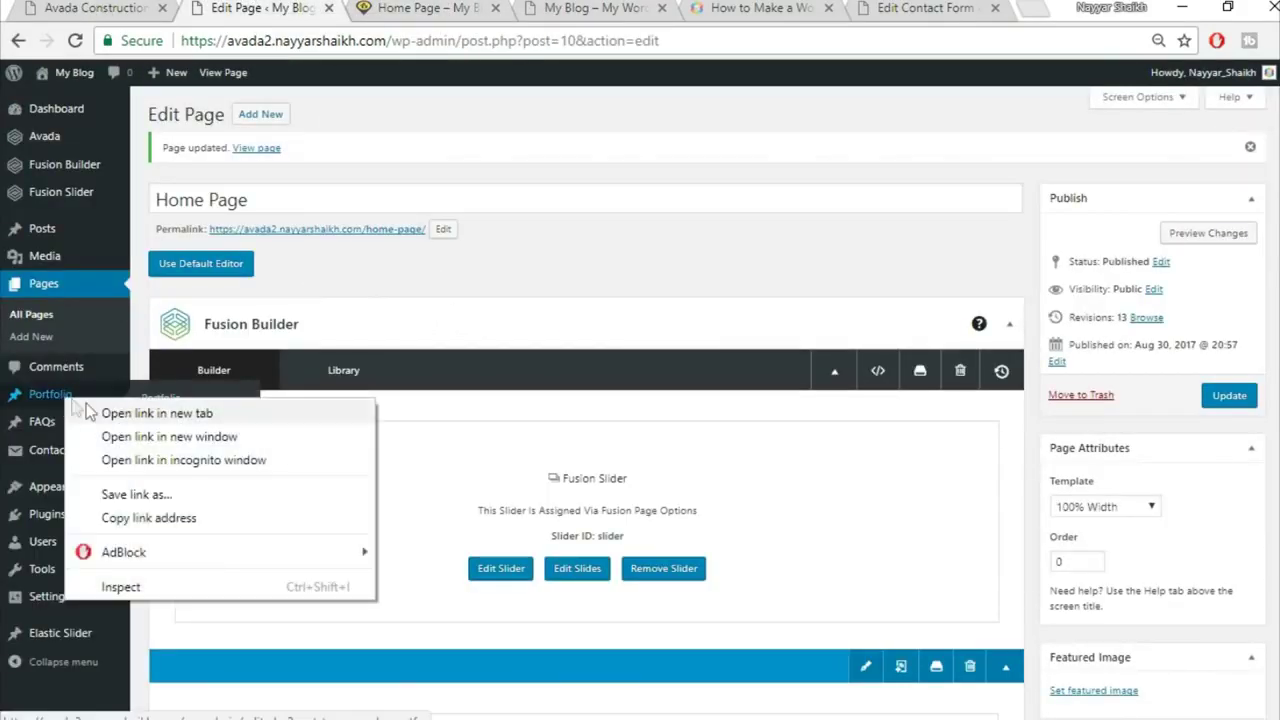
left_click(157, 413)
Step: Open the Florida Health Facility portfolio post for editing
left_click(385, 8)
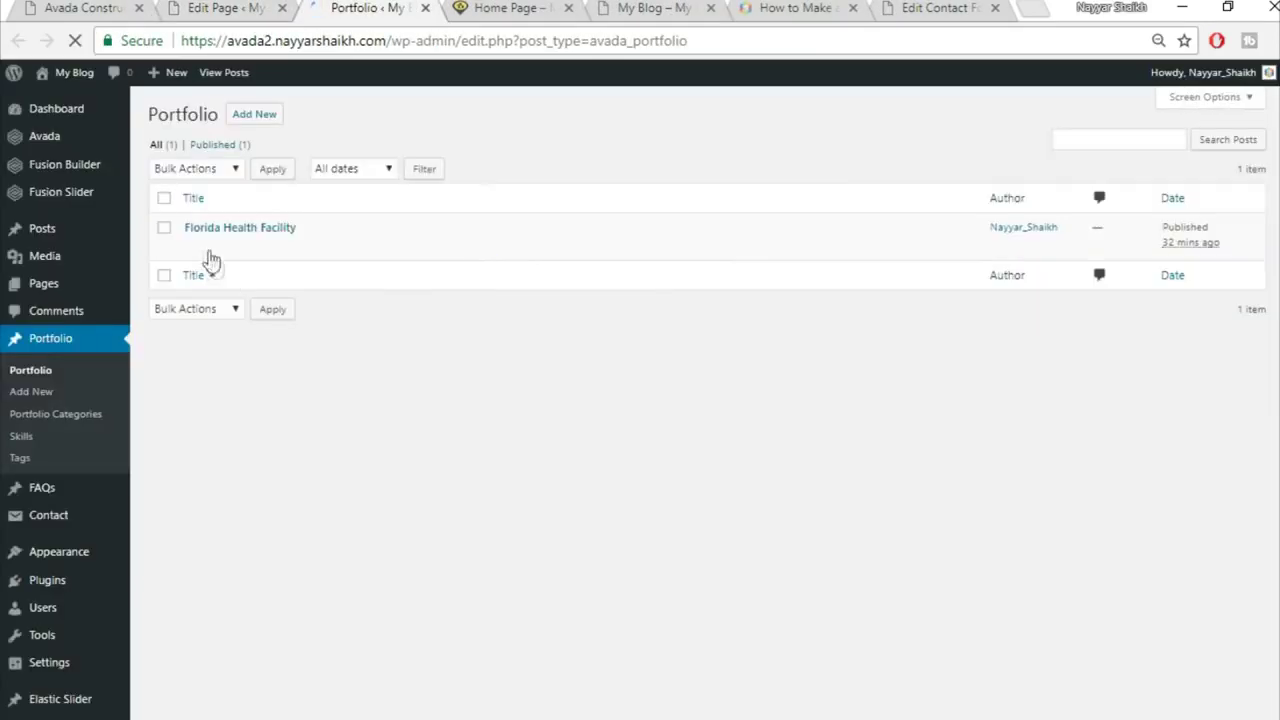
left_click(194, 247)
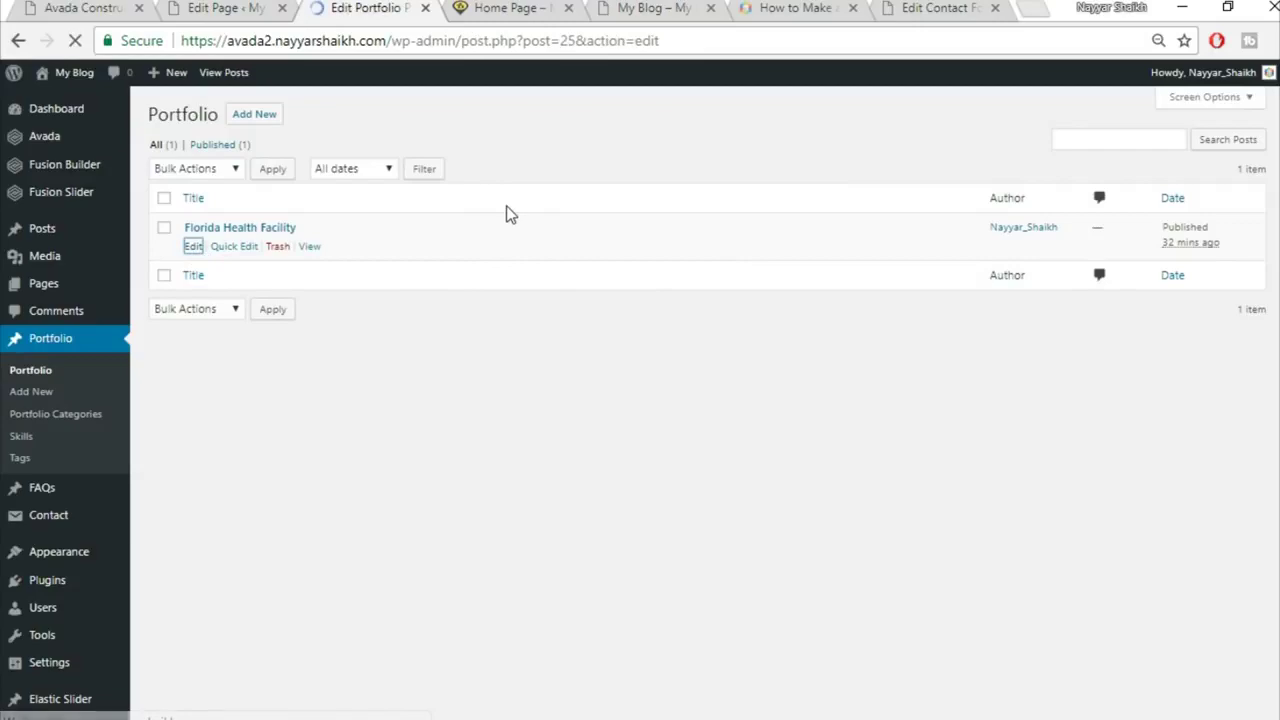
scroll(1273, 381, "down", 5)
scroll(1273, 381, "down", 2)
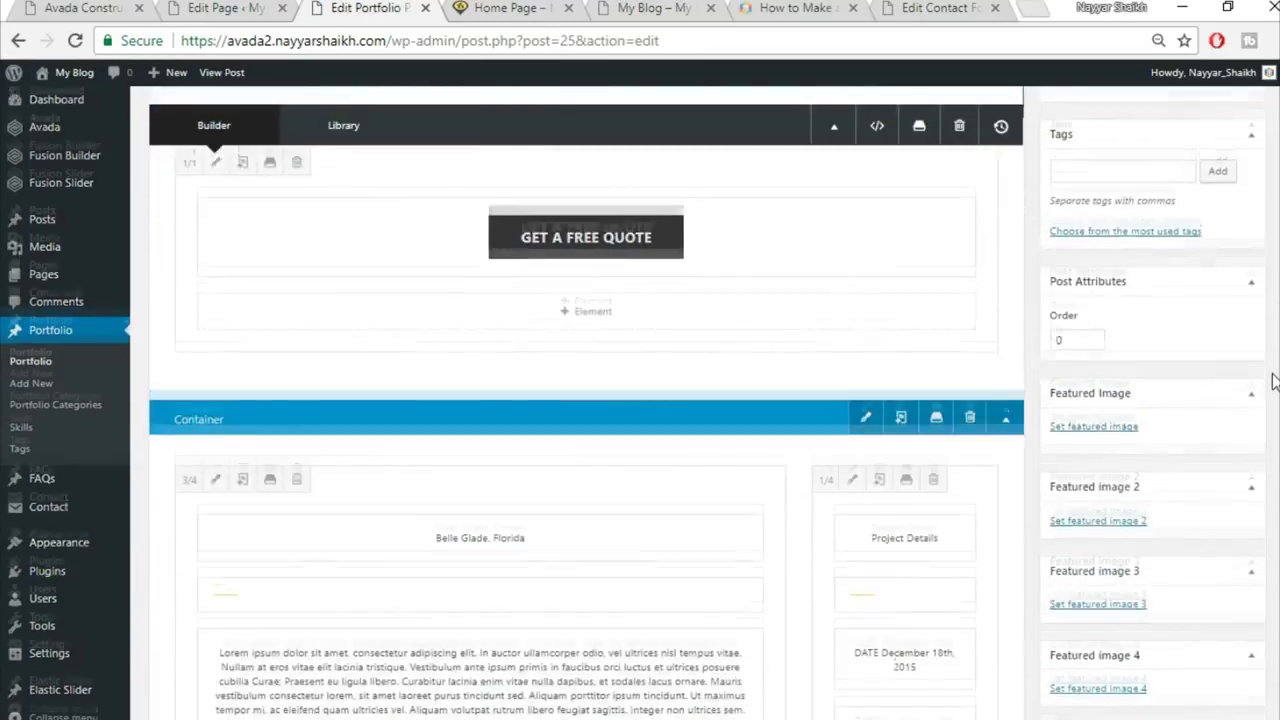
scroll(1273, 381, "up", 5)
scroll(1273, 381, "down", 5)
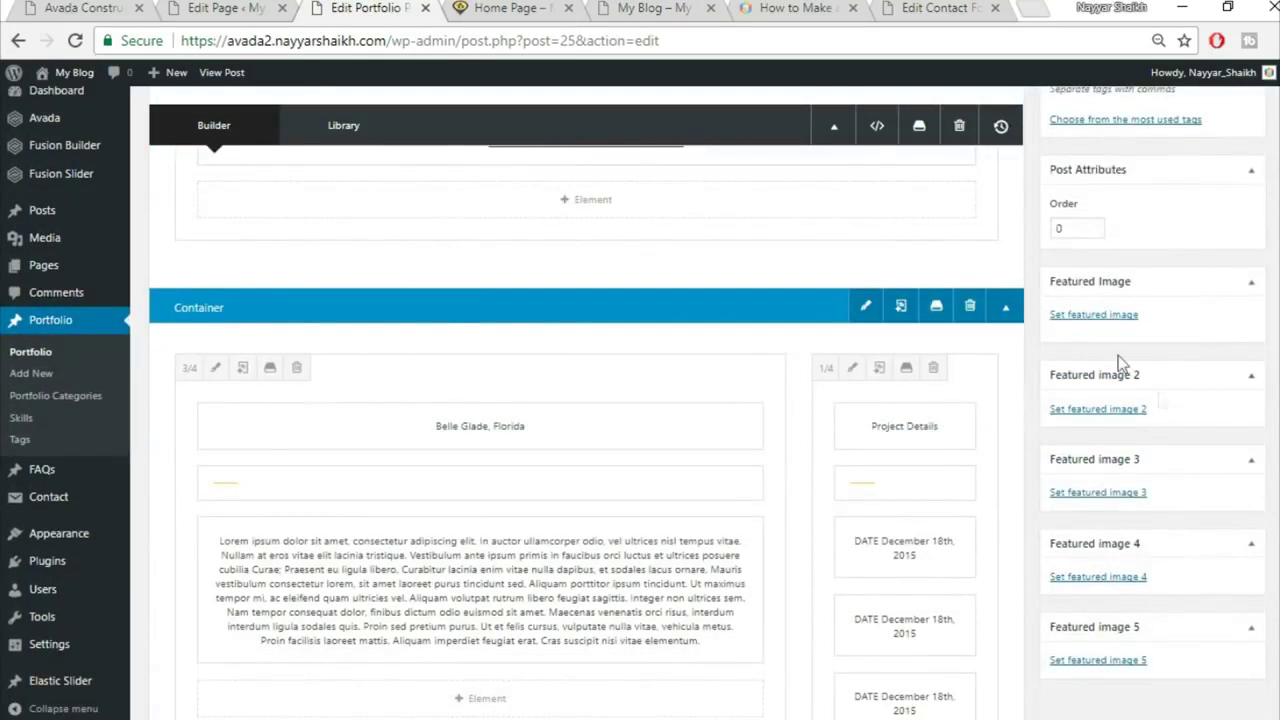
Step: Upload project2-featured-15013609 as the post's featured image and update the post
left_click(1100, 314)
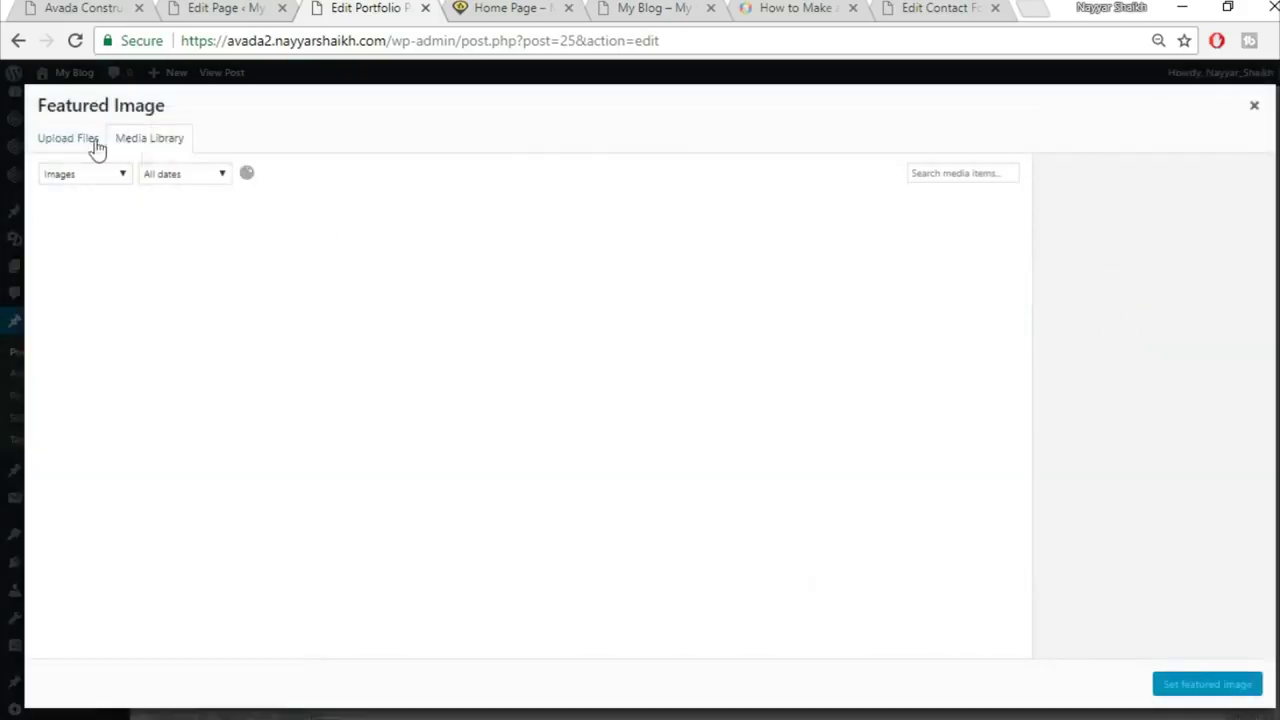
left_click(70, 140)
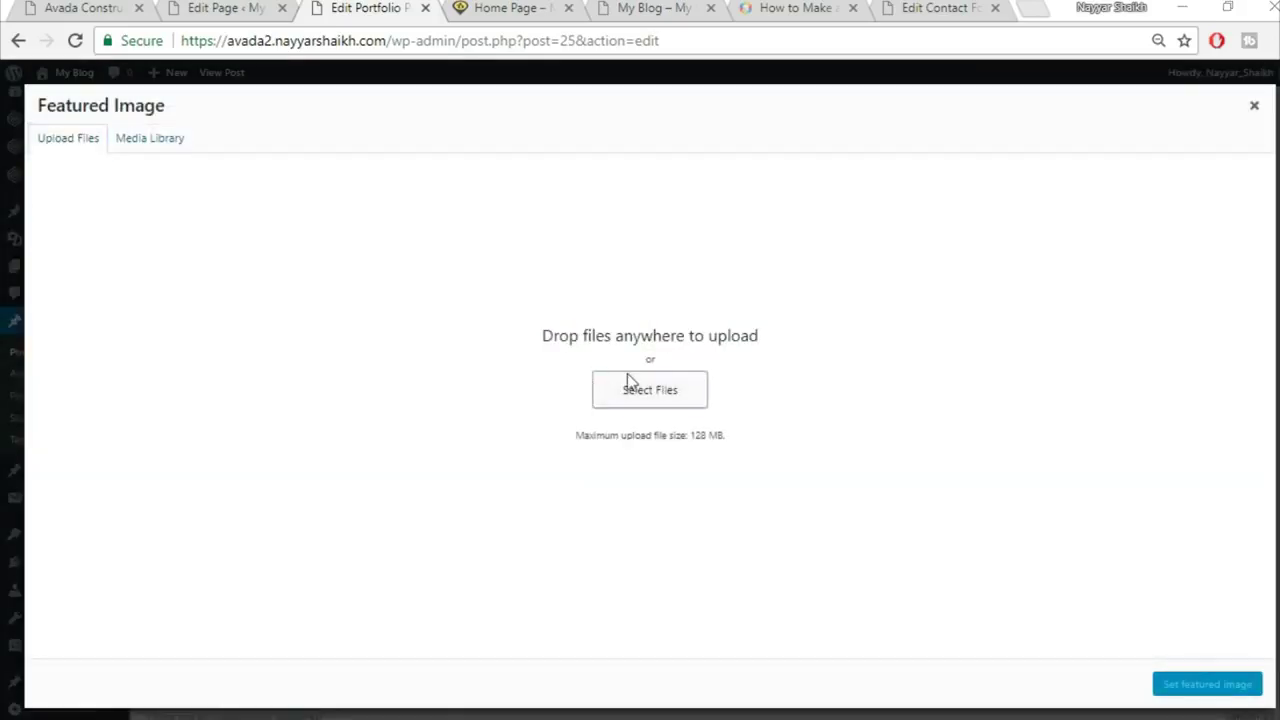
left_click(635, 383)
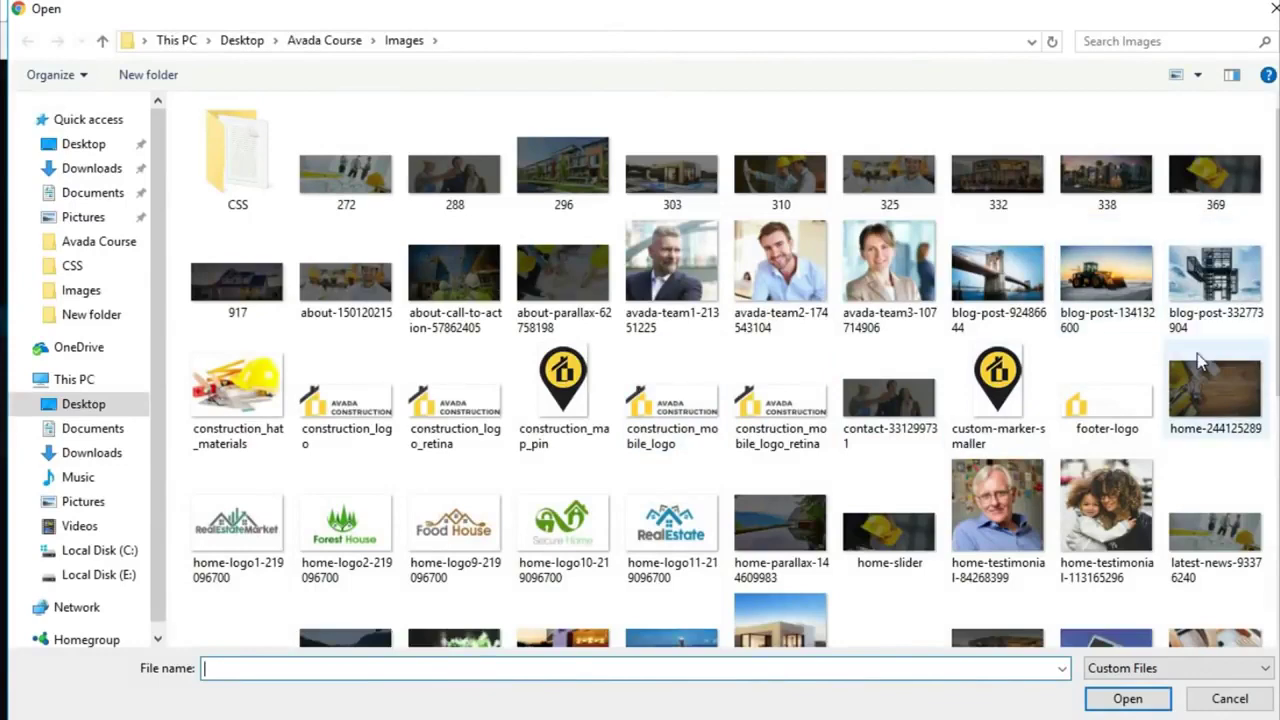
scroll(1200, 362, "down", 4)
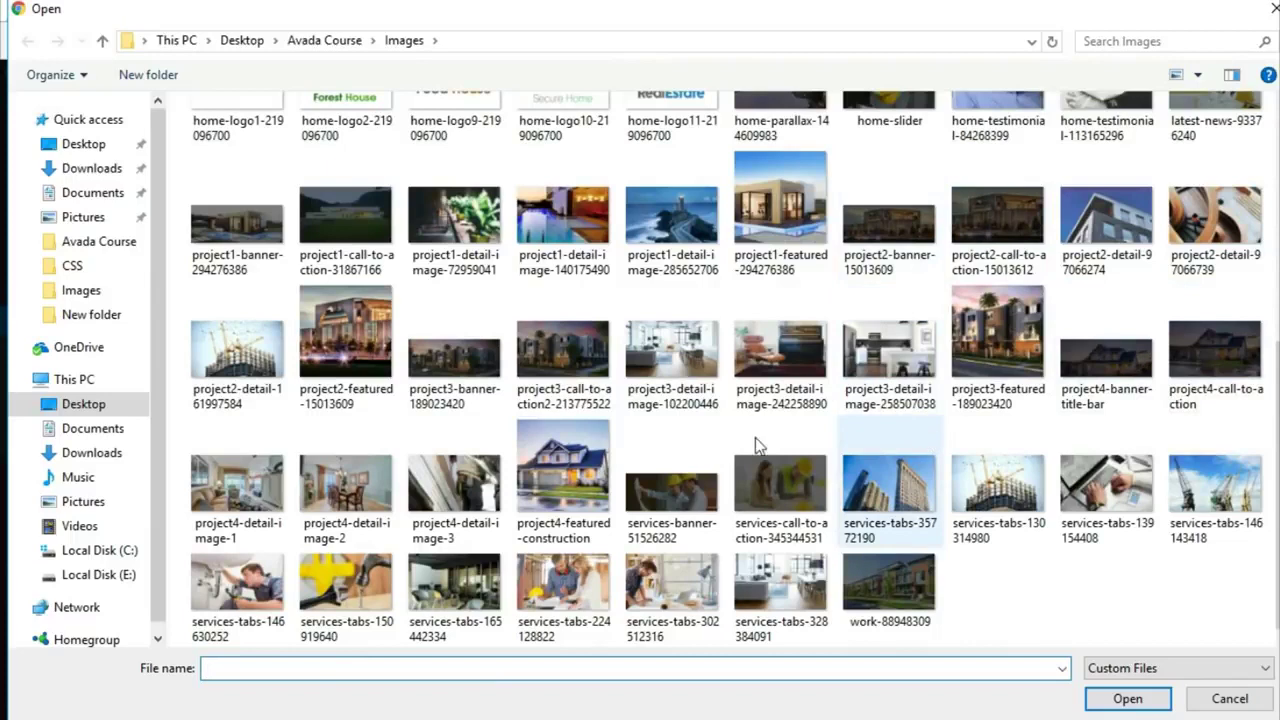
left_click(345, 335)
left_click(1127, 697)
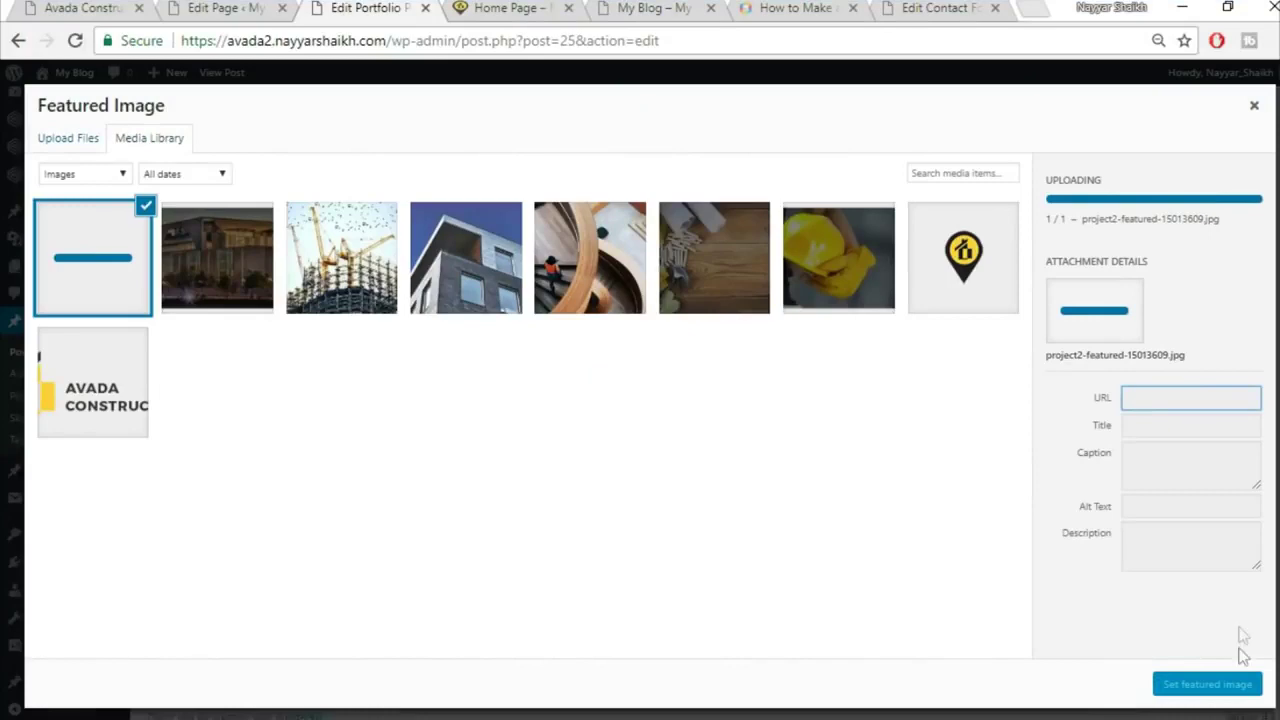
left_click(1207, 685)
scroll(1214, 680, "up", 10)
left_click(1227, 340)
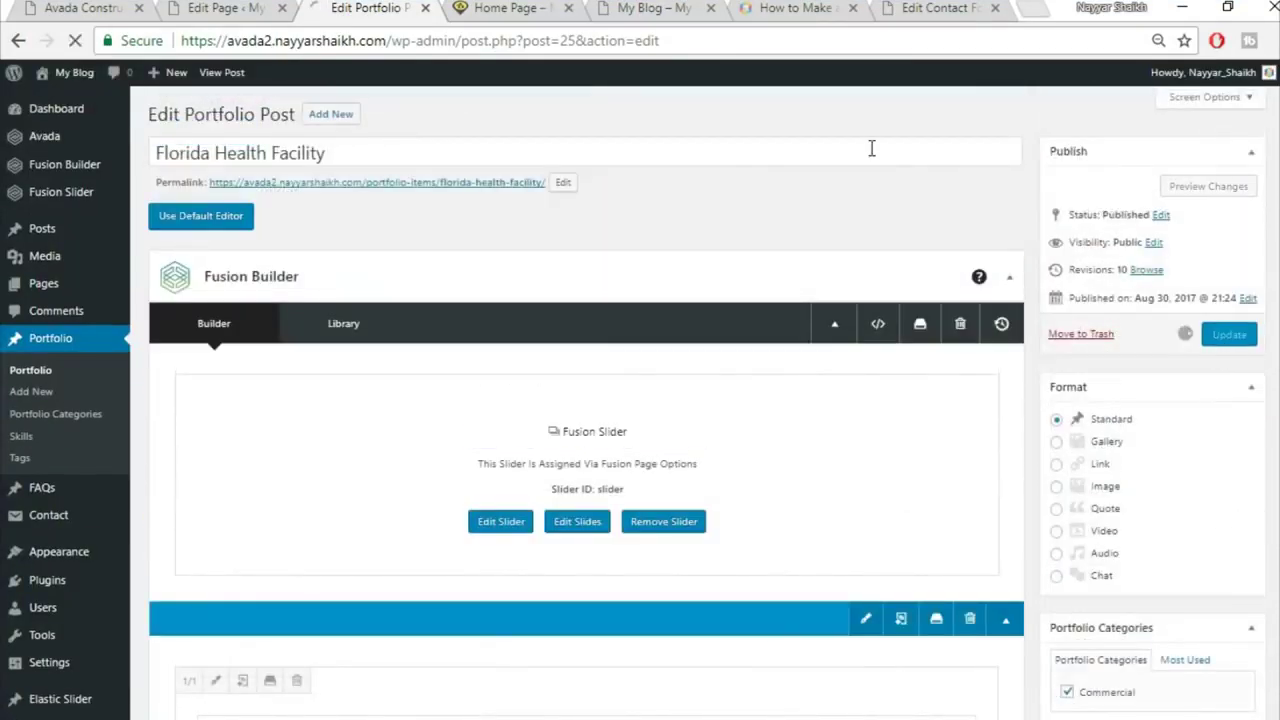
left_click(485, 8)
Step: Reload the live home page and check the Florida Health Facility project in the portfolio
left_click(488, 35)
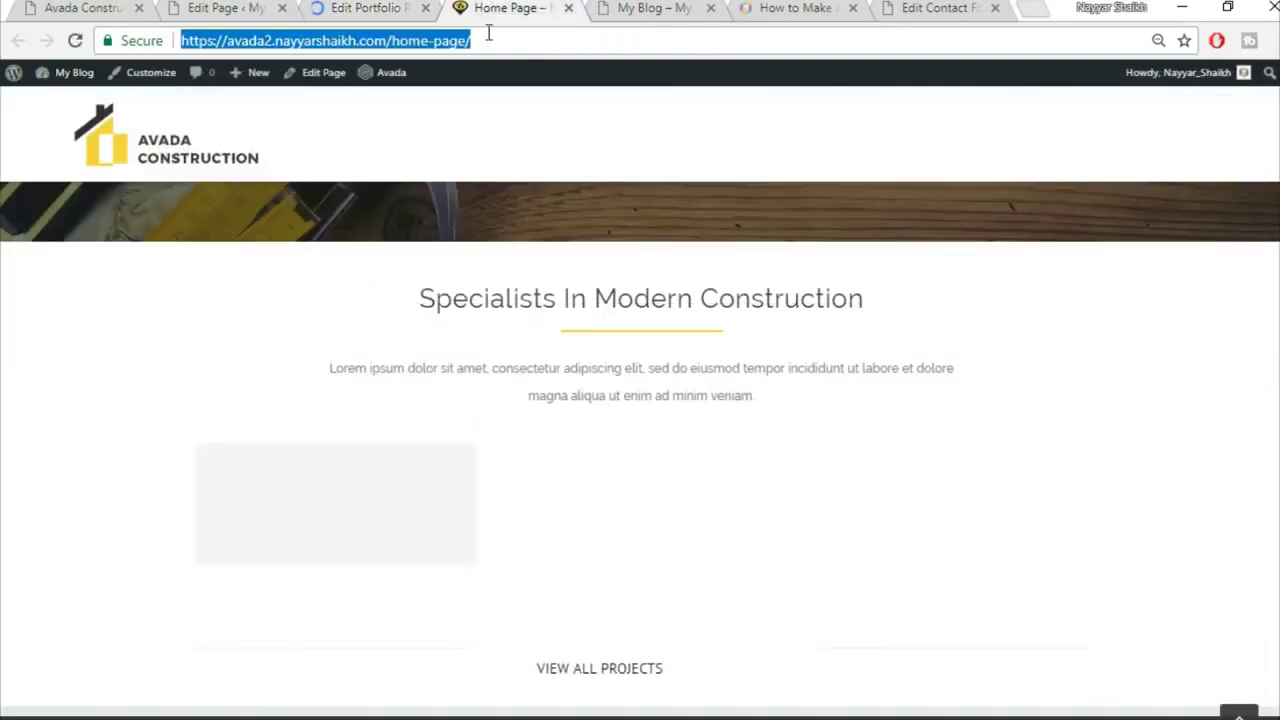
key("Return")
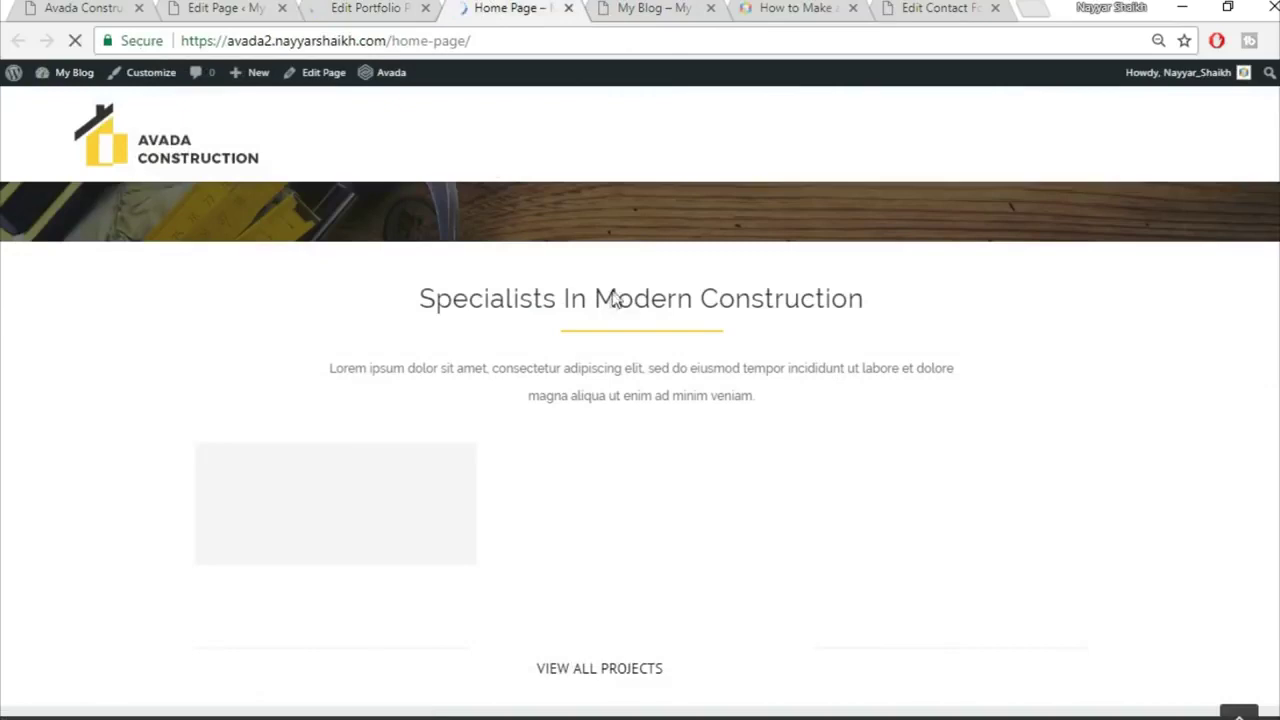
scroll(400, 480, "down", 1)
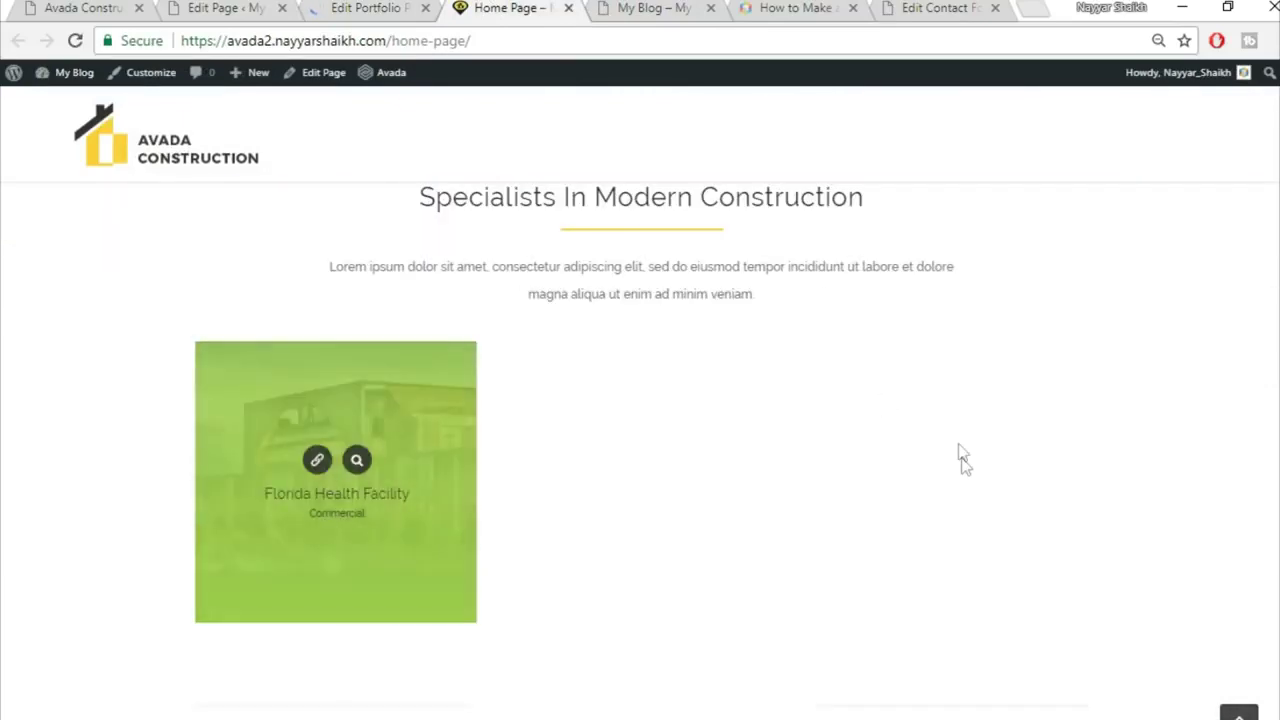
scroll(960, 455, "up", 2)
scroll(908, 418, "down", 4)
scroll(905, 425, "up", 1)
scroll(900, 434, "down", 1)
left_click(638, 577)
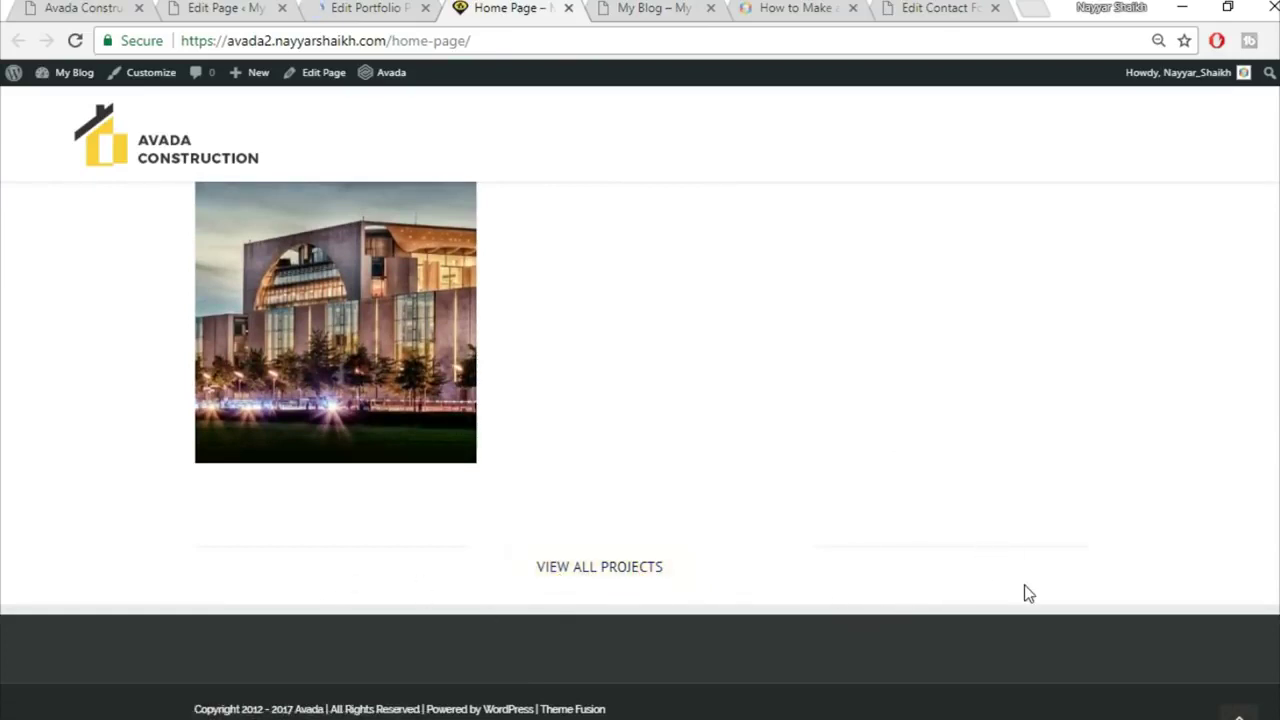
scroll(1029, 594, "up", 1)
scroll(1000, 600, "down", 1)
Step: Compare it with the portfolio on the Avada Construction demo site
left_click(98, 8)
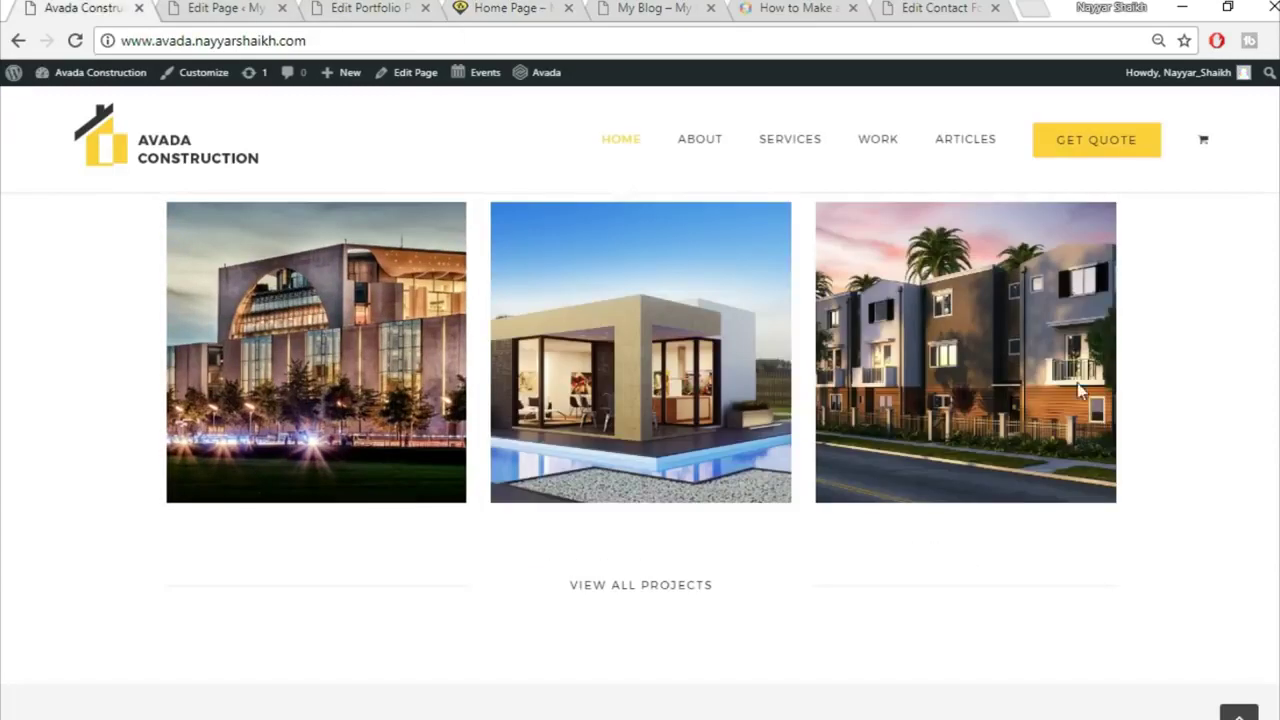
scroll(1075, 440, "down", 5)
scroll(740, 462, "up", 2)
scroll(777, 471, "down", 2)
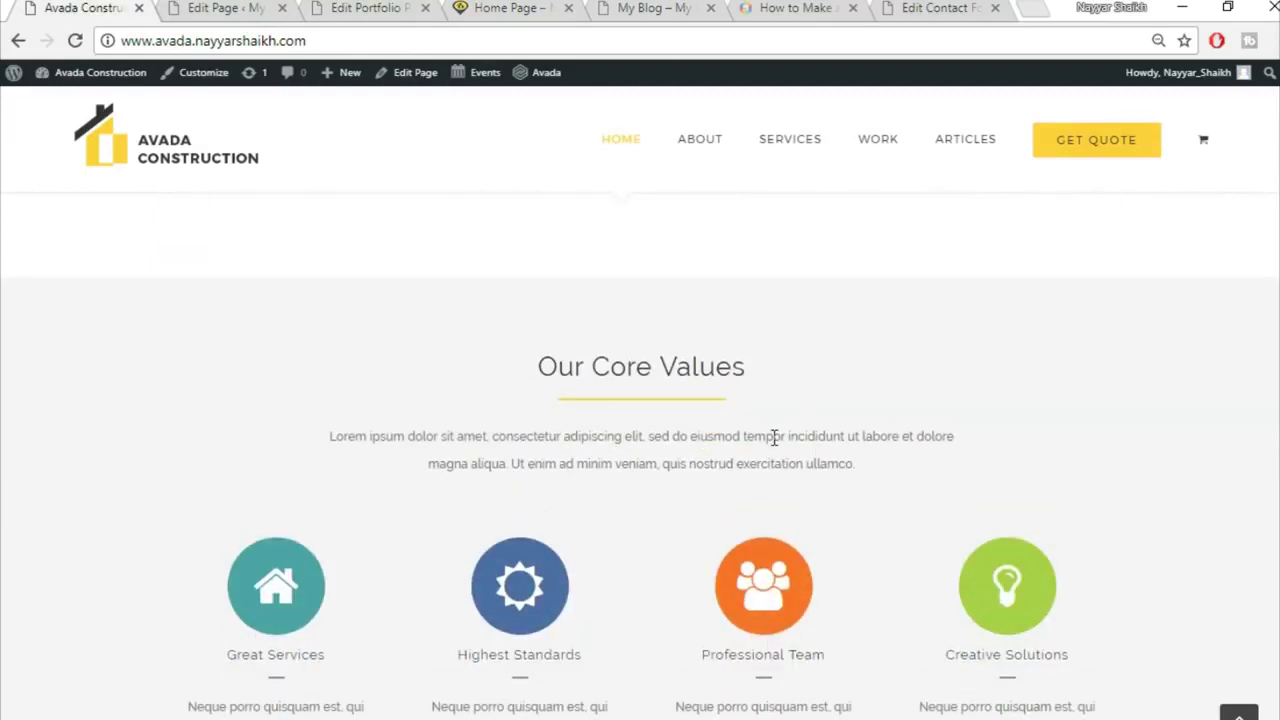
scroll(897, 386, "up", 1)
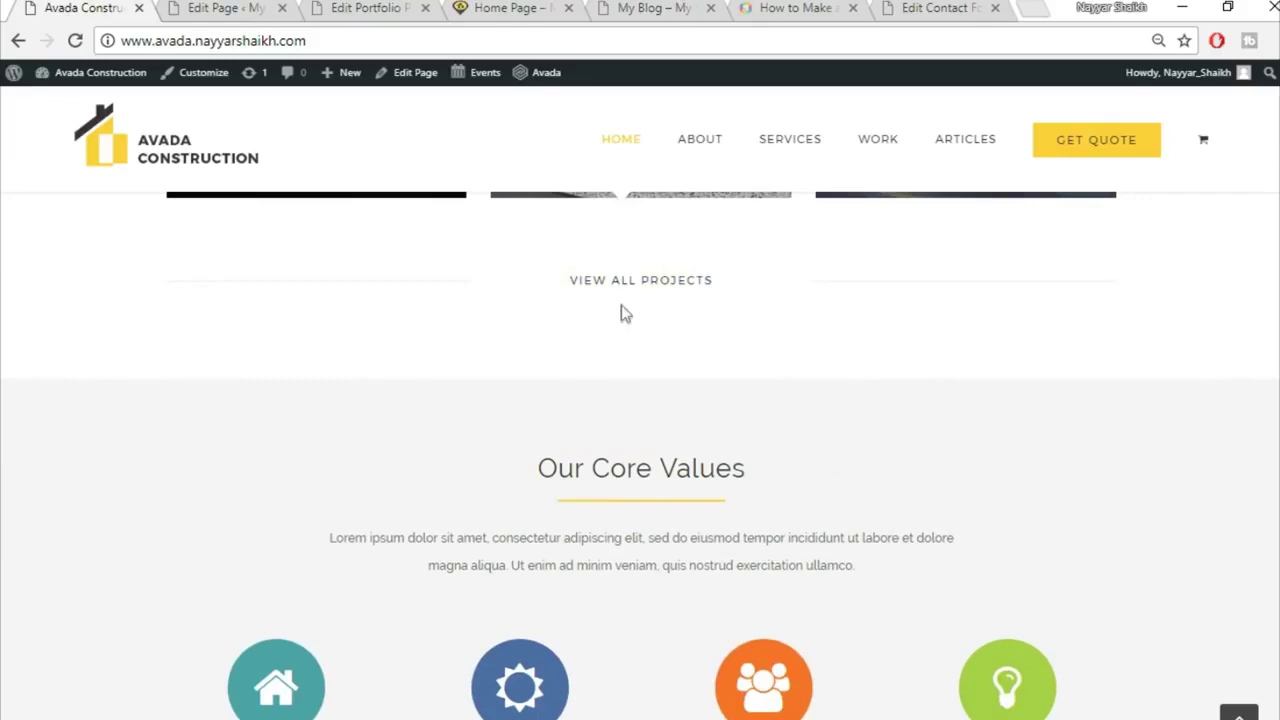
Step: Go back to the home page editor at the Portfolio and VIEW ALL PROJECTS rows
left_click(253, 7)
scroll(766, 471, "down", 10)
scroll(808, 497, "down", 6)
scroll(808, 494, "down", 5)
scroll(786, 400, "up", 1)
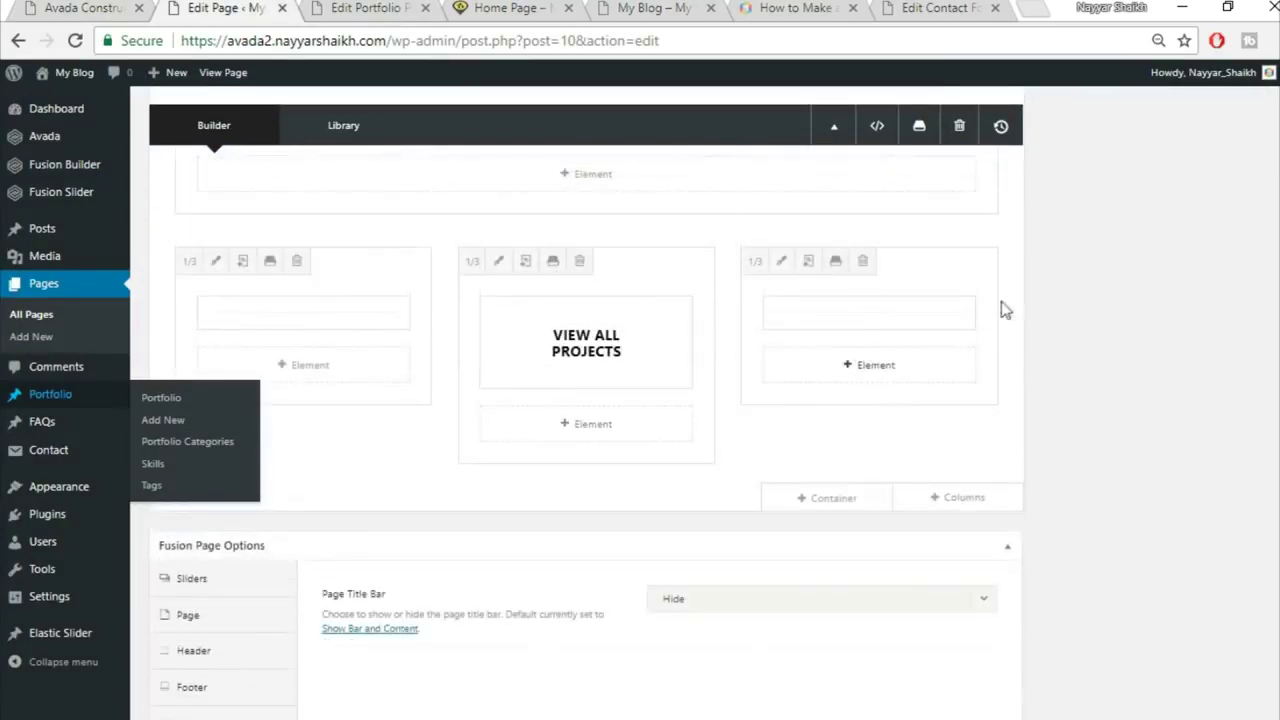
Step: Set the Specialists In Modern Construction container's padding to 30 top and 50 bottom, then update the page
scroll(1048, 412, "up", 5)
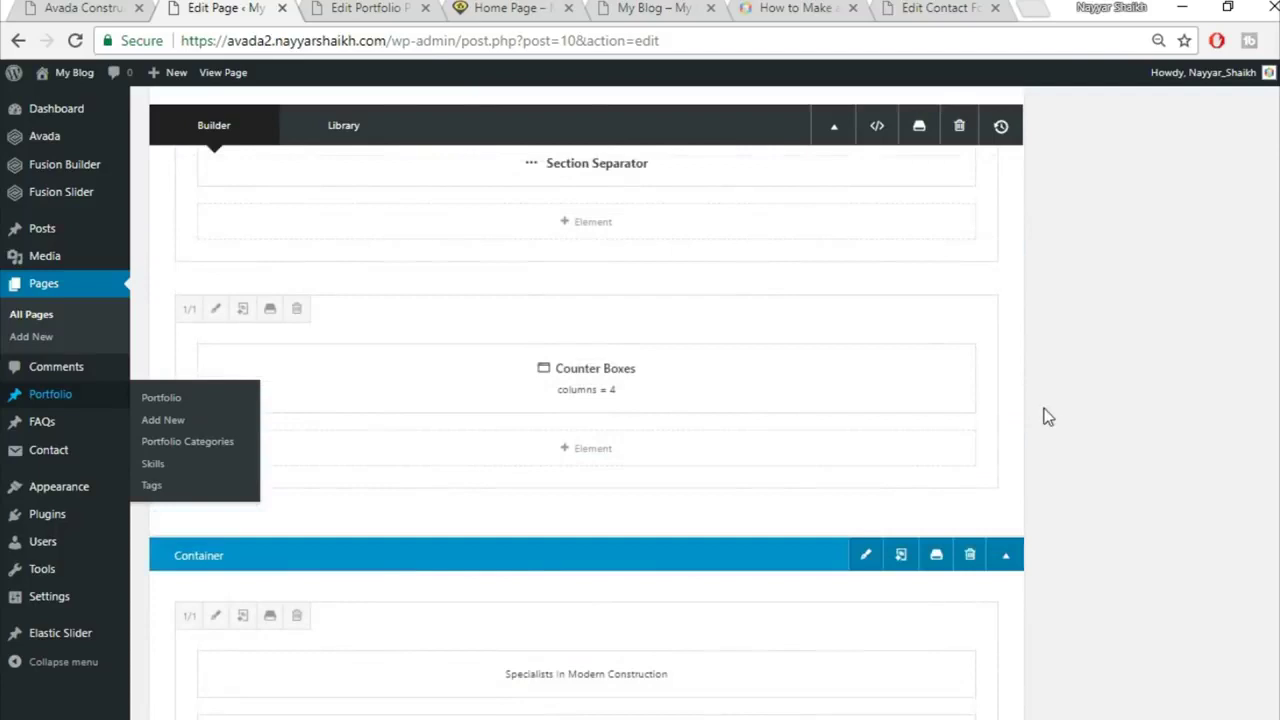
left_click(865, 452)
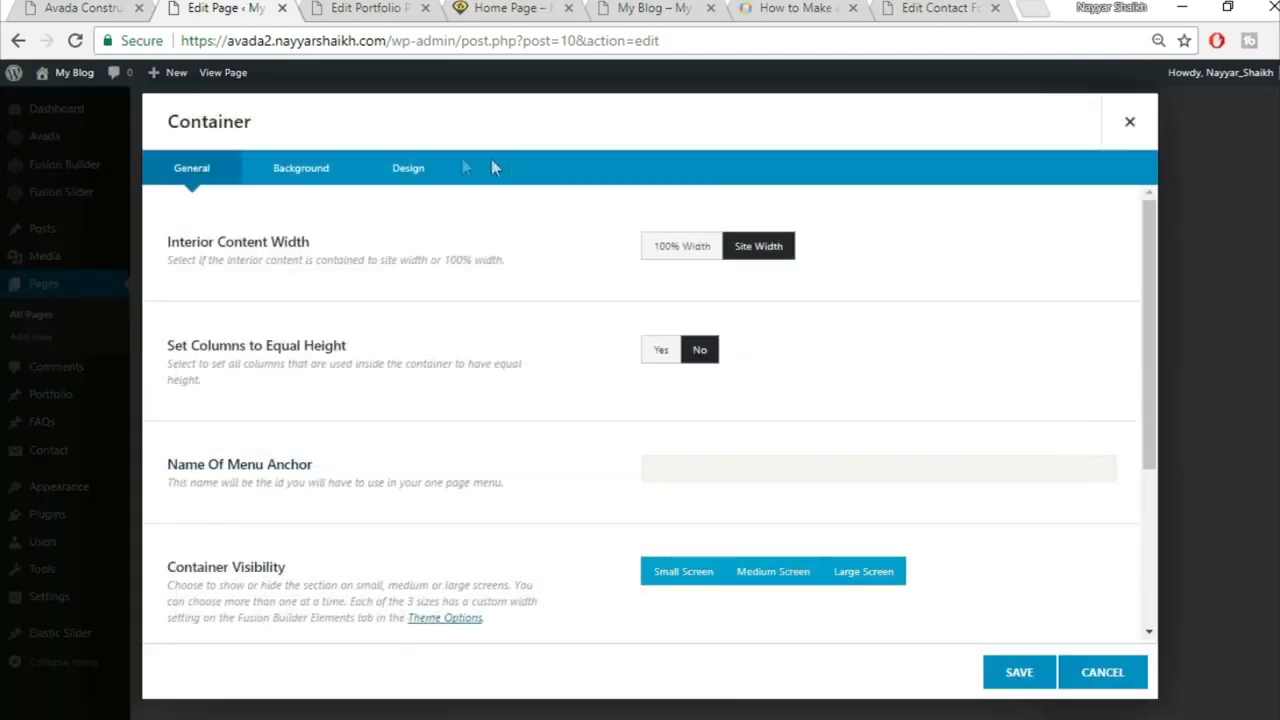
left_click(334, 170)
left_click(402, 170)
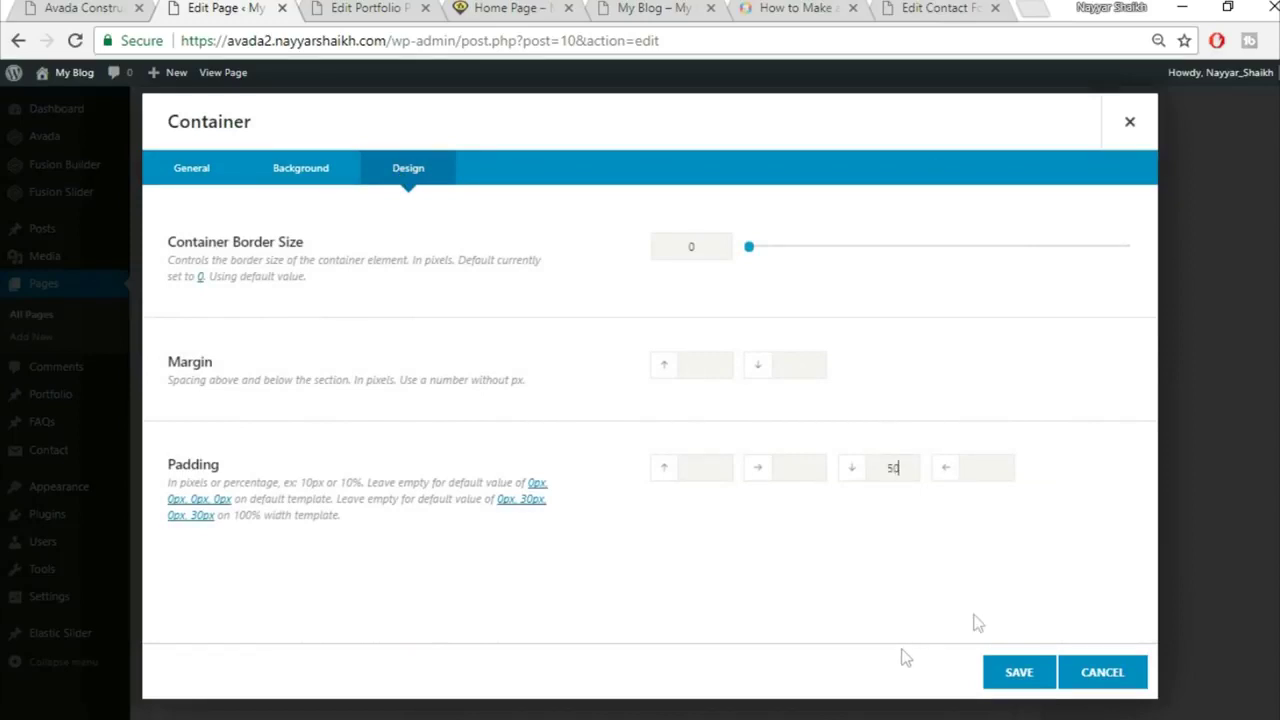
left_click(510, 7)
scroll(780, 375, "up", 4)
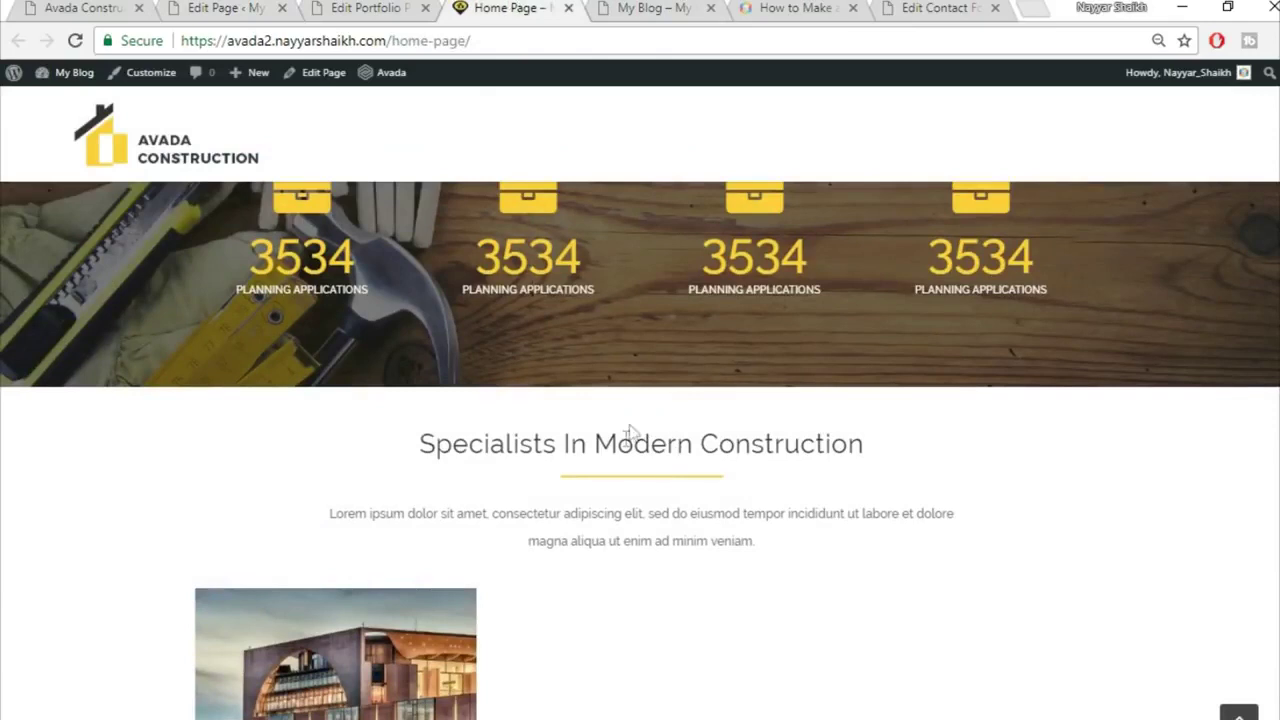
left_click(256, 7)
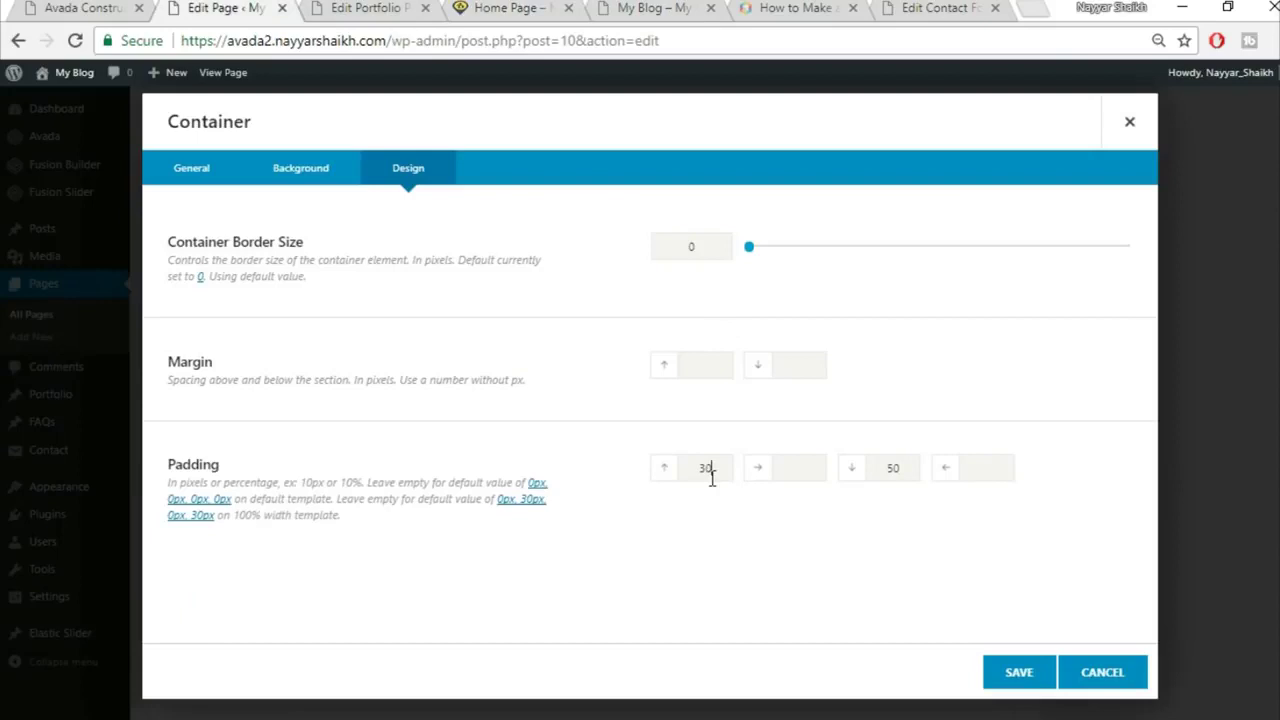
left_click(1013, 672)
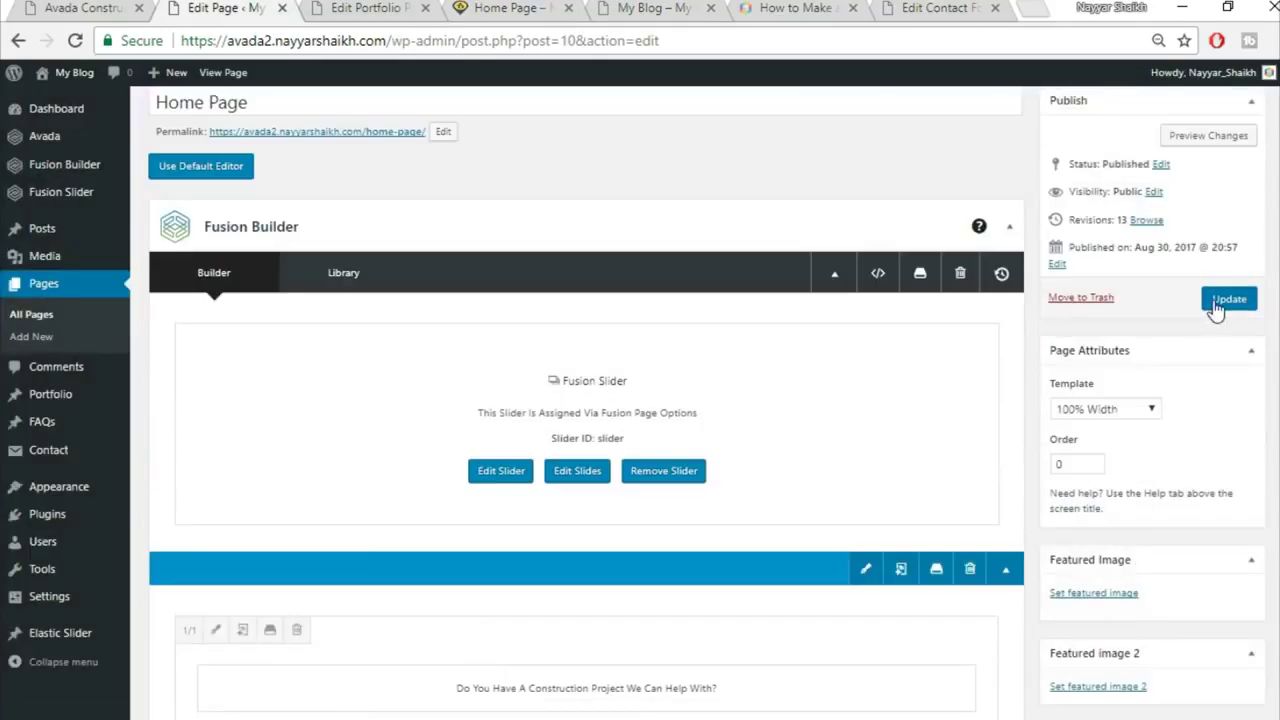
left_click(1226, 299)
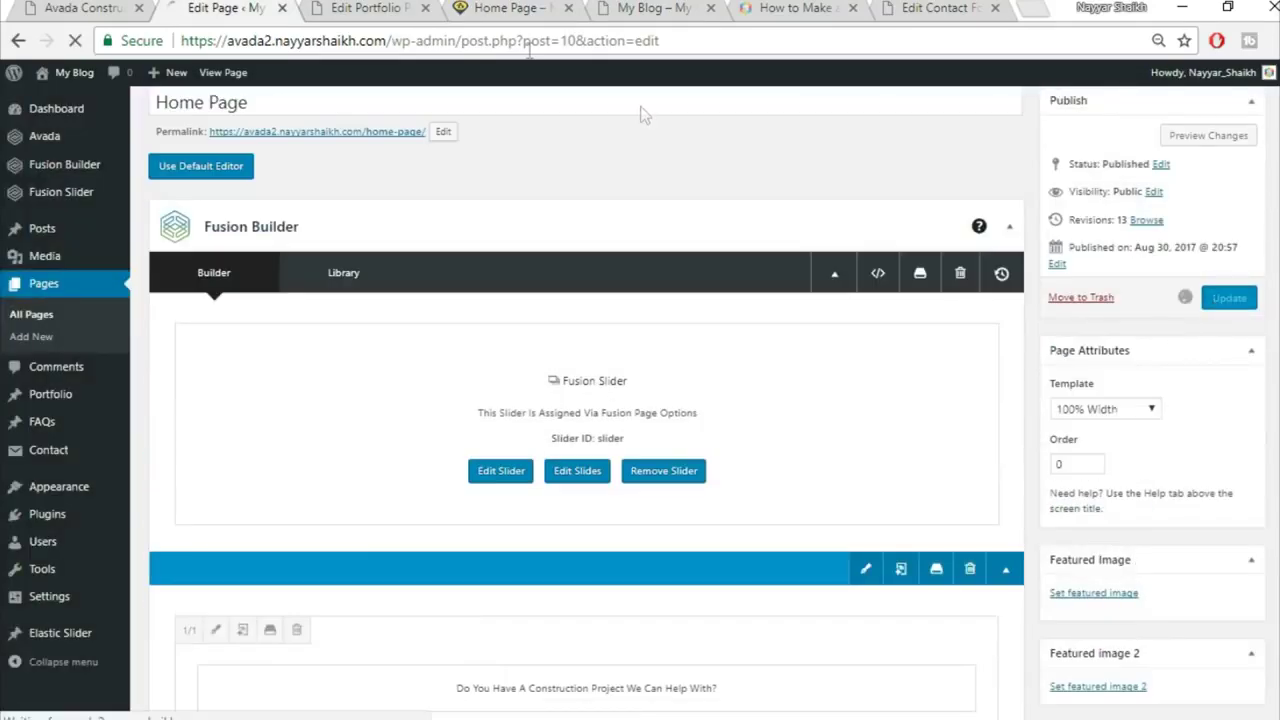
left_click(365, 8)
Step: Reload the live home page to check the new container spacing
left_click(425, 8)
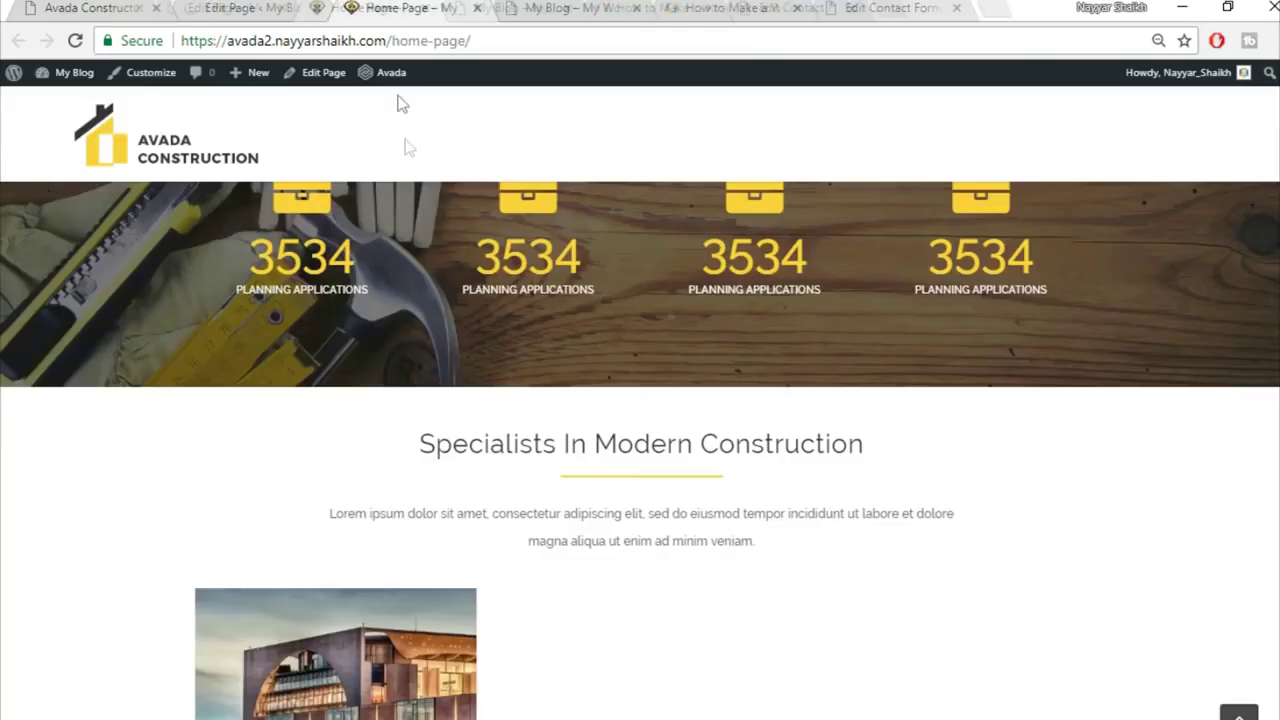
left_click(463, 40)
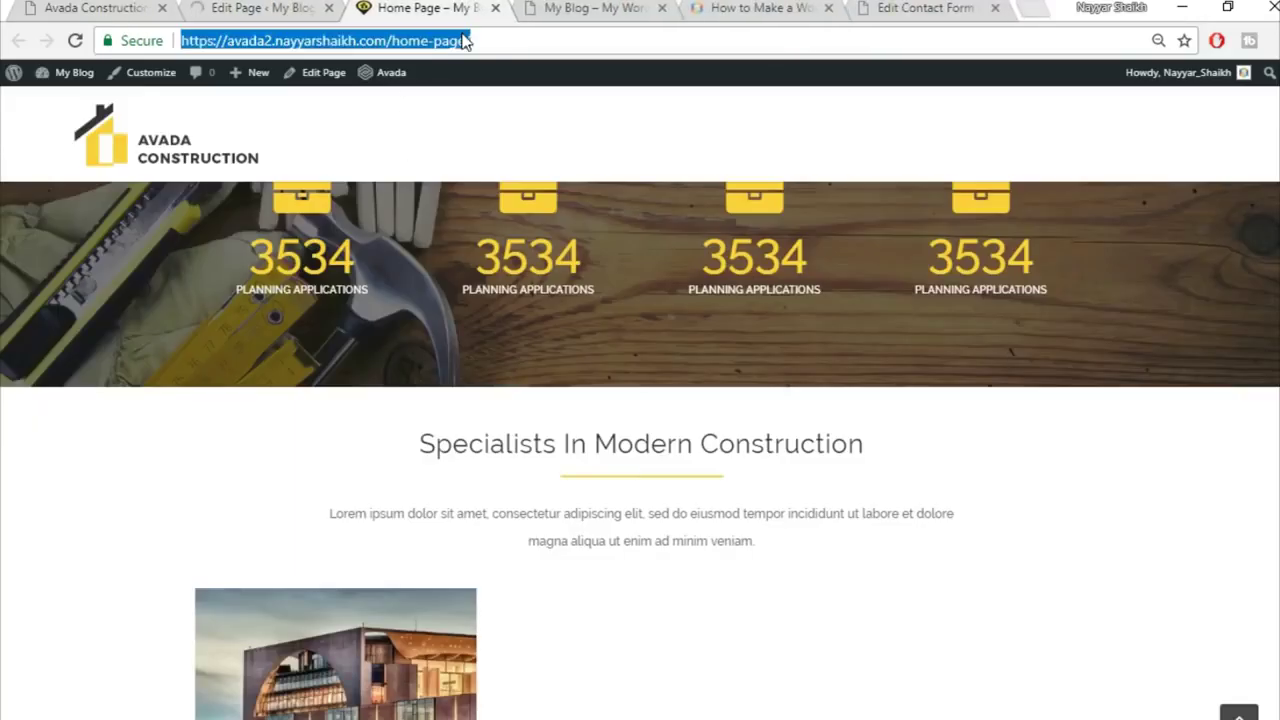
key("Return")
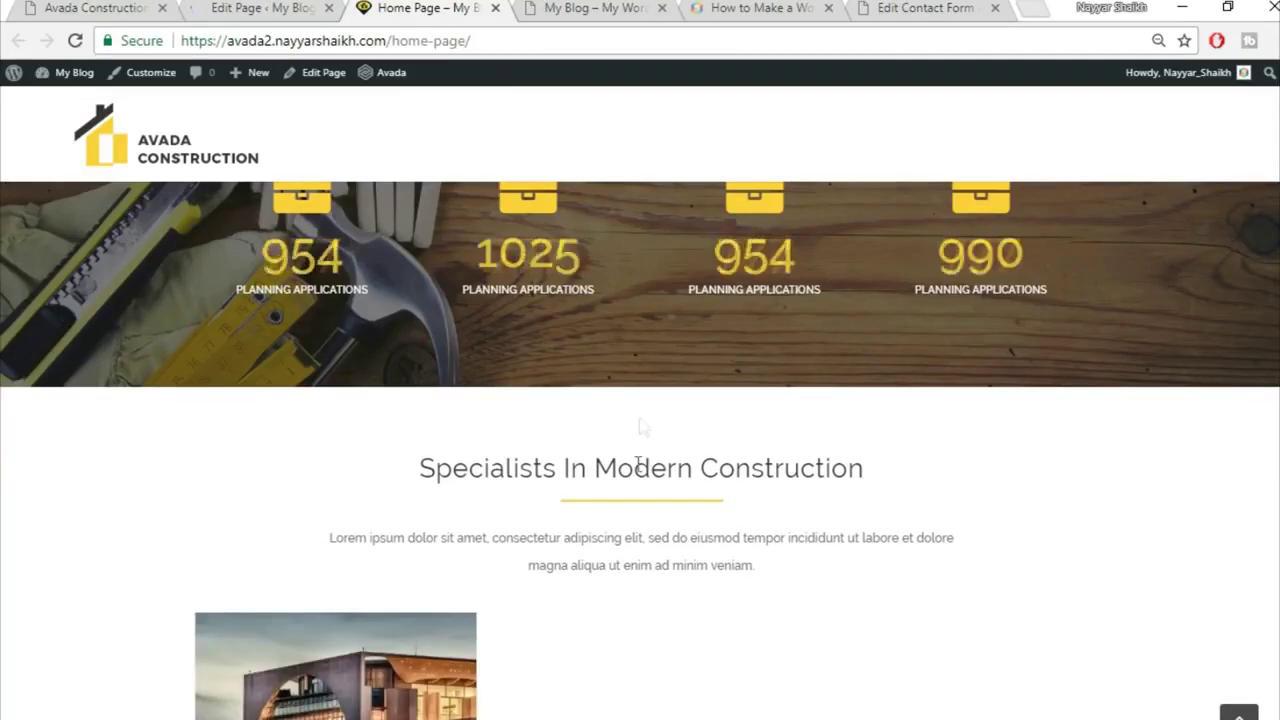
scroll(363, 412, "down", 3)
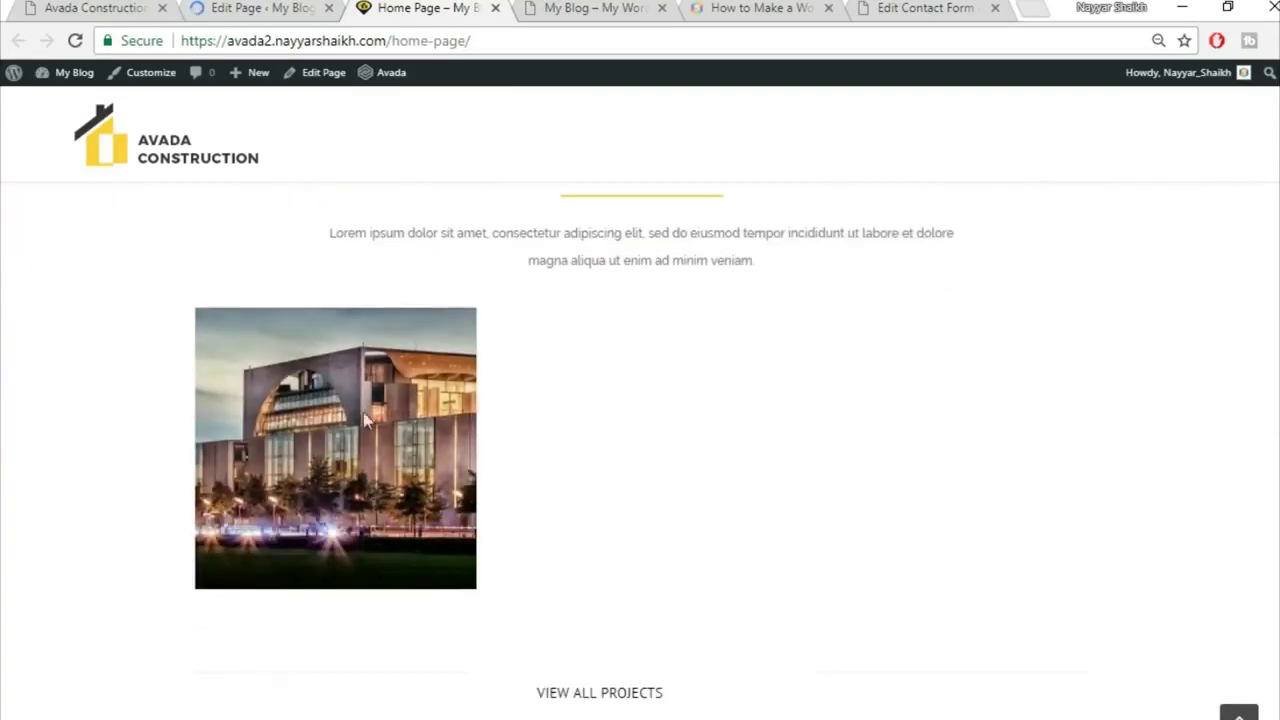
scroll(646, 591, "down", 2)
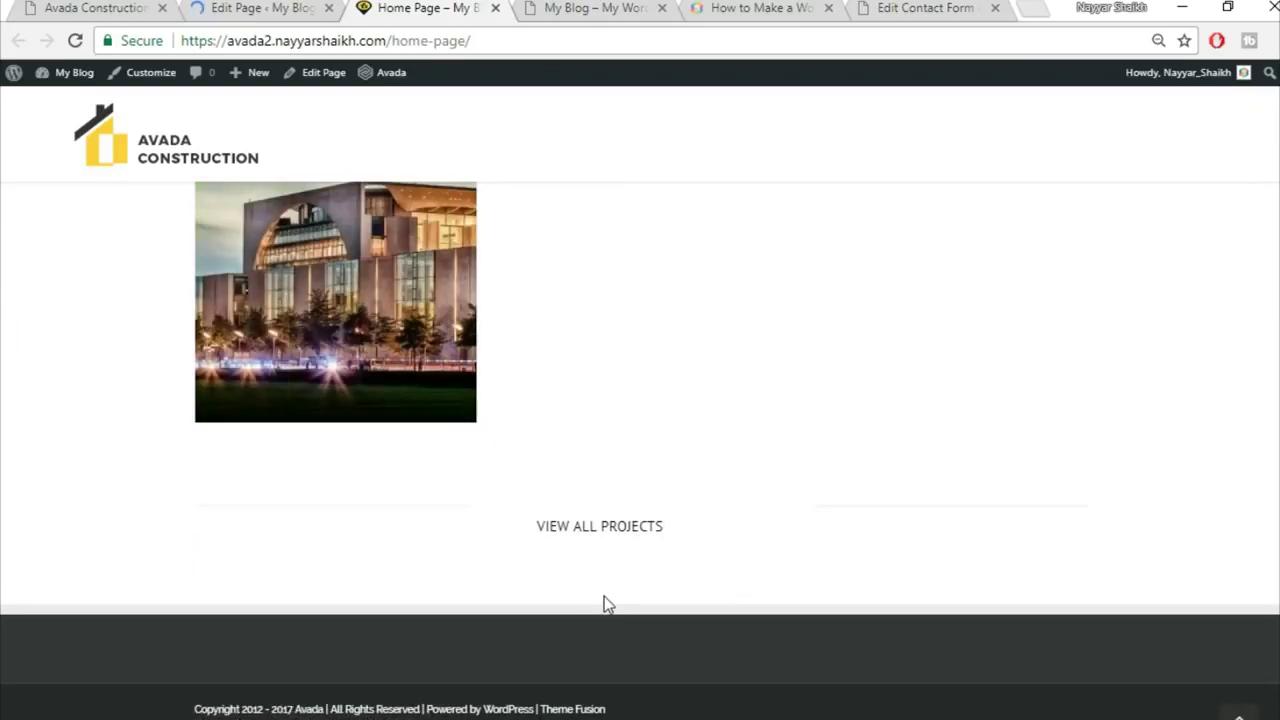
Step: View the demo's Our Core Values section, then add a container below VIEW ALL PROJECTS
left_click(88, 6)
scroll(952, 473, "down", 3)
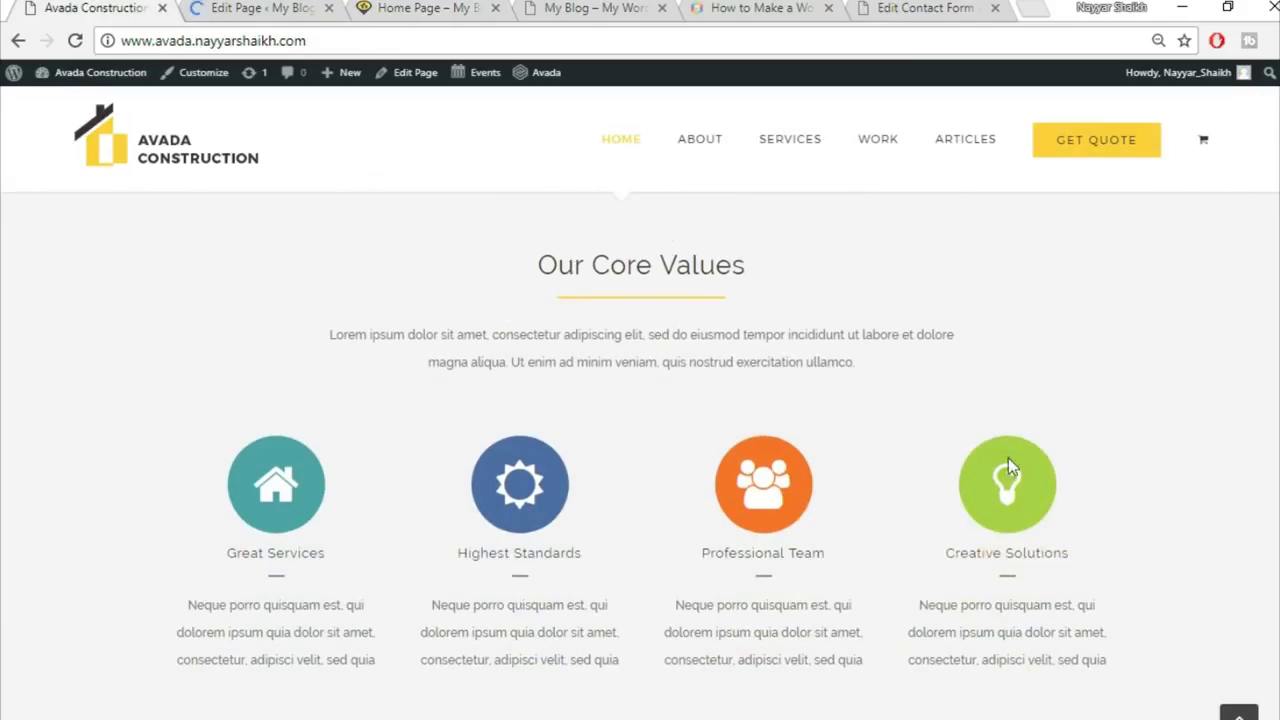
left_click(246, 6)
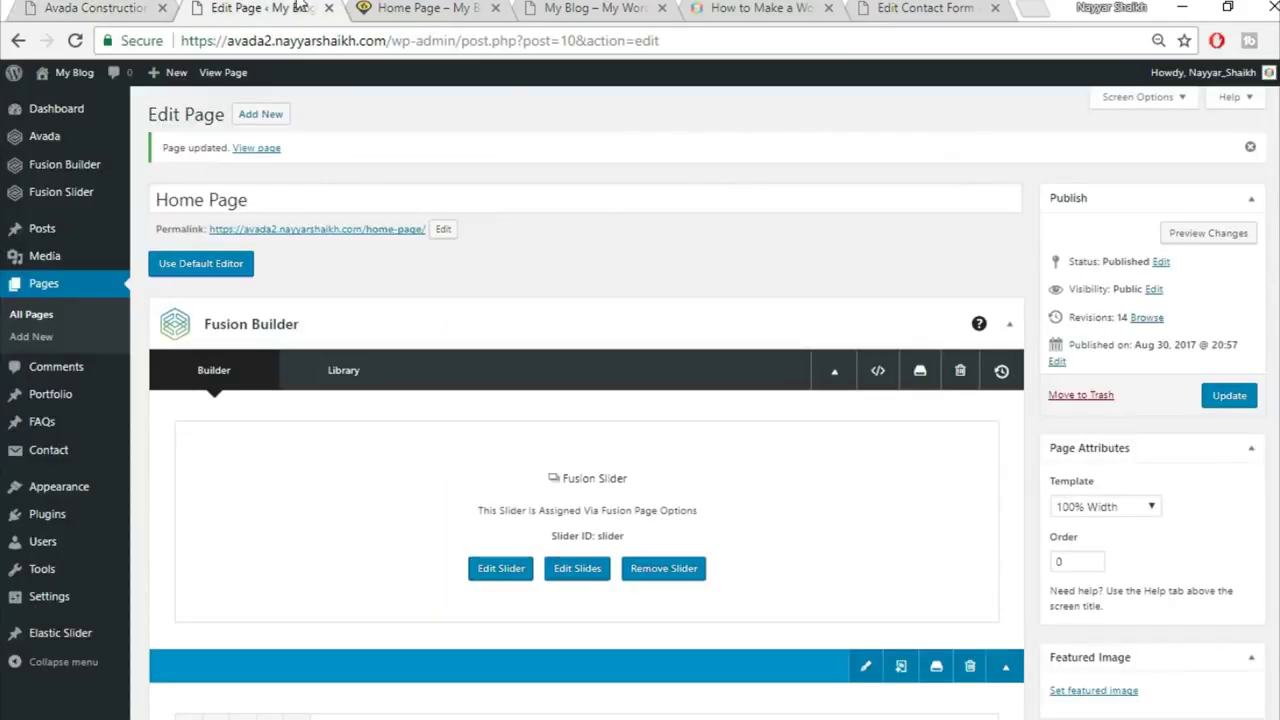
scroll(700, 280, "down", 20)
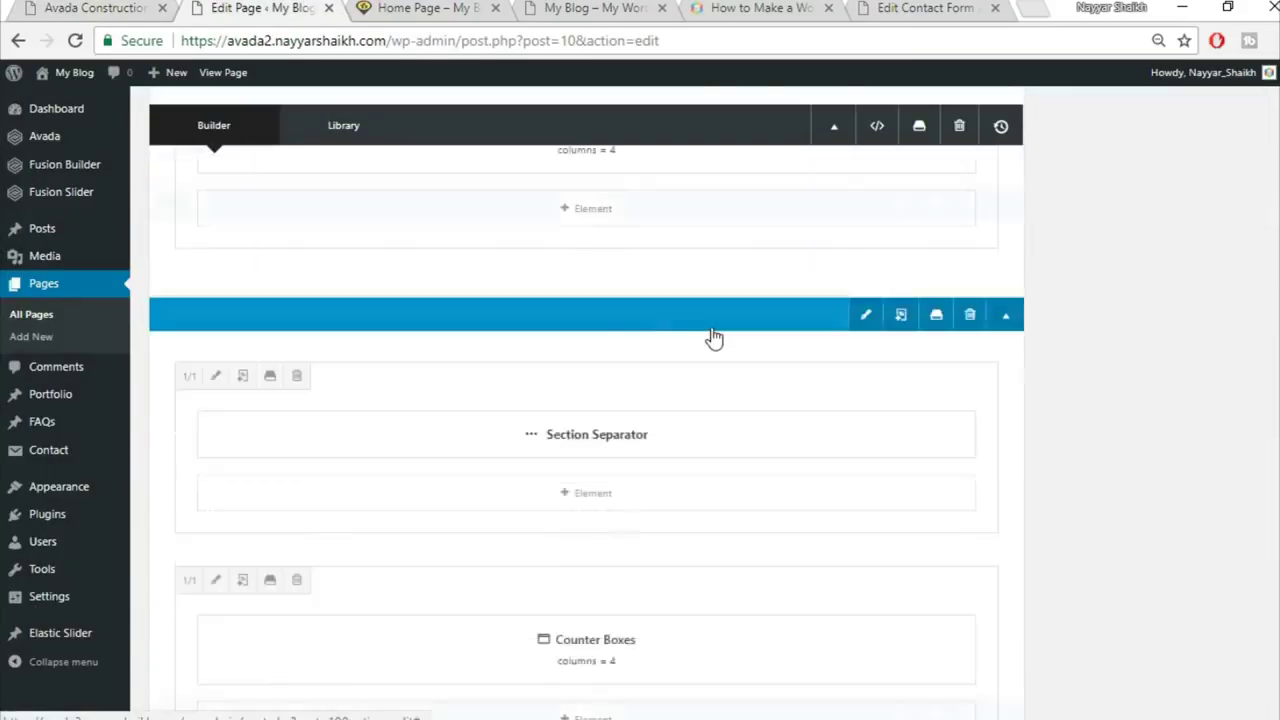
scroll(714, 338, "down", 6)
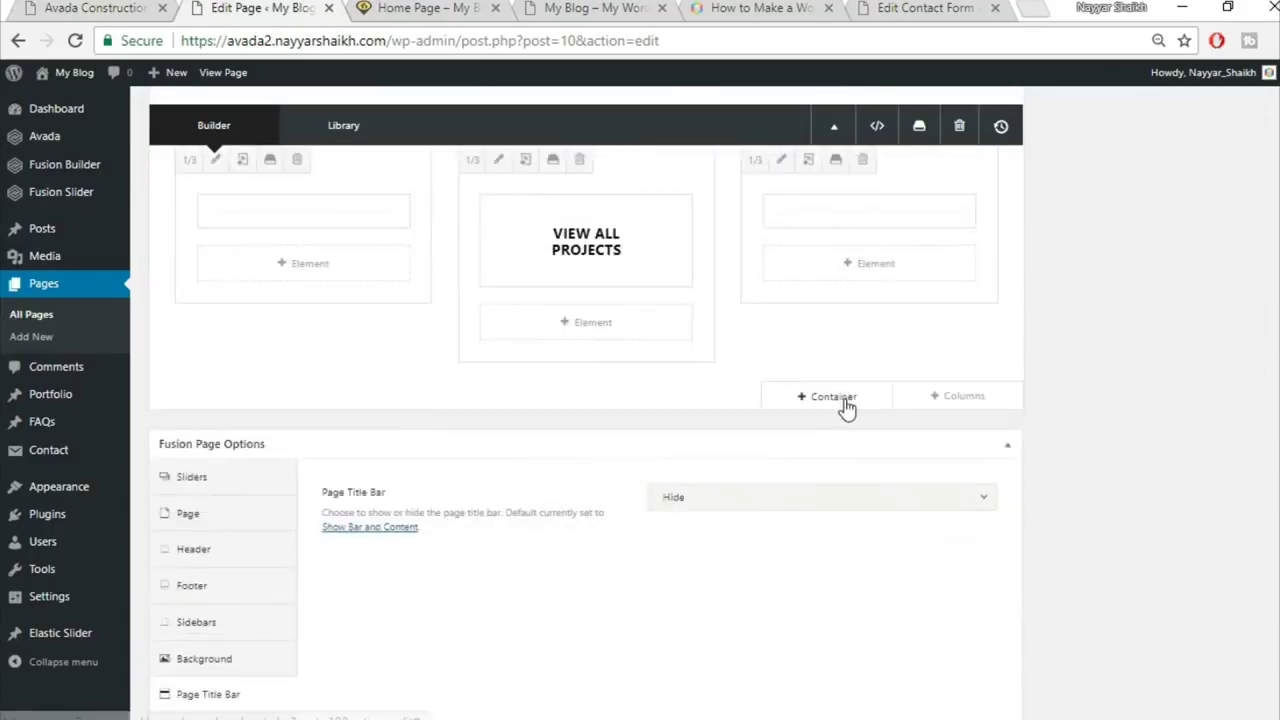
left_click(826, 396)
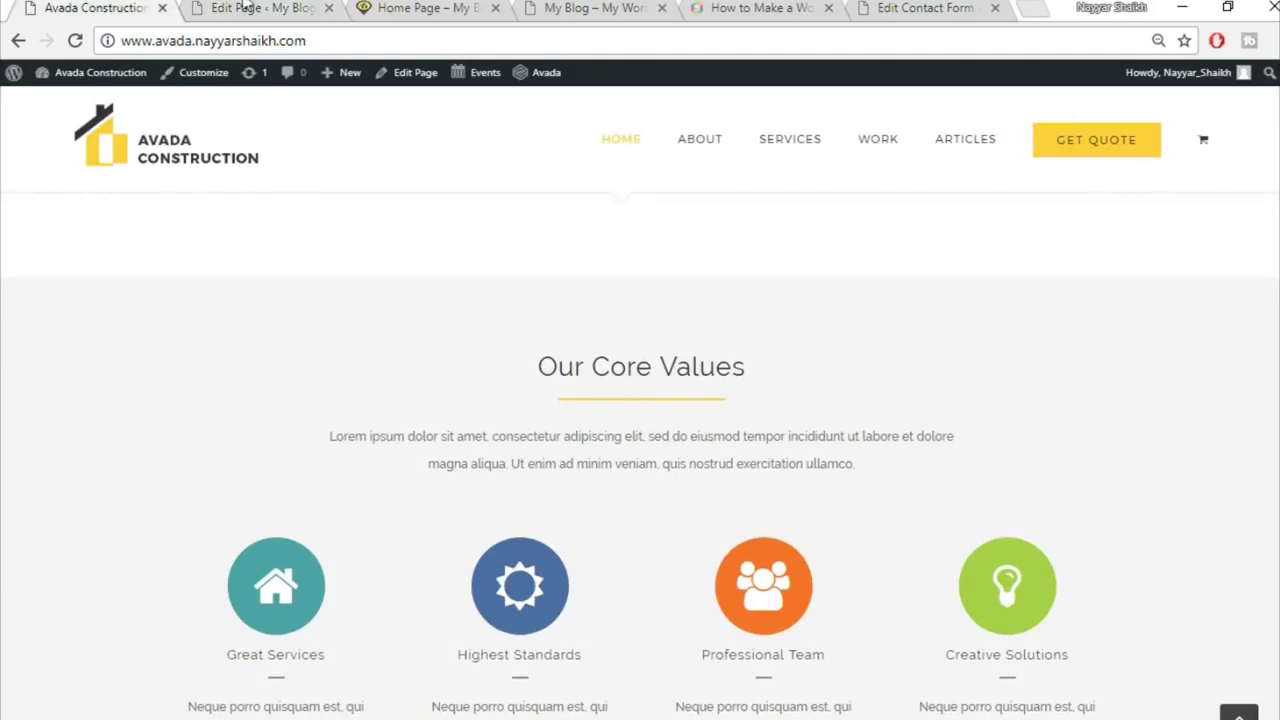
Step: Insert the saved Title container from Library Containers
left_click(248, 7)
left_click(380, 182)
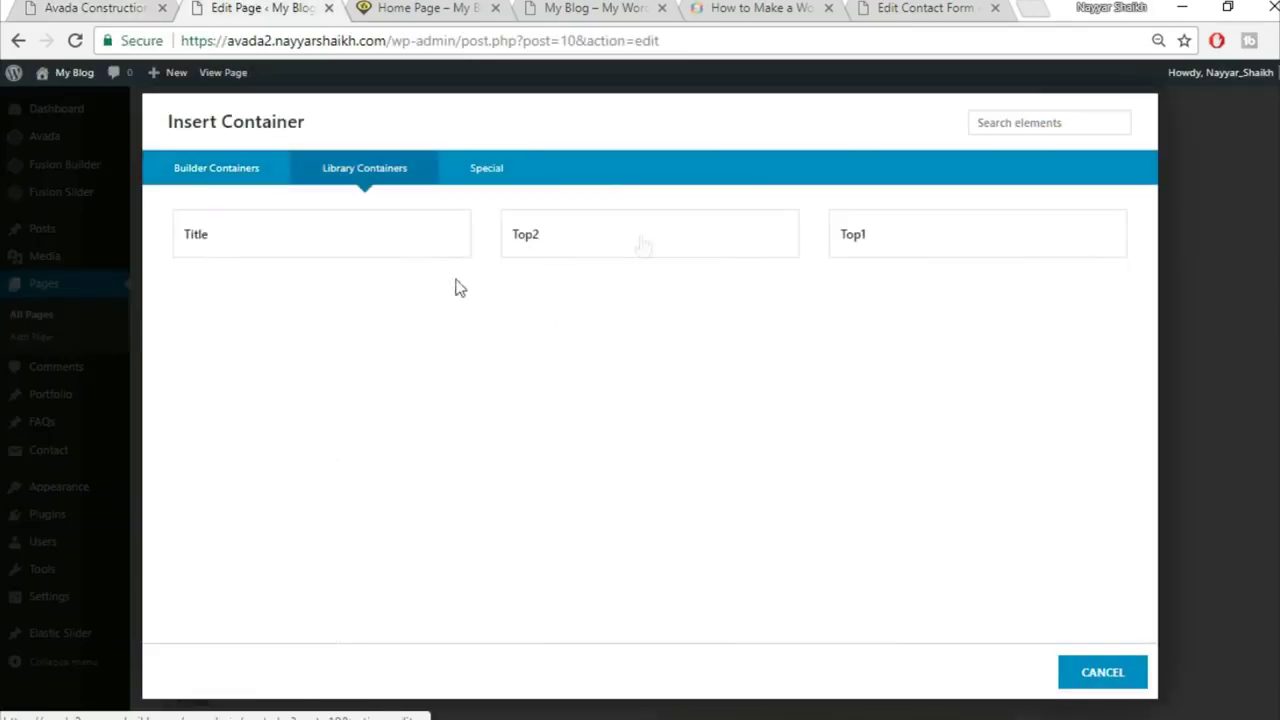
left_click(345, 251)
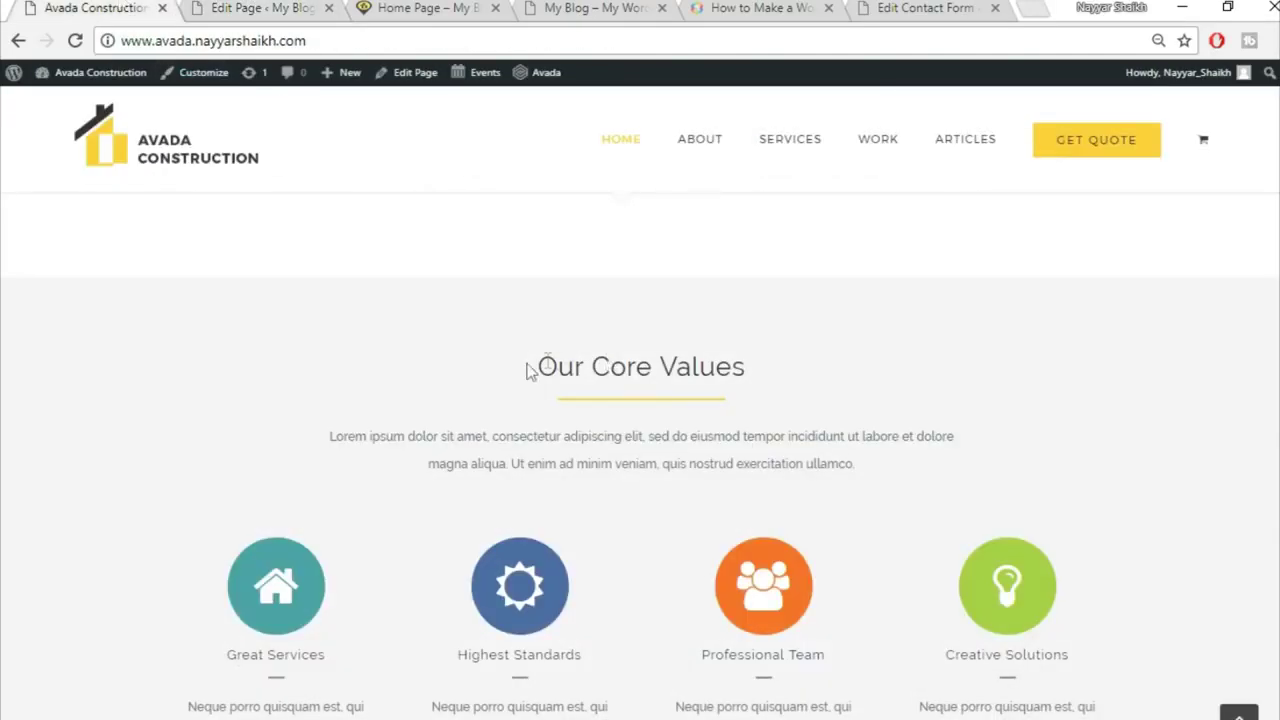
Step: Change the new heading to 'Our Core Values', centre it and save
left_click_drag(533, 367, 810, 372)
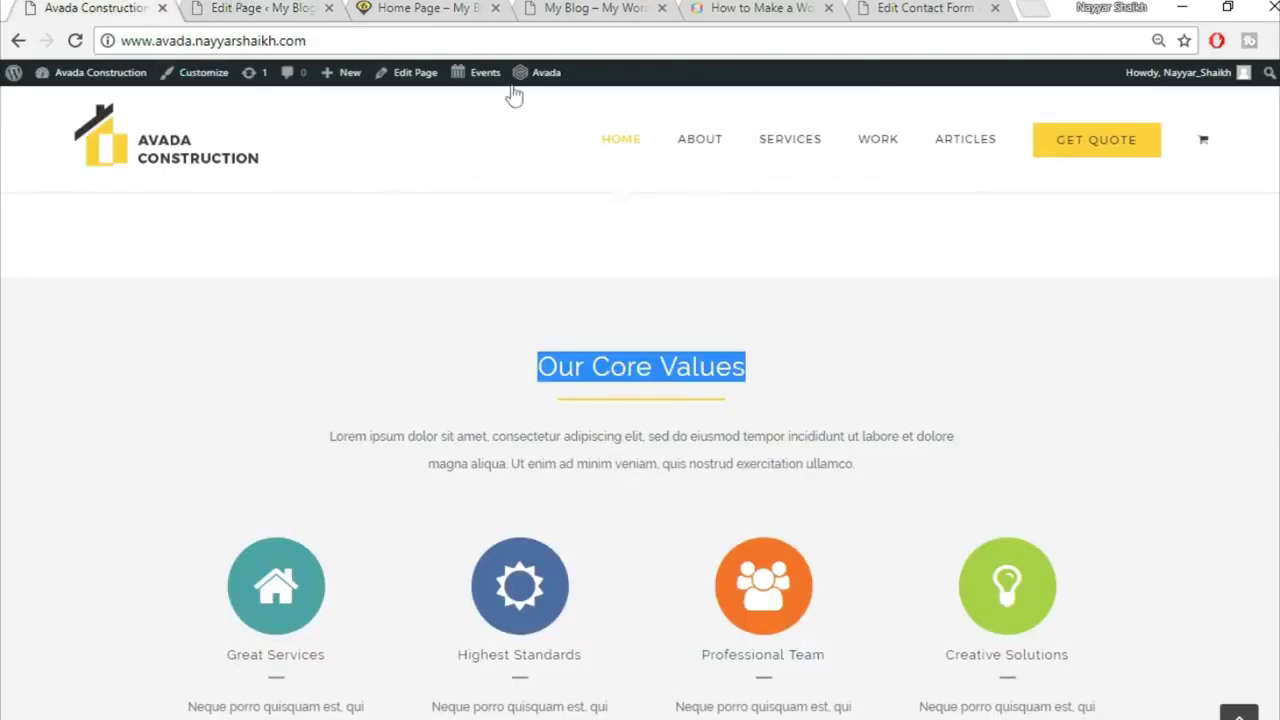
left_click(232, 8)
scroll(1128, 481, "down", 1)
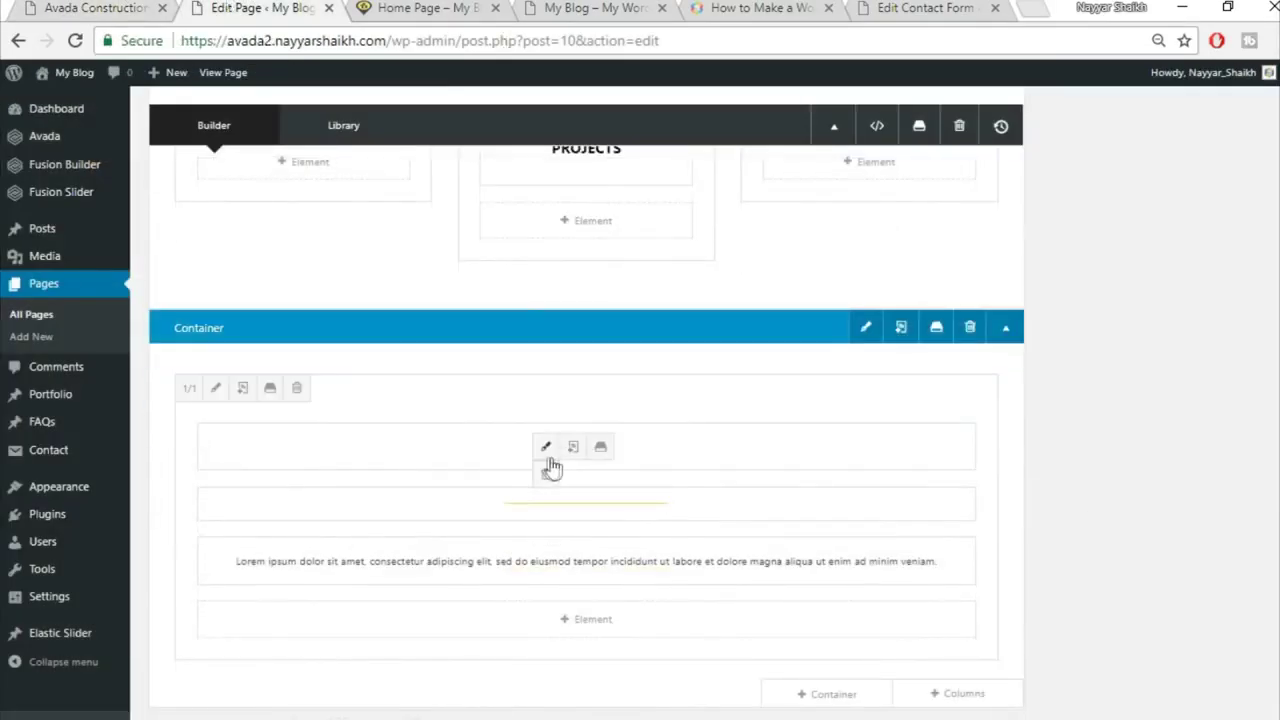
left_click(546, 452)
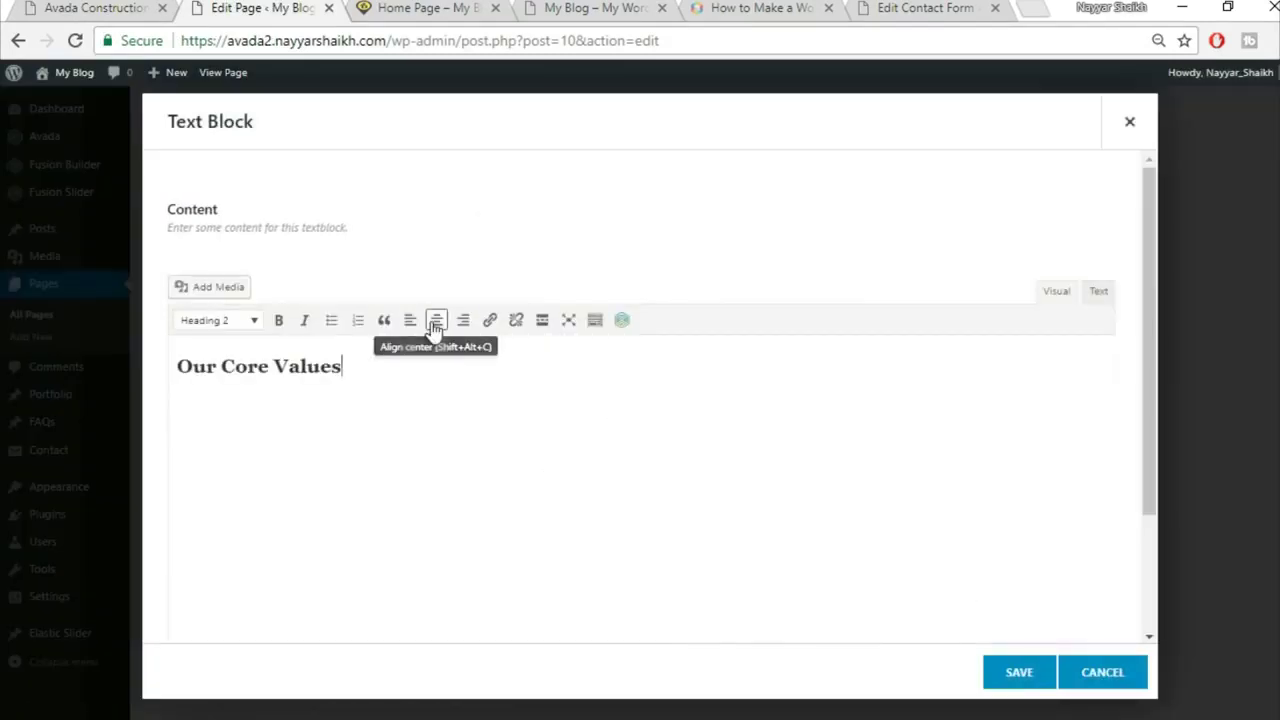
left_click(436, 322)
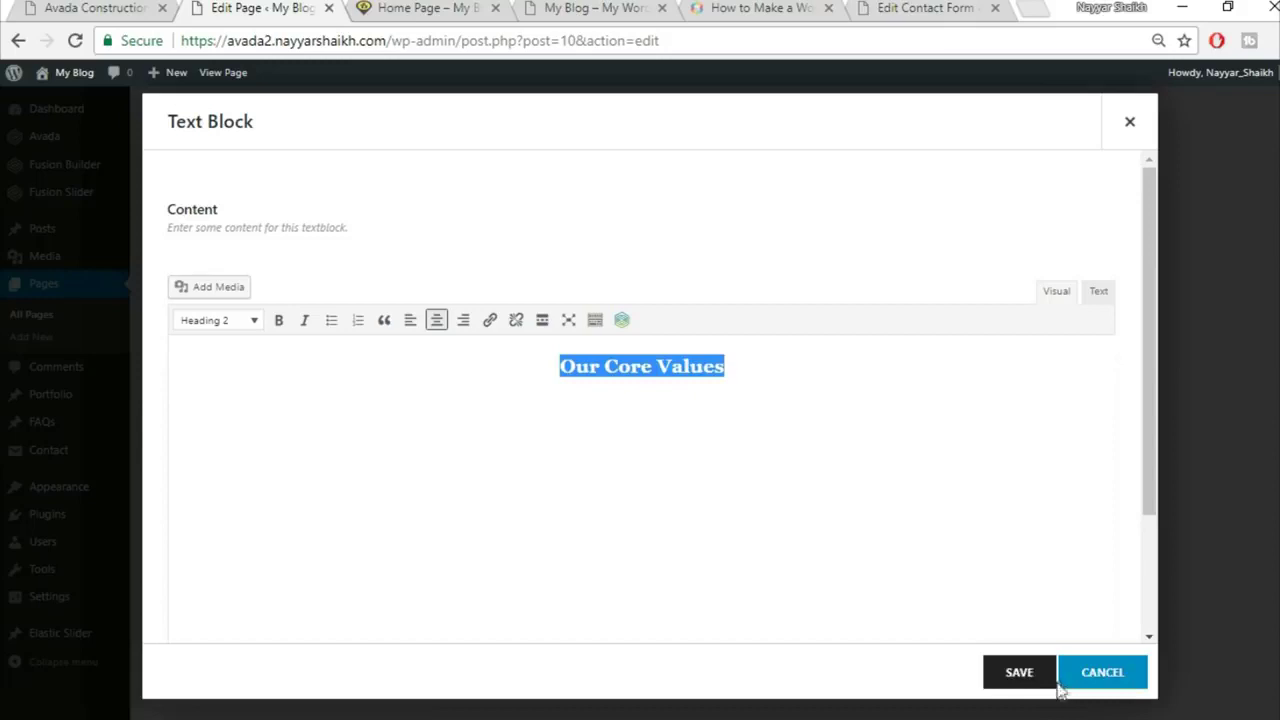
left_click(1016, 680)
Step: Compare the new heading with the reference site's Our Core Values section
left_click(113, 7)
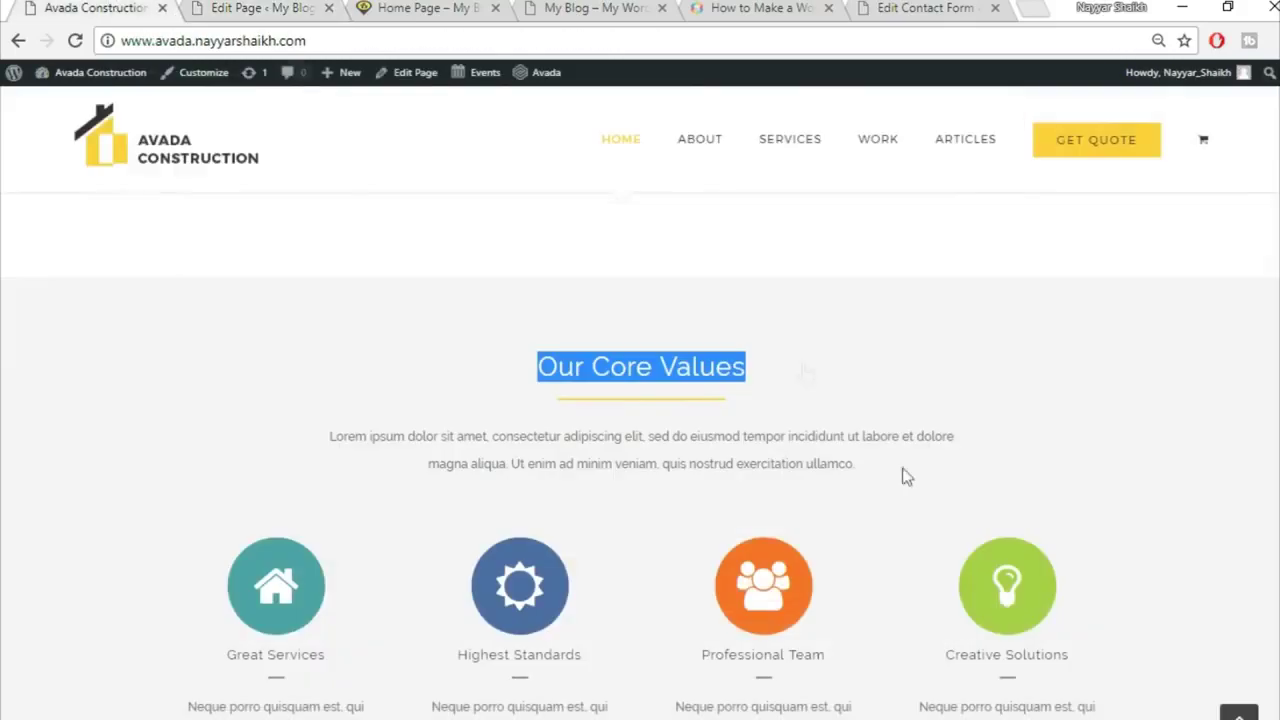
scroll(760, 489, "down", 2)
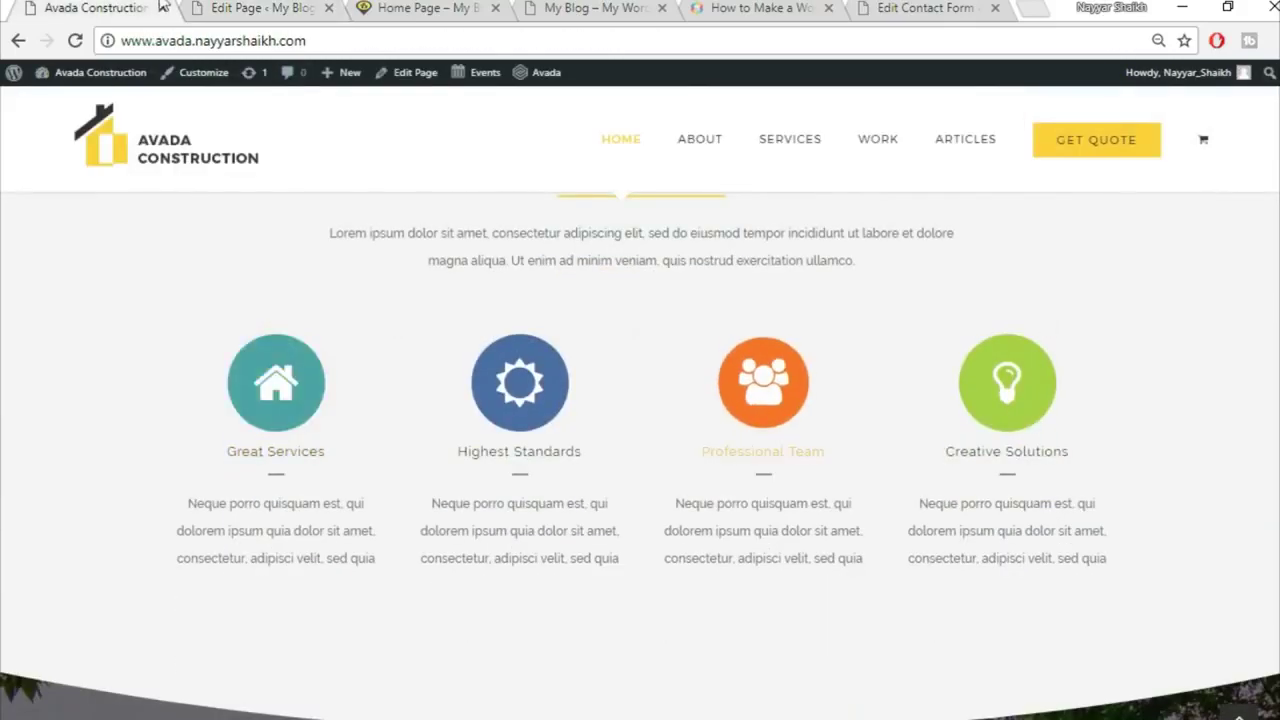
left_click(262, 7)
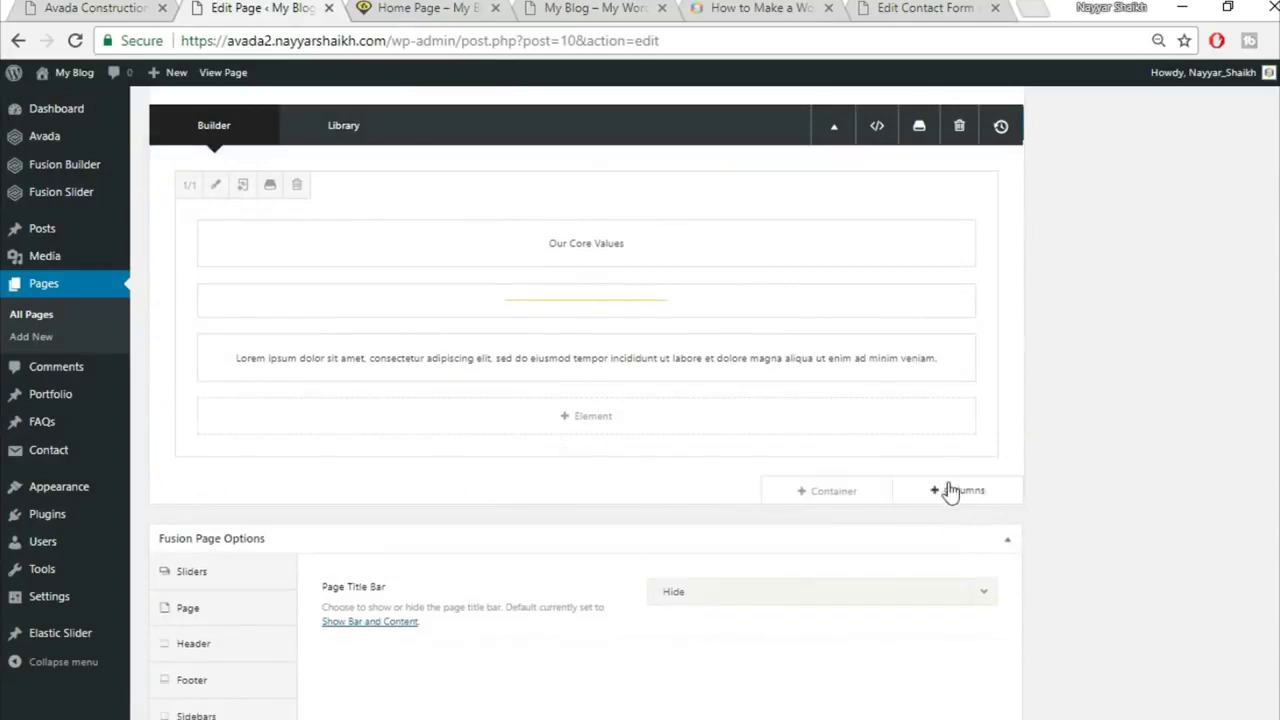
left_click(955, 492)
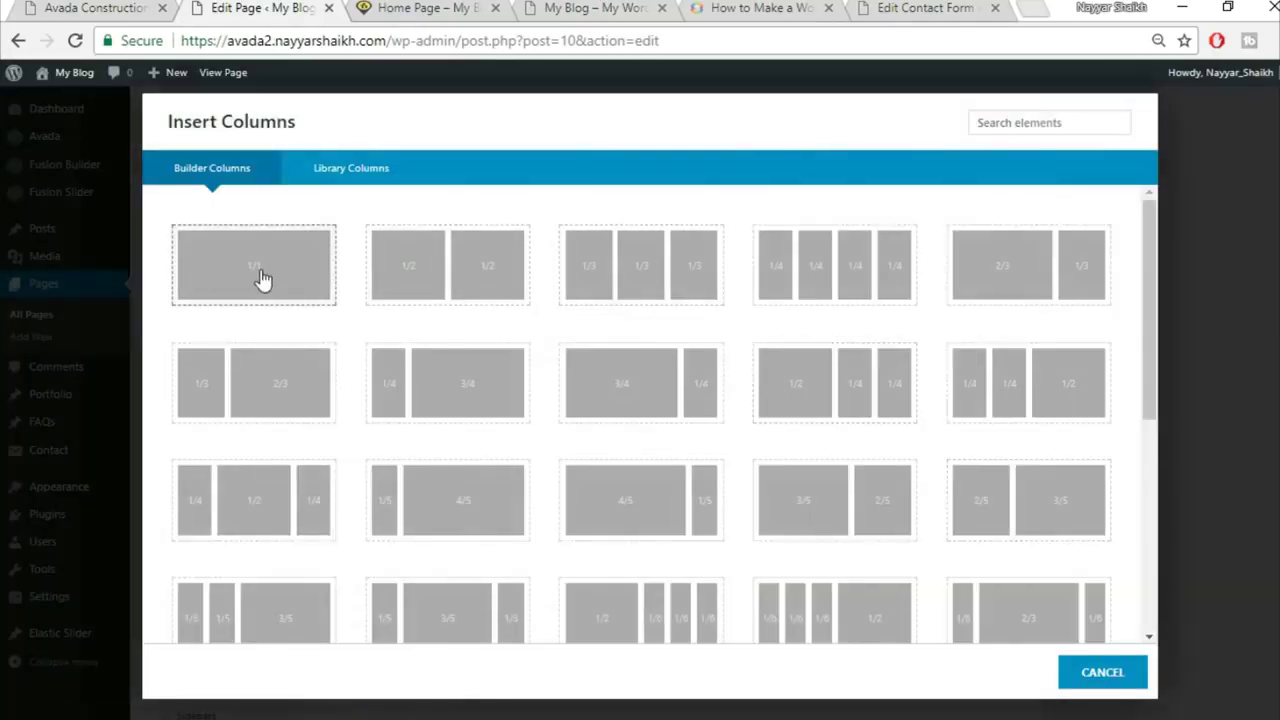
left_click(267, 279)
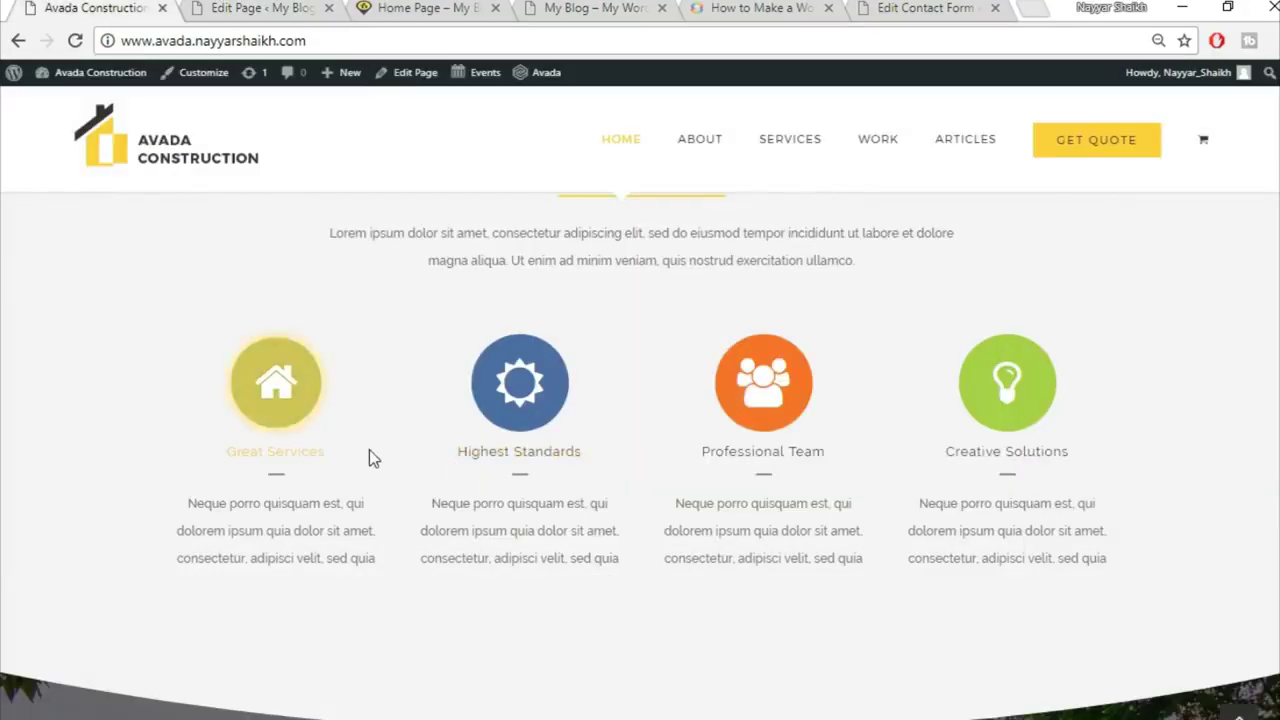
left_click(249, 8)
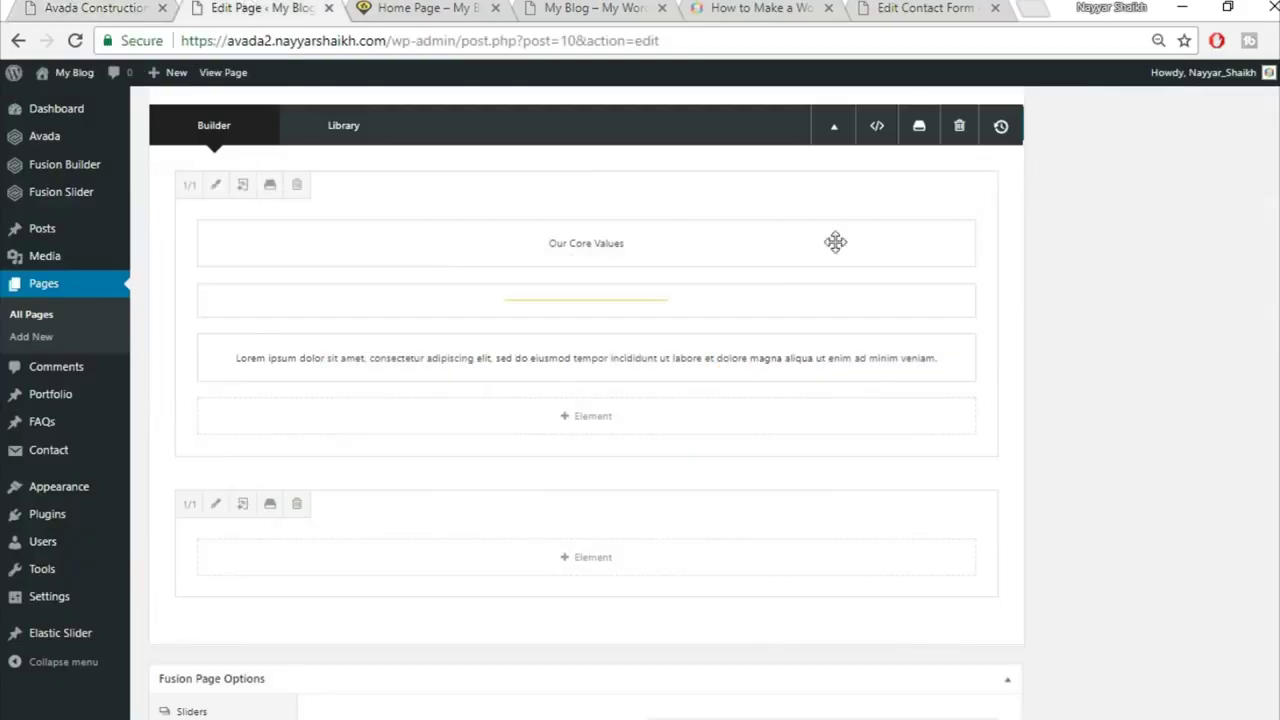
left_click(592, 558)
left_click(1019, 128)
type("con")
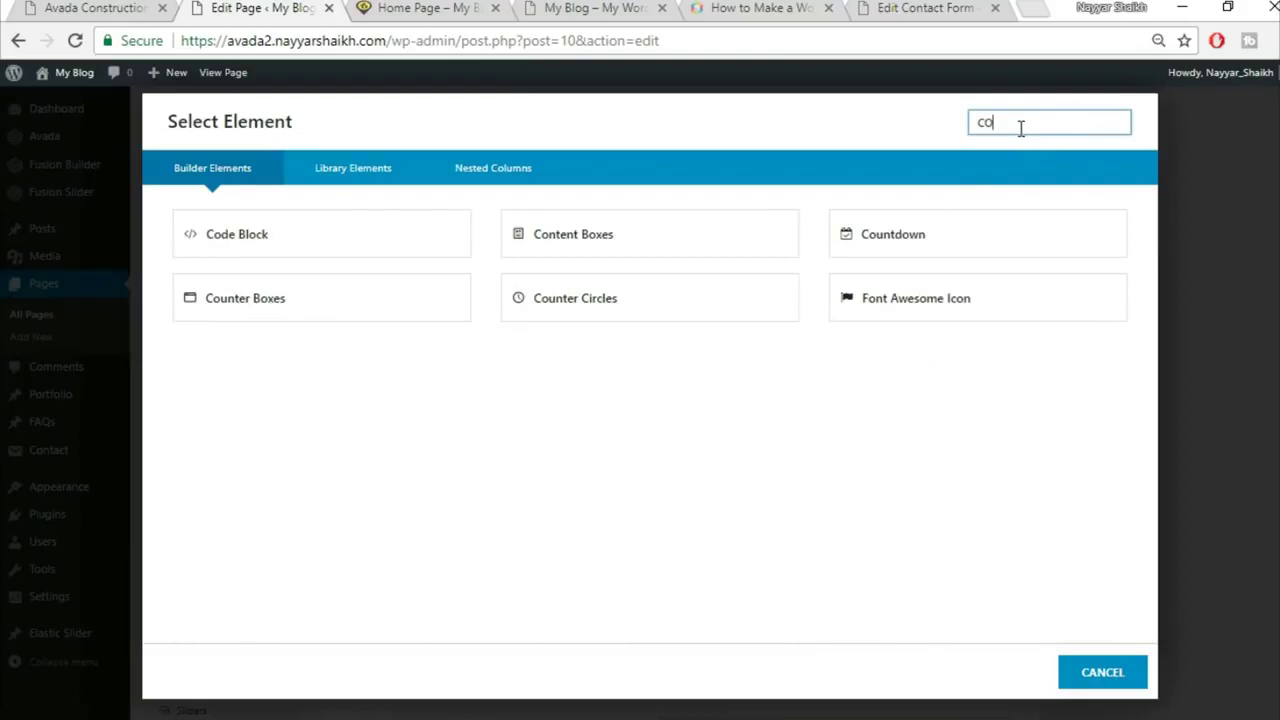
left_click(302, 236)
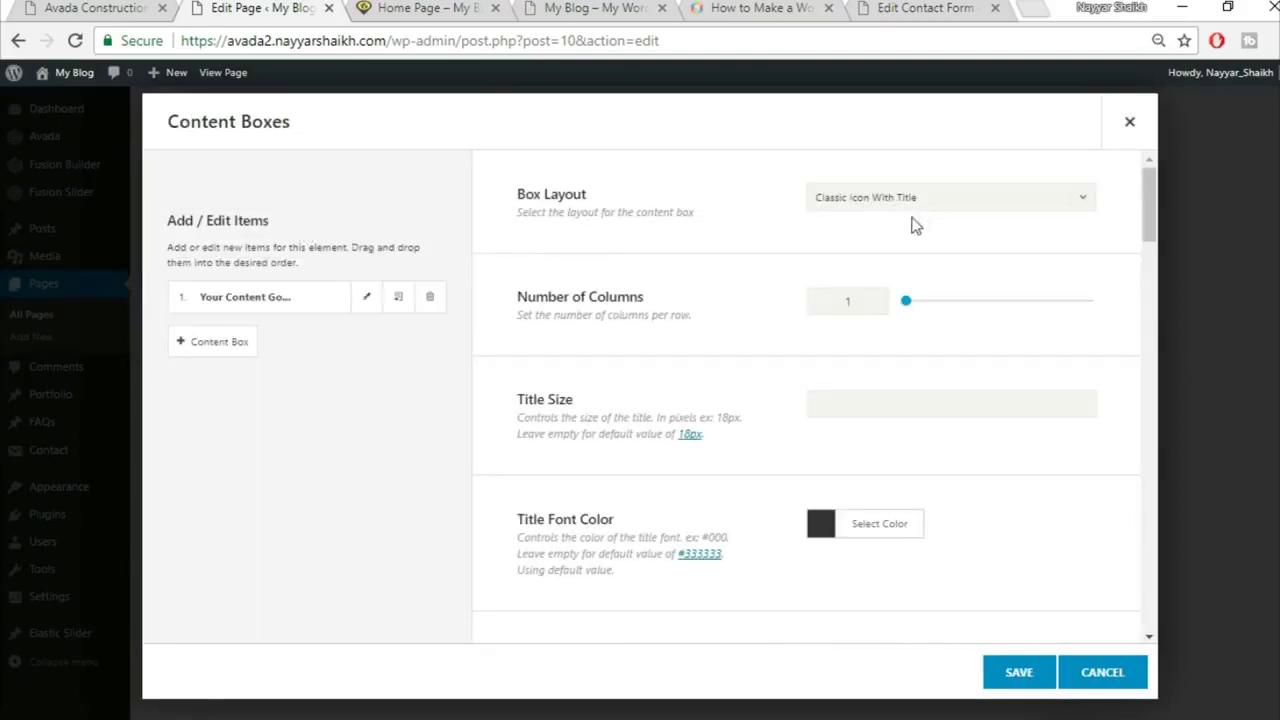
left_click(884, 205)
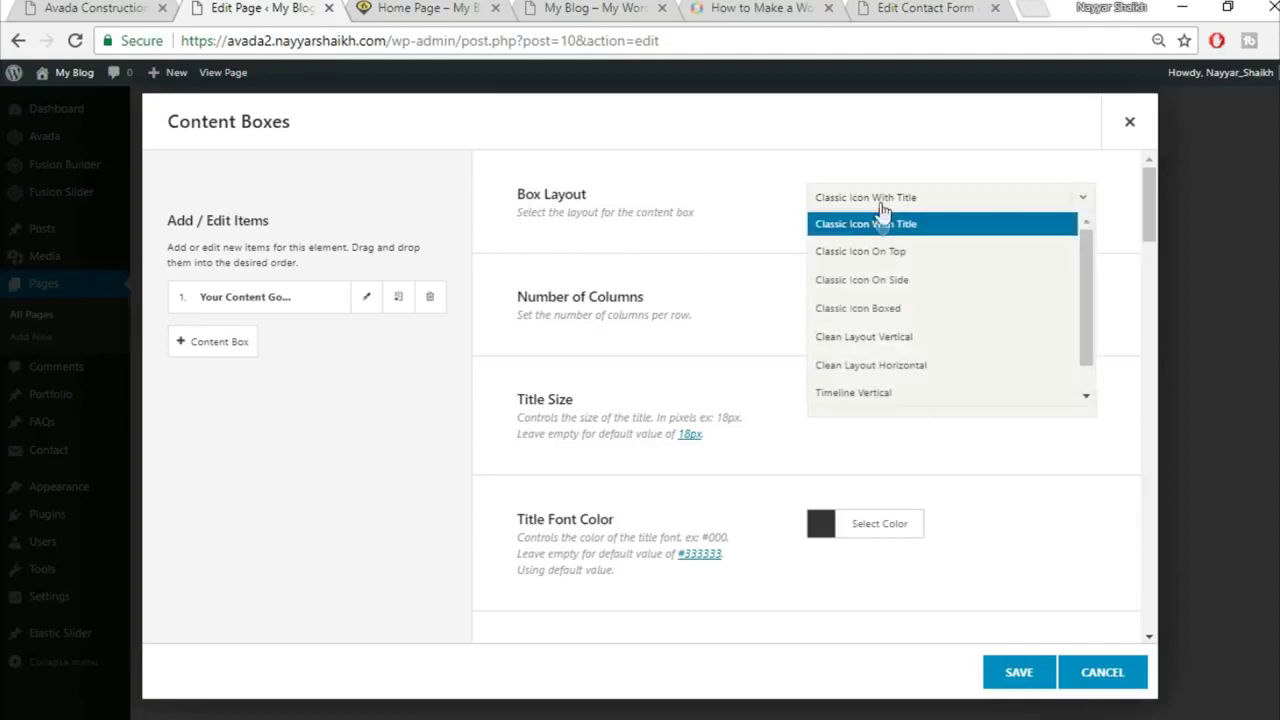
left_click(897, 258)
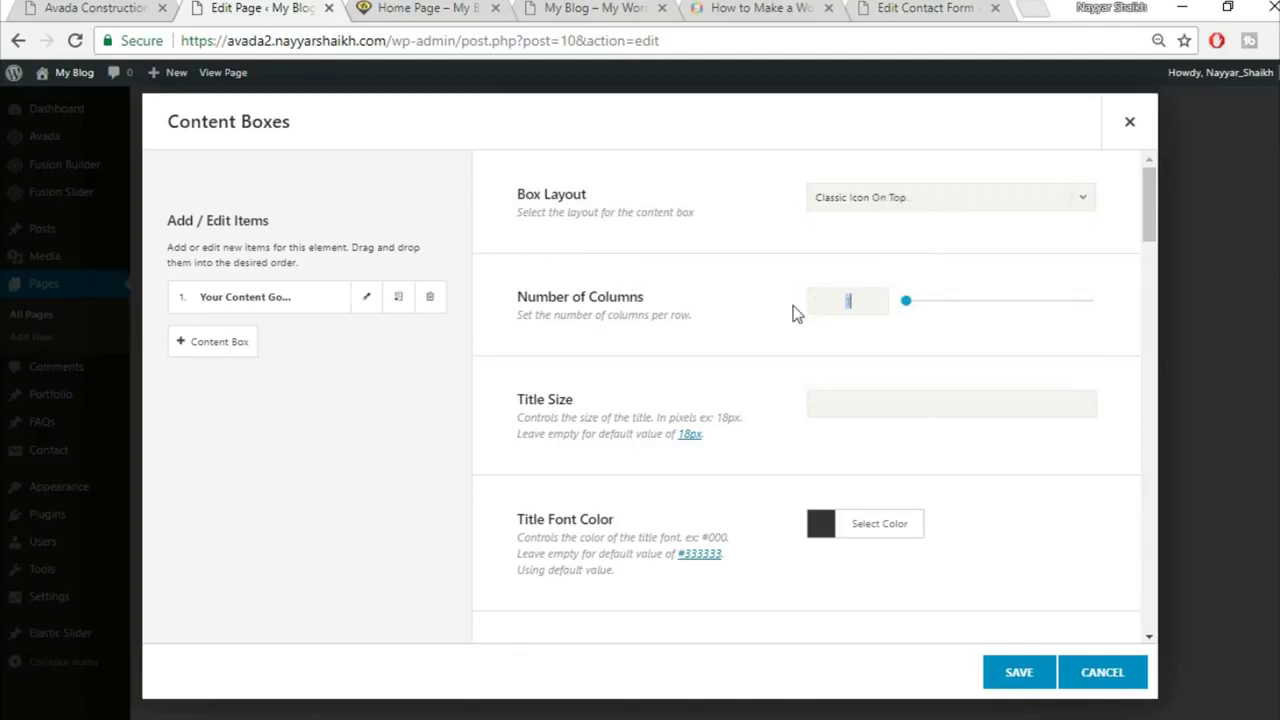
left_click(142, 7)
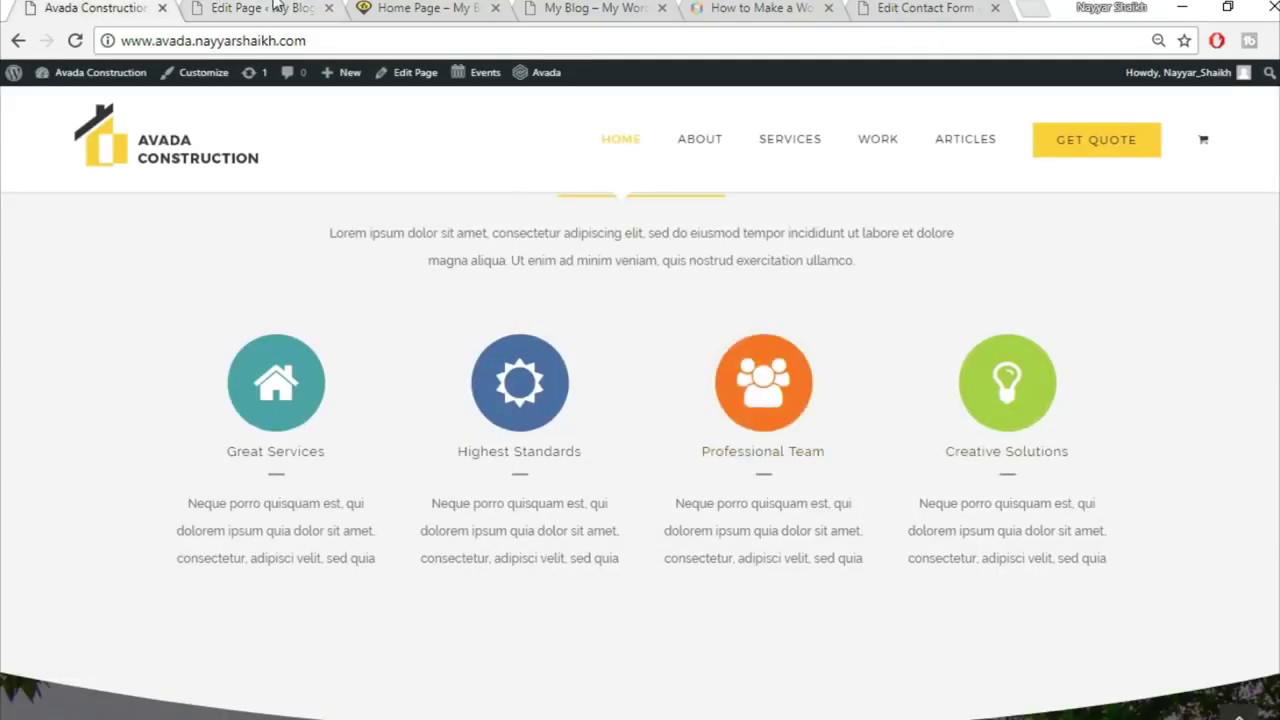
left_click(275, 7)
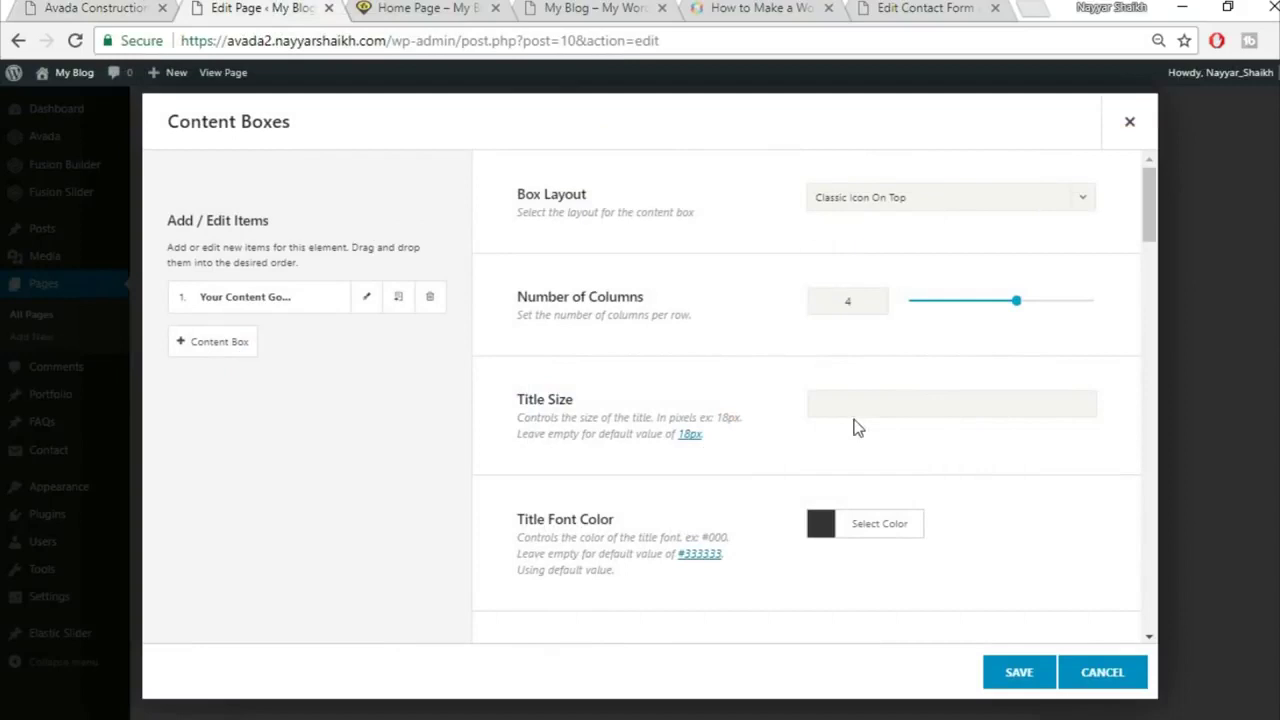
scroll(897, 412, "down", 2)
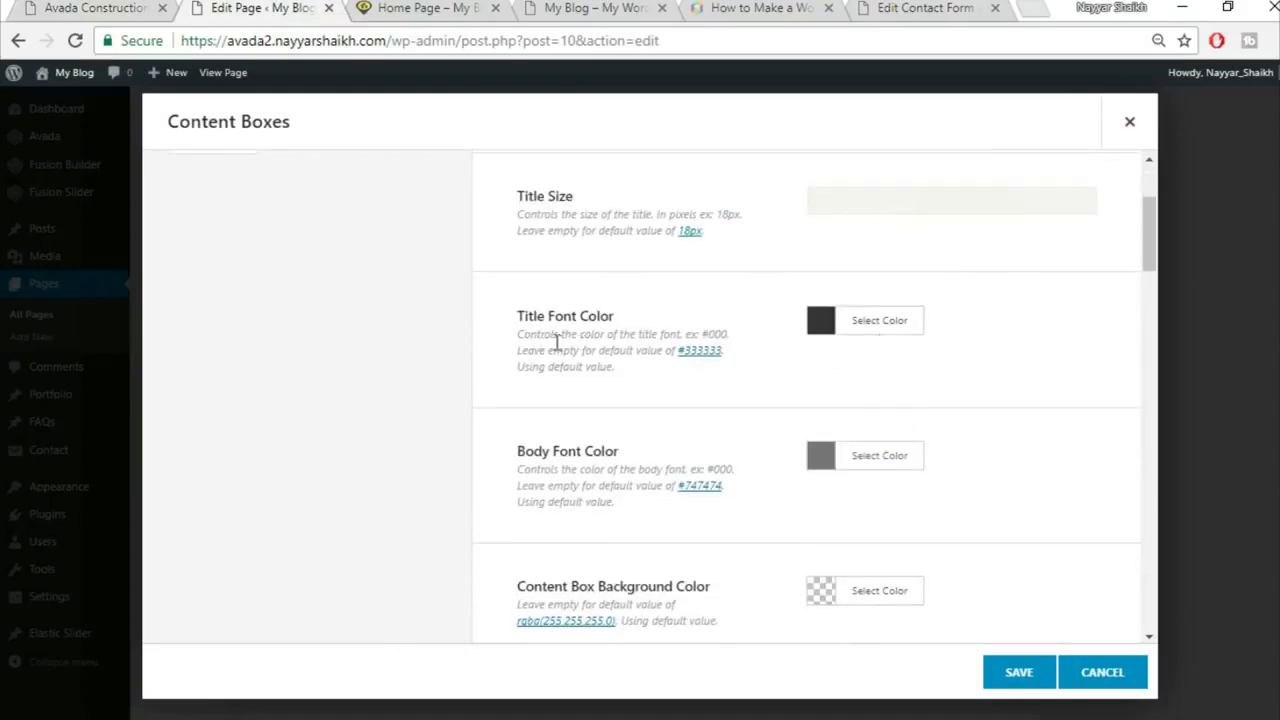
left_click(95, 7)
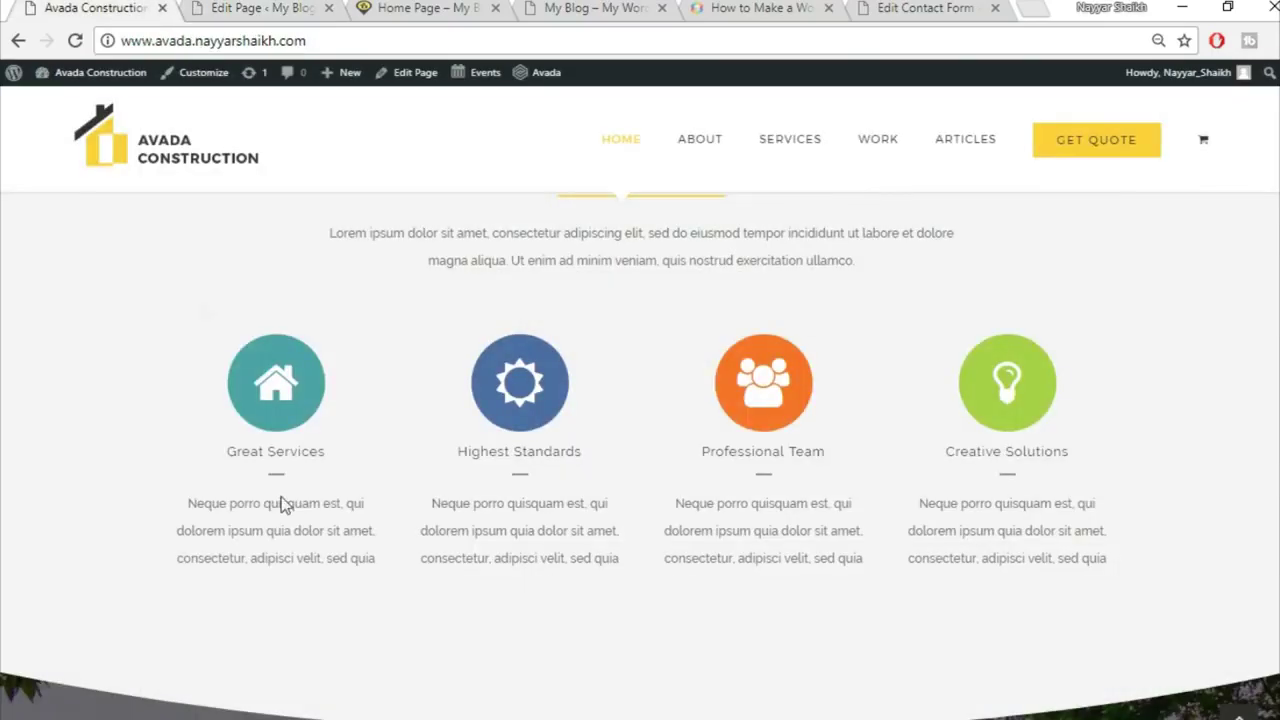
left_click(318, 7)
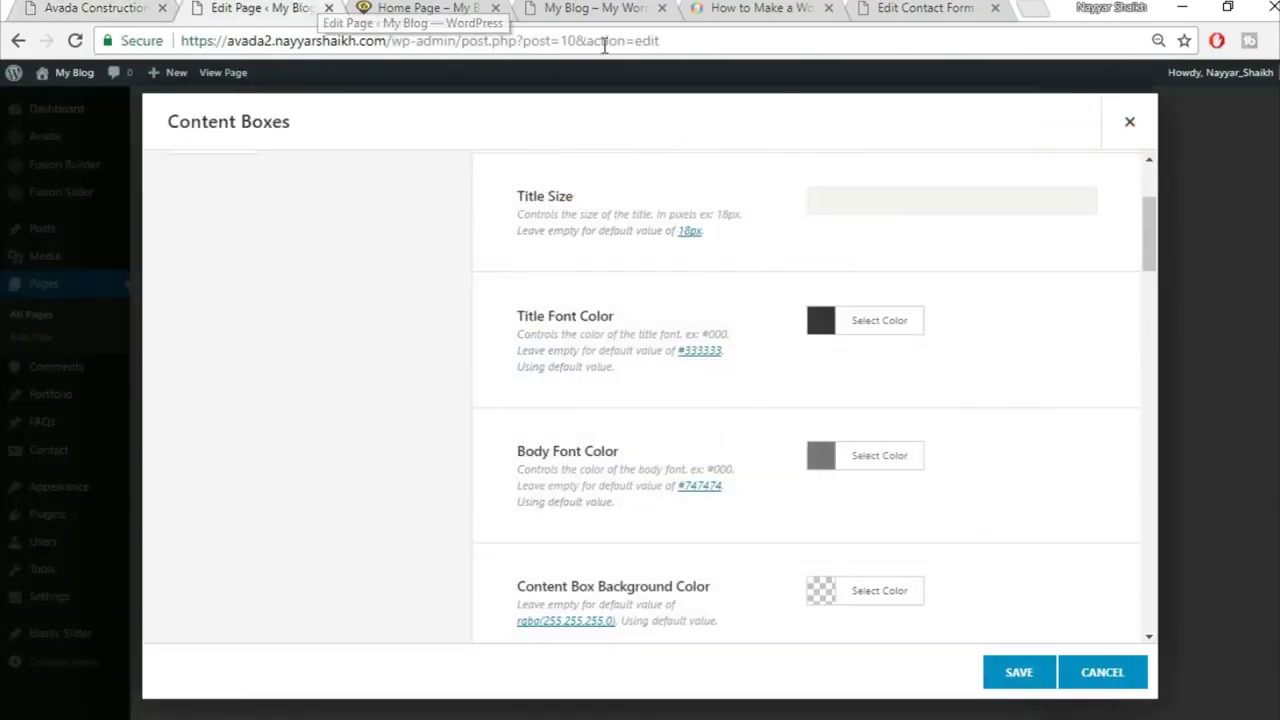
scroll(1060, 358, "down", 1)
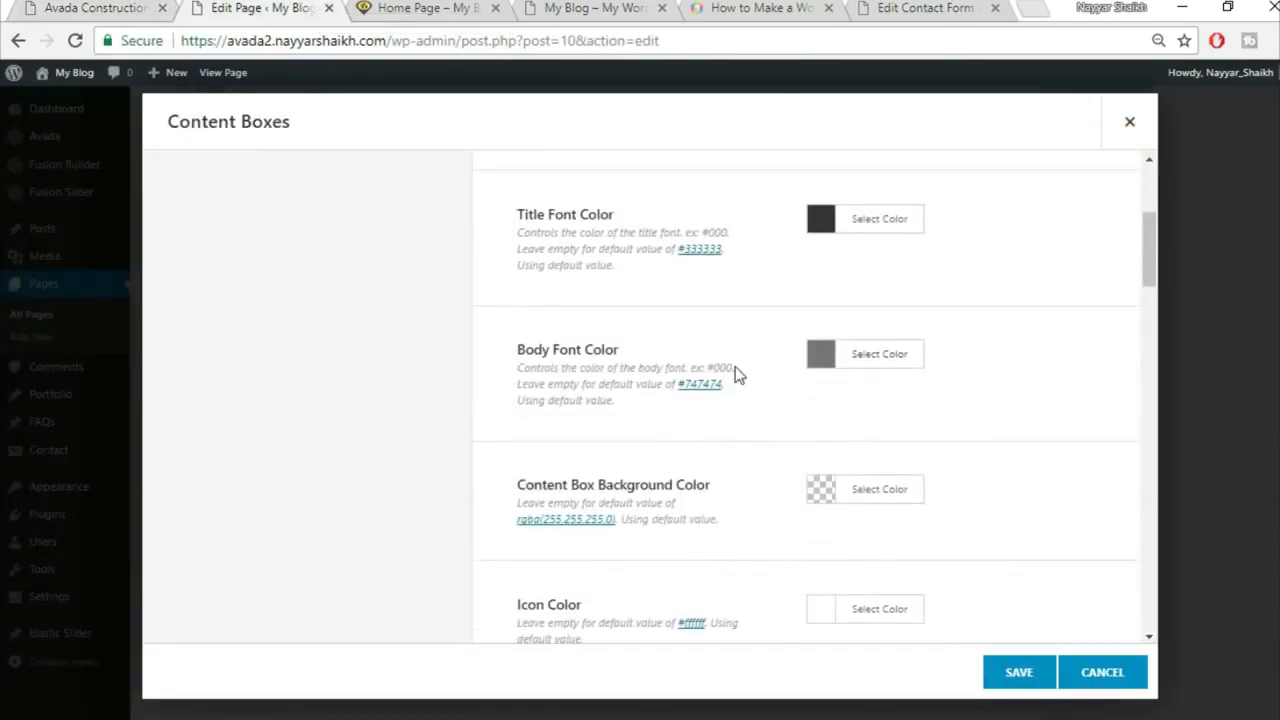
scroll(1071, 398, "down", 1)
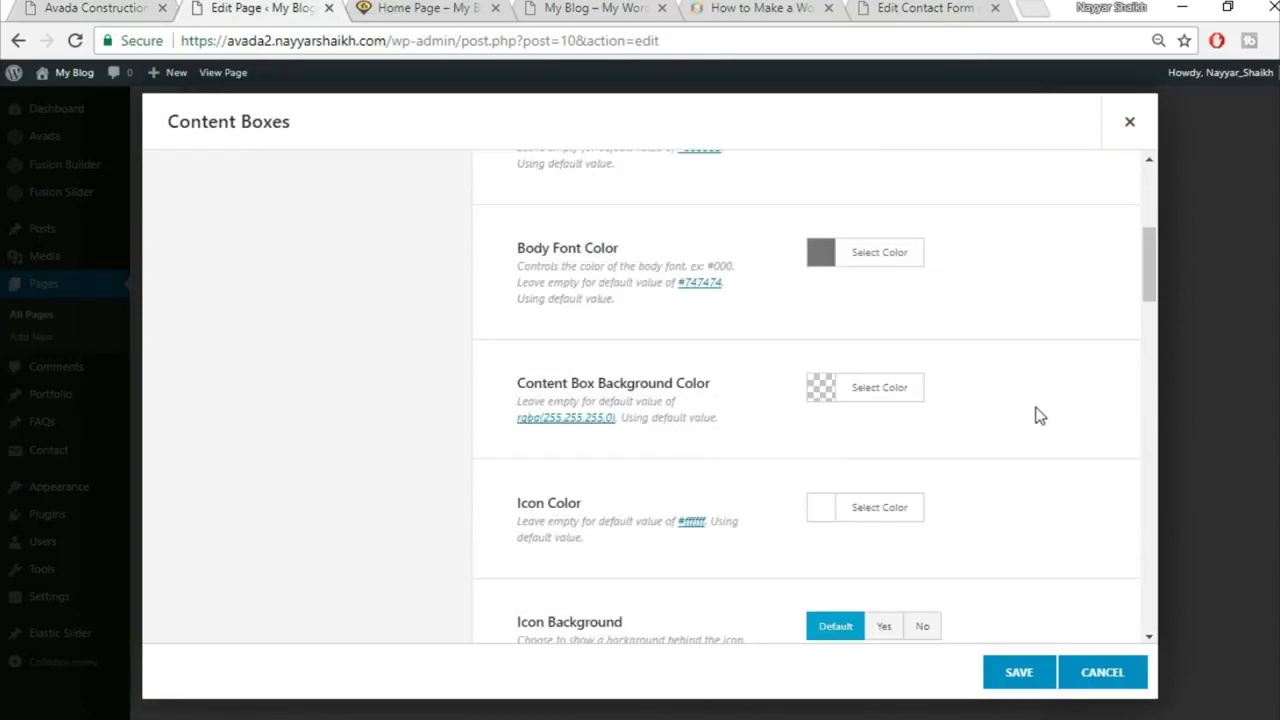
scroll(1040, 416, "down", 1)
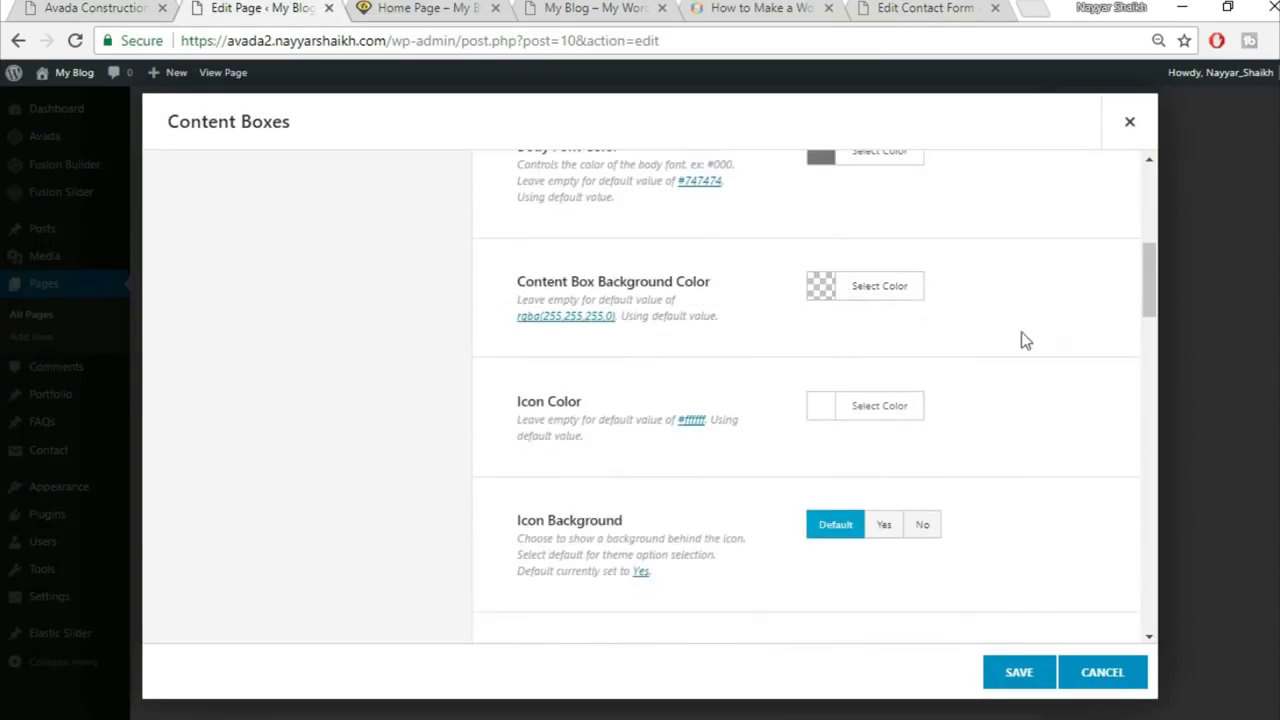
scroll(1043, 376, "down", 1)
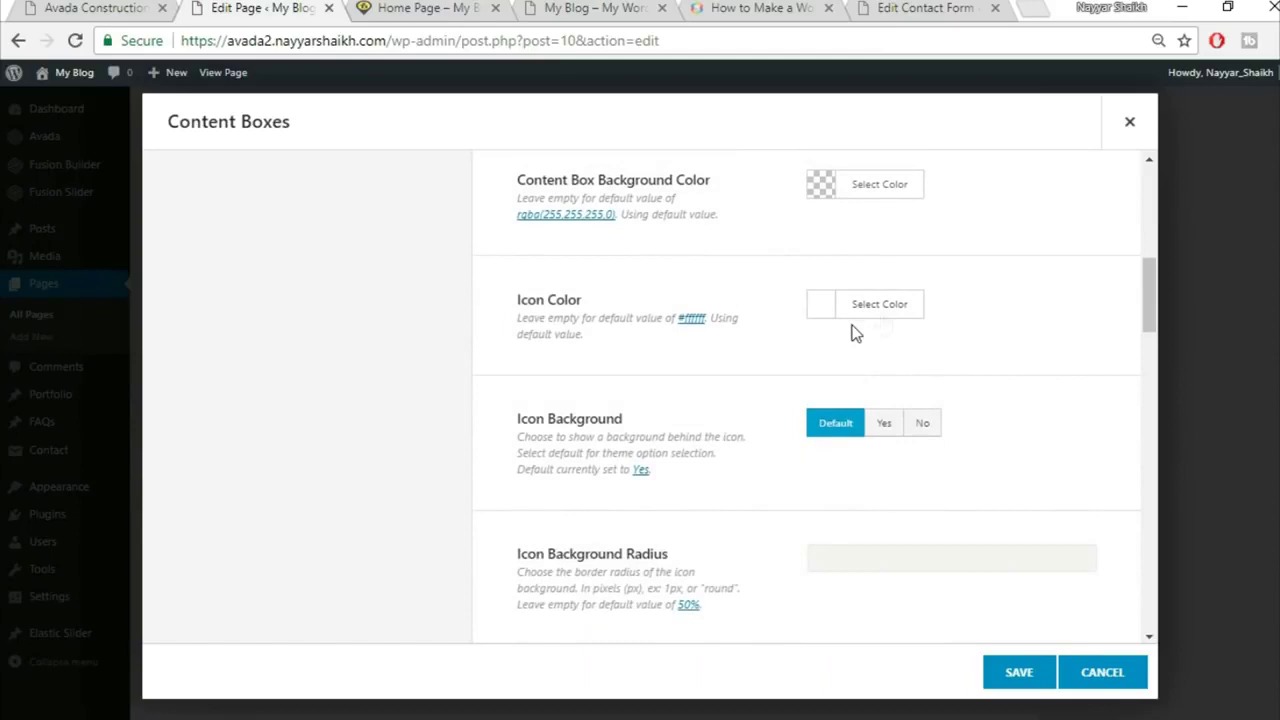
scroll(1058, 460, "down", 1)
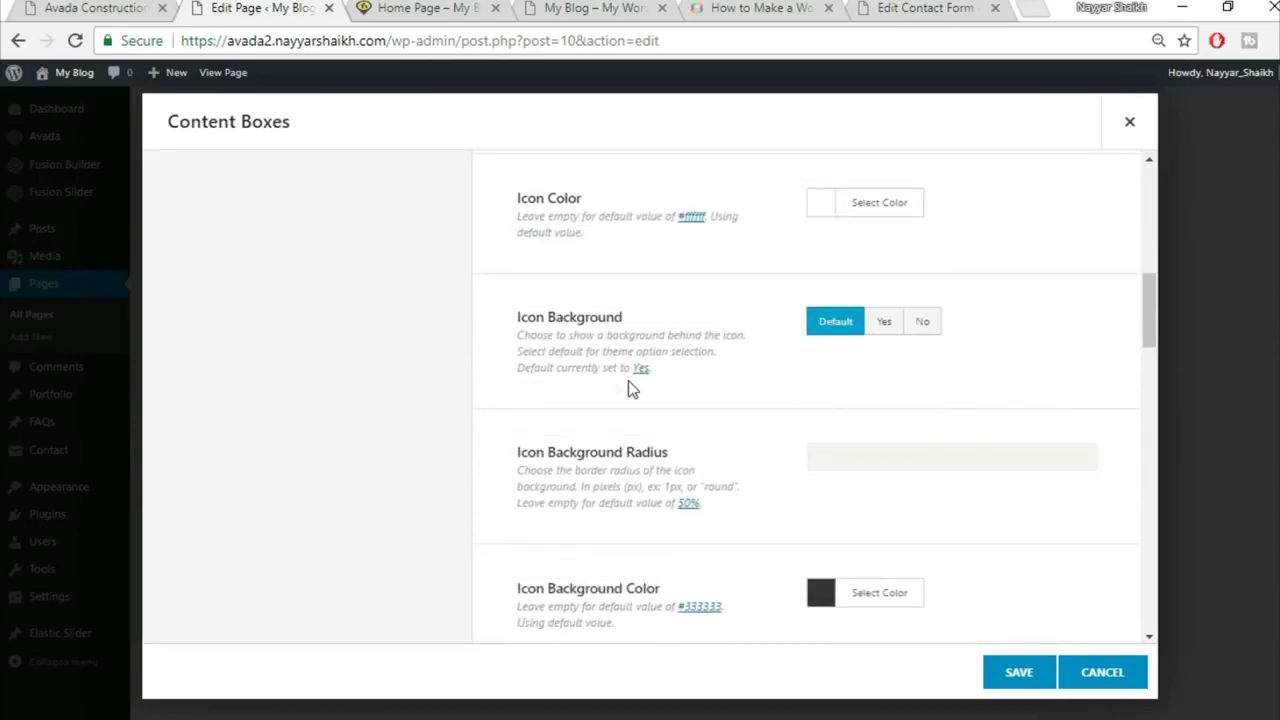
scroll(1078, 398, "down", 3)
scroll(1079, 405, "down", 1)
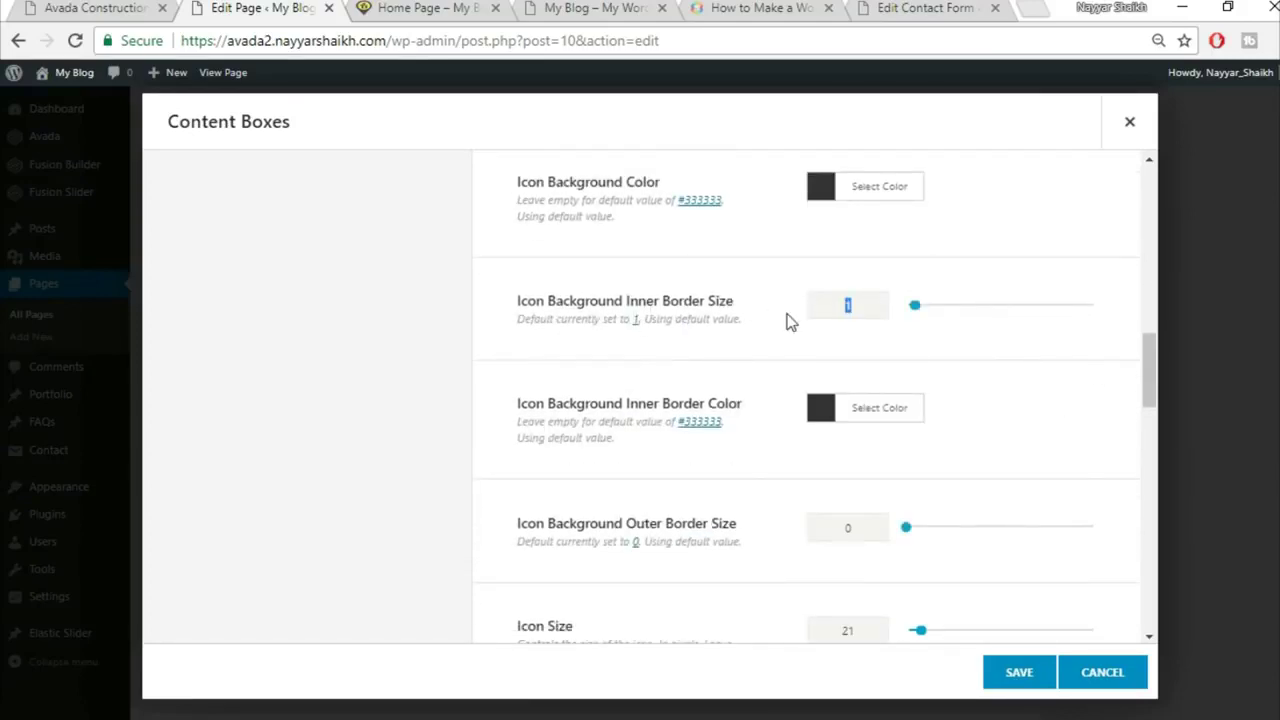
Step: Set the content boxes' Inner Border Size to 0 and Icon Size to 60
type("0")
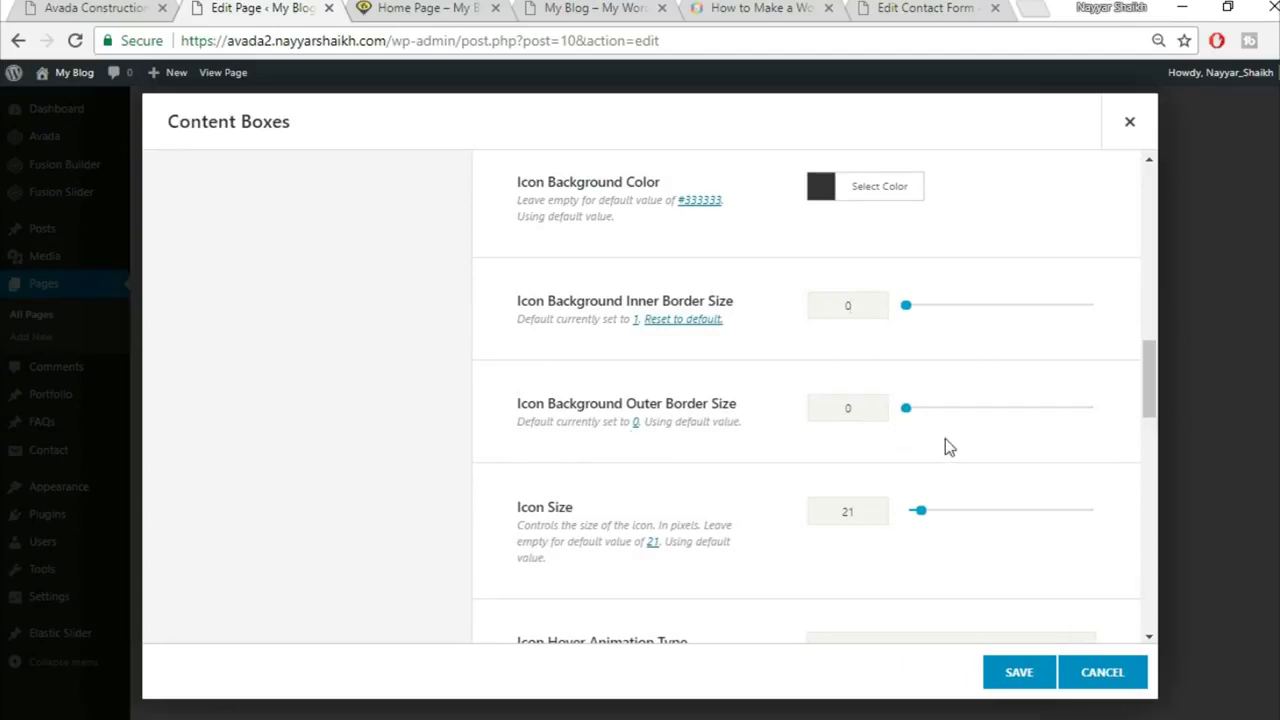
scroll(945, 440, "down", 1)
type("60")
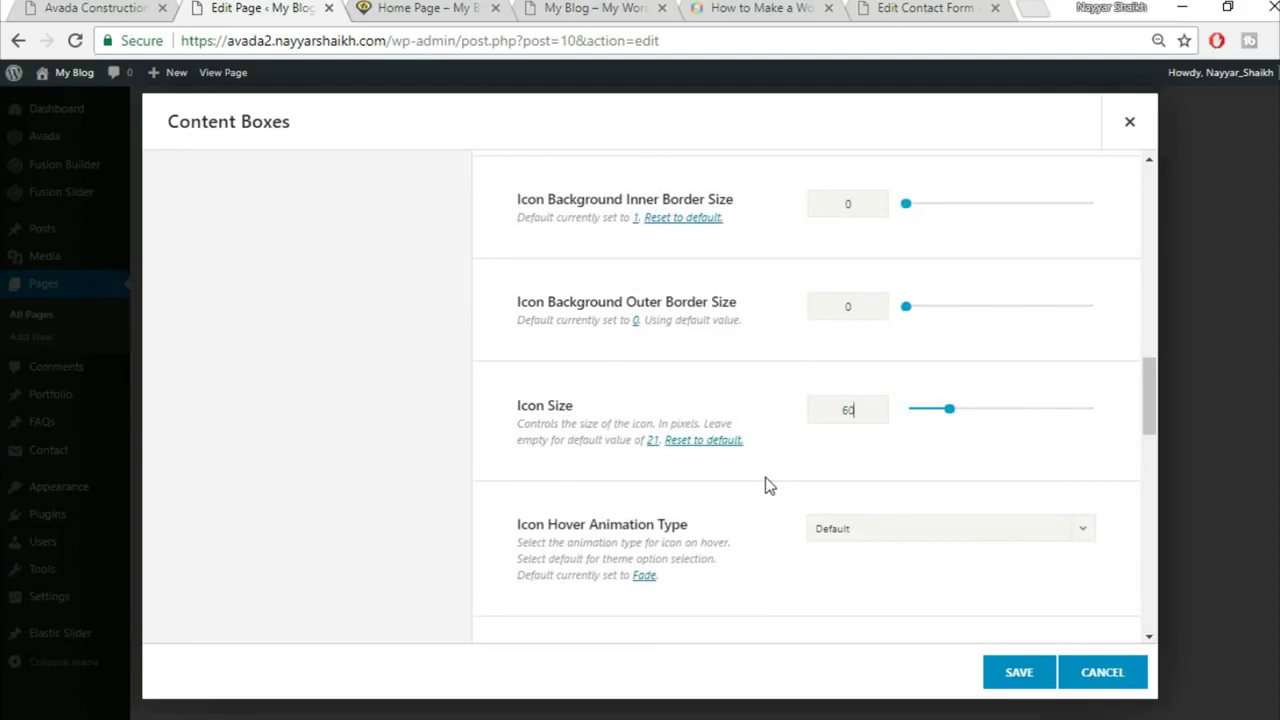
scroll(760, 478, "down", 1)
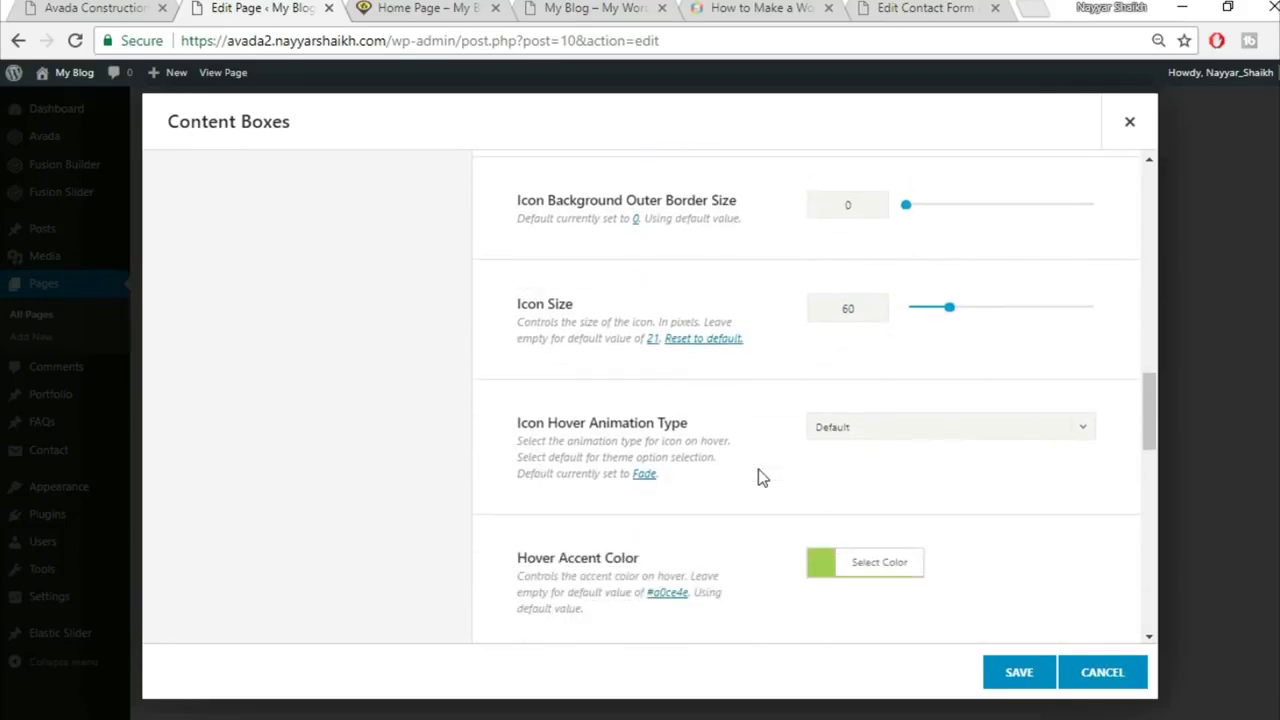
Step: Give the icons a Pulsate hover animation and a yellow hover accent colour
left_click(891, 427)
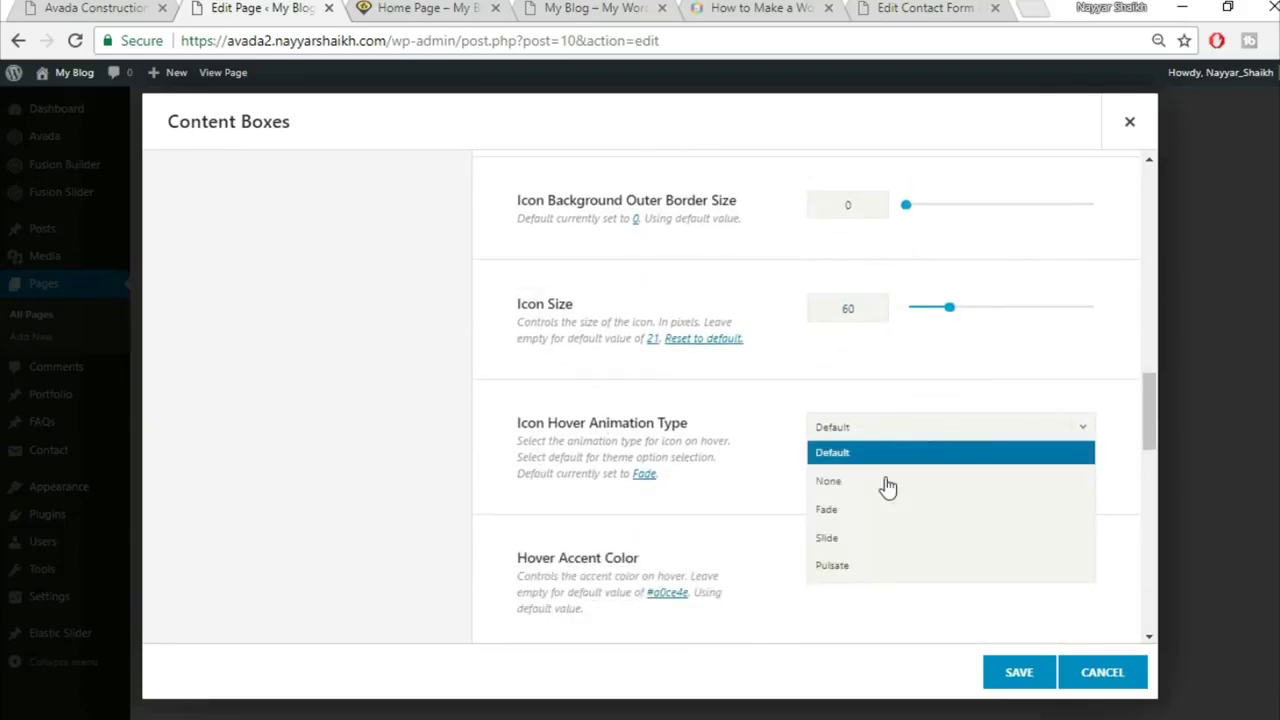
left_click(866, 570)
left_click(90, 8)
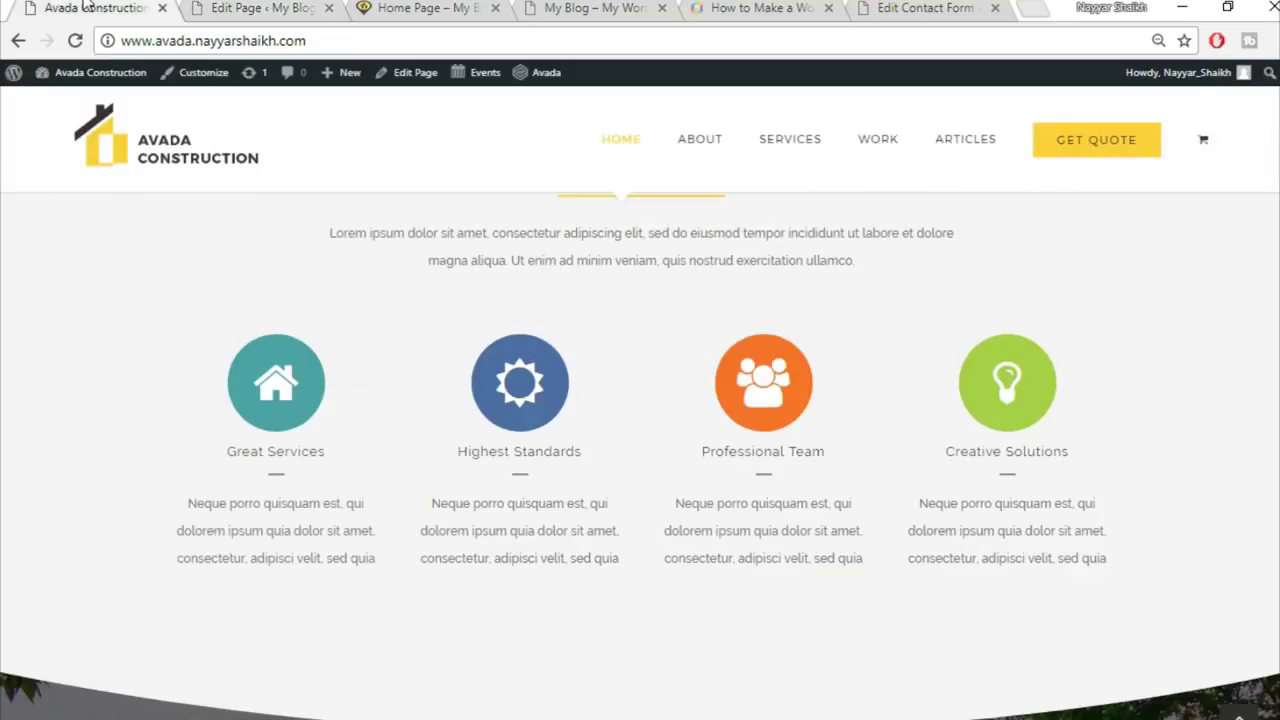
left_click(257, 7)
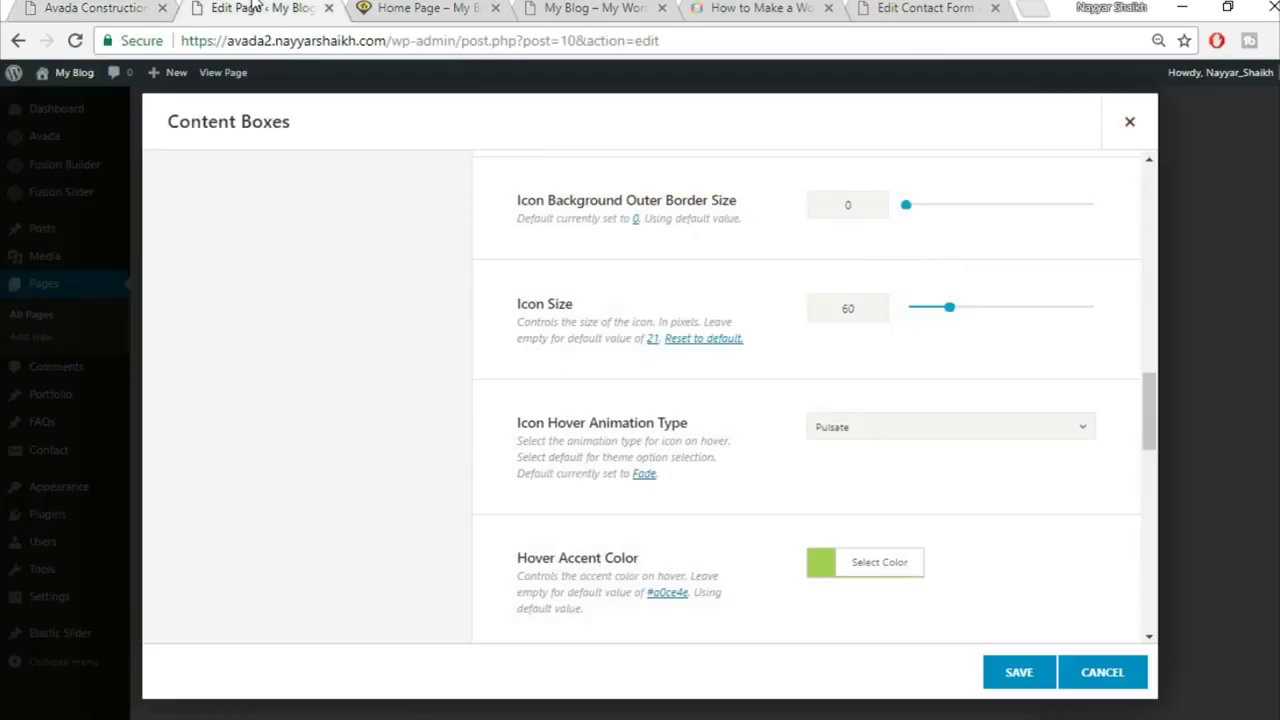
scroll(520, 455, "down", 2)
left_click(911, 362)
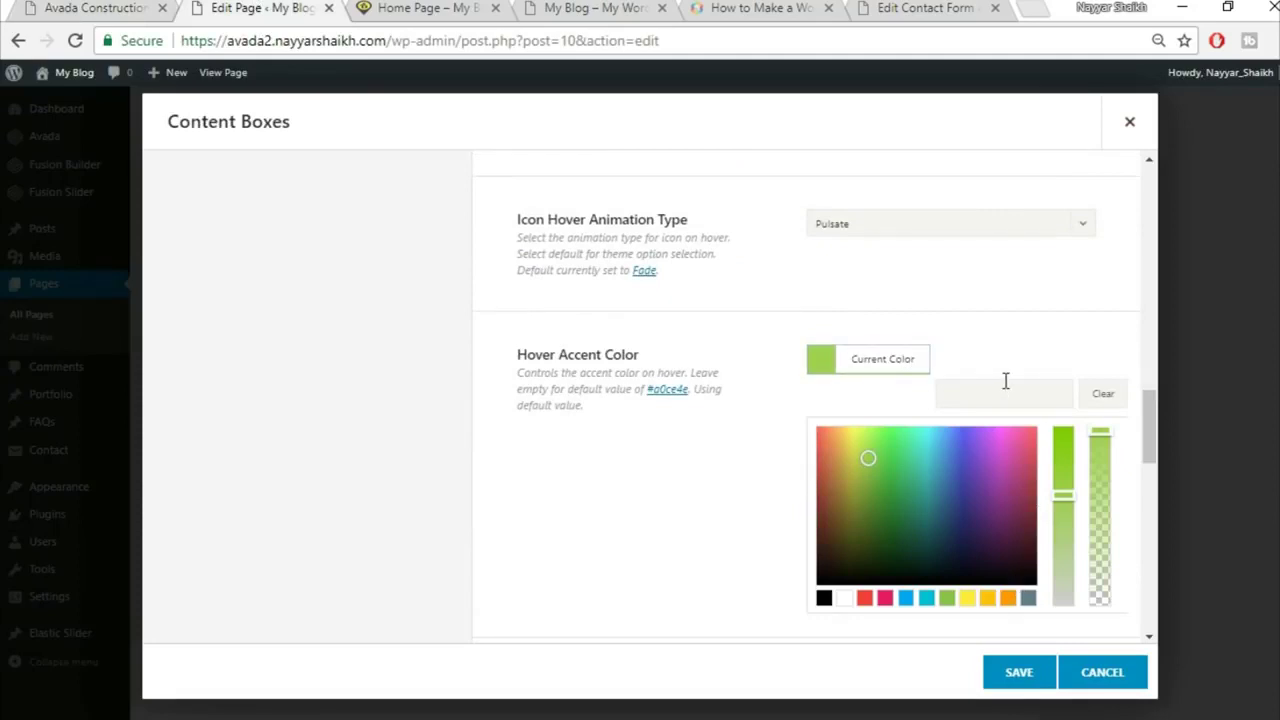
left_click(997, 305)
Step: Compare the content box settings with the demo's four icon boxes
scroll(1026, 349, "down", 2)
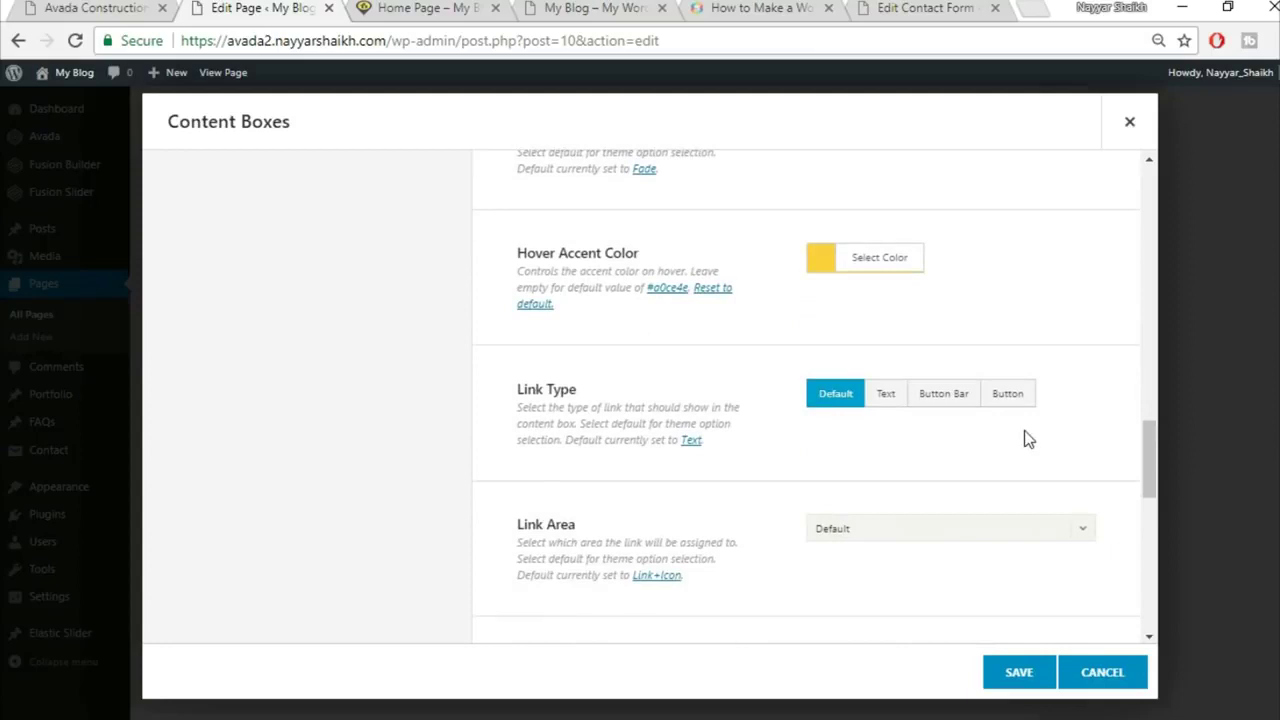
scroll(1025, 432, "down", 4)
scroll(1024, 430, "down", 3)
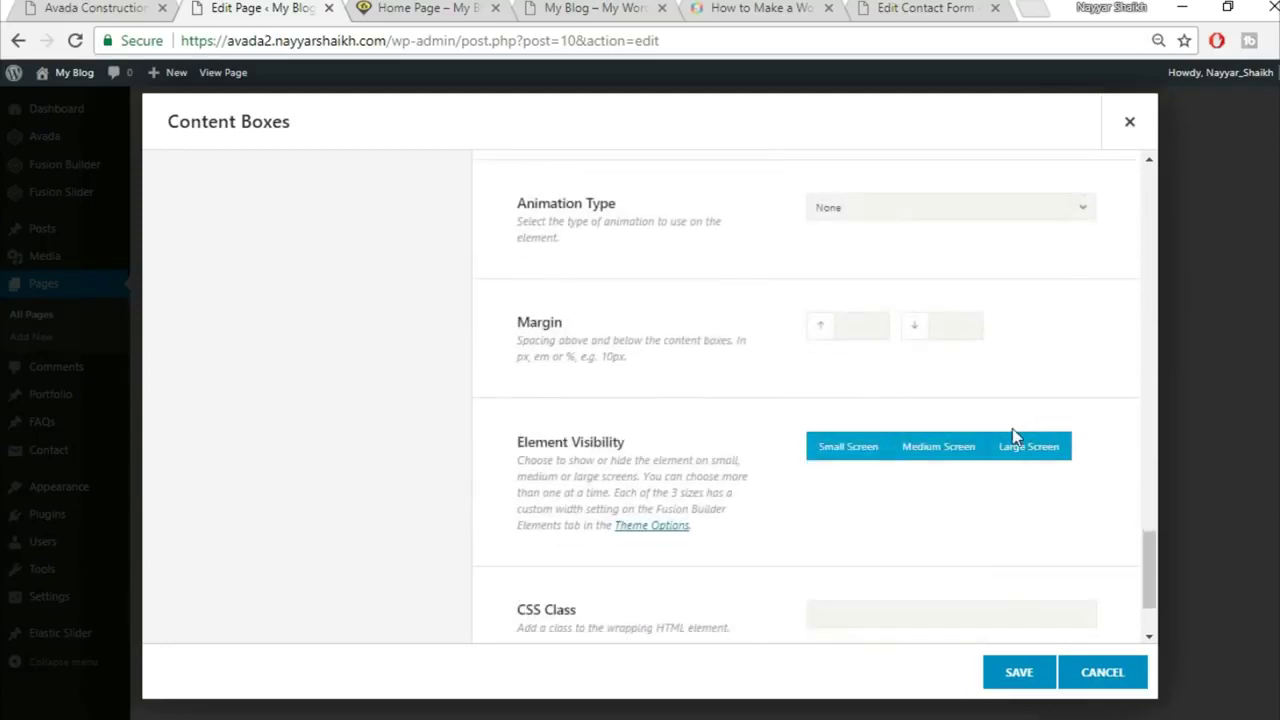
scroll(1012, 435, "down", 1)
scroll(1012, 428, "up", 8)
scroll(1029, 444, "up", 13)
left_click(112, 8)
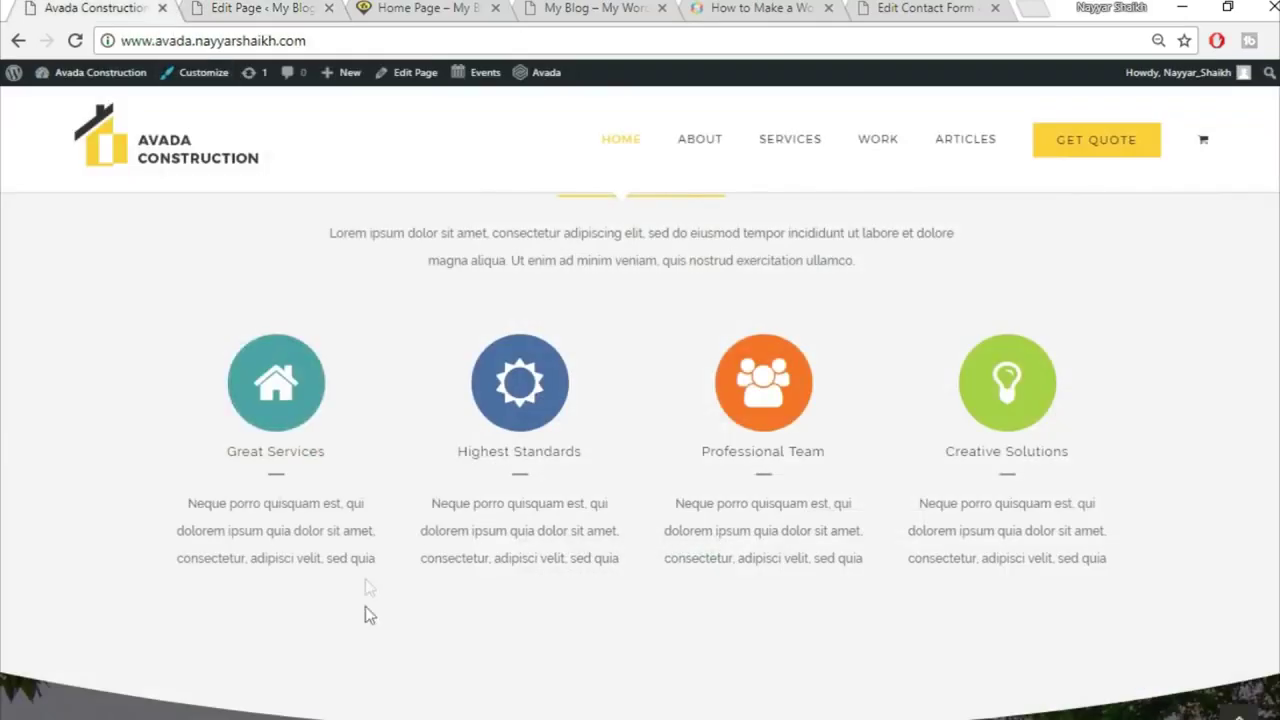
left_click(256, 7)
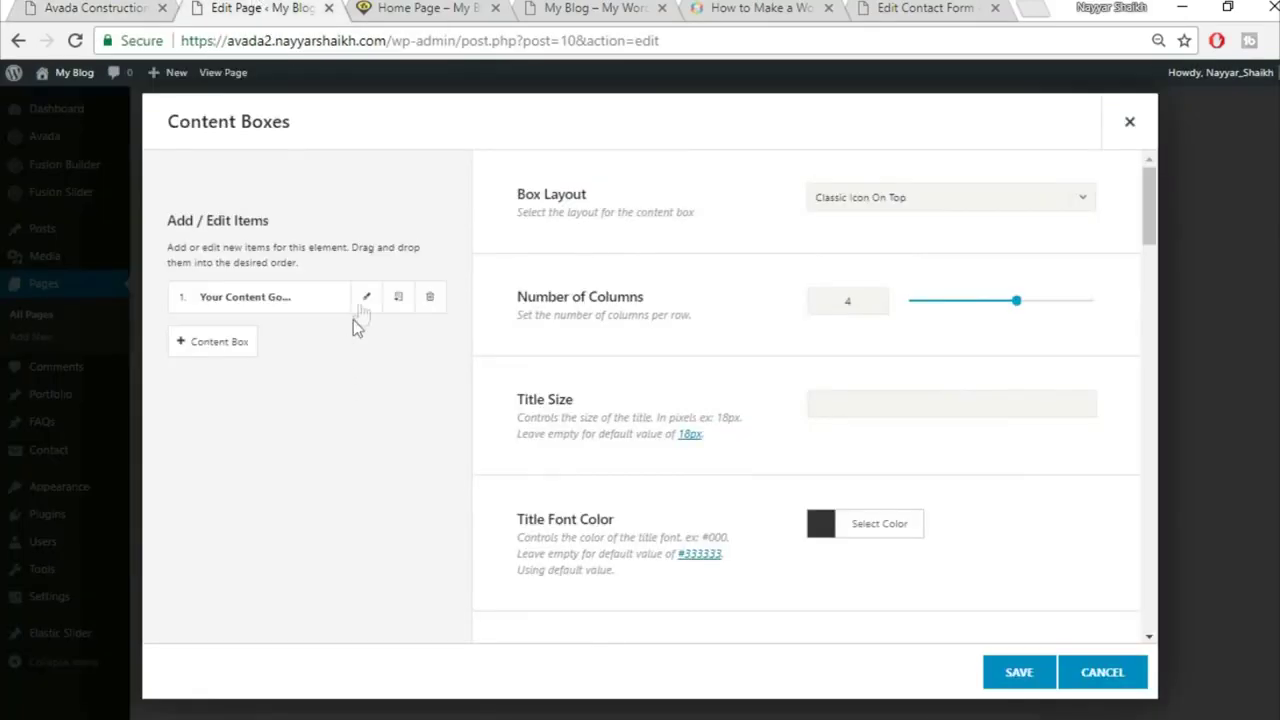
Step: Title the first content box 'Great Services', copying the heading from the demo
left_click(366, 296)
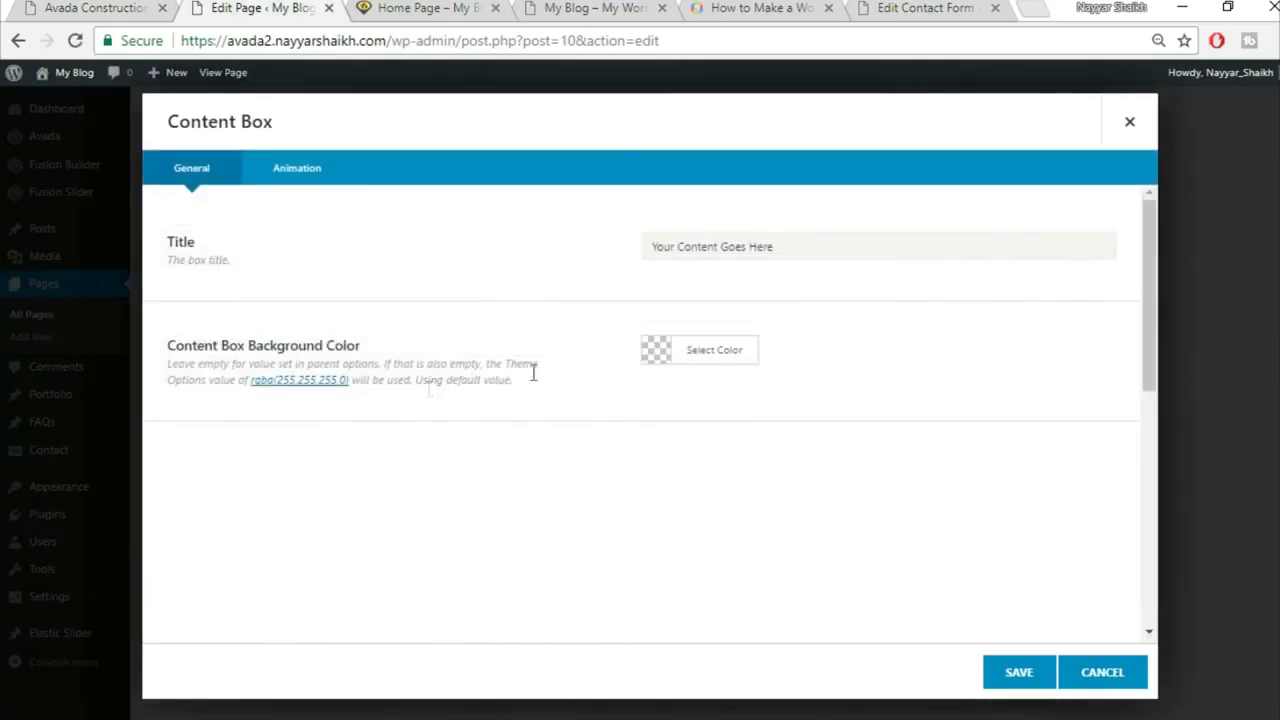
left_click(67, 7)
left_click_drag(229, 447, 344, 450)
key("ctrl+c")
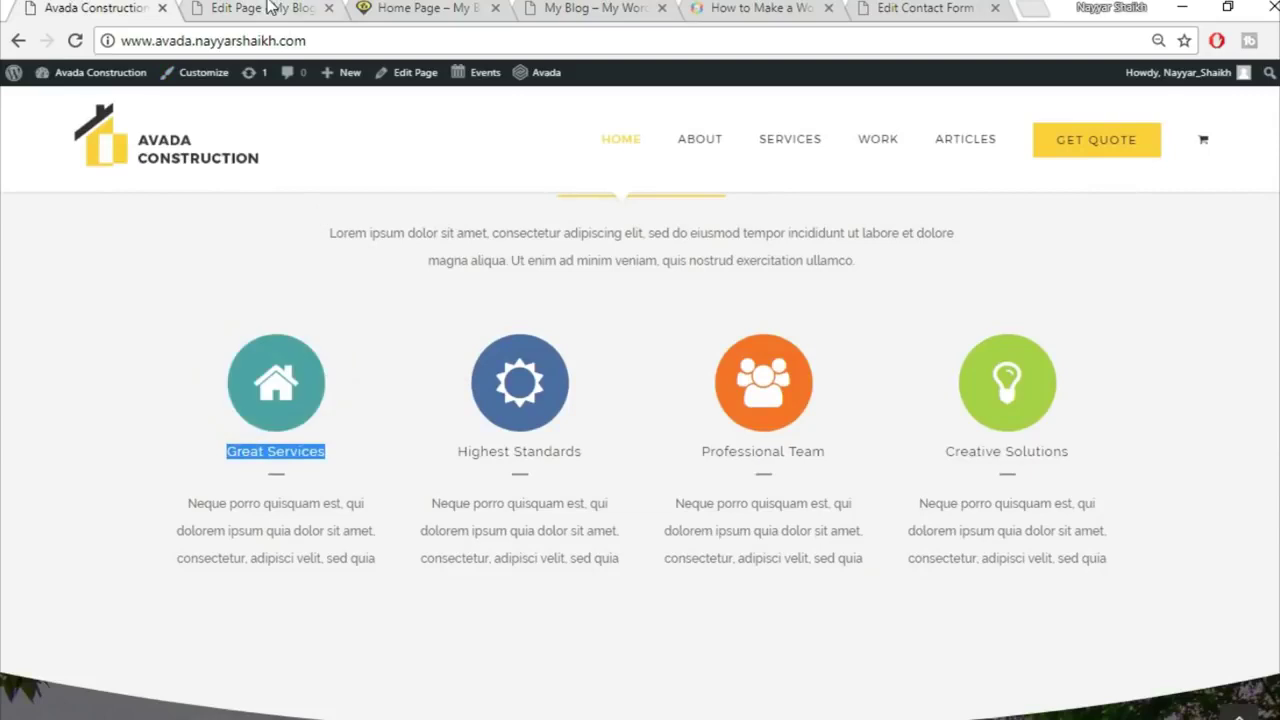
left_click(270, 8)
triple_click(729, 246)
key("ctrl+v")
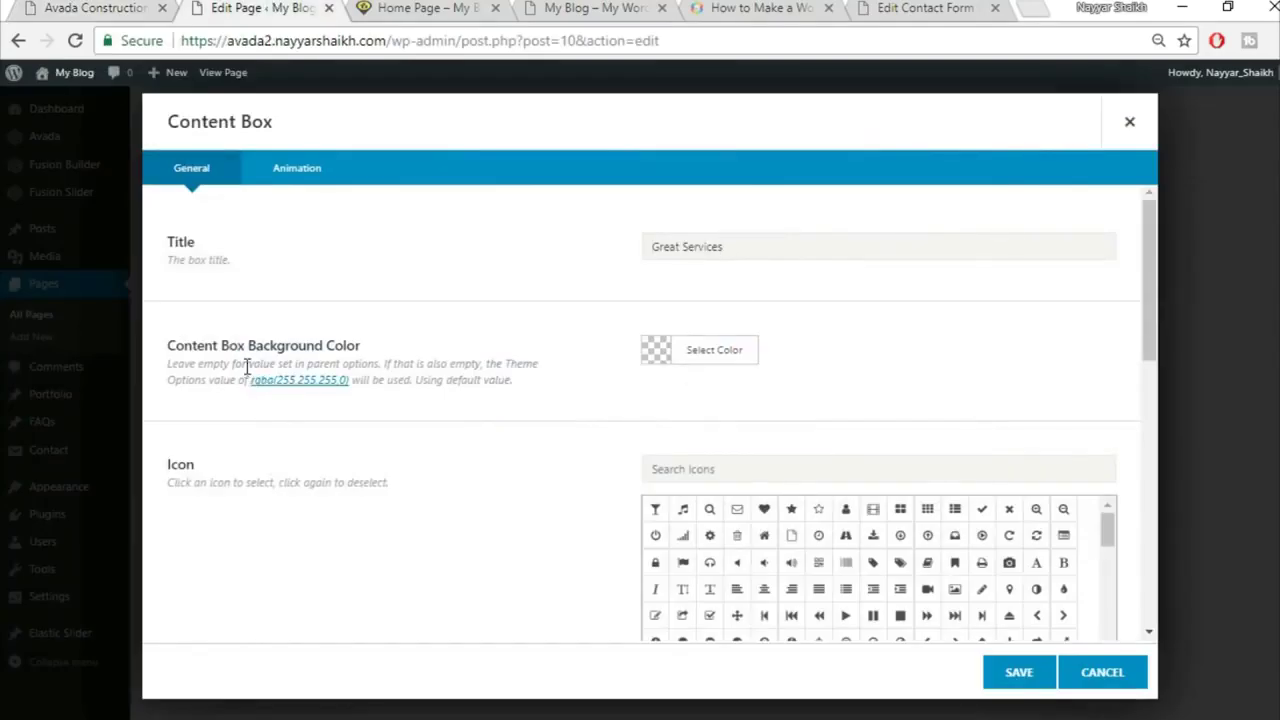
left_click(112, 8)
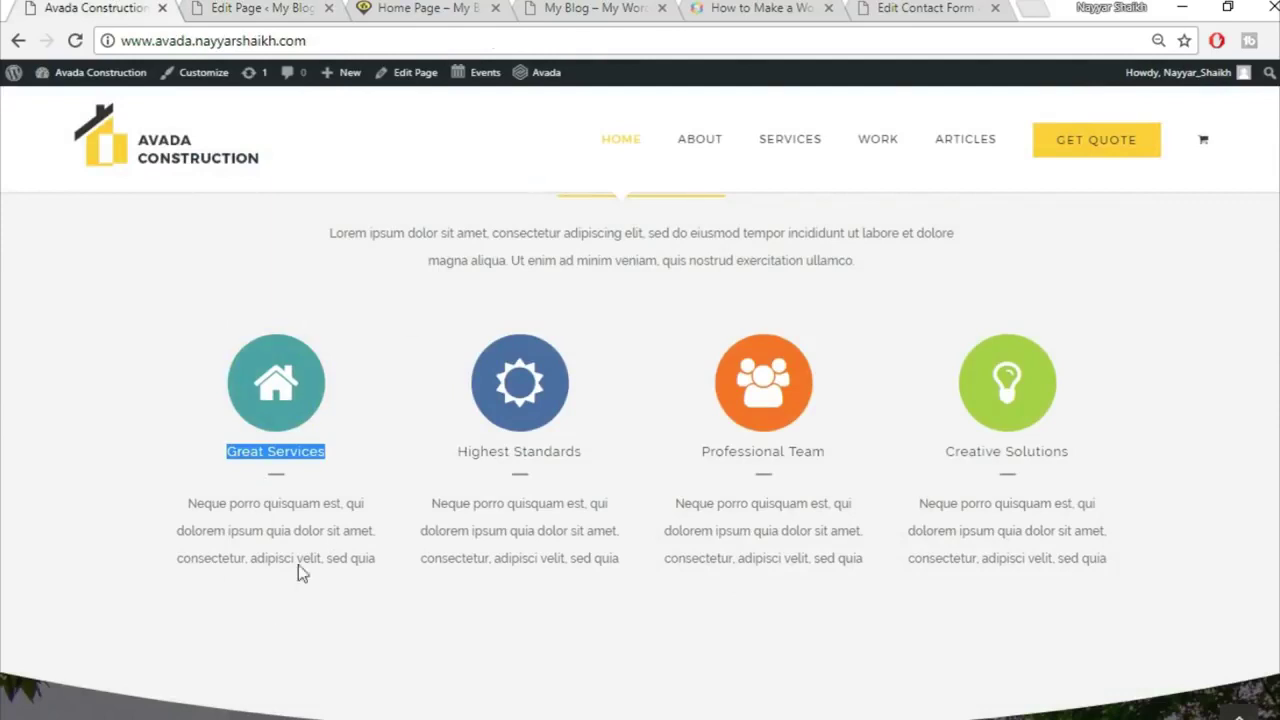
left_click(237, 8)
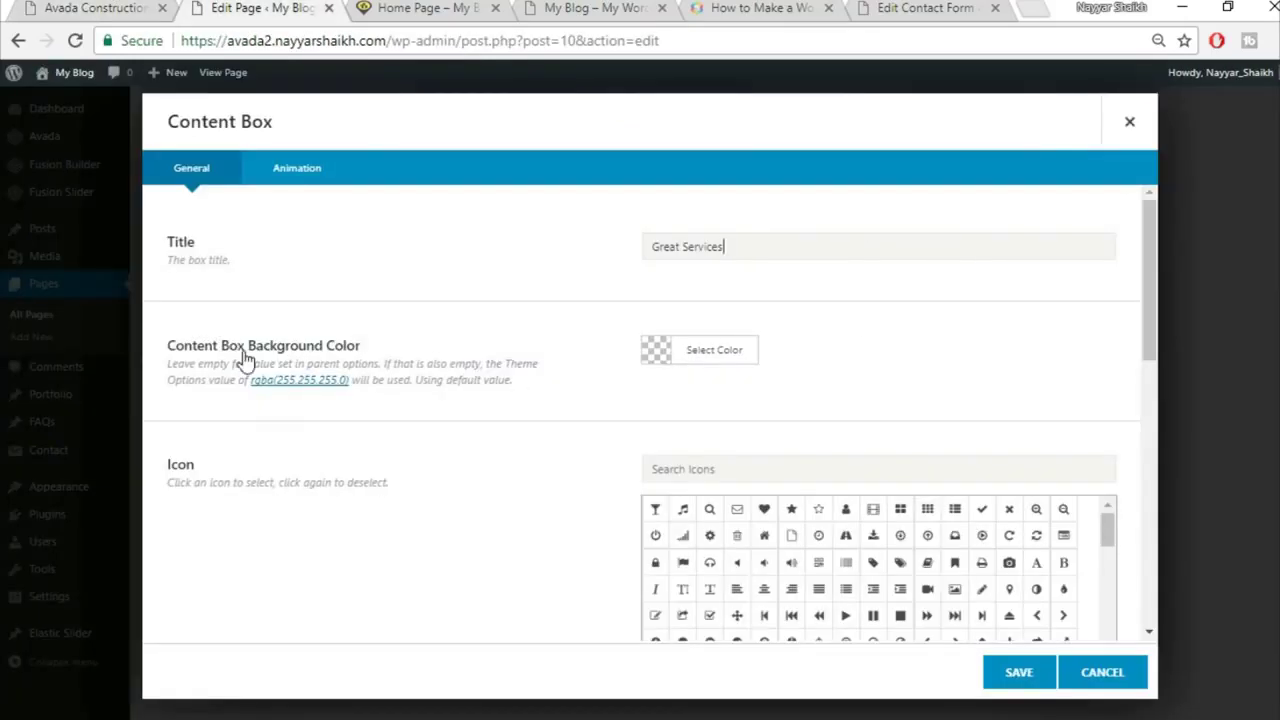
left_click(119, 7)
left_click(240, 8)
Step: Search the icon library and choose the home icon for the first box
left_click(782, 463)
type("home")
left_click(656, 510)
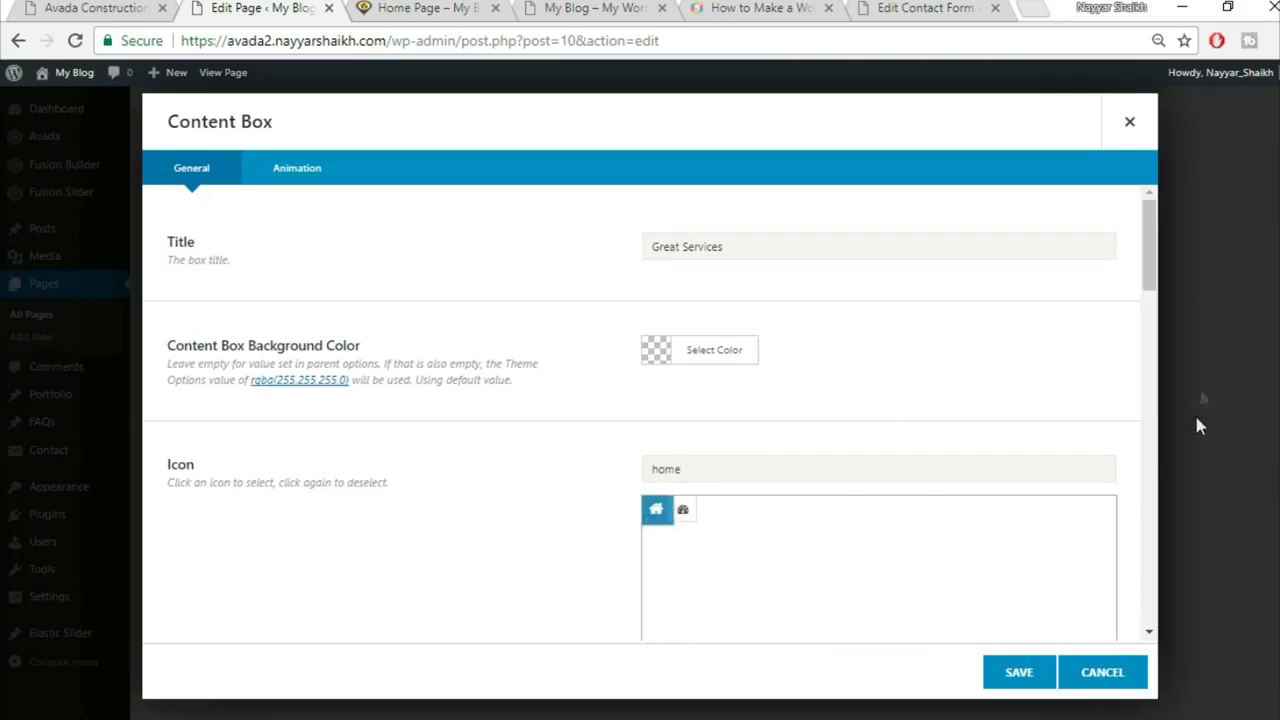
left_click_drag(1150, 287, 1150, 374)
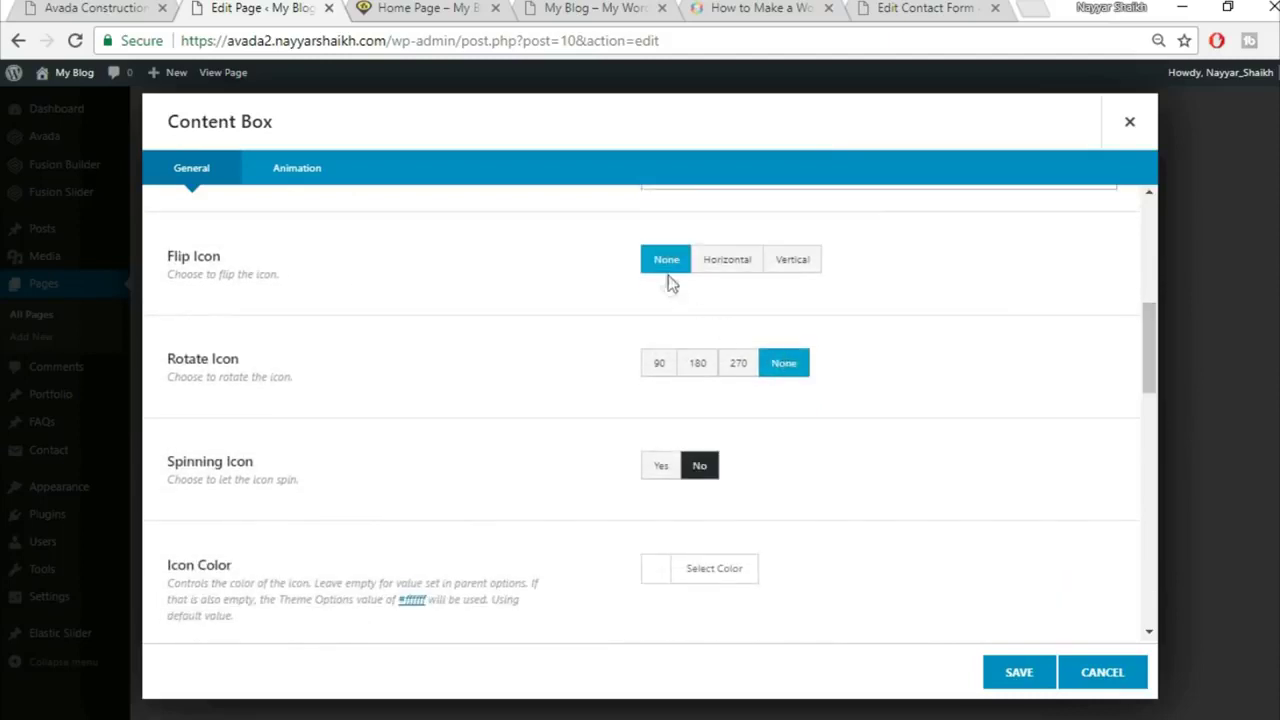
scroll(560, 414, "down", 1)
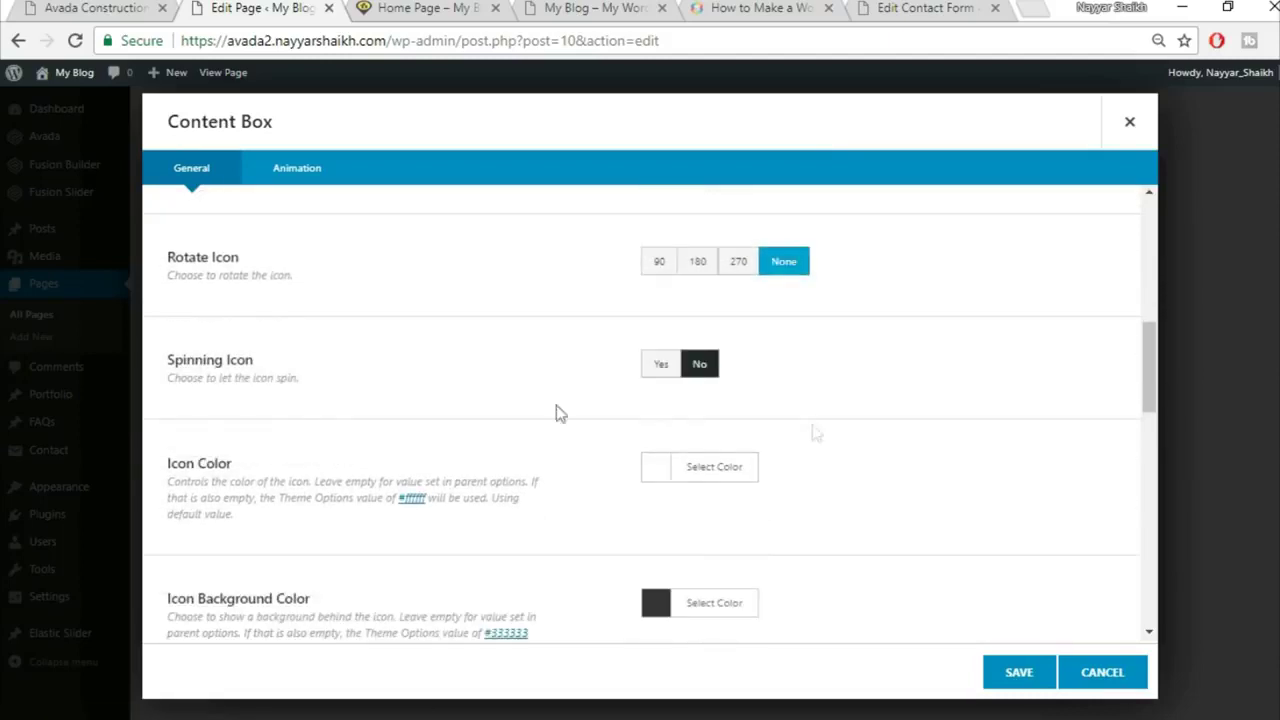
Step: Set the first box's icon colour to white
left_click(700, 467)
scroll(980, 471, "down", 2)
left_click(677, 504)
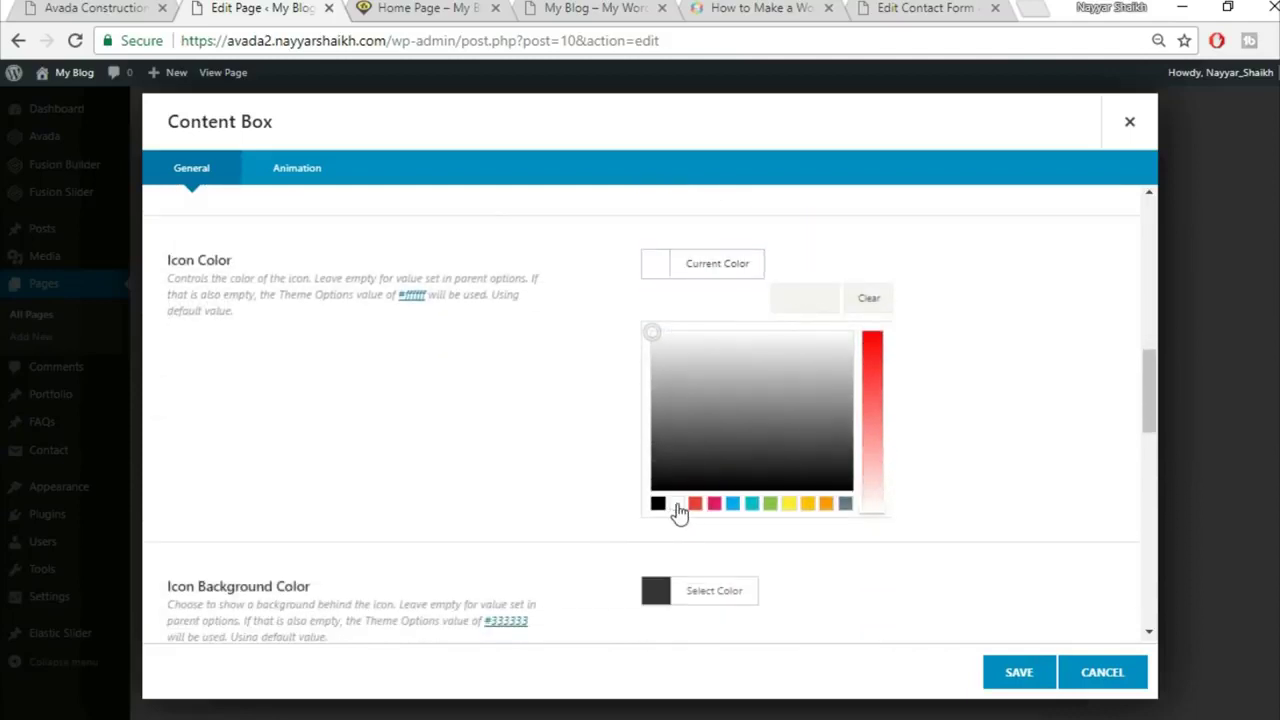
left_click(1092, 353)
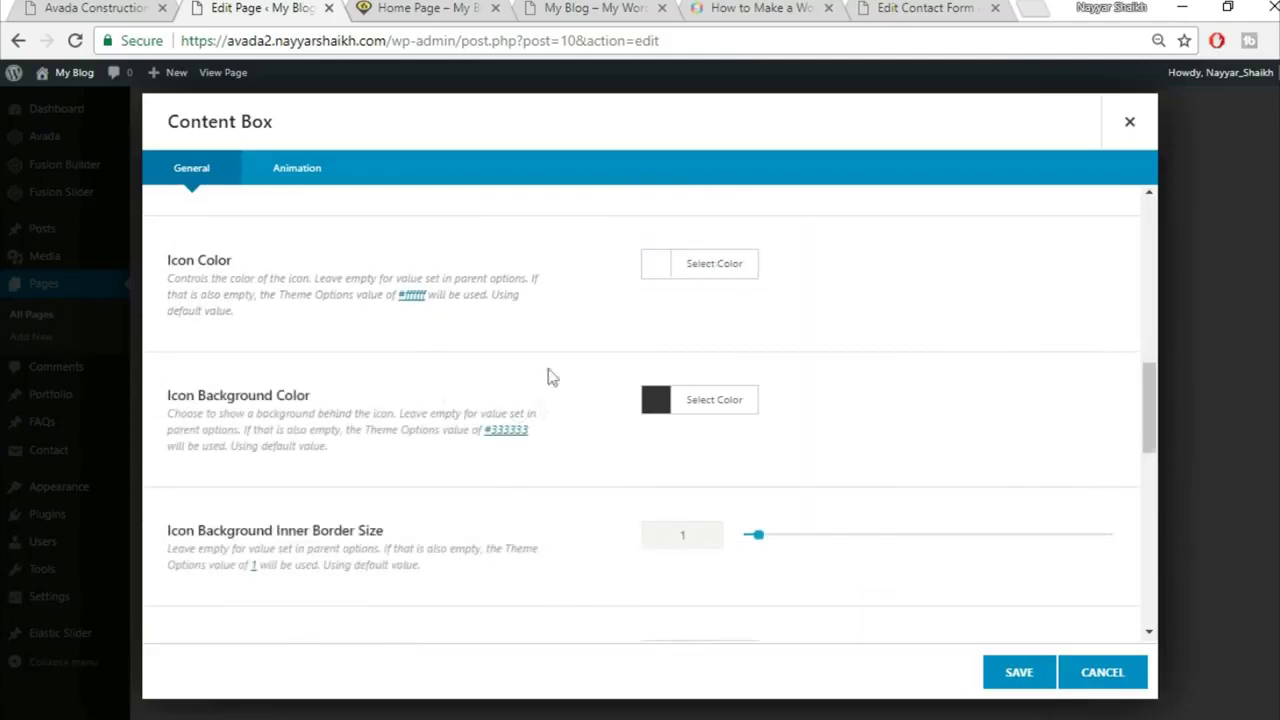
Step: Inspect the markup of the demo's Great Services icon
left_click(93, 7)
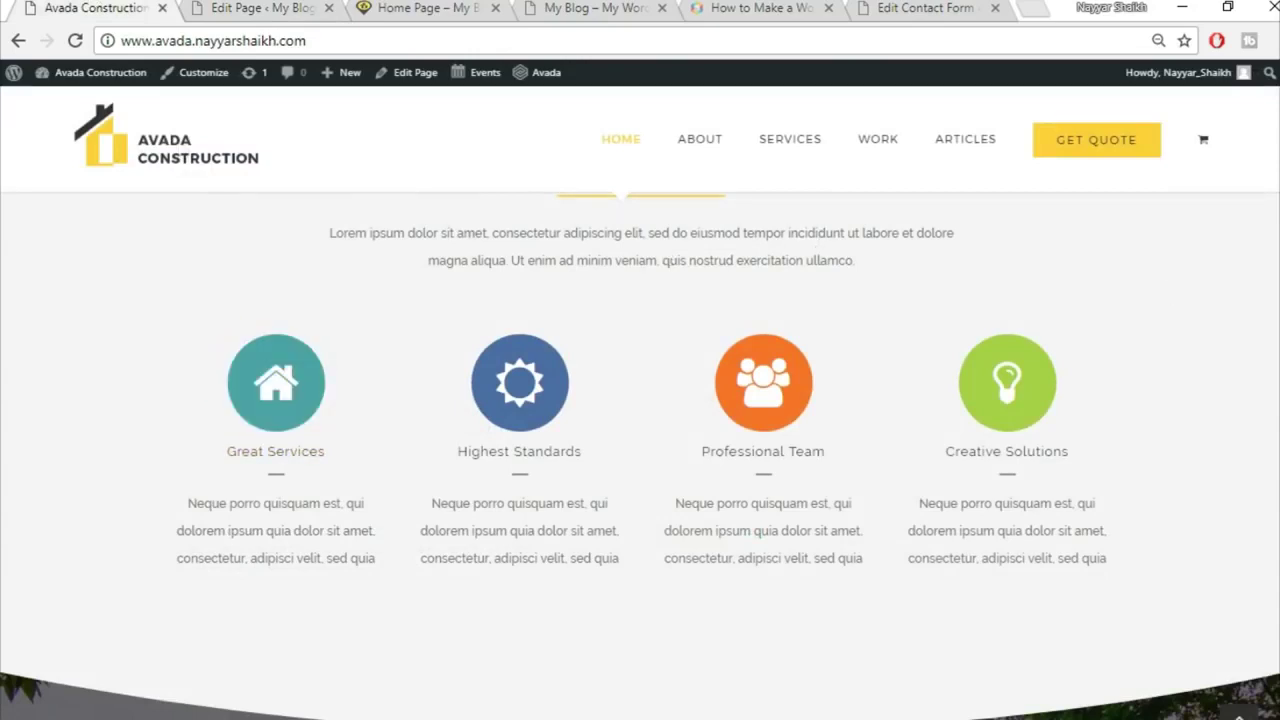
scroll(288, 368, "down", 1)
scroll(288, 368, "up", 1)
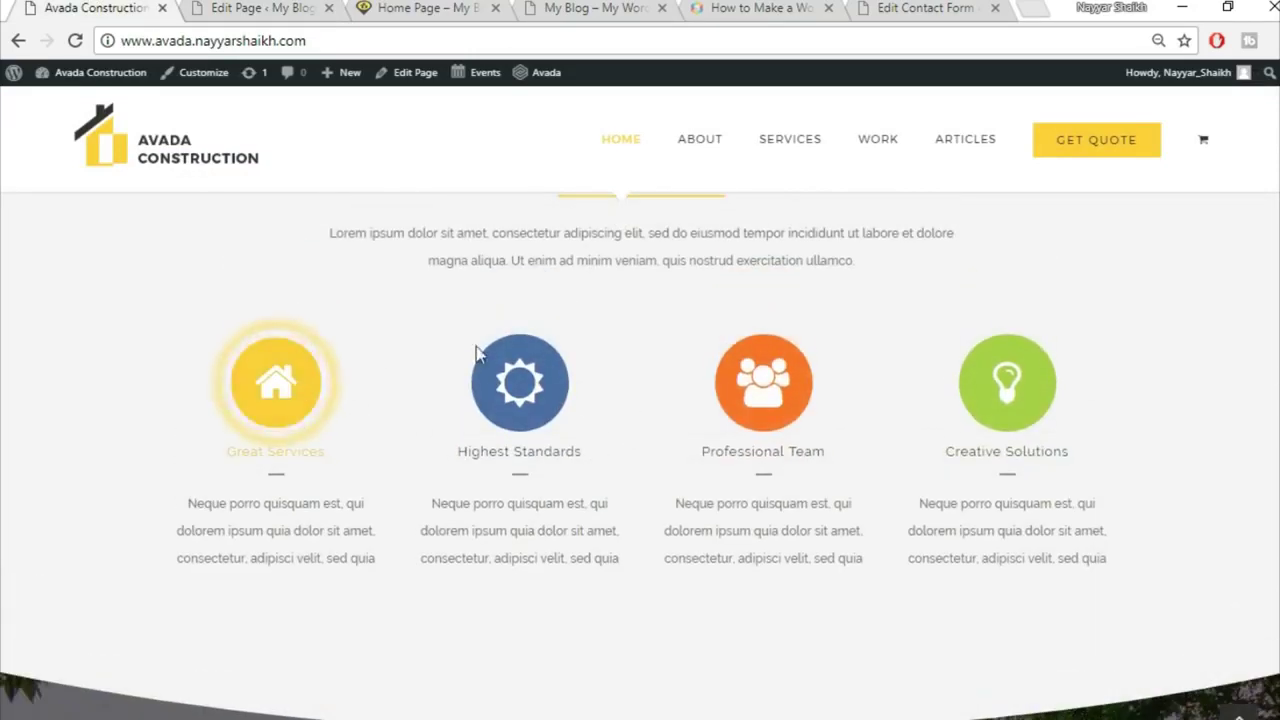
right_click(297, 401)
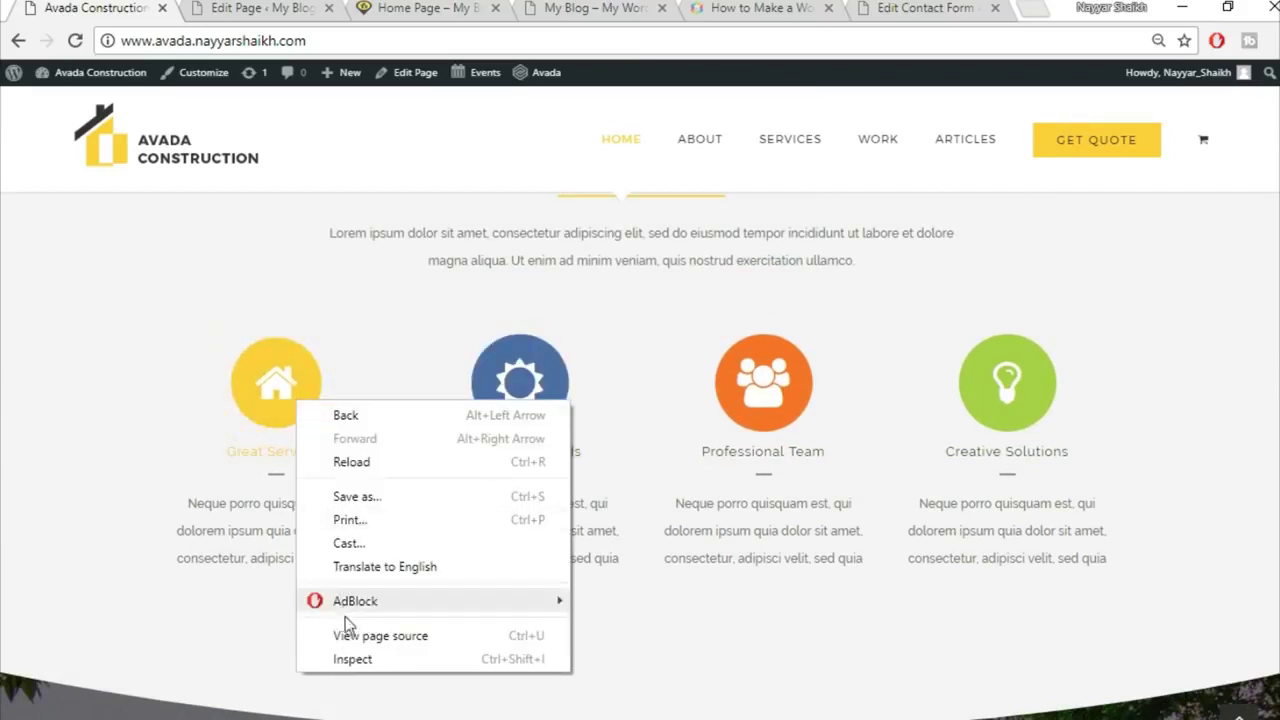
left_click(352, 660)
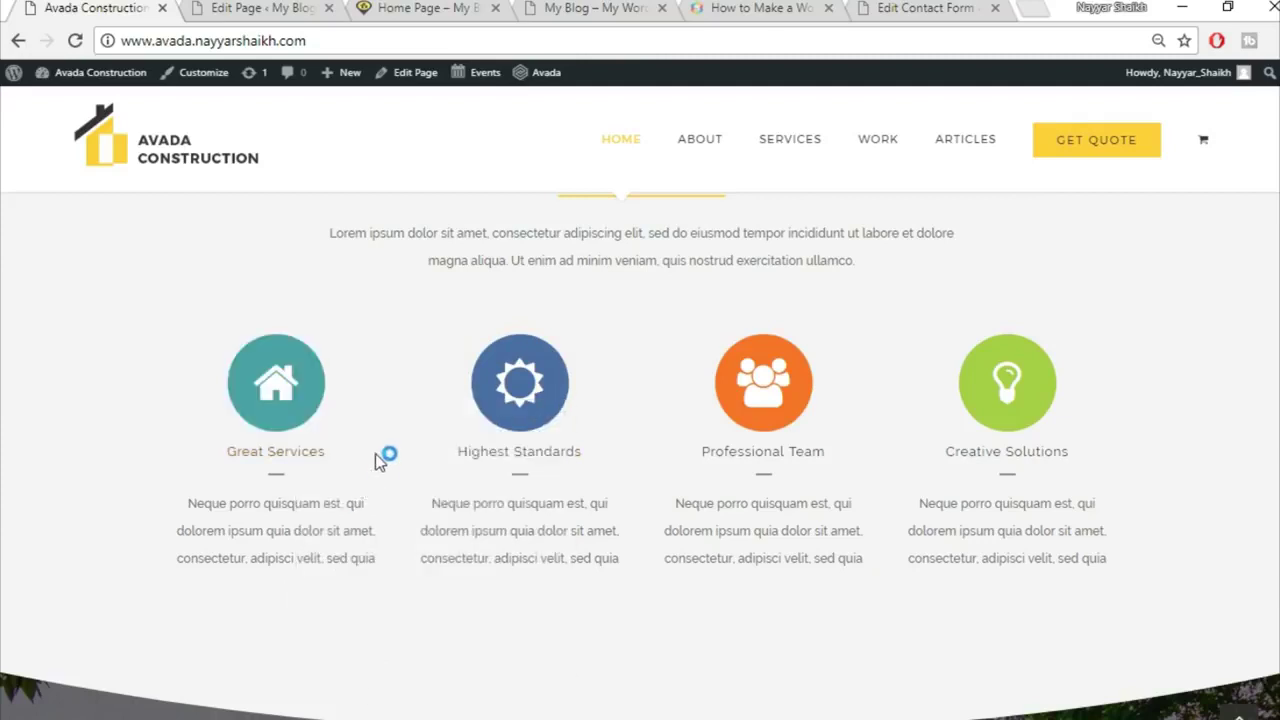
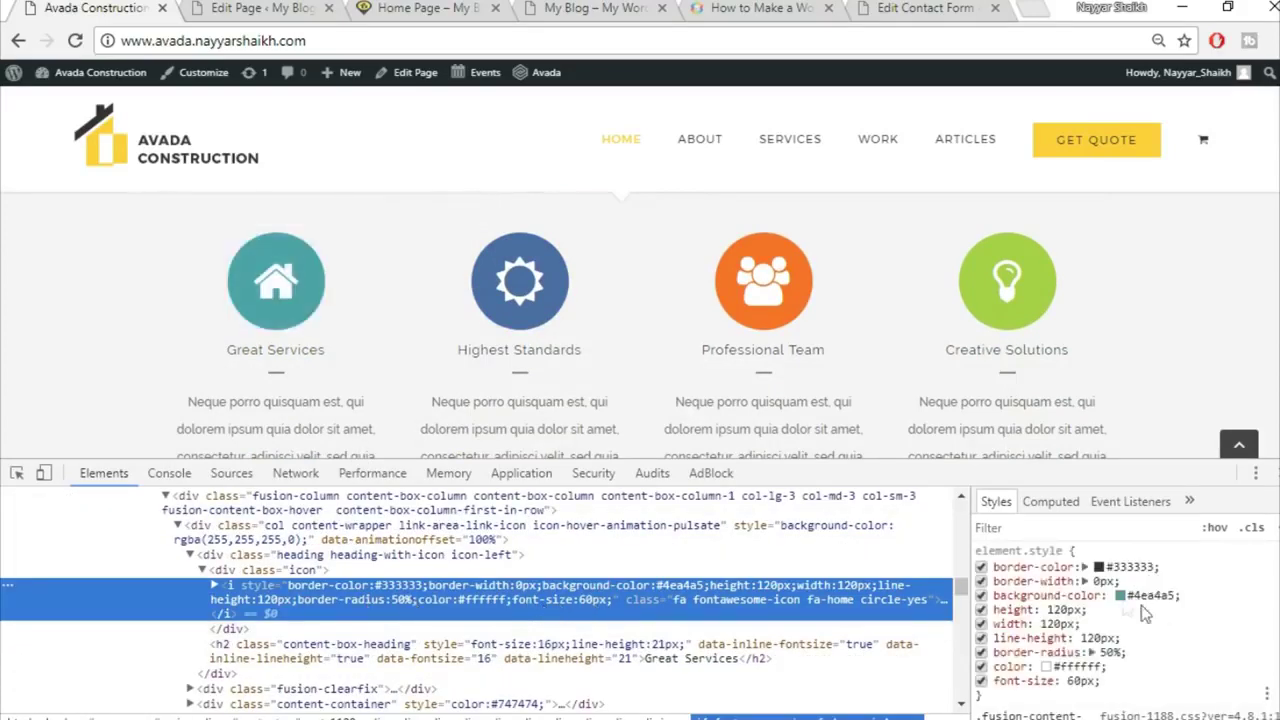
Step: Copy the Great Services icon's #4ea4a5 background colour from Chrome DevTools
left_click(1147, 594)
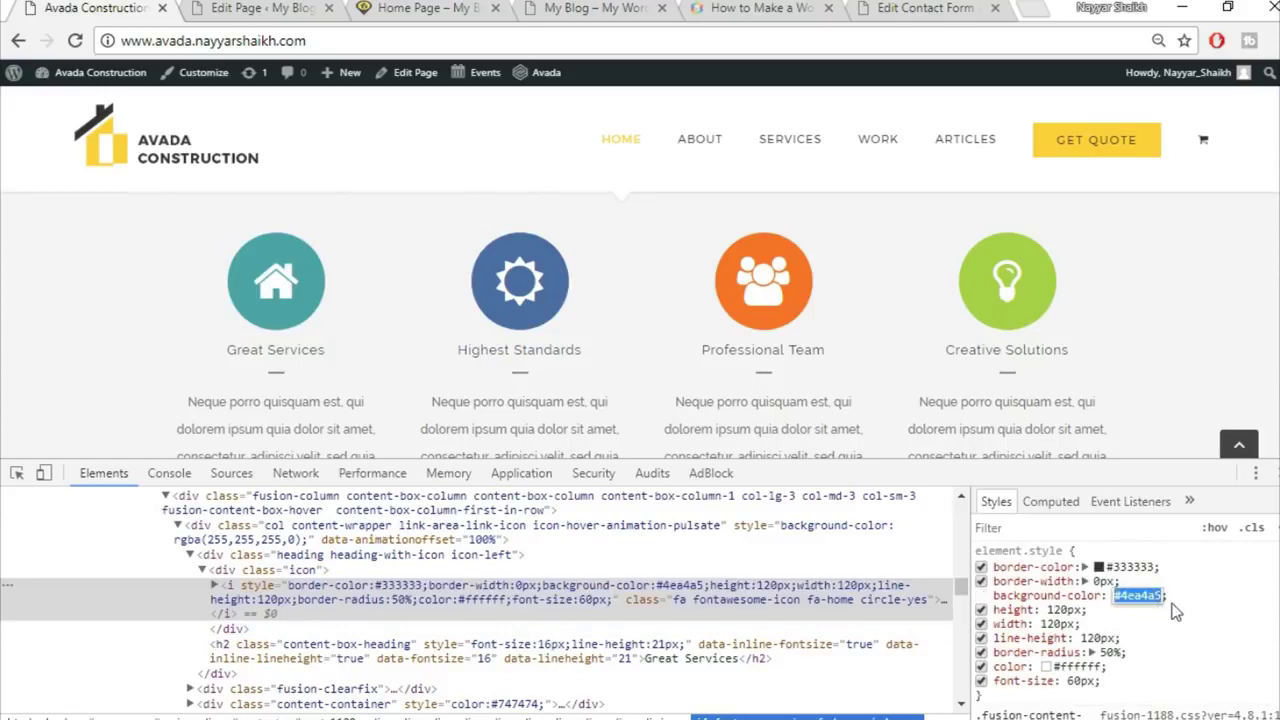
key("Return")
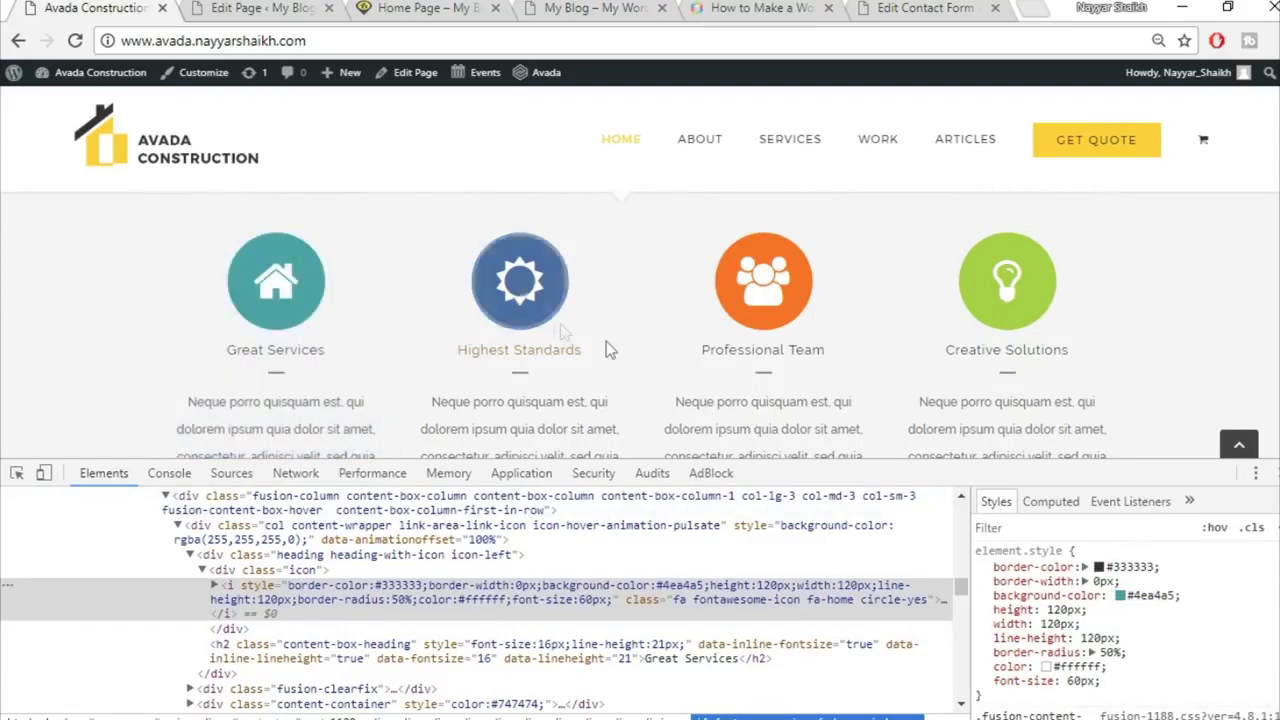
right_click(543, 312)
left_click(612, 574)
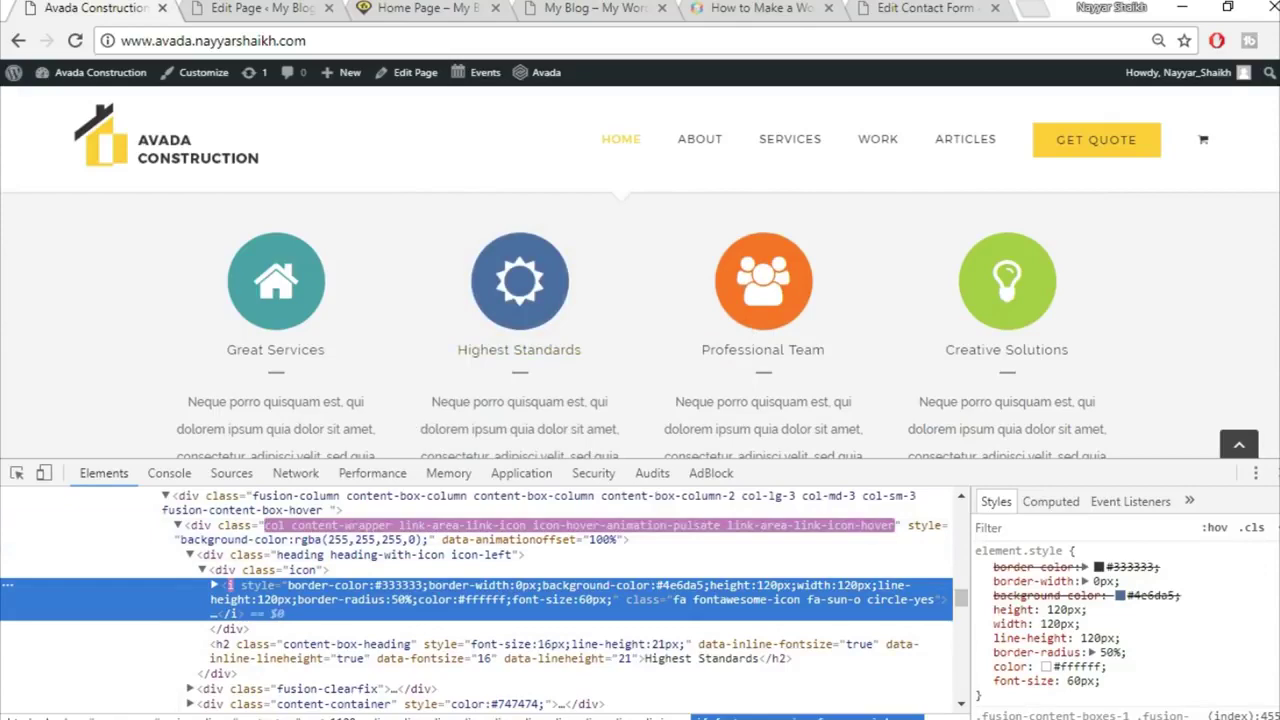
left_click(1278, 473)
Step: Paste #4ea4a5 as the content box's icon background colour
left_click(272, 7)
left_click(713, 409)
left_click(821, 445)
key("ctrl+v")
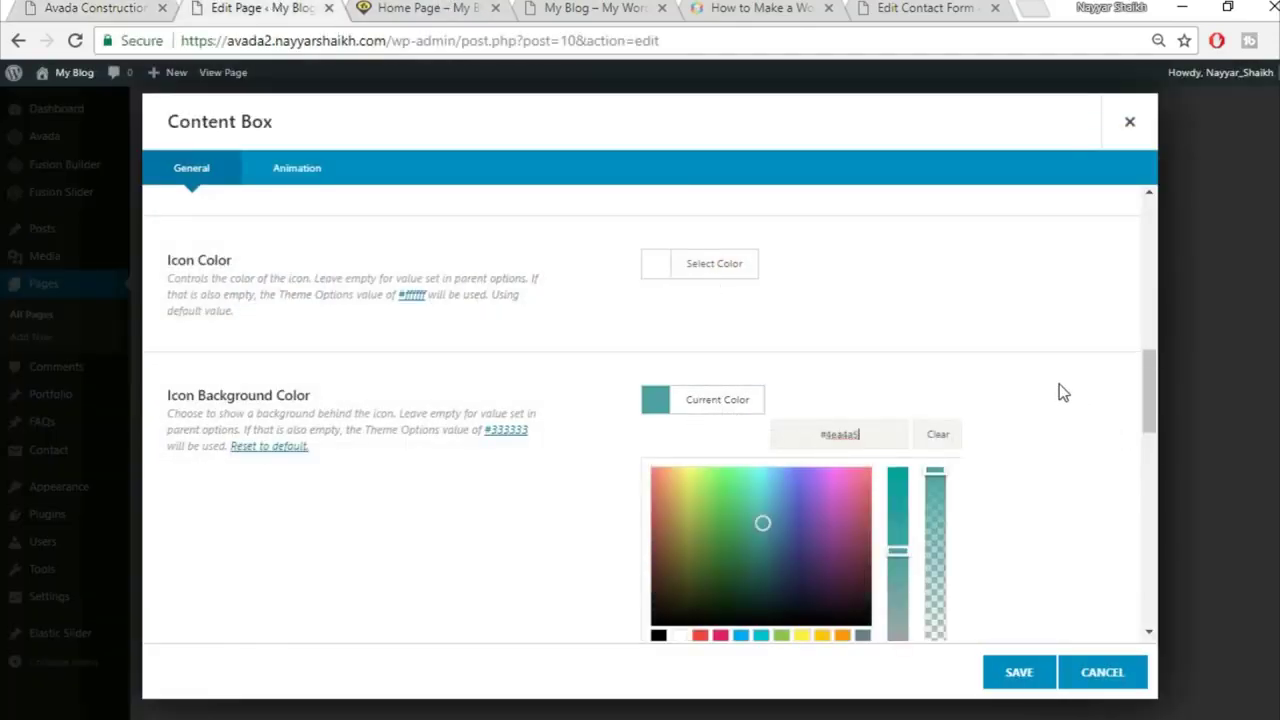
Step: Confirm the teal icon background and set the inner border size to 0
left_click(1059, 384)
scroll(1059, 384, "down", 1)
scroll(1063, 392, "down", 1)
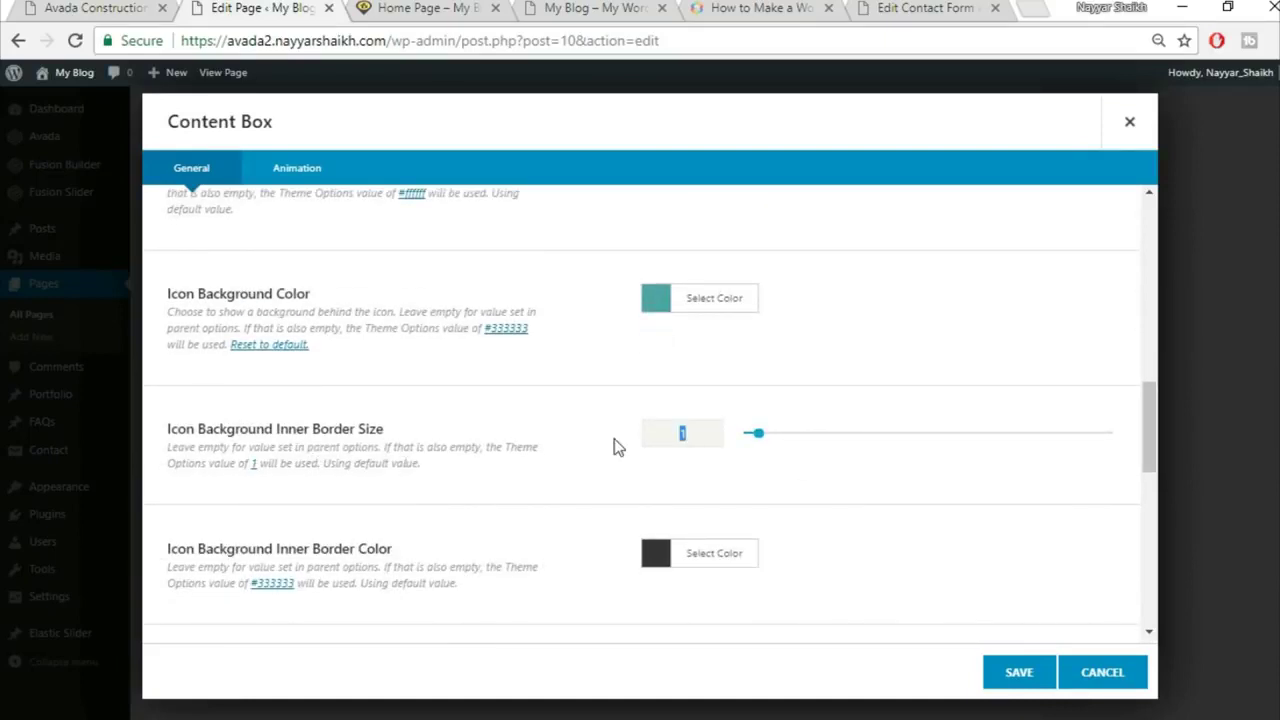
scroll(612, 466, "down", 3)
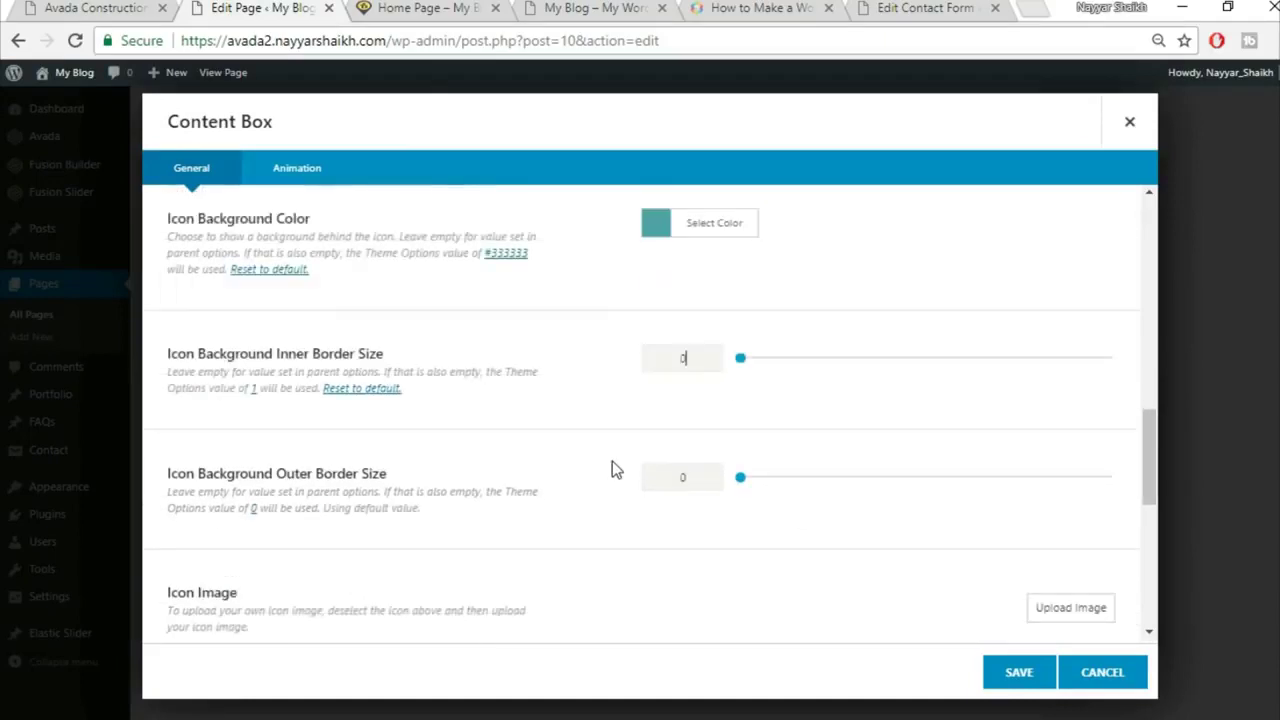
scroll(583, 460, "down", 3)
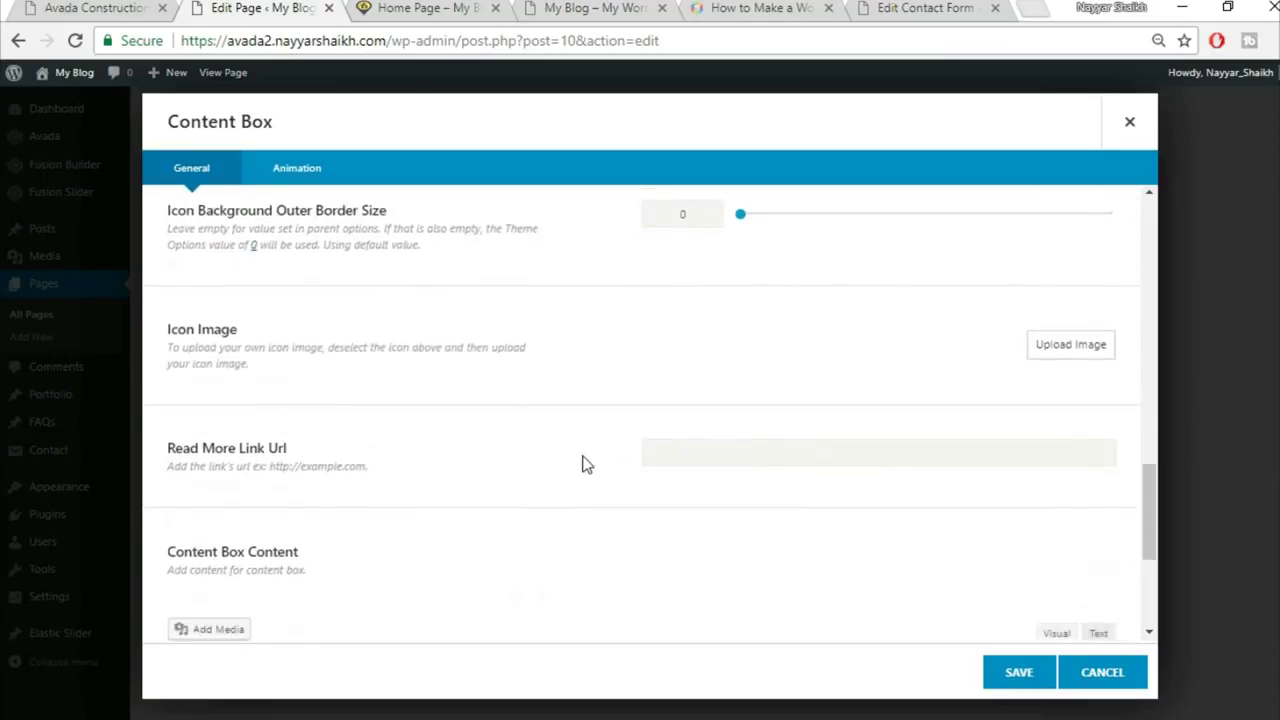
Step: Replace the box content with the demo's 'Neque porro quisquam est…' paragraph and save
left_click(455, 460)
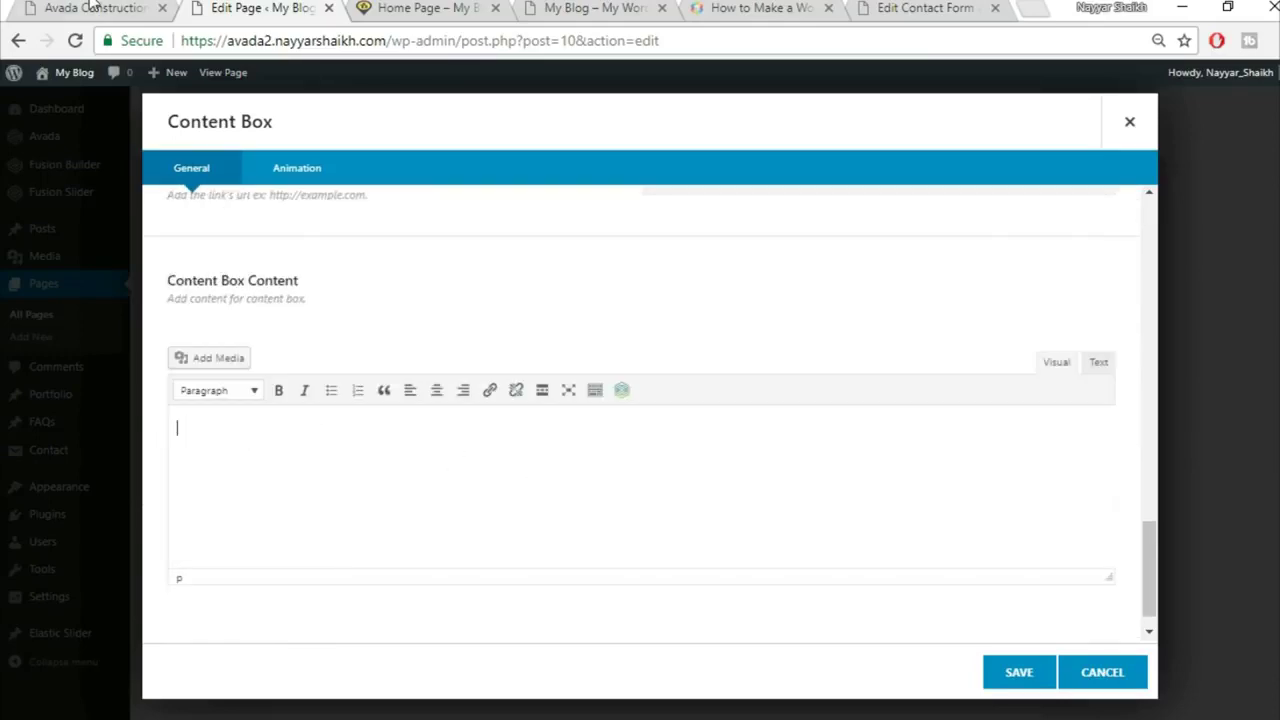
left_click(90, 6)
left_click_drag(186, 402, 387, 462)
key("ctrl+c")
left_click(248, 7)
key("ctrl+v")
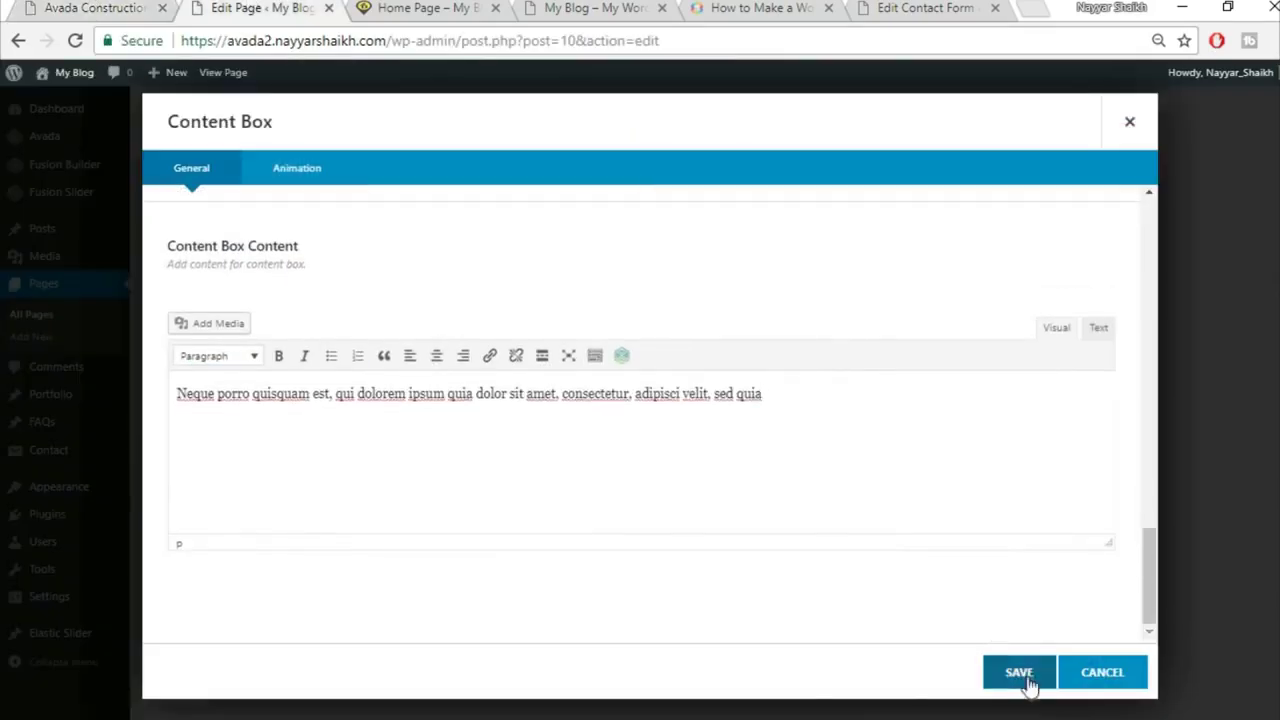
left_click(1025, 683)
Step: Clone the Great Services box three times for four boxes in total
left_click(397, 303)
left_click(397, 303)
left_click(397, 303)
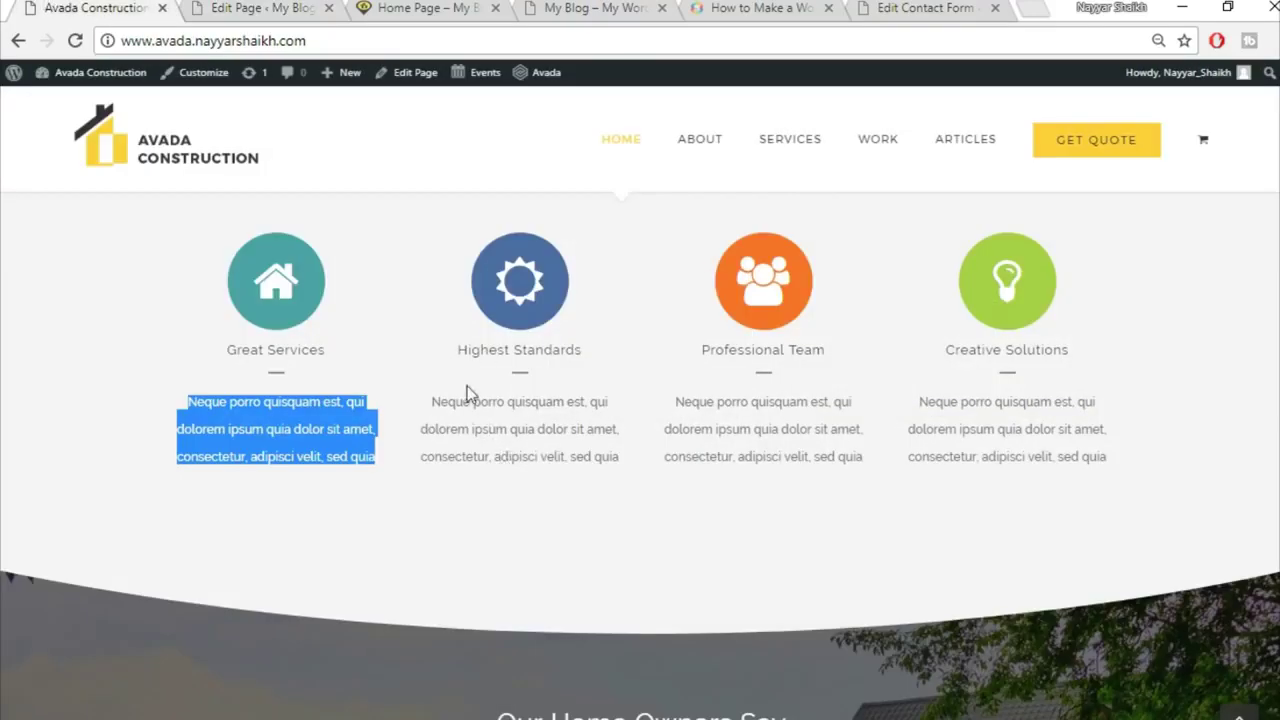
Step: Save the four content boxes and review the demo's Our Core Values section
left_click(478, 471)
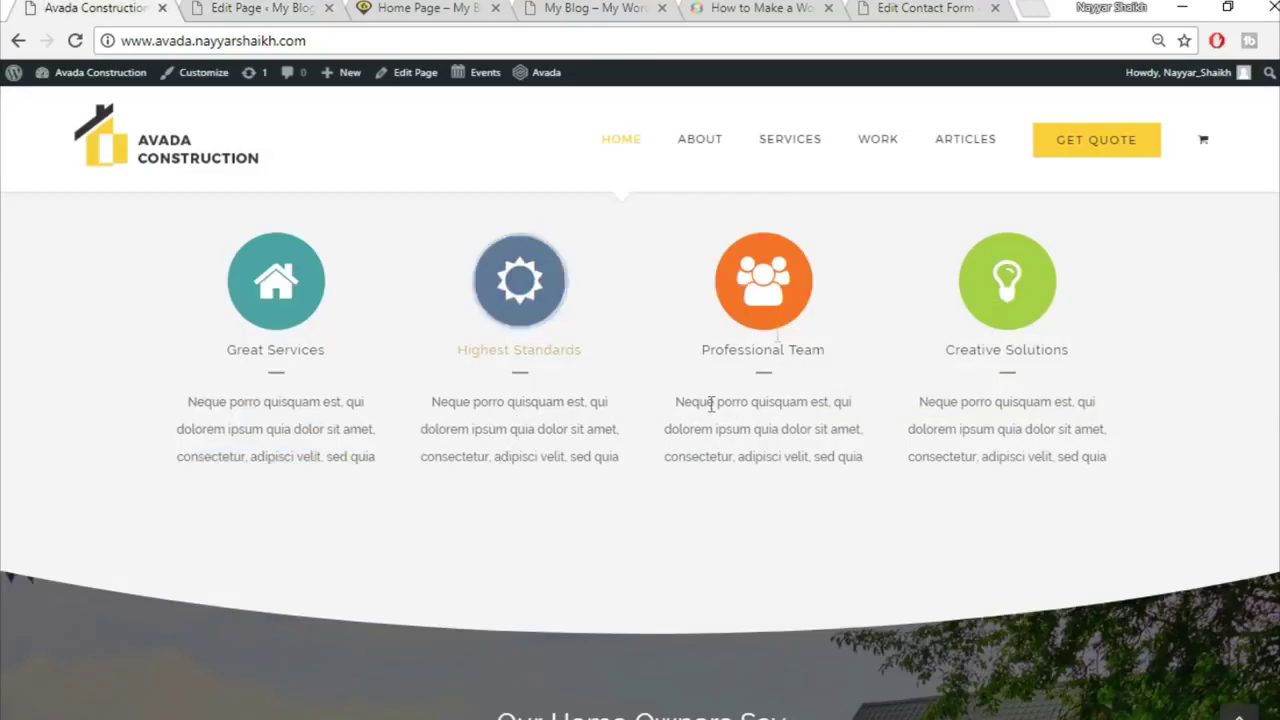
left_click(262, 8)
left_click(1018, 672)
left_click(100, 8)
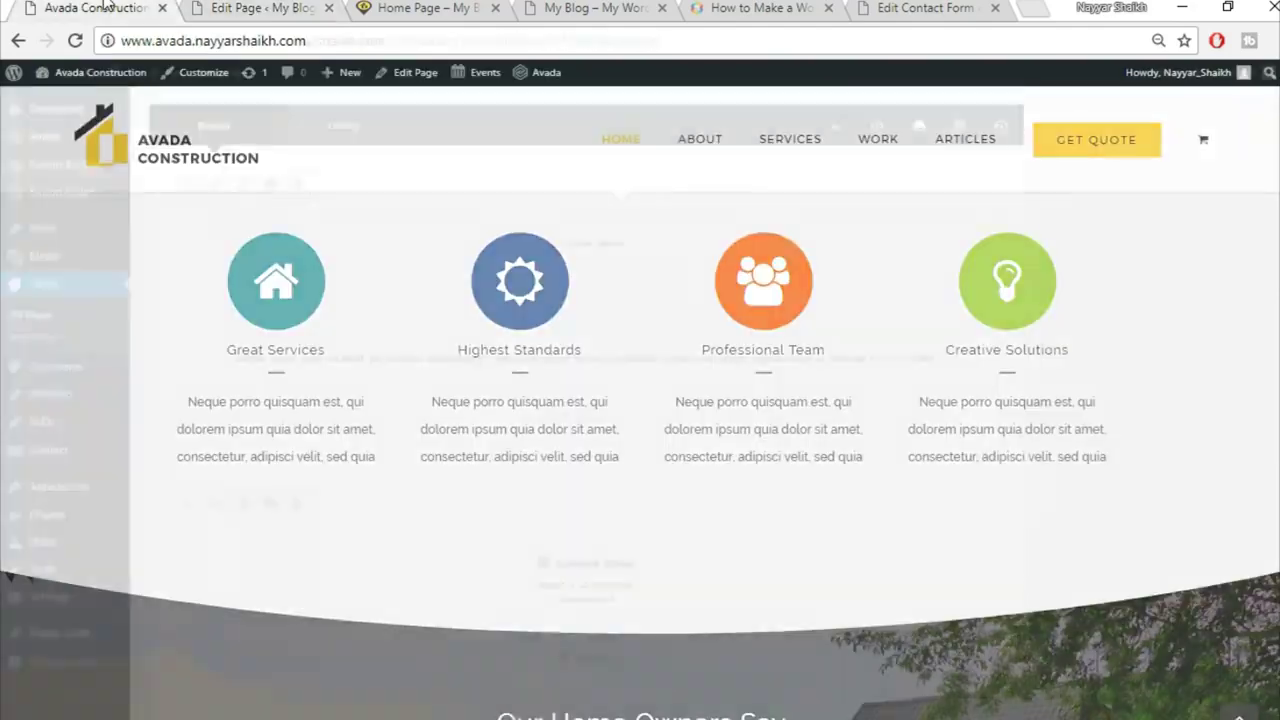
scroll(1063, 553, "up", 2)
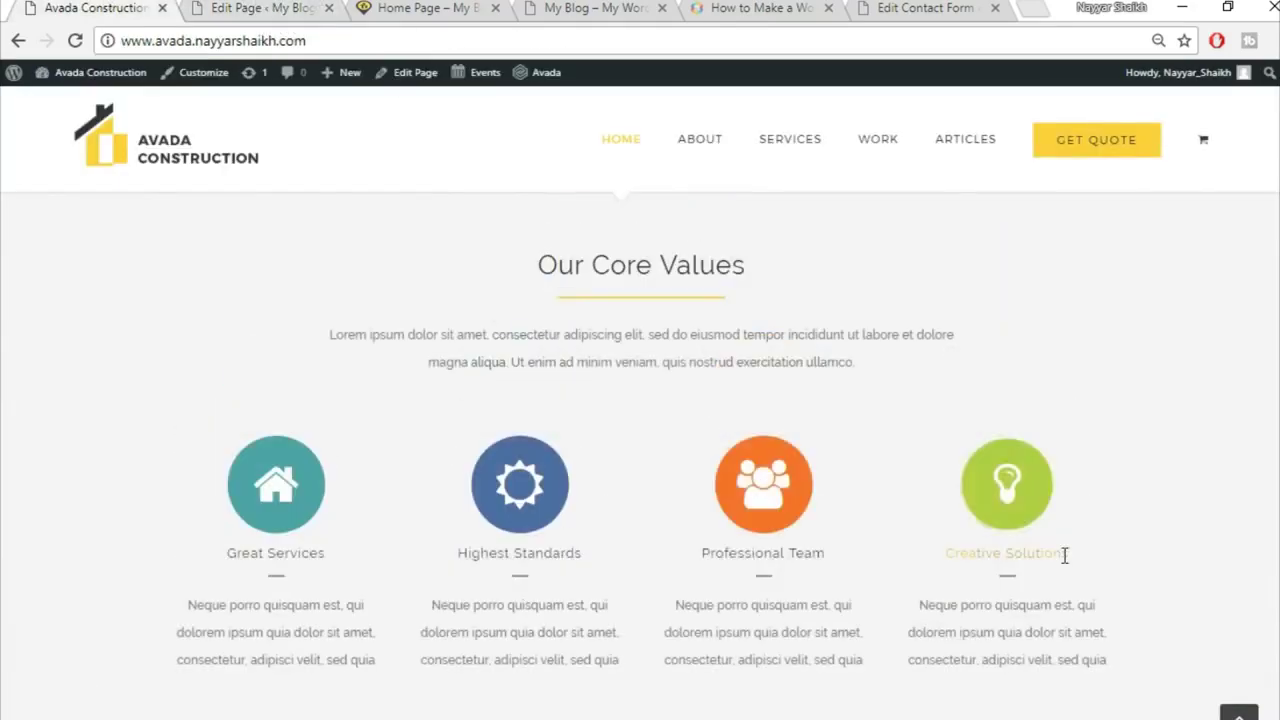
scroll(1192, 467, "up", 3)
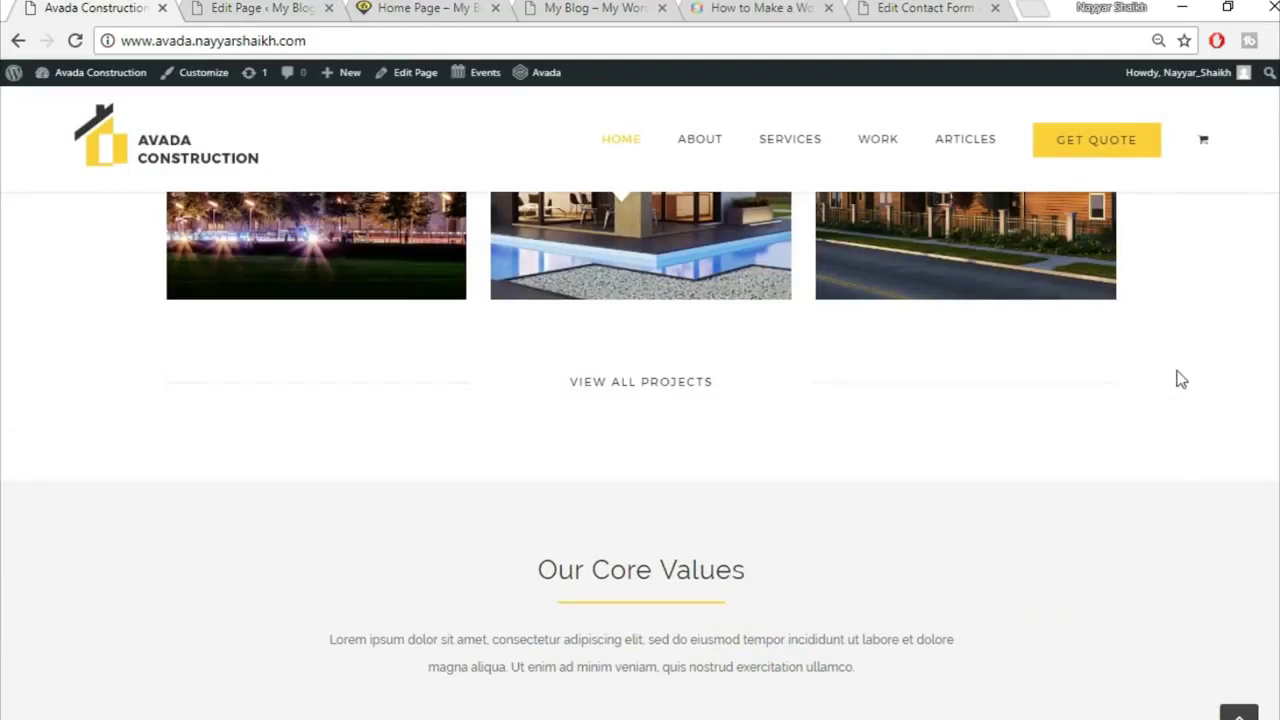
scroll(1191, 532, "down", 1)
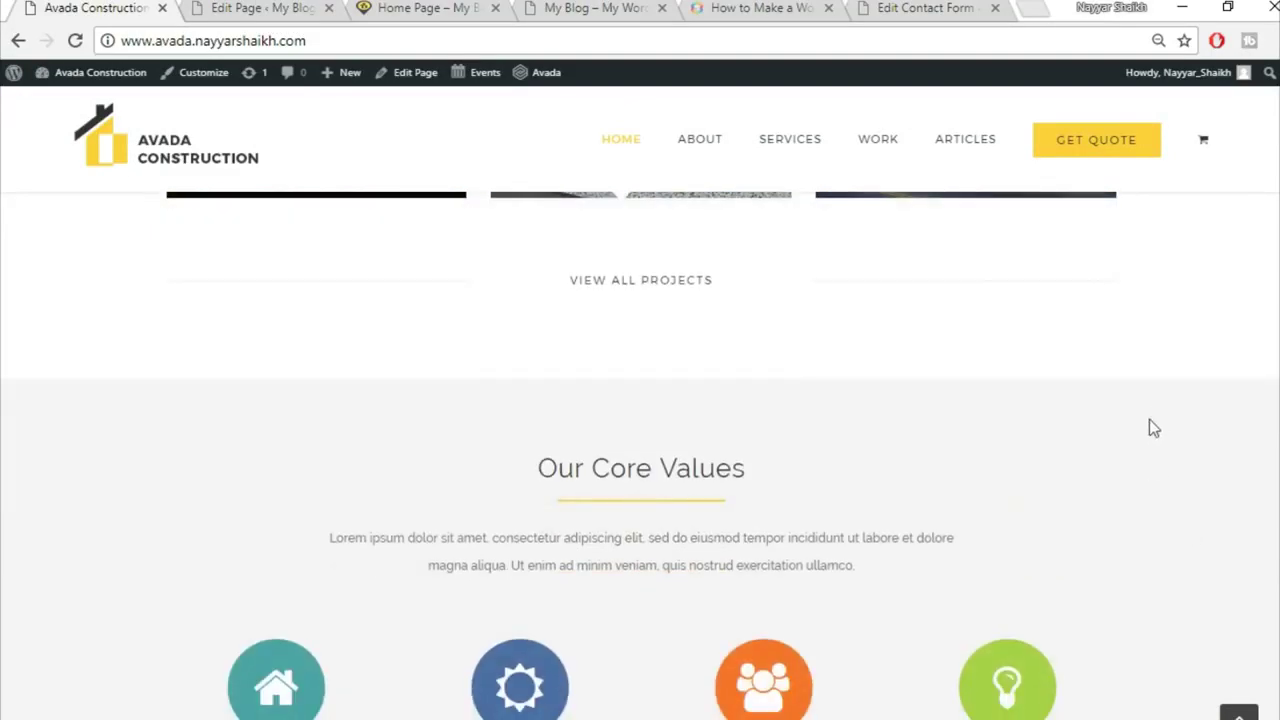
scroll(958, 451, "up", 2)
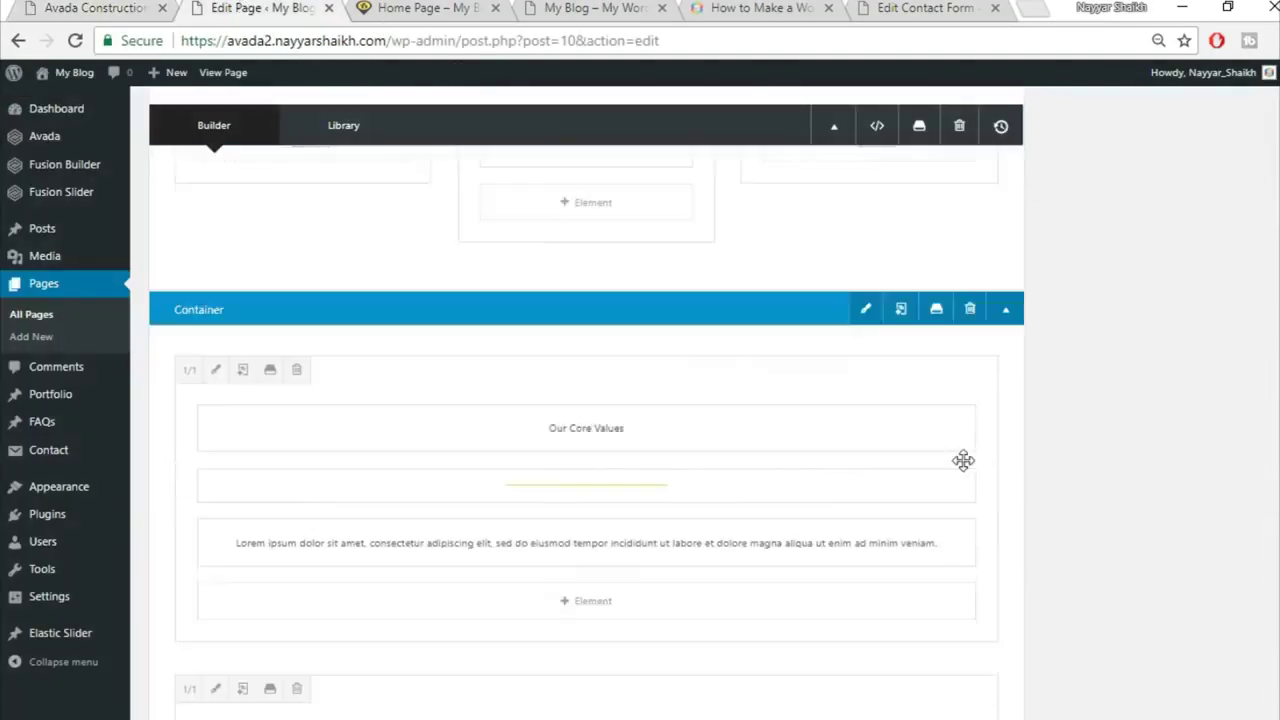
Step: Give the Our Core Values container an F5F5F5 background colour and save it
left_click(869, 331)
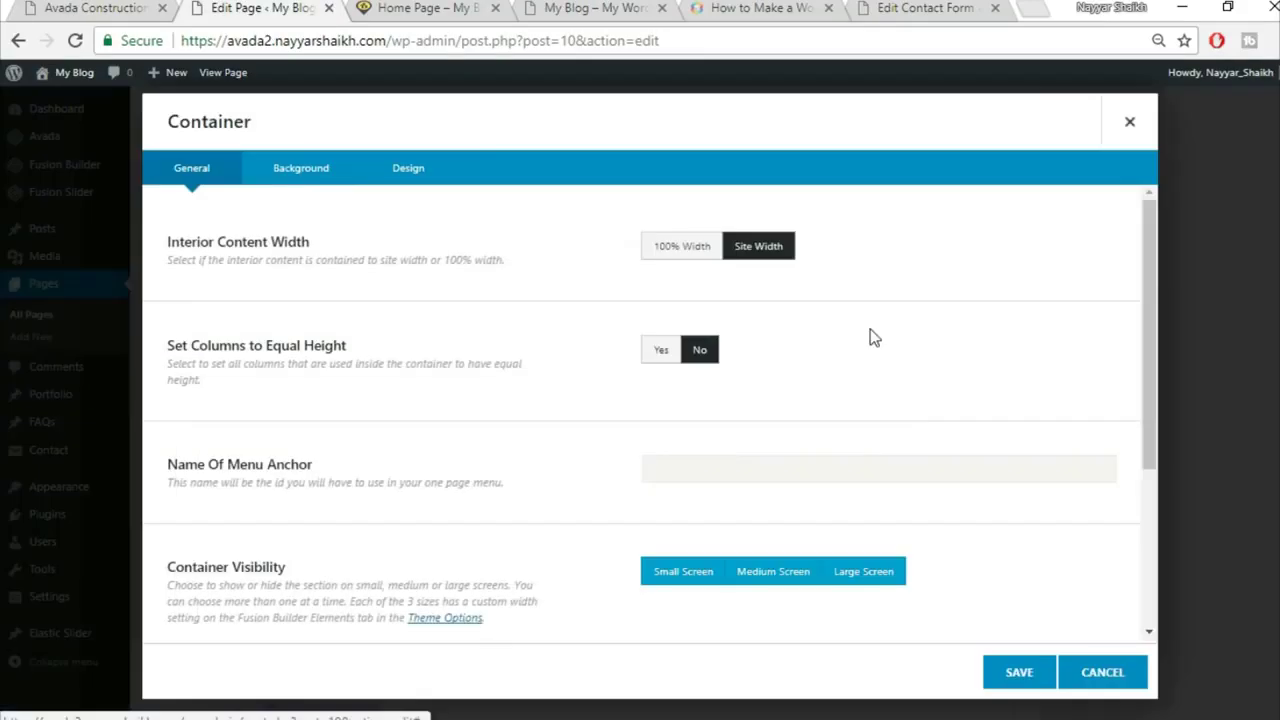
left_click(338, 177)
left_click(722, 248)
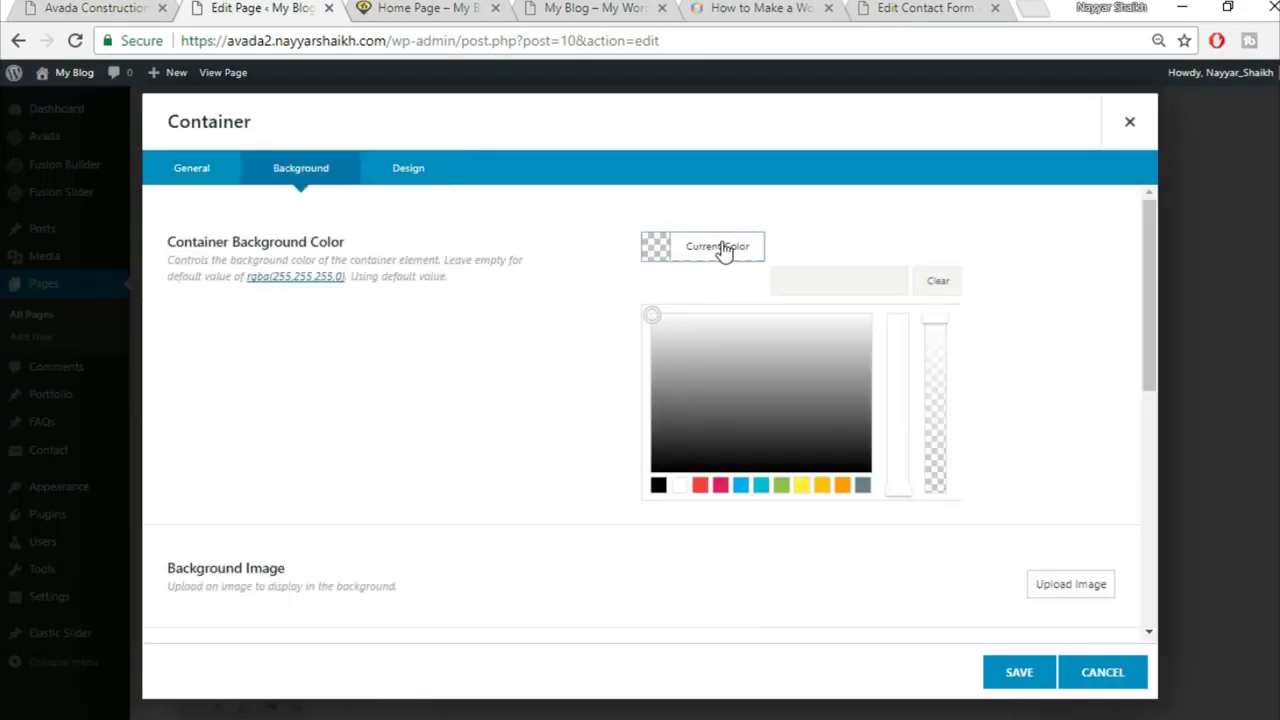
left_click(799, 278)
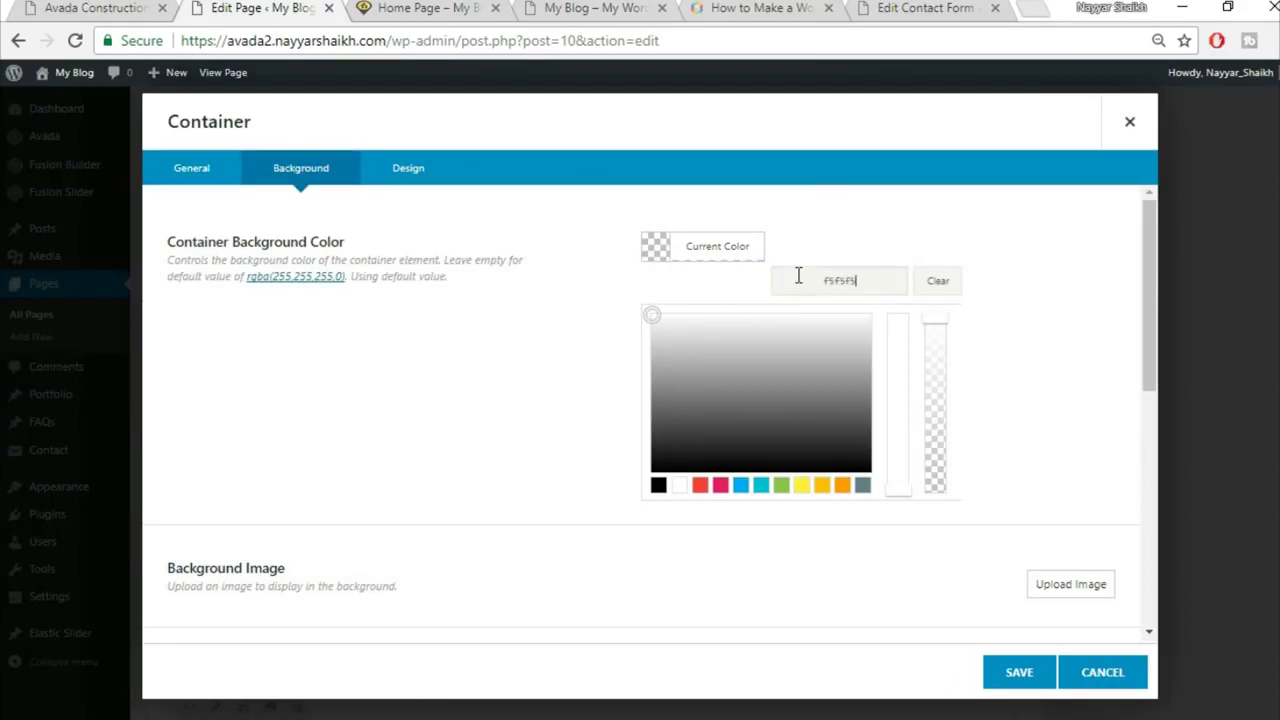
left_click(1020, 674)
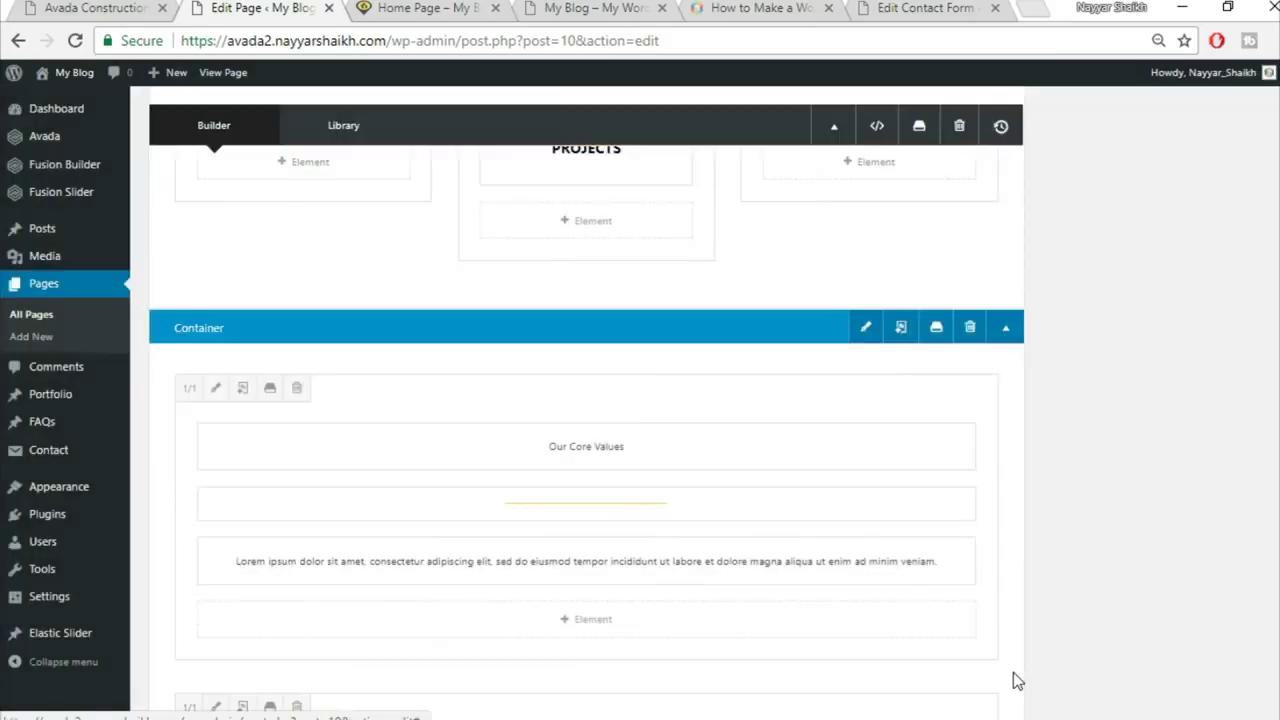
scroll(1057, 251, "up", 10)
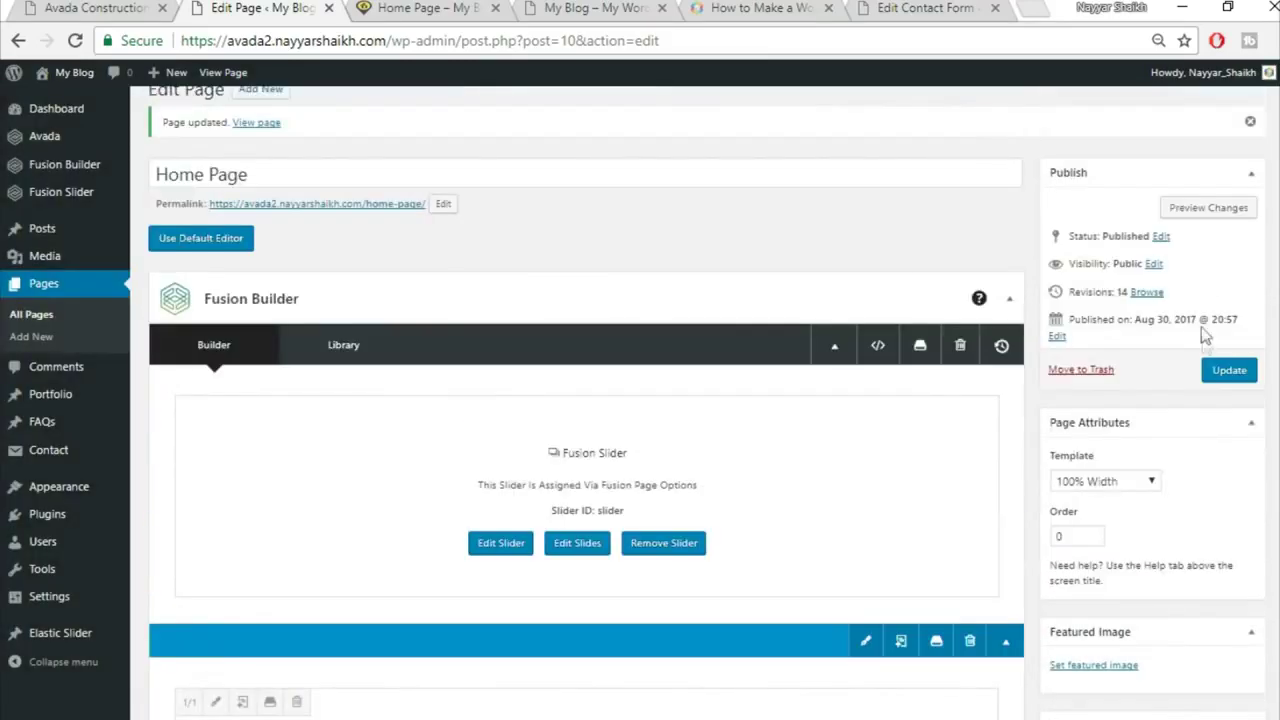
Step: Update the page and reload the live home page
left_click(1229, 369)
left_click(460, 7)
left_click(482, 40)
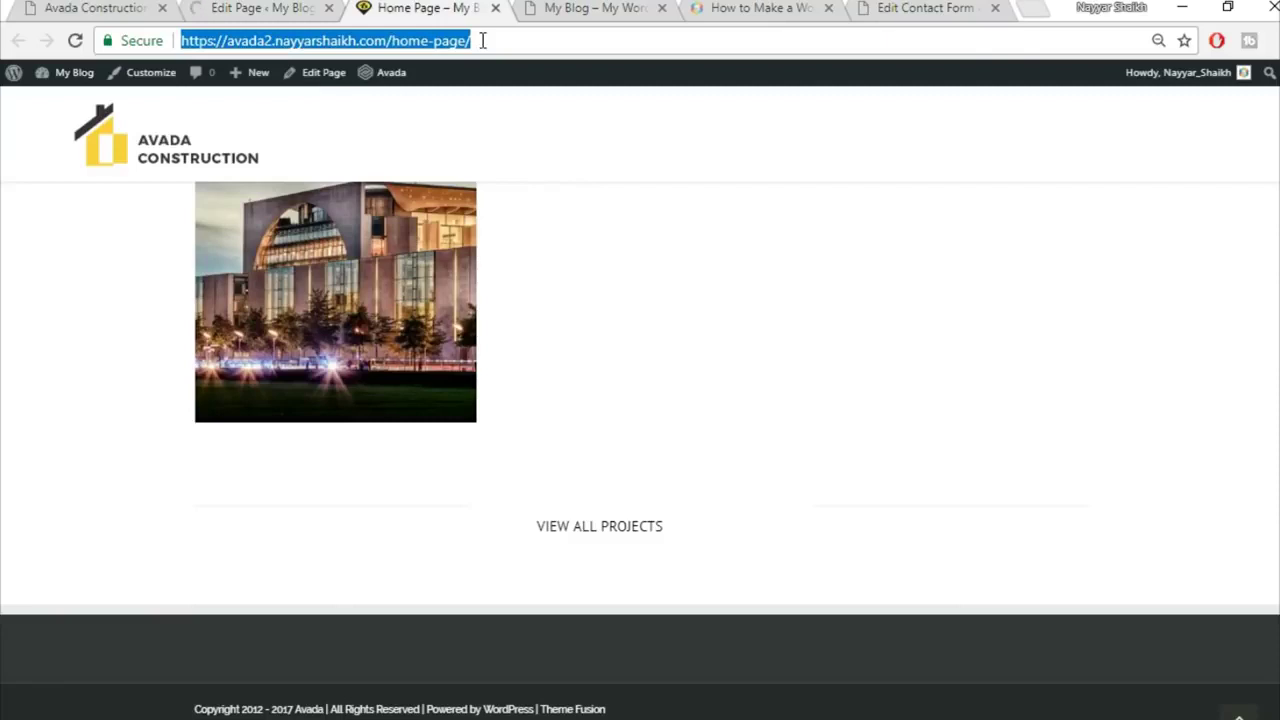
key("Return")
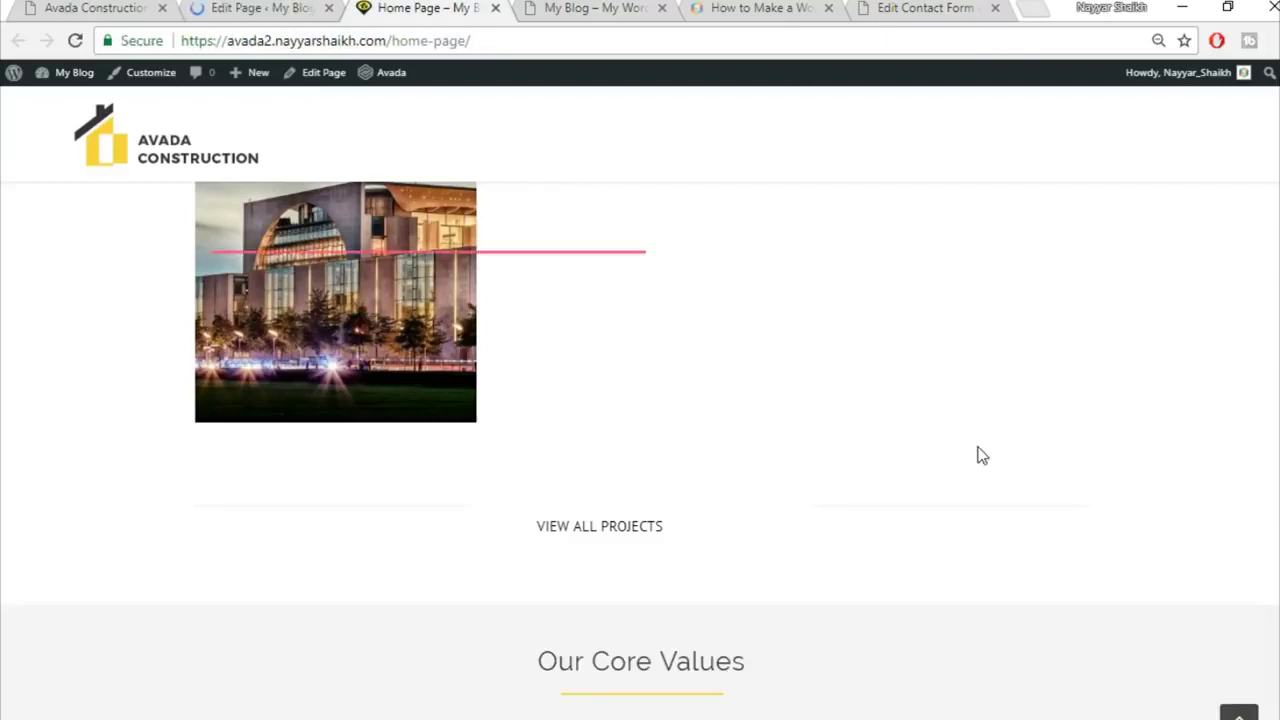
Step: Compare the live page's four teal Great Services boxes against the demo site
scroll(980, 454, "down", 1)
scroll(980, 455, "down", 3)
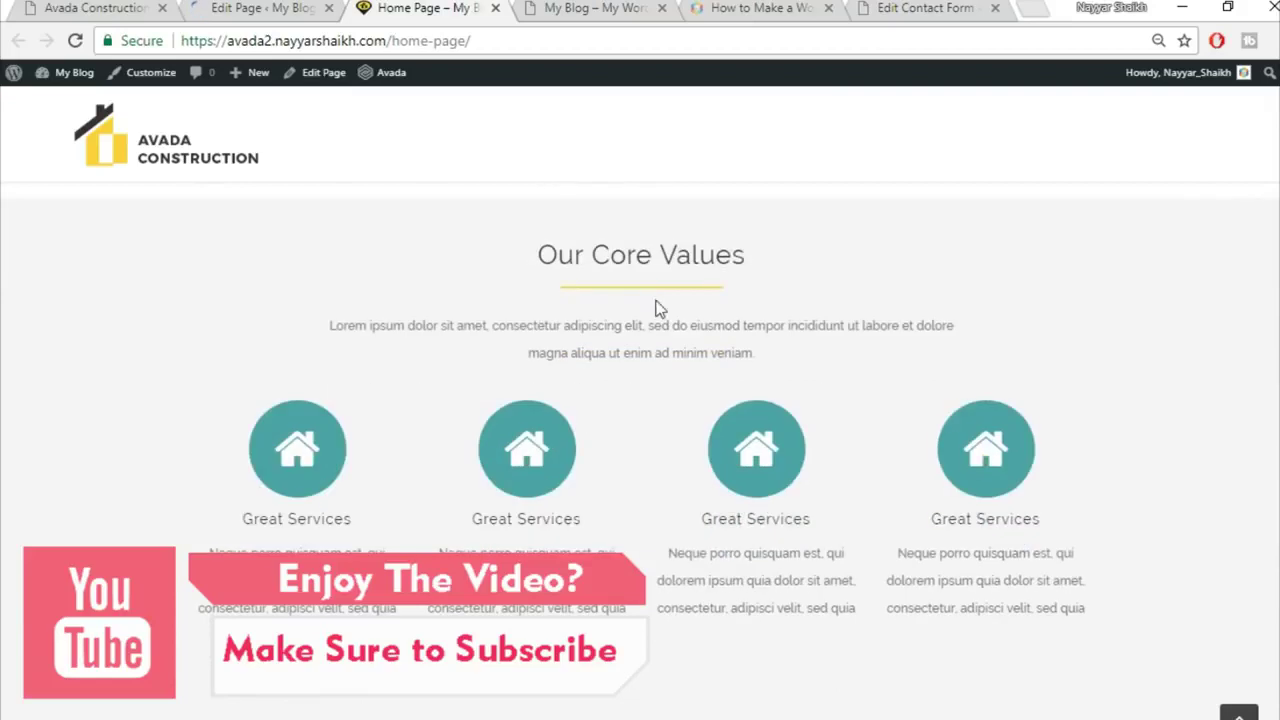
scroll(1120, 300, "up", 1)
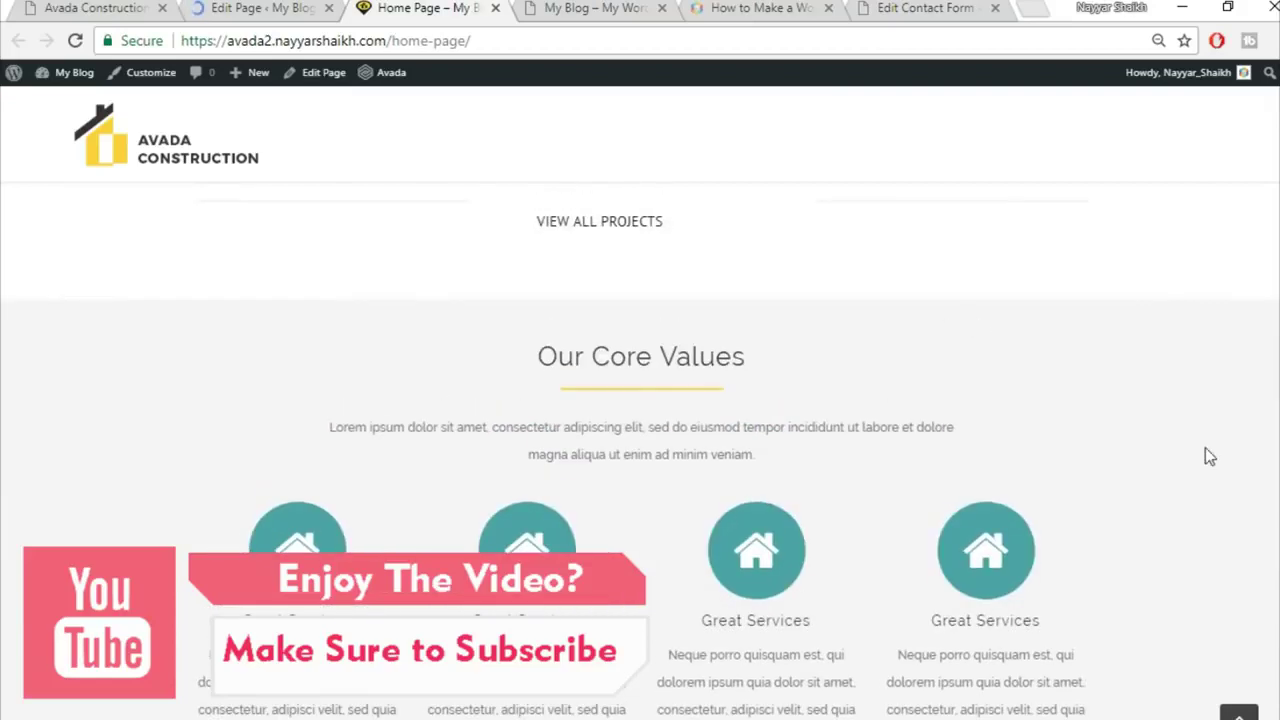
scroll(1205, 456, "down", 1)
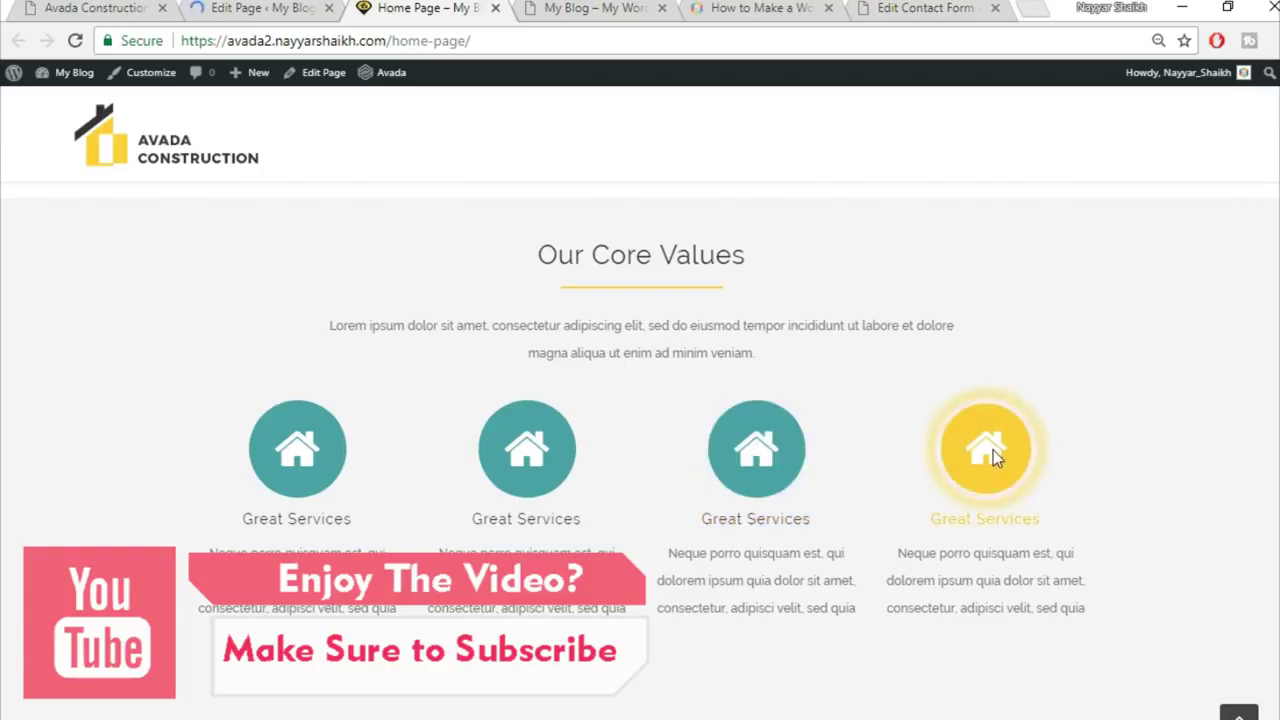
scroll(1082, 445, "down", 1)
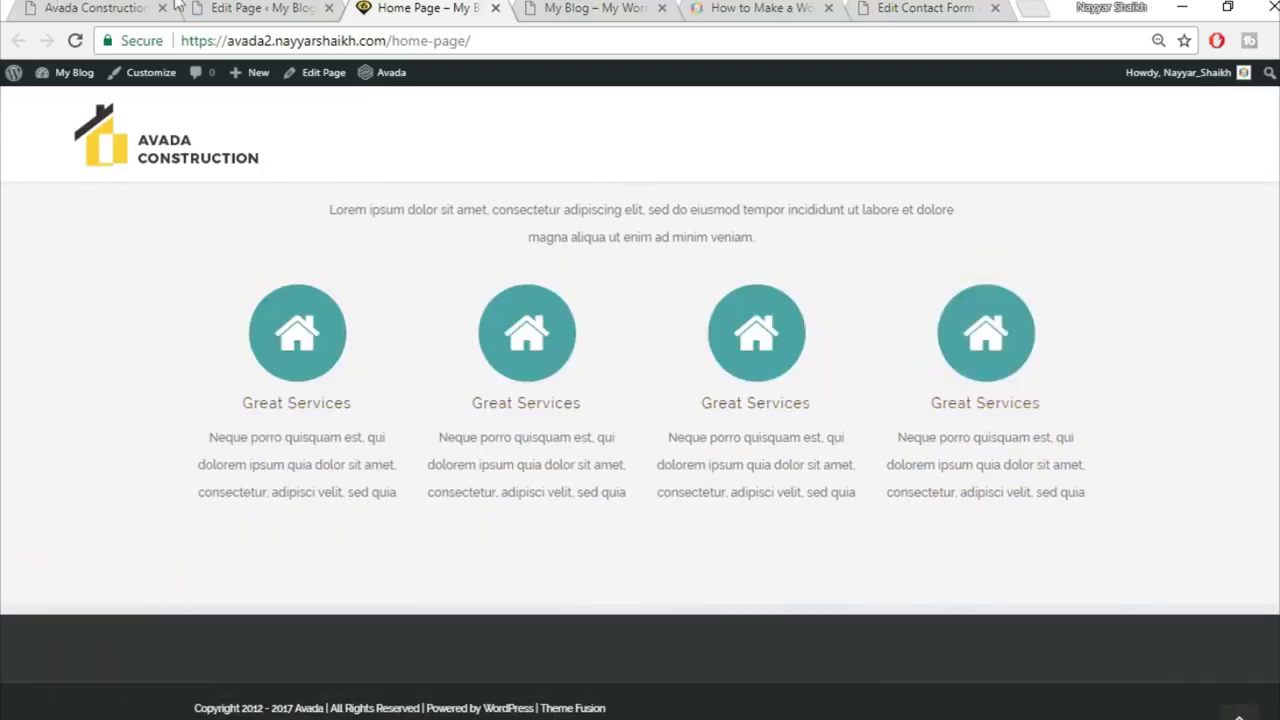
left_click(60, 7)
scroll(537, 455, "down", 4)
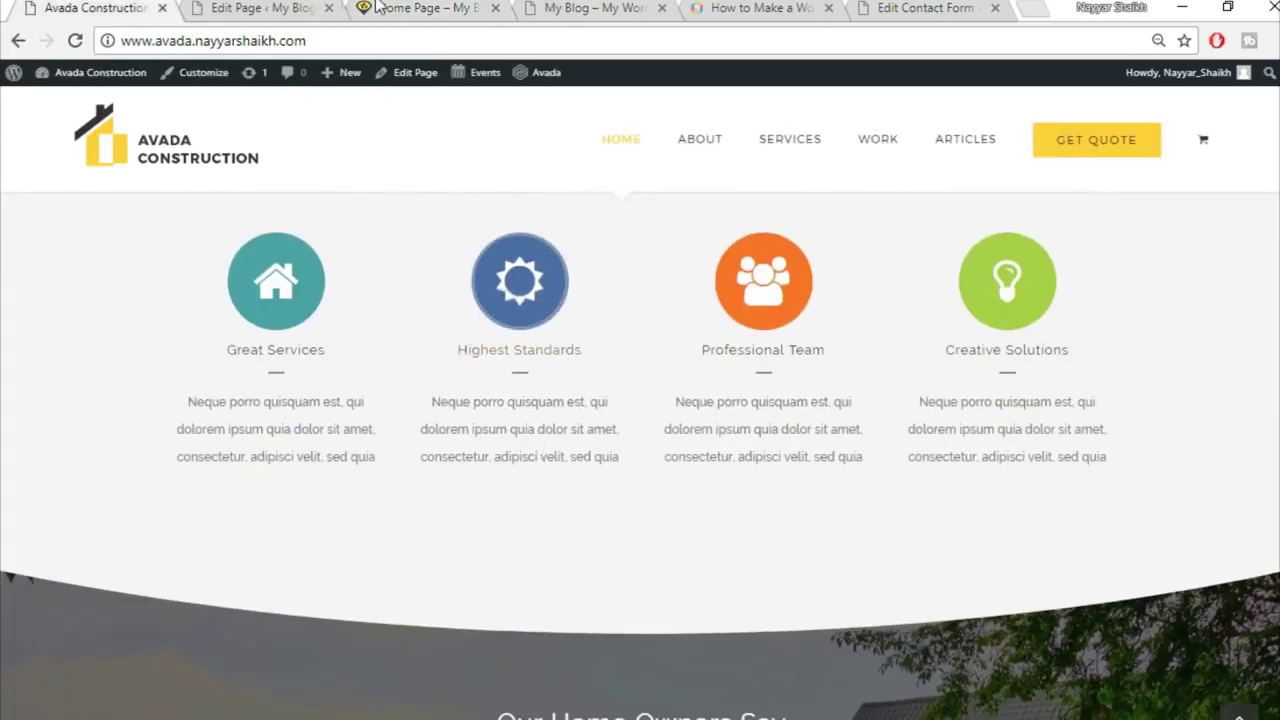
key("ctrl+Tab")
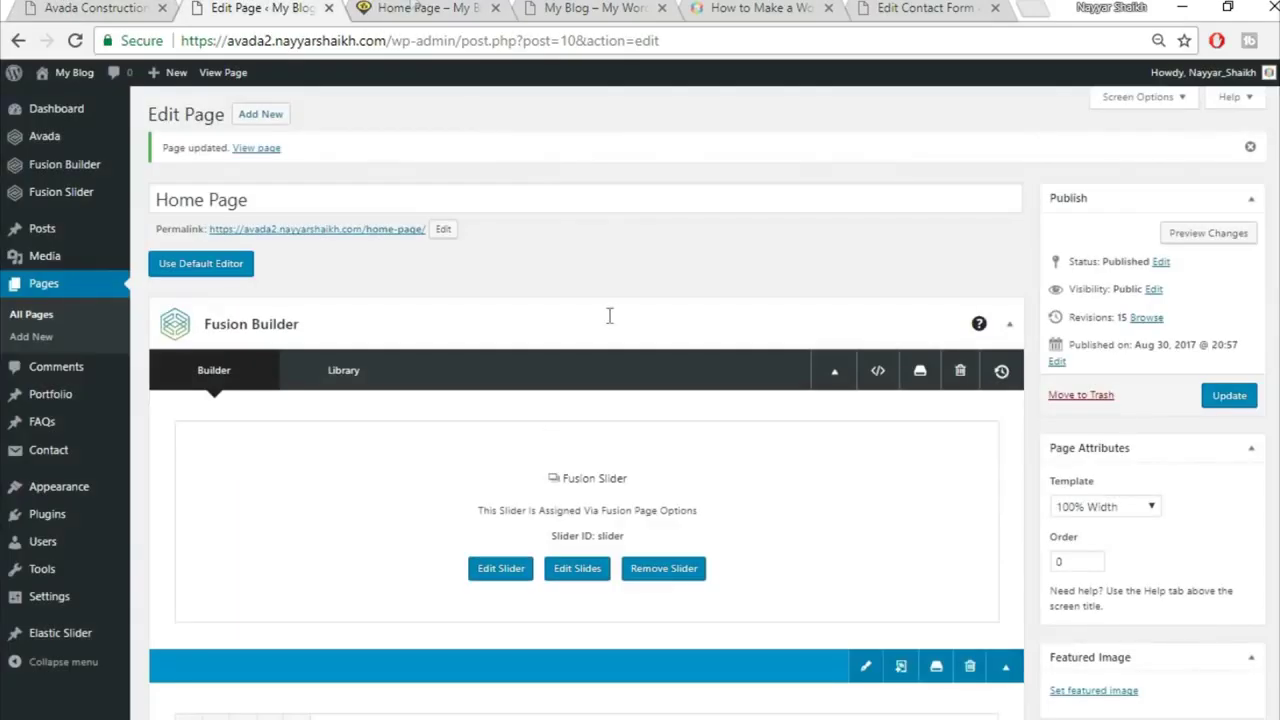
Step: Compare the published Home Page with the Avada Construction demo's next section
left_click(410, 7)
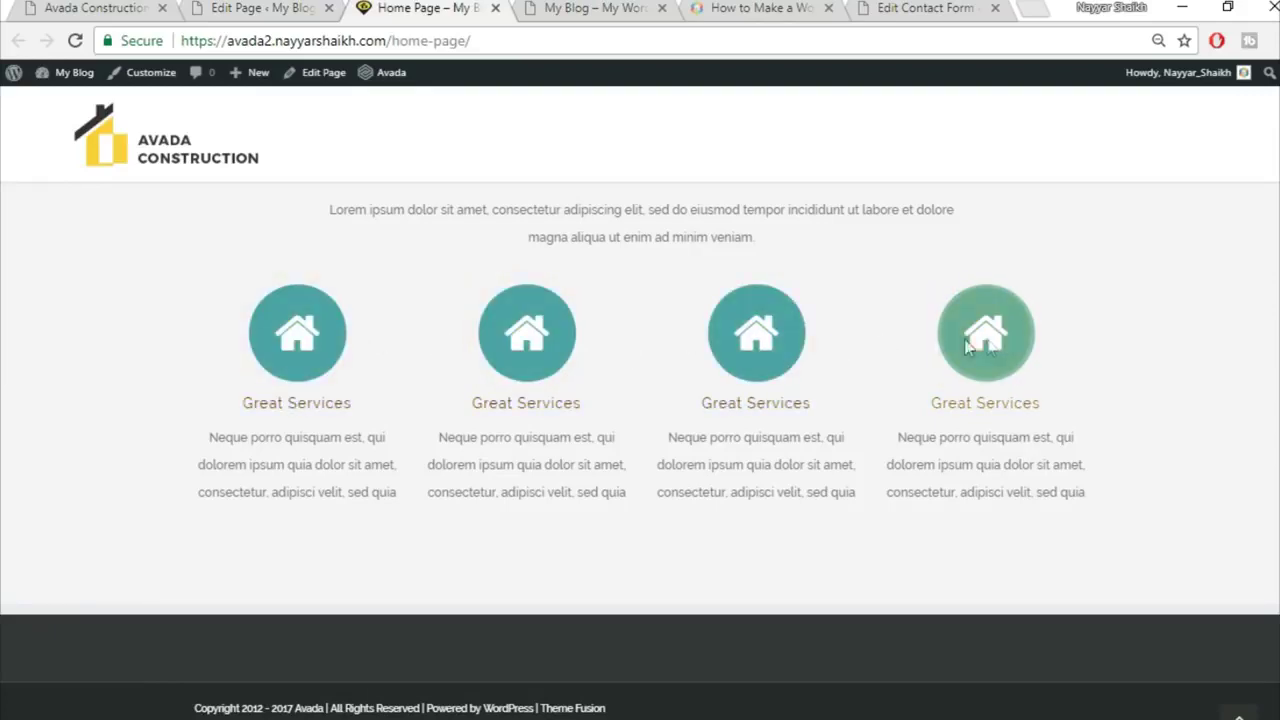
left_click(152, 12)
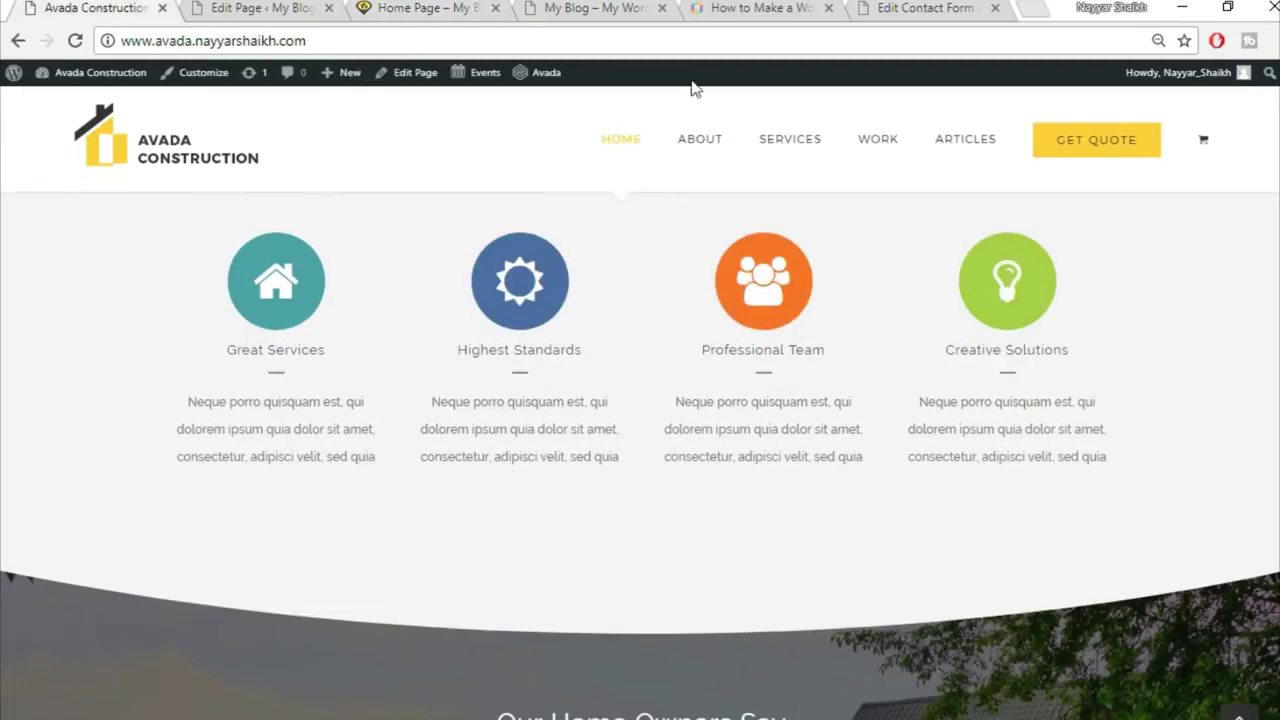
scroll(889, 503, "down", 3)
scroll(1011, 466, "down", 1)
scroll(1010, 466, "up", 1)
left_click(262, 8)
Step: Add a new 1/1 container below the Content Boxes section
scroll(586, 400, "down", 15)
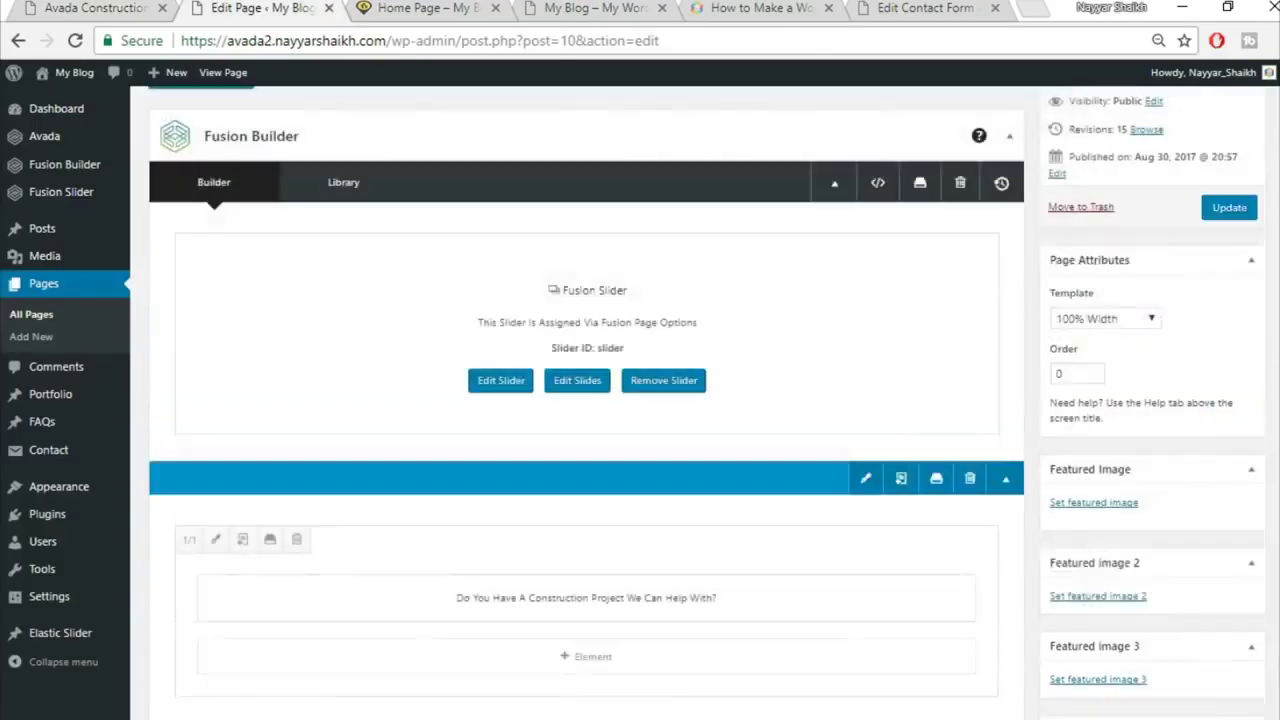
scroll(1158, 512, "down", 4)
left_click(838, 355)
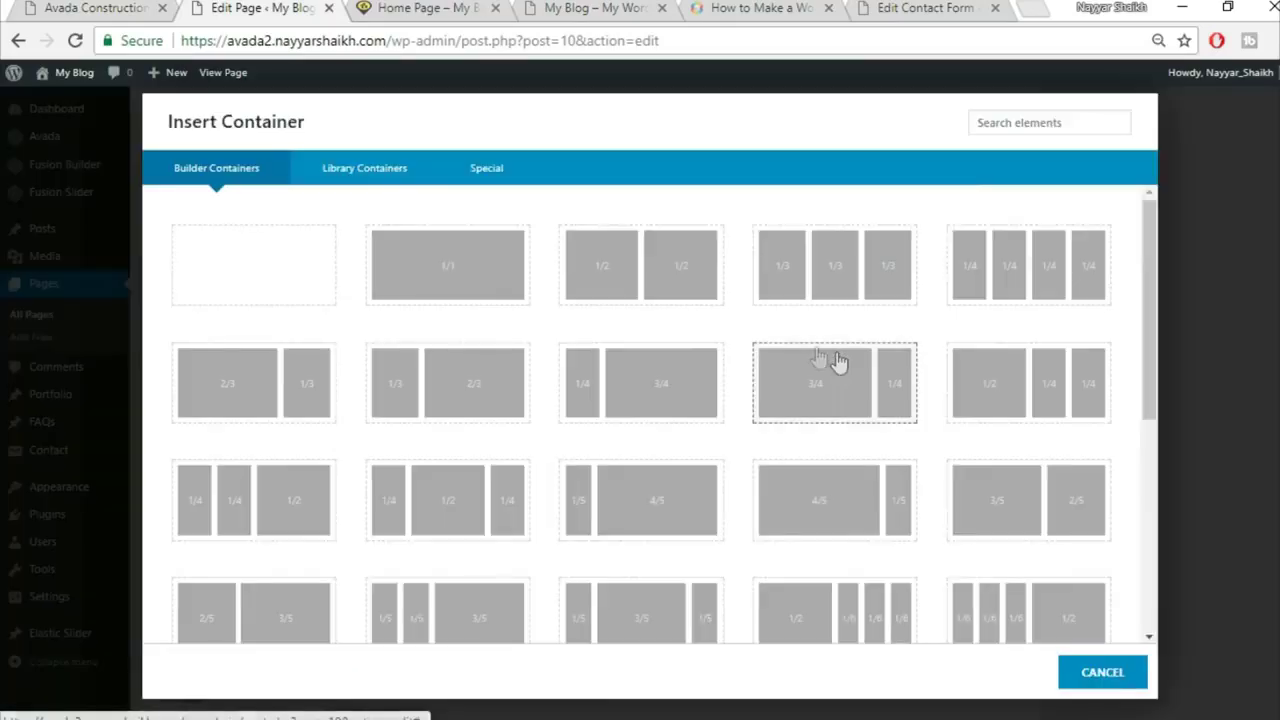
left_click(443, 271)
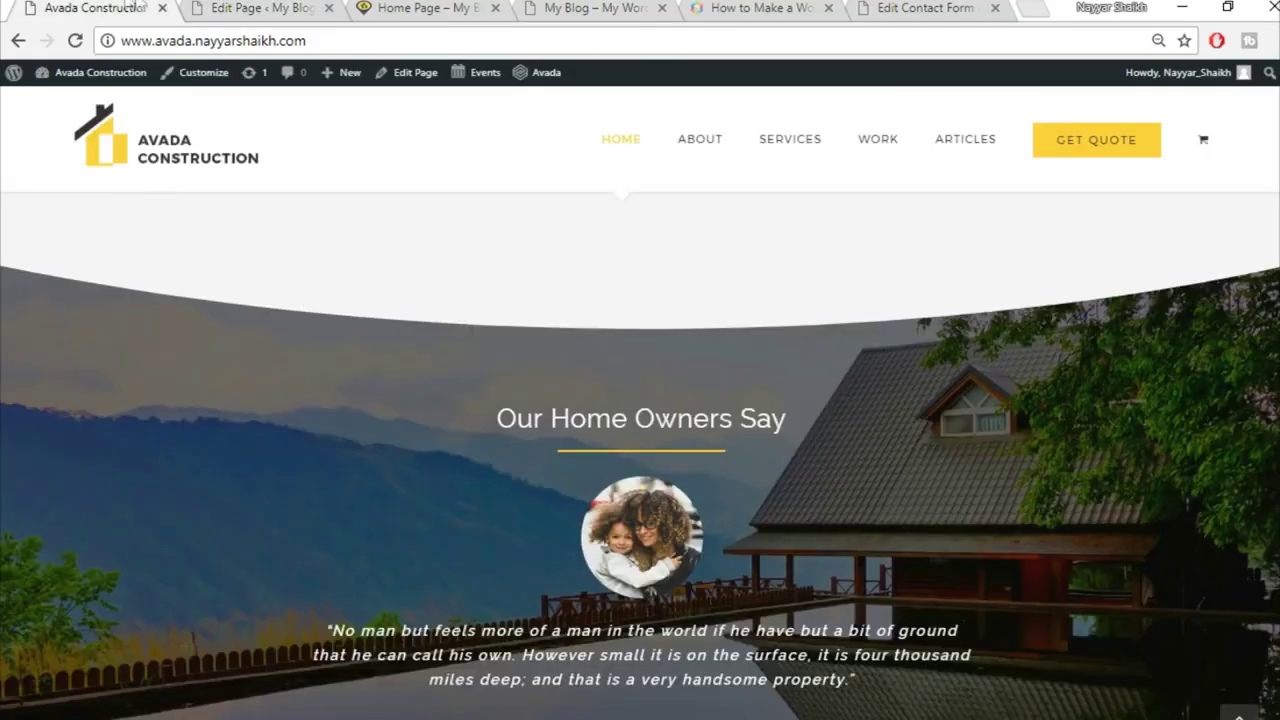
left_click(239, 8)
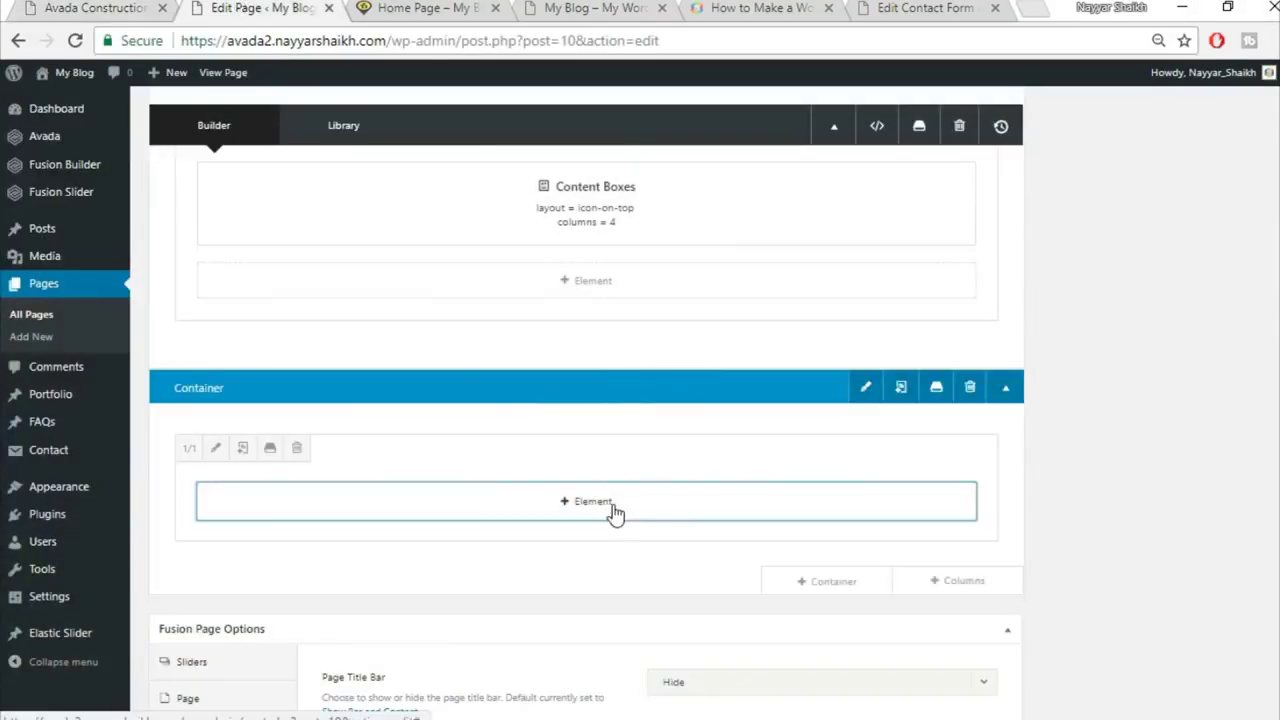
Step: Add a Section Separator element to the new container, found by searching 'sec'
left_click(615, 512)
left_click(1017, 120)
type("sex")
key("BackSpace")
type("c")
left_click(264, 254)
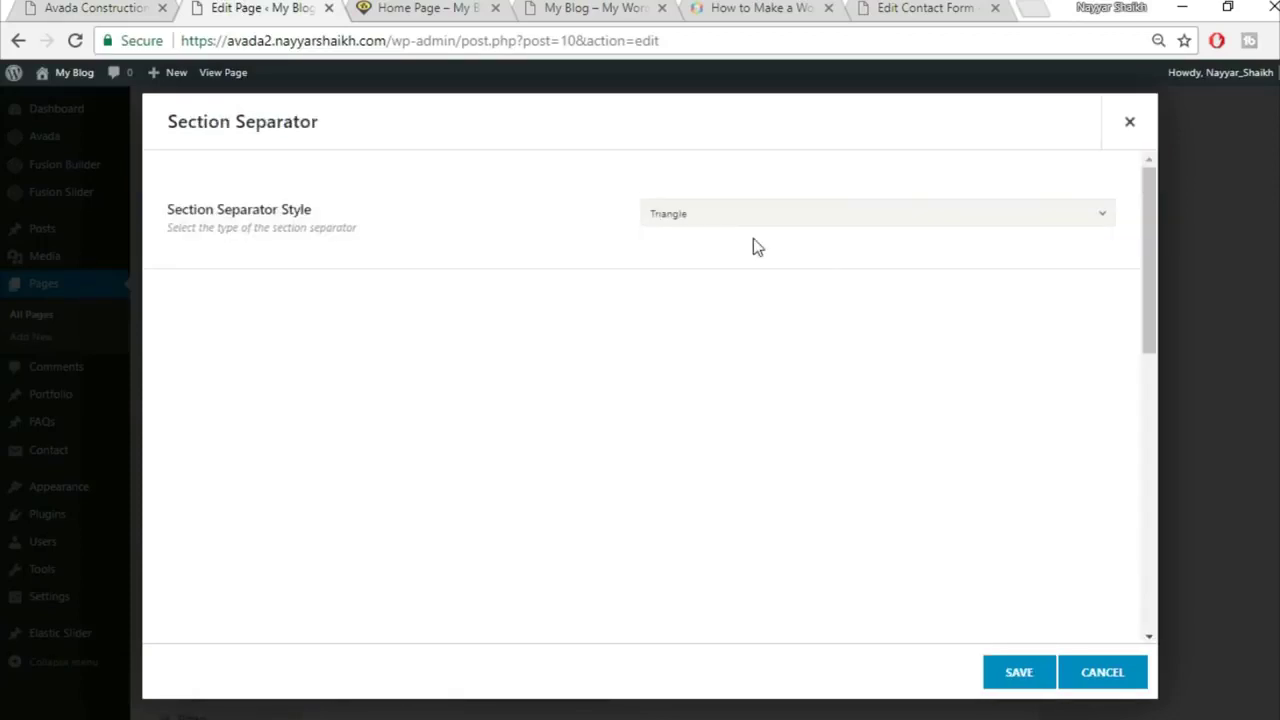
Step: Style the separator as Big Half Circle at the bottom position and save
left_click(750, 214)
left_click(738, 380)
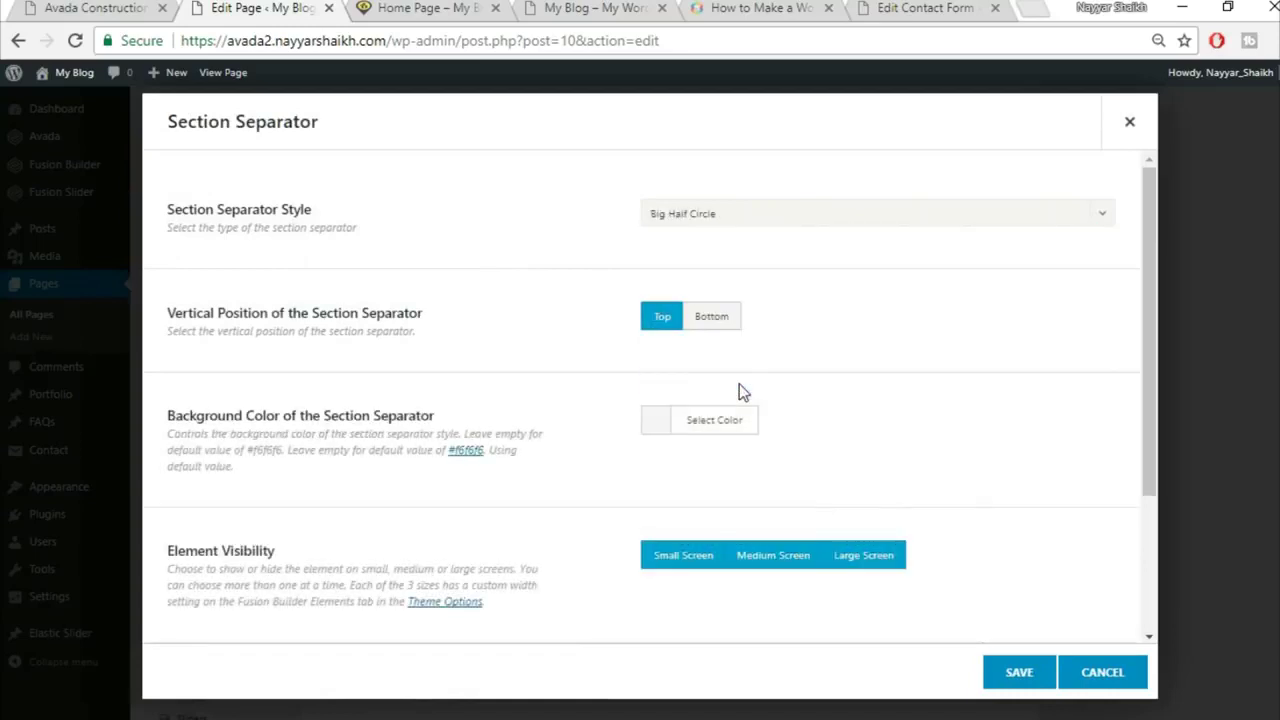
left_click(728, 324)
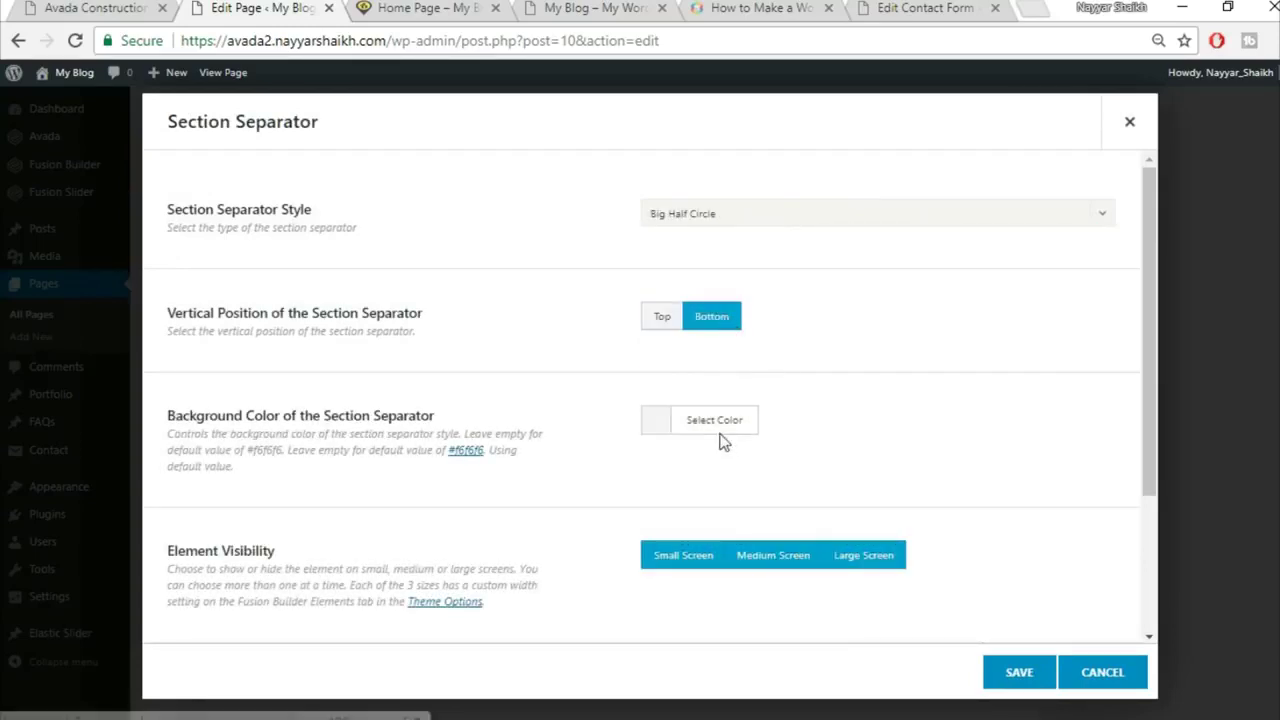
left_click(168, 8)
scroll(606, 414, "up", 3)
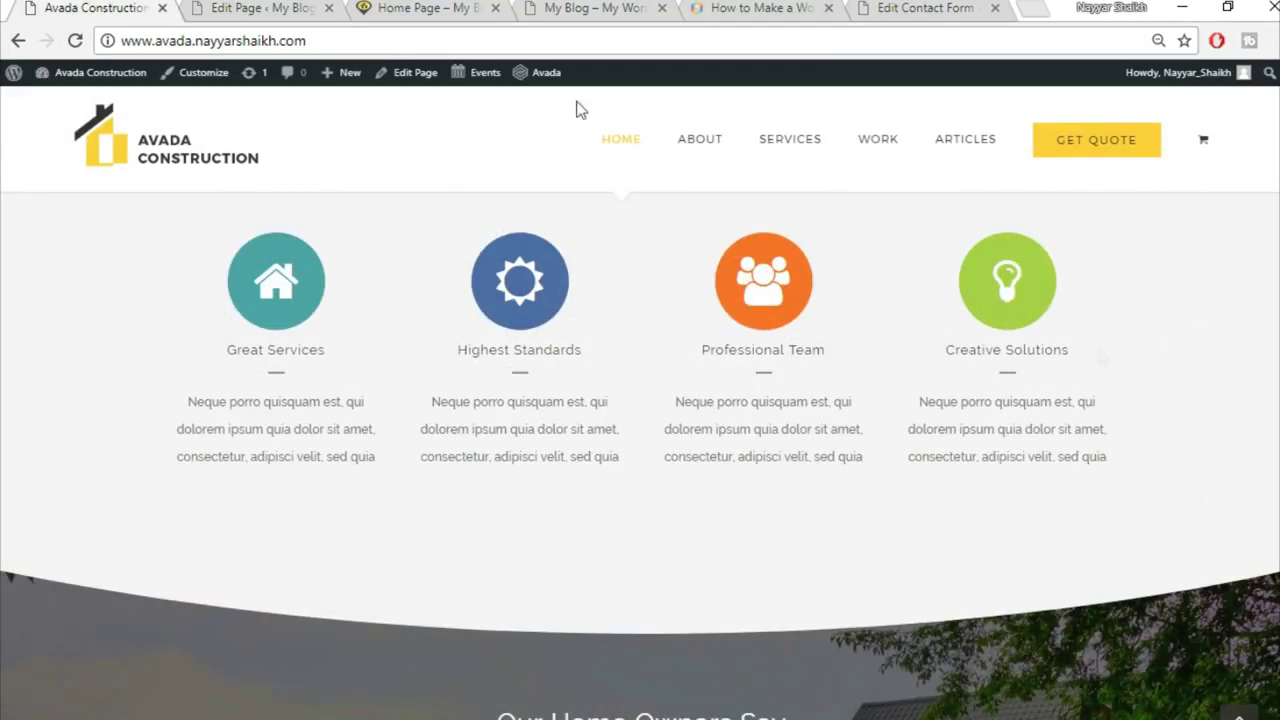
left_click(305, 7)
left_click(716, 430)
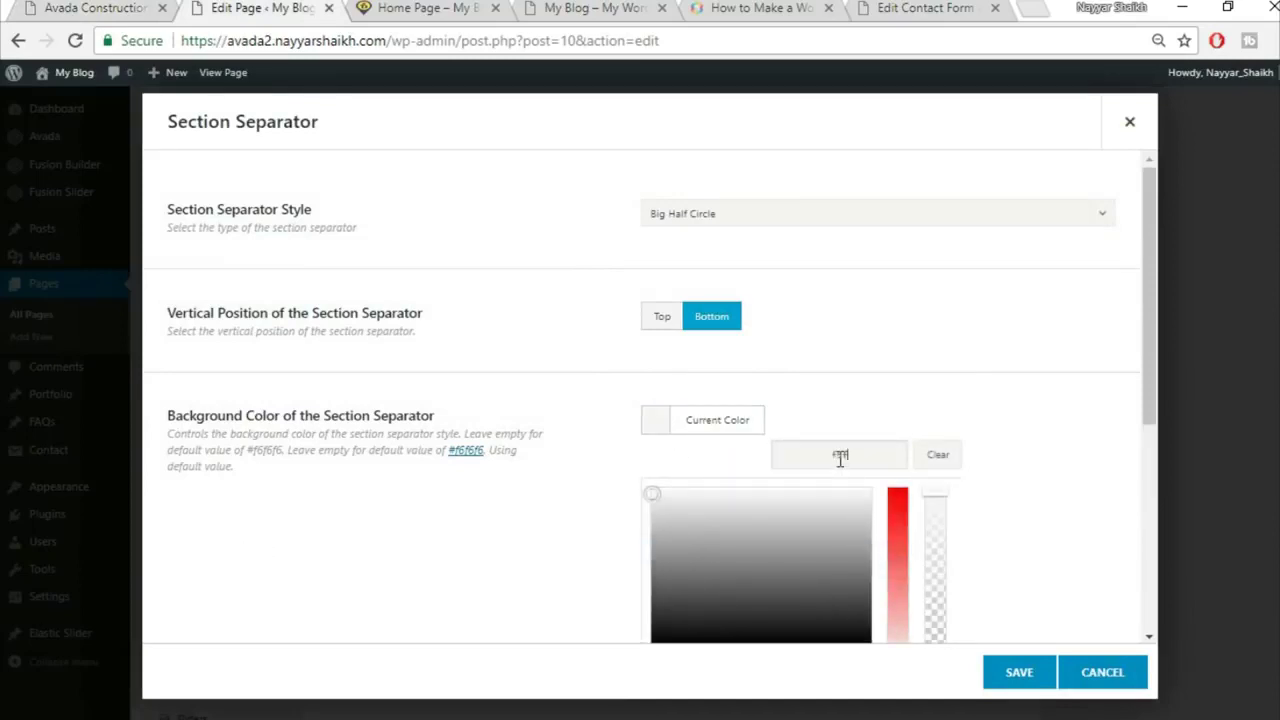
left_click(1066, 503)
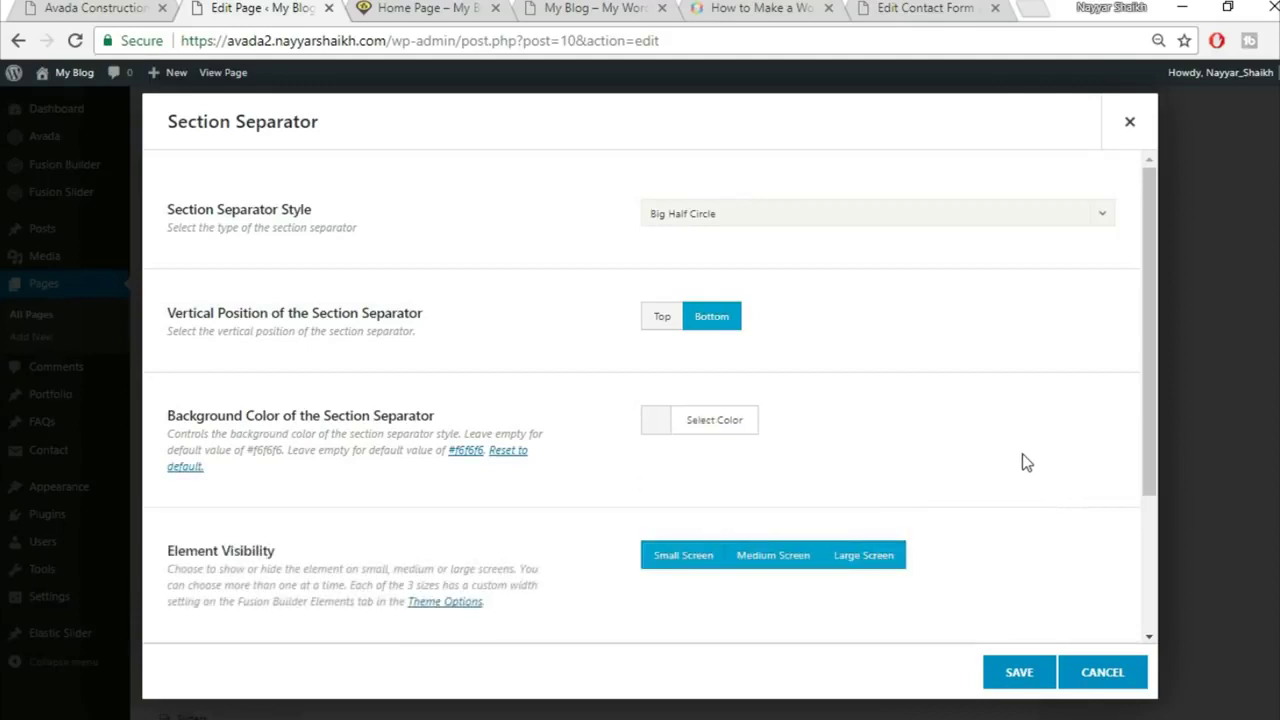
scroll(1023, 458, "down", 2)
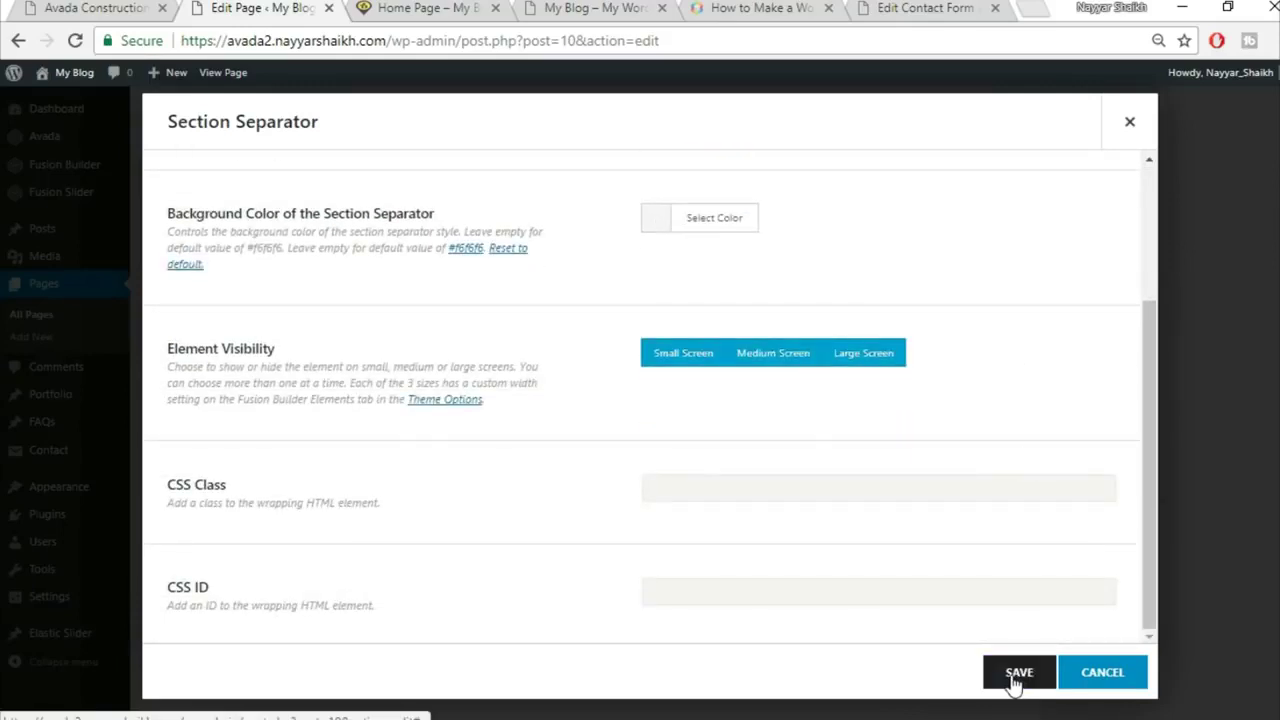
left_click(1017, 675)
Step: Check the separator against the live demo site
left_click(72, 6)
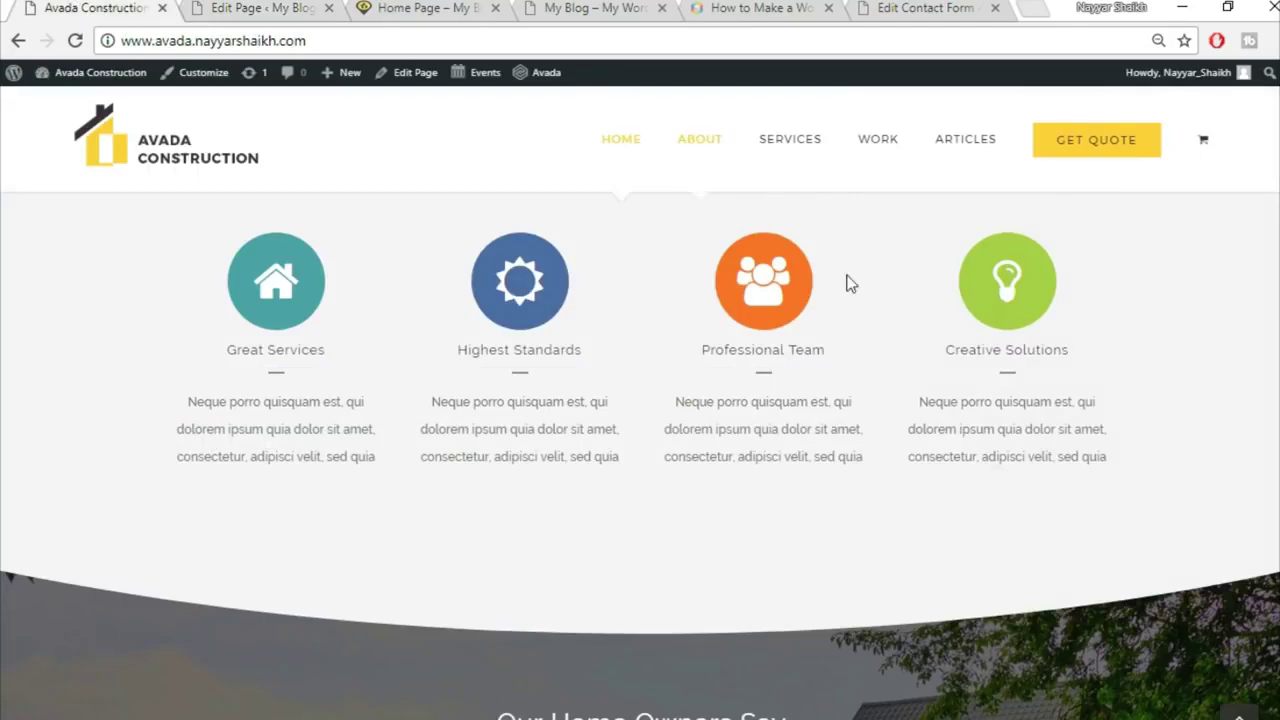
scroll(997, 462, "up", 1)
scroll(997, 462, "down", 4)
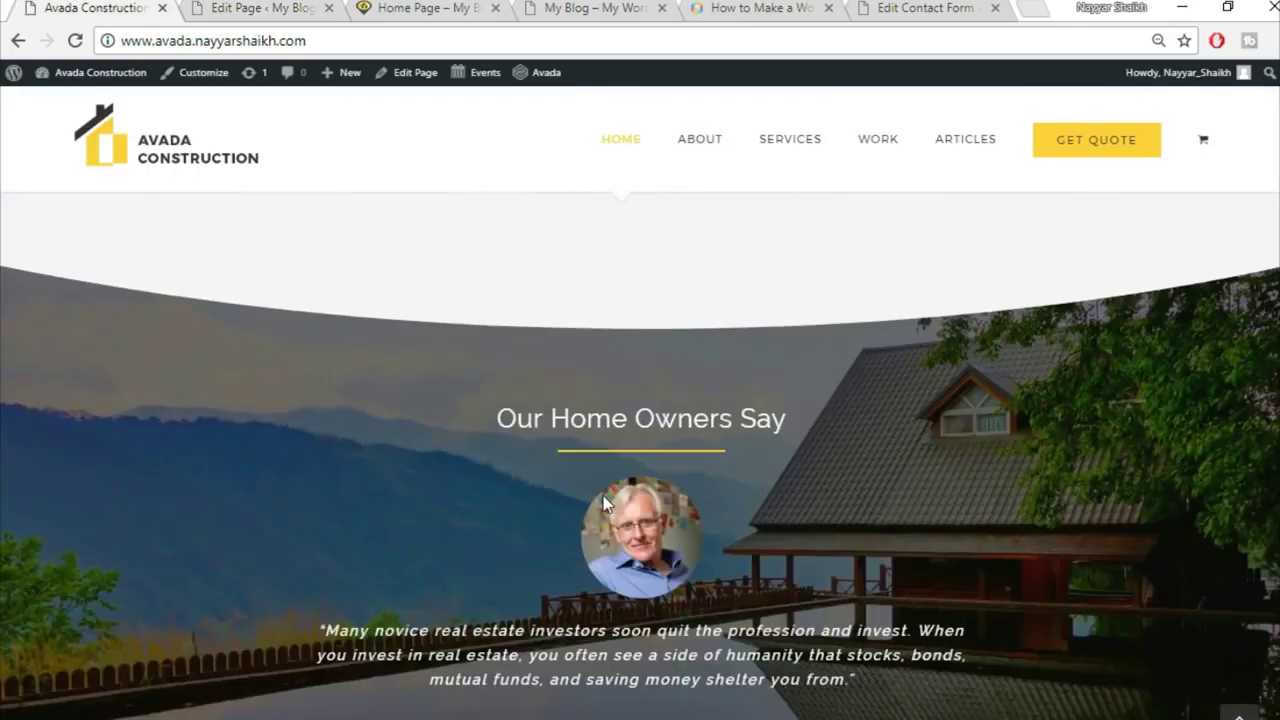
scroll(603, 503, "down", 2)
scroll(613, 363, "up", 1)
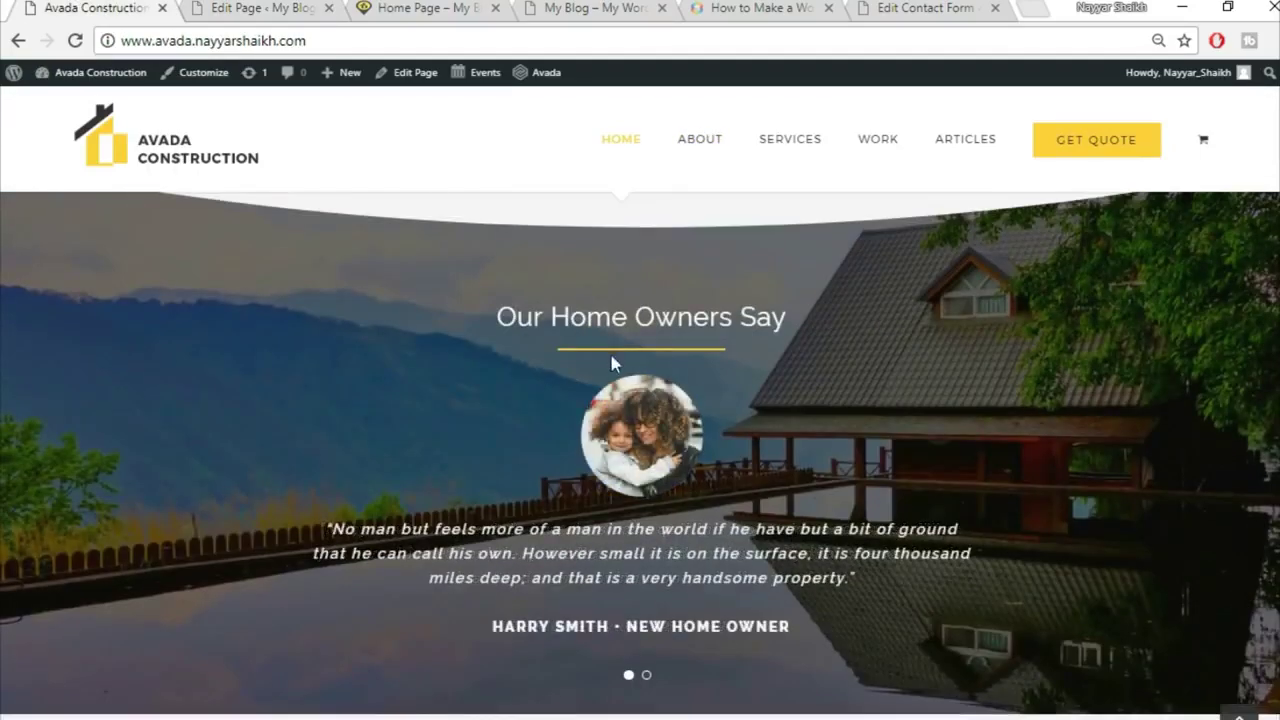
left_click(260, 7)
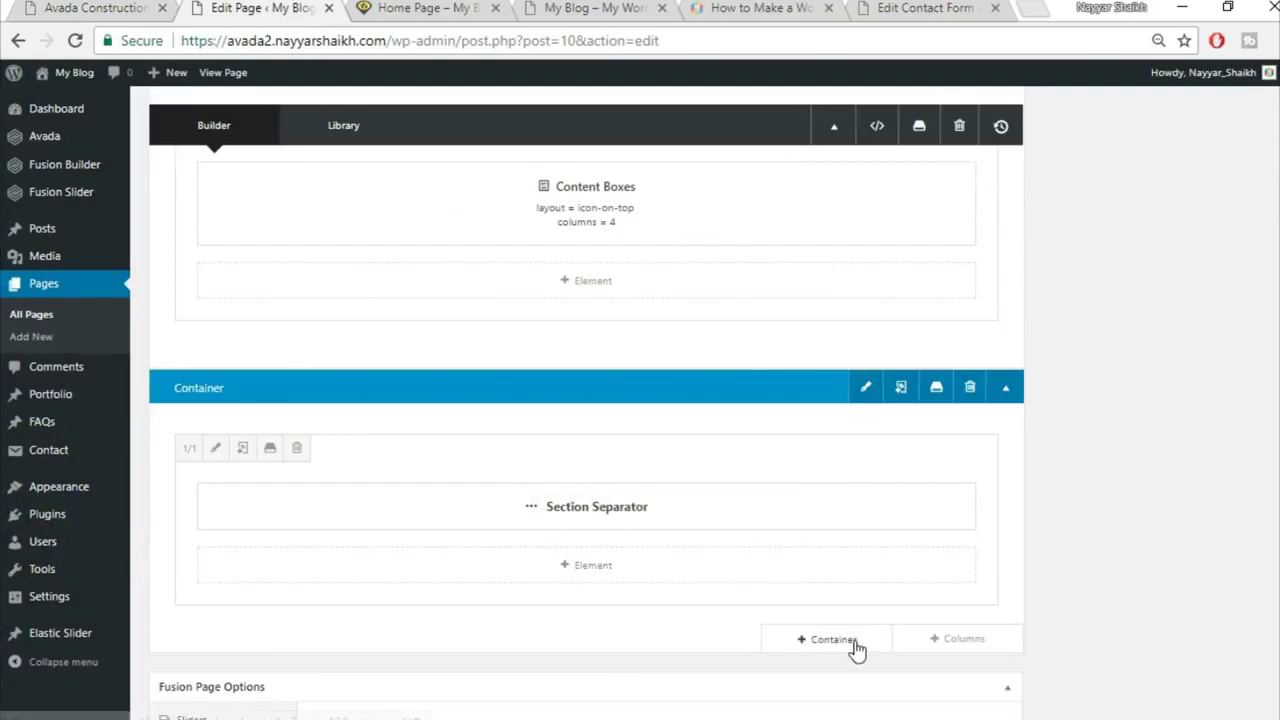
left_click(856, 648)
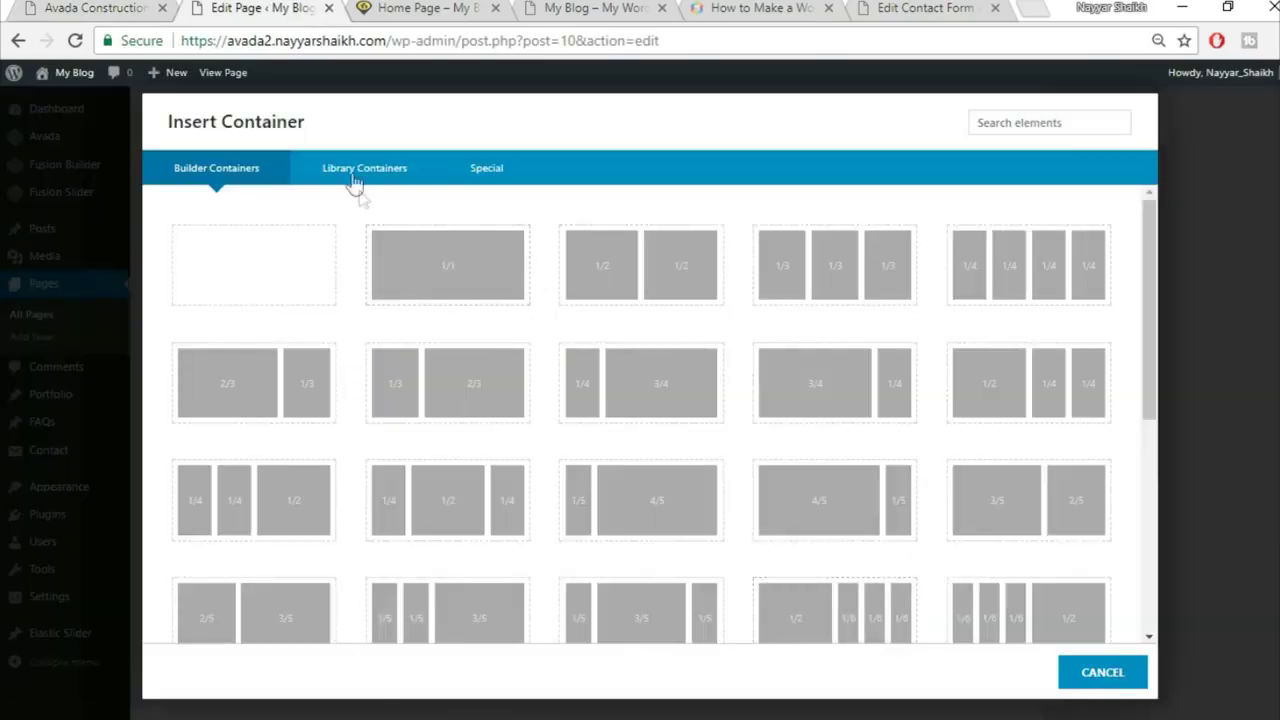
left_click(355, 180)
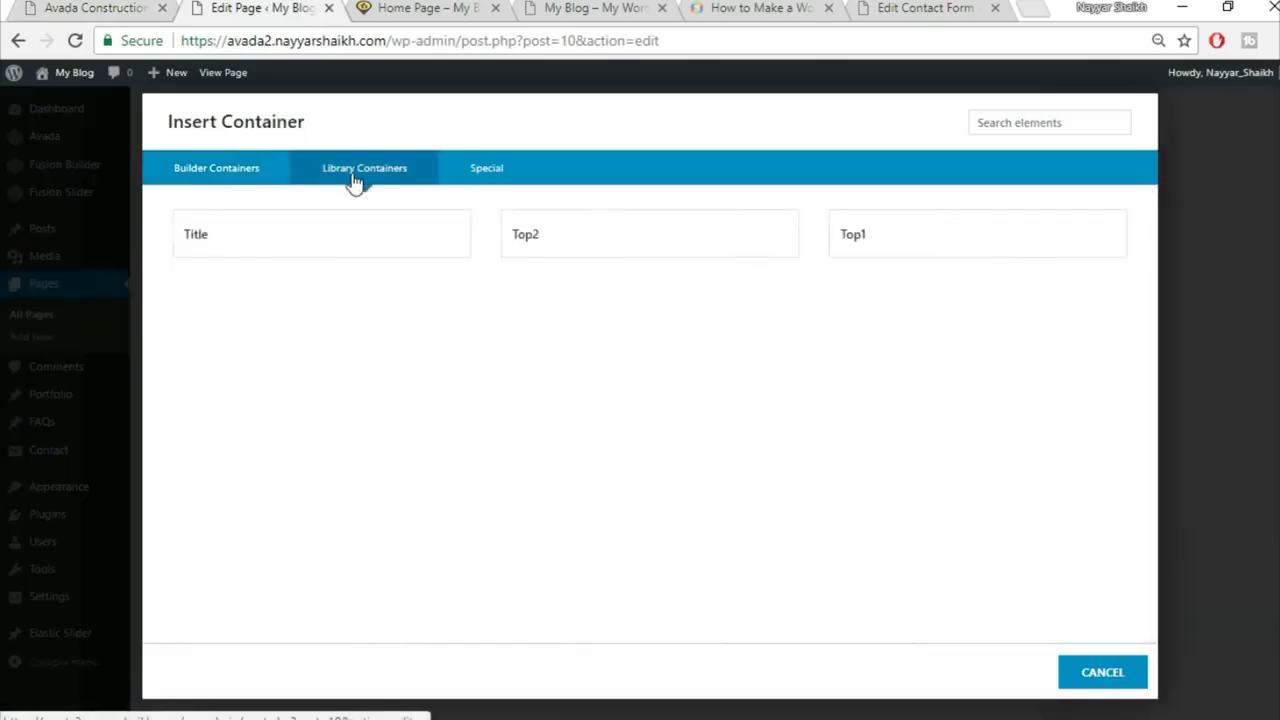
left_click(388, 260)
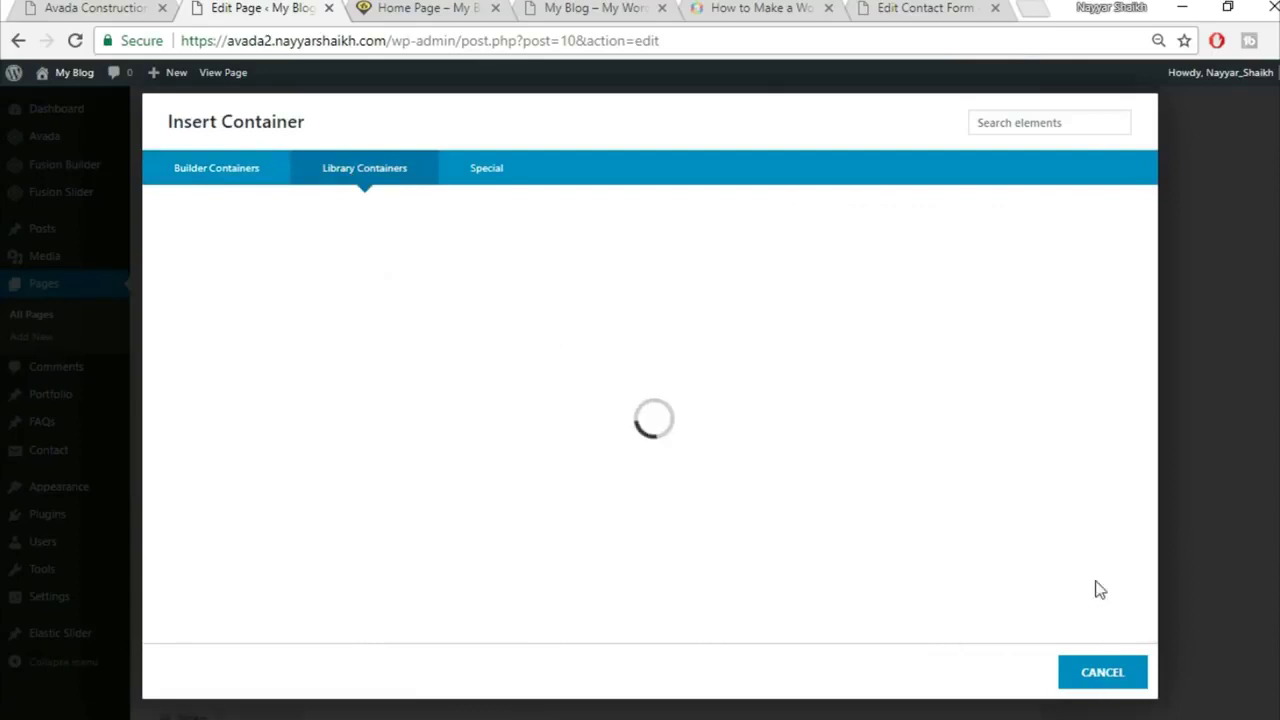
scroll(1174, 510, "down", 3)
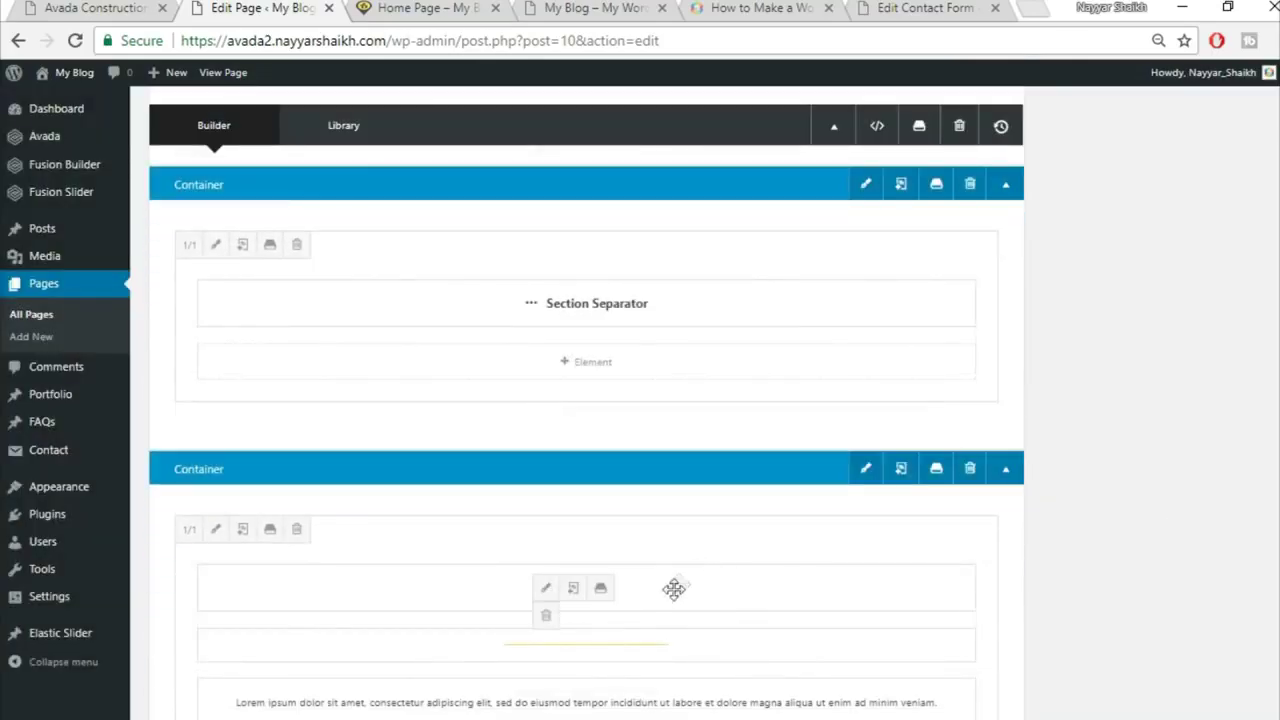
left_click_drag(682, 594, 660, 618)
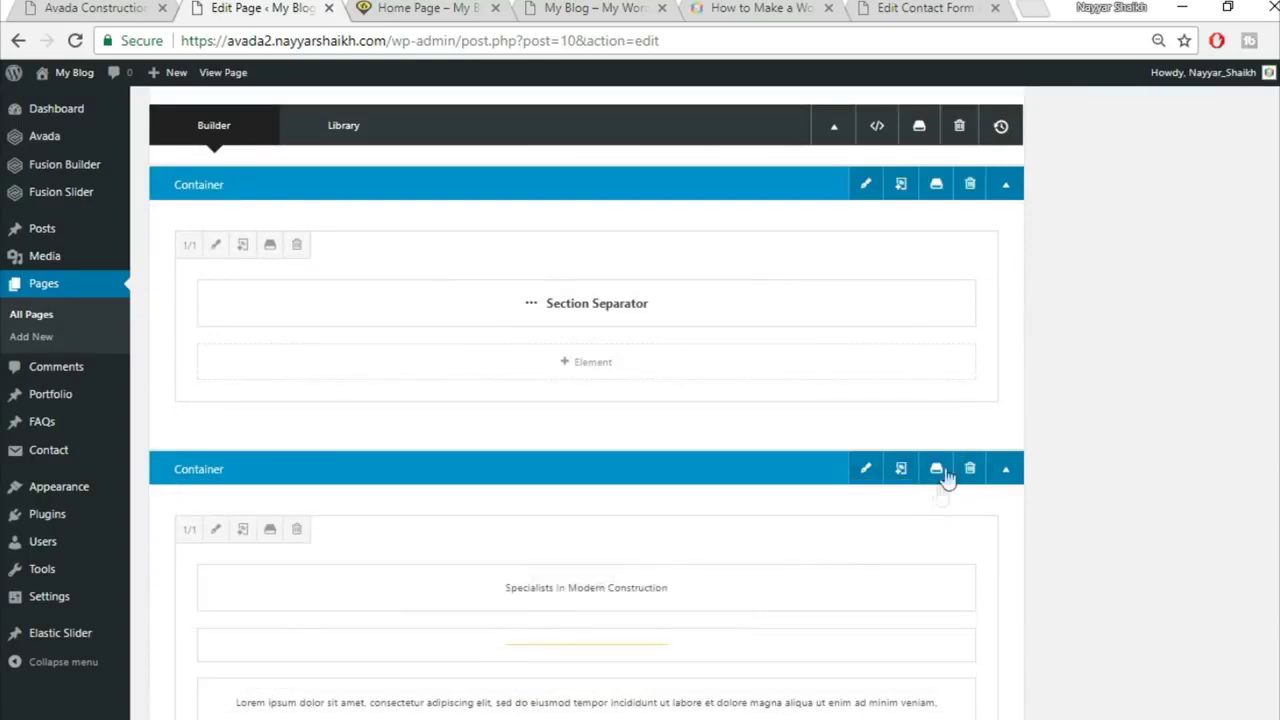
left_click(963, 437)
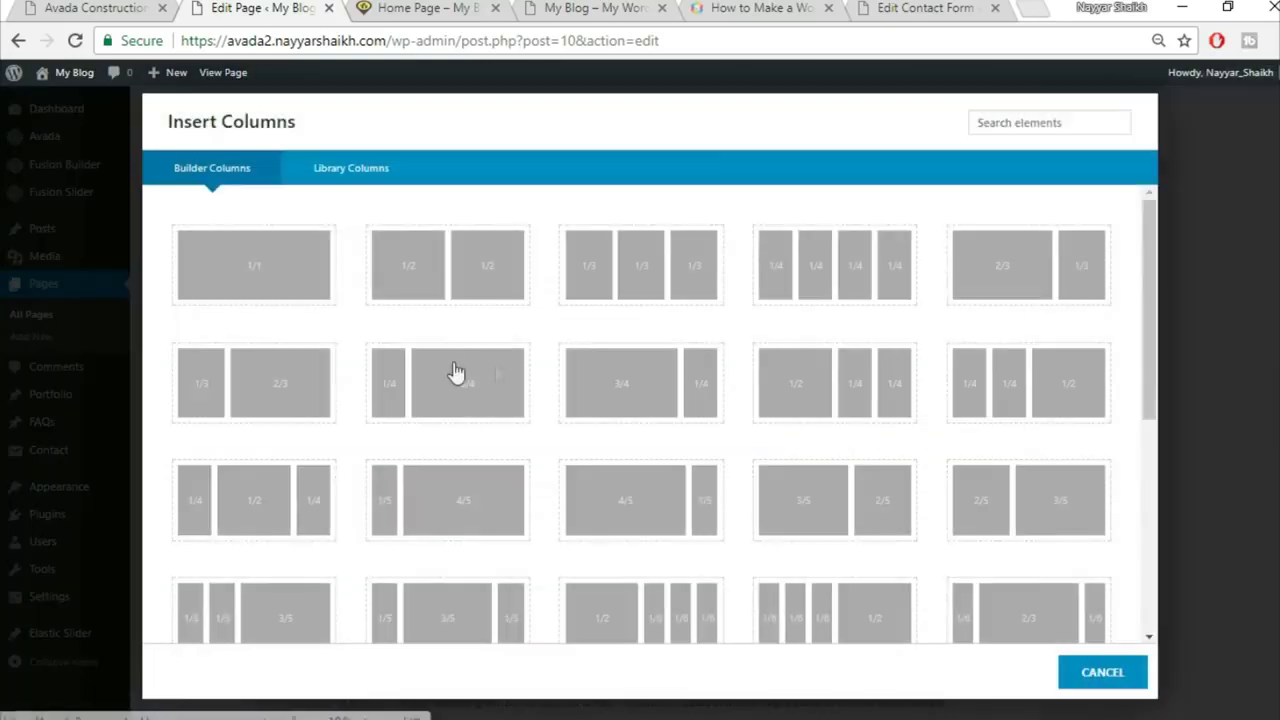
left_click(292, 282)
scroll(1097, 469, "down", 3)
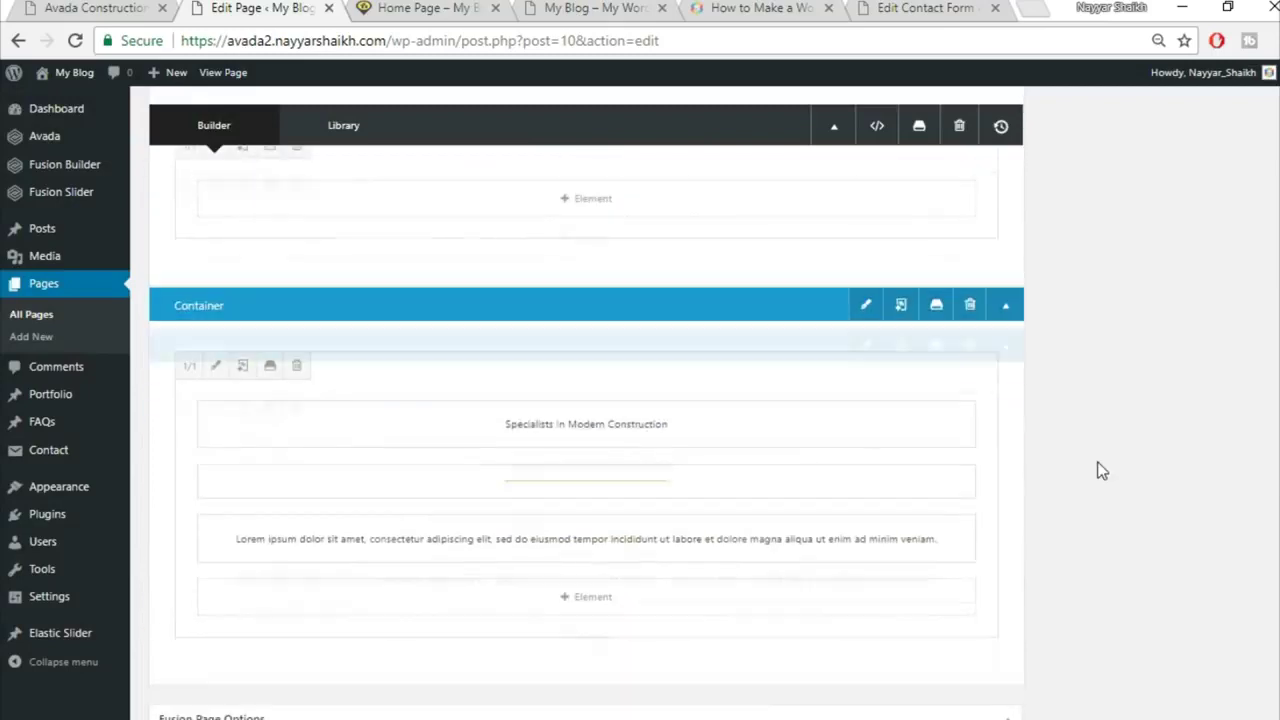
left_click_drag(695, 383, 691, 206)
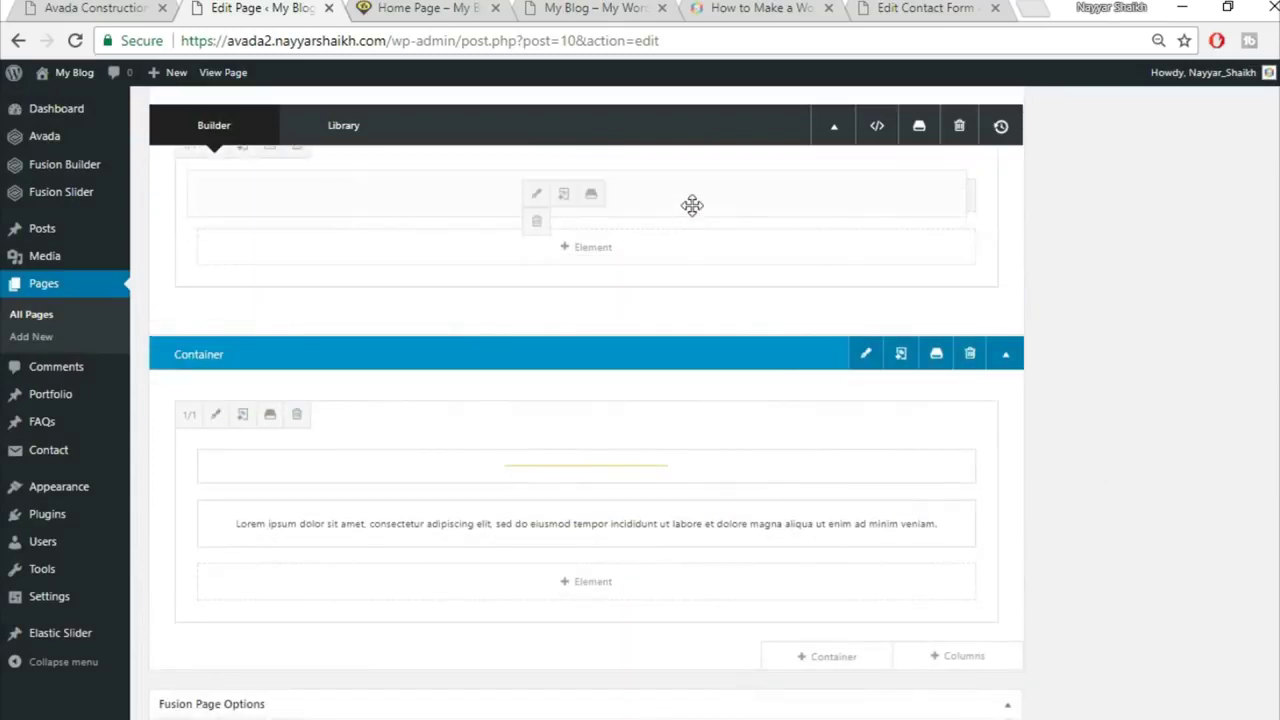
left_click_drag(638, 487, 636, 492)
left_click_drag(618, 242, 614, 276)
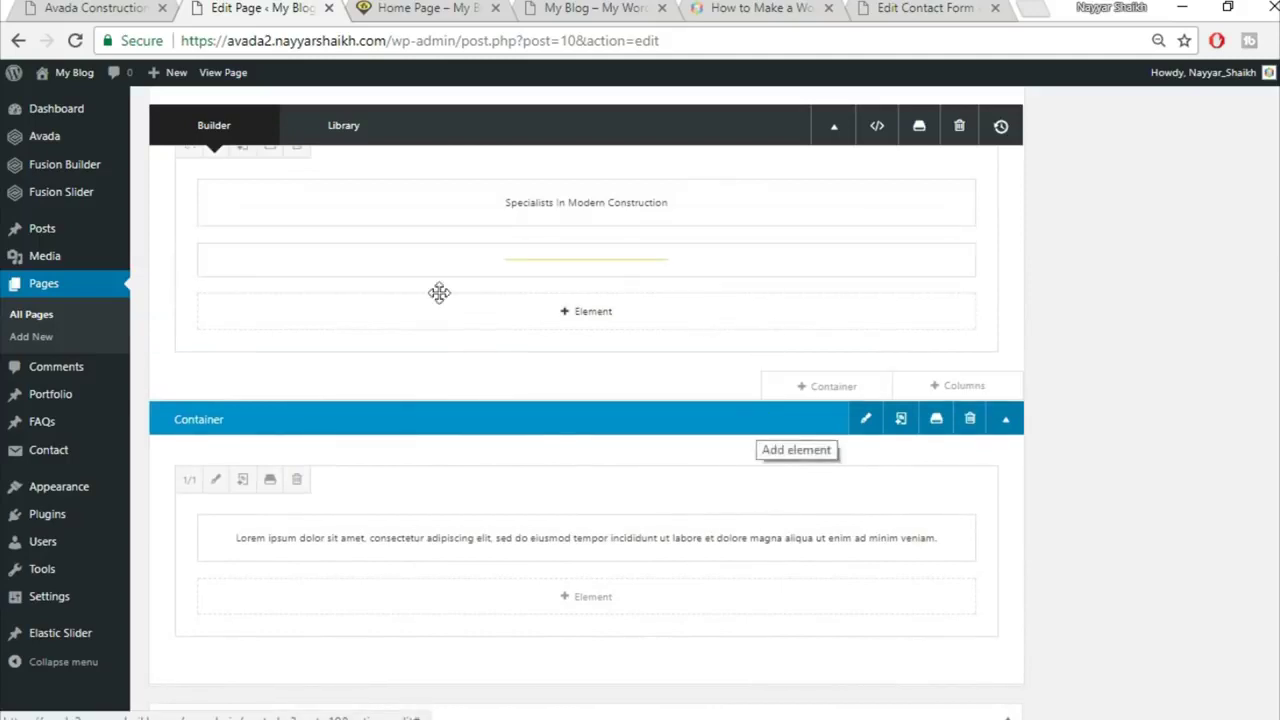
left_click(96, 8)
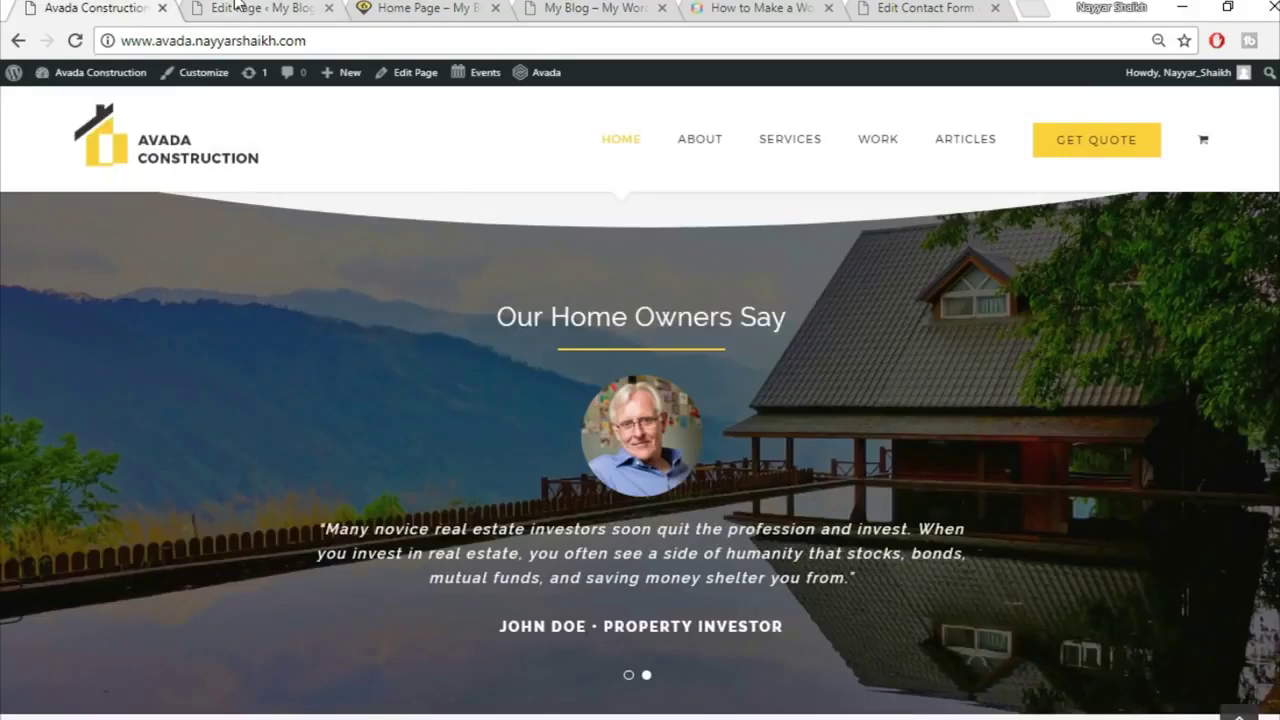
left_click(237, 7)
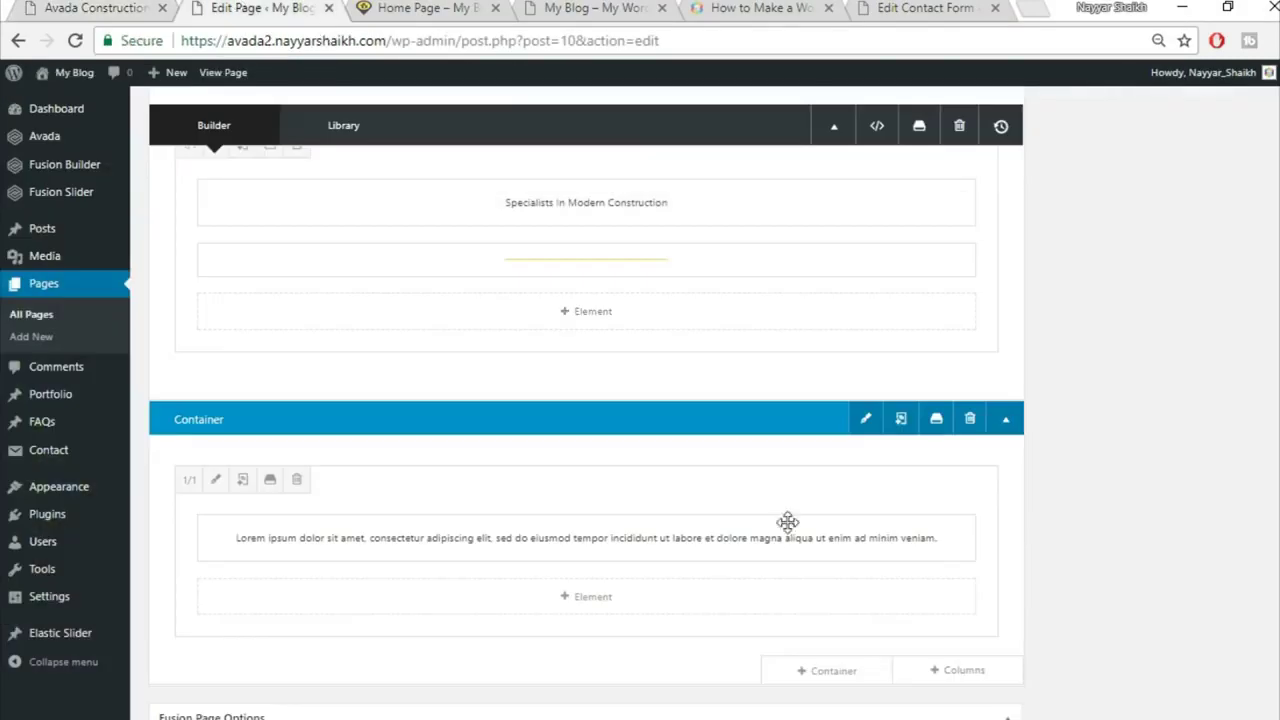
left_click(968, 421)
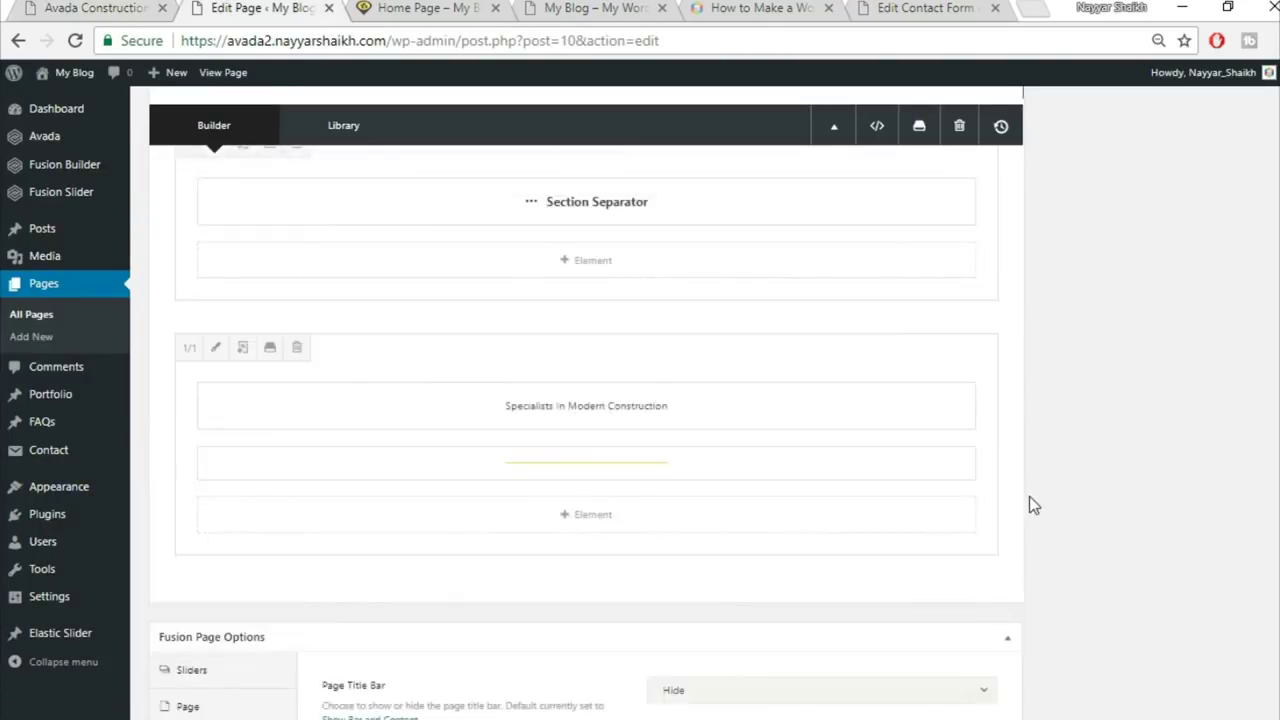
left_click(96, 8)
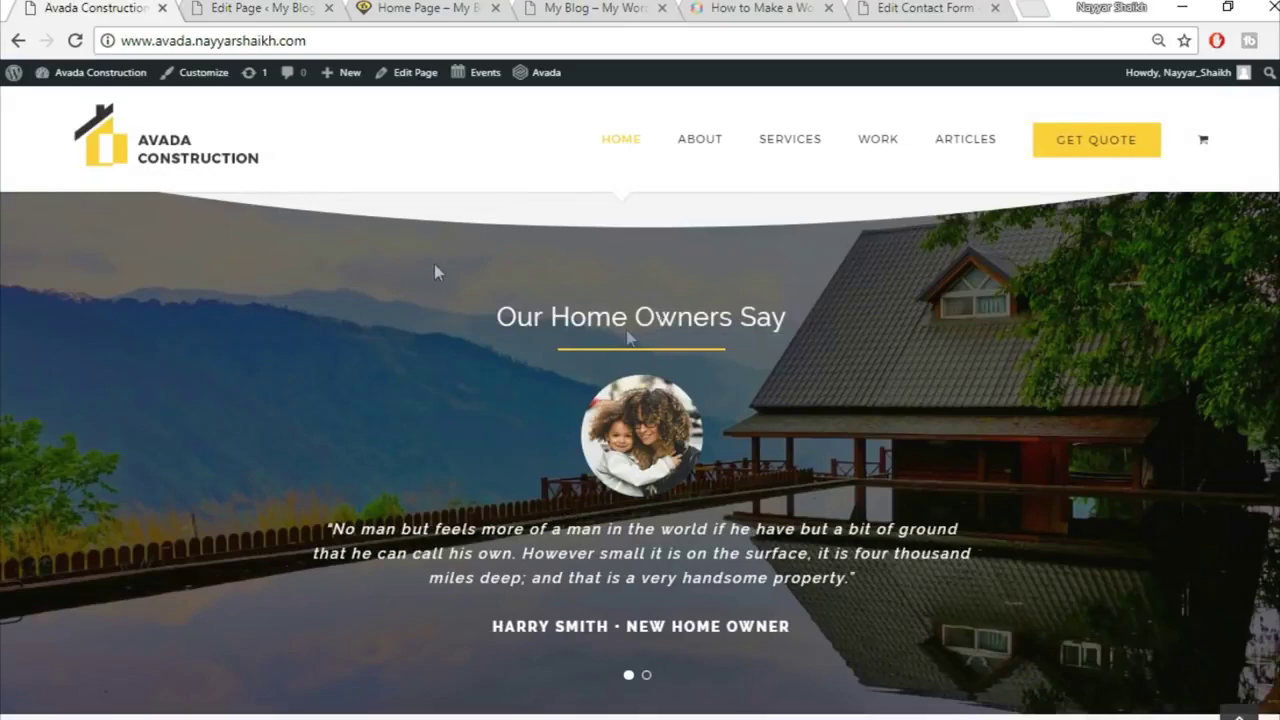
left_click(258, 8)
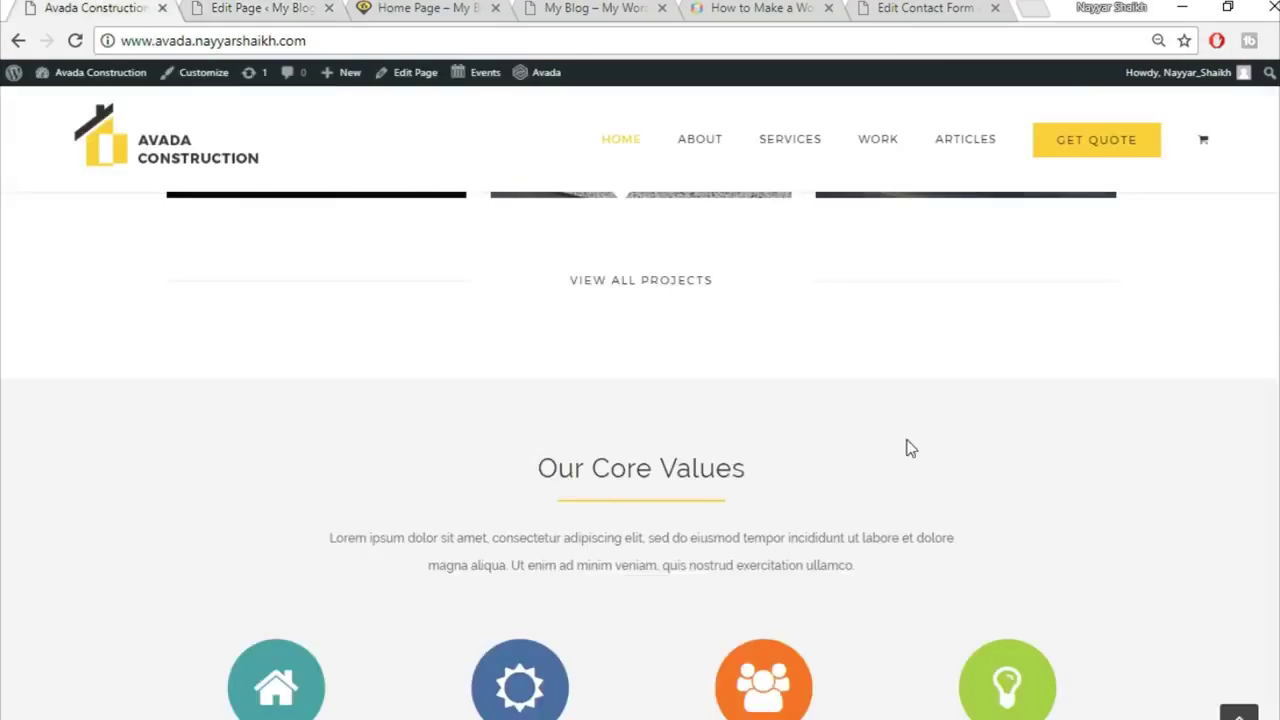
scroll(910, 449, "down", 2)
scroll(894, 477, "down", 5)
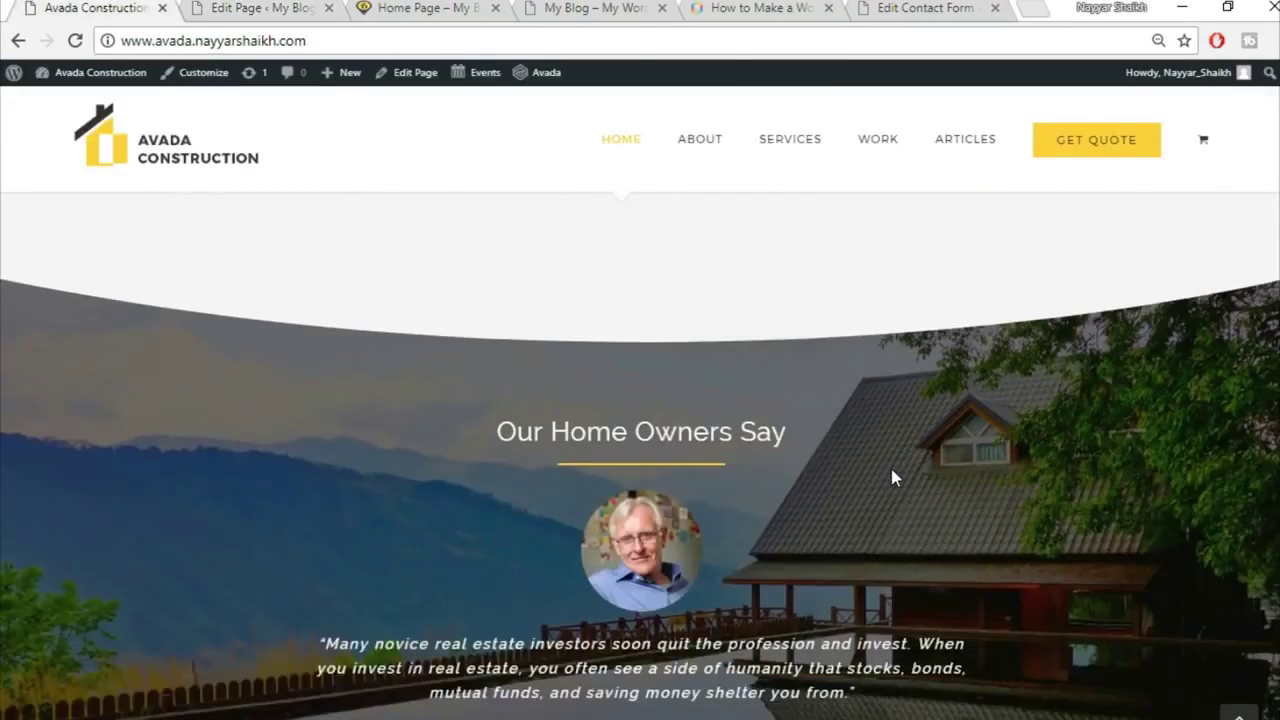
scroll(893, 477, "down", 2)
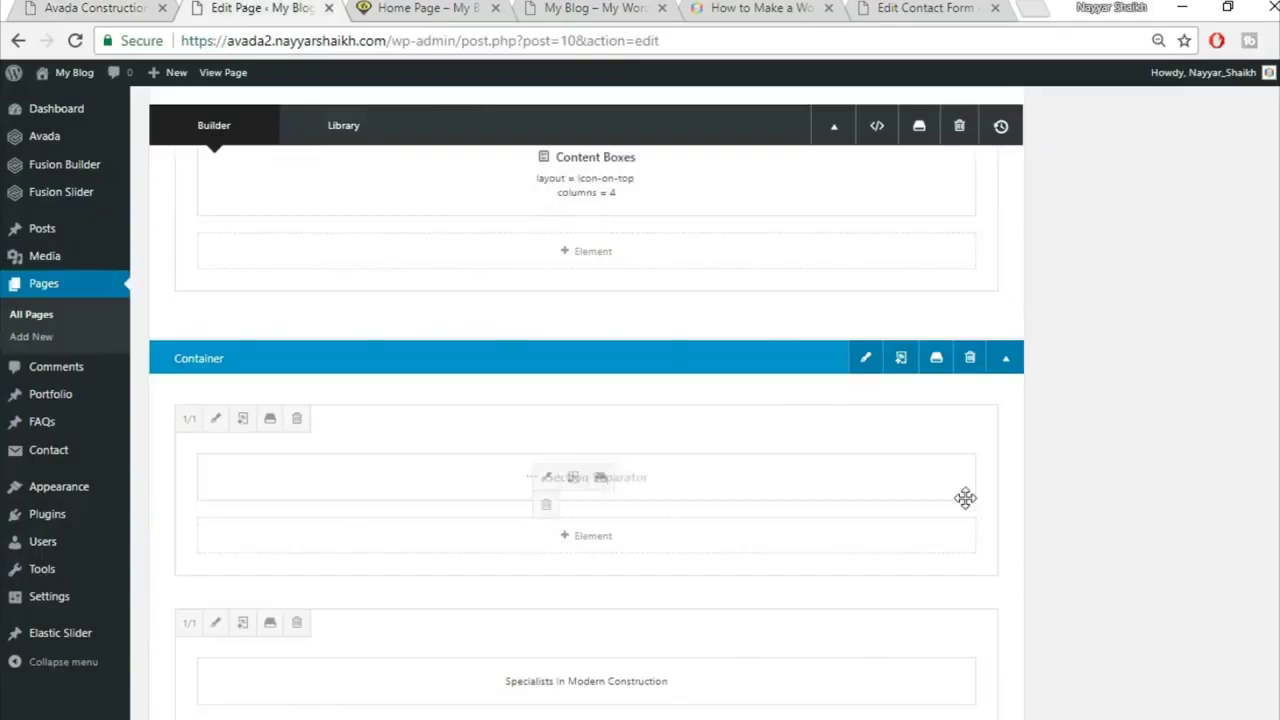
scroll(965, 499, "down", 6)
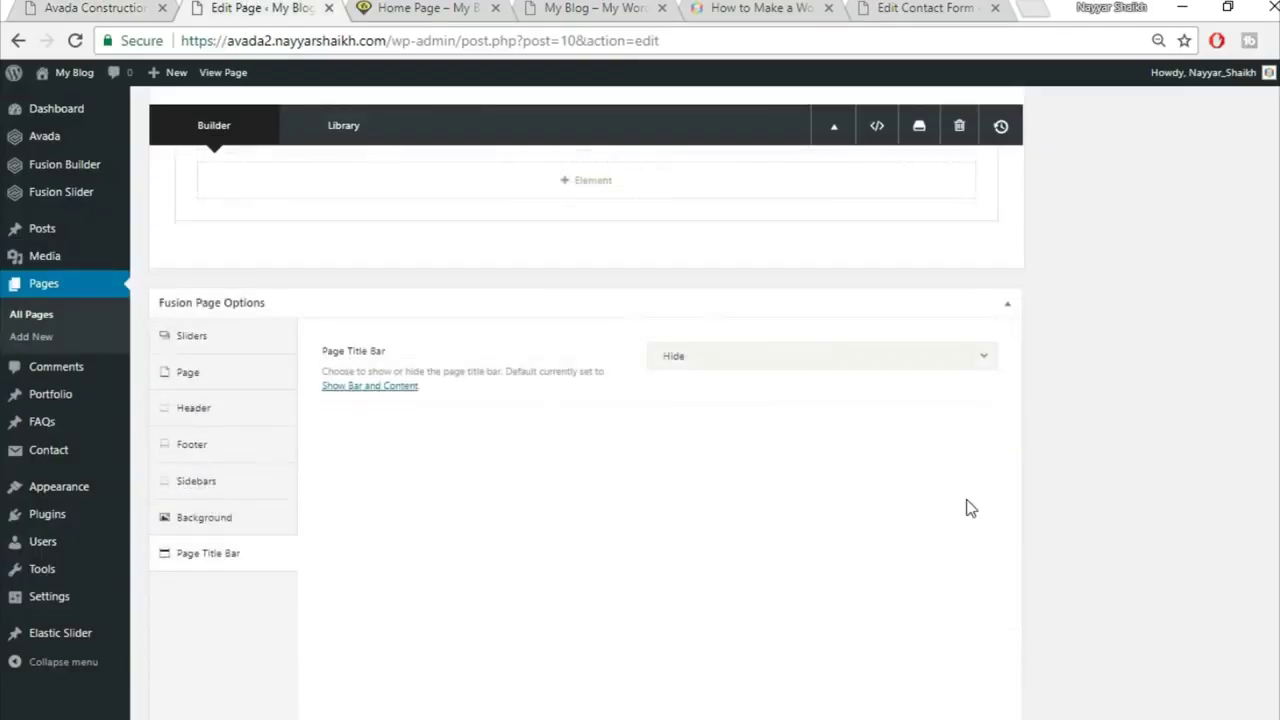
scroll(970, 508, "up", 3)
Step: Add a 1/1 row holding a Testimonials element, found by searching 'tes'
left_click(960, 560)
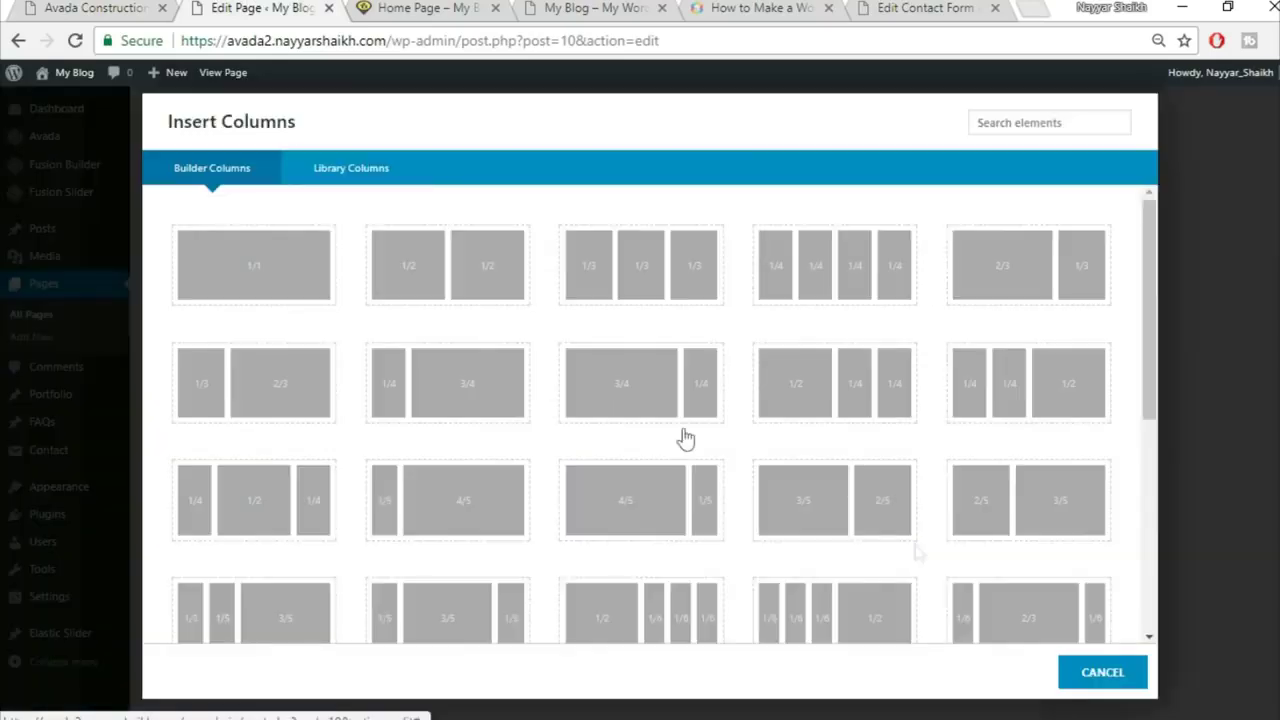
left_click(246, 263)
scroll(900, 500, "down", 1)
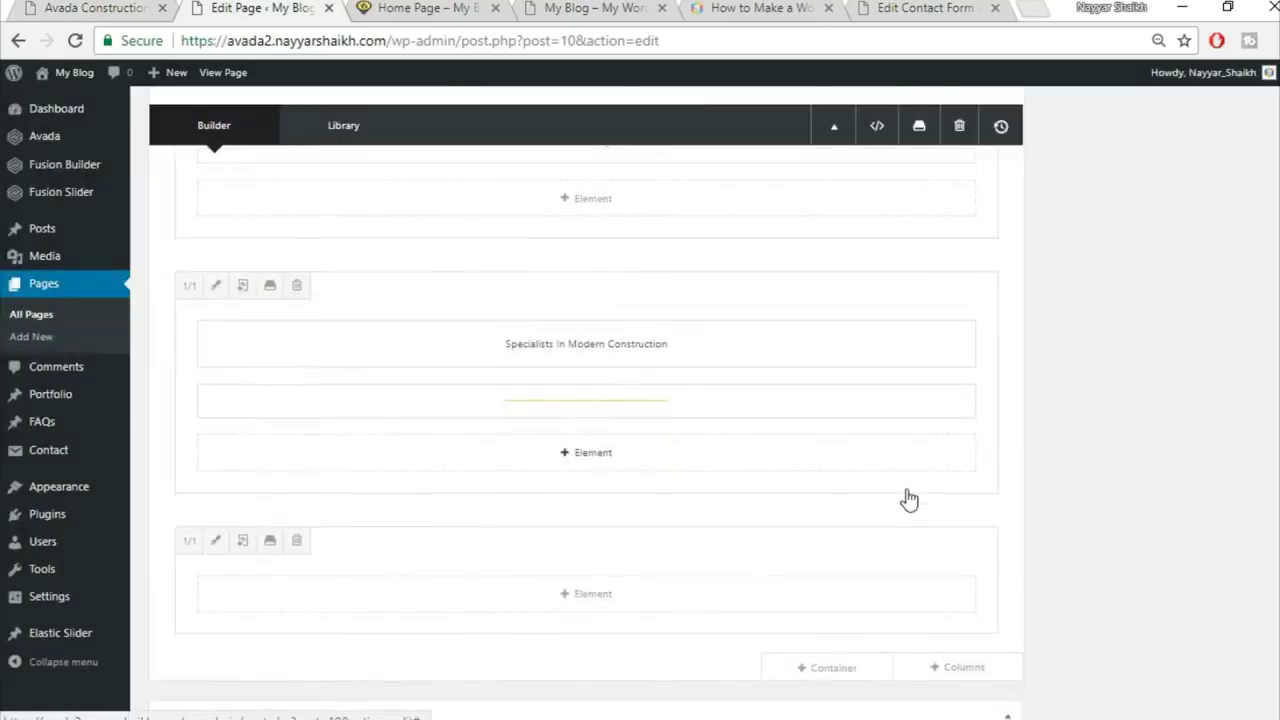
left_click(644, 541)
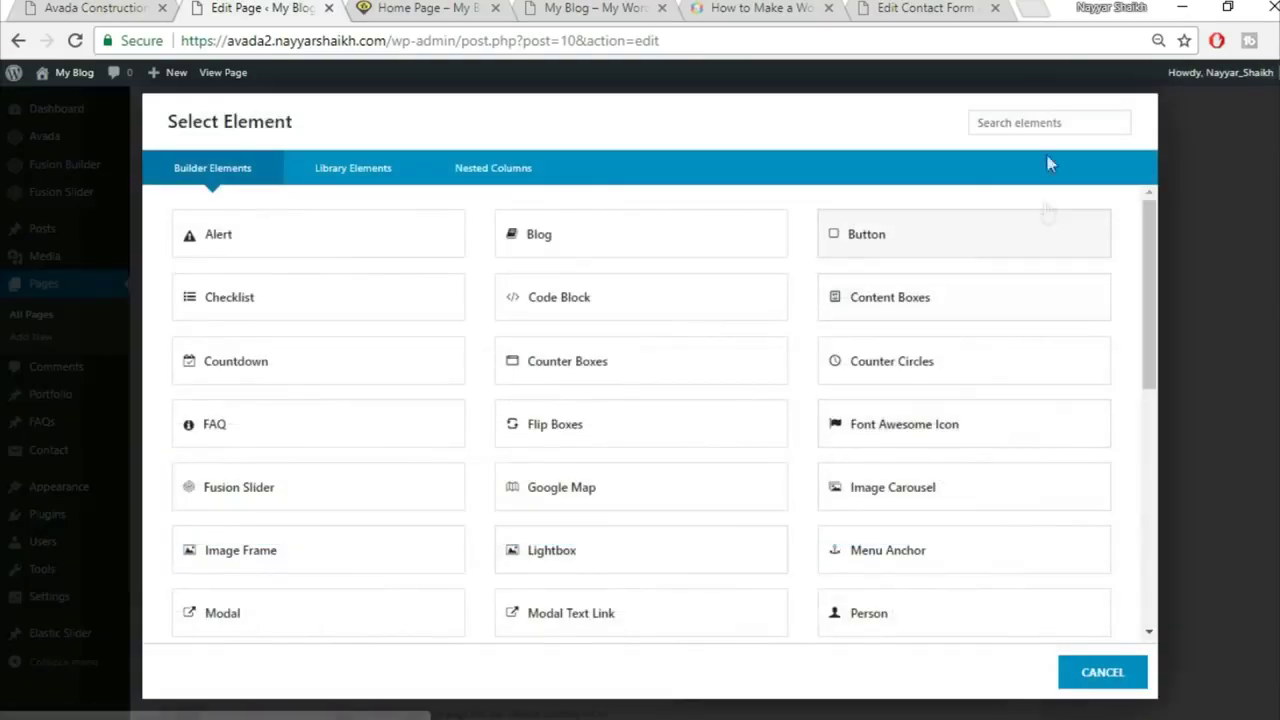
left_click(1040, 125)
type("test")
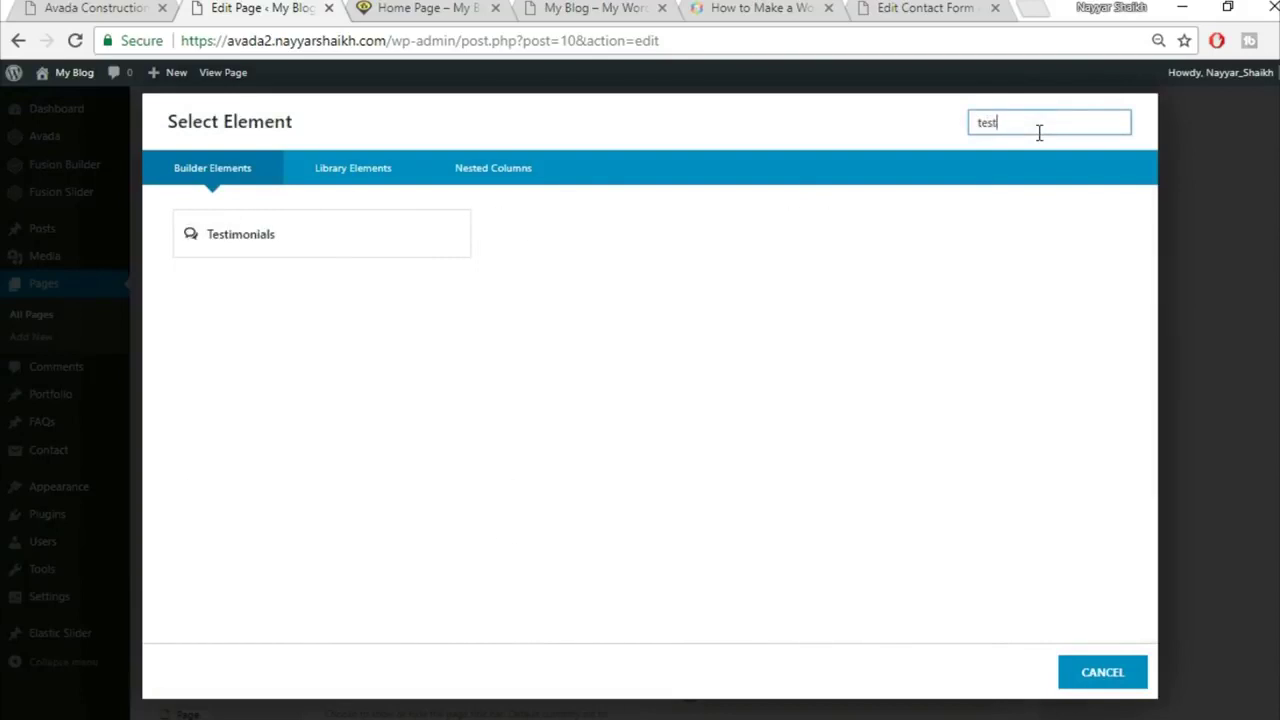
left_click(422, 246)
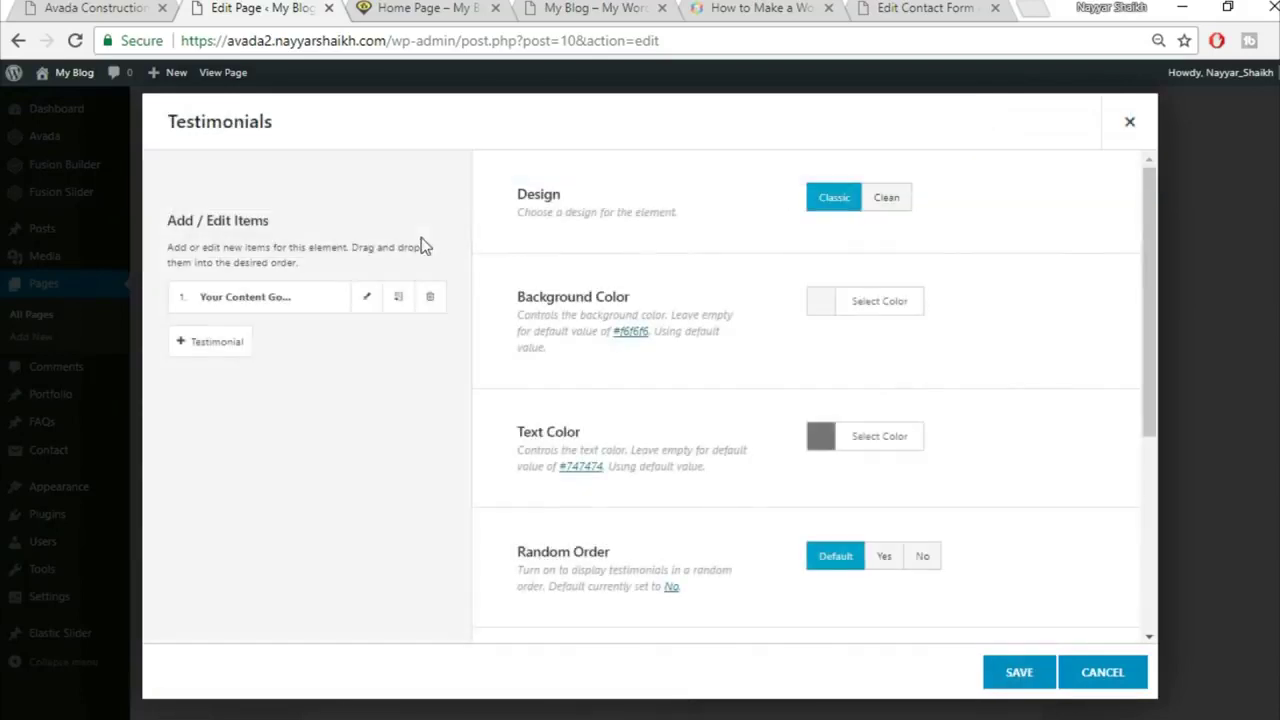
Step: Set the testimonials design to Clean with a fully transparent background
left_click(894, 214)
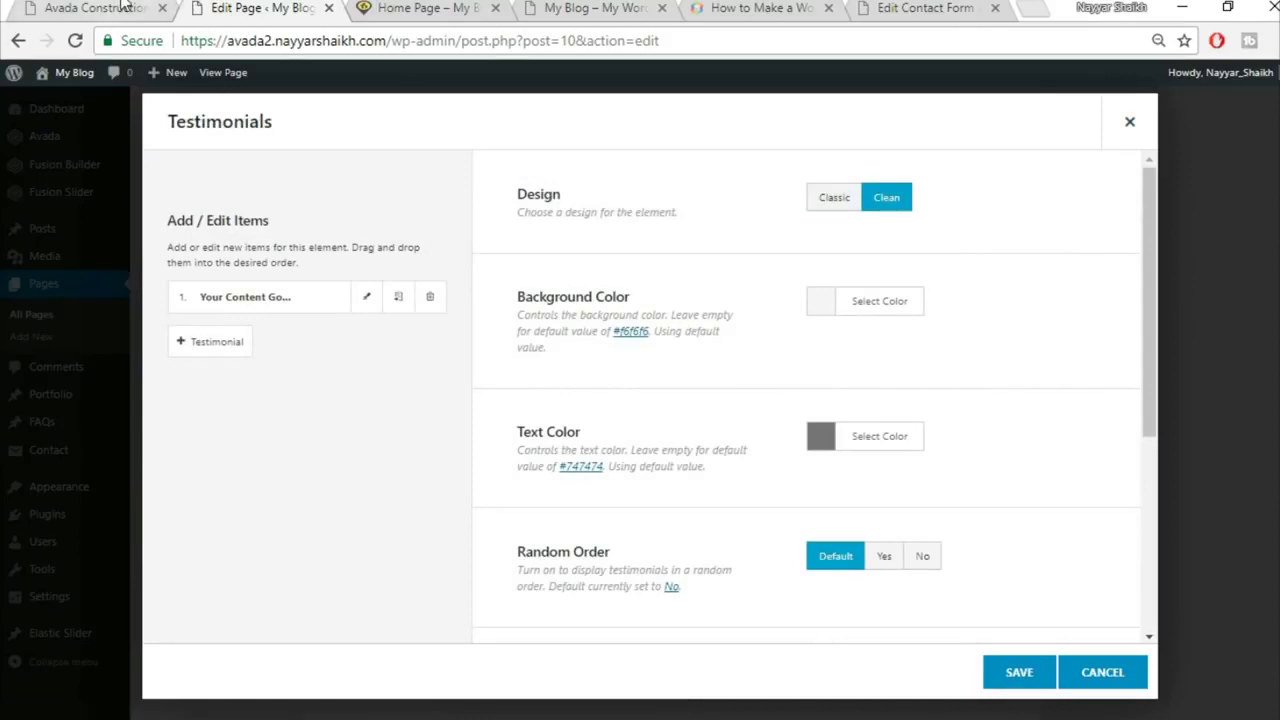
left_click(124, 8)
left_click(293, 8)
left_click(917, 309)
left_click_drag(1106, 413, 1106, 563)
left_click(750, 468)
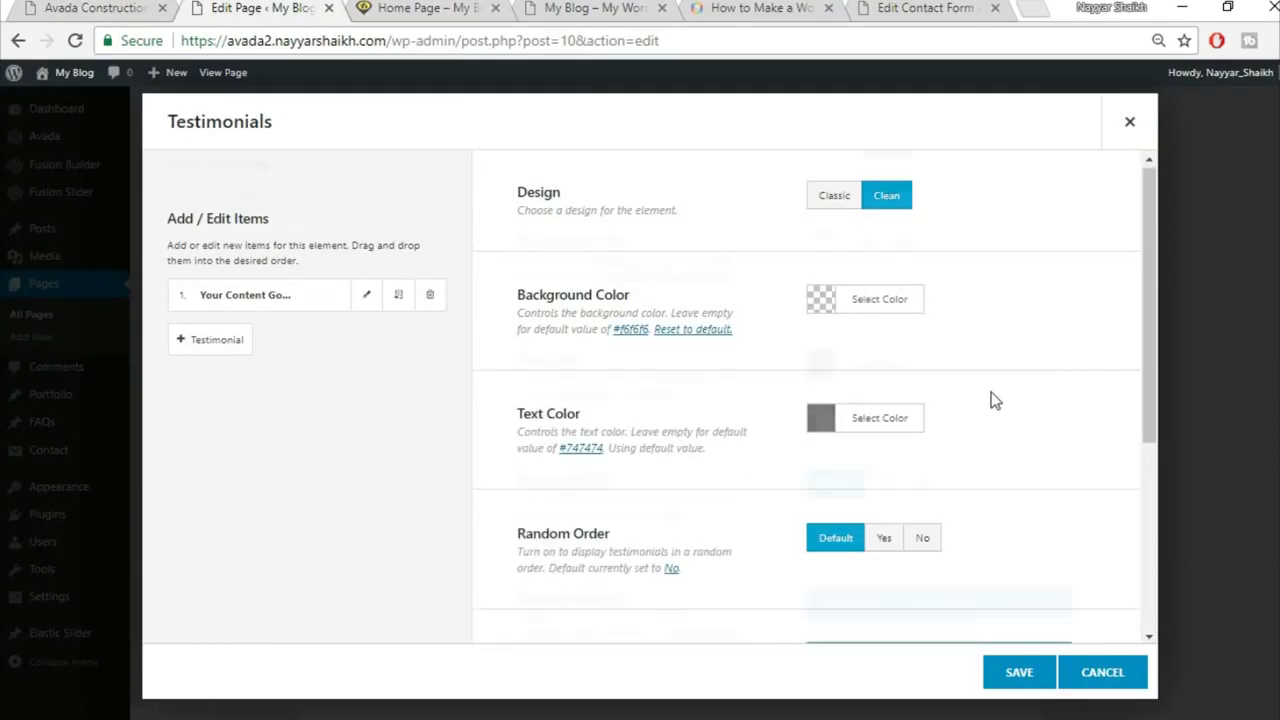
Step: Set the testimonial text colour to white #ffffff
scroll(991, 400, "down", 1)
left_click(88, 8)
left_click(262, 8)
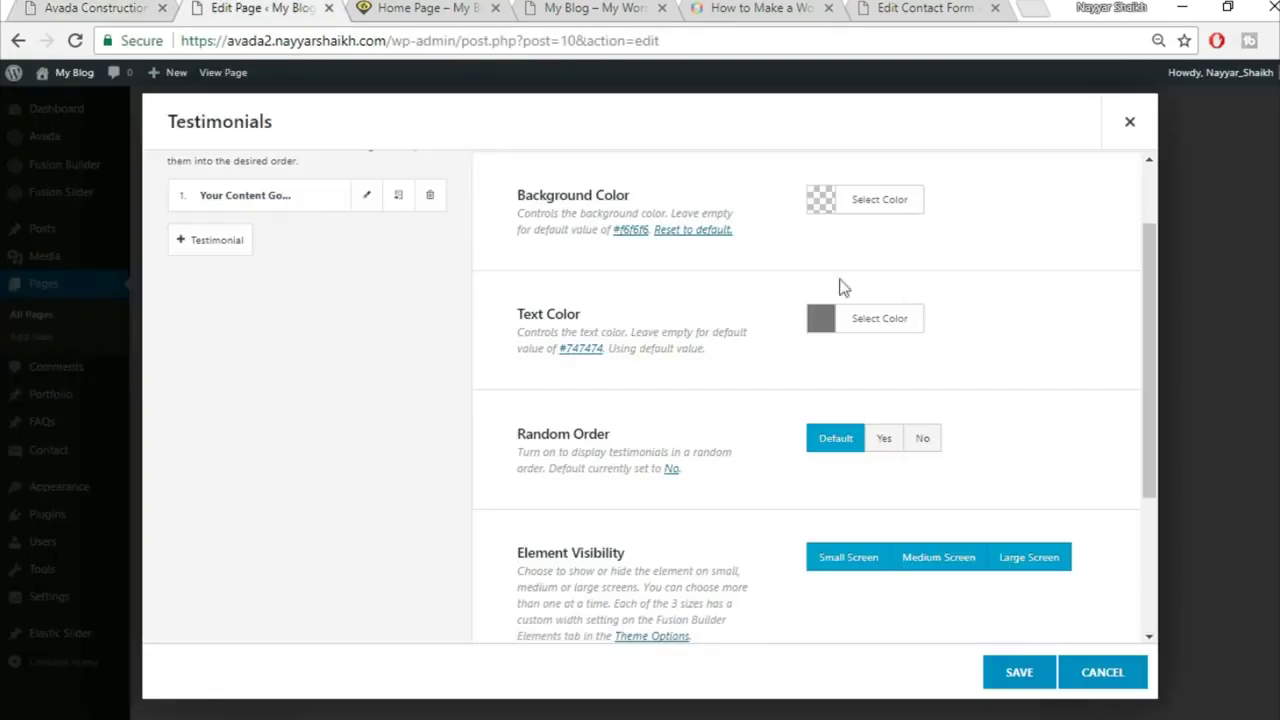
left_click(900, 320)
left_click(842, 558)
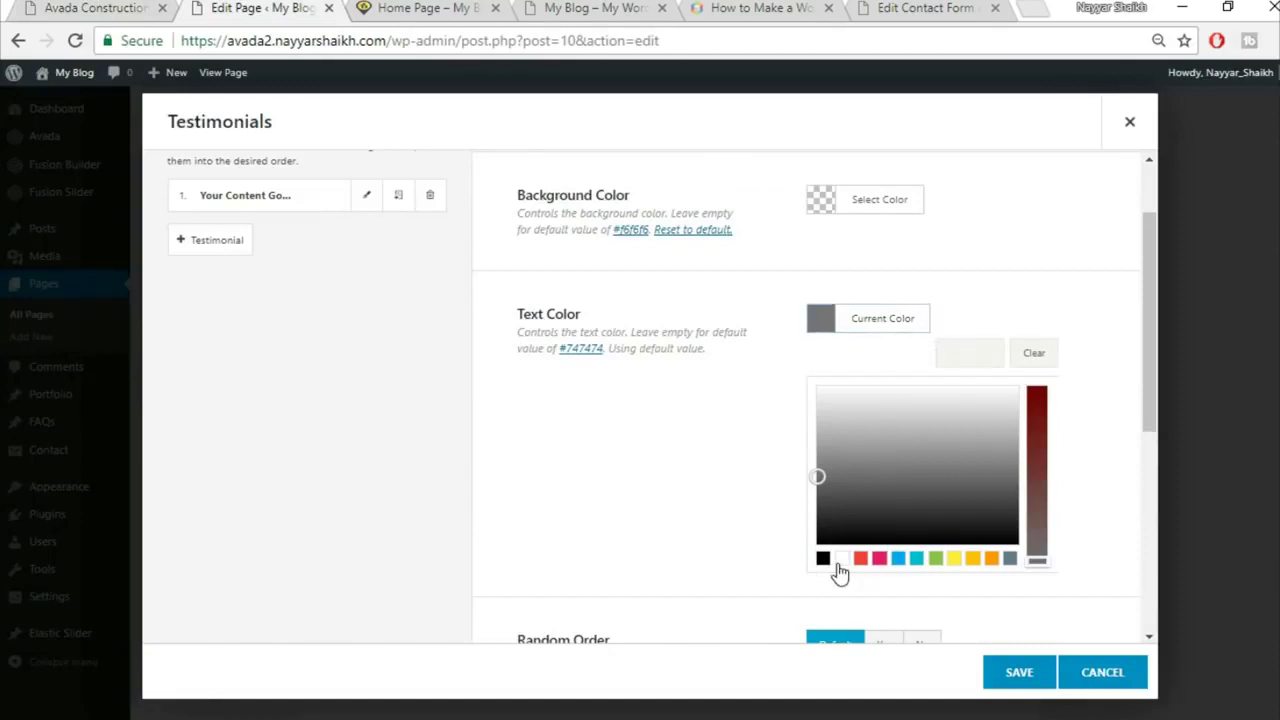
left_click(1032, 234)
Step: Open the first testimonial item for editing
scroll(1000, 265, "down", 2)
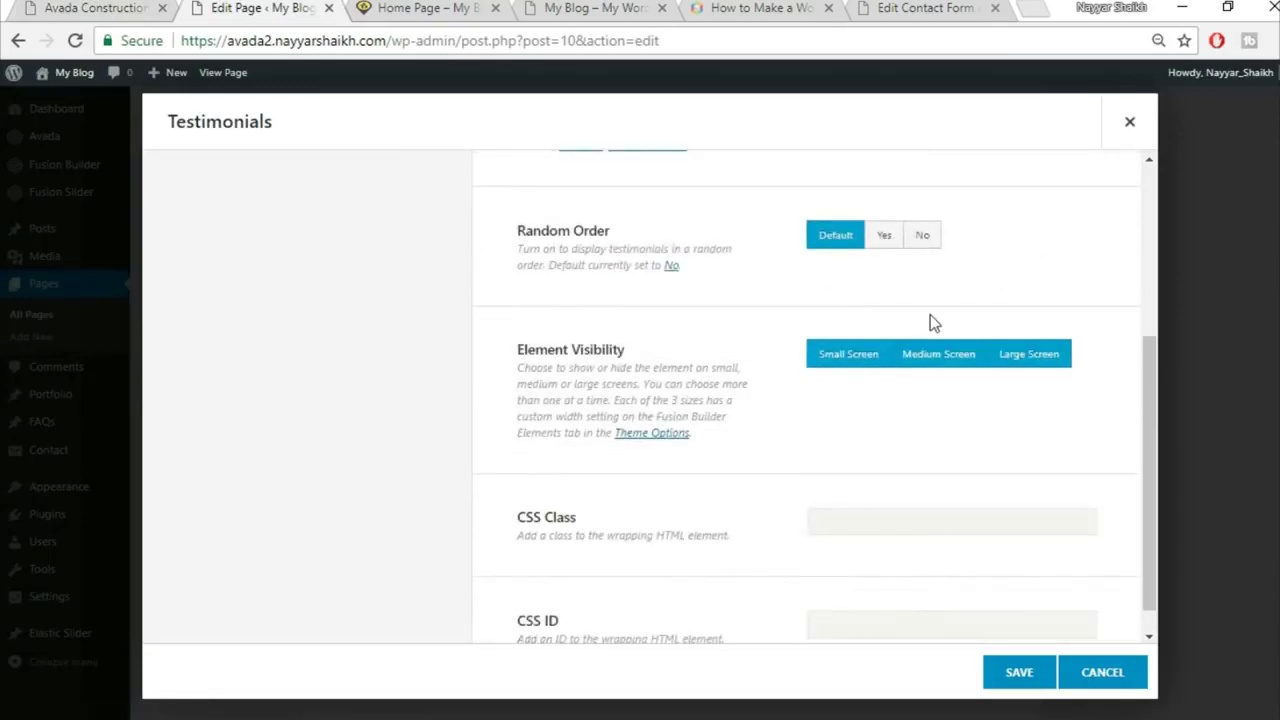
scroll(930, 322, "down", 1)
scroll(798, 374, "up", 4)
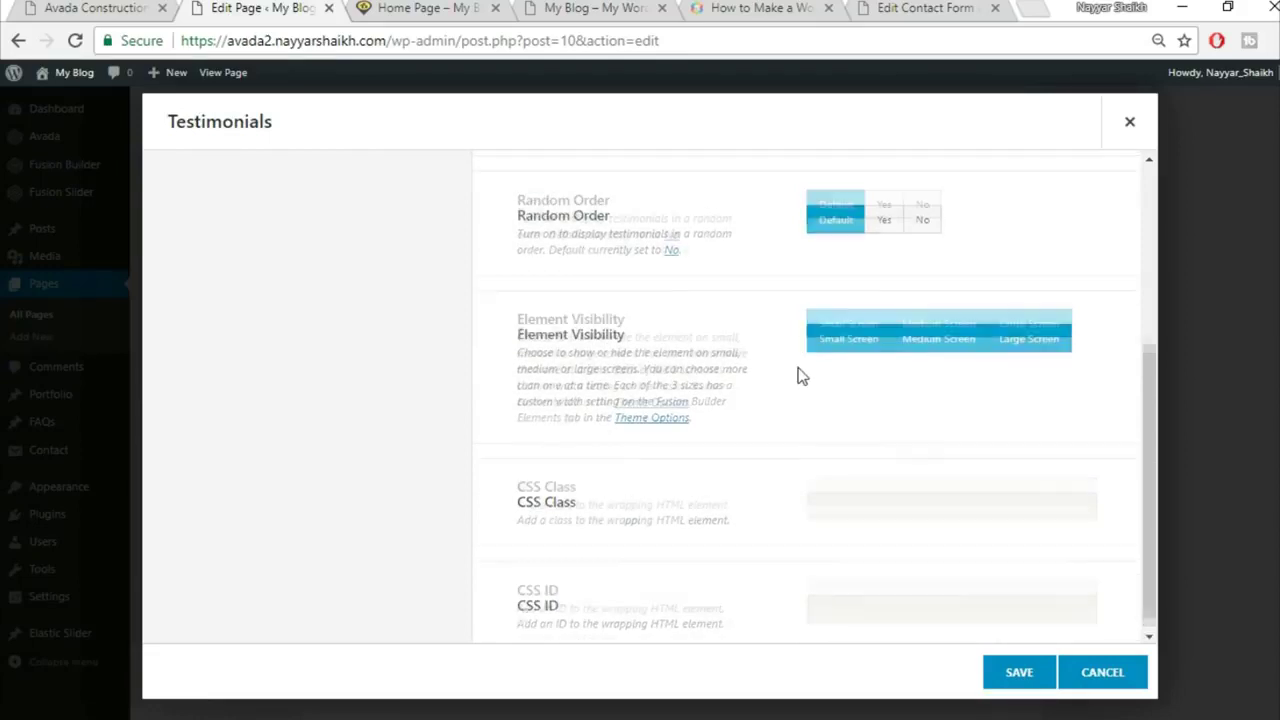
left_click(365, 309)
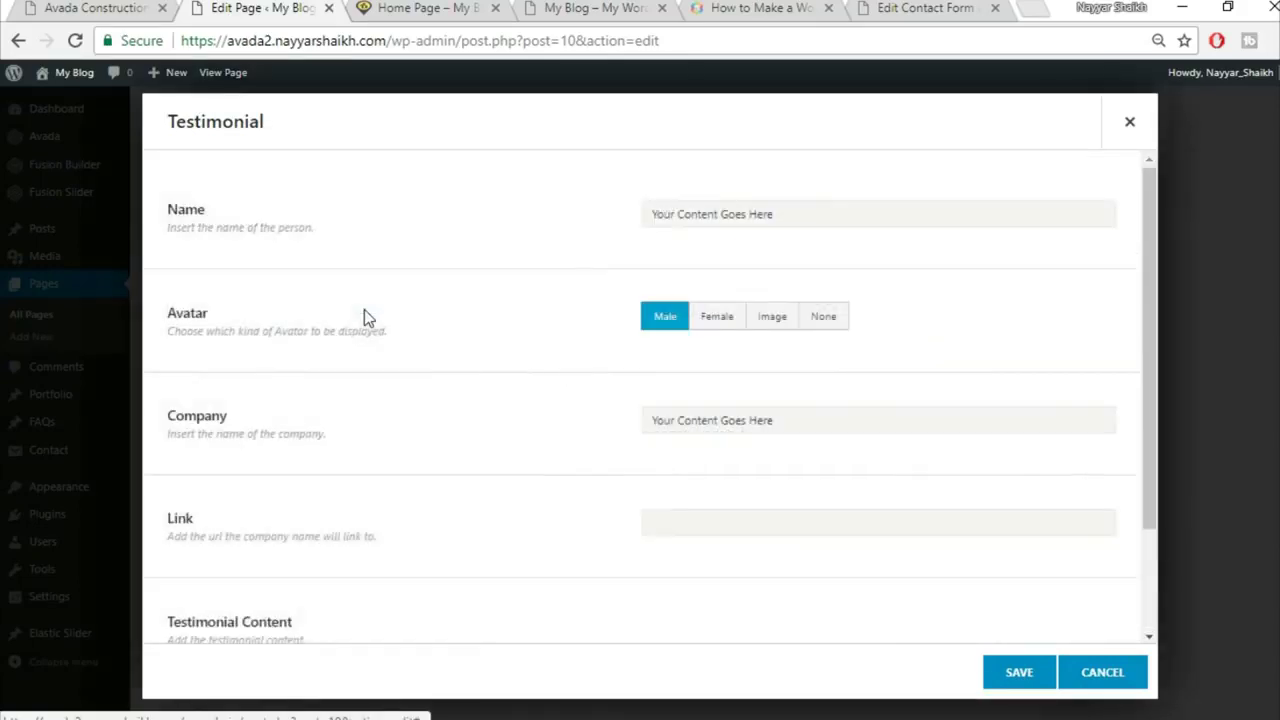
Step: Replace the testimonial's name field with the home owner's name and title copied from the live site
left_click(70, 6)
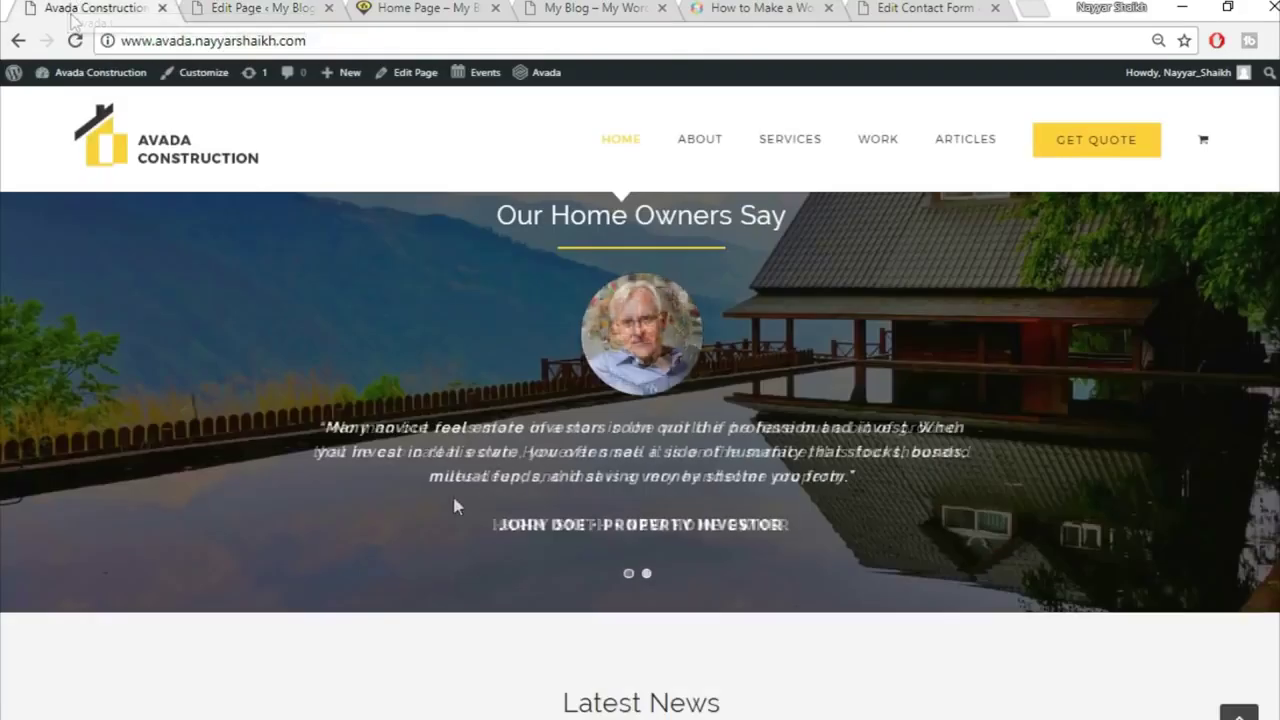
triple_click(629, 522)
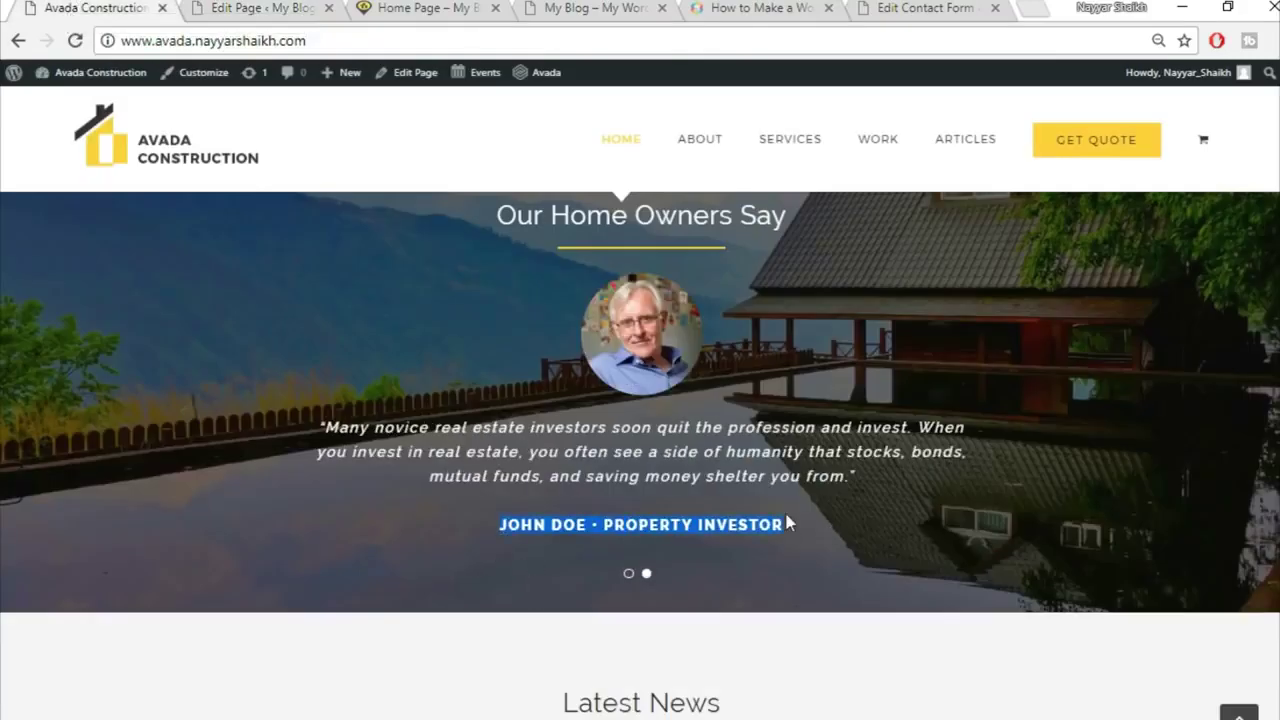
left_click(236, 6)
left_click(779, 201)
type("JOHN DOE • PROPERTY INVESTOR")
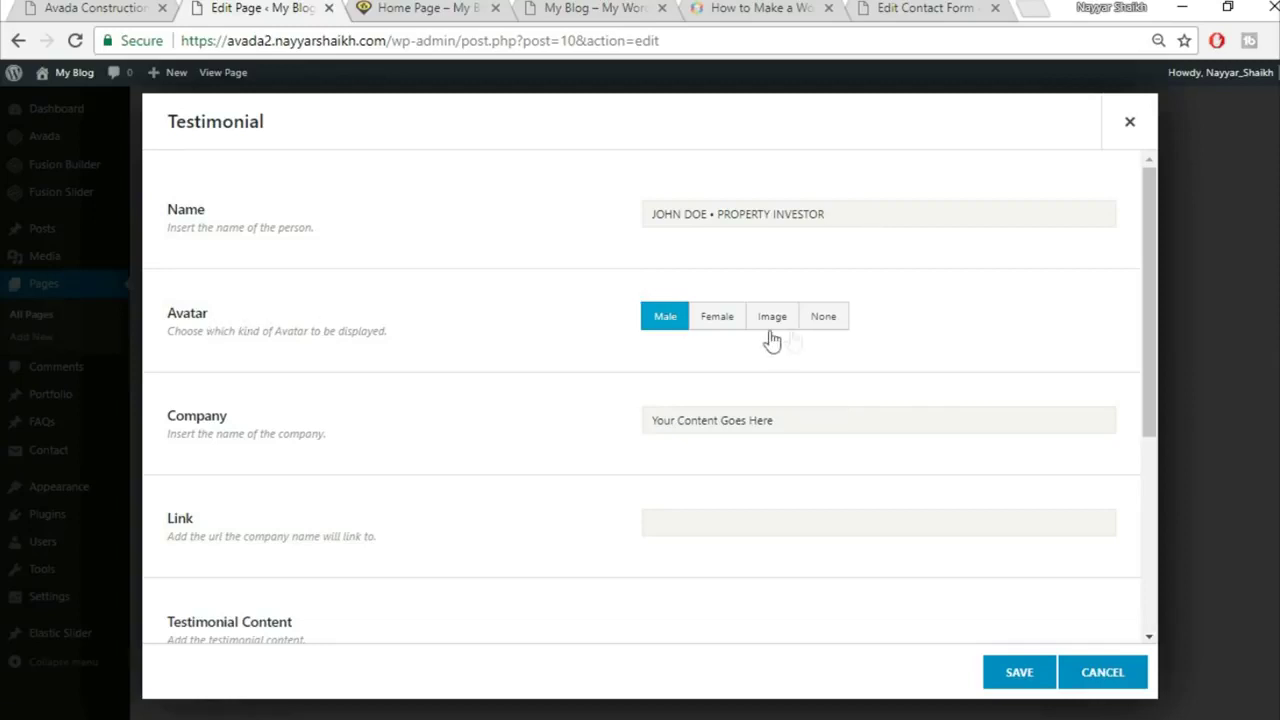
Step: Upload the home-testimonial-84268399 photo and use it as the testimonial's custom avatar
left_click(772, 336)
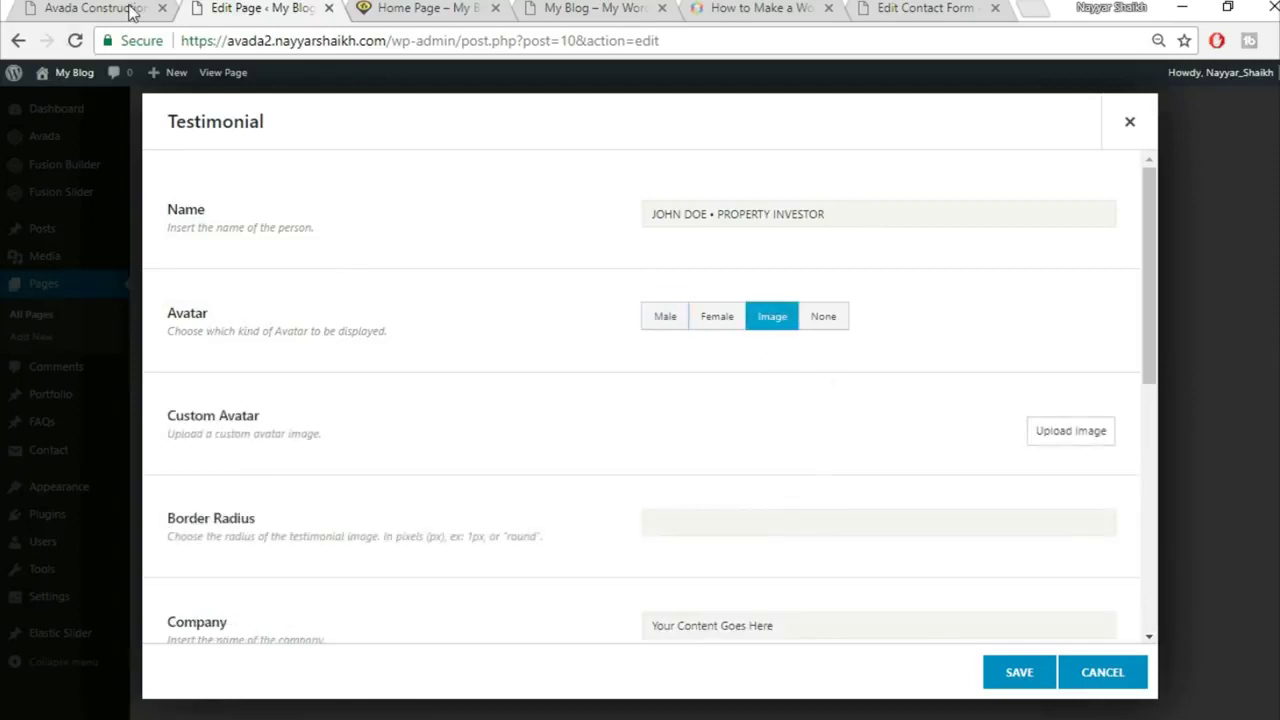
left_click(130, 9)
left_click(257, 8)
left_click(1095, 432)
left_click(225, 142)
left_click(706, 395)
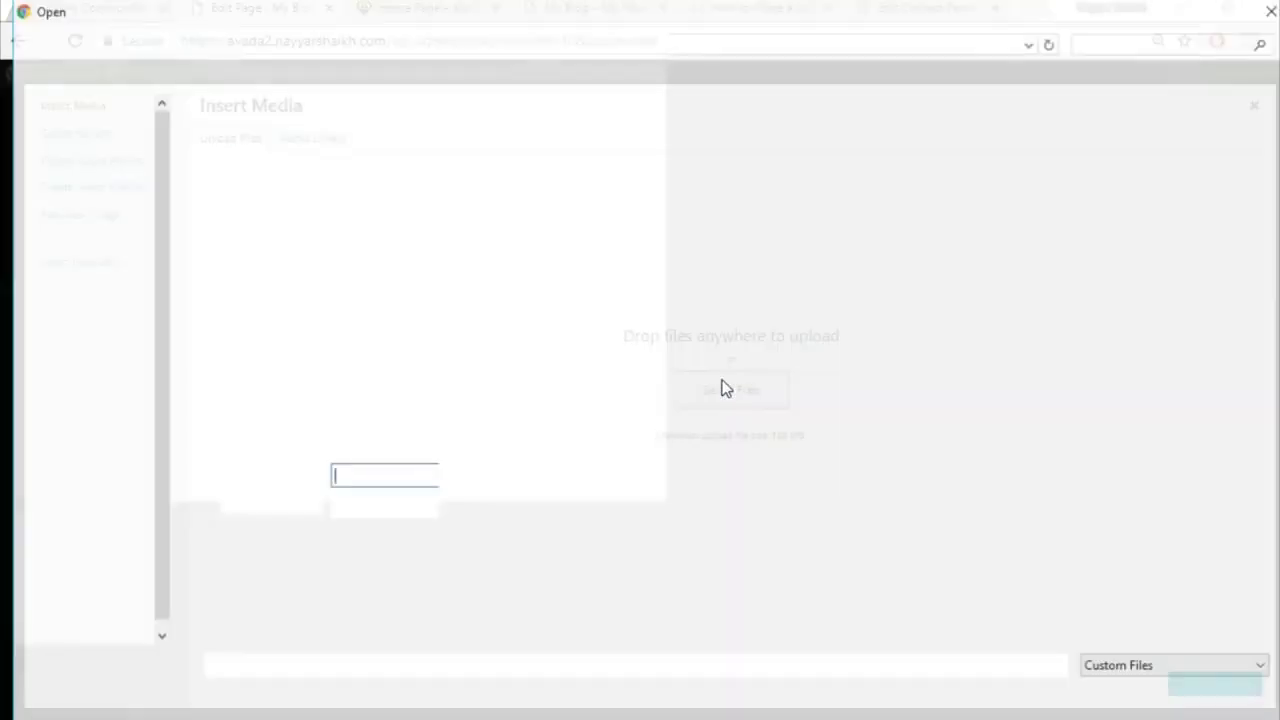
scroll(887, 350, "down", 3)
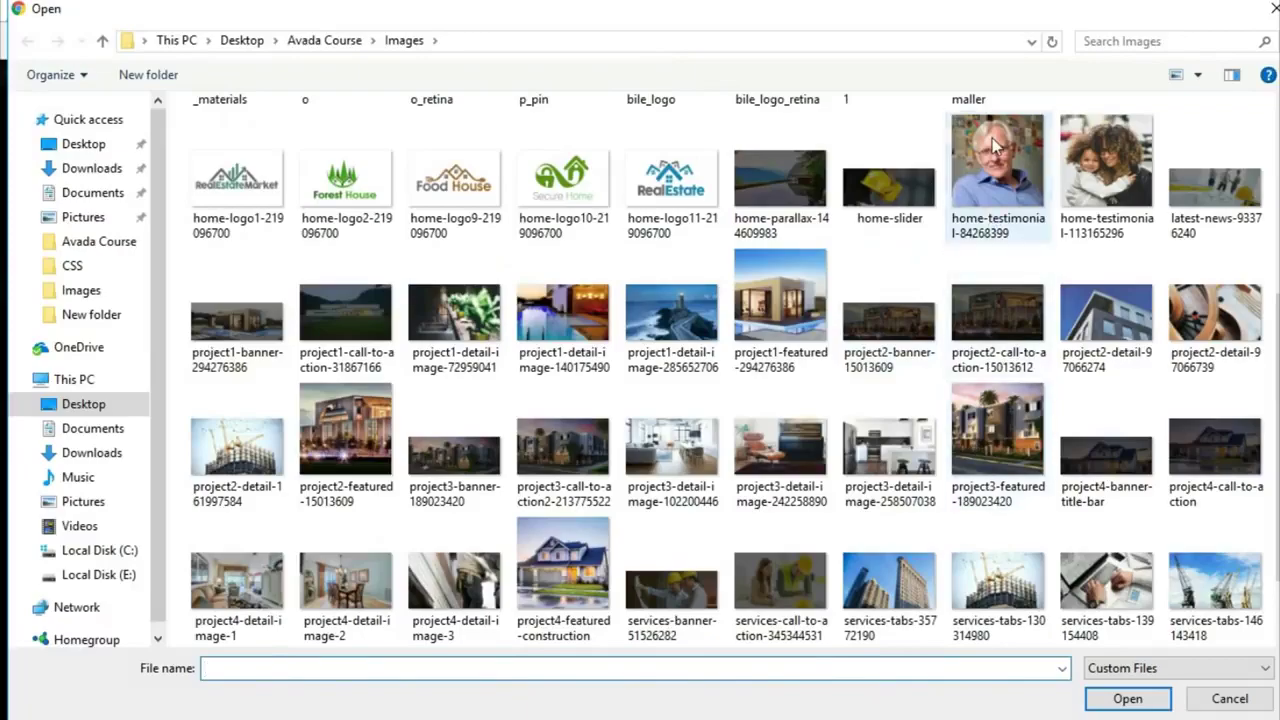
left_click(997, 170)
left_click(1128, 699)
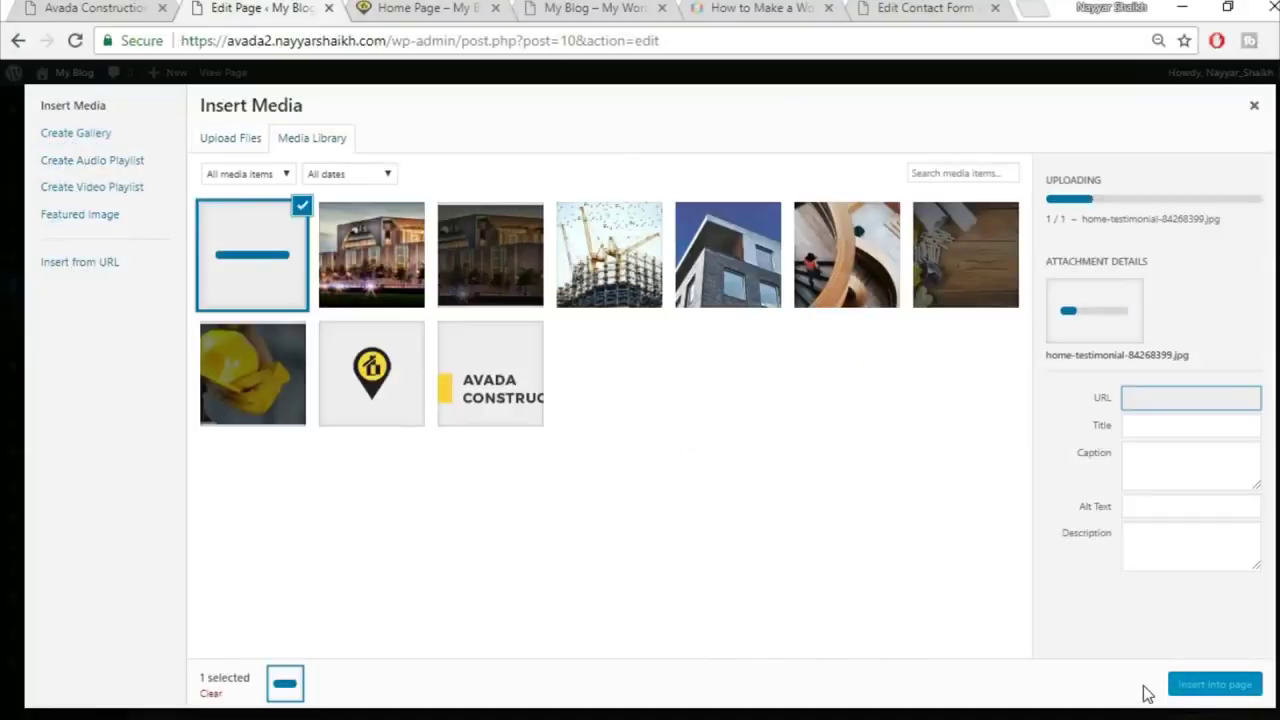
left_click(1186, 686)
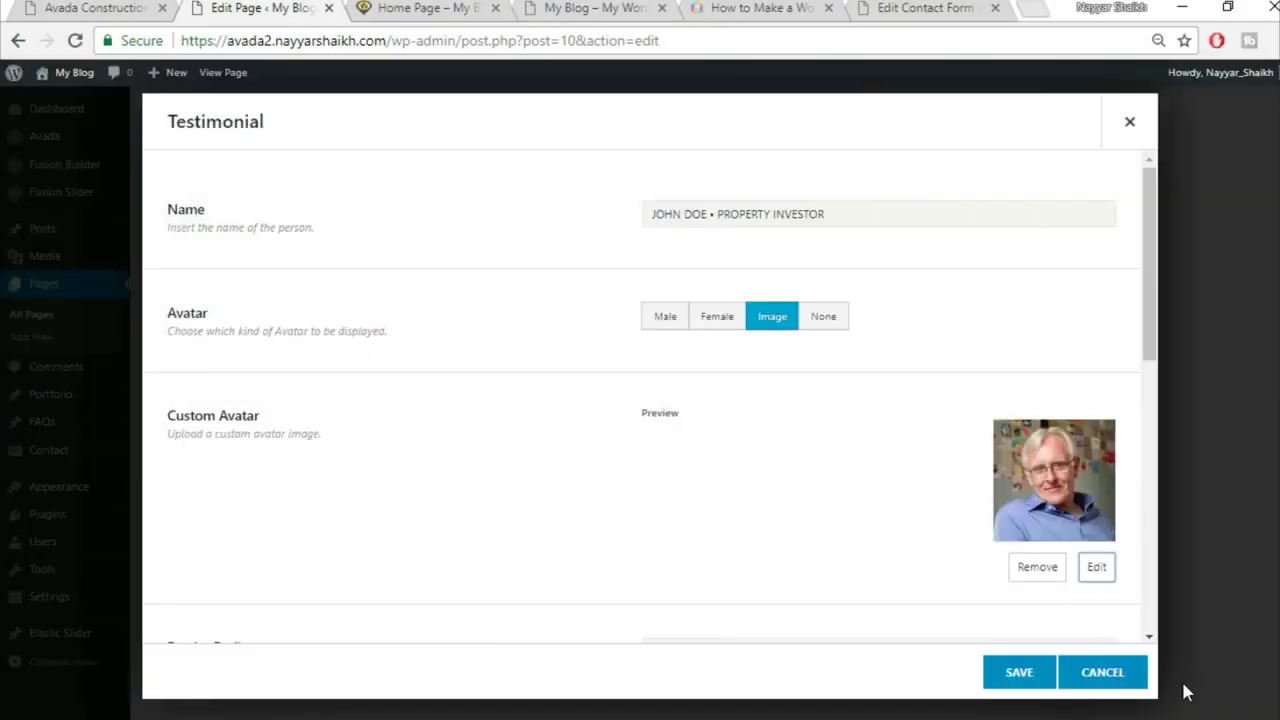
scroll(552, 462, "down", 3)
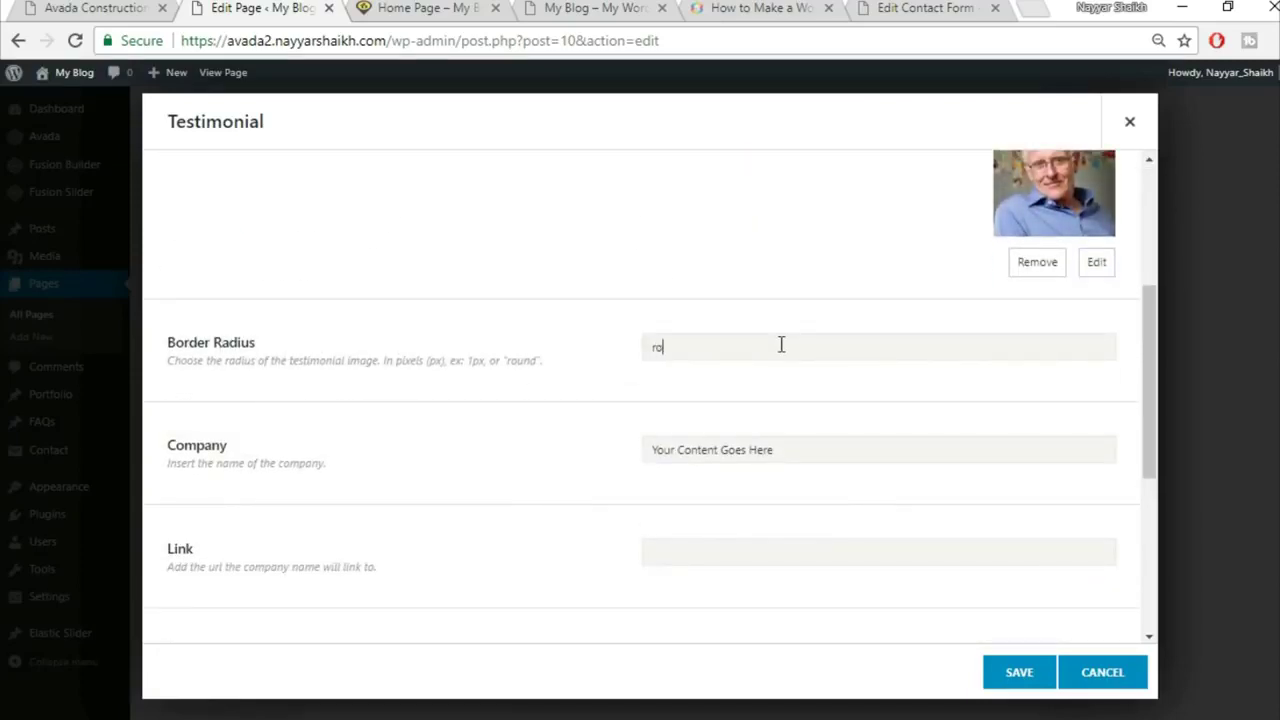
scroll(781, 344, "up", 2)
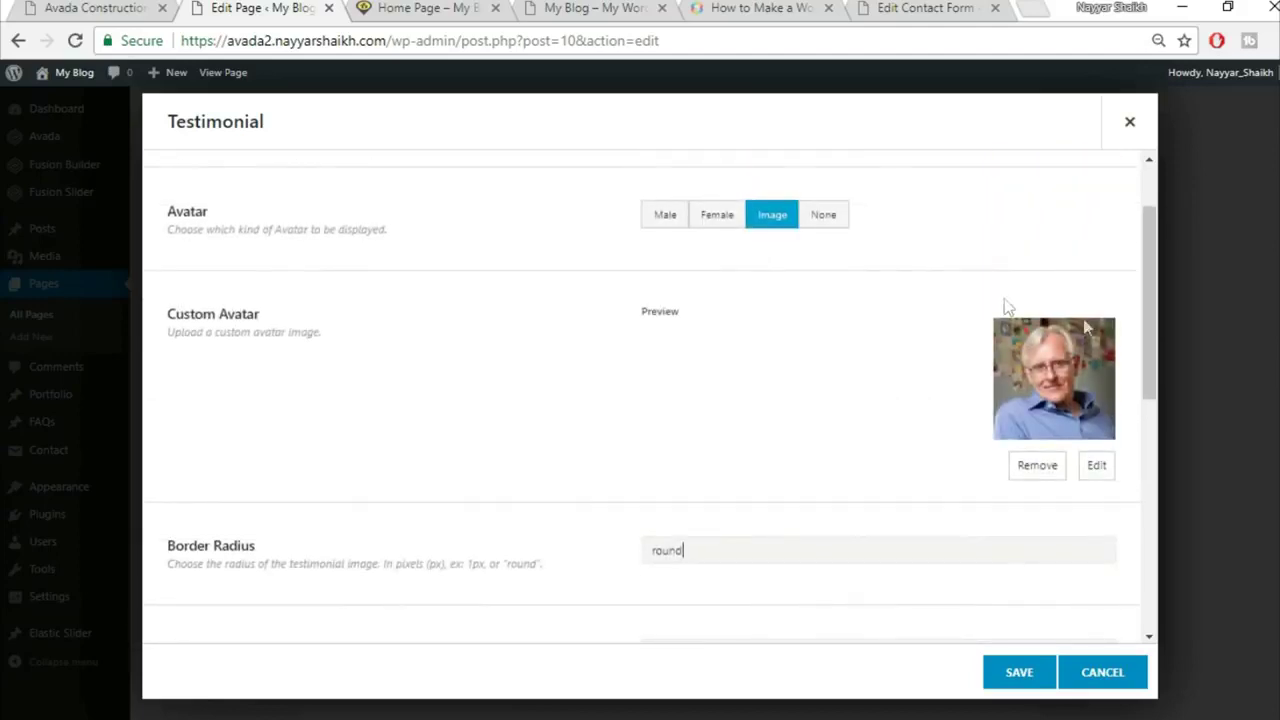
Step: Clear the testimonial's company name field
left_click(158, 7)
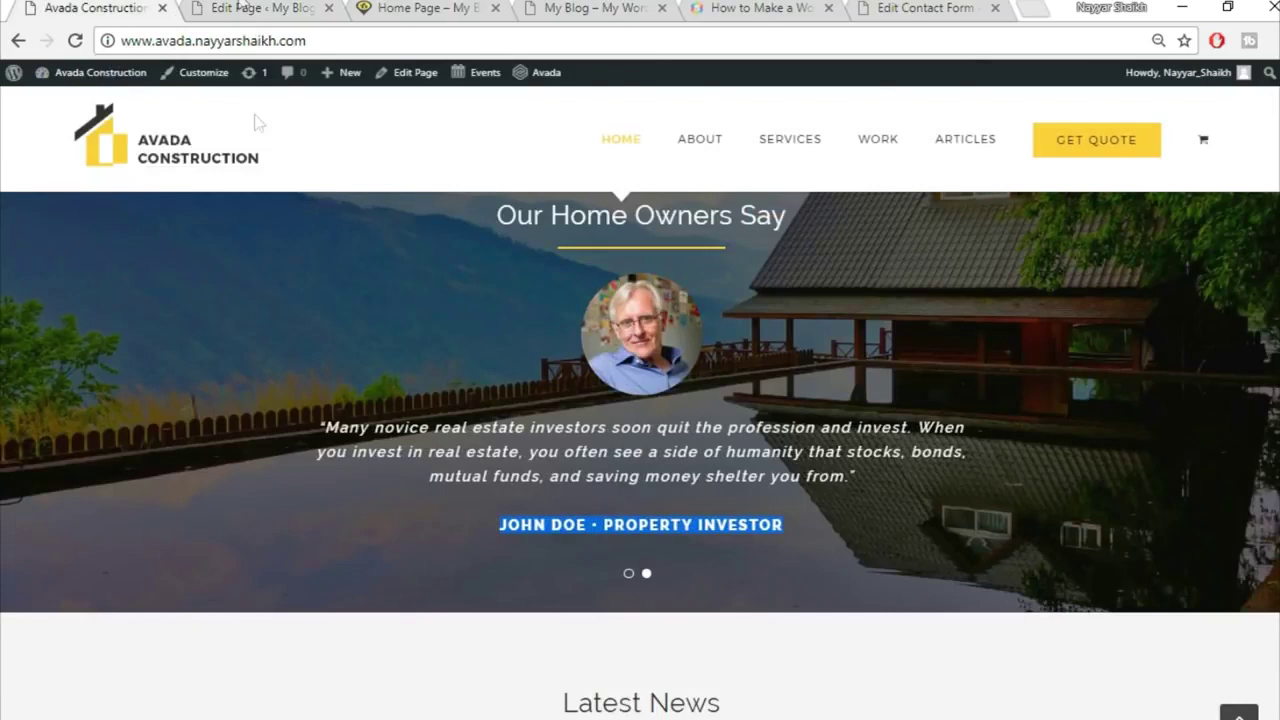
left_click(248, 7)
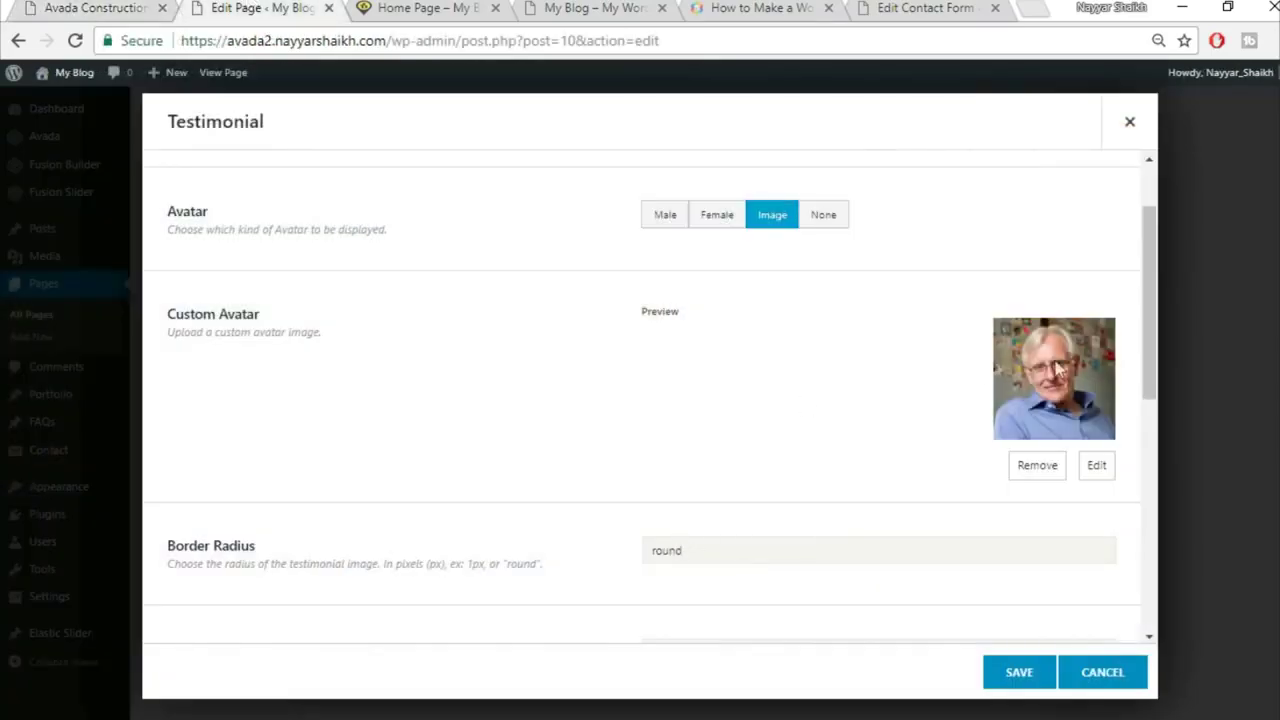
scroll(563, 426, "down", 3)
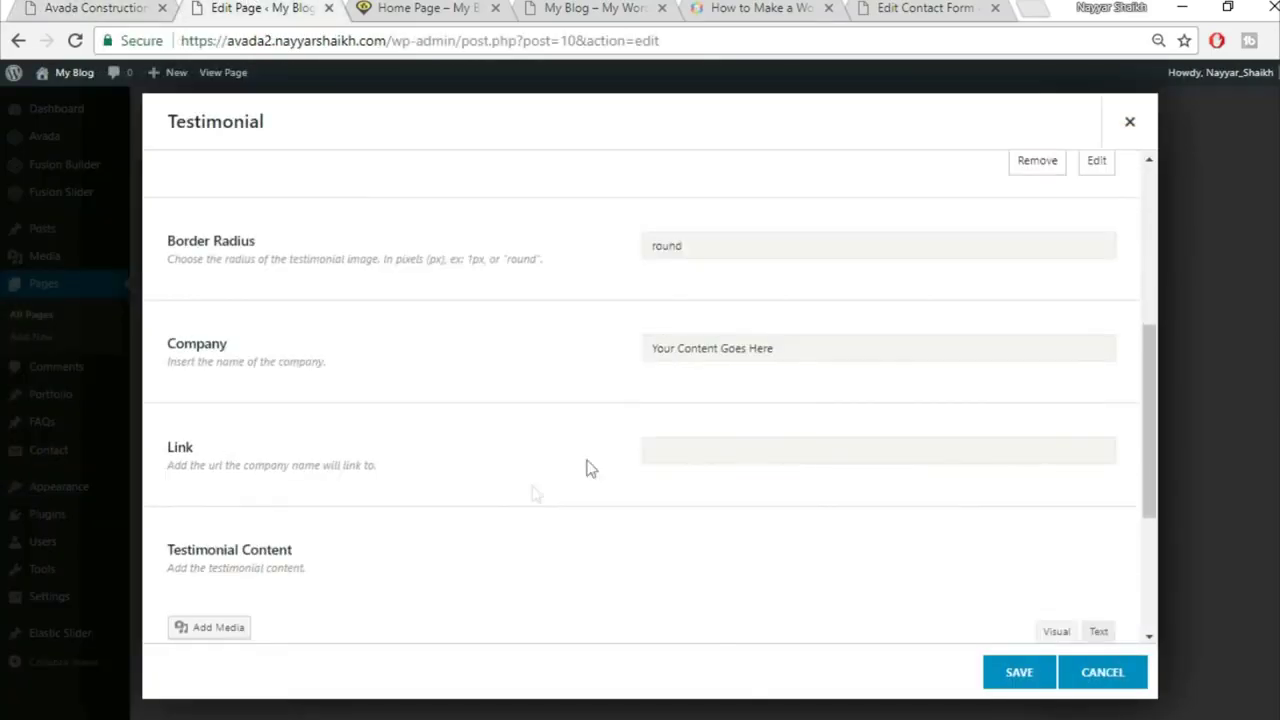
left_click(820, 345)
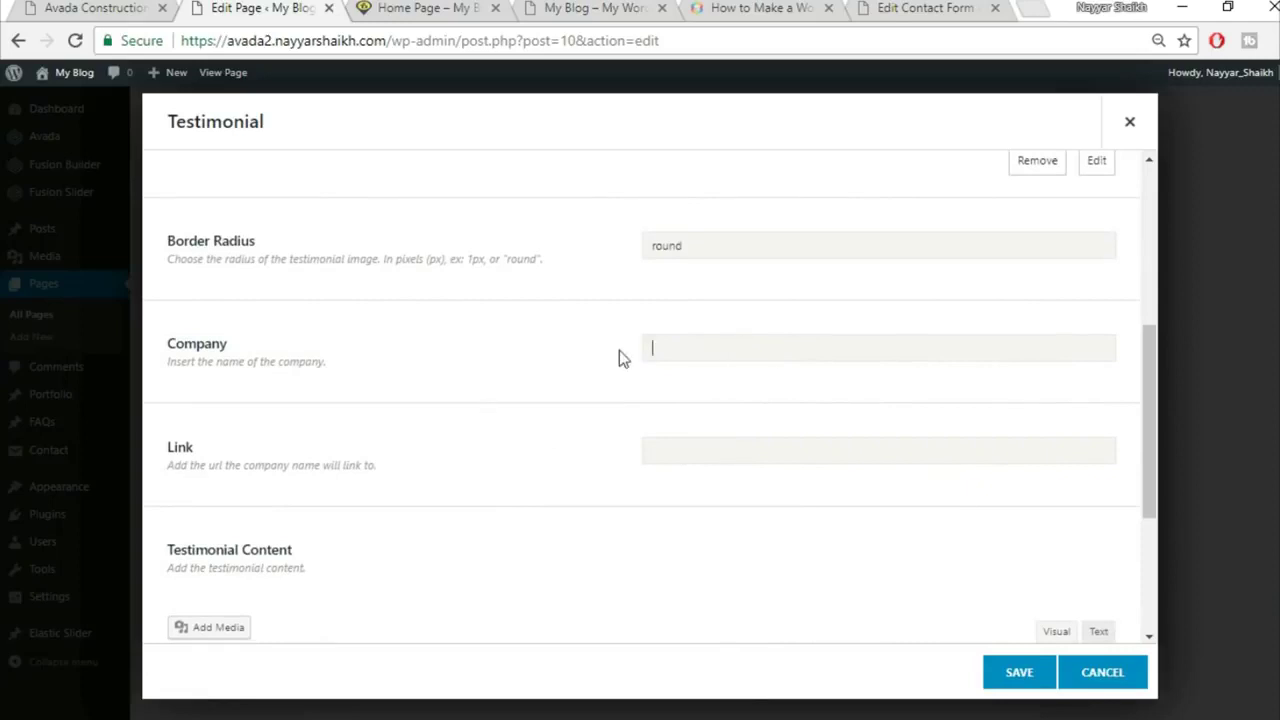
scroll(766, 408, "down", 2)
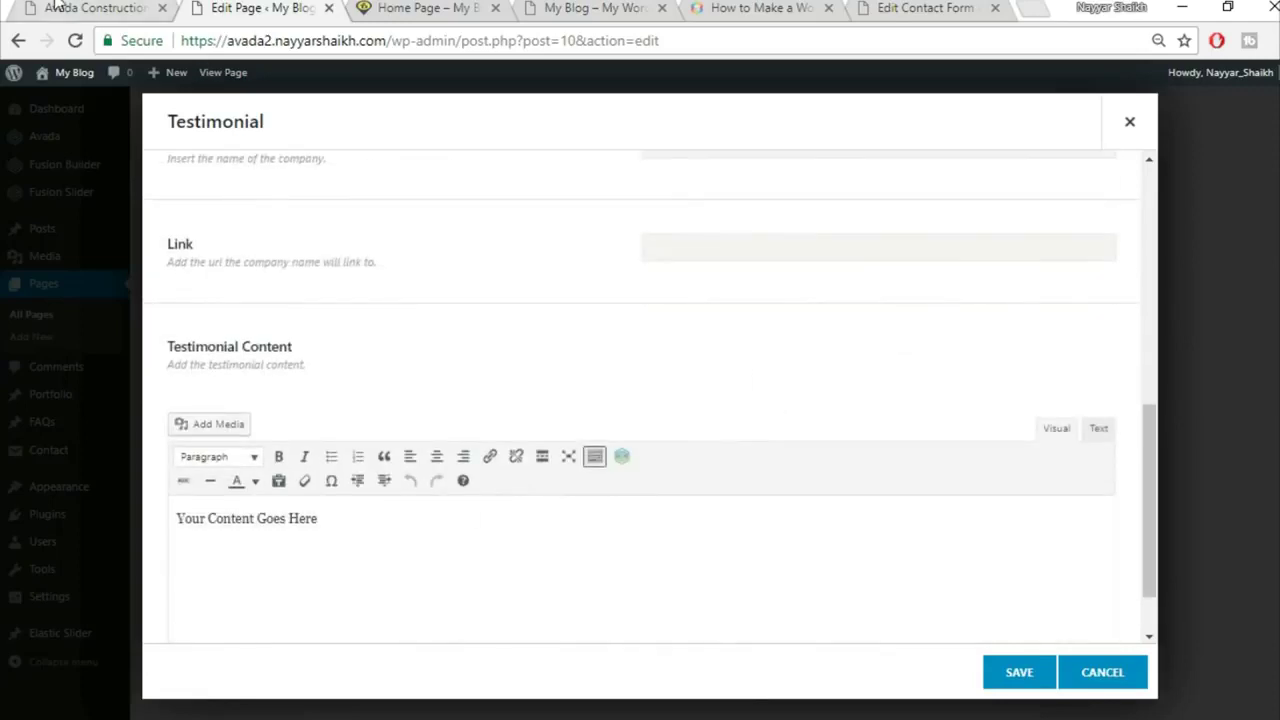
Step: Replace the testimonial content with the live site's 'No man but feels…' quote, centred
left_click(58, 8)
left_click_drag(320, 430, 840, 547)
key("ctrl+c")
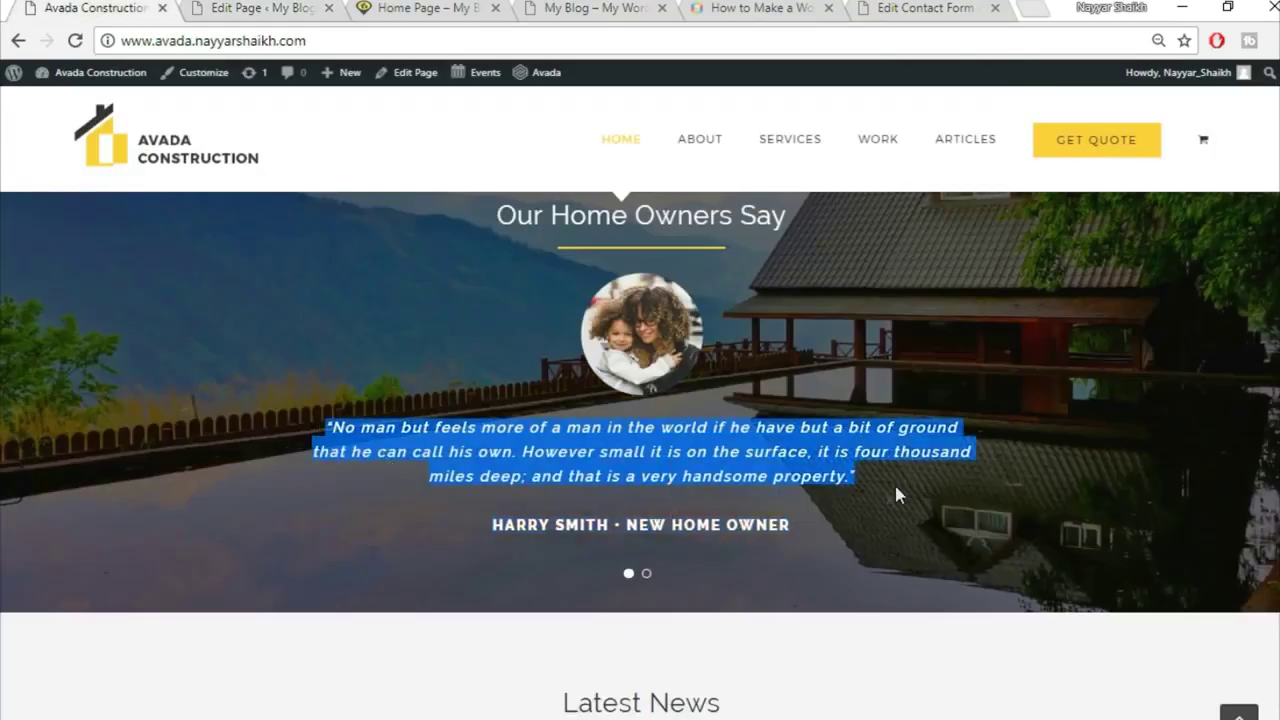
left_click(265, 8)
left_click(649, 551)
key("ctrl+a")
key("ctrl+v")
scroll(886, 416, "down", 2)
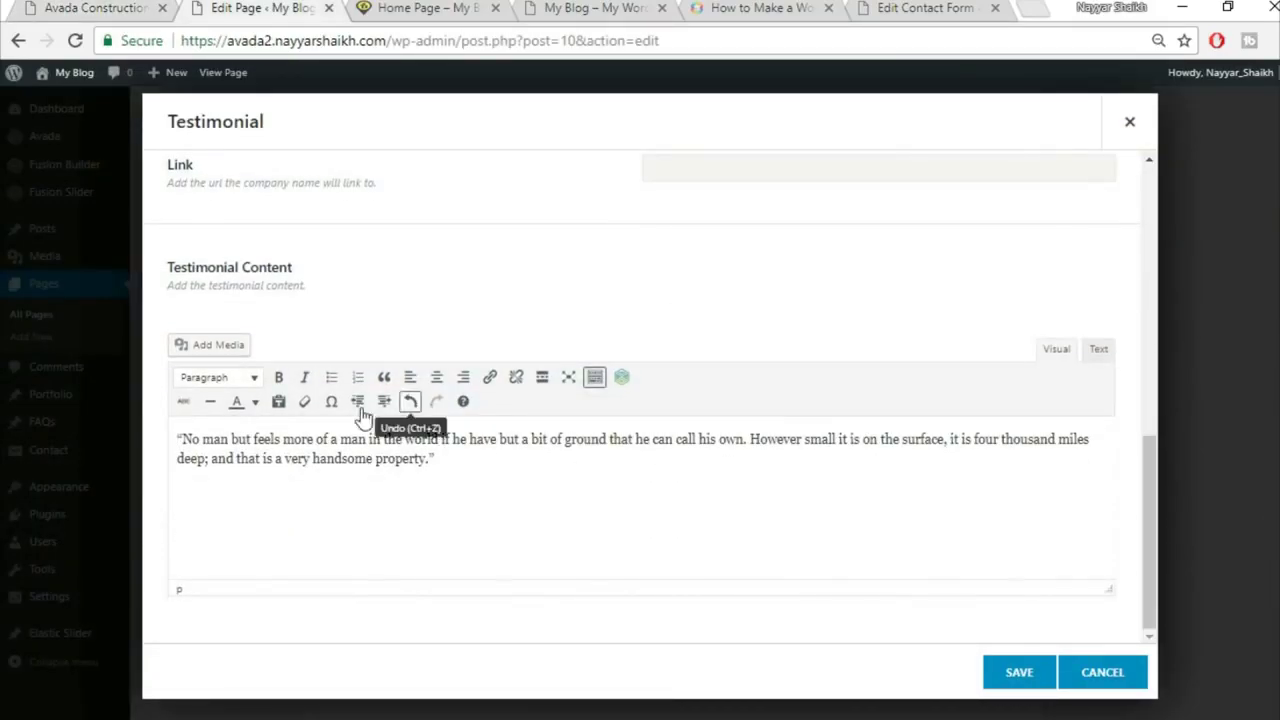
key("ctrl+a")
left_click(435, 380)
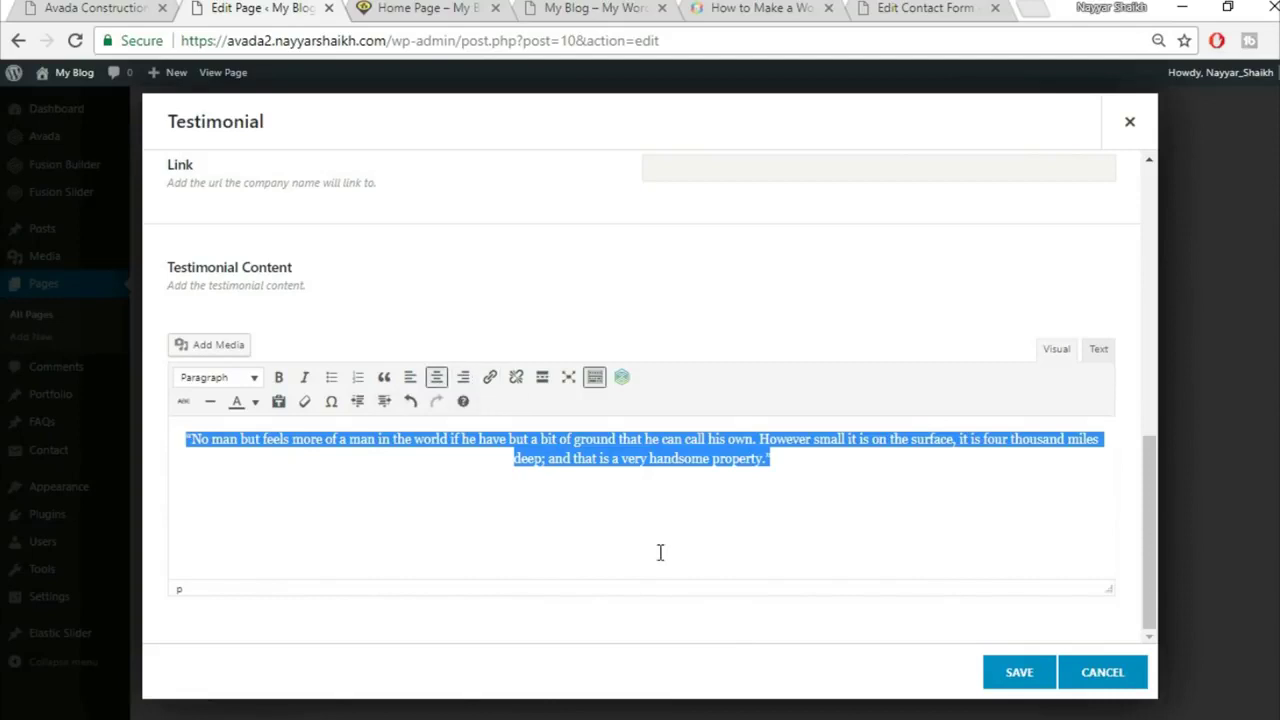
scroll(731, 522, "up", 1)
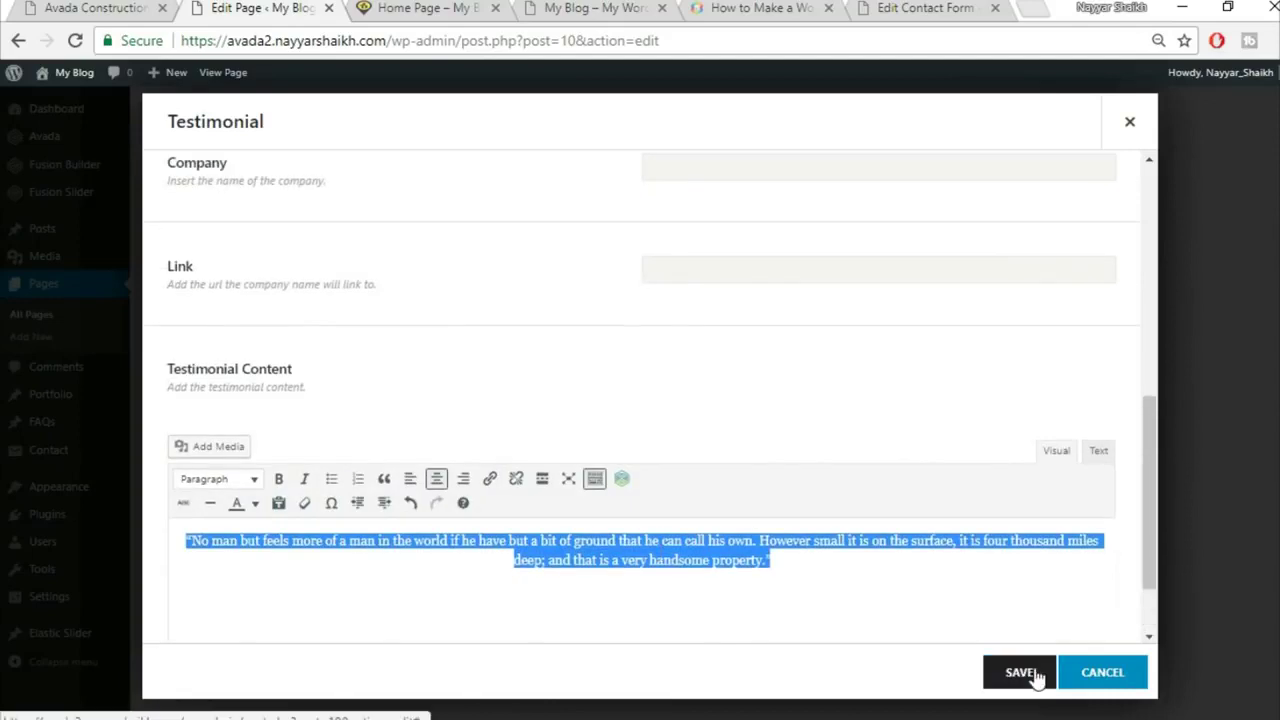
scroll(787, 522, "up", 1)
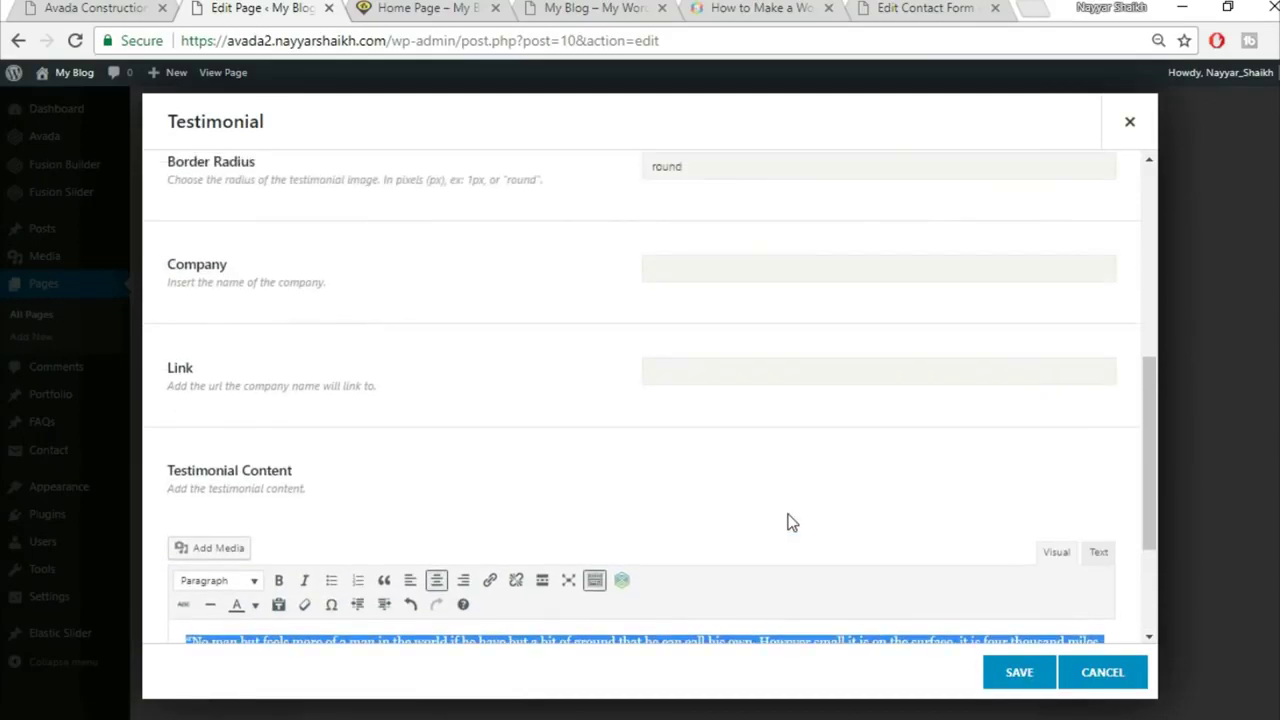
scroll(787, 522, "down", 2)
Step: Save the testimonial, clone item 1, and save the Testimonials element
left_click(97, 8)
left_click(308, 8)
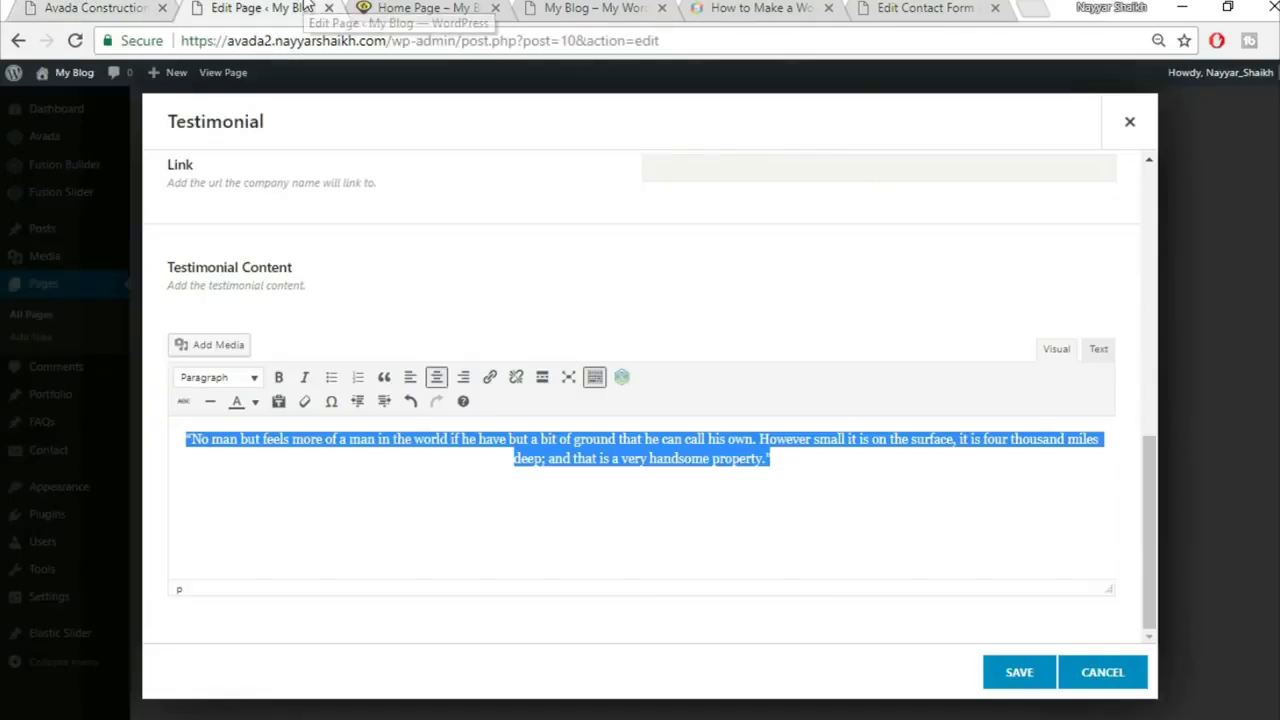
left_click(1012, 676)
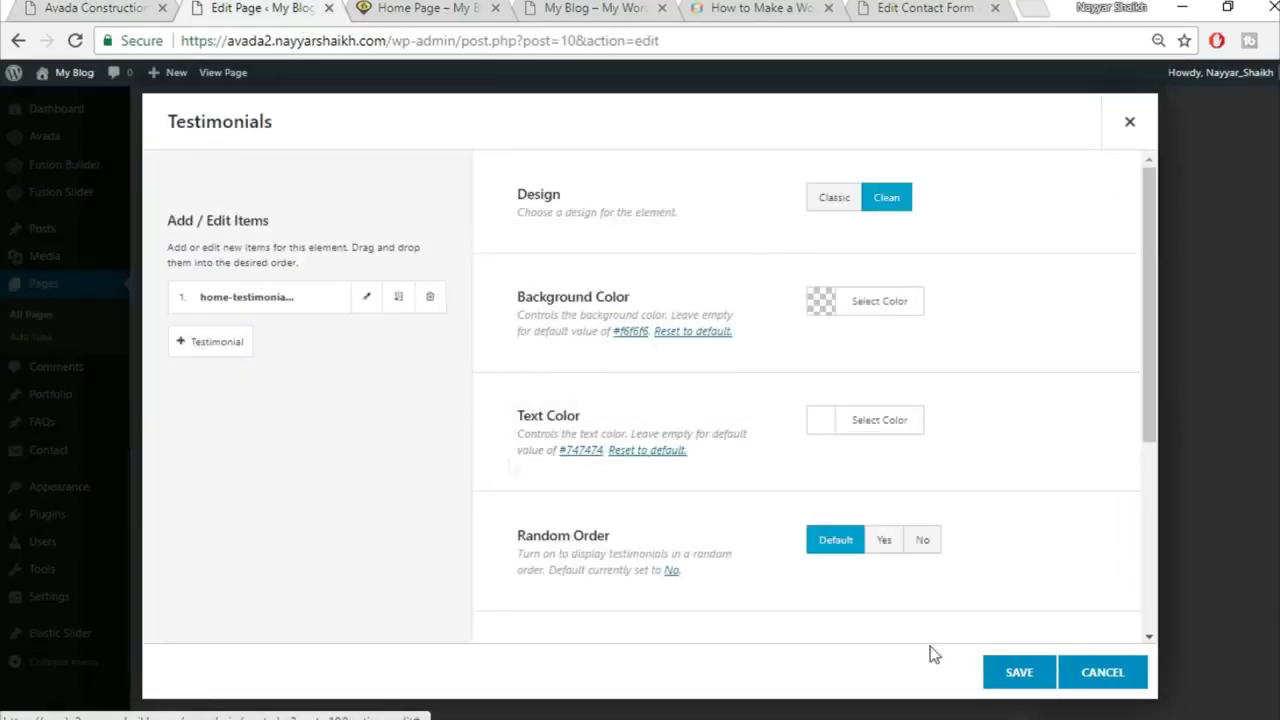
left_click(404, 306)
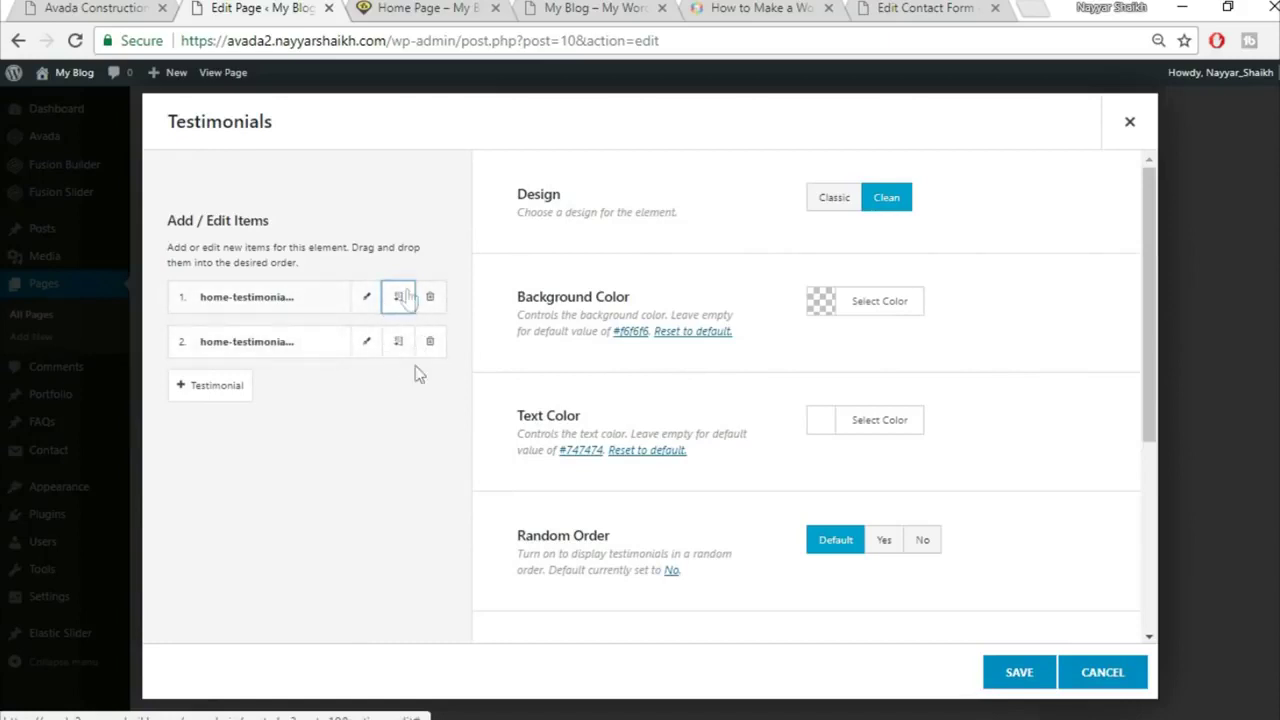
left_click(1037, 688)
left_click(95, 8)
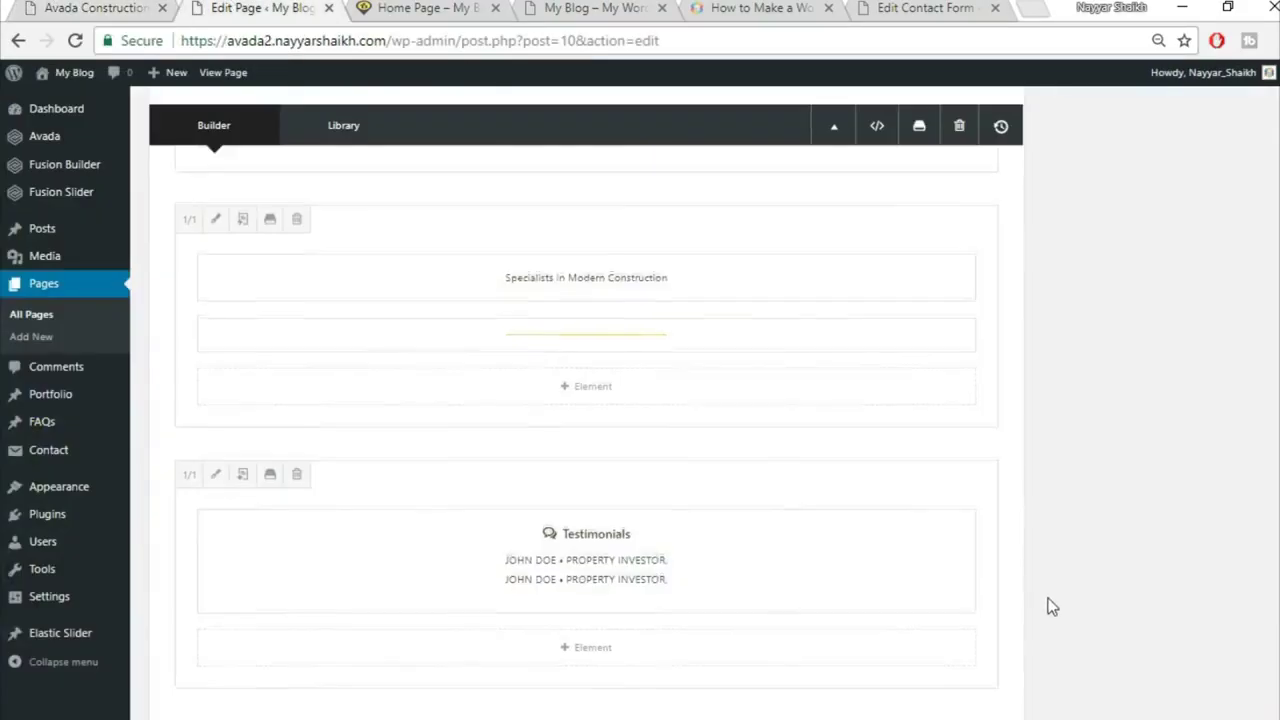
Step: Upload home-parallax-144609983.jpg as the container's background image and save the container settings
scroll(903, 425, "up", 3)
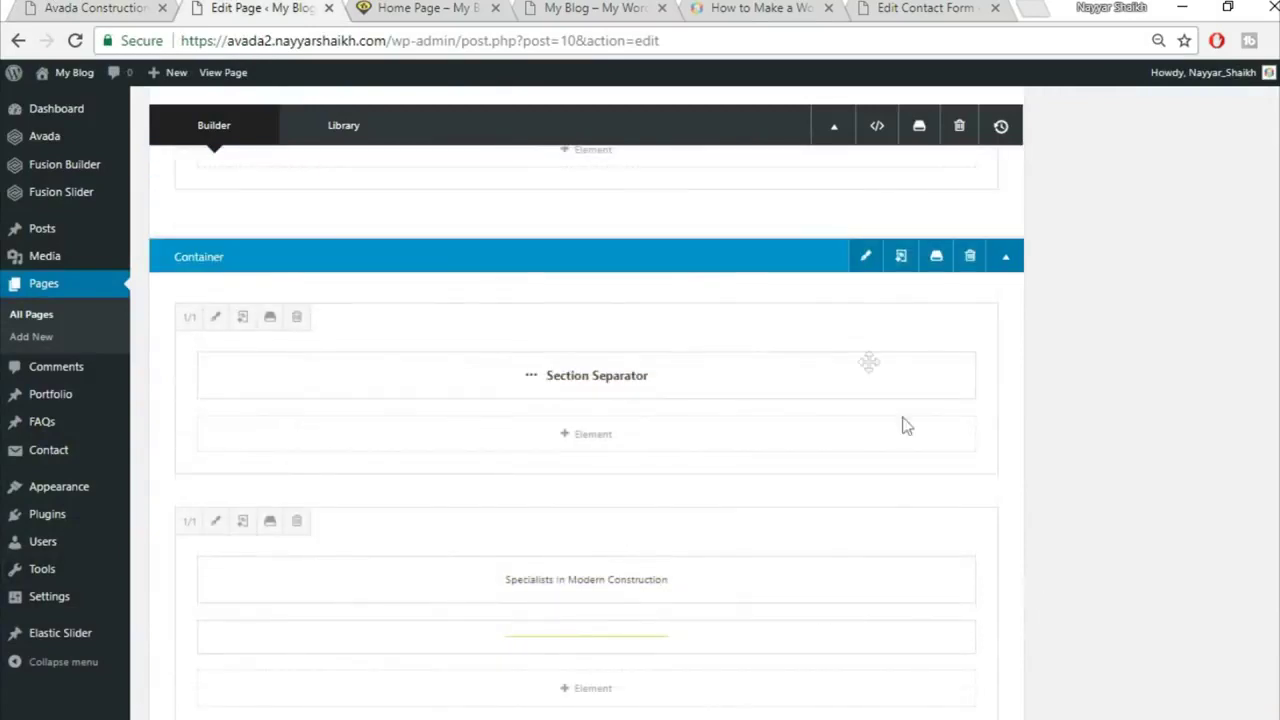
left_click(866, 256)
left_click(328, 175)
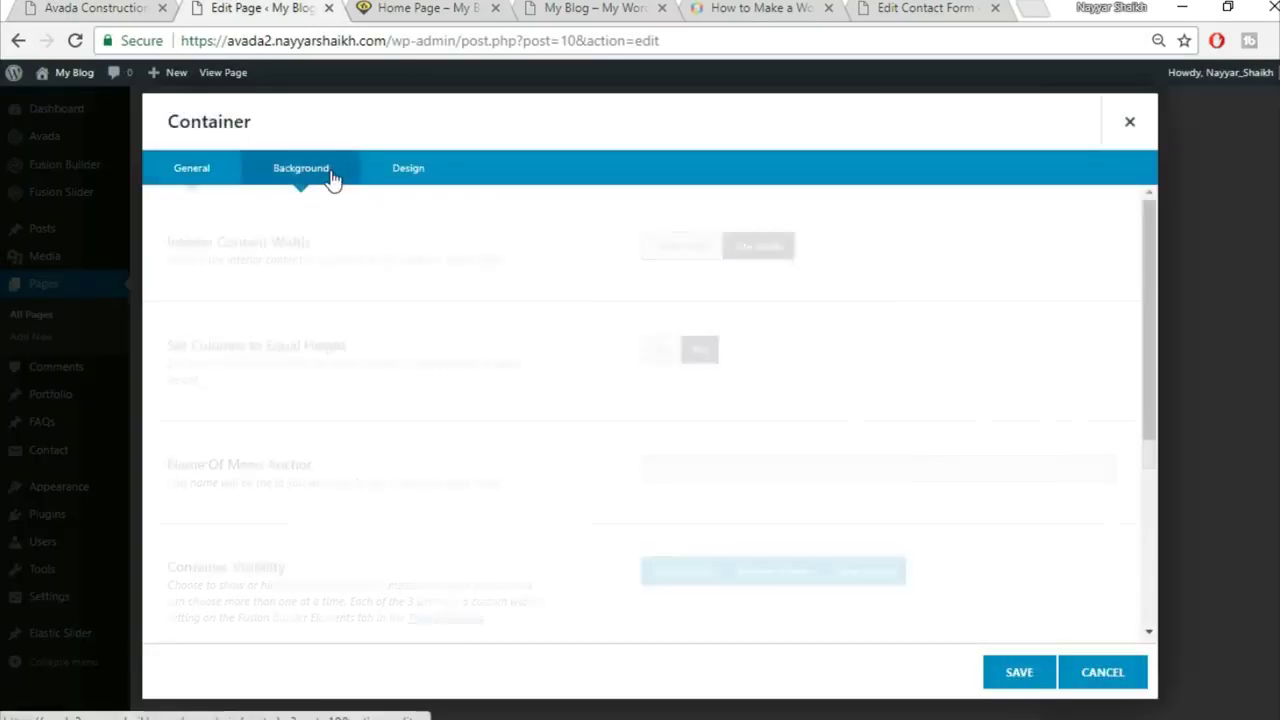
left_click(1037, 379)
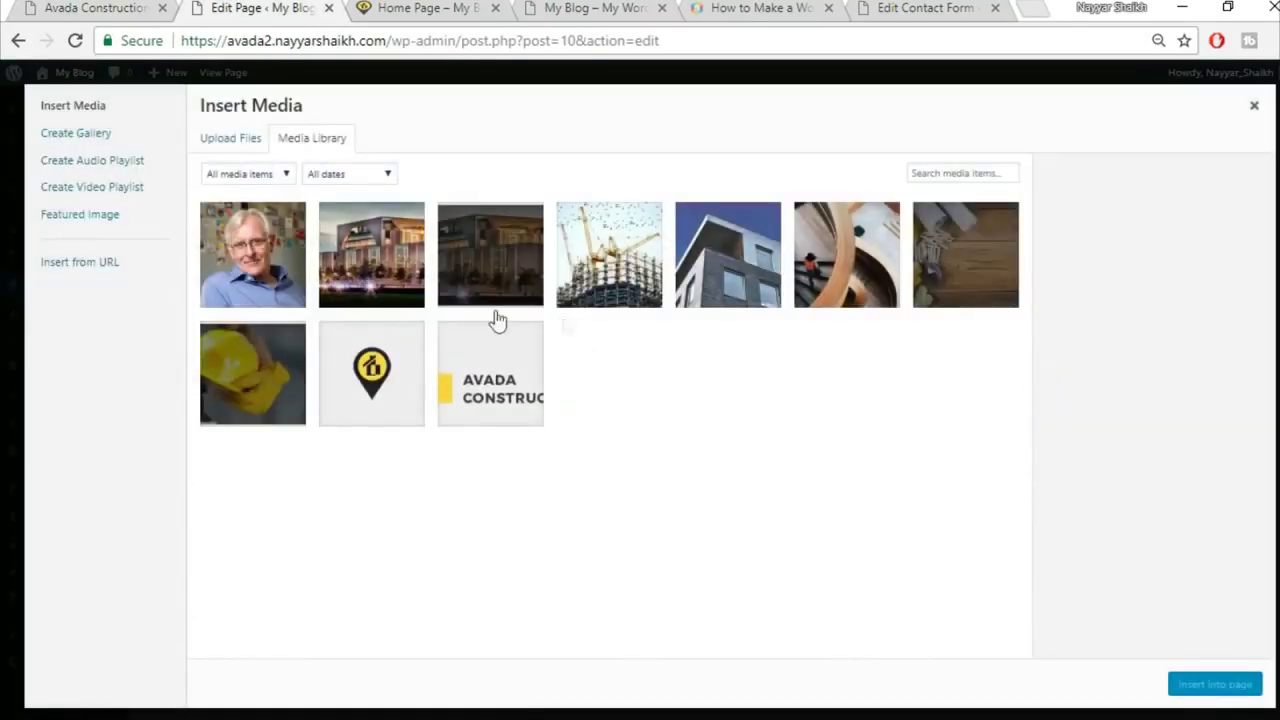
left_click(234, 142)
left_click(730, 396)
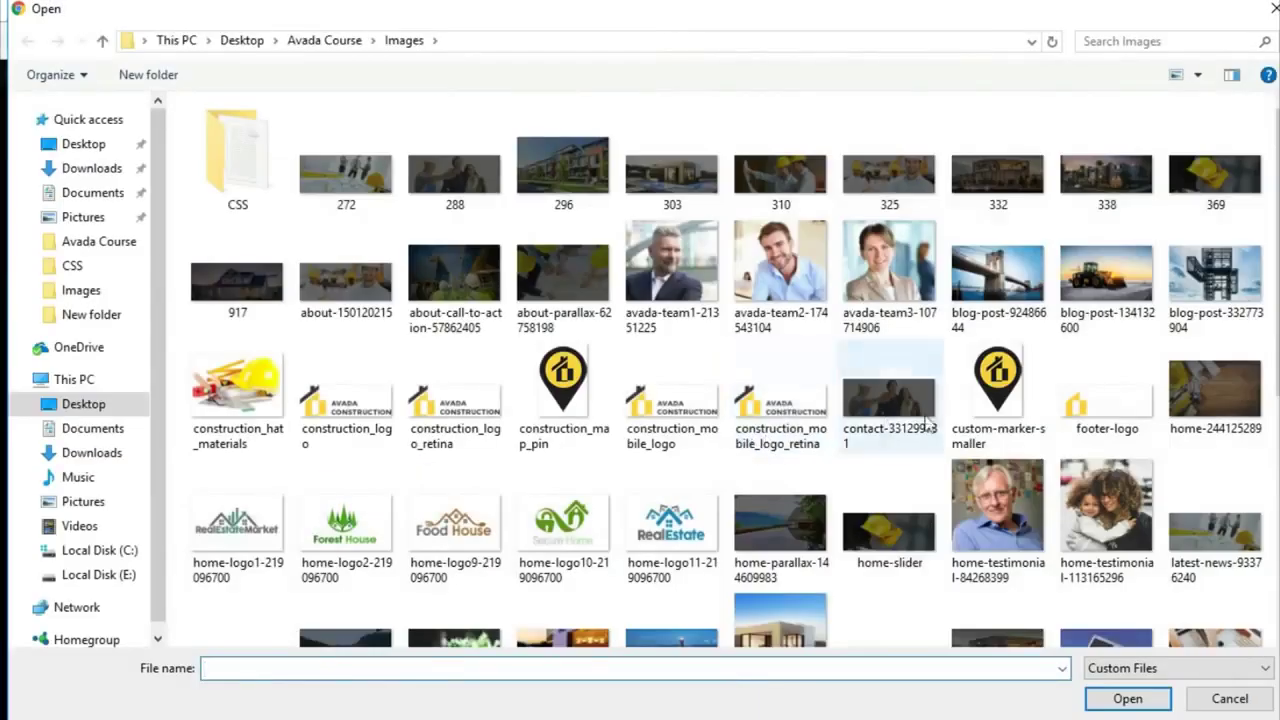
left_click(778, 530)
left_click(1128, 698)
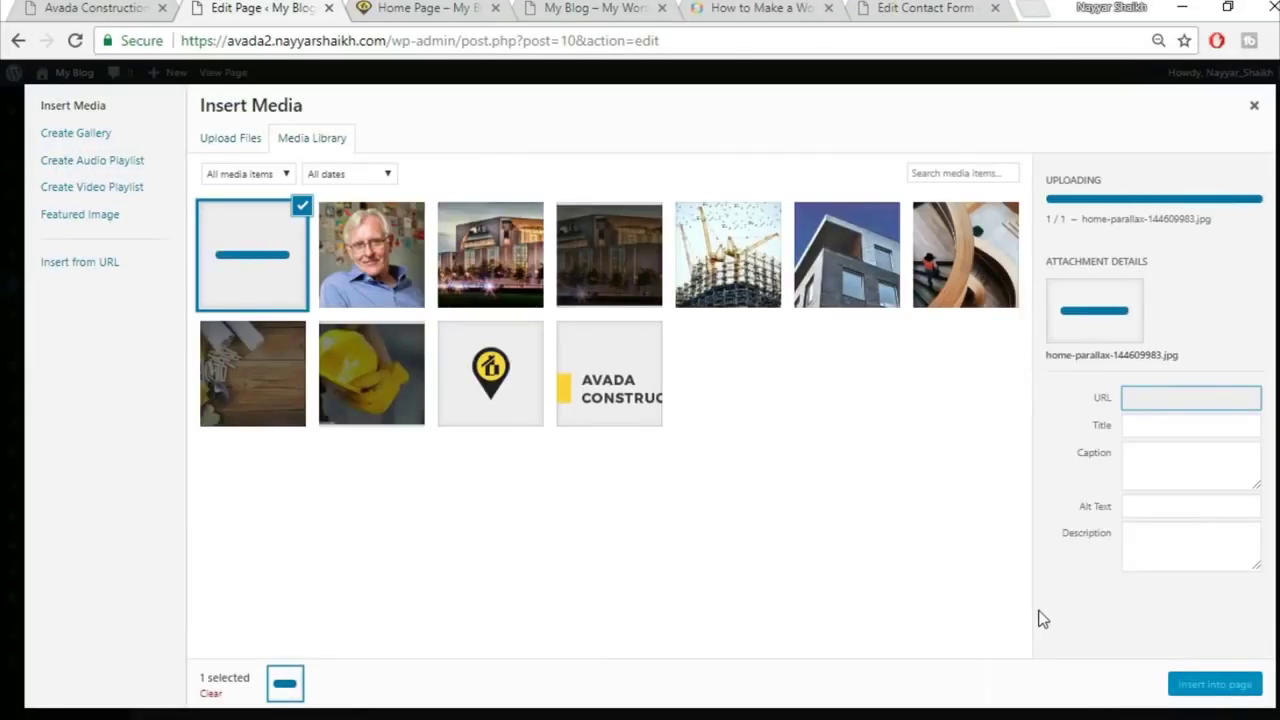
left_click(1228, 688)
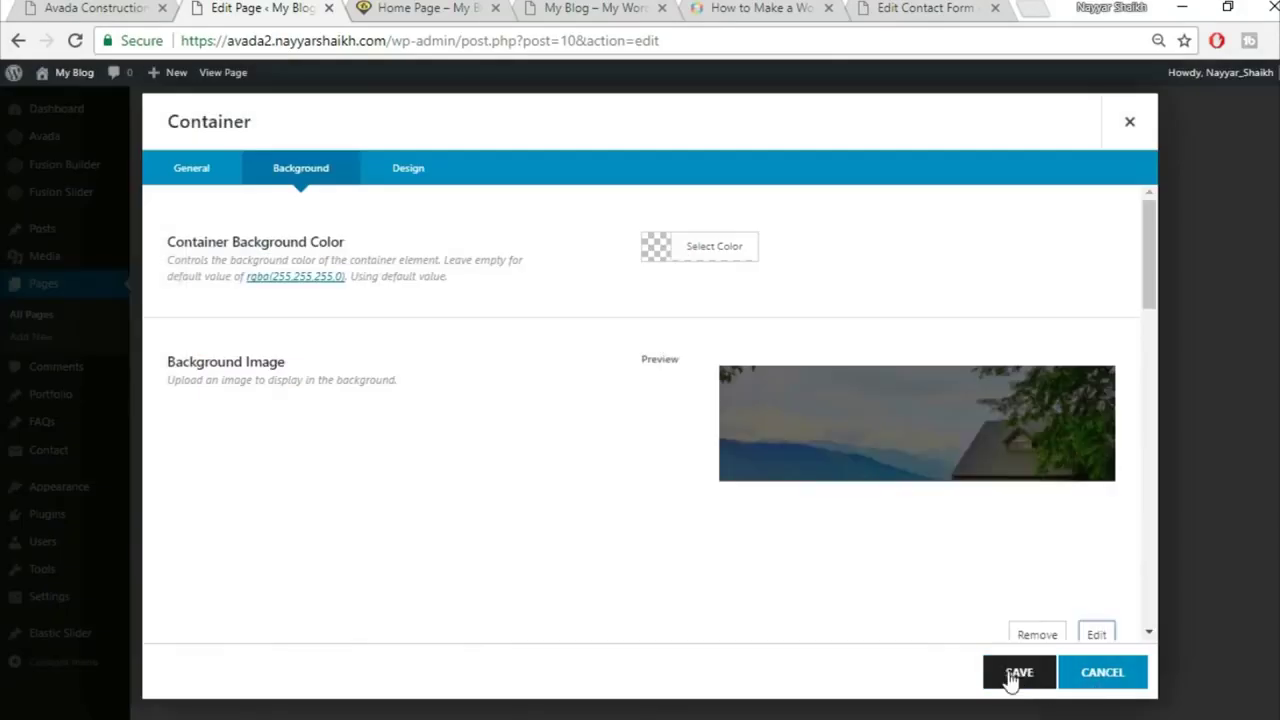
left_click(1016, 674)
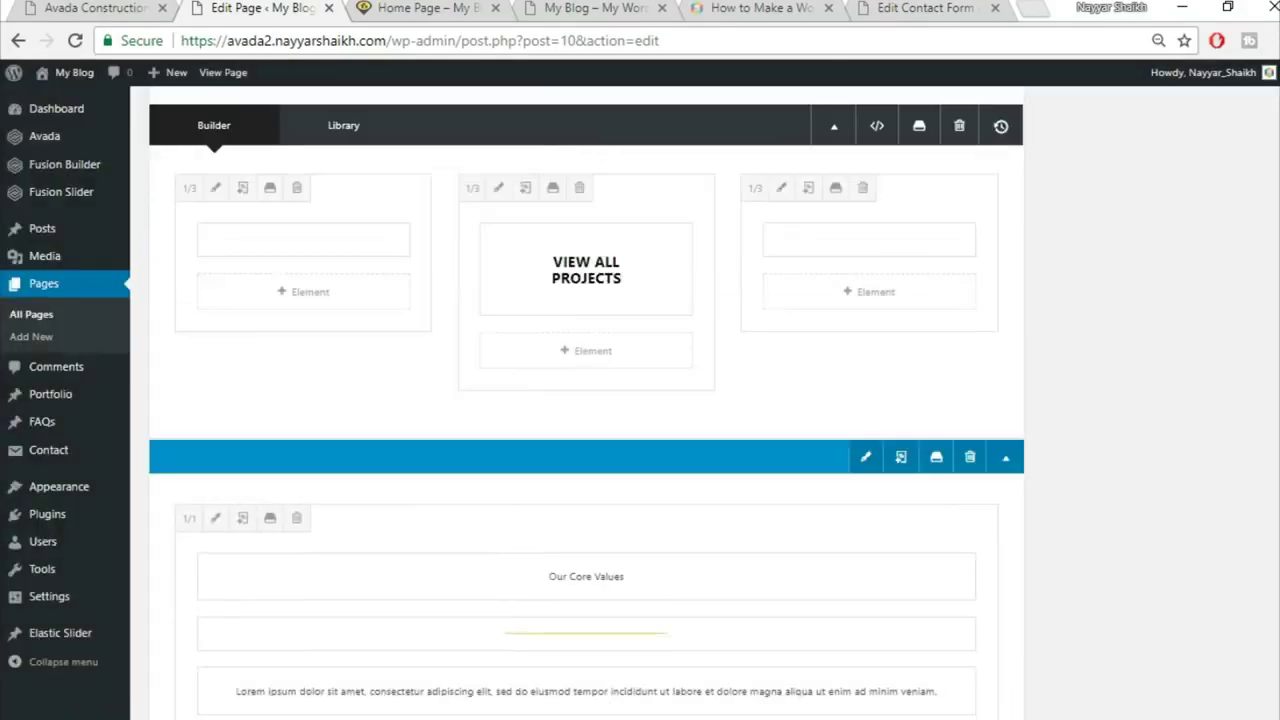
Step: Update the Home Page and reload its live view to check the testimonial slider
scroll(1210, 432, "up", 10)
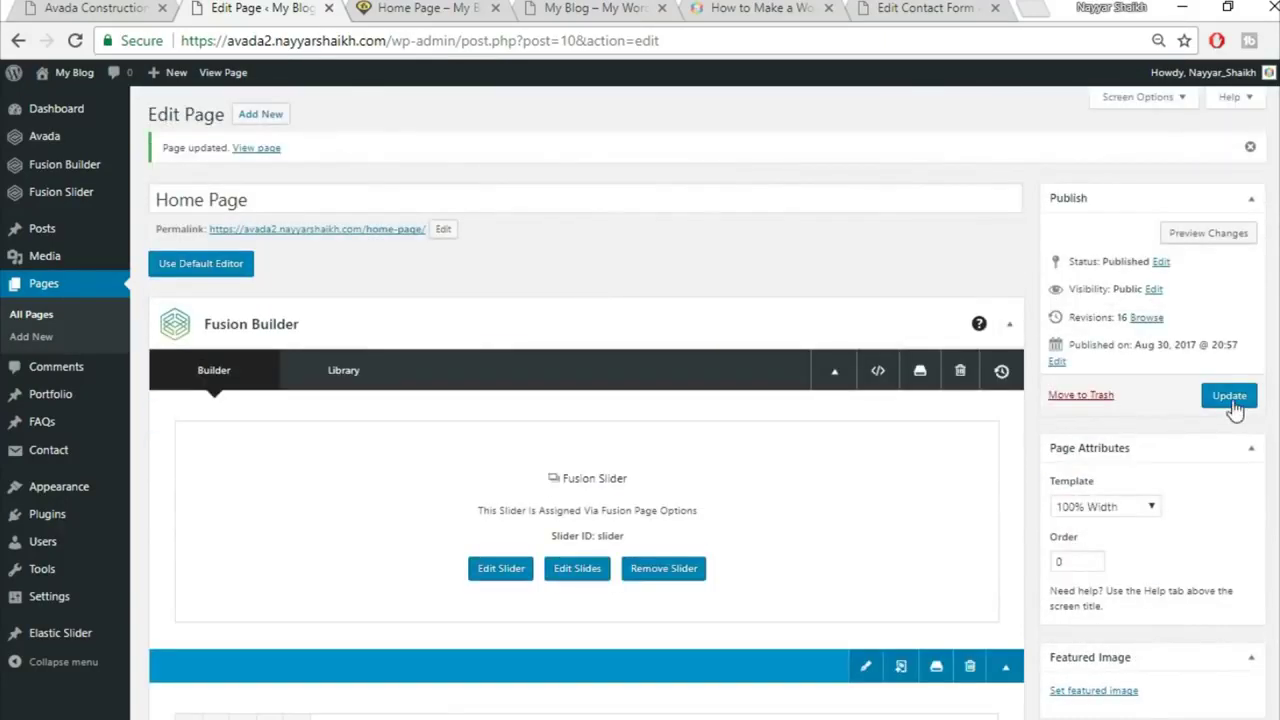
left_click(1232, 398)
left_click(418, 8)
left_click(435, 42)
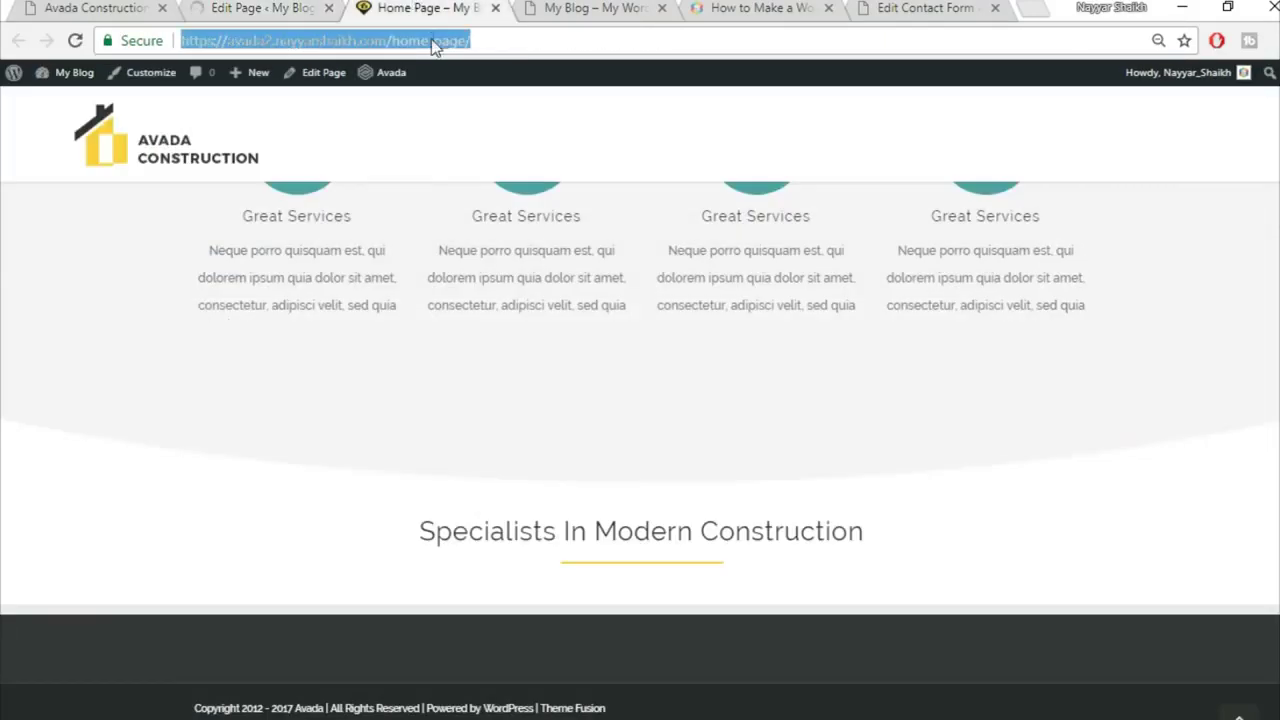
key("Return")
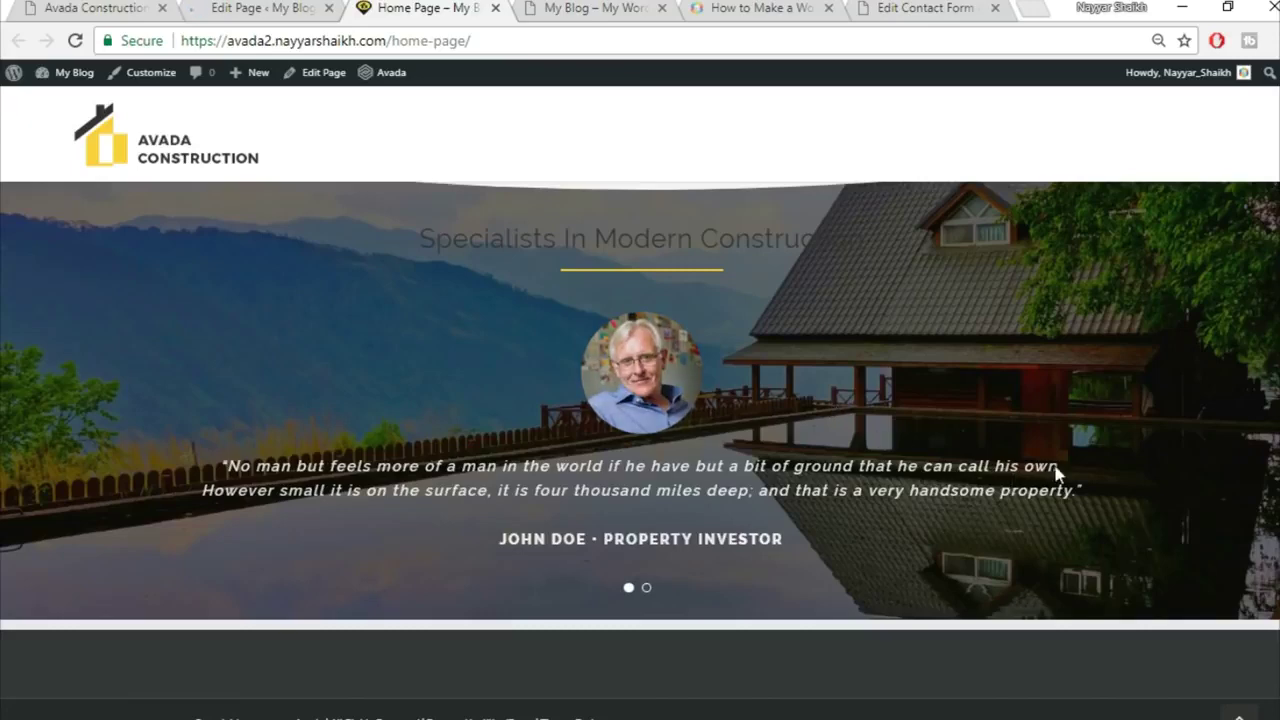
scroll(924, 416, "up", 2)
scroll(940, 410, "down", 2)
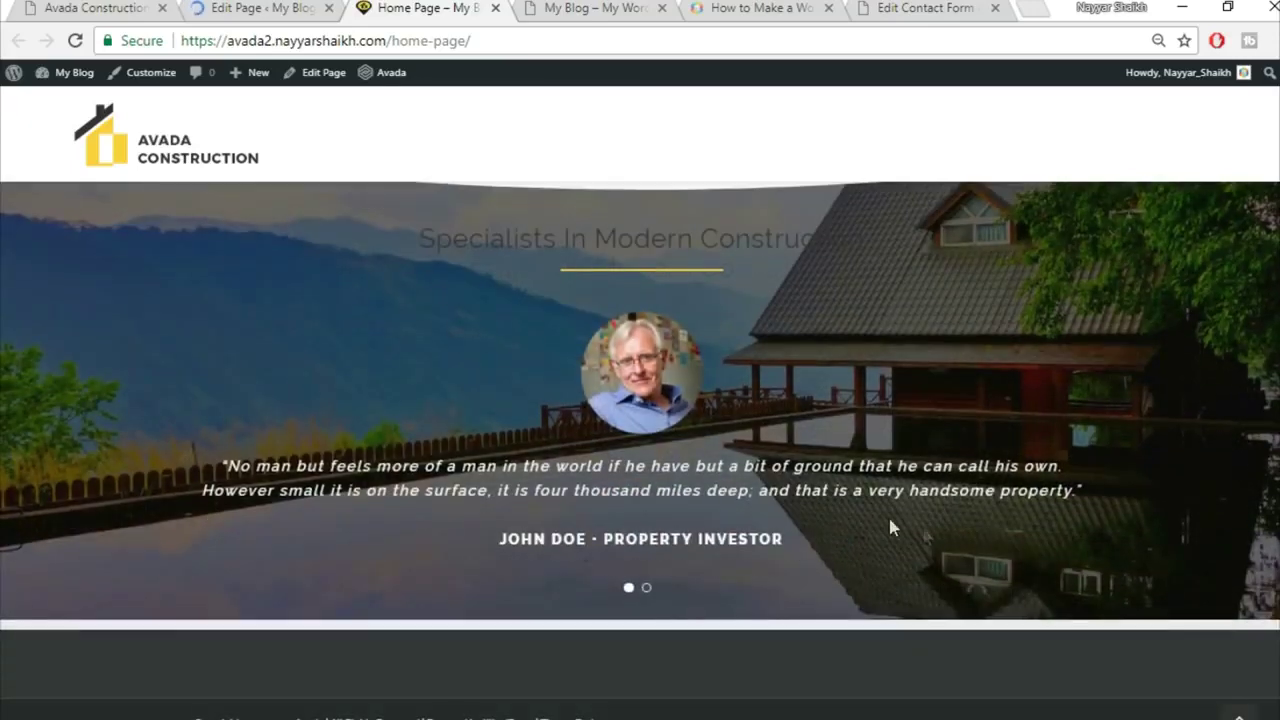
Step: Compare the home page with the reference construction site, then return to the page editor
left_click(14, 6)
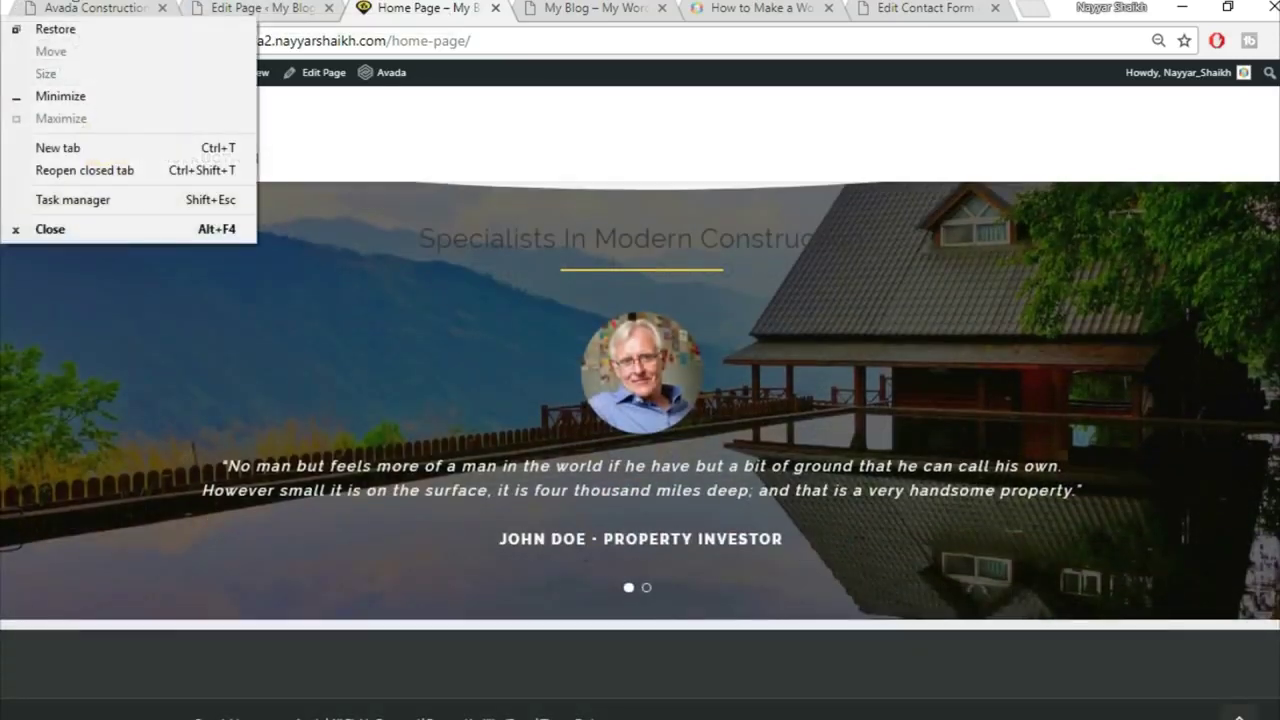
left_click(102, 11)
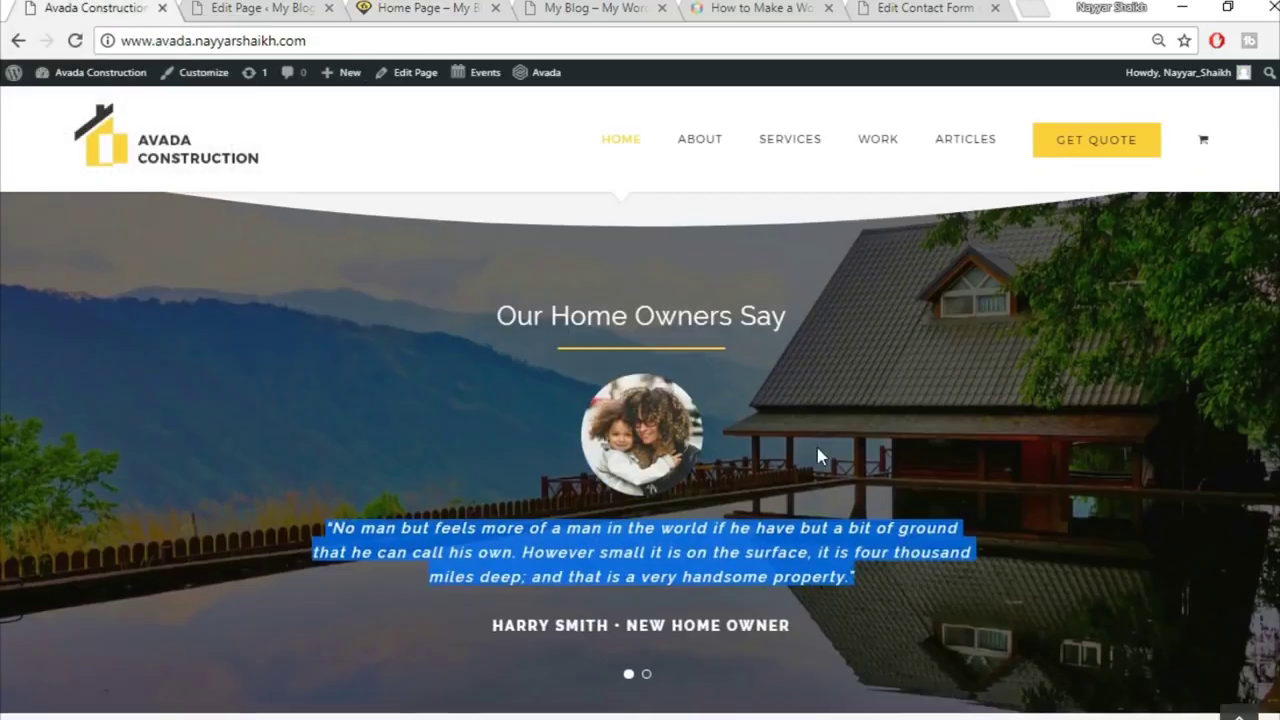
scroll(817, 450, "down", 5)
scroll(811, 459, "up", 2)
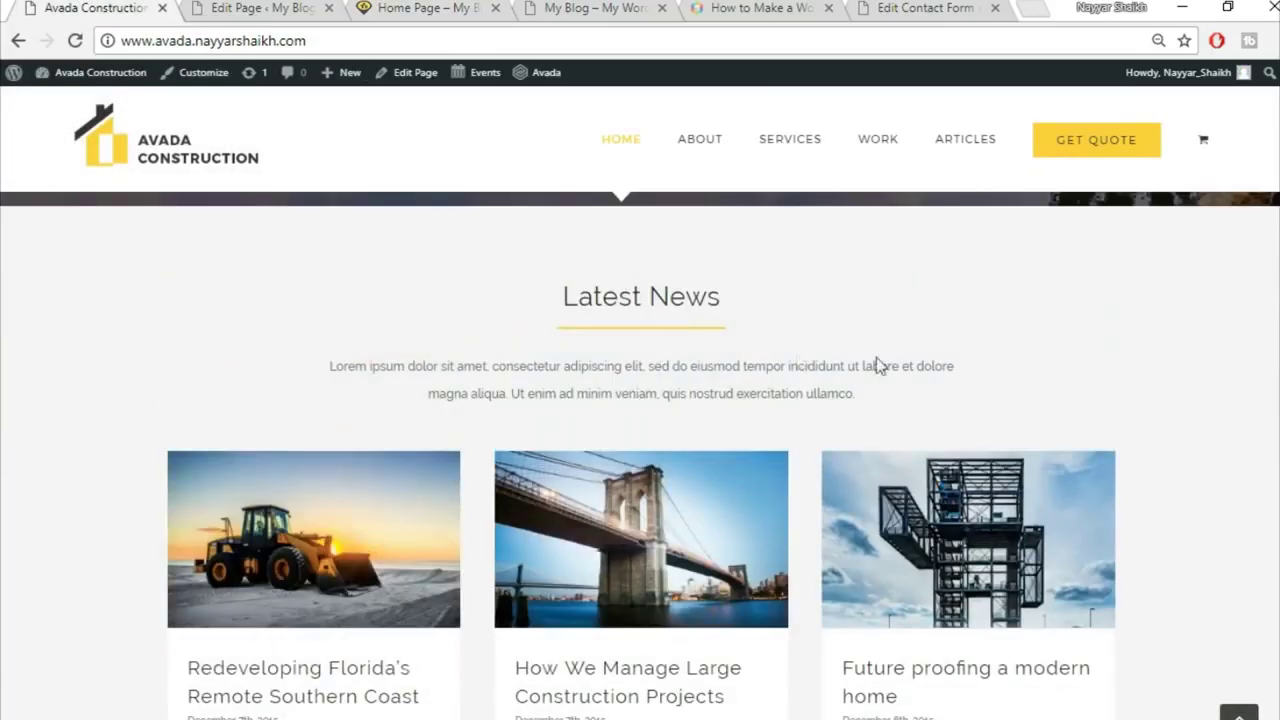
scroll(1106, 546, "down", 1)
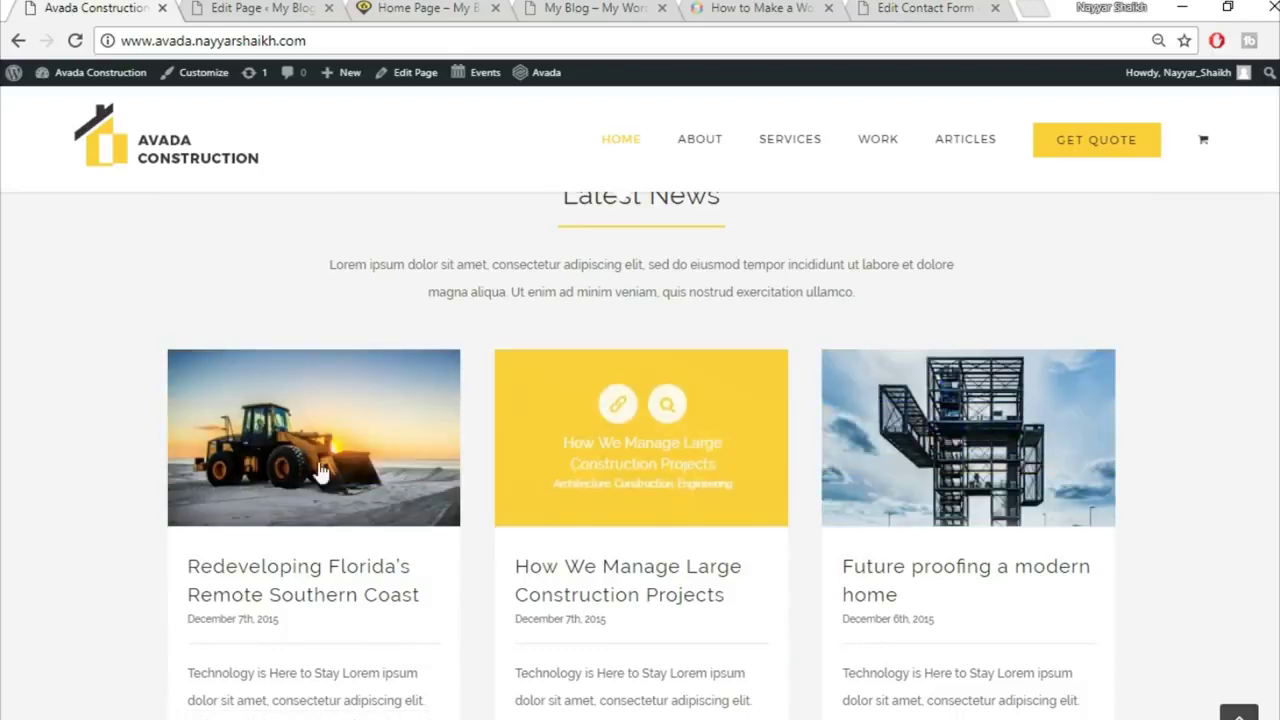
scroll(569, 375, "up", 1)
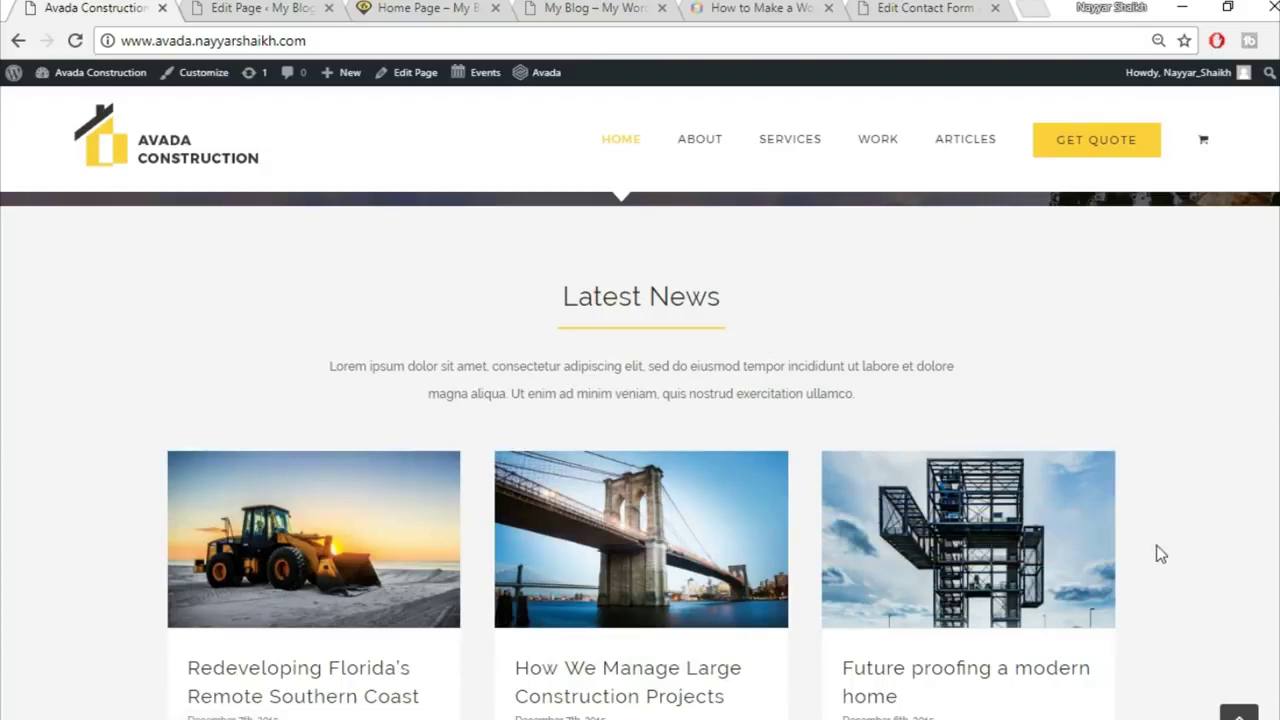
scroll(1272, 523, "down", 7)
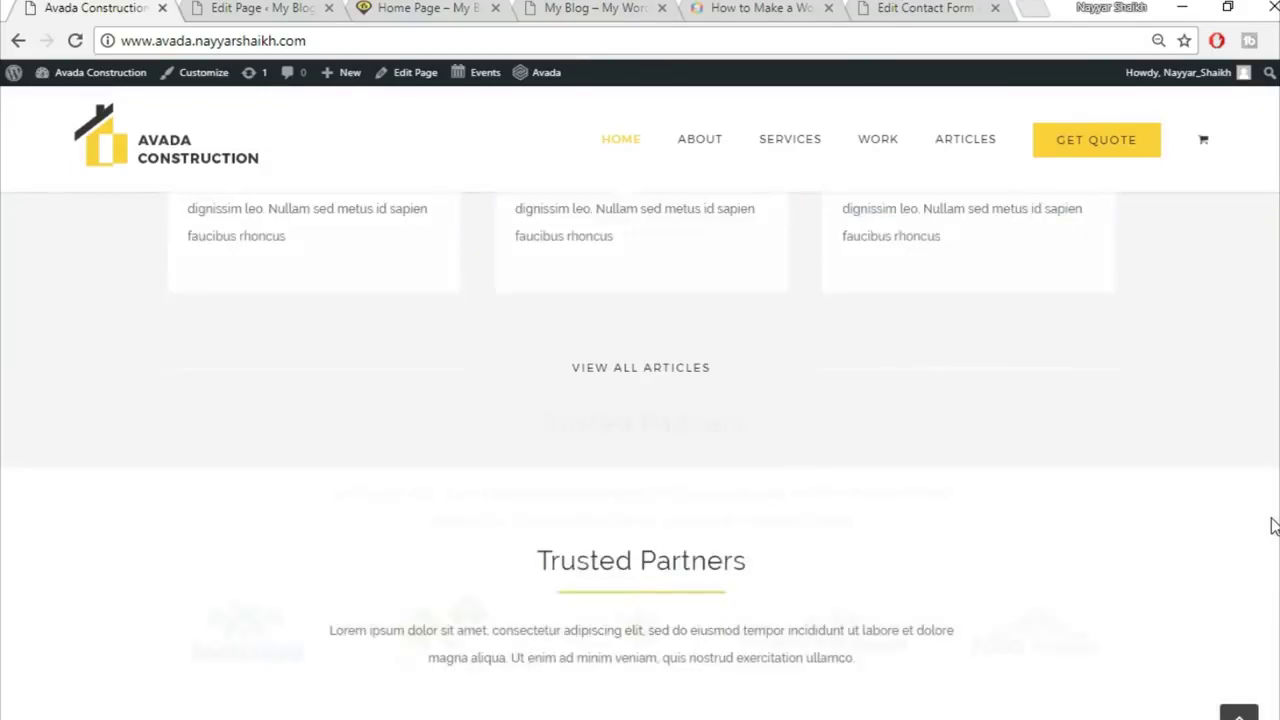
left_click(290, 8)
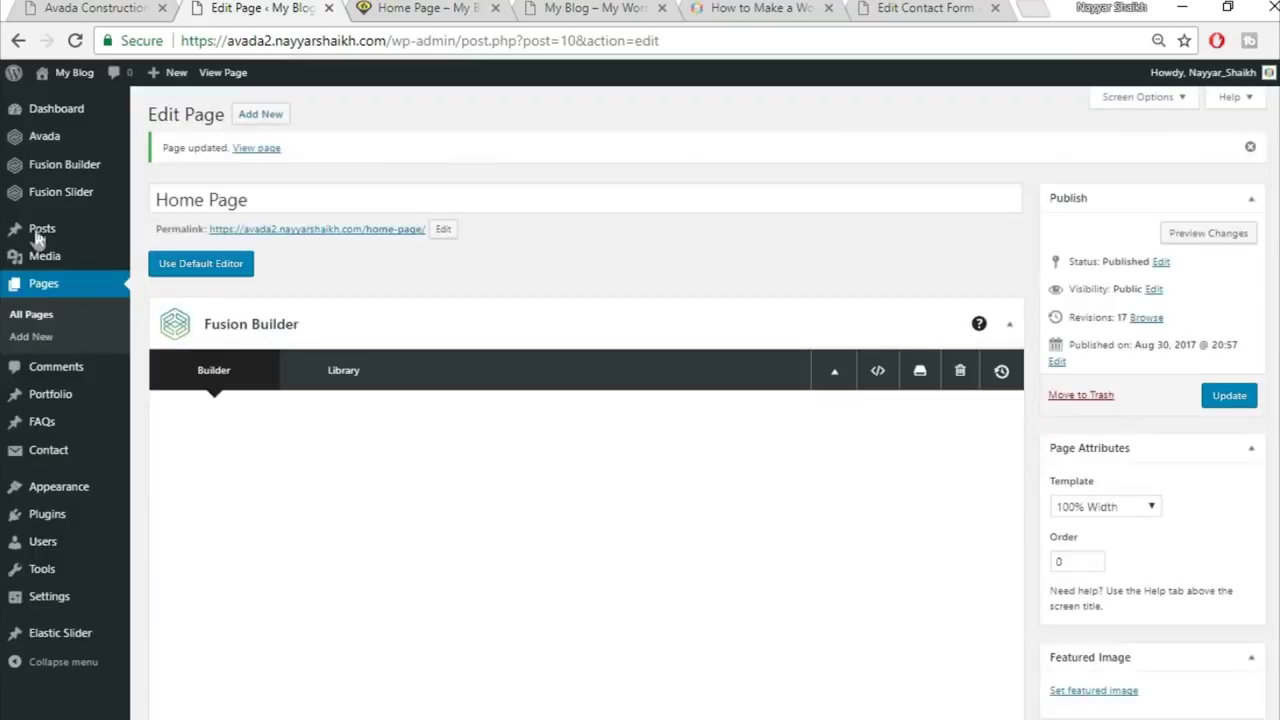
Step: Open a blank Add New post editor in a new browser tab
mouse_move(38, 234)
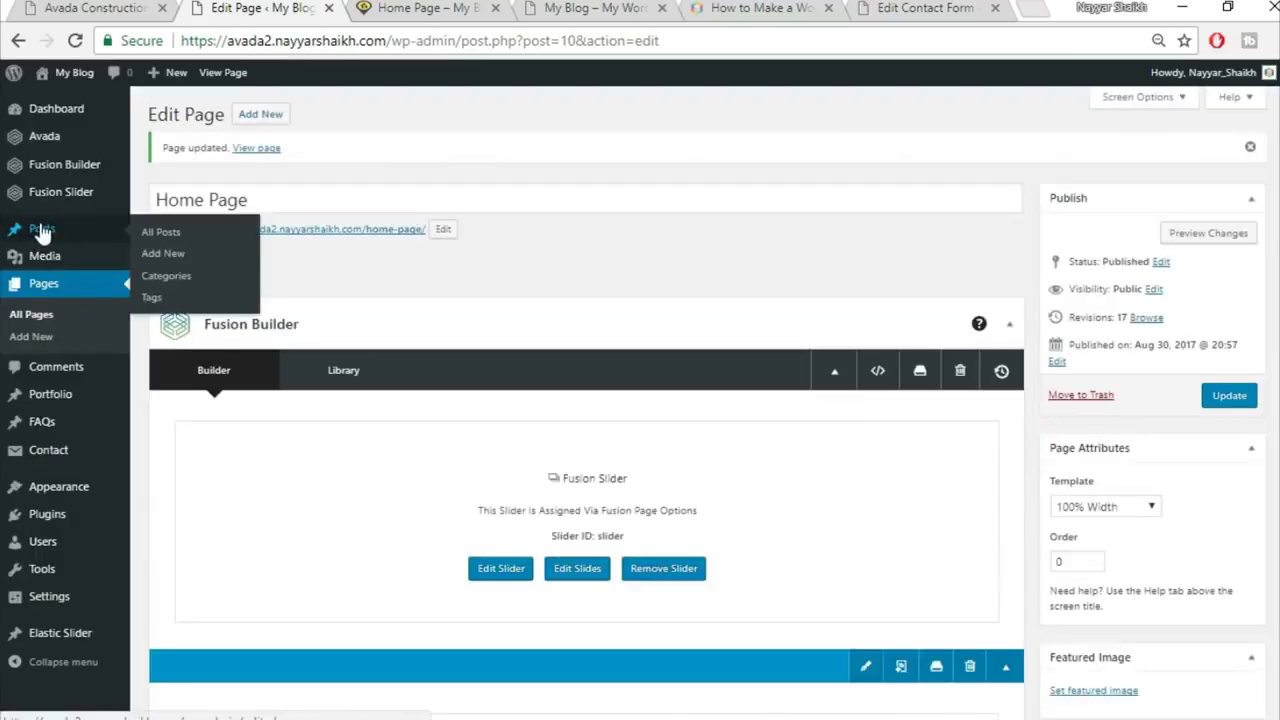
right_click(163, 263)
left_click(252, 271)
left_click(360, 8)
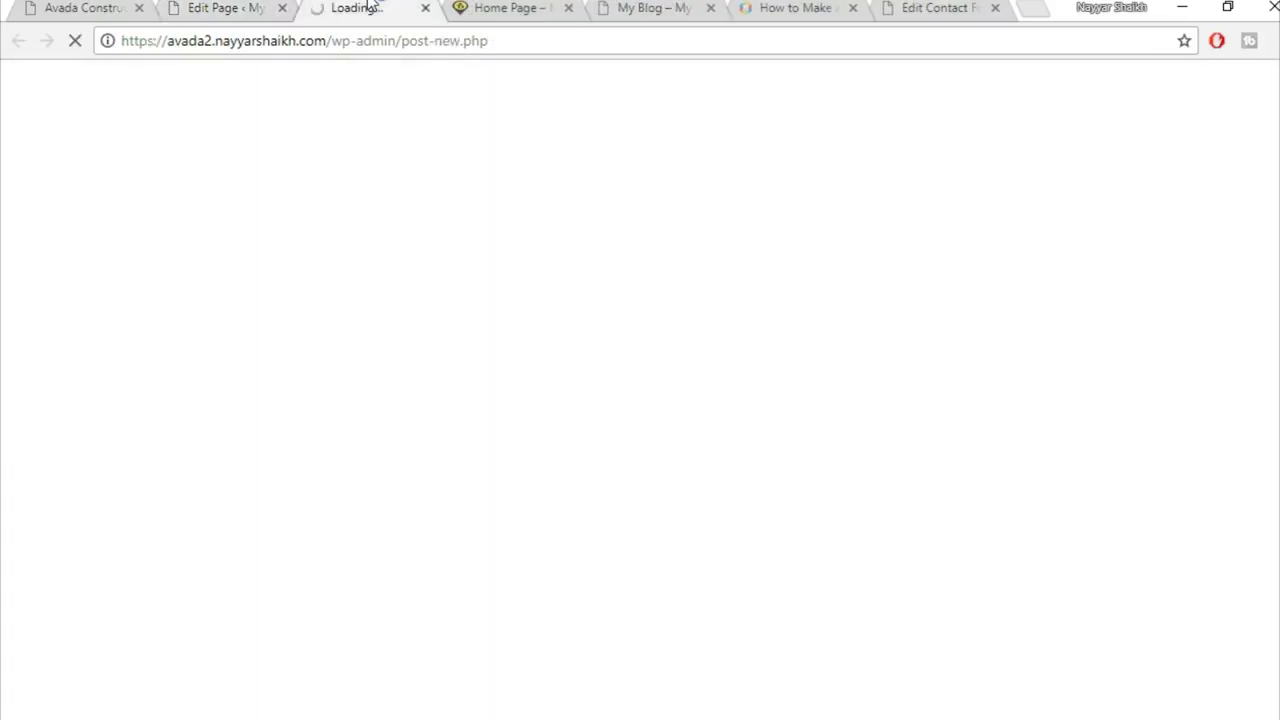
Step: On the demo post, work out a clean selection of the title text
left_click(66, 7)
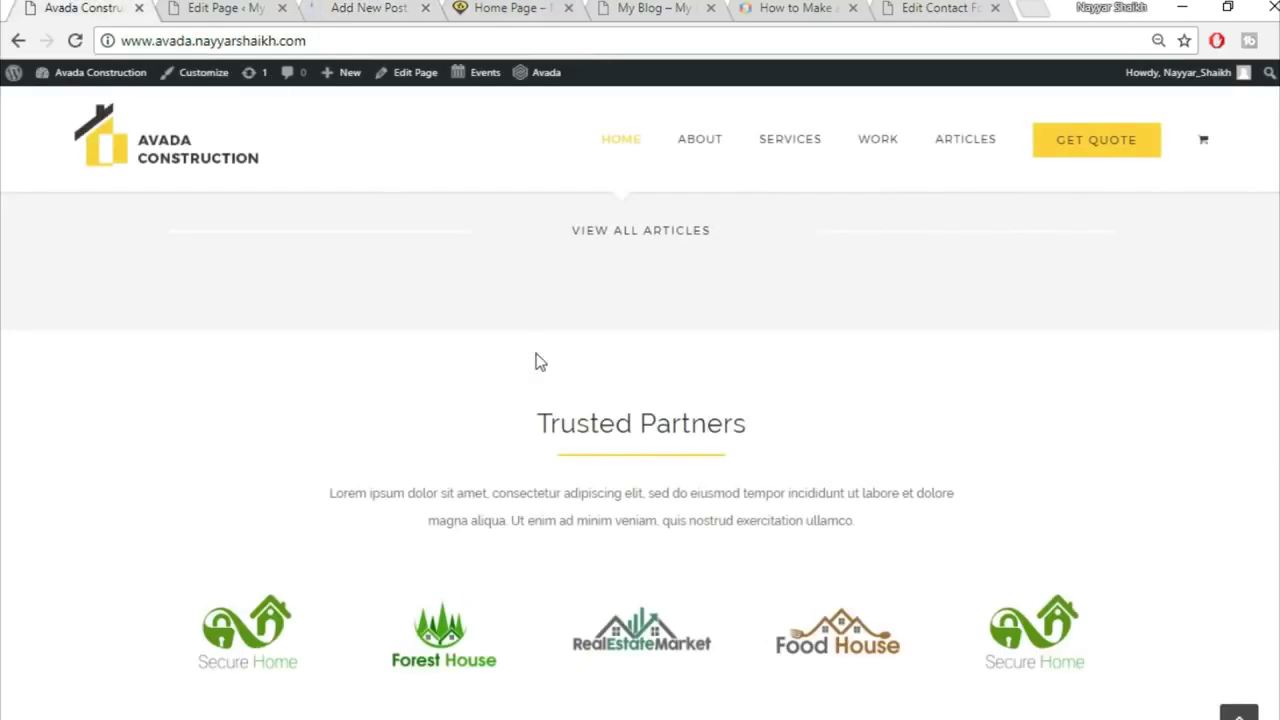
scroll(540, 361, "up", 4)
scroll(537, 361, "up", 1)
mouse_move(337, 274)
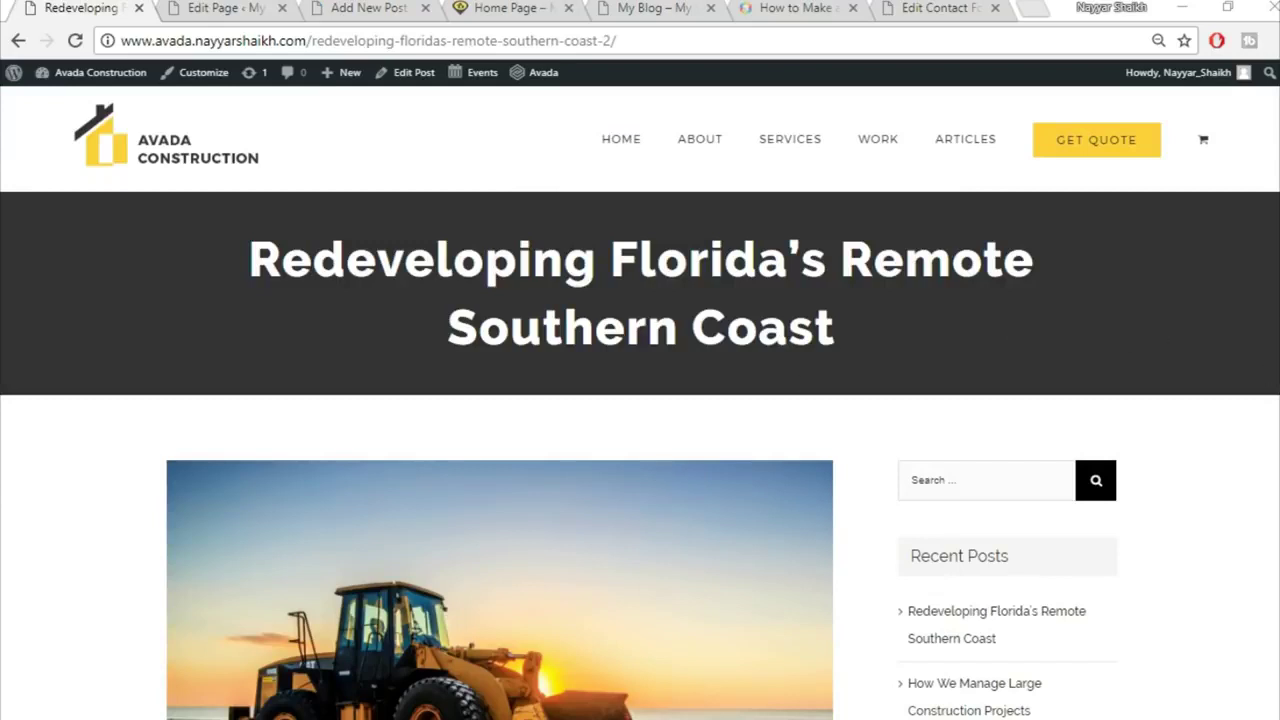
triple_click(568, 285)
left_click(893, 344)
left_click_drag(228, 266, 840, 340)
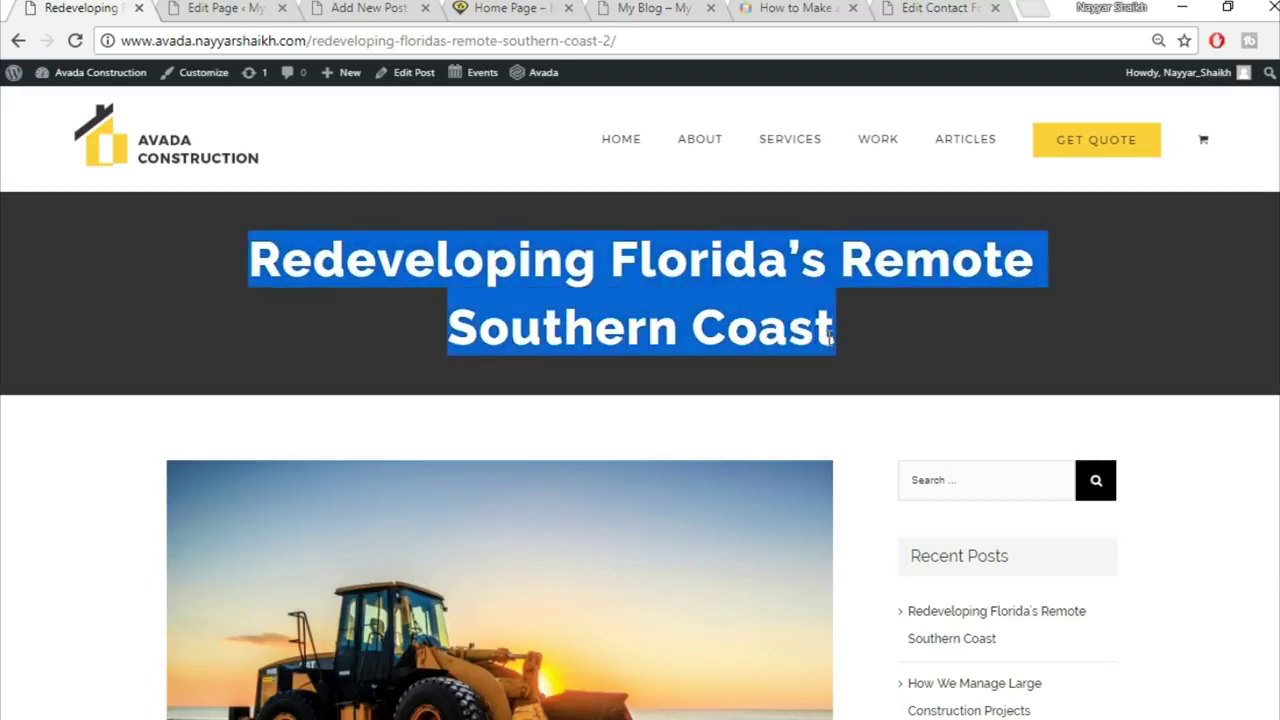
left_click(1006, 306)
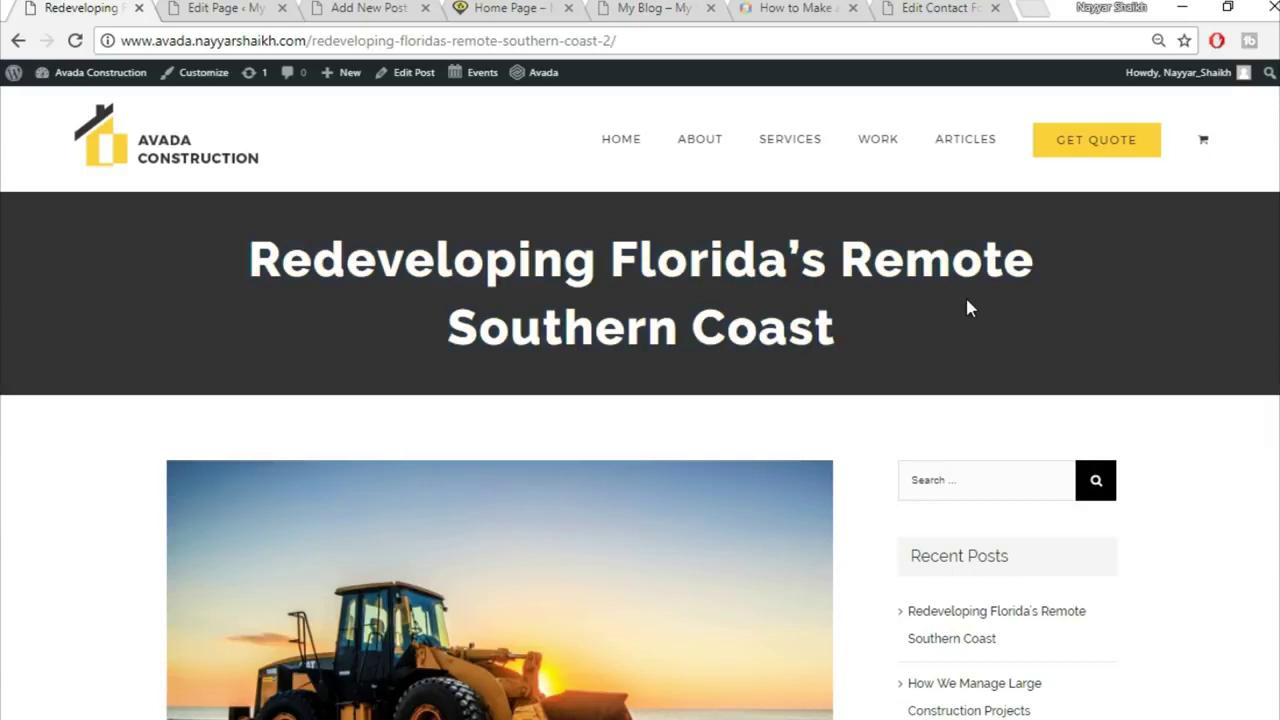
left_click_drag(232, 252, 868, 341)
left_click(868, 341)
scroll(502, 657, "down", 6)
scroll(809, 586, "up", 5)
scroll(1051, 529, "down", 10)
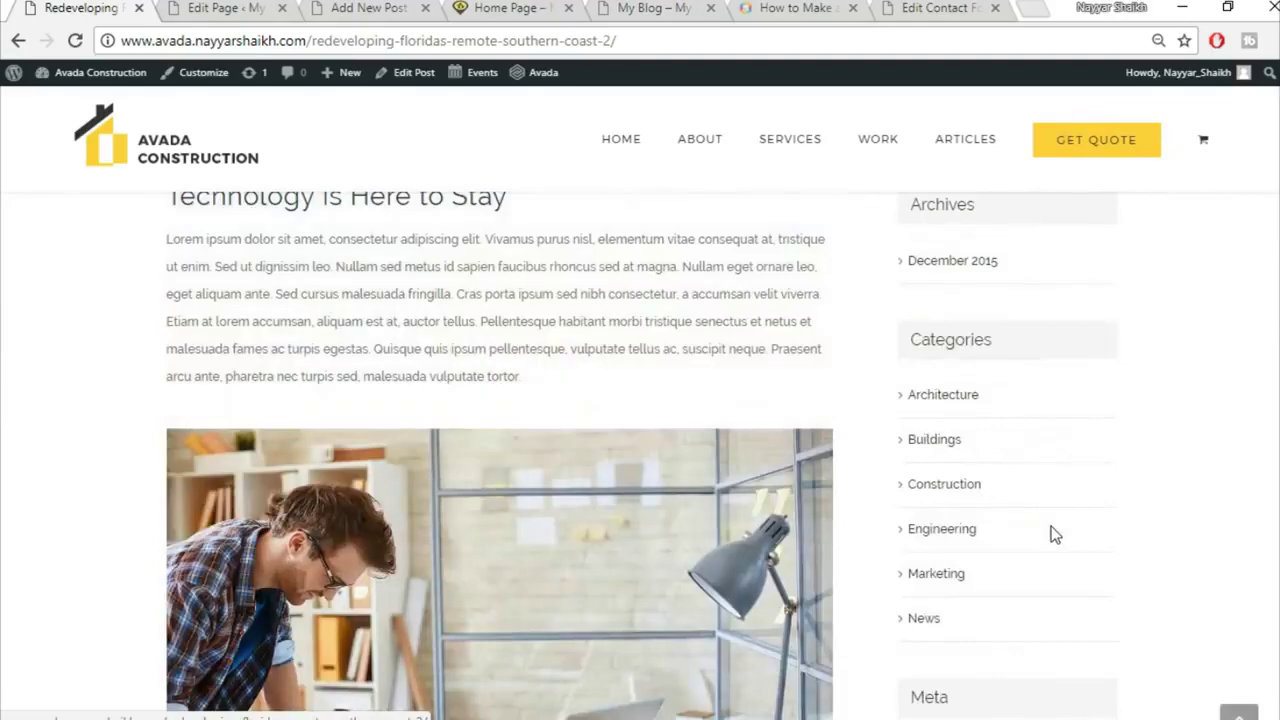
scroll(1051, 529, "down", 5)
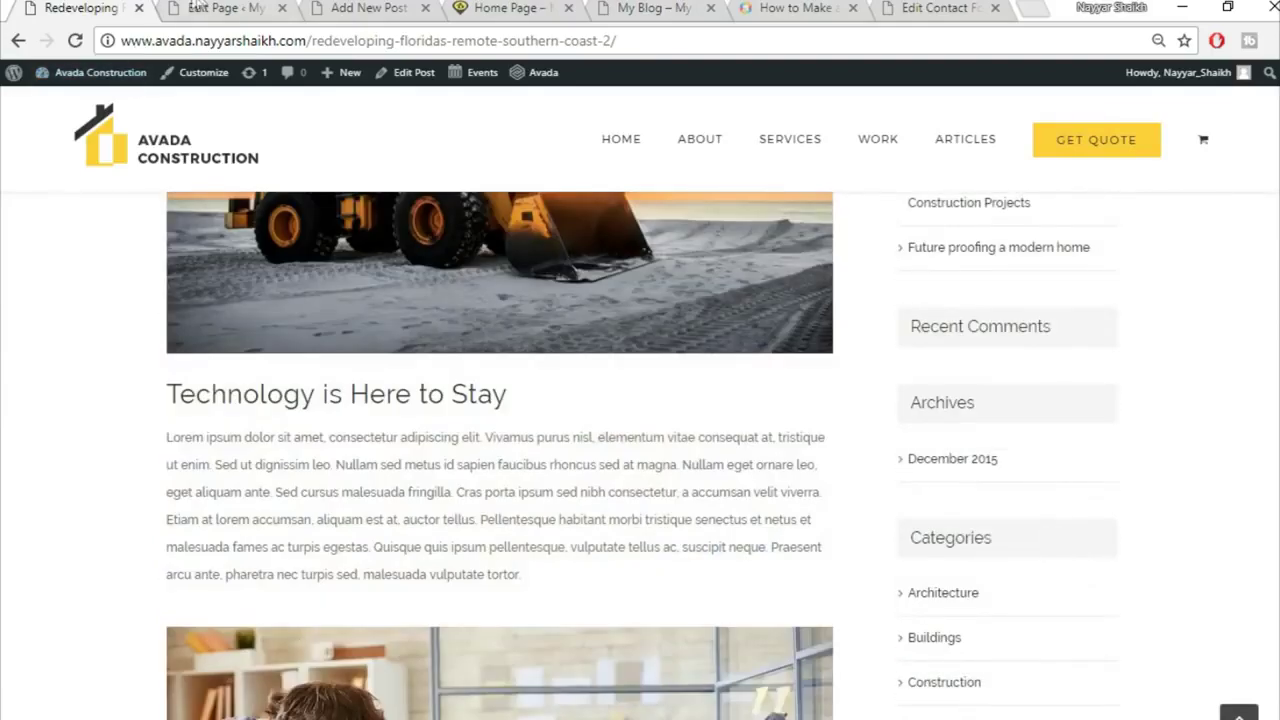
Step: Select the demo title 'Redeveloping Florida's Remote Southern Coast' for copying and go to the new post
left_click(197, 7)
left_click(428, 7)
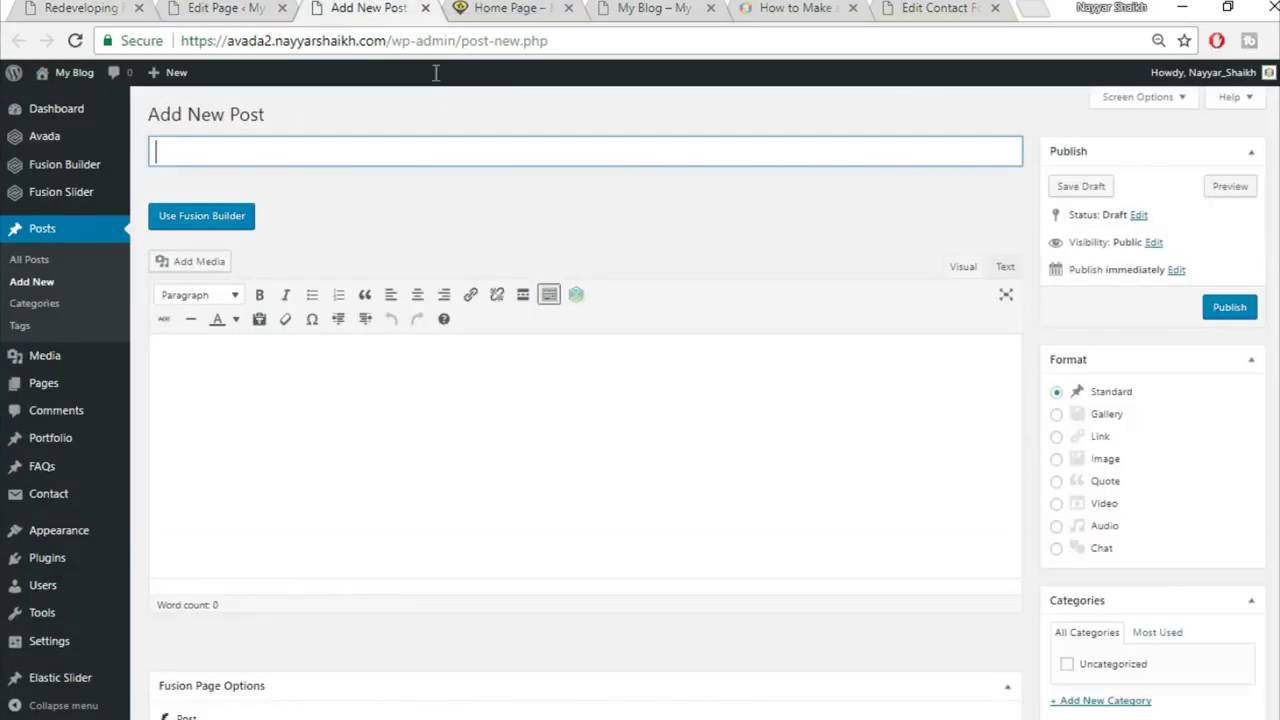
left_click(47, 5)
scroll(495, 490, "up", 15)
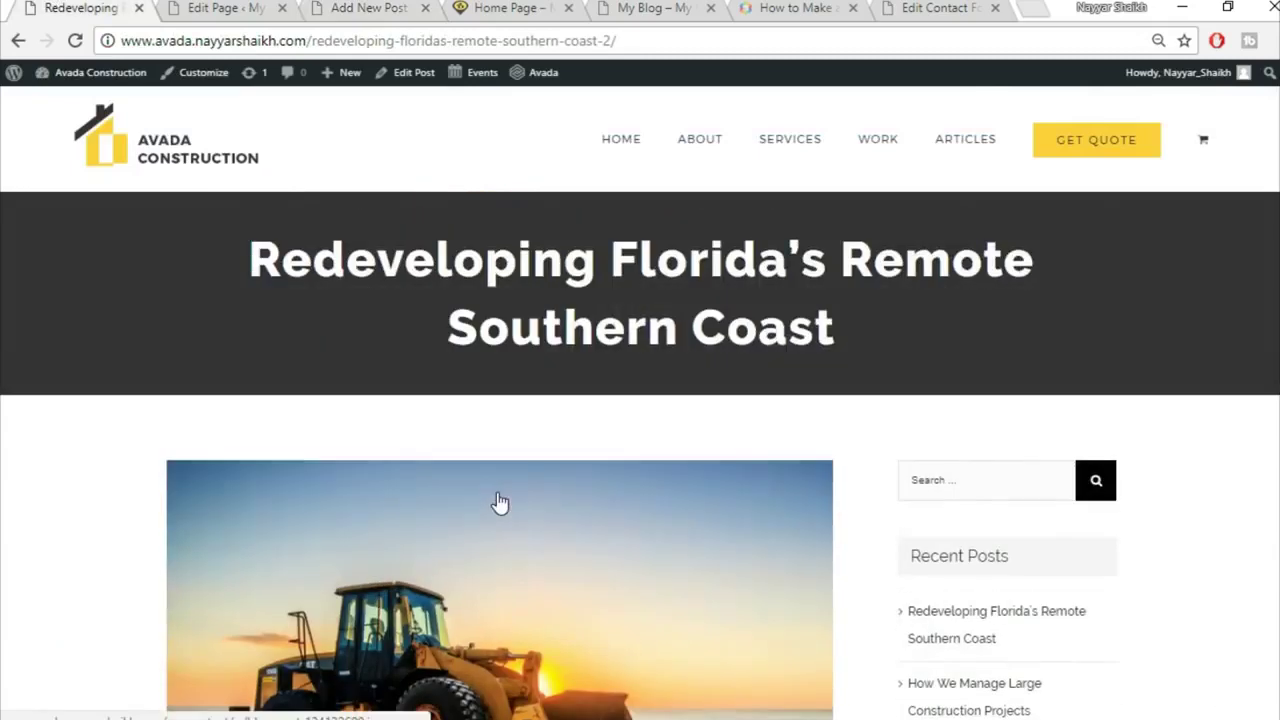
left_click_drag(224, 244, 903, 332)
key("ctrl+c")
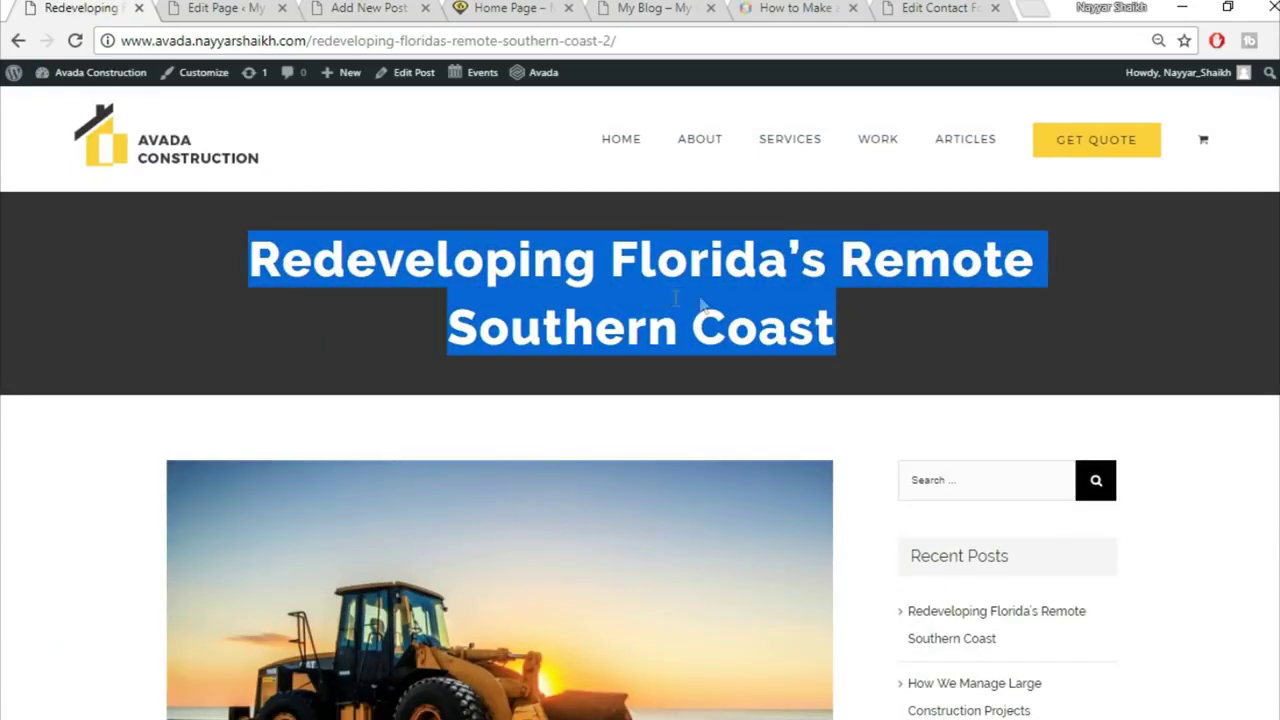
left_click(360, 7)
Step: Paste the title 'Redeveloping Florida's Remote Southern Coast' and add a checked Commercial category
key("ctrl+v")
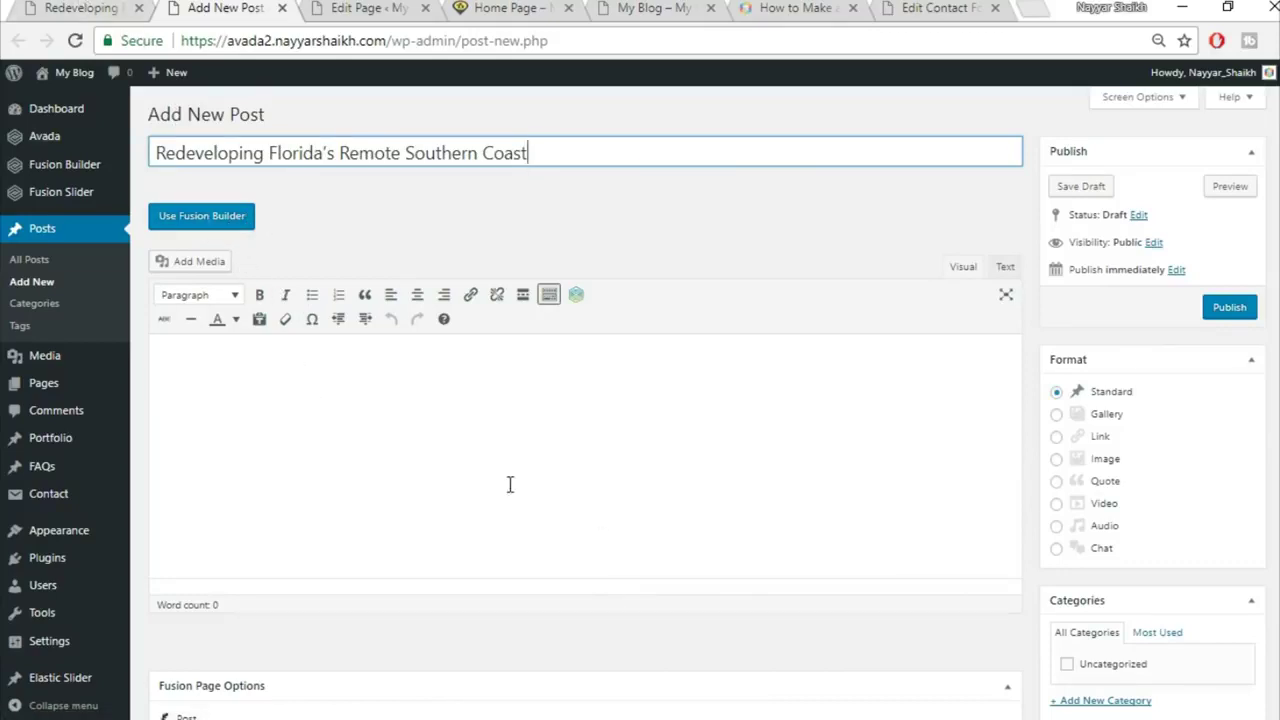
scroll(1080, 298, "down", 1)
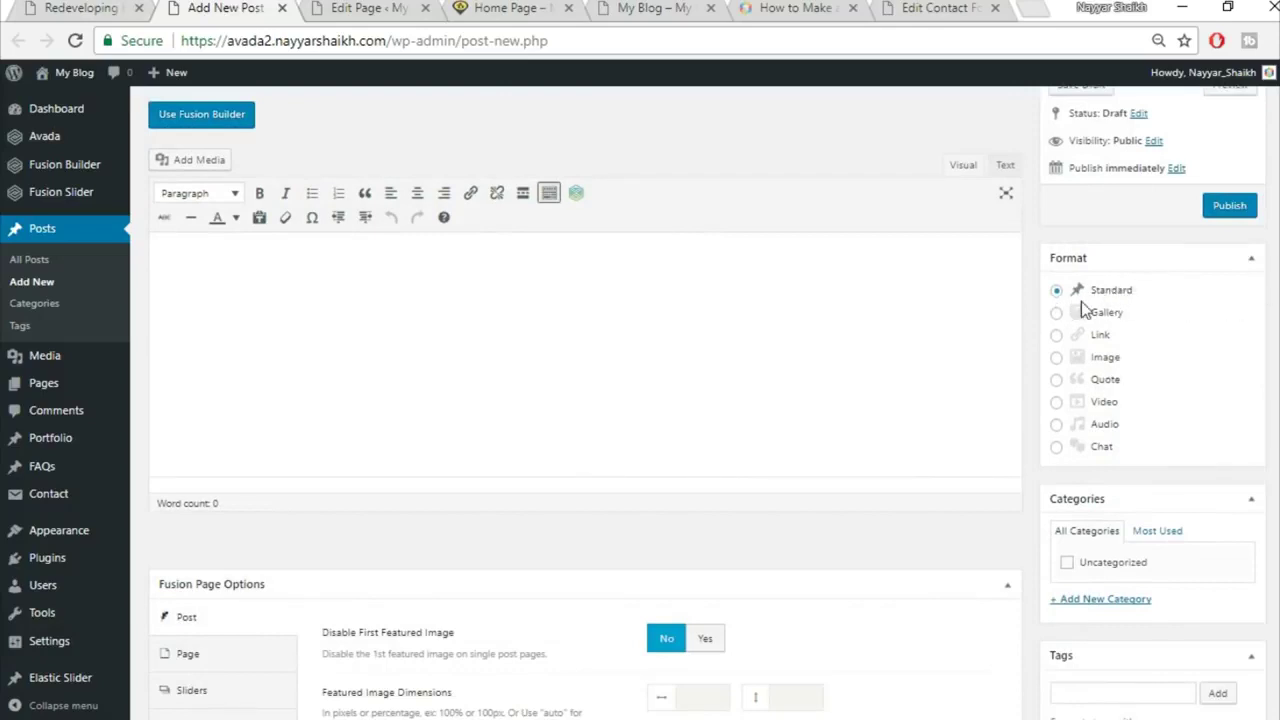
scroll(1110, 320, "down", 2)
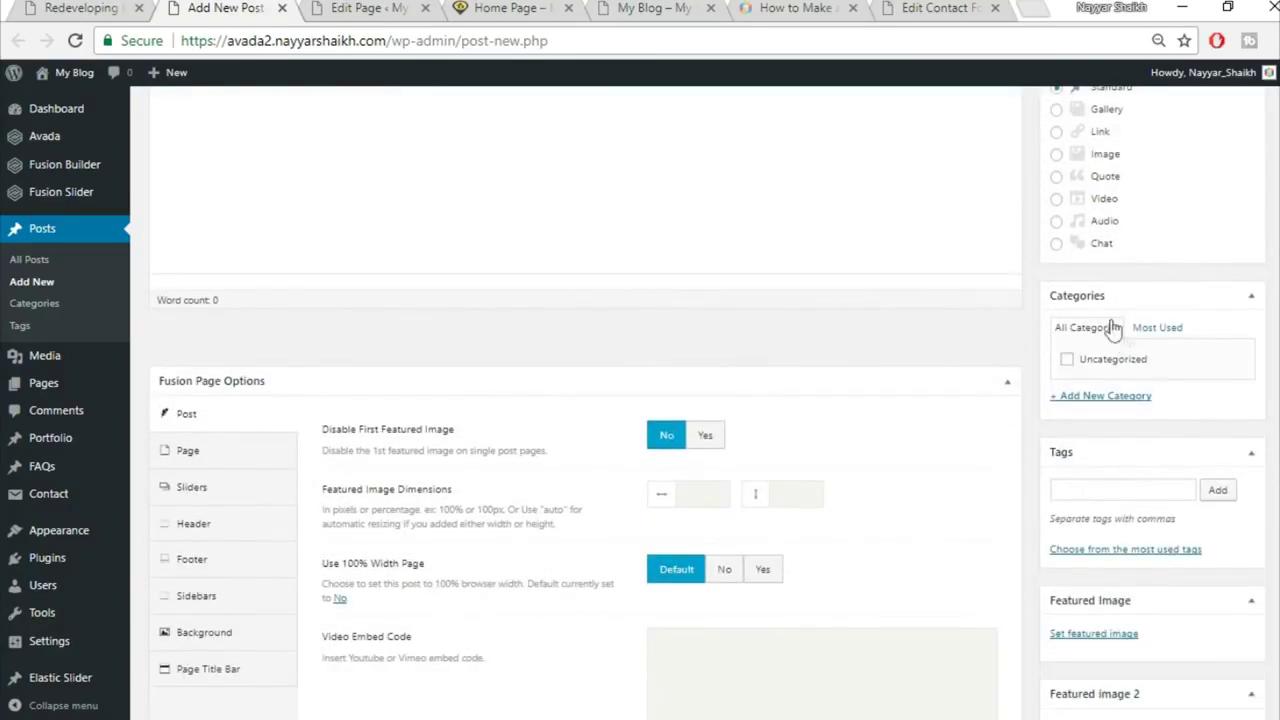
left_click(1117, 398)
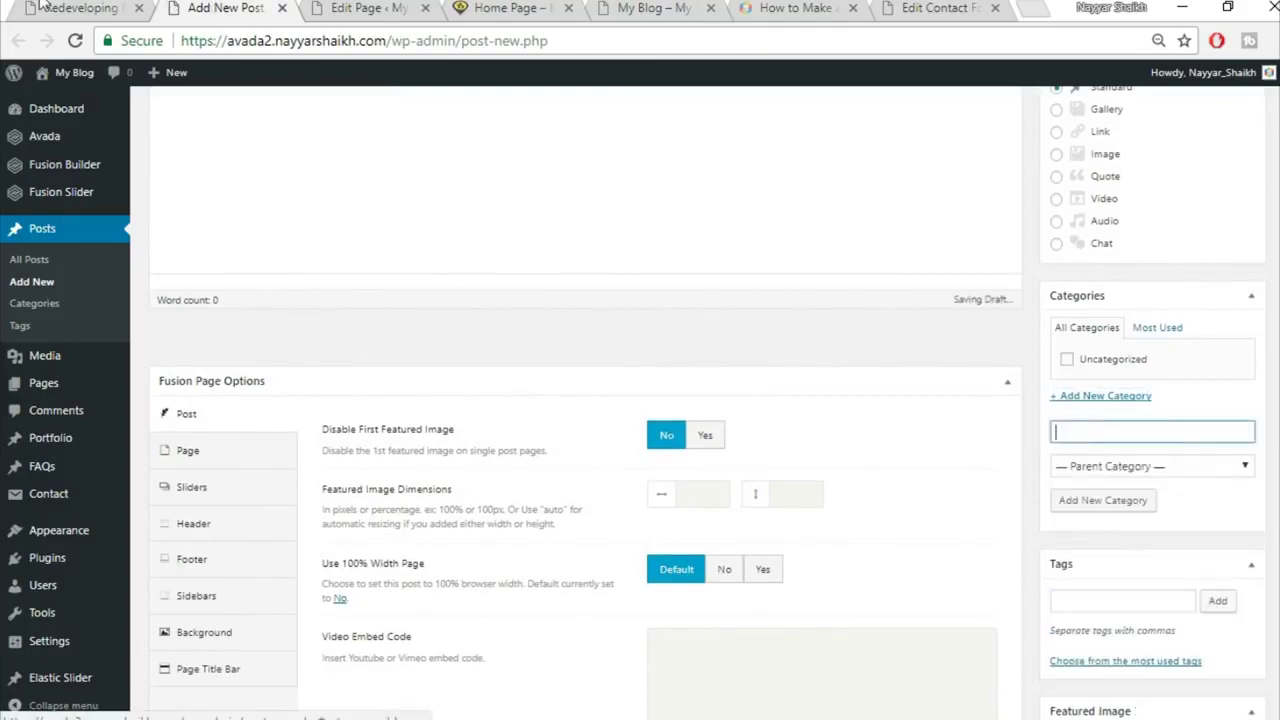
left_click(108, 14)
left_click(471, 357)
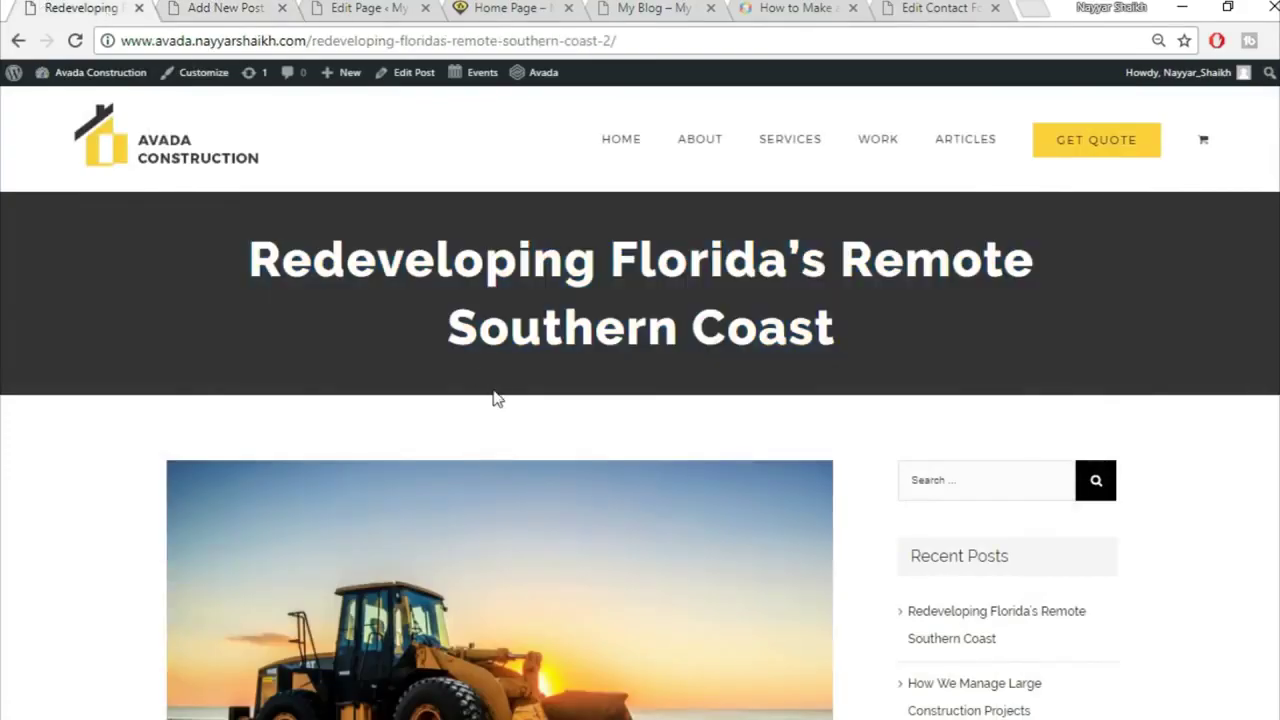
scroll(494, 397, "down", 6)
scroll(513, 480, "up", 5)
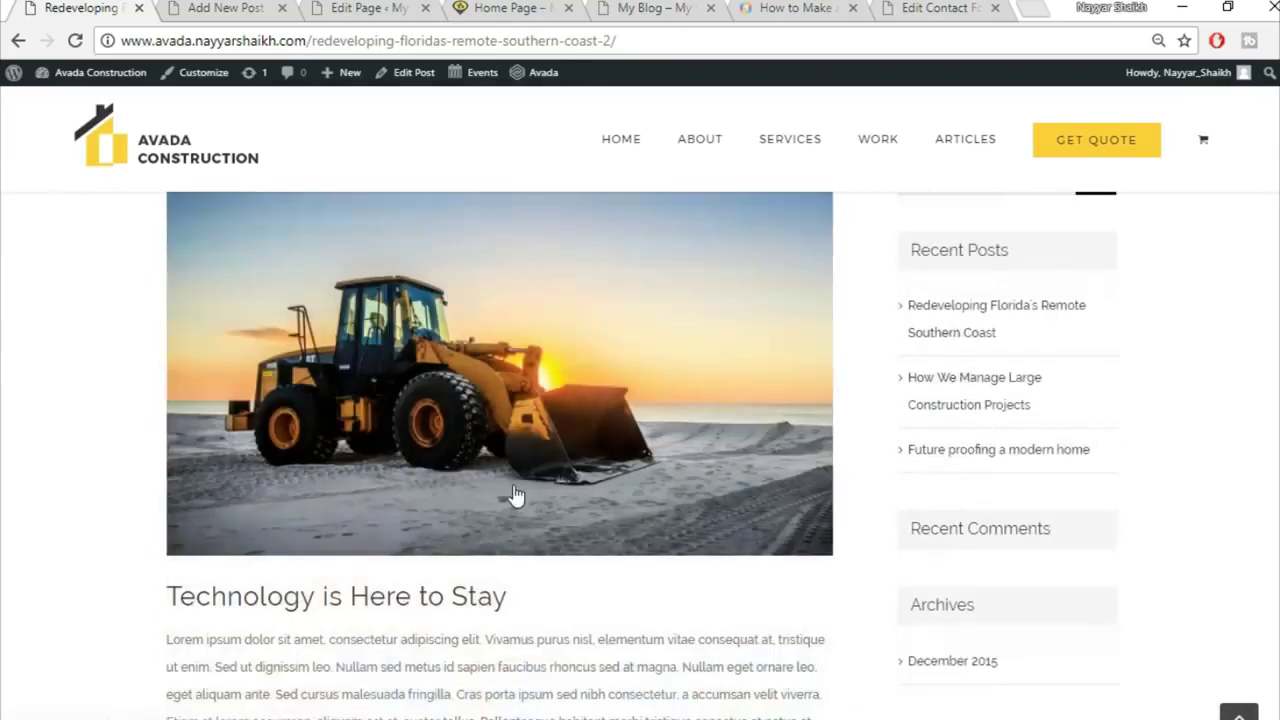
left_click(184, 9)
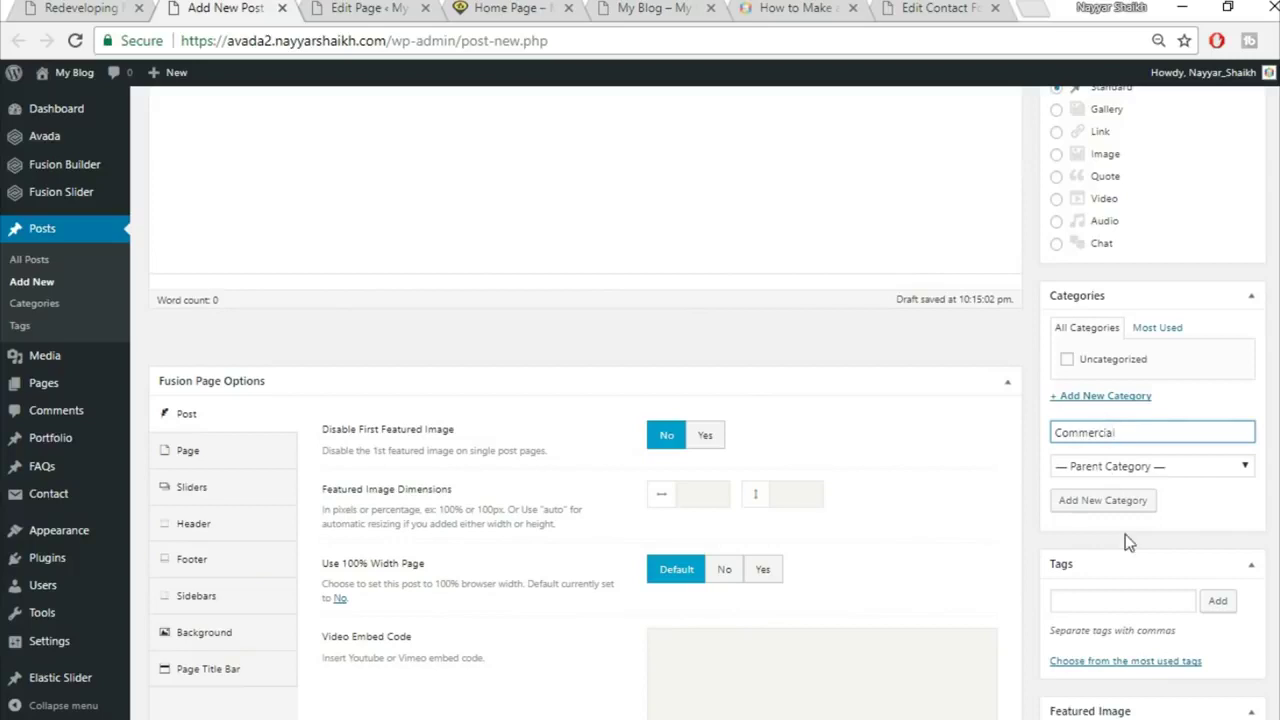
left_click(1140, 501)
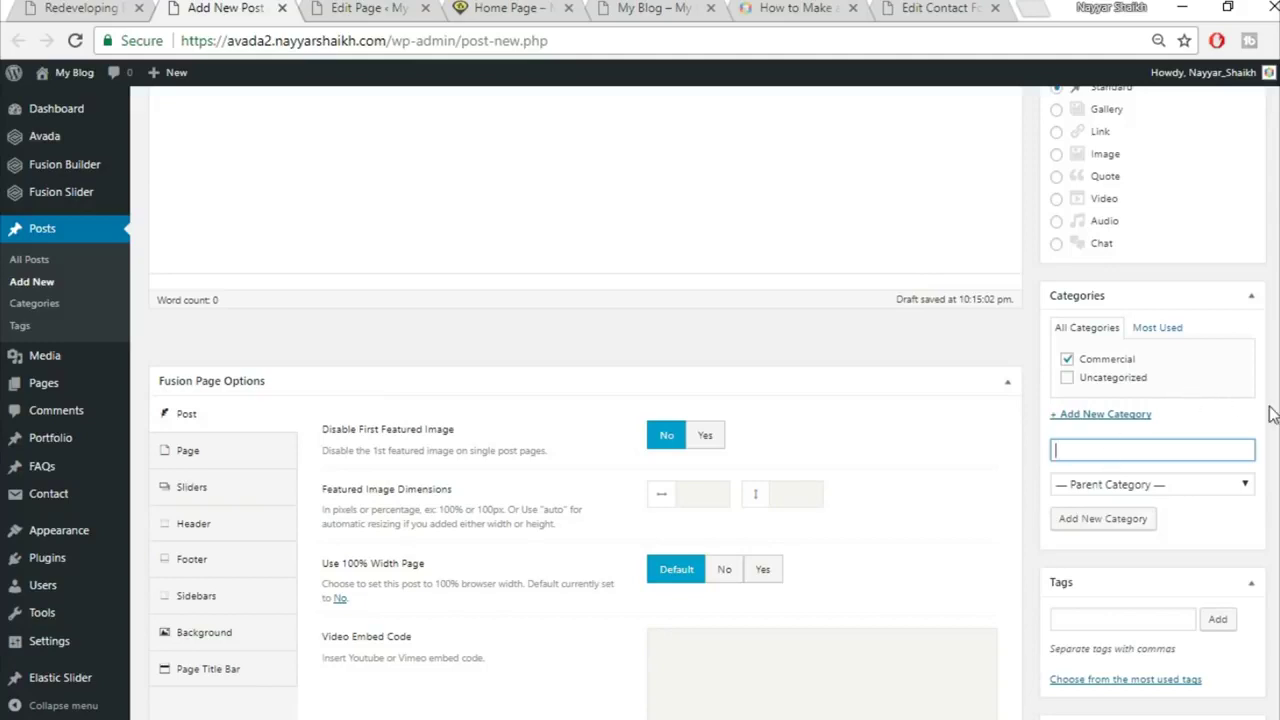
Step: Turn on Disable First Featured Image and set Use 100% Width Page to No
scroll(1270, 415, "up", 1)
scroll(1266, 416, "down", 2)
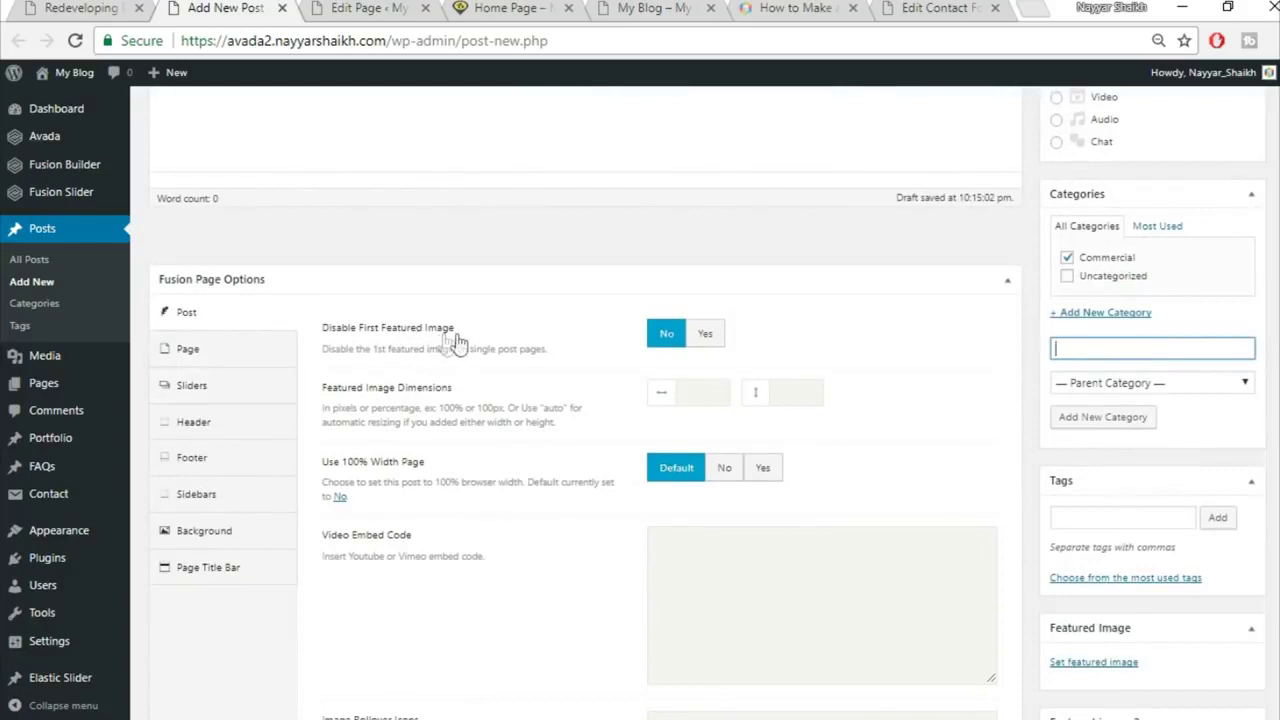
left_click(714, 336)
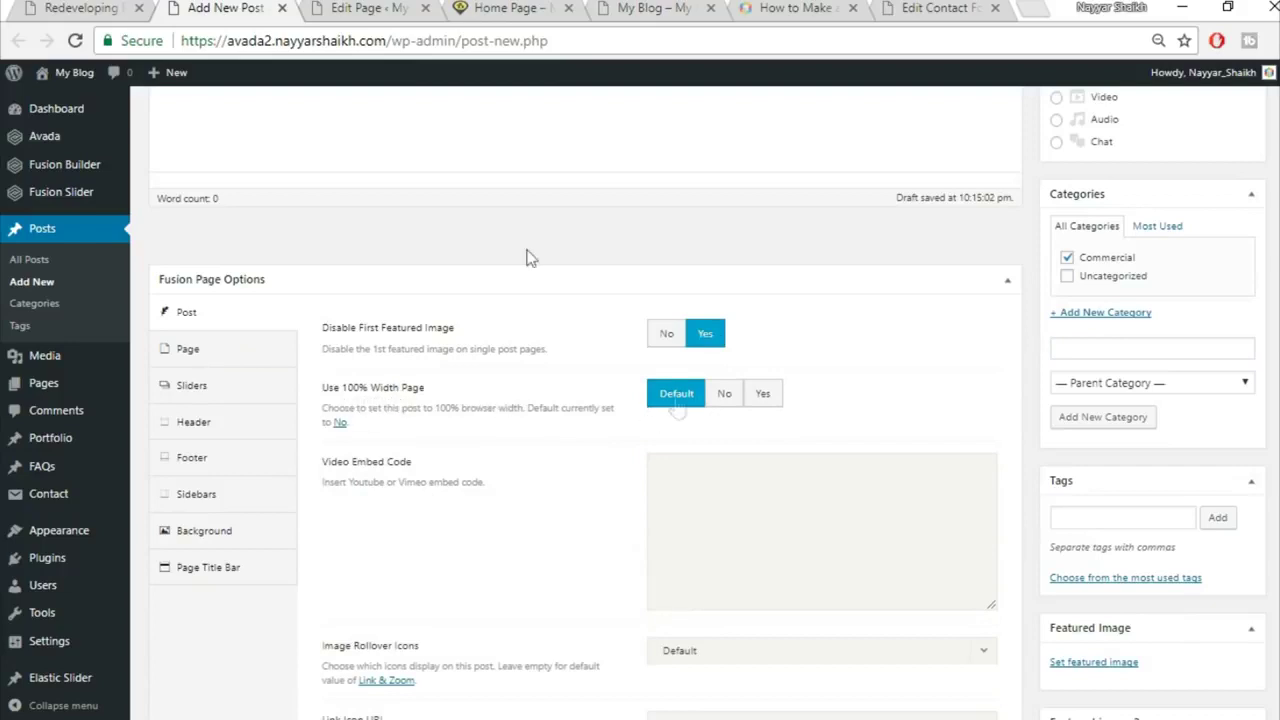
left_click(6, 7)
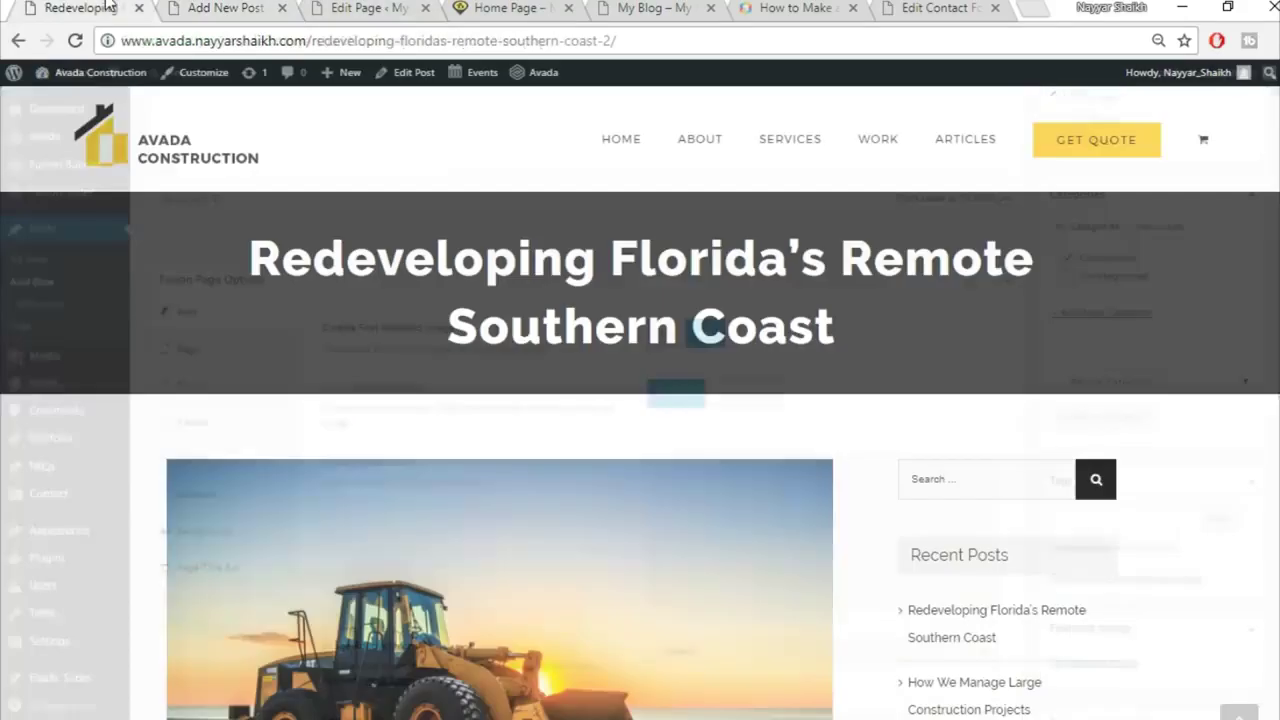
scroll(1003, 492, "down", 3)
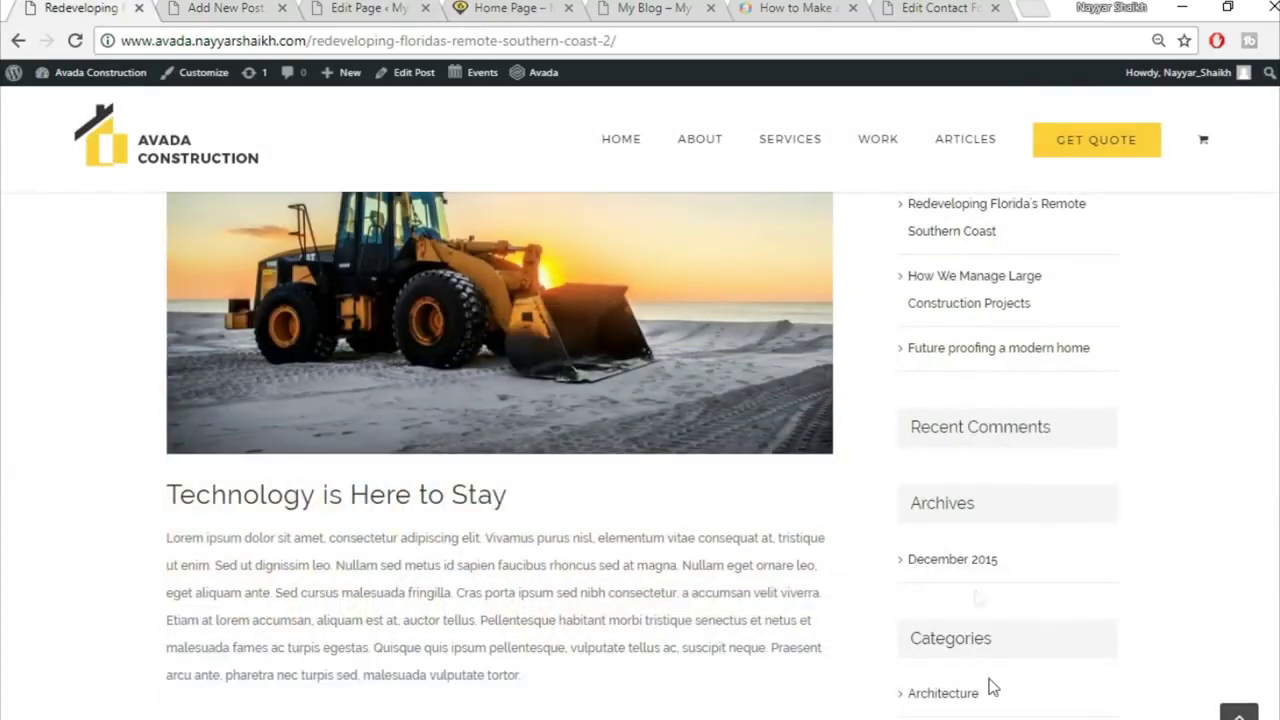
scroll(975, 597, "up", 3)
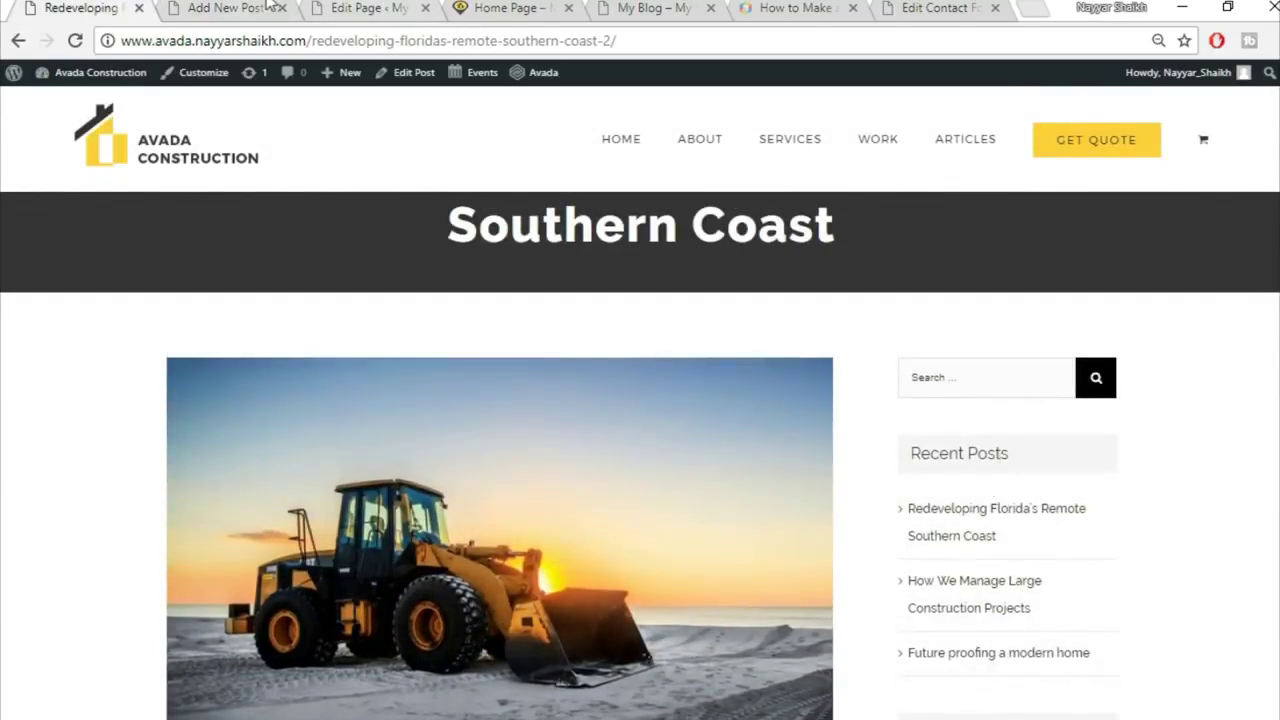
left_click(255, 7)
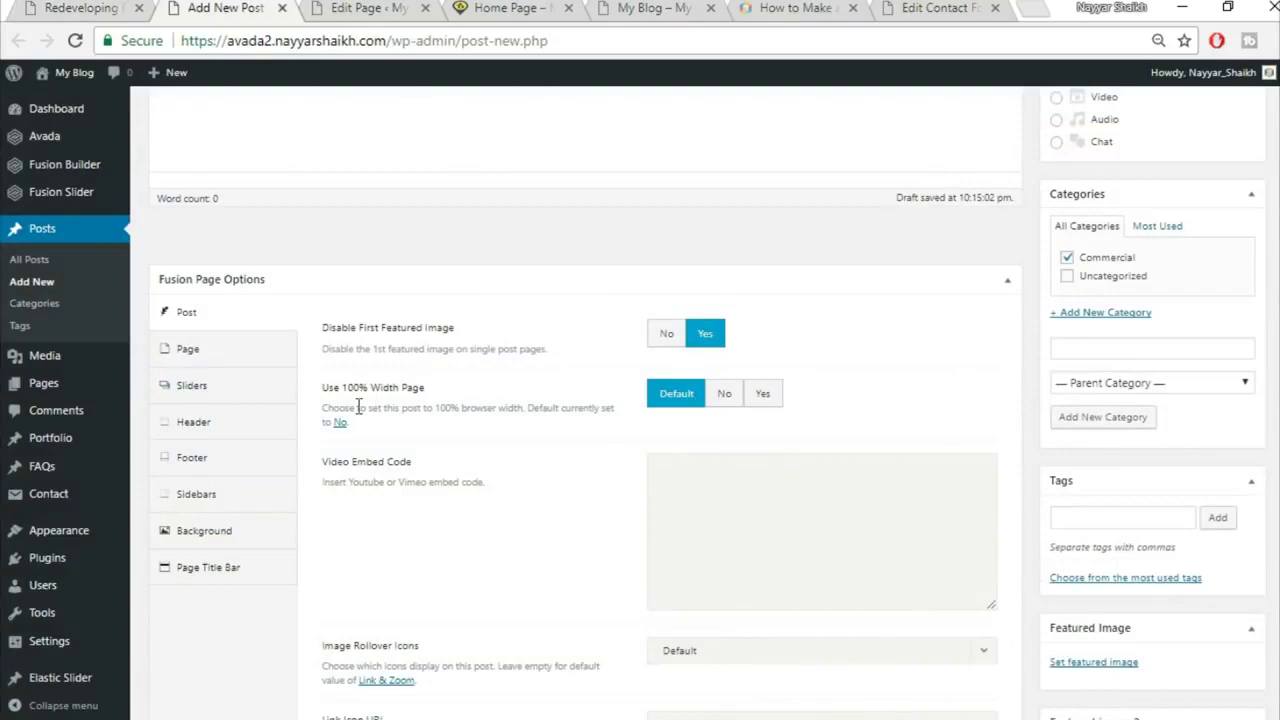
left_click(727, 400)
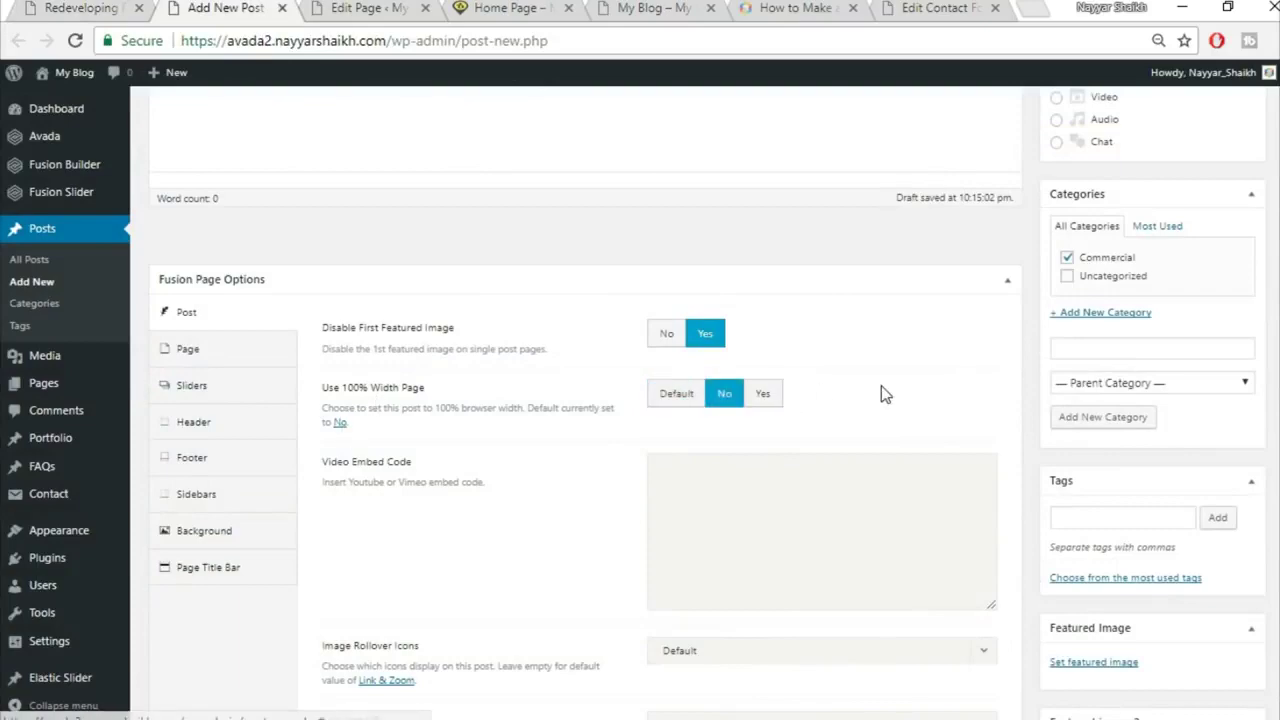
scroll(885, 395, "down", 5)
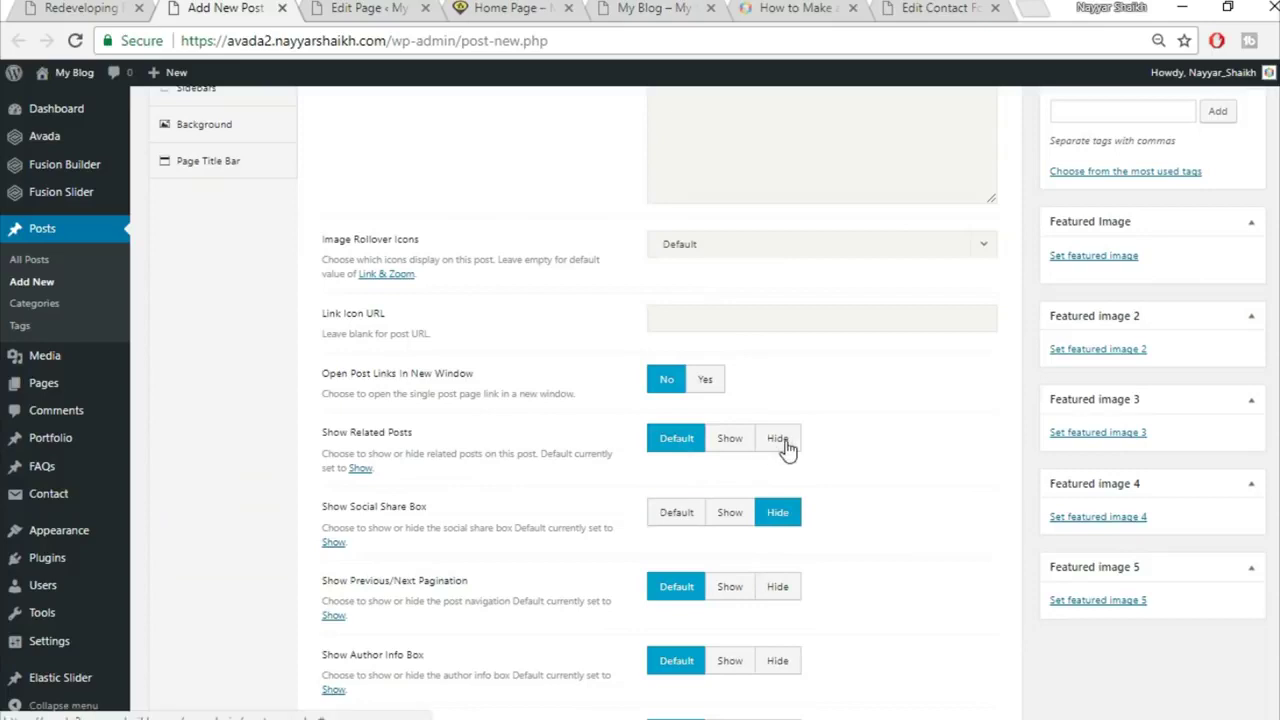
Step: Set Show Related Posts and Show Social Share Box to Default
left_click(779, 440)
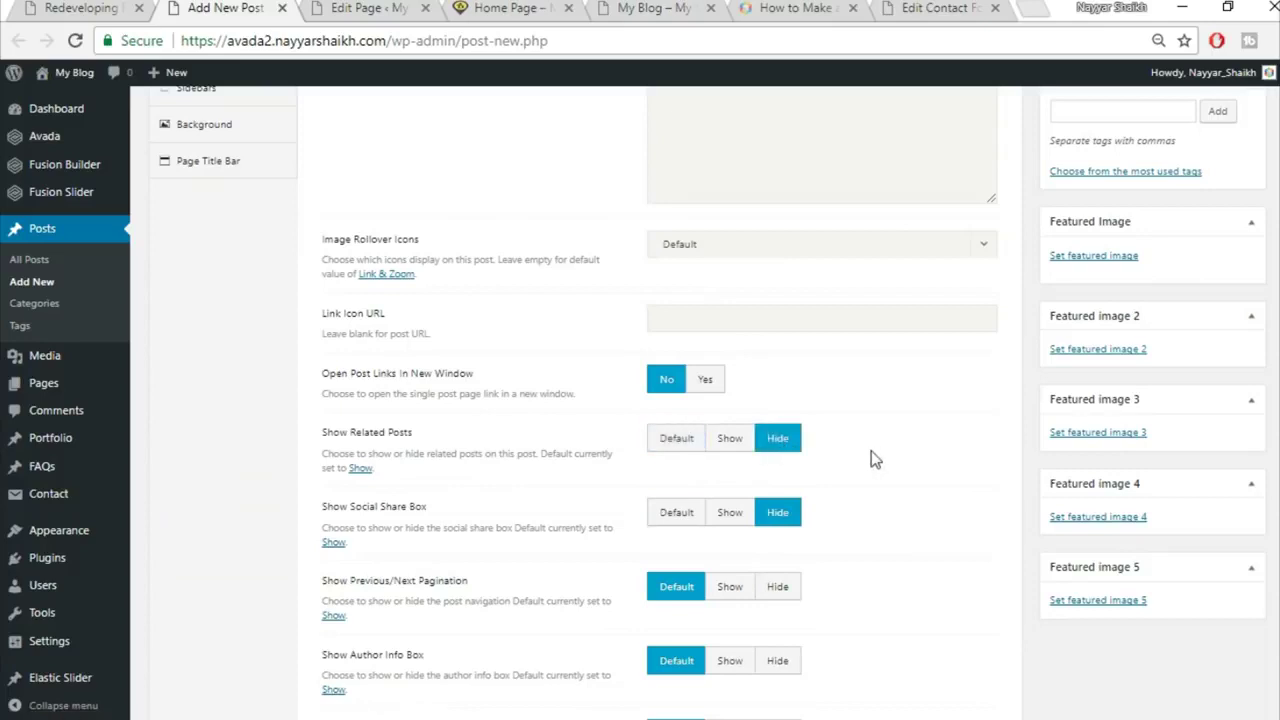
left_click(121, 6)
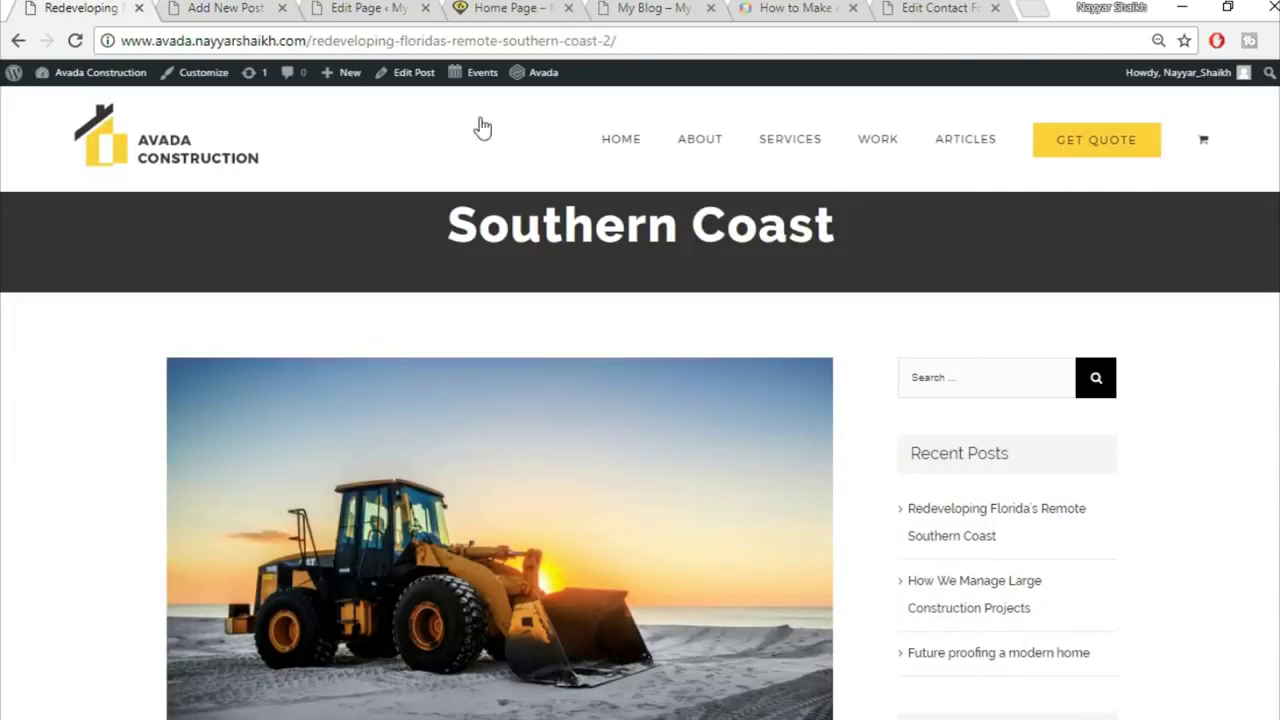
scroll(640, 455, "down", 20)
scroll(640, 455, "up", 6)
scroll(1273, 500, "down", 2)
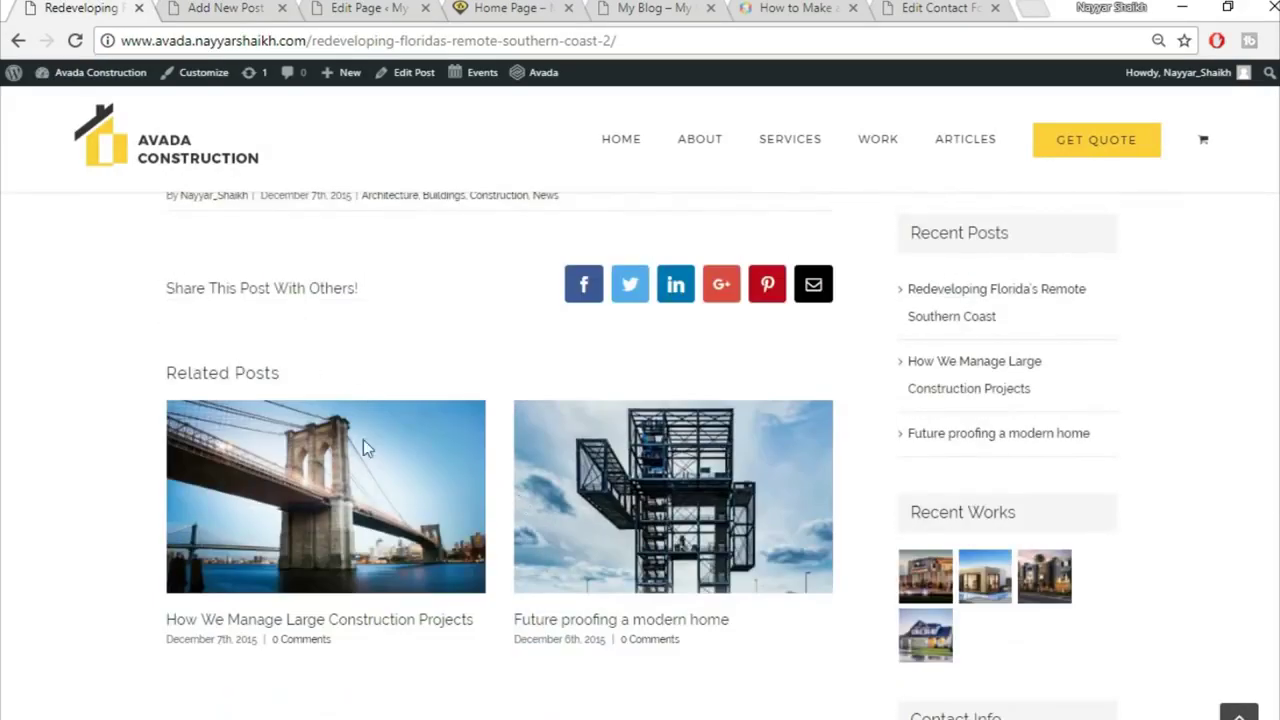
scroll(366, 463, "down", 9)
scroll(374, 491, "up", 5)
scroll(377, 503, "up", 5)
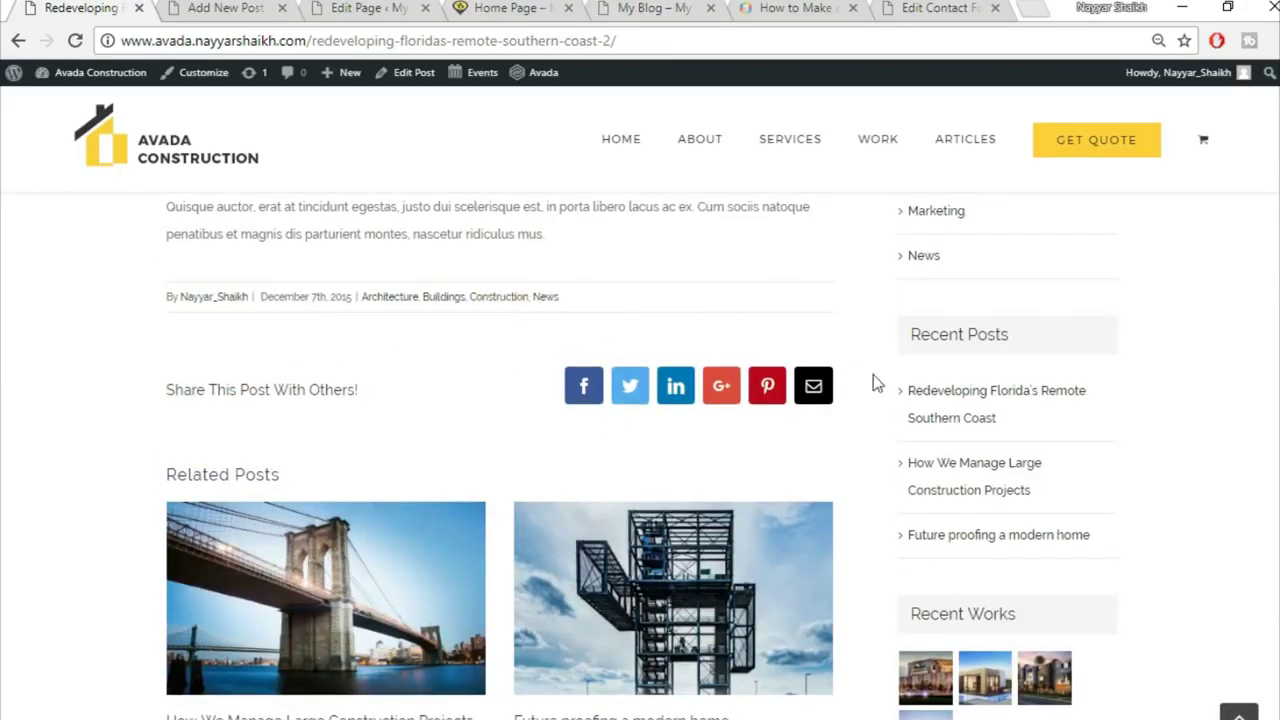
left_click(226, 8)
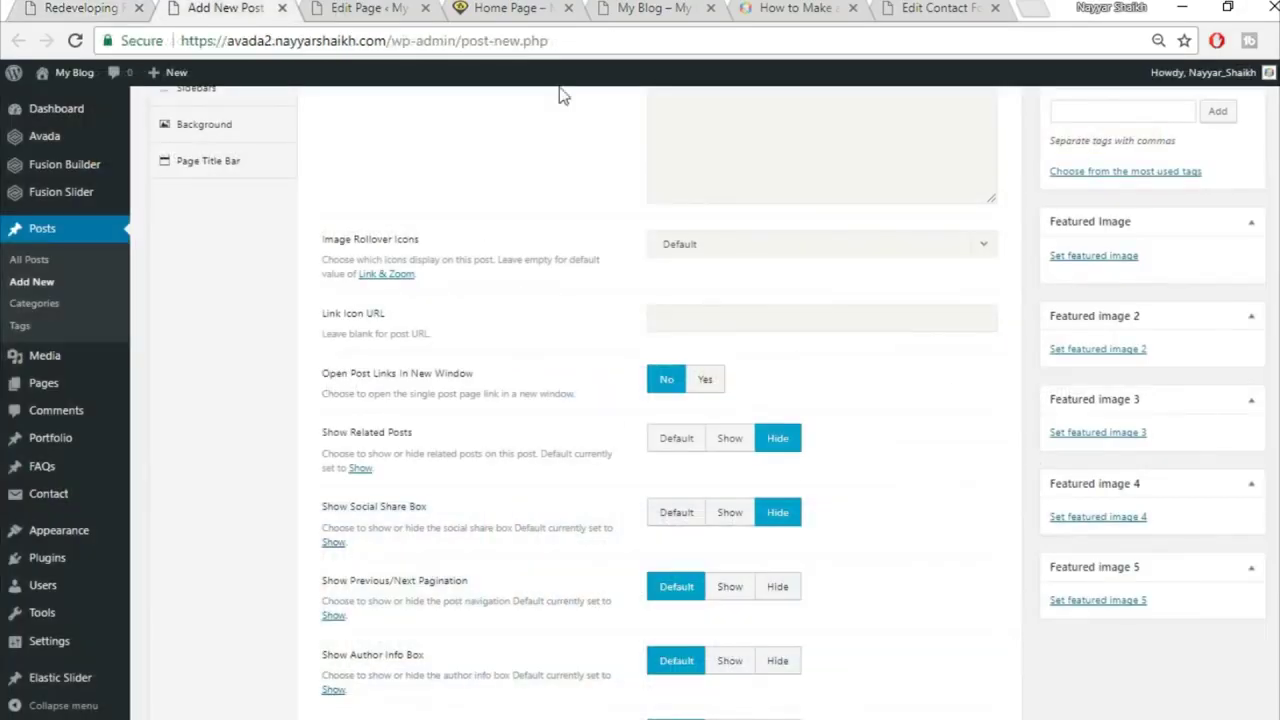
left_click(673, 440)
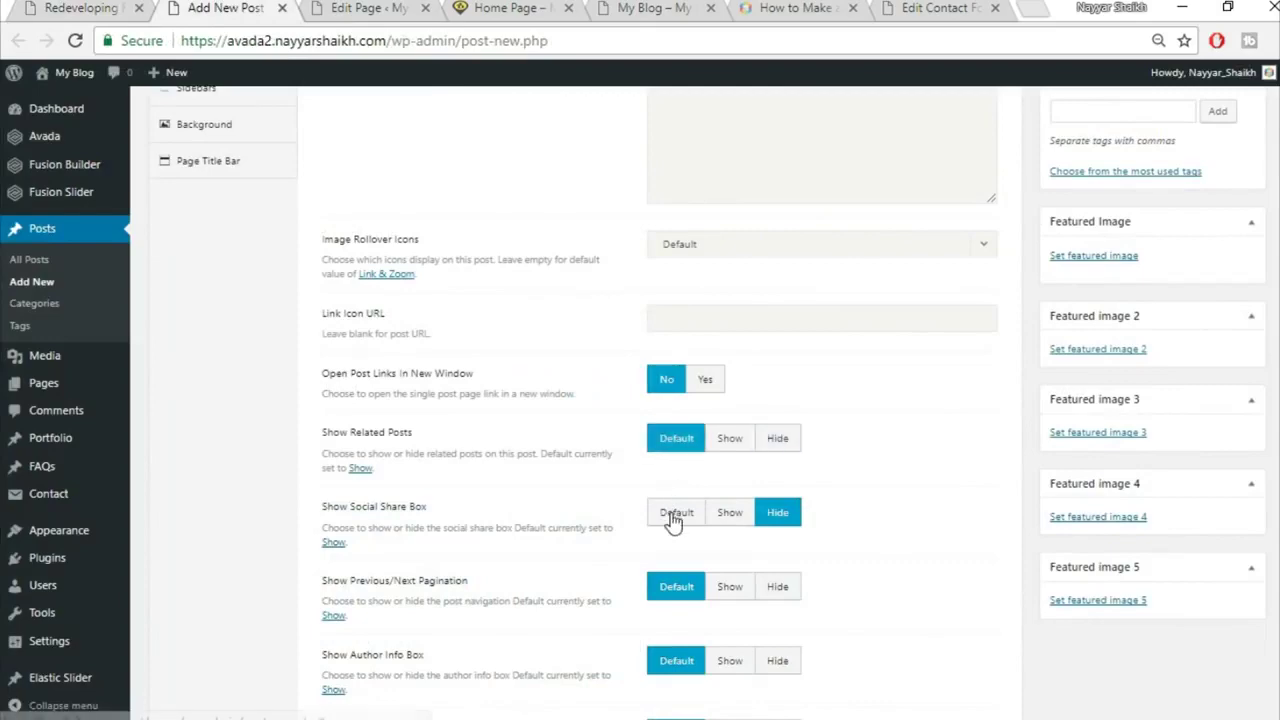
left_click(673, 520)
scroll(900, 531, "down", 3)
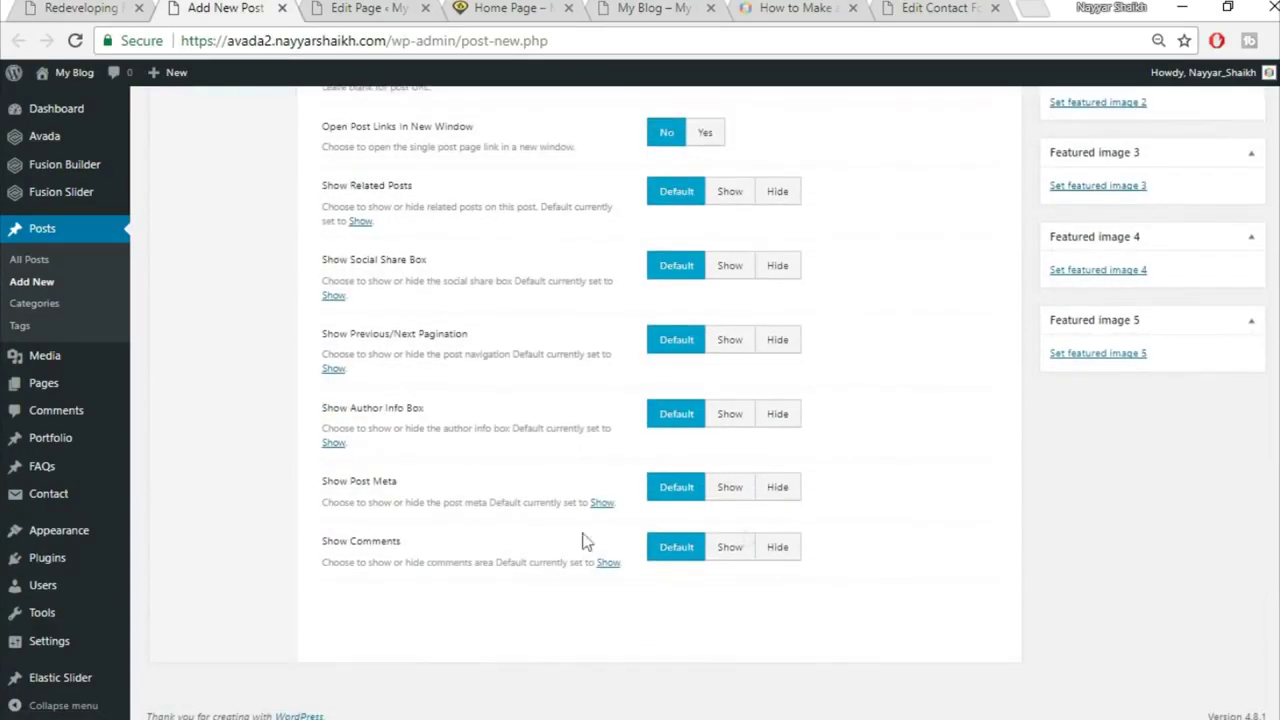
scroll(935, 547, "up", 6)
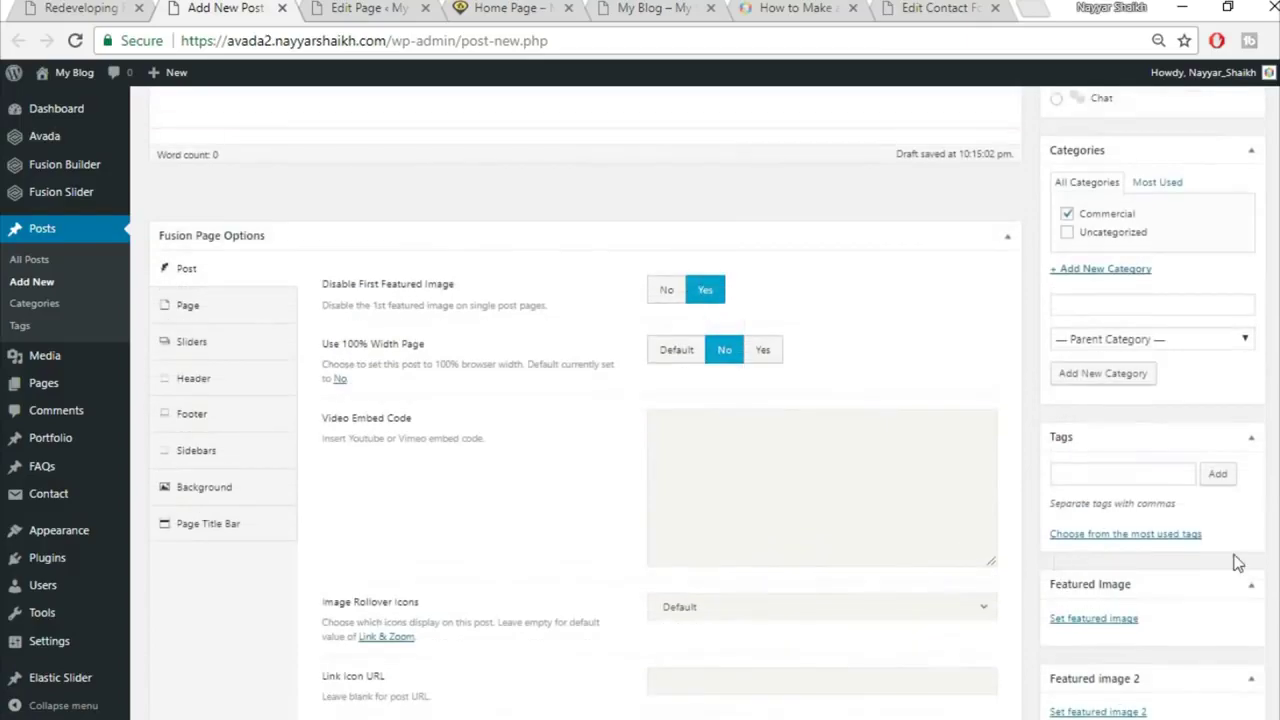
Step: Set Disable First Featured Image back to No and bring up the featured image library
left_click(129, 5)
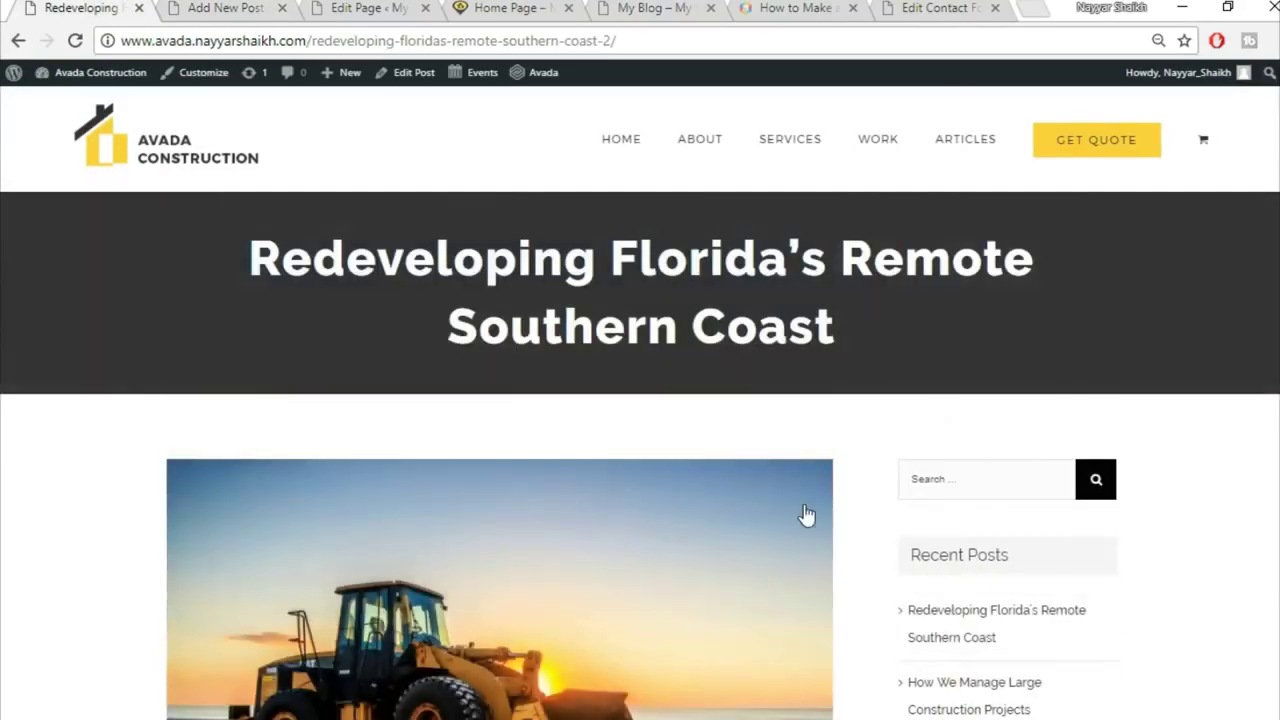
scroll(809, 514, "down", 3)
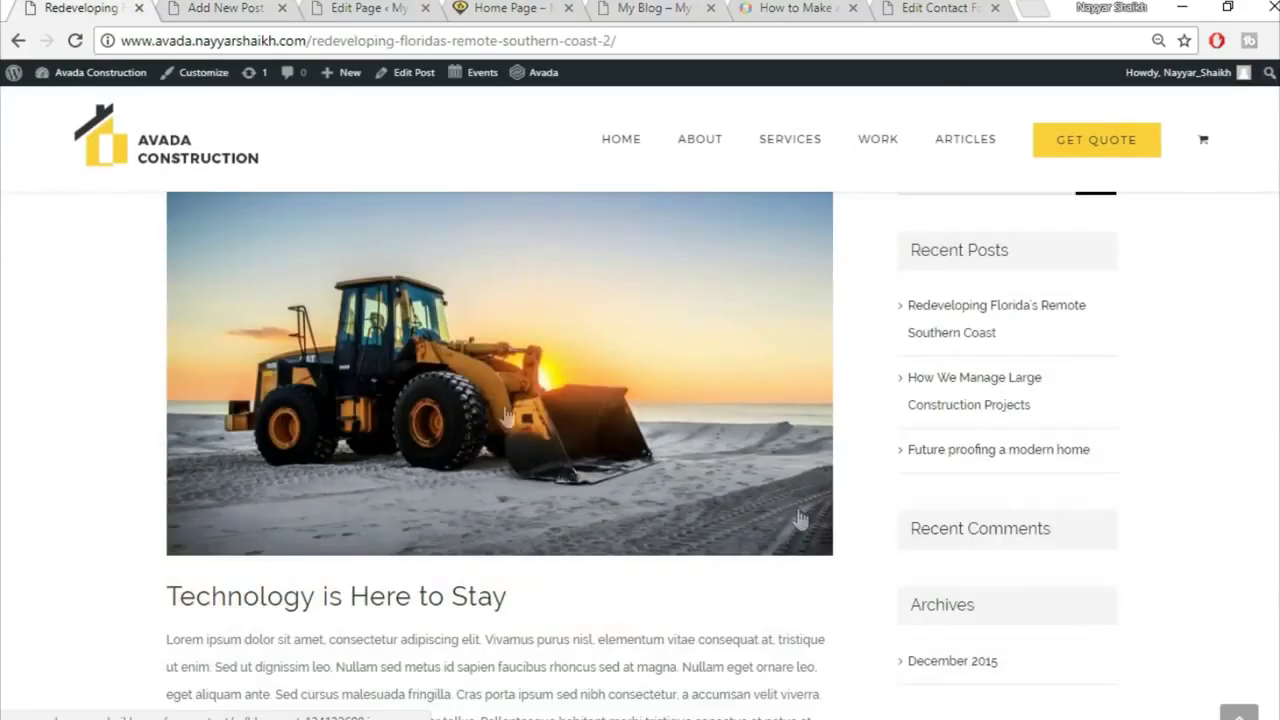
left_click(231, 7)
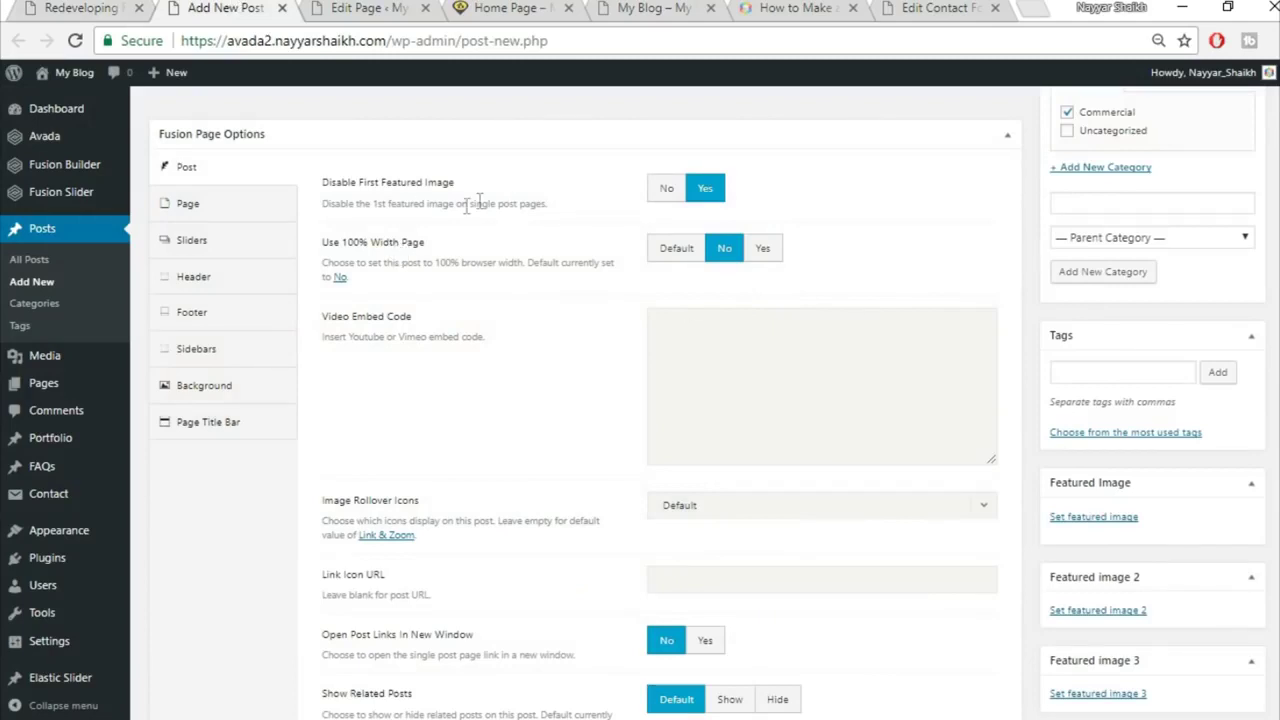
left_click(665, 192)
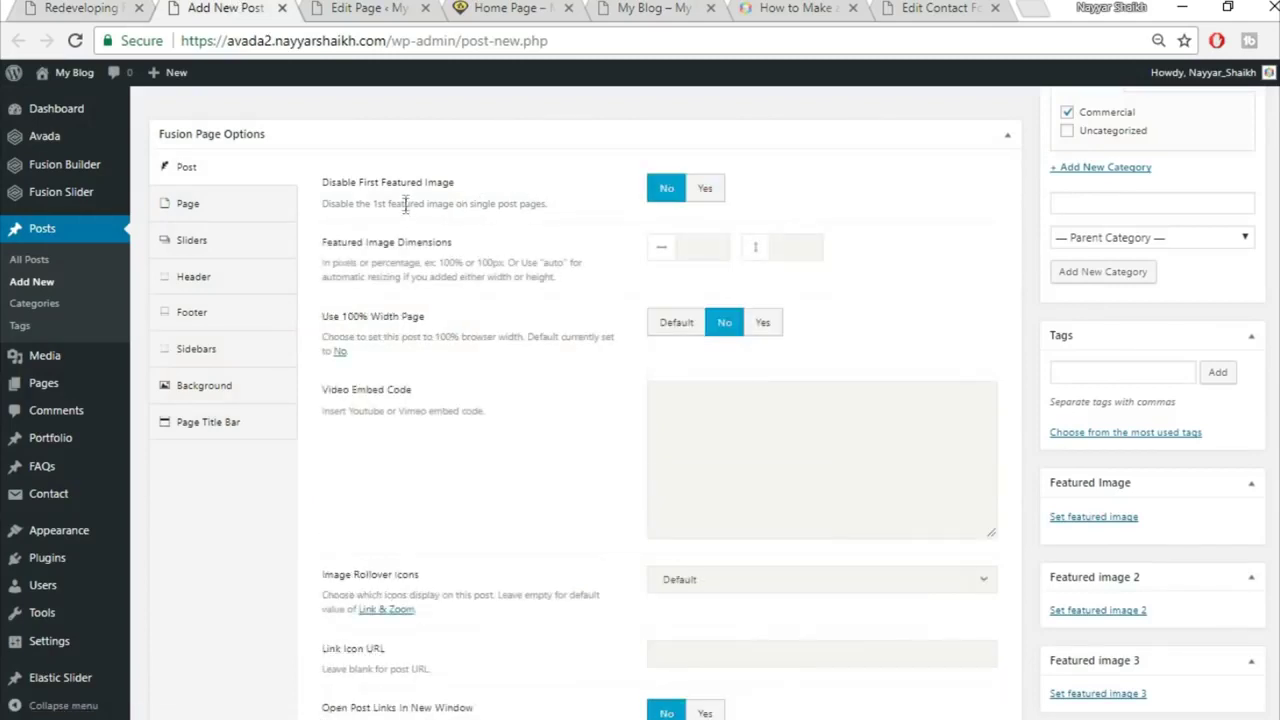
left_click(704, 195)
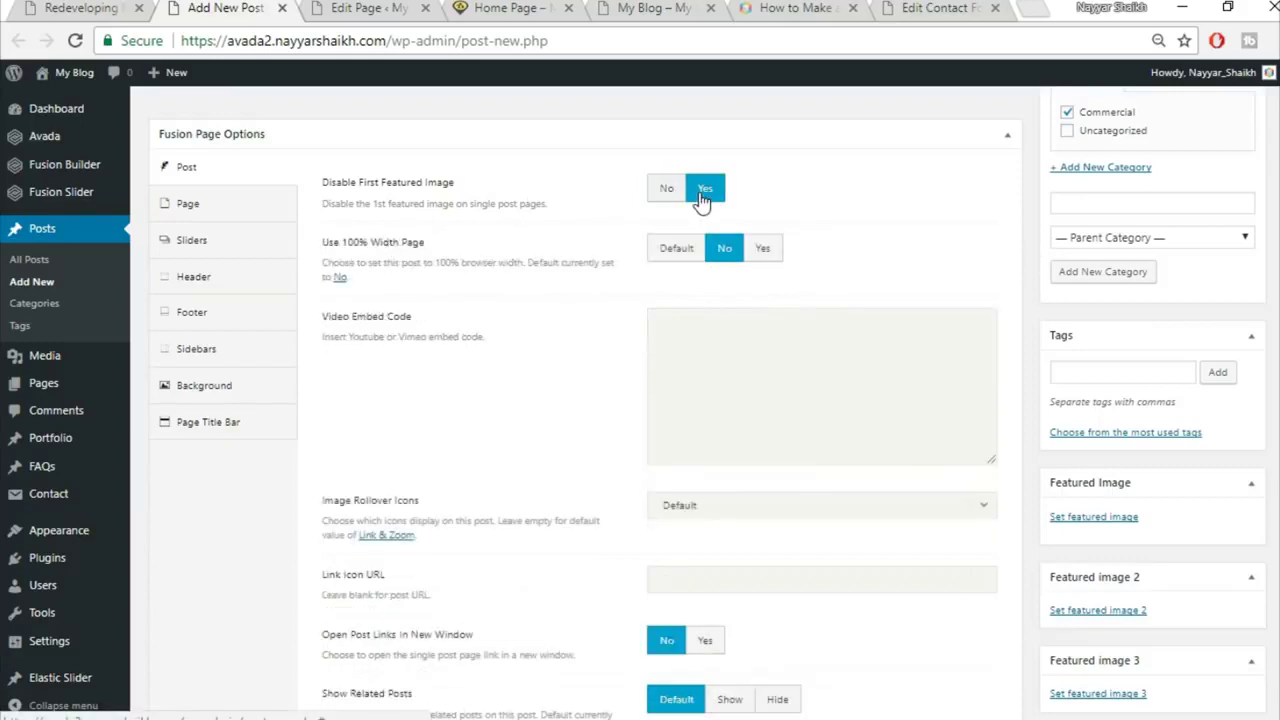
left_click(664, 196)
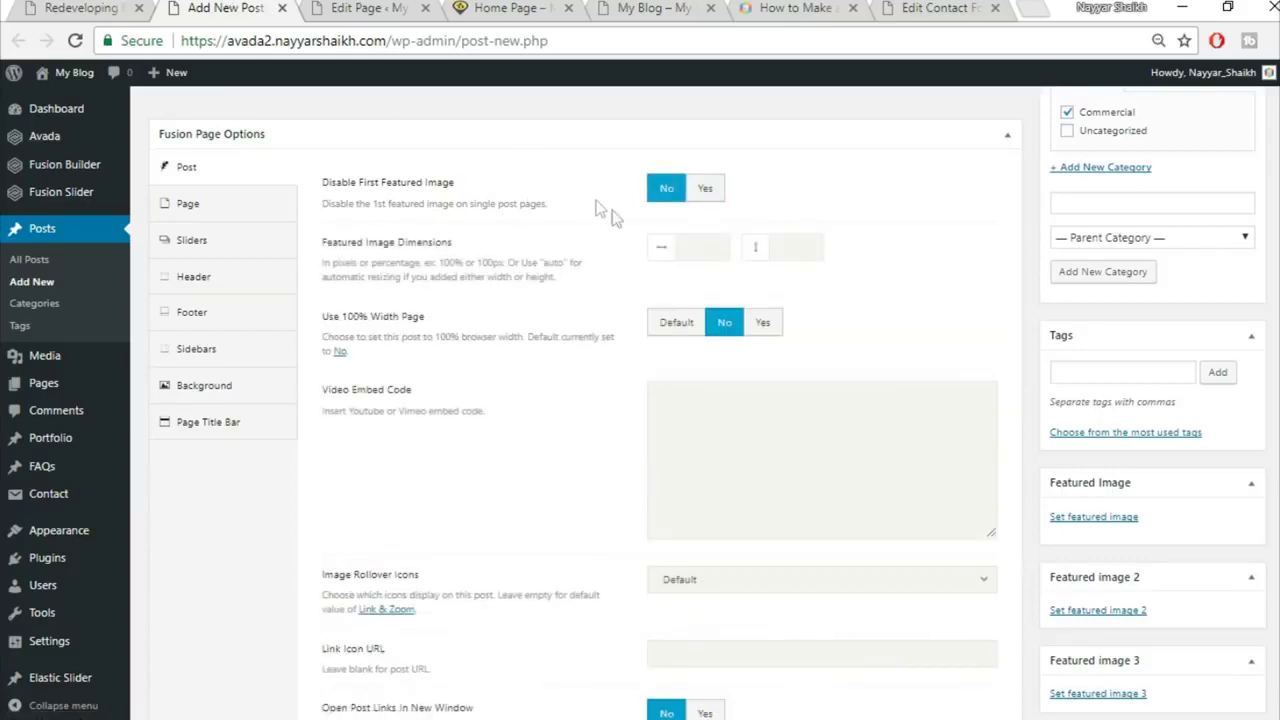
left_click(78, 8)
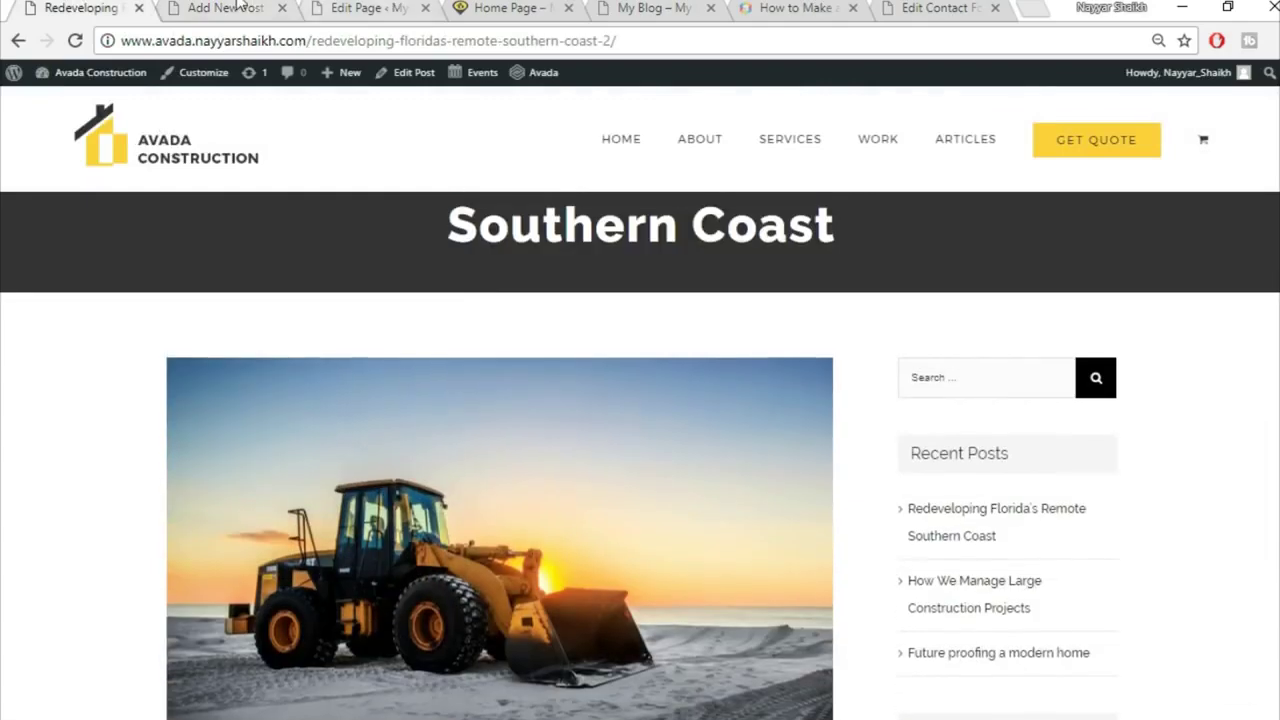
left_click(250, 8)
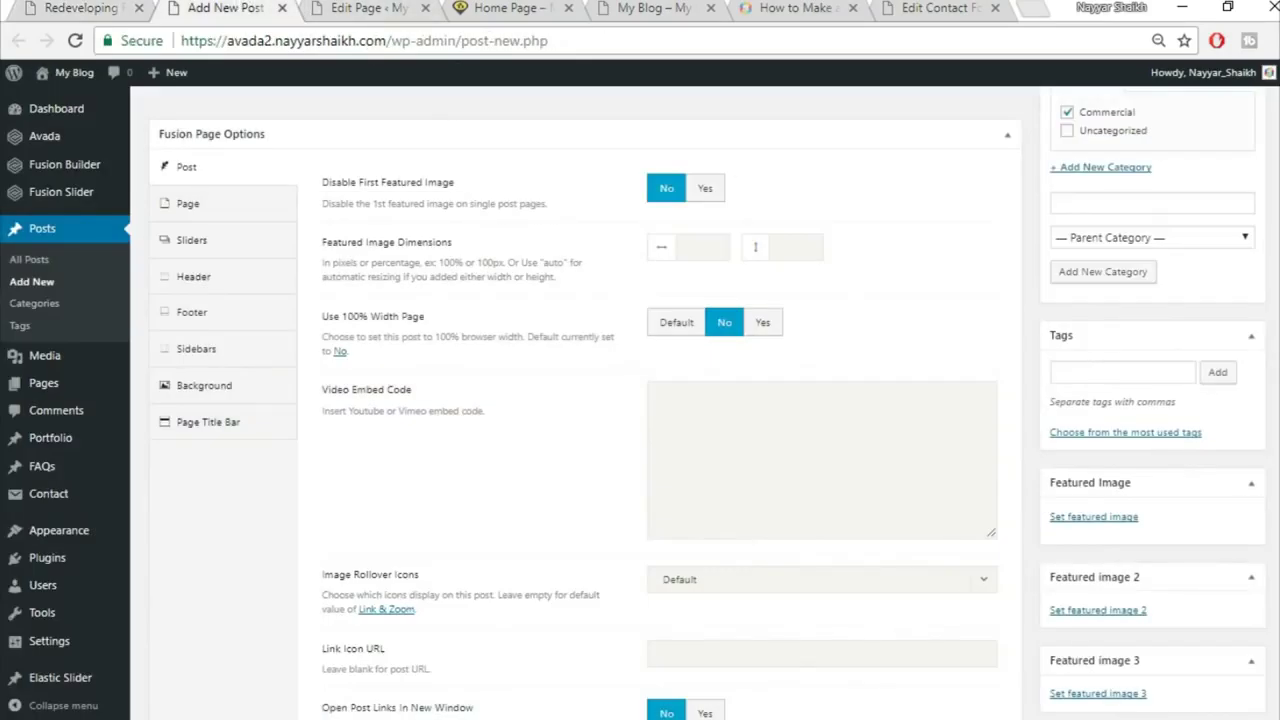
scroll(1229, 500, "down", 1)
left_click(1018, 418)
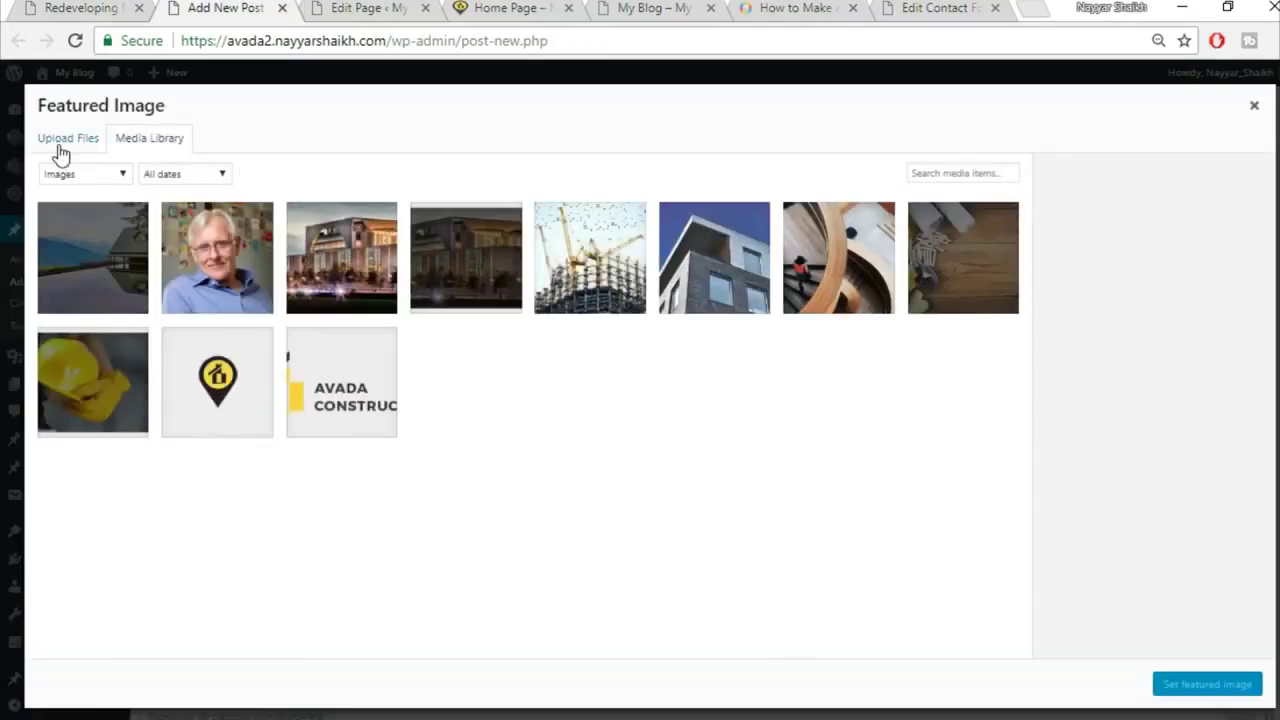
Step: Upload blog-post-134132600.jpg and set the bulldozer photo as the post's featured image
left_click(62, 140)
left_click(640, 392)
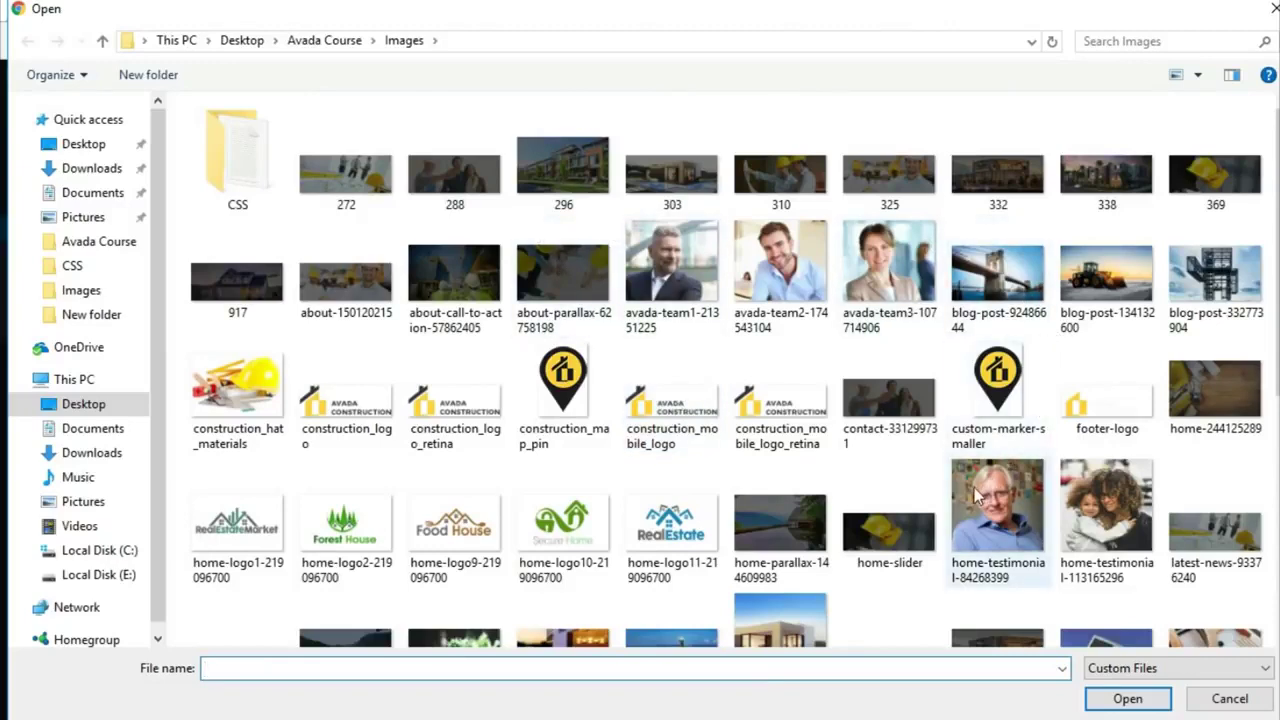
left_click(1120, 292)
left_click(1127, 699)
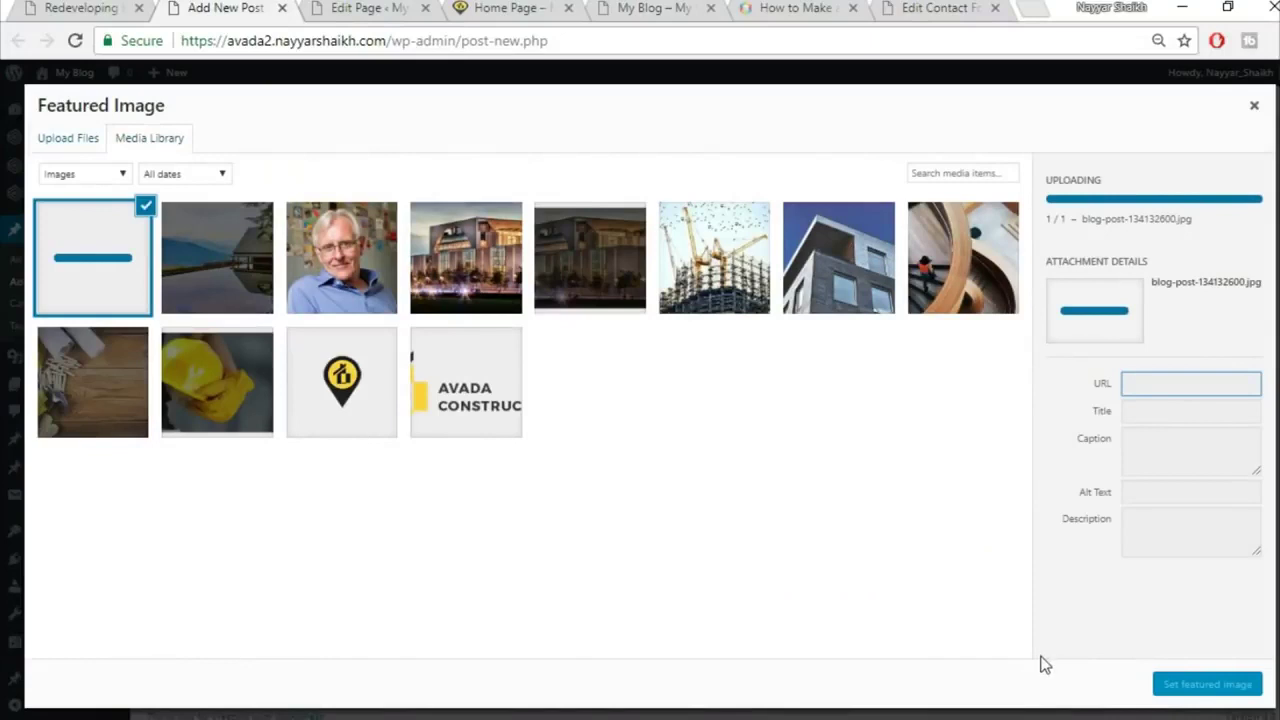
left_click(1207, 684)
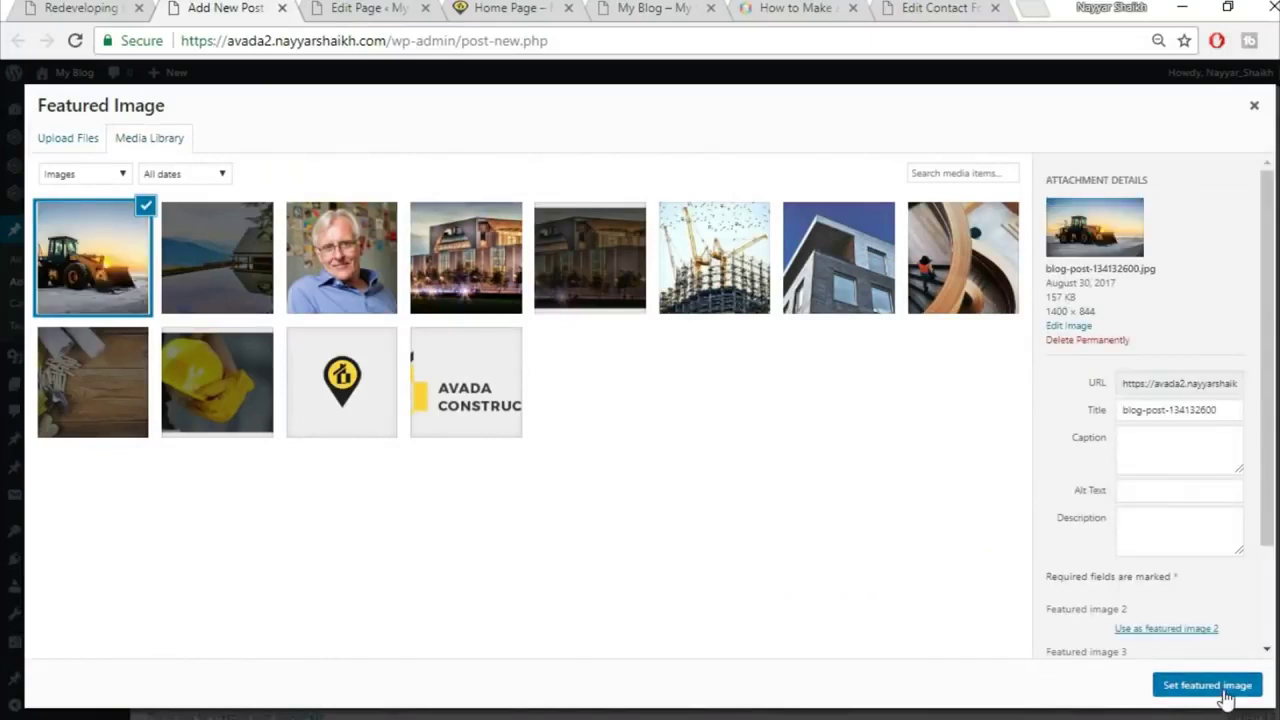
scroll(783, 433, "up", 1)
scroll(783, 433, "up", 1)
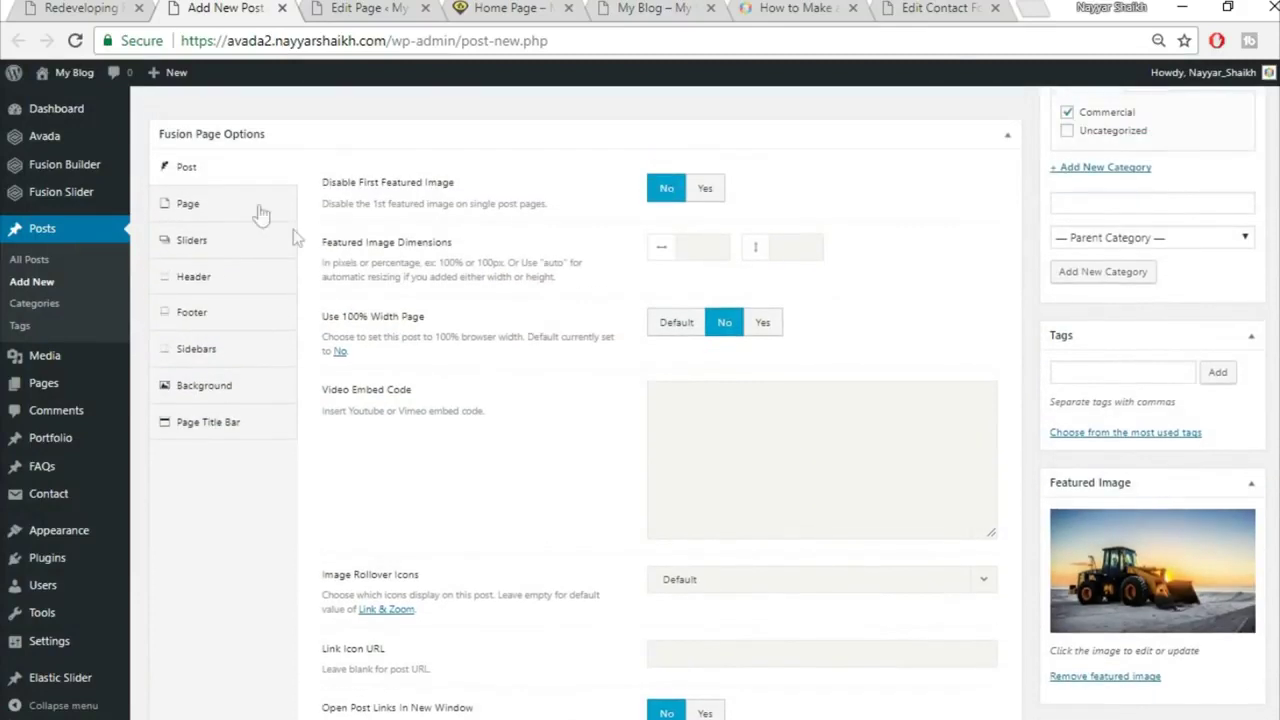
left_click(232, 208)
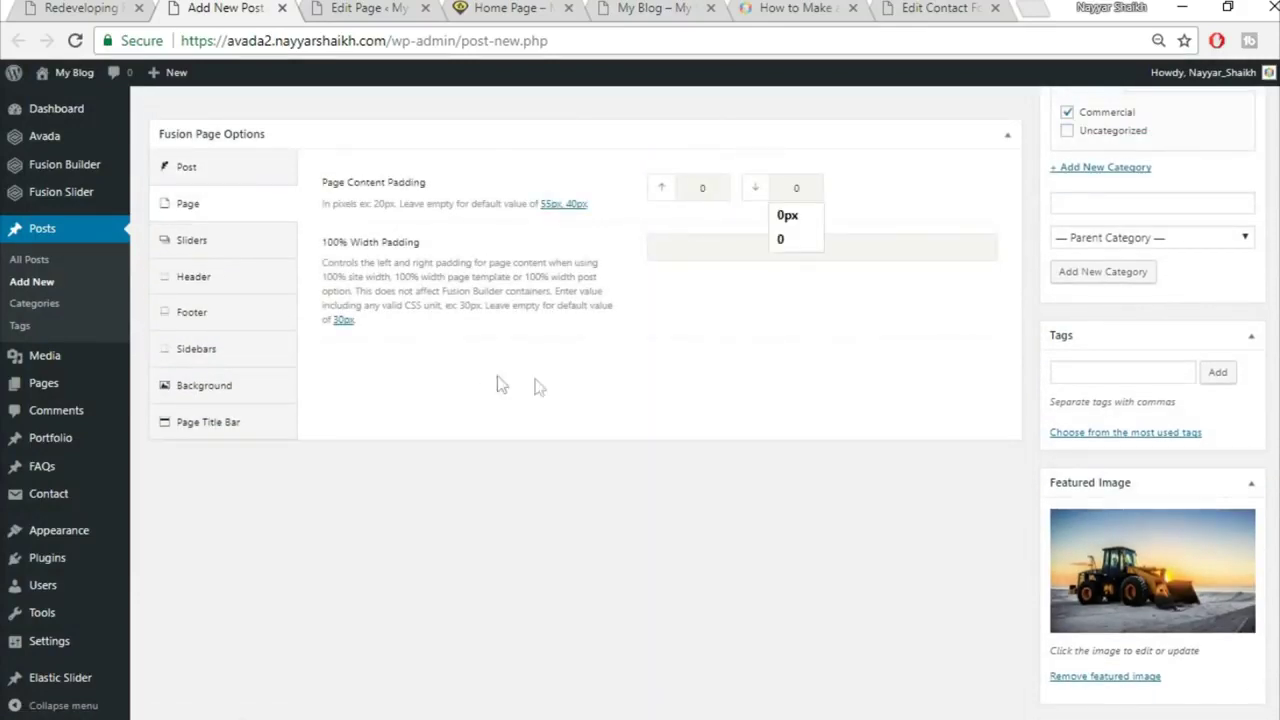
left_click(232, 421)
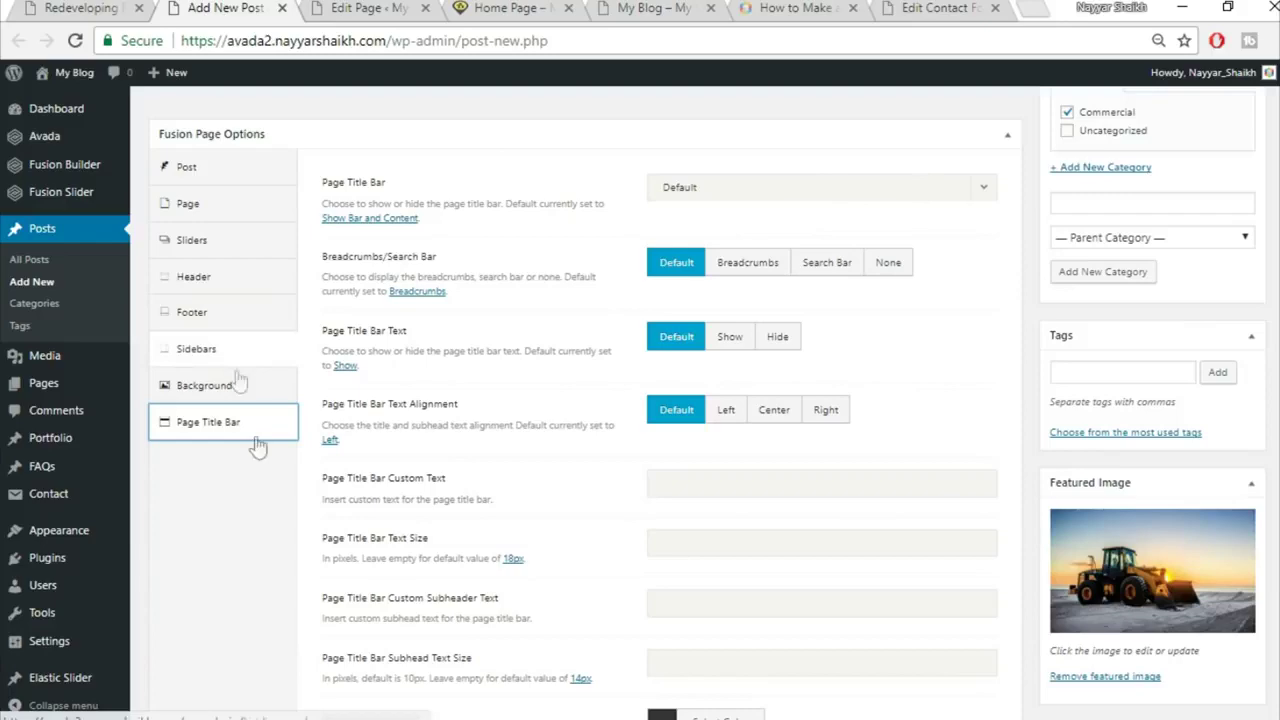
scroll(245, 530, "up", 5)
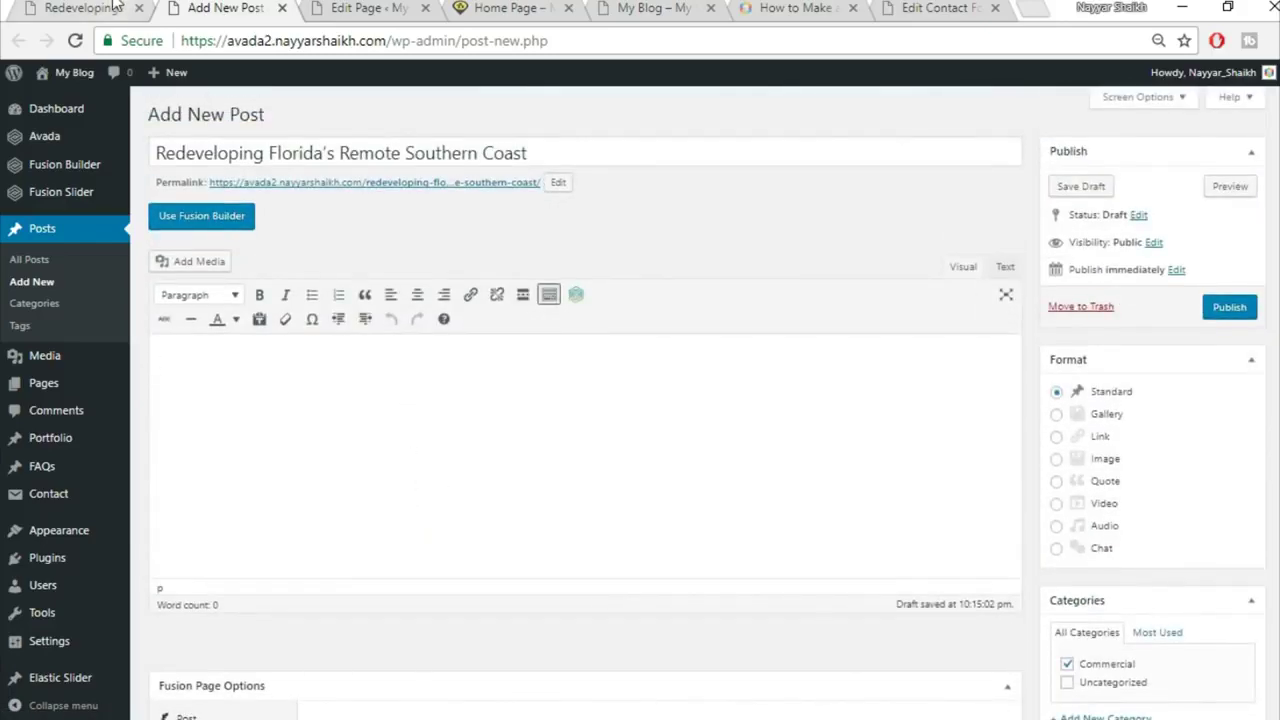
left_click(113, 6)
Step: Copy the Lorem ipsum paragraph and paste it into the post body
scroll(703, 477, "down", 5)
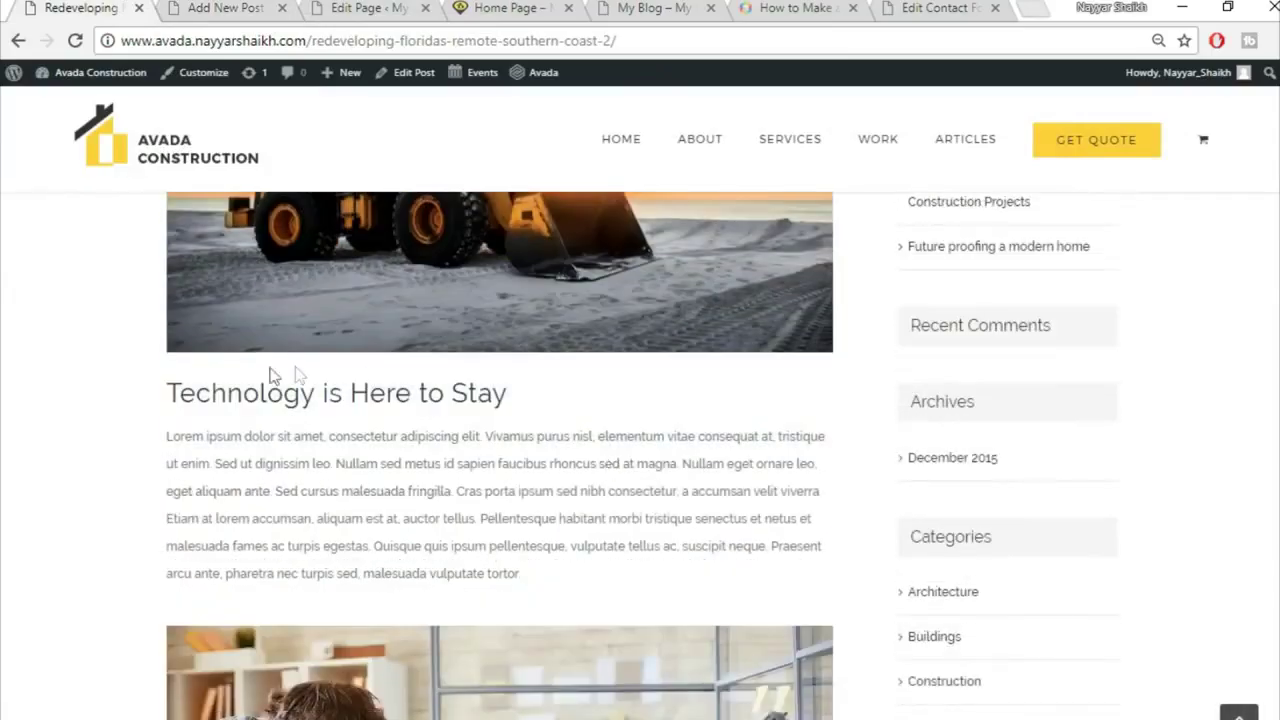
left_click_drag(163, 397, 417, 383)
left_click(322, 374)
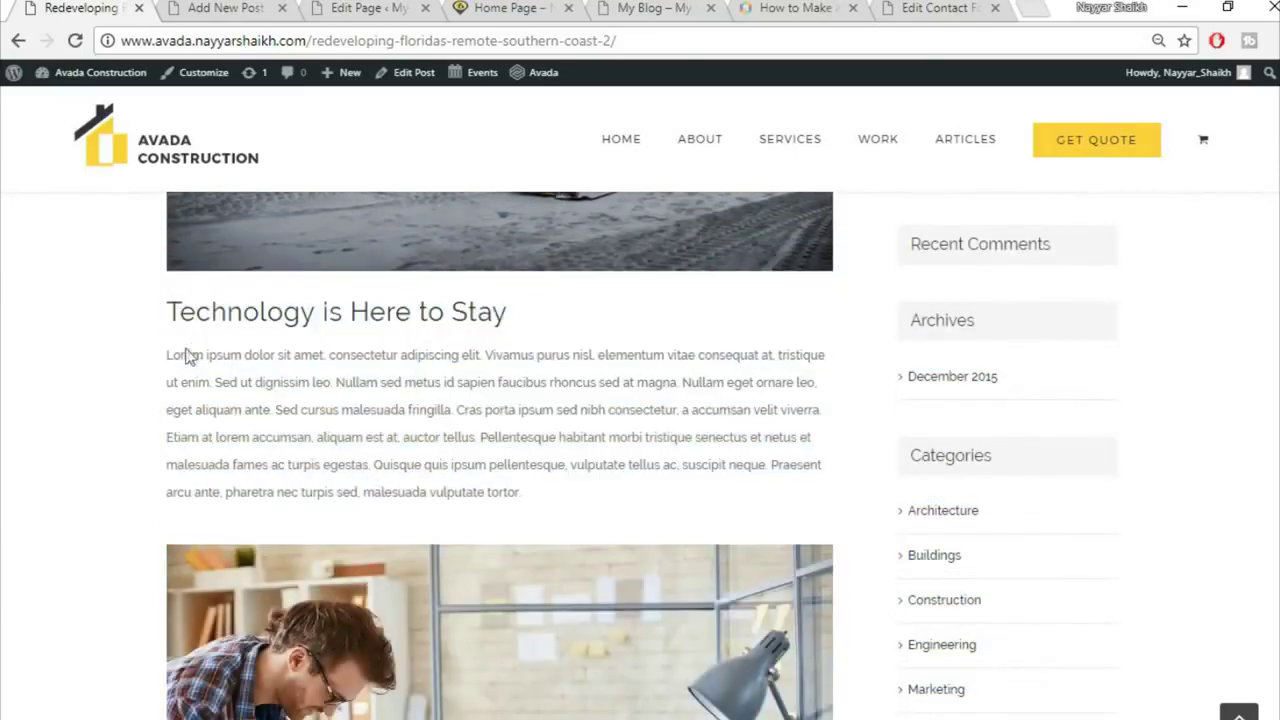
left_click_drag(168, 357, 583, 487)
key("ctrl+c")
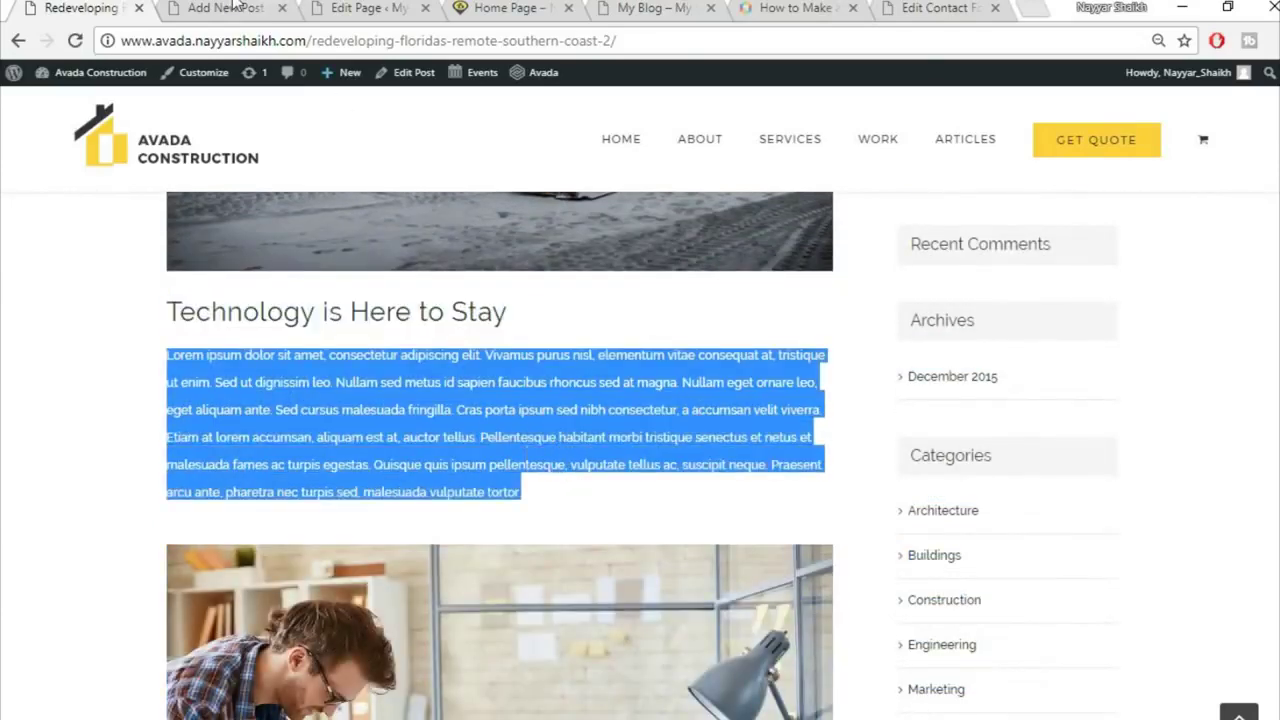
key("ctrl+Tab")
key("ctrl+v")
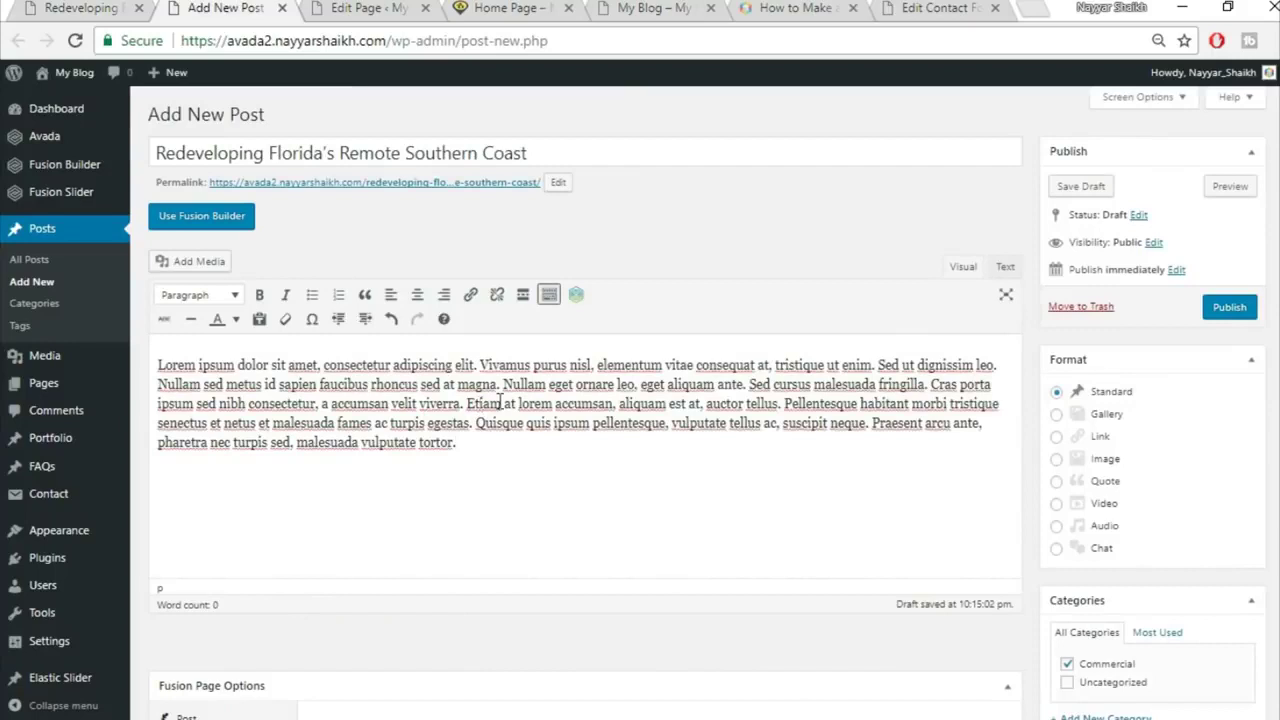
key("Return")
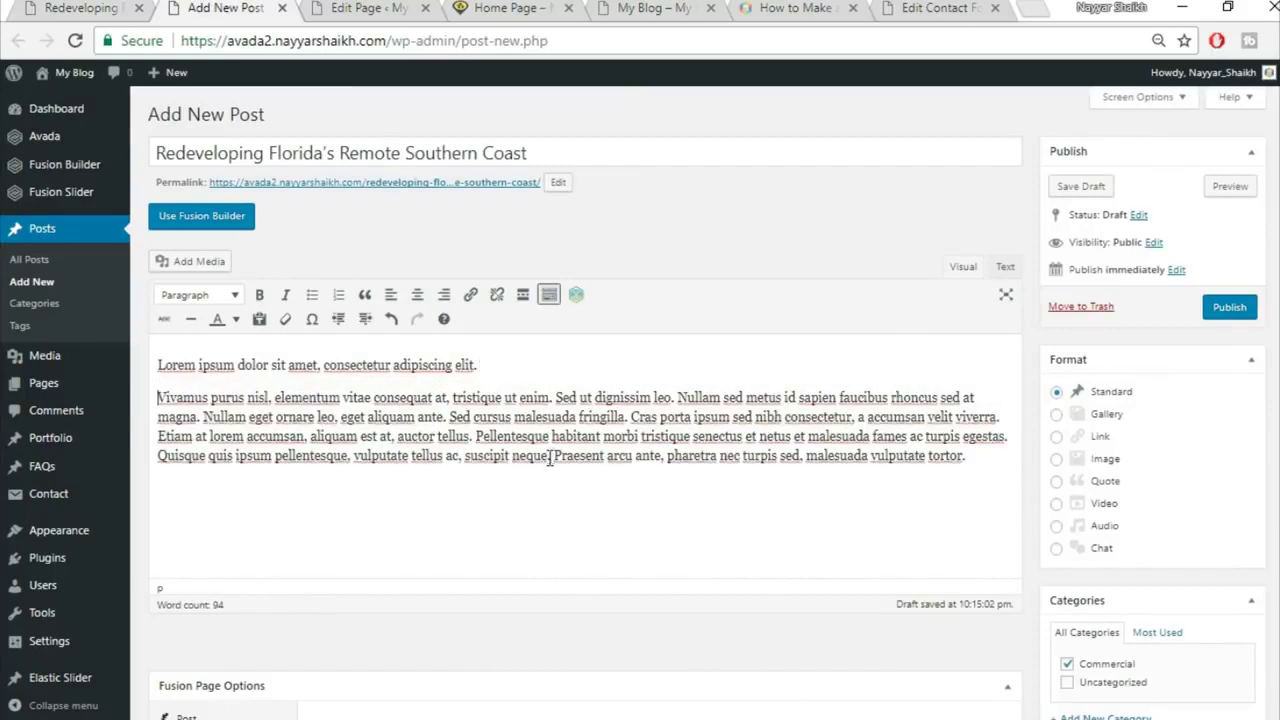
Step: Select the short first line and compare it with the reference article's heading
left_click_drag(483, 370, 157, 367)
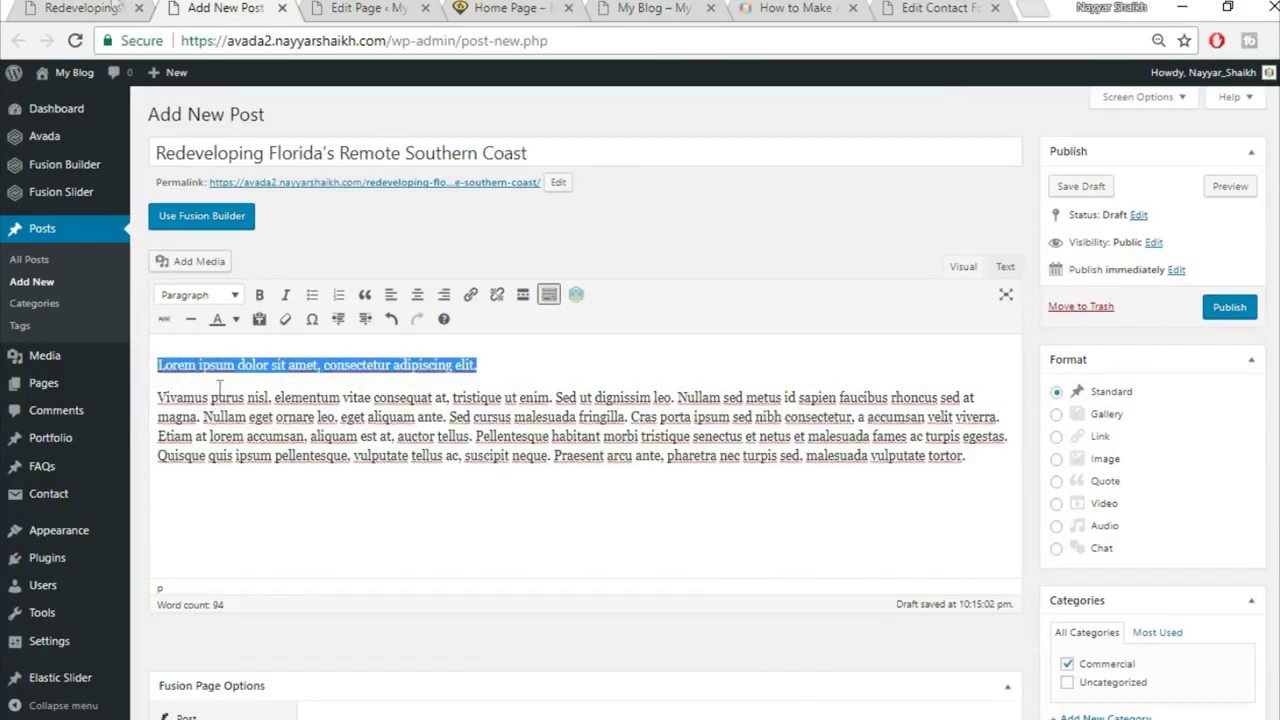
left_click(30, 8)
left_click(523, 348)
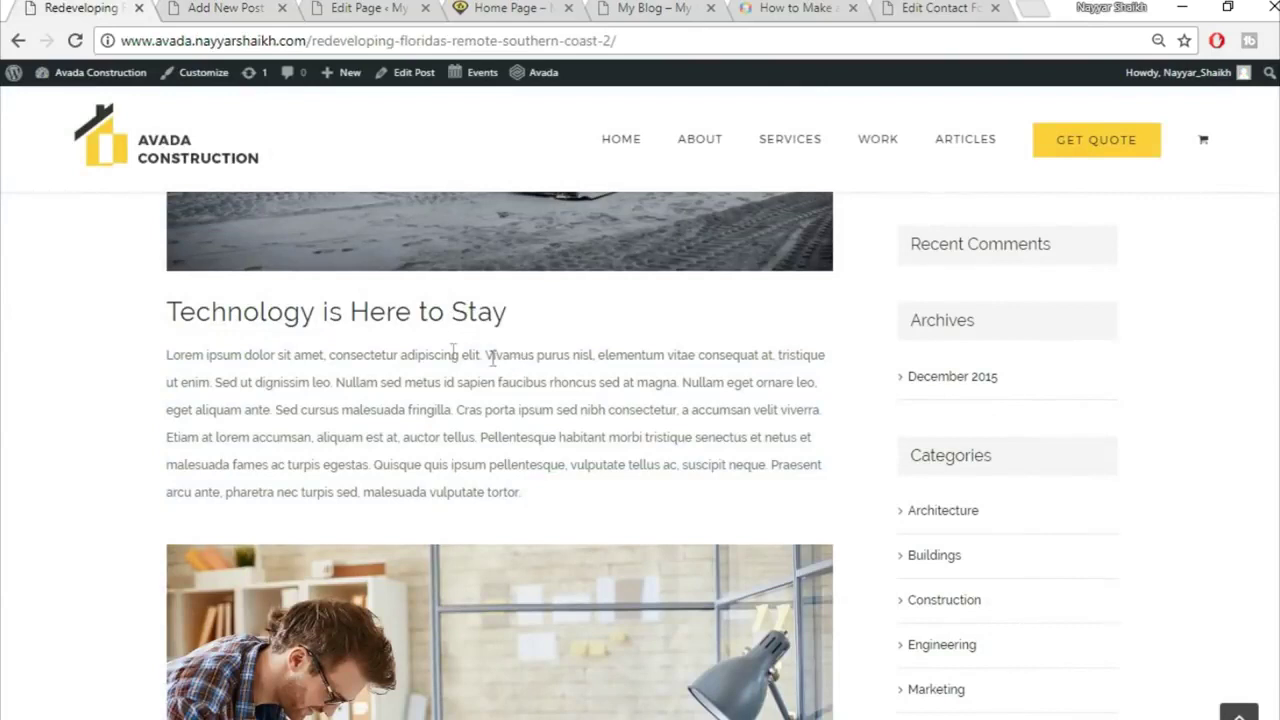
left_click_drag(176, 306, 469, 309)
left_click(463, 386)
left_click(218, 8)
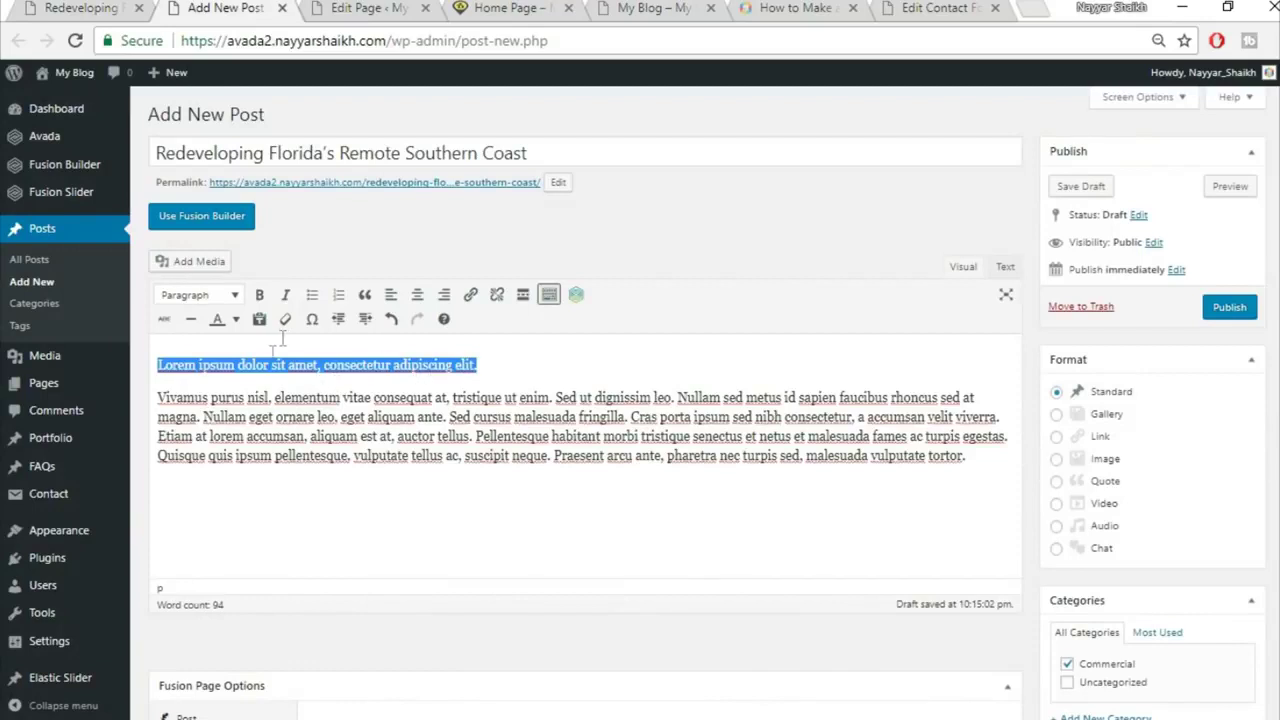
Step: Format the selected first line as Heading 2
left_click(203, 296)
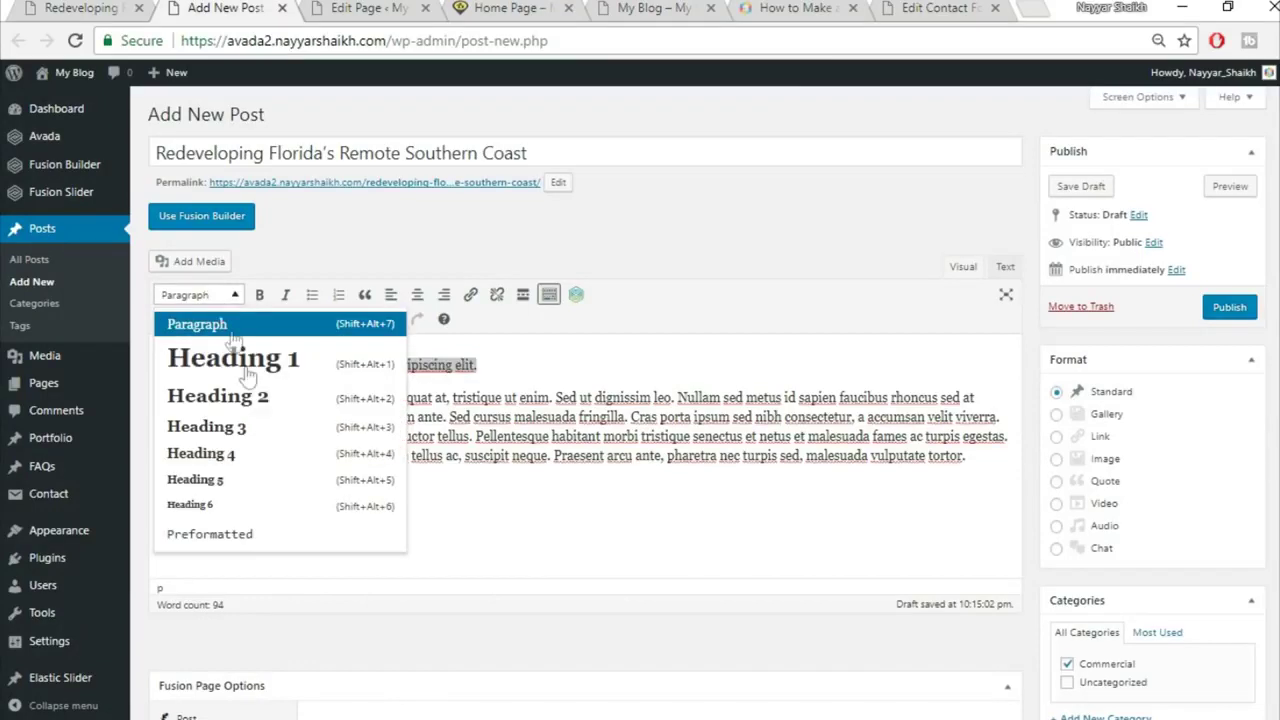
left_click(257, 400)
left_click(356, 390)
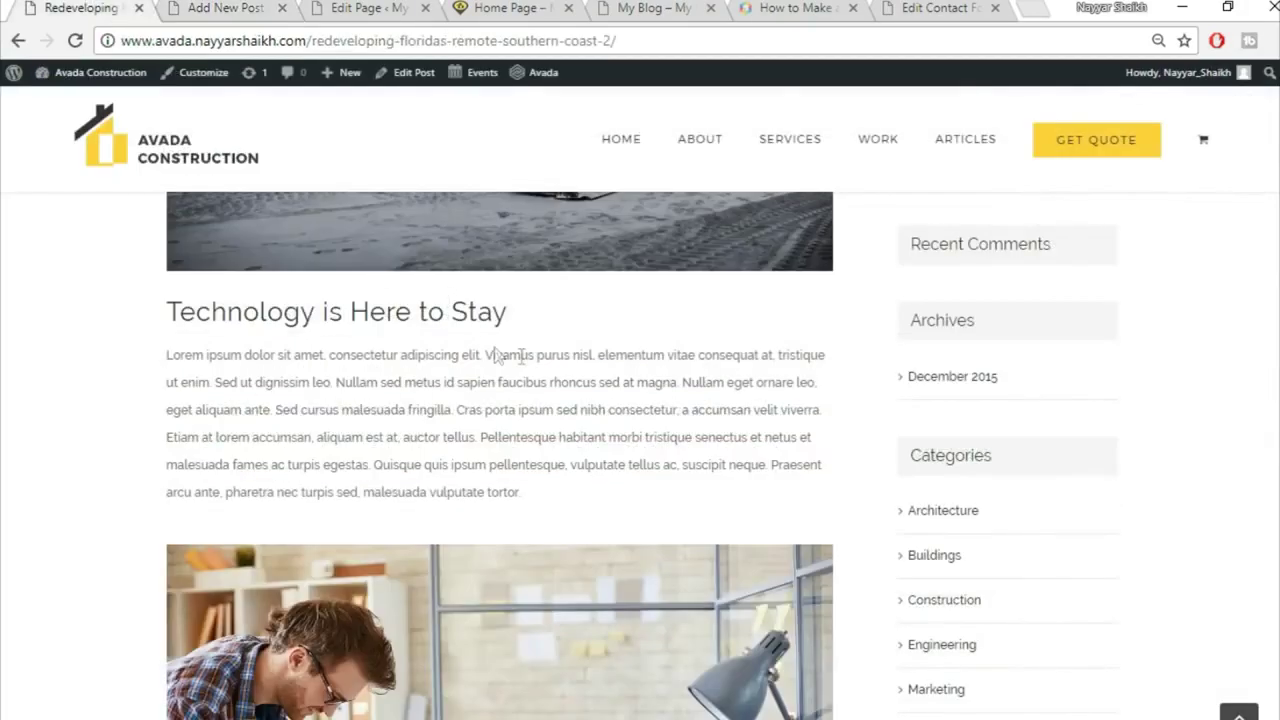
scroll(497, 355, "down", 3)
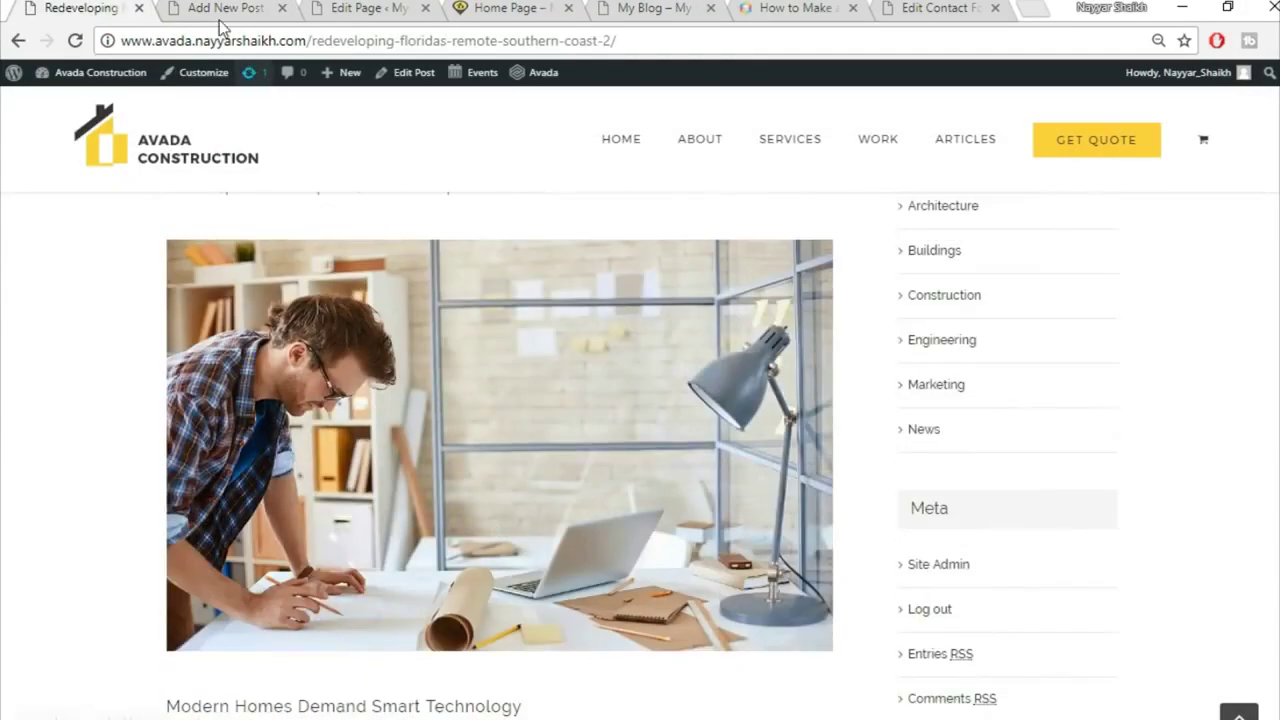
left_click(222, 10)
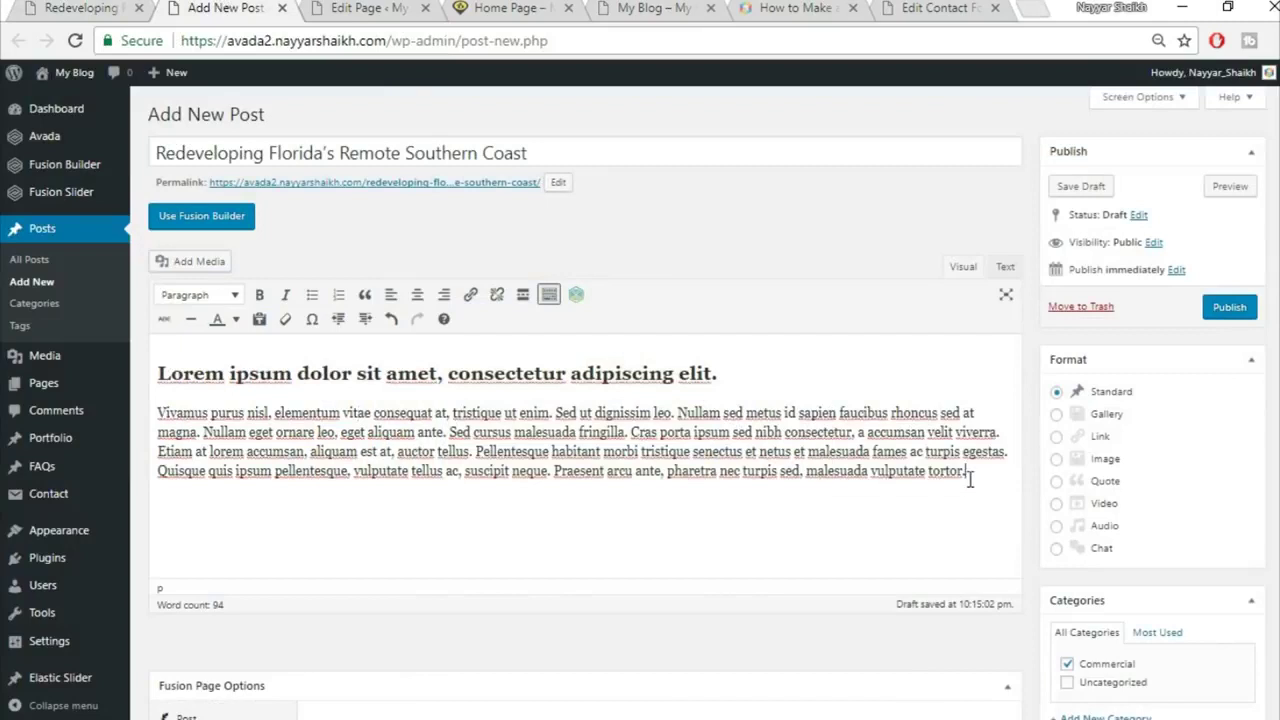
Step: Insert the spiral staircase photo from the Media Library into the post
left_click(208, 263)
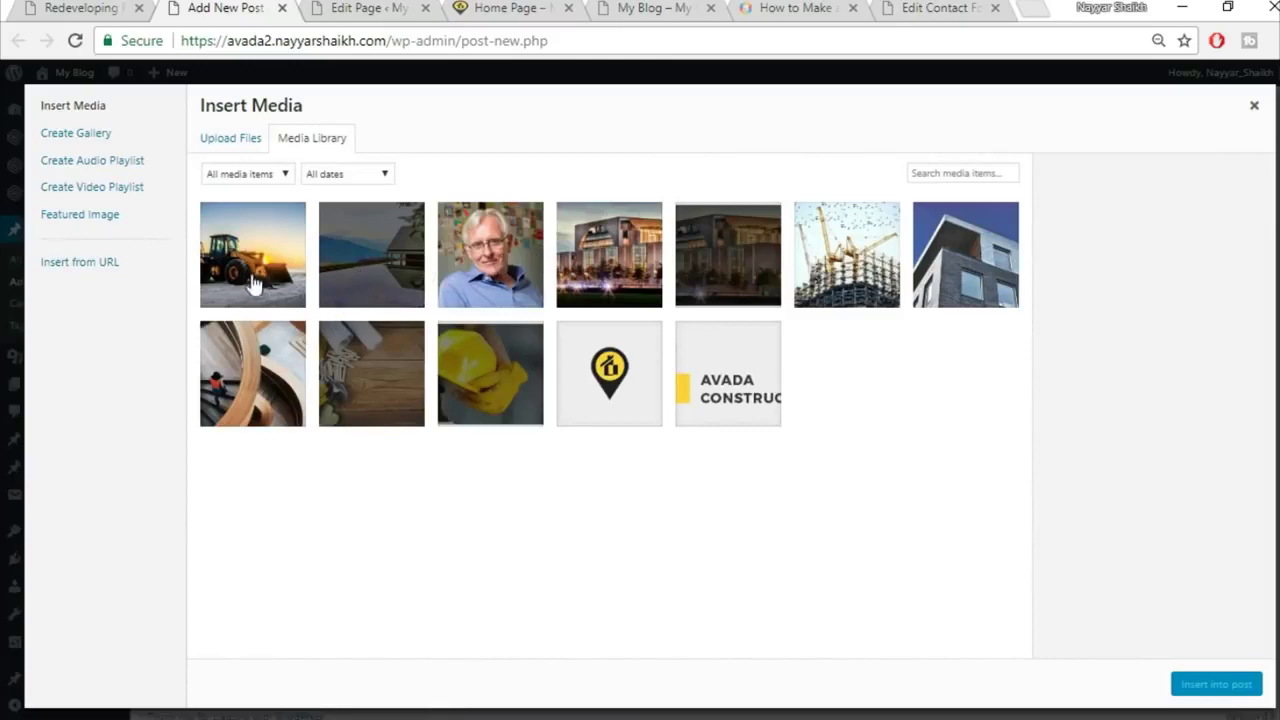
left_click(273, 385)
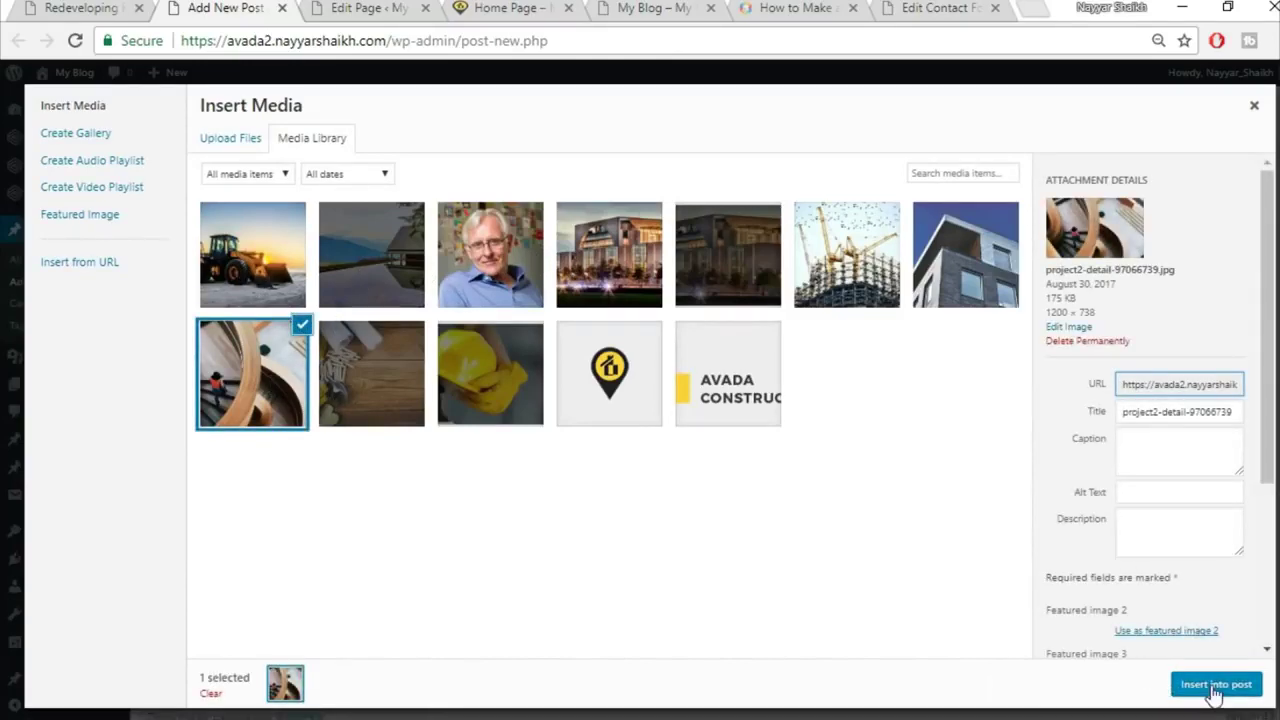
left_click(1214, 685)
scroll(880, 460, "down", 3)
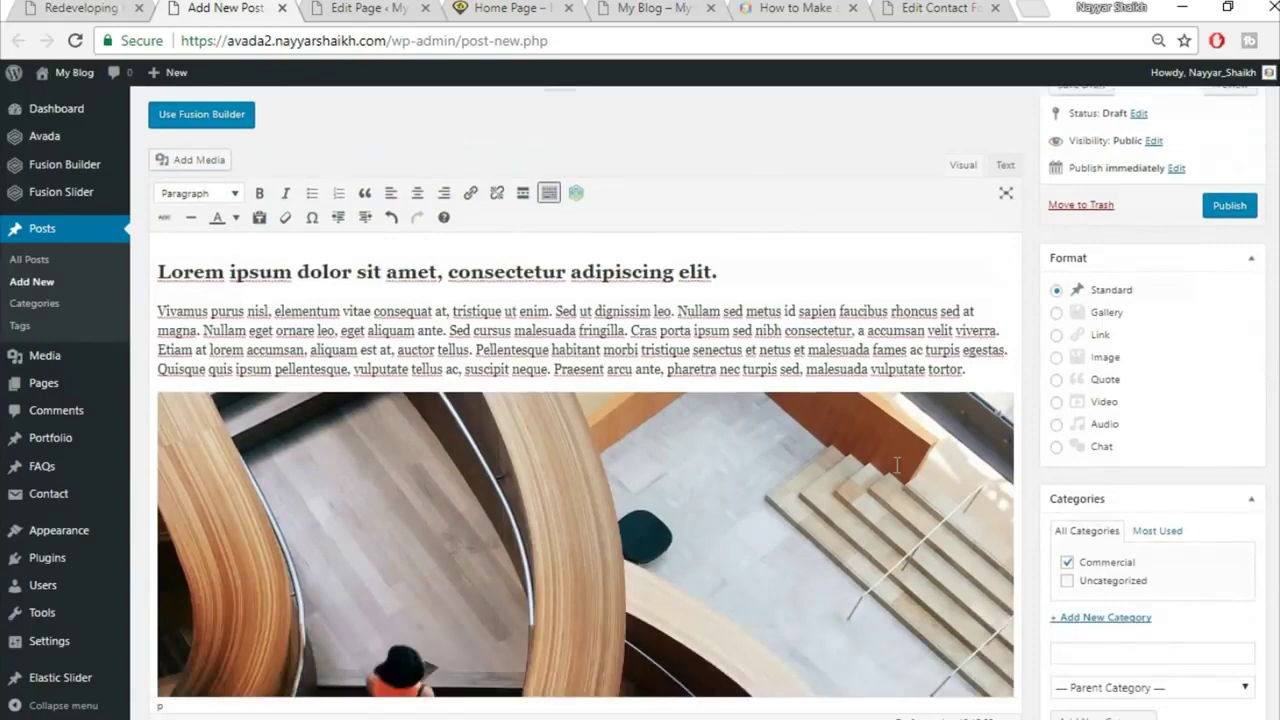
scroll(897, 463, "down", 2)
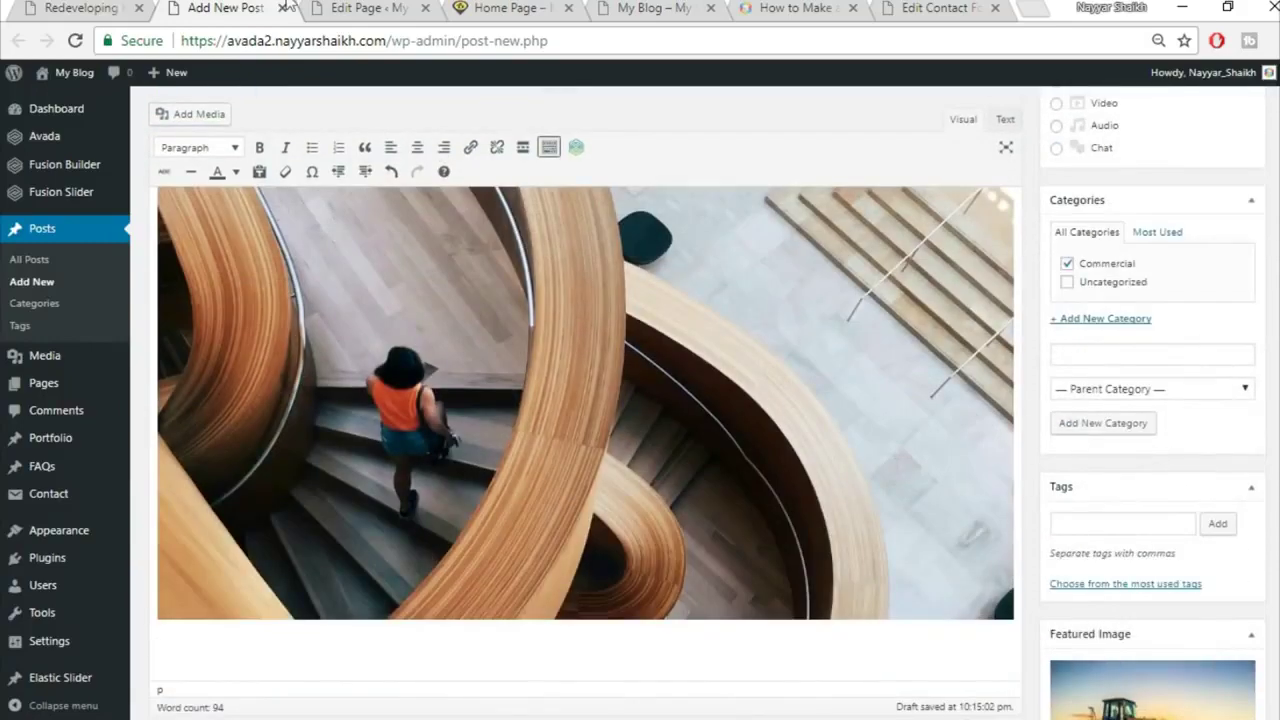
Step: In the reference article, select the paragraph under 'Modern Homes Demand Smart Technology'
left_click(120, 7)
scroll(530, 380, "down", 4)
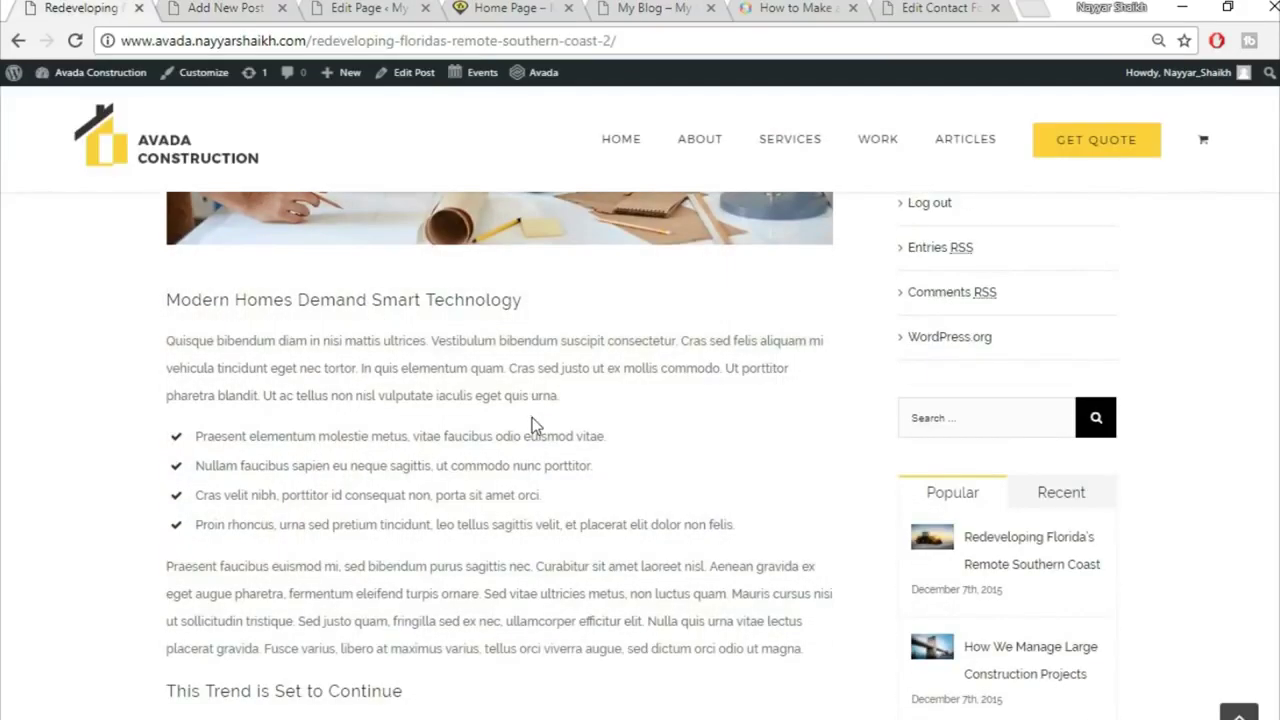
scroll(531, 418, "down", 1)
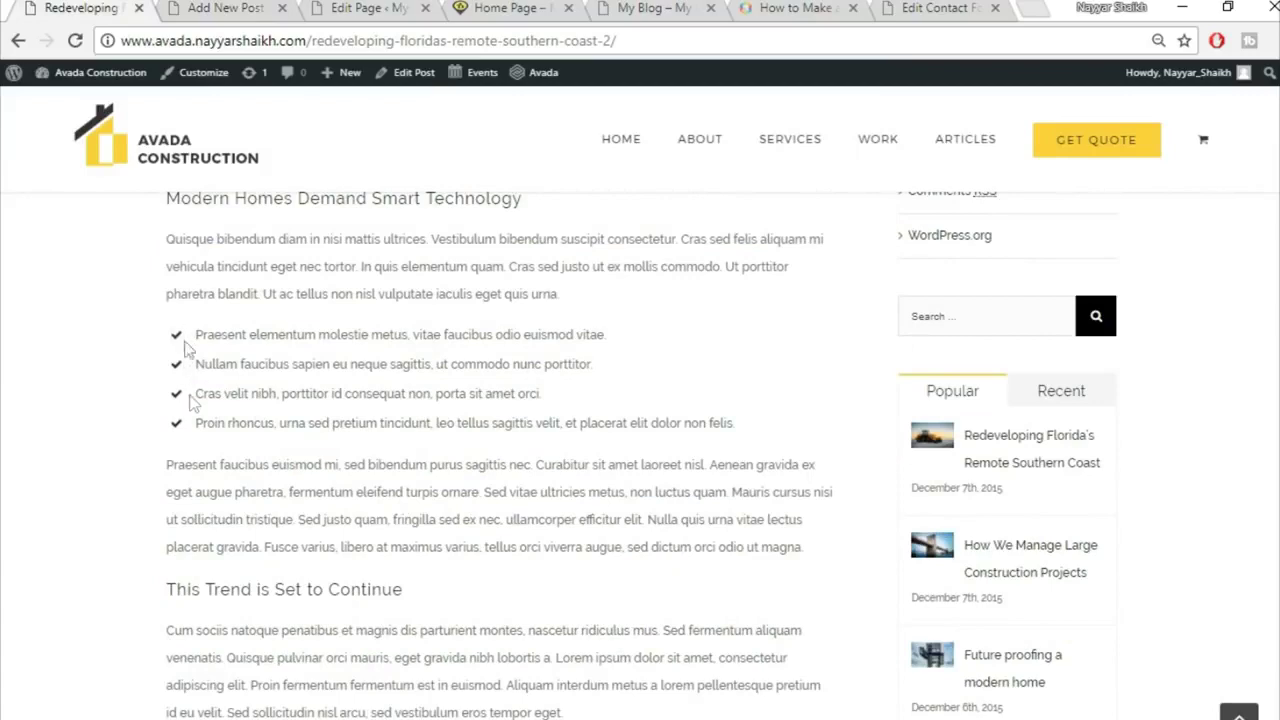
left_click(210, 8)
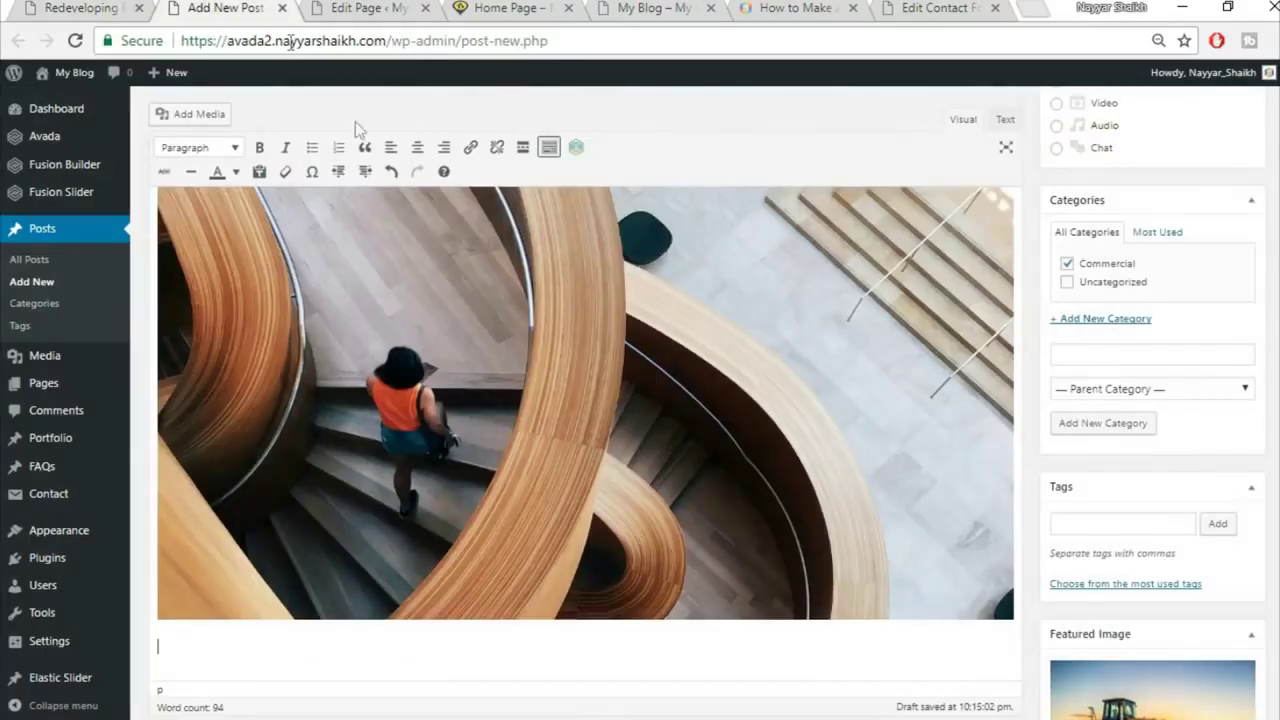
left_click(117, 7)
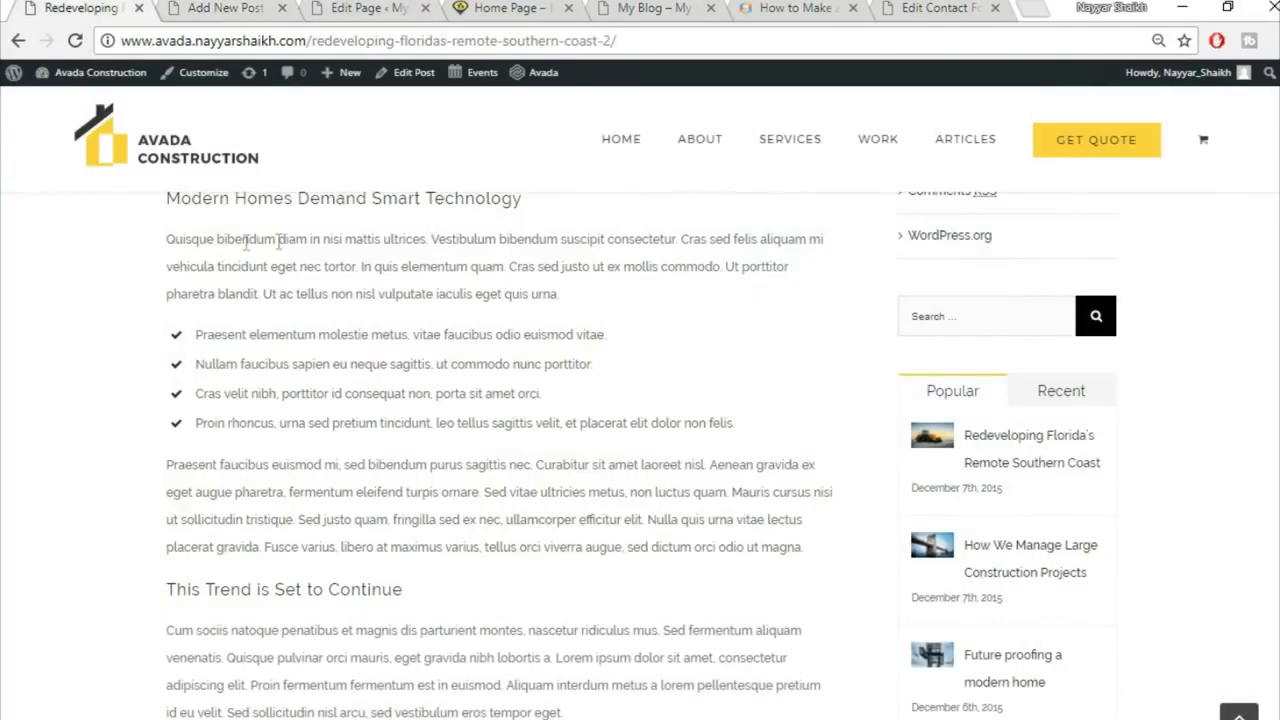
left_click_drag(165, 241, 608, 284)
key("ctrl+c")
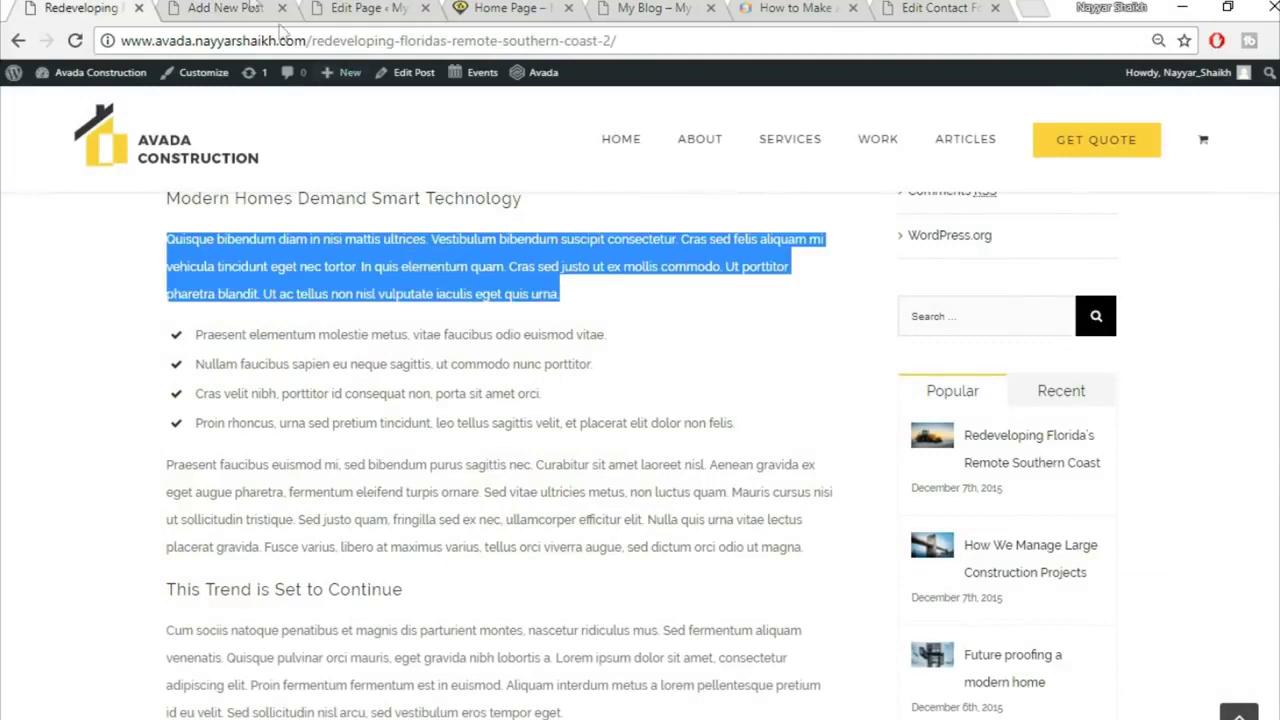
Step: Paste the Quisque bibendum paragraph below the image and split it at 'suscipit', 'In quis' and 'Ut ac tellus'
left_click(246, 7)
key("ctrl+v")
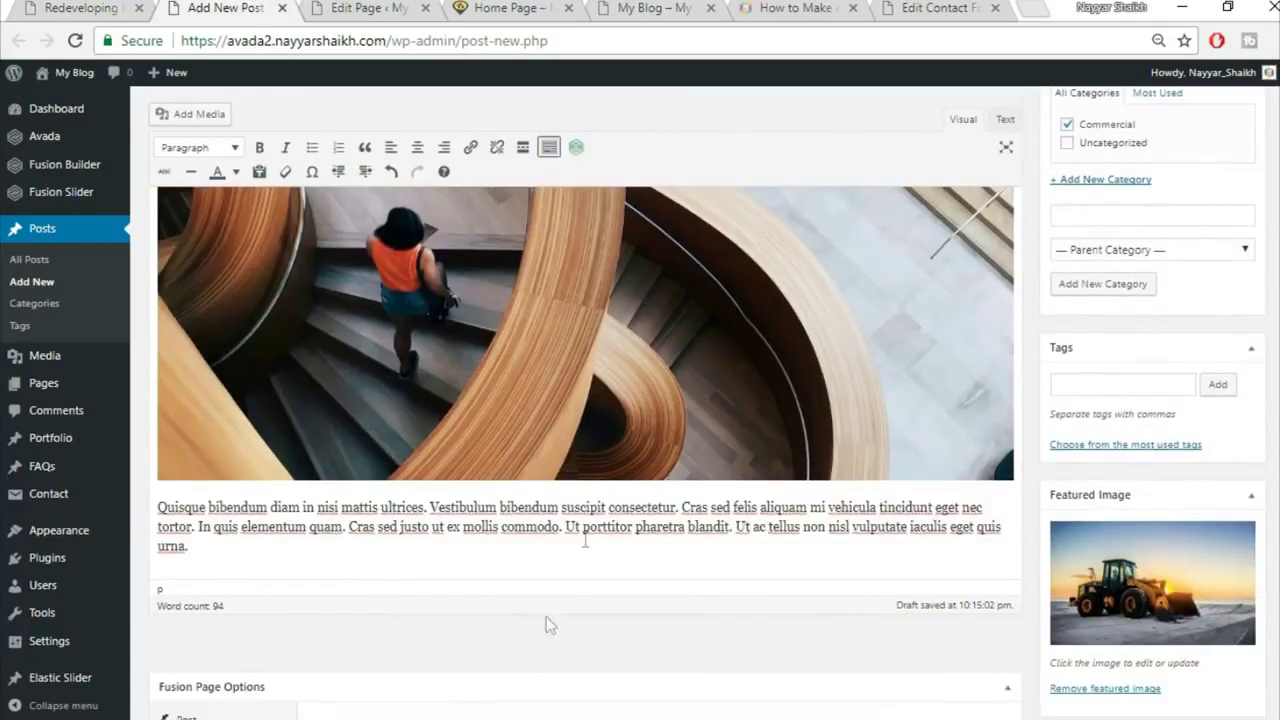
left_click(561, 508)
key("Return")
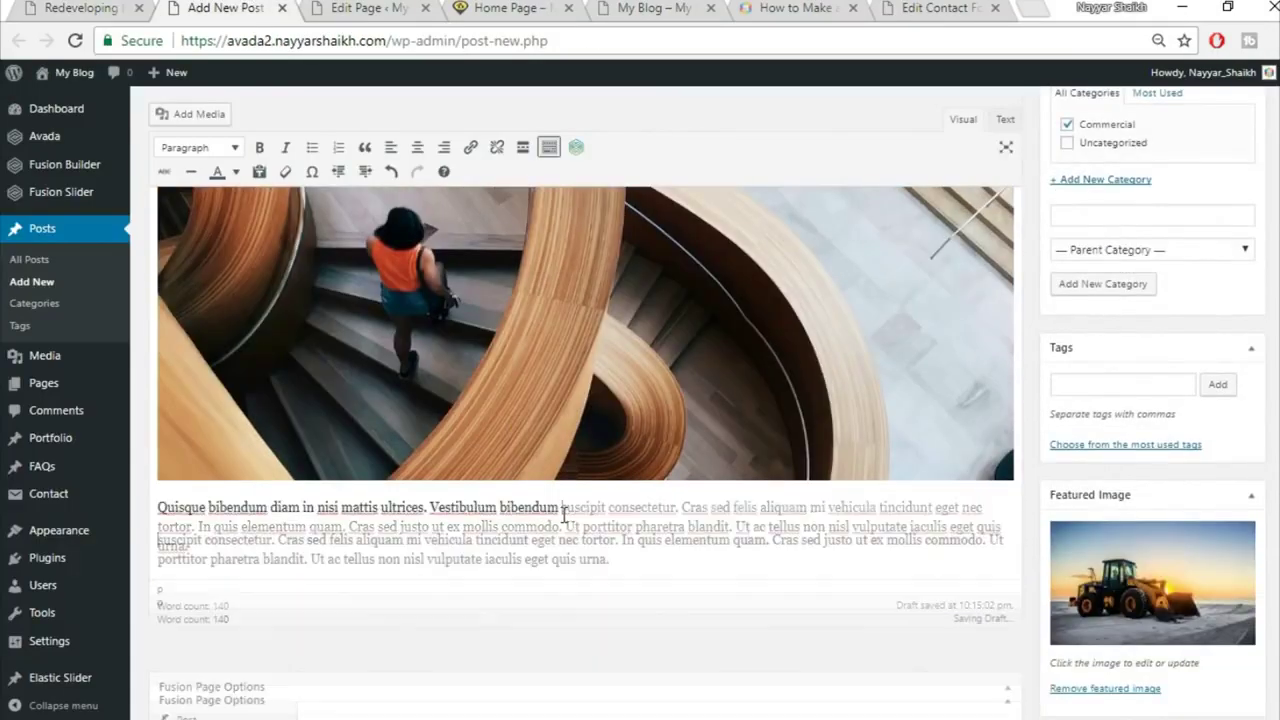
left_click_drag(614, 560, 632, 535)
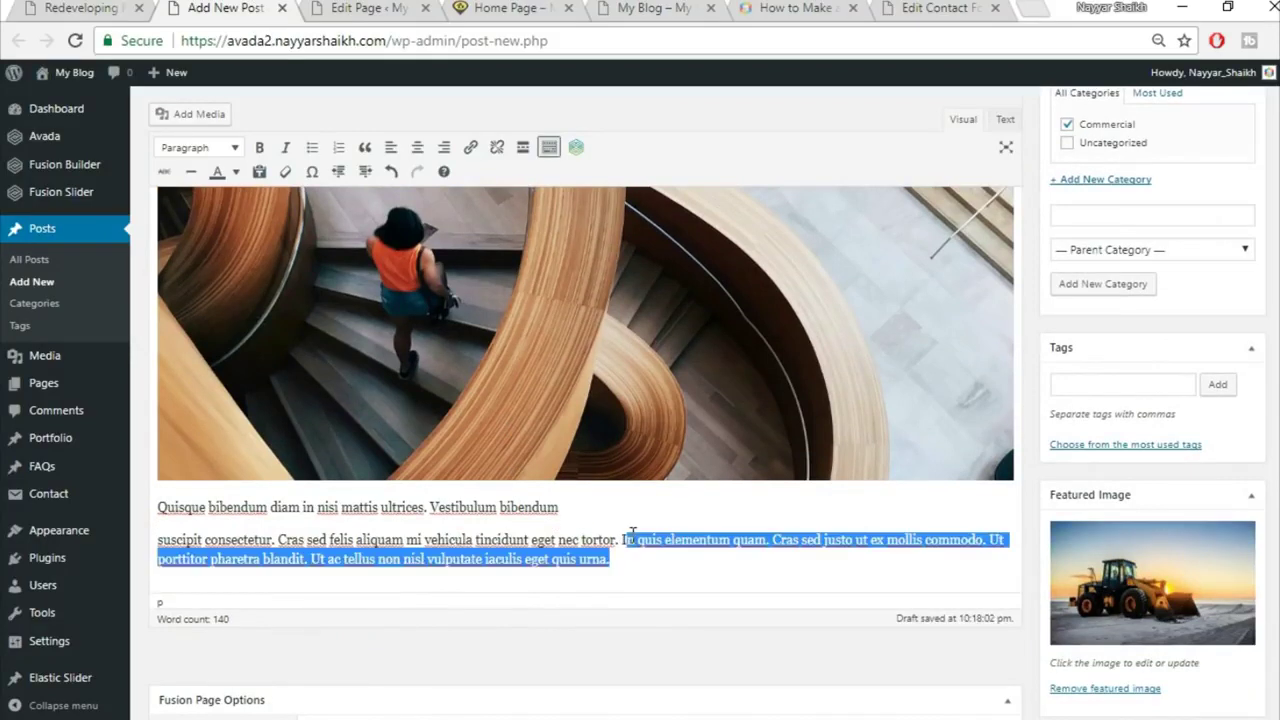
left_click(632, 535)
key("Return")
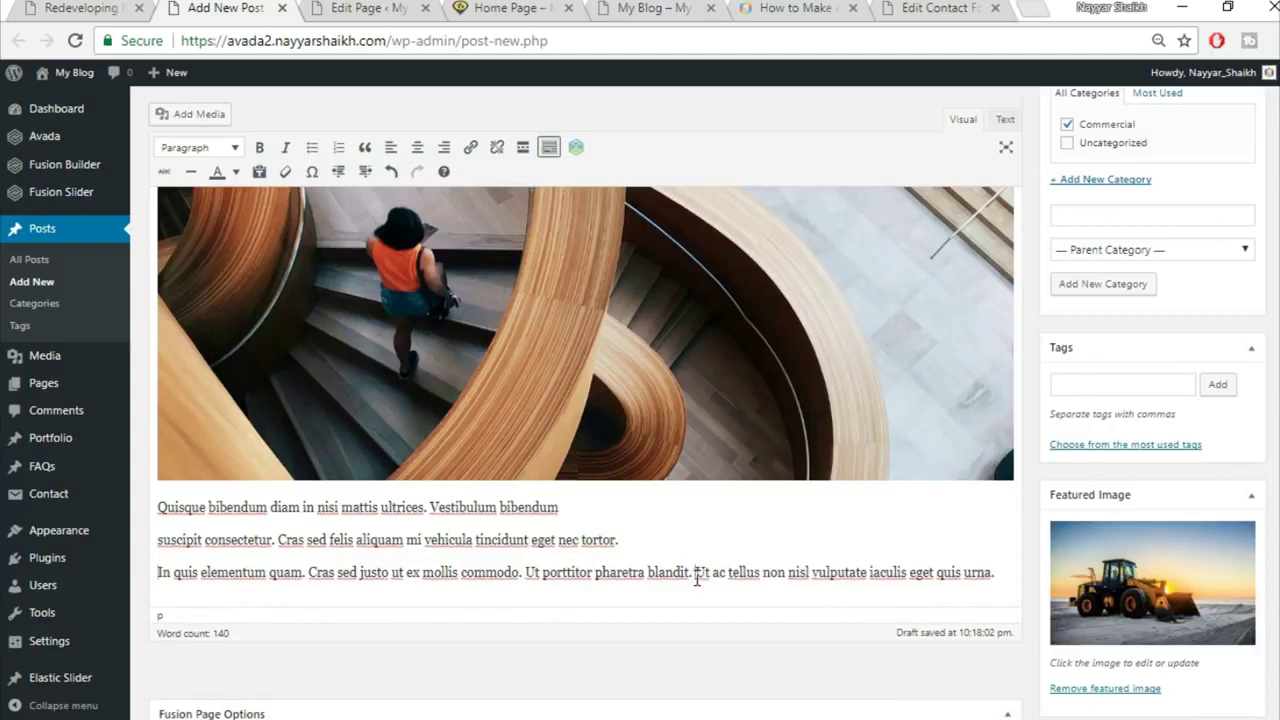
key("Return")
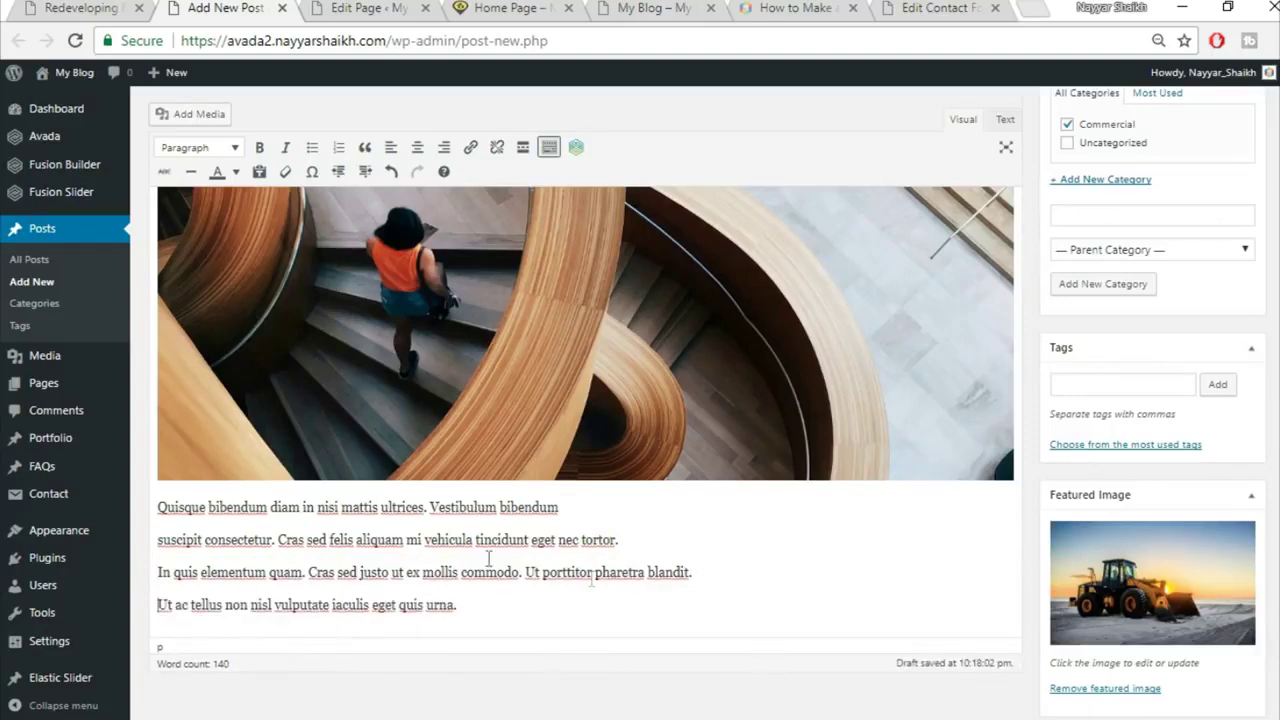
Step: Turn the four new paragraphs into a bulleted list
left_click_drag(160, 507, 546, 593)
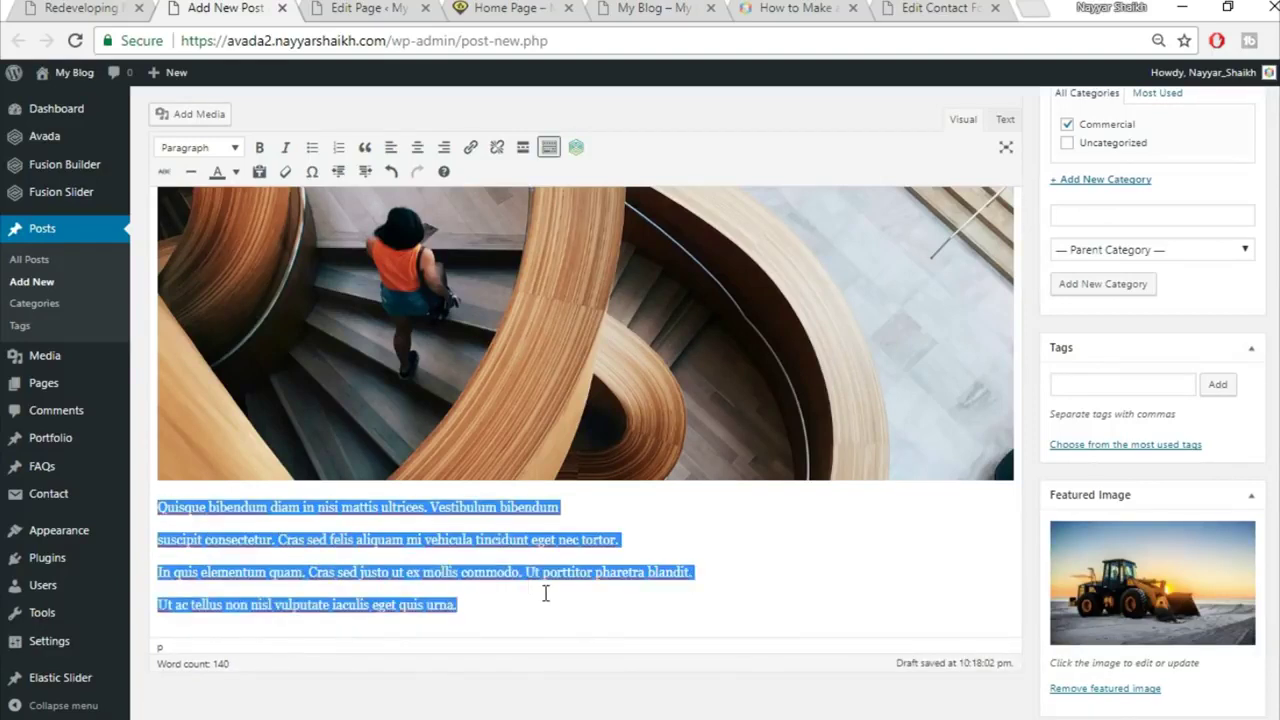
left_click(314, 152)
left_click(186, 526)
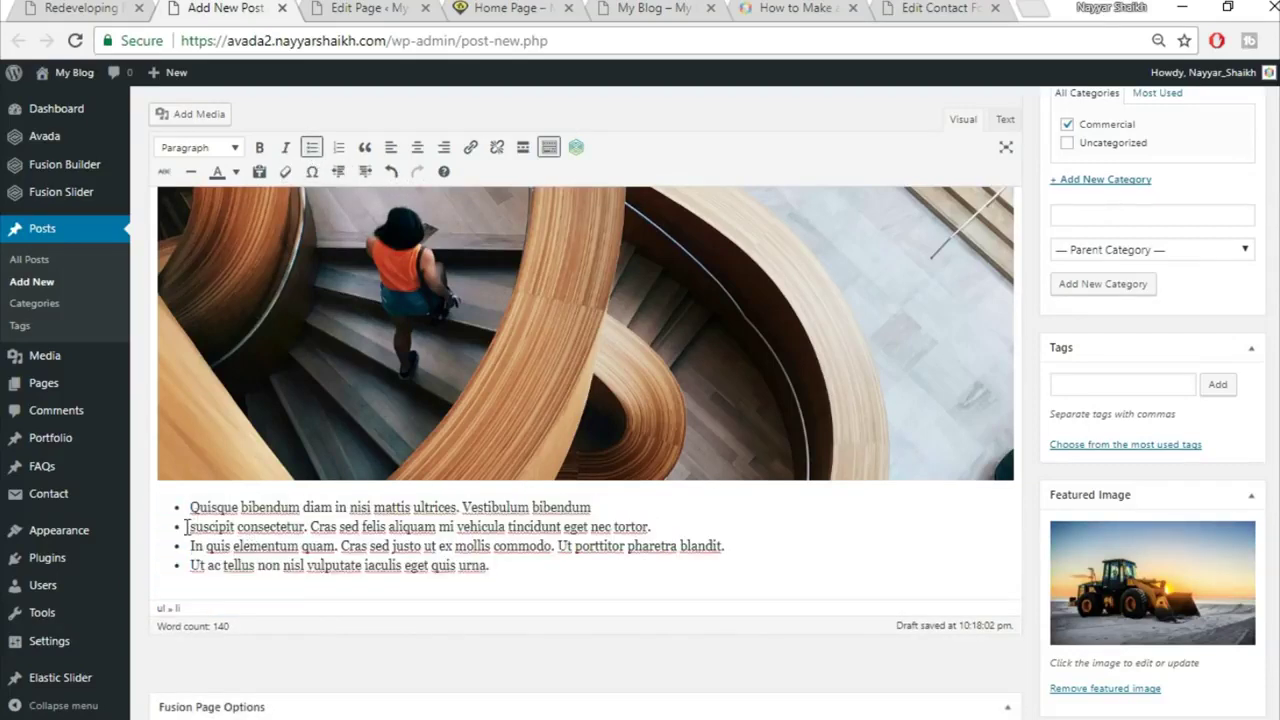
left_click(97, 7)
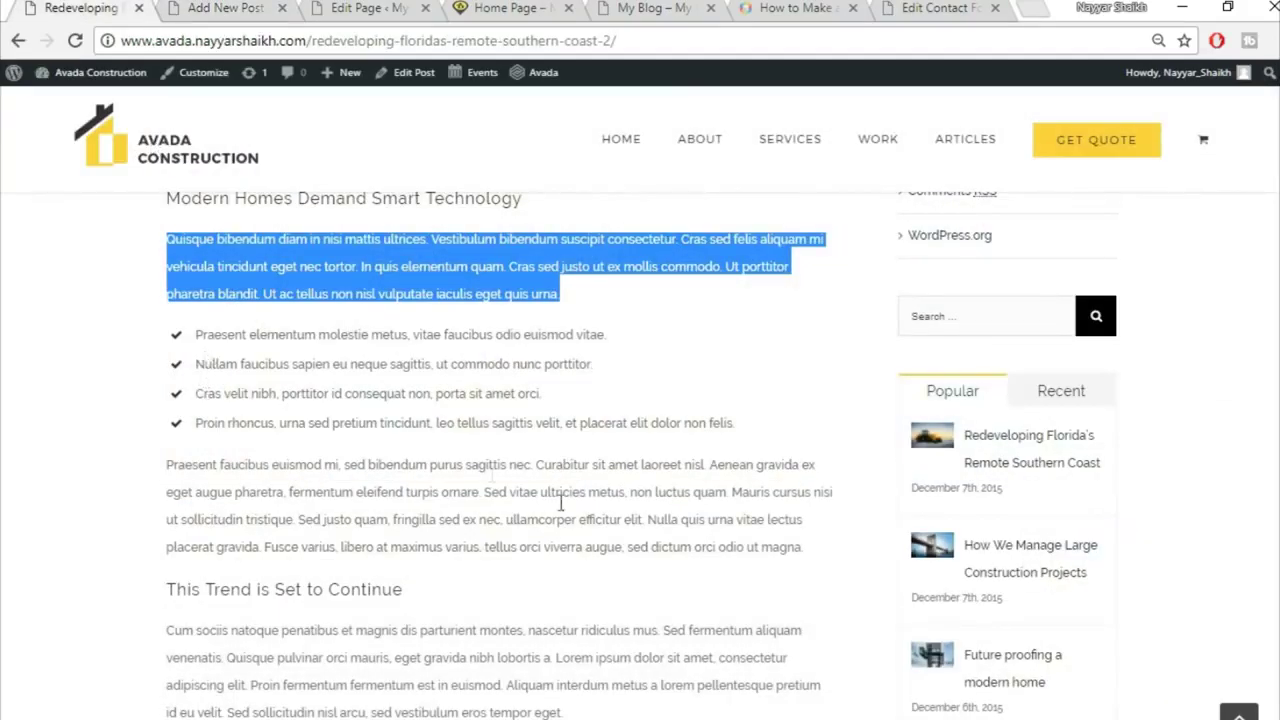
Step: Copy the paragraph under 'This Trend is Set to Continue' and paste it below the bullet list
scroll(505, 530, "down", 4)
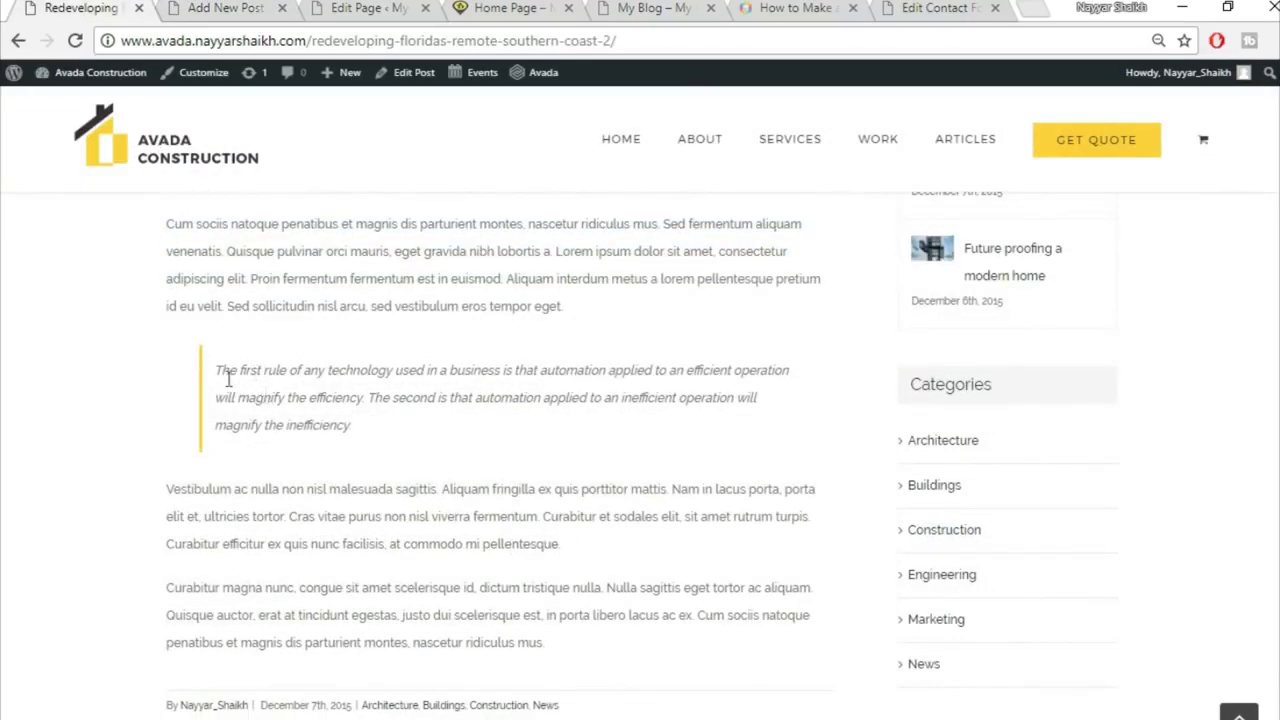
scroll(502, 343, "up", 1)
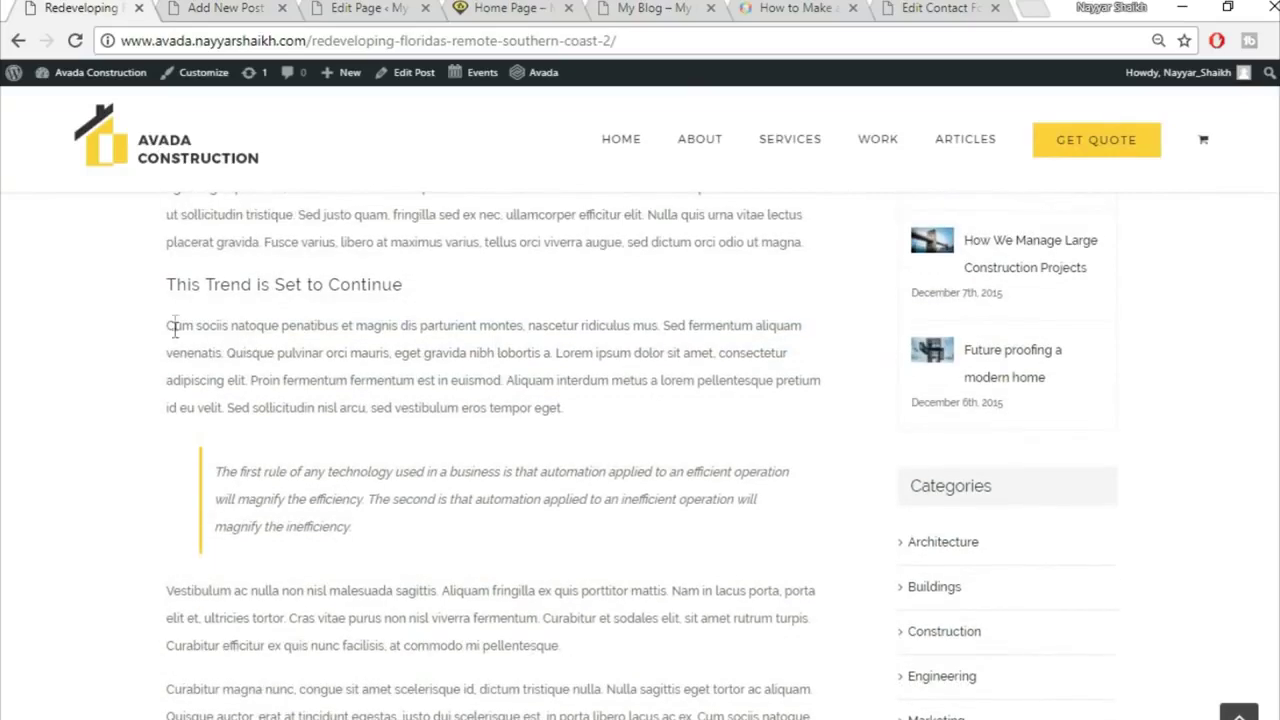
left_click_drag(168, 326, 676, 440)
left_click_drag(586, 422, 127, 317)
key("ctrl+c")
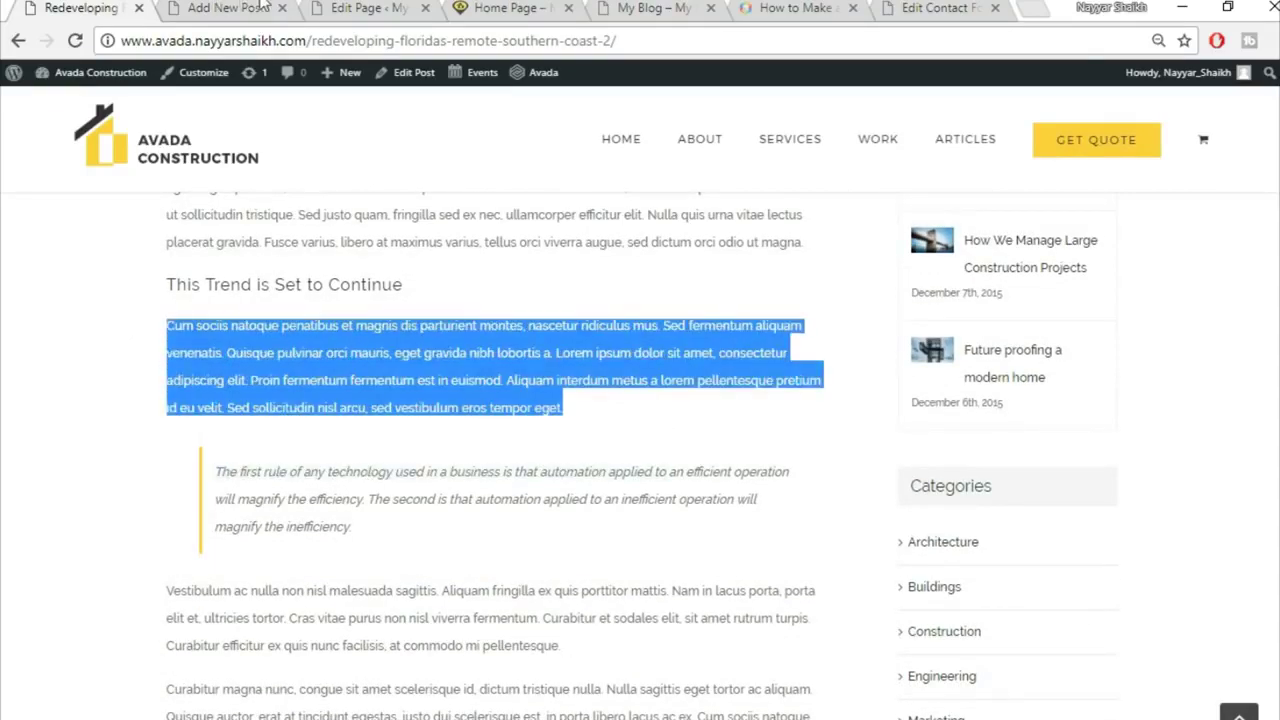
left_click(262, 8)
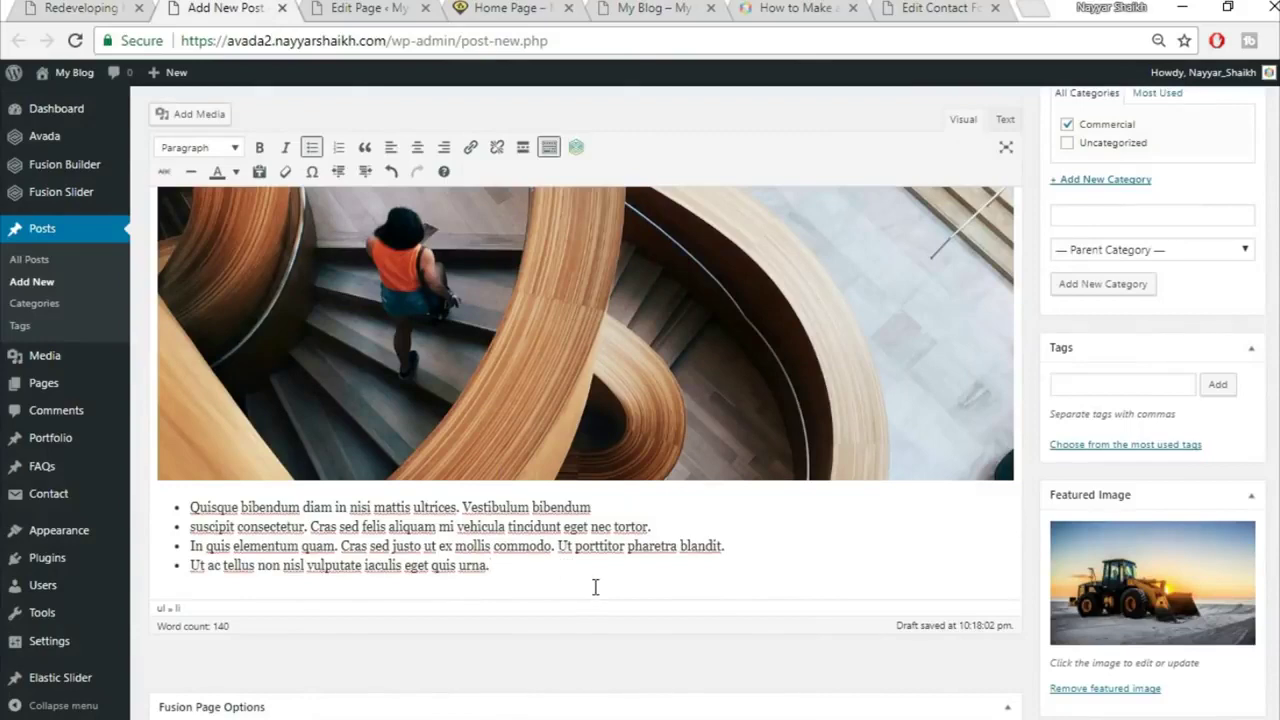
key("Return")
key("Return")
key("ctrl+v")
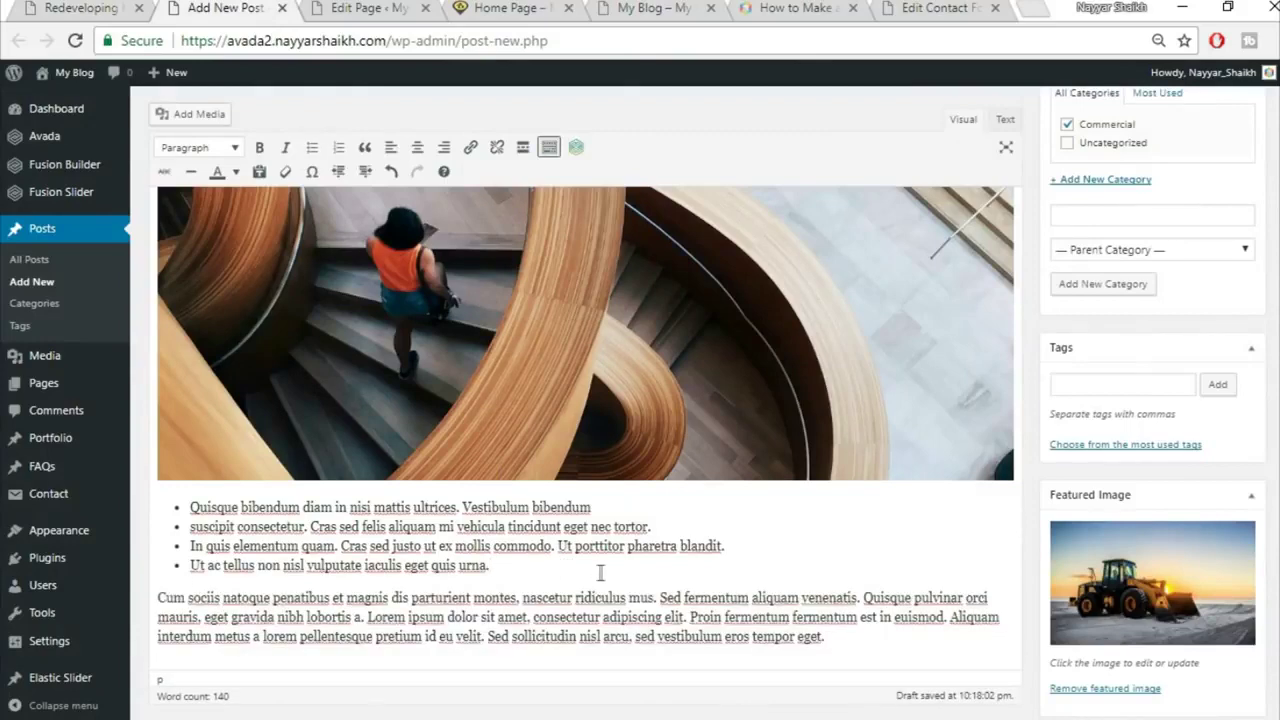
scroll(600, 572, "down", 1)
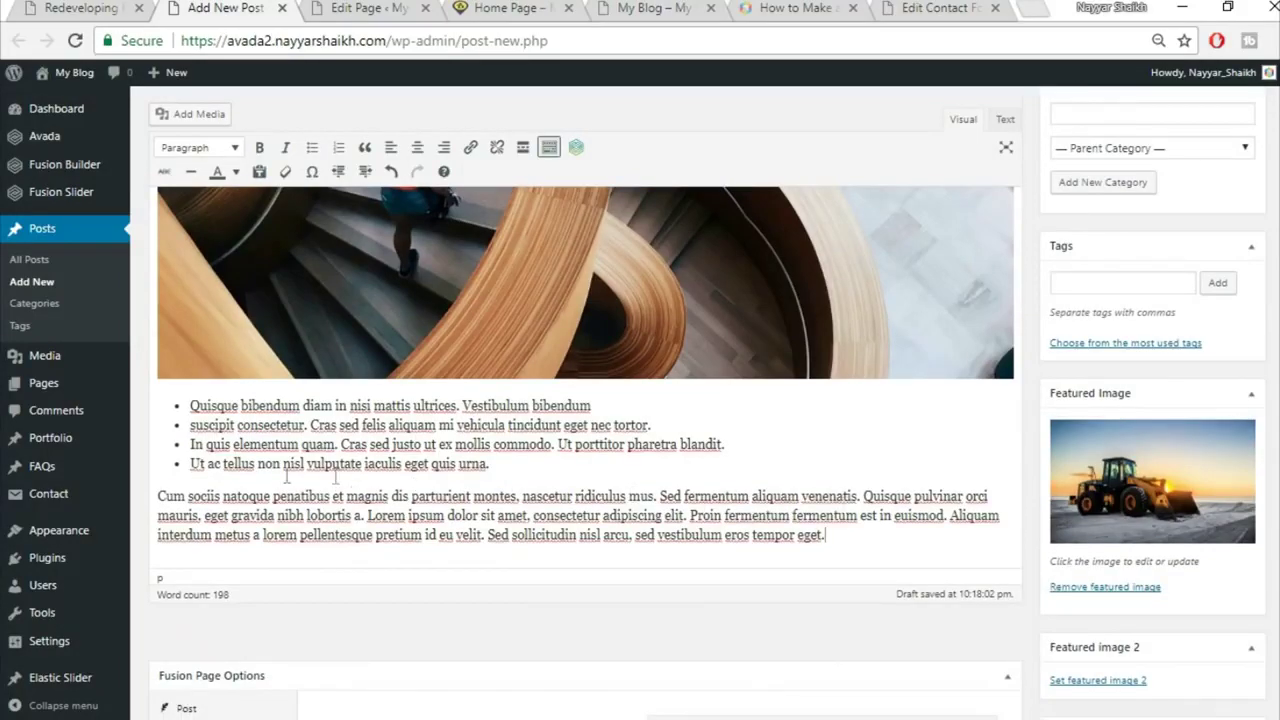
Step: Make the Cum sociis paragraph a blockquote, matching the reference post's quote
left_click(143, 7)
left_click(300, 462)
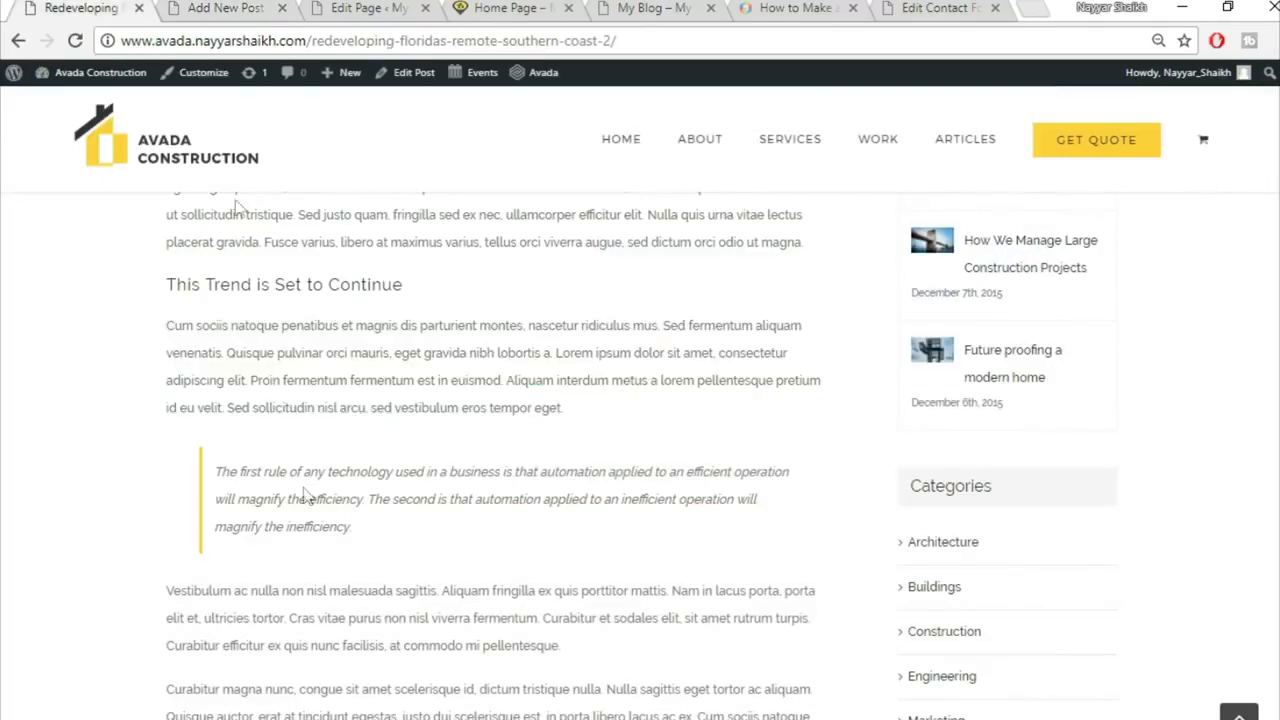
left_click(213, 7)
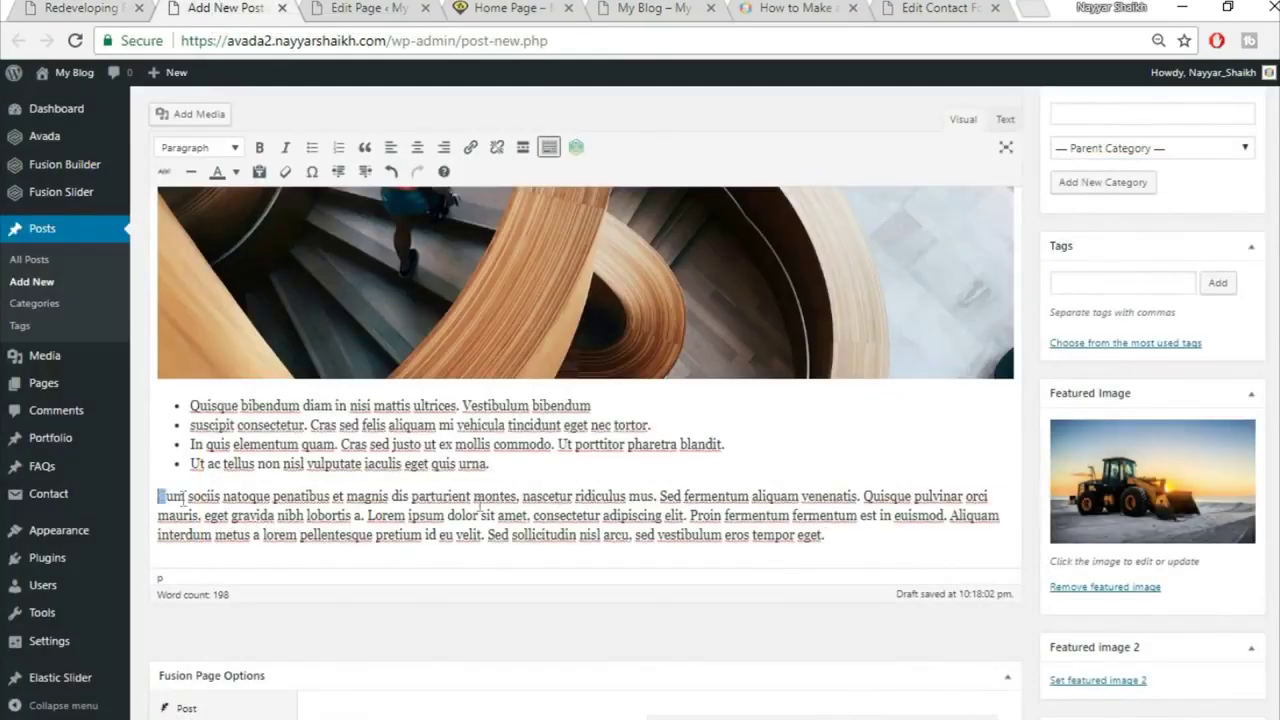
left_click_drag(480, 508, 937, 531)
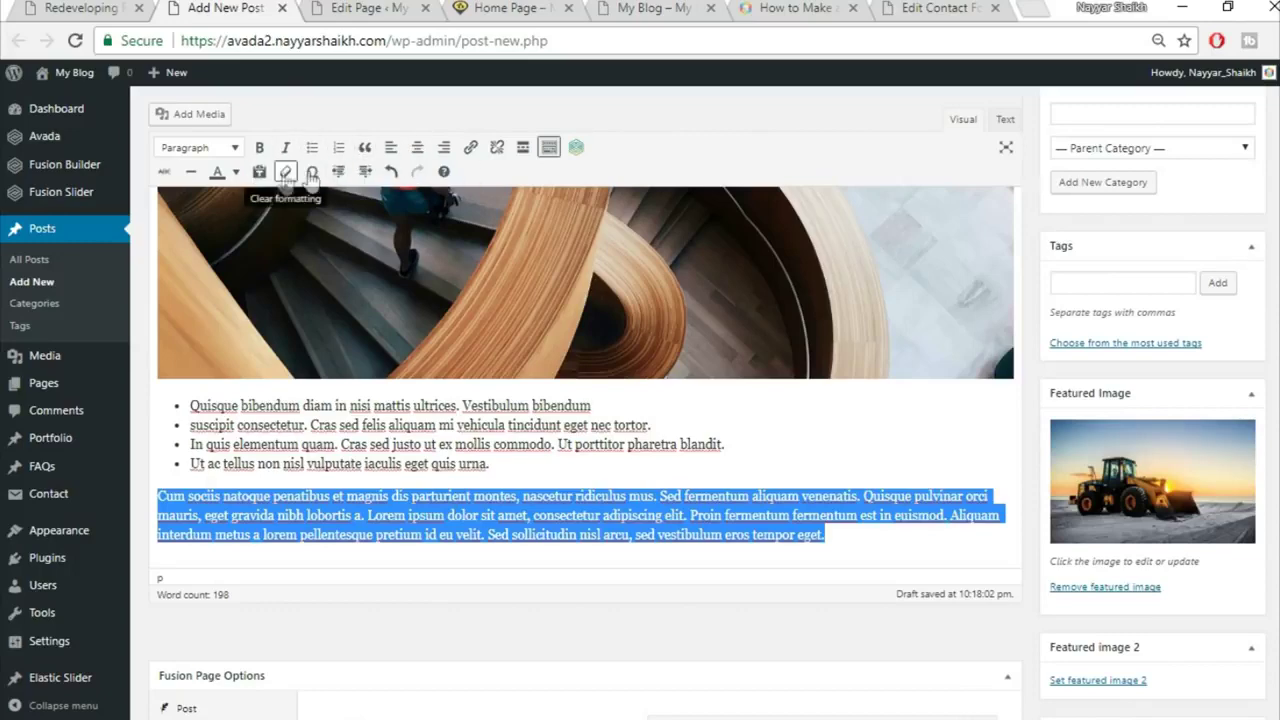
left_click(366, 148)
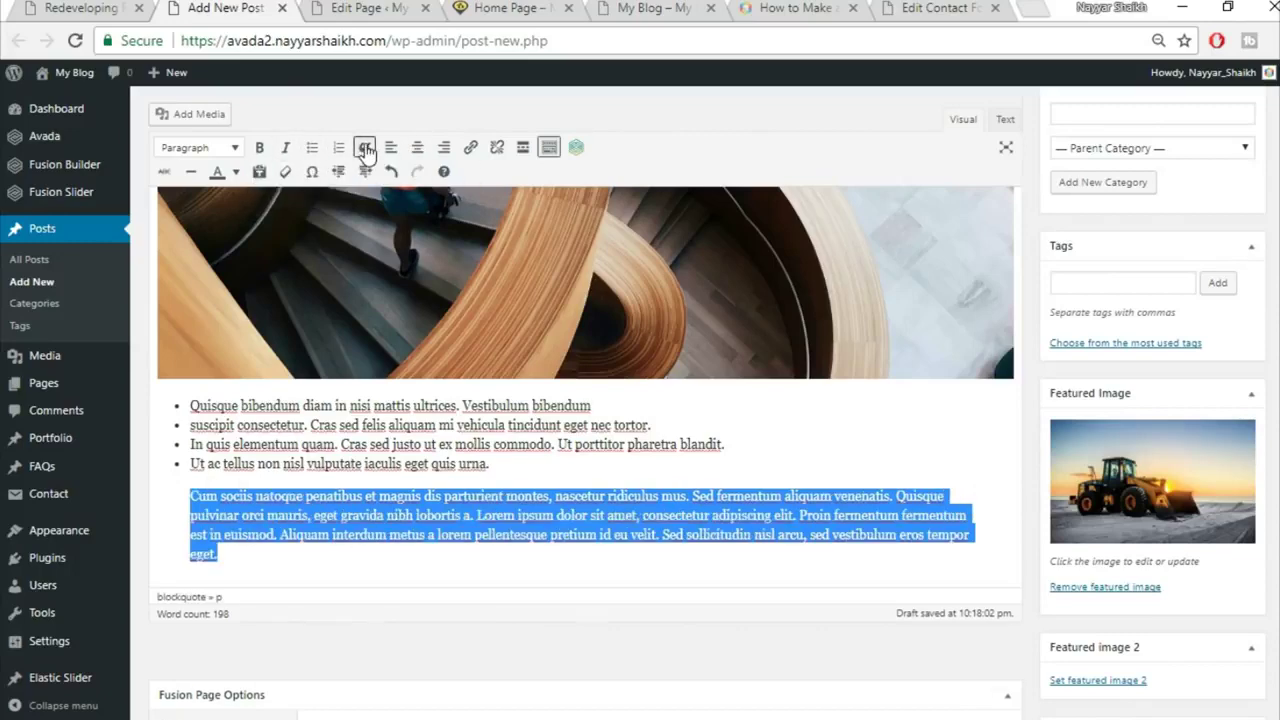
Step: Compare the new blockquote against the reference article and scroll back up the post
left_click(48, 8)
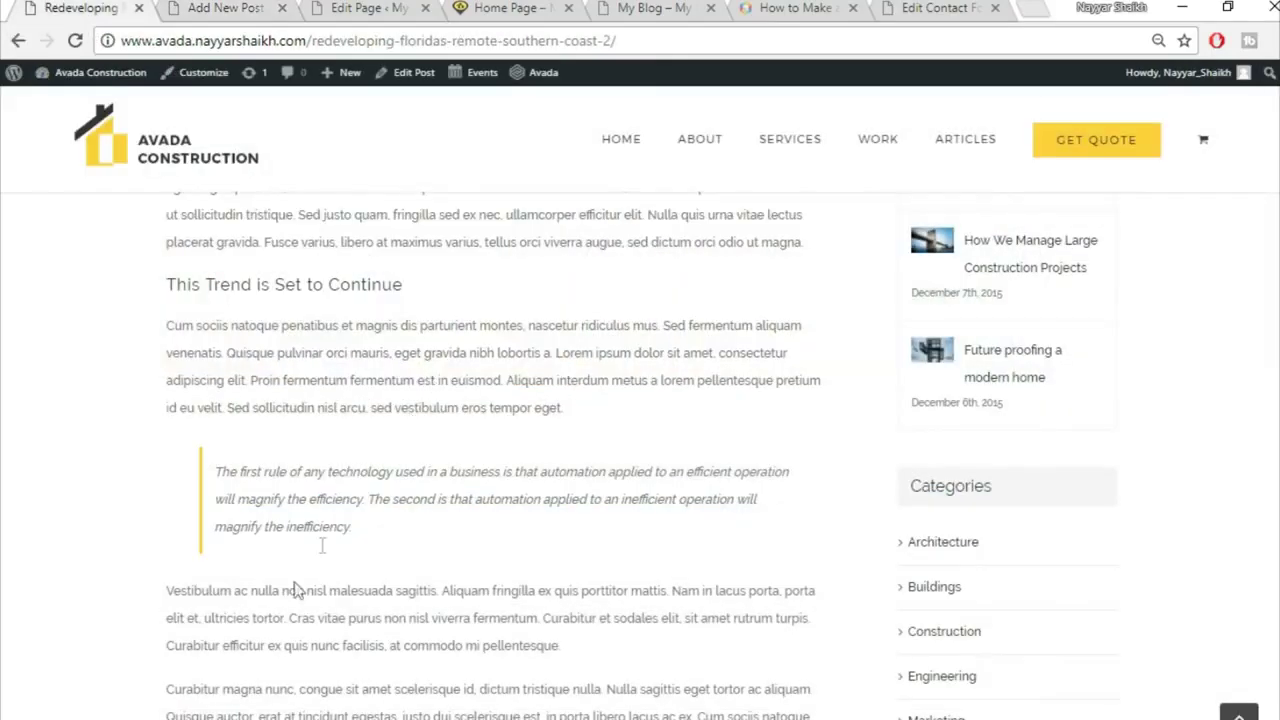
scroll(560, 590, "down", 4)
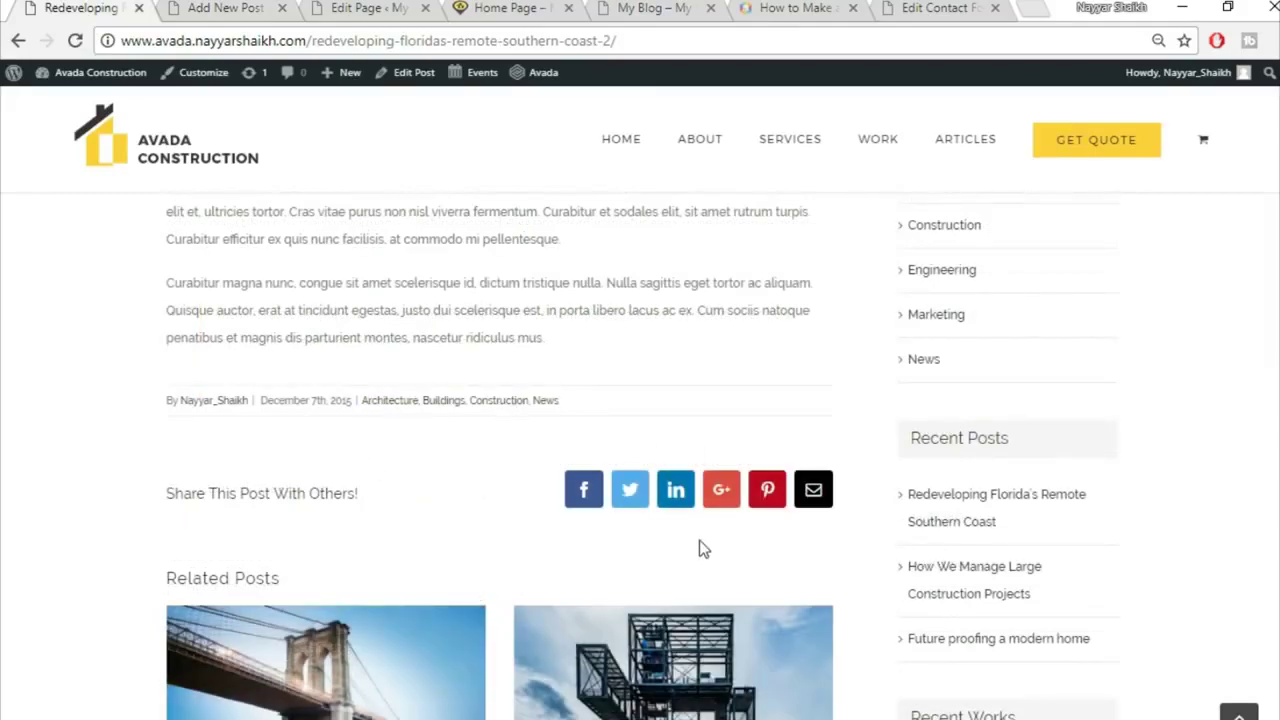
left_click(230, 8)
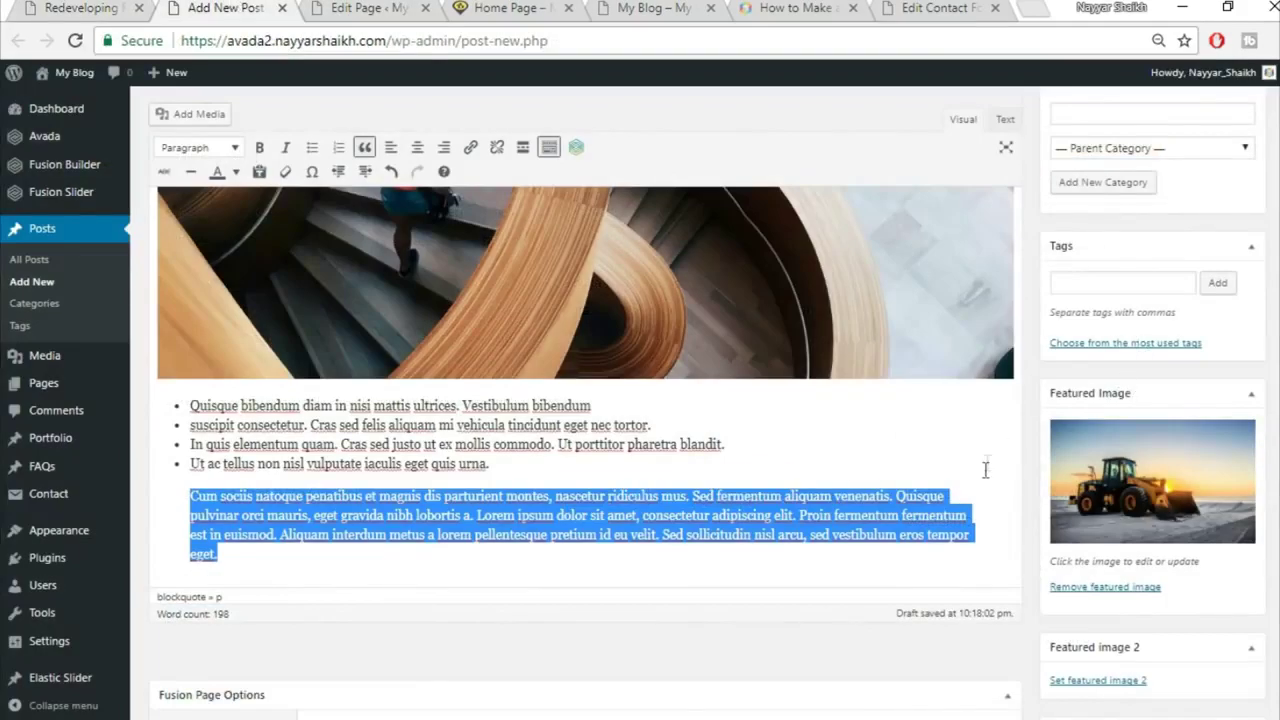
scroll(986, 482, "down", 4)
scroll(975, 486, "up", 6)
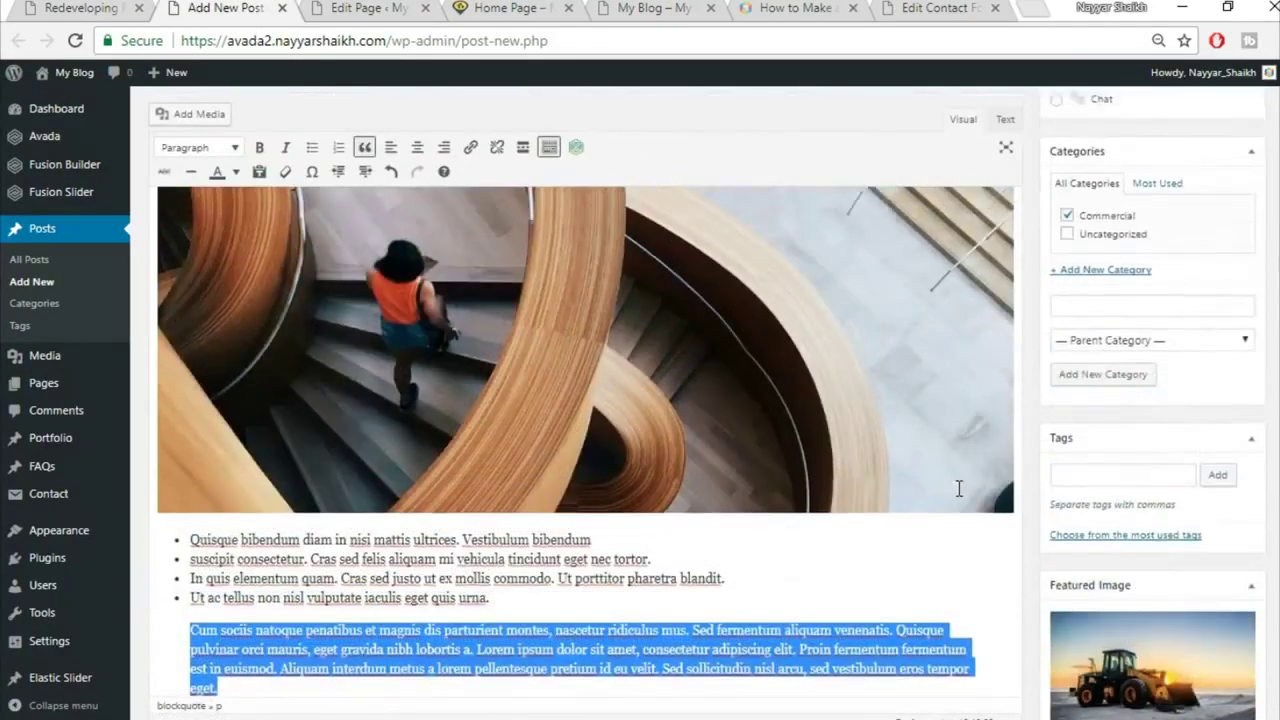
scroll(958, 488, "up", 4)
scroll(958, 488, "up", 1)
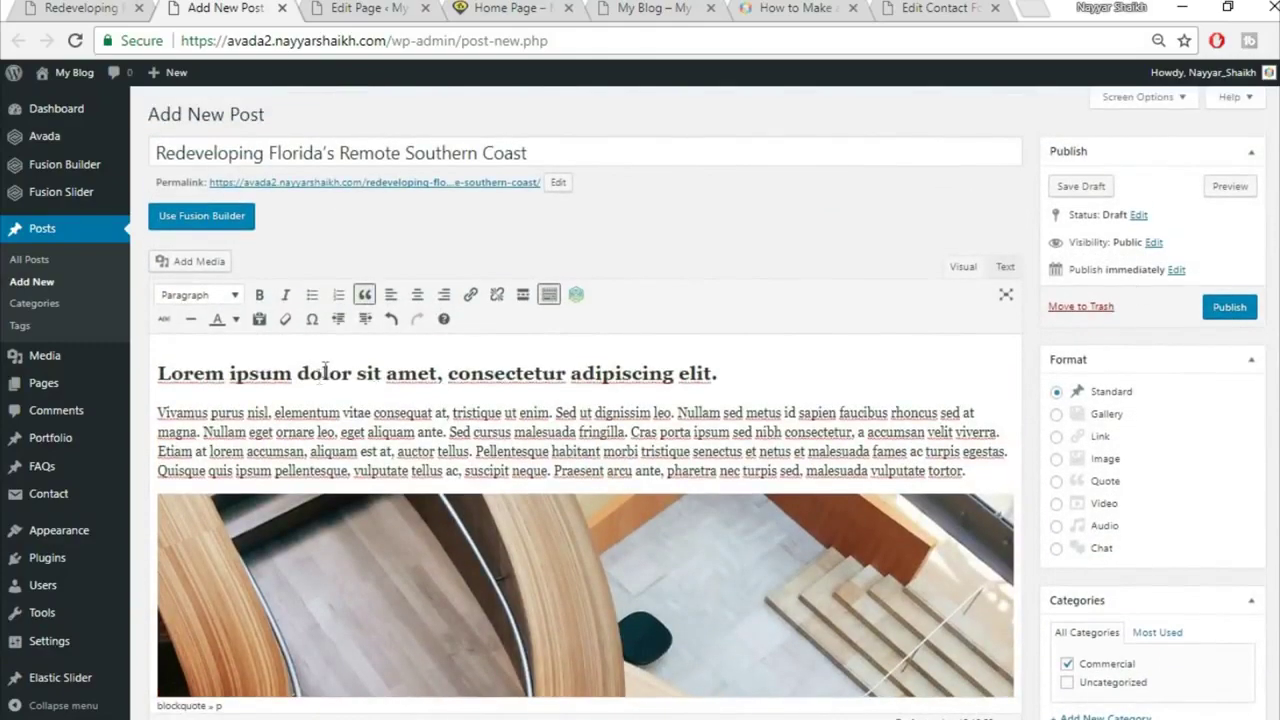
Step: Publish the post and open its live page in a new tab
left_click(1240, 308)
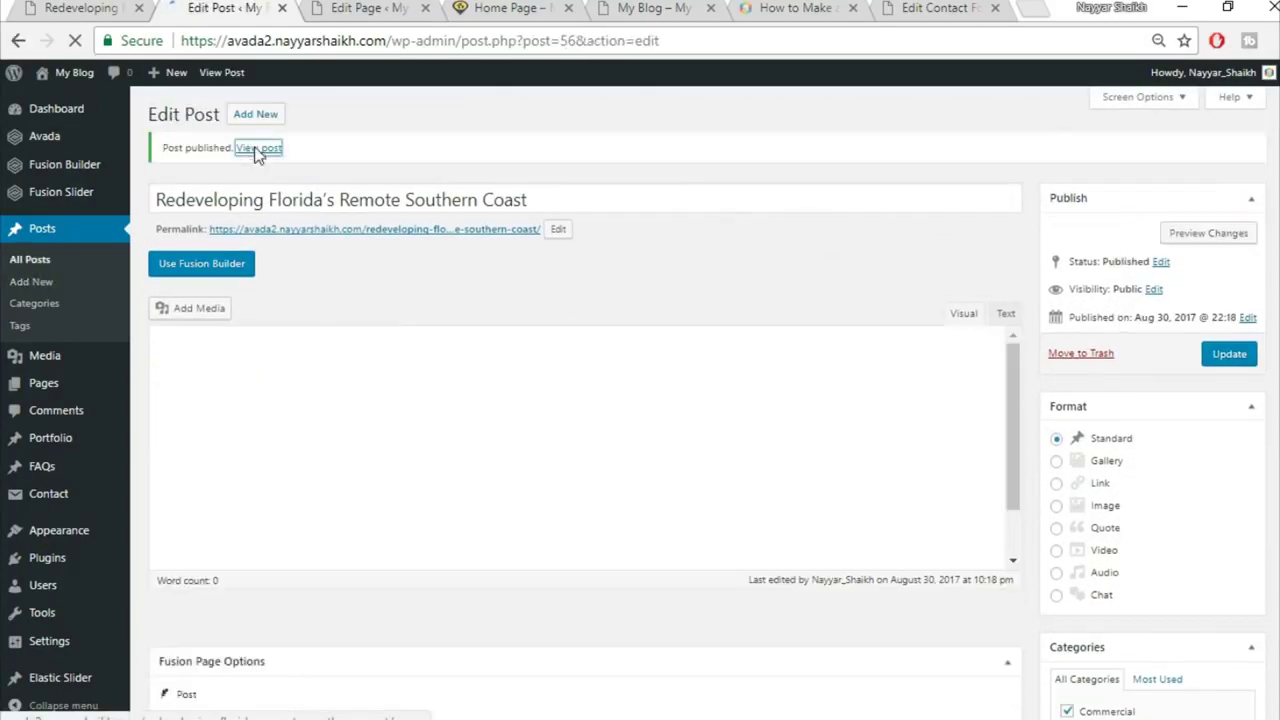
right_click(258, 148)
left_click(279, 163)
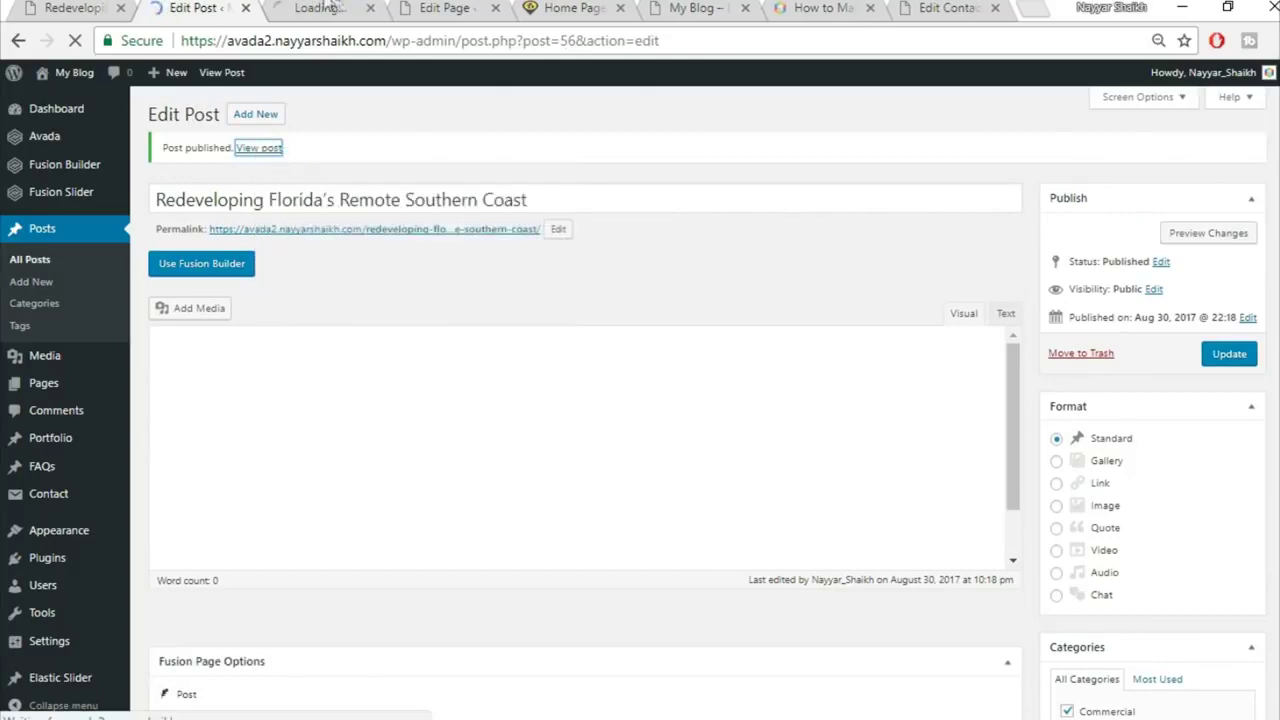
left_click(322, 8)
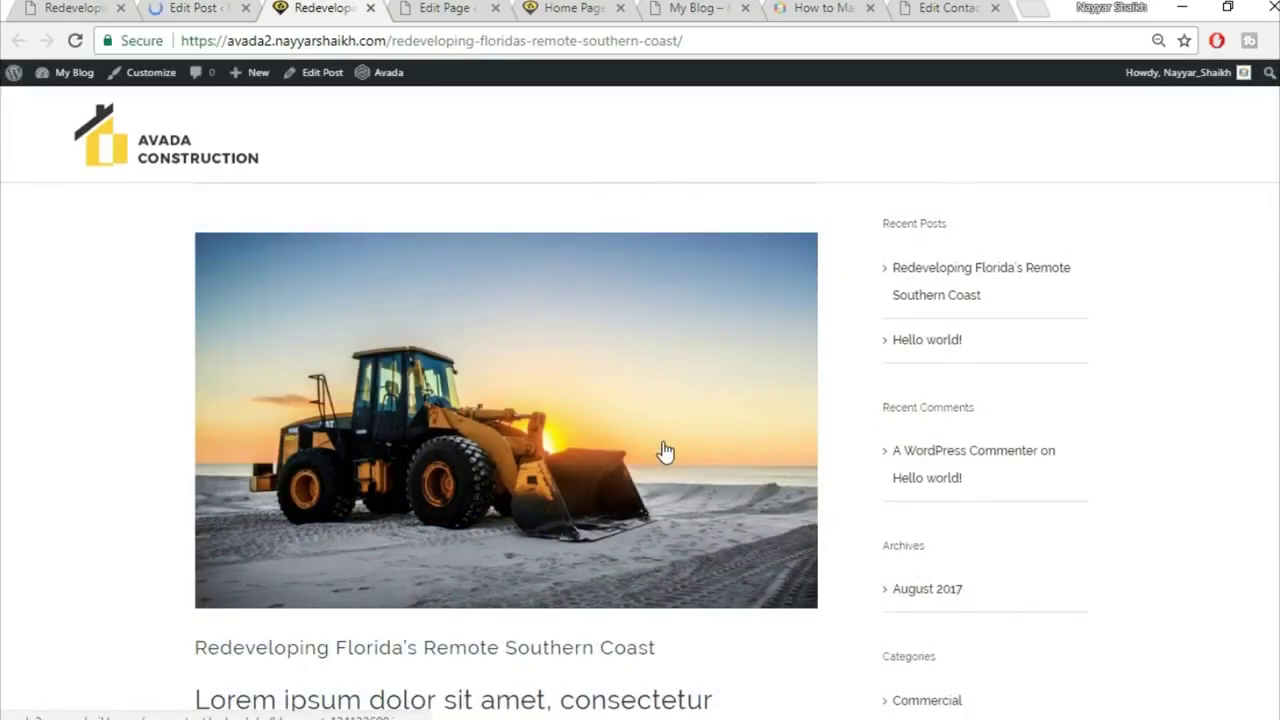
Step: Review the published post's heading, photo, list and blockquote on the live page
scroll(664, 450, "down", 2)
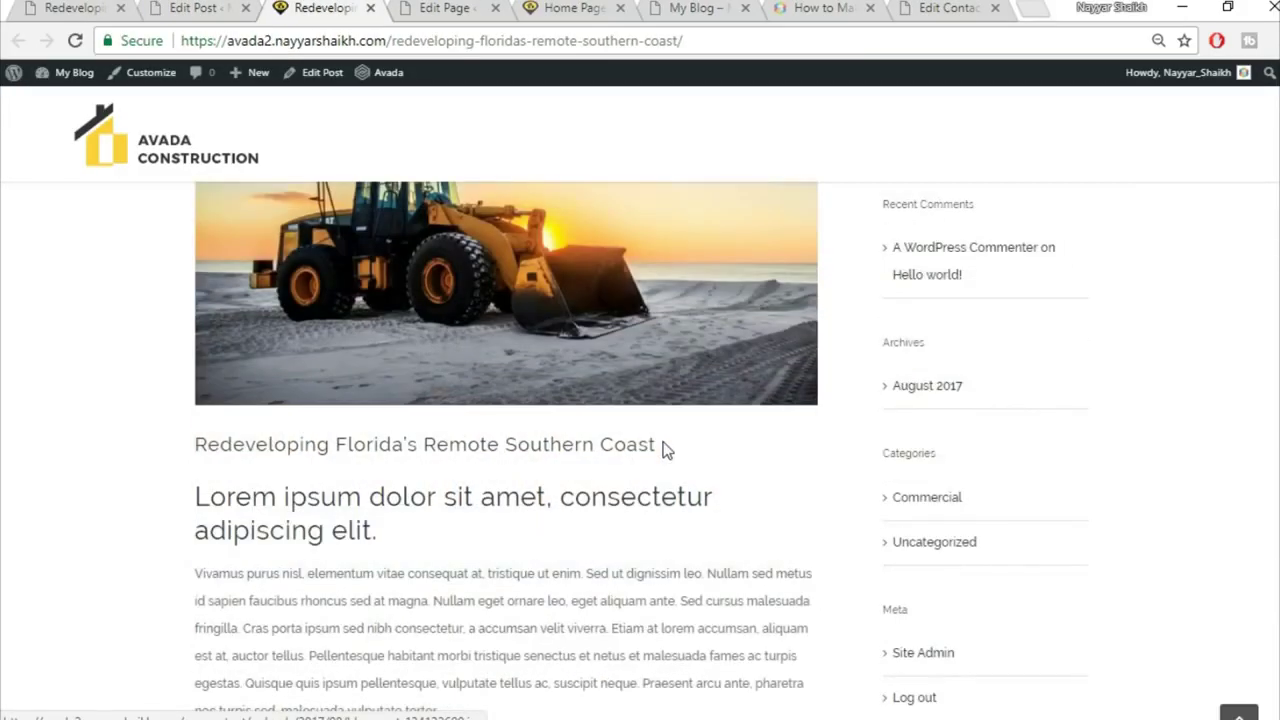
scroll(452, 310, "down", 3)
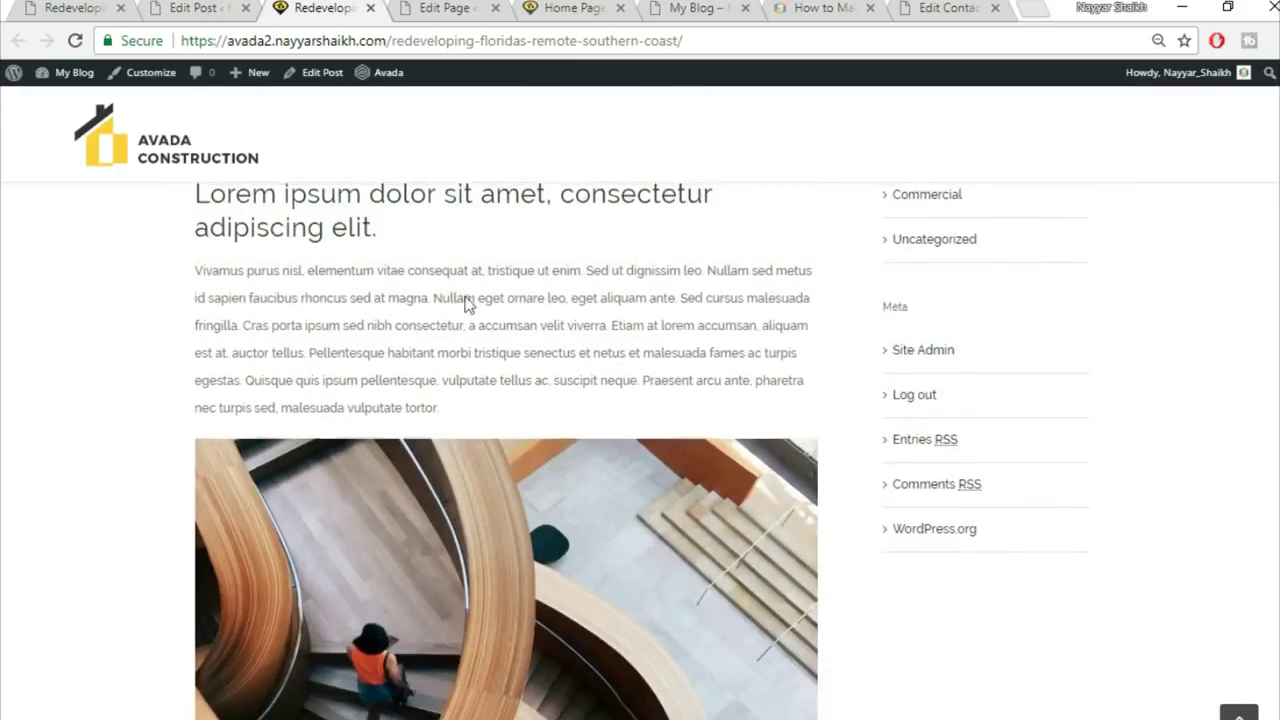
scroll(452, 310, "up", 2)
scroll(390, 427, "down", 2)
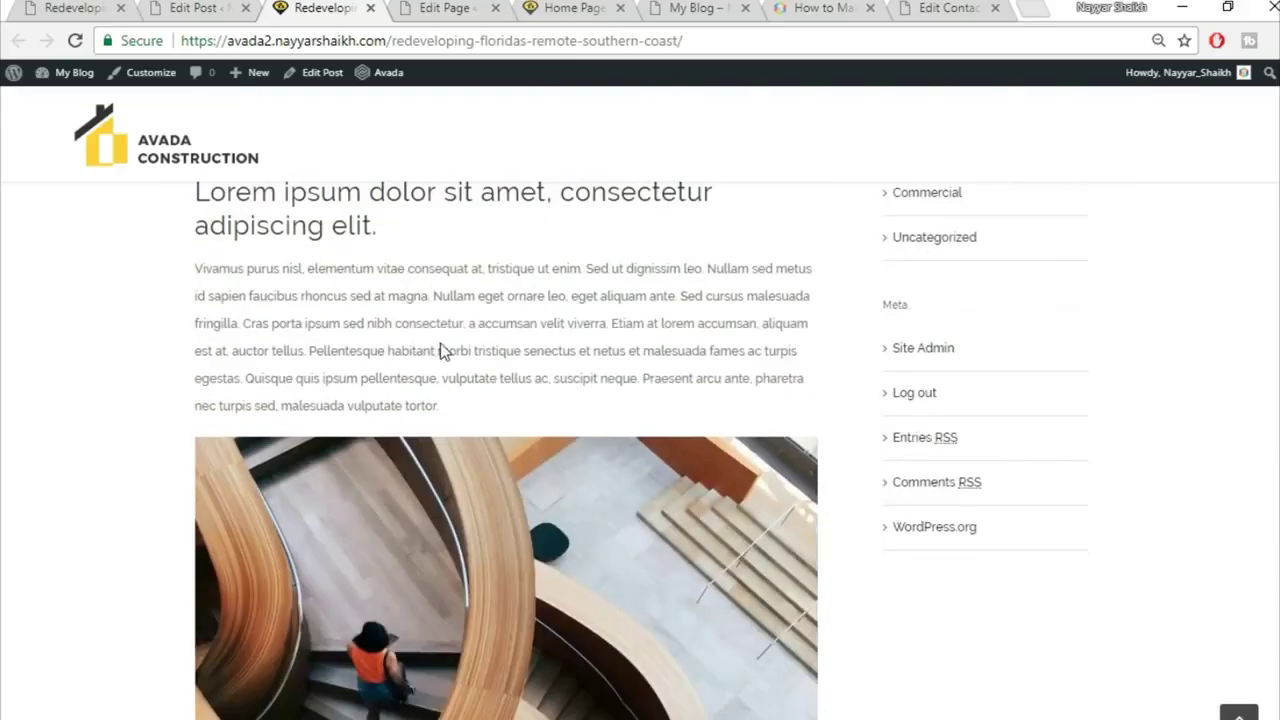
scroll(250, 280, "up", 1)
triple_click(194, 290)
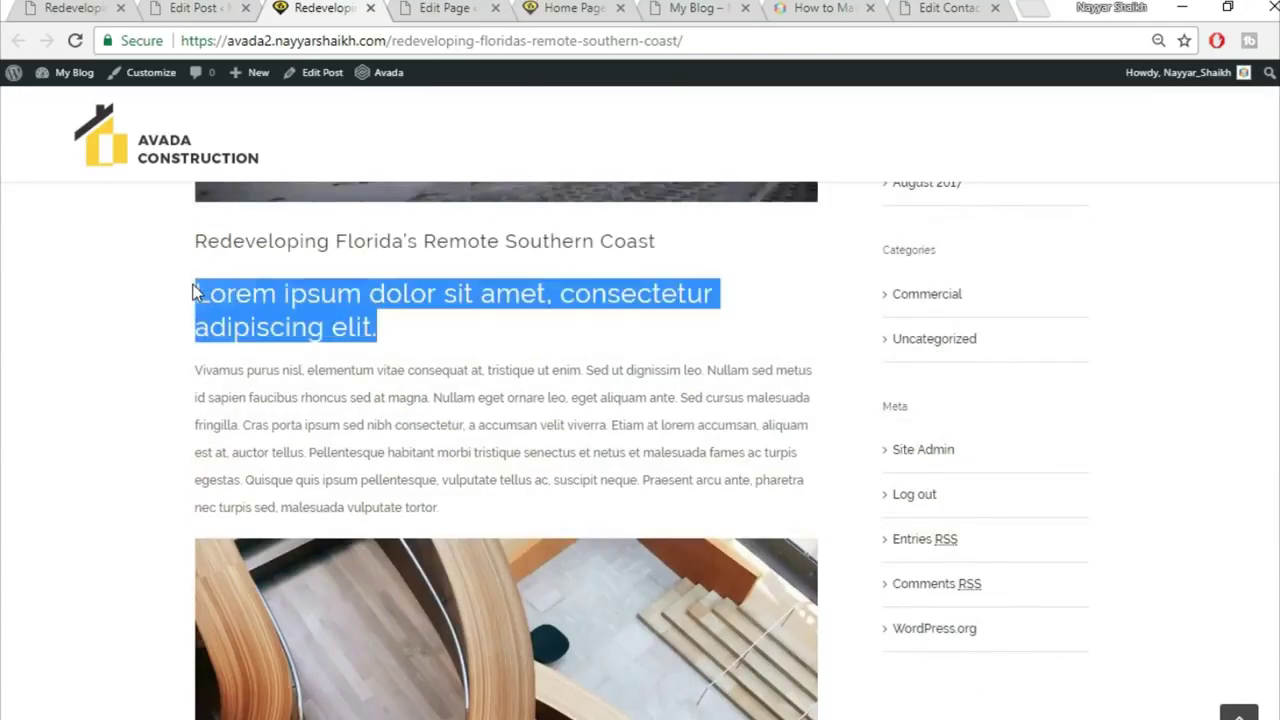
left_click(285, 293)
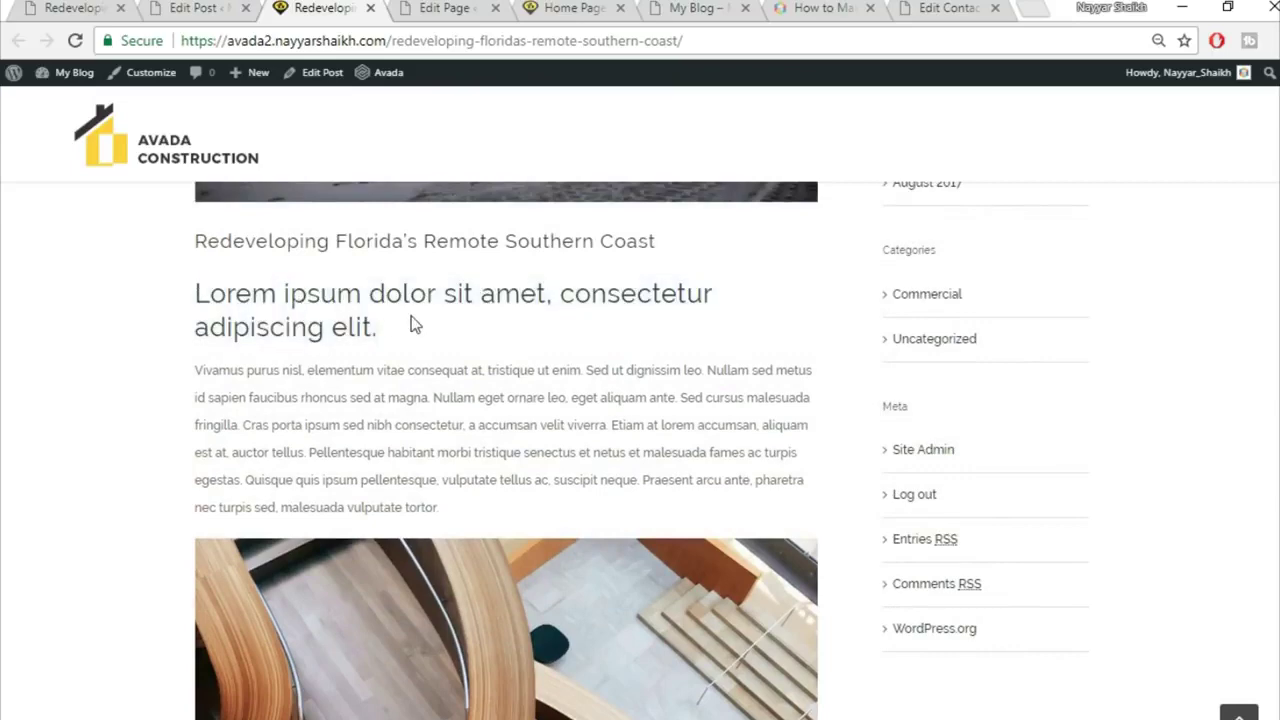
scroll(415, 325, "down", 7)
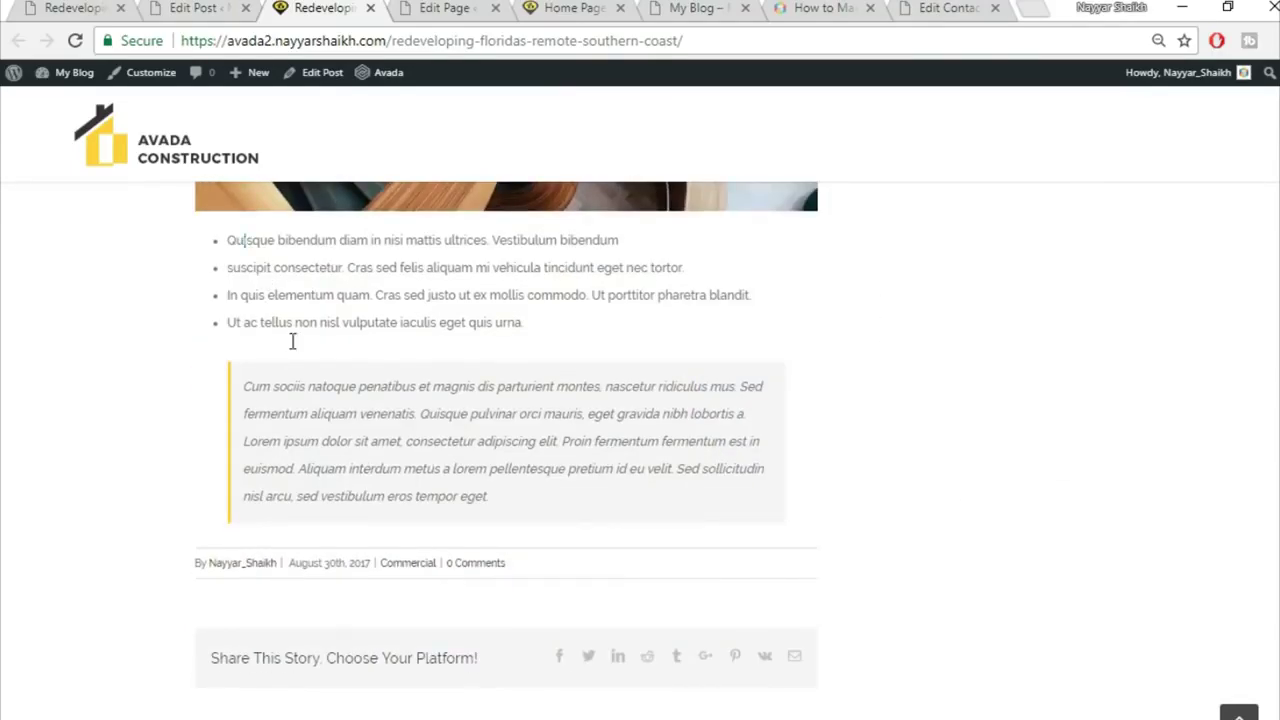
scroll(631, 526, "up", 10)
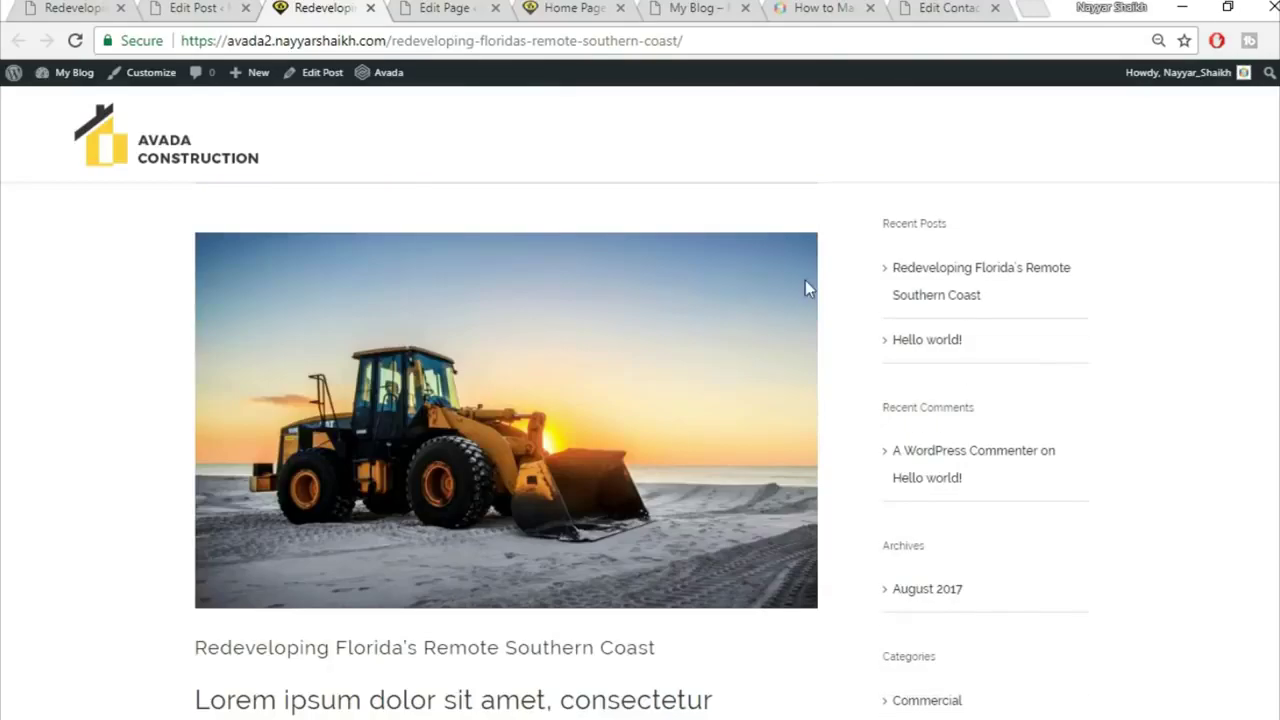
left_click(195, 8)
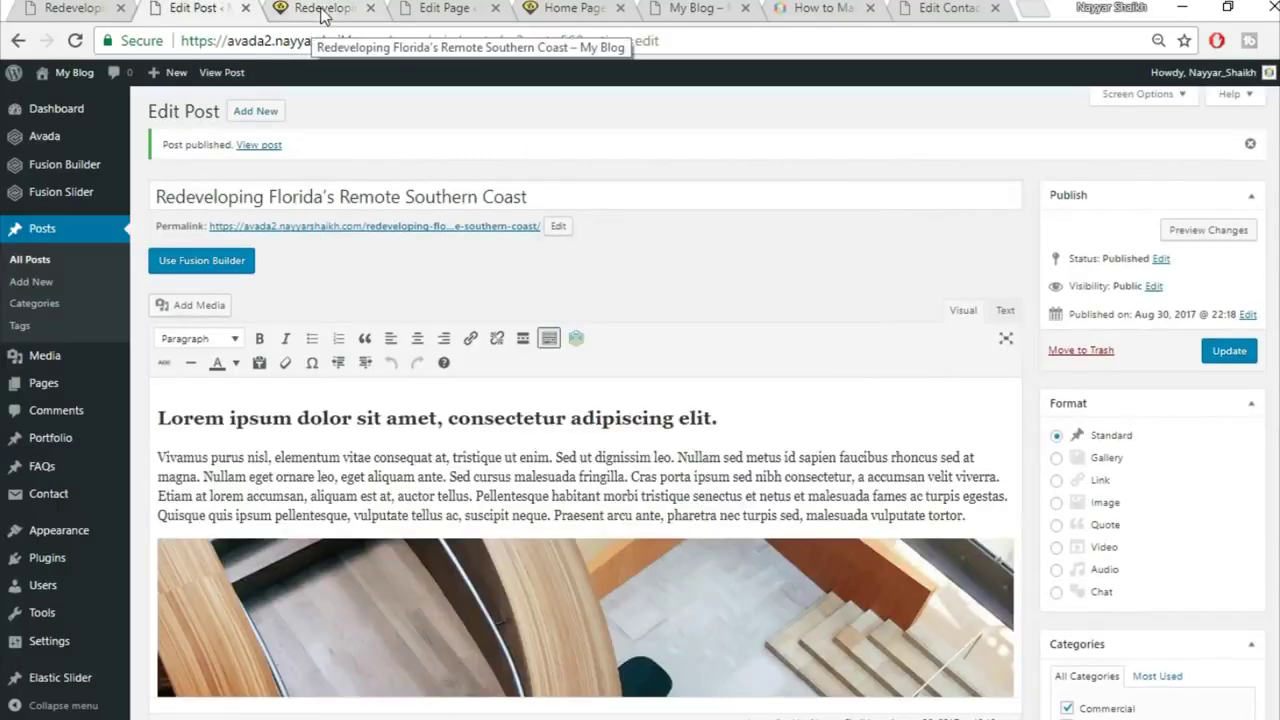
Step: Delete the Recent Posts widget and place a Calendar widget below Search in Blog Sidebar
scroll(228, 272, "down", 2)
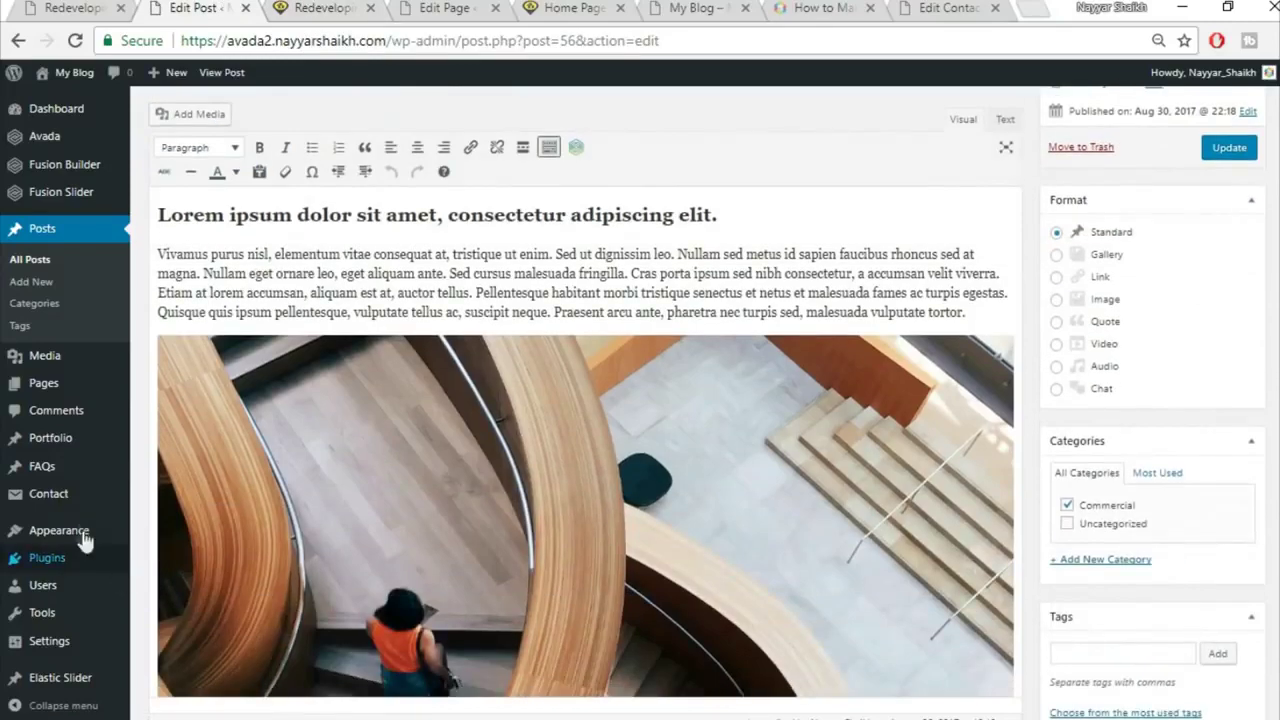
mouse_move(85, 538)
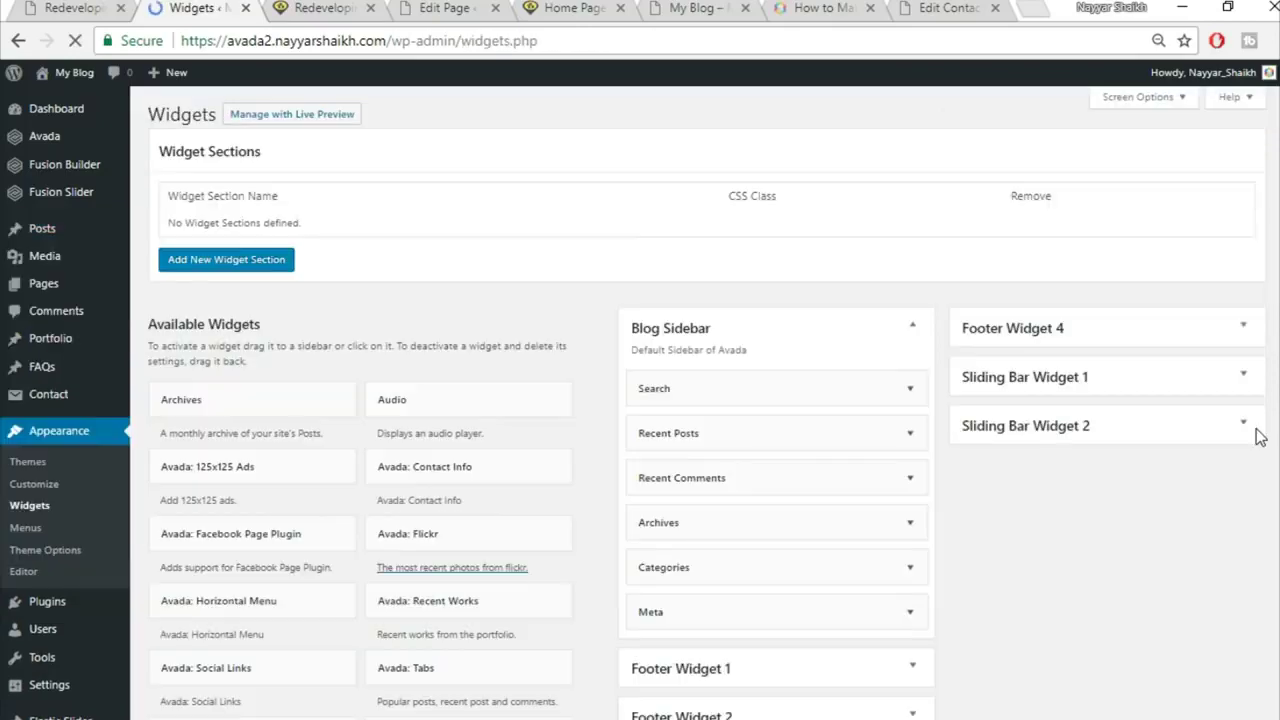
scroll(1258, 438, "down", 2)
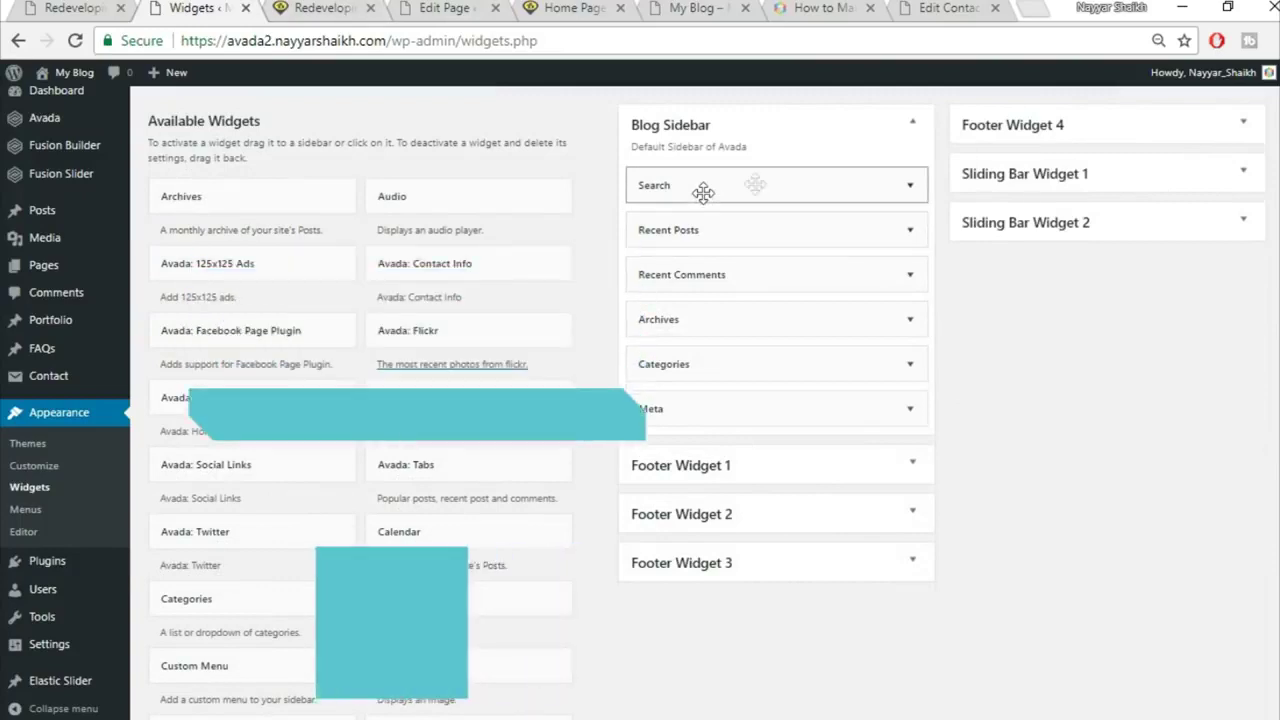
left_click(352, 8)
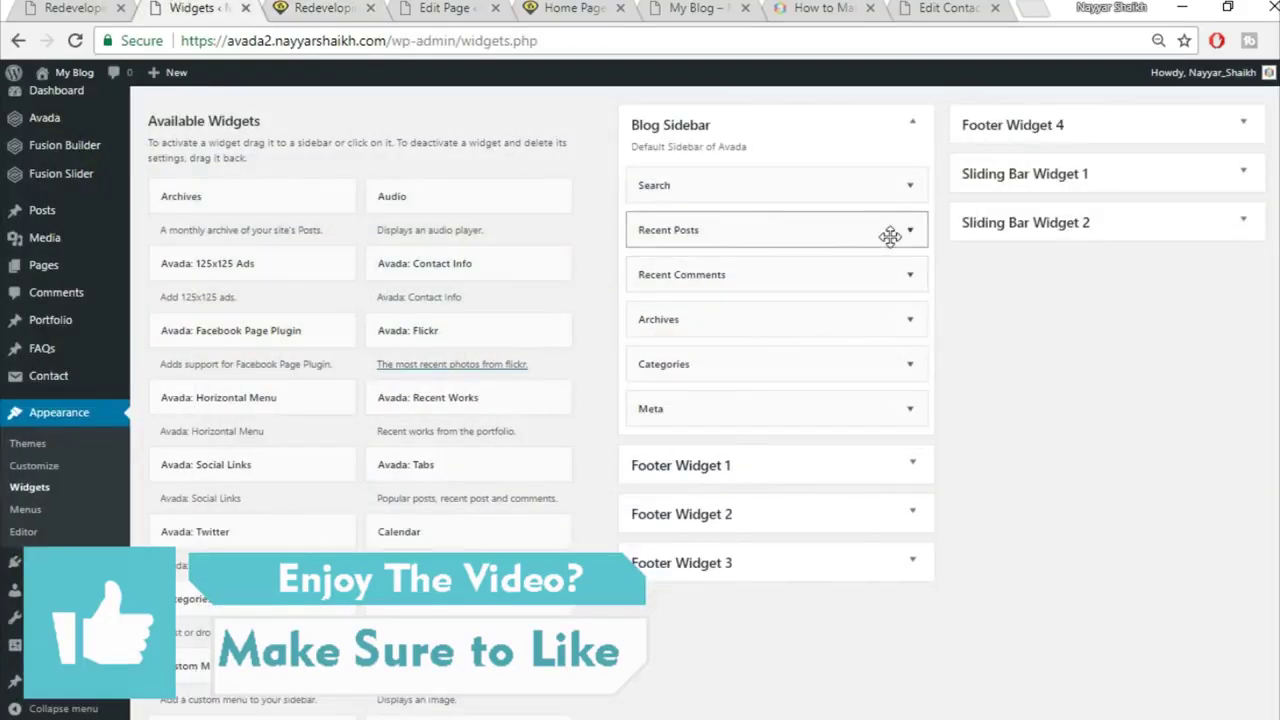
left_click(910, 231)
left_click(643, 382)
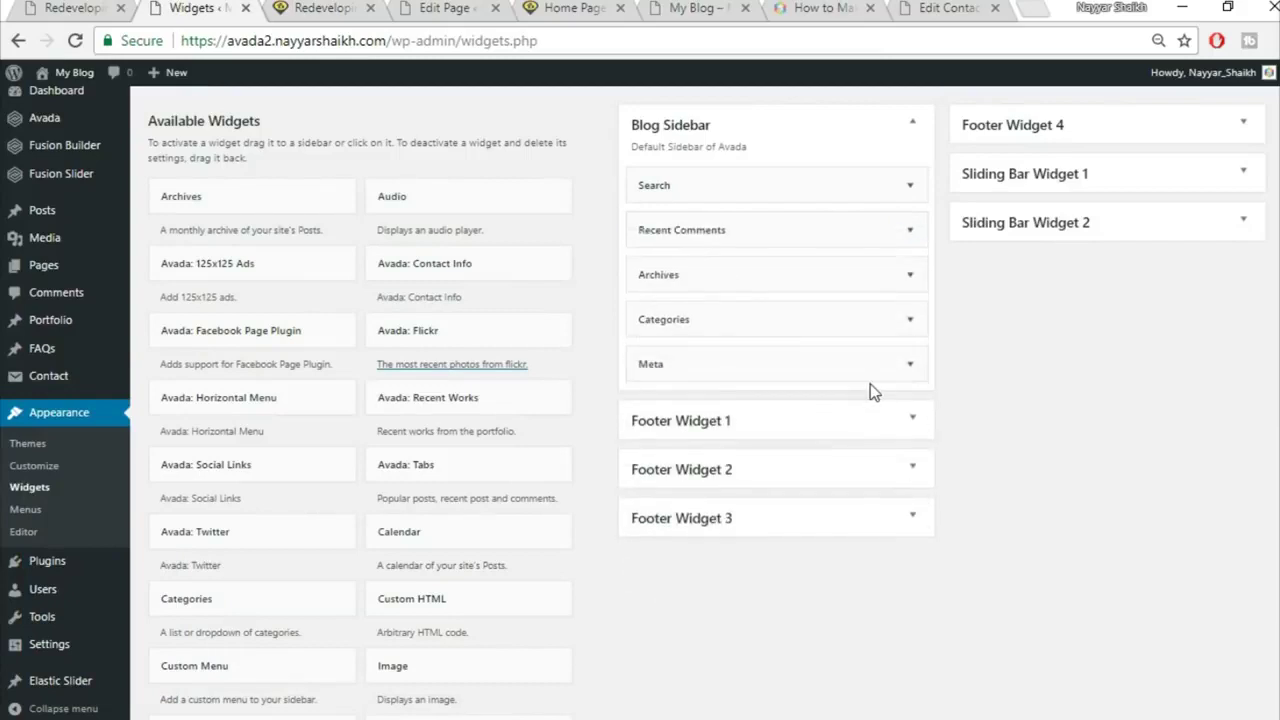
left_click_drag(512, 535, 785, 225)
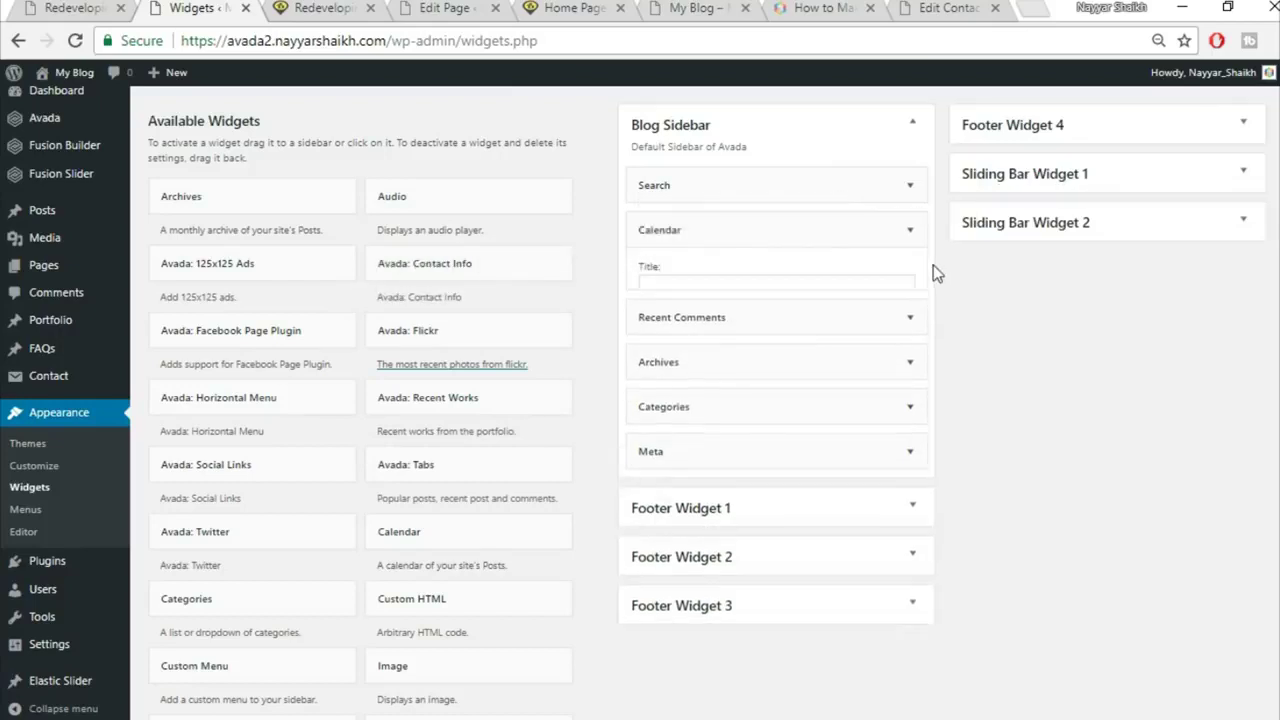
Step: Reload the published post to show the Calendar in its sidebar
left_click(327, 6)
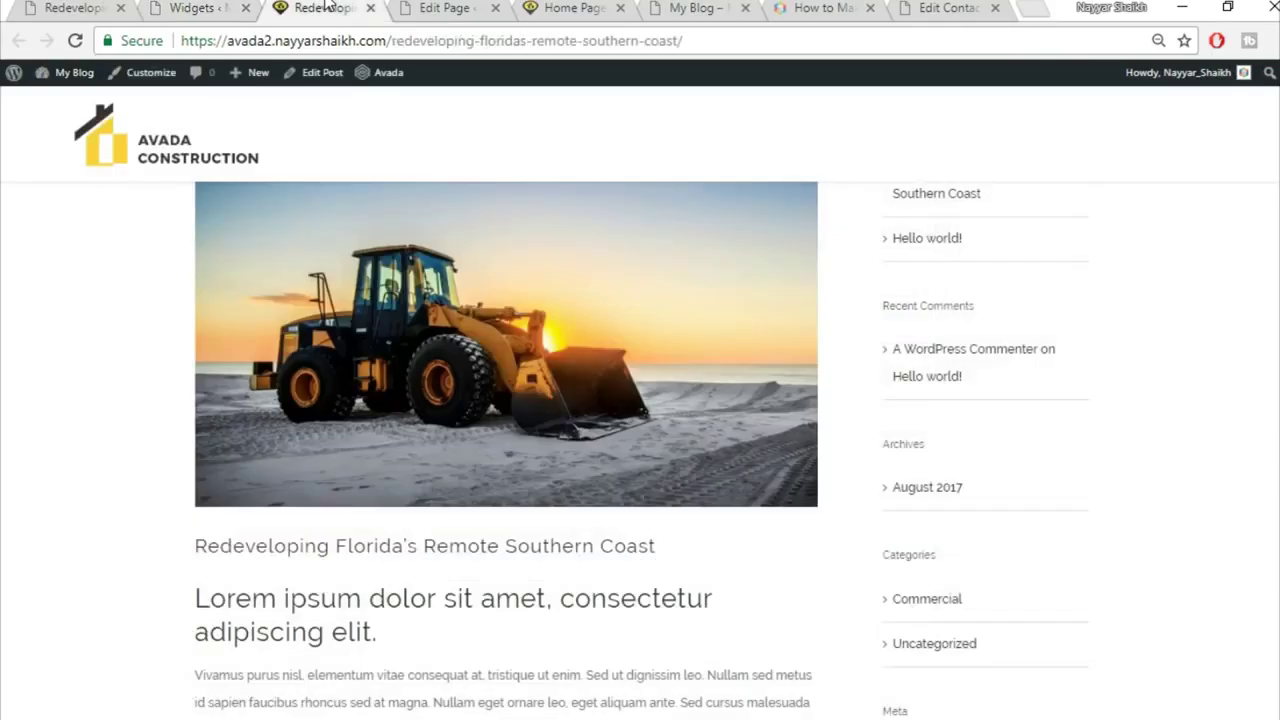
left_click(360, 40)
key("Return")
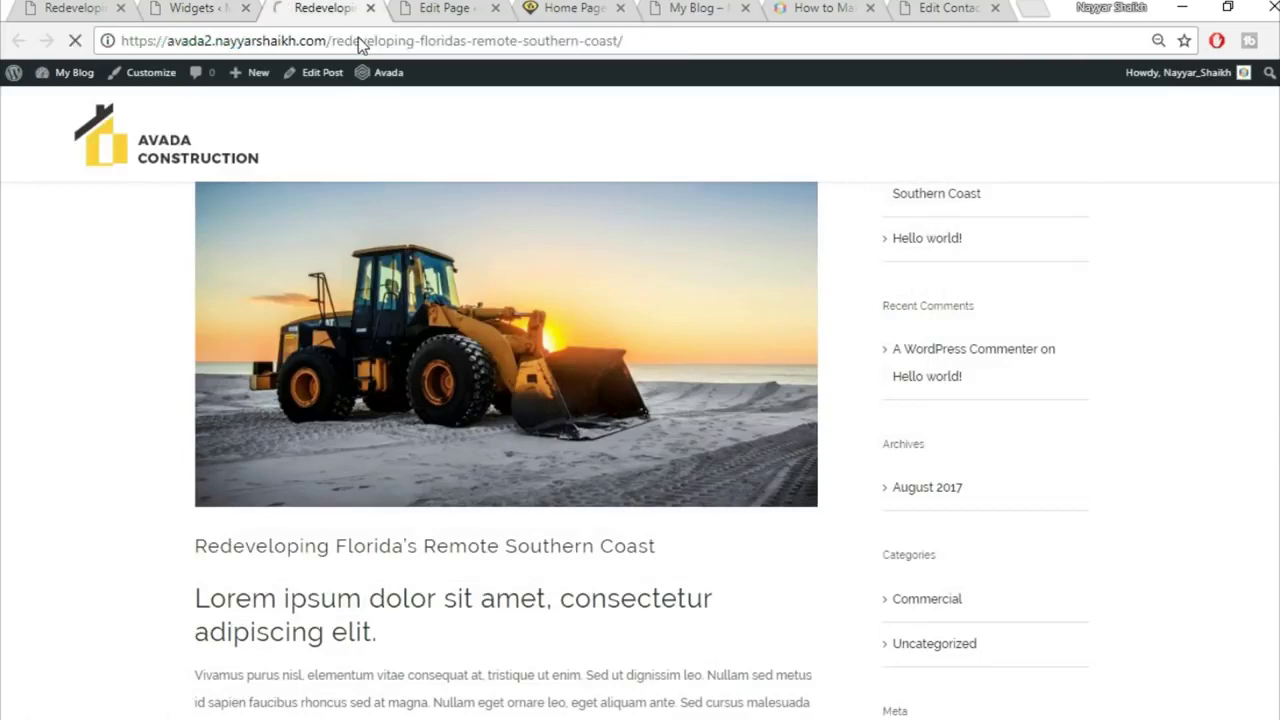
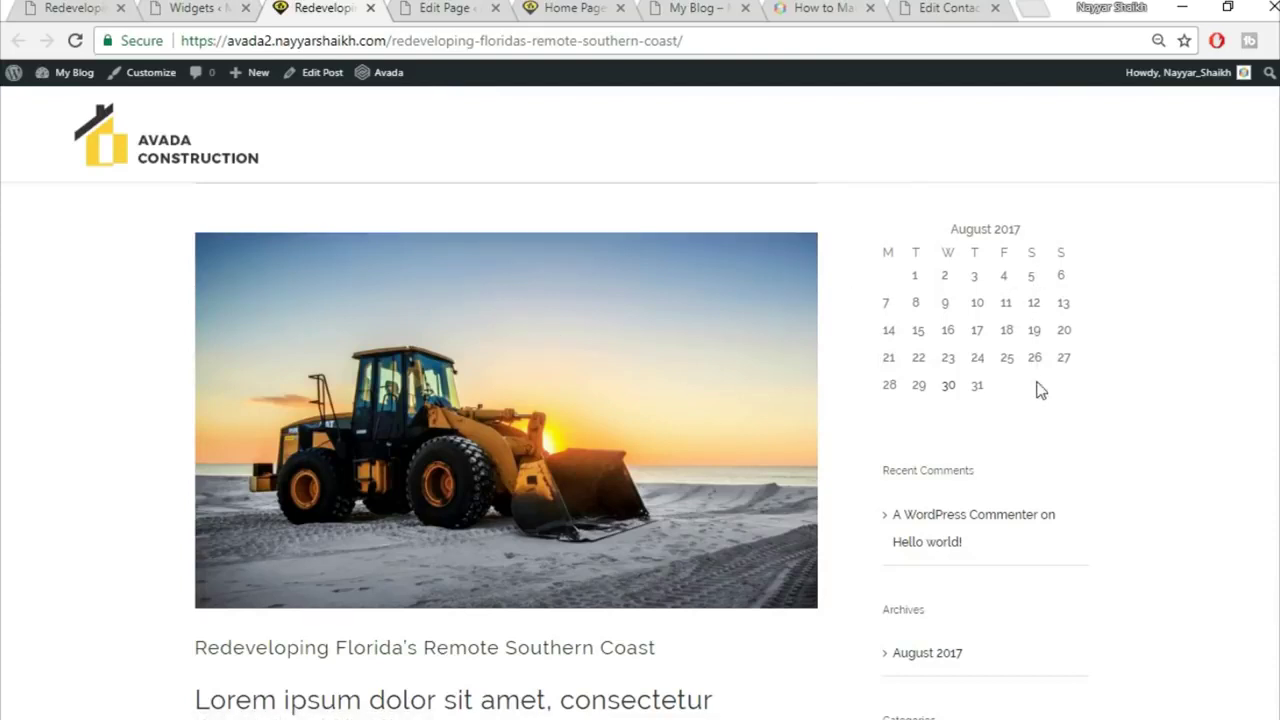
Step: Go to the live site's homepage and scroll through it
left_click(103, 7)
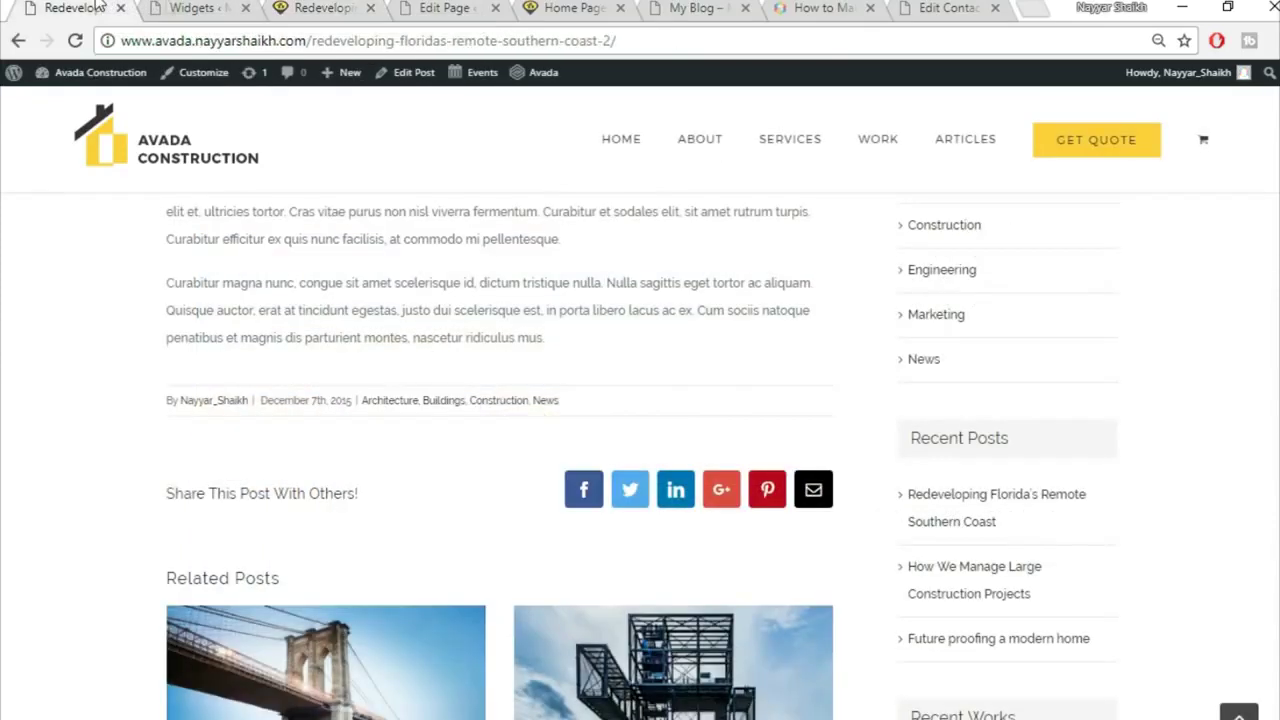
left_click(198, 158)
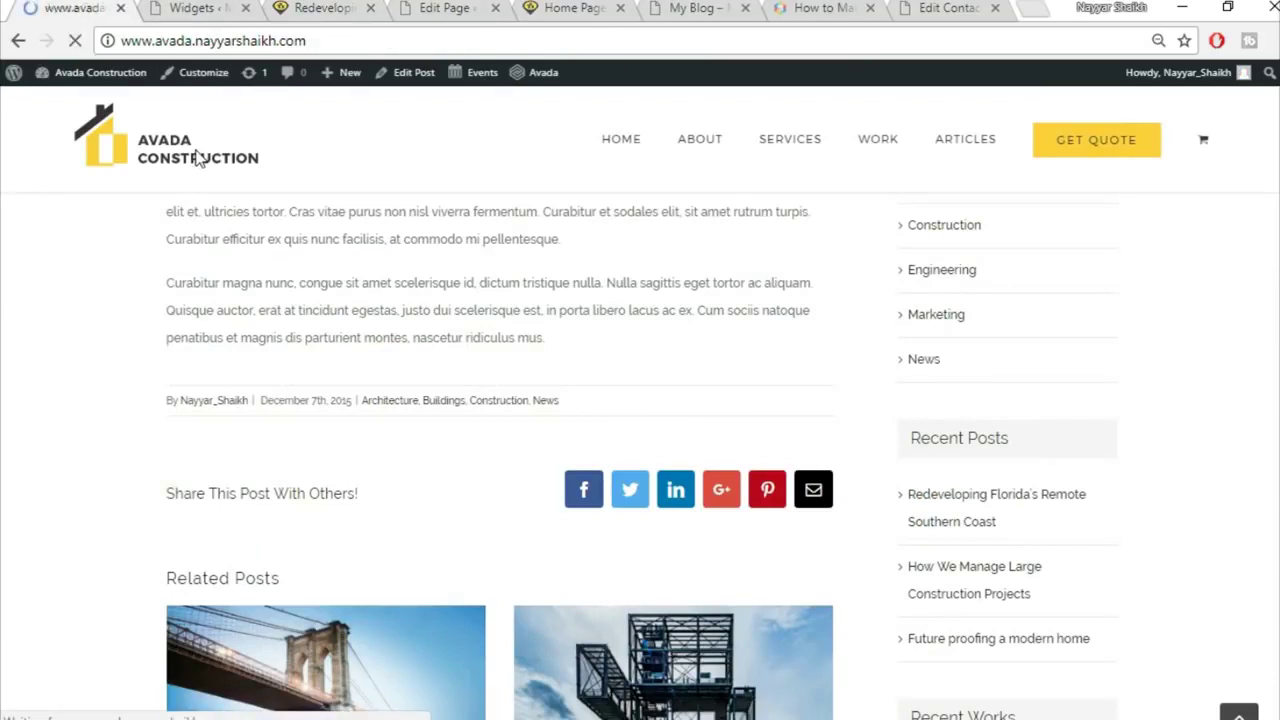
scroll(506, 346, "down", 10)
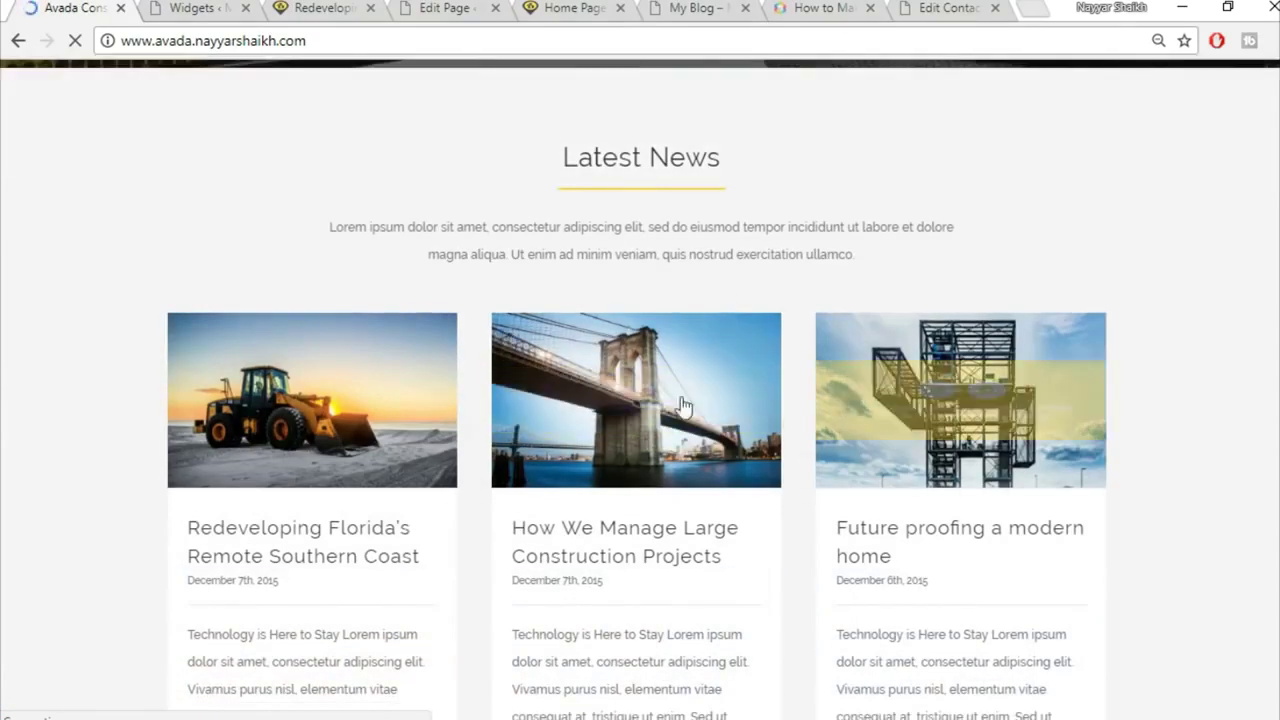
scroll(763, 409, "down", 2)
Step: Close the Widgets admin and Redeveloping Florida post tabs
left_click(205, 7)
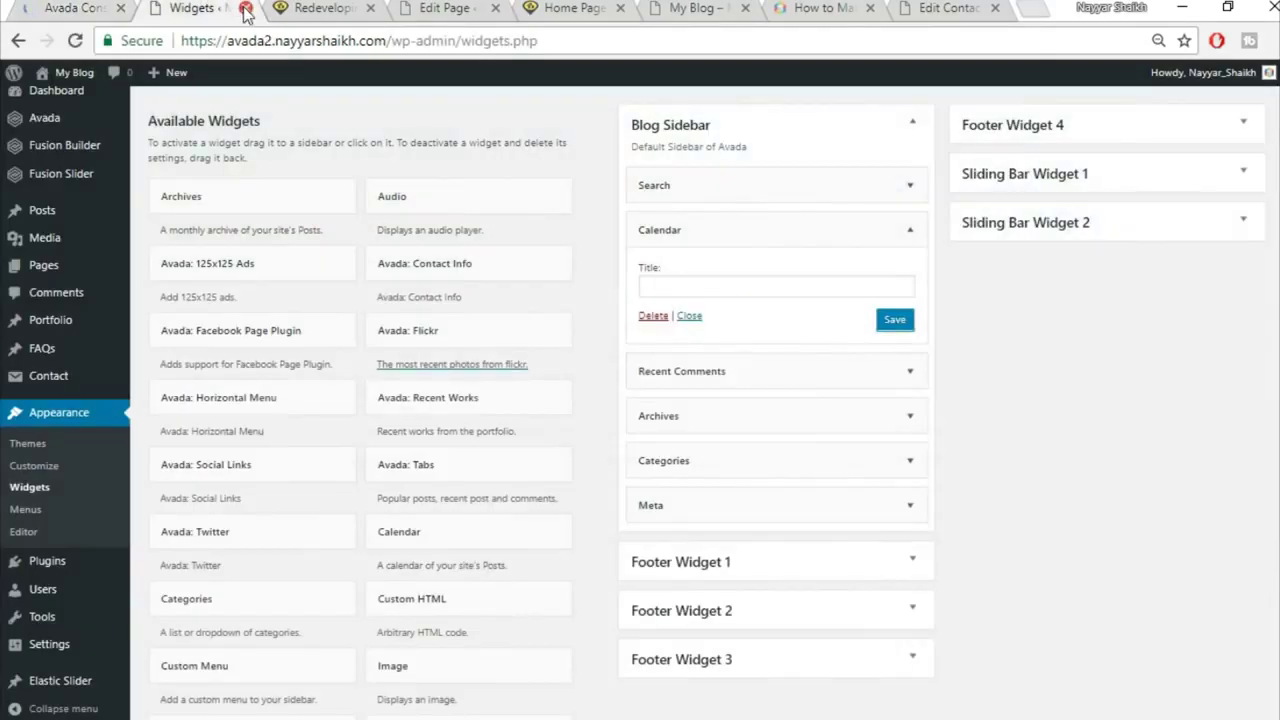
left_click(245, 8)
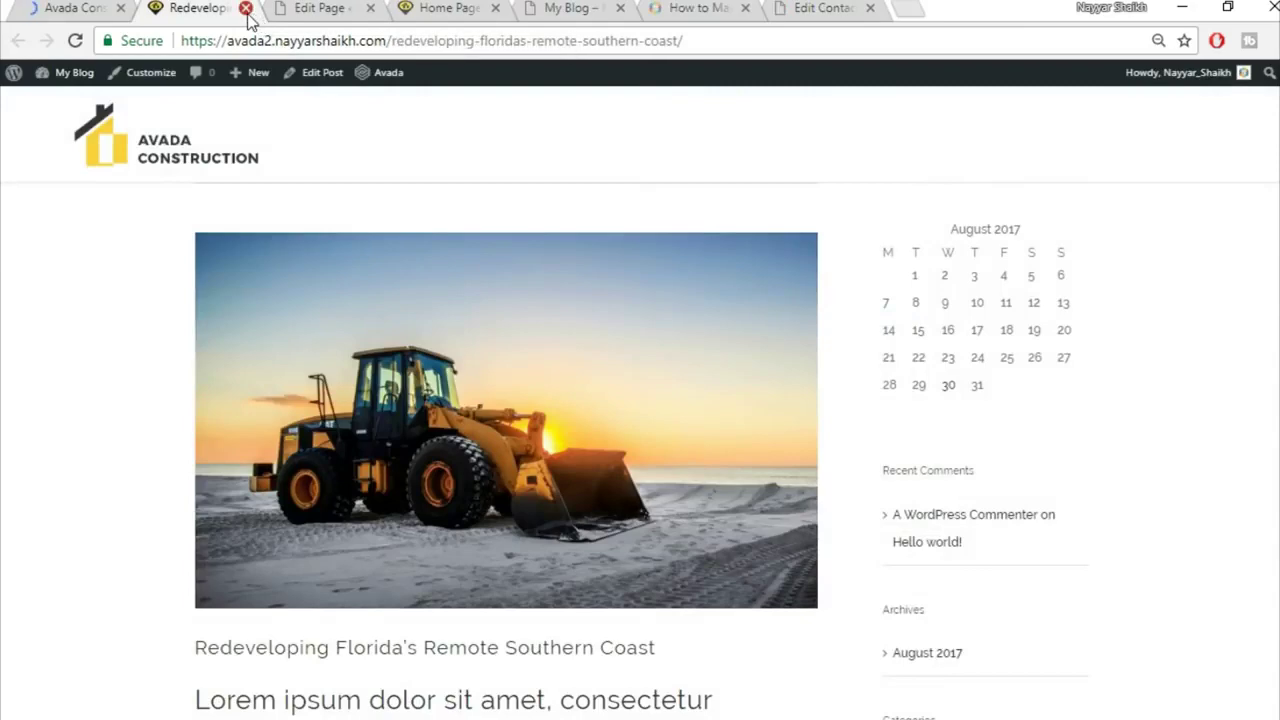
left_click(245, 8)
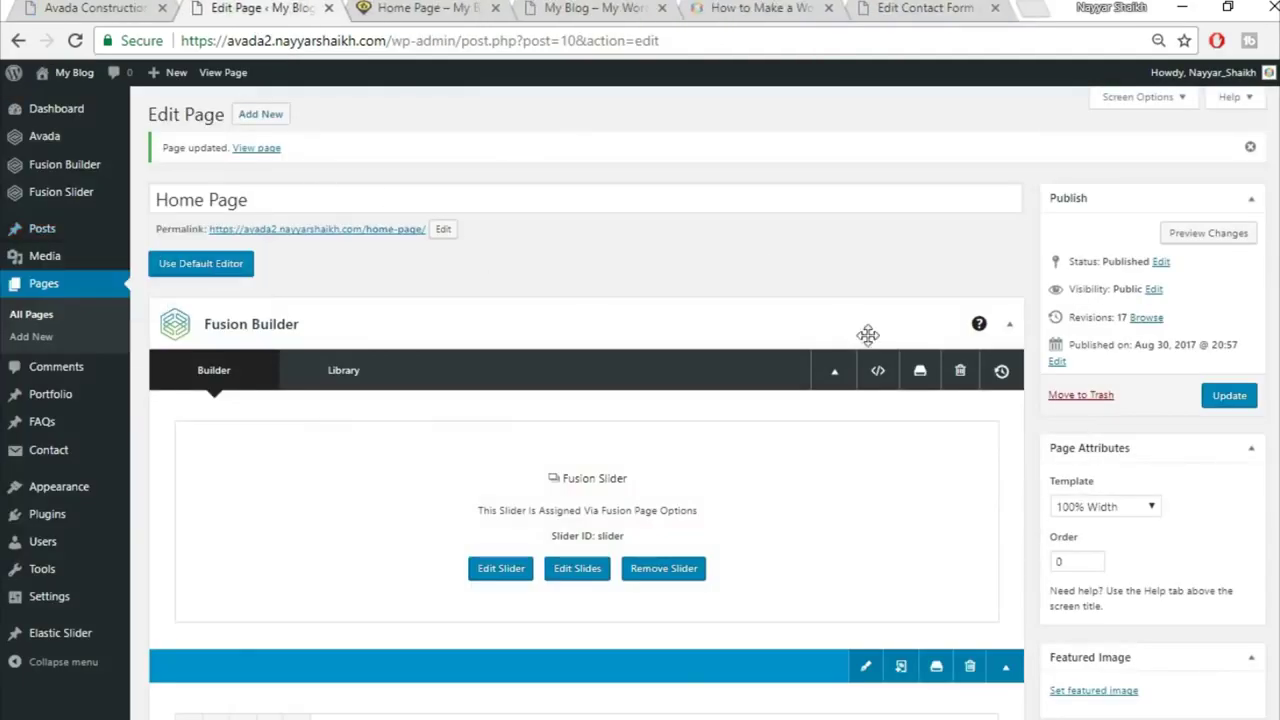
Step: Insert the saved Title container from Library Containers into the Home Page
scroll(748, 282, "down", 10)
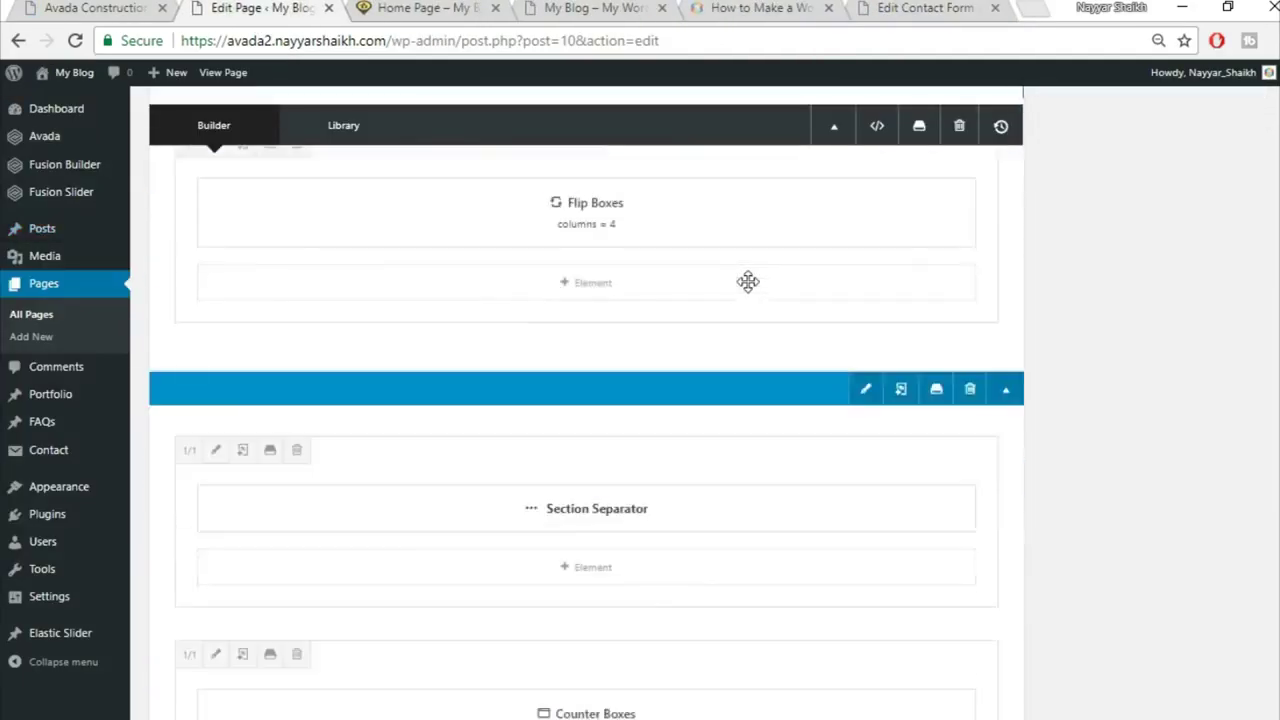
scroll(748, 282, "down", 10)
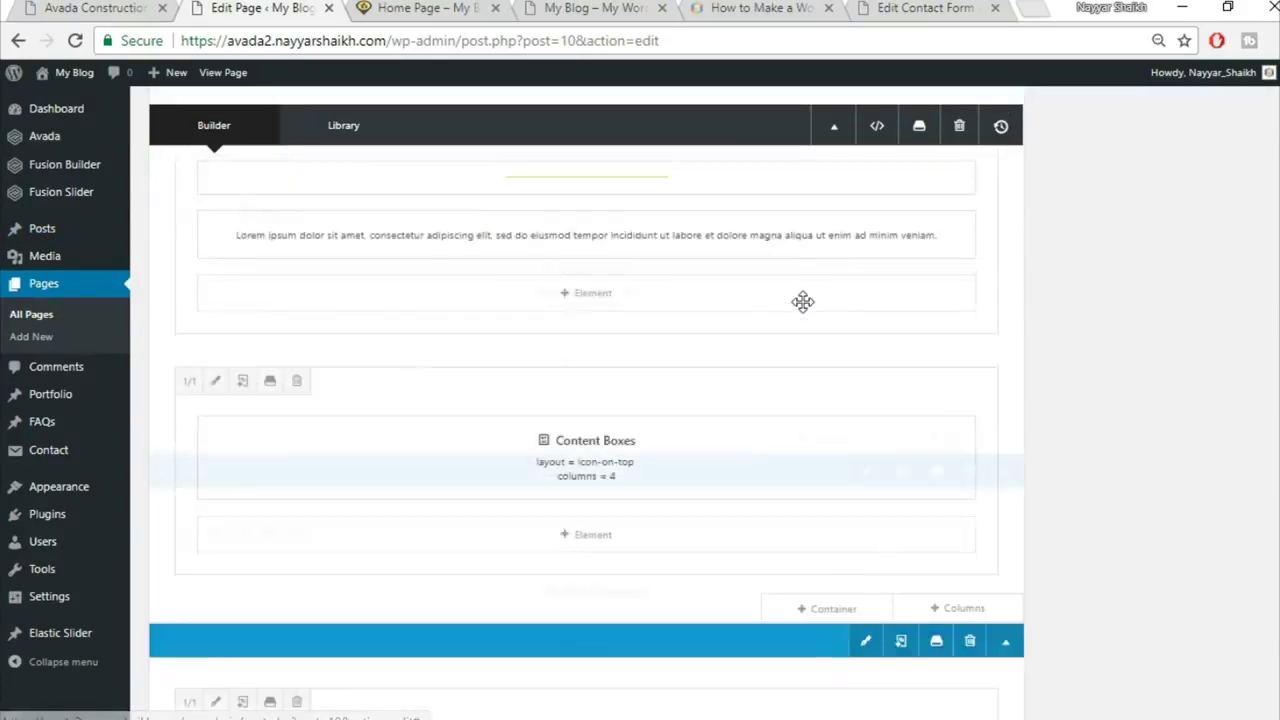
scroll(1090, 340, "down", 5)
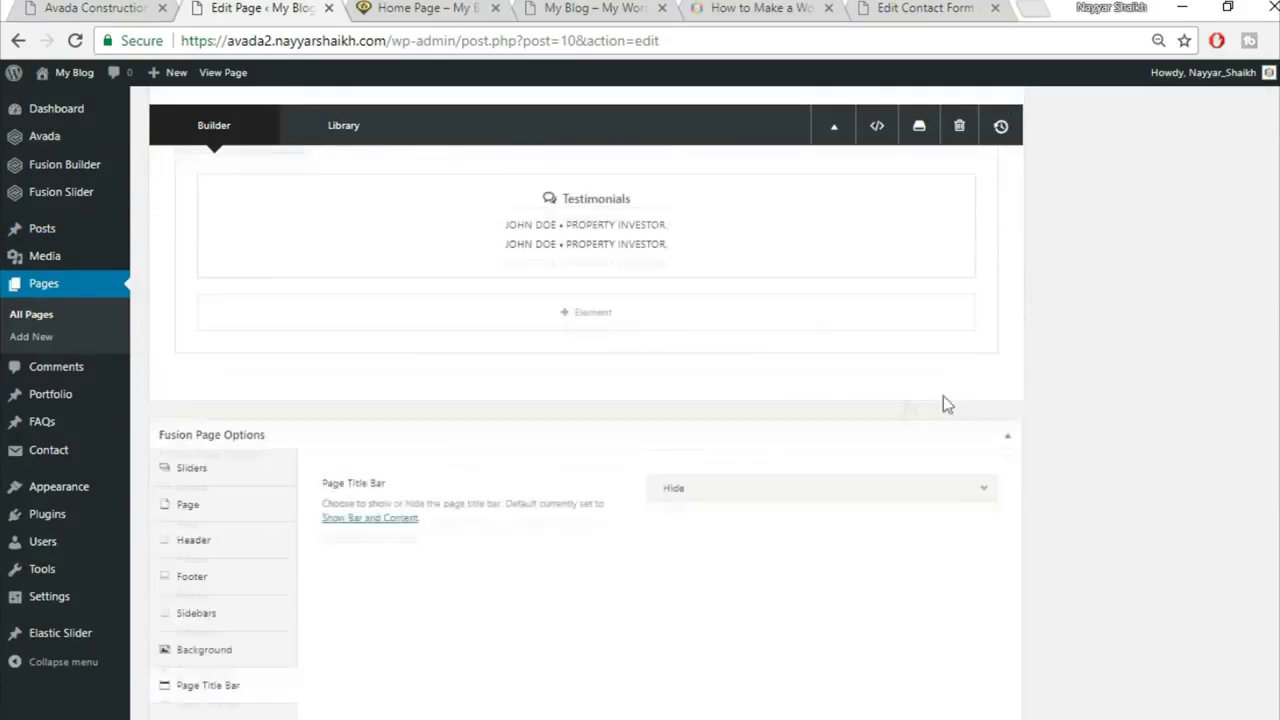
left_click(836, 420)
left_click(345, 168)
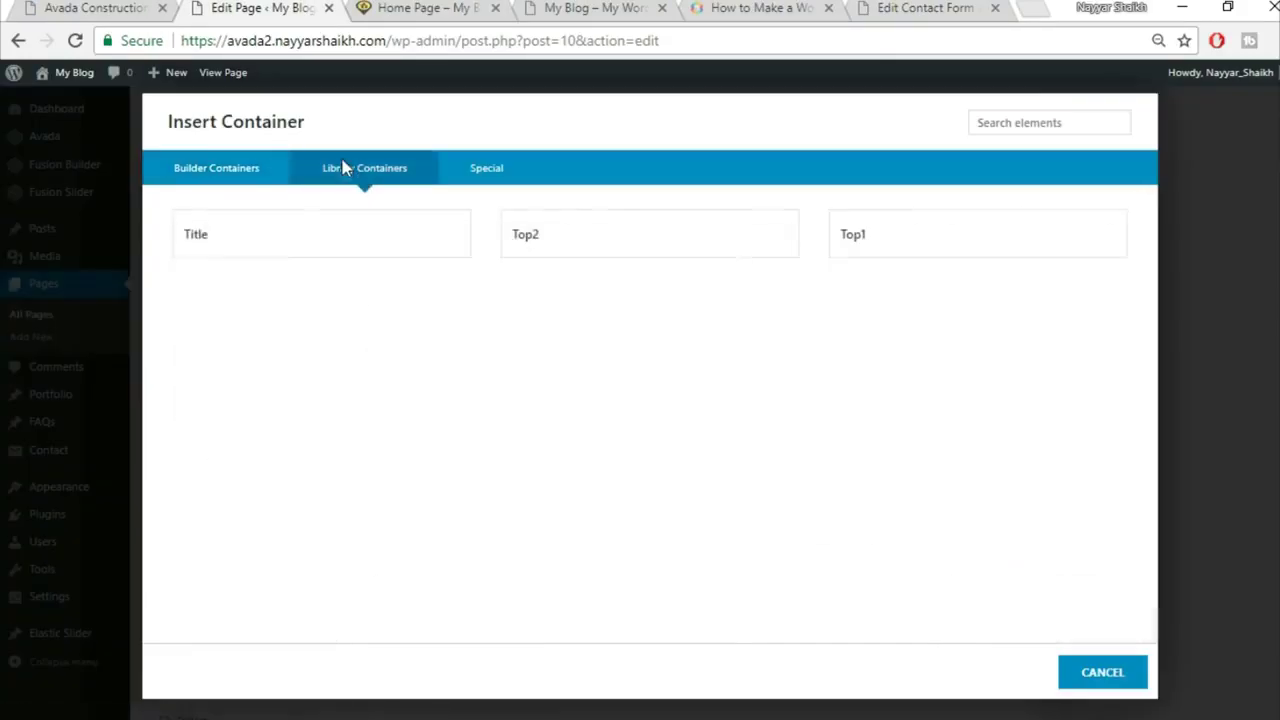
left_click(223, 257)
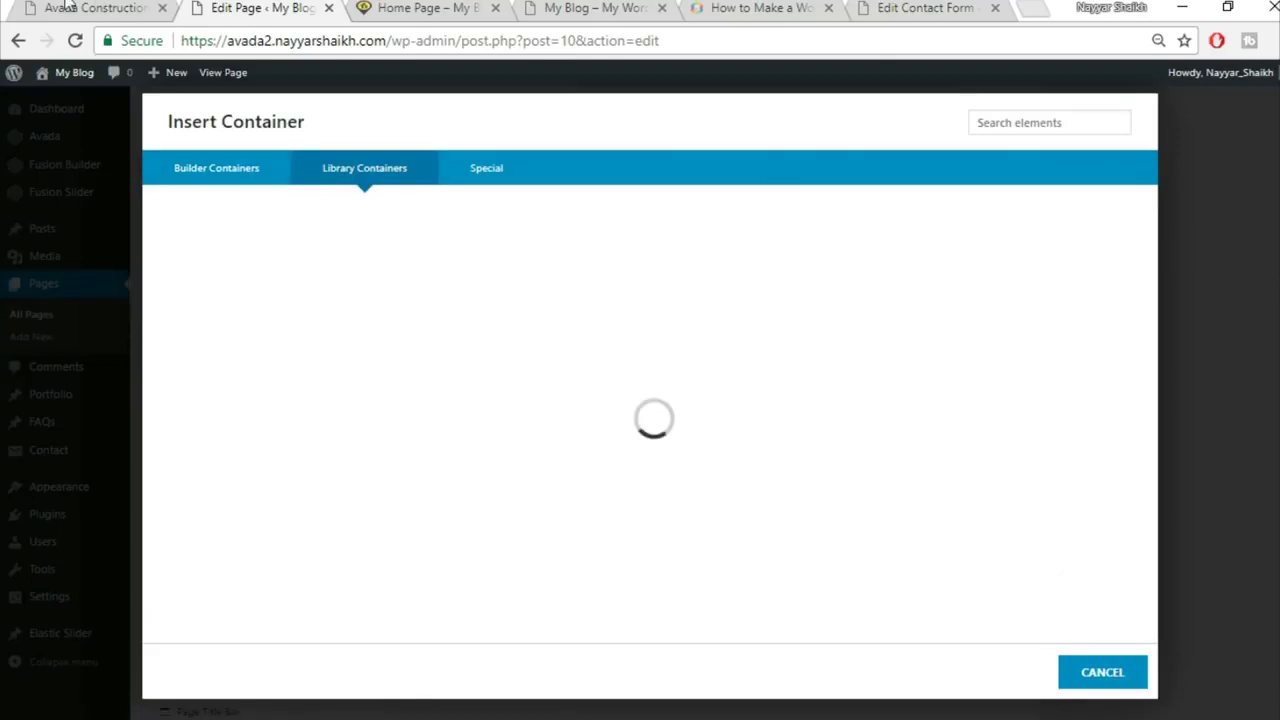
left_click(68, 7)
scroll(490, 262, "up", 4)
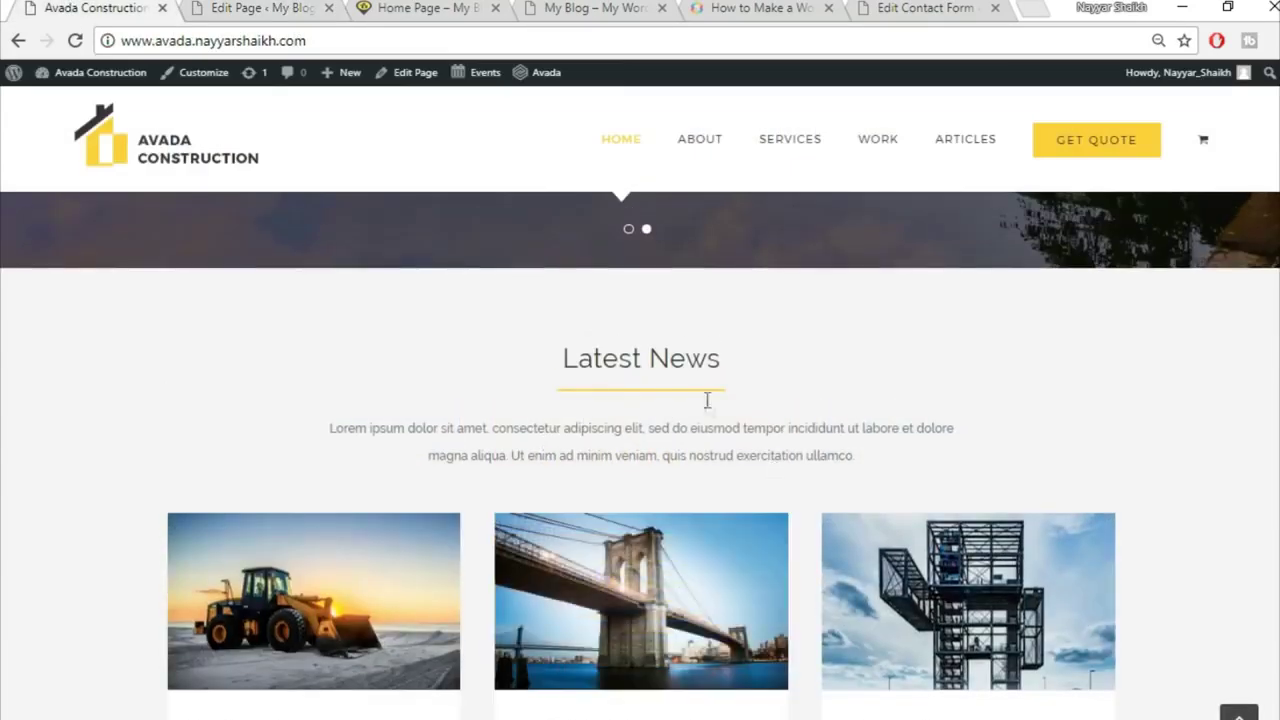
left_click(208, 7)
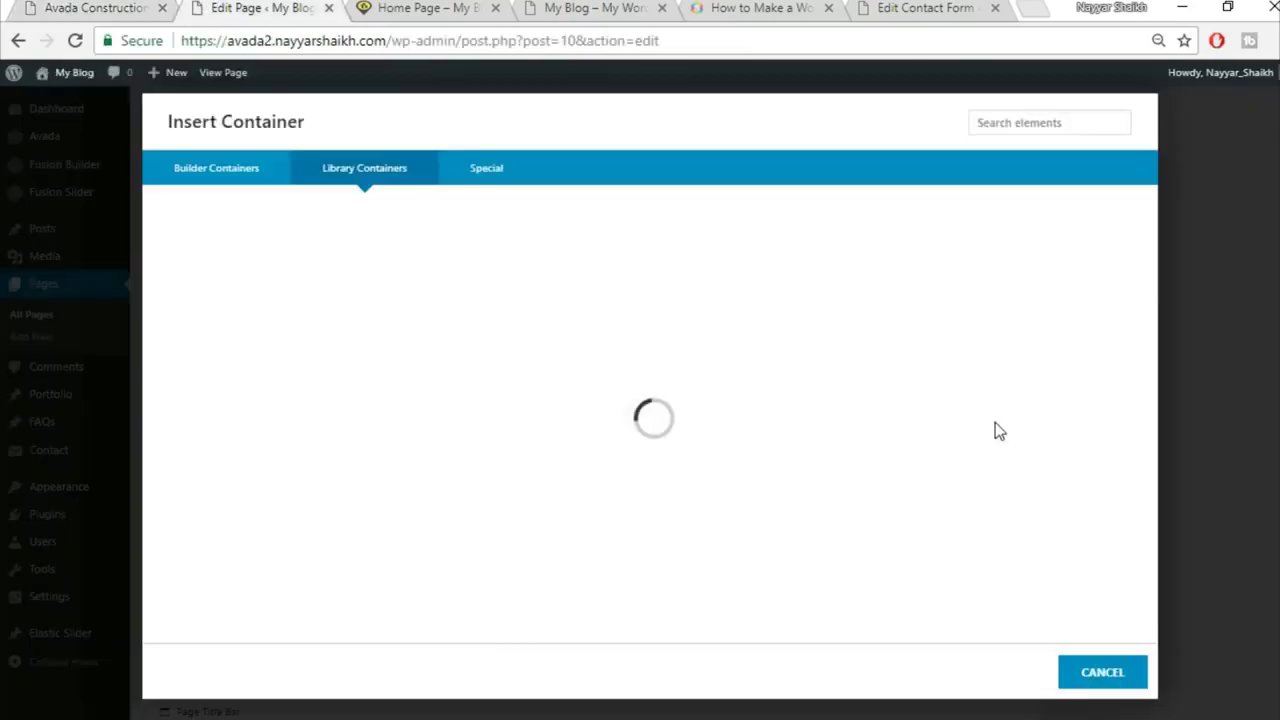
key("Escape")
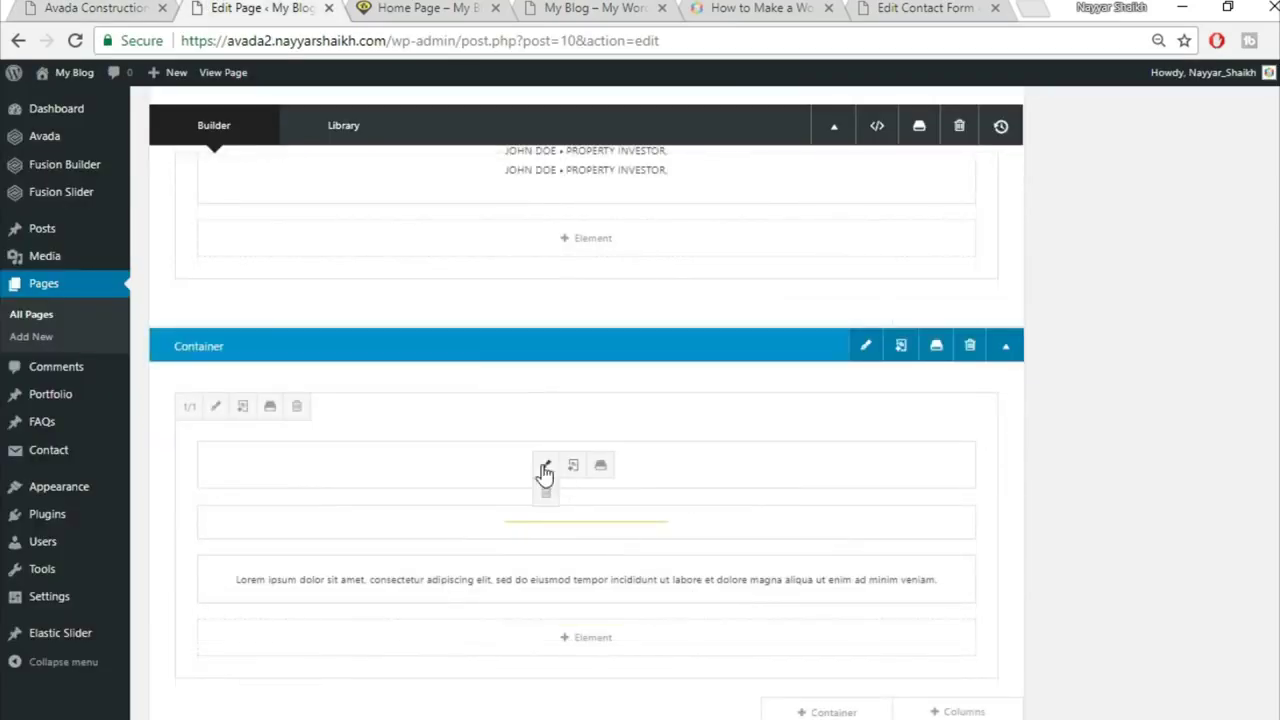
Step: Replace the container's heading with 'Latest News' copied from the live site, centre it and save
left_click(543, 465)
triple_click(646, 389)
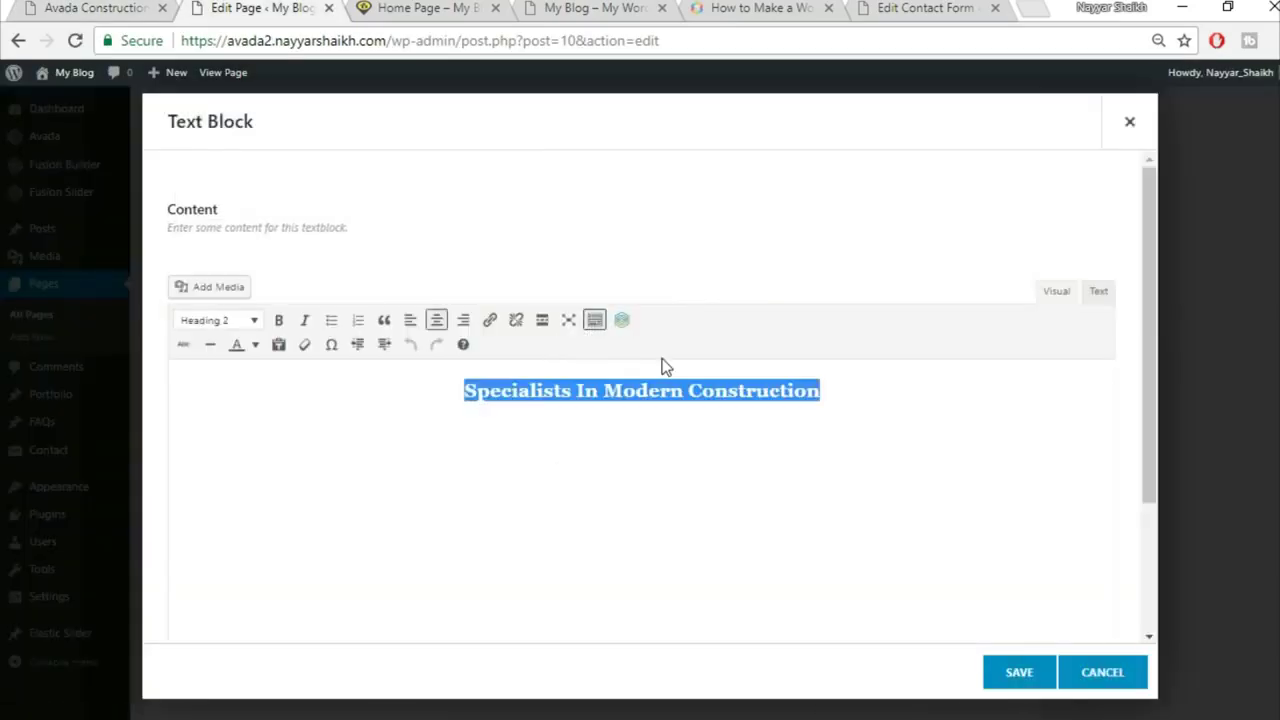
left_click(44, 7)
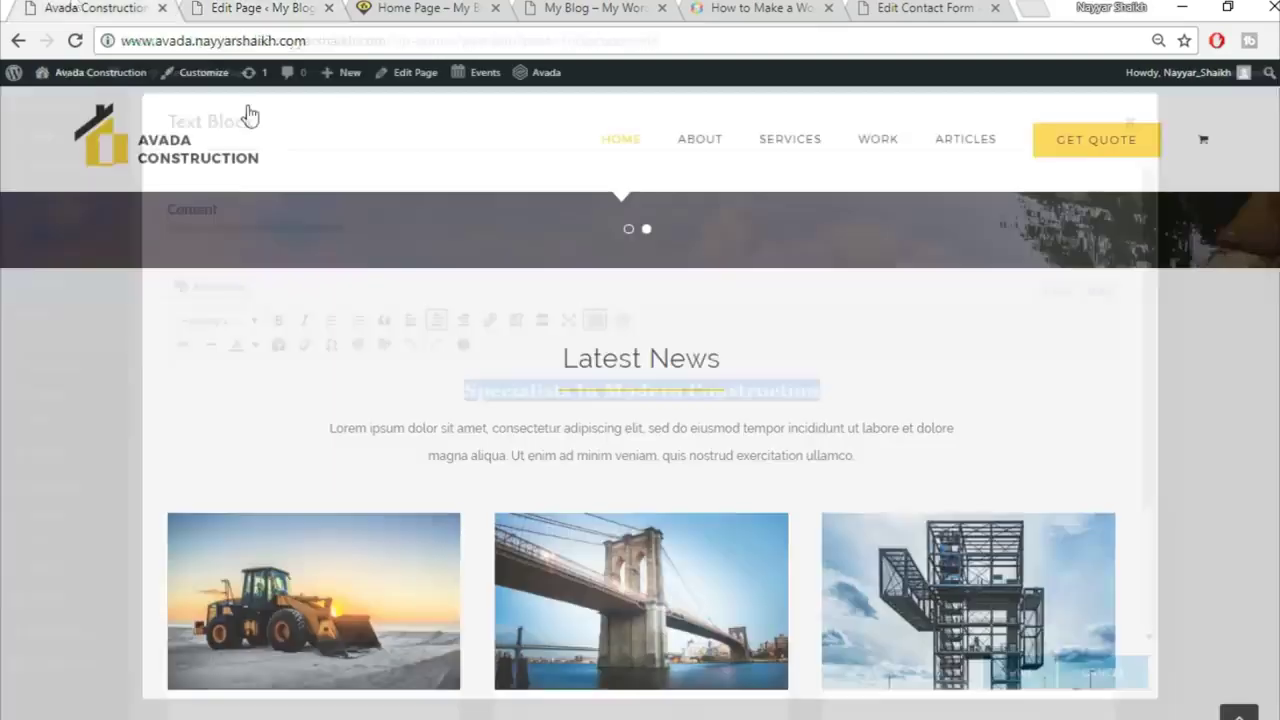
triple_click(587, 358)
key("ctrl+c")
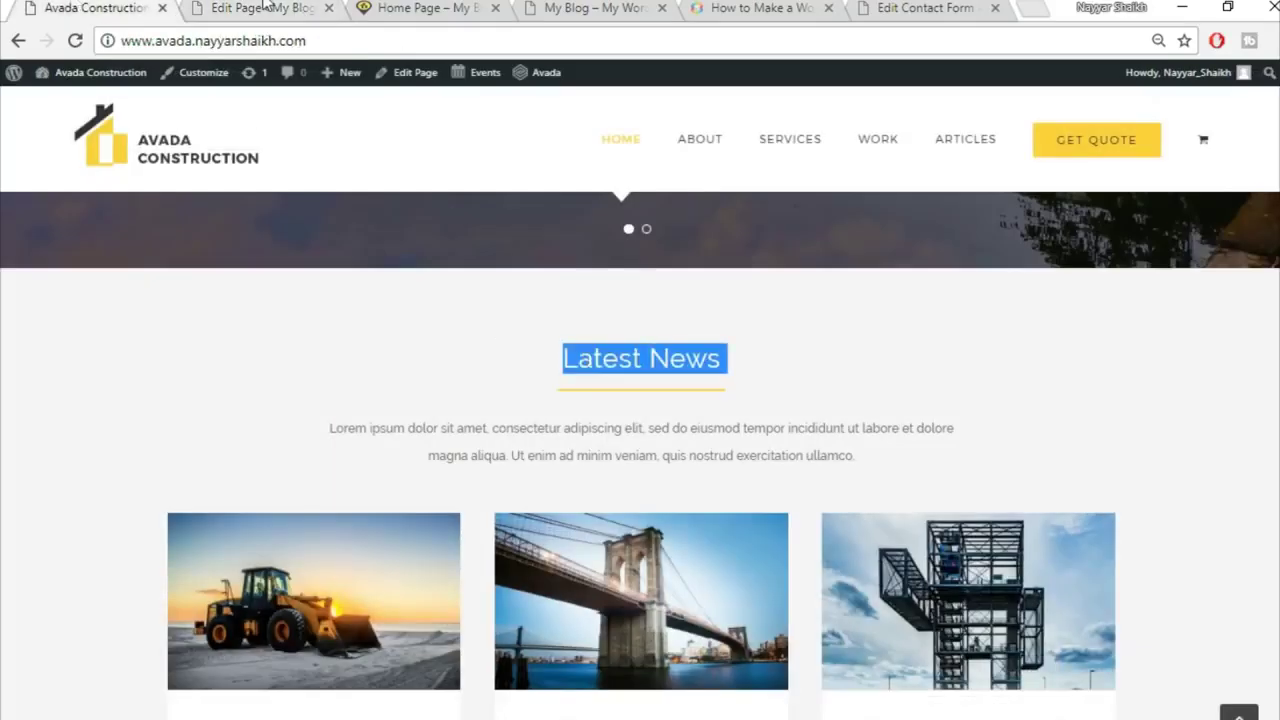
left_click(265, 7)
key("ctrl+v")
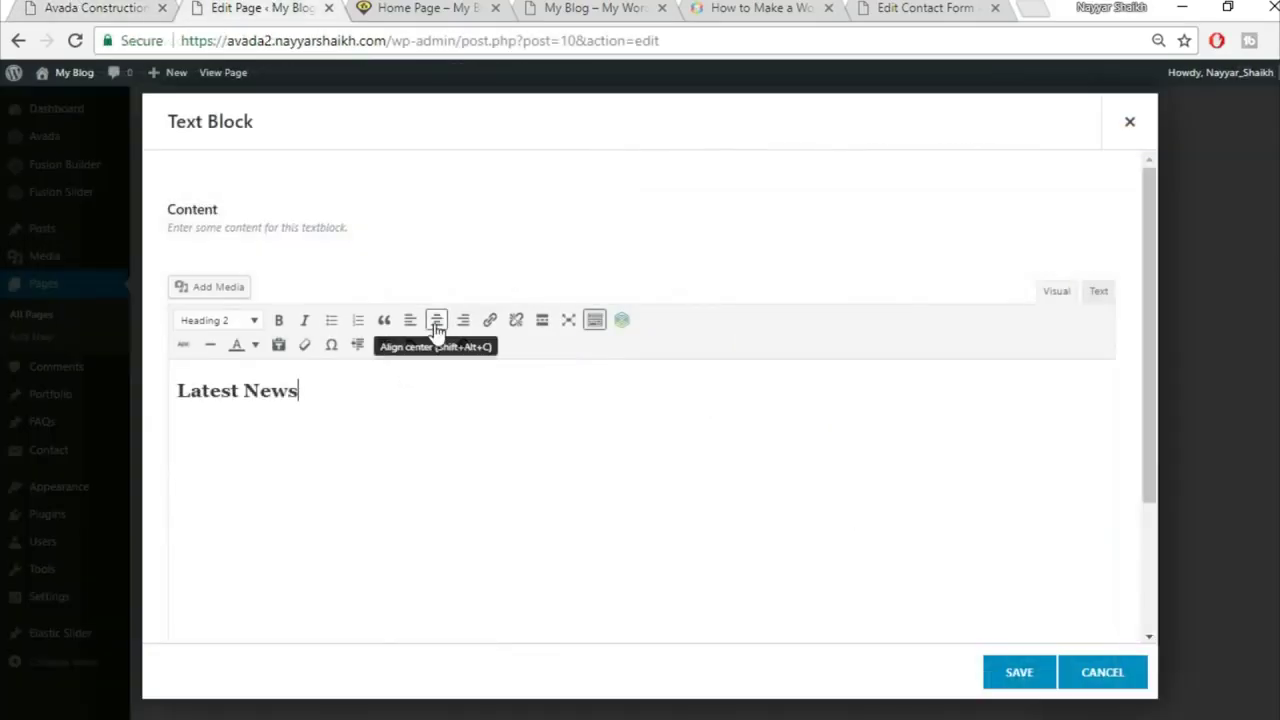
left_click(436, 319)
left_click(1019, 672)
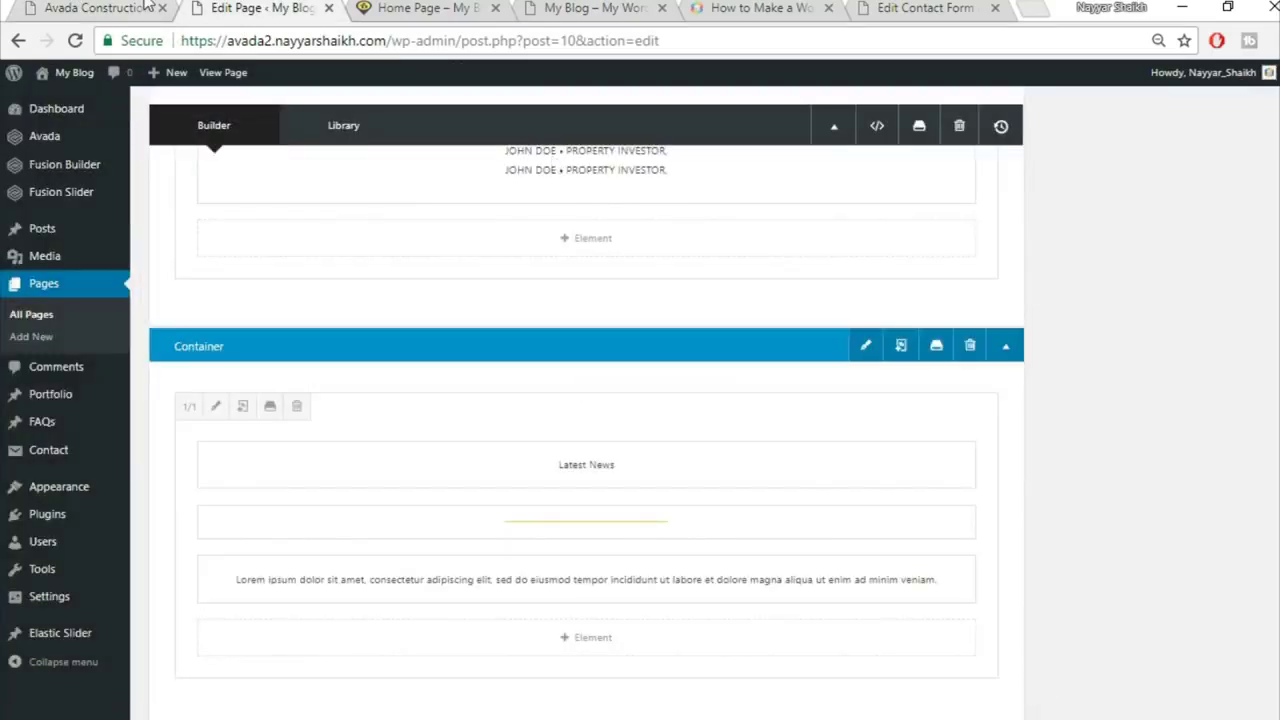
left_click(110, 8)
scroll(1068, 409, "down", 3)
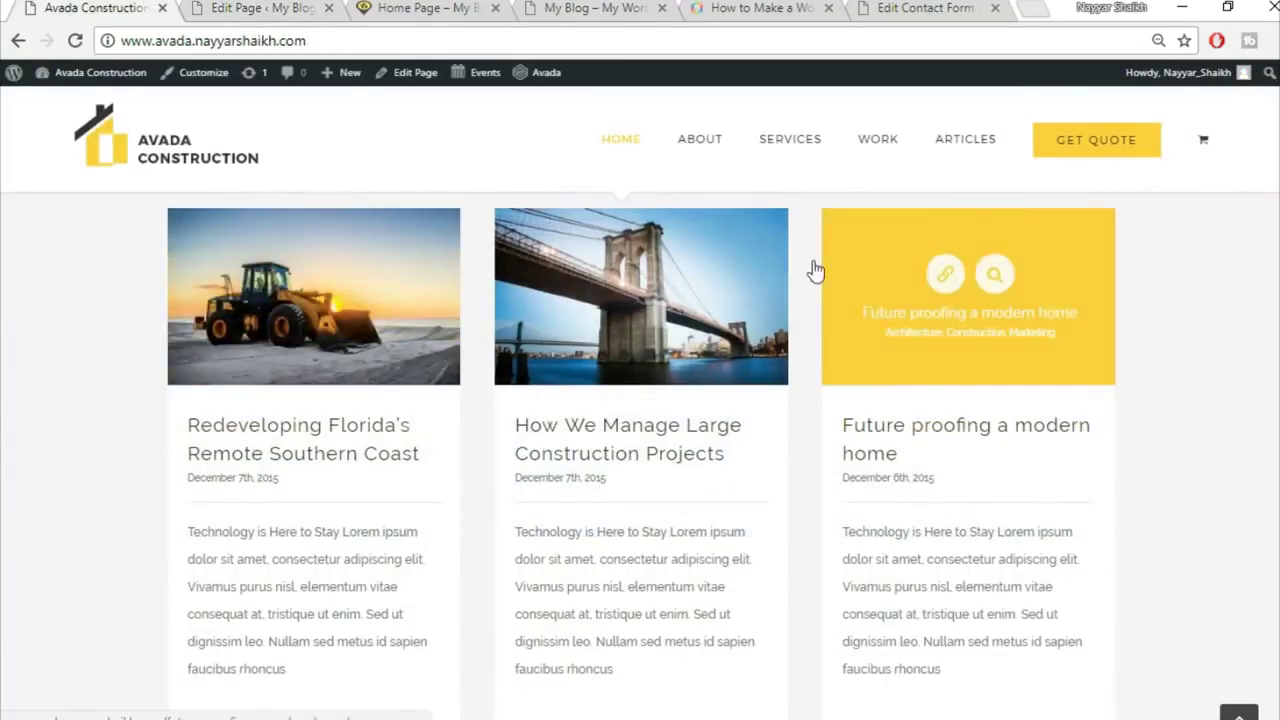
left_click(265, 8)
scroll(1094, 551, "down", 2)
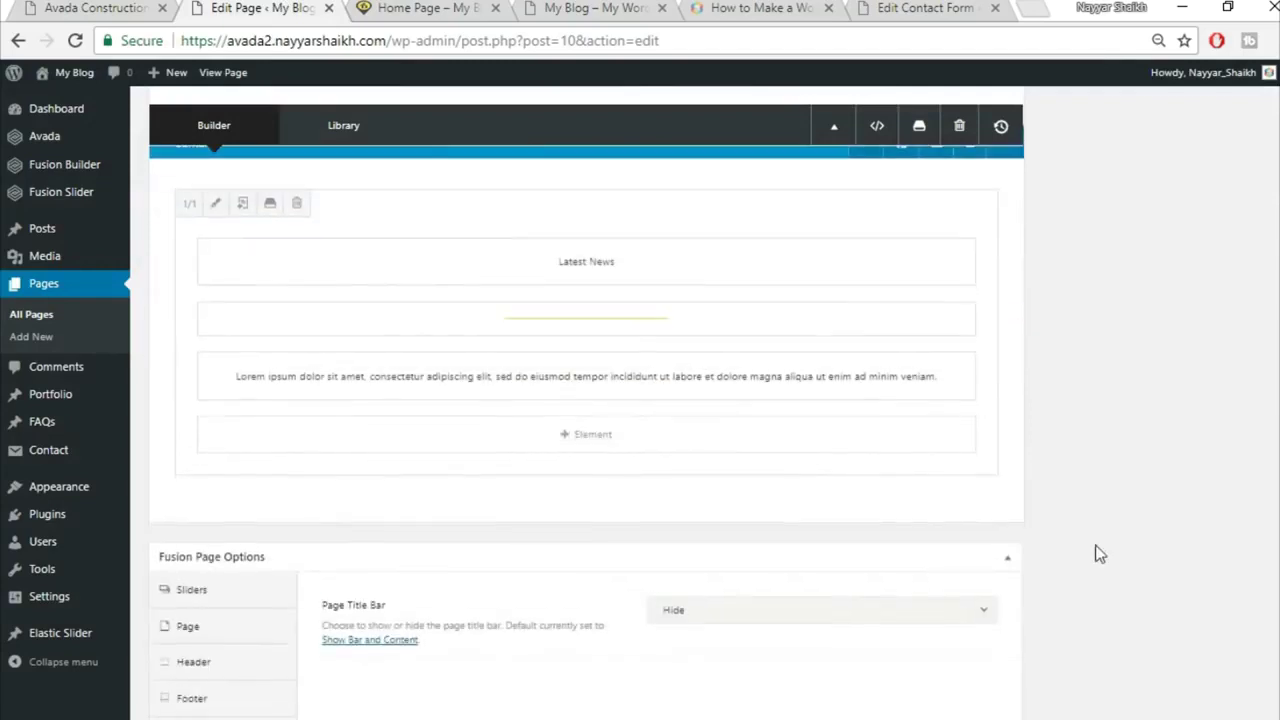
Step: Add a one-column row below Latest News containing a Blog element
left_click(955, 508)
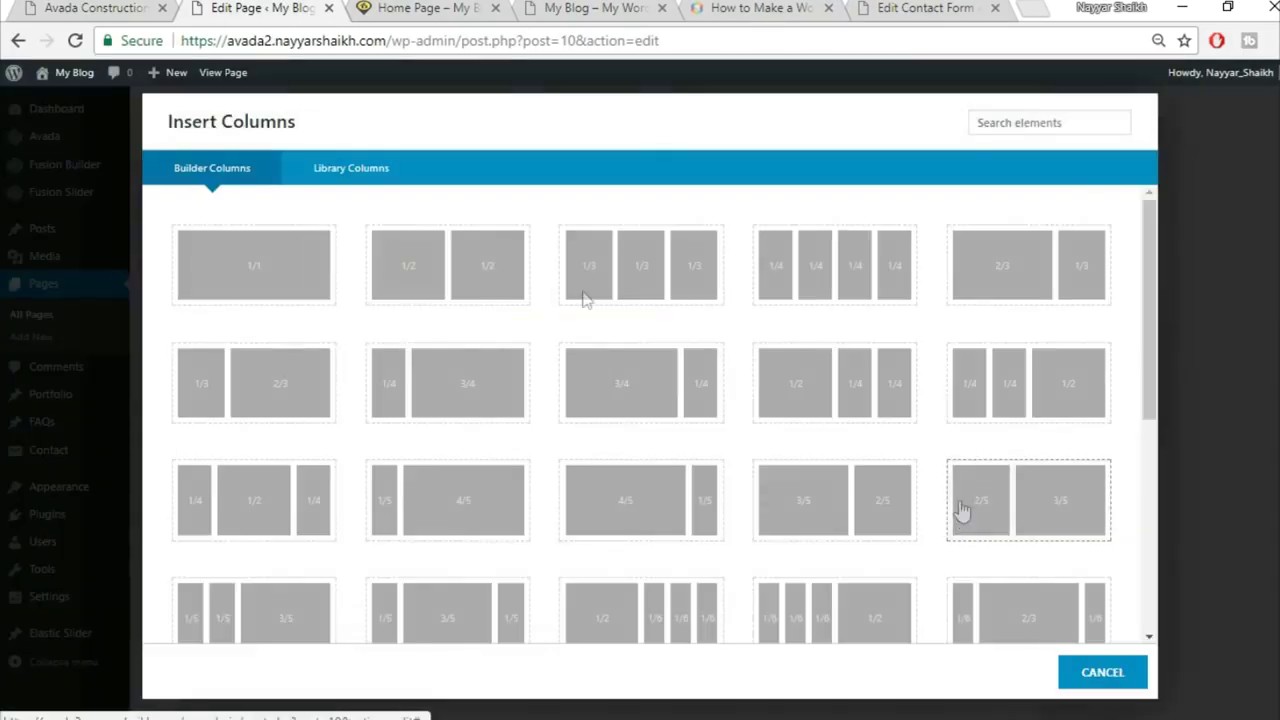
left_click(260, 249)
left_click(645, 587)
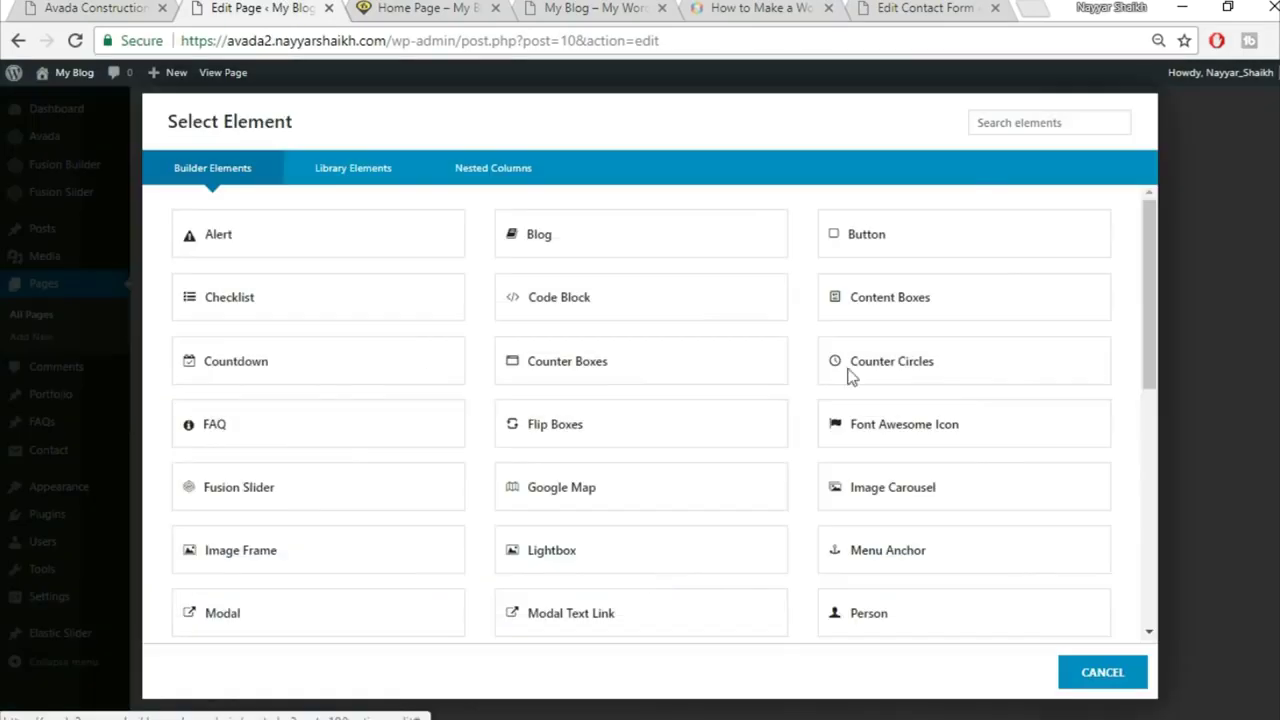
left_click(1017, 121)
type("blo")
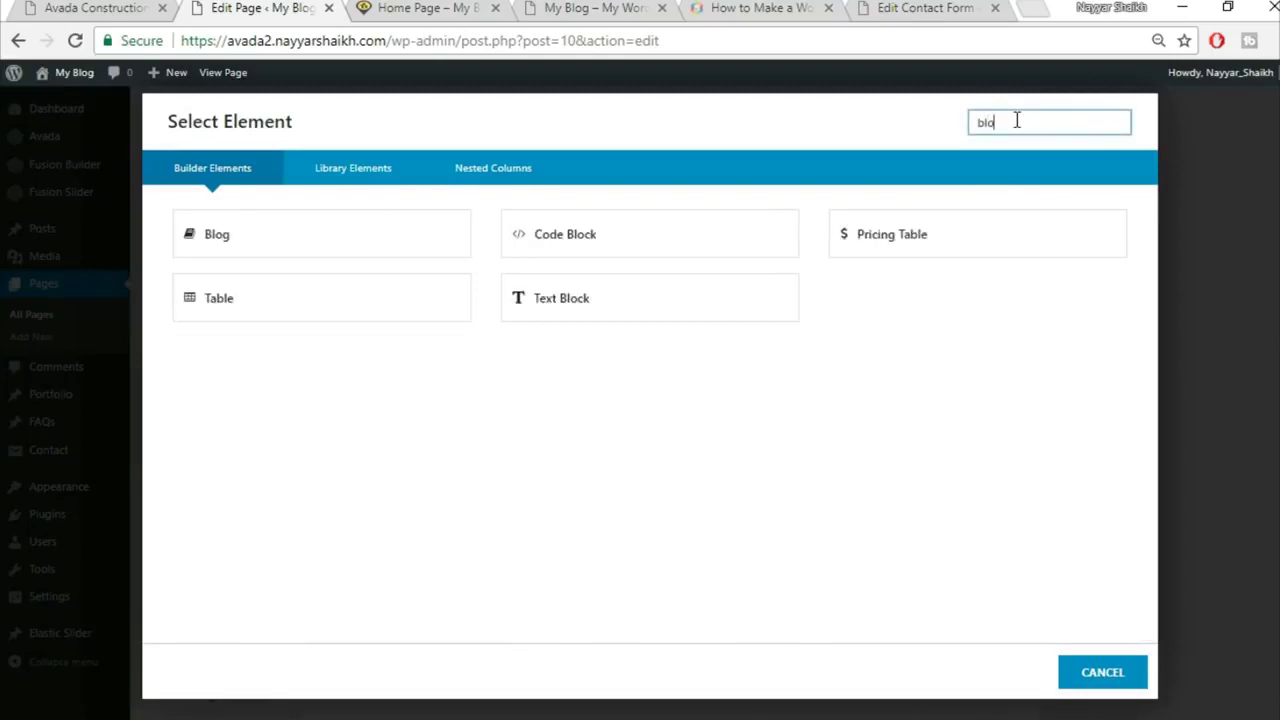
left_click(285, 238)
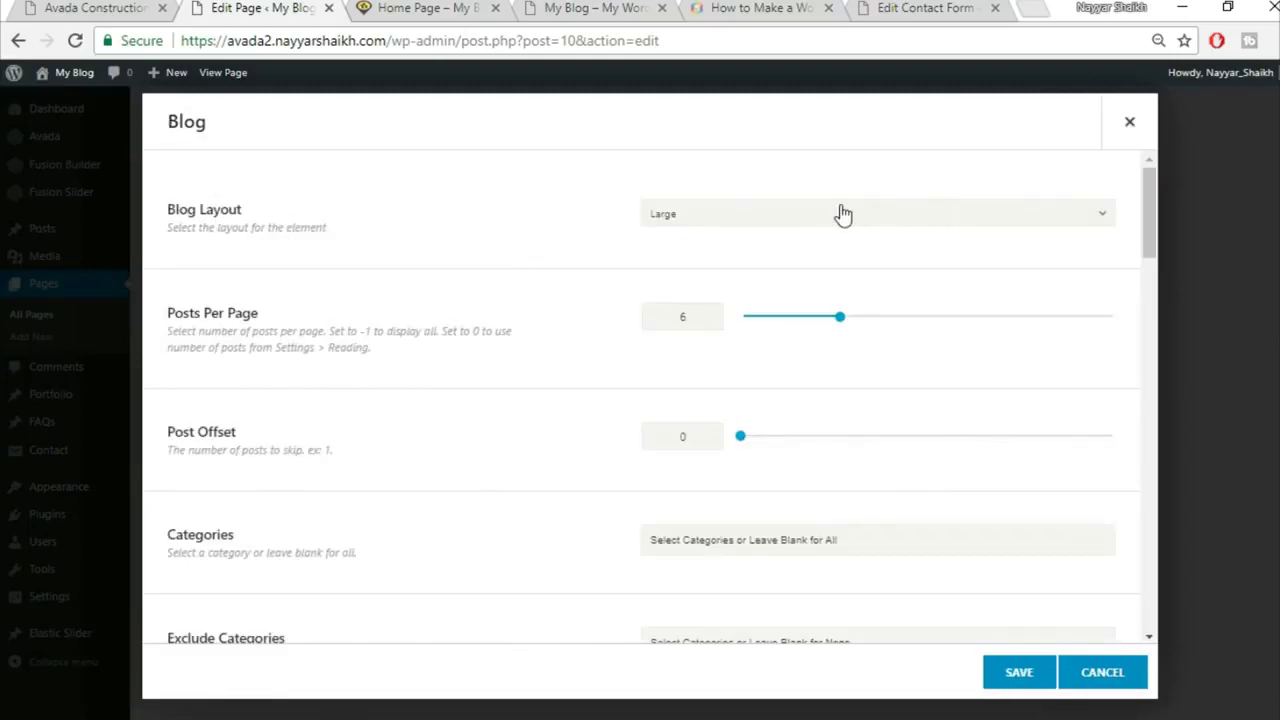
Step: Switch the Blog element layout to Grid and review its settings
left_click(843, 215)
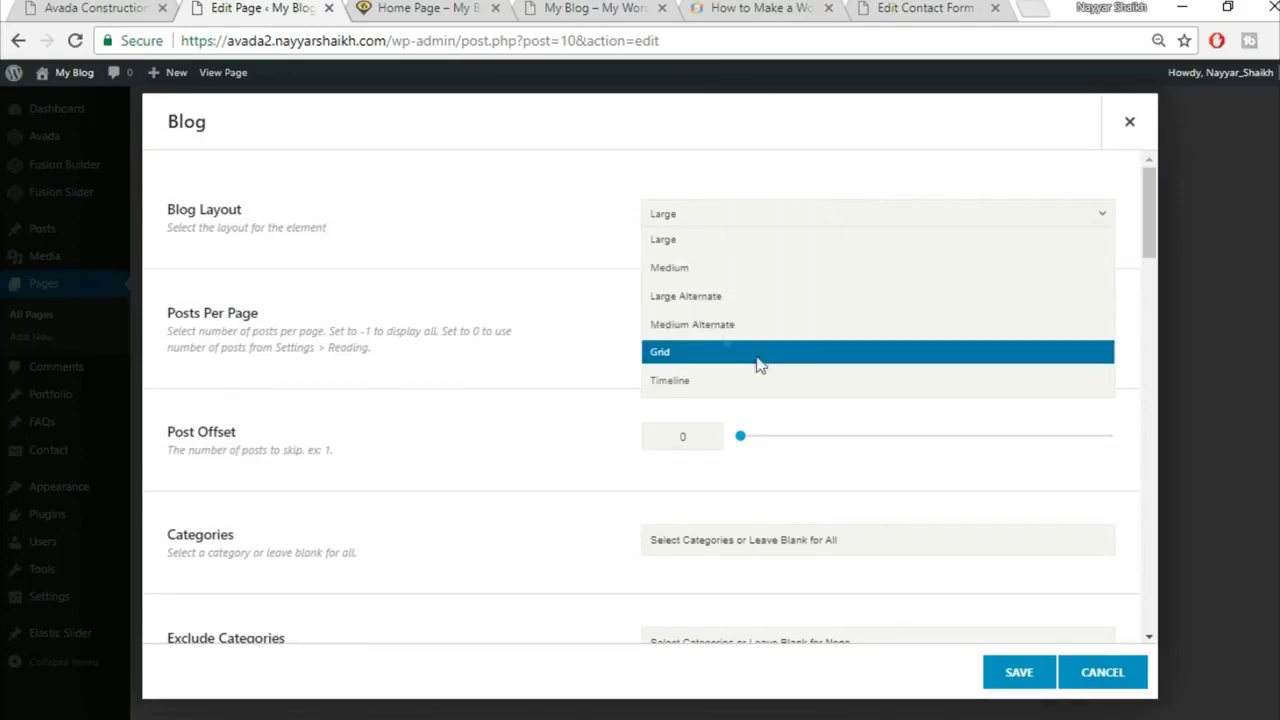
left_click(758, 354)
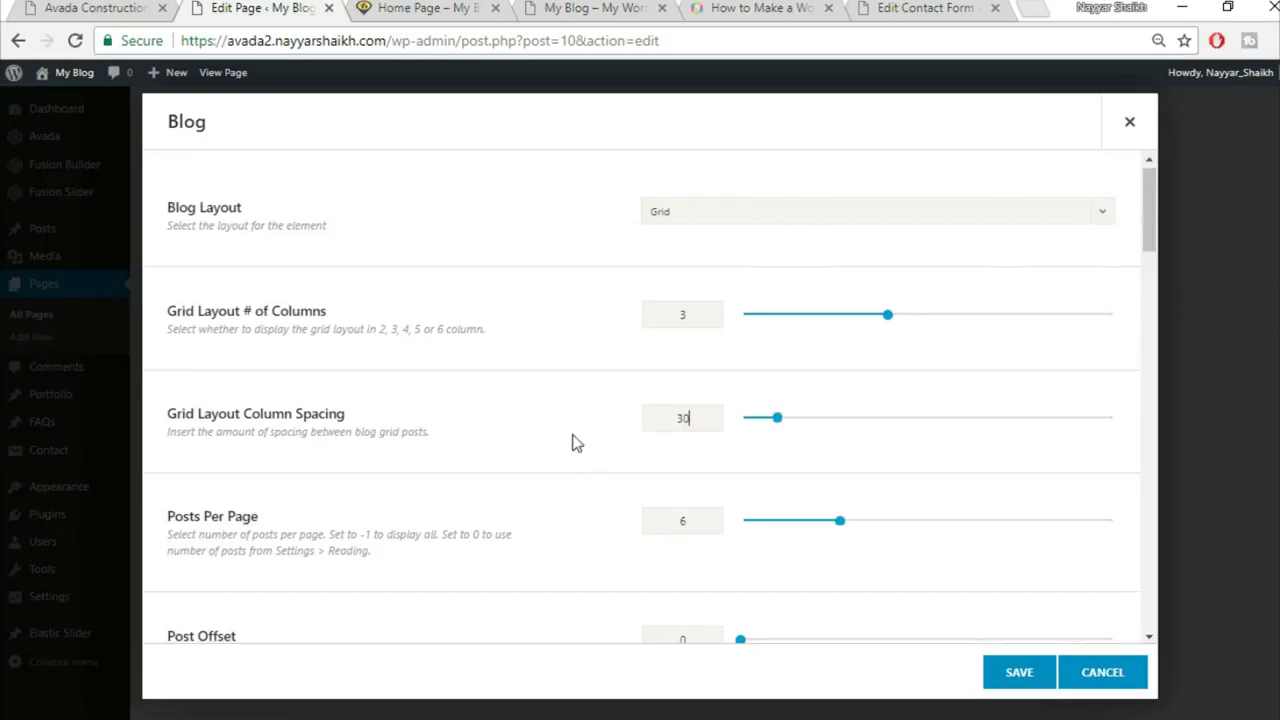
scroll(722, 480, "down", 1)
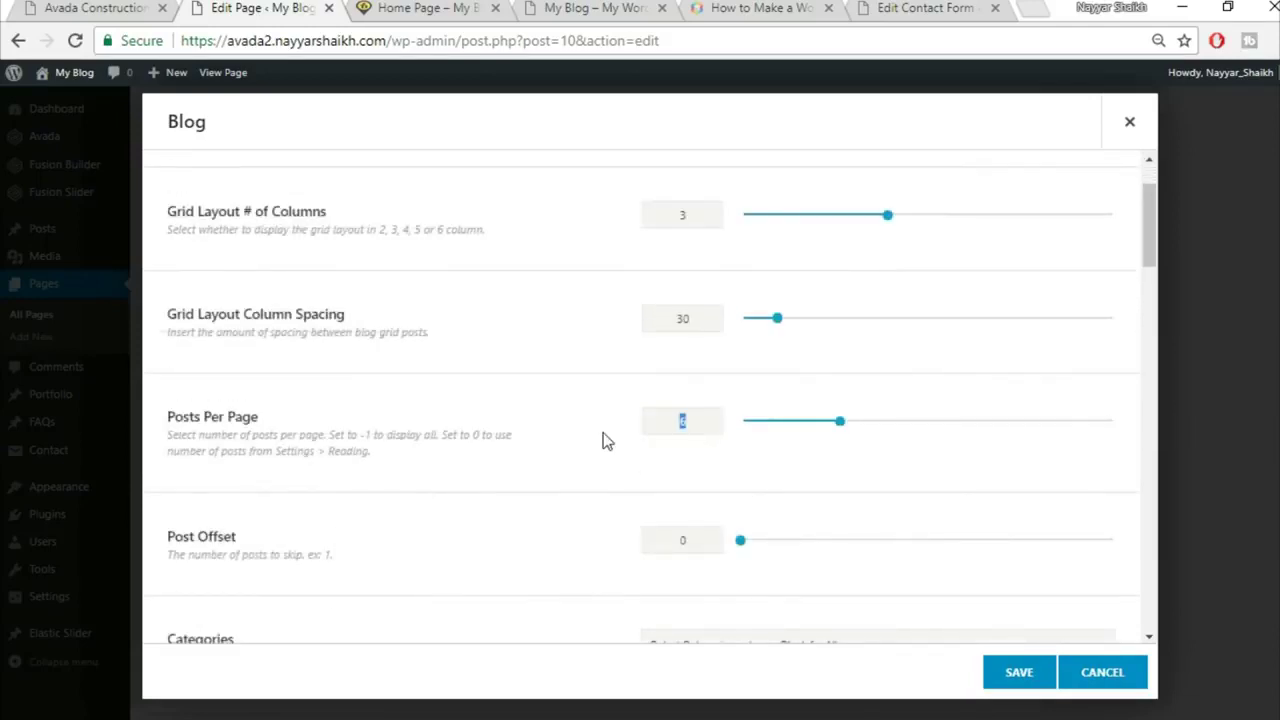
scroll(605, 450, "down", 2)
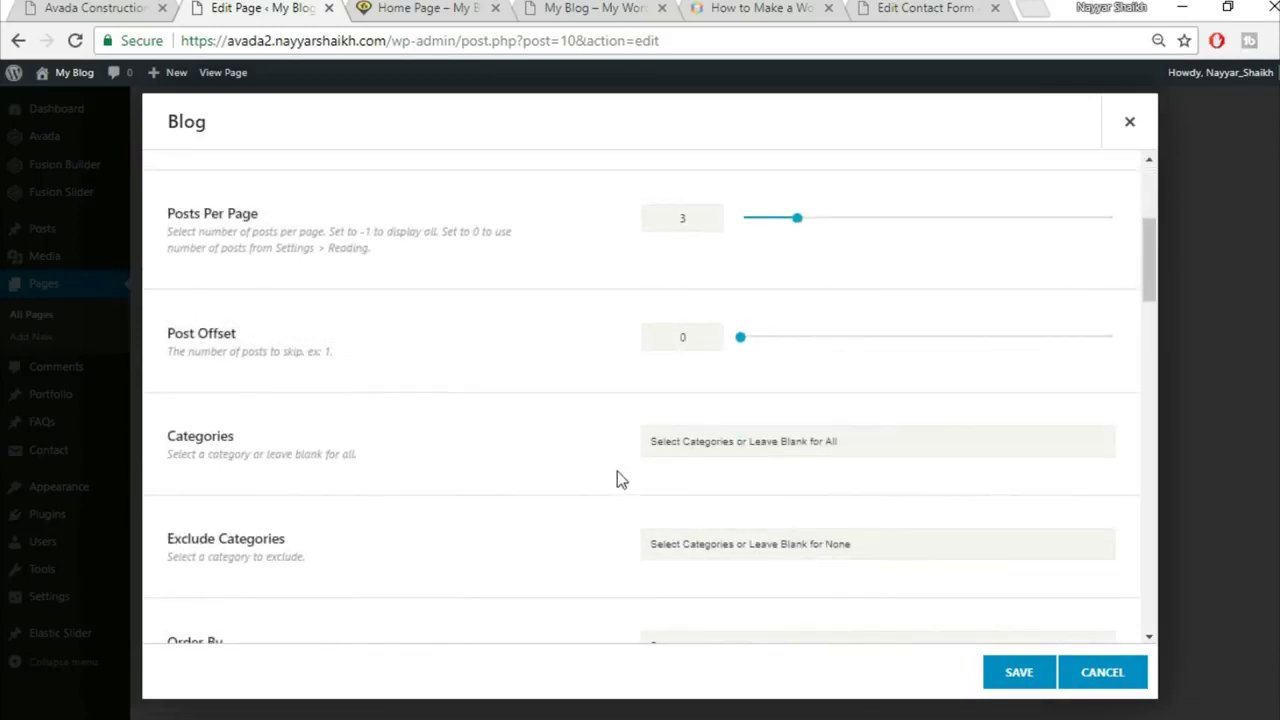
scroll(617, 472, "down", 5)
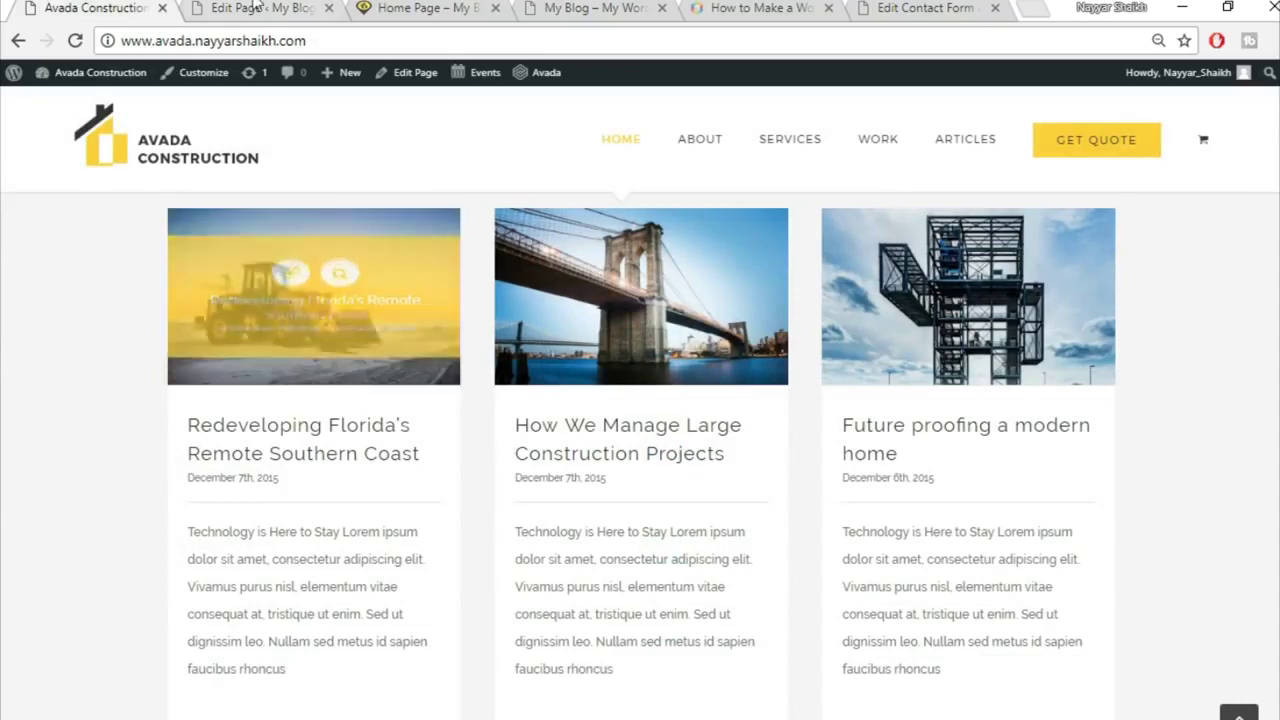
left_click(258, 8)
scroll(661, 465, "down", 1)
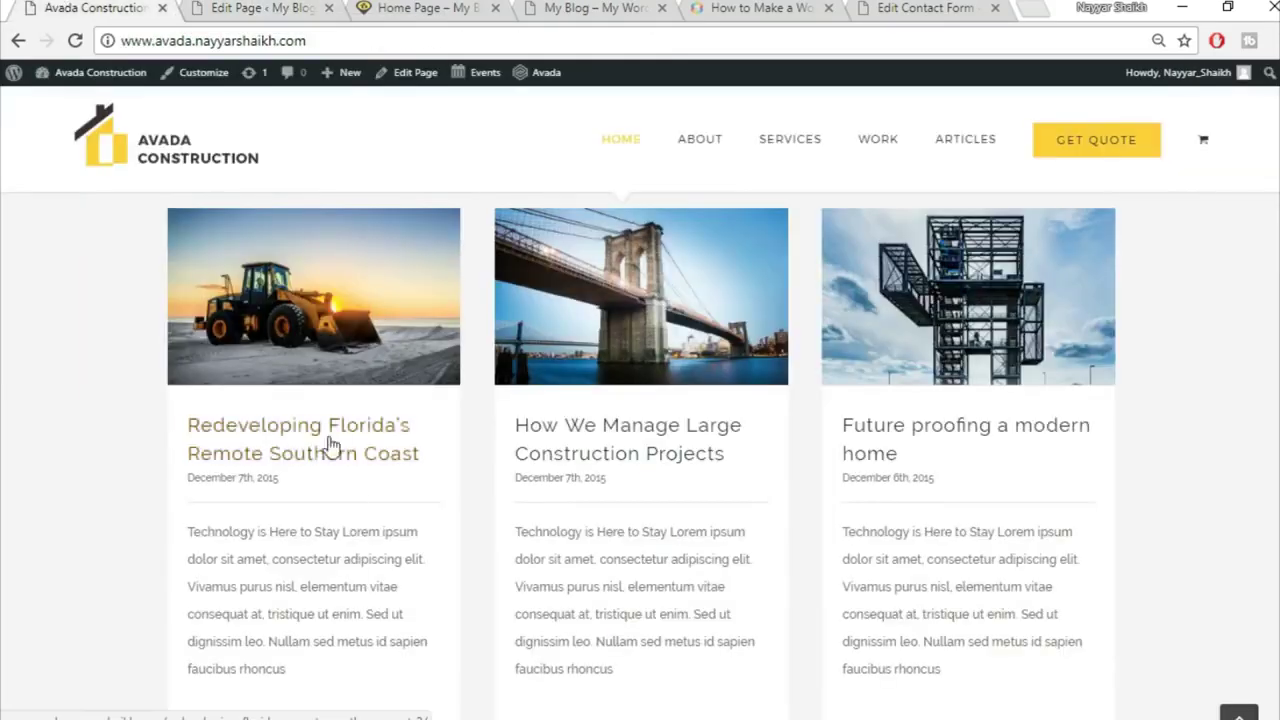
left_click(303, 6)
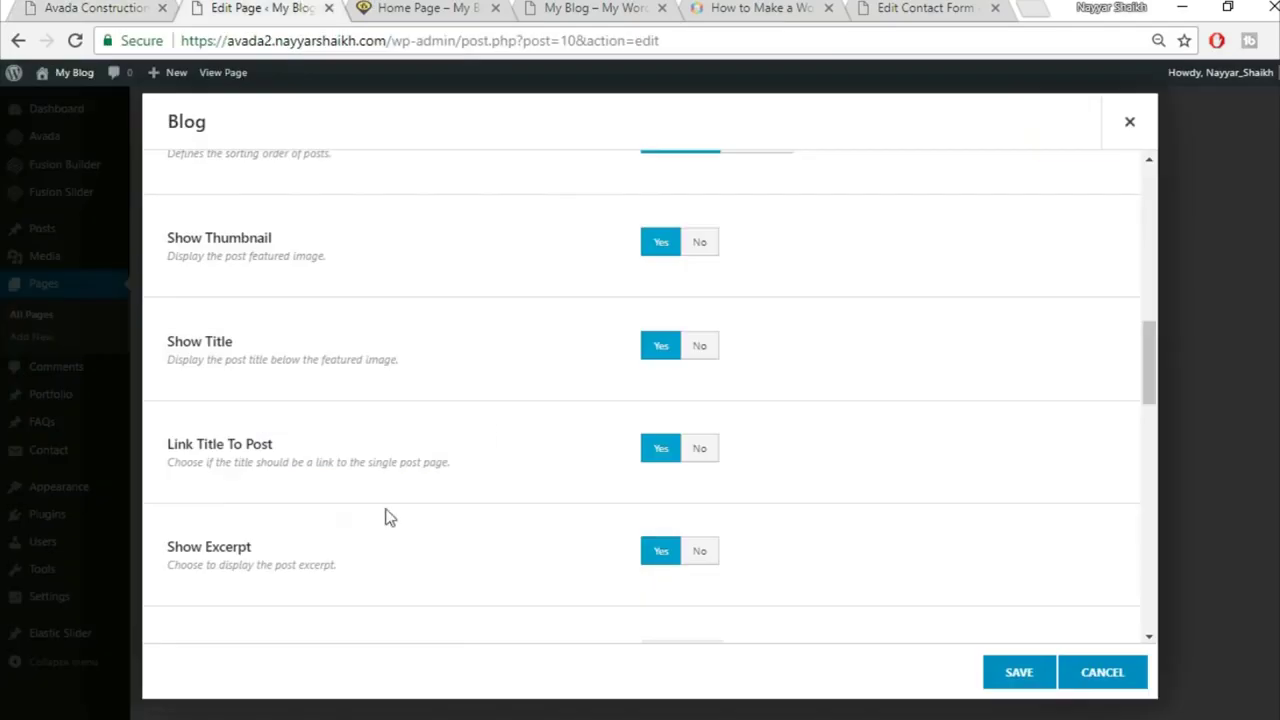
scroll(338, 505, "down", 1)
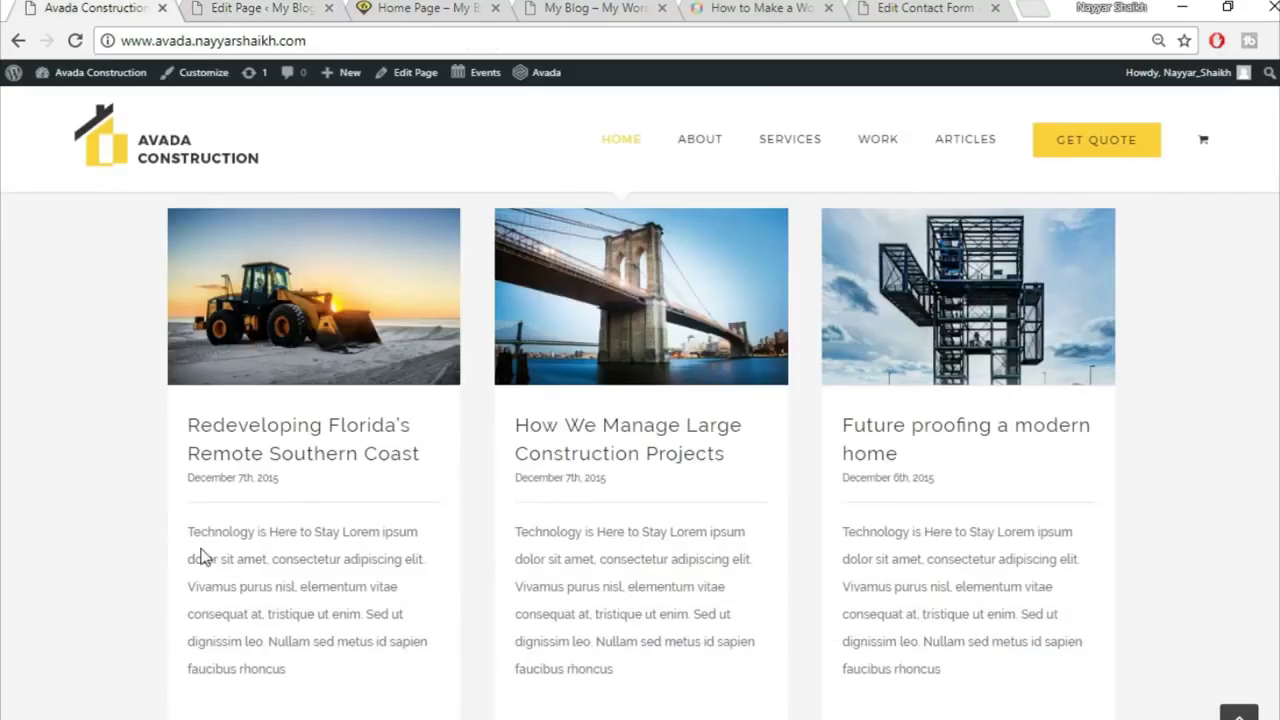
Step: Gauge the length of the demo site's first post excerpt
left_click_drag(185, 533, 232, 559)
left_click_drag(292, 625, 334, 689)
left_click(349, 568)
left_click(238, 7)
Step: Set Show Comment Count, Categories, Author Name and Tags to No
scroll(837, 489, "down", 2)
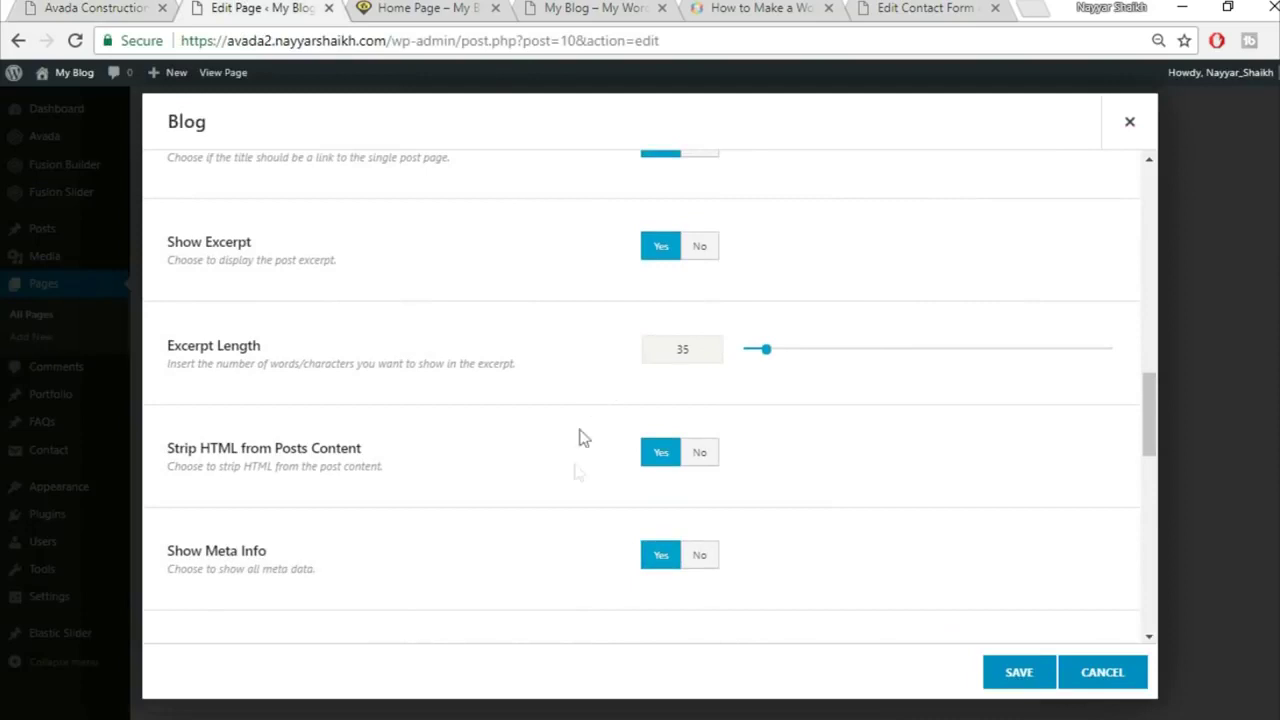
scroll(540, 522, "down", 3)
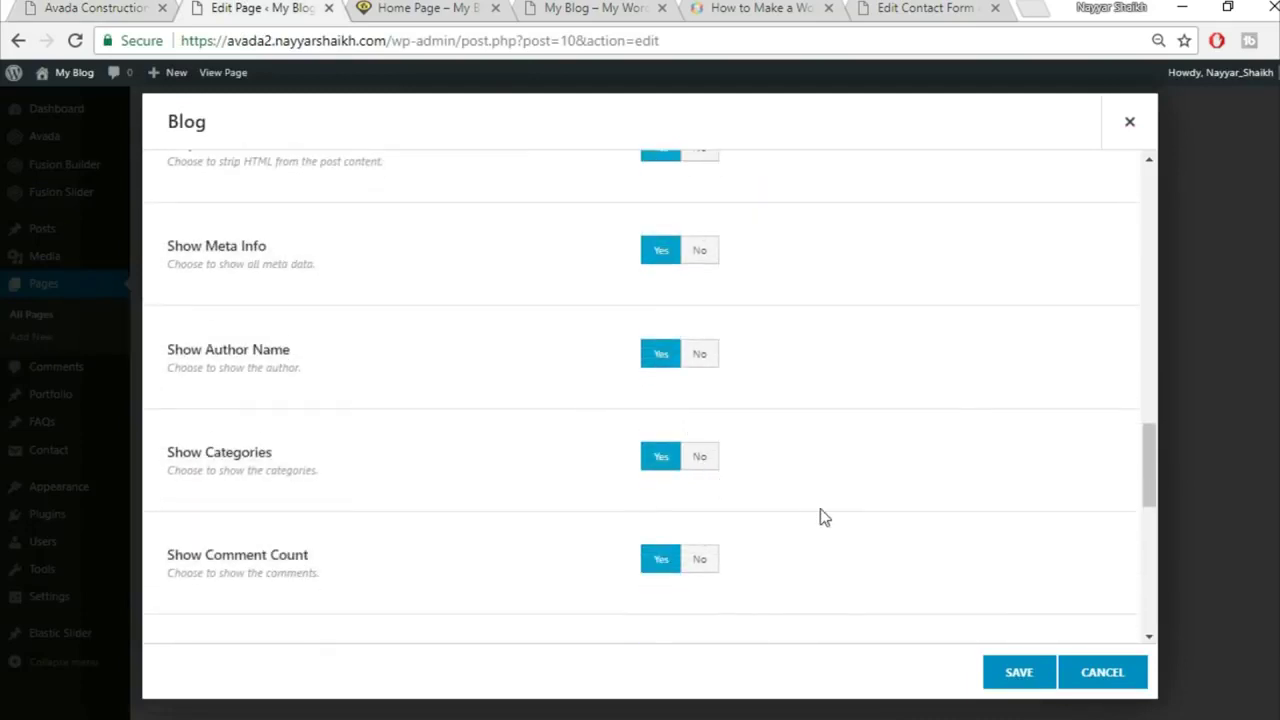
scroll(822, 516, "down", 1)
left_click(712, 458)
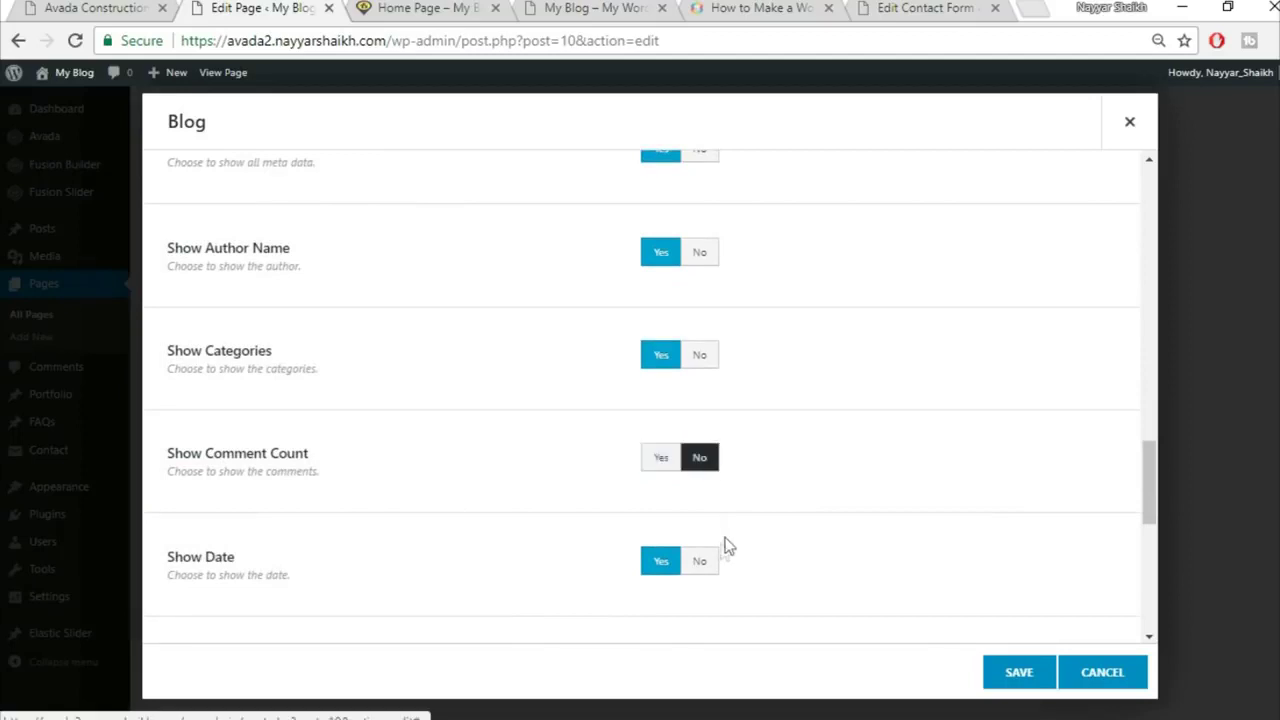
left_click(701, 353)
left_click(702, 254)
scroll(866, 400, "down", 2)
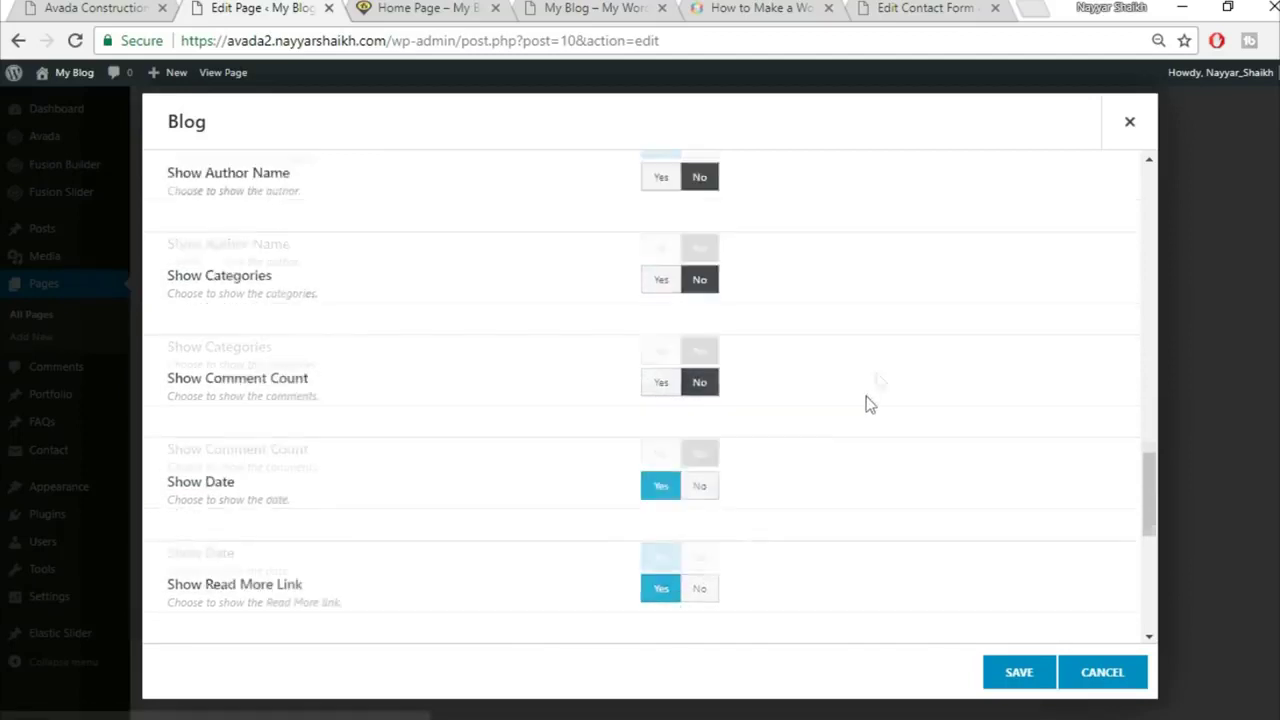
scroll(836, 410, "down", 1)
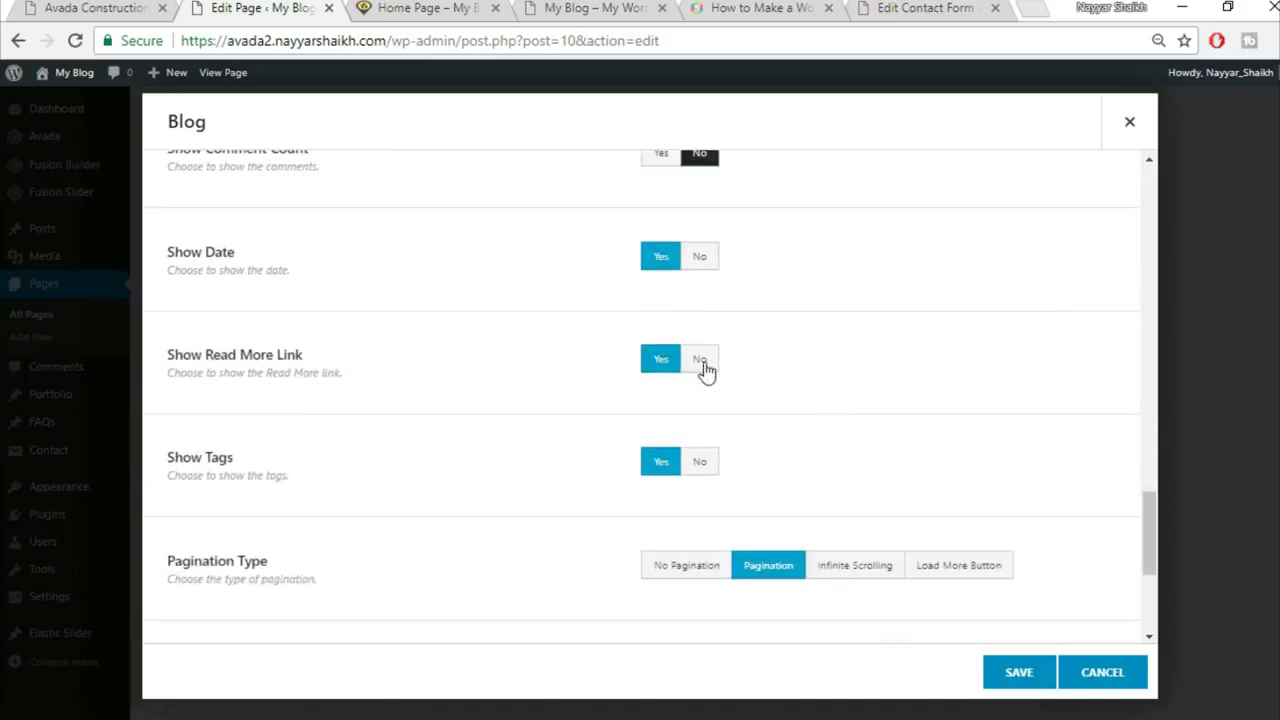
scroll(680, 426, "down", 1)
left_click(700, 362)
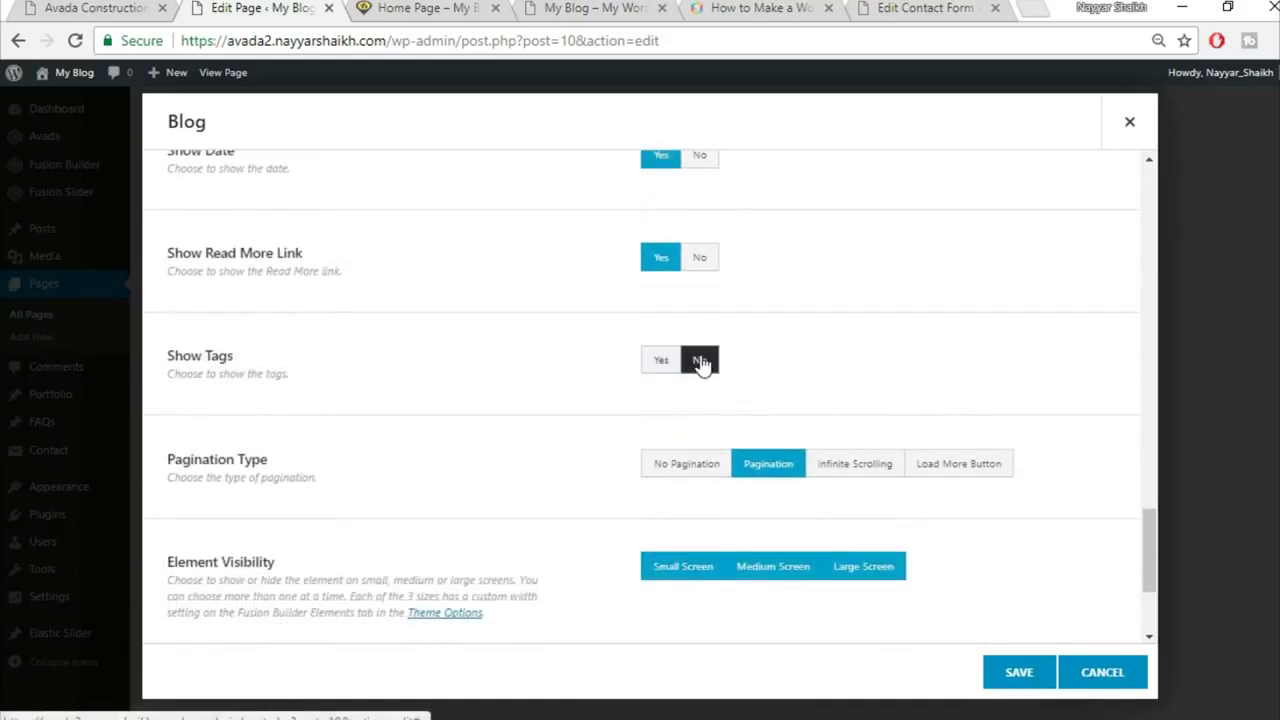
Step: Set Pagination Type to No Pagination and save the Blog element
scroll(900, 420, "down", 1)
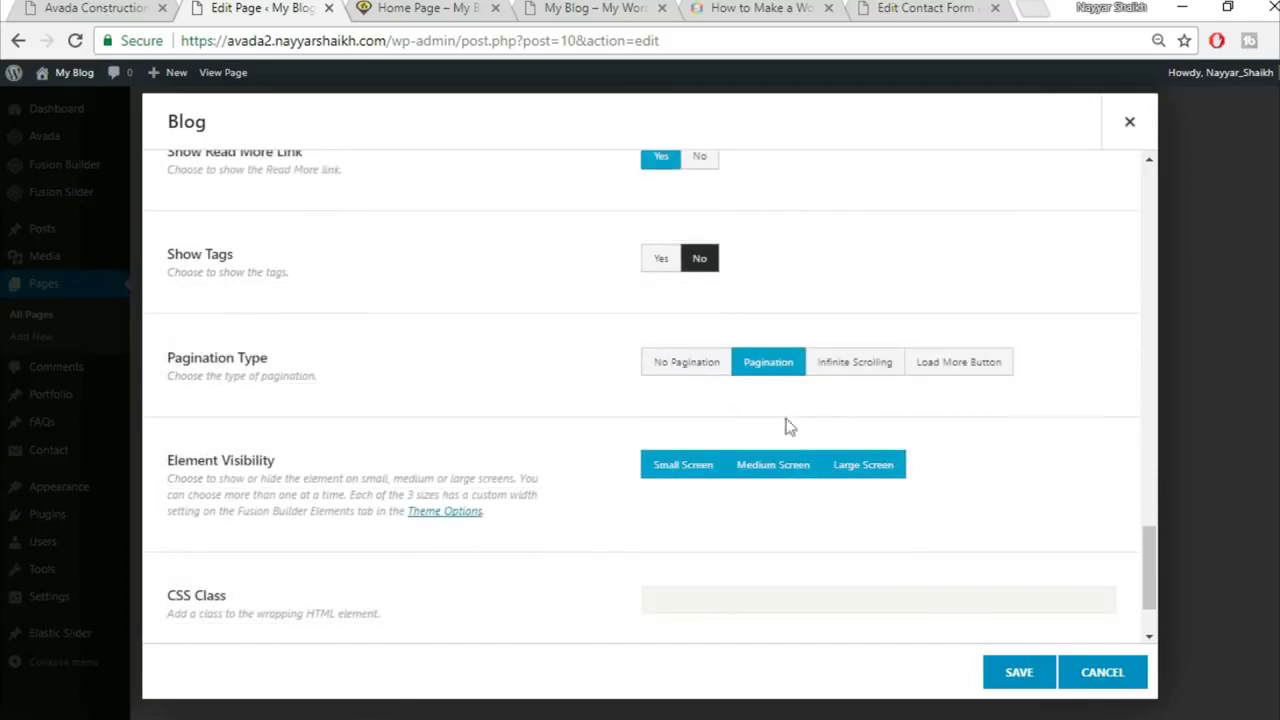
left_click(708, 368)
scroll(508, 468, "down", 1)
scroll(508, 478, "down", 1)
scroll(518, 485, "up", 10)
scroll(528, 492, "up", 4)
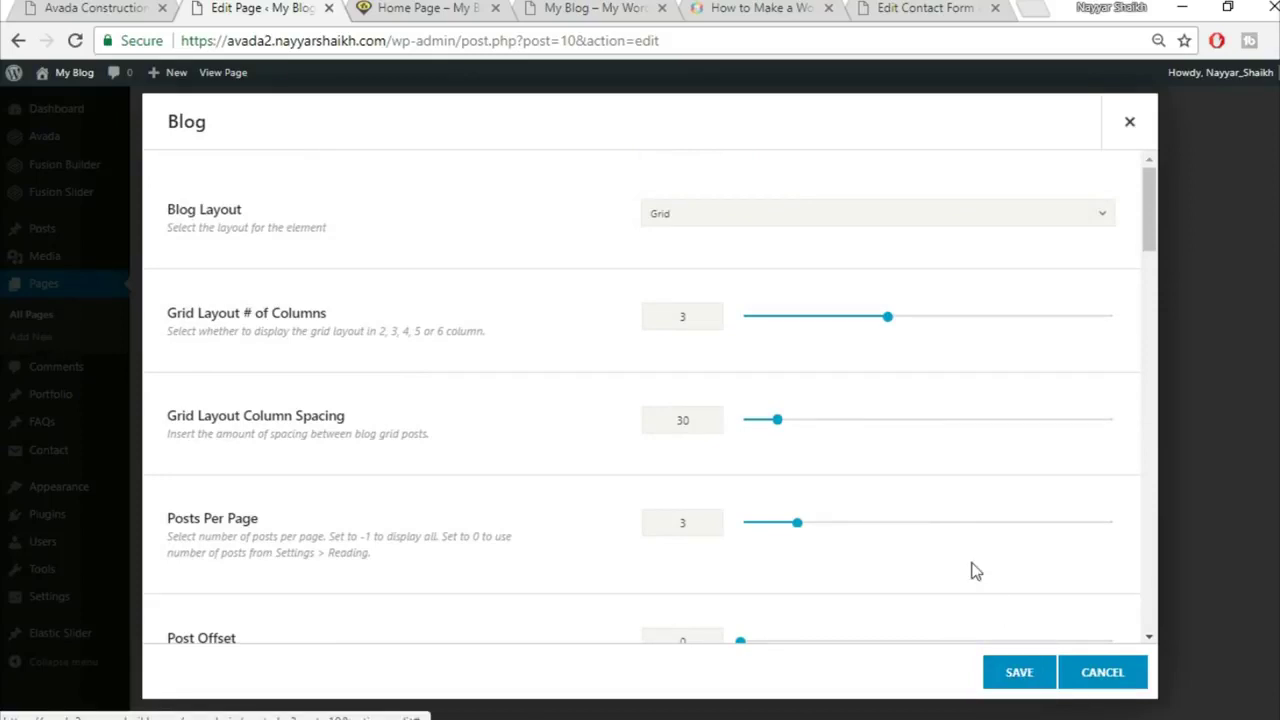
scroll(971, 571, "down", 2)
scroll(971, 569, "down", 10)
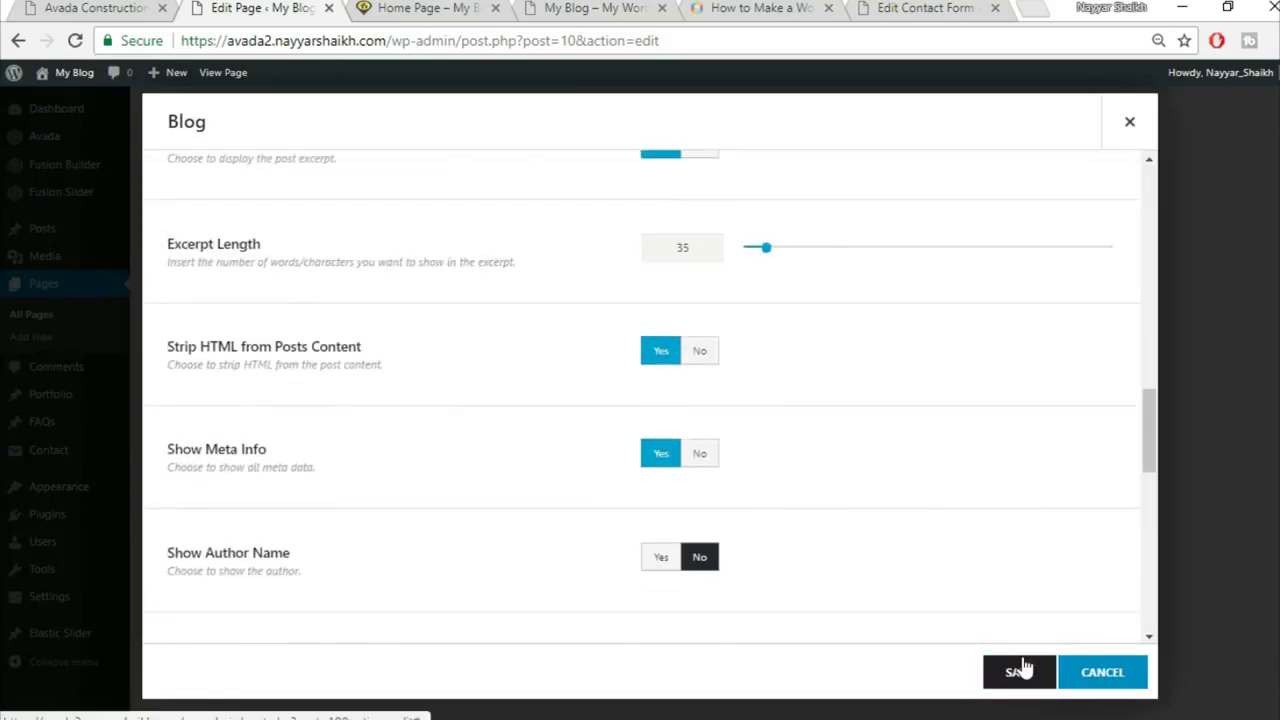
left_click(1016, 671)
scroll(826, 530, "down", 2)
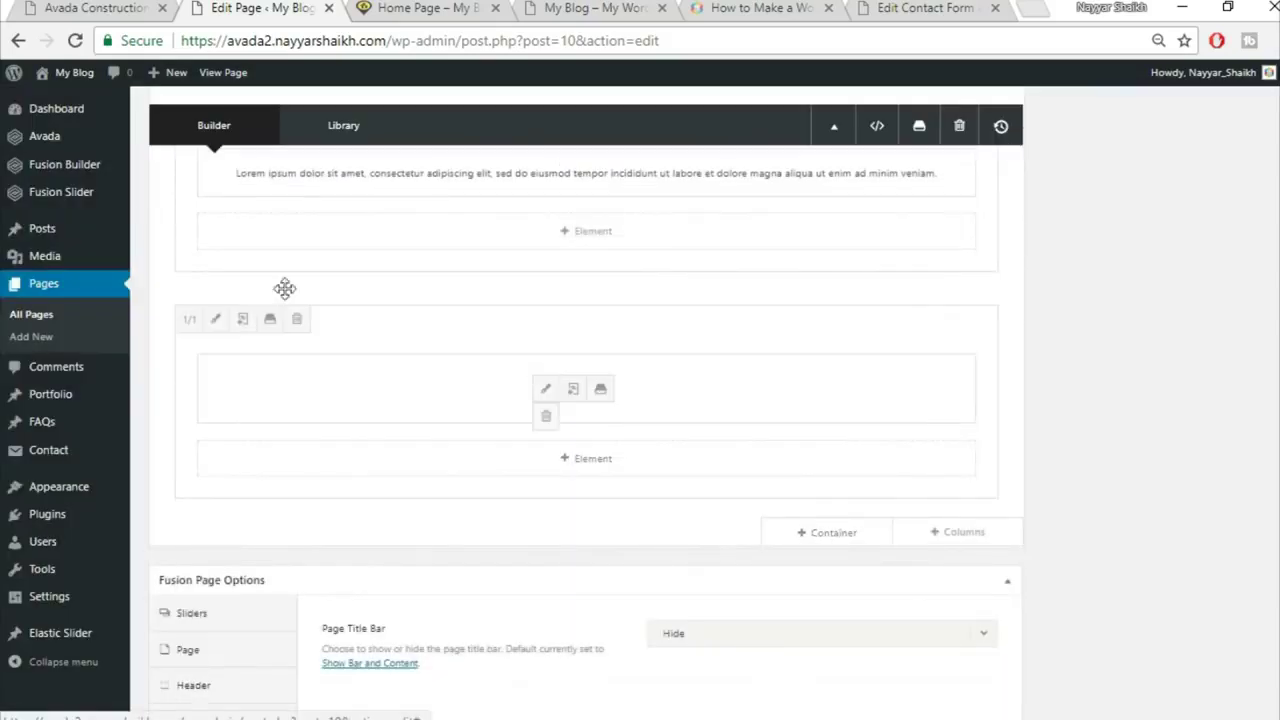
left_click(65, 8)
scroll(360, 400, "up", 1)
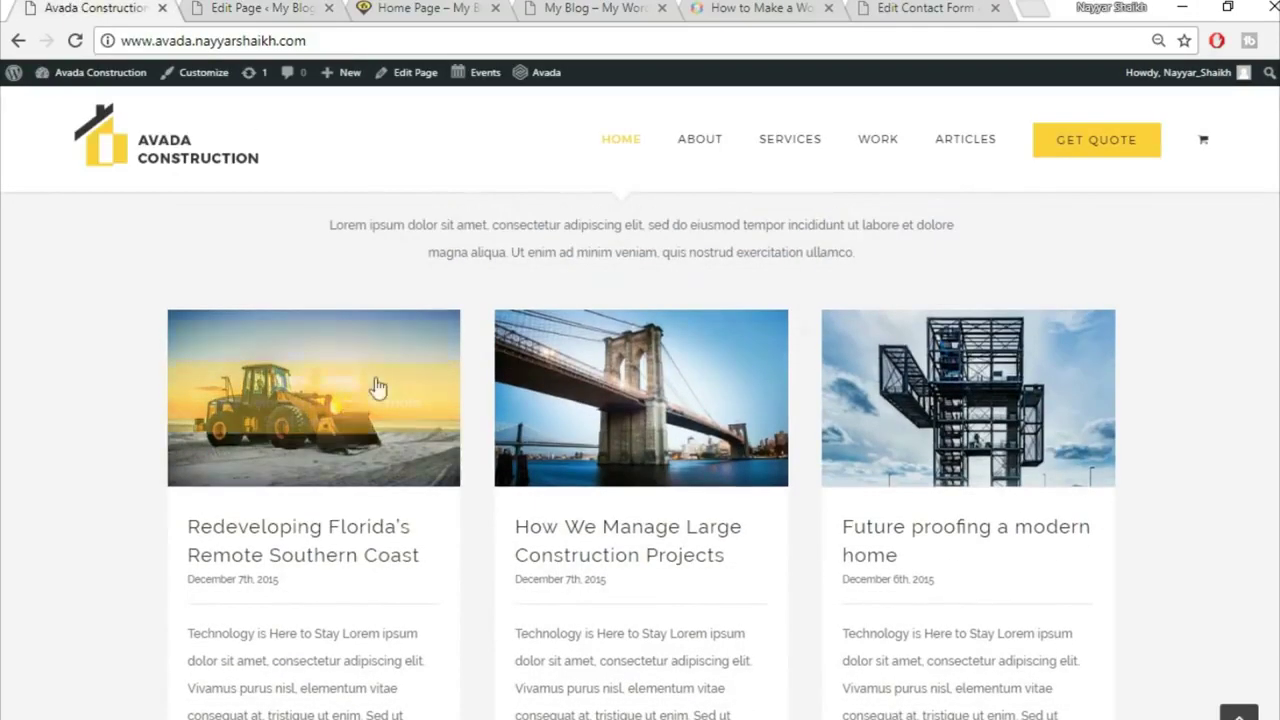
Step: Update the Home Page from the Publish box
left_click(220, 7)
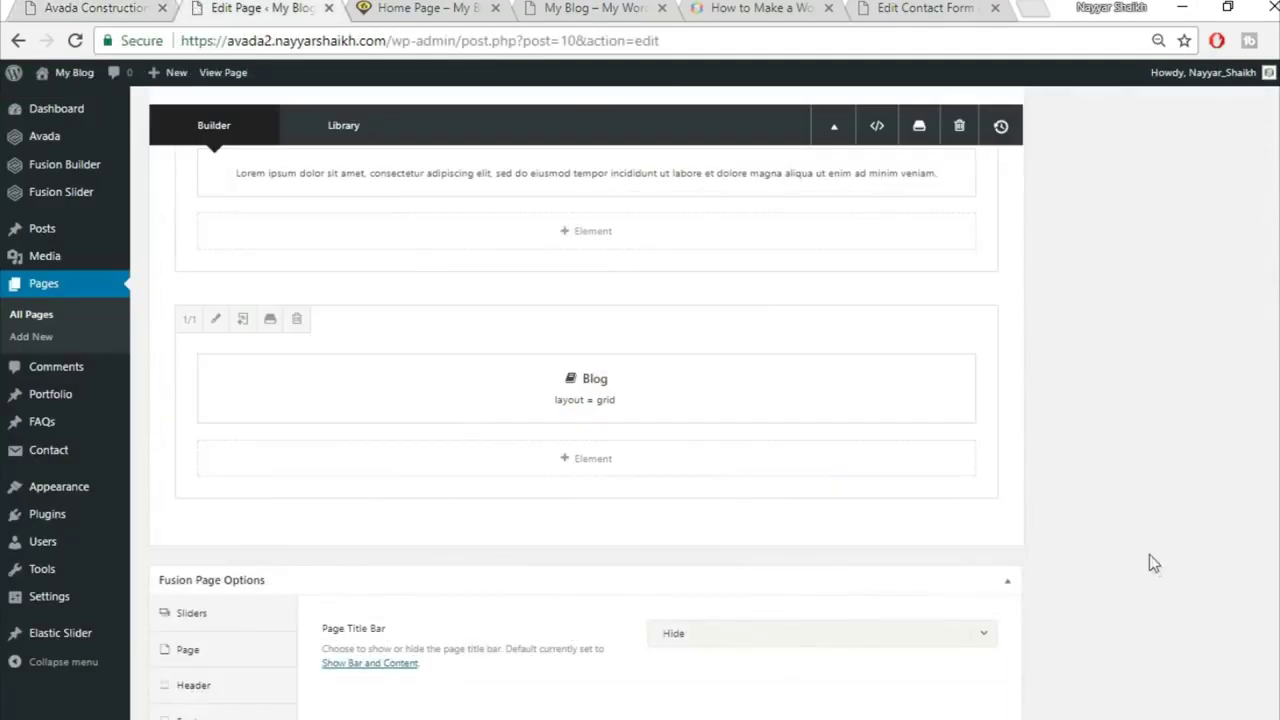
scroll(1152, 558, "up", 5)
scroll(1154, 559, "up", 10)
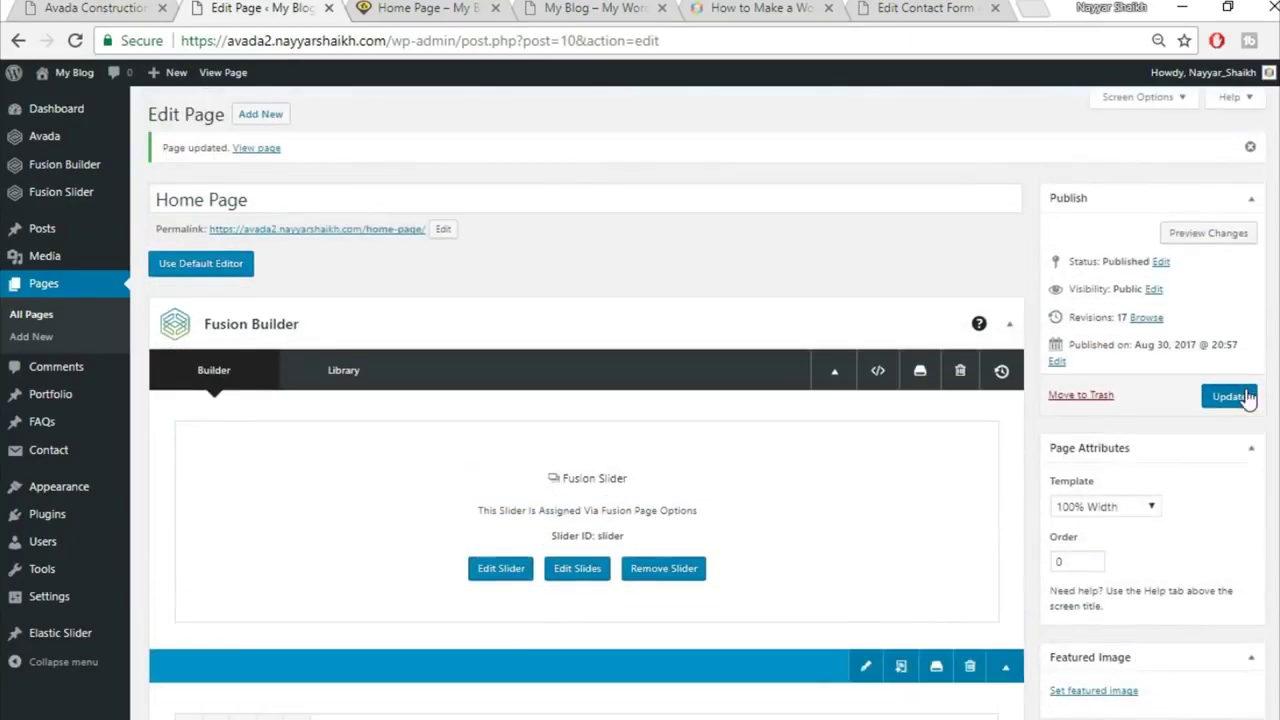
left_click(1228, 396)
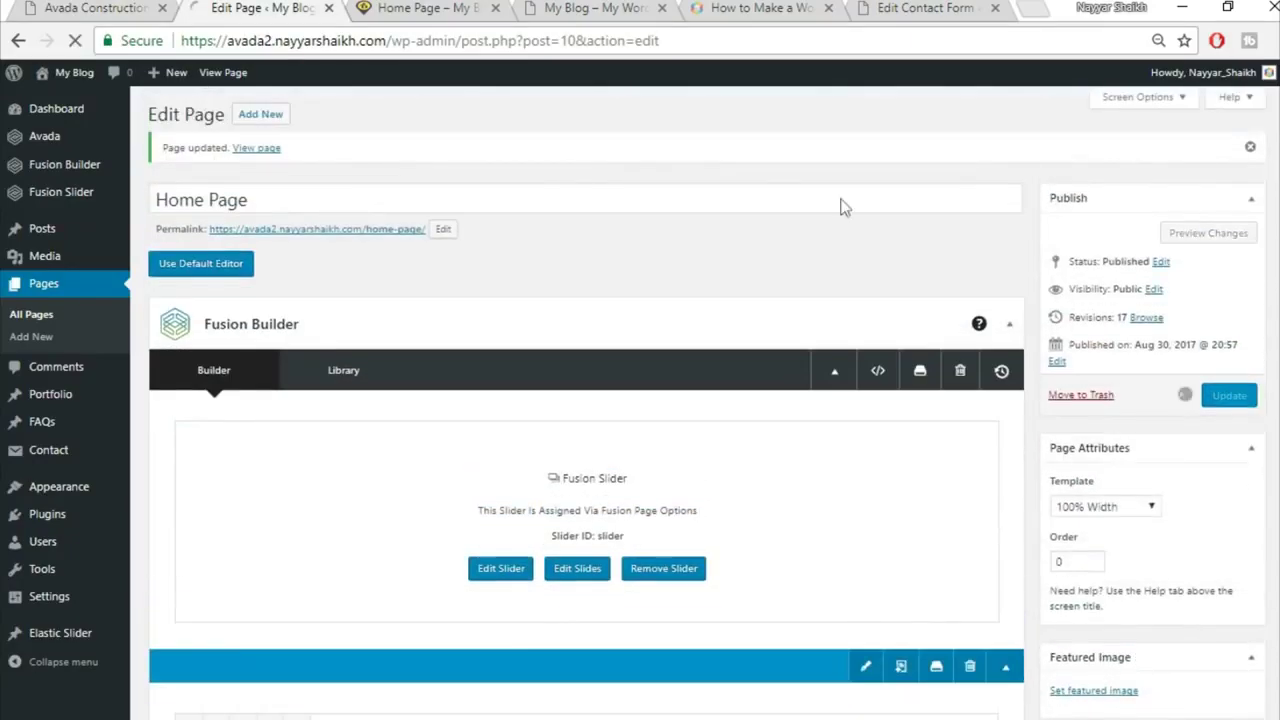
Step: Reload the live Home Page and check the Latest News post grid
left_click(420, 8)
left_click(474, 38)
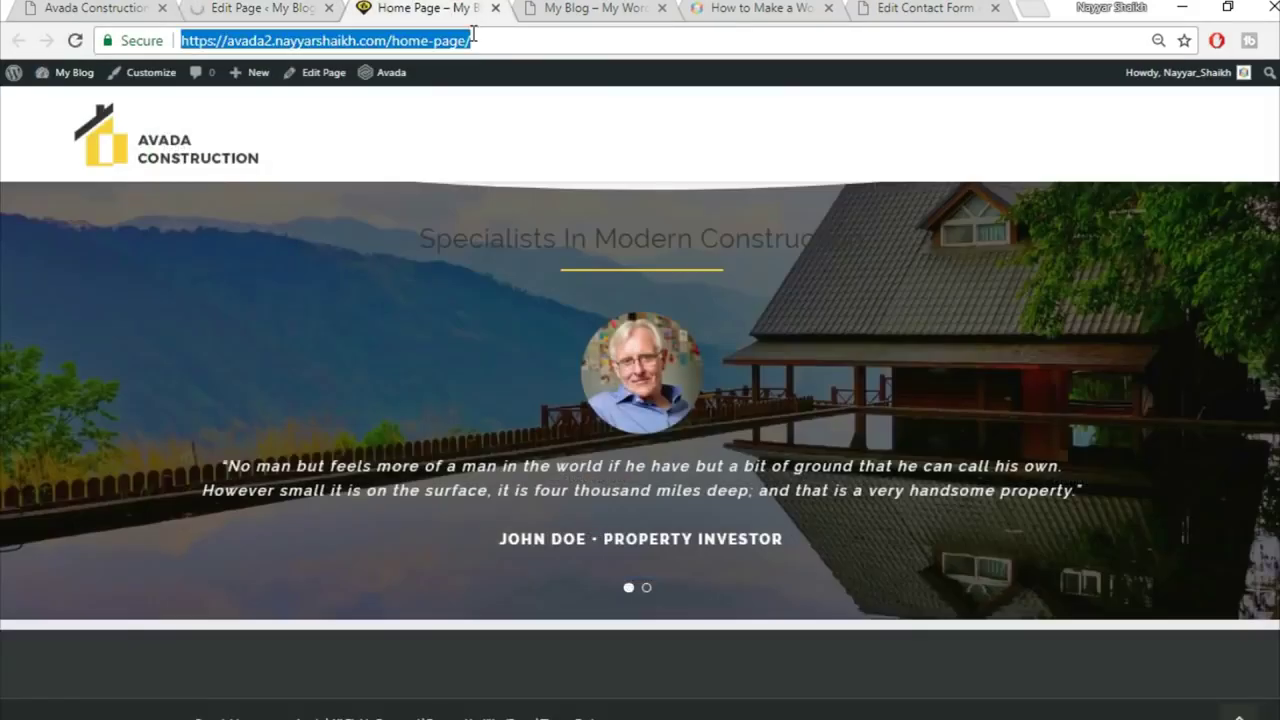
key("Return")
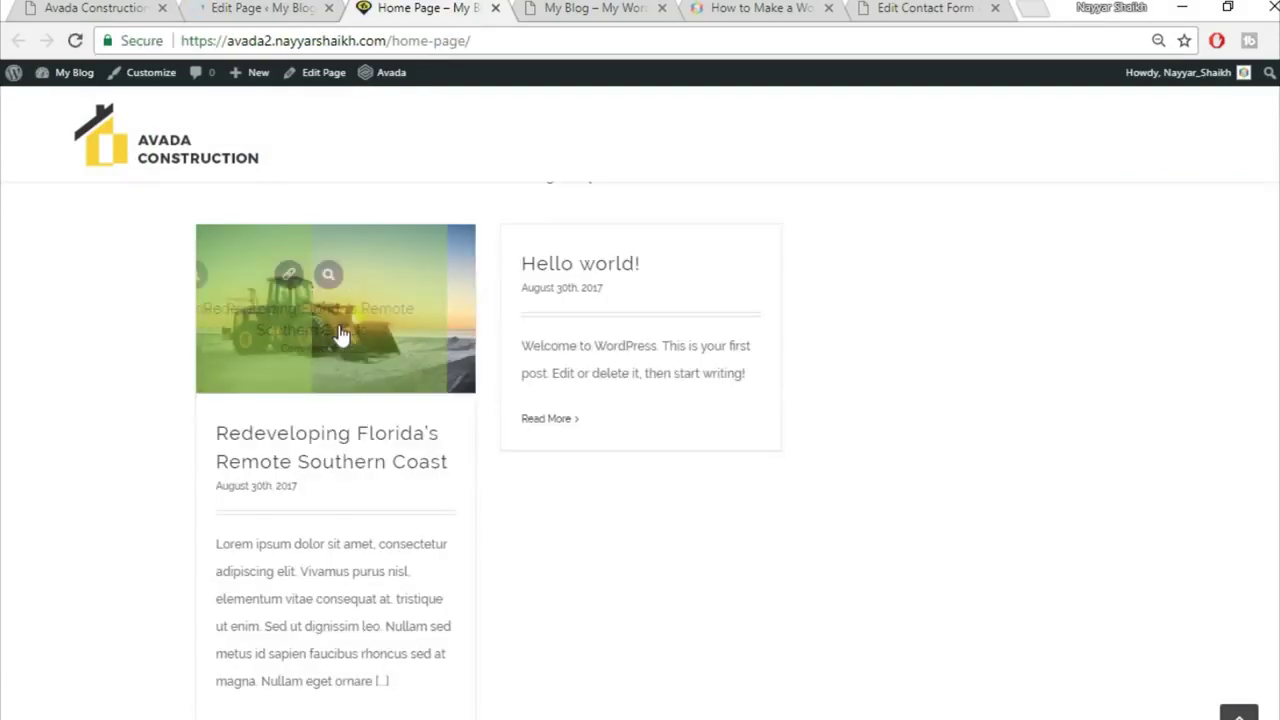
scroll(342, 381, "down", 1)
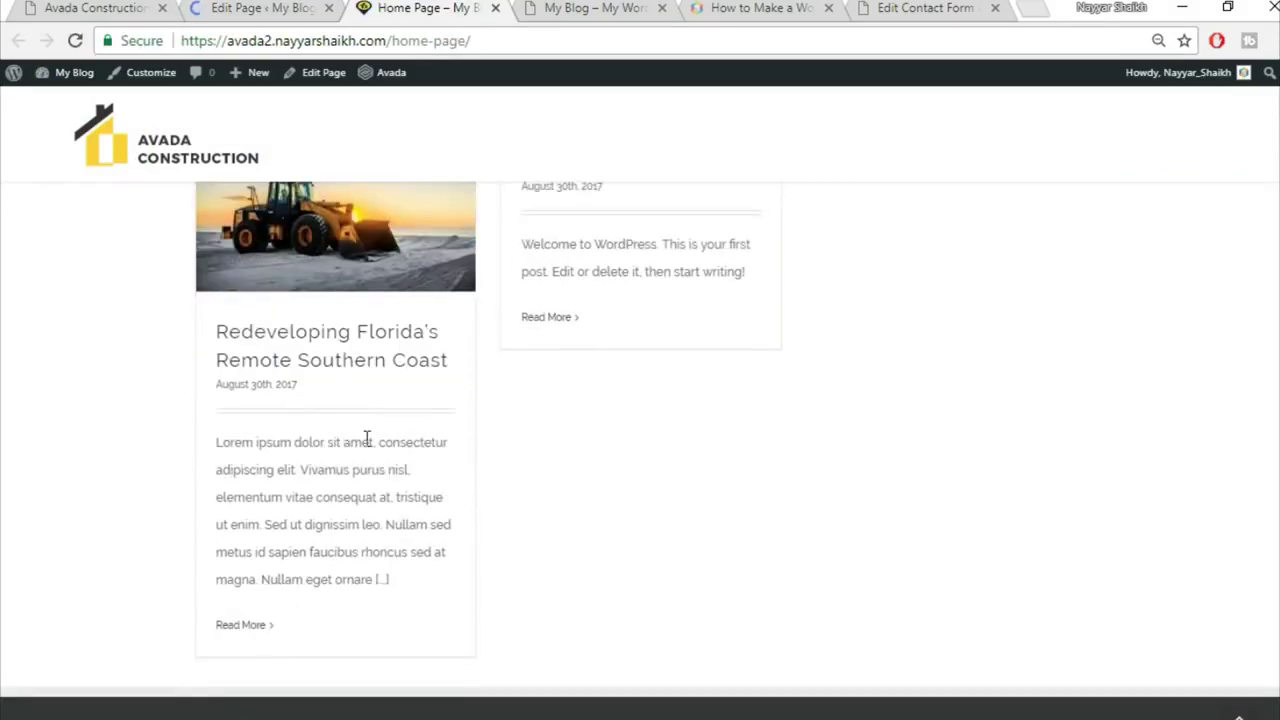
scroll(549, 300, "up", 1)
mouse_move(328, 323)
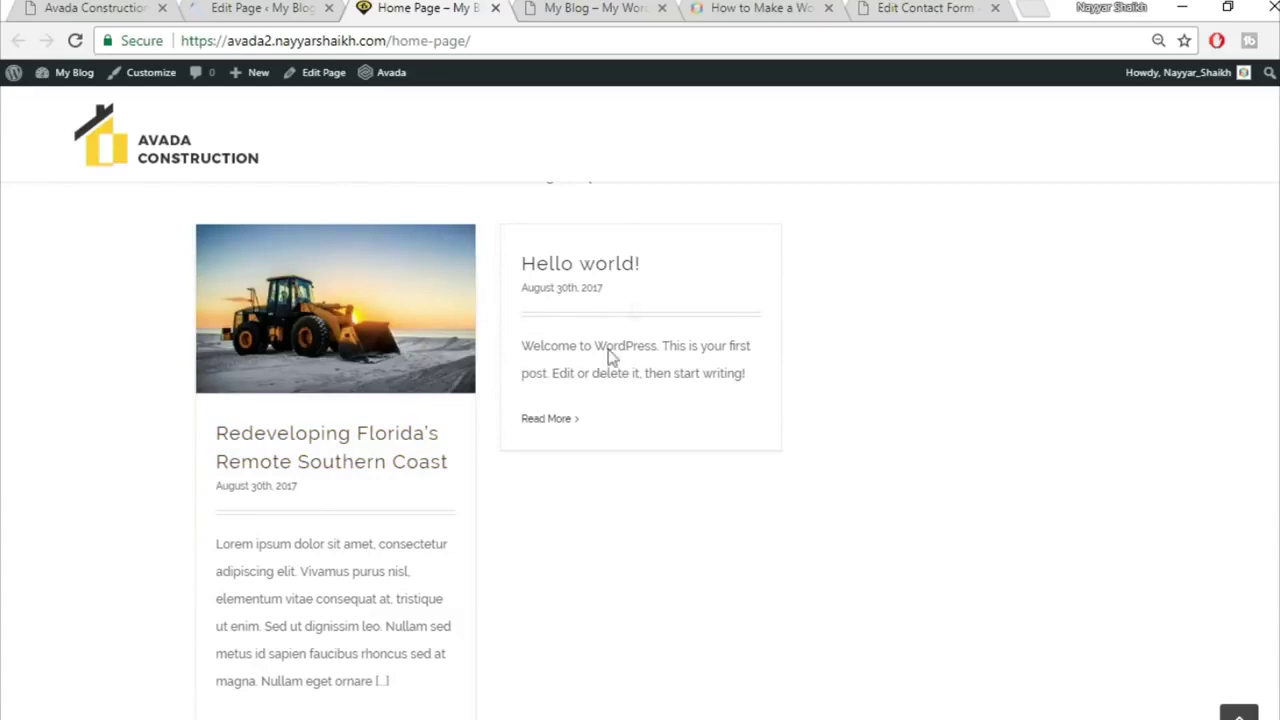
scroll(947, 436, "up", 2)
scroll(953, 454, "down", 2)
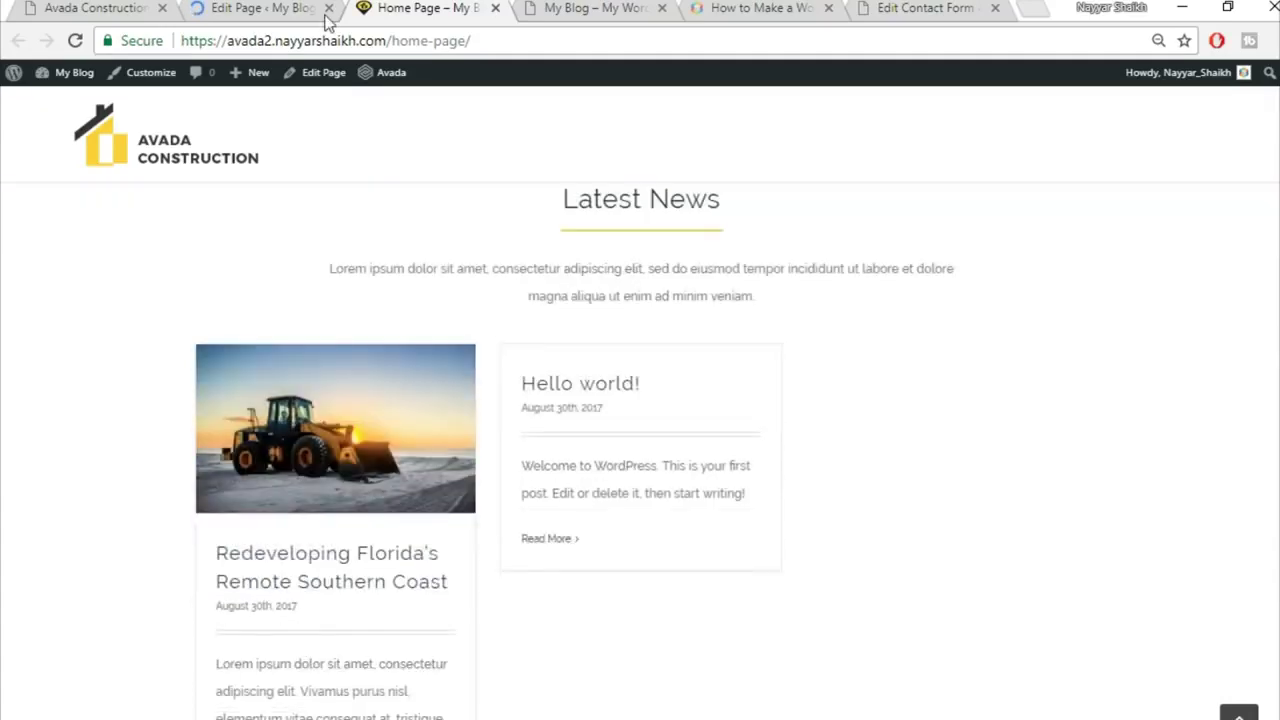
left_click(121, 6)
scroll(1114, 416, "down", 6)
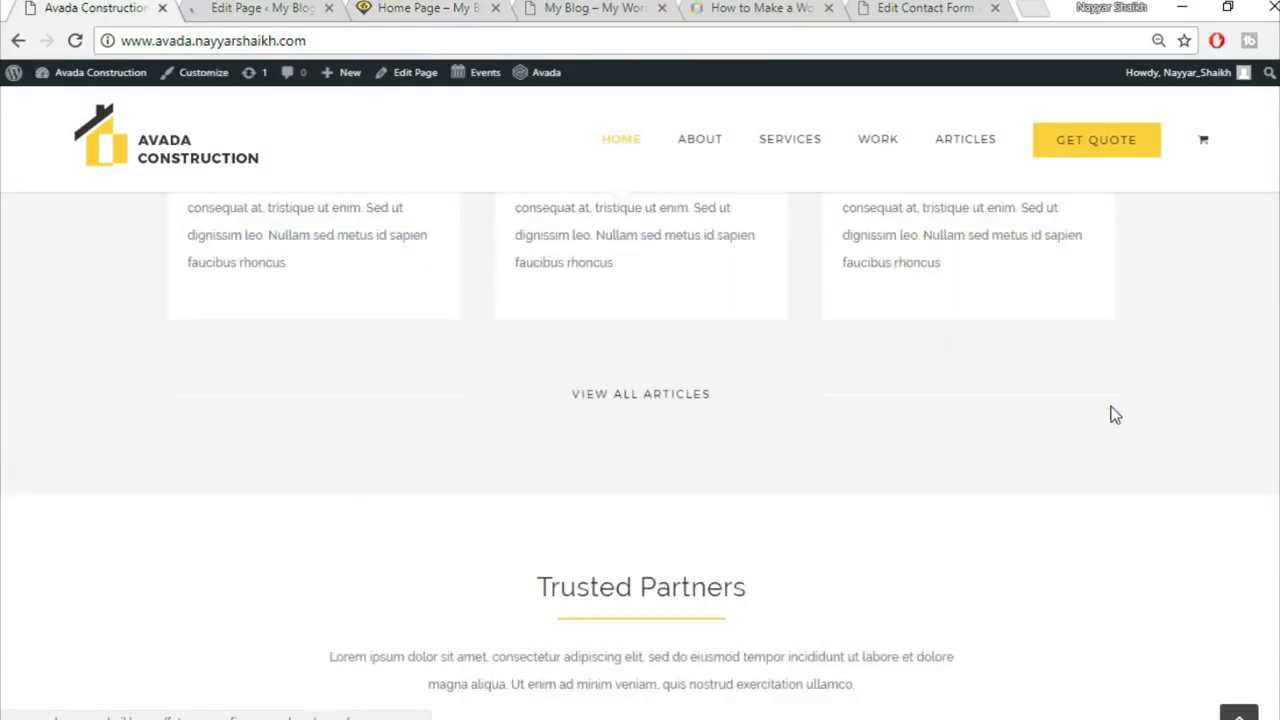
scroll(1114, 416, "up", 3)
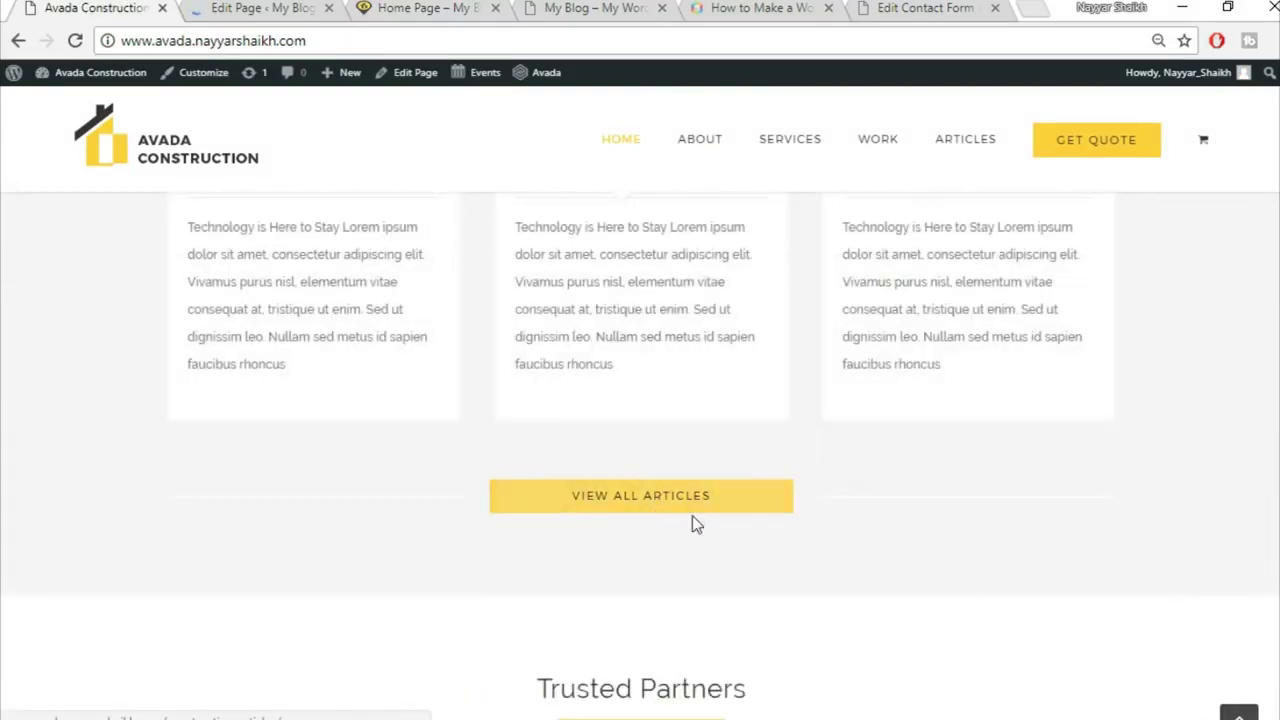
scroll(776, 560, "up", 10)
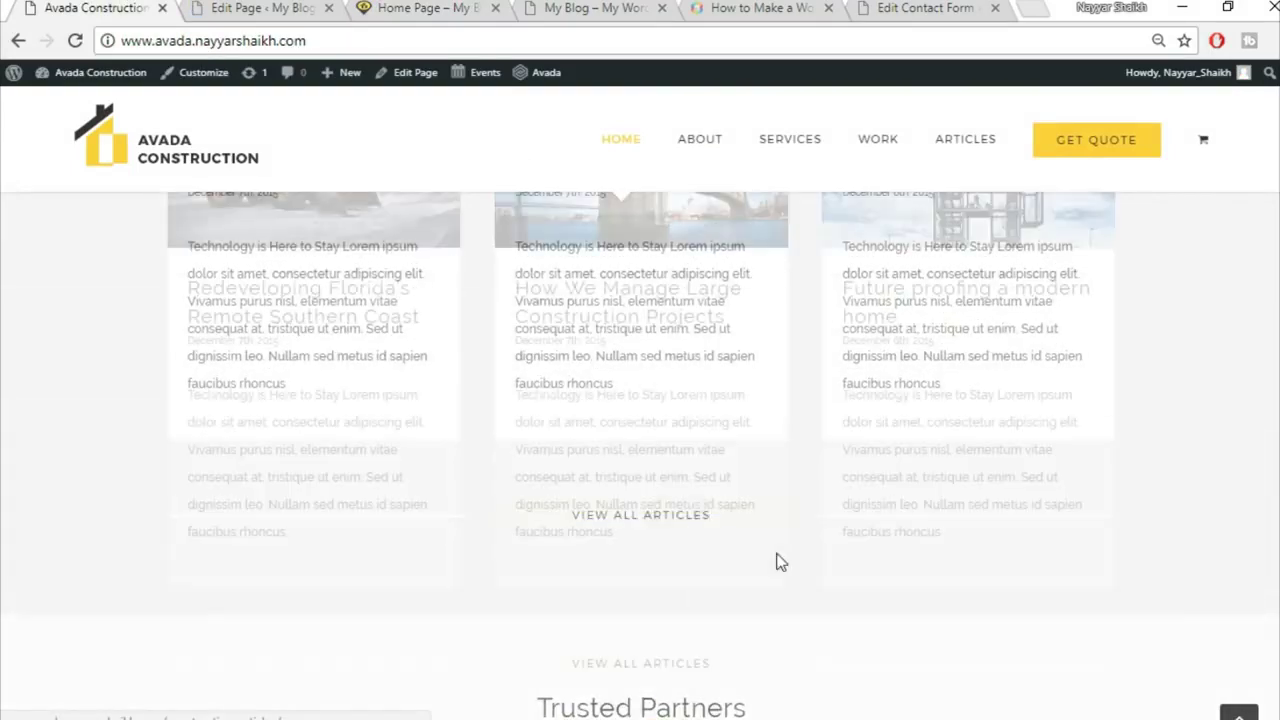
scroll(714, 486, "up", 10)
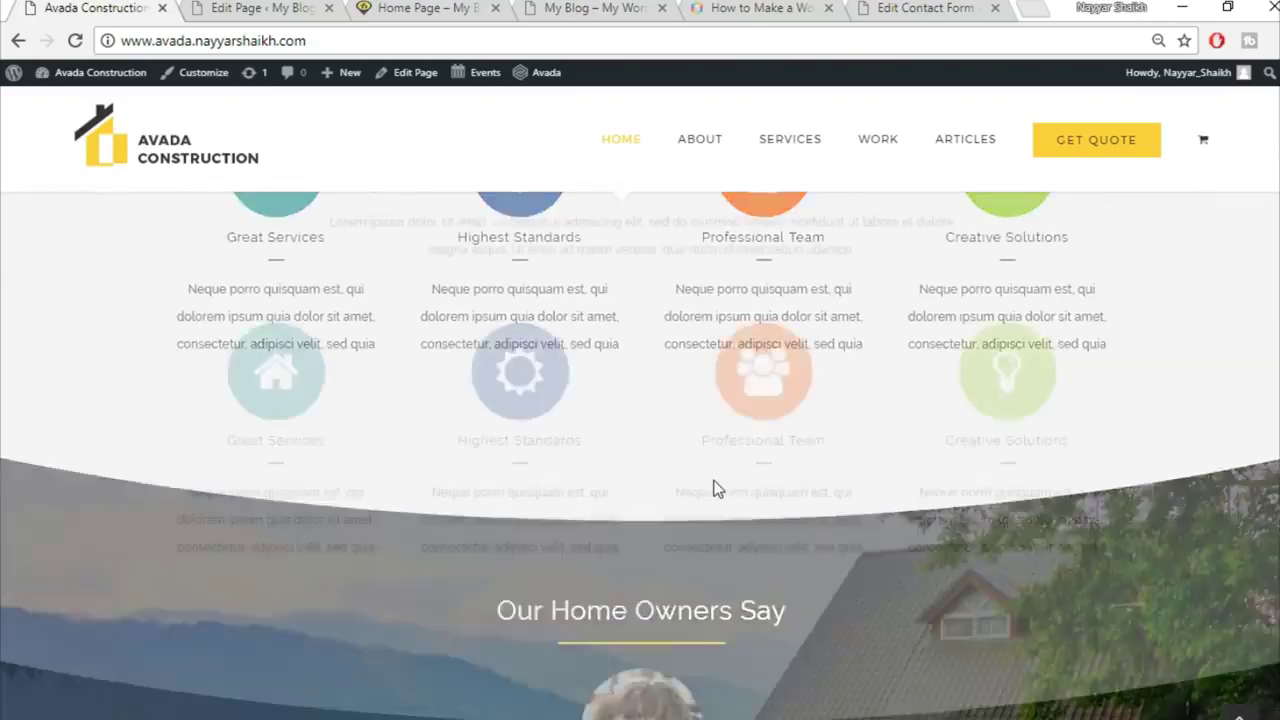
scroll(753, 567, "down", 15)
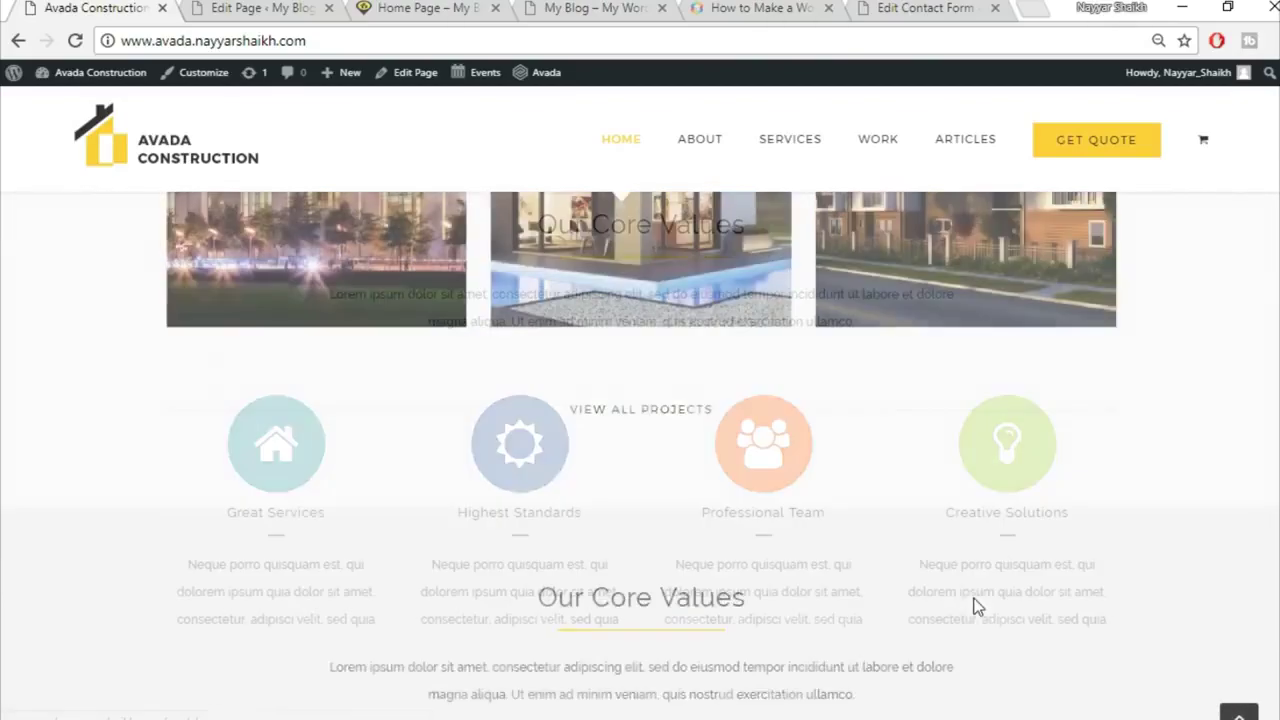
scroll(784, 603, "down", 2)
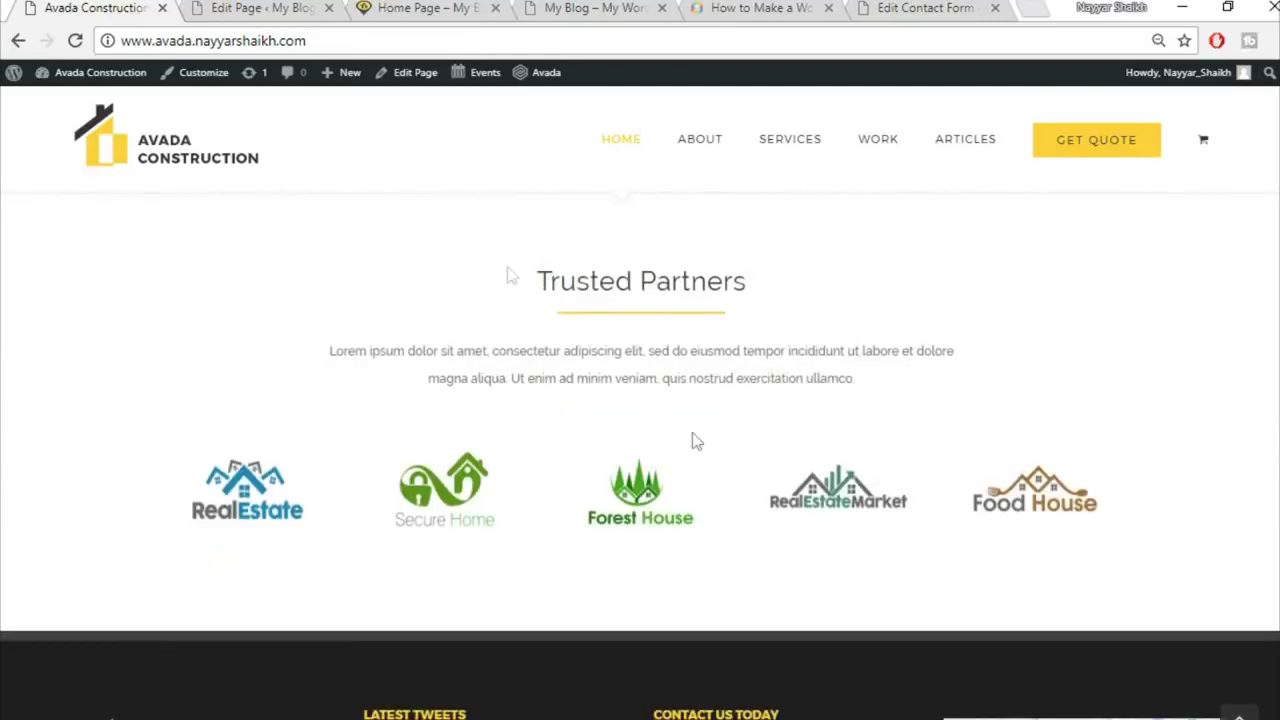
left_click(278, 7)
scroll(1066, 491, "down", 15)
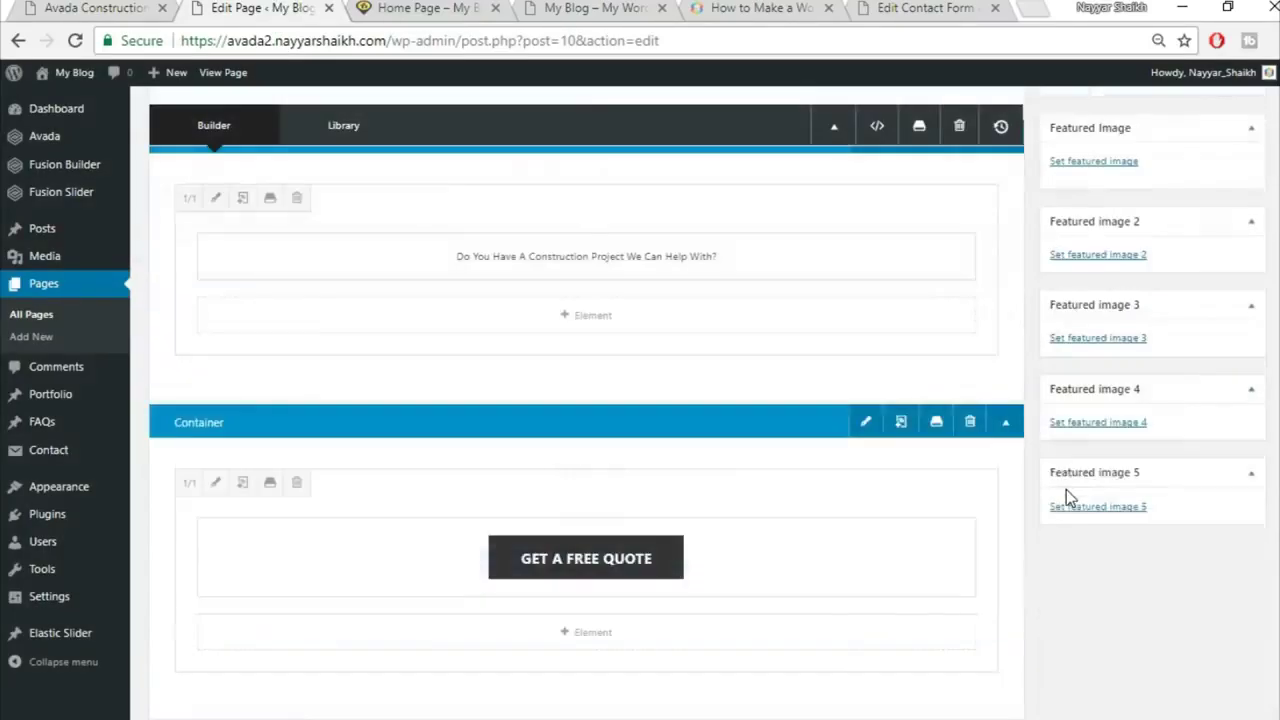
scroll(1066, 498, "down", 15)
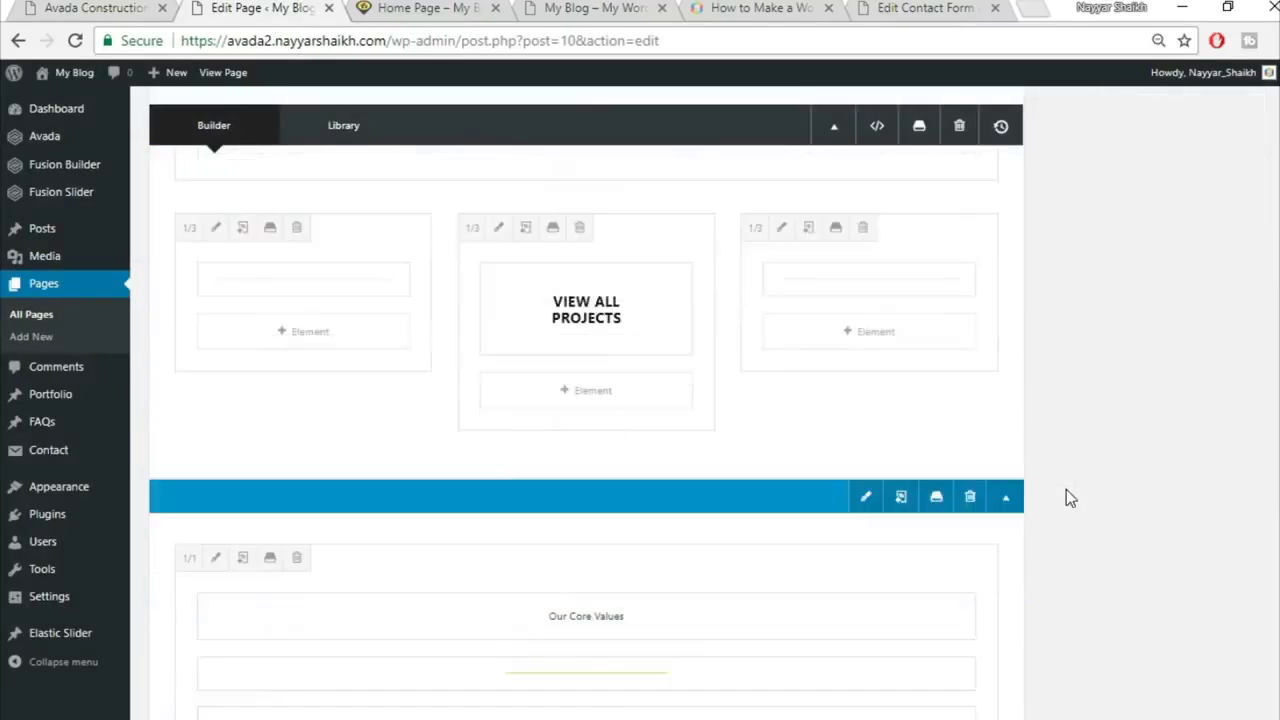
scroll(1066, 489, "down", 5)
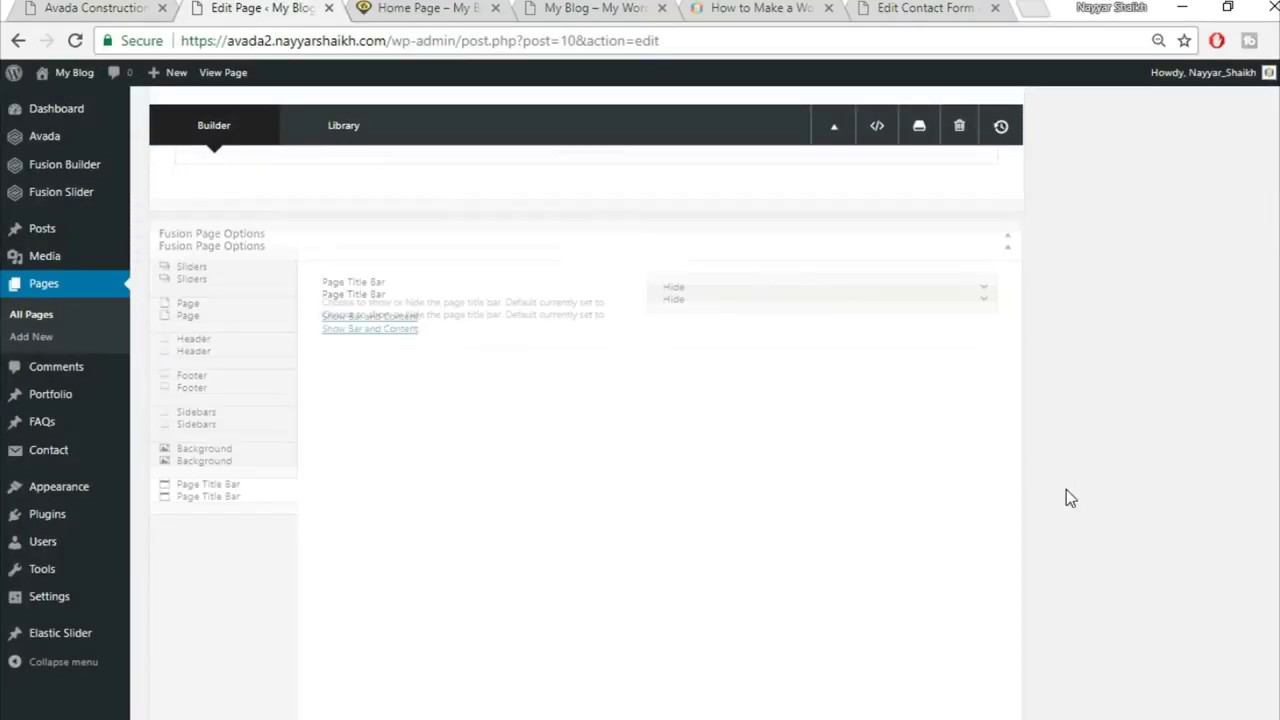
scroll(1066, 489, "up", 4)
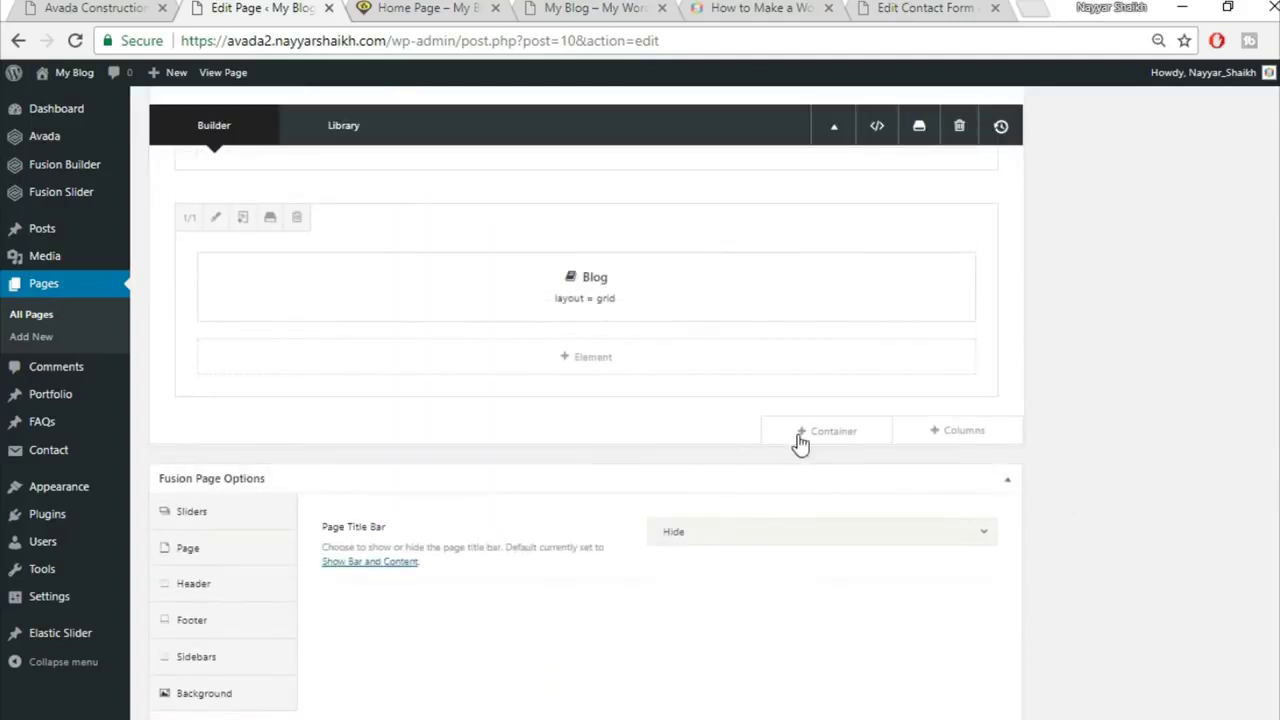
Step: Insert the saved Title container below the Blog, discarding an accidental empty section
left_click(818, 434)
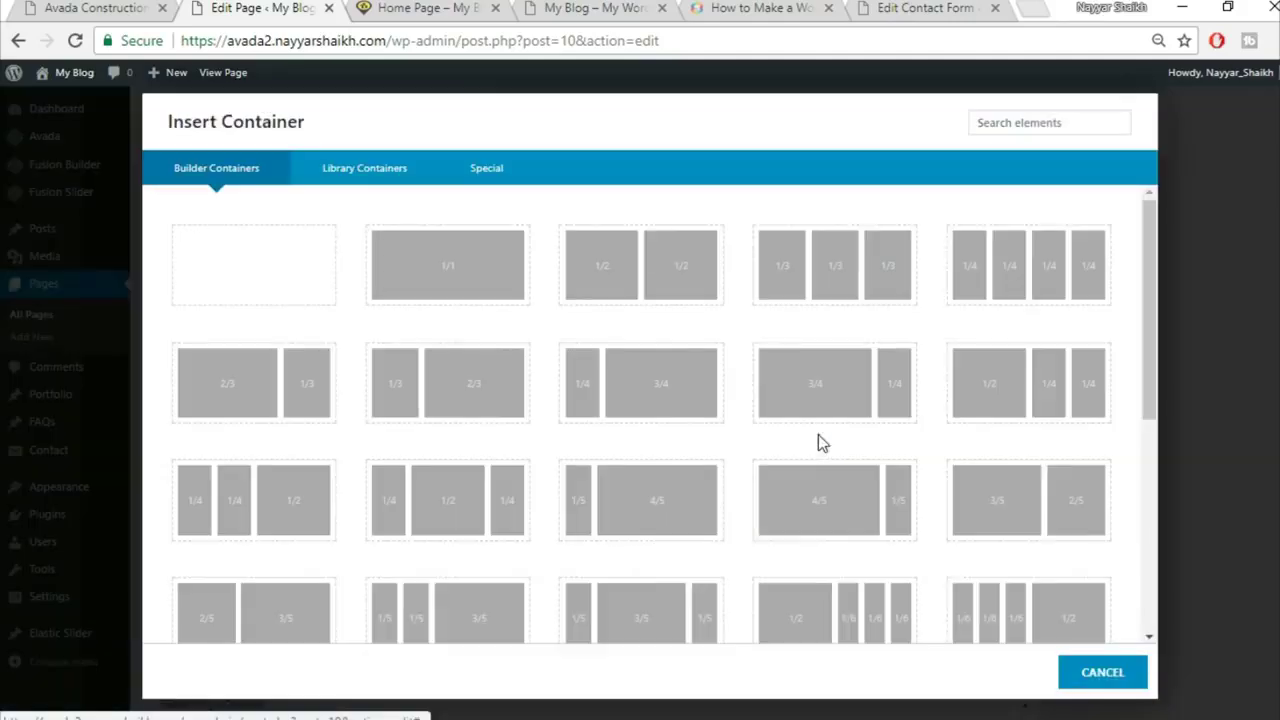
left_click(448, 277)
scroll(700, 540, "up", 1)
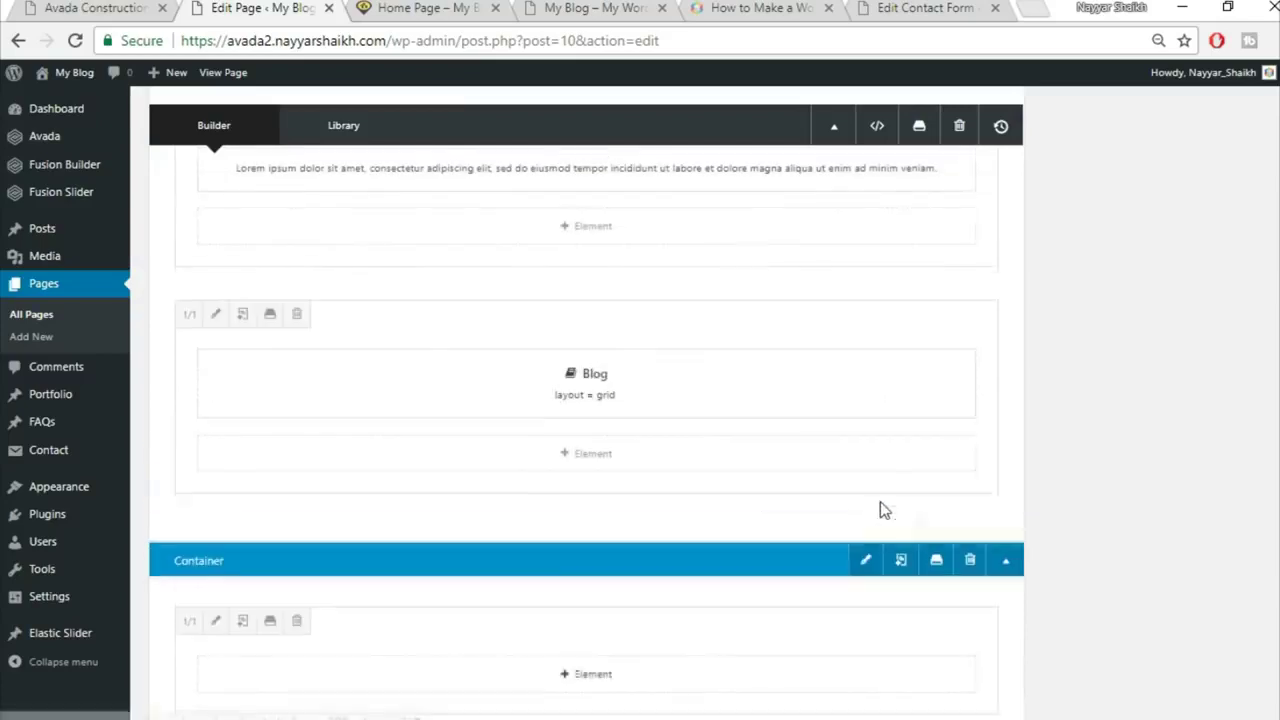
scroll(1100, 520, "down", 1)
left_click(969, 462)
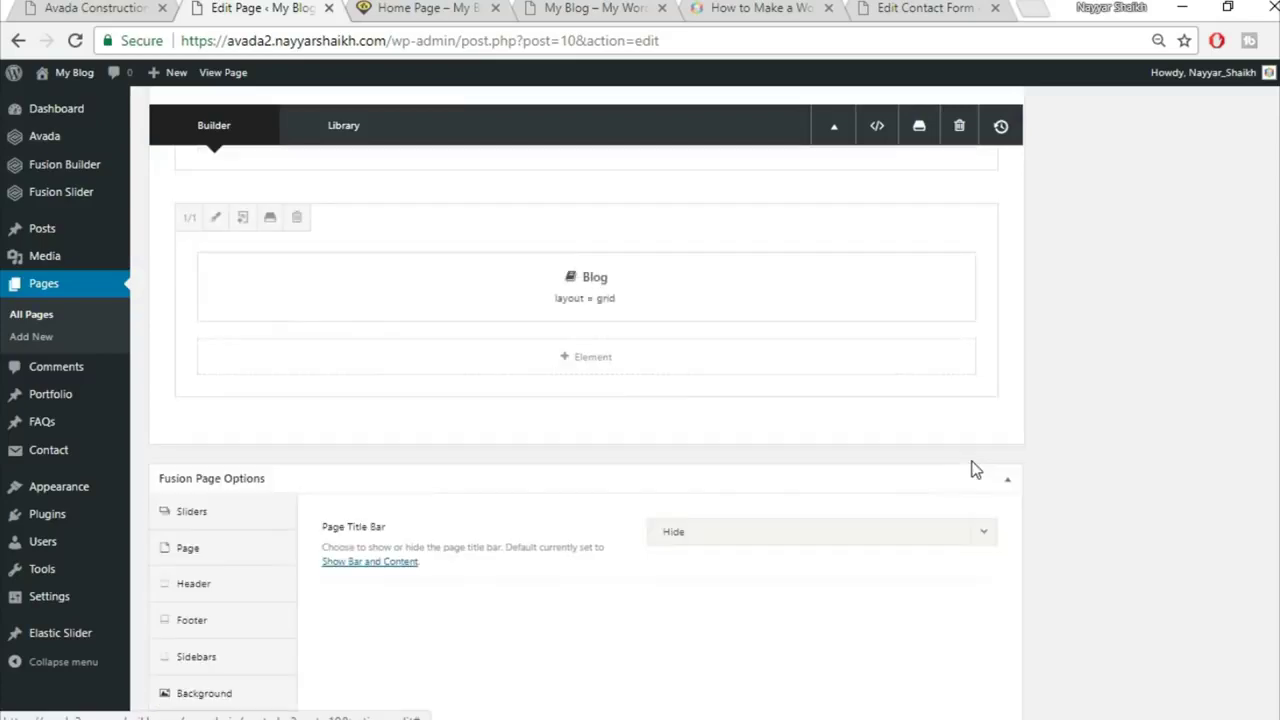
left_click(850, 438)
left_click(377, 177)
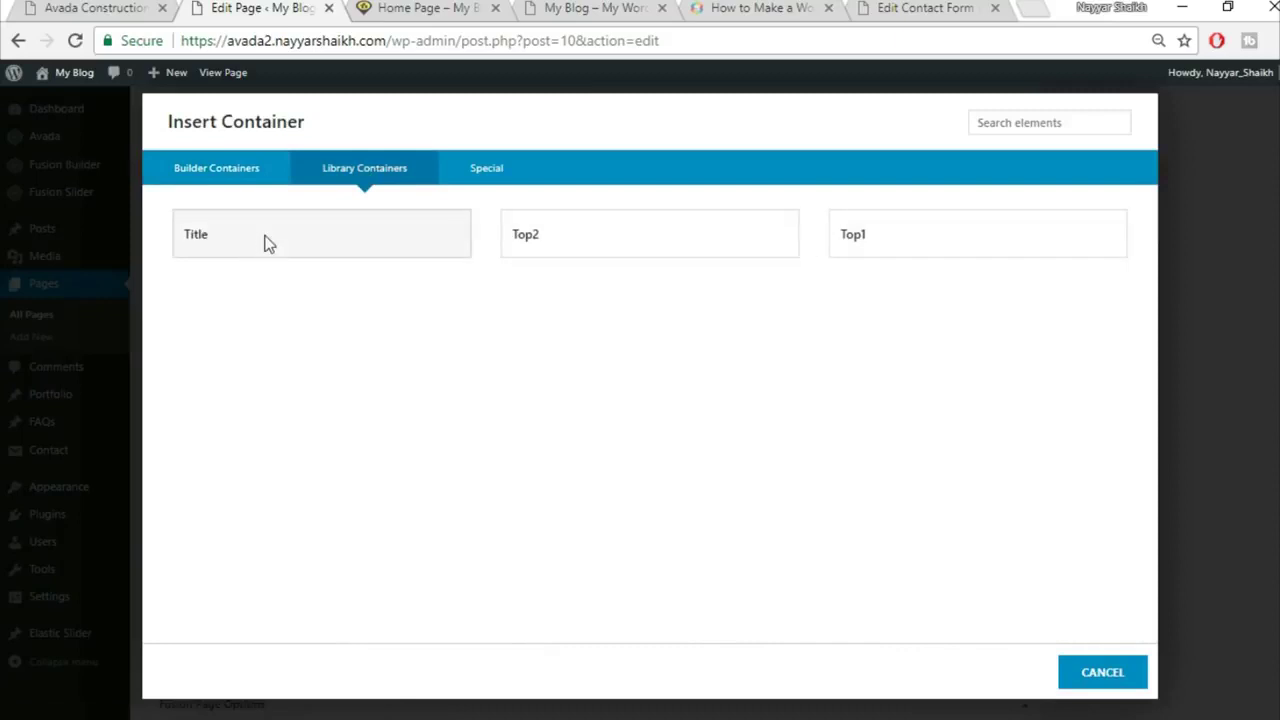
left_click(268, 244)
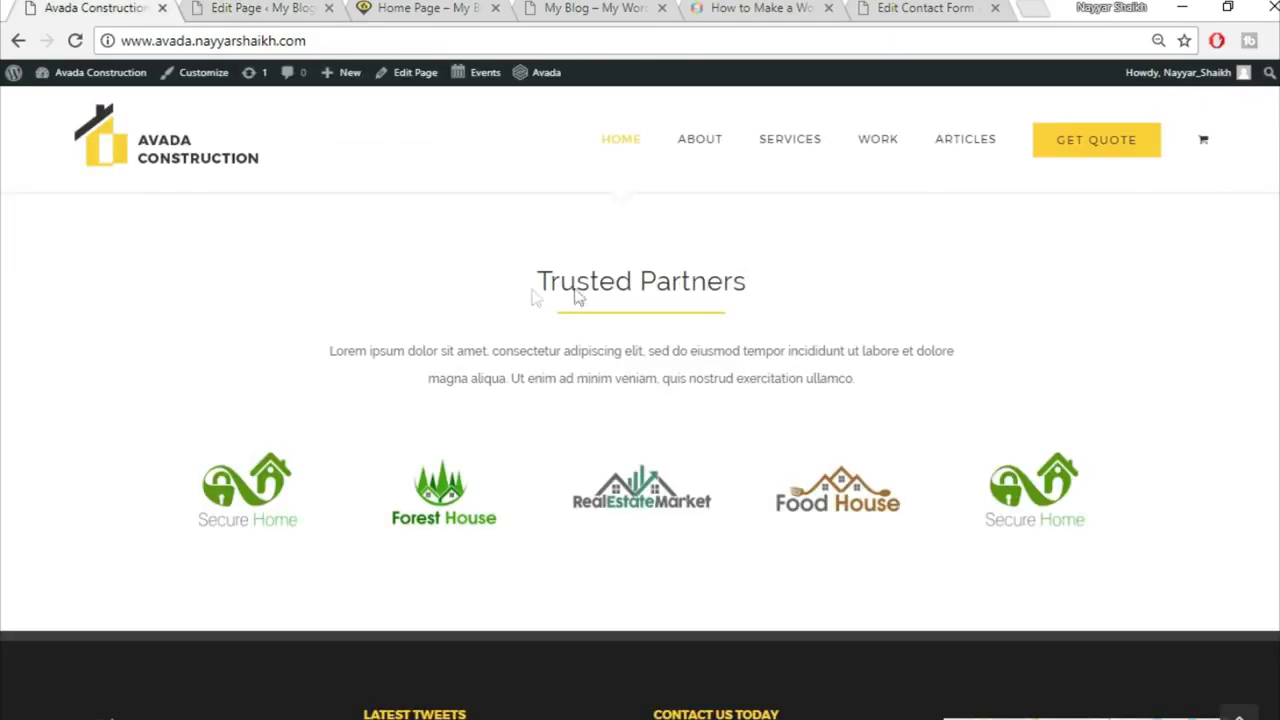
Step: Replace its heading with 'Trusted Partners' copied from the live site, centre it and save
triple_click(578, 292)
key("ctrl+c")
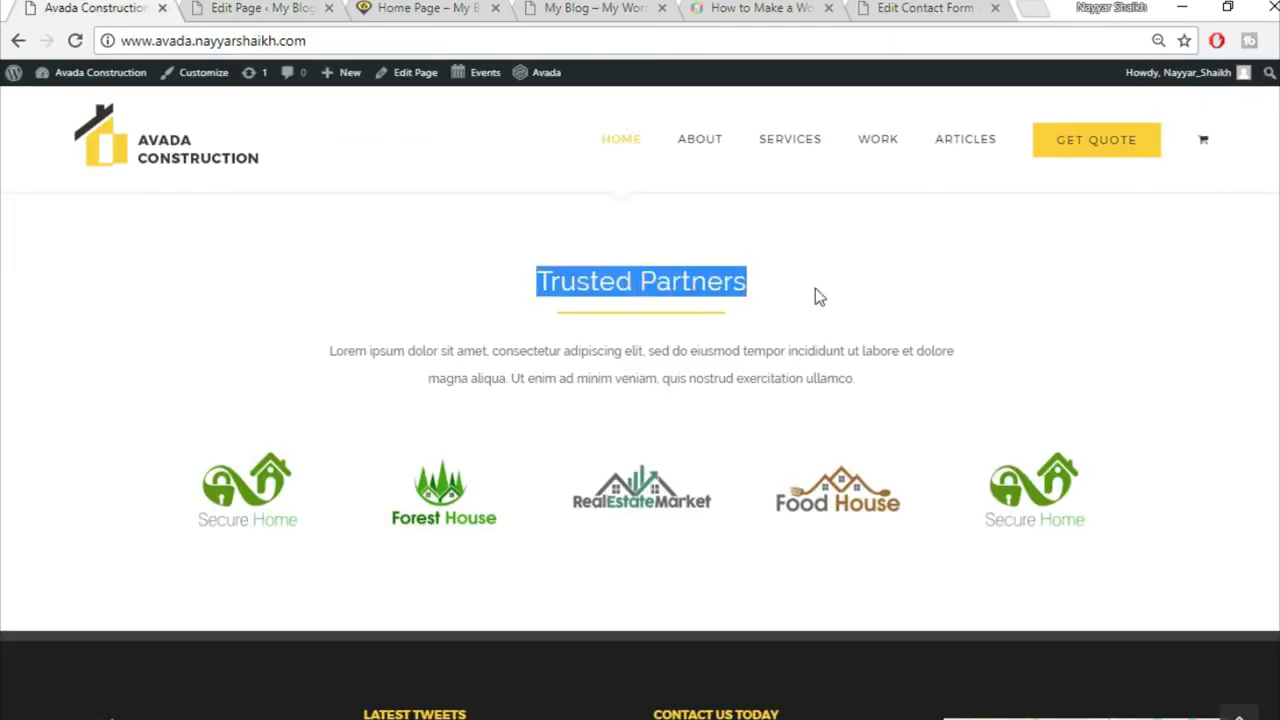
left_click(278, 8)
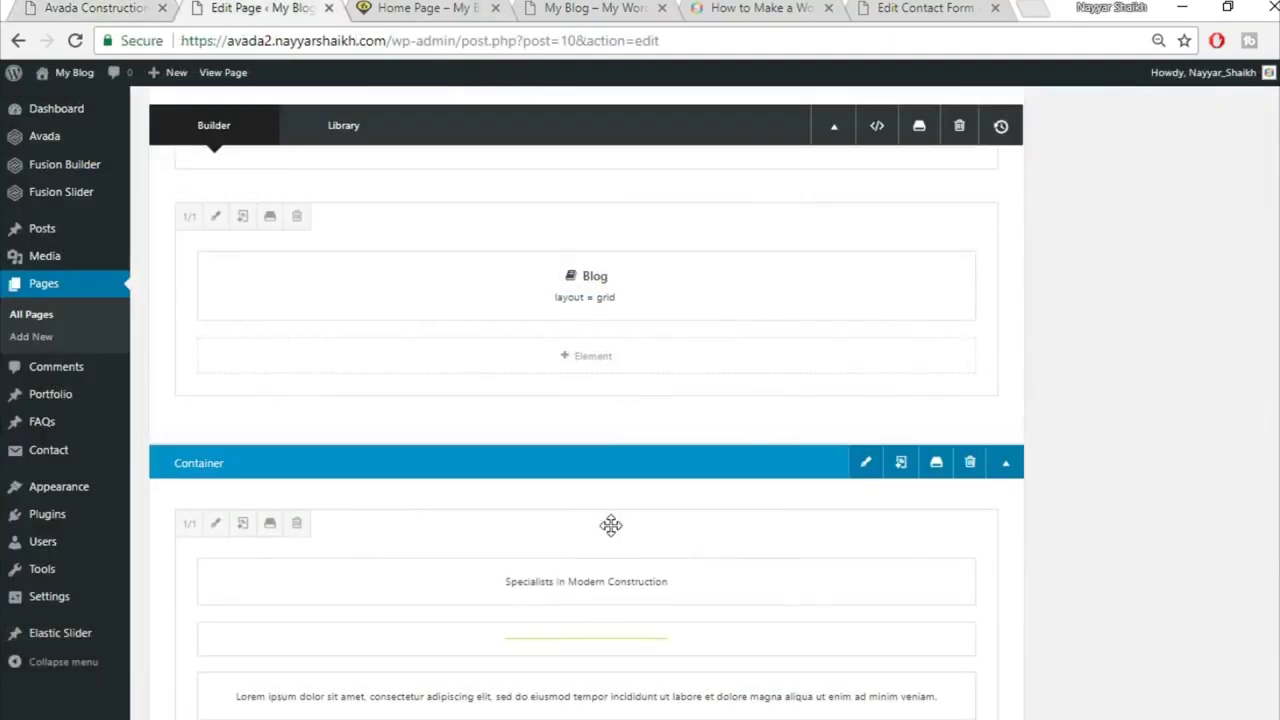
scroll(609, 523, "down", 2)
left_click(550, 382)
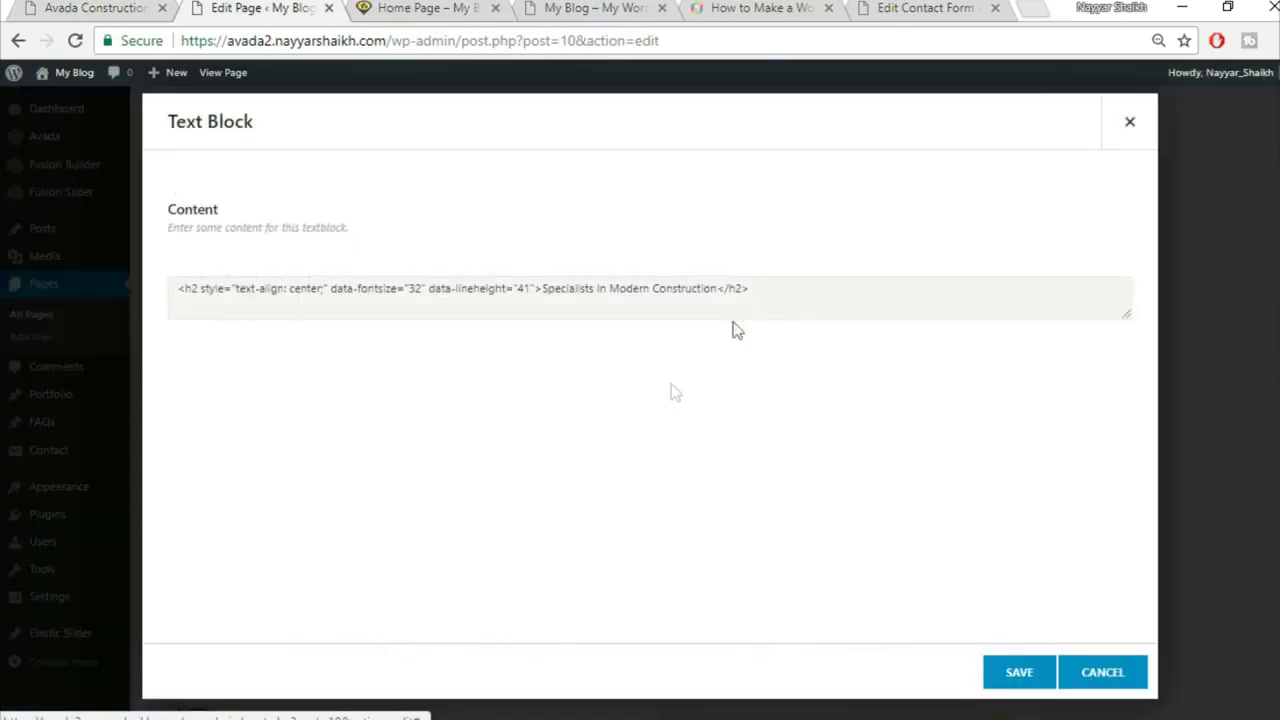
triple_click(636, 406)
key("ctrl+v")
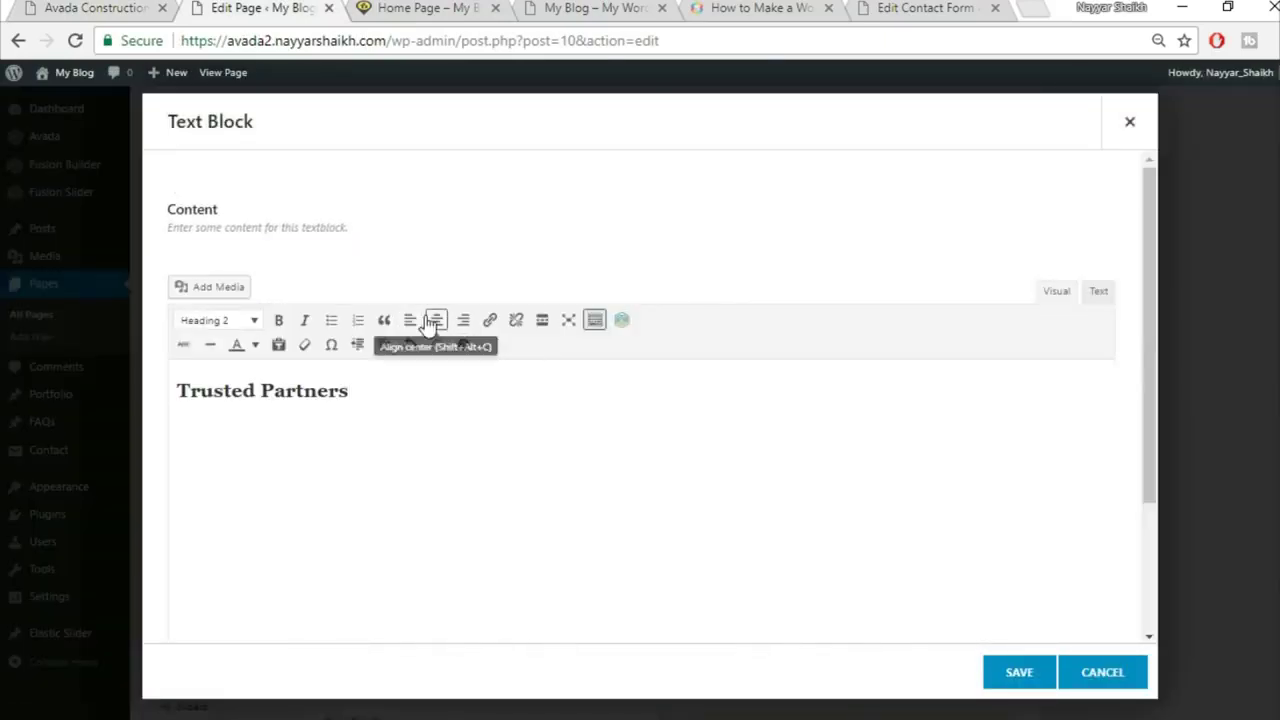
left_click(436, 319)
left_click(1015, 673)
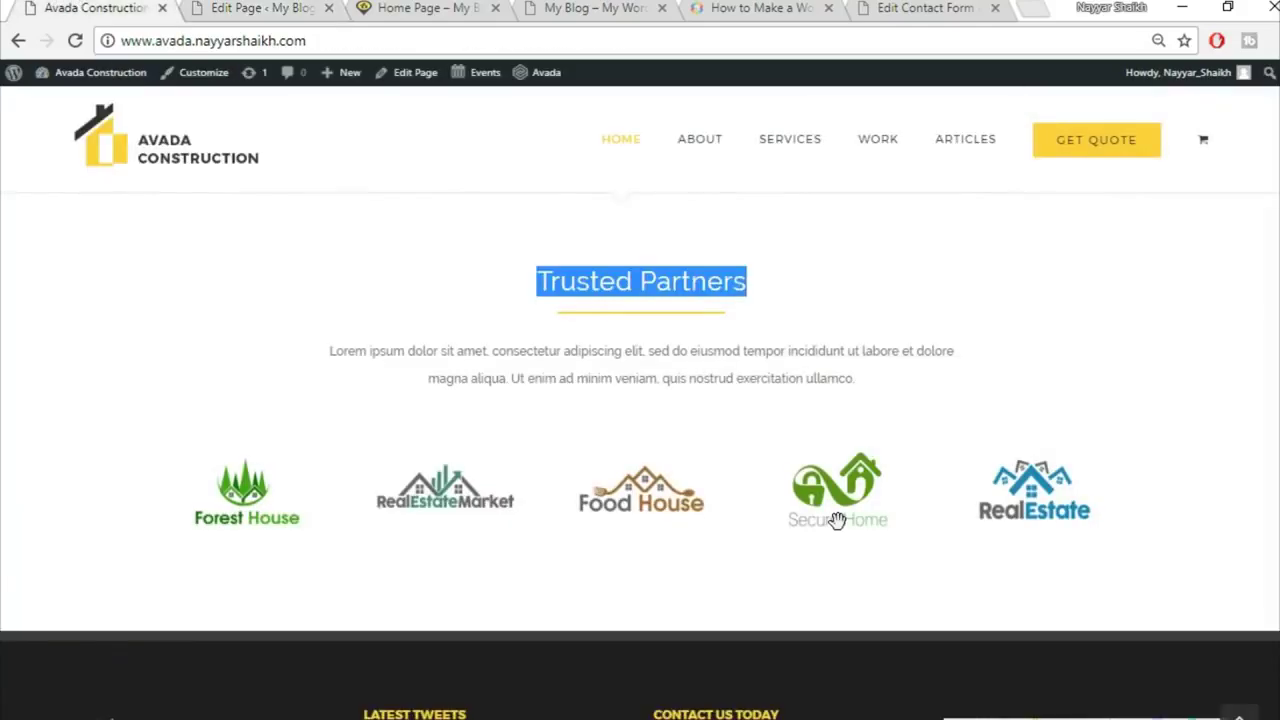
scroll(836, 520, "down", 1)
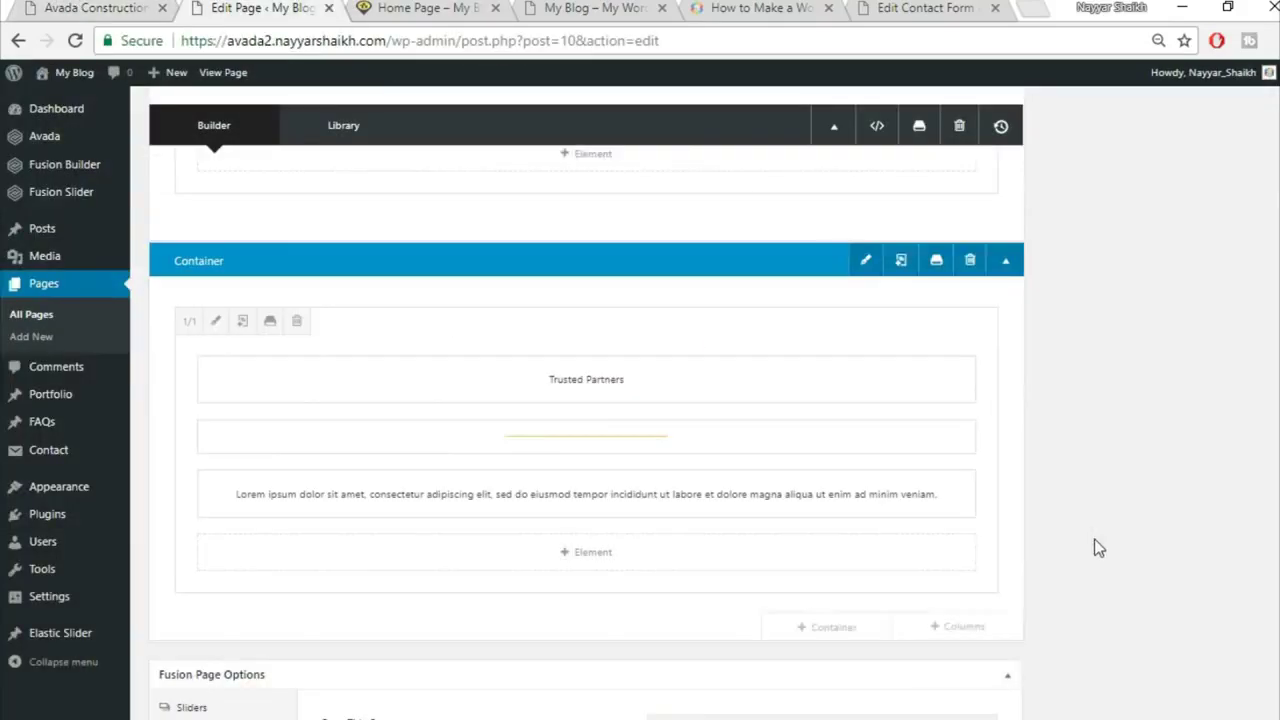
scroll(1040, 535, "down", 2)
Step: Add a full-width column row containing an Image Carousel element
mouse_move(880, 424)
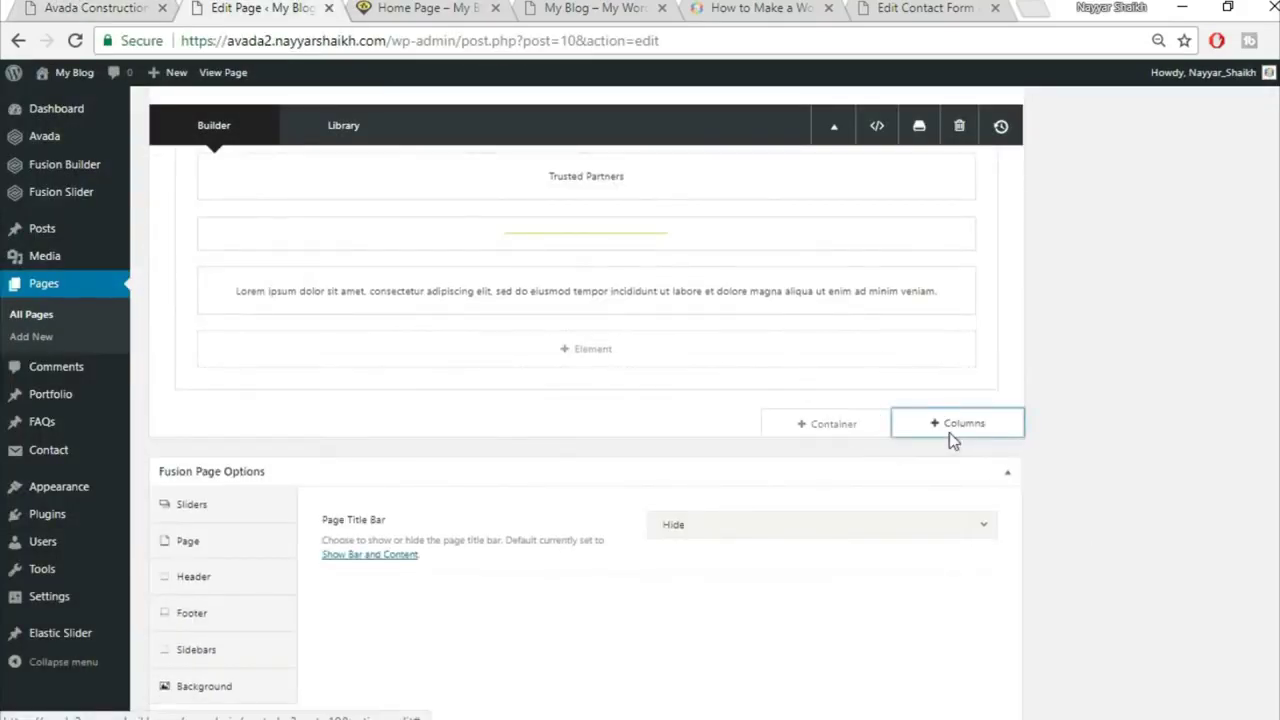
left_click(950, 428)
left_click(249, 288)
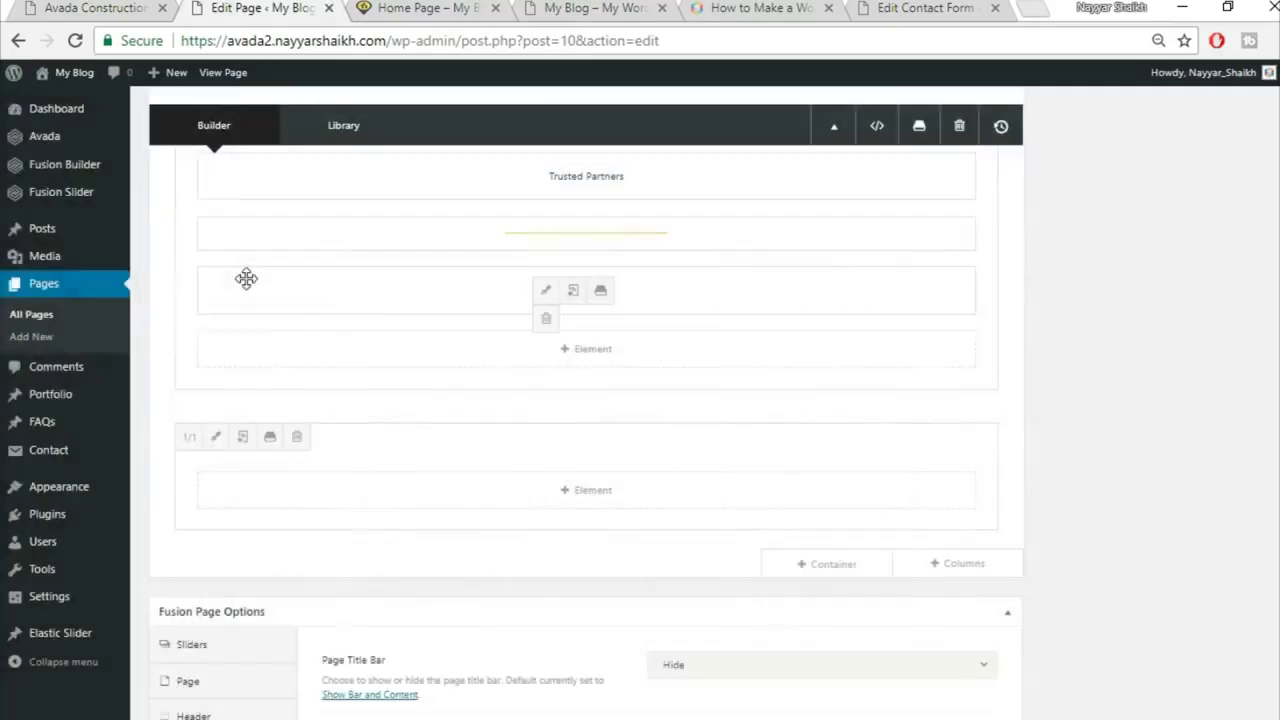
left_click(596, 492)
left_click(1001, 128)
type("ima")
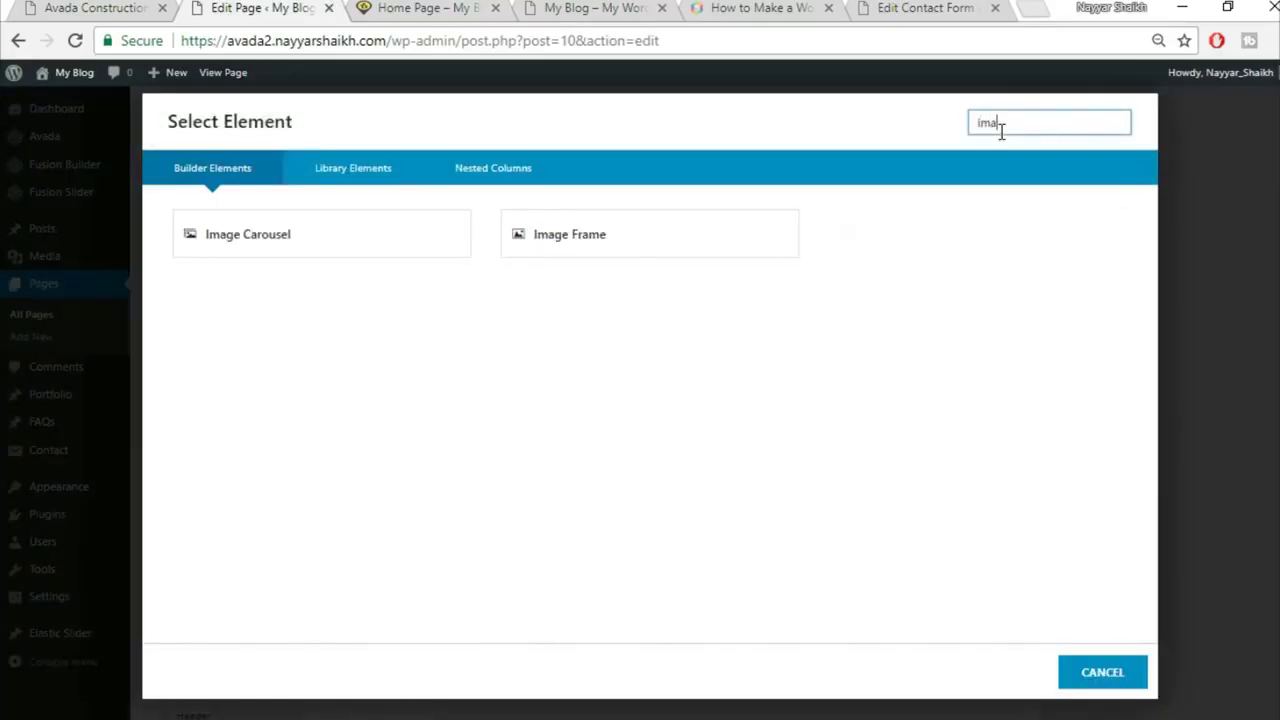
left_click(390, 241)
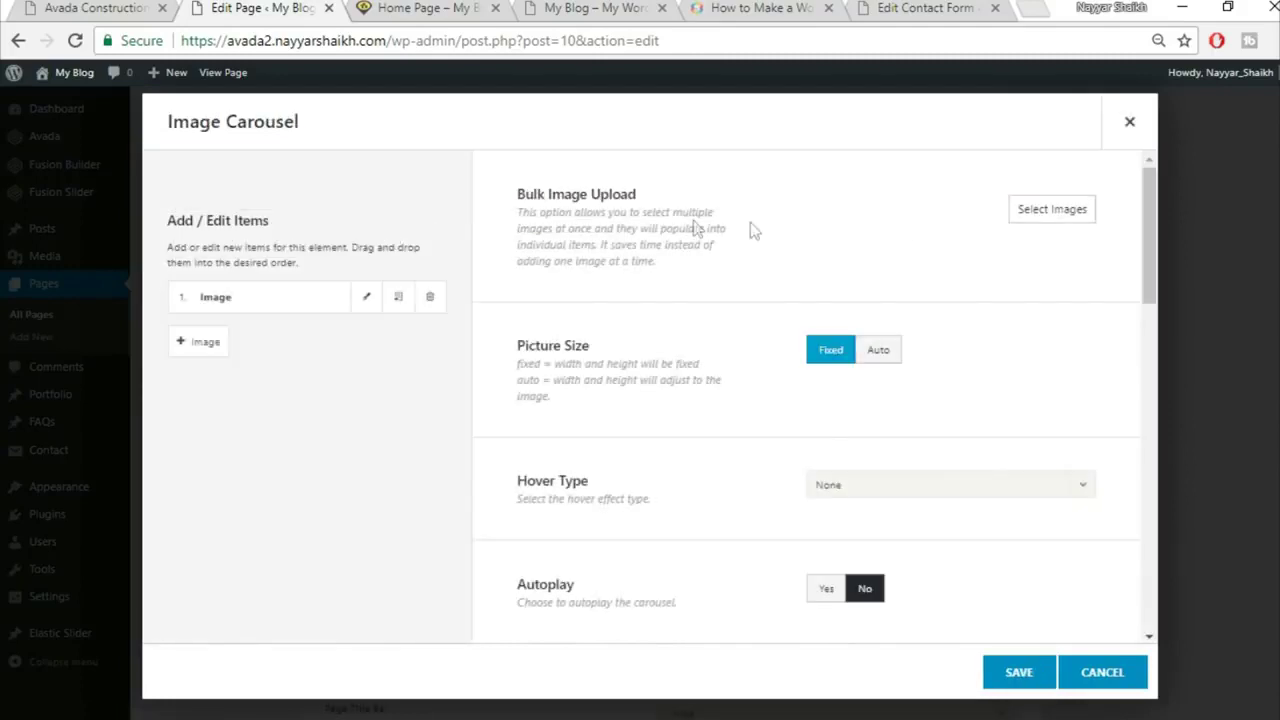
Step: Upload home-logo1, home-logo2, home-logo9, home-logo10 and home-logo11 and insert them into the carousel
left_click(1047, 212)
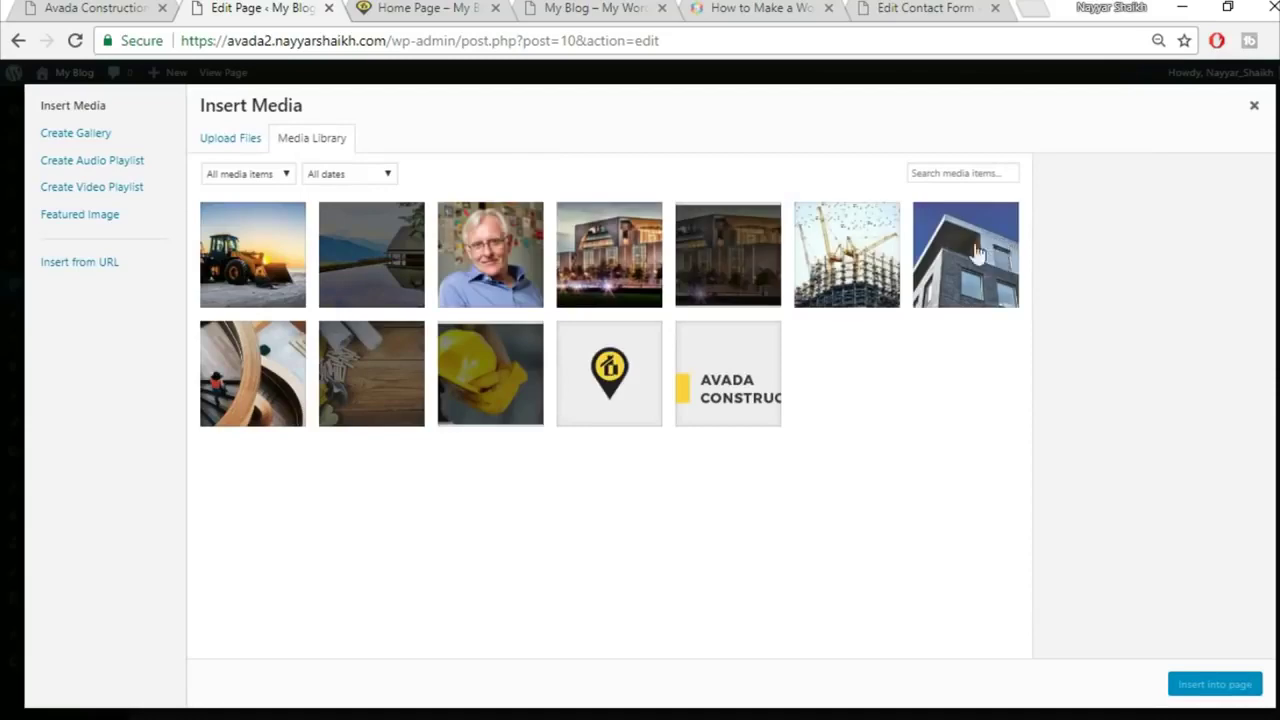
left_click(229, 137)
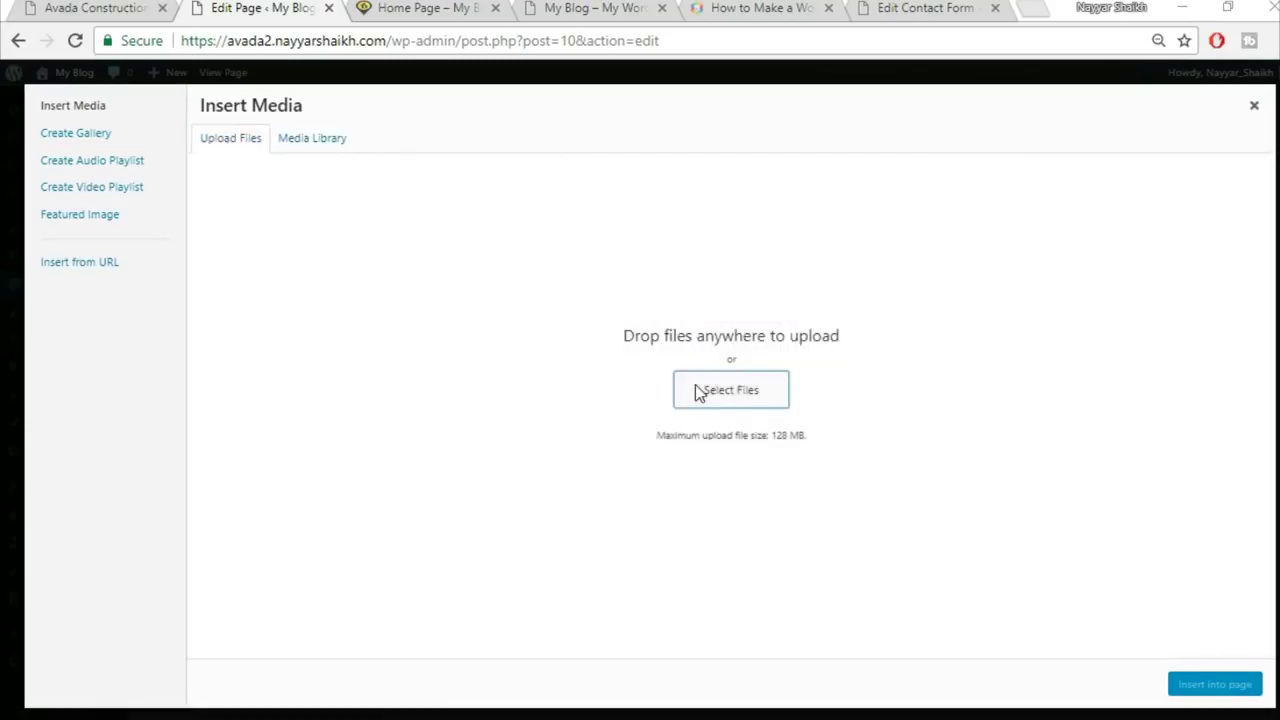
left_click(695, 389)
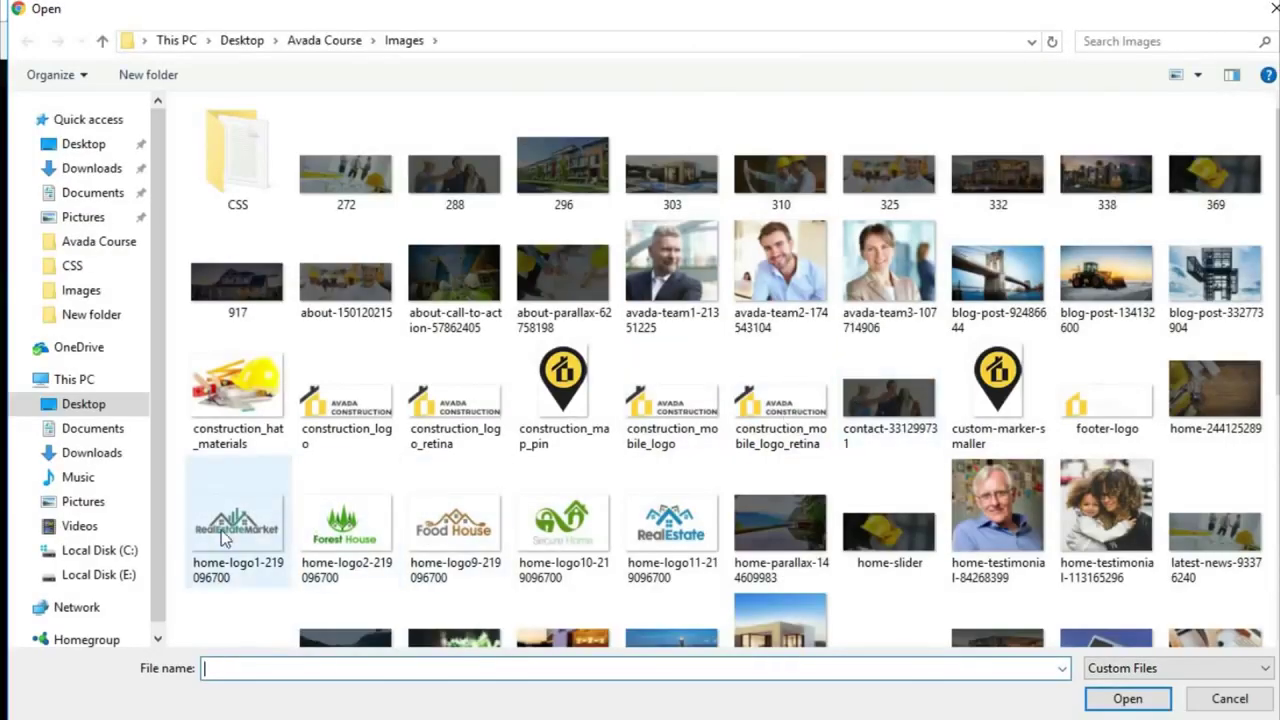
left_click(238, 525)
left_click(323, 538, "ctrl")
left_click(485, 540, "ctrl")
left_click(575, 538, "ctrl")
left_click(680, 538, "ctrl")
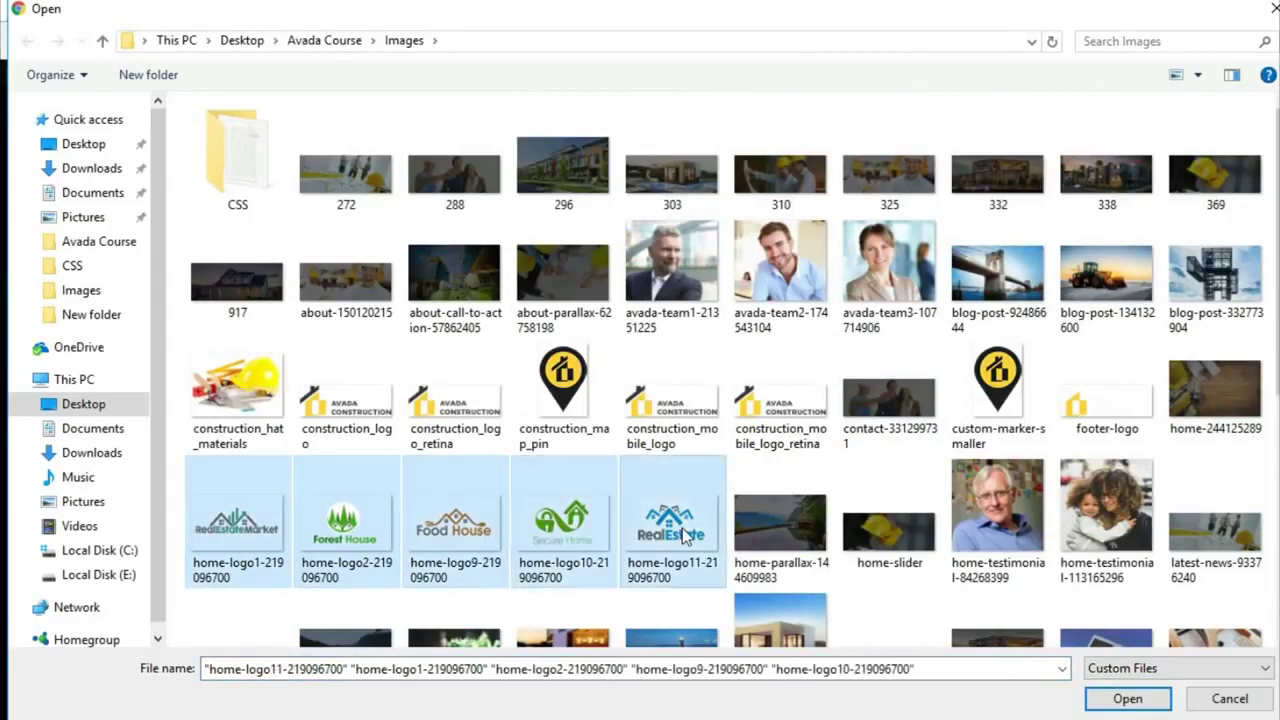
left_click(1128, 698)
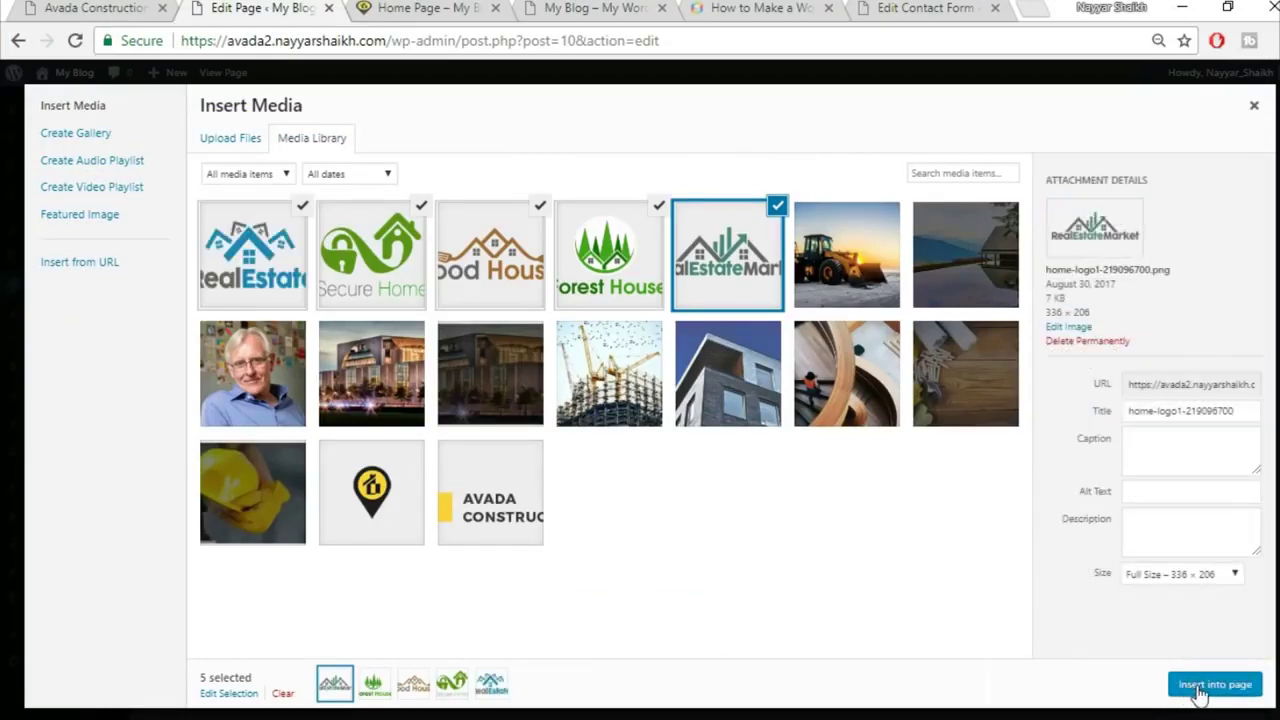
left_click(1203, 686)
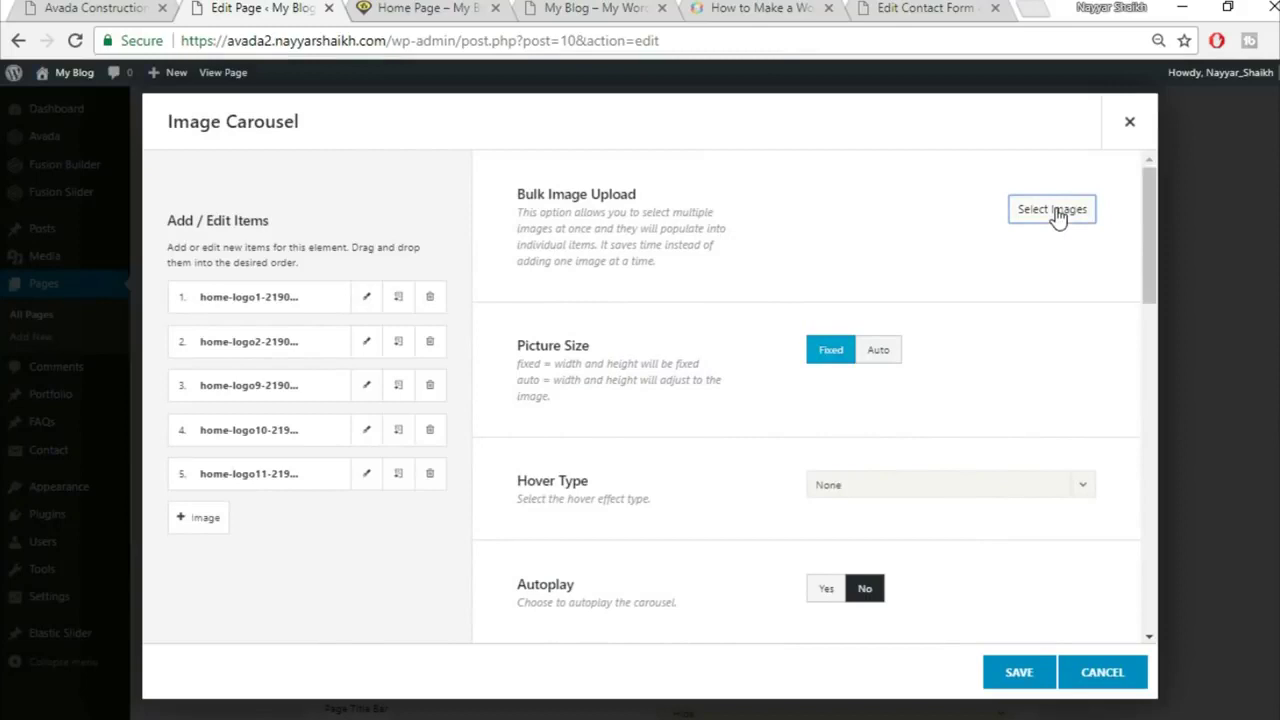
Step: Add home-logo9 plus the RealEstate, Secure Home, Food House, Forest House and RealEstateMarket logos to the carousel
left_click(1057, 218)
left_click(230, 142)
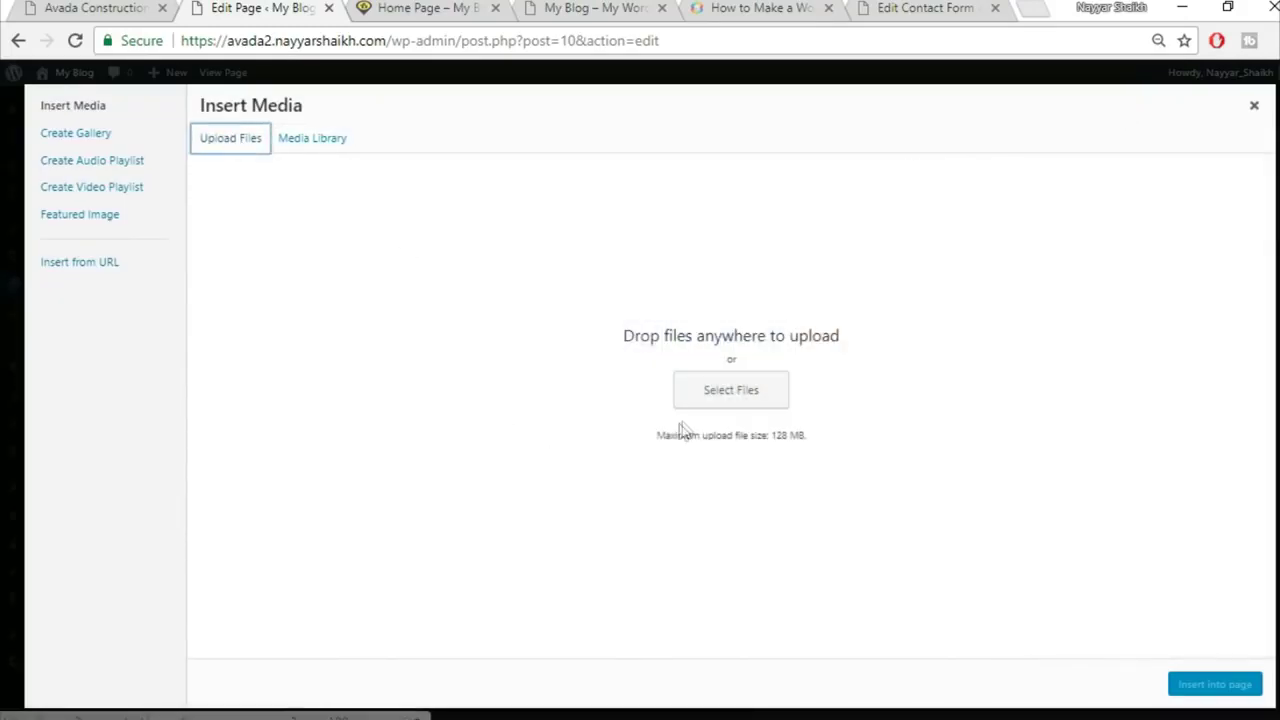
left_click(716, 392)
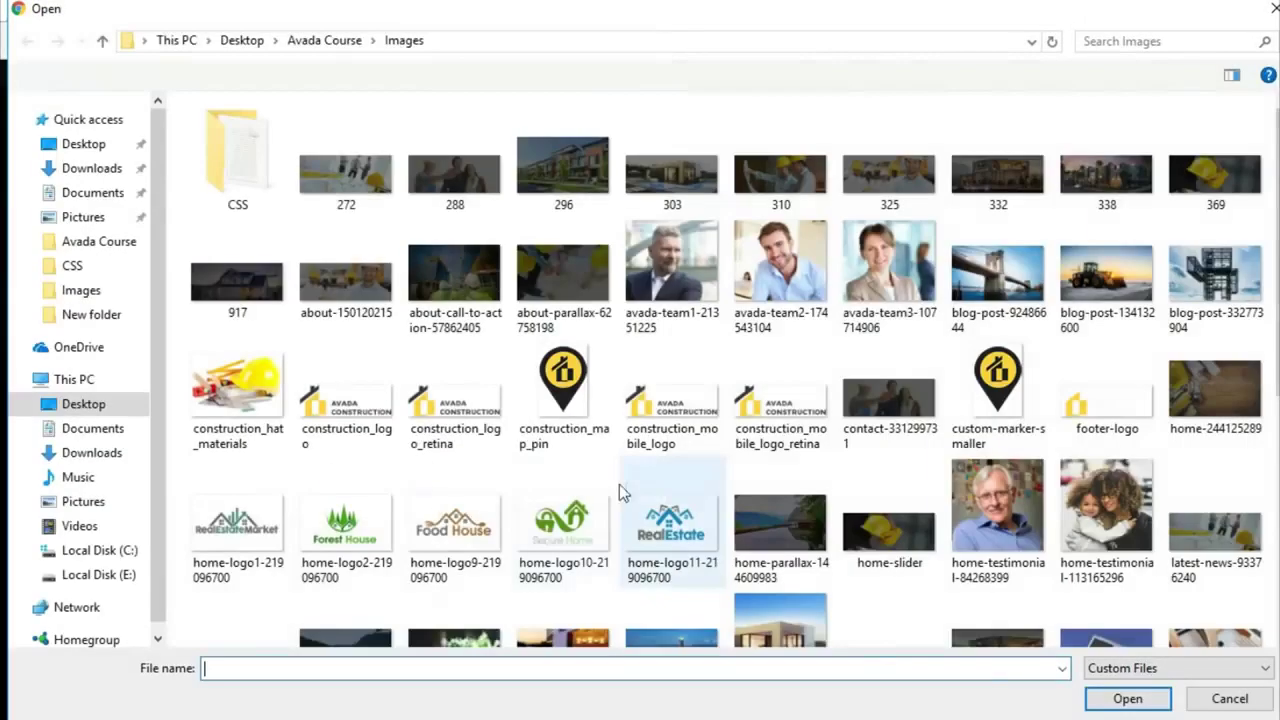
left_click(455, 520)
left_click(1128, 698)
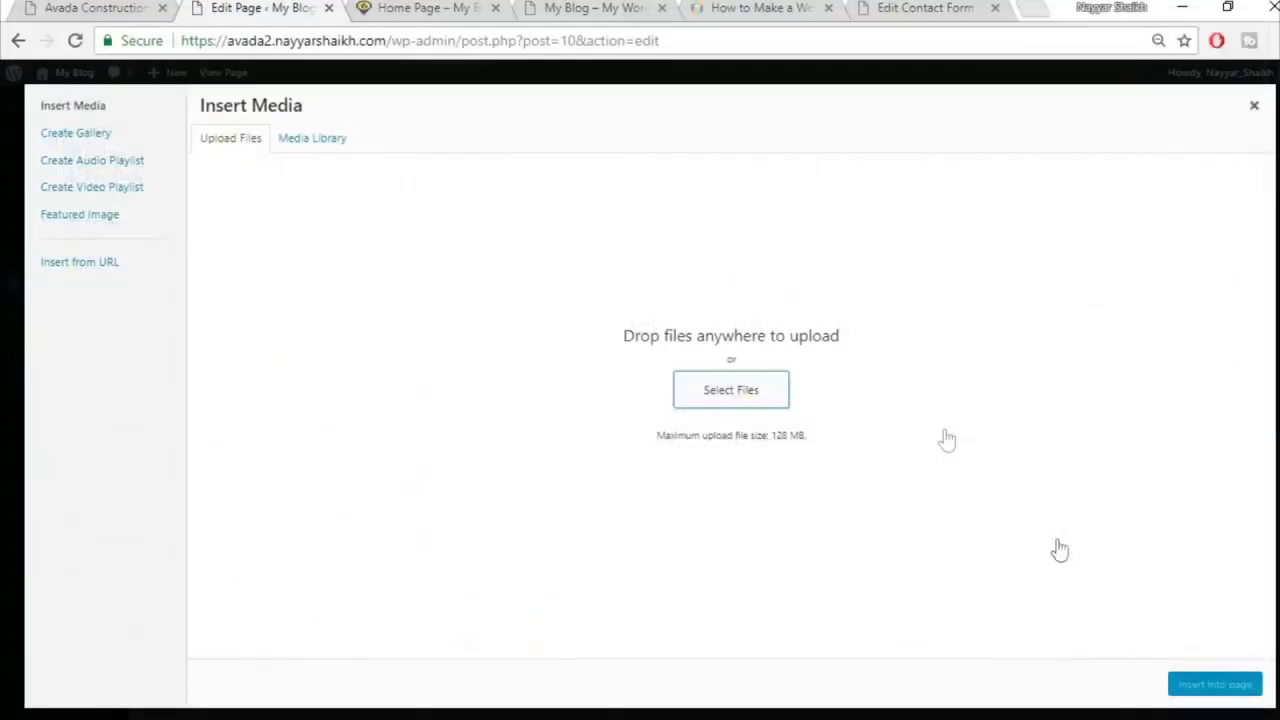
left_click(371, 254)
left_click(490, 254)
left_click(609, 254)
left_click(705, 258)
left_click(880, 245)
left_click(1208, 688)
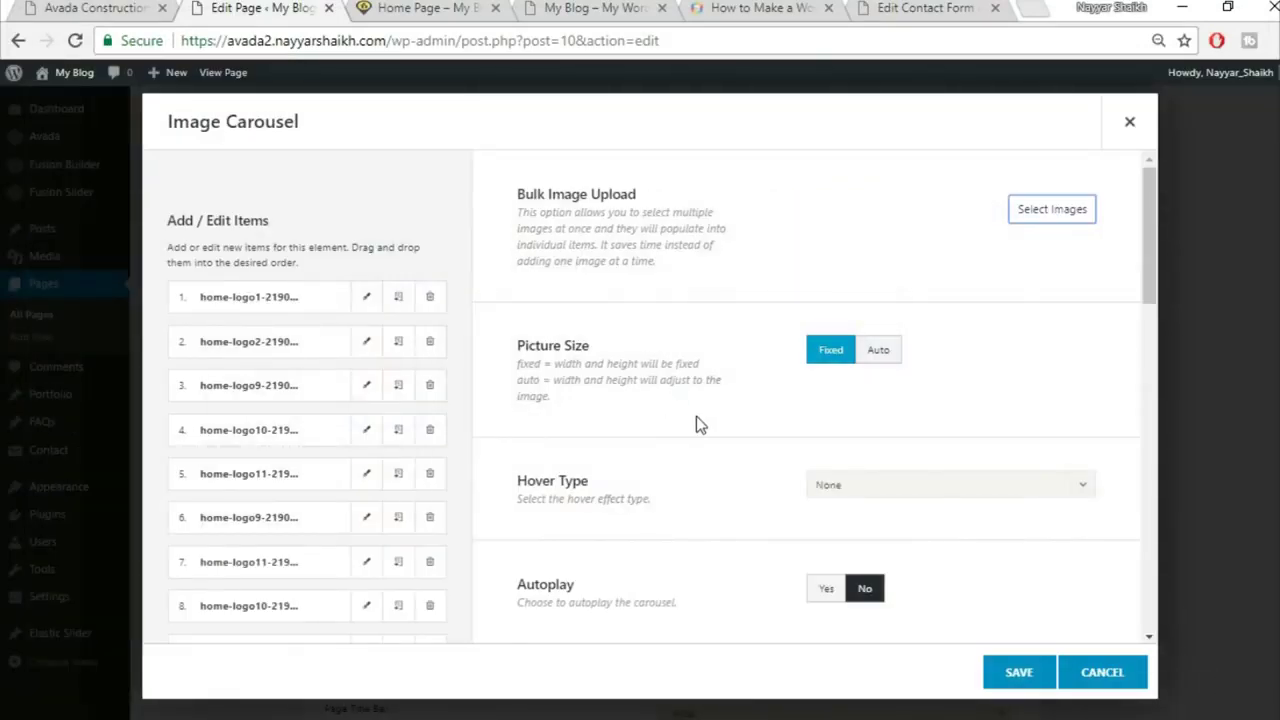
Step: Turn on carousel autoplay and compare with the logos on the live homepage
scroll(696, 424, "down", 1)
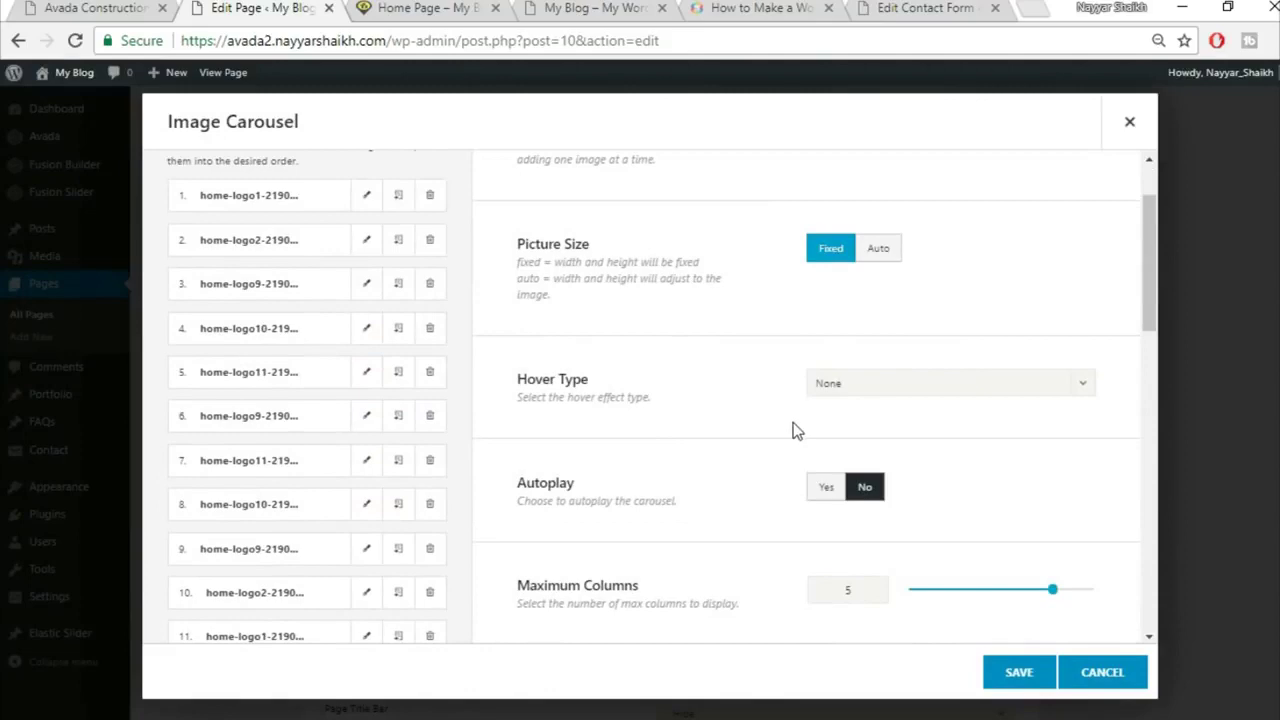
scroll(795, 430, "down", 2)
left_click(843, 287)
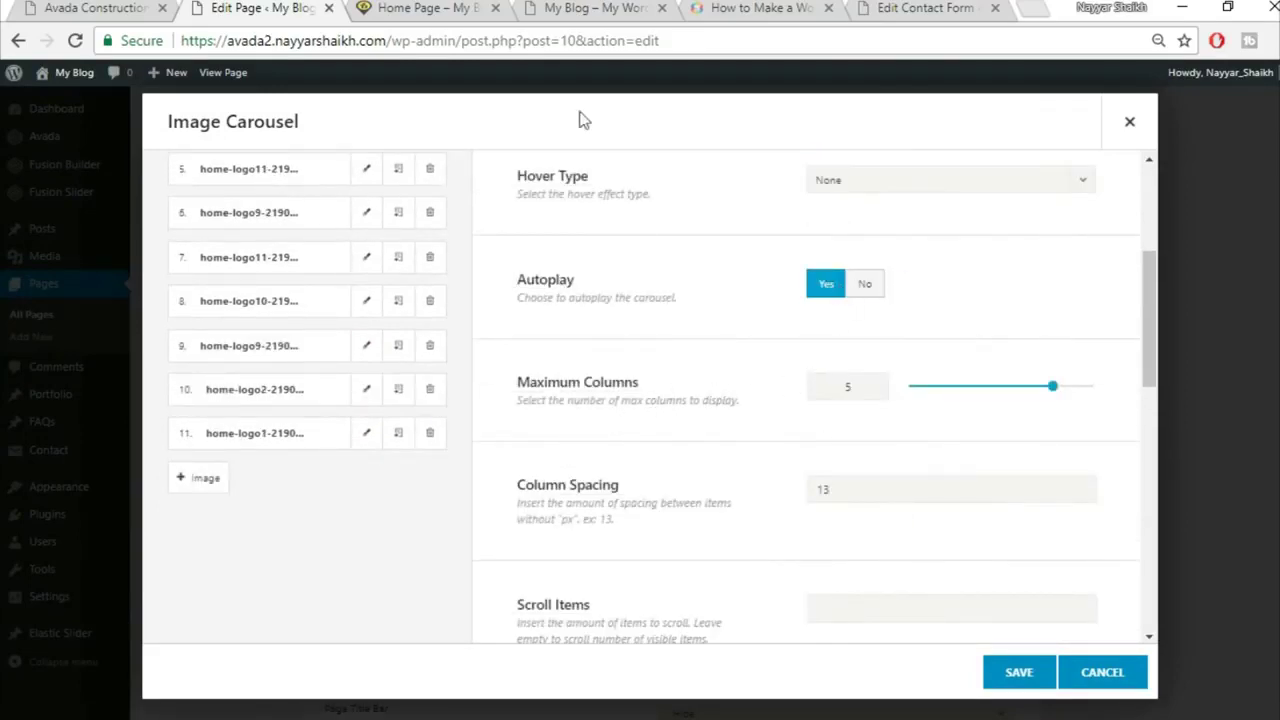
left_click(55, 8)
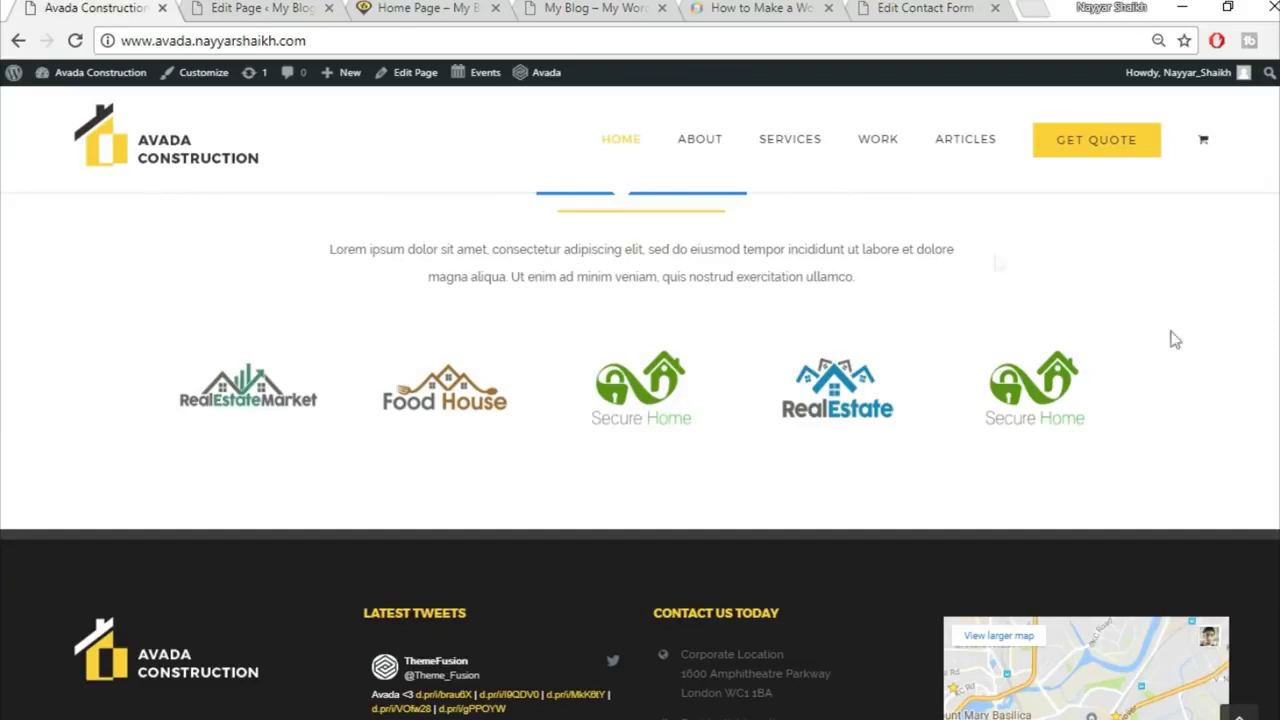
left_click(197, 7)
Step: Slide through the demo site's logo carousel to see how it behaves
scroll(895, 428, "down", 1)
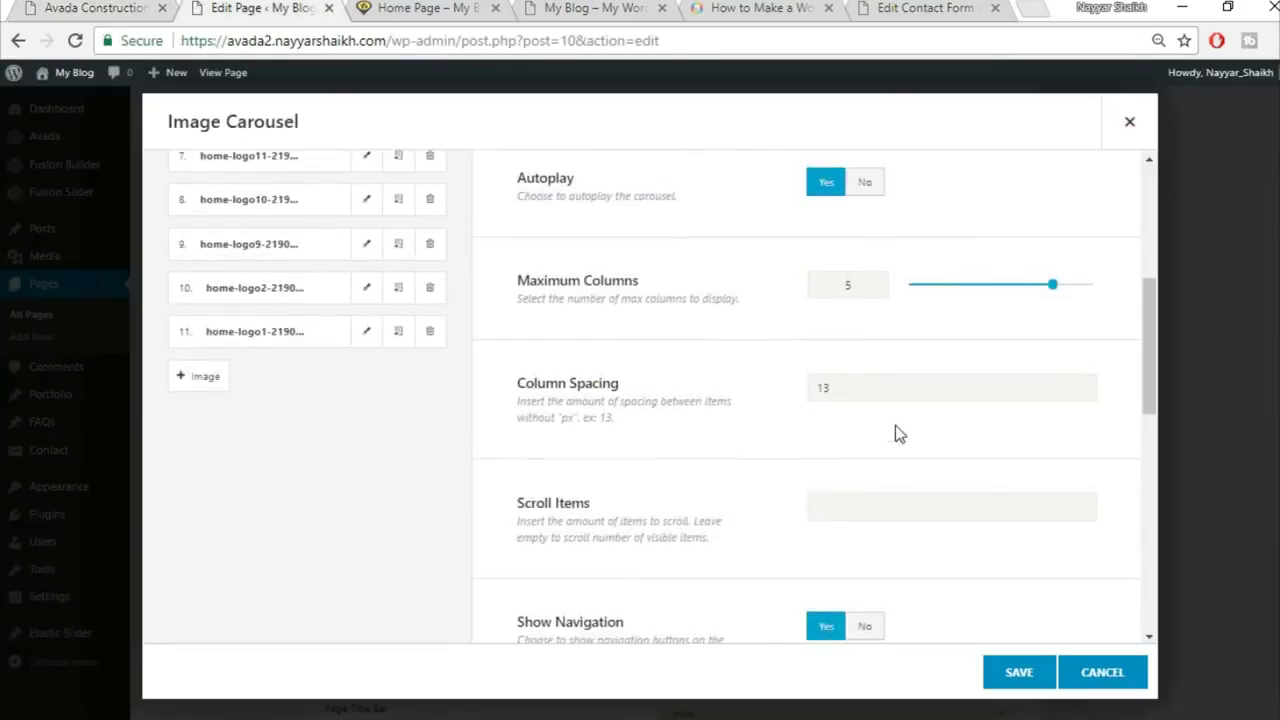
scroll(800, 490, "down", 1)
scroll(860, 400, "down", 1)
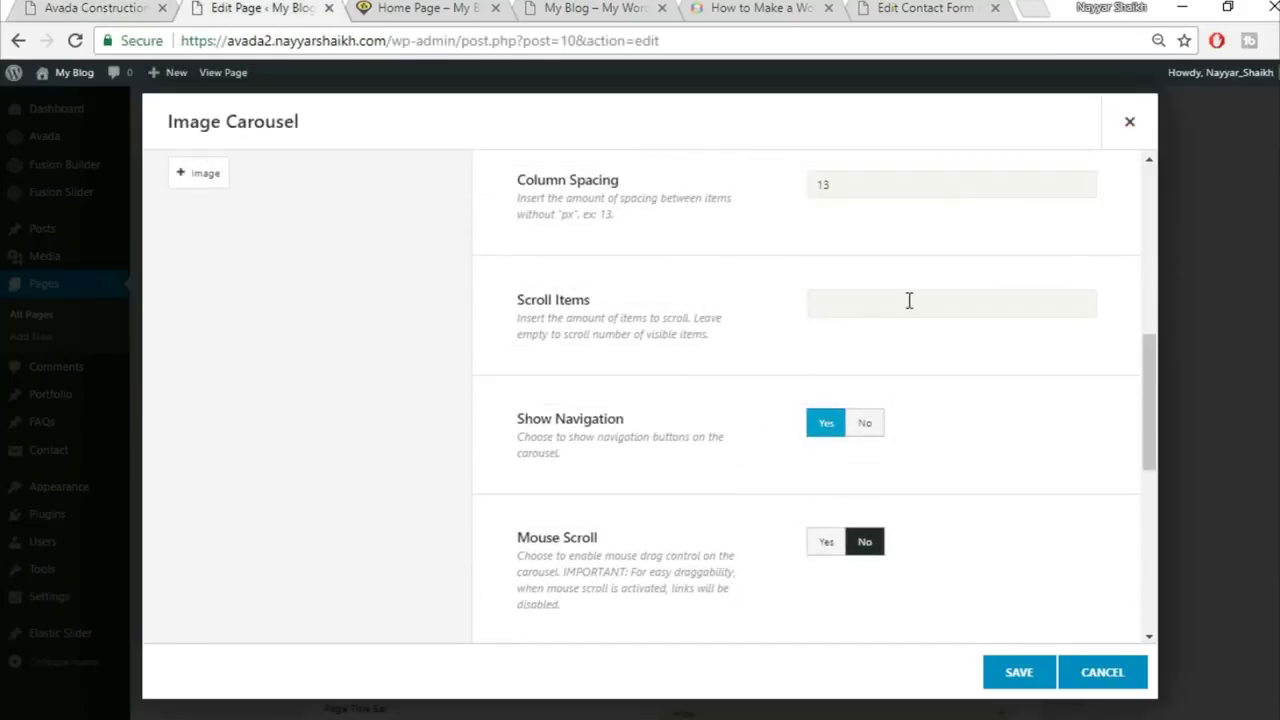
left_click(143, 7)
left_click_drag(820, 383, 461, 398)
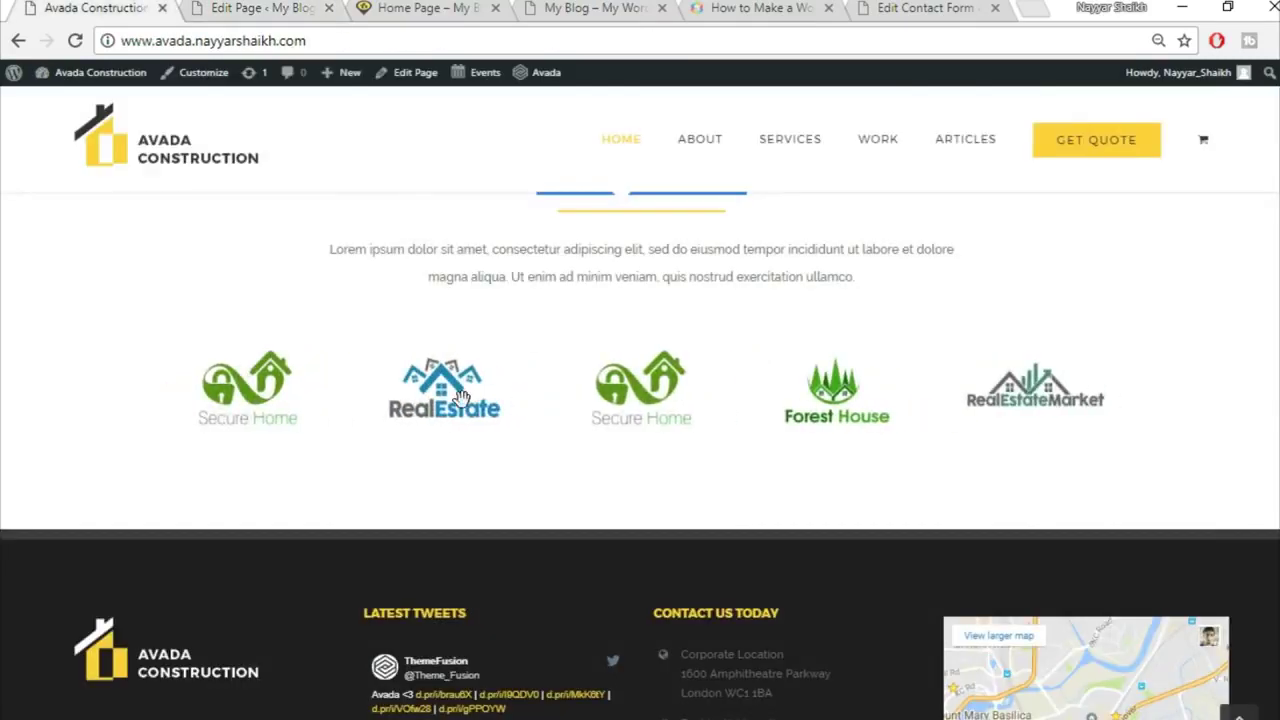
left_click_drag(1083, 403, 650, 397)
left_click_drag(1050, 383, 598, 393)
left_click(243, 8)
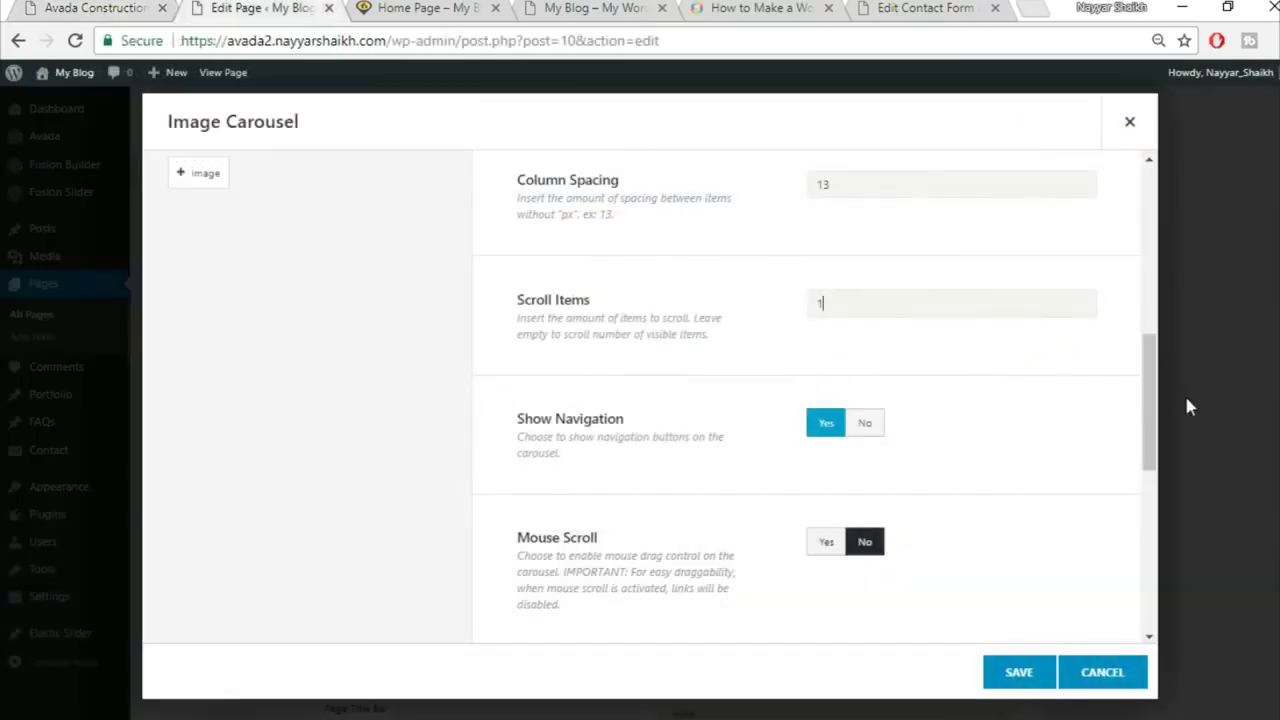
Step: Set the carousel's Show Navigation to No and Mouse Scroll to Yes
scroll(1000, 400, "down", 1)
left_click(861, 321)
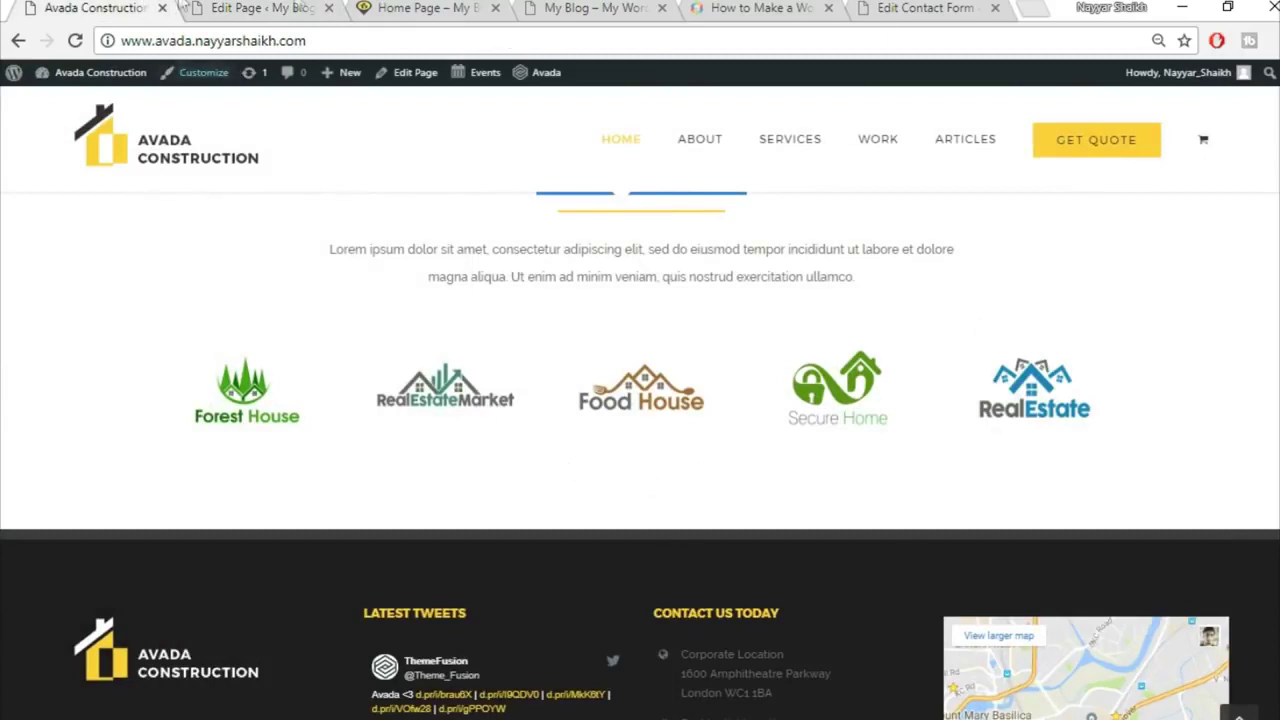
left_click(298, 7)
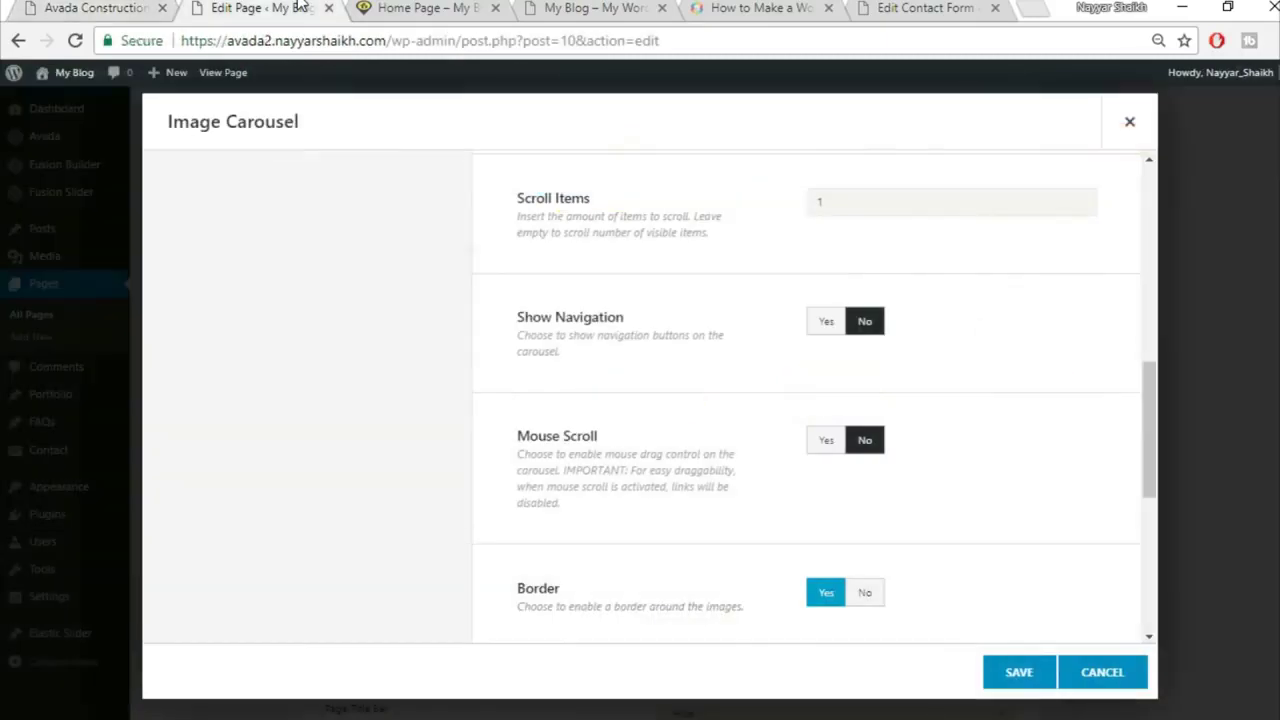
left_click(824, 442)
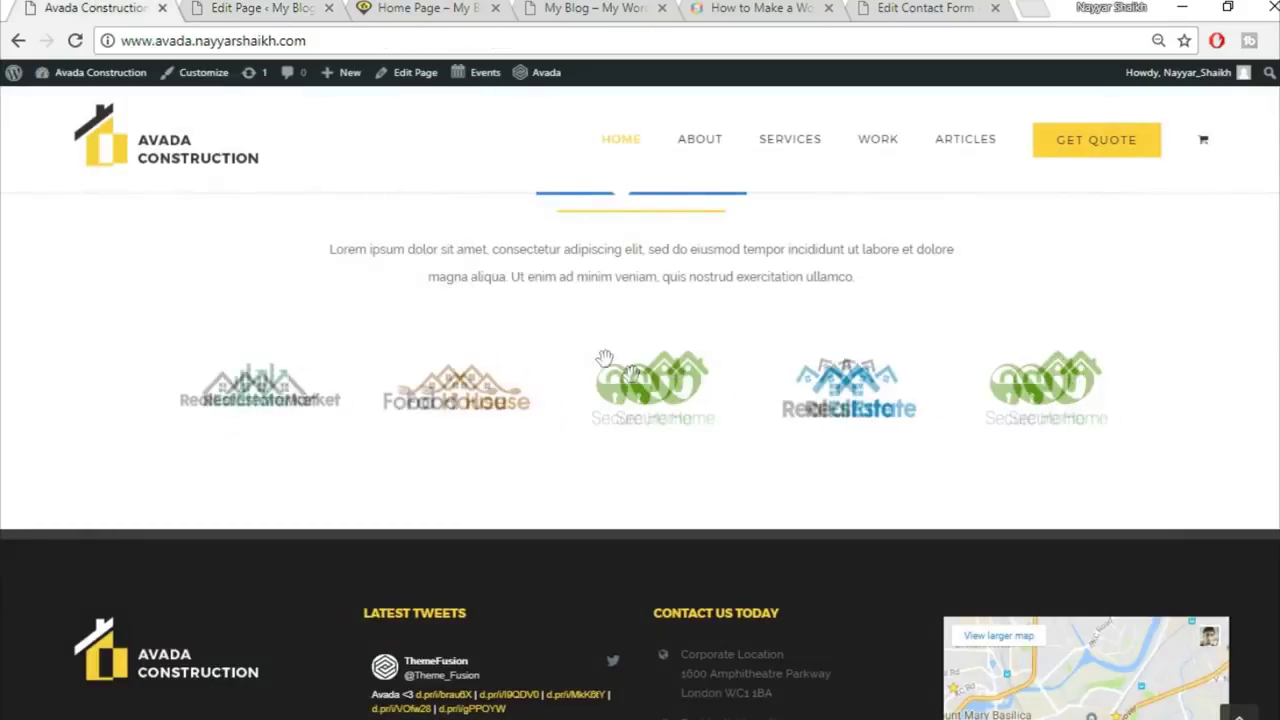
left_click_drag(605, 358, 974, 389)
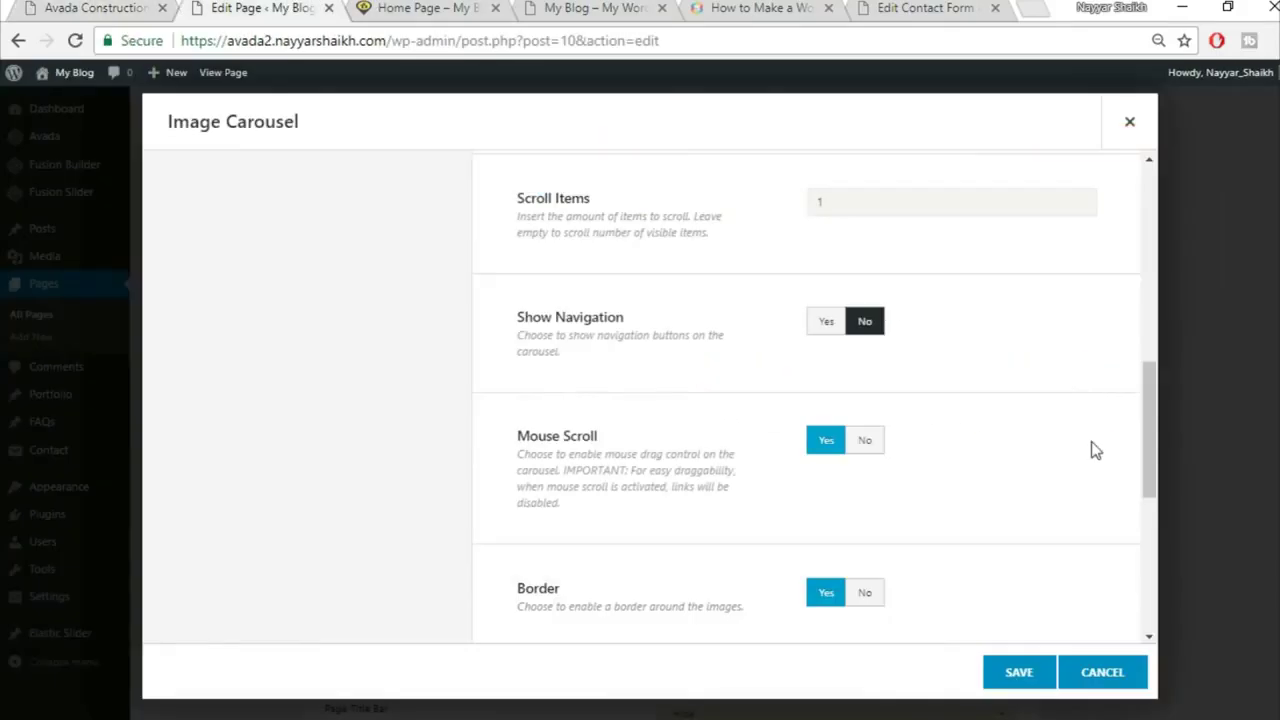
Step: Set the carousel image Border to No and save the settings
scroll(1093, 449, "down", 2)
left_click(866, 390)
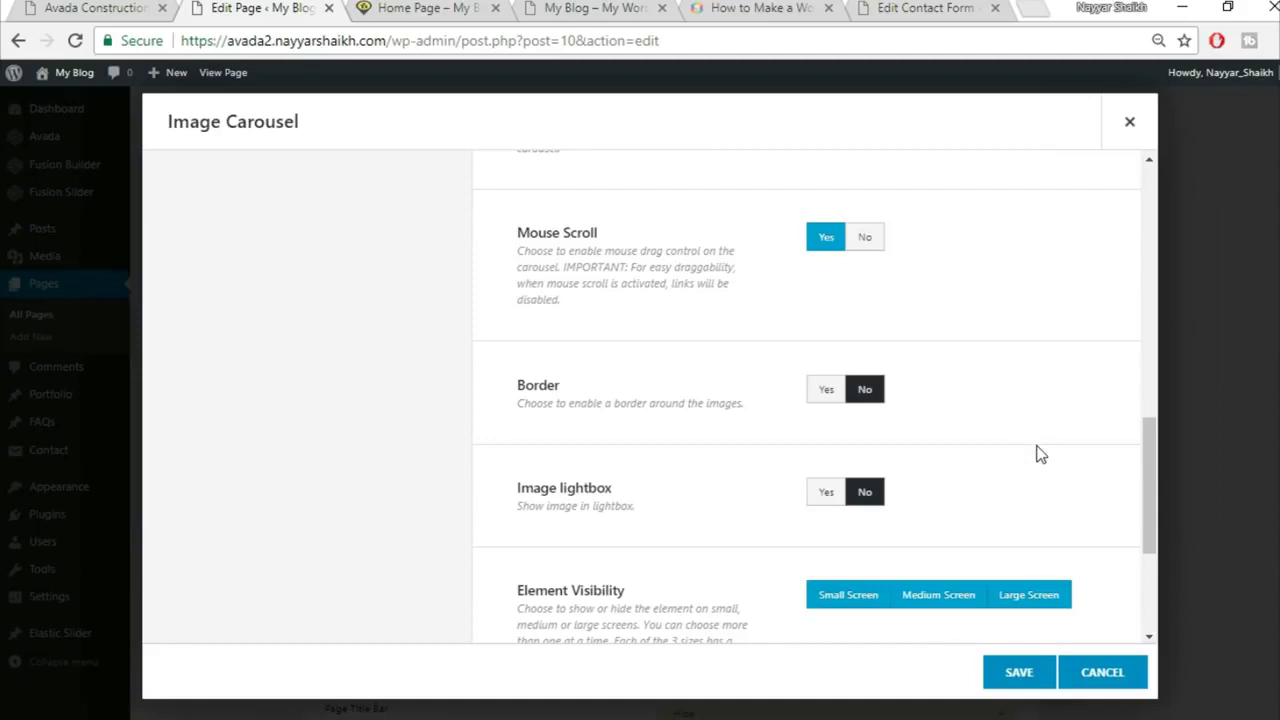
scroll(1034, 451, "down", 2)
scroll(994, 612, "down", 1)
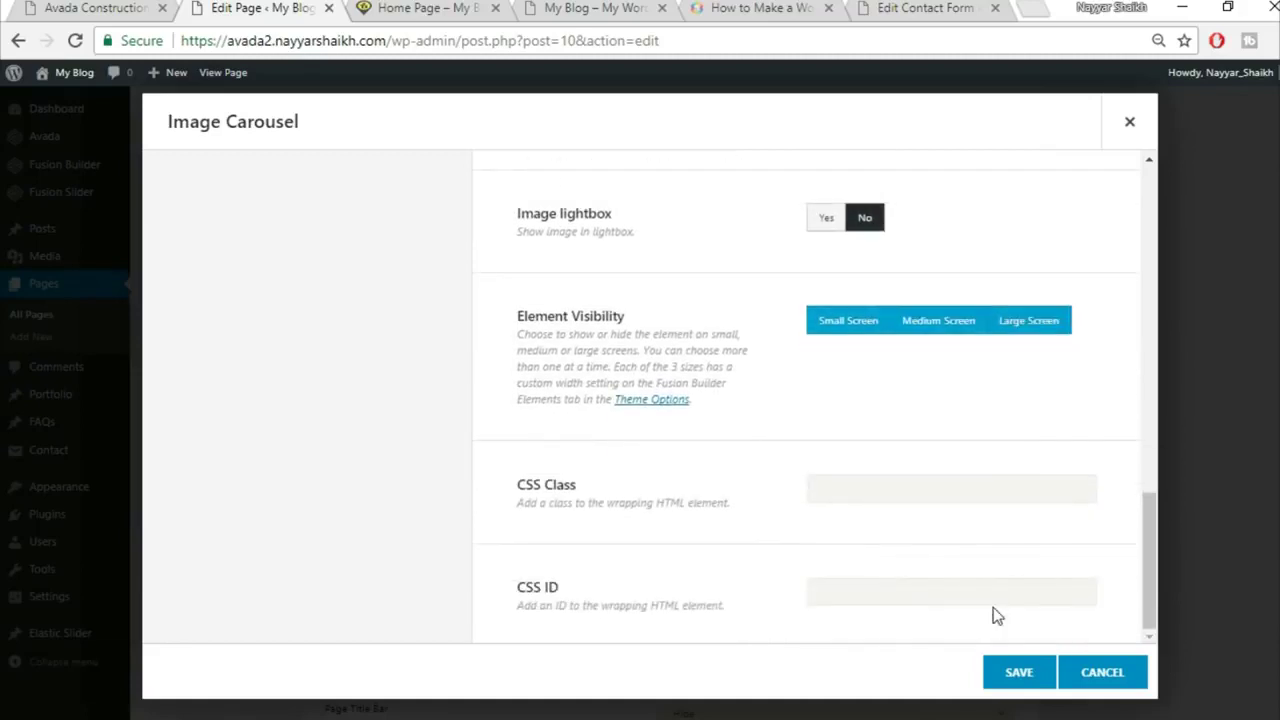
left_click(1015, 688)
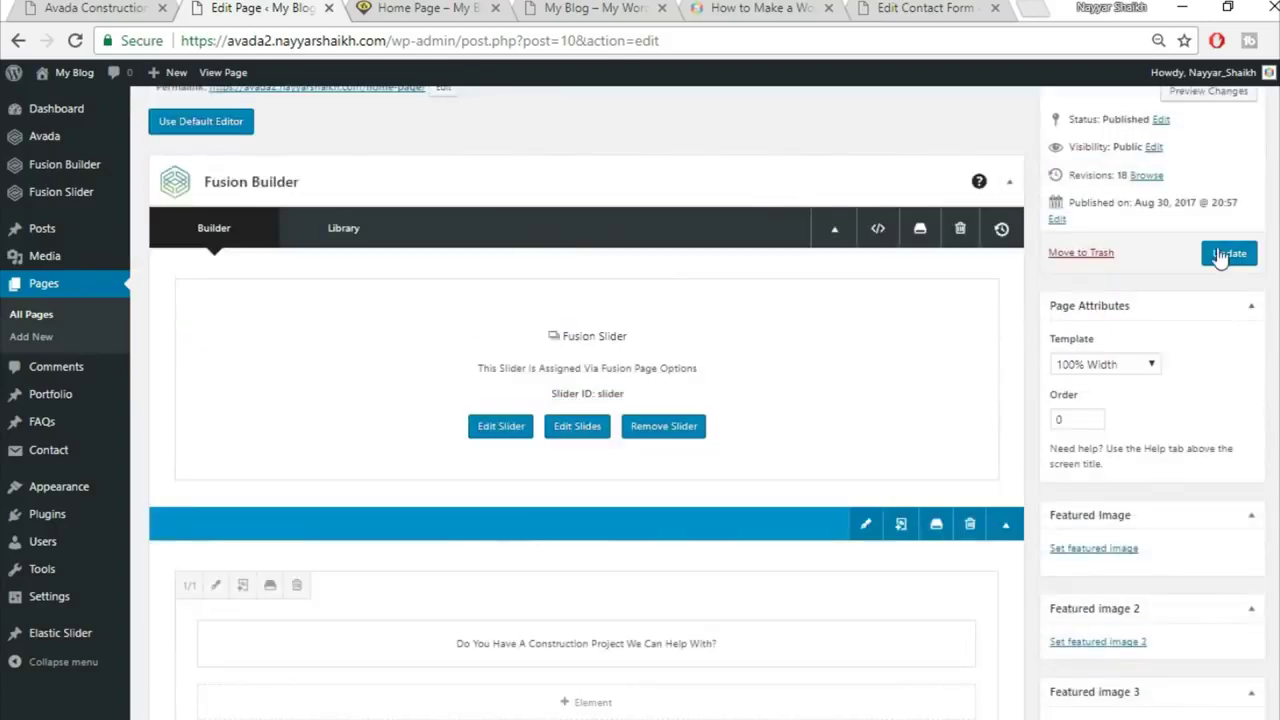
Step: Update the Home Page and reload the live home page to view the carousel
left_click(1229, 253)
left_click(420, 8)
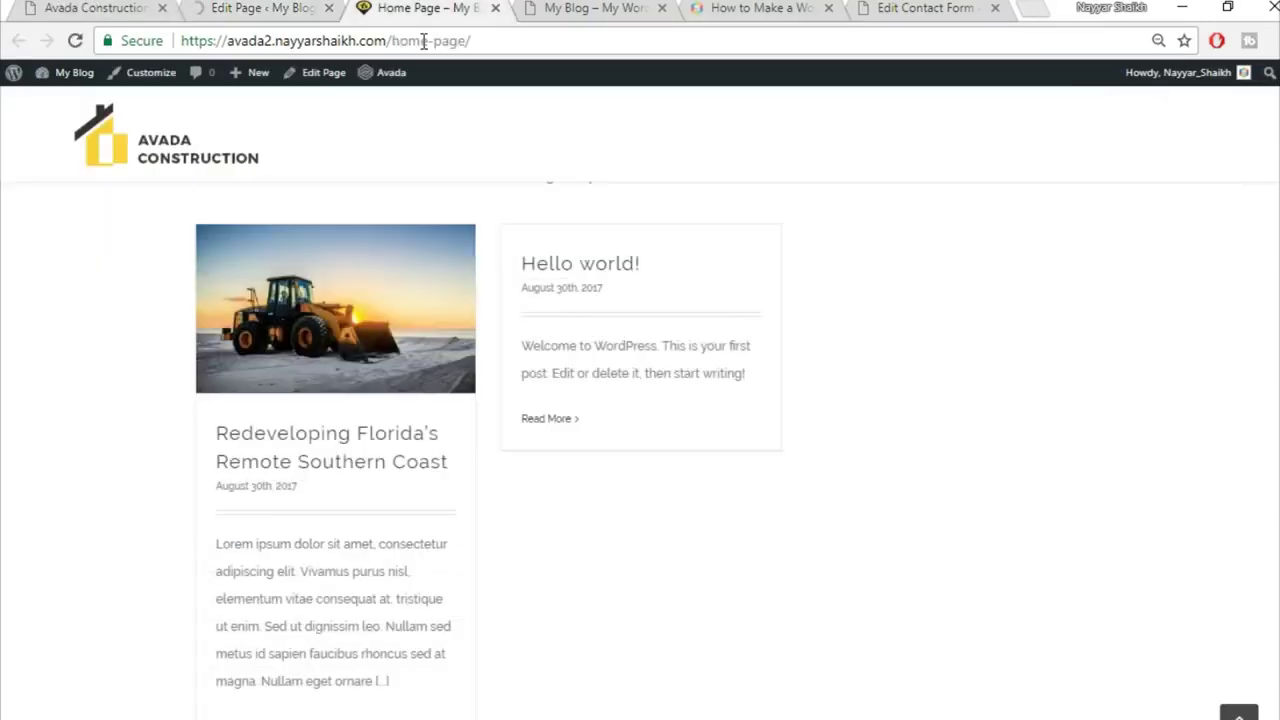
left_click(425, 45)
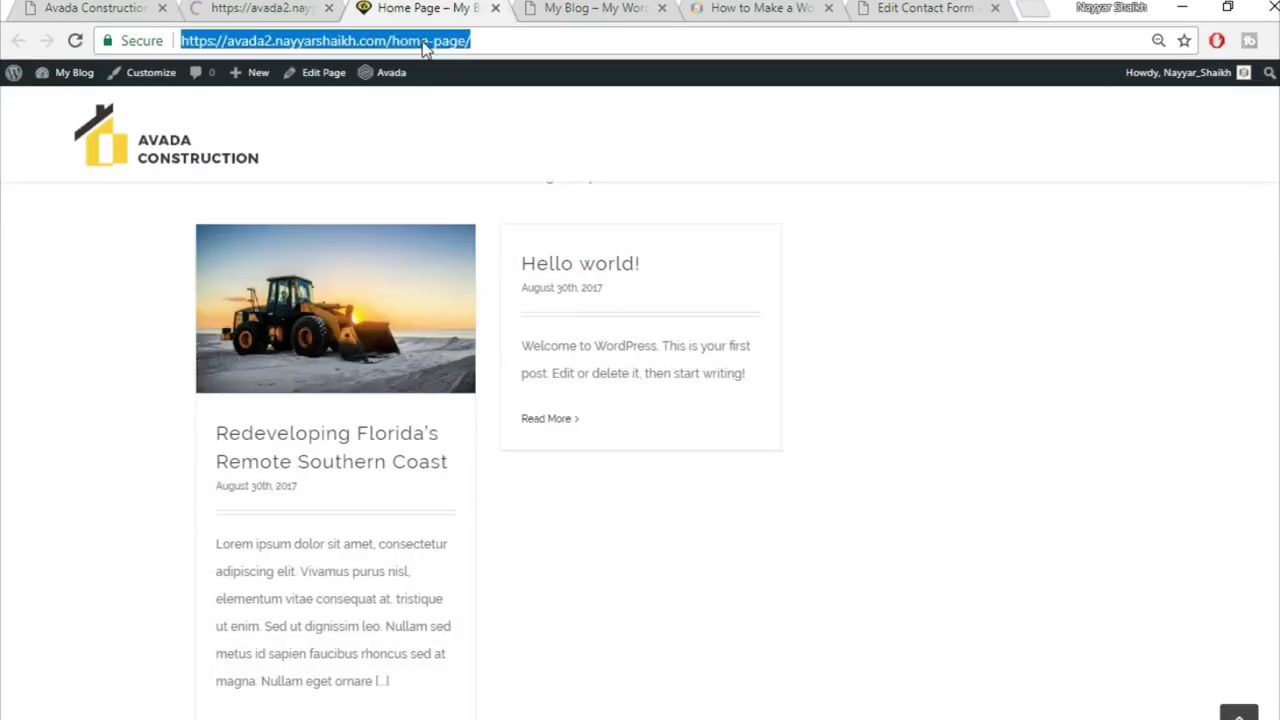
key("Return")
scroll(790, 373, "down", 5)
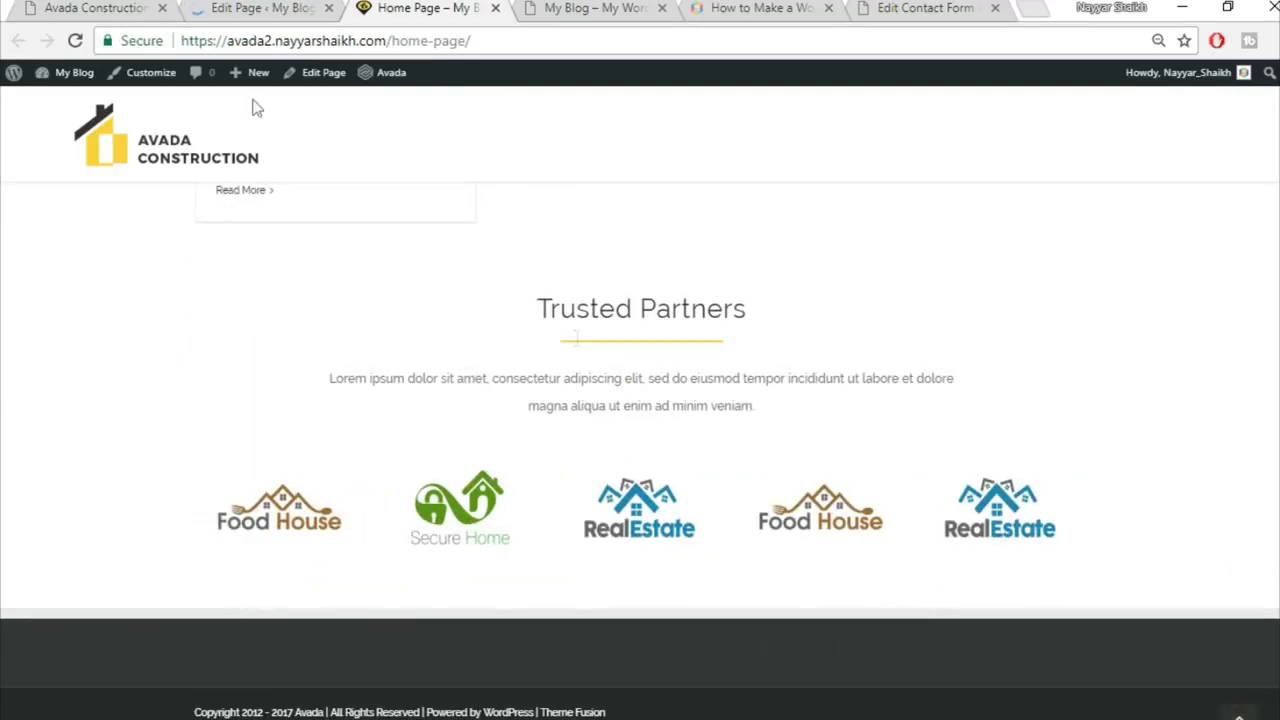
Step: Compare the live home page's logo carousel against the demo site
left_click(132, 5)
scroll(626, 504, "up", 2)
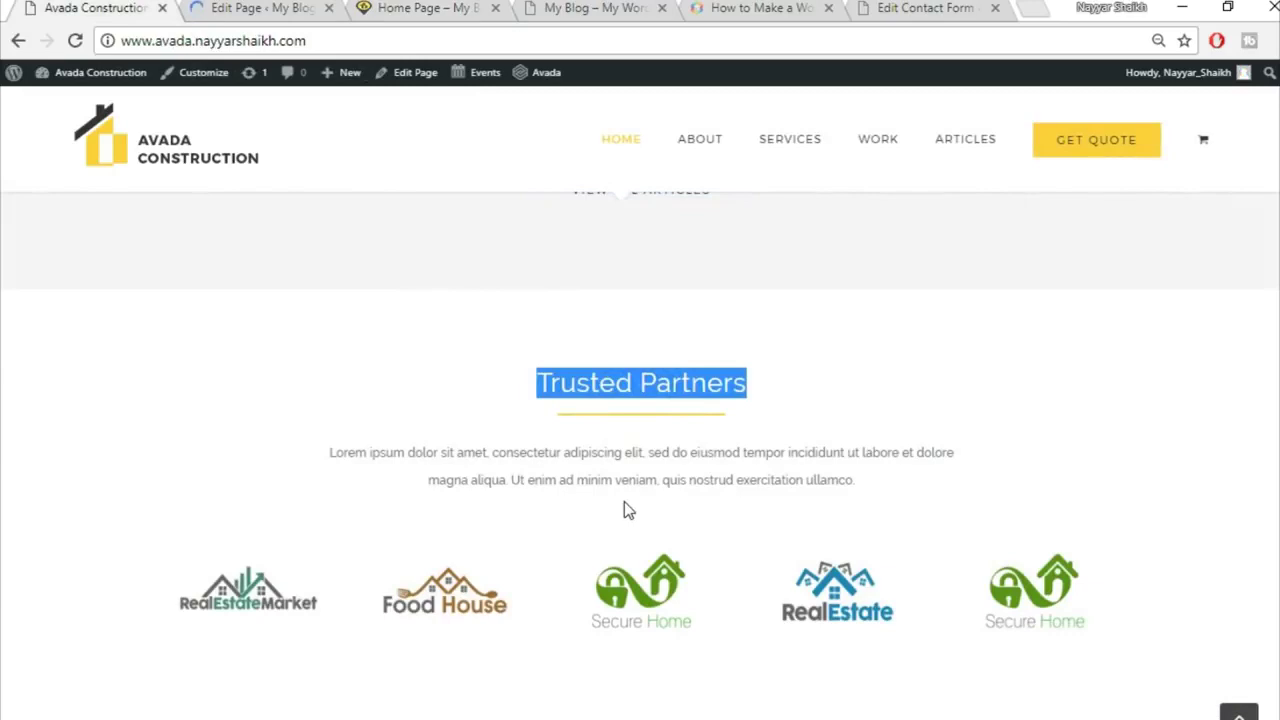
scroll(655, 505, "up", 3)
scroll(736, 520, "down", 3)
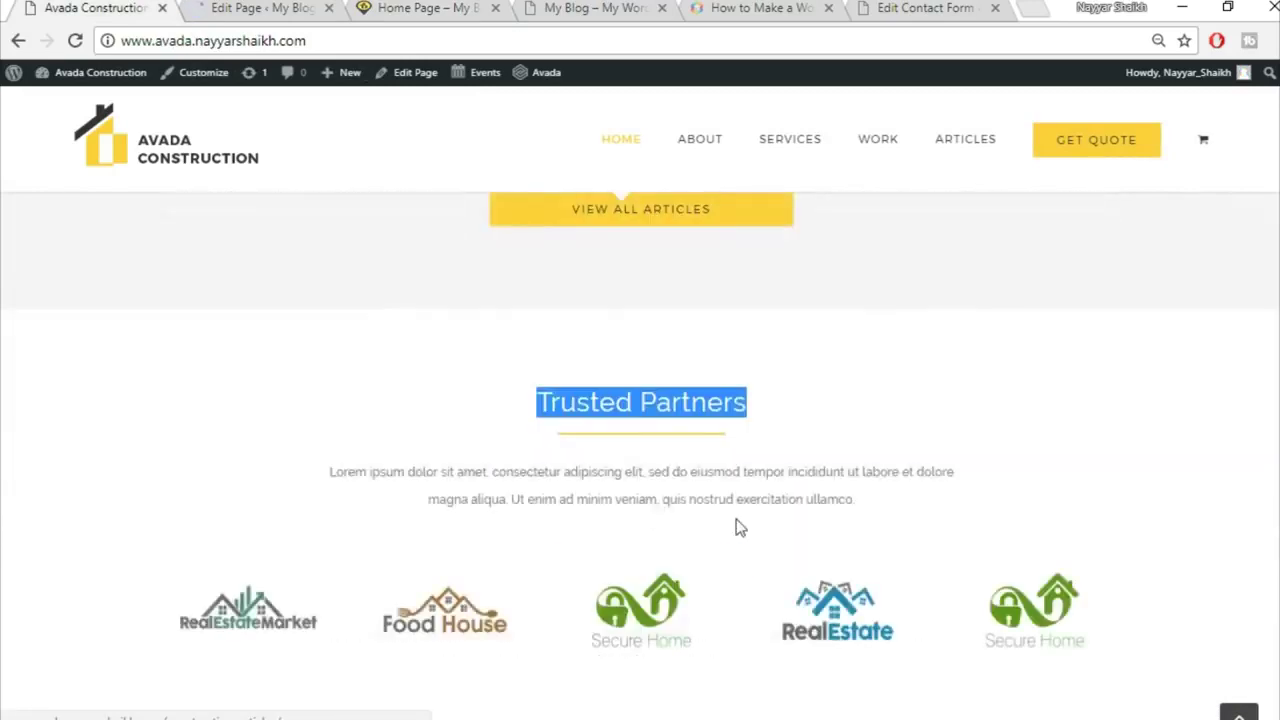
scroll(737, 520, "down", 2)
left_click(252, 8)
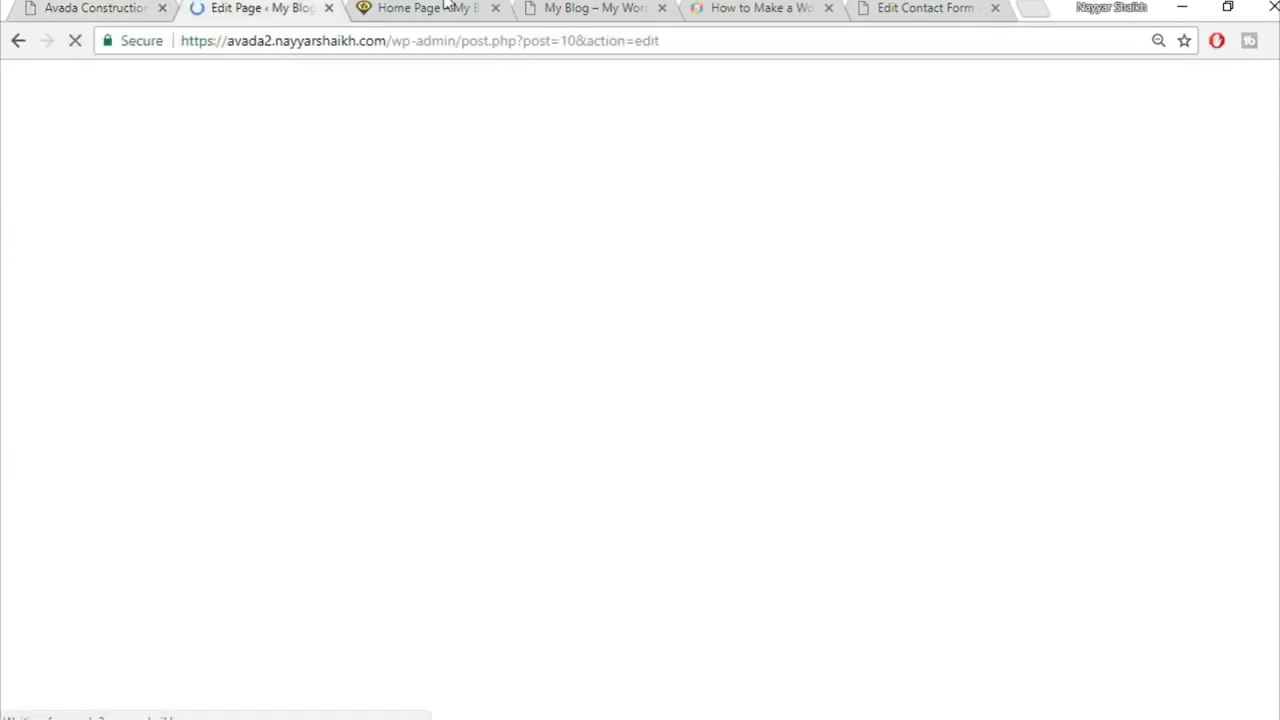
left_click(440, 6)
scroll(640, 450, "up", 15)
scroll(640, 450, "up", 1)
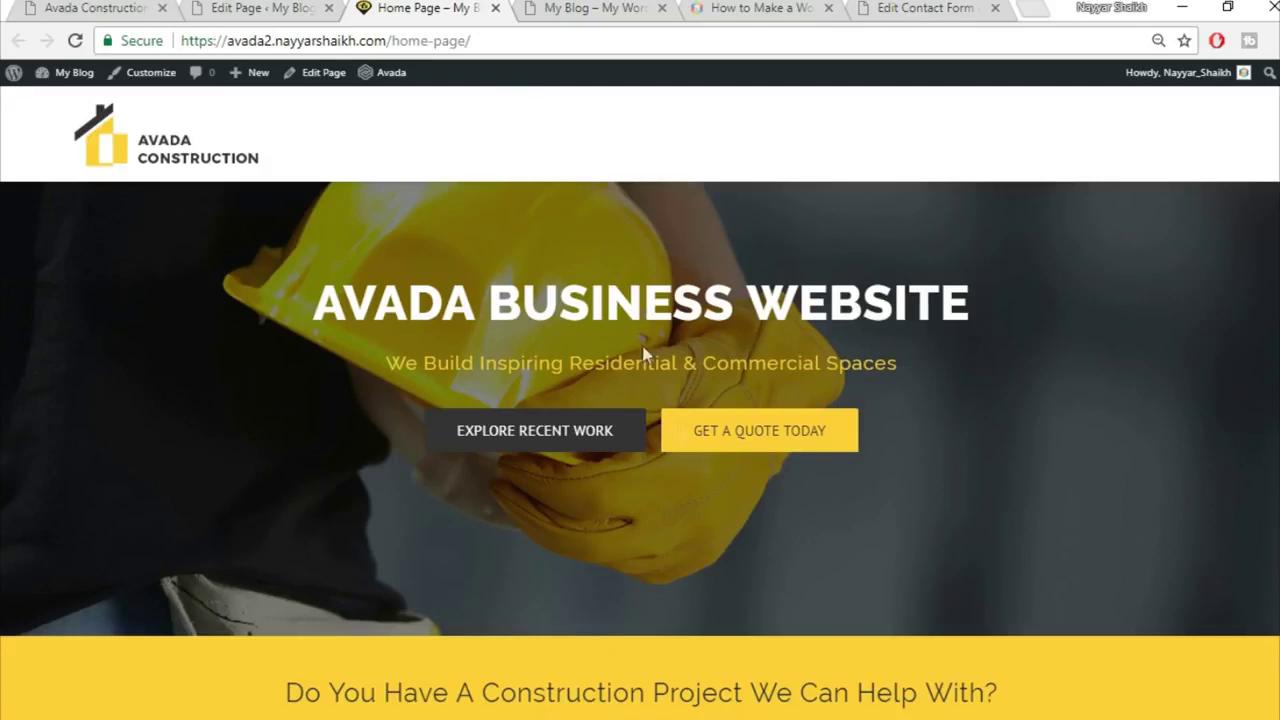
scroll(750, 599, "down", 2)
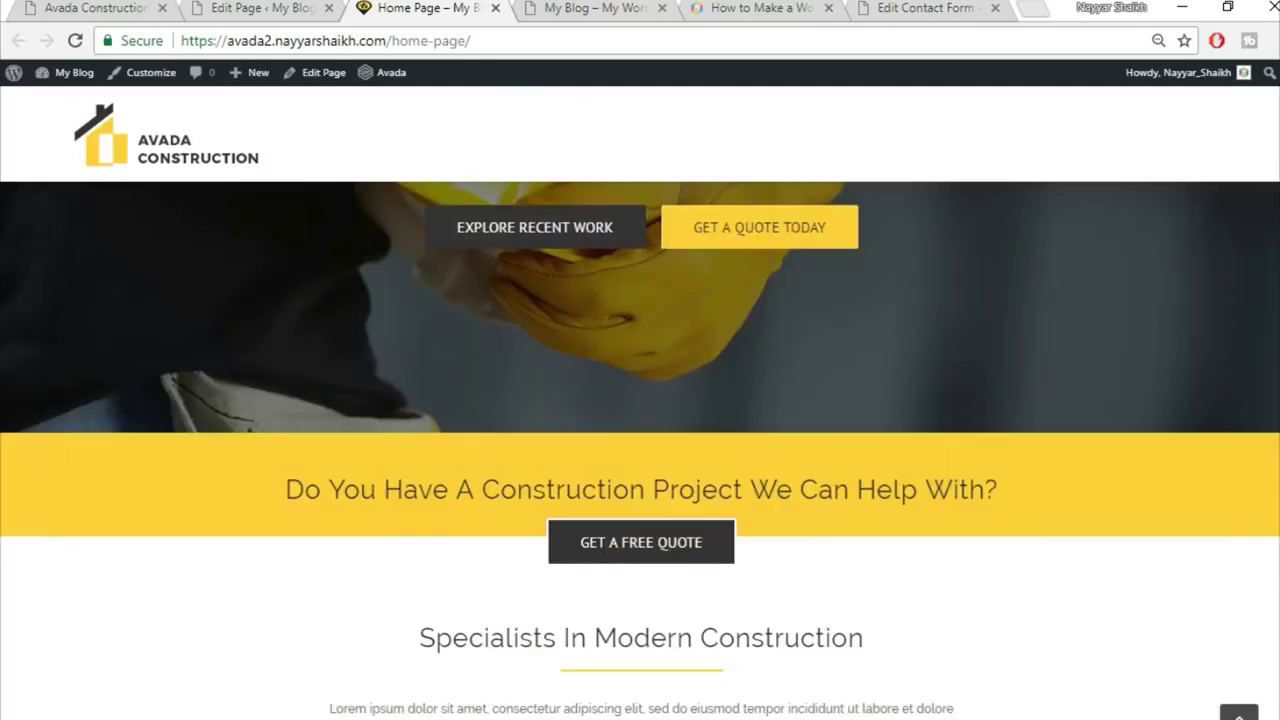
scroll(640, 450, "up", 2)
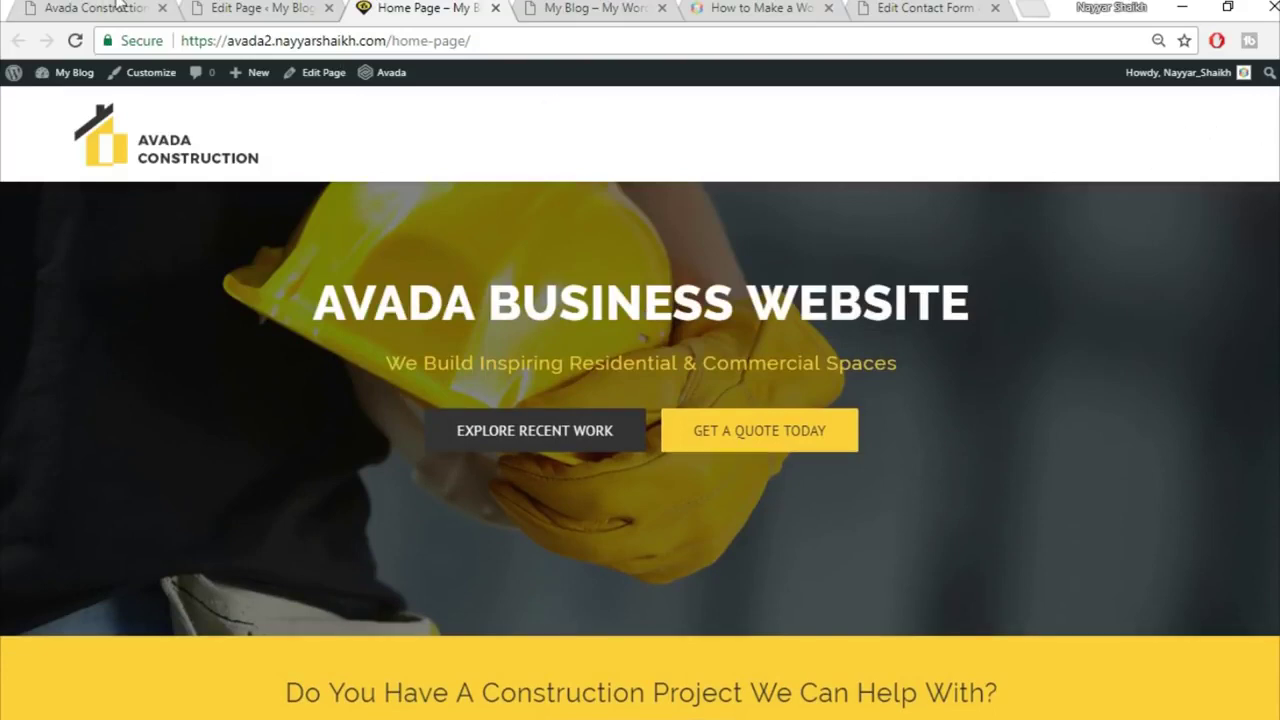
Step: Open the demo site's About page for reference, then return to the editor
left_click(97, 6)
left_click(1238, 714)
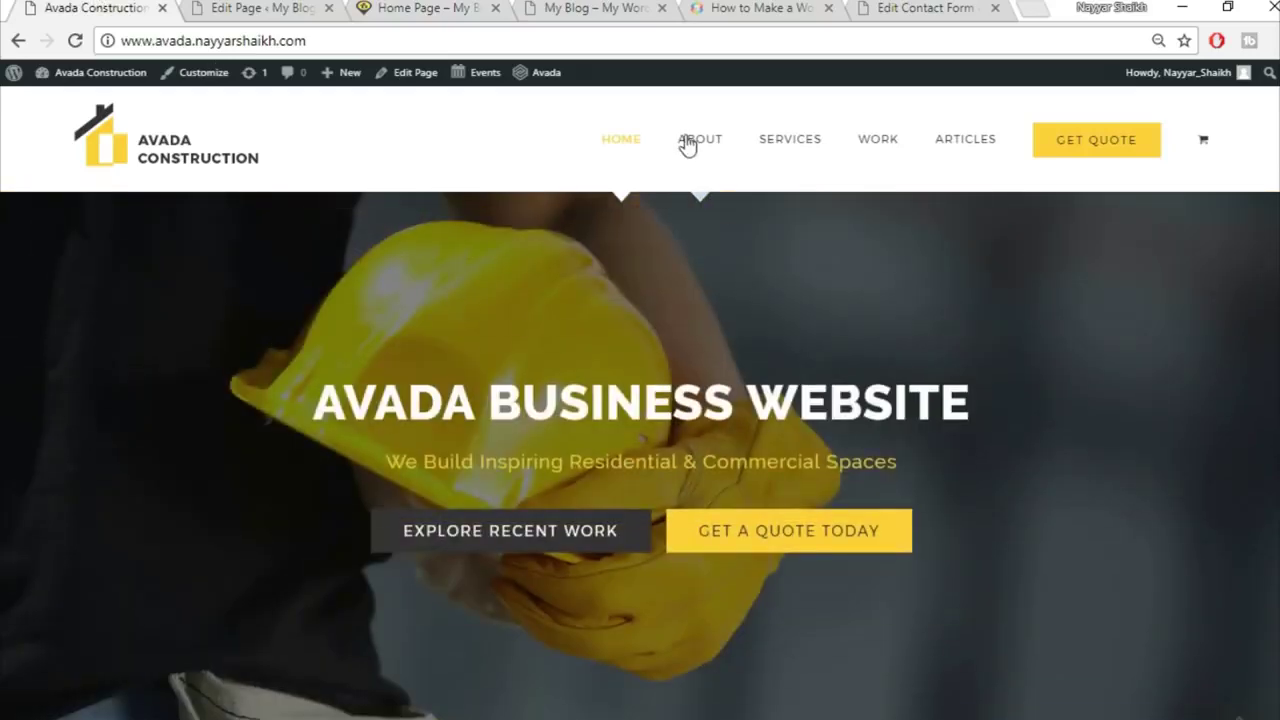
left_click(720, 142)
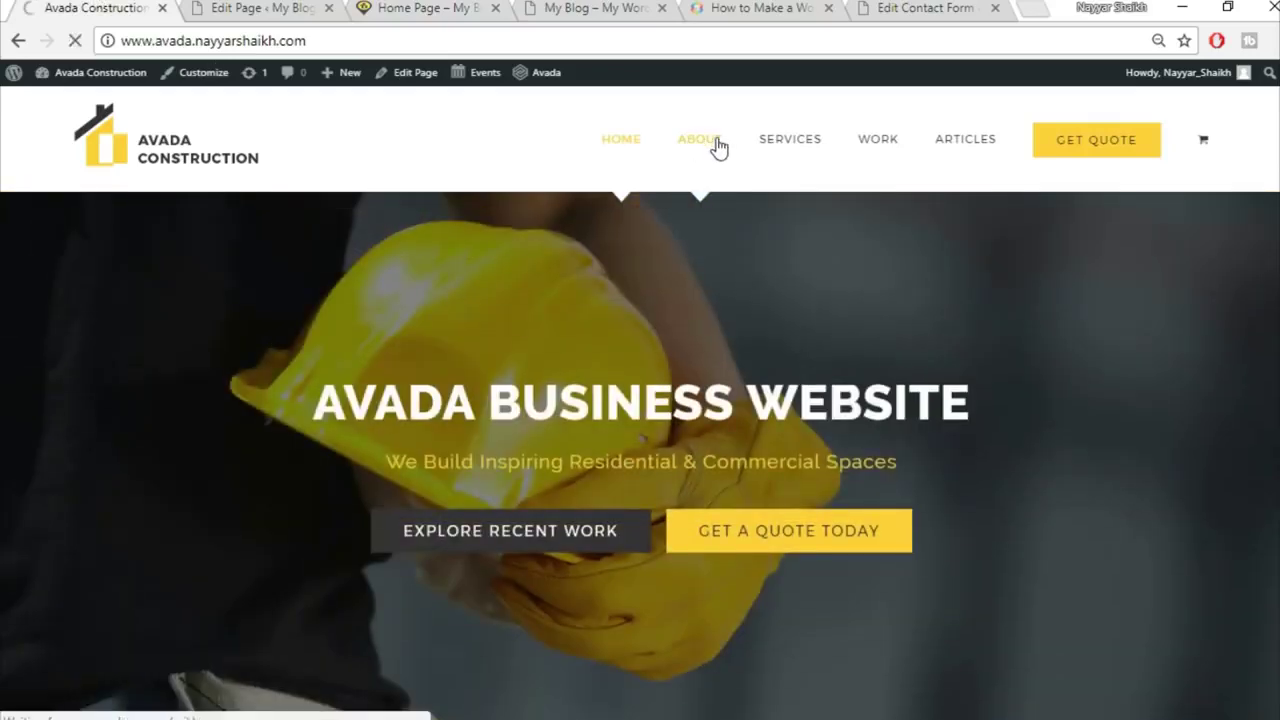
left_click(255, 12)
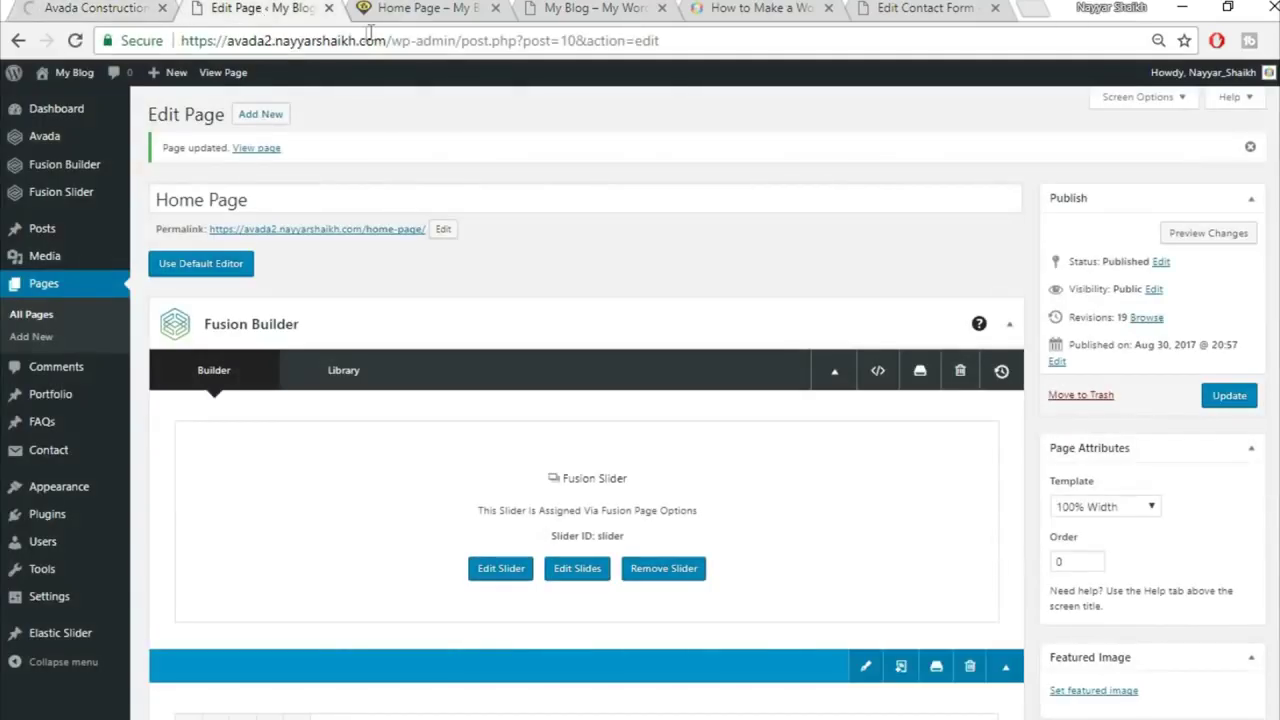
Step: Start a new page titled About in a separate tab using the 100% Width template
middle_click(262, 115)
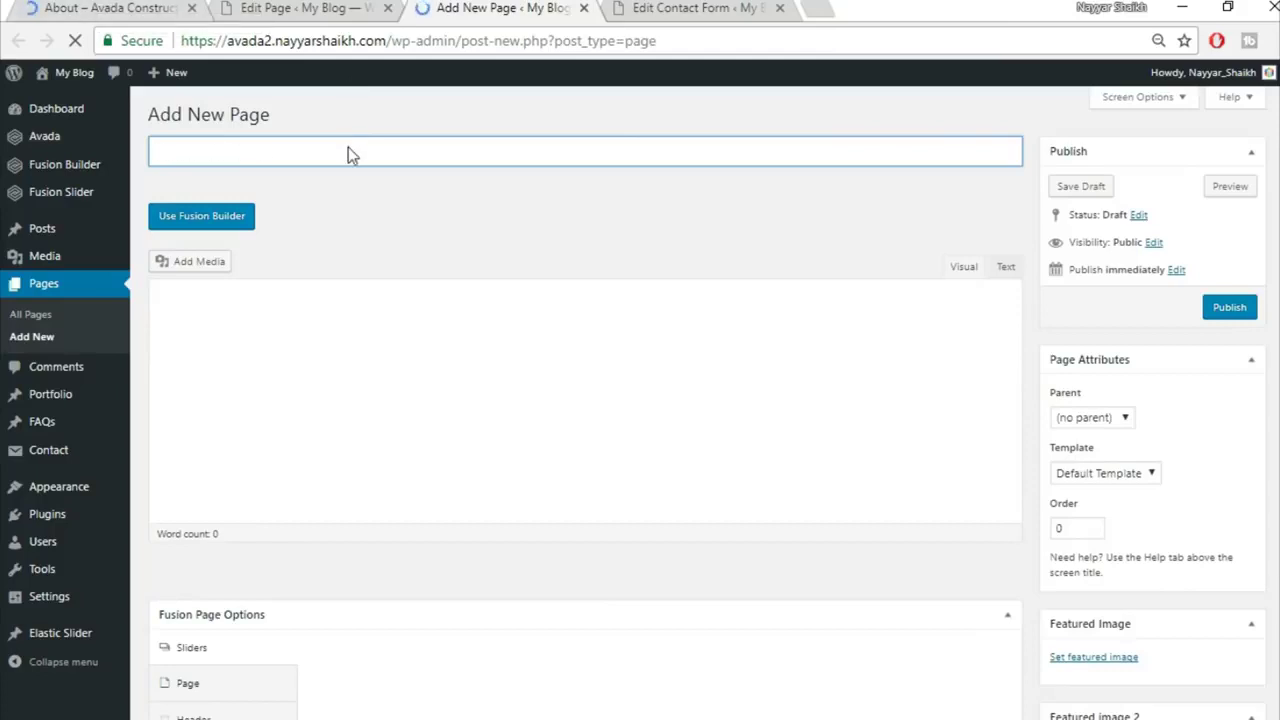
left_click(358, 157)
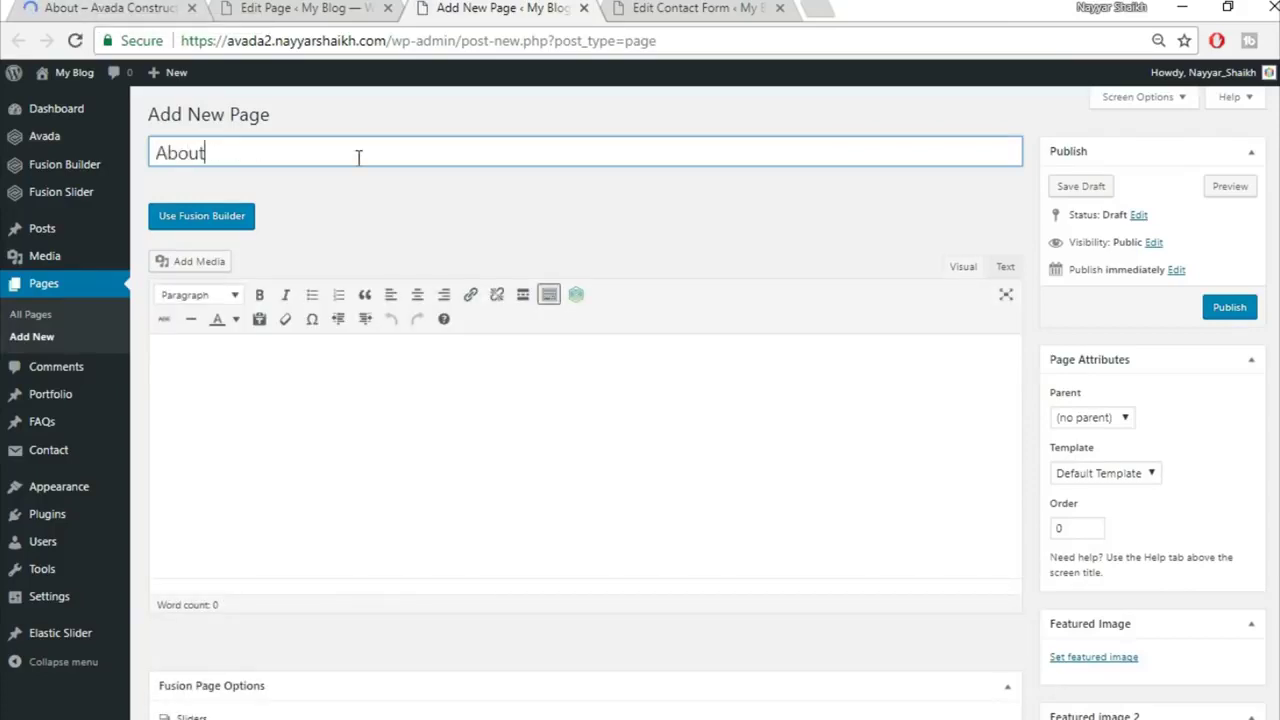
left_click(1119, 473)
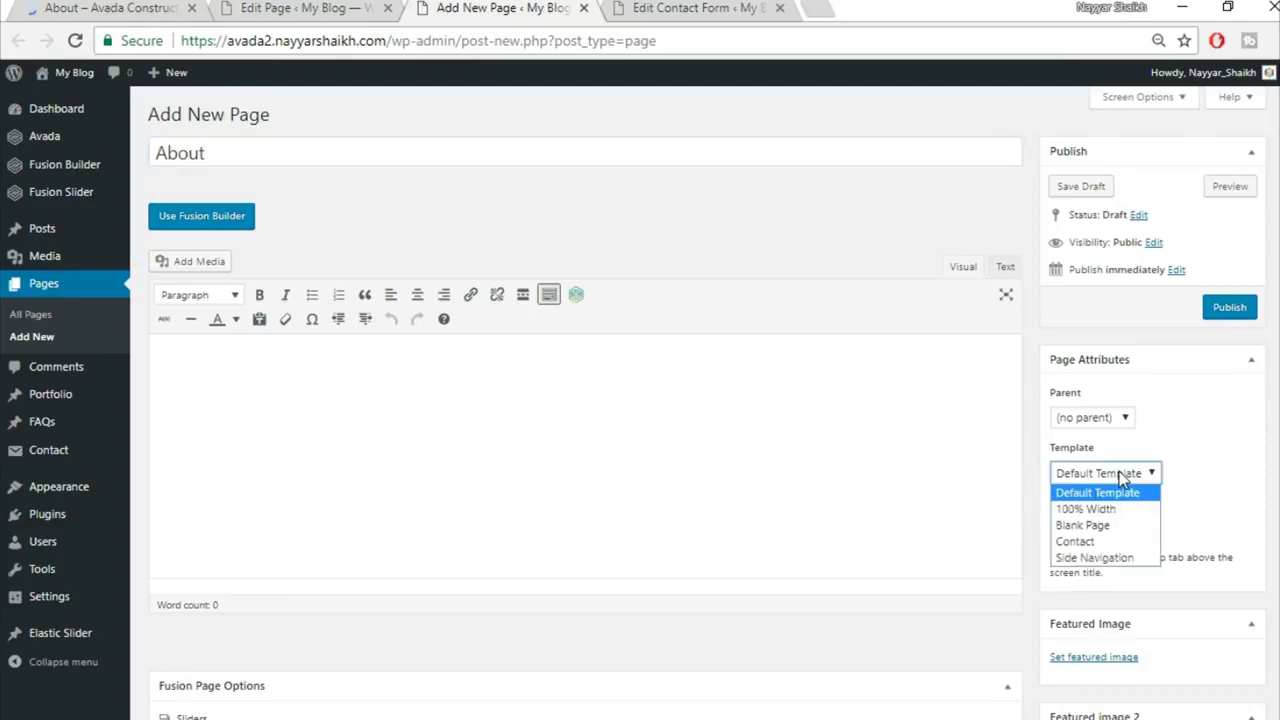
left_click(1100, 504)
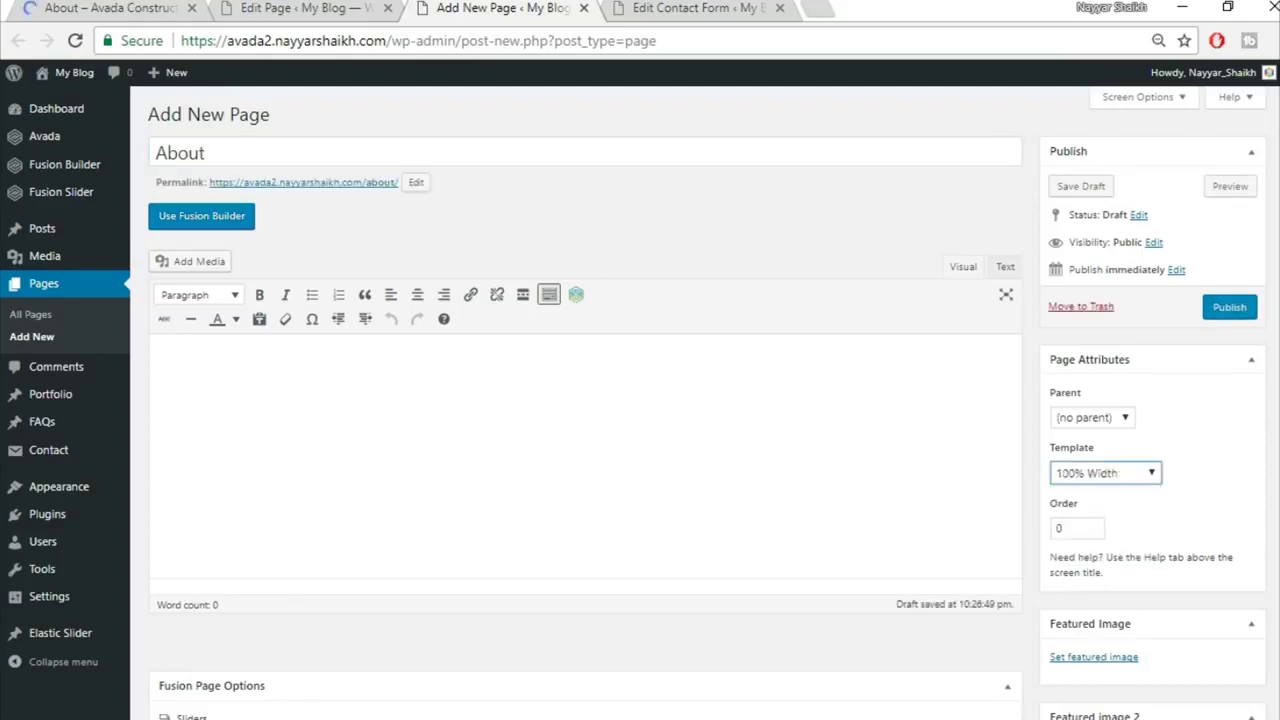
Step: Check the demo About page for reference and move the new page's tab to second place
scroll(240, 508, "down", 3)
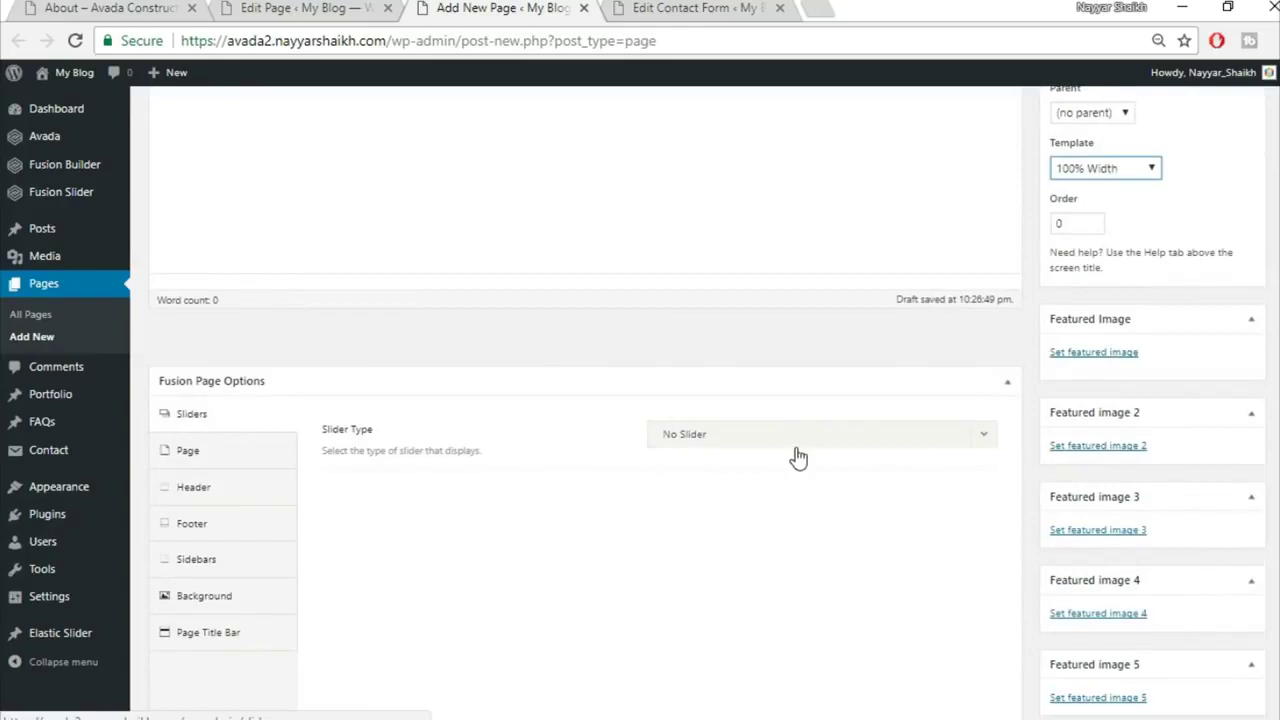
left_click(798, 440)
left_click(70, 6)
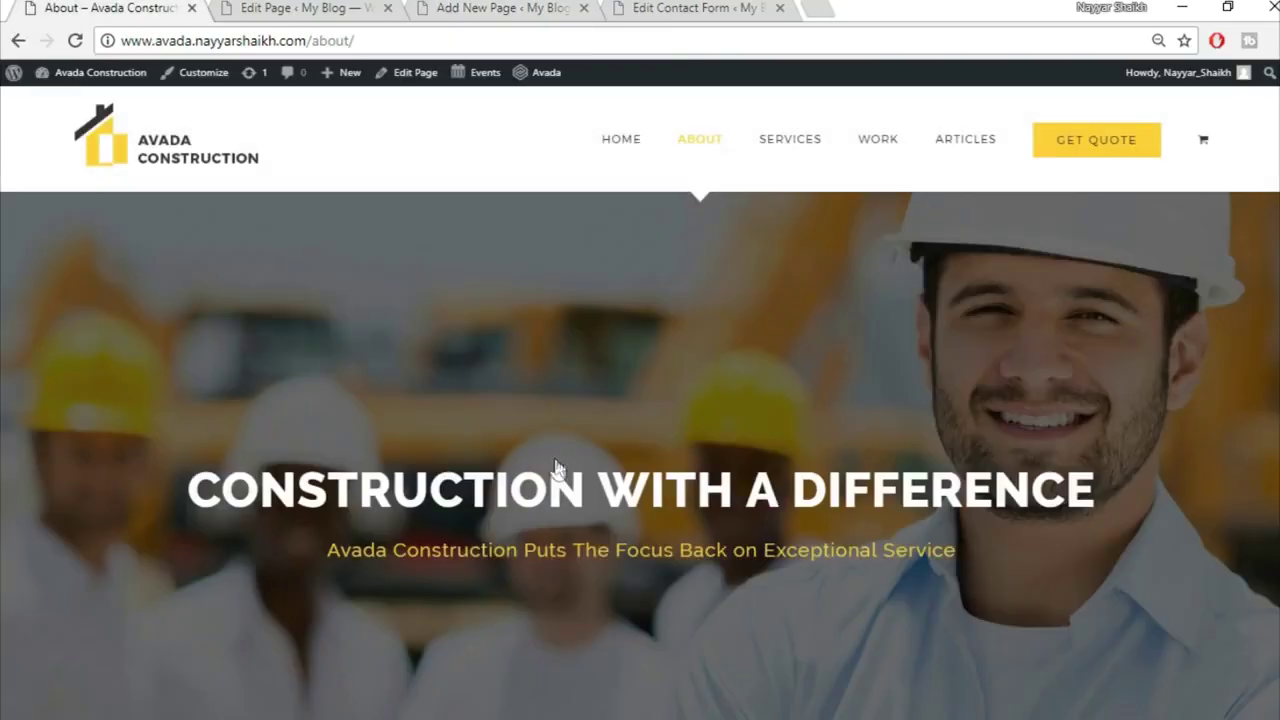
scroll(672, 512, "down", 3)
scroll(271, 66, "up", 3)
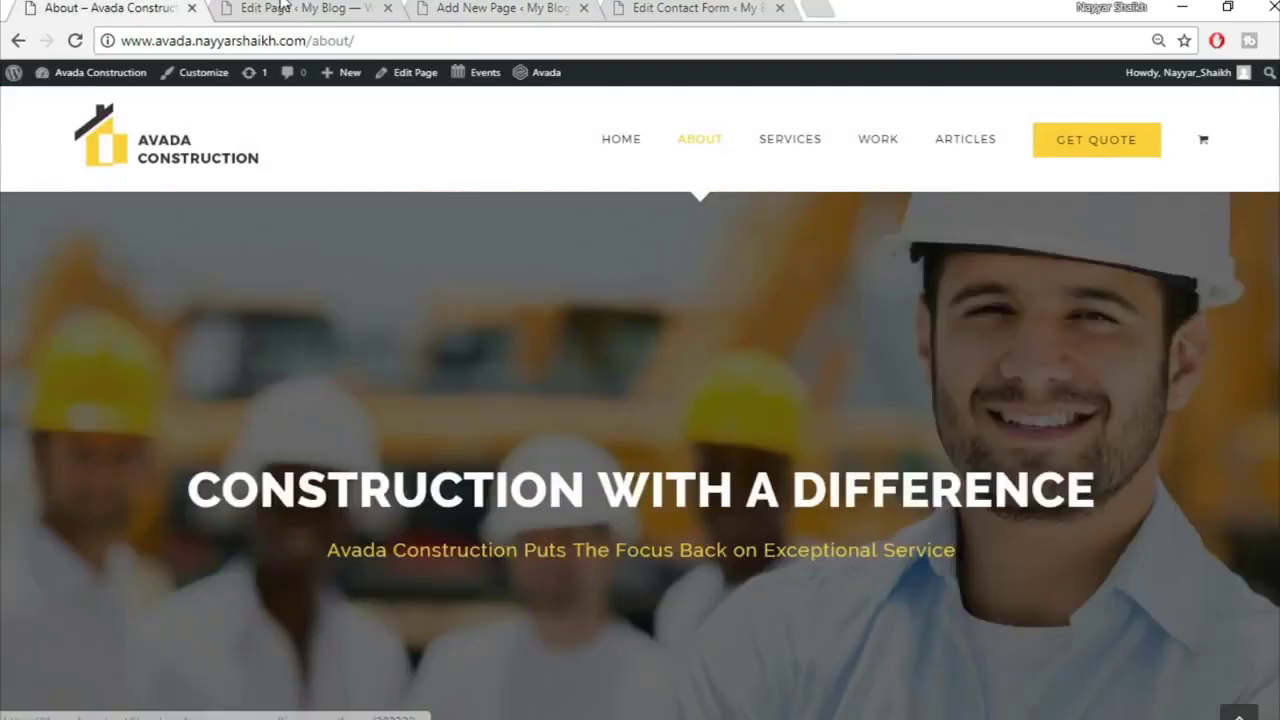
left_click(281, 8)
scroll(736, 535, "down", 1)
scroll(706, 420, "down", 8)
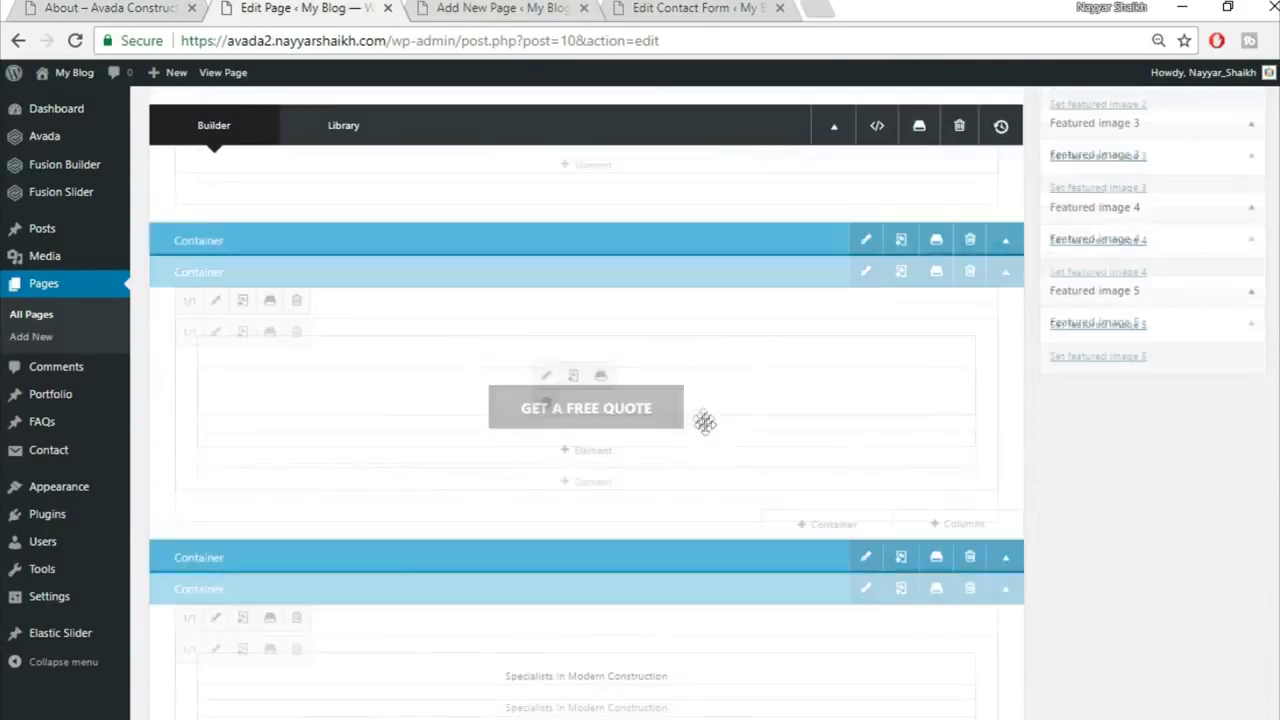
left_click(500, 8)
left_click_drag(510, 5, 224, 7)
mouse_move(720, 5)
left_mouse_down()
mouse_move(476, 6)
mouse_move(735, 5)
left_mouse_up()
Step: Set the page slider to the Fusion slider named Slider and content padding to 0
left_click(243, 5)
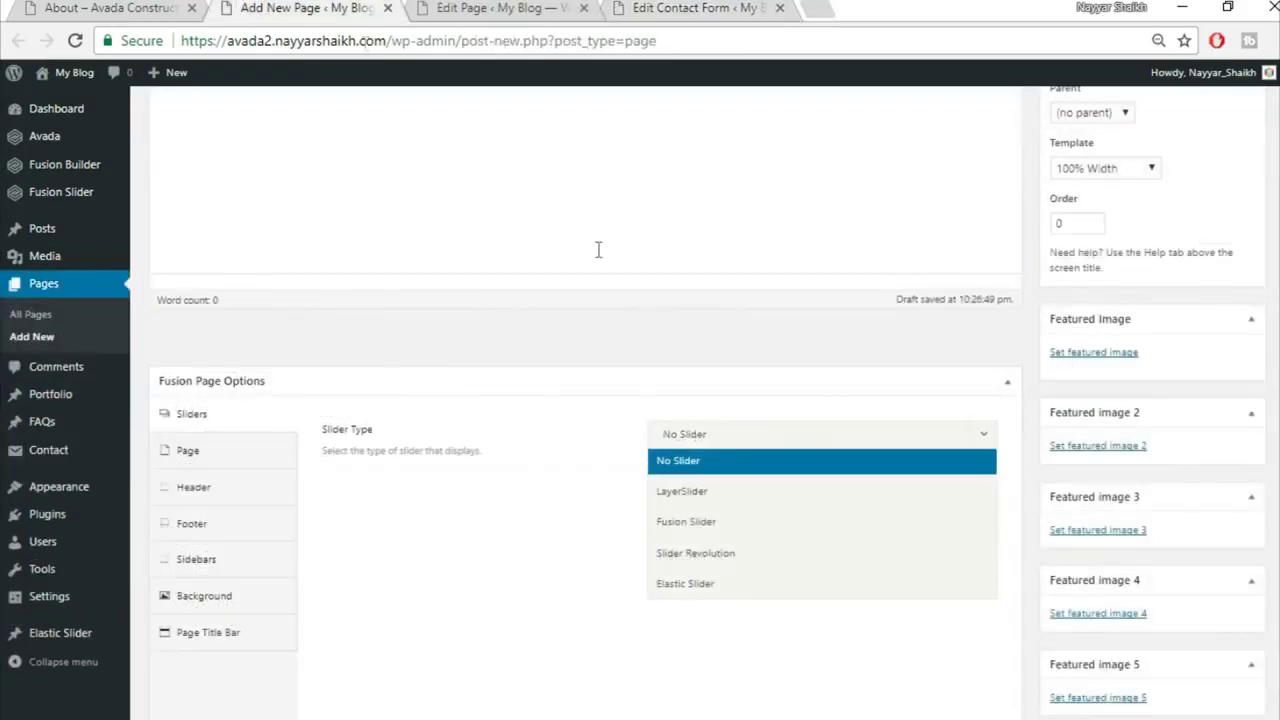
left_click(757, 517)
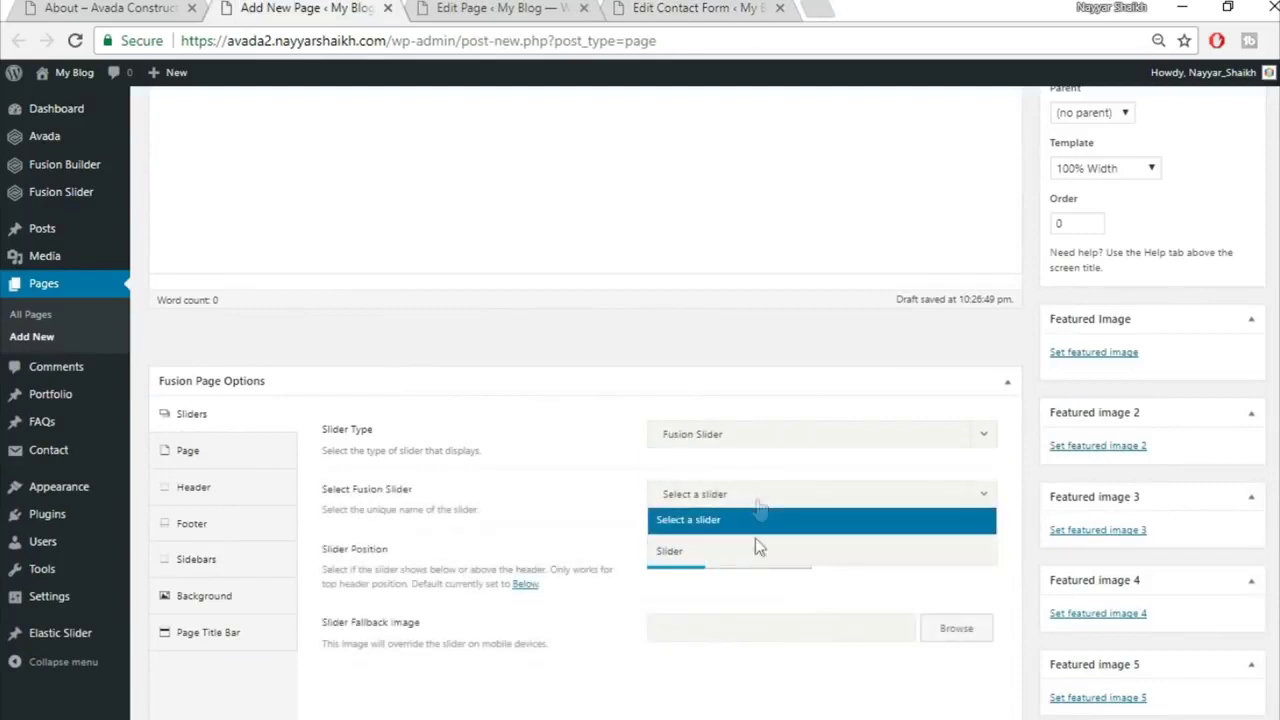
left_click(757, 552)
left_click(180, 455)
left_click(689, 437)
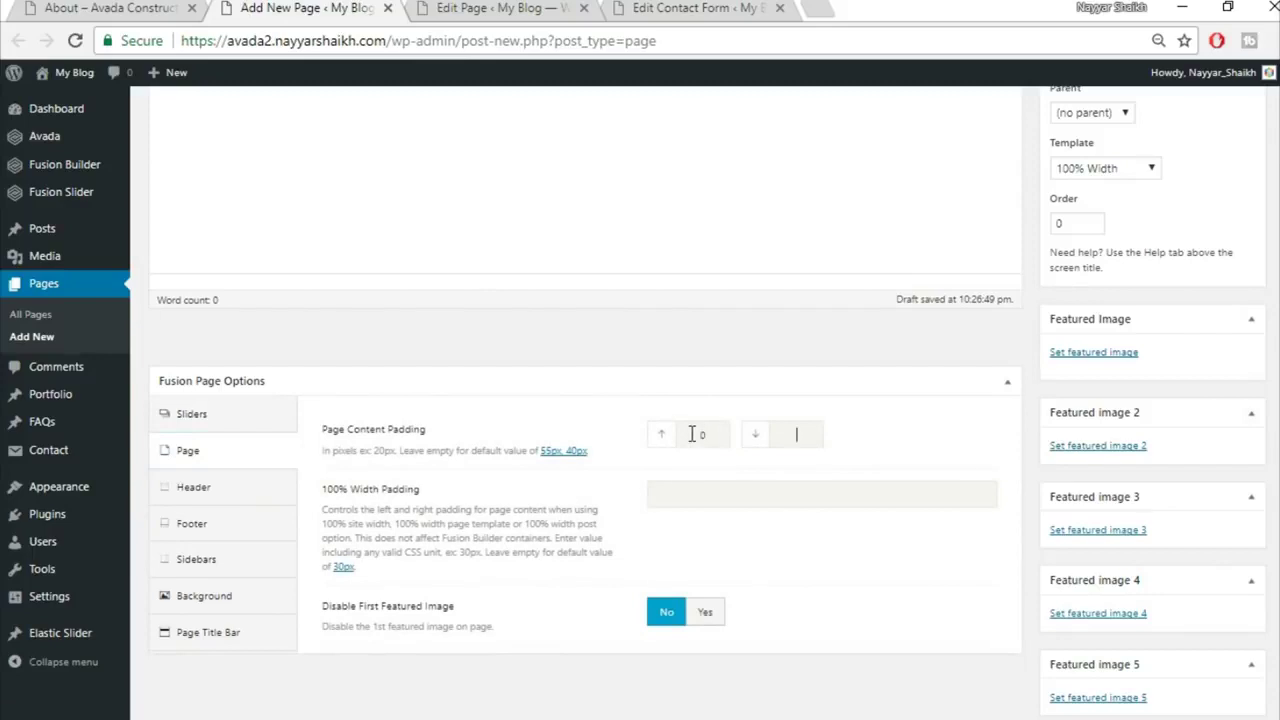
left_click(704, 381)
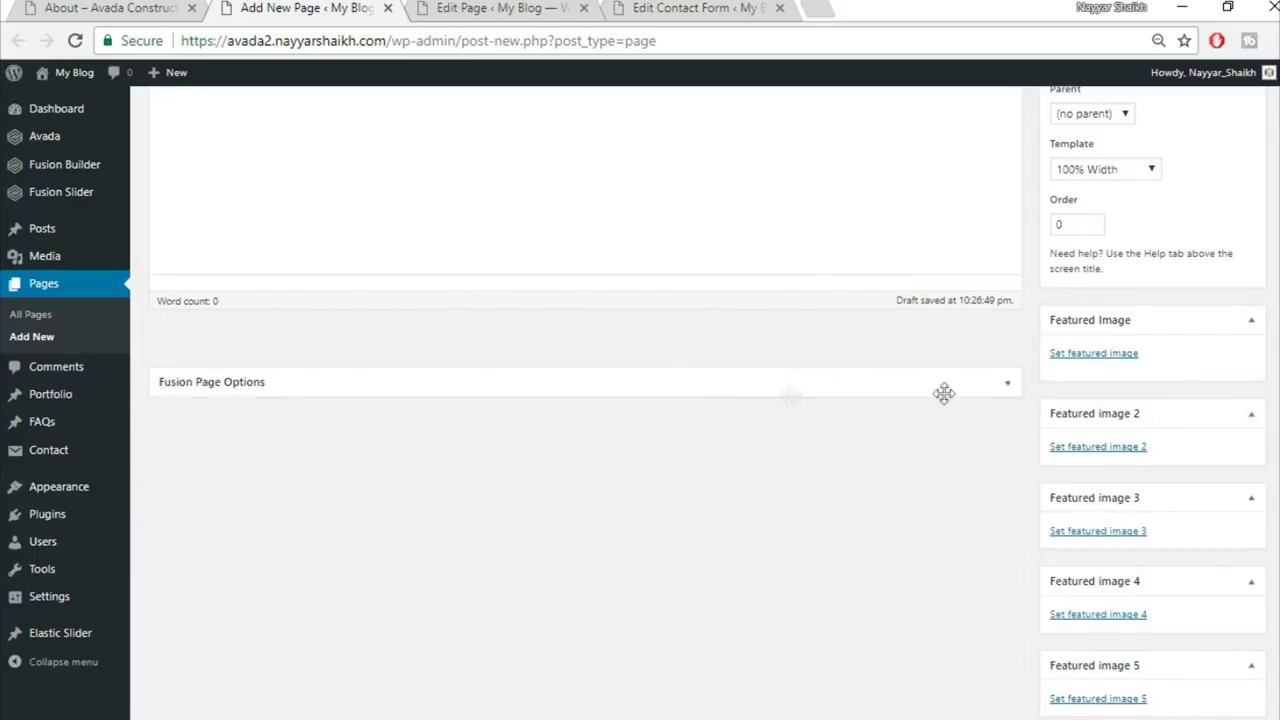
left_click(1008, 383)
Step: Set the Page Title Bar to Hide
left_click(248, 647)
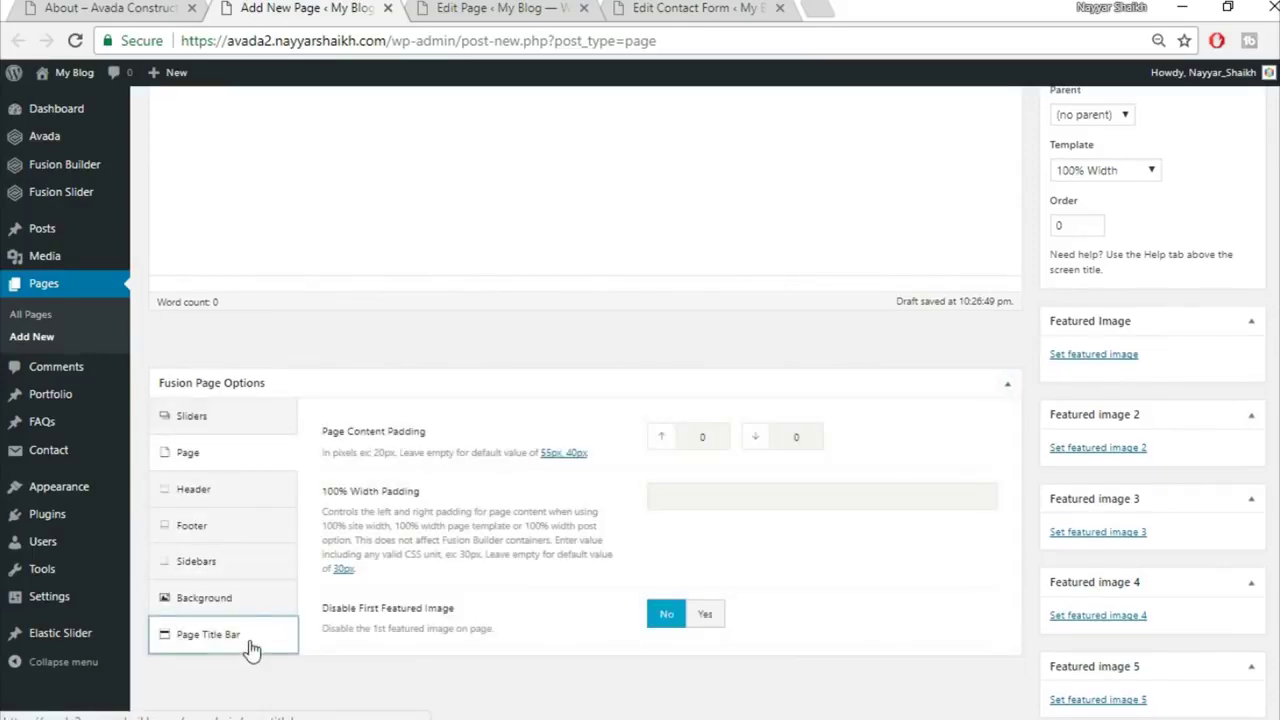
left_click(784, 427)
left_click(716, 557)
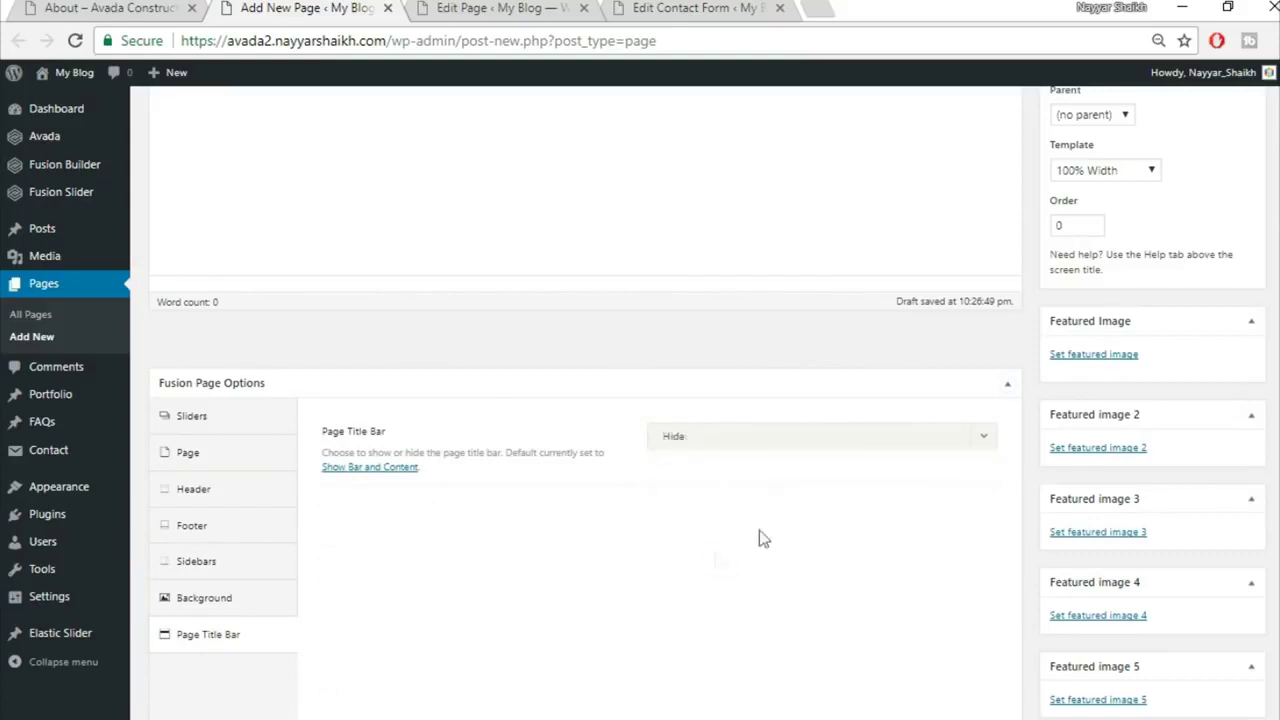
scroll(585, 400, "up", 3)
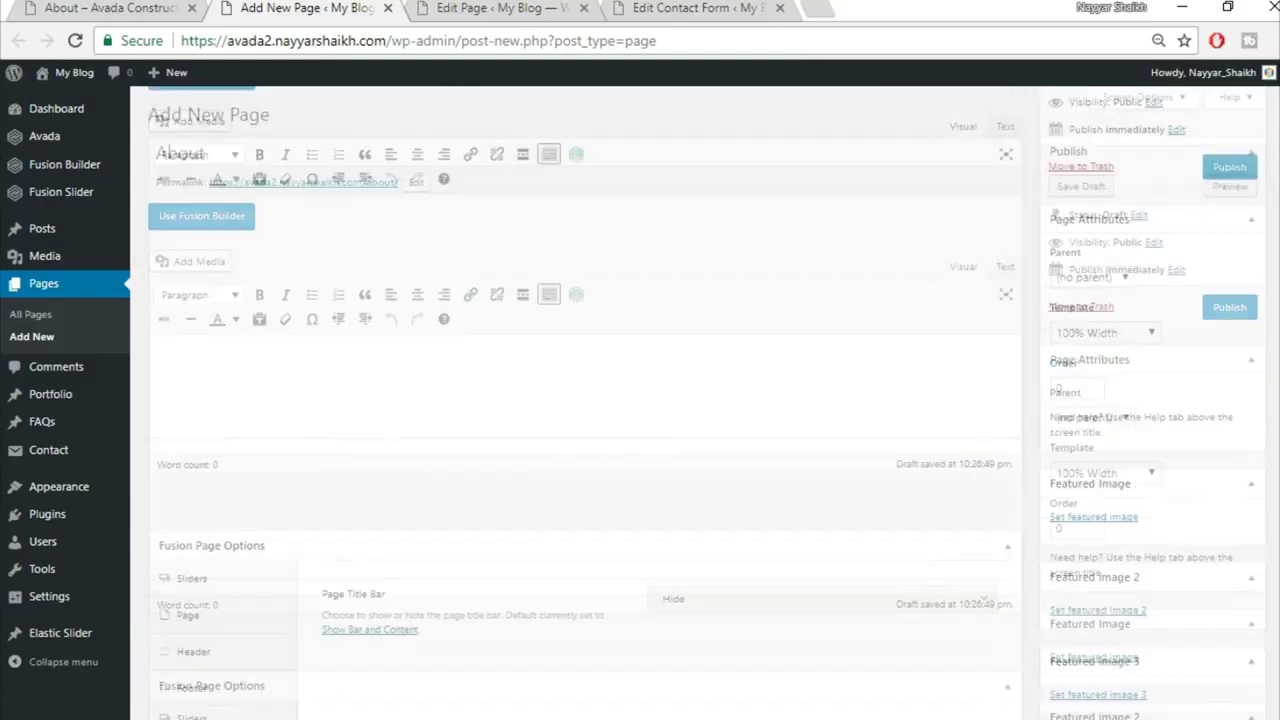
Step: Switch the About page to the Fusion Builder, checking the live About page for reference
left_click(245, 222)
left_click(105, 7)
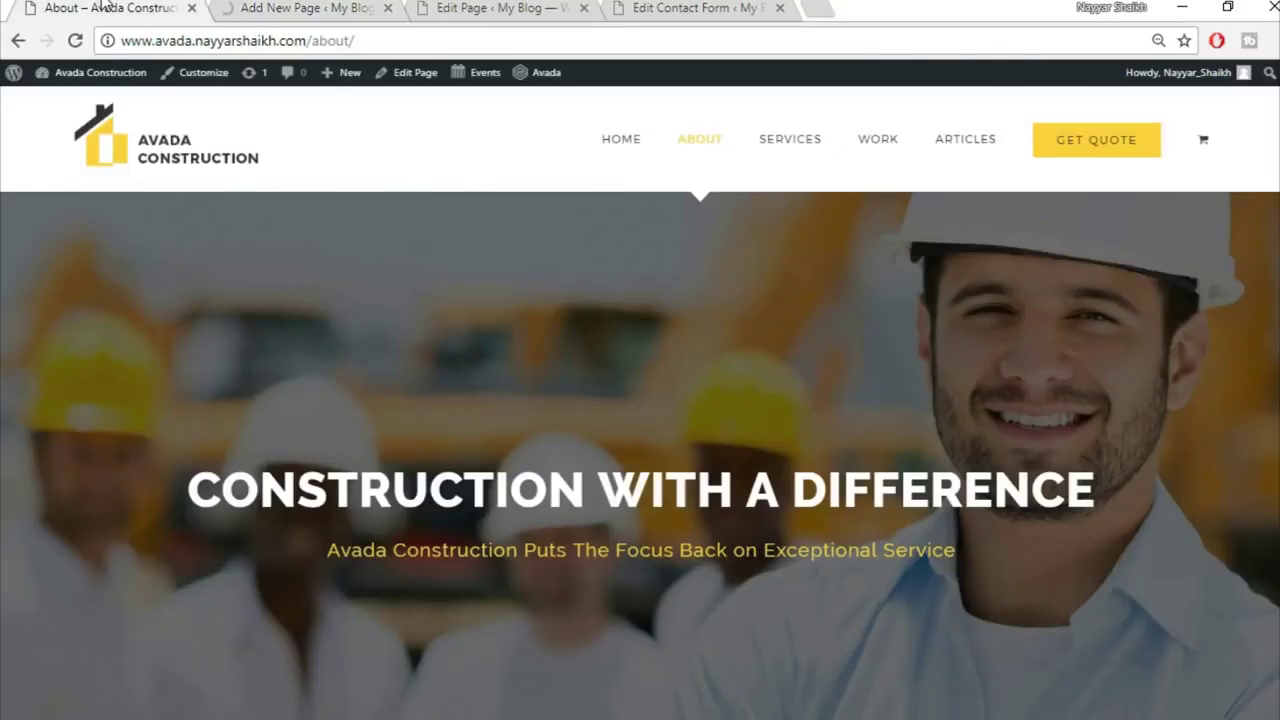
left_click(310, 7)
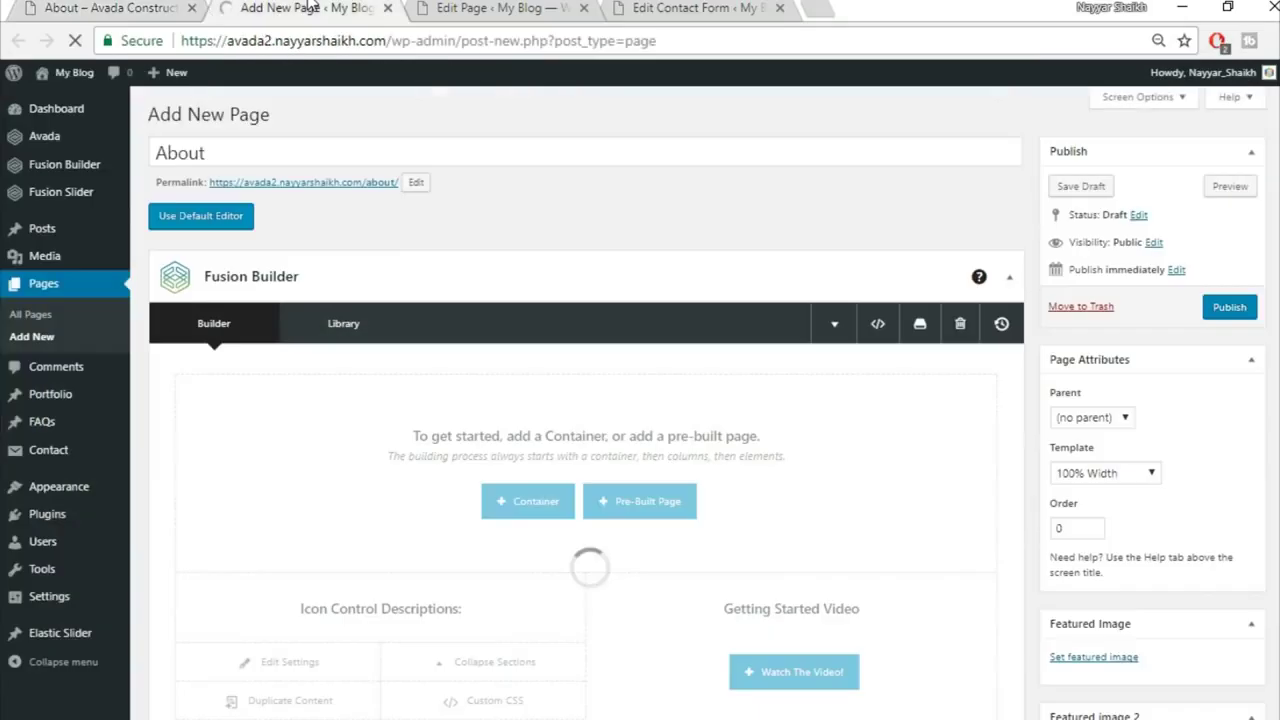
left_click(4, 4)
left_click(78, 5)
scroll(780, 420, "down", 5)
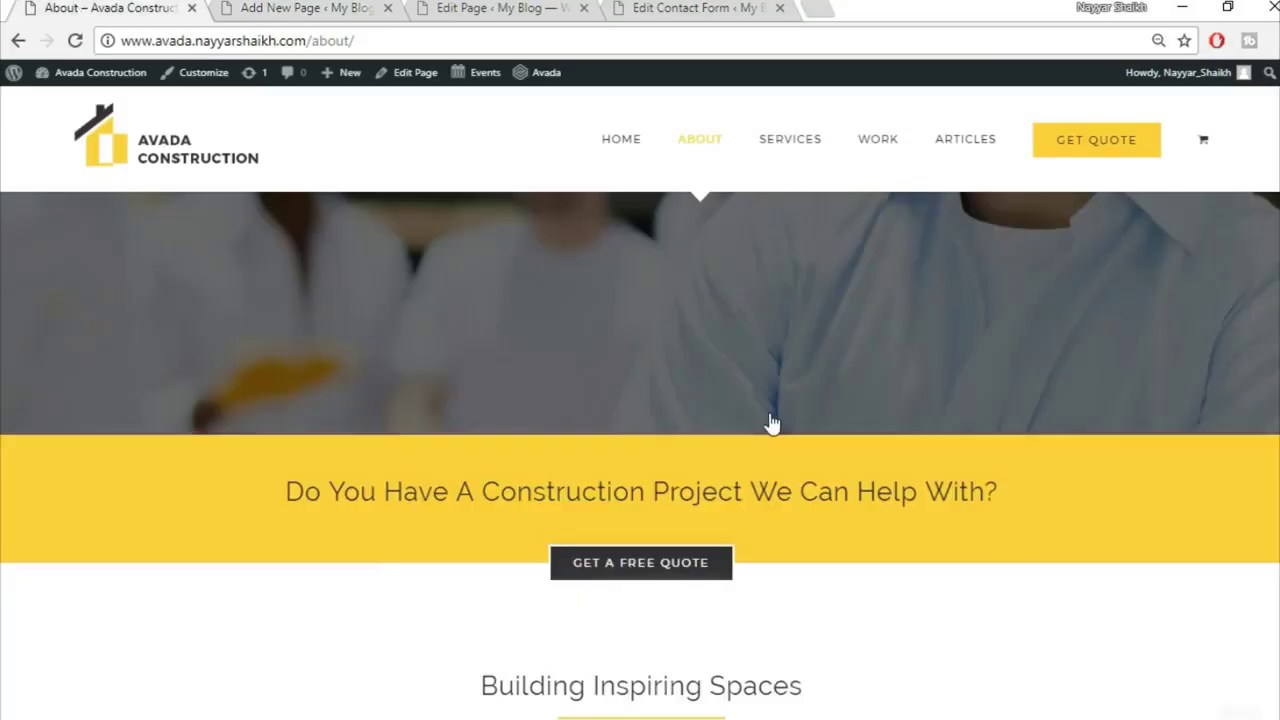
left_click(343, 7)
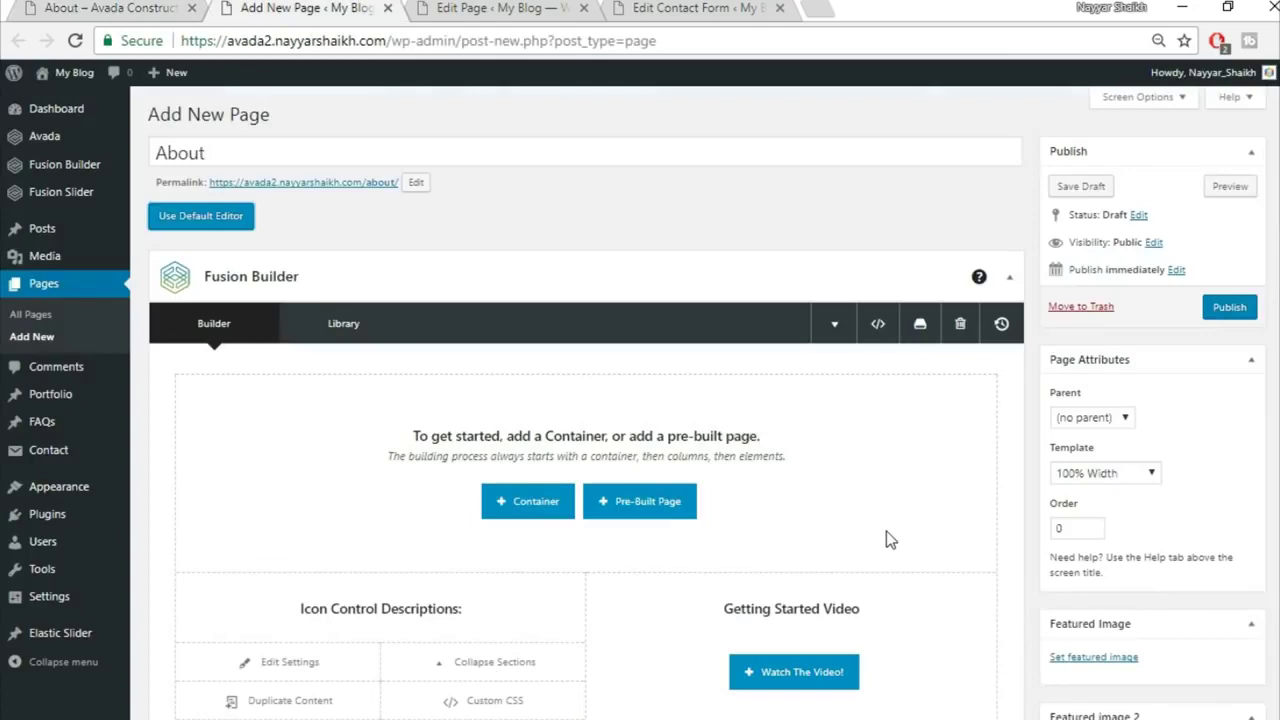
scroll(890, 540, "down", 2)
Step: Insert the Top1 and Top2 containers from the library
left_click(550, 302)
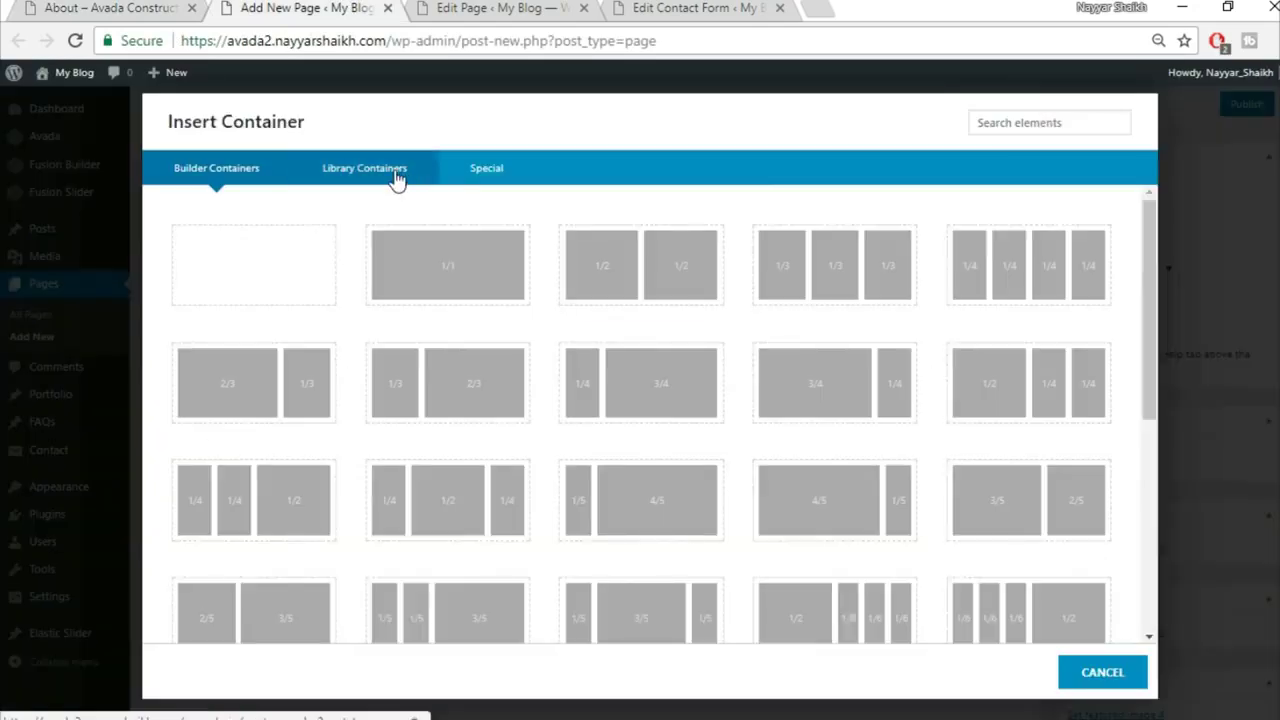
left_click(397, 172)
left_click(935, 252)
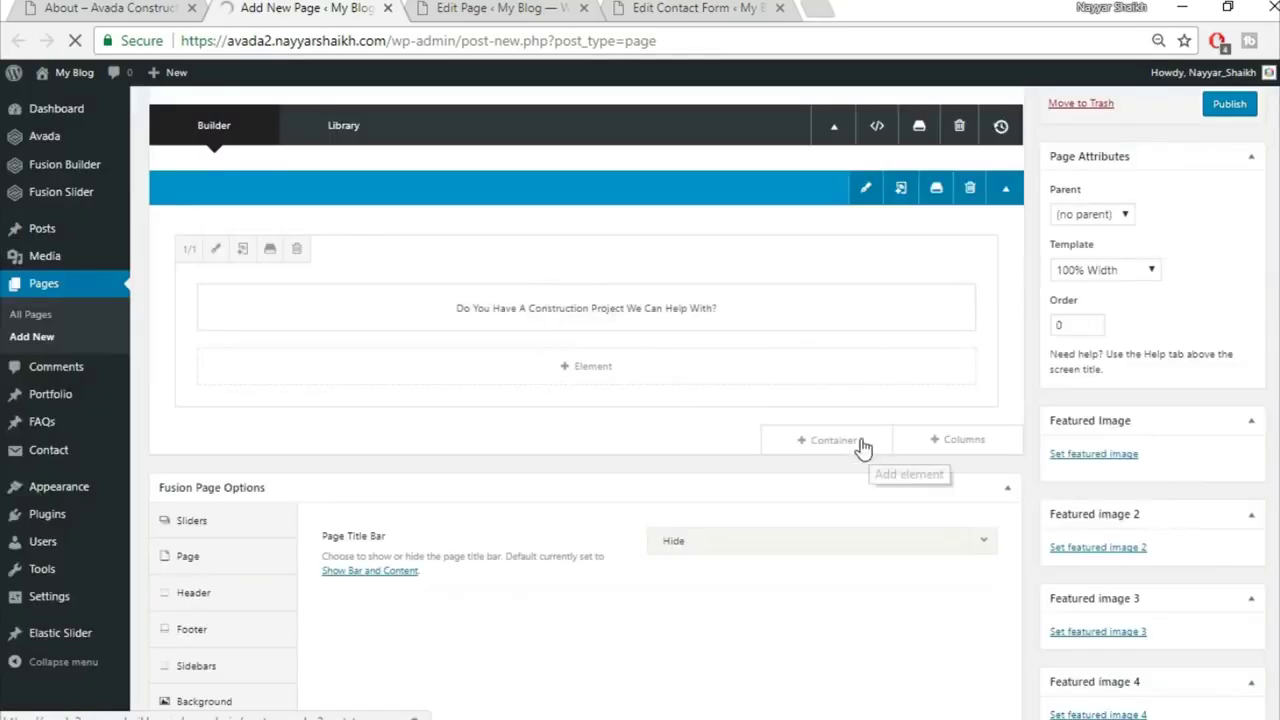
left_click(863, 449)
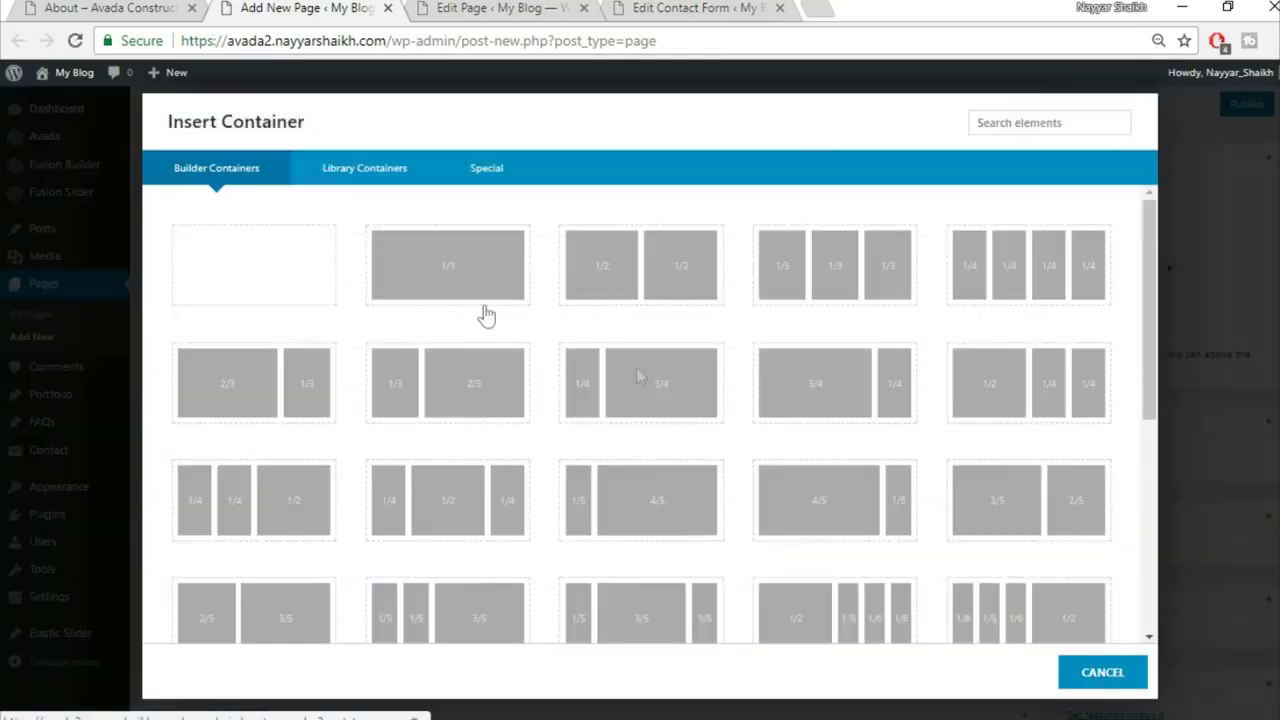
left_click(418, 175)
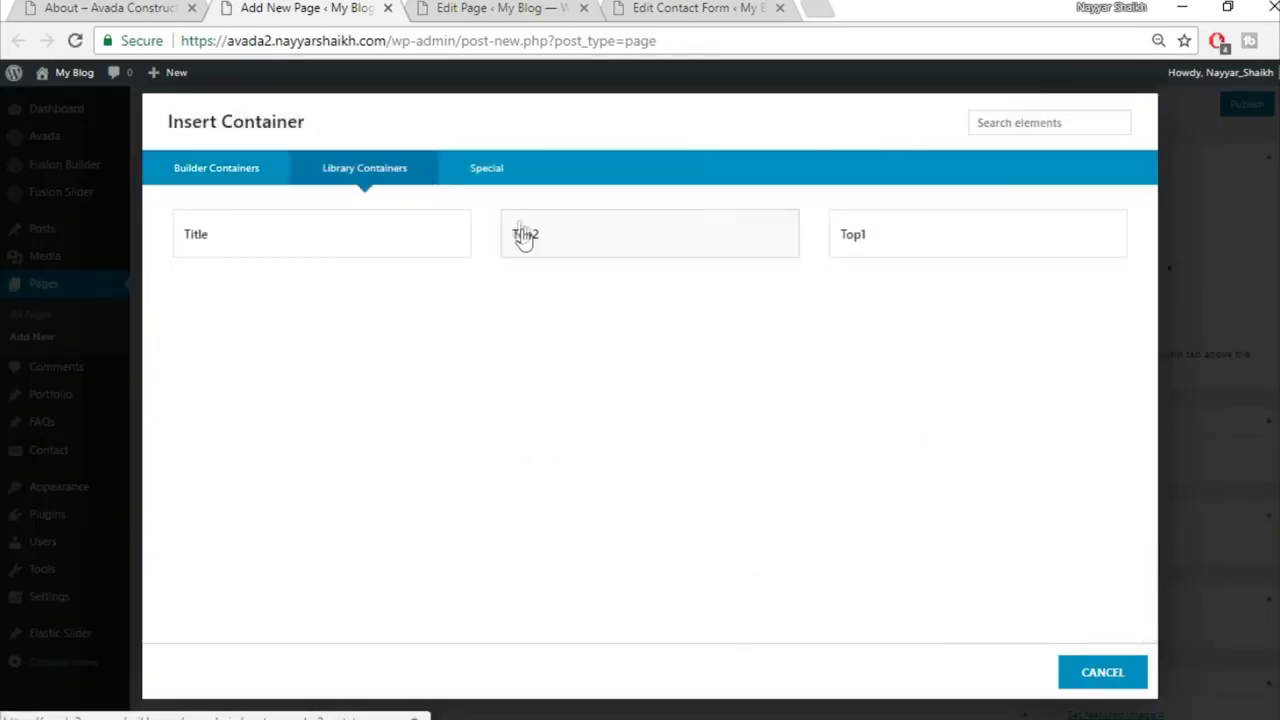
left_click(668, 246)
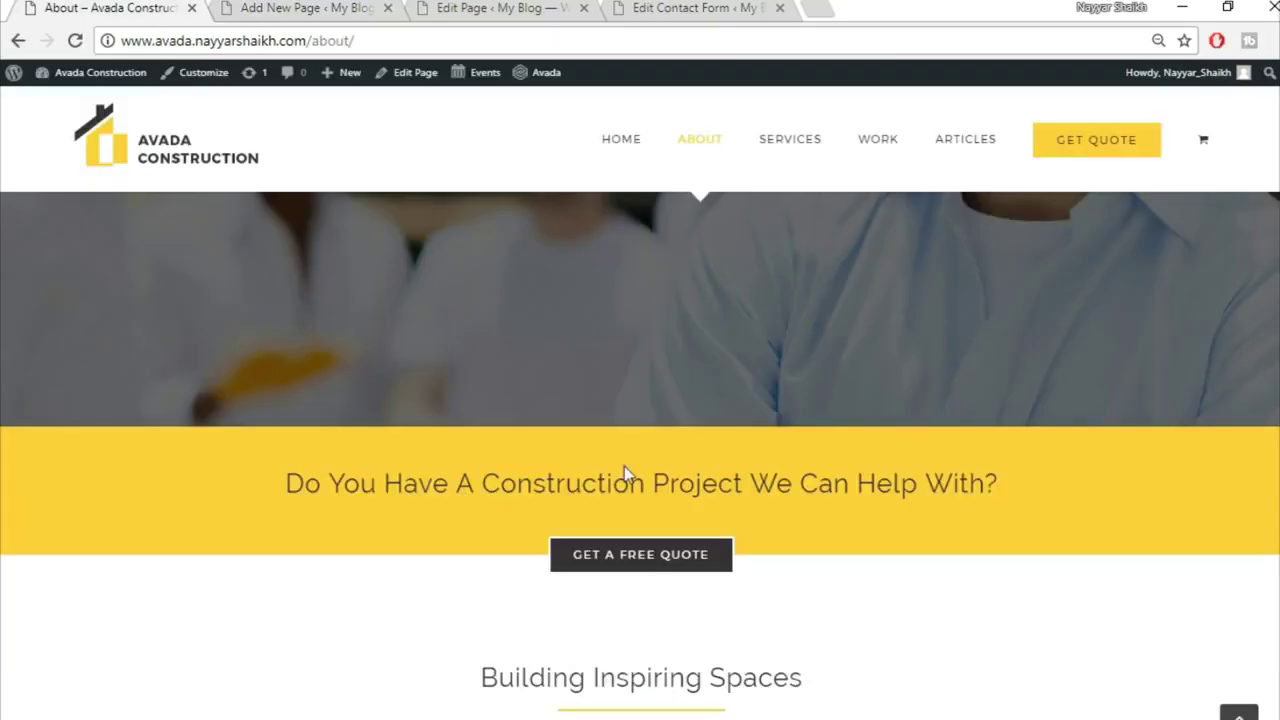
Step: Insert the library Title container and copy the 'Building Inspiring Spaces' heading from the live site
scroll(645, 562, "down", 4)
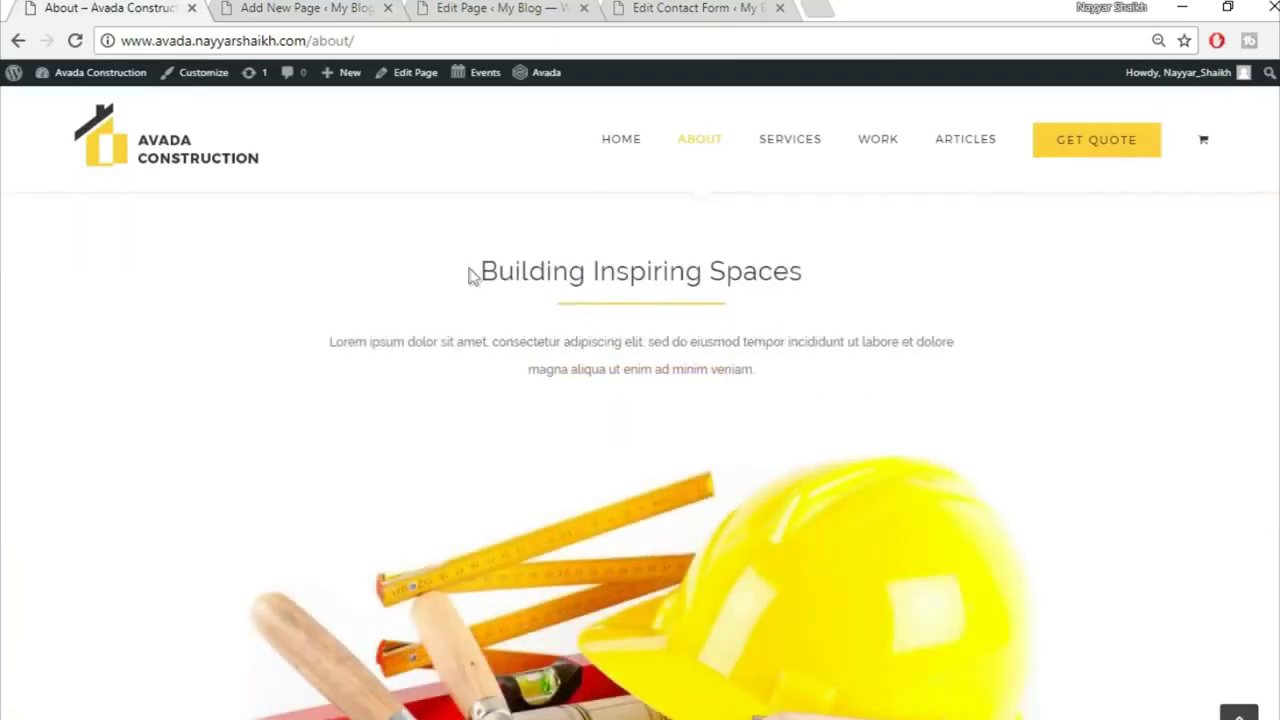
left_click(268, 7)
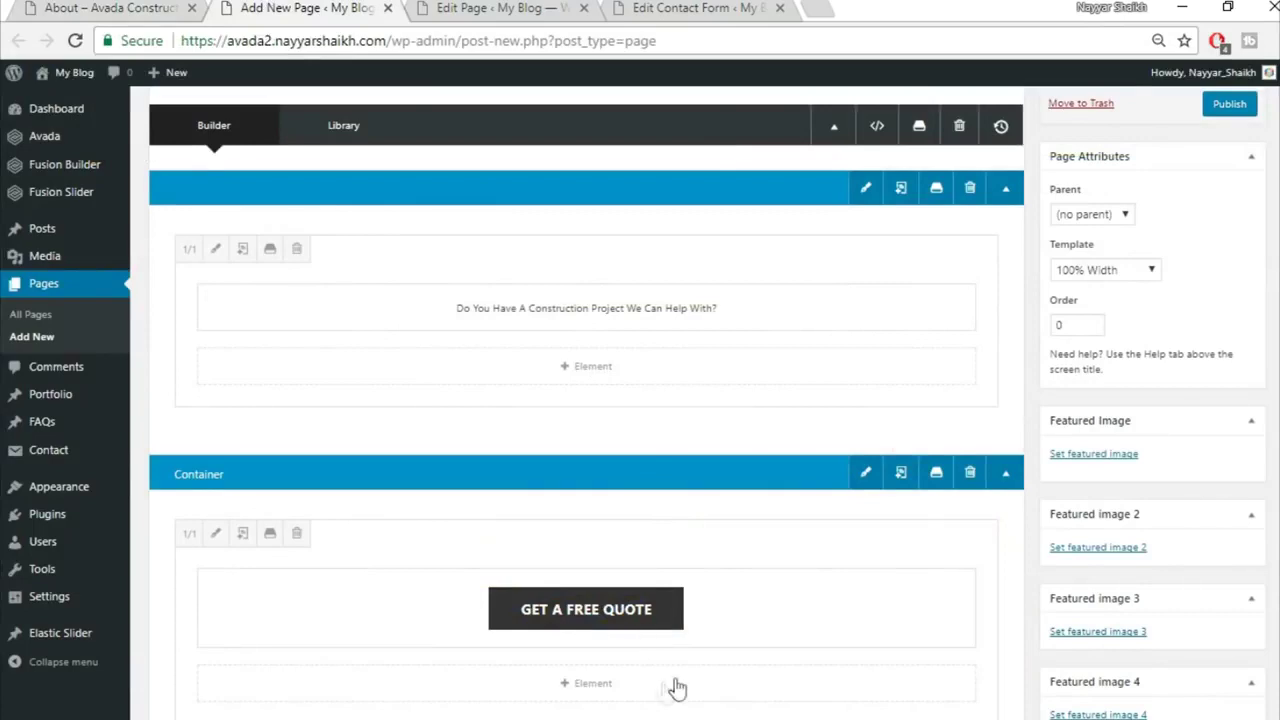
left_click(863, 464)
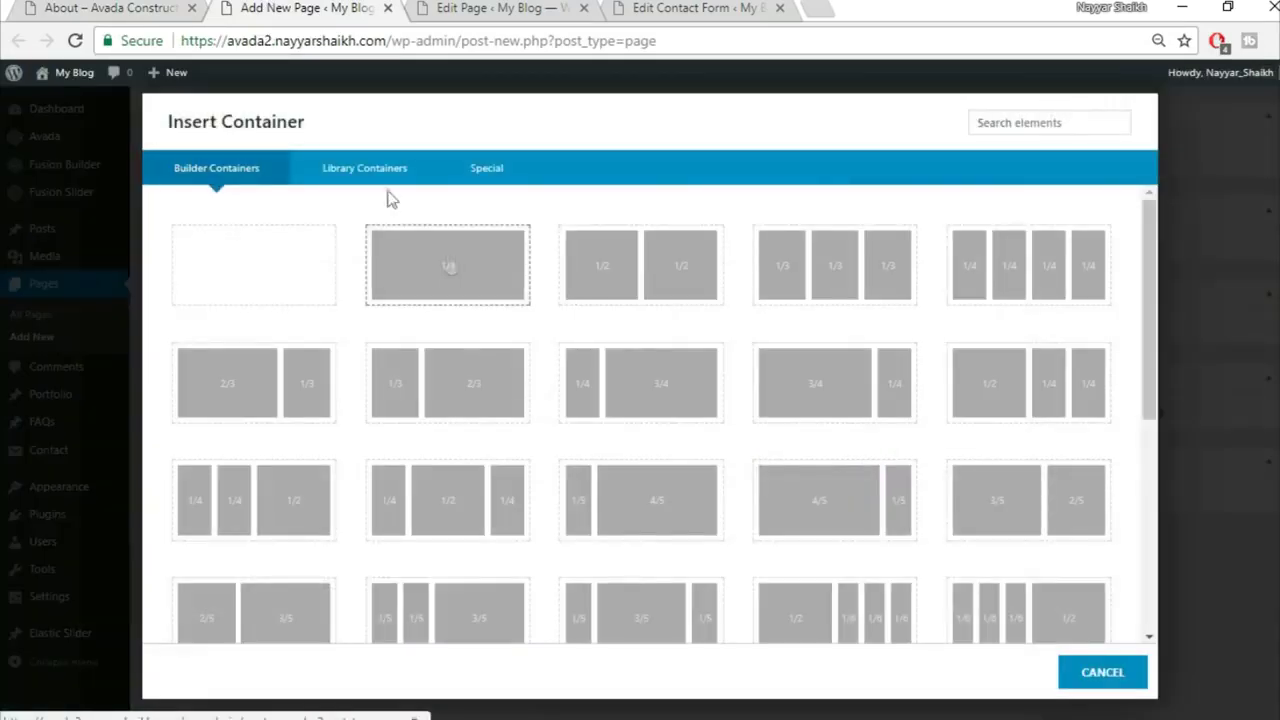
left_click(368, 176)
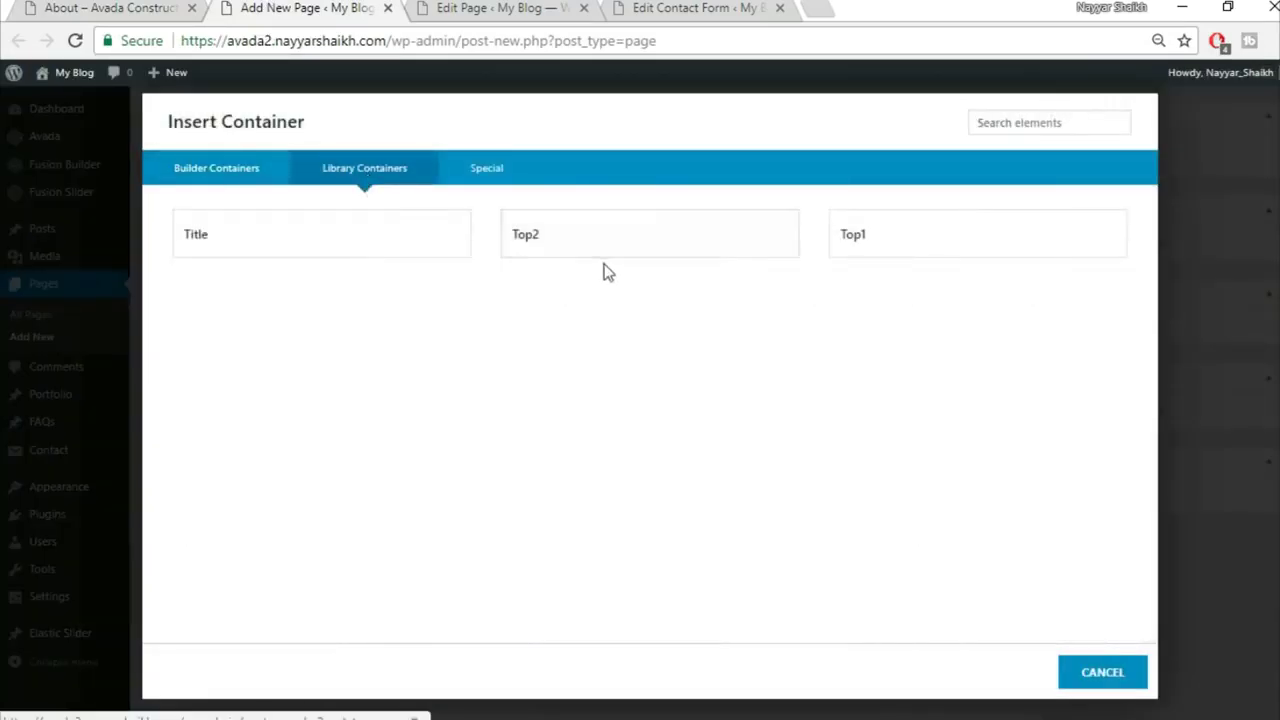
left_click(303, 236)
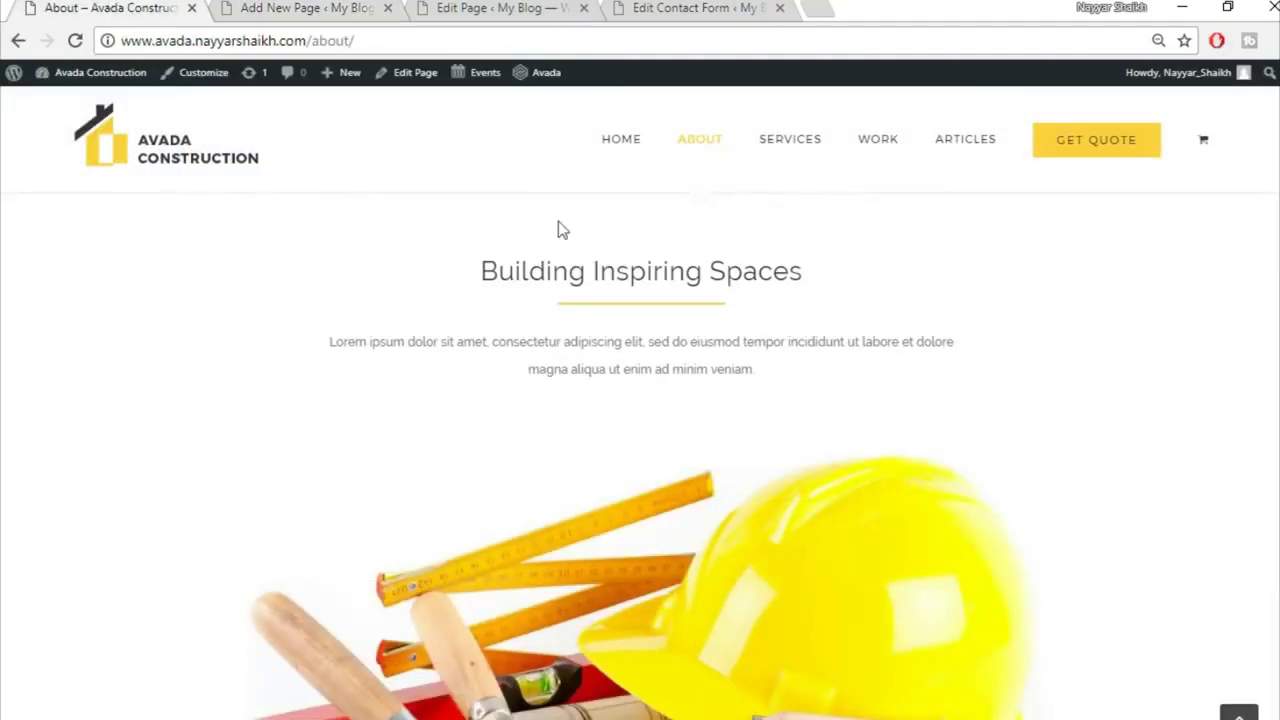
left_click_drag(477, 273, 923, 283)
key("ctrl+c")
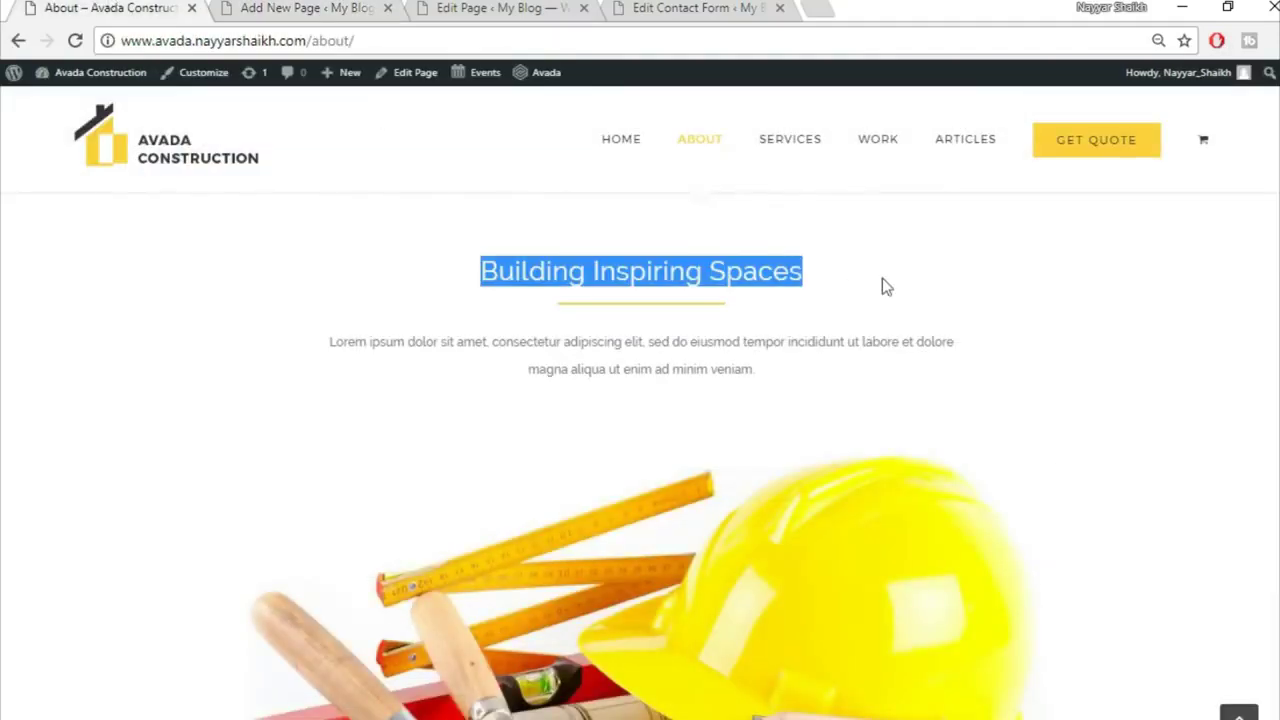
Step: Replace the heading with 'Building Inspiring Spaces', centre it, and save the text block
left_click(287, 6)
scroll(660, 485, "down", 3)
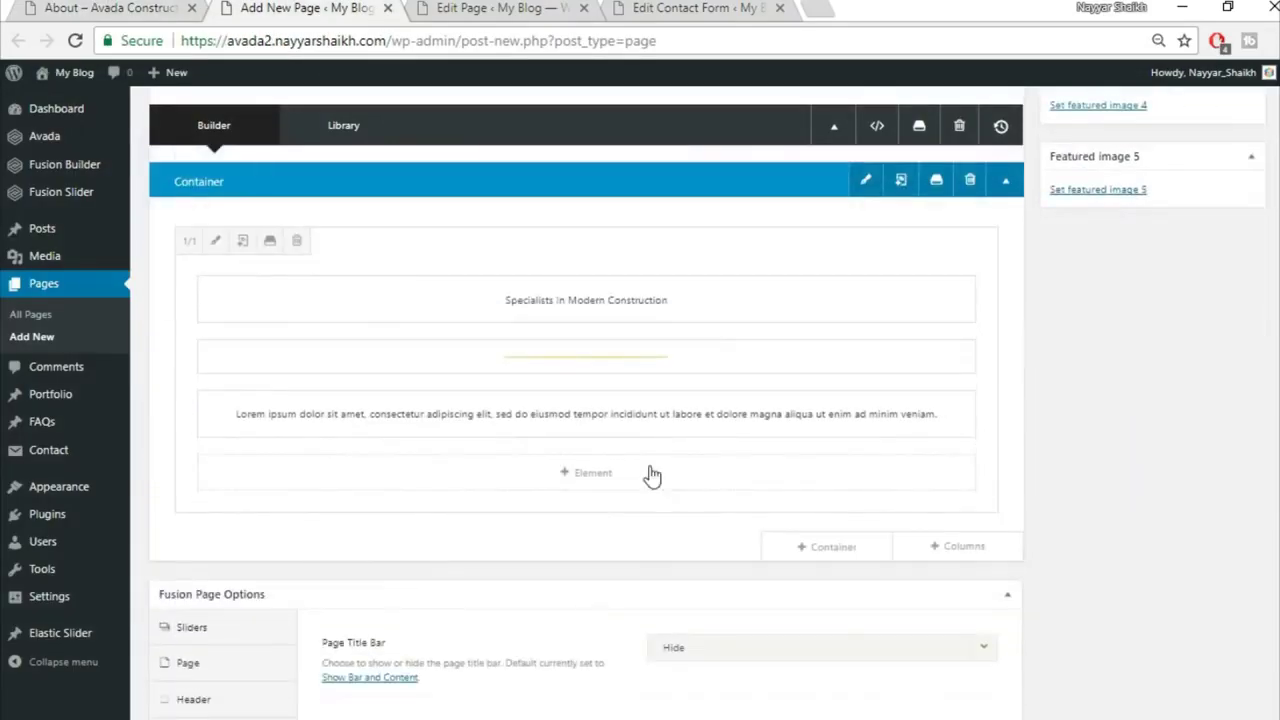
left_click(546, 300)
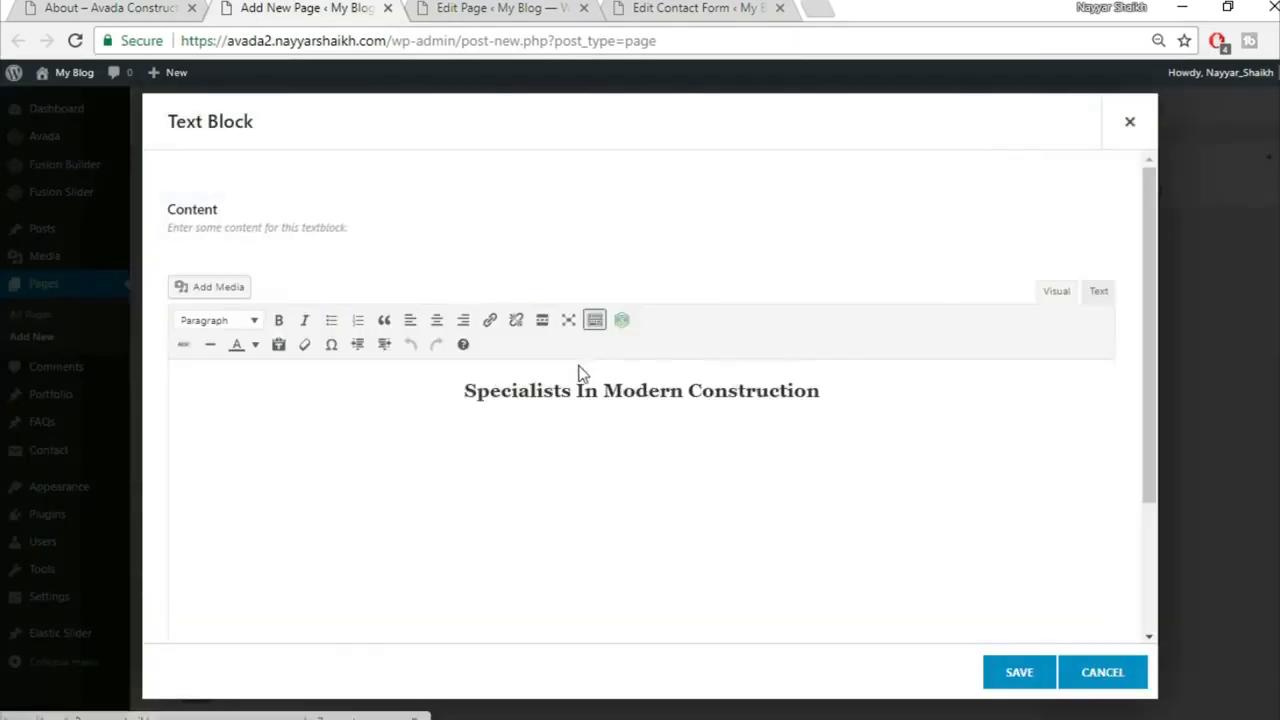
key("ctrl+a")
key("ctrl+v")
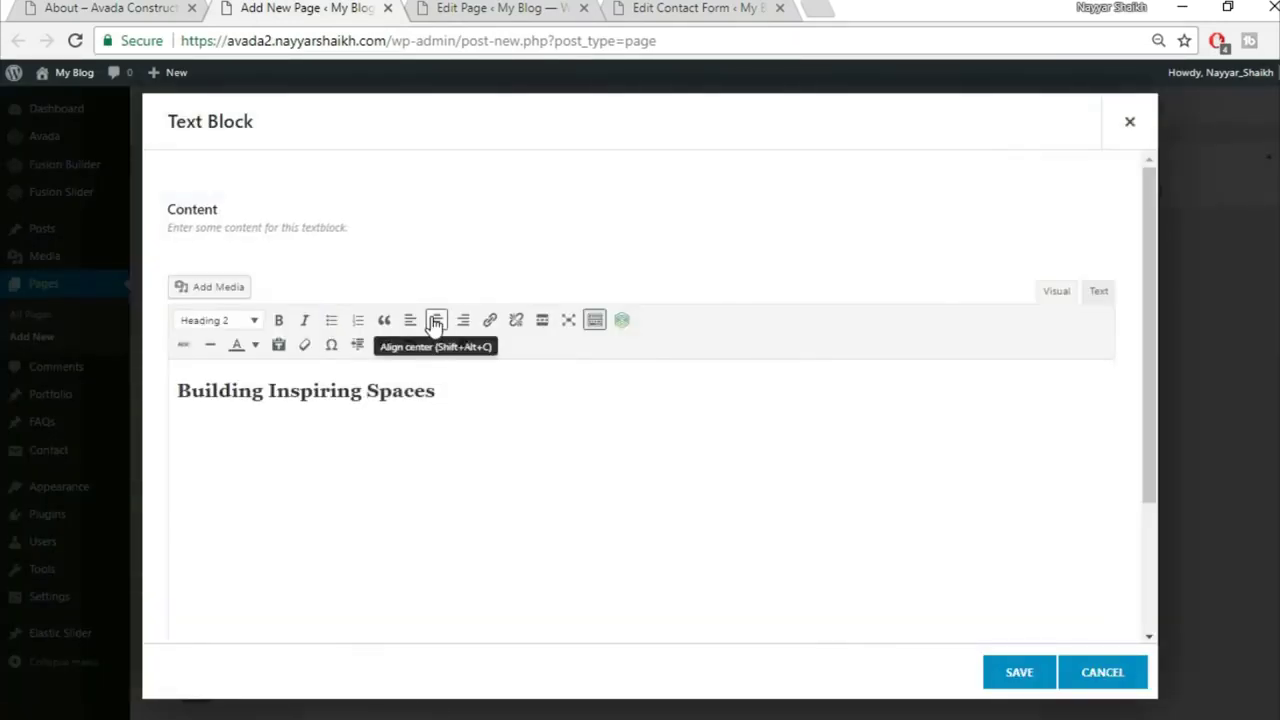
key("ctrl+a")
left_click(436, 319)
left_click(1016, 672)
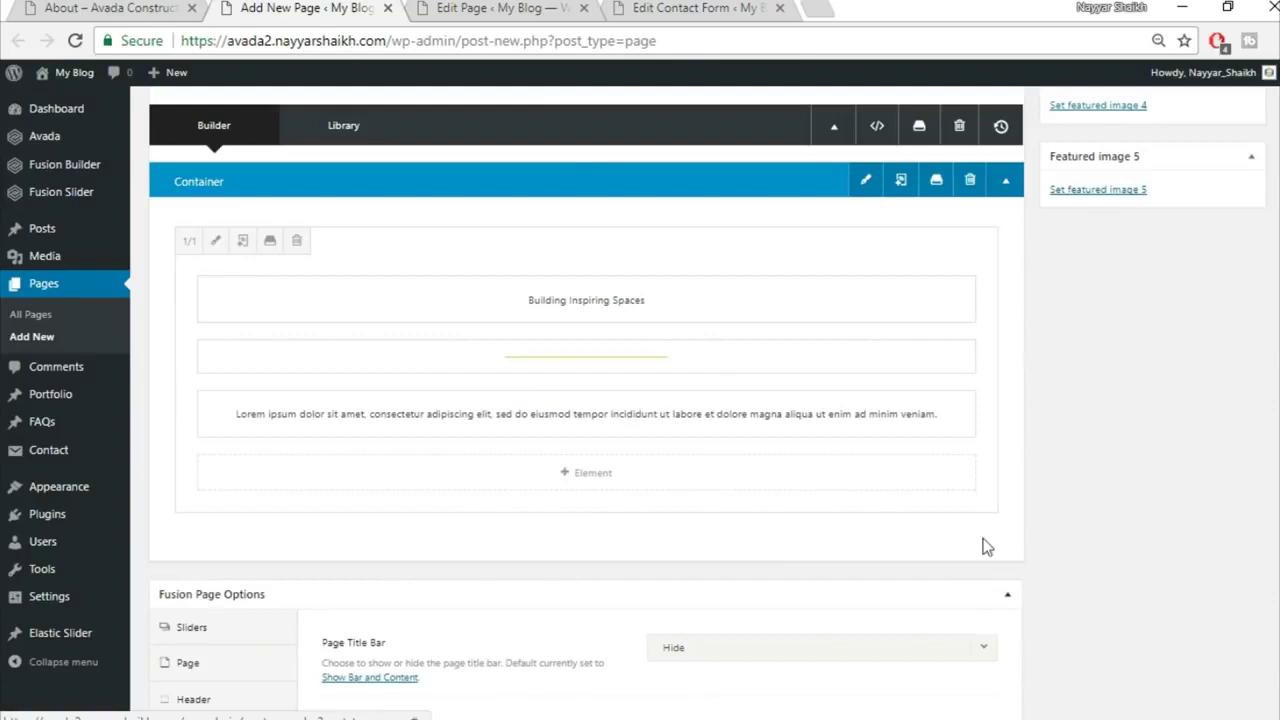
left_click(42, 5)
scroll(640, 480, "down", 3)
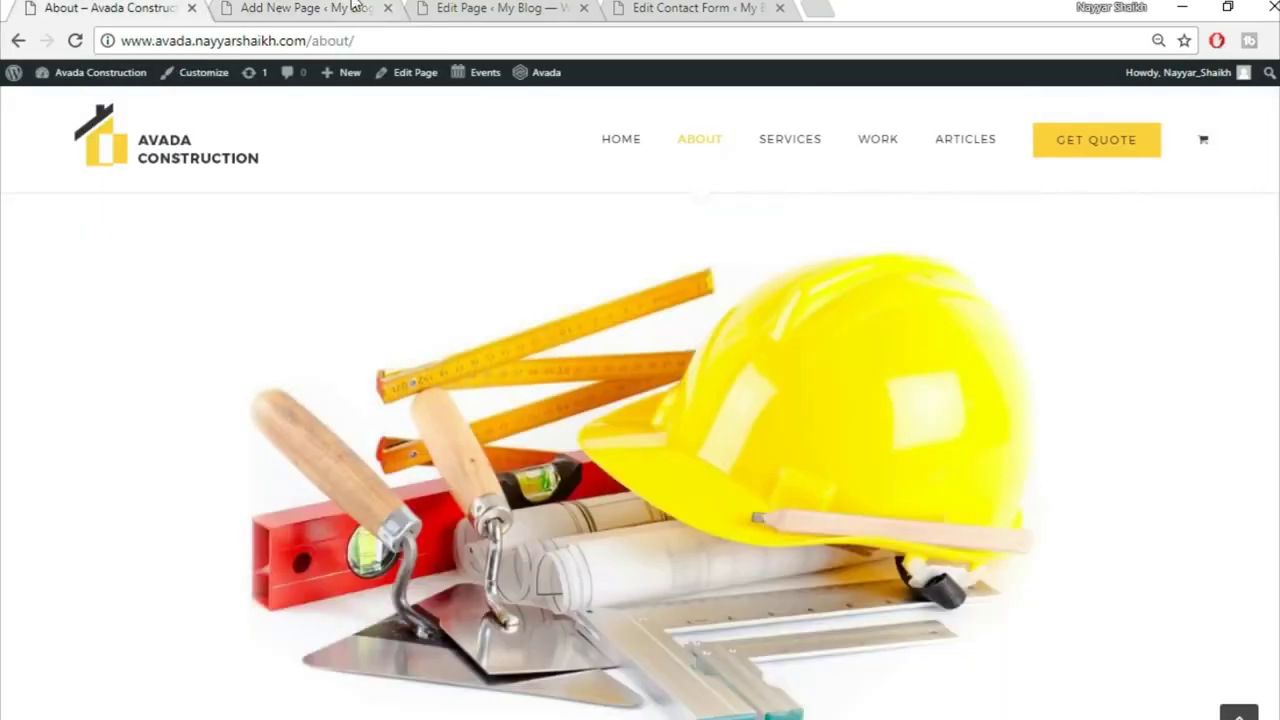
Step: Add a full-width single-column row to the page and insert an Image Frame element, found by searching 'ima'
left_click(366, 7)
mouse_move(914, 545)
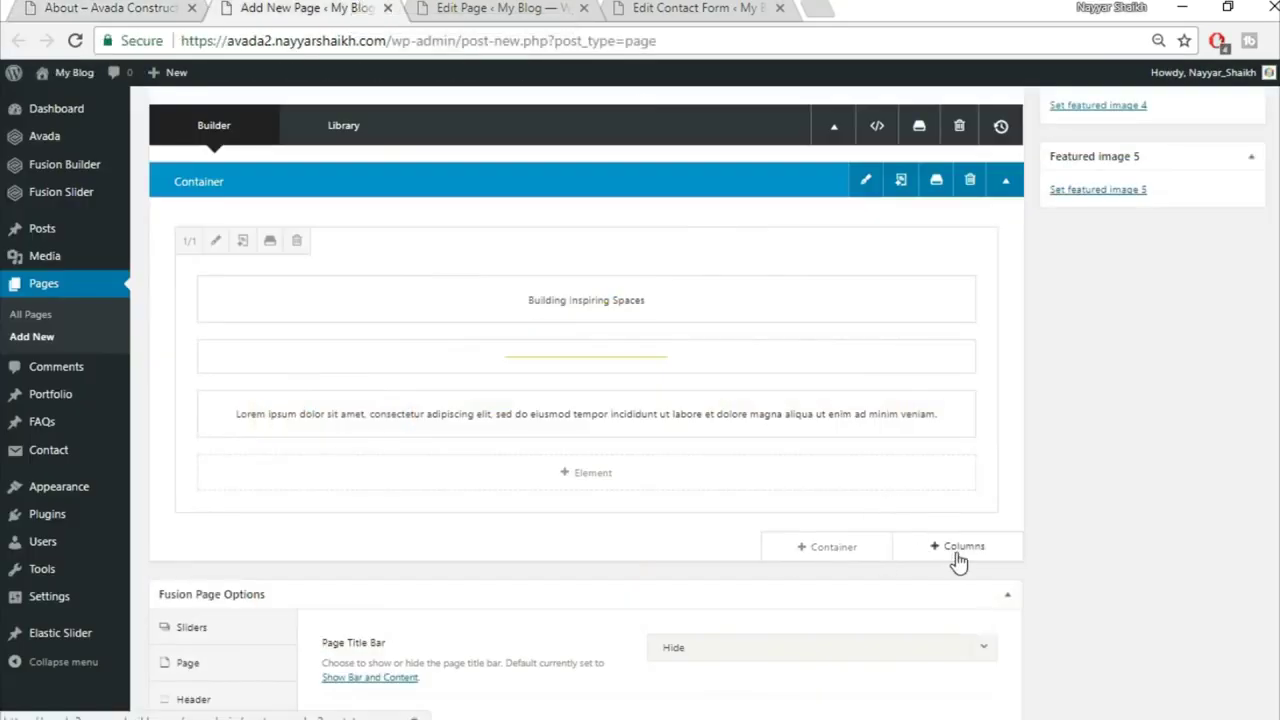
left_click(956, 552)
left_click(303, 277)
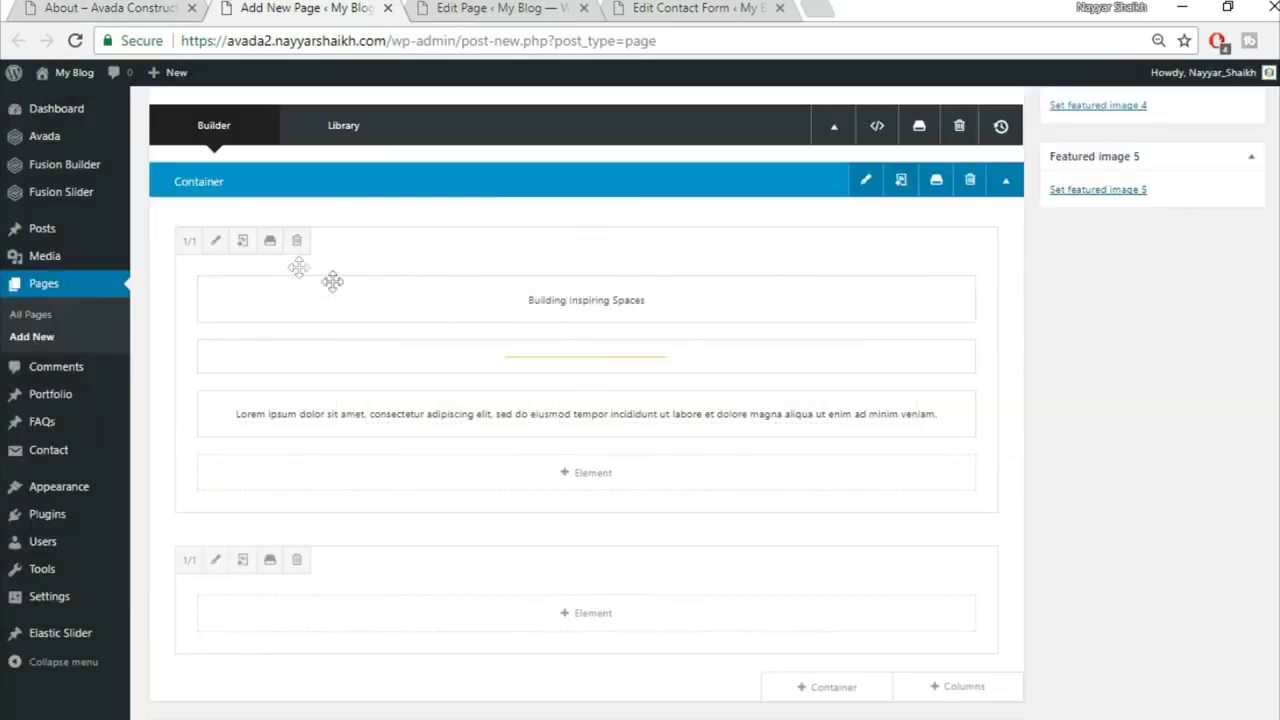
scroll(640, 545, "down", 1)
left_click(586, 513)
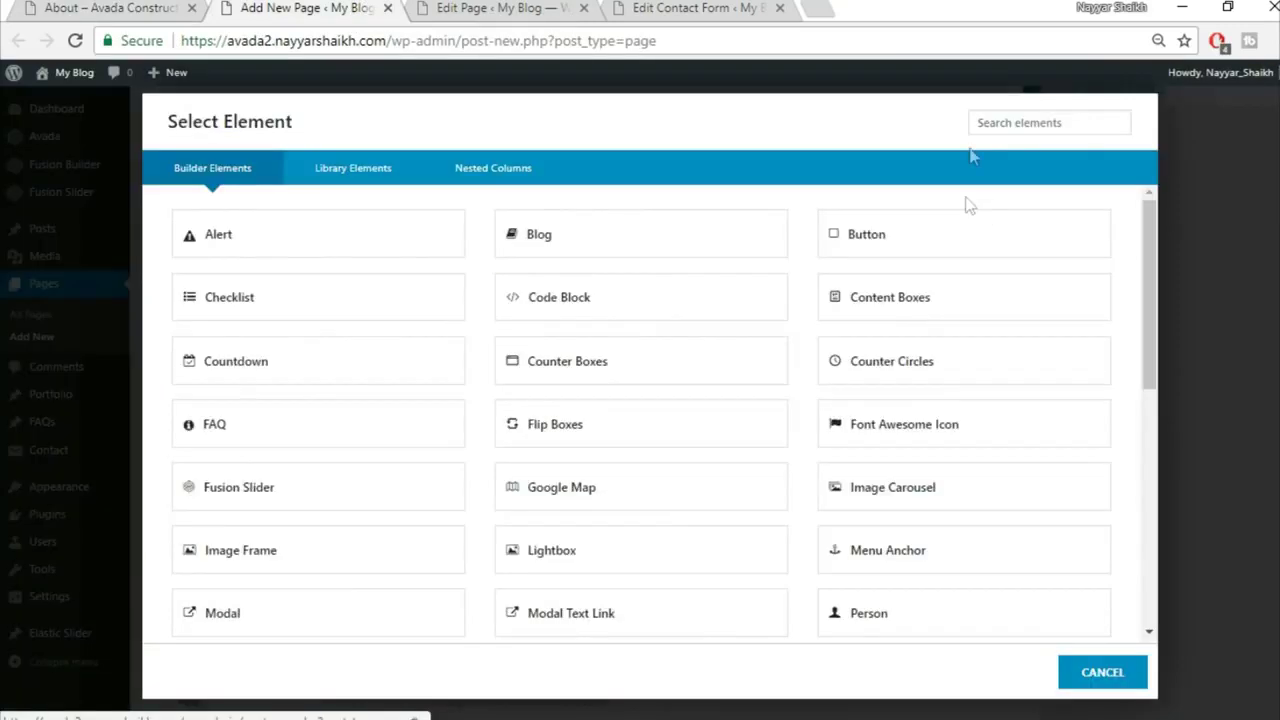
left_click(990, 132)
type("ima")
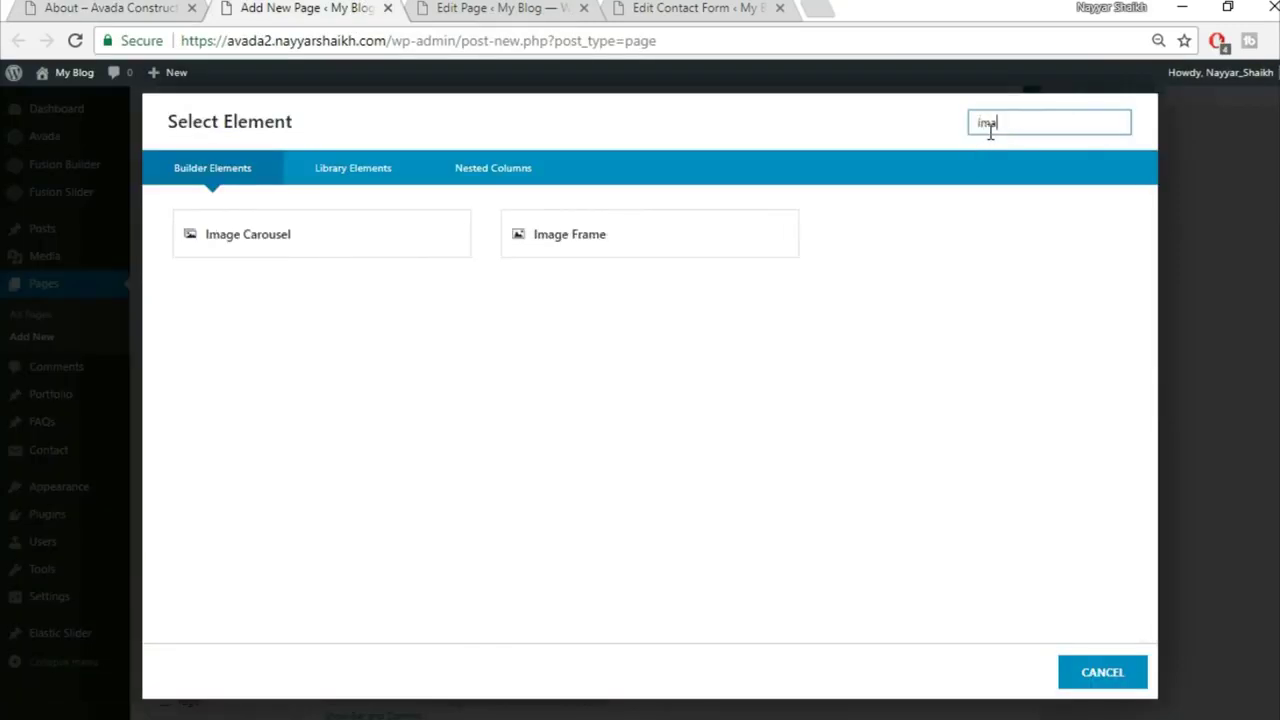
left_click(608, 238)
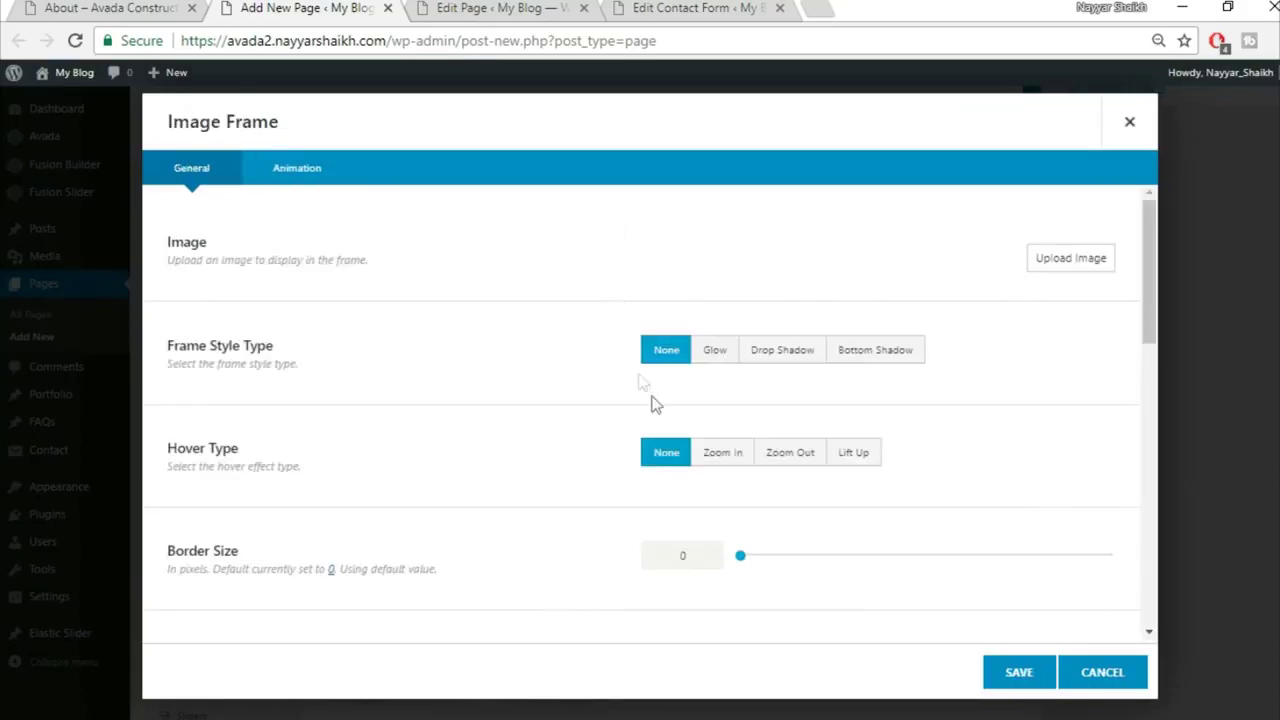
Step: Upload construction_hat_materials into the Image Frame, align it center, and save
left_click(1071, 260)
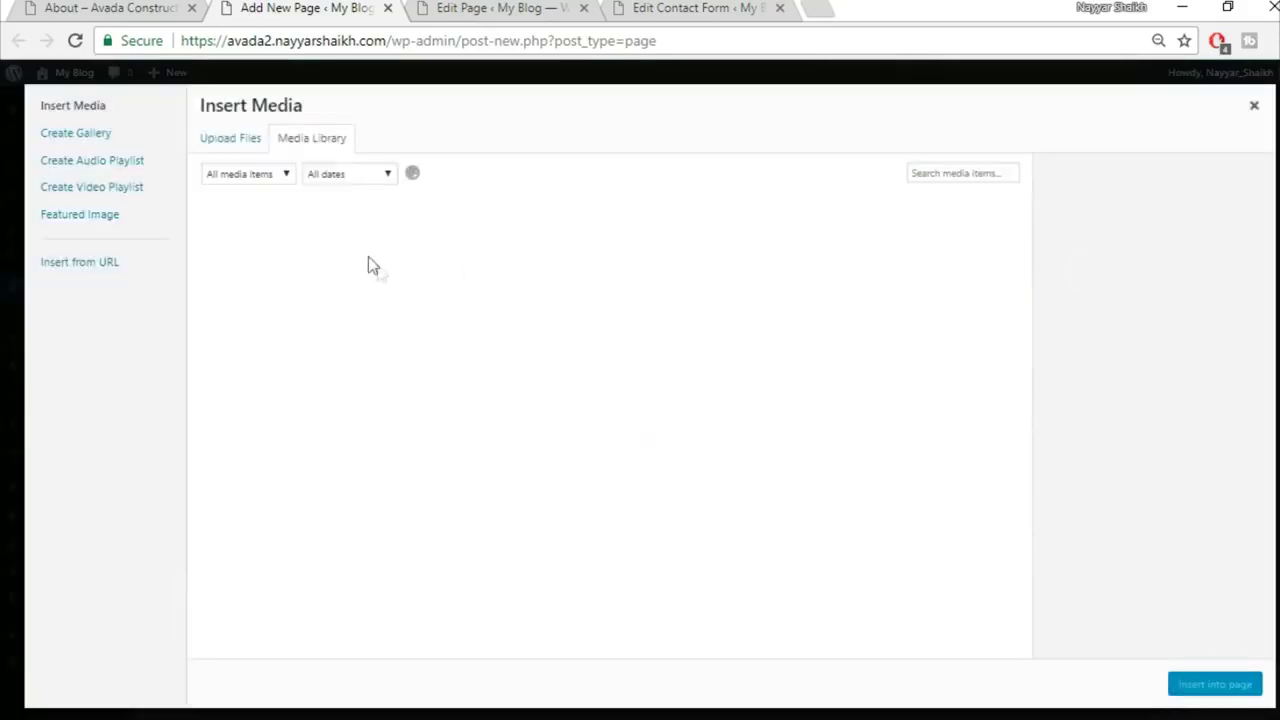
left_click(232, 140)
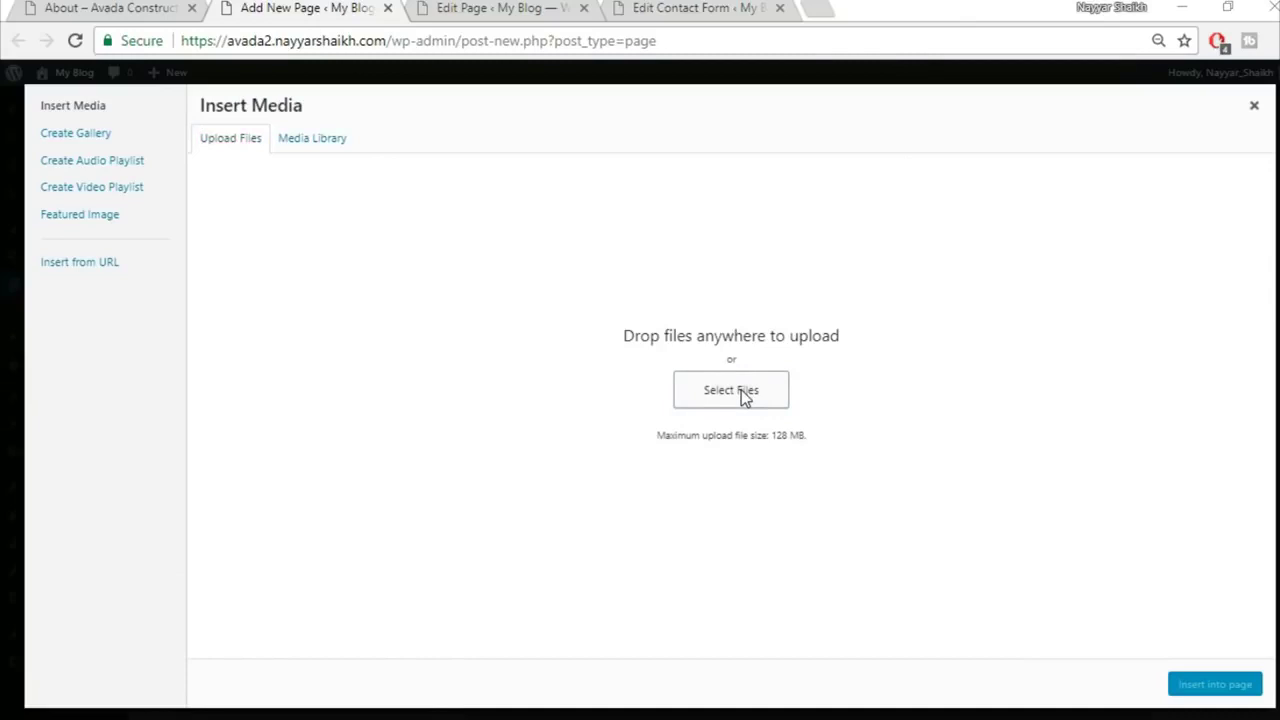
left_click(745, 397)
left_click(250, 383)
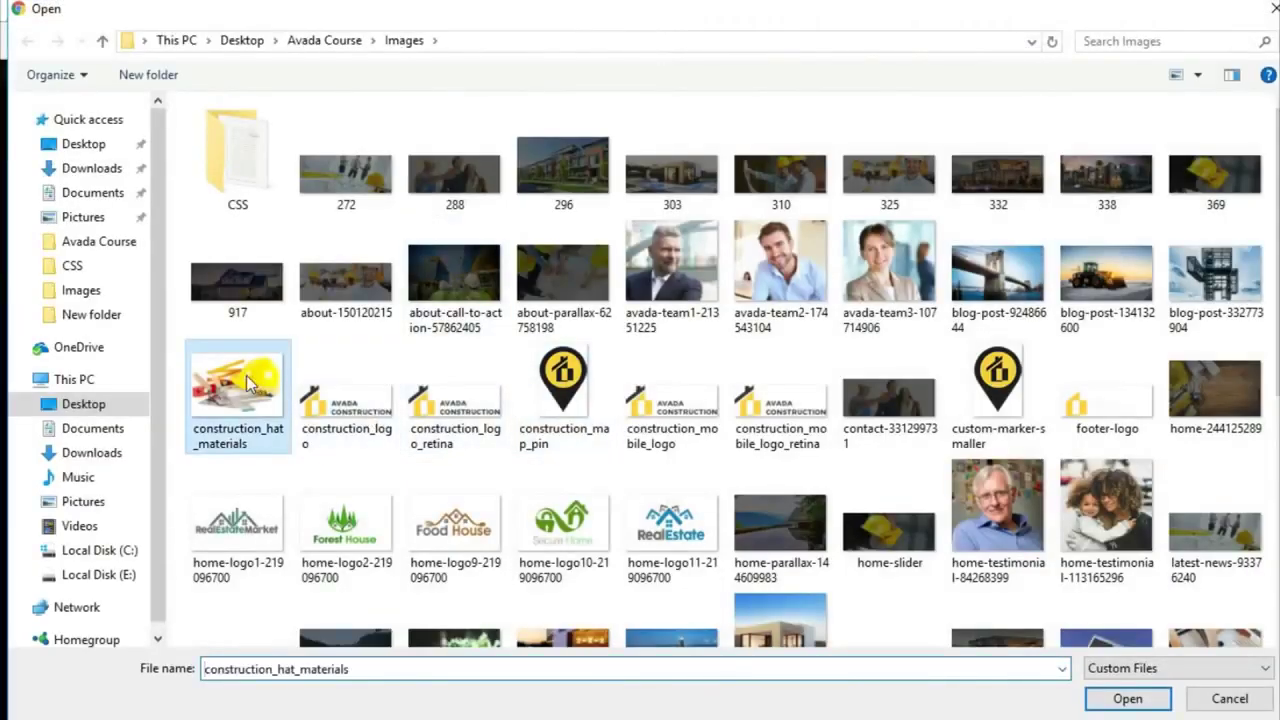
left_click(1130, 699)
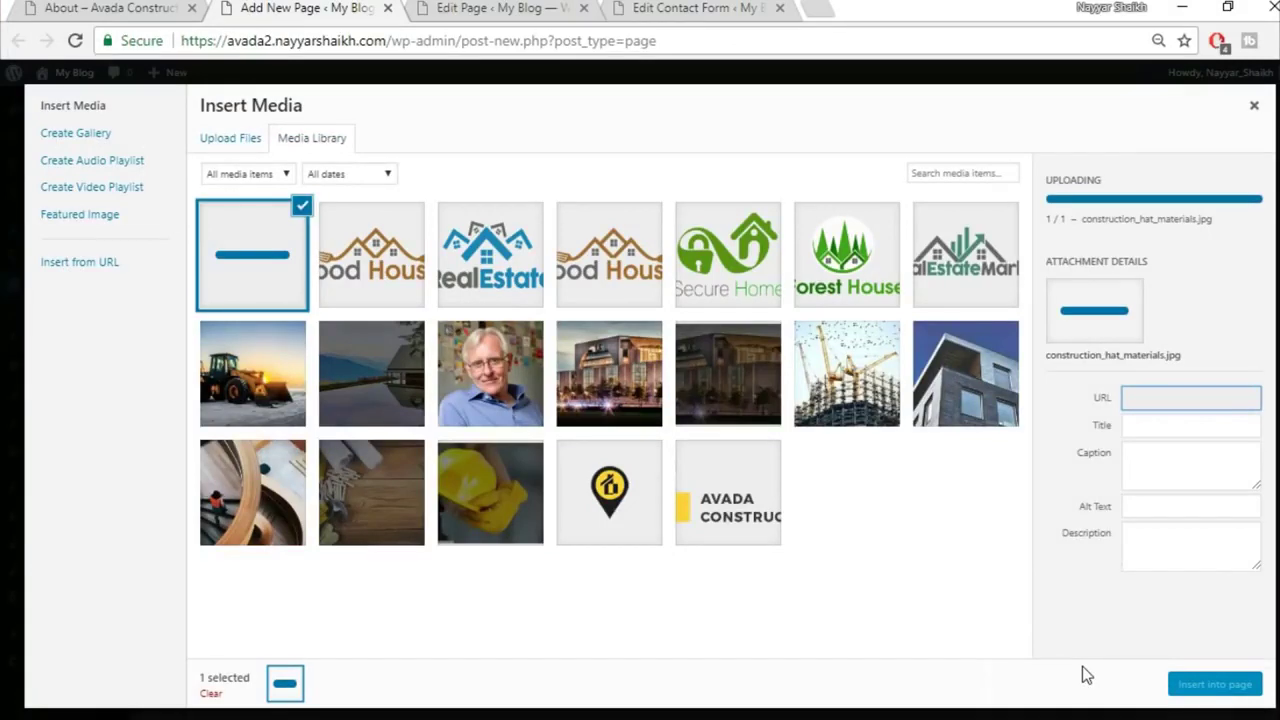
left_click(1215, 685)
scroll(924, 567, "down", 5)
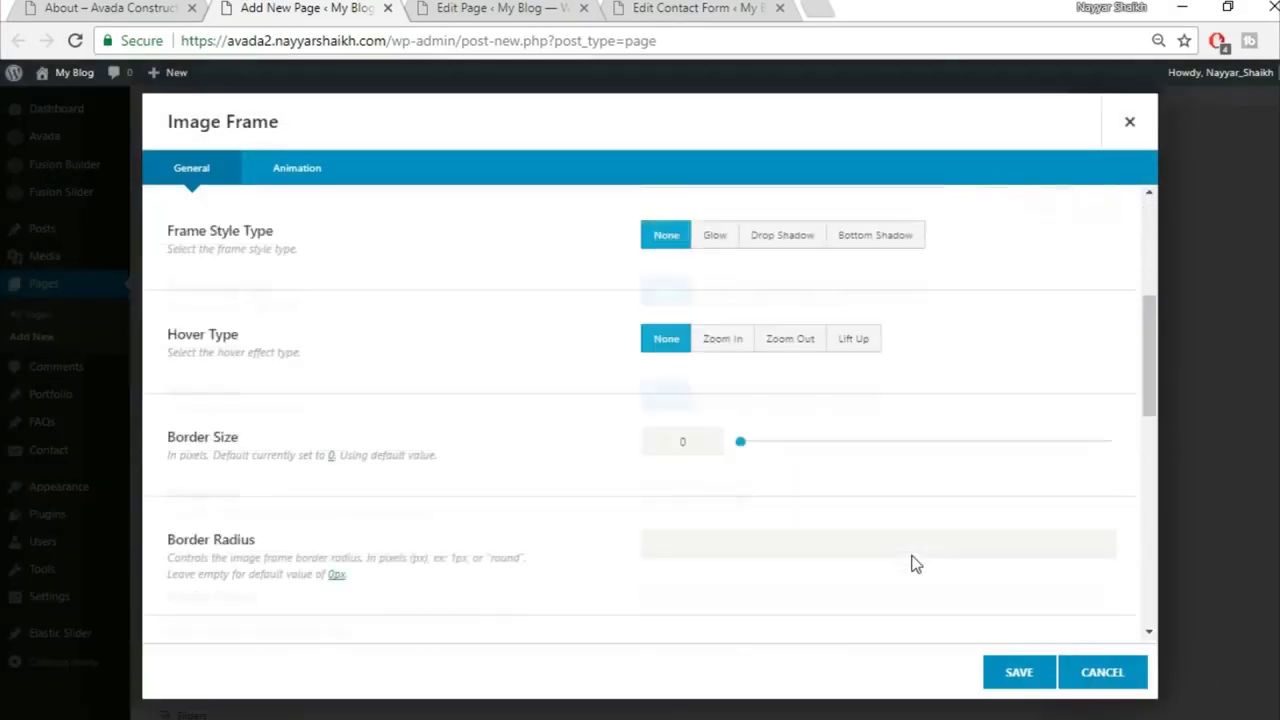
left_click(828, 528)
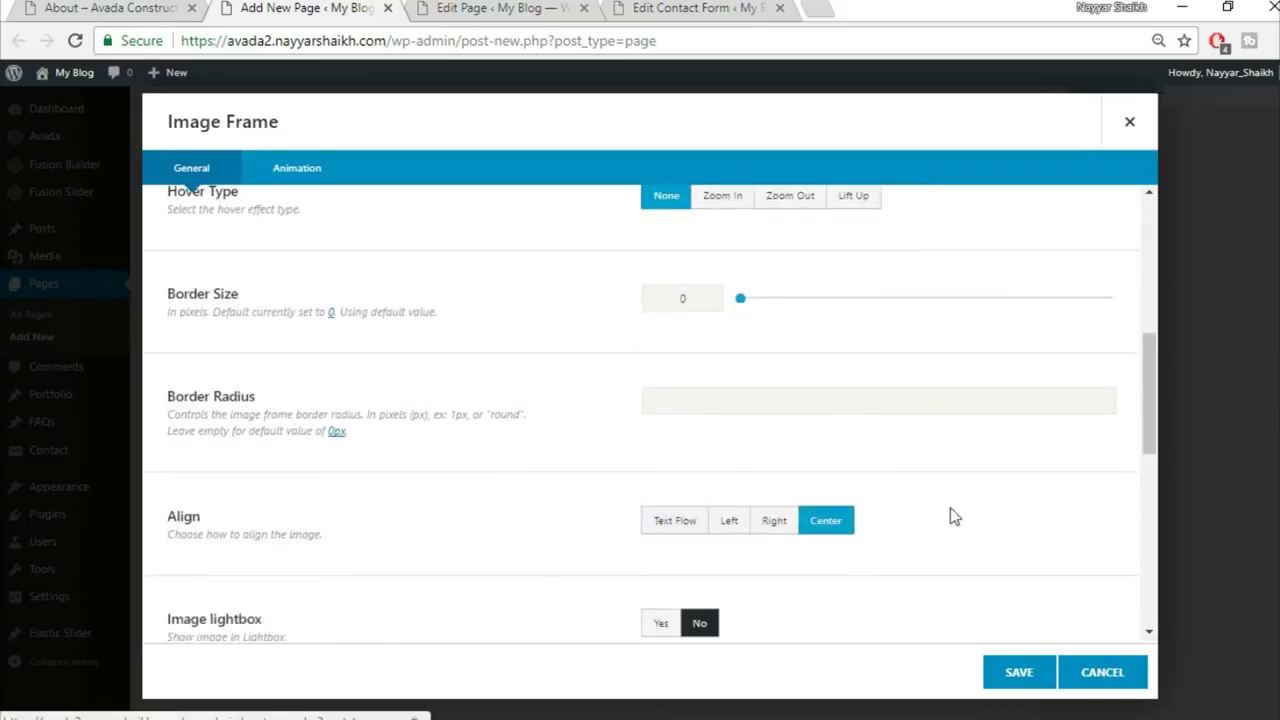
scroll(951, 516, "down", 4)
scroll(953, 516, "down", 3)
left_click(1018, 670)
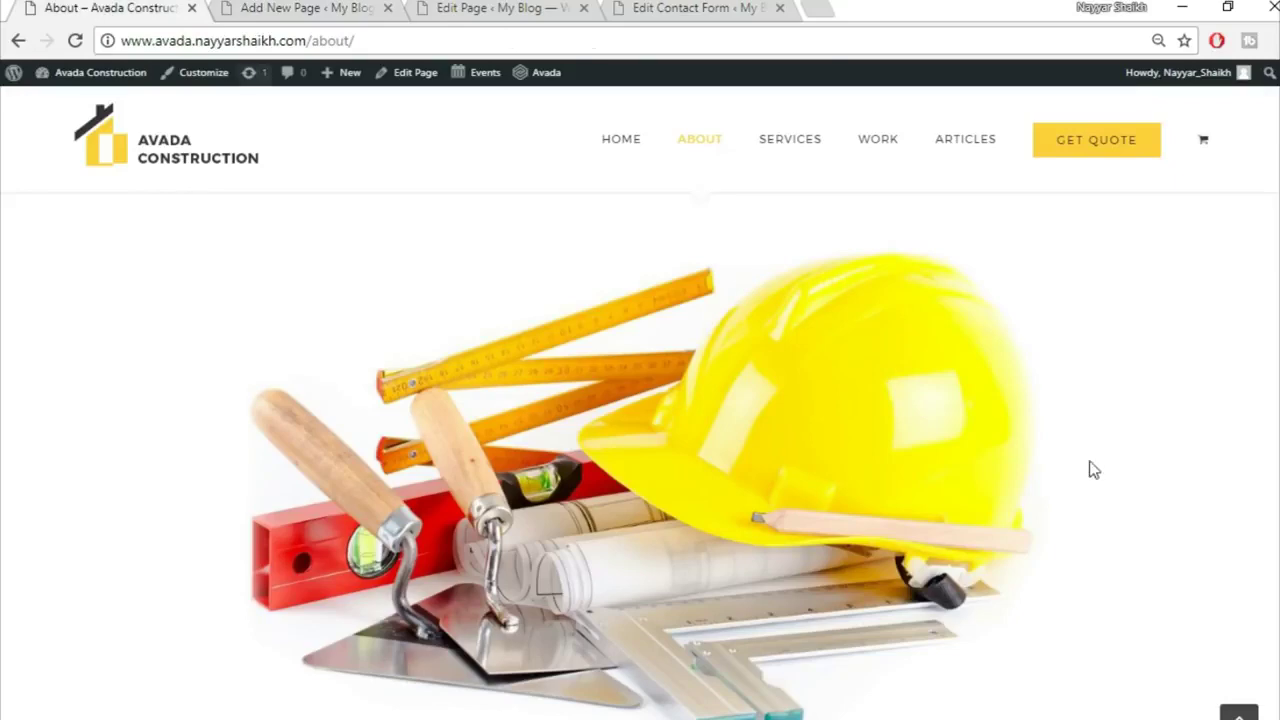
Step: Add a 1/1 container below the image and insert a Section Separator element, found by searching 'sec'
scroll(1113, 487, "down", 7)
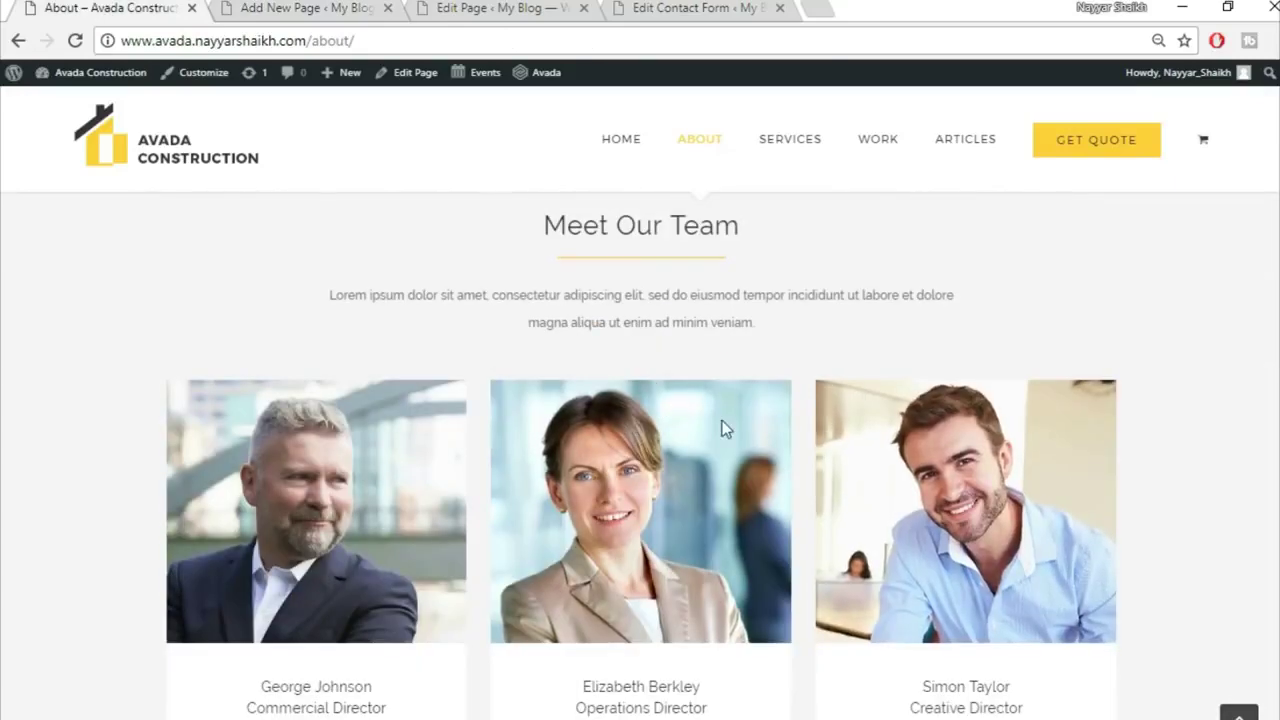
scroll(651, 346, "up", 2)
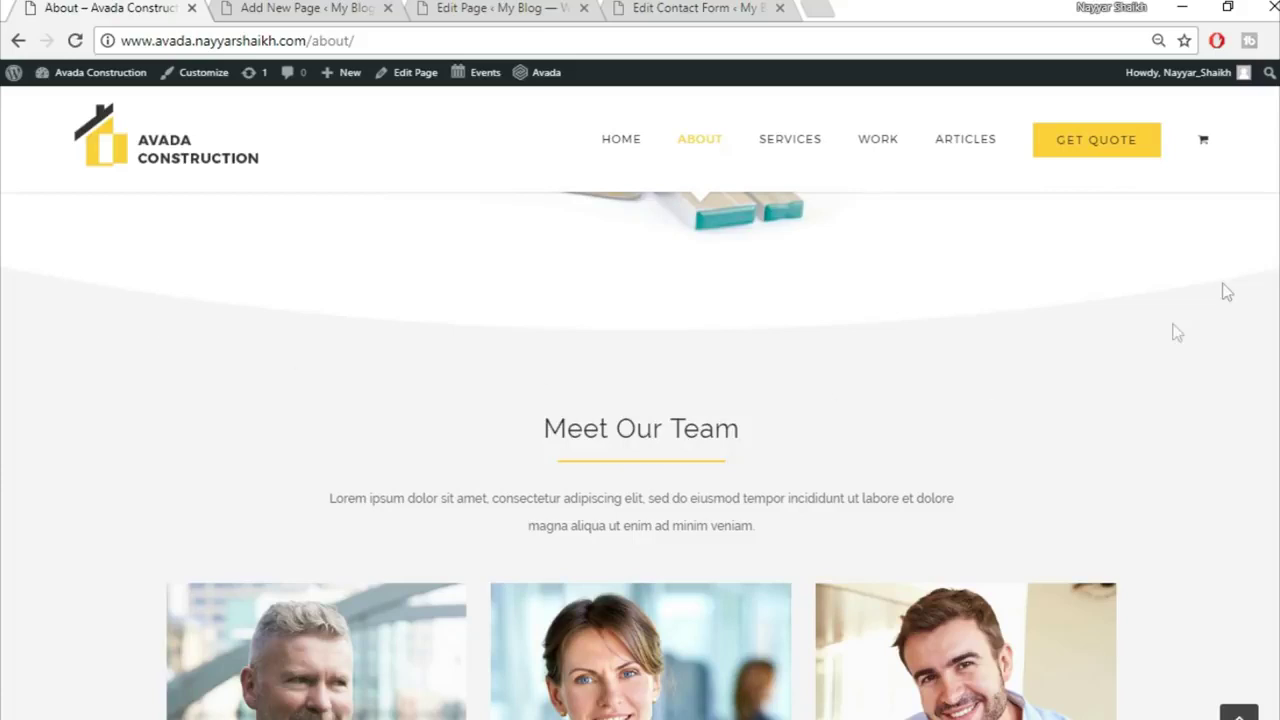
left_click(373, 10)
scroll(975, 457, "down", 2)
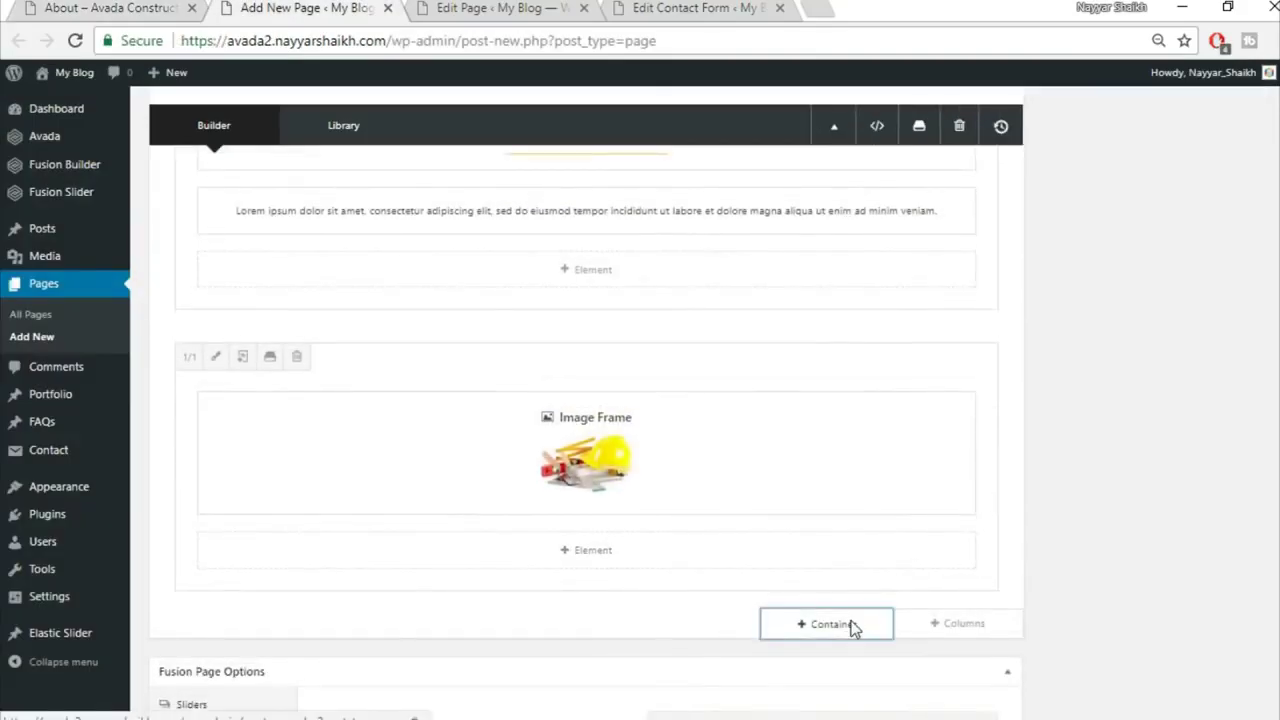
left_click(851, 624)
left_click(441, 261)
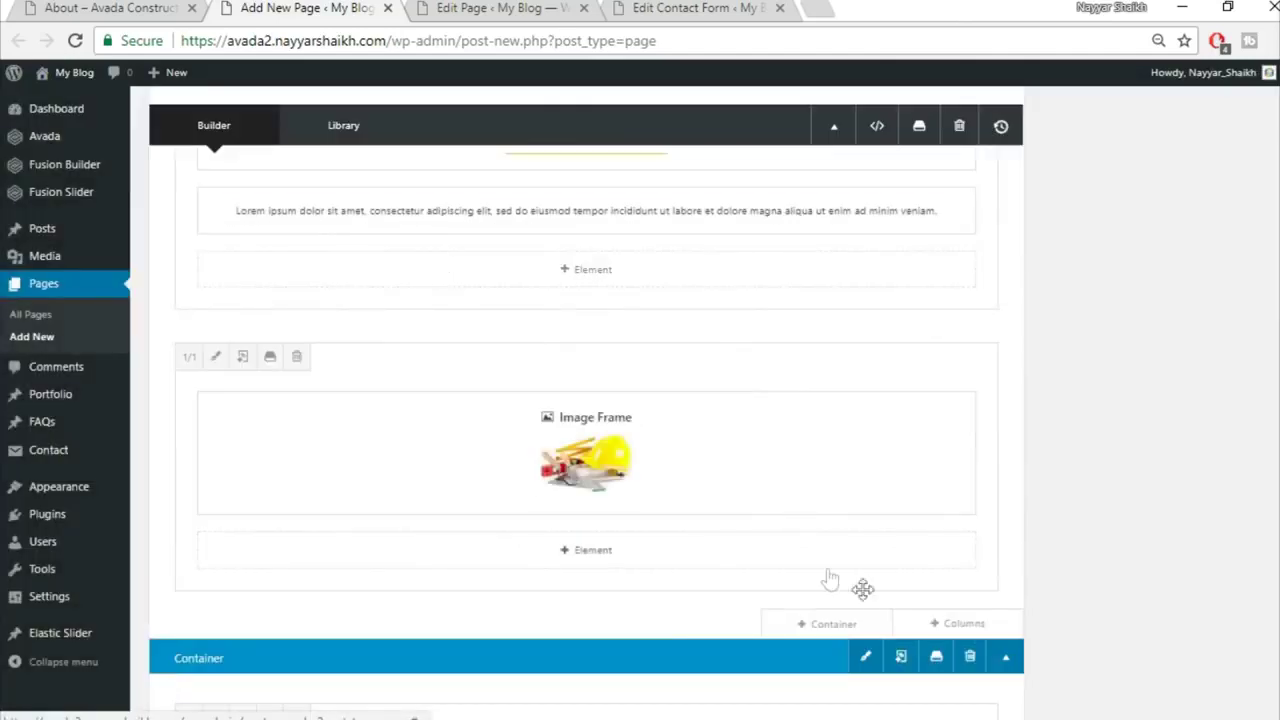
left_click(609, 578)
left_click(1016, 128)
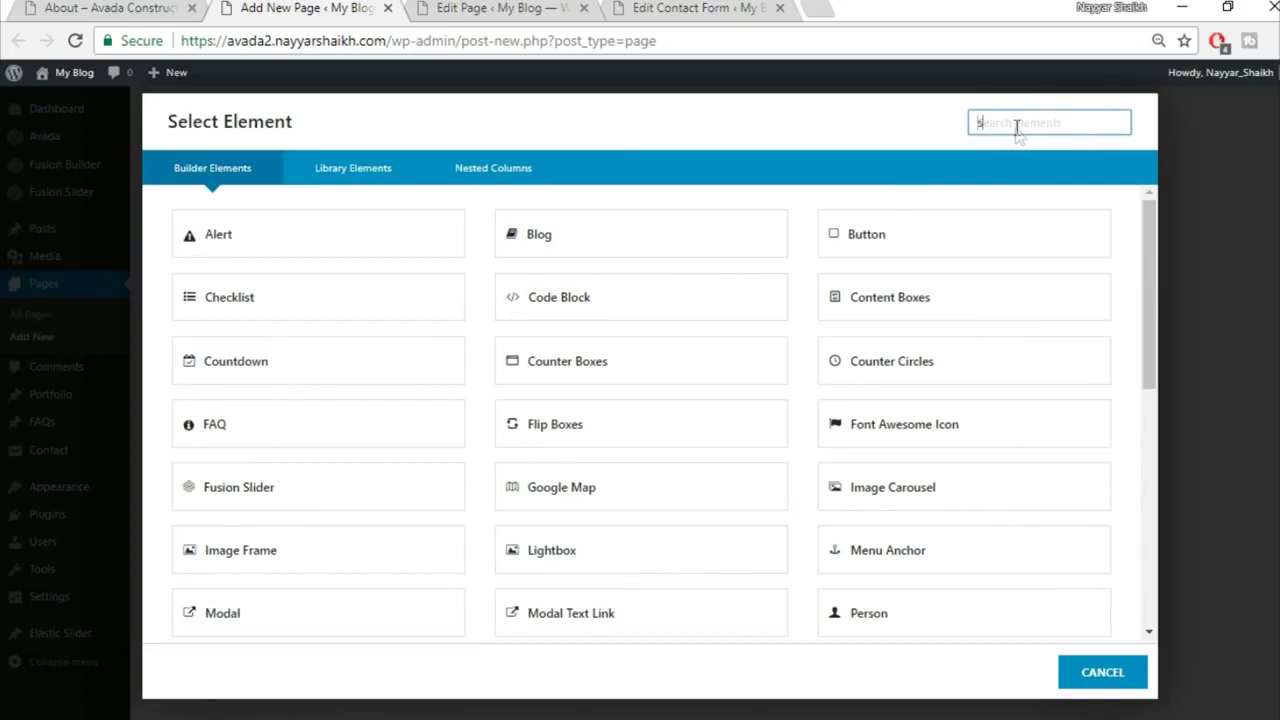
type("sec")
left_click(385, 260)
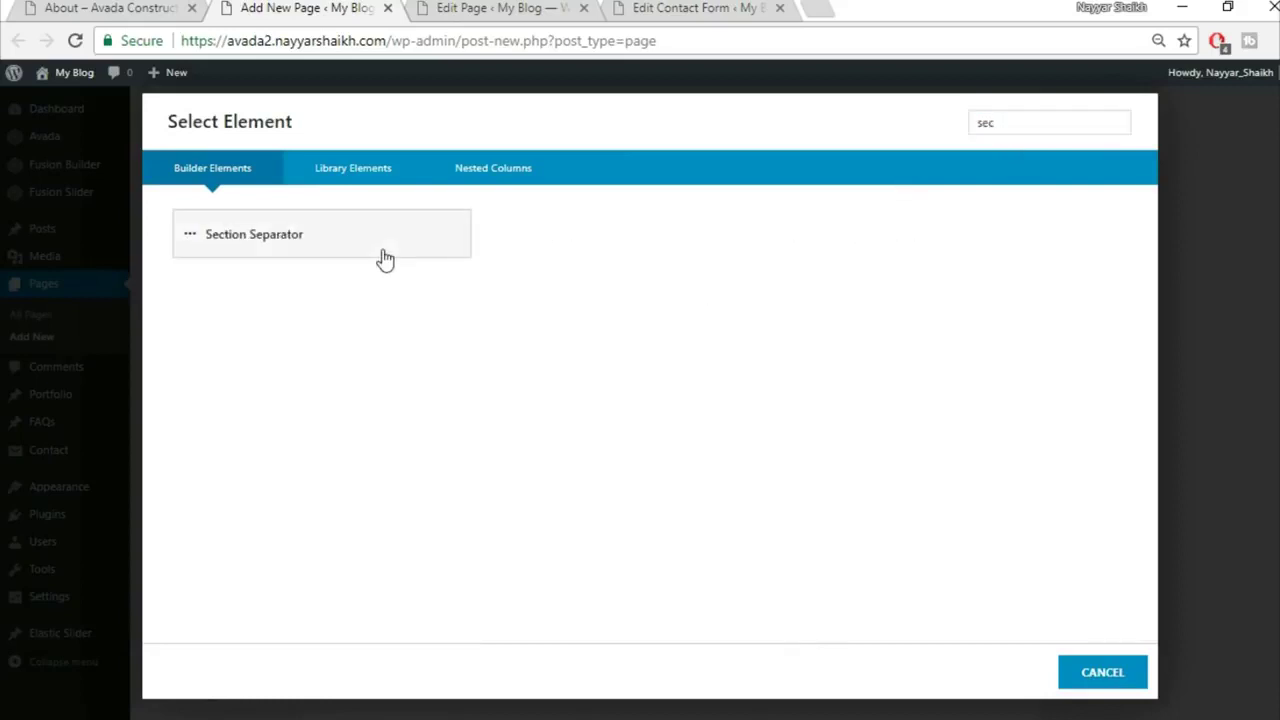
Step: Set the separator style to Big Half Circle in the Bottom position
left_click(754, 228)
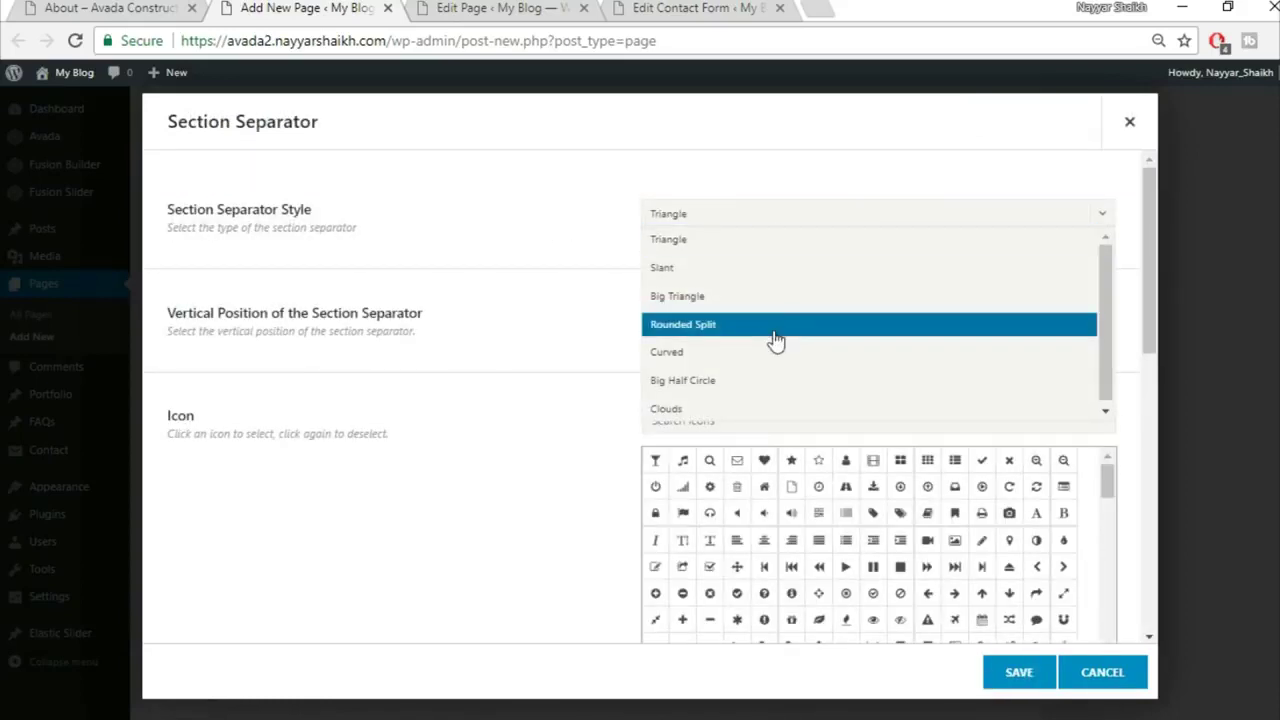
left_click(776, 385)
left_click(737, 322)
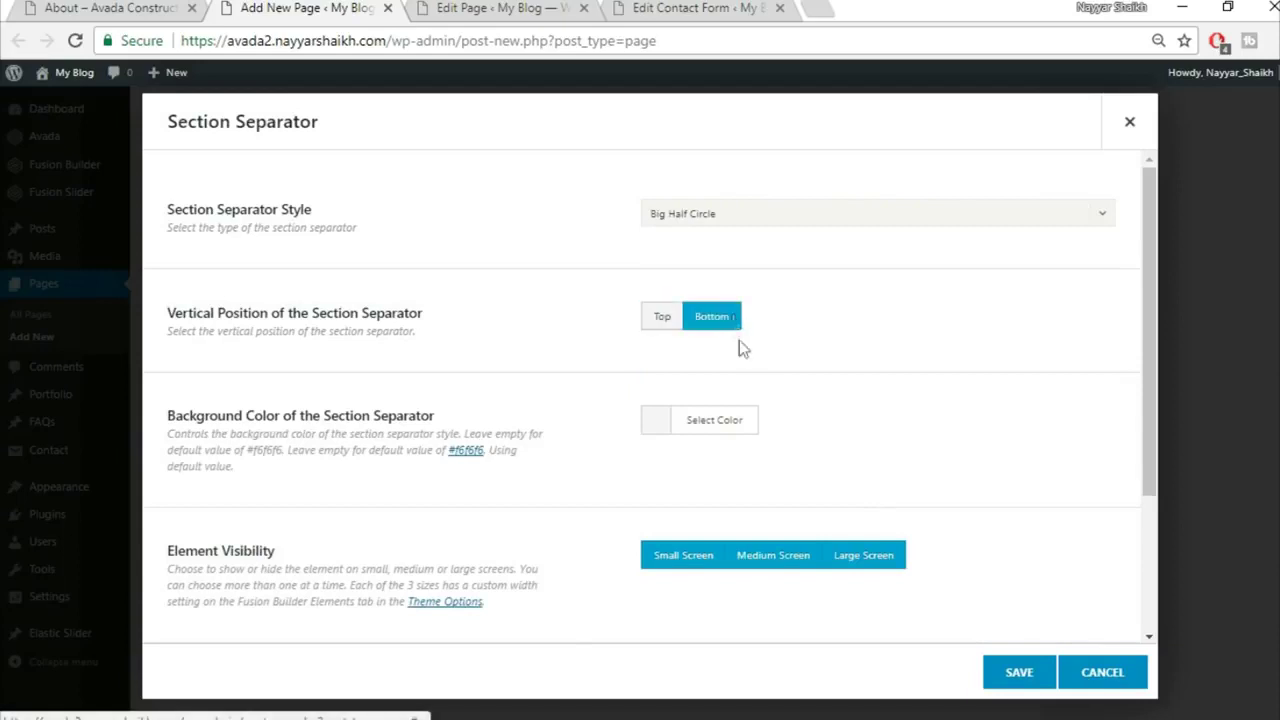
left_click(73, 7)
scroll(482, 326, "up", 1)
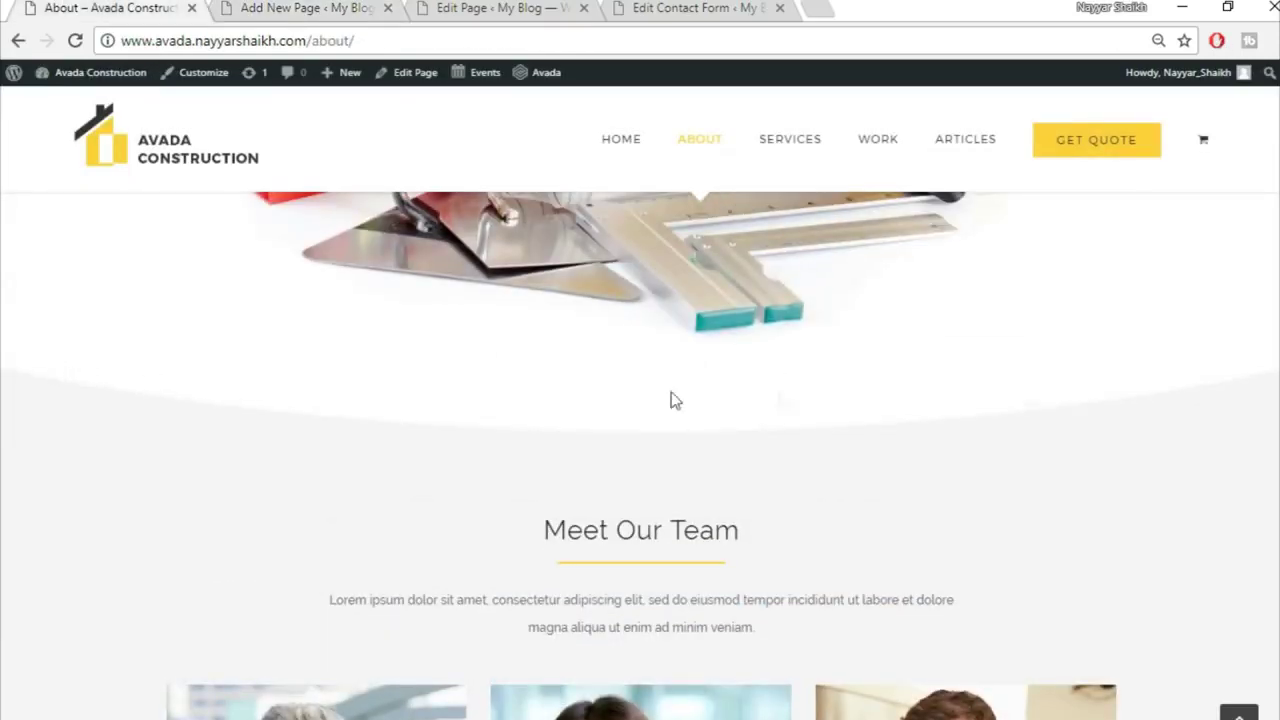
left_click(363, 7)
Step: Give the separator a white background colour and save it, then compare with the About page
left_click(715, 424)
scroll(767, 511, "down", 1)
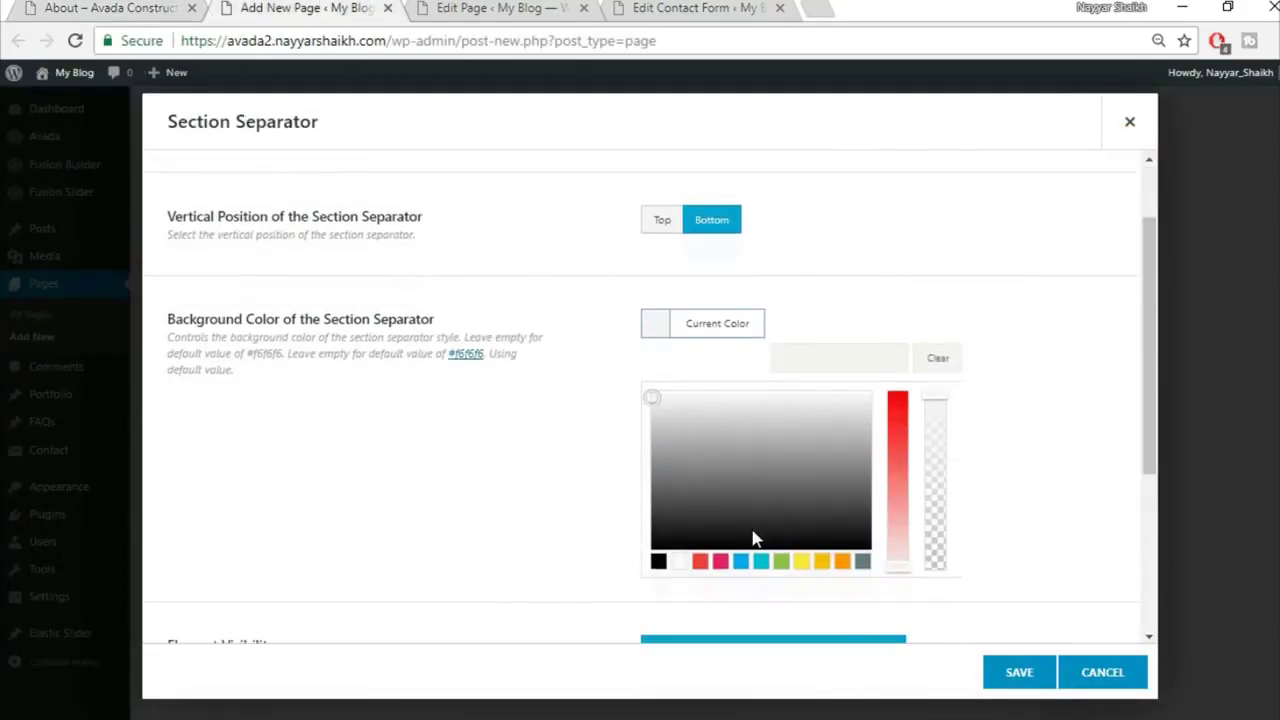
left_click(679, 560)
left_click(543, 491)
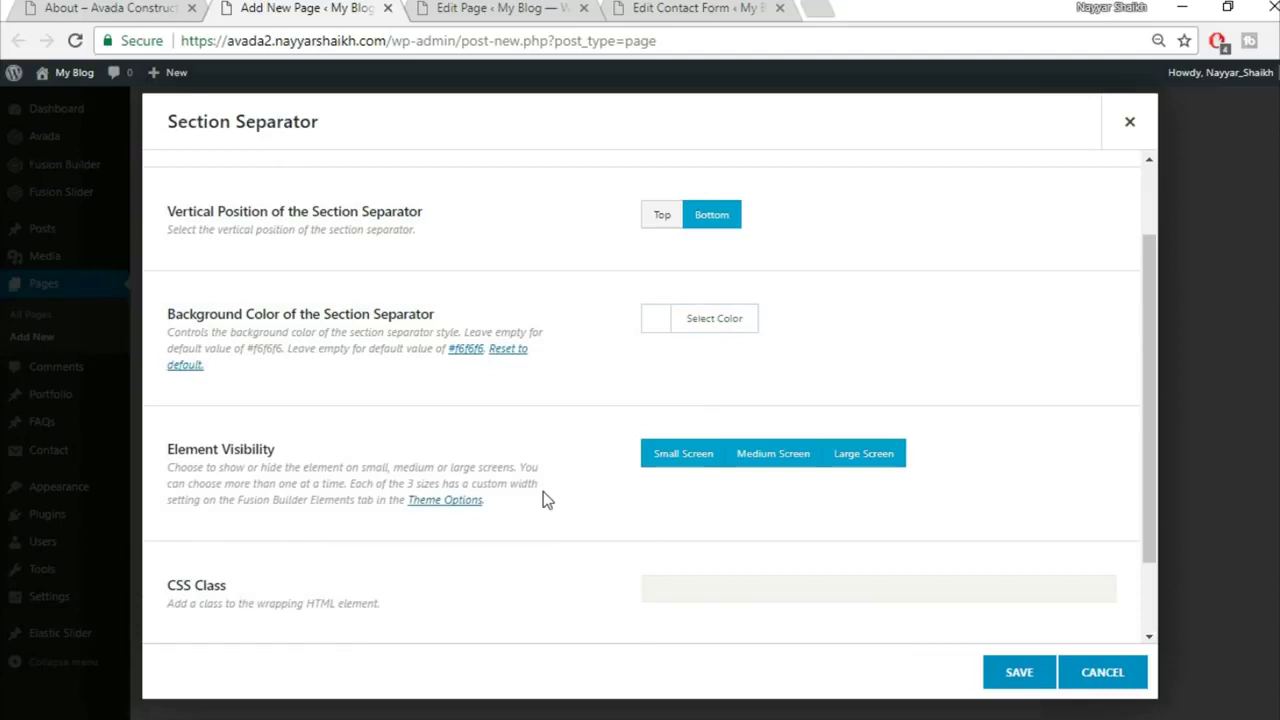
scroll(543, 491, "down", 1)
scroll(543, 500, "up", 2)
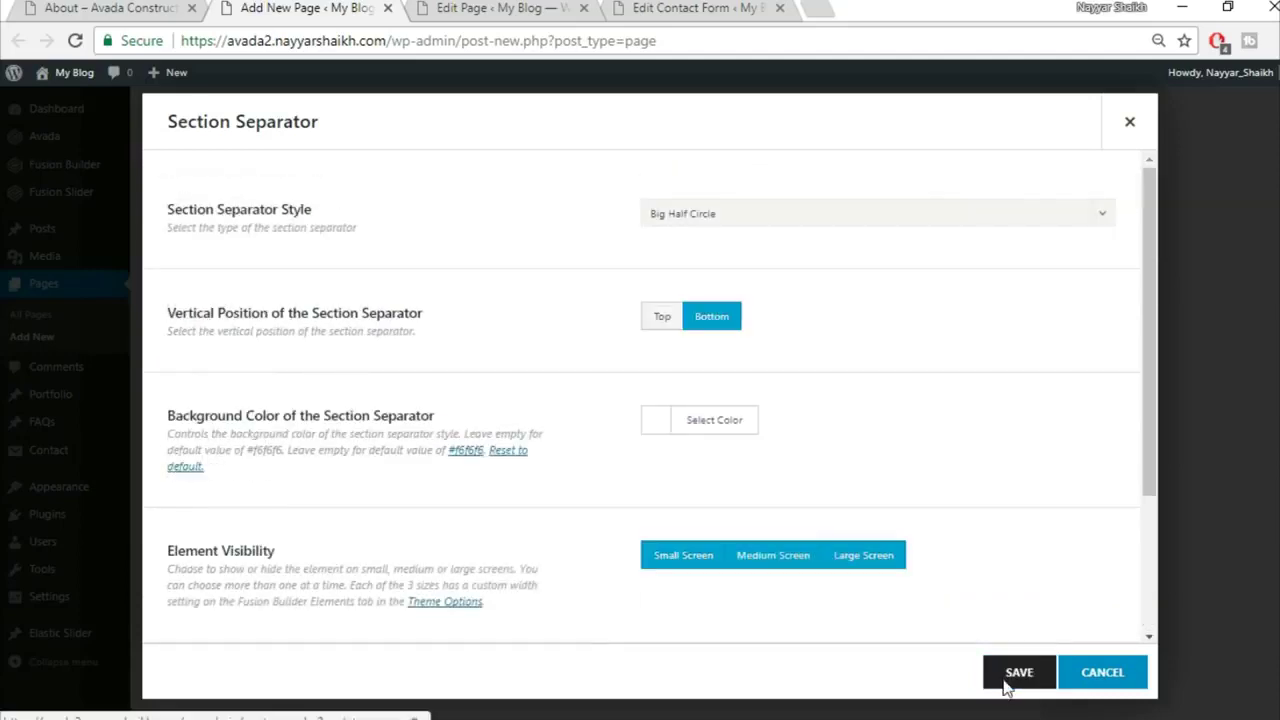
left_click(1016, 675)
left_click(178, 7)
scroll(660, 434, "down", 2)
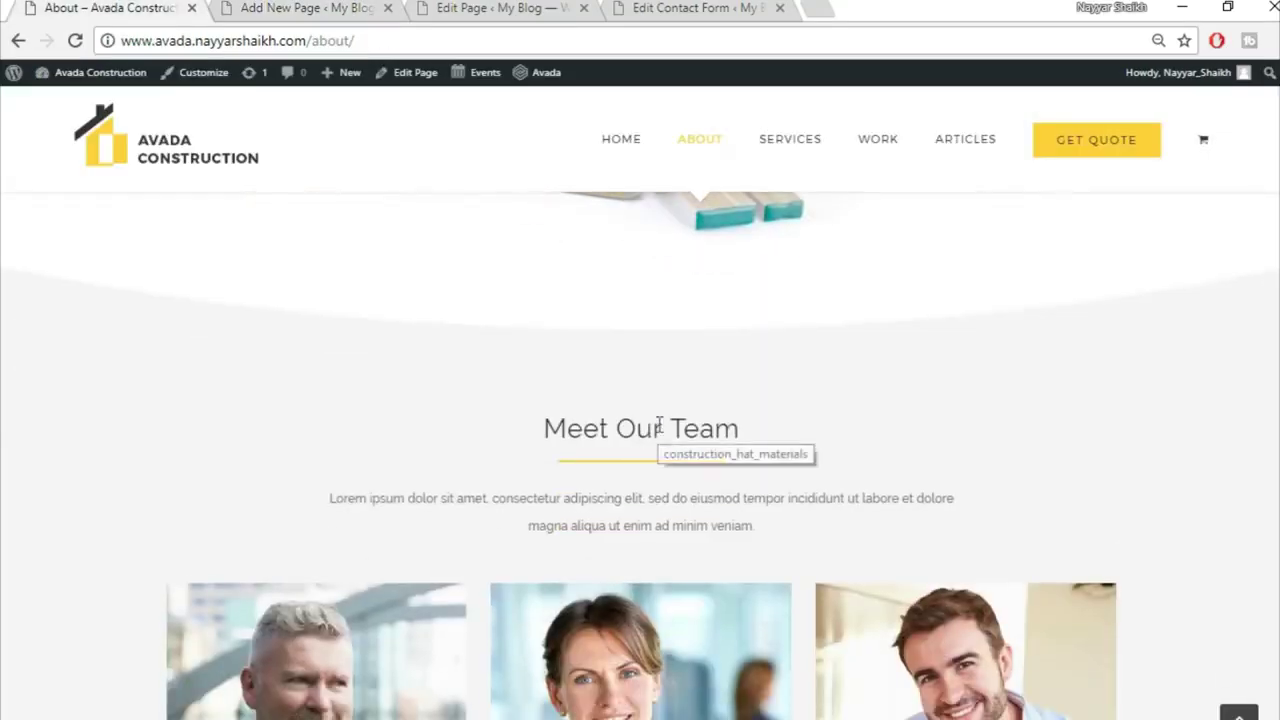
left_click(274, 7)
scroll(1014, 414, "down", 3)
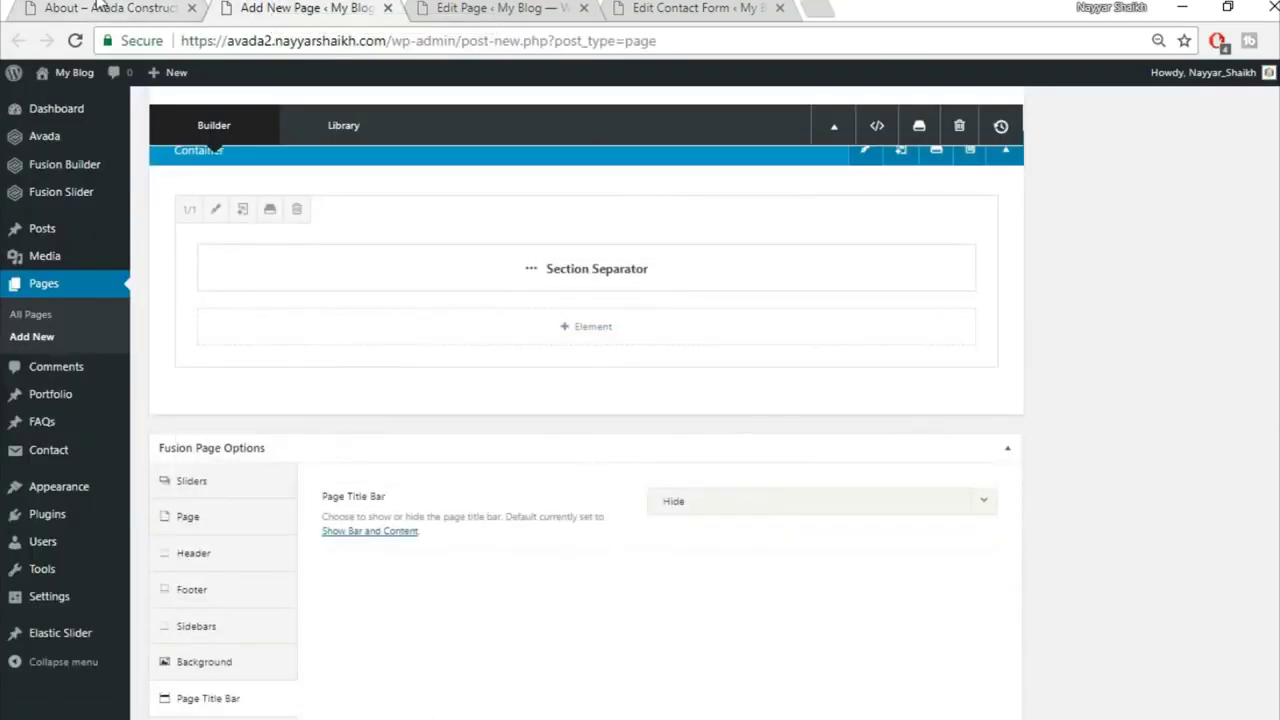
left_click(150, 8)
Step: Insert the saved Title container from the library below the separator
left_click(256, 8)
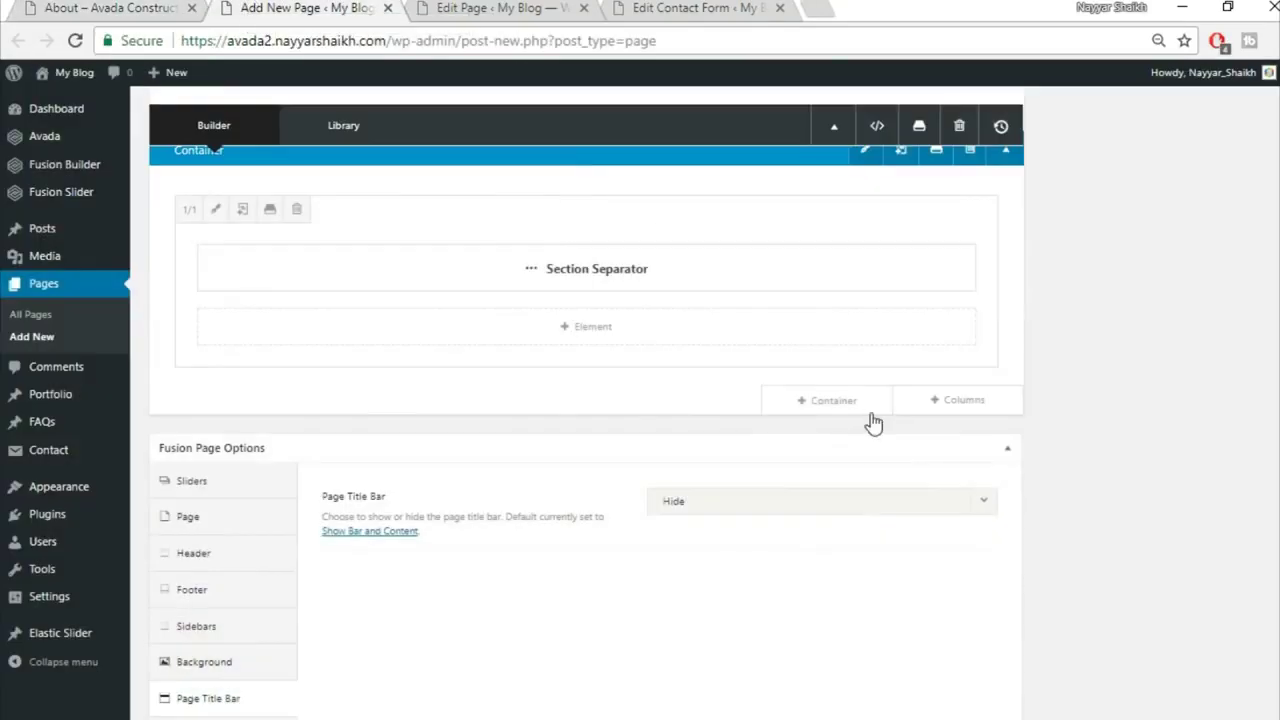
left_click(848, 411)
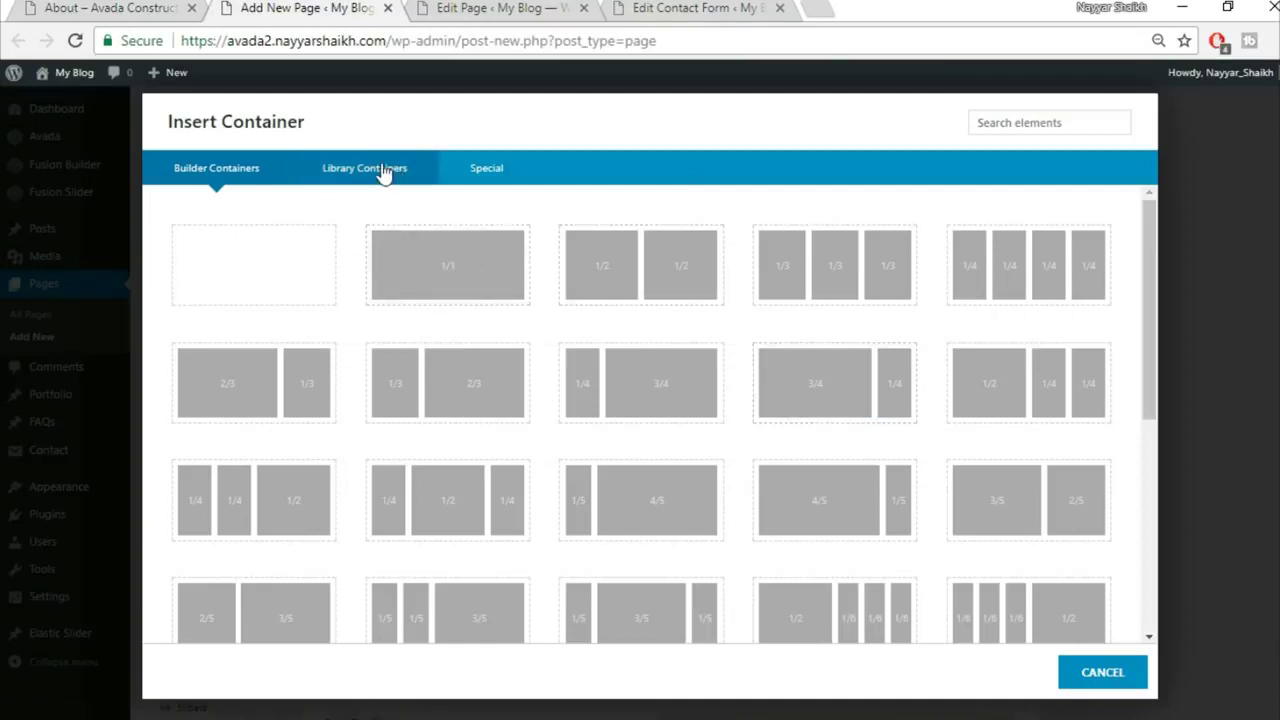
left_click(383, 168)
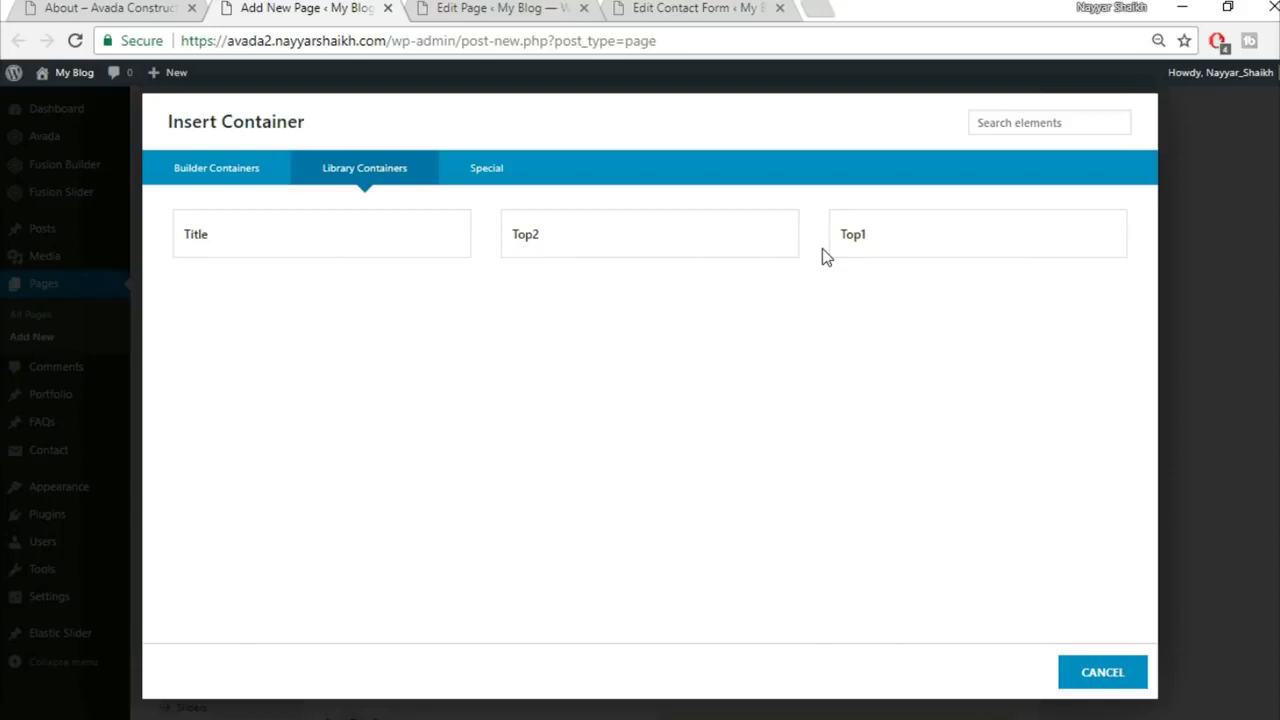
left_click(335, 254)
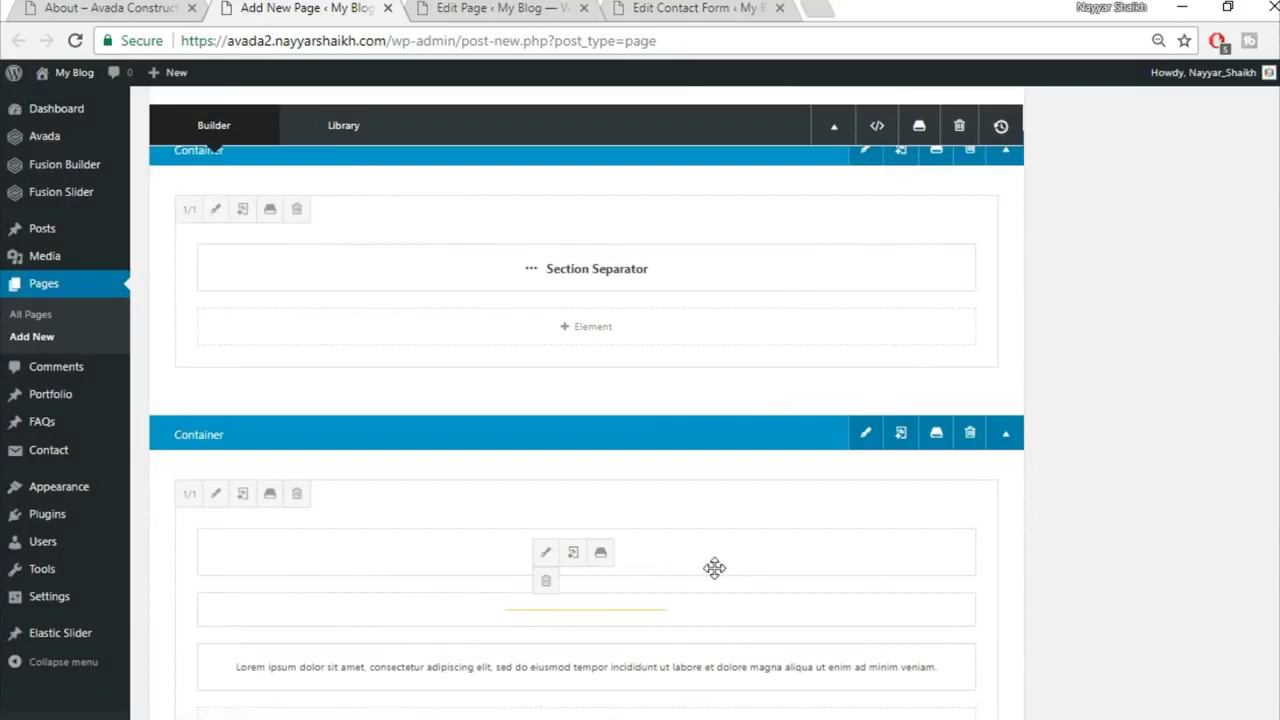
Step: Add a full-width column holding the Specialists In Modern Construction heading, the yellow divider below it, and the lorem text
left_click(962, 403)
left_click(294, 274)
scroll(715, 653, "down", 1)
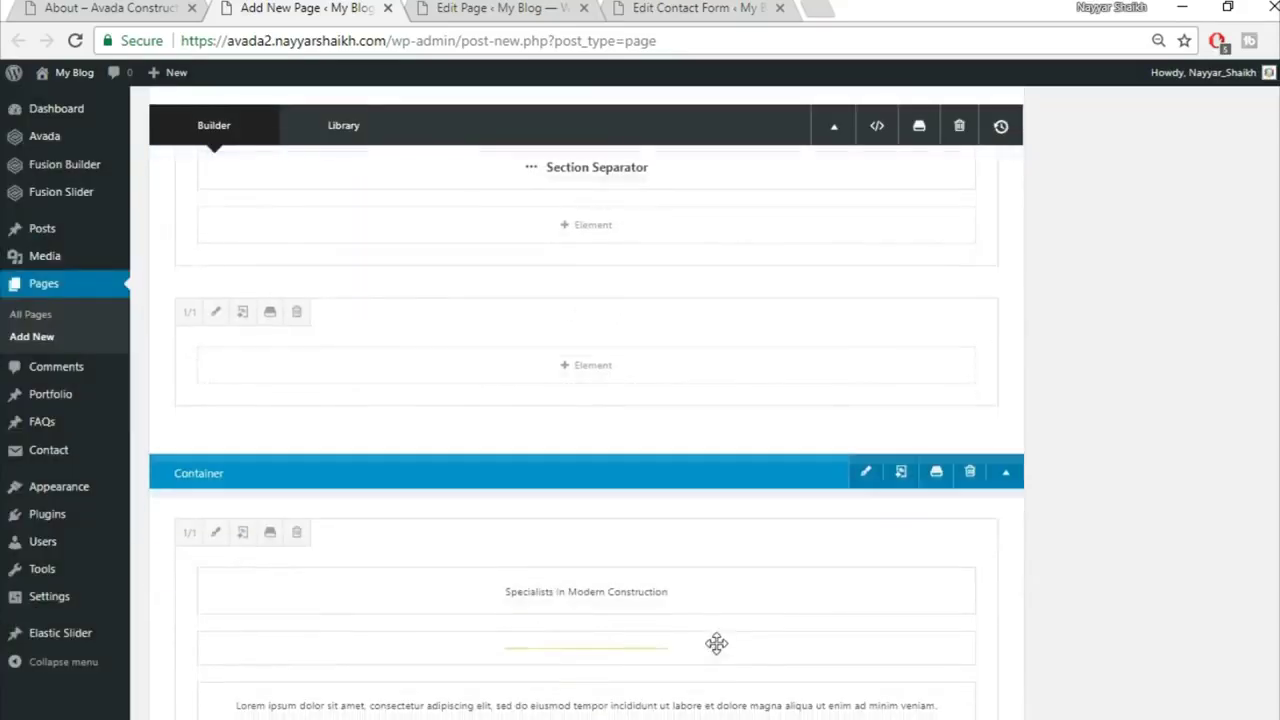
left_click_drag(726, 609, 710, 365)
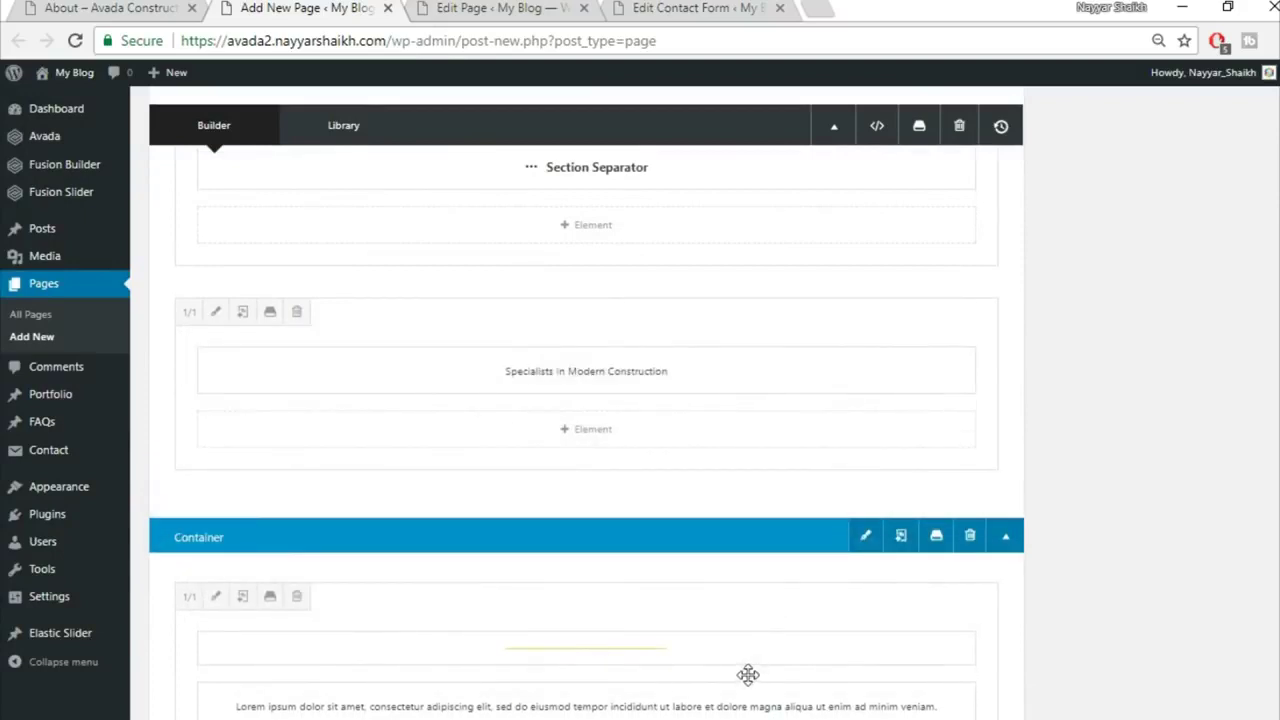
left_click_drag(745, 670, 703, 437)
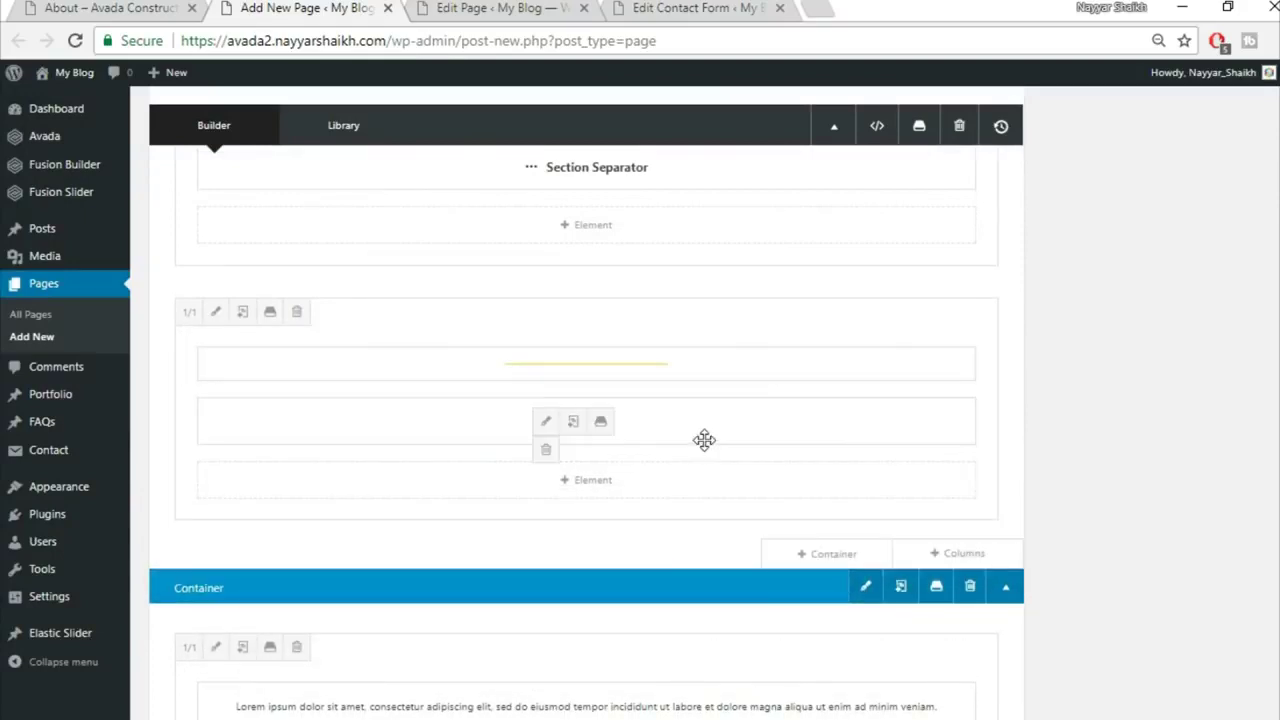
left_click_drag(703, 362, 697, 428)
left_click_drag(737, 694, 729, 506)
scroll(1049, 623, "down", 2)
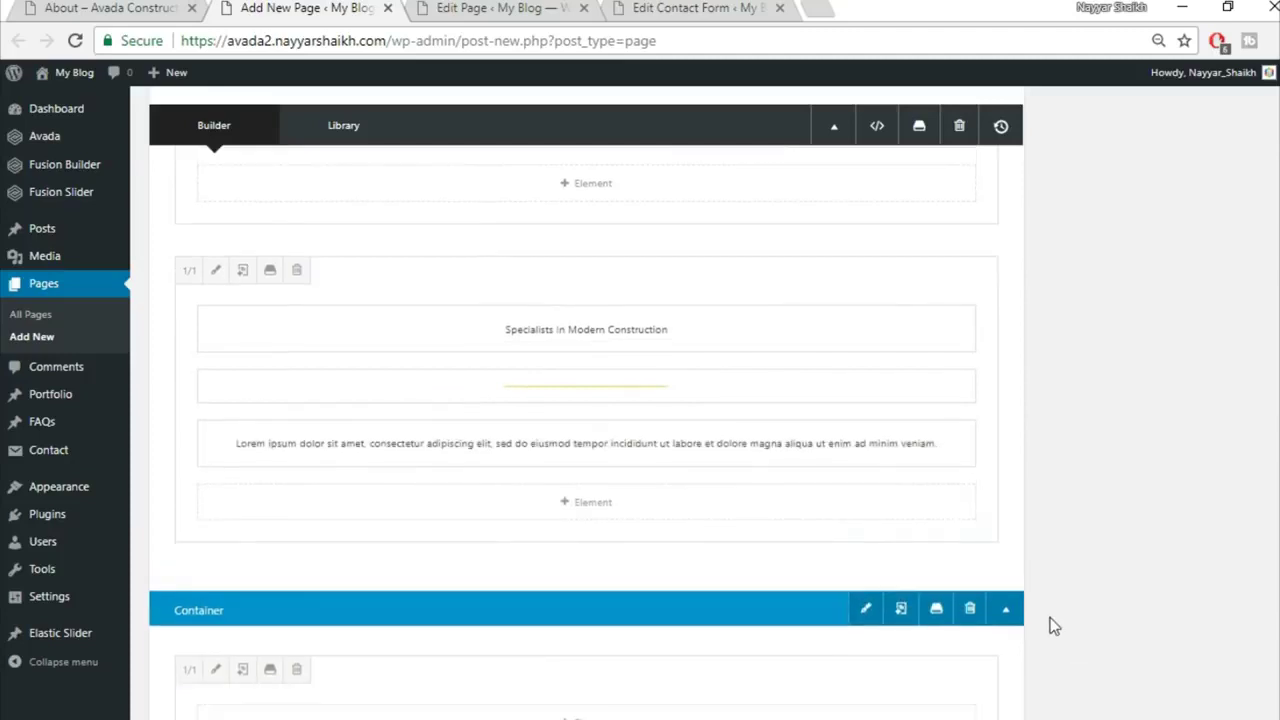
Step: Delete the empty lower container and review the About page's team section
left_click(969, 447)
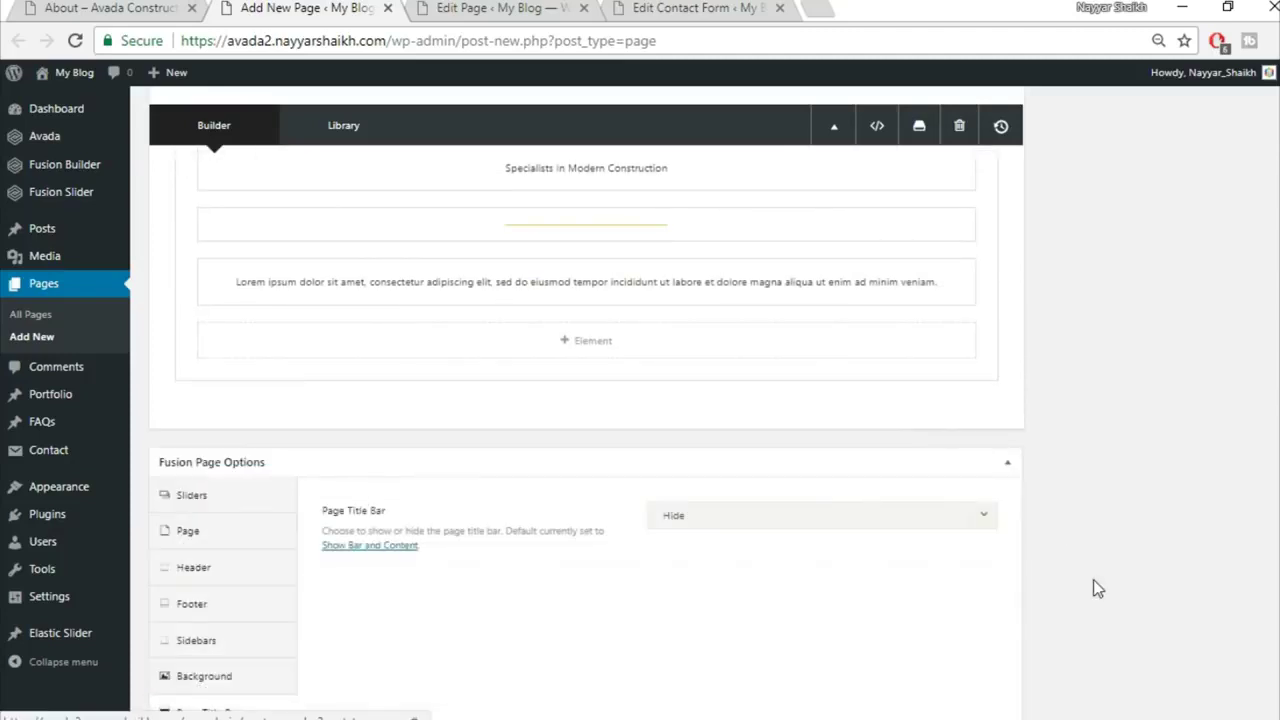
scroll(1094, 589, "up", 2)
left_click(160, 8)
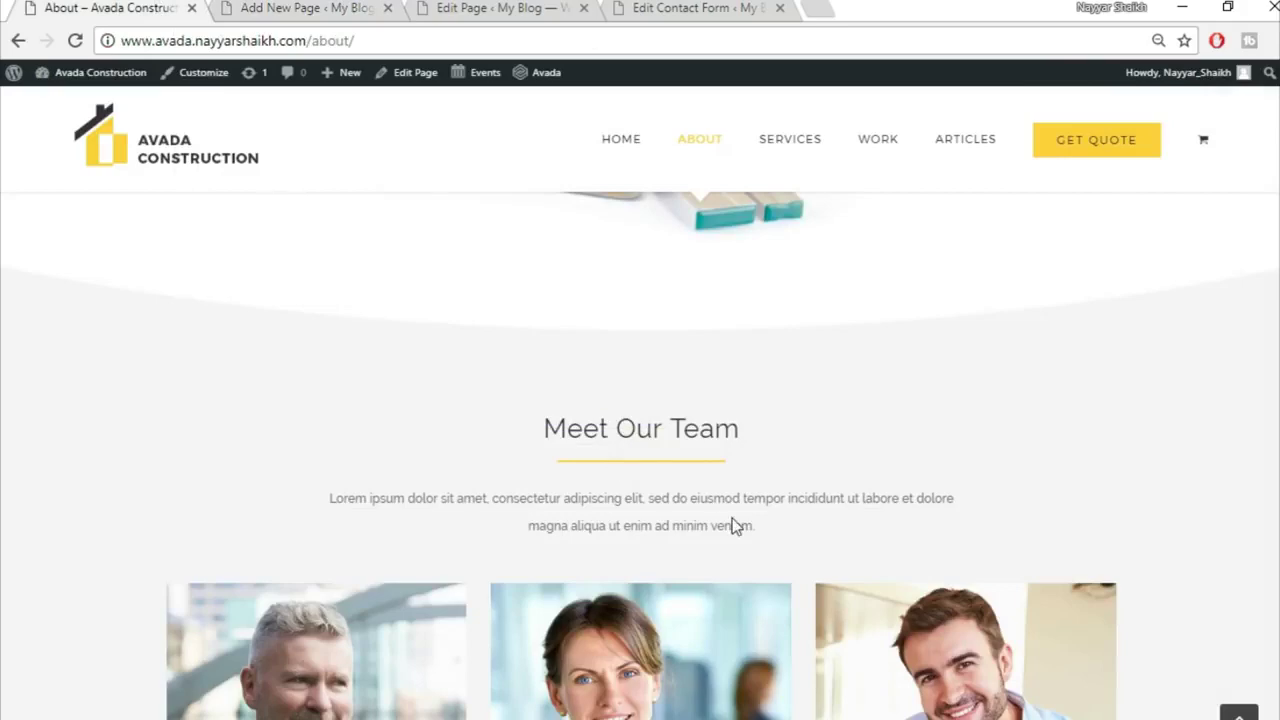
scroll(737, 537, "down", 2)
scroll(1117, 480, "down", 1)
key("ctrl+Tab")
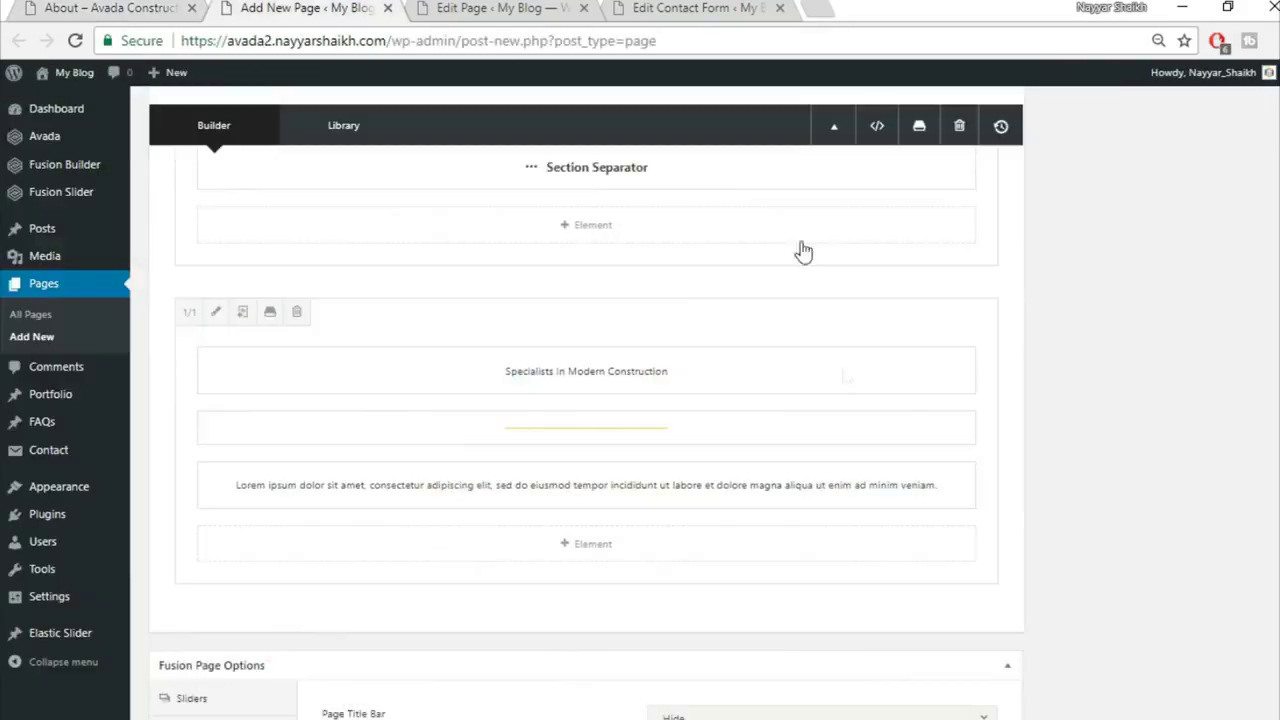
Step: Add a 1/3-1/3-1/3 column row and insert a Person element, found by searching 'per', into the first column
left_click(948, 616)
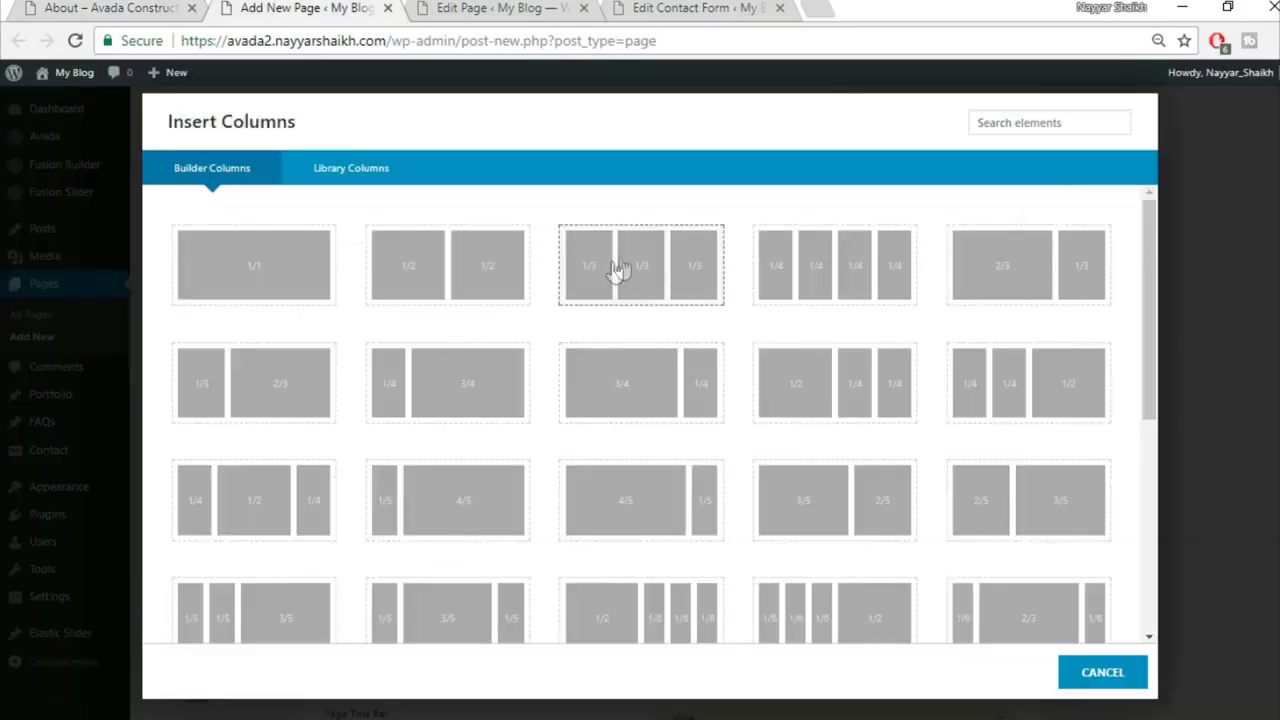
left_click(663, 262)
scroll(1134, 414, "down", 2)
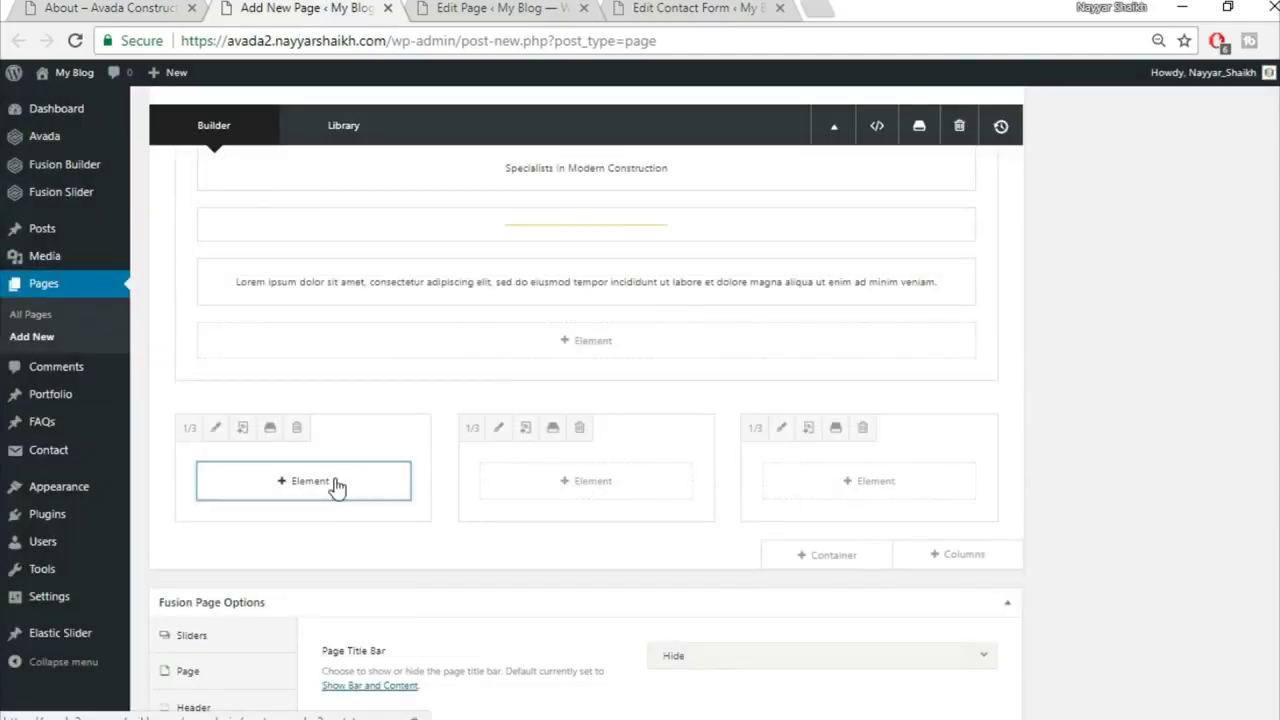
left_click(337, 486)
type("p")
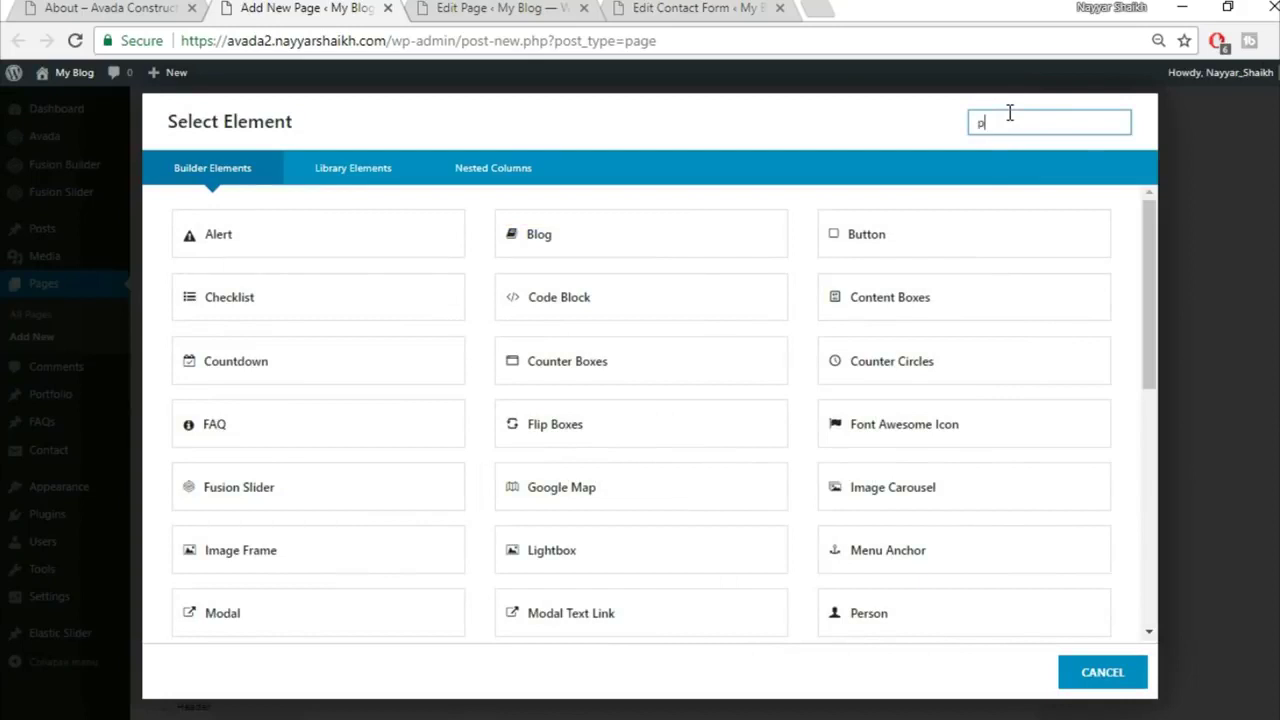
type("er")
left_click(350, 248)
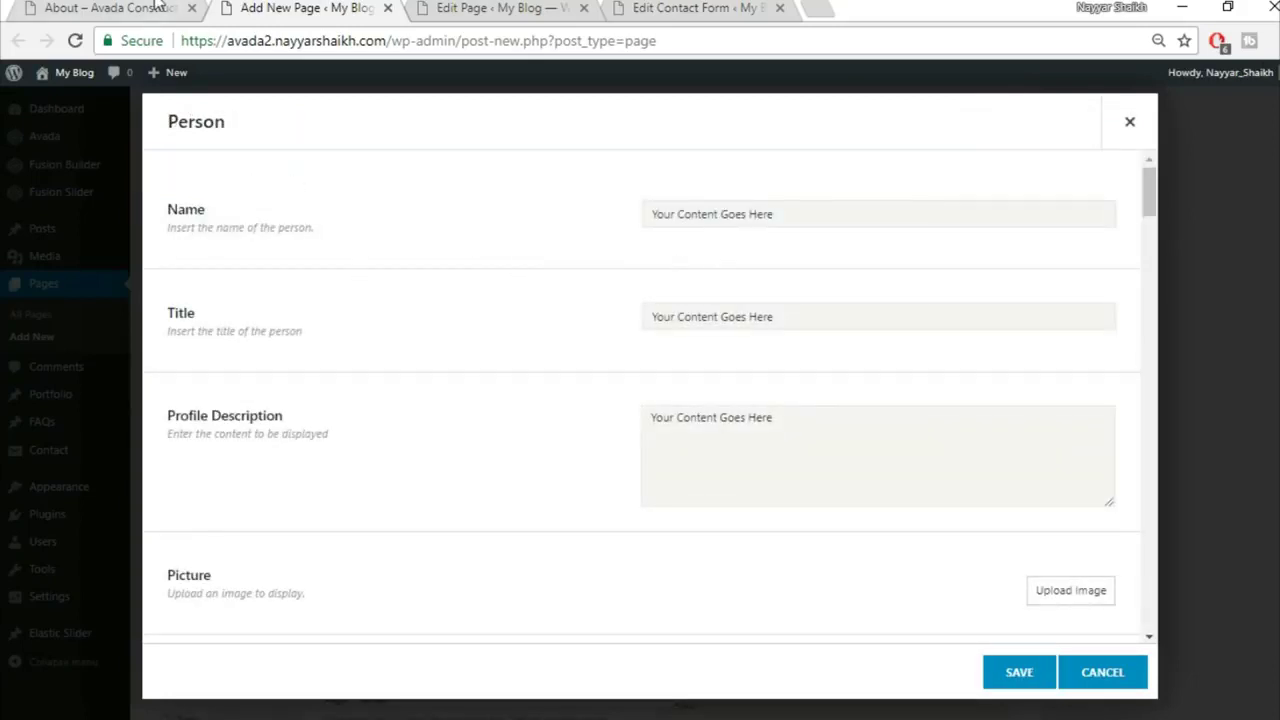
Step: Copy the member's name, the Commercial Director title and the description from the About page into the Person fields
left_click(157, 7)
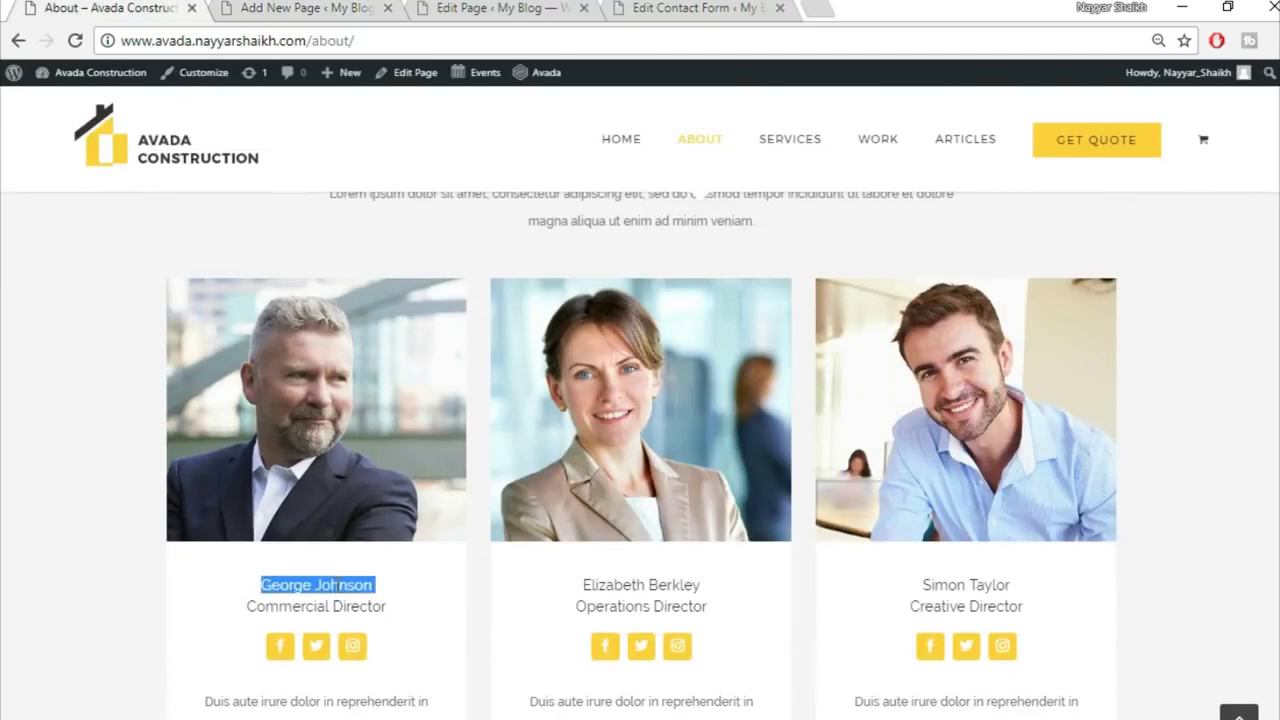
left_click(325, 7)
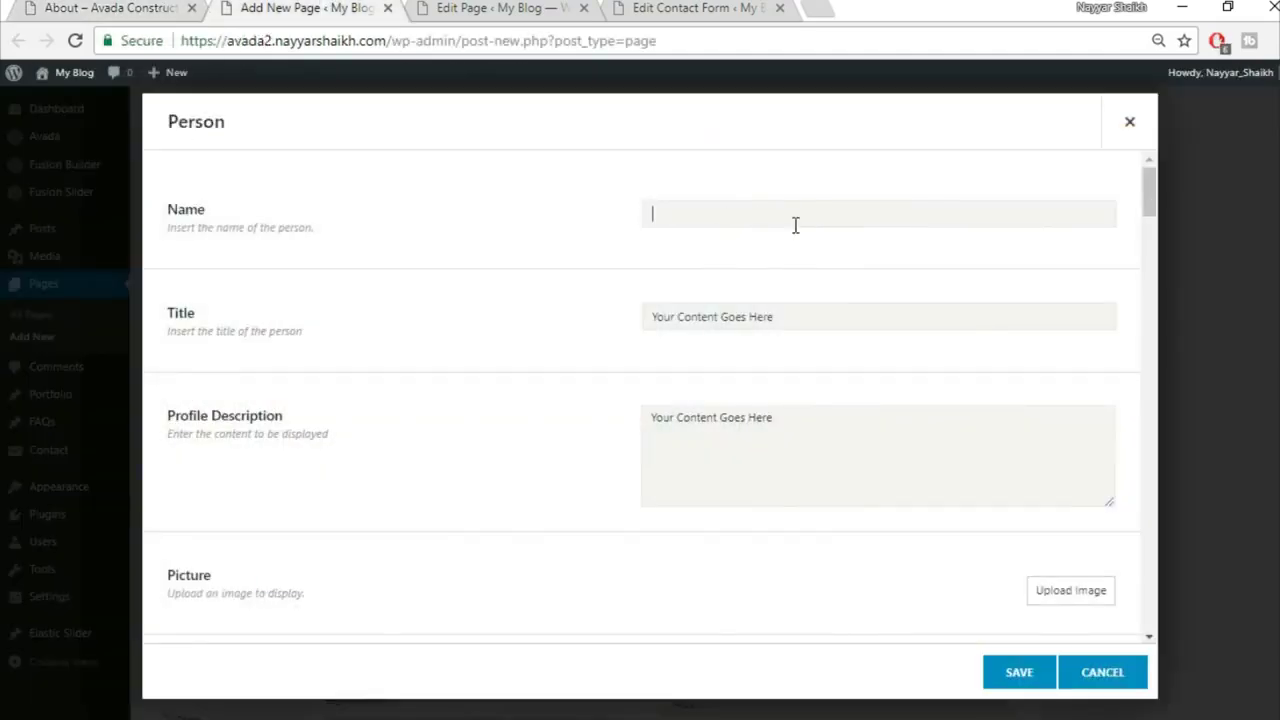
left_click(172, 5)
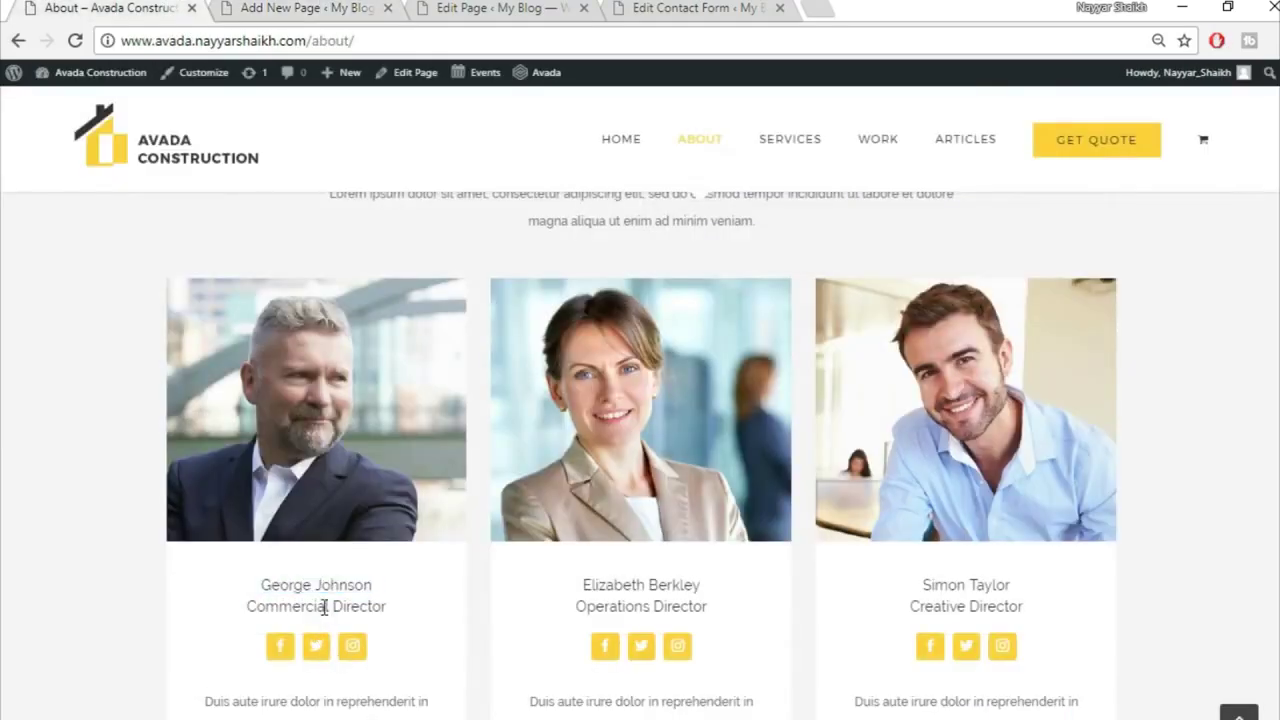
triple_click(323, 606)
left_click(330, 7)
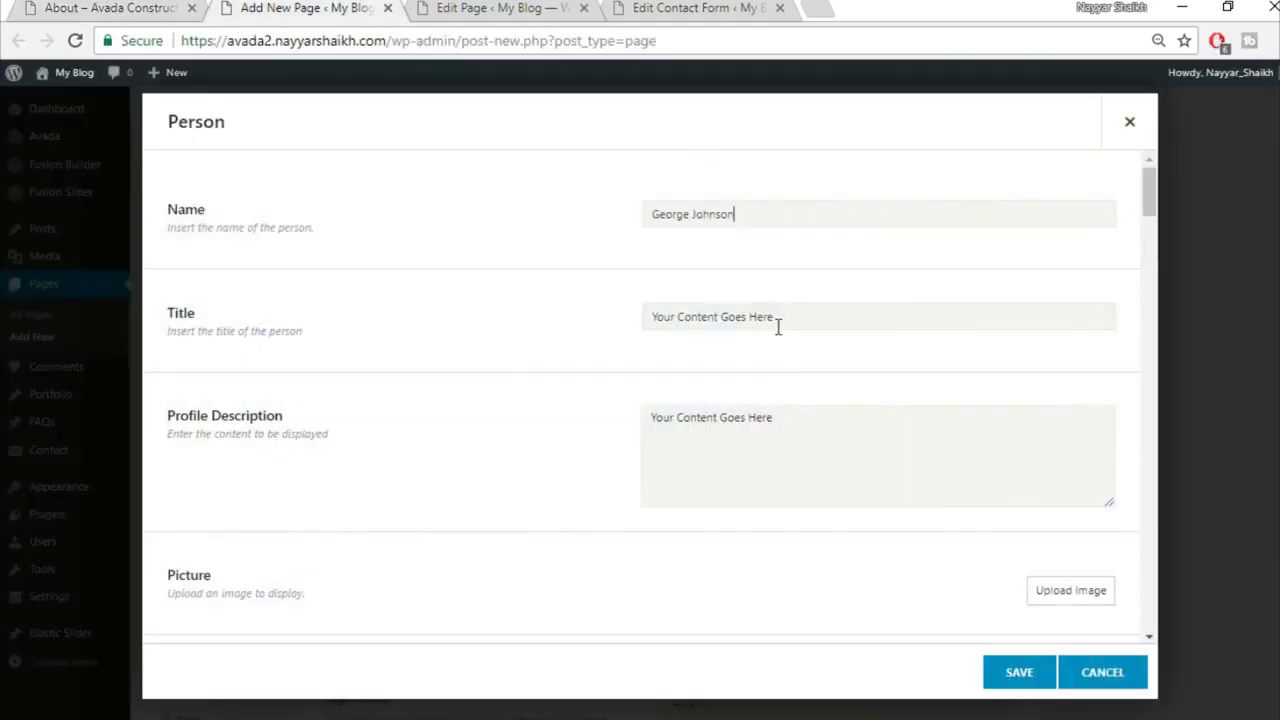
left_click(45, 7)
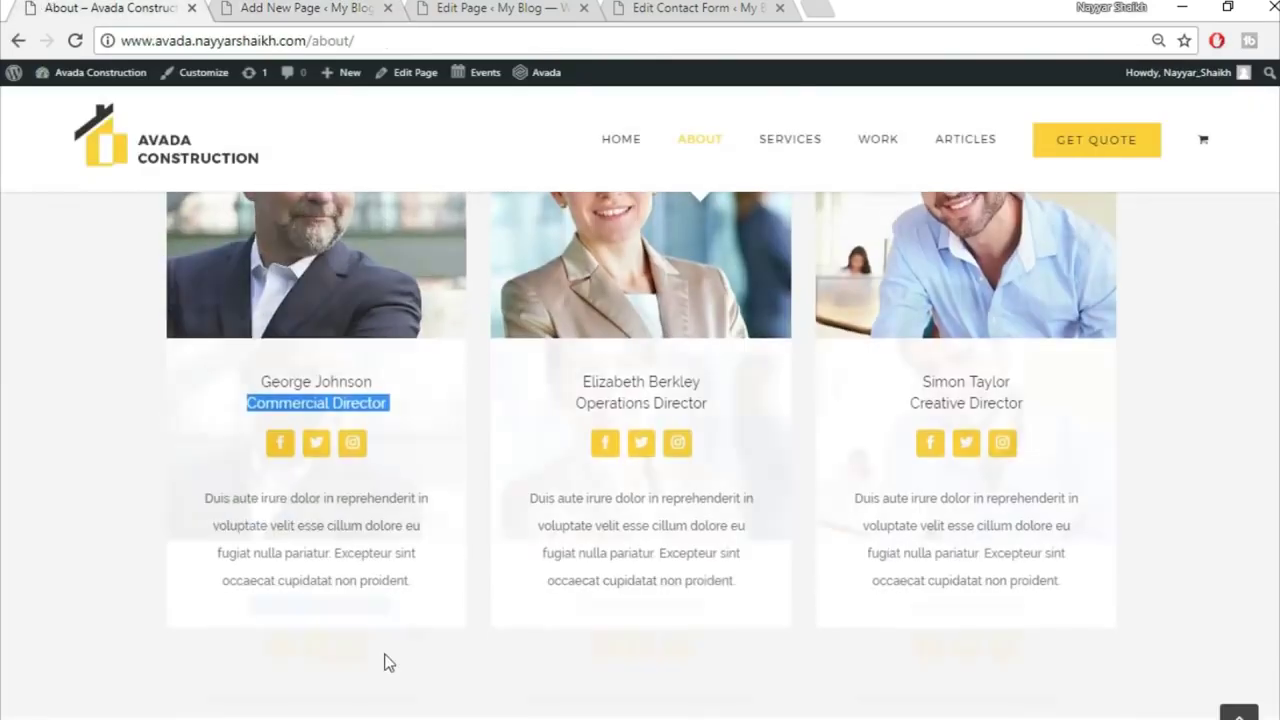
scroll(263, 457, "down", 3)
left_click_drag(193, 400, 455, 481)
key("ctrl+c")
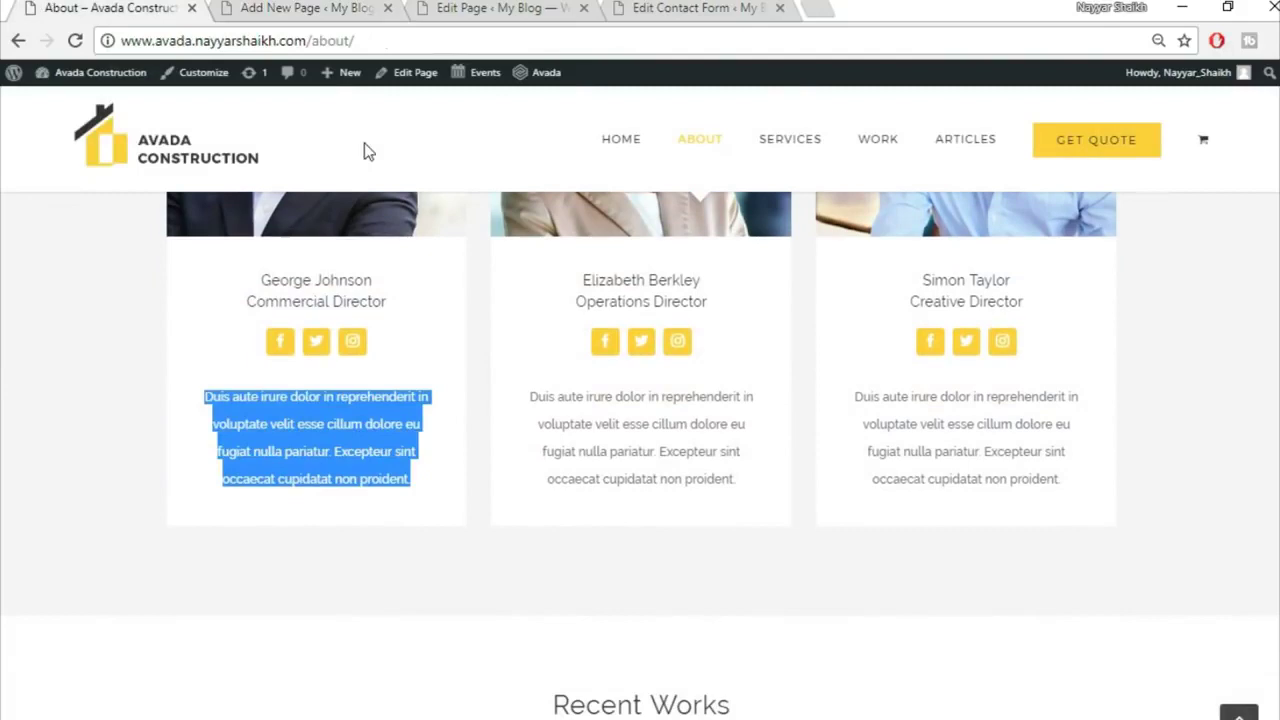
left_click(338, 6)
left_click(752, 477)
key("ctrl+v")
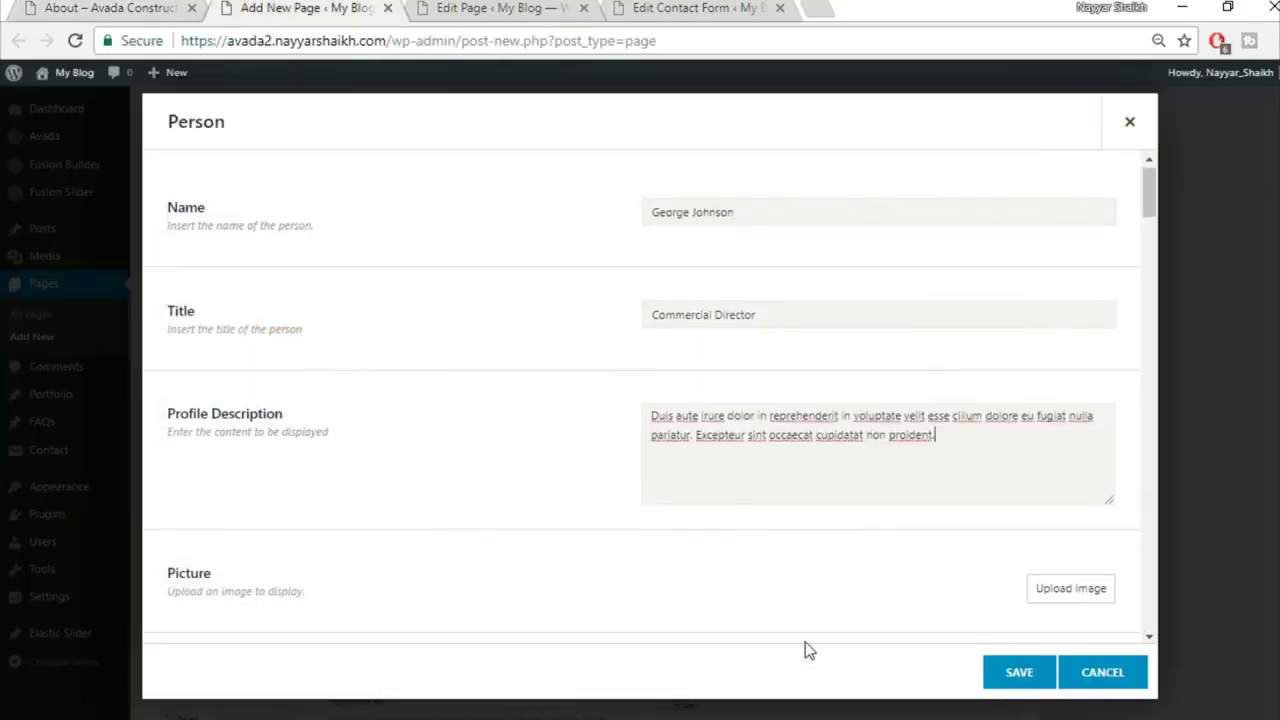
scroll(1008, 492, "down", 2)
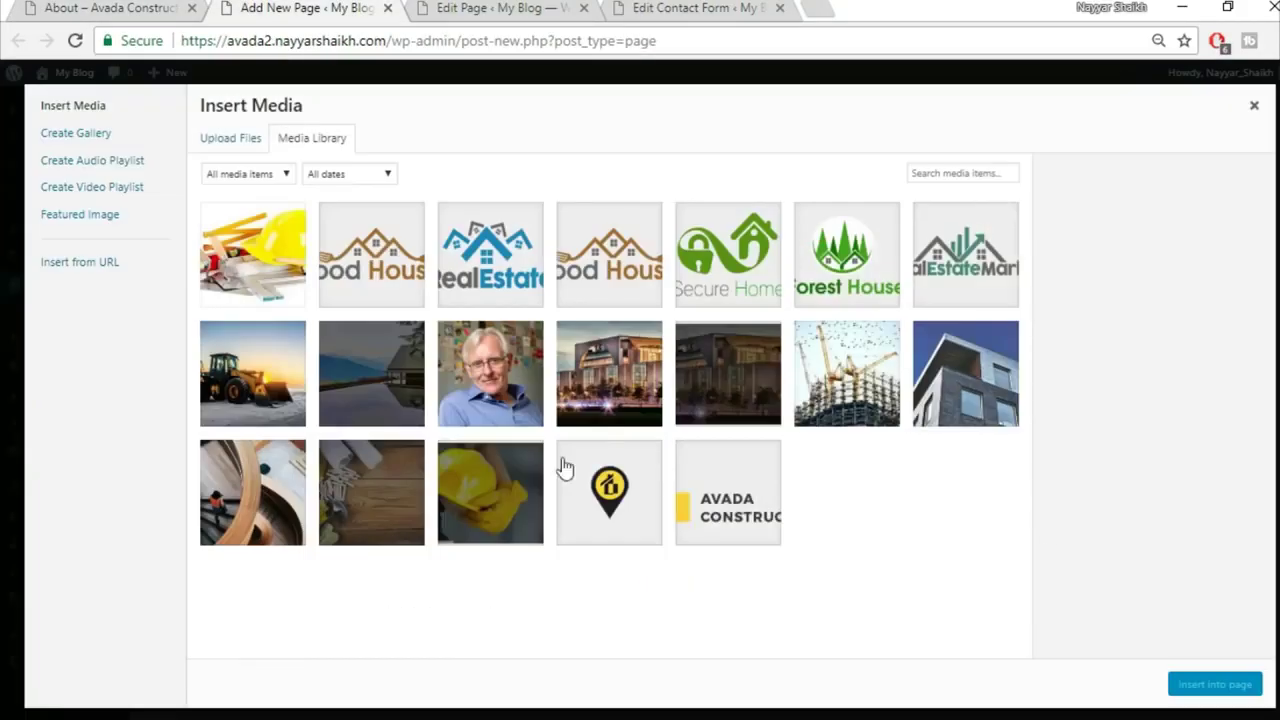
Step: Upload the avada-team1 photo and insert it as the Person card's picture
left_click(245, 139)
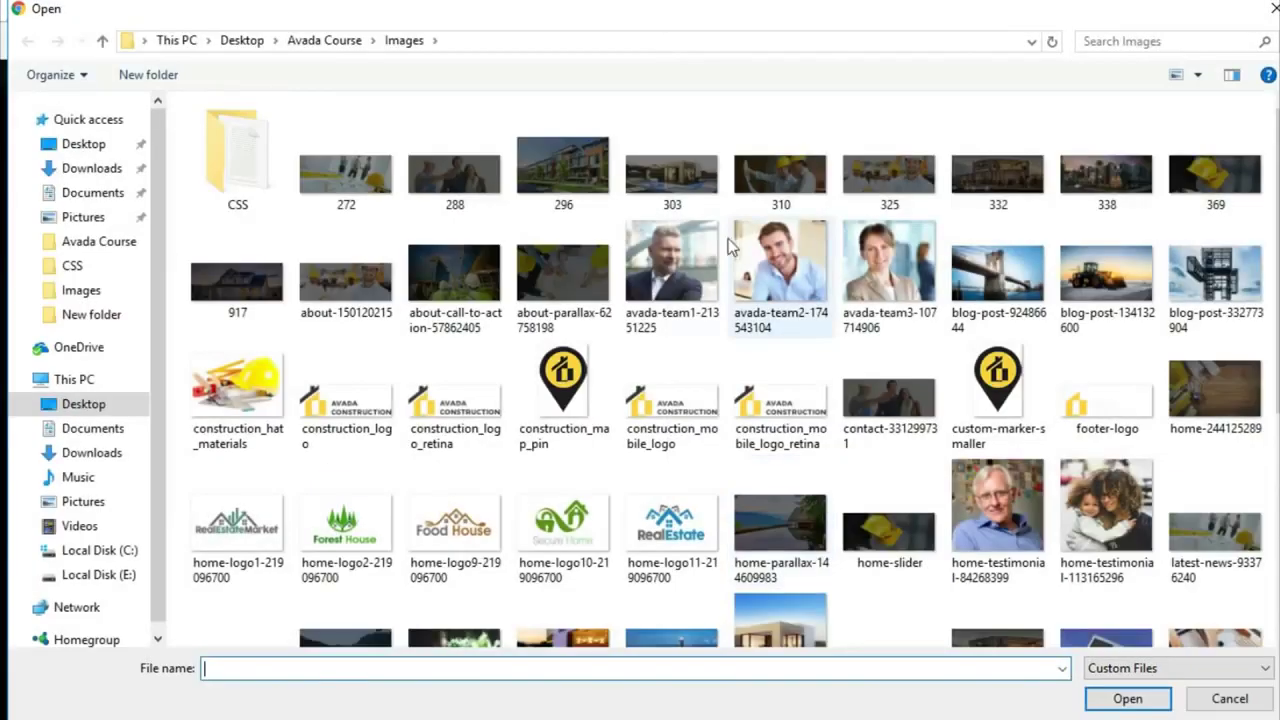
left_click(672, 265)
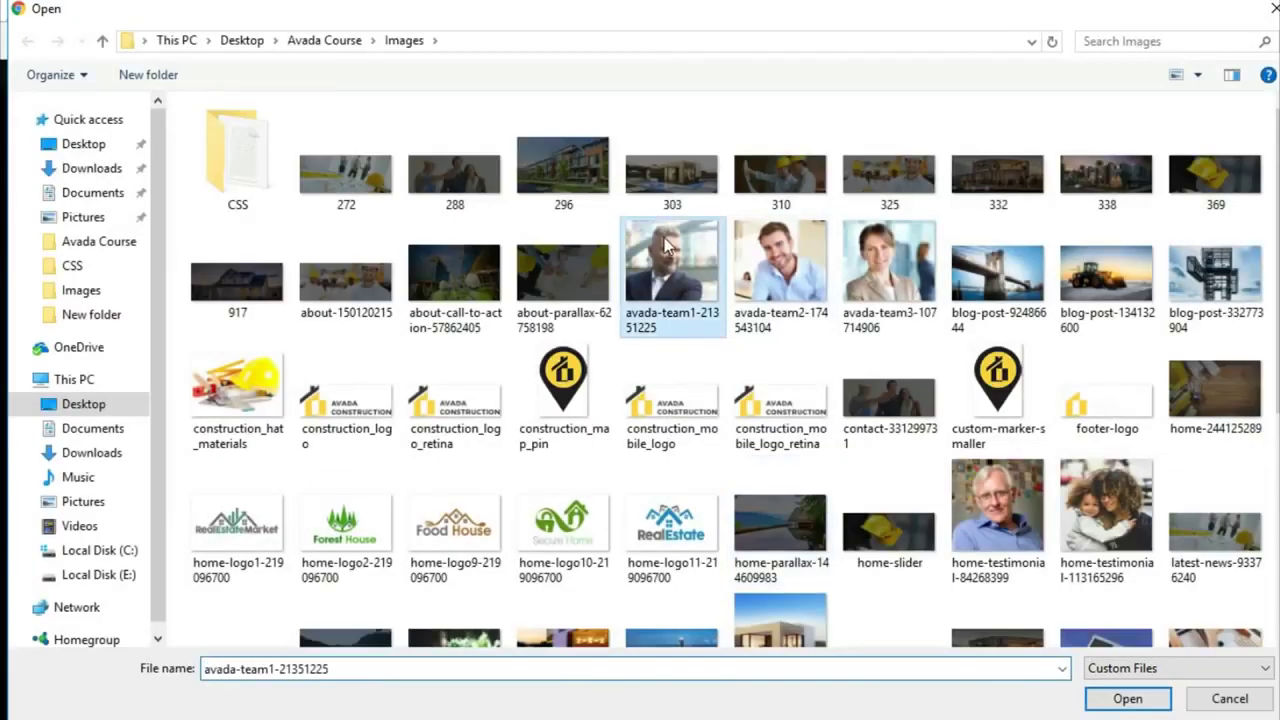
left_click(1125, 700)
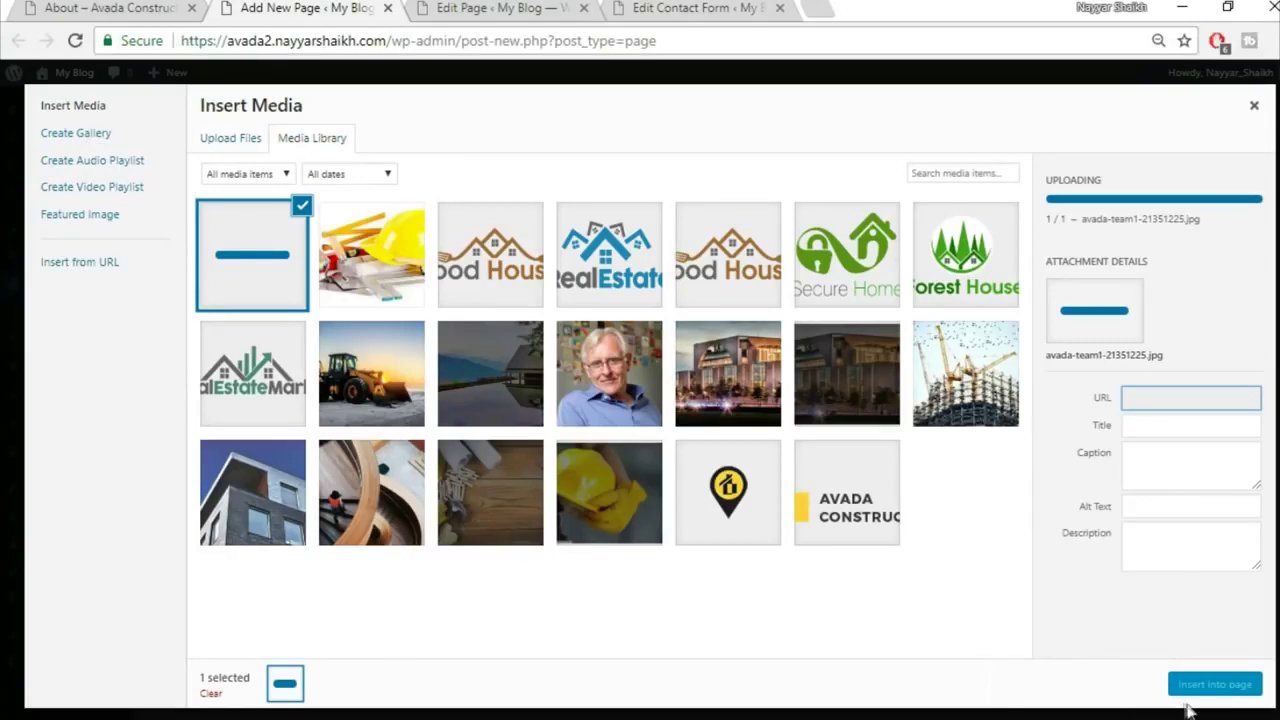
left_click(1204, 692)
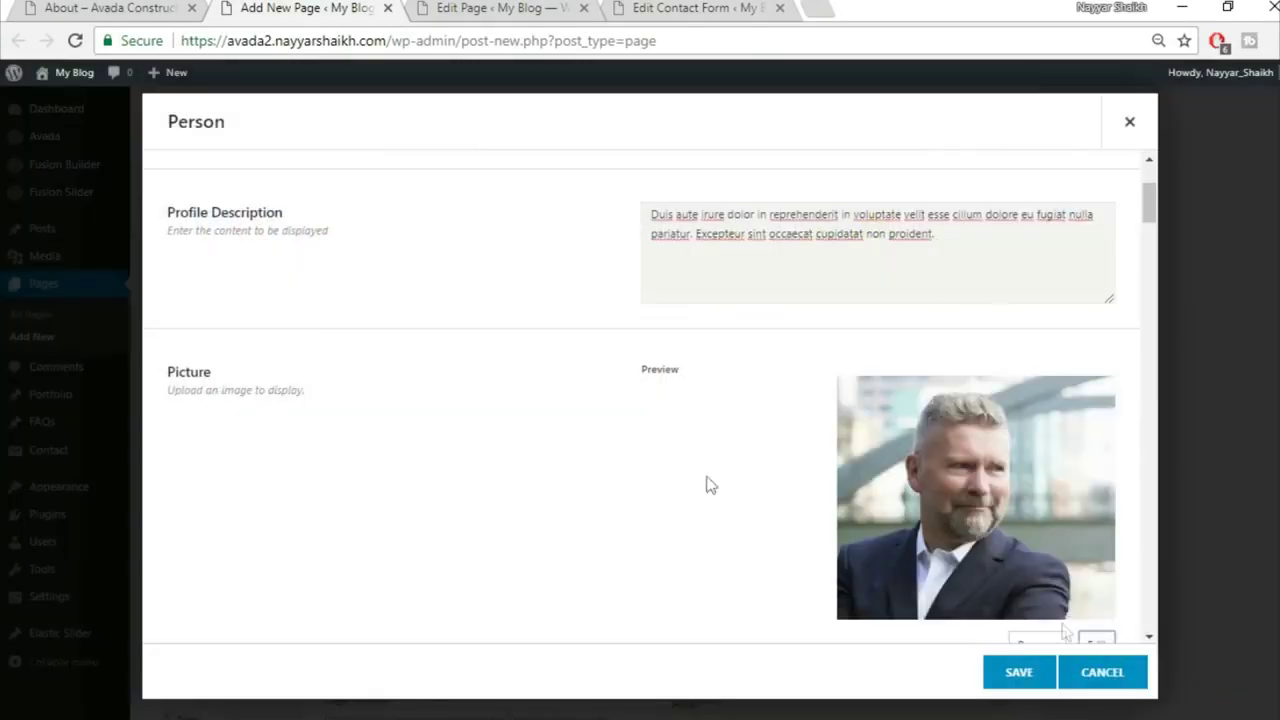
Step: Set the Person picture's hover effect to Zoom Out
scroll(563, 446, "down", 5)
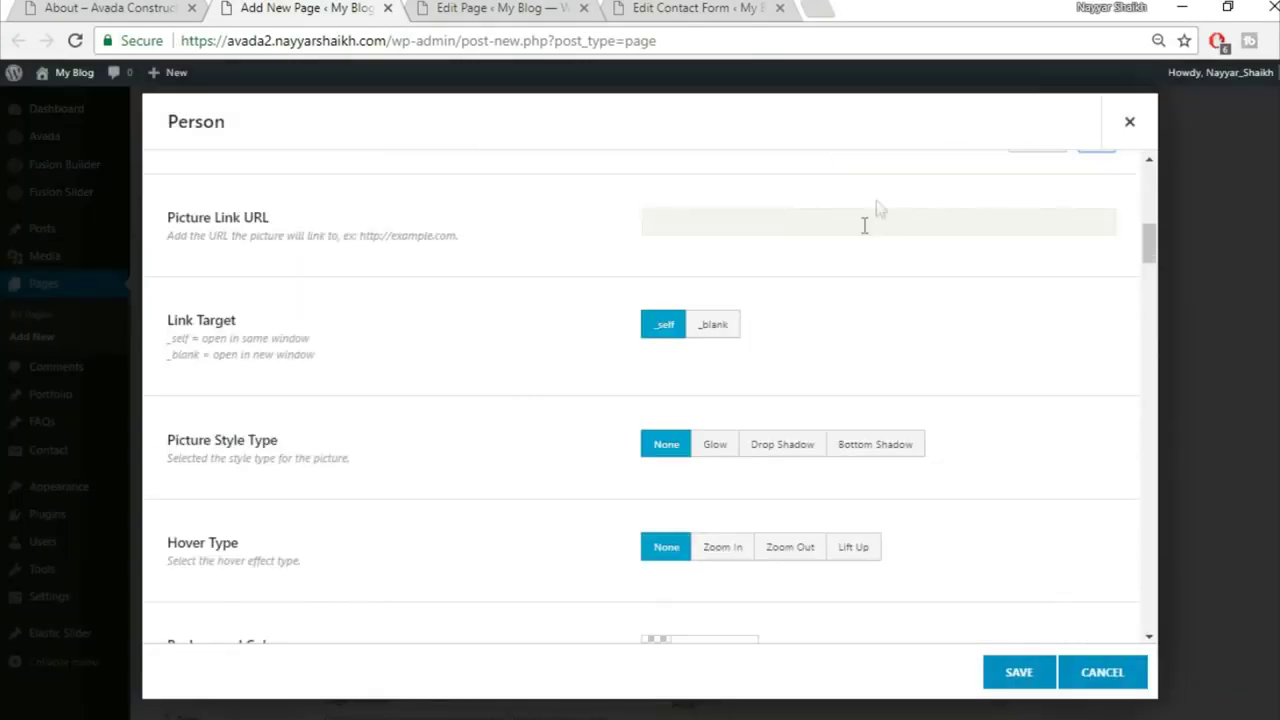
scroll(1008, 288, "down", 1)
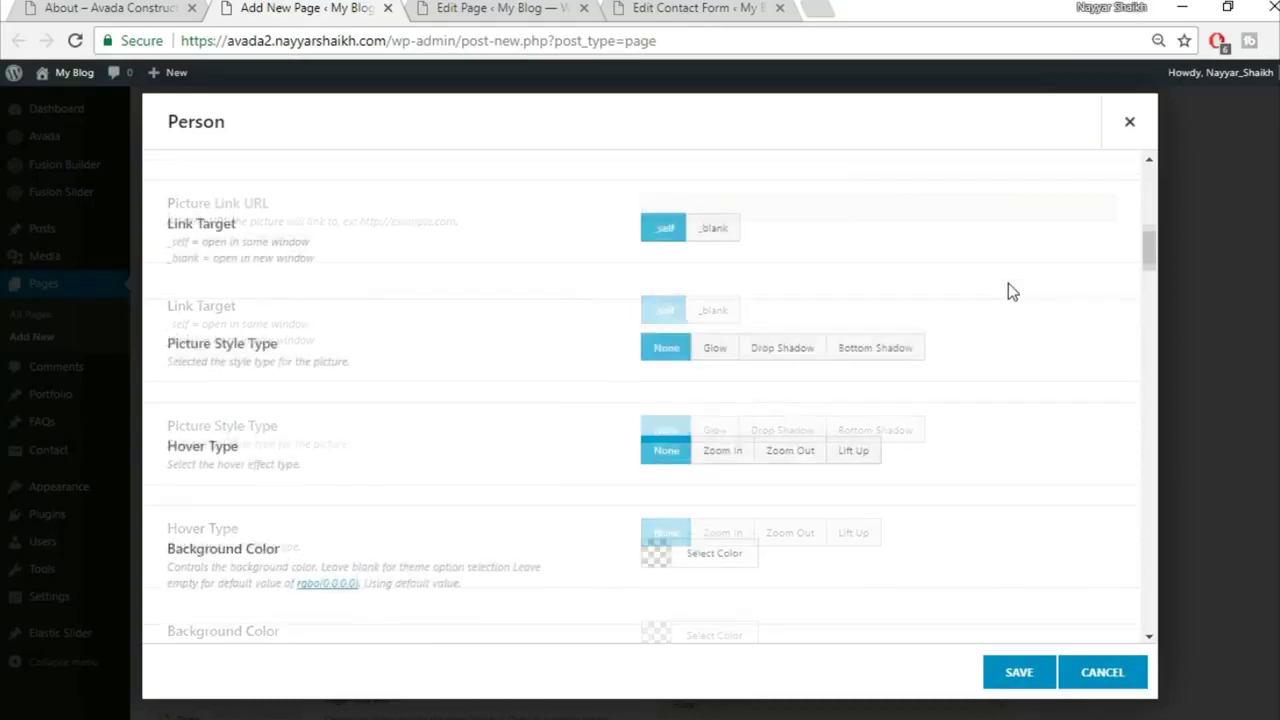
left_click(868, 452)
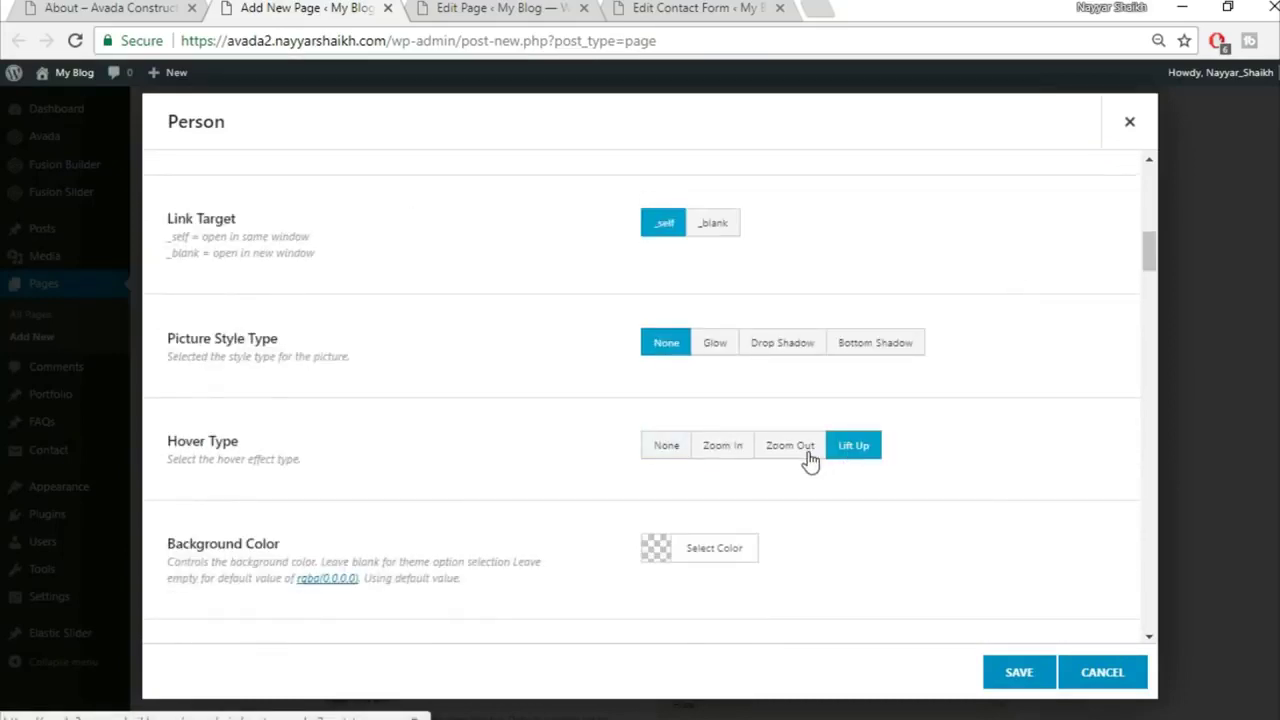
left_click(806, 448)
scroll(1040, 410, "down", 2)
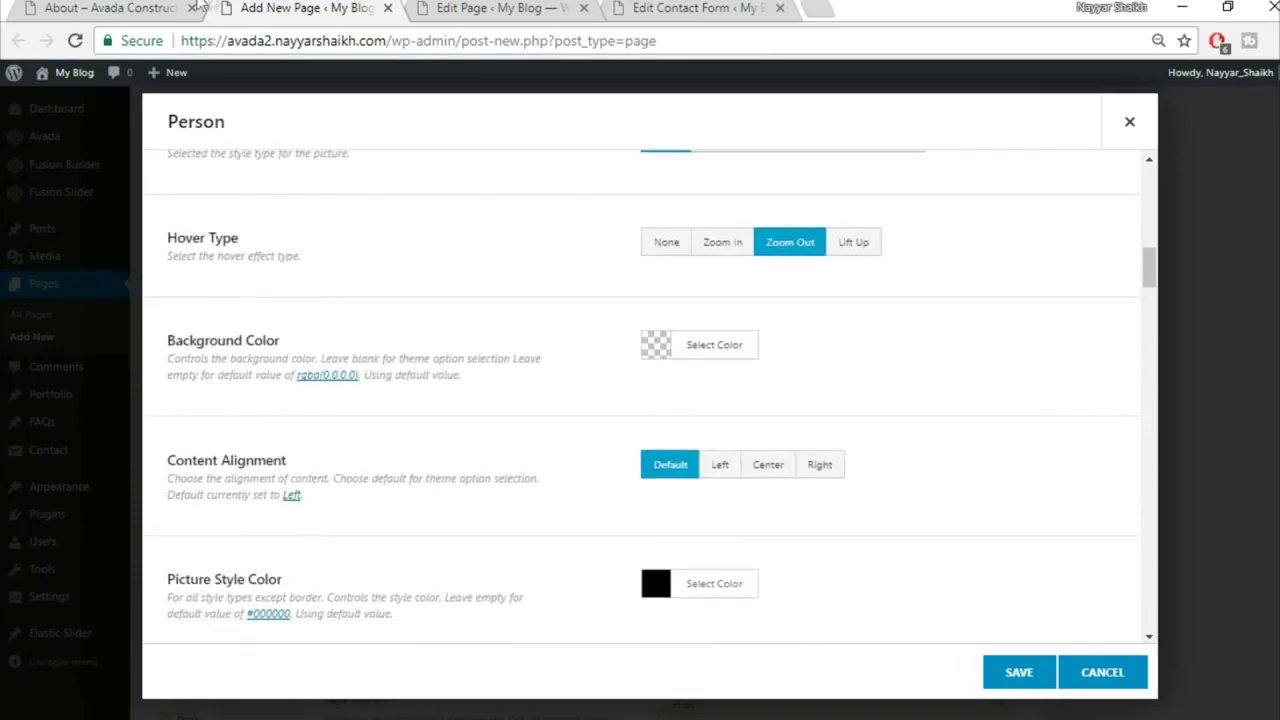
Step: Give the Person card a fully opaque white #FFFFFF background
left_click(157, 7)
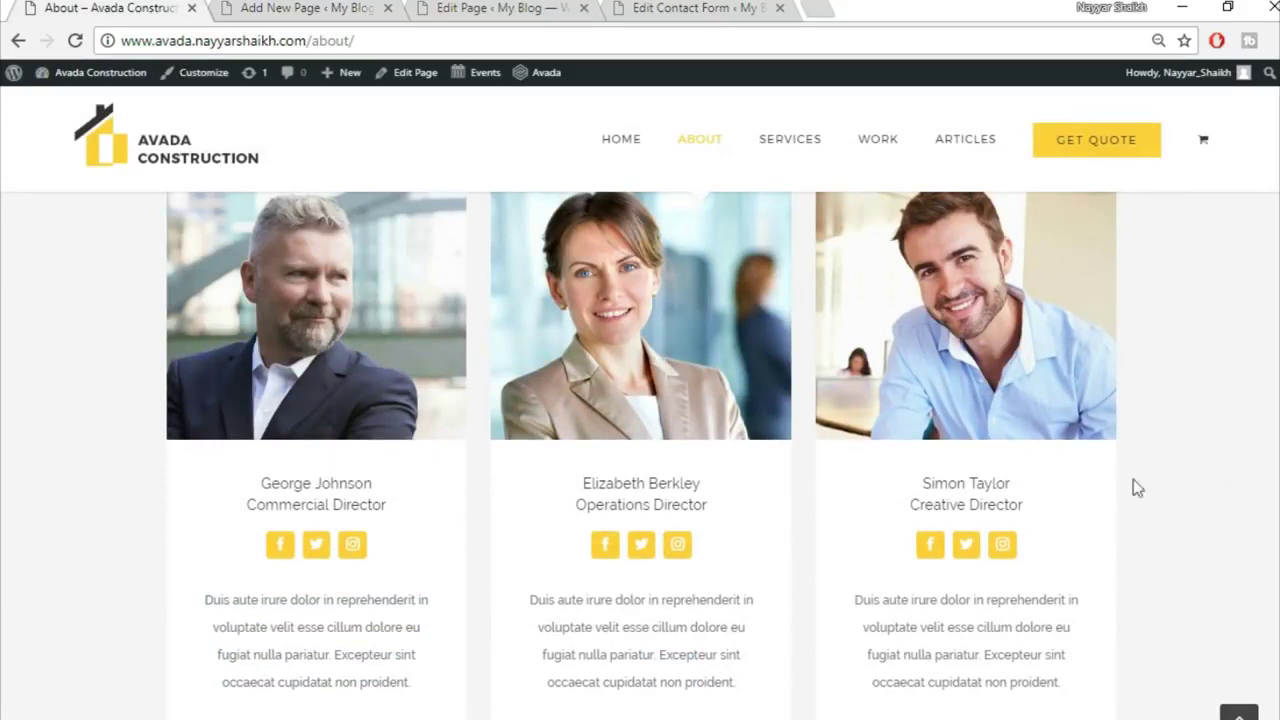
left_click(245, 8)
left_click(736, 355)
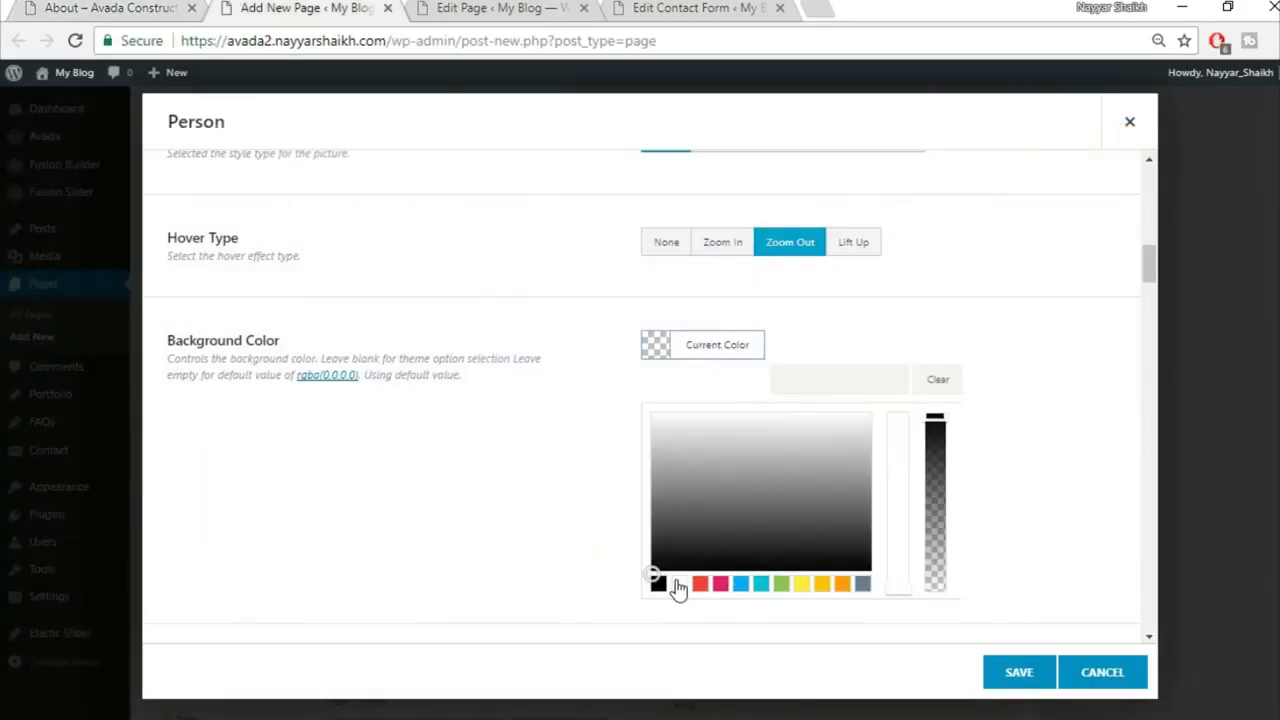
left_click(679, 583)
left_click(956, 314)
left_click(742, 347)
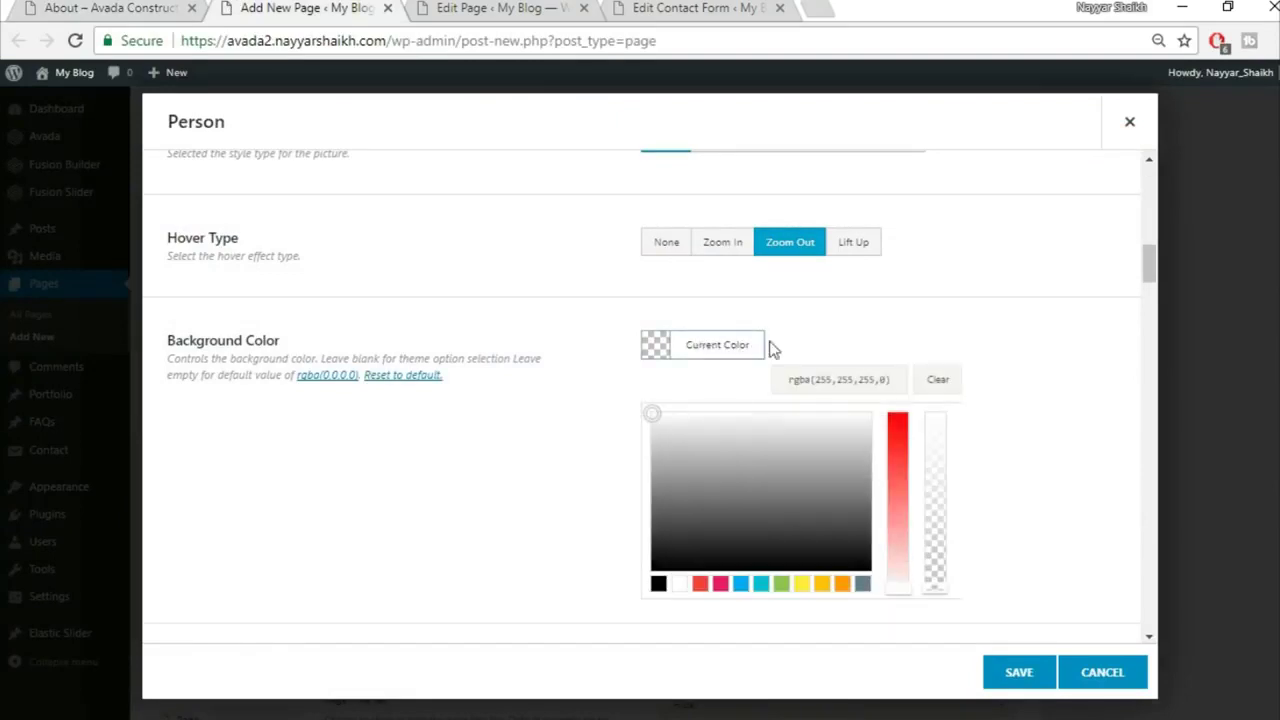
left_click_drag(935, 588, 953, 367)
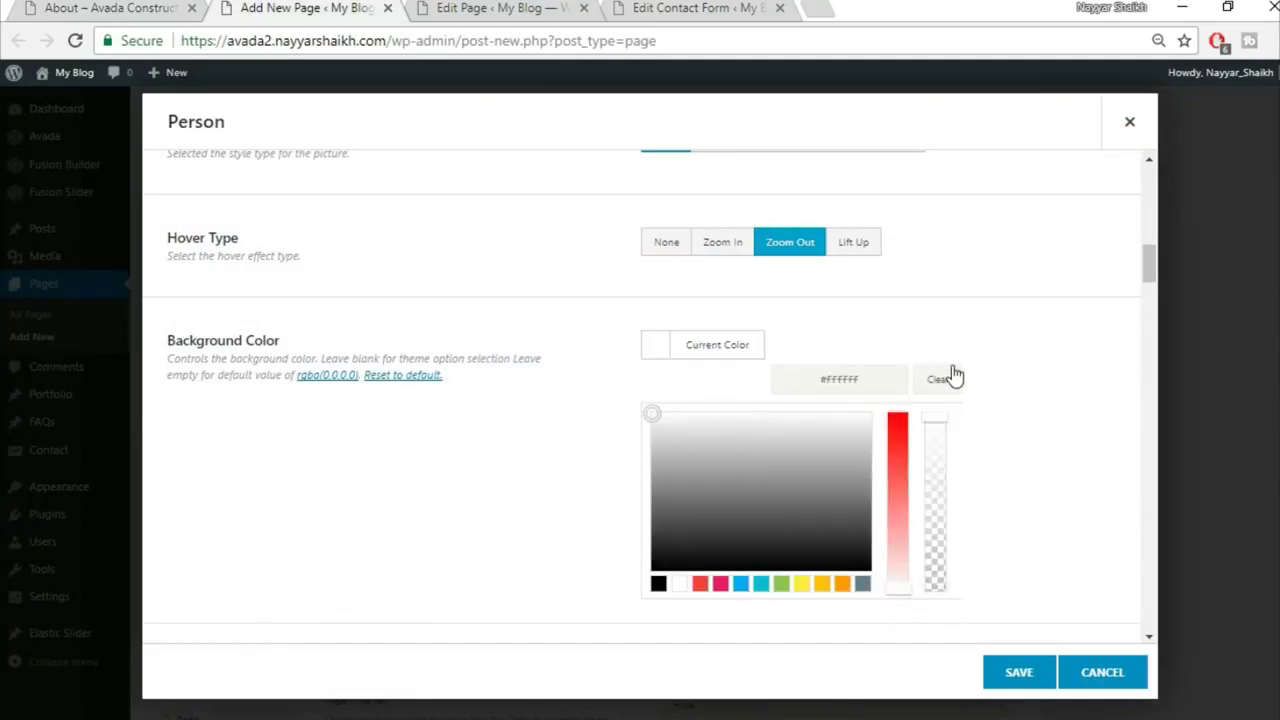
left_click(1025, 350)
Step: Set the card's content alignment to Center and scroll to the social icon options
scroll(1028, 383, "down", 1)
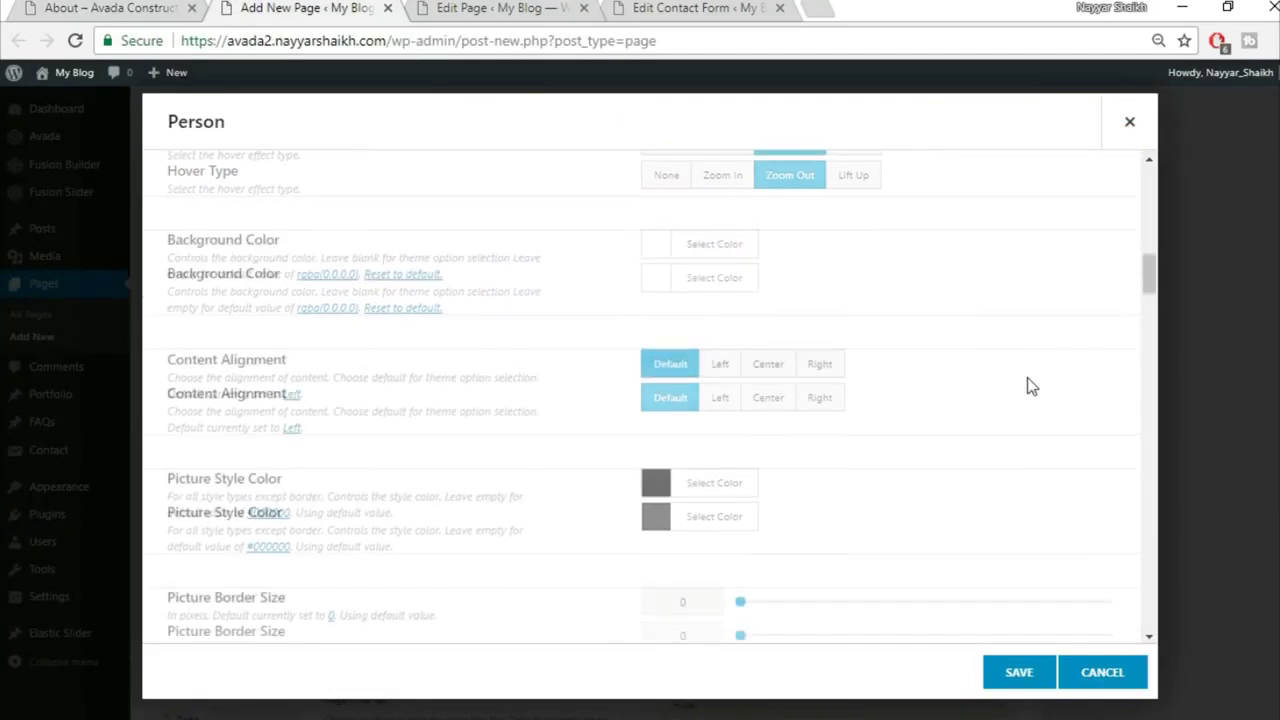
left_click(764, 372)
scroll(1014, 400, "down", 1)
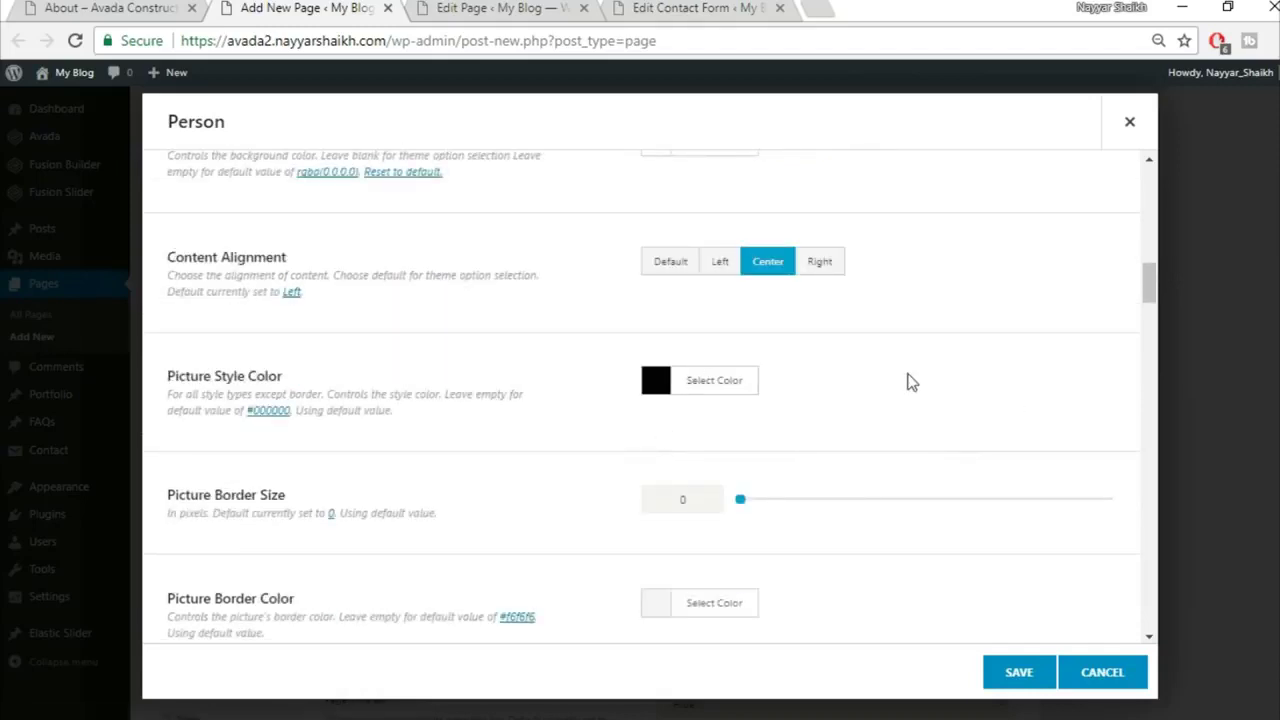
scroll(908, 384, "down", 2)
scroll(426, 518, "down", 3)
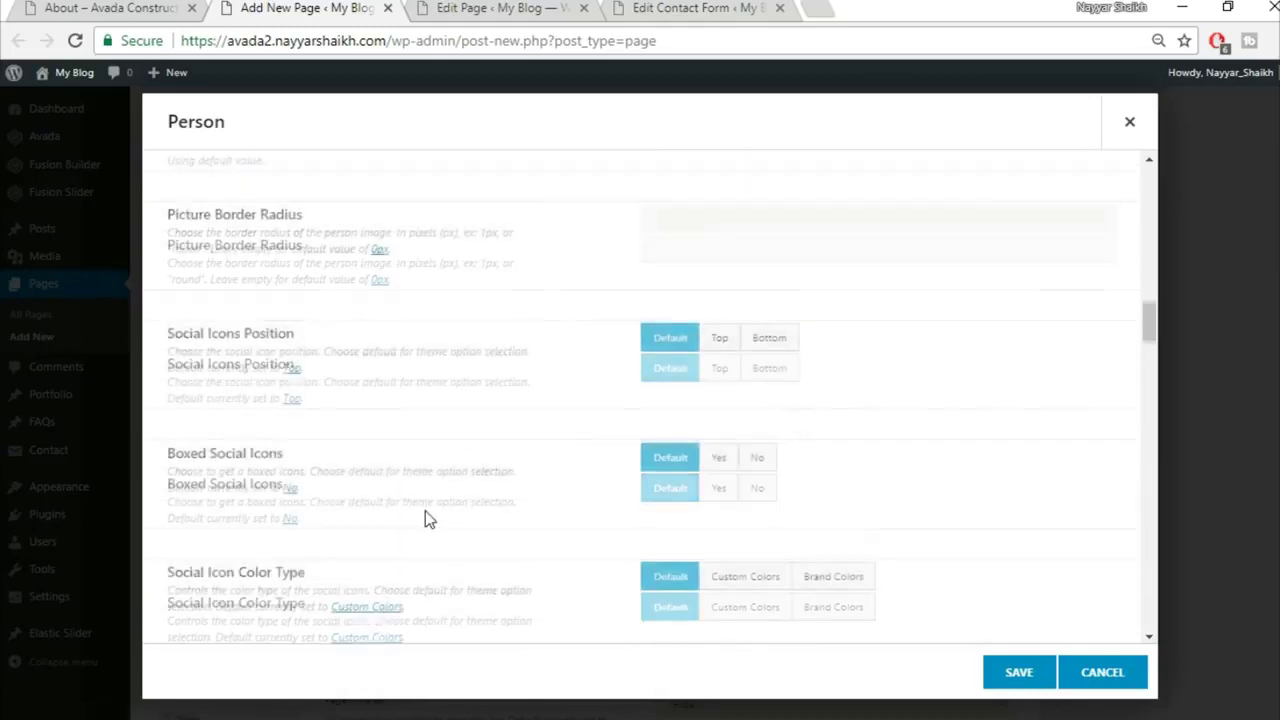
scroll(820, 370, "down", 1)
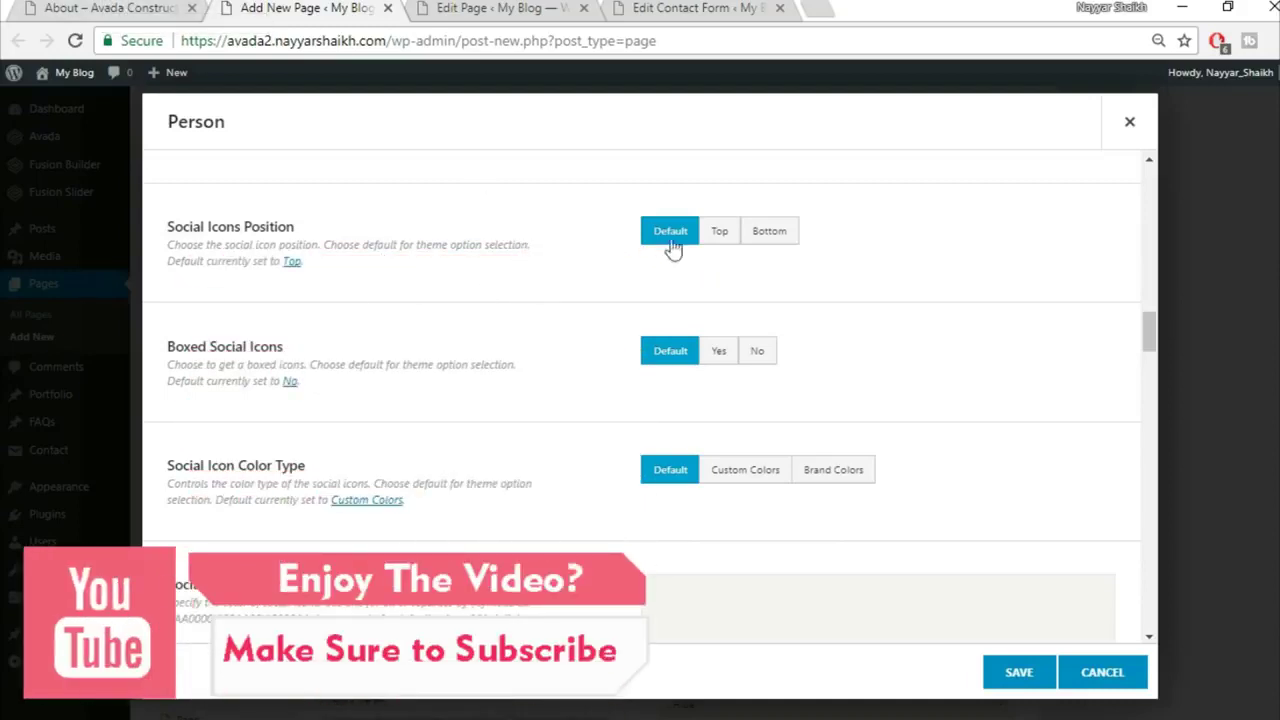
Step: Set Boxed Social Icons to Yes, matching the reference About page's team cards
left_click(118, 5)
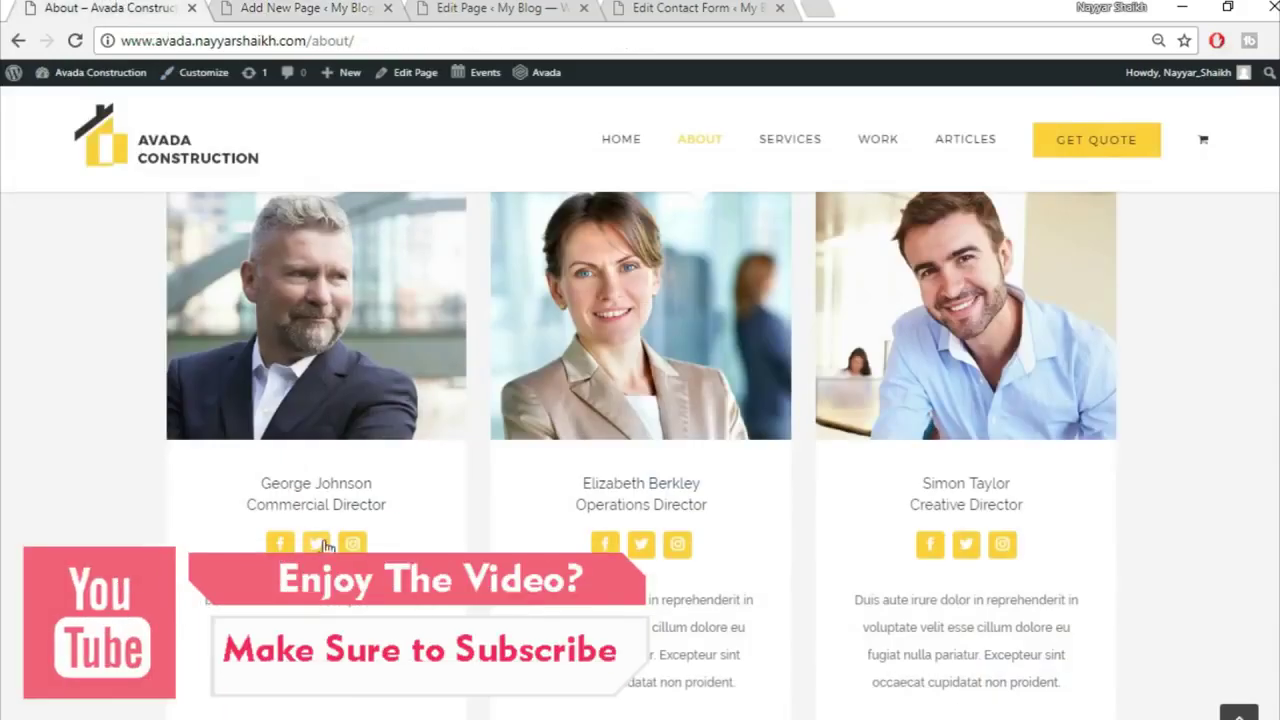
left_click(241, 7)
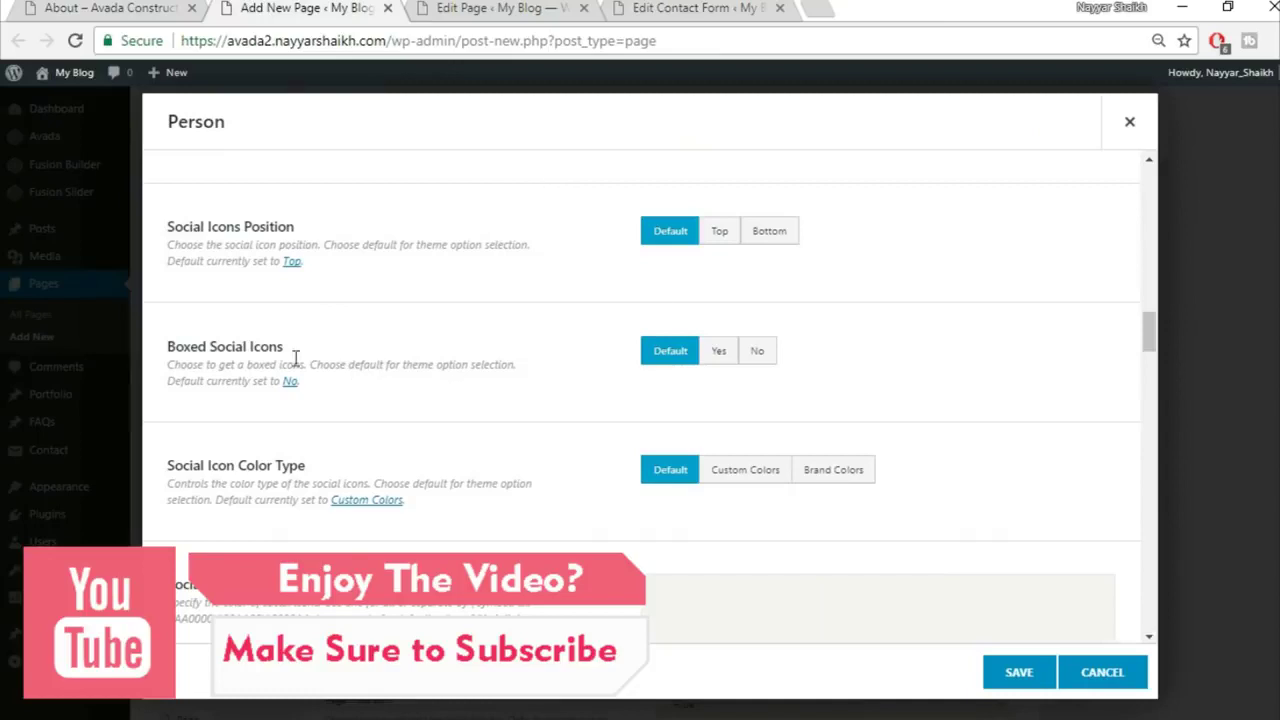
left_click(720, 351)
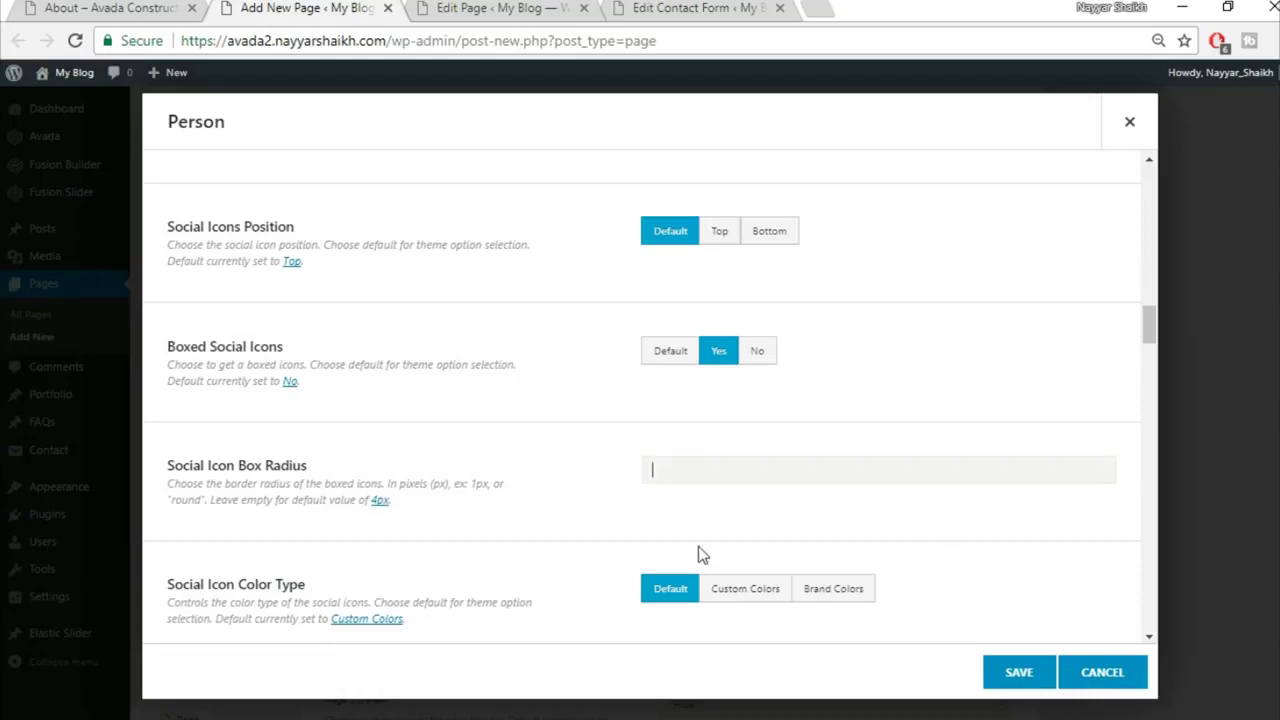
scroll(600, 530, "down", 4)
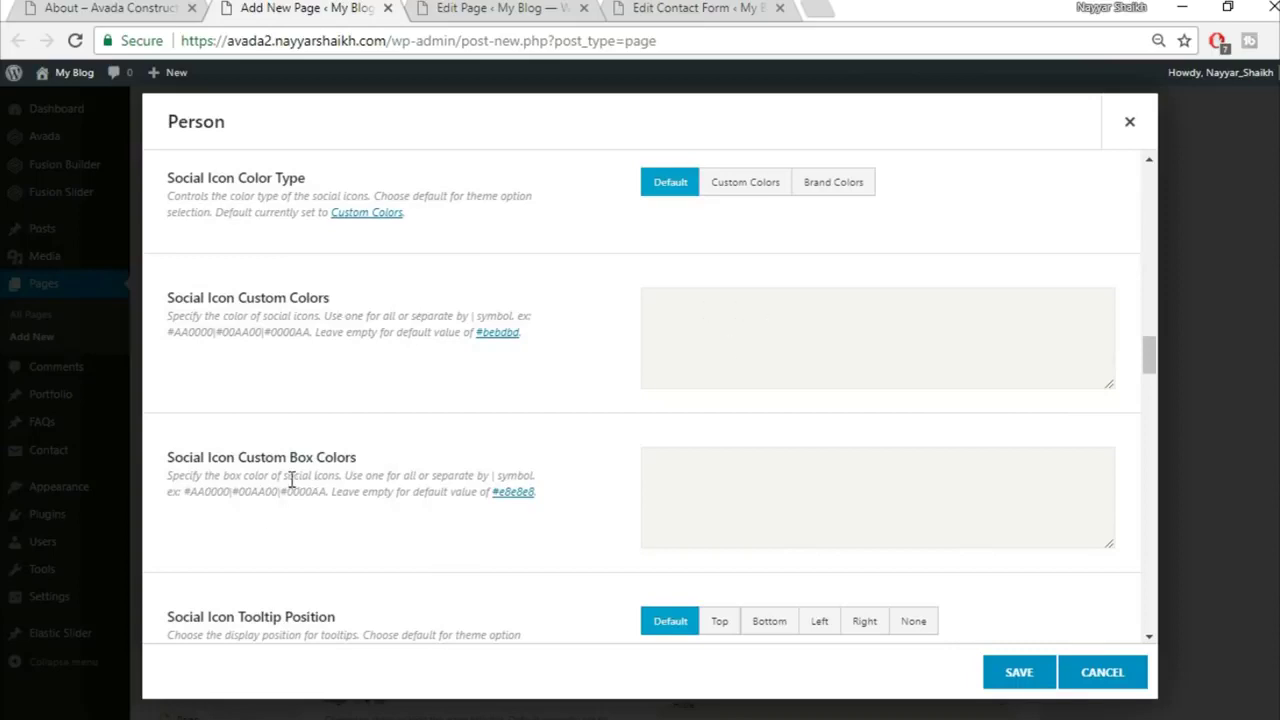
left_click(74, 7)
left_click(185, 8)
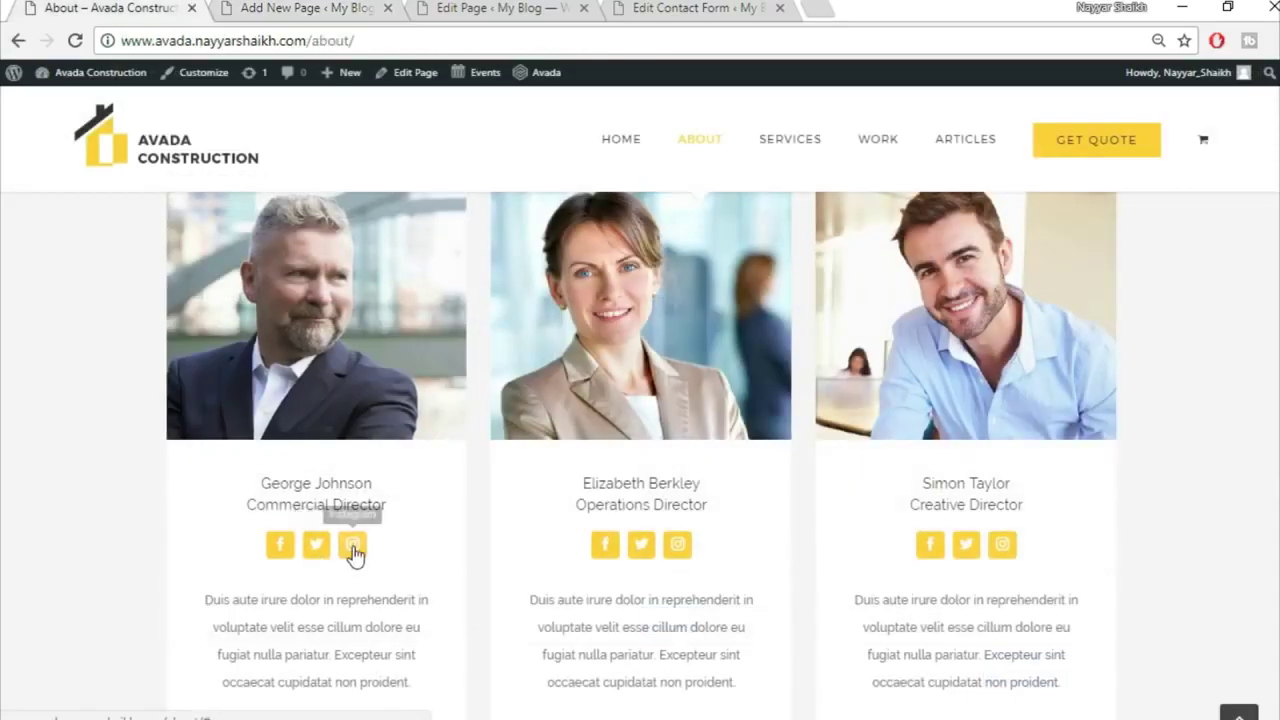
left_click(272, 8)
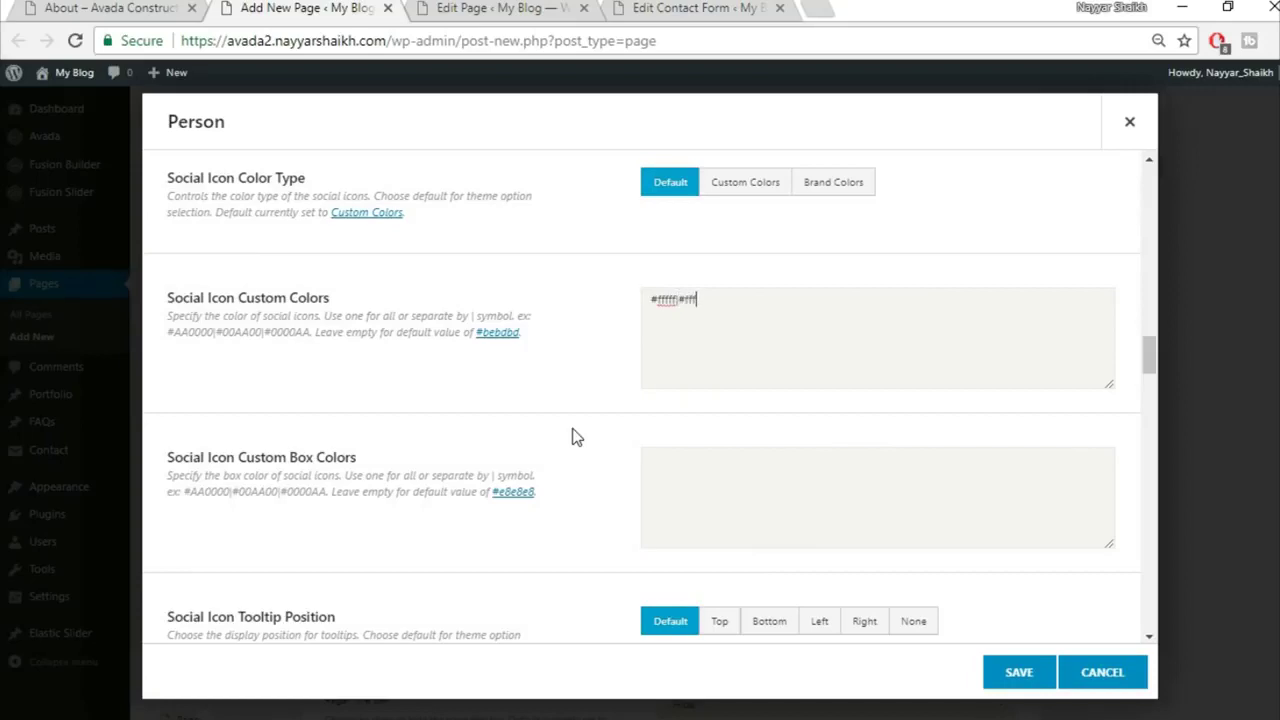
scroll(800, 403, "down", 7)
scroll(806, 423, "up", 4)
scroll(794, 430, "up", 3)
Step: Enter #ffffff|#ffffff icon colors and #fed03d|#fed03d box colors, then save the Person element
left_click(97, 7)
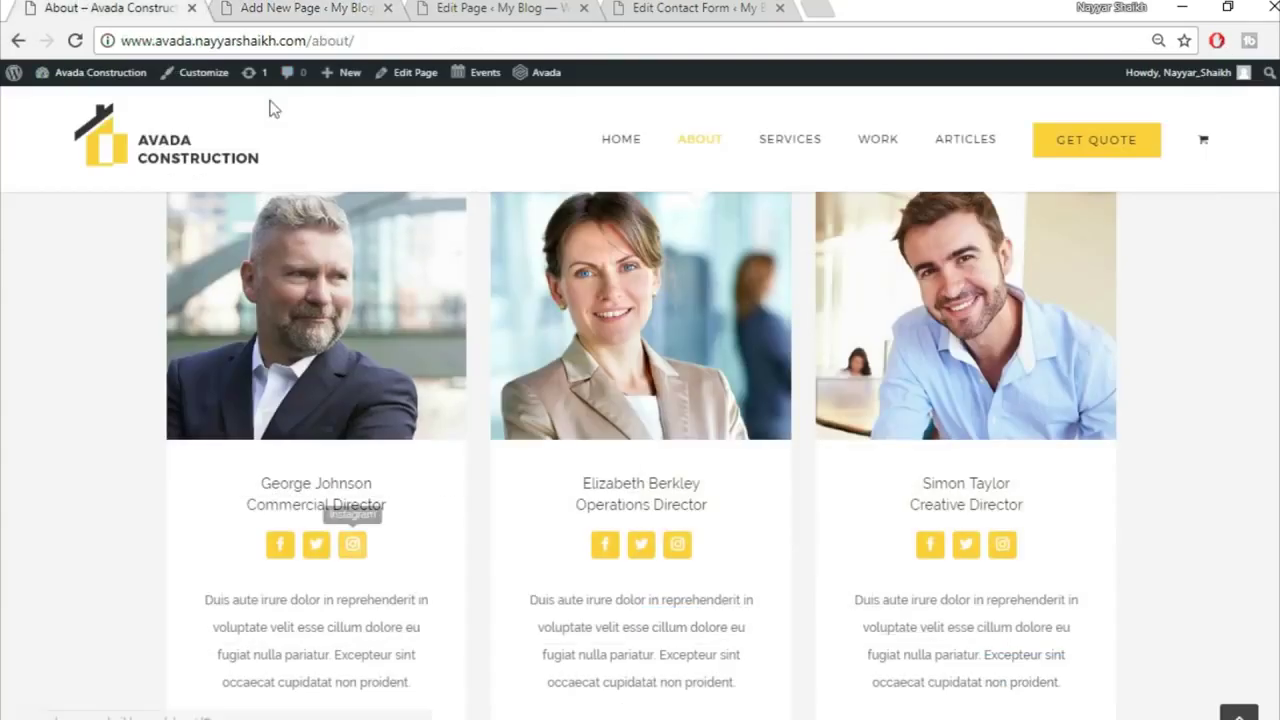
left_click(290, 8)
left_click(656, 494)
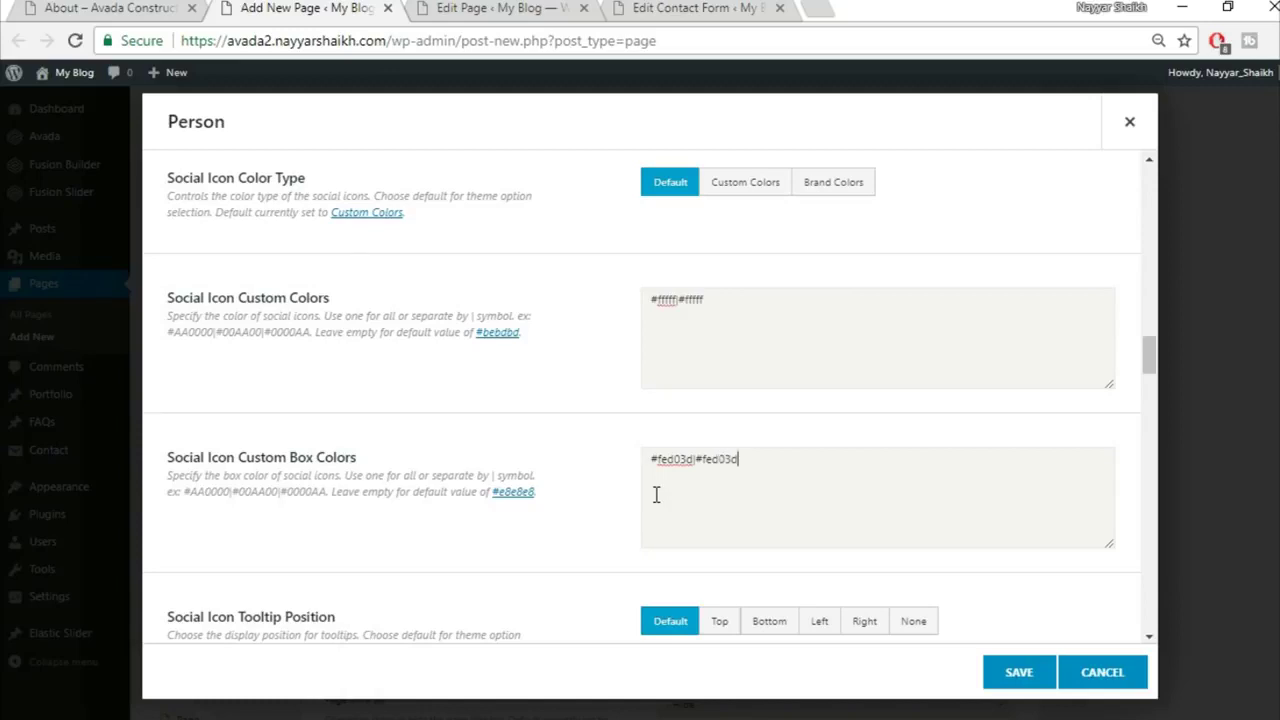
scroll(749, 514, "down", 1)
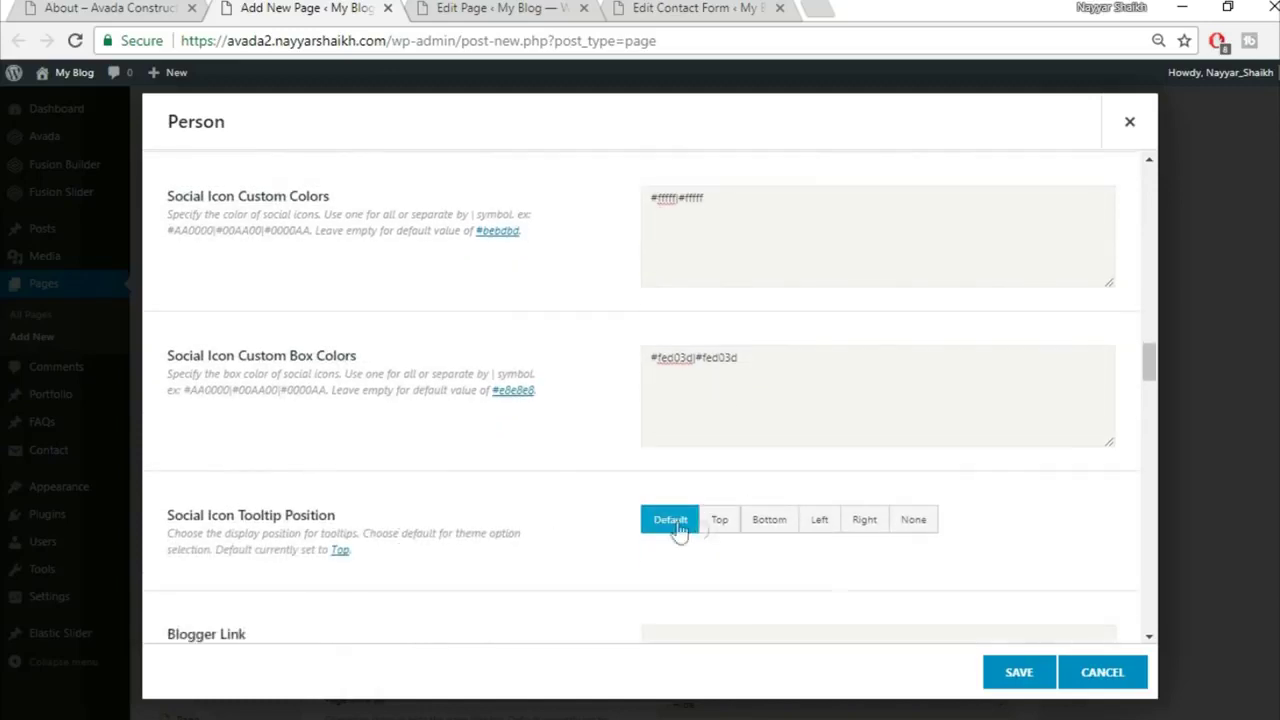
scroll(476, 543, "down", 1)
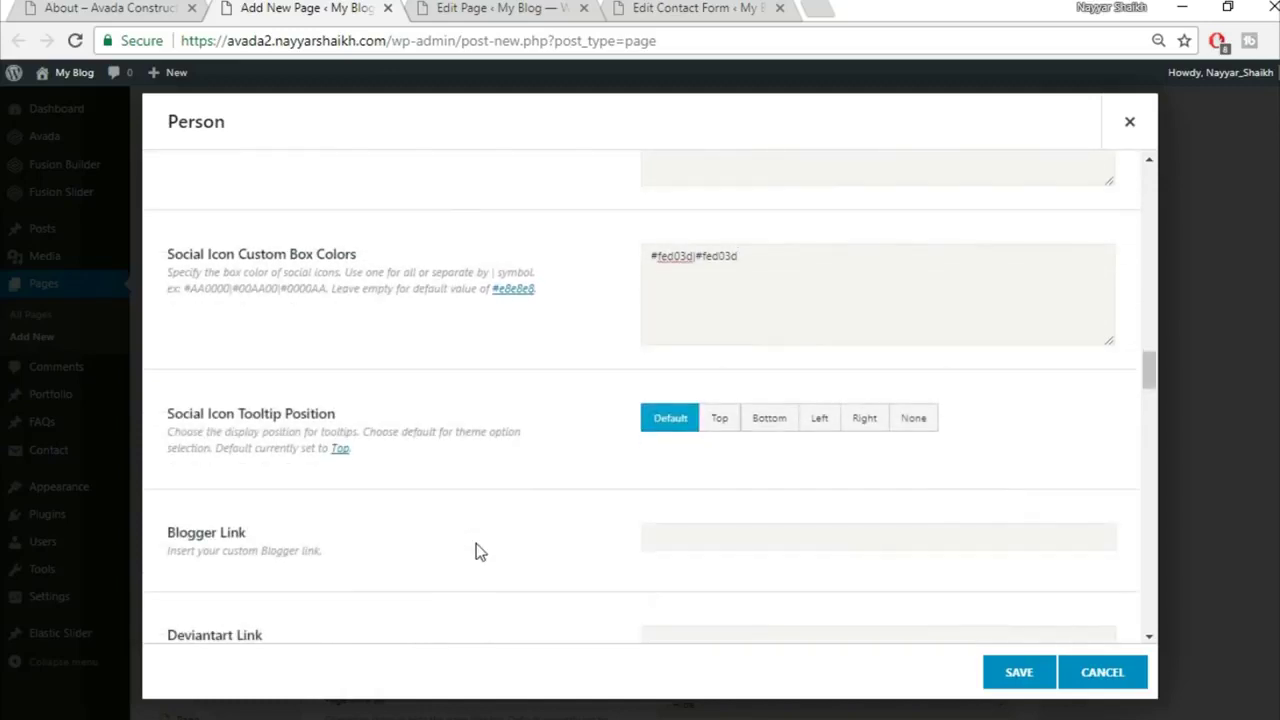
scroll(866, 462, "down", 1)
scroll(590, 435, "down", 1)
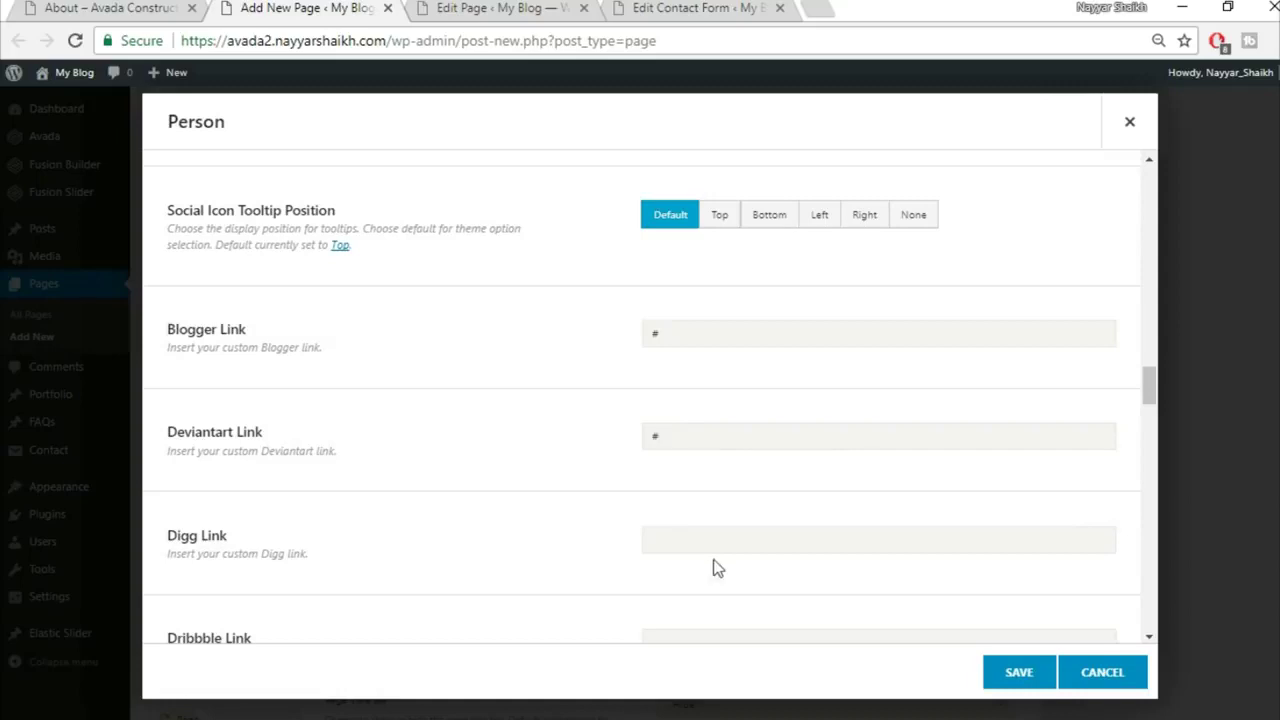
scroll(283, 371, "down", 8)
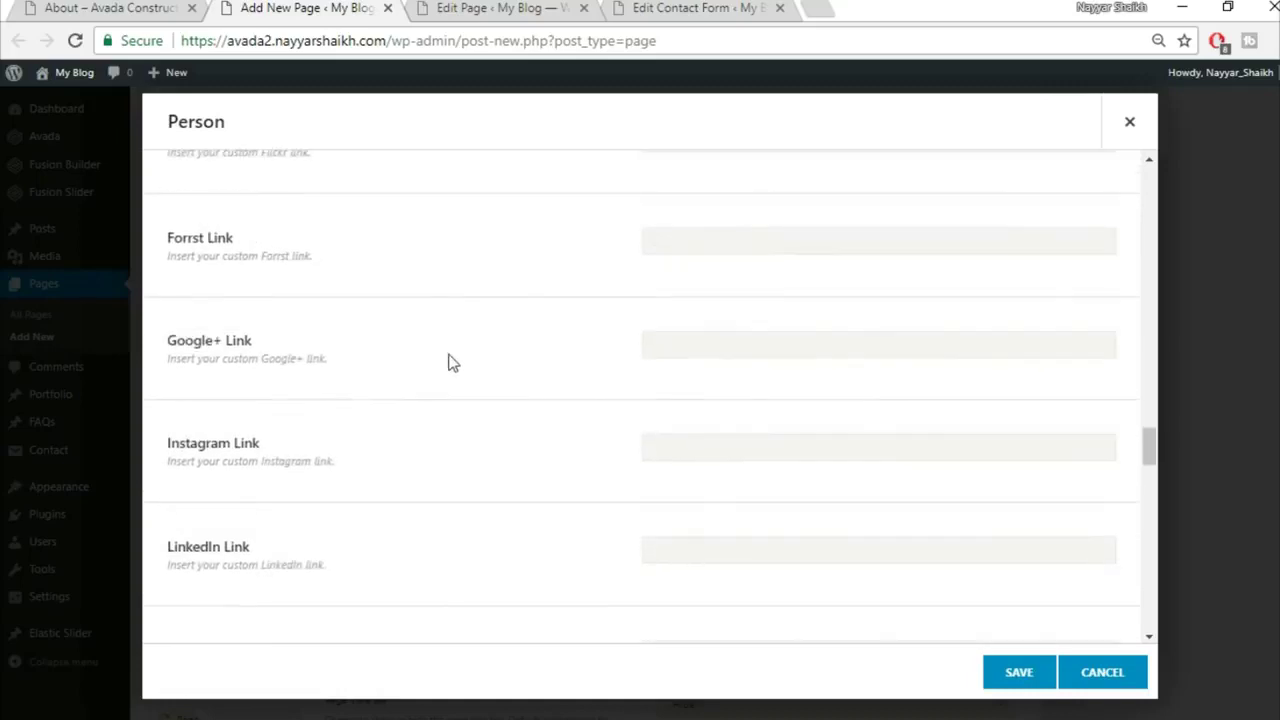
scroll(580, 453, "down", 6)
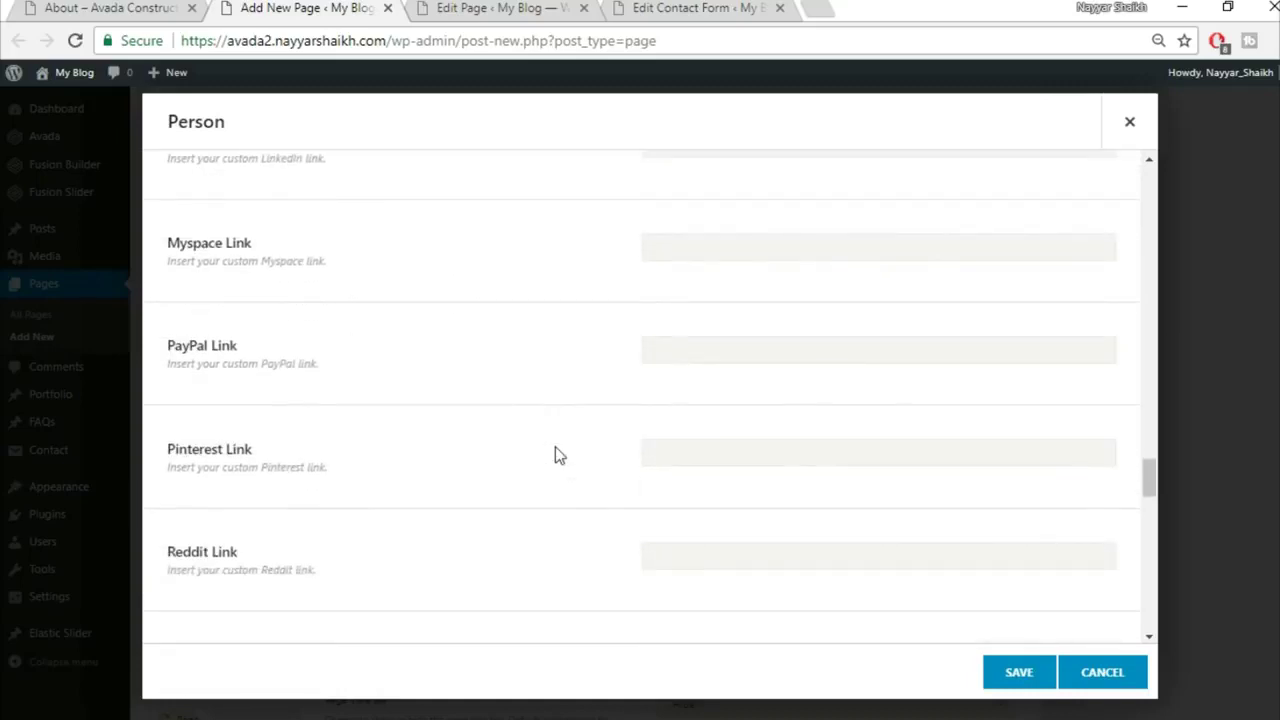
scroll(606, 428, "down", 11)
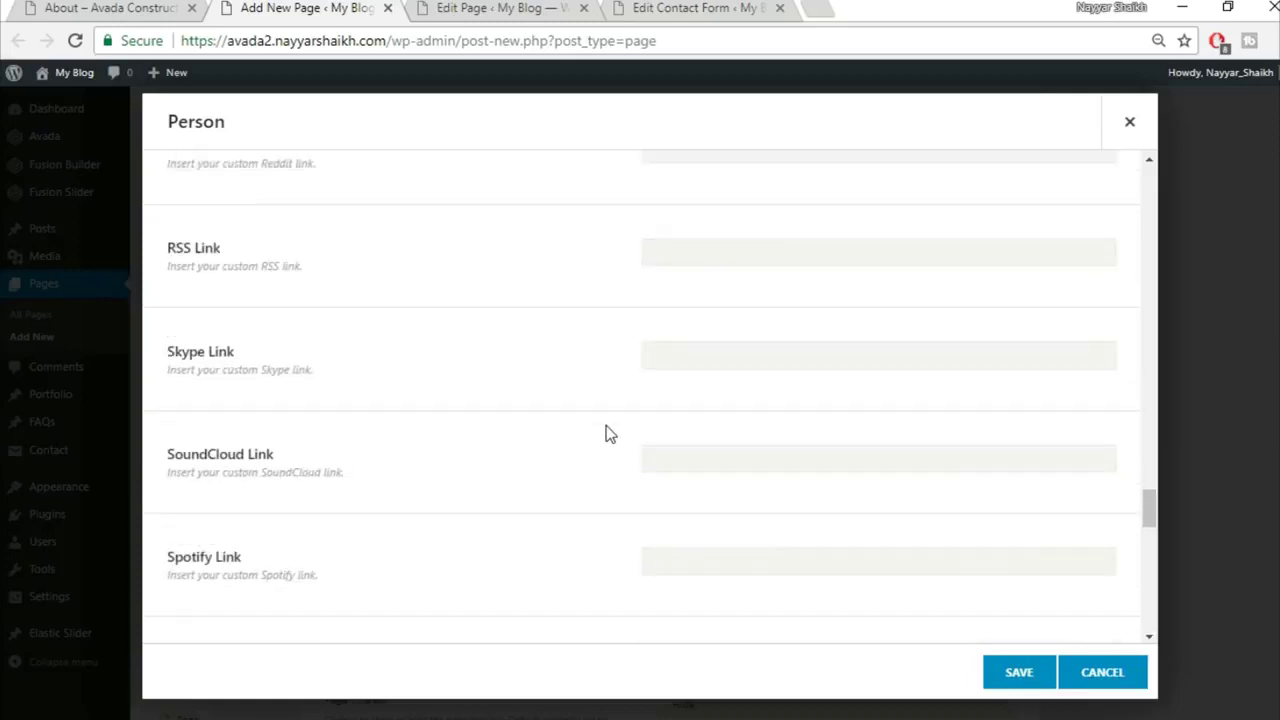
scroll(606, 425, "down", 3)
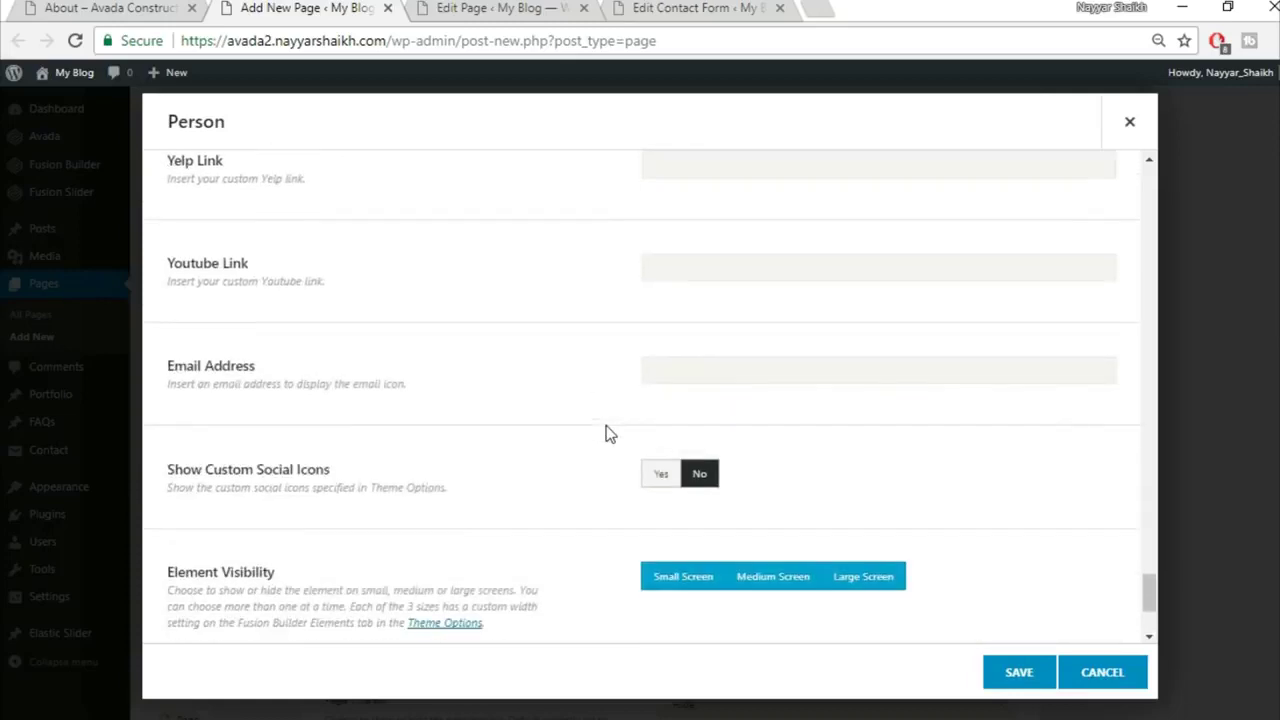
scroll(523, 443, "down", 1)
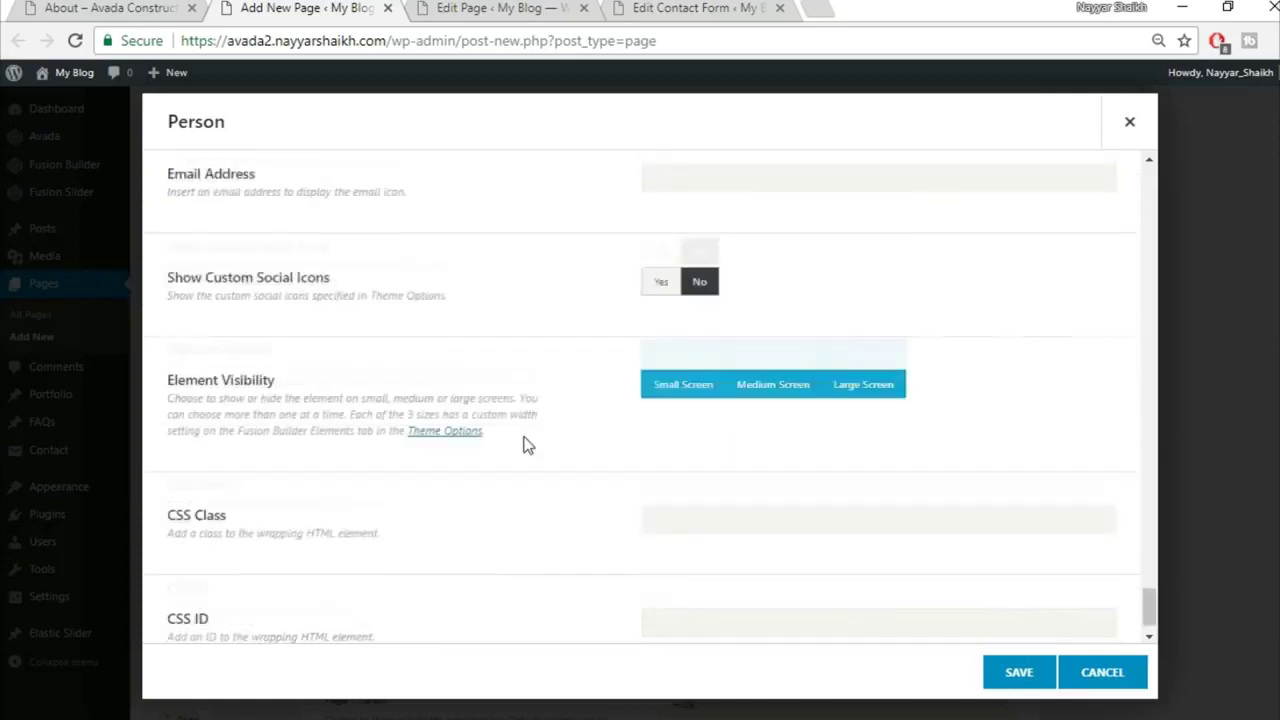
left_click(1012, 673)
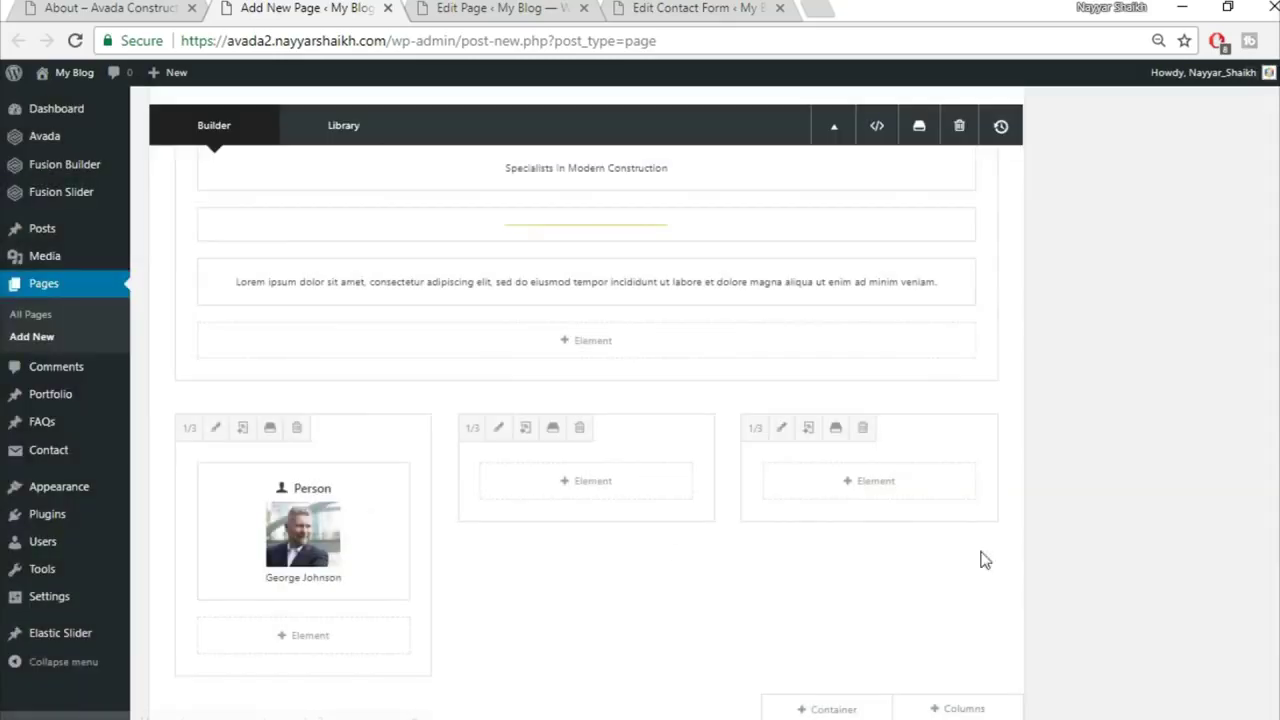
Step: Clone the George Johnson Person card and drag the copies into columns 2 and 3
mouse_move(343, 523)
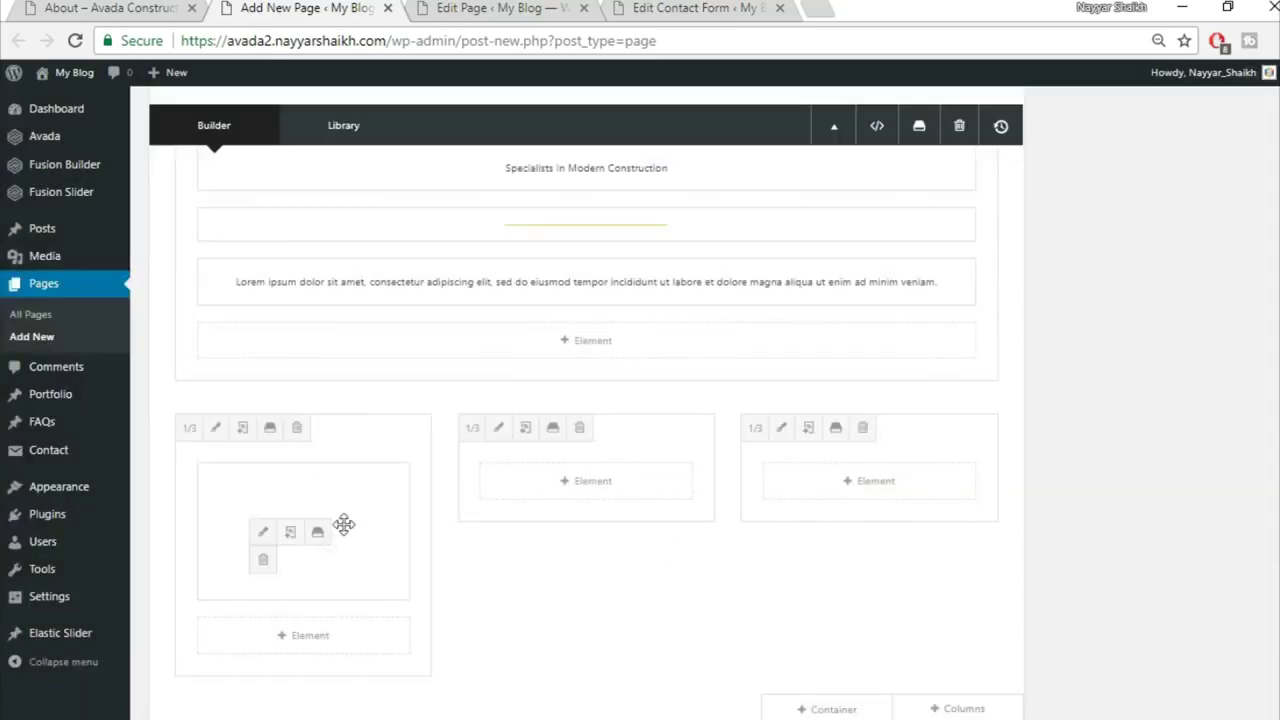
left_click(290, 535)
mouse_move(266, 491)
left_mouse_down()
mouse_move(571, 474)
mouse_move(580, 485)
left_mouse_up()
left_click_drag(357, 469, 834, 474)
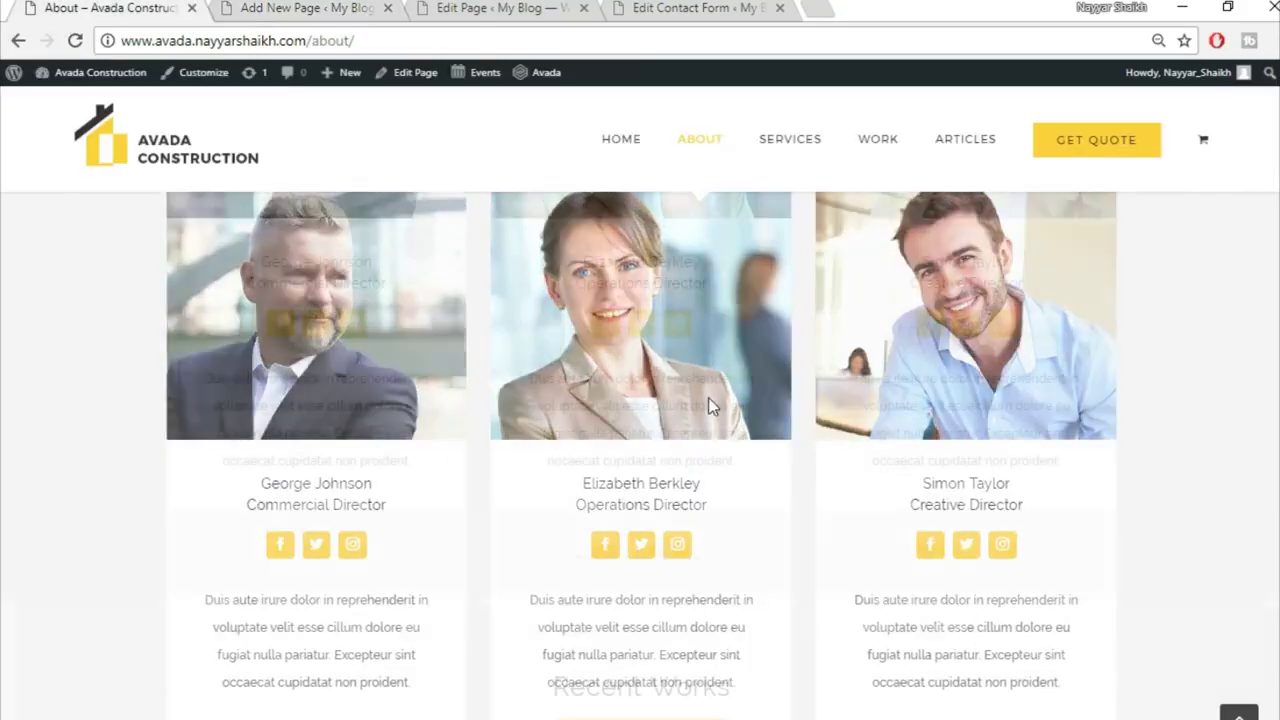
Step: Scroll through the page to check the three identical team cards, then return to the editor
scroll(709, 405, "down", 5)
scroll(709, 405, "down", 3)
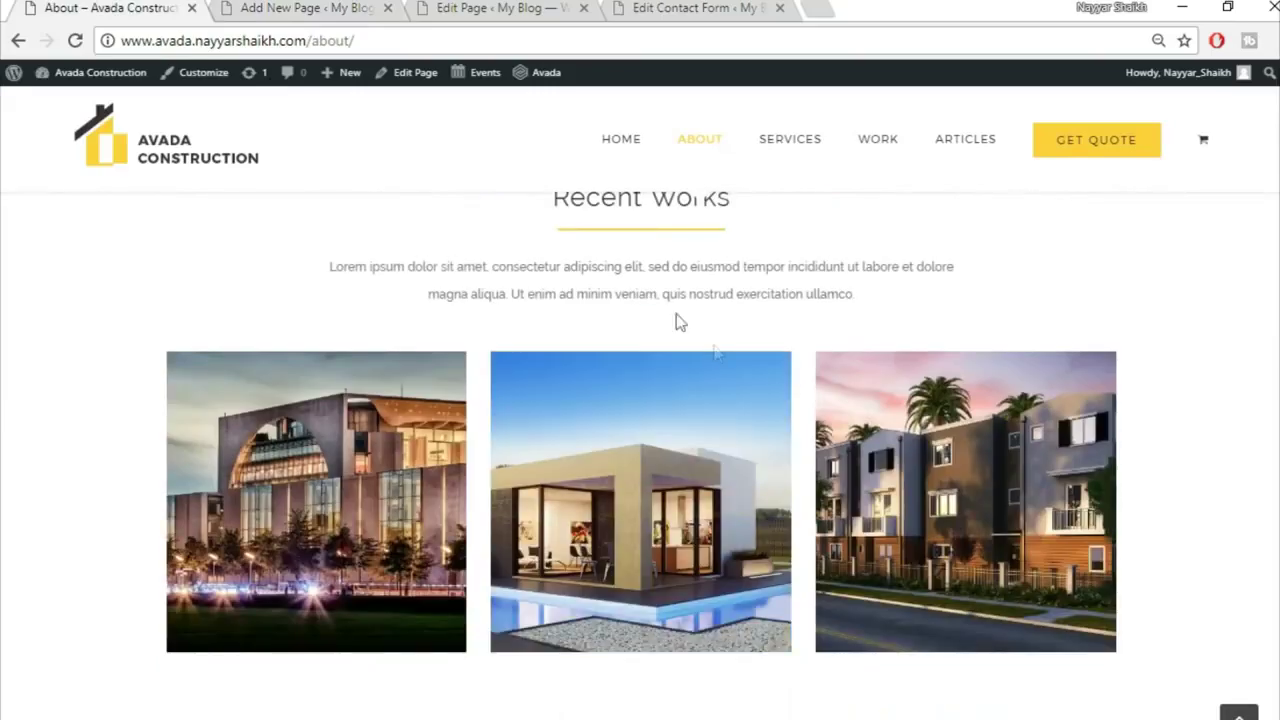
scroll(707, 368, "up", 1)
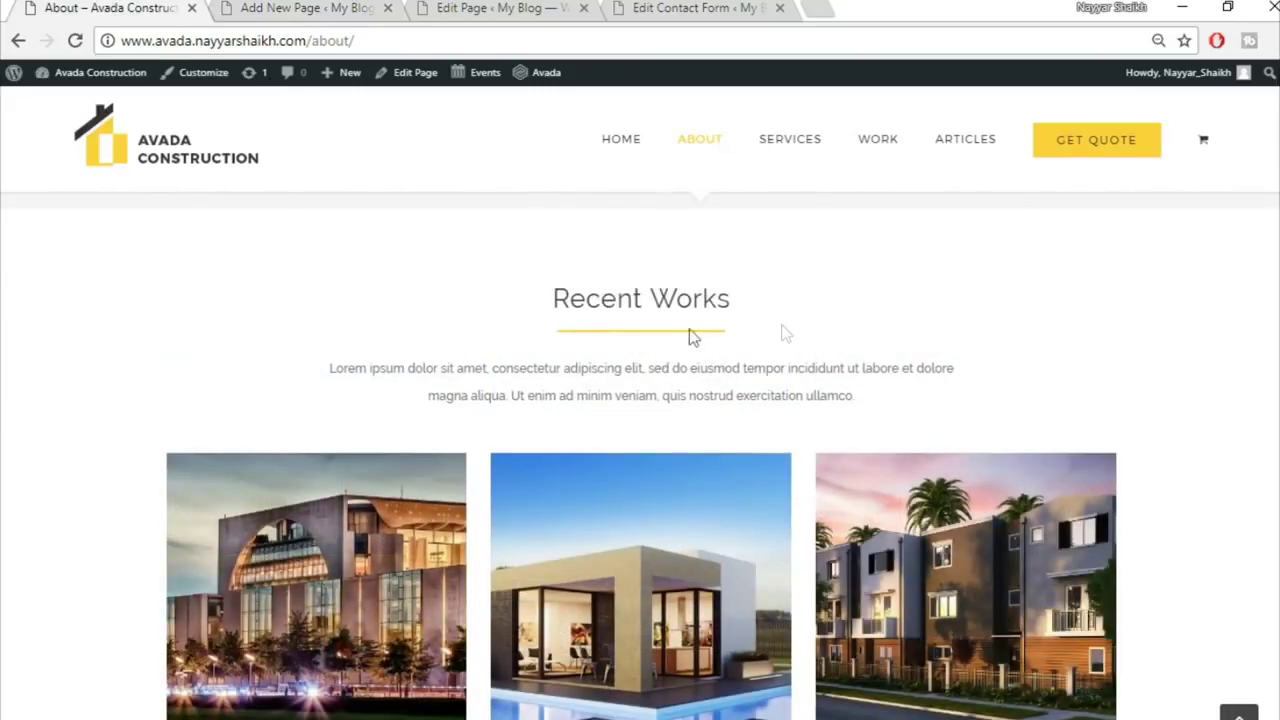
scroll(938, 424, "down", 8)
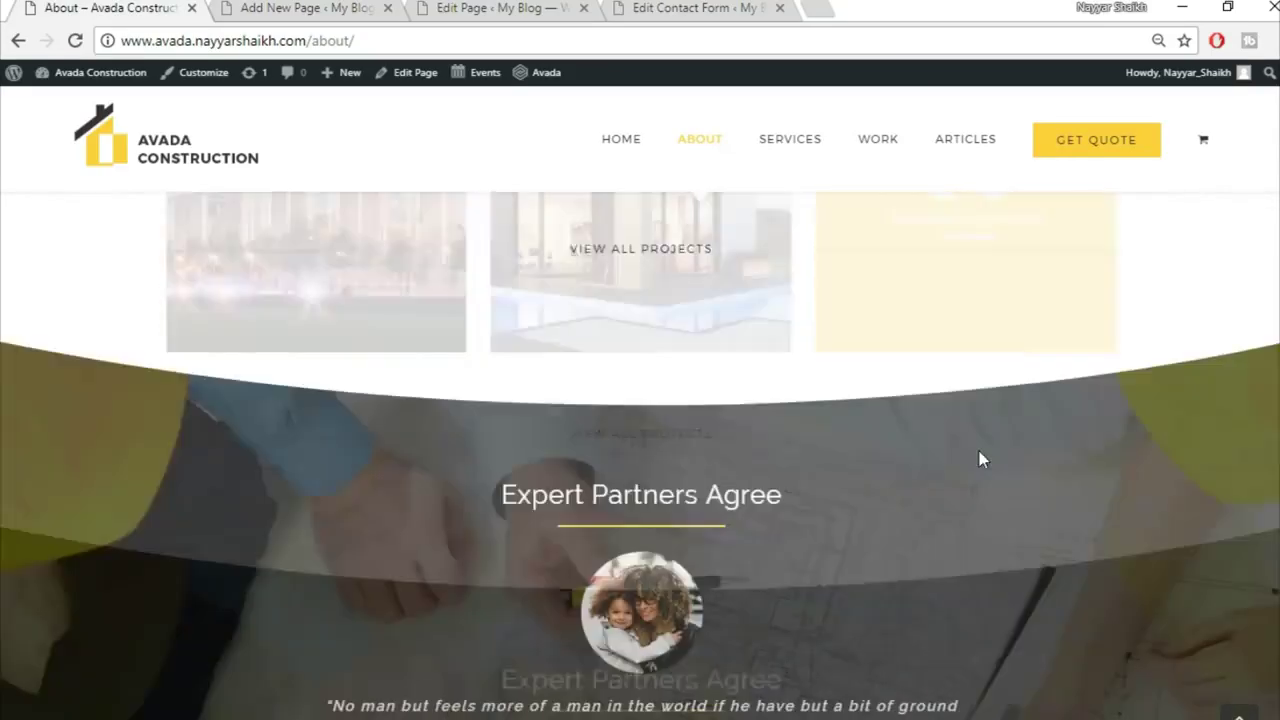
scroll(1065, 640, "down", 1)
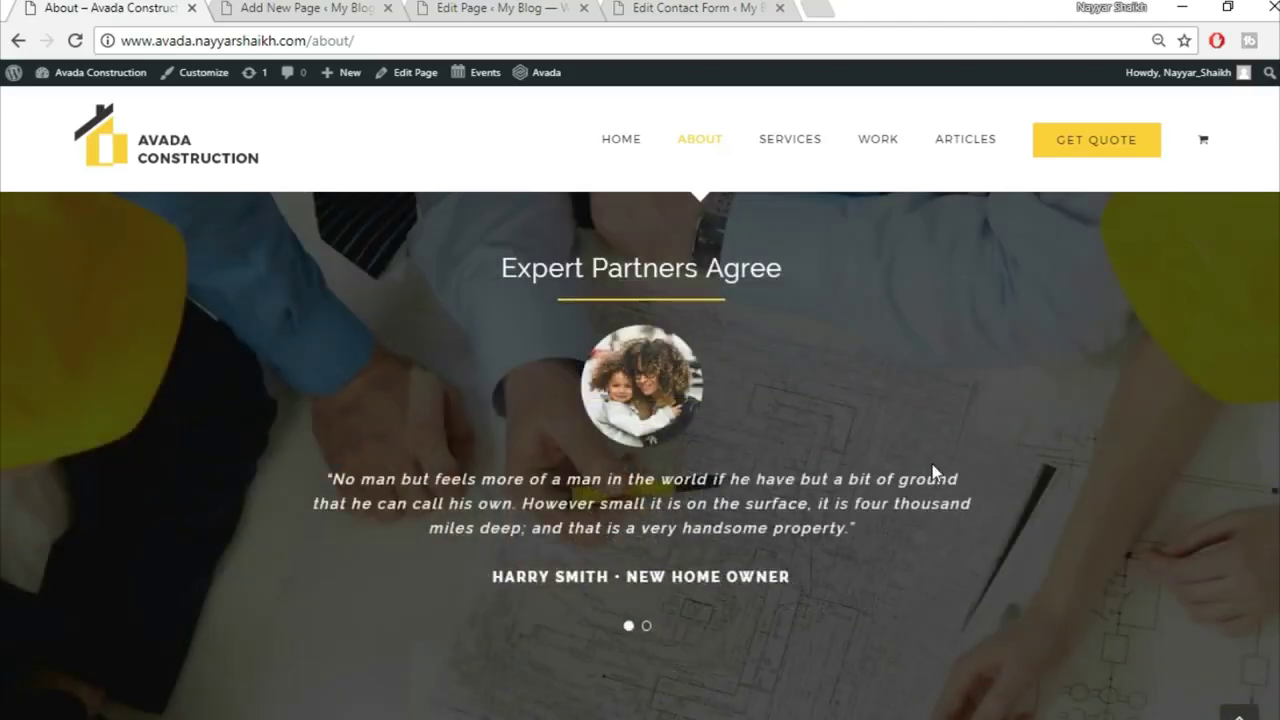
scroll(932, 466, "down", 6)
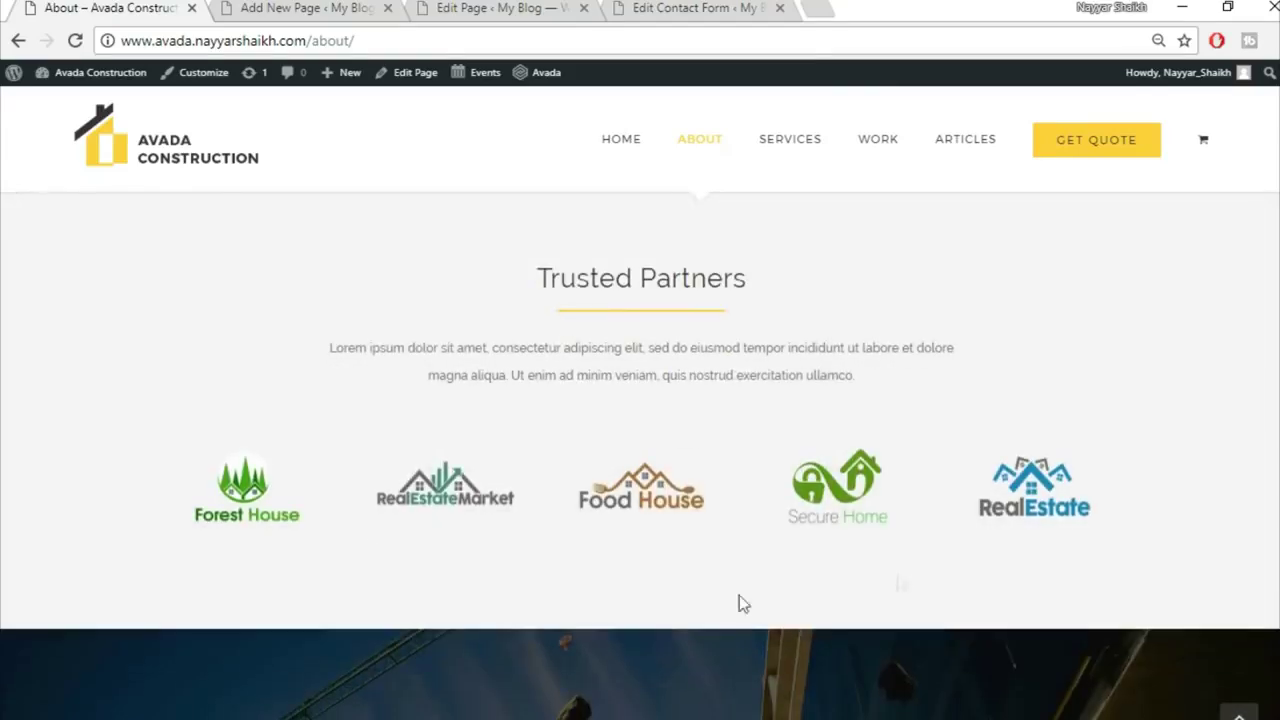
scroll(928, 380, "down", 4)
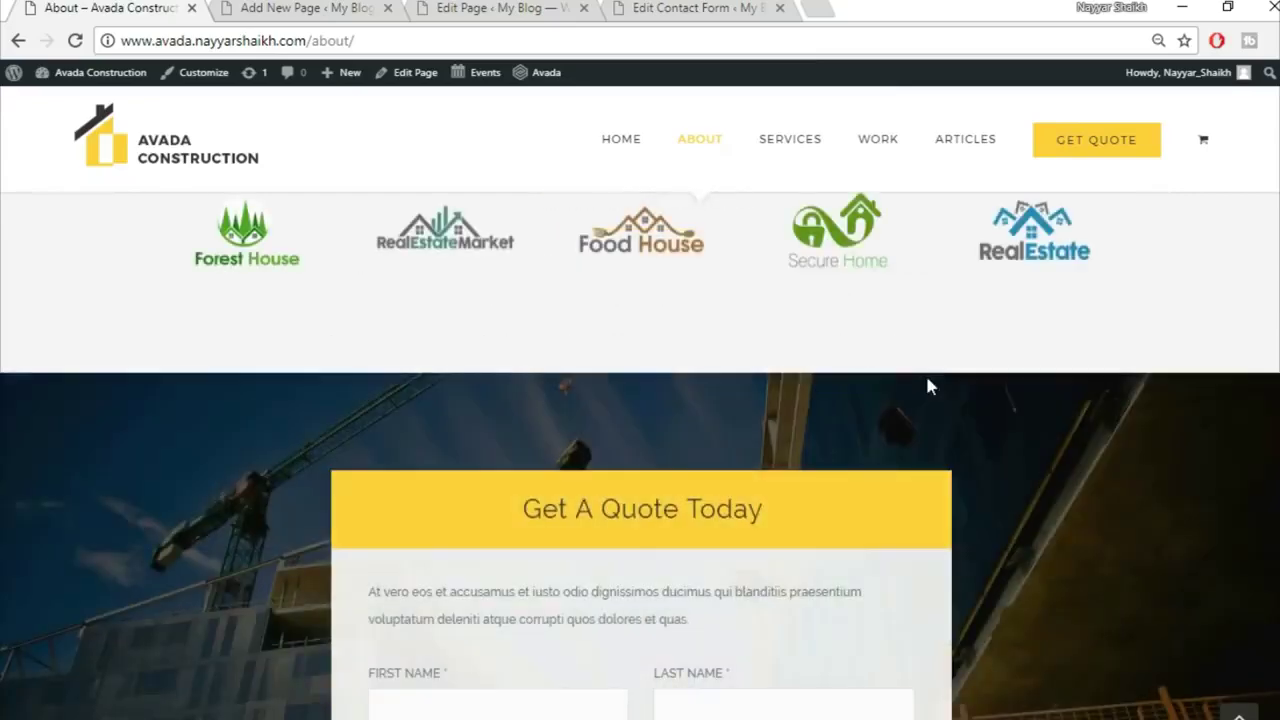
scroll(614, 367, "up", 1)
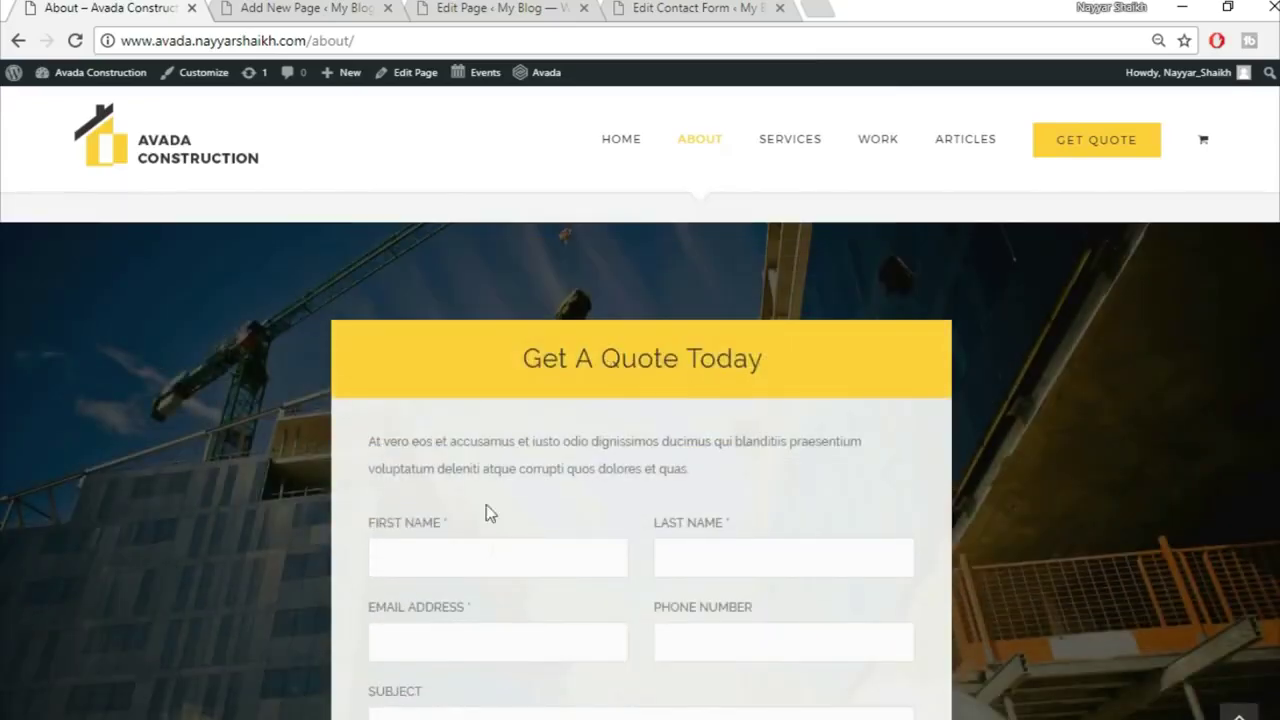
scroll(791, 320, "up", 2)
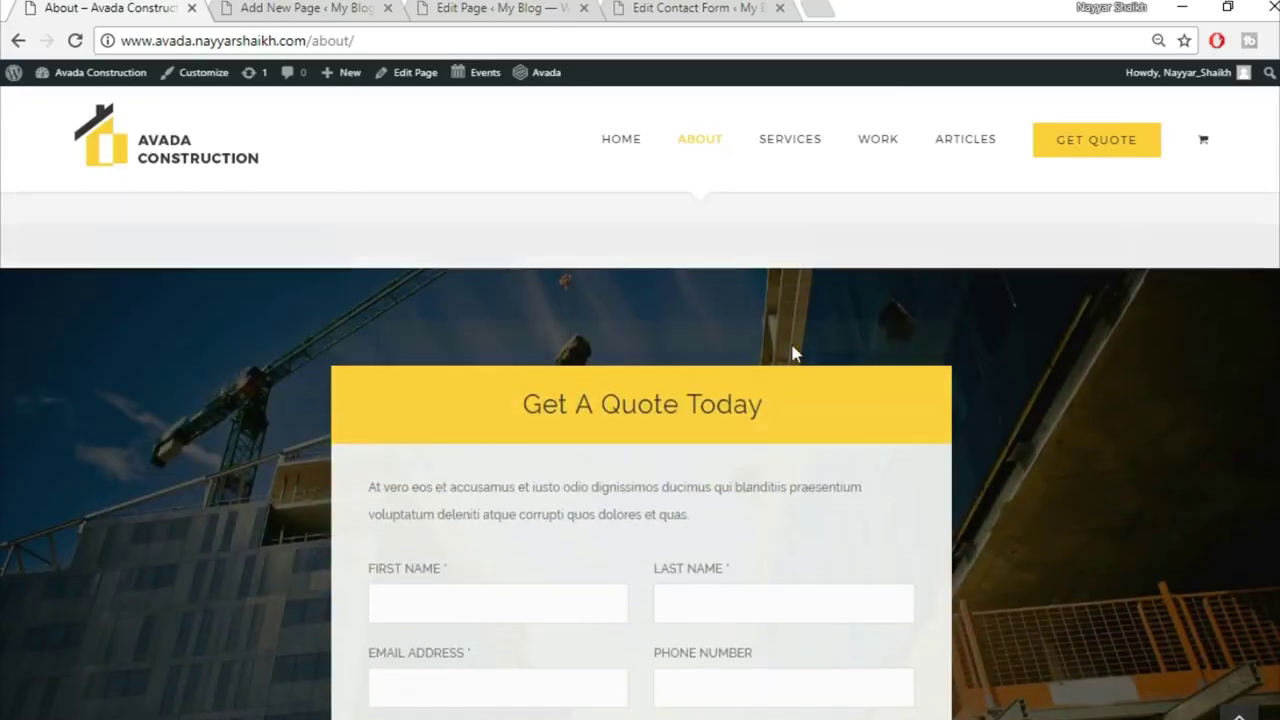
scroll(851, 577, "down", 8)
scroll(1093, 619, "down", 4)
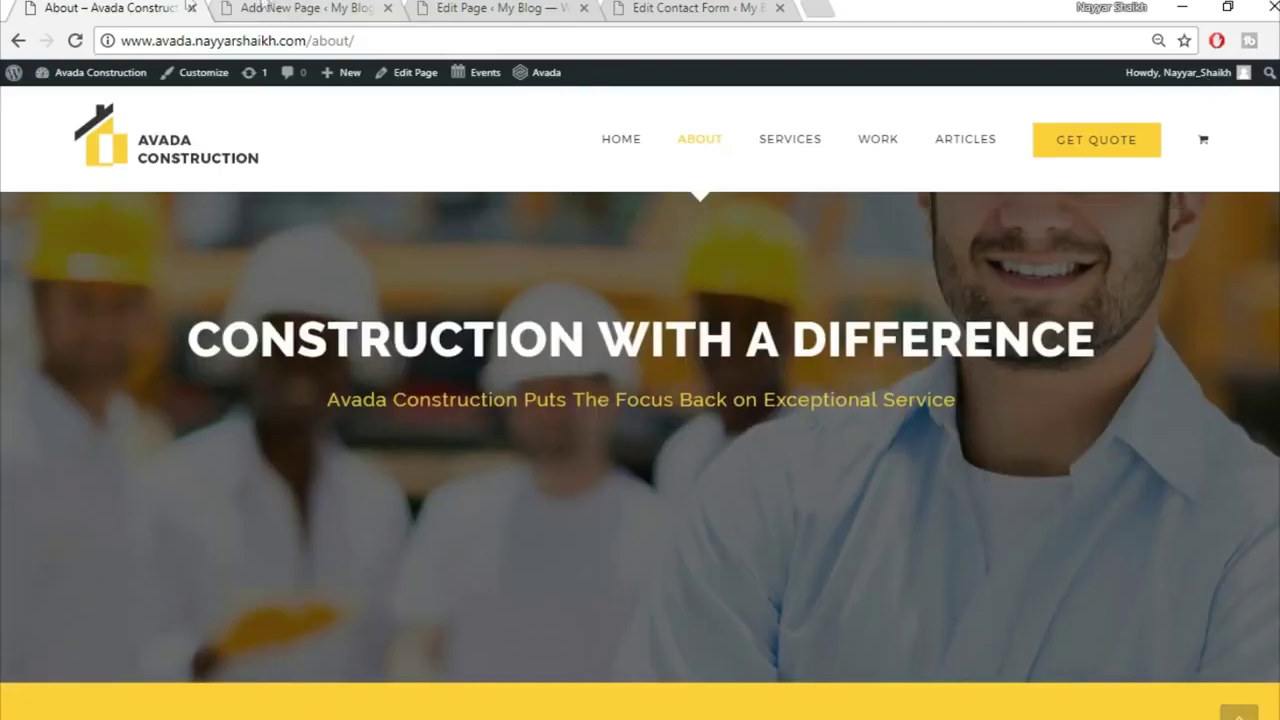
left_click(265, 8)
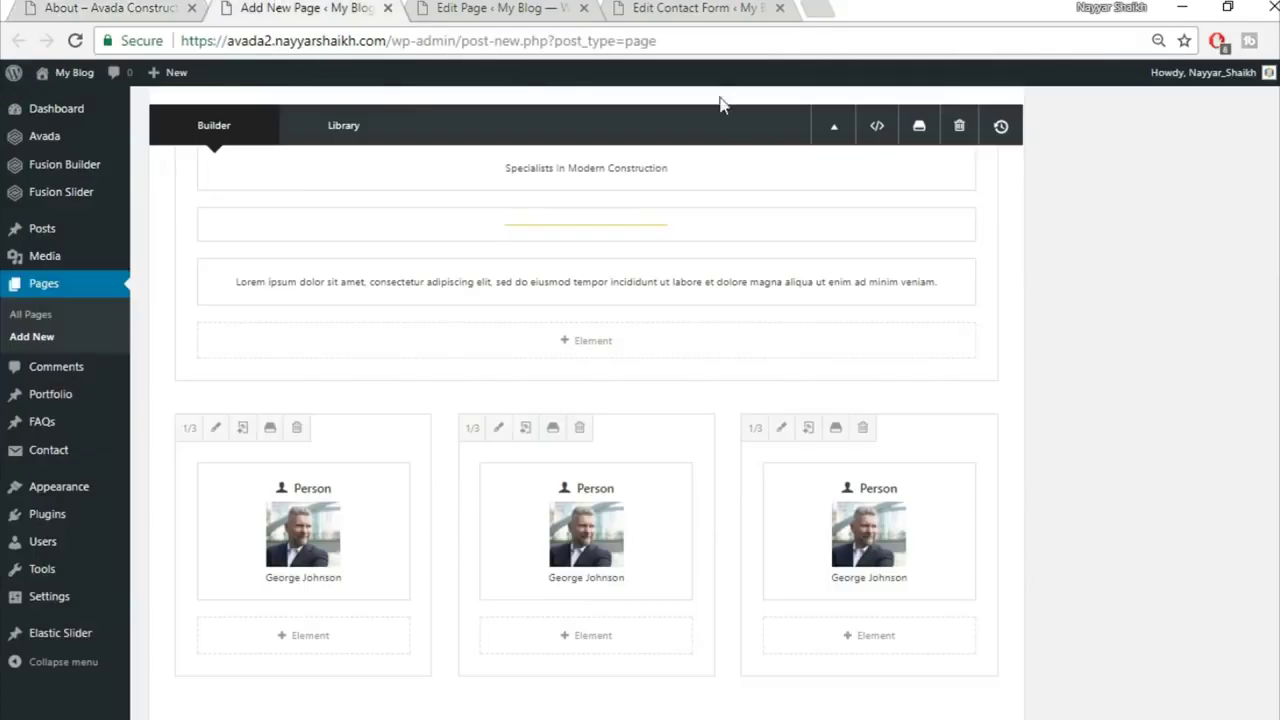
Step: Publish the About page and open the live page in a new tab
scroll(586, 400, "up", 10)
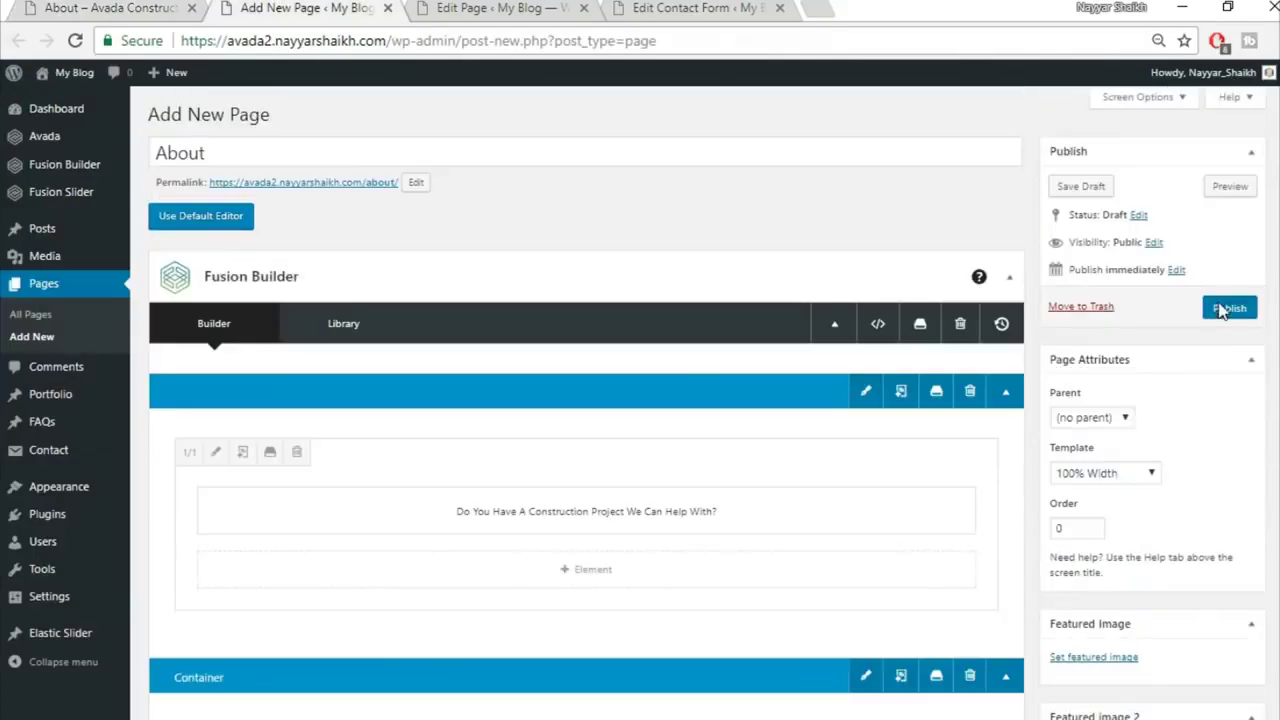
left_click(1215, 309)
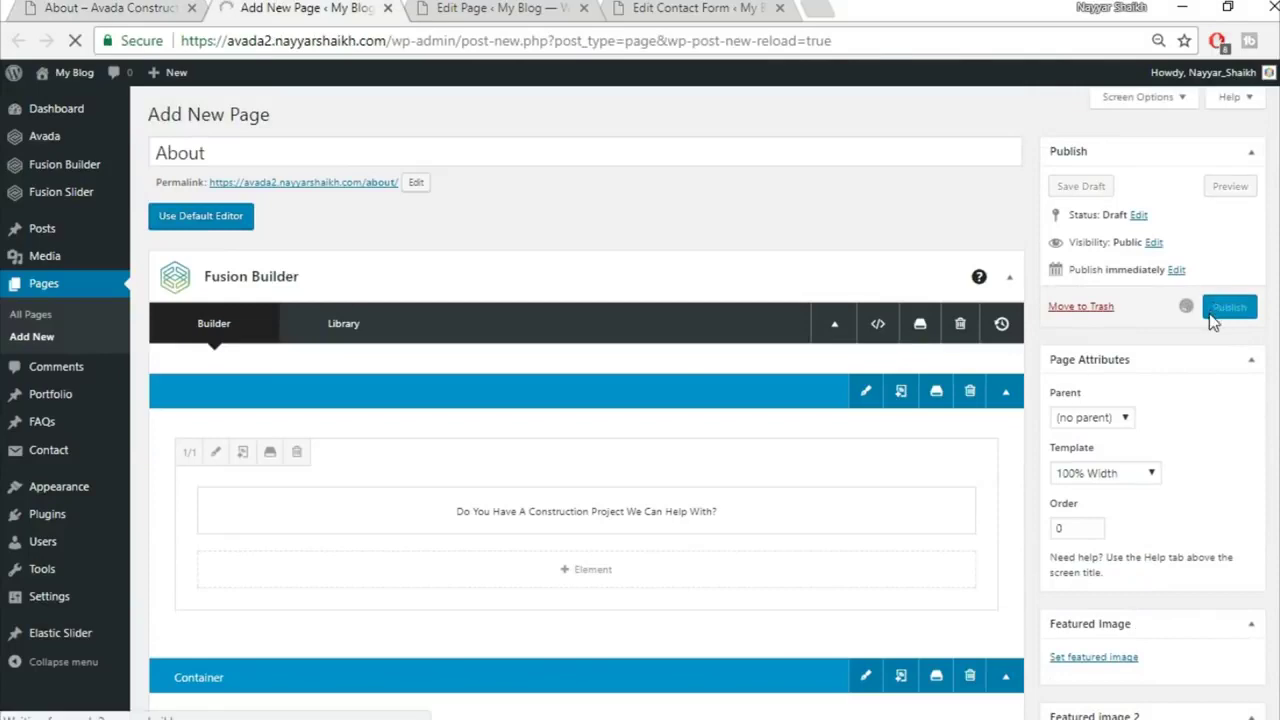
right_click(268, 150)
left_click(359, 167)
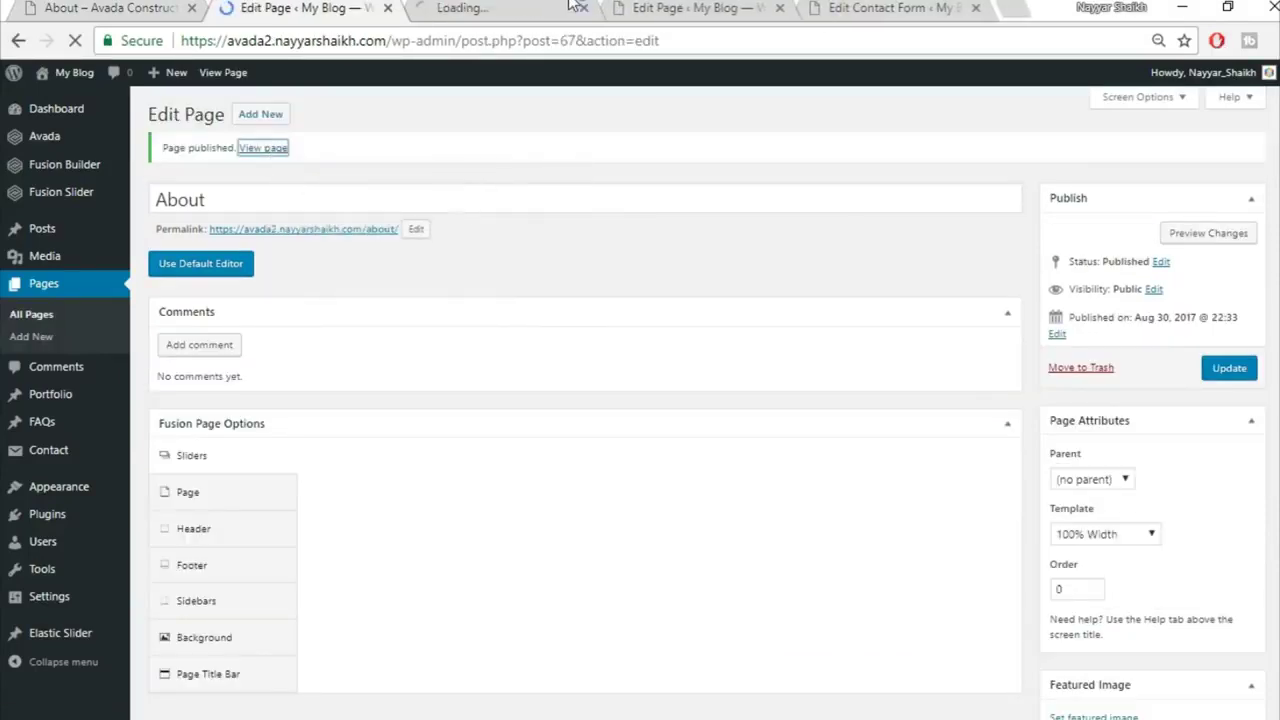
left_click(480, 8)
Step: Review the live About page, compare it with the demo site, and return to the builder
scroll(1006, 412, "down", 7)
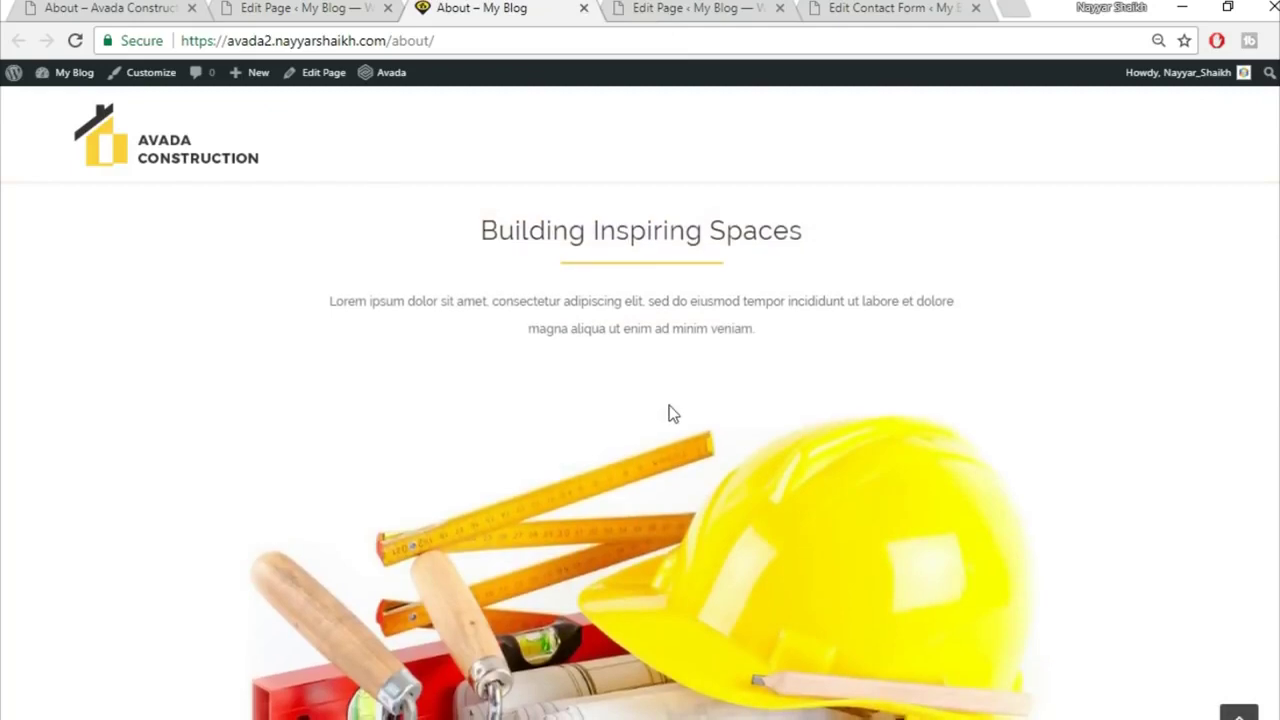
scroll(691, 420, "down", 6)
scroll(684, 535, "up", 2)
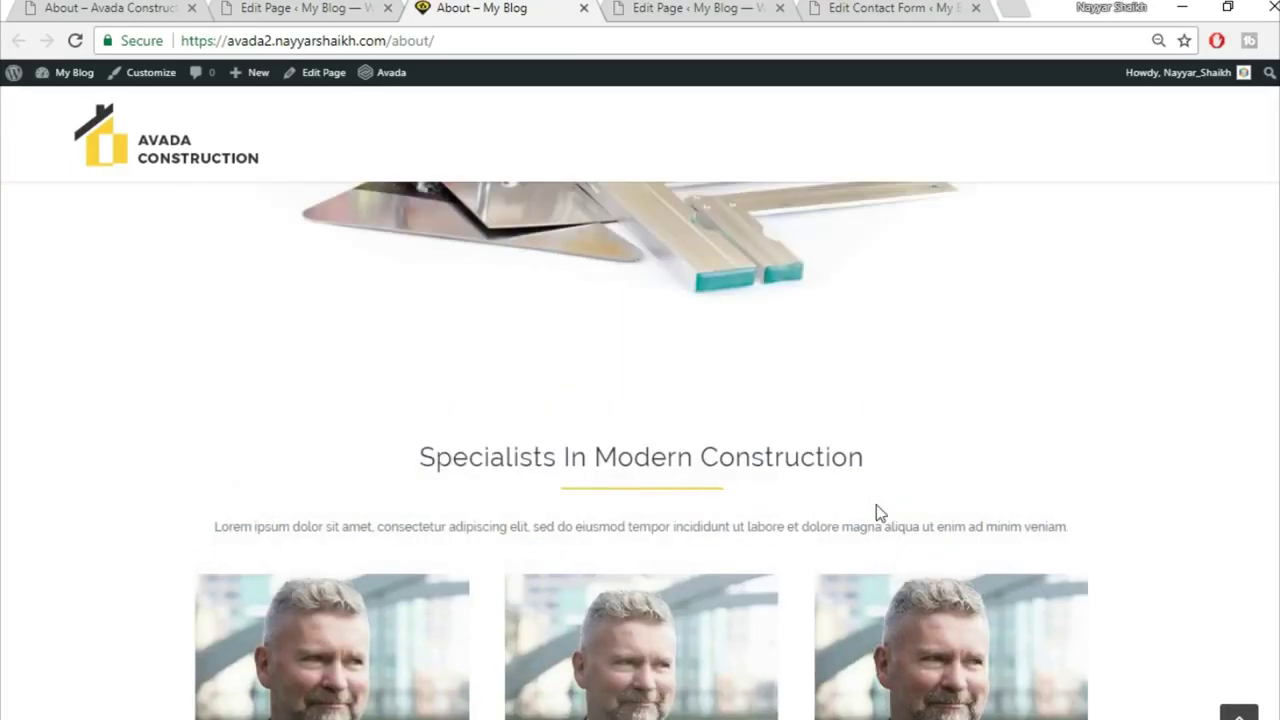
left_click(120, 7)
scroll(943, 664, "down", 10)
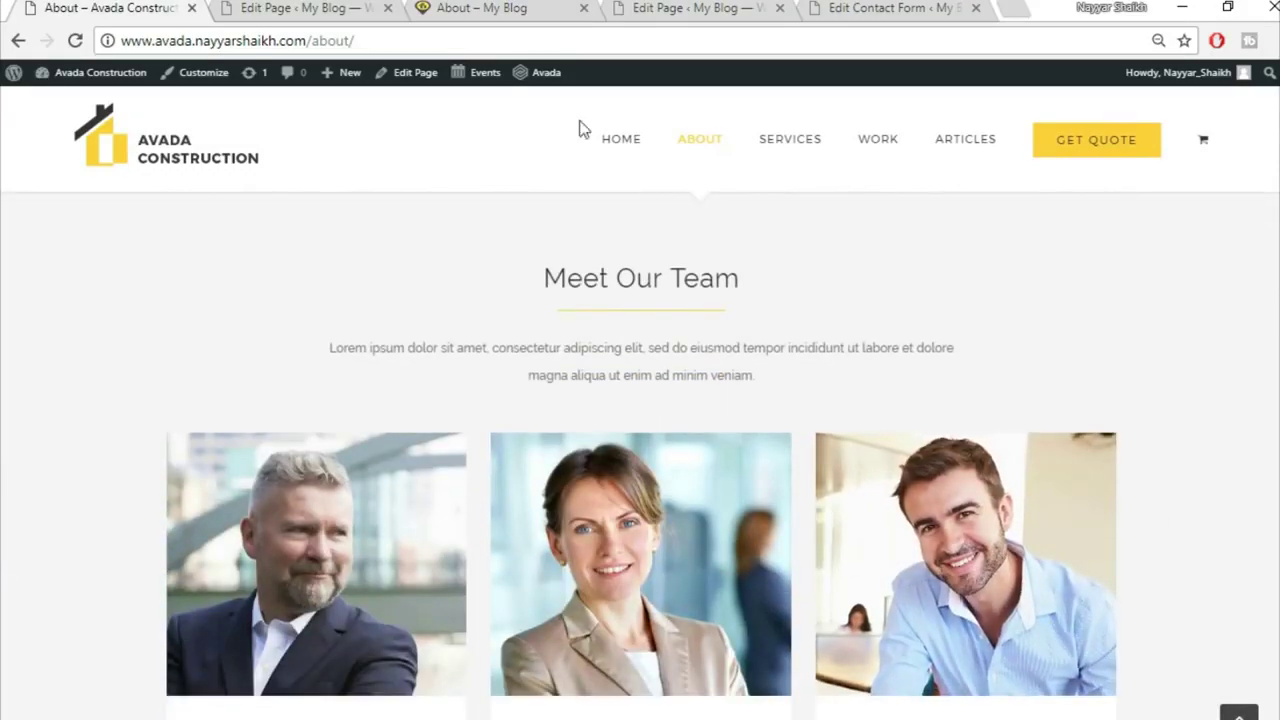
left_click(310, 9)
scroll(888, 394, "down", 15)
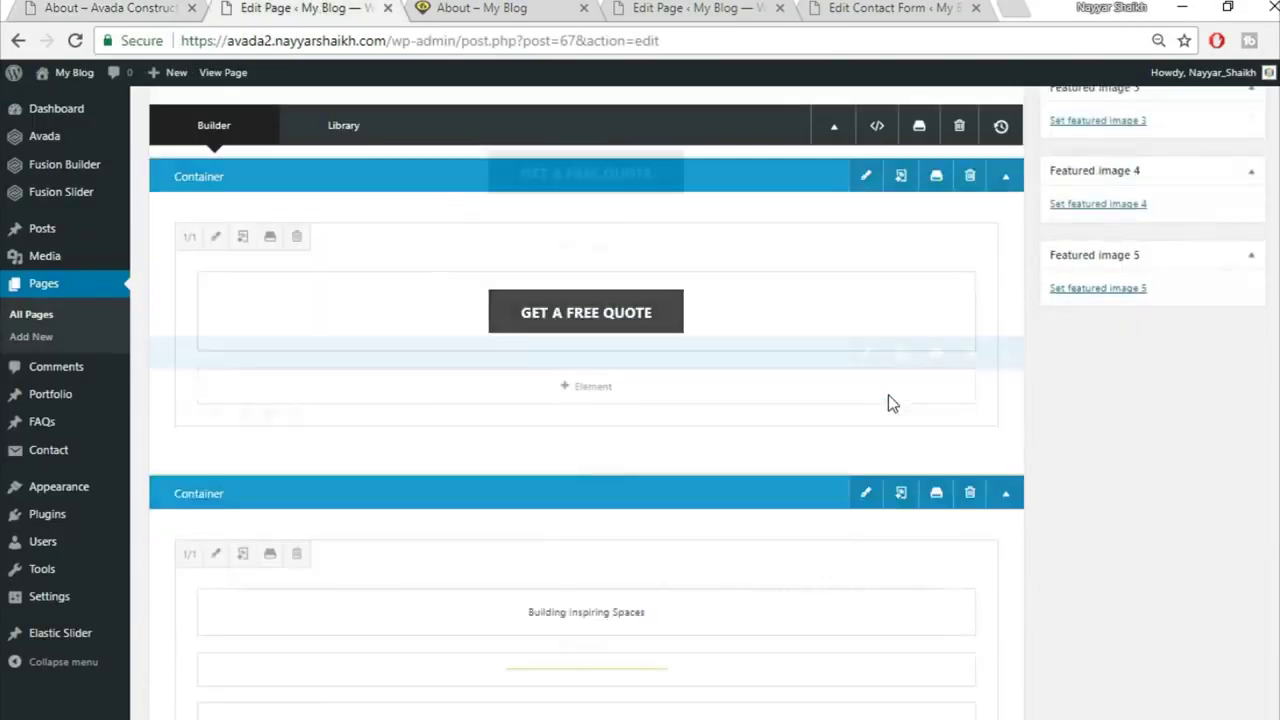
scroll(888, 394, "down", 3)
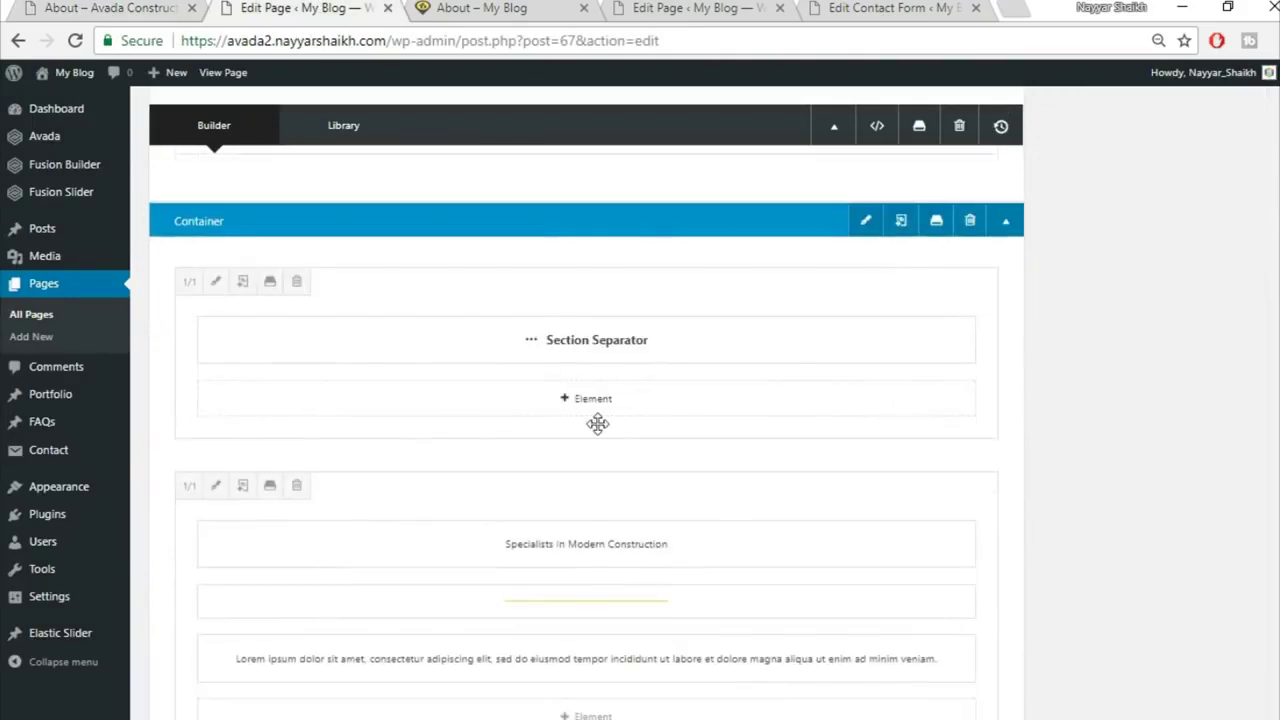
Step: Give the team container a #f5f5f5 background colour, save it, and update the page
left_click(868, 224)
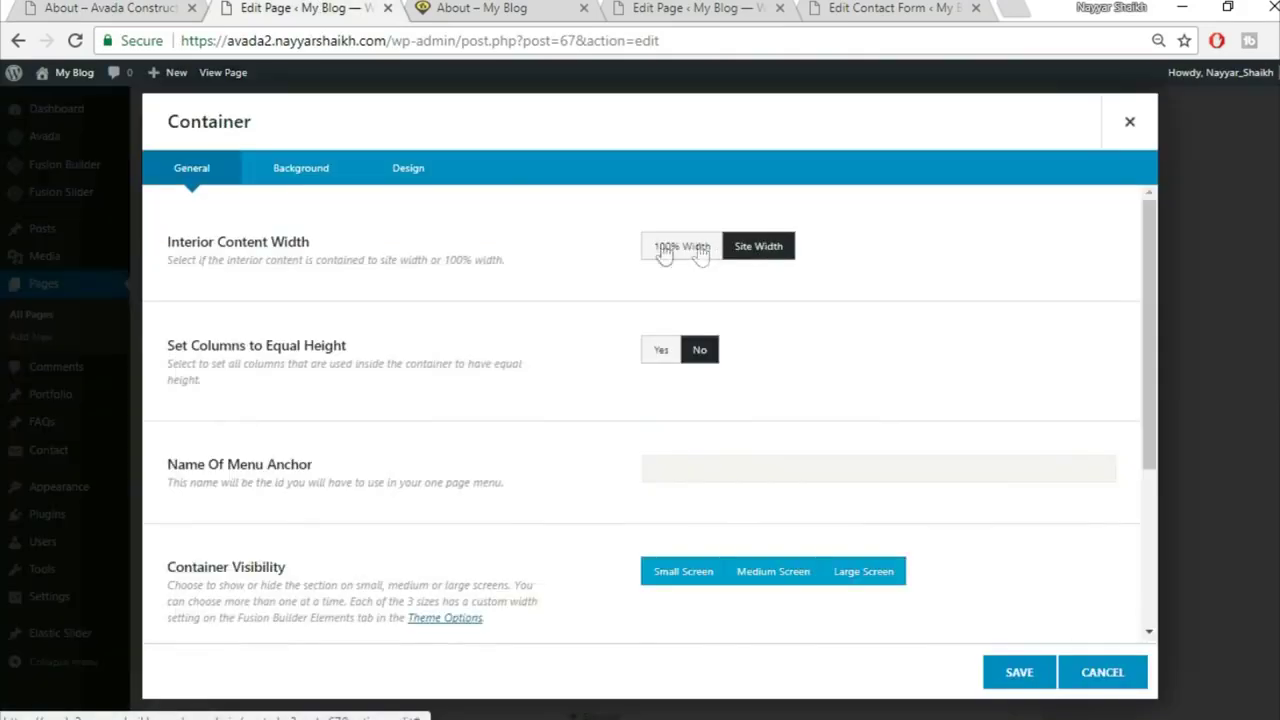
left_click(304, 180)
left_click(708, 256)
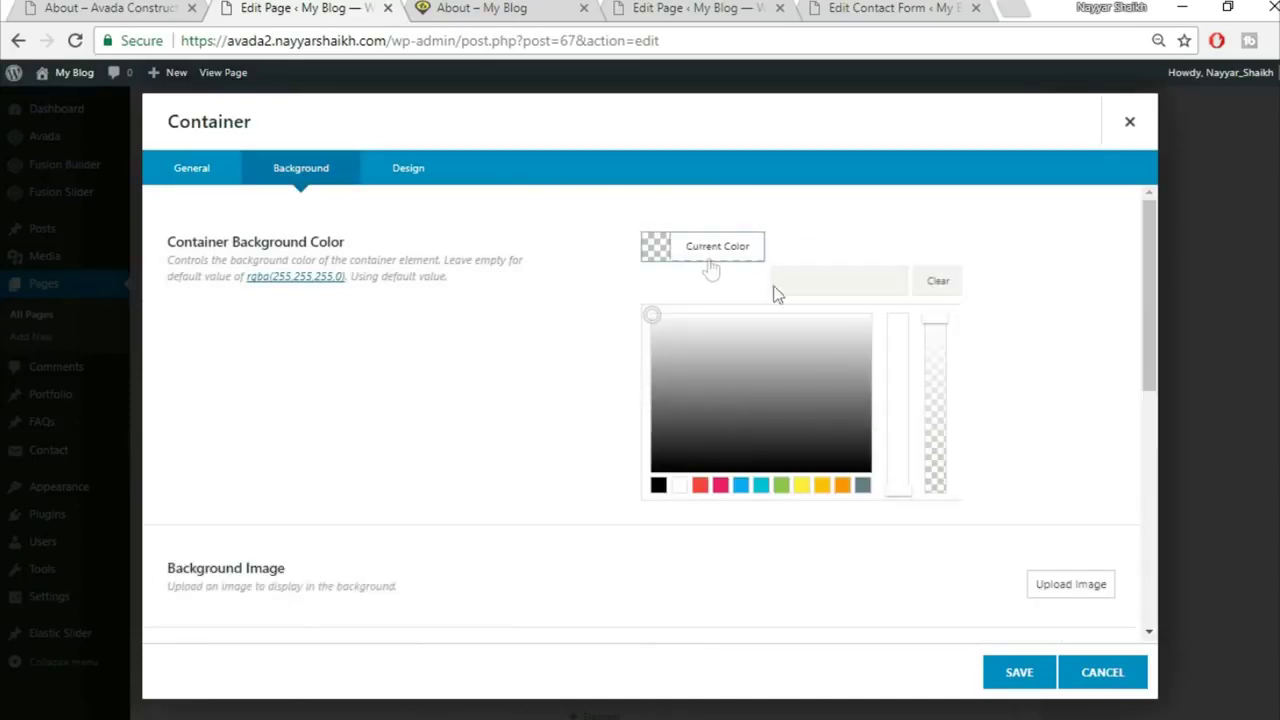
left_click(843, 280)
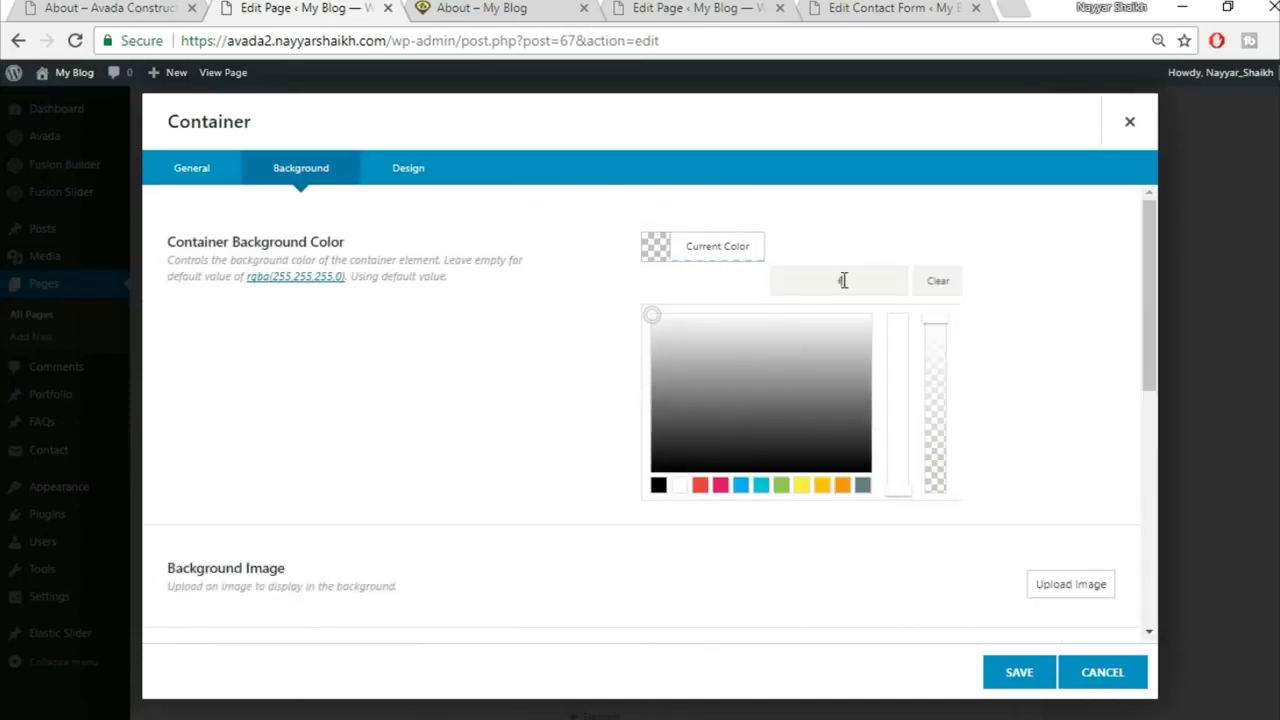
type("f5f5f5")
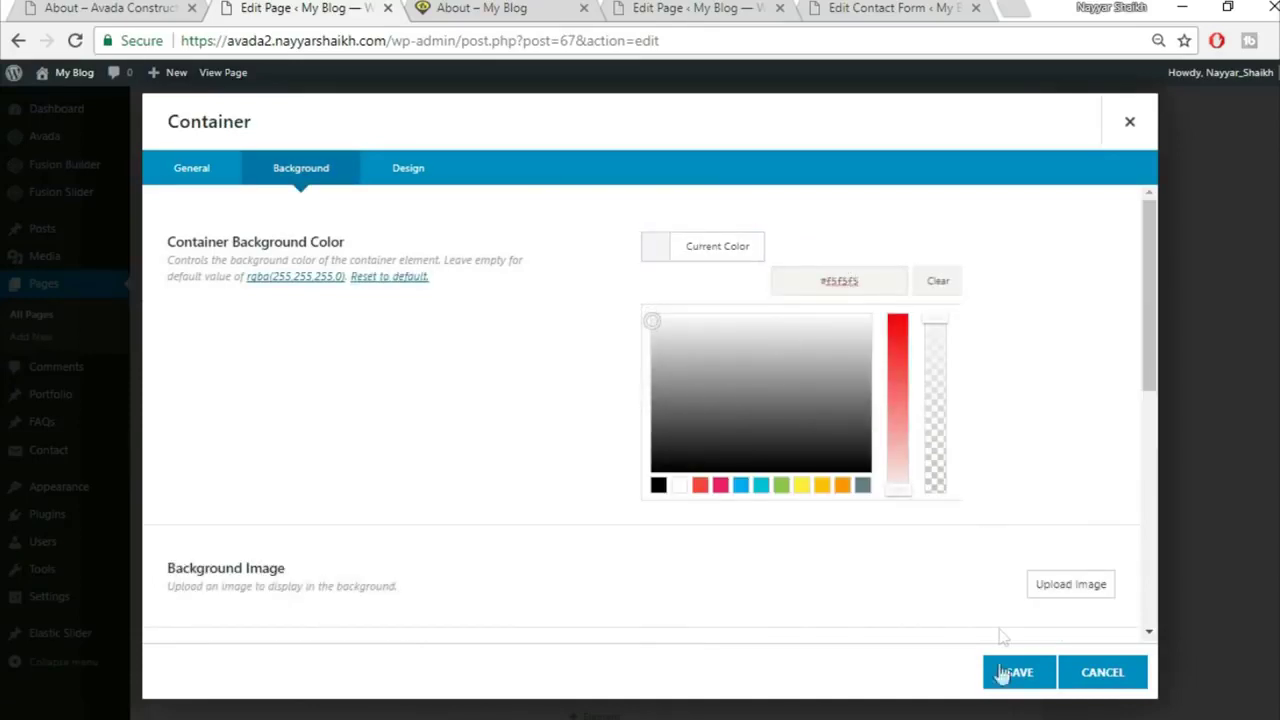
left_click(1012, 672)
scroll(1266, 409, "up", 10)
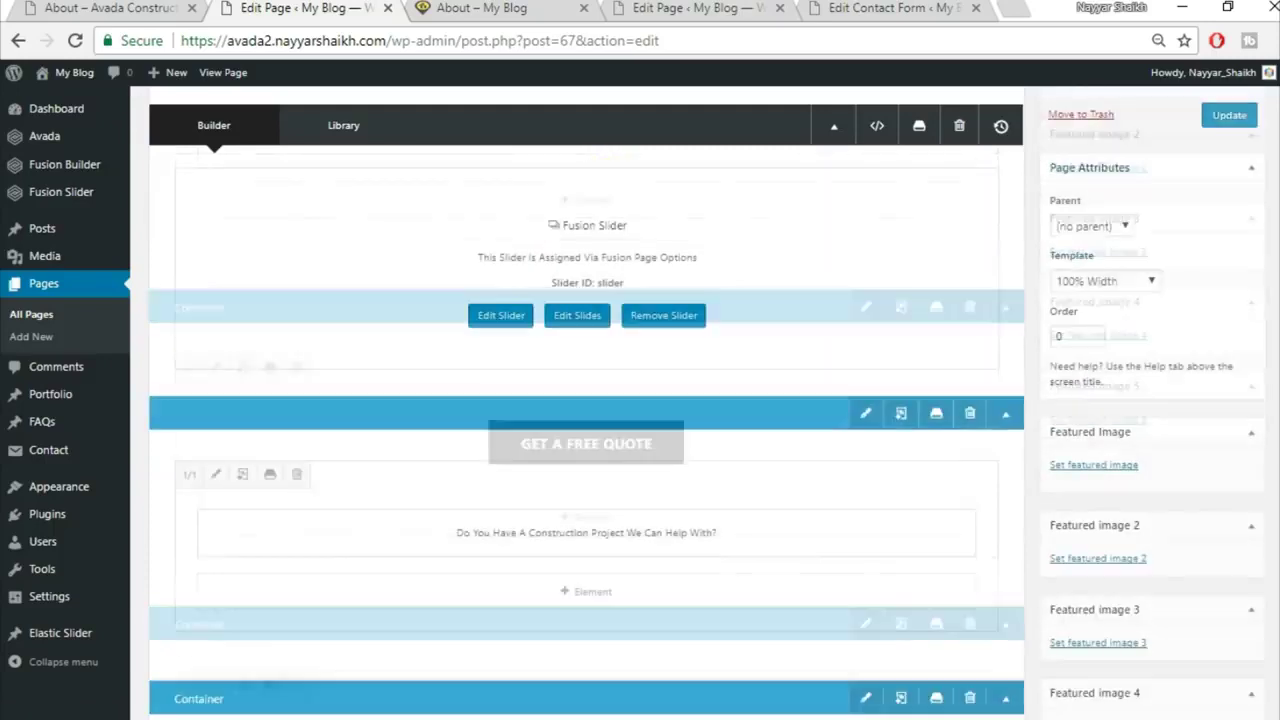
left_click(1238, 283)
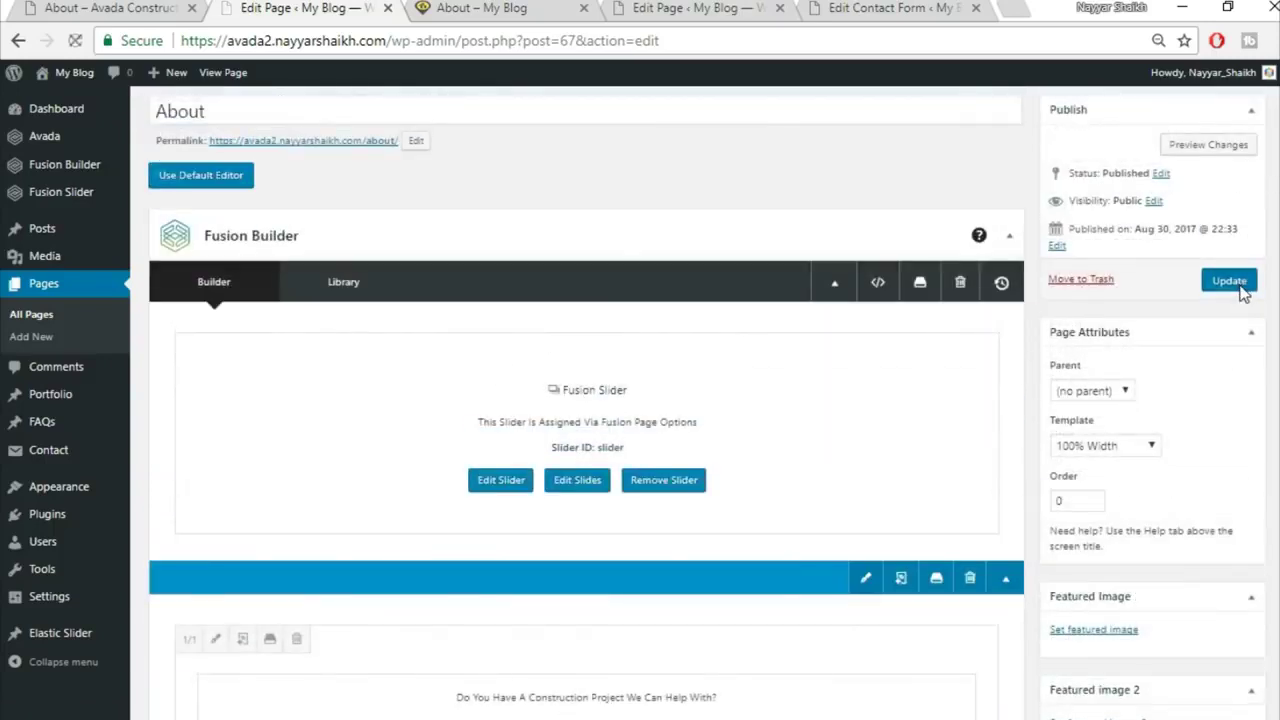
Step: Reload the live About page and scroll down to the grey team section
left_click(487, 8)
left_click(495, 30)
key("Return")
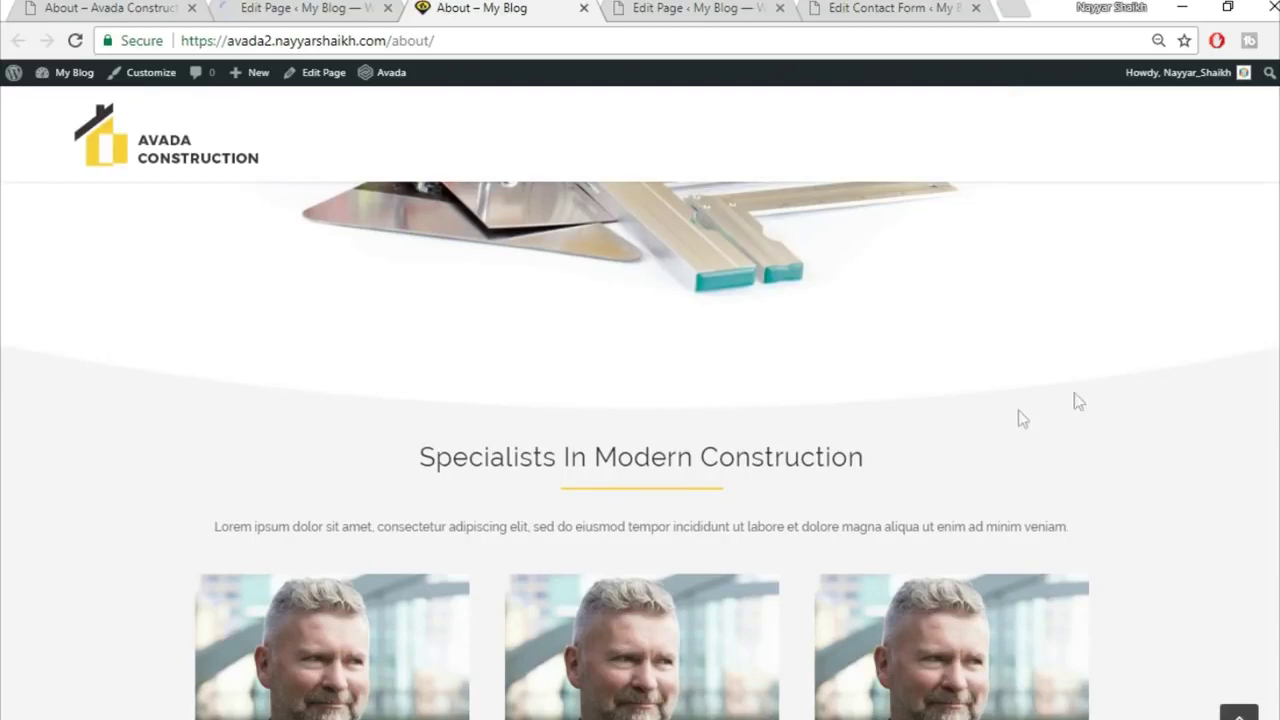
scroll(1150, 471, "down", 4)
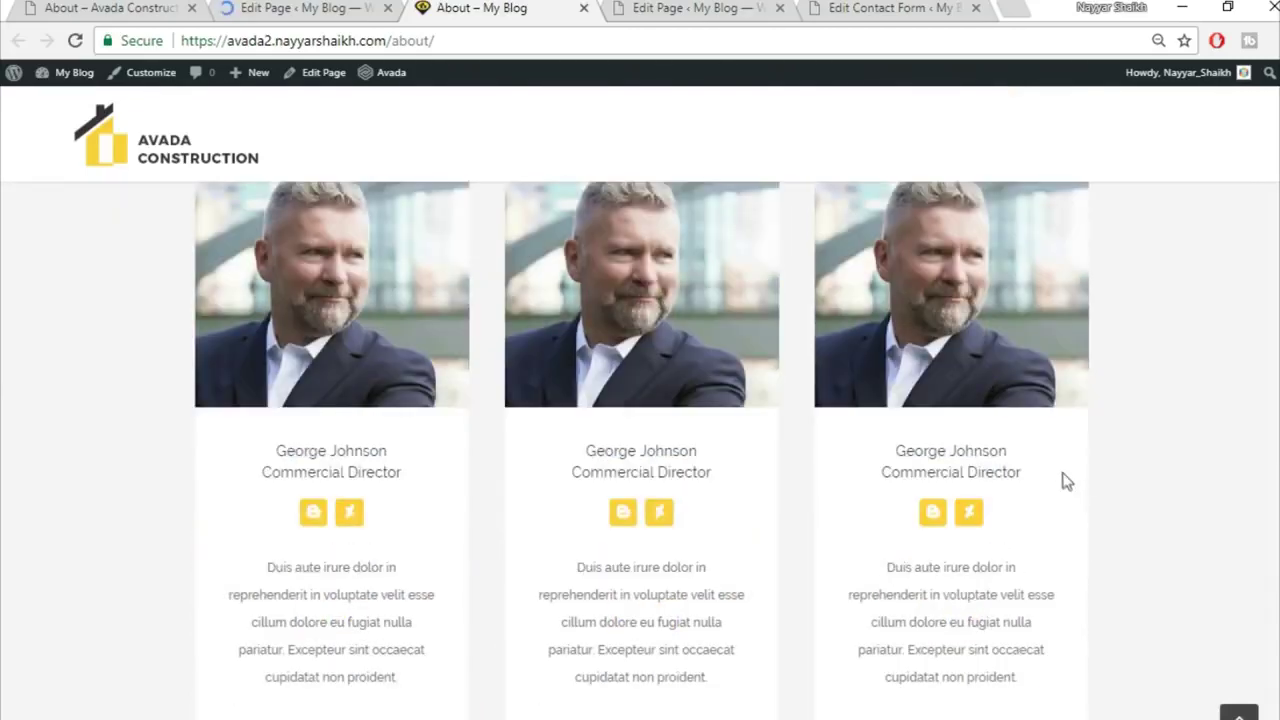
scroll(1195, 443, "down", 2)
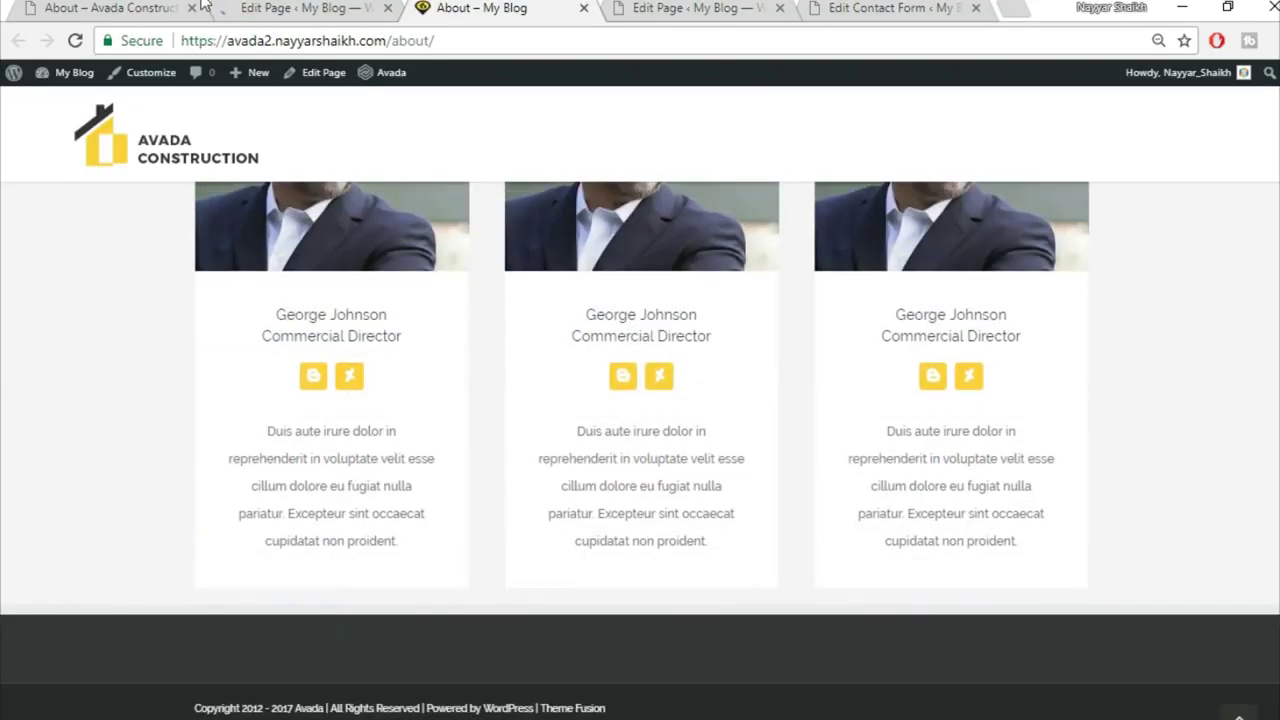
Step: Scroll through the demo site's About page to compare it with the new page
left_click(115, 8)
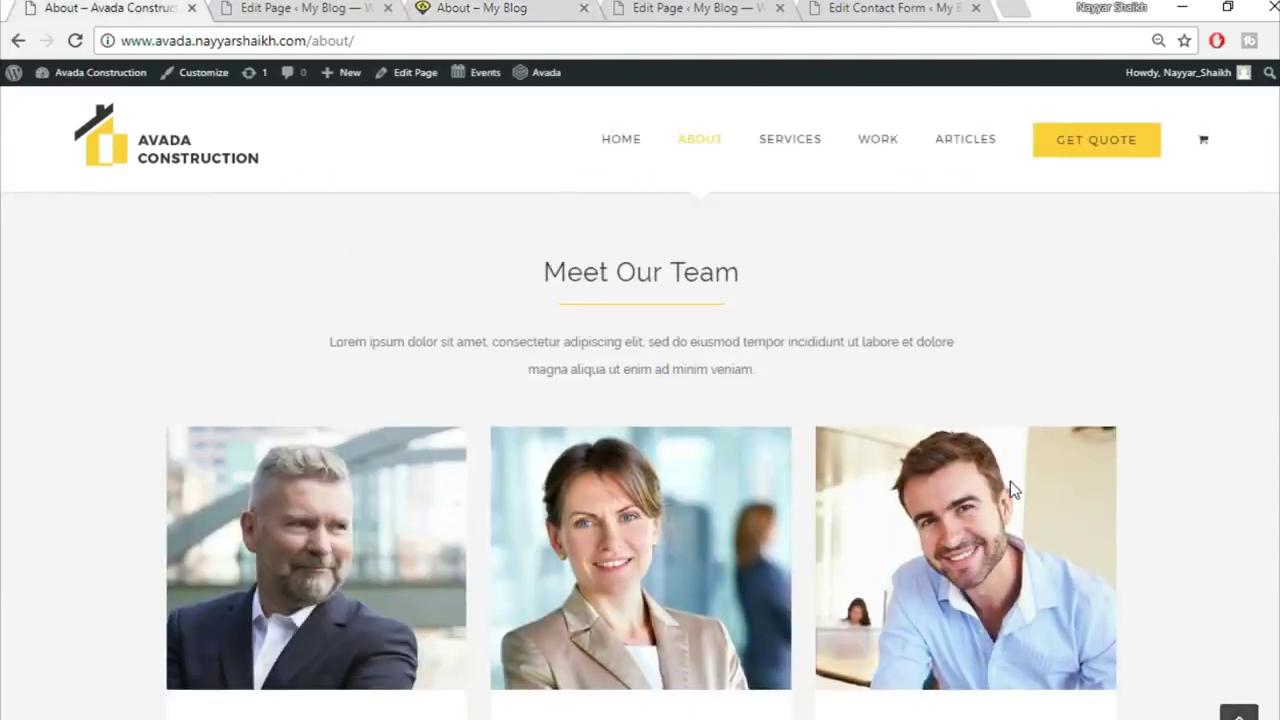
scroll(1010, 481, "down", 7)
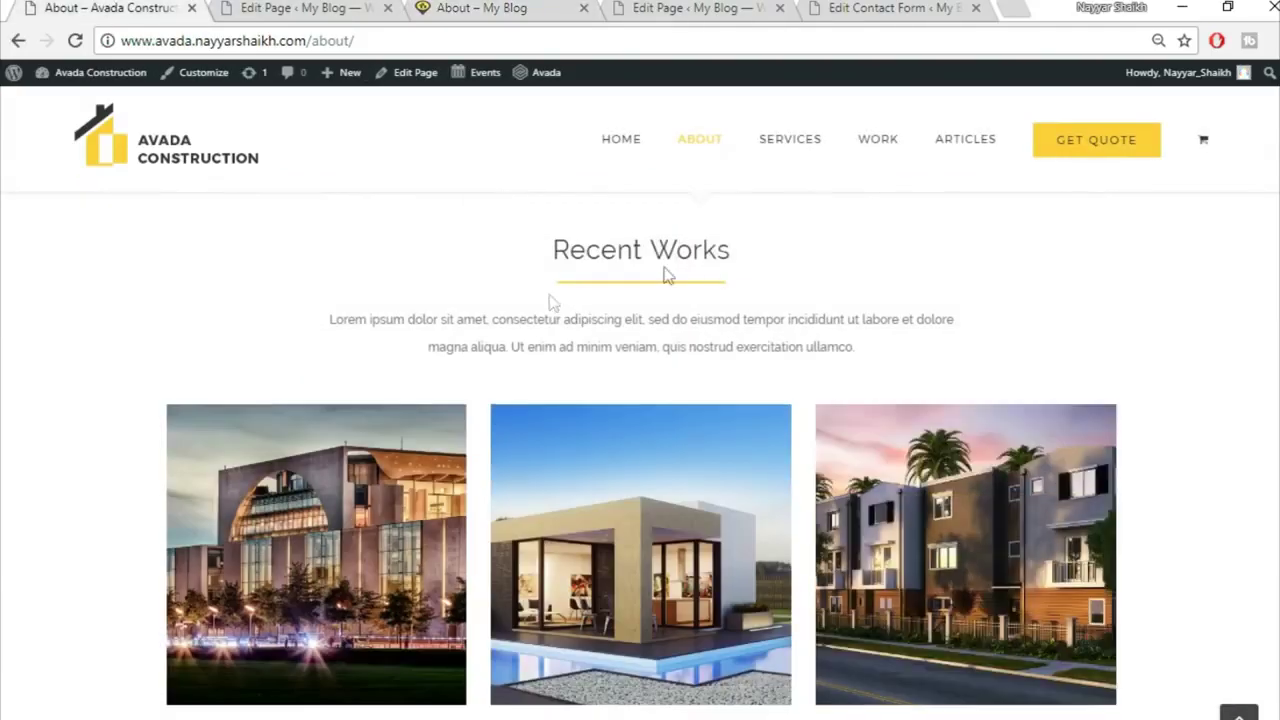
scroll(667, 318, "up", 1)
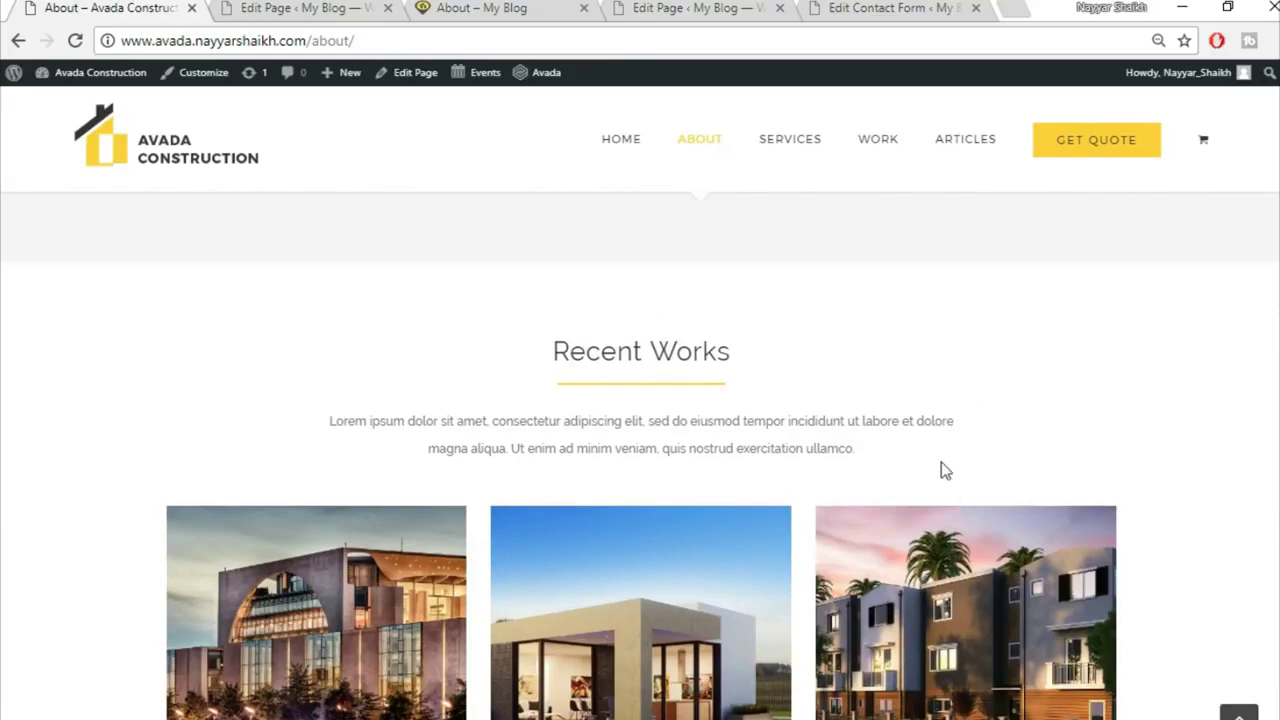
scroll(942, 468, "down", 1)
scroll(941, 468, "down", 8)
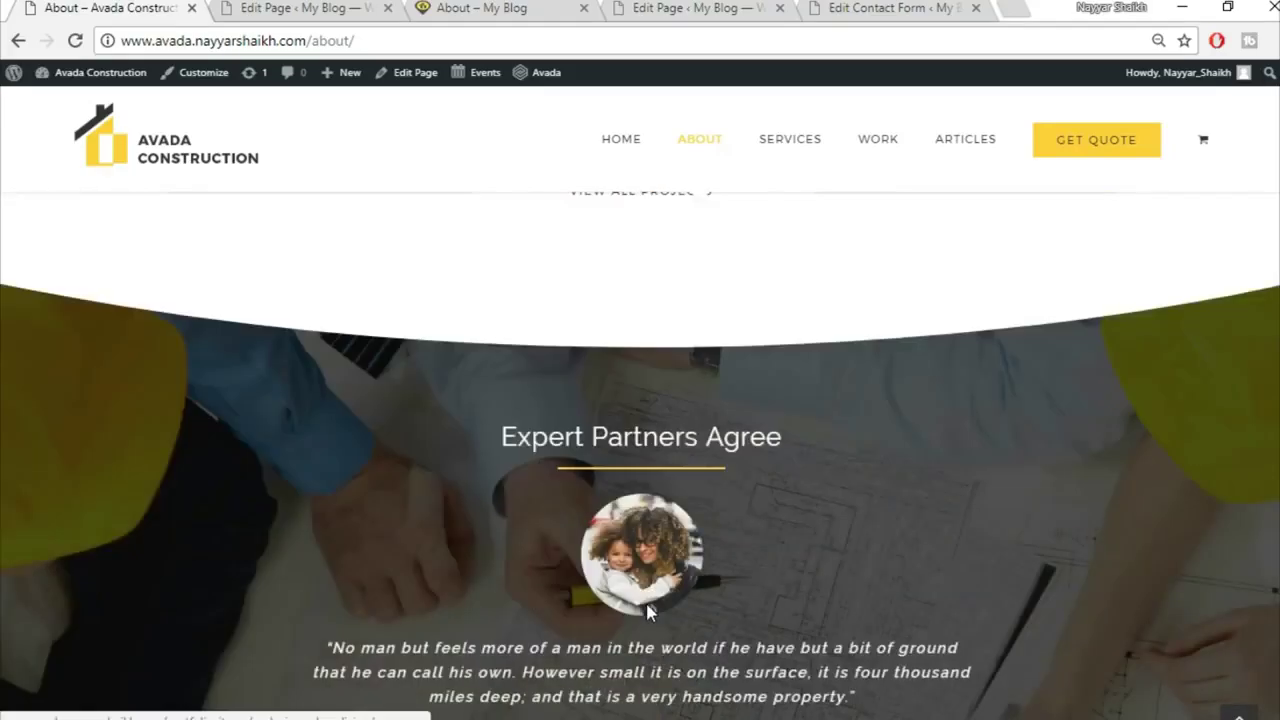
scroll(549, 432, "up", 2)
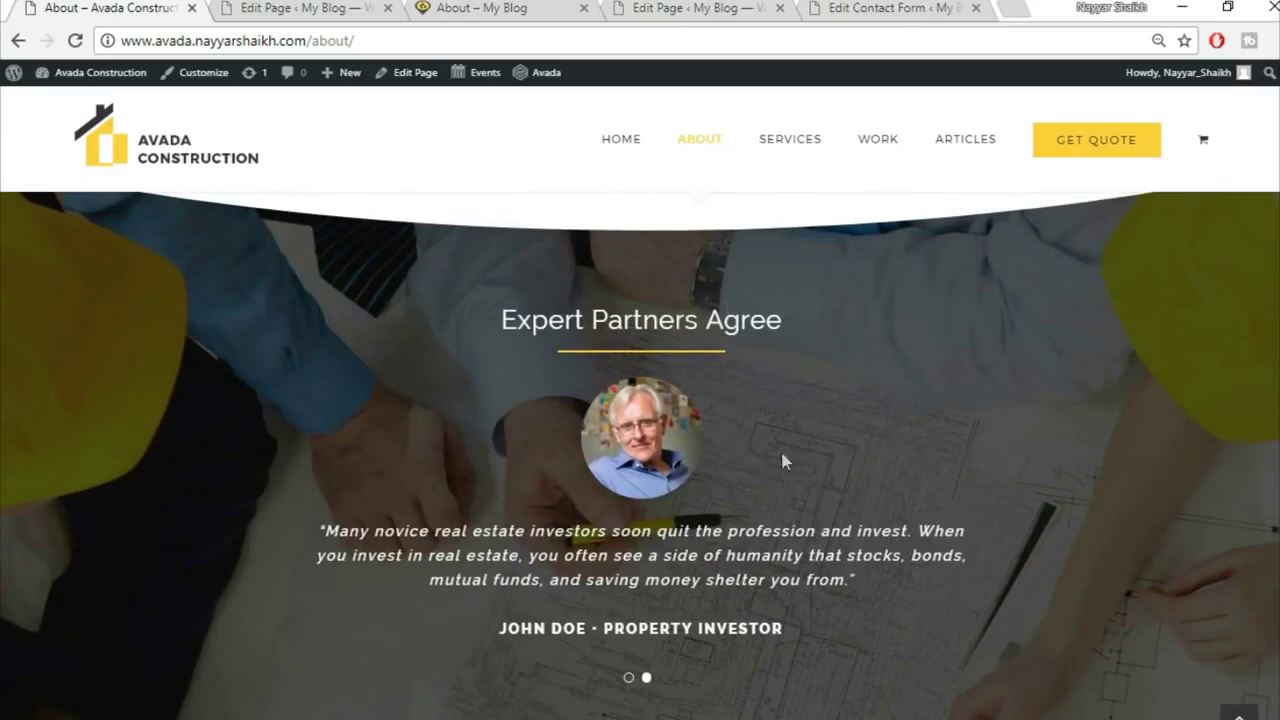
scroll(800, 590, "down", 5)
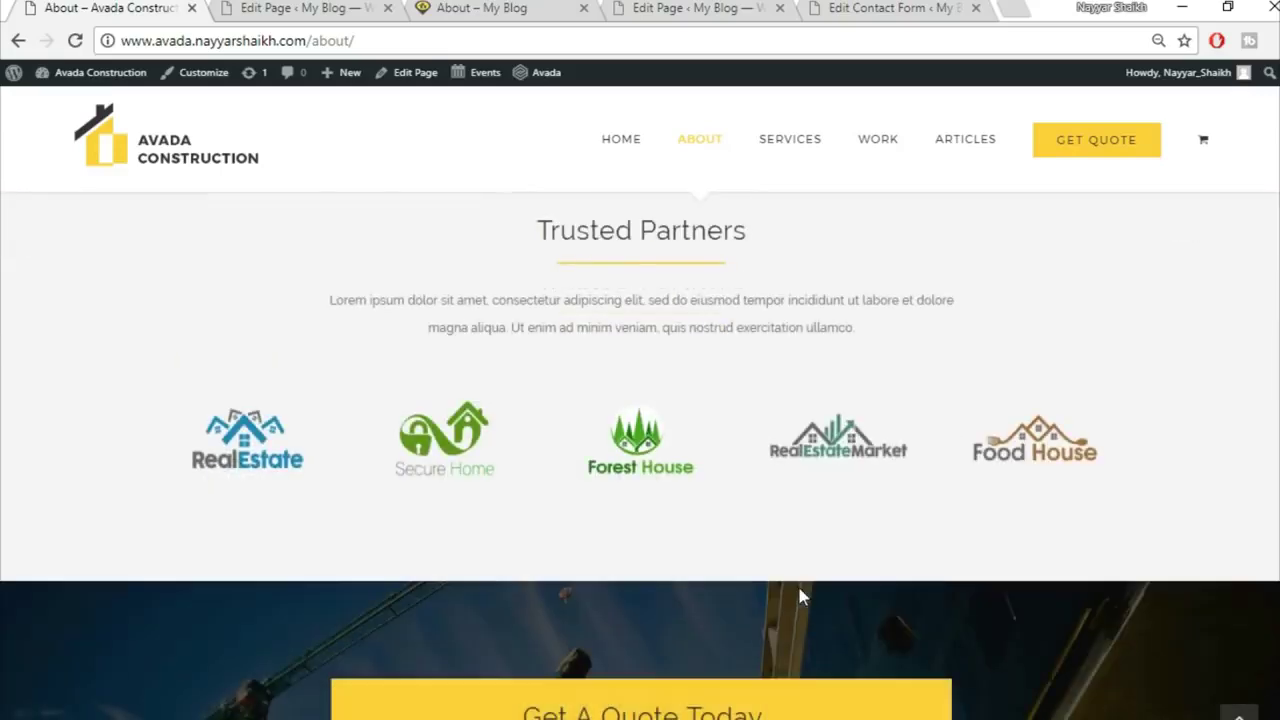
scroll(640, 455, "up", 5)
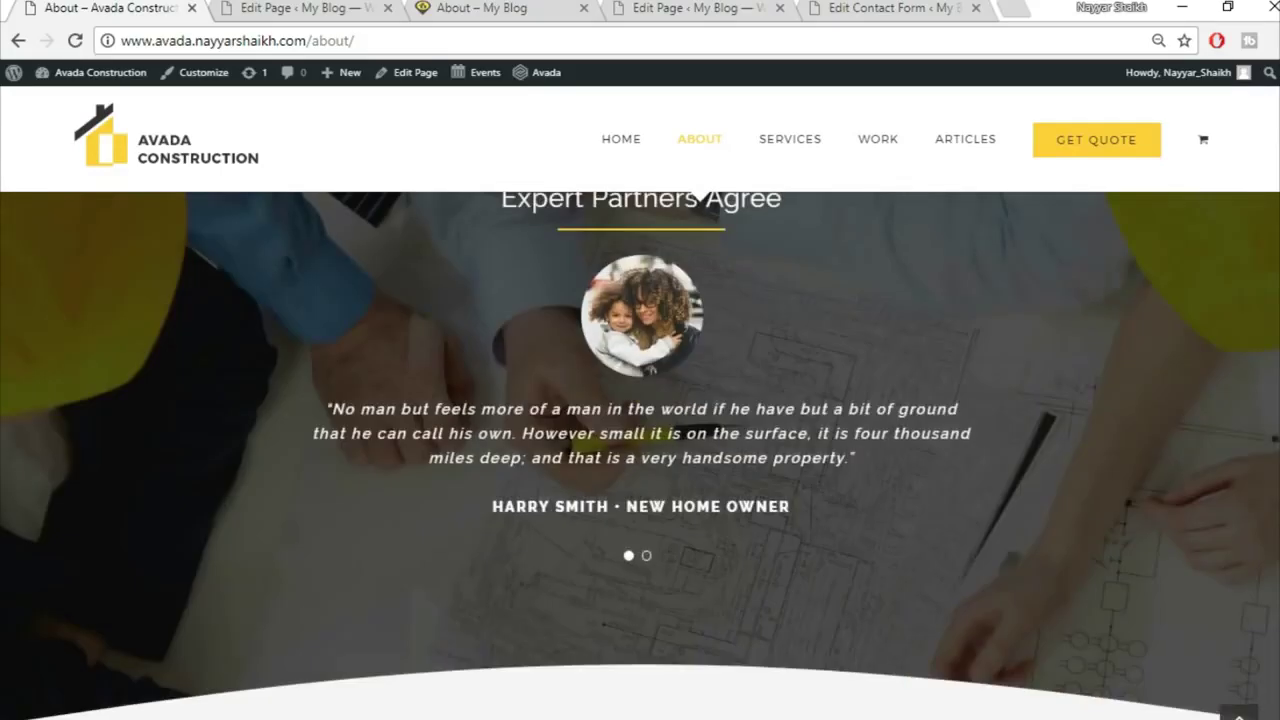
scroll(640, 455, "up", 5)
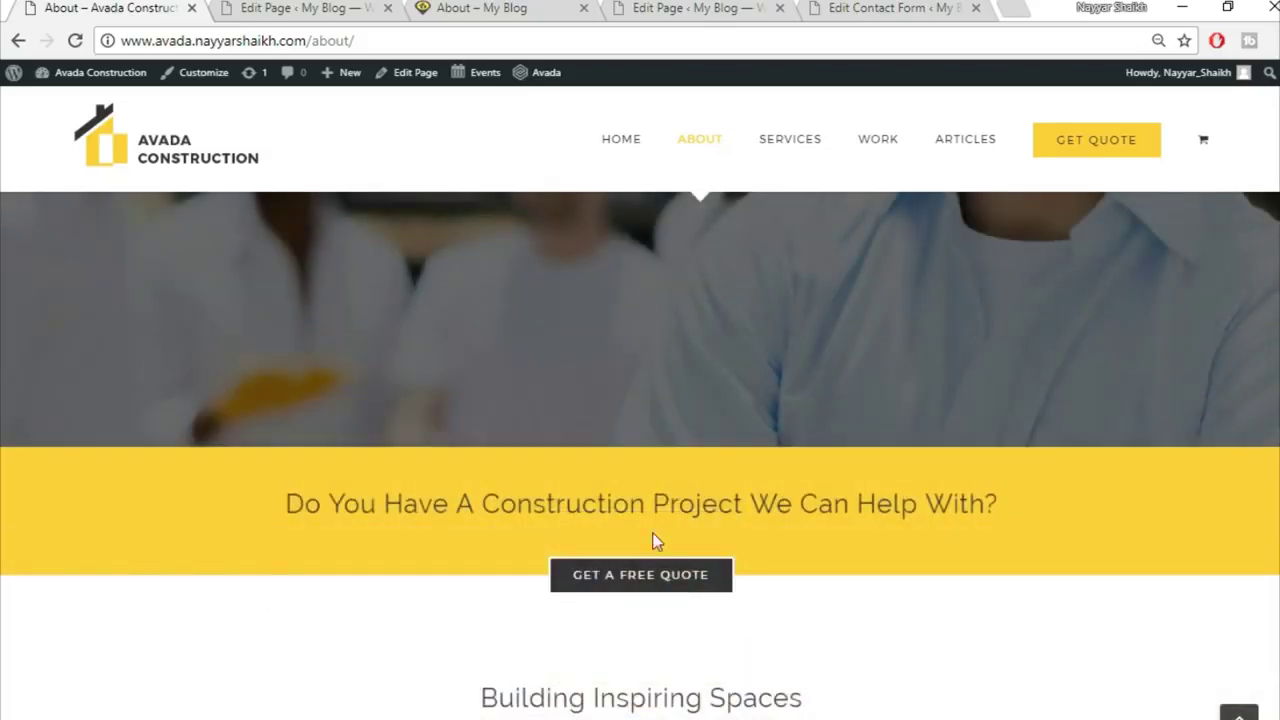
Step: Return the live About page to the top, then go back to the demo site's About page
left_click(346, 8)
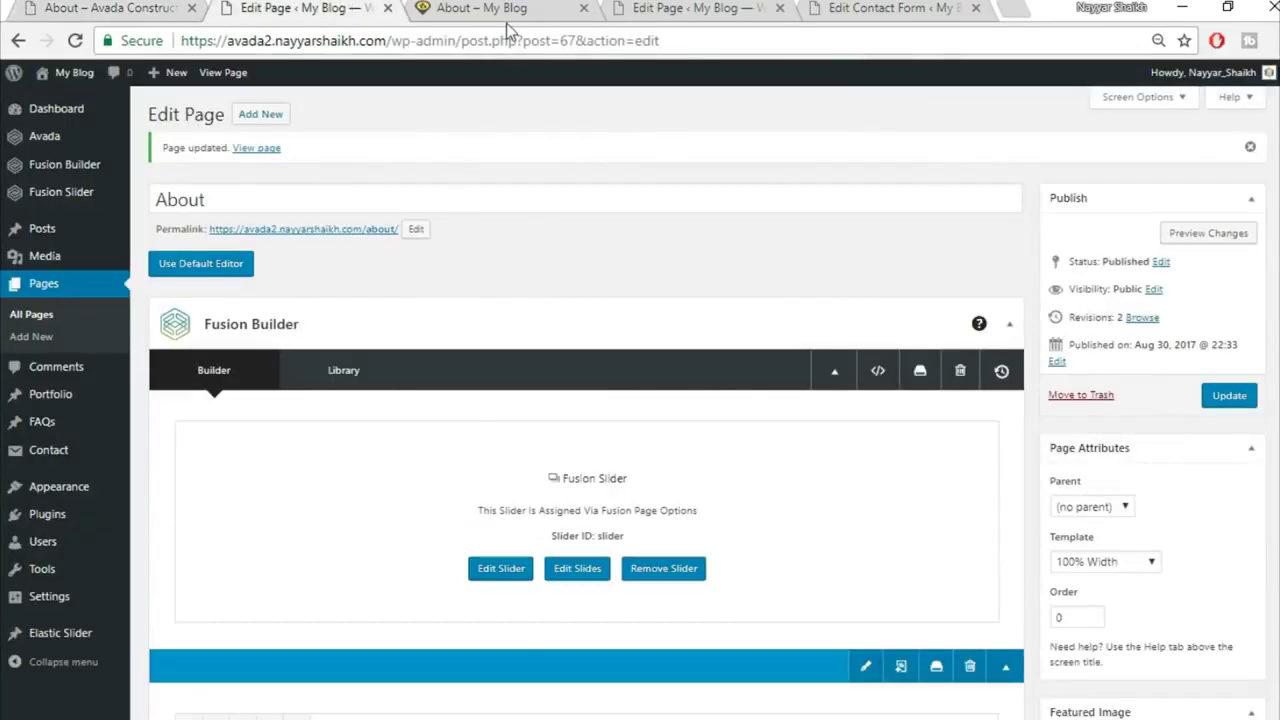
left_click(503, 12)
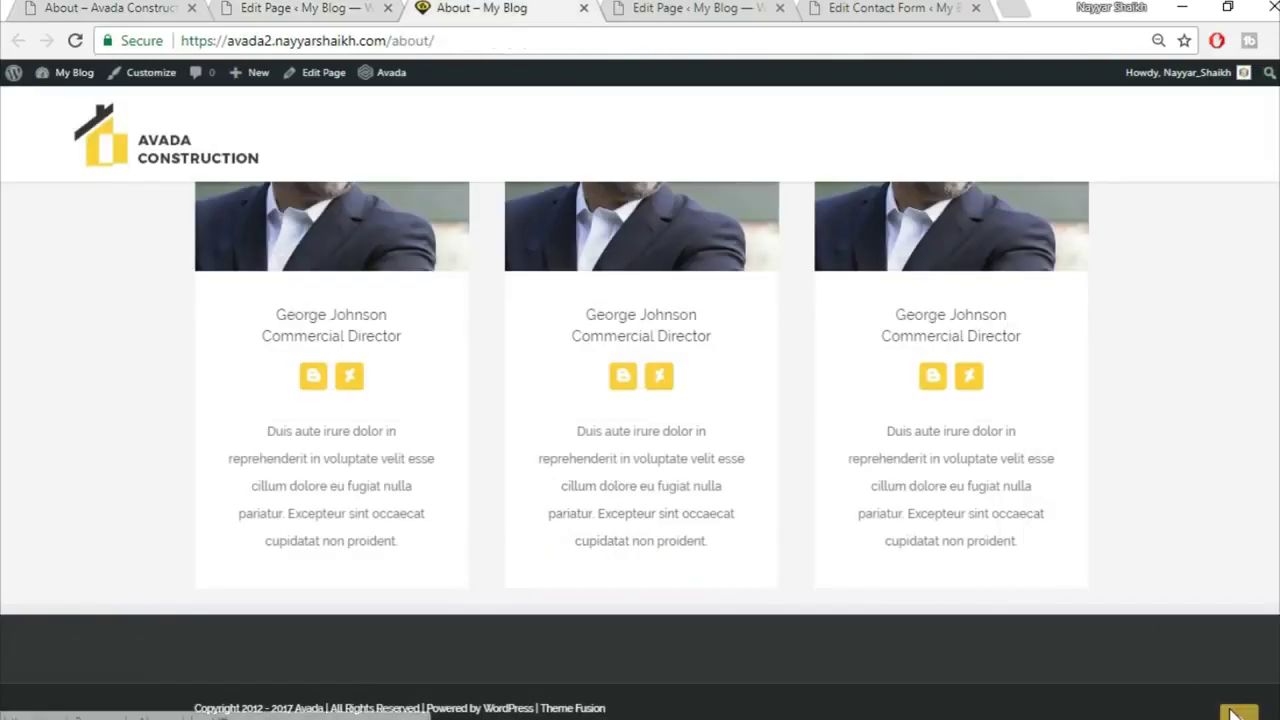
left_click(1237, 712)
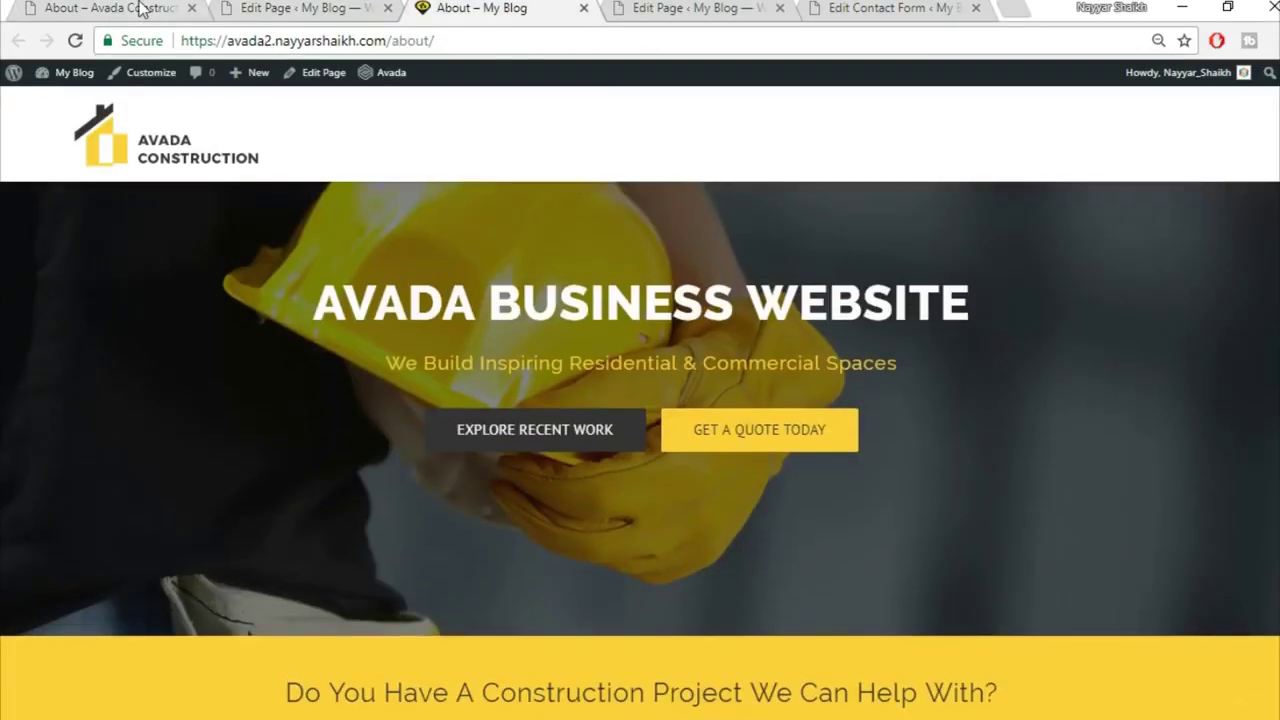
left_click(140, 8)
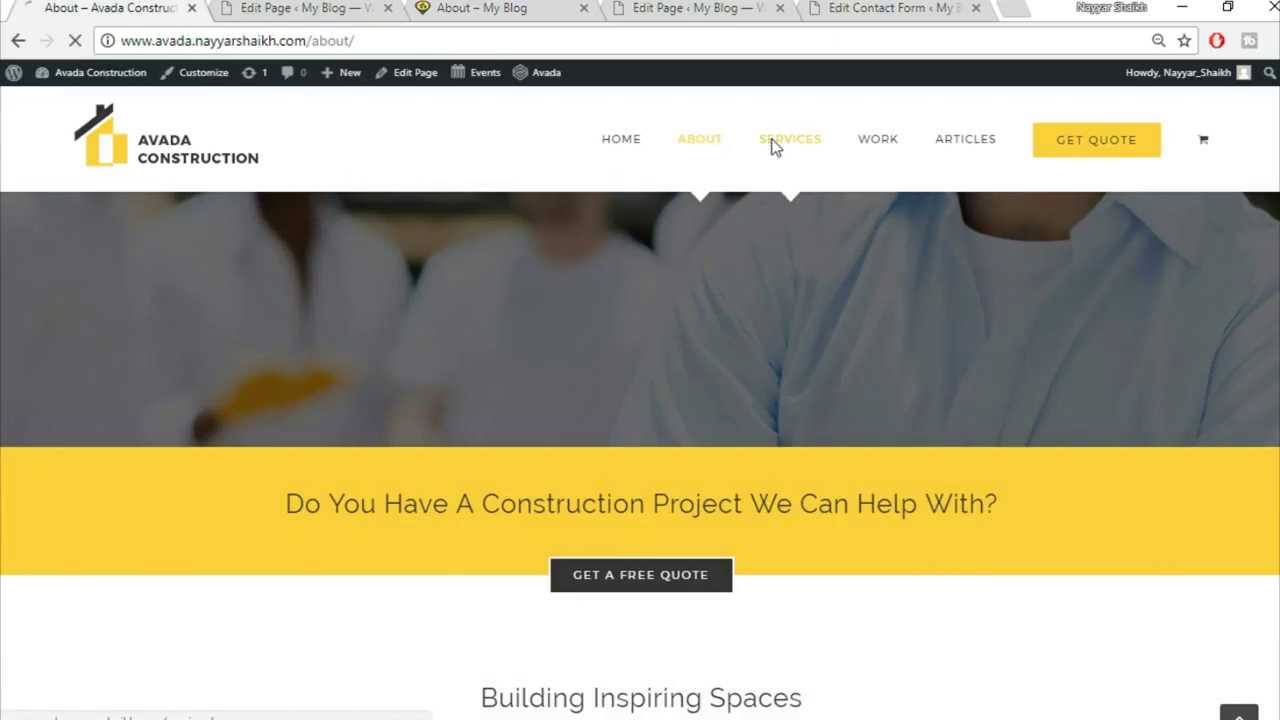
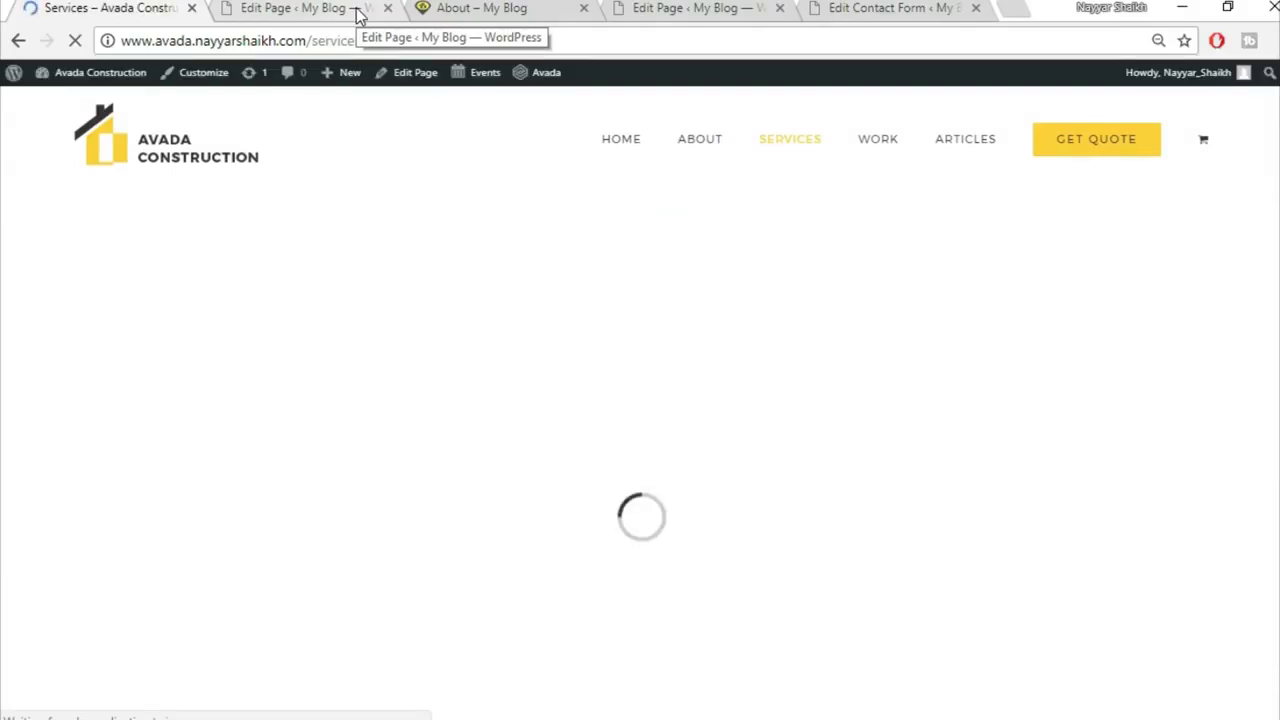
Step: Go back to the About page editor and start a new blank page
left_click(357, 14)
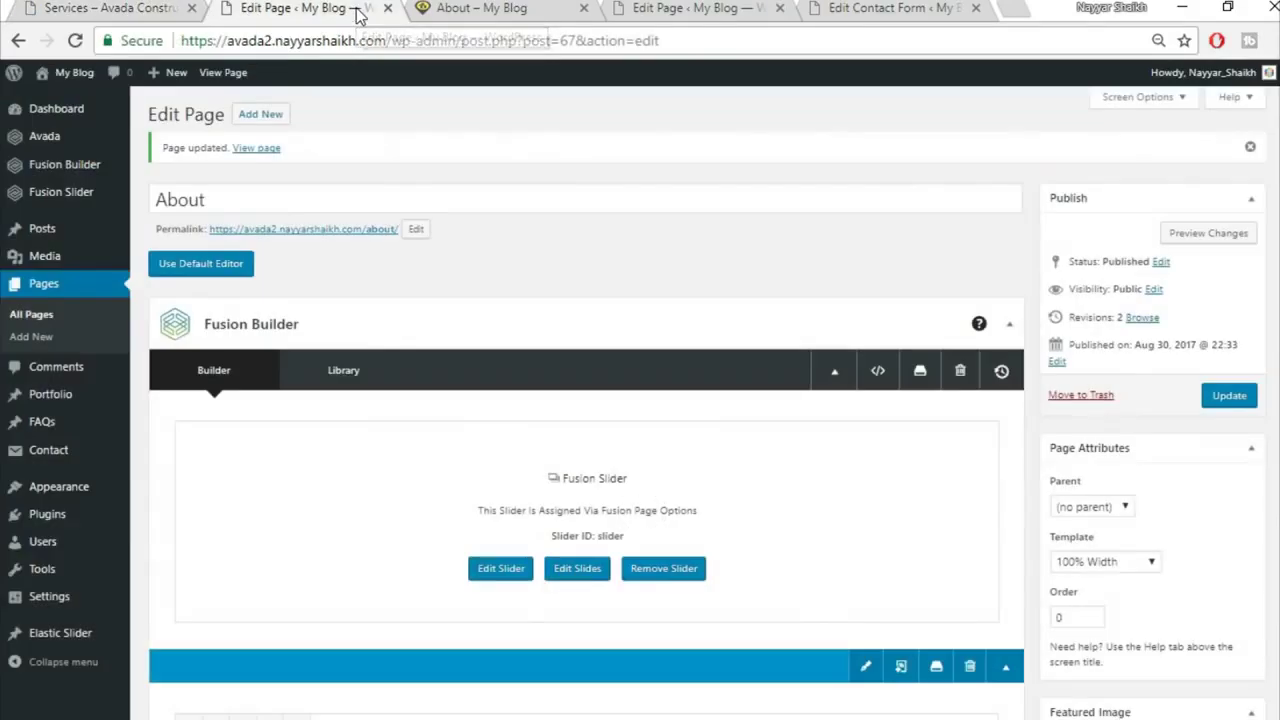
left_click(262, 117)
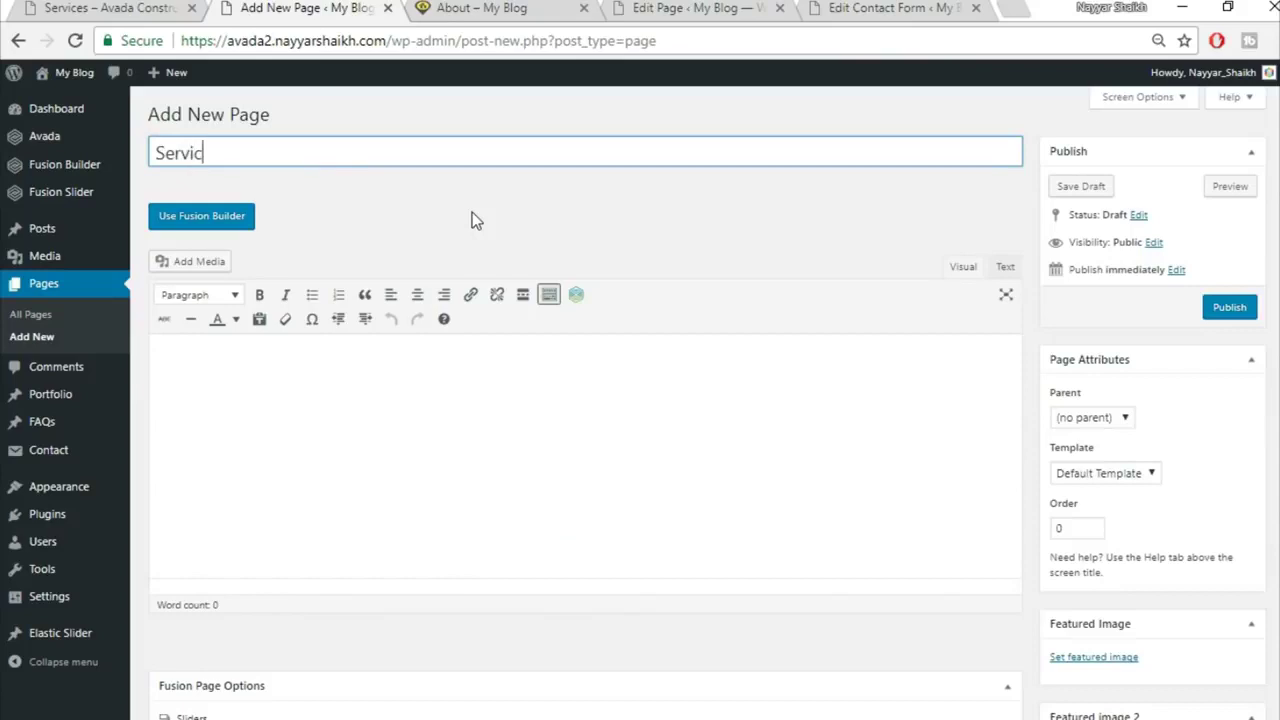
Step: Set the page template to 100% Width and use the Fusion Slider named 'Slider'
scroll(1060, 380, "down", 1)
left_click(1105, 372)
left_click(1120, 408)
scroll(890, 626, "down", 3)
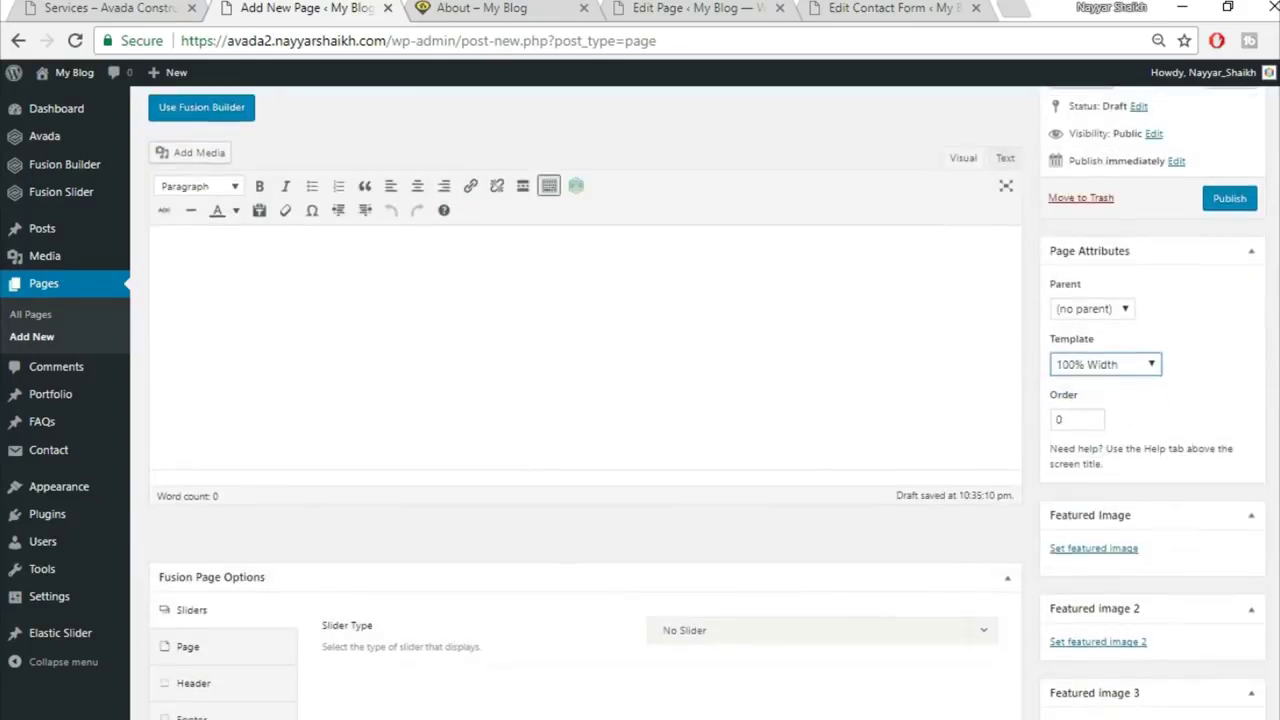
left_click(724, 336)
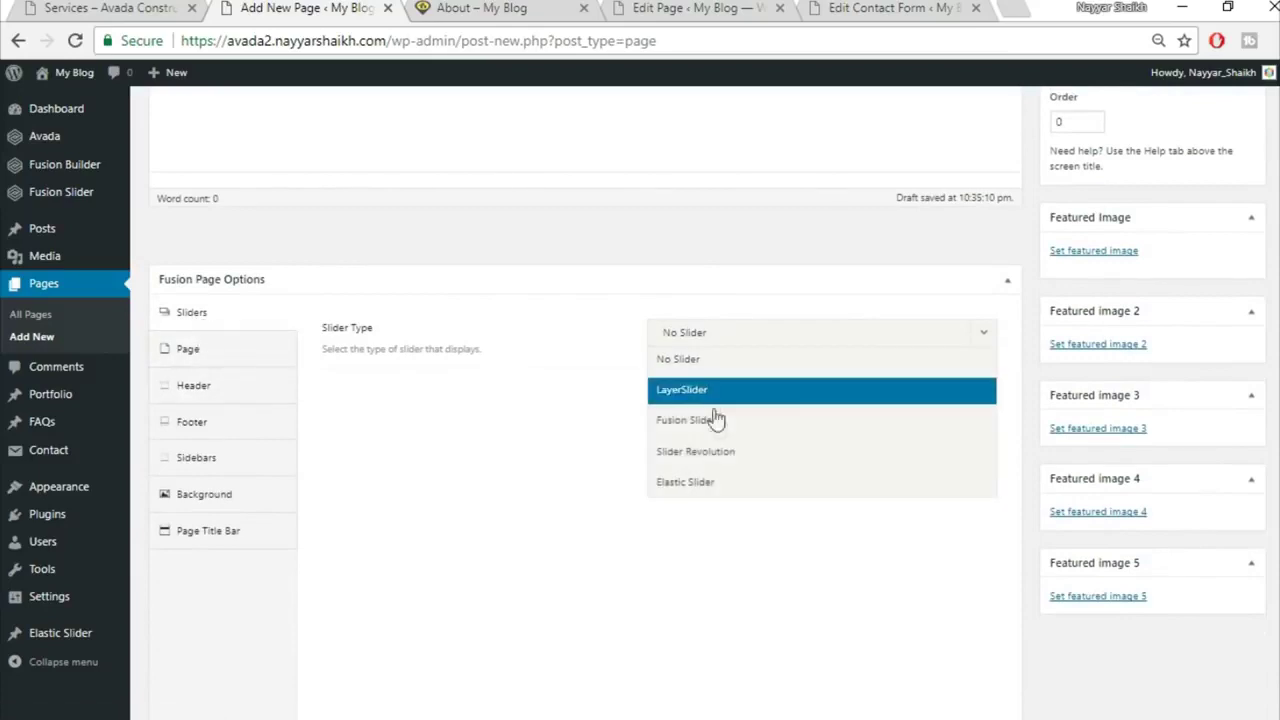
left_click(714, 420)
left_click(734, 393)
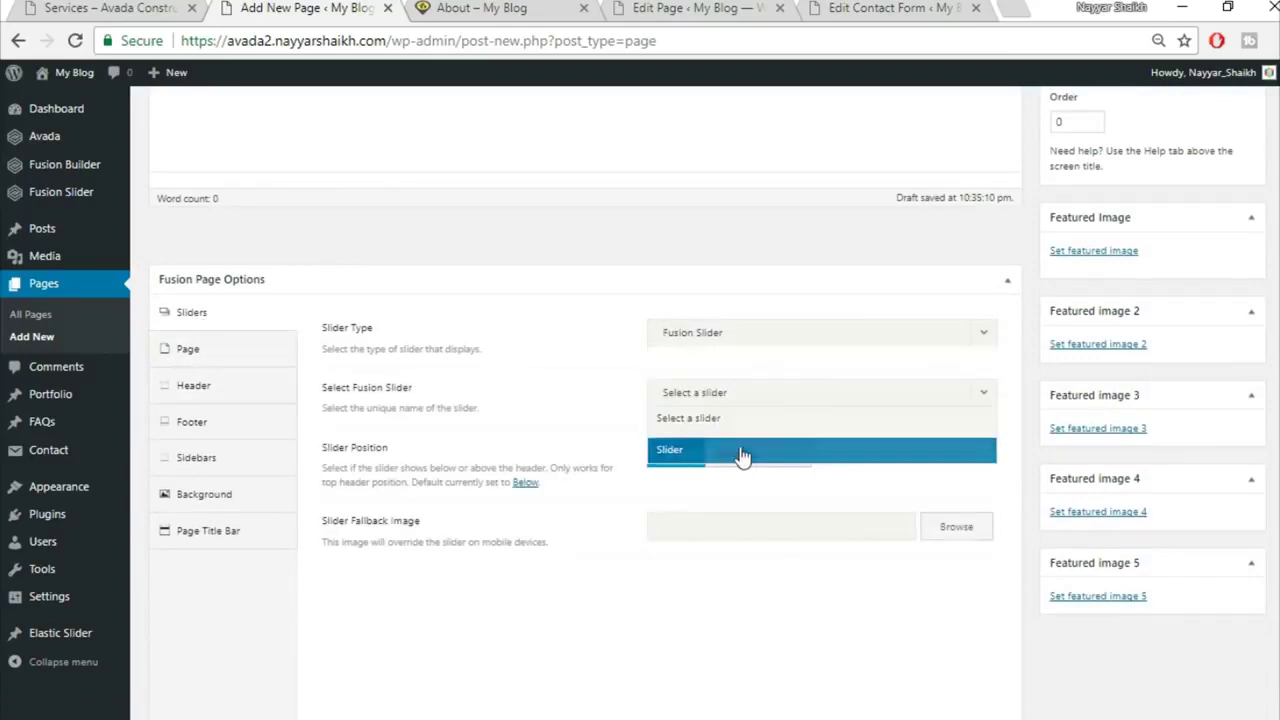
left_click(740, 452)
Step: Set page content padding to 0 top and 0 bottom, and hide the page title bar
left_click(205, 352)
left_click(698, 384)
type("0")
key("Tab")
type("0")
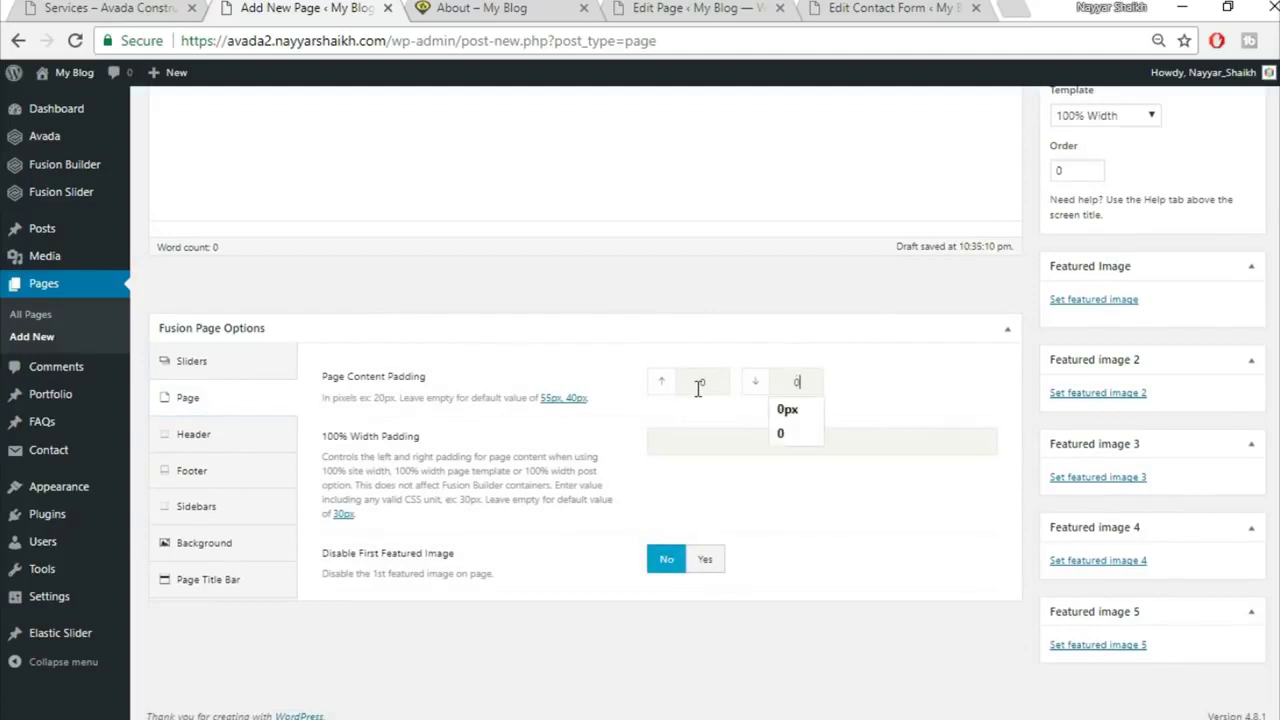
left_click(1005, 330)
left_click(1007, 333)
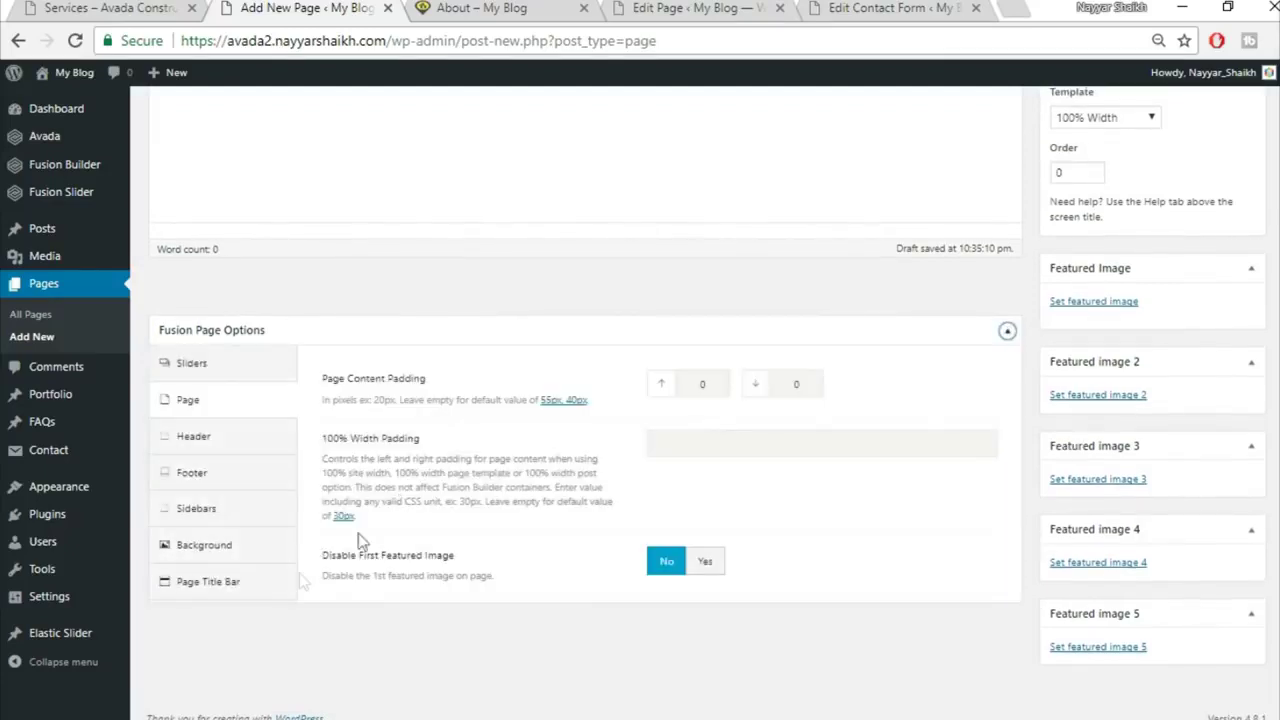
left_click(250, 585)
left_click(707, 390)
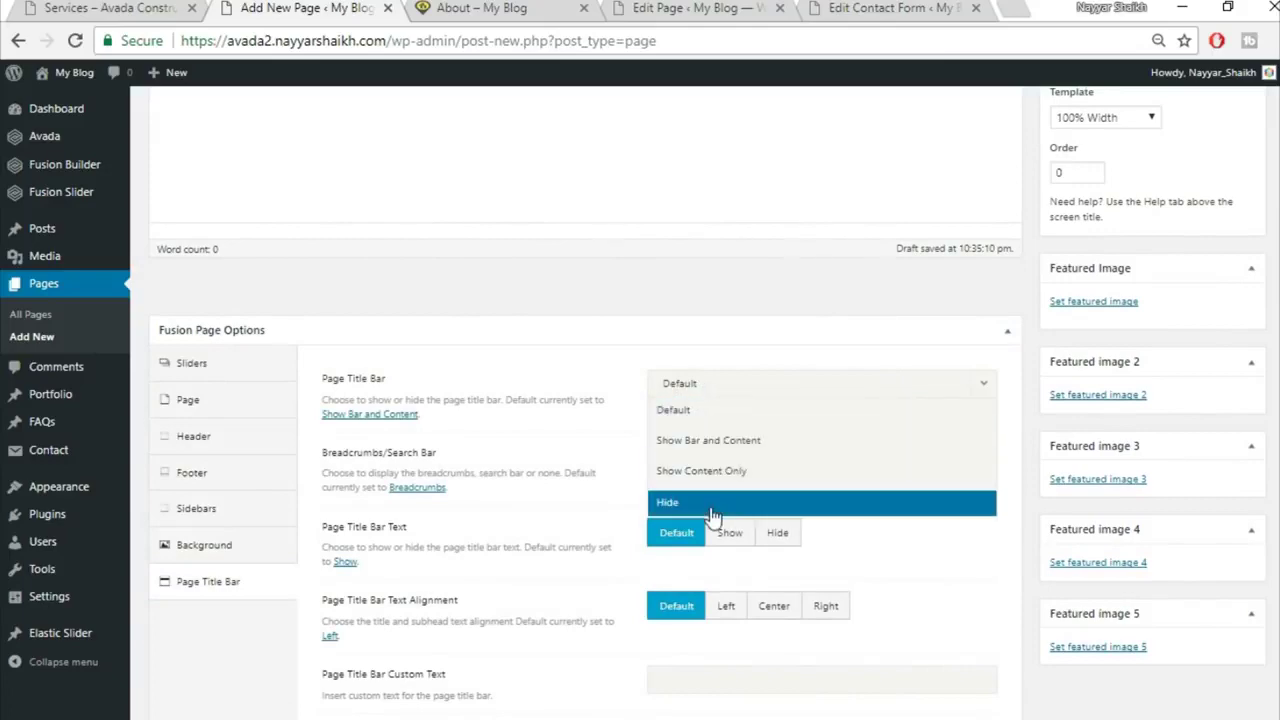
left_click(712, 505)
Step: Check the live Services page for reference, then return to the new page editor
left_click(128, 7)
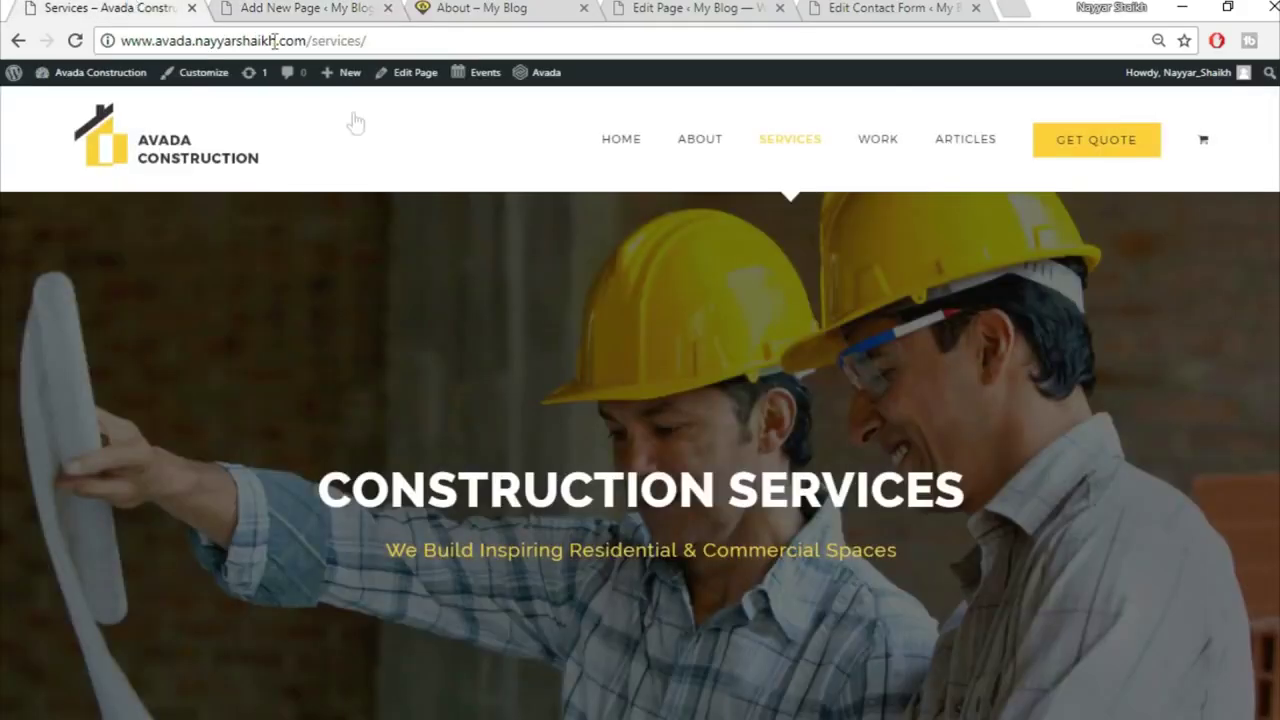
scroll(366, 340, "down", 8)
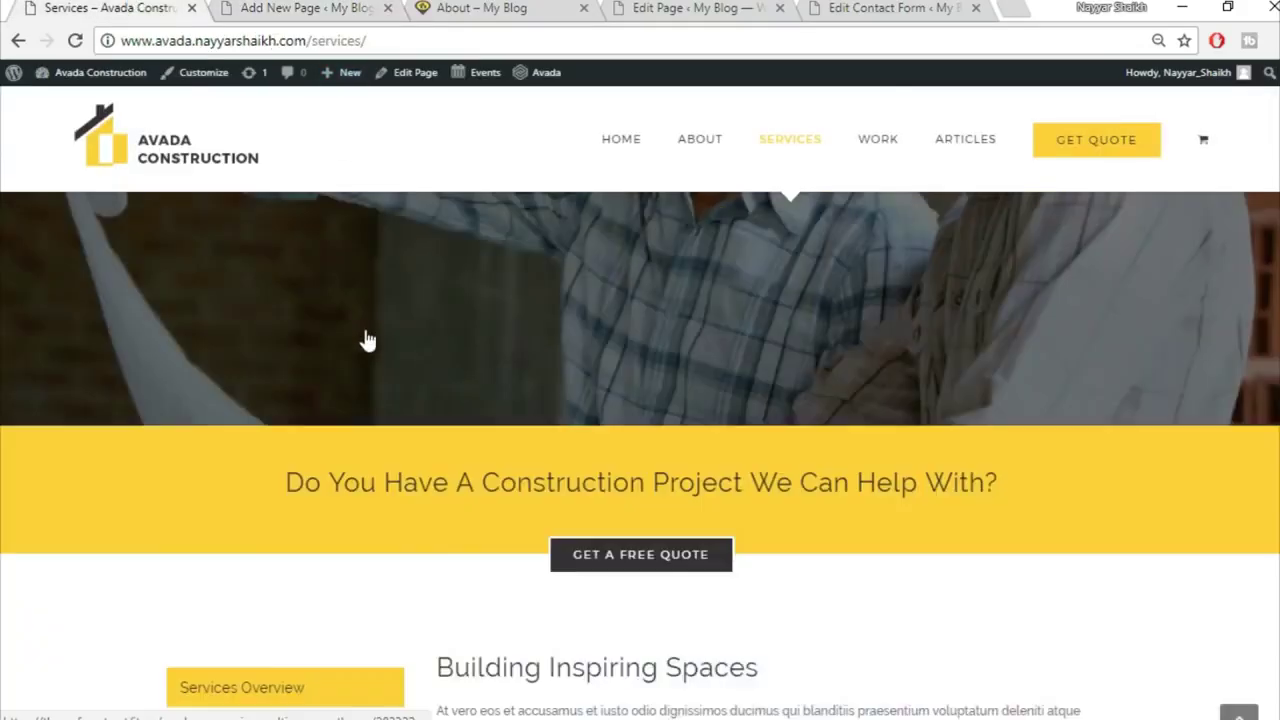
scroll(440, 346, "up", 2)
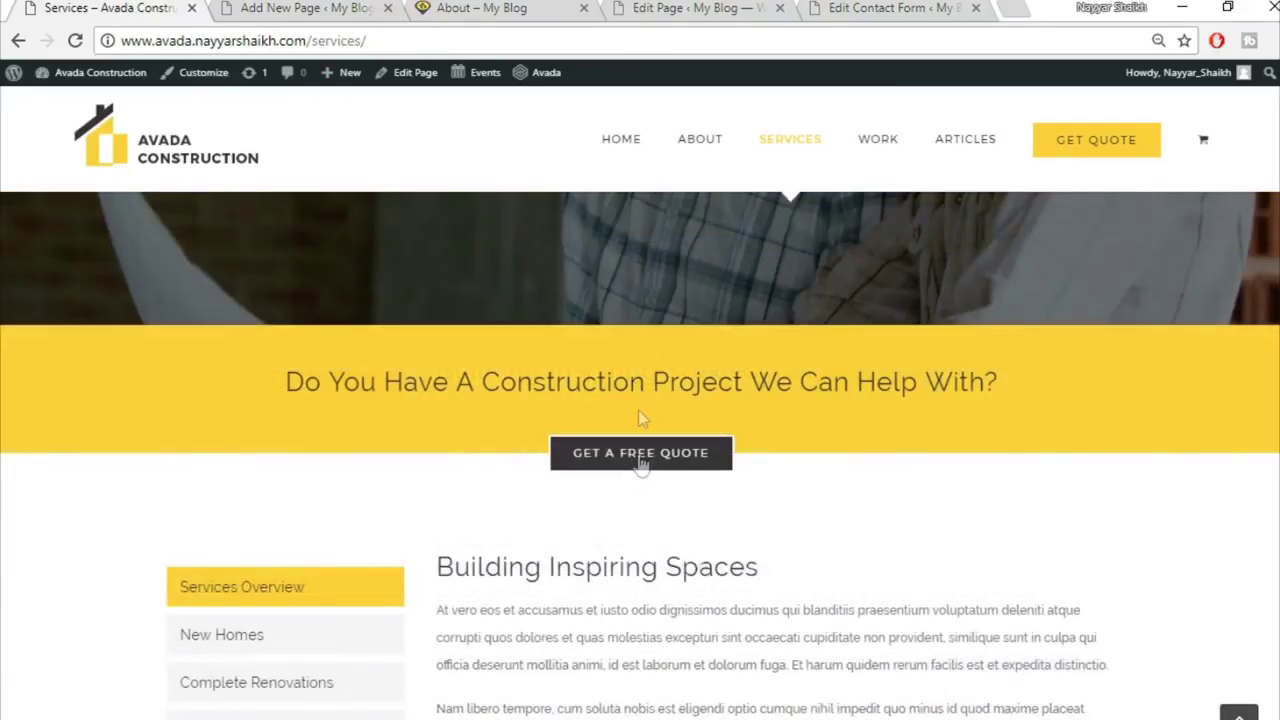
left_click(280, 7)
scroll(676, 430, "up", 4)
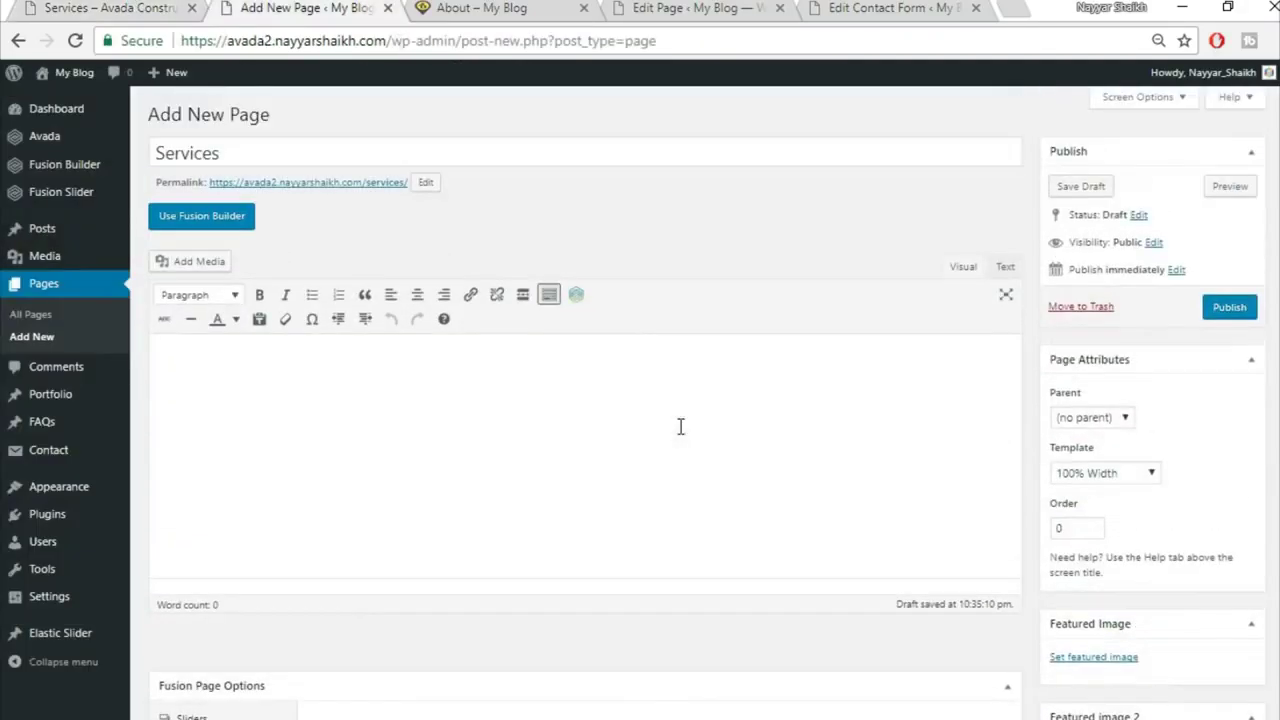
Step: Switch the page to Fusion Builder, adding and then deleting a trial 1/1 container
left_click(174, 213)
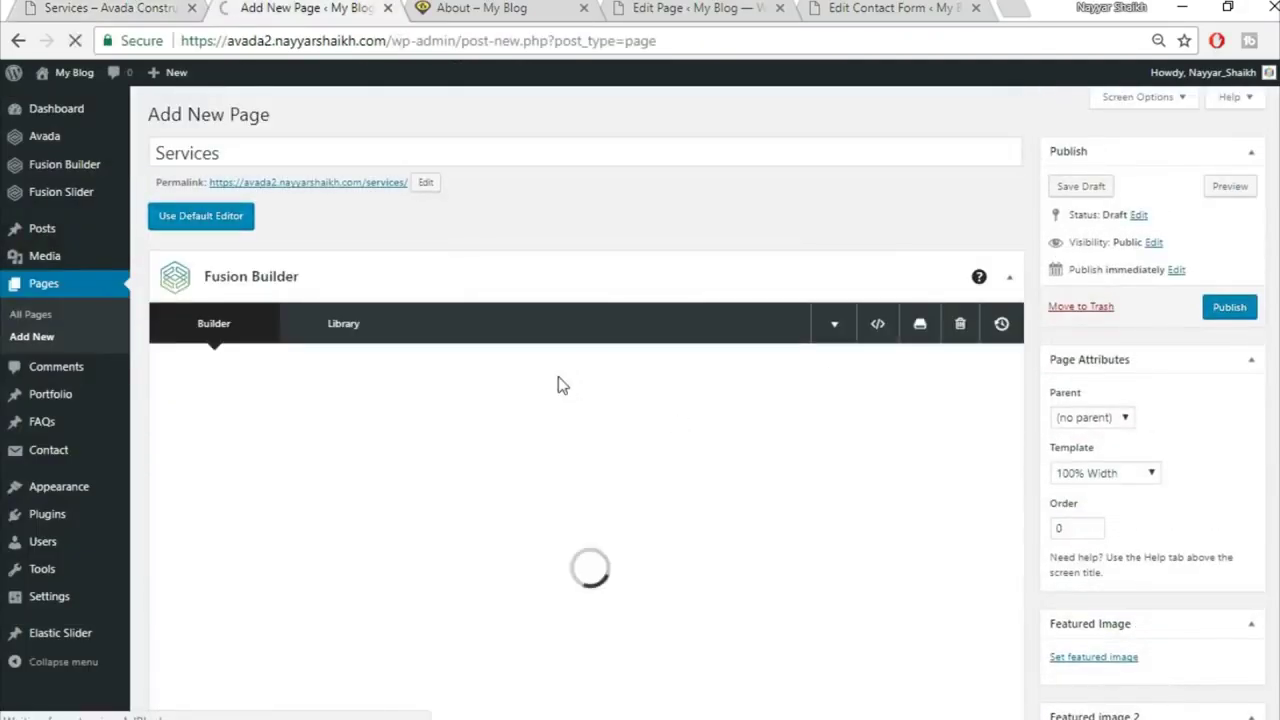
scroll(577, 480, "down", 1)
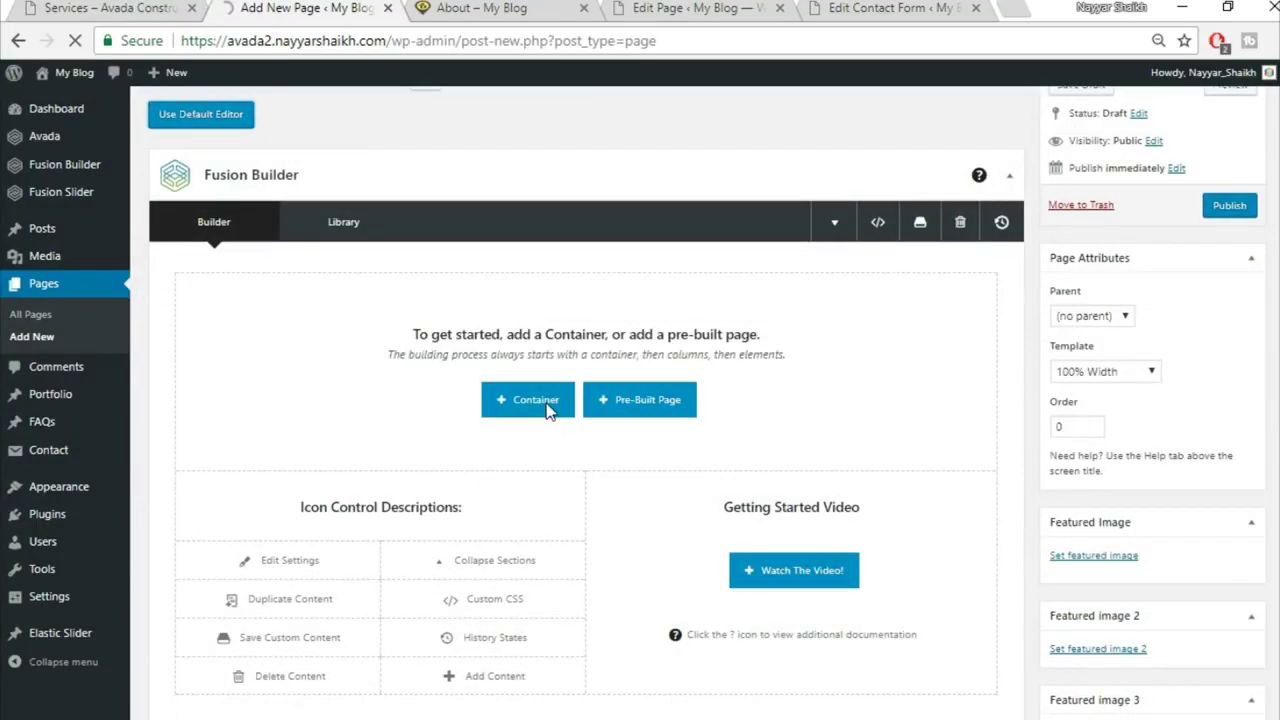
scroll(703, 397, "down", 1)
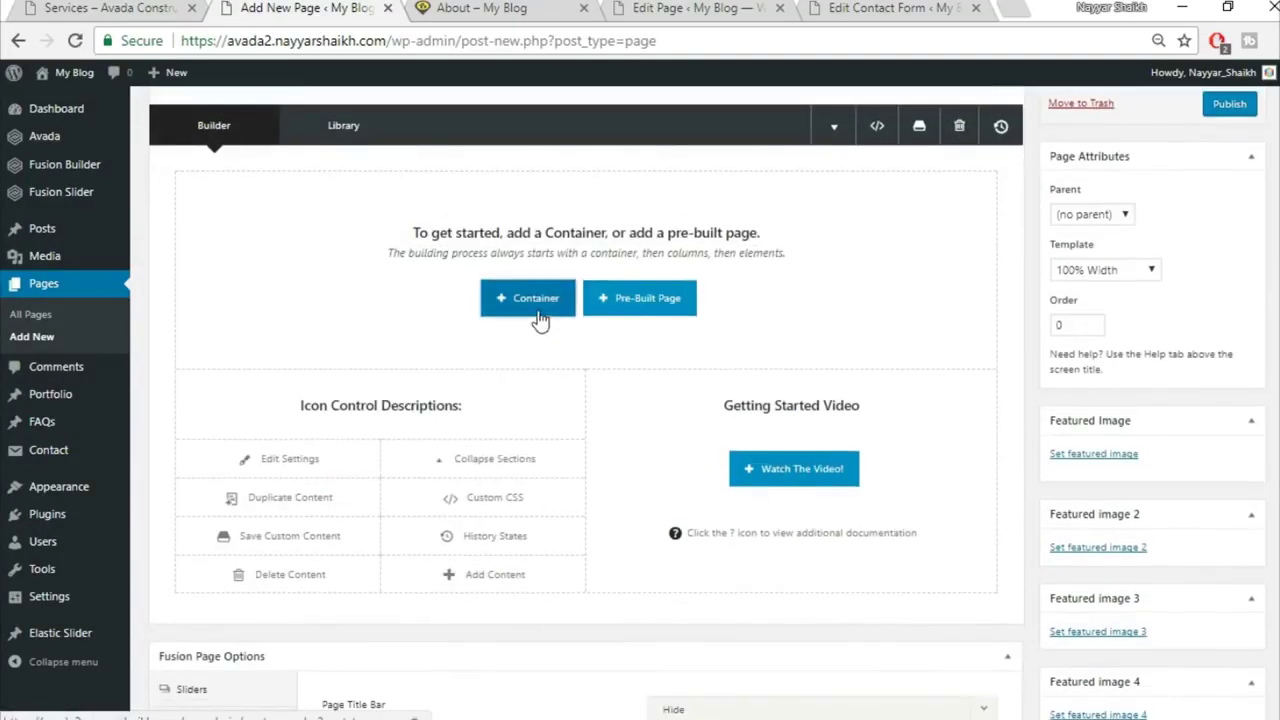
left_click(536, 300)
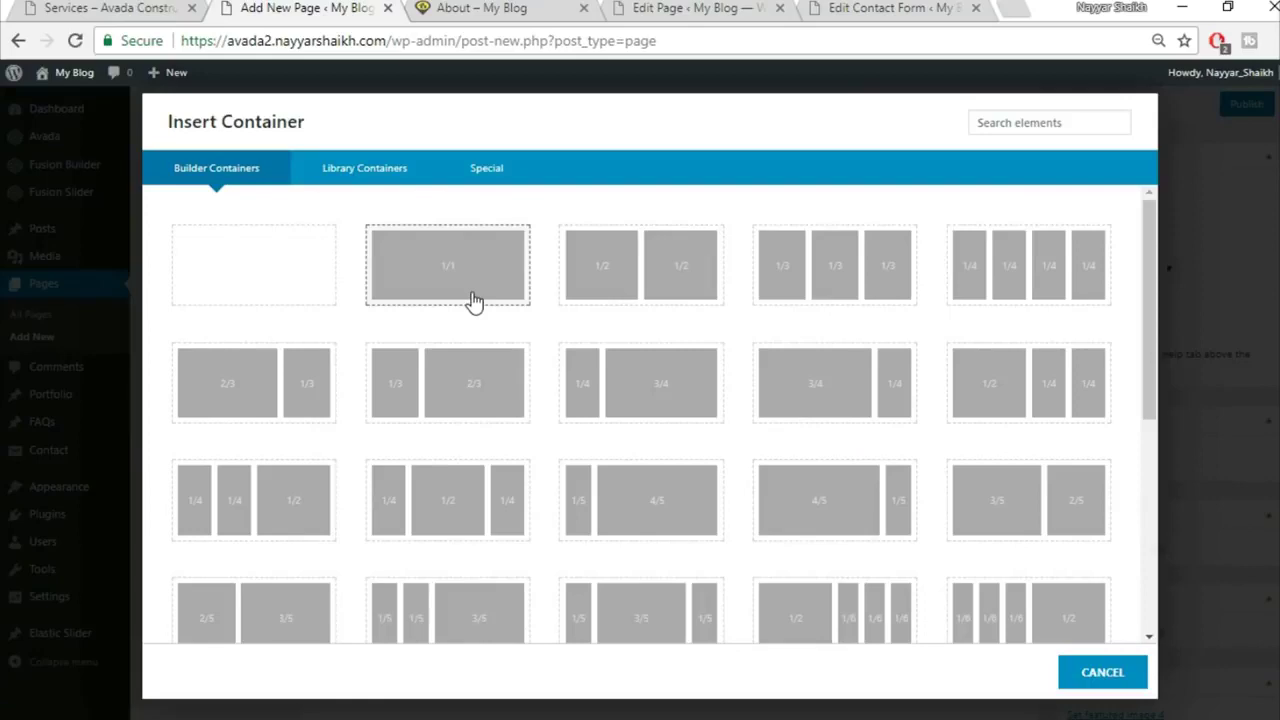
left_click(474, 302)
left_click(971, 190)
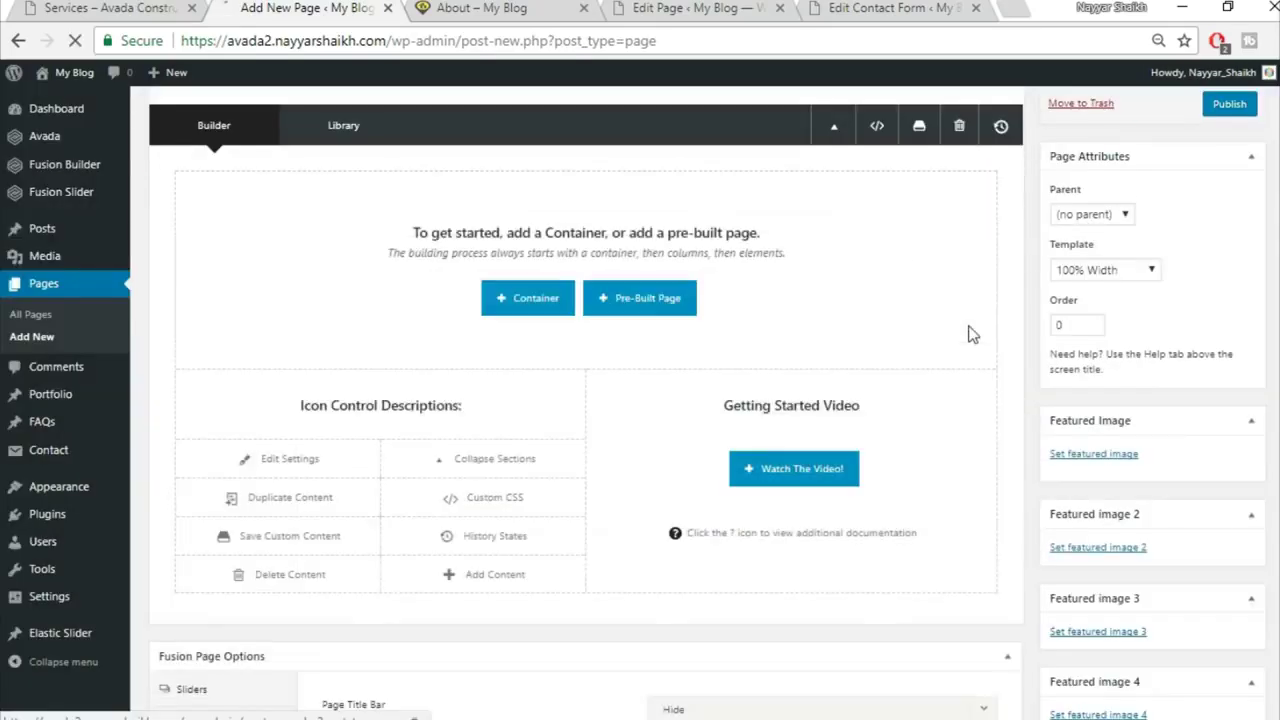
scroll(966, 337, "up", 2)
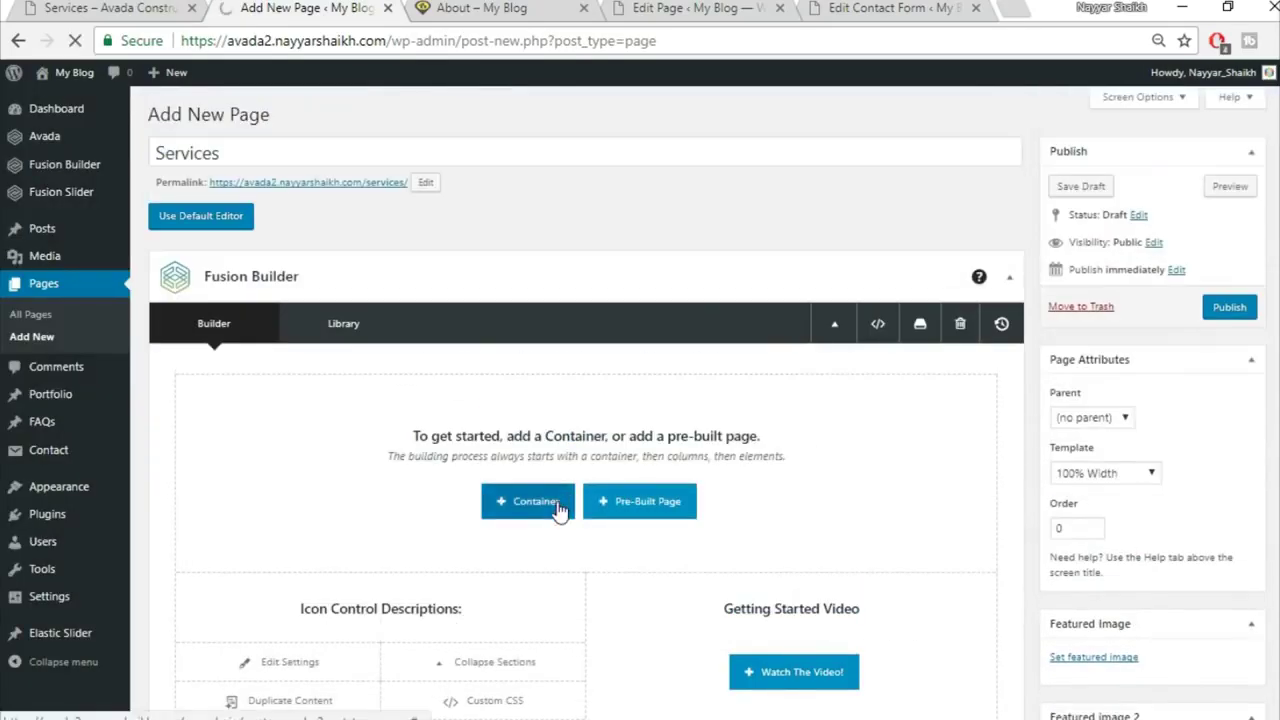
Step: Insert the saved Top1 and Top2 library containers
left_click(528, 501)
left_click(360, 168)
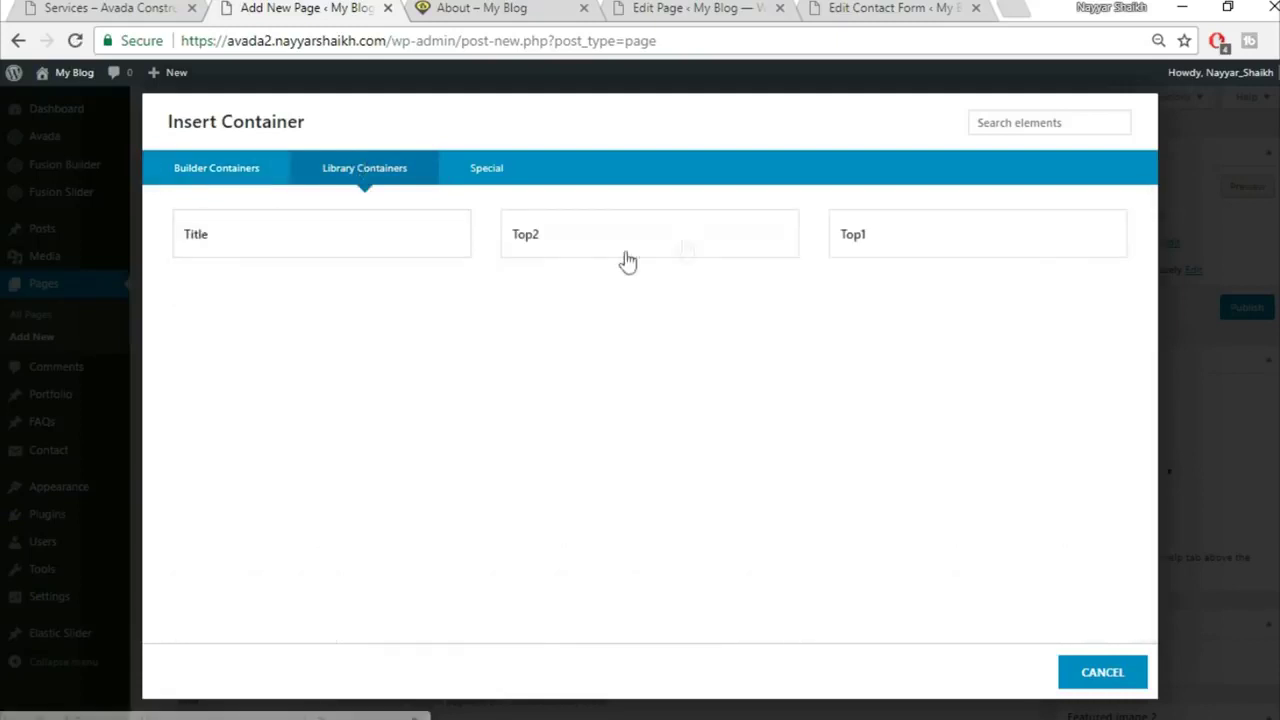
left_click(906, 251)
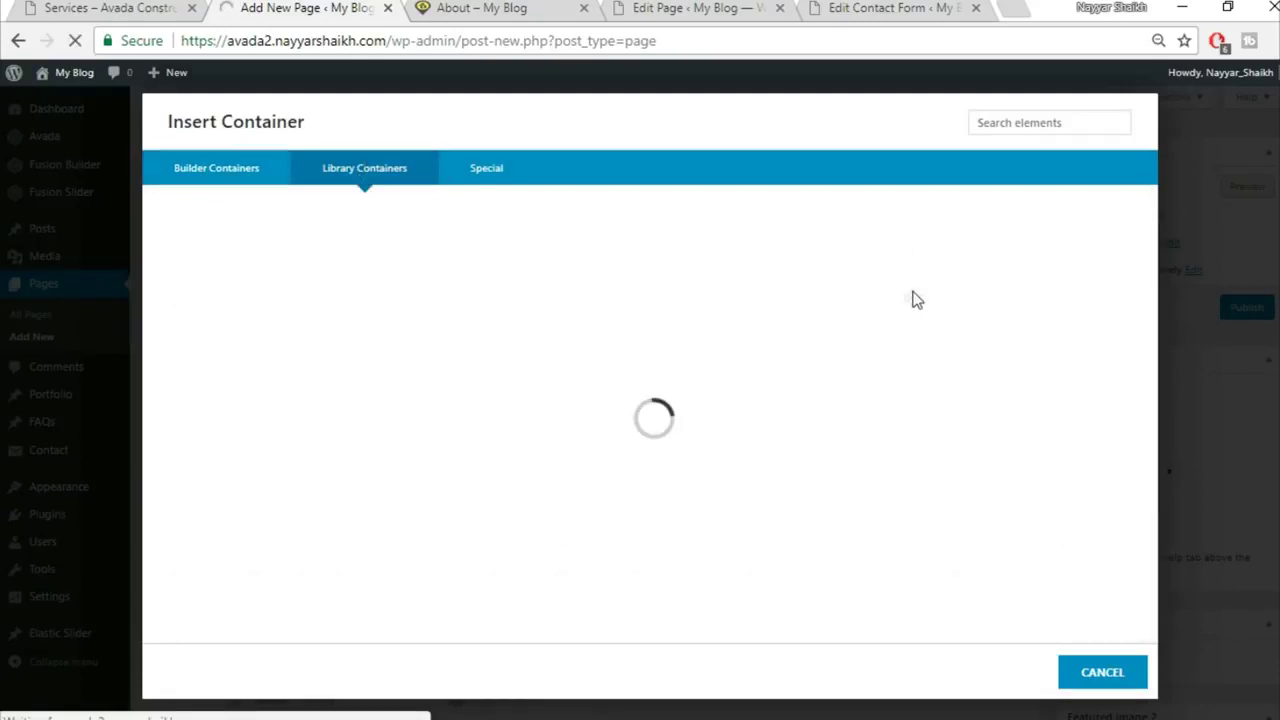
scroll(893, 567, "down", 1)
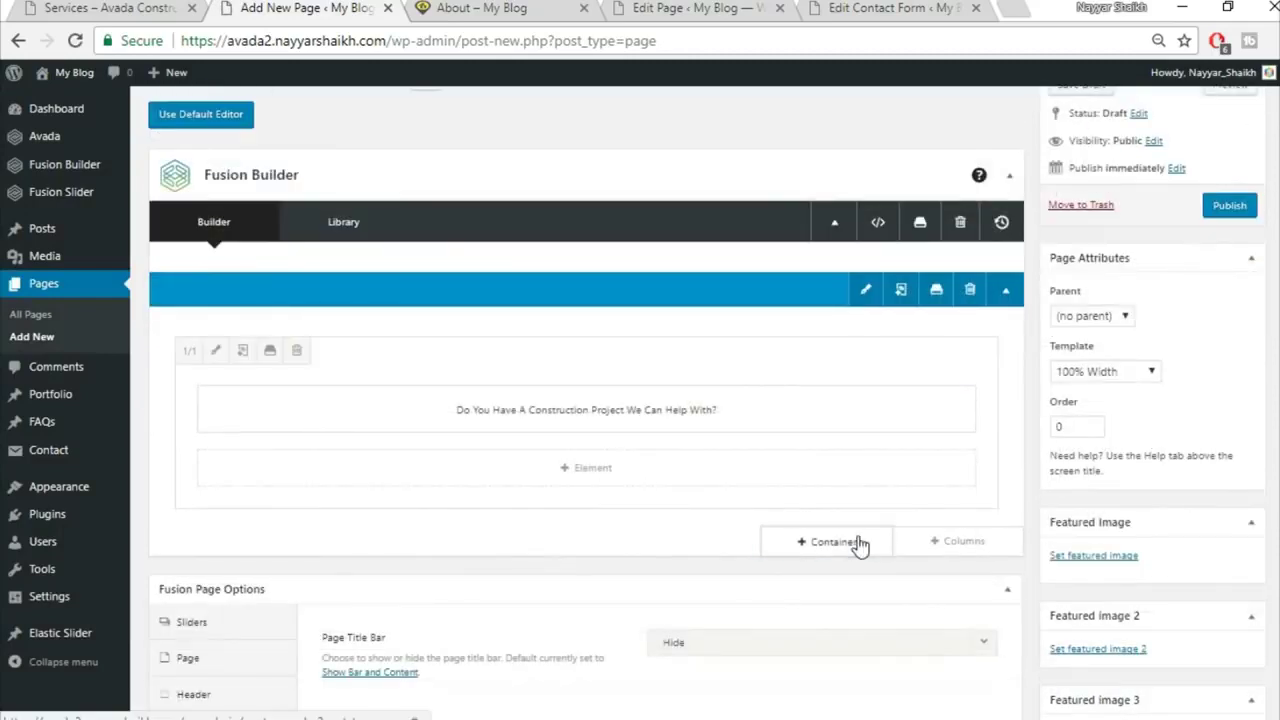
left_click(848, 542)
left_click(412, 170)
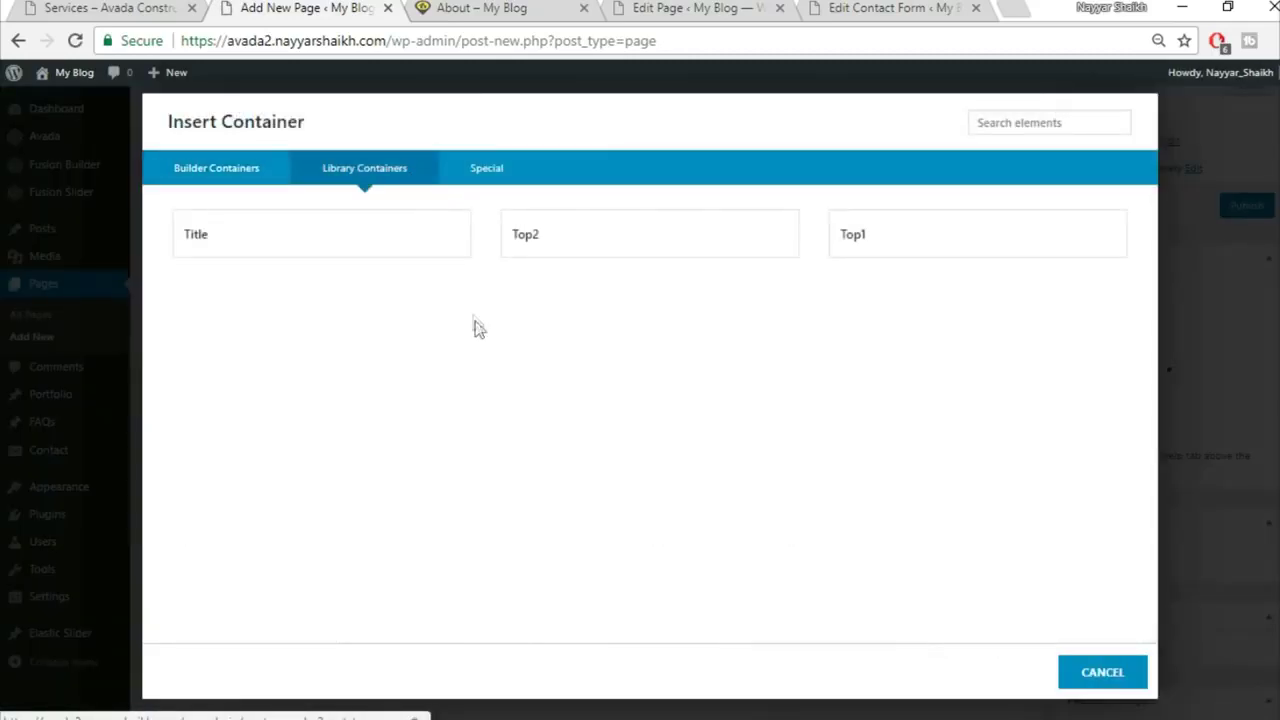
left_click(602, 258)
Step: After comparing with the live Services page, add an empty 1/1 container and open its element list
left_click(150, 7)
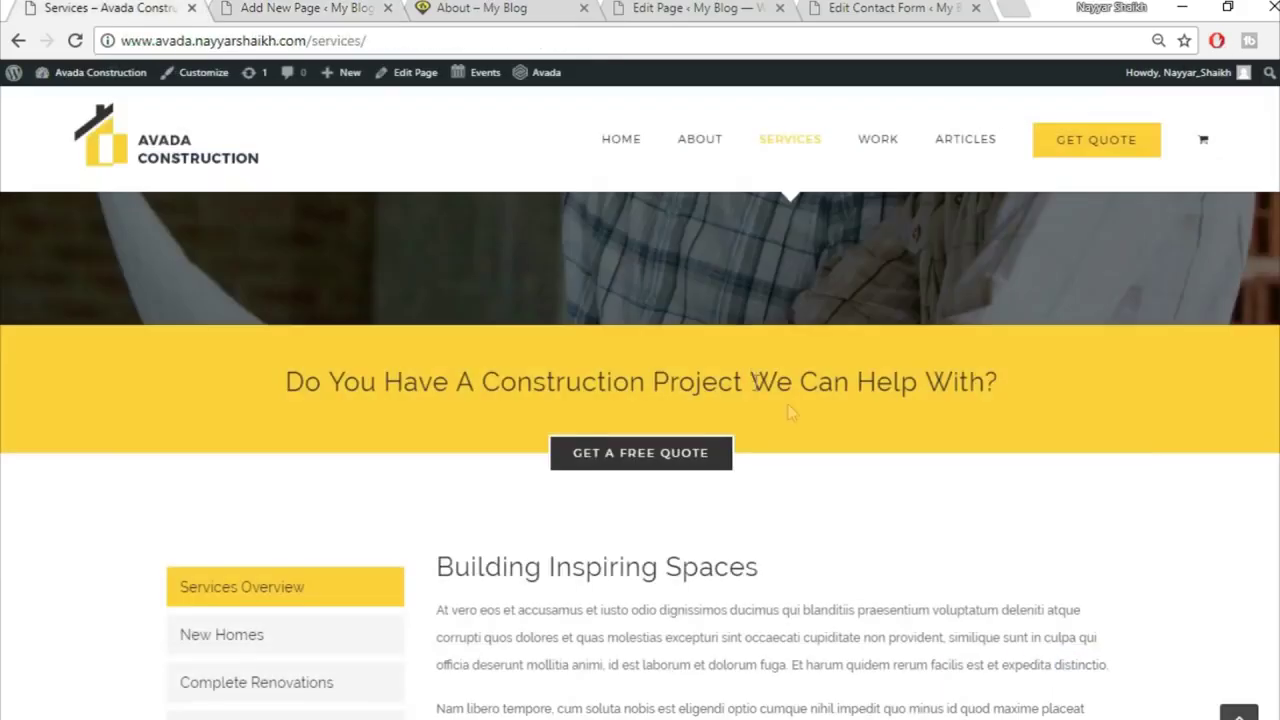
scroll(823, 427, "down", 3)
scroll(794, 403, "up", 1)
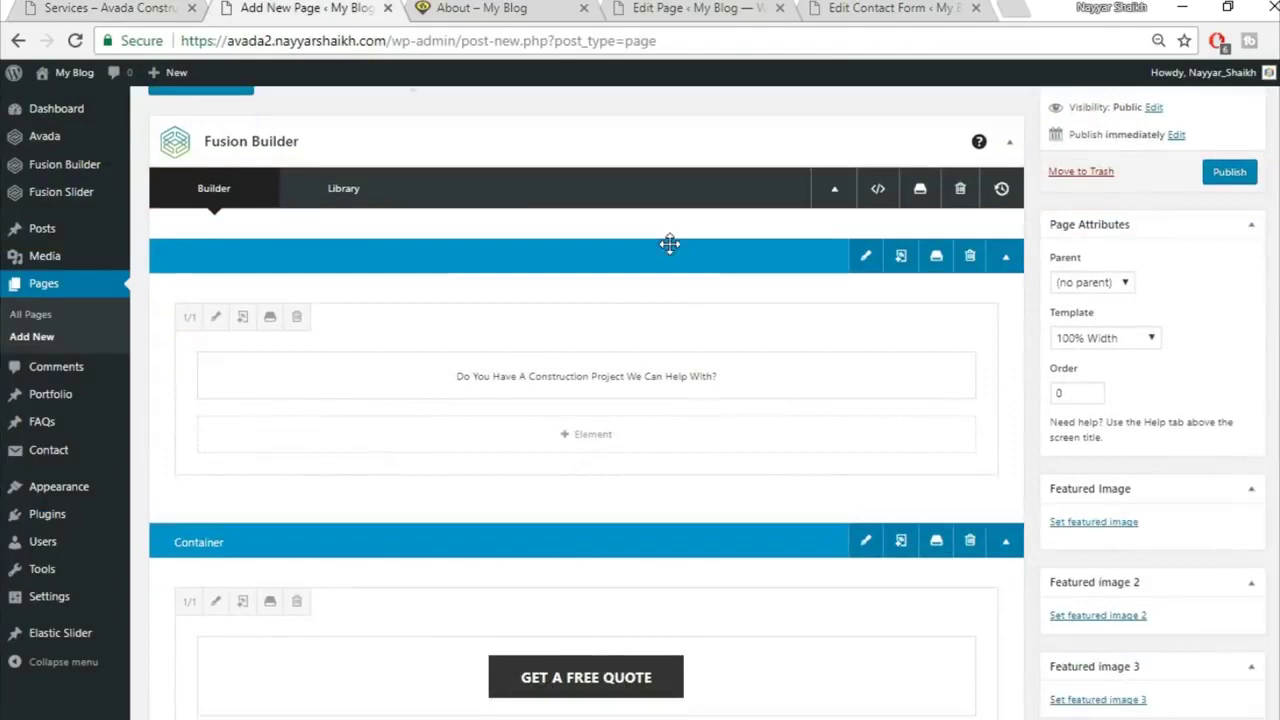
scroll(700, 255, "down", 2)
scroll(716, 263, "down", 1)
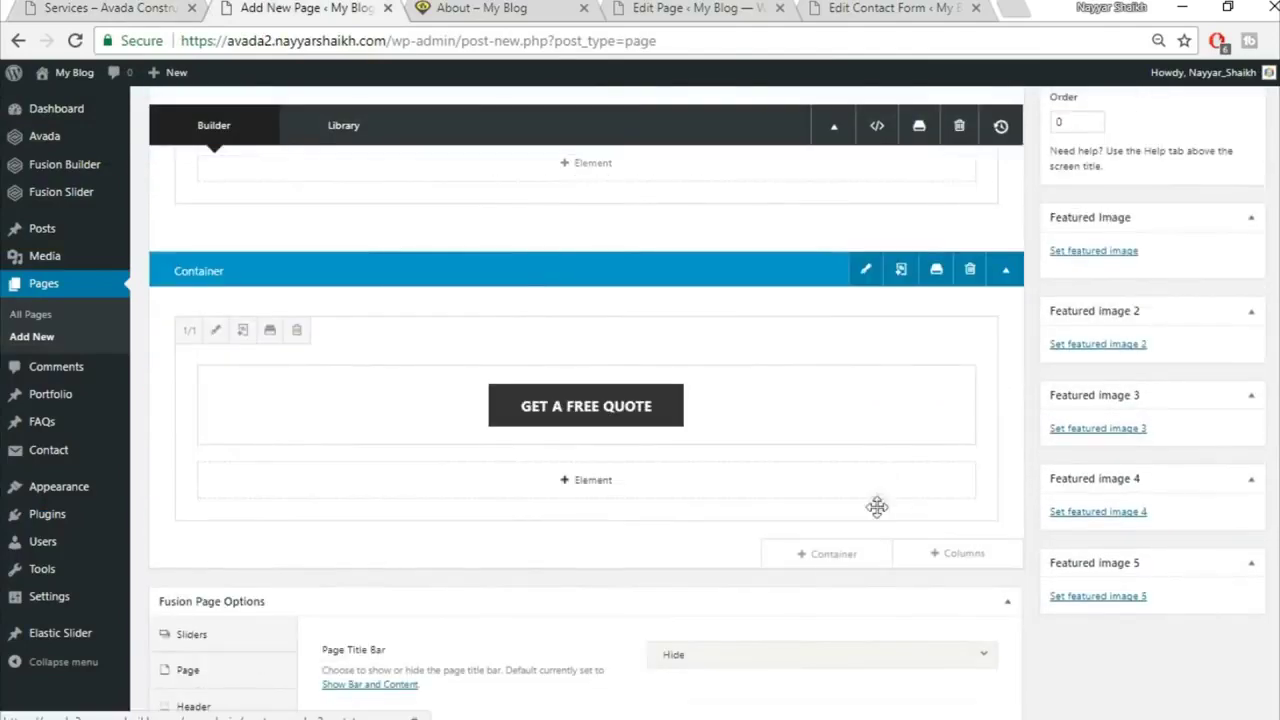
left_click(832, 560)
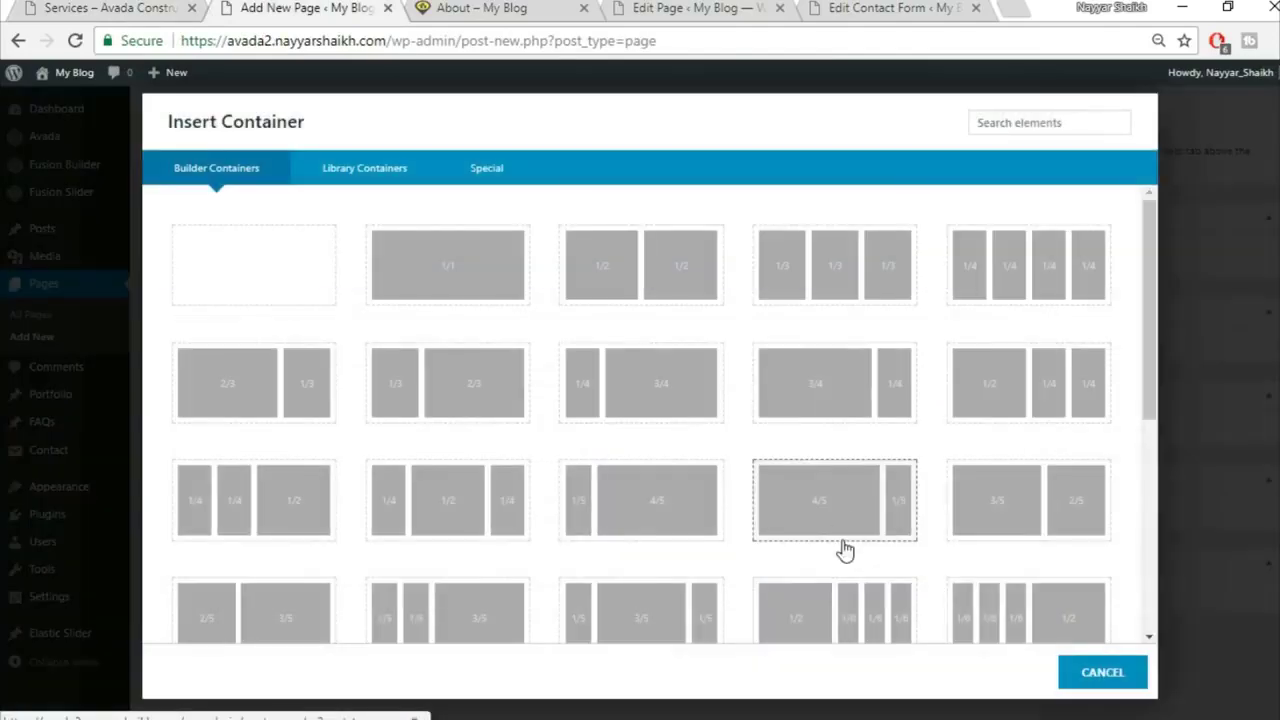
left_click(438, 276)
scroll(873, 612, "down", 3)
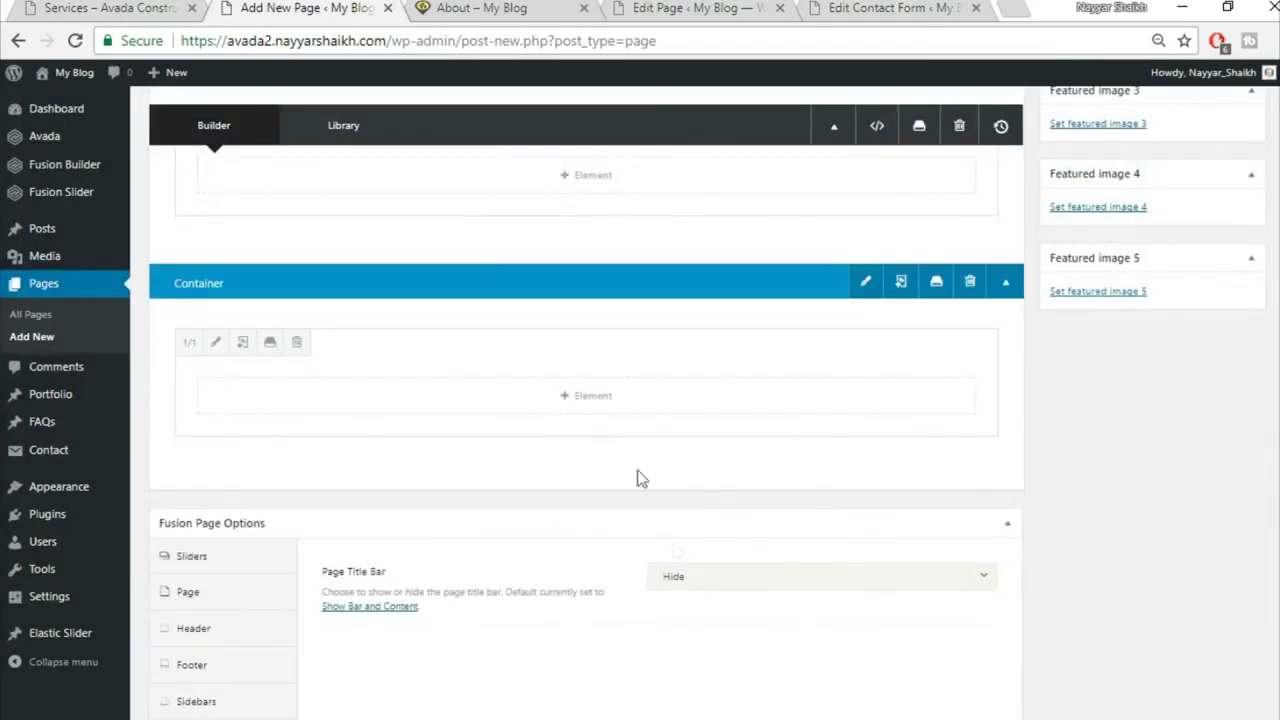
left_click(610, 395)
Step: Add a Tabs element with the Clean design and vertical layout
left_click(1006, 123)
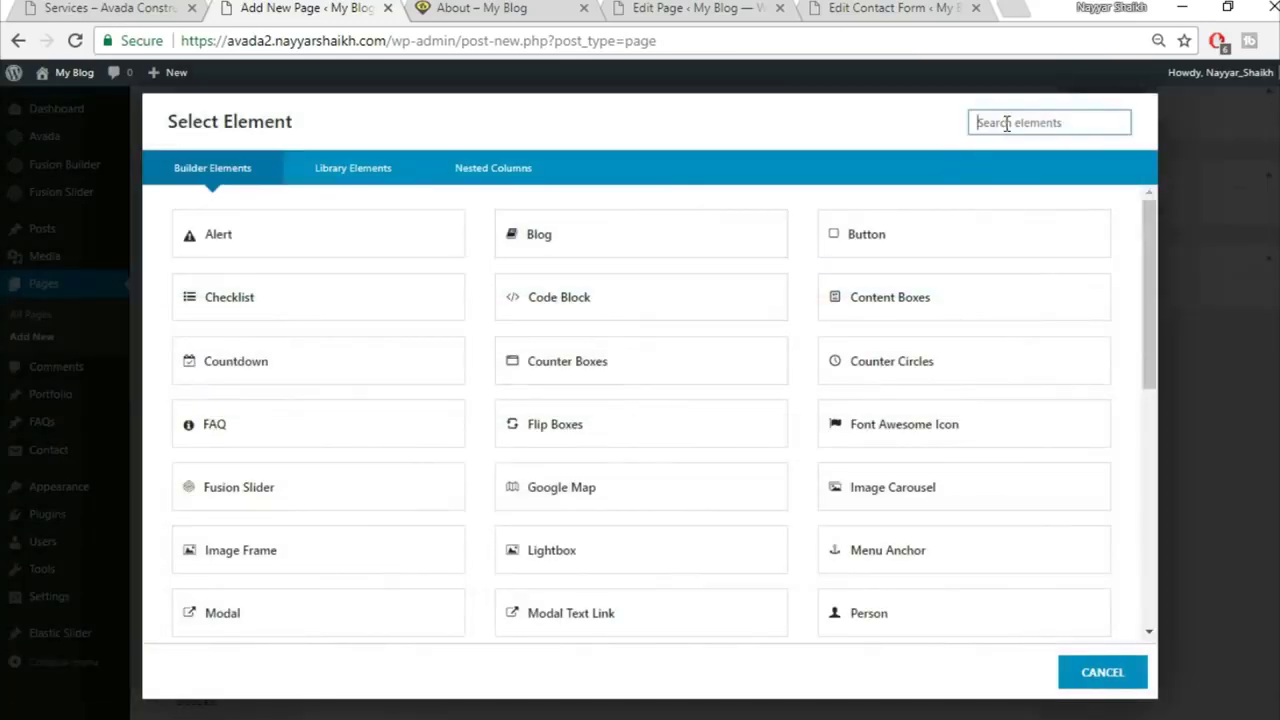
type("tabs")
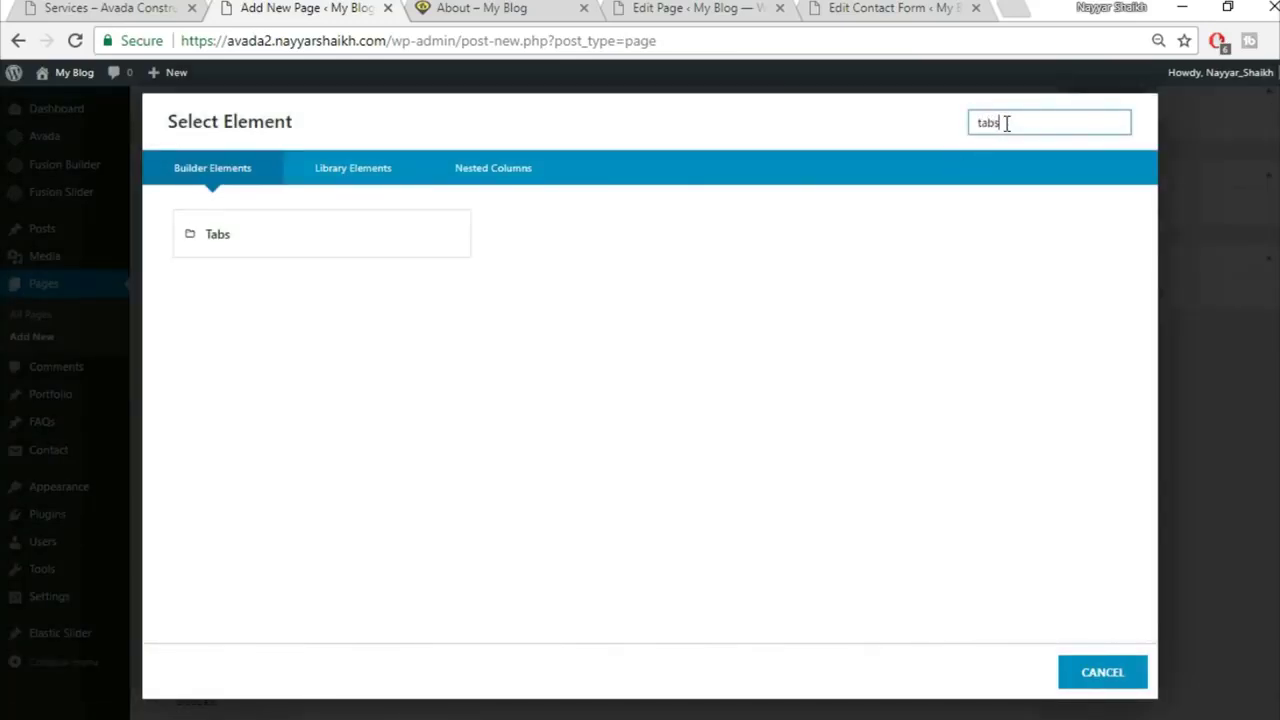
left_click(394, 252)
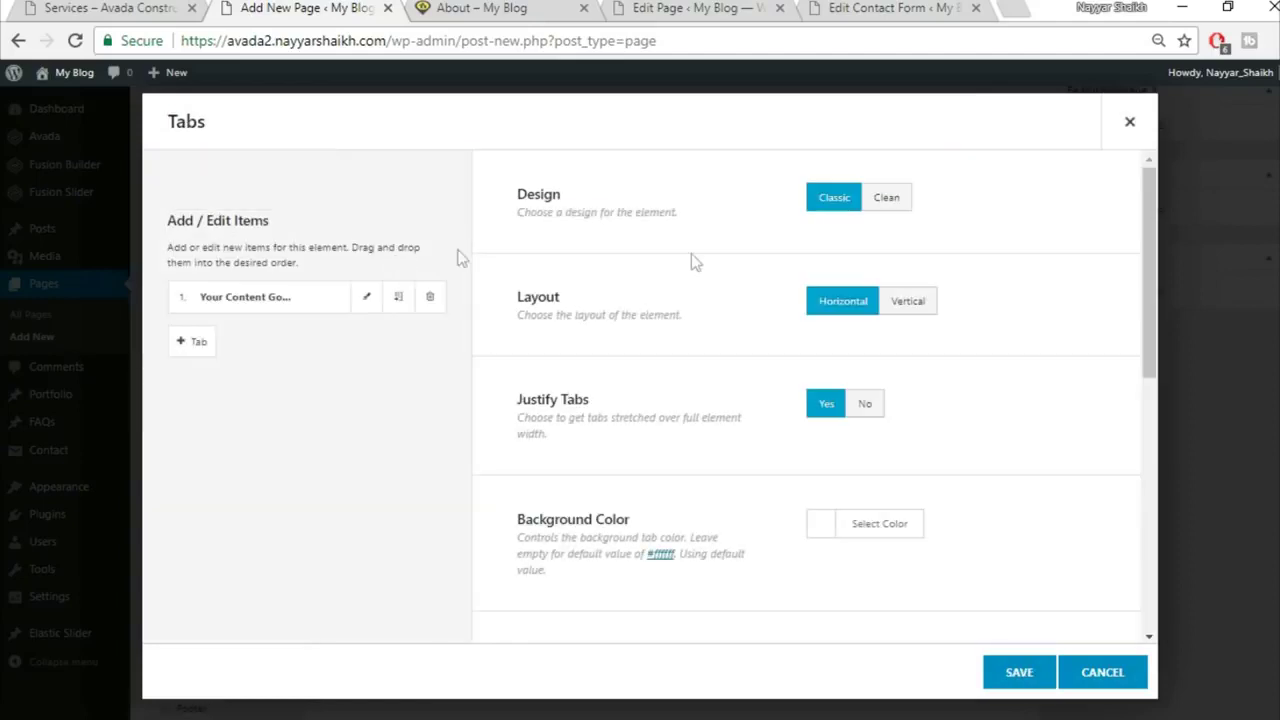
left_click(895, 201)
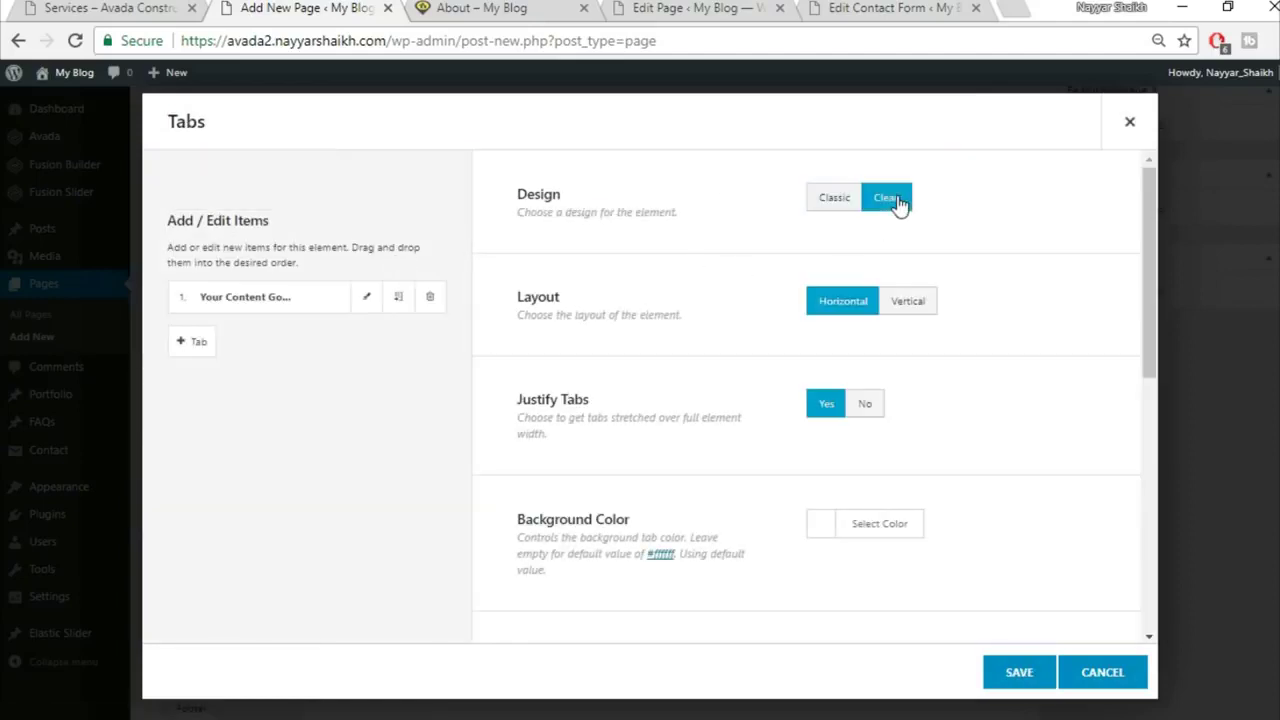
left_click(930, 302)
scroll(1000, 345, "down", 1)
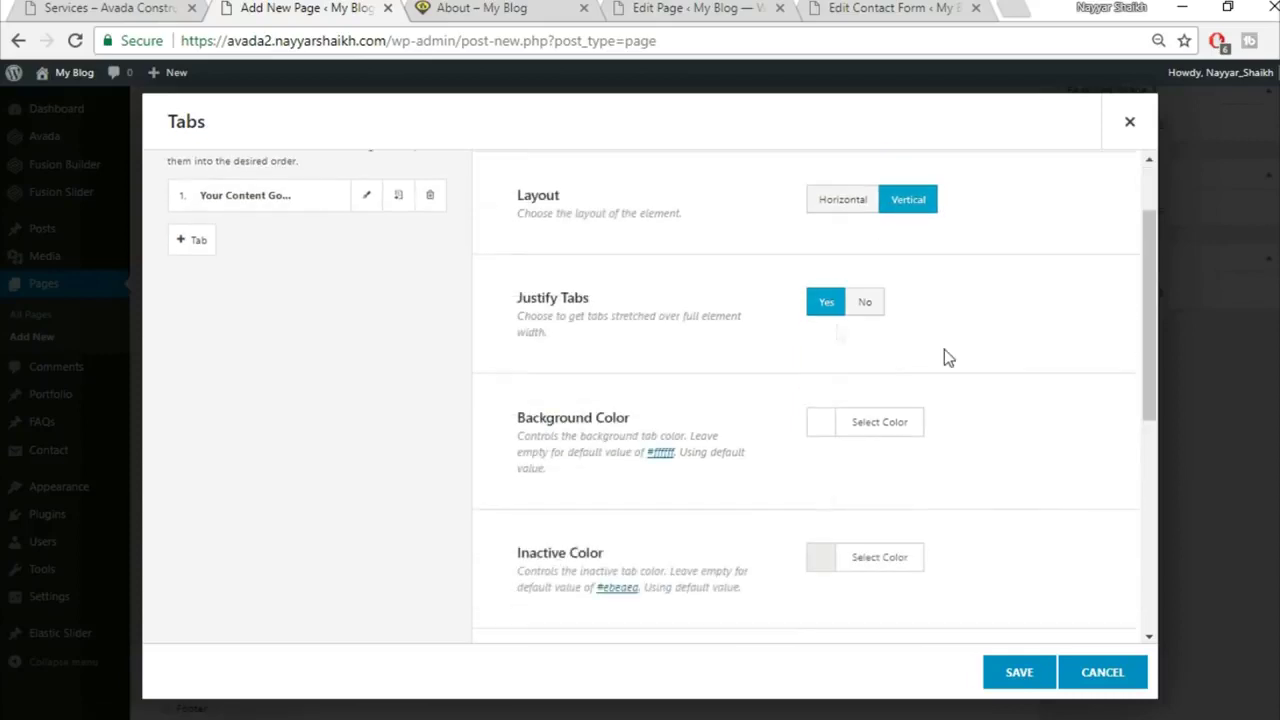
Step: Set the tab background colour to yellow, leaving the inactive tab colour unchanged
left_click(130, 8)
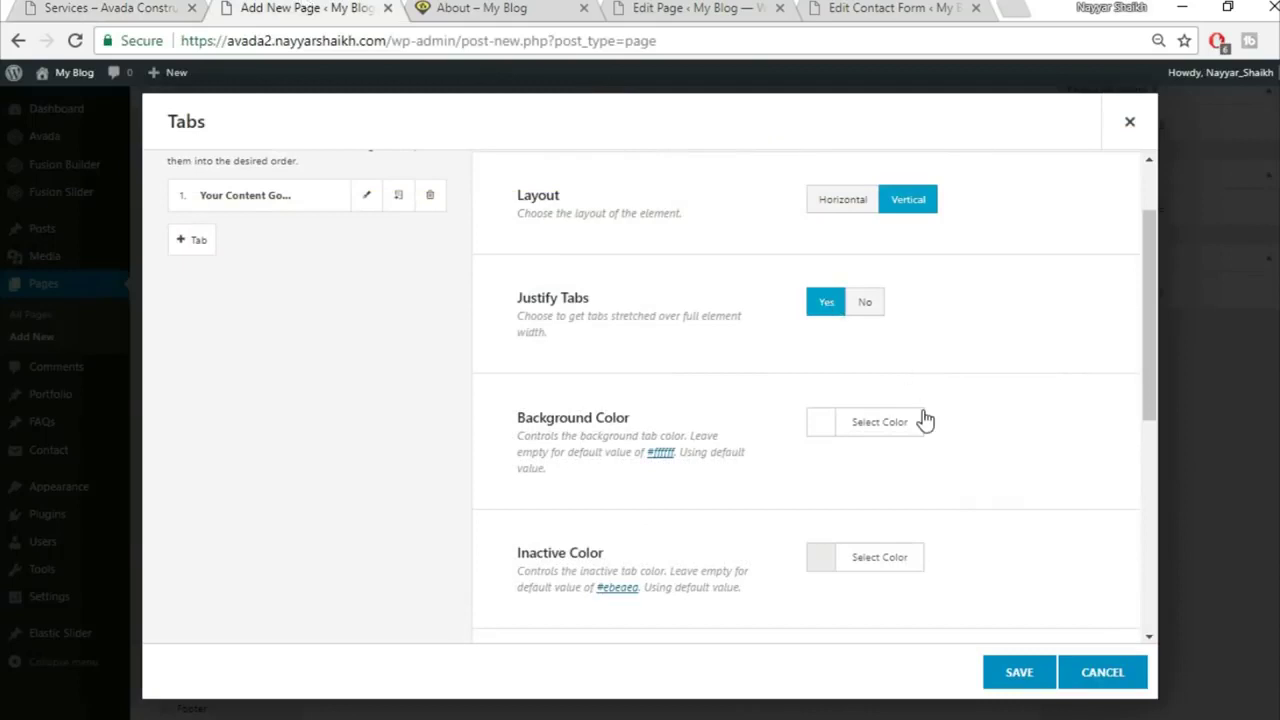
scroll(925, 420, "down", 1)
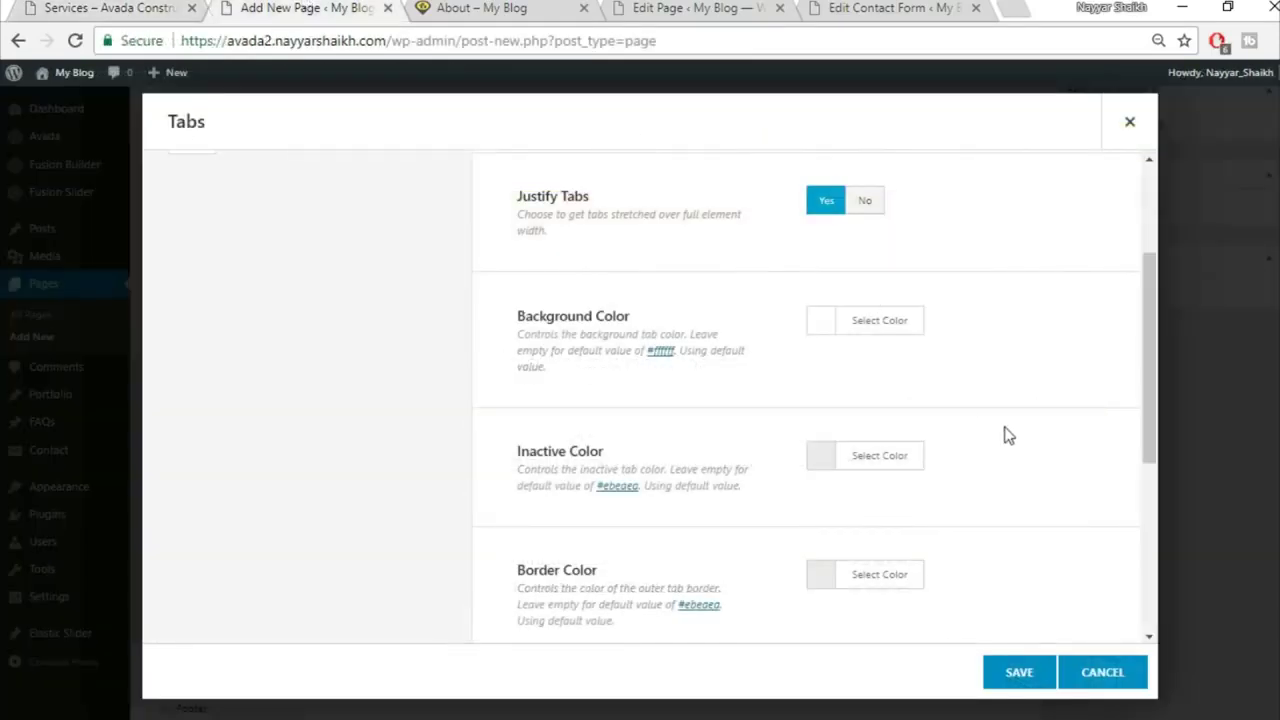
left_click(903, 320)
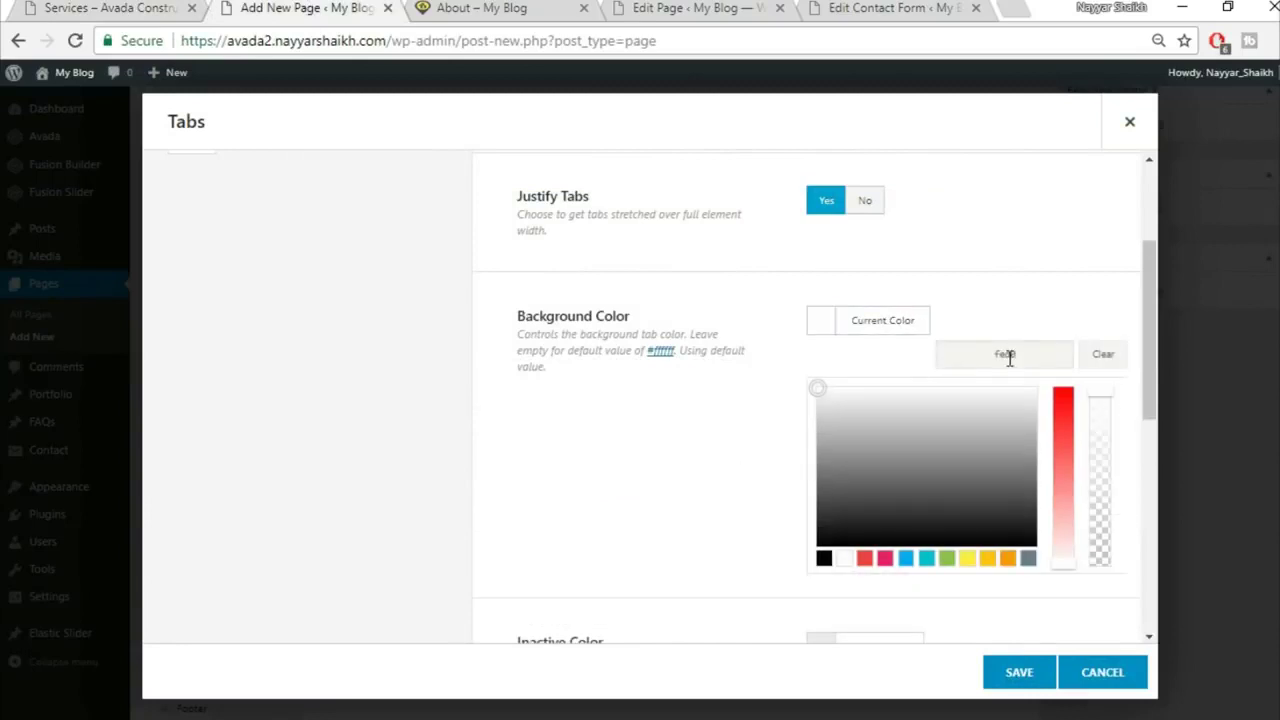
left_click(1040, 295)
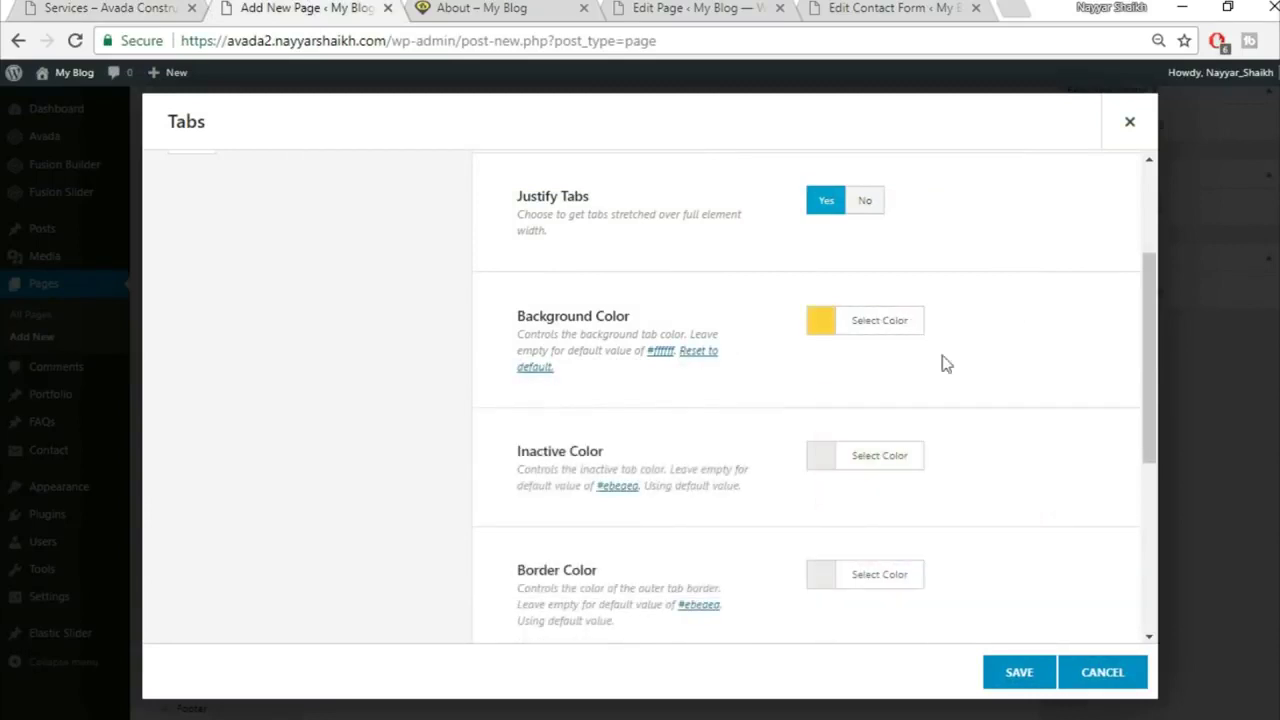
left_click(850, 462)
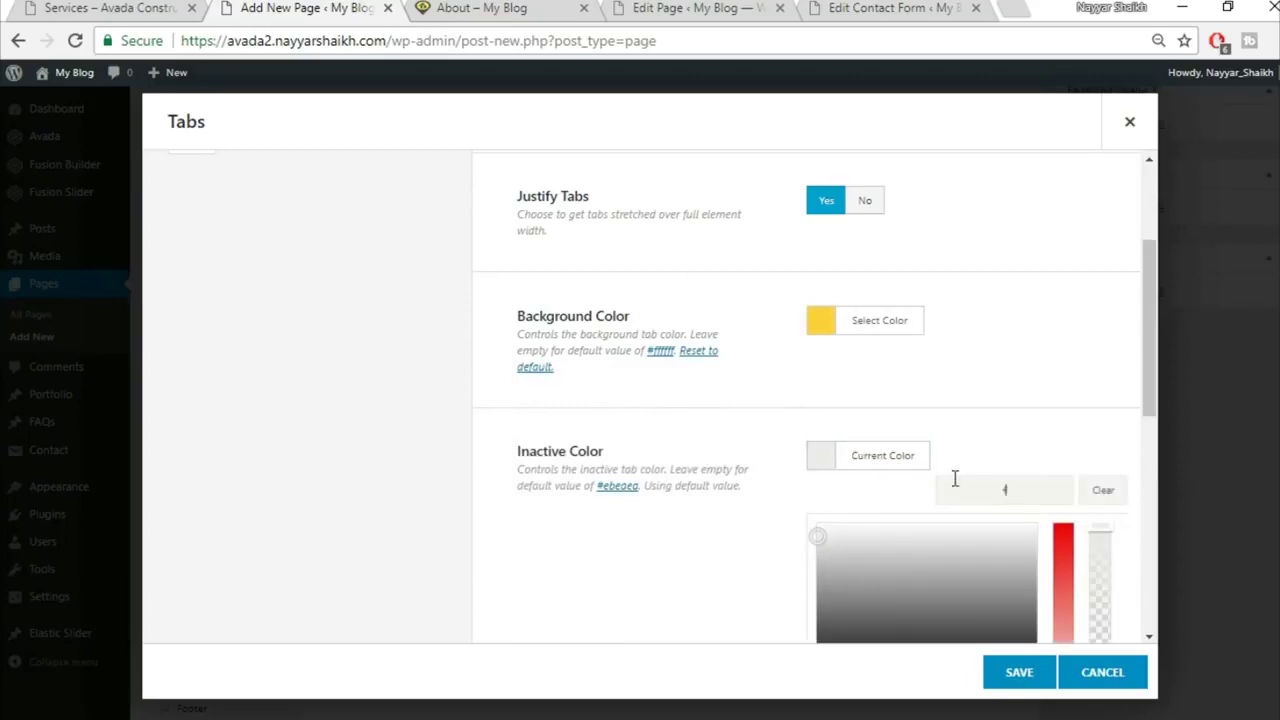
left_click(1001, 381)
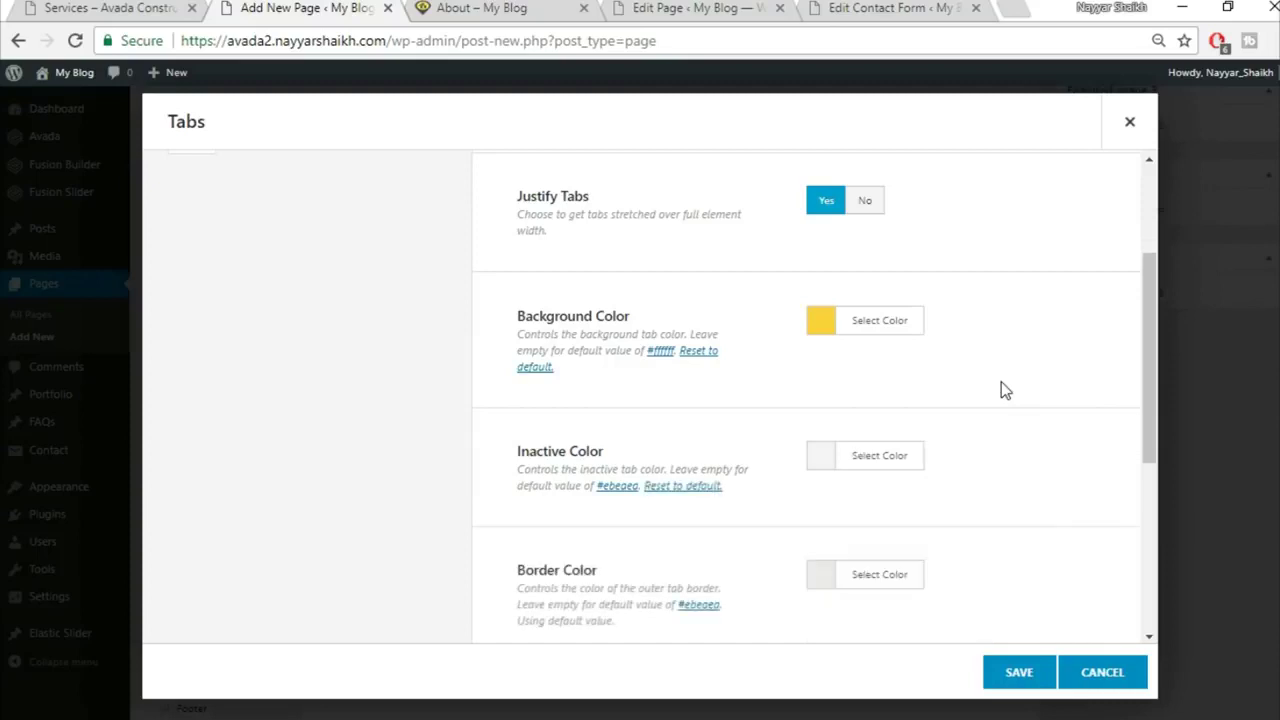
Step: Make the tab border colour fully transparent with opacity 0
scroll(1001, 381, "down", 3)
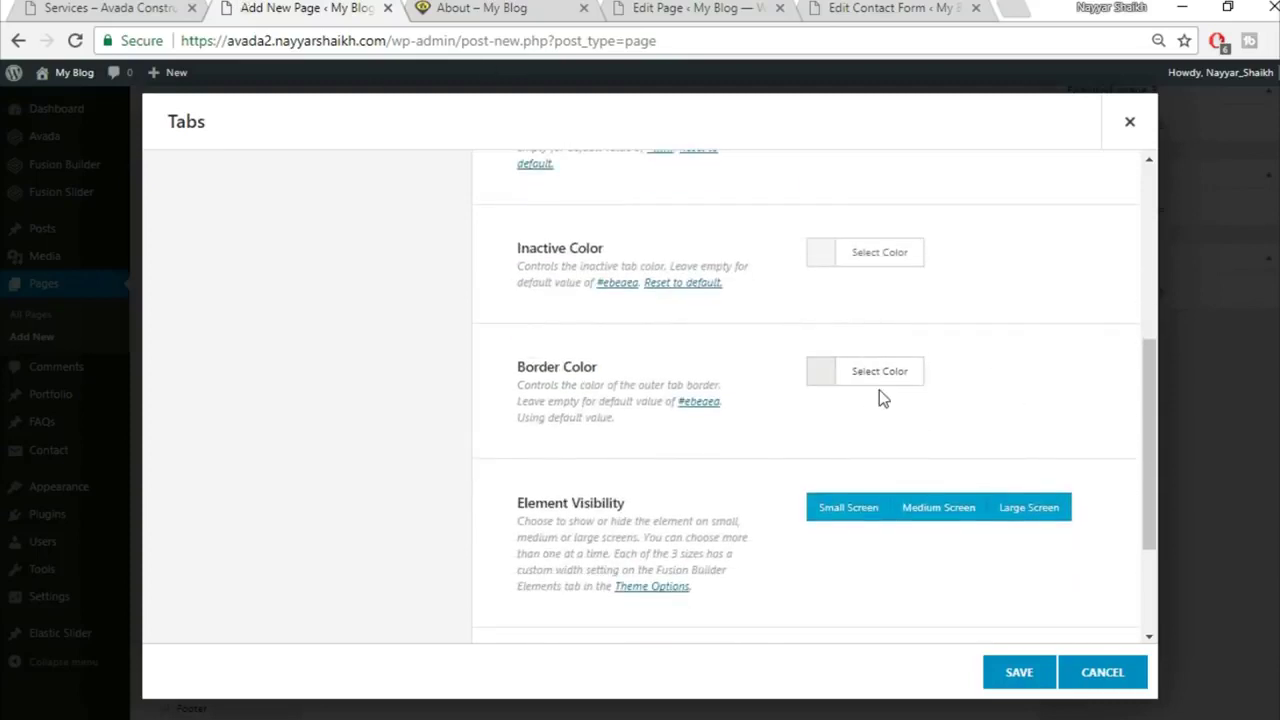
left_click(882, 378)
left_click(1105, 449)
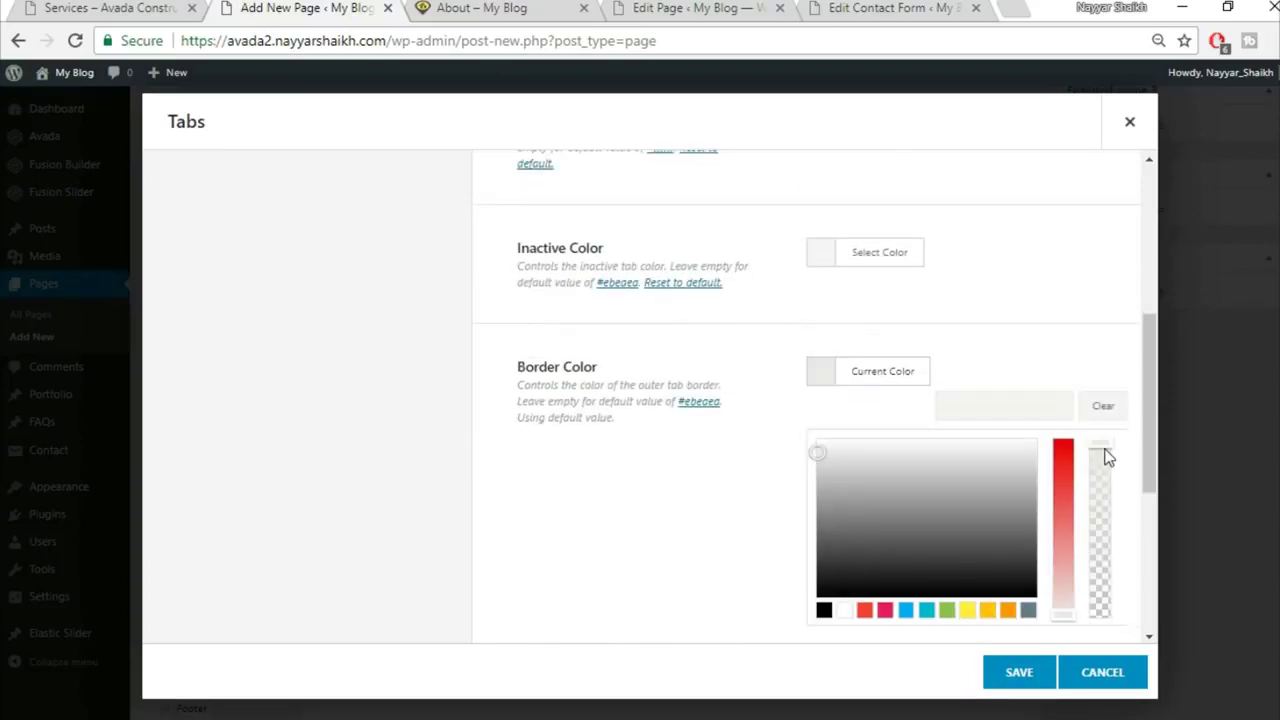
left_click_drag(1101, 568, 1105, 635)
left_click(1053, 323)
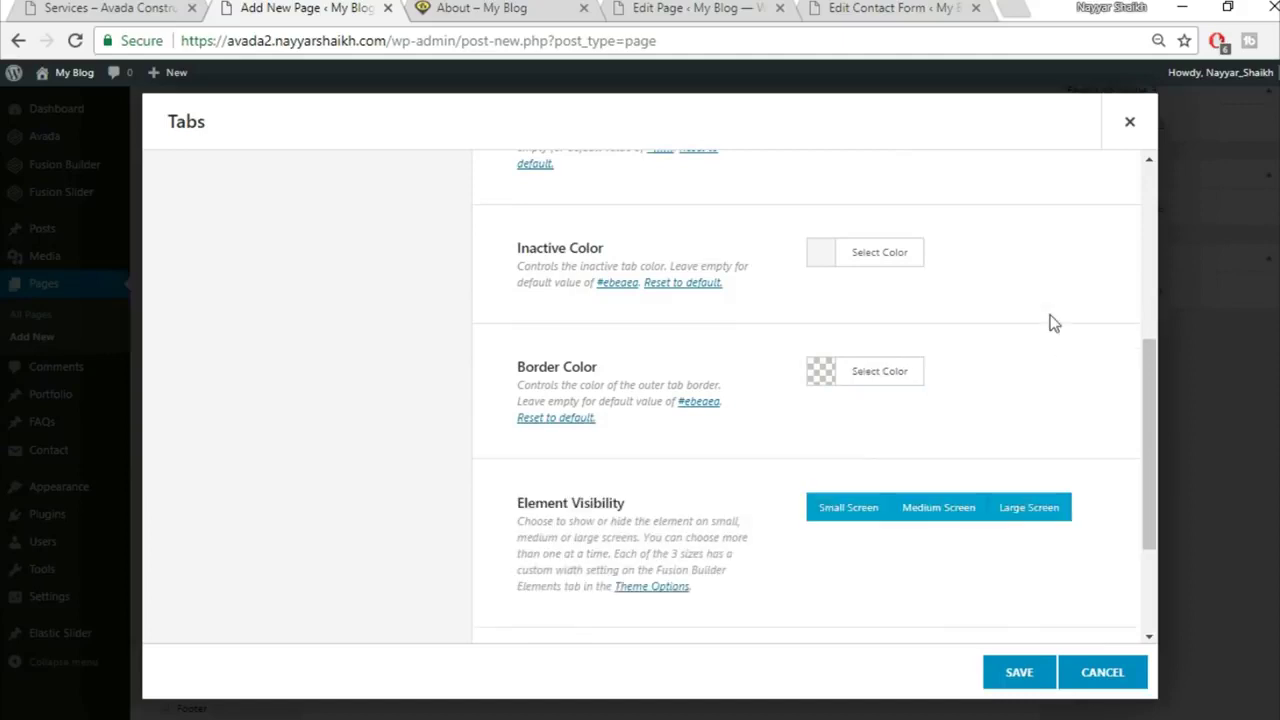
scroll(1051, 322, "down", 3)
scroll(1031, 405, "up", 10)
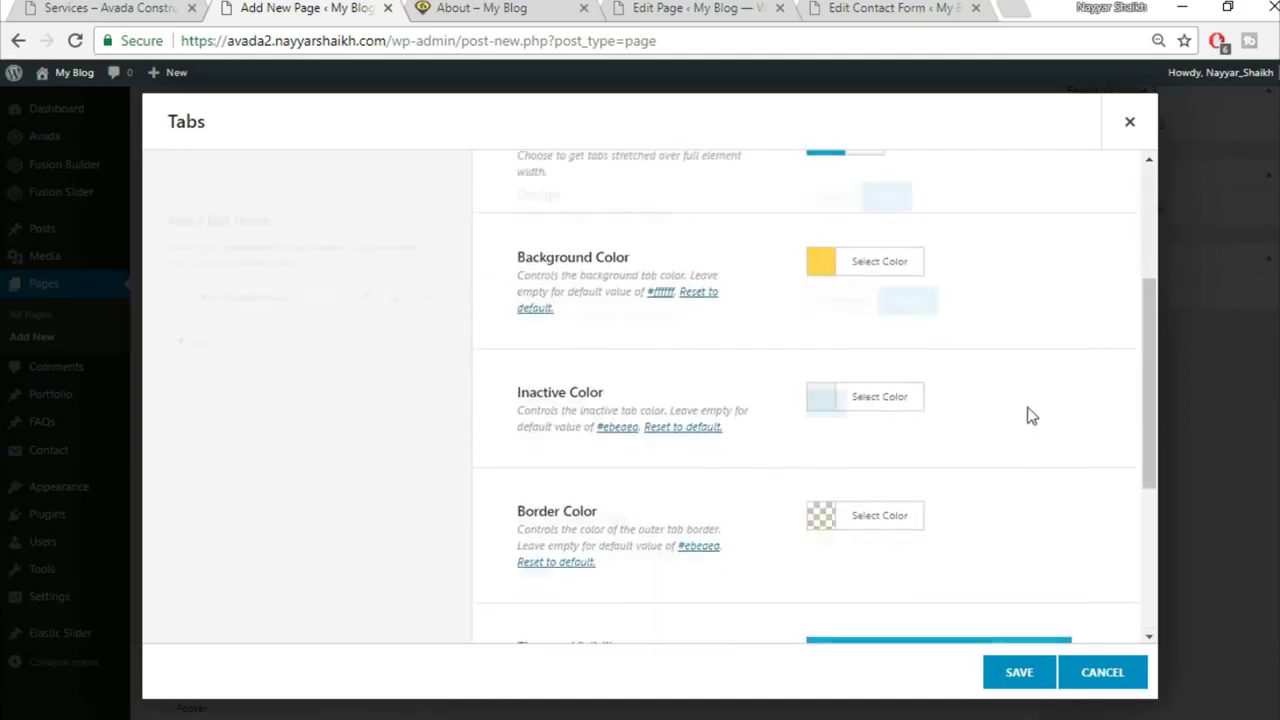
Step: Open the first tab and retitle it 'Services Overview'
left_click(57, 7)
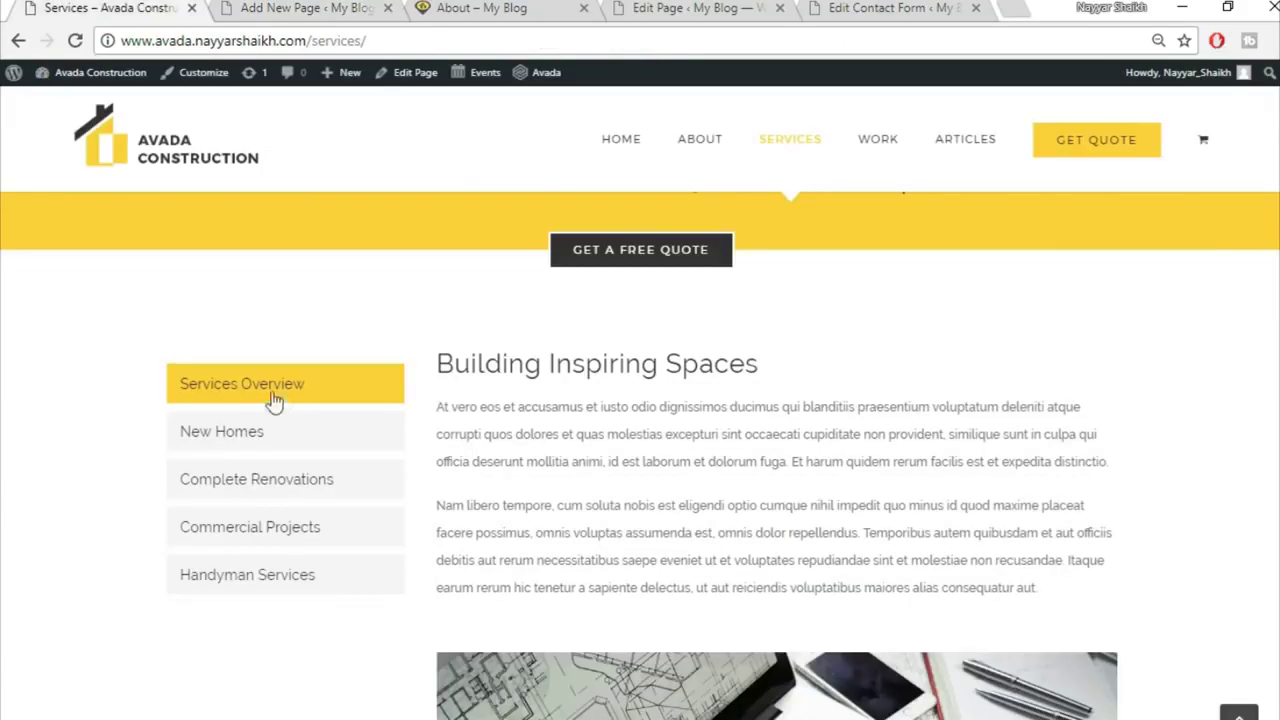
left_click(280, 8)
left_click(367, 300)
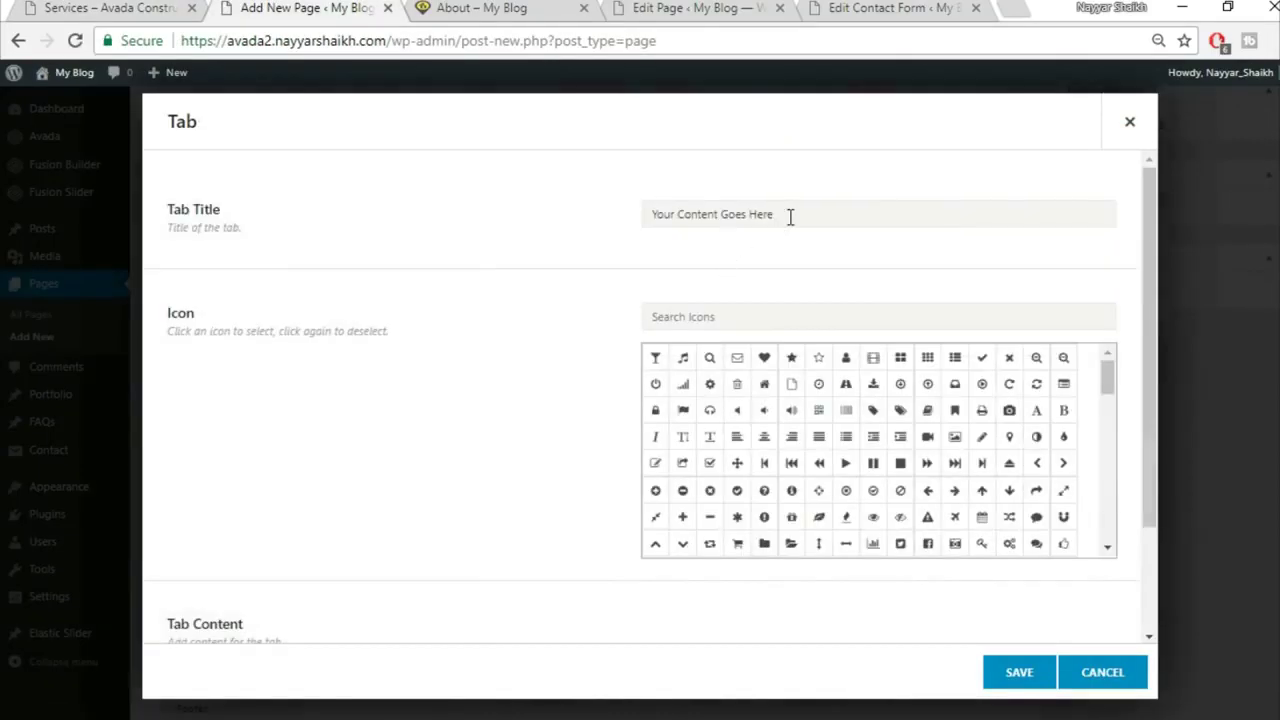
left_click(790, 217)
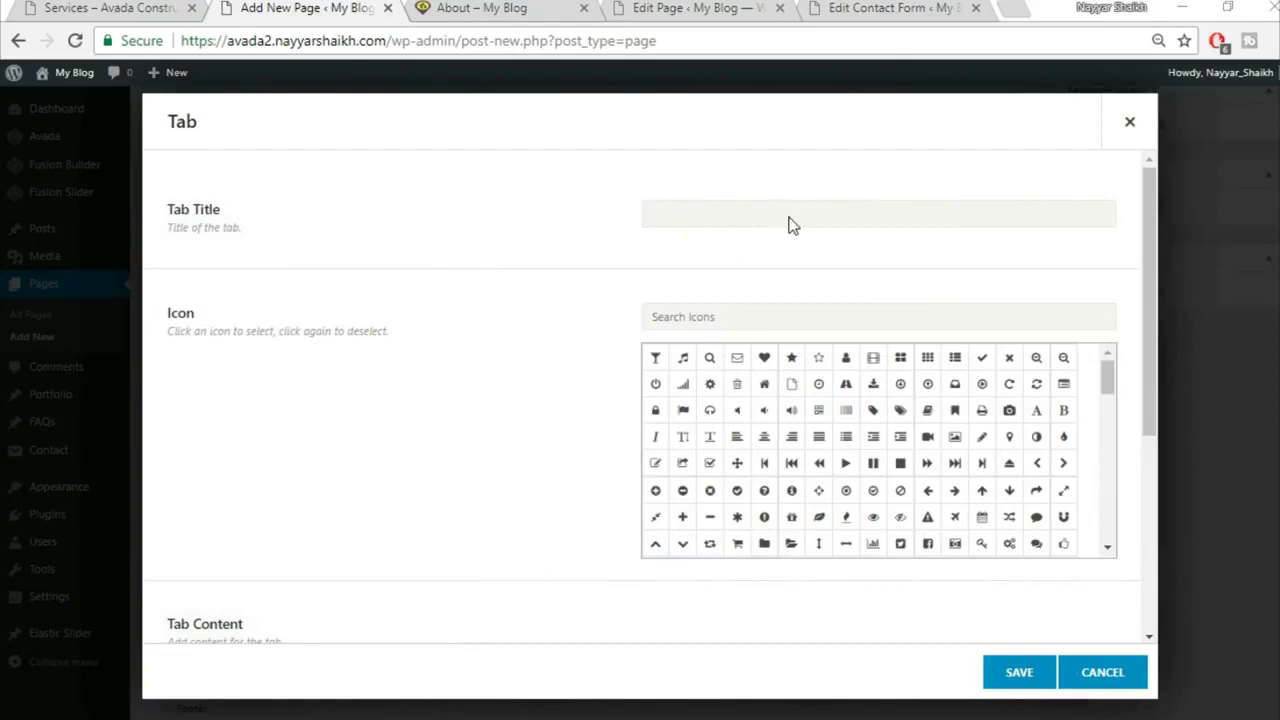
key("ctrl+s")
type("S")
key("Escape")
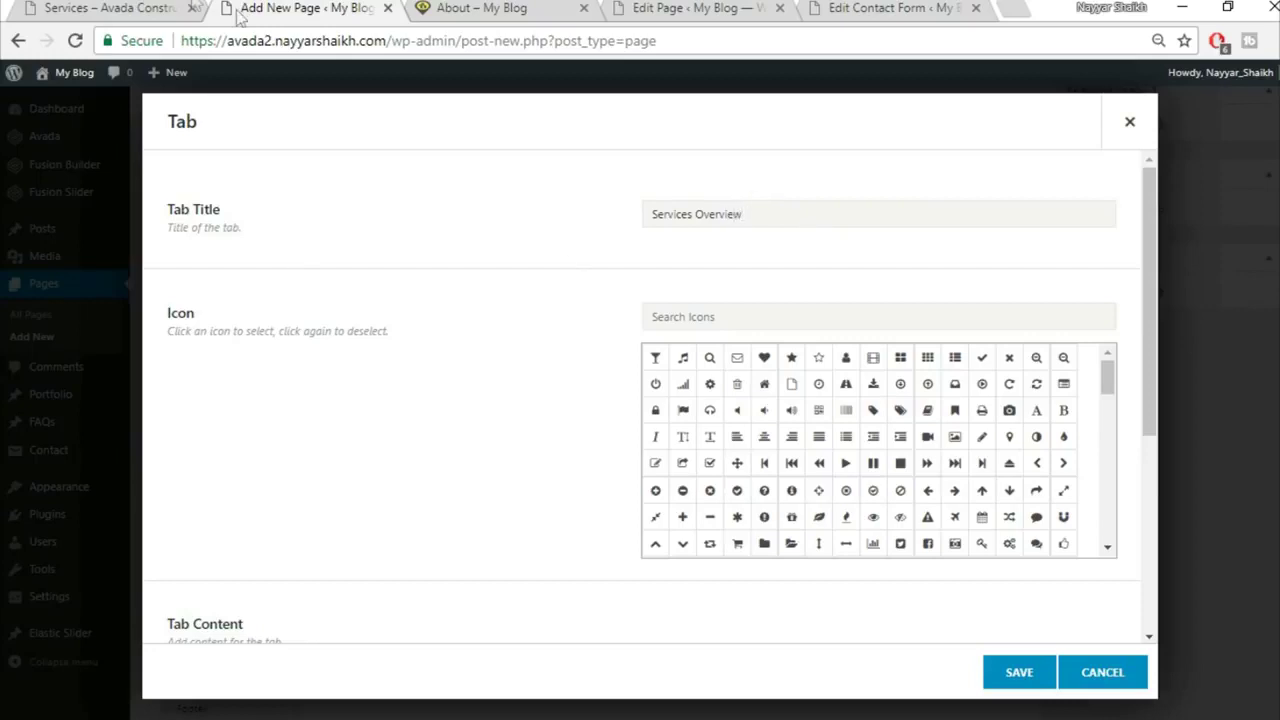
Step: Copy the services text from the live Services page and paste it as the tab's content
left_click(150, 8)
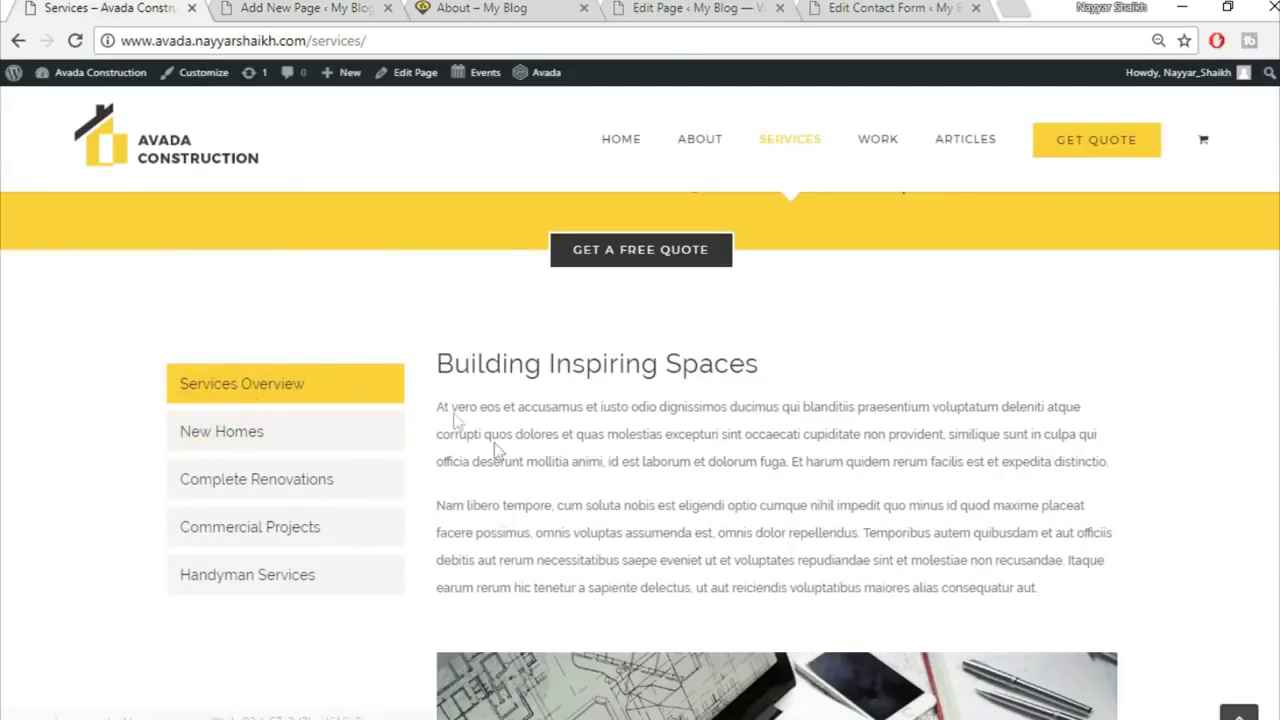
left_click_drag(494, 398, 1040, 240)
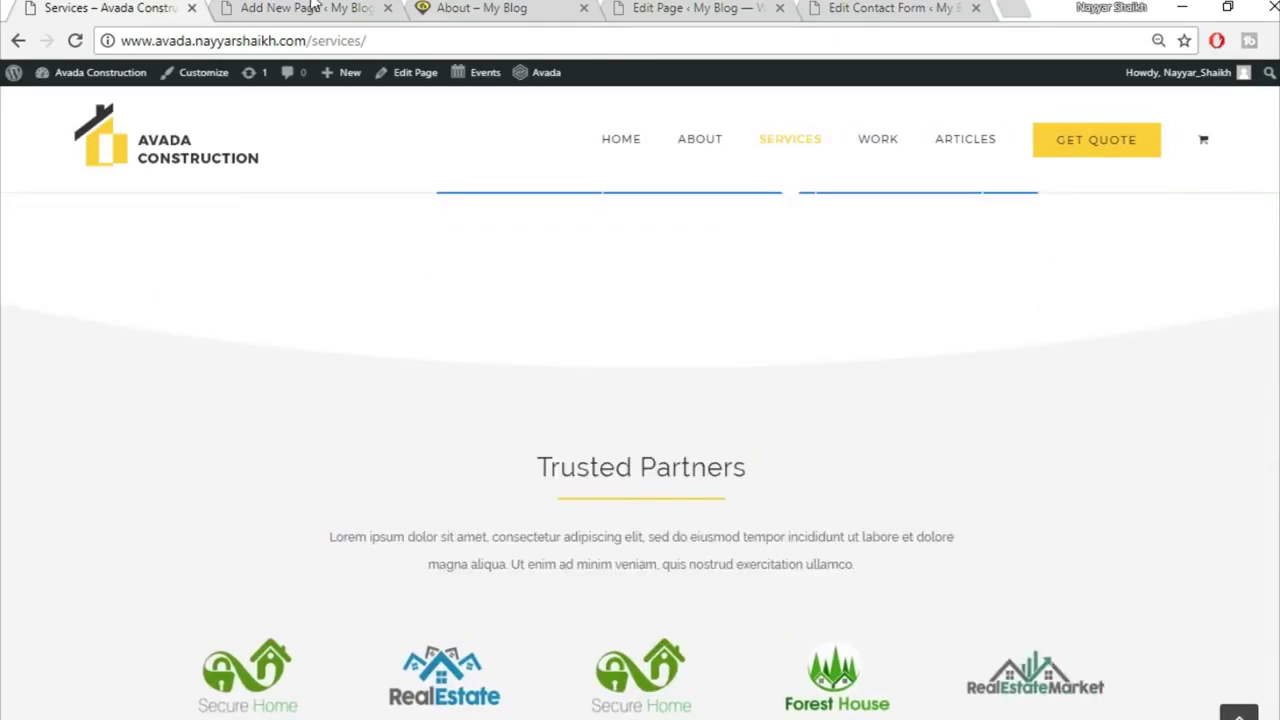
left_click(313, 7)
scroll(314, 436, "down", 4)
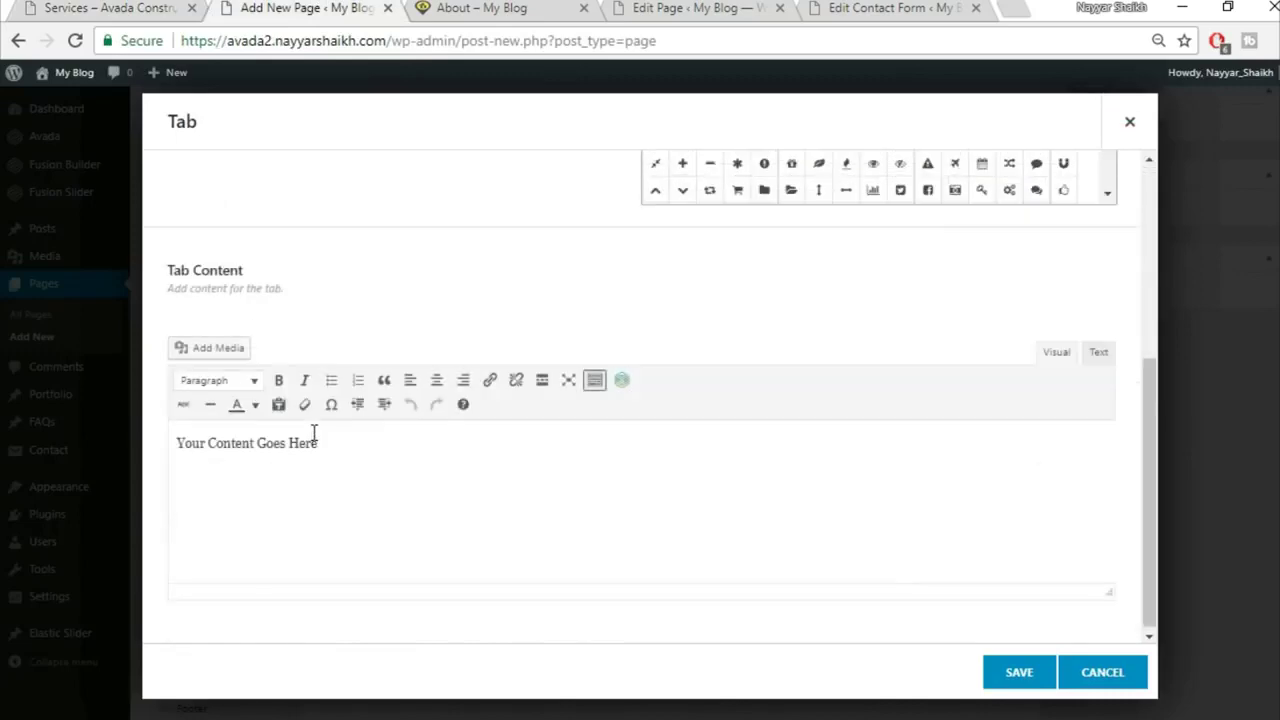
left_click(469, 494)
key("ctrl+v")
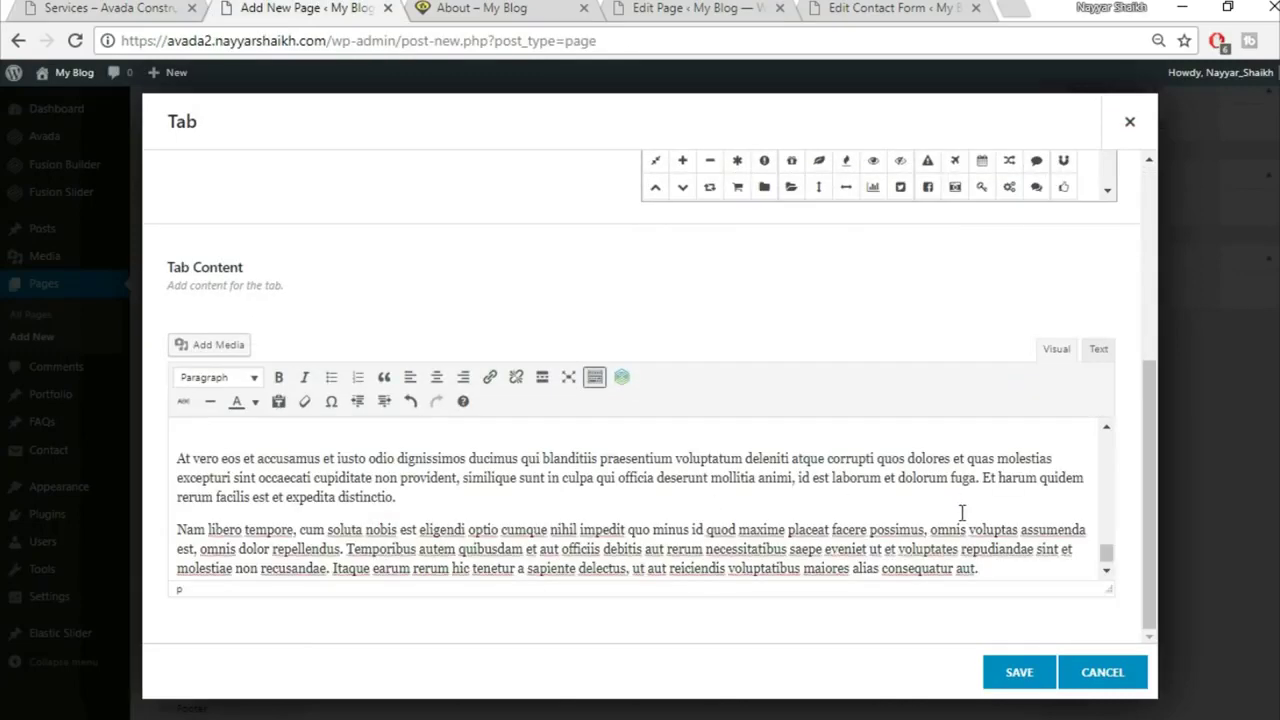
left_click(1021, 672)
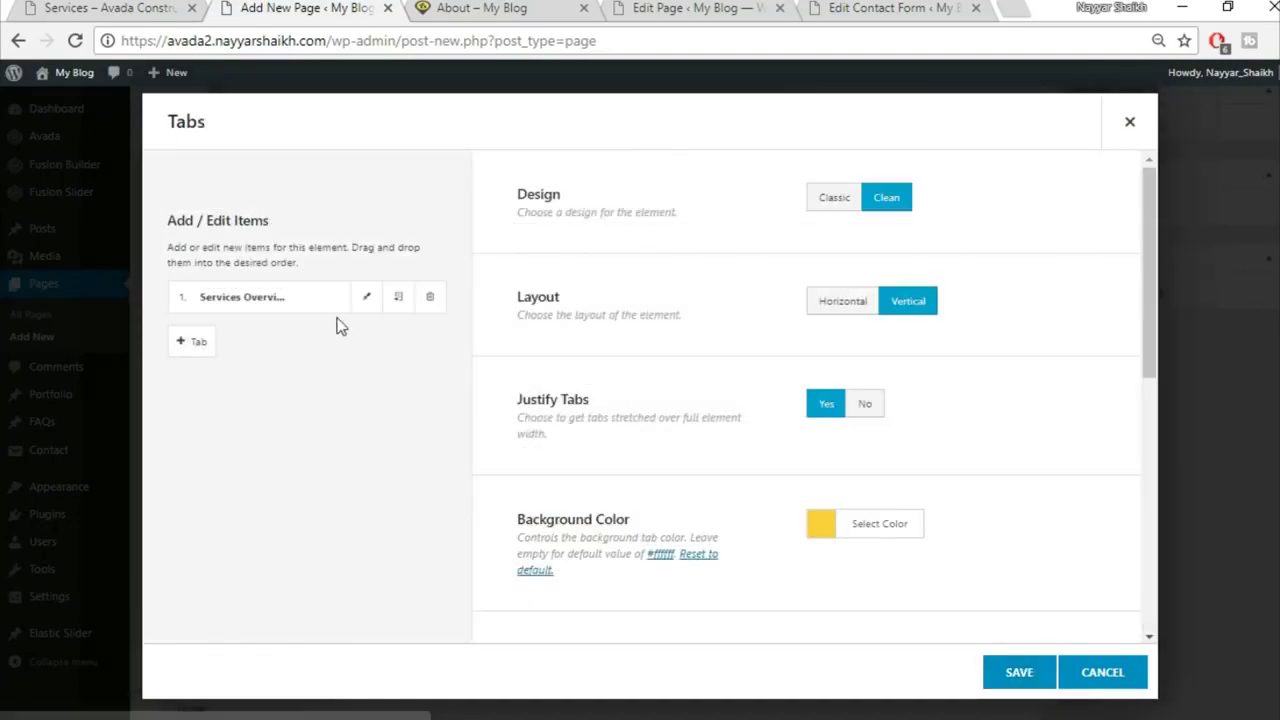
Step: Duplicate the Services Overview tab and save the Tabs element
left_click(398, 297)
left_click(398, 297)
left_click(398, 297)
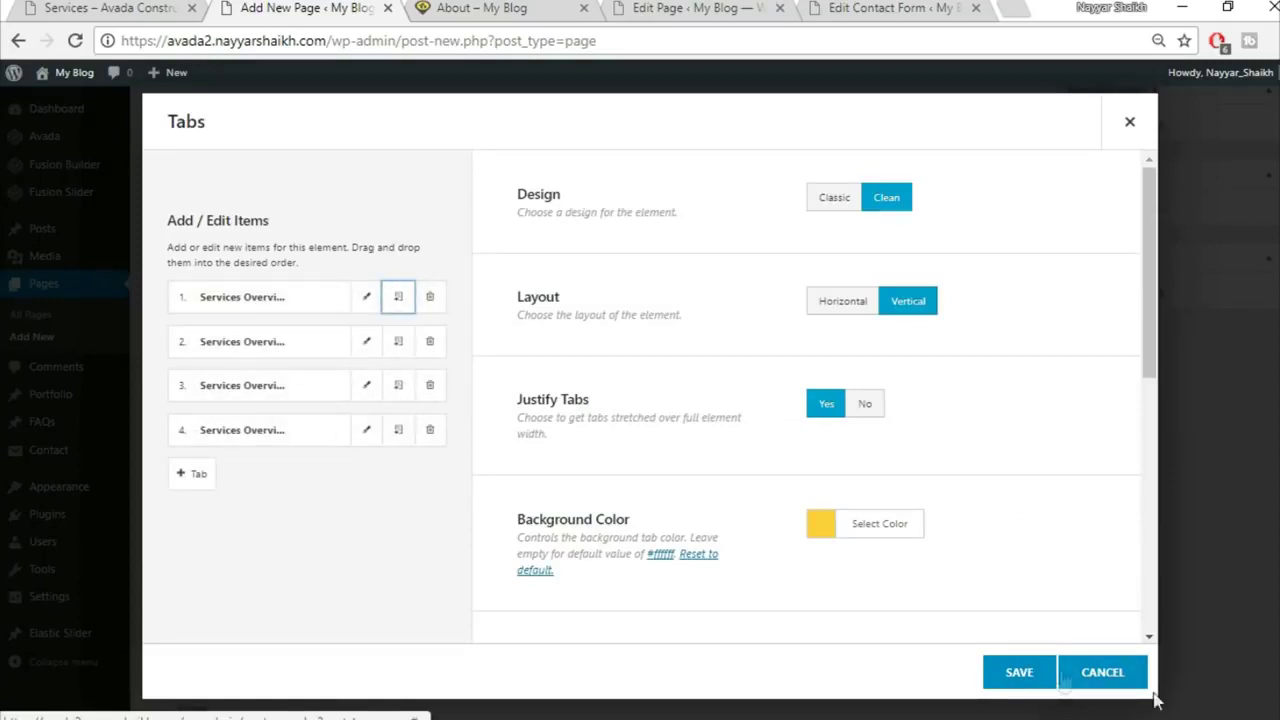
left_click(1021, 672)
scroll(1021, 671, "up", 4)
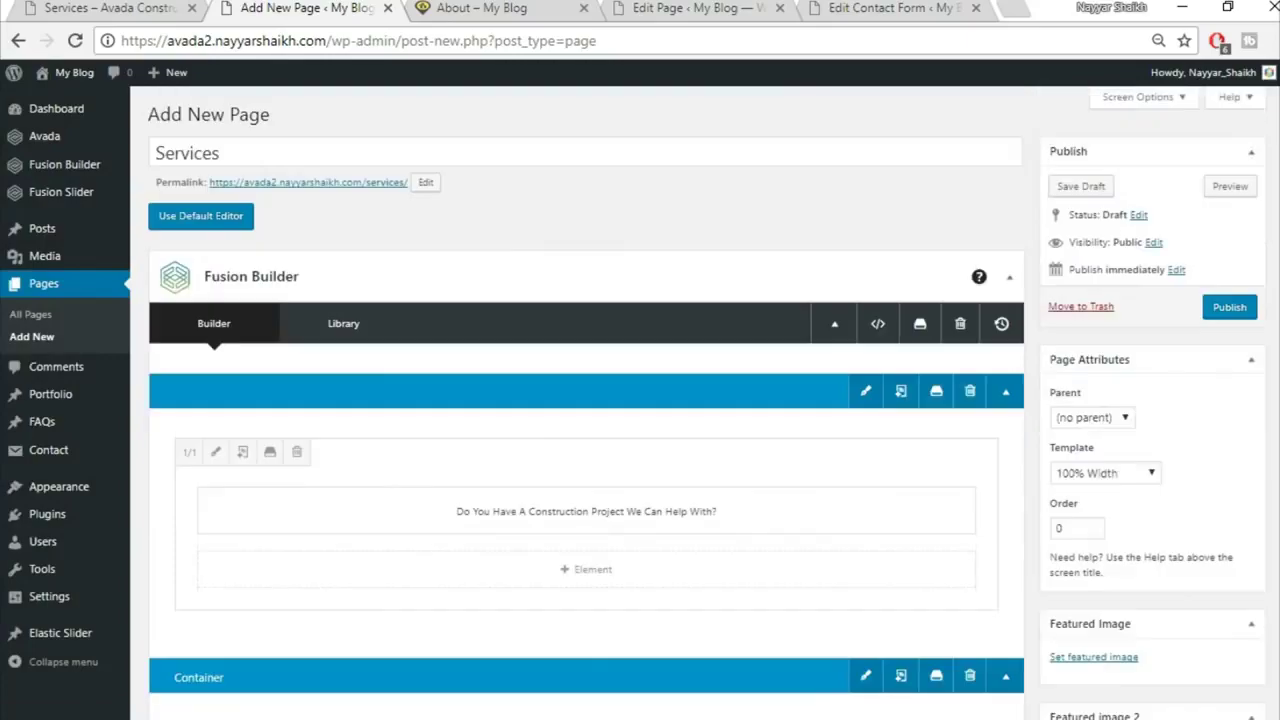
Step: Publish the Services page and open the published page in a new tab
left_click(1216, 312)
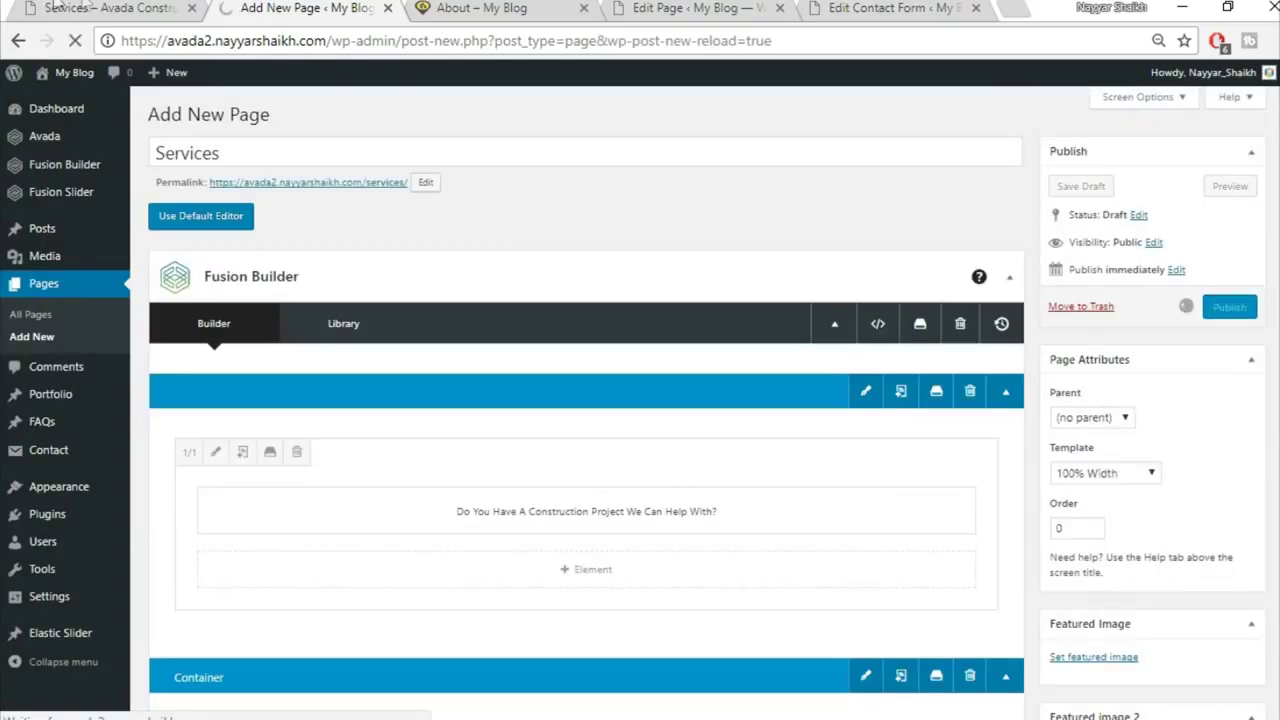
left_click(88, 7)
scroll(362, 510, "up", 7)
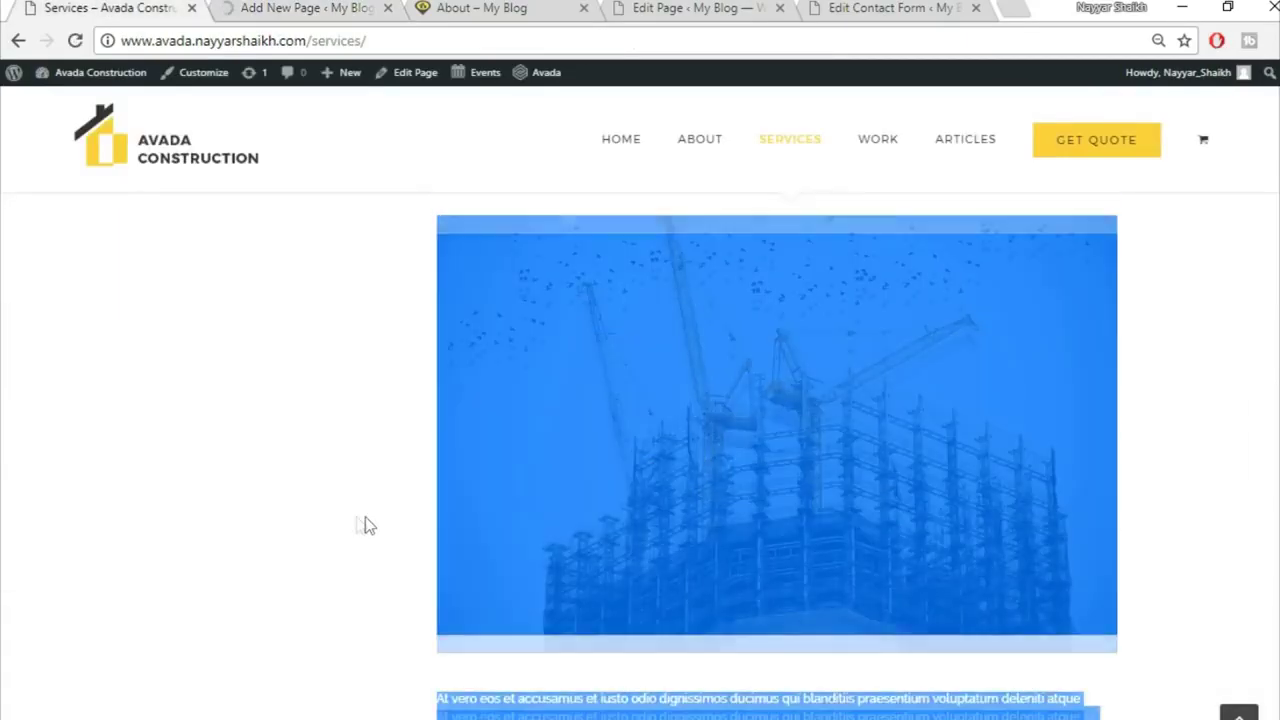
scroll(287, 535, "up", 10)
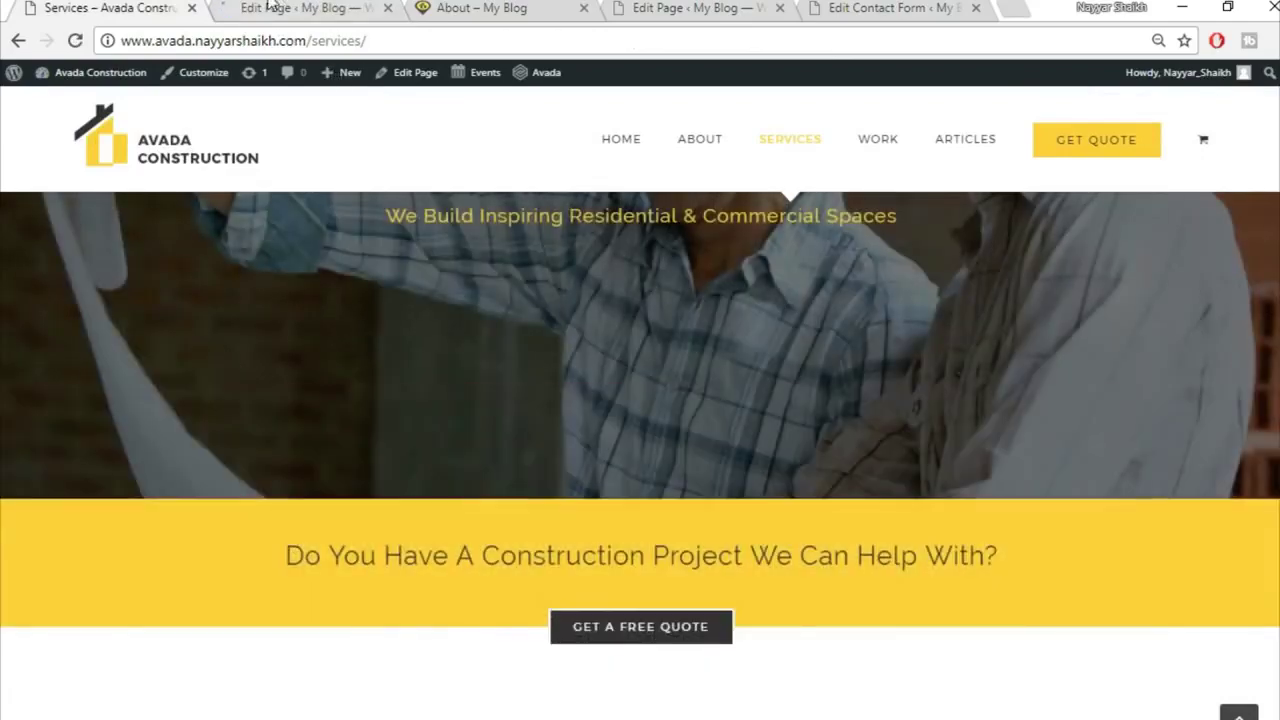
left_click(269, 7)
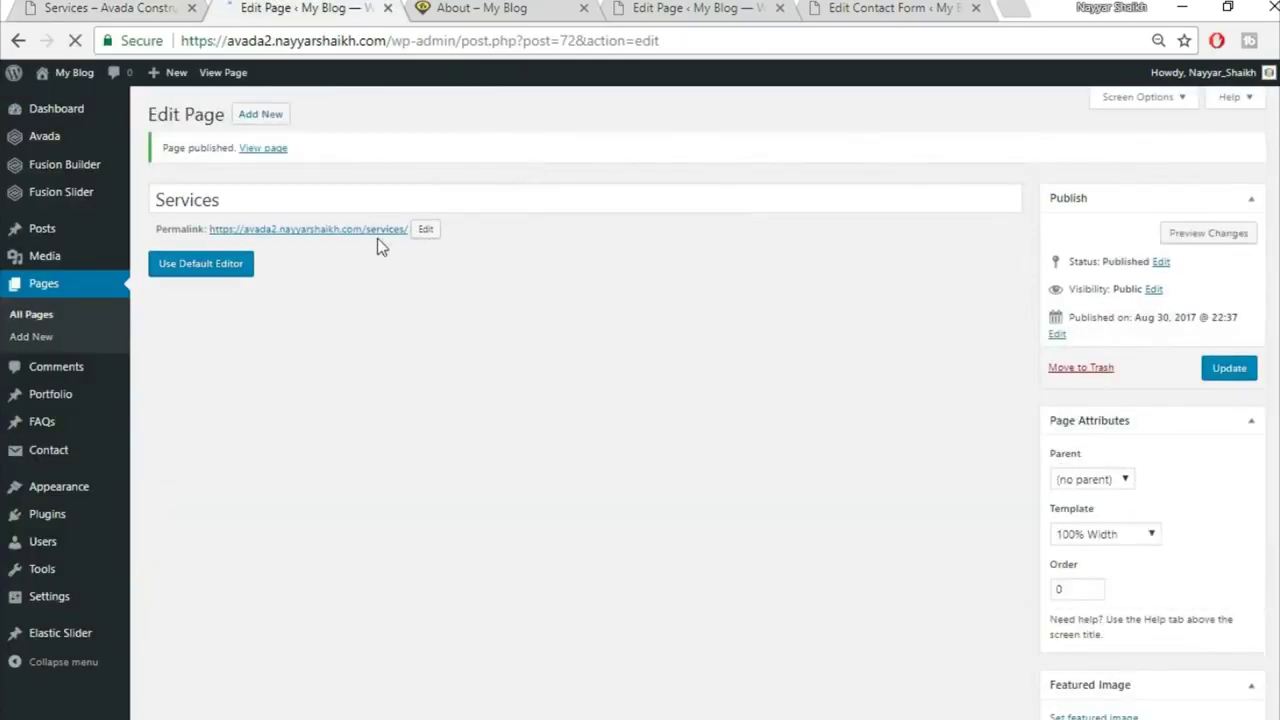
right_click(377, 238)
left_click(484, 246)
left_click(476, 7)
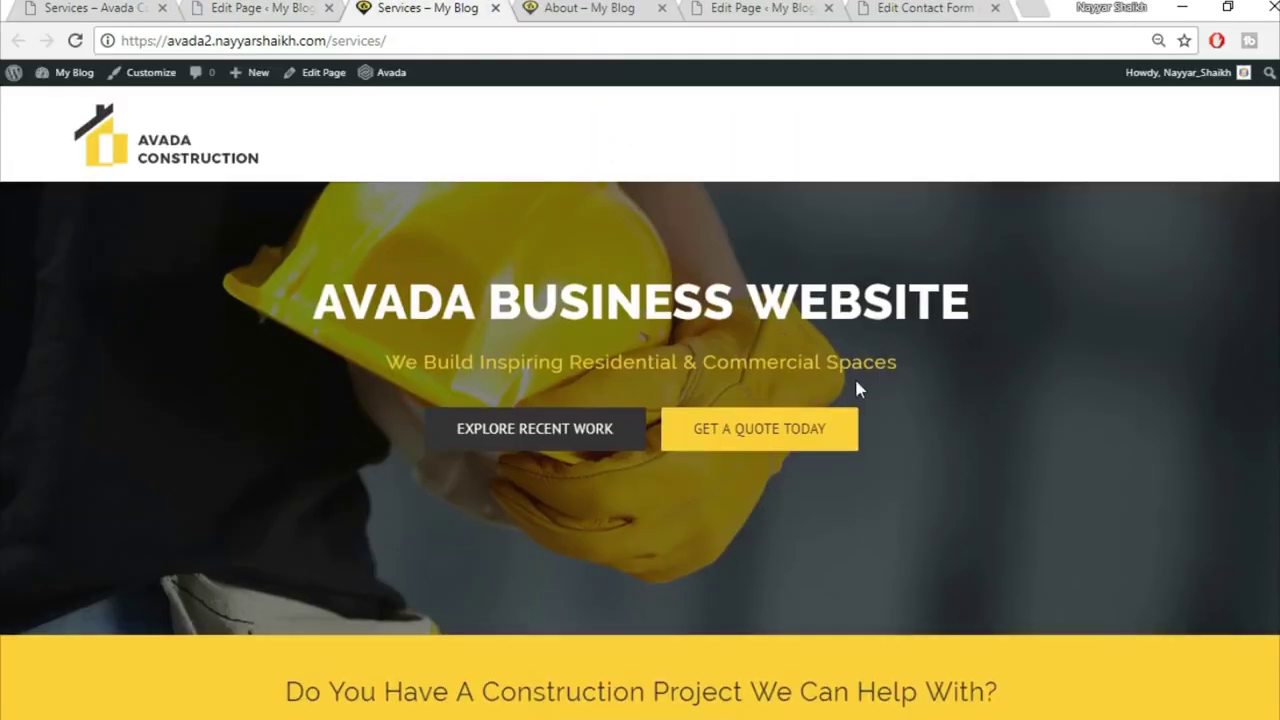
Step: Click through all four Services Overview tabs on the live page, then return to the editor
scroll(830, 330, "down", 4)
scroll(838, 286, "down", 1)
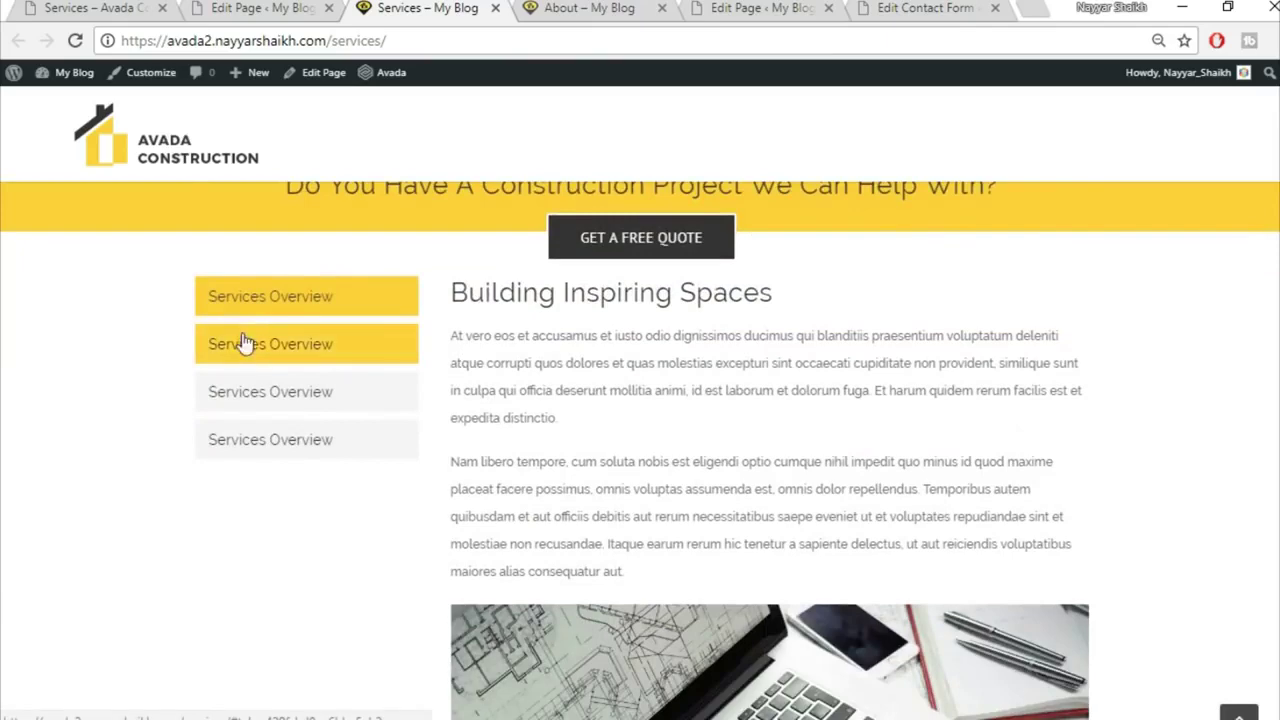
left_click(246, 343)
left_click(265, 401)
left_click(269, 436)
left_click(272, 392)
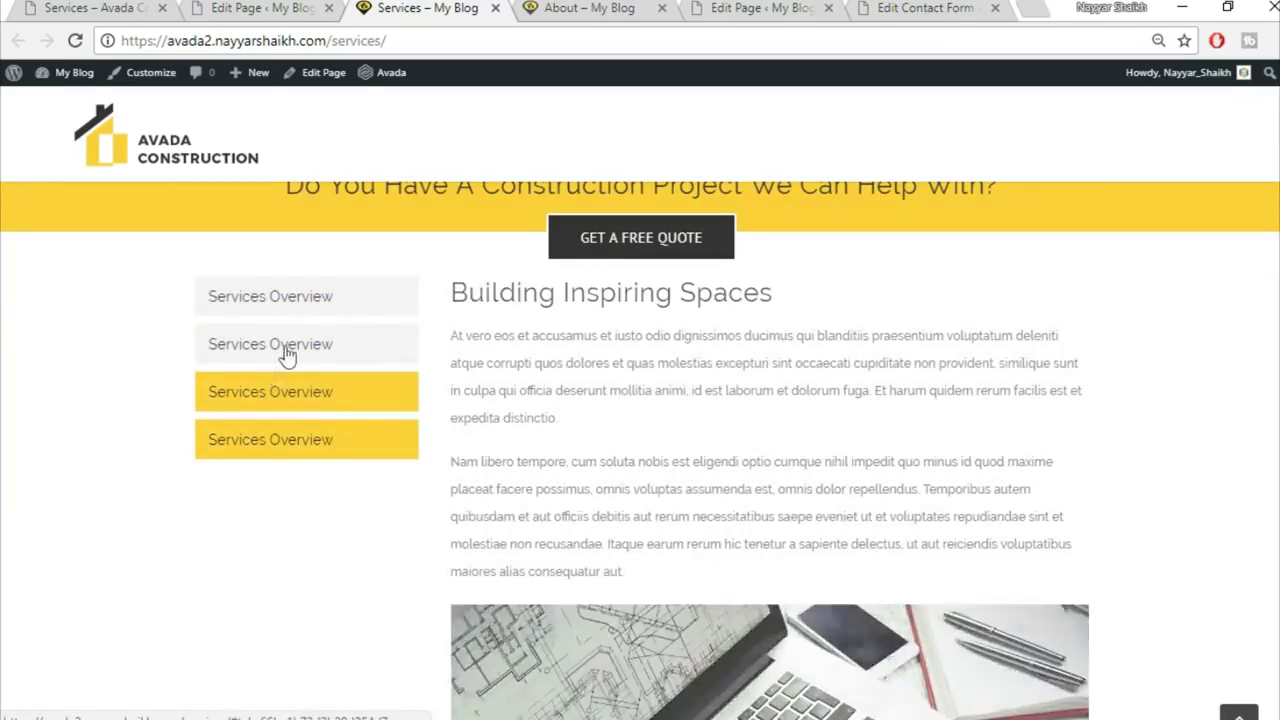
left_click(288, 346)
left_click(313, 291)
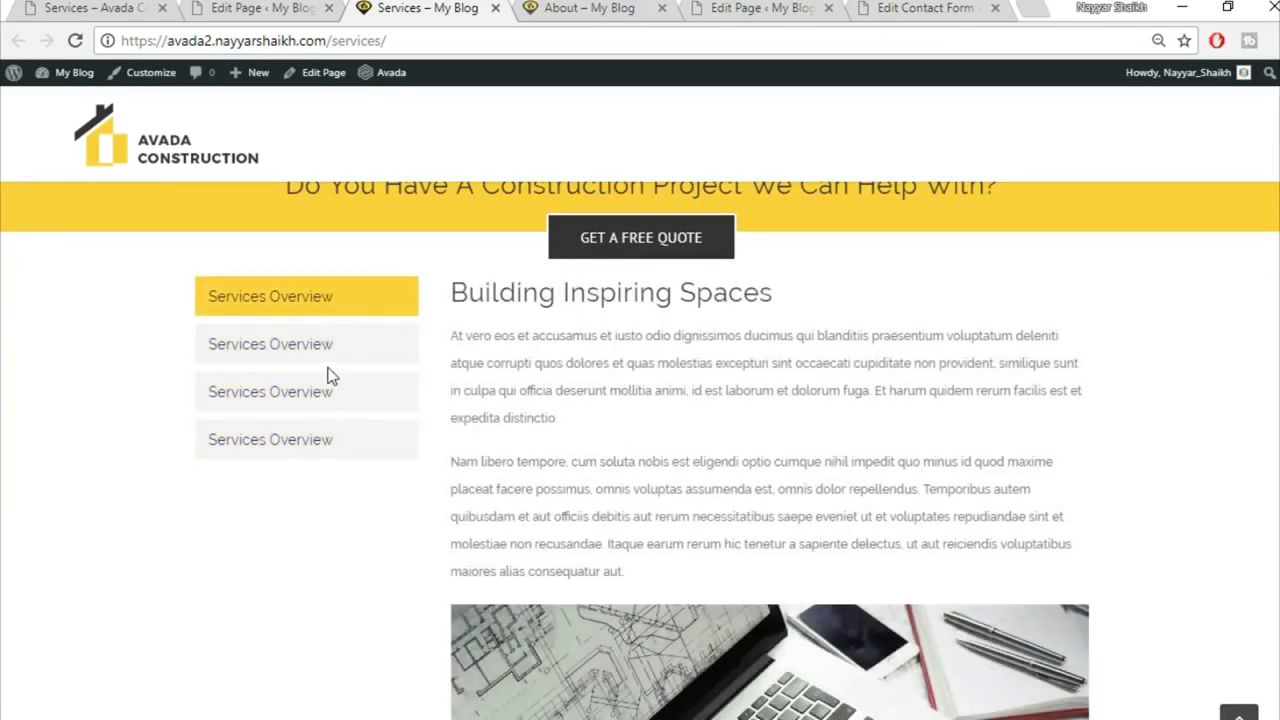
left_click(330, 350)
left_click(318, 392)
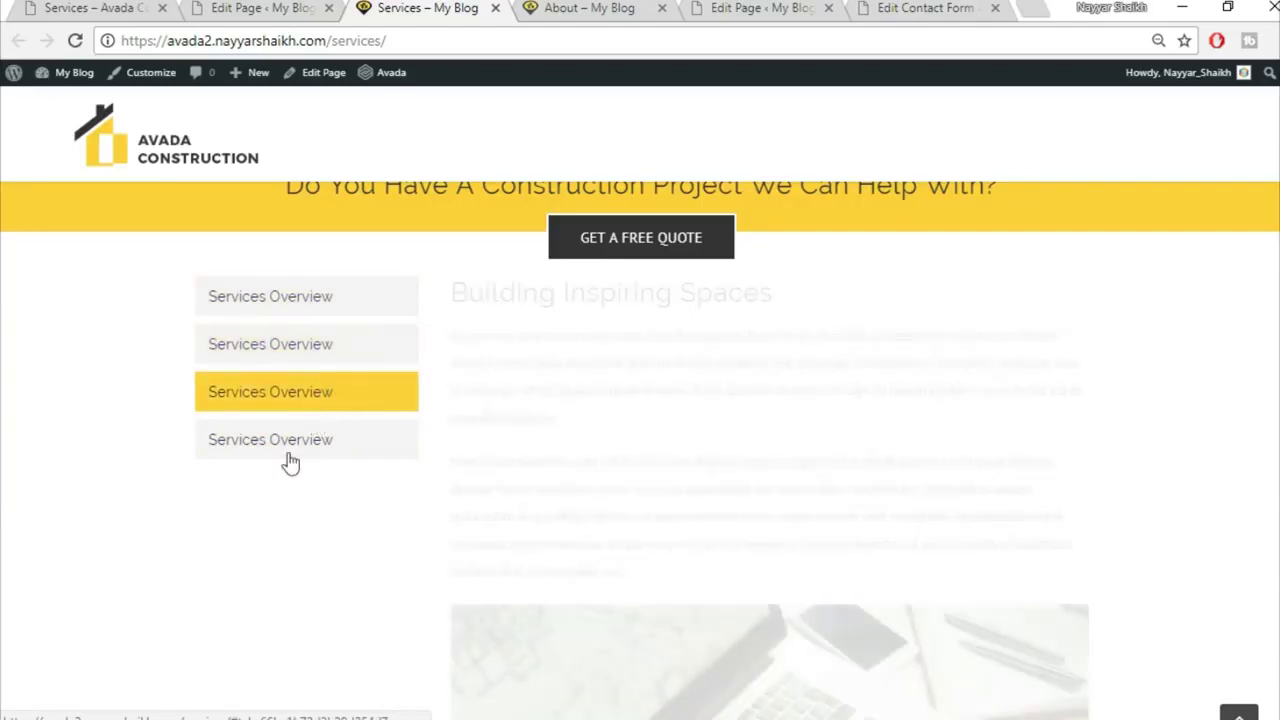
left_click(293, 441)
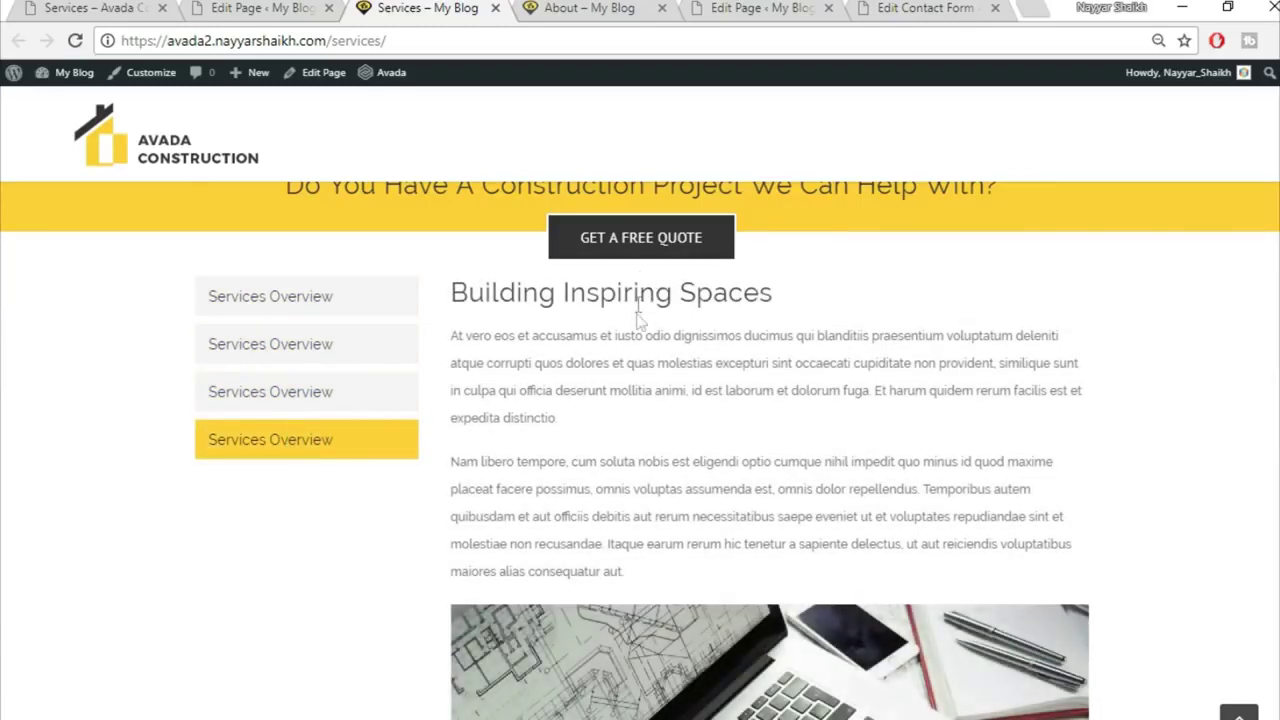
left_click(222, 7)
scroll(993, 468, "down", 4)
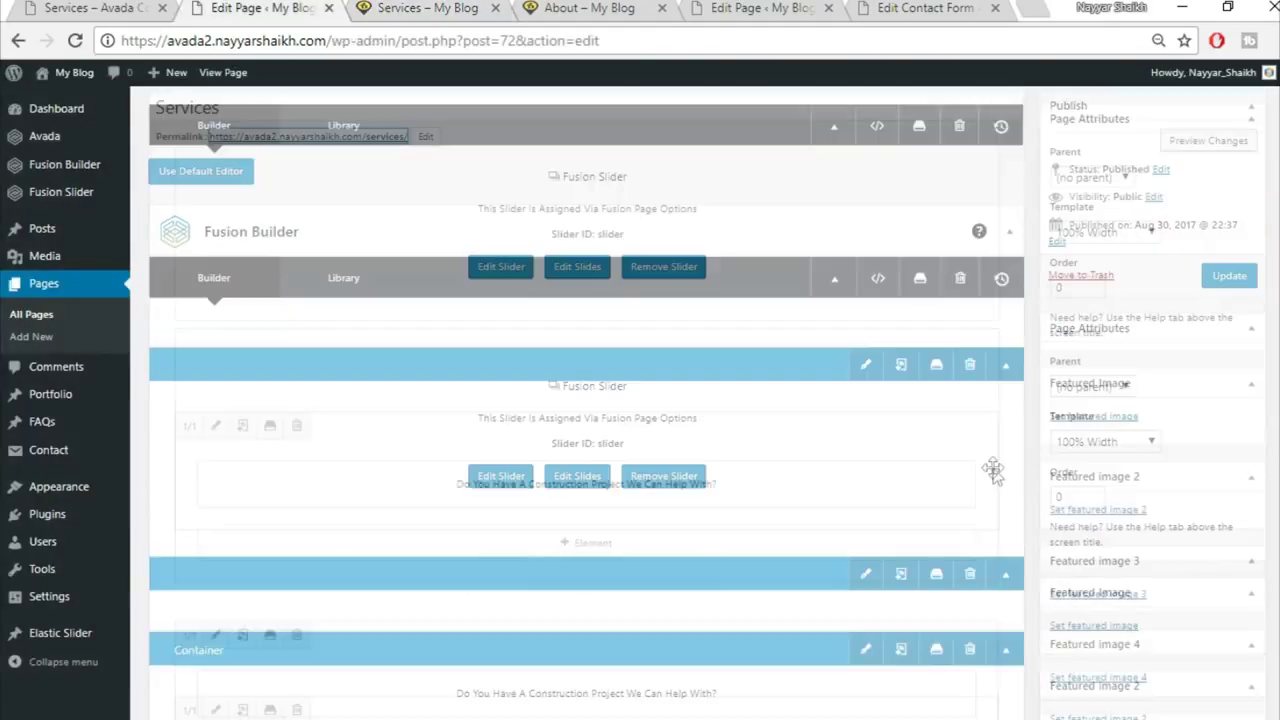
Step: Give the Tabs container a top padding of 40 px
scroll(993, 468, "down", 5)
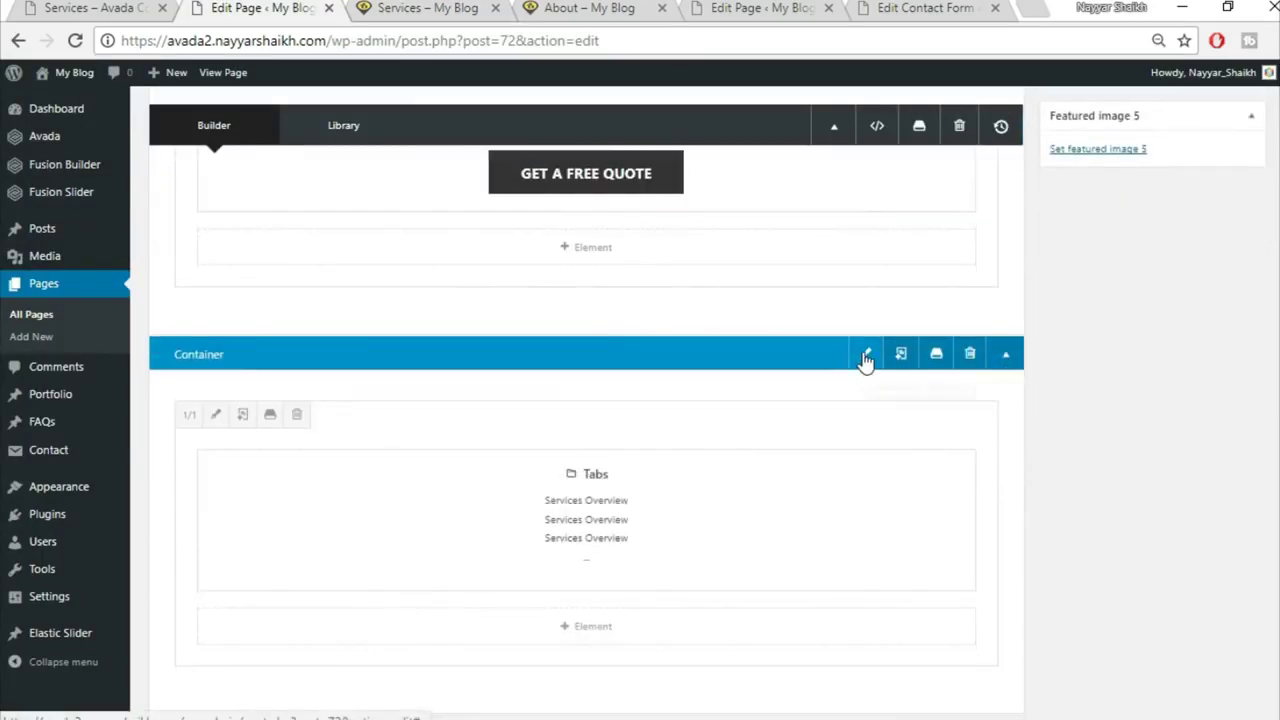
left_click(866, 355)
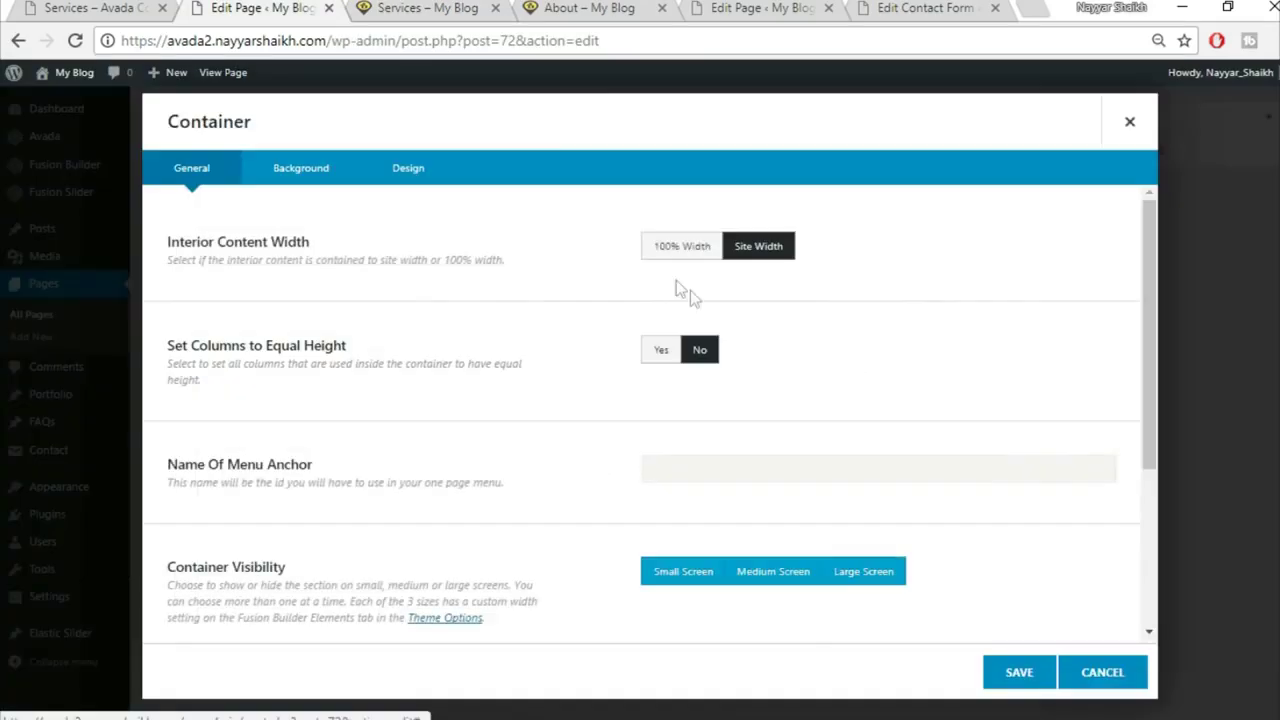
left_click(418, 180)
left_click(704, 472)
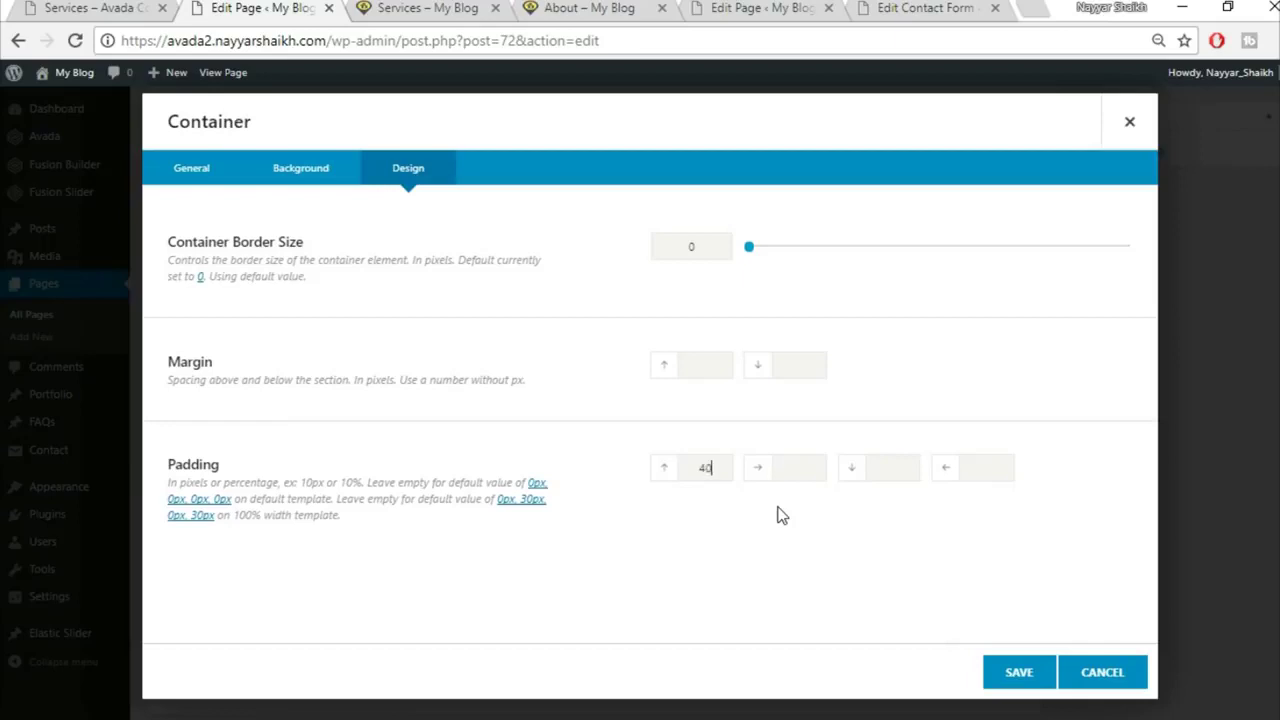
left_click(1025, 675)
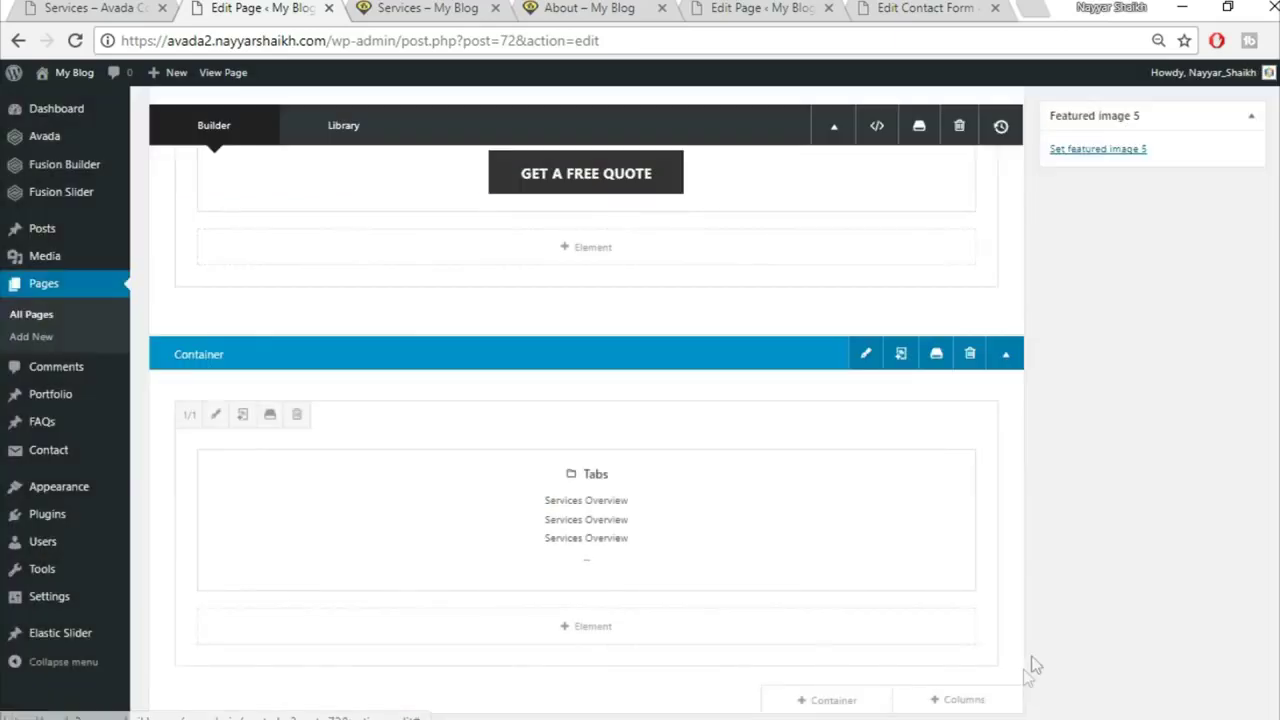
Step: Update the Services page and reload the live page to see the change
scroll(1128, 636, "up", 5)
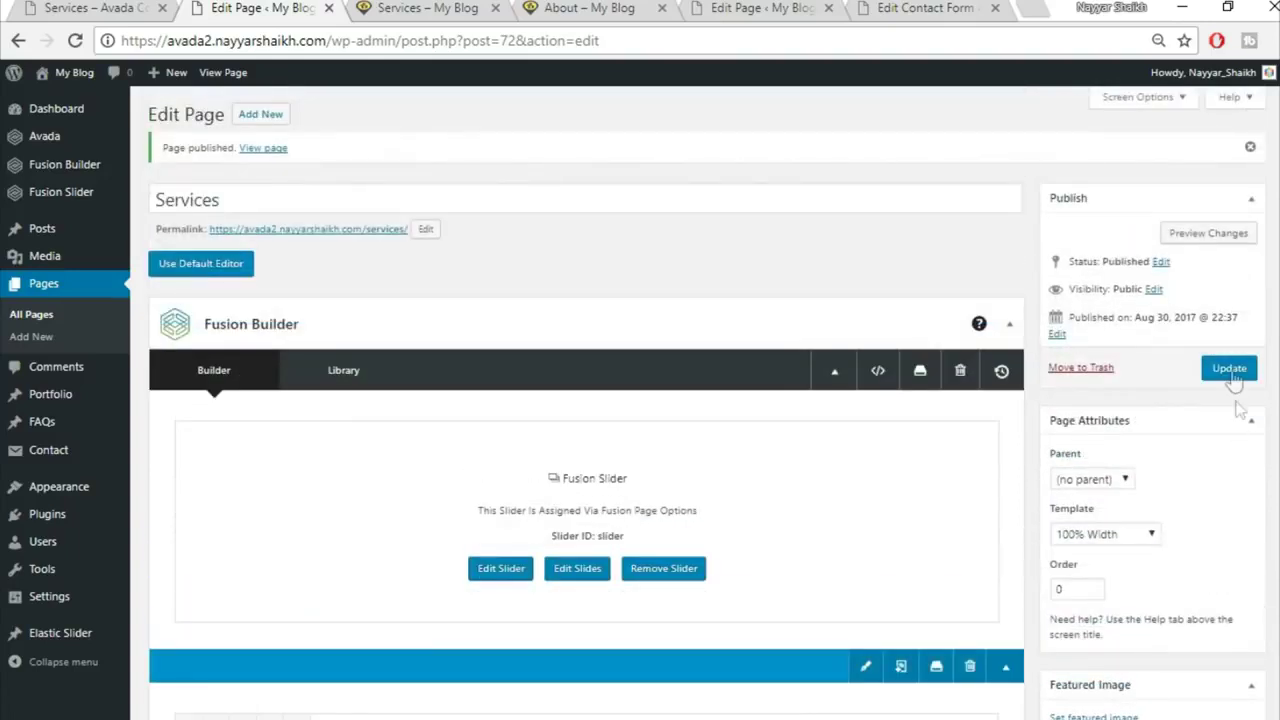
left_click(1230, 370)
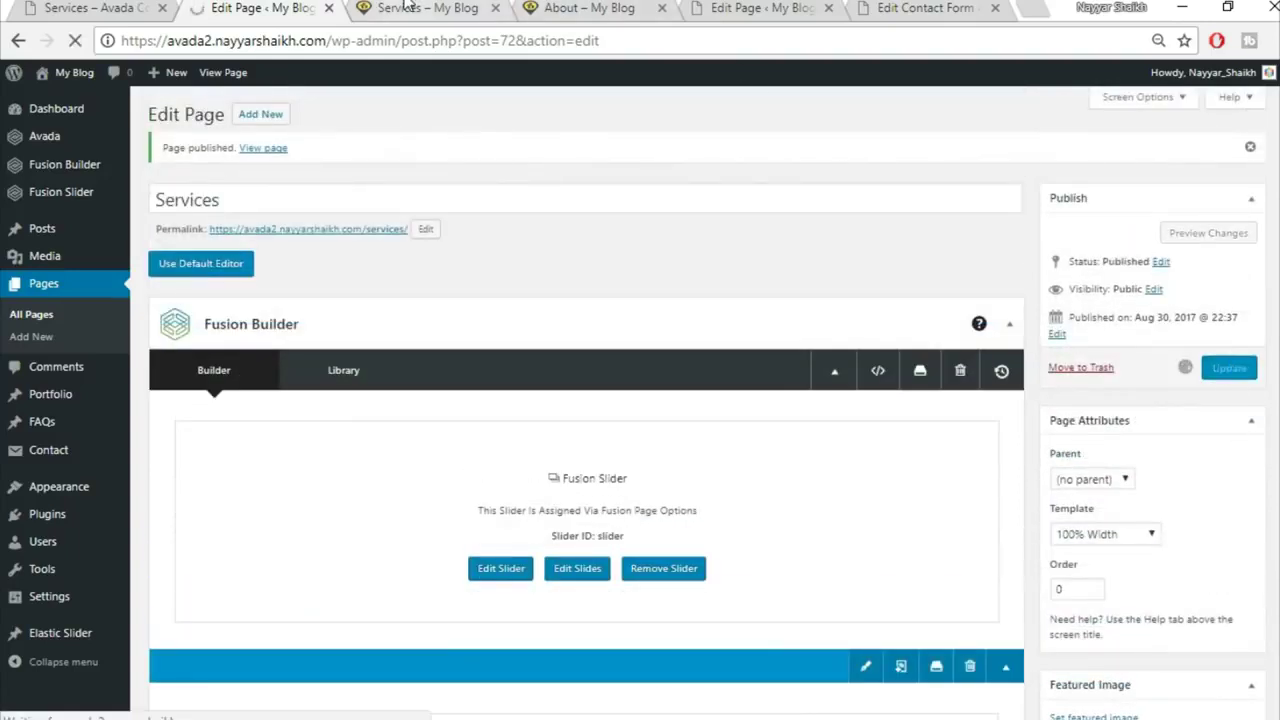
left_click(407, 6)
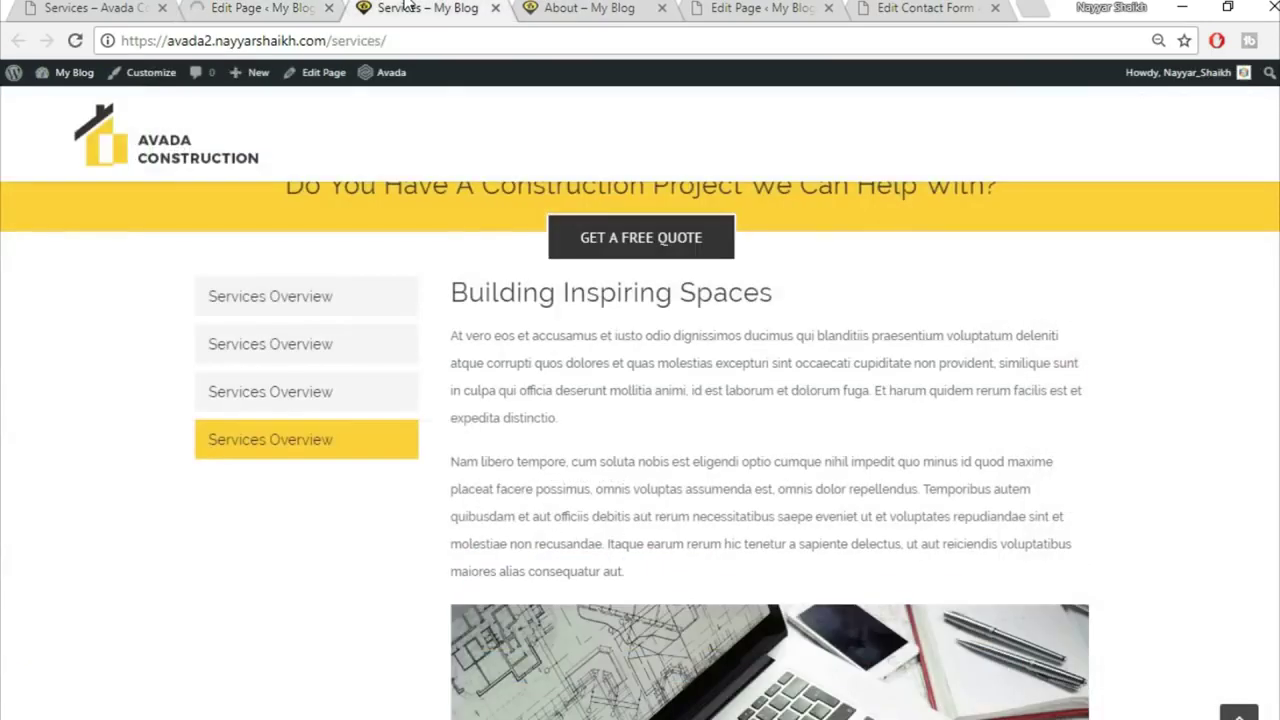
left_click(75, 41)
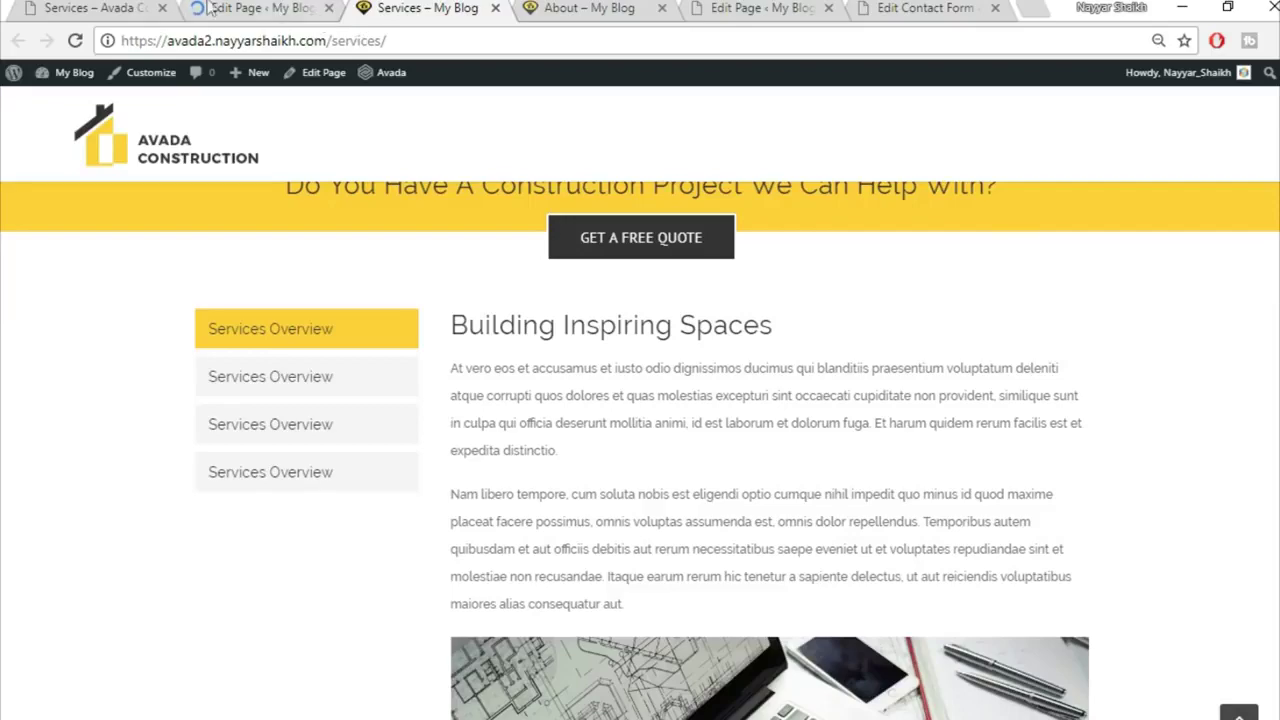
Step: Compare with the demo site's Services page, then return to the page editor
left_click(117, 7)
scroll(640, 450, "down", 15)
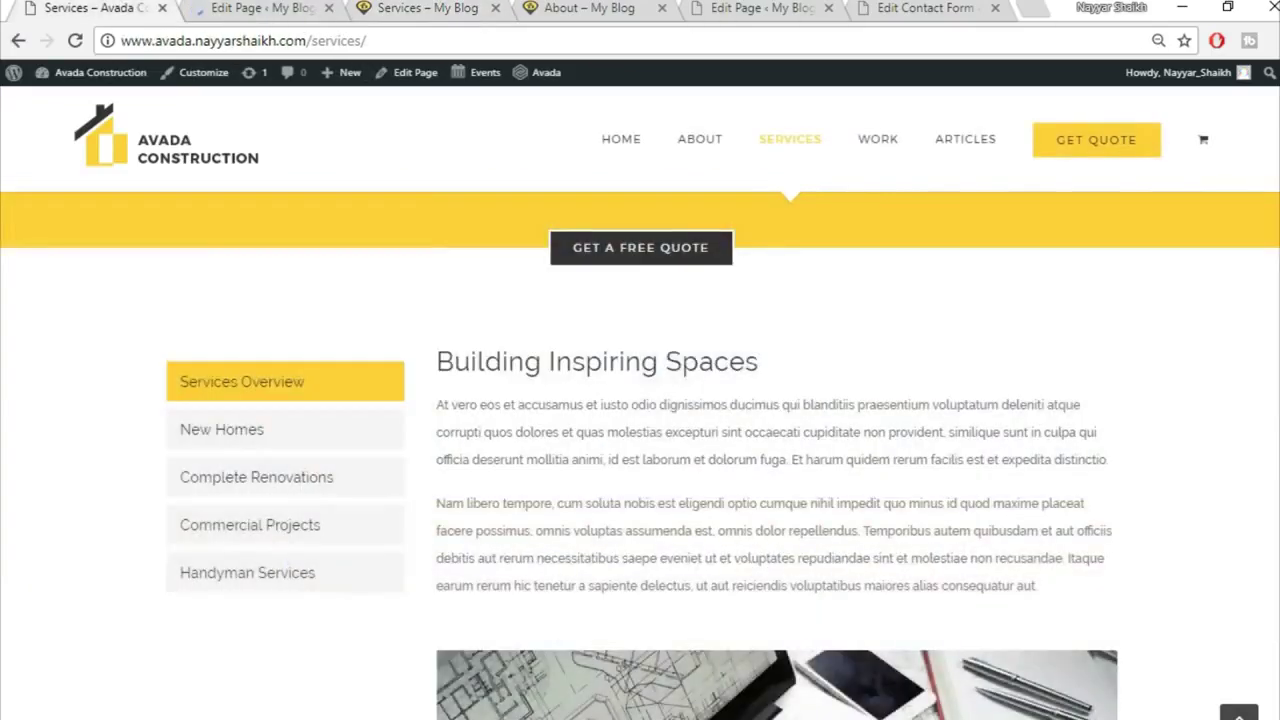
scroll(640, 450, "down", 10)
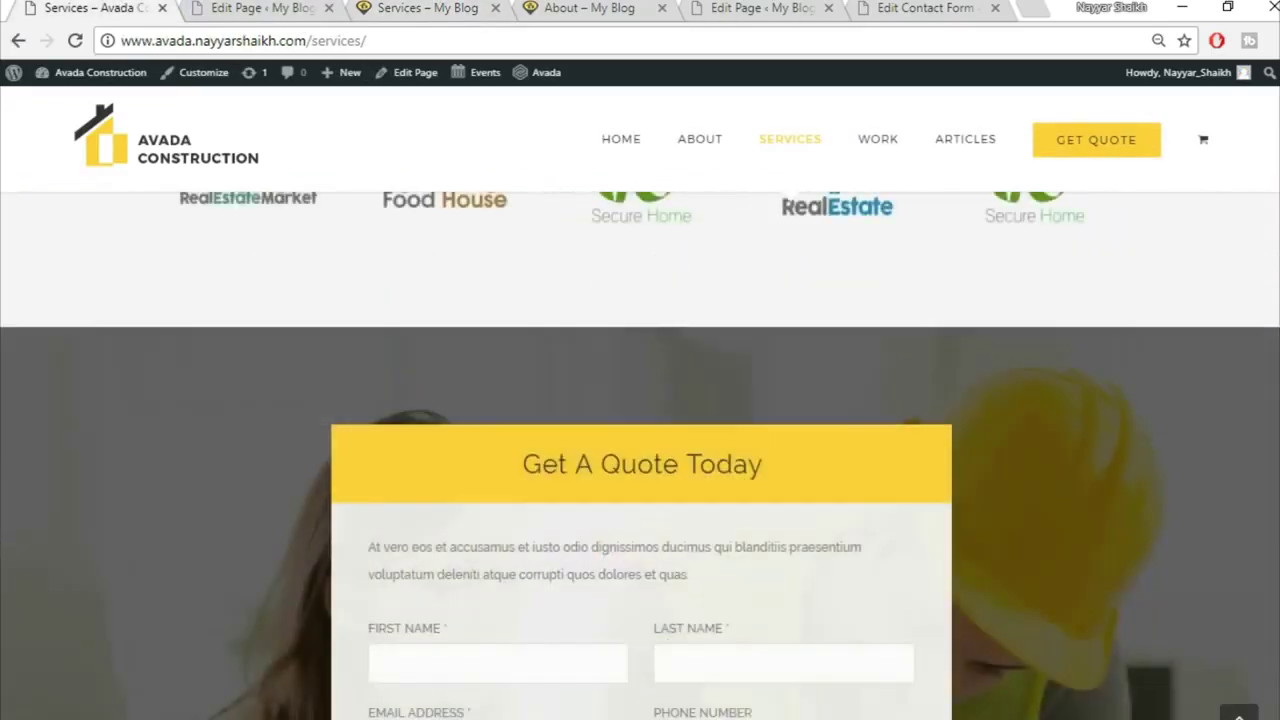
scroll(640, 450, "up", 7)
scroll(1266, 236, "up", 15)
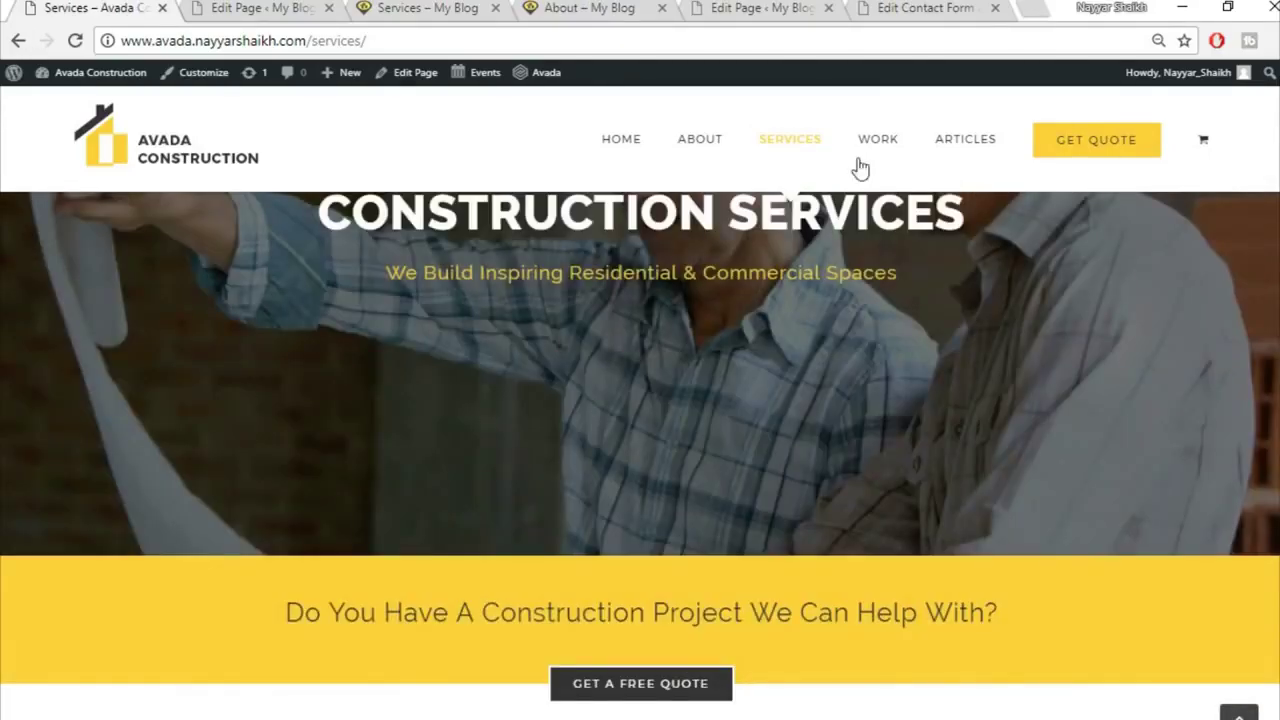
mouse_move(877, 143)
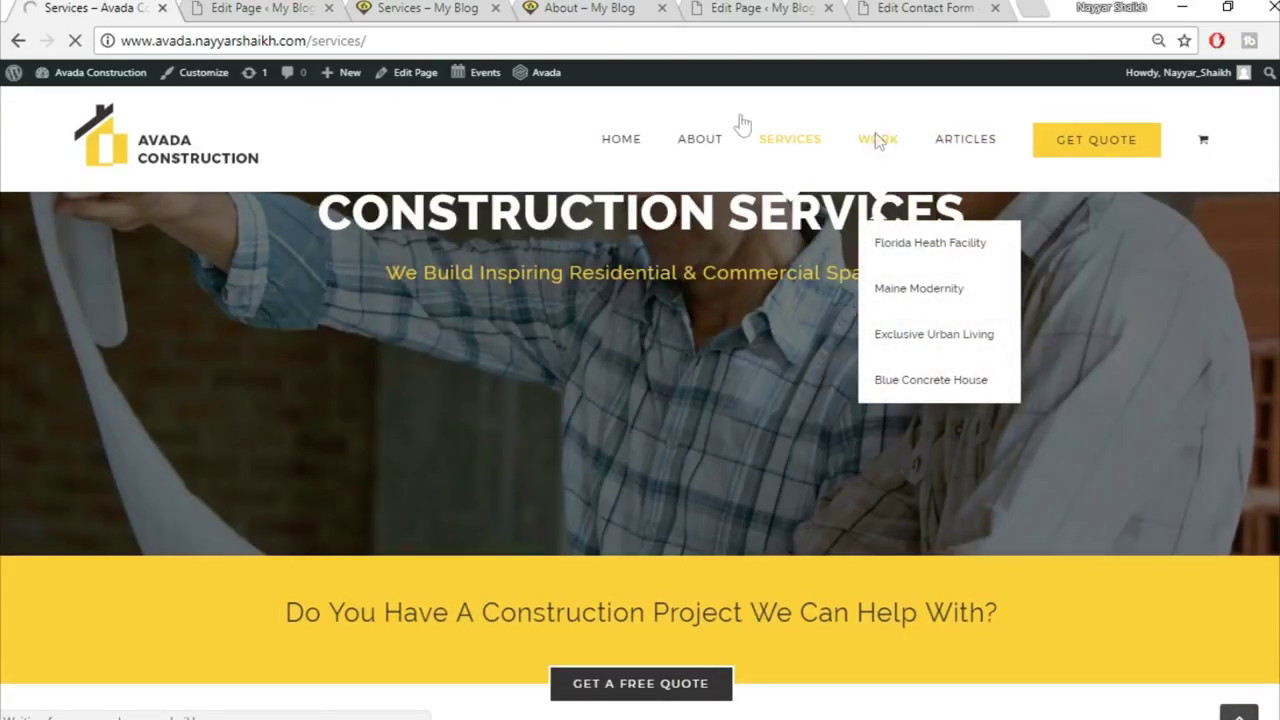
left_click(255, 8)
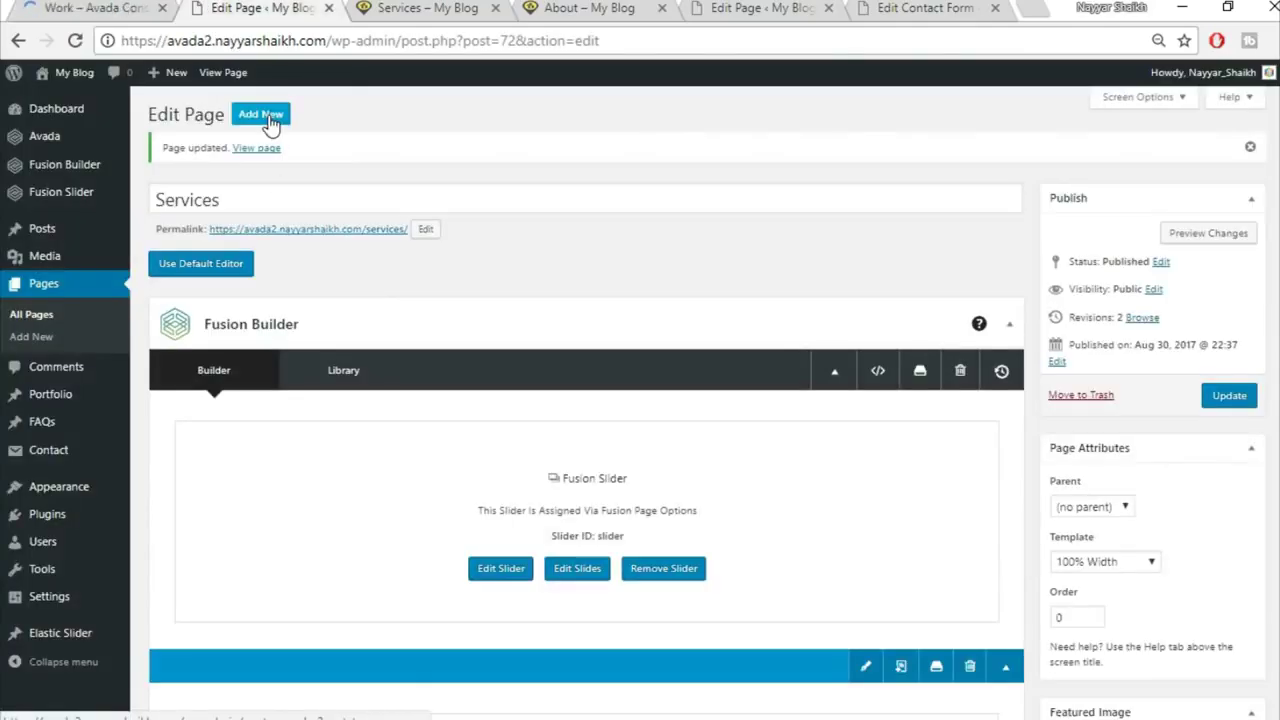
Step: Check the demo site's Work page, then start a new page titled 'Work'
left_click(472, 14)
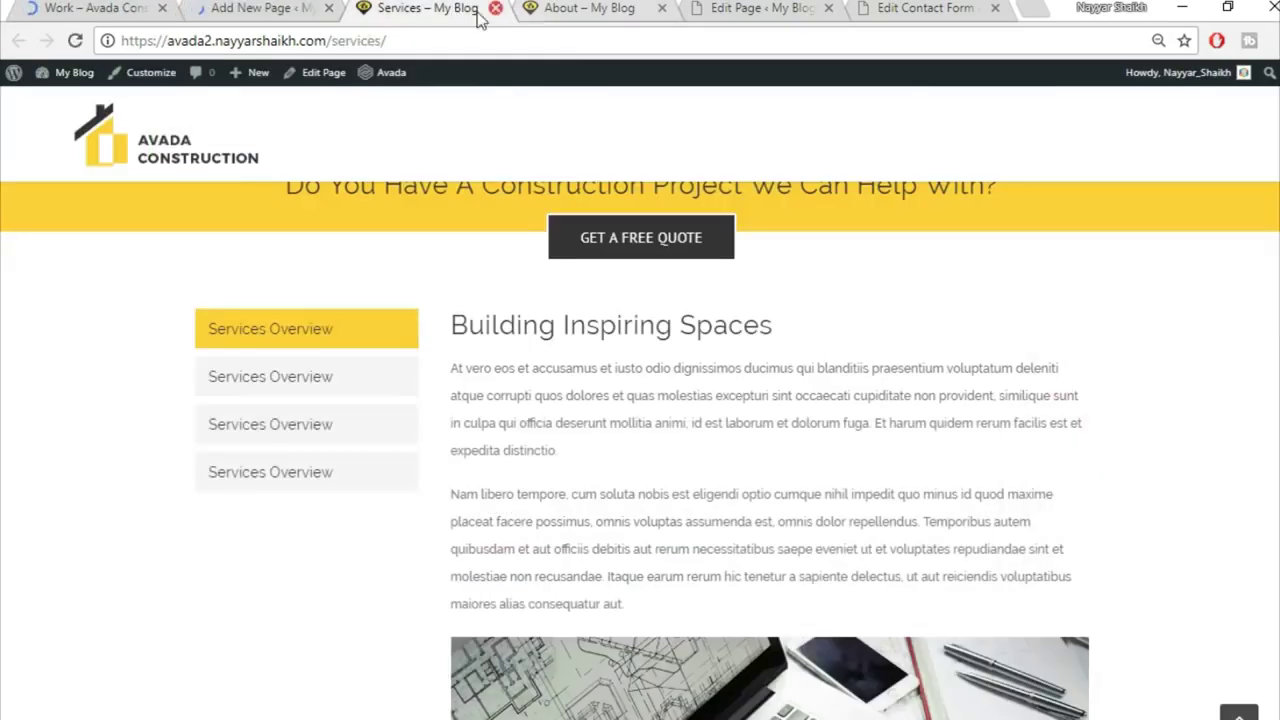
left_click(495, 9)
left_click(492, 9)
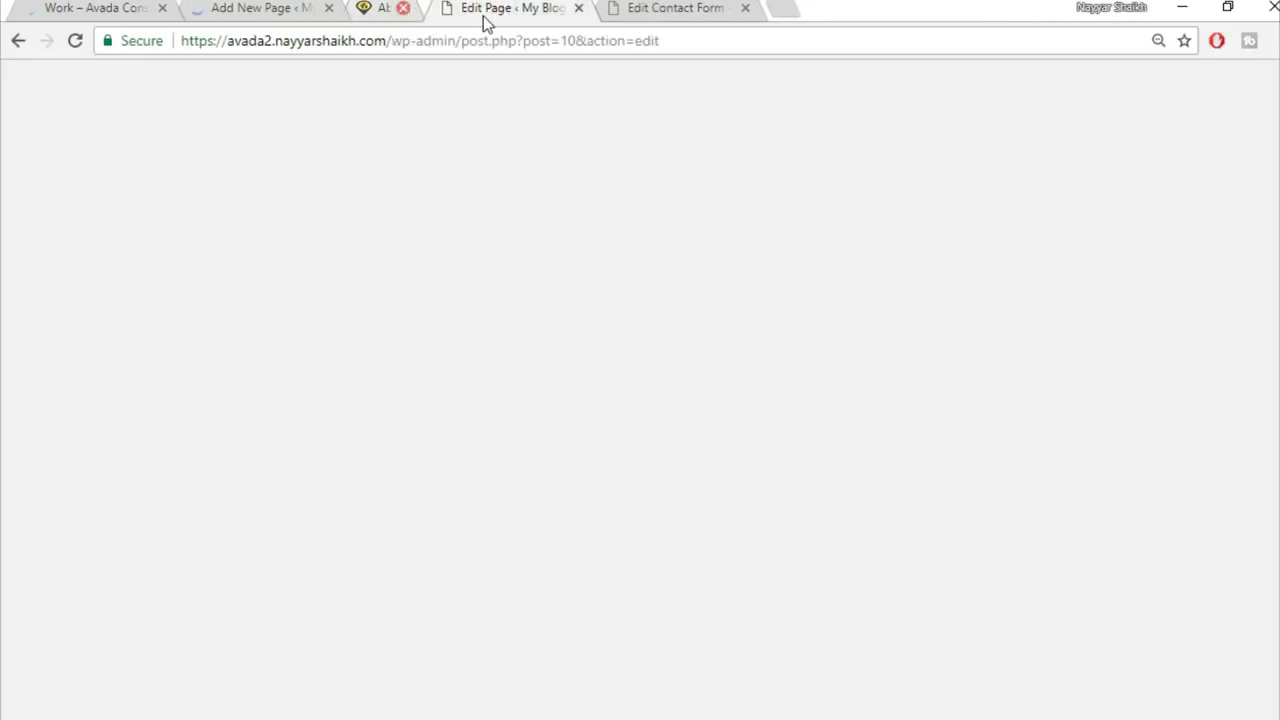
left_click(97, 8)
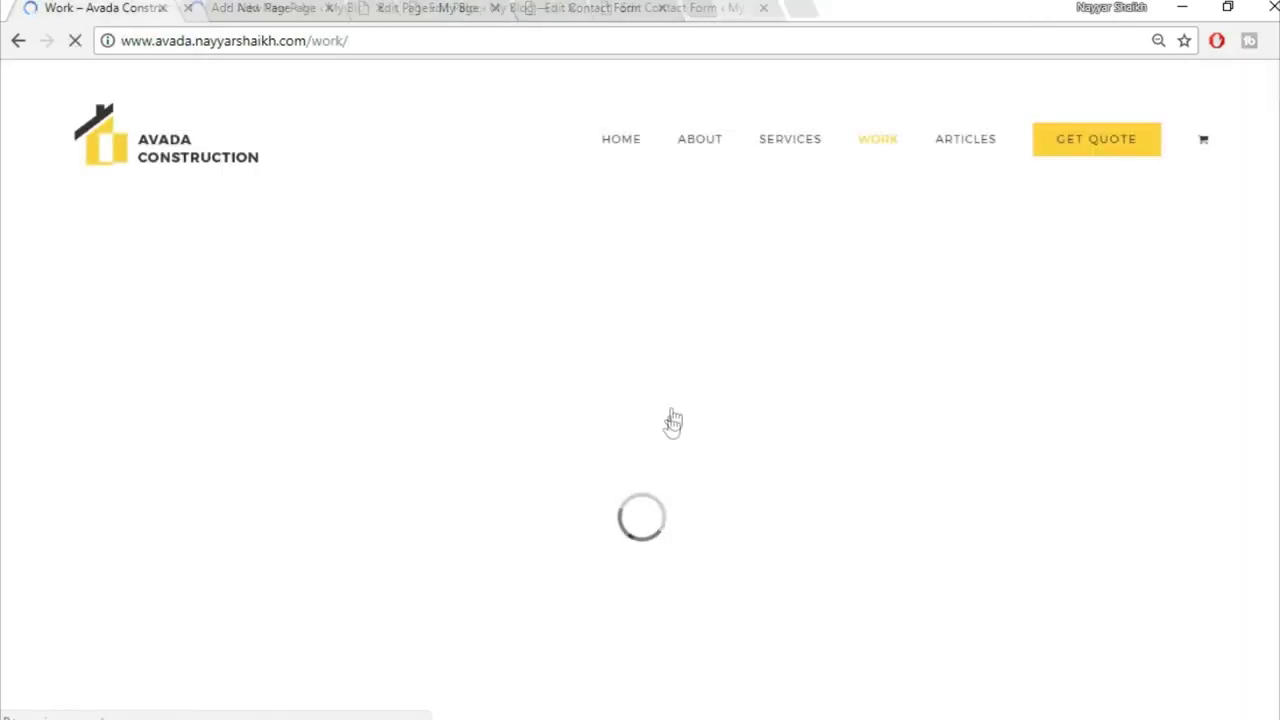
left_click(320, 7)
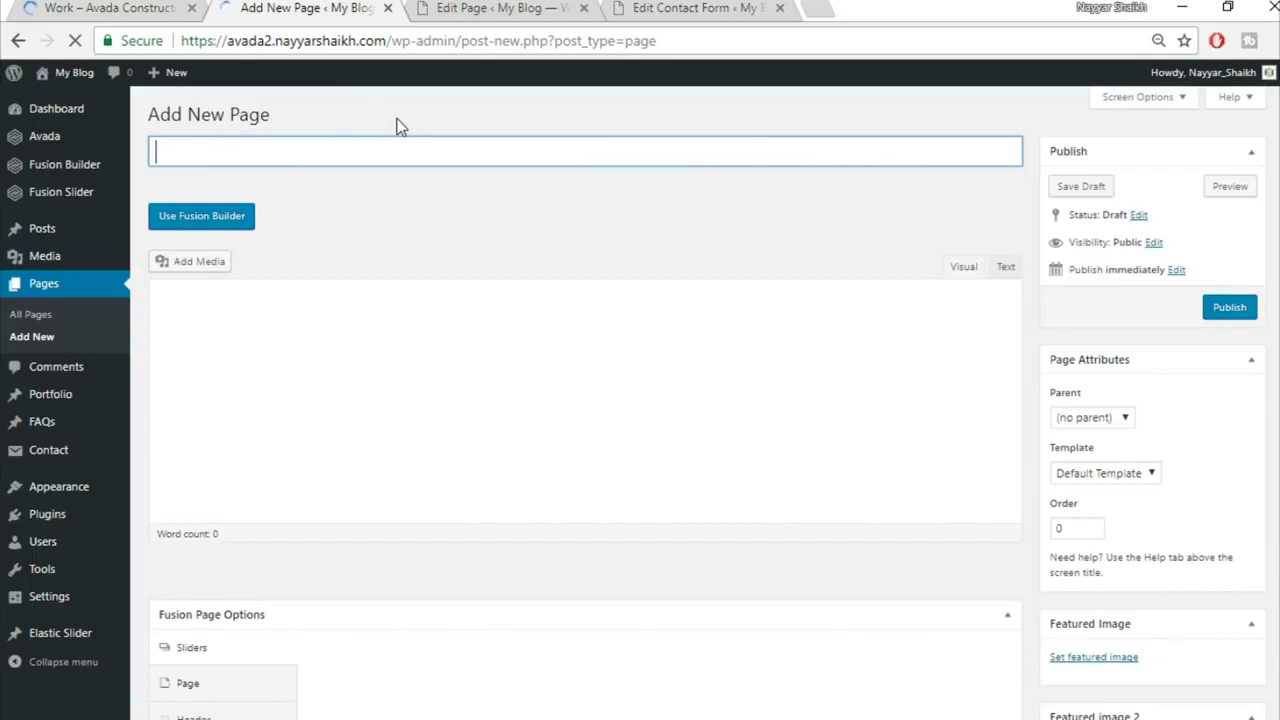
type("Work")
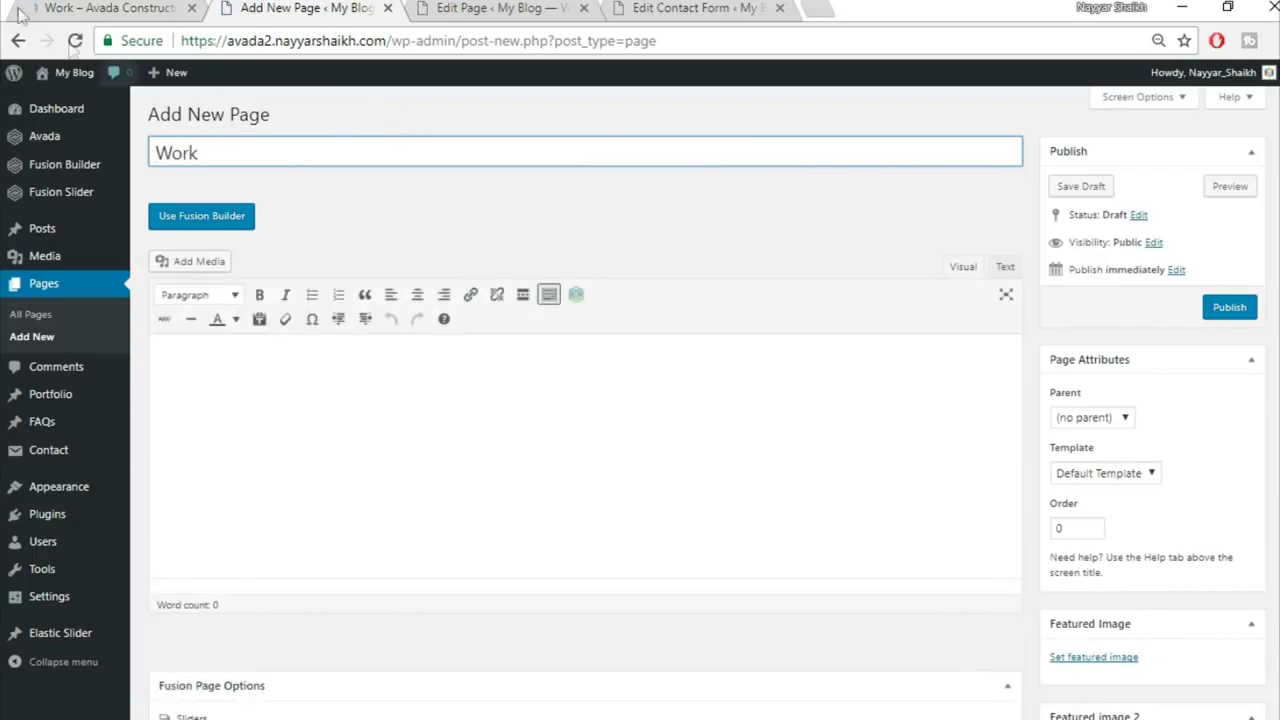
Step: Set the page template to 100% Width and assign the Fusion Slider named 'Slider'
scroll(1238, 443, "down", 2)
left_click(1145, 272)
left_click(1108, 300)
scroll(461, 461, "down", 2)
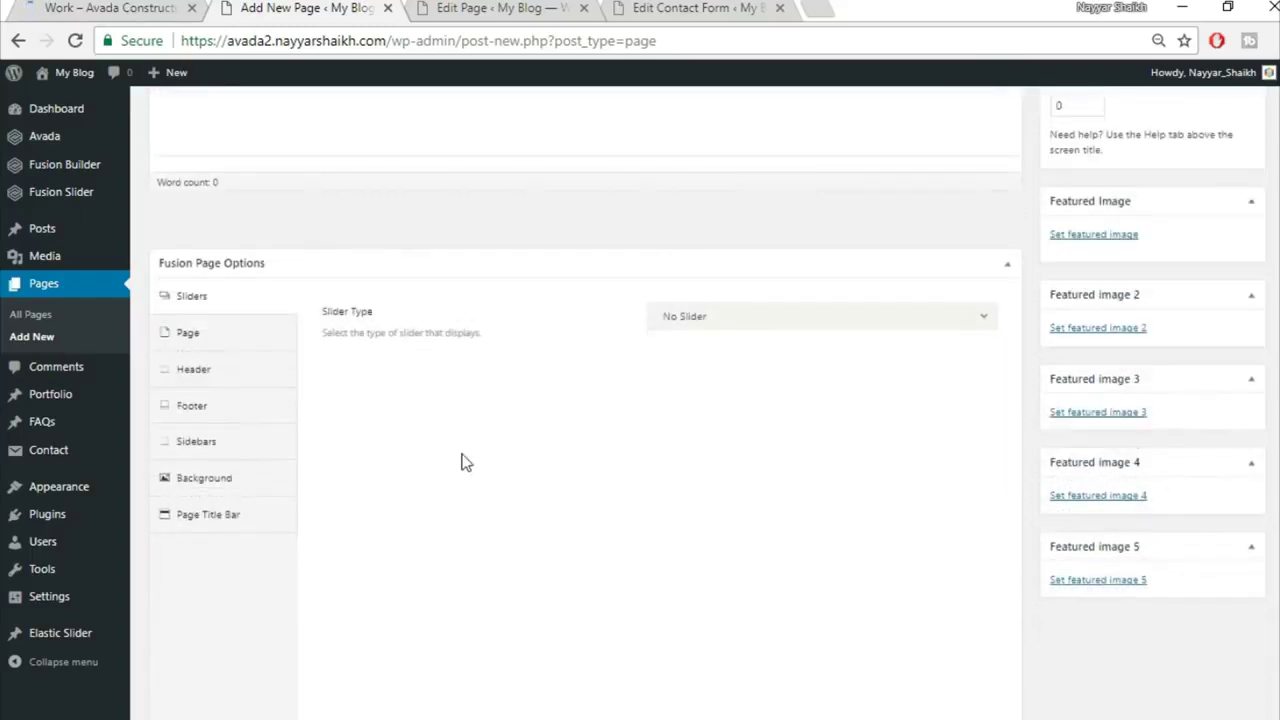
scroll(461, 461, "down", 1)
left_click(693, 240)
left_click(731, 317)
left_click(731, 297)
left_click(727, 349)
Step: Set the page padding to 0 top and bottom and hide the page title bar
left_click(209, 252)
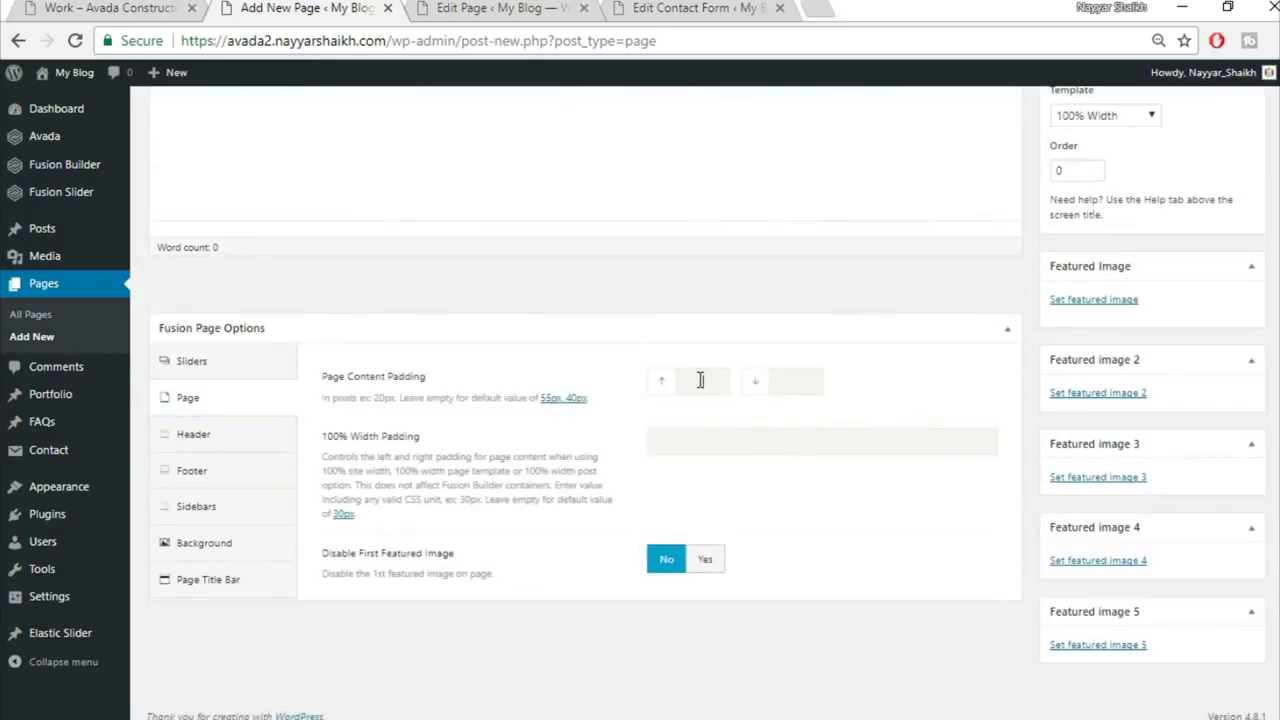
key("Tab")
type("0")
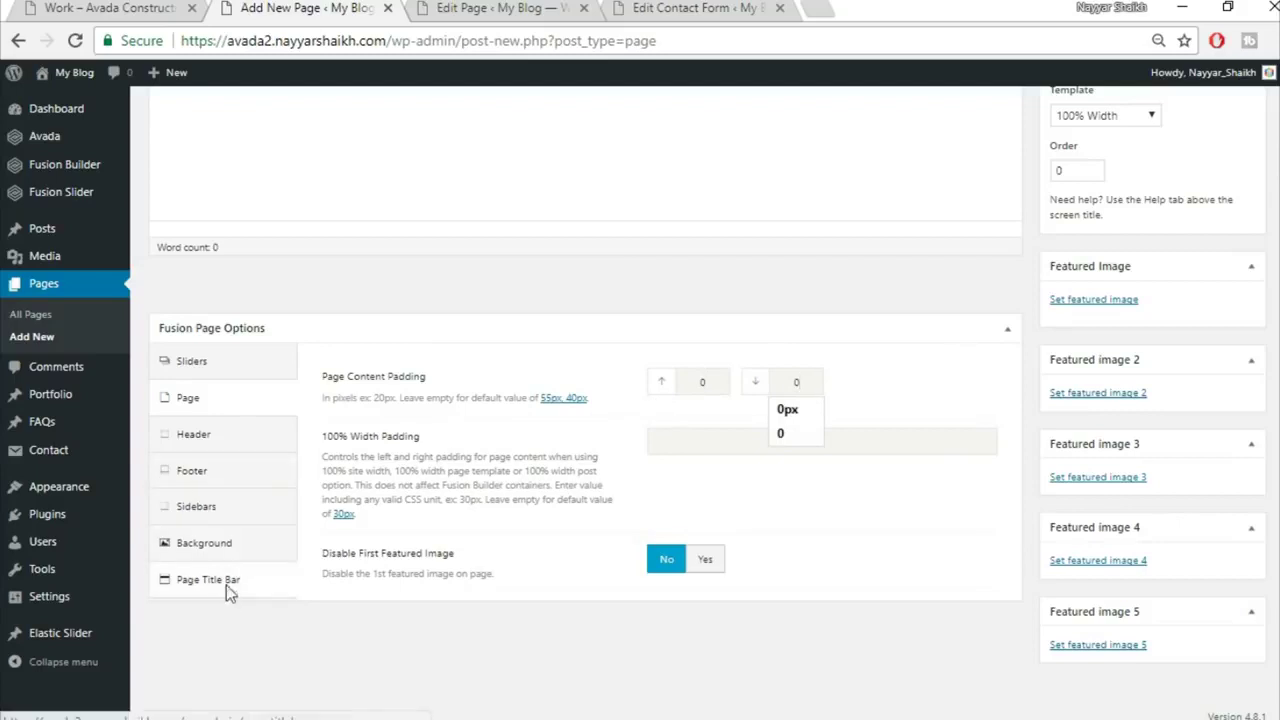
left_click(222, 581)
left_click(745, 231)
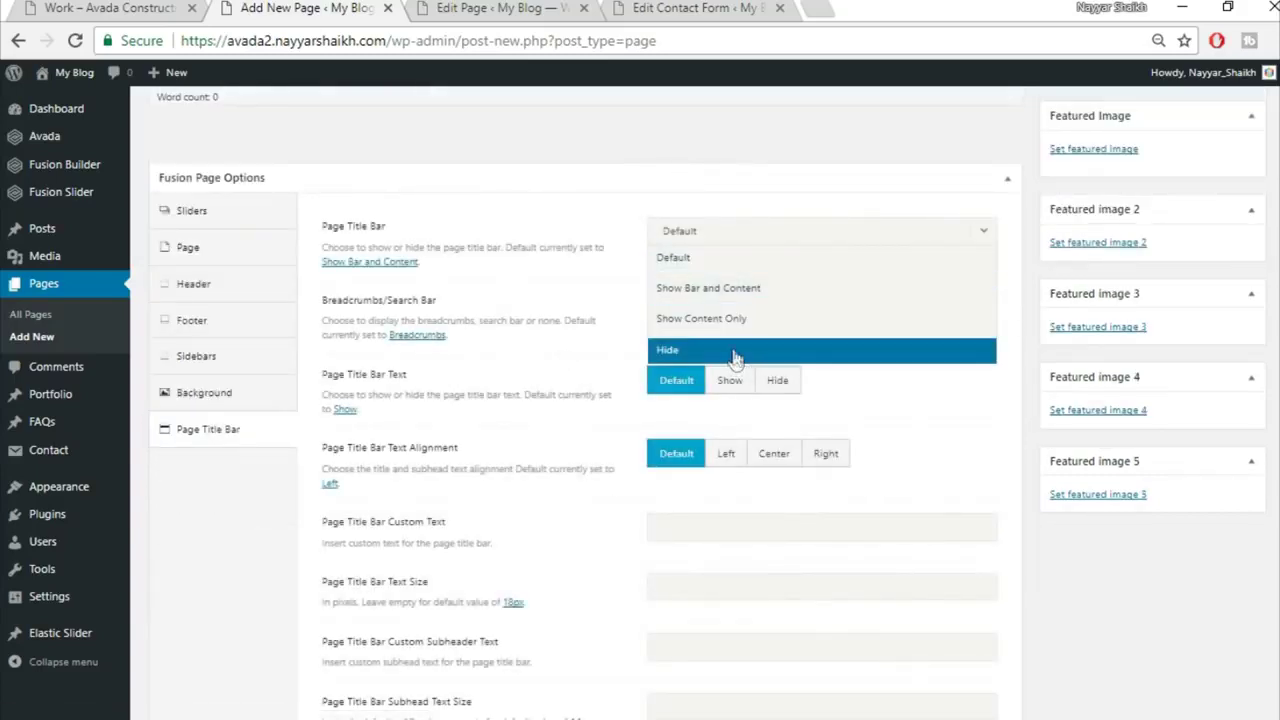
left_click(731, 352)
Step: Switch the Work page to Fusion Builder, comparing against the demo Work page
scroll(980, 432, "up", 5)
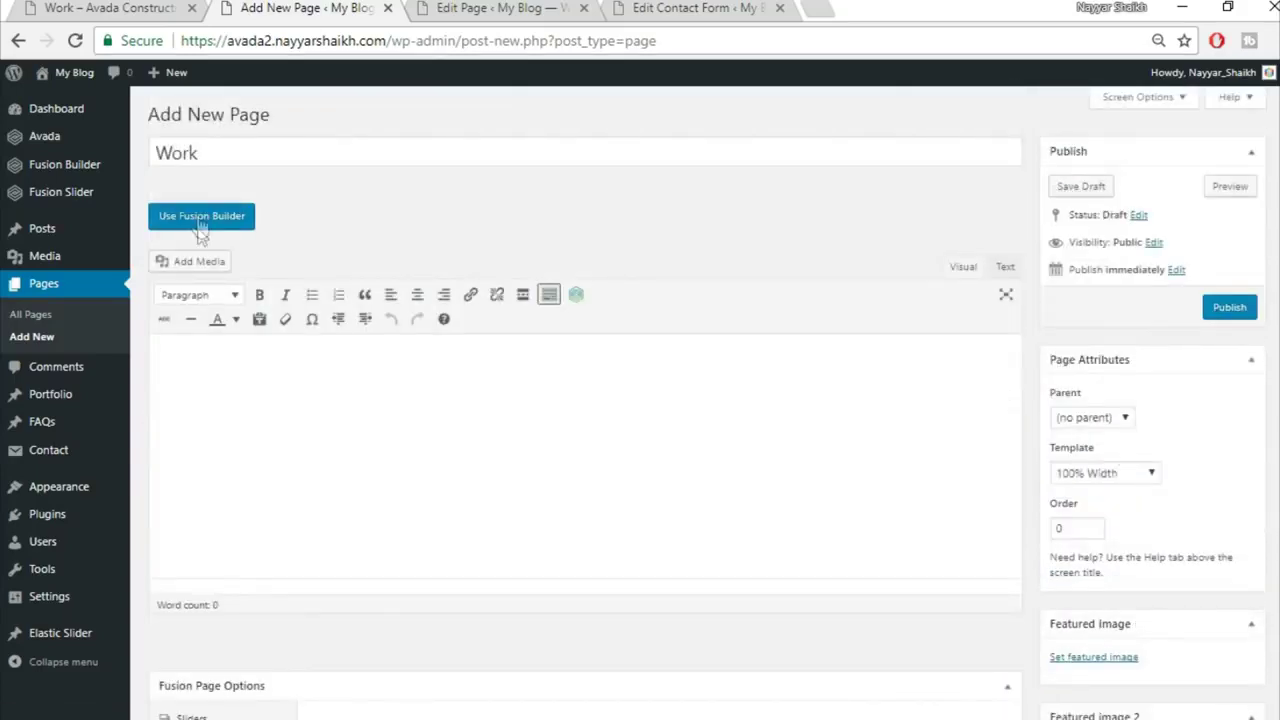
left_click(201, 216)
left_click(112, 8)
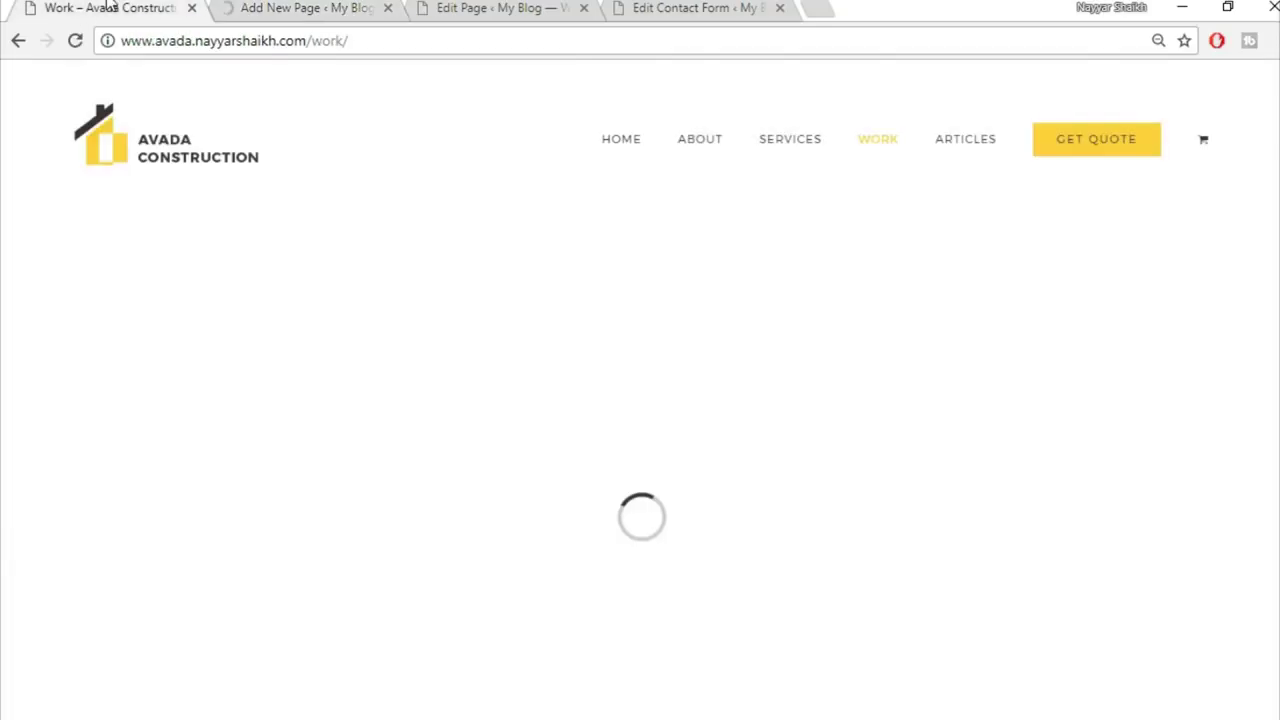
scroll(660, 403, "down", 3)
scroll(660, 450, "up", 3)
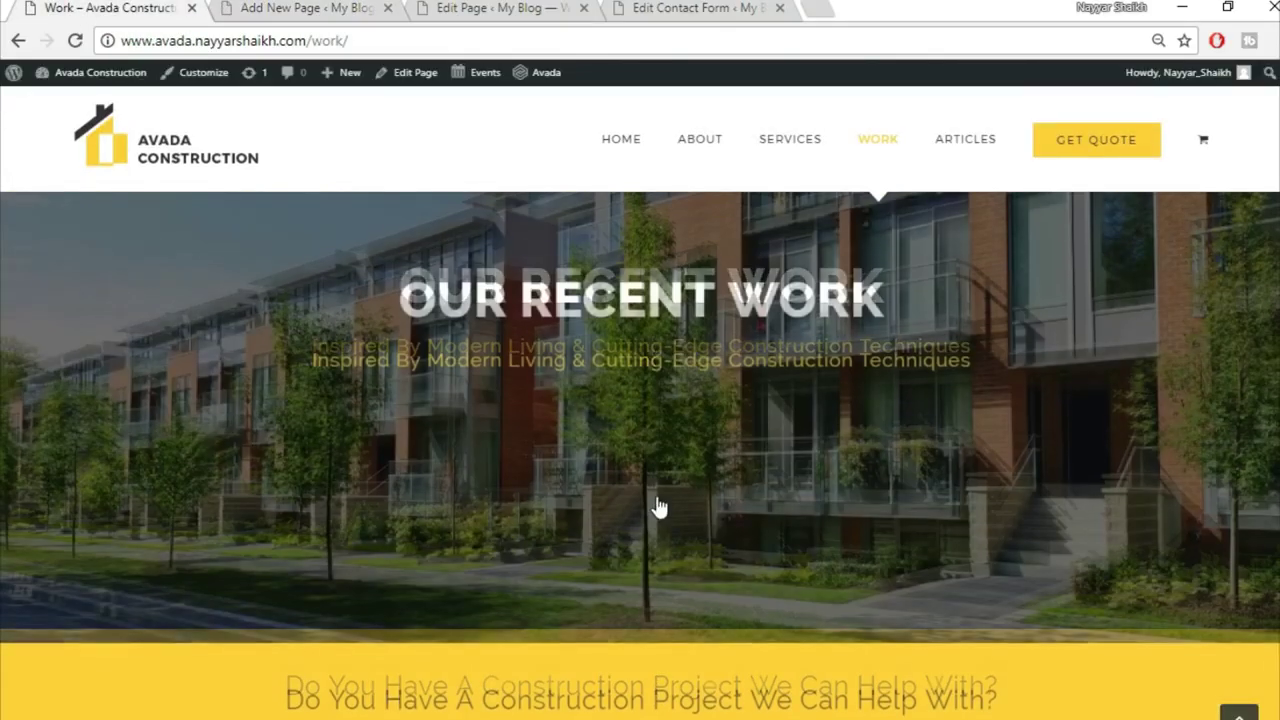
key("ctrl+Tab")
scroll(894, 449, "down", 2)
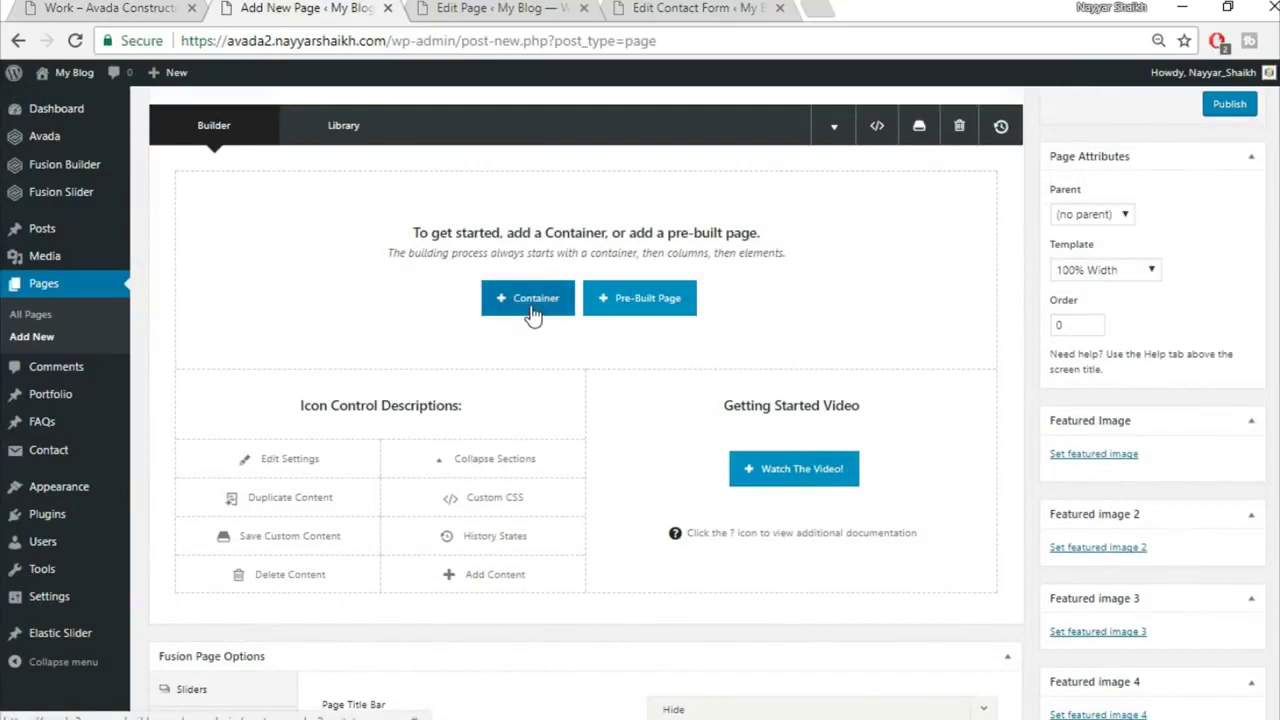
Step: Insert the saved Top1 and Top2 containers from the library
left_click(533, 300)
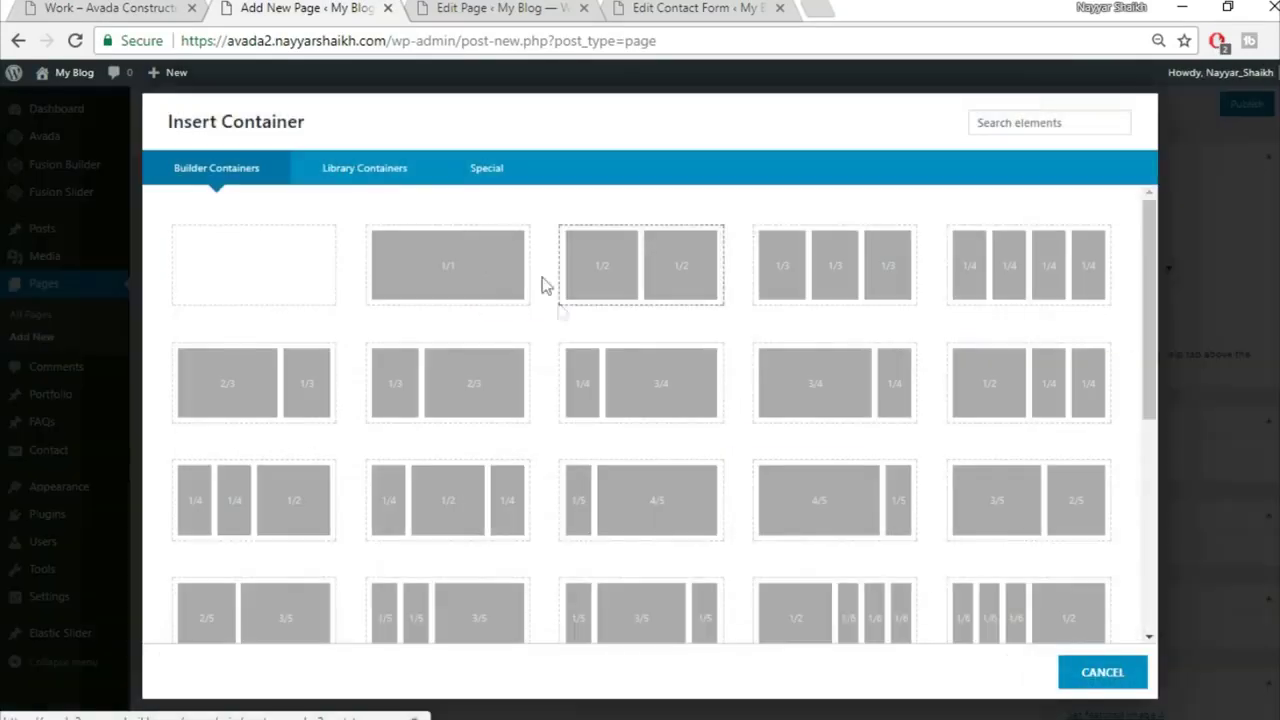
left_click(386, 170)
left_click(928, 230)
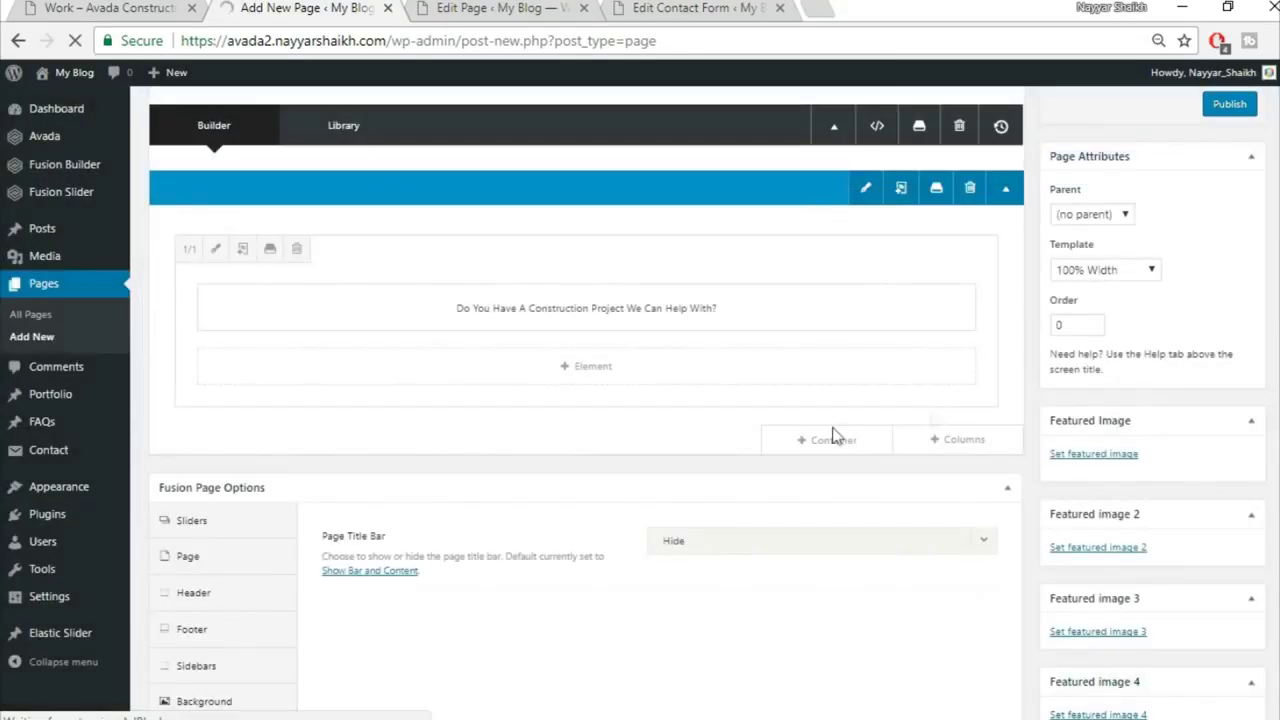
left_click(829, 437)
left_click(372, 176)
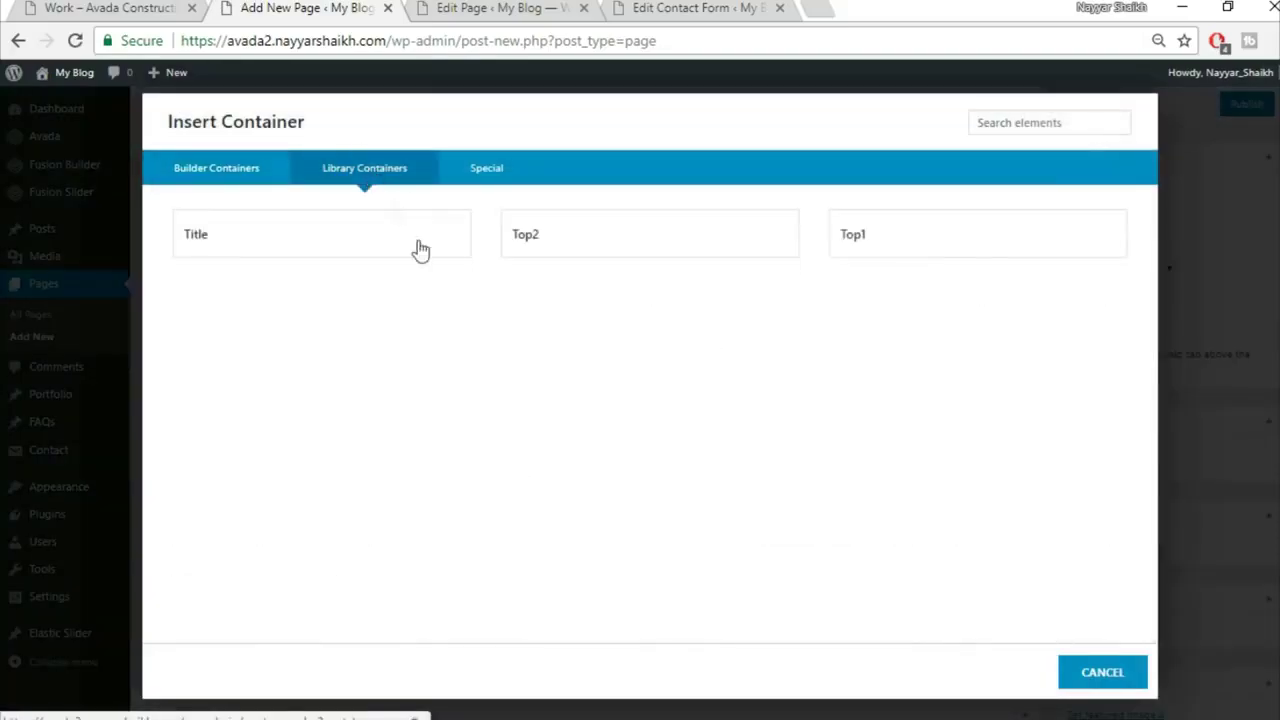
left_click(548, 240)
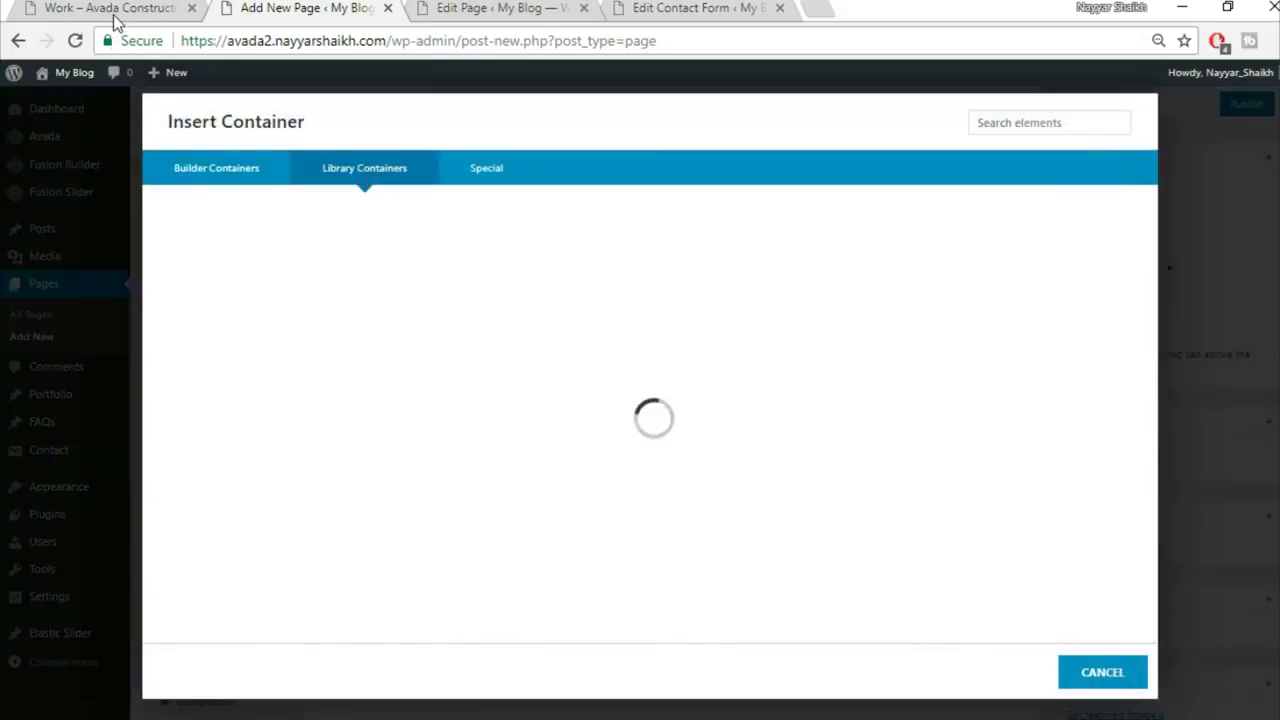
Step: Add an empty 1/1 container below and bring up the element search box
left_click(100, 8)
scroll(622, 580, "down", 4)
scroll(617, 637, "down", 4)
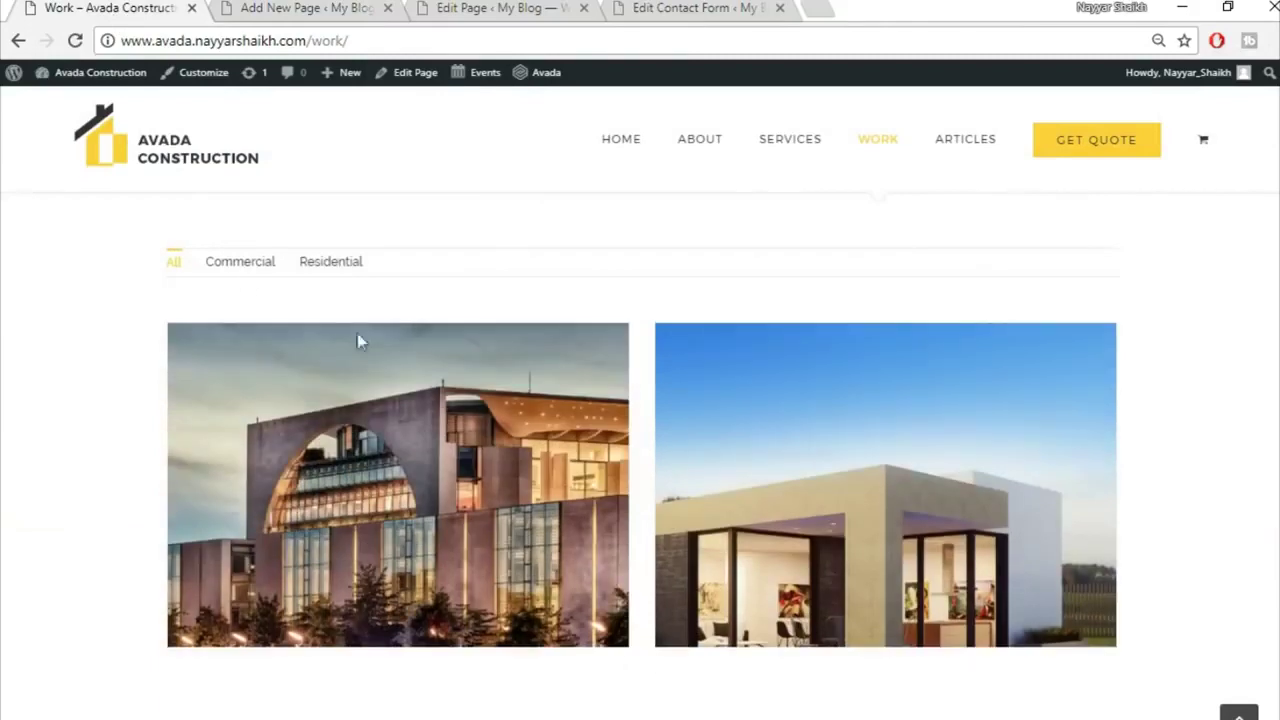
left_click(275, 8)
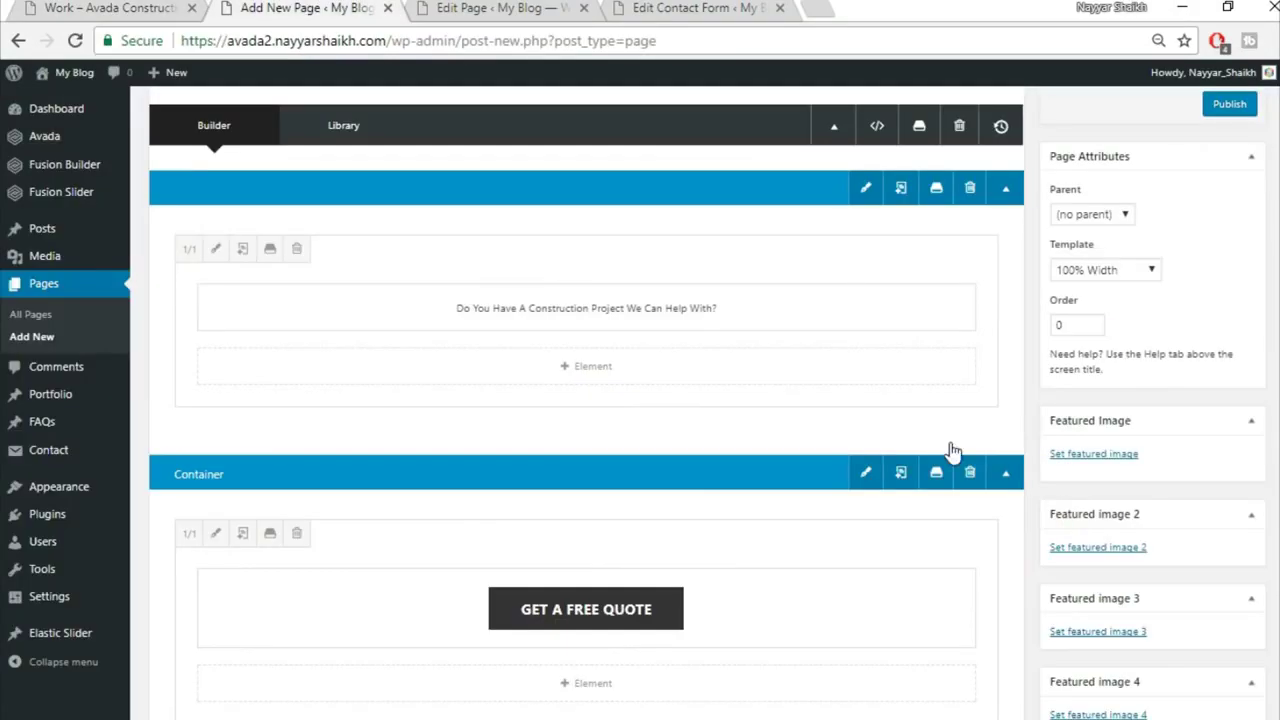
scroll(951, 410, "down", 3)
left_click(832, 352)
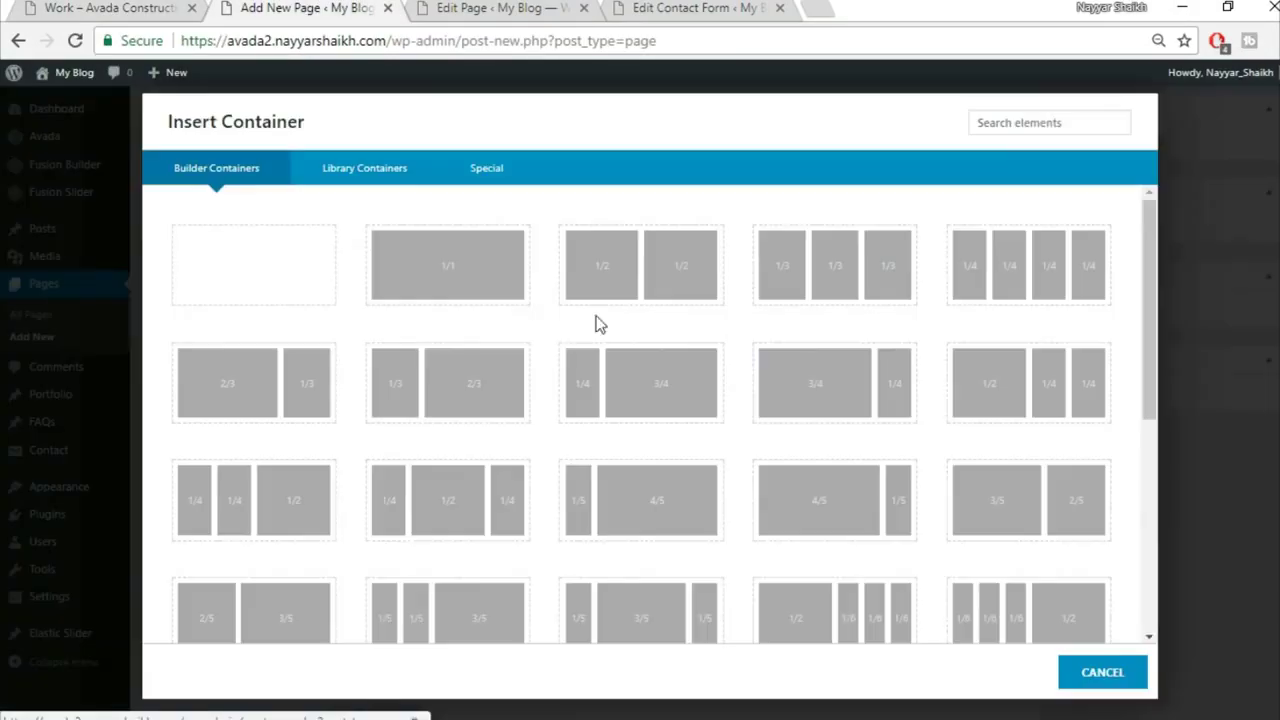
left_click(443, 291)
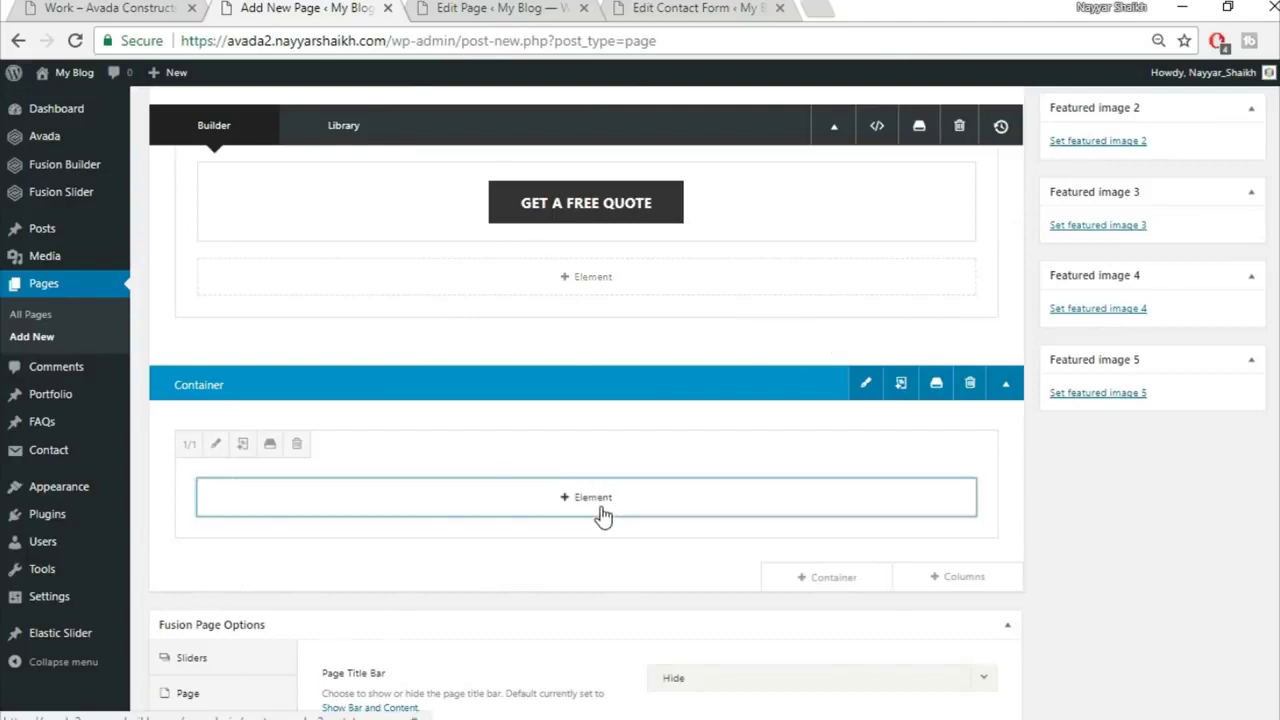
left_click(601, 508)
left_click(1043, 124)
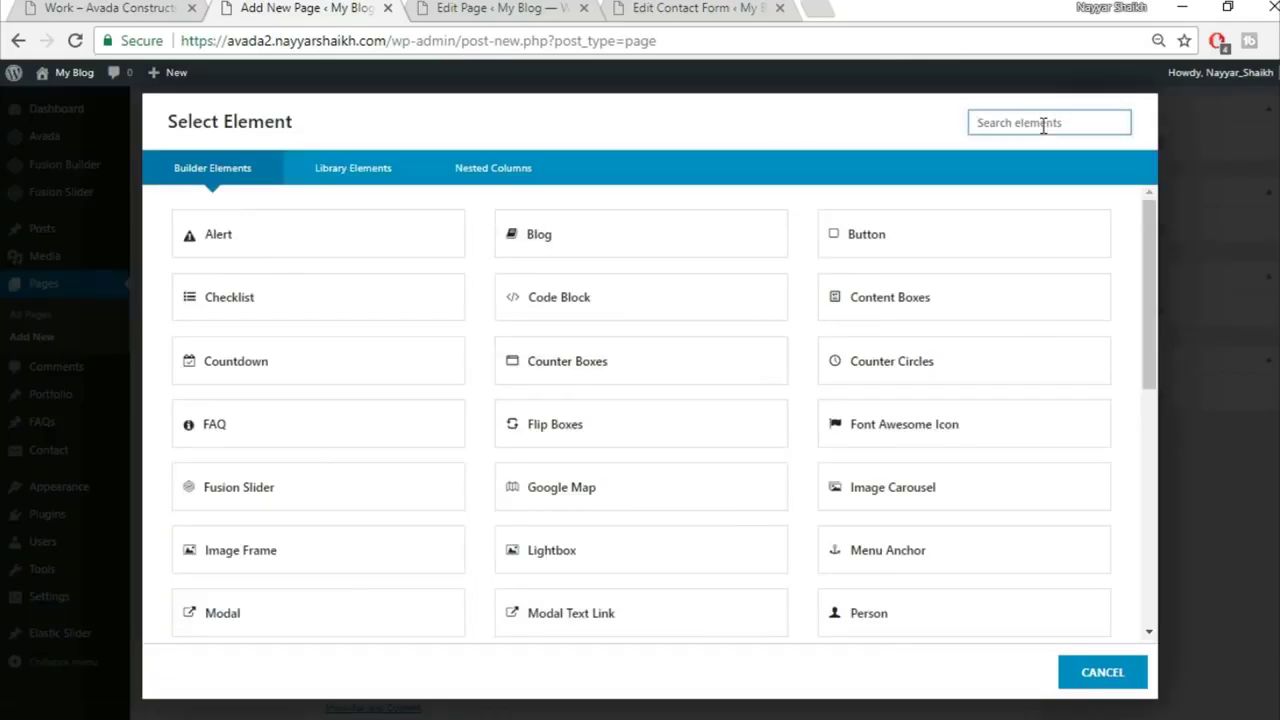
Step: Add a Portfolio element with Grid layout, Auto picture size and 30 px column spacing
type("por")
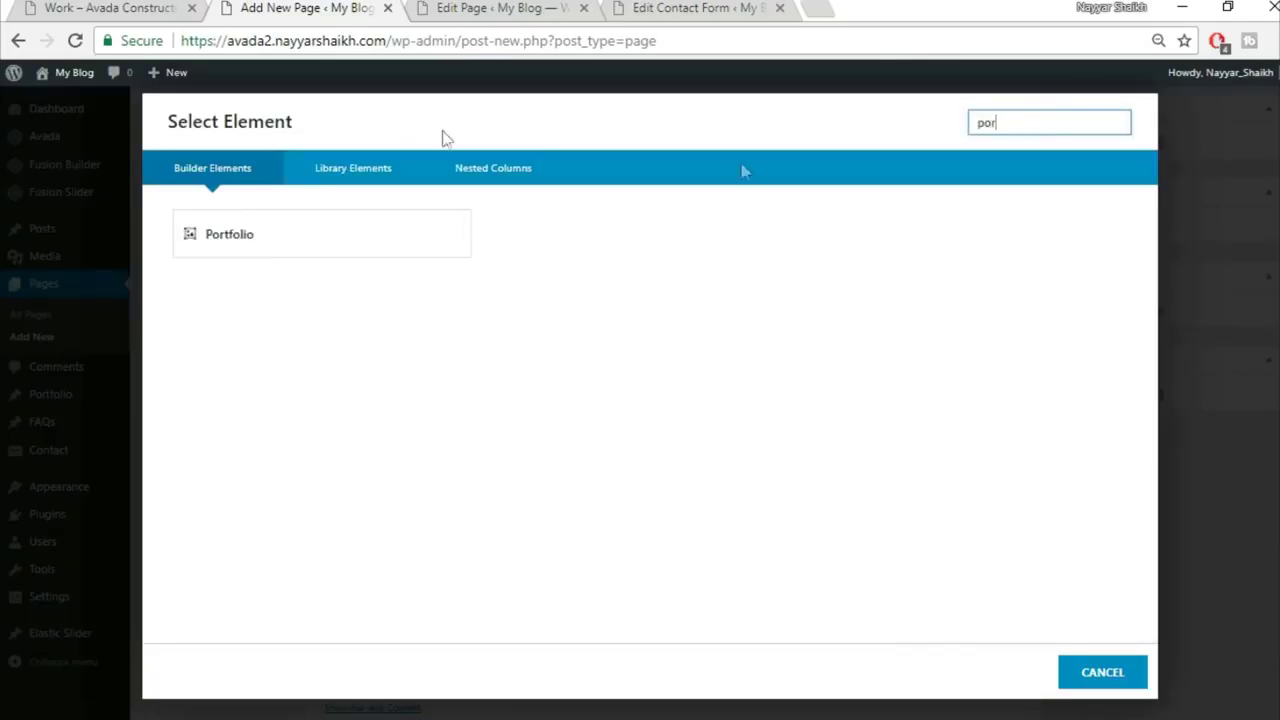
left_click(334, 234)
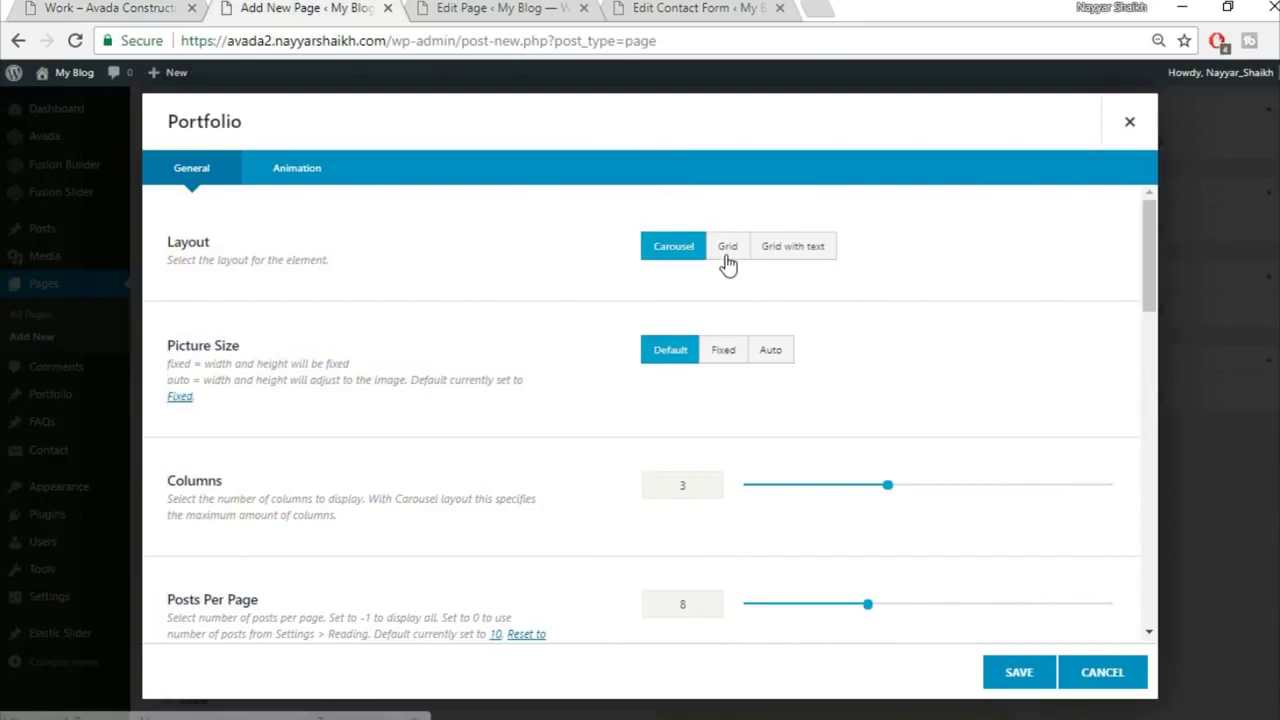
left_click(728, 250)
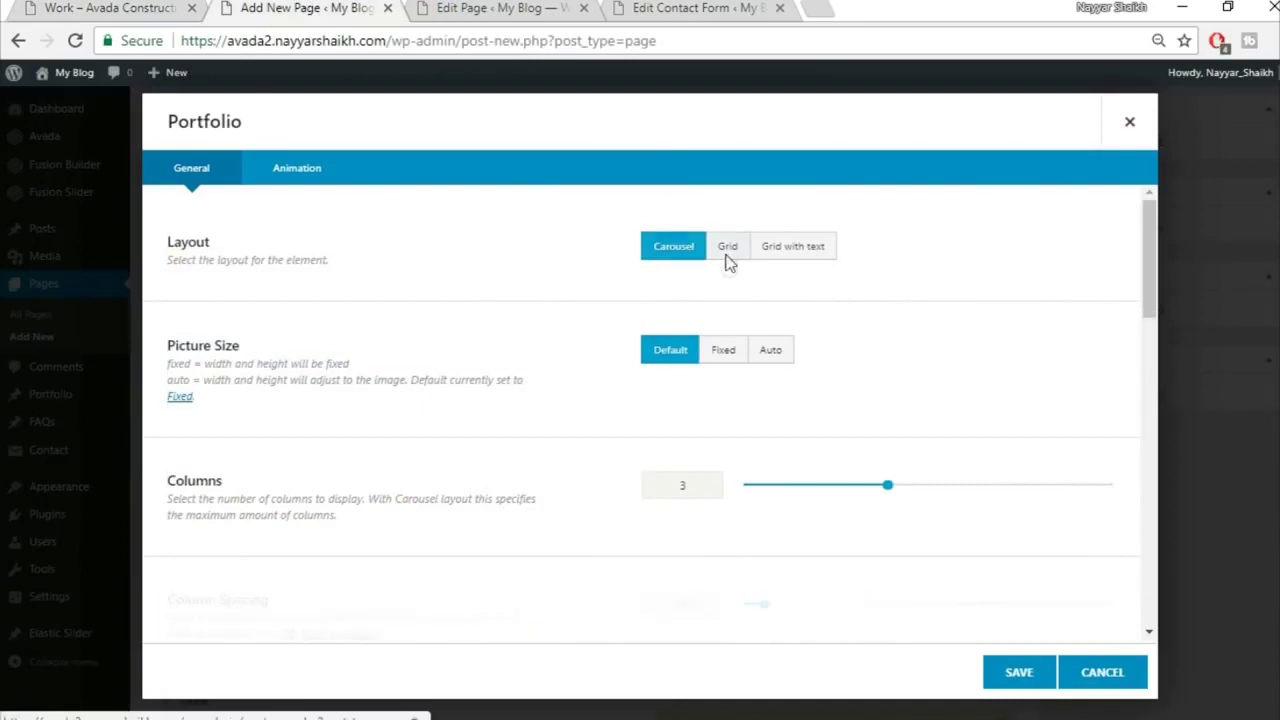
left_click(780, 352)
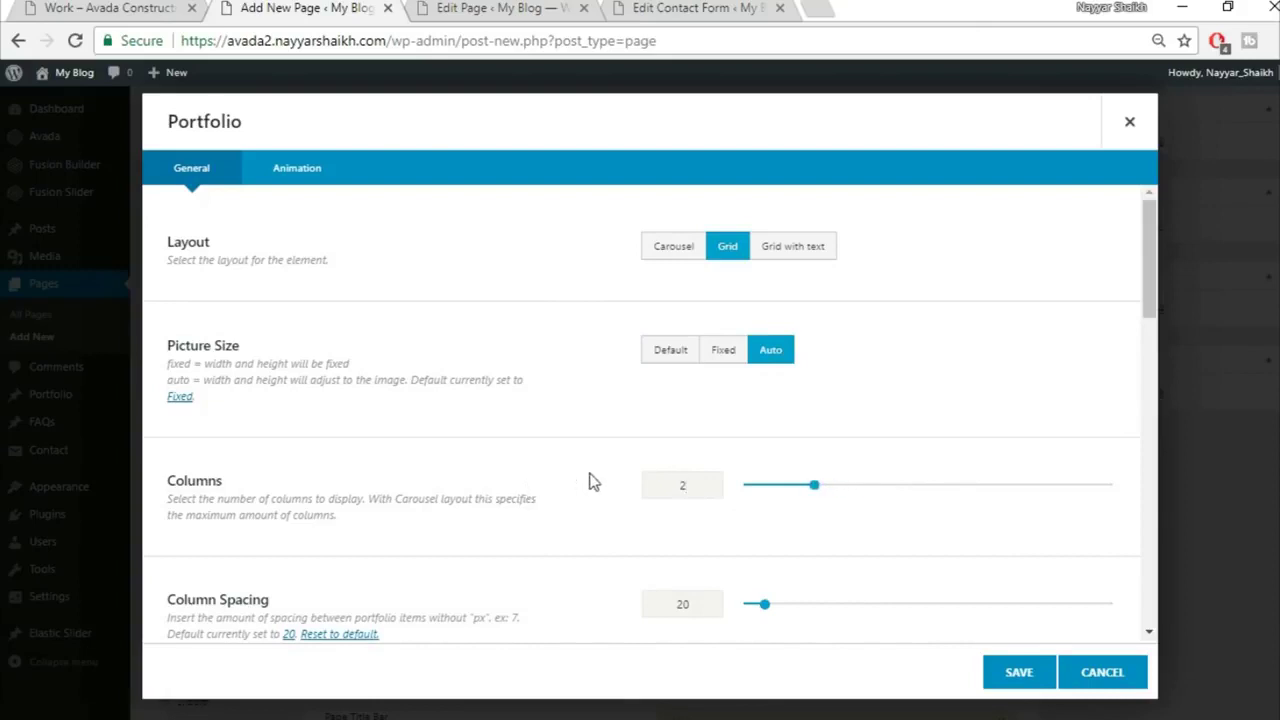
scroll(597, 488, "down", 2)
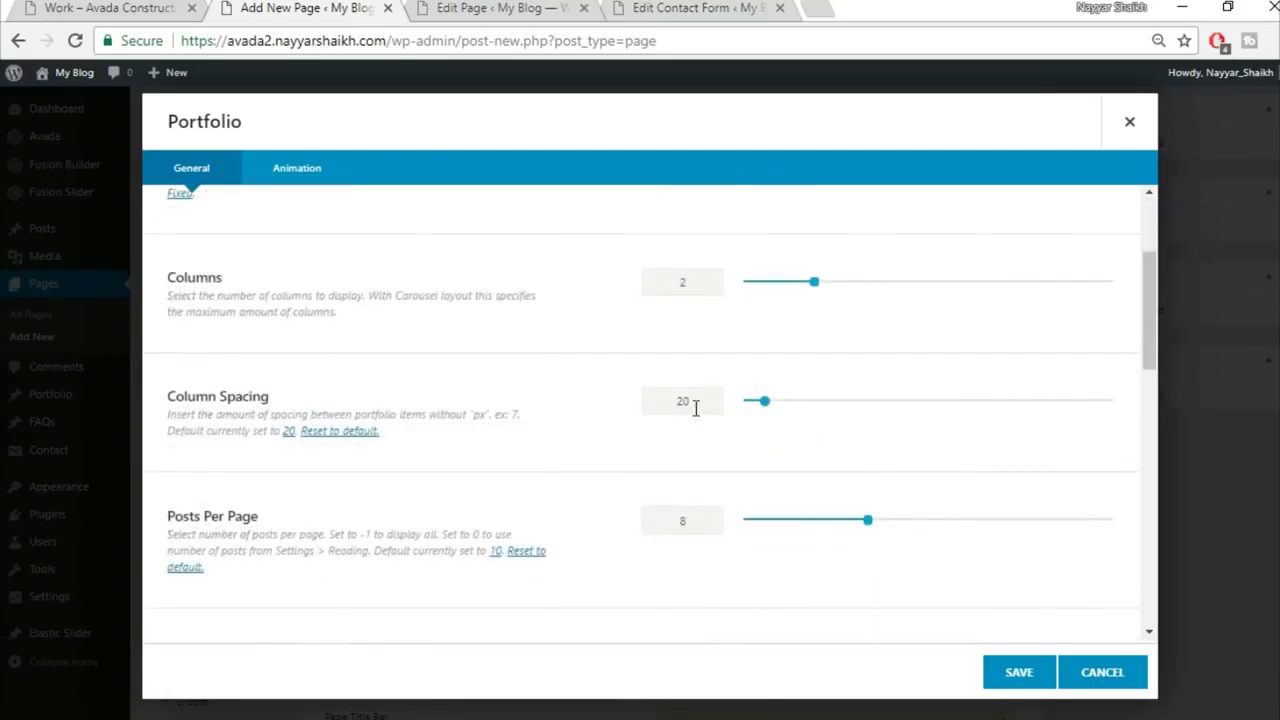
type("30")
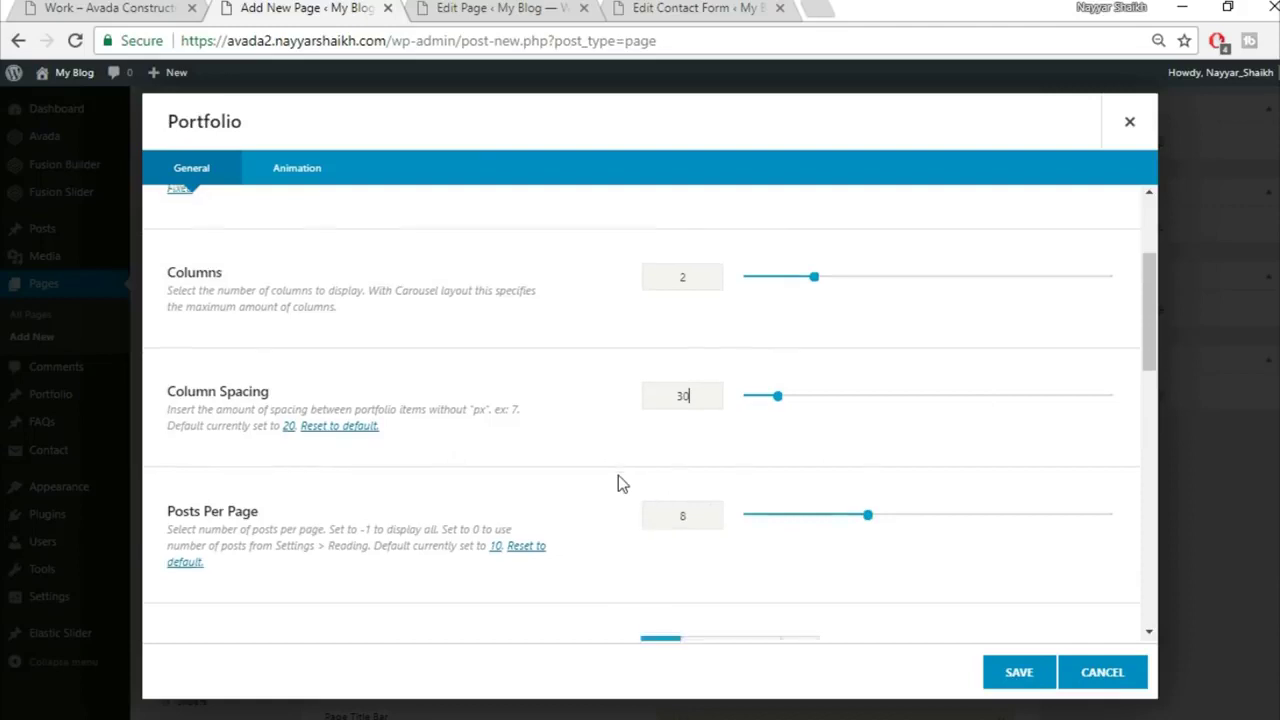
Step: Set the portfolio pagination type to Pagination, then save the element
scroll(618, 478, "down", 3)
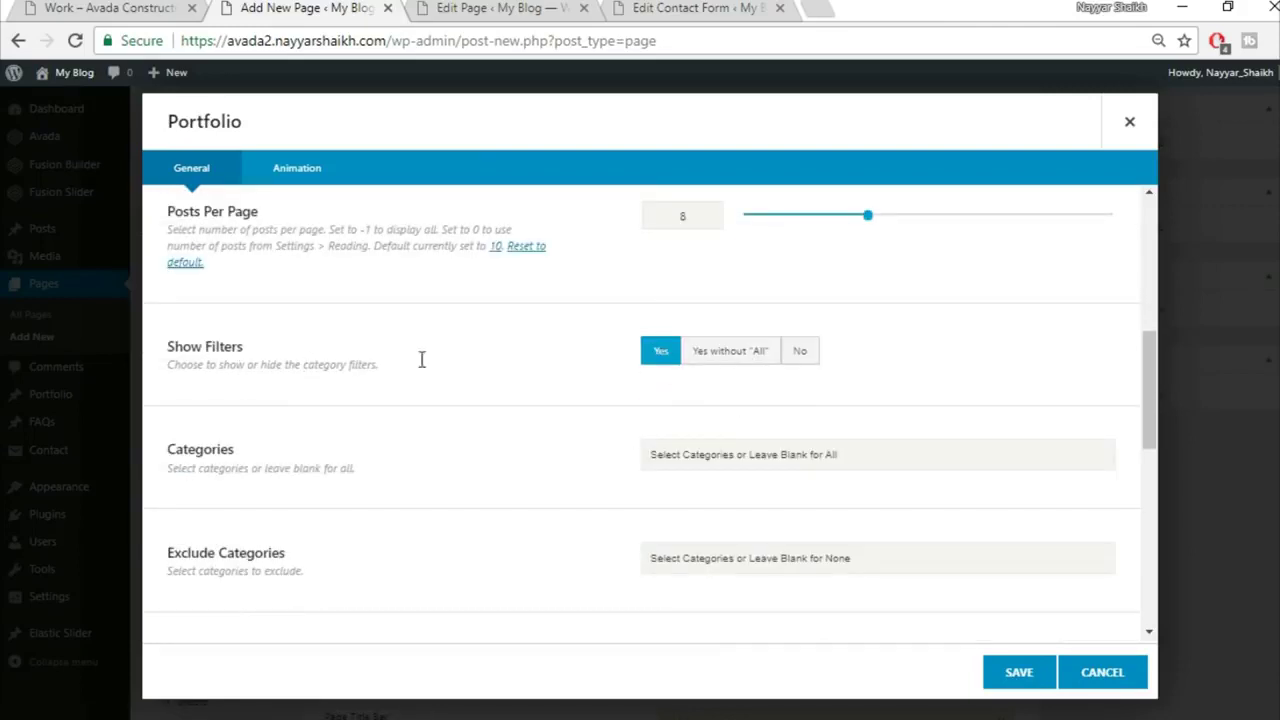
left_click(98, 8)
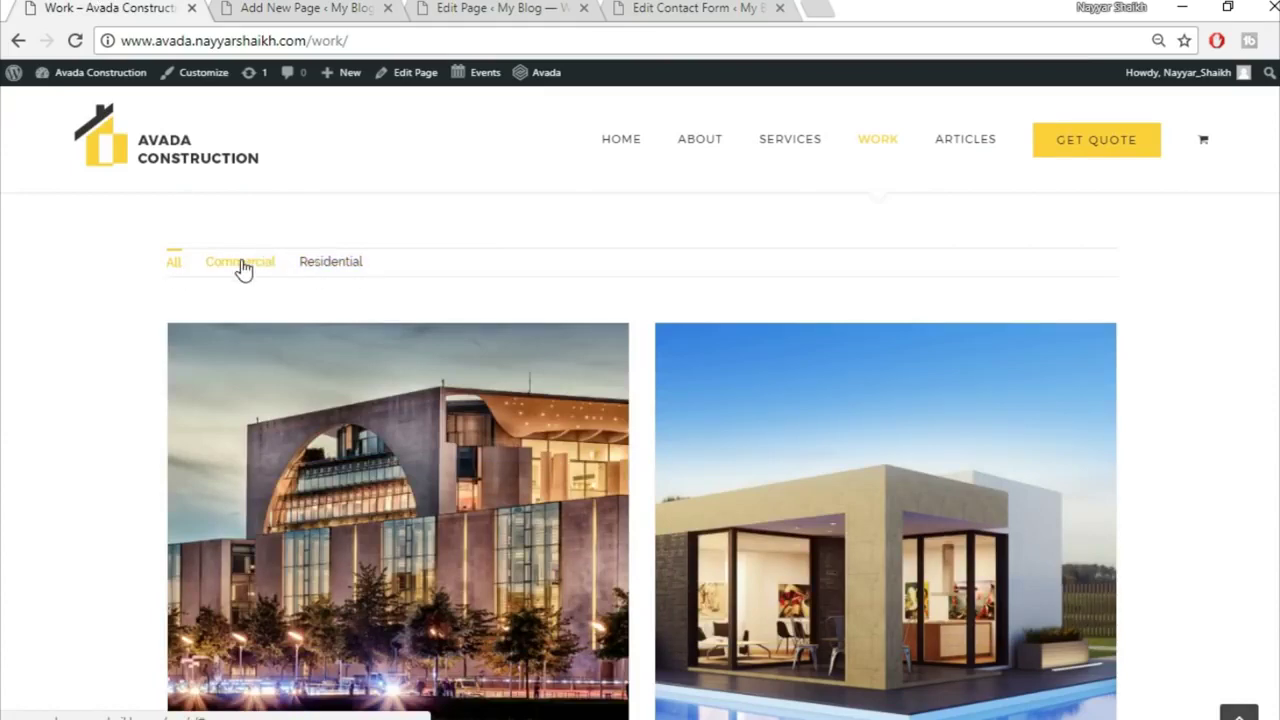
left_click(268, 7)
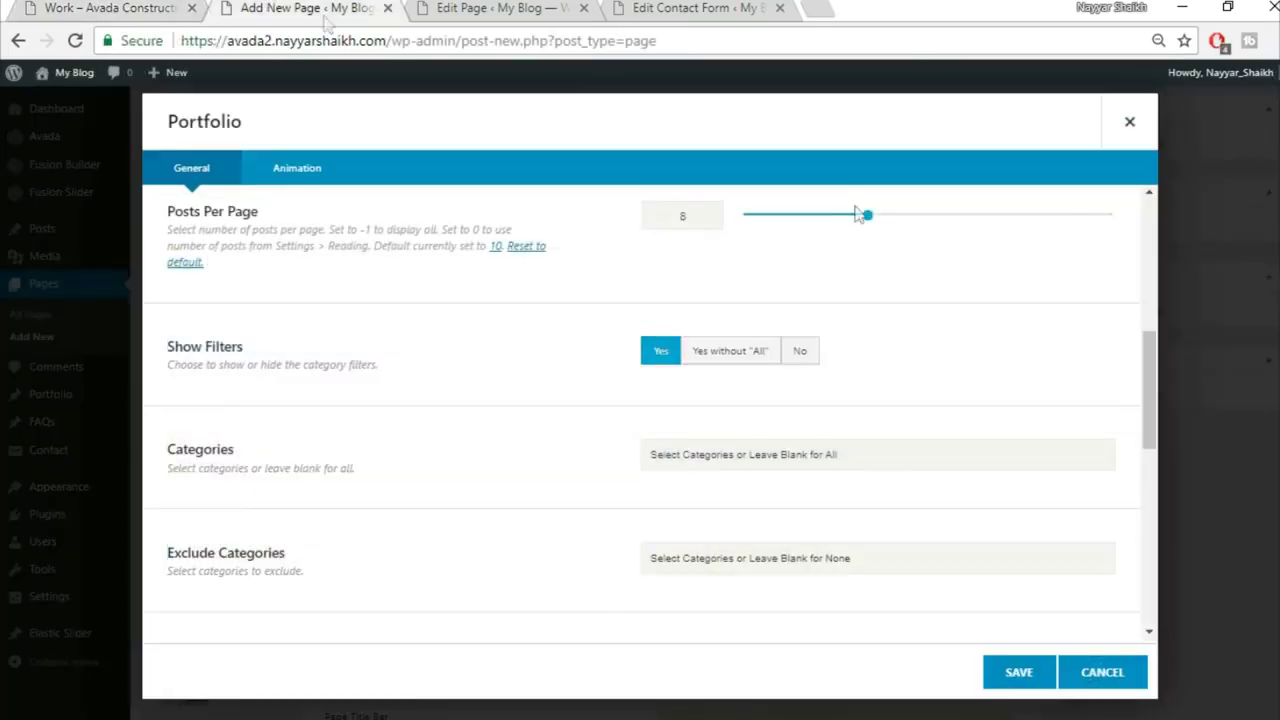
scroll(970, 490, "down", 3)
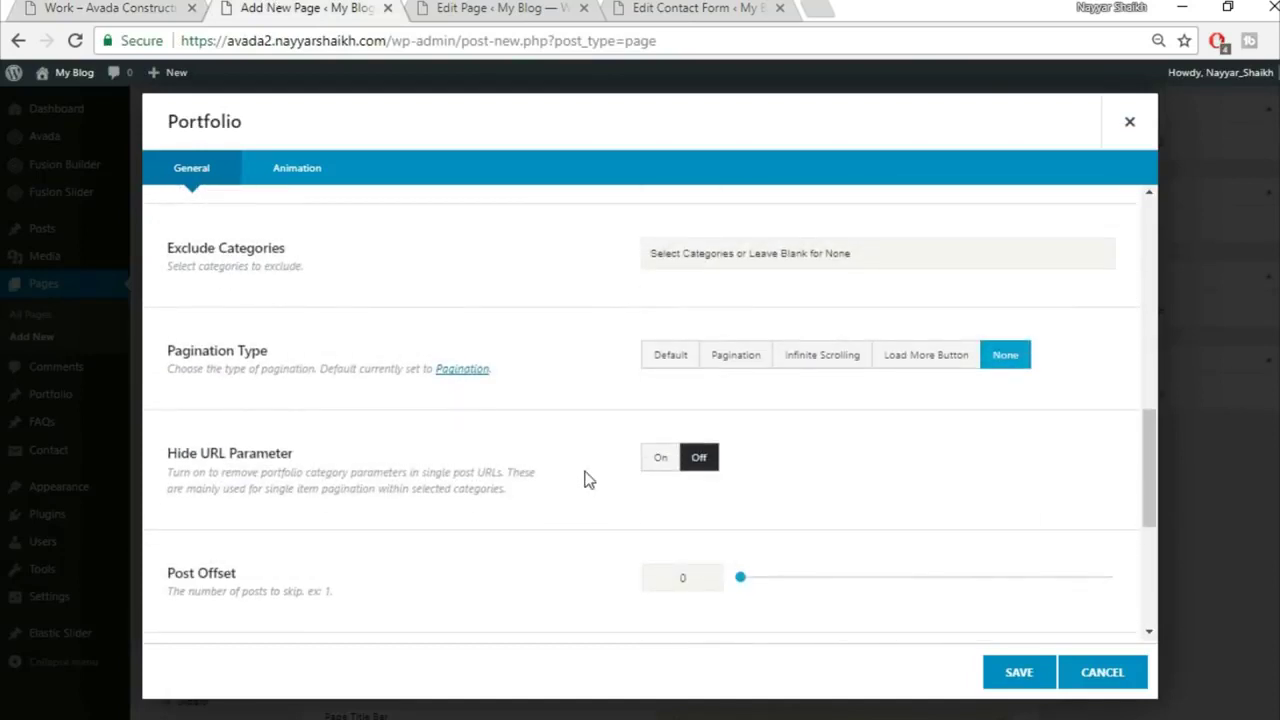
left_click(736, 356)
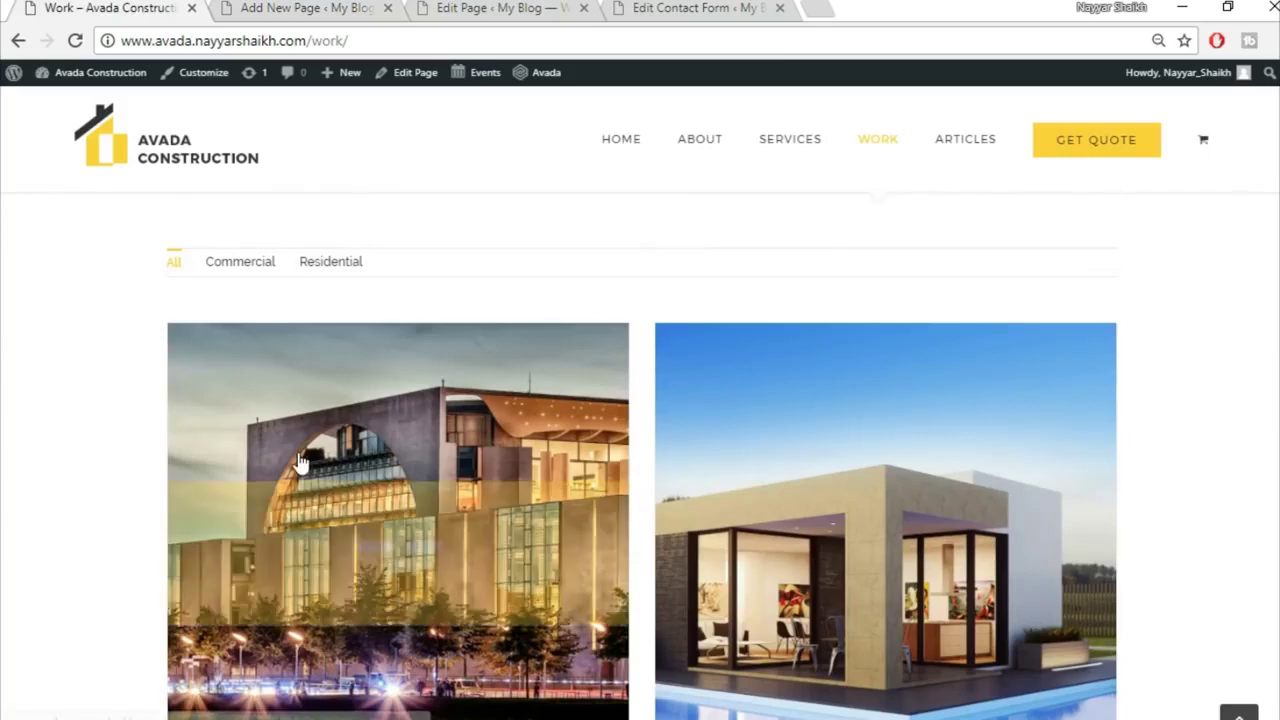
scroll(309, 471, "down", 3)
scroll(424, 573, "down", 1)
scroll(424, 573, "down", 1)
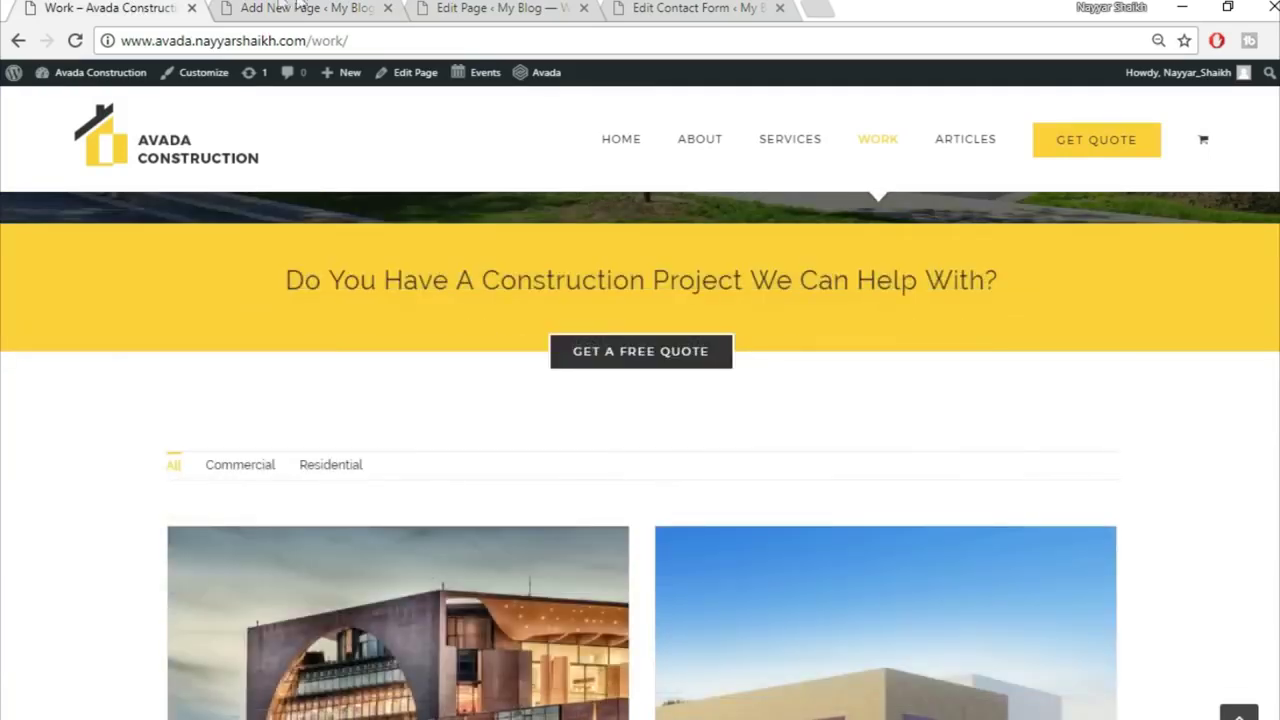
left_click(285, 7)
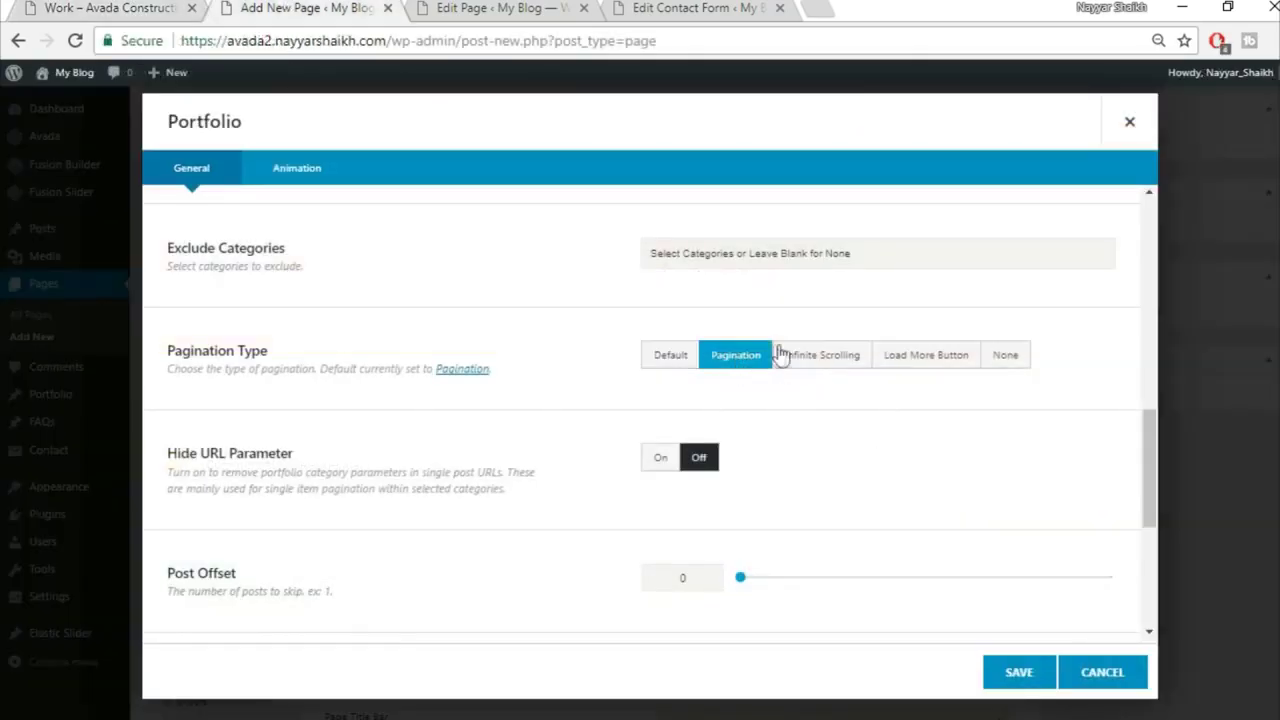
scroll(443, 560, "down", 2)
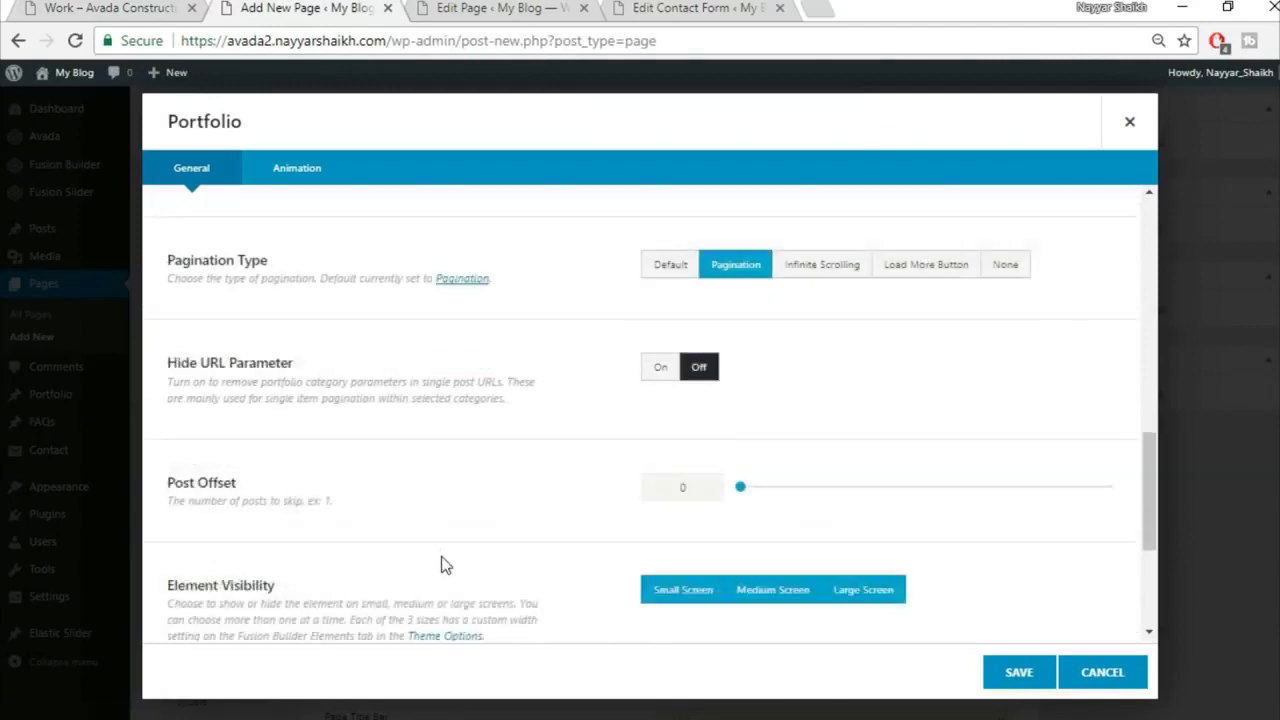
scroll(443, 563, "down", 1)
scroll(443, 563, "down", 1)
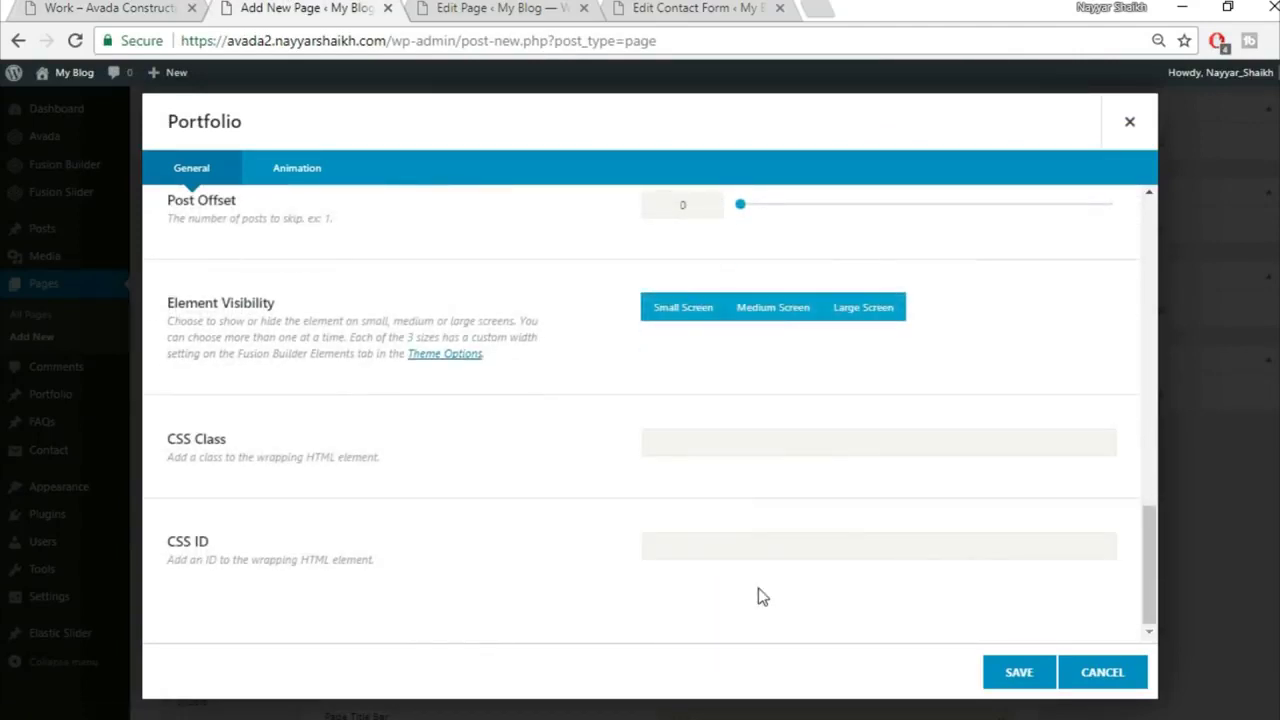
left_click(1016, 672)
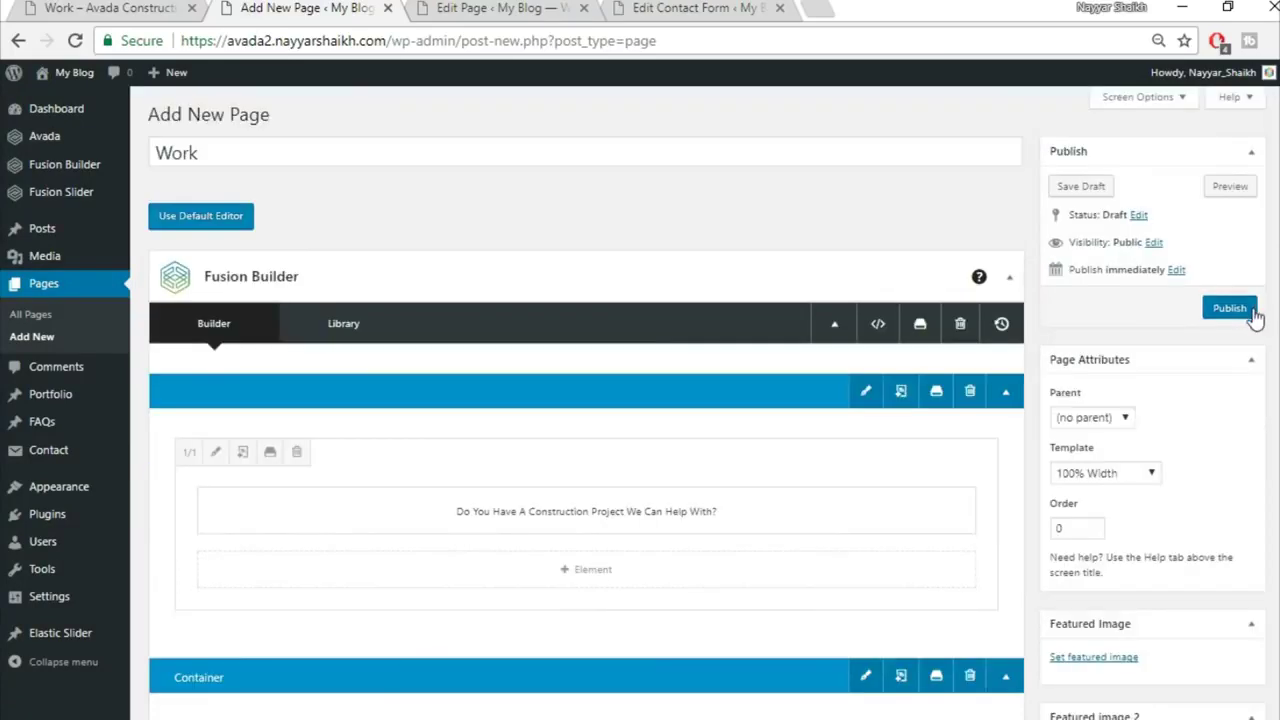
Step: Publish the Work page and view it live in a new tab
left_click(1252, 312)
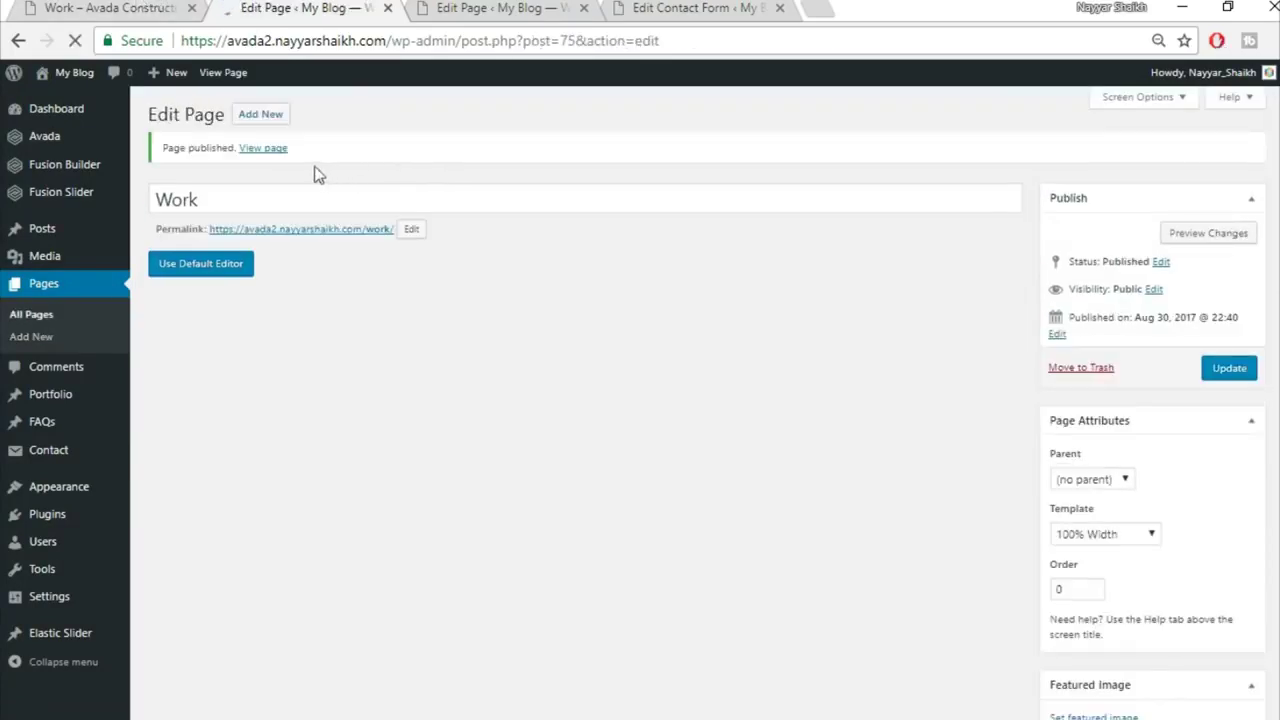
middle_click(262, 148)
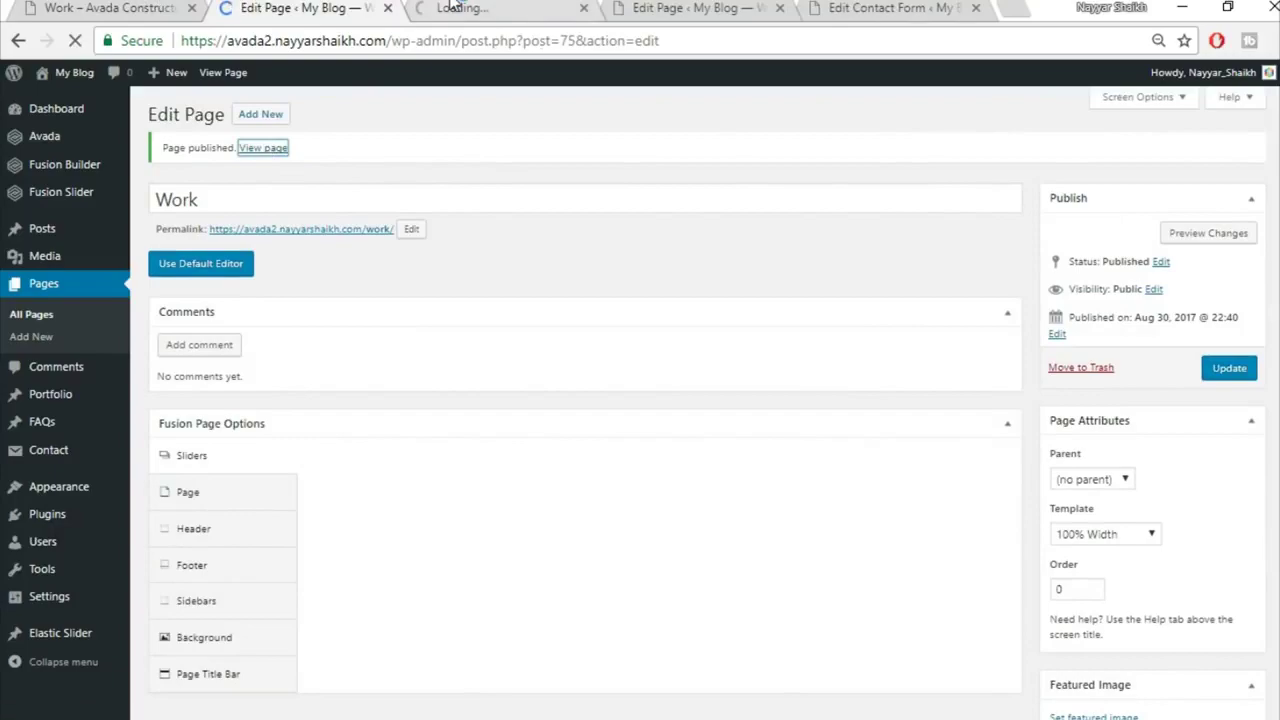
left_click(450, 7)
scroll(771, 300, "down", 5)
mouse_move(417, 469)
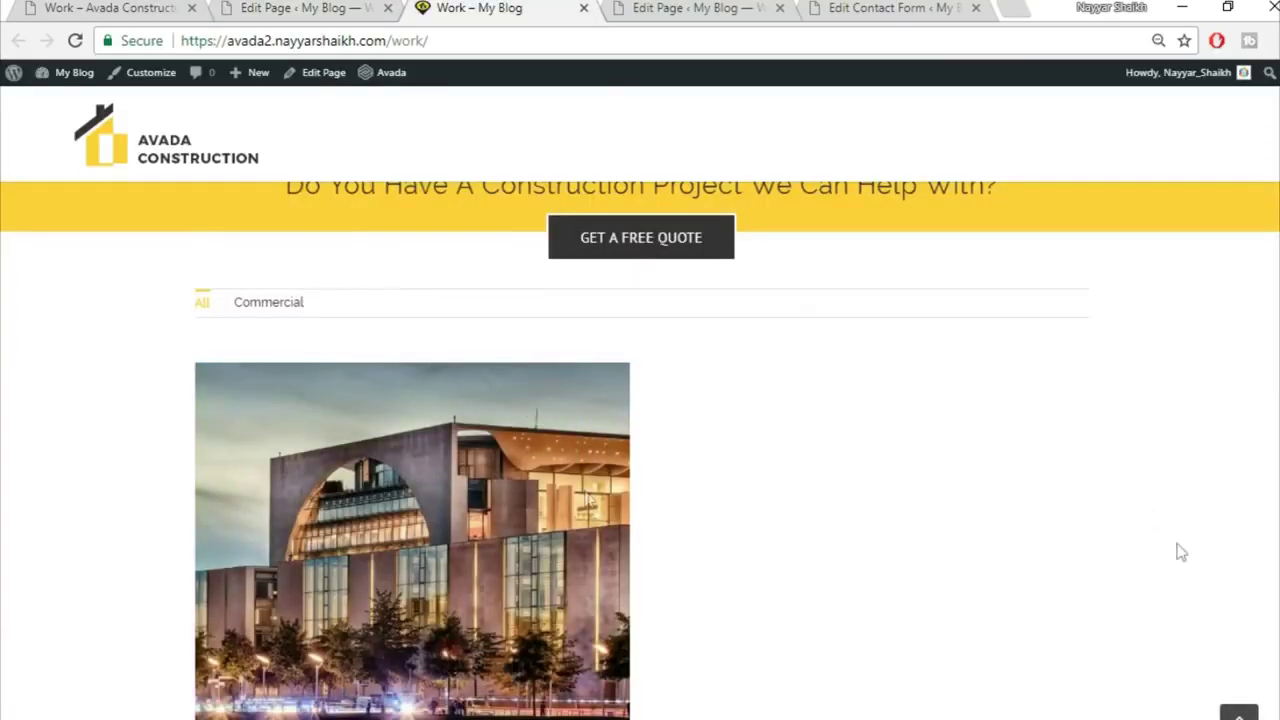
scroll(808, 560, "down", 3)
scroll(808, 560, "up", 8)
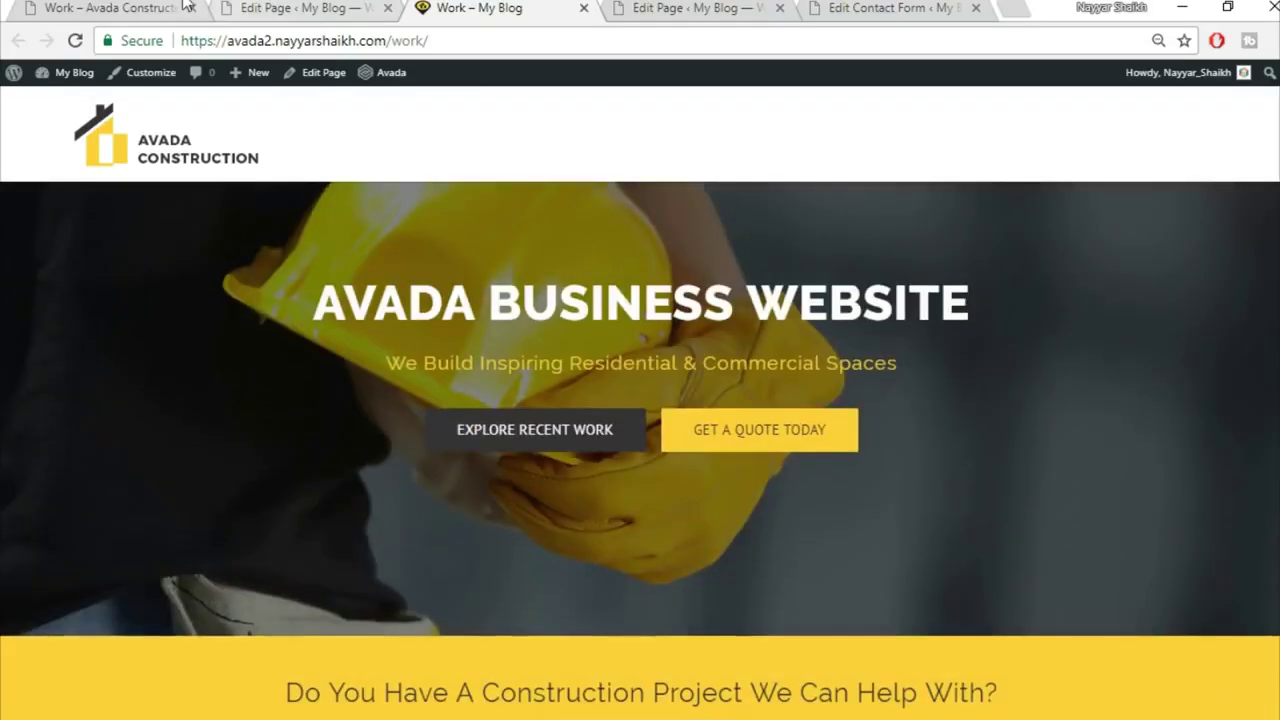
Step: Compare with the original Avada Work page, close the preview and switch to the new page editor
left_click(185, 7)
scroll(640, 400, "down", 4)
scroll(520, 305, "down", 5)
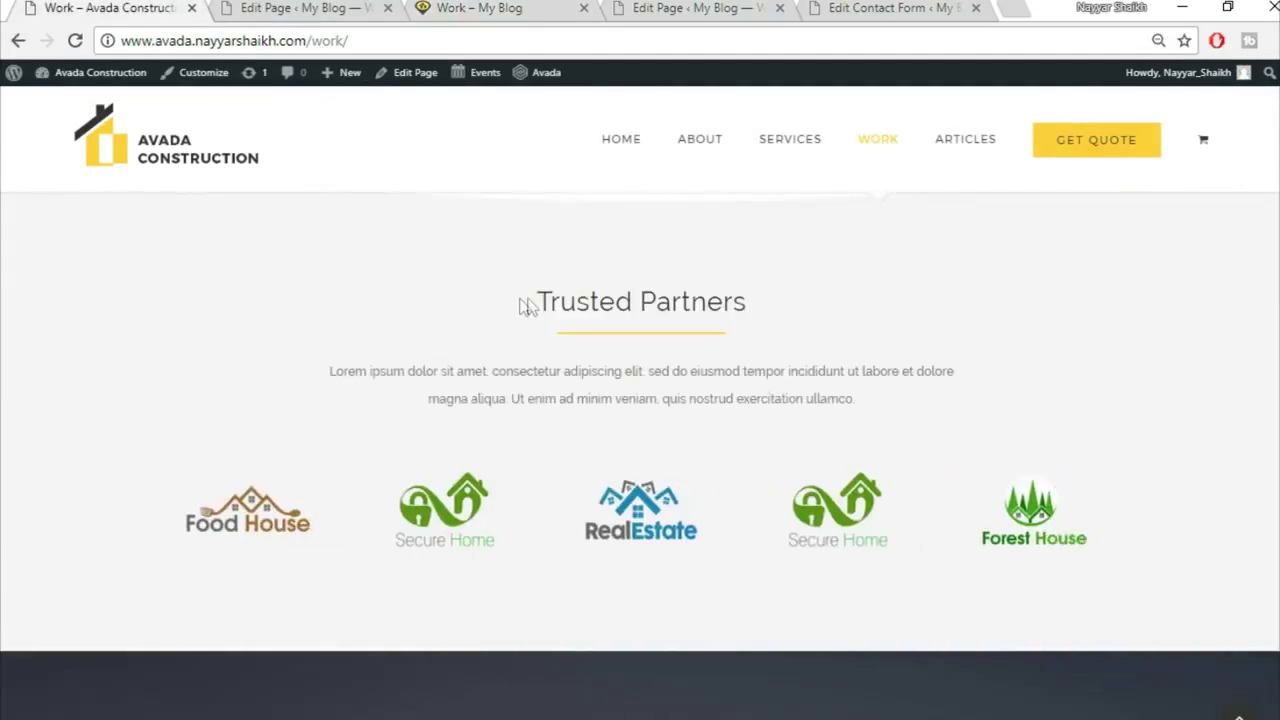
scroll(446, 486, "down", 8)
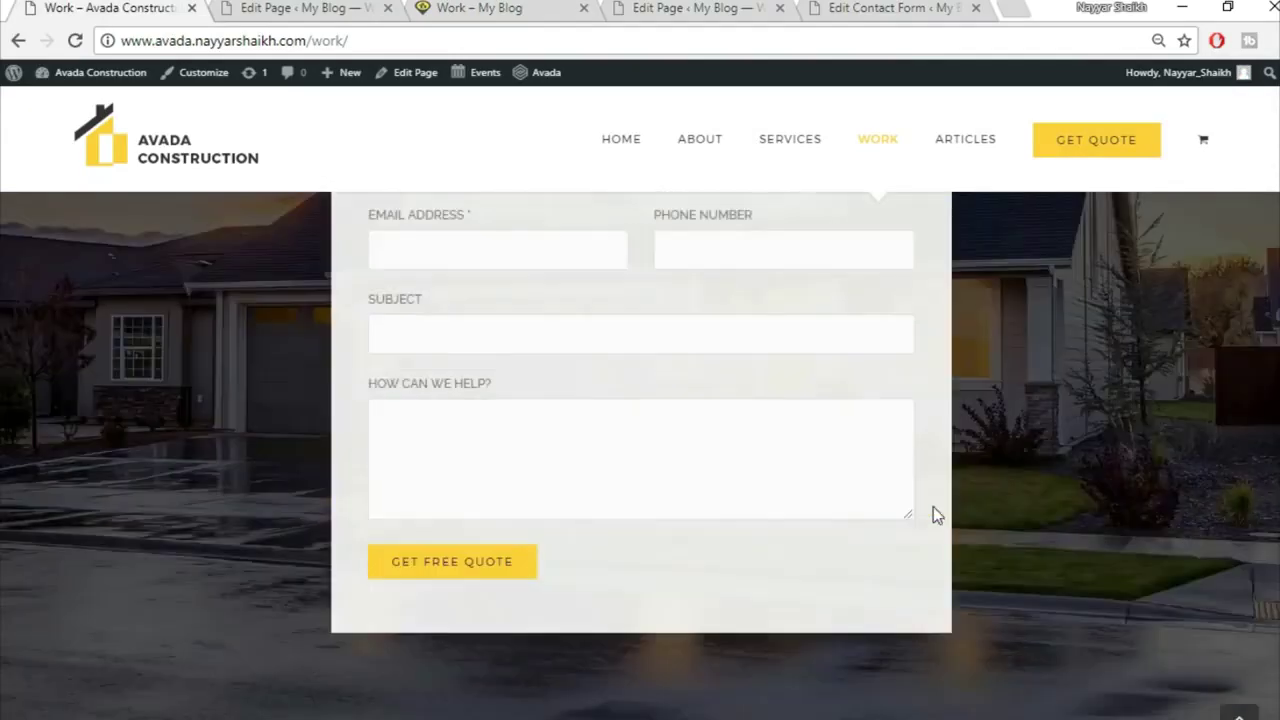
scroll(933, 515, "down", 3)
scroll(933, 515, "up", 15)
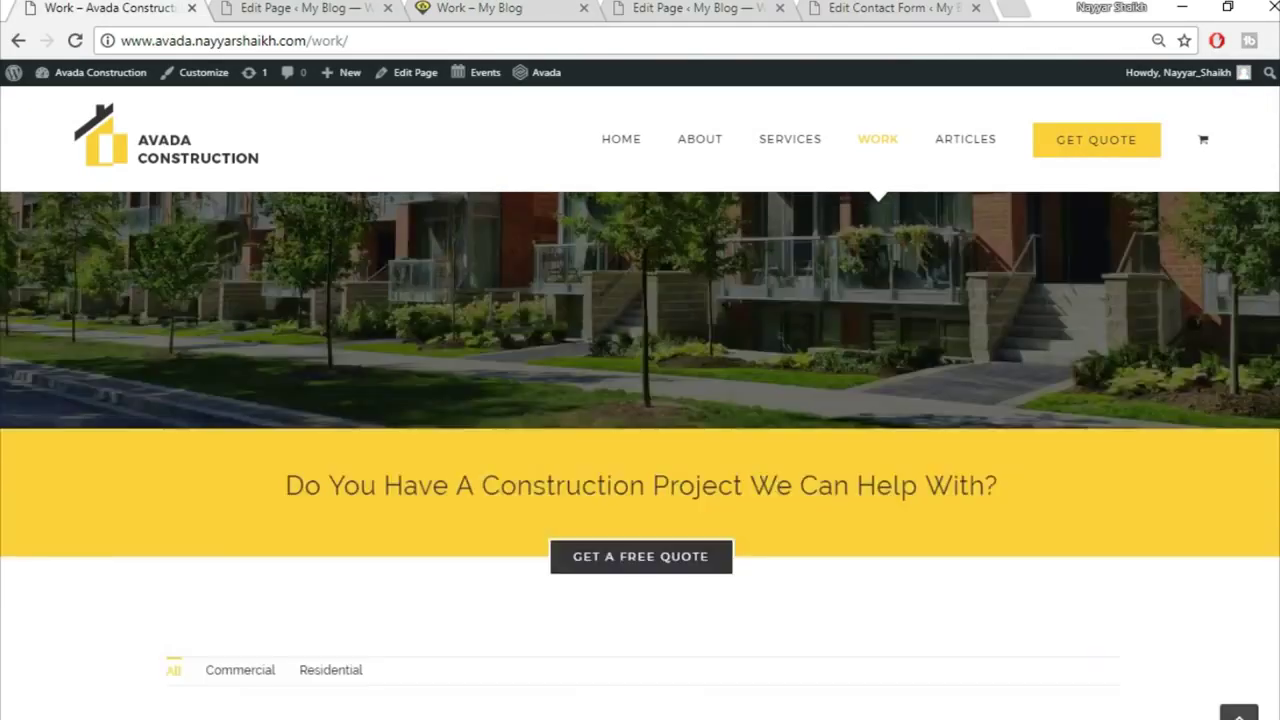
scroll(943, 177, "up", 5)
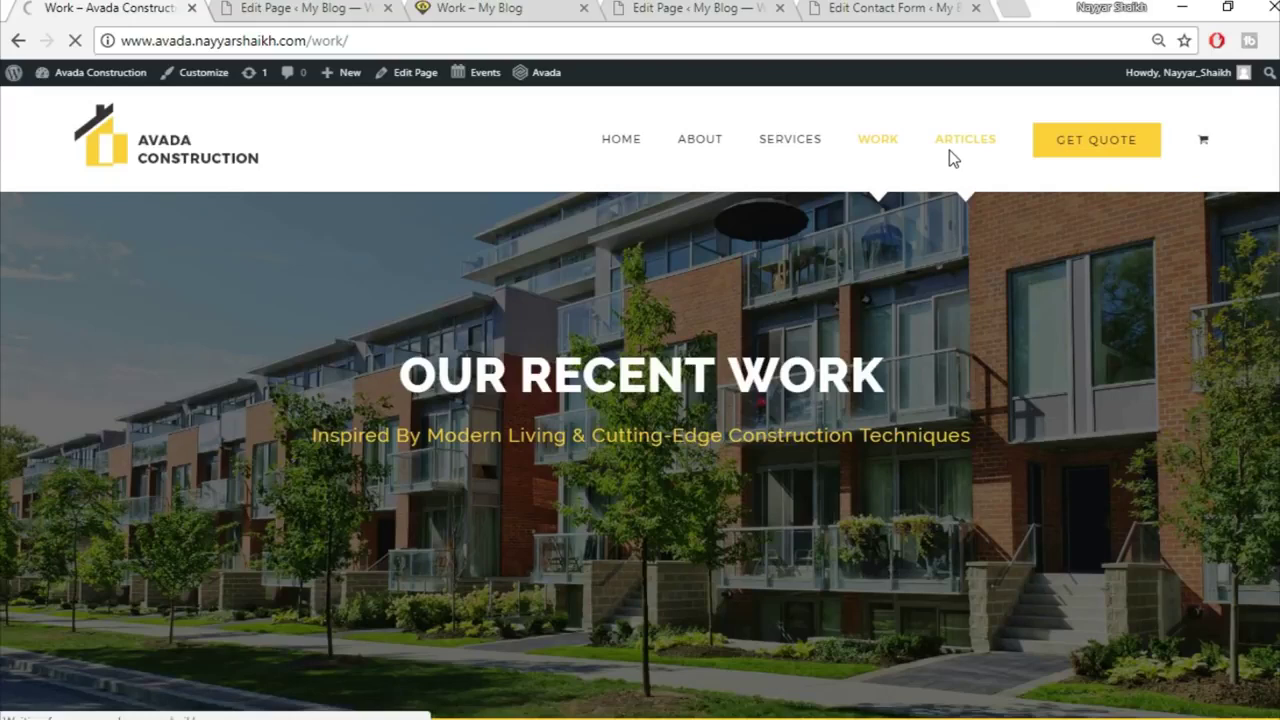
left_click(351, 18)
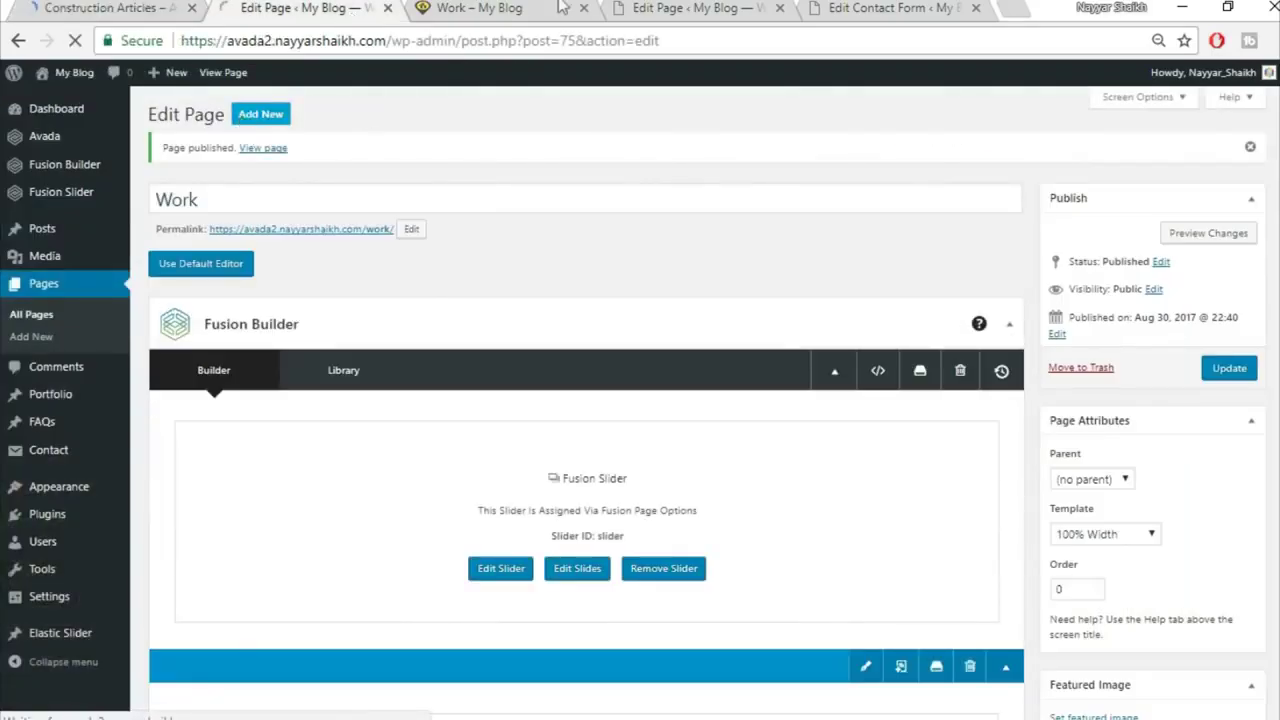
left_click(563, 8)
left_click(584, 8)
left_click(323, 8)
left_click(148, 6)
Step: Title the new page 'Articles', referring to the live Construction Articles page
left_click(310, 8)
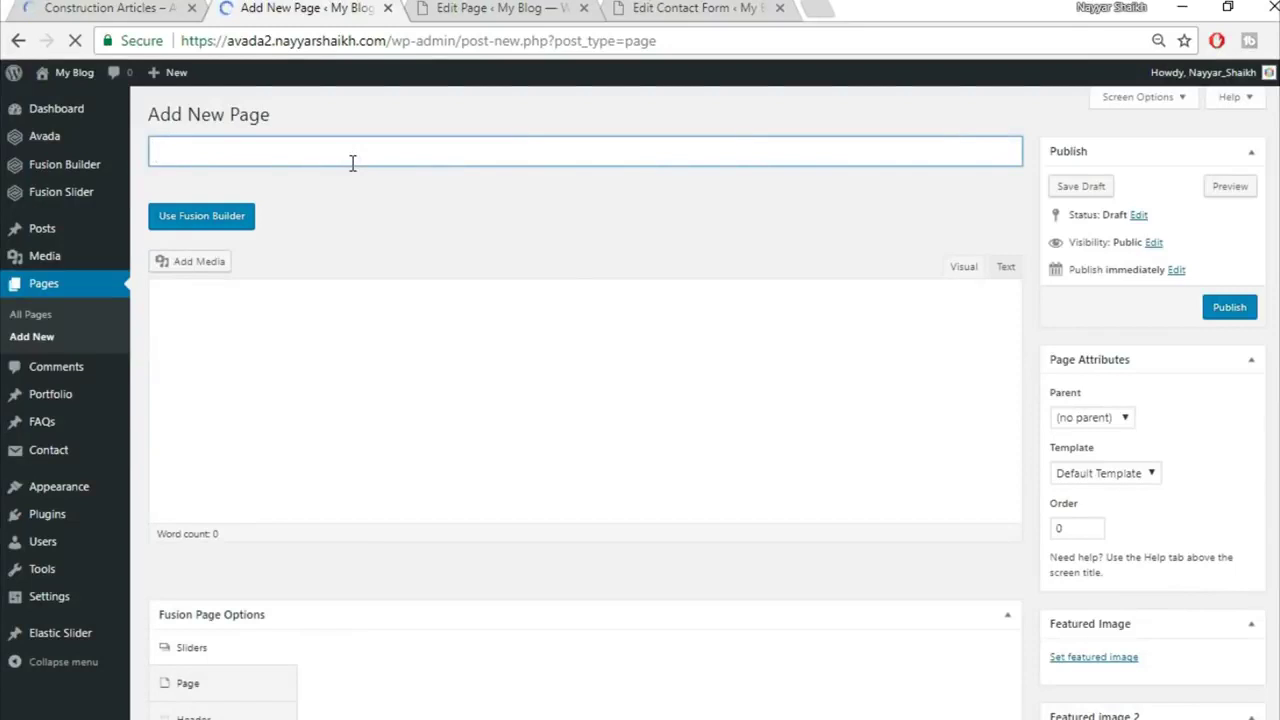
type("A")
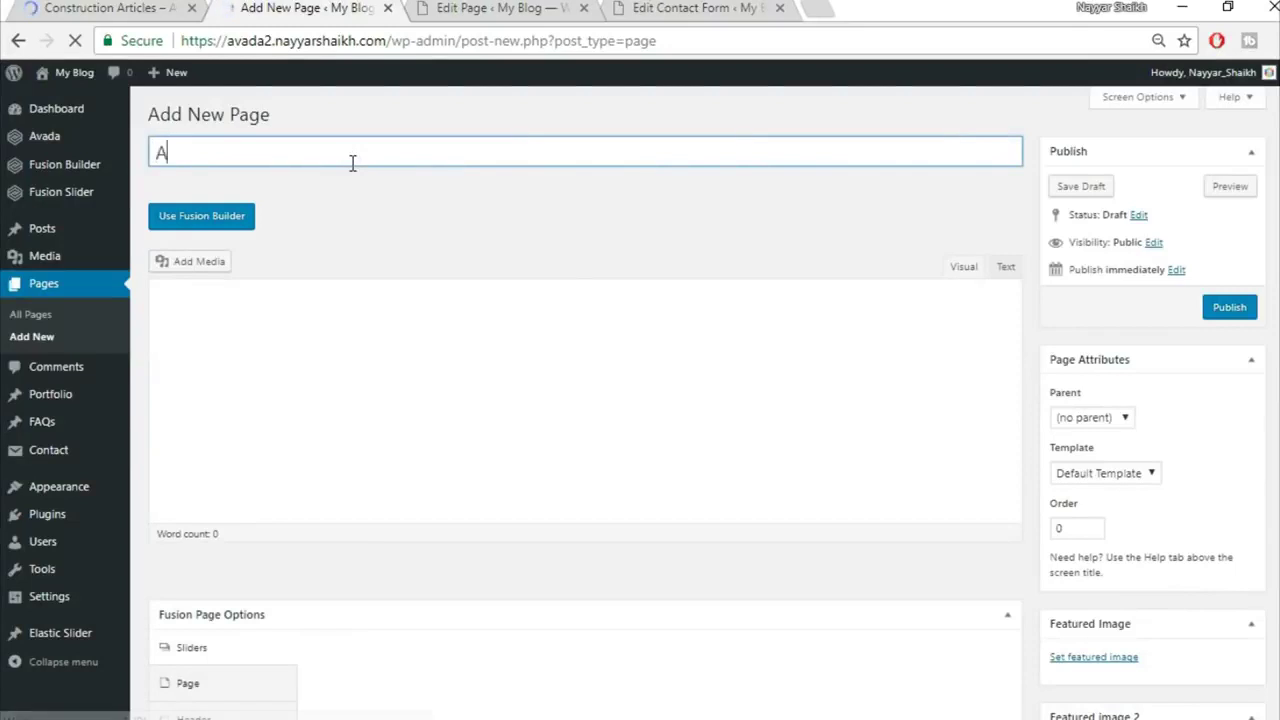
type("rtcles")
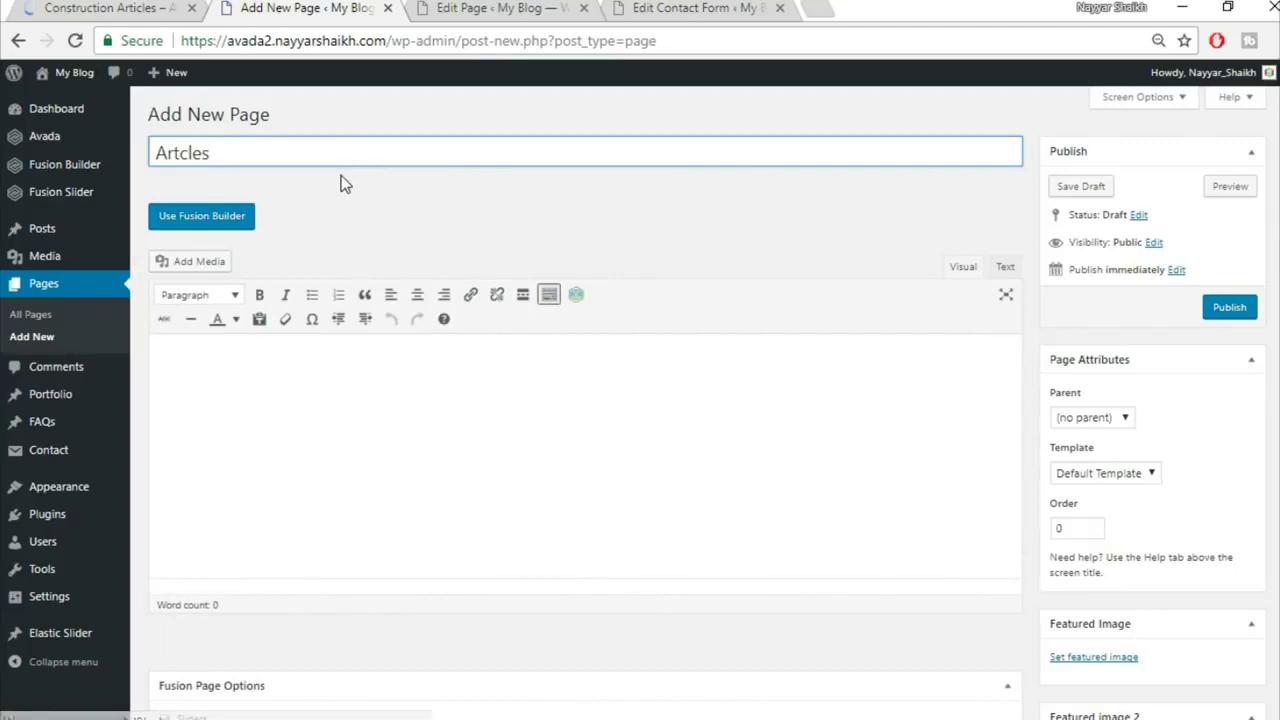
left_click(137, 6)
left_click(245, 7)
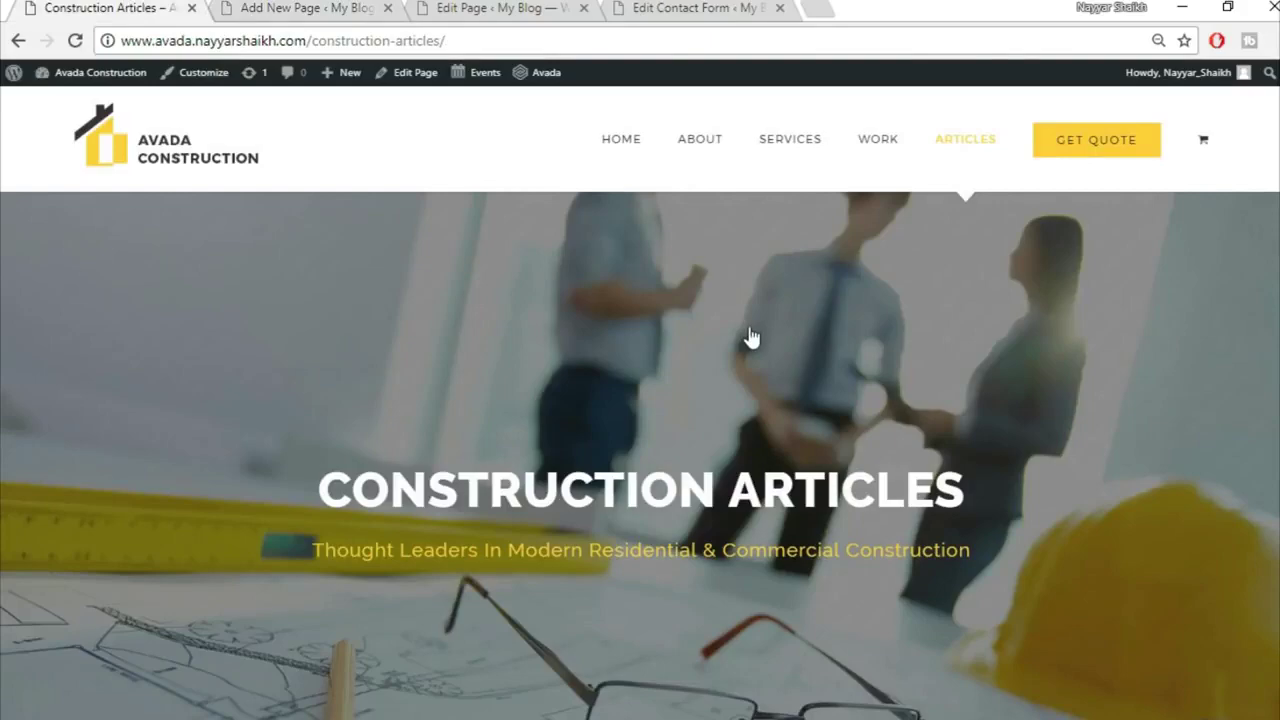
scroll(752, 338, "down", 6)
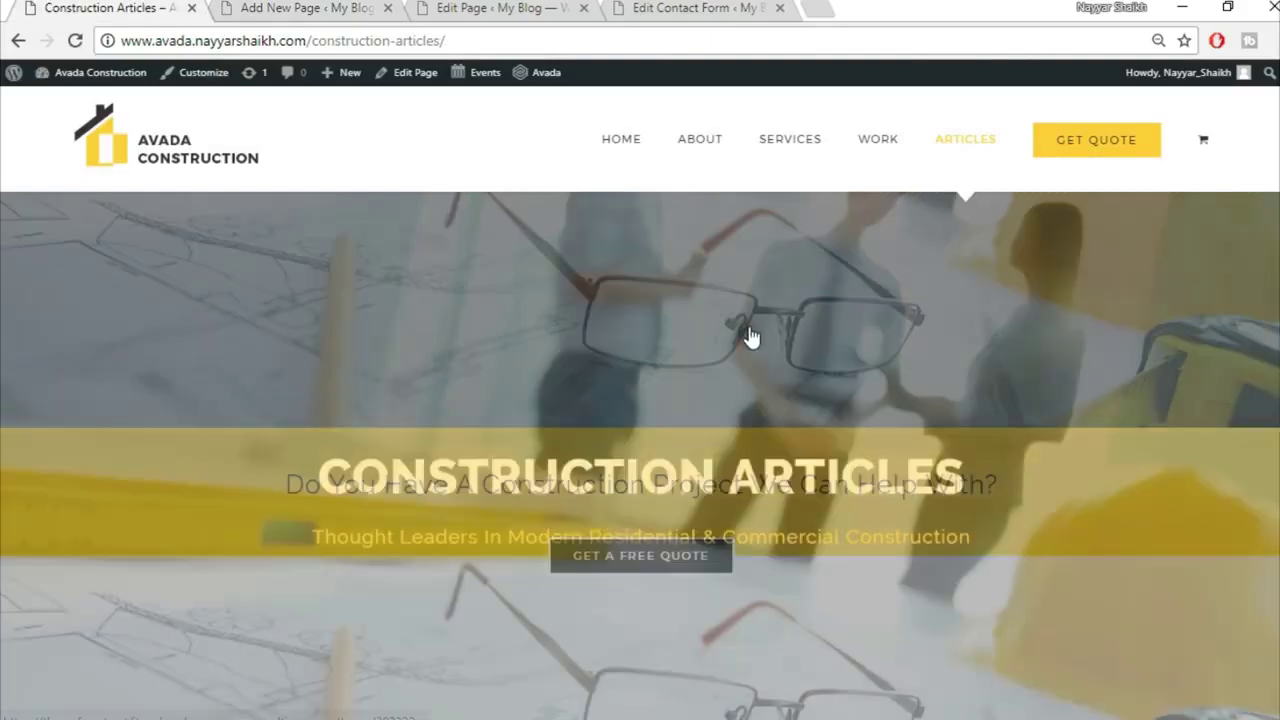
scroll(749, 383, "up", 3)
scroll(748, 387, "up", 2)
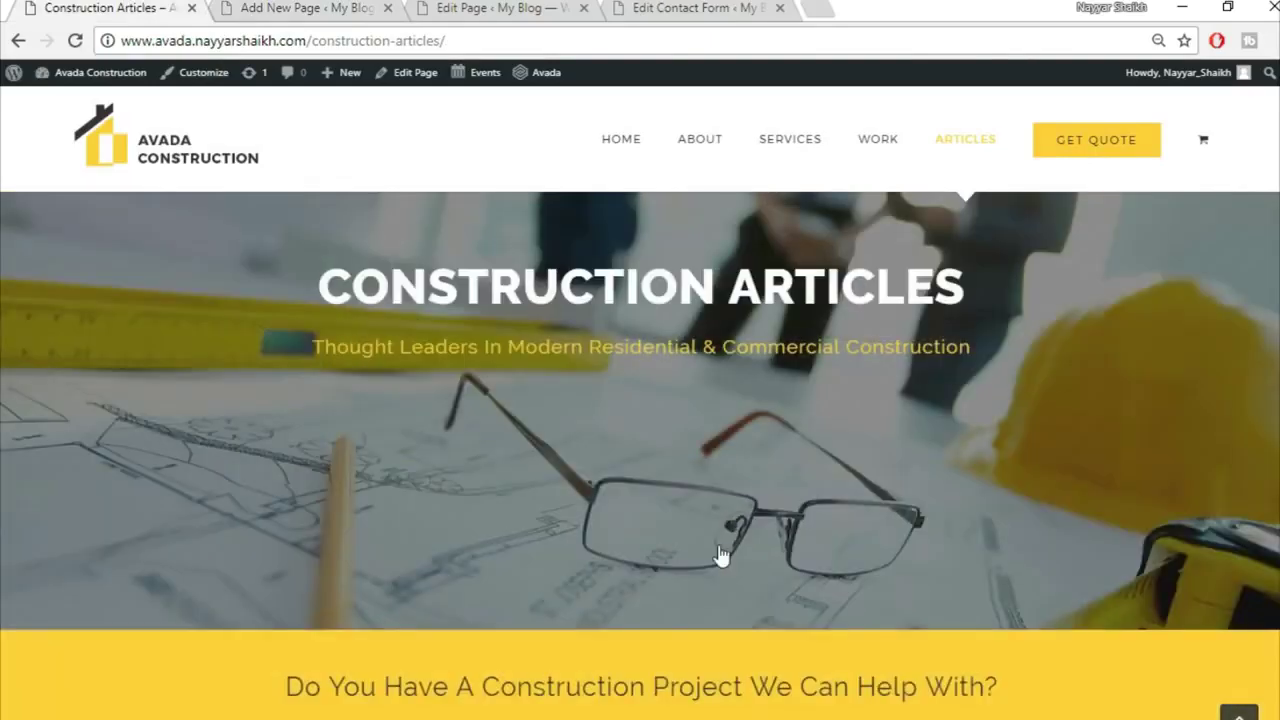
scroll(720, 555, "down", 10)
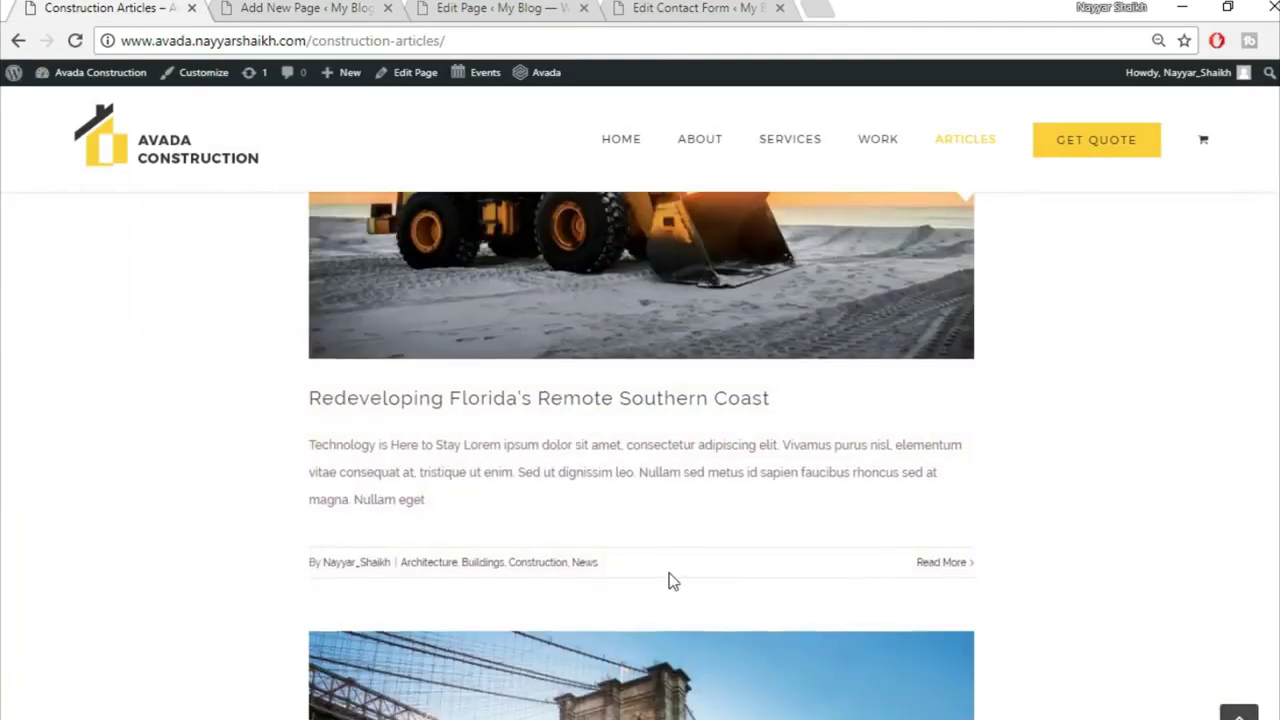
scroll(671, 580, "up", 3)
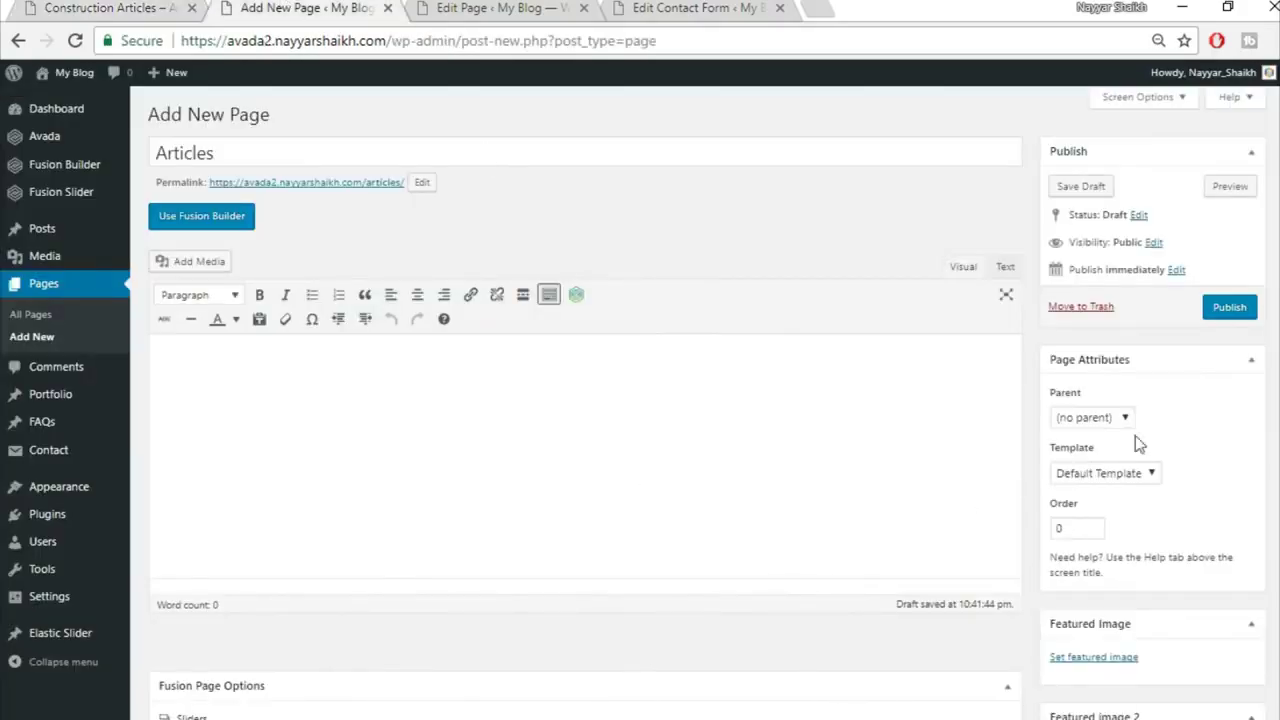
Step: Give the Articles page the 100% Width template and the Fusion Slider 'Slider'
left_click(1117, 472)
left_click(1098, 509)
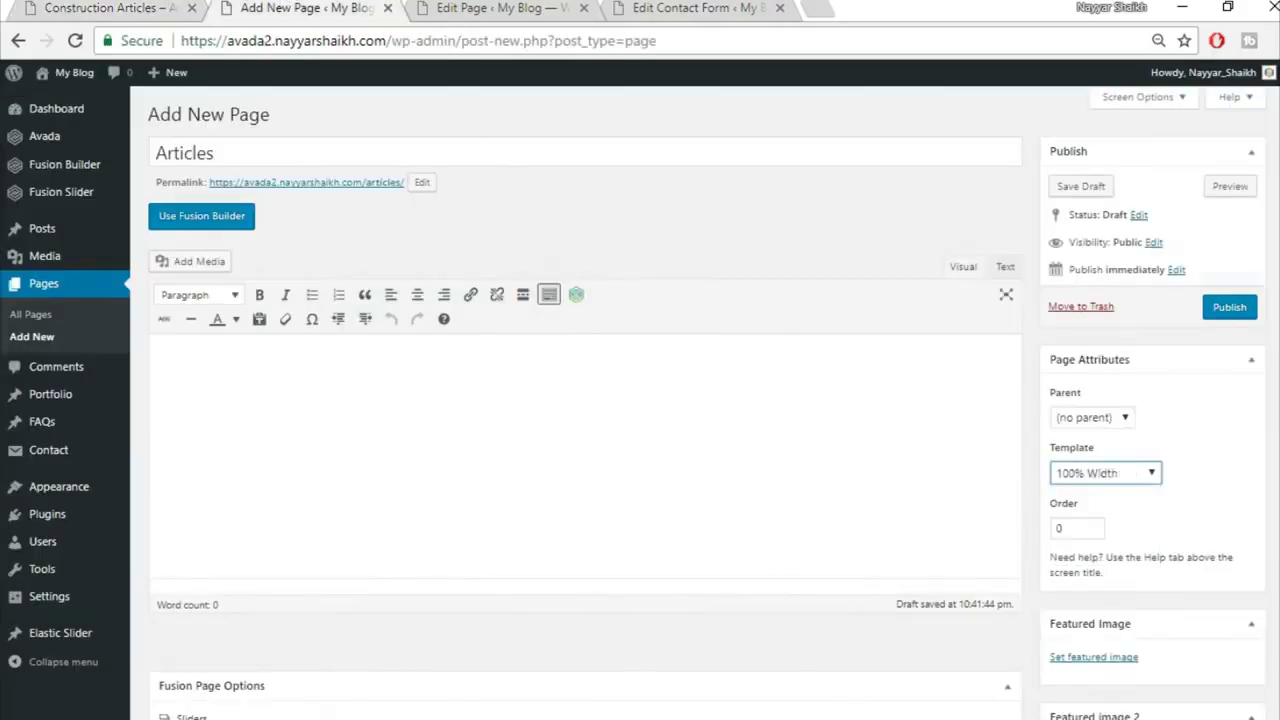
scroll(571, 434, "down", 4)
left_click(718, 340)
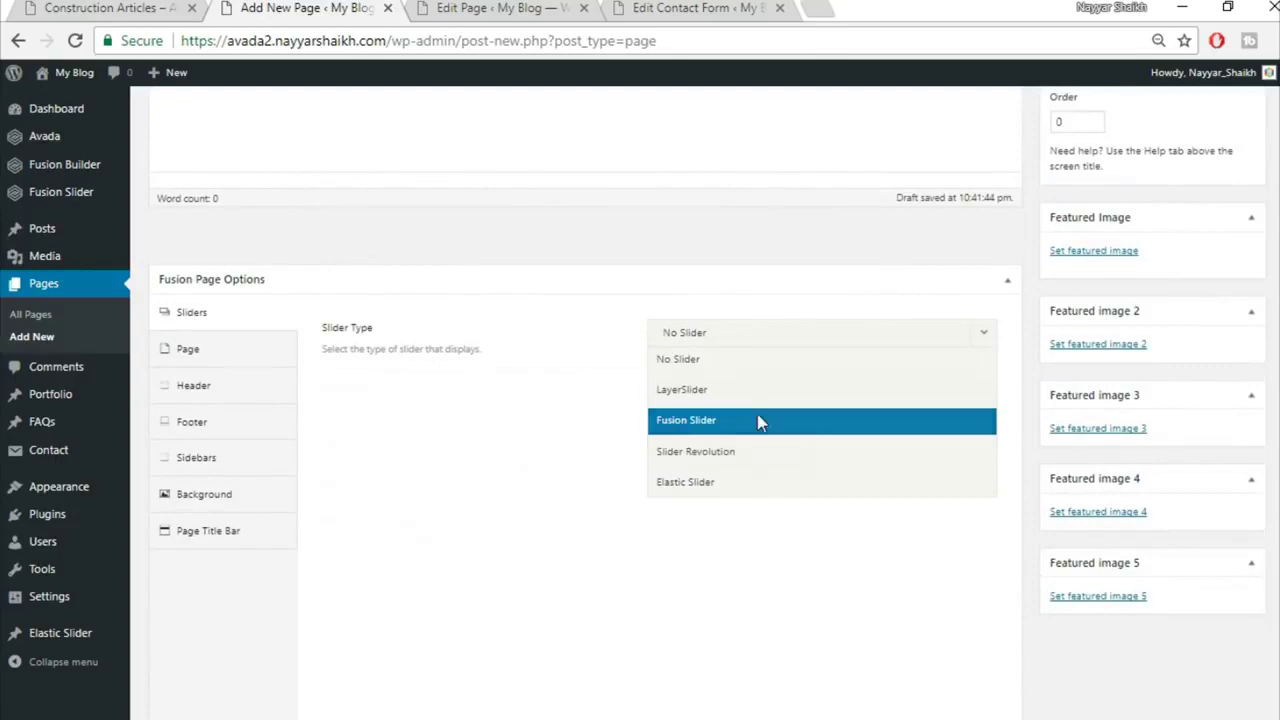
left_click(757, 420)
left_click(750, 393)
left_click(749, 449)
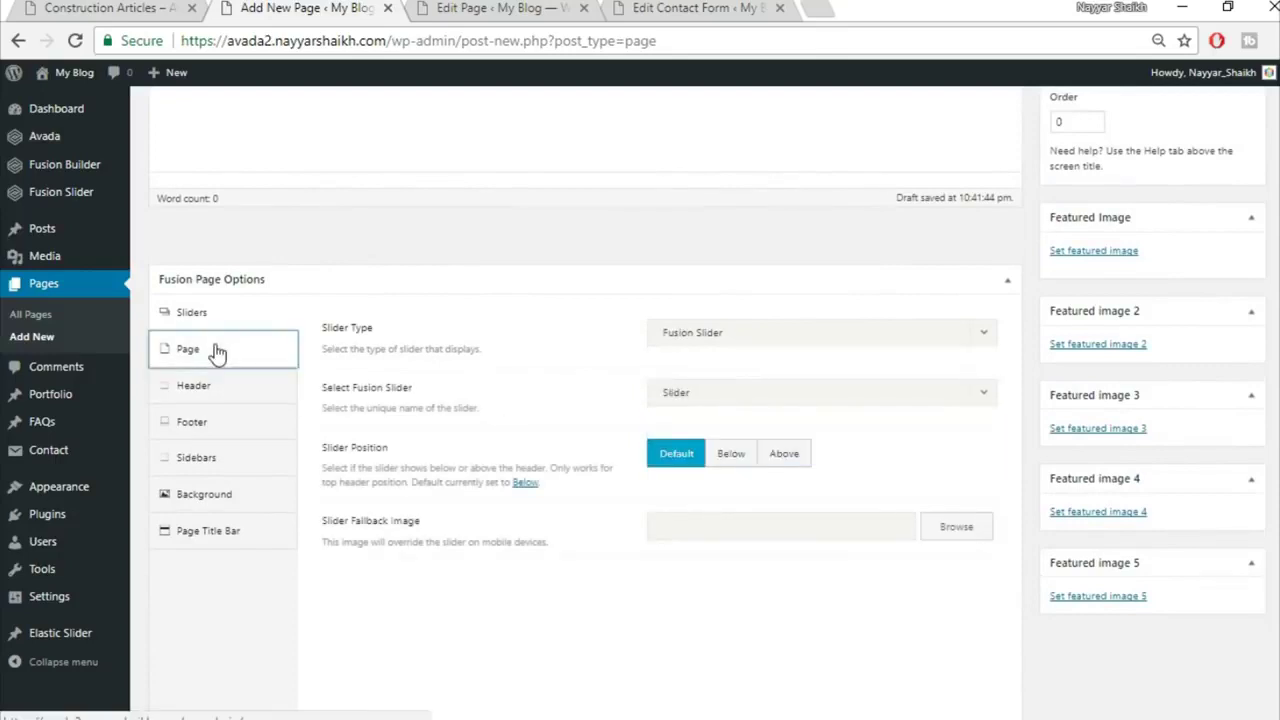
Step: Set page padding to 0, hide the title bar, and switch to Fusion Builder
left_click(217, 351)
type("0")
left_click(247, 575)
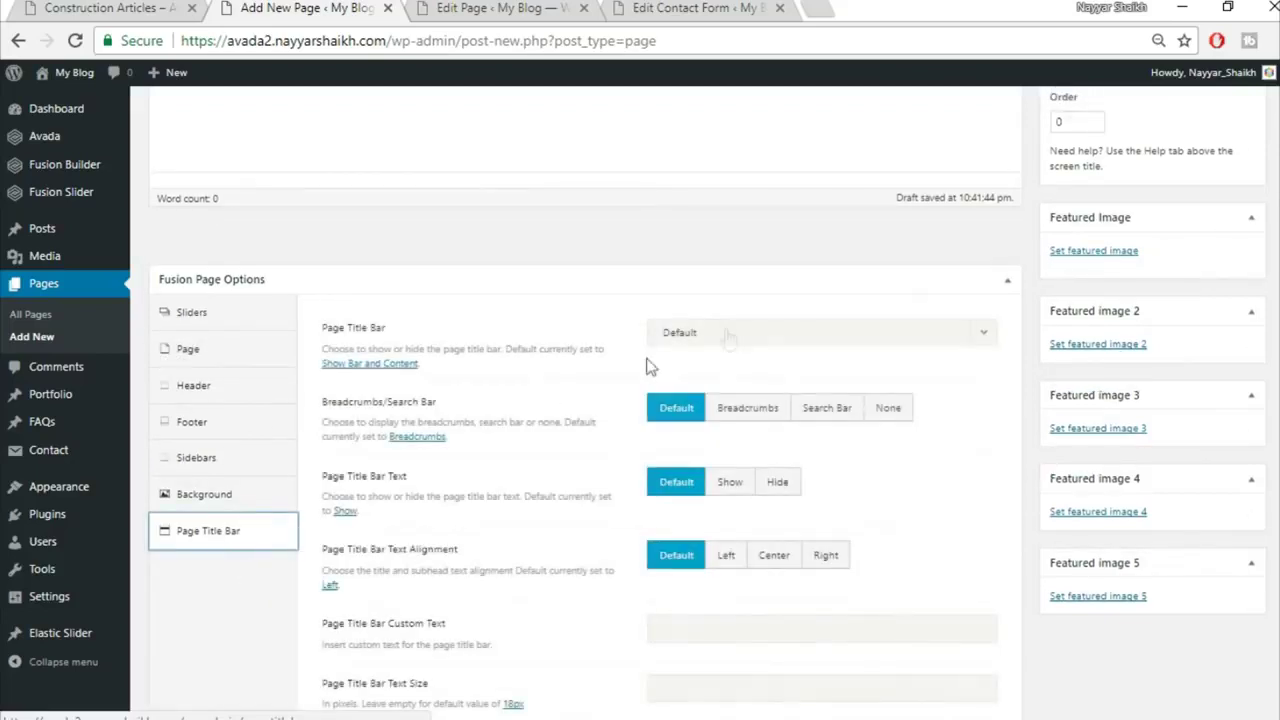
left_click(732, 333)
left_click(745, 450)
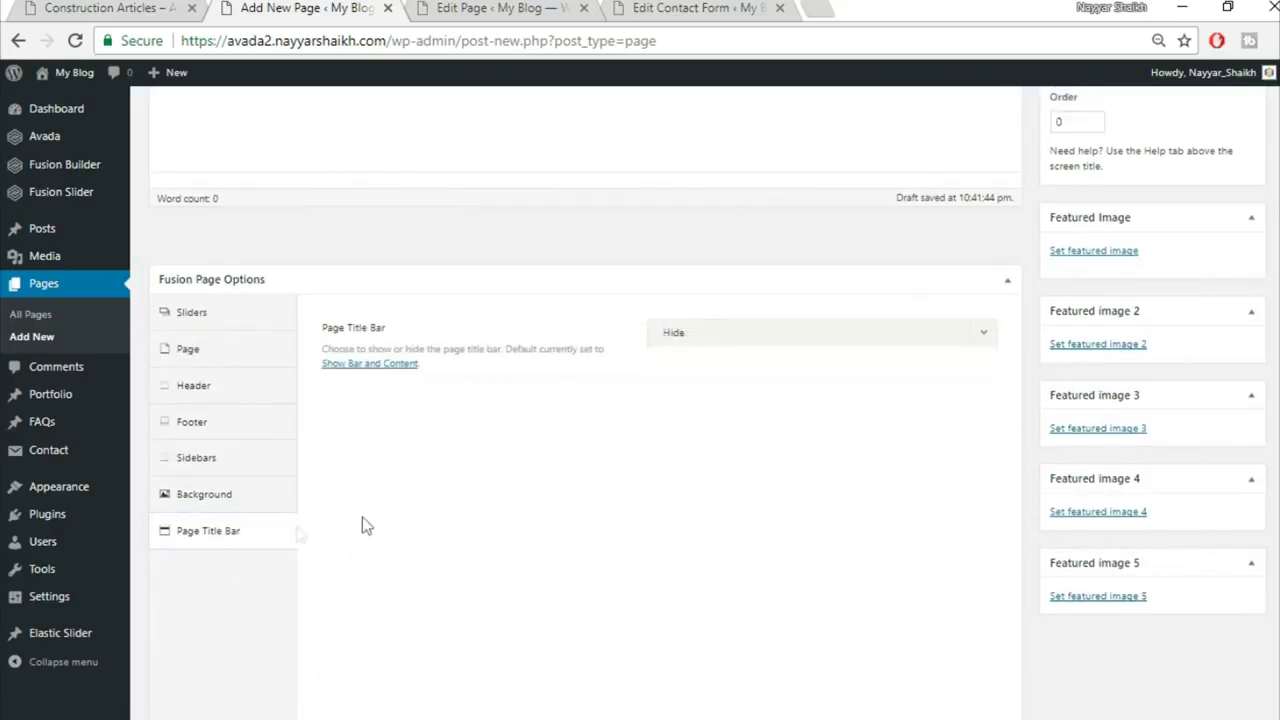
scroll(544, 608, "up", 4)
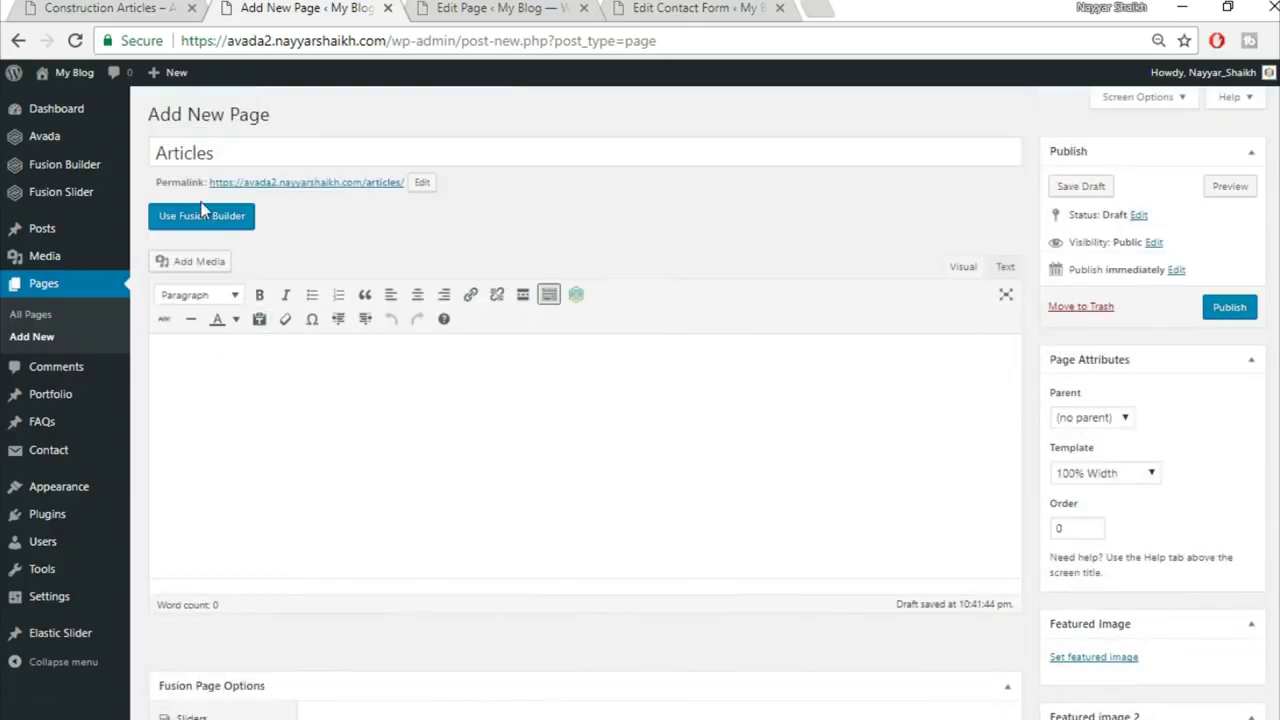
left_click(201, 216)
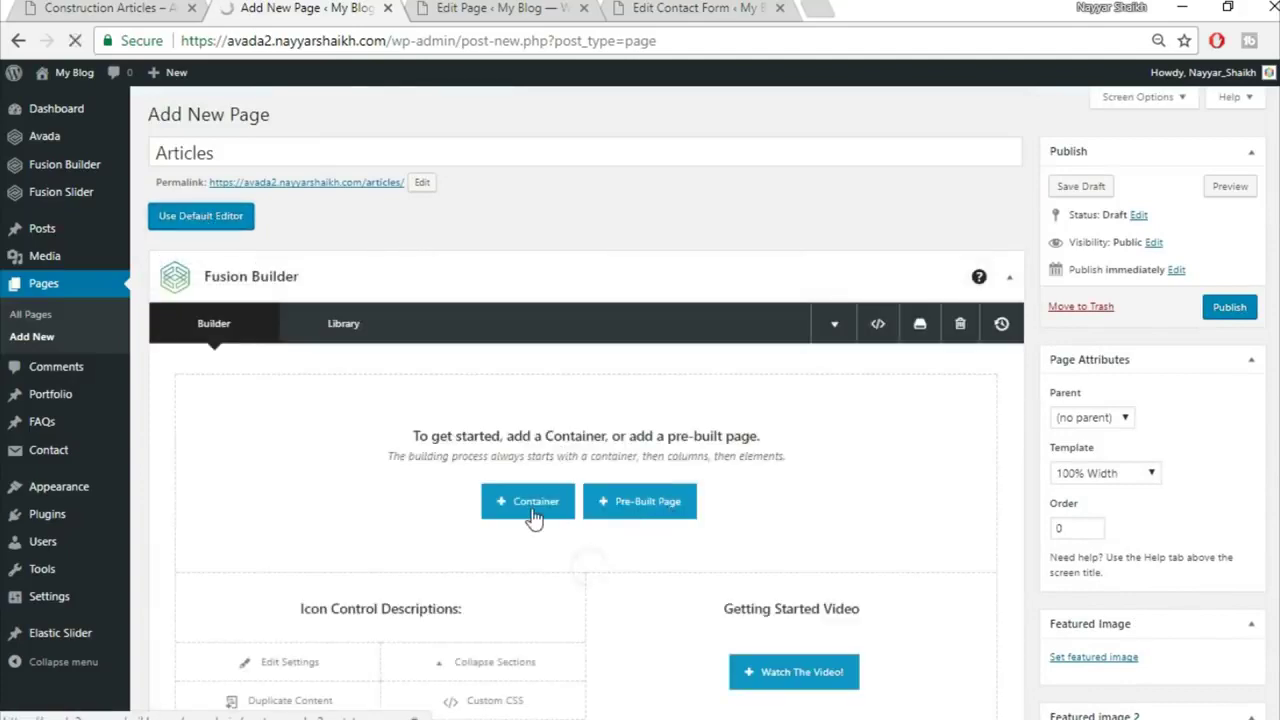
Step: Insert the saved Top1 and Top2 library containers into the Articles page
left_click(533, 510)
left_click(391, 182)
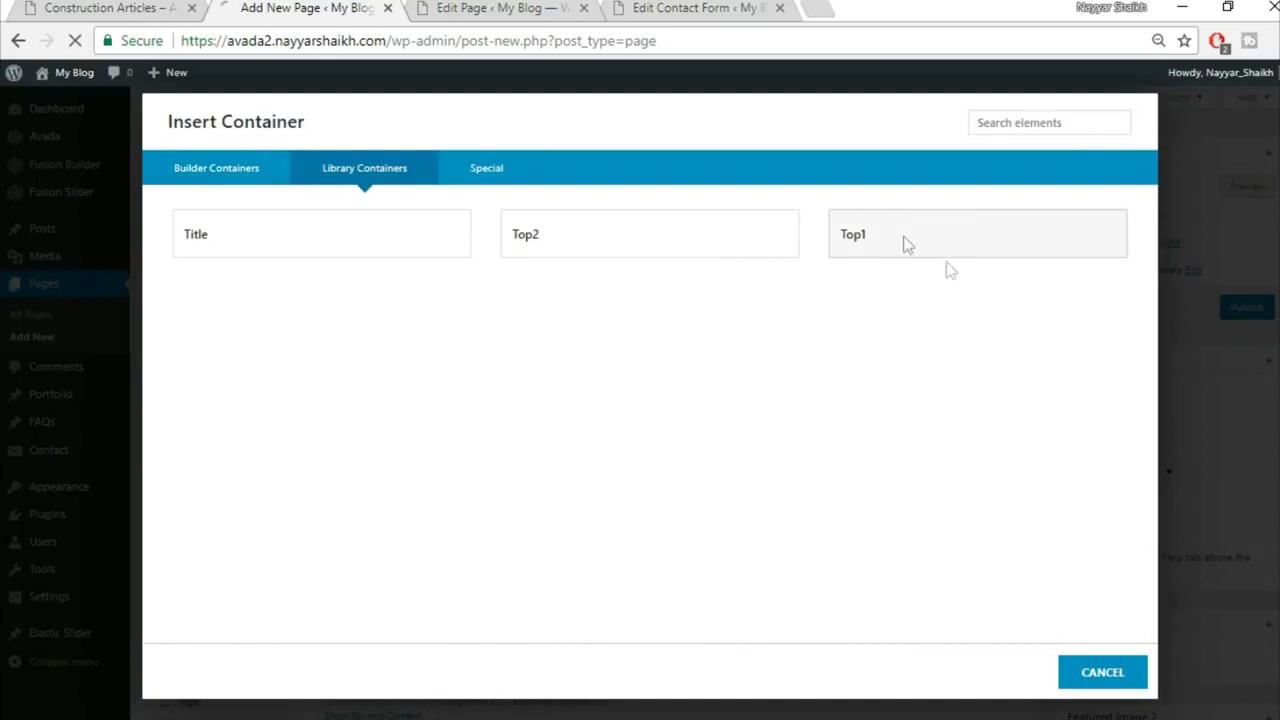
left_click(906, 244)
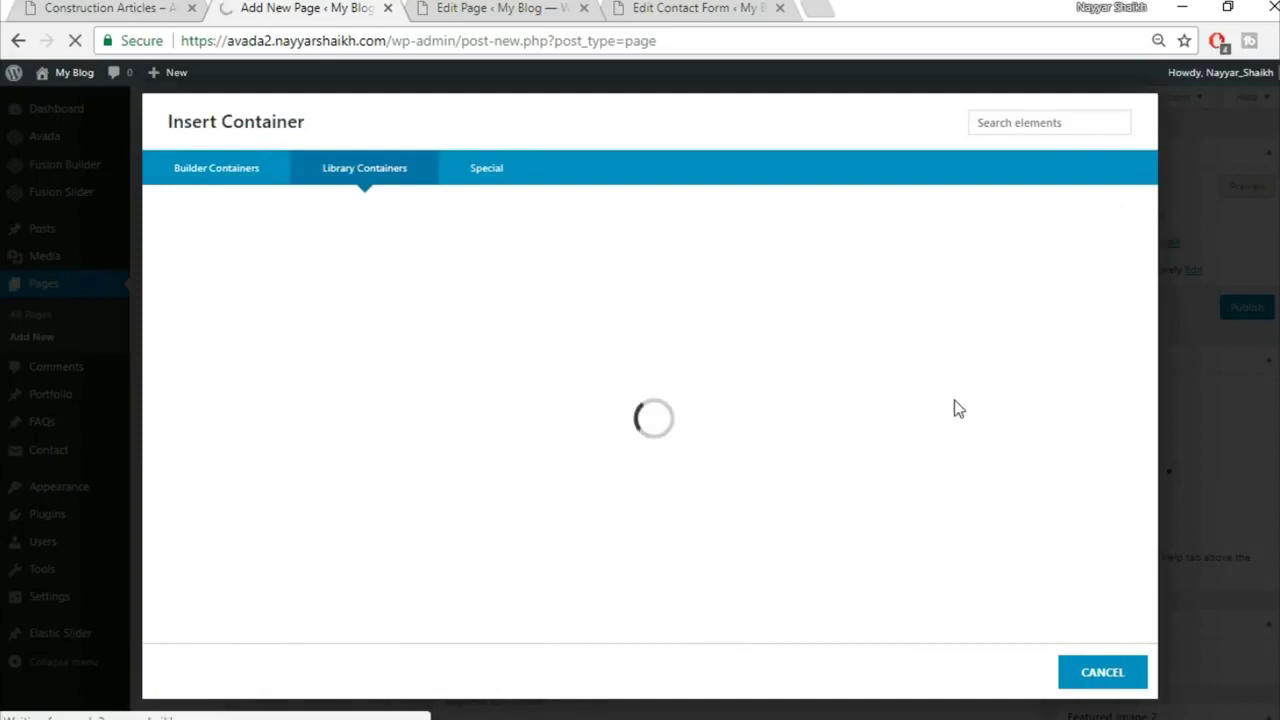
scroll(939, 452, "down", 2)
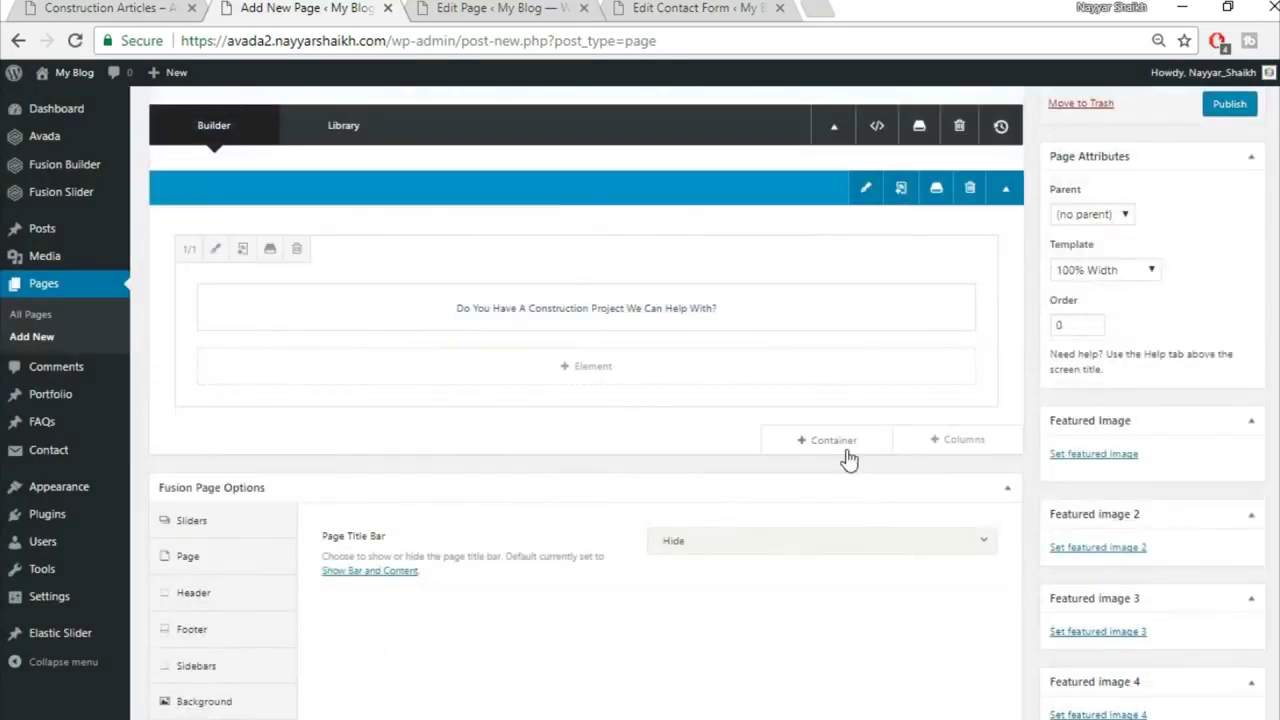
left_click(848, 440)
left_click(352, 168)
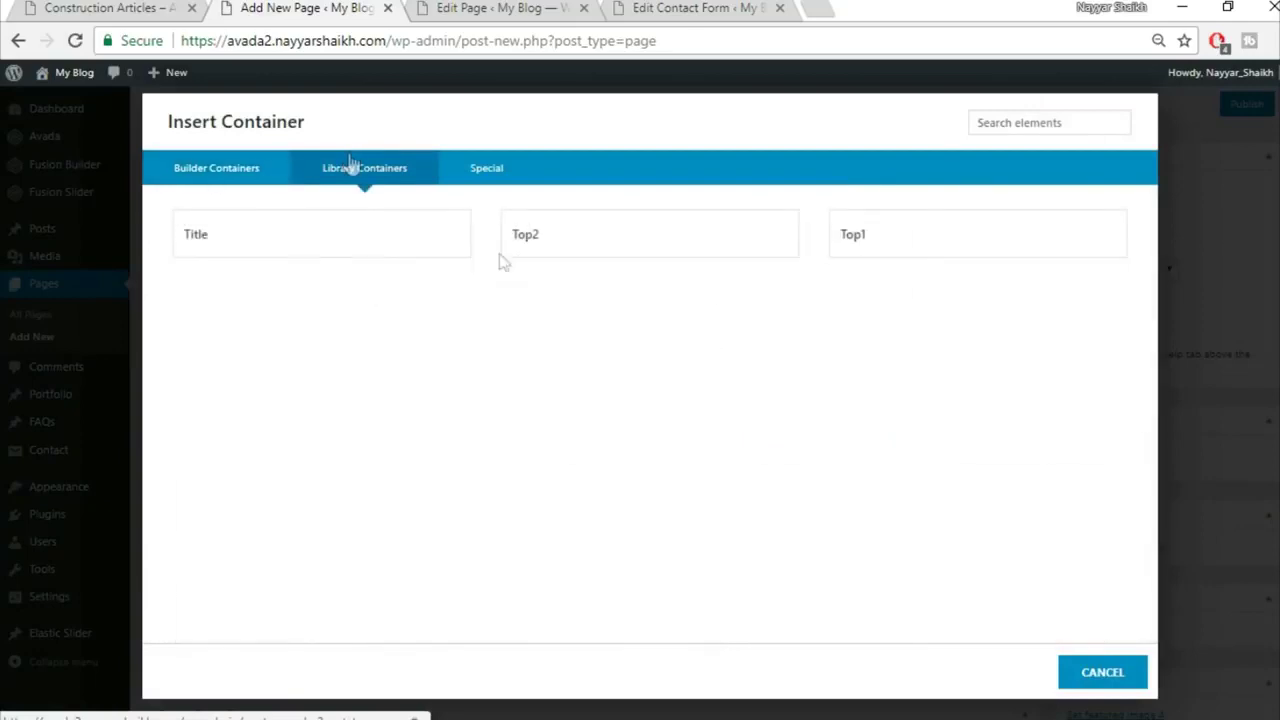
left_click(608, 246)
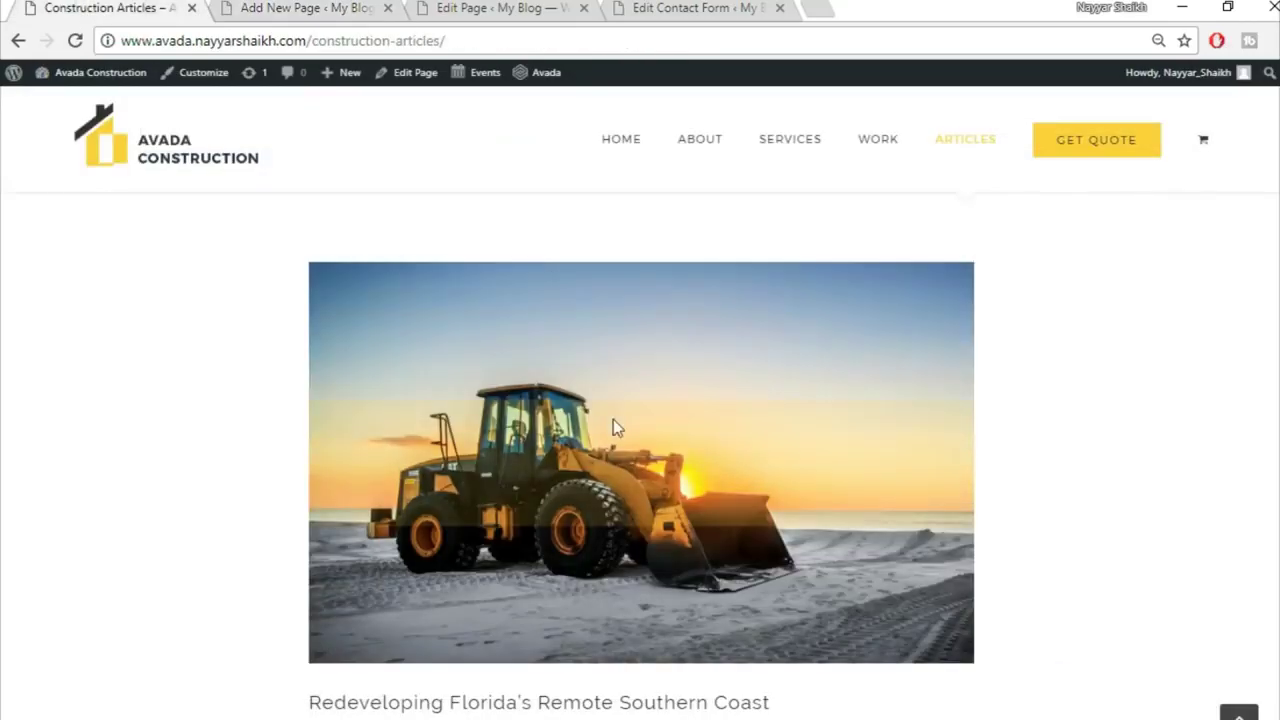
Step: Add an empty one-column (1/1) container below them
scroll(613, 425, "up", 2)
left_click(340, 7)
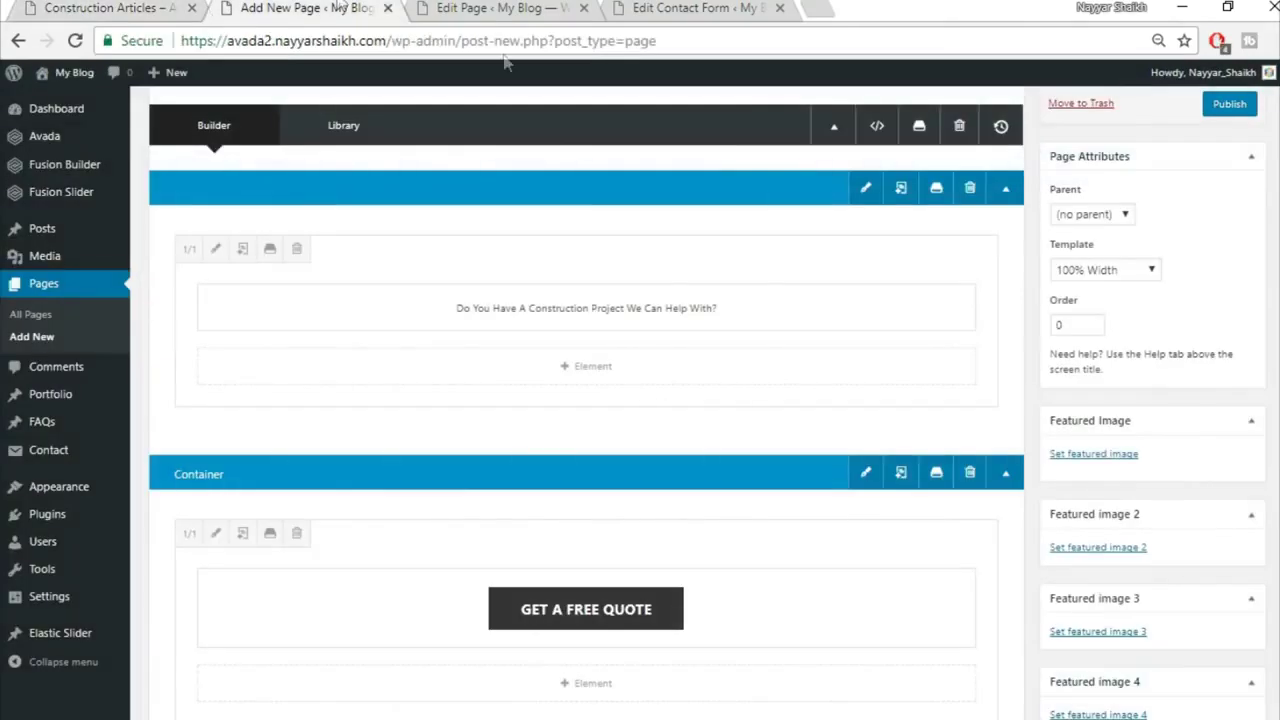
scroll(806, 517, "down", 4)
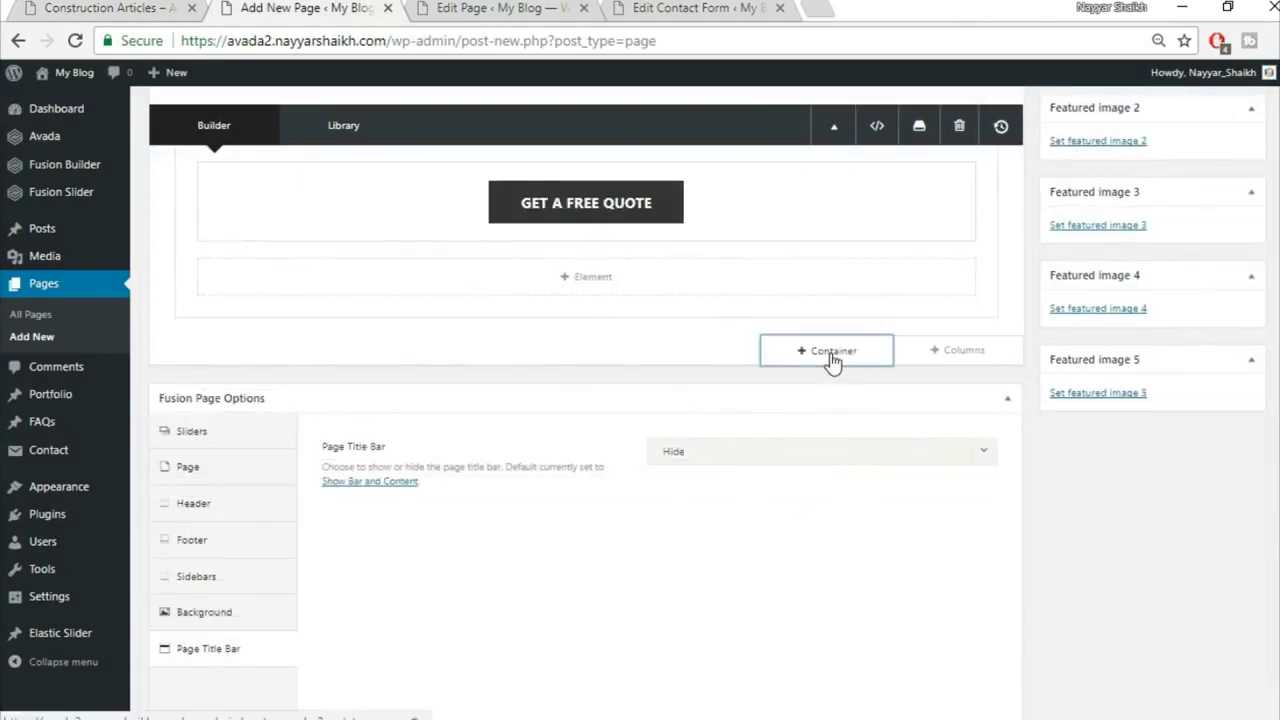
left_click(832, 352)
left_click(451, 277)
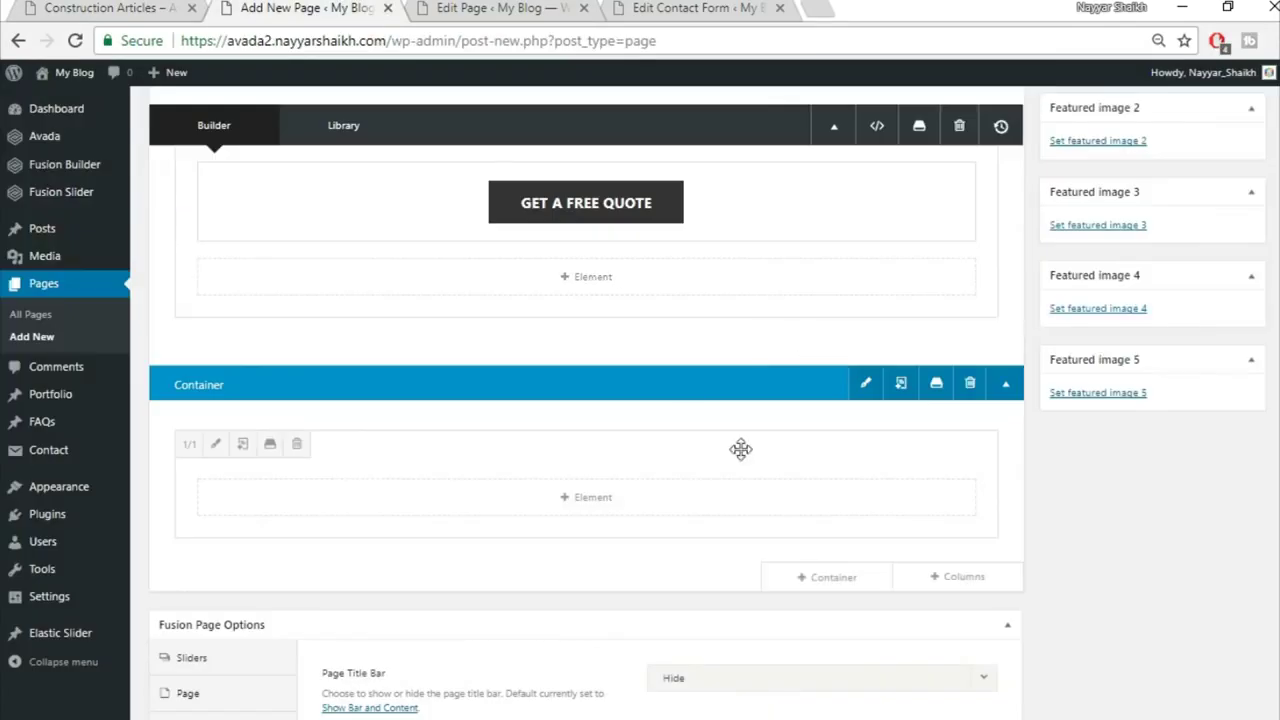
Step: Add a Blog element to the empty one-column container and review its options
left_click(588, 498)
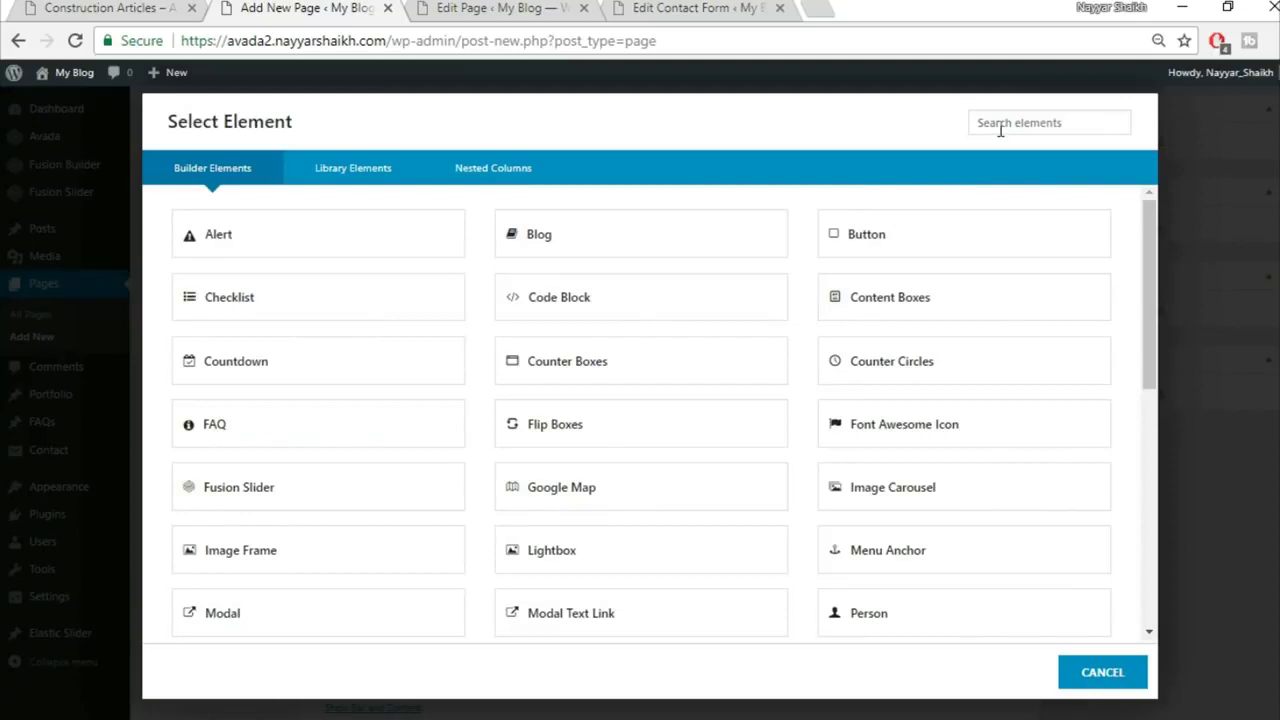
left_click(597, 254)
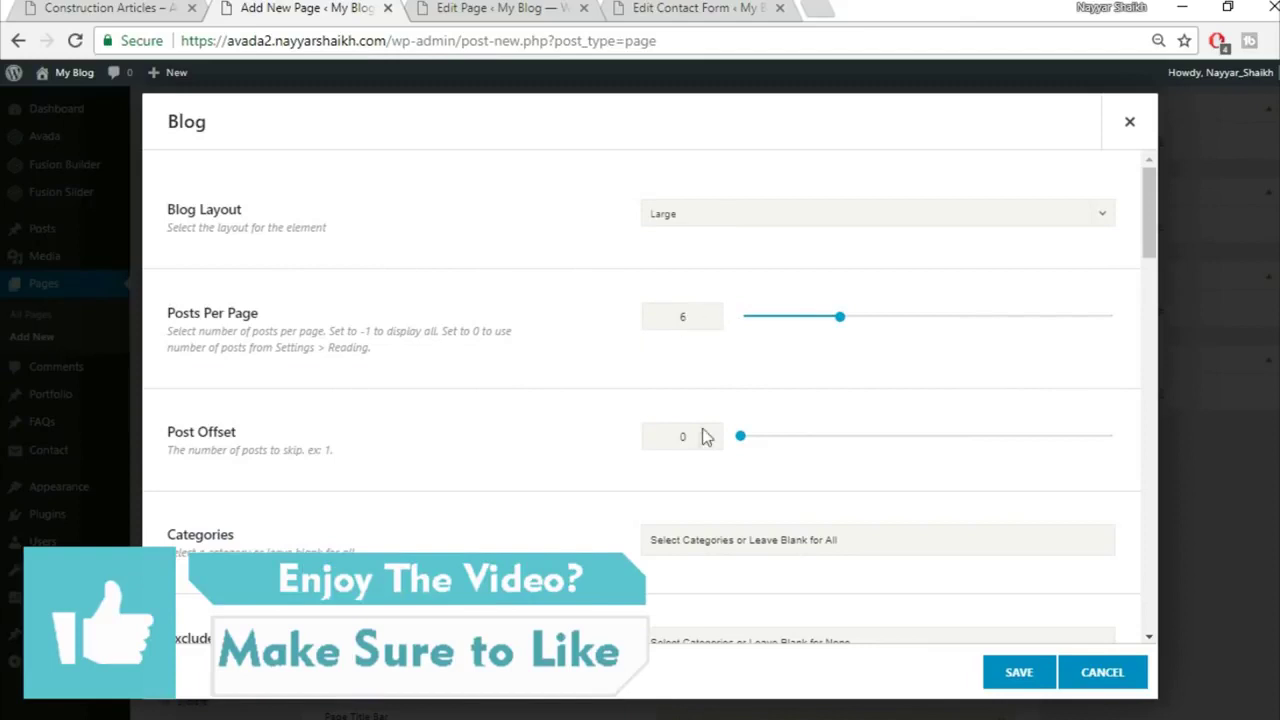
scroll(683, 450, "down", 3)
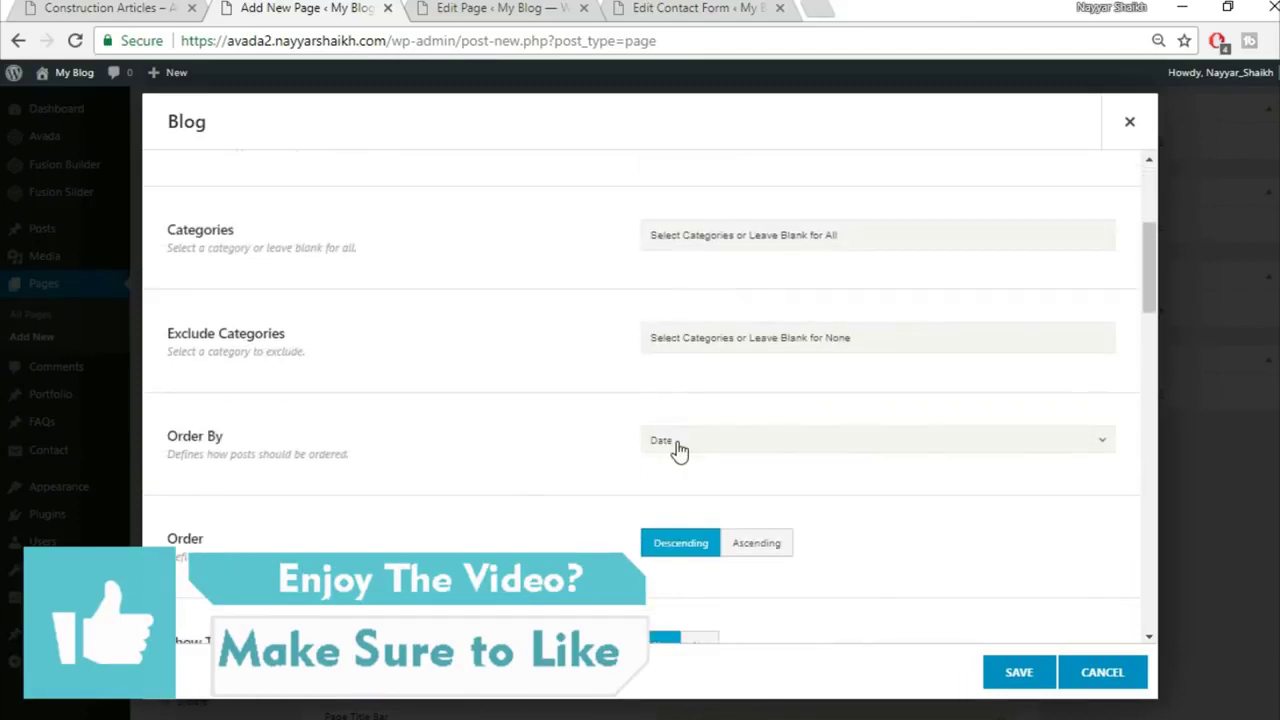
scroll(679, 450, "down", 1)
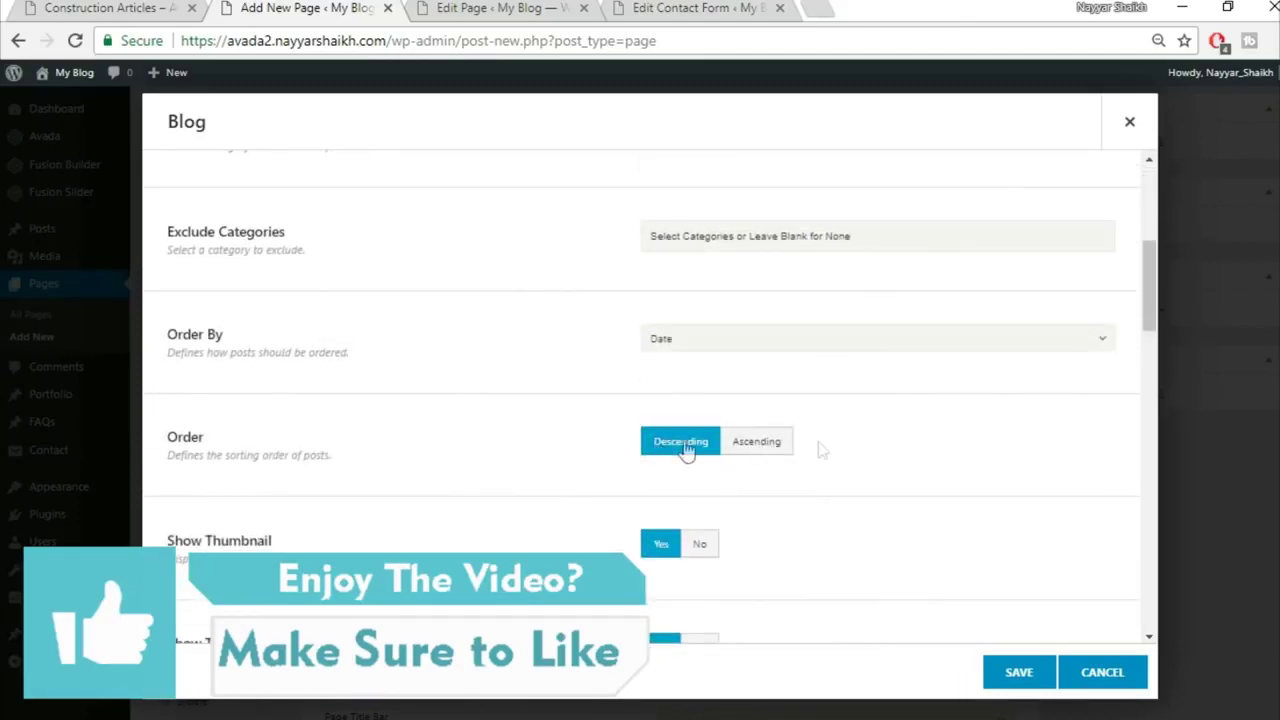
scroll(1034, 449, "down", 2)
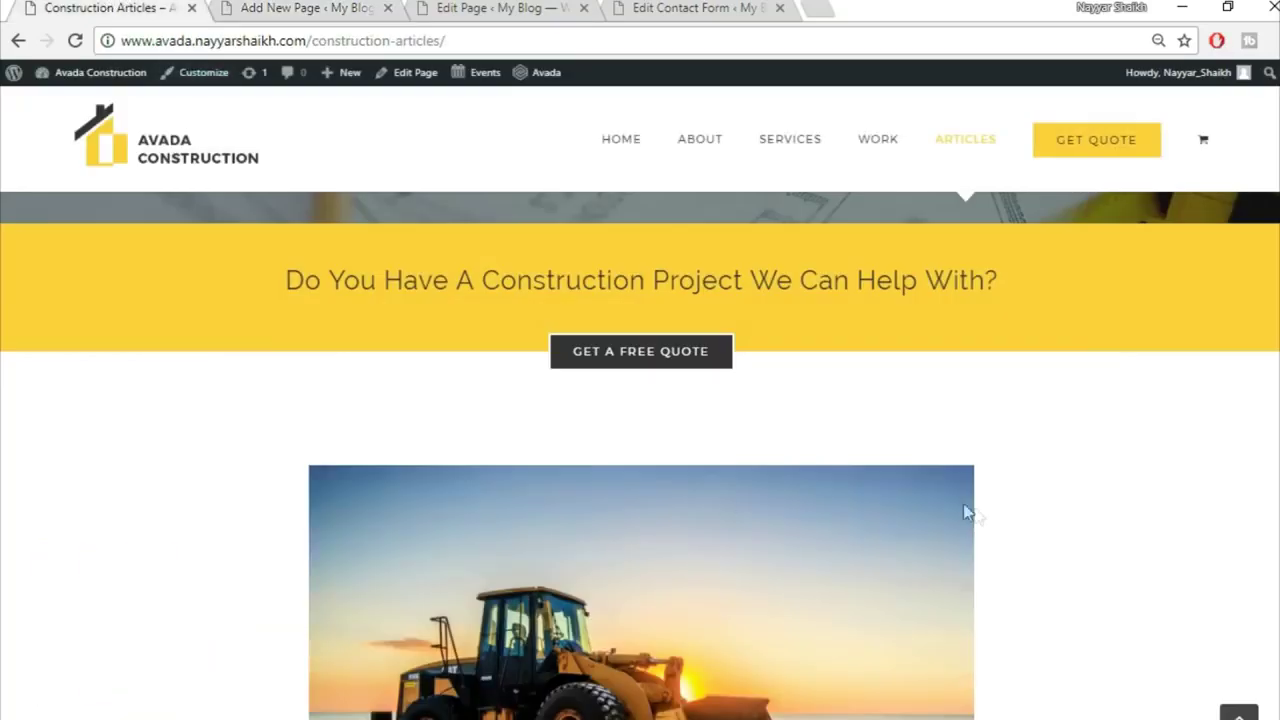
scroll(960, 508, "down", 3)
scroll(813, 372, "down", 1)
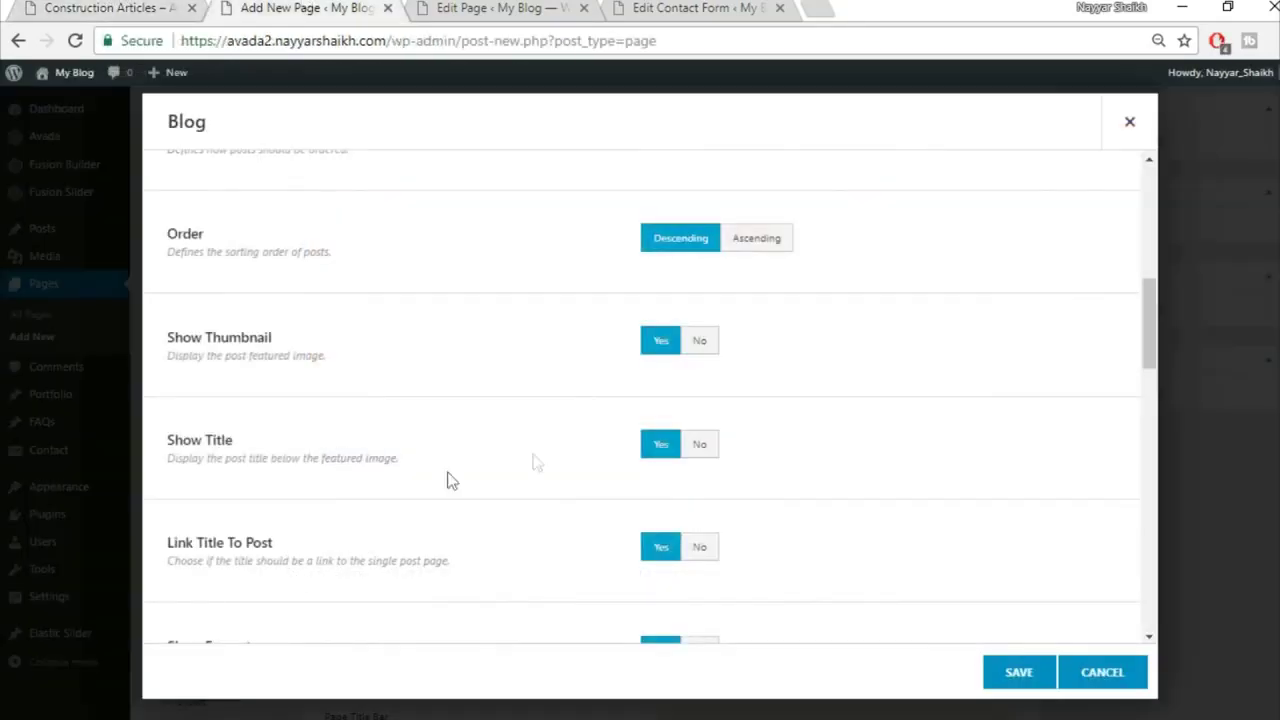
key("alt+space")
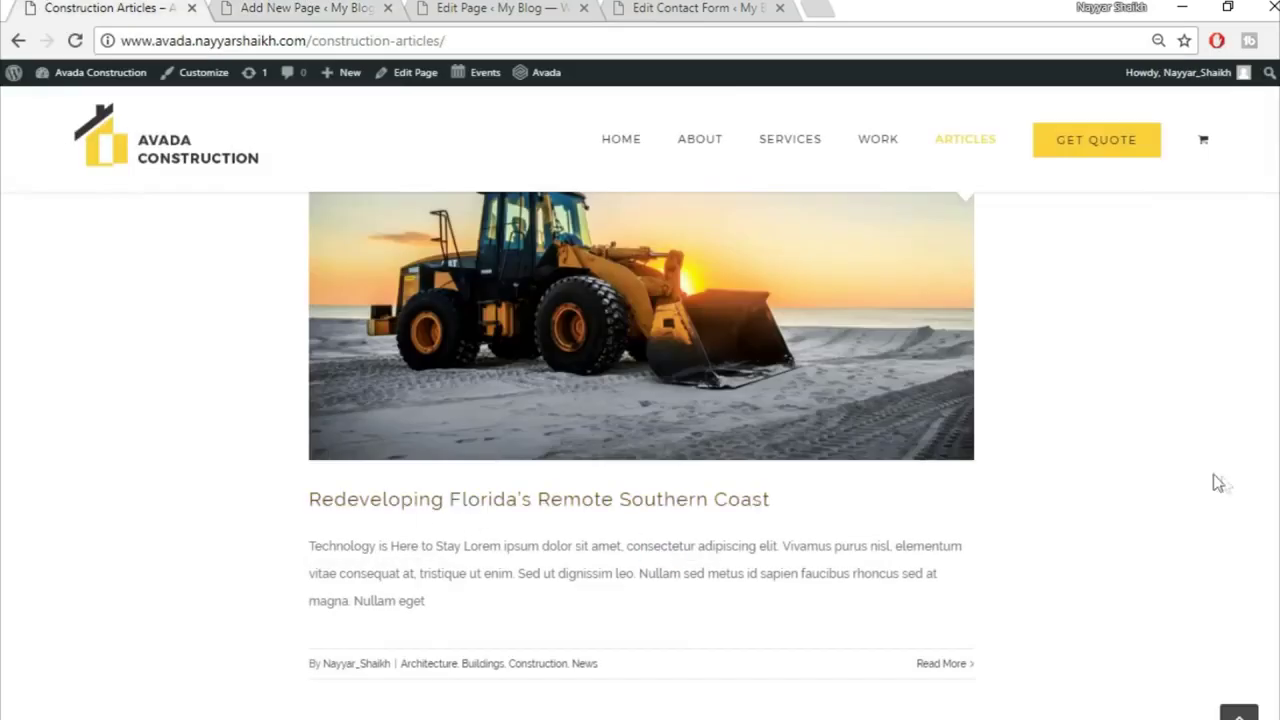
scroll(1216, 482, "down", 2)
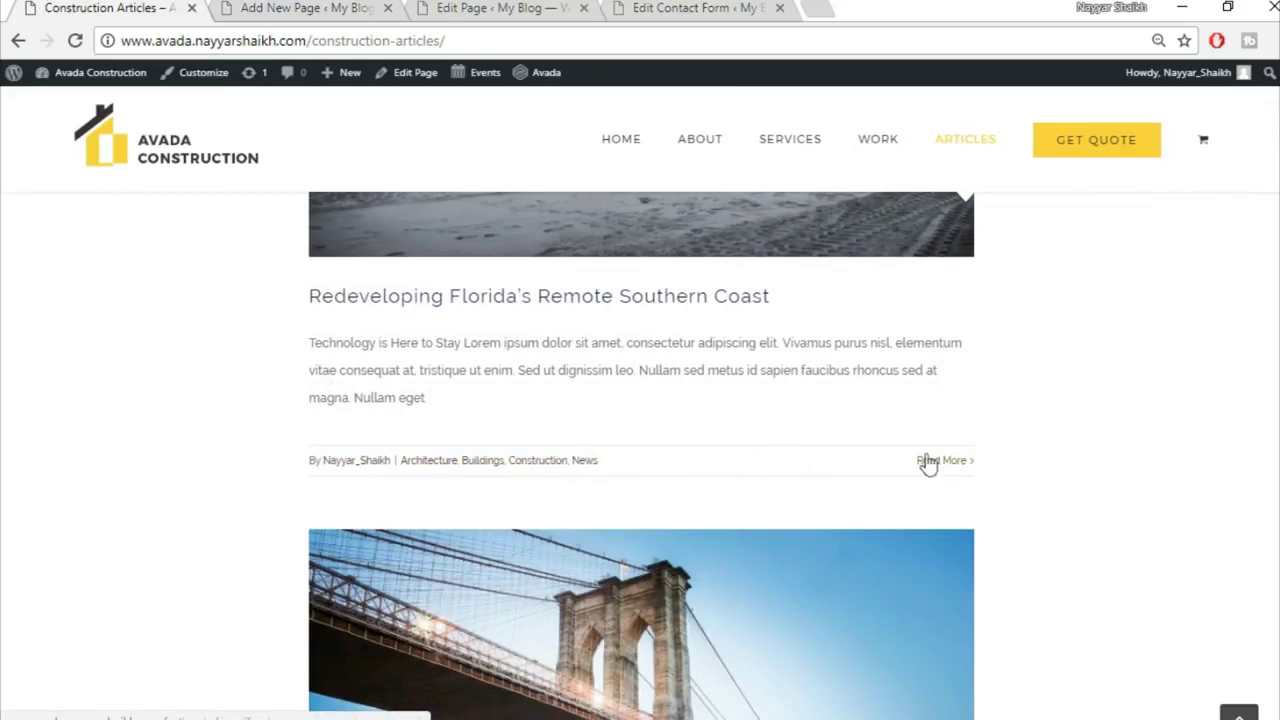
Step: Set the Blog element's Show Author Name to No and save it
left_click(330, 8)
scroll(1000, 420, "down", 2)
scroll(645, 468, "down", 3)
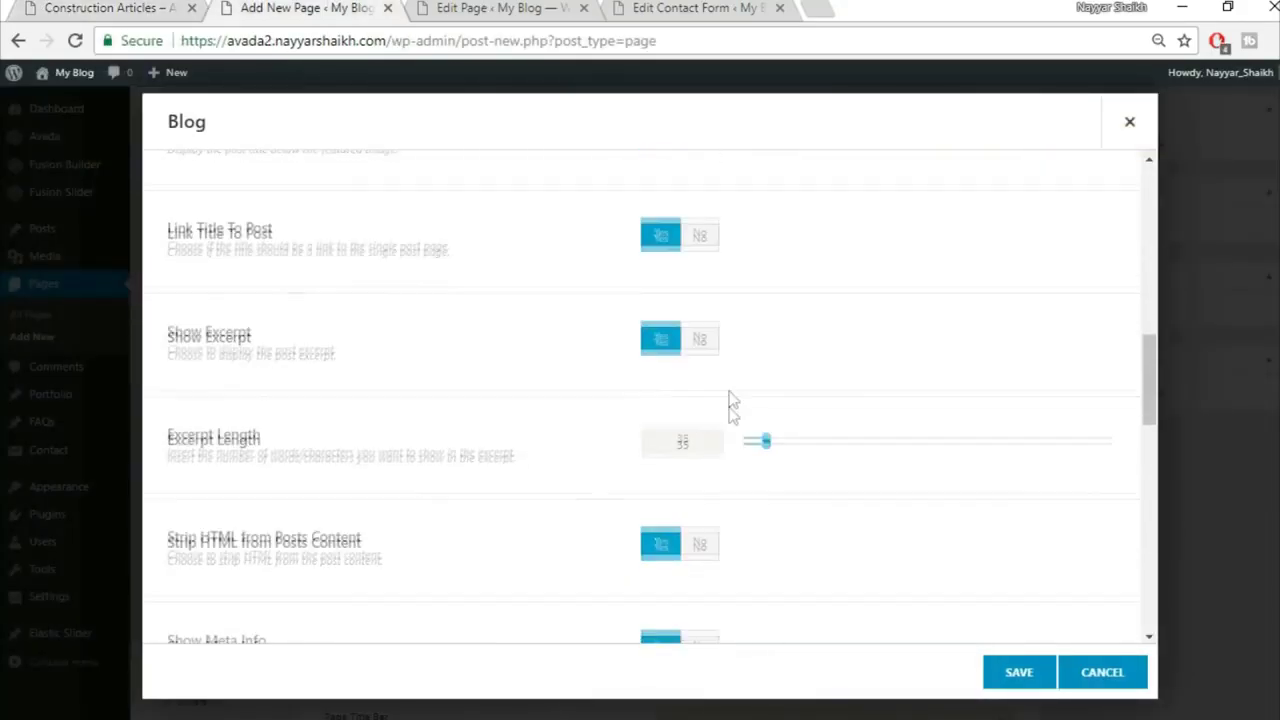
scroll(414, 434, "down", 2)
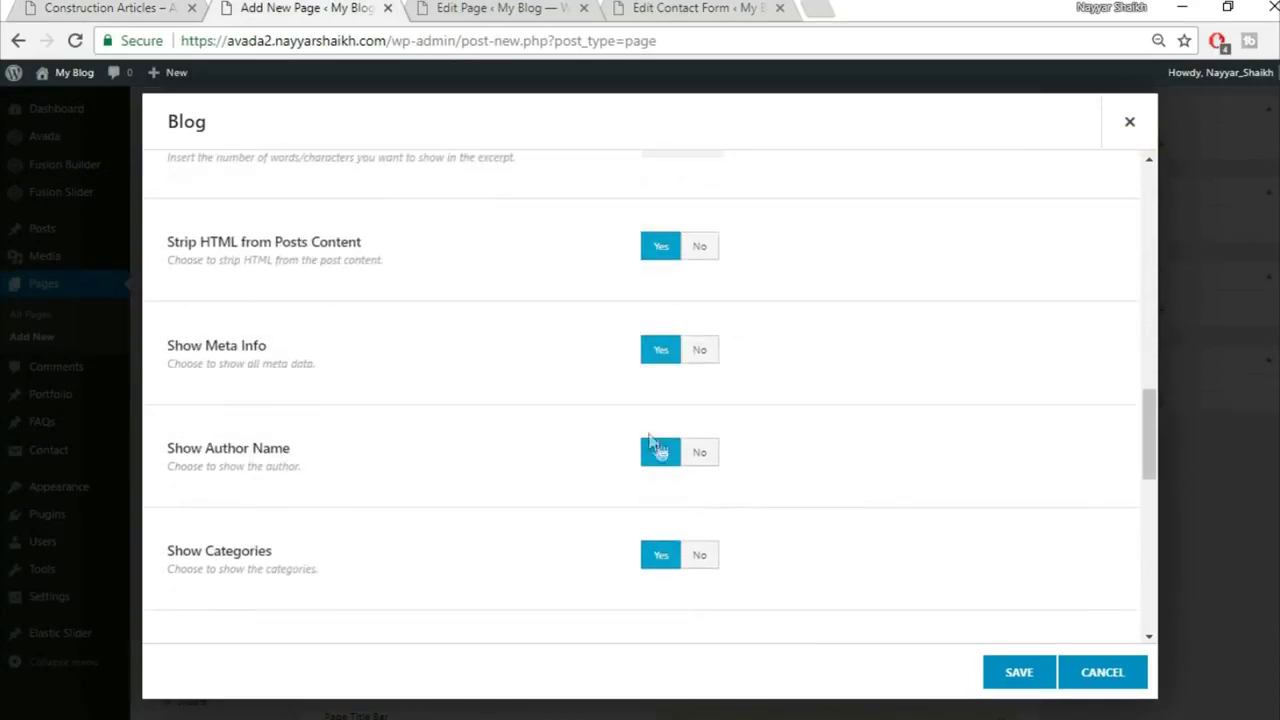
left_click(713, 462)
left_click(112, 5)
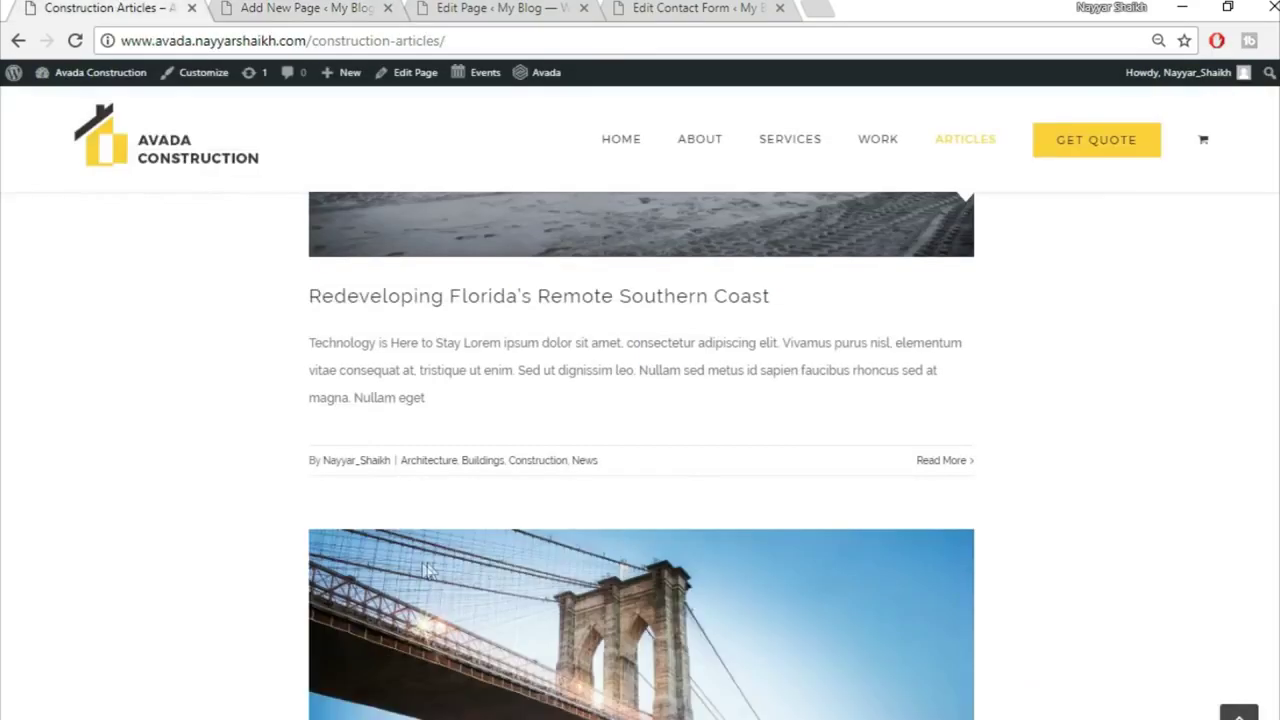
left_click(300, 8)
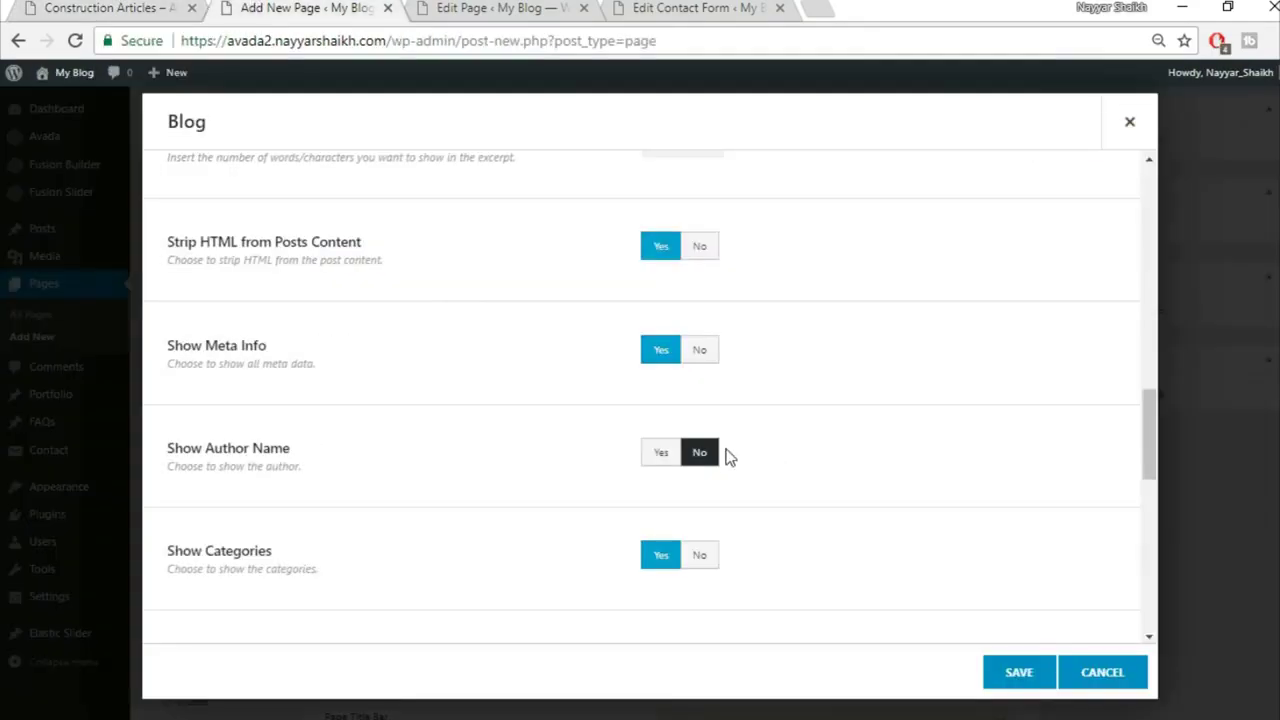
scroll(955, 478, "down", 5)
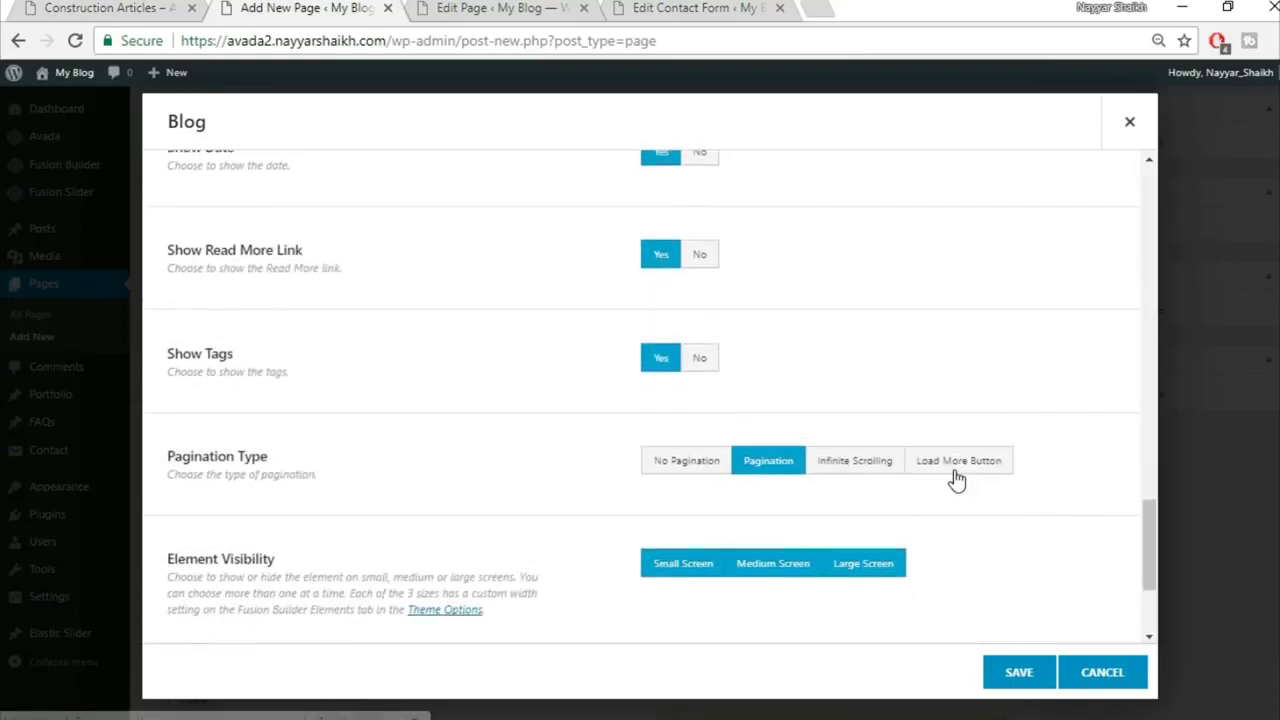
scroll(1045, 565, "down", 2)
scroll(1043, 563, "up", 15)
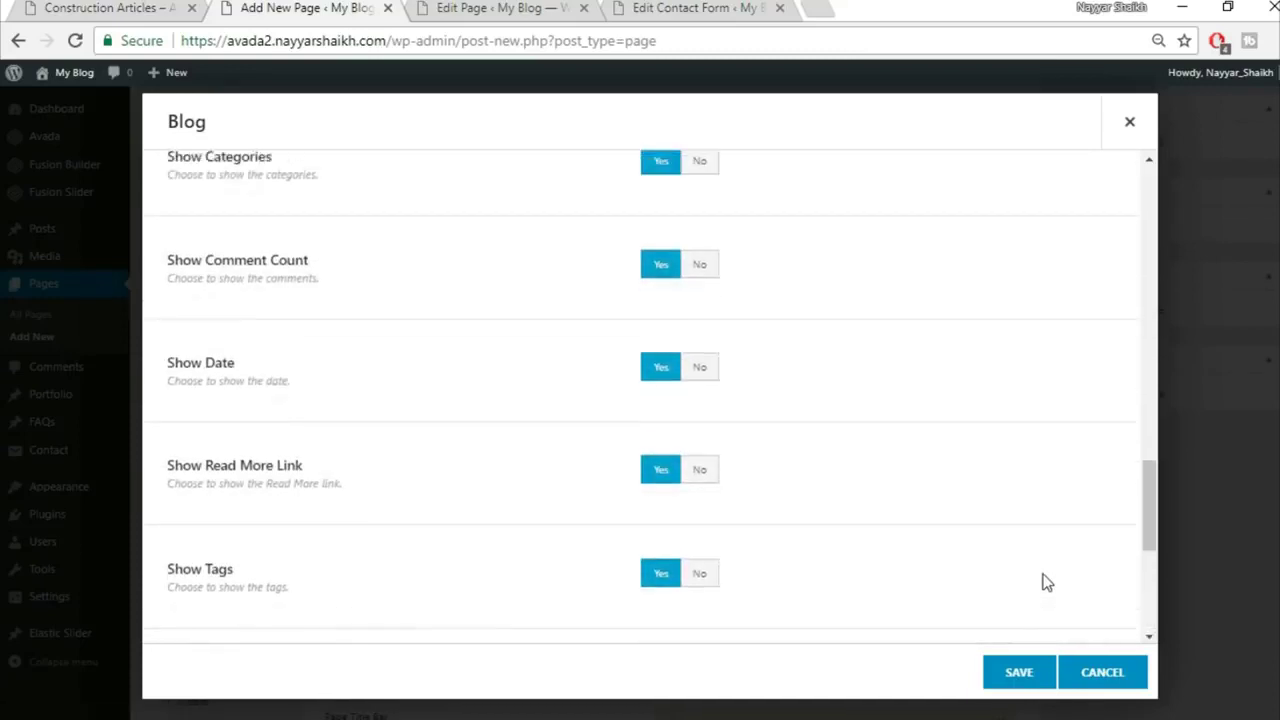
left_click(1038, 672)
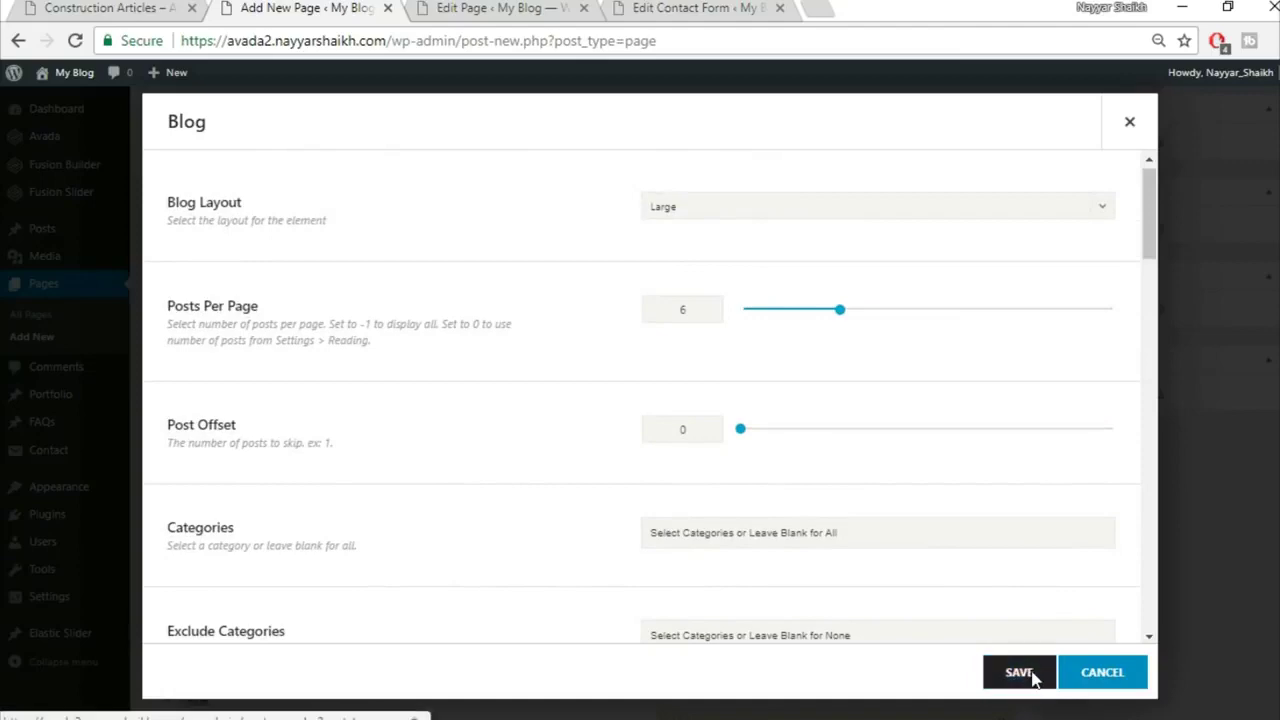
left_click(109, 8)
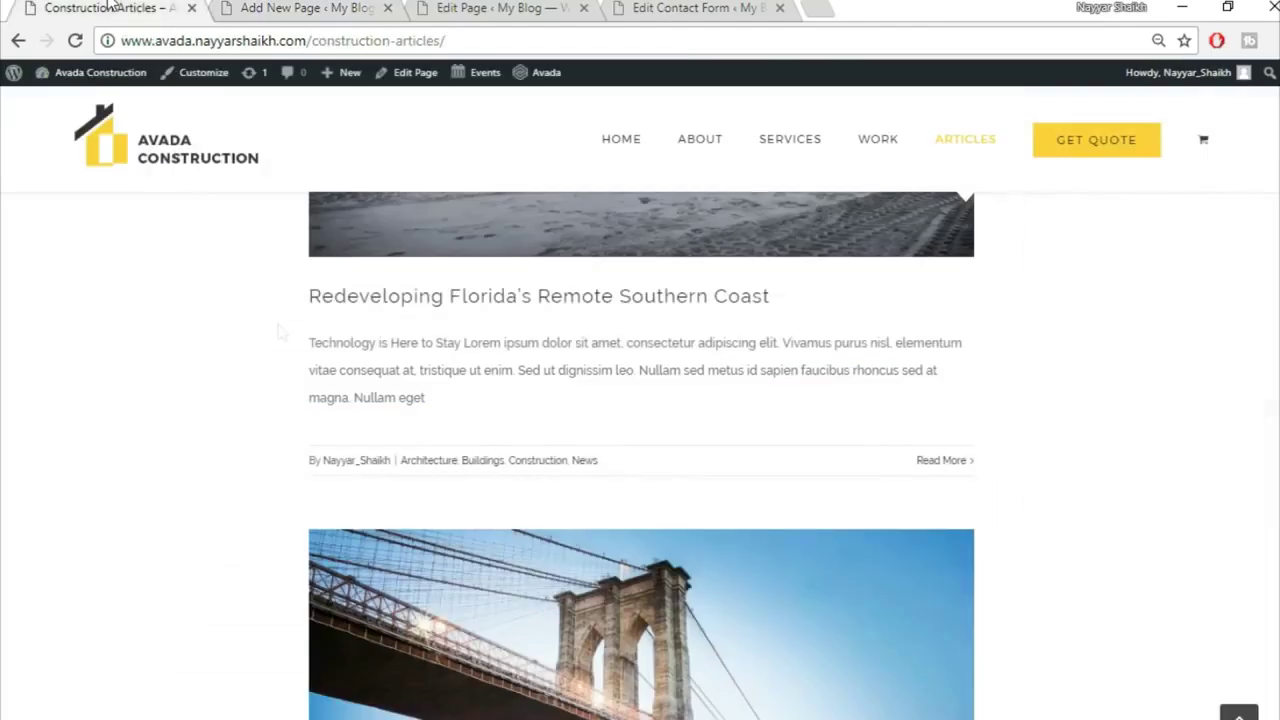
Step: Compare the blog column's design options with the spacing on the reference Articles page
scroll(283, 370, "up", 8)
scroll(590, 578, "down", 2)
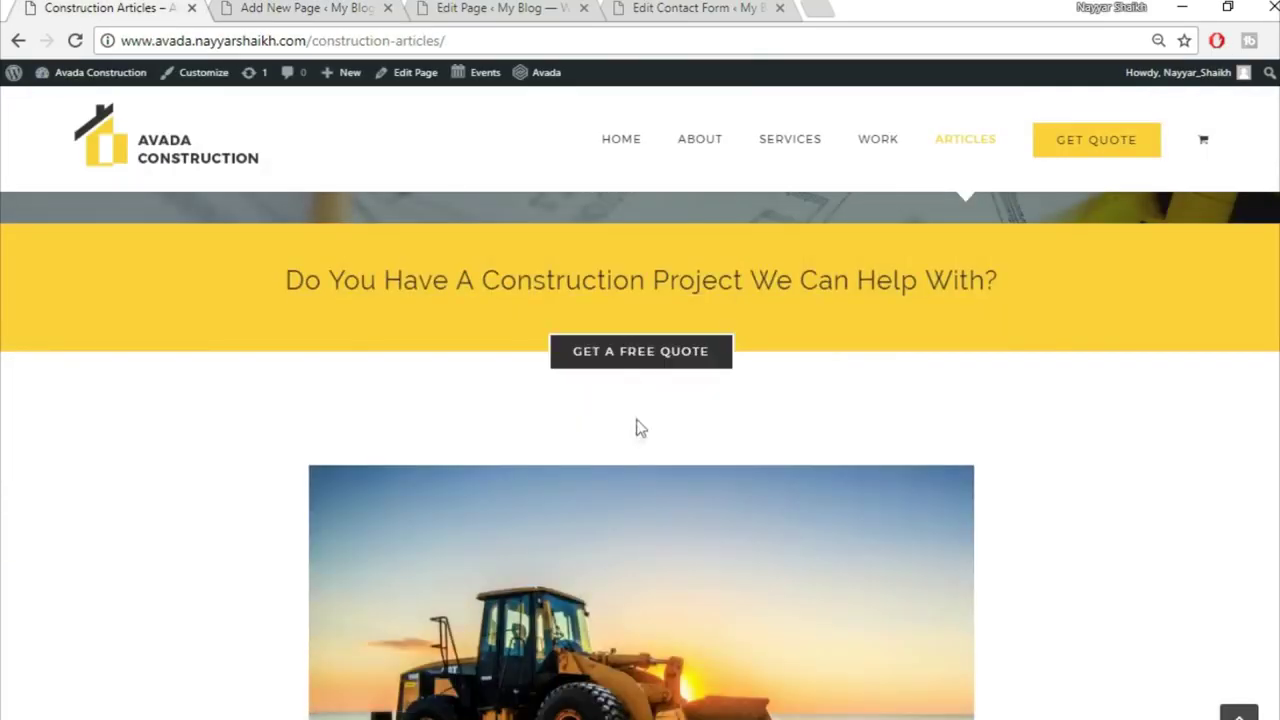
left_click(296, 8)
left_click(209, 450)
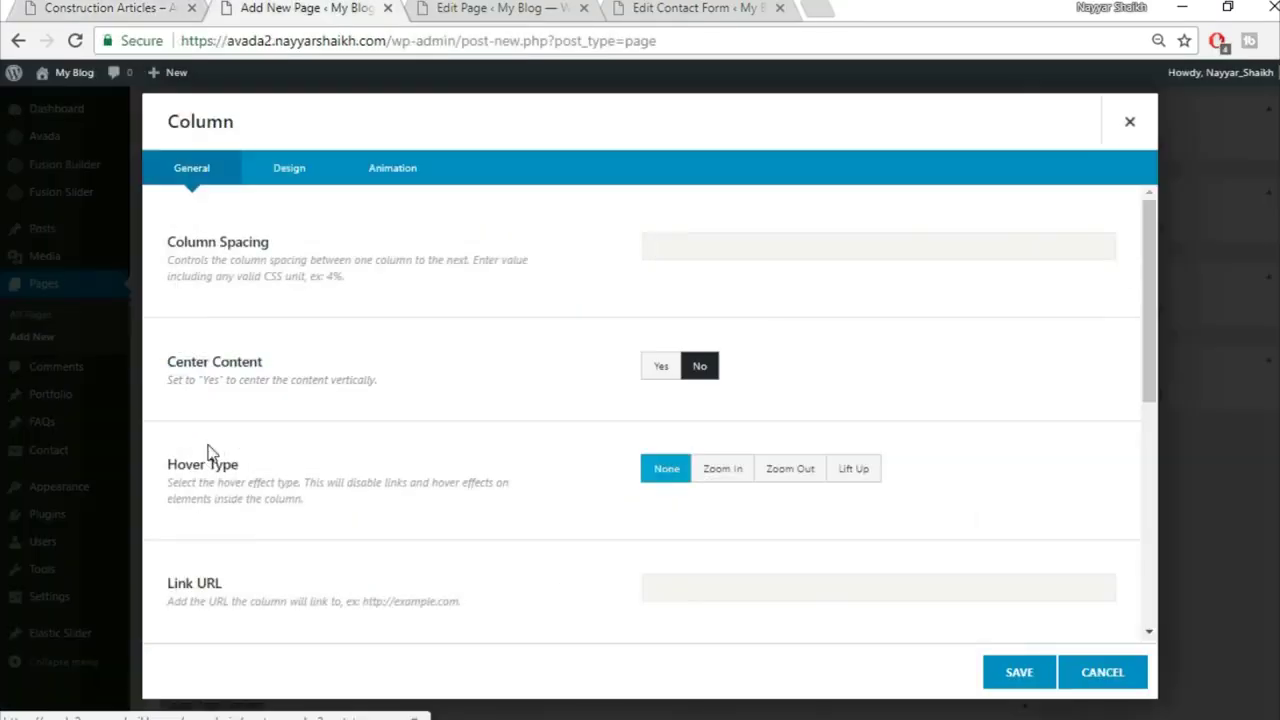
left_click(1130, 122)
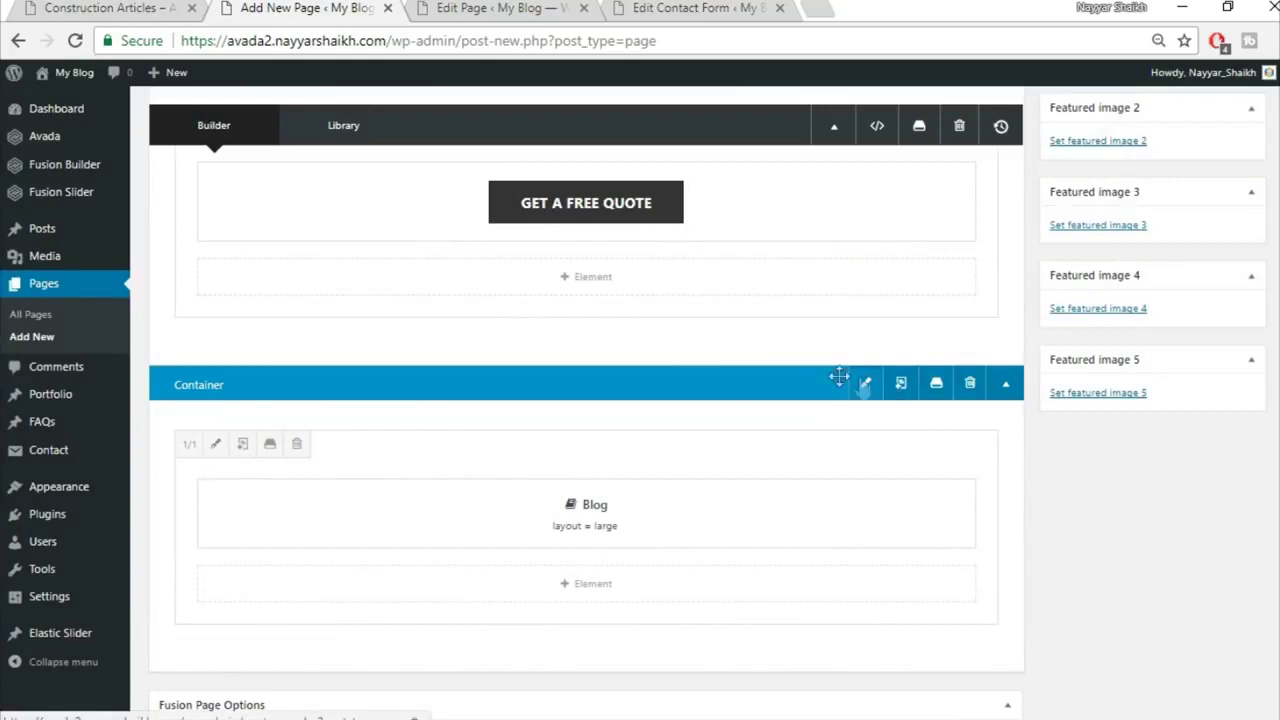
left_click(212, 446)
left_click(283, 172)
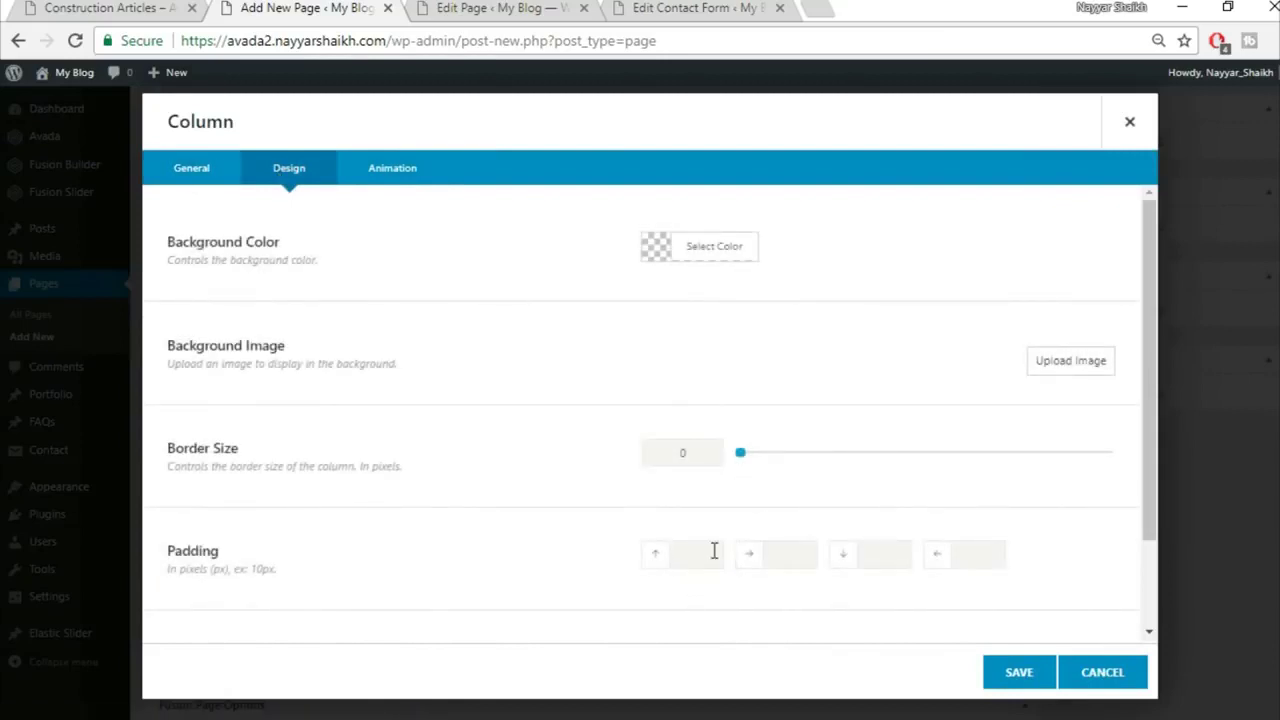
left_click(1016, 670)
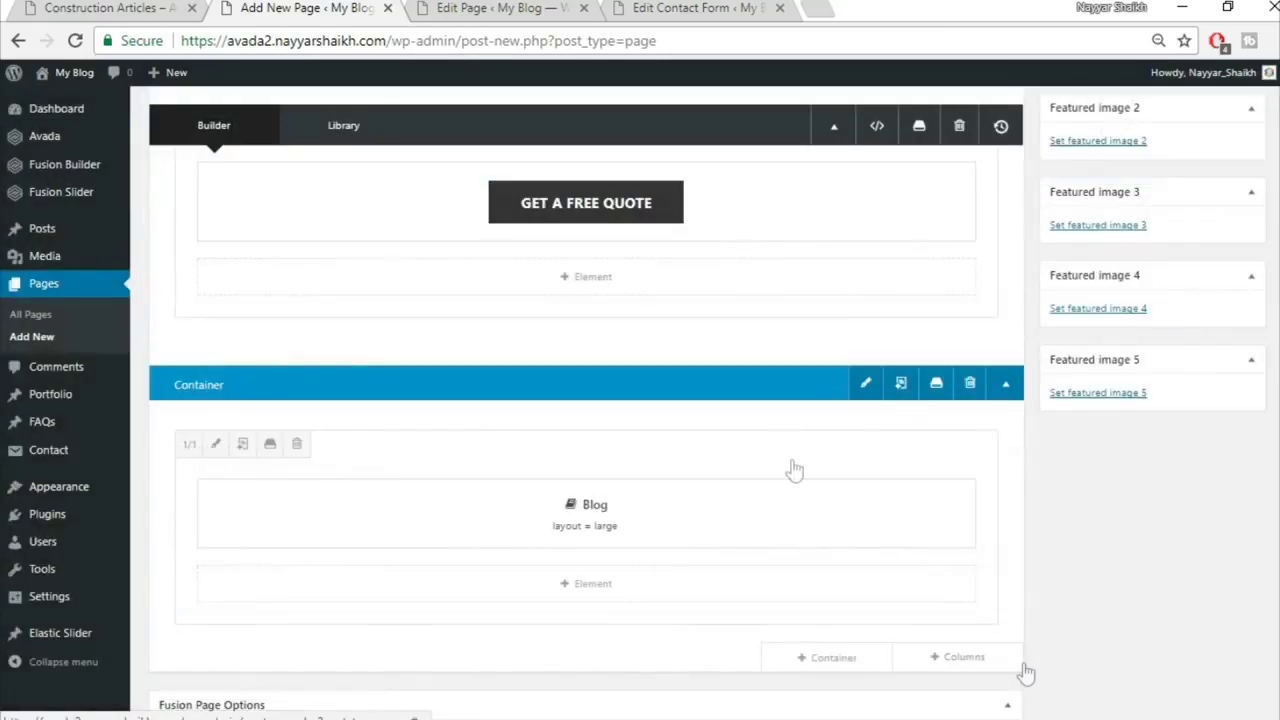
left_click(58, 7)
scroll(269, 360, "down", 3)
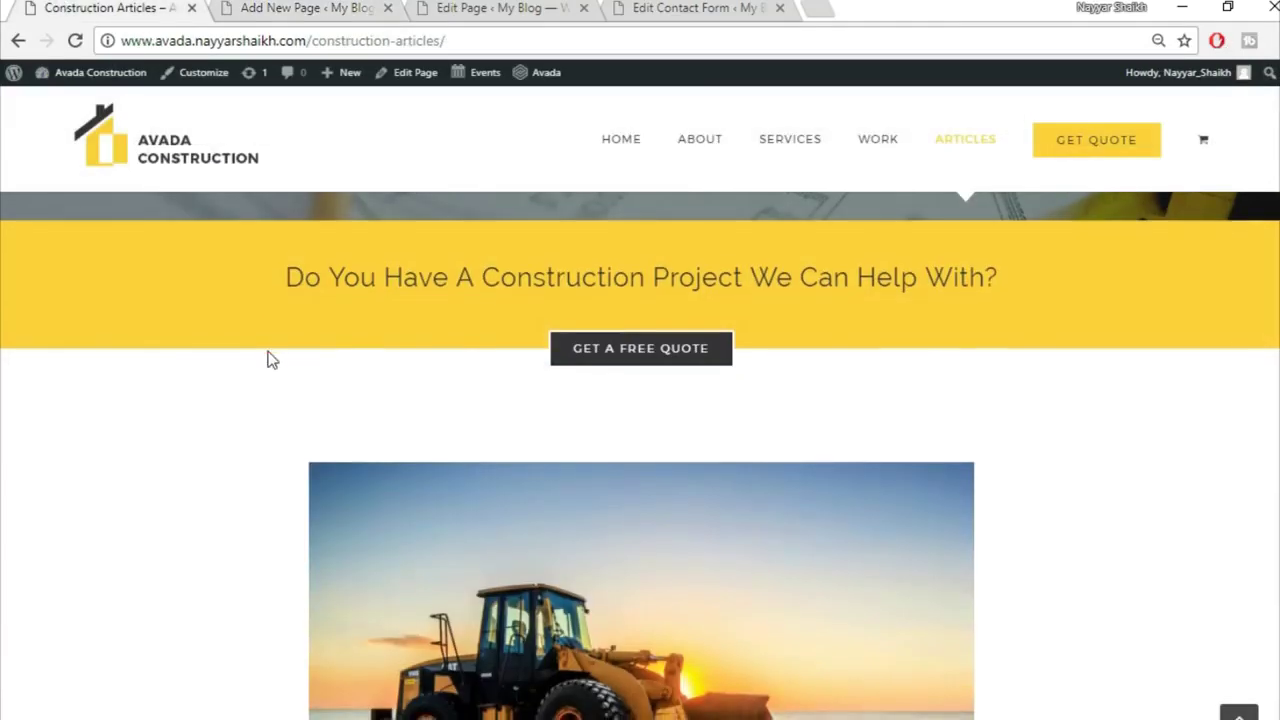
scroll(1218, 425, "up", 2)
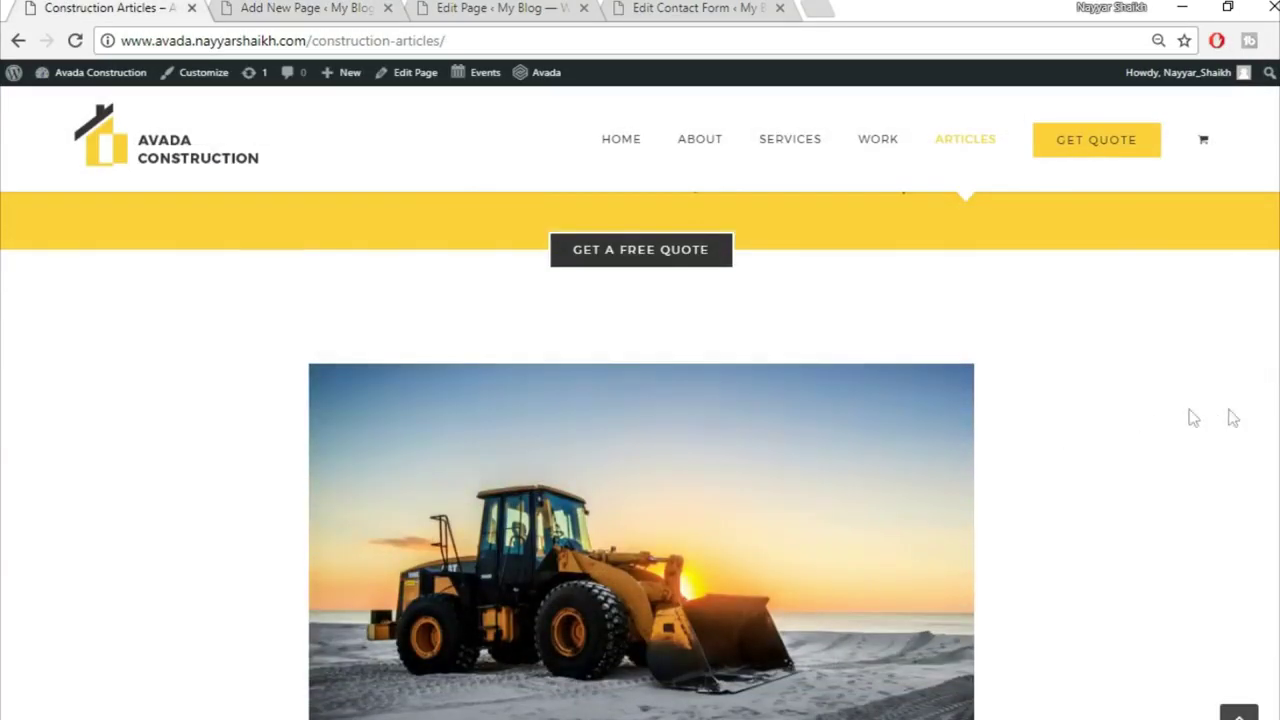
scroll(270, 435, "down", 2)
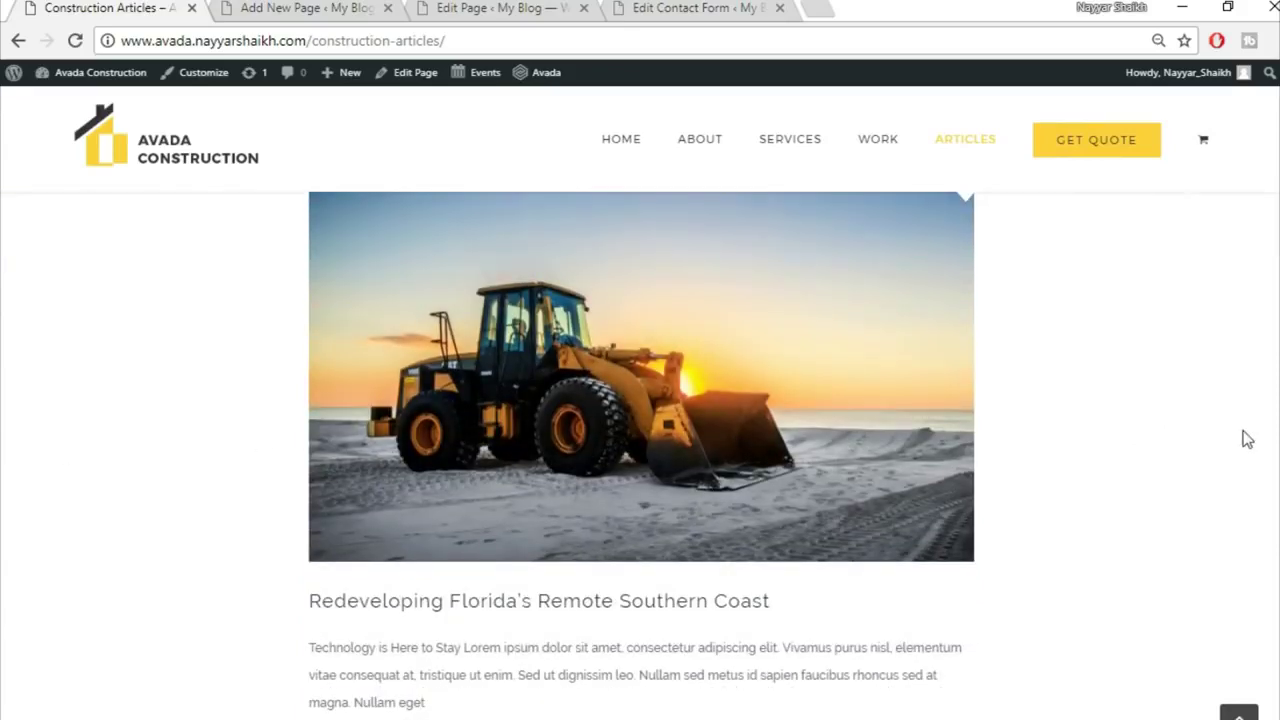
scroll(1240, 462, "up", 2)
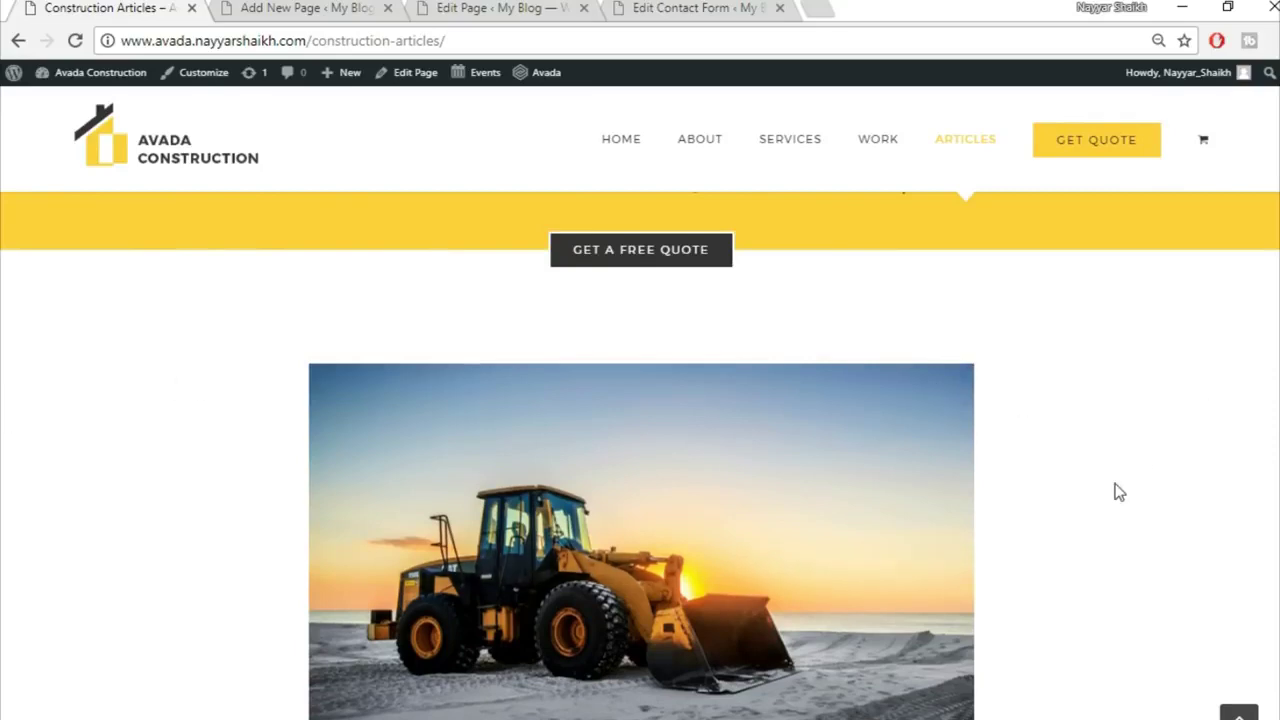
scroll(1118, 492, "down", 2)
Step: Set the blog column padding to 50 top, 15% left and right, 0px bottom, and save
left_click(283, 7)
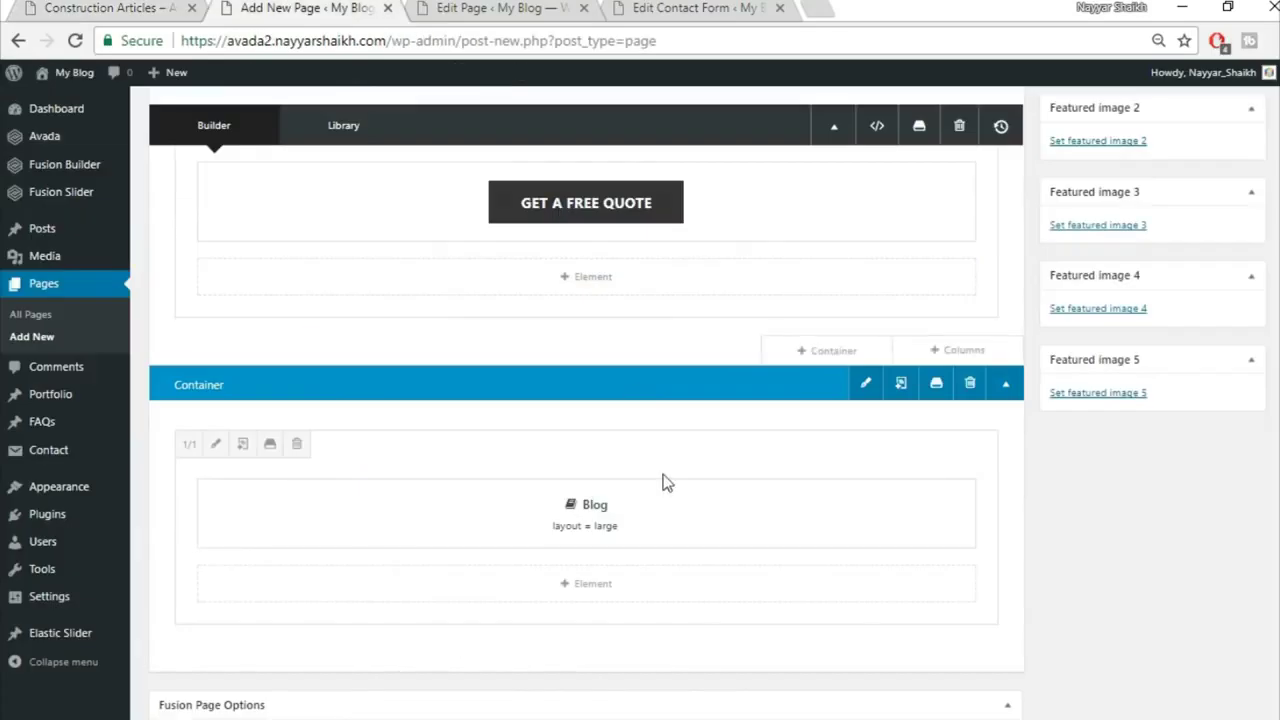
left_click(216, 445)
left_click(290, 168)
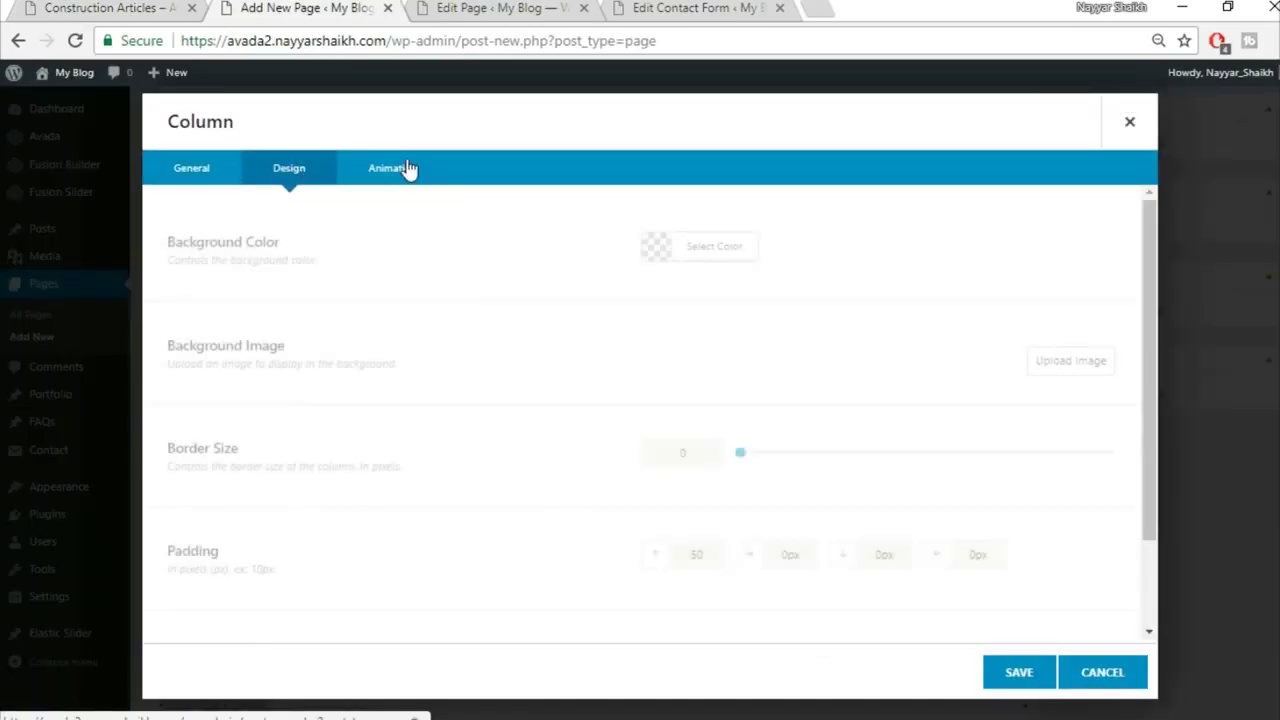
scroll(716, 386, "down", 3)
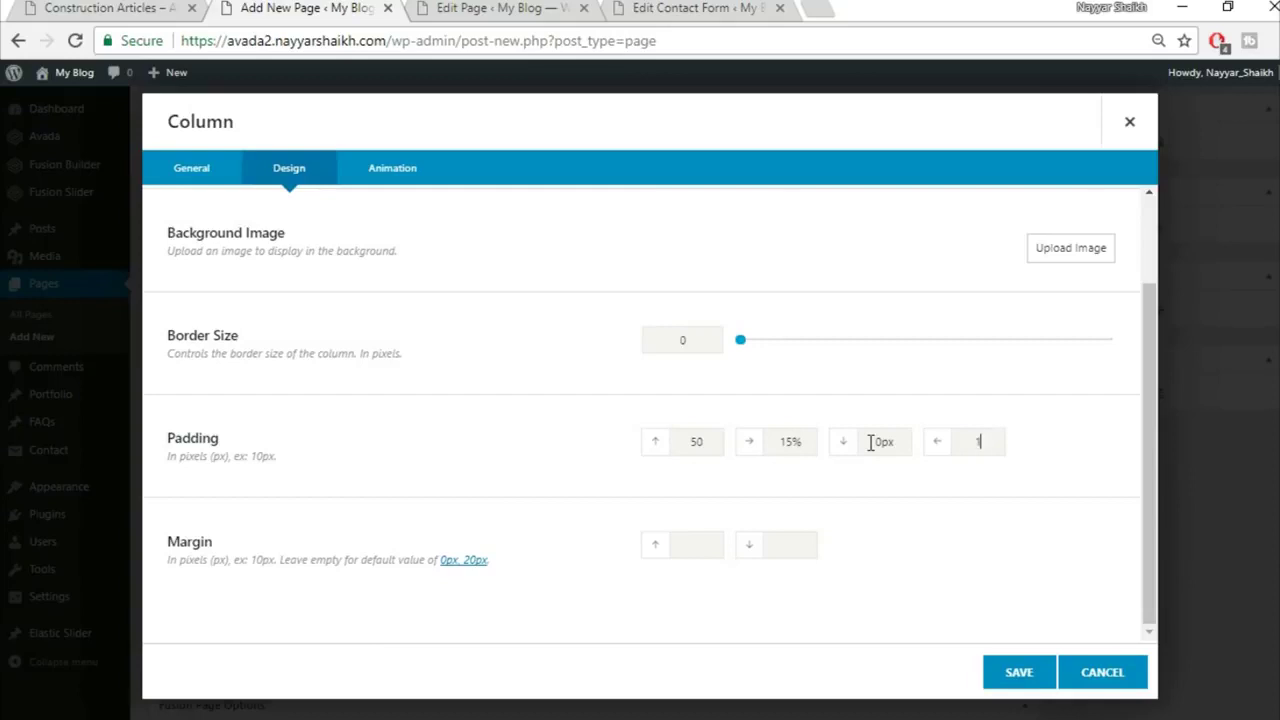
left_click(1040, 675)
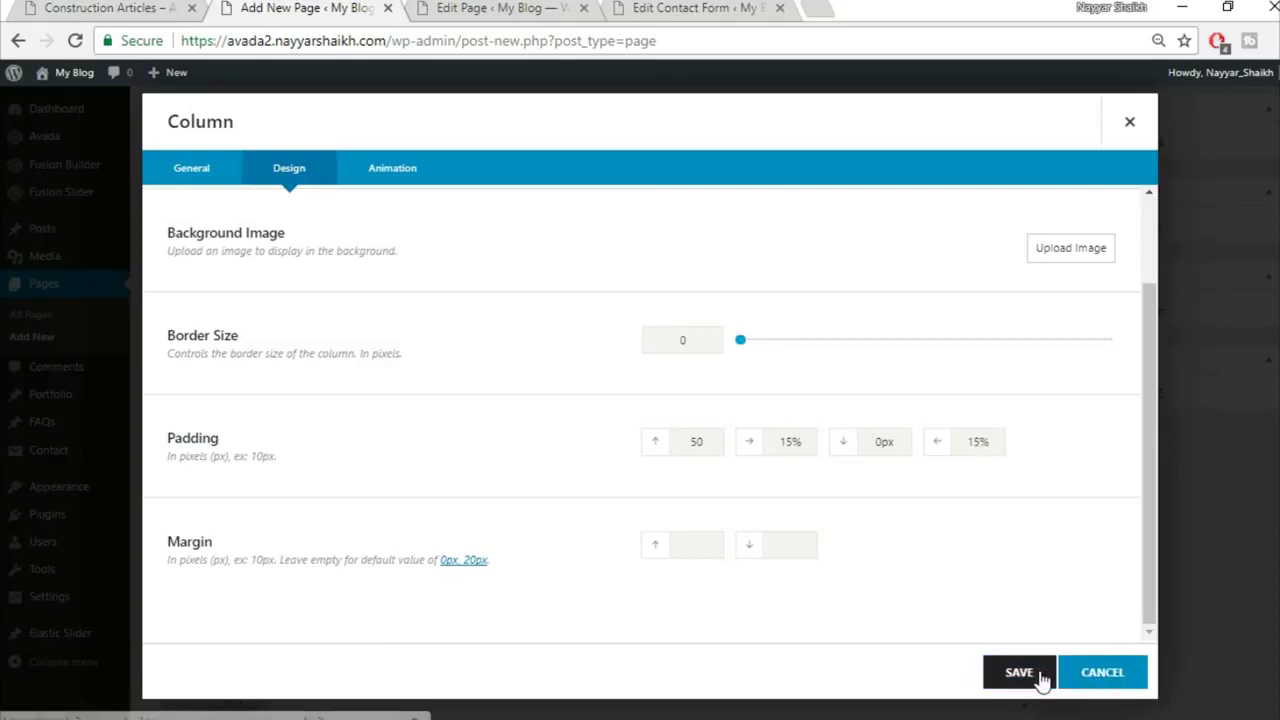
scroll(1043, 677, "up", 3)
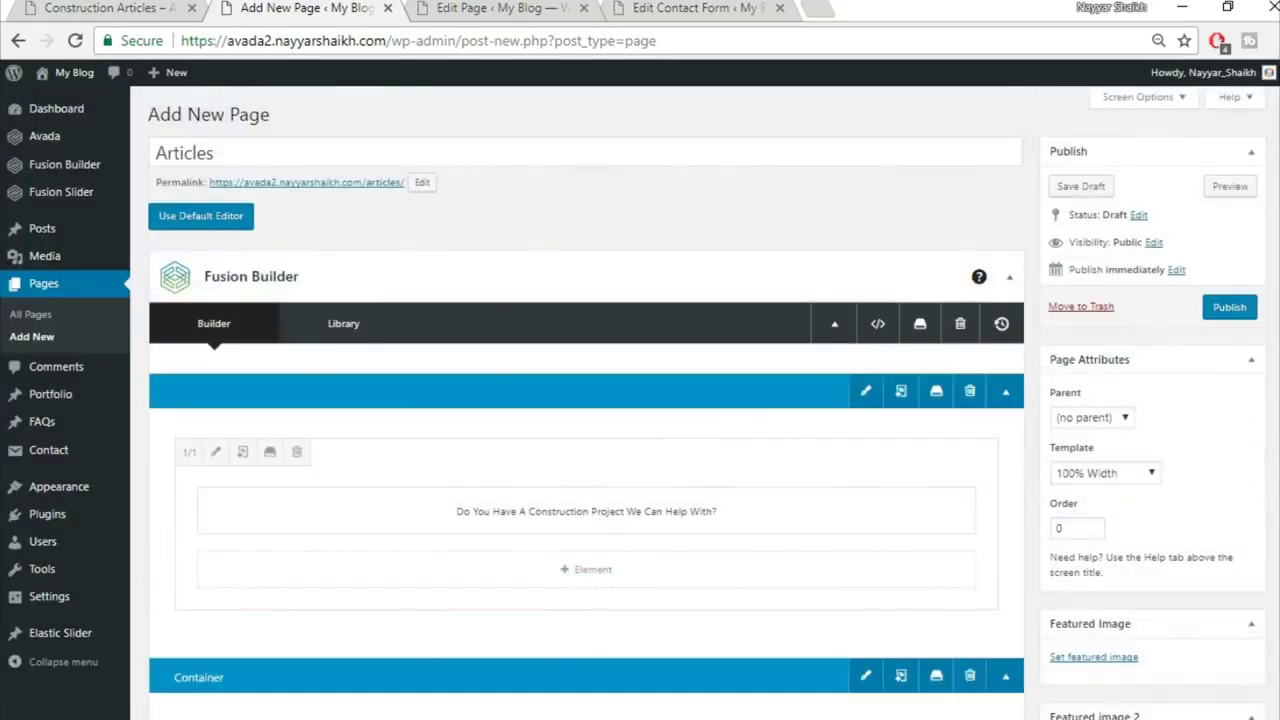
Step: Publish the Articles page and view the live result in a new tab
left_click(1235, 312)
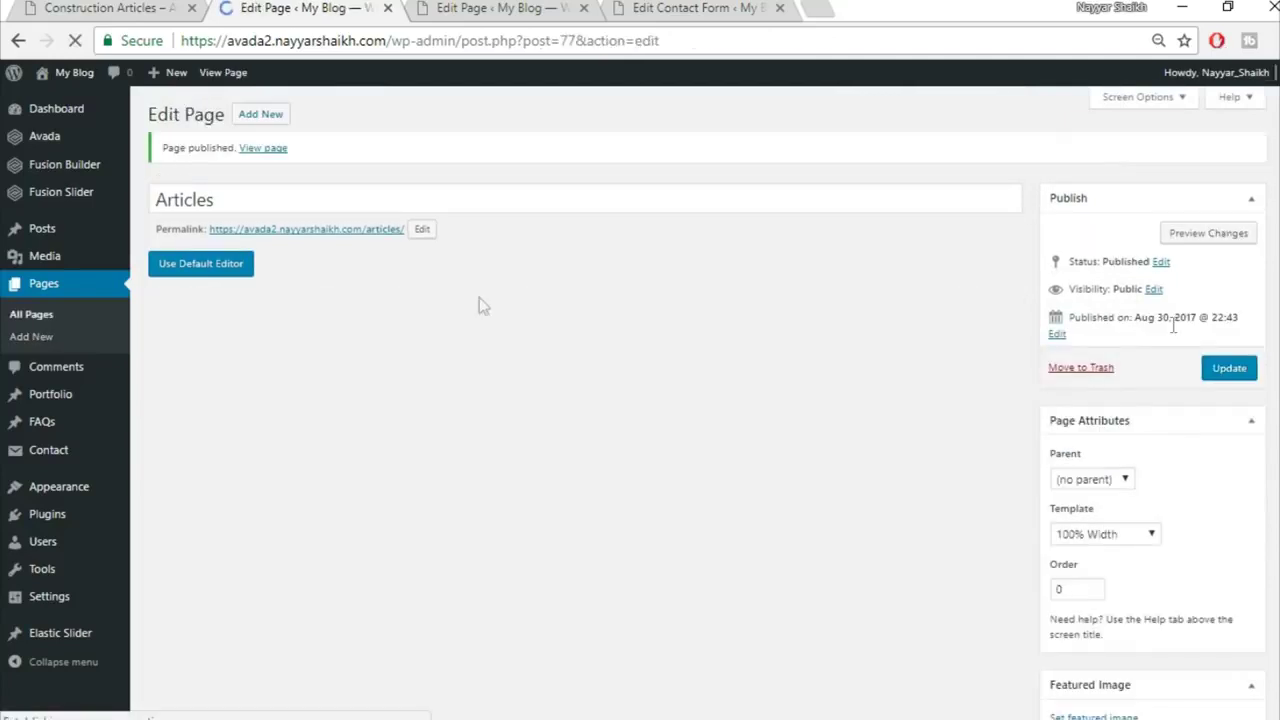
right_click(270, 152)
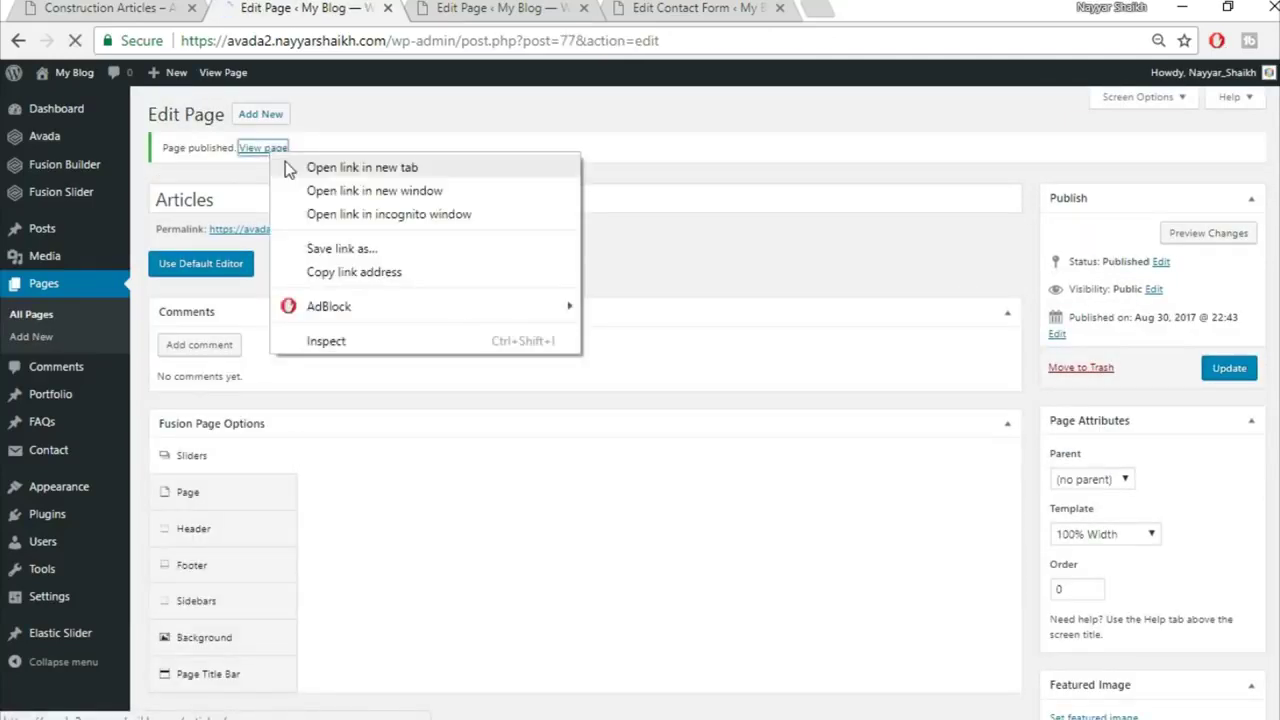
left_click(362, 167)
left_click(490, 7)
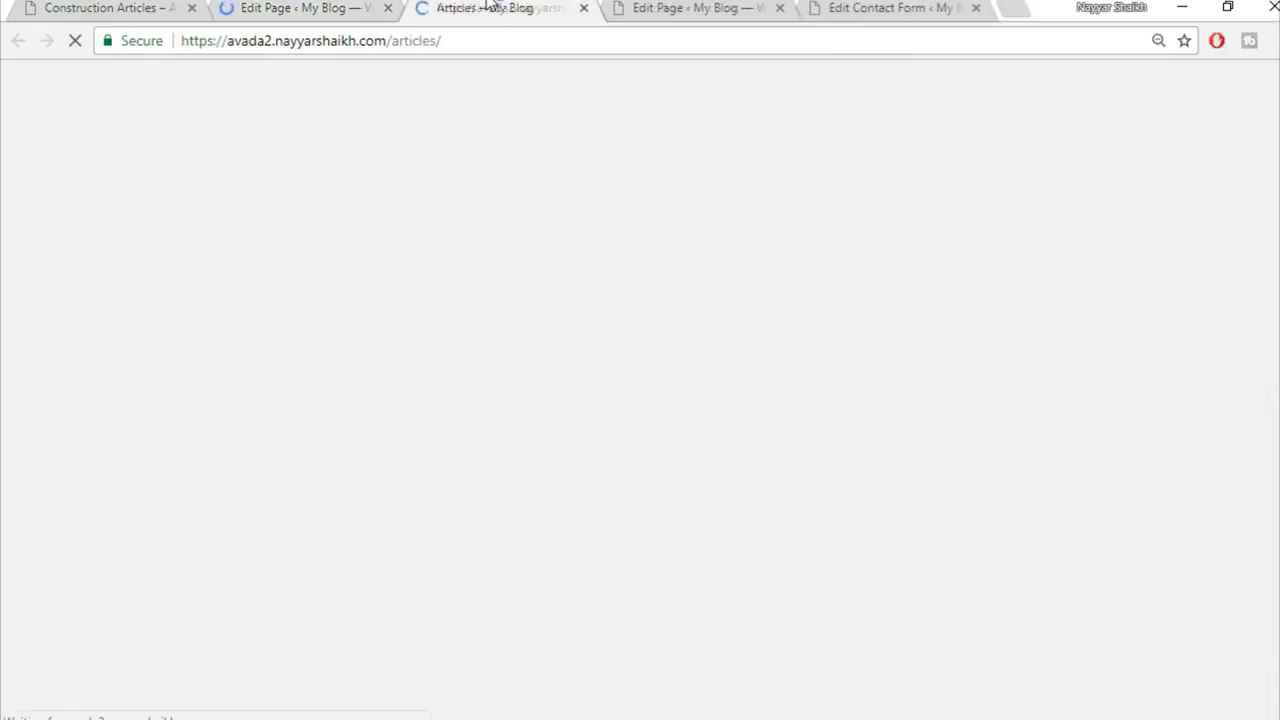
scroll(967, 311, "down", 4)
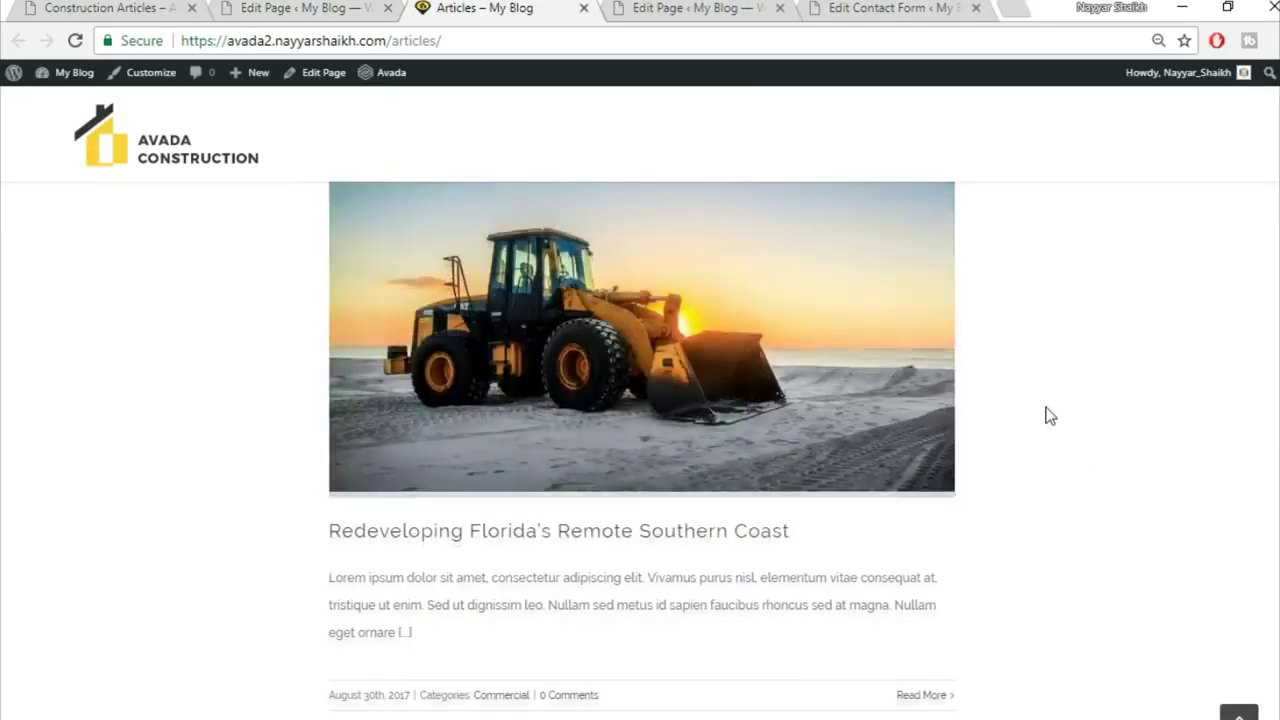
scroll(1050, 415, "up", 1)
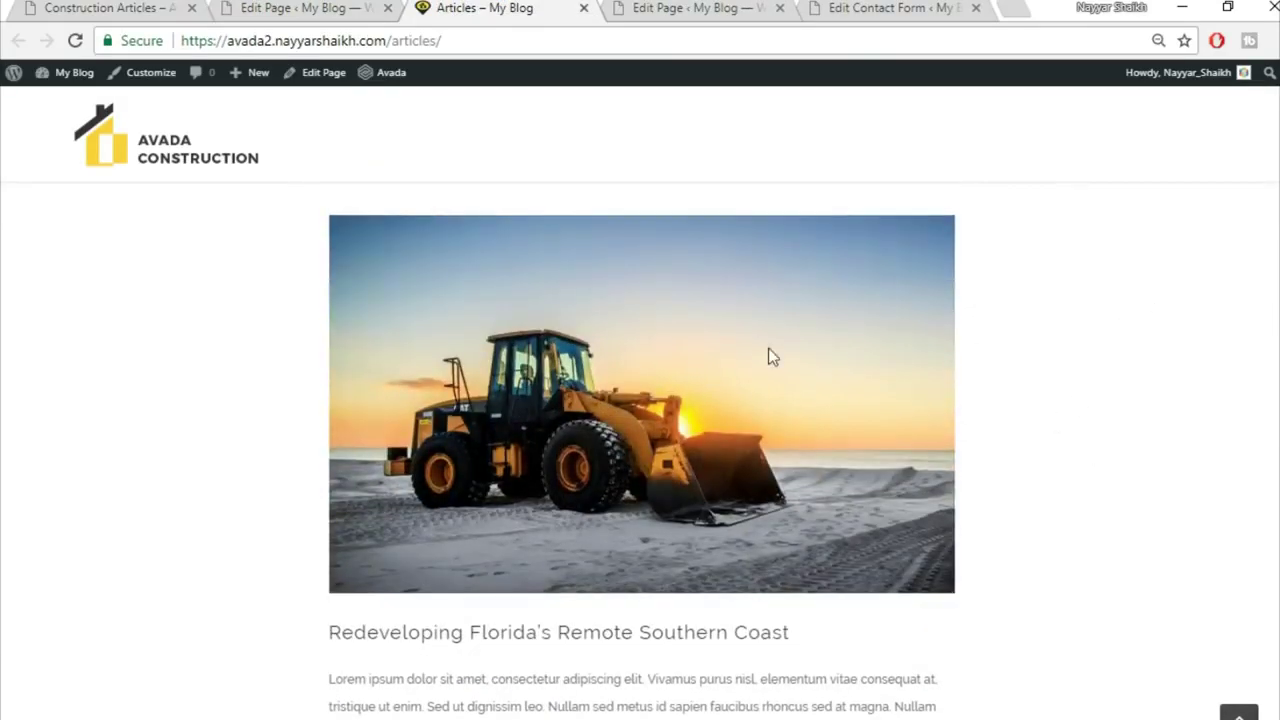
scroll(137, 404, "up", 2)
scroll(114, 409, "down", 1)
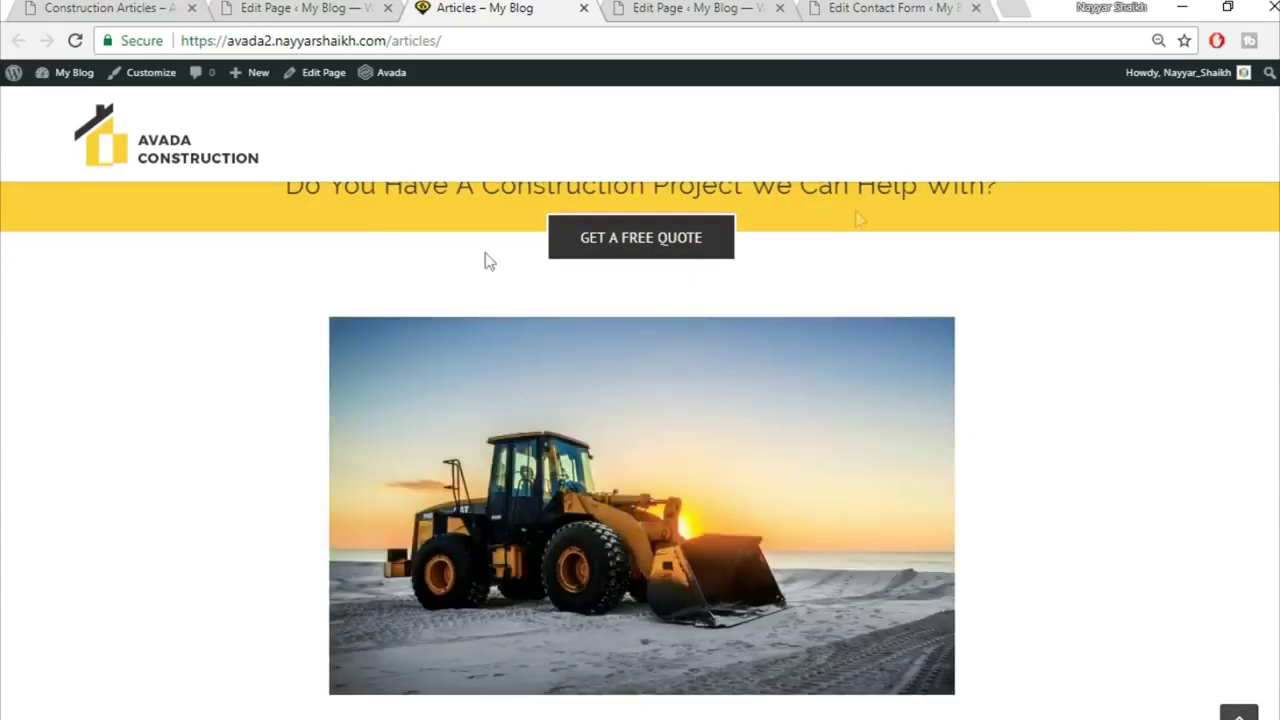
scroll(1153, 507, "down", 5)
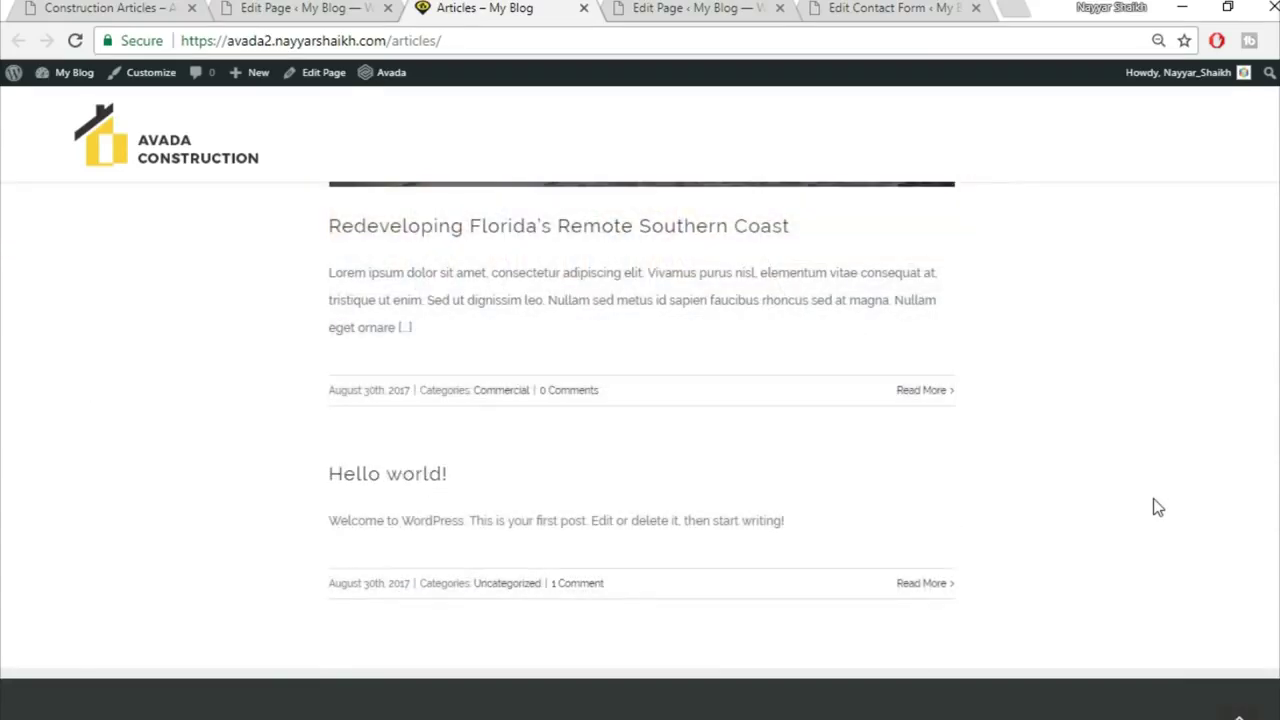
scroll(1153, 505, "up", 10)
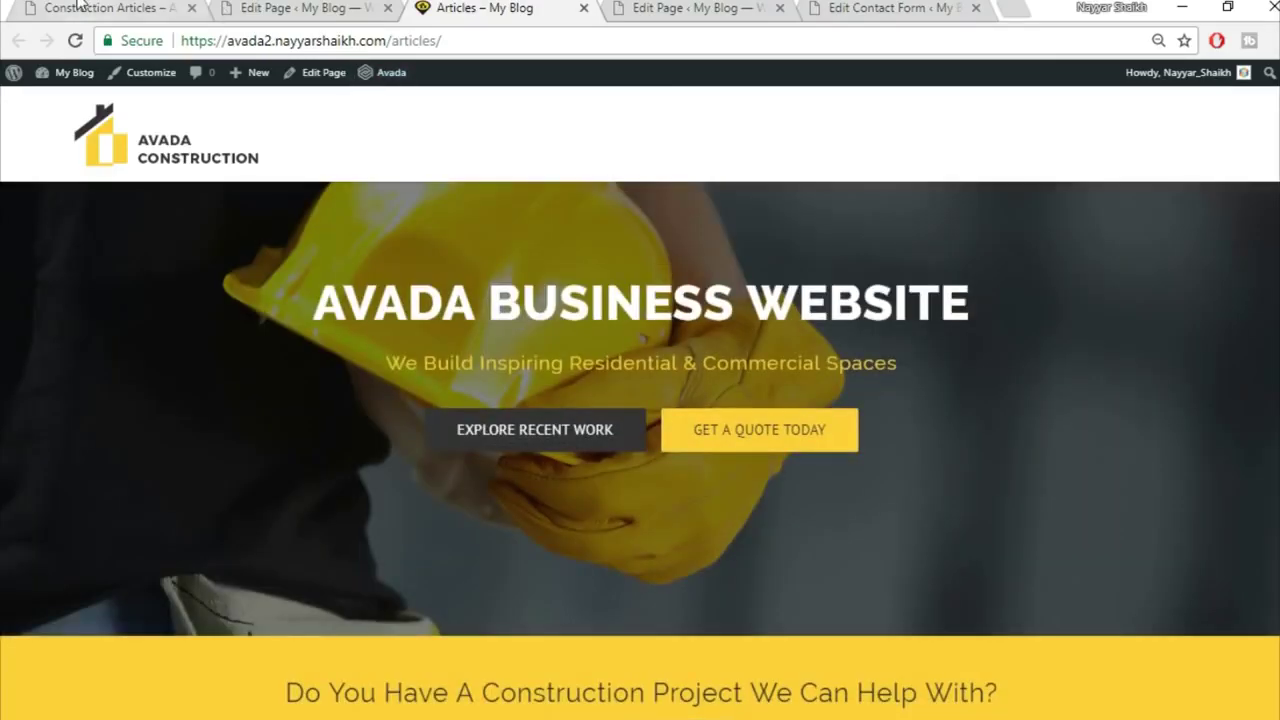
Step: Recheck the reference articles site, then start a new page and begin typing its Get Quote title
left_click(80, 6)
scroll(530, 500, "down", 10)
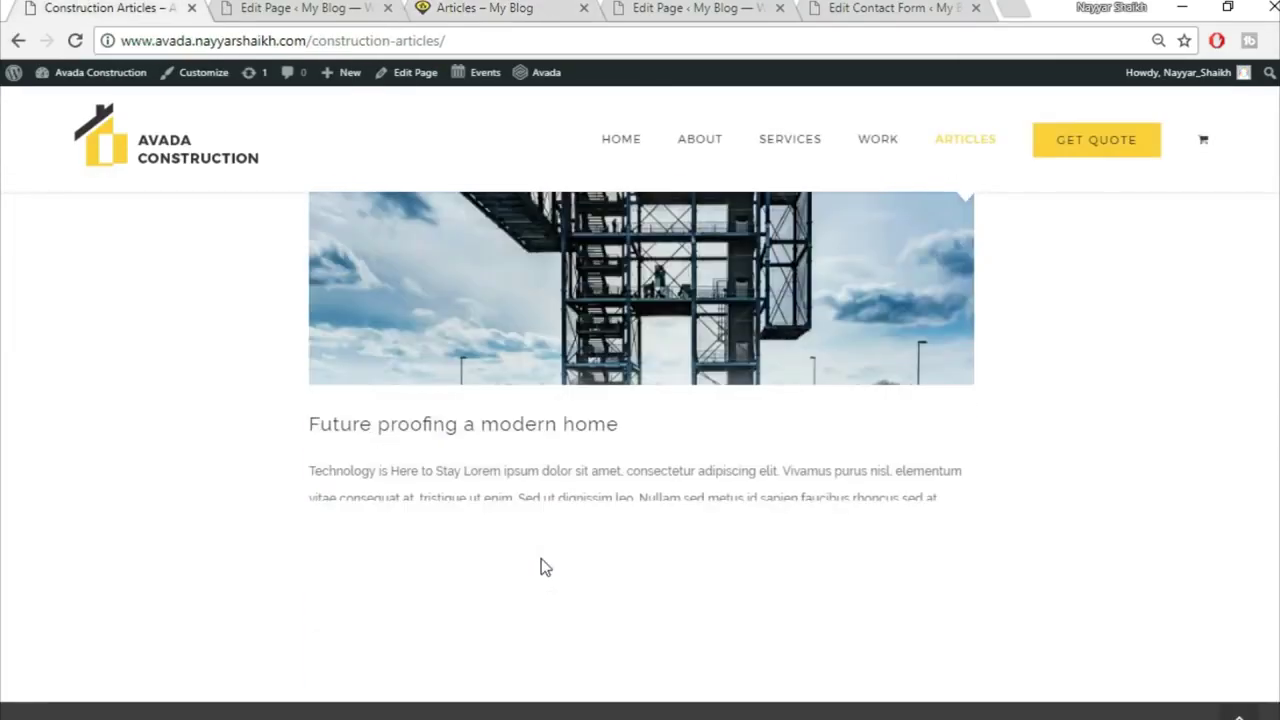
scroll(541, 560, "down", 5)
scroll(541, 560, "up", 10)
scroll(541, 562, "up", 10)
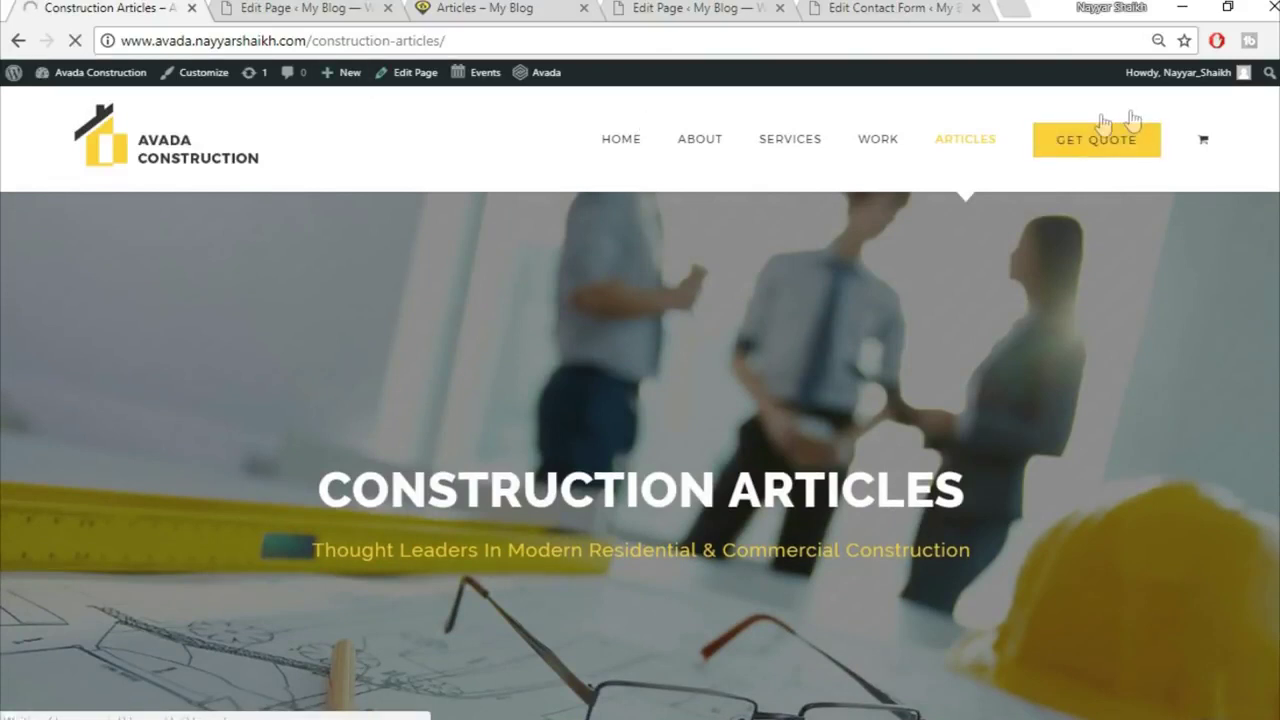
left_click(289, 7)
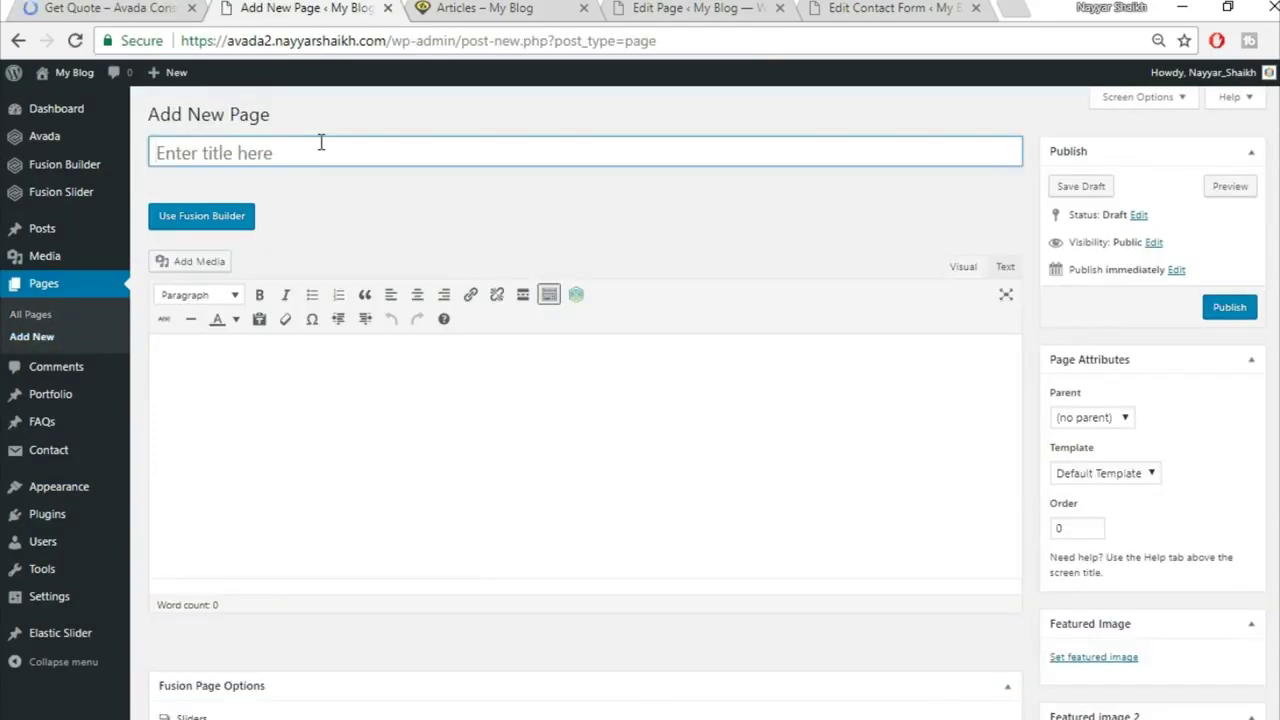
type("Get Quote")
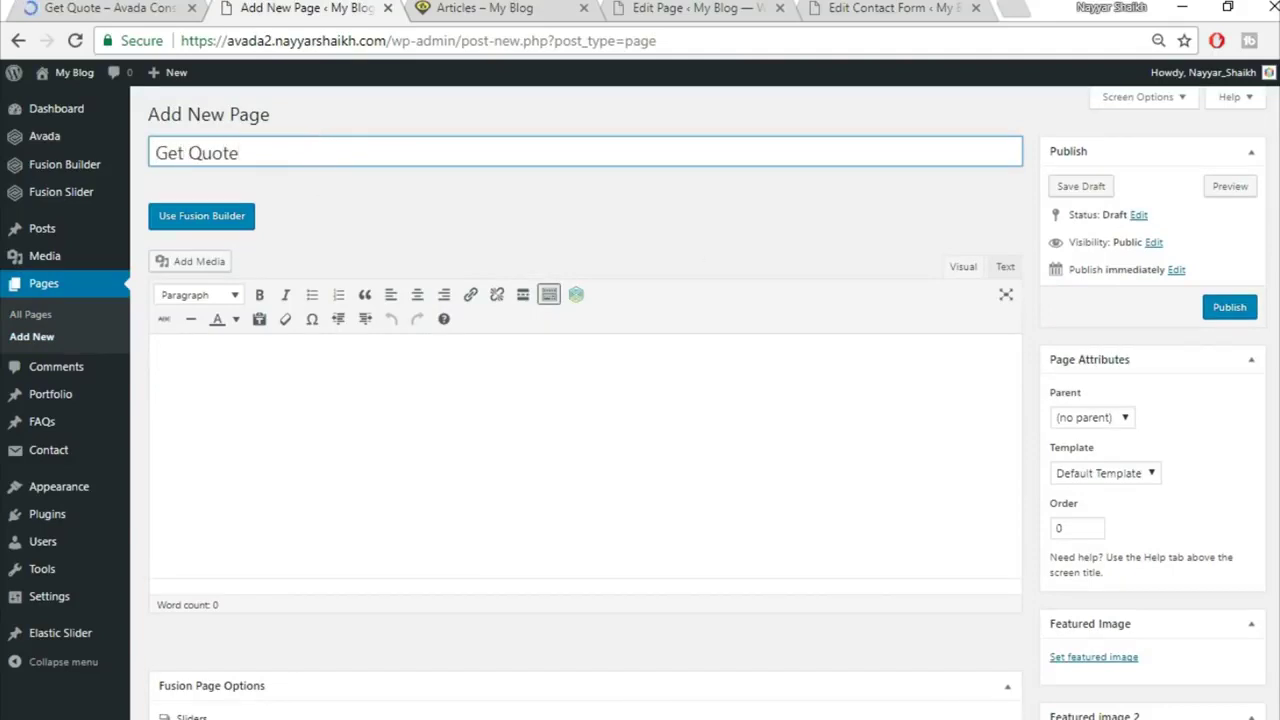
Step: Set the page template to 100% Width and use the Fusion Slider named Slider
left_click(1102, 474)
left_click(1100, 509)
scroll(640, 490, "down", 5)
left_click(743, 236)
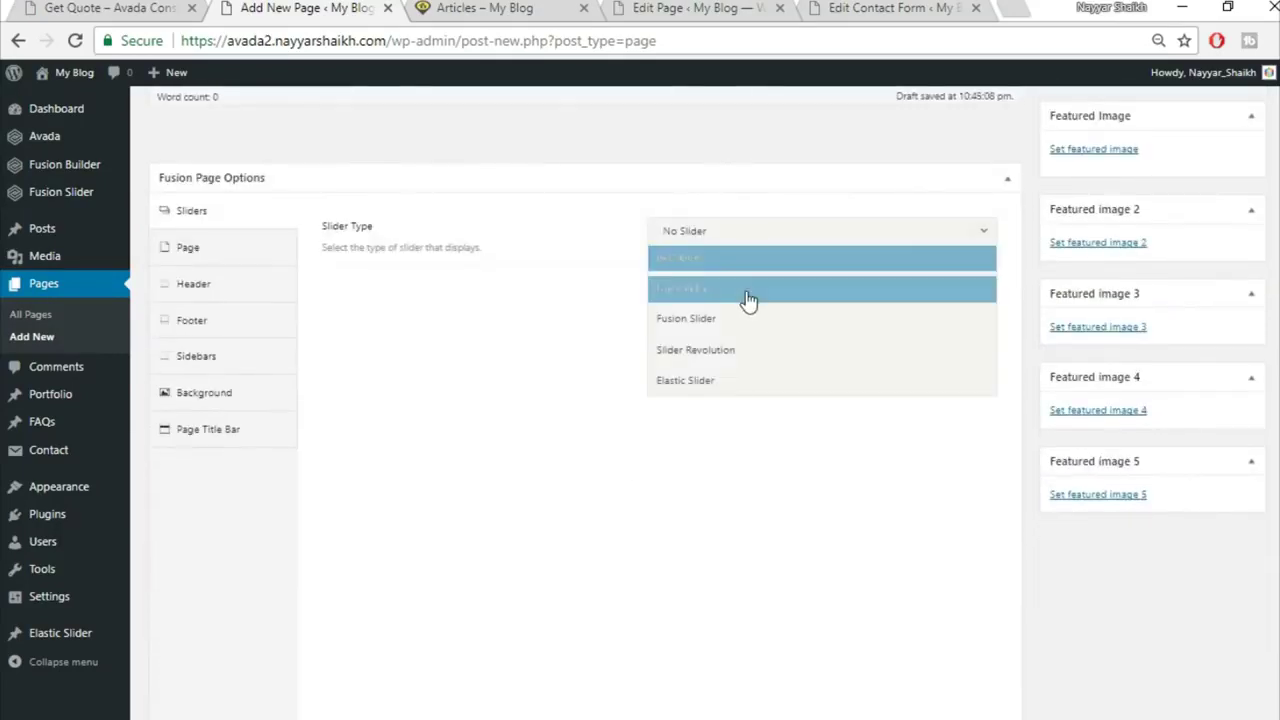
left_click(748, 322)
left_click(765, 291)
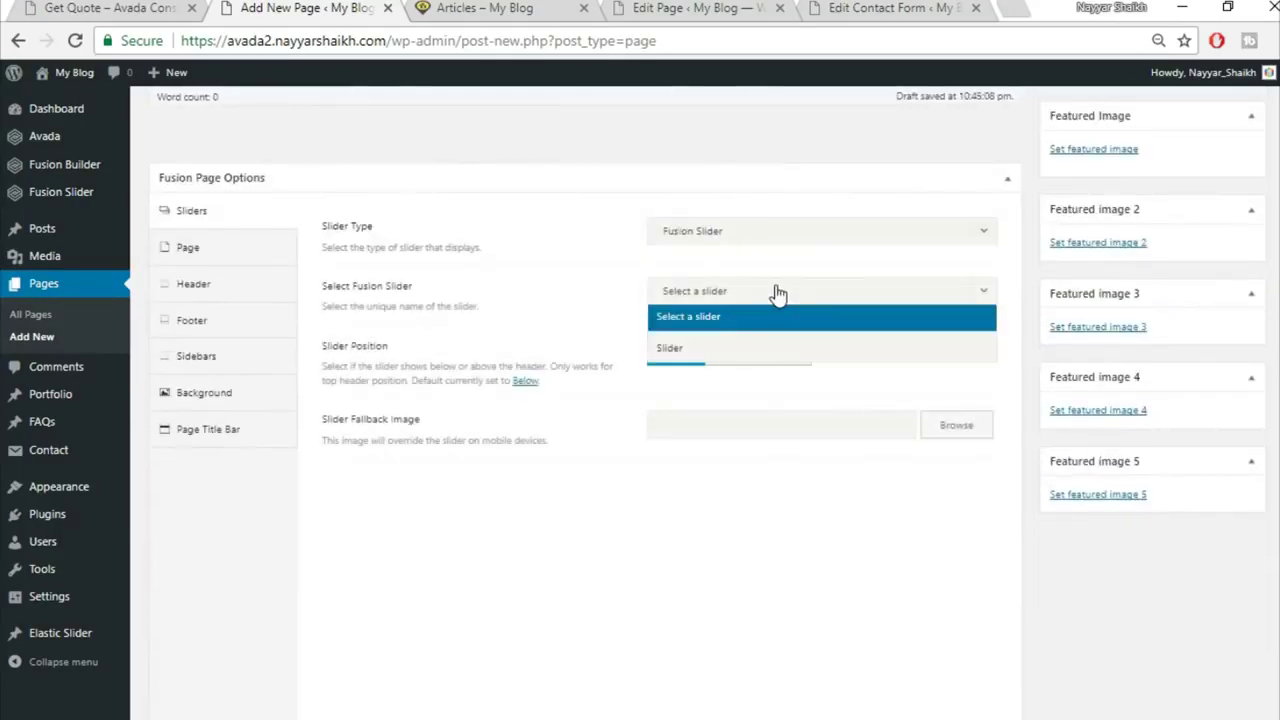
left_click(735, 347)
Step: Hide the page title bar and switch the page to Fusion Builder editing
left_click(257, 248)
left_click(690, 390)
left_click(215, 579)
scroll(569, 451, "down", 2)
left_click(703, 240)
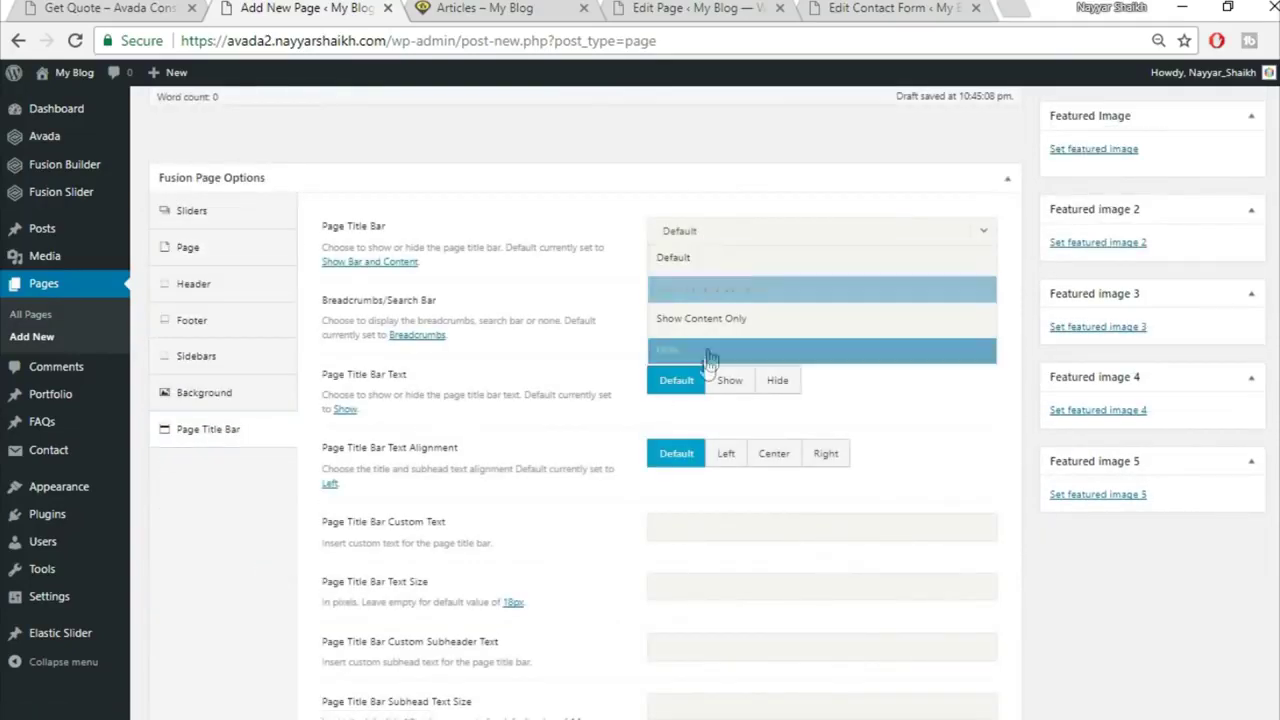
left_click(710, 355)
scroll(824, 540, "up", 4)
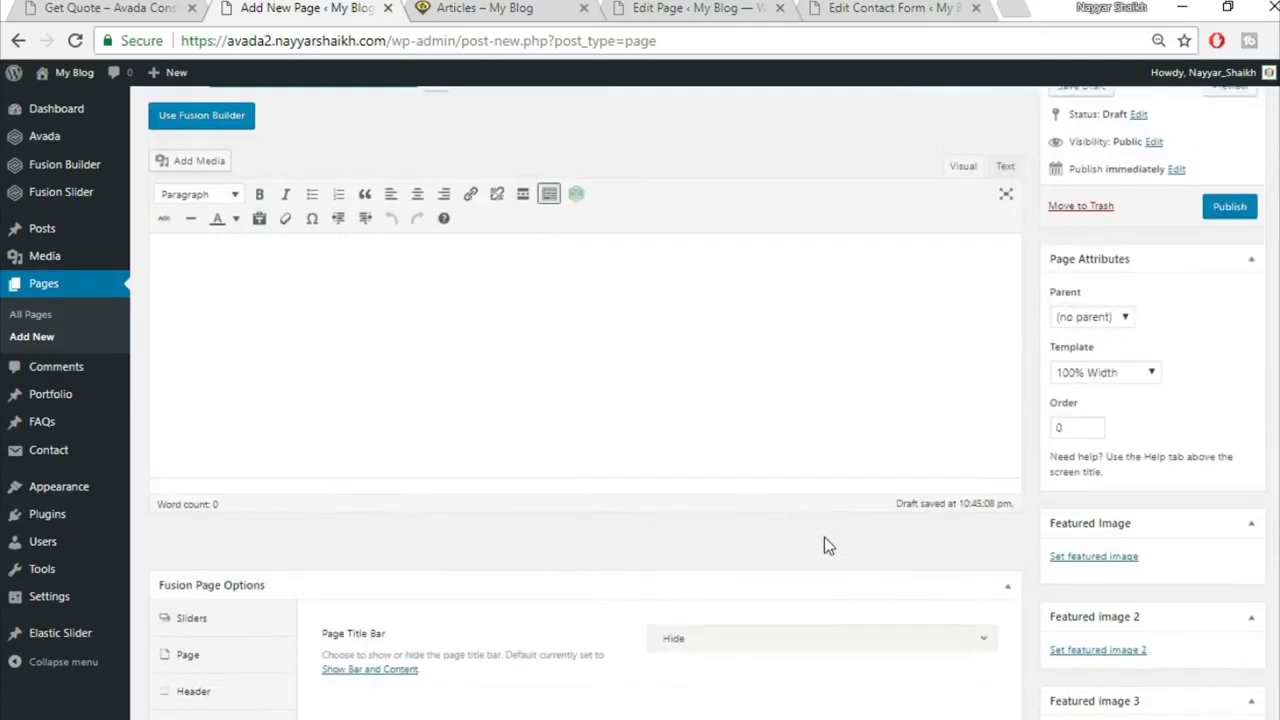
scroll(824, 545, "up", 1)
left_click(201, 215)
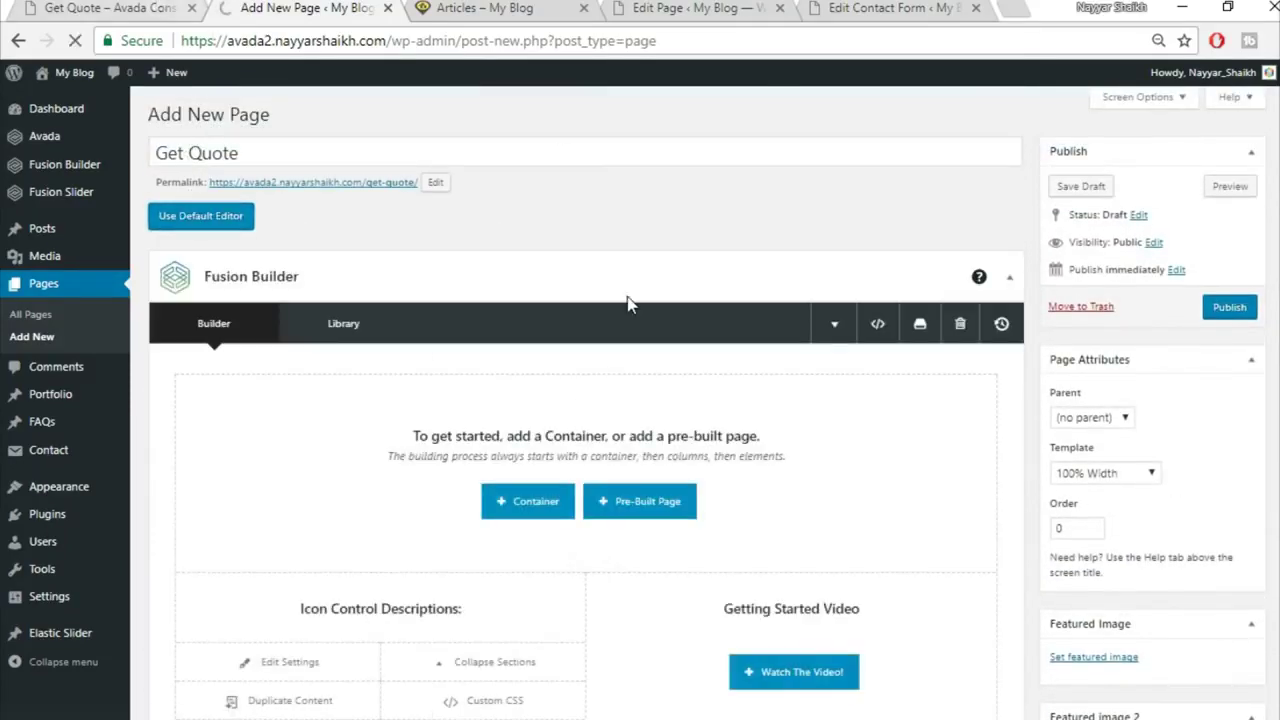
Step: Review the demo Get Quote page layout for reference
left_click(120, 7)
scroll(688, 358, "down", 7)
scroll(682, 420, "up", 3)
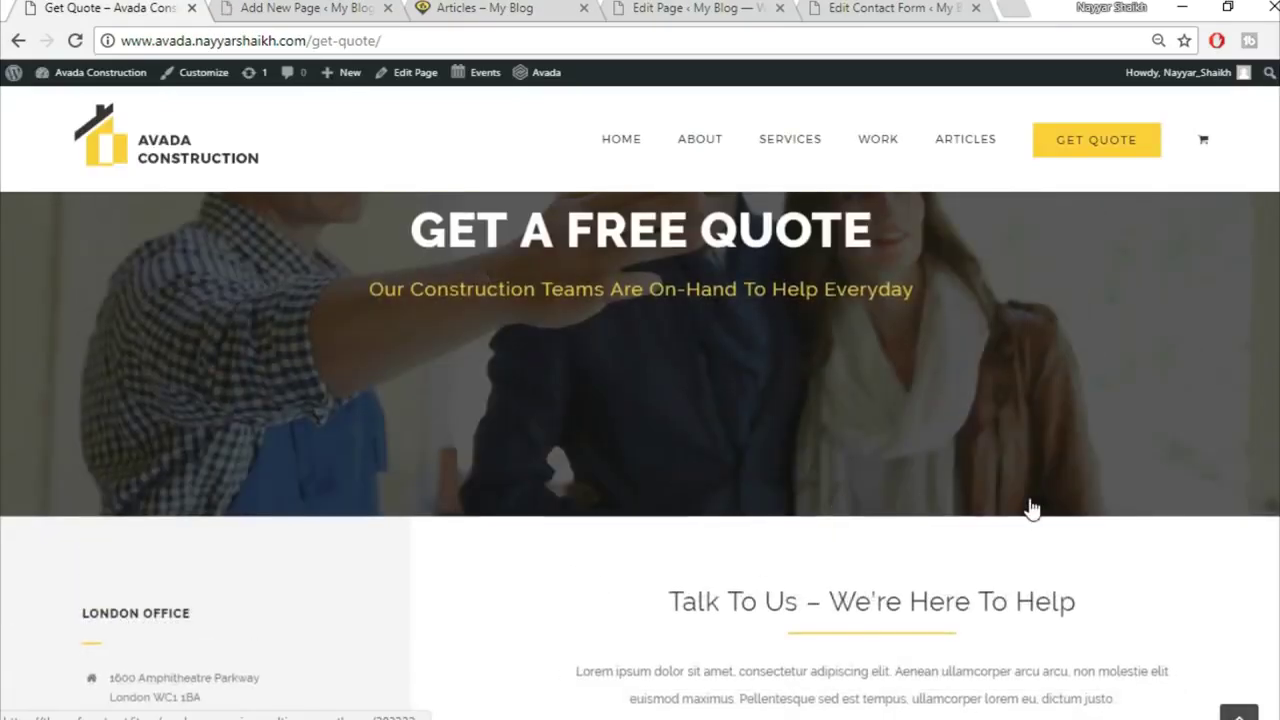
scroll(1034, 509, "down", 3)
scroll(815, 430, "up", 1)
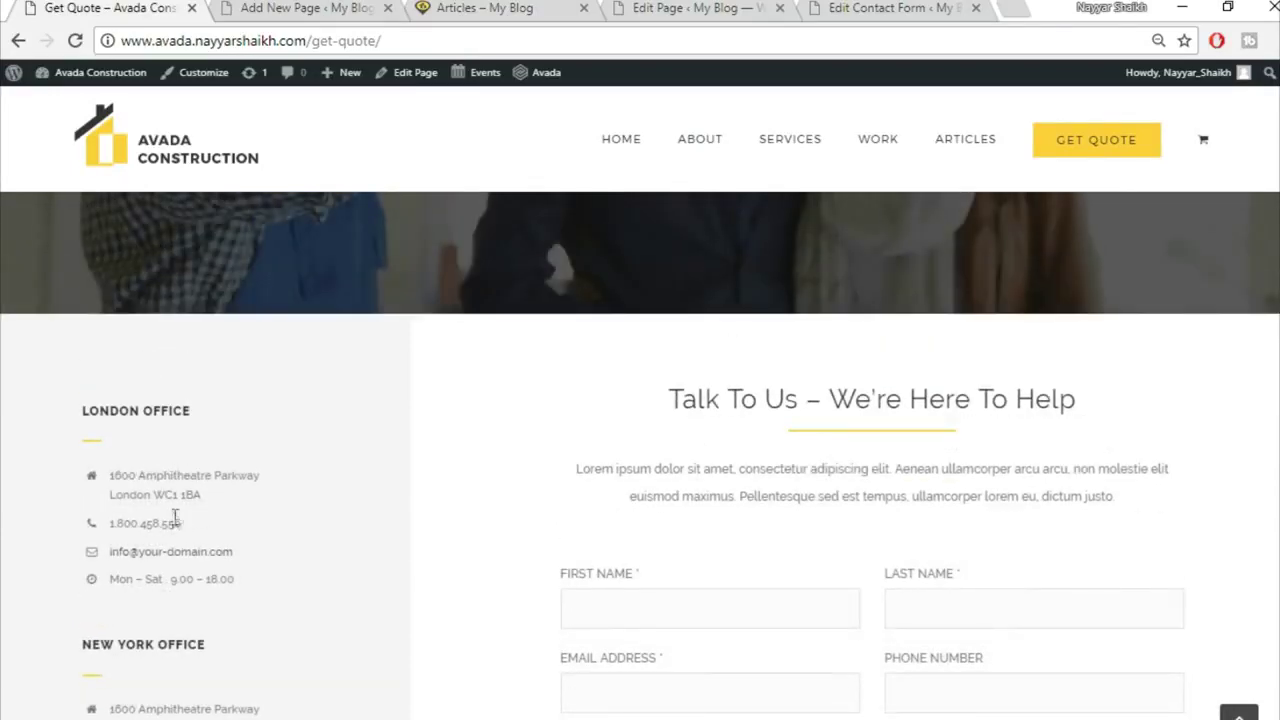
scroll(614, 380, "down", 2)
scroll(726, 594, "up", 2)
Step: Back in the new page editor, bring up the Insert Container layout choices
left_click(377, 6)
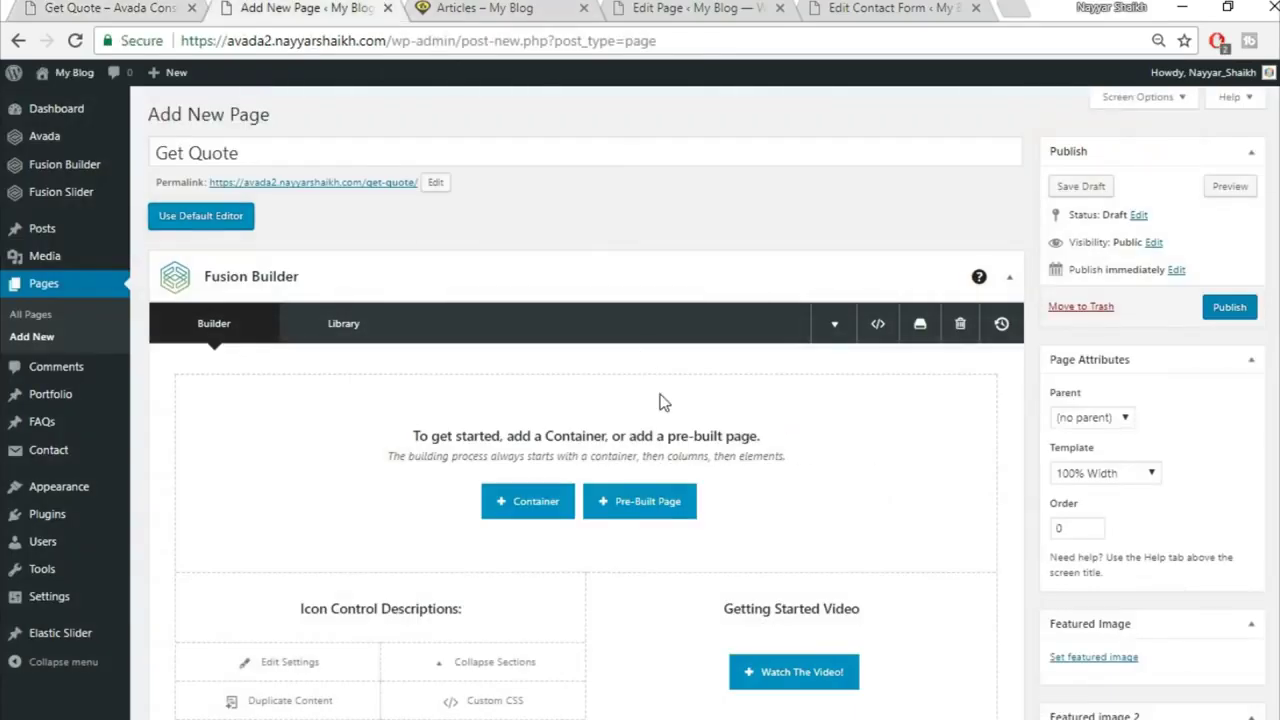
scroll(670, 420, "down", 2)
scroll(620, 420, "up", 1)
left_click(528, 412)
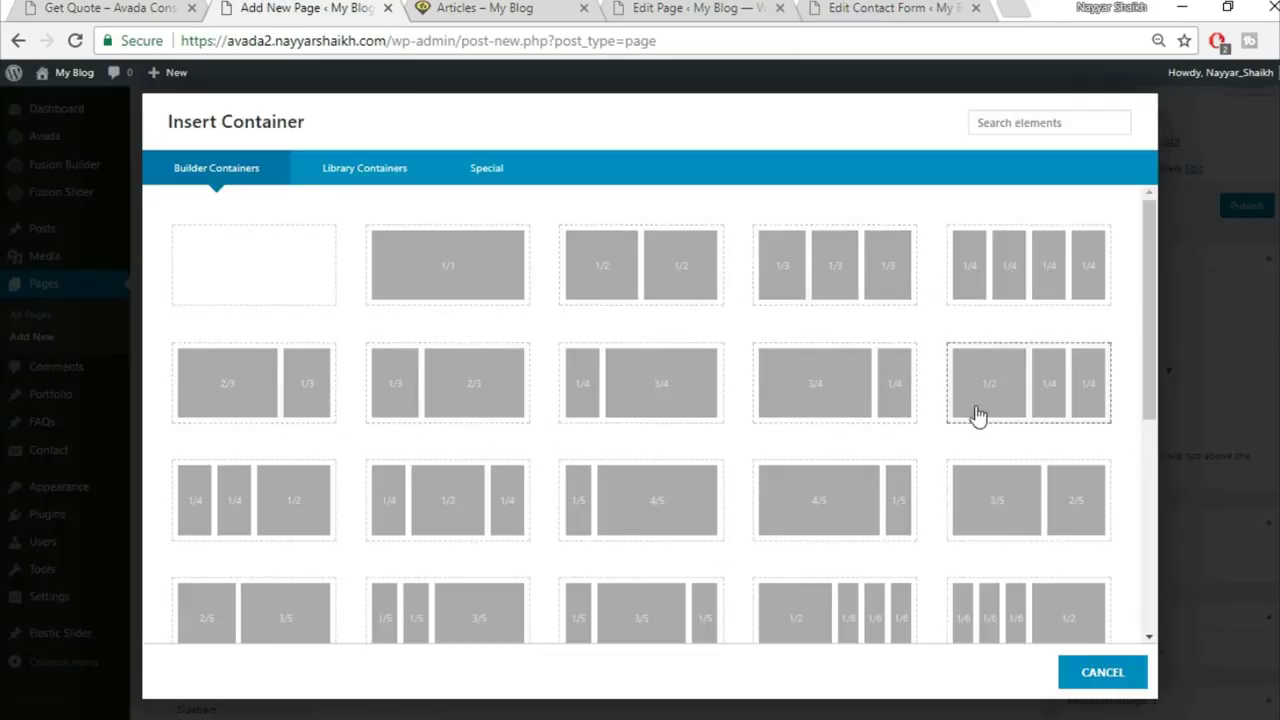
Step: Add a 1/3 + 2/3 container and copy the LONDON OFFICE heading from the demo page
left_click(500, 402)
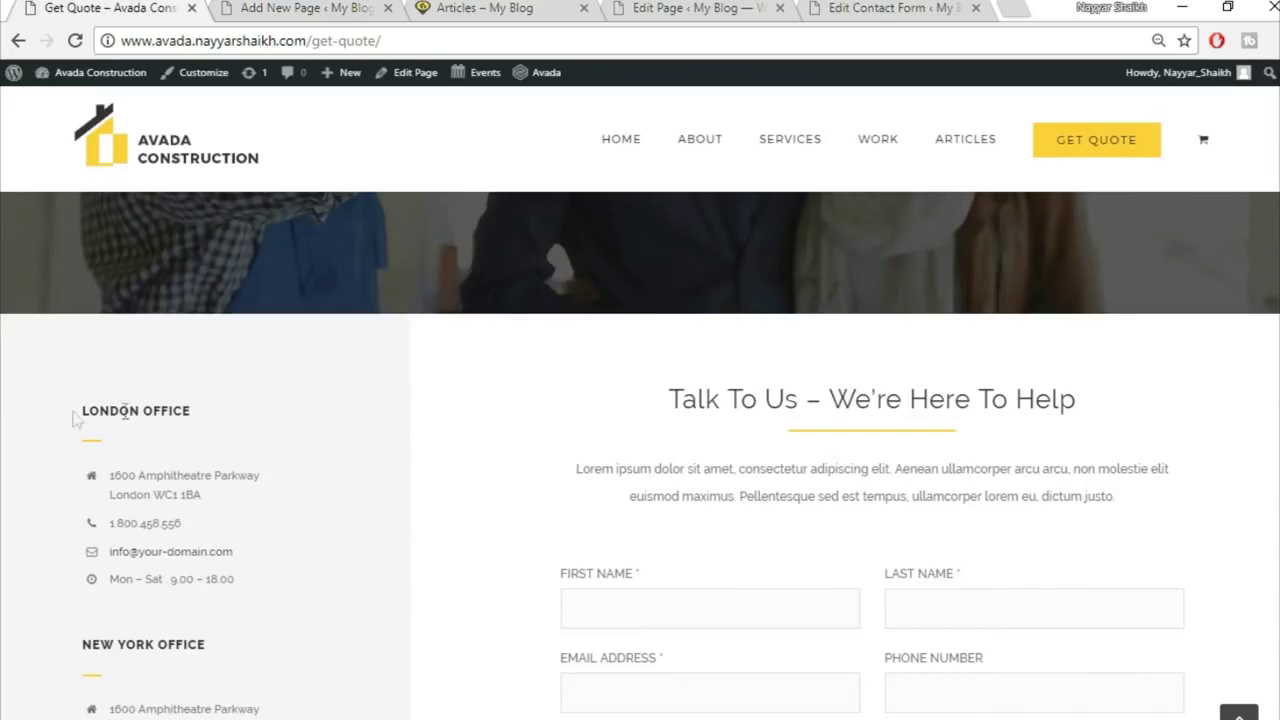
left_click_drag(83, 408, 259, 418)
key("ctrl+c")
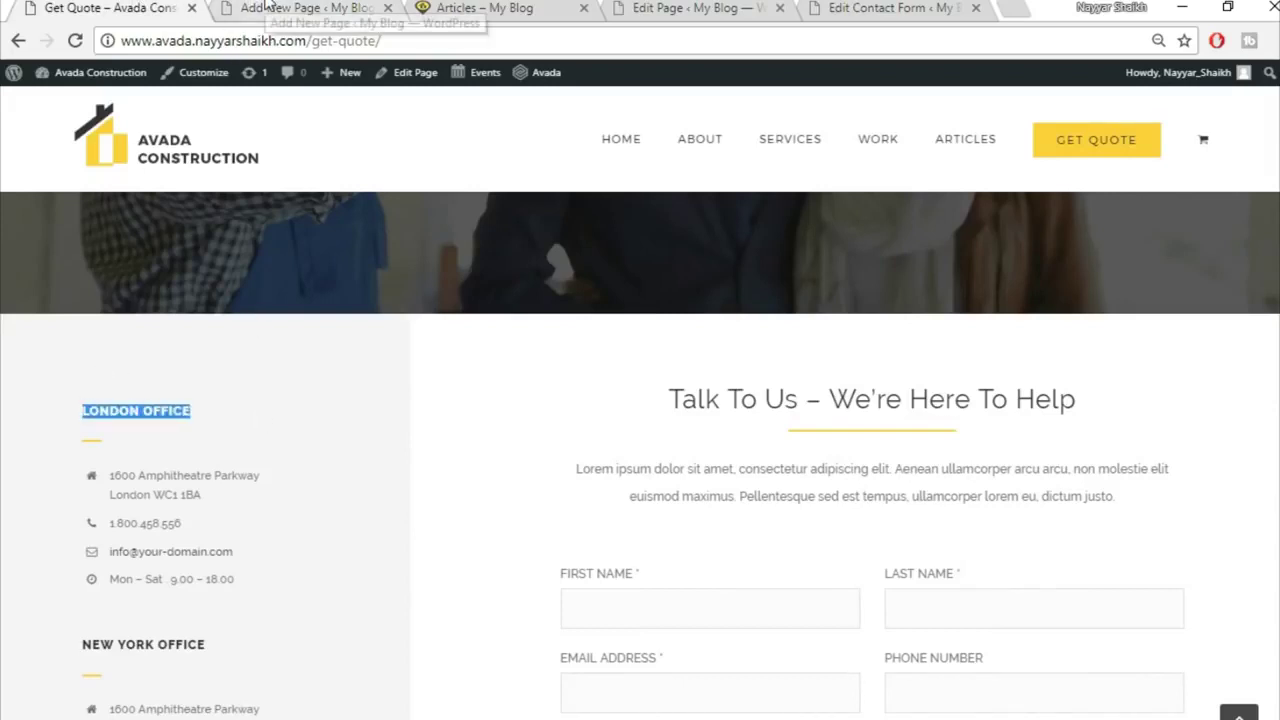
left_click(270, 8)
Step: Add a Text Block in the narrow column containing LONDON OFFICE as Heading 5
left_click(318, 410)
left_click(1016, 124)
type("text")
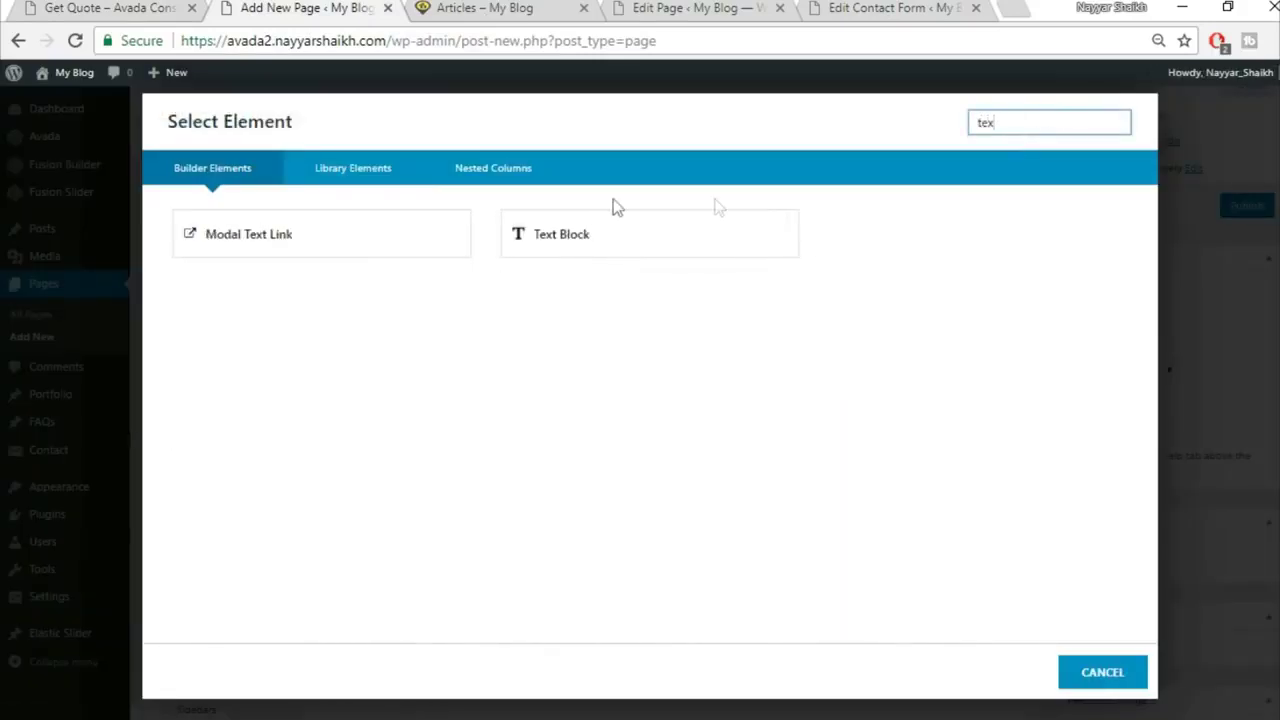
left_click(594, 223)
left_click(480, 500)
key("ctrl+a")
key("BackSpace")
key("ctrl+v")
left_click(1018, 672)
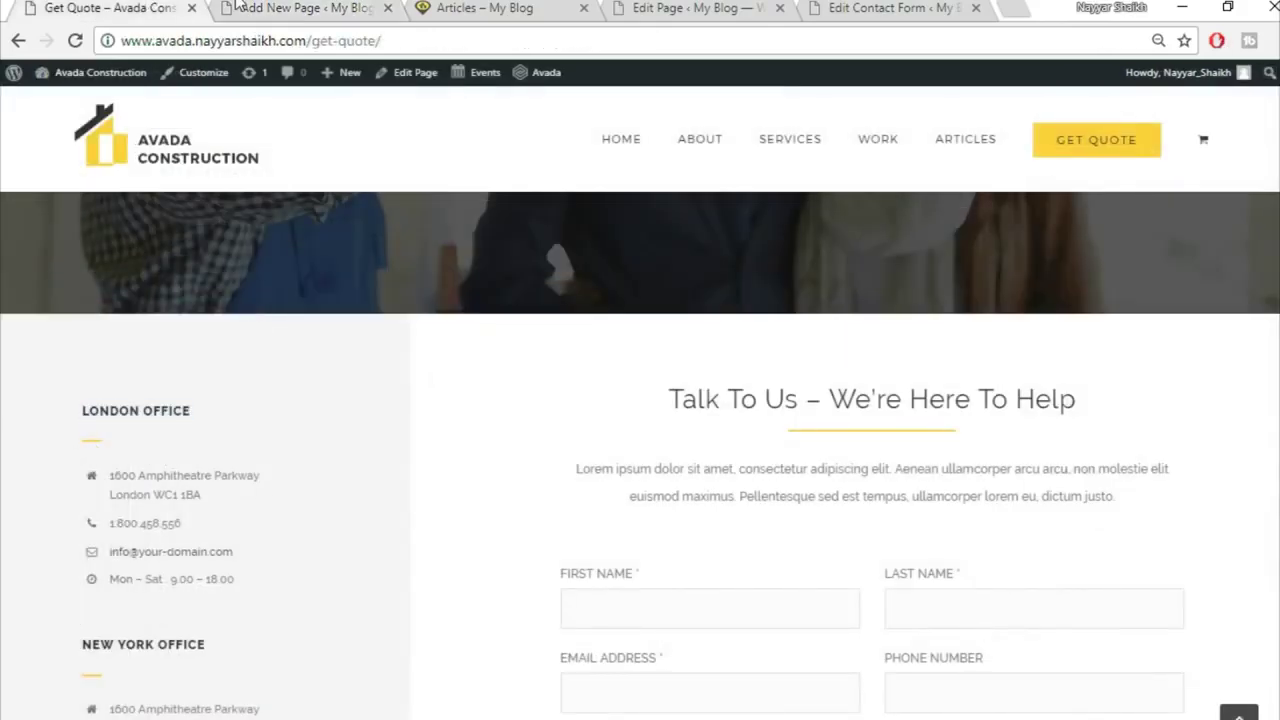
Step: Add another element below LONDON OFFICE, searching the element list for 'sepa'
left_click(307, 7)
left_click(277, 480)
left_click(1020, 123)
type("sepa")
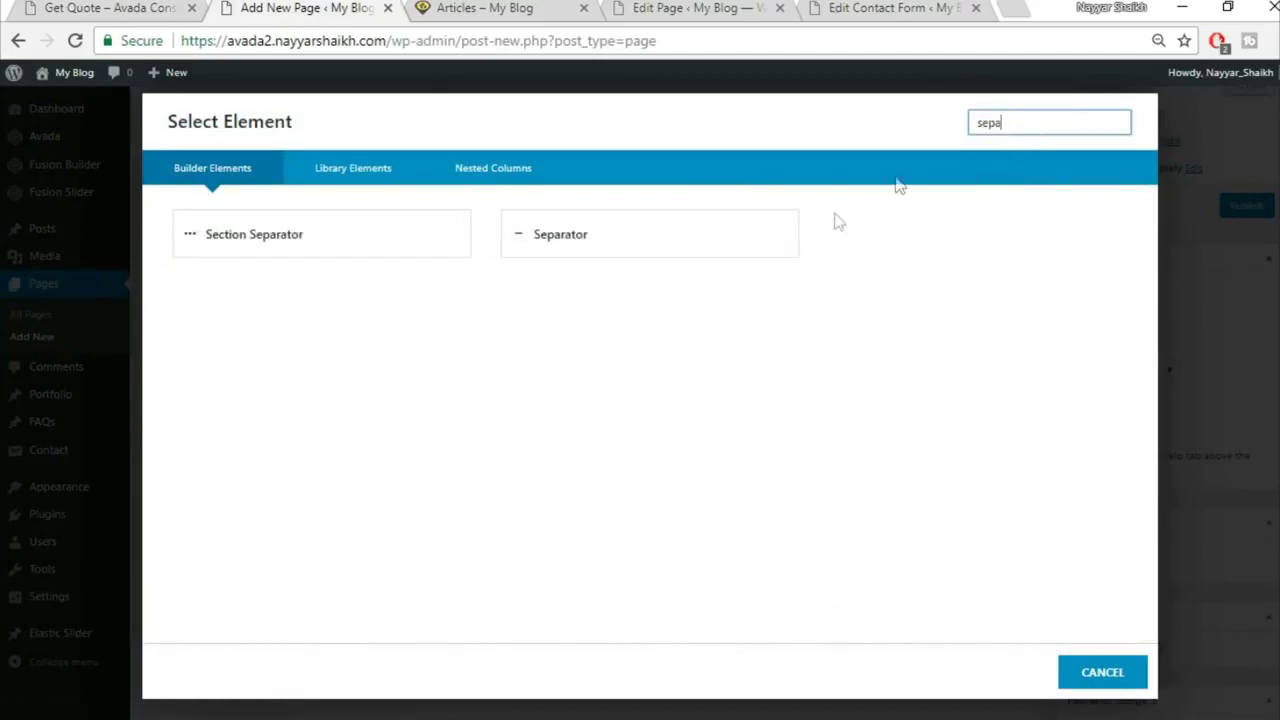
Step: Add a Separator with Single Border Solid style and a yellow hex colour
left_click(731, 240)
left_click(733, 250)
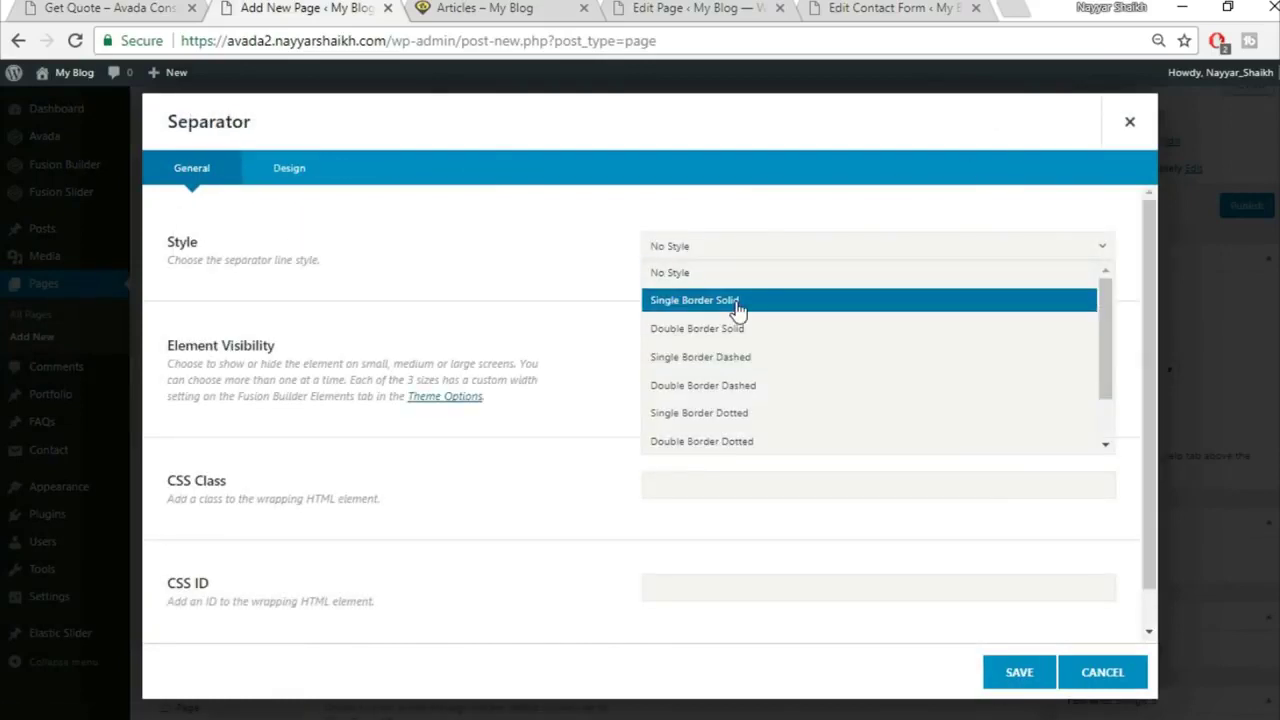
left_click(735, 300)
left_click(311, 168)
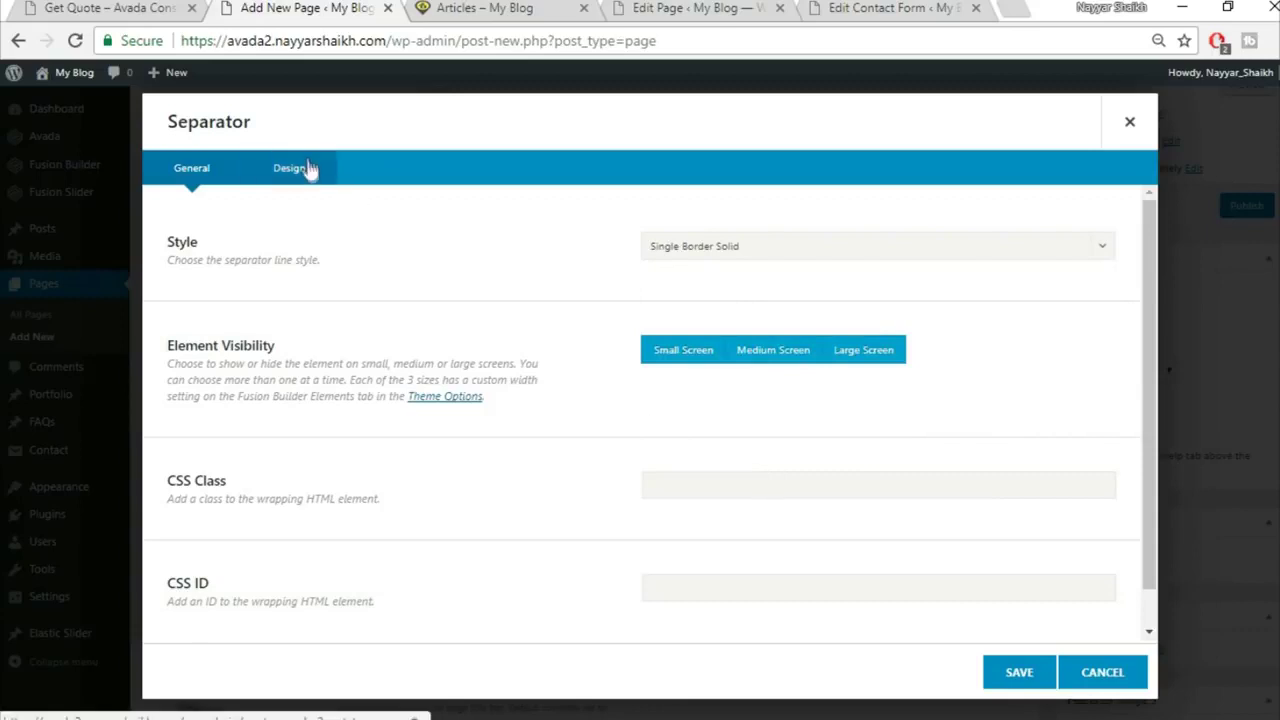
left_click(737, 248)
left_click(892, 280)
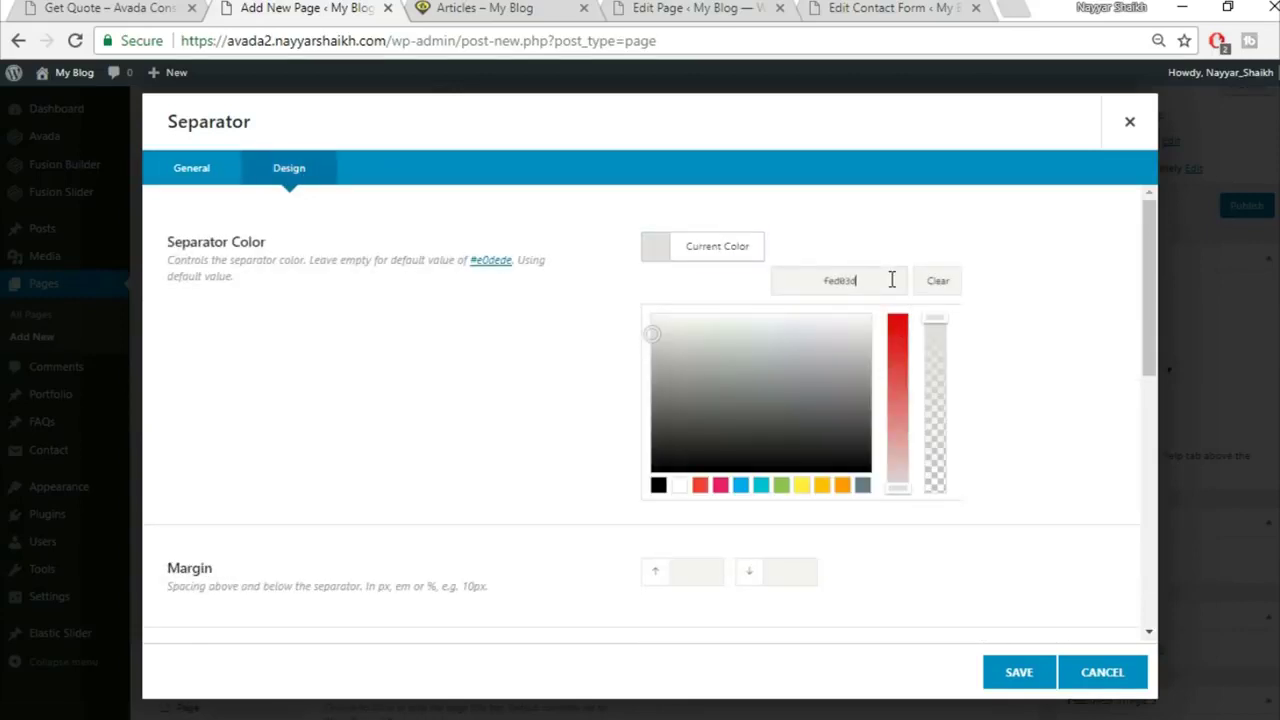
scroll(1037, 335, "down", 1)
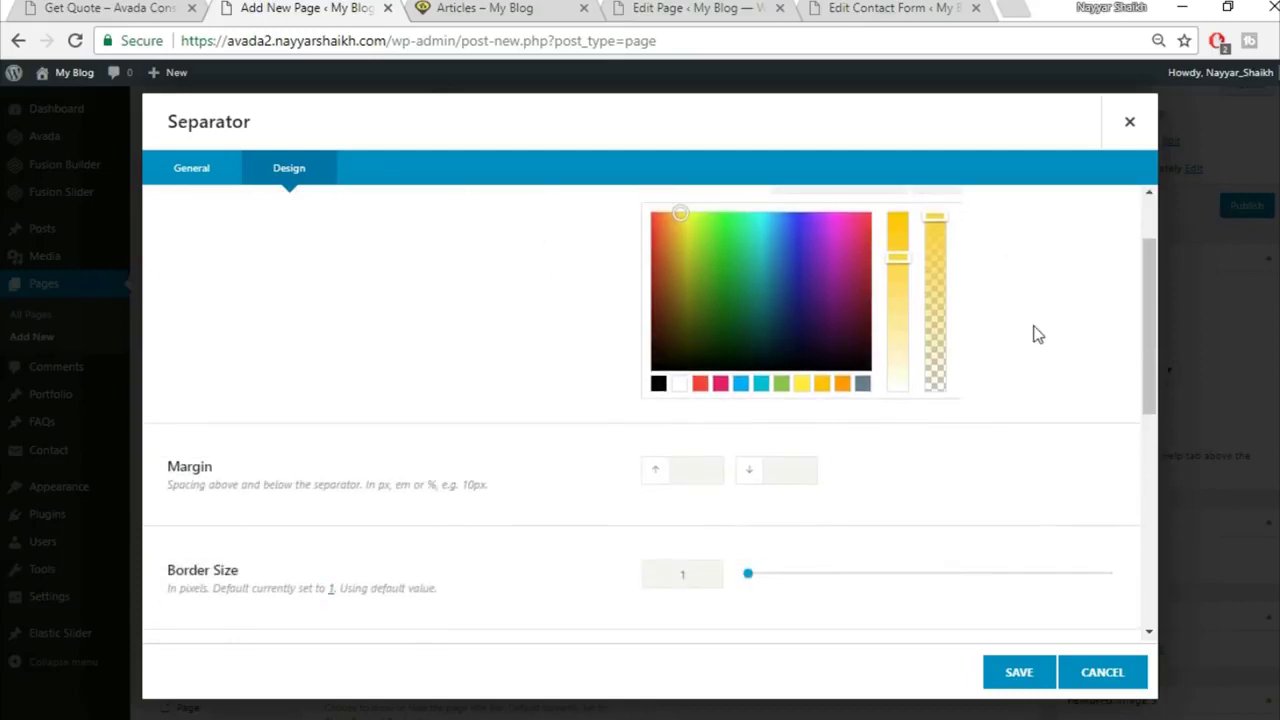
left_click(785, 461)
Step: Give the separator bottom margin 20, border size 2, 30px width, left alignment, and save it
type("20")
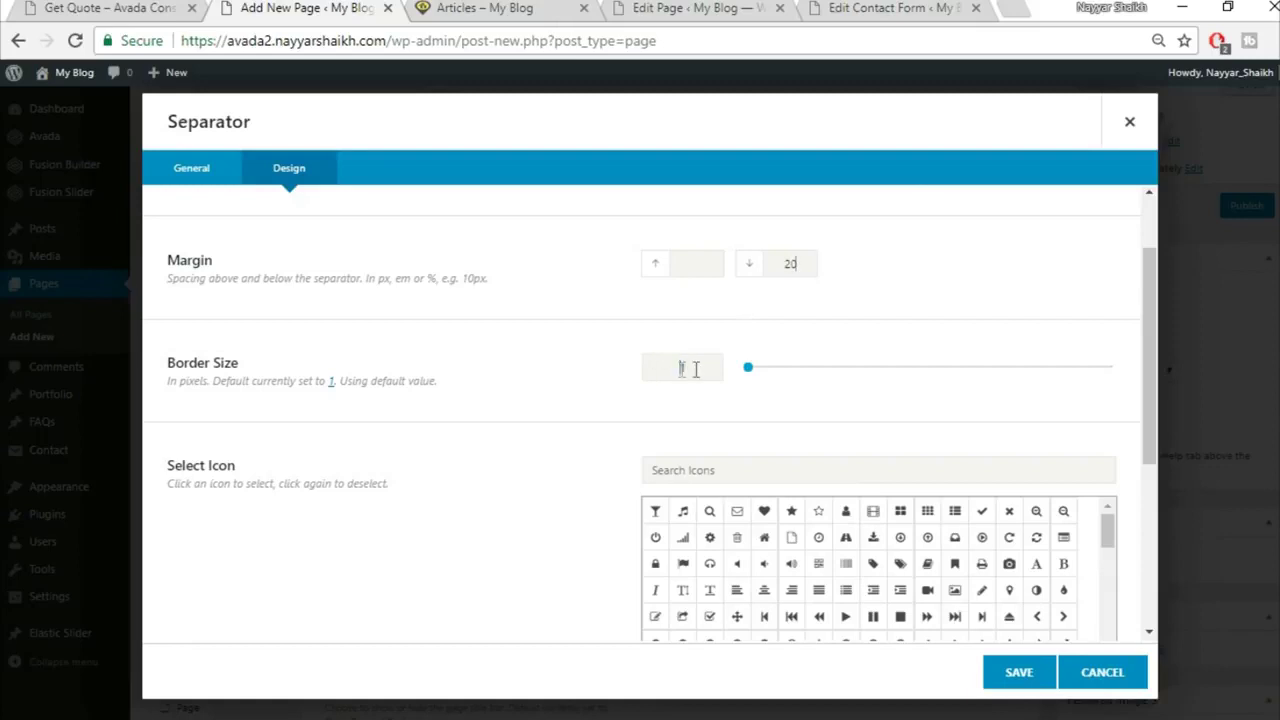
type("21")
key("BackSpace")
scroll(467, 471, "down", 3)
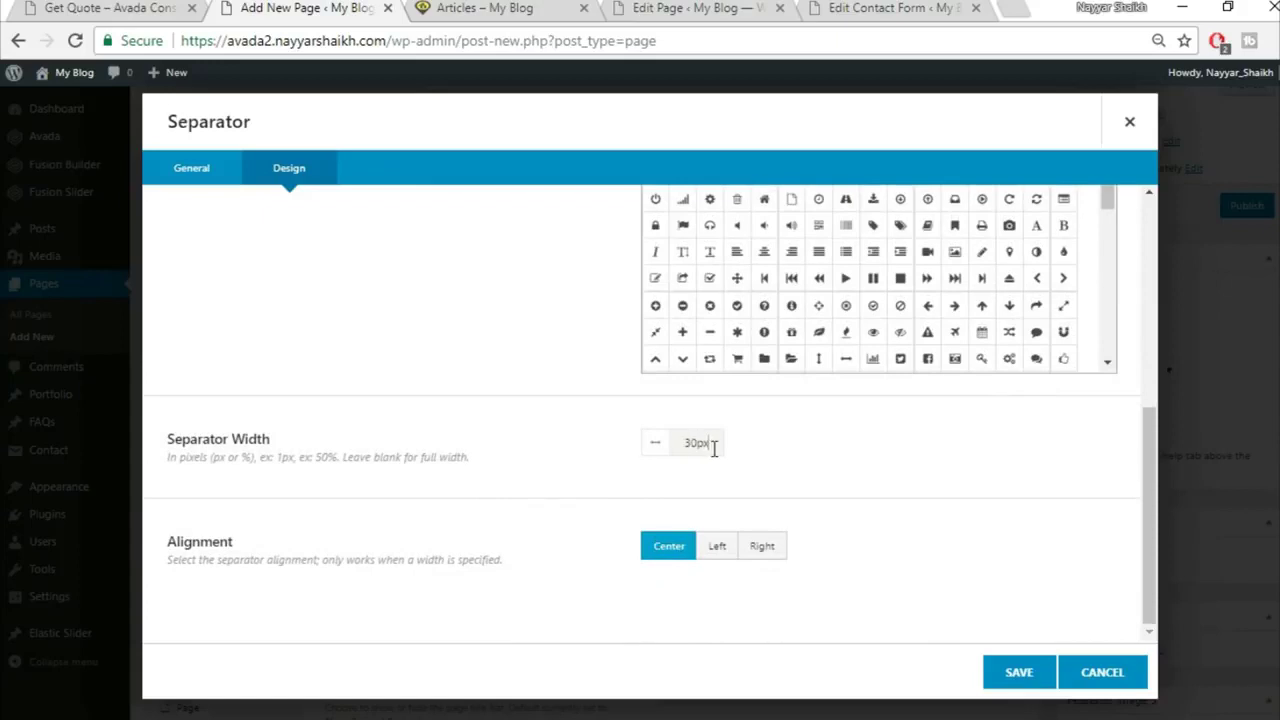
left_click(151, 9)
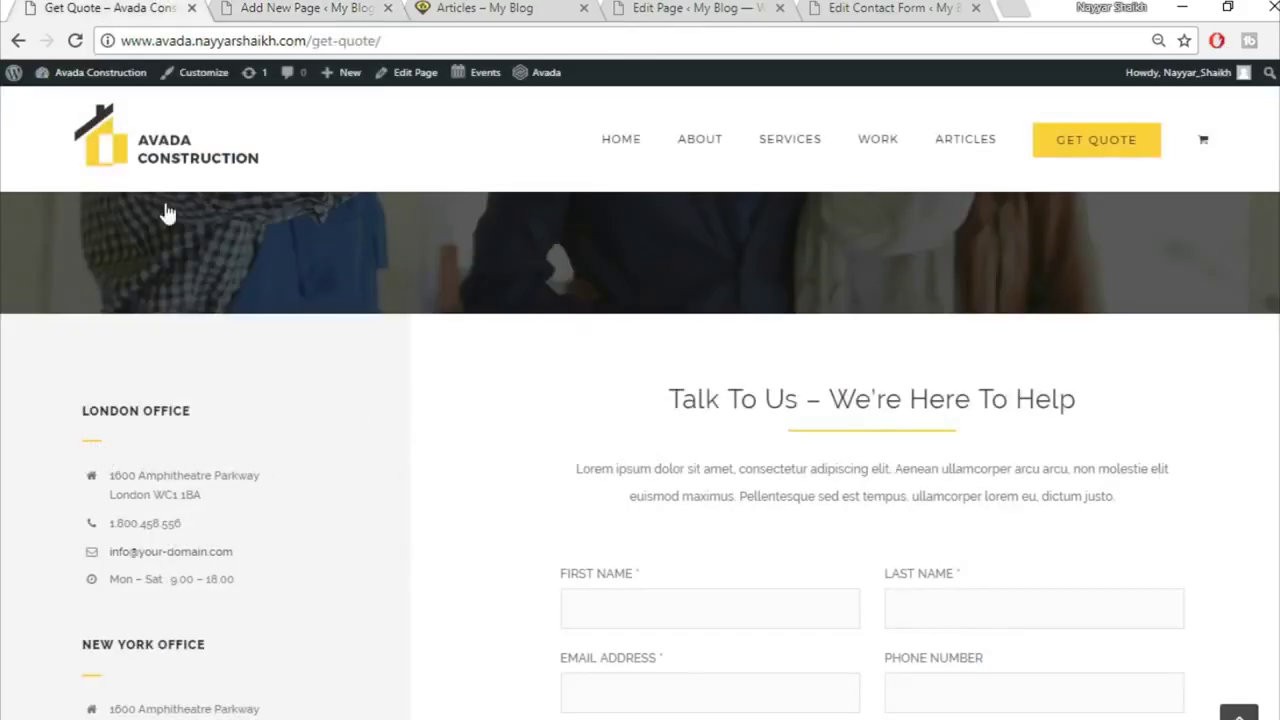
left_click(297, 7)
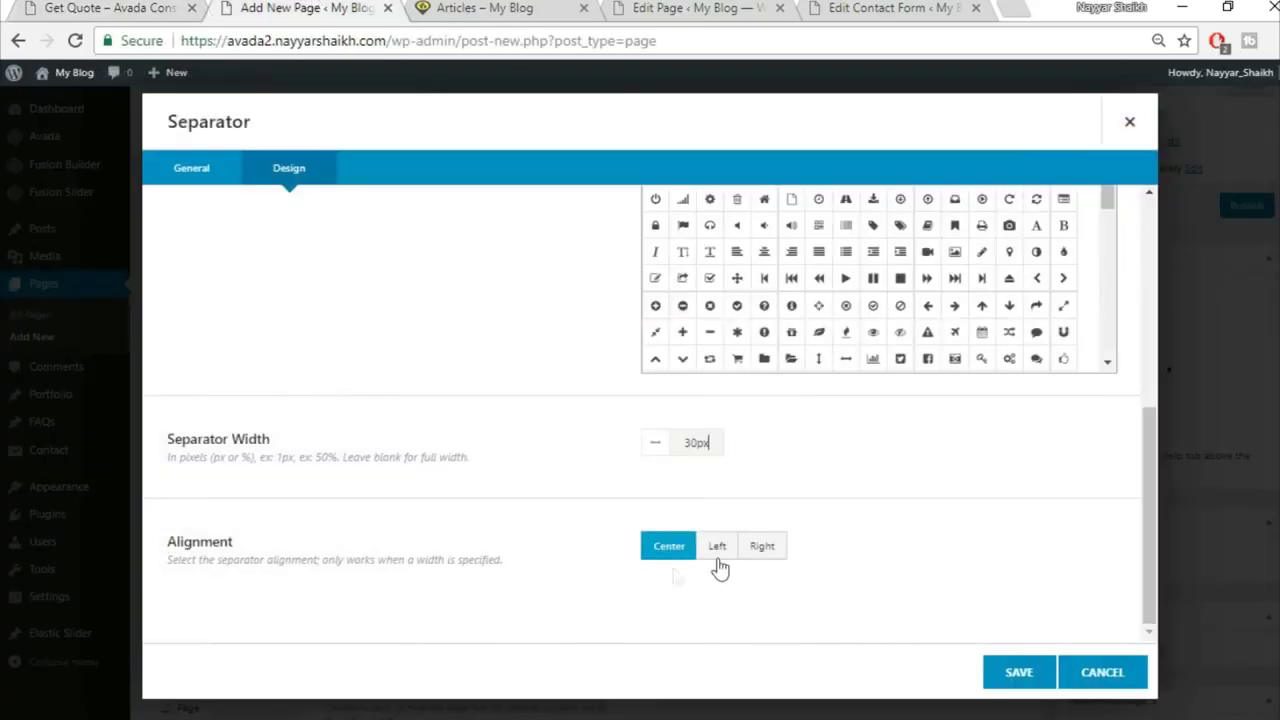
left_click(717, 546)
left_click(151, 9)
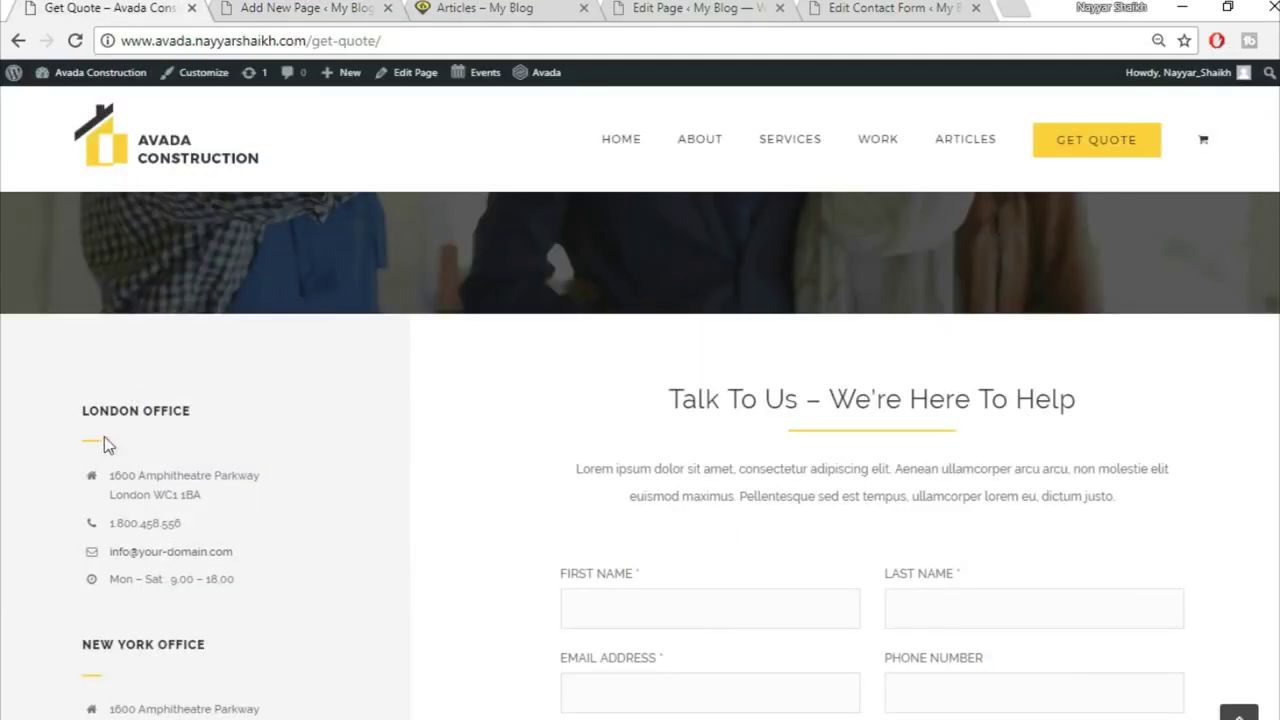
left_click(280, 7)
left_click(1014, 673)
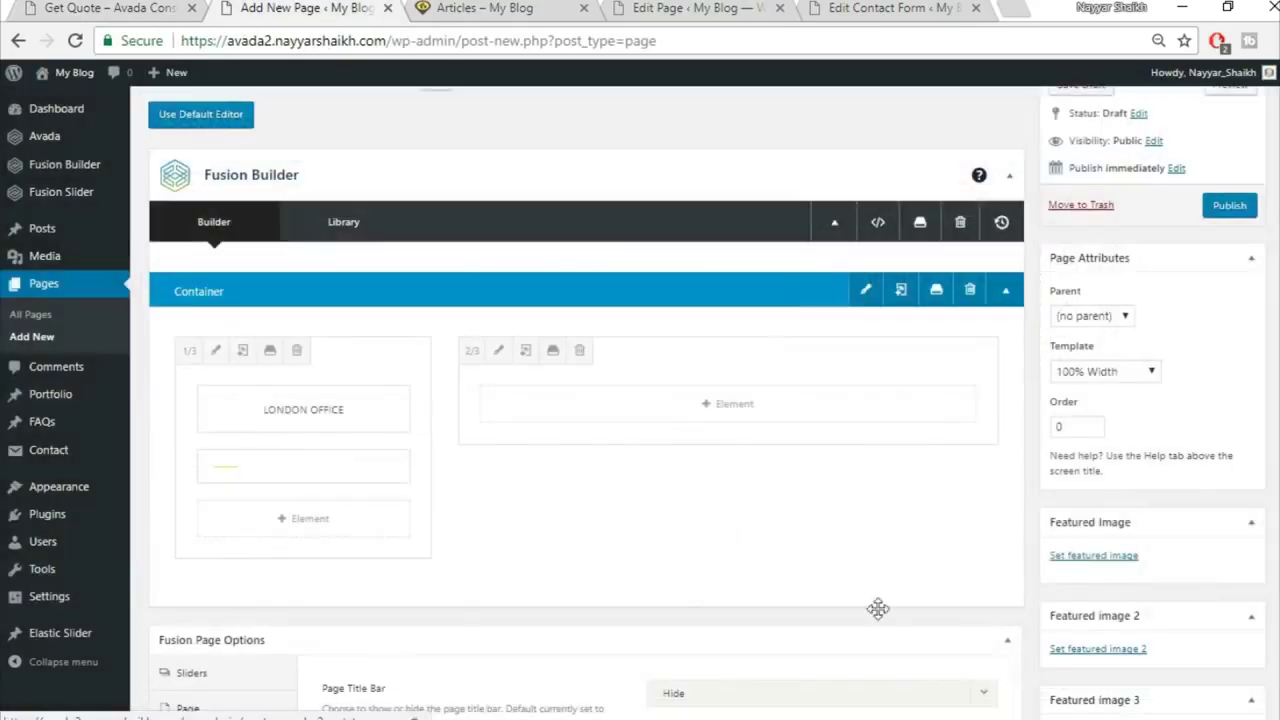
Step: Check the demo office details, then add a Checklist element below the separator
left_click(103, 7)
scroll(440, 549, "down", 1)
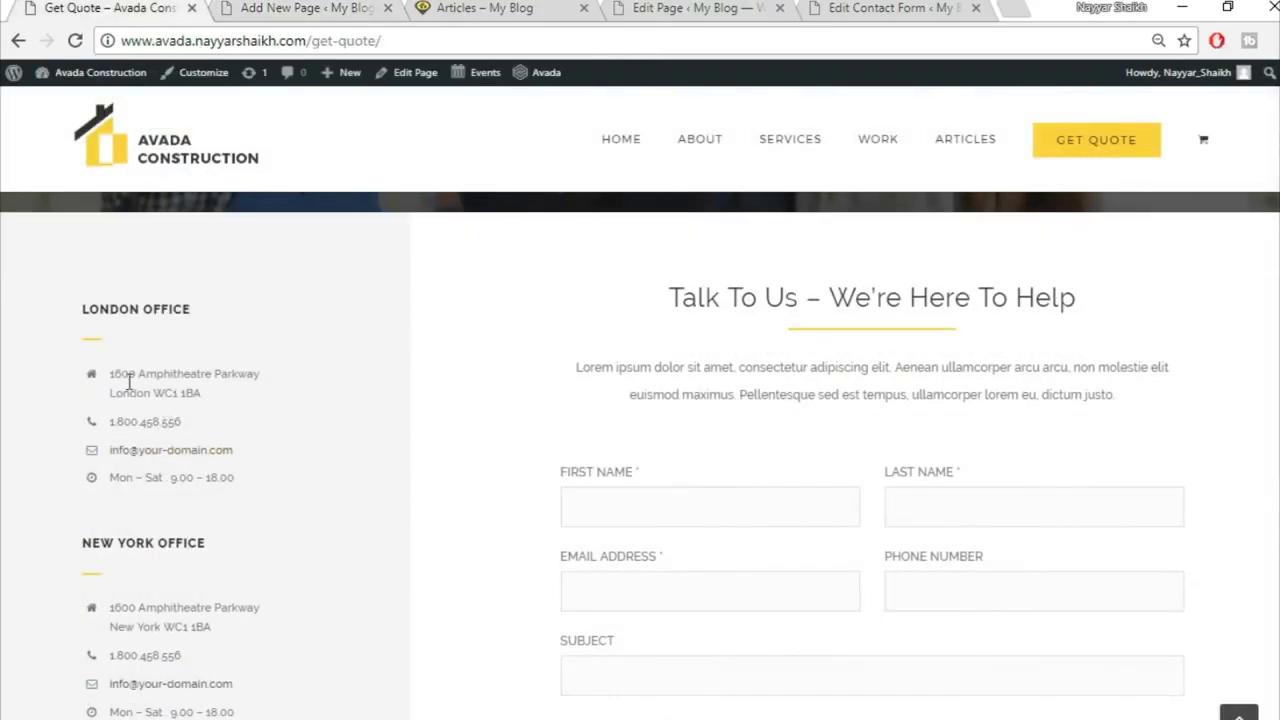
left_click(245, 7)
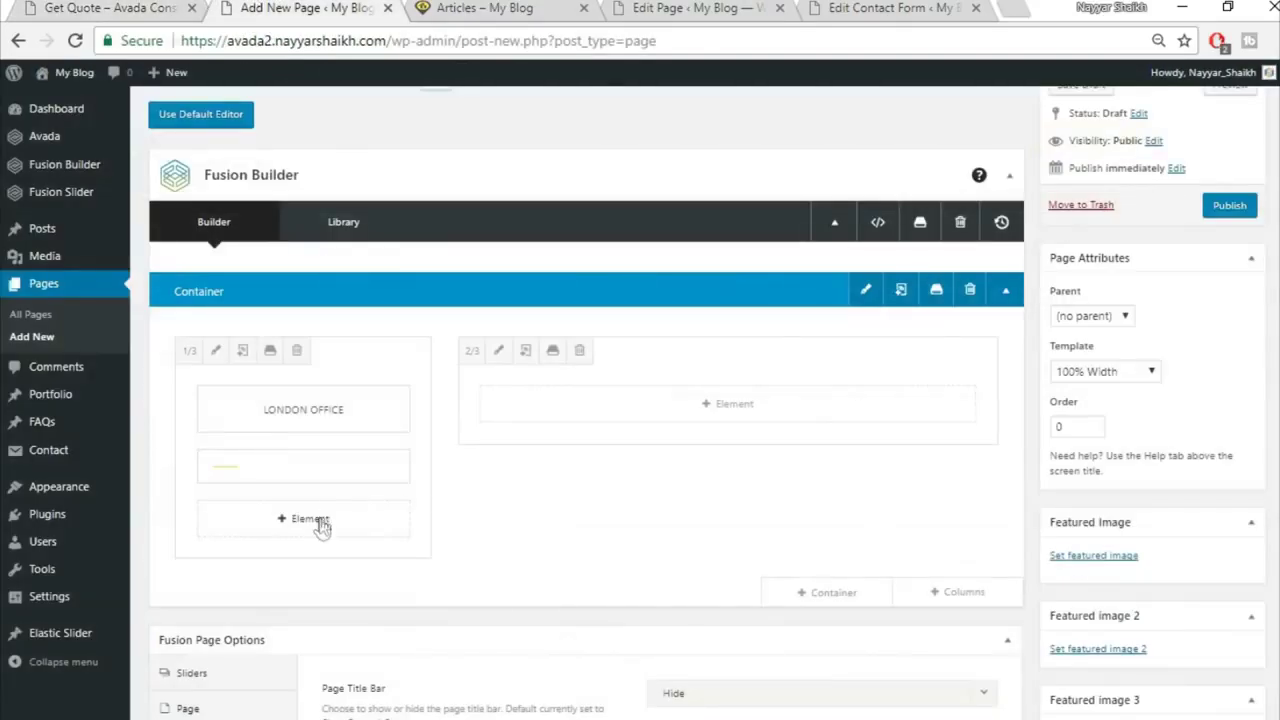
left_click(318, 523)
left_click(998, 125)
type("chec")
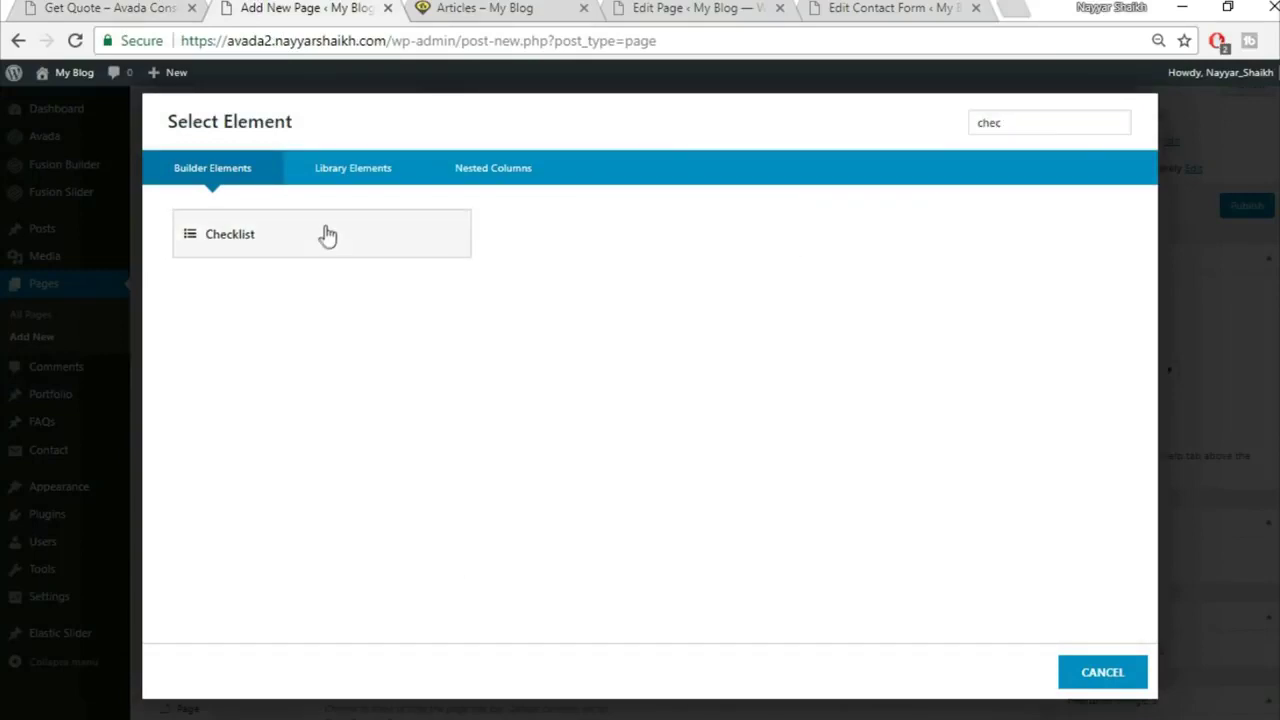
left_click(323, 234)
Step: Set Checklist Circle to No and change the item size to 15px
left_click(100, 7)
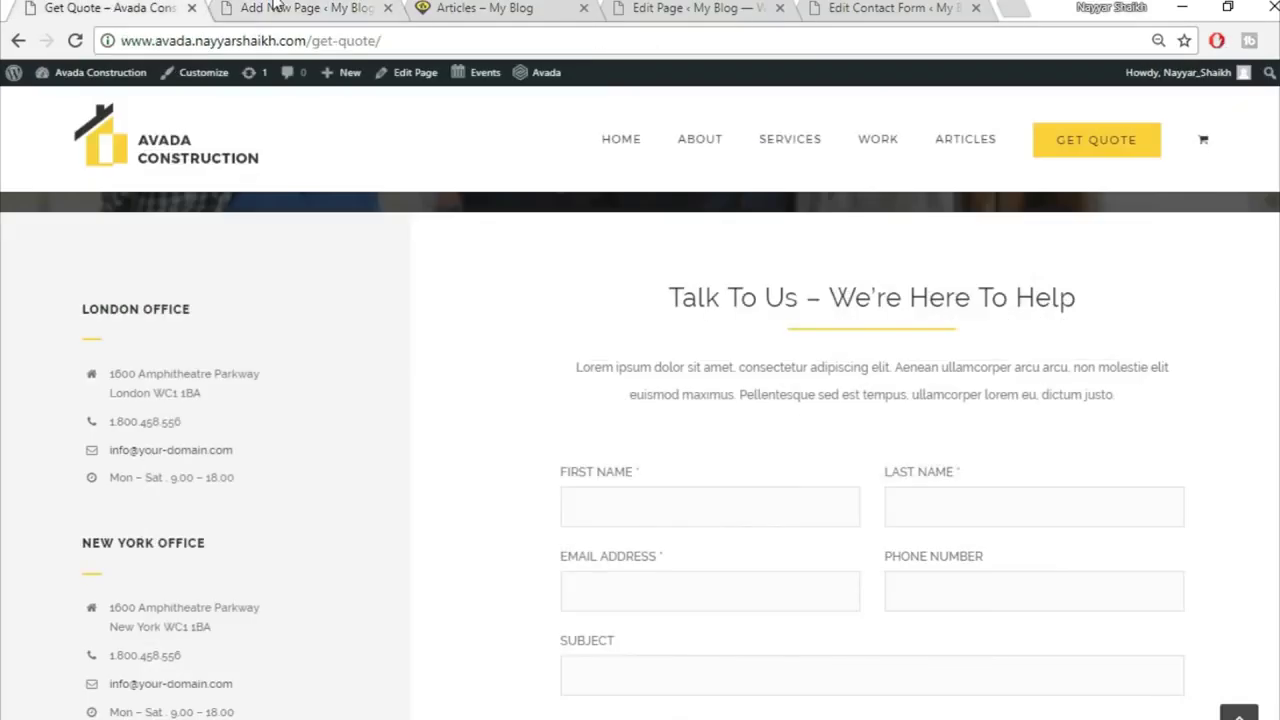
left_click(278, 7)
left_click(1038, 400)
scroll(1089, 489, "down", 3)
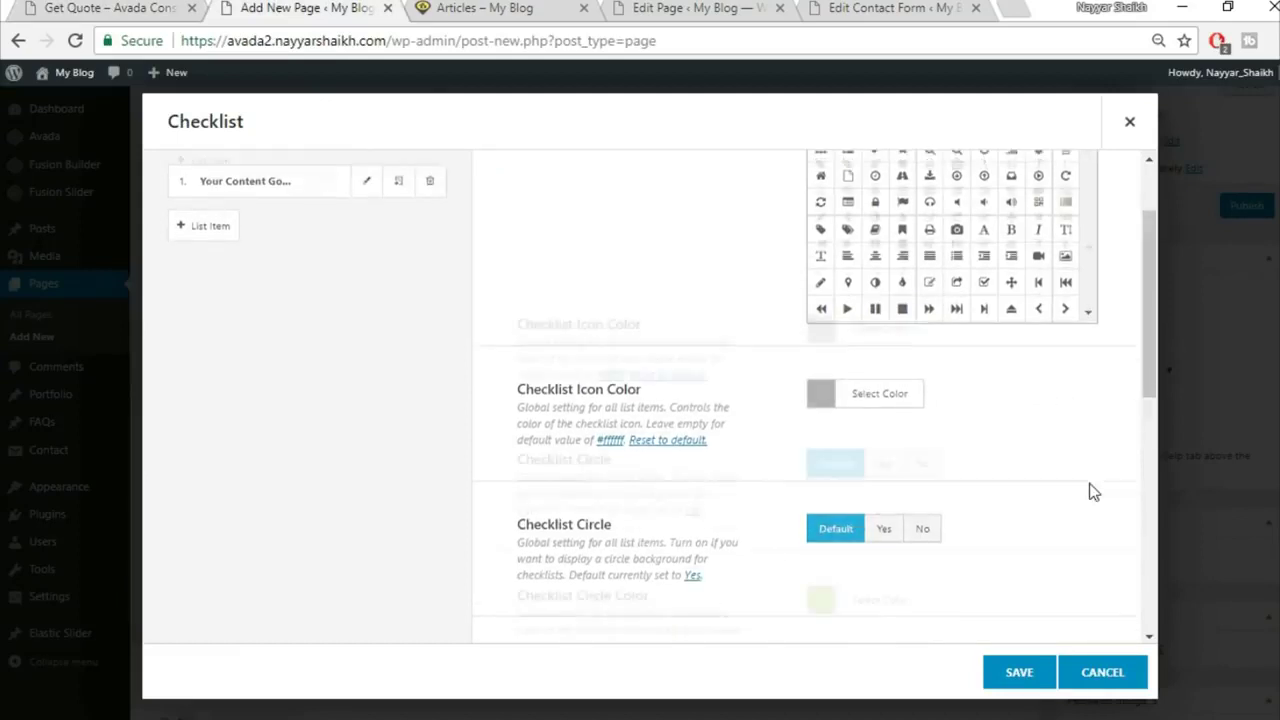
left_click(920, 342)
left_click(110, 8)
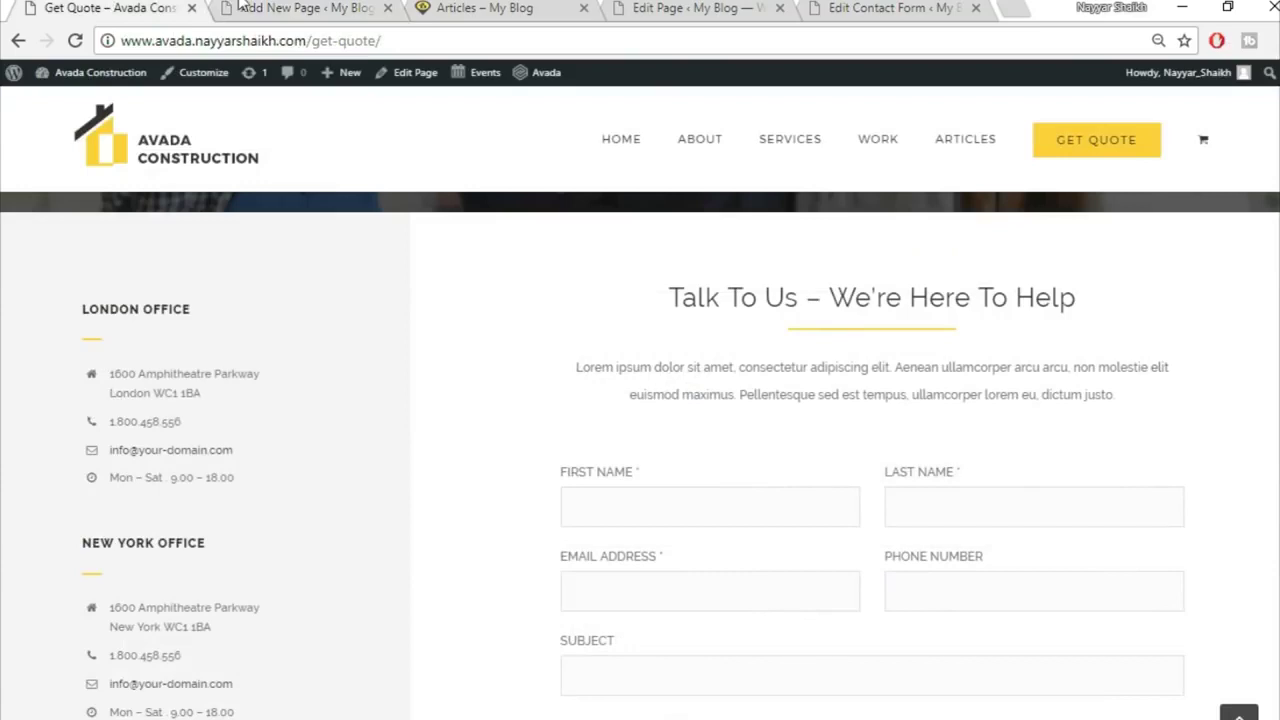
left_click(240, 7)
scroll(878, 397, "down", 2)
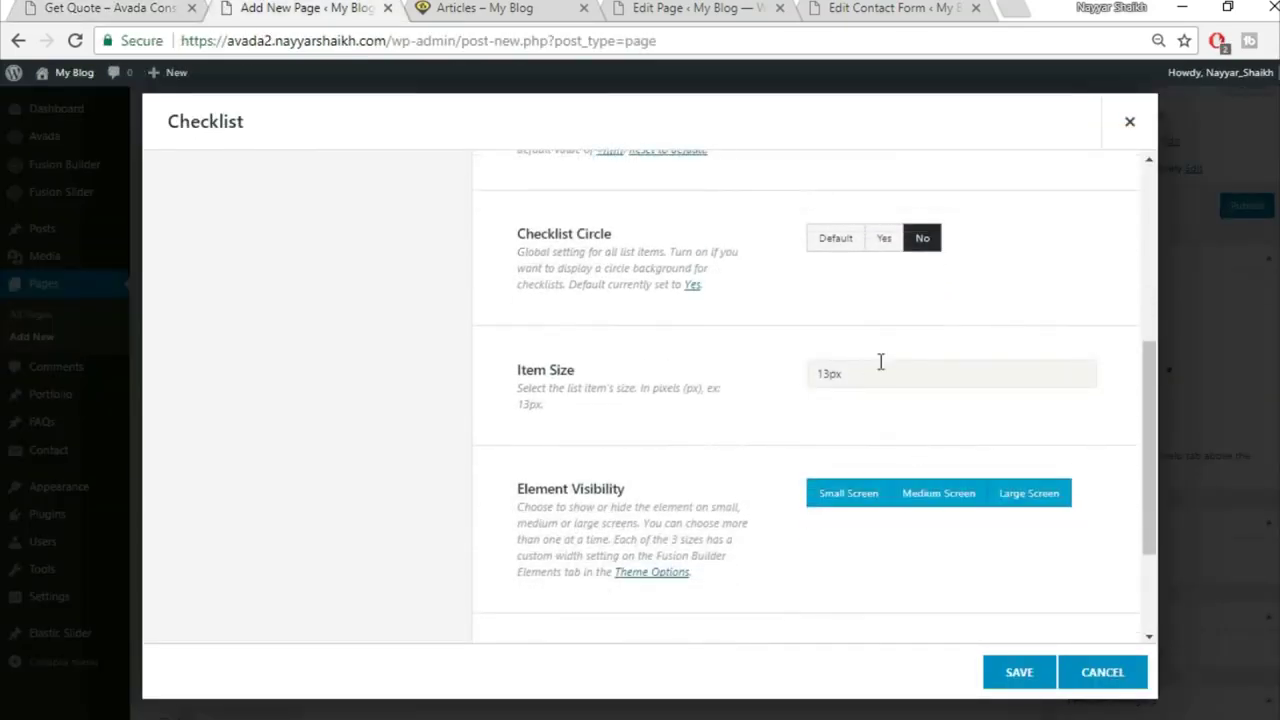
type("15px")
scroll(692, 412, "down", 2)
scroll(726, 502, "up", 10)
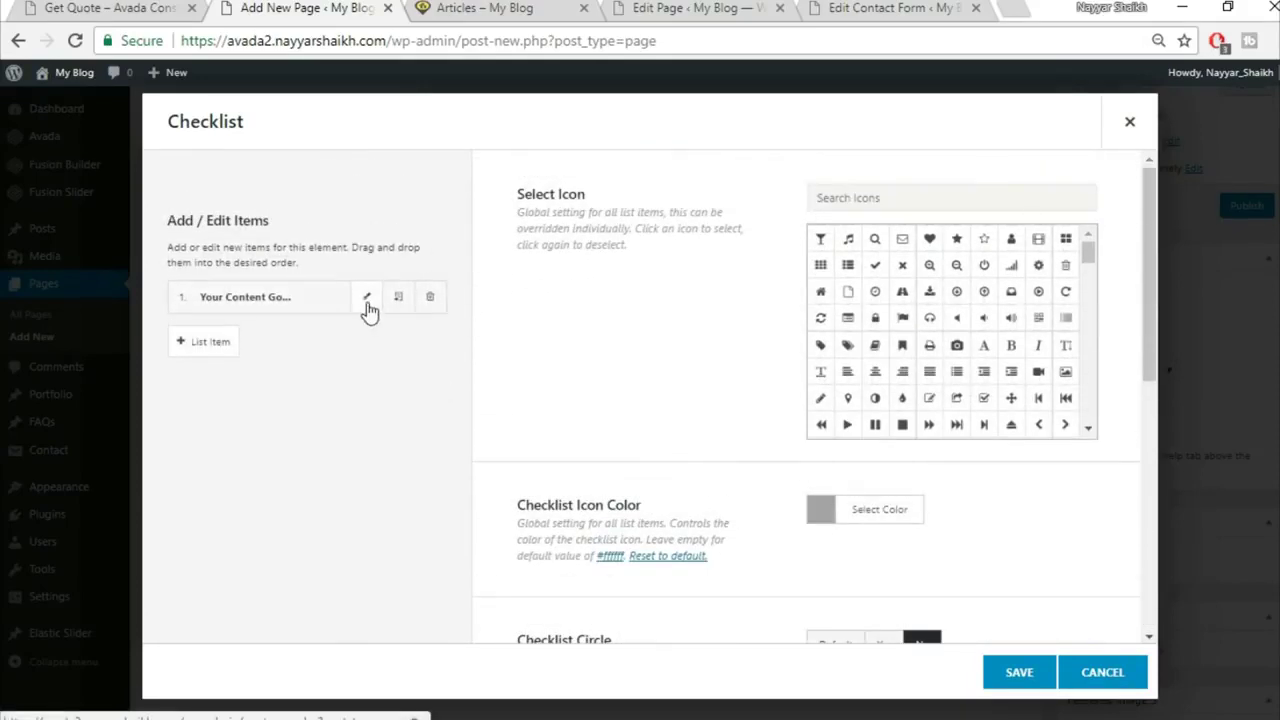
Step: Give the first checklist item a home icon and the London office address copied from the live page
left_click(367, 302)
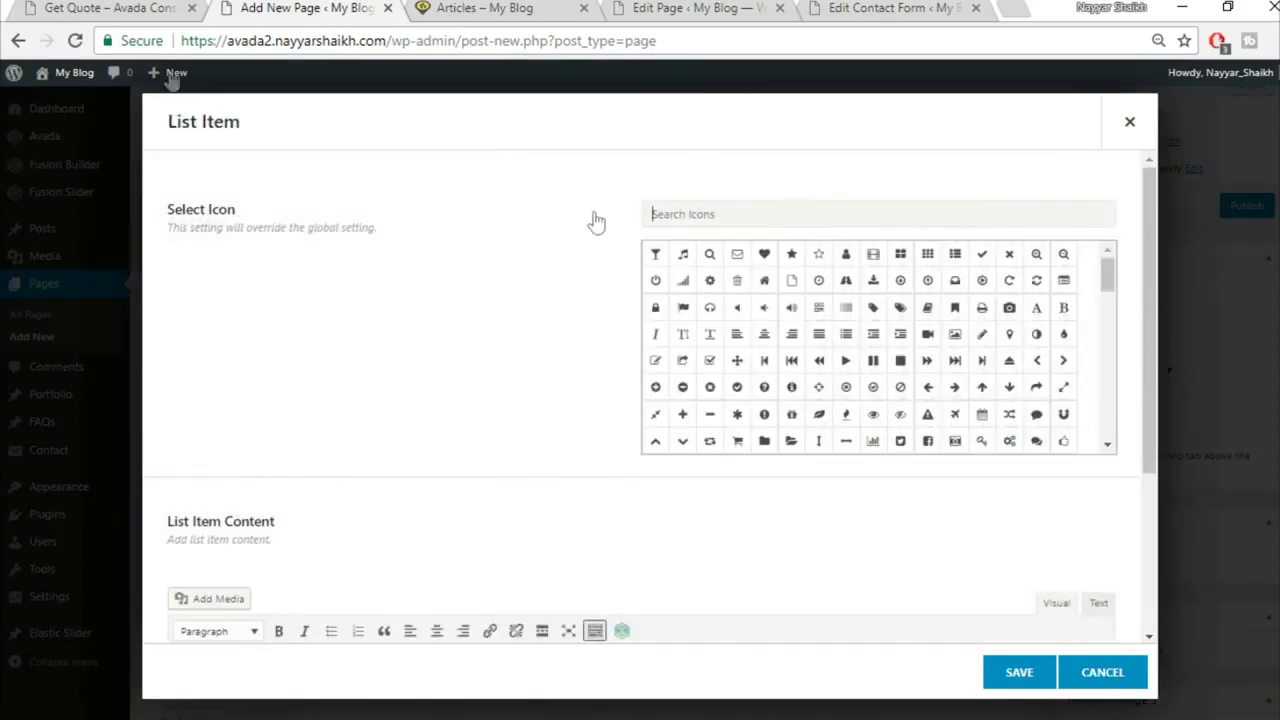
left_click(75, 7)
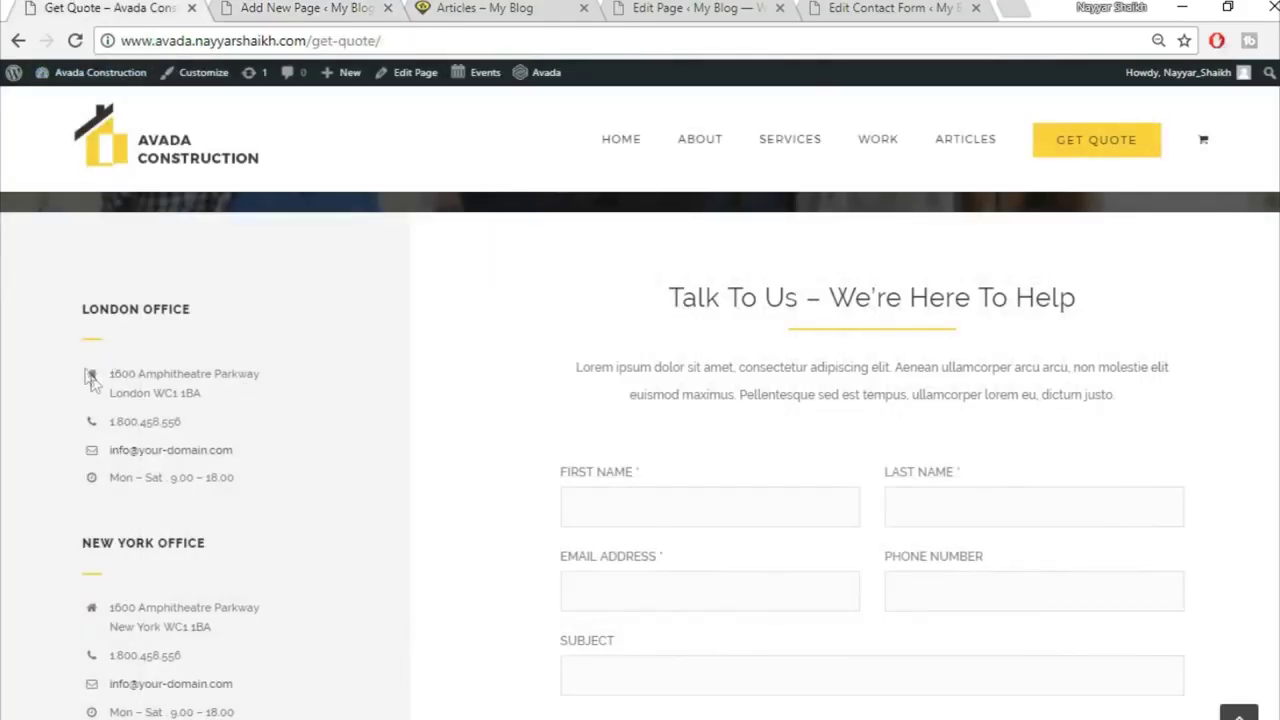
left_click_drag(108, 373, 283, 412)
key("ctrl+c")
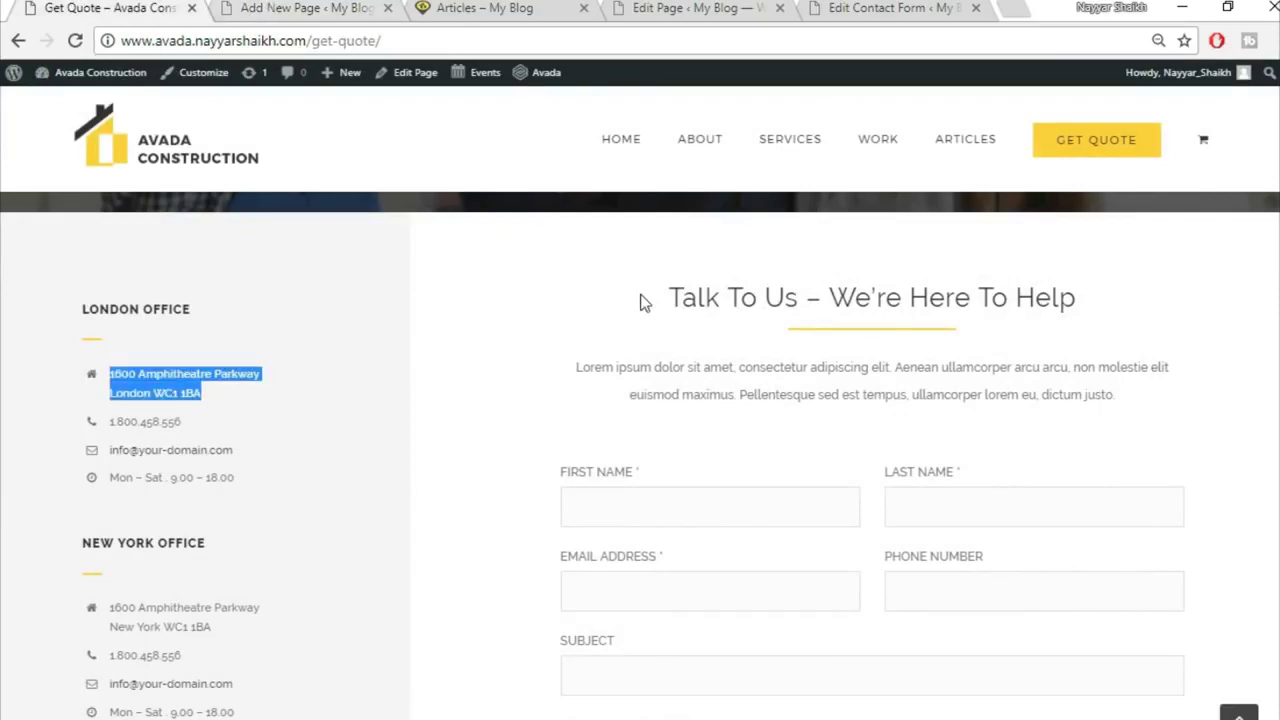
key("ctrl+Tab")
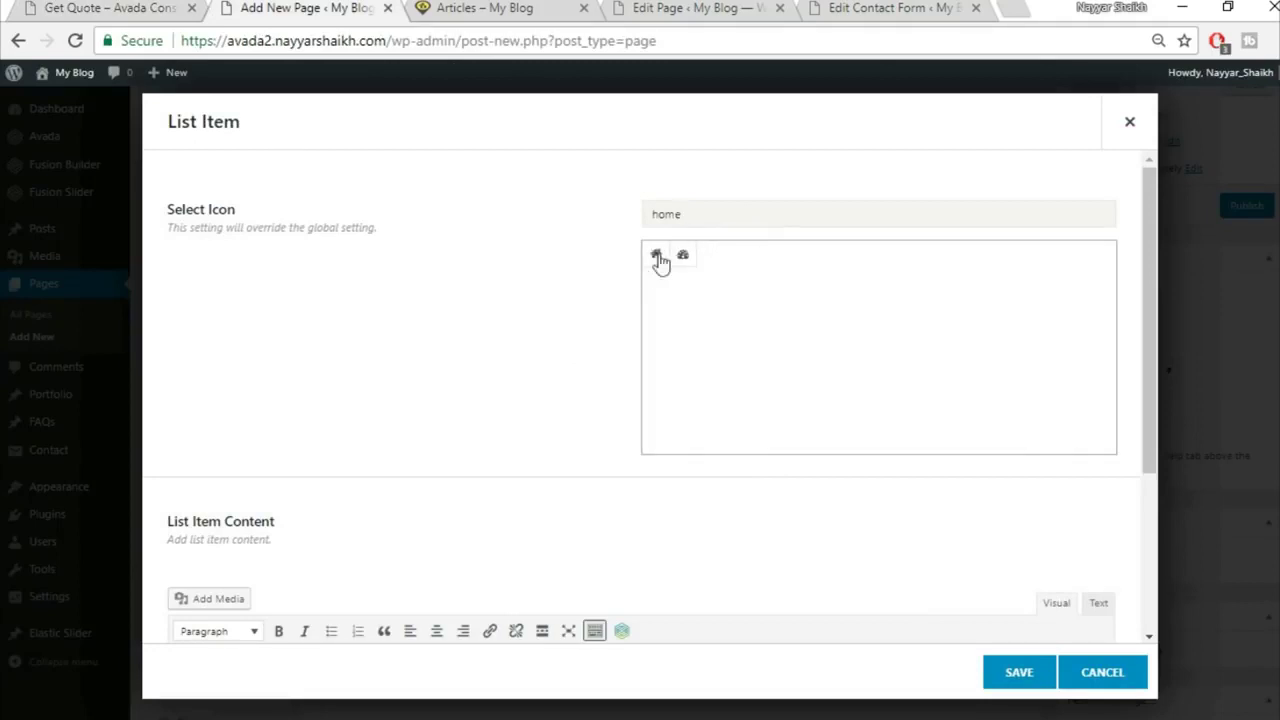
left_click(656, 257)
scroll(490, 392, "down", 1)
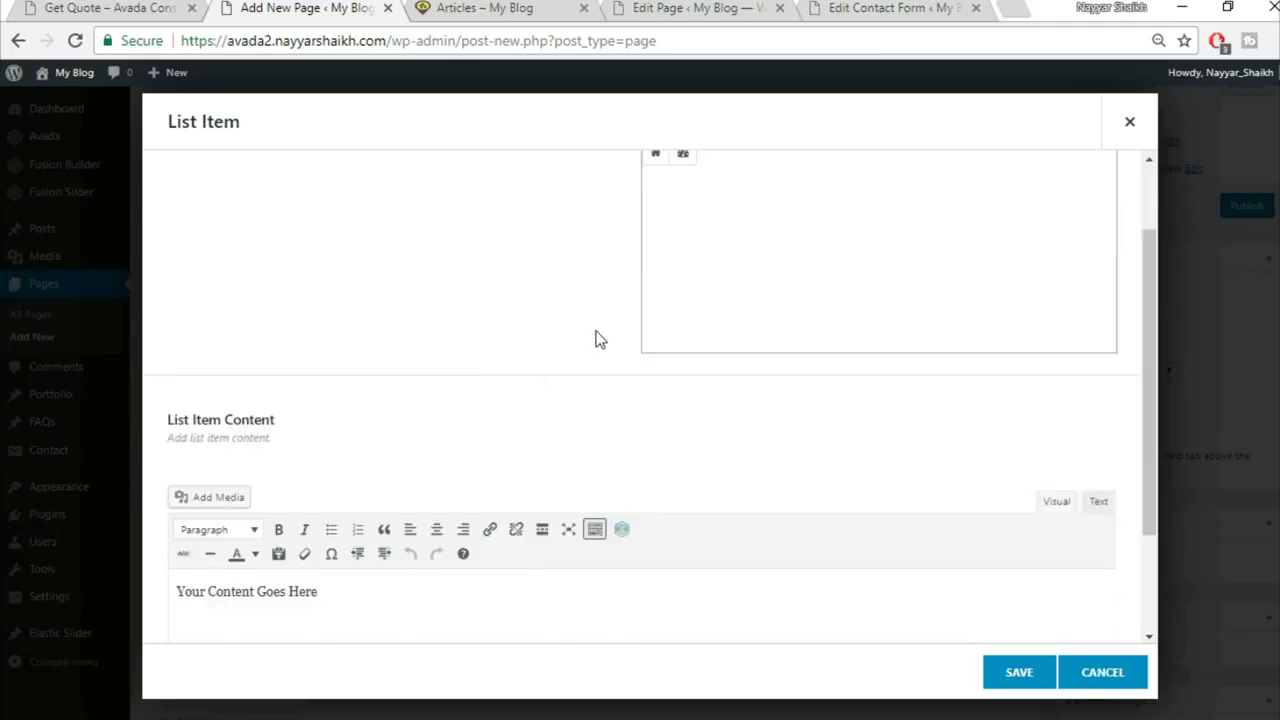
scroll(595, 340, "up", 1)
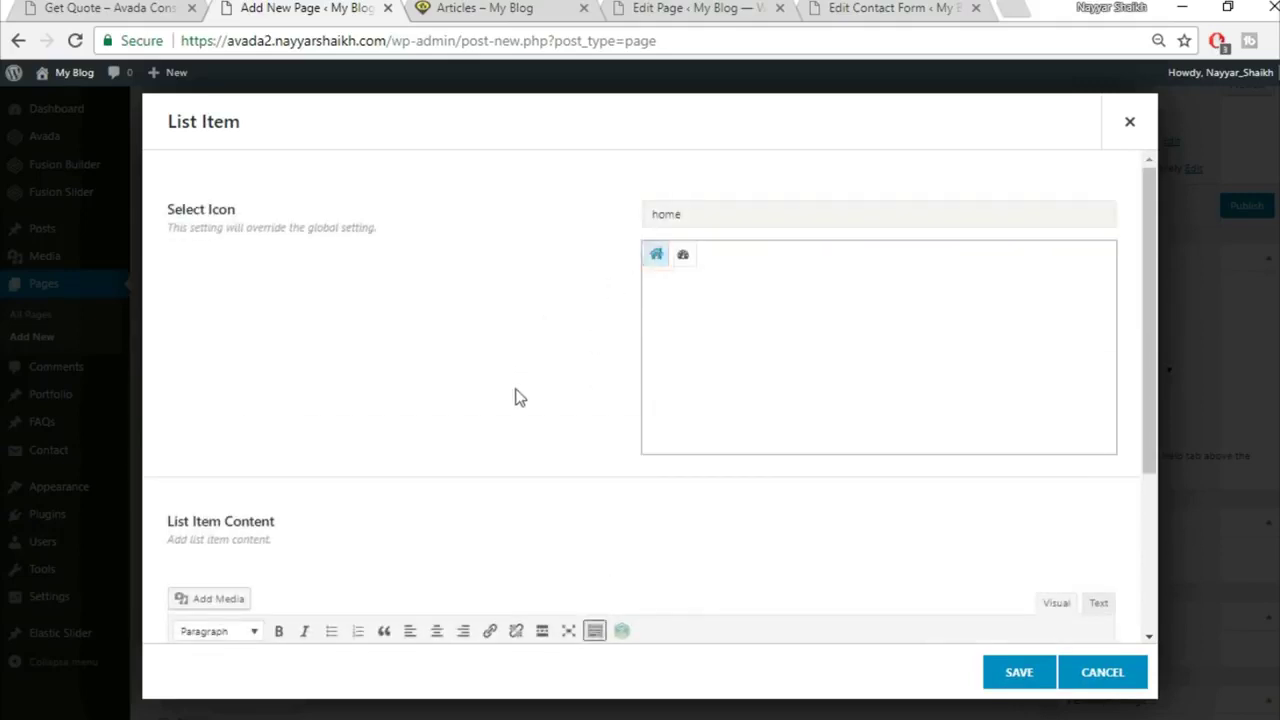
scroll(517, 394, "down", 2)
left_click(516, 535)
key("ctrl+v")
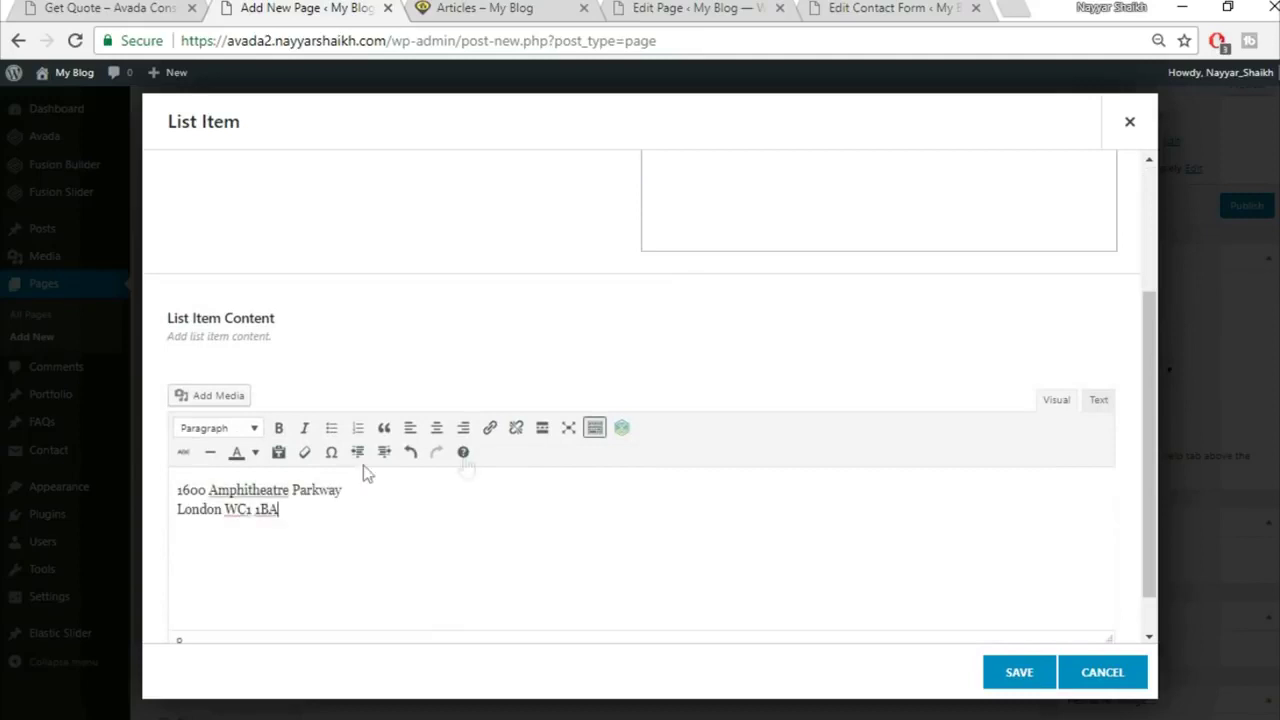
left_click(1016, 675)
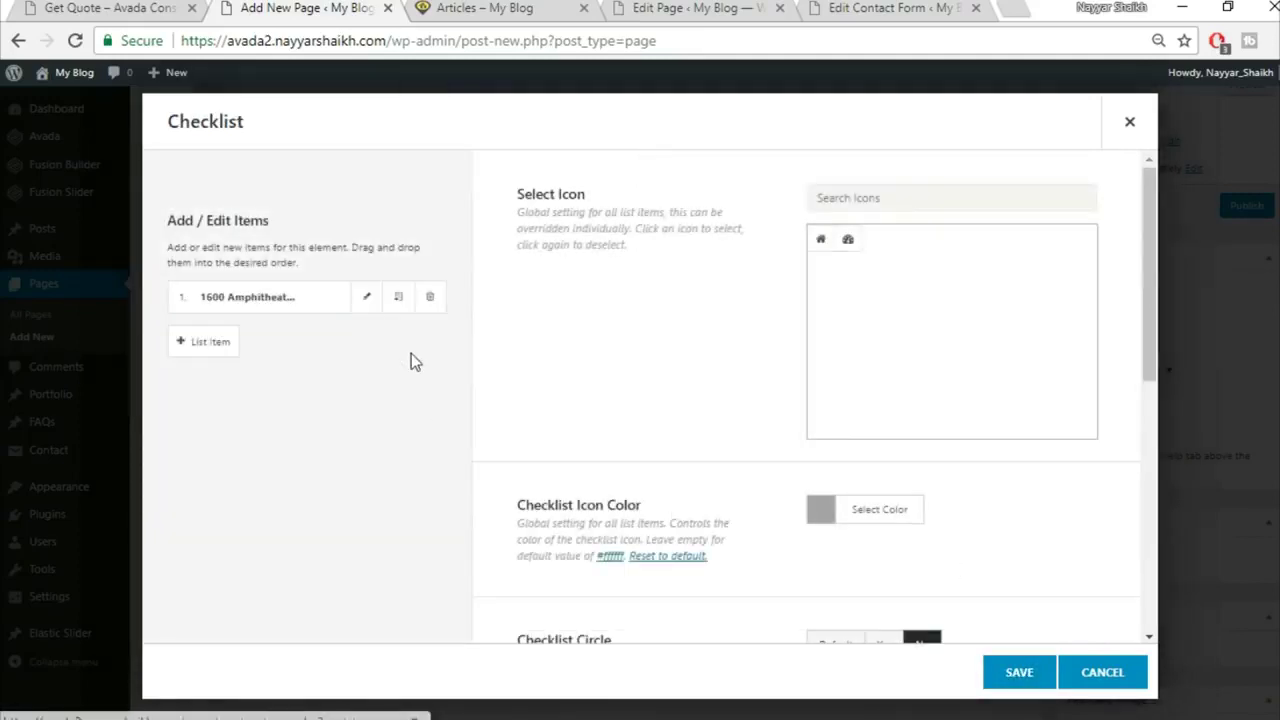
Step: Clone the address item twice and save the Checklist element
left_click(399, 297)
left_click(399, 297)
left_click(399, 297)
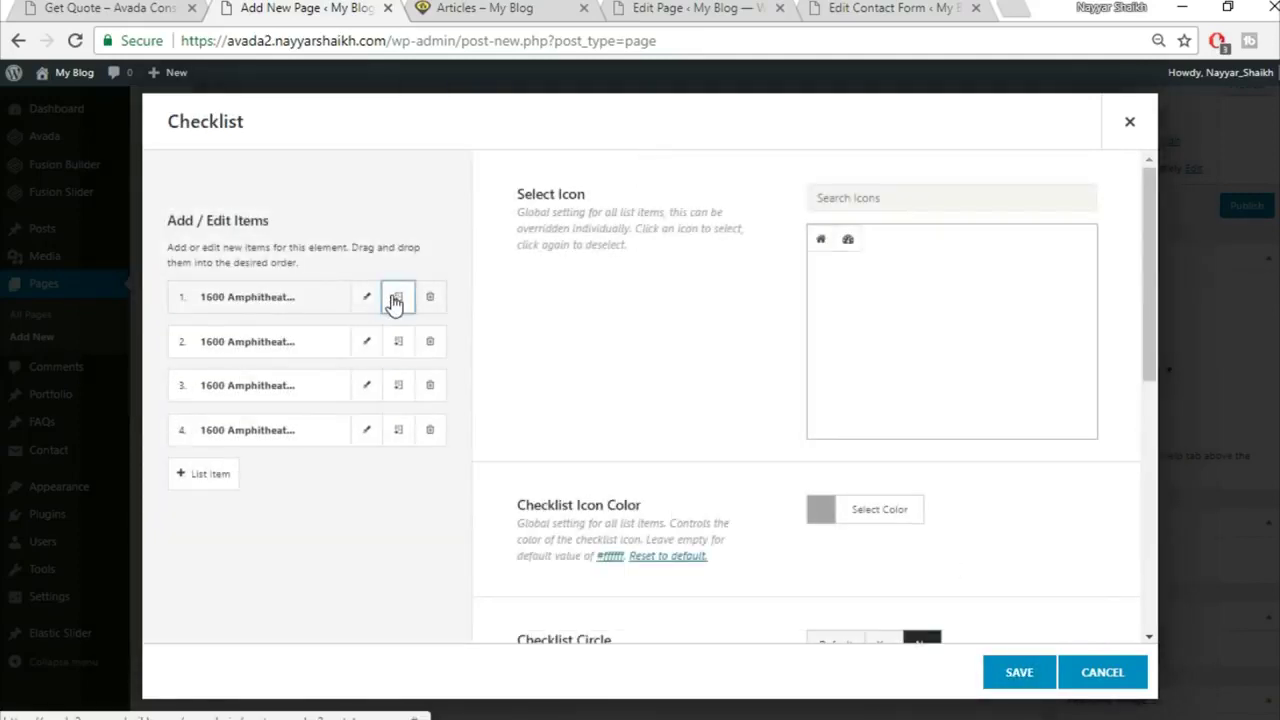
left_click(1020, 684)
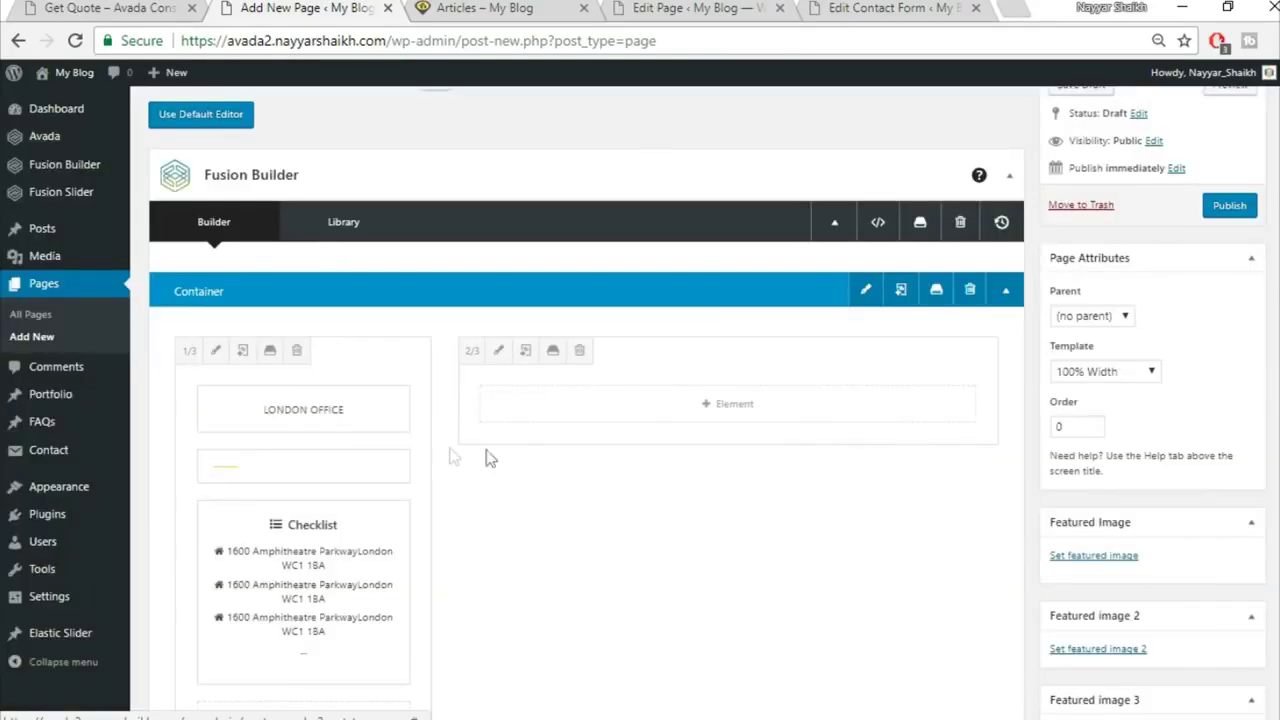
scroll(530, 460, "down", 1)
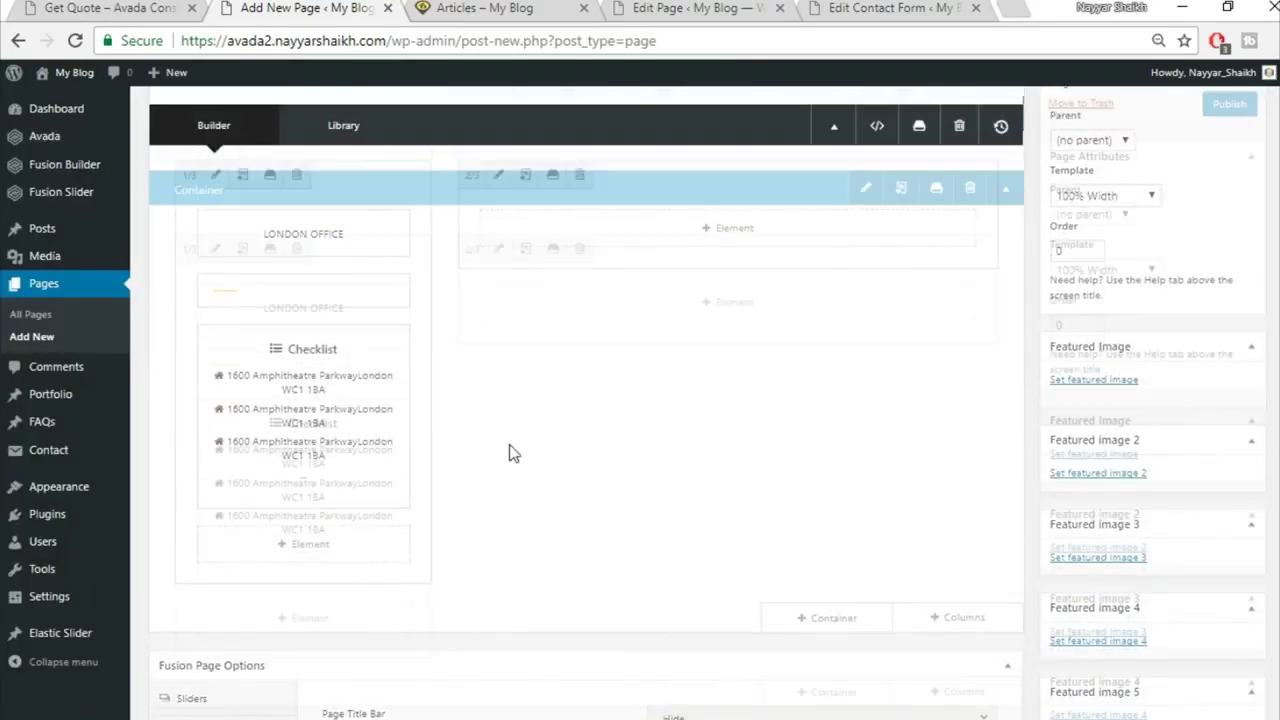
left_click(100, 5)
left_click(100, 266)
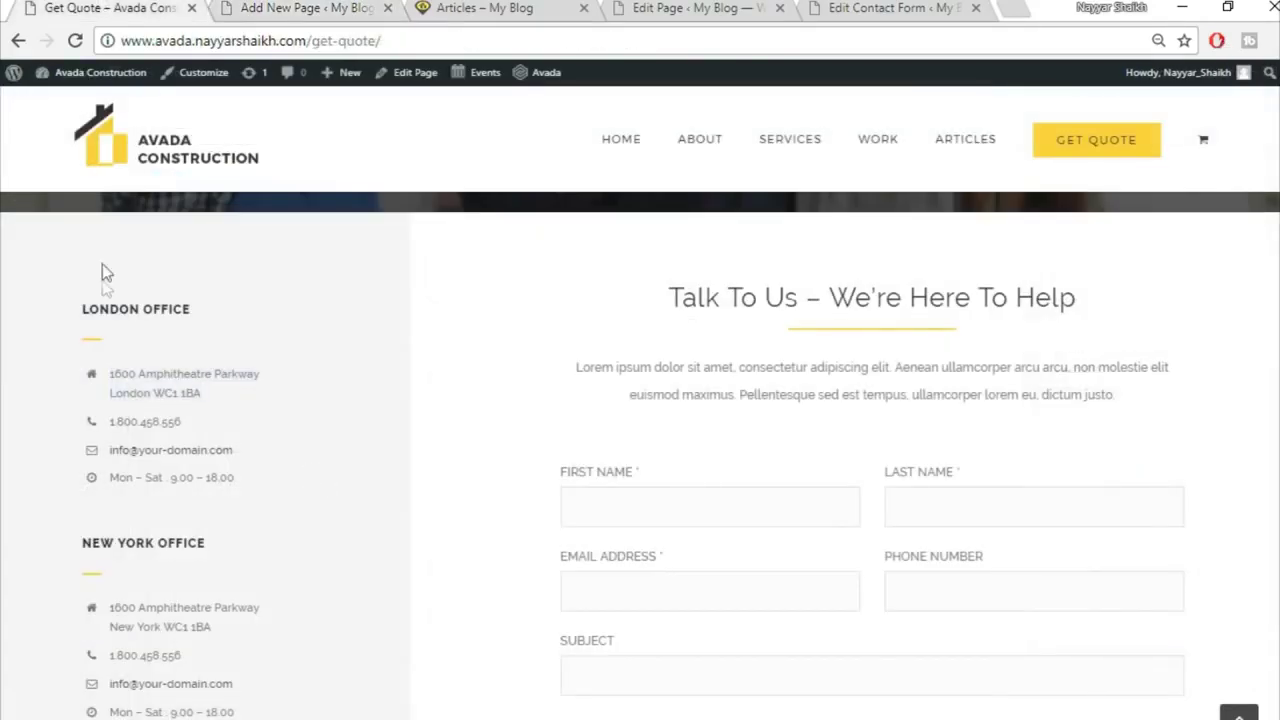
left_click(271, 5)
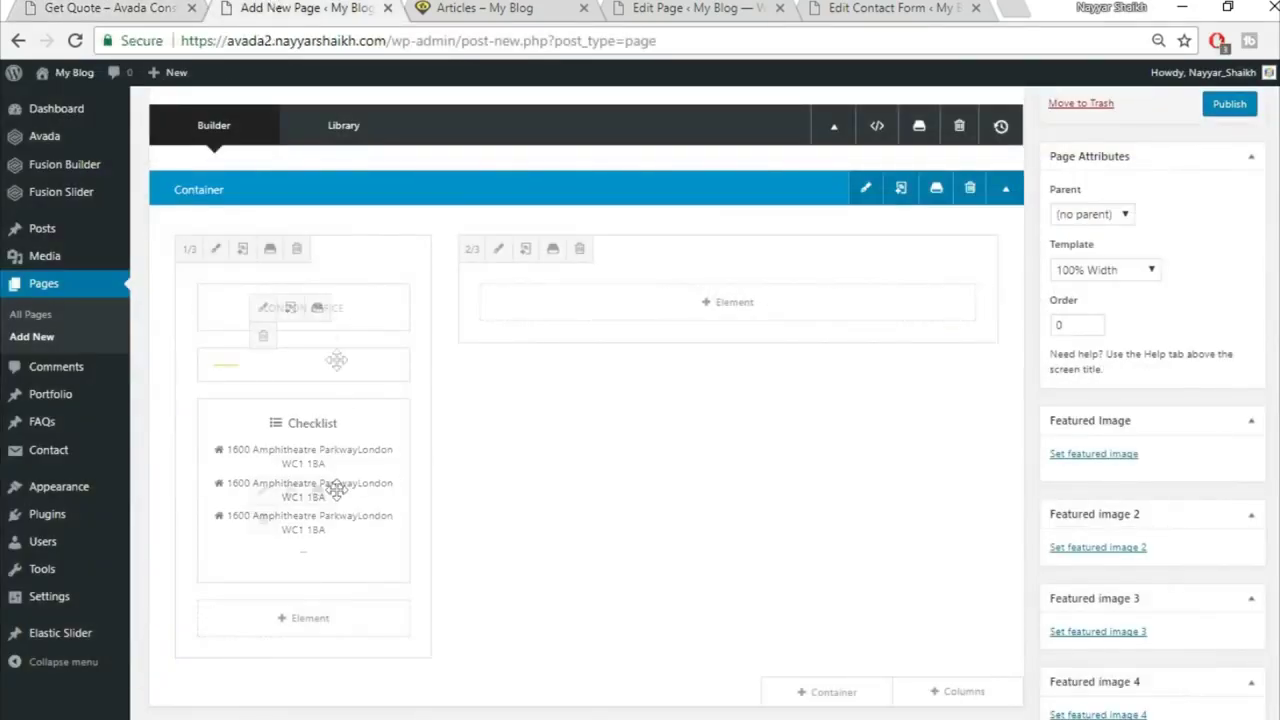
scroll(407, 314, "down", 1)
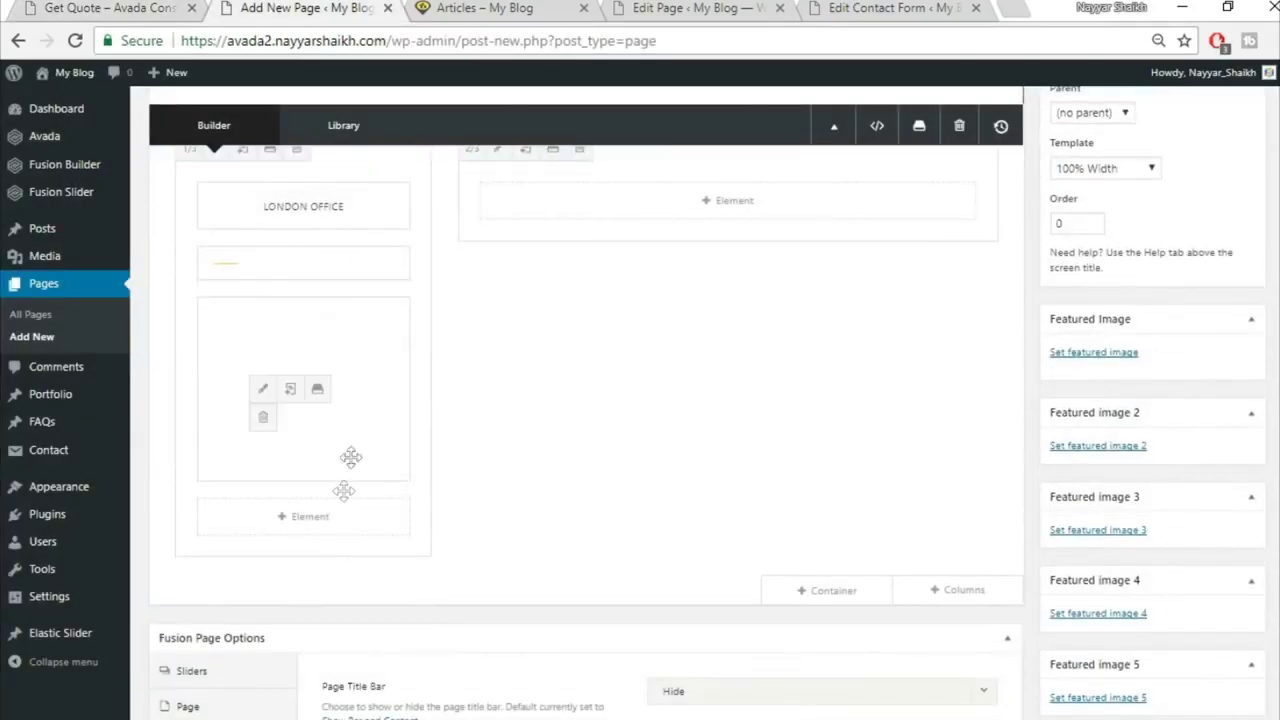
left_click(76, 7)
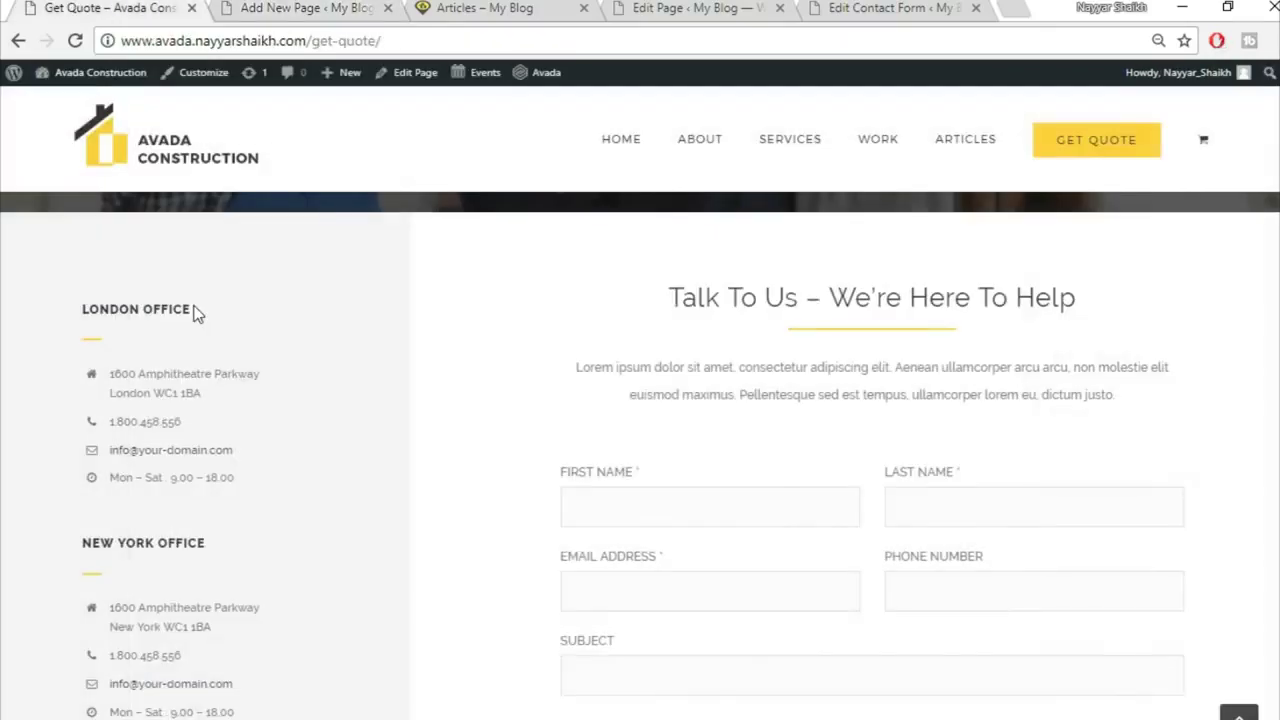
scroll(152, 430, "down", 2)
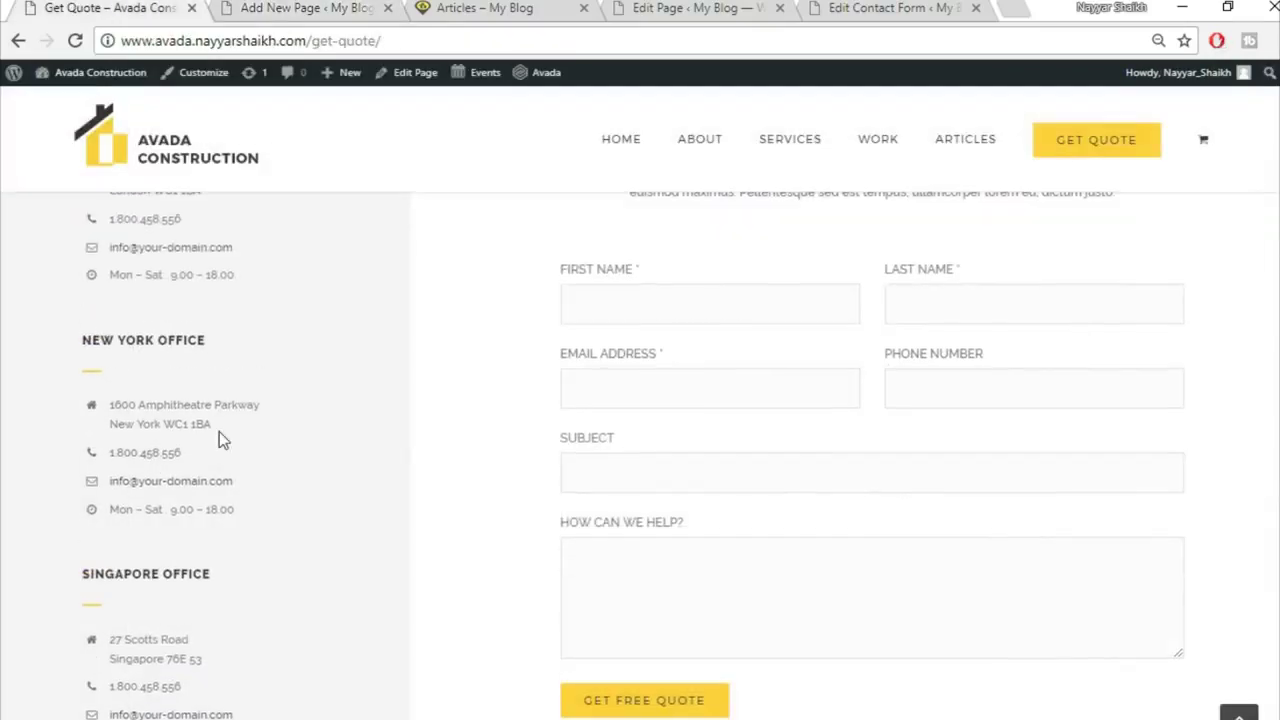
scroll(220, 437, "up", 2)
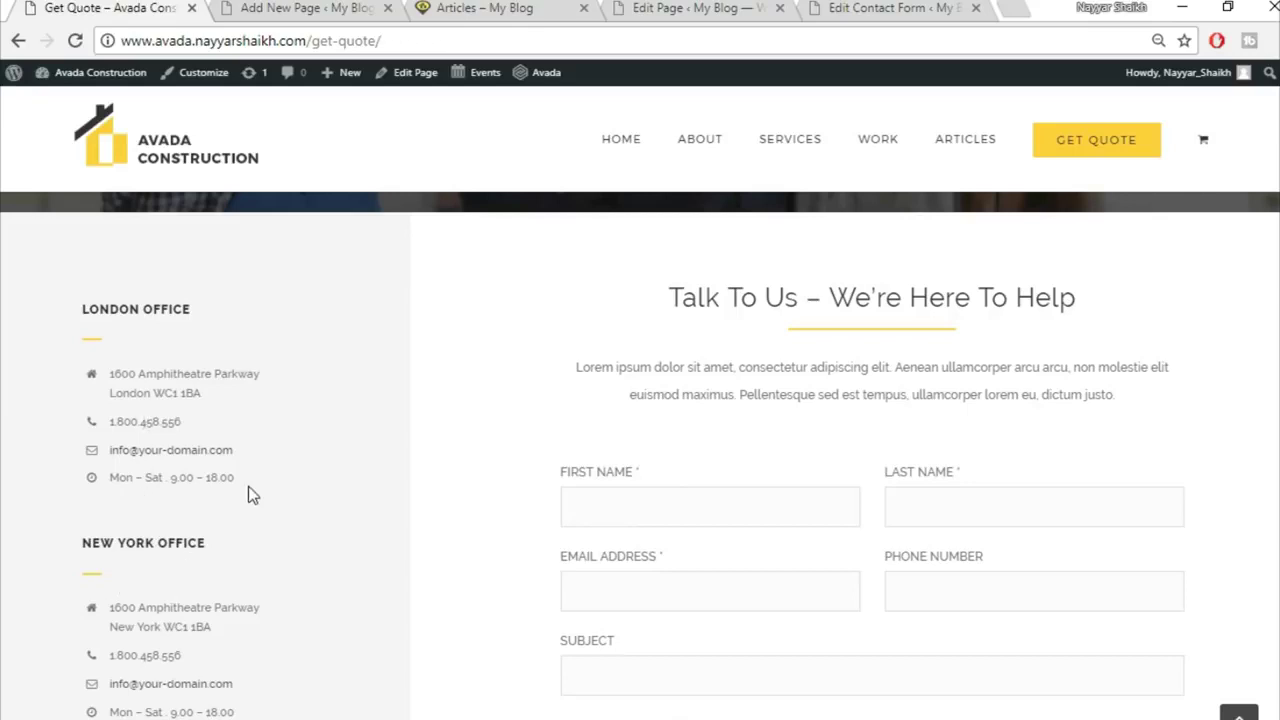
scroll(248, 488, "down", 3)
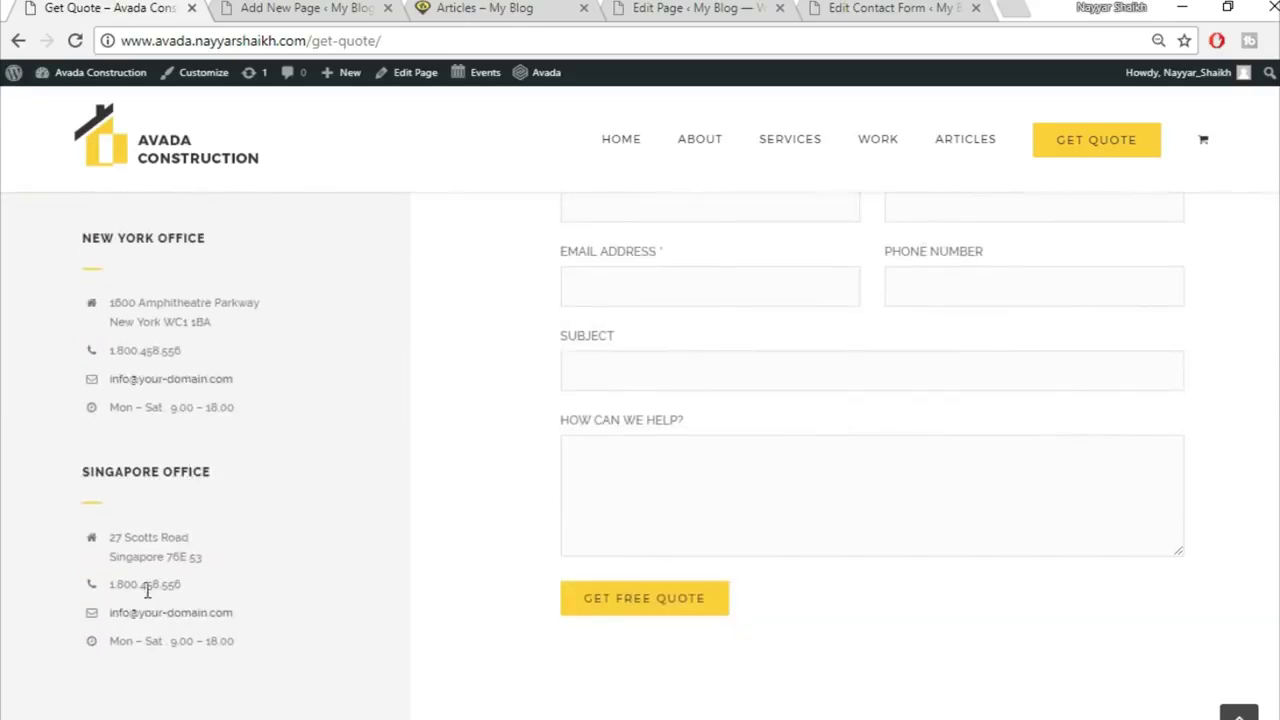
scroll(577, 542, "up", 4)
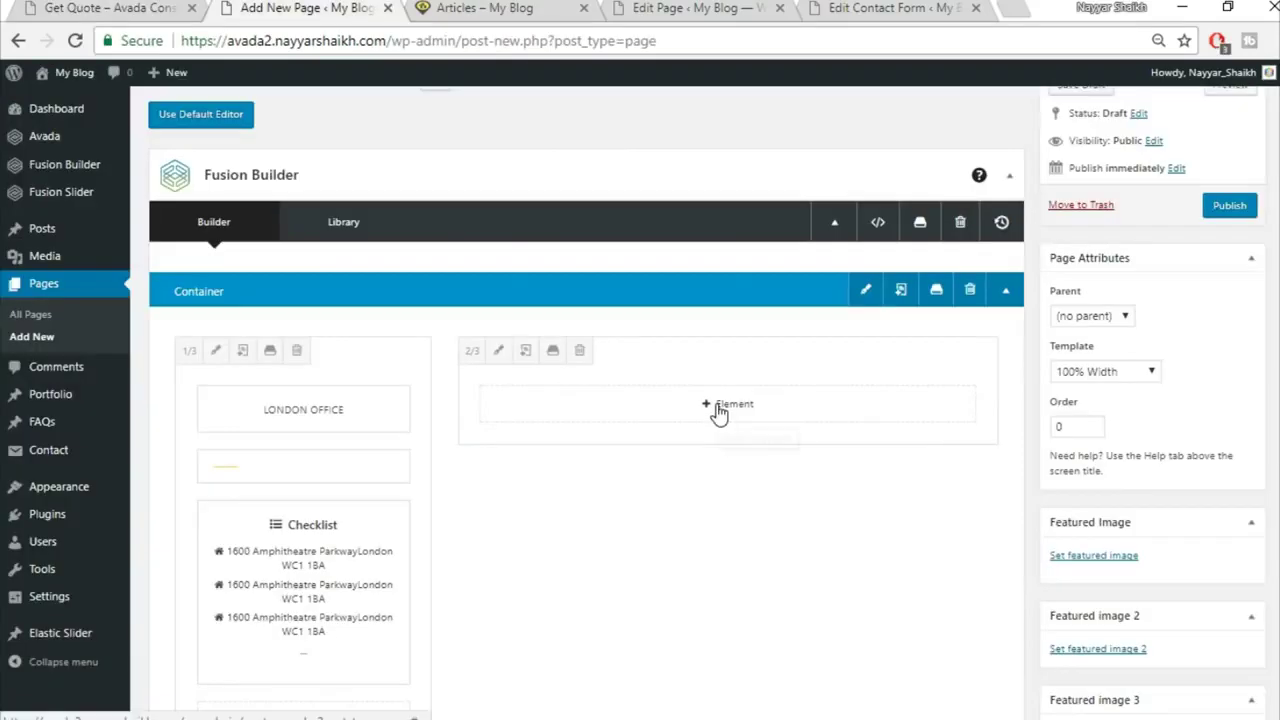
left_click(726, 406)
left_click(59, 6)
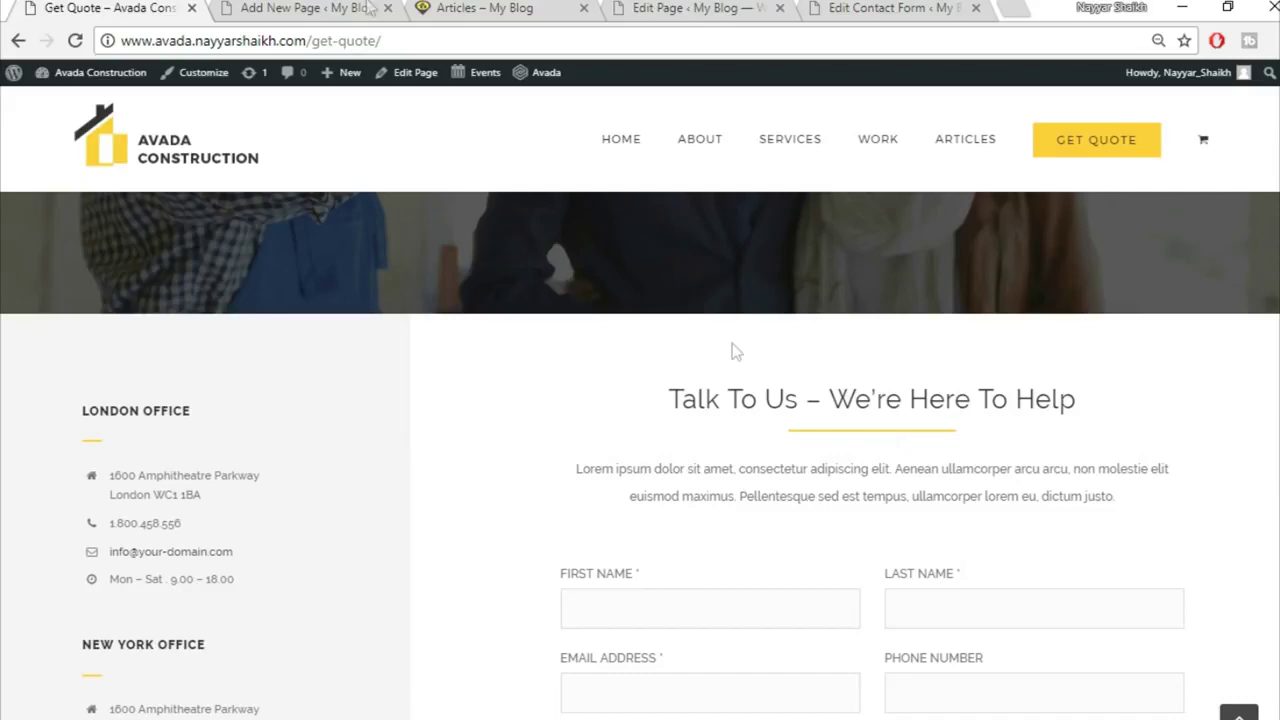
left_click(337, 7)
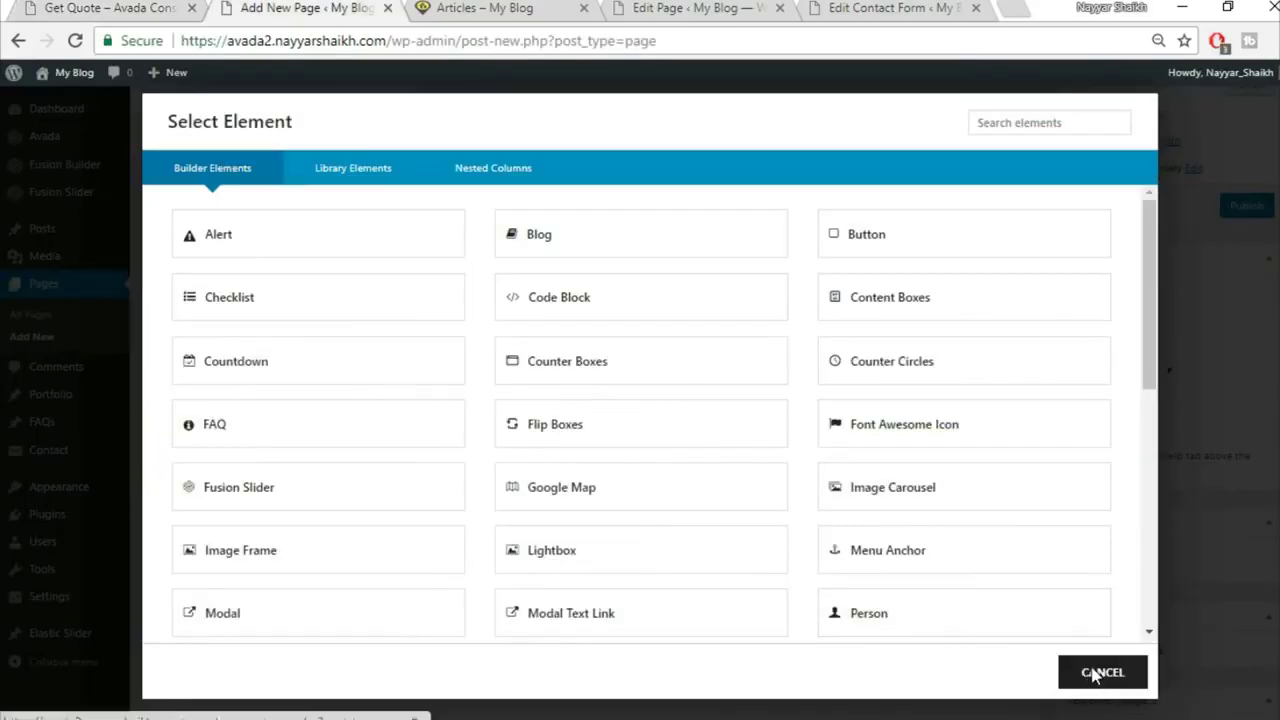
left_click(1101, 672)
scroll(975, 450, "down", 5)
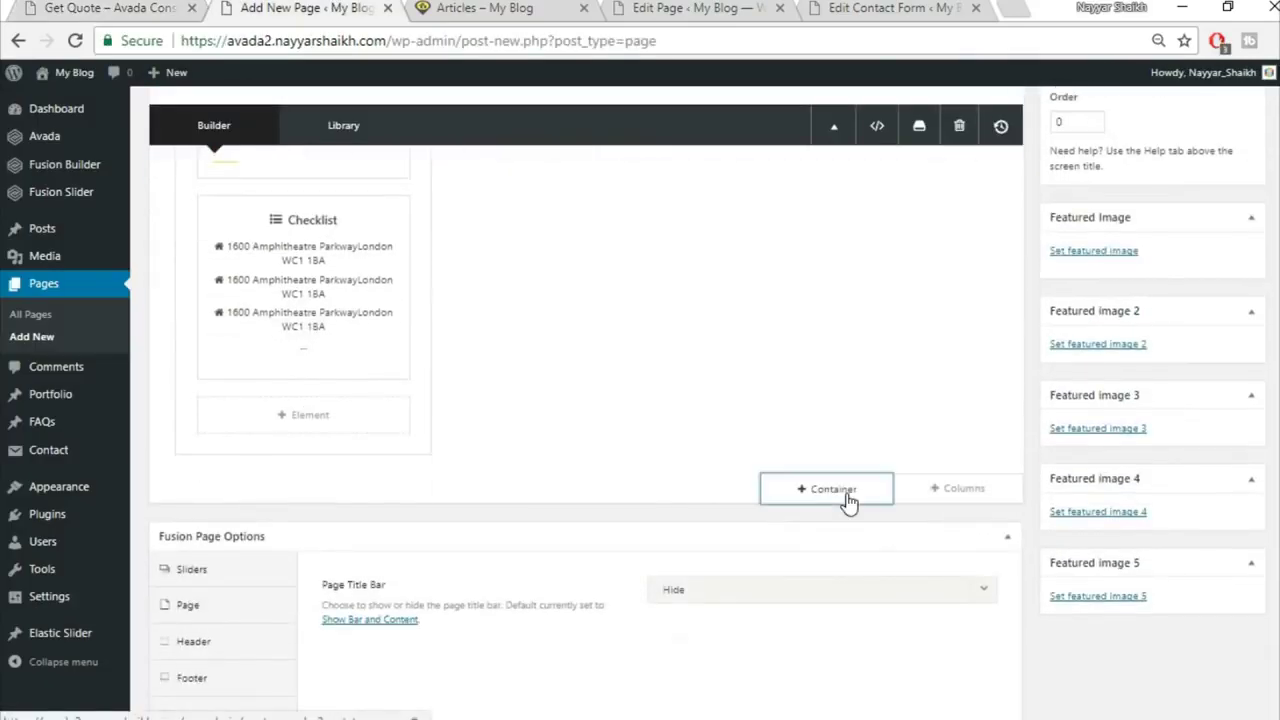
Step: Insert the saved Title container, move its heading elements into the right column, and delete the leftover empty container
left_click(847, 500)
left_click(362, 172)
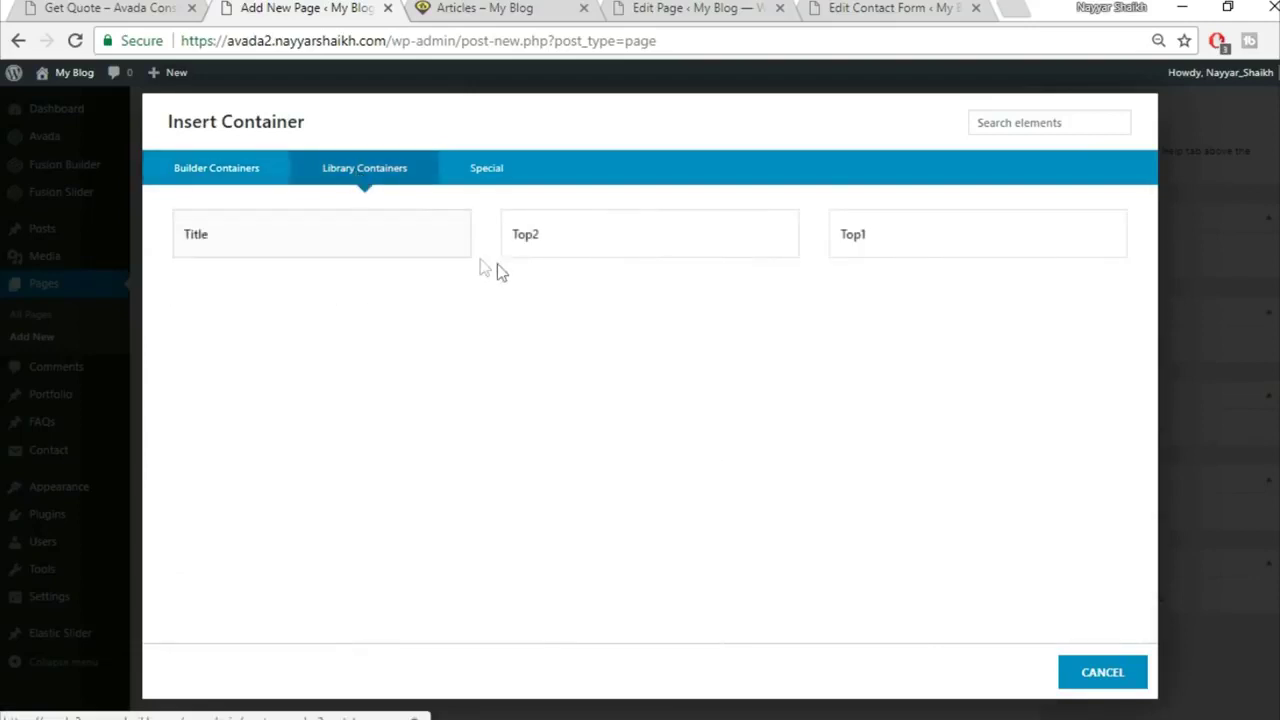
left_click(406, 246)
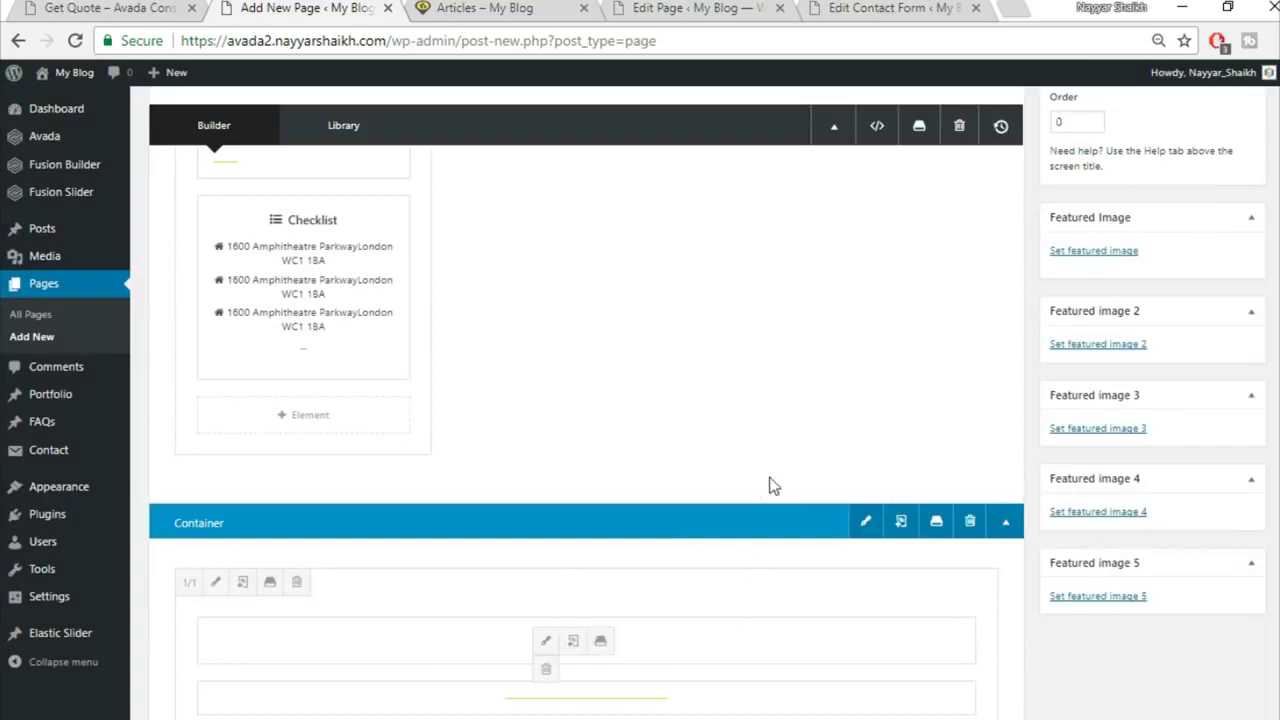
left_click_drag(769, 486, 812, 253)
scroll(651, 686, "down", 2)
left_click_drag(626, 557, 755, 200)
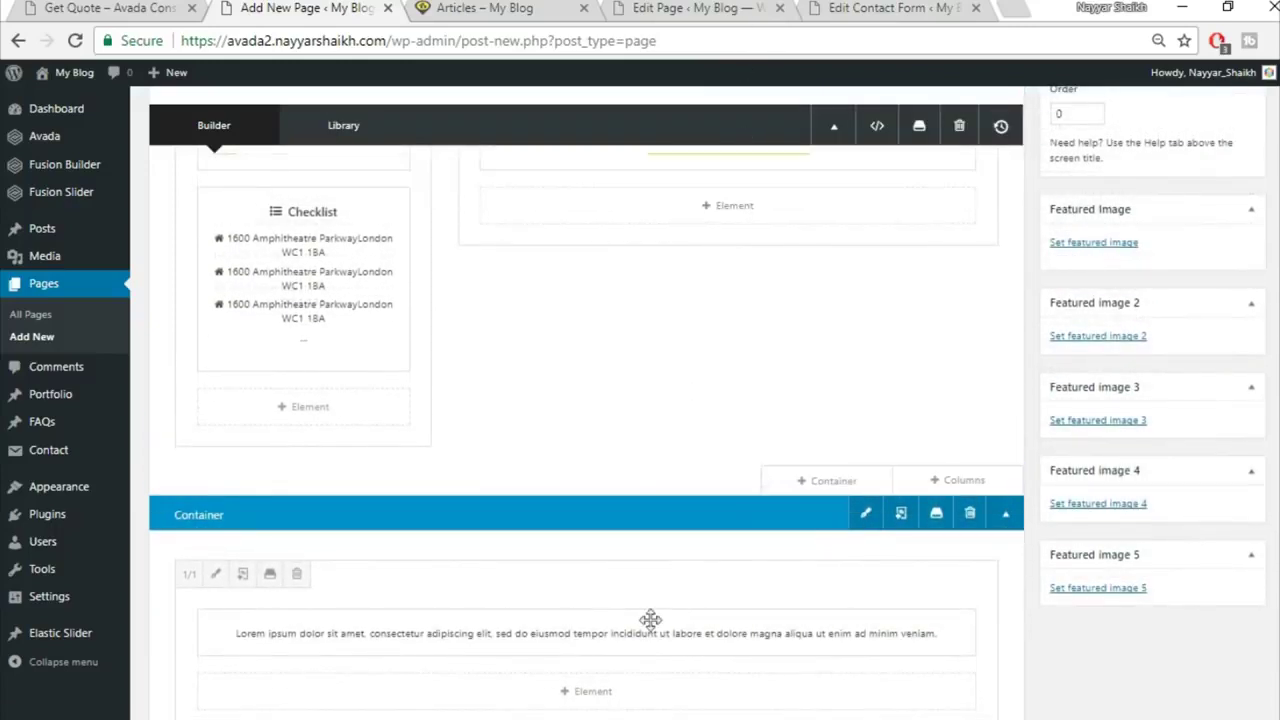
left_click_drag(649, 649, 755, 245)
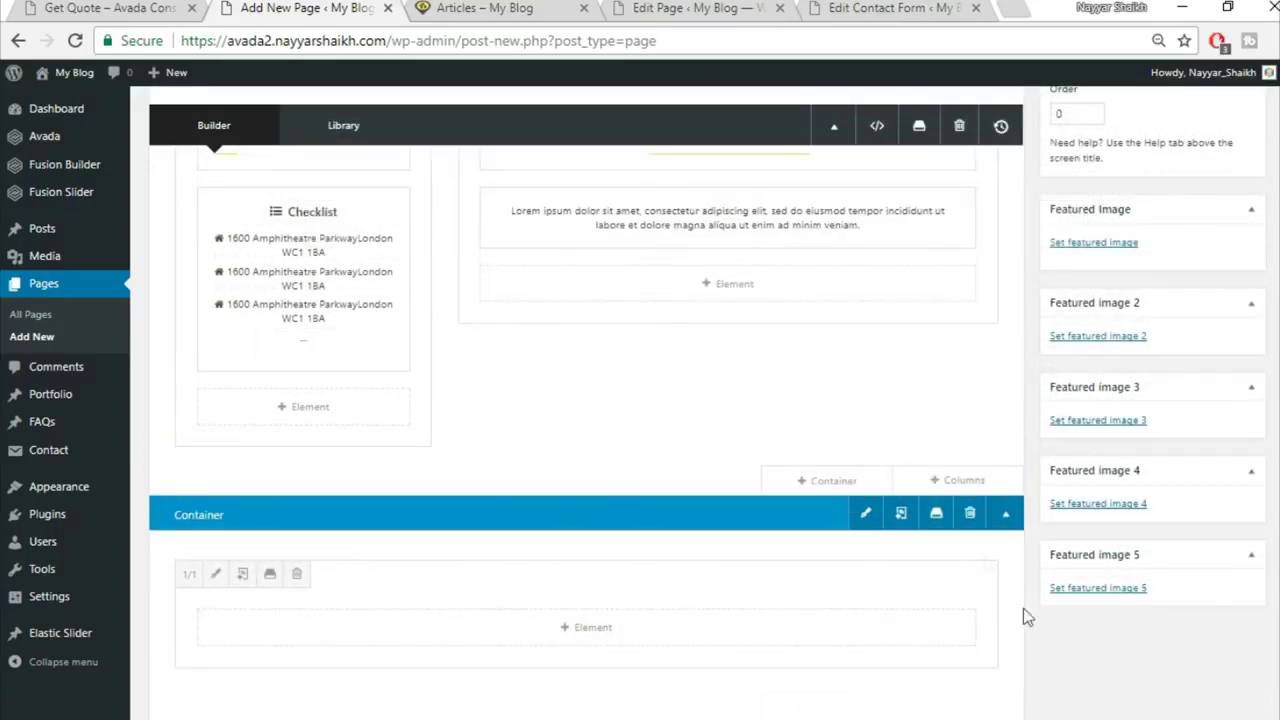
left_click(969, 514)
scroll(797, 400, "up", 2)
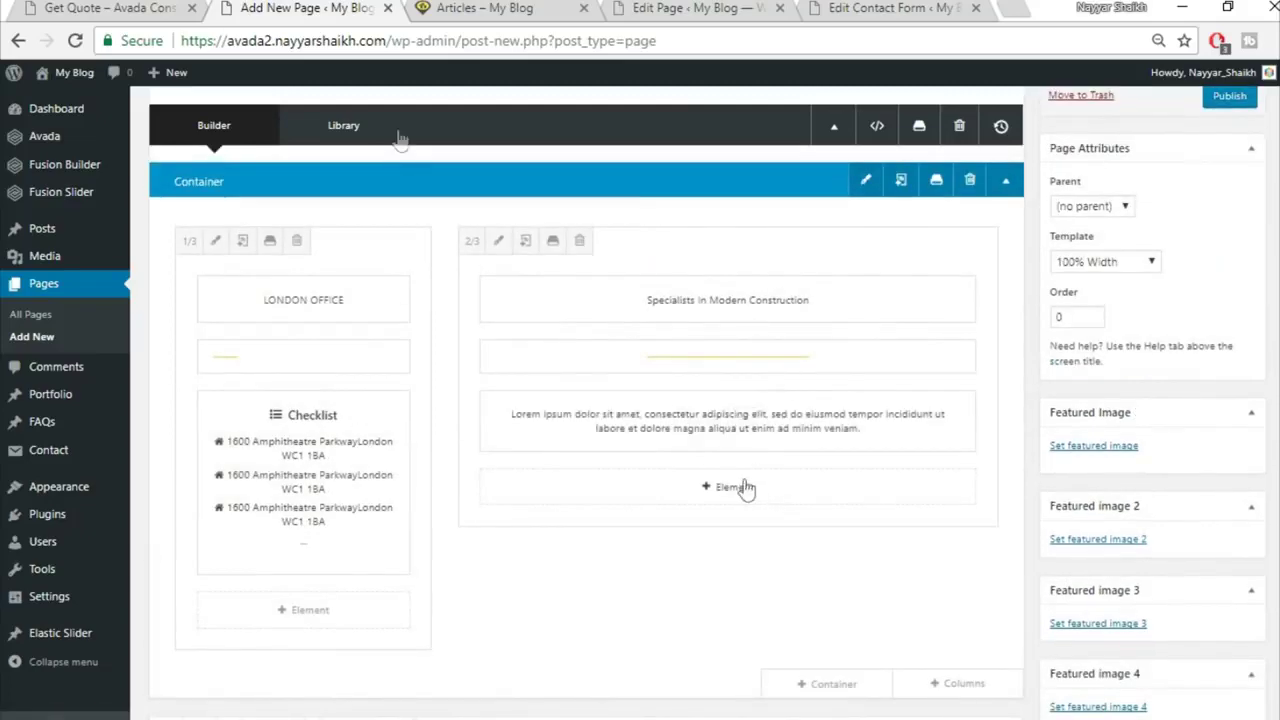
left_click(160, 8)
scroll(577, 390, "down", 2)
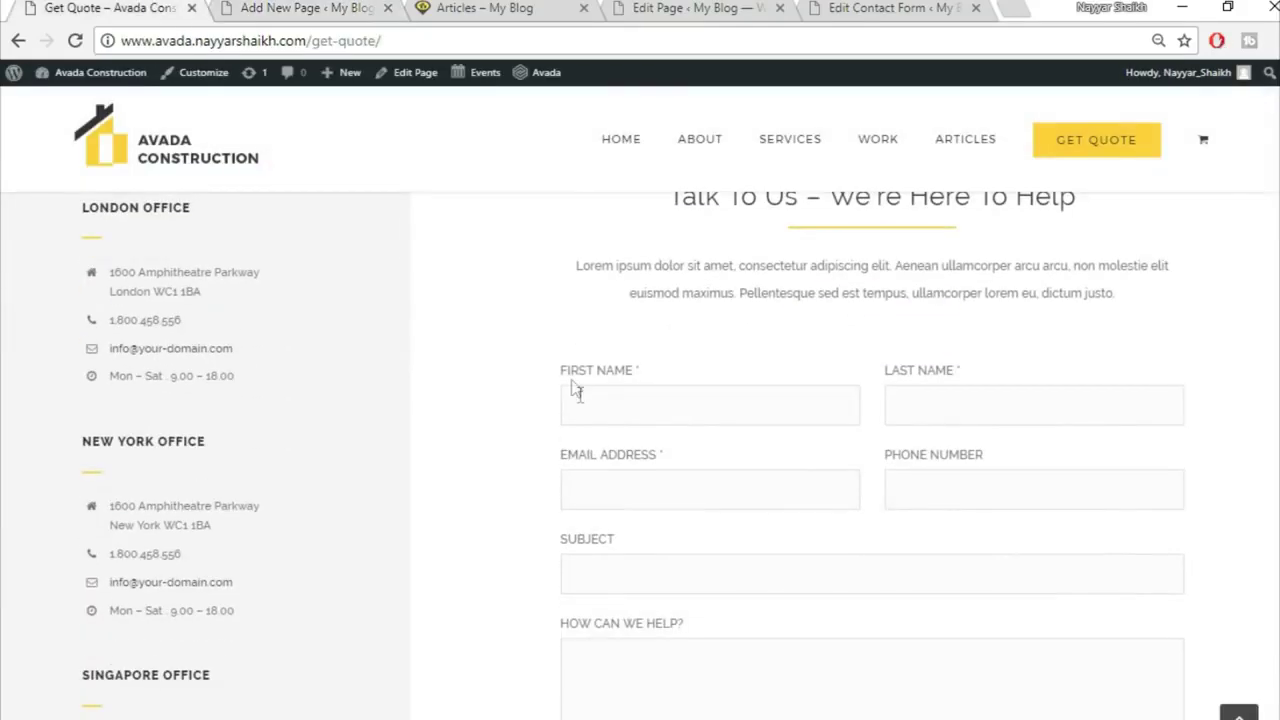
left_click(318, 8)
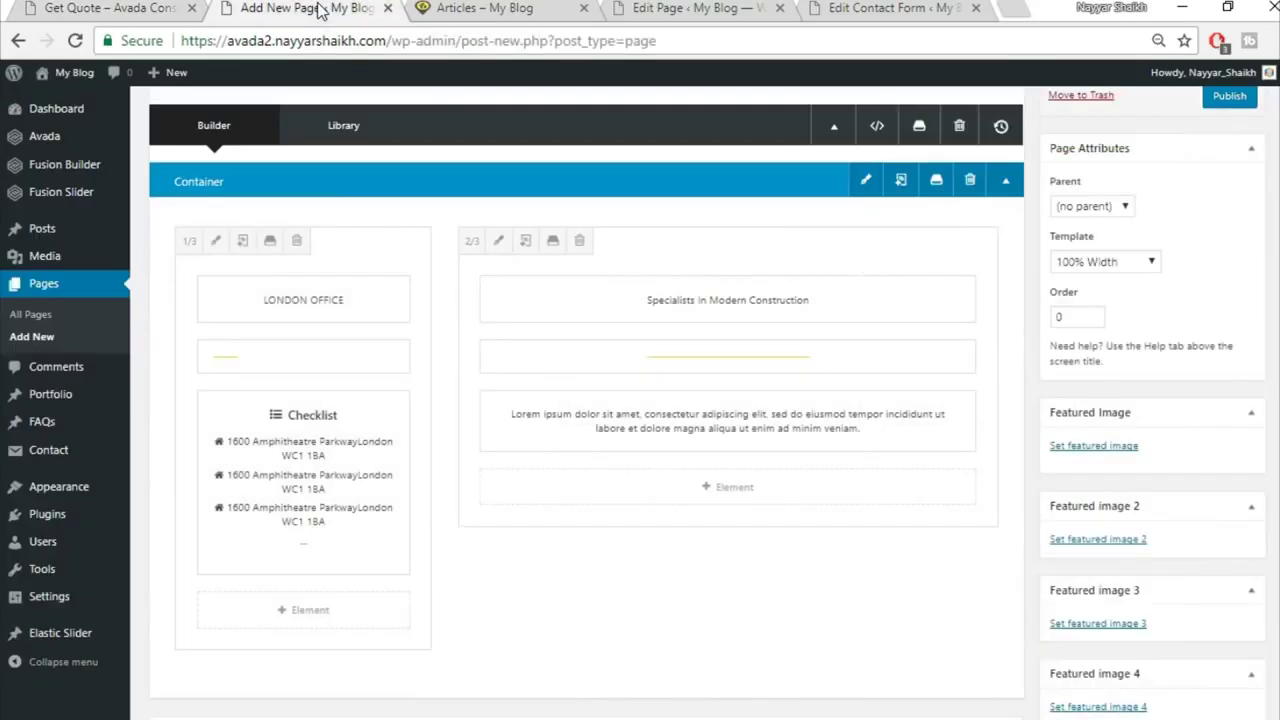
Step: Add a Code Block holding the pasted CF1 [contact-form-7] shortcode to the wide column
left_click(735, 490)
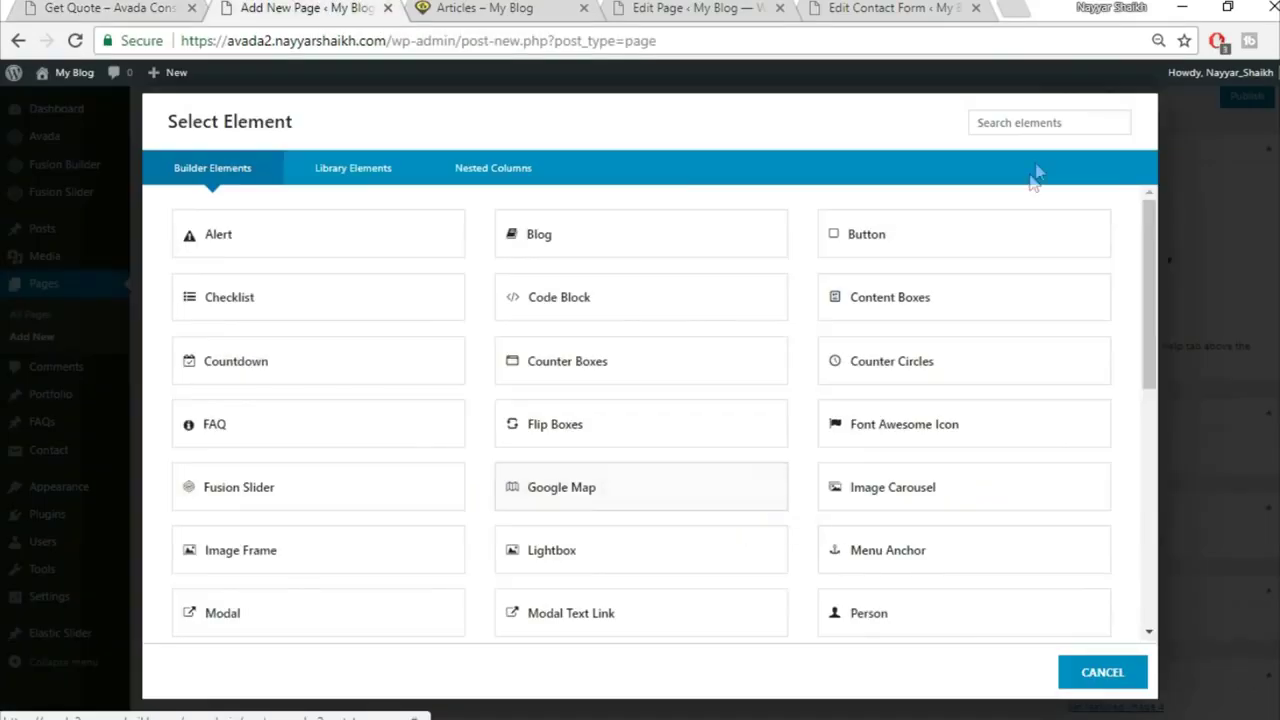
type("cod")
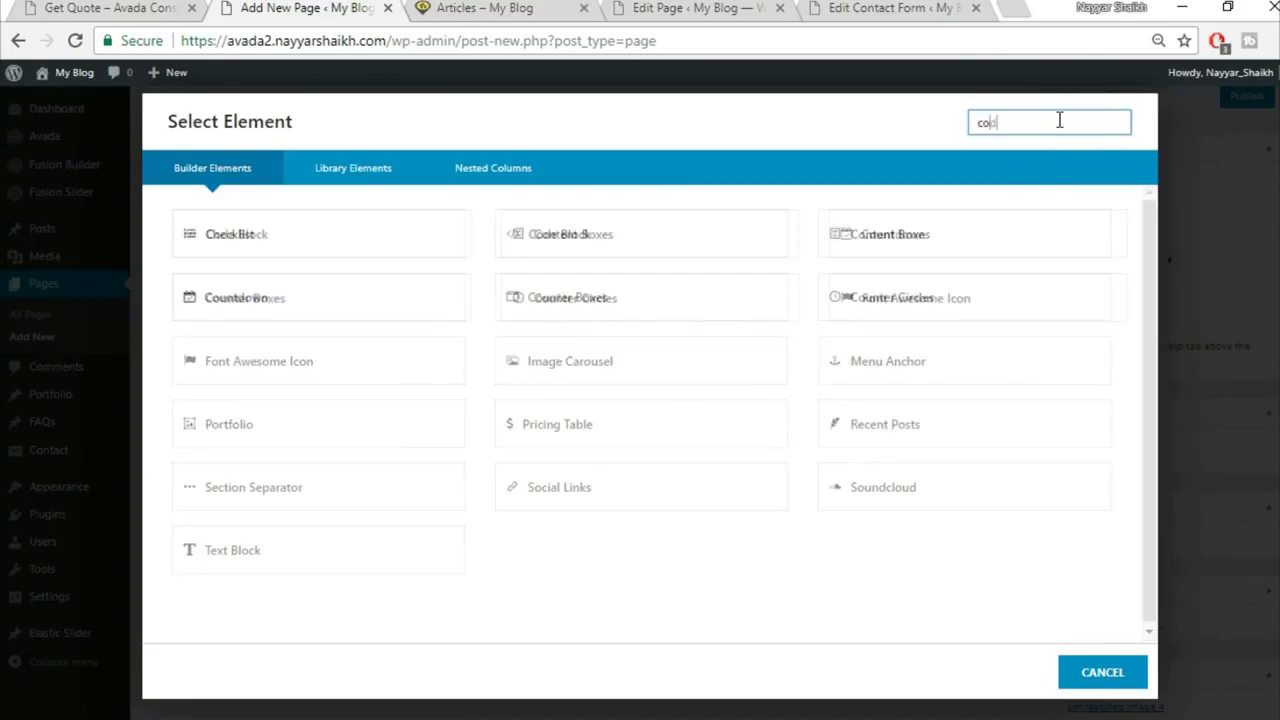
left_click(369, 229)
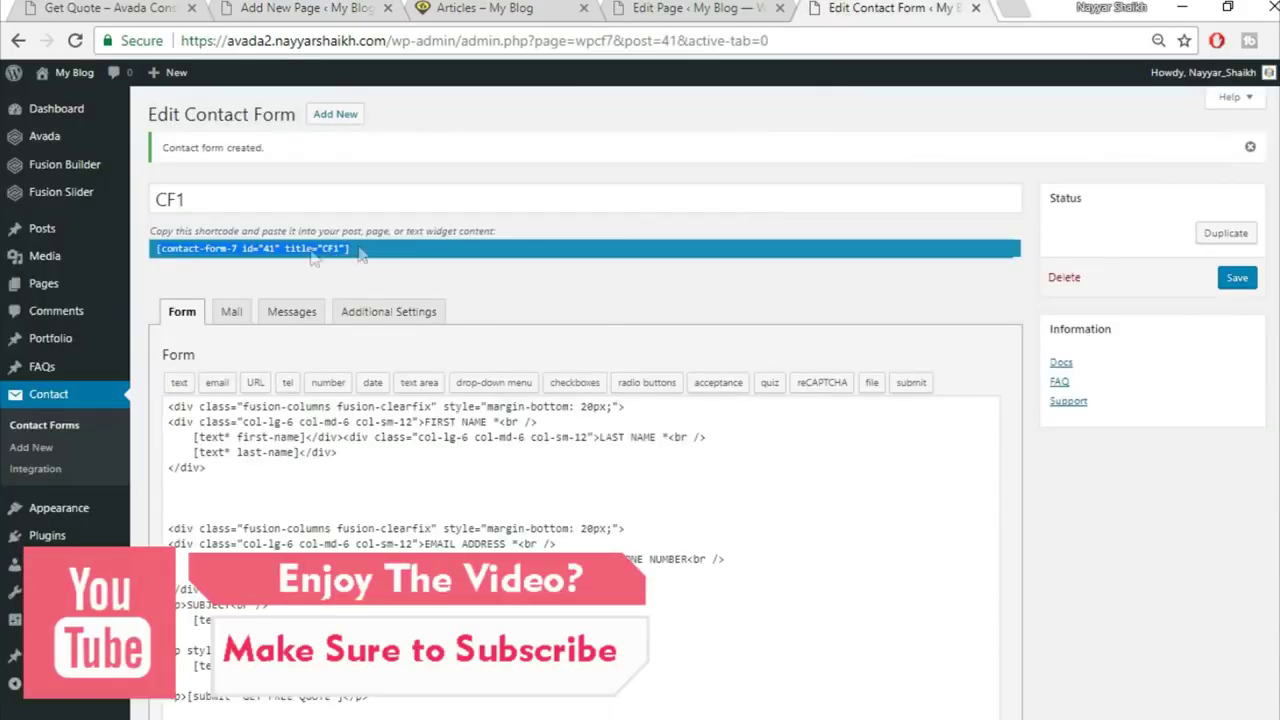
left_click(262, 6)
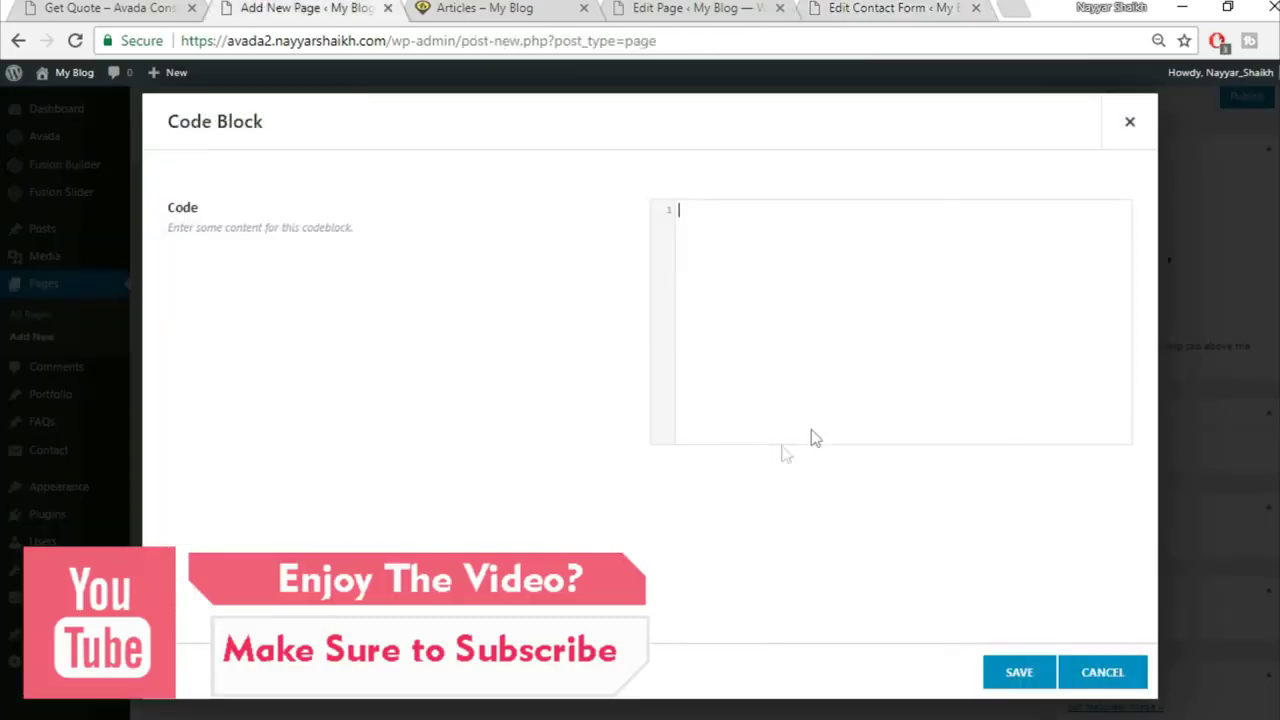
type("[contact-form-7 id=\"41\" title=\"CF1\"]")
left_click(1015, 676)
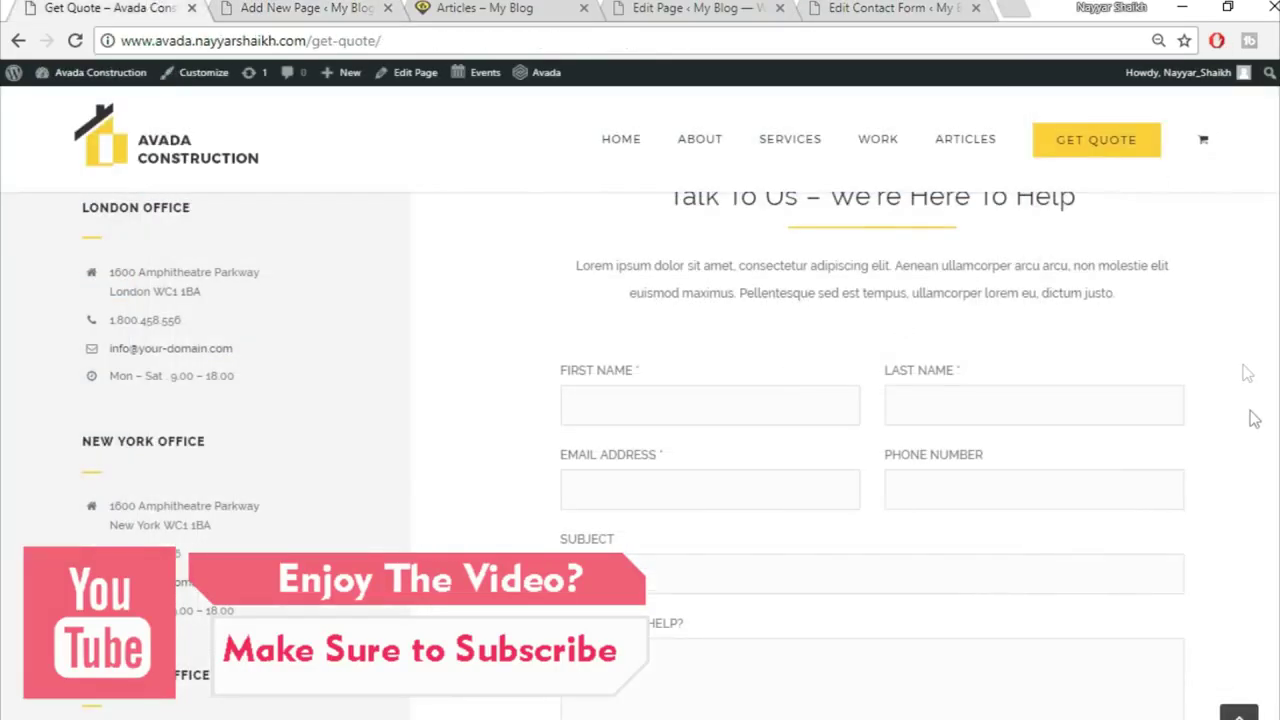
scroll(1255, 420, "up", 2)
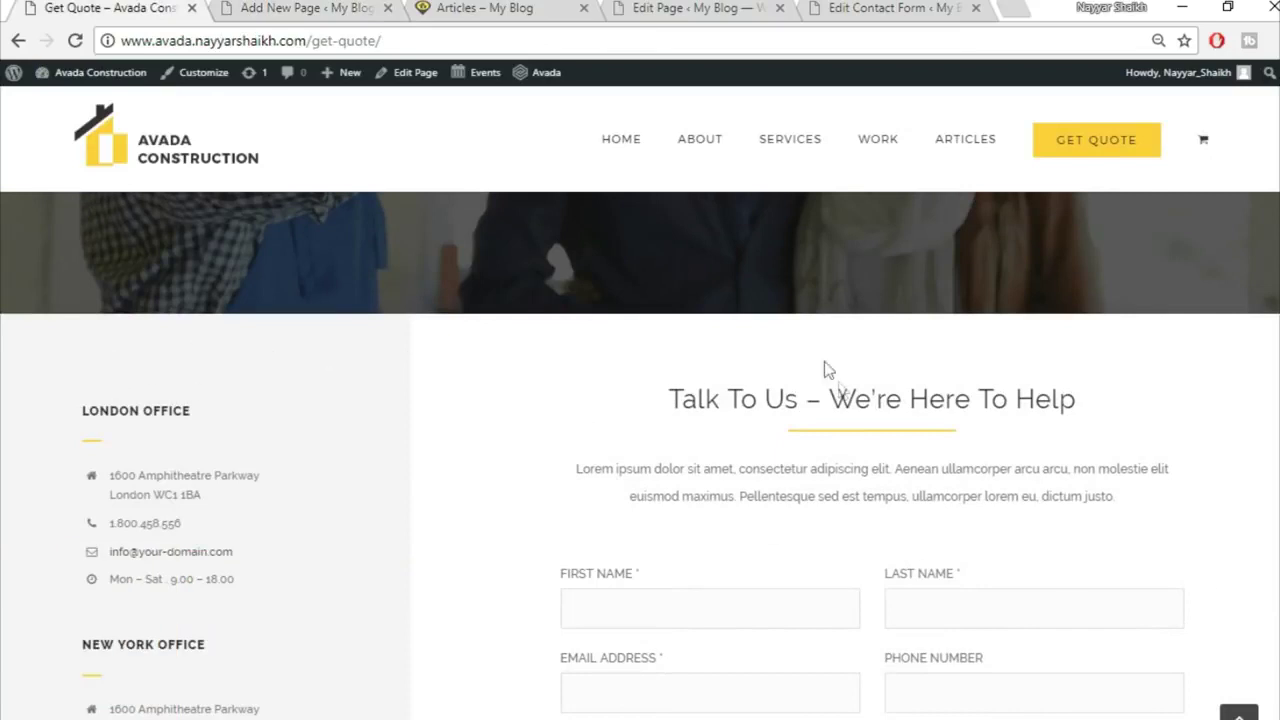
Step: Check the section container's Design padding and save it, comparing against the demo Get Quote page
left_click(270, 12)
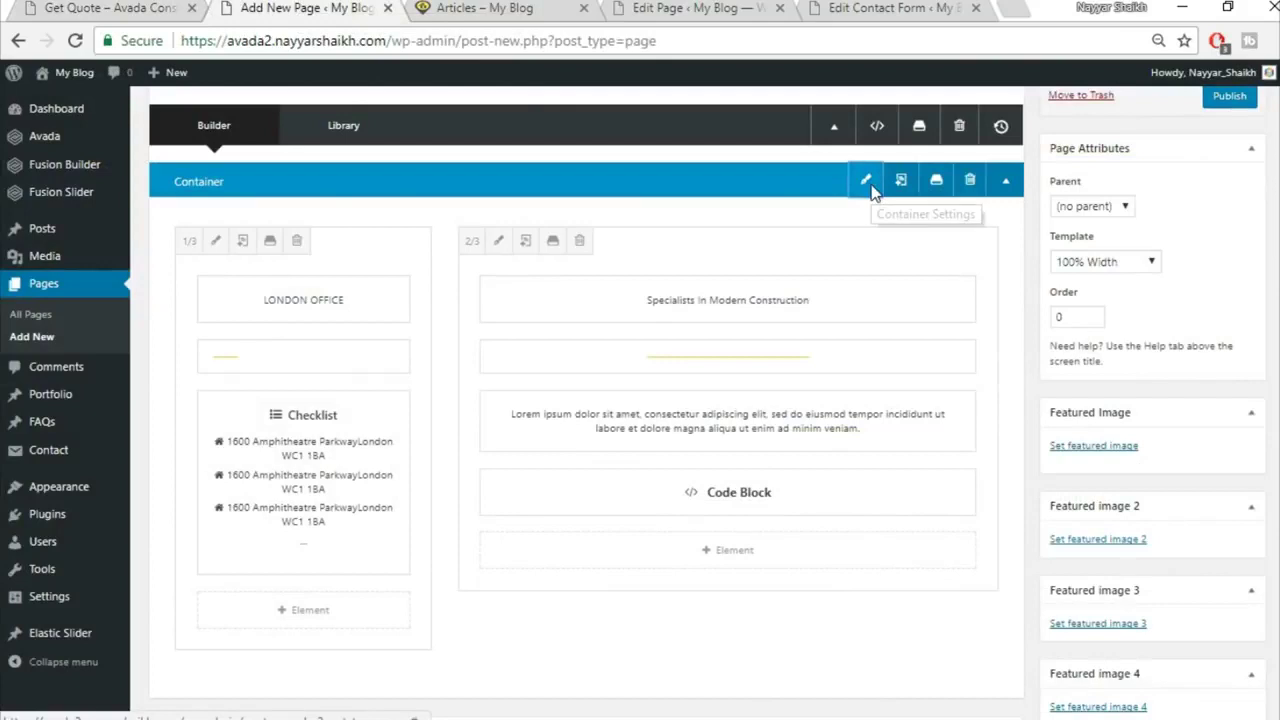
left_click(869, 184)
left_click(431, 174)
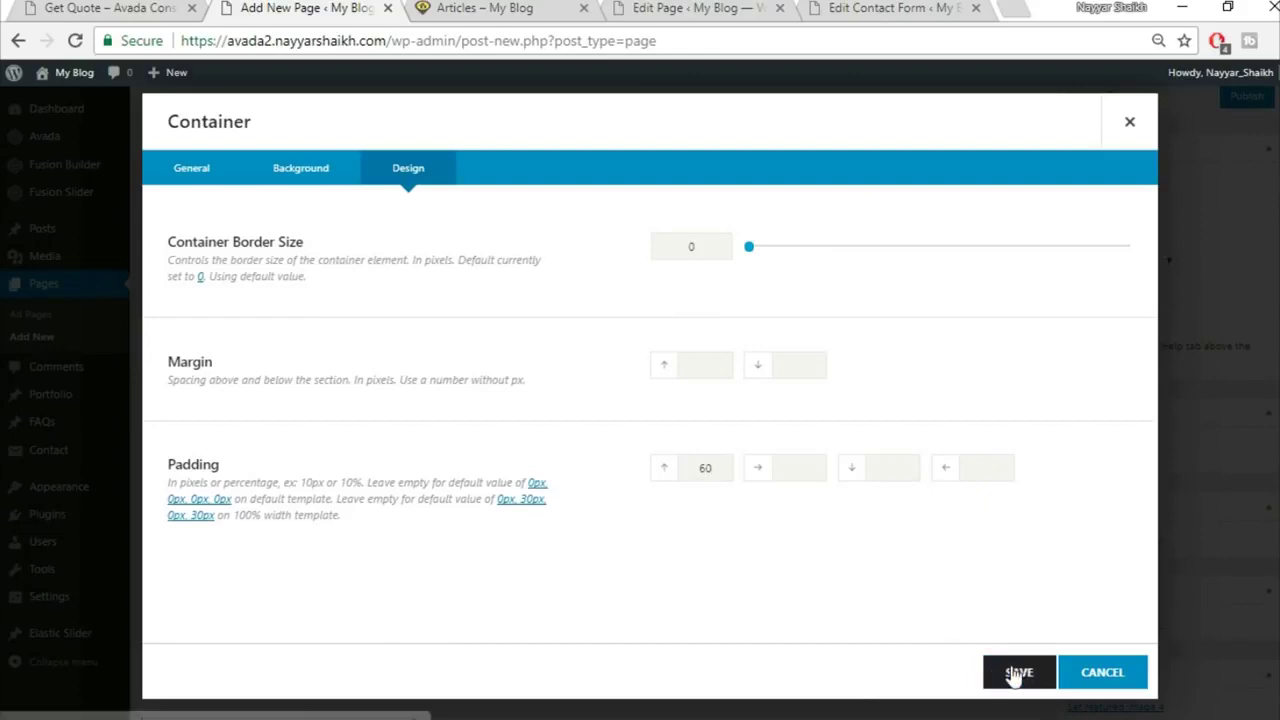
left_click(1015, 675)
left_click(106, 10)
scroll(555, 560, "down", 3)
scroll(560, 640, "up", 3)
key("ctrl+Tab")
scroll(910, 612, "up", 2)
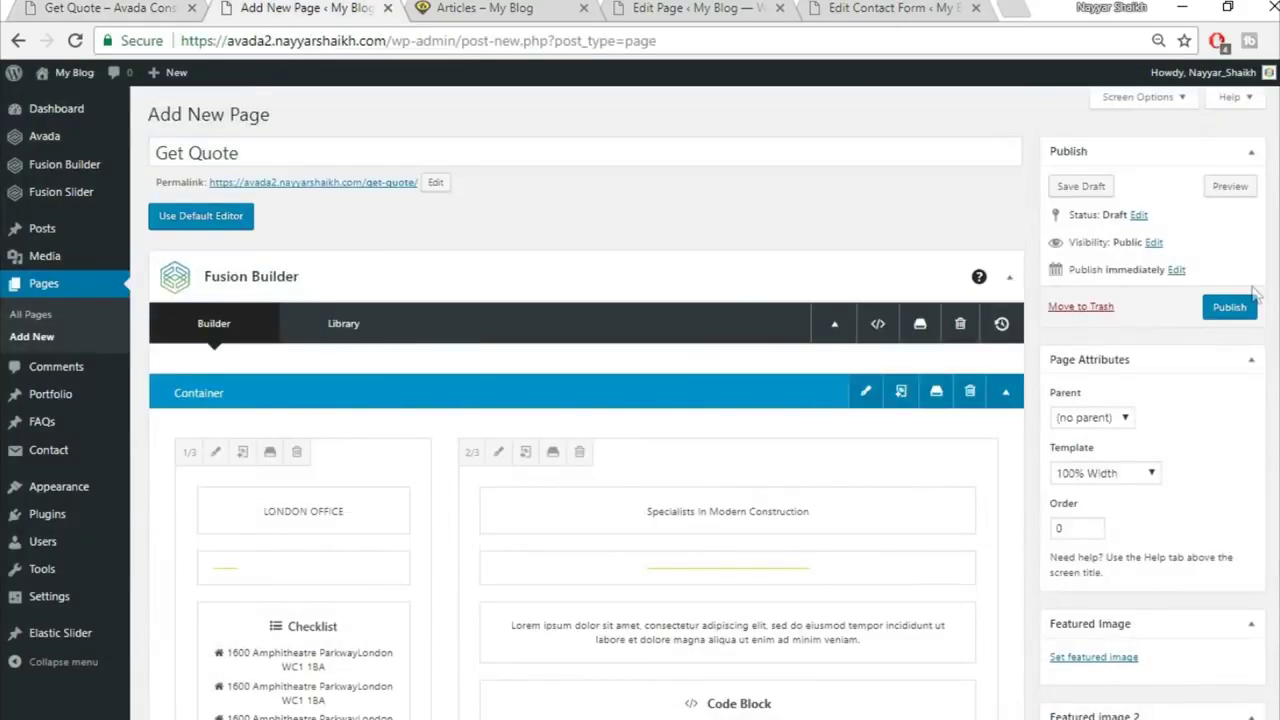
Step: Publish the Get Quote page and view the live page in a new tab
left_click(1234, 311)
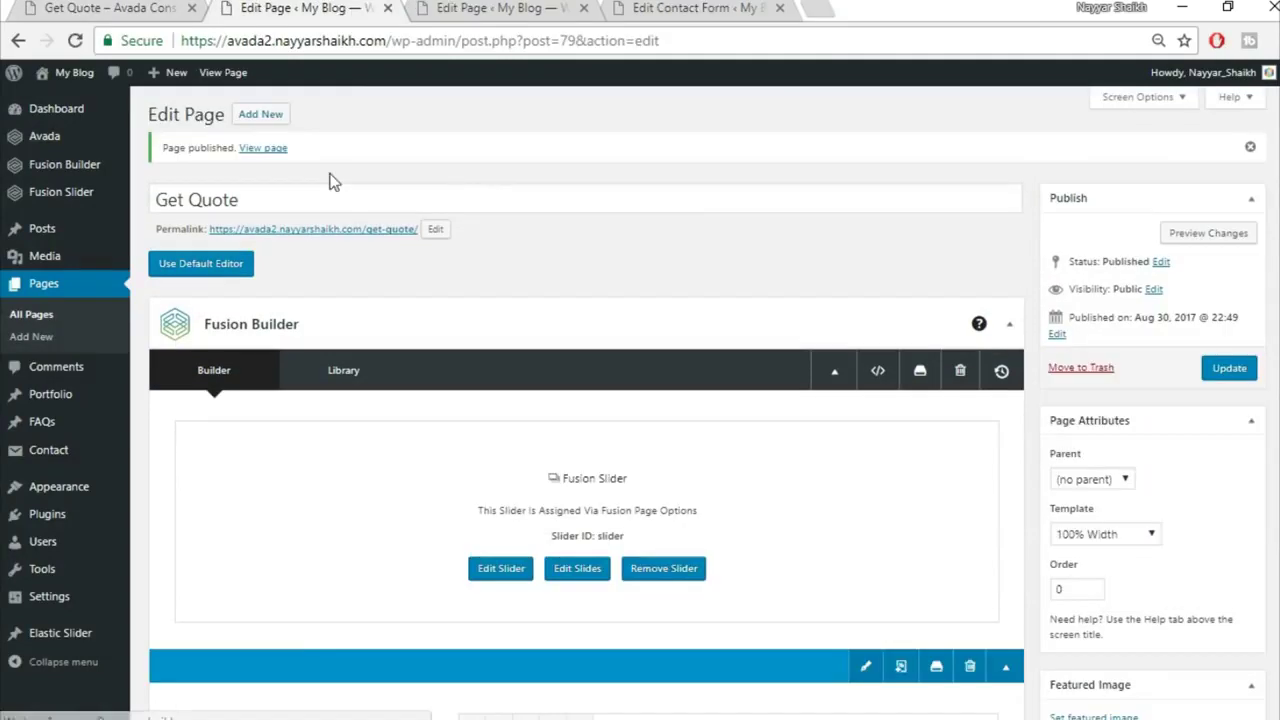
right_click(279, 152)
left_click(345, 168)
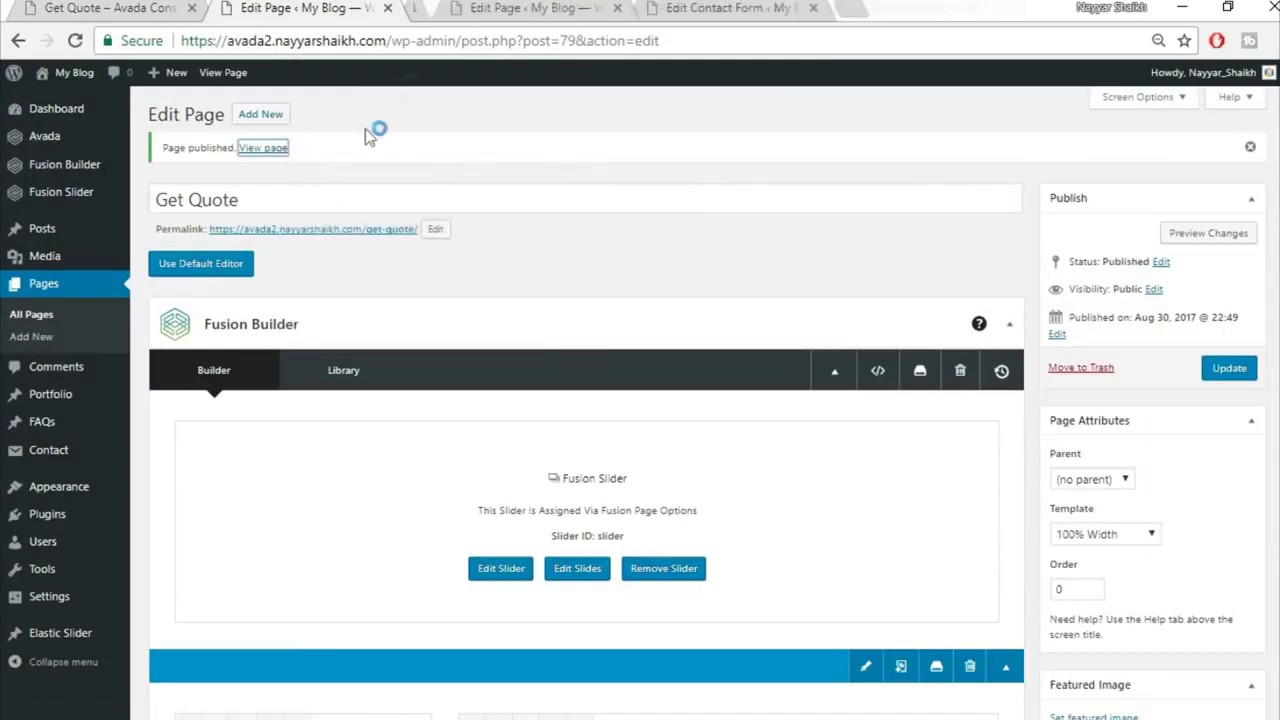
left_click(460, 10)
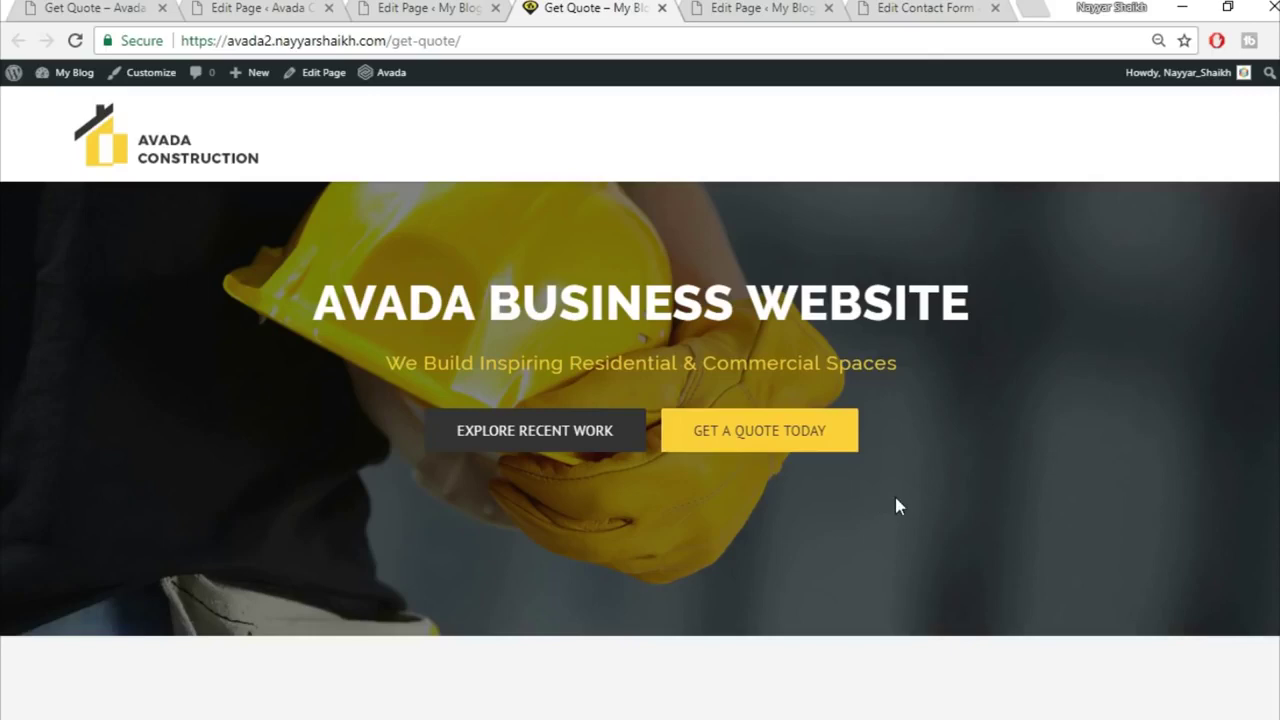
scroll(640, 400, "down", 10)
scroll(640, 400, "up", 10)
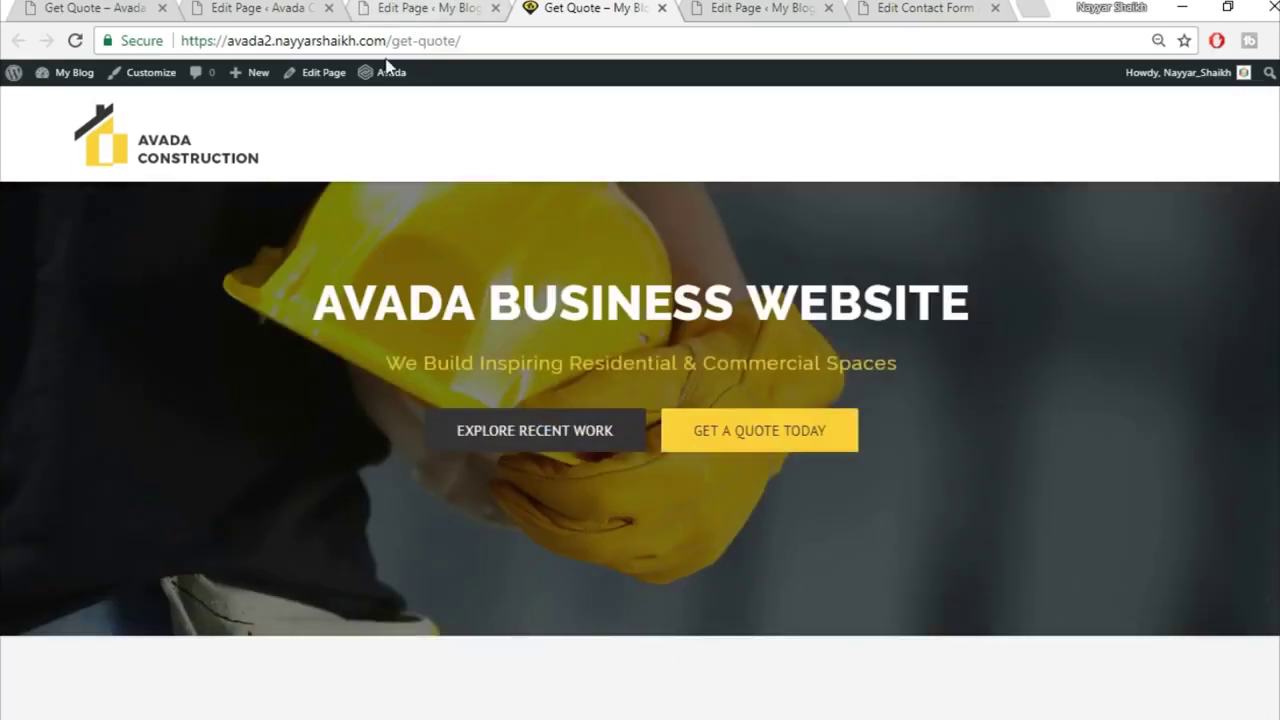
left_click(329, 7)
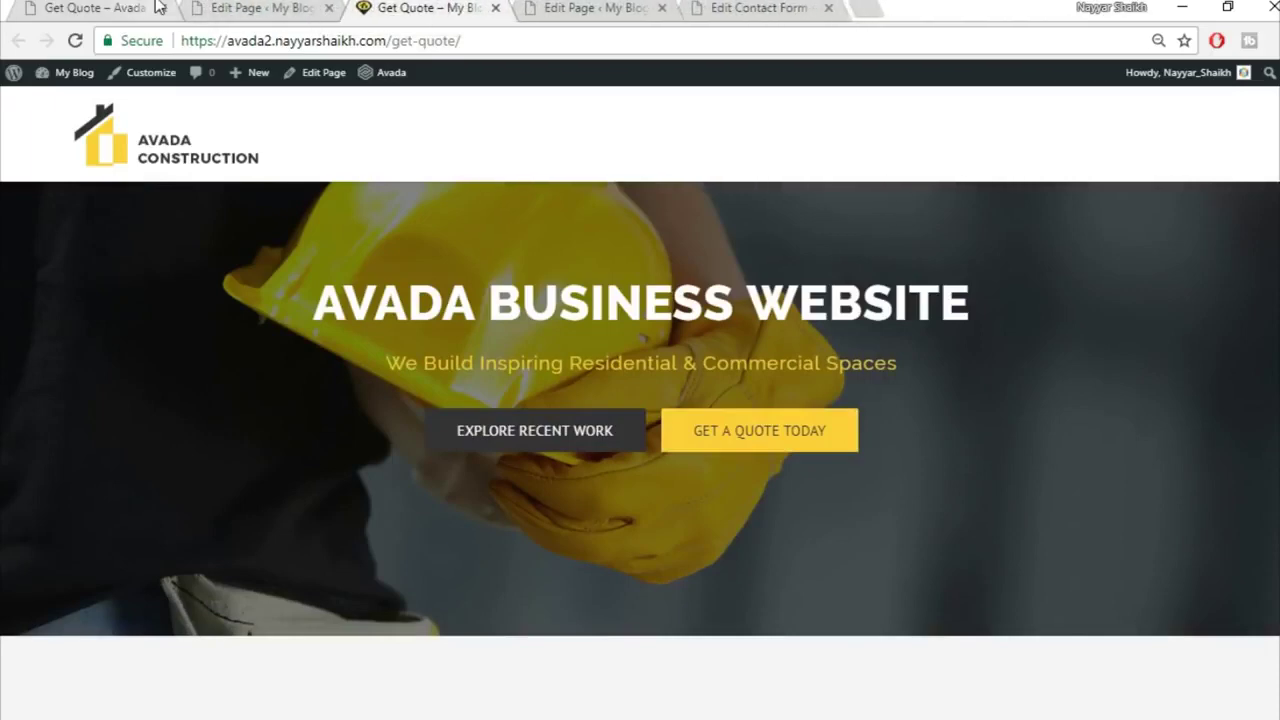
left_click(158, 7)
left_click(290, 9)
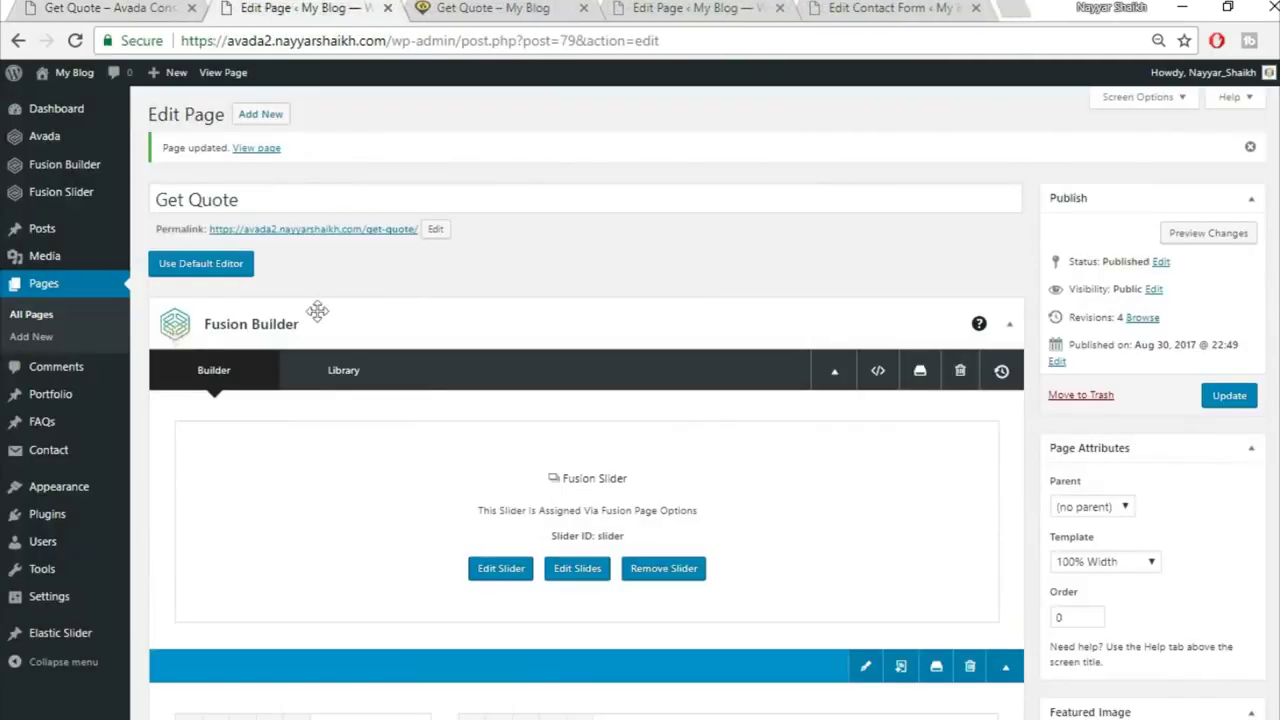
Step: Look over the live Get Quote page and then the site's home page
mouse_move(88, 496)
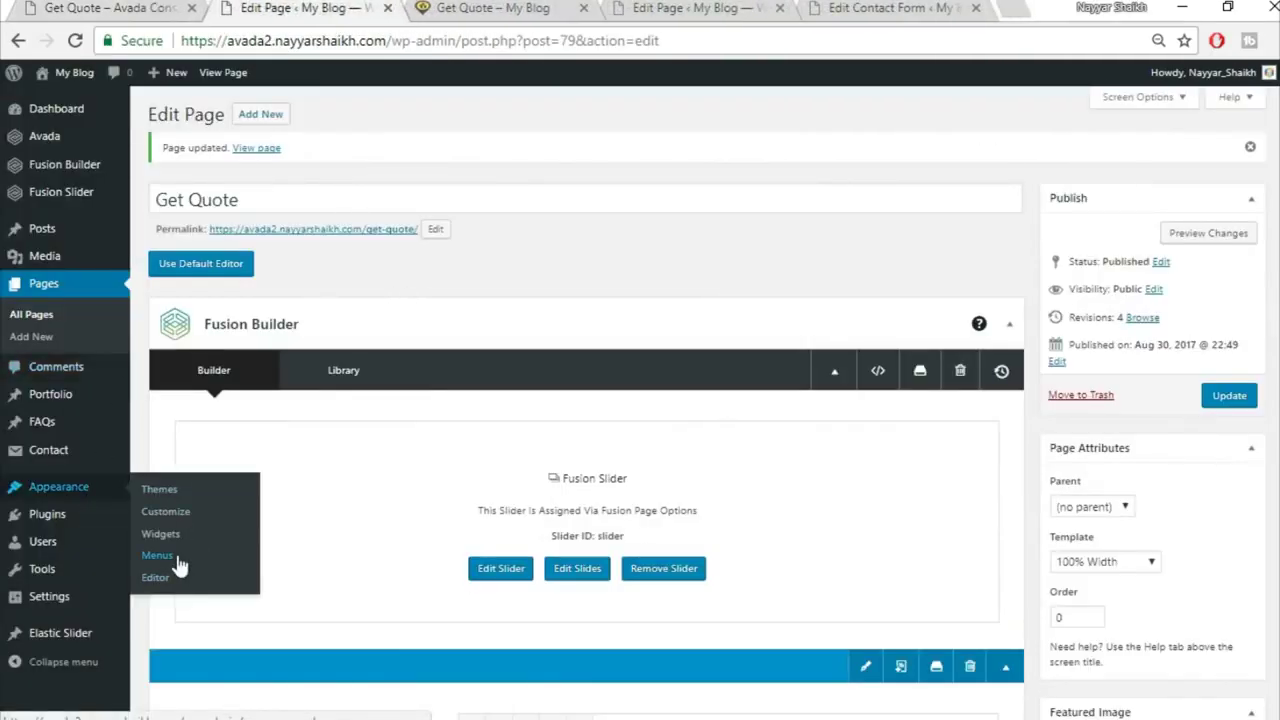
left_click(256, 147)
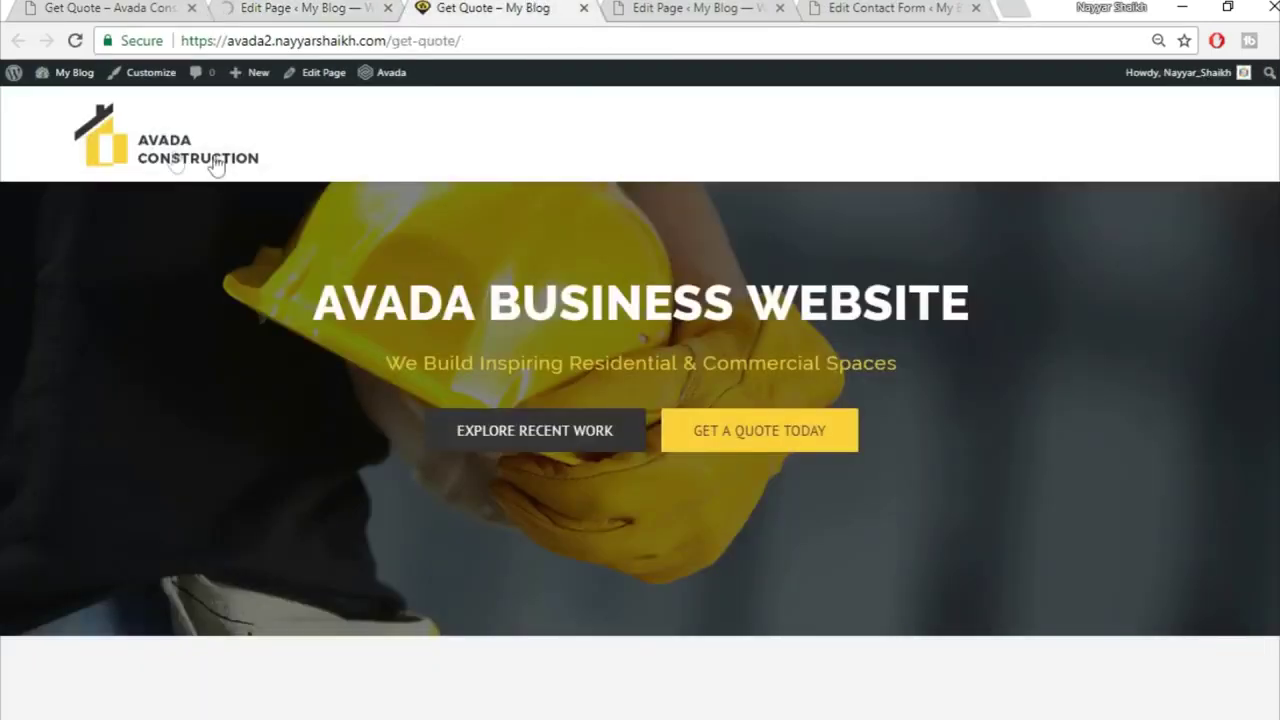
left_click(172, 160)
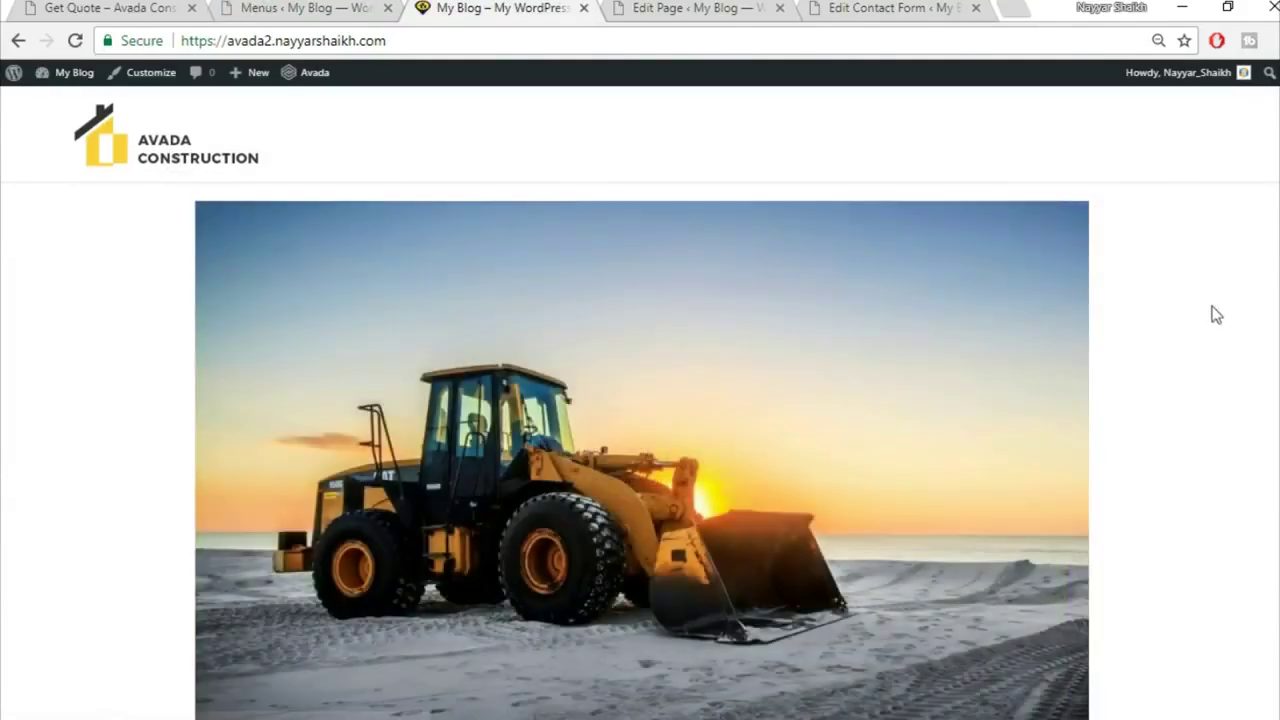
scroll(1212, 307, "down", 8)
scroll(1212, 307, "up", 8)
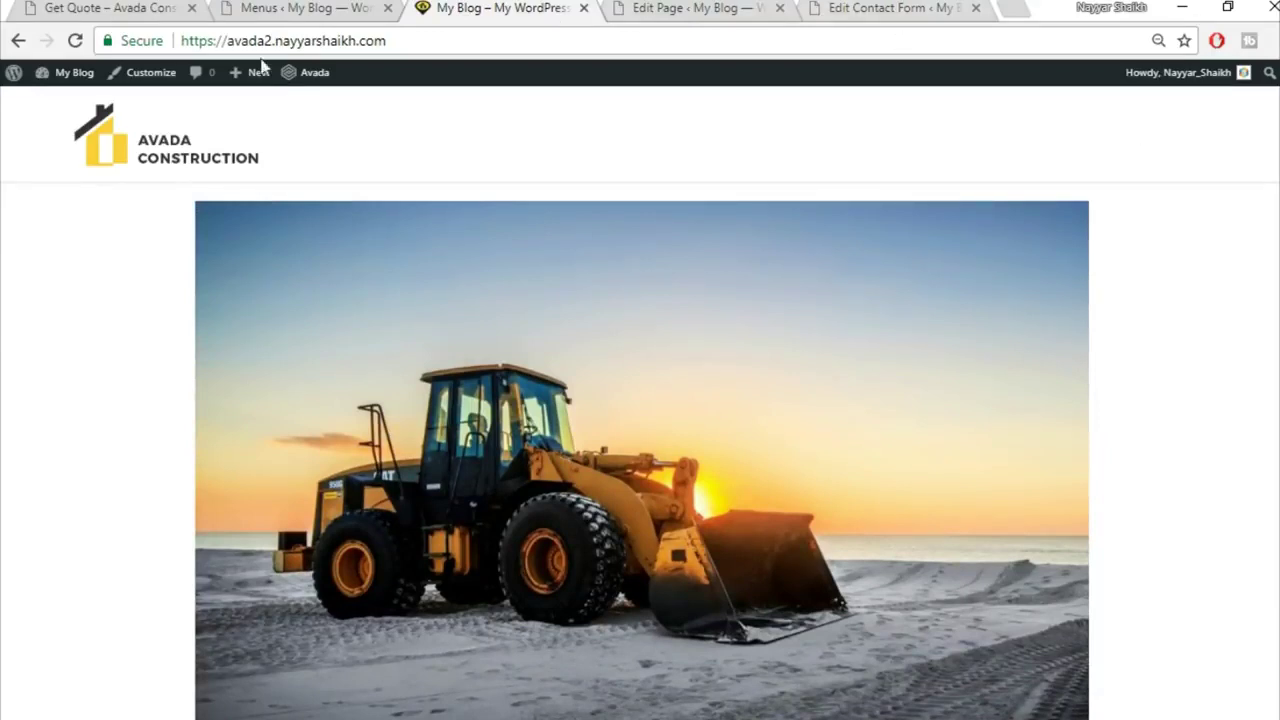
Step: In the Customizer, set a static front page of Home Page with Articles as the posts page, and publish
left_click(144, 80)
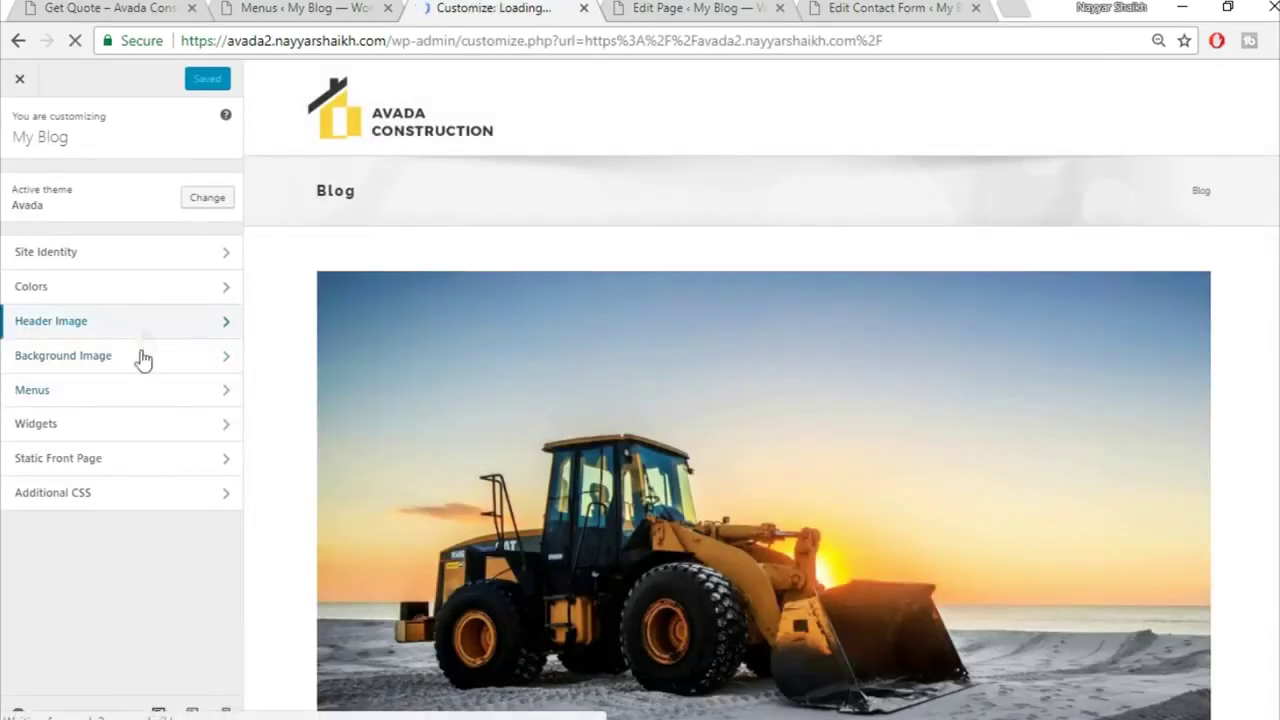
left_click(128, 457)
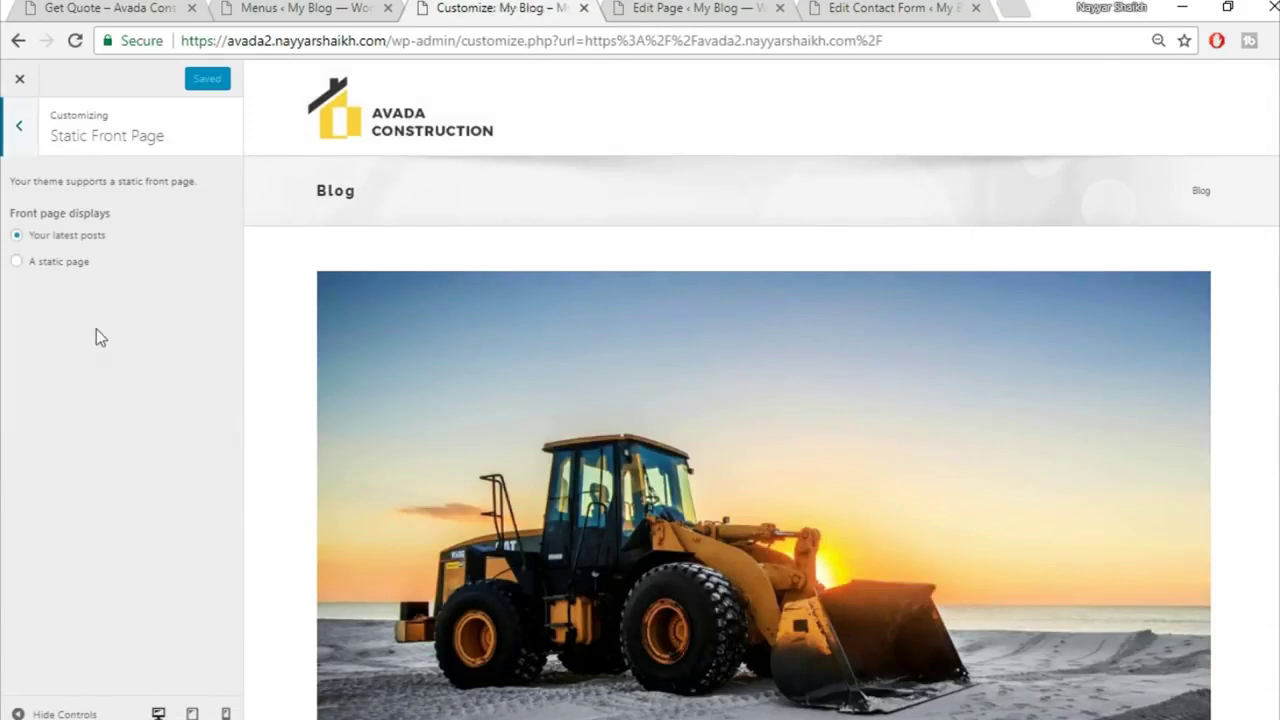
left_click(68, 265)
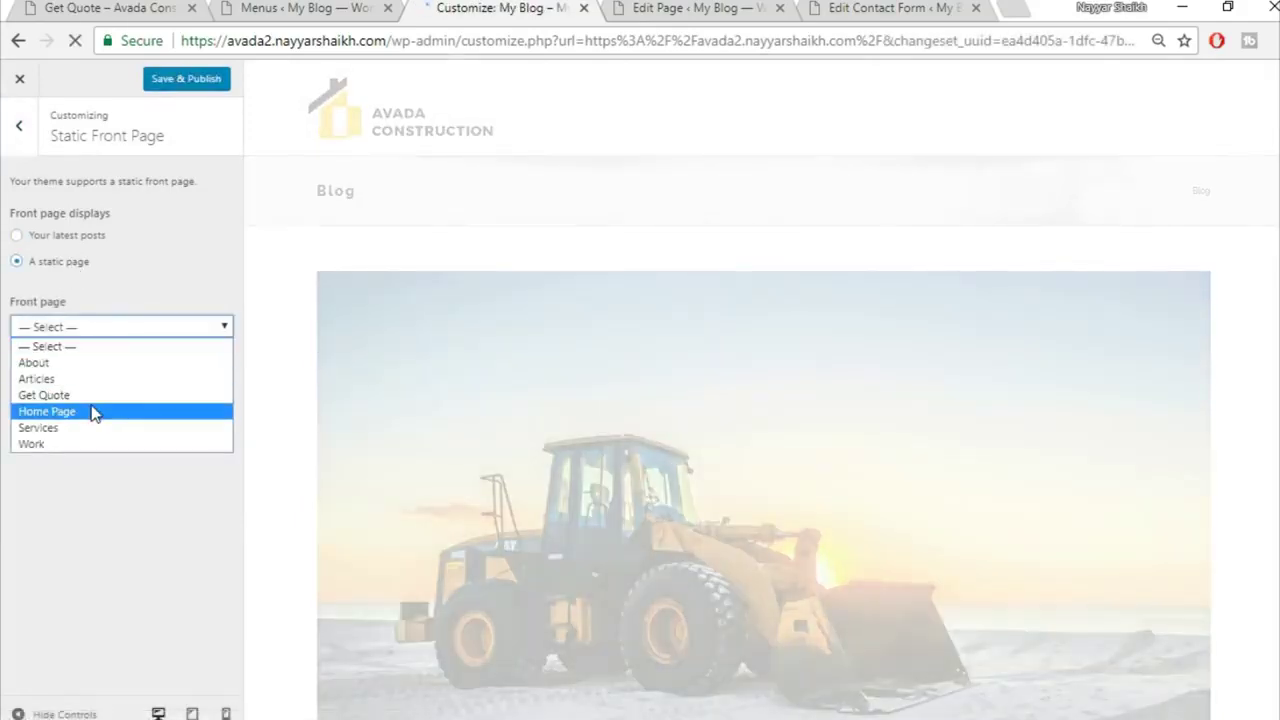
left_click(93, 410)
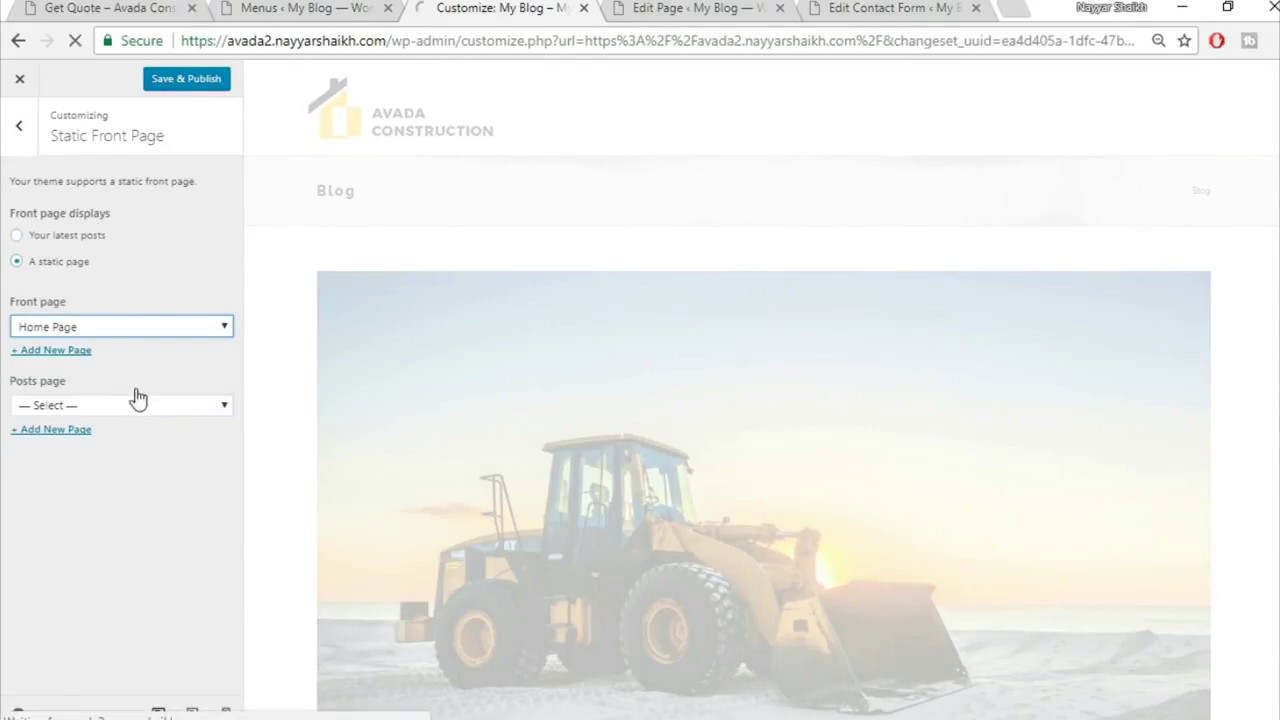
left_click(115, 404)
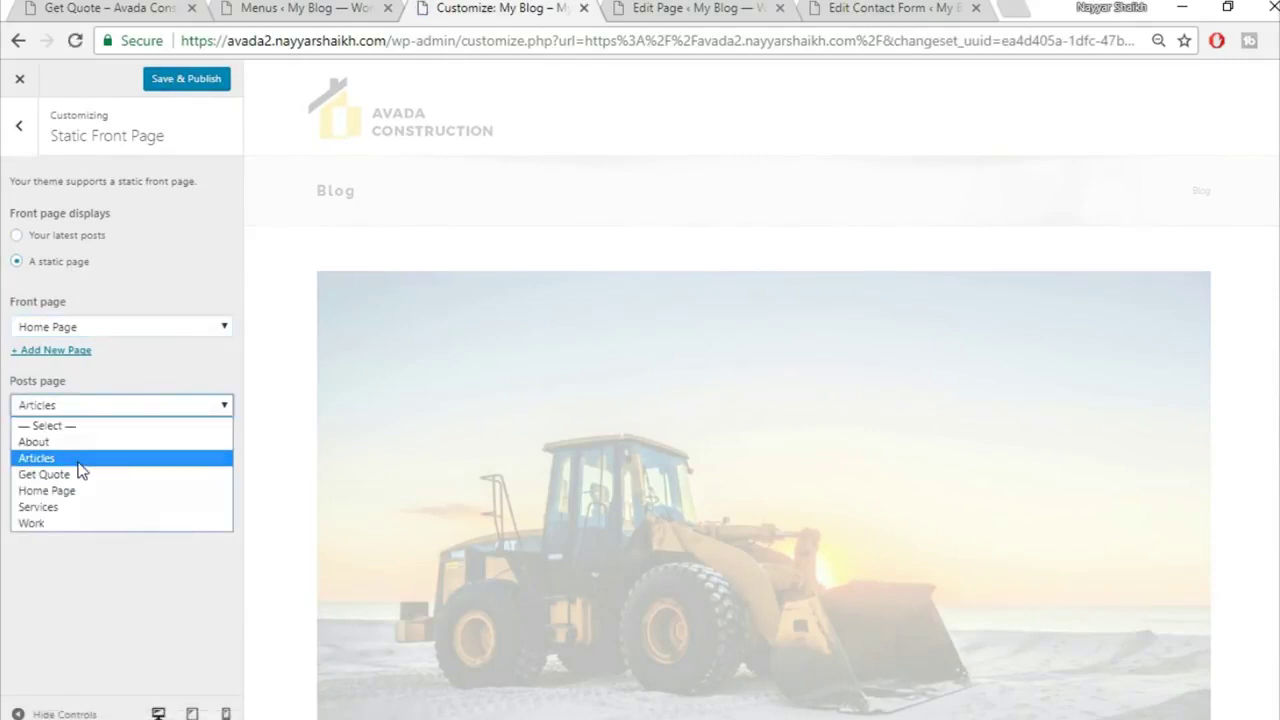
left_click(79, 460)
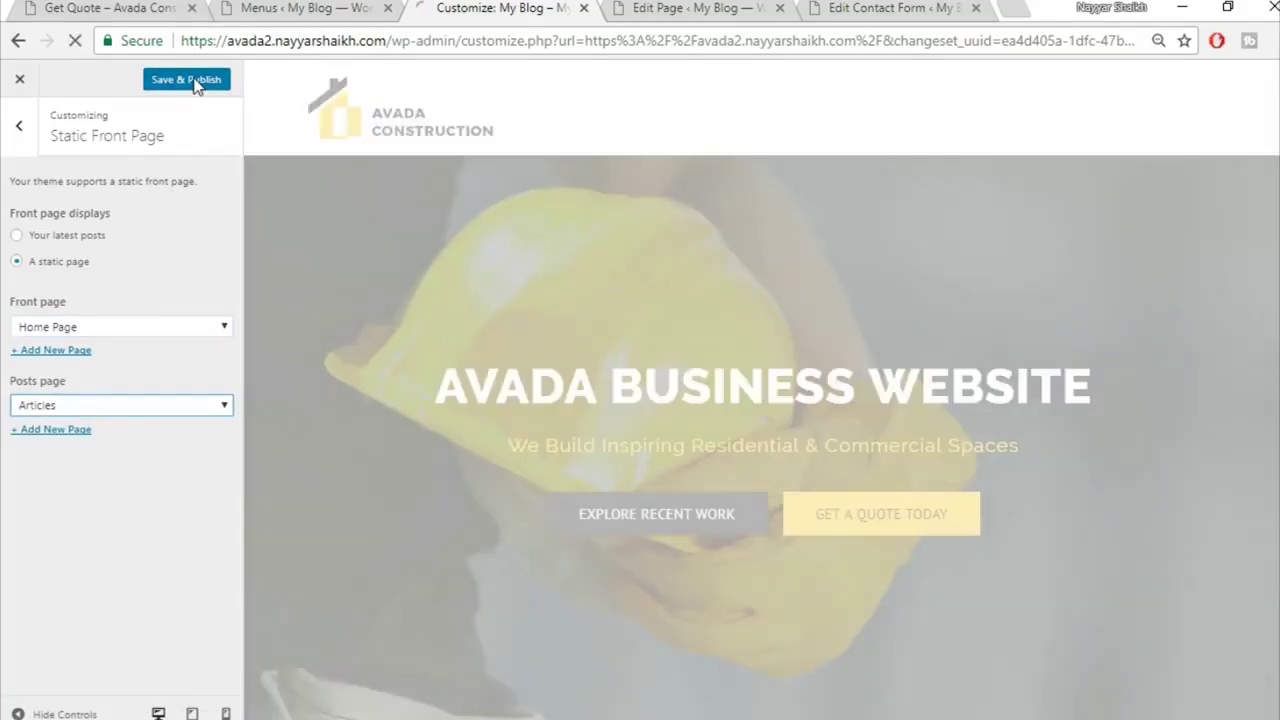
left_click(196, 84)
Step: Open Site Identity and select the current site title 'My Blog'
left_click(17, 131)
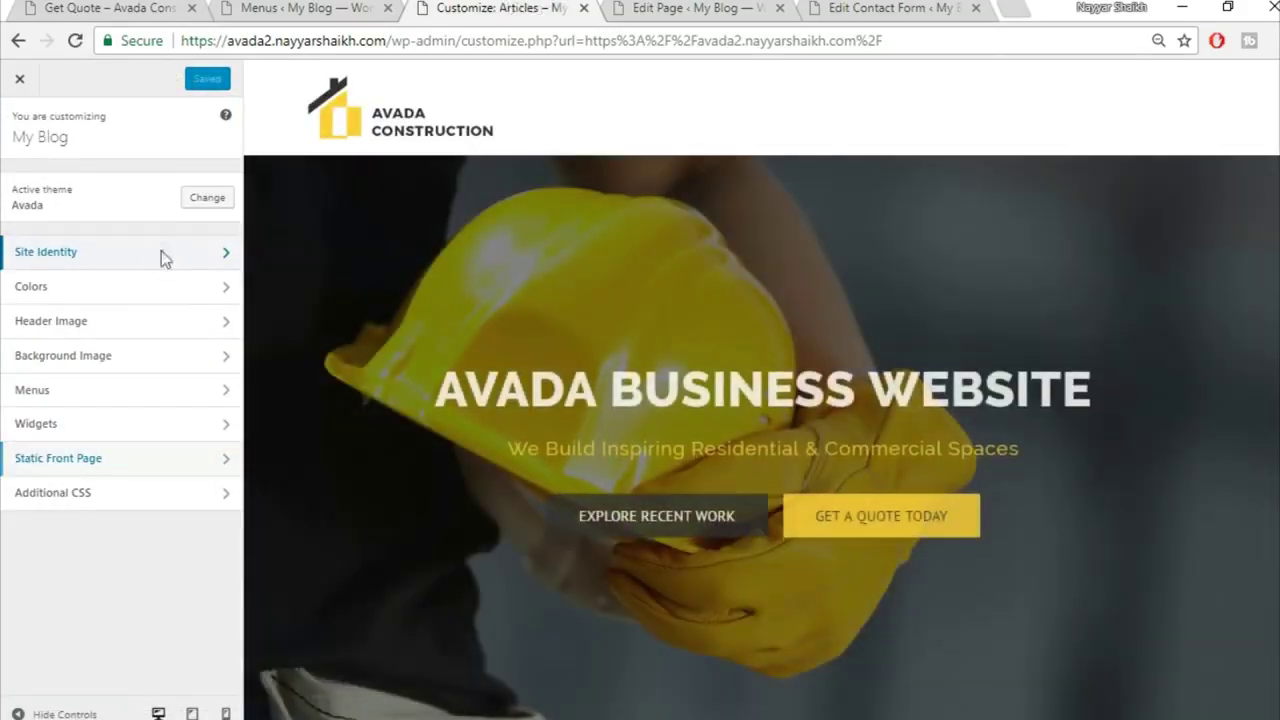
left_click(165, 258)
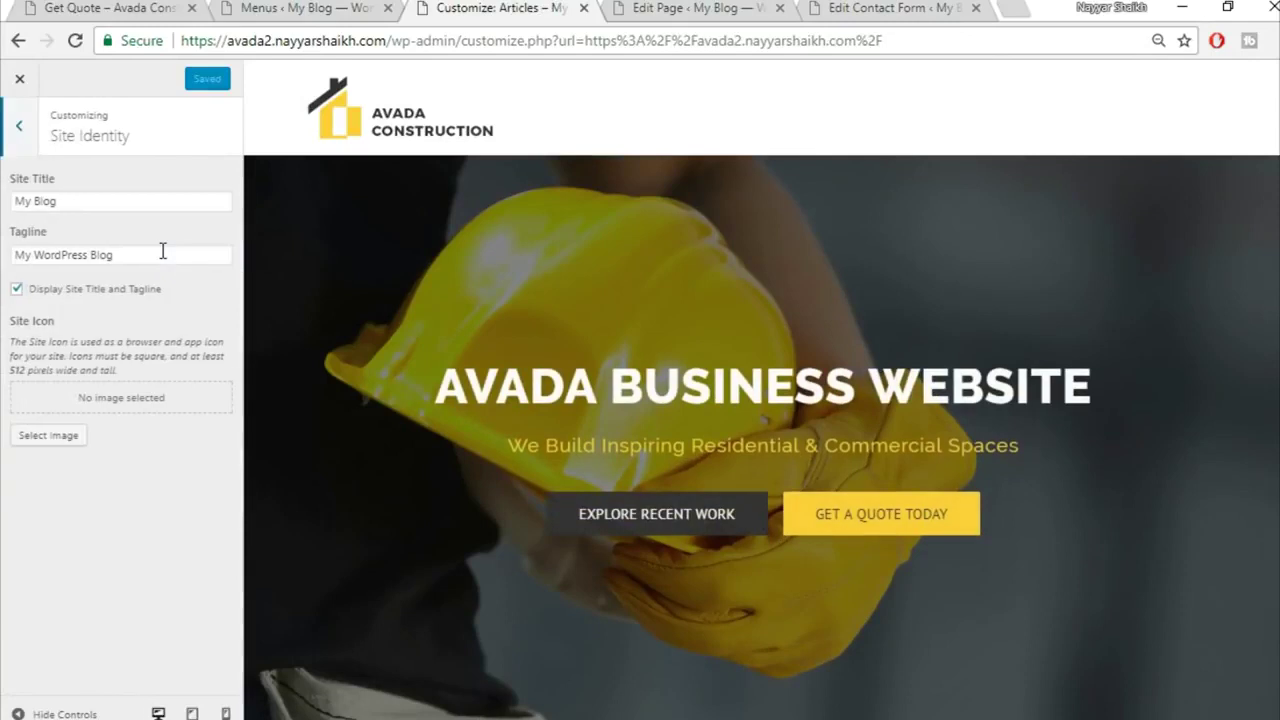
left_click_drag(124, 203, 5, 201)
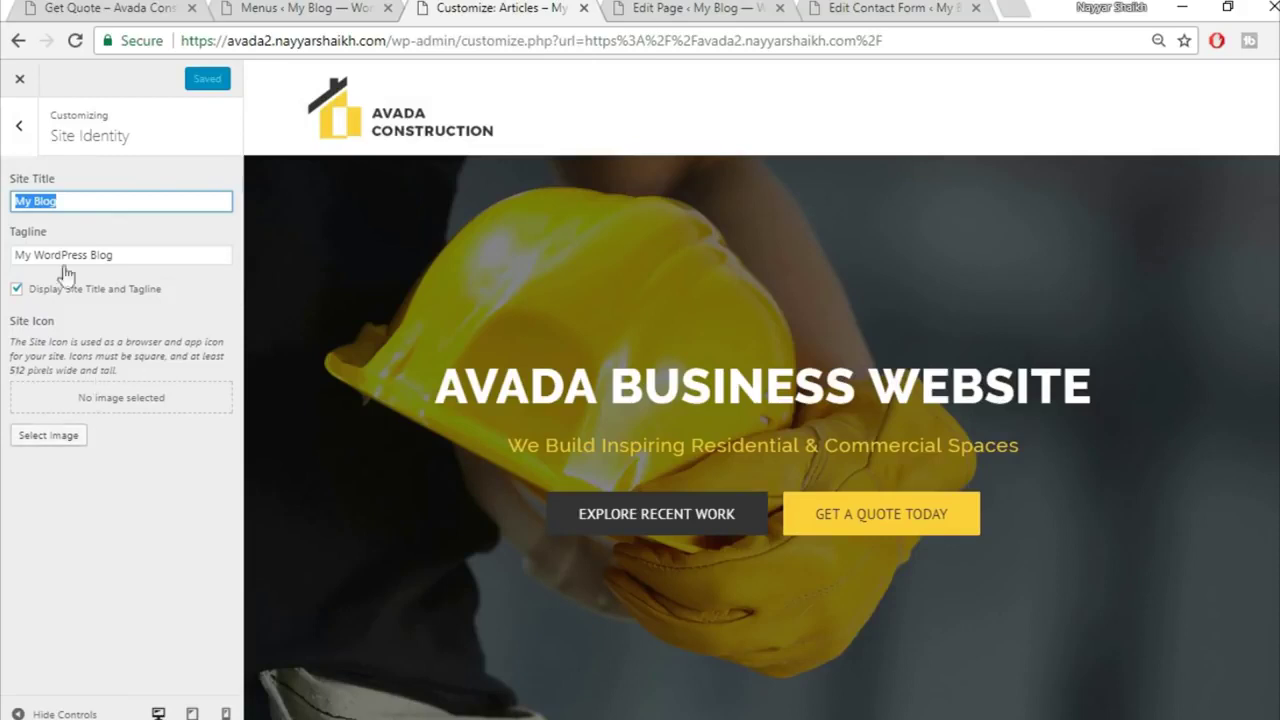
Step: Close the Customizer to return to the live home page with its 'Avada Business Website' hero
left_click(19, 80)
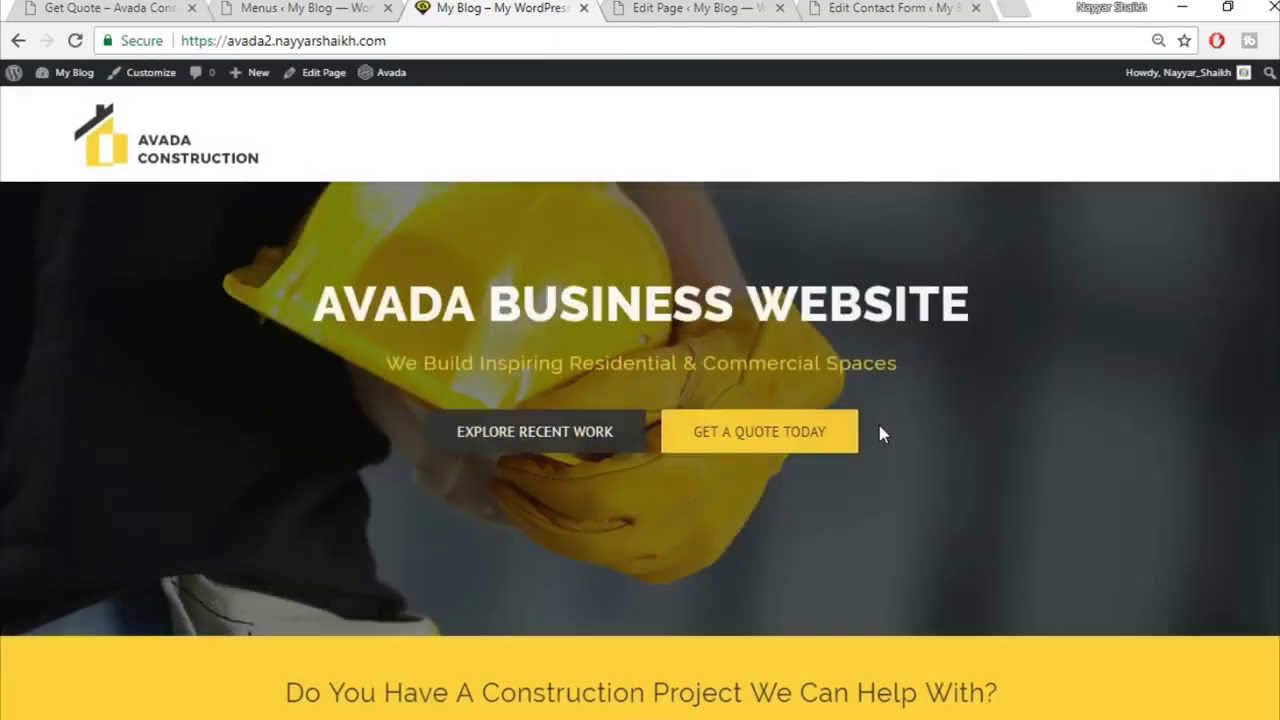
Step: Create a new menu named 'Main' and assign it to the Main Navigation location
left_click(297, 7)
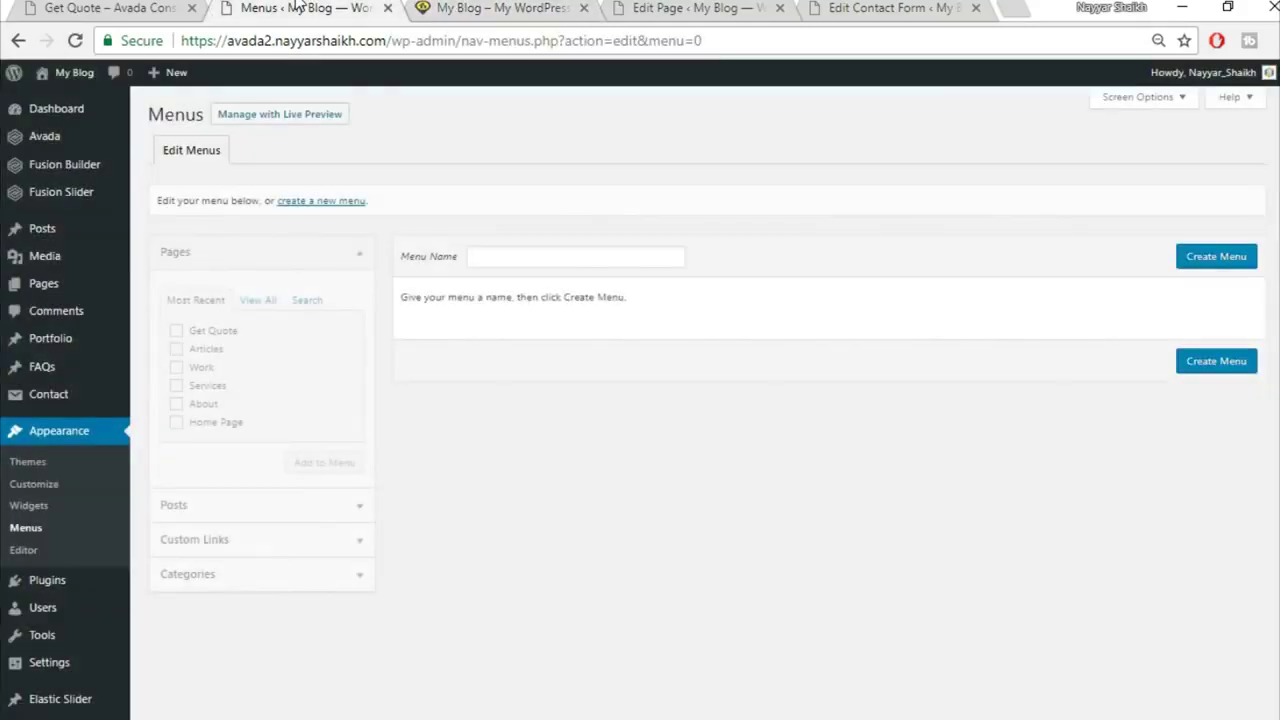
left_click(571, 256)
type("Main")
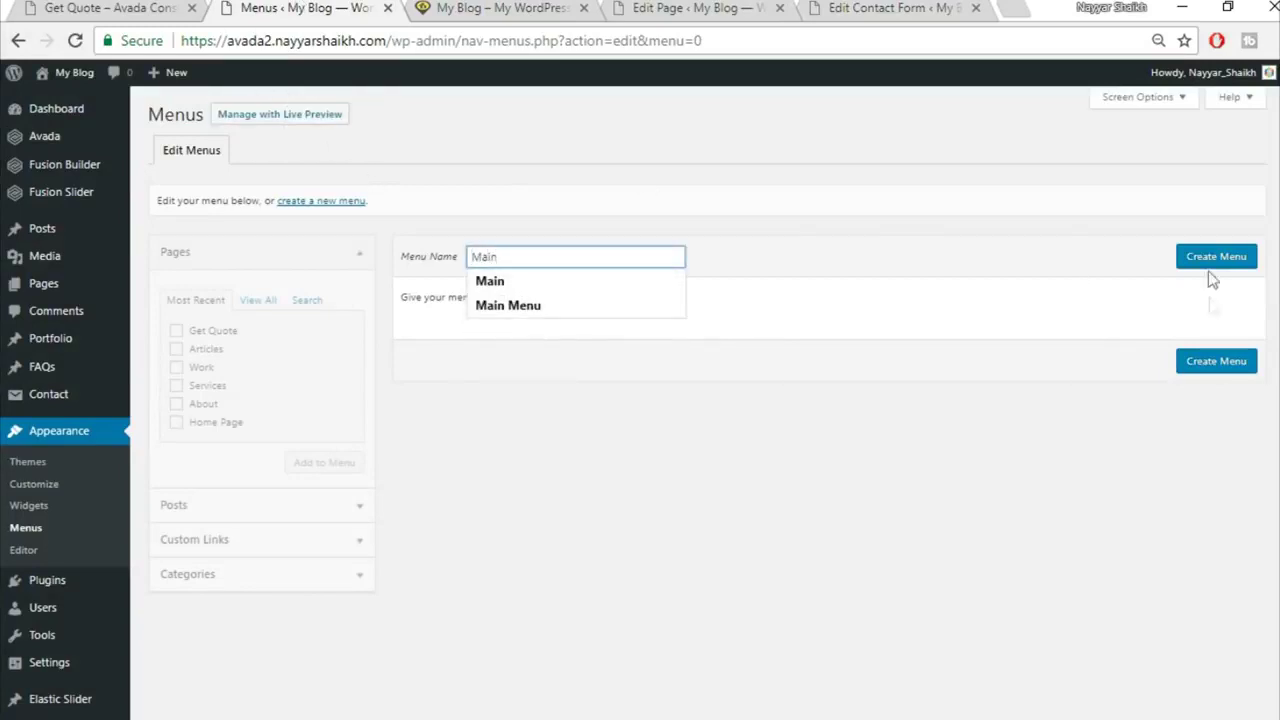
left_click(1201, 258)
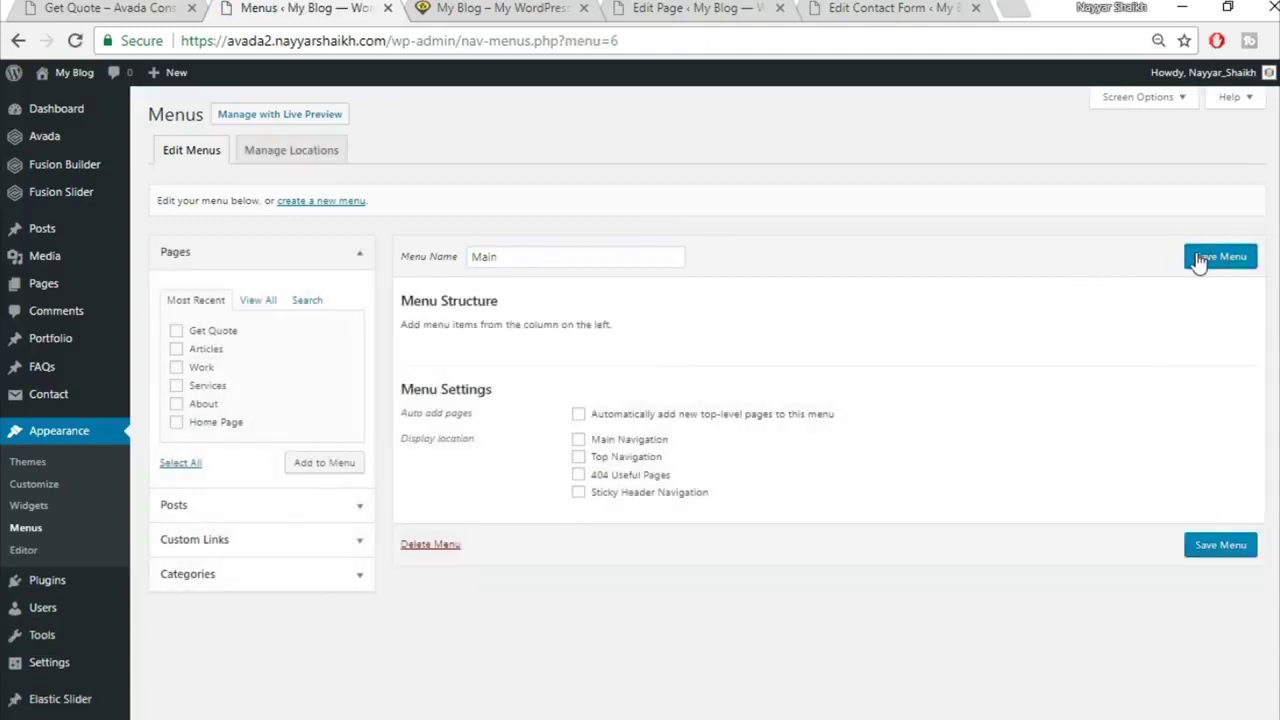
left_click(629, 440)
left_click(505, 8)
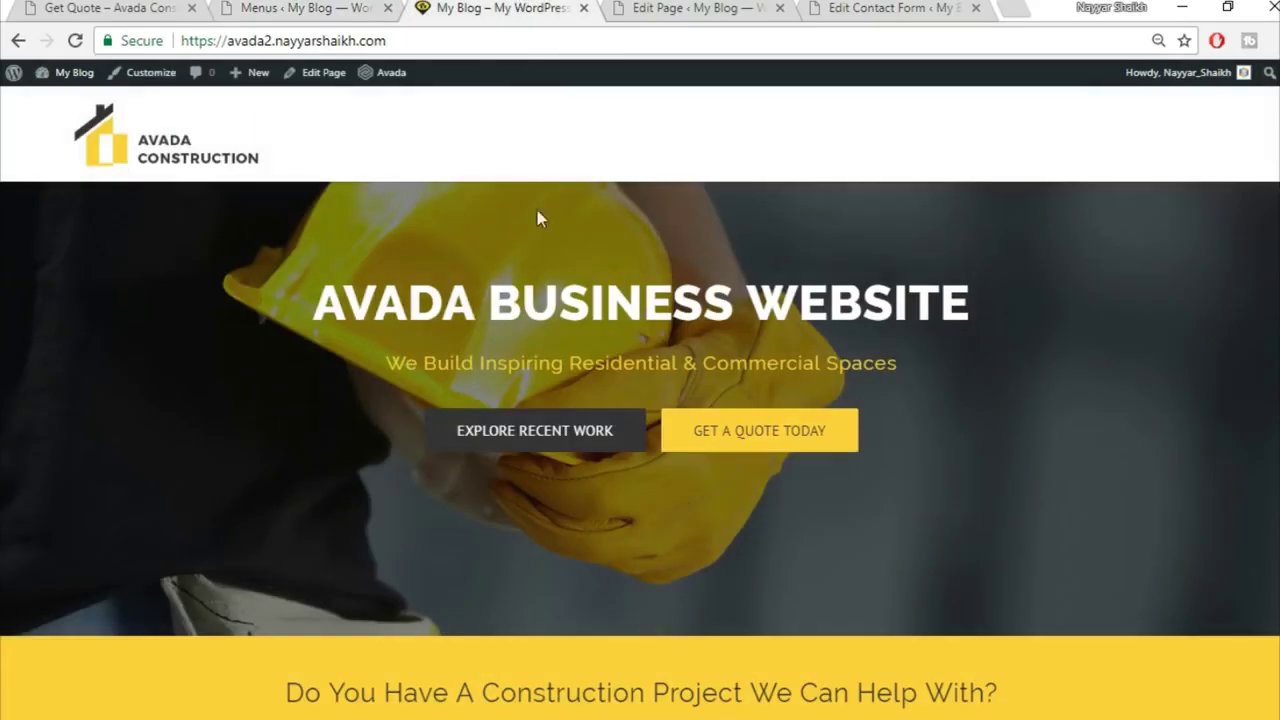
left_click(115, 7)
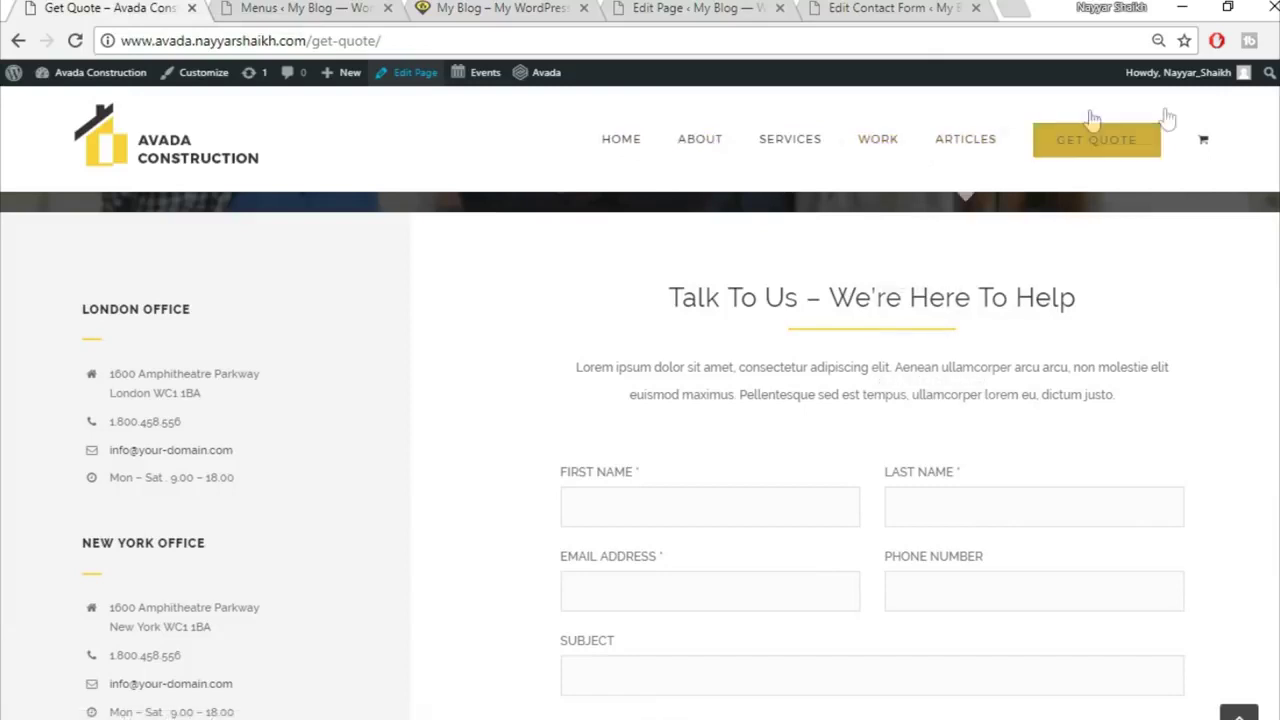
left_click(305, 8)
Step: Add the About, Articles, Home Page, Services and Work pages, then drag Get Quote last
left_click(257, 300)
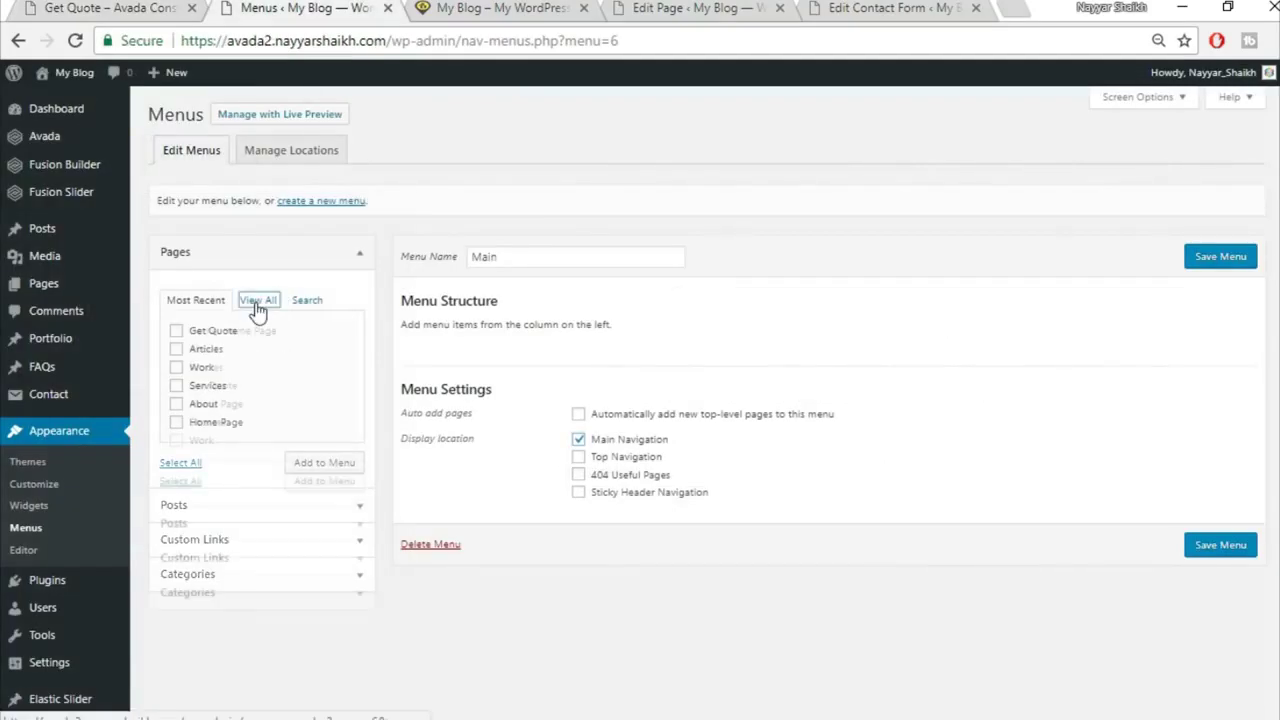
left_click(217, 350)
left_click(210, 369)
left_click(208, 404)
left_click(205, 422)
left_click(203, 440)
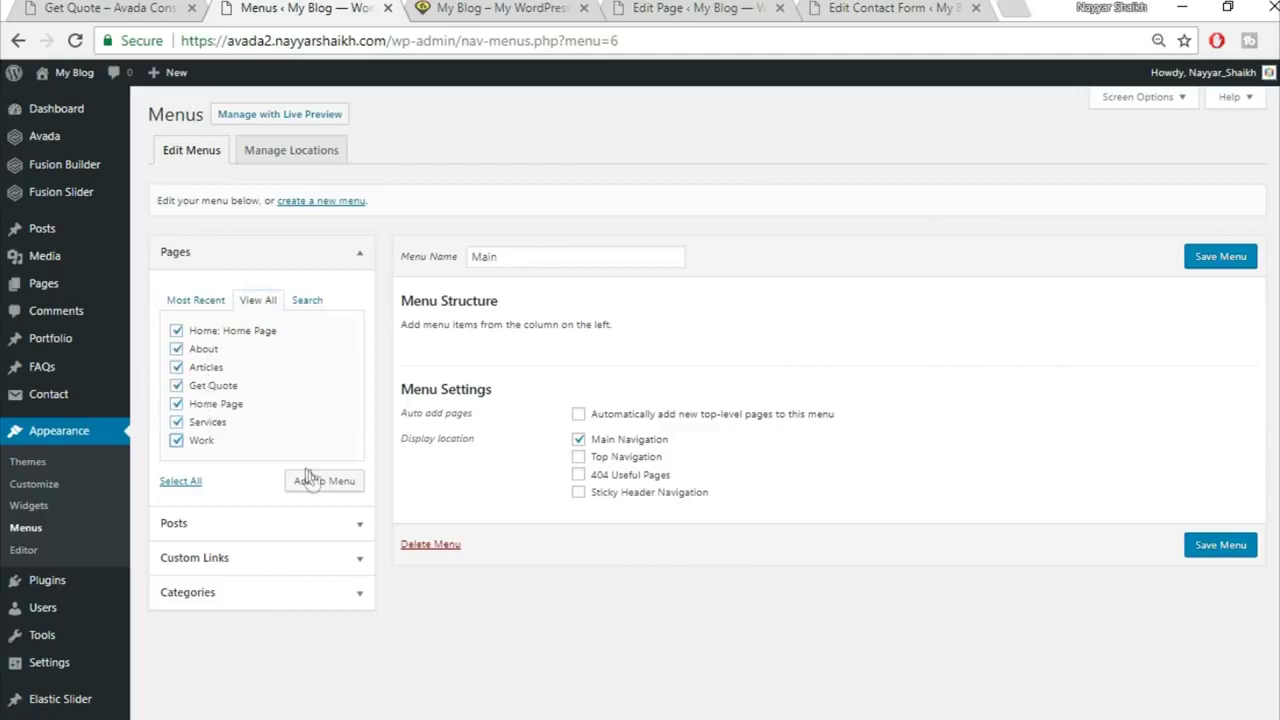
left_click(318, 481)
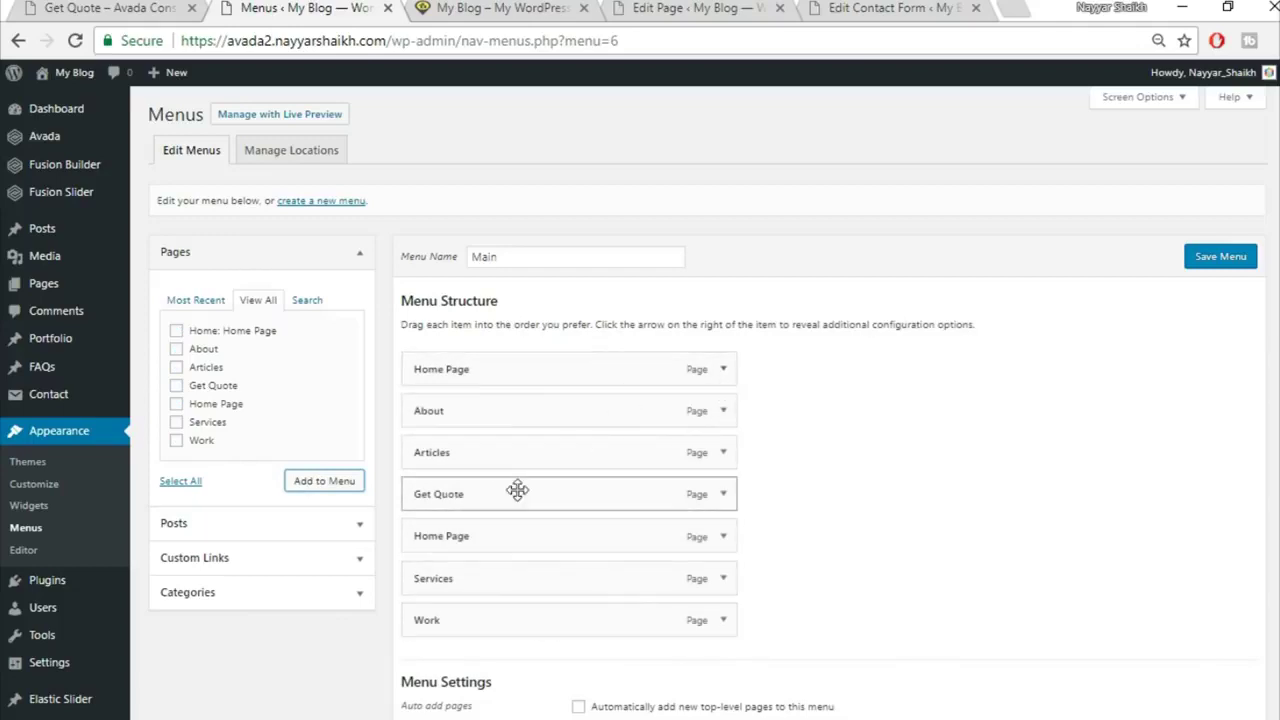
left_click_drag(515, 566, 514, 622)
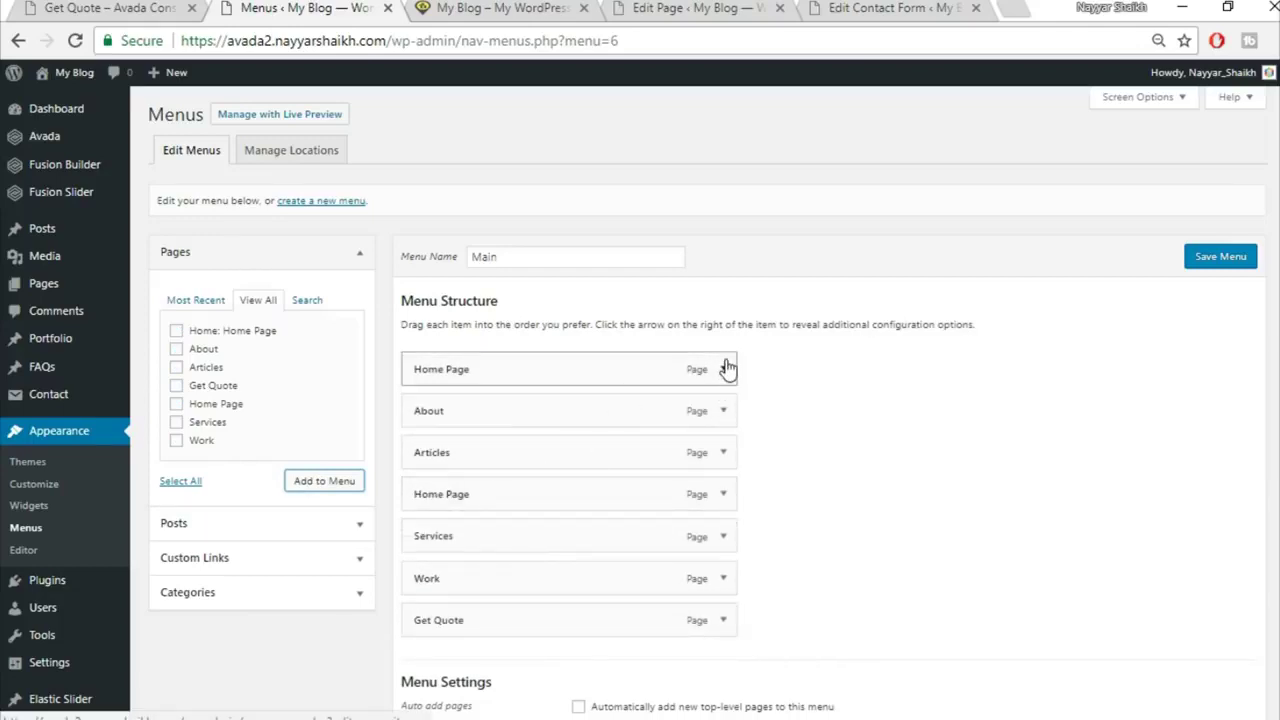
Step: Give the Get Quote menu item the Button Large first-level style and save the menu
left_click(125, 8)
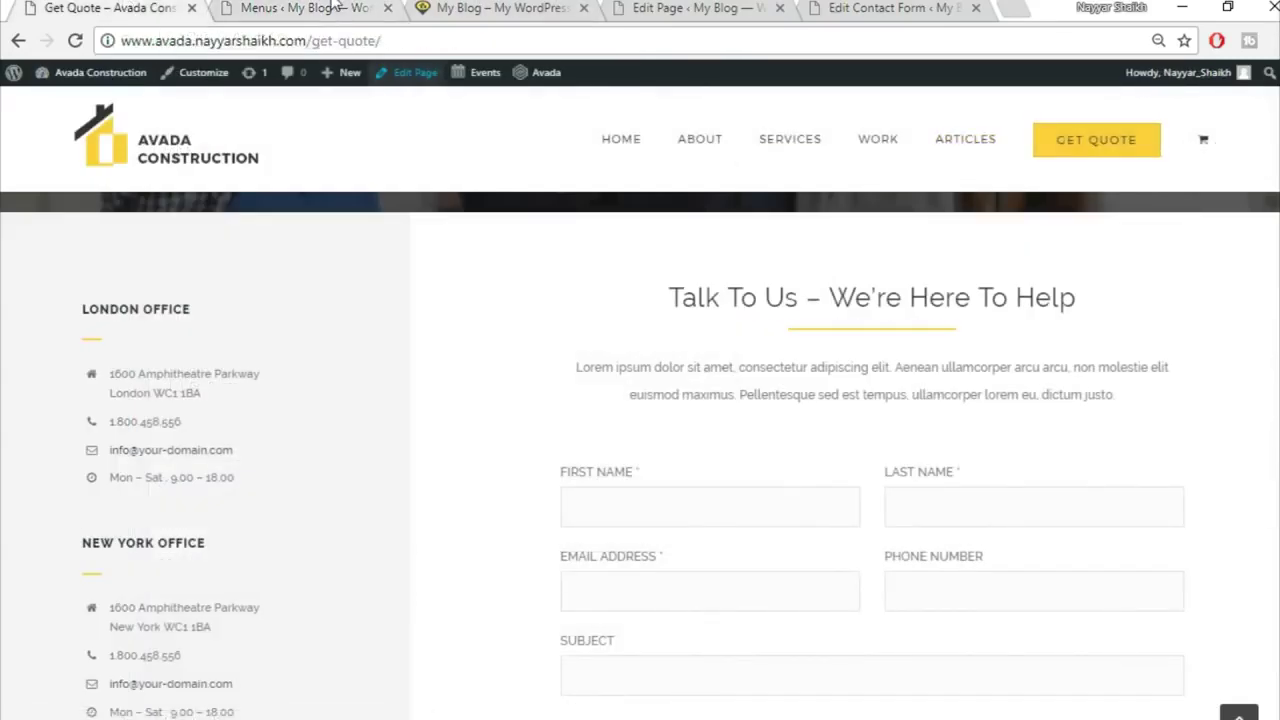
left_click(366, 8)
scroll(694, 503, "down", 1)
left_click(723, 518)
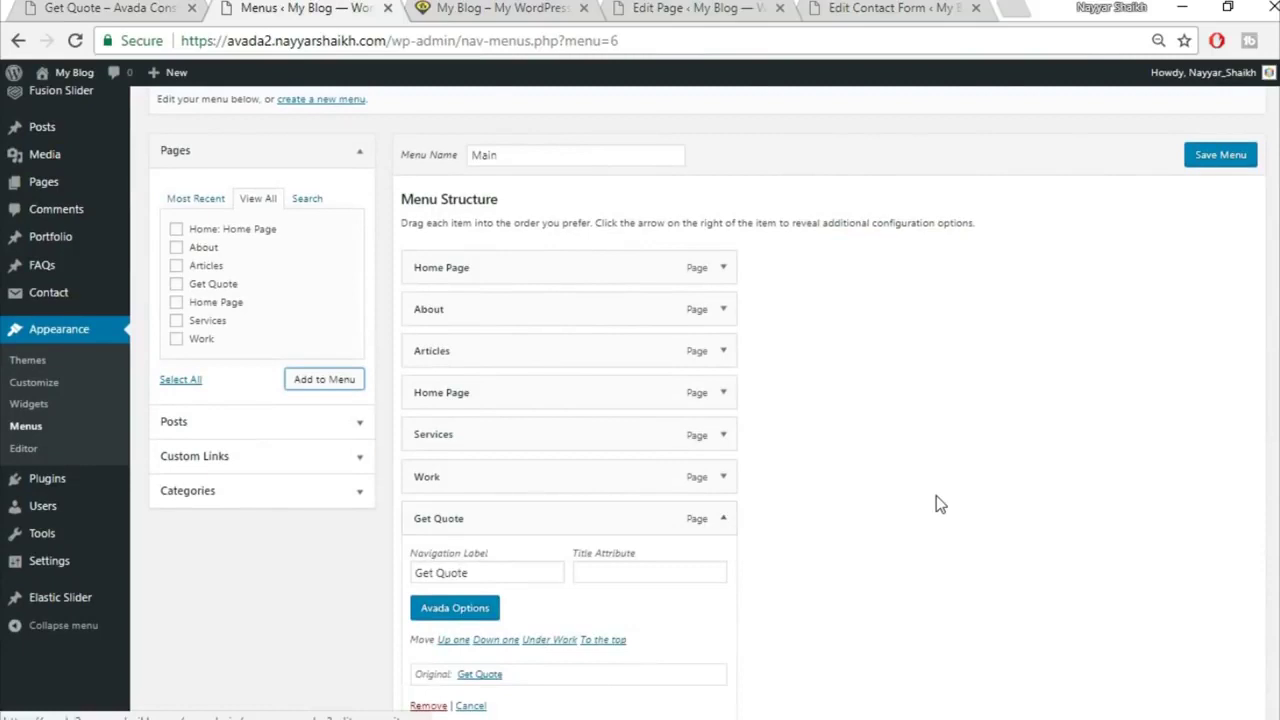
scroll(540, 495, "down", 2)
left_click(475, 410)
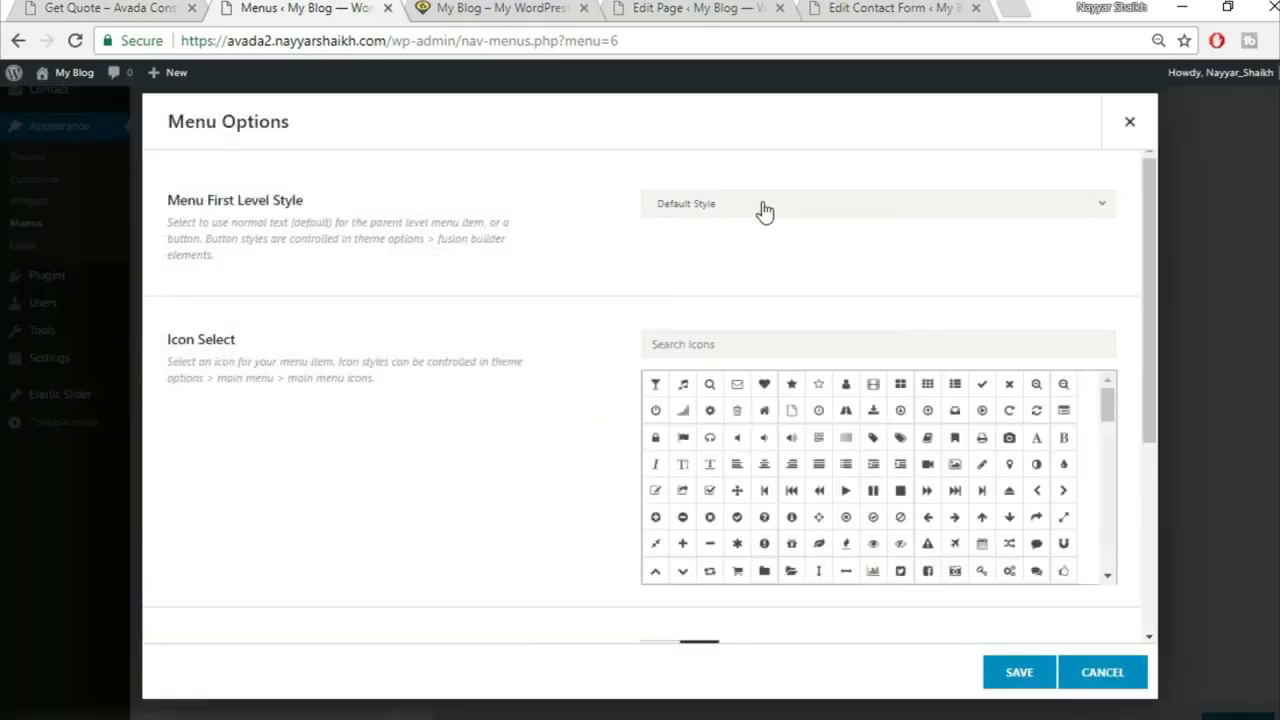
left_click(760, 207)
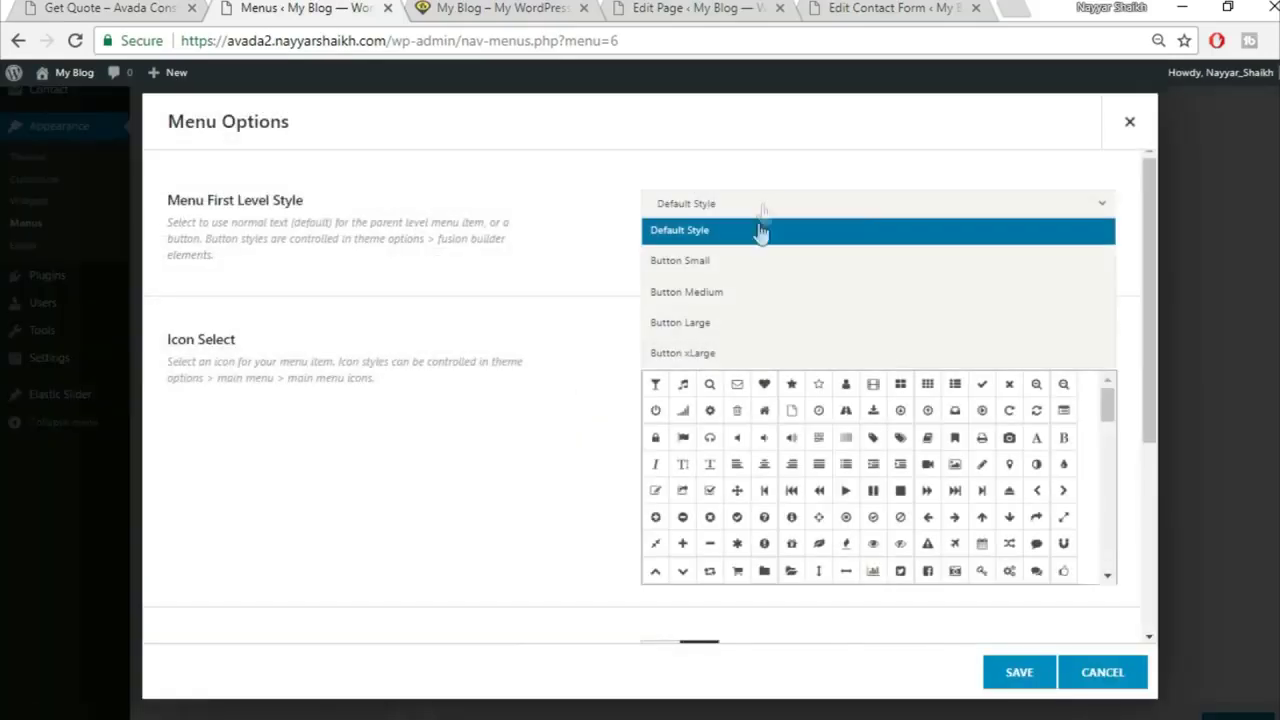
left_click(734, 322)
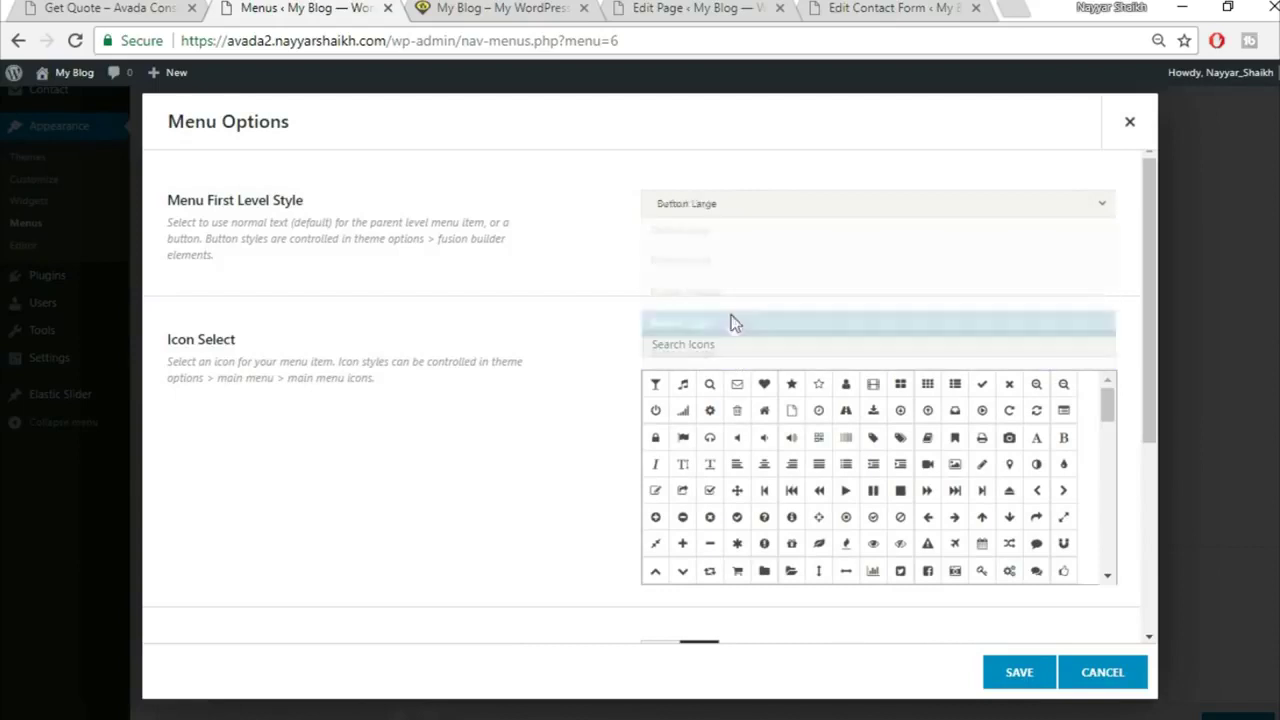
left_click(1020, 672)
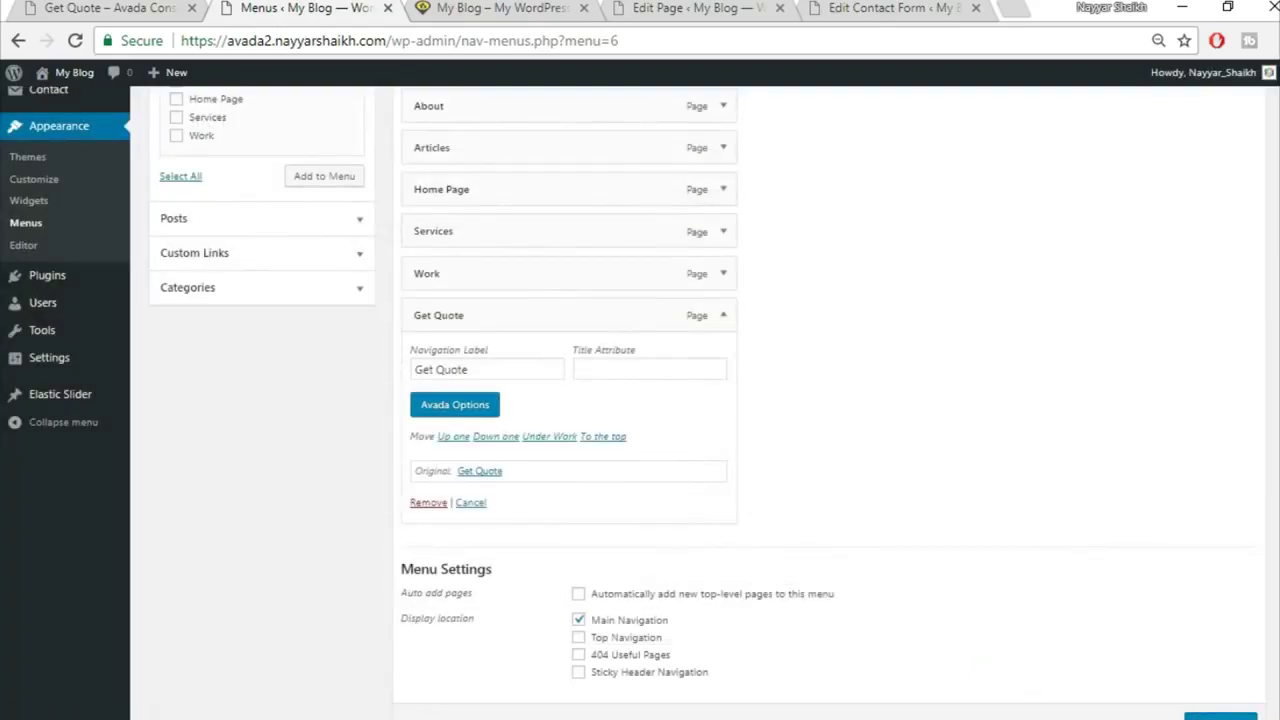
scroll(1200, 697, "down", 1)
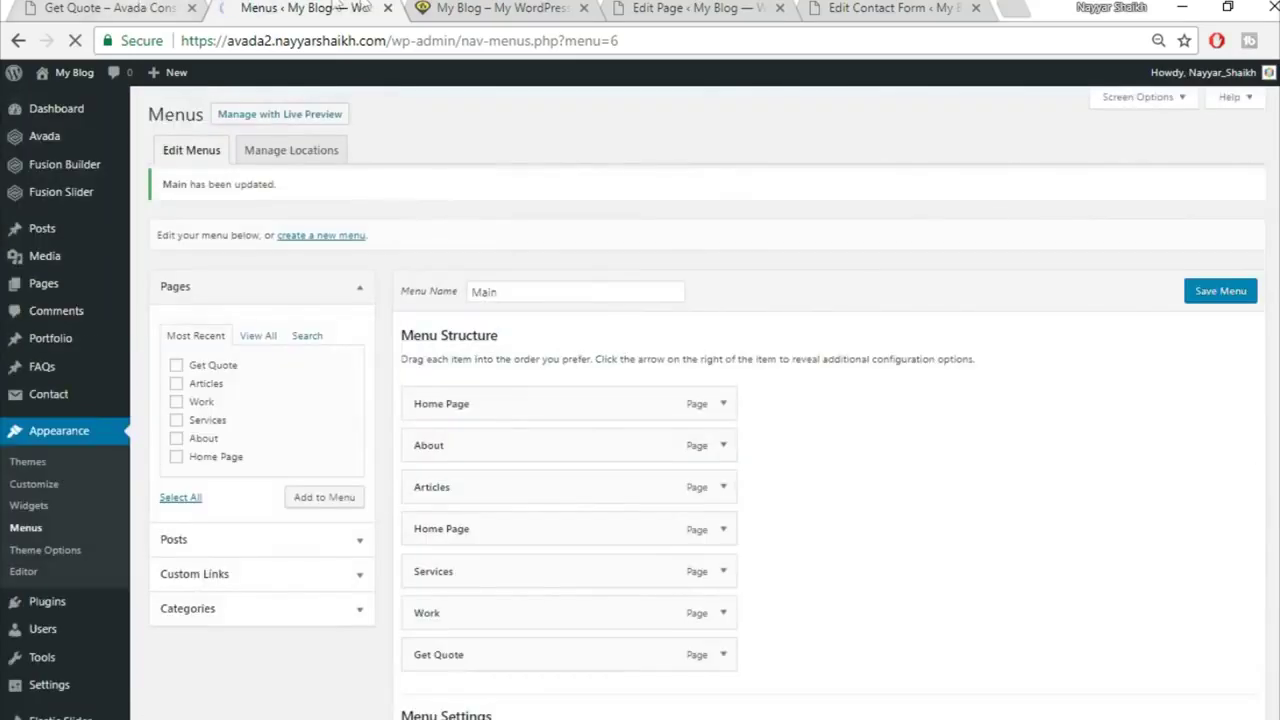
left_click(465, 7)
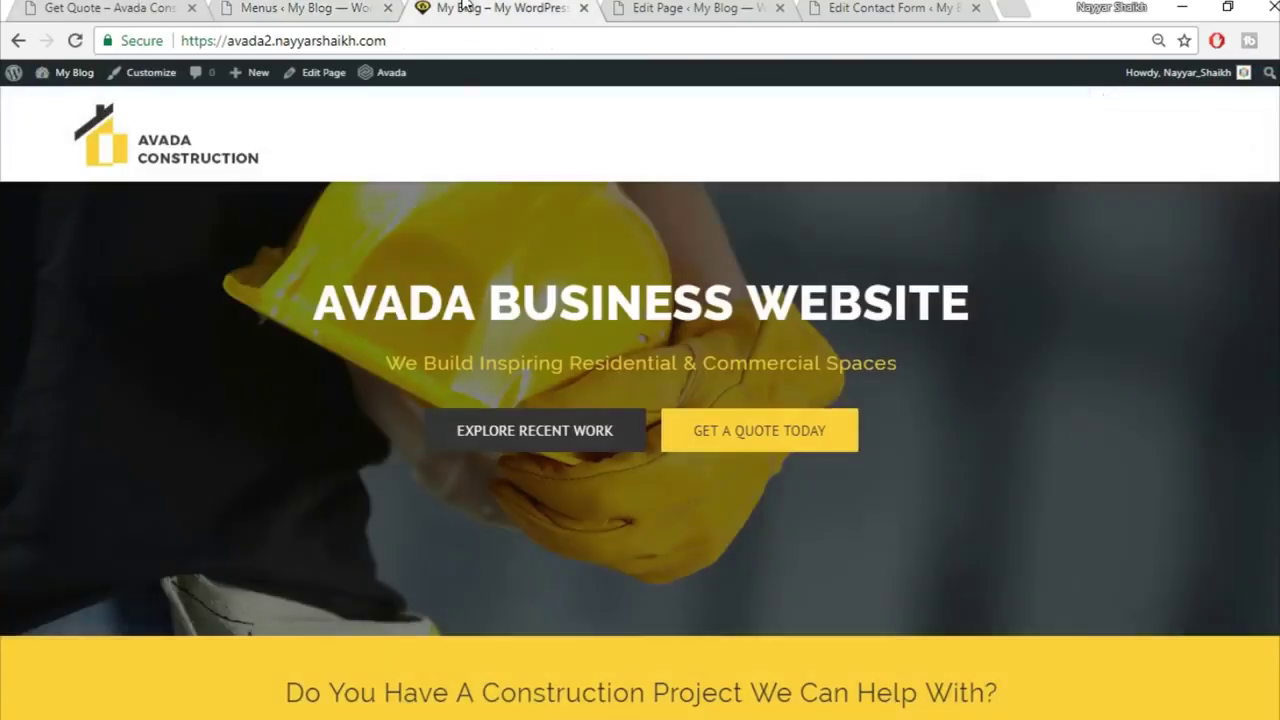
Step: Remove the second Home Page item from the Main menu, save, and reload the live site
left_click(74, 41)
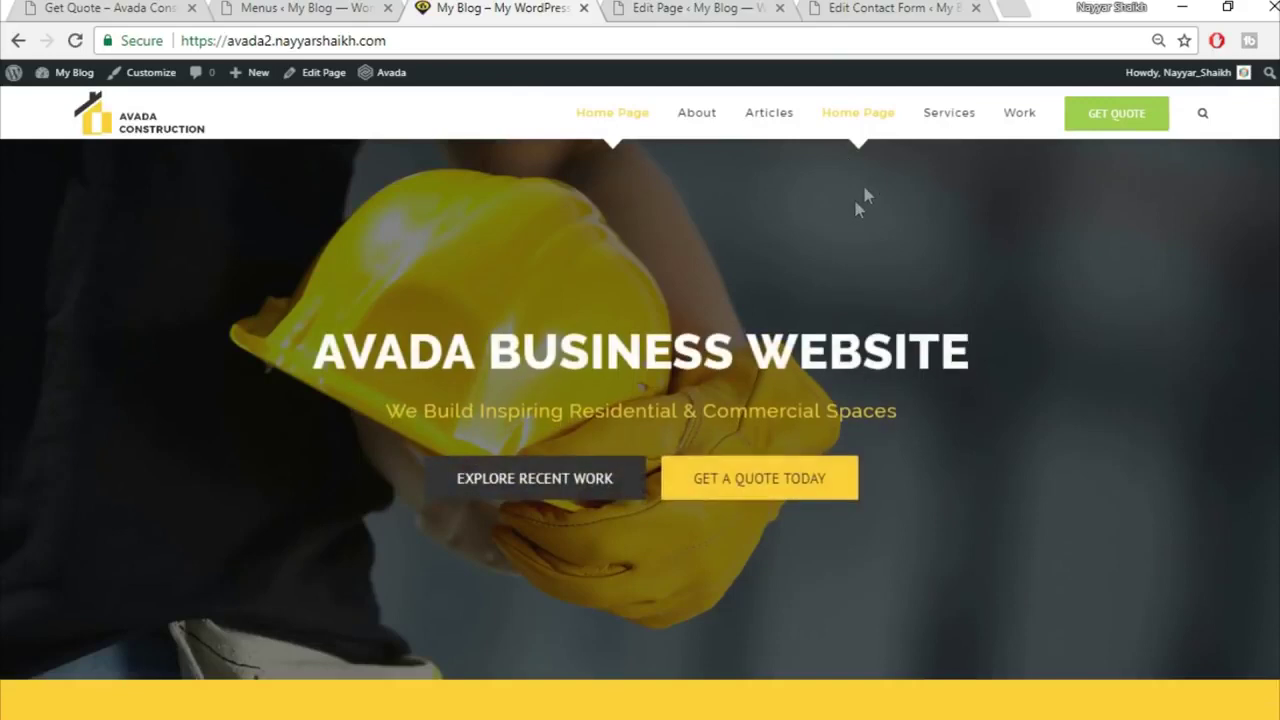
left_click(245, 7)
left_click(725, 540)
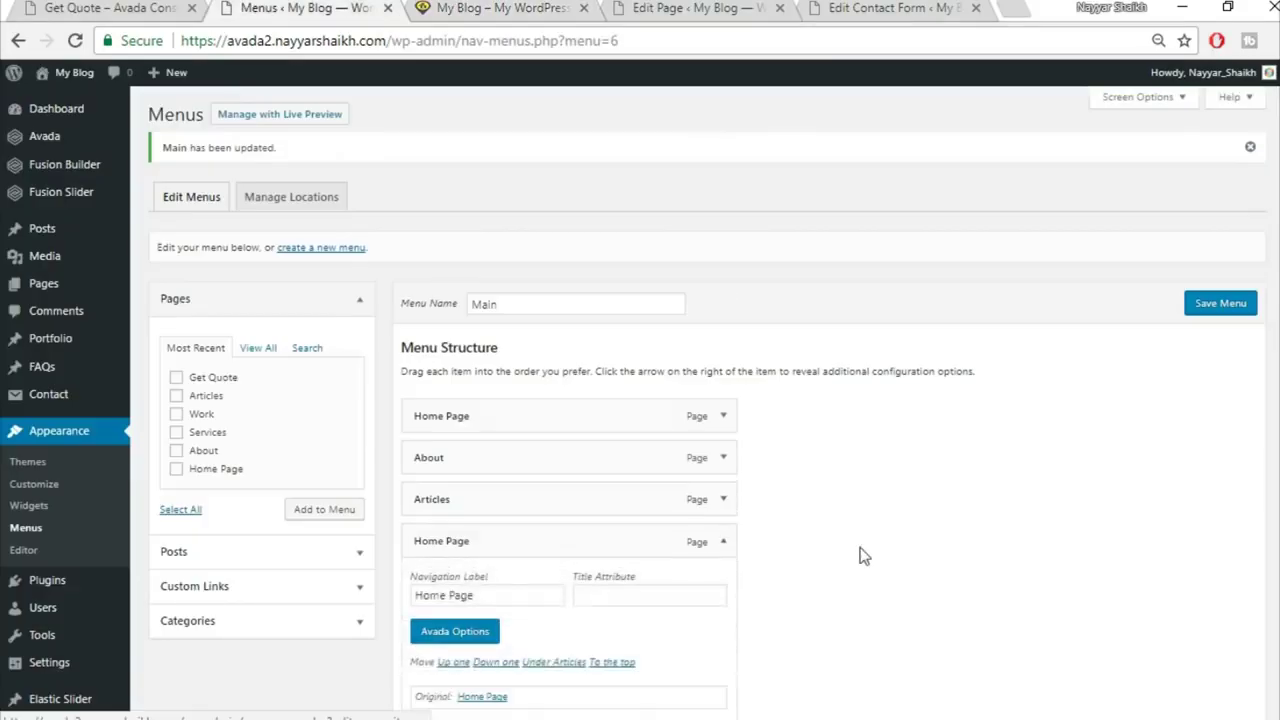
scroll(531, 541, "down", 2)
left_click(428, 526)
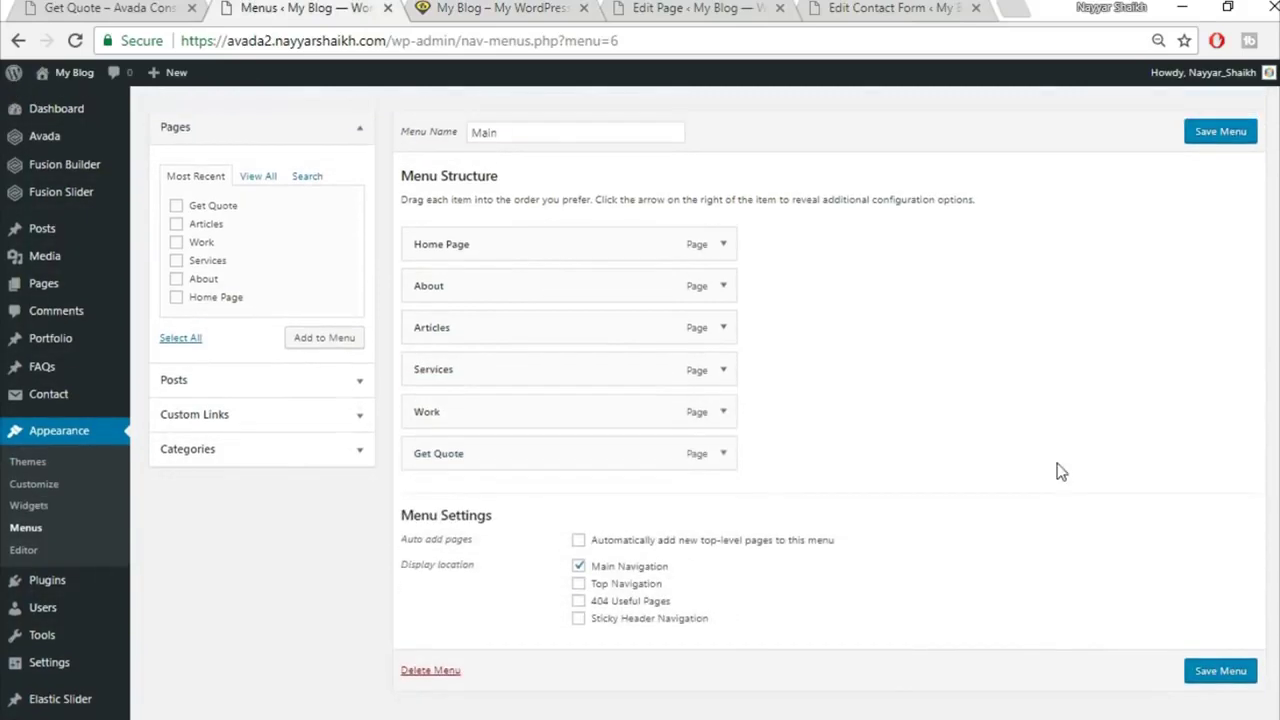
left_click(1222, 128)
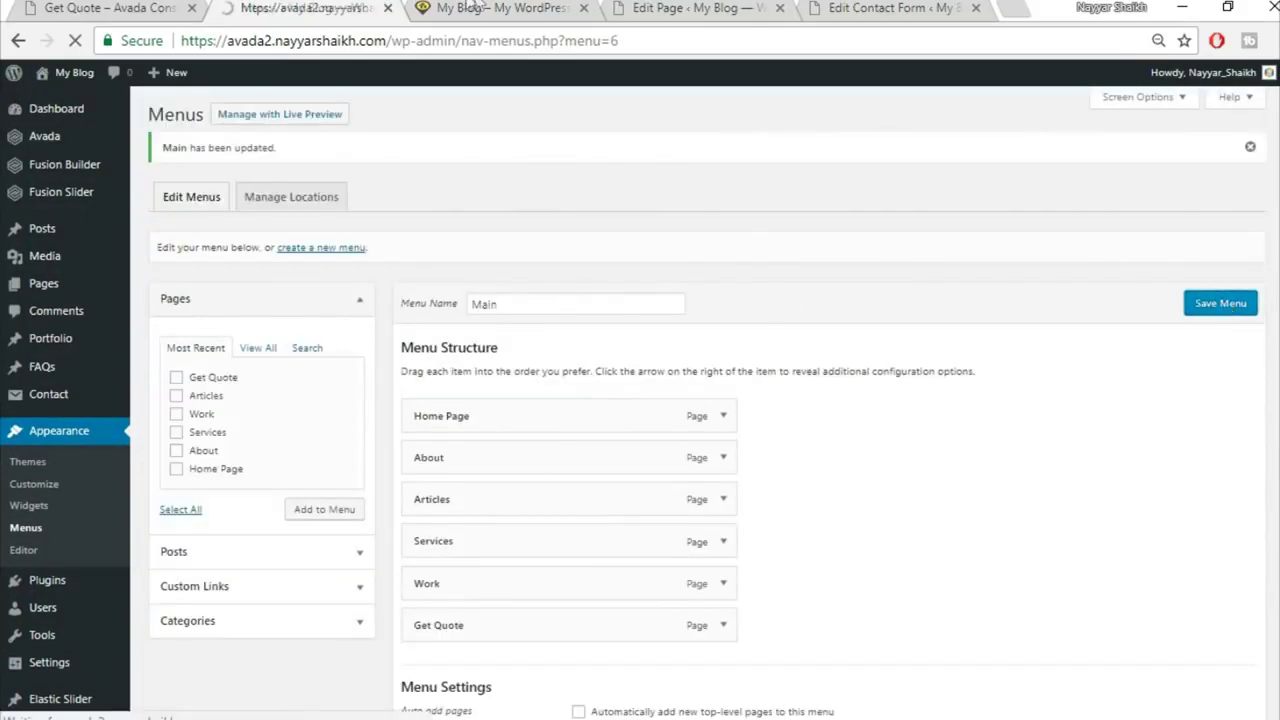
left_click(480, 7)
left_click(493, 40)
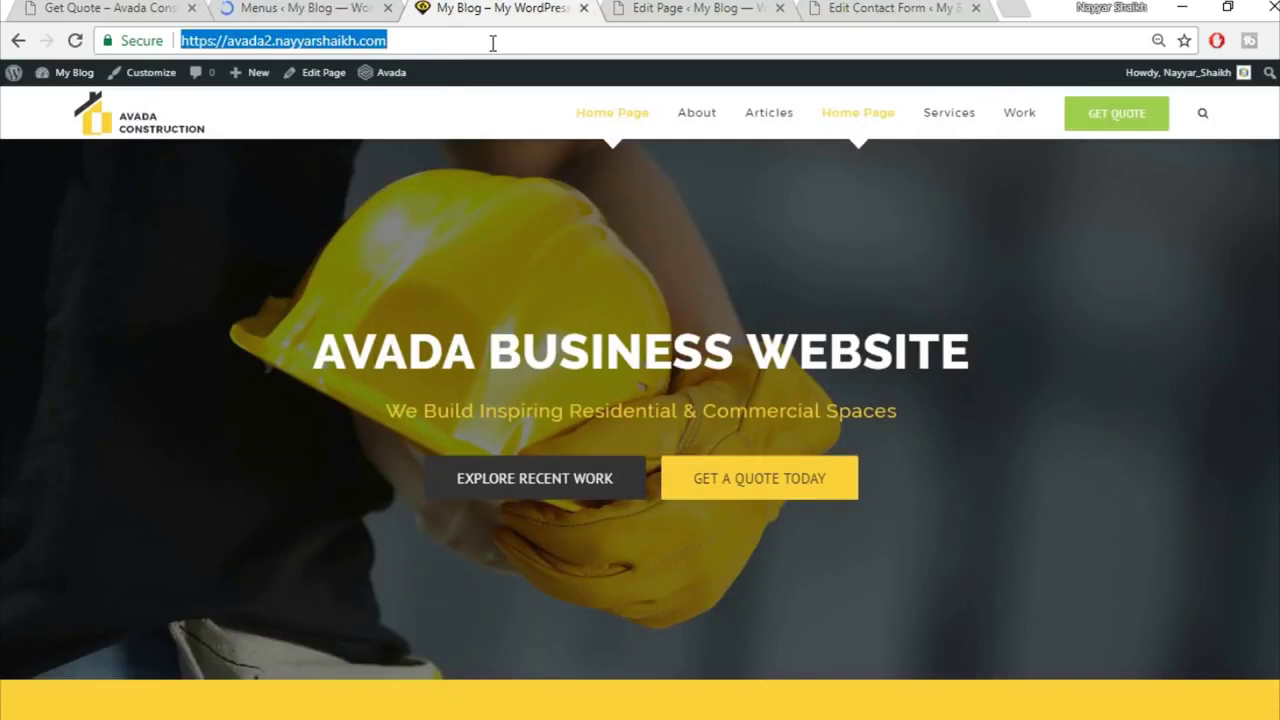
key("Return")
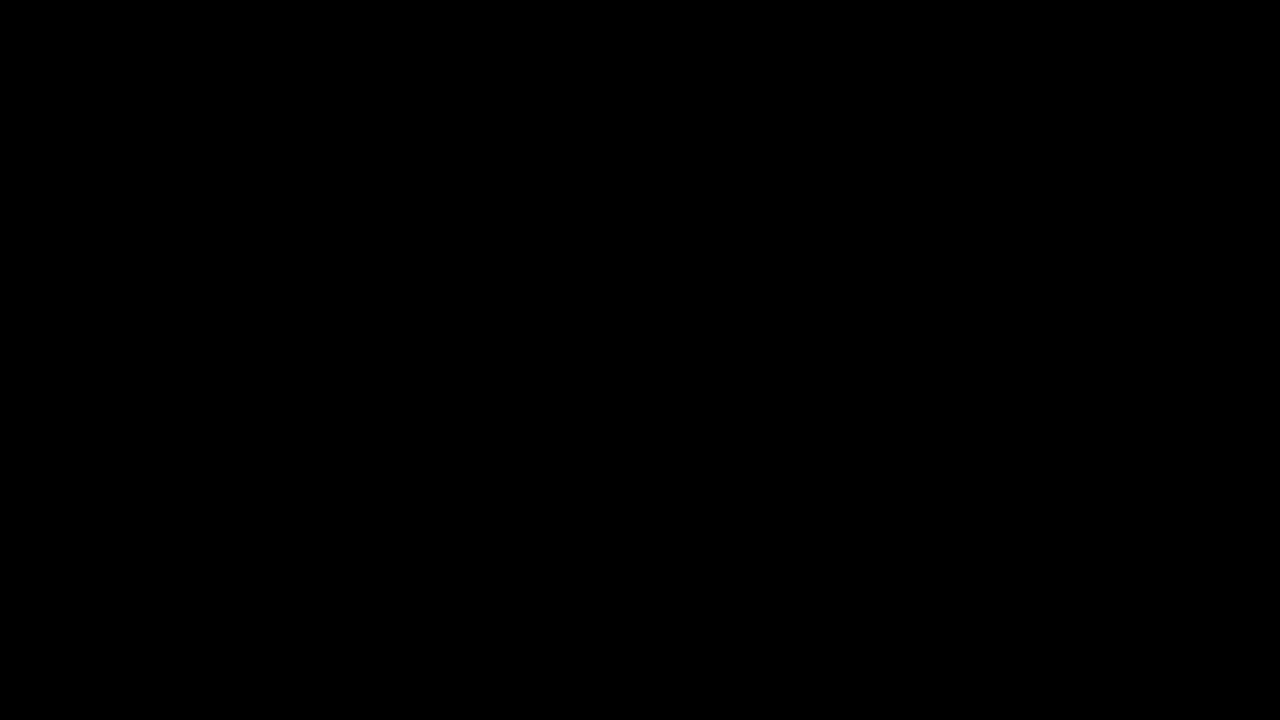
Step: Review the reference Get Quote footer, then bring up the Widgets page listing Footer Widget 1–4
scroll(1149, 487, "down", 15)
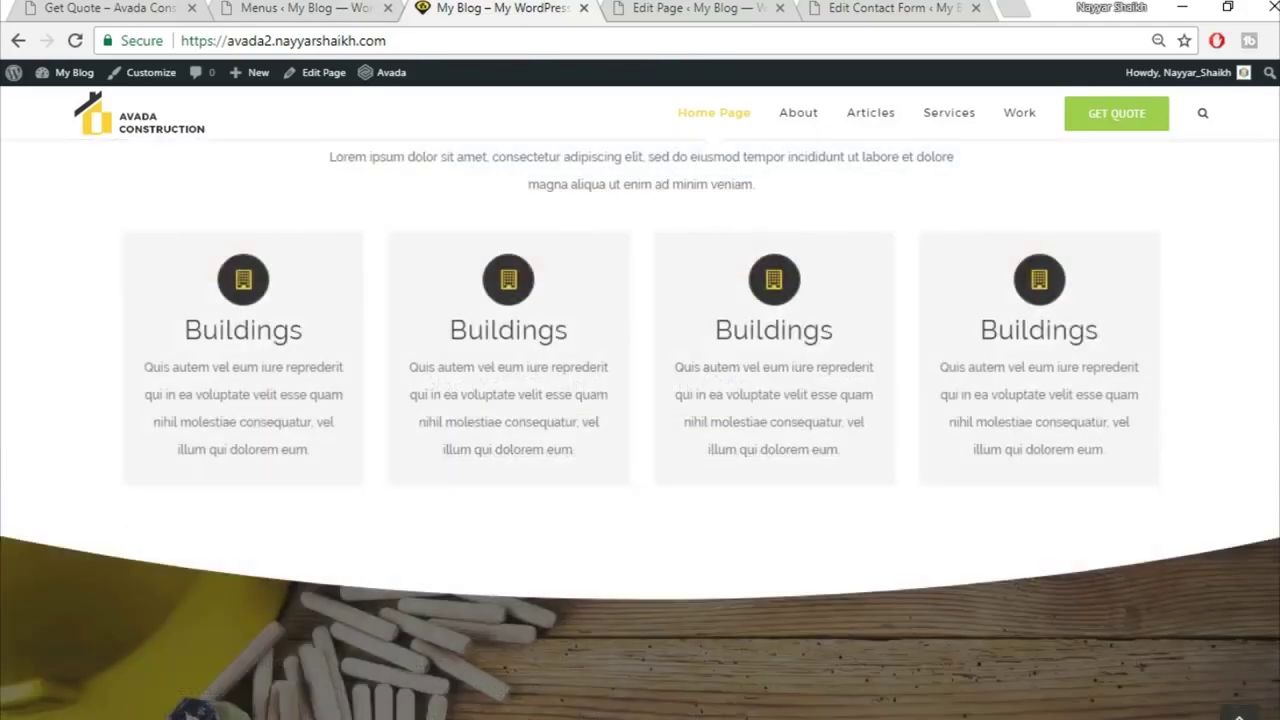
scroll(1149, 487, "down", 6)
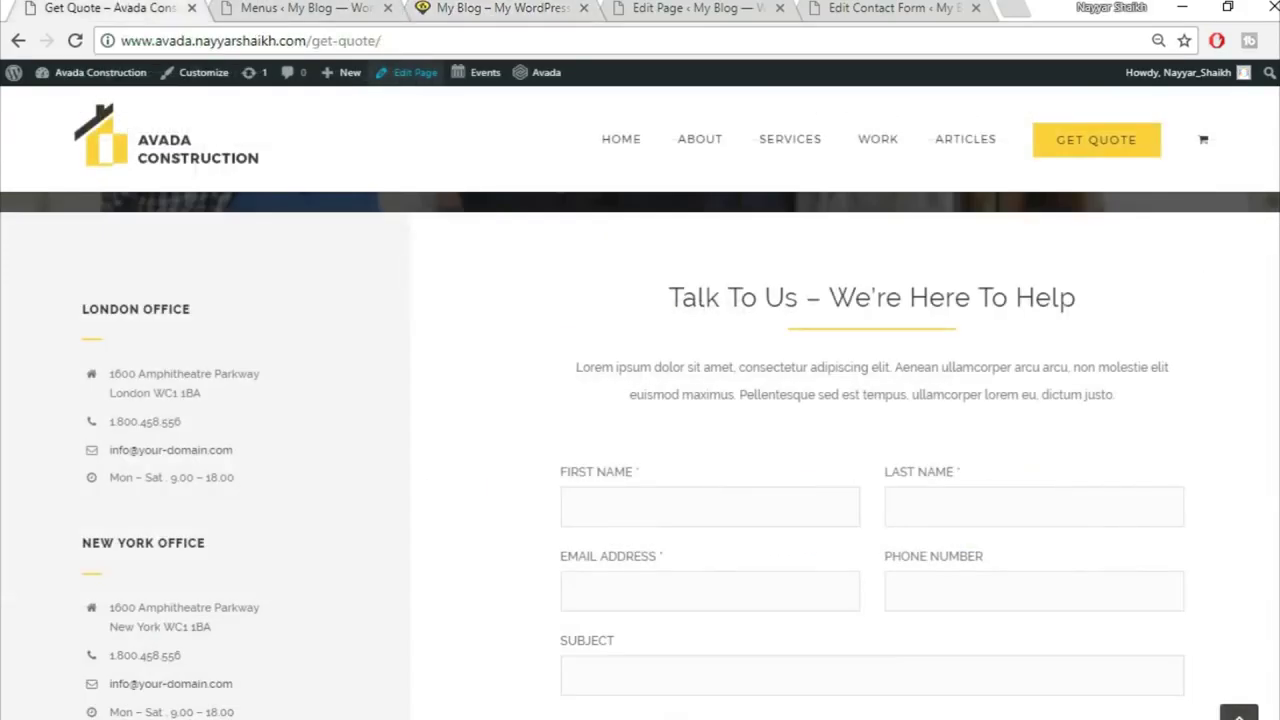
scroll(640, 450, "down", 10)
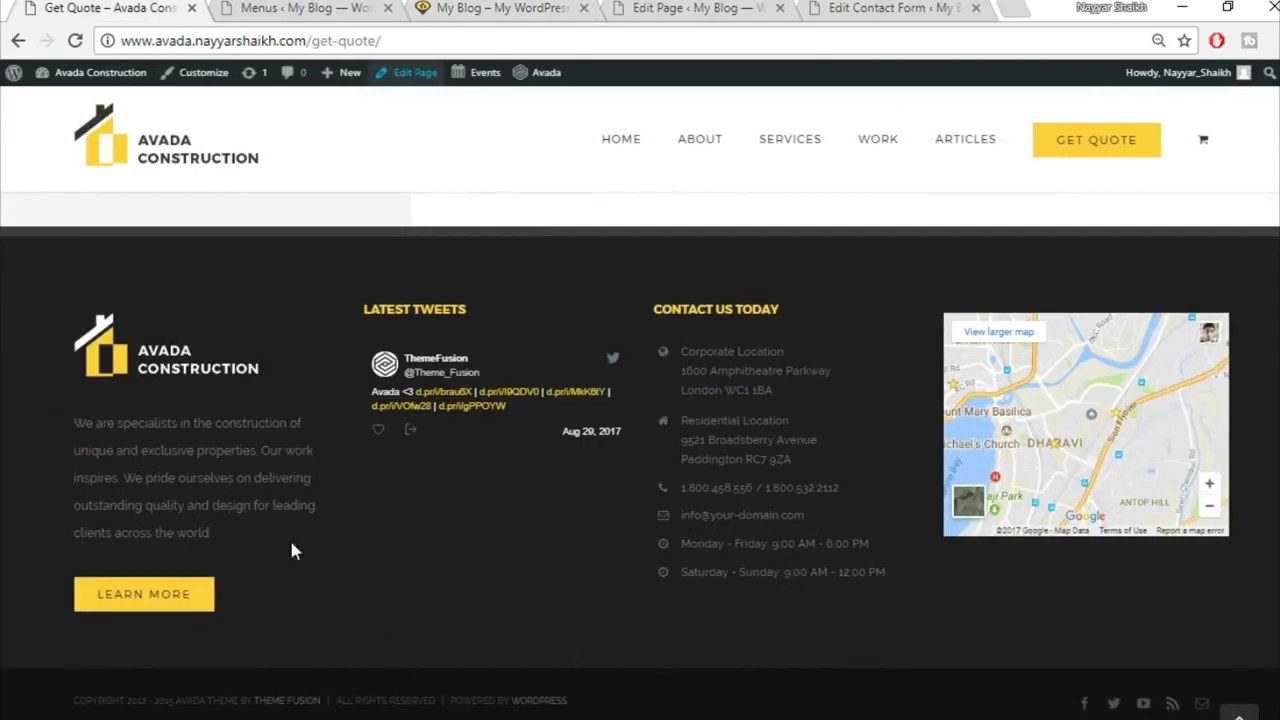
left_click(306, 8)
scroll(268, 303, "down", 2)
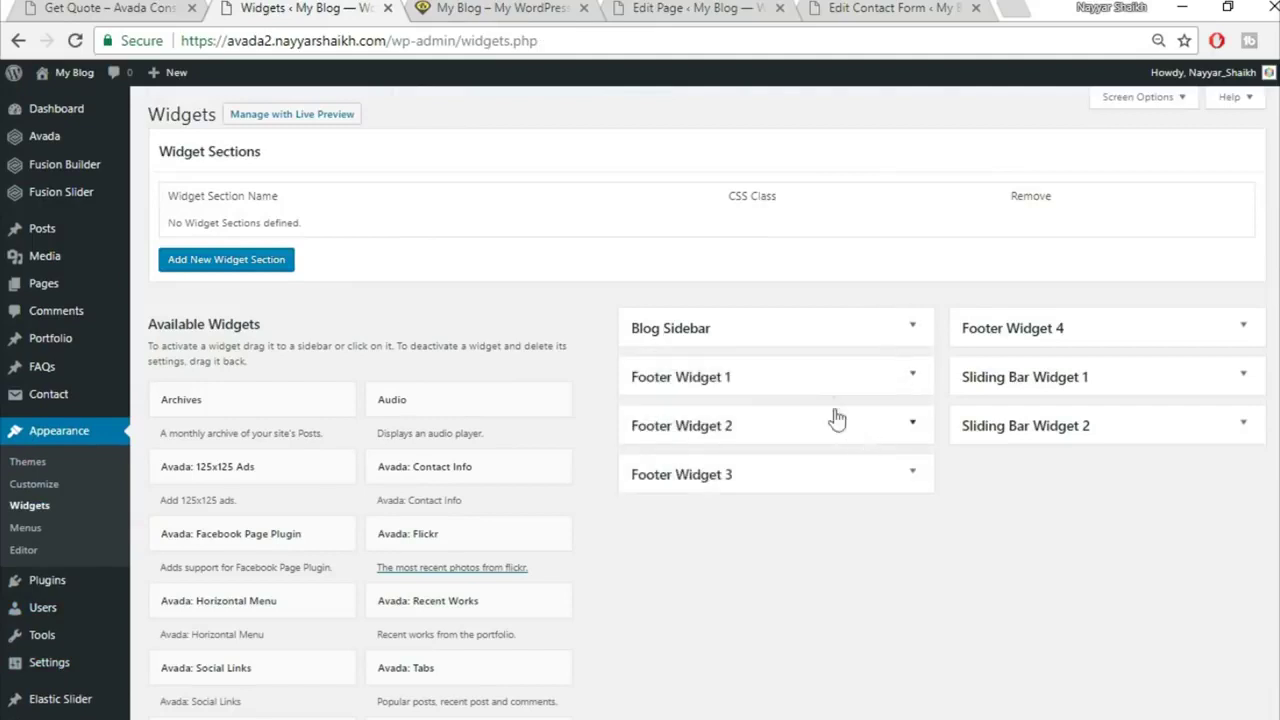
Step: Add a Text widget to Footer Widget 1 using the Text widget's area chooser
left_click(914, 378)
left_click(914, 378)
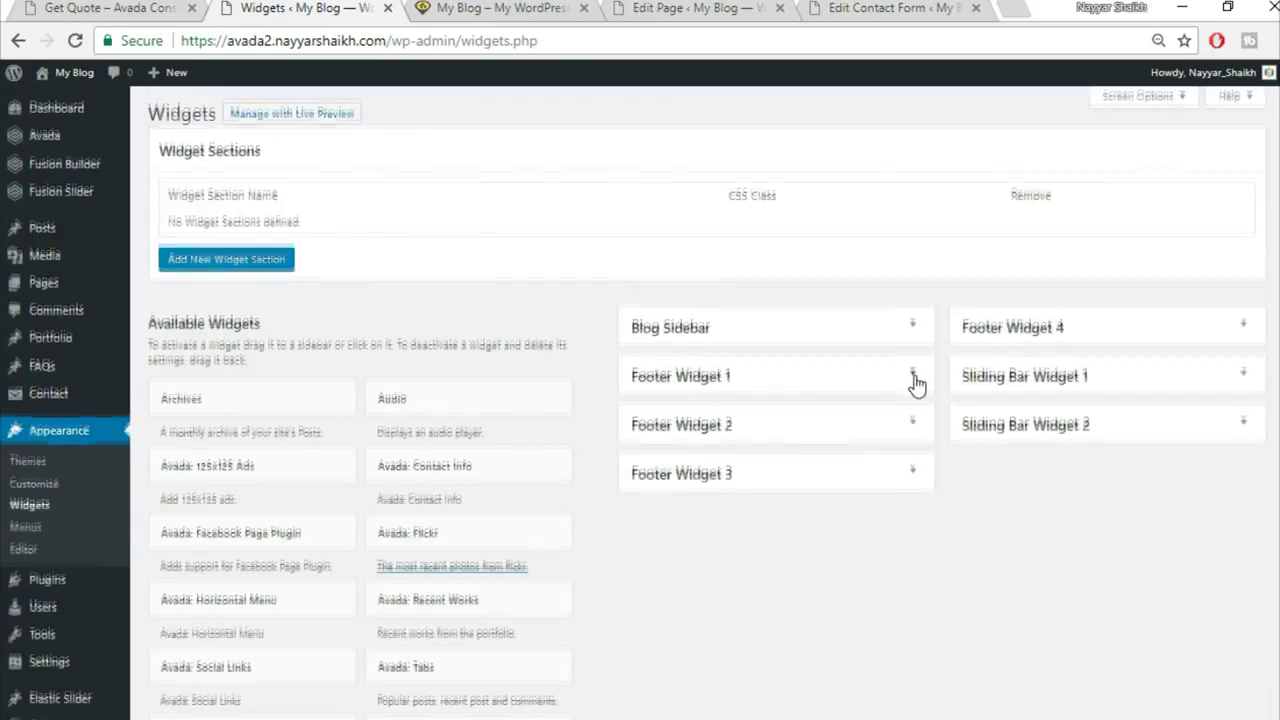
scroll(797, 580, "down", 8)
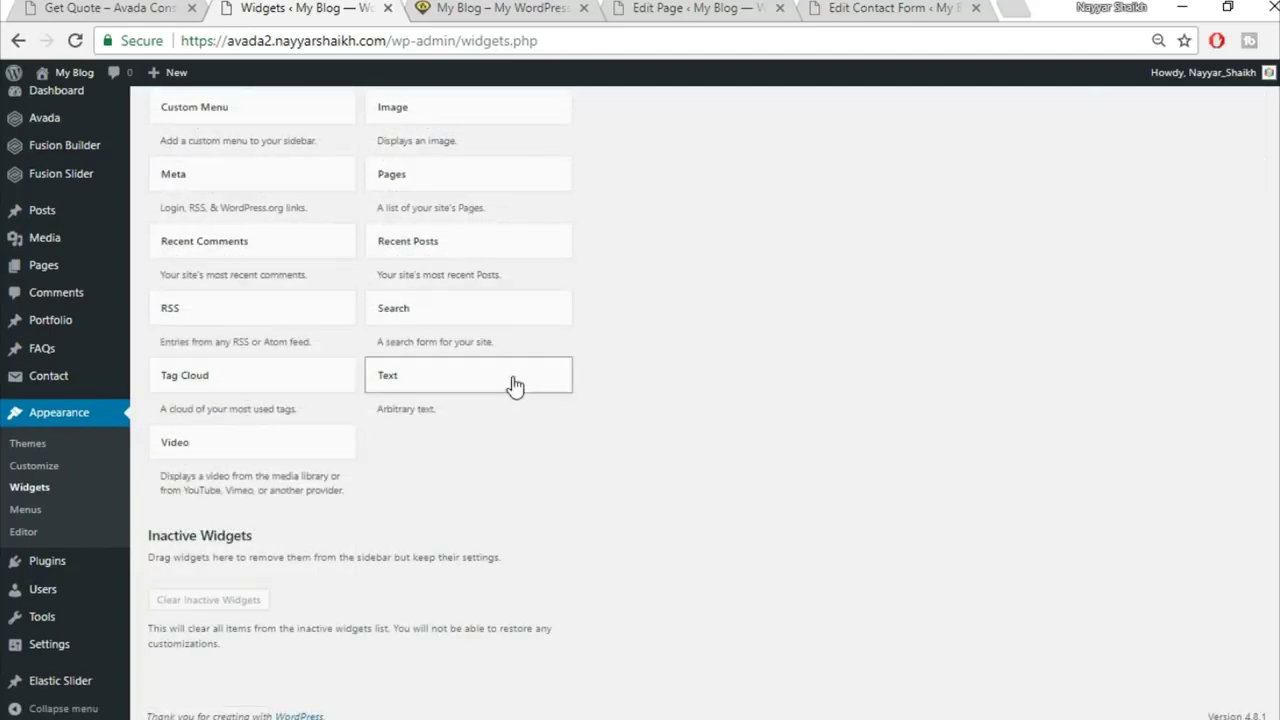
left_click(513, 385)
left_click(484, 486)
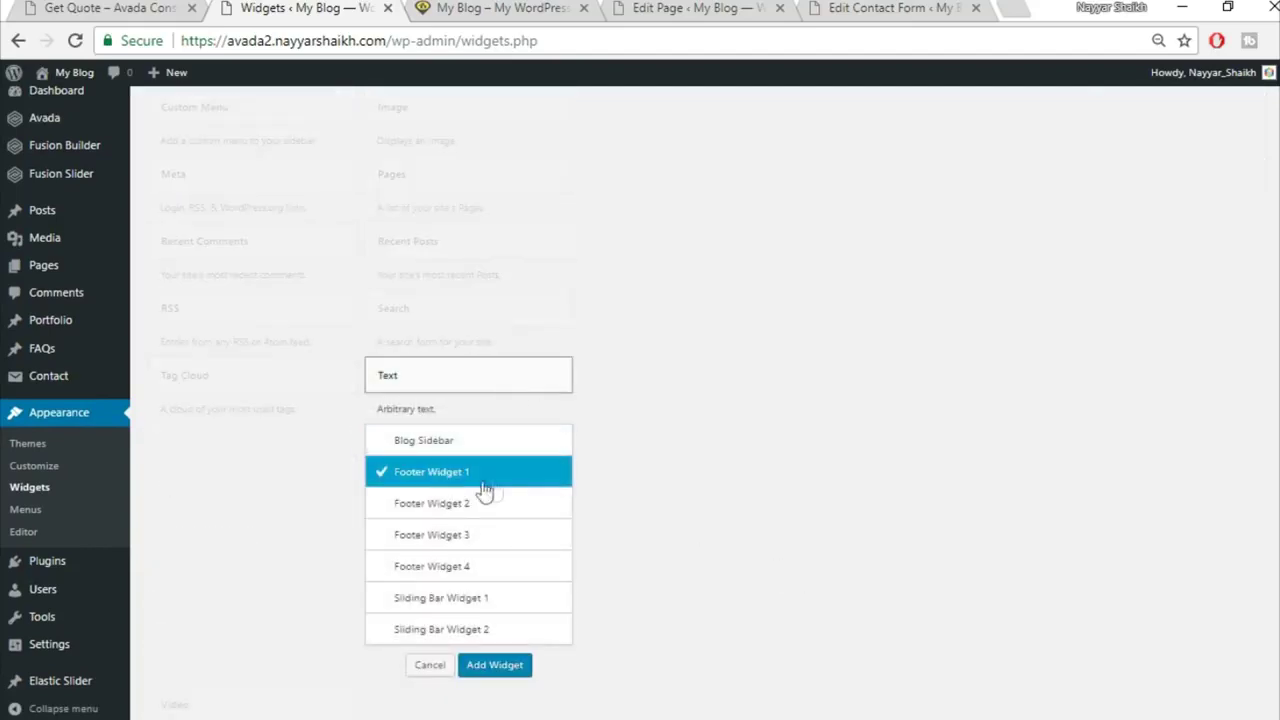
left_click(512, 676)
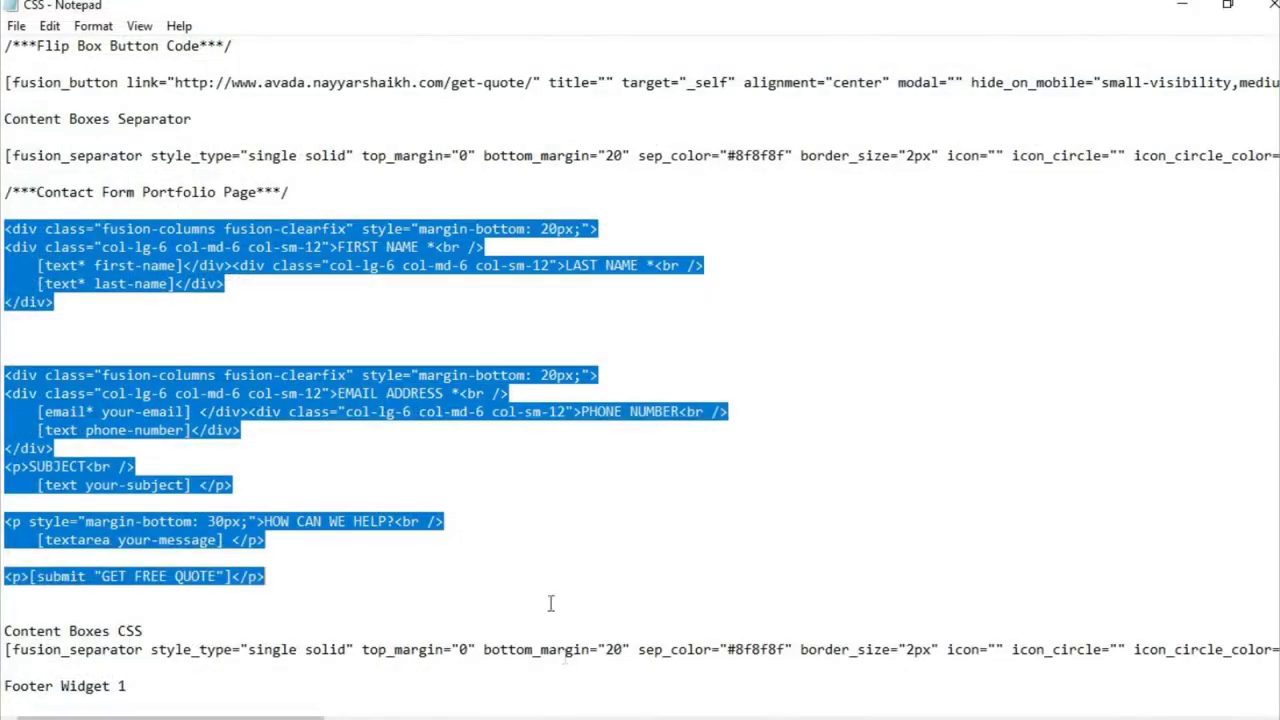
Step: Select the Footer Widget 1 code in the Notepad CSS file, then switch the widget to code view
left_click(511, 436)
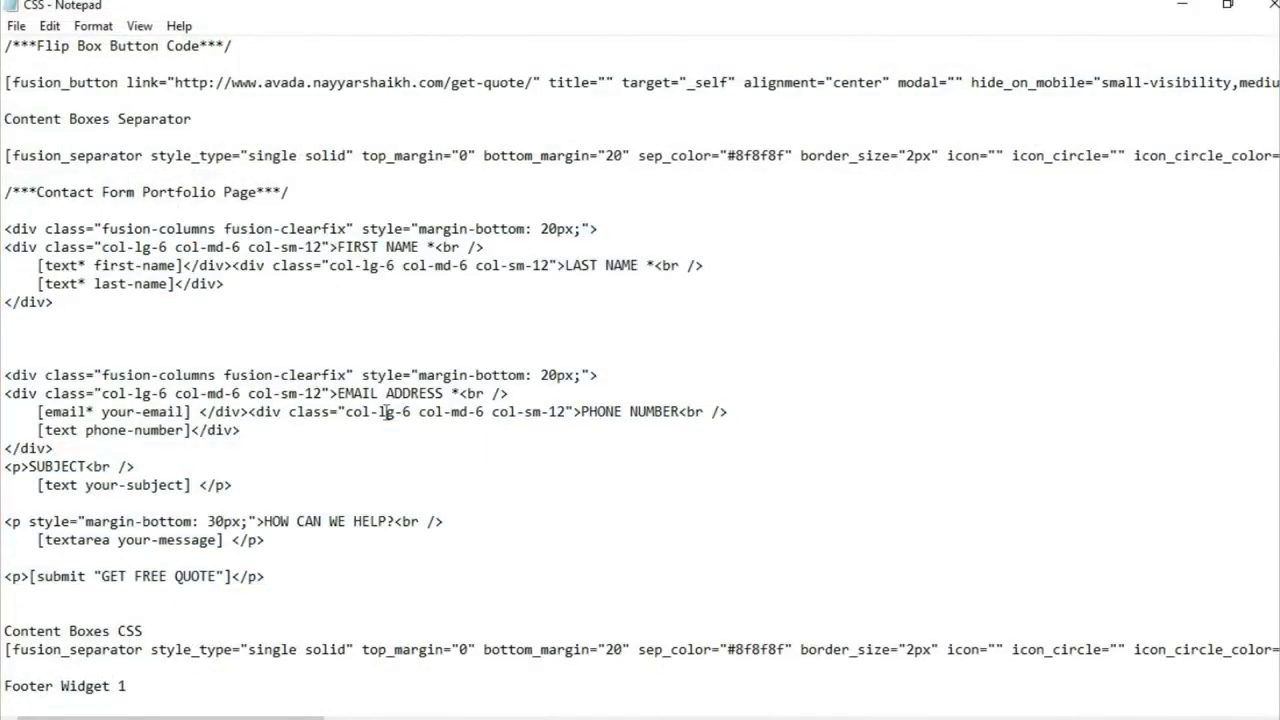
scroll(344, 407, "down", 10)
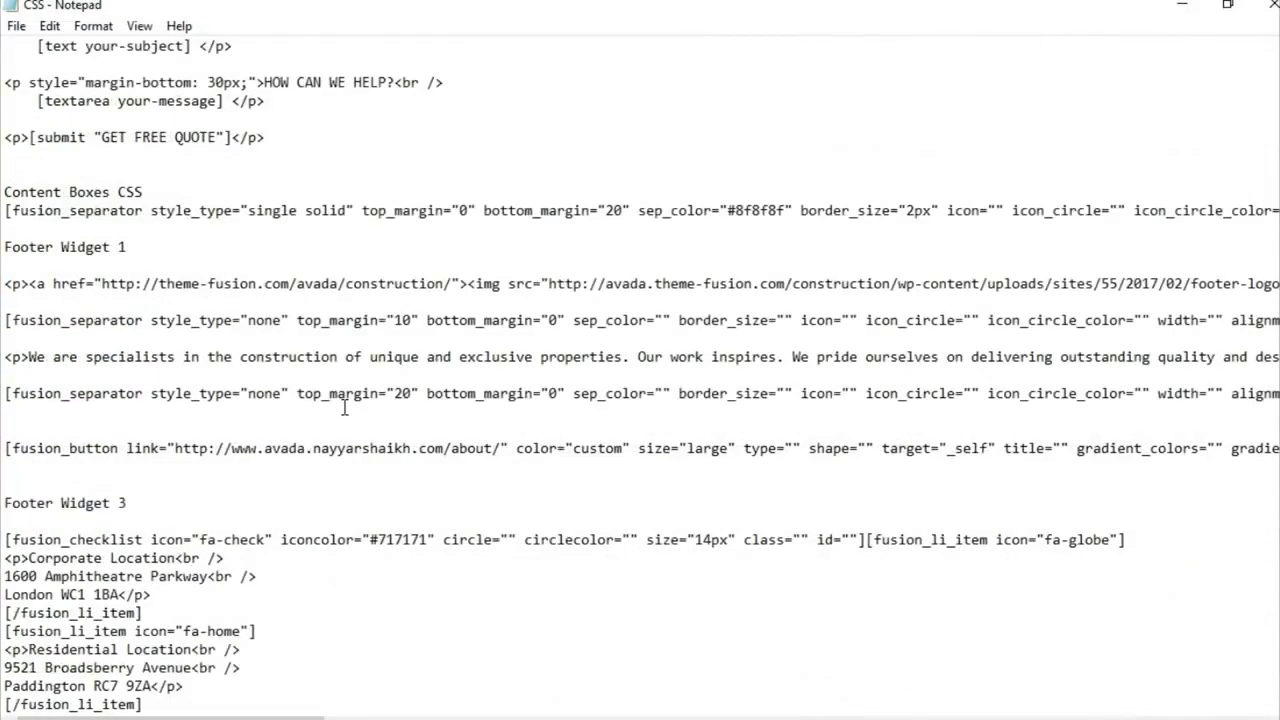
scroll(120, 399, "up", 1)
left_click_drag(4, 229, 140, 451)
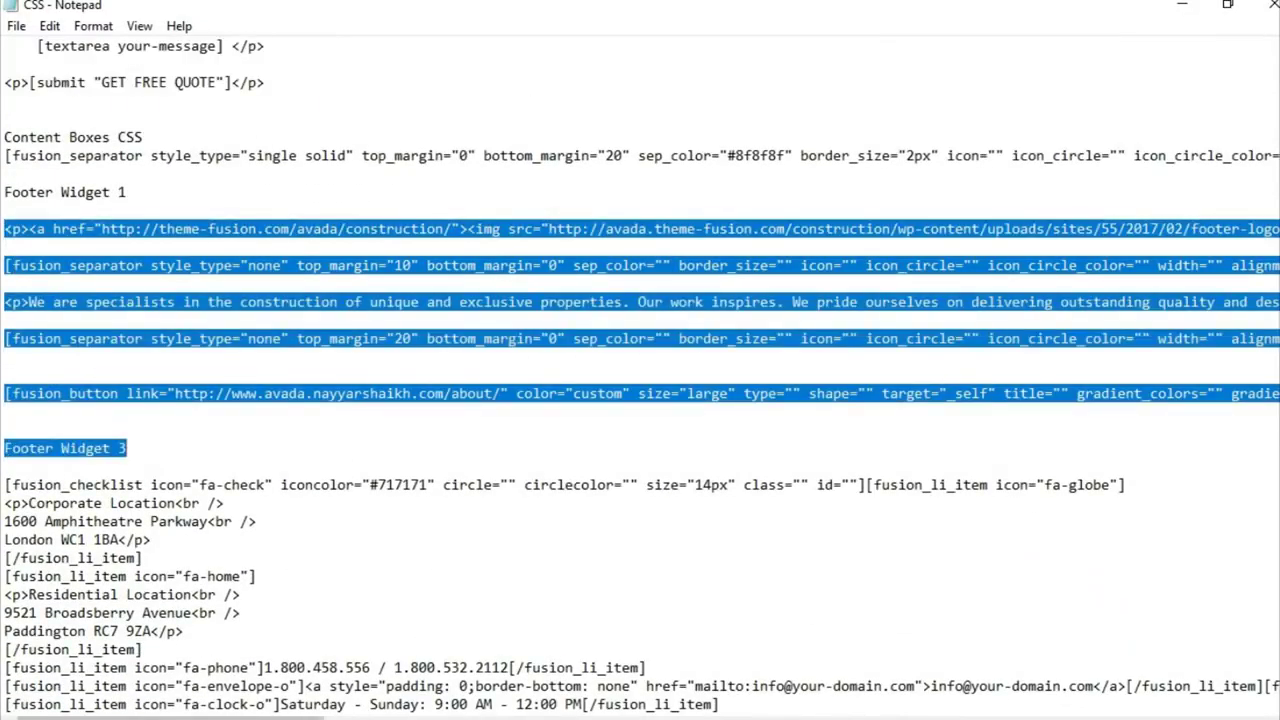
left_click(570, 719)
left_click(896, 320)
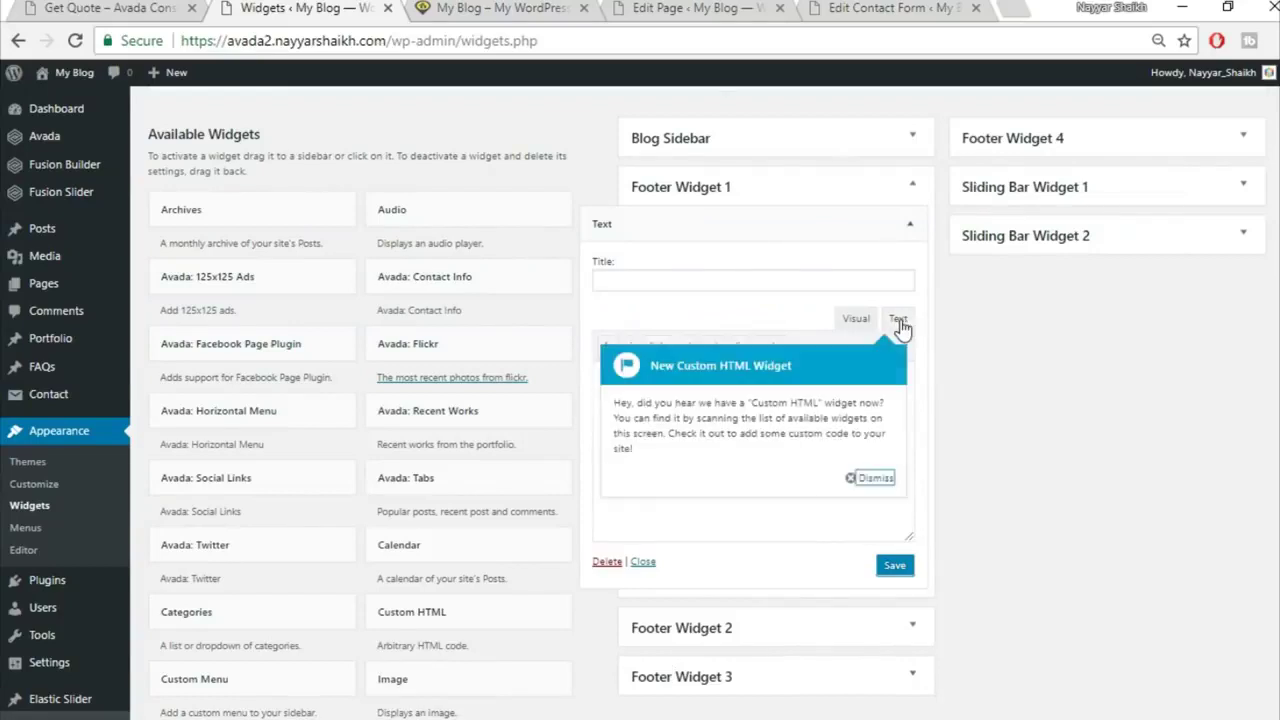
Step: Paste the footer code into the Text widget, delete the stray Footer Widget 3 line, and save
left_click(874, 478)
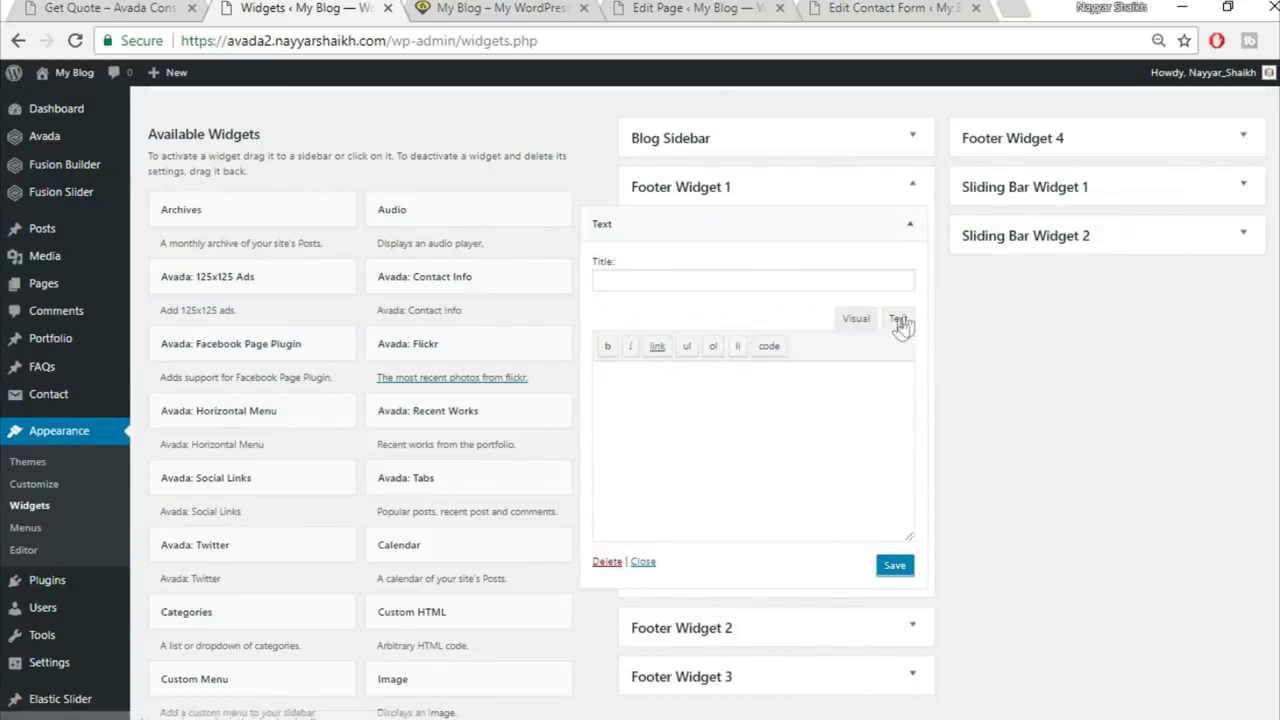
key("ctrl+v")
left_click_drag(730, 523, 561, 523)
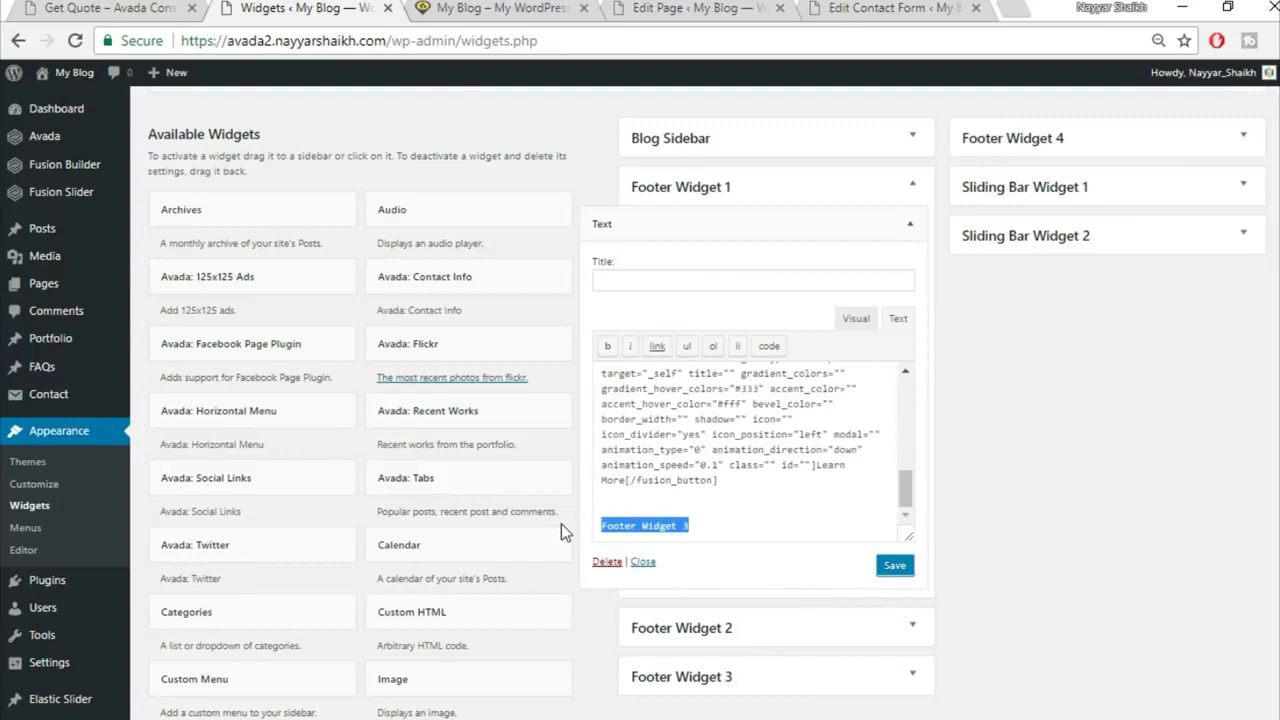
key("BackSpace")
key("BackSpace")
key("BackSpace")
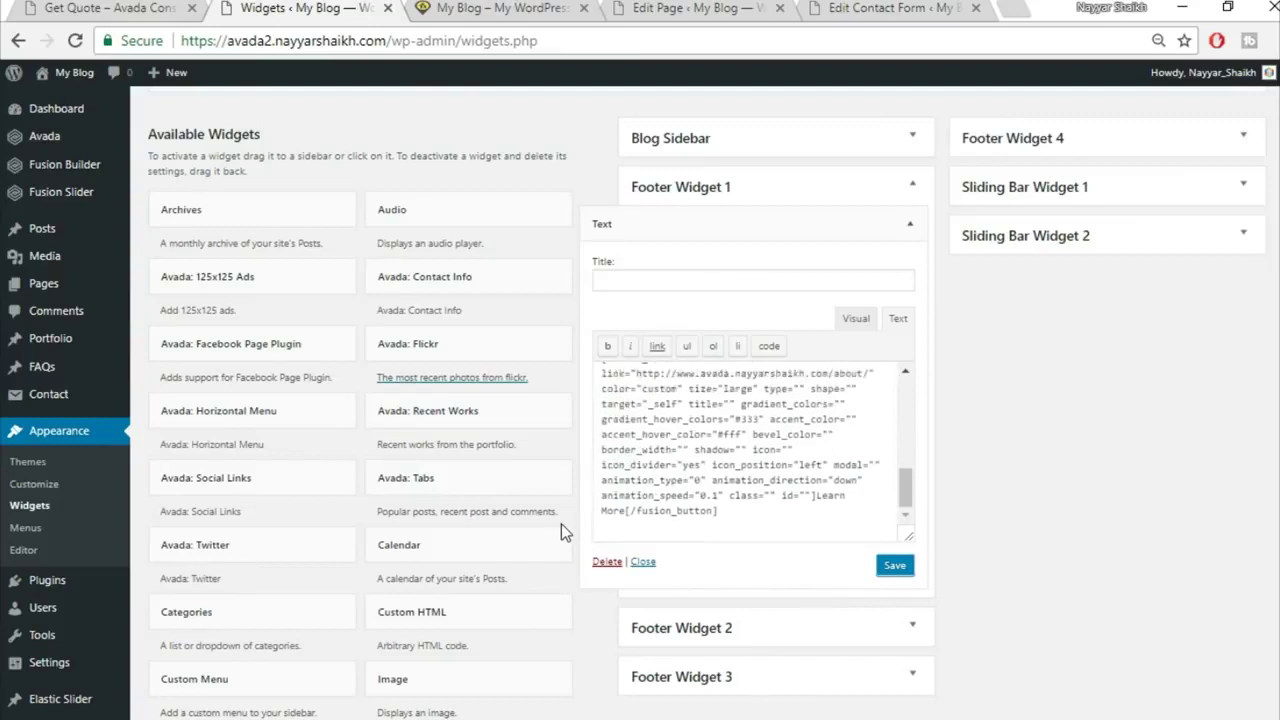
scroll(666, 440, "up", 6)
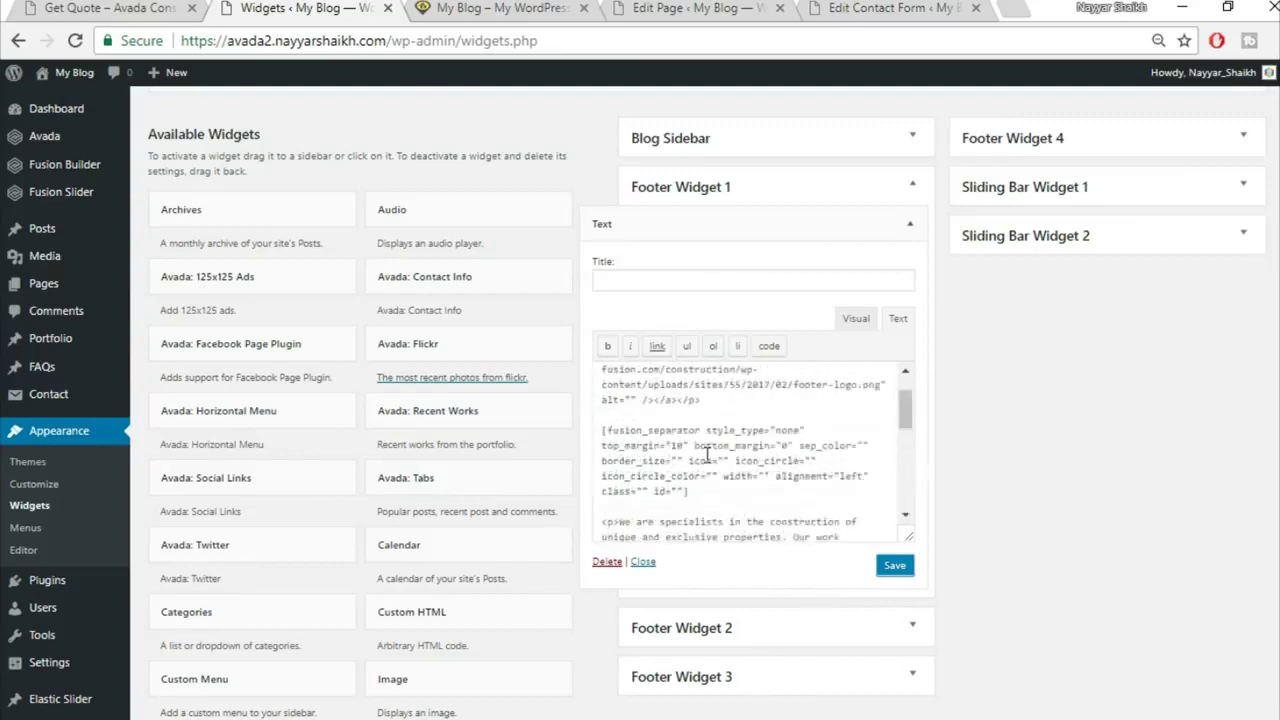
left_click(886, 569)
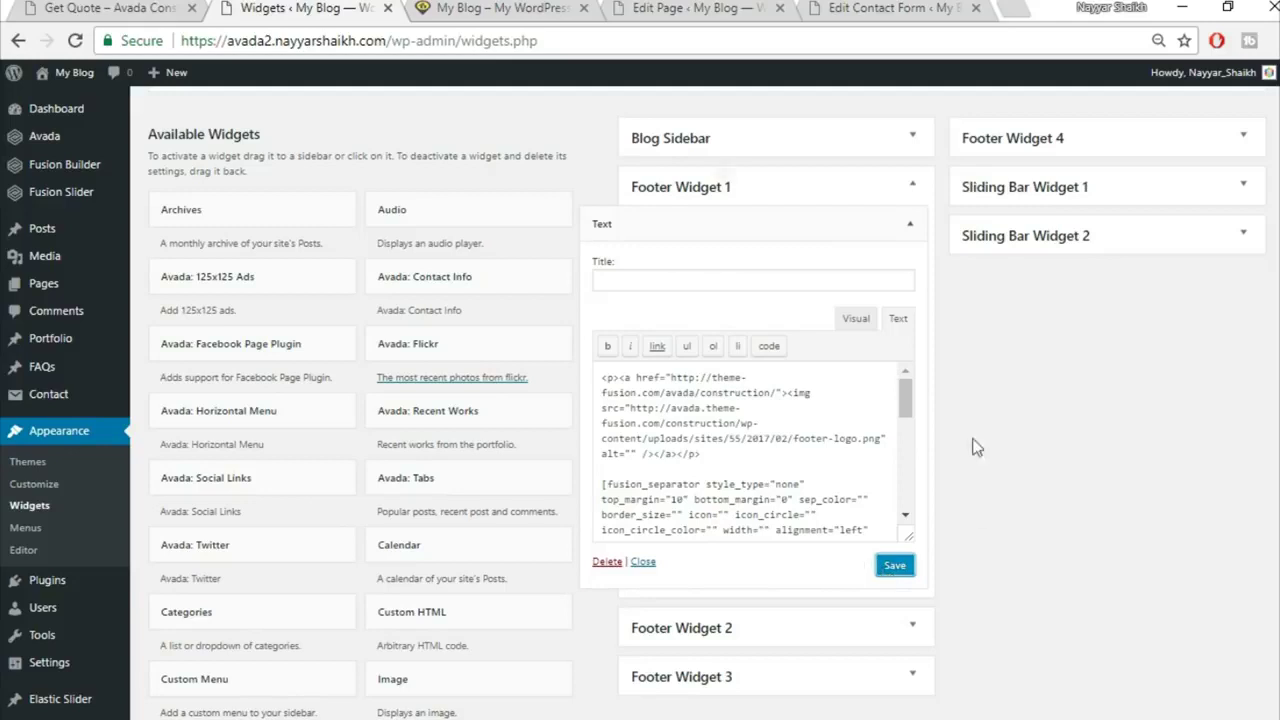
Step: Compare the widget's visual view with the reference footer's description paragraph
left_click(87, 8)
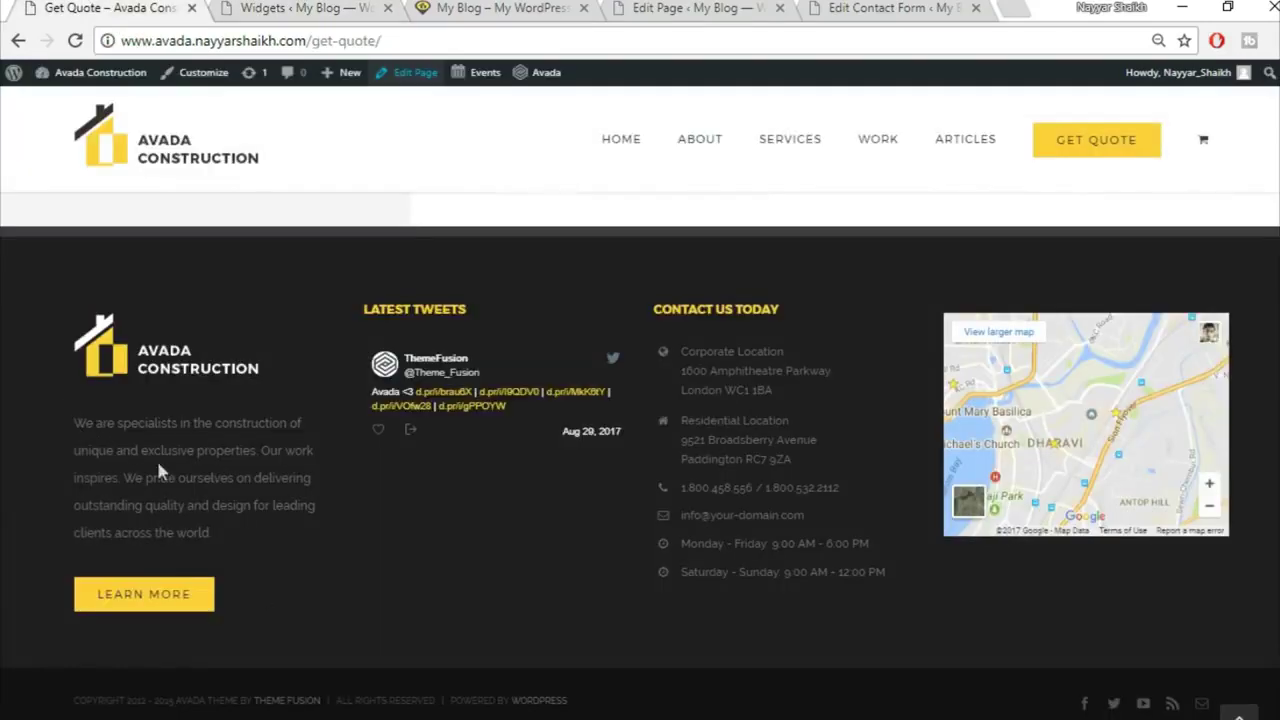
left_click_drag(72, 421, 256, 533)
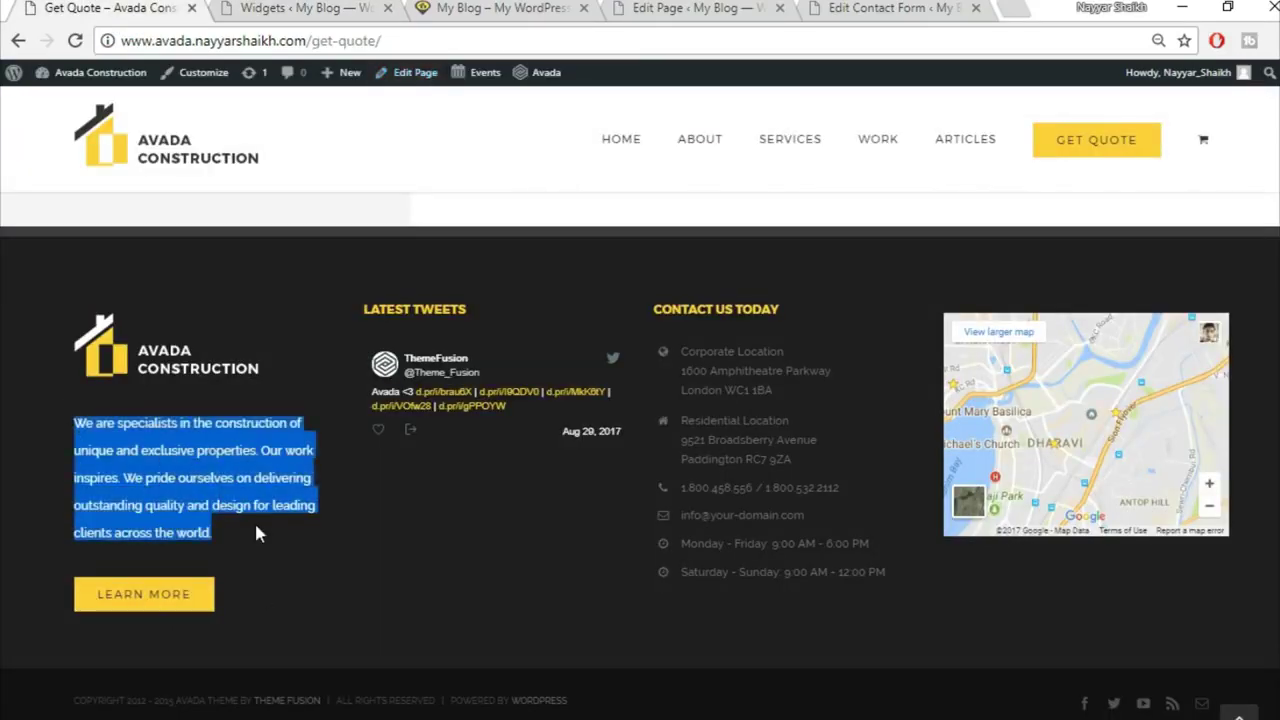
left_click(306, 8)
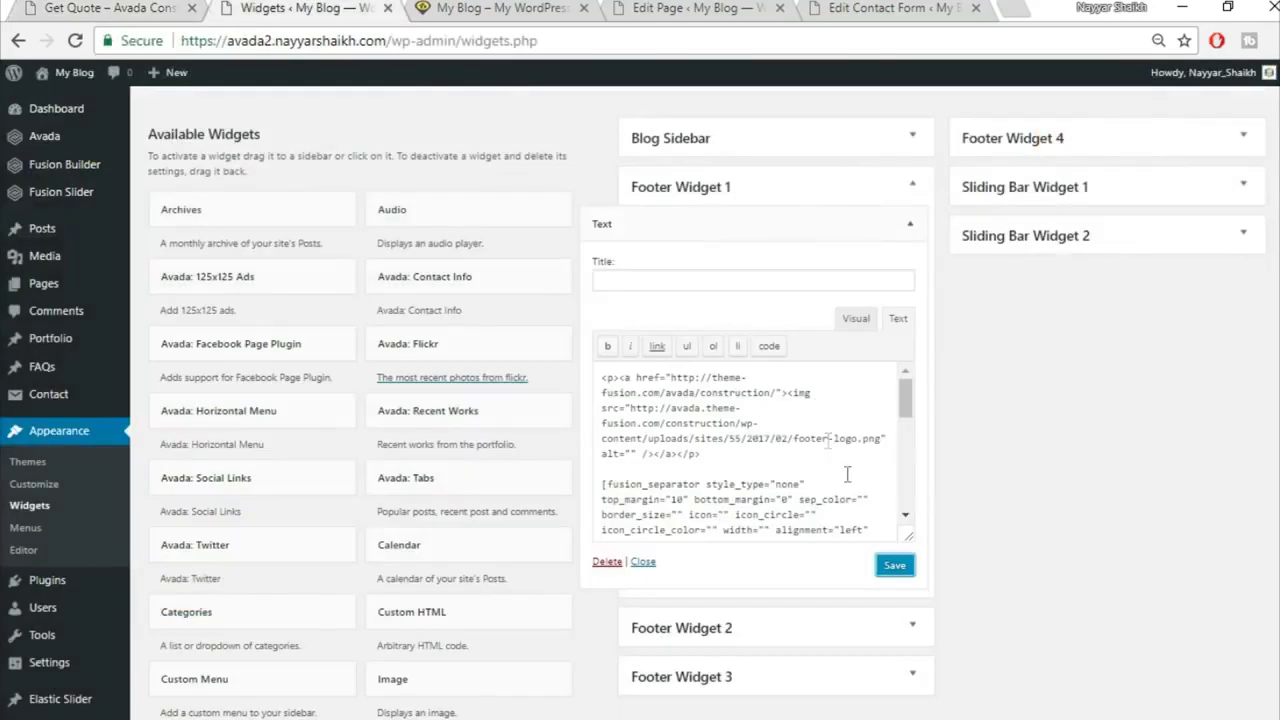
left_click(858, 319)
scroll(677, 430, "down", 3)
scroll(677, 430, "up", 1)
scroll(677, 484, "up", 1)
left_click_drag(601, 470, 806, 490)
scroll(806, 484, "down", 2)
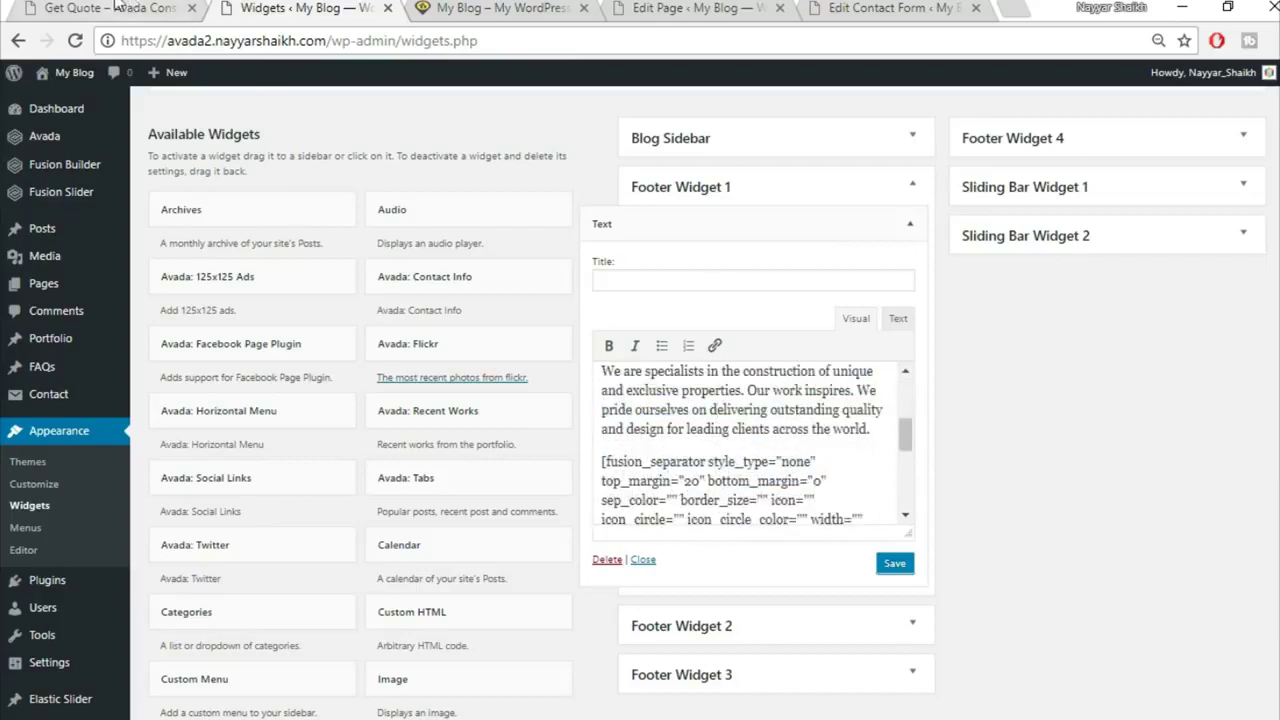
left_click(110, 8)
left_click(180, 424)
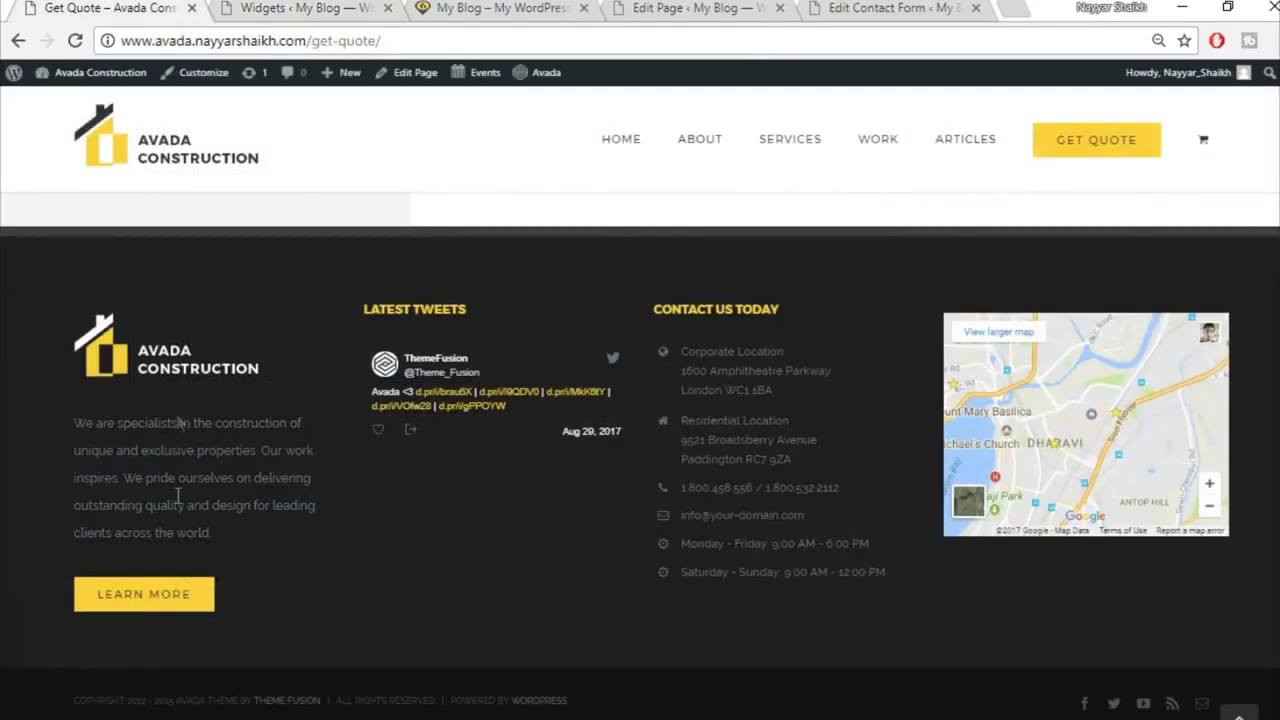
left_click(303, 8)
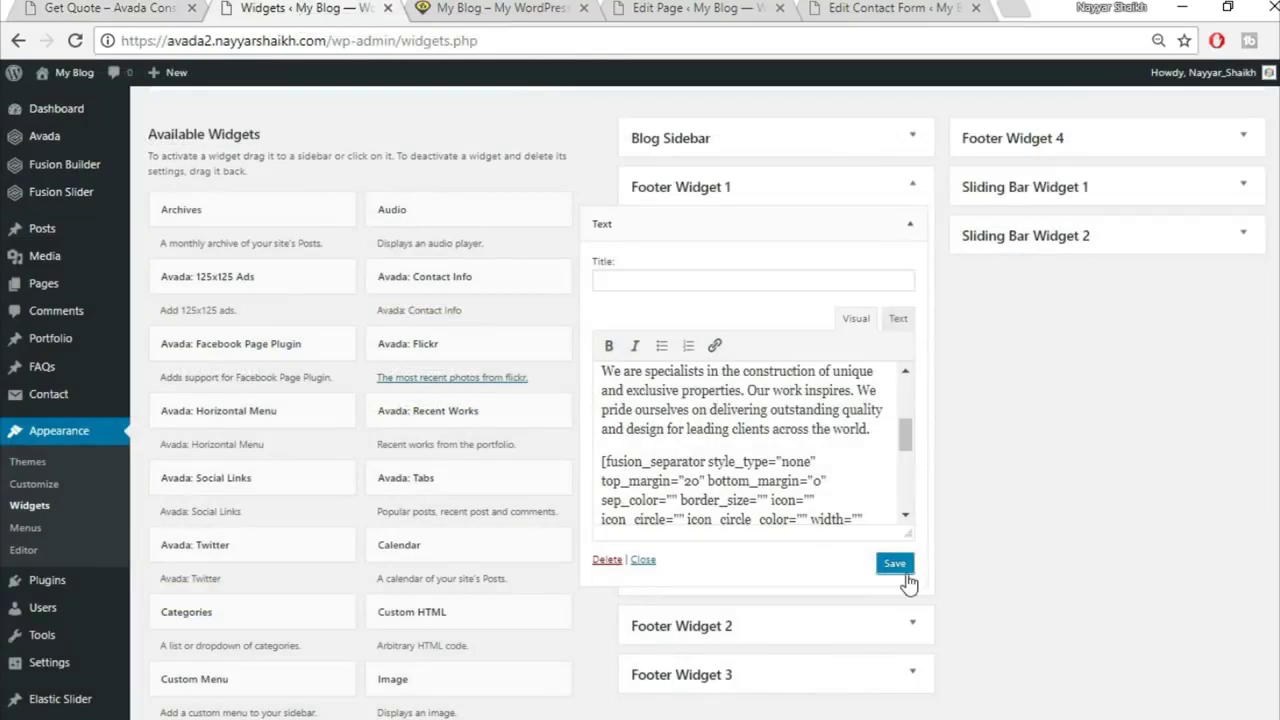
Step: Add an Avada: Twitter widget titled 'Recent Tweets' to Footer Widget 2 and collapse its form
left_click(910, 226)
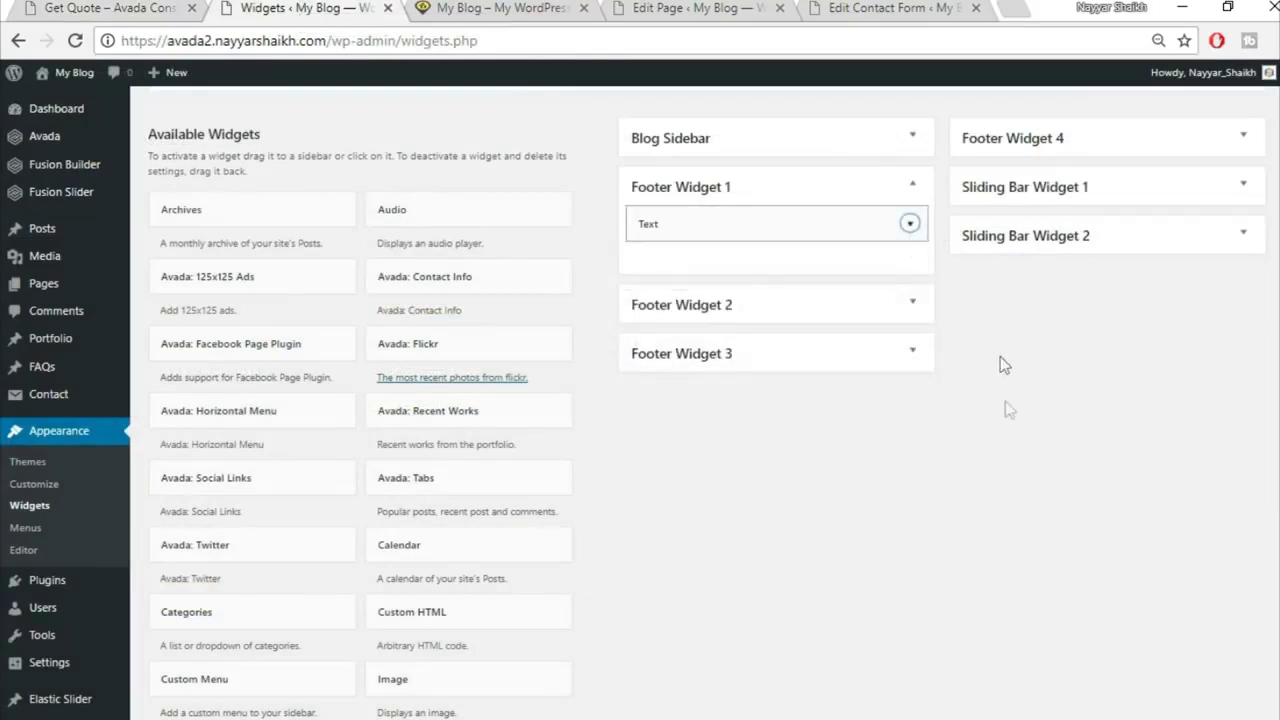
scroll(1037, 429, "down", 6)
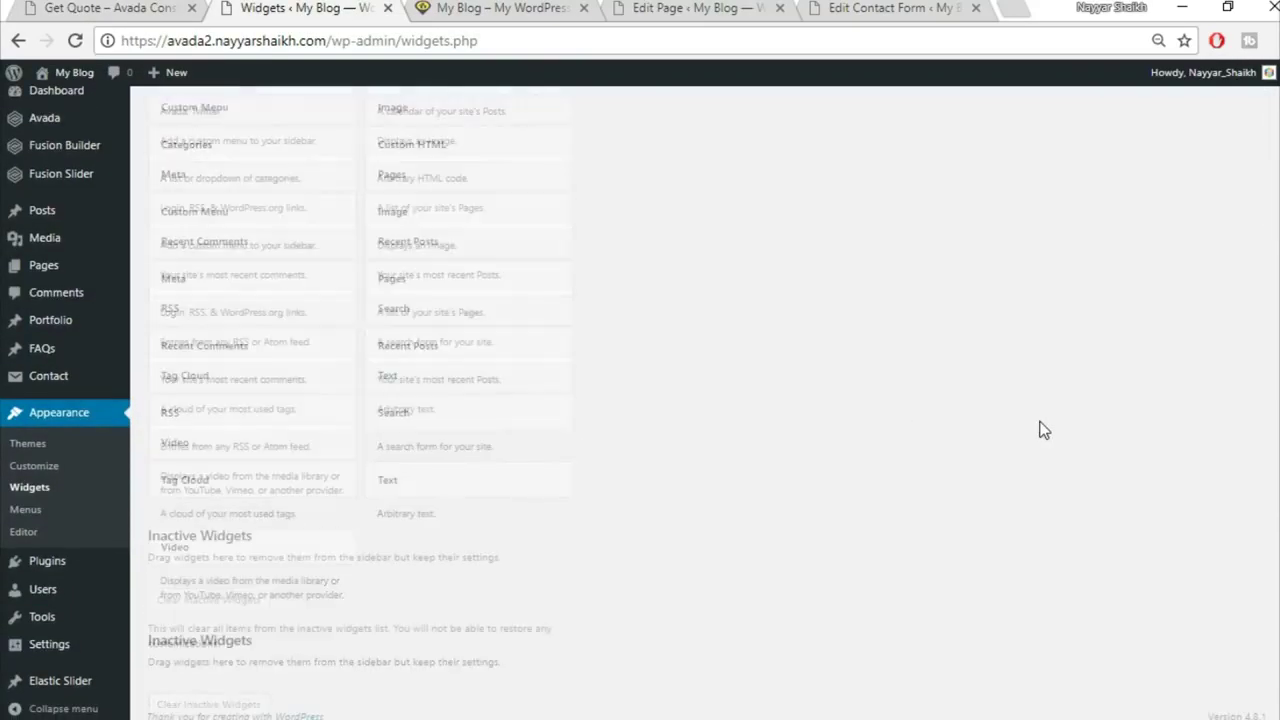
scroll(1040, 432, "up", 4)
scroll(1040, 432, "up", 1)
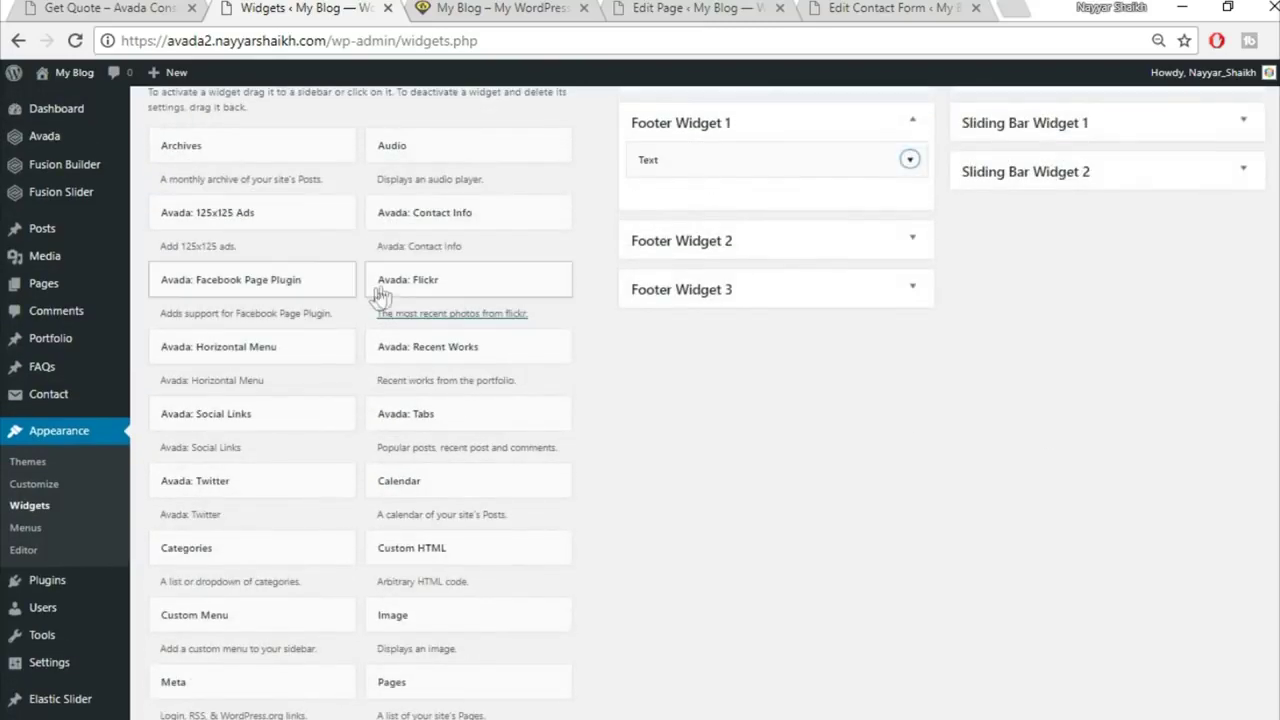
scroll(369, 291, "up", 3)
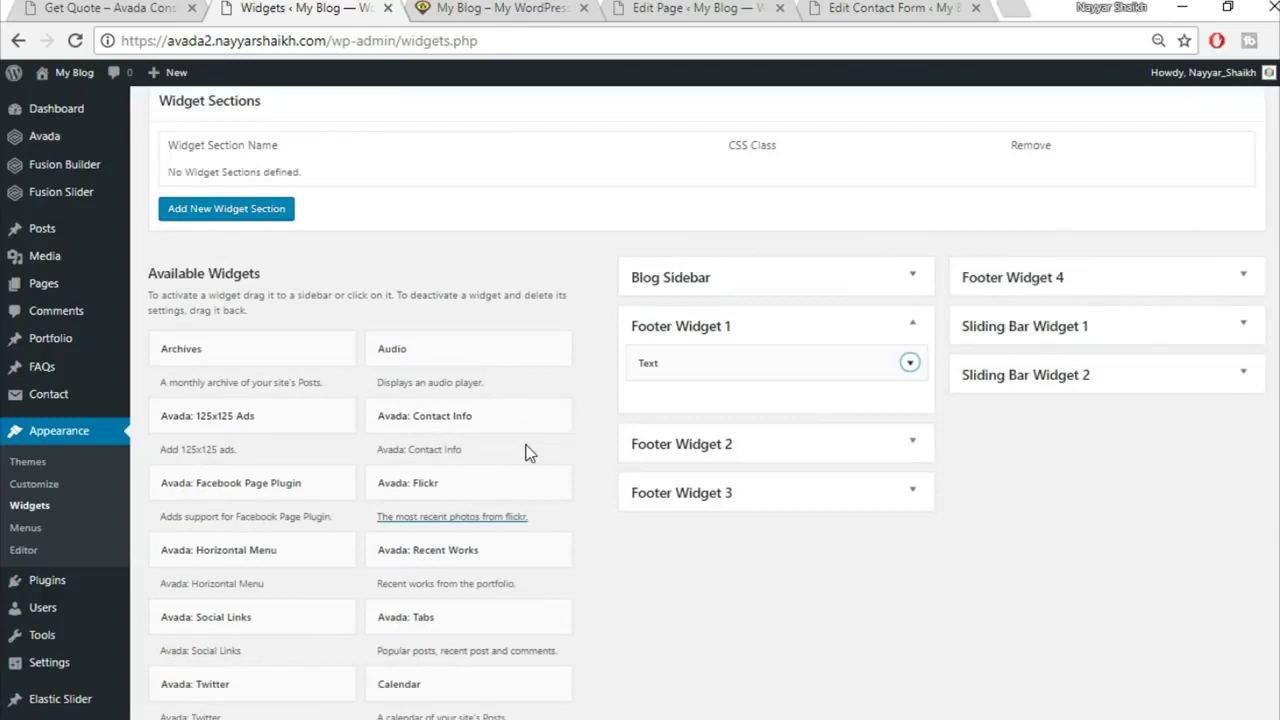
scroll(528, 450, "down", 2)
scroll(641, 478, "down", 2)
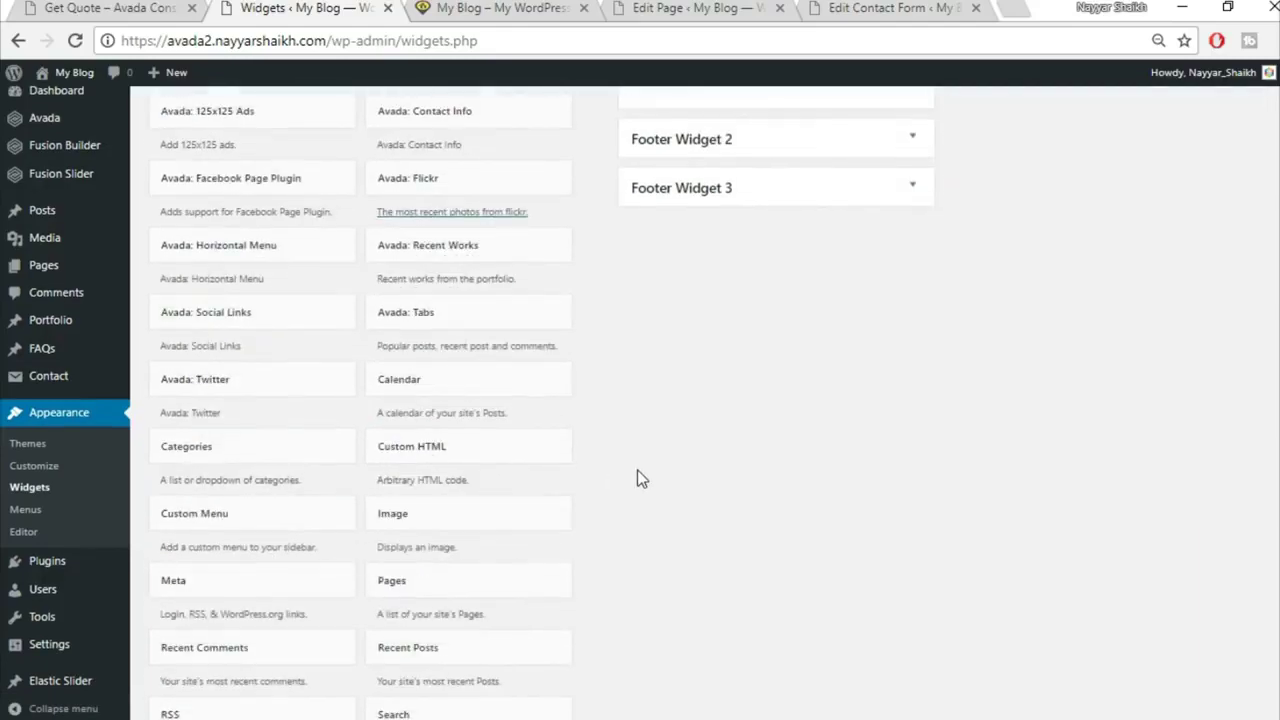
left_click(281, 377)
scroll(810, 432, "down", 2)
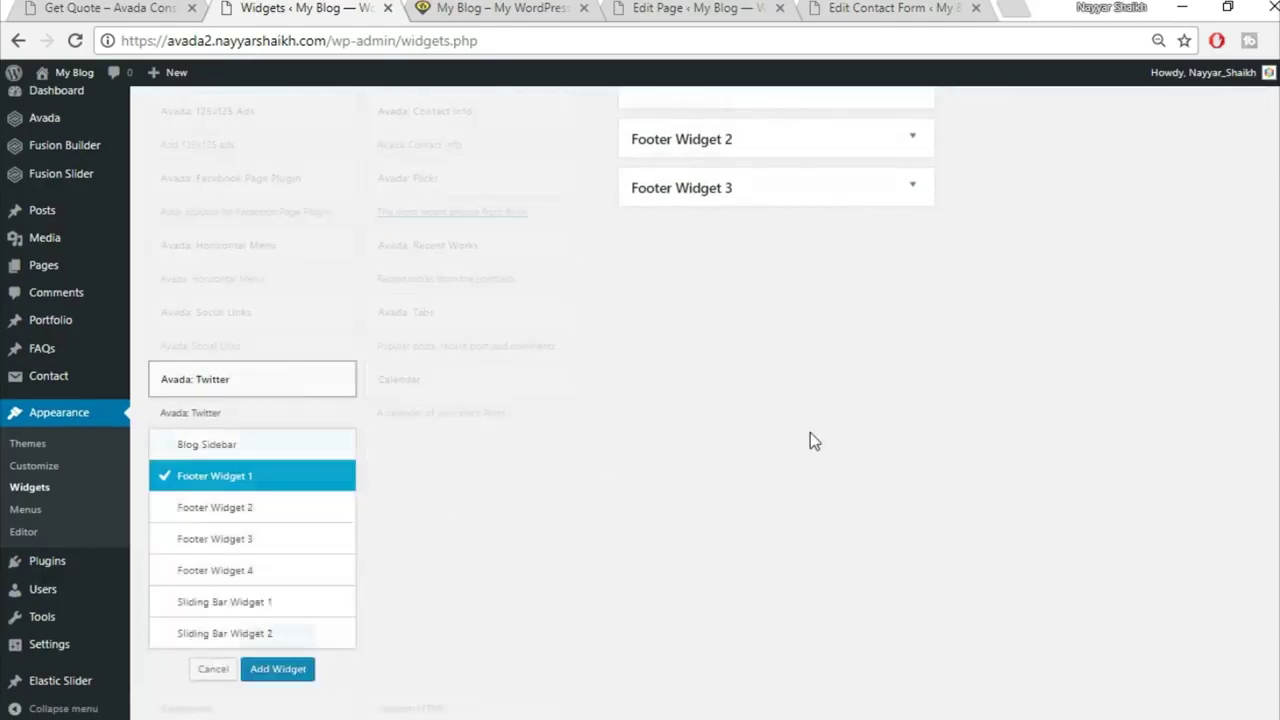
left_click(277, 315)
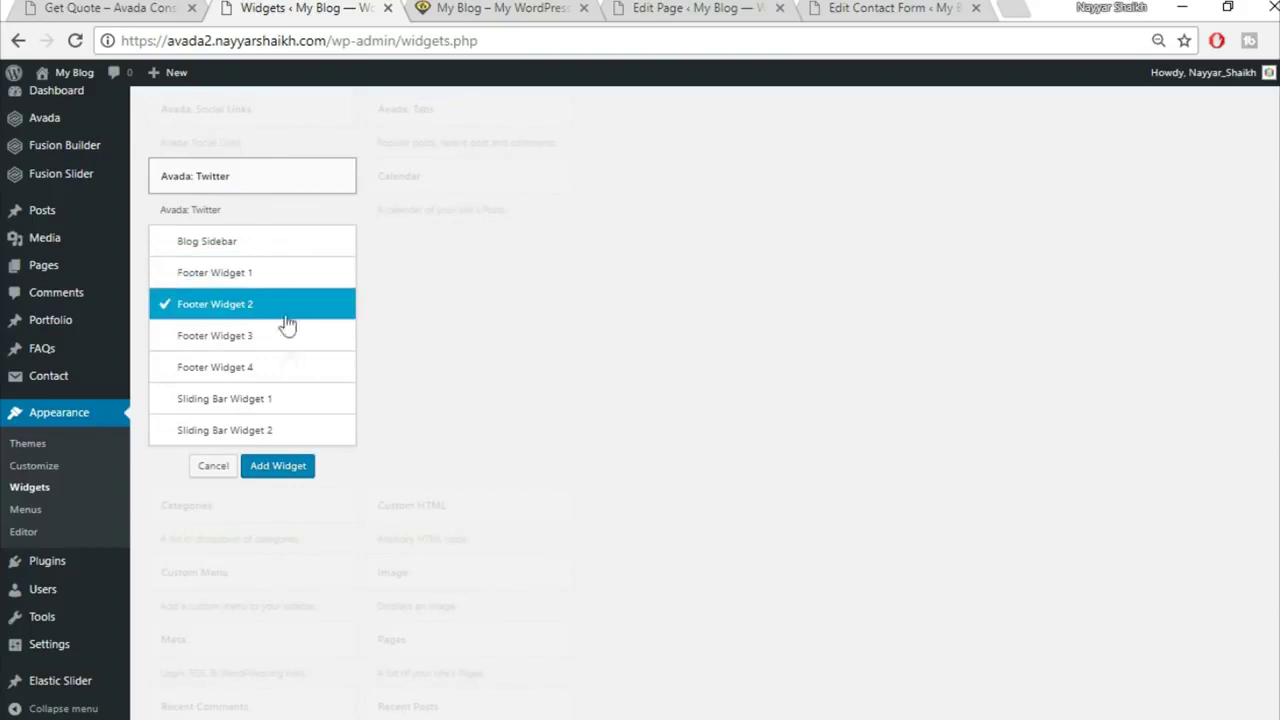
left_click(281, 468)
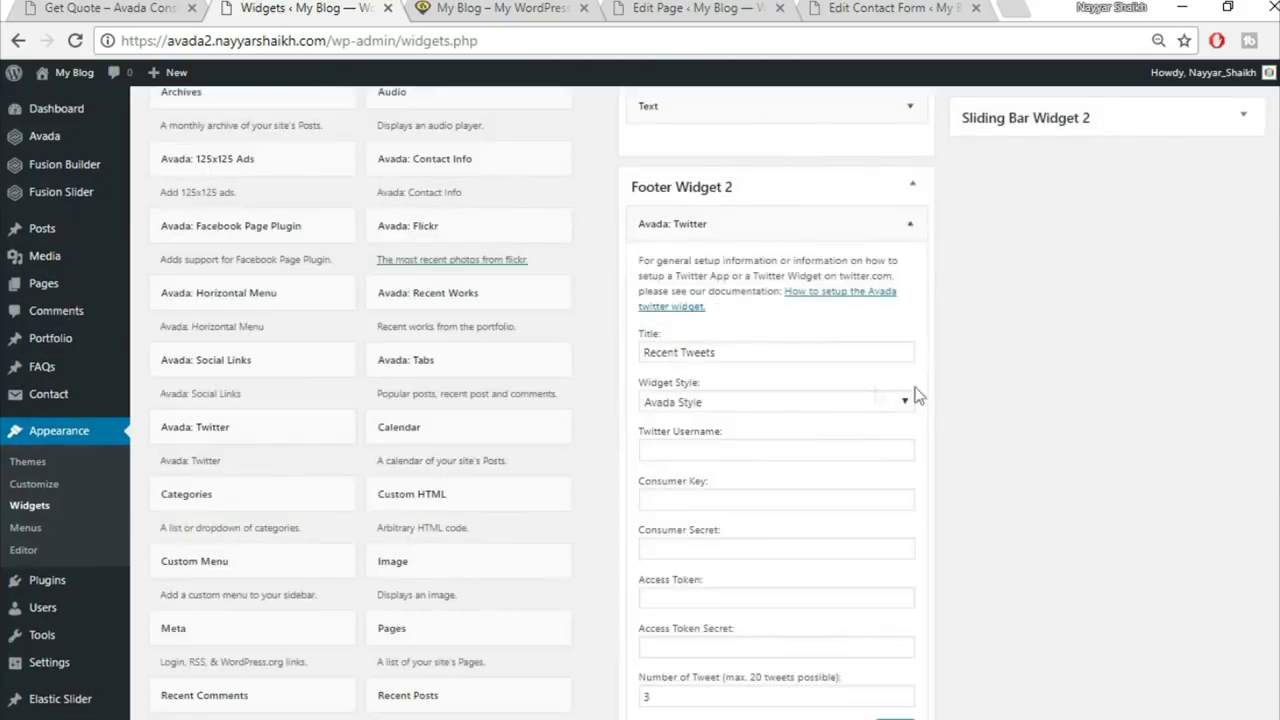
scroll(937, 393, "down", 1)
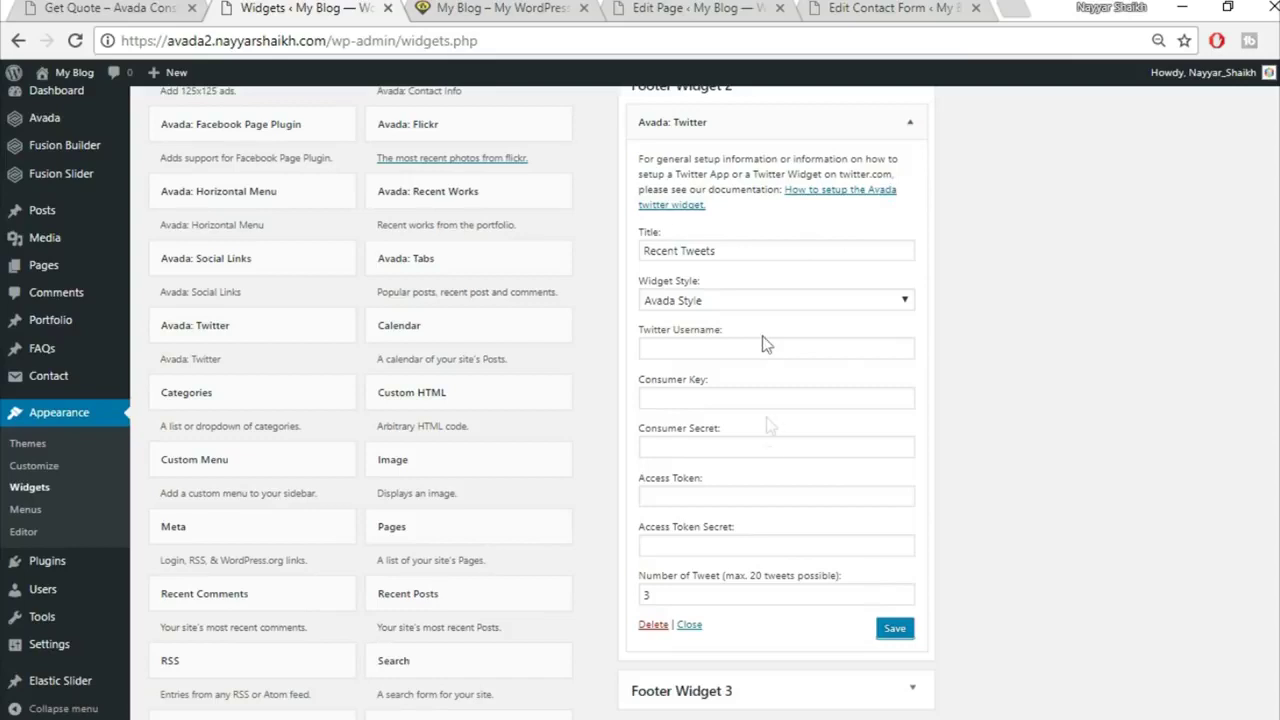
left_click(910, 122)
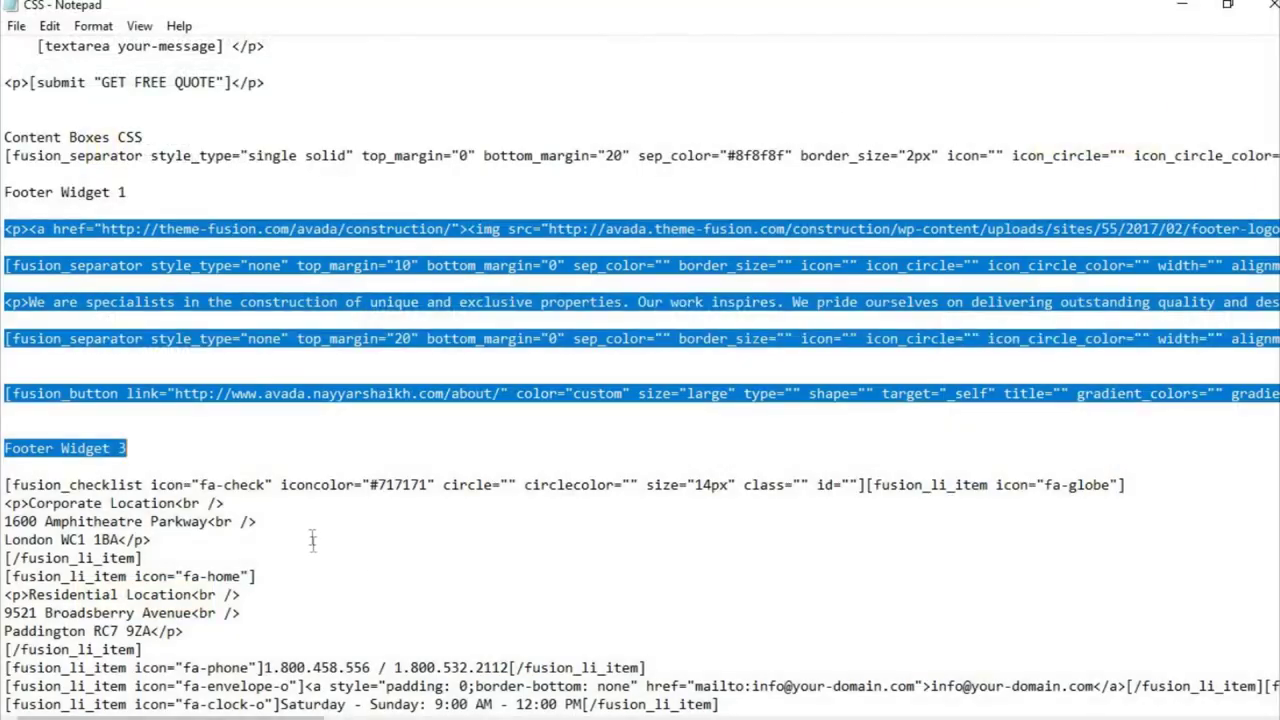
Step: Copy the Footer Widget 3 checklist shortcode from Notepad and add a Text widget to Footer Widget 3
scroll(233, 535, "down", 1)
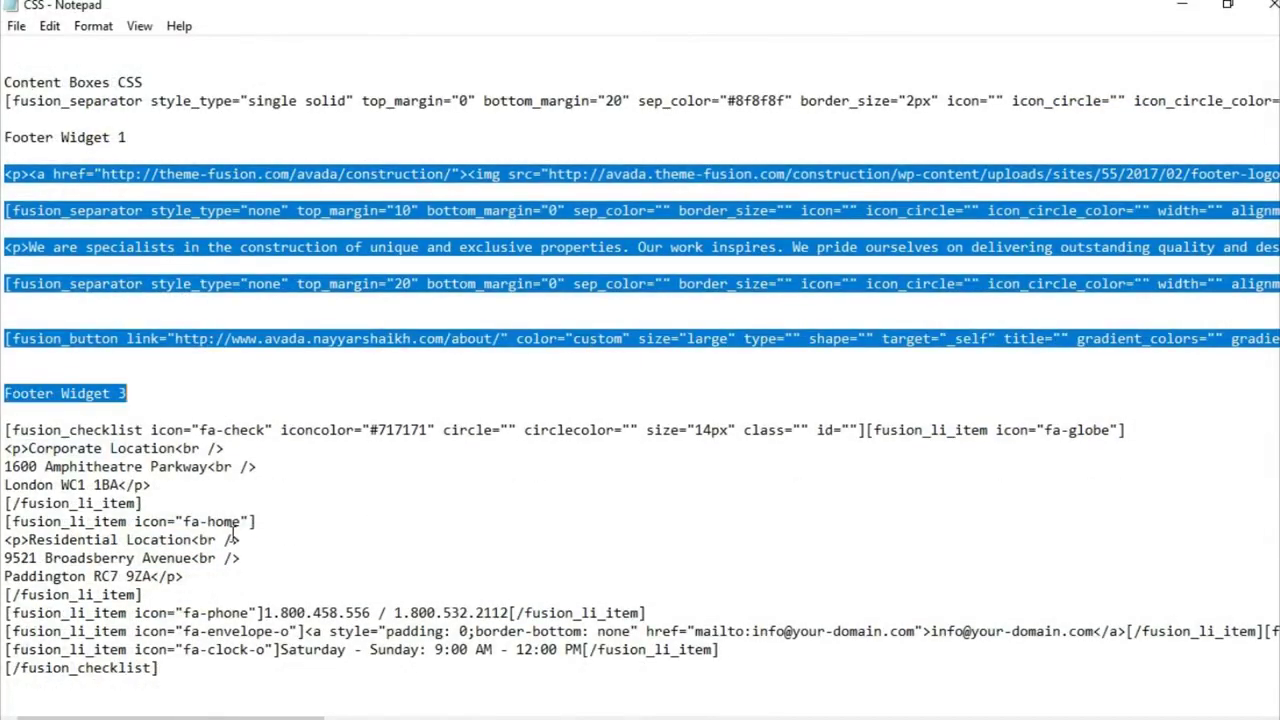
left_click(62, 430)
left_click_drag(5, 430, 255, 706)
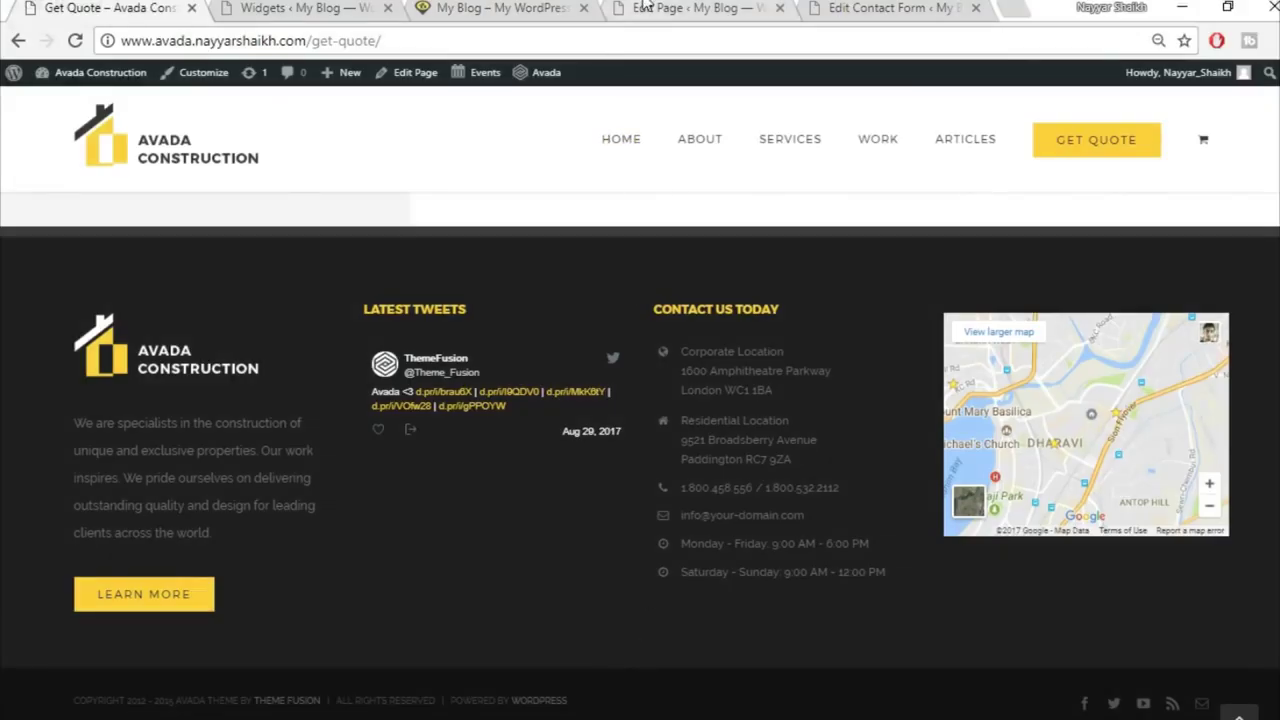
left_click(645, 7)
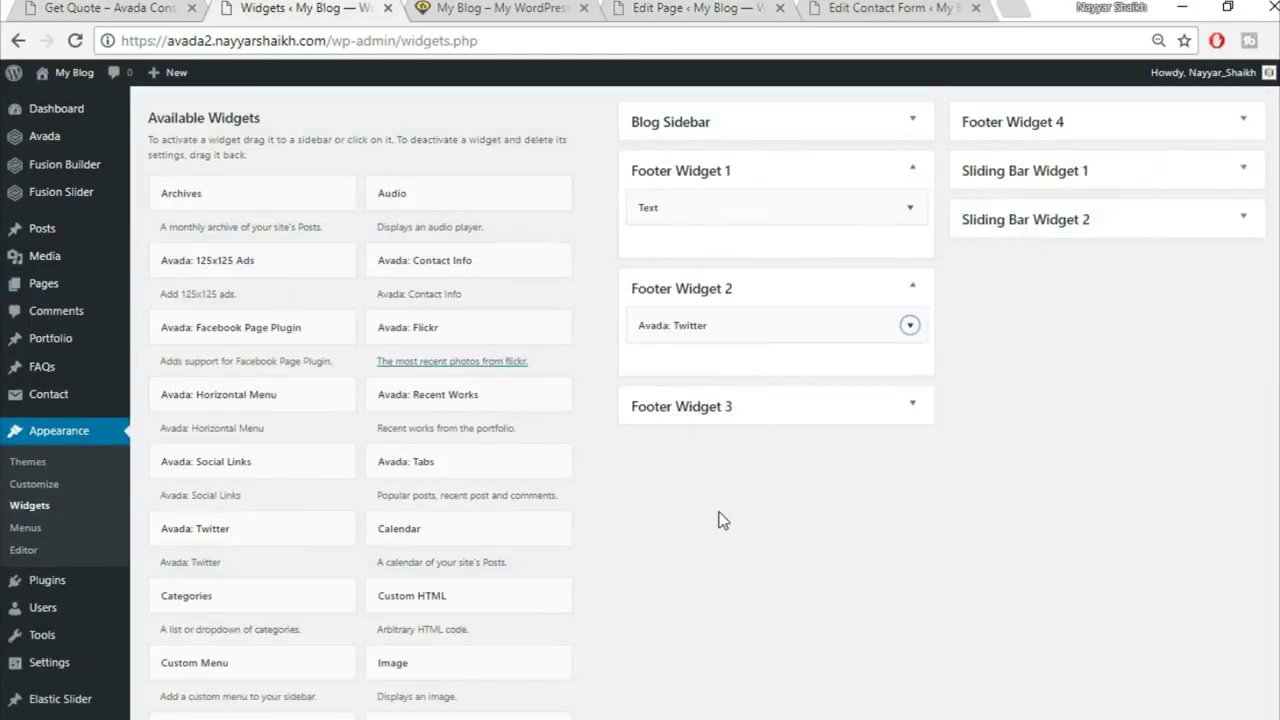
scroll(739, 568, "down", 3)
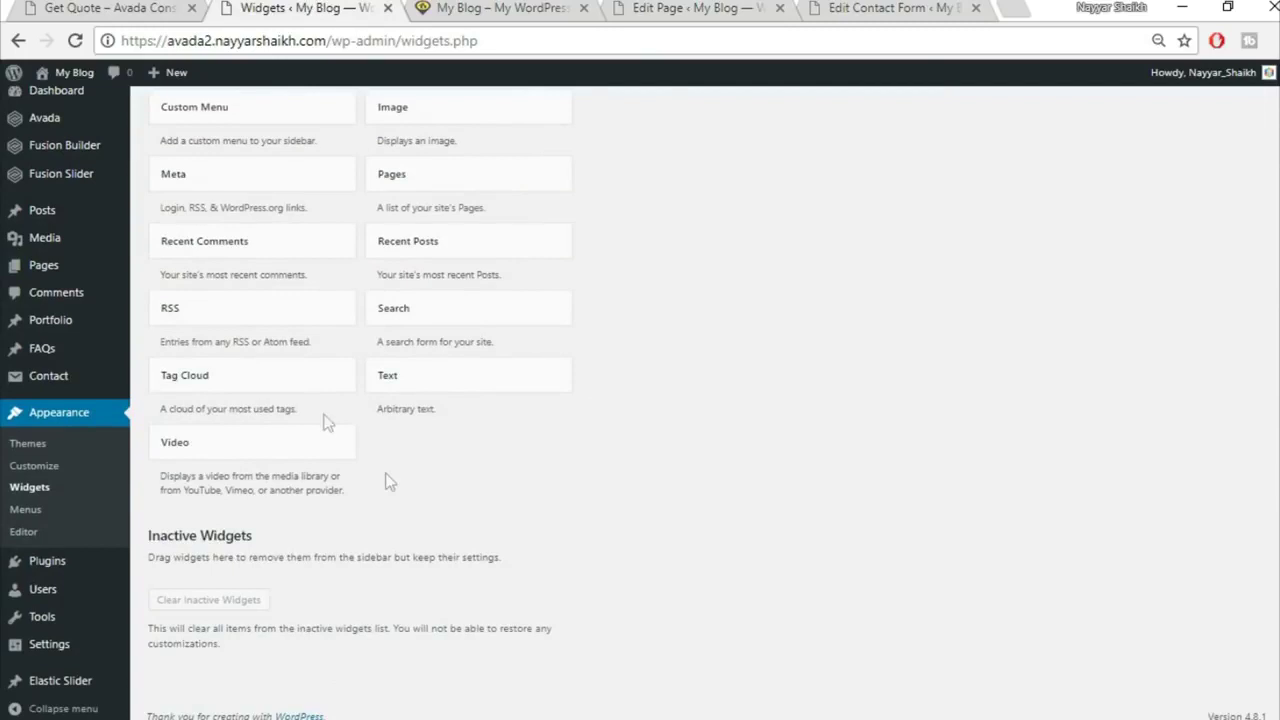
left_click(437, 370)
left_click(500, 505)
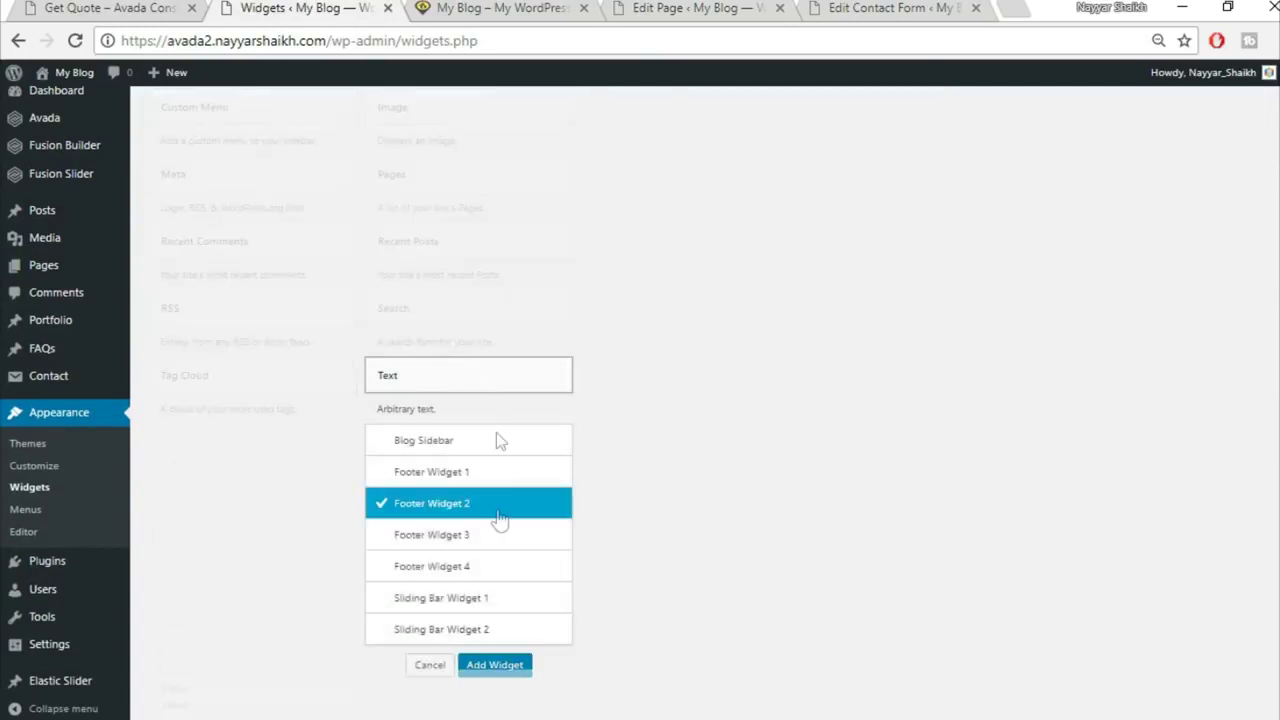
left_click(475, 535)
left_click(495, 666)
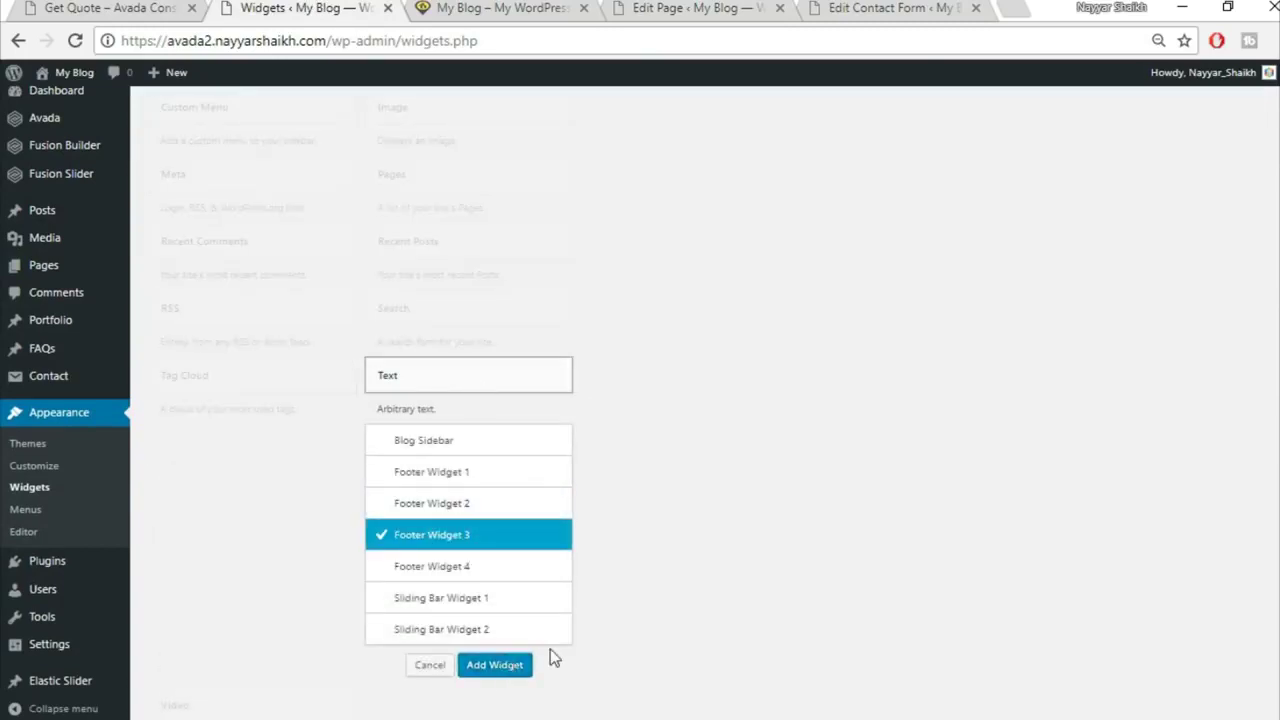
Step: Paste the checklist shortcode into the widget, check the address lines, save, and view the footer
left_click(905, 320)
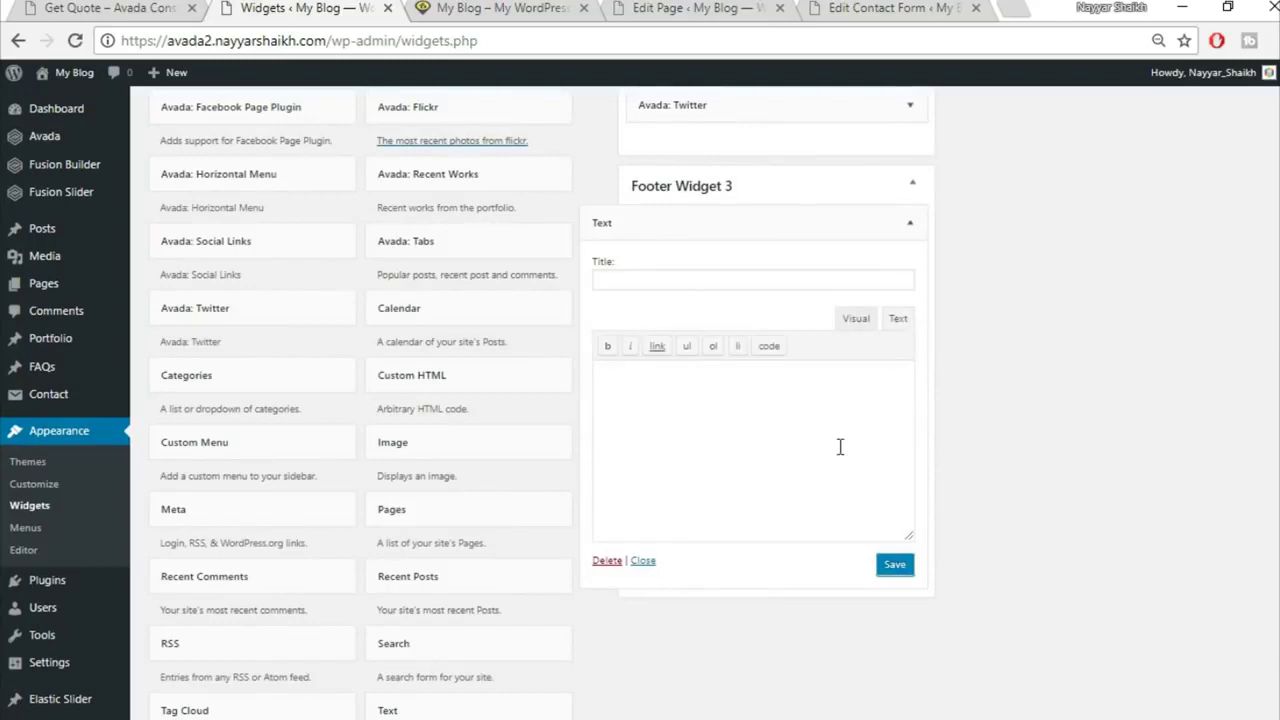
key("ctrl+v")
left_click(855, 318)
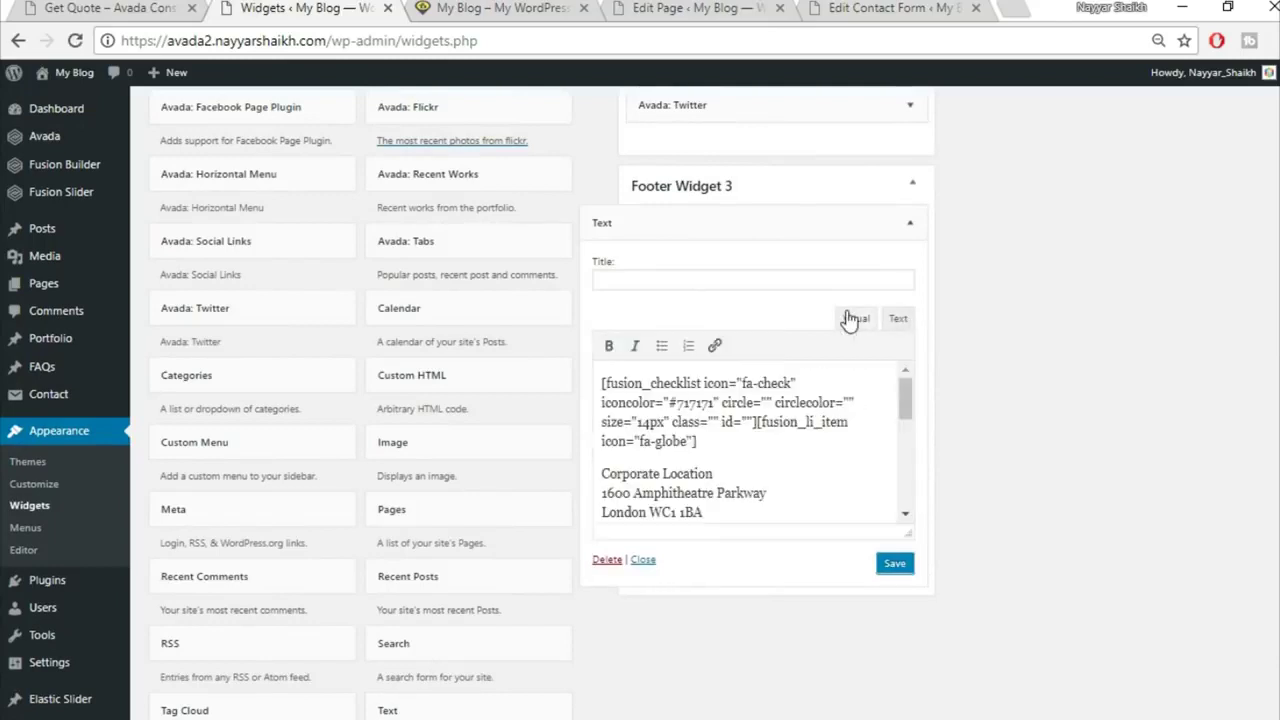
scroll(733, 445, "down", 2)
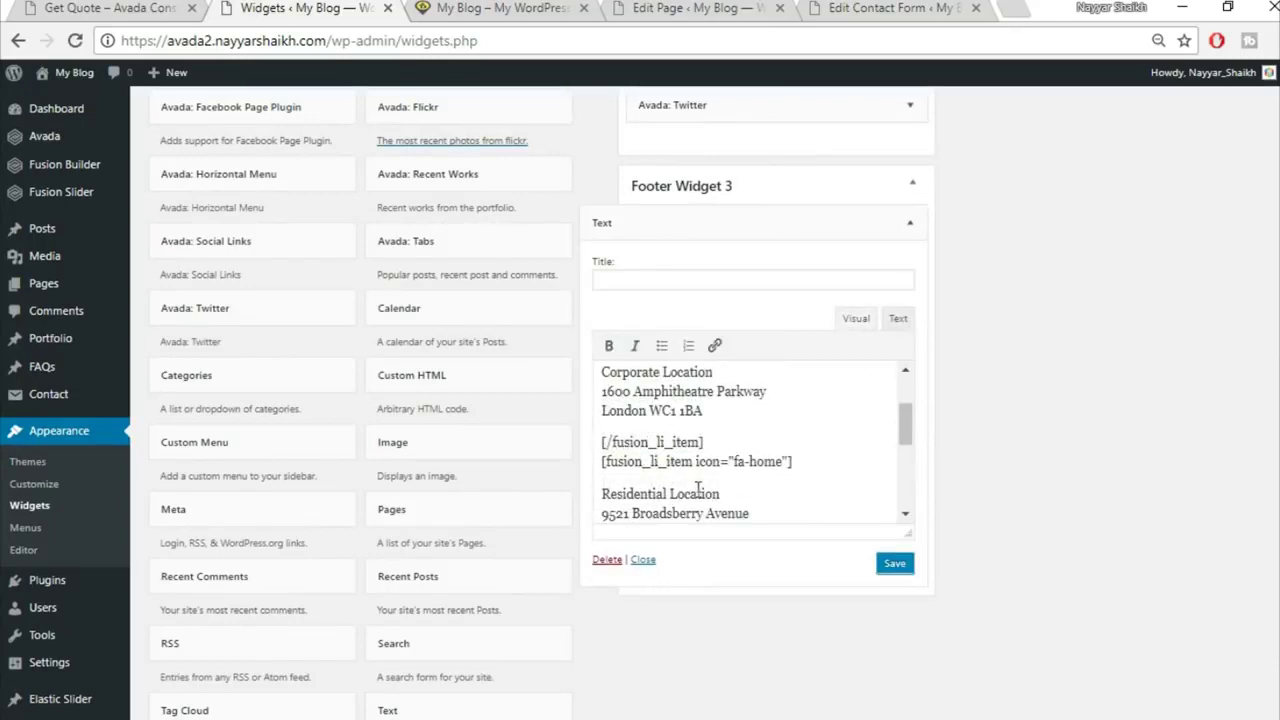
scroll(663, 489, "down", 2)
left_click_drag(603, 386, 758, 426)
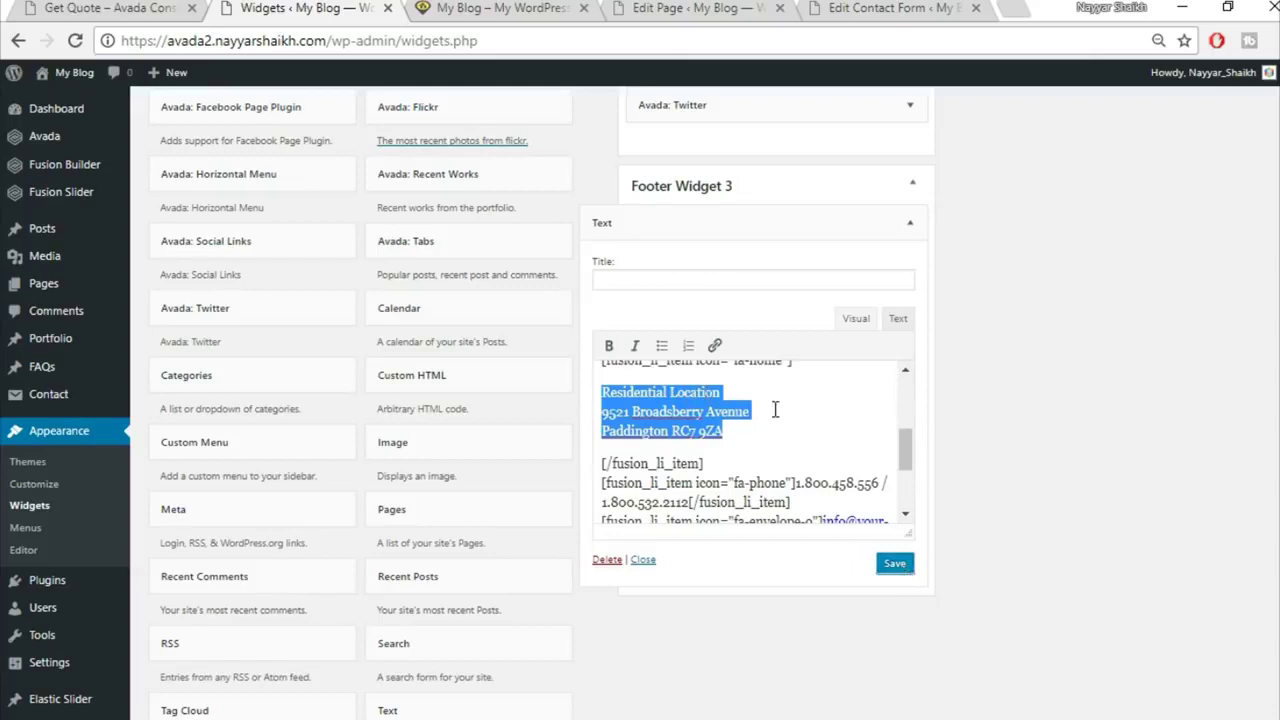
scroll(790, 425, "down", 2)
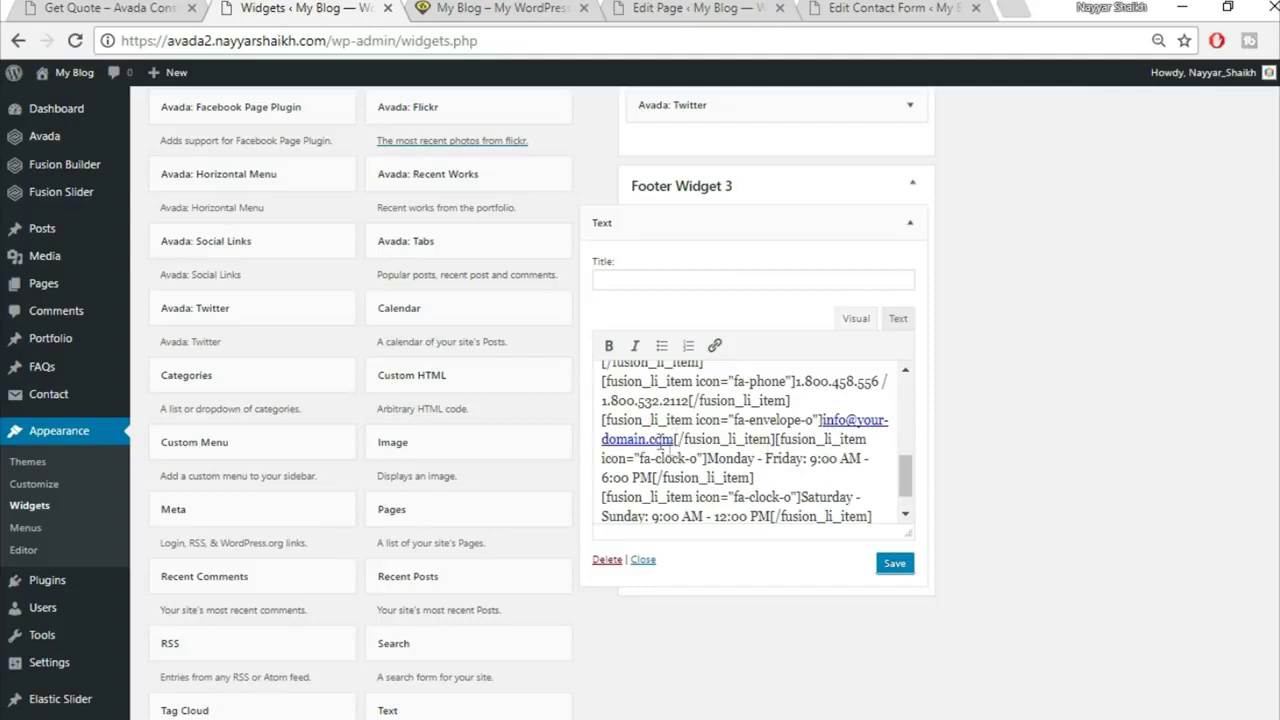
left_click(900, 565)
left_click(908, 223)
scroll(970, 350, "up", 2)
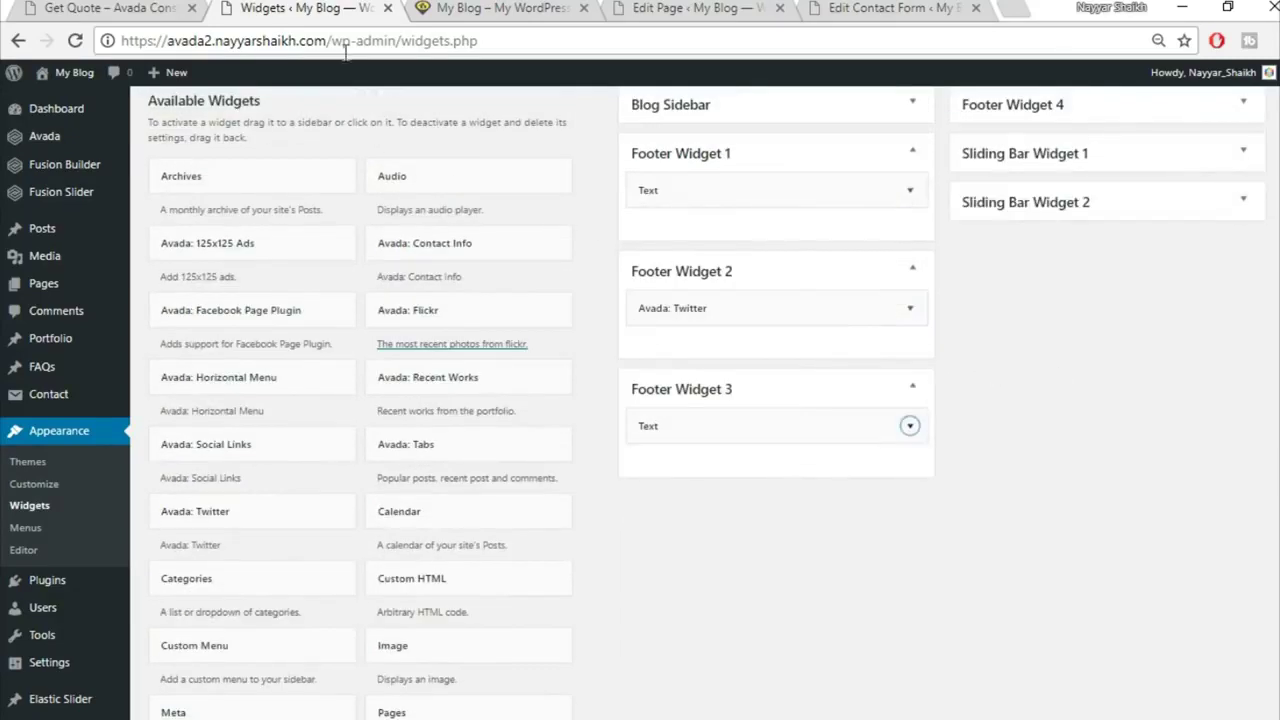
left_click(166, 6)
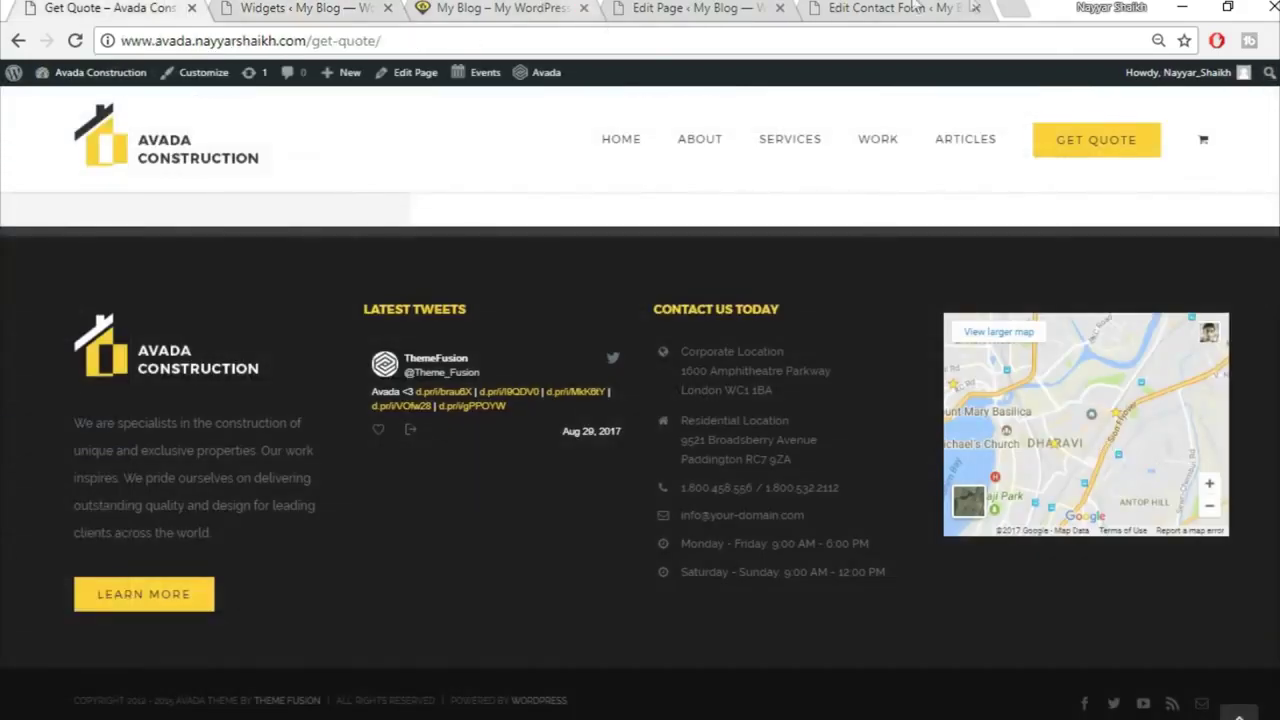
Step: Open Google Maps in a new tab and generate the embed iframe for the Dharavi-area map
left_click(1005, 7)
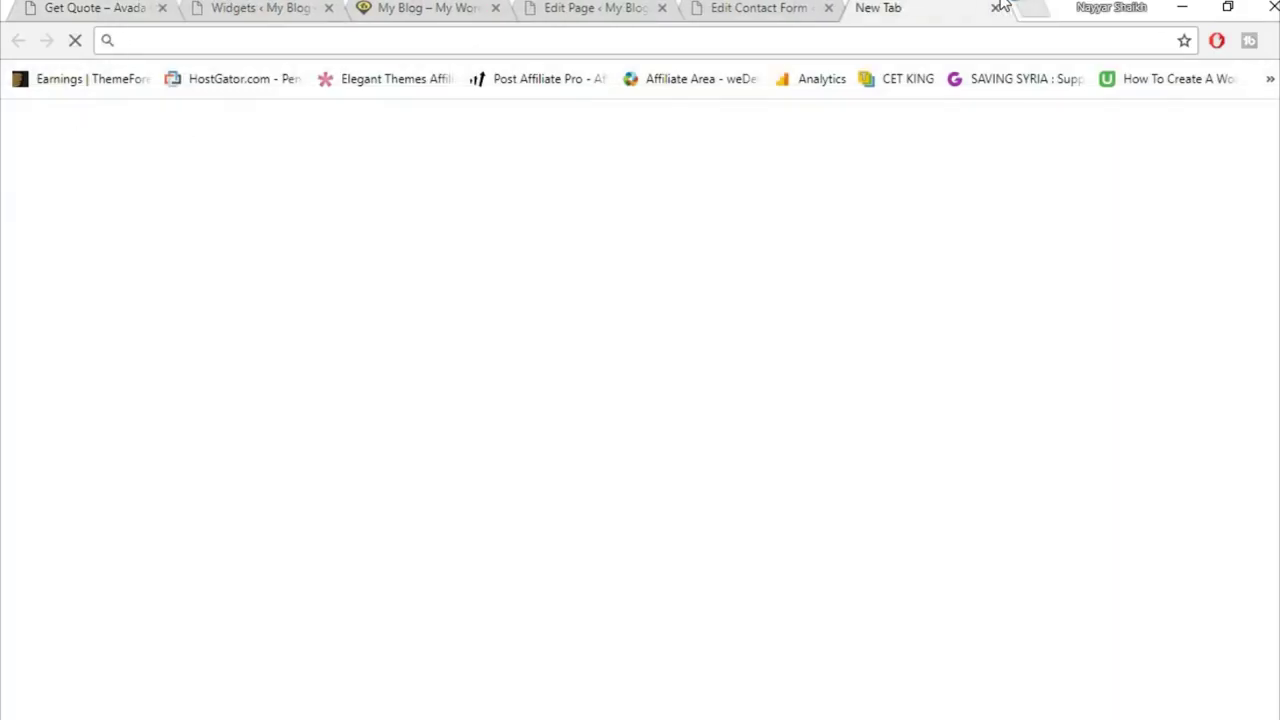
type("map")
key("Return")
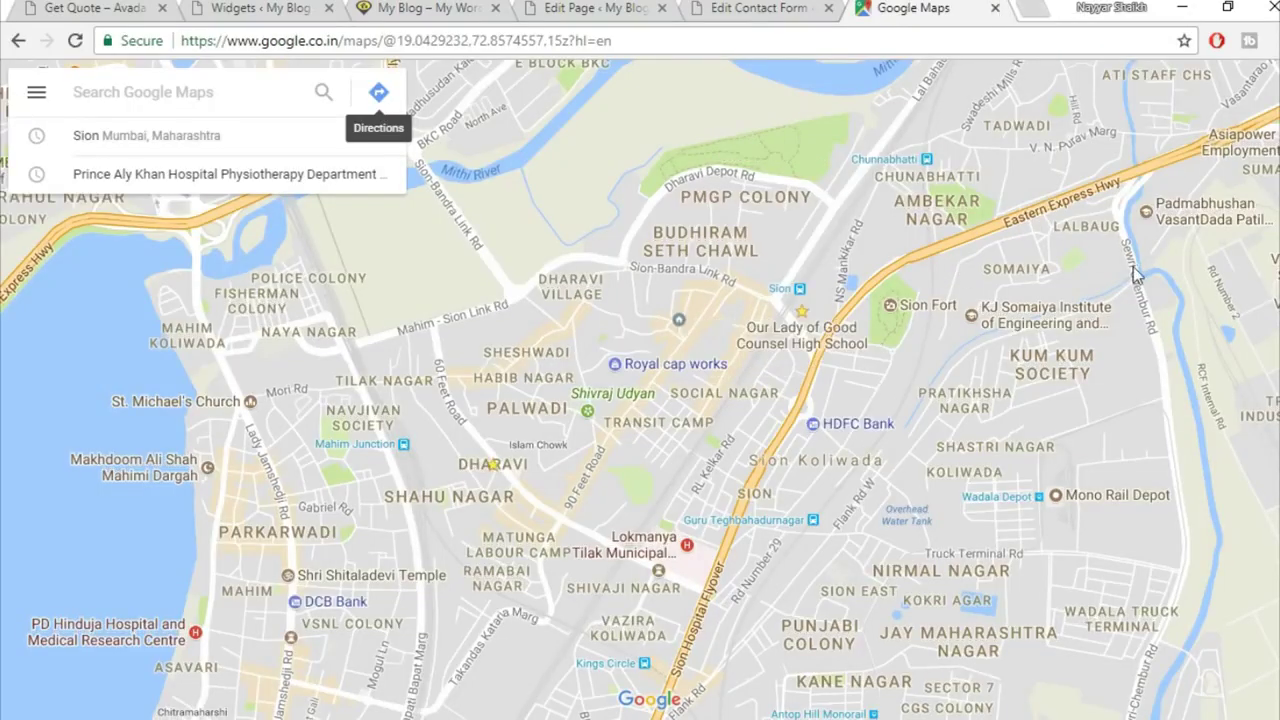
left_click(36, 96)
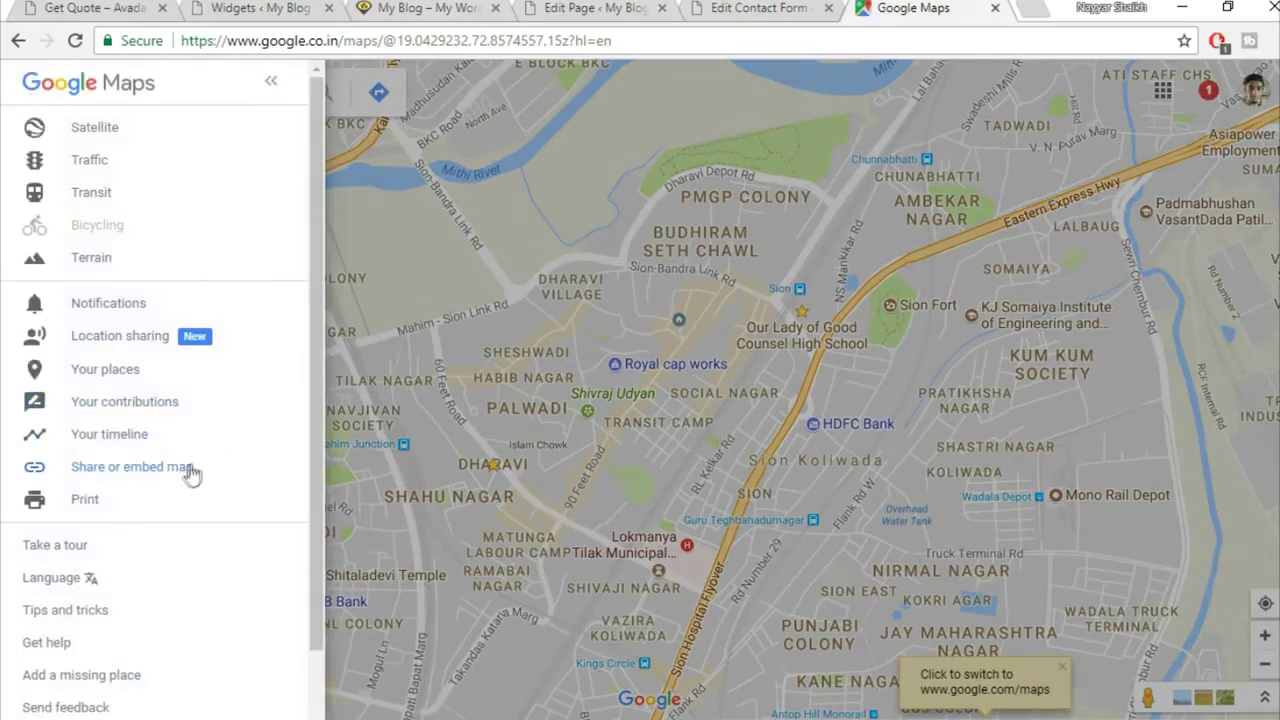
left_click(190, 473)
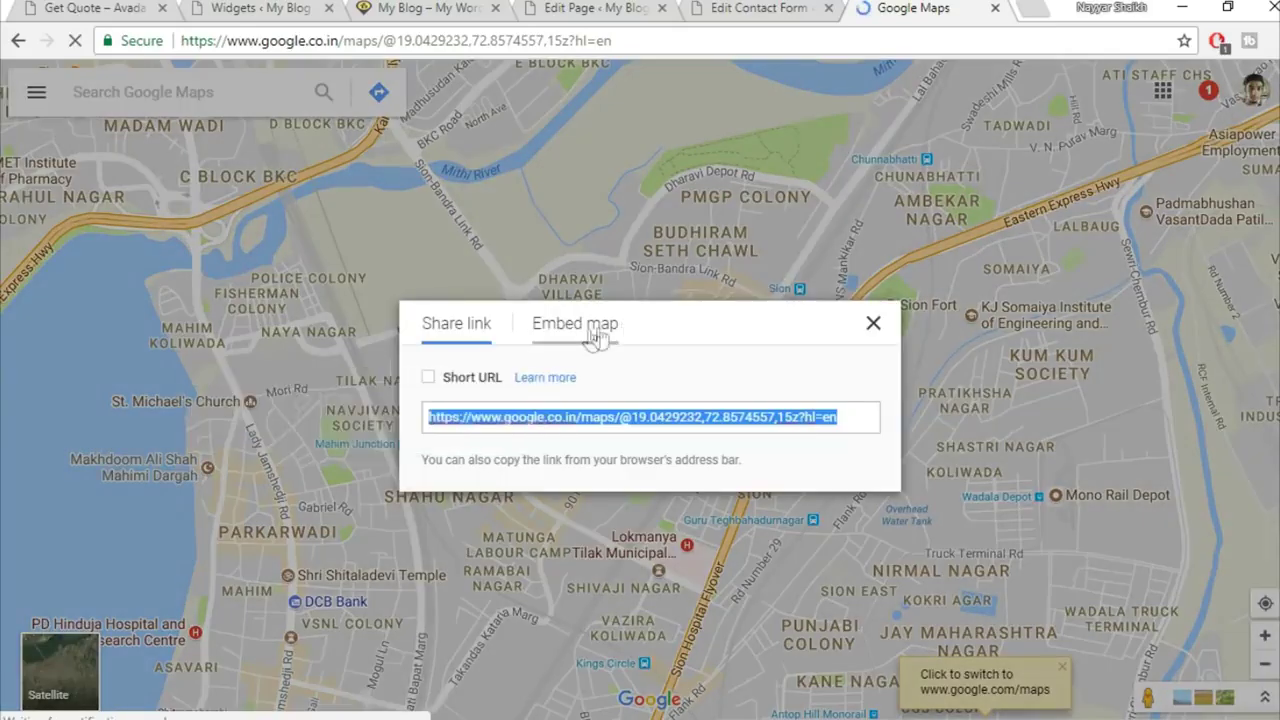
left_click(593, 333)
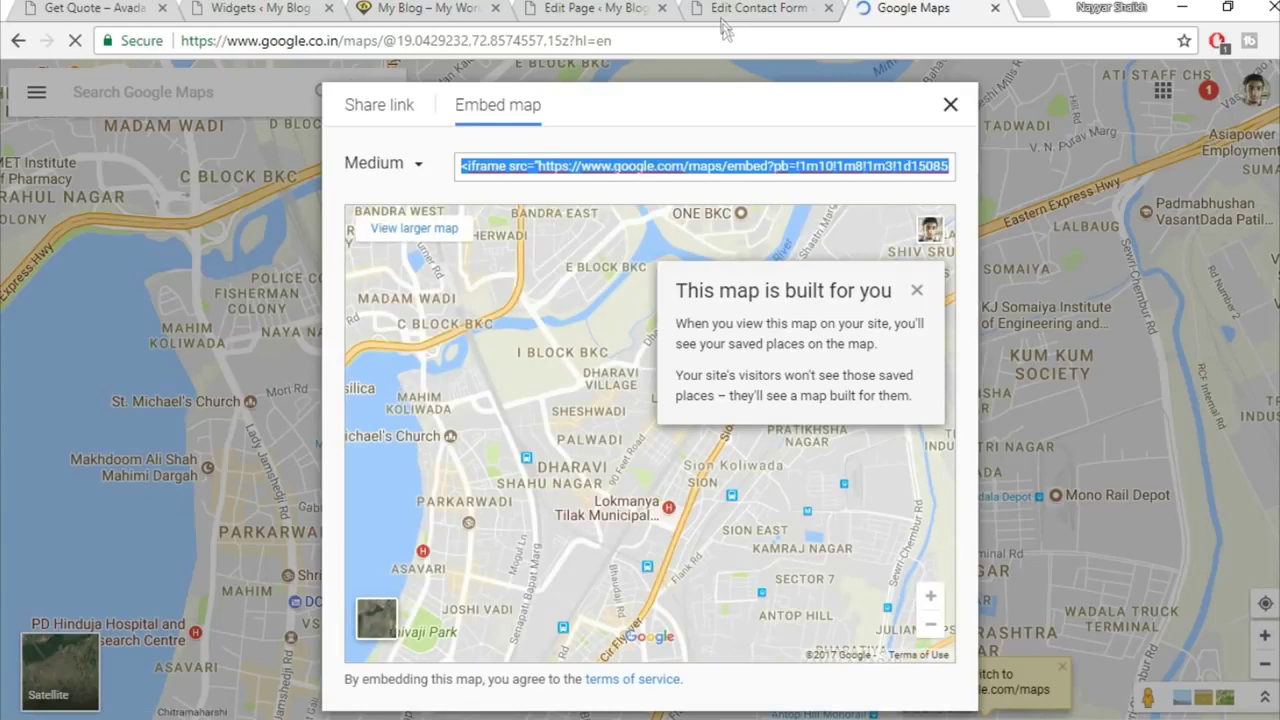
left_click(600, 7)
left_click(758, 7)
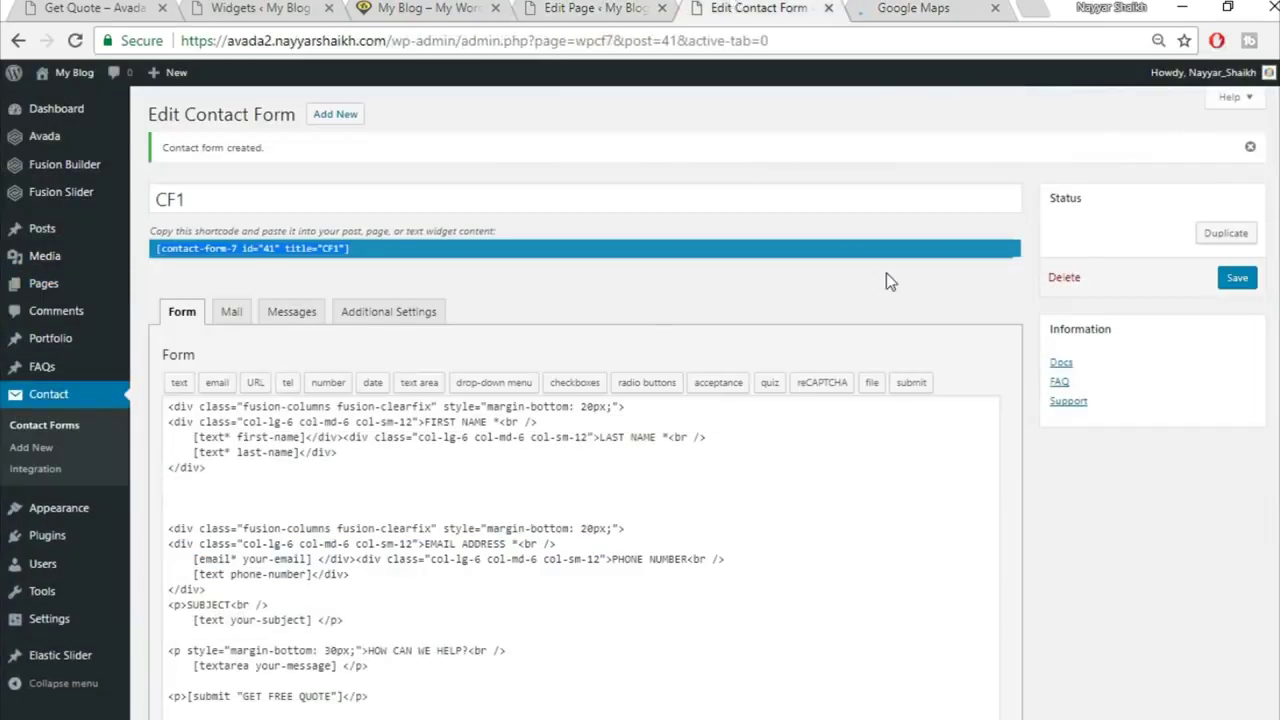
Step: Add a new Text widget to Footer Widget 4 on the Widgets page
left_click(283, 7)
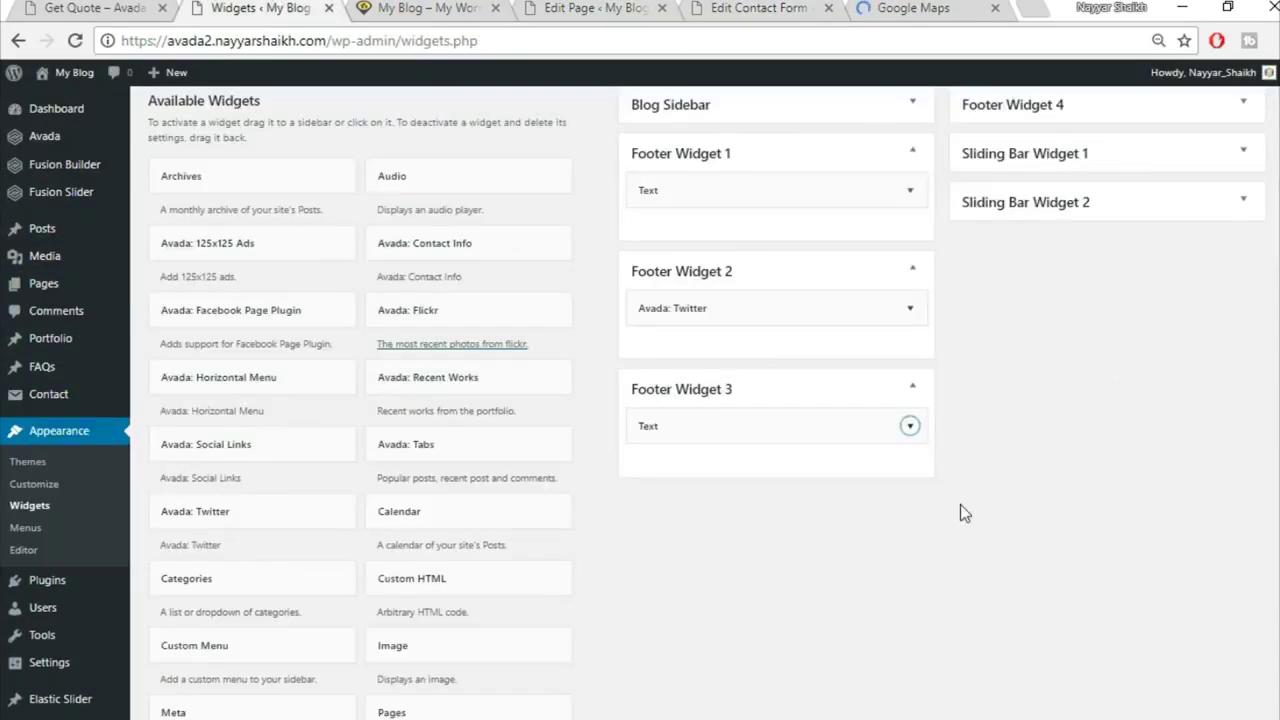
scroll(963, 515, "down", 5)
left_click(510, 375)
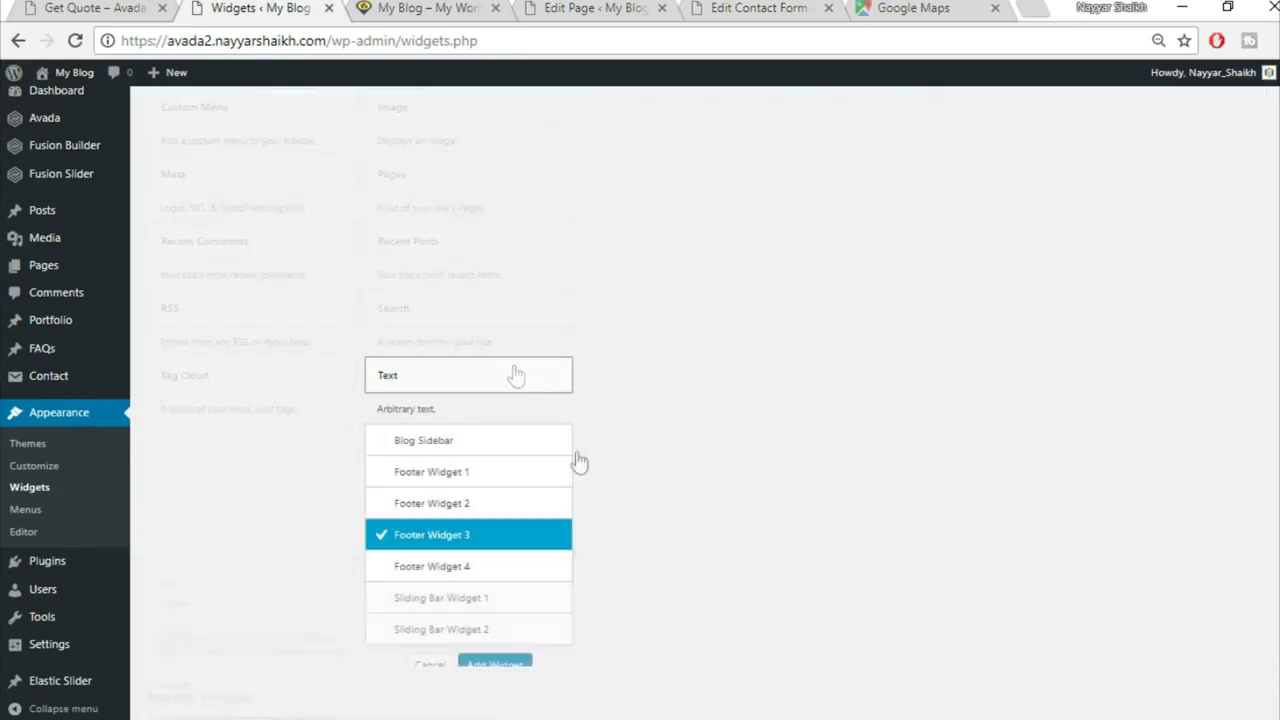
left_click(491, 568)
left_click(494, 665)
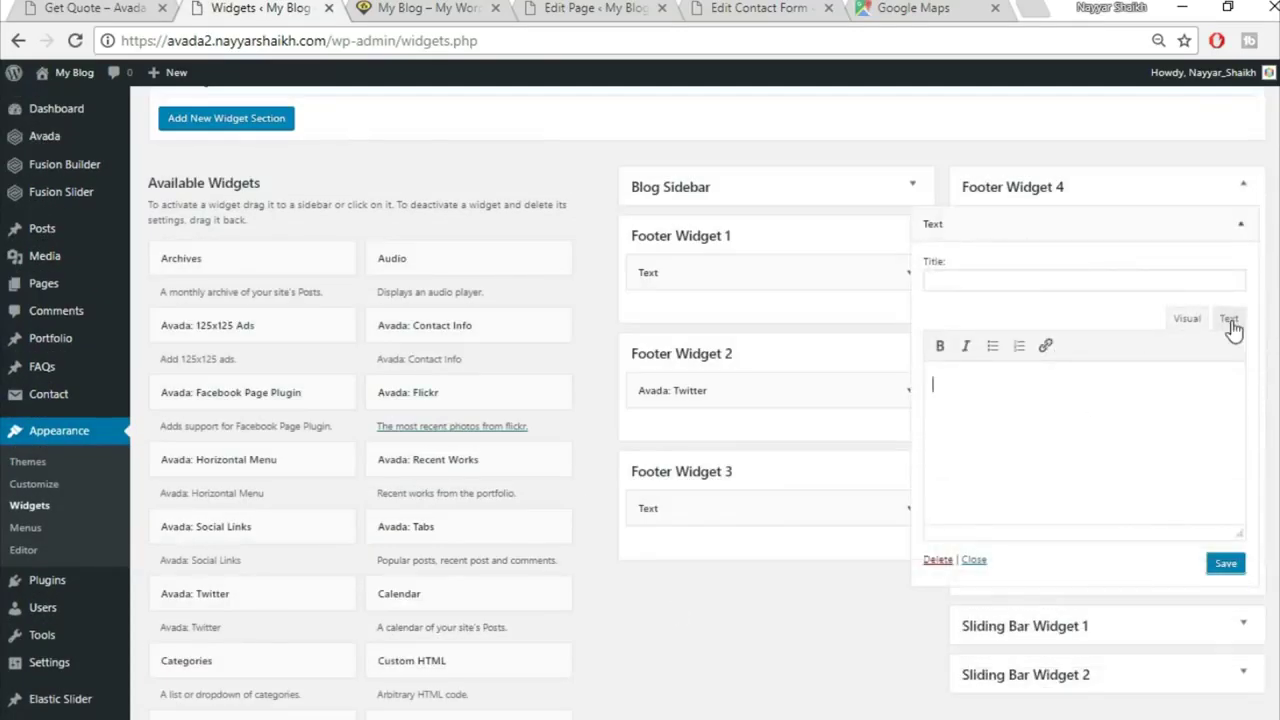
Step: Paste the Google Maps iframe in Text mode, change its height to 275, and save the widget
left_click(1229, 320)
key("ctrl+v")
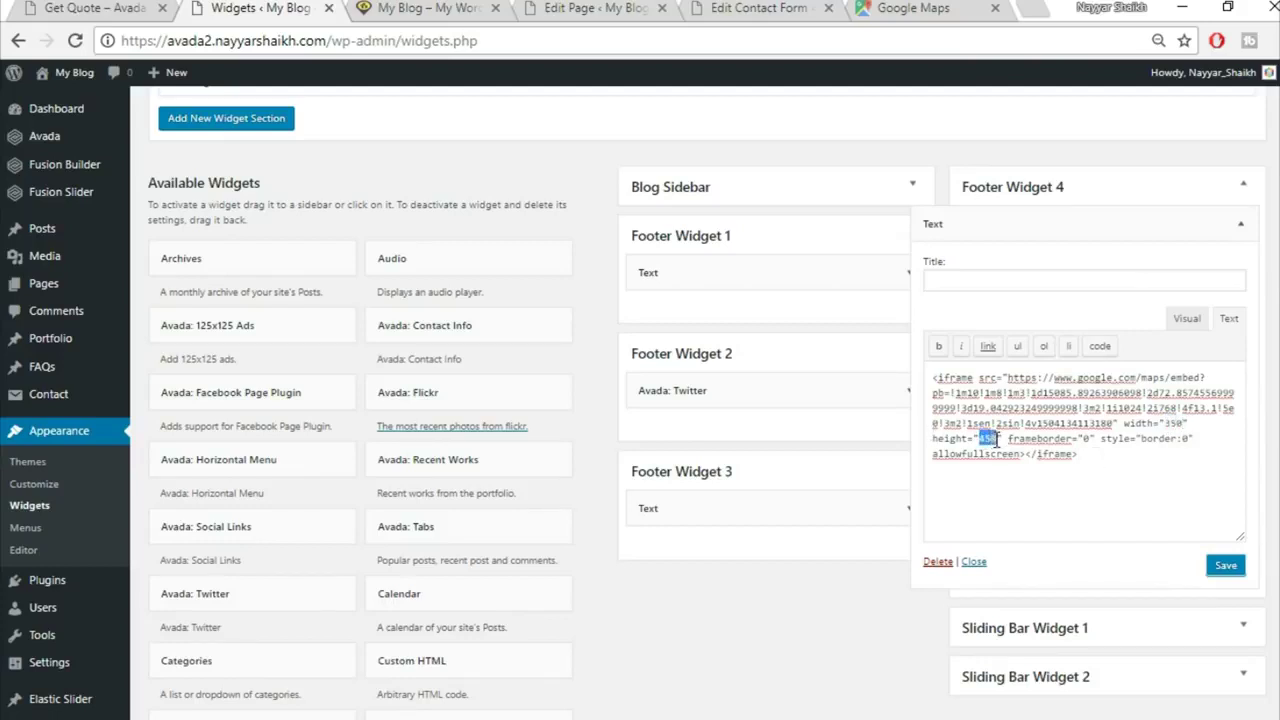
type("275")
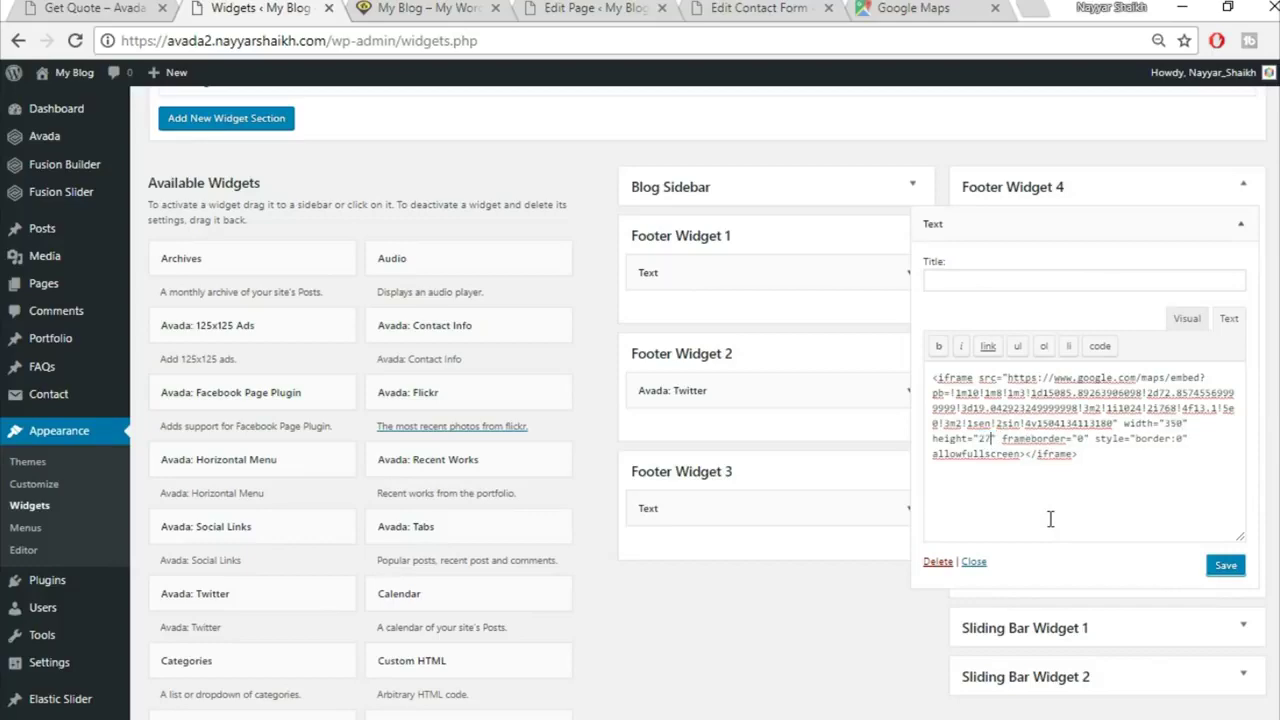
left_click(113, 7)
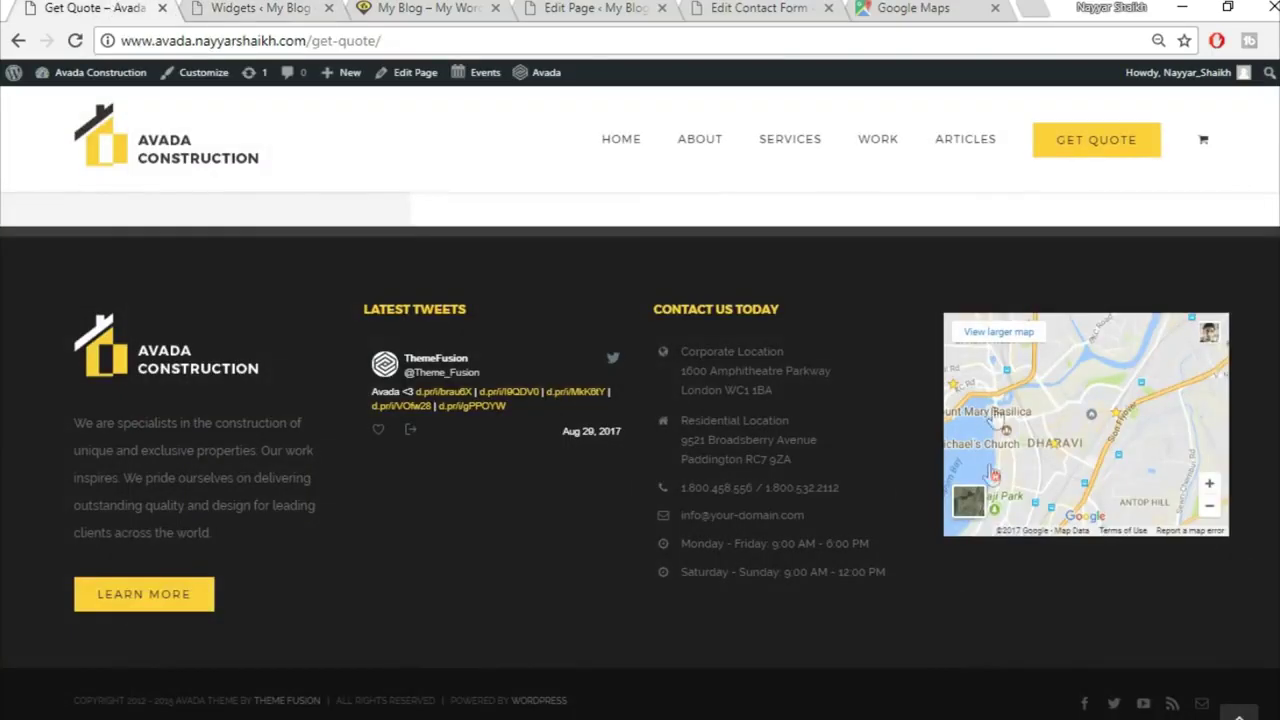
left_click(295, 7)
left_click(118, 9)
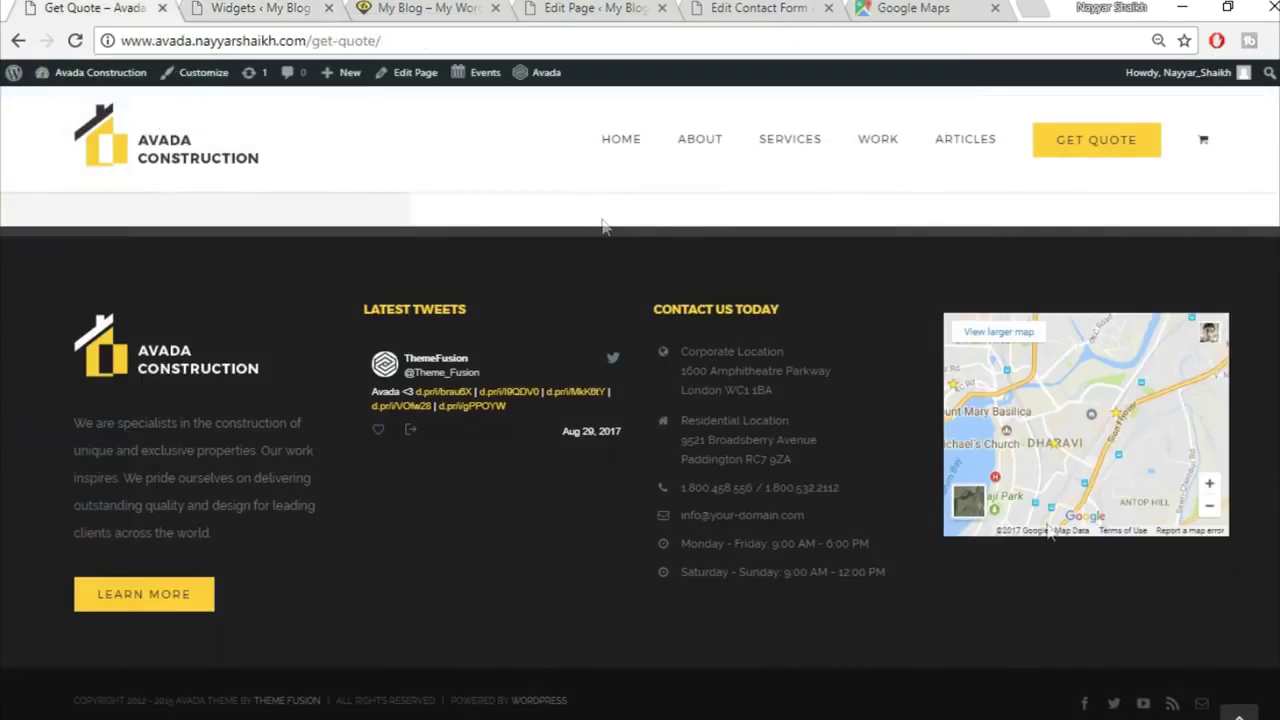
left_click(272, 7)
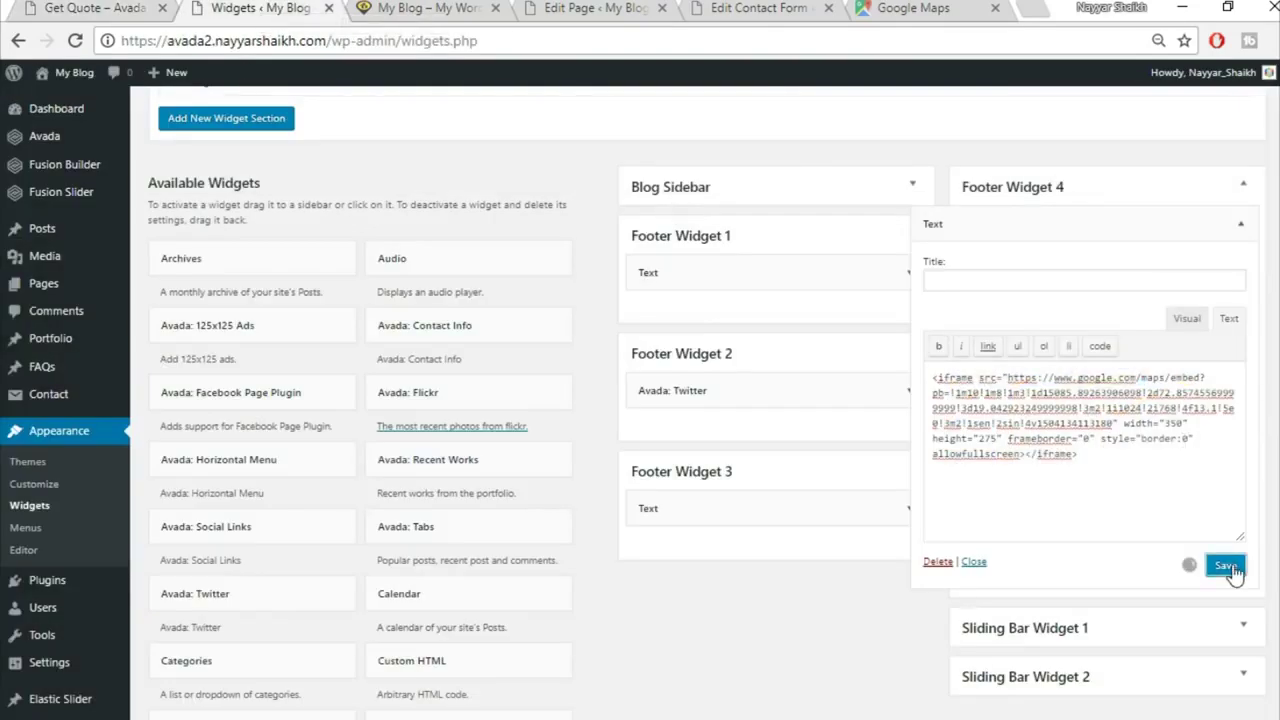
left_click(1240, 223)
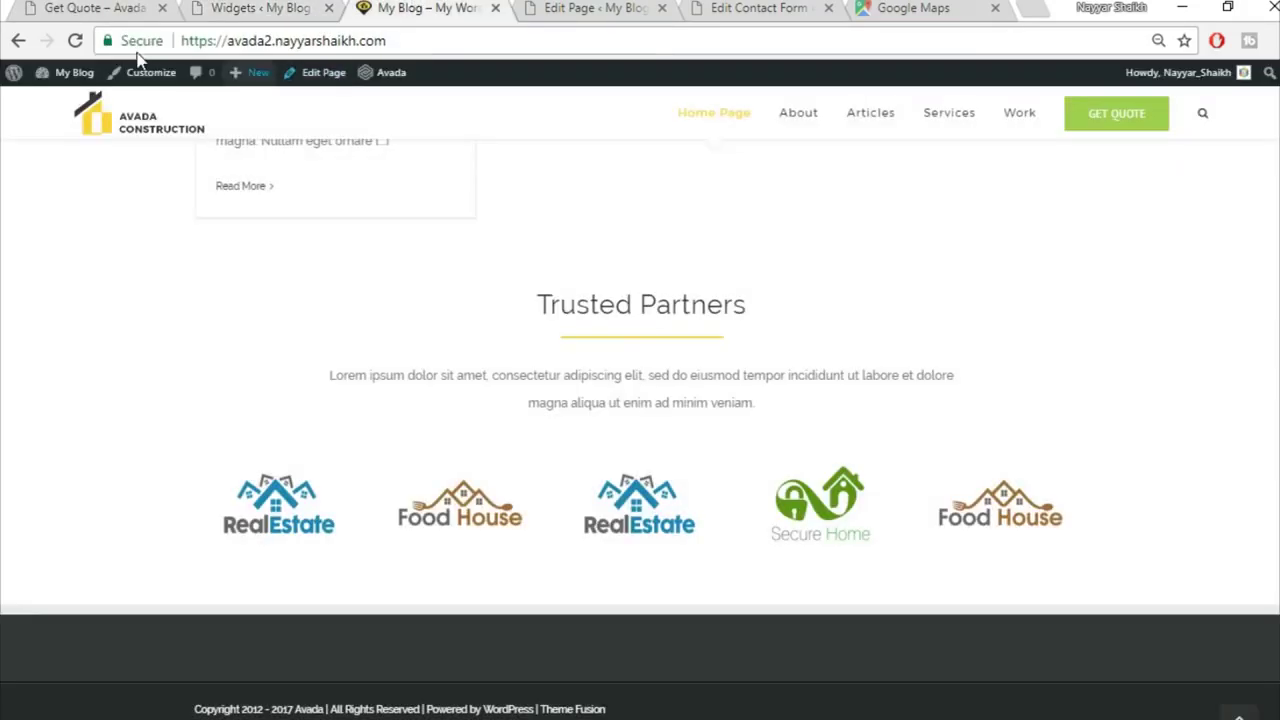
Step: Reload the site and compare its footer with the reference site's LATEST TWEETS heading
left_click(75, 41)
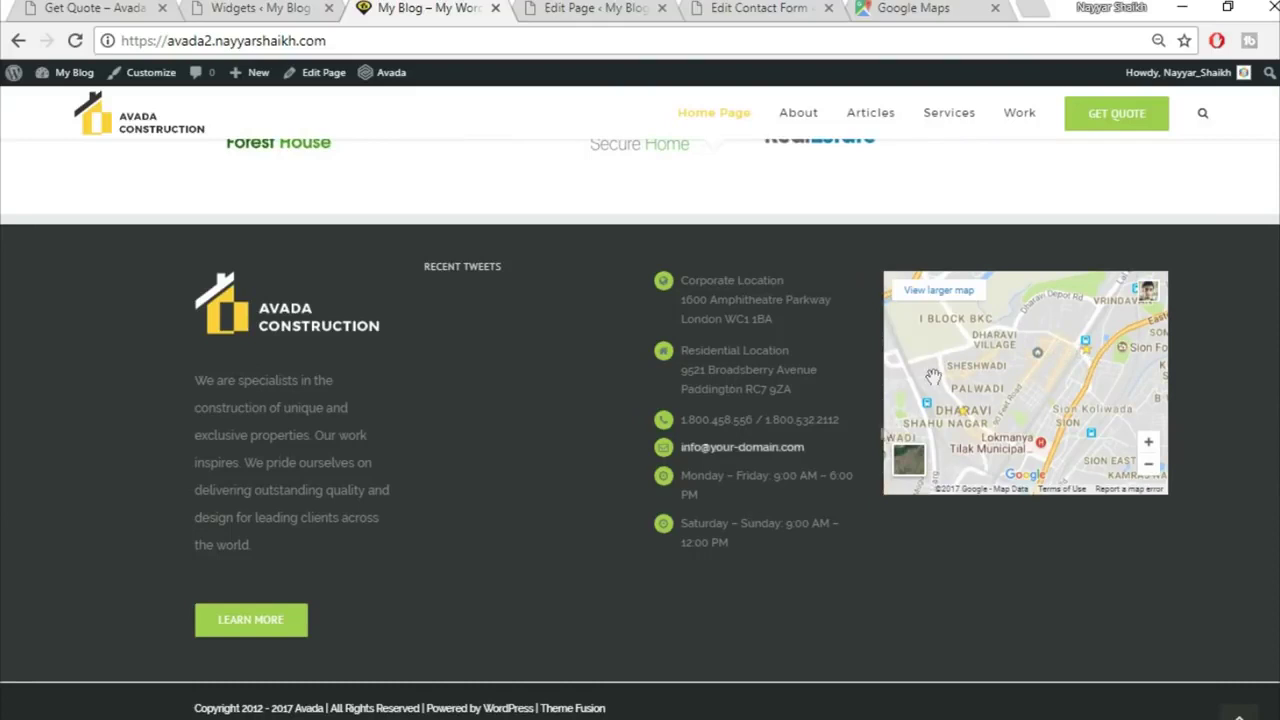
left_click(65, 7)
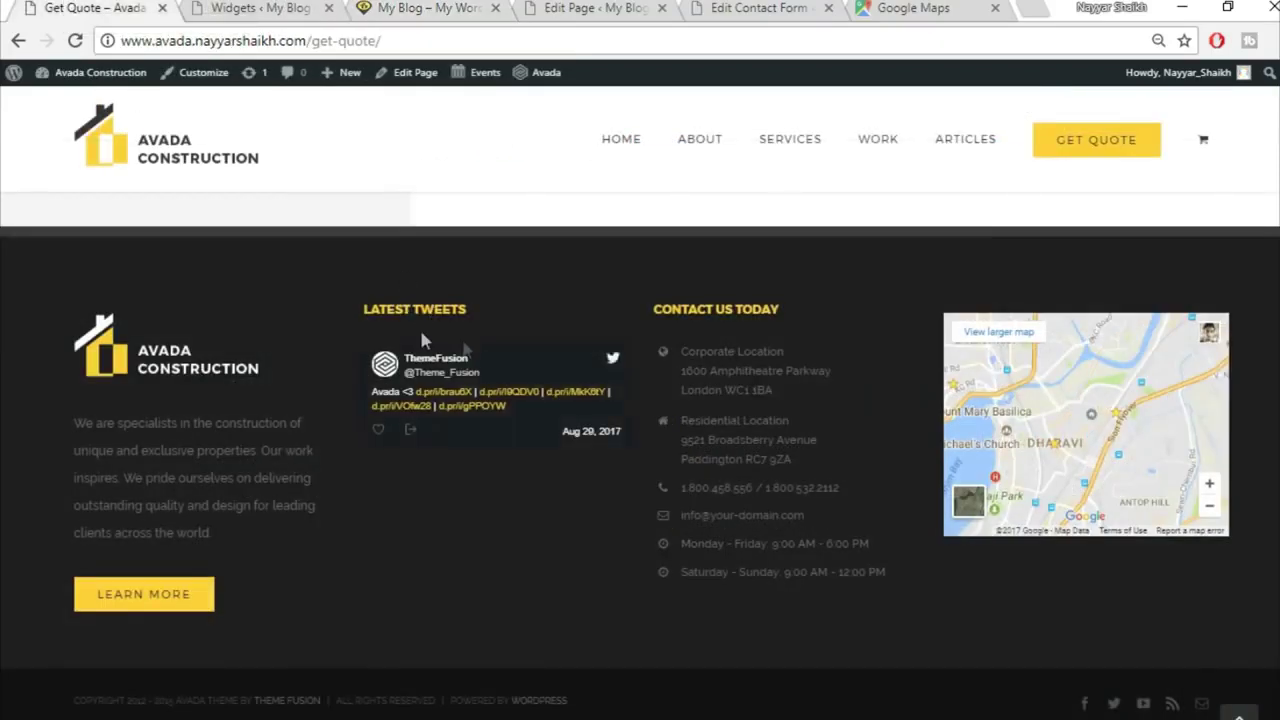
left_click_drag(492, 316, 349, 297)
left_click_drag(491, 314, 367, 313)
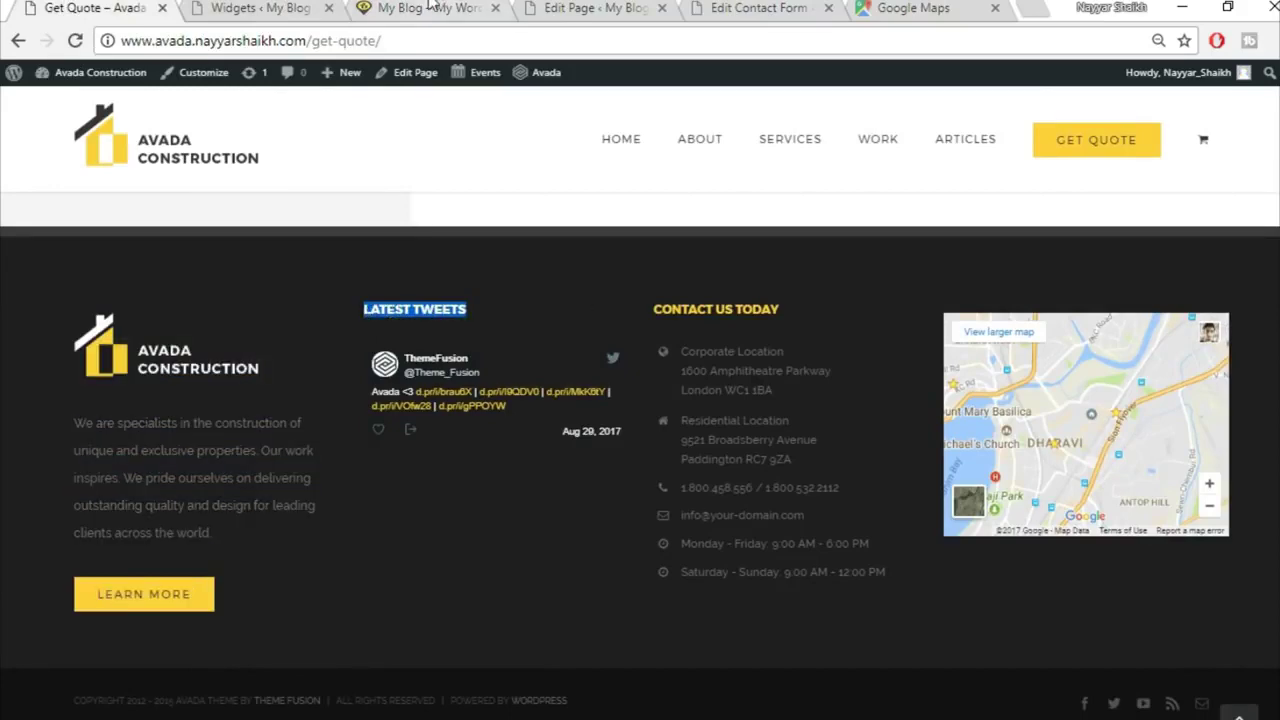
left_click(440, 8)
left_click(260, 8)
left_click(913, 390)
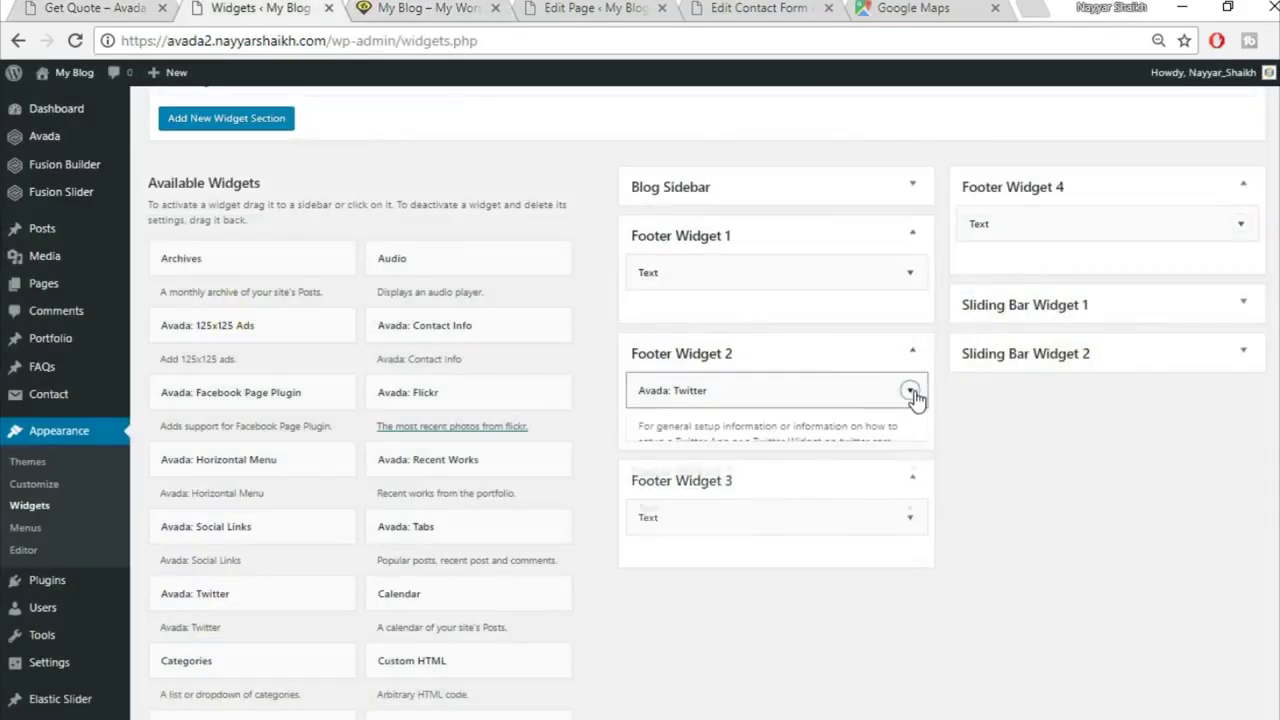
scroll(781, 540, "down", 1)
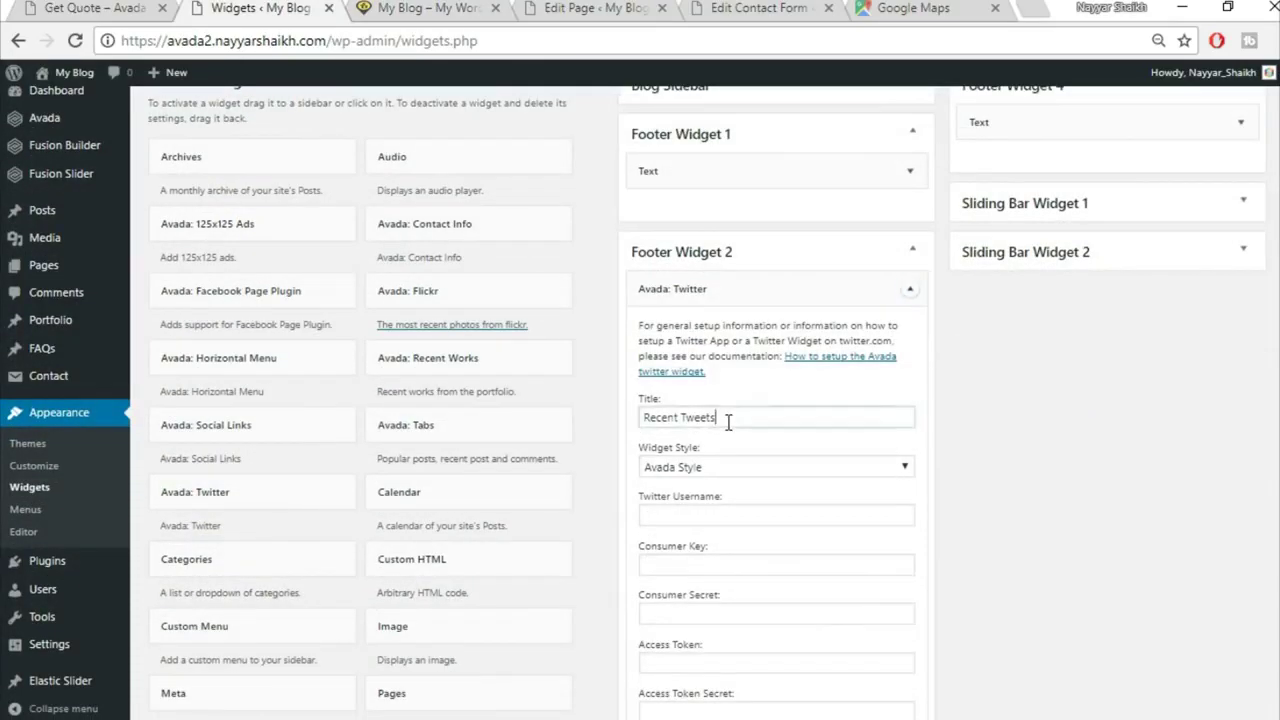
left_click(909, 288)
Step: Title the Footer Widget 3 Text widget 'CONTACT US TODAY', copied from the reference footer
left_click(909, 407)
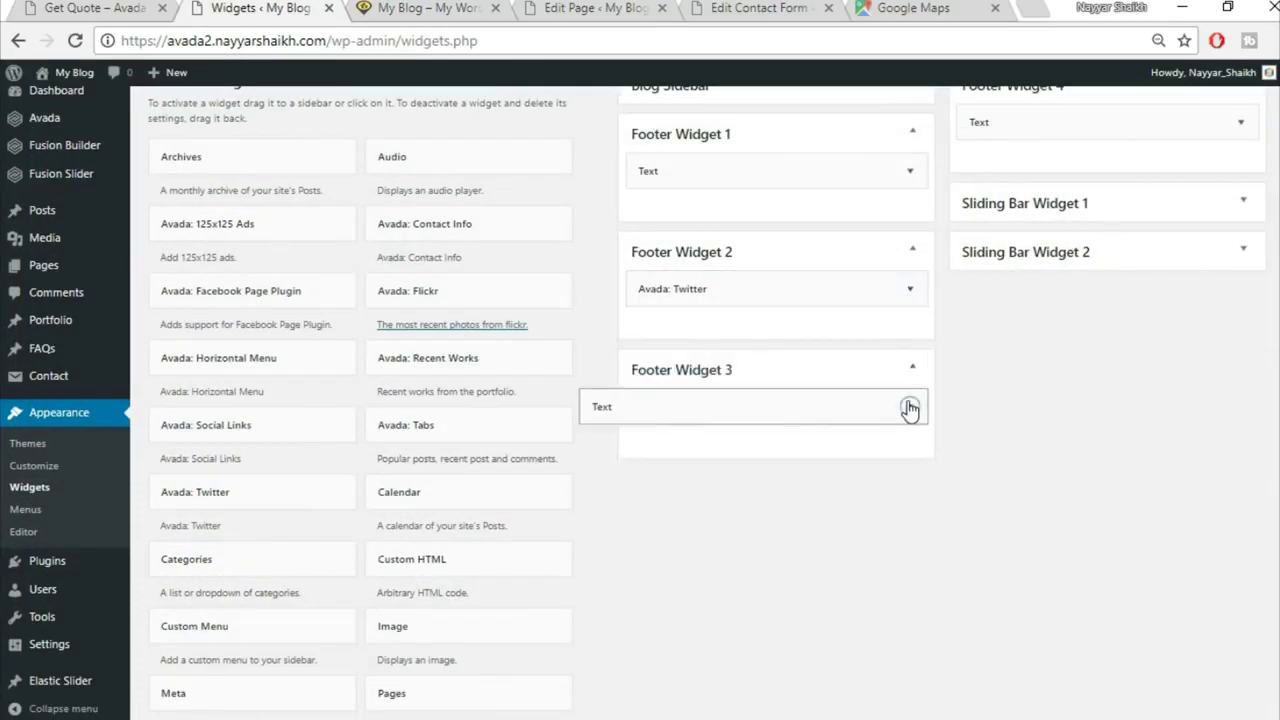
left_click(708, 464)
left_click(128, 6)
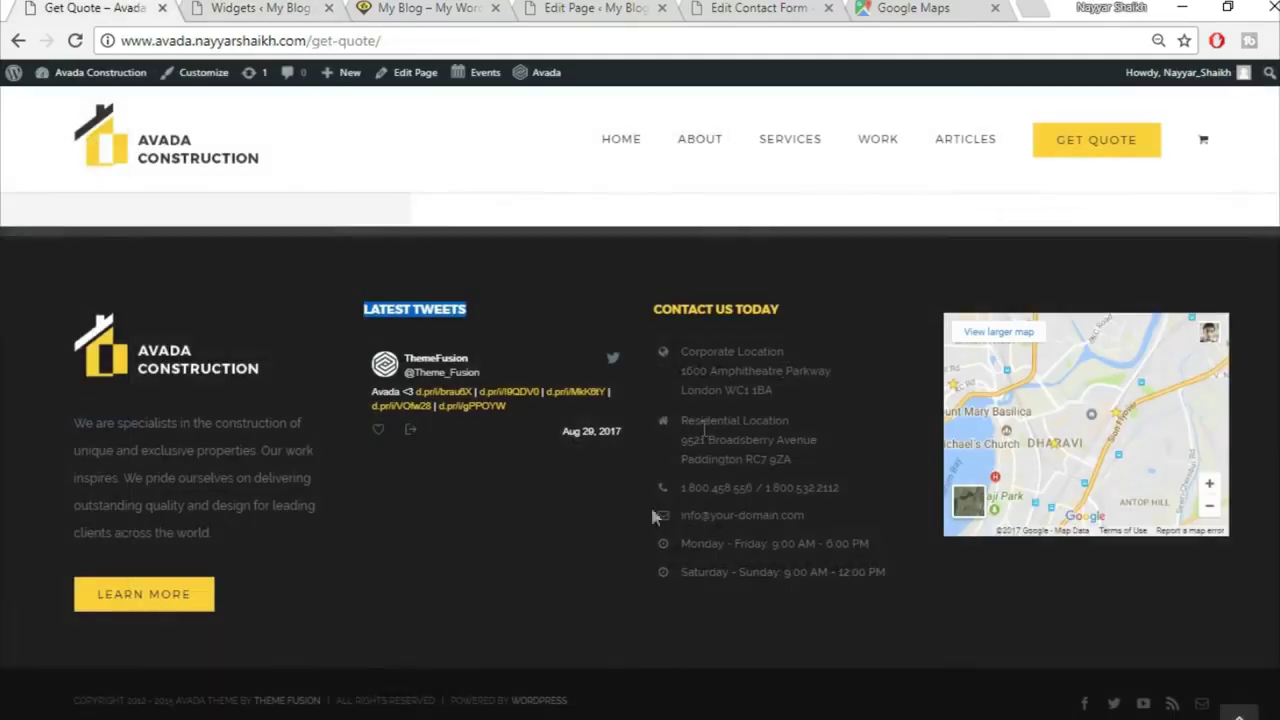
left_click_drag(789, 336, 647, 299)
key("ctrl+c")
left_click(418, 8)
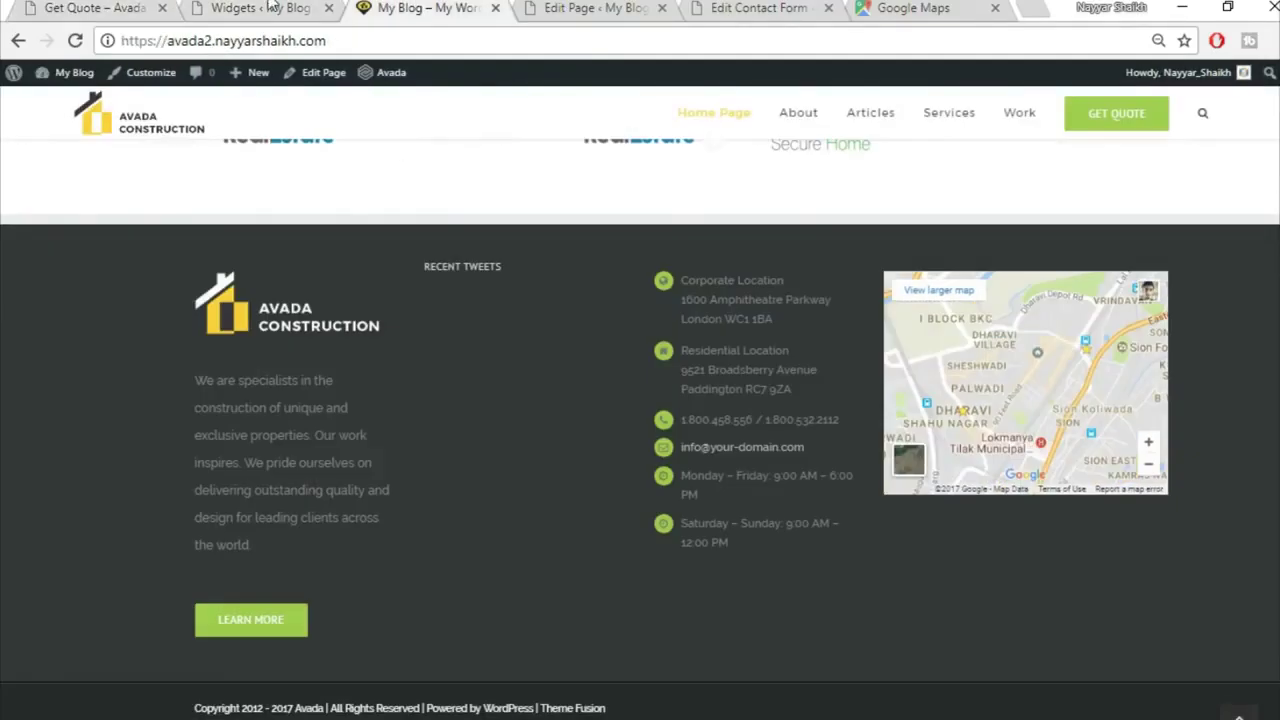
left_click(260, 8)
key("ctrl+v")
left_click(909, 407)
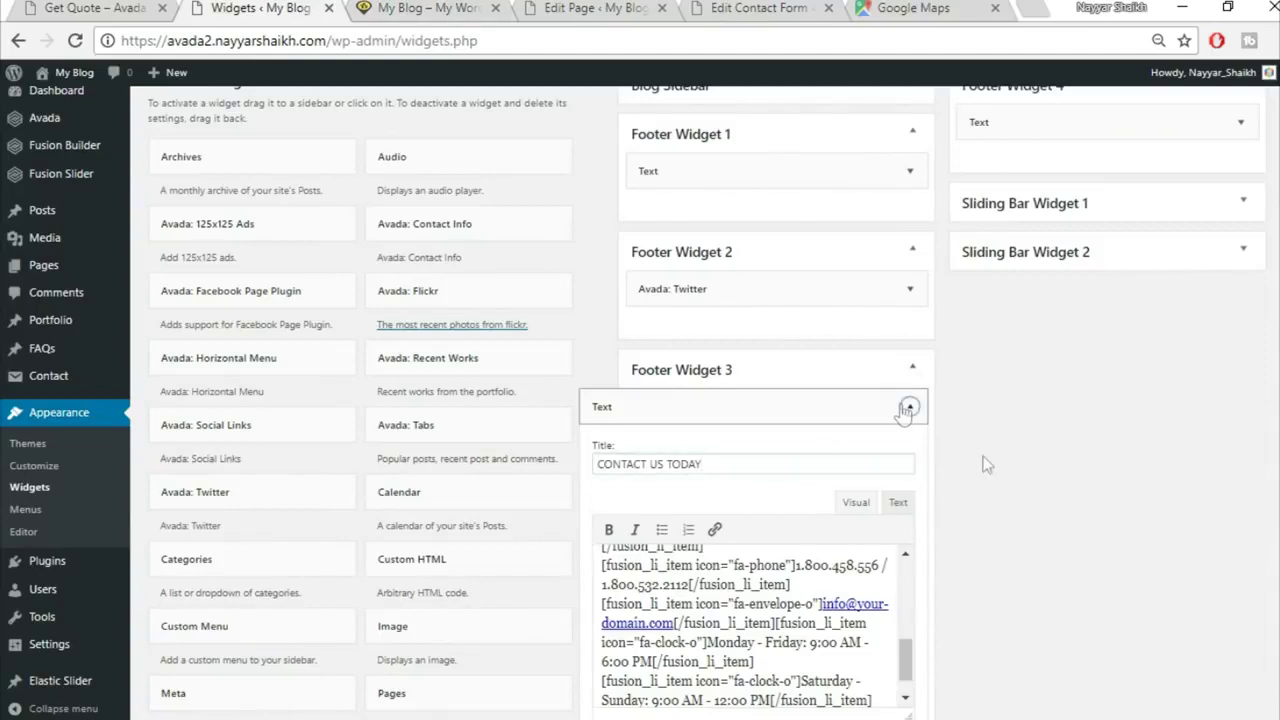
Step: Compare the site's footer headings with the reference footer, then go to Avada Theme Options
left_click(68, 8)
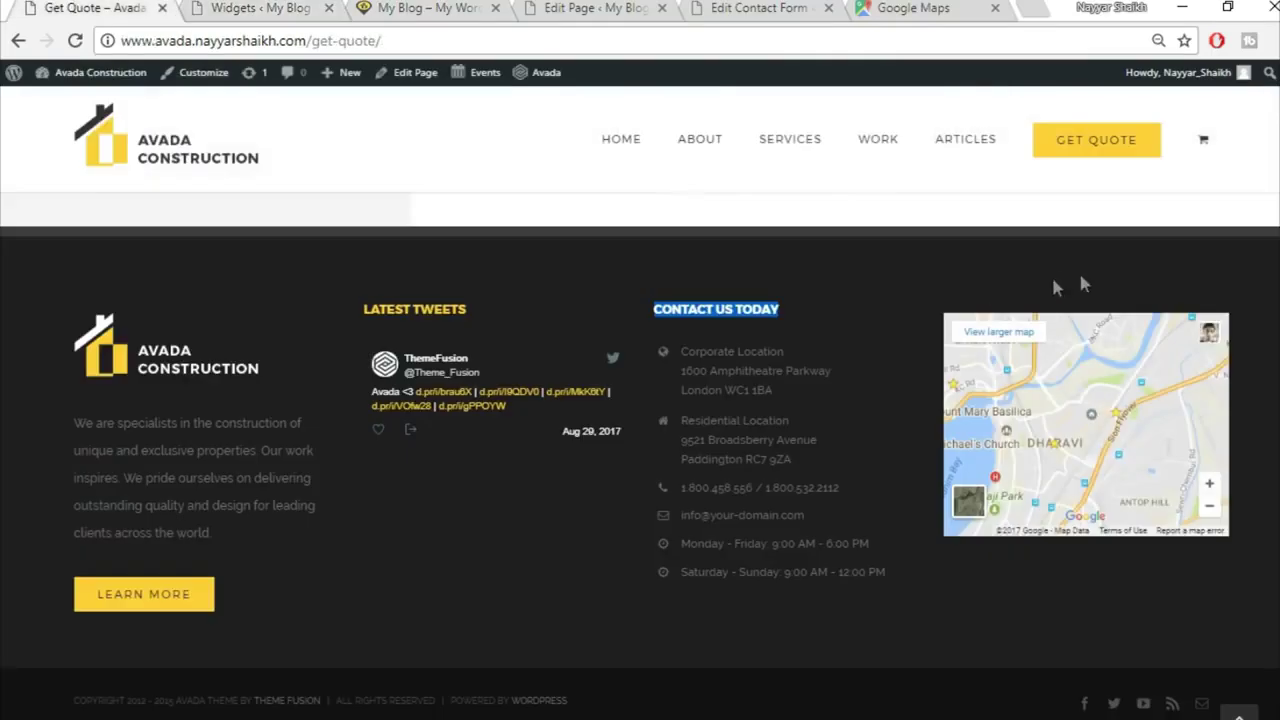
left_click(535, 608)
left_click(260, 8)
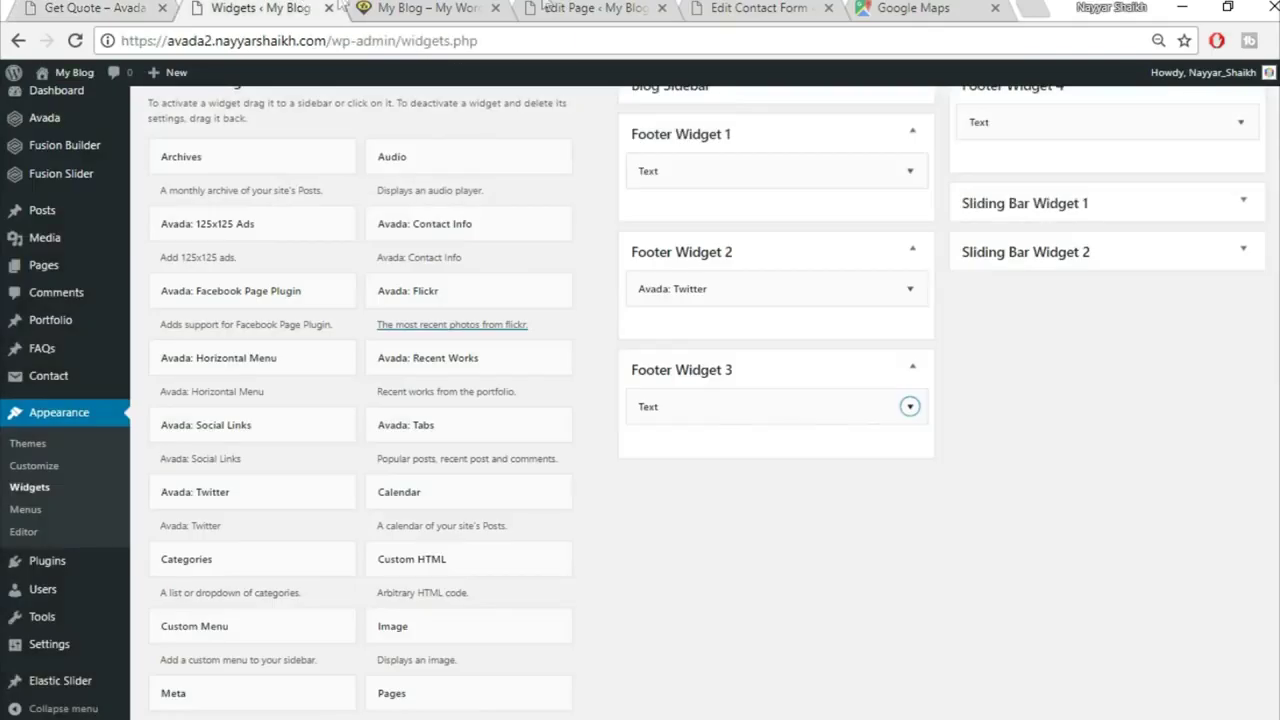
left_click(443, 8)
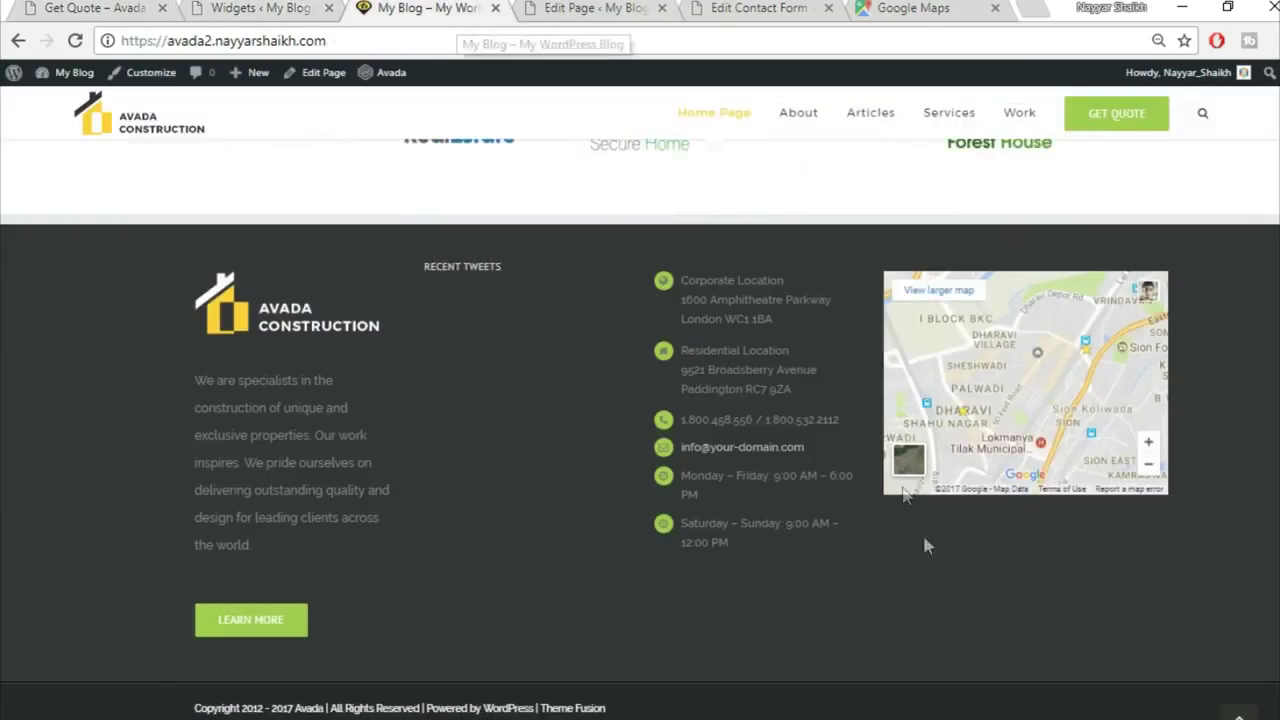
left_click_drag(416, 264, 541, 266)
left_click(499, 262)
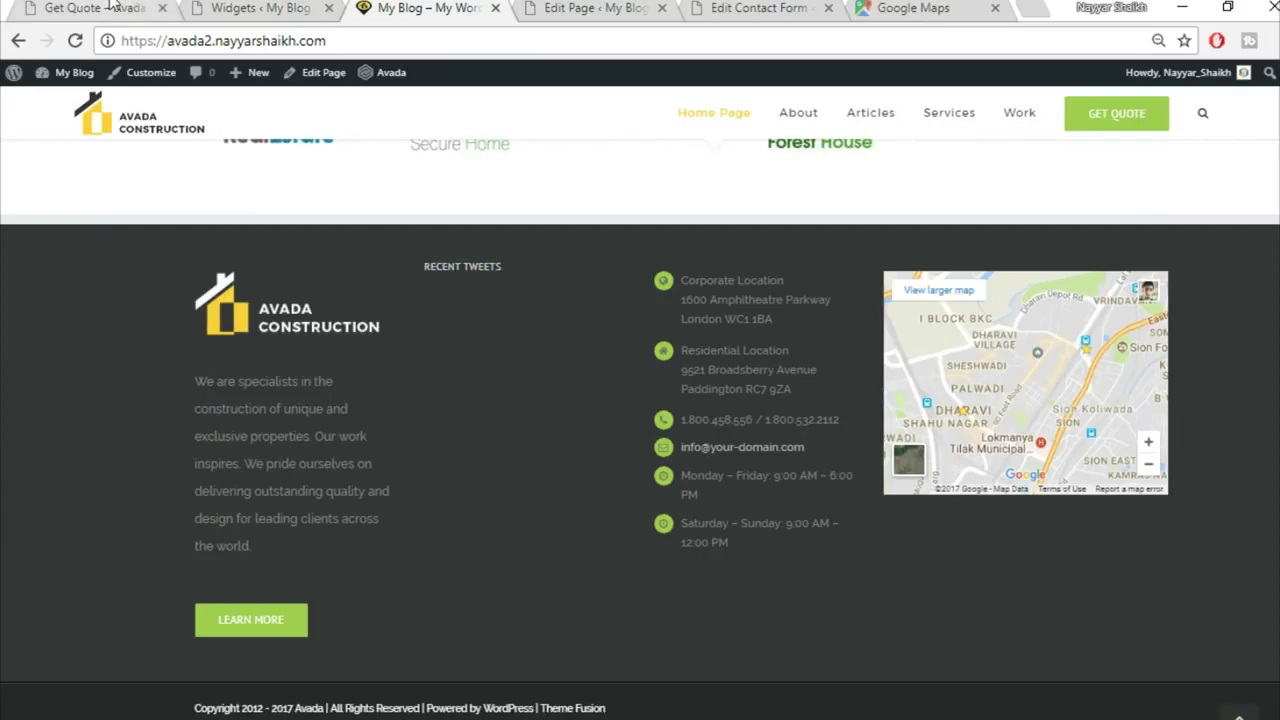
left_click(133, 9)
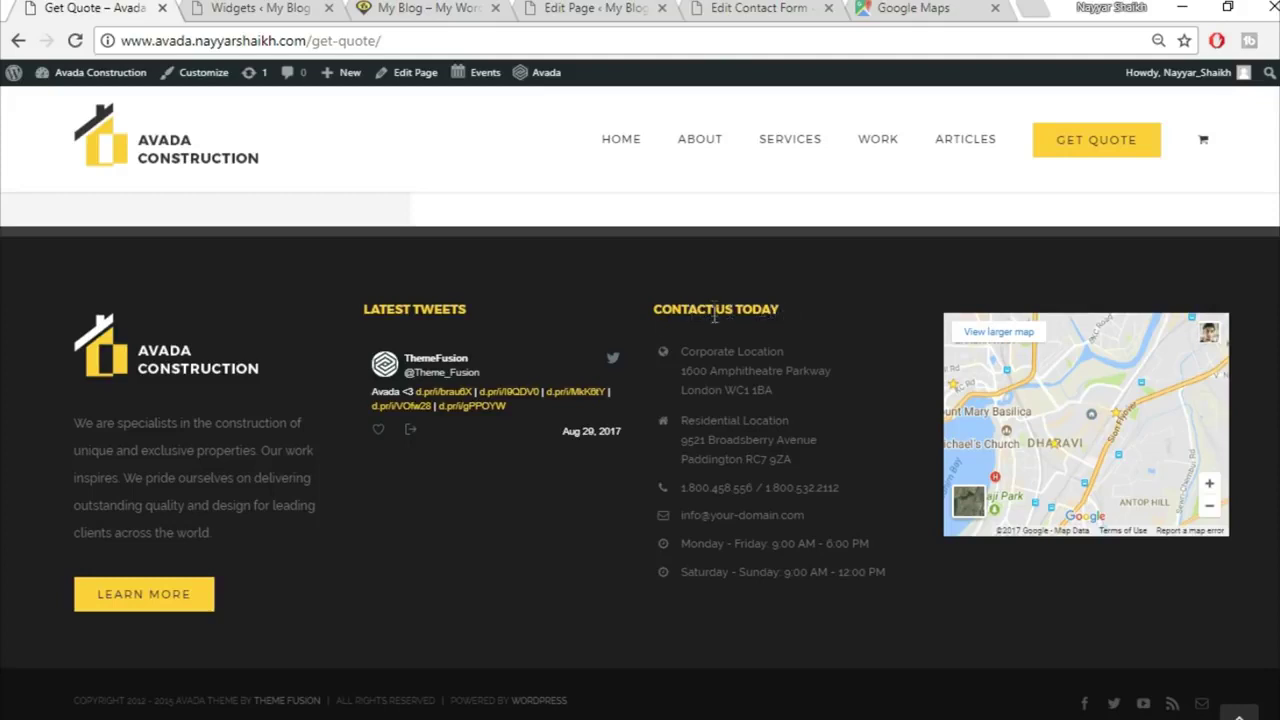
left_click(255, 8)
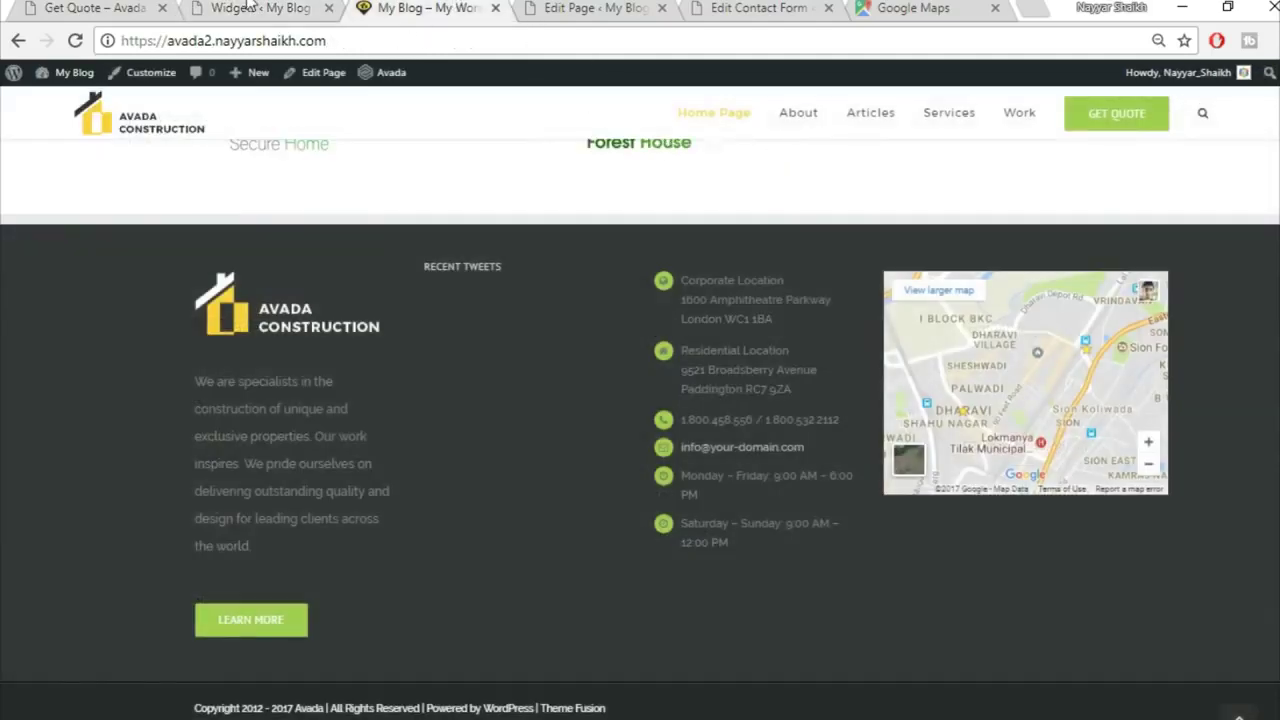
left_click(252, 8)
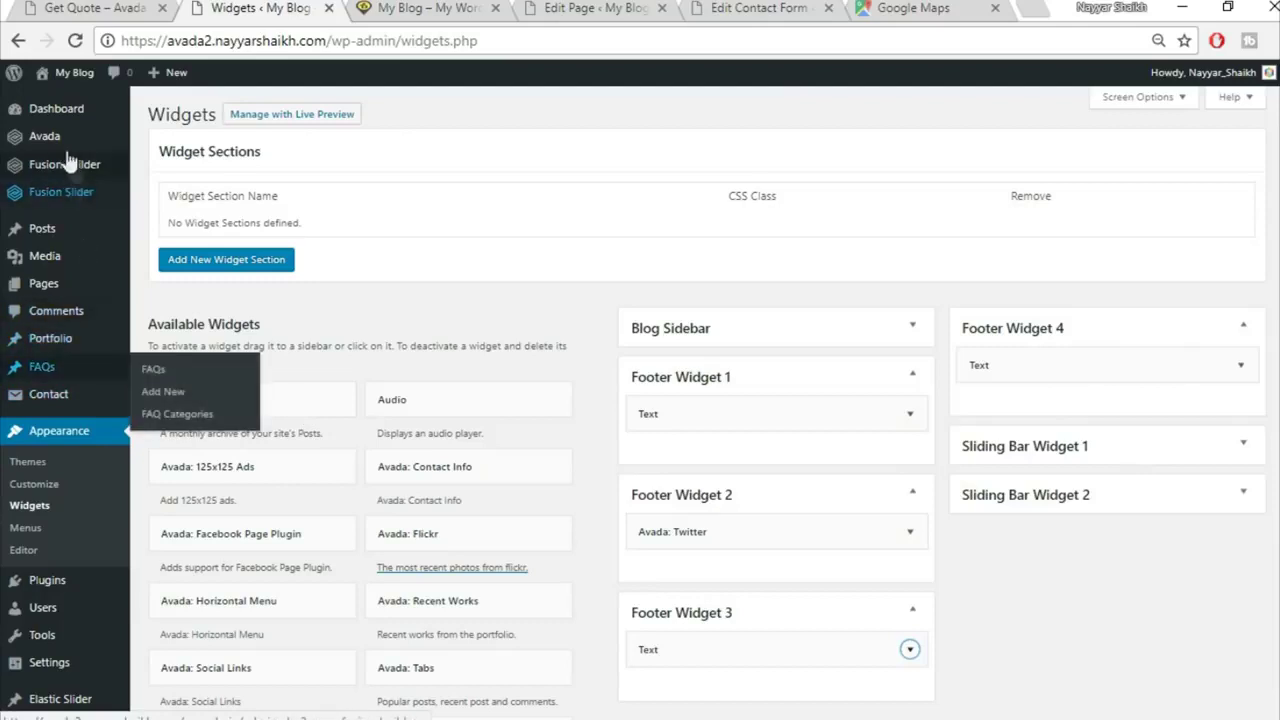
mouse_move(62, 141)
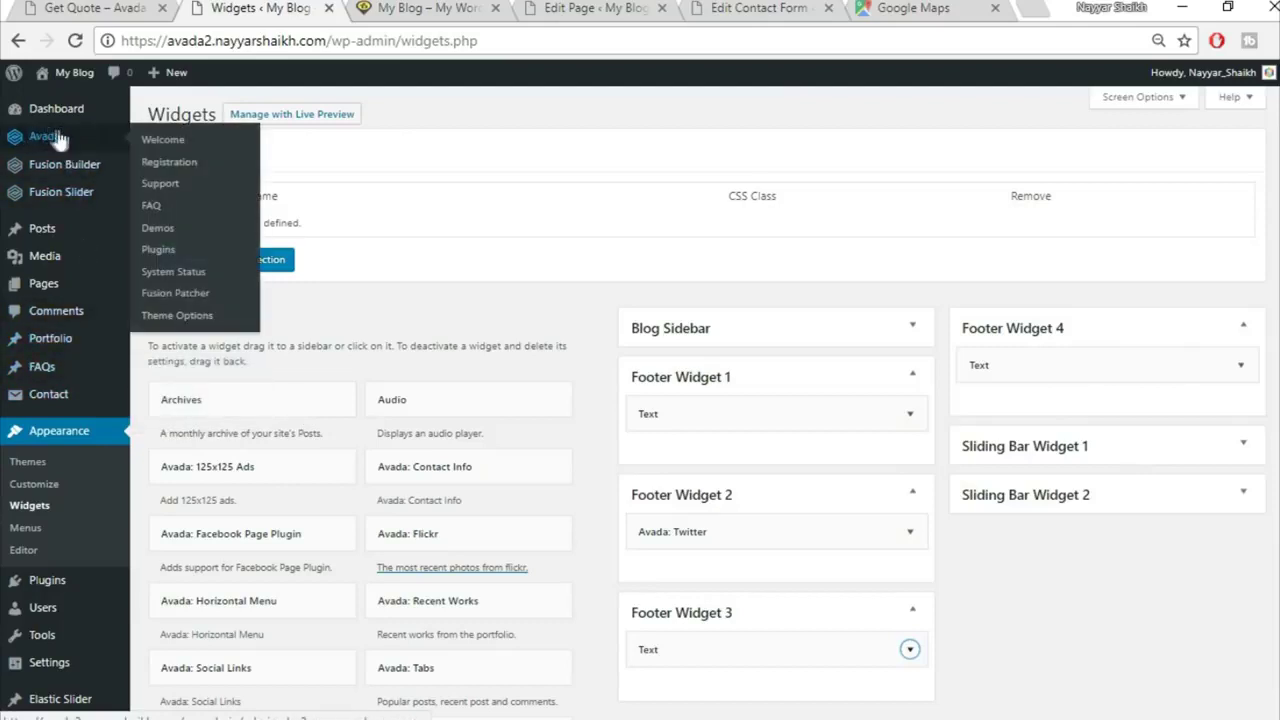
left_click(188, 316)
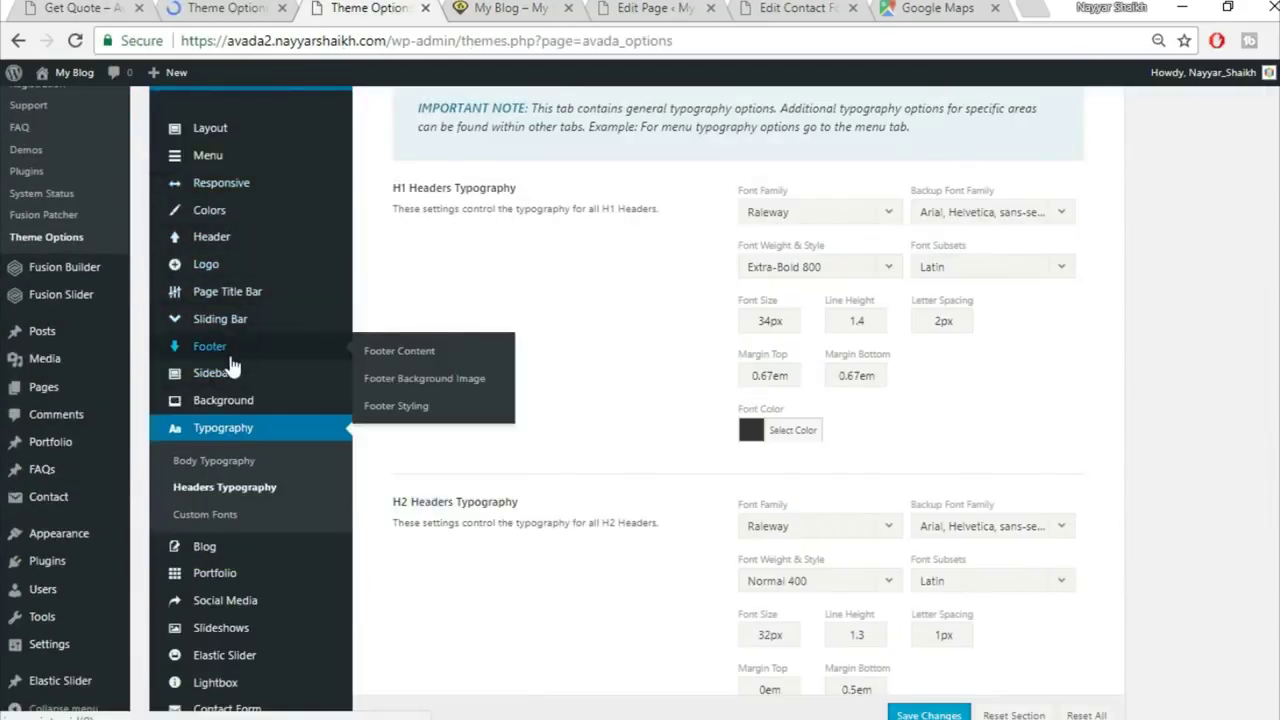
Step: Turn on 100% Footer Width and set footer padding to 80px top, 4% right, 70px bottom, 4% left
left_click(418, 409)
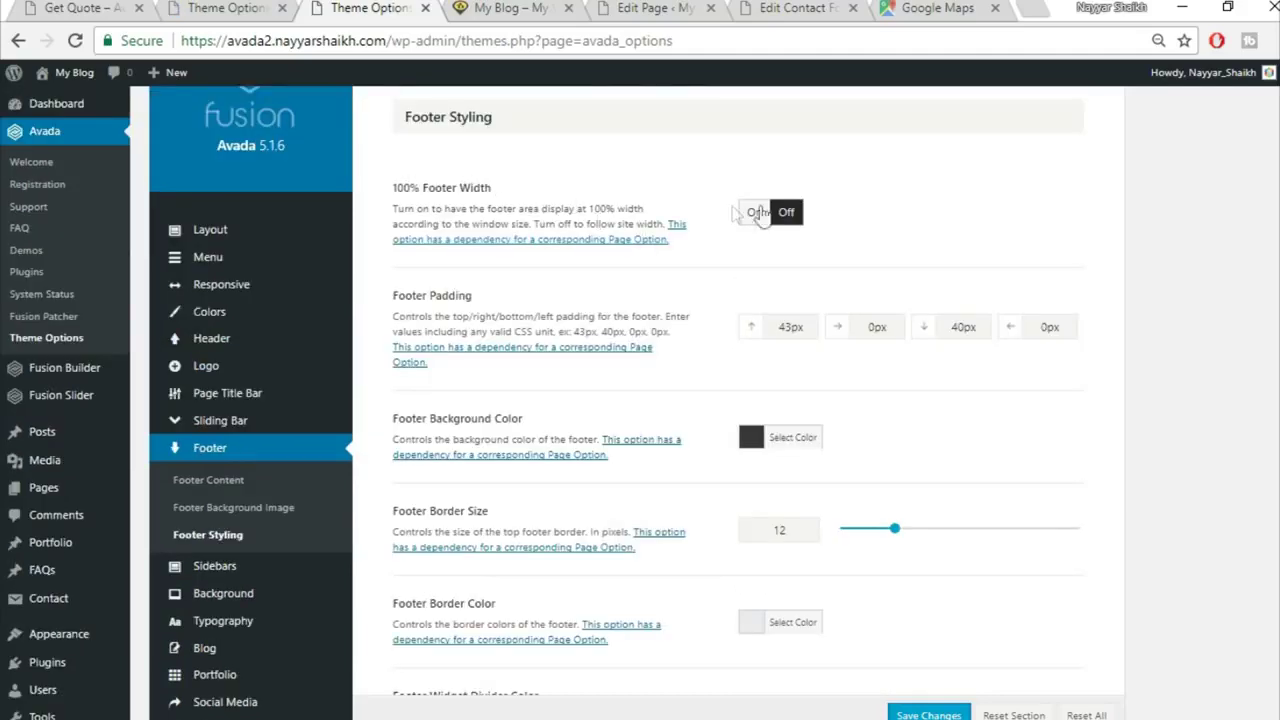
left_click(755, 216)
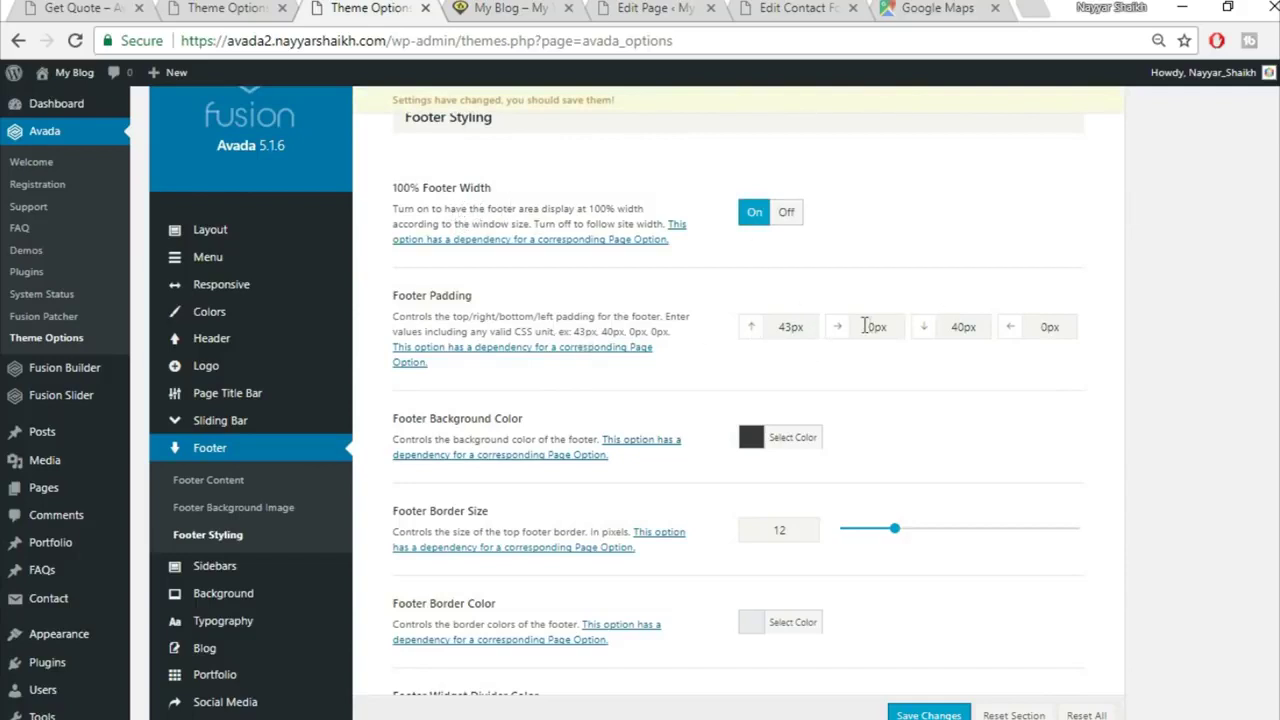
left_click_drag(812, 326, 731, 334)
type("80")
key("Tab")
type("4%")
key("Tab")
type("70")
key("Tab")
type("4")
scroll(1166, 443, "down", 5)
scroll(1166, 443, "down", 5)
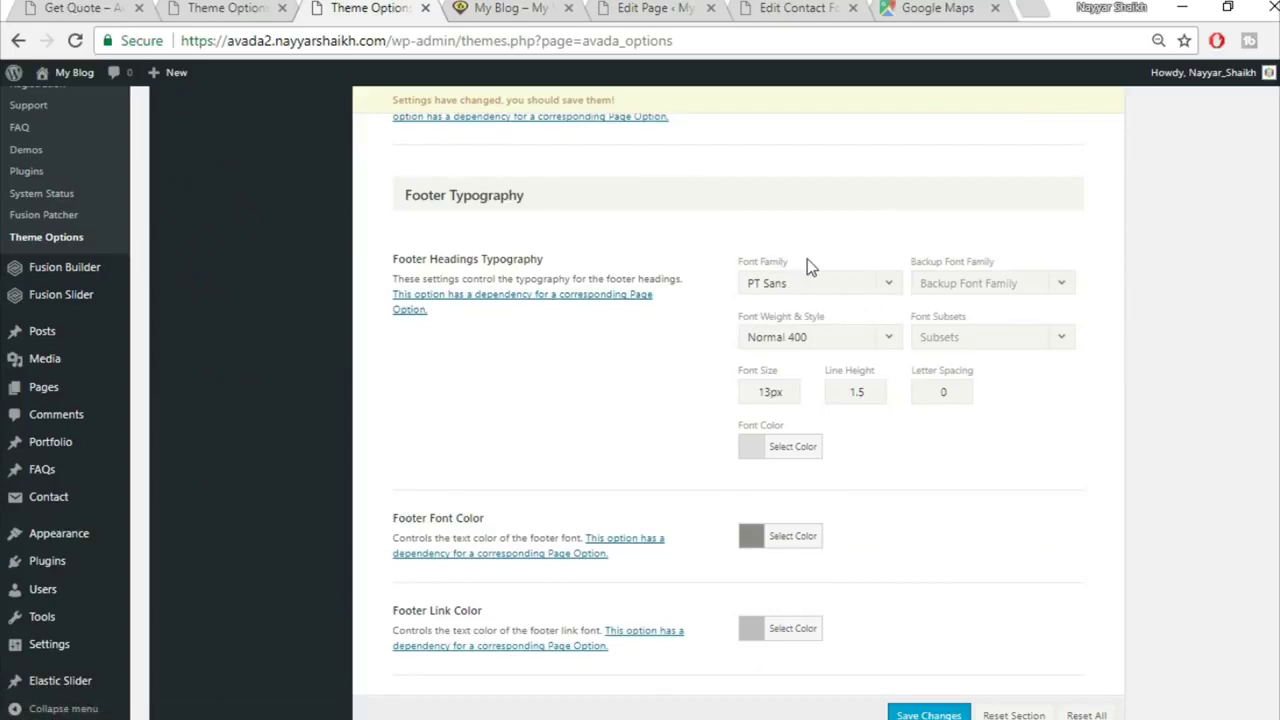
Step: Set footer headings to Montserrat Bold 700 with Arial, Helvetica, sans-serif as the backup font
scroll(807, 259, "down", 1)
left_click(812, 222)
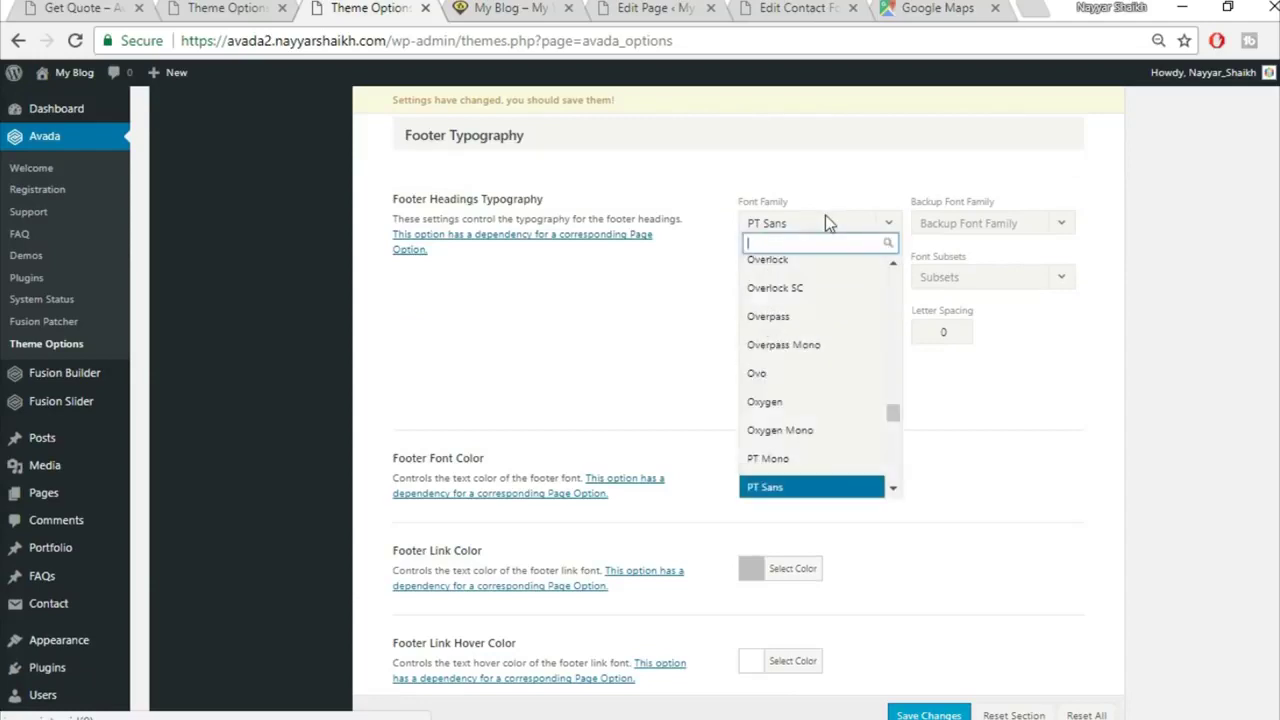
type("montse")
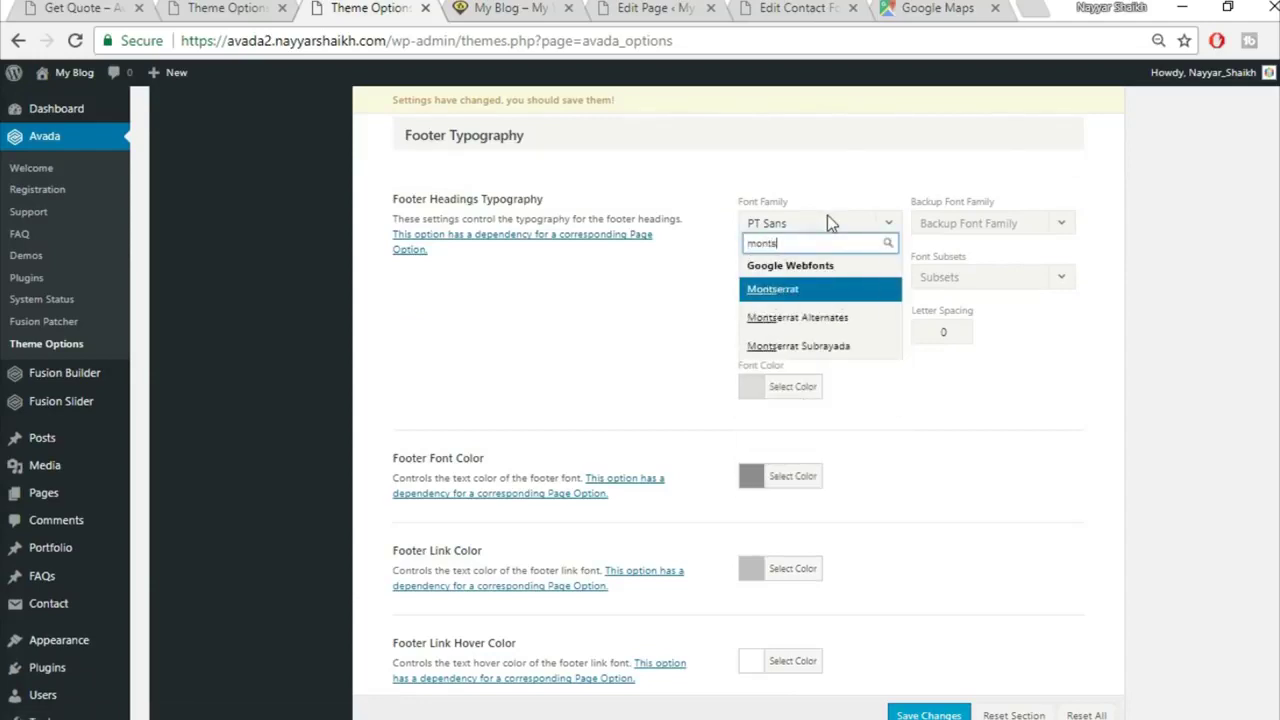
left_click(830, 292)
left_click(982, 226)
left_click(976, 250)
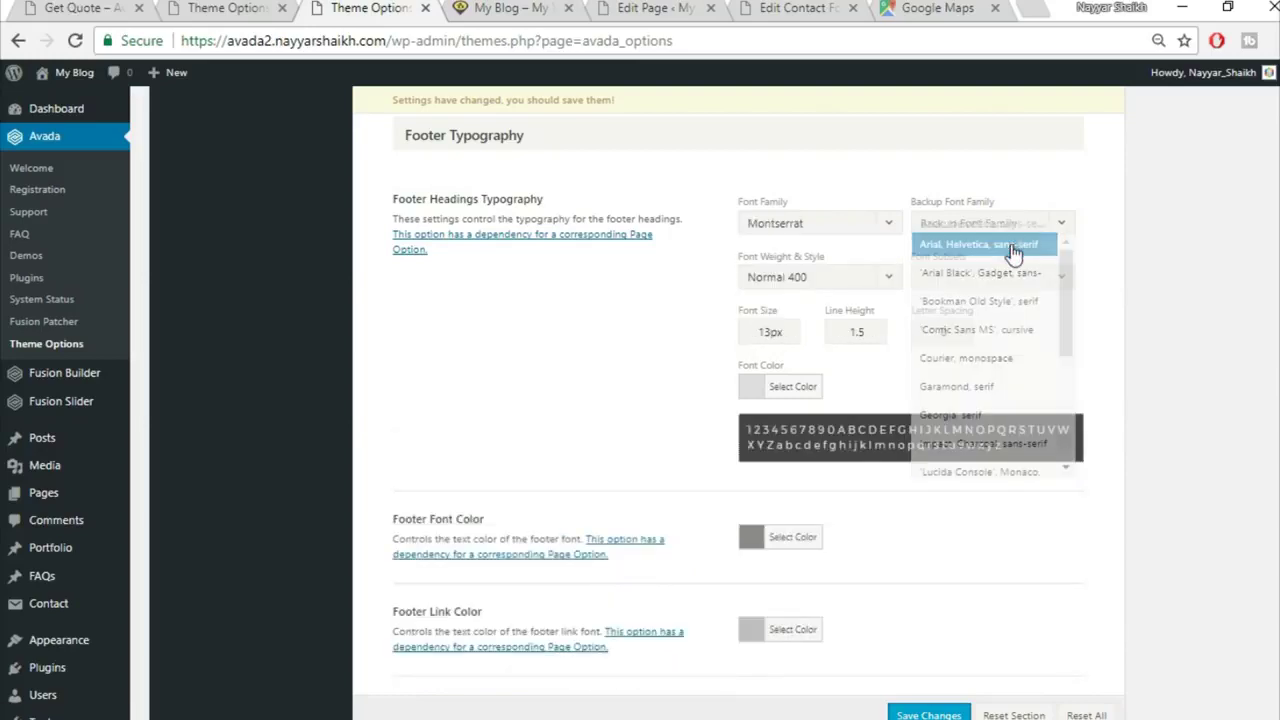
left_click(858, 280)
scroll(806, 500, "down", 2)
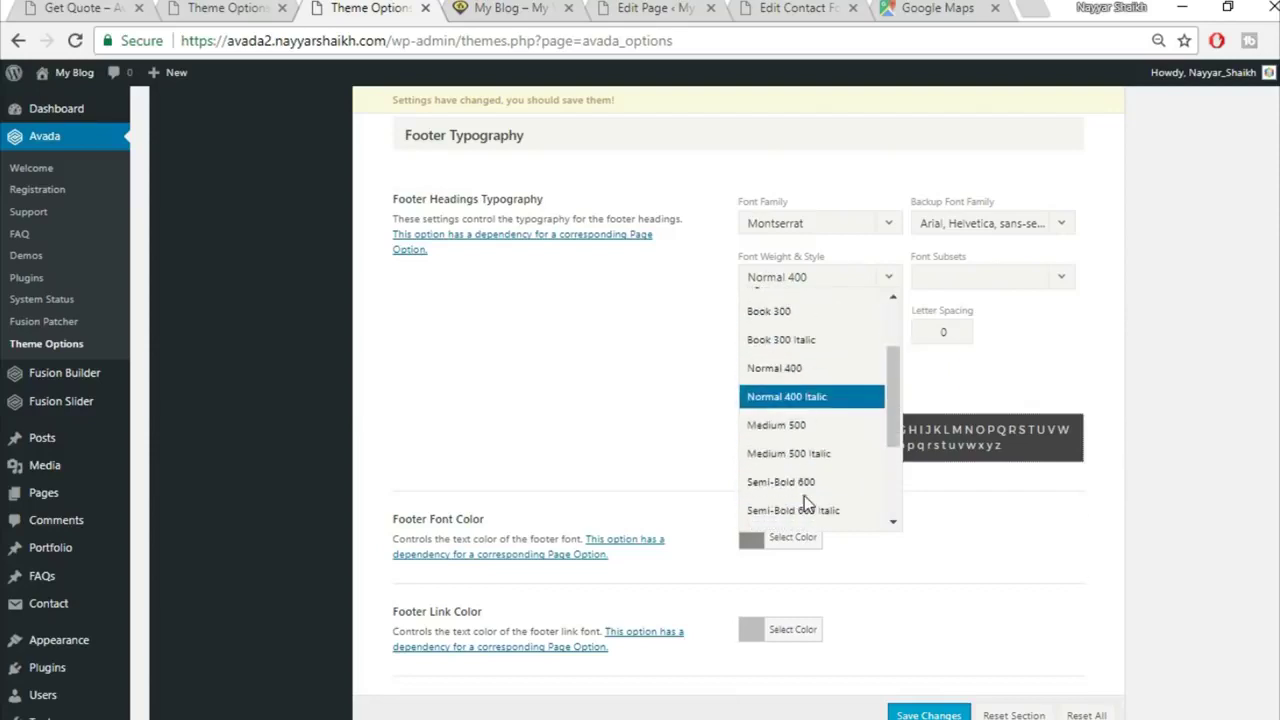
scroll(806, 503, "down", 3)
left_click(808, 378)
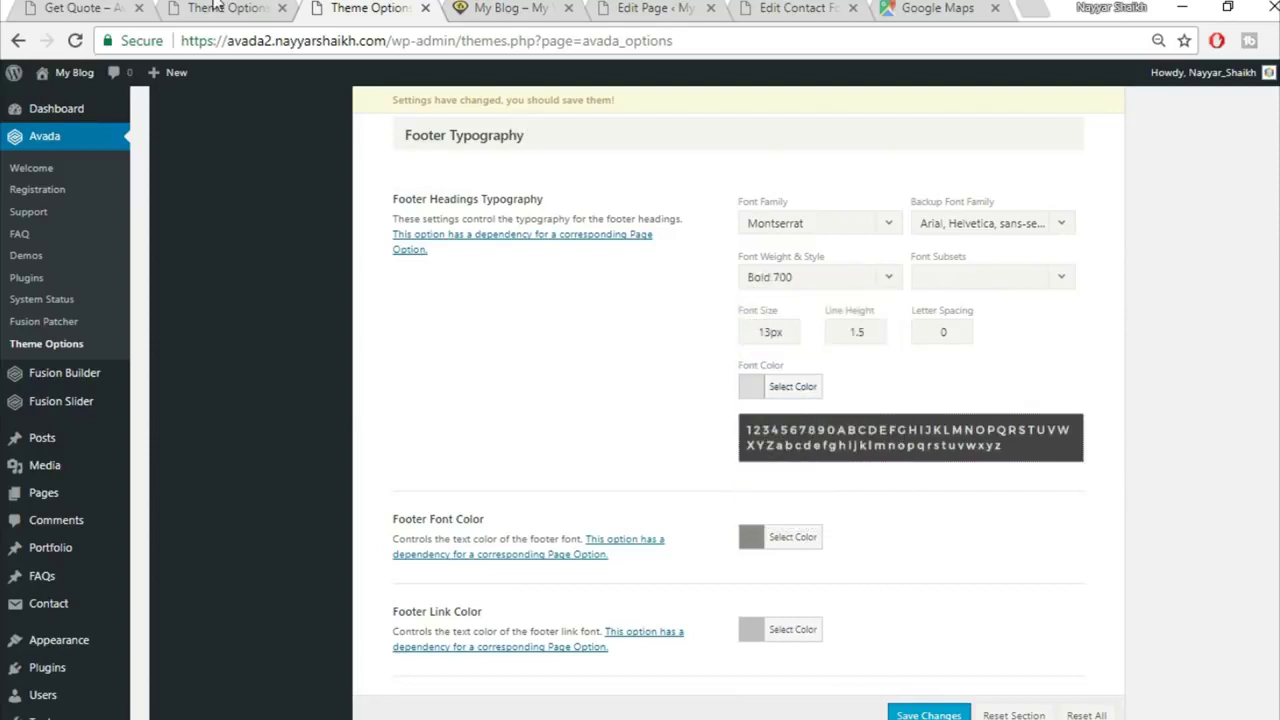
Step: Check the reference page, then set the footer heading font size to 15px
left_click(210, 5)
left_click(42, 5)
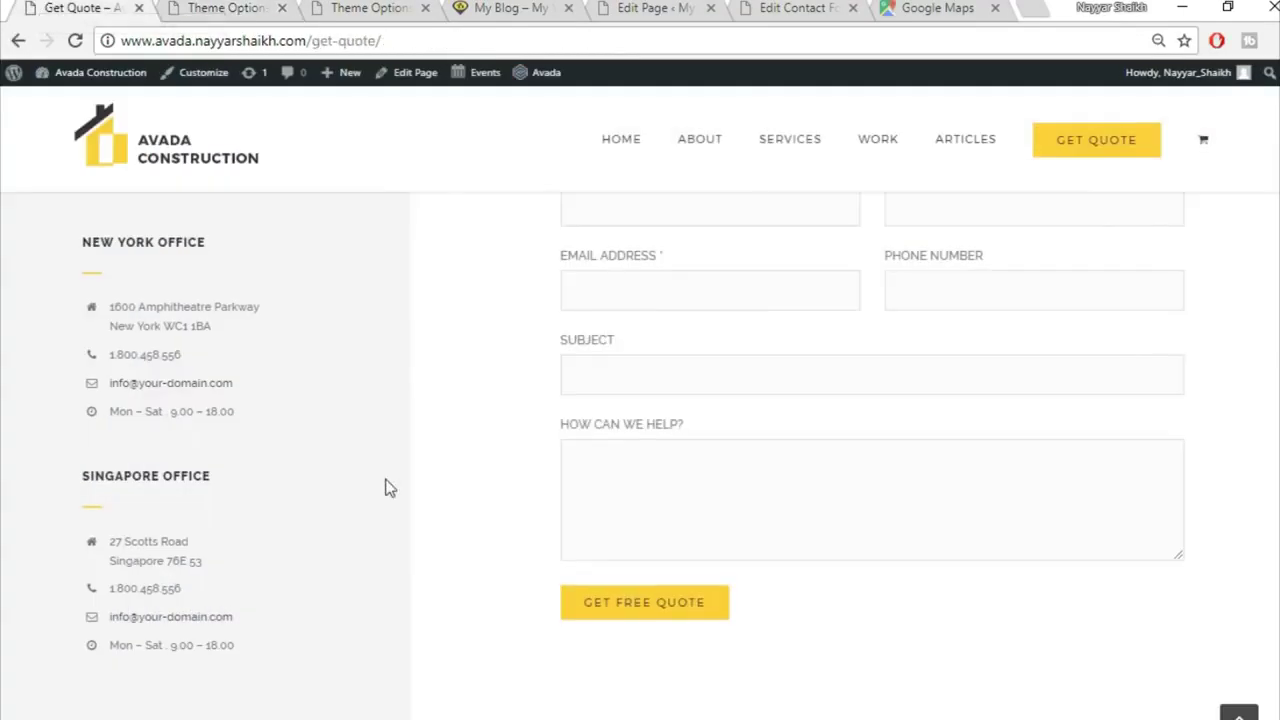
scroll(390, 487, "down", 5)
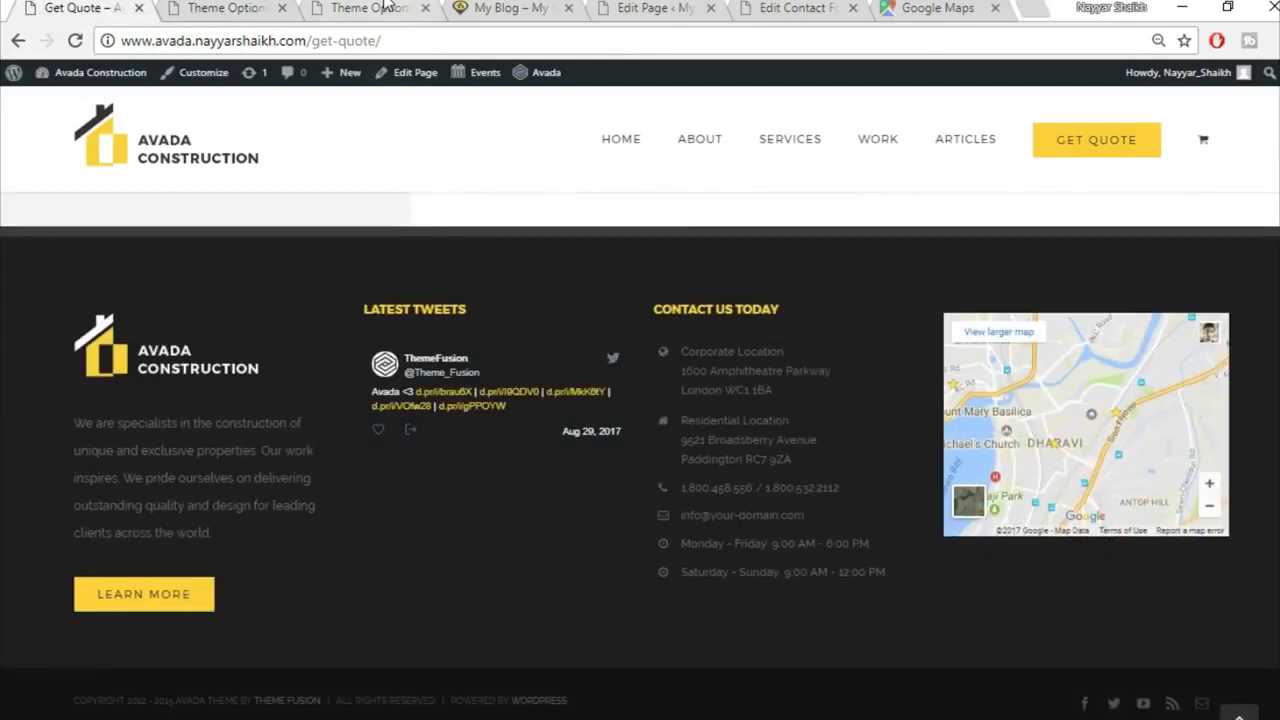
left_click(386, 7)
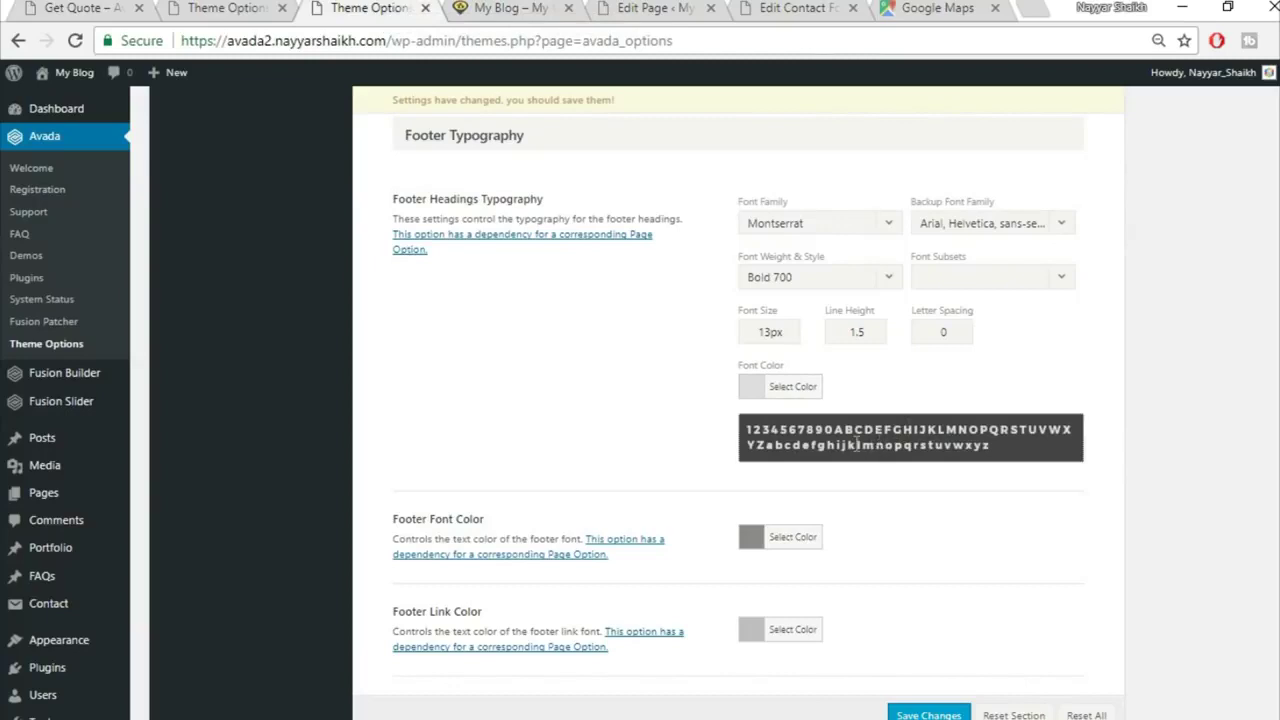
left_click_drag(771, 331, 679, 317)
type("15")
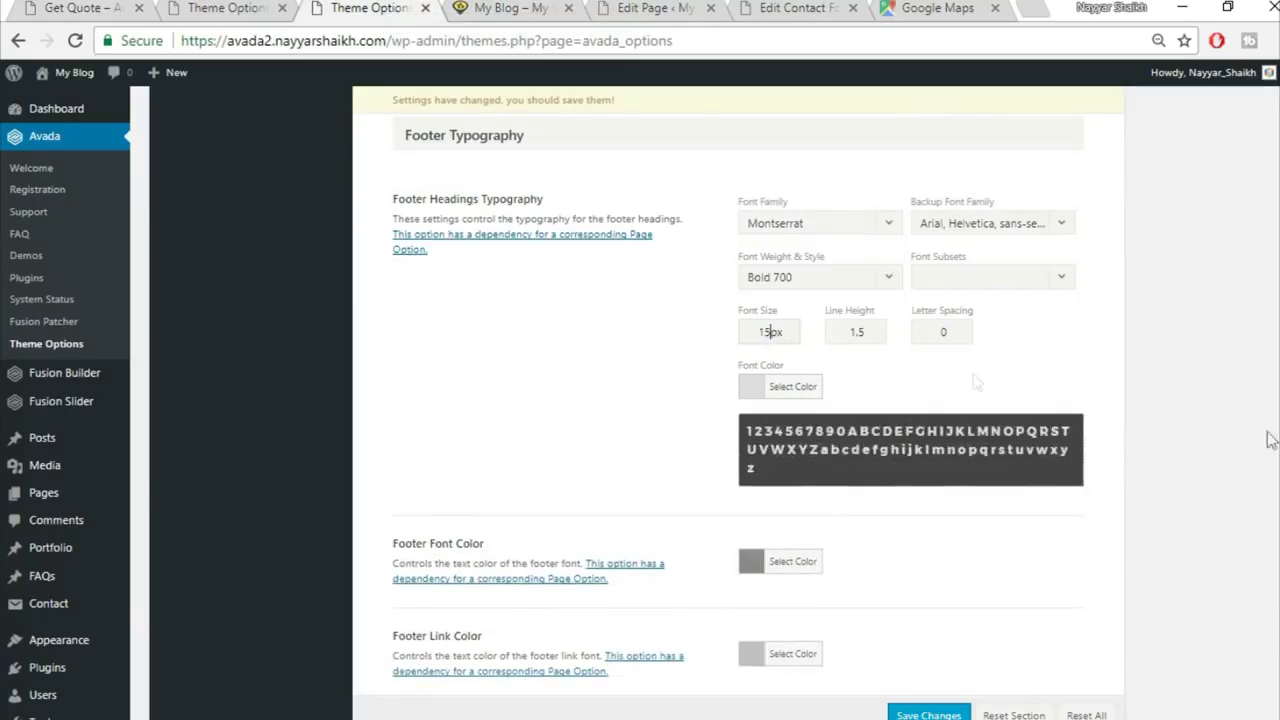
Step: Make the footer heading colour yellow #fed03d and save the theme options
left_click(806, 389)
triple_click(880, 388)
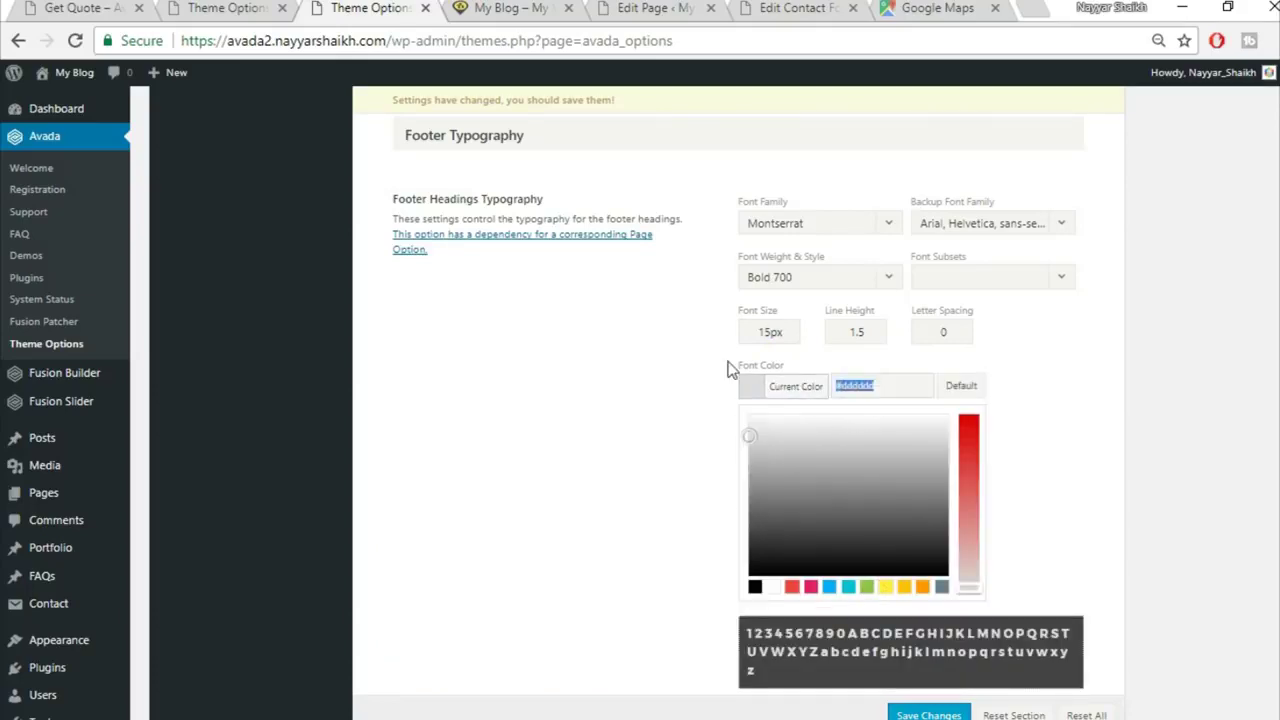
type("fed83d")
left_click(1100, 437)
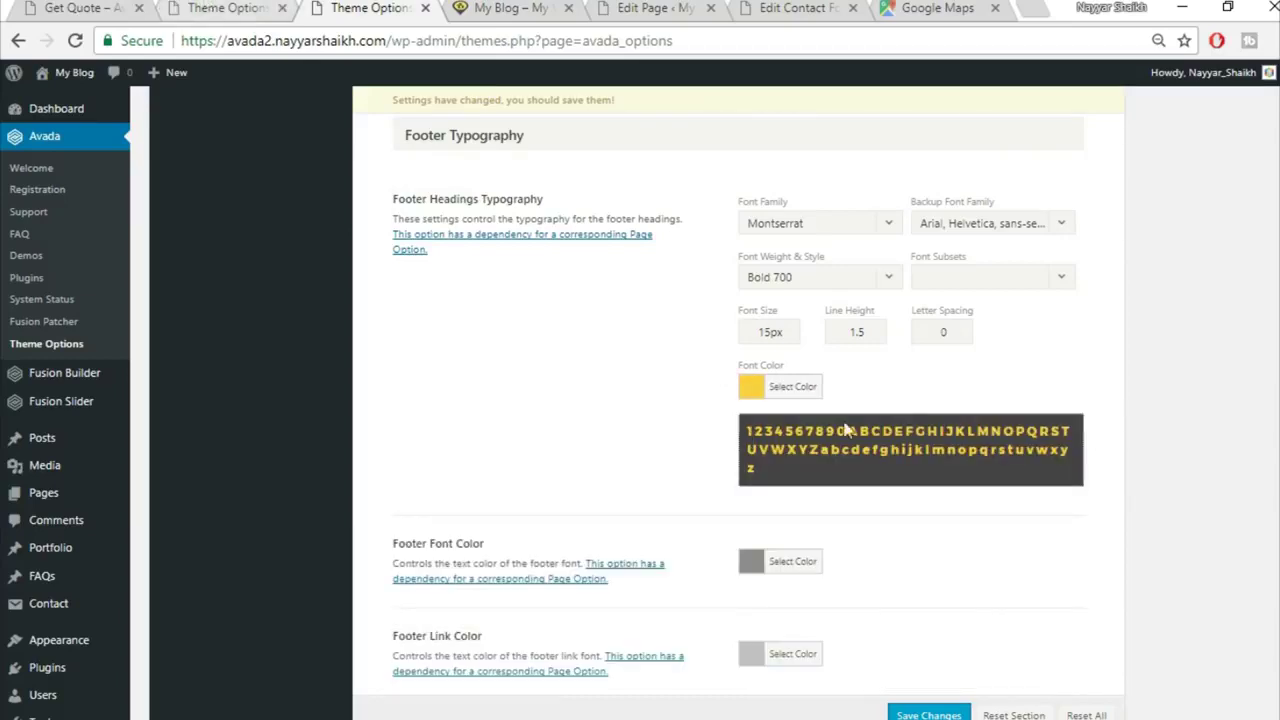
scroll(1040, 583, "down", 2)
left_click(928, 714)
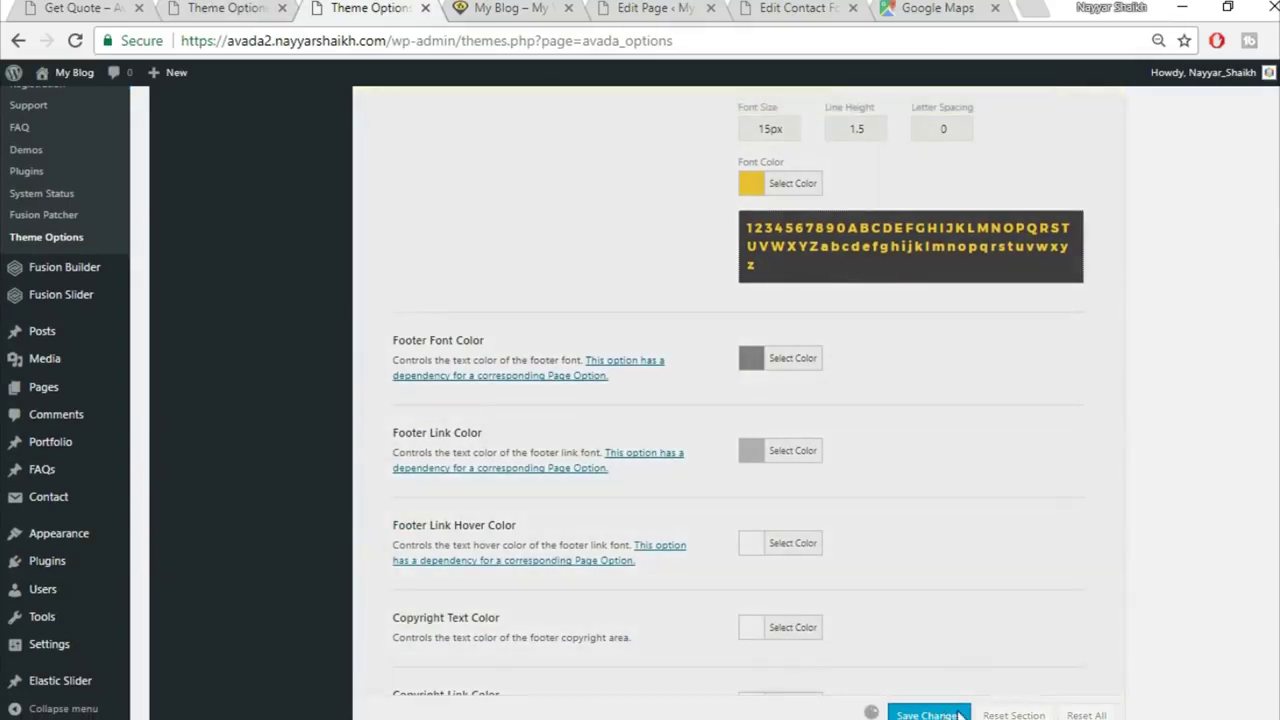
left_click(495, 9)
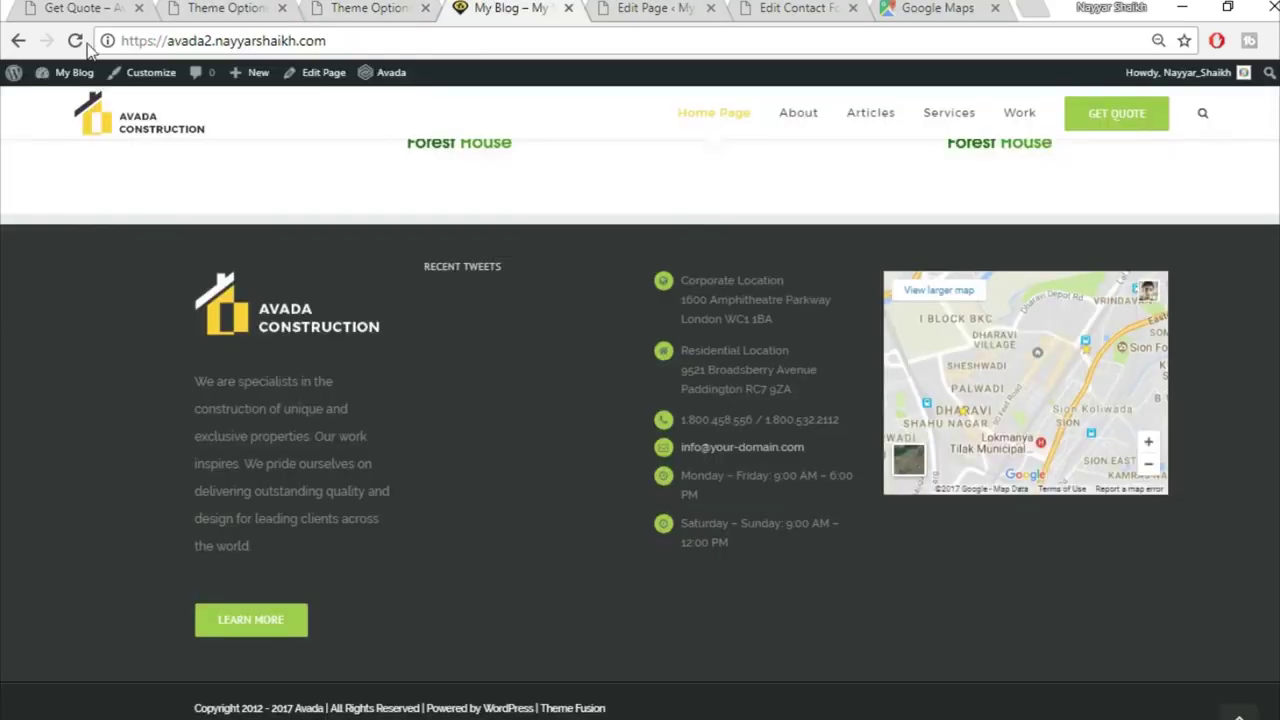
Step: Reload the live site and check that the RECENT TWEETS footer heading is now yellow
left_click(80, 43)
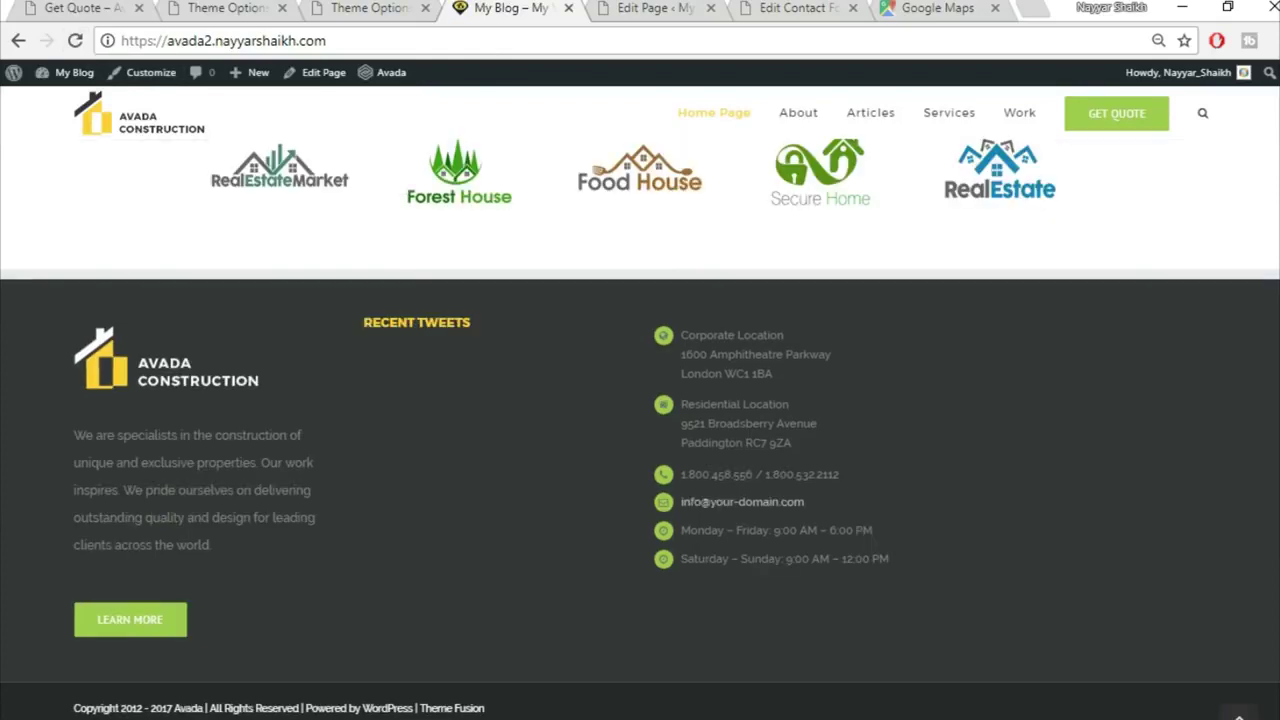
left_click_drag(379, 325, 491, 324)
left_click(422, 320)
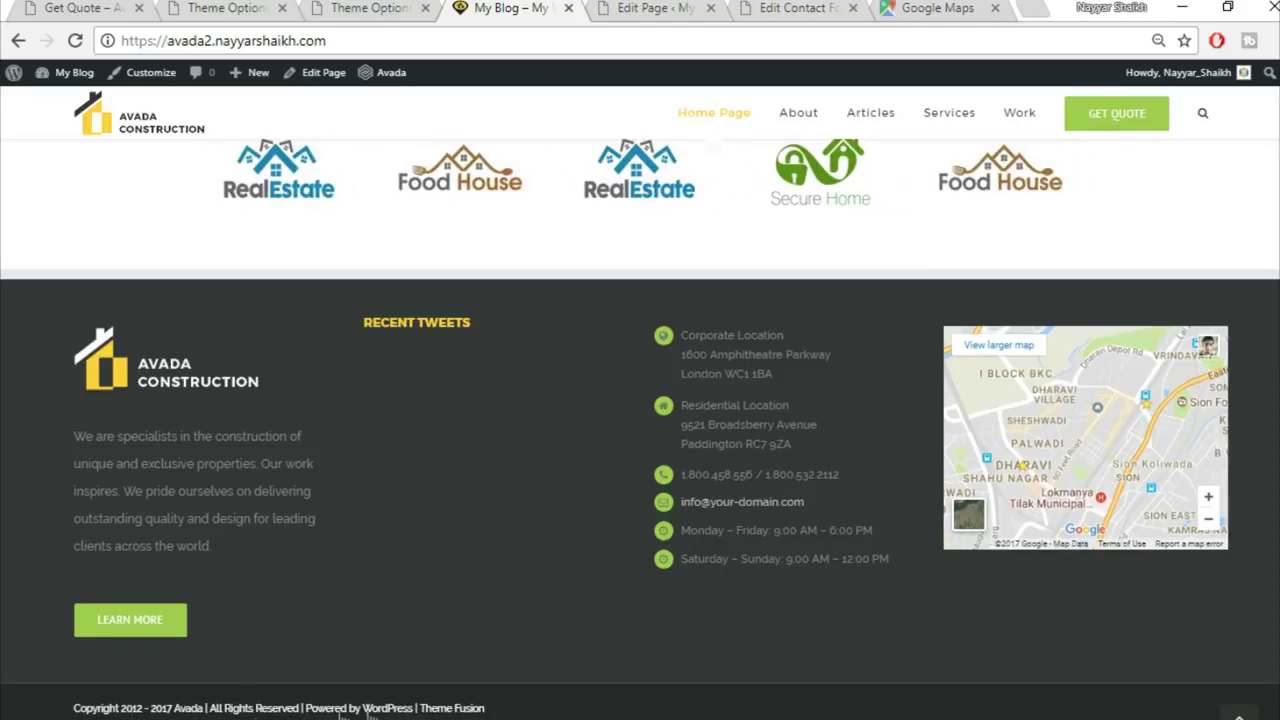
Step: Bring up Theme Options' Footer Content settings showing the default Copyright Text
left_click(378, 10)
scroll(789, 551, "up", 10)
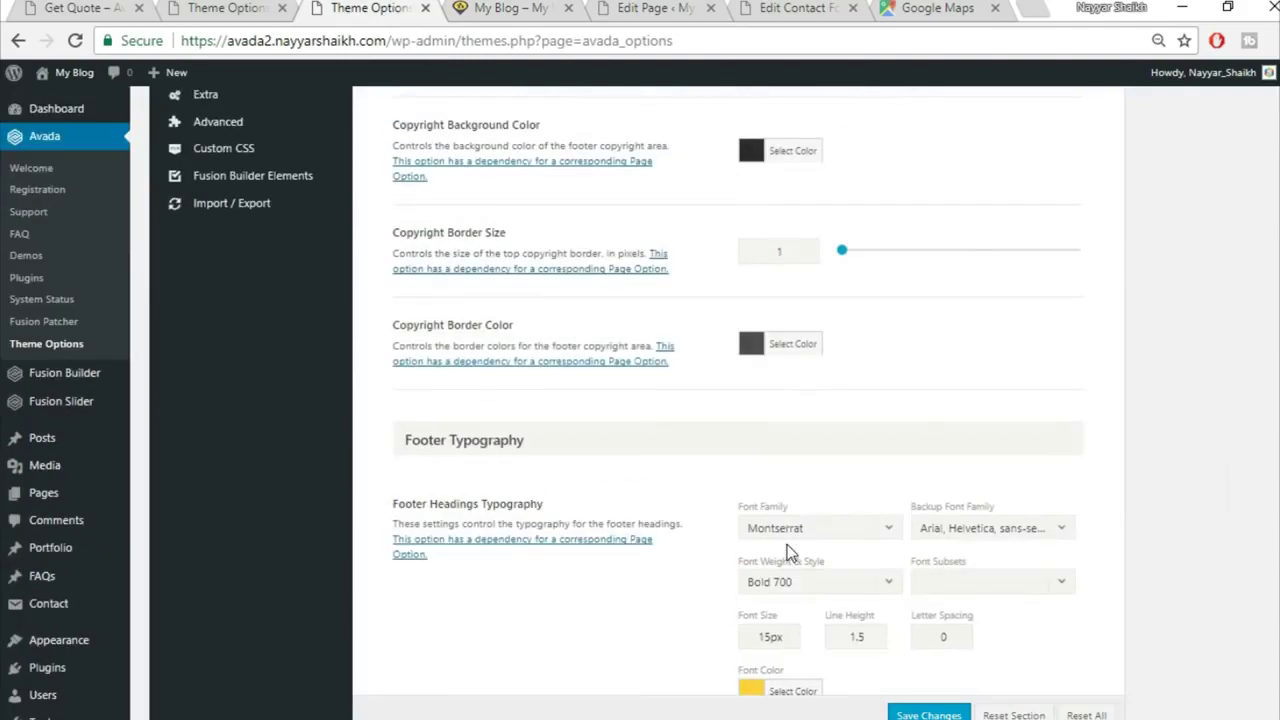
scroll(789, 551, "up", 5)
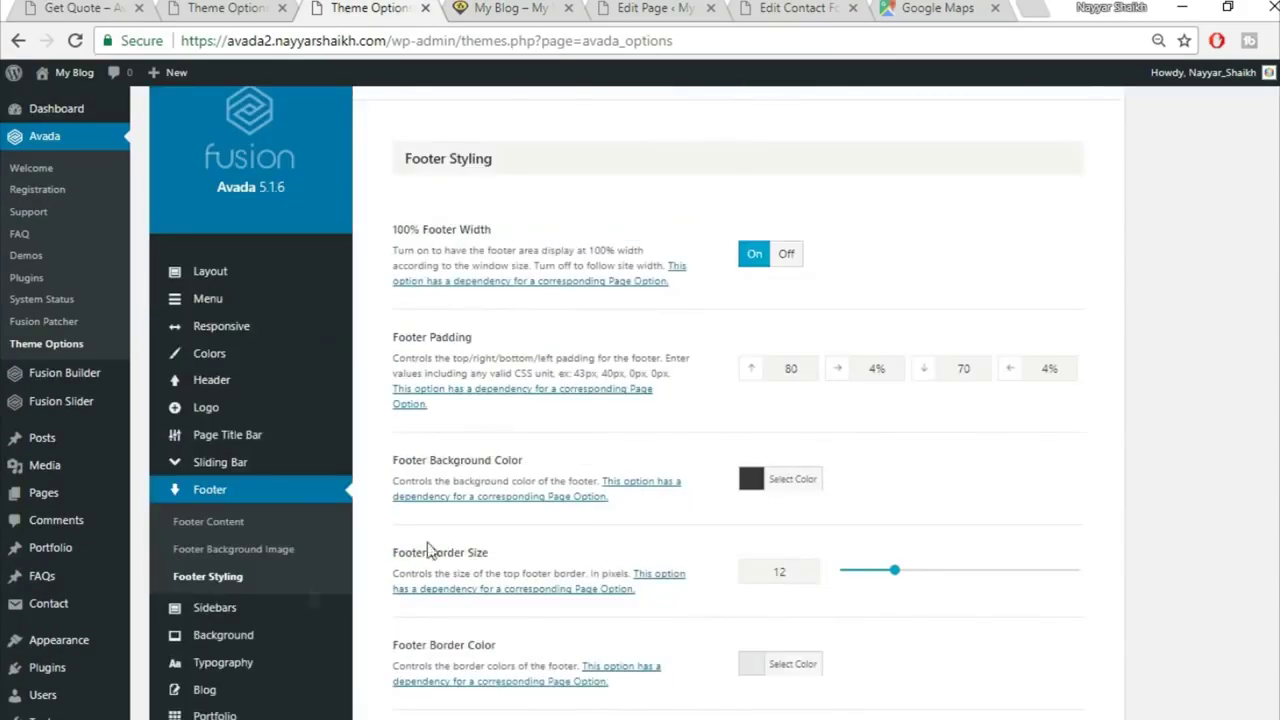
left_click(215, 527)
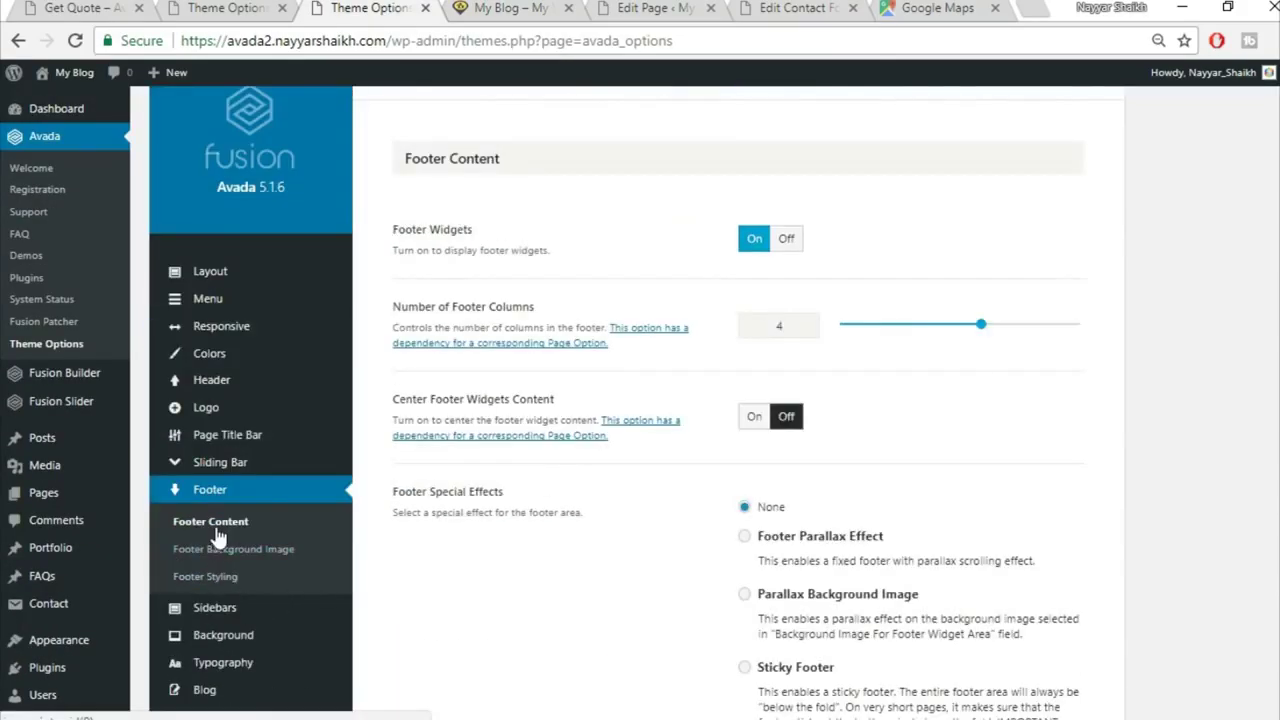
scroll(640, 400, "down", 6)
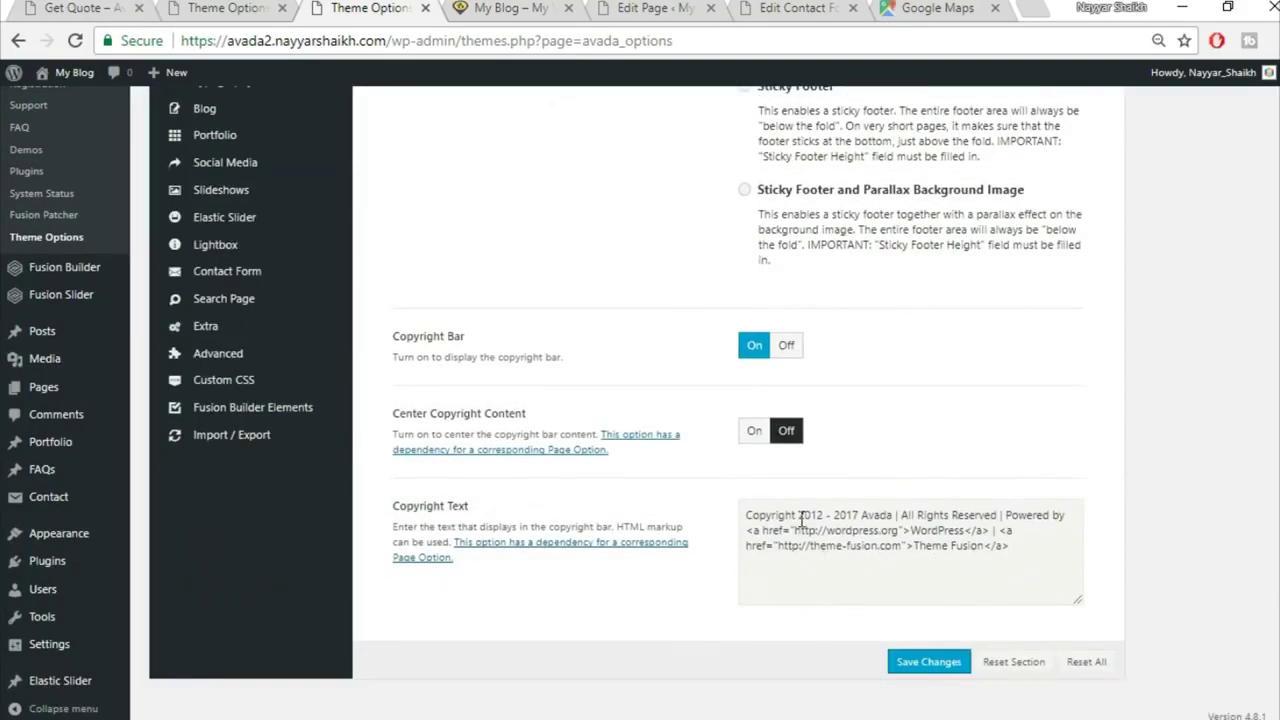
Step: Remove the '2012 -' start year and replace Avada with BloggDude in the copyright text
left_click_drag(799, 517, 826, 517)
key("BackSpace")
key("Delete")
key("Delete")
key("Delete")
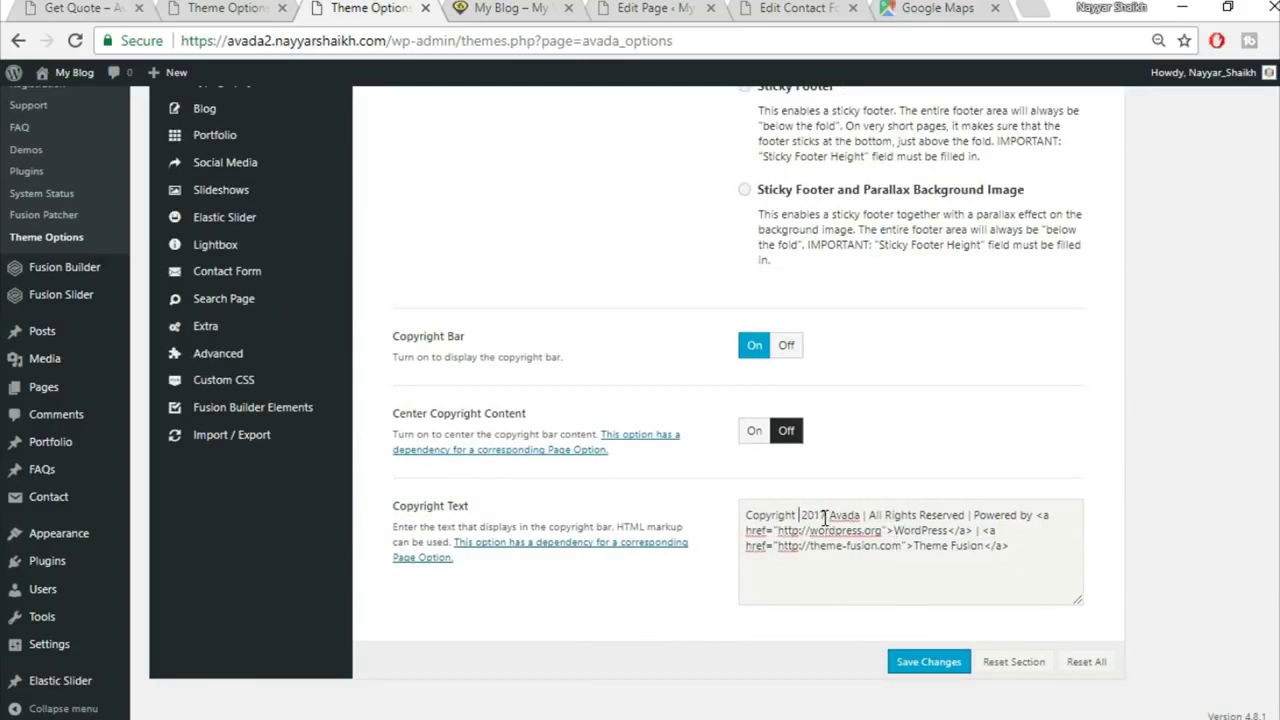
left_click_drag(861, 513, 833, 507)
type("BloggDude")
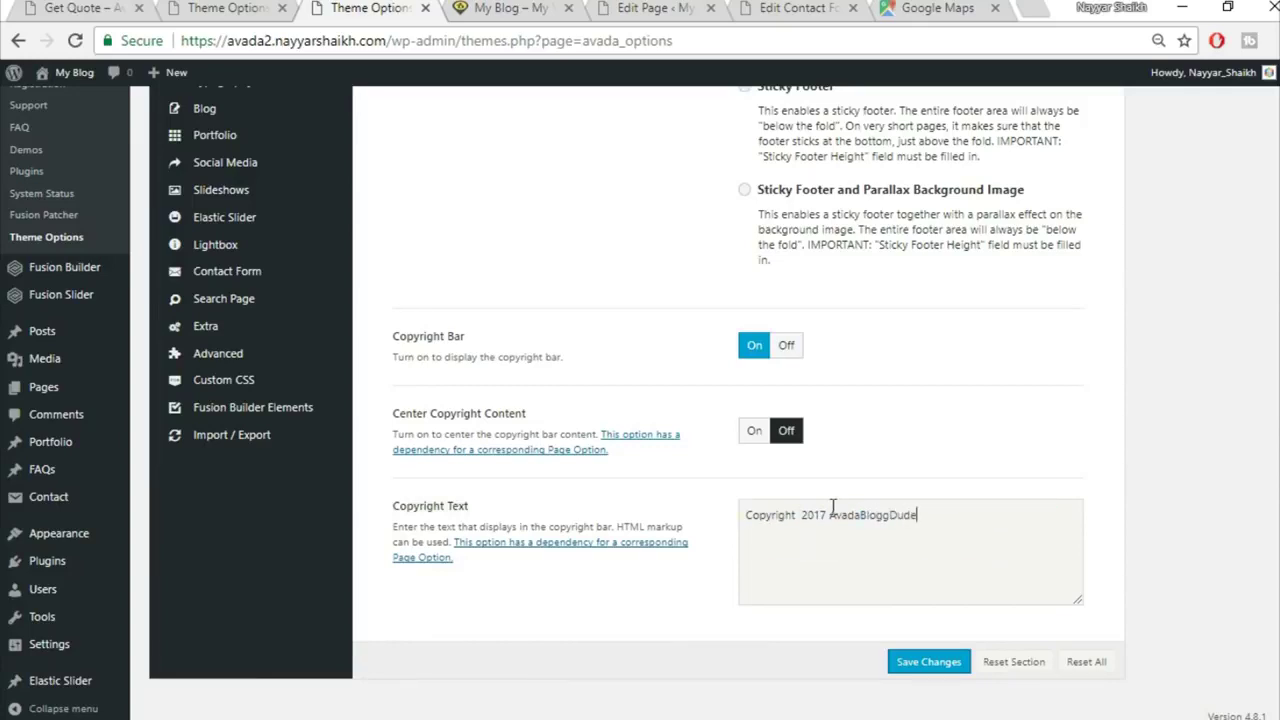
key("ctrl+z")
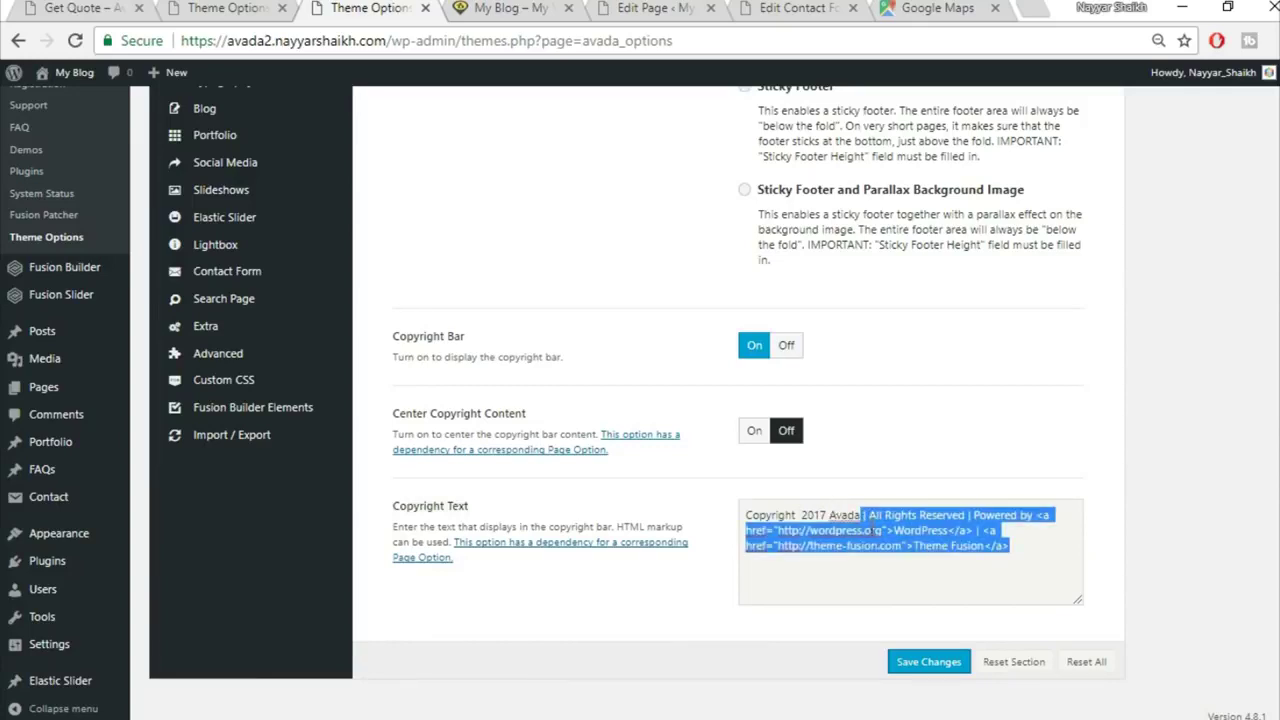
left_click(862, 514)
left_click_drag(865, 514, 832, 512)
type("BloggDud")
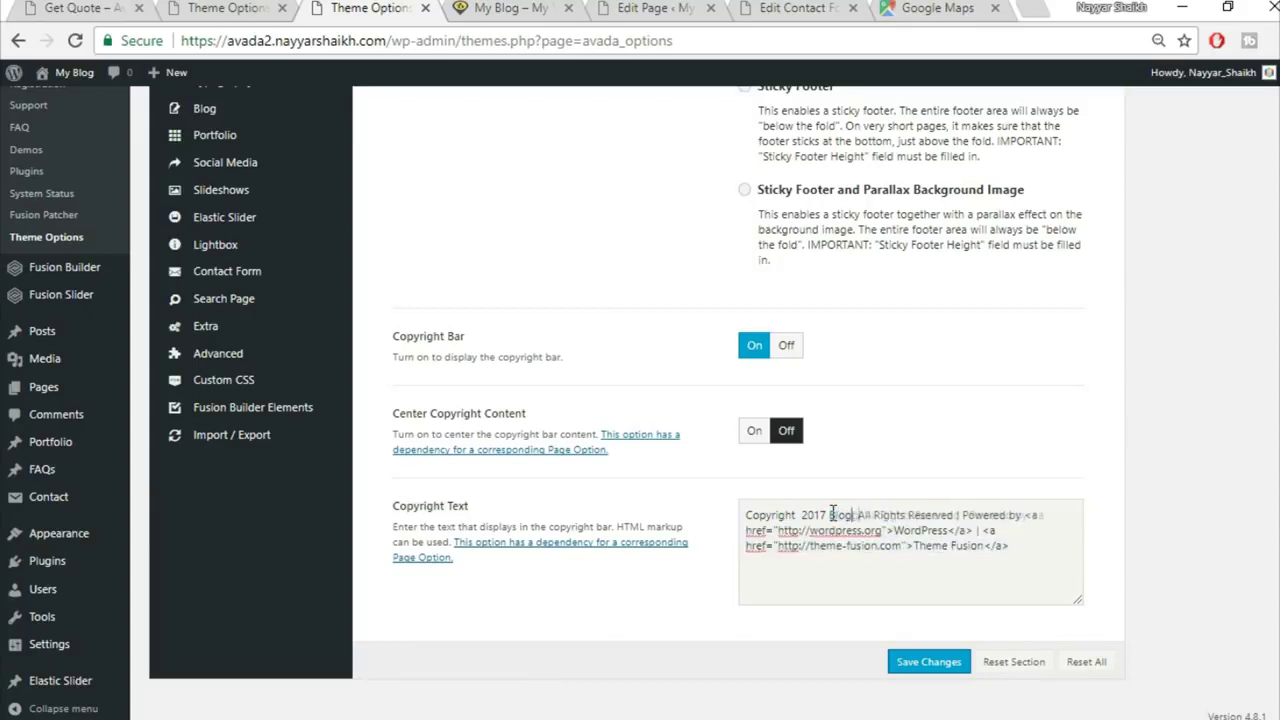
type("e")
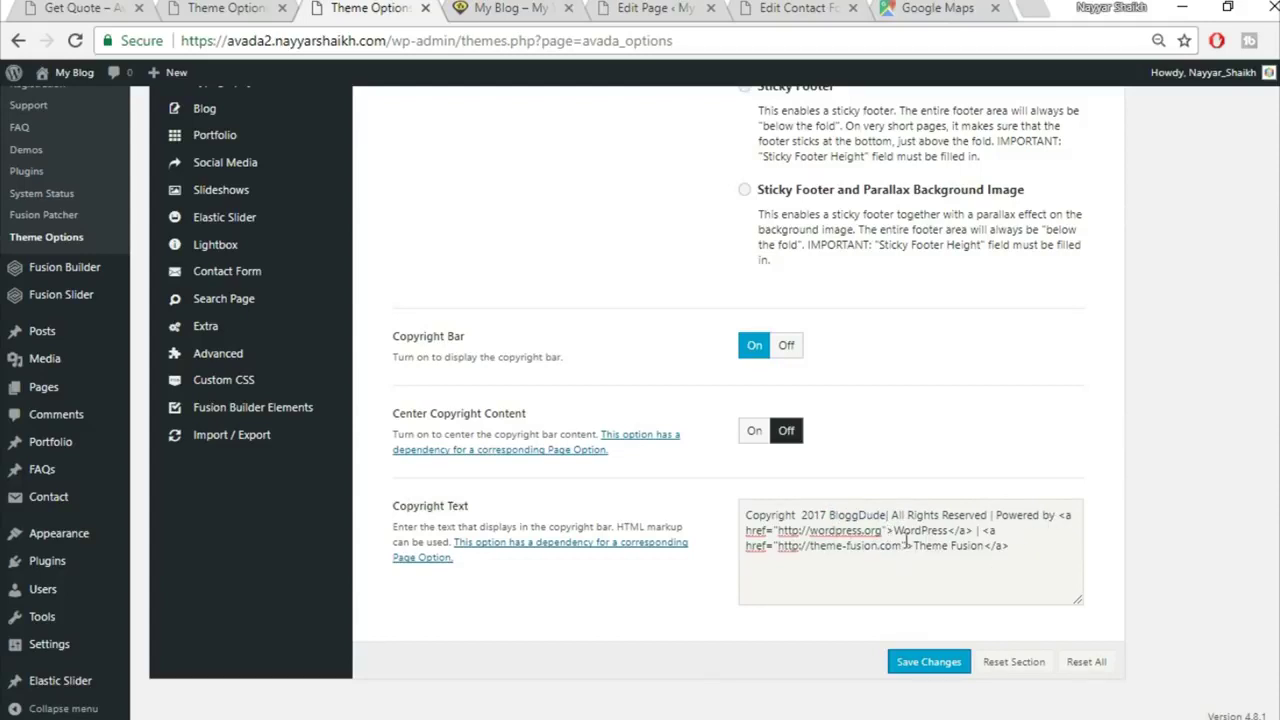
Step: Delete the Powered by WordPress and Theme Fusion credit links and save the changes
left_click(894, 531)
left_click_drag(896, 531, 944, 521)
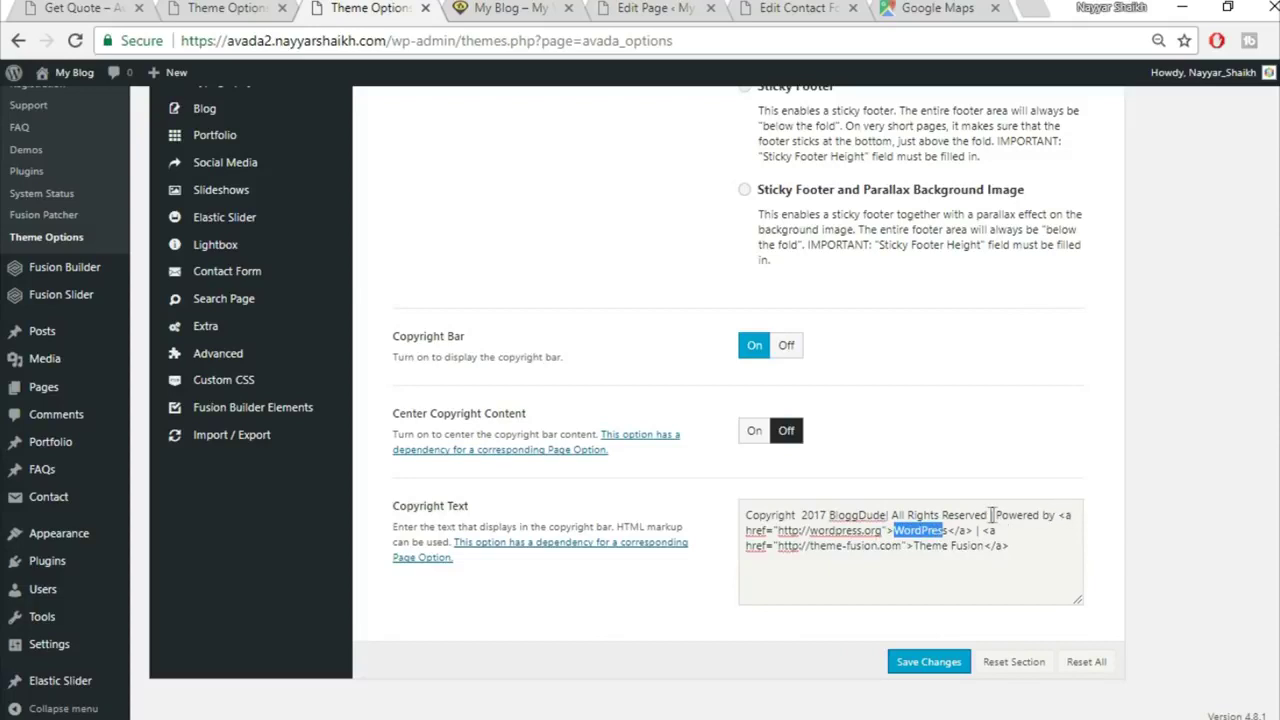
left_click_drag(995, 514, 975, 530)
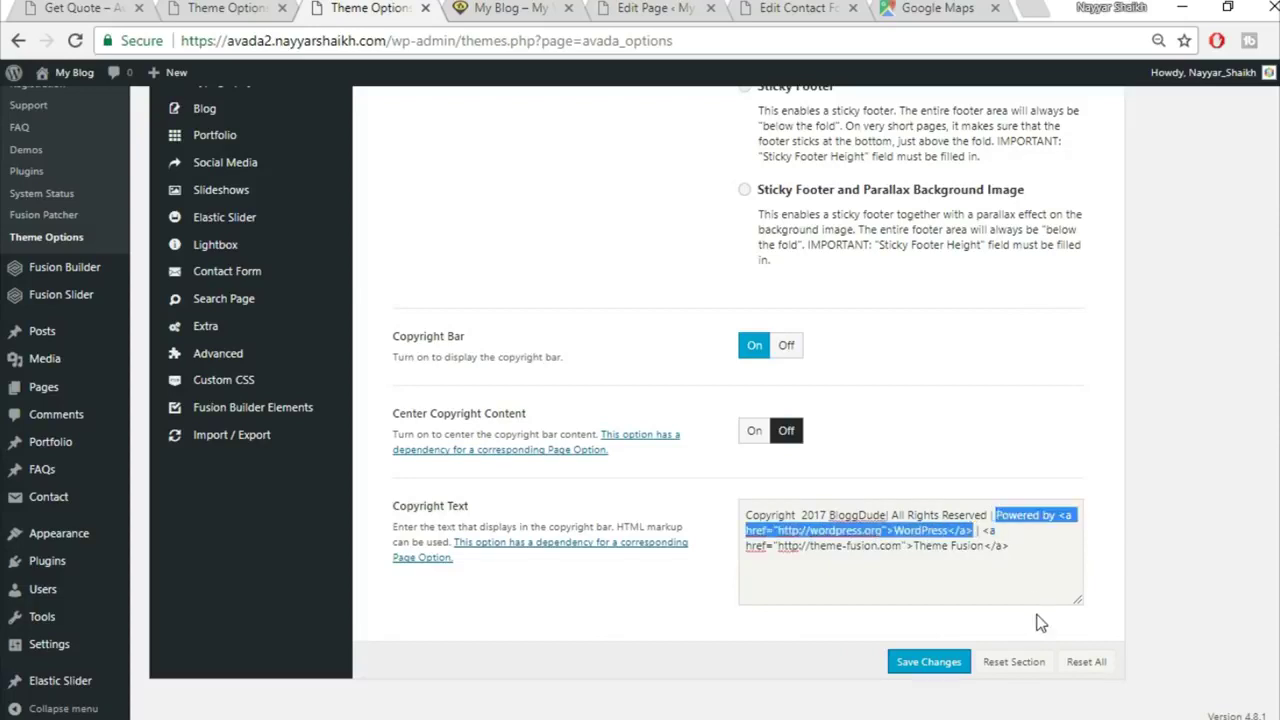
key("BackSpace")
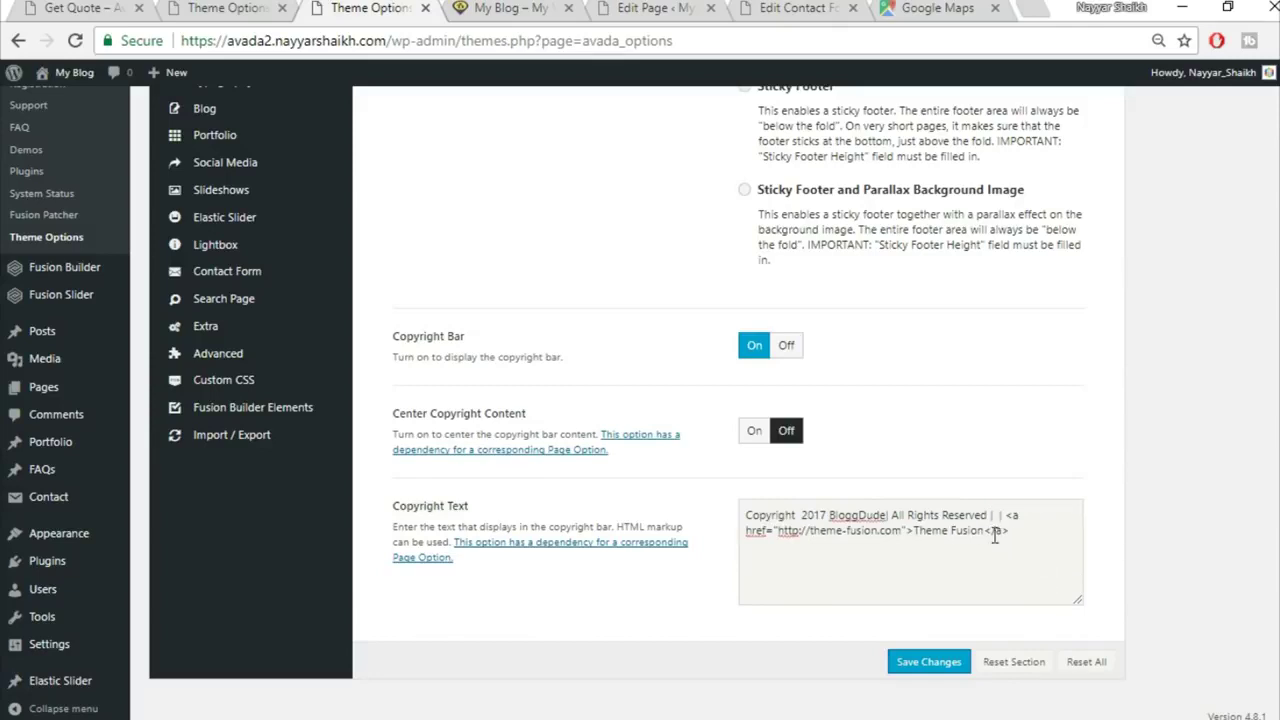
left_click_drag(916, 533, 999, 512)
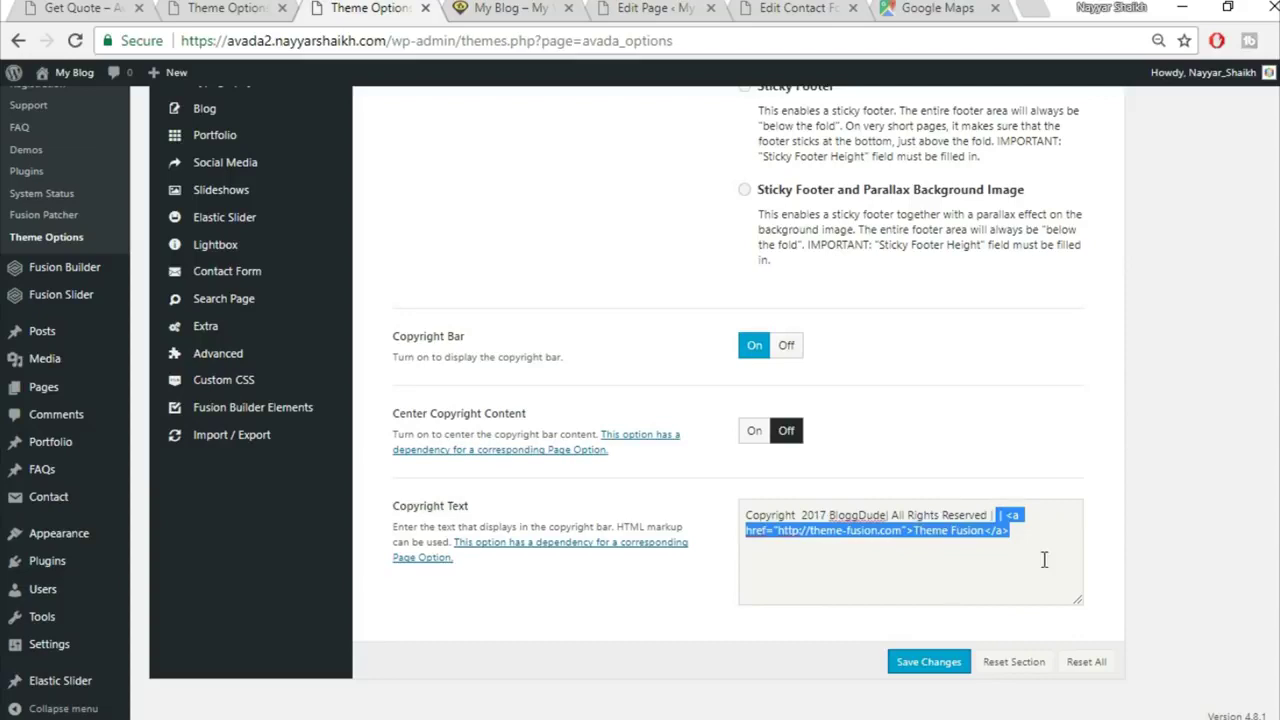
key("BackSpace")
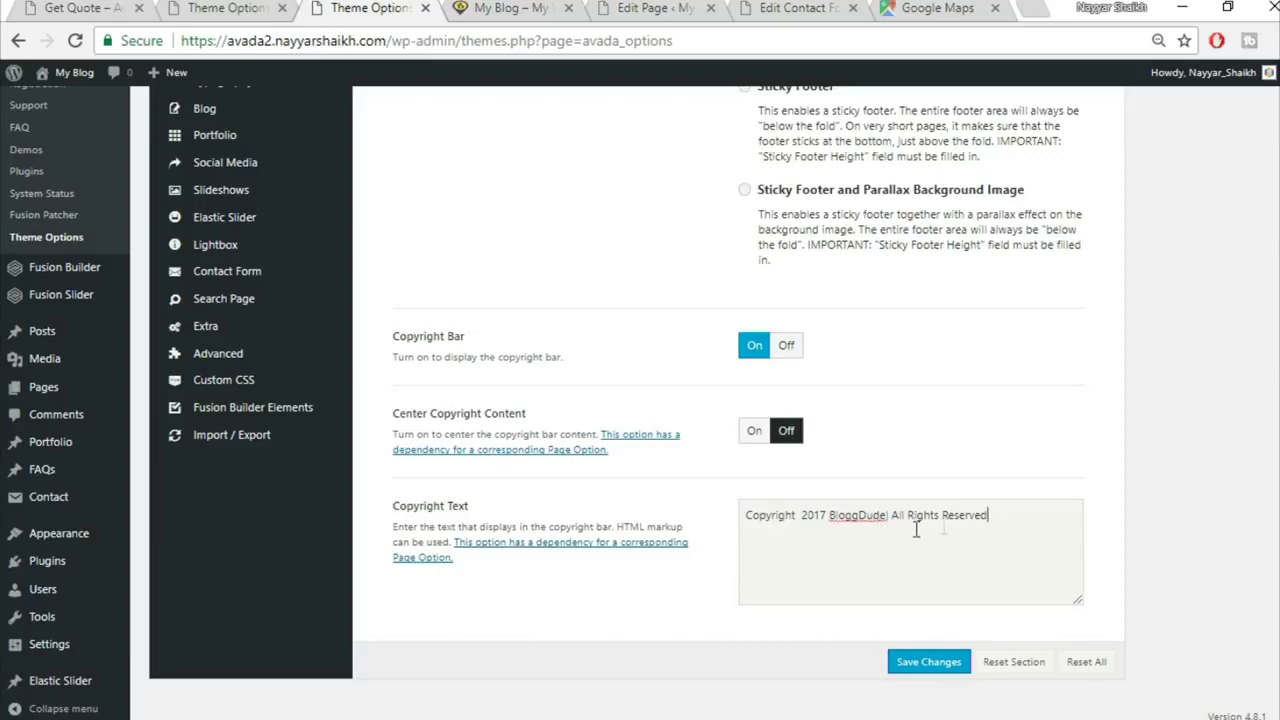
left_click(928, 662)
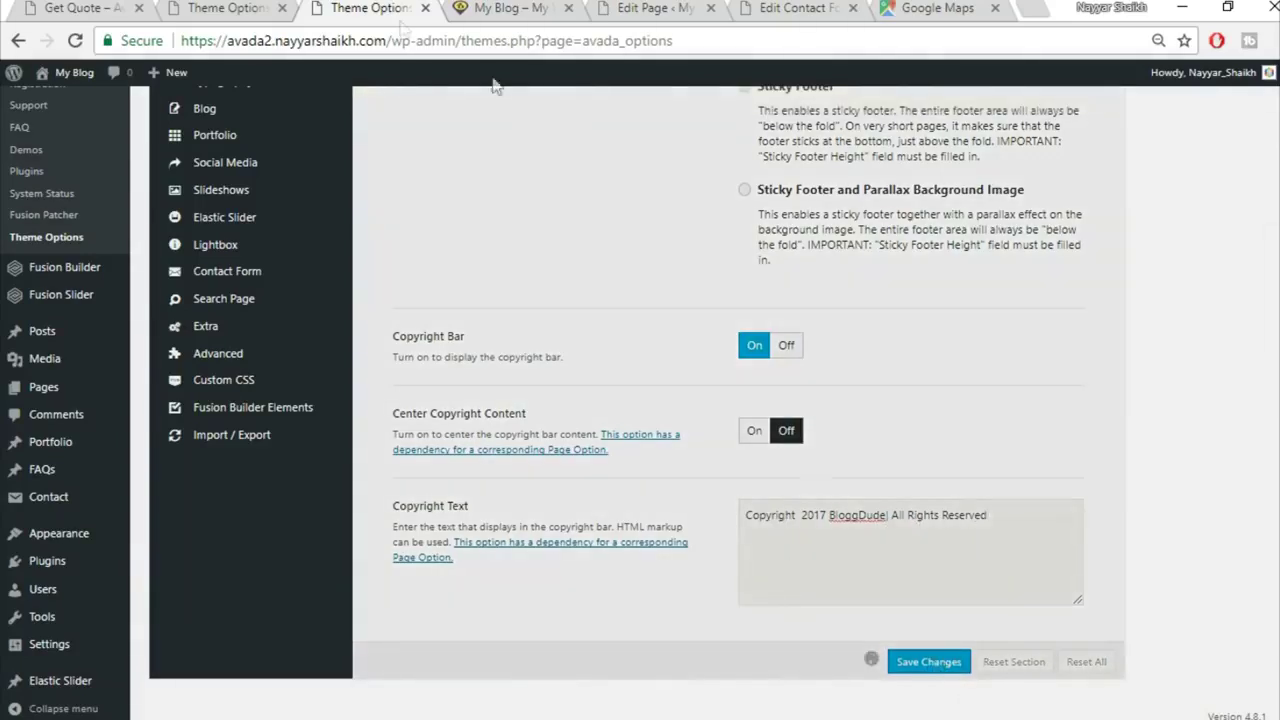
Step: Reload the My Blog tab, confirm the 'Copyright 2017 BloggDude | All Rights Reserved' footer, and return to the top
left_click(510, 8)
left_click(543, 38)
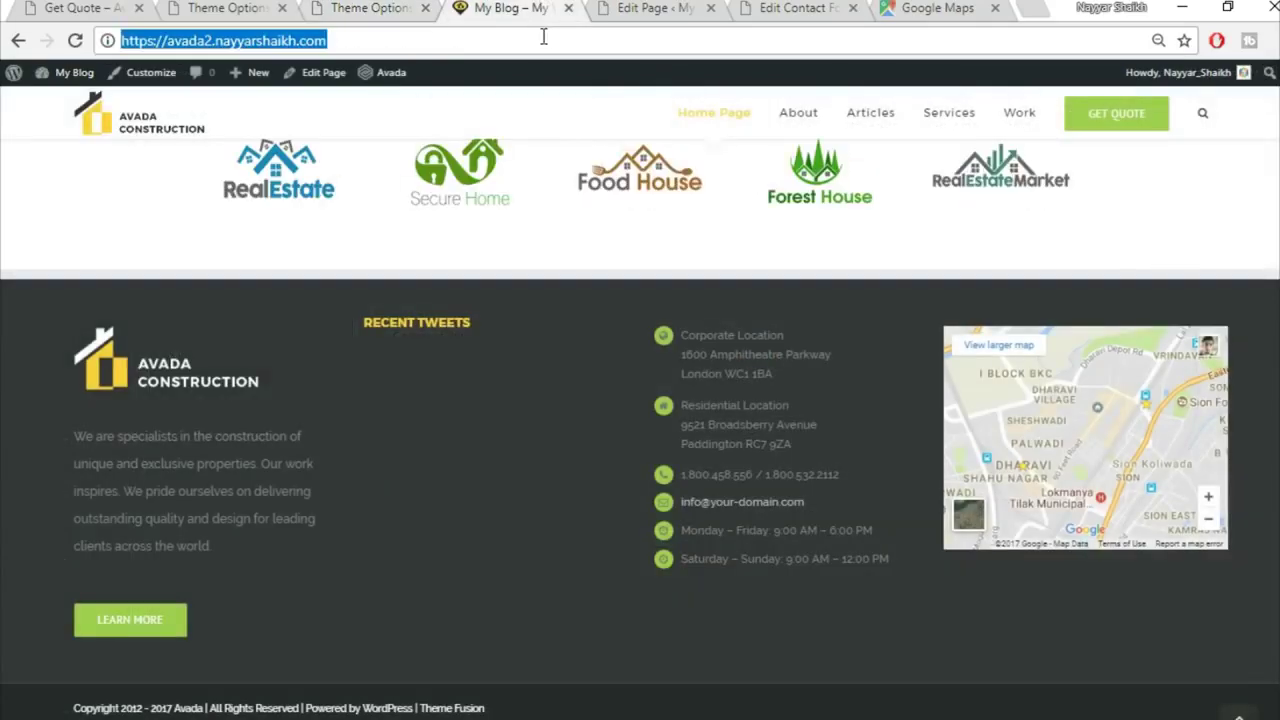
key("Return")
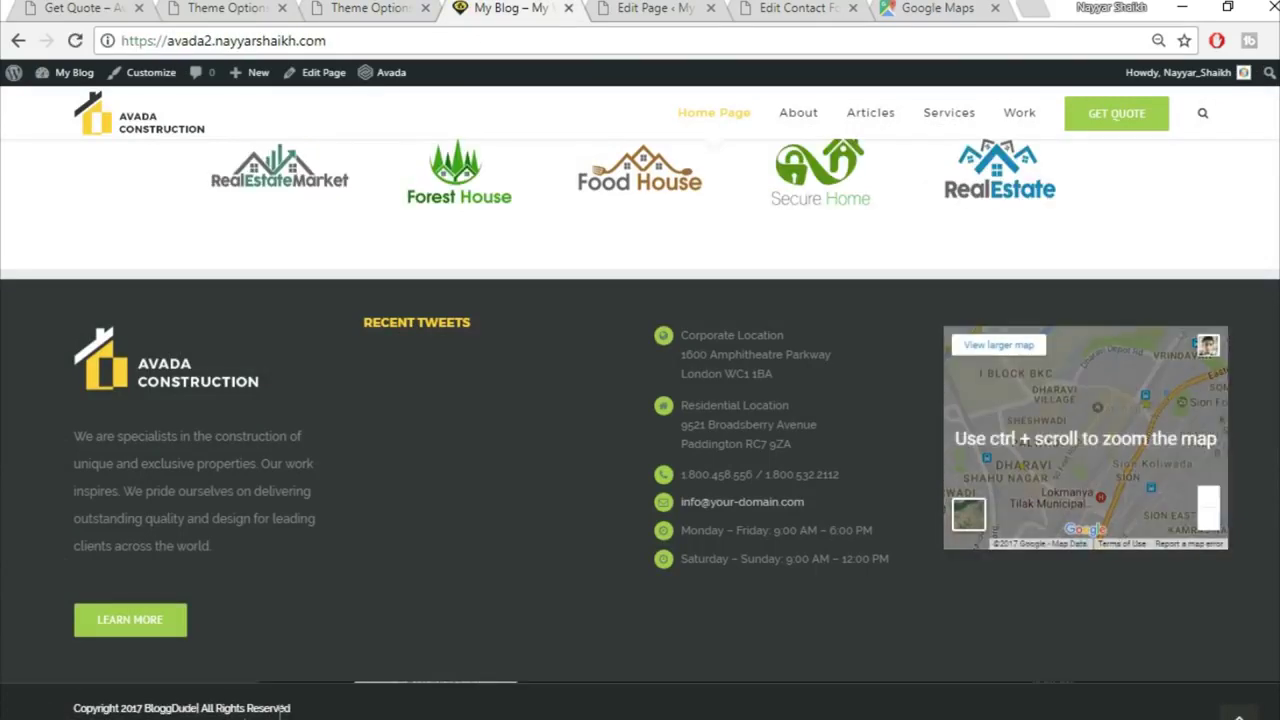
scroll(304, 716, "up", 1)
scroll(304, 716, "down", 1)
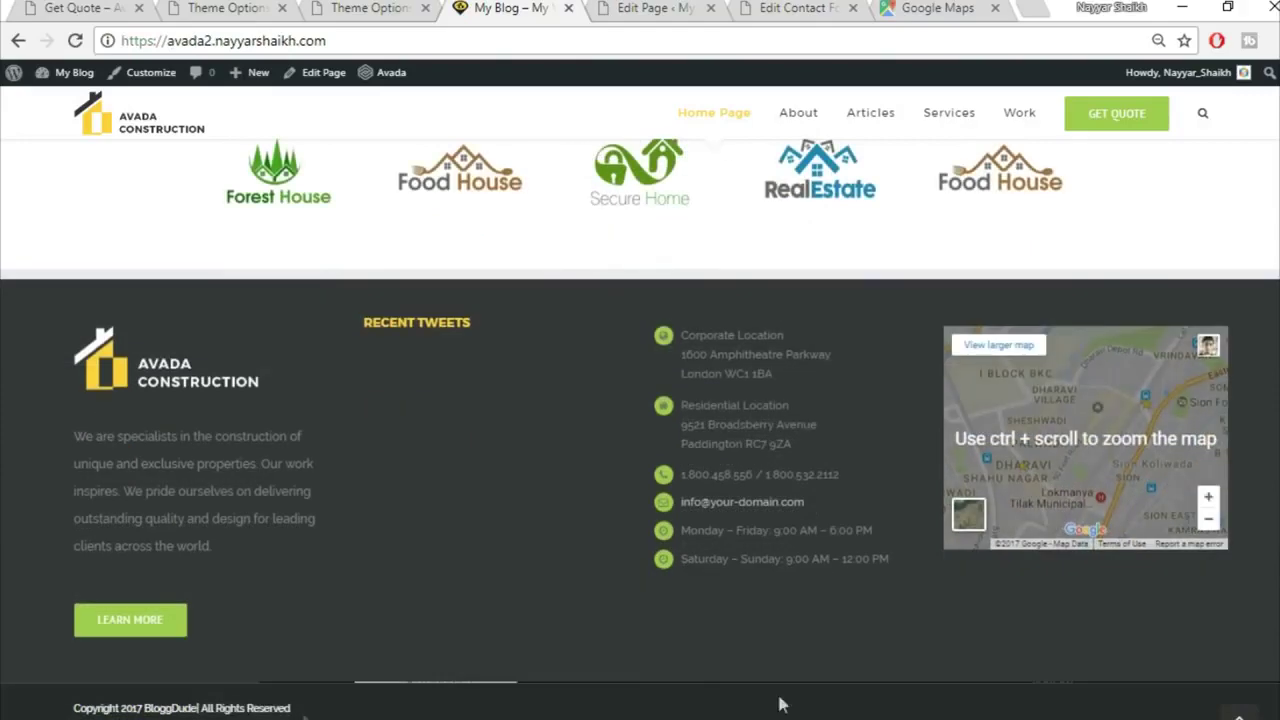
left_click_drag(1279, 650, 1279, 105)
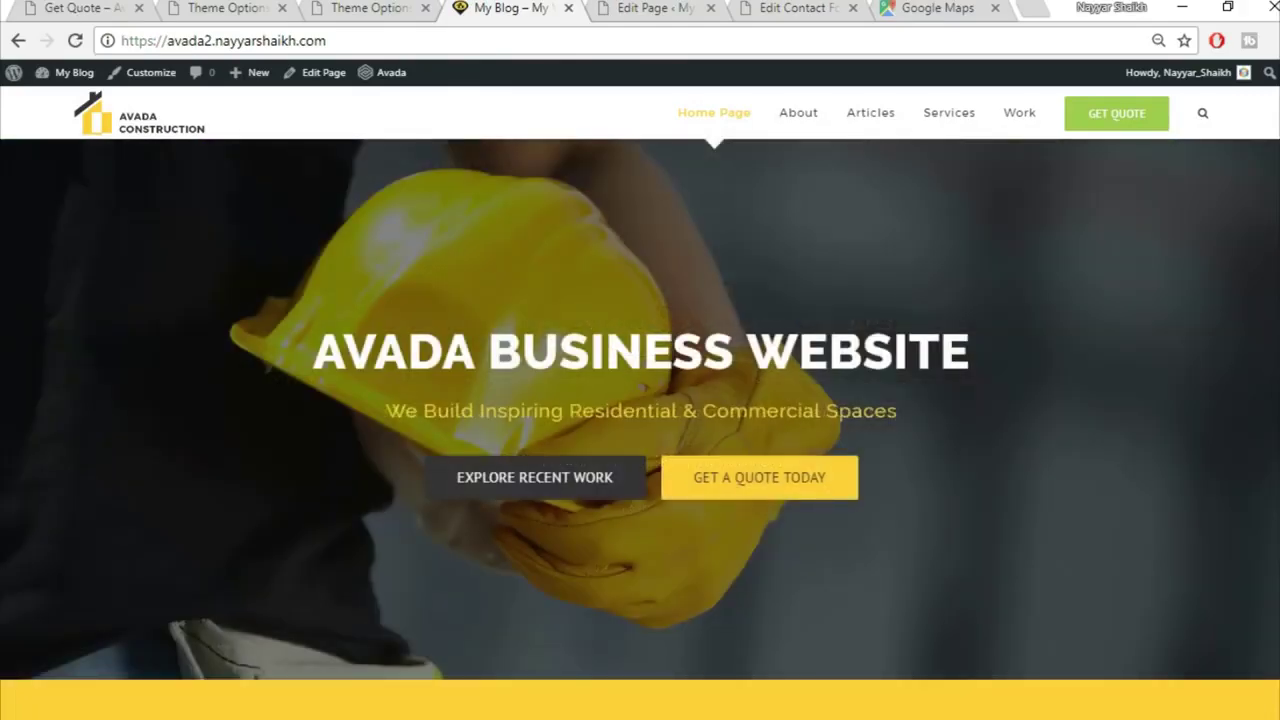